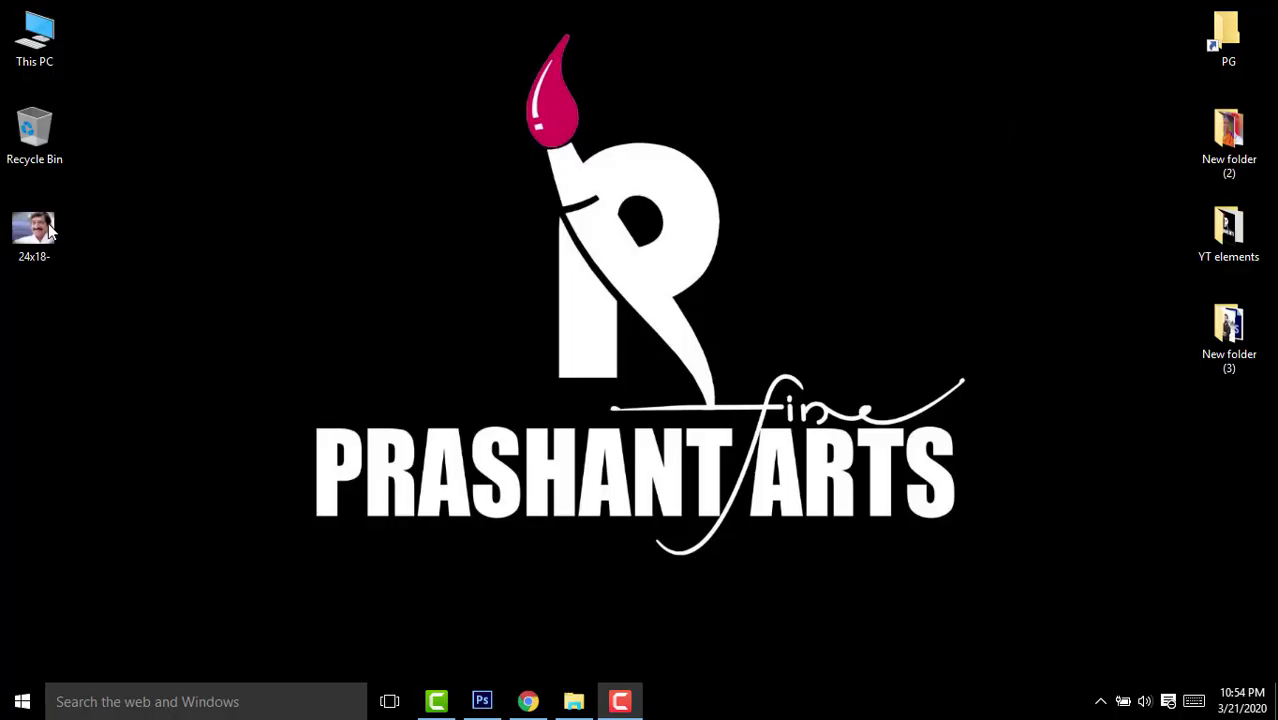
Open 24x18-.jpg from Camera Raw with Highlights -83, Shadows +48 and Vibrance +52.
{"action": "left_click_drag", "start_coordinate": [50, 230], "coordinate": [545, 415]}
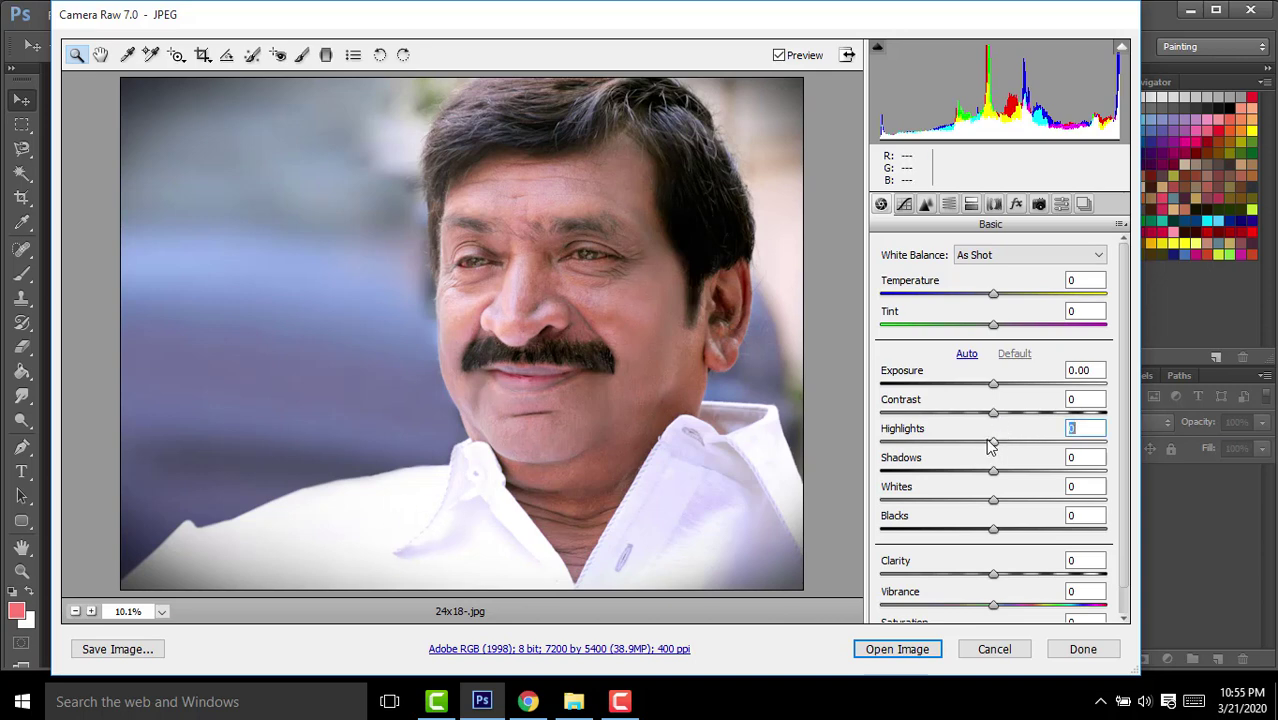
{"action": "mouse_move", "coordinate": [990, 443]}
{"action": "left_mouse_down"}
{"action": "mouse_move", "coordinate": [889, 459]}
{"action": "mouse_move", "coordinate": [915, 467]}
{"action": "mouse_move", "coordinate": [903, 460]}
{"action": "left_mouse_up"}
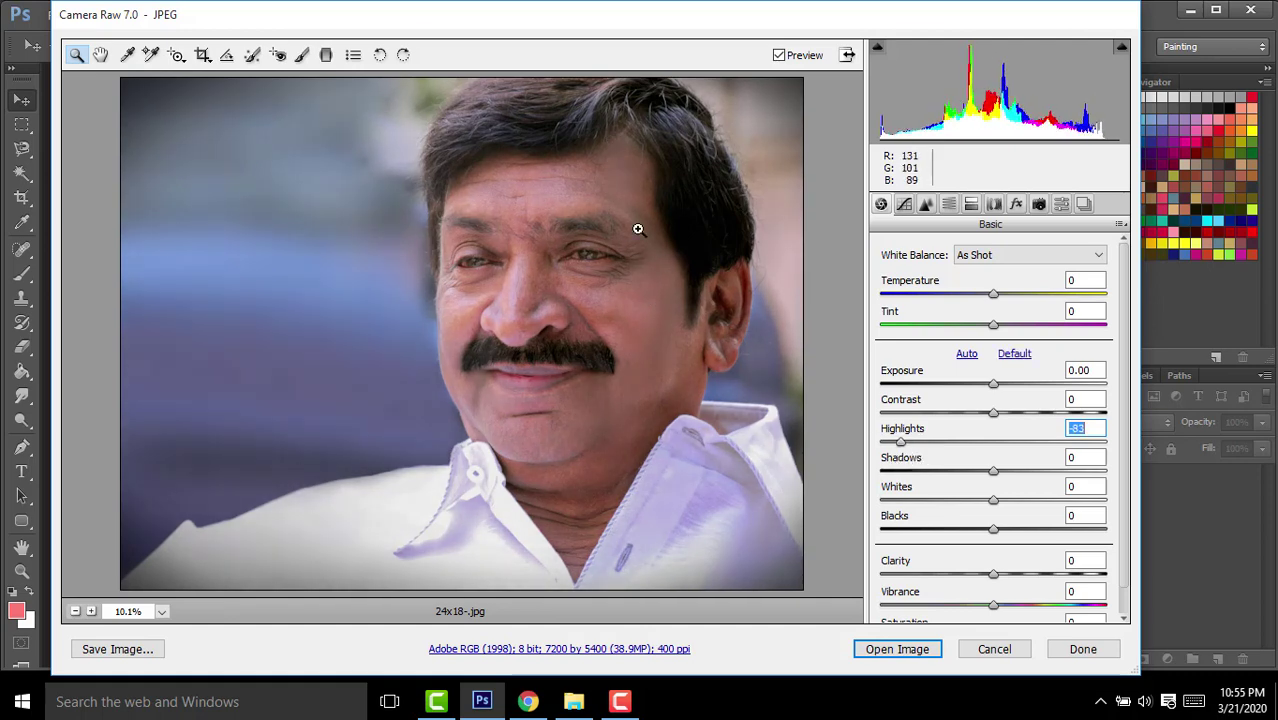
{"action": "mouse_move", "coordinate": [993, 472]}
{"action": "left_mouse_down"}
{"action": "mouse_move", "coordinate": [1087, 474]}
{"action": "mouse_move", "coordinate": [1046, 477]}
{"action": "left_mouse_up"}
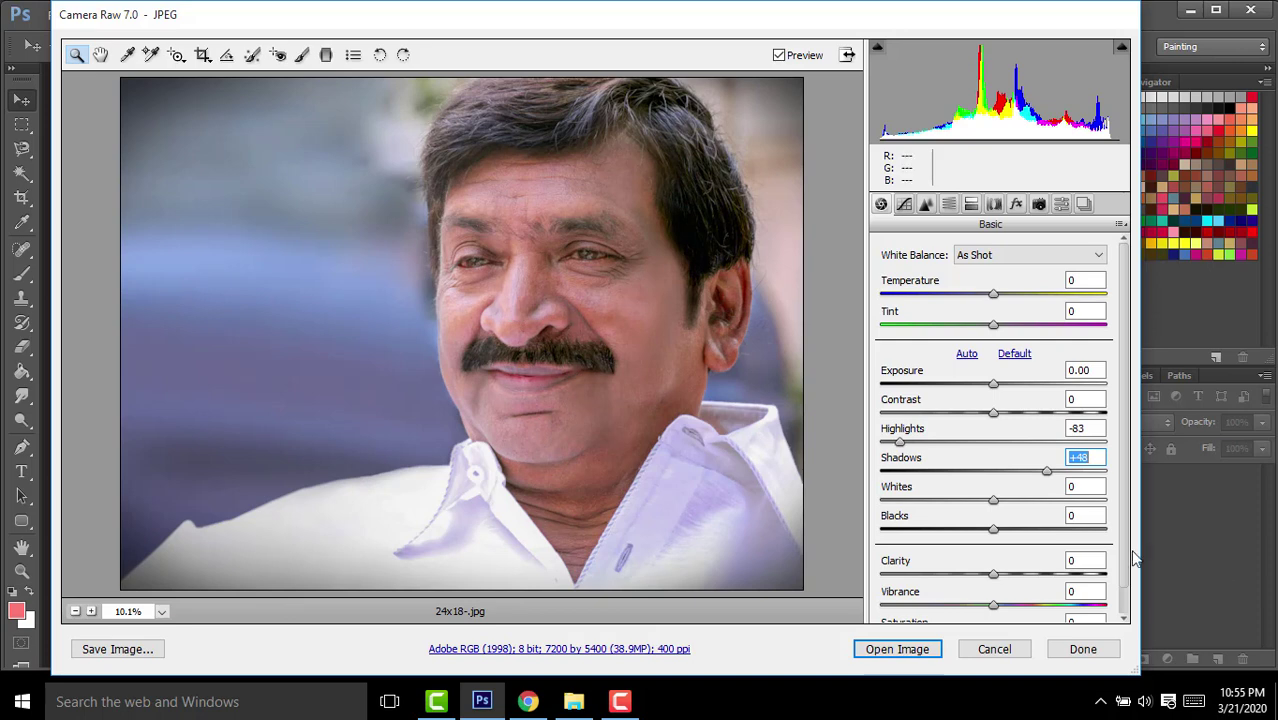
{"action": "scroll", "coordinate": [995, 583], "scroll_direction": "down", "scroll_amount": 1}
{"action": "left_click_drag", "start_coordinate": [995, 583], "coordinate": [1052, 583]}
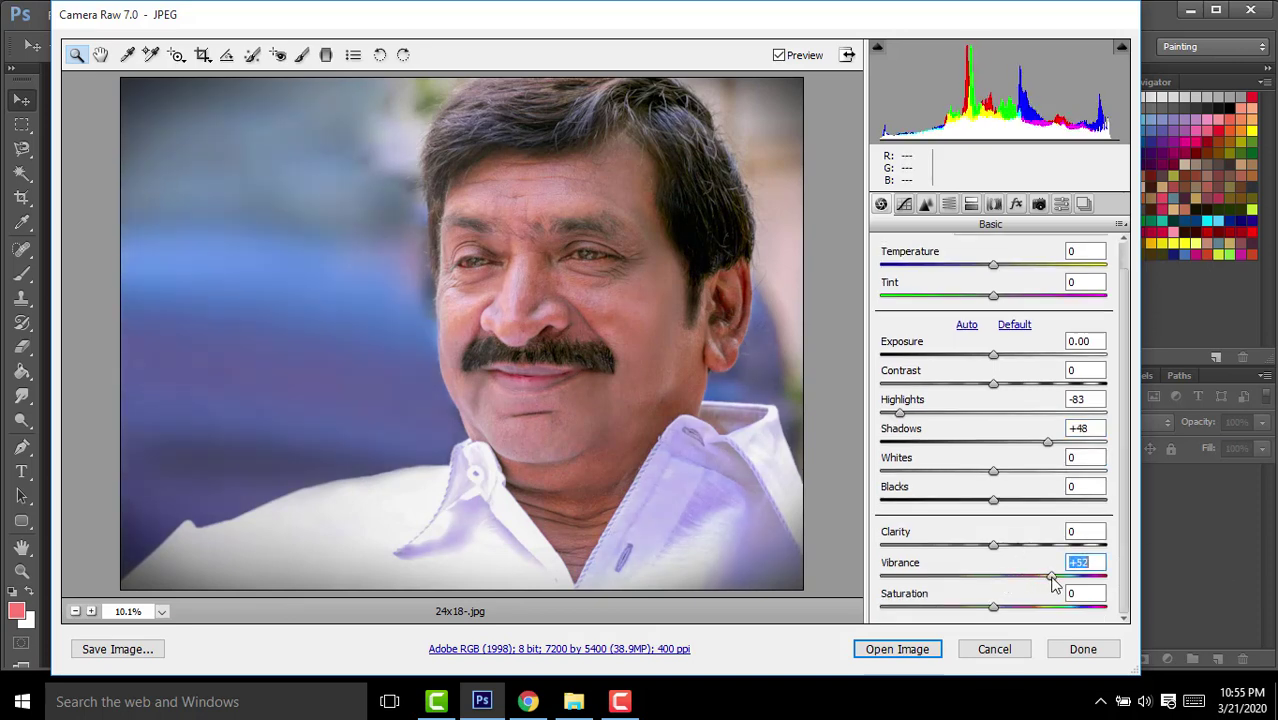
{"action": "left_click", "coordinate": [779, 56]}
{"action": "left_click", "coordinate": [903, 649]}
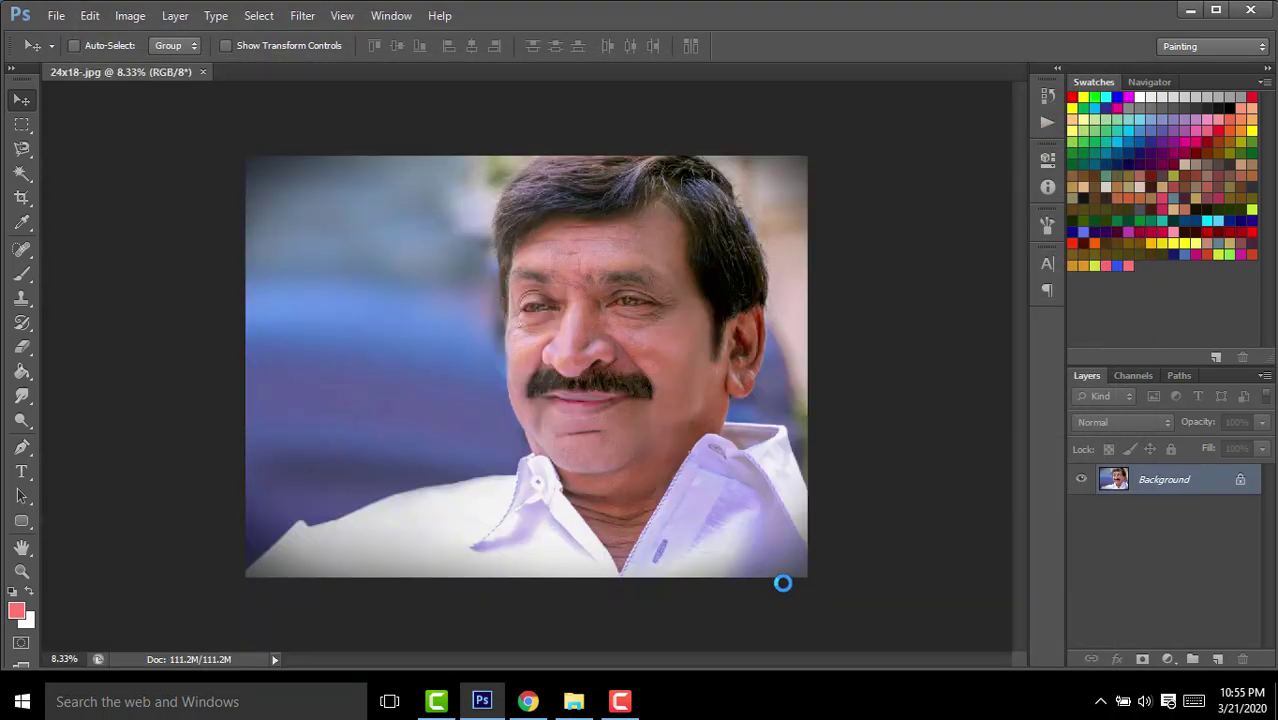
Create a blank document, Untitled-1, 12 x 8 inches at 400 pixels/inch.
{"action": "scroll", "coordinate": [725, 350], "scroll_direction": "up", "scroll_amount": 3}
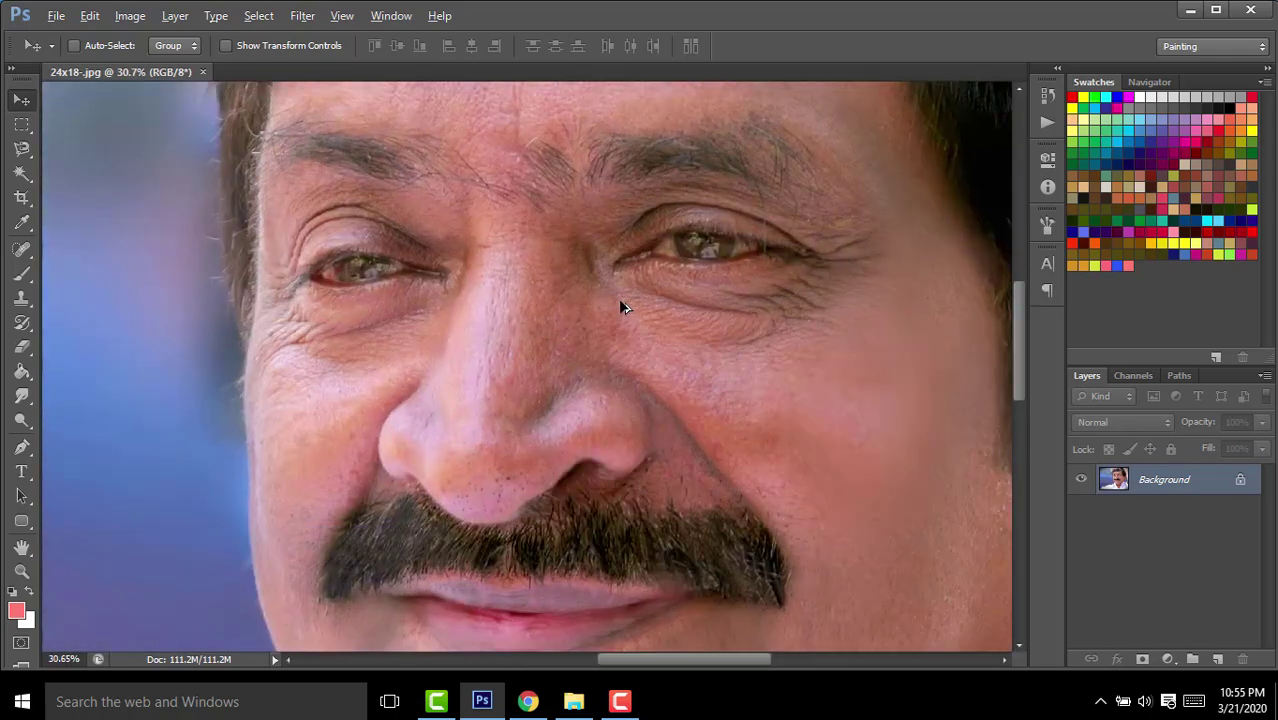
{"action": "scroll", "coordinate": [622, 300], "scroll_direction": "down", "scroll_amount": 2}
{"action": "scroll", "coordinate": [693, 265], "scroll_direction": "down", "scroll_amount": 1}
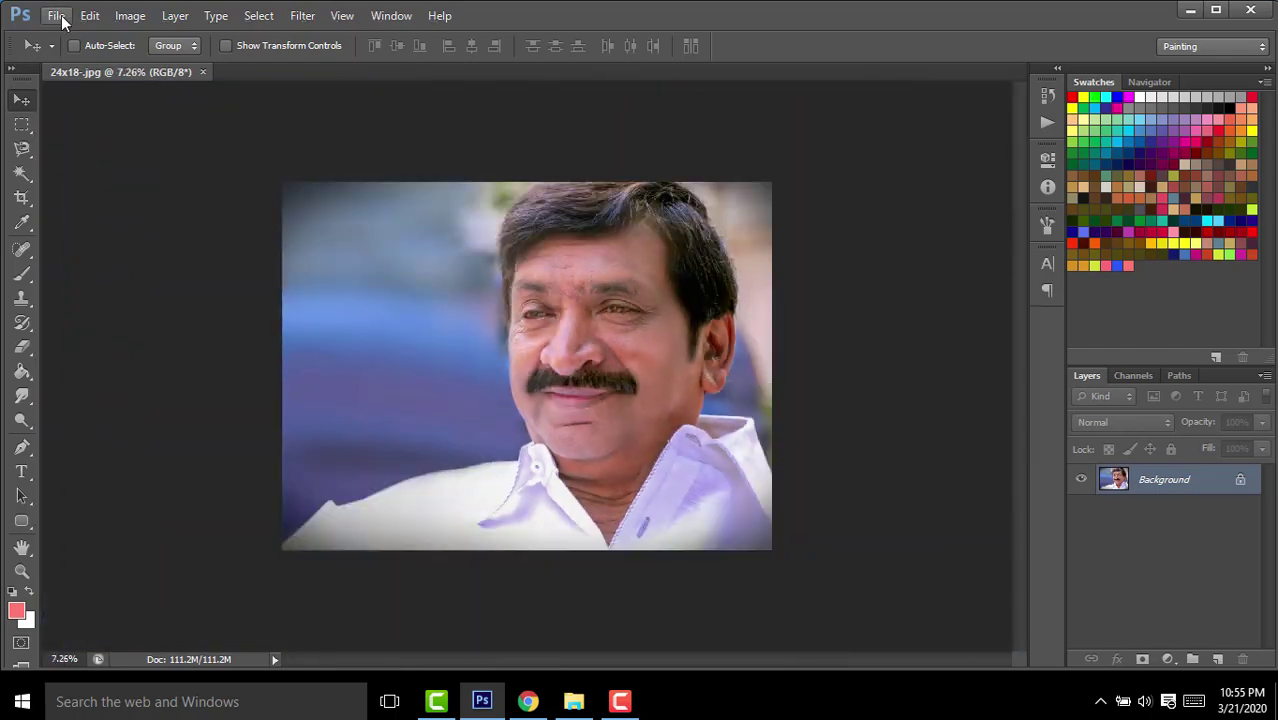
{"action": "left_click", "coordinate": [45, 16]}
{"action": "left_click", "coordinate": [62, 36]}
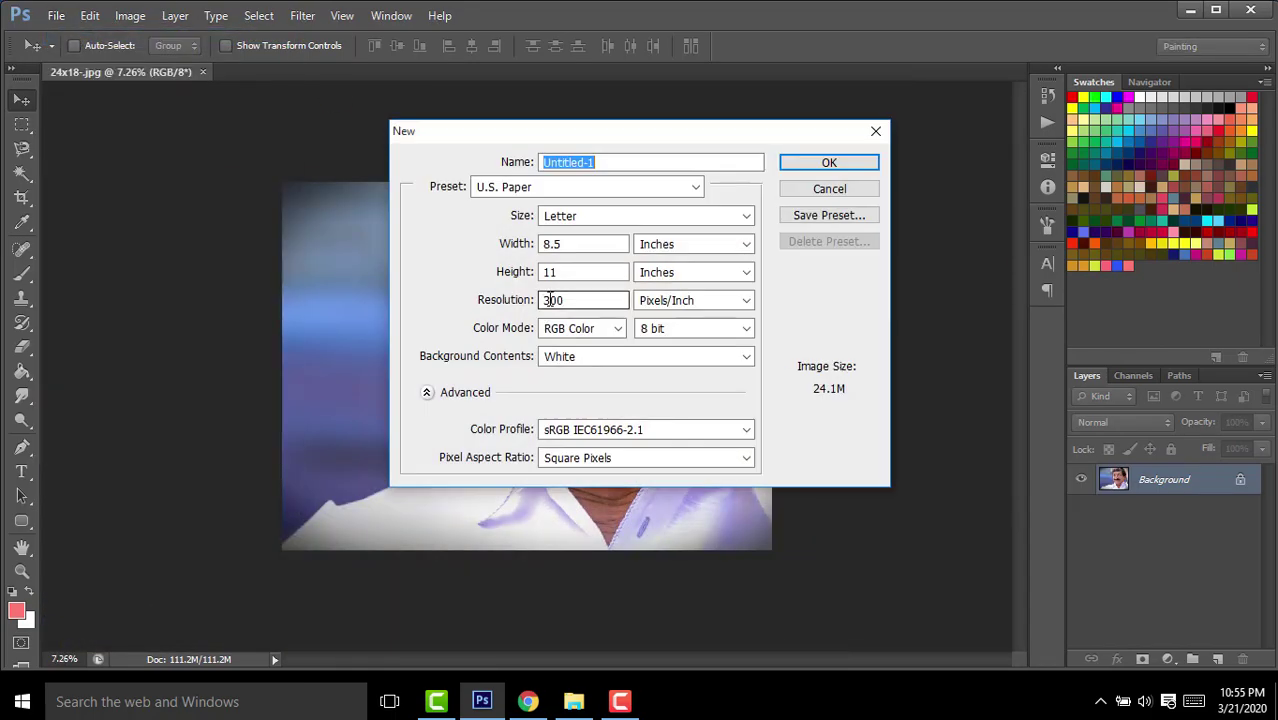
{"action": "left_click_drag", "start_coordinate": [582, 244], "coordinate": [508, 243]}
{"action": "type", "text": "12"}
{"action": "key", "text": "Tab"}
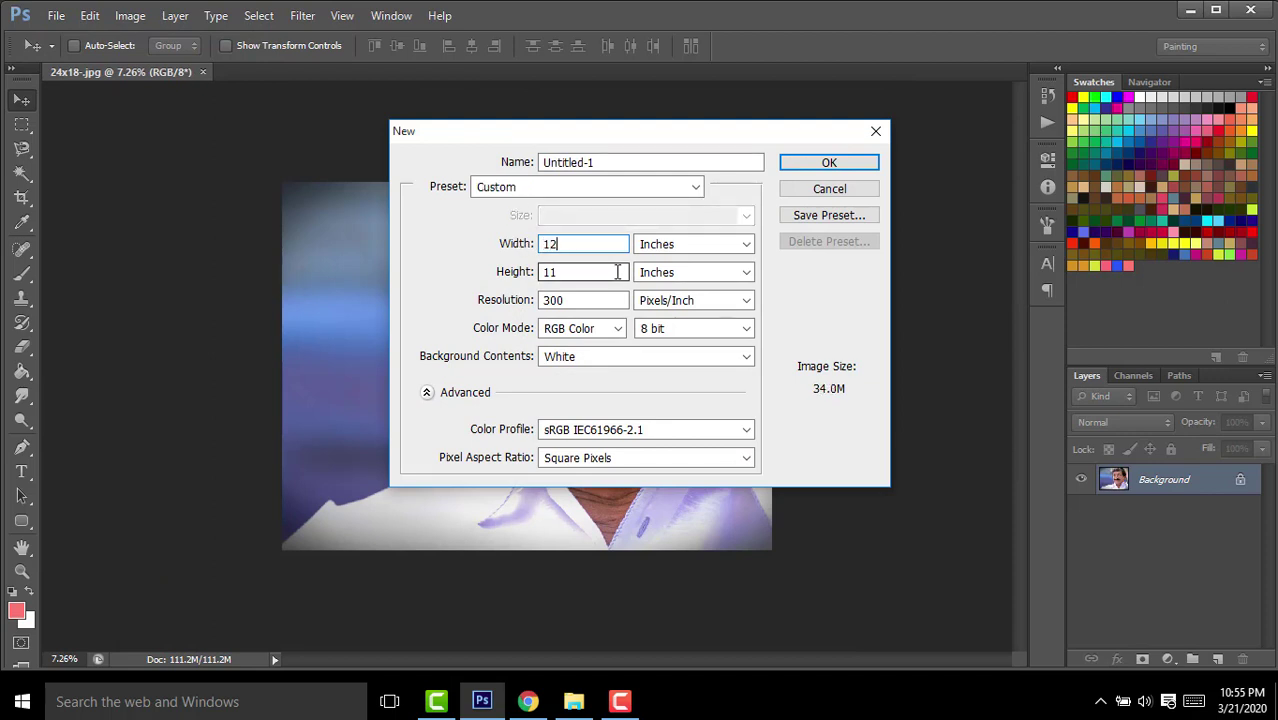
{"action": "type", "text": "8"}
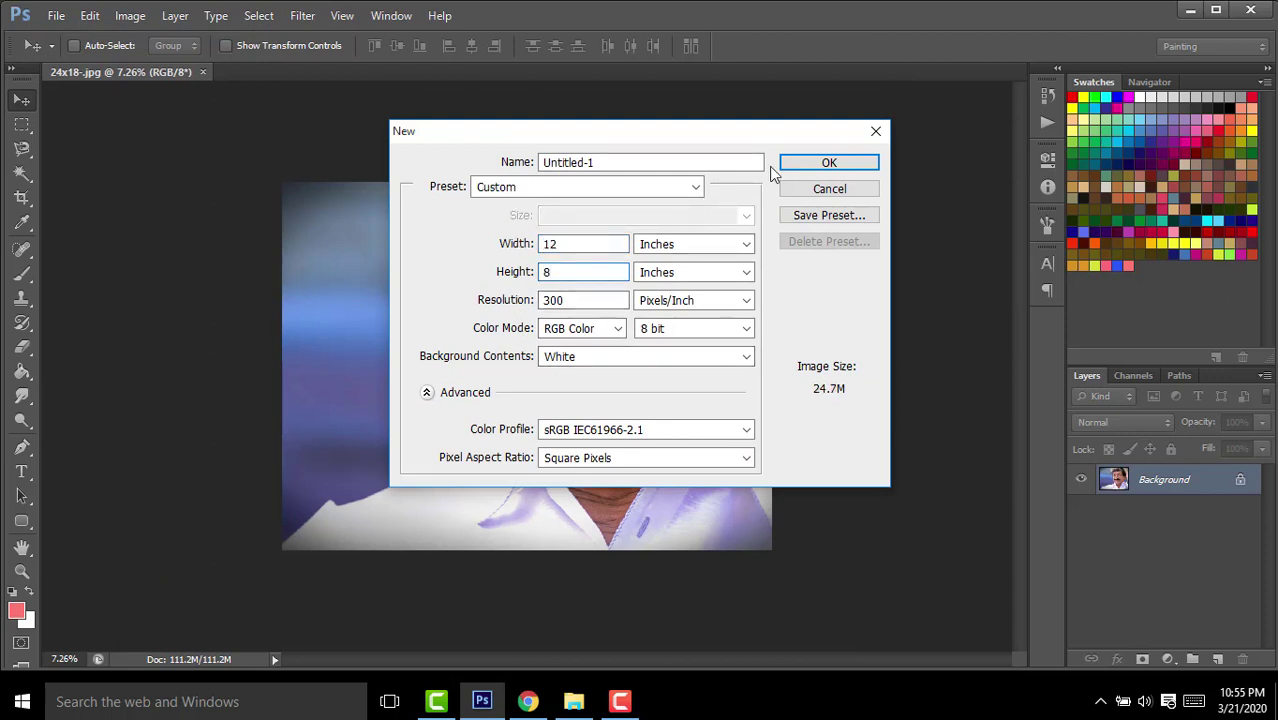
{"action": "key", "text": "Tab"}
{"action": "type", "text": "40"}
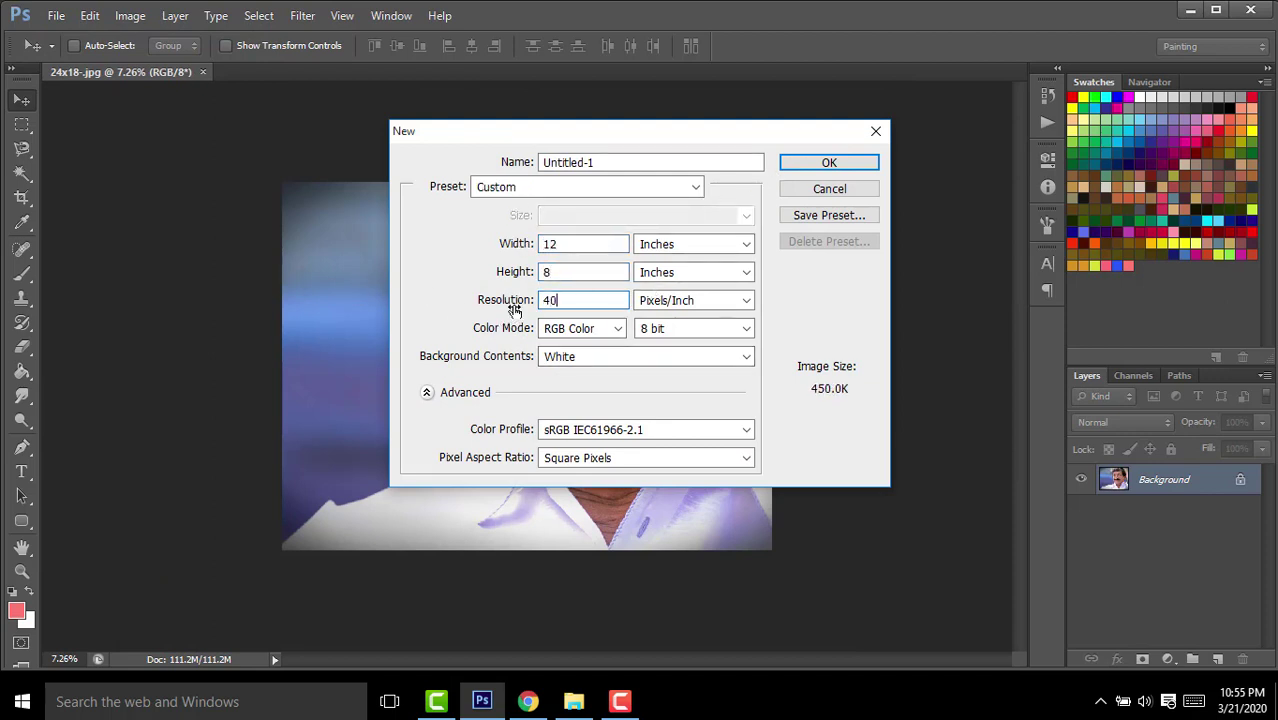
{"action": "type", "text": "0"}
{"action": "left_click", "coordinate": [827, 163]}
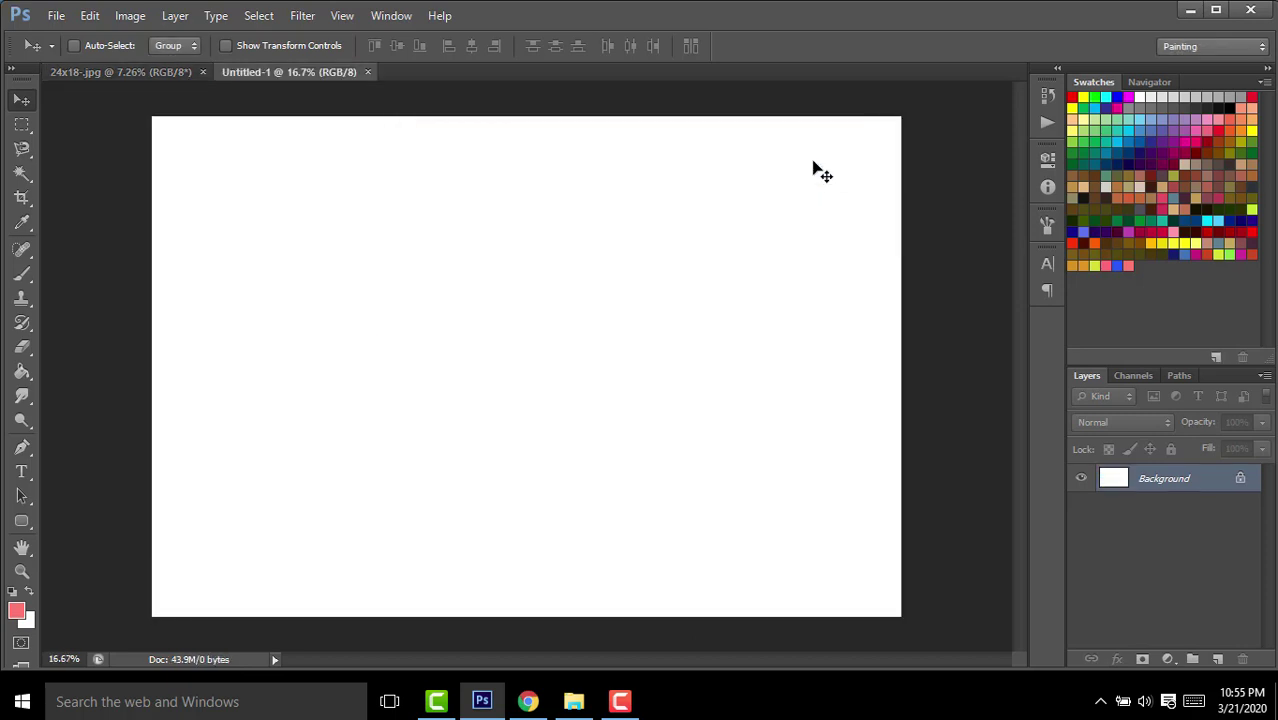
Drag the adjusted portrait into Untitled-1 as Layer 1 and scale it down onto the canvas.
{"action": "left_click", "coordinate": [91, 67]}
{"action": "left_click_drag", "start_coordinate": [436, 220], "coordinate": [402, 203]}
{"action": "scroll", "coordinate": [541, 287], "scroll_direction": "down", "scroll_amount": 2, "text": "alt"}
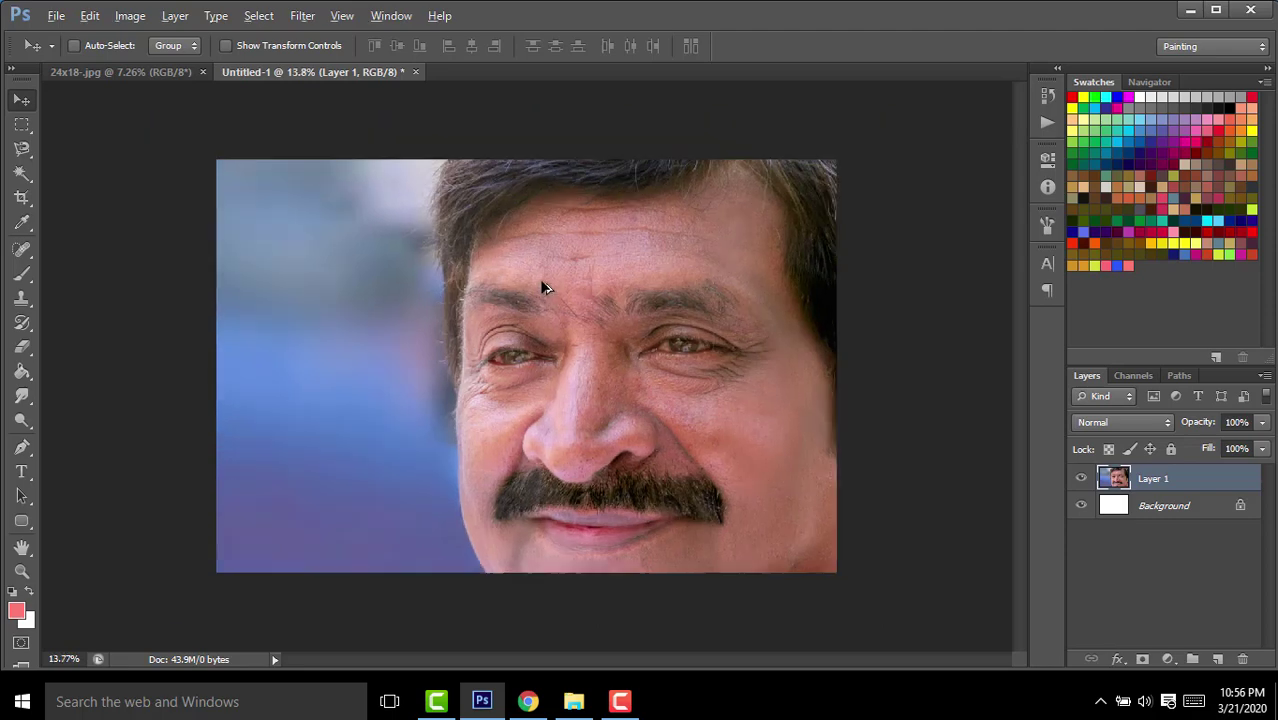
{"action": "scroll", "coordinate": [541, 287], "scroll_direction": "down", "scroll_amount": 2, "text": "alt"}
{"action": "key", "text": "ctrl+t"}
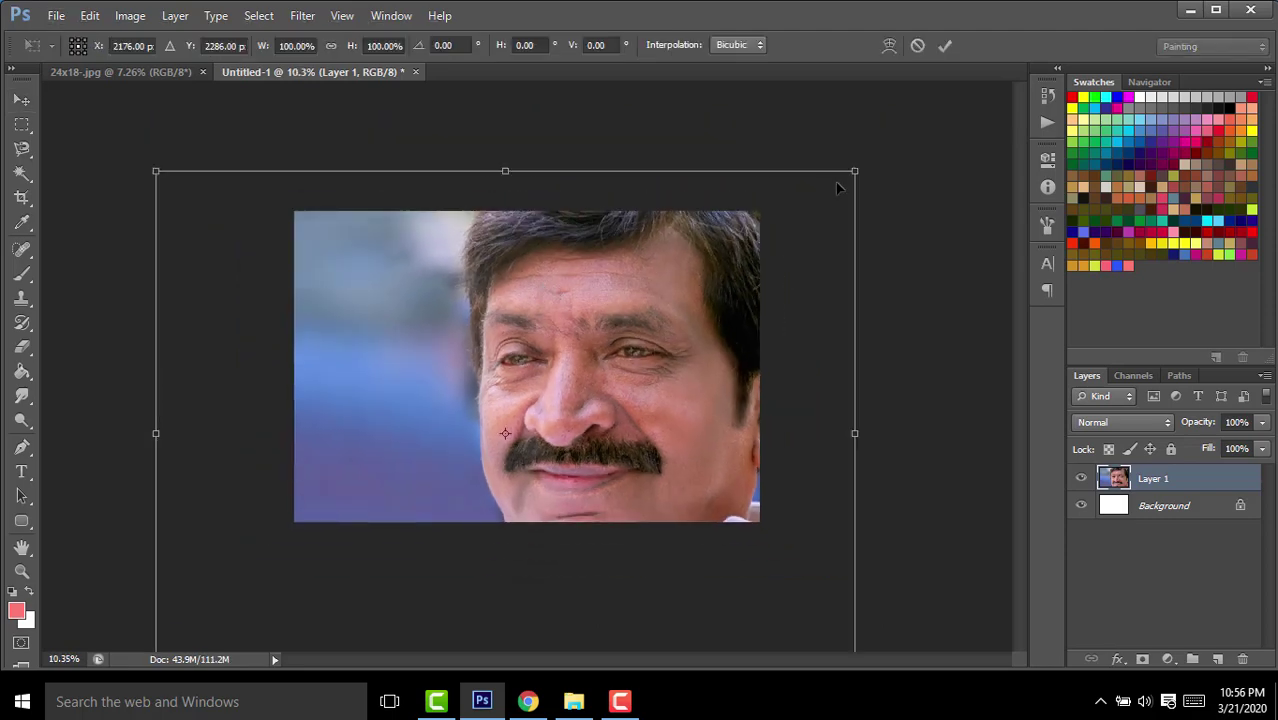
{"action": "left_click_drag", "start_coordinate": [858, 167], "coordinate": [630, 344]}
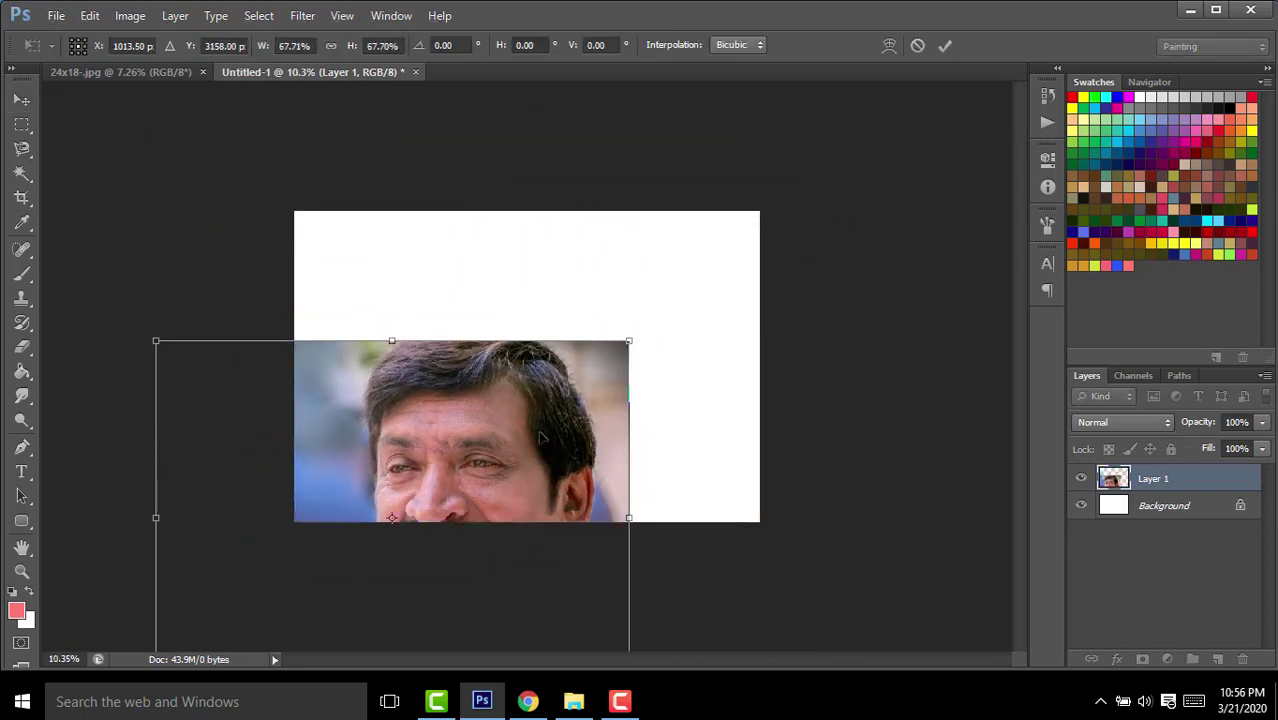
{"action": "mouse_move", "coordinate": [548, 457]}
{"action": "left_mouse_down"}
{"action": "mouse_move", "coordinate": [645, 326]}
{"action": "mouse_move", "coordinate": [681, 326]}
{"action": "left_mouse_up"}
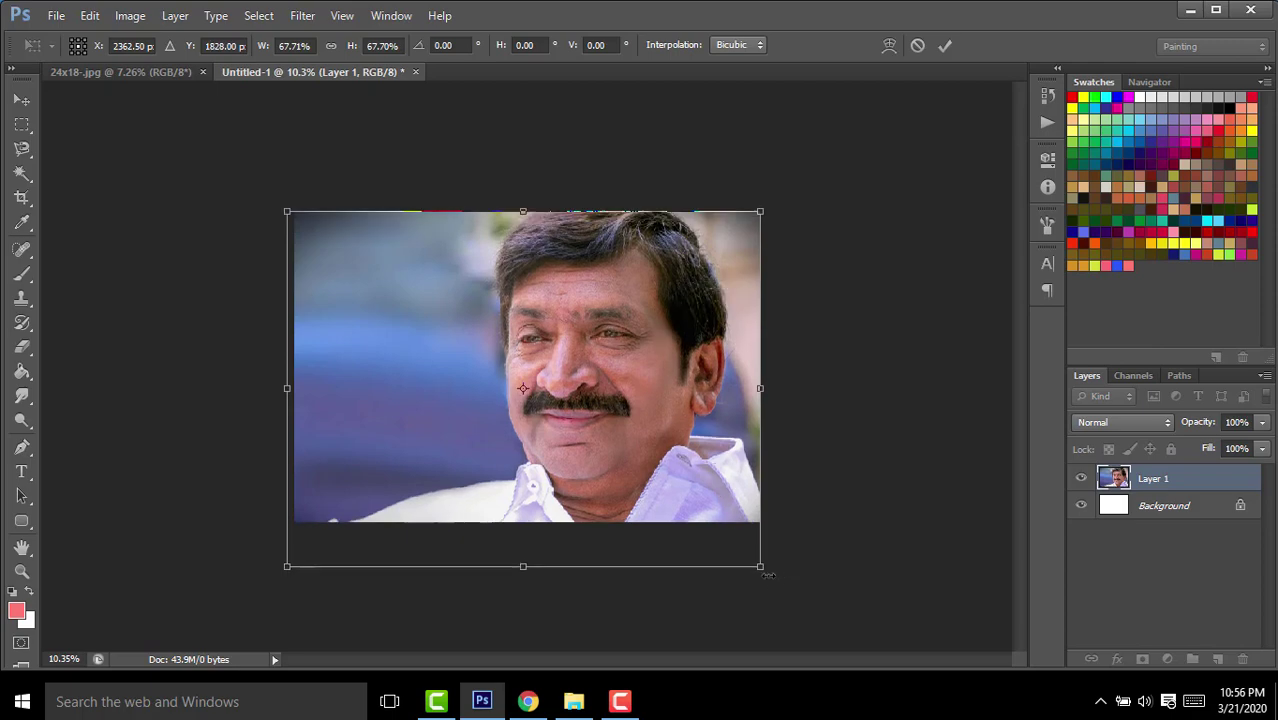
{"action": "left_click_drag", "start_coordinate": [766, 574], "coordinate": [746, 534]}
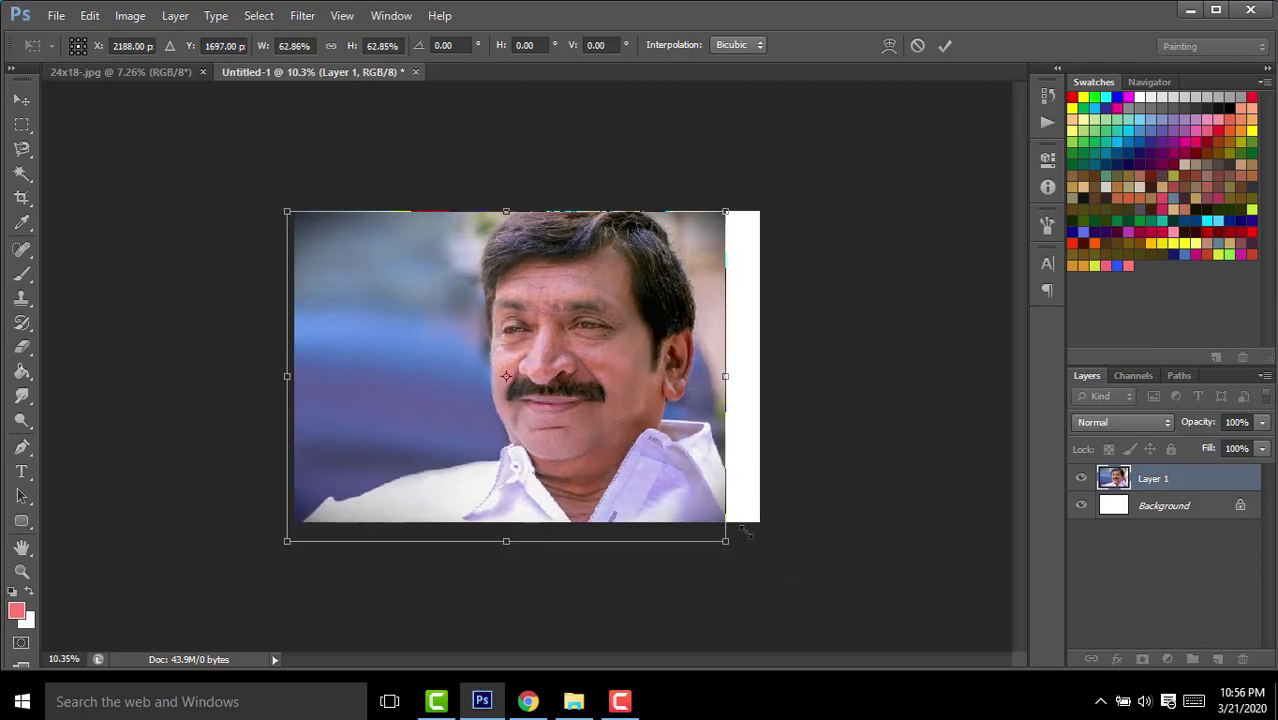
{"action": "left_click_drag", "start_coordinate": [728, 210], "coordinate": [716, 226]}
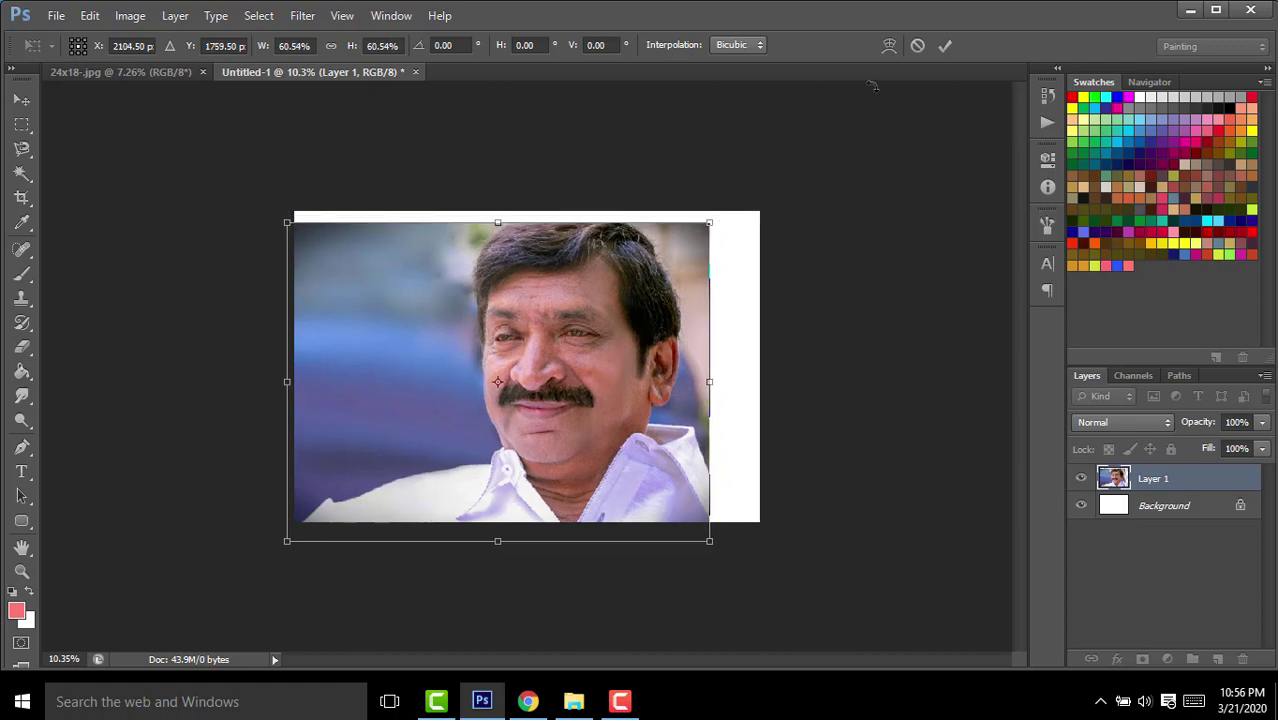
{"action": "left_click", "coordinate": [945, 45]}
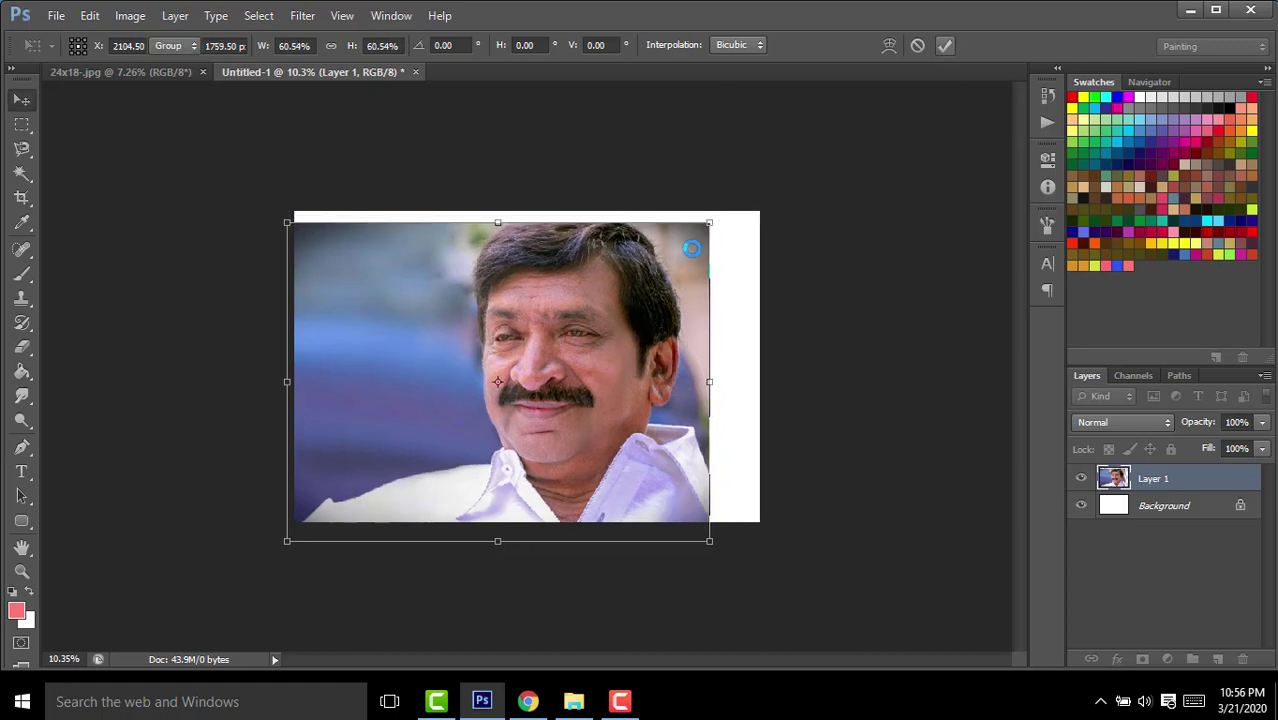
Shift the photo up and right and shrink it further to about 94 percent.
{"action": "scroll", "coordinate": [602, 379], "scroll_direction": "up", "scroll_amount": 3}
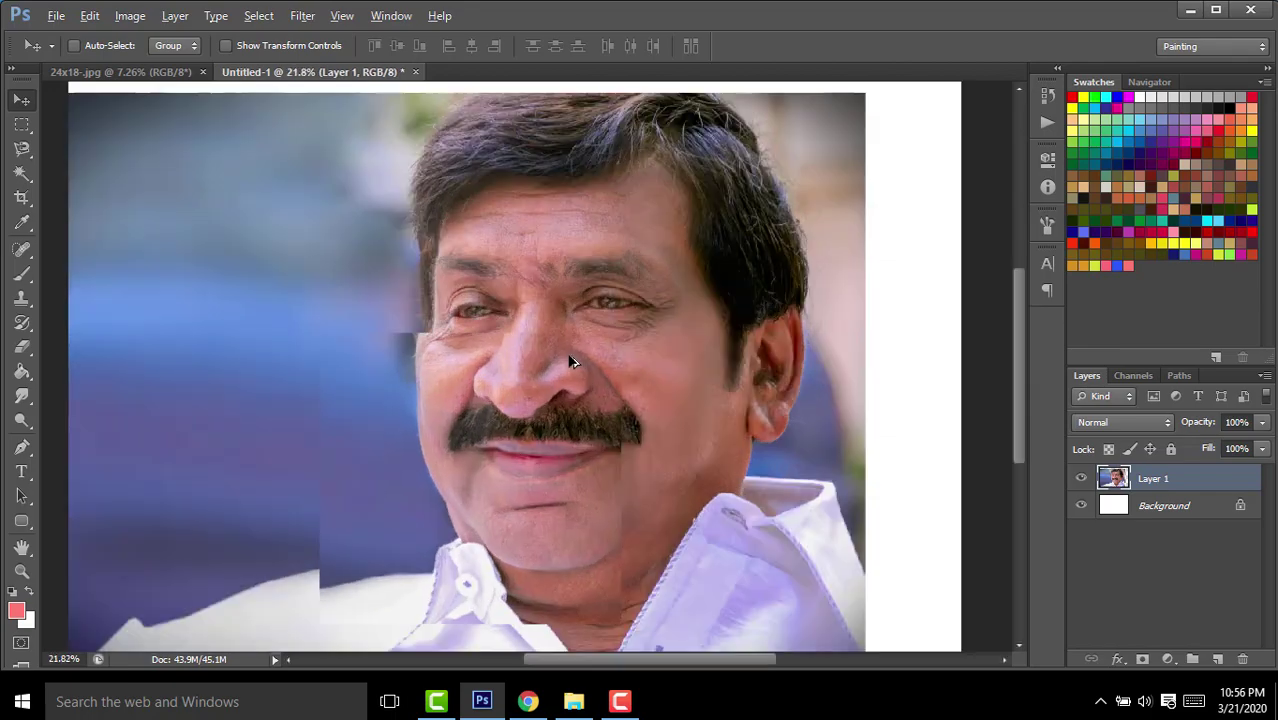
{"action": "scroll", "coordinate": [570, 352], "scroll_direction": "up", "scroll_amount": 2}
{"action": "scroll", "coordinate": [555, 345], "scroll_direction": "up", "scroll_amount": 2}
{"action": "scroll", "coordinate": [533, 339], "scroll_direction": "down", "scroll_amount": 1}
{"action": "scroll", "coordinate": [530, 342], "scroll_direction": "down", "scroll_amount": 4}
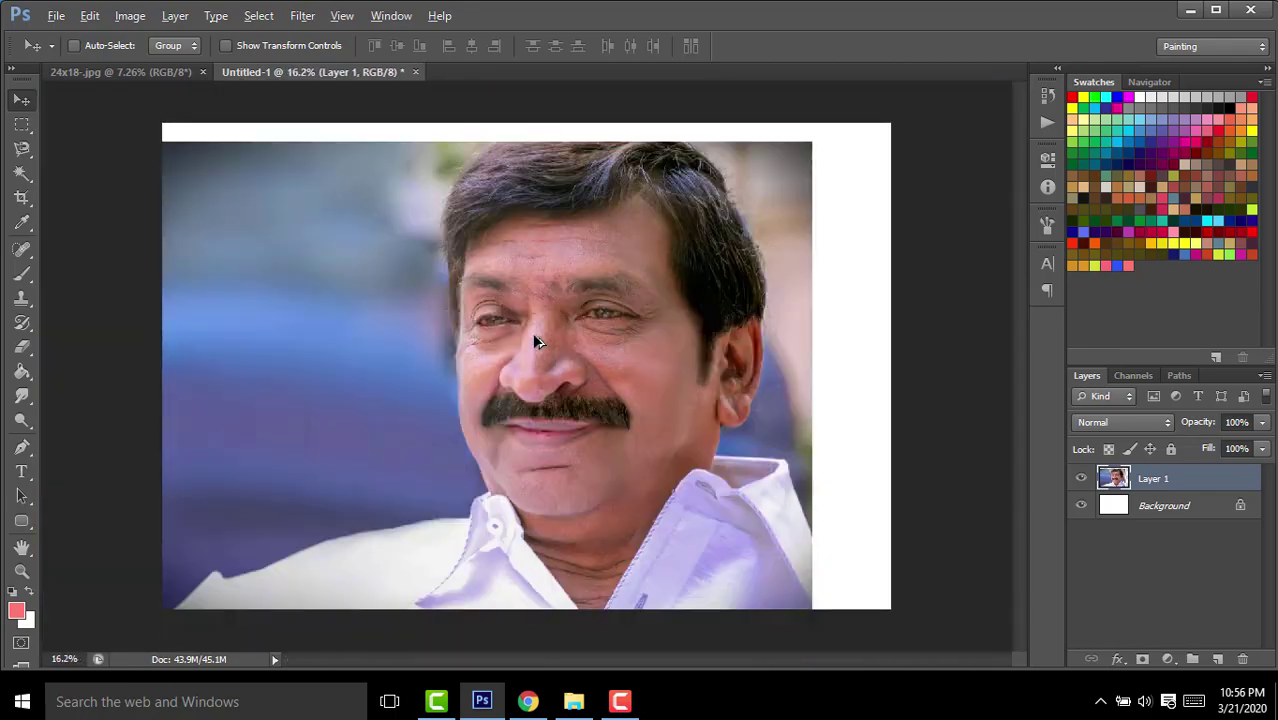
{"action": "scroll", "coordinate": [520, 350], "scroll_direction": "down", "scroll_amount": 1}
{"action": "left_click_drag", "start_coordinate": [455, 428], "coordinate": [485, 385]}
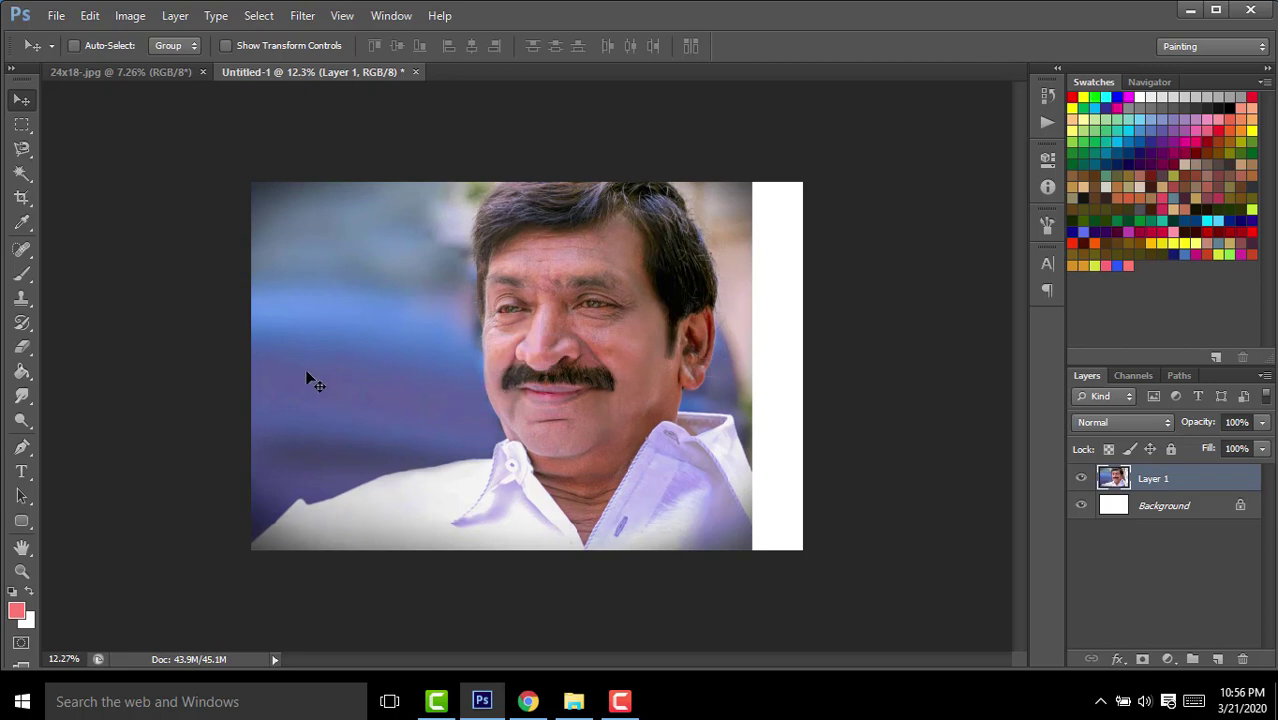
{"action": "key", "text": "ctrl+t"}
{"action": "left_click_drag", "start_coordinate": [736, 166], "coordinate": [717, 200]}
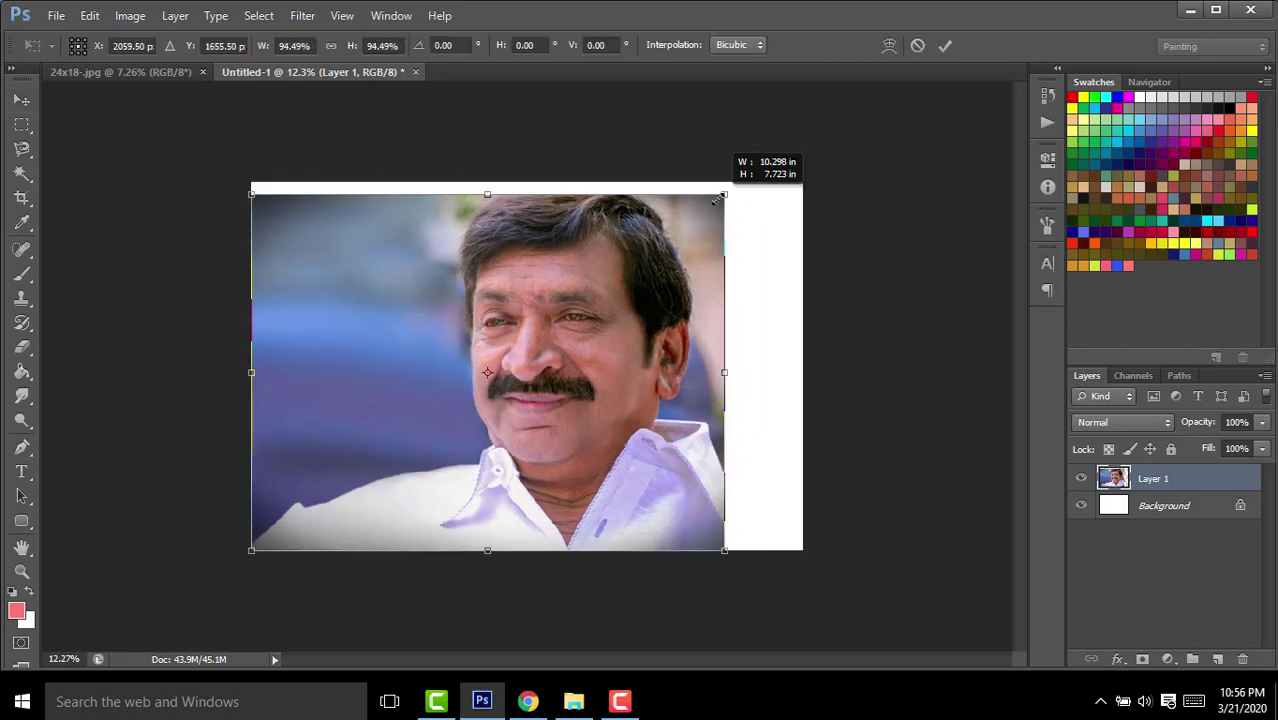
{"action": "key", "text": "Return"}
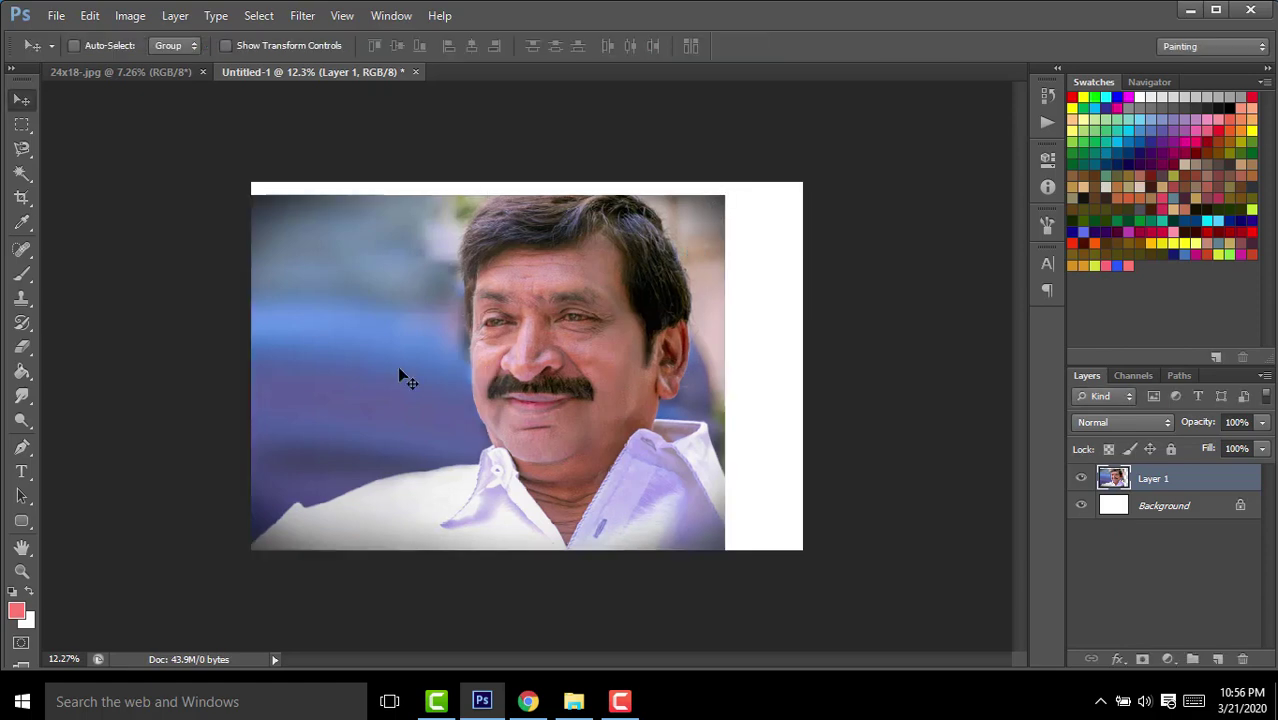
Start a Pen path along the shirt's shoulder, up the collar and along the neck.
{"action": "left_click", "coordinate": [22, 447]}
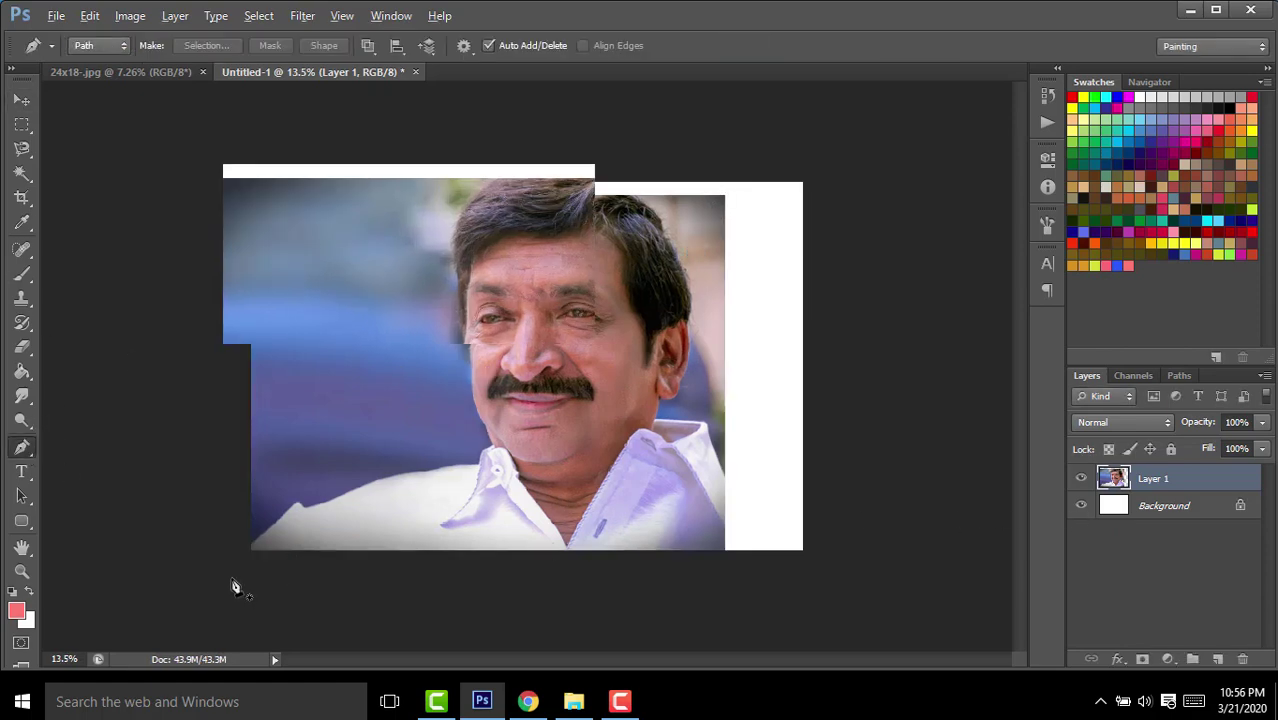
{"action": "scroll", "coordinate": [234, 585], "scroll_direction": "up", "scroll_amount": 5}
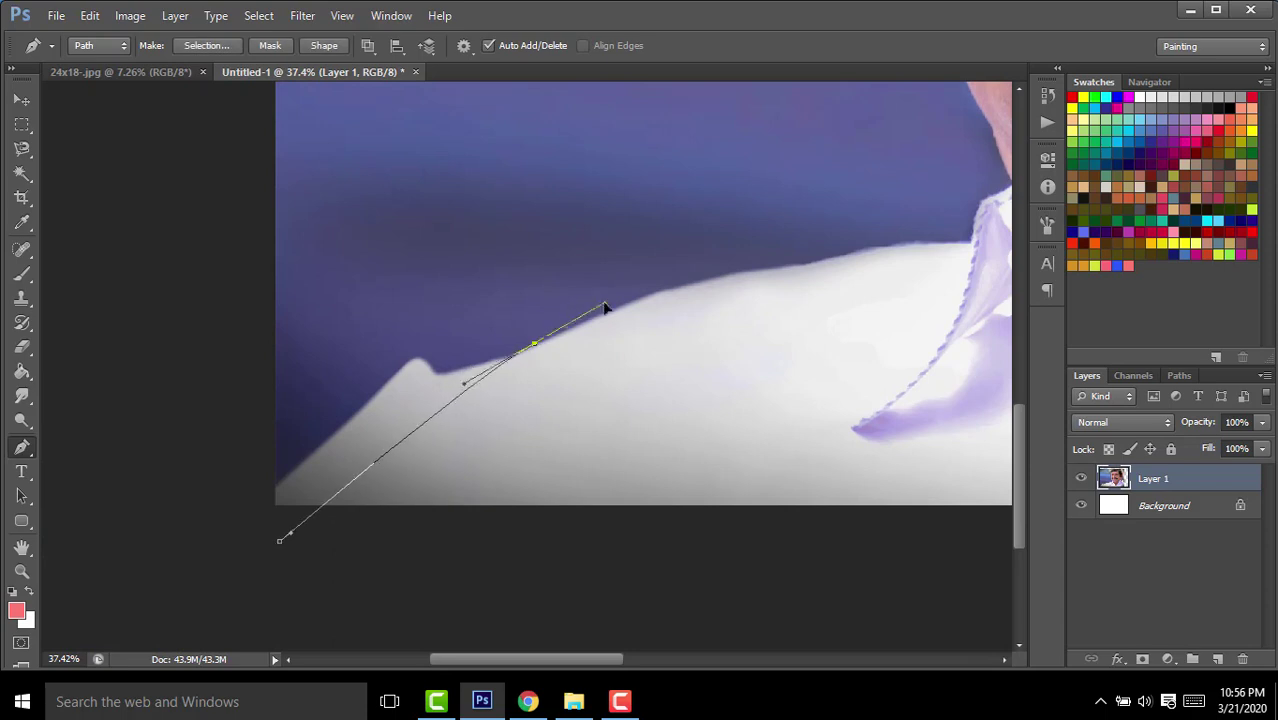
{"action": "left_click_drag", "start_coordinate": [470, 374], "coordinate": [630, 311]}
{"action": "scroll", "coordinate": [515, 375], "scroll_direction": "up", "scroll_amount": 3}
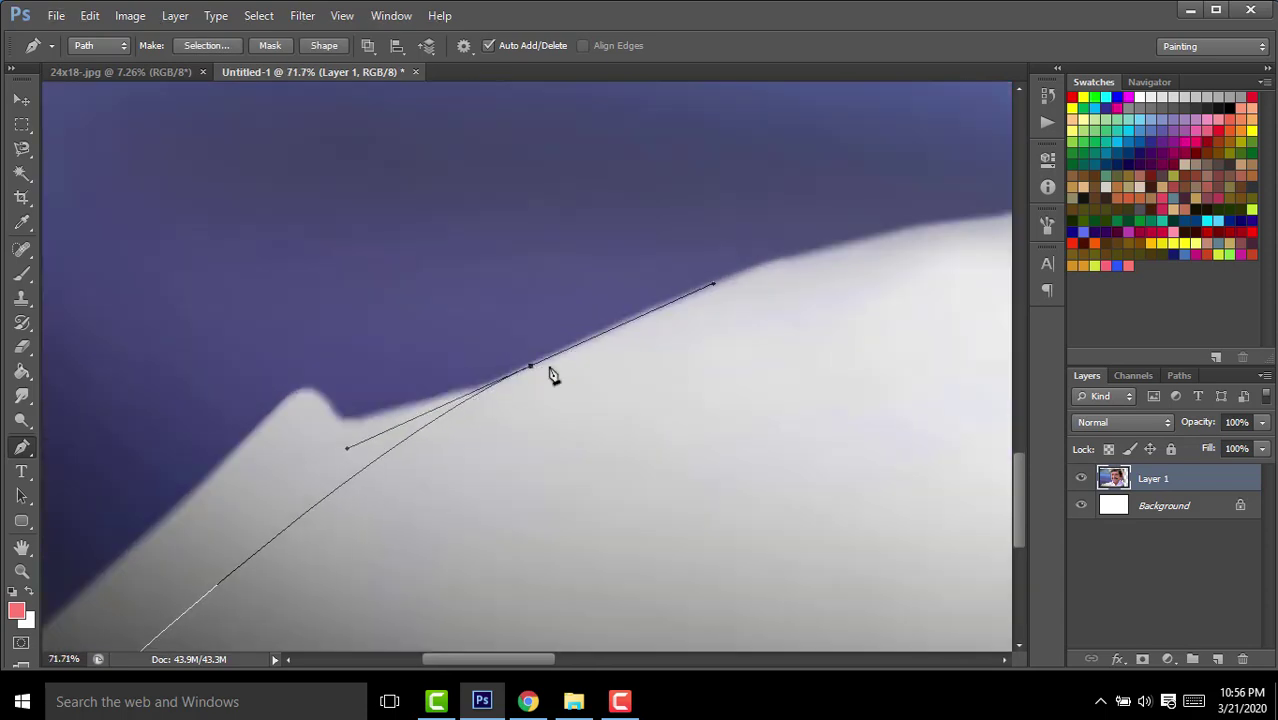
{"action": "scroll", "coordinate": [545, 365], "scroll_direction": "right", "scroll_amount": 3}
{"action": "scroll", "coordinate": [490, 390], "scroll_direction": "right", "scroll_amount": 3}
{"action": "left_click_drag", "start_coordinate": [607, 411], "coordinate": [626, 411]}
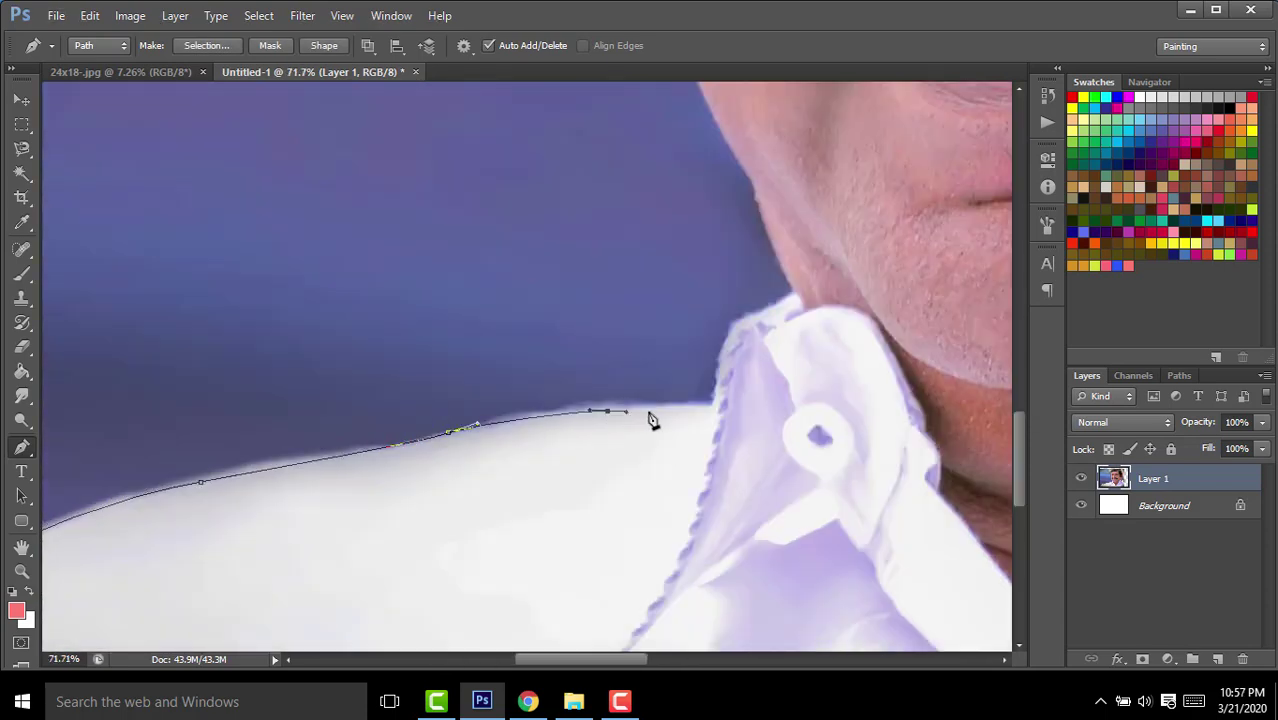
{"action": "scroll", "coordinate": [745, 330], "scroll_direction": "up", "scroll_amount": 3}
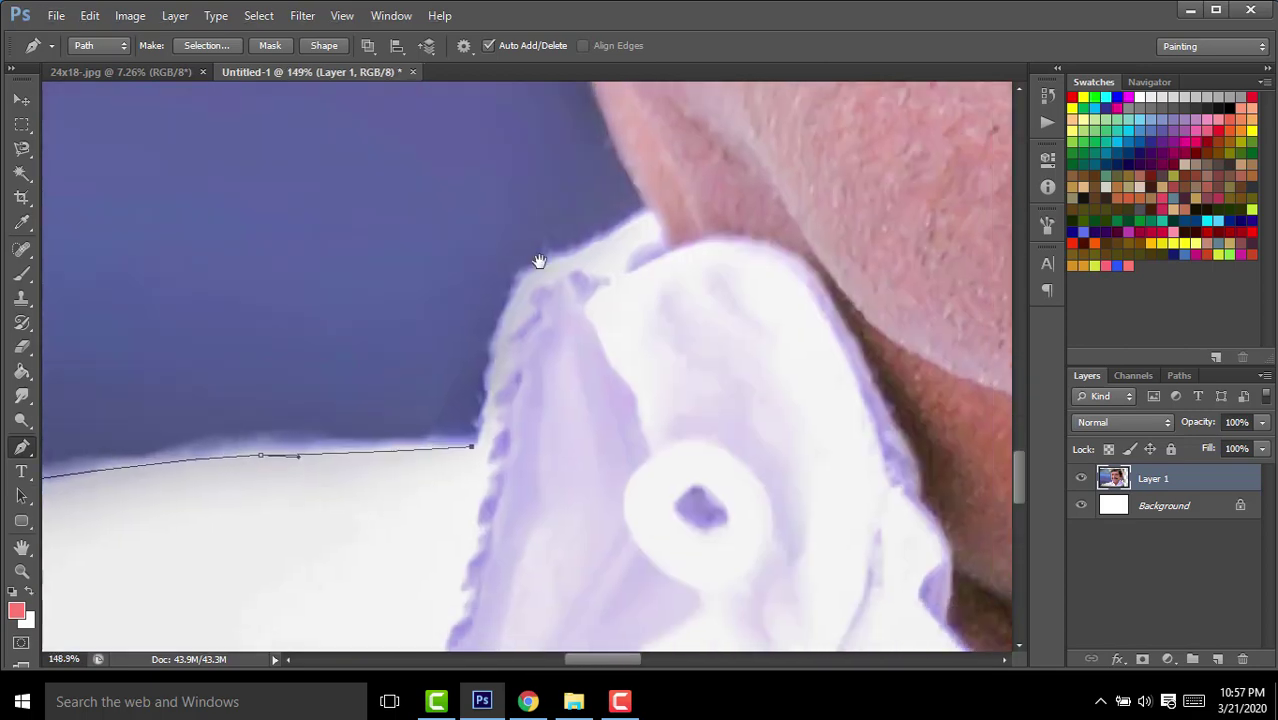
{"action": "mouse_move", "coordinate": [533, 269]}
{"action": "left_mouse_down"}
{"action": "mouse_move", "coordinate": [616, 260]}
{"action": "mouse_move", "coordinate": [511, 374]}
{"action": "left_mouse_up"}
{"action": "left_click", "coordinate": [528, 349]}
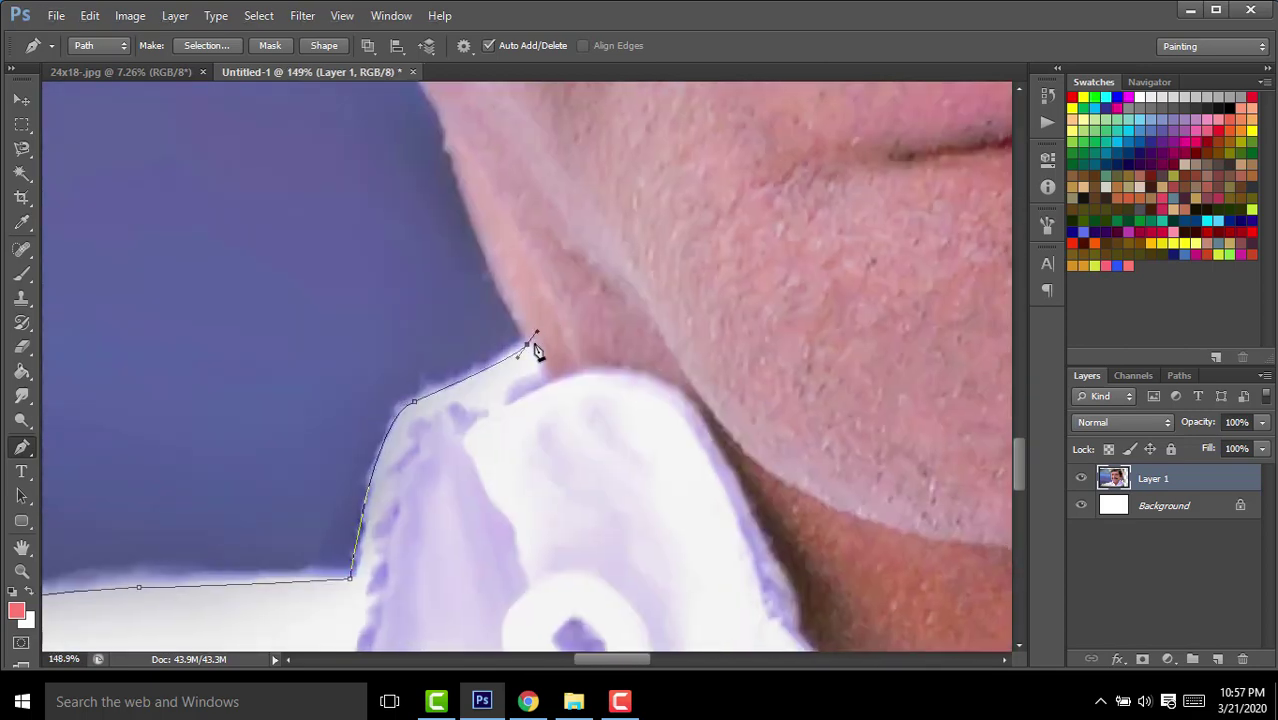
{"action": "mouse_move", "coordinate": [471, 87]}
{"action": "left_mouse_down"}
{"action": "mouse_move", "coordinate": [471, 171]}
{"action": "mouse_move", "coordinate": [432, 185]}
{"action": "mouse_move", "coordinate": [421, 106]}
{"action": "left_mouse_up"}
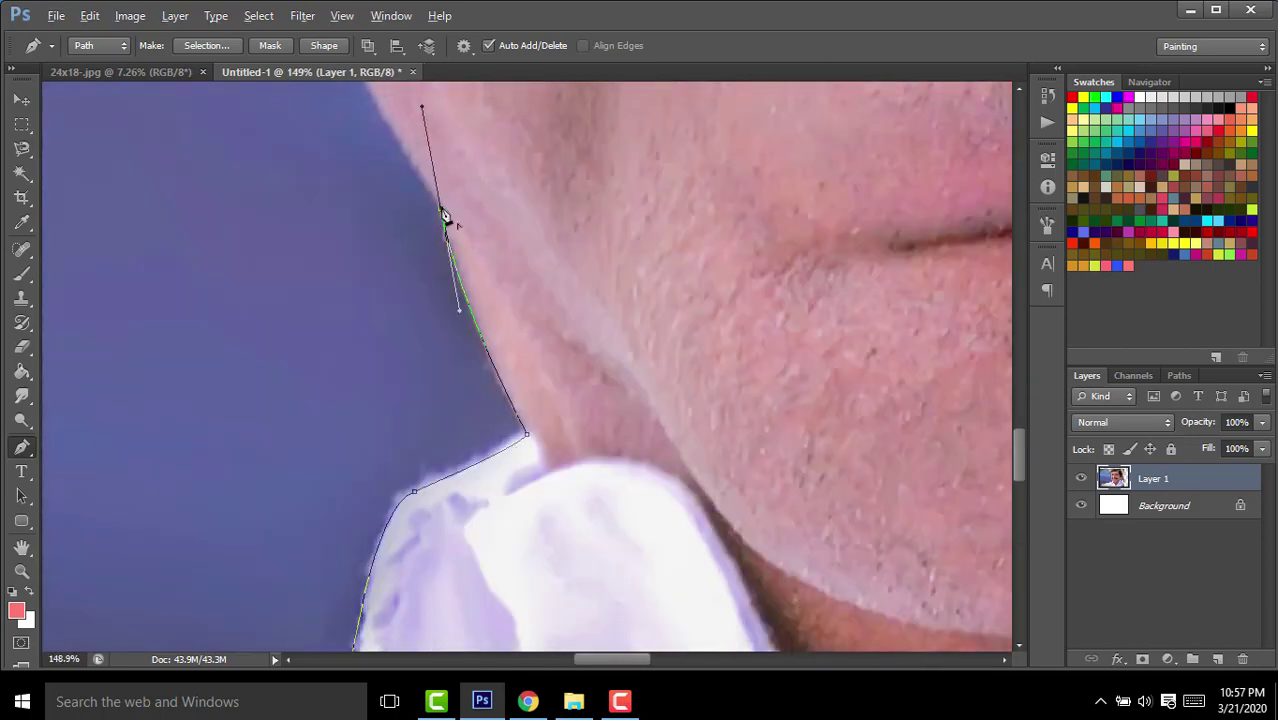
{"action": "scroll", "coordinate": [445, 218], "scroll_direction": "down", "scroll_amount": 3}
{"action": "scroll", "coordinate": [494, 271], "scroll_direction": "up", "scroll_amount": 3}
{"action": "scroll", "coordinate": [491, 422], "scroll_direction": "up", "scroll_amount": 3}
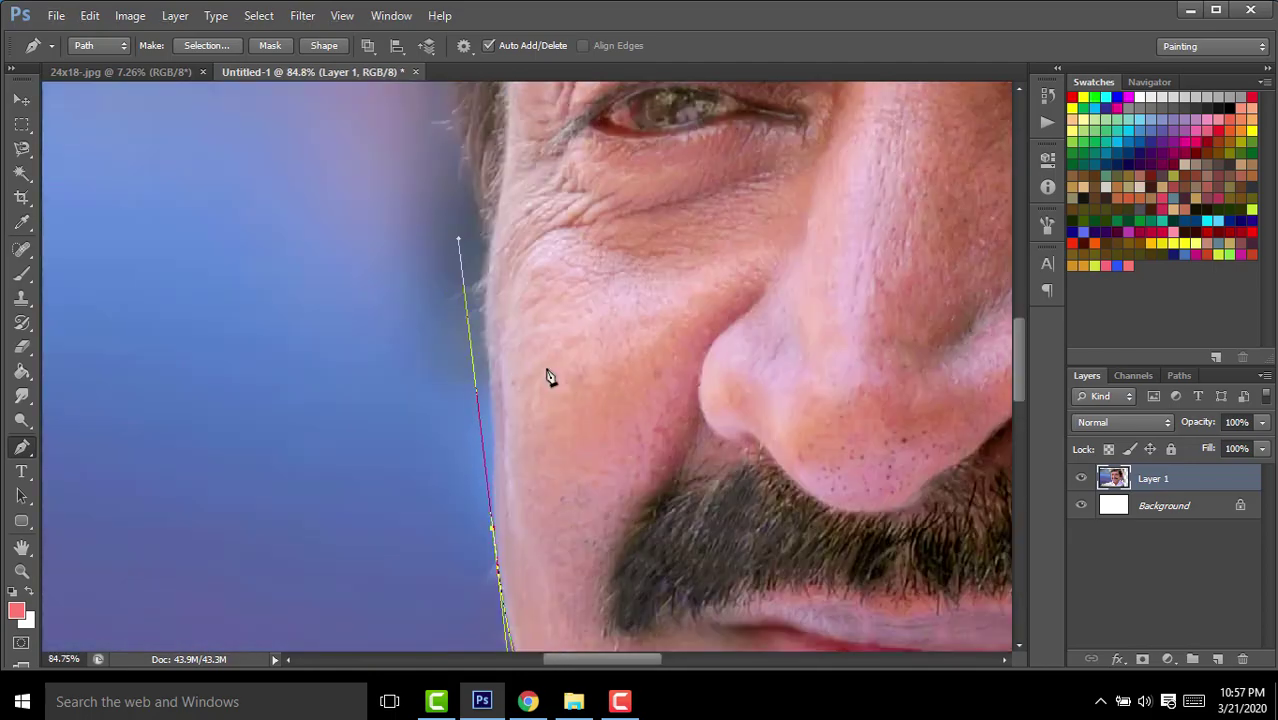
{"action": "scroll", "coordinate": [548, 376], "scroll_direction": "down", "scroll_amount": 3}
{"action": "scroll", "coordinate": [542, 319], "scroll_direction": "down", "scroll_amount": 2}
Continue the path along the cheek, the face beside the eye, the top of the head and the hair.
{"action": "left_click_drag", "start_coordinate": [511, 334], "coordinate": [501, 259]}
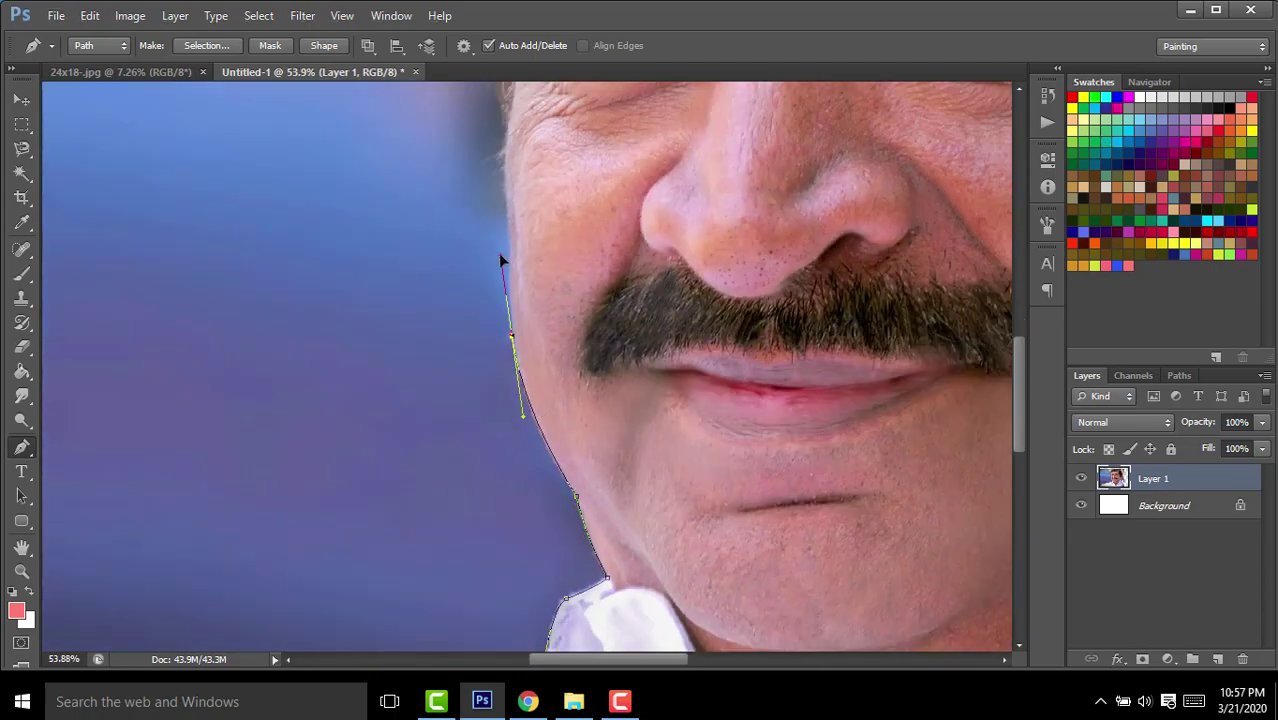
{"action": "scroll", "coordinate": [514, 343], "scroll_direction": "up", "scroll_amount": 2}
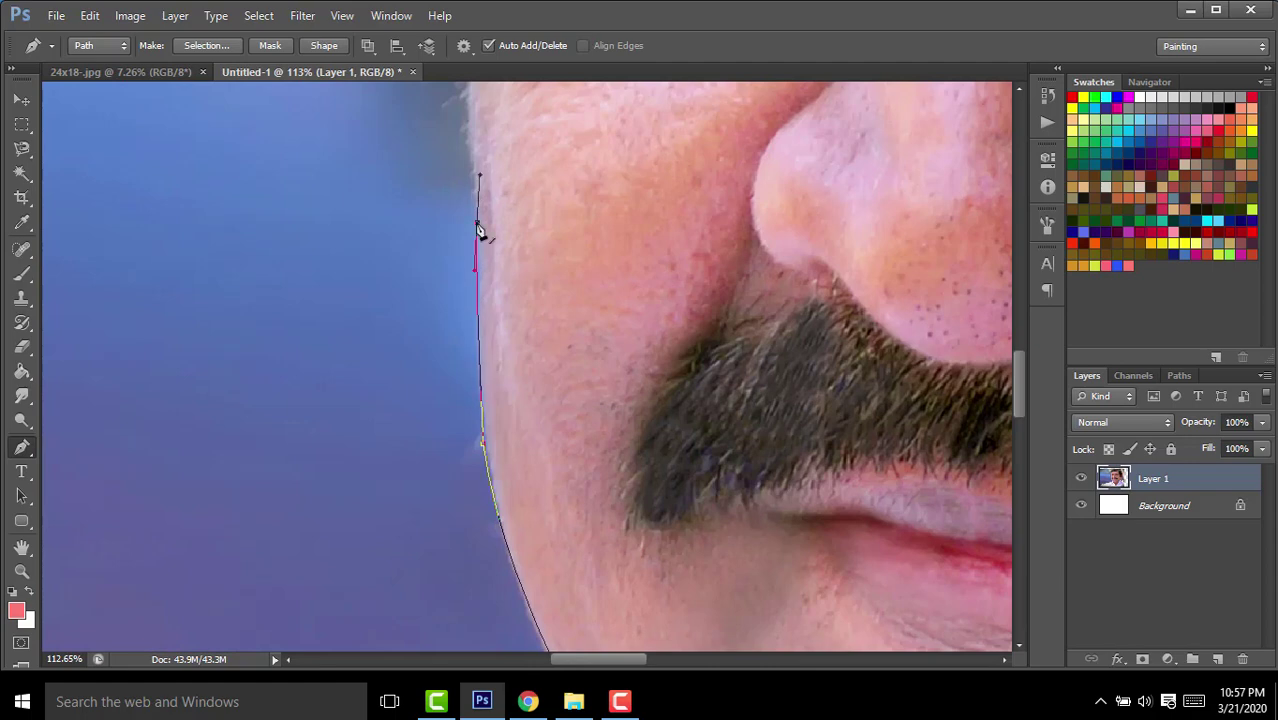
{"action": "scroll", "coordinate": [417, 381], "scroll_direction": "up", "scroll_amount": 3}
{"action": "left_click_drag", "start_coordinate": [427, 355], "coordinate": [446, 281]}
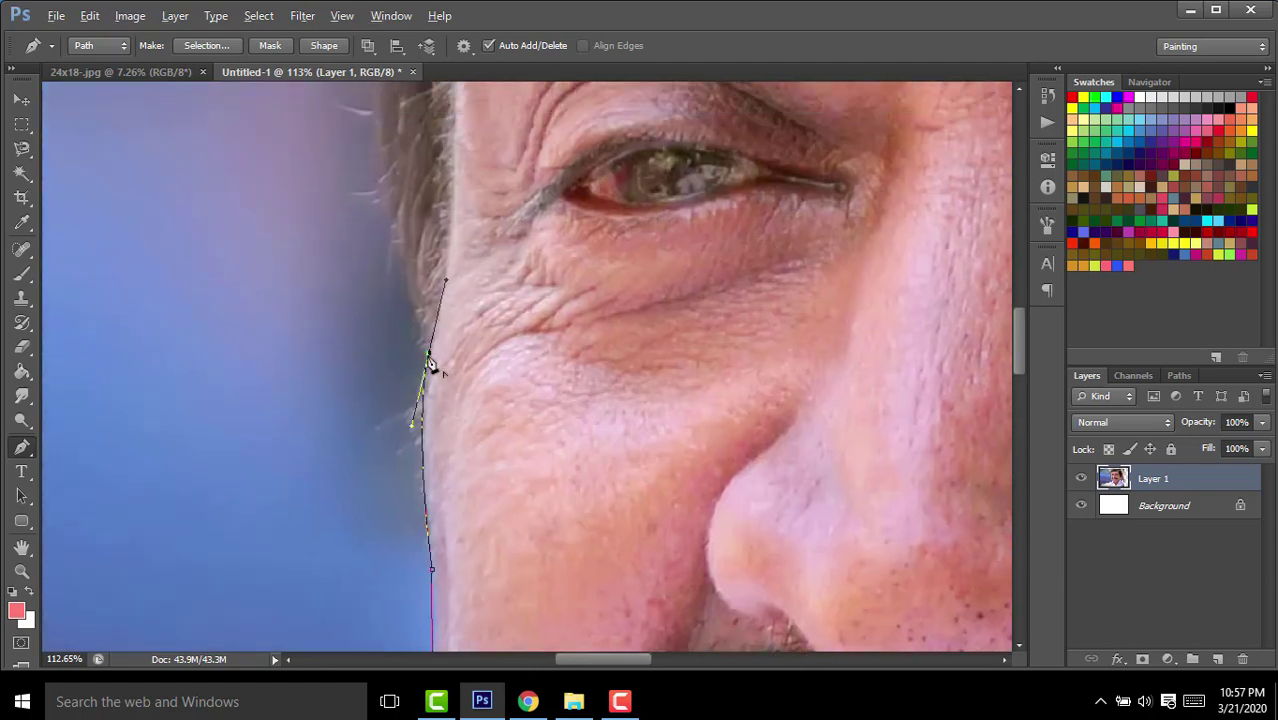
{"action": "scroll", "coordinate": [430, 362], "scroll_direction": "down", "scroll_amount": 2}
{"action": "scroll", "coordinate": [420, 375], "scroll_direction": "up", "scroll_amount": 4}
{"action": "left_click_drag", "start_coordinate": [425, 368], "coordinate": [418, 272]}
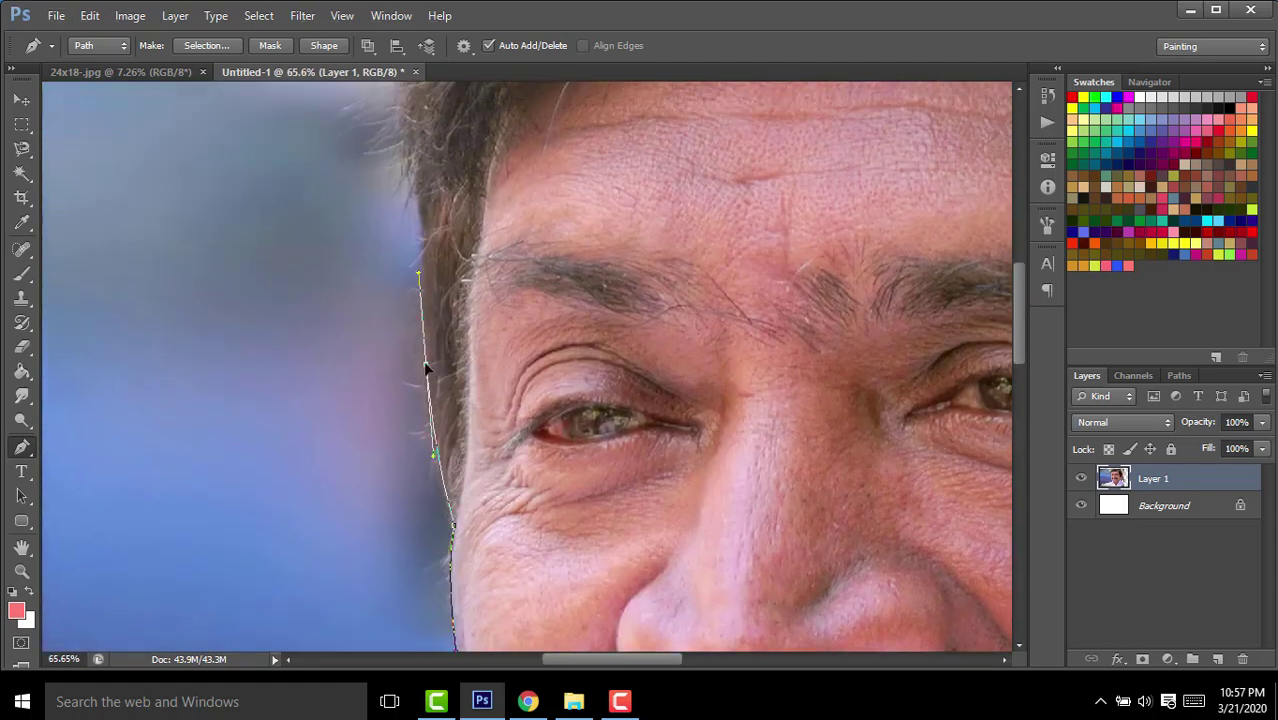
{"action": "scroll", "coordinate": [420, 370], "scroll_direction": "up", "scroll_amount": 3}
{"action": "scroll", "coordinate": [240, 233], "scroll_direction": "down", "scroll_amount": 2}
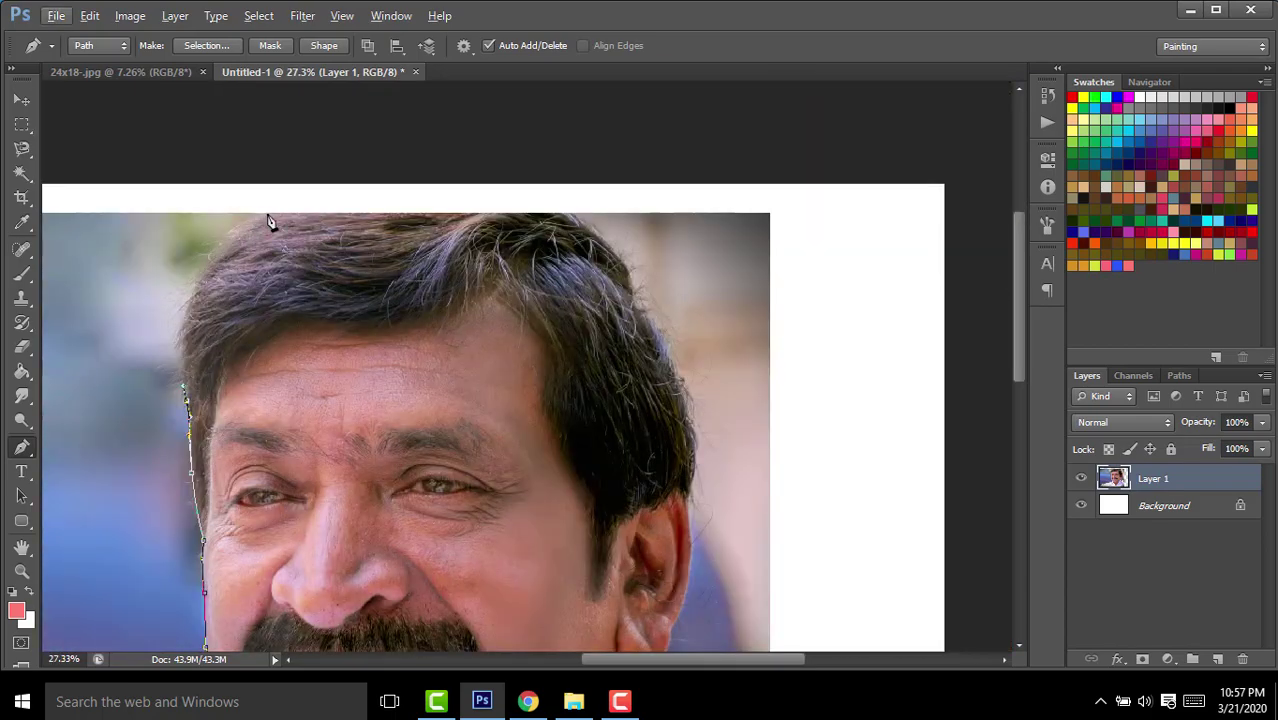
{"action": "left_click_drag", "start_coordinate": [375, 195], "coordinate": [514, 195]}
{"action": "scroll", "coordinate": [565, 212], "scroll_direction": "up", "scroll_amount": 2}
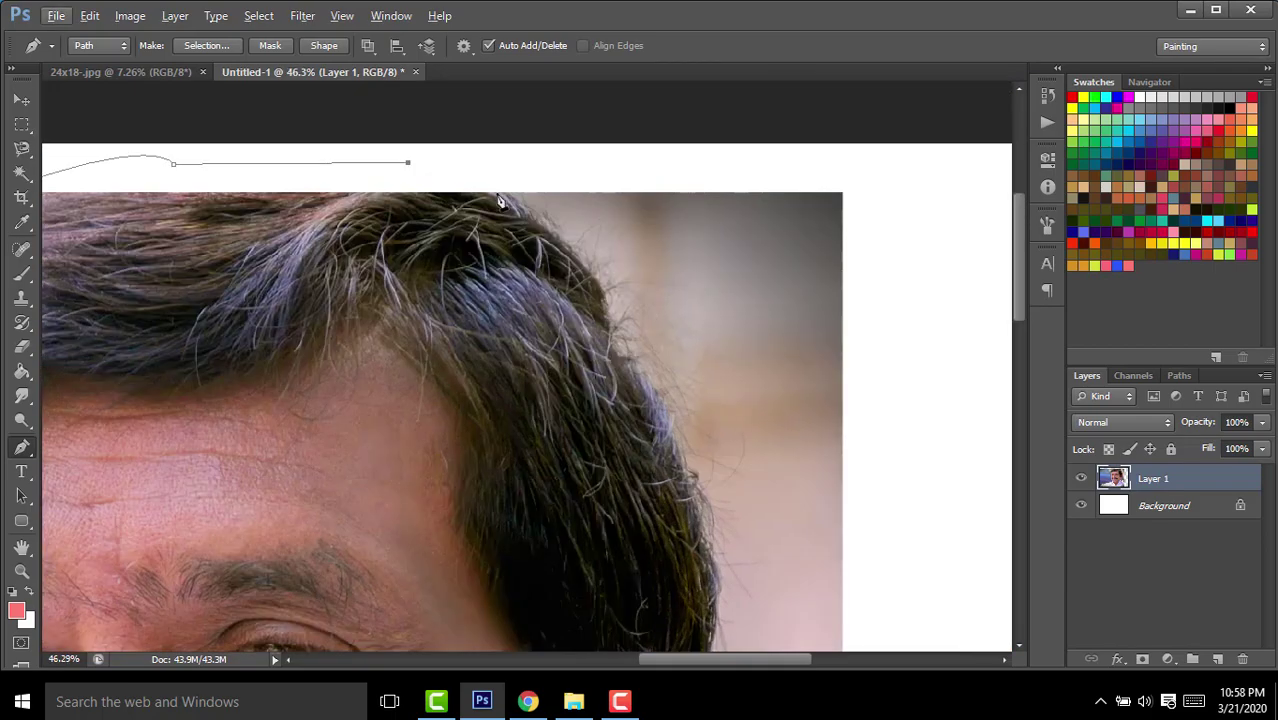
{"action": "left_click", "coordinate": [497, 192]}
{"action": "left_click_drag", "start_coordinate": [605, 302], "coordinate": [616, 368]}
Carry the path around the ear and earlobe, down the neck and along the collar.
{"action": "mouse_move", "coordinate": [716, 608]}
{"action": "left_mouse_down"}
{"action": "mouse_move", "coordinate": [491, 434]}
{"action": "mouse_move", "coordinate": [491, 542]}
{"action": "left_mouse_up"}
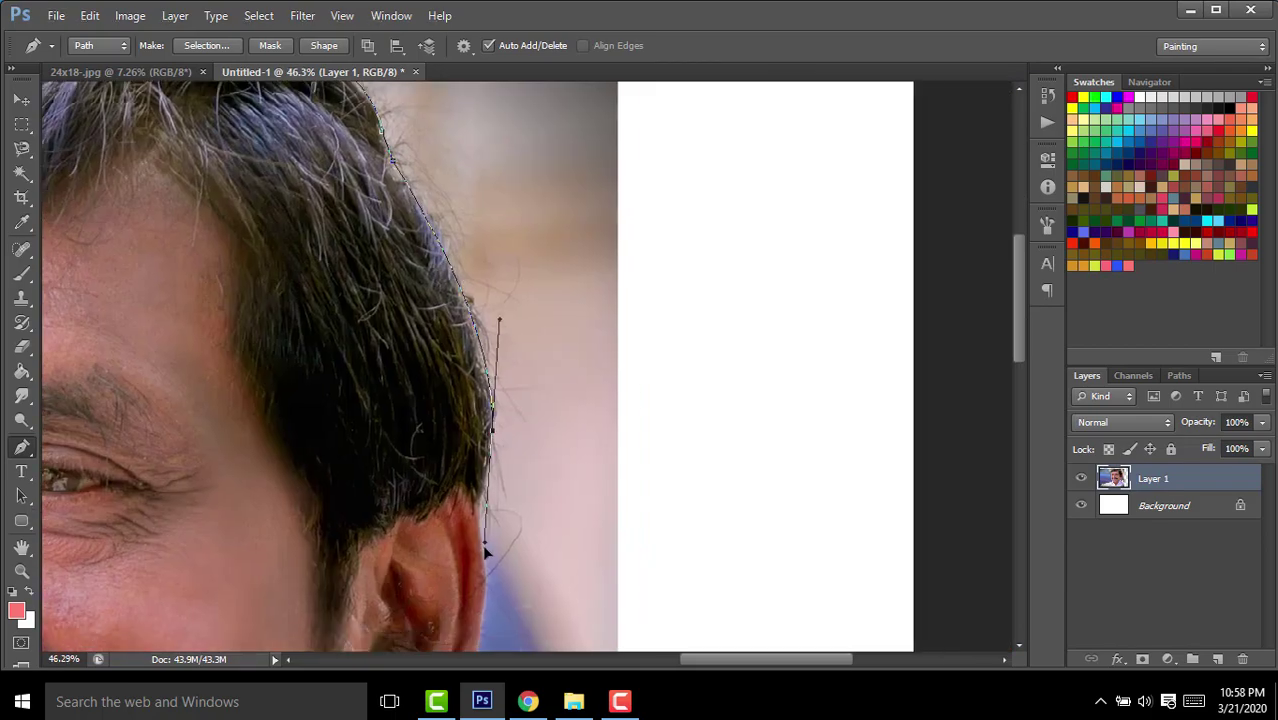
{"action": "left_click", "coordinate": [493, 428], "text": "alt"}
{"action": "left_click_drag", "start_coordinate": [528, 485], "coordinate": [493, 172]}
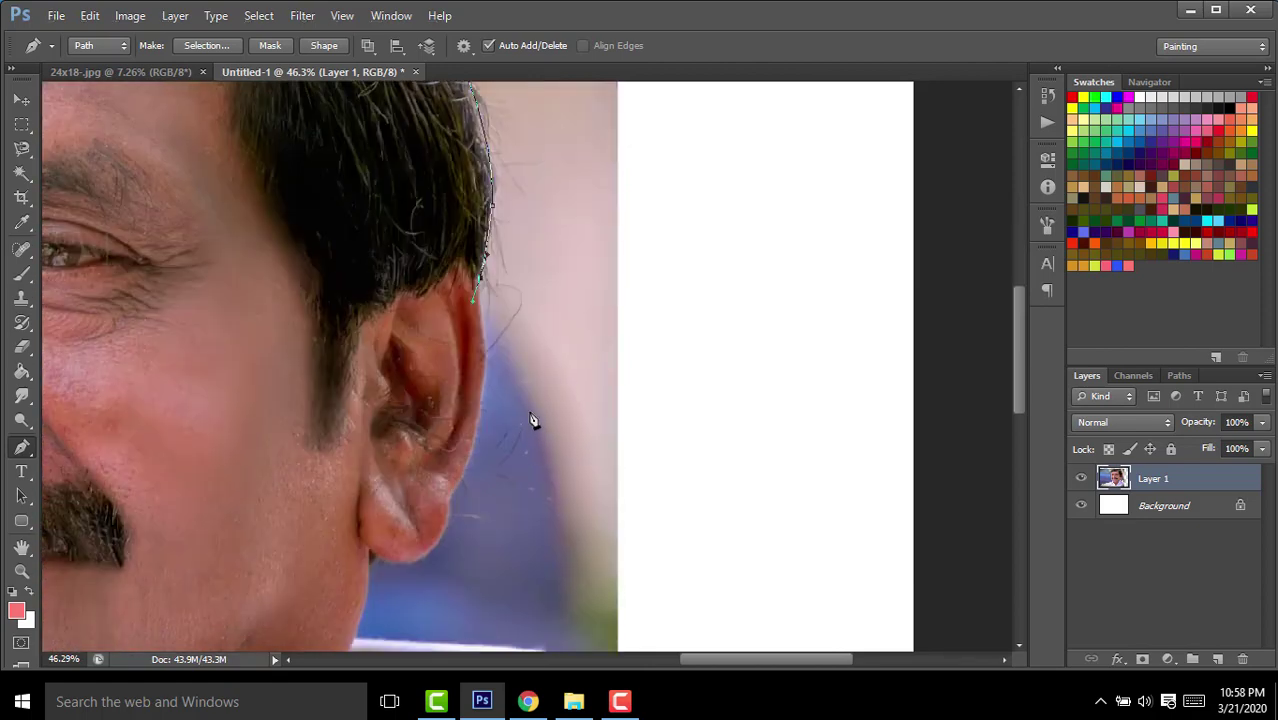
{"action": "scroll", "coordinate": [487, 179], "scroll_direction": "down", "scroll_amount": 2}
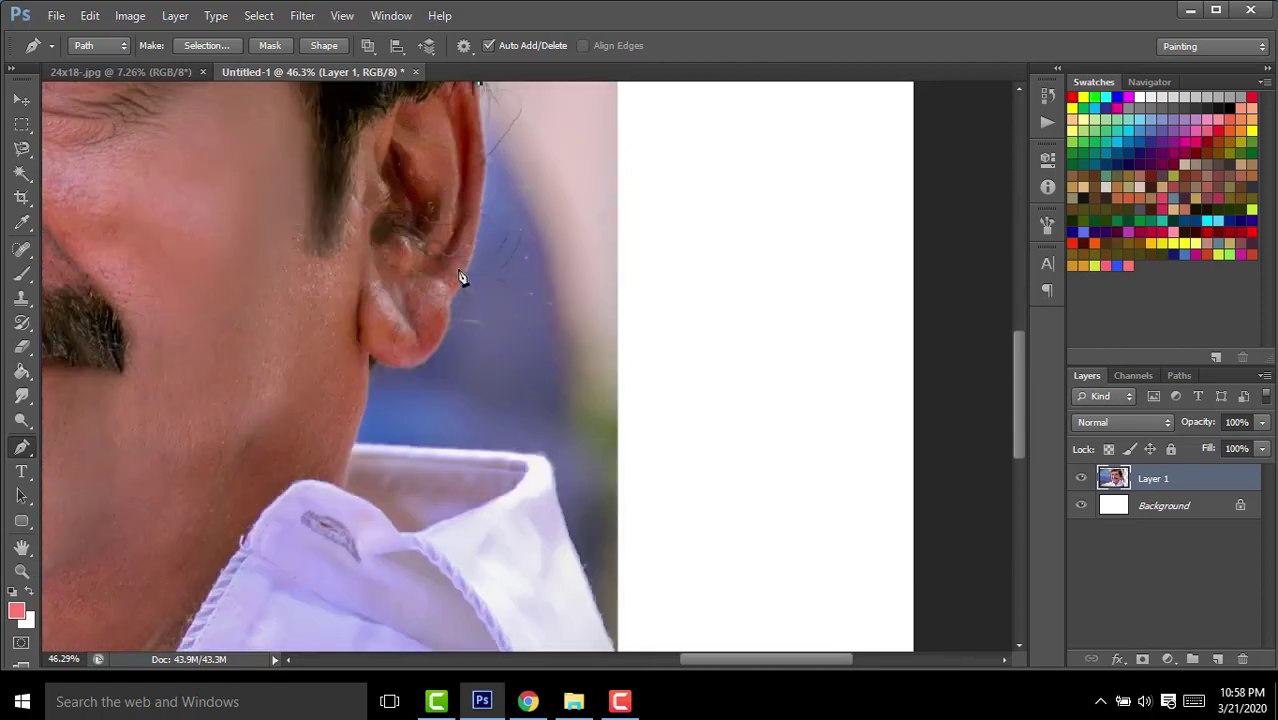
{"action": "left_click_drag", "start_coordinate": [464, 286], "coordinate": [424, 361]}
{"action": "left_click", "coordinate": [464, 286], "text": "alt"}
{"action": "scroll", "coordinate": [448, 305], "scroll_direction": "up", "scroll_amount": 2}
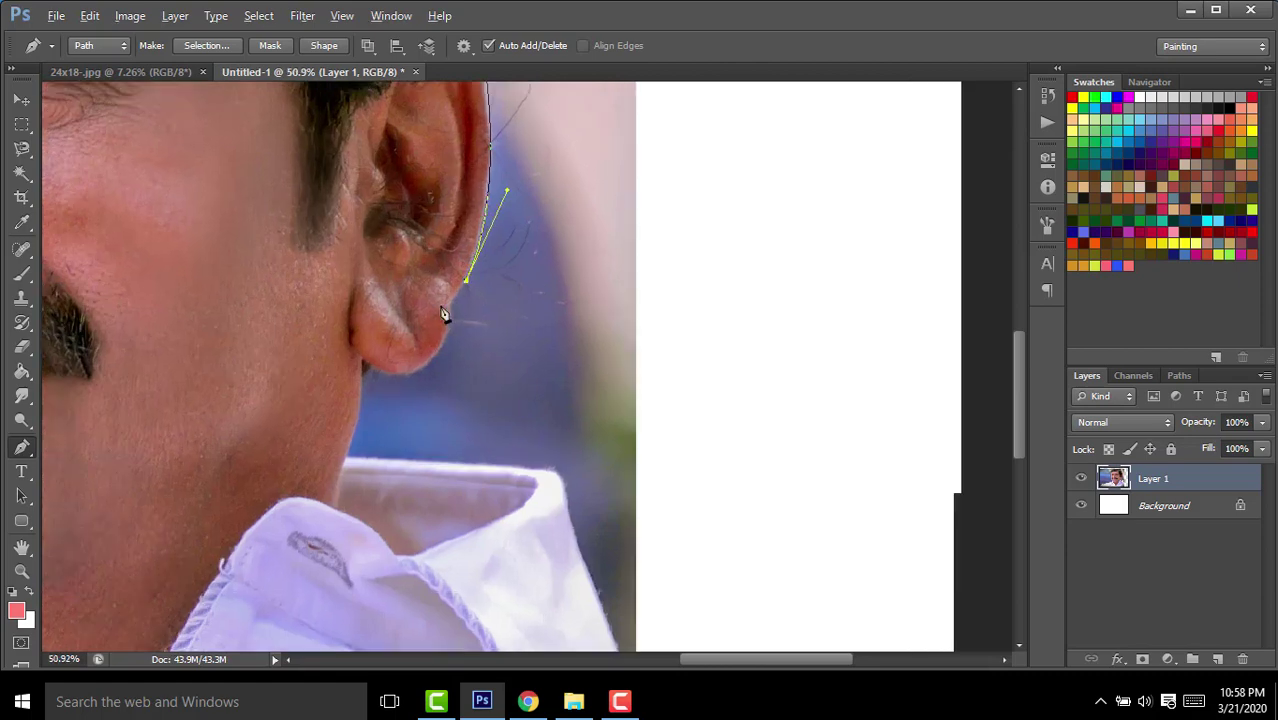
{"action": "scroll", "coordinate": [460, 330], "scroll_direction": "up", "scroll_amount": 1}
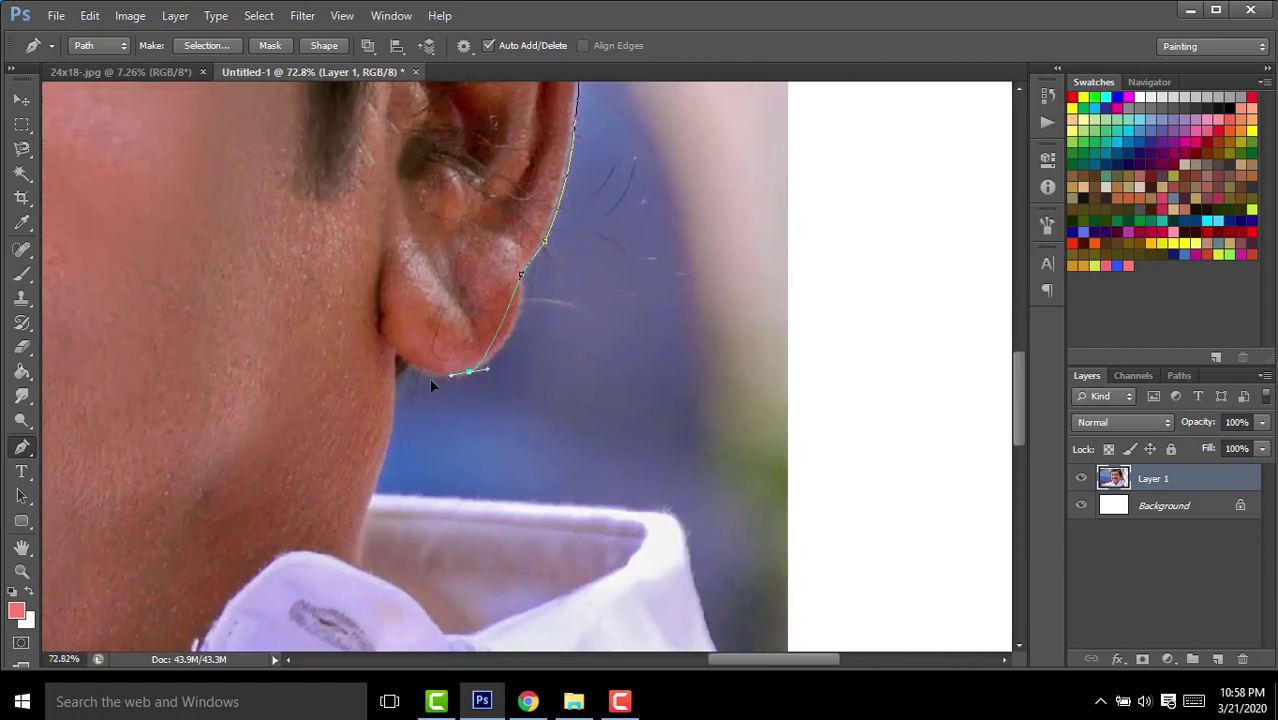
{"action": "left_click_drag", "start_coordinate": [431, 385], "coordinate": [428, 391]}
{"action": "scroll", "coordinate": [397, 394], "scroll_direction": "down", "scroll_amount": 3}
{"action": "scroll", "coordinate": [393, 305], "scroll_direction": "up", "scroll_amount": 2}
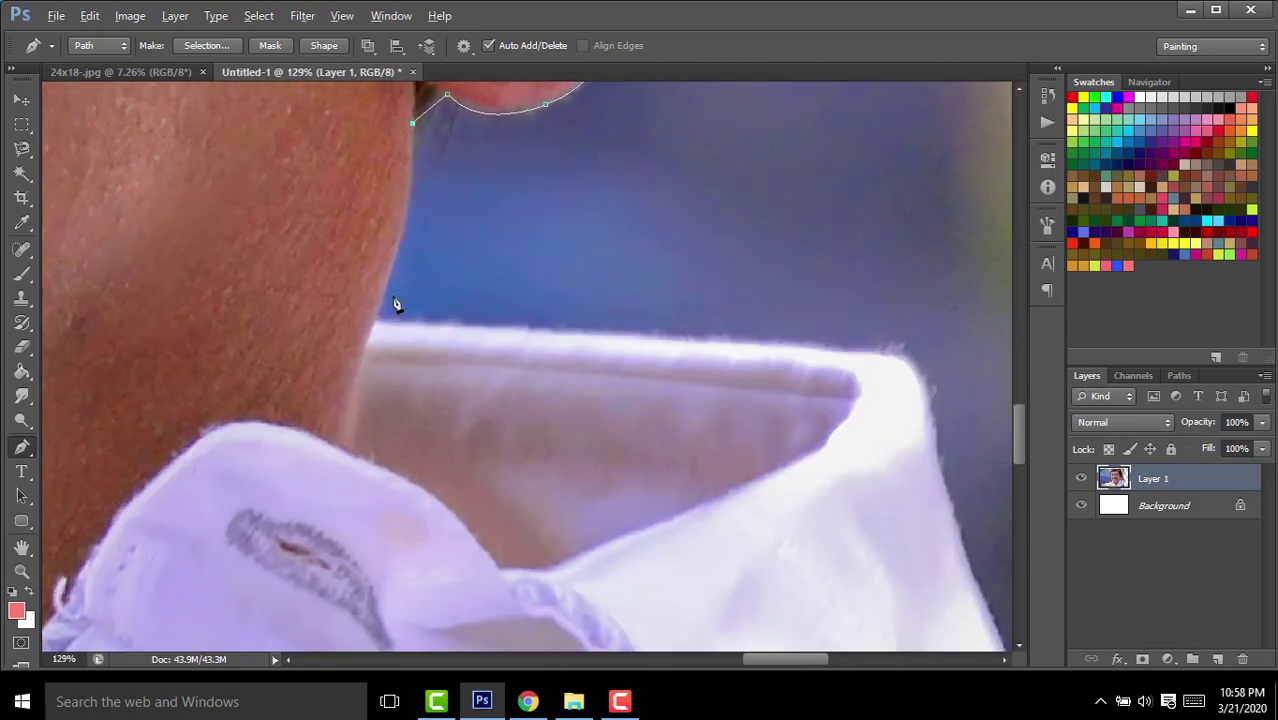
{"action": "left_click_drag", "start_coordinate": [377, 314], "coordinate": [333, 403]}
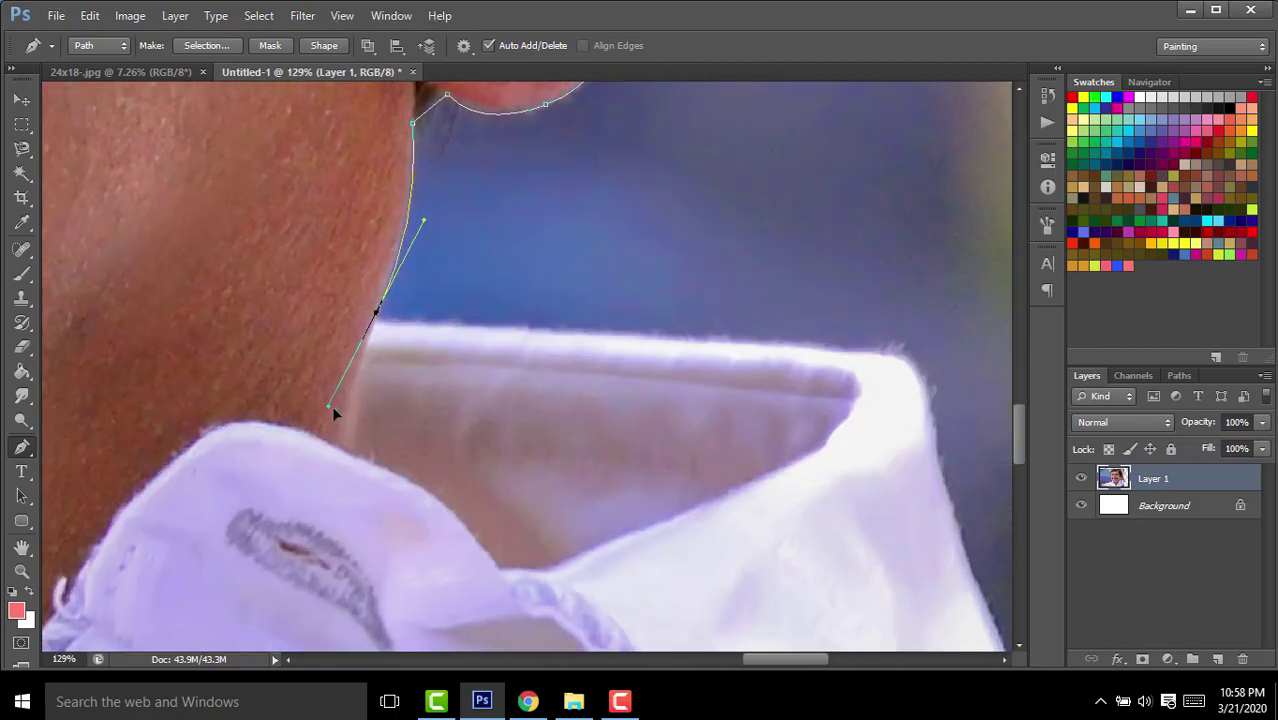
{"action": "left_click", "coordinate": [375, 314], "text": "alt"}
{"action": "scroll", "coordinate": [590, 211], "scroll_direction": "down", "scroll_amount": 2}
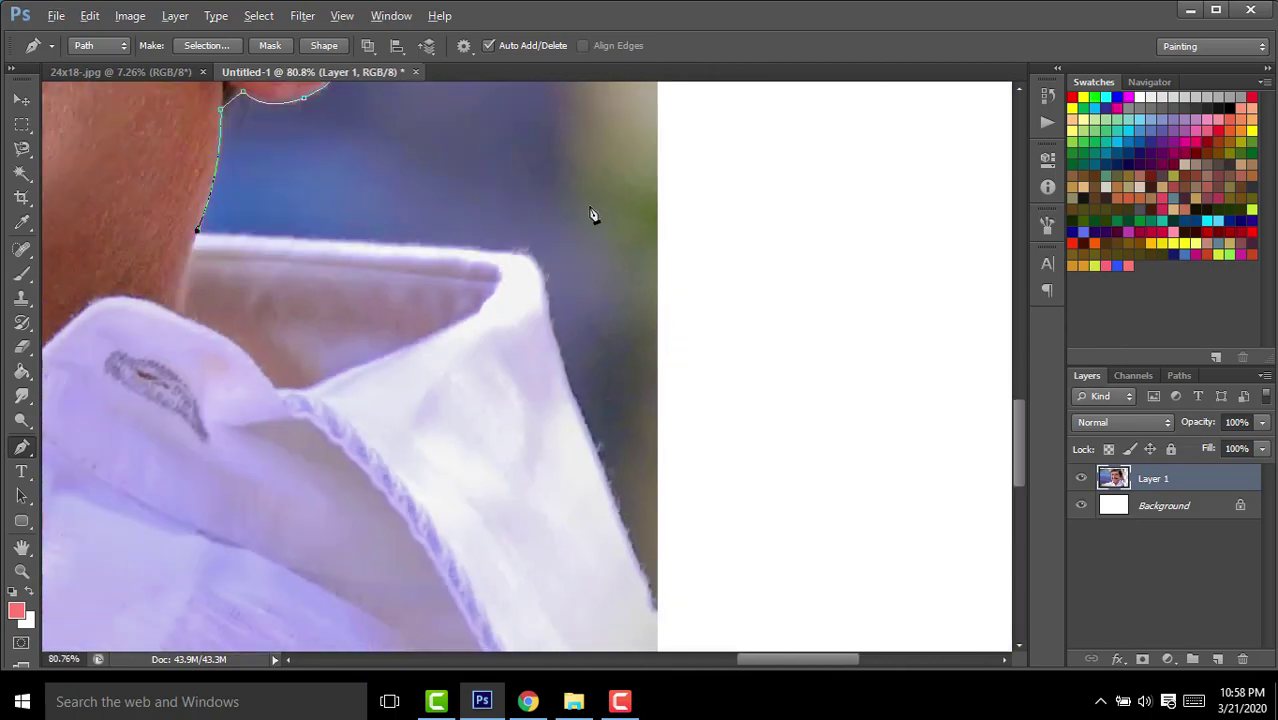
{"action": "left_click", "coordinate": [538, 272]}
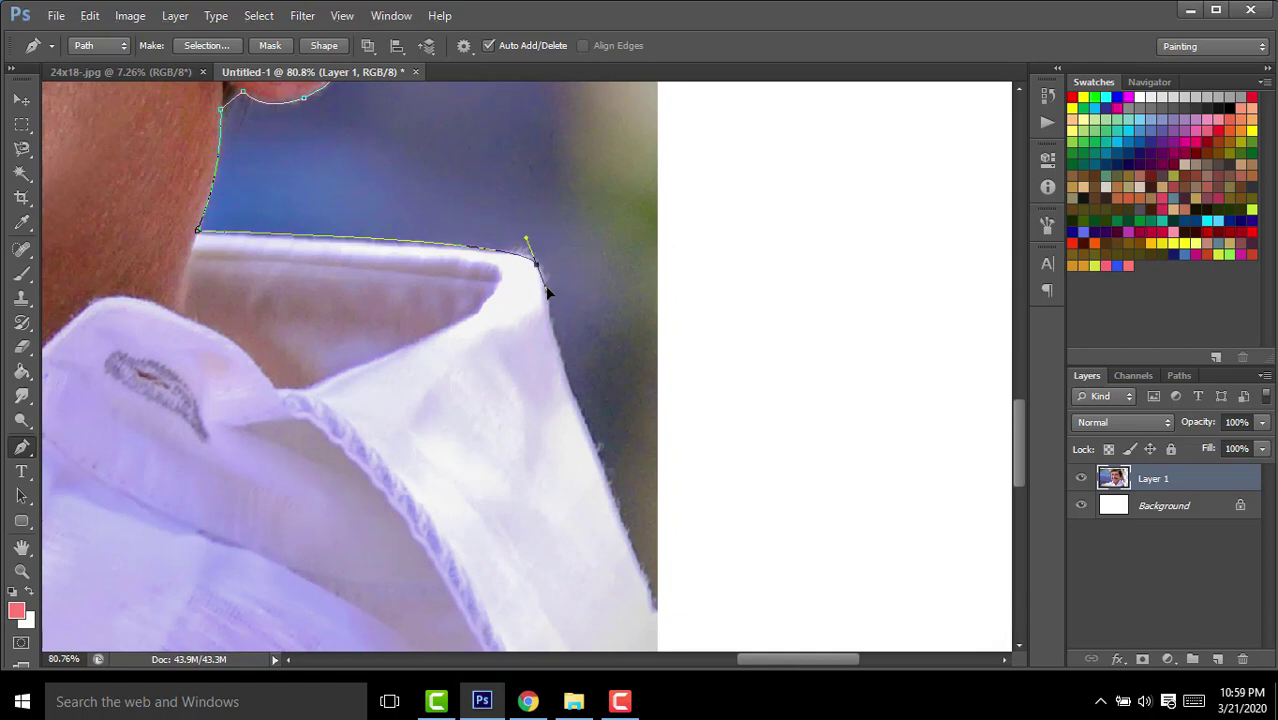
{"action": "left_click", "coordinate": [571, 371]}
{"action": "left_click_drag", "start_coordinate": [571, 371], "coordinate": [381, 163]}
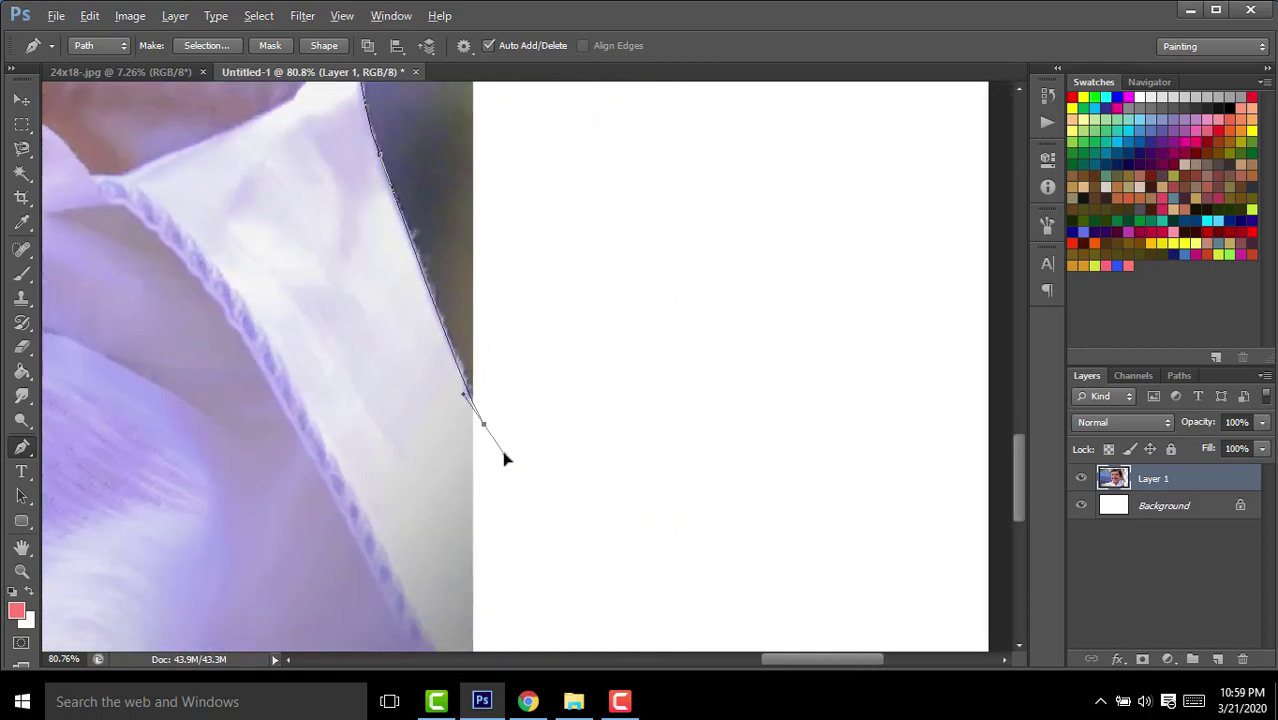
{"action": "scroll", "coordinate": [679, 491], "scroll_direction": "down", "scroll_amount": 5}
{"action": "scroll", "coordinate": [480, 460], "scroll_direction": "left", "scroll_amount": 4}
Close the path as a selection, mask a duplicate of Layer 1 with it, and hide the original.
{"action": "left_click", "coordinate": [306, 403]}
{"action": "key", "text": "ctrl+Return"}
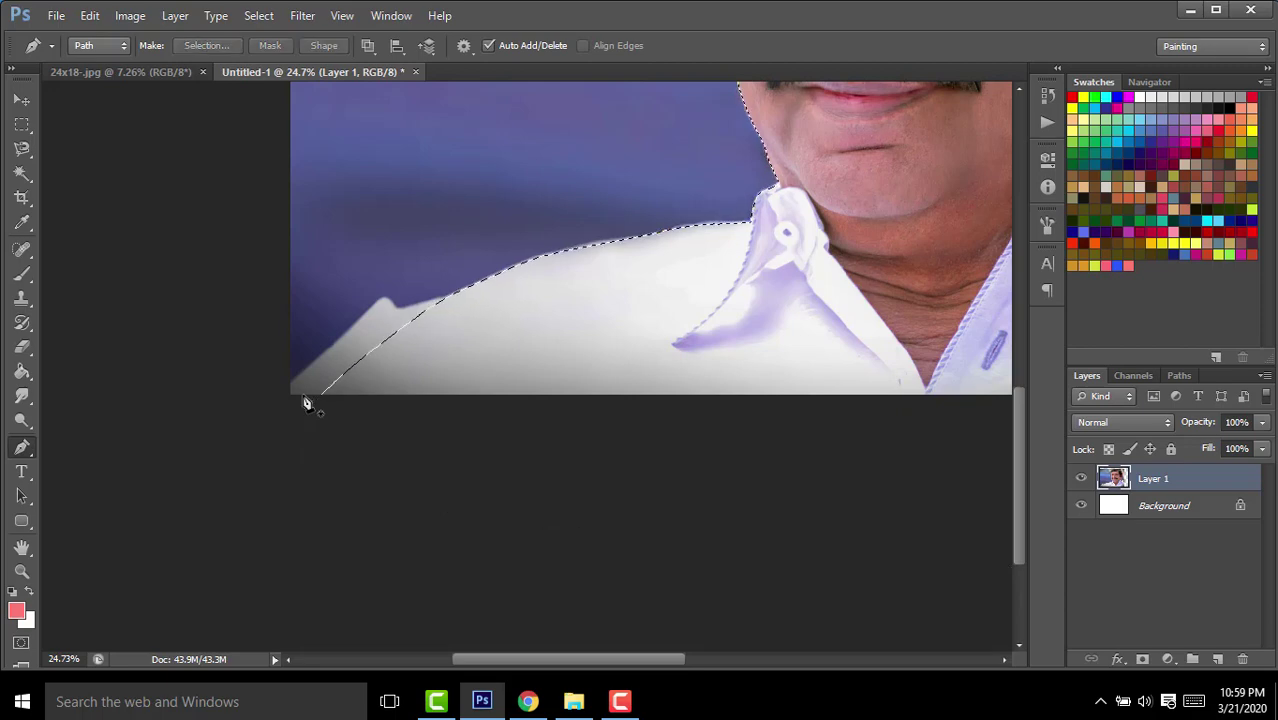
{"action": "scroll", "coordinate": [305, 400], "scroll_direction": "down", "scroll_amount": 2}
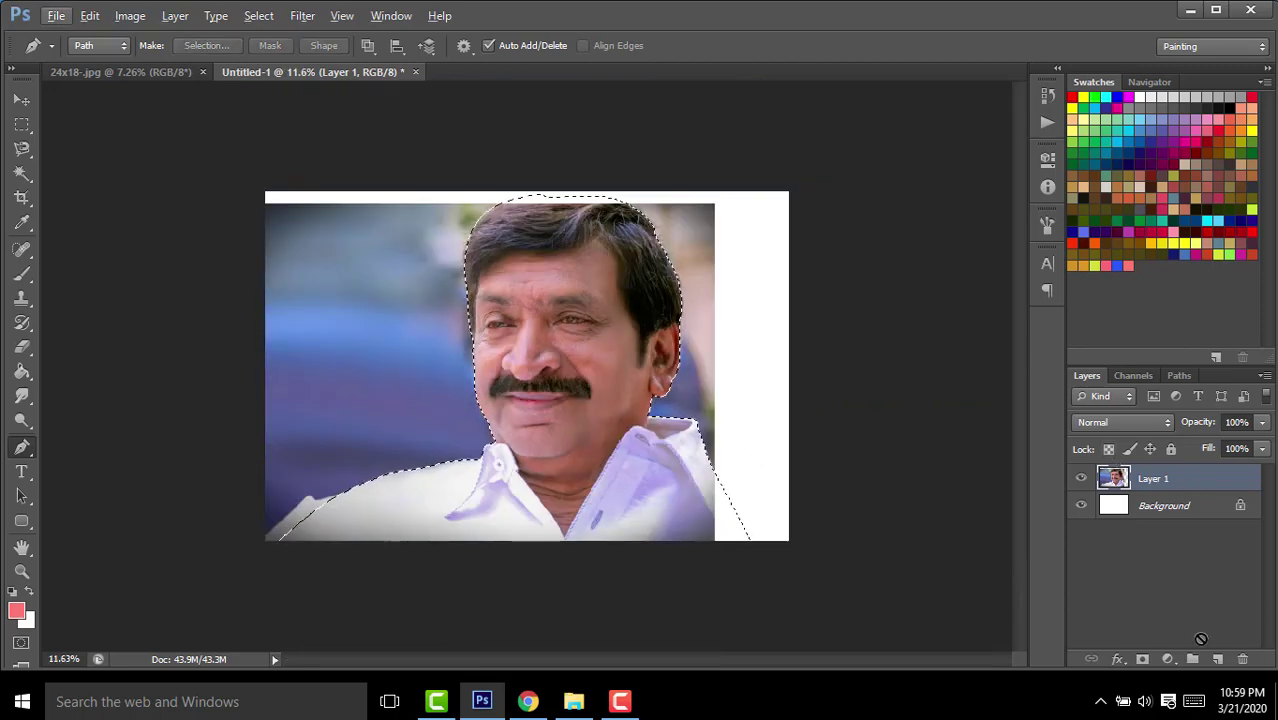
{"action": "left_click_drag", "start_coordinate": [1191, 481], "coordinate": [1220, 657]}
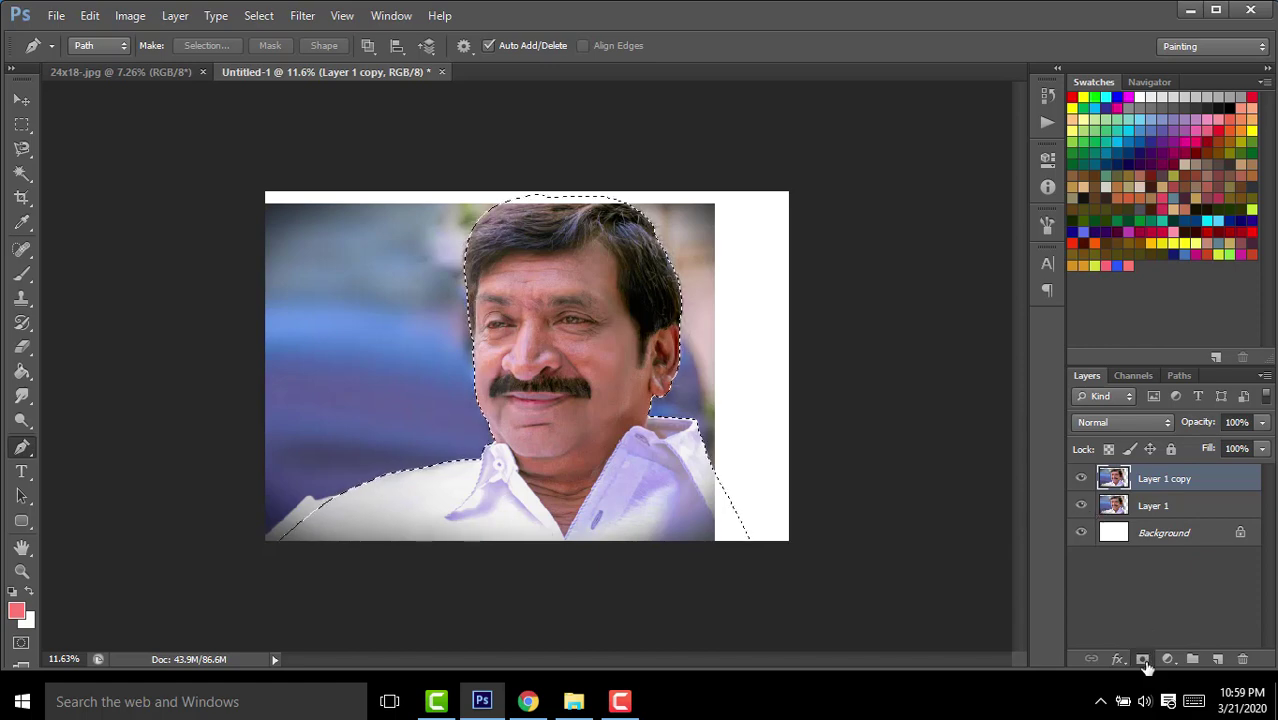
{"action": "left_click", "coordinate": [1142, 659]}
{"action": "left_click", "coordinate": [1081, 506]}
{"action": "left_click", "coordinate": [21, 100]}
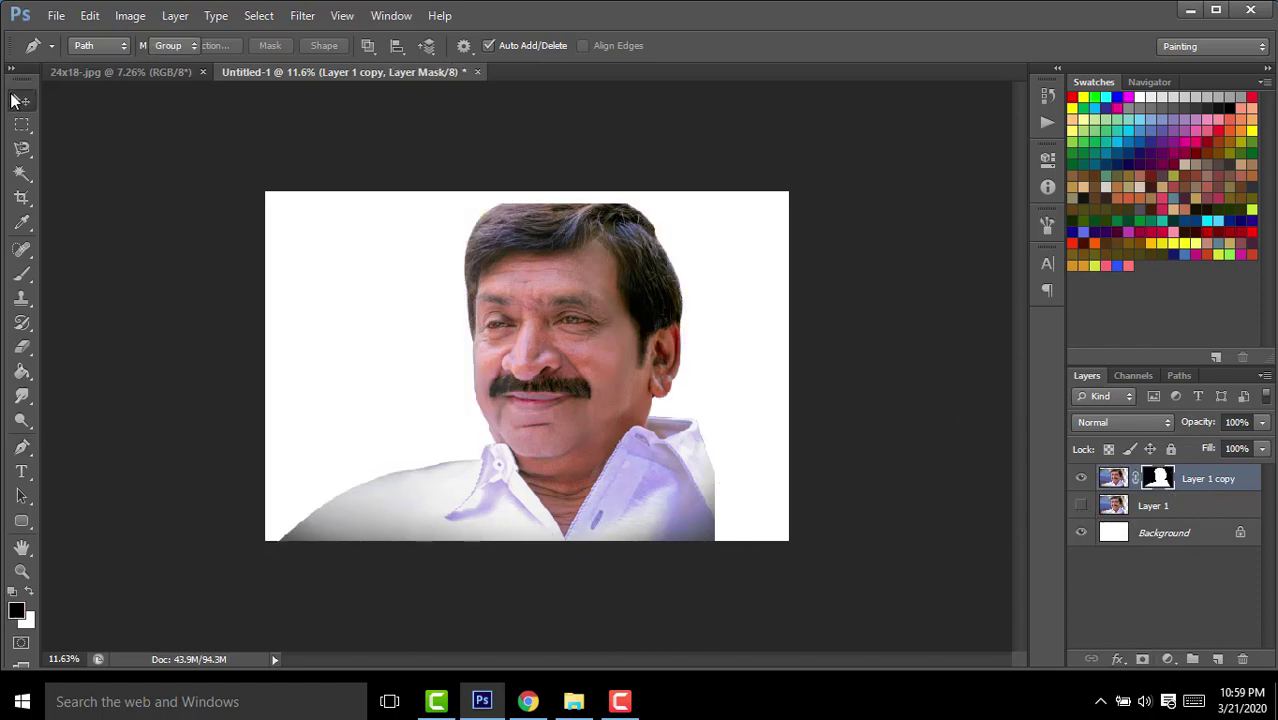
Save the document as s1.psd.
{"action": "key", "text": "ctrl+s"}
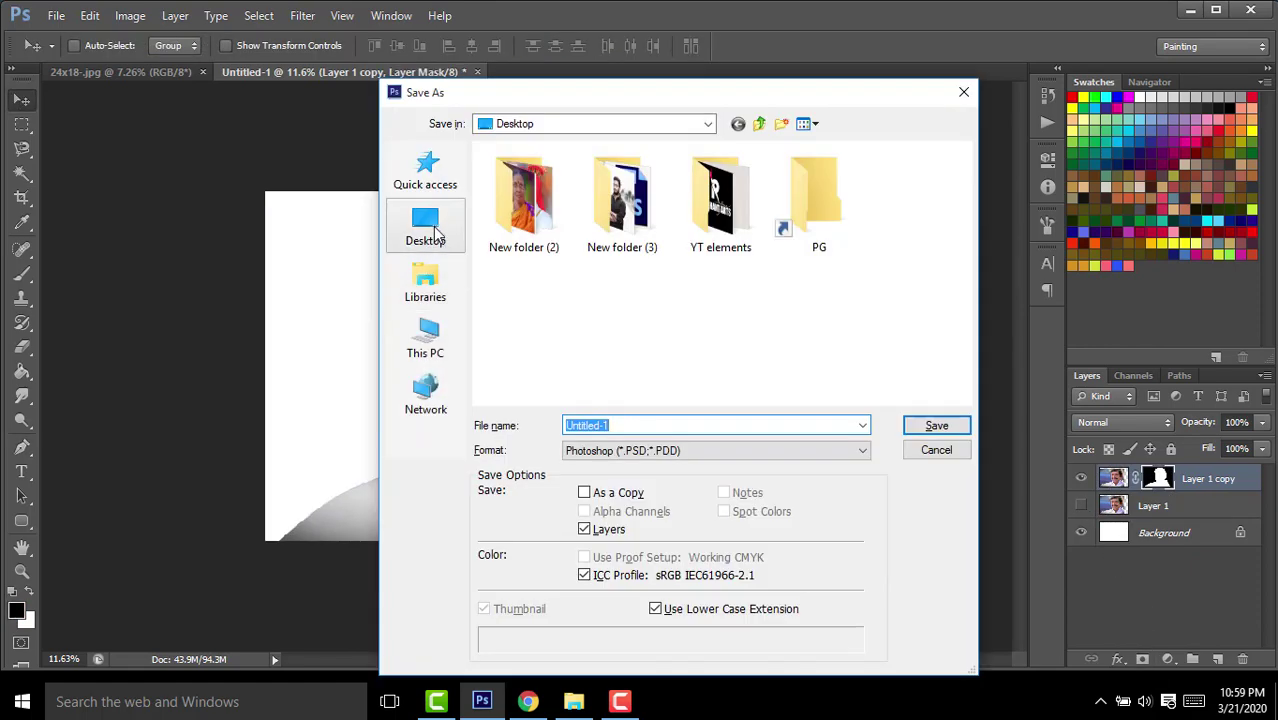
{"action": "type", "text": "s1"}
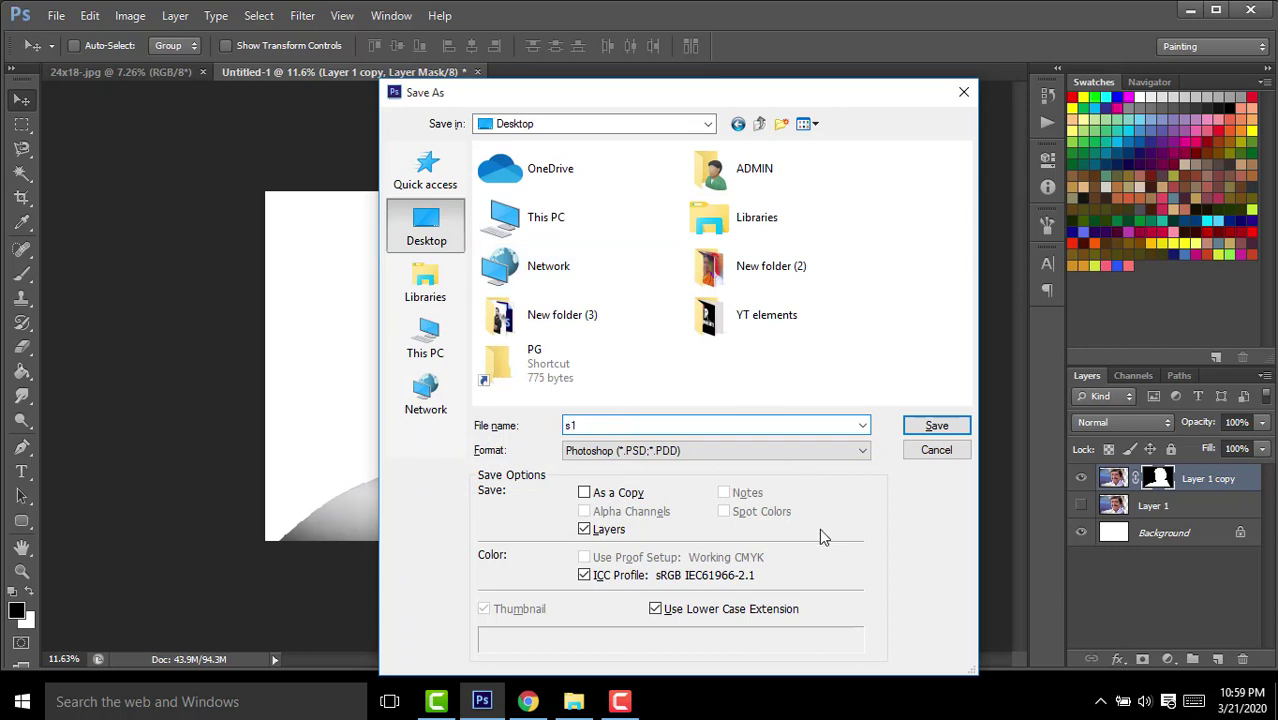
{"action": "left_click", "coordinate": [936, 425]}
{"action": "left_click", "coordinate": [858, 211]}
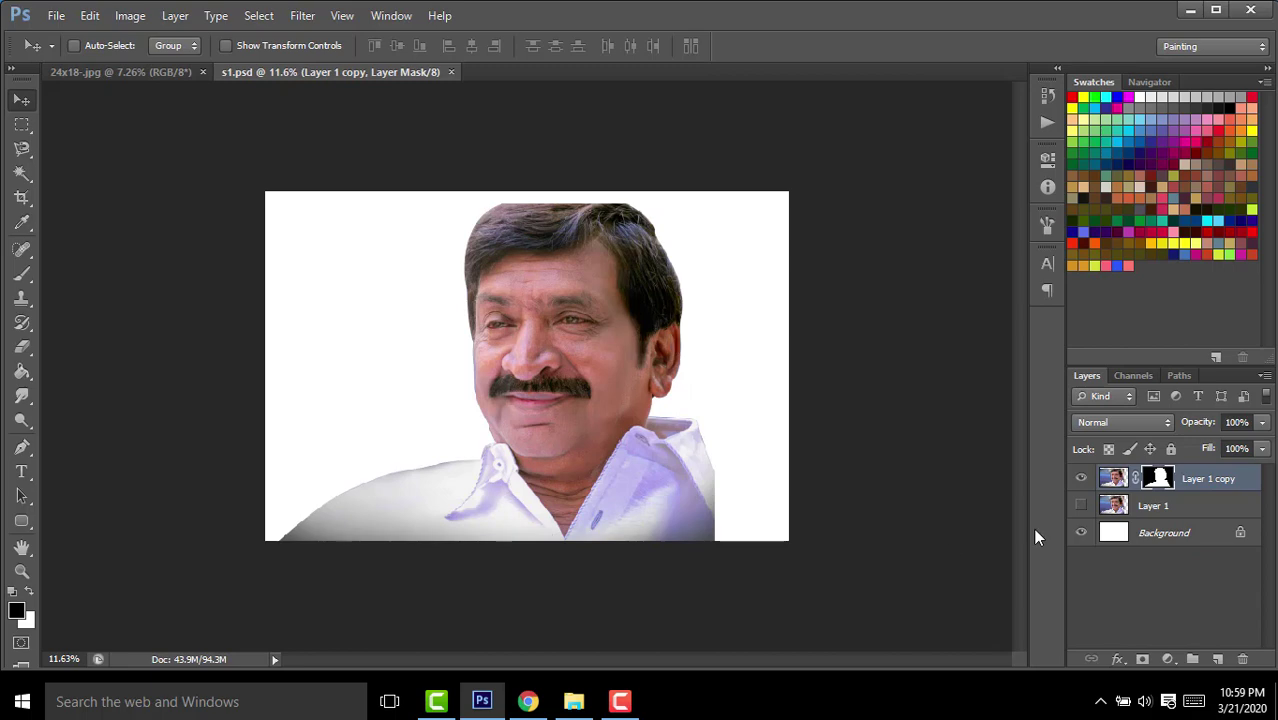
Refine the layer mask with Smooth 2 and Feather 2, then select the Background layer.
{"action": "right_click", "coordinate": [1150, 481]}
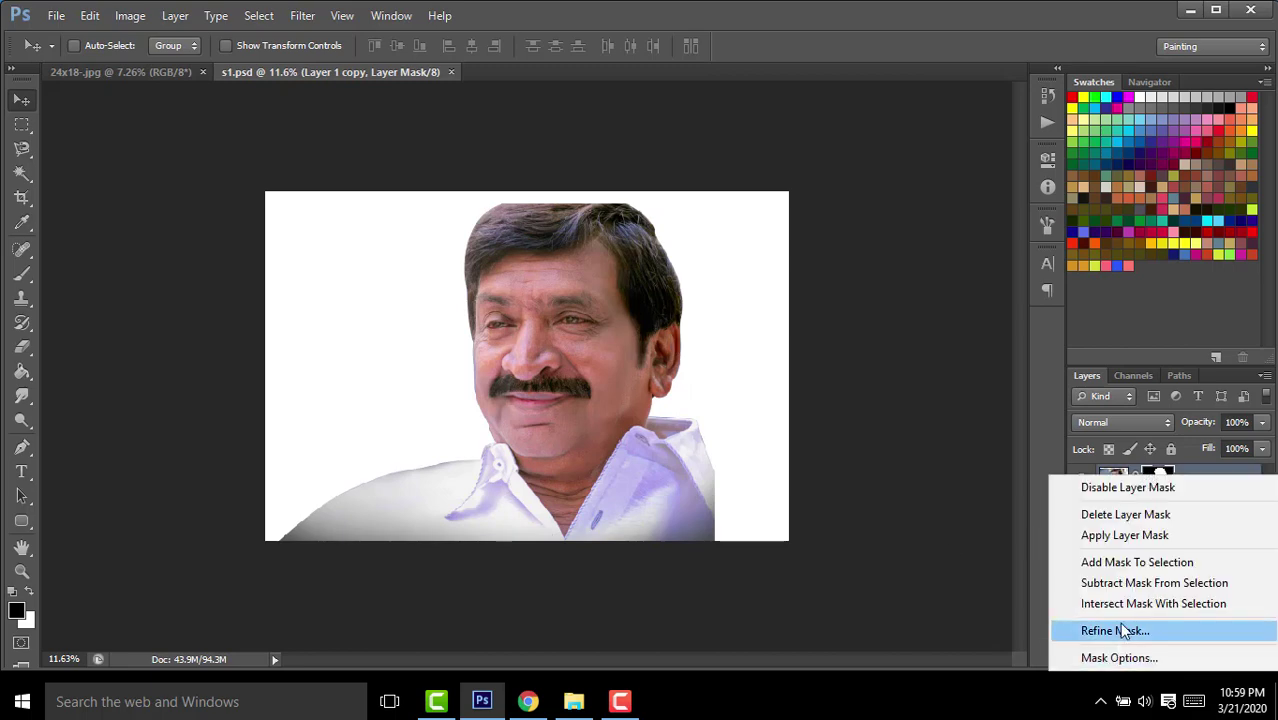
{"action": "left_click", "coordinate": [1115, 628]}
{"action": "left_click", "coordinate": [980, 417]}
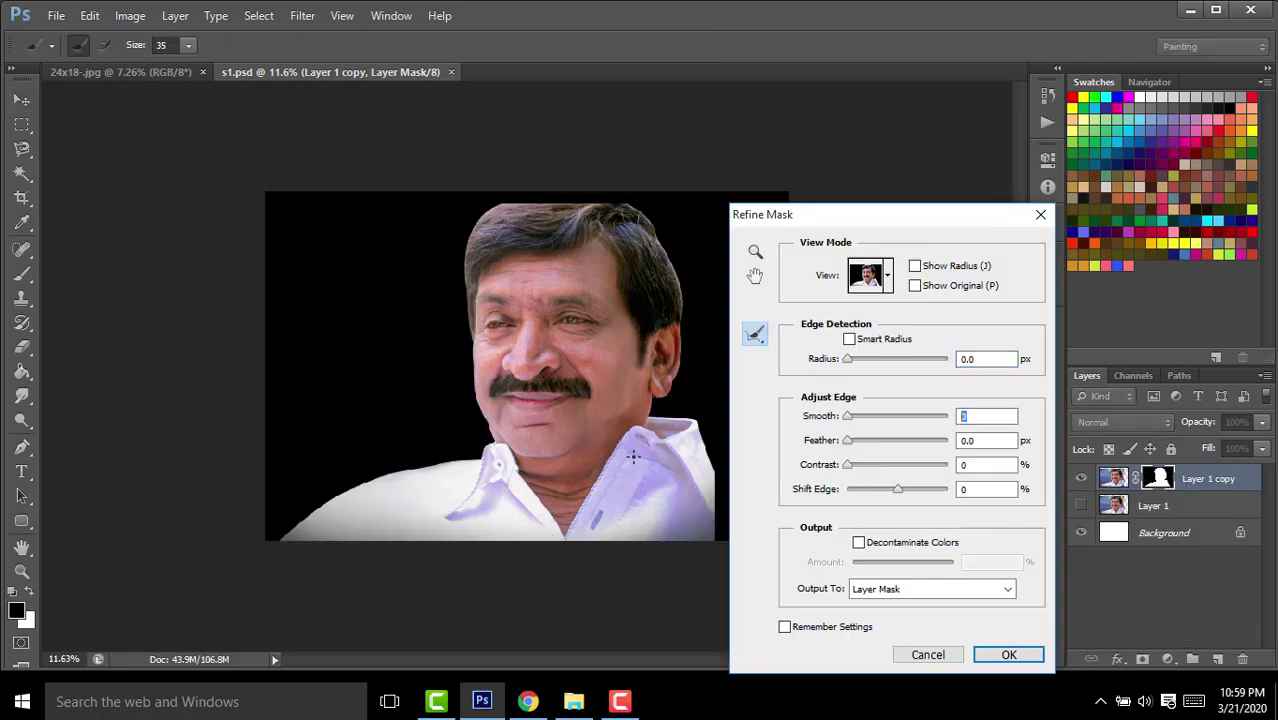
{"action": "key", "text": "Tab"}
{"action": "type", "text": "2"}
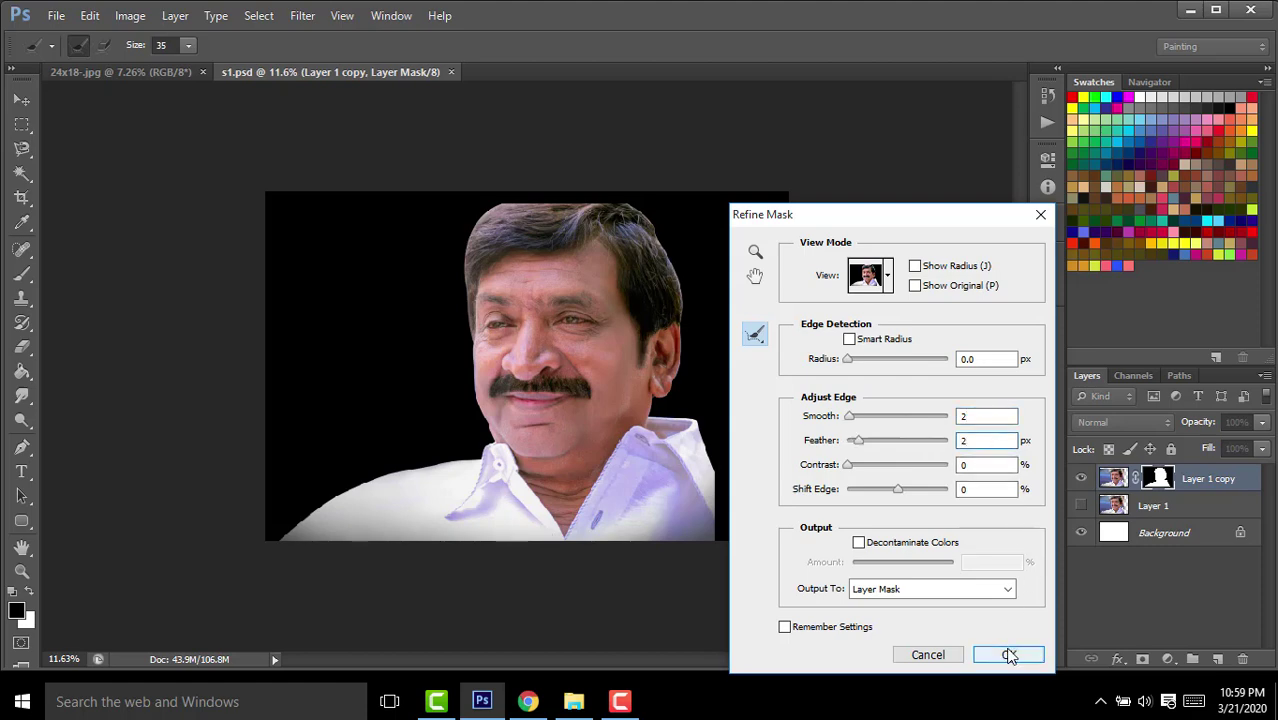
{"action": "left_click", "coordinate": [1008, 654]}
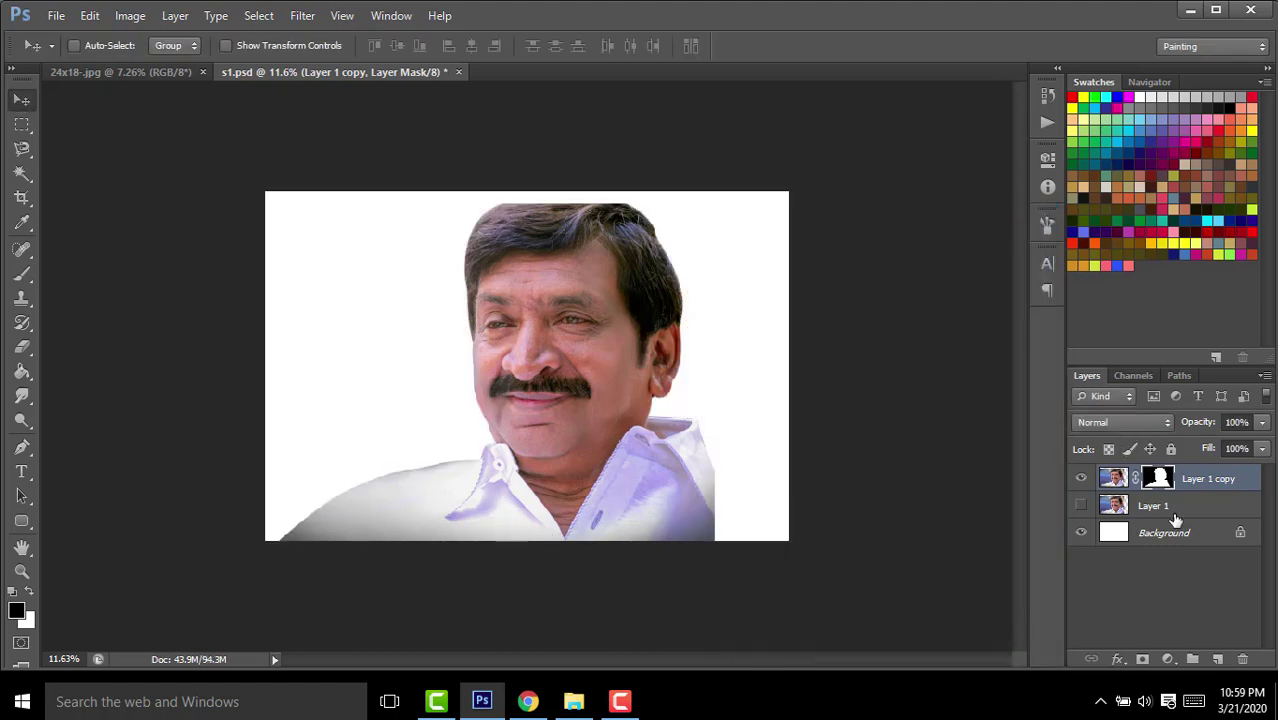
{"action": "left_click", "coordinate": [1175, 514]}
{"action": "left_click", "coordinate": [1184, 540]}
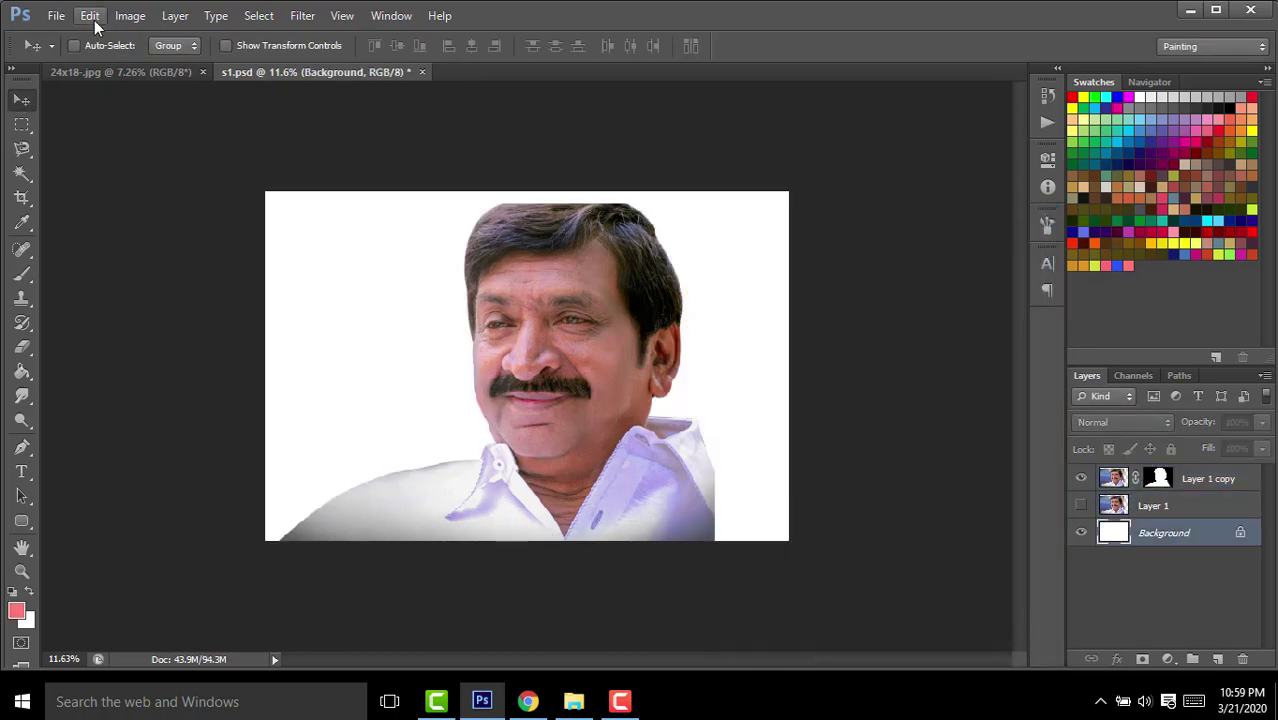
{"action": "left_click", "coordinate": [90, 16]}
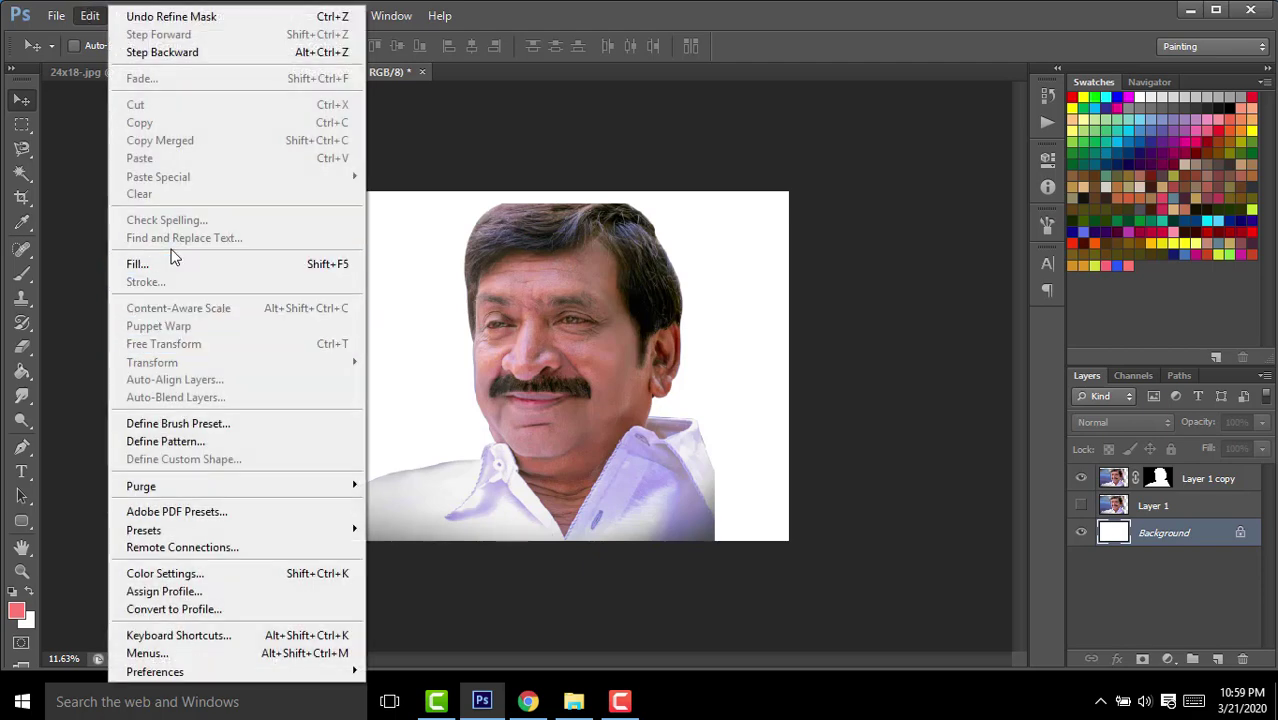
{"action": "left_click", "coordinate": [137, 263]}
{"action": "left_click", "coordinate": [679, 208]}
{"action": "left_click", "coordinate": [575, 302]}
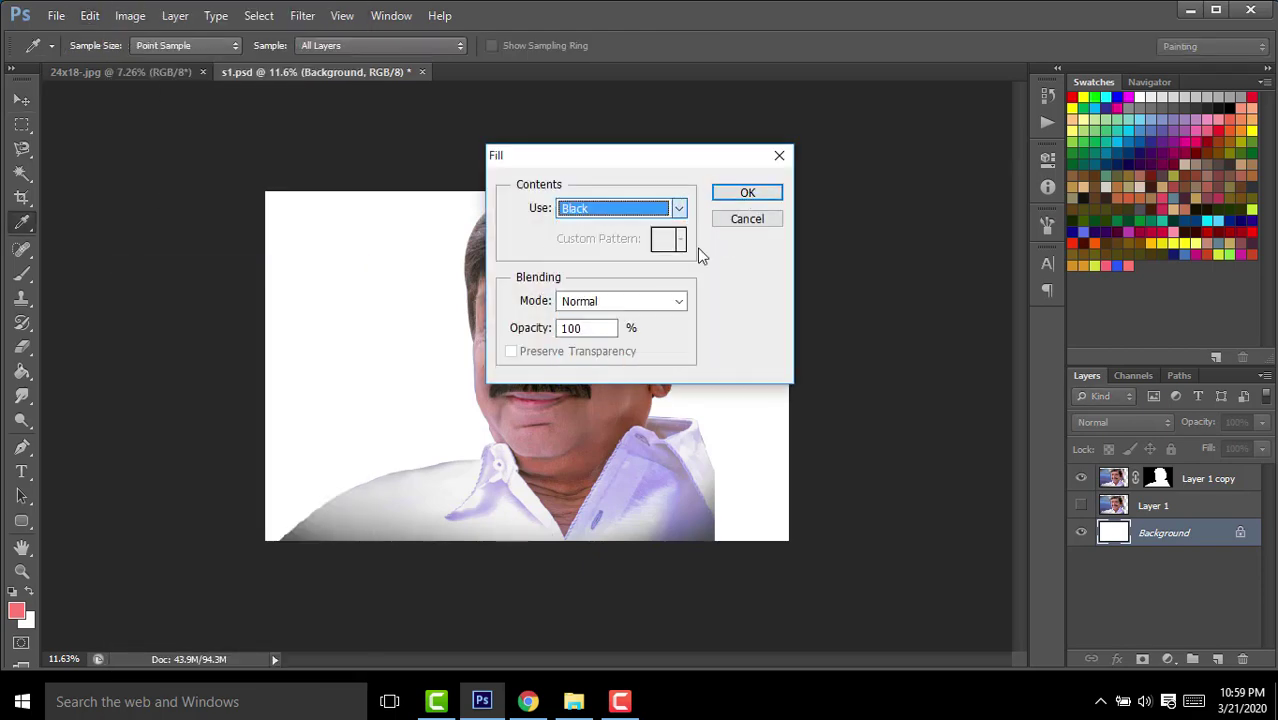
{"action": "left_click", "coordinate": [736, 194]}
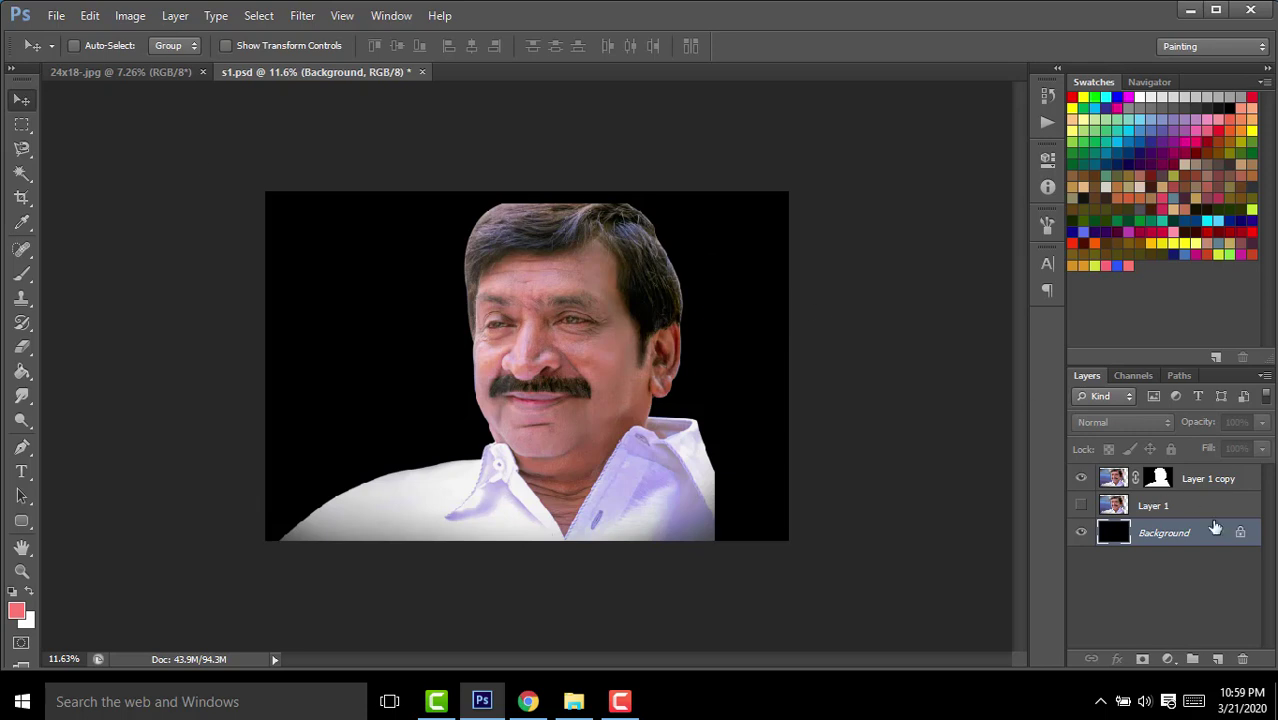
{"action": "right_click", "coordinate": [1172, 480]}
{"action": "left_click", "coordinate": [1128, 534]}
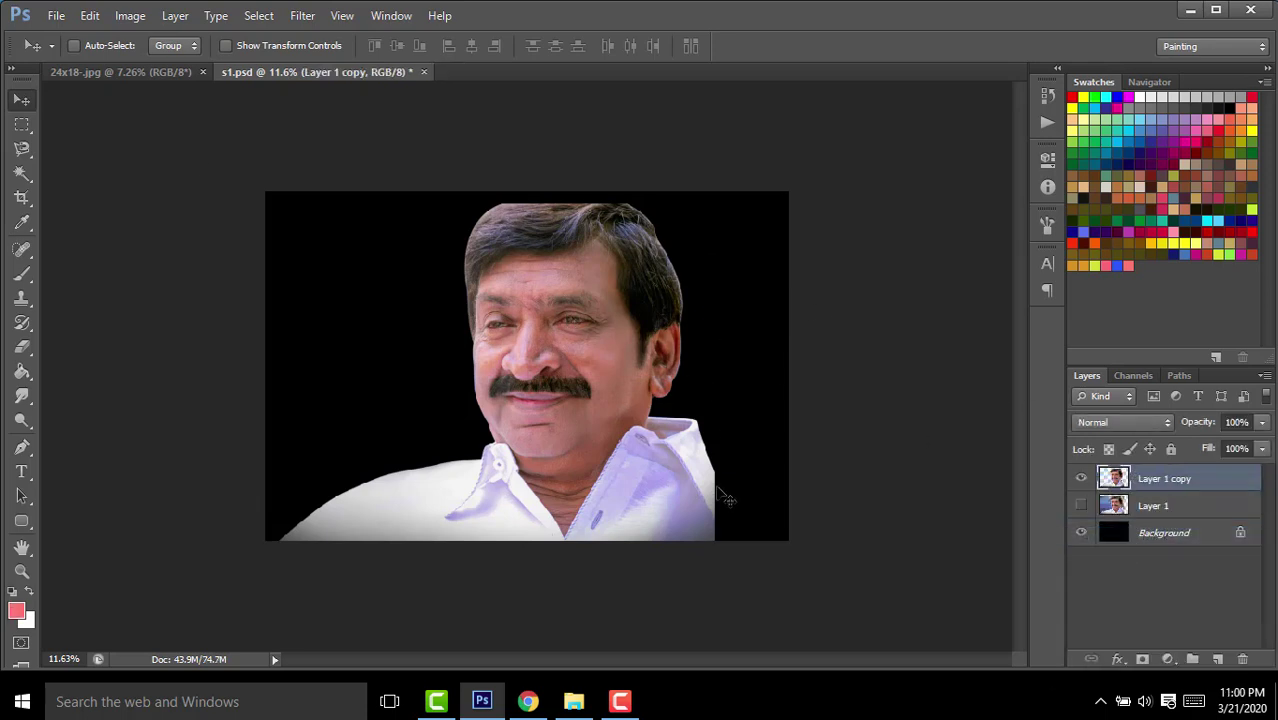
Select the lower-left shoulder with a rectangular marquee and copy it to a new layer.
{"action": "left_click", "coordinate": [22, 124]}
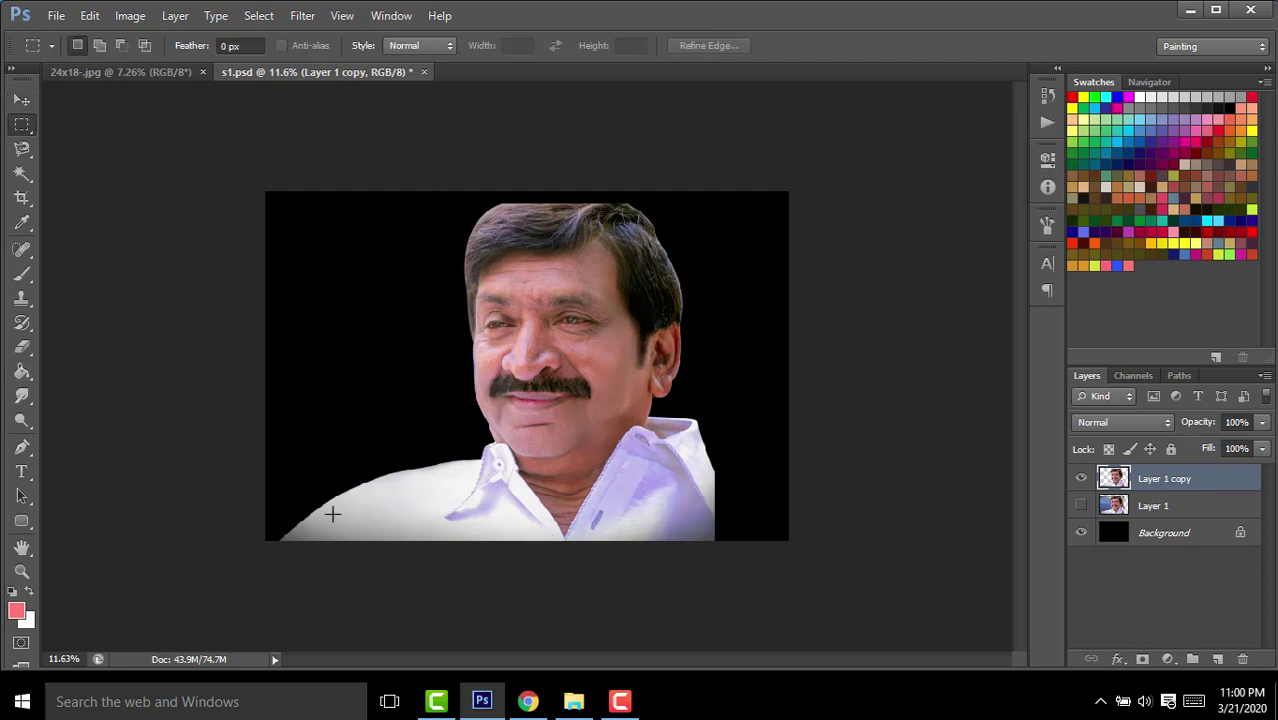
{"action": "left_click_drag", "start_coordinate": [264, 336], "coordinate": [432, 607]}
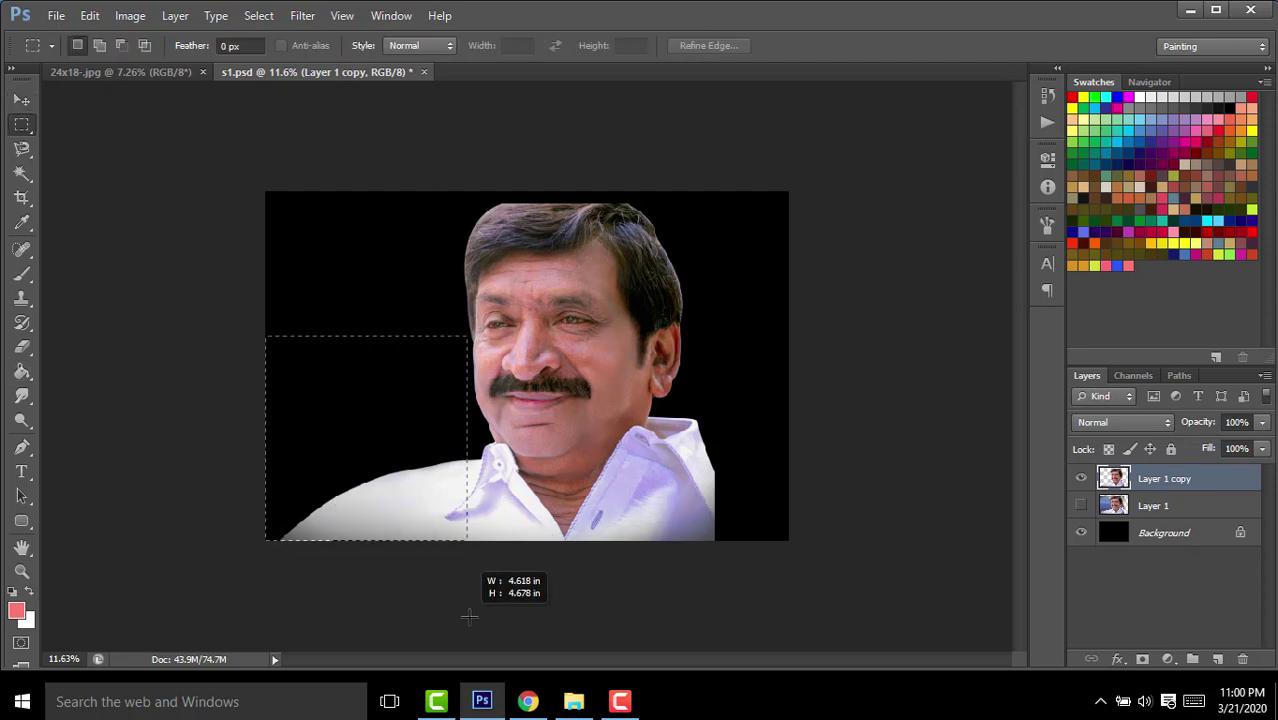
{"action": "left_click_drag", "start_coordinate": [456, 610], "coordinate": [470, 605]}
{"action": "right_click", "coordinate": [385, 435]}
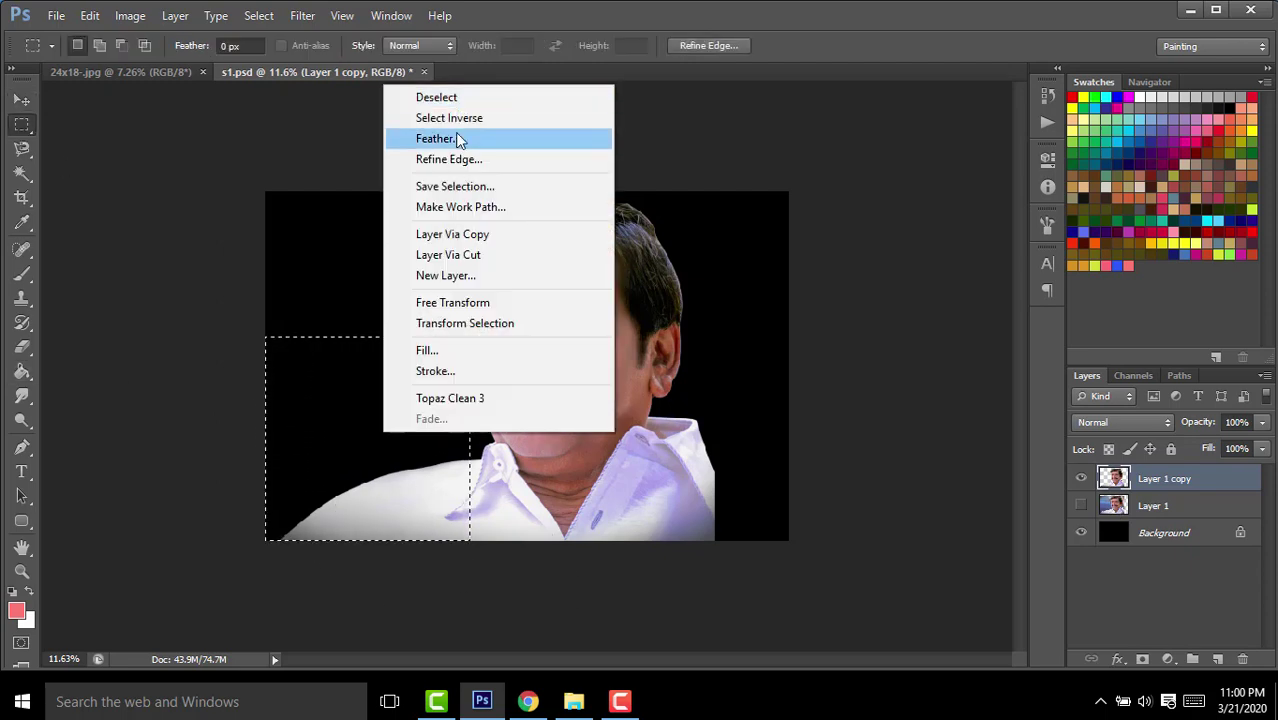
{"action": "left_click", "coordinate": [438, 138]}
{"action": "left_click", "coordinate": [736, 237]}
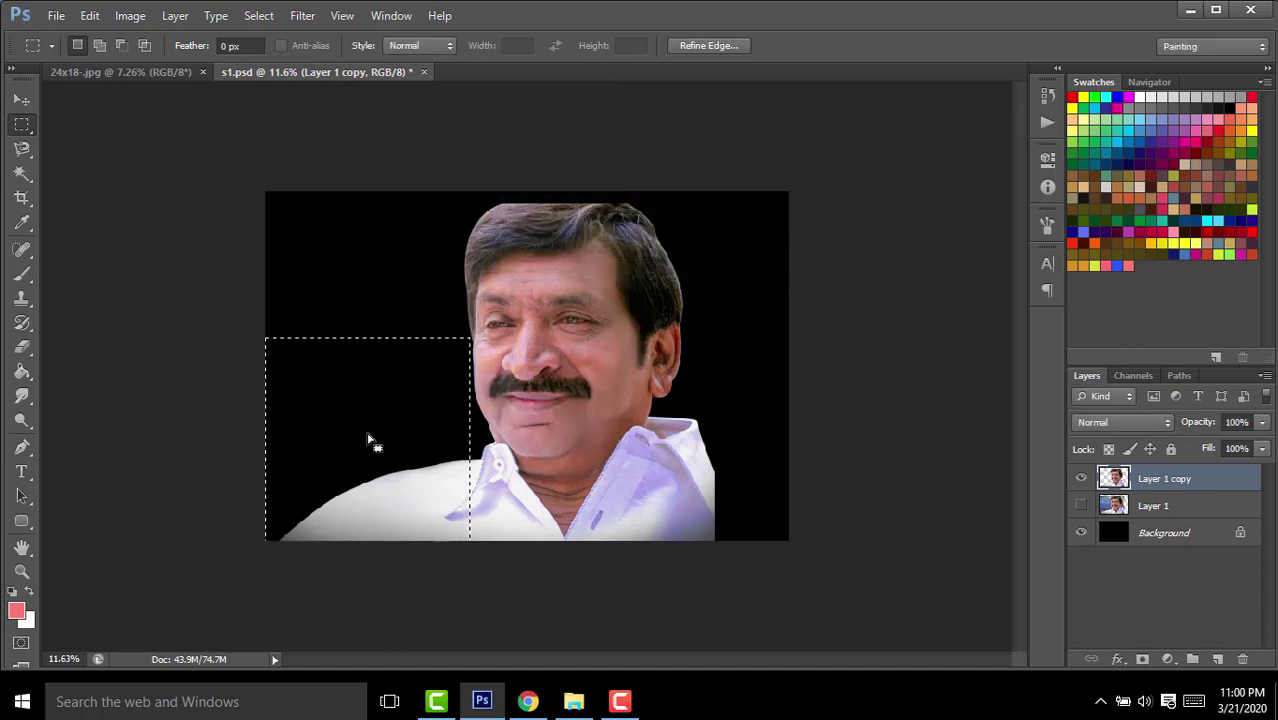
{"action": "key", "text": "ctrl+j"}
Flip the copied shoulder piece horizontally and rotate it into place on the right shoulder.
{"action": "left_click_drag", "start_coordinate": [367, 497], "coordinate": [365, 437]}
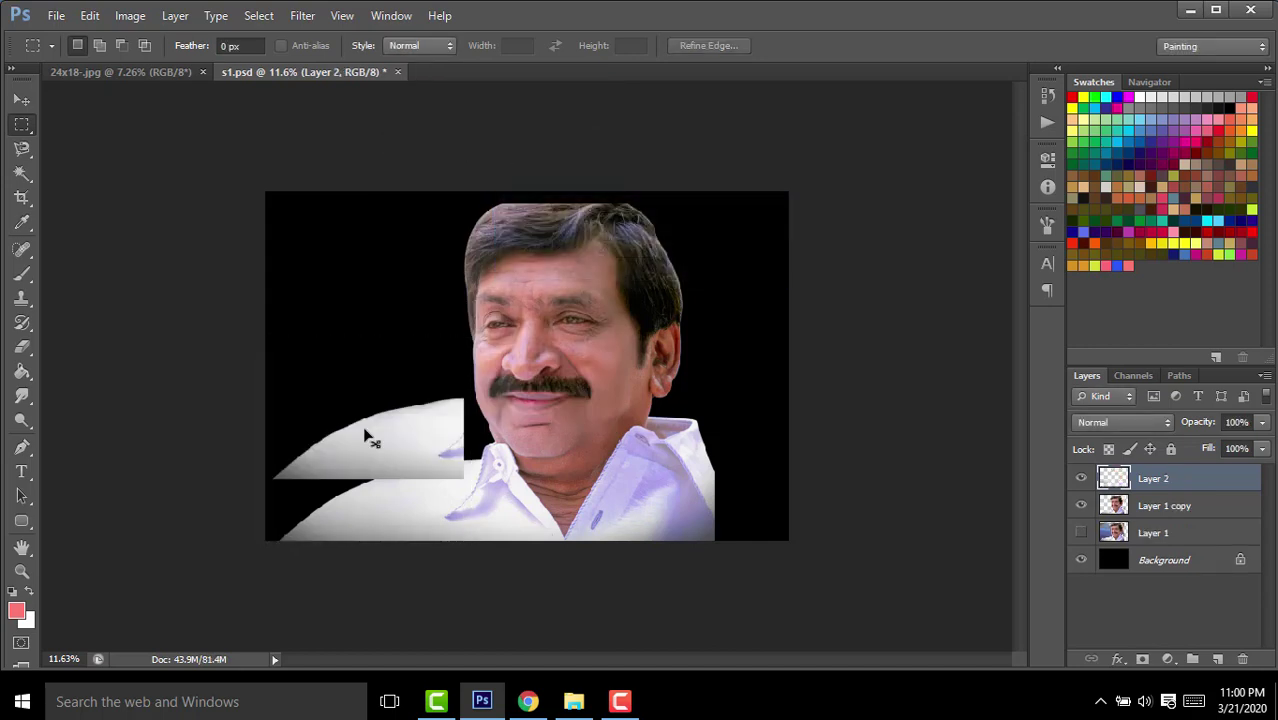
{"action": "key", "text": "ctrl+t"}
{"action": "right_click", "coordinate": [386, 424]}
{"action": "left_click", "coordinate": [428, 392]}
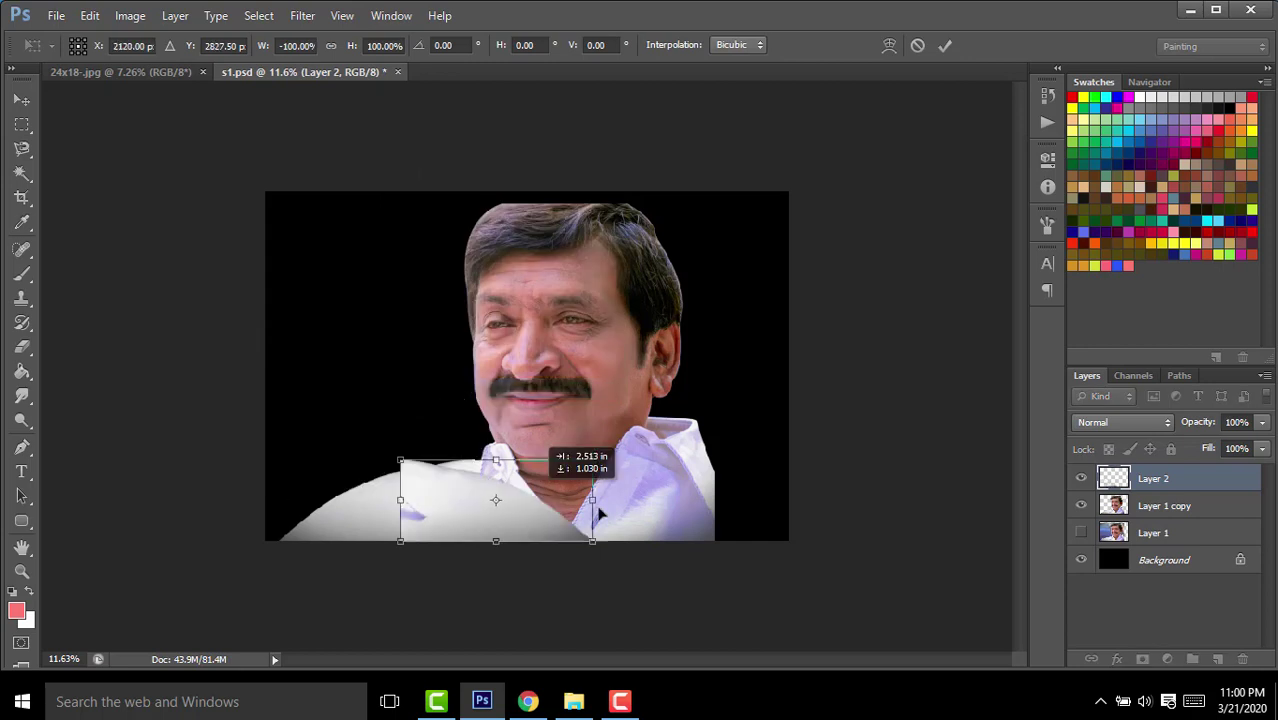
{"action": "left_click_drag", "start_coordinate": [399, 433], "coordinate": [830, 495]}
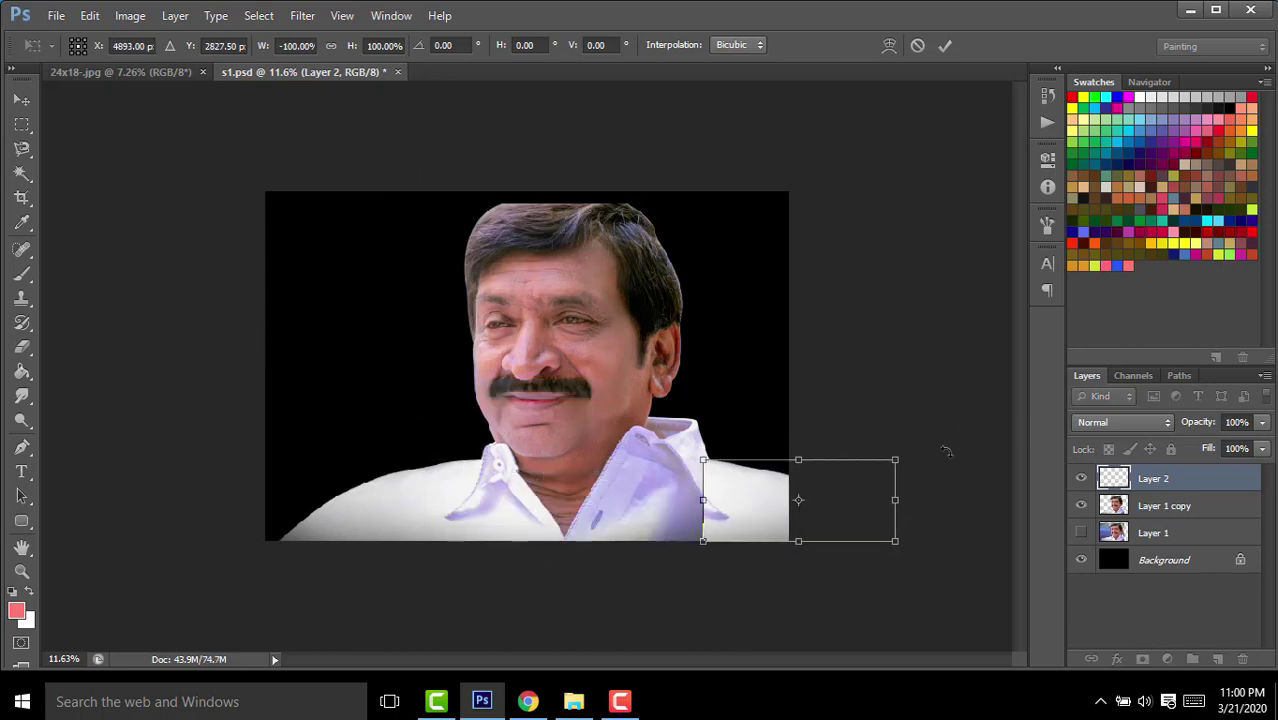
{"action": "mouse_move", "coordinate": [946, 452]}
{"action": "left_mouse_down"}
{"action": "mouse_move", "coordinate": [907, 466]}
{"action": "mouse_move", "coordinate": [945, 476]}
{"action": "left_mouse_up"}
{"action": "left_click_drag", "start_coordinate": [751, 543], "coordinate": [745, 530]}
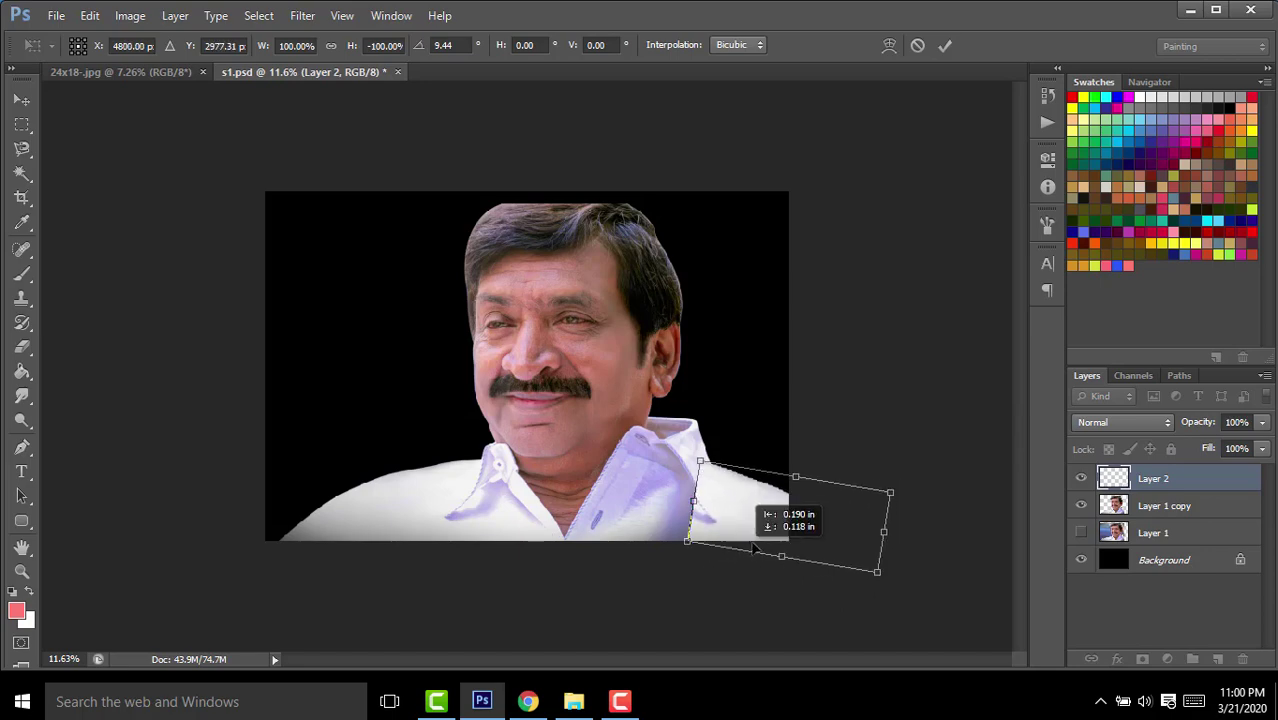
{"action": "scroll", "coordinate": [735, 528], "scroll_direction": "up", "scroll_amount": 2}
{"action": "scroll", "coordinate": [735, 464], "scroll_direction": "up", "scroll_amount": 2}
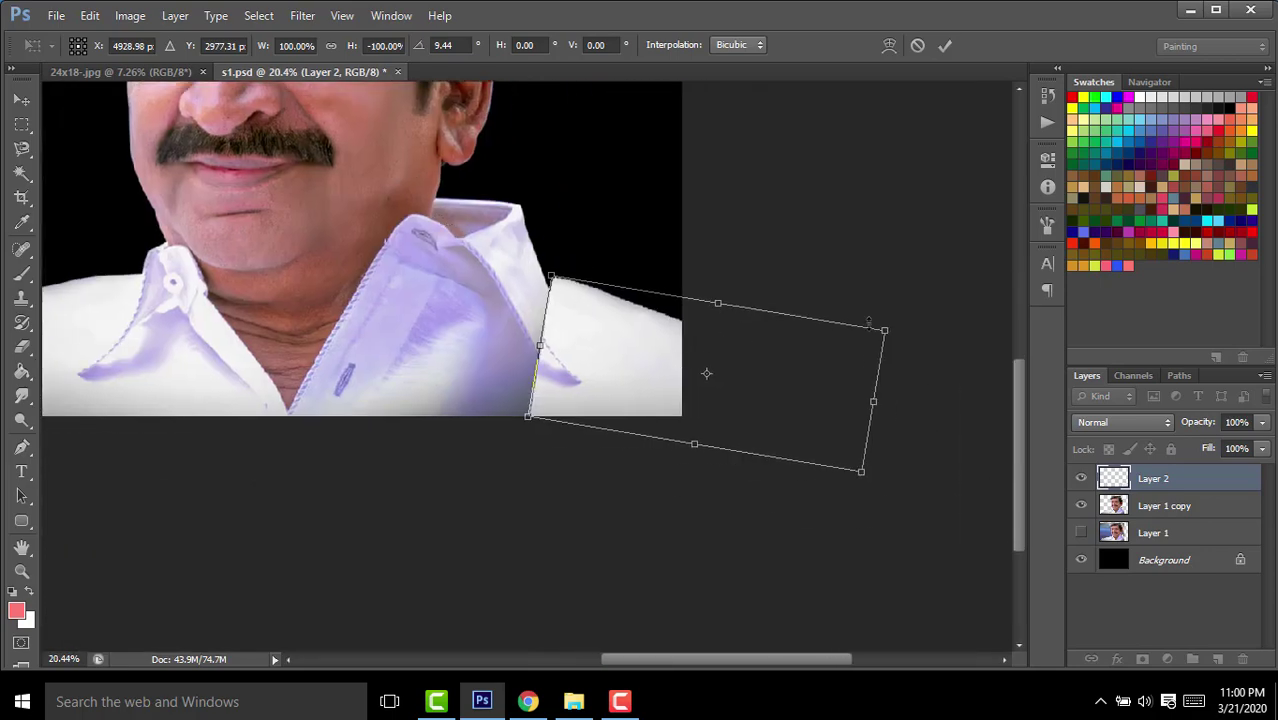
{"action": "mouse_move", "coordinate": [568, 340]}
{"action": "left_mouse_down"}
{"action": "mouse_move", "coordinate": [556, 316]}
{"action": "mouse_move", "coordinate": [570, 332]}
{"action": "left_mouse_up"}
{"action": "key", "text": "Return"}
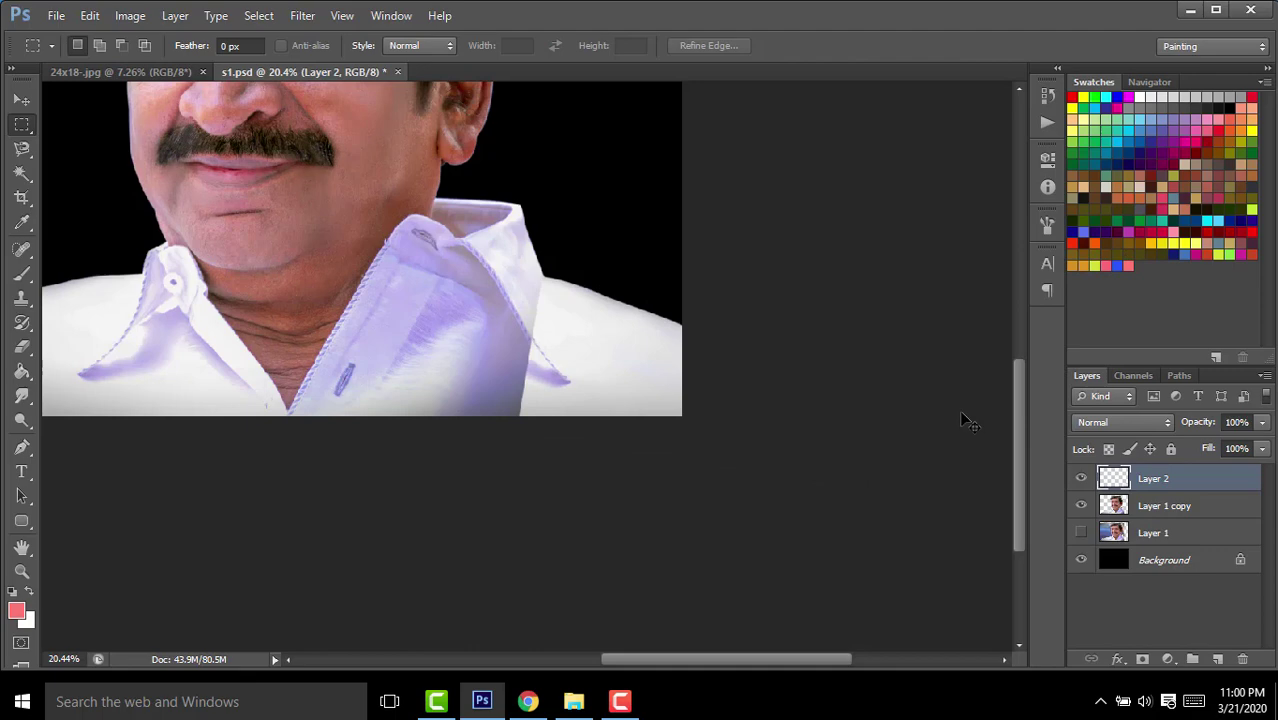
Try a Levels midtone darkening on the shoulder piece, then cancel it.
{"action": "key", "text": "ctrl+l"}
{"action": "left_click_drag", "start_coordinate": [970, 518], "coordinate": [1052, 520]}
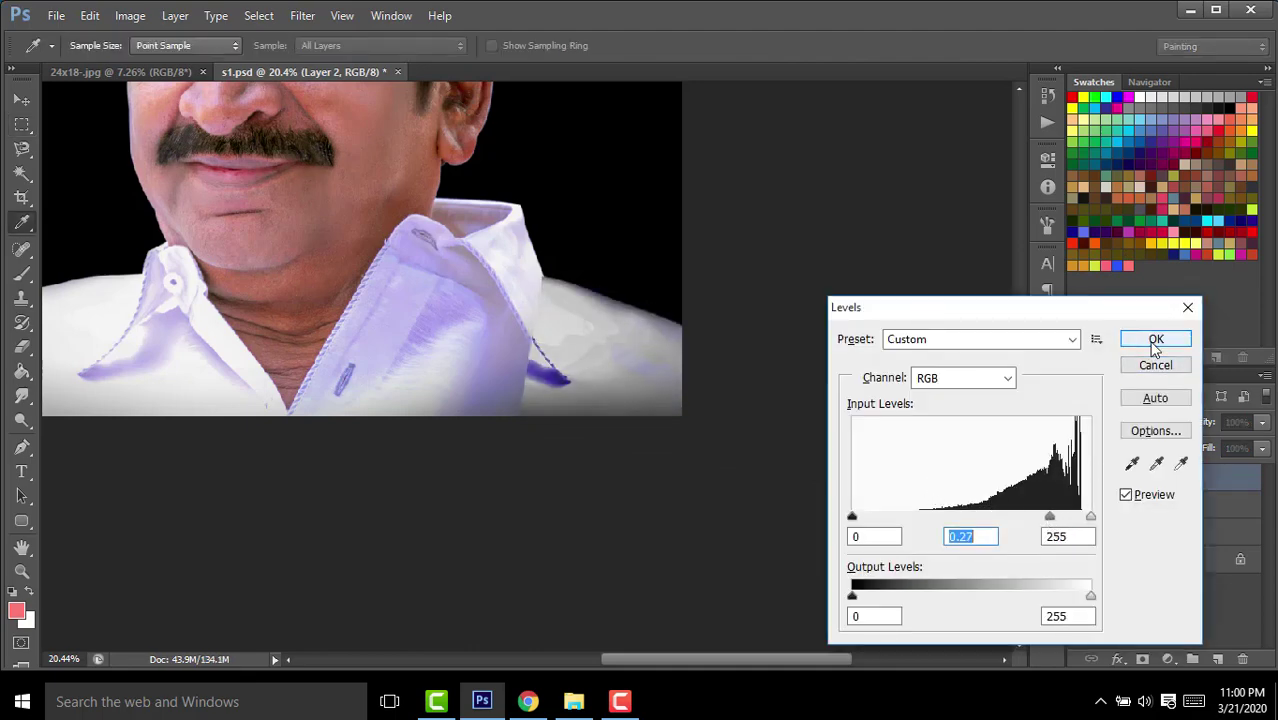
{"action": "left_click", "coordinate": [1155, 365]}
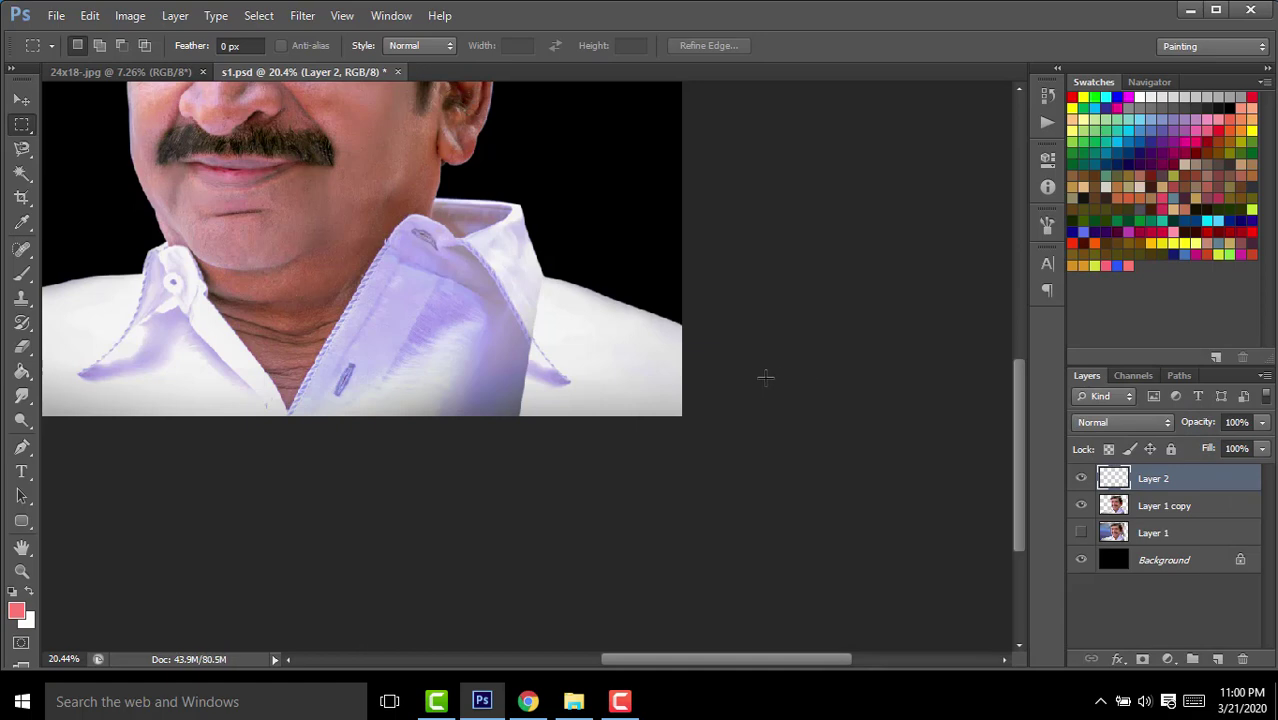
{"action": "key", "text": "ctrl+l"}
{"action": "left_click", "coordinate": [1180, 372]}
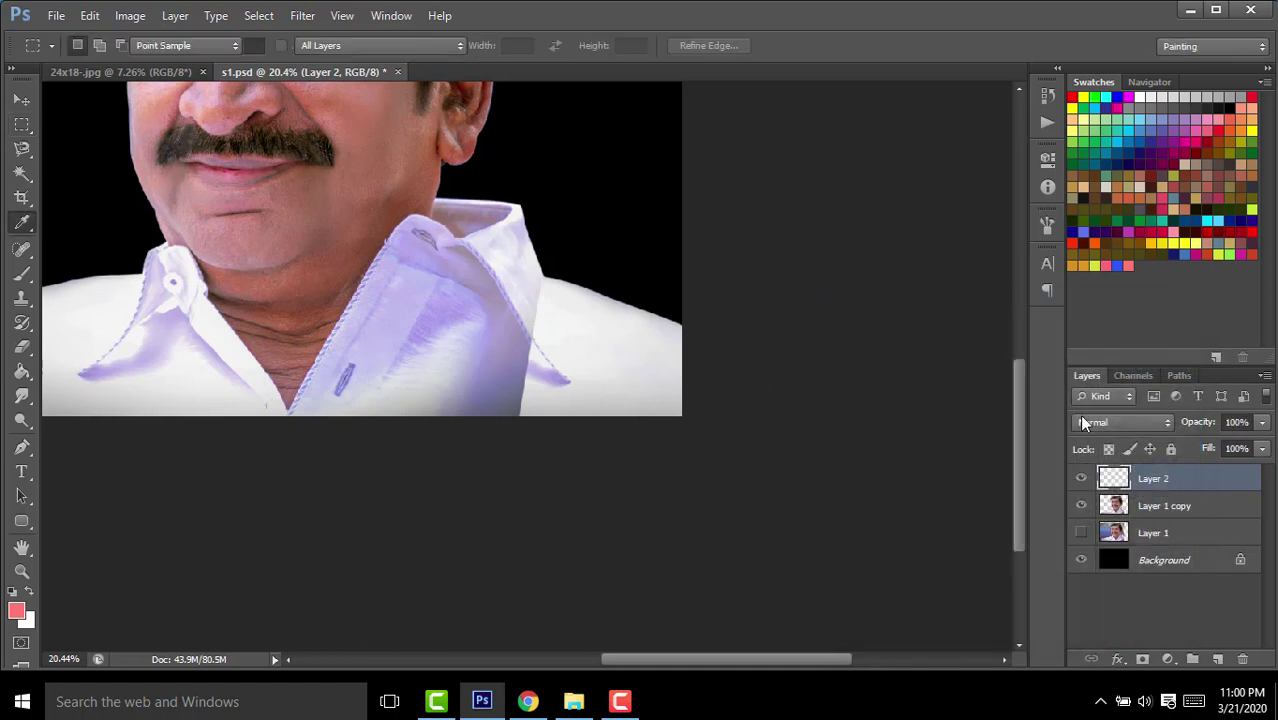
Darken the shoulder piece to Lightness -20, merge it down, and smudge the right-shoulder seam.
{"action": "key", "text": "ctrl+u"}
{"action": "left_click_drag", "start_coordinate": [890, 484], "coordinate": [870, 485]}
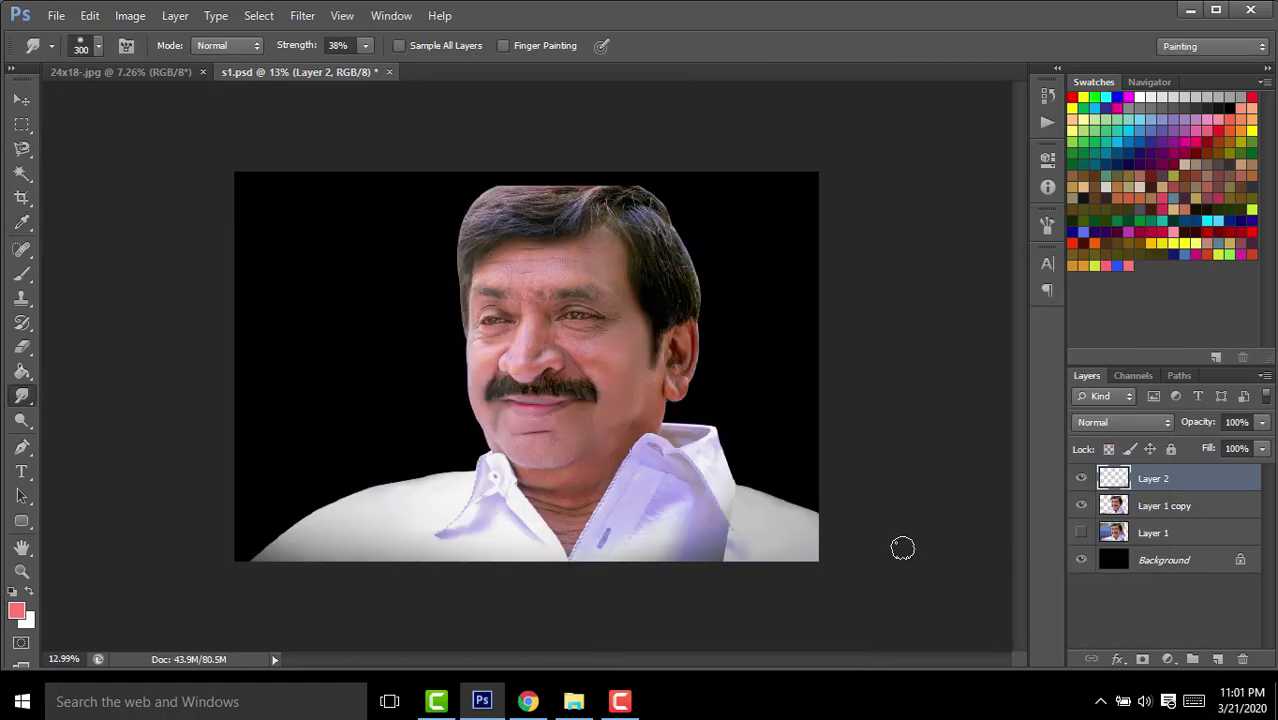
{"action": "key", "text": "Delete"}
{"action": "scroll", "coordinate": [798, 556], "scroll_direction": "up", "scroll_amount": 3}
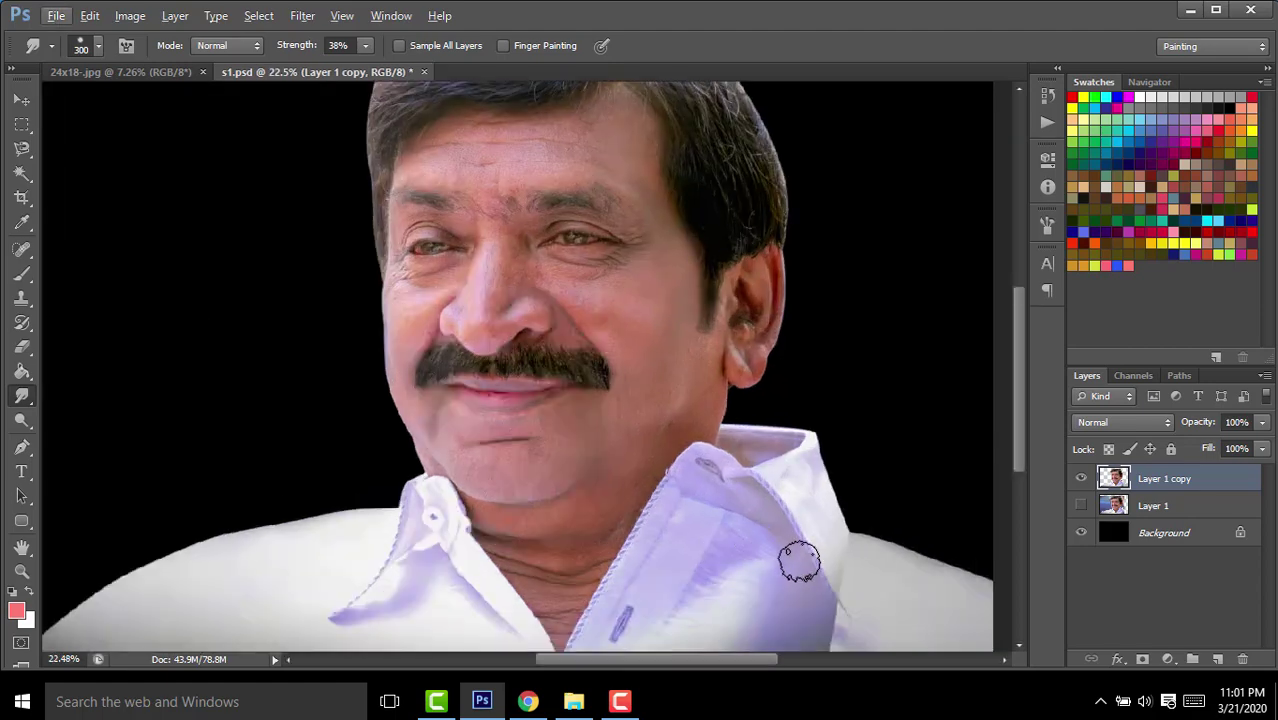
{"action": "scroll", "coordinate": [760, 400], "scroll_direction": "down", "scroll_amount": 2}
{"action": "mouse_move", "coordinate": [777, 474]}
{"action": "left_mouse_down"}
{"action": "mouse_move", "coordinate": [796, 491]}
{"action": "mouse_move", "coordinate": [742, 465]}
{"action": "mouse_move", "coordinate": [733, 419]}
{"action": "mouse_move", "coordinate": [744, 433]}
{"action": "mouse_move", "coordinate": [776, 414]}
{"action": "mouse_move", "coordinate": [747, 445]}
{"action": "mouse_move", "coordinate": [807, 457]}
{"action": "mouse_move", "coordinate": [733, 469]}
{"action": "mouse_move", "coordinate": [812, 457]}
{"action": "mouse_move", "coordinate": [736, 451]}
{"action": "mouse_move", "coordinate": [765, 437]}
{"action": "mouse_move", "coordinate": [765, 386]}
{"action": "mouse_move", "coordinate": [777, 419]}
{"action": "mouse_move", "coordinate": [756, 491]}
{"action": "mouse_move", "coordinate": [793, 465]}
{"action": "mouse_move", "coordinate": [743, 453]}
{"action": "left_mouse_up"}
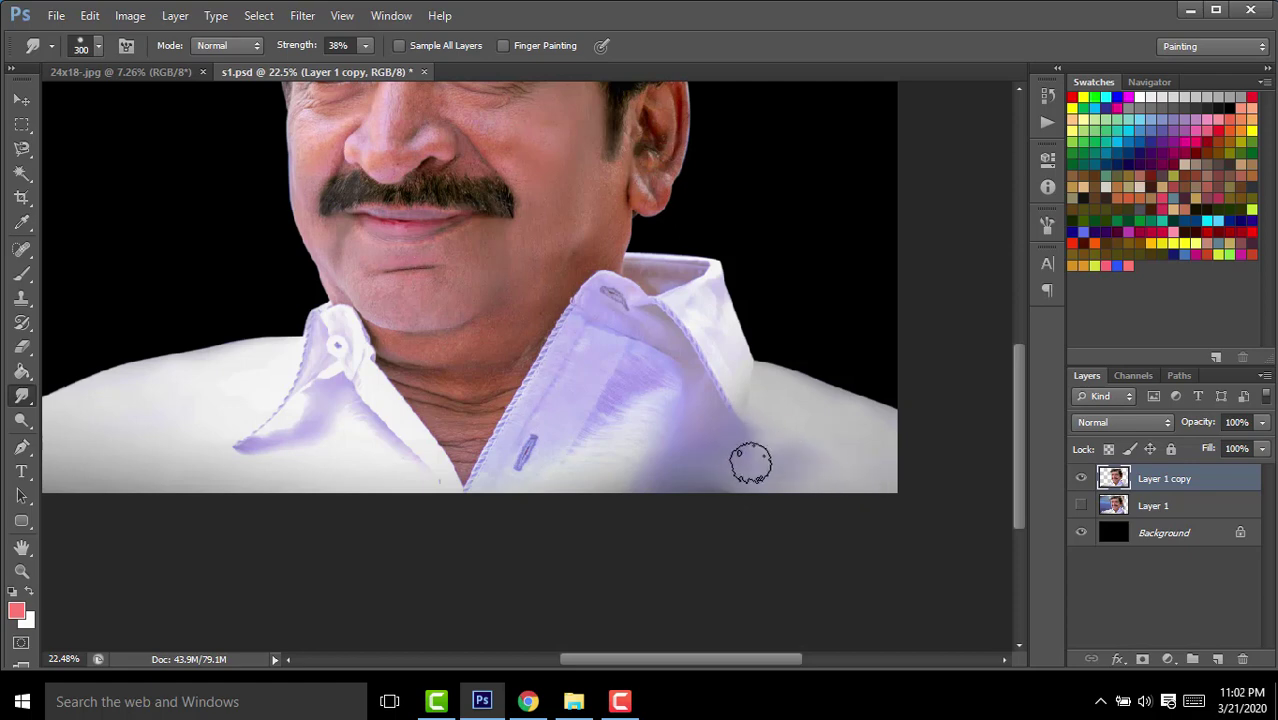
{"action": "scroll", "coordinate": [649, 333], "scroll_direction": "down", "scroll_amount": 3}
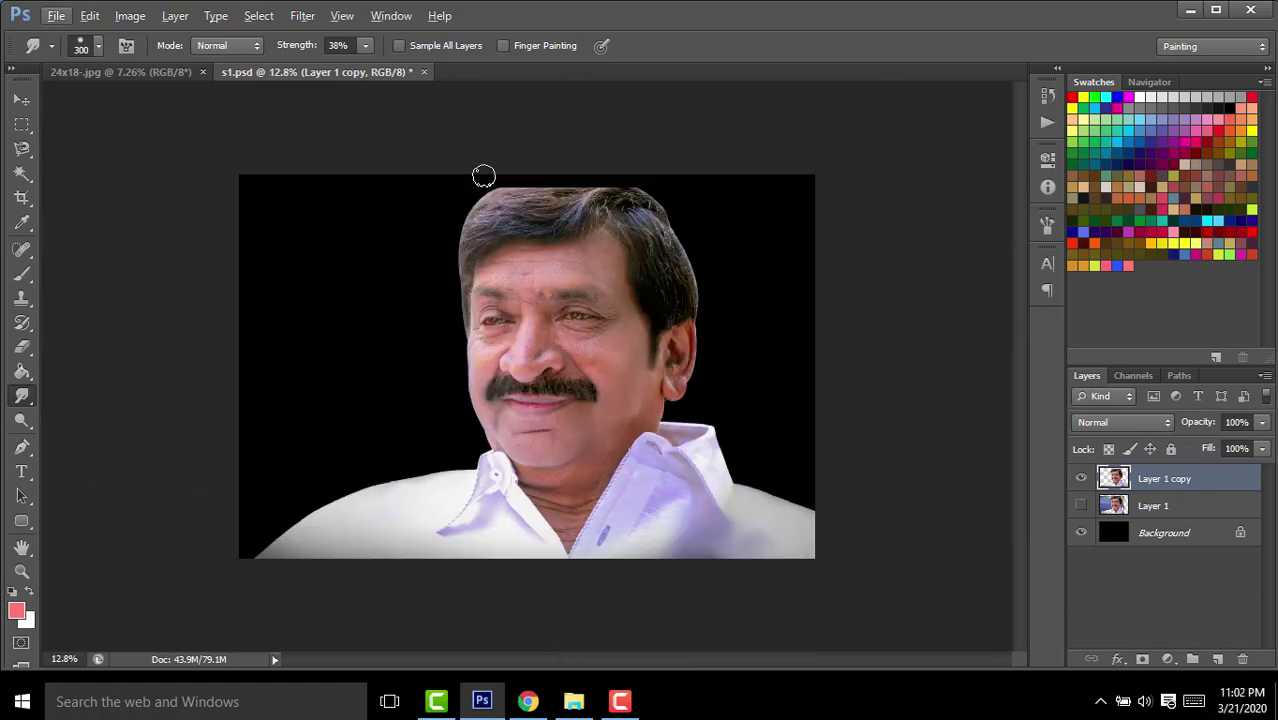
Free-transform the Layer 1 copy portrait down to about 93%.
{"action": "key", "text": "ctrl+t"}
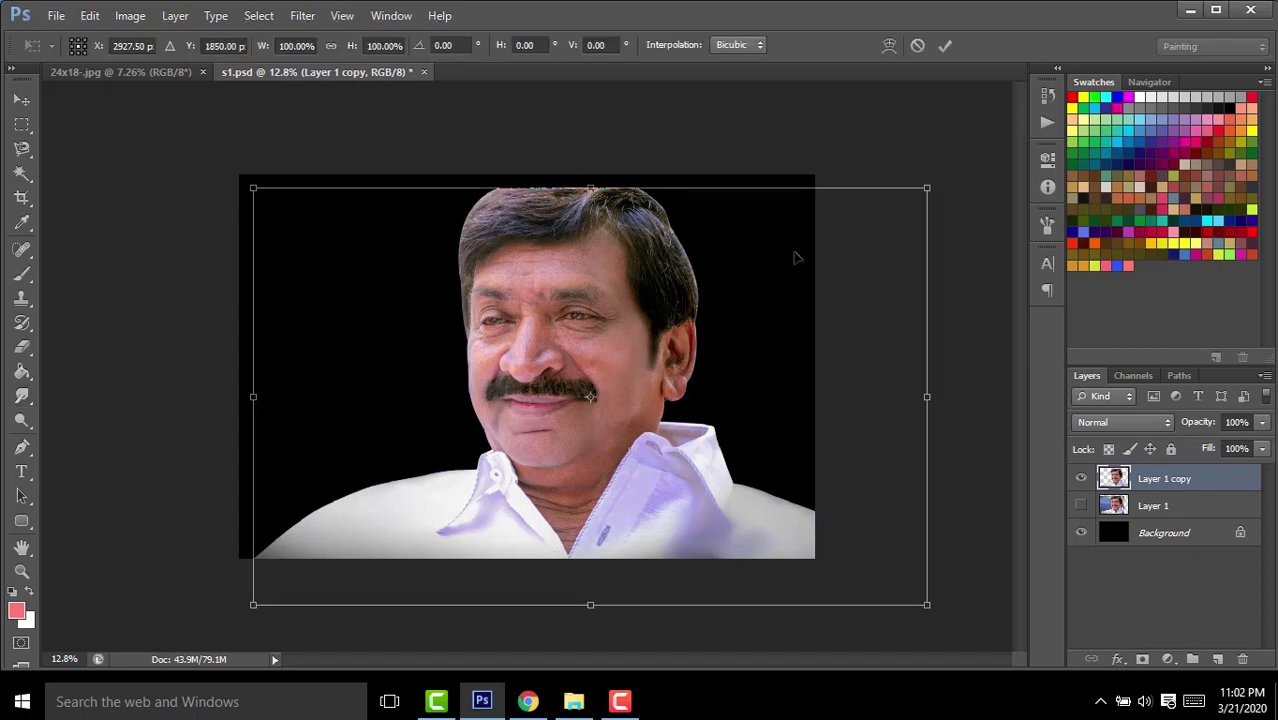
{"action": "left_click_drag", "start_coordinate": [928, 189], "coordinate": [879, 217]}
{"action": "key", "text": "Return"}
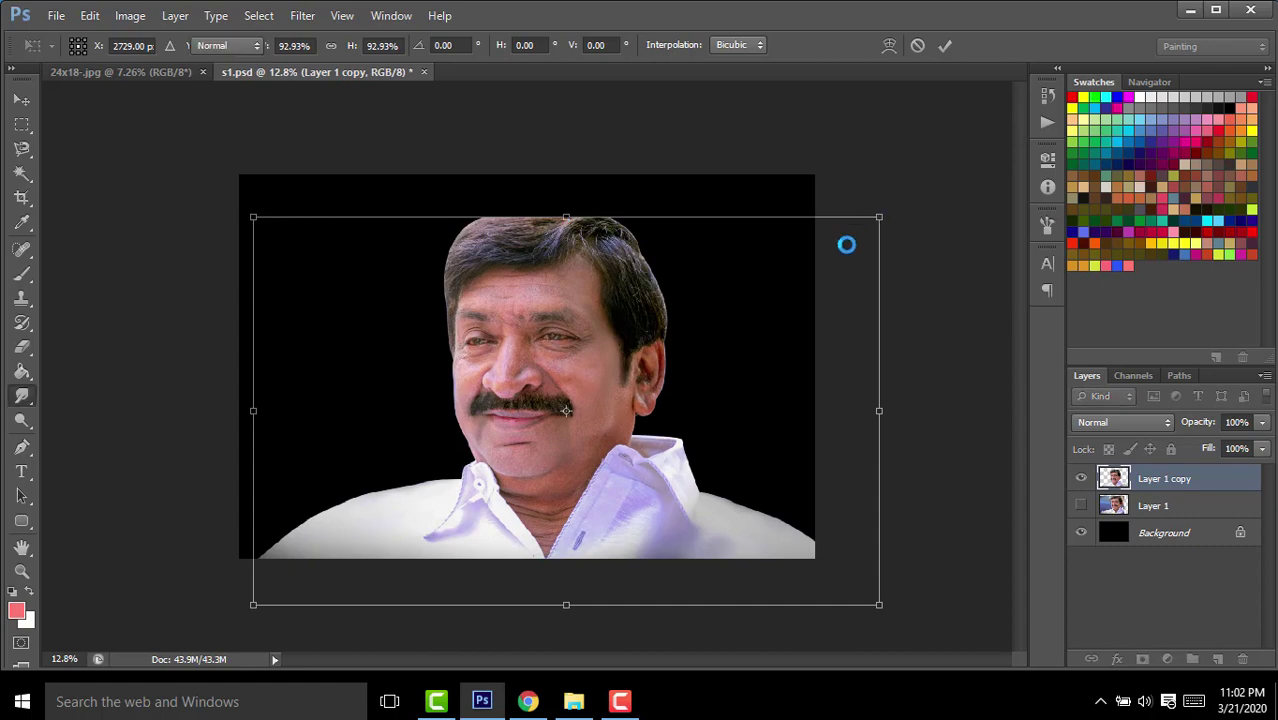
Dodge the lower-right shirt lighter with a 700 px brush at 35% midtone exposure.
{"action": "left_click", "coordinate": [28, 425]}
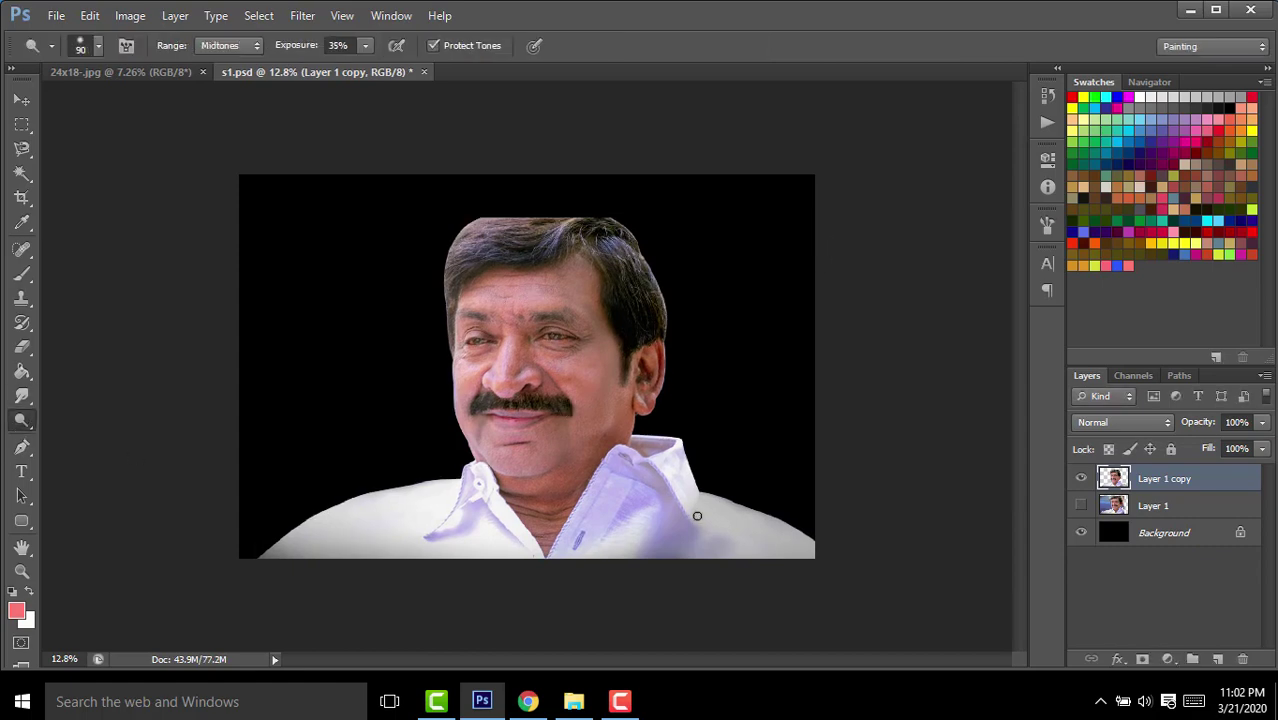
{"action": "key", "text": "bracketright"}
{"action": "mouse_move", "coordinate": [659, 556]}
{"action": "left_mouse_down"}
{"action": "mouse_move", "coordinate": [647, 584]}
{"action": "mouse_move", "coordinate": [667, 570]}
{"action": "left_mouse_up"}
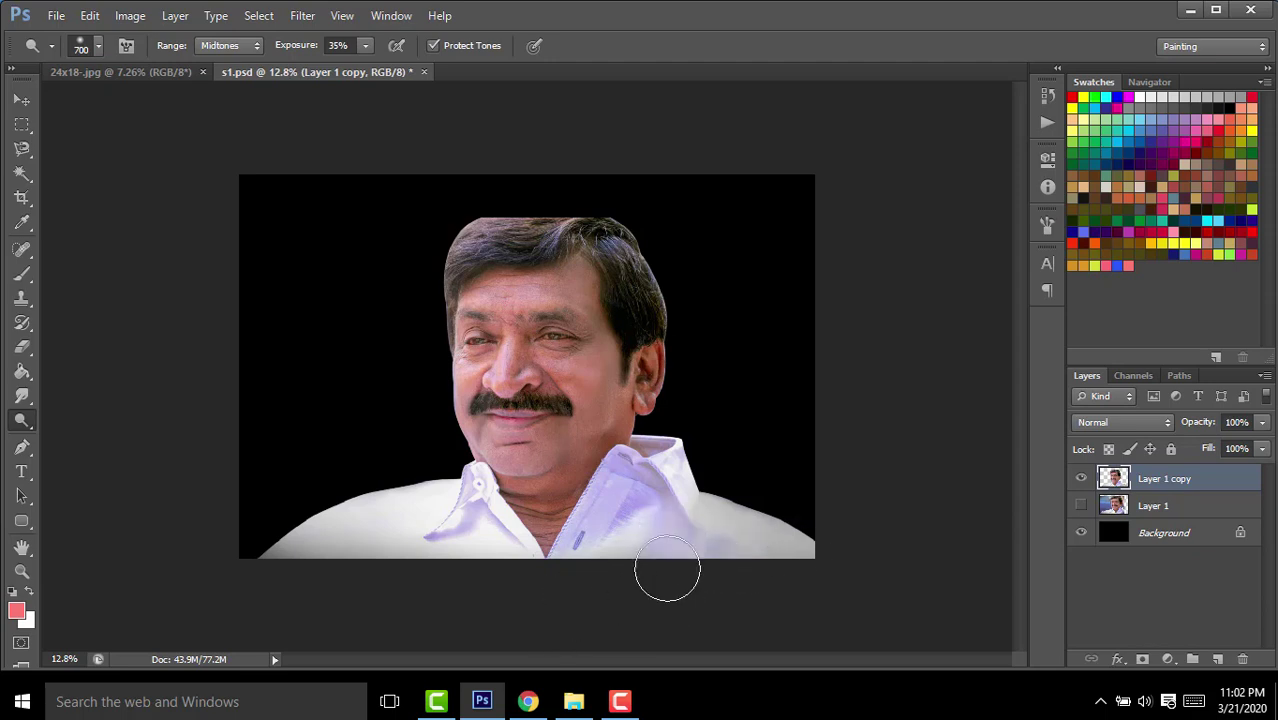
{"action": "left_click_drag", "start_coordinate": [748, 566], "coordinate": [756, 528]}
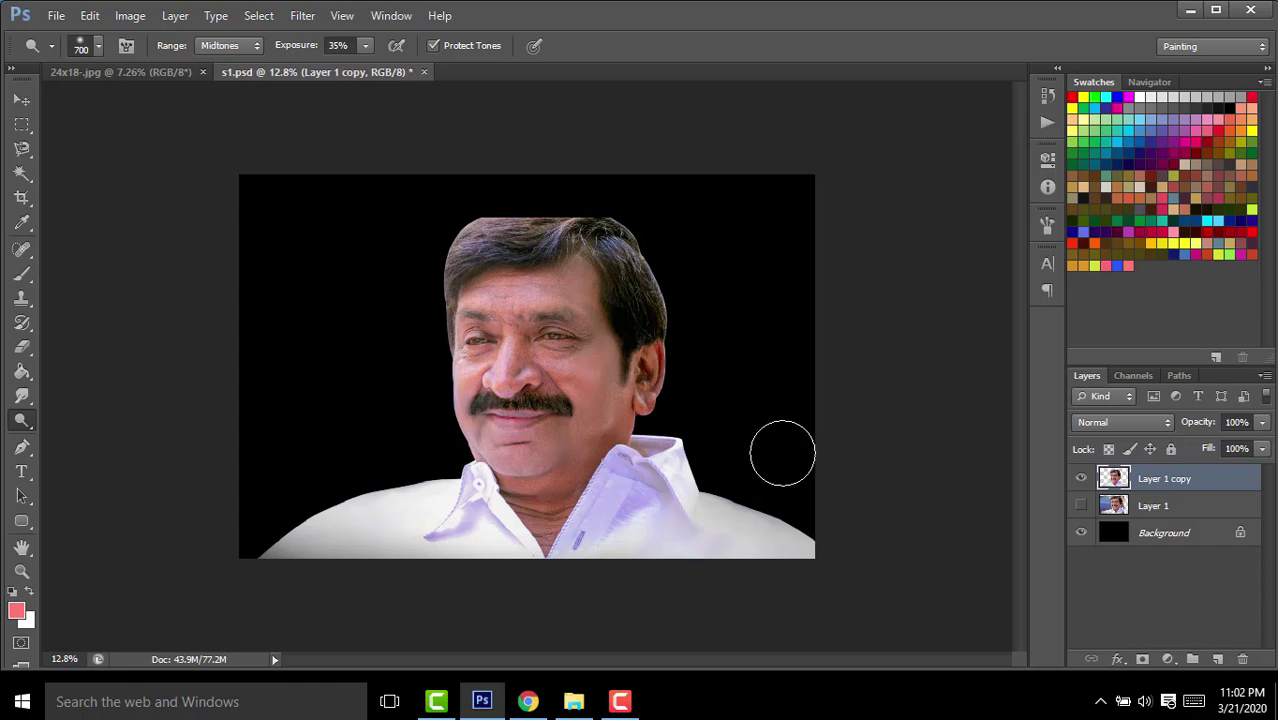
{"action": "left_click", "coordinate": [21, 100]}
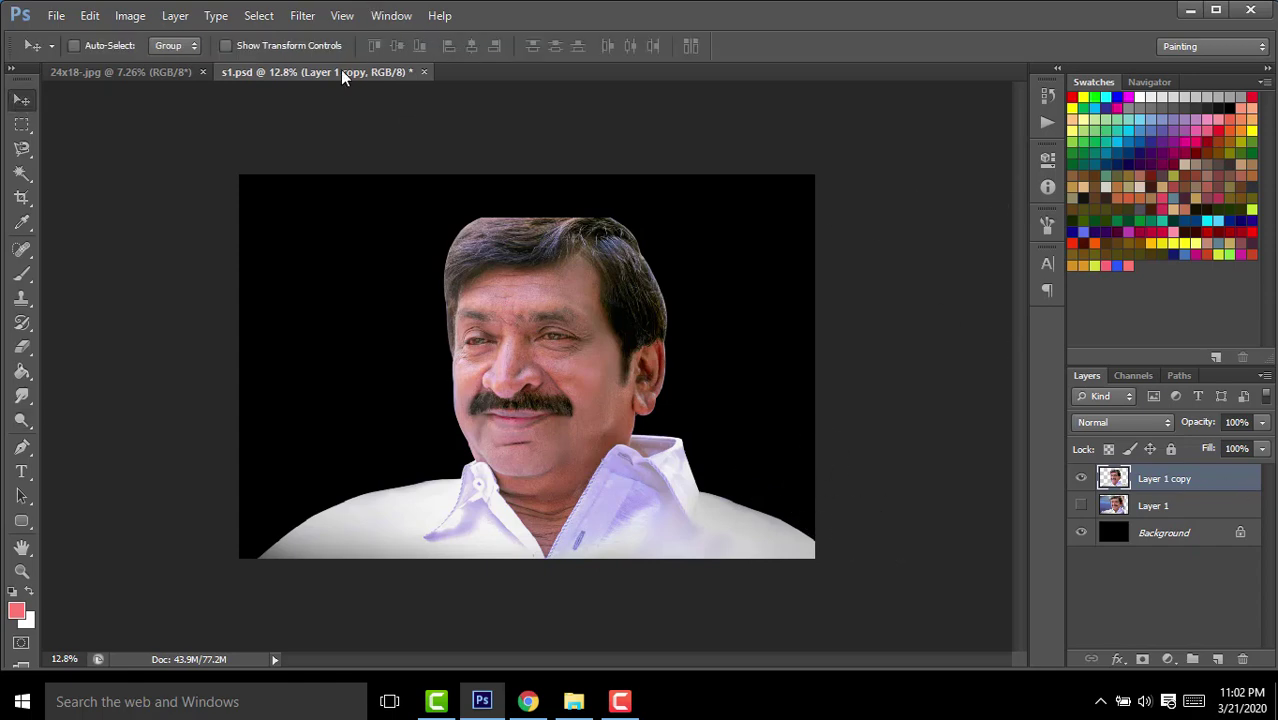
Apply Unsharp Mask at amount 84%, radius 3.1 pixels, threshold 0, then fit the image.
{"action": "left_click", "coordinate": [300, 16]}
{"action": "mouse_move", "coordinate": [321, 294]}
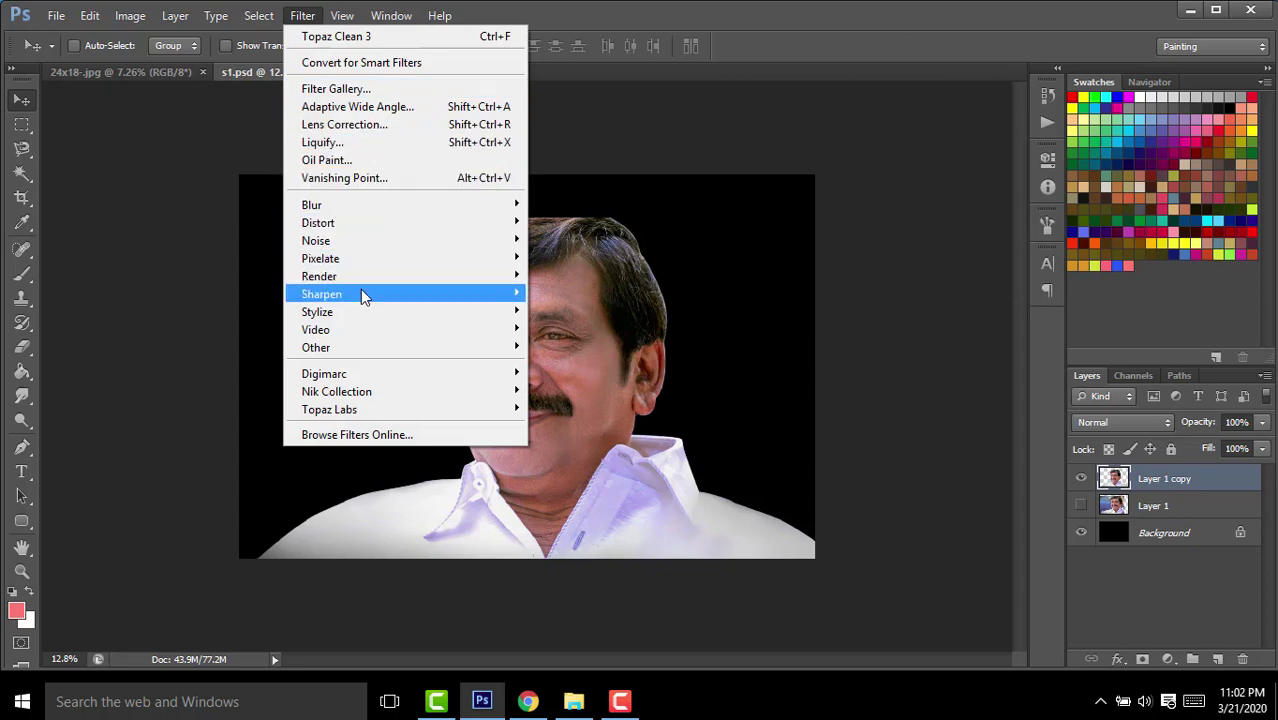
{"action": "left_click", "coordinate": [600, 365]}
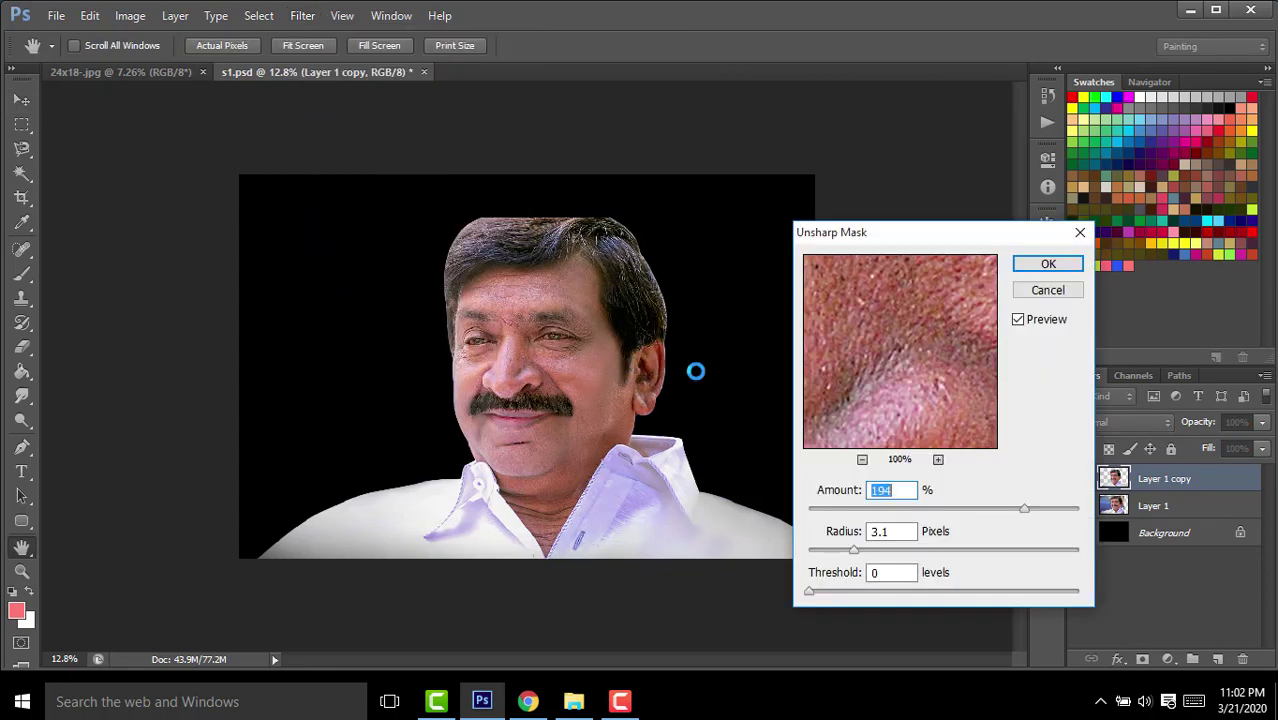
{"action": "key", "text": "ctrl+plus"}
{"action": "key", "text": "ctrl+plus"}
{"action": "key", "text": "ctrl+plus"}
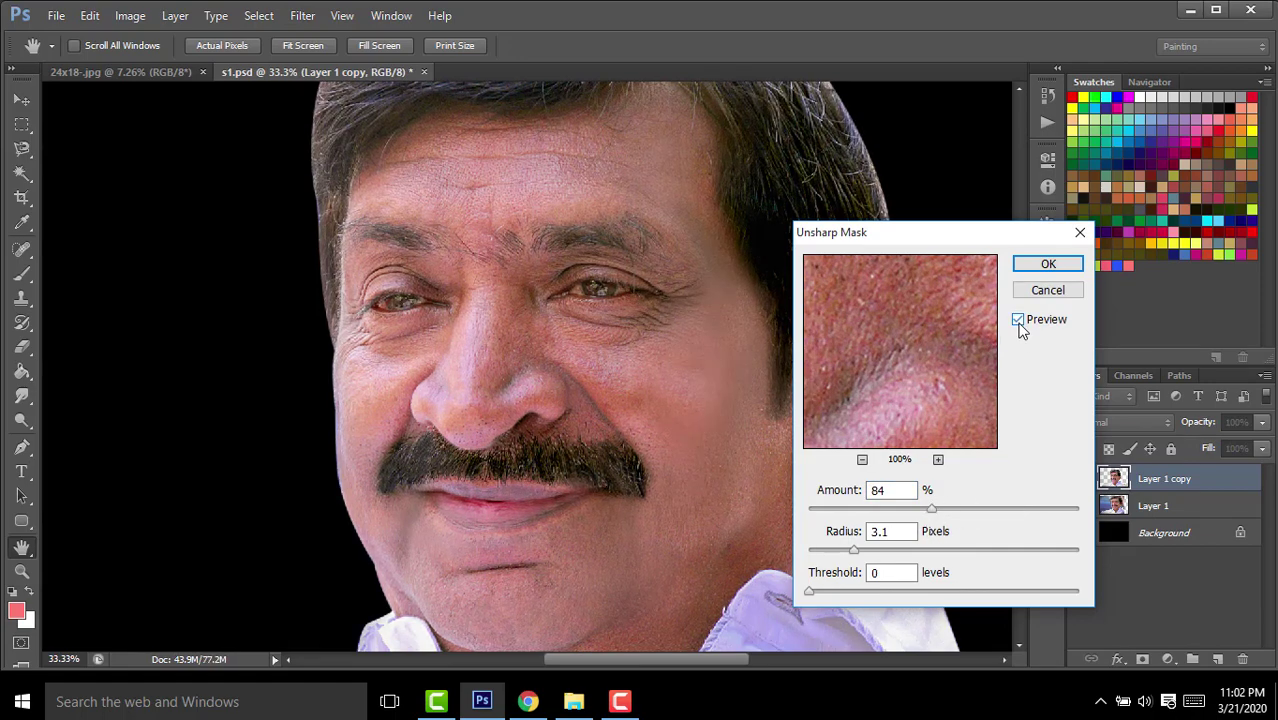
{"action": "left_click", "coordinate": [1047, 263]}
{"action": "key", "text": "v"}
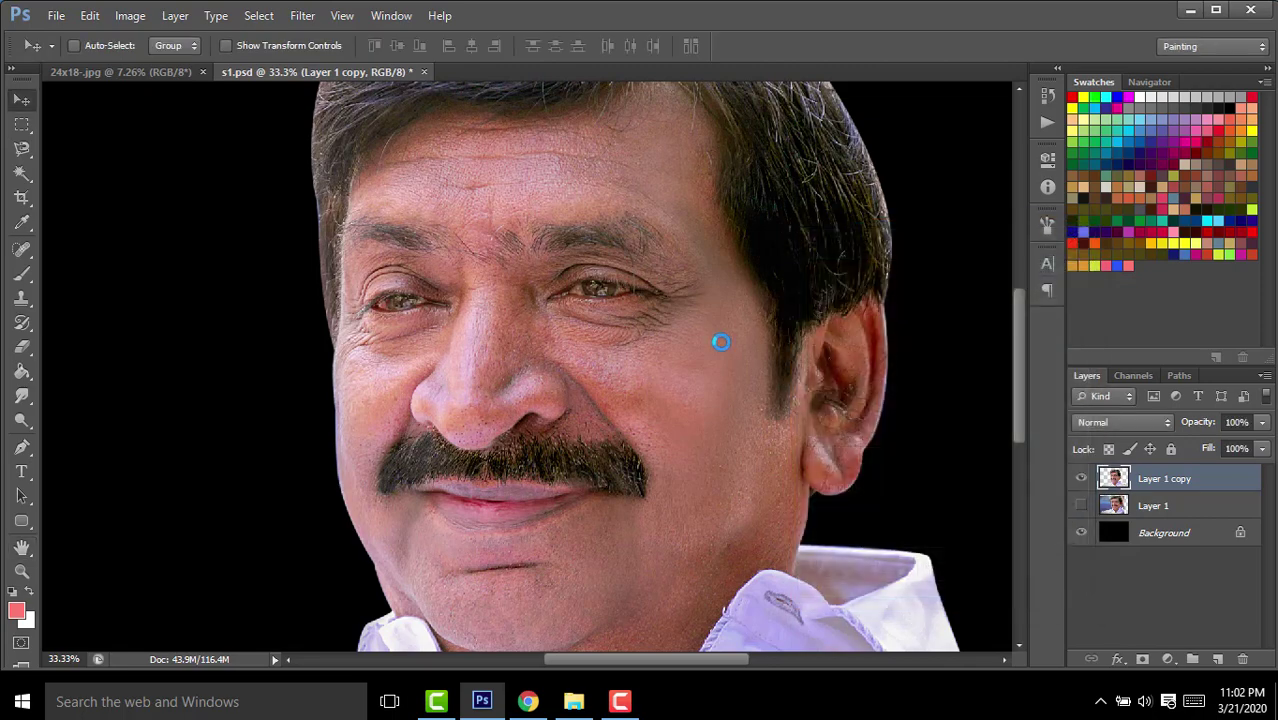
{"action": "key", "text": "ctrl+0"}
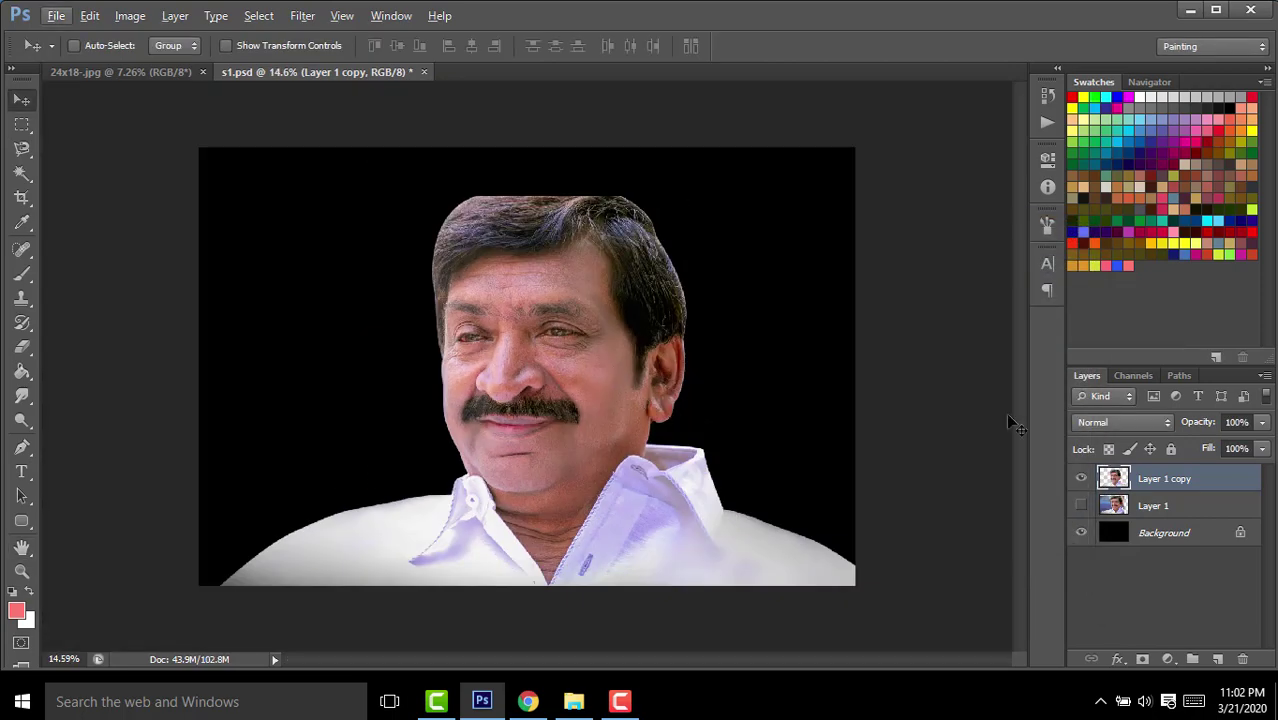
In Liquify, Forward Warp the top of the hair upward and outward.
{"action": "scroll", "coordinate": [538, 145], "scroll_direction": "up", "scroll_amount": 2}
{"action": "left_click", "coordinate": [286, 18]}
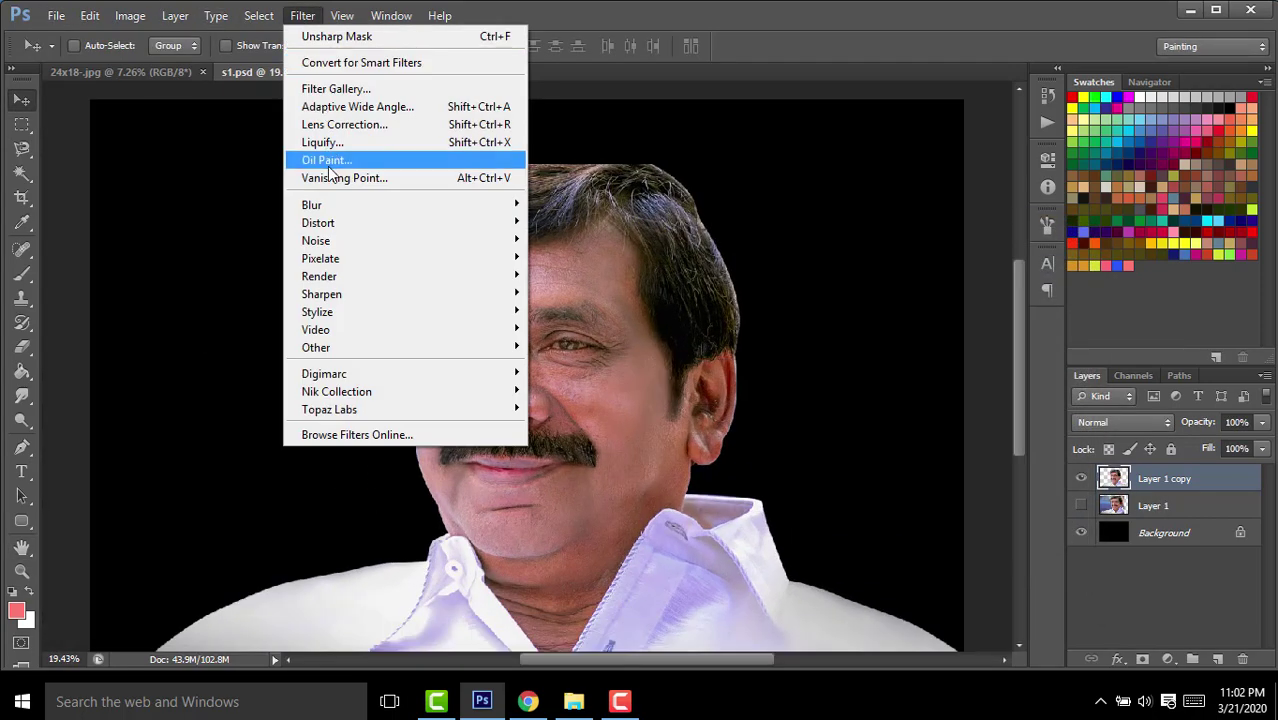
{"action": "left_click", "coordinate": [338, 145]}
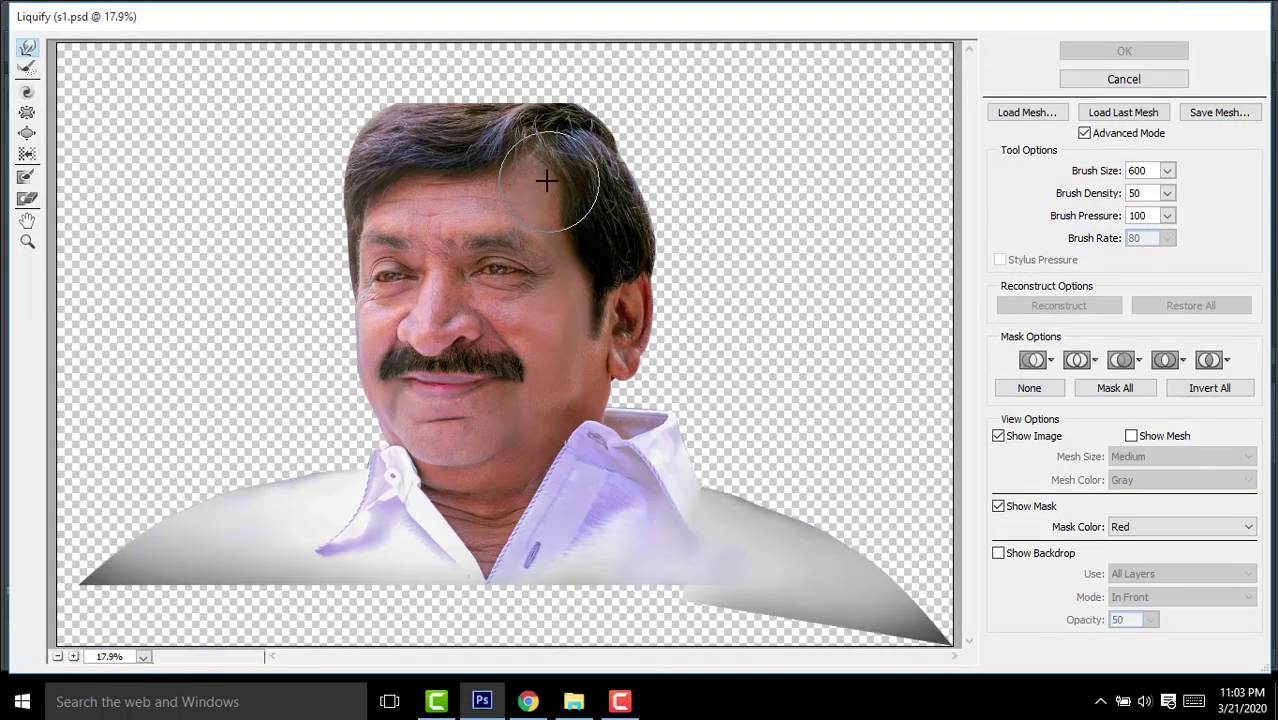
{"action": "mouse_move", "coordinate": [430, 105]}
{"action": "left_mouse_down"}
{"action": "mouse_move", "coordinate": [494, 86]}
{"action": "mouse_move", "coordinate": [457, 85]}
{"action": "mouse_move", "coordinate": [533, 91]}
{"action": "mouse_move", "coordinate": [538, 78]}
{"action": "mouse_move", "coordinate": [502, 91]}
{"action": "mouse_move", "coordinate": [505, 71]}
{"action": "mouse_move", "coordinate": [455, 70]}
{"action": "mouse_move", "coordinate": [416, 88]}
{"action": "left_mouse_up"}
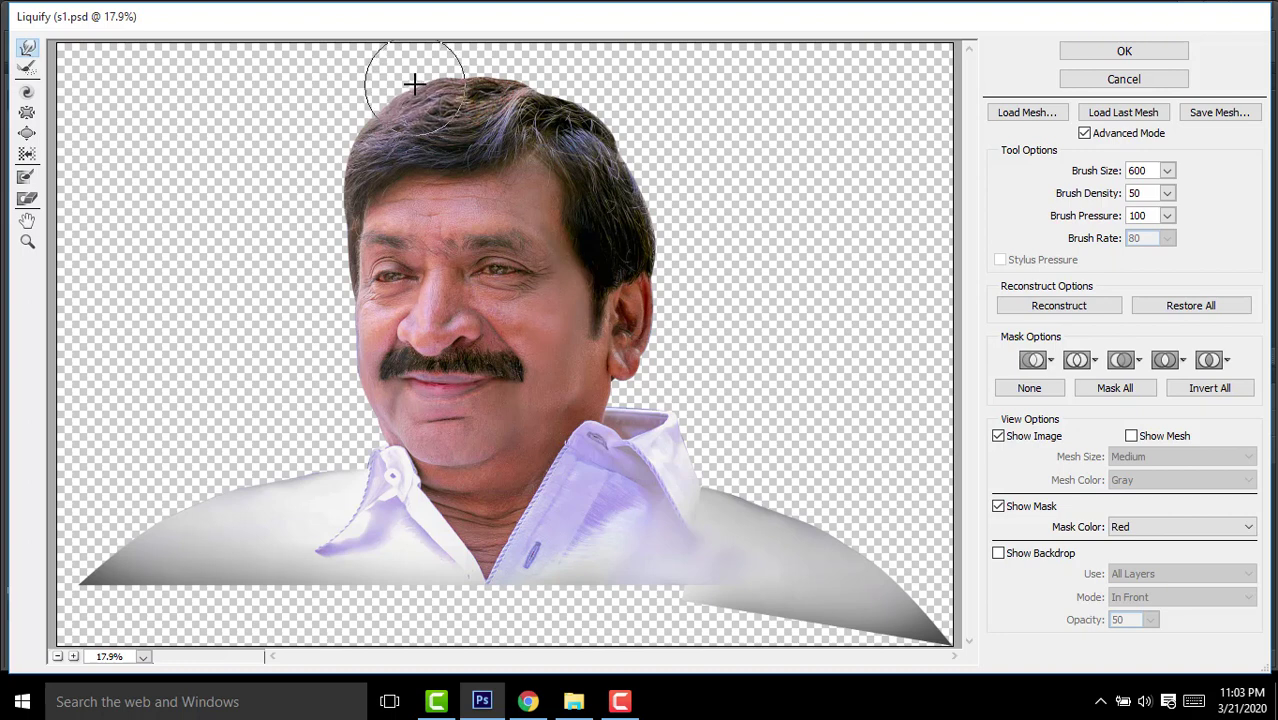
{"action": "left_click_drag", "start_coordinate": [546, 83], "coordinate": [460, 62]}
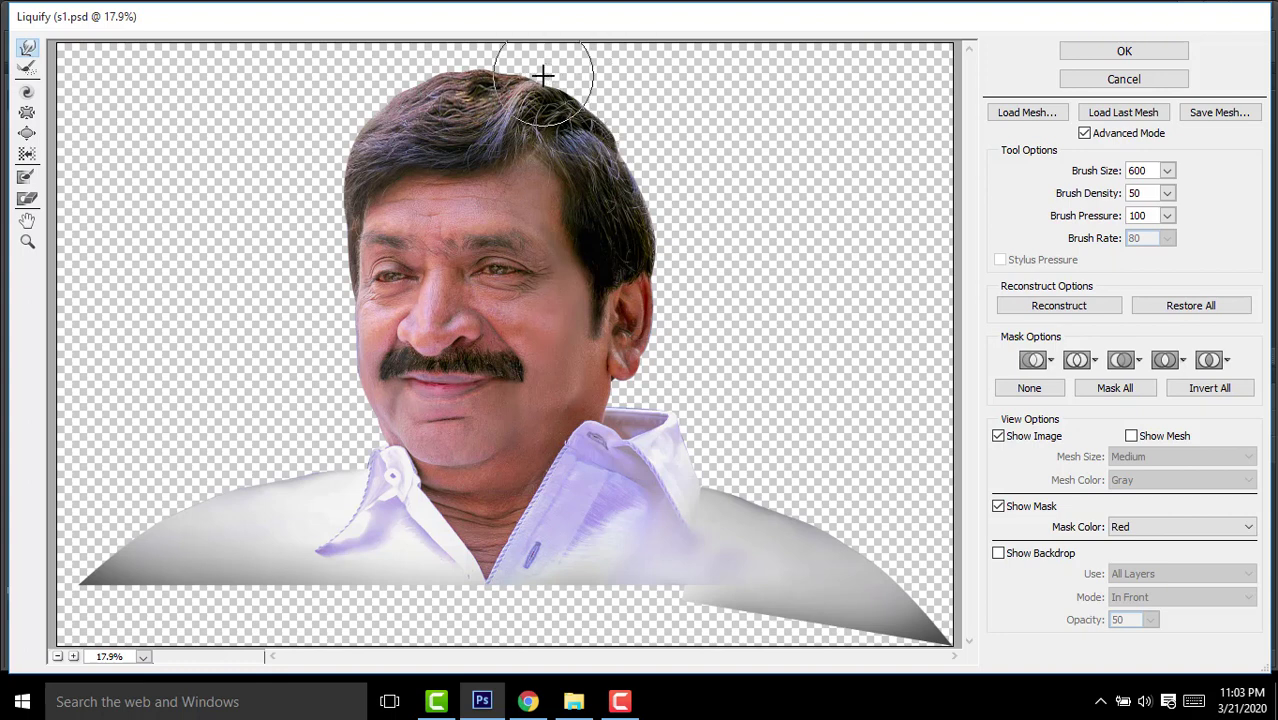
{"action": "left_click_drag", "start_coordinate": [542, 74], "coordinate": [548, 71]}
Refine the hair crown with 500–900 px warp brushes and apply the Liquify.
{"action": "key", "text": "bracketleft"}
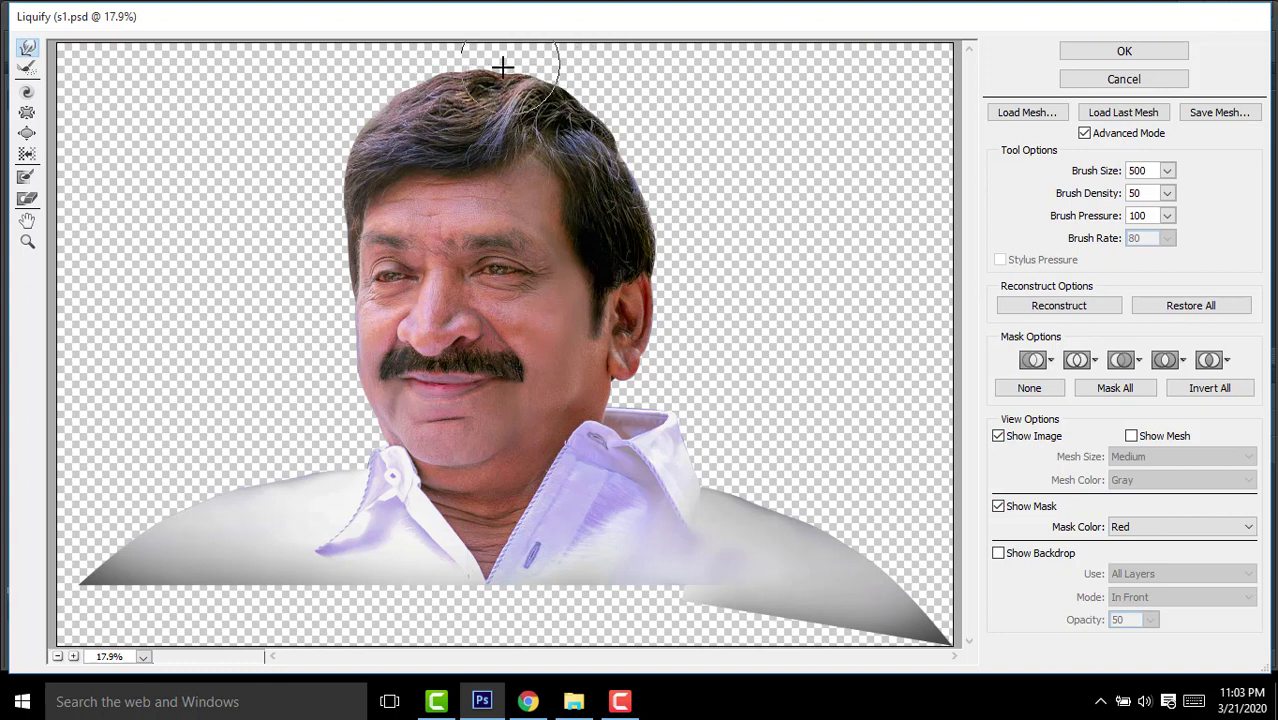
{"action": "left_click_drag", "start_coordinate": [463, 70], "coordinate": [461, 67]}
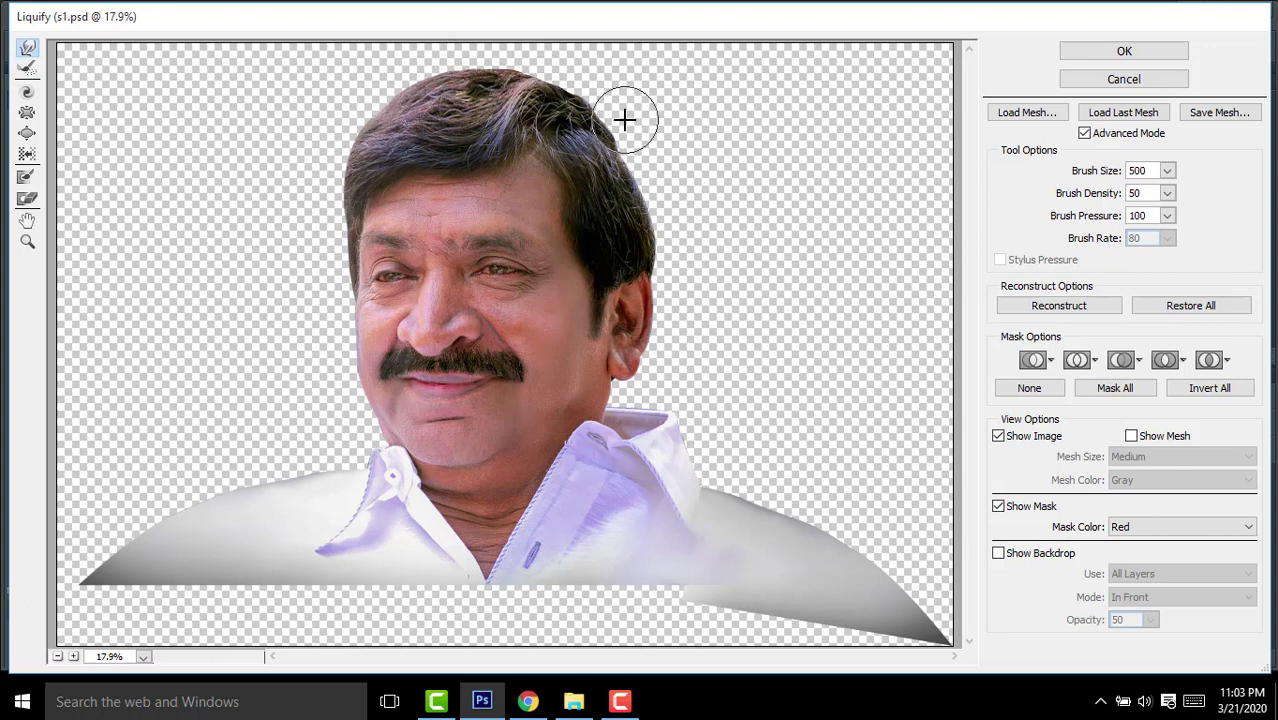
{"action": "key", "text": "bracketright"}
{"action": "key", "text": "bracketright"}
{"action": "key", "text": "bracketright"}
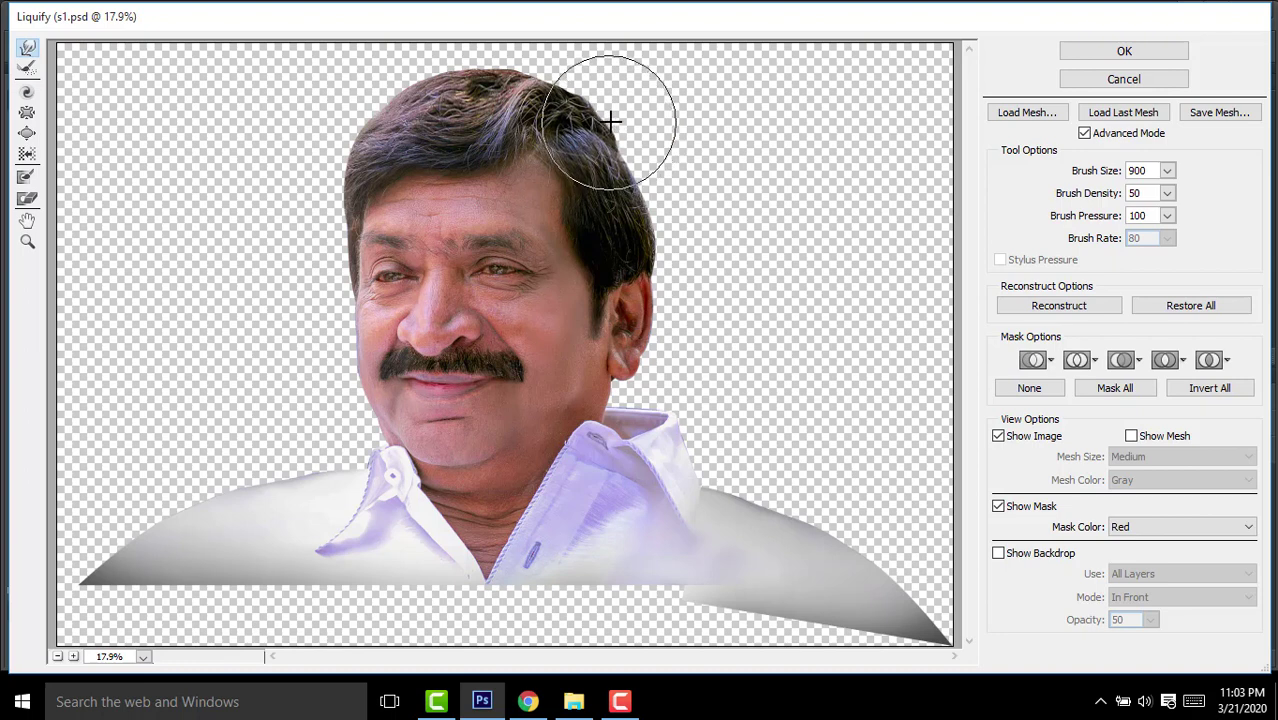
{"action": "left_click_drag", "start_coordinate": [611, 121], "coordinate": [614, 120]}
{"action": "key", "text": "bracketleft"}
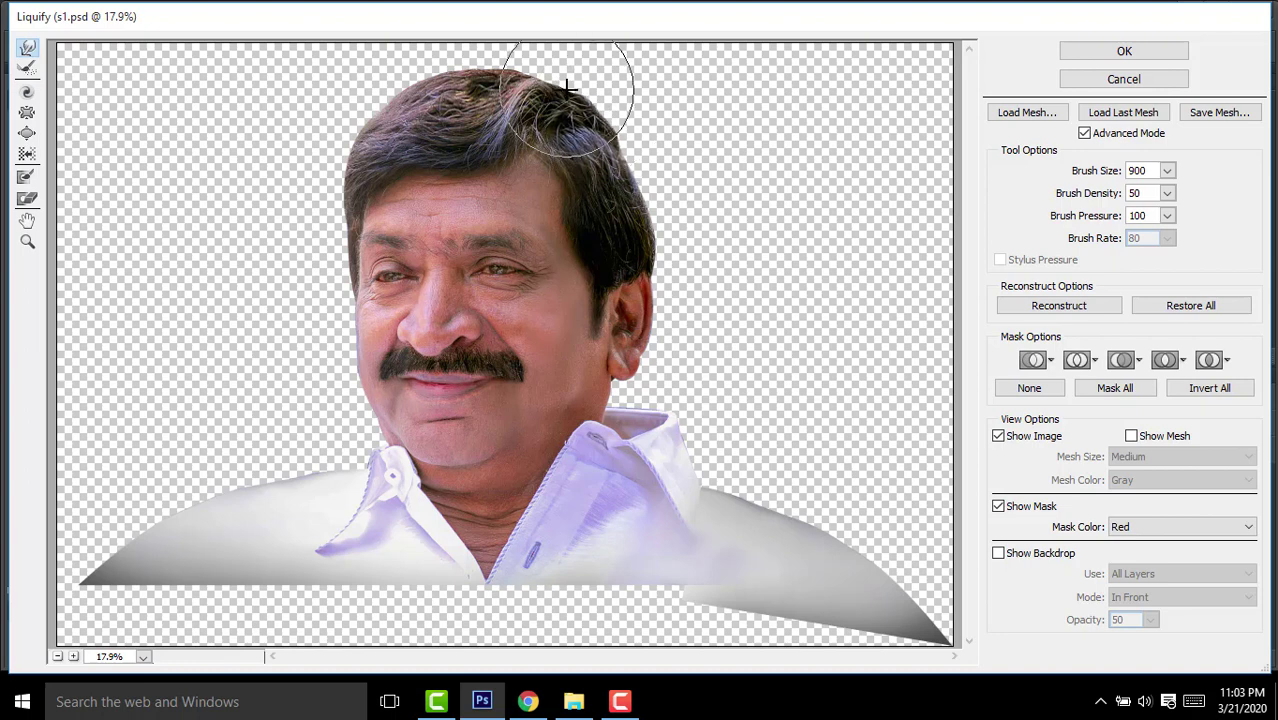
{"action": "key", "text": "bracketleft"}
{"action": "key", "text": "bracketleft"}
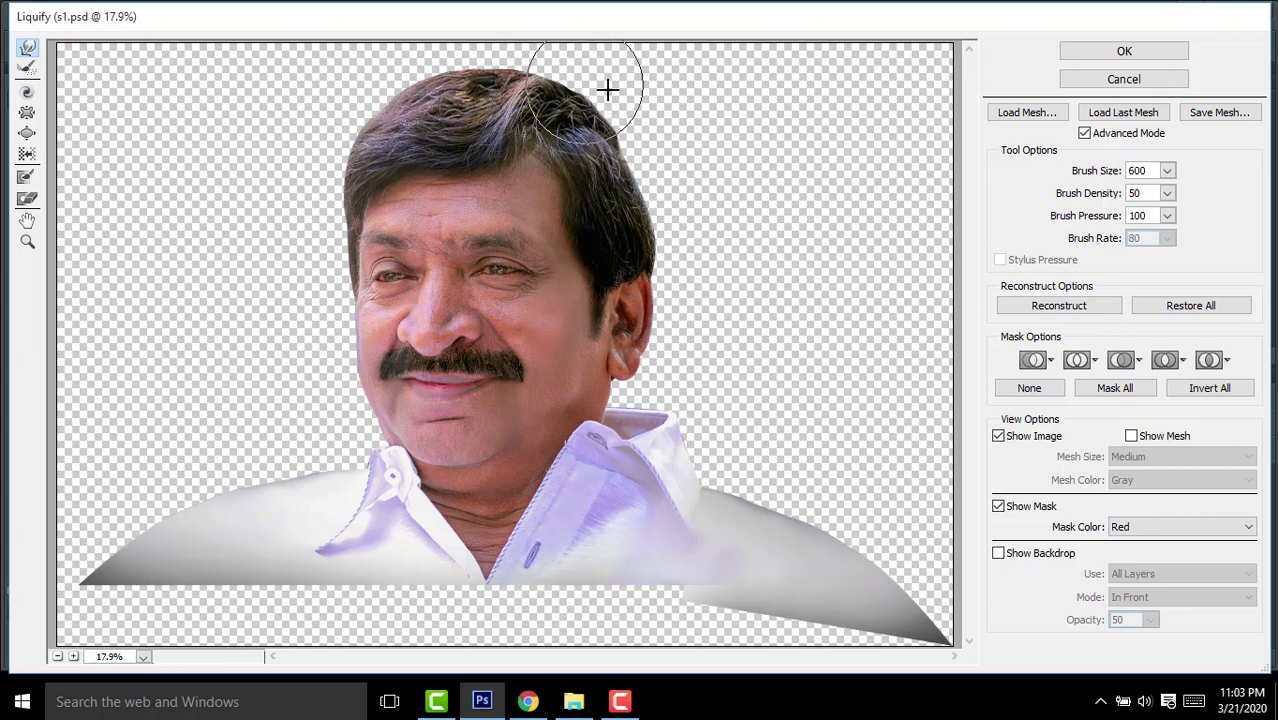
{"action": "left_click", "coordinate": [1110, 52]}
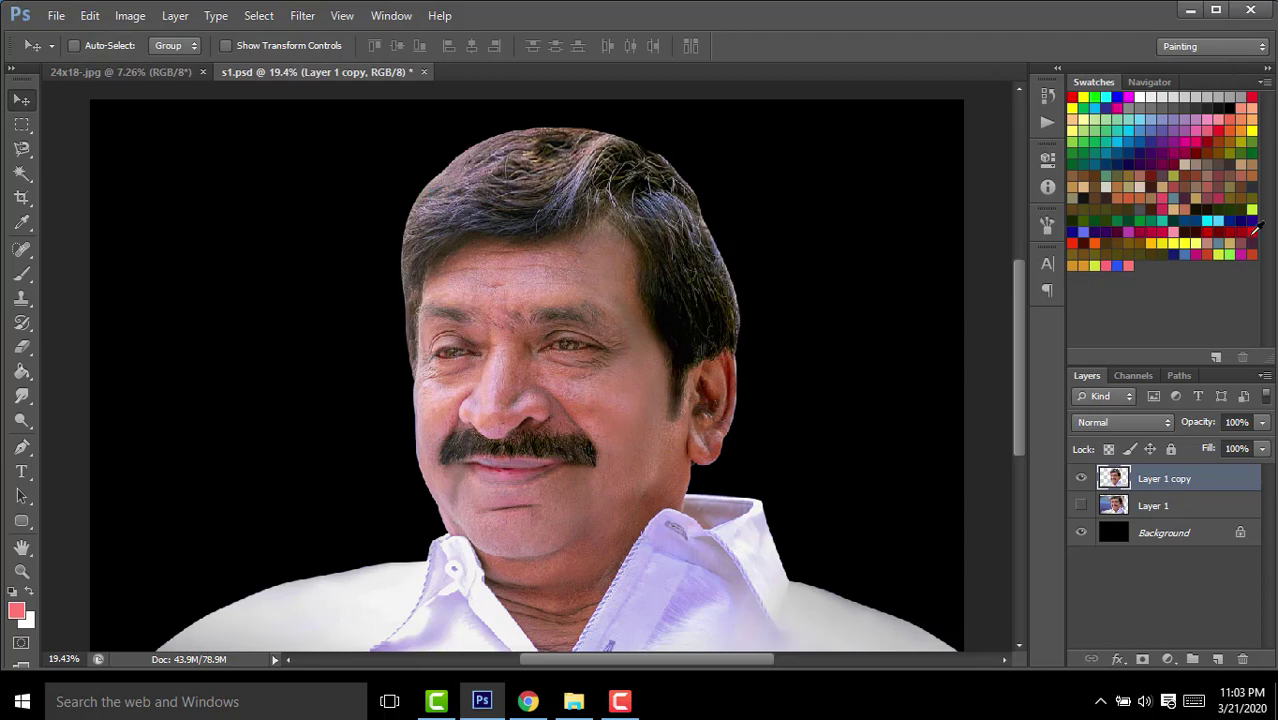
Compare the warp before and after, fit the image, and add new Layer 2.
{"action": "key", "text": "ctrl+z"}
{"action": "key", "text": "ctrl+z"}
{"action": "key", "text": "ctrl+z"}
{"action": "key", "text": "ctrl+z"}
{"action": "scroll", "coordinate": [507, 328], "scroll_direction": "up", "scroll_amount": 2}
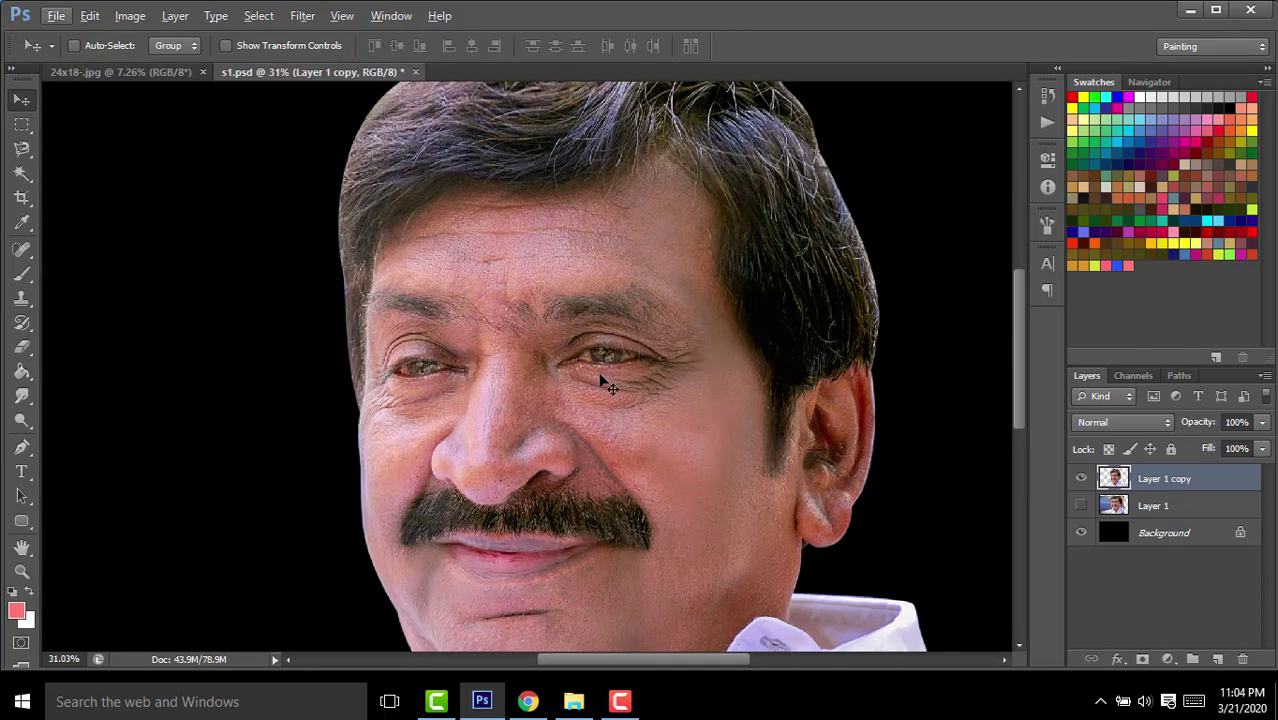
{"action": "scroll", "coordinate": [607, 370], "scroll_direction": "down", "scroll_amount": 3}
{"action": "key", "text": "ctrl+0"}
{"action": "left_click", "coordinate": [1216, 660]}
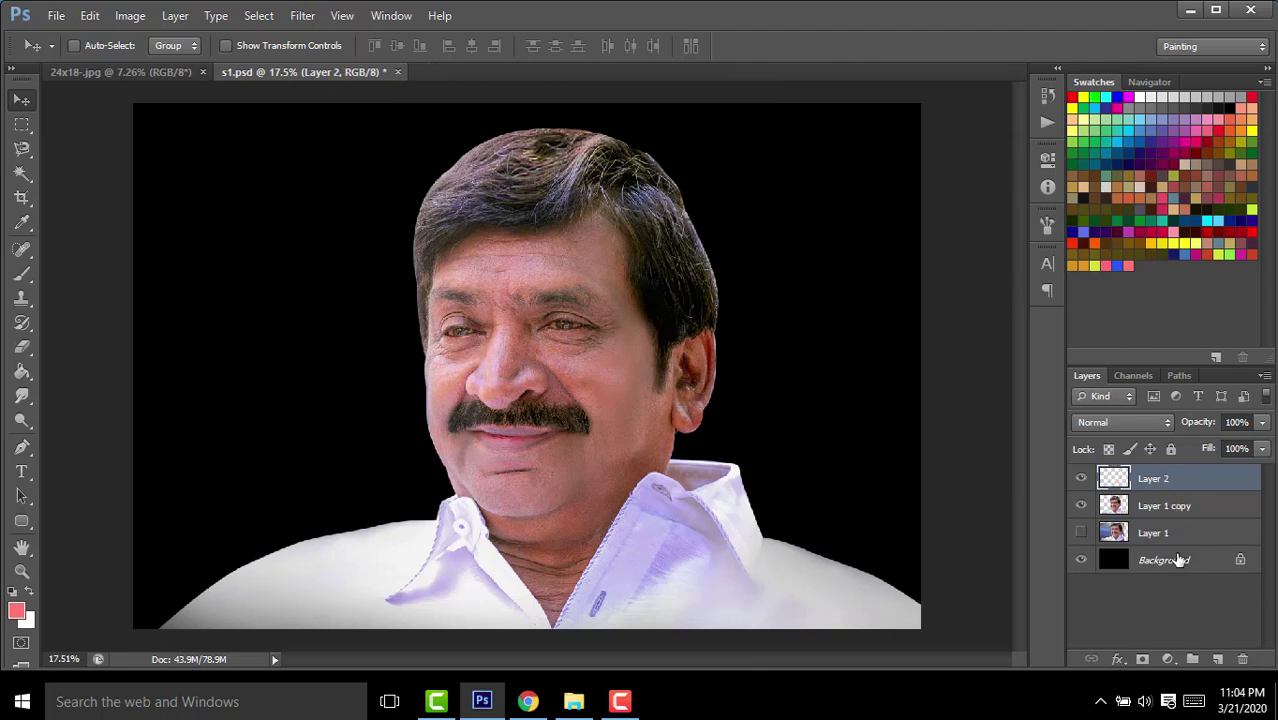
Take the Brush tool and set Layer 2's opacity to 20%.
{"action": "left_click", "coordinate": [22, 277]}
{"action": "scroll", "coordinate": [456, 322], "scroll_direction": "up", "scroll_amount": 3}
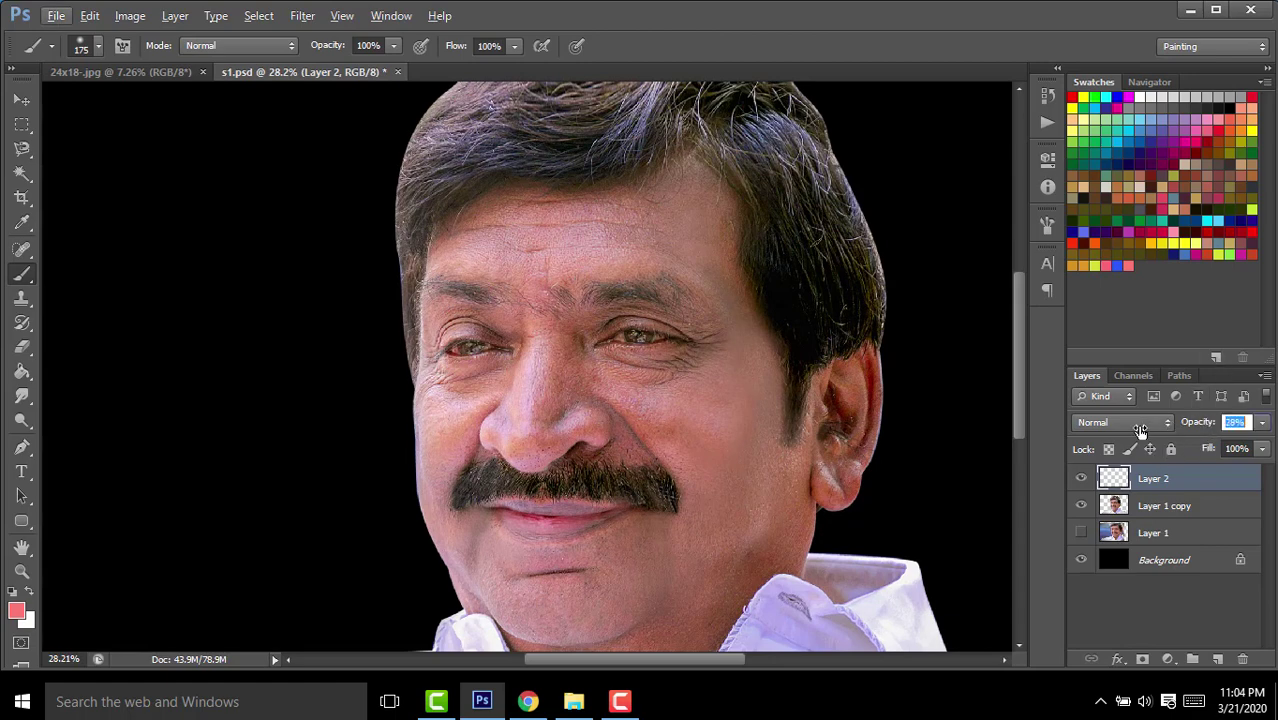
{"action": "type", "text": "20"}
{"action": "key", "text": "Return"}
{"action": "left_click", "coordinate": [180, 313]}
{"action": "key", "text": "ctrl+z"}
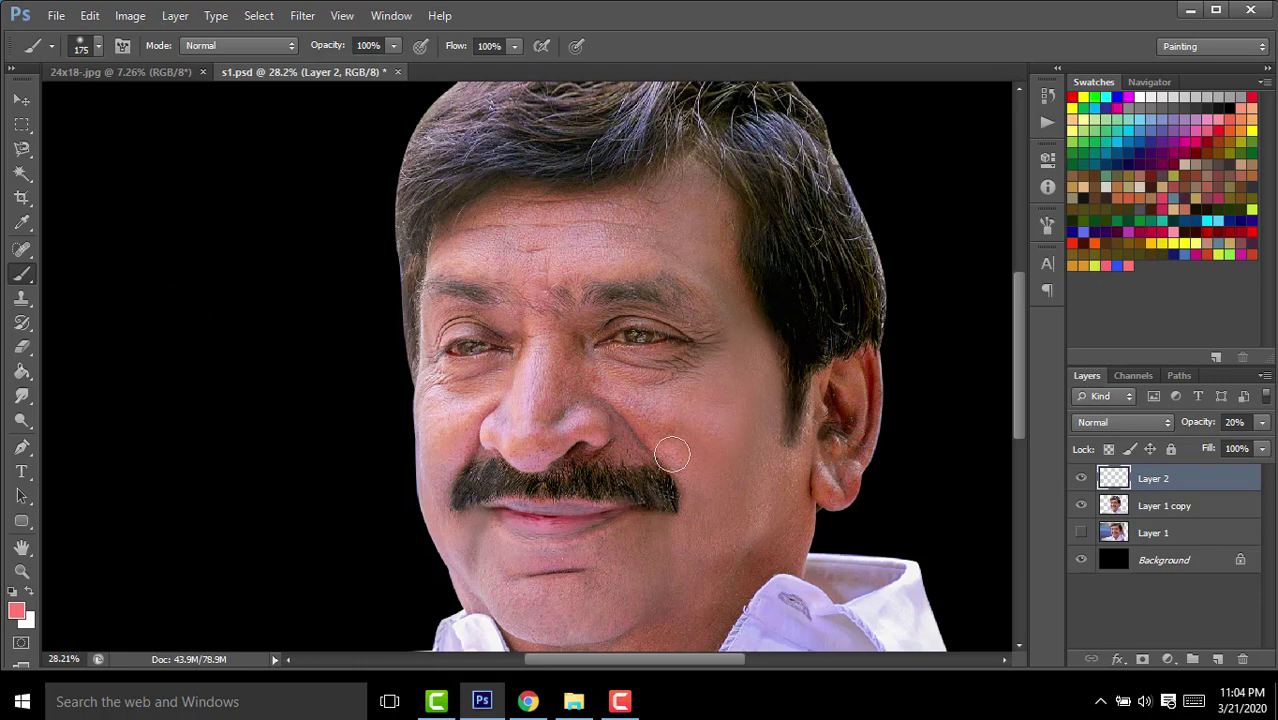
Make white the painting colour with a 125 px brush.
{"action": "left_click", "coordinate": [30, 594]}
{"action": "scroll", "coordinate": [607, 483], "scroll_direction": "up", "scroll_amount": 3}
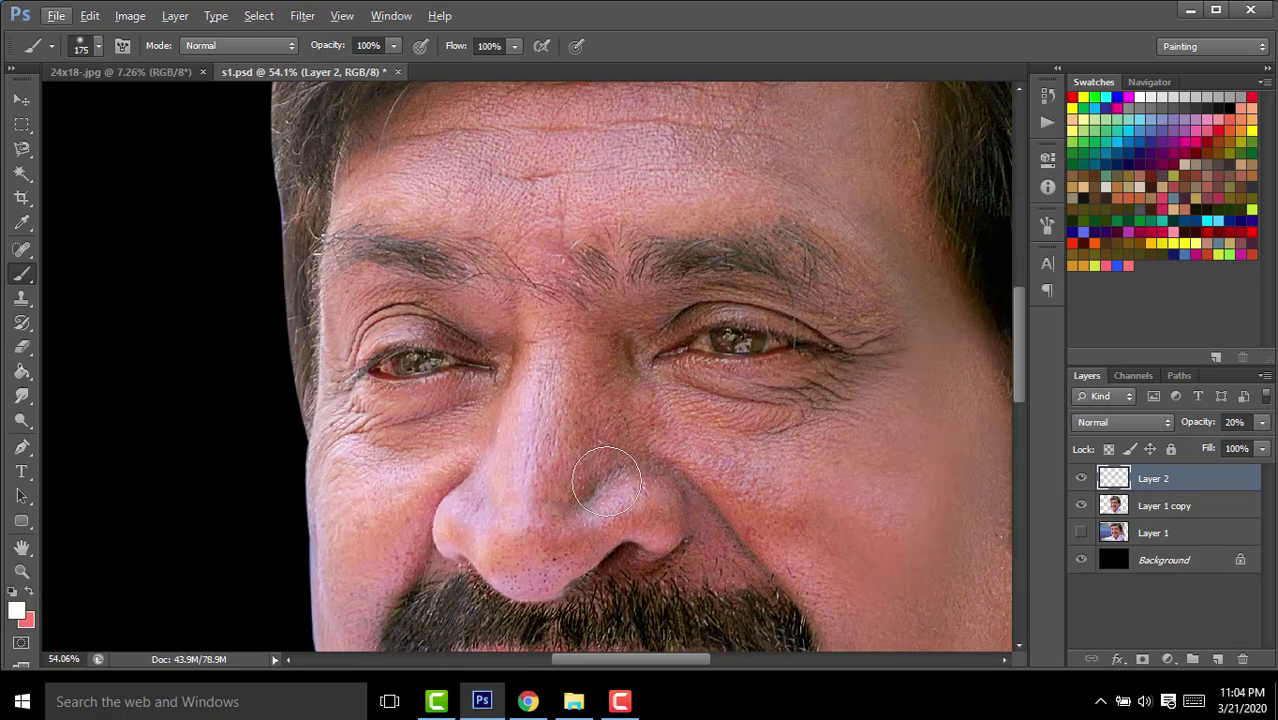
{"action": "key", "text": "bracketleft"}
{"action": "key", "text": "bracketleft"}
{"action": "key", "text": "bracketleft"}
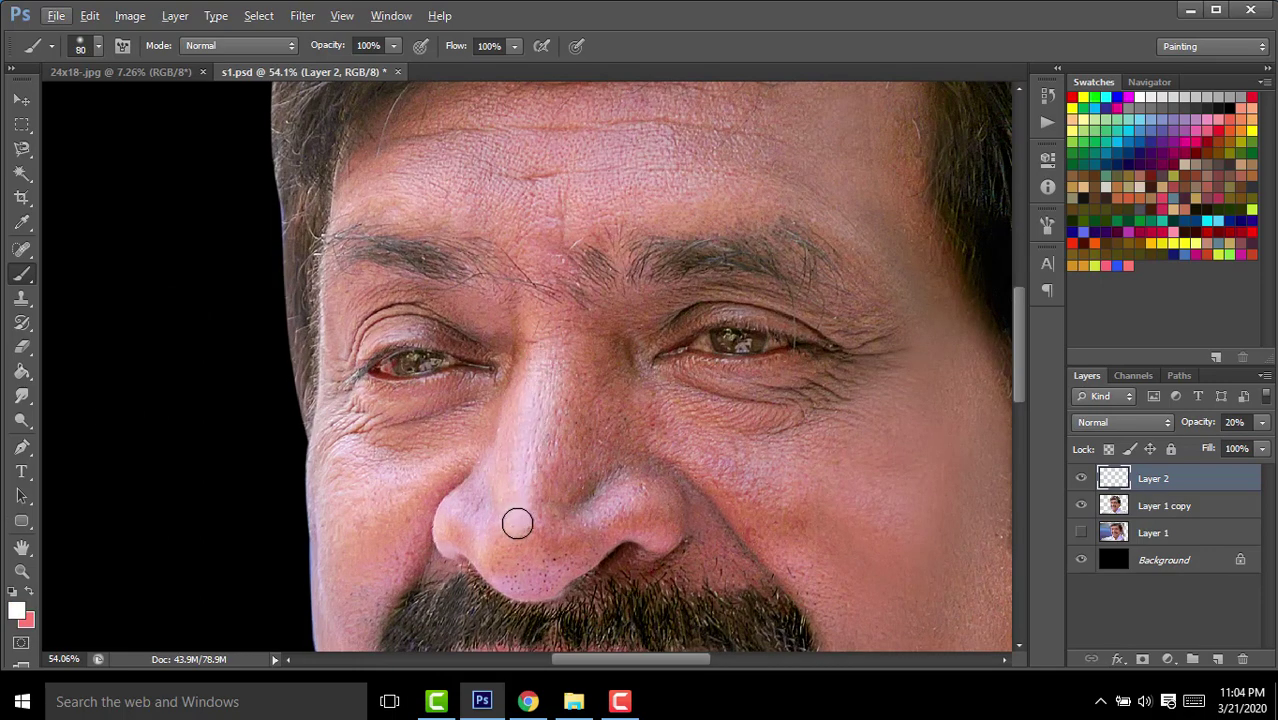
{"action": "scroll", "coordinate": [688, 261], "scroll_direction": "up", "scroll_amount": 2}
{"action": "key", "text": "bracketright"}
{"action": "key", "text": "bracketright"}
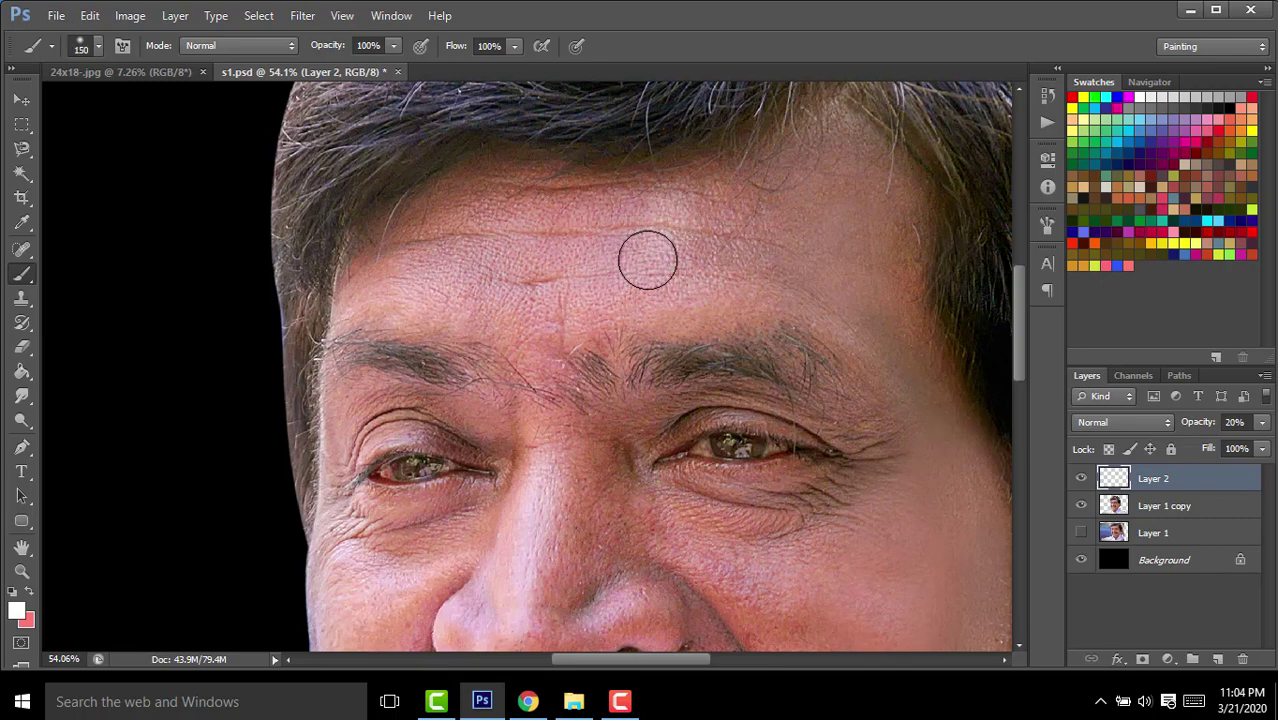
{"action": "scroll", "coordinate": [707, 300], "scroll_direction": "down", "scroll_amount": 2}
{"action": "scroll", "coordinate": [680, 420], "scroll_direction": "down", "scroll_amount": 2}
{"action": "key", "text": "bracketleft"}
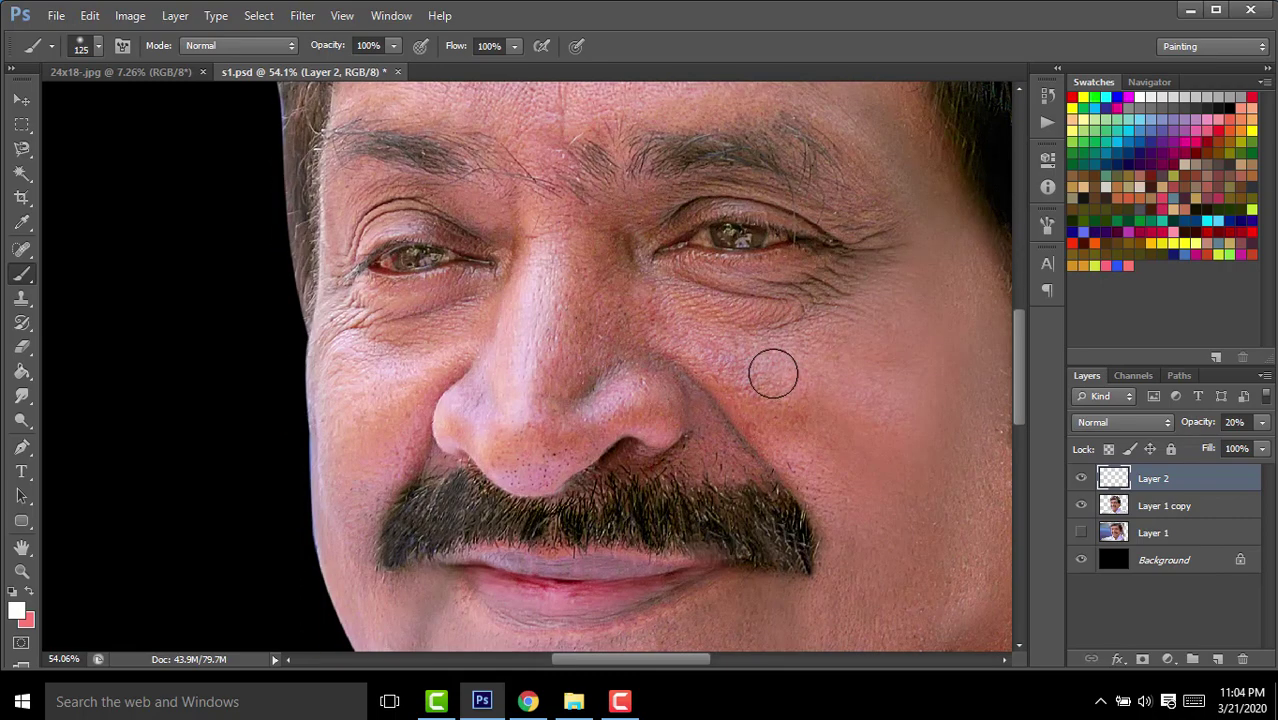
Paint white highlights under the eye, on the earlobe and along the ear edge.
{"action": "left_click_drag", "start_coordinate": [789, 348], "coordinate": [710, 352]}
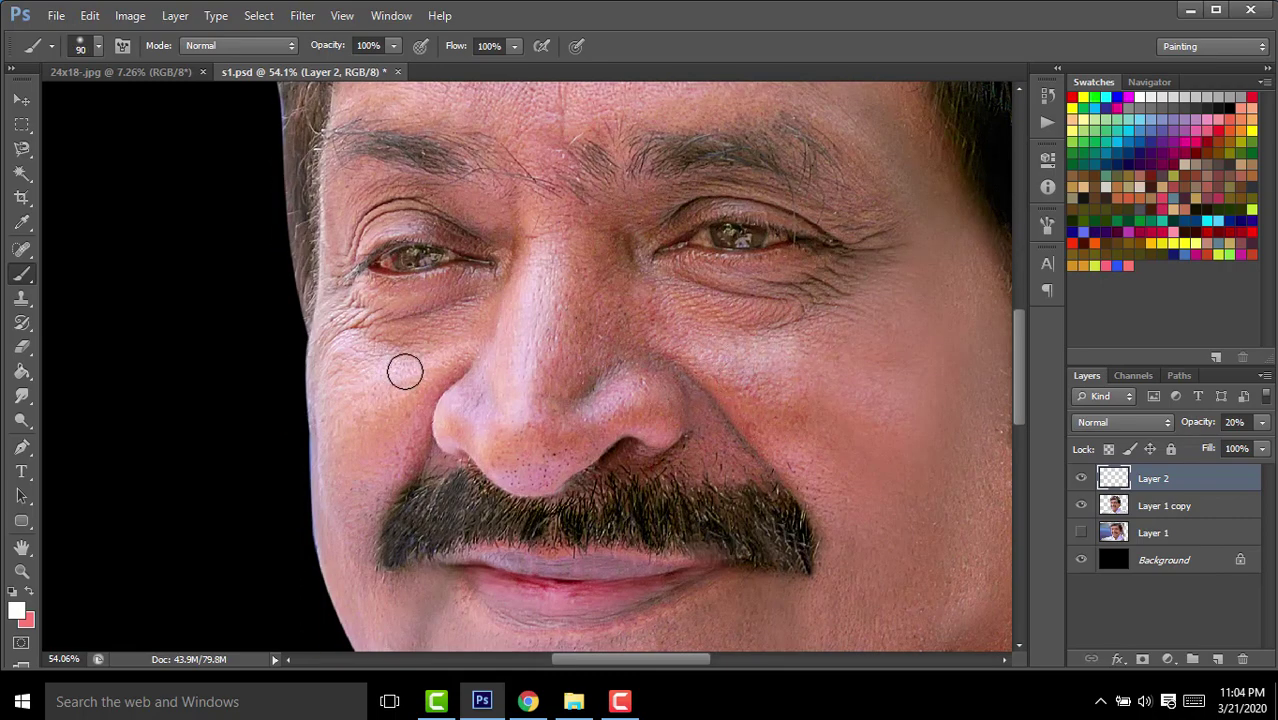
{"action": "scroll", "coordinate": [402, 368], "scroll_direction": "down", "scroll_amount": 3}
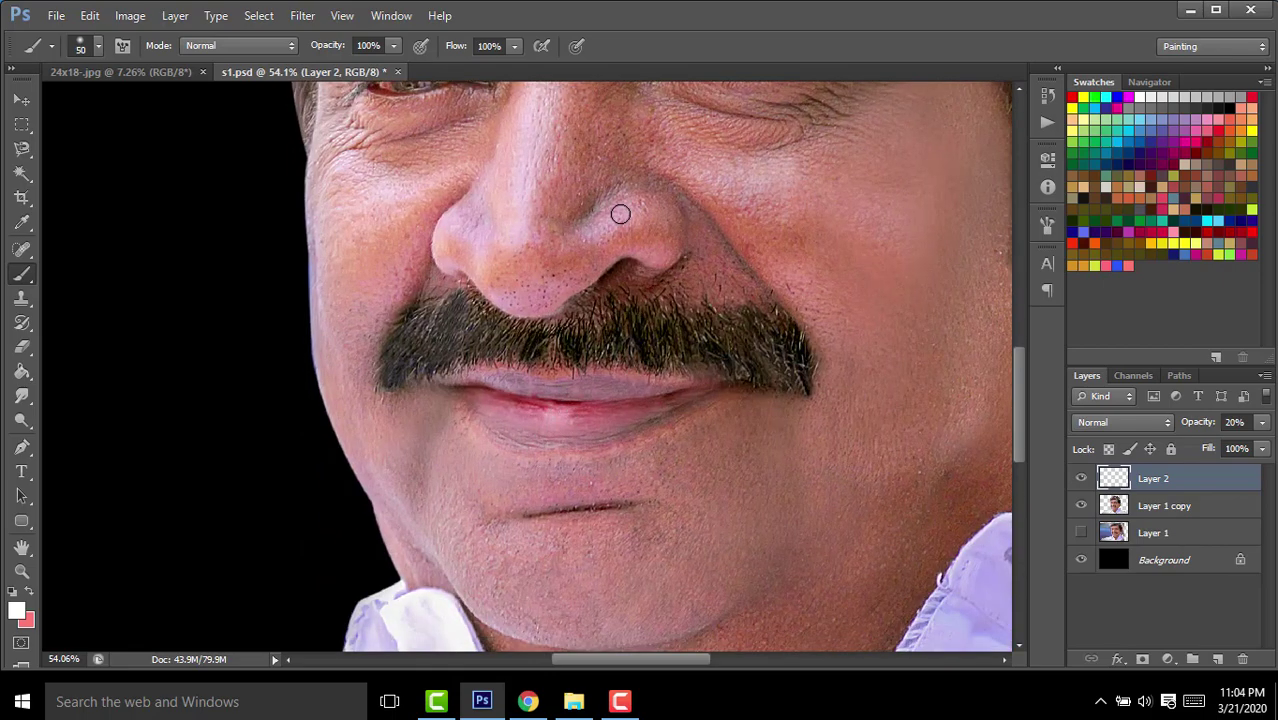
{"action": "scroll", "coordinate": [627, 405], "scroll_direction": "up", "scroll_amount": 3}
{"action": "scroll", "coordinate": [687, 431], "scroll_direction": "up", "scroll_amount": 2}
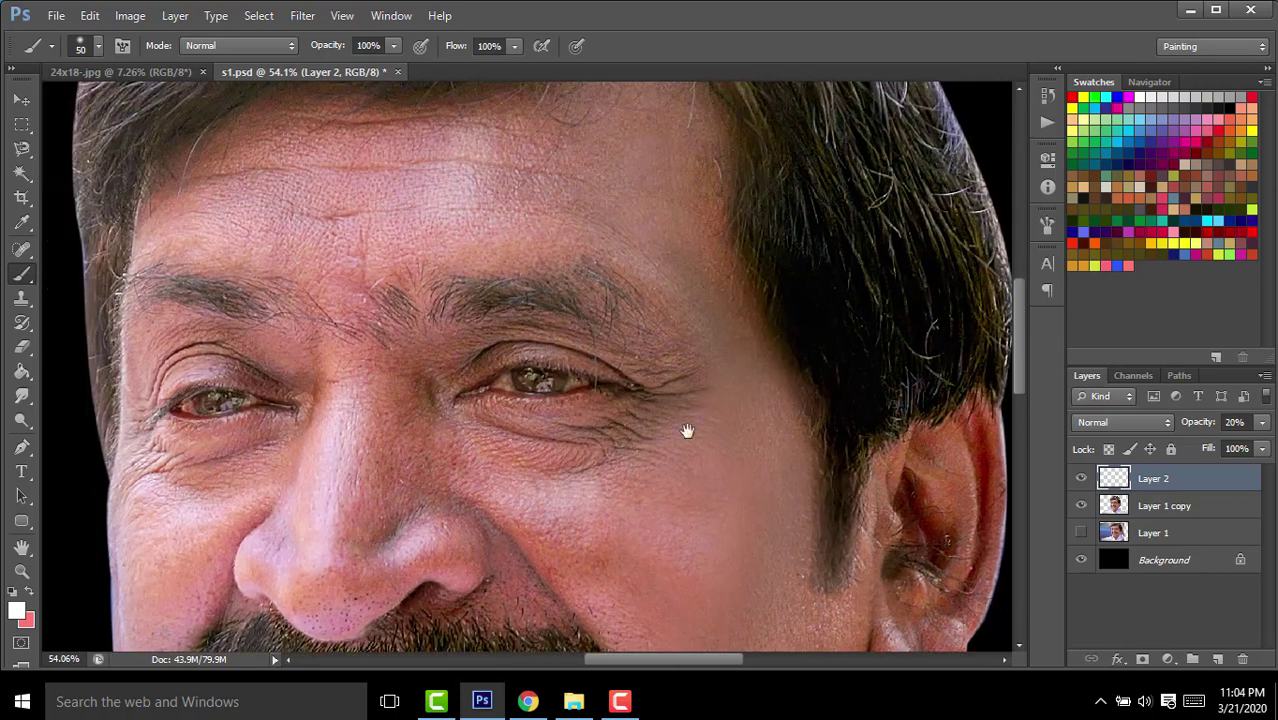
{"action": "left_click_drag", "start_coordinate": [630, 255], "coordinate": [673, 298]}
{"action": "key", "text": "ctrl+z"}
{"action": "scroll", "coordinate": [680, 280], "scroll_direction": "down", "scroll_amount": 2}
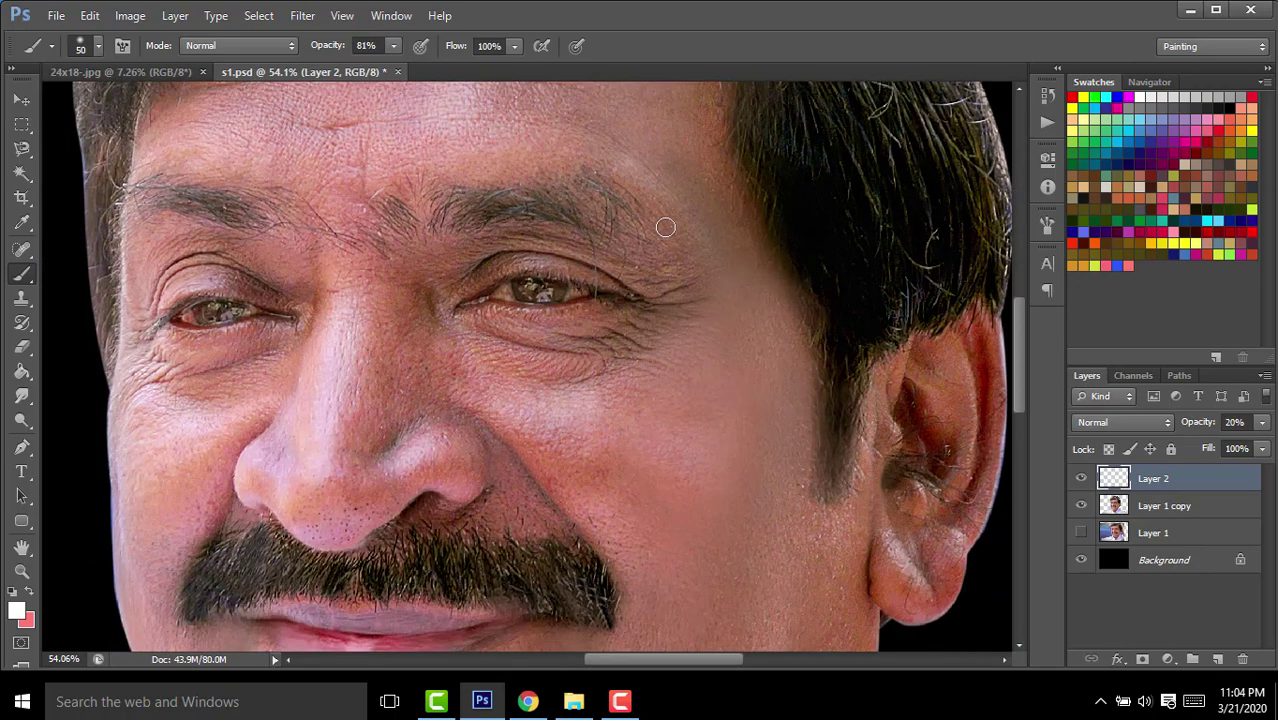
{"action": "scroll", "coordinate": [766, 300], "scroll_direction": "down", "scroll_amount": 3}
{"action": "left_click_drag", "start_coordinate": [899, 418], "coordinate": [946, 426]}
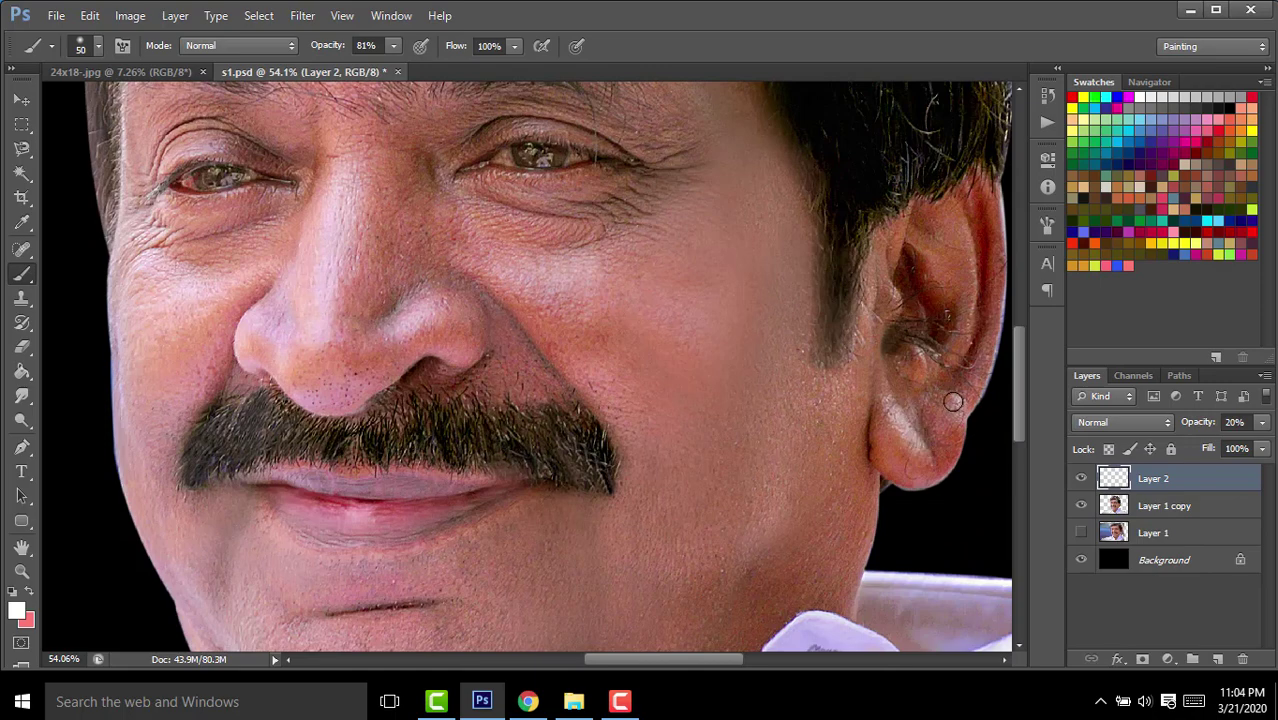
{"action": "left_click_drag", "start_coordinate": [962, 232], "coordinate": [966, 335]}
{"action": "scroll", "coordinate": [886, 278], "scroll_direction": "down", "scroll_amount": 3}
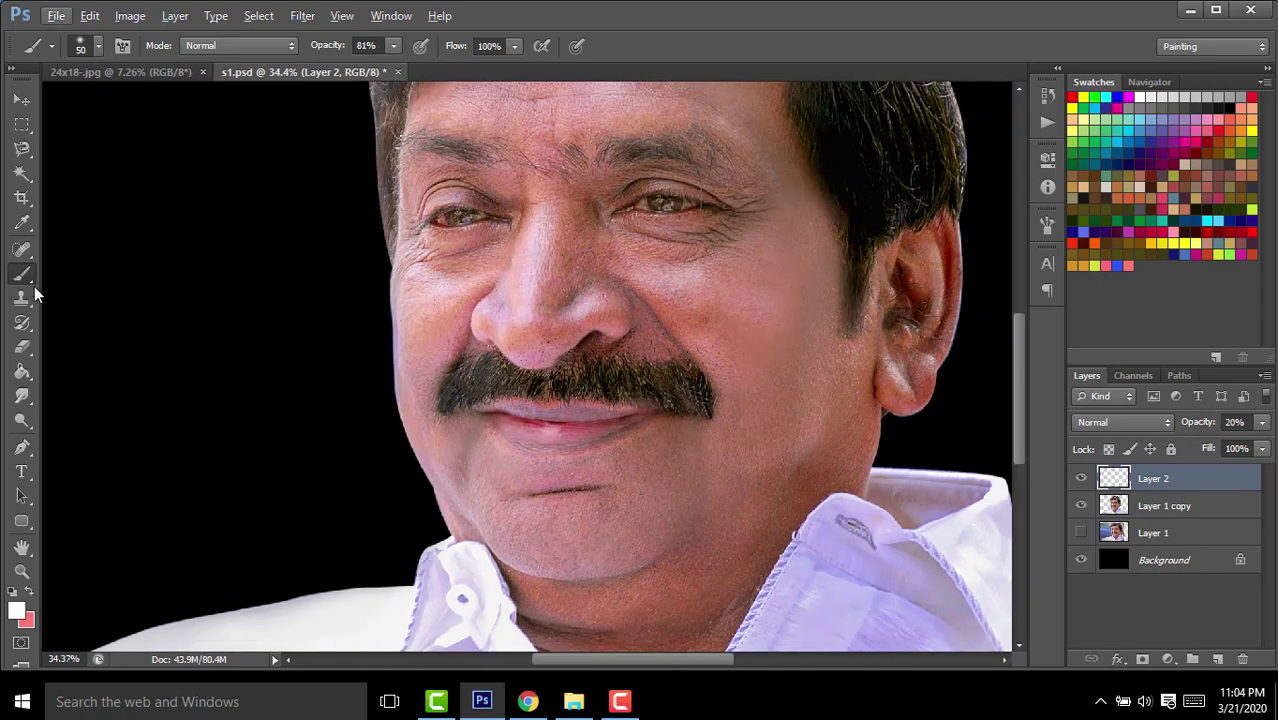
Erase the paint along the lower lip and show Layer 2.
{"action": "left_click", "coordinate": [22, 346]}
{"action": "left_click_drag", "start_coordinate": [535, 430], "coordinate": [590, 428]}
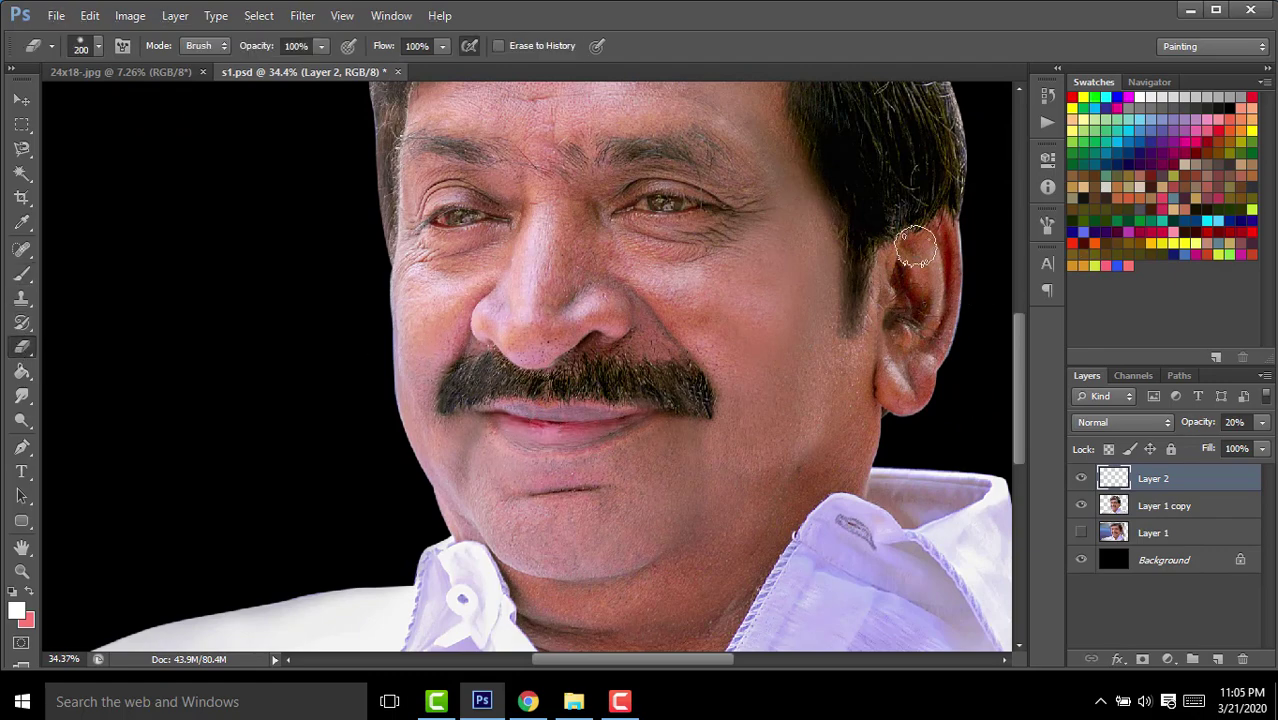
{"action": "left_click", "coordinate": [20, 103]}
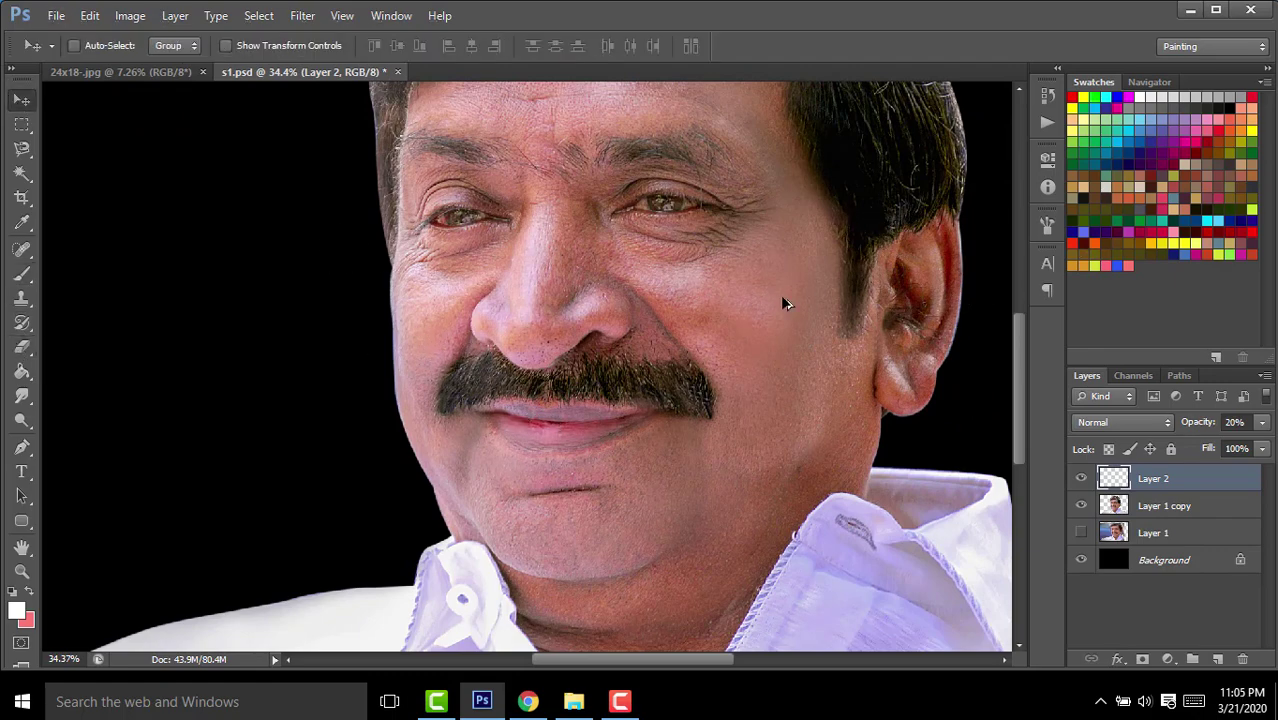
{"action": "scroll", "coordinate": [781, 303], "scroll_direction": "down", "scroll_amount": 1}
{"action": "left_click", "coordinate": [1082, 479]}
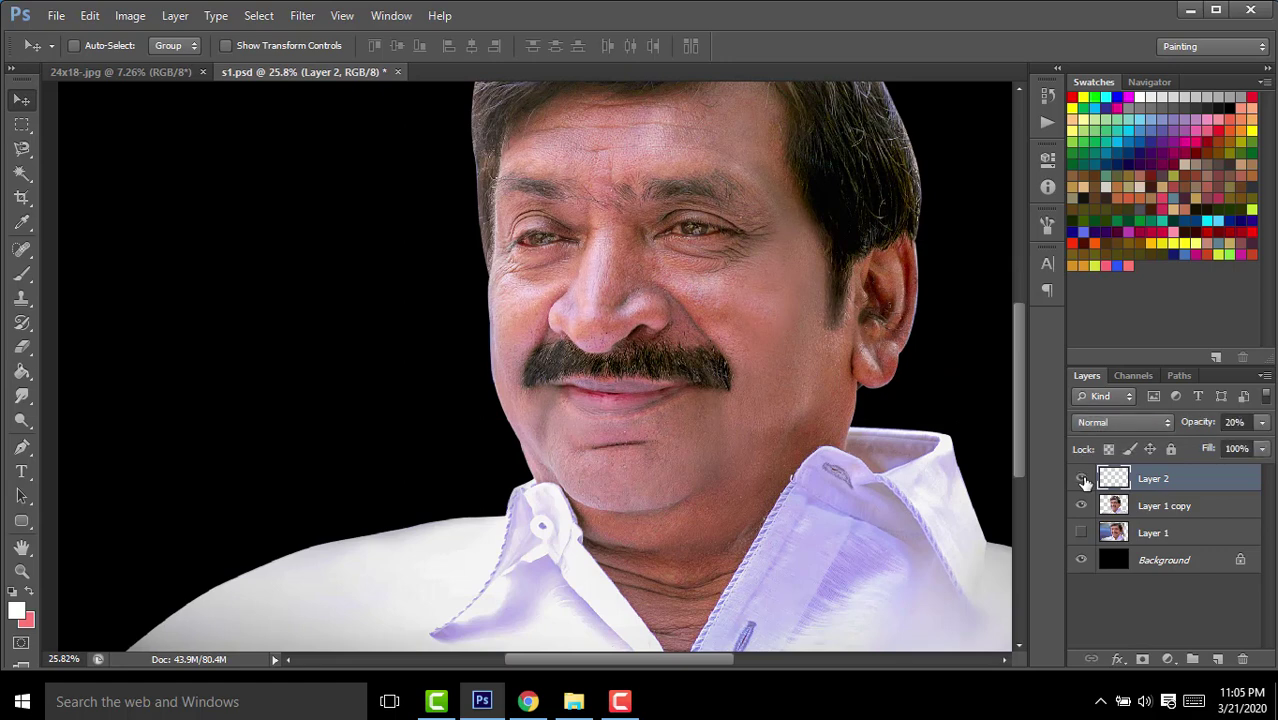
Add Layer 3 and load the man's outline as a selection.
{"action": "left_click", "coordinate": [1217, 659]}
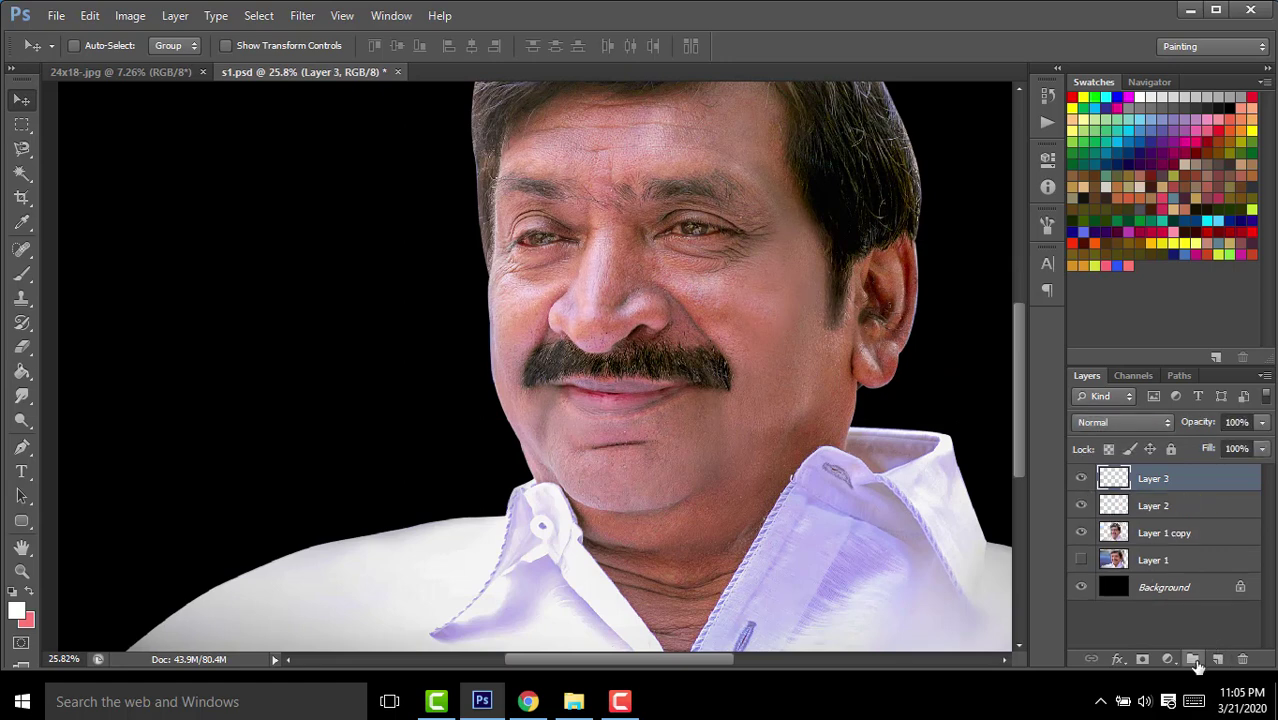
{"action": "left_click", "coordinate": [1115, 506], "text": "ctrl"}
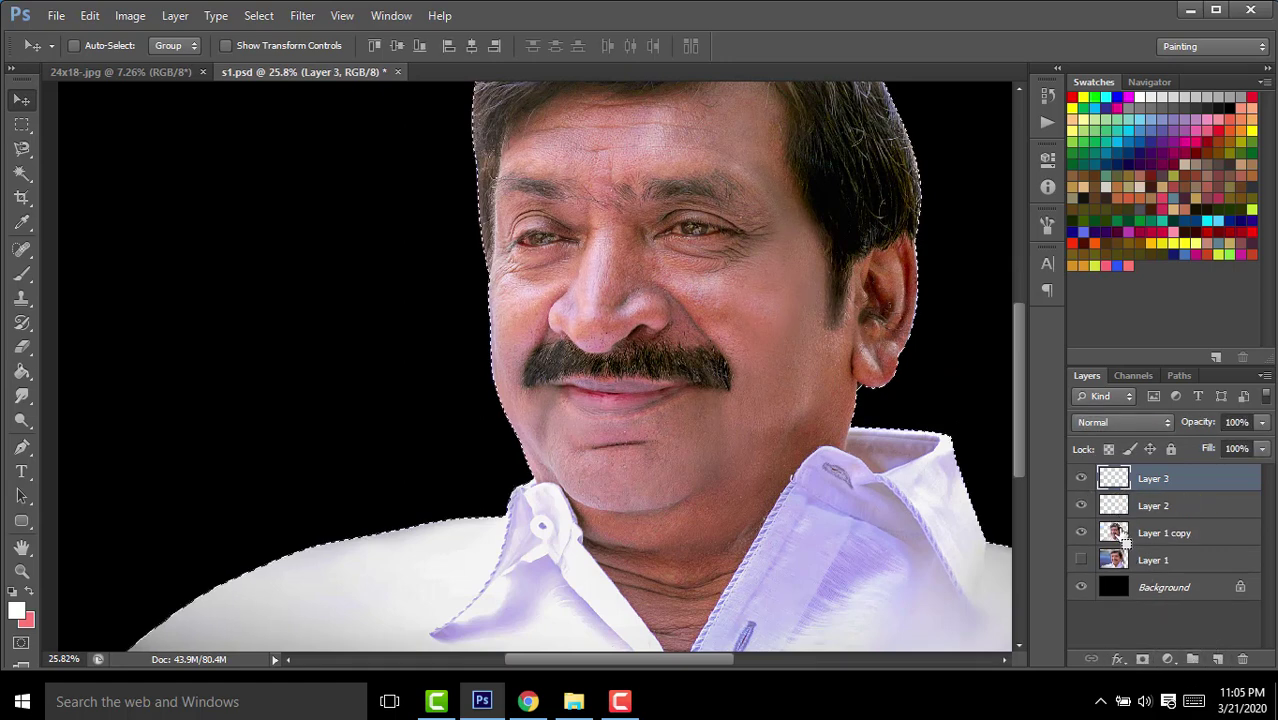
{"action": "left_click", "coordinate": [22, 274]}
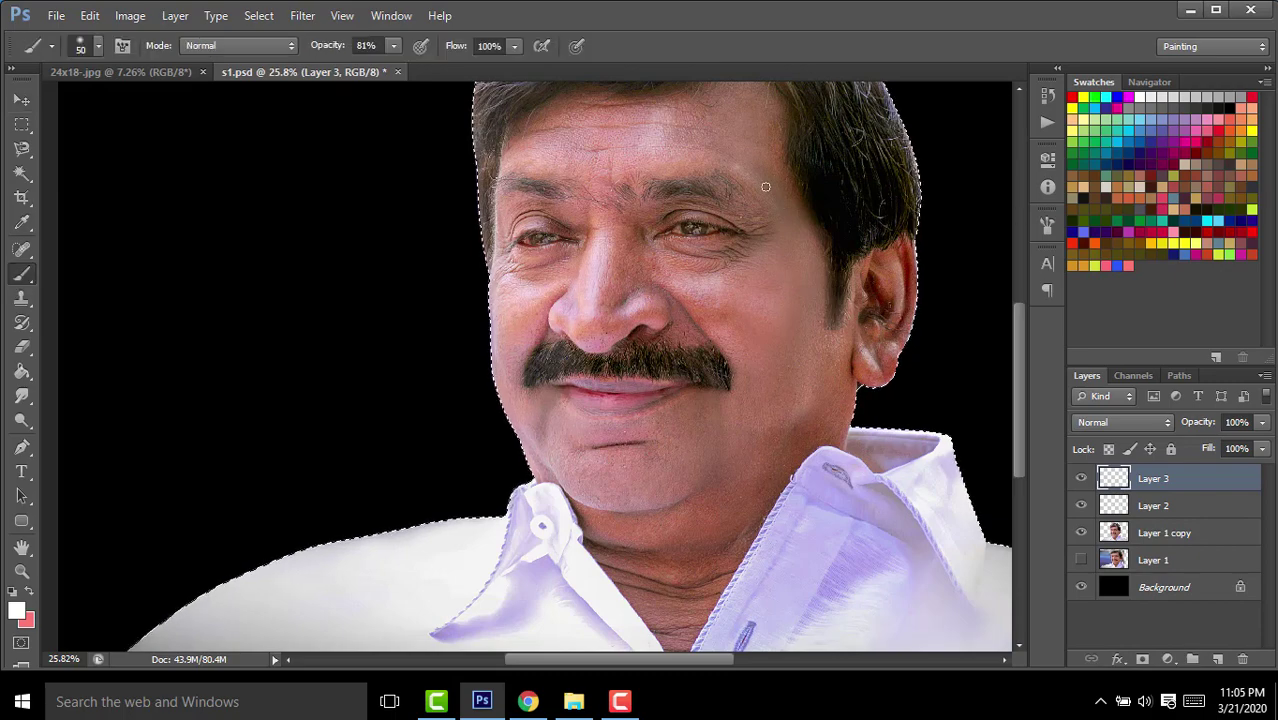
{"action": "scroll", "coordinate": [300, 540], "scroll_direction": "down", "scroll_amount": 2}
Paint salmon d49379 skin tone on Layer 3 and set it to 54% opacity.
{"action": "left_click", "coordinate": [17, 612]}
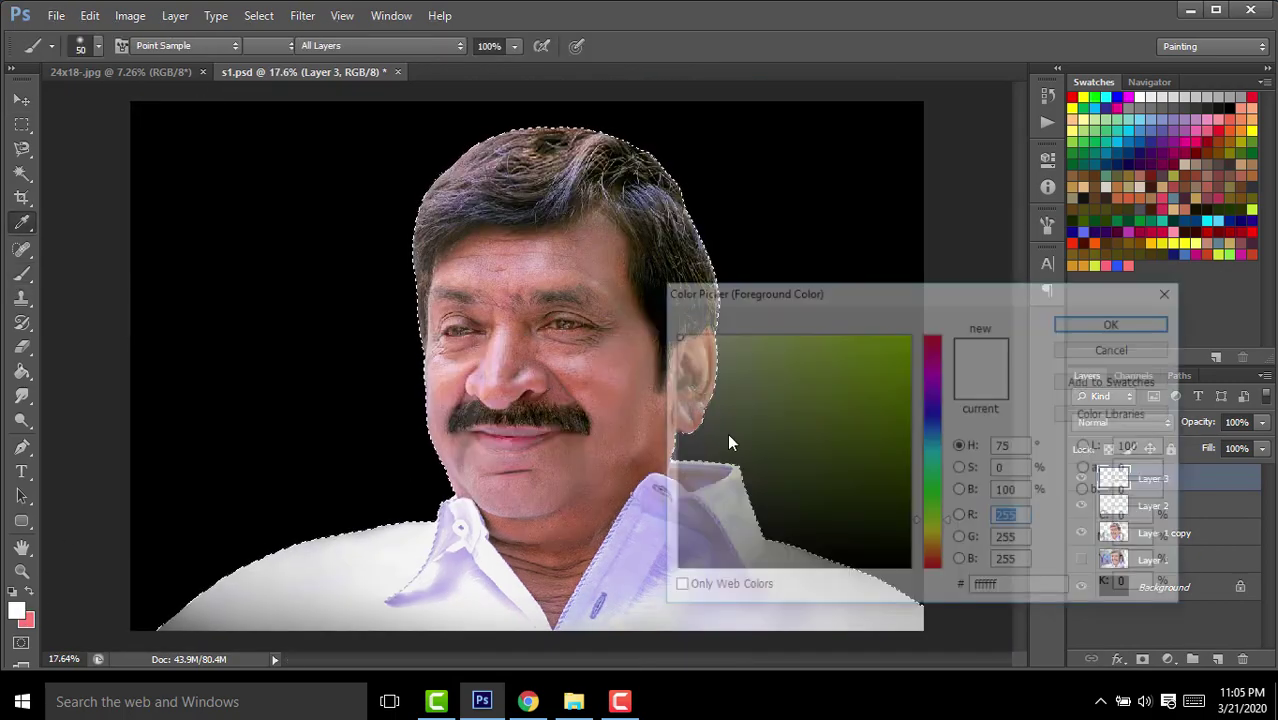
{"action": "left_click", "coordinate": [960, 517]}
{"action": "mouse_move", "coordinate": [950, 338]}
{"action": "left_mouse_down"}
{"action": "mouse_move", "coordinate": [948, 373]}
{"action": "mouse_move", "coordinate": [950, 358]}
{"action": "left_mouse_up"}
{"action": "left_click", "coordinate": [785, 434]}
{"action": "left_click", "coordinate": [1117, 322]}
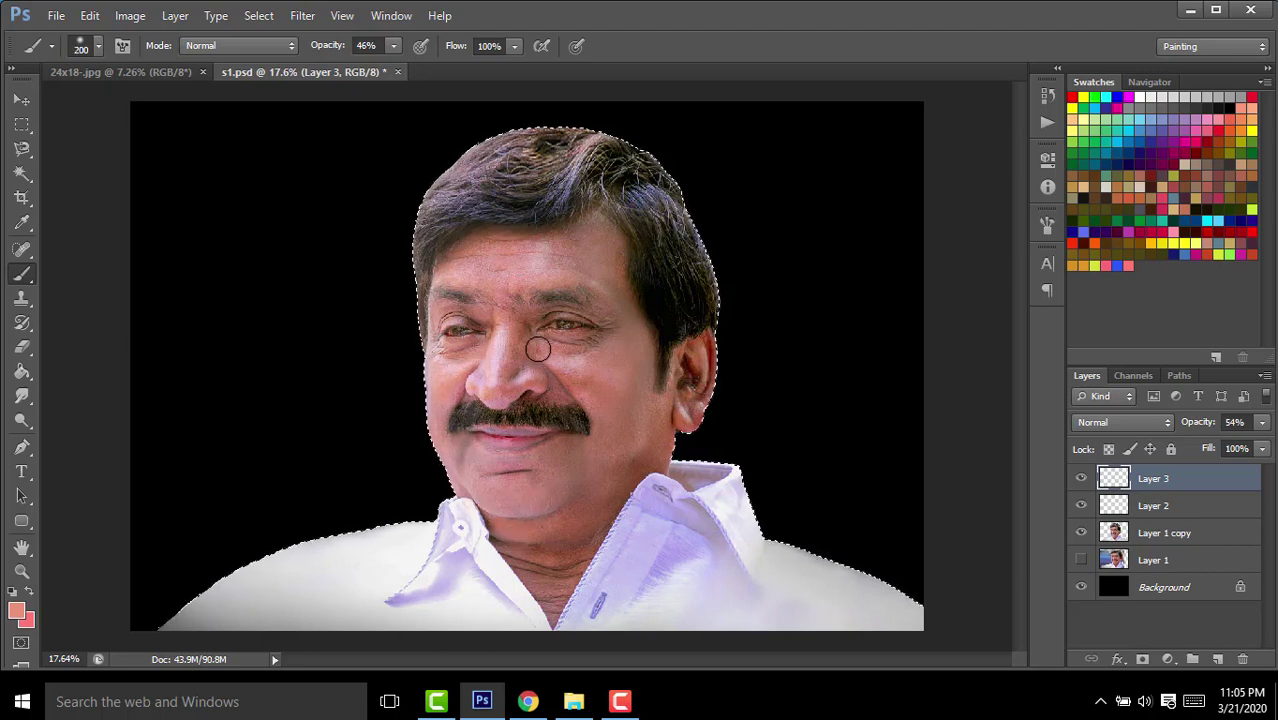
{"action": "left_click", "coordinate": [620, 701]}
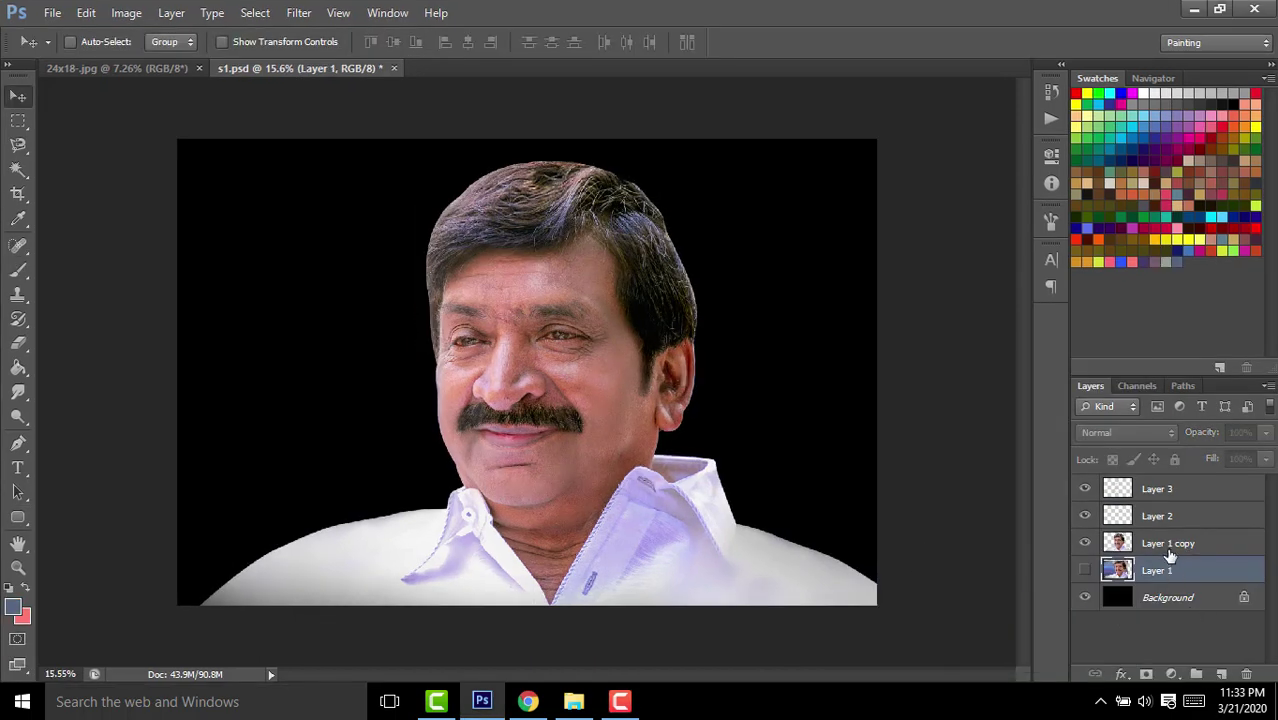
{"action": "left_click", "coordinate": [1169, 545]}
Scale Layer 1 copy, Layer 2 and Layer 3 together to about 86.7% and re-centre them.
{"action": "left_click", "coordinate": [1172, 490], "text": "shift"}
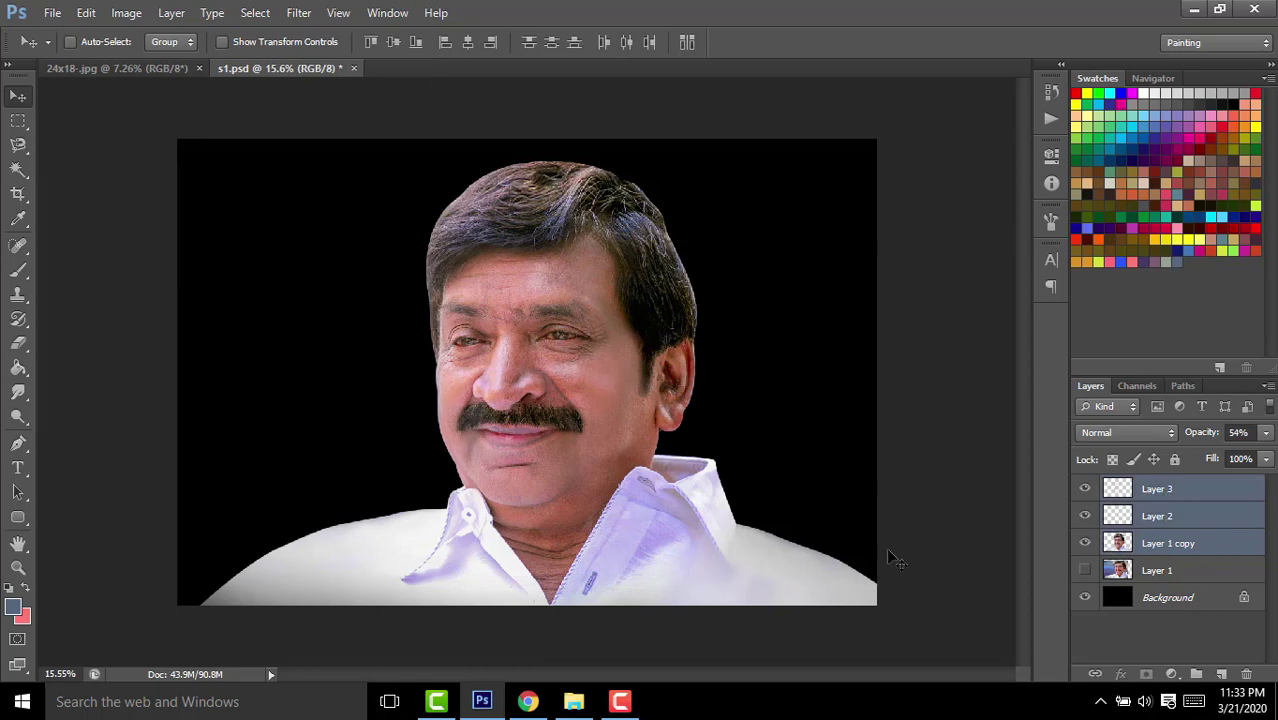
{"action": "key", "text": "ctrl+t"}
{"action": "left_click_drag", "start_coordinate": [956, 161], "coordinate": [922, 183]}
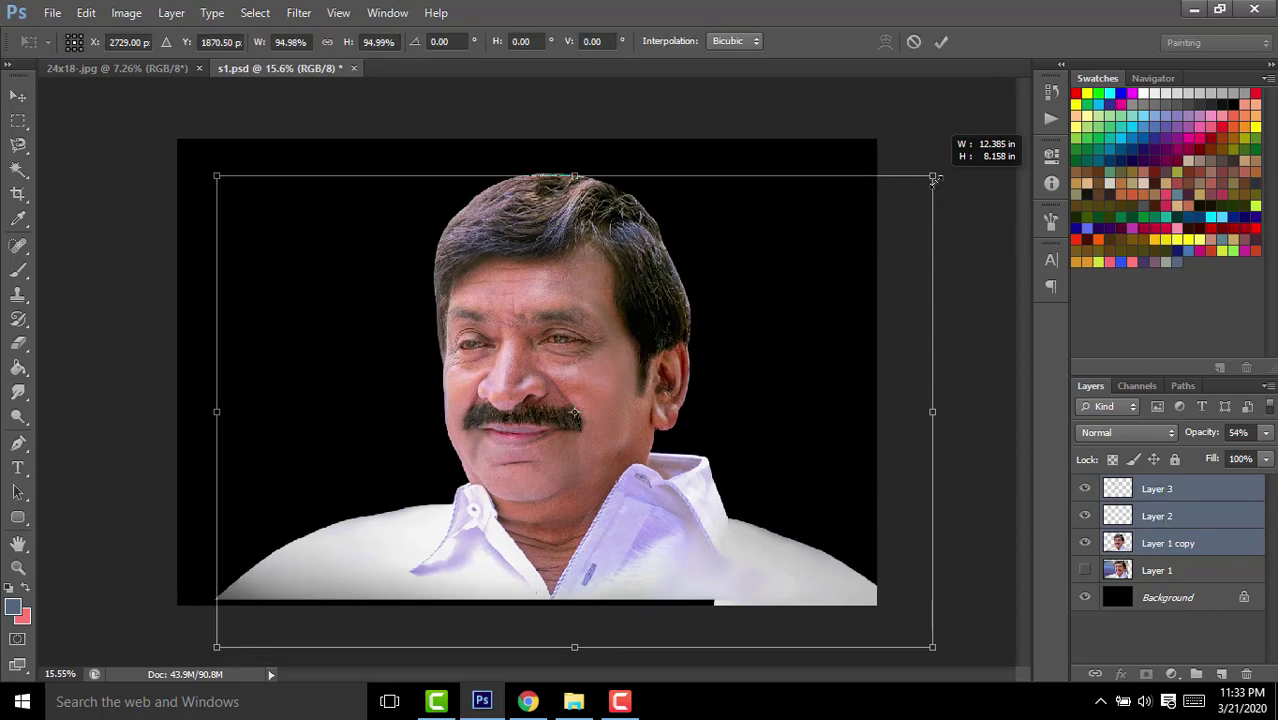
{"action": "left_click_drag", "start_coordinate": [632, 351], "coordinate": [607, 333]}
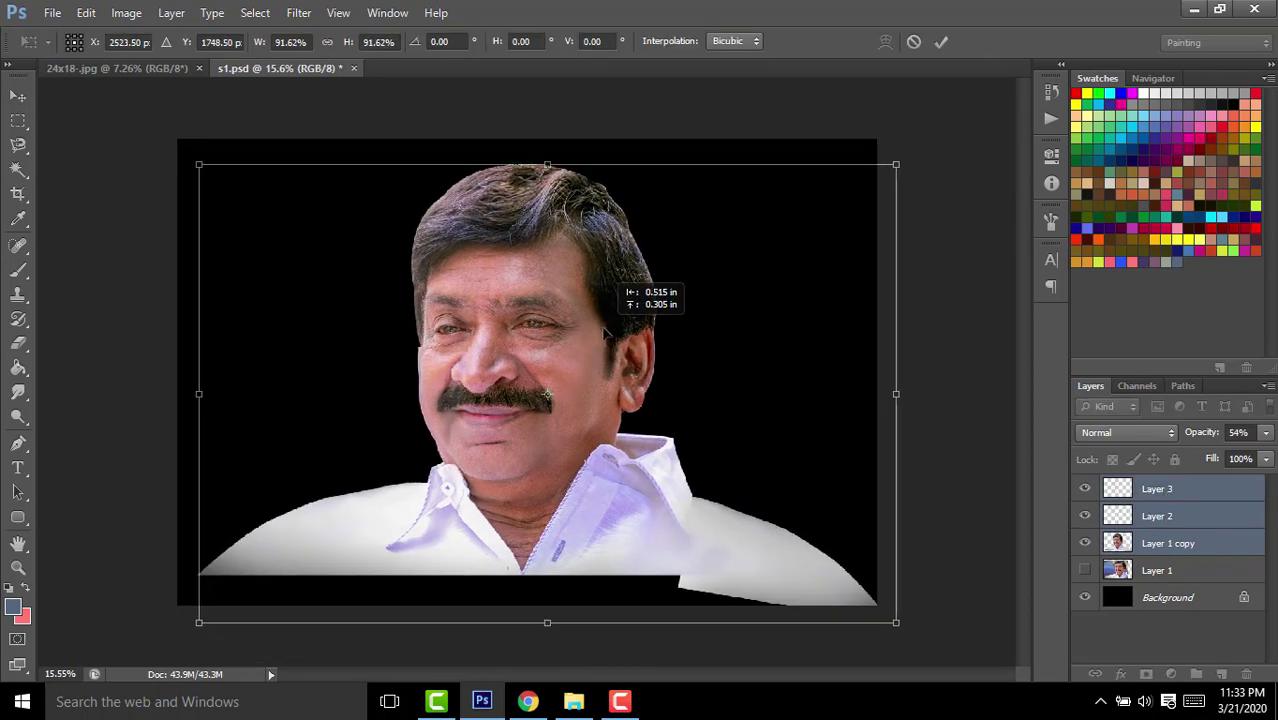
{"action": "left_click_drag", "start_coordinate": [899, 166], "coordinate": [861, 188]}
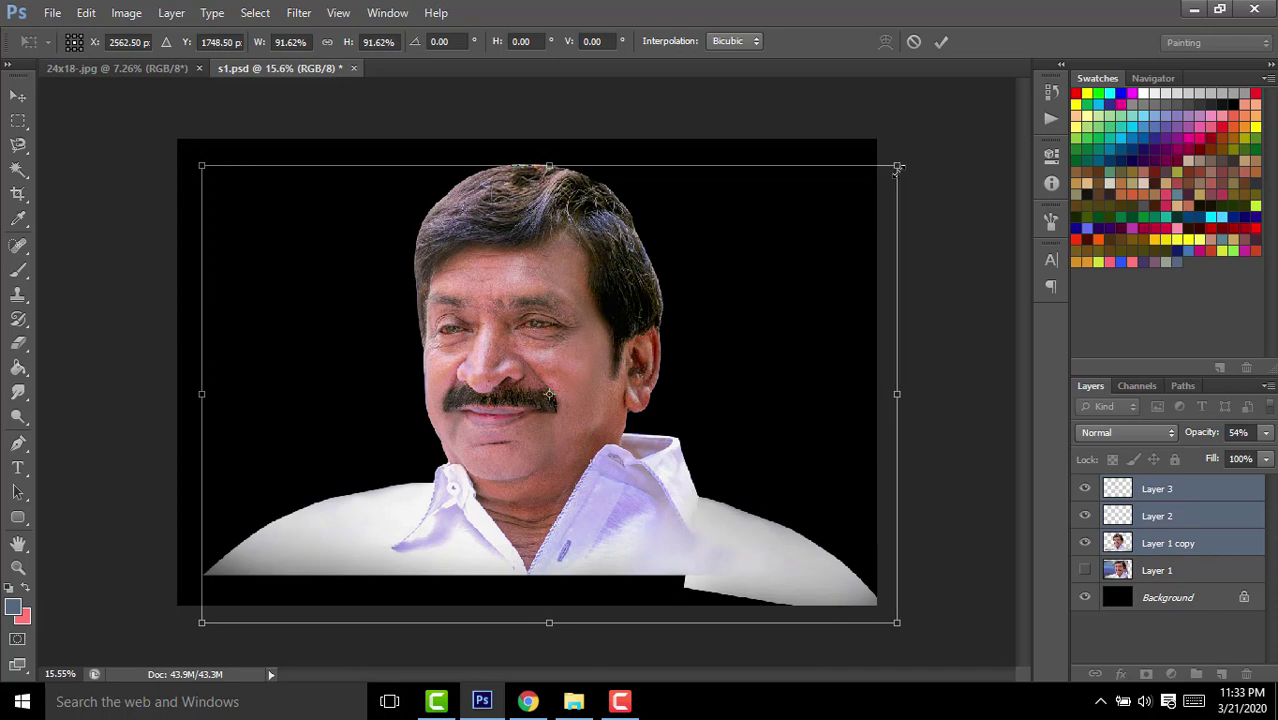
{"action": "left_click_drag", "start_coordinate": [787, 283], "coordinate": [804, 289]}
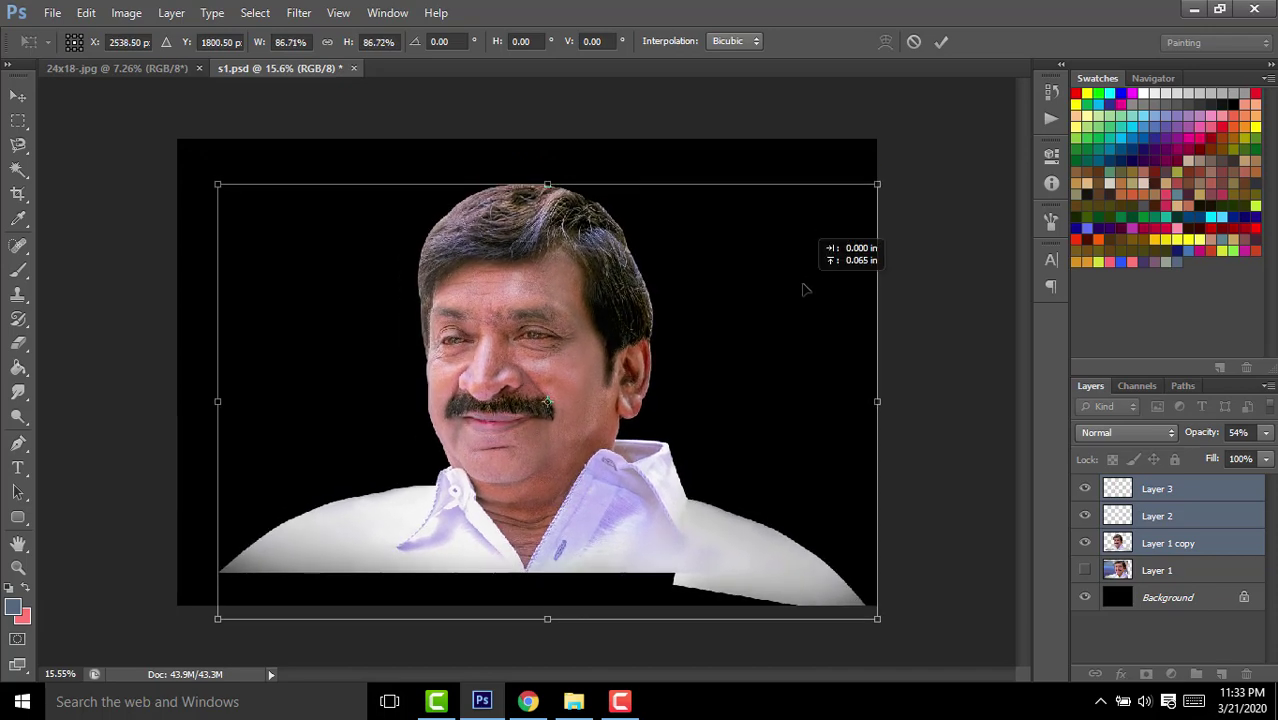
{"action": "key", "text": "Return"}
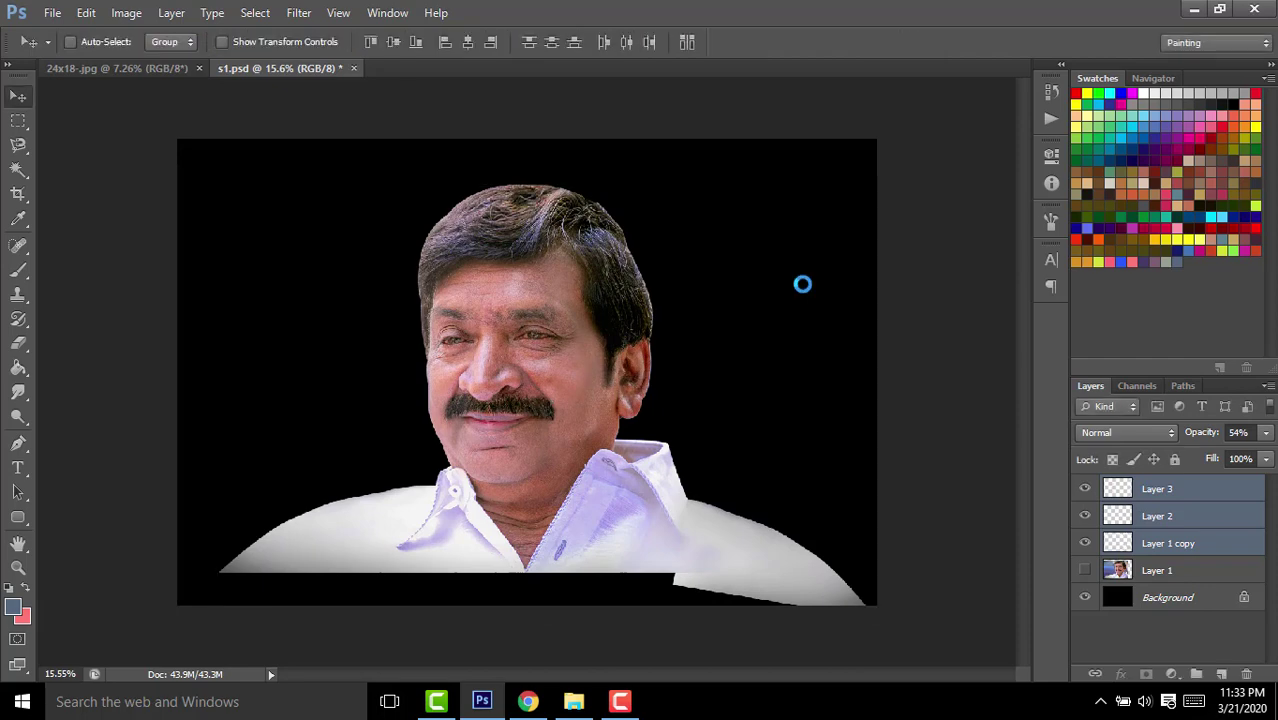
Delete the stray lower-right shoulder piece from Layer 1 copy.
{"action": "left_click", "coordinate": [1152, 550]}
{"action": "left_click", "coordinate": [20, 122]}
{"action": "left_click_drag", "start_coordinate": [878, 612], "coordinate": [606, 577]}
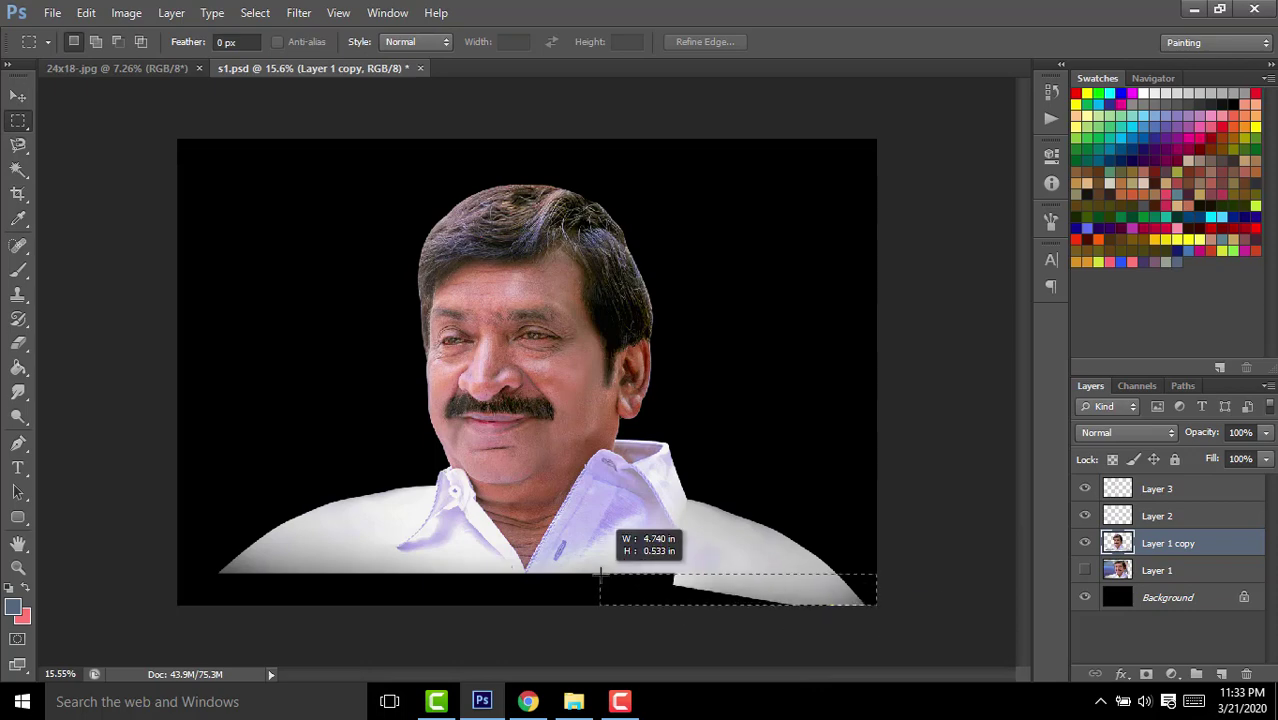
{"action": "key", "text": "Delete"}
{"action": "key", "text": "ctrl+d"}
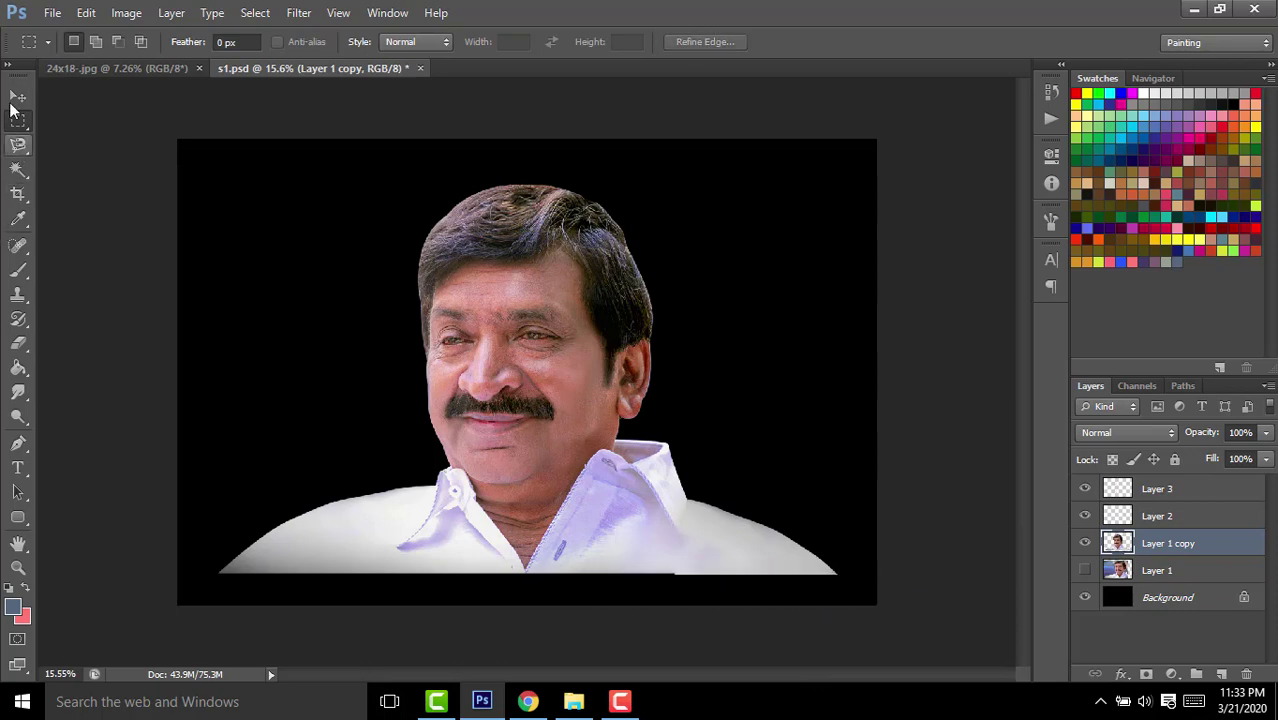
{"action": "left_click", "coordinate": [17, 97]}
{"action": "scroll", "coordinate": [577, 342], "scroll_direction": "up", "scroll_amount": 3}
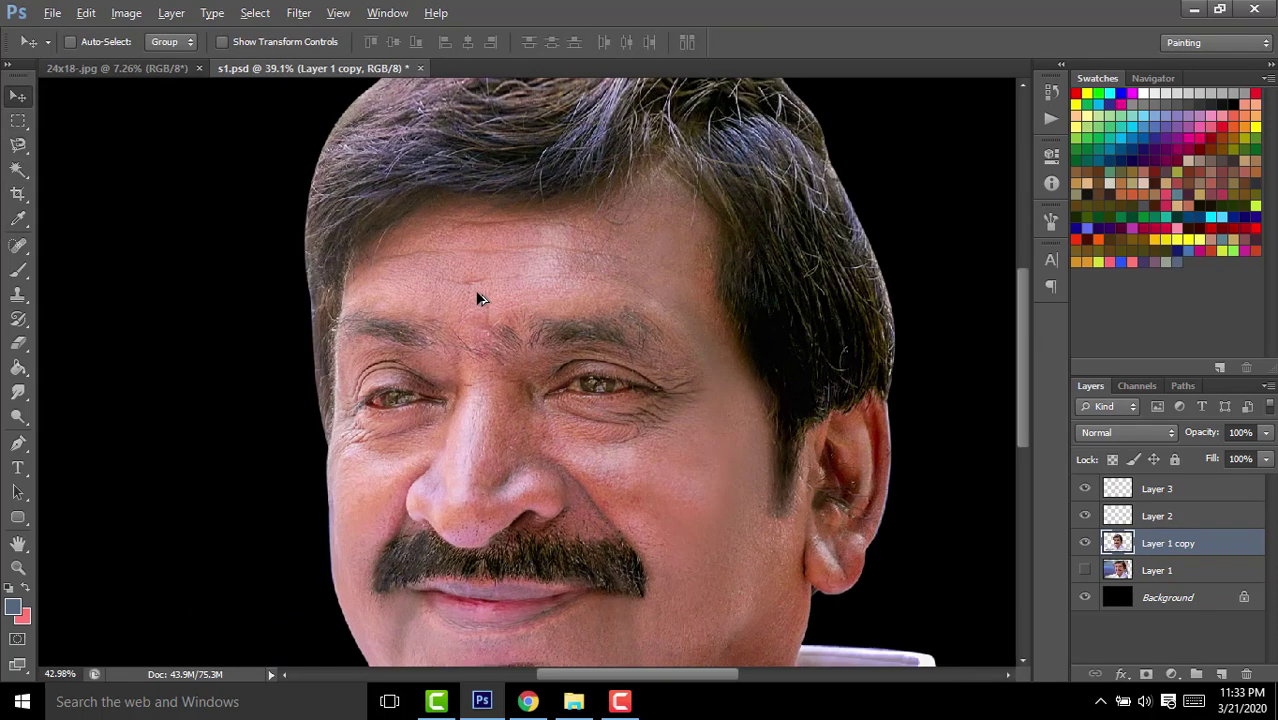
{"action": "scroll", "coordinate": [476, 294], "scroll_direction": "up", "scroll_amount": 2}
Duplicate the portrait as Layer 1 copy 2, save, and toggle Layer 3 to compare.
{"action": "key", "text": "ctrl+j"}
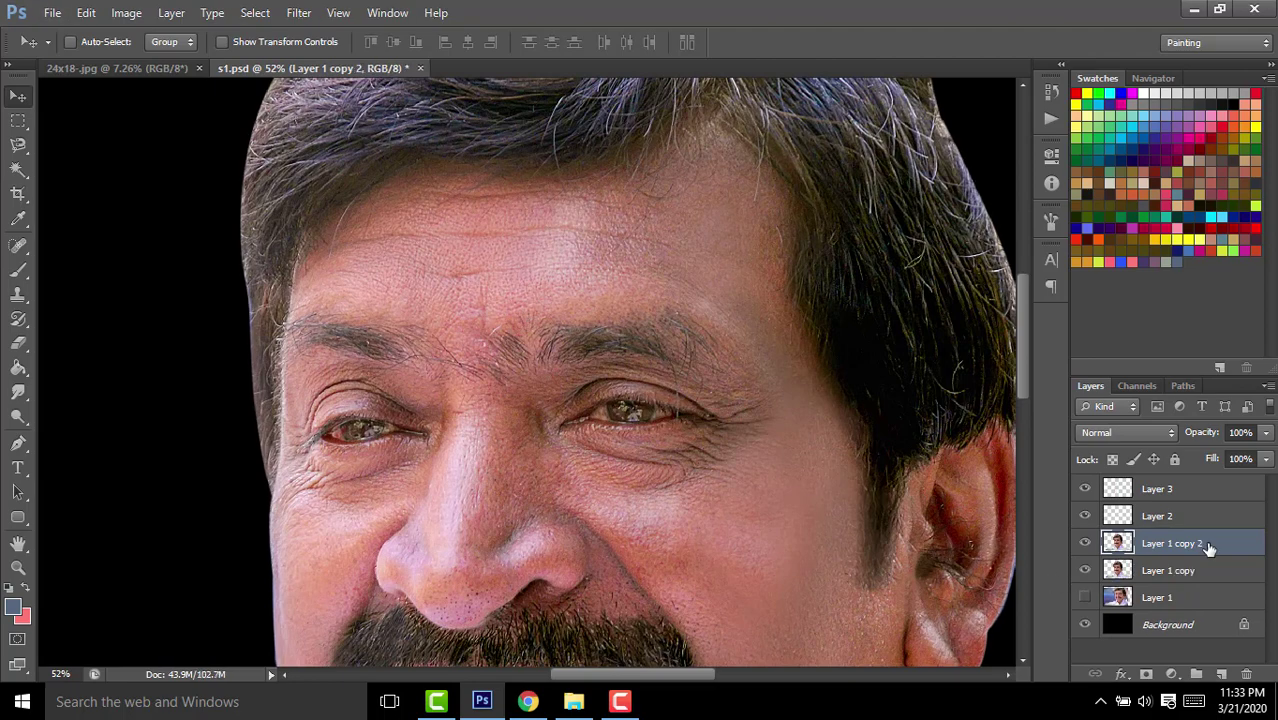
{"action": "key", "text": "ctrl+s"}
{"action": "left_click", "coordinate": [1119, 488]}
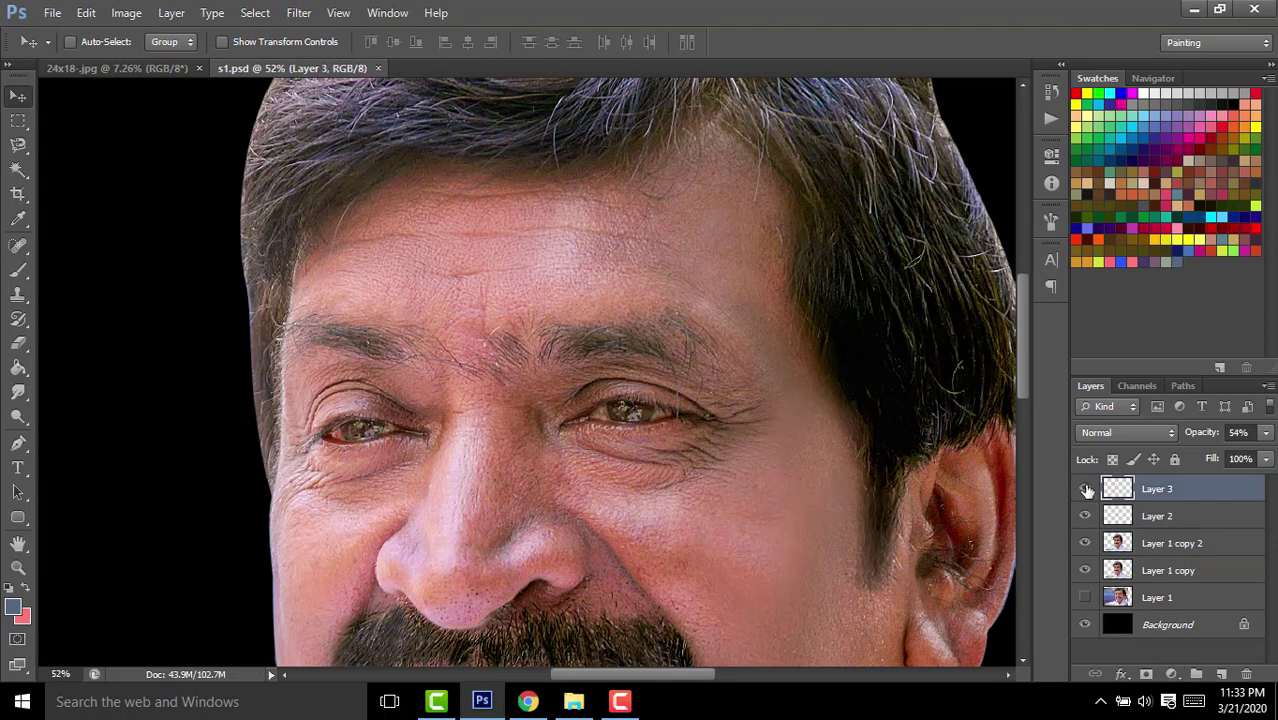
{"action": "left_click", "coordinate": [1085, 489]}
{"action": "scroll", "coordinate": [728, 377], "scroll_direction": "down", "scroll_amount": 5}
{"action": "scroll", "coordinate": [630, 283], "scroll_direction": "up", "scroll_amount": 3}
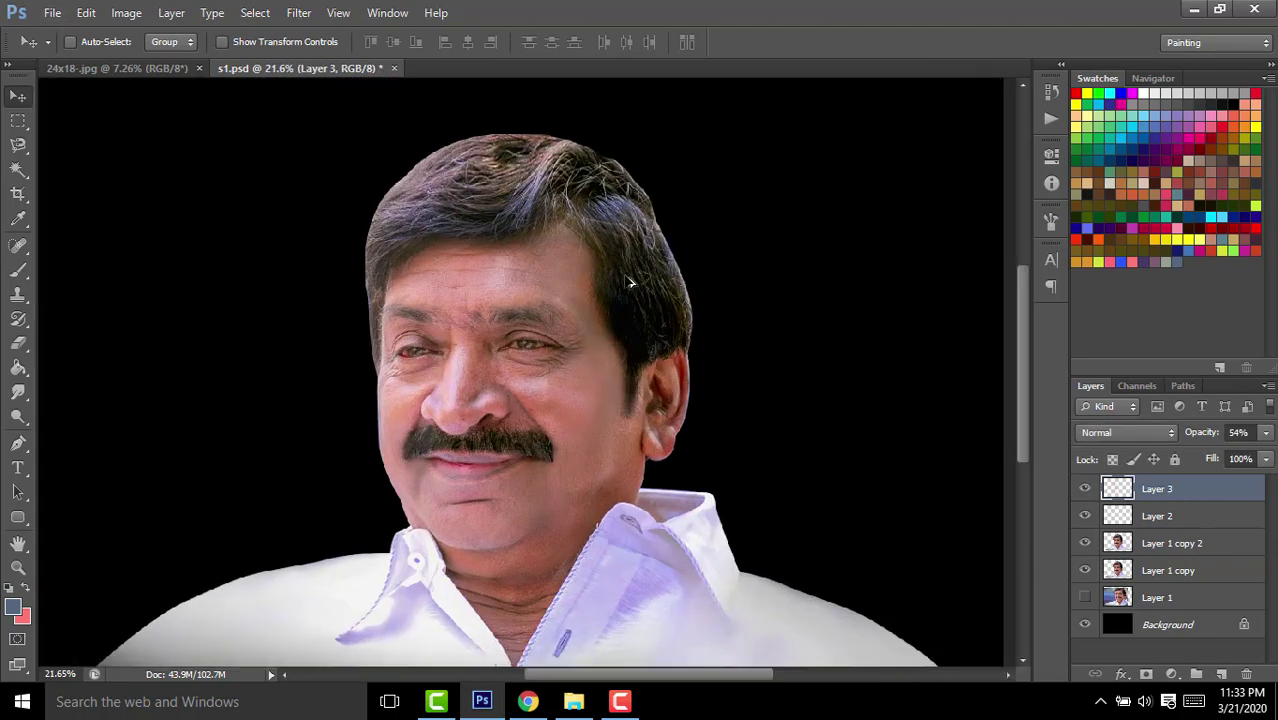
{"action": "scroll", "coordinate": [630, 283], "scroll_direction": "up", "scroll_amount": 1}
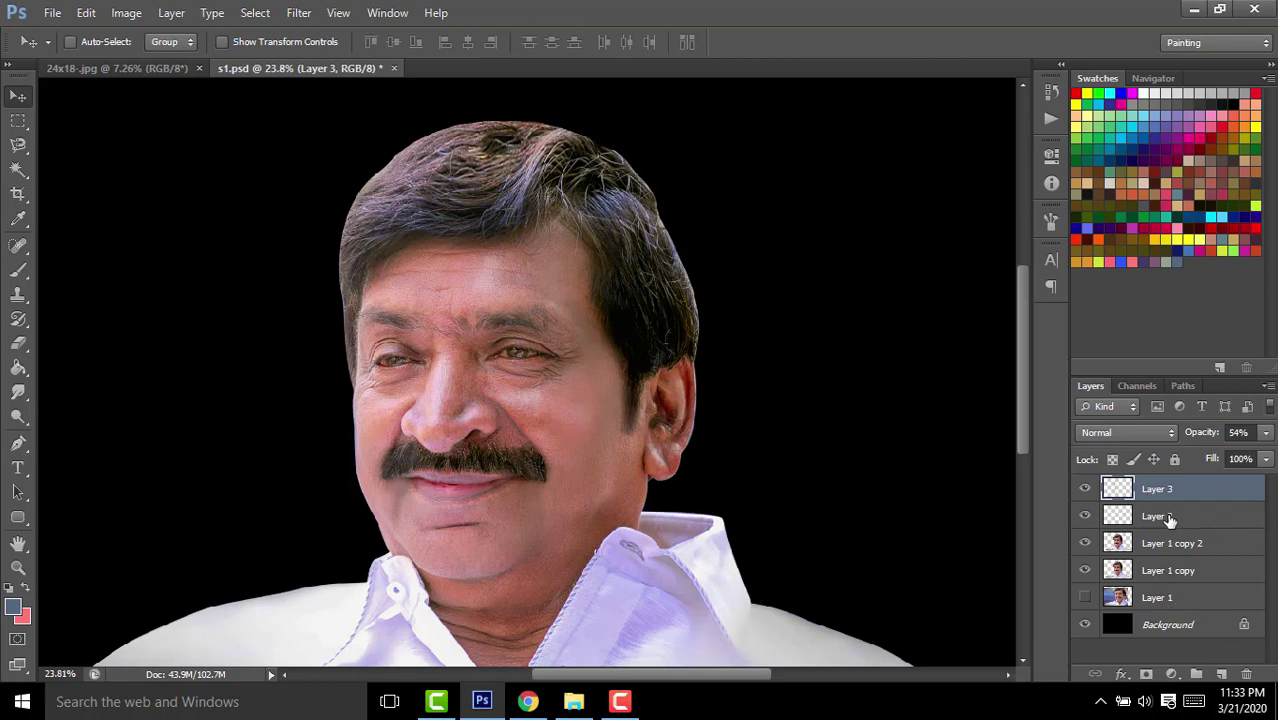
On a new layer, paint a red tint over the top of the hair.
{"action": "left_click", "coordinate": [1222, 675]}
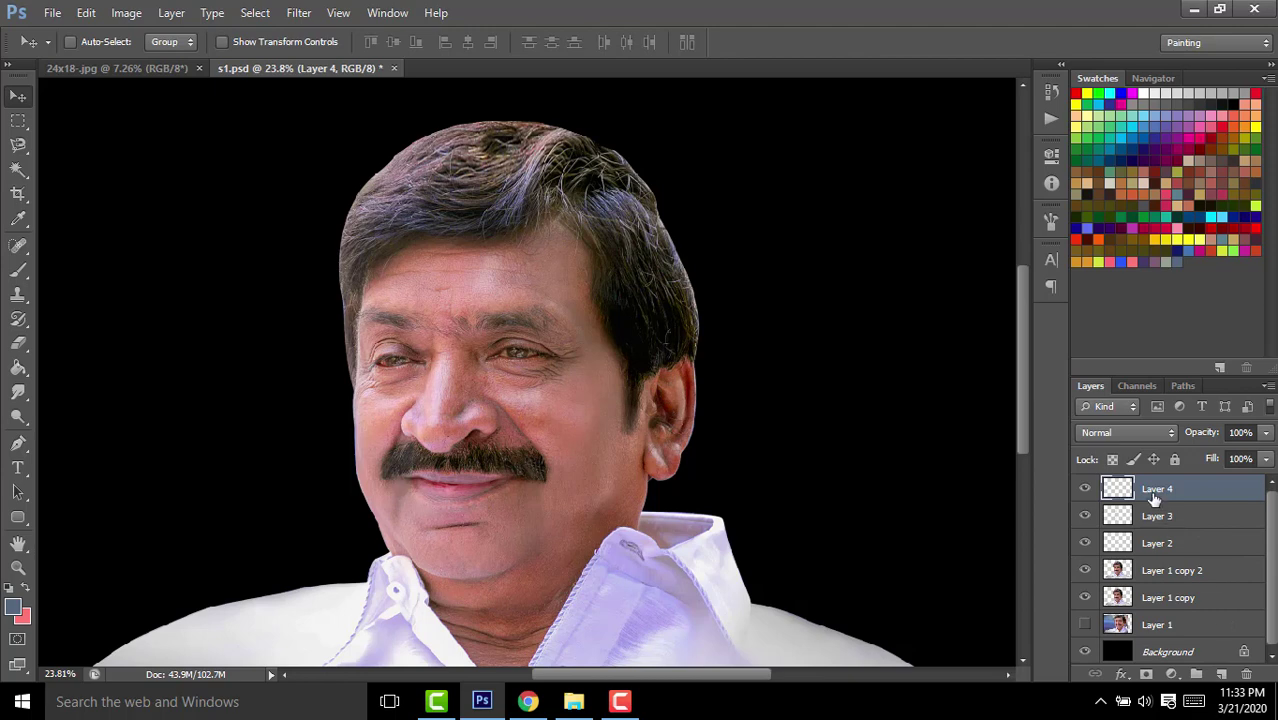
{"action": "left_click", "coordinate": [22, 272]}
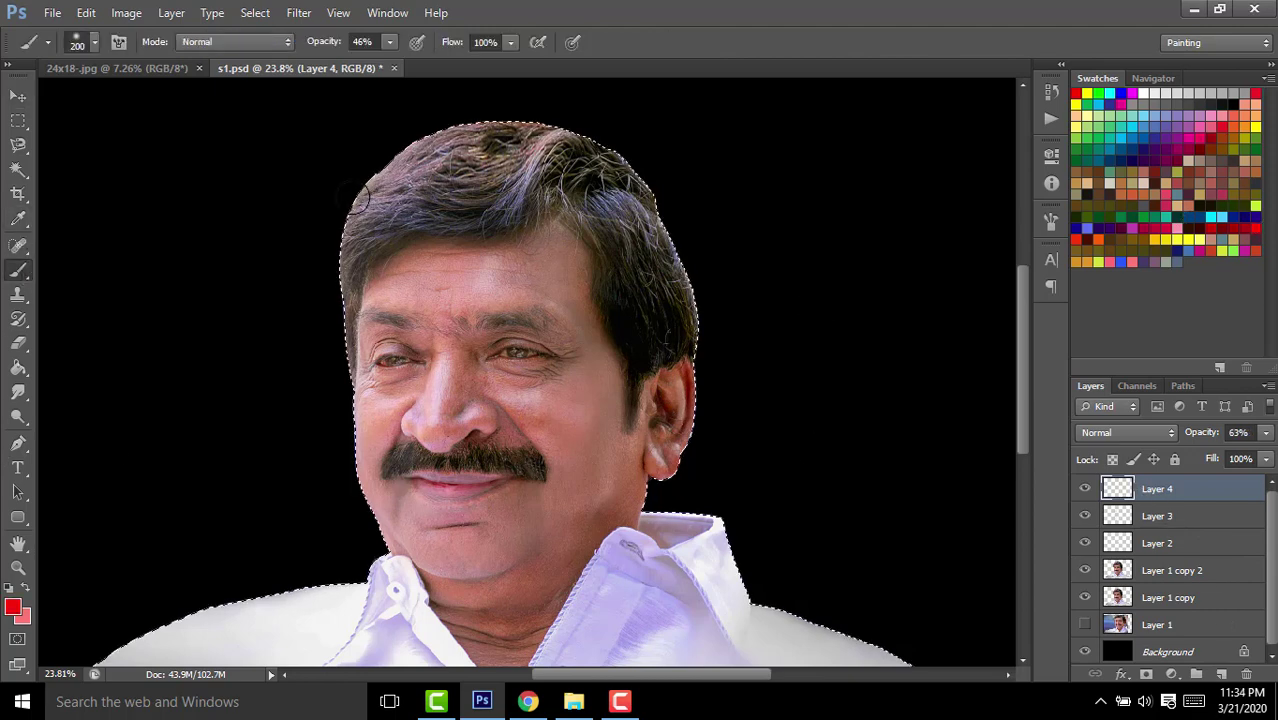
{"action": "left_click_drag", "start_coordinate": [512, 100], "coordinate": [570, 148]}
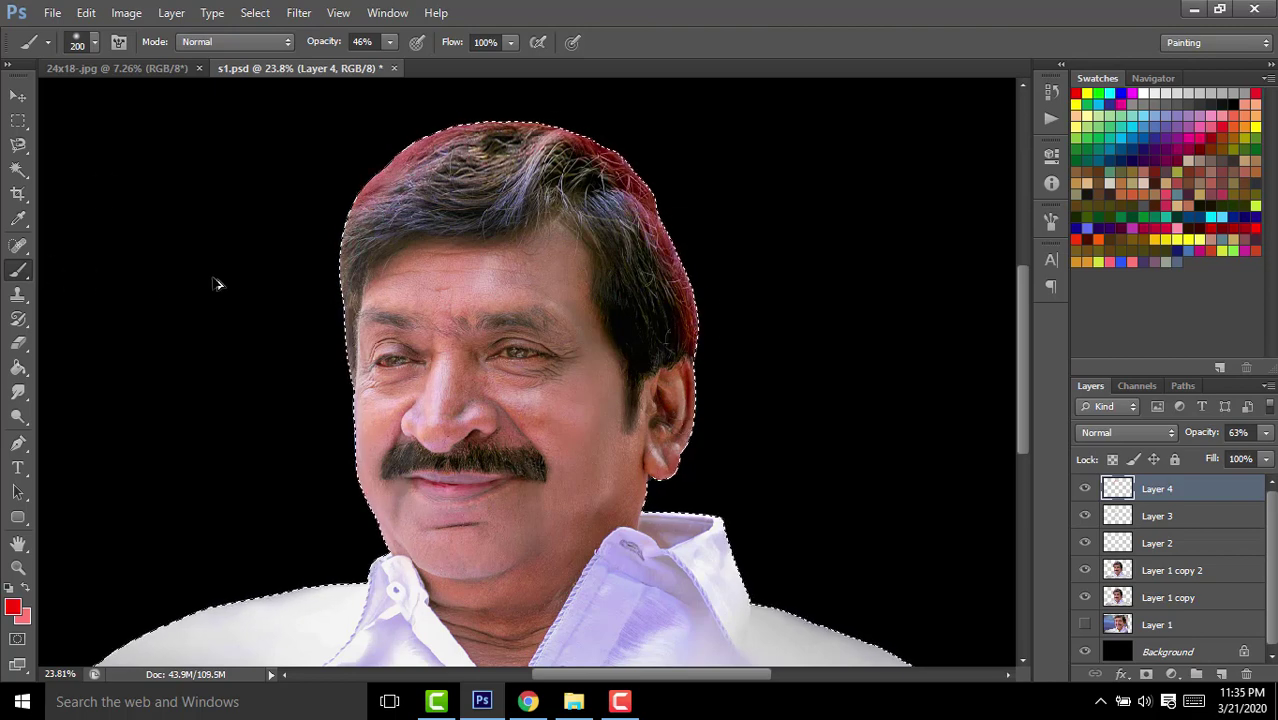
{"action": "key", "text": "ctrl+alt+z"}
{"action": "key", "text": "ctrl+alt+z"}
{"action": "key", "text": "ctrl+shift+z"}
{"action": "key", "text": "ctrl+shift+z"}
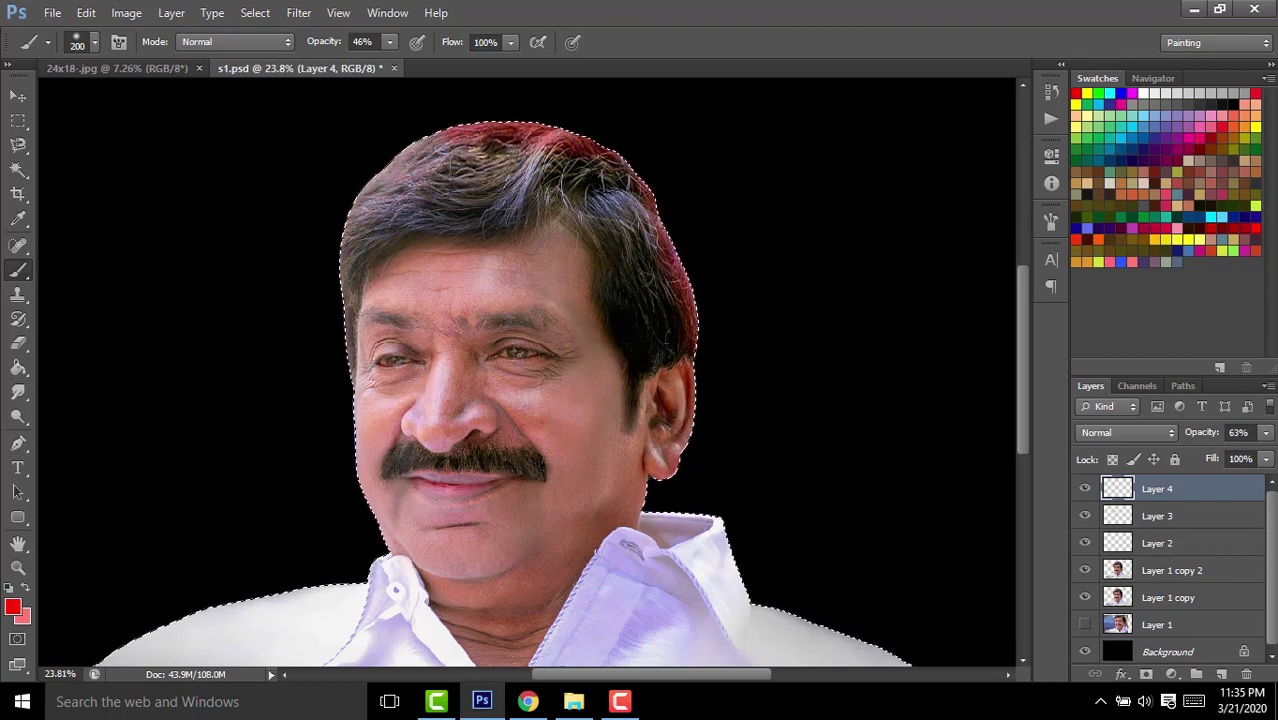
Merge the painted layers, stamp a merged copy, and save.
{"action": "left_click", "coordinate": [1160, 570], "text": "shift"}
{"action": "key", "text": "ctrl+e"}
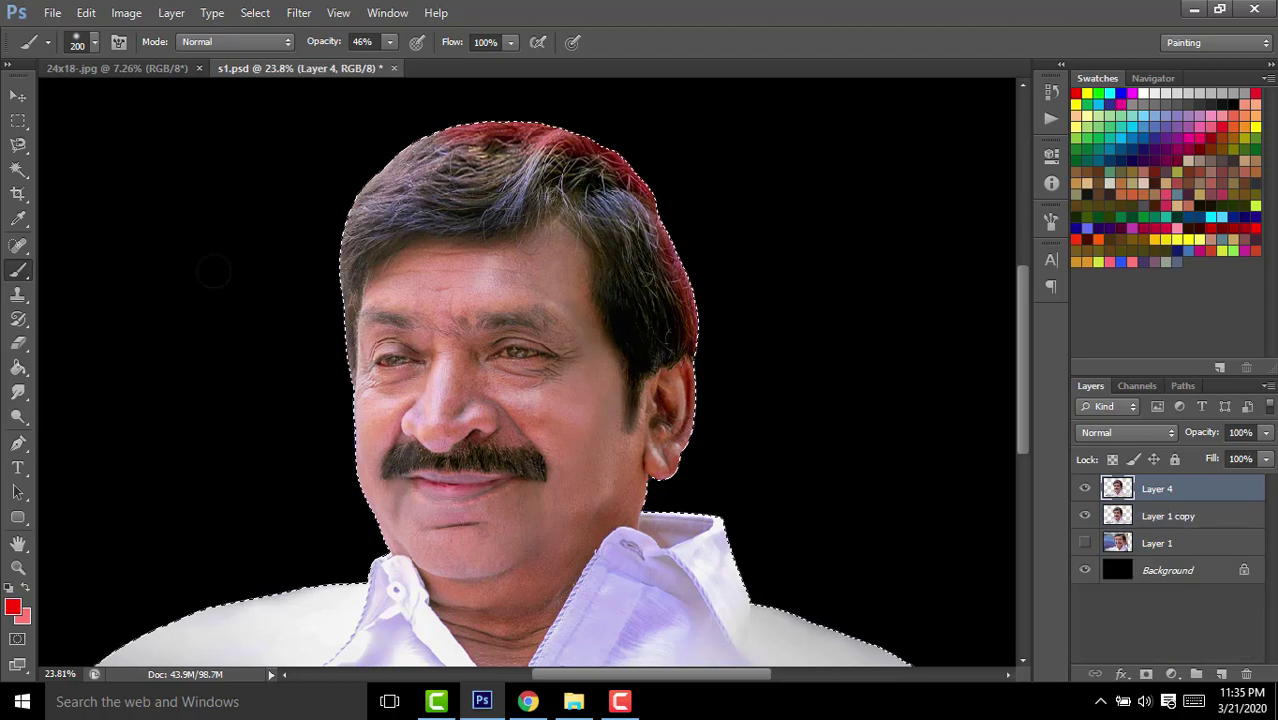
{"action": "scroll", "coordinate": [475, 358], "scroll_direction": "down", "scroll_amount": 2}
{"action": "scroll", "coordinate": [501, 289], "scroll_direction": "up", "scroll_amount": 6}
{"action": "key", "text": "ctrl+shift+alt+e"}
{"action": "key", "text": "ctrl+s"}
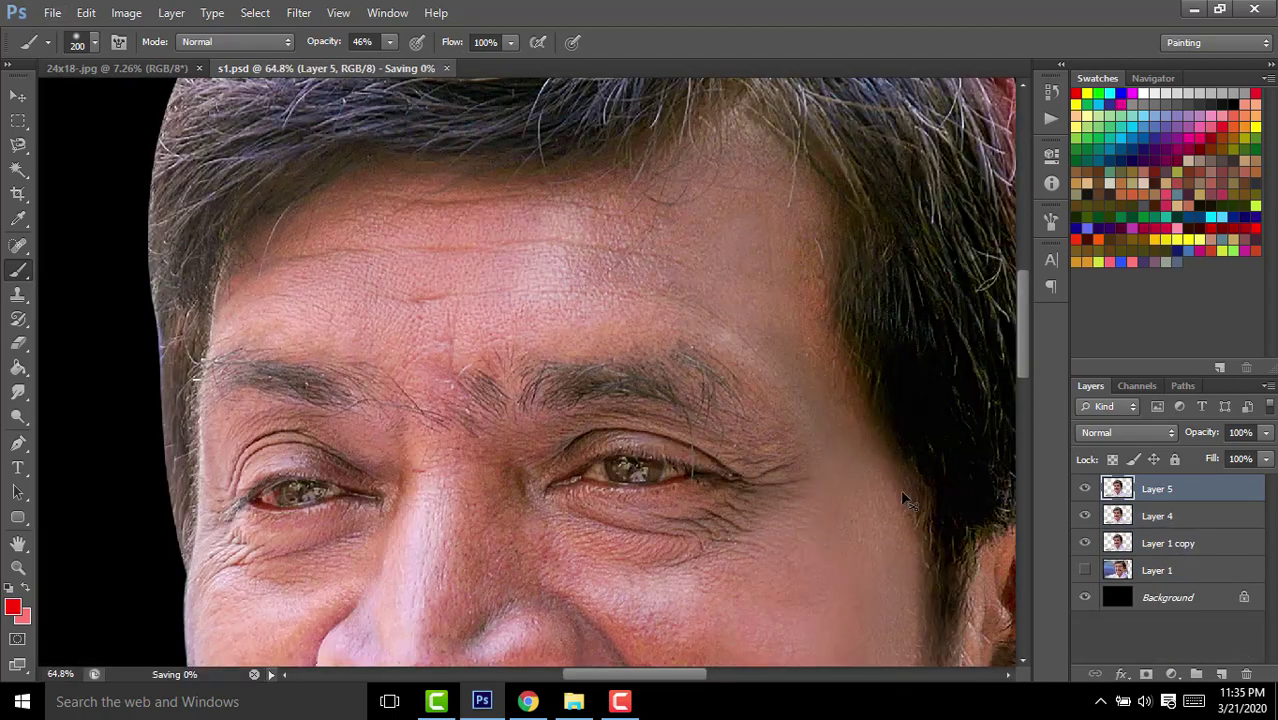
On Layer 3, set up a yellow-green brush at 33% opacity.
{"action": "left_click", "coordinate": [24, 394]}
{"action": "right_click", "coordinate": [271, 271]}
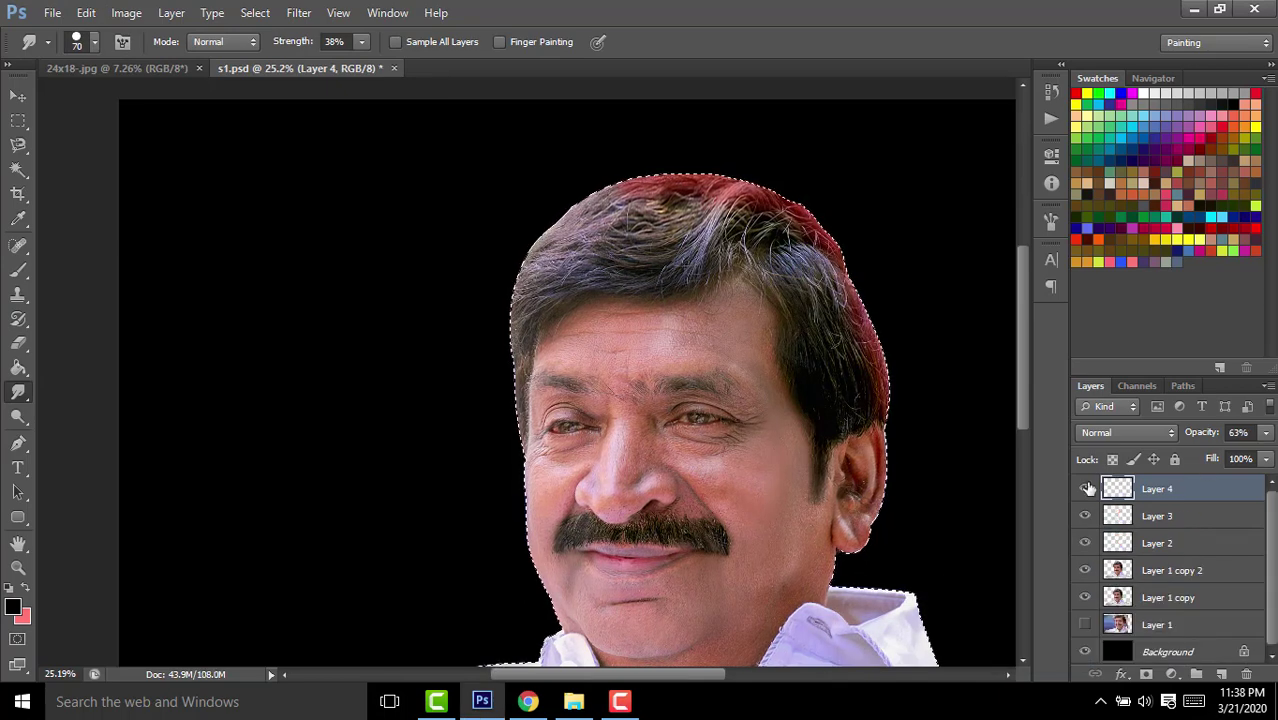
{"action": "left_click", "coordinate": [1150, 516]}
{"action": "key", "text": "b"}
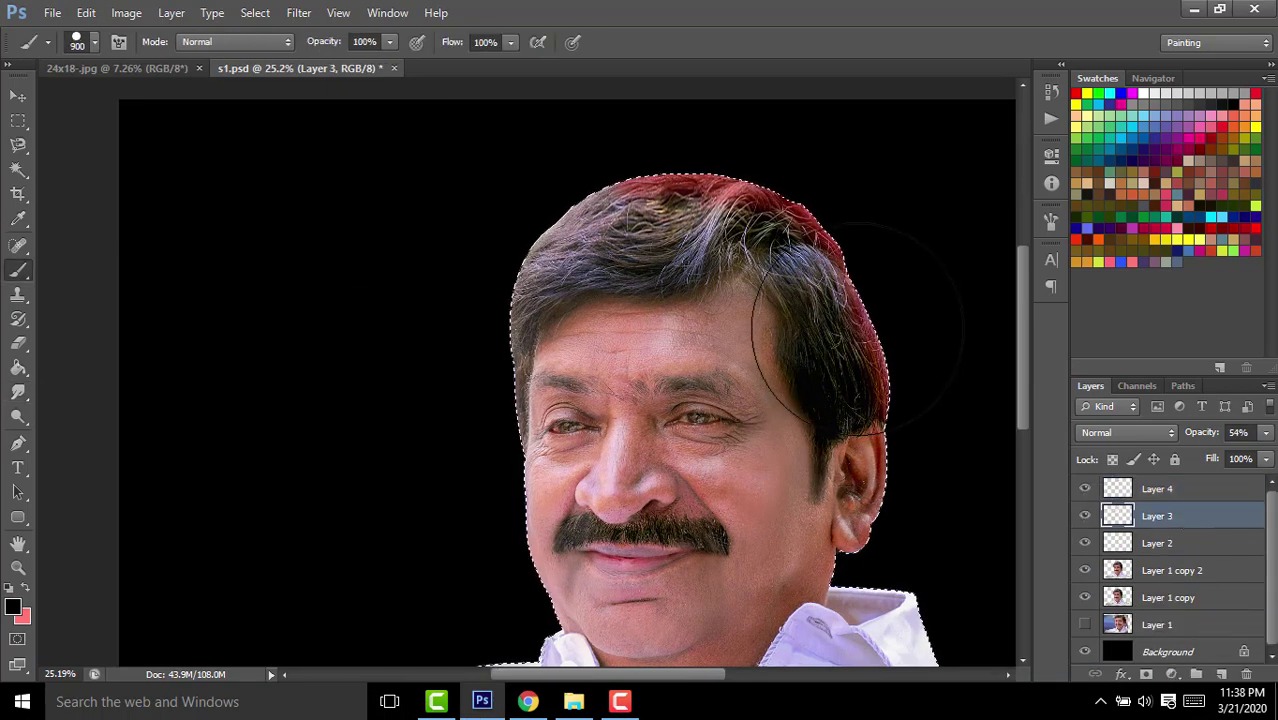
{"action": "left_click", "coordinate": [1100, 261]}
{"action": "left_click_drag", "start_coordinate": [324, 41], "coordinate": [282, 41]}
{"action": "left_click", "coordinate": [94, 41]}
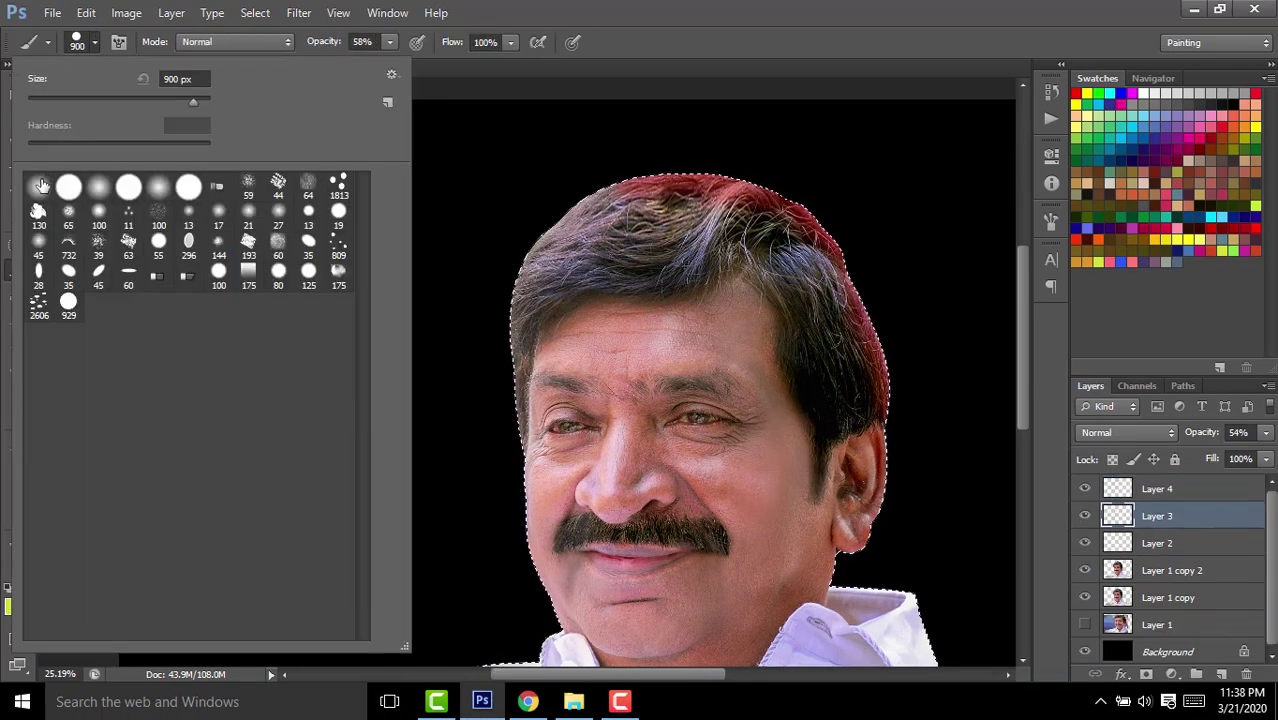
{"action": "key", "text": "Escape"}
{"action": "key", "text": "3"}
{"action": "key", "text": "3"}
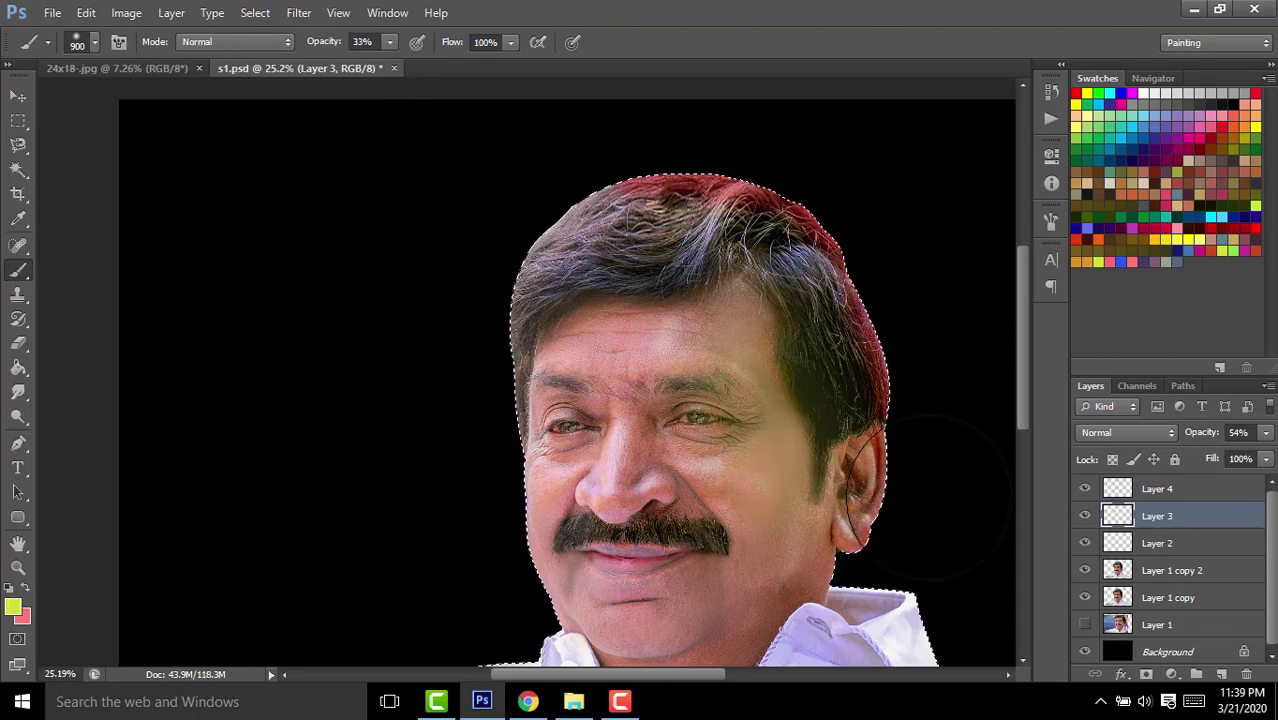
Paint a faint salmon-red wash over the face and merge the layers into Layer 4.
{"action": "left_click", "coordinate": [1157, 488]}
{"action": "left_click", "coordinate": [1078, 172]}
{"action": "key", "text": "bracketleft"}
{"action": "key", "text": "bracketleft"}
{"action": "key", "text": "bracketleft"}
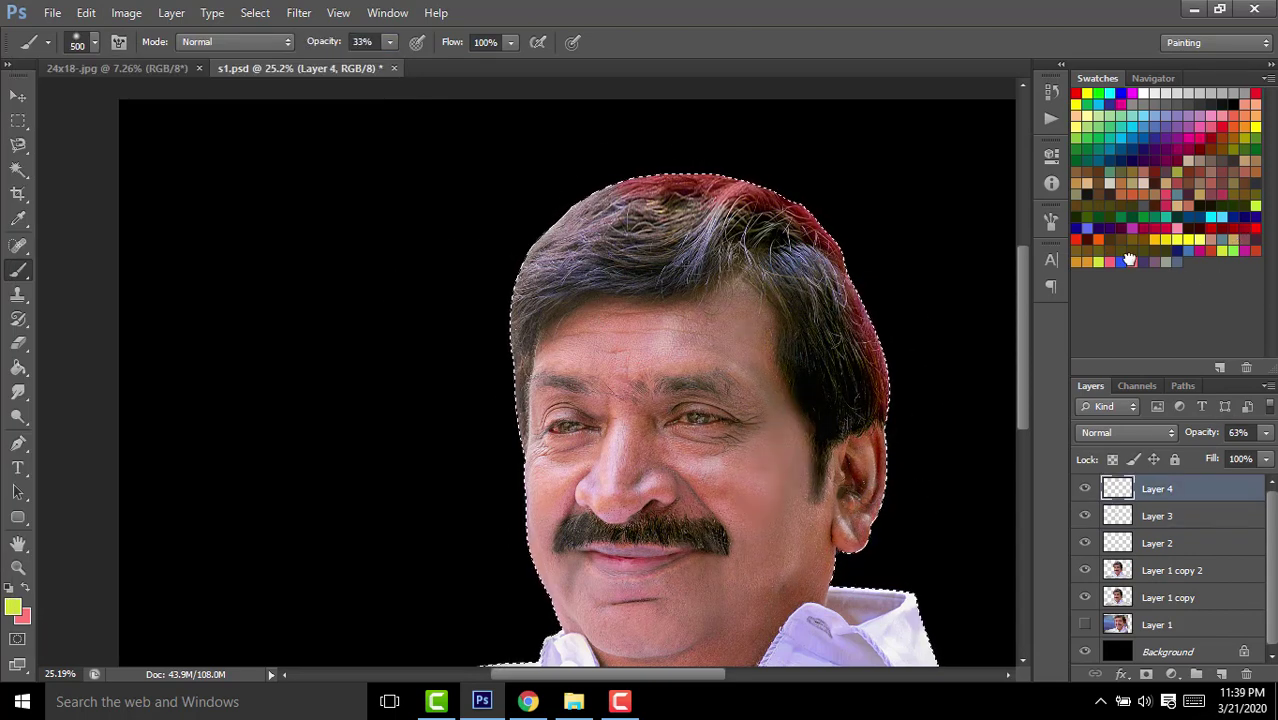
{"action": "left_click_drag", "start_coordinate": [725, 330], "coordinate": [780, 521]}
{"action": "scroll", "coordinate": [800, 475], "scroll_direction": "down", "scroll_amount": 3}
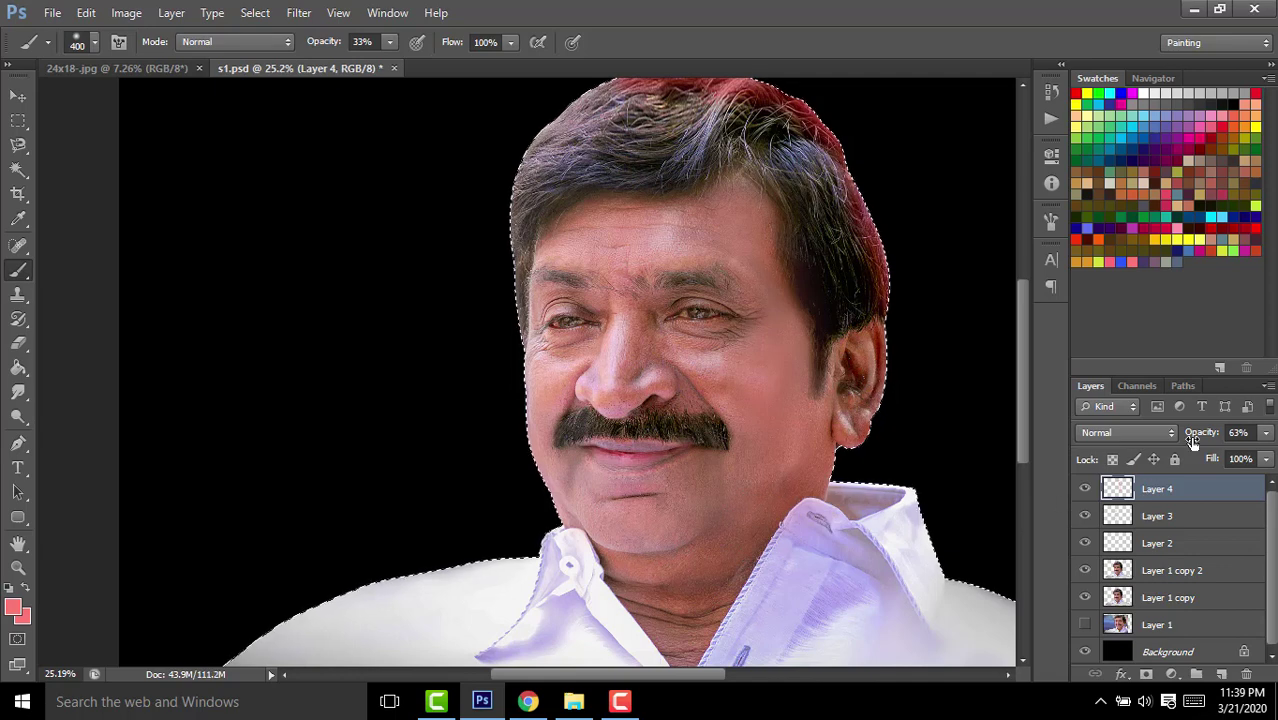
{"action": "key", "text": "1"}
{"action": "key", "text": "8"}
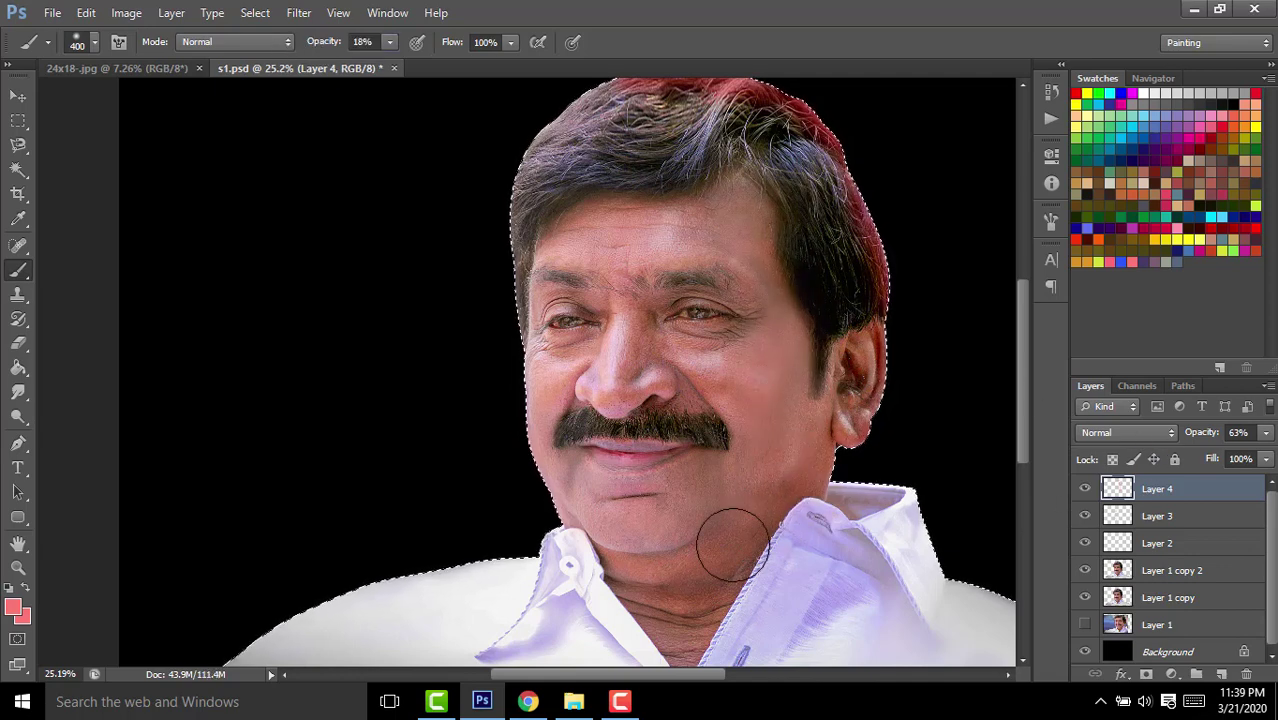
{"action": "left_click", "coordinate": [1165, 570], "text": "shift"}
{"action": "key", "text": "ctrl+e"}
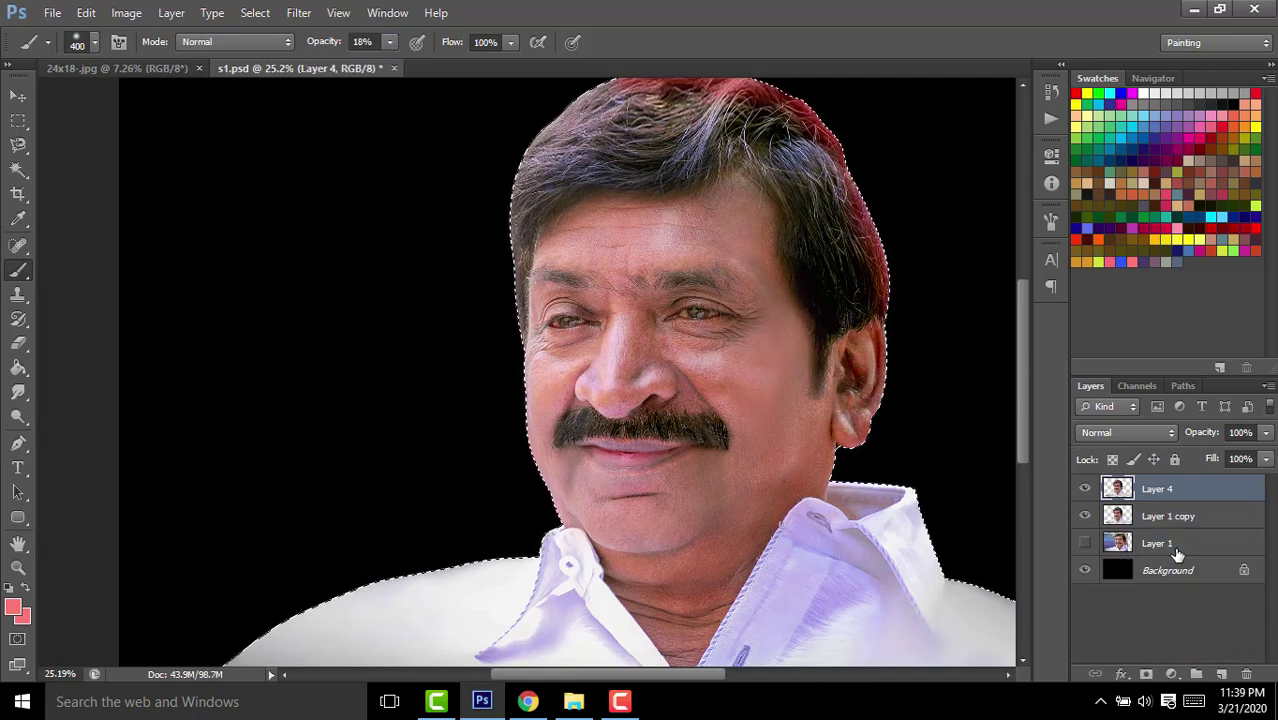
Choose the Smudge tool with the 929 px soft brush preset.
{"action": "left_click", "coordinate": [13, 362]}
{"action": "left_click", "coordinate": [93, 42]}
{"action": "left_click", "coordinate": [391, 74]}
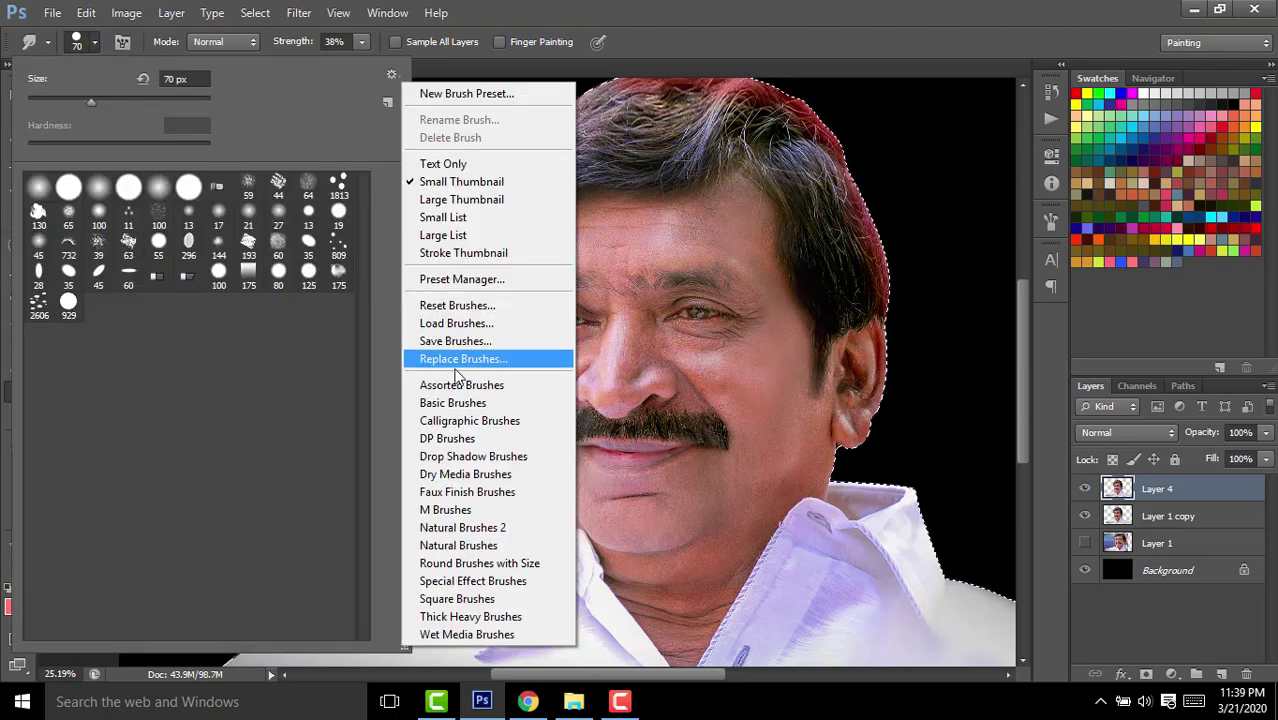
{"action": "left_click", "coordinate": [68, 303]}
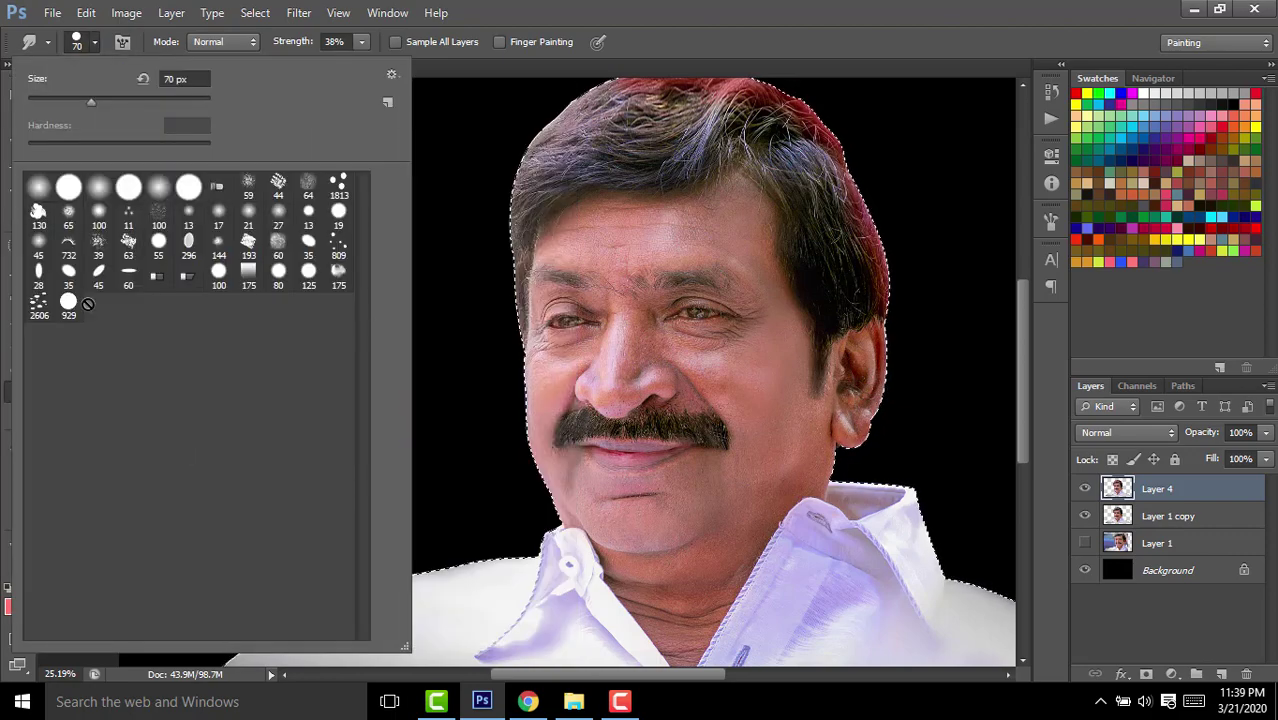
{"action": "key", "text": "Escape"}
Shrink the brush, set strength to 60%, and smudge the skin above the eye.
{"action": "scroll", "coordinate": [545, 262], "scroll_direction": "up", "scroll_amount": 5}
{"action": "key", "text": "bracketleft"}
{"action": "key", "text": "bracketleft"}
{"action": "key", "text": "bracketleft"}
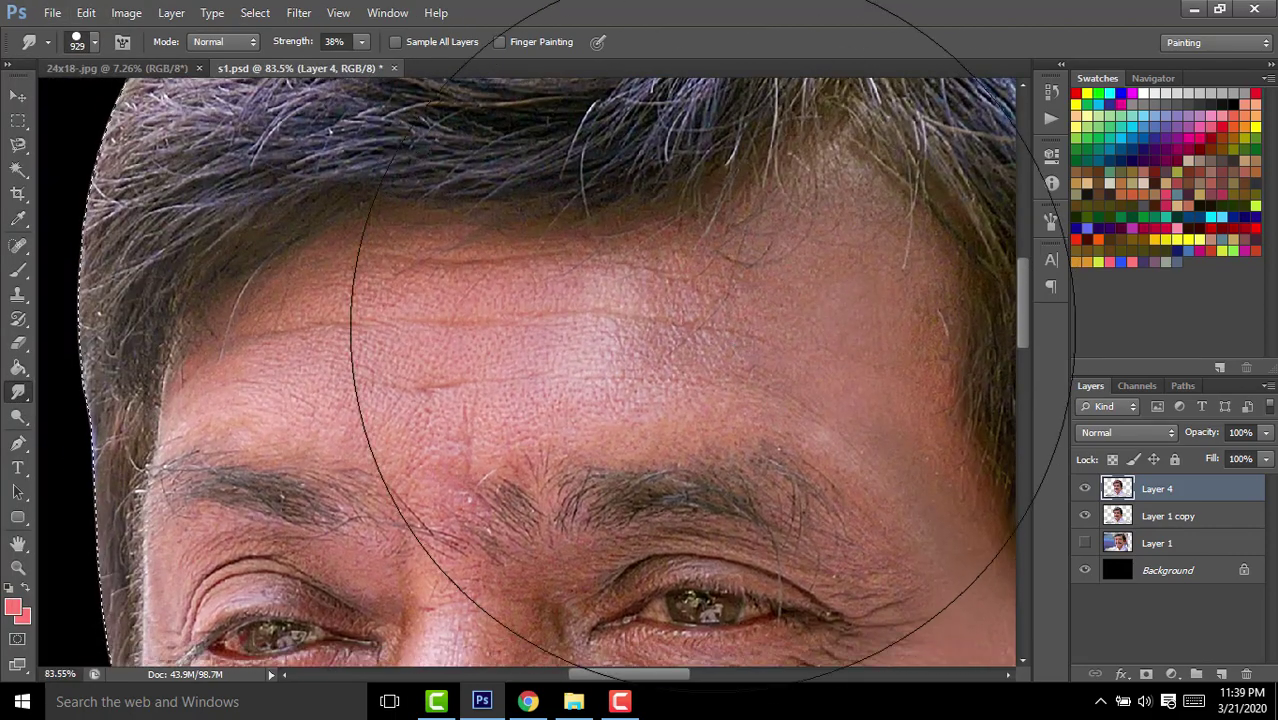
{"action": "key", "text": "bracketleft"}
{"action": "key", "text": "bracketleft"}
{"action": "key", "text": "bracketleft"}
{"action": "key", "text": "bracketleft"}
{"action": "key", "text": "bracketleft"}
{"action": "key", "text": "bracketleft"}
{"action": "scroll", "coordinate": [530, 430], "scroll_direction": "down", "scroll_amount": 2}
{"action": "scroll", "coordinate": [530, 460], "scroll_direction": "up", "scroll_amount": 5}
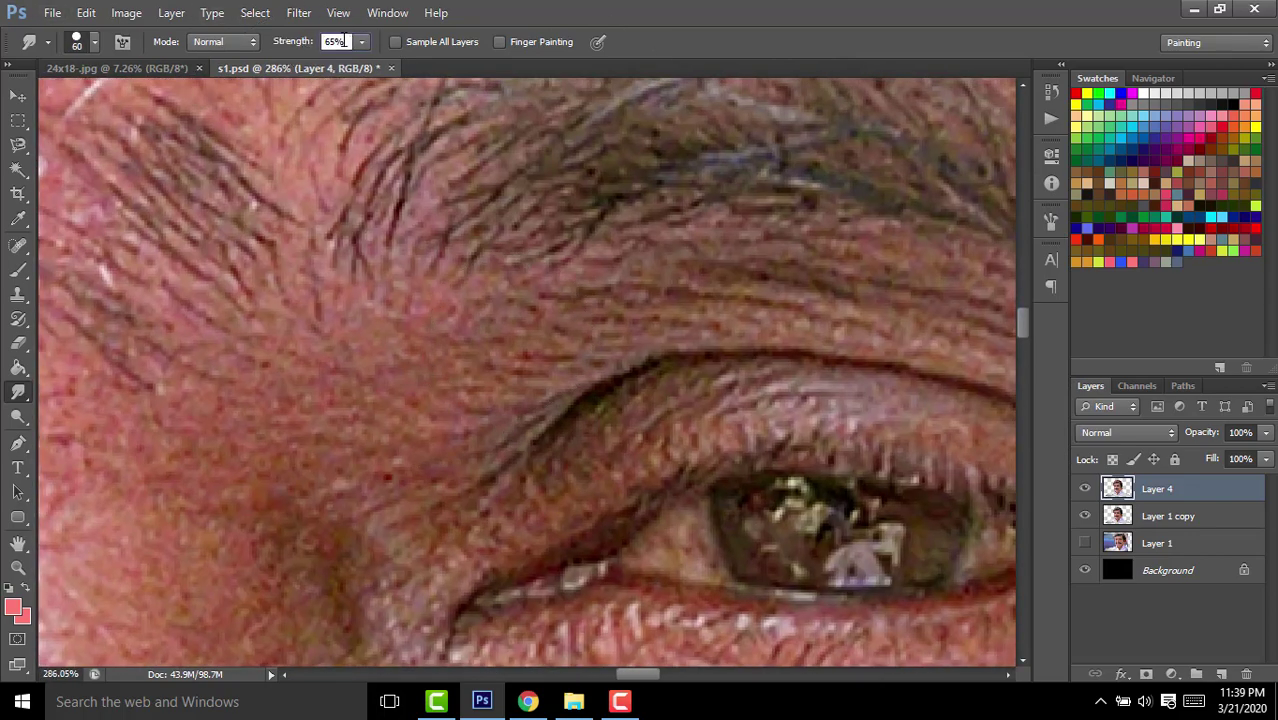
{"action": "type", "text": "60"}
{"action": "key", "text": "Return"}
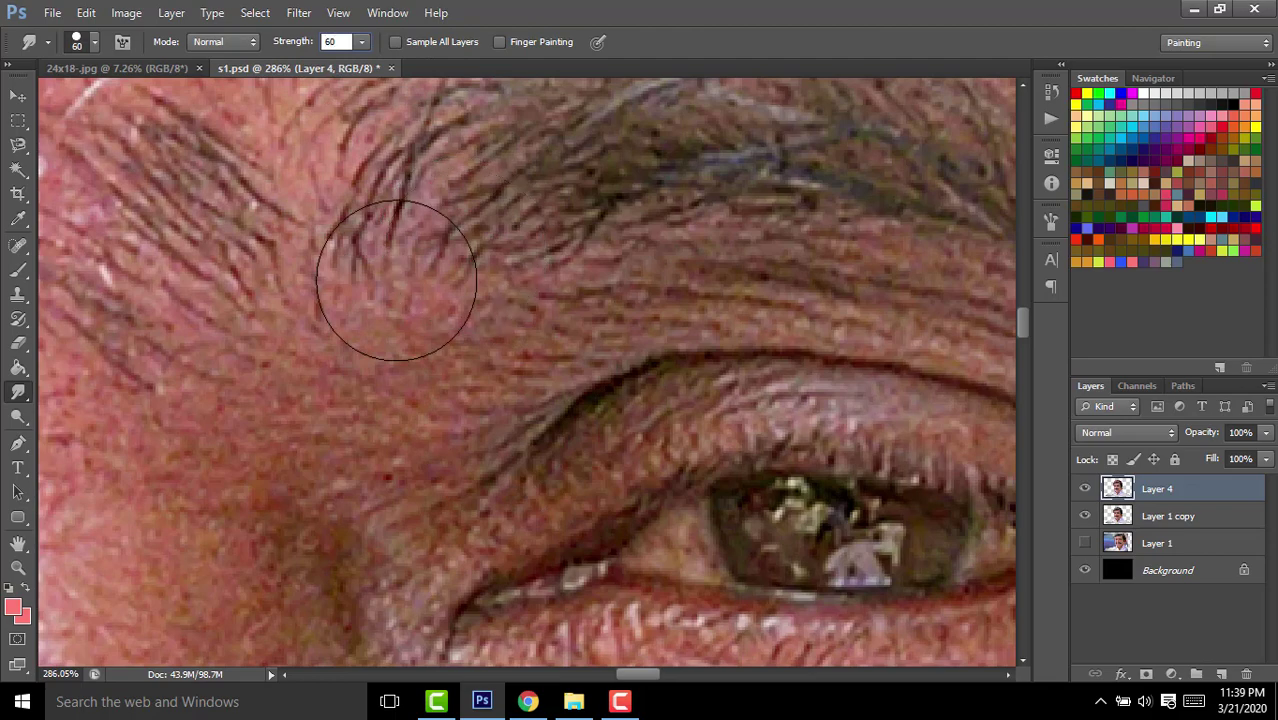
{"action": "mouse_move", "coordinate": [465, 380]}
{"action": "left_mouse_down"}
{"action": "mouse_move", "coordinate": [479, 342]}
{"action": "mouse_move", "coordinate": [565, 308]}
{"action": "mouse_move", "coordinate": [406, 408]}
{"action": "mouse_move", "coordinate": [337, 405]}
{"action": "mouse_move", "coordinate": [488, 382]}
{"action": "mouse_move", "coordinate": [288, 451]}
{"action": "mouse_move", "coordinate": [550, 394]}
{"action": "mouse_move", "coordinate": [680, 287]}
{"action": "left_mouse_up"}
{"action": "scroll", "coordinate": [662, 433], "scroll_direction": "up", "scroll_amount": 2}
Smudge the lower eyelid edge and dark lash line toward the iris.
{"action": "left_click_drag", "start_coordinate": [355, 472], "coordinate": [592, 372]}
{"action": "left_click_drag", "start_coordinate": [592, 372], "coordinate": [369, 470]}
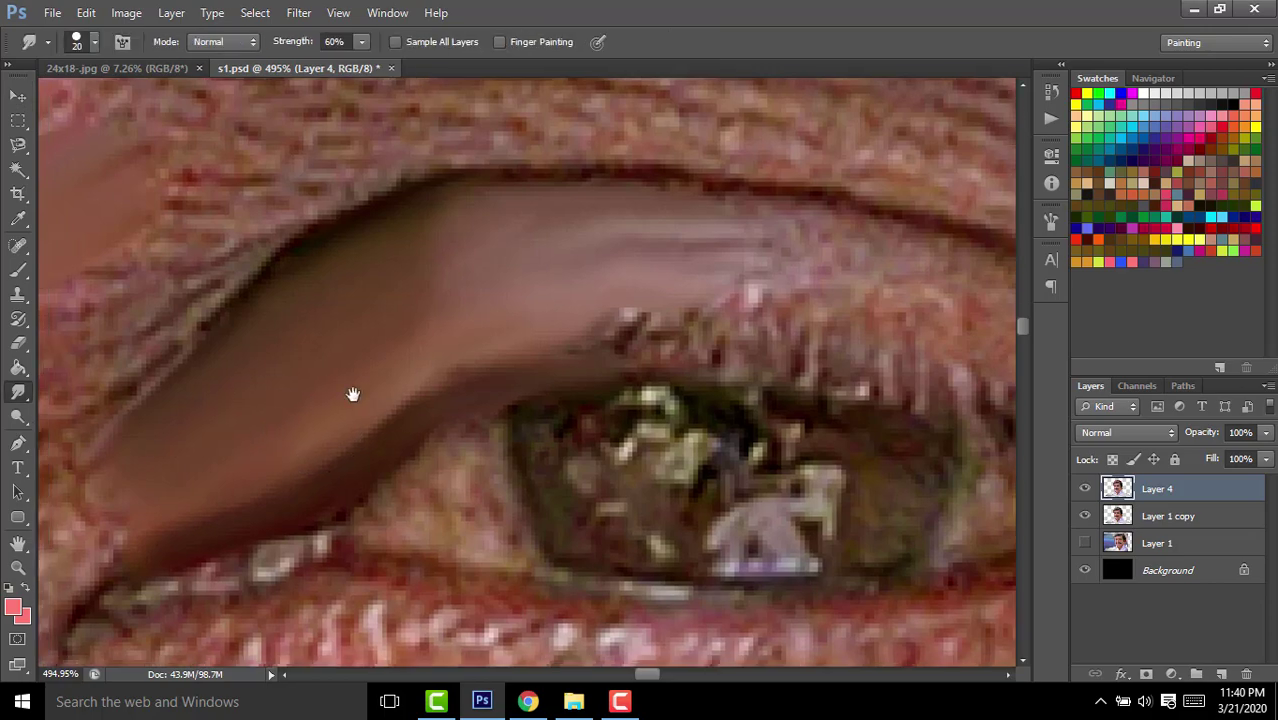
{"action": "left_click_drag", "start_coordinate": [351, 391], "coordinate": [600, 350]}
{"action": "left_click_drag", "start_coordinate": [320, 448], "coordinate": [393, 419]}
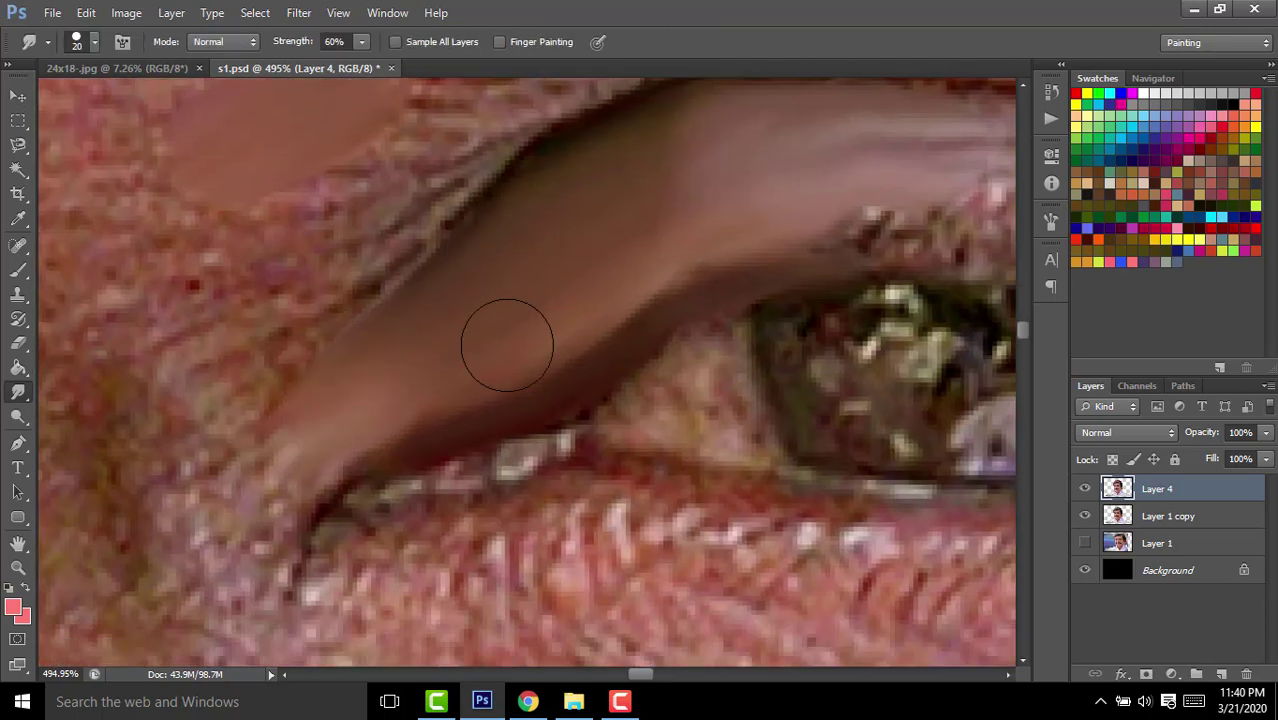
{"action": "scroll", "coordinate": [351, 328], "scroll_direction": "down", "scroll_amount": 5}
{"action": "mouse_move", "coordinate": [620, 530]}
{"action": "left_mouse_down"}
{"action": "mouse_move", "coordinate": [345, 428]}
{"action": "mouse_move", "coordinate": [638, 566]}
{"action": "left_mouse_up"}
{"action": "mouse_move", "coordinate": [638, 566]}
{"action": "left_mouse_down"}
{"action": "mouse_move", "coordinate": [362, 443]}
{"action": "mouse_move", "coordinate": [568, 514]}
{"action": "mouse_move", "coordinate": [833, 485]}
{"action": "mouse_move", "coordinate": [468, 402]}
{"action": "mouse_move", "coordinate": [827, 381]}
{"action": "mouse_move", "coordinate": [411, 411]}
{"action": "mouse_move", "coordinate": [807, 371]}
{"action": "left_mouse_up"}
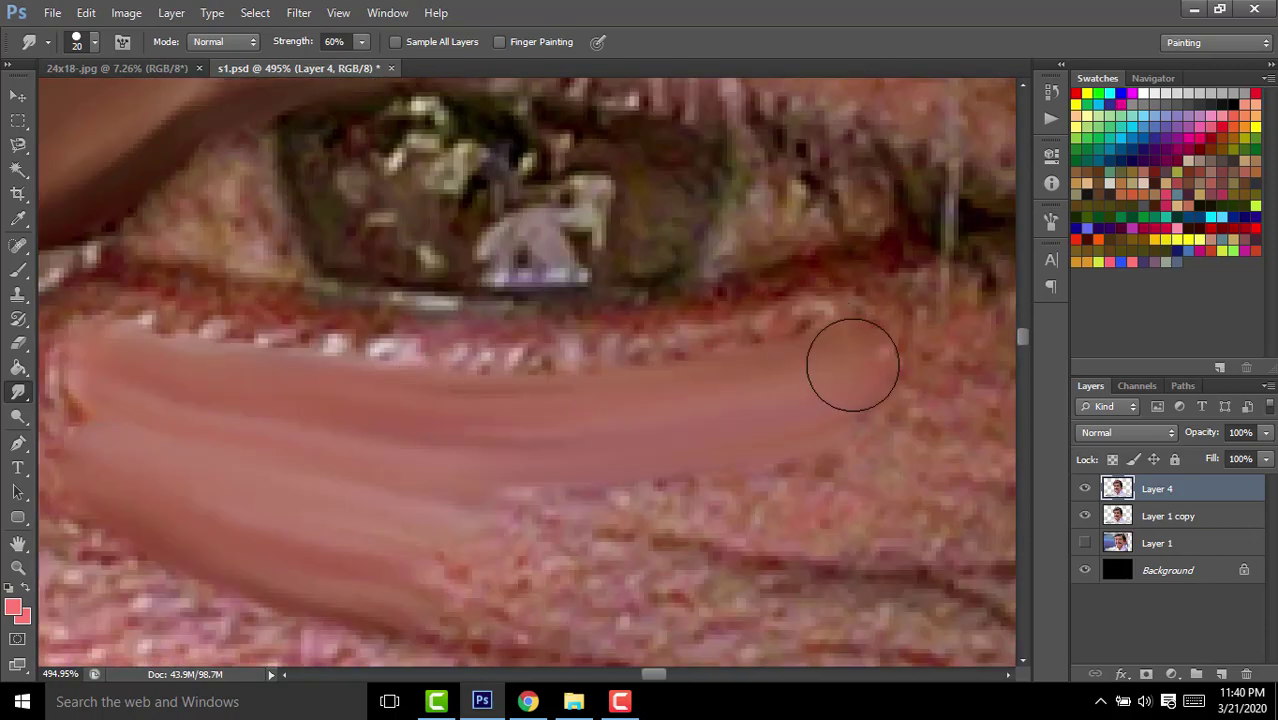
{"action": "scroll", "coordinate": [852, 365], "scroll_direction": "up", "scroll_amount": 2}
{"action": "scroll", "coordinate": [786, 503], "scroll_direction": "up", "scroll_amount": 1}
Fine-tune the brush size and smear the lower lid skin smooth.
{"action": "key", "text": "bracketleft"}
{"action": "key", "text": "bracketleft"}
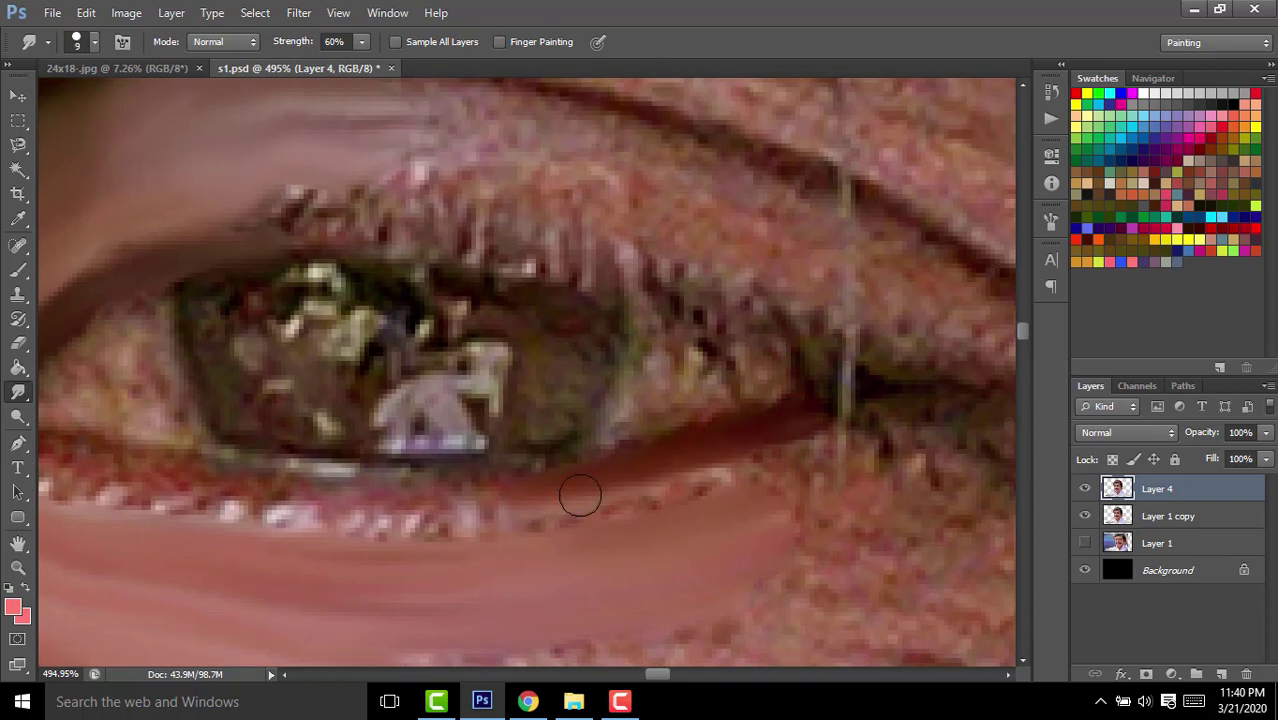
{"action": "scroll", "coordinate": [615, 460], "scroll_direction": "down", "scroll_amount": 2}
{"action": "key", "text": "bracketright"}
{"action": "key", "text": "bracketright"}
{"action": "left_click_drag", "start_coordinate": [534, 459], "coordinate": [785, 402]}
{"action": "scroll", "coordinate": [760, 440], "scroll_direction": "up", "scroll_amount": 1}
{"action": "scroll", "coordinate": [630, 465], "scroll_direction": "left", "scroll_amount": 2}
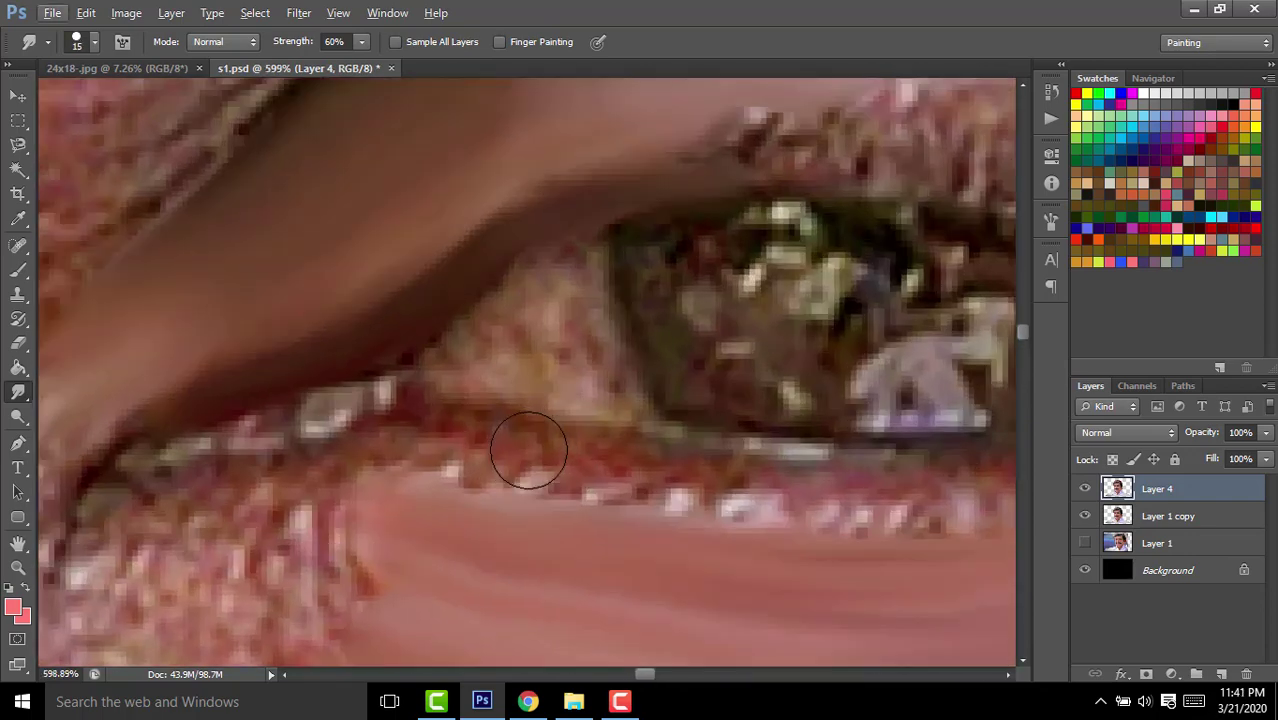
{"action": "scroll", "coordinate": [528, 450], "scroll_direction": "right", "scroll_amount": 2}
With a slightly smaller brush, blend the white spots and lid highlight into the skin.
{"action": "key", "text": "bracketleft"}
{"action": "left_click_drag", "start_coordinate": [630, 522], "coordinate": [727, 527]}
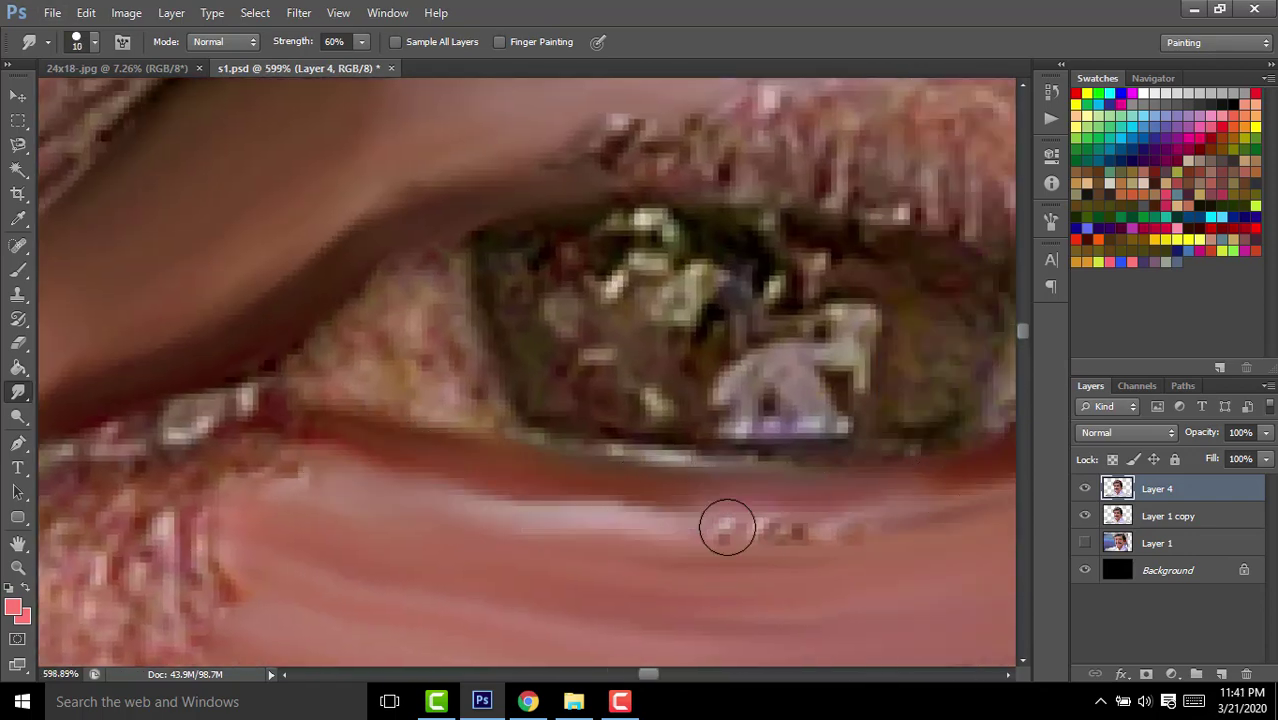
{"action": "scroll", "coordinate": [485, 474], "scroll_direction": "left", "scroll_amount": 5}
{"action": "left_click_drag", "start_coordinate": [742, 385], "coordinate": [660, 405]}
{"action": "mouse_move", "coordinate": [710, 335]}
{"action": "left_mouse_down"}
{"action": "mouse_move", "coordinate": [545, 355]}
{"action": "mouse_move", "coordinate": [456, 337]}
{"action": "mouse_move", "coordinate": [394, 385]}
{"action": "mouse_move", "coordinate": [311, 516]}
{"action": "mouse_move", "coordinate": [311, 385]}
{"action": "mouse_move", "coordinate": [587, 255]}
{"action": "left_mouse_up"}
{"action": "scroll", "coordinate": [422, 243], "scroll_direction": "down", "scroll_amount": 3}
{"action": "scroll", "coordinate": [285, 428], "scroll_direction": "up", "scroll_amount": 1}
{"action": "scroll", "coordinate": [475, 366], "scroll_direction": "up", "scroll_amount": 1}
Smooth the lid crease and under-eye skin with several smudge strokes.
{"action": "mouse_move", "coordinate": [530, 408]}
{"action": "left_mouse_down"}
{"action": "mouse_move", "coordinate": [487, 363]}
{"action": "mouse_move", "coordinate": [560, 400]}
{"action": "left_mouse_up"}
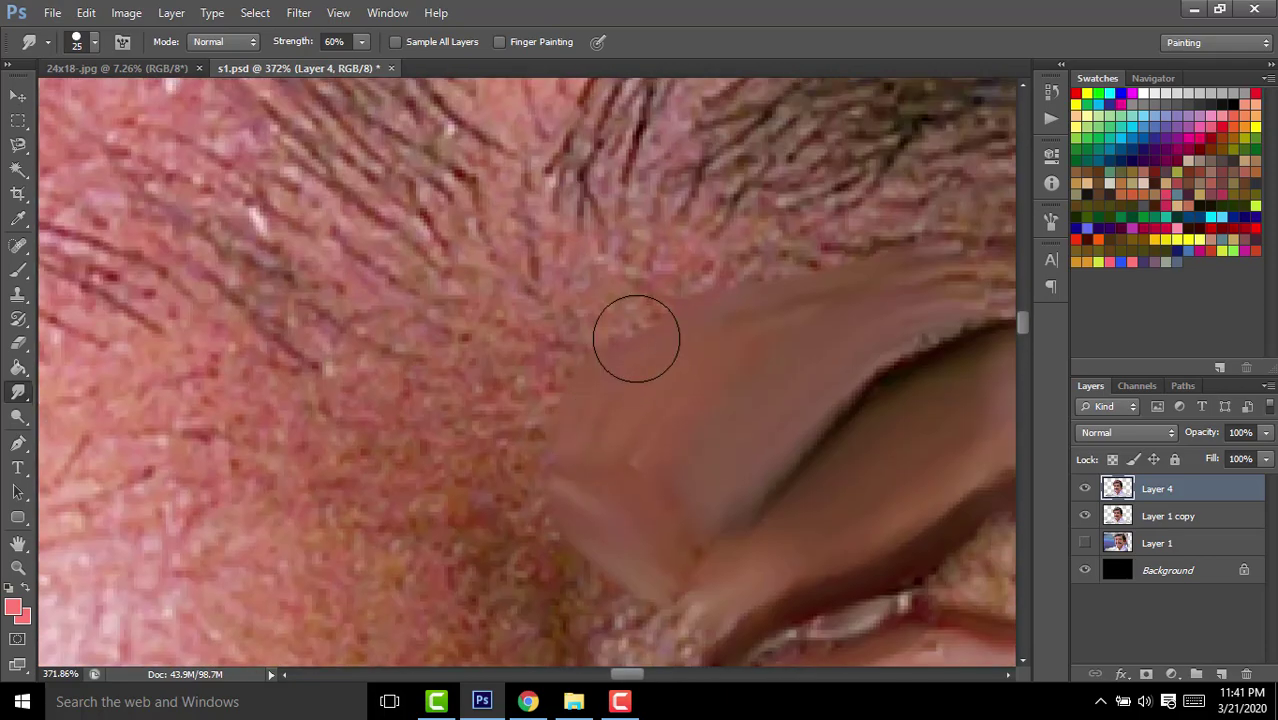
{"action": "left_click_drag", "start_coordinate": [633, 337], "coordinate": [540, 420]}
{"action": "mouse_move", "coordinate": [540, 420]}
{"action": "left_mouse_down"}
{"action": "mouse_move", "coordinate": [285, 285]}
{"action": "mouse_move", "coordinate": [370, 145]}
{"action": "left_mouse_up"}
{"action": "mouse_move", "coordinate": [650, 440]}
{"action": "left_mouse_down"}
{"action": "mouse_move", "coordinate": [505, 414]}
{"action": "mouse_move", "coordinate": [462, 354]}
{"action": "mouse_move", "coordinate": [474, 308]}
{"action": "left_mouse_up"}
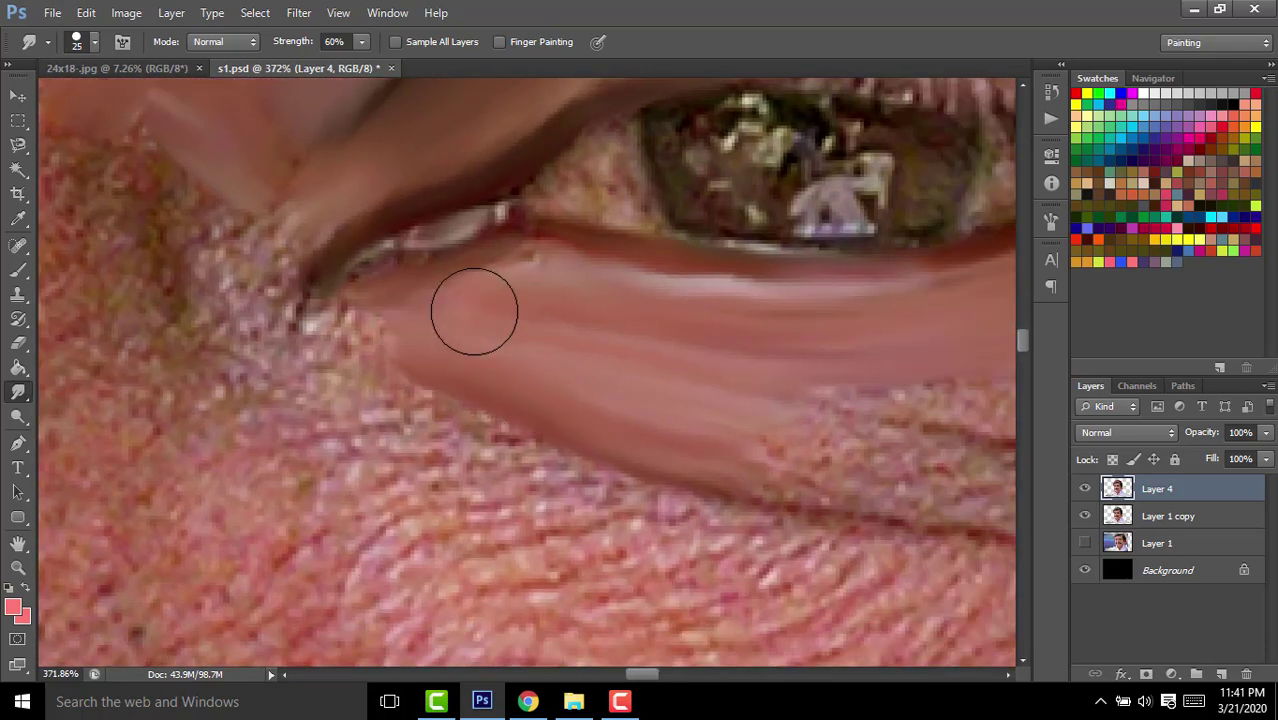
{"action": "left_click_drag", "start_coordinate": [725, 420], "coordinate": [305, 330]}
{"action": "mouse_move", "coordinate": [228, 348]}
{"action": "left_mouse_down"}
{"action": "mouse_move", "coordinate": [548, 271]}
{"action": "mouse_move", "coordinate": [285, 297]}
{"action": "mouse_move", "coordinate": [95, 397]}
{"action": "left_mouse_up"}
{"action": "left_click_drag", "start_coordinate": [559, 277], "coordinate": [556, 337]}
{"action": "mouse_move", "coordinate": [704, 437]}
{"action": "left_mouse_down"}
{"action": "mouse_move", "coordinate": [690, 348]}
{"action": "mouse_move", "coordinate": [665, 320]}
{"action": "mouse_move", "coordinate": [725, 362]}
{"action": "mouse_move", "coordinate": [461, 364]}
{"action": "mouse_move", "coordinate": [819, 345]}
{"action": "left_mouse_up"}
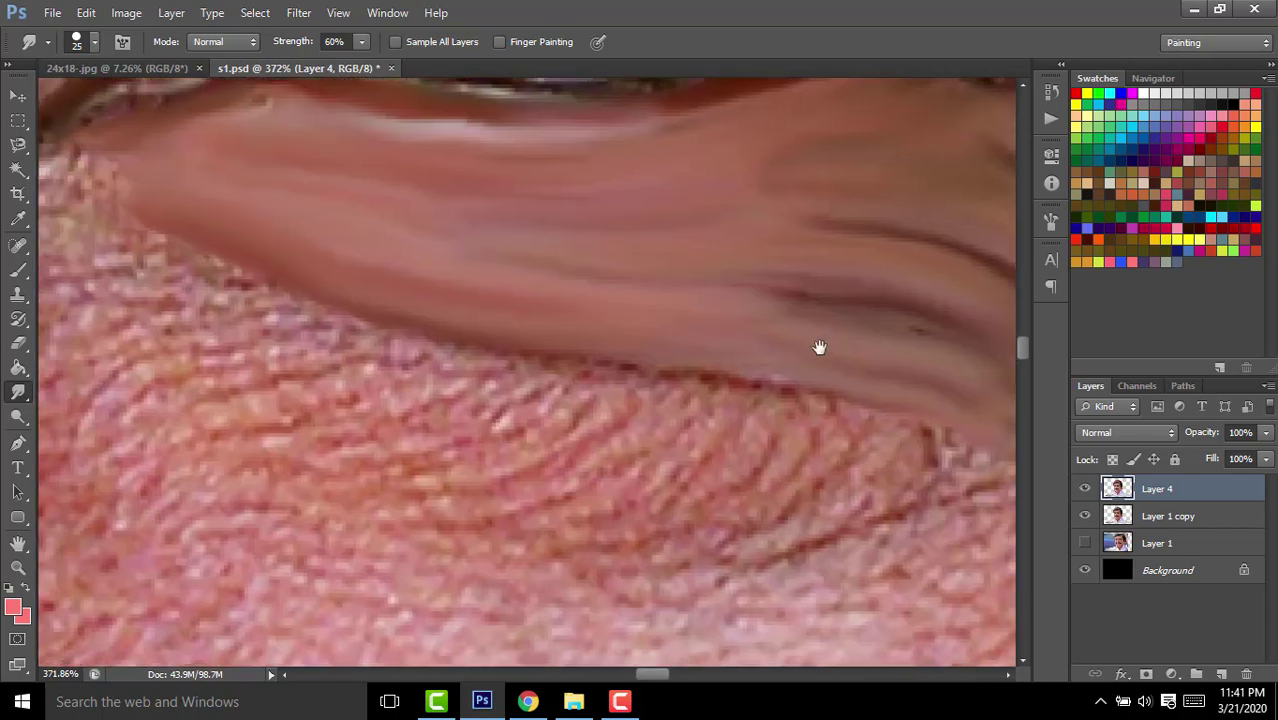
{"action": "scroll", "coordinate": [551, 337], "scroll_direction": "down", "scroll_amount": 5}
{"action": "scroll", "coordinate": [355, 388], "scroll_direction": "up", "scroll_amount": 5}
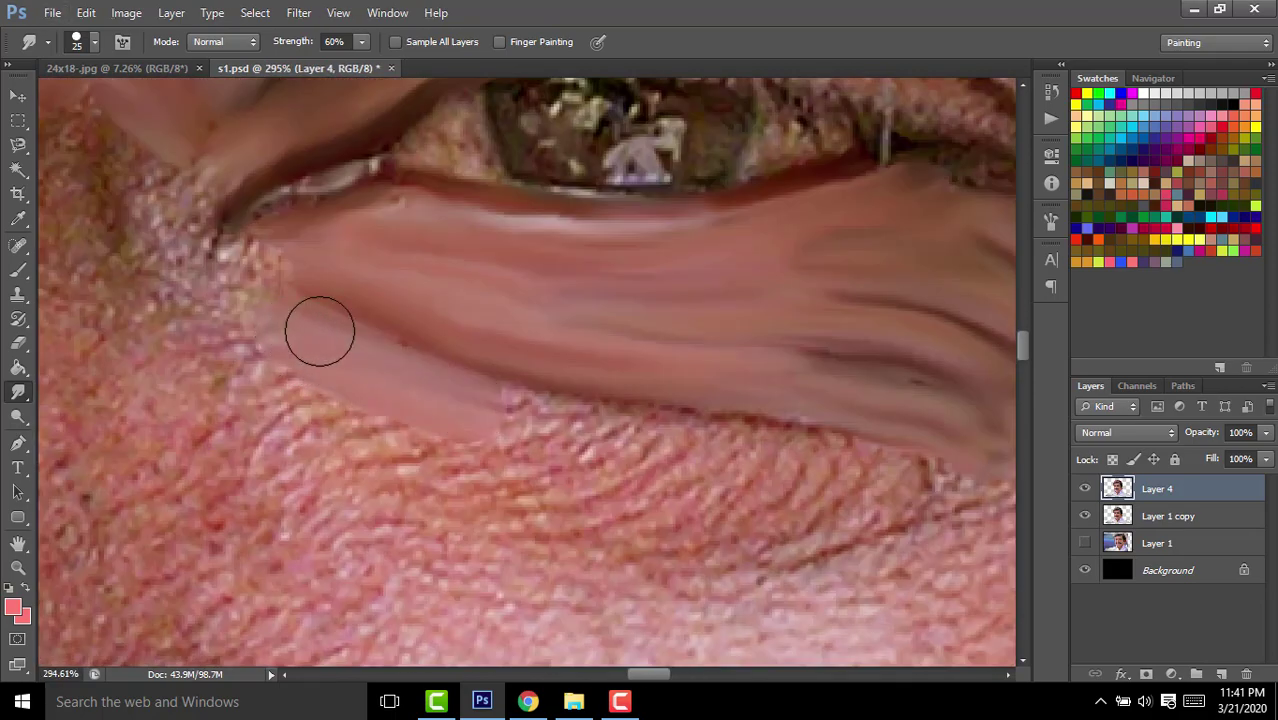
{"action": "scroll", "coordinate": [320, 331], "scroll_direction": "up", "scroll_amount": 3}
{"action": "scroll", "coordinate": [416, 299], "scroll_direction": "up", "scroll_amount": 3}
With a smaller brush, smooth the inner eye corner and the dark lid edge.
{"action": "key", "text": "bracketleft"}
{"action": "mouse_move", "coordinate": [416, 299]}
{"action": "left_mouse_down"}
{"action": "mouse_move", "coordinate": [451, 266]}
{"action": "mouse_move", "coordinate": [498, 452]}
{"action": "mouse_move", "coordinate": [539, 220]}
{"action": "left_mouse_up"}
{"action": "left_click_drag", "start_coordinate": [559, 357], "coordinate": [363, 294]}
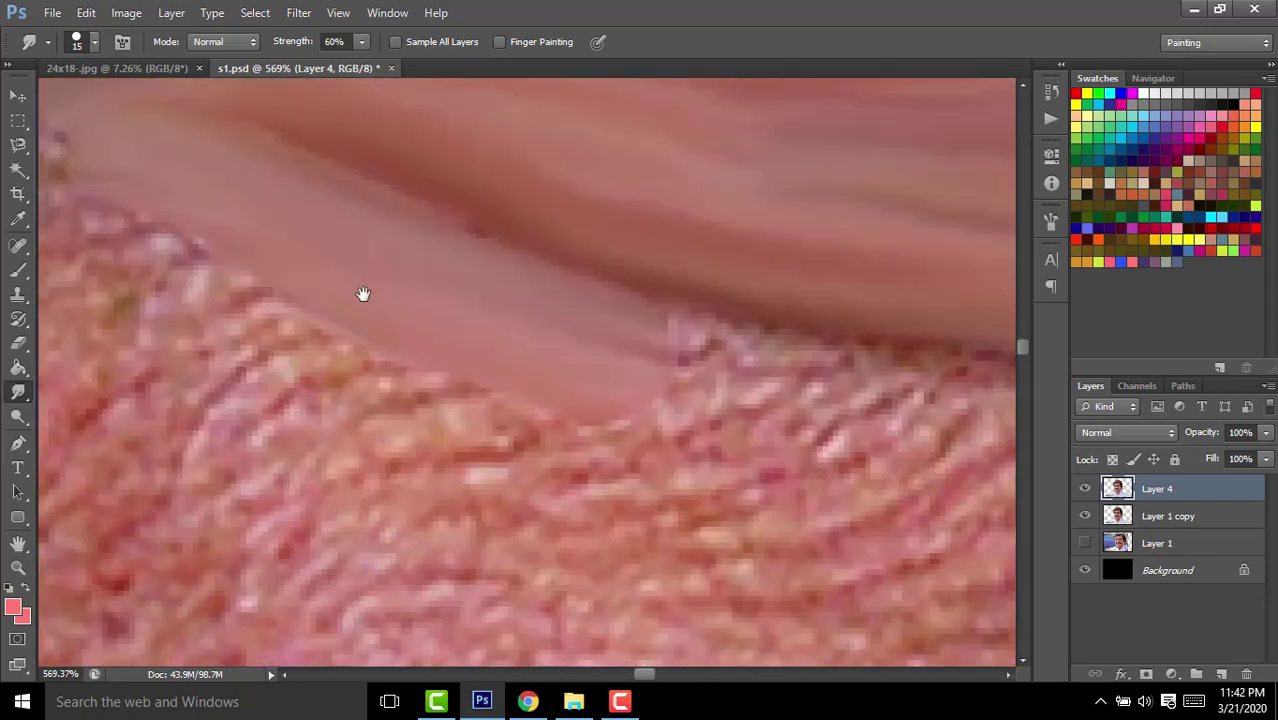
{"action": "mouse_move", "coordinate": [659, 321]}
{"action": "left_mouse_down"}
{"action": "mouse_move", "coordinate": [747, 362]}
{"action": "mouse_move", "coordinate": [548, 377]}
{"action": "left_mouse_up"}
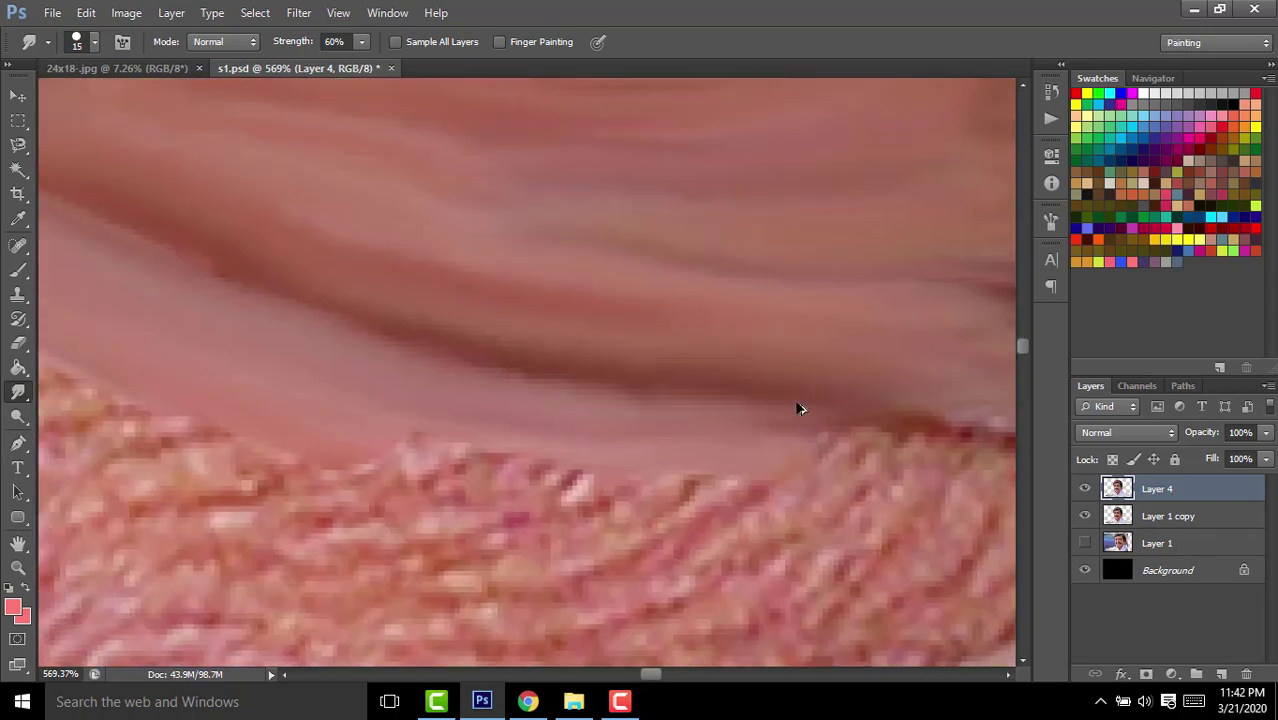
{"action": "left_click_drag", "start_coordinate": [799, 405], "coordinate": [289, 334]}
{"action": "scroll", "coordinate": [408, 391], "scroll_direction": "down", "scroll_amount": 6}
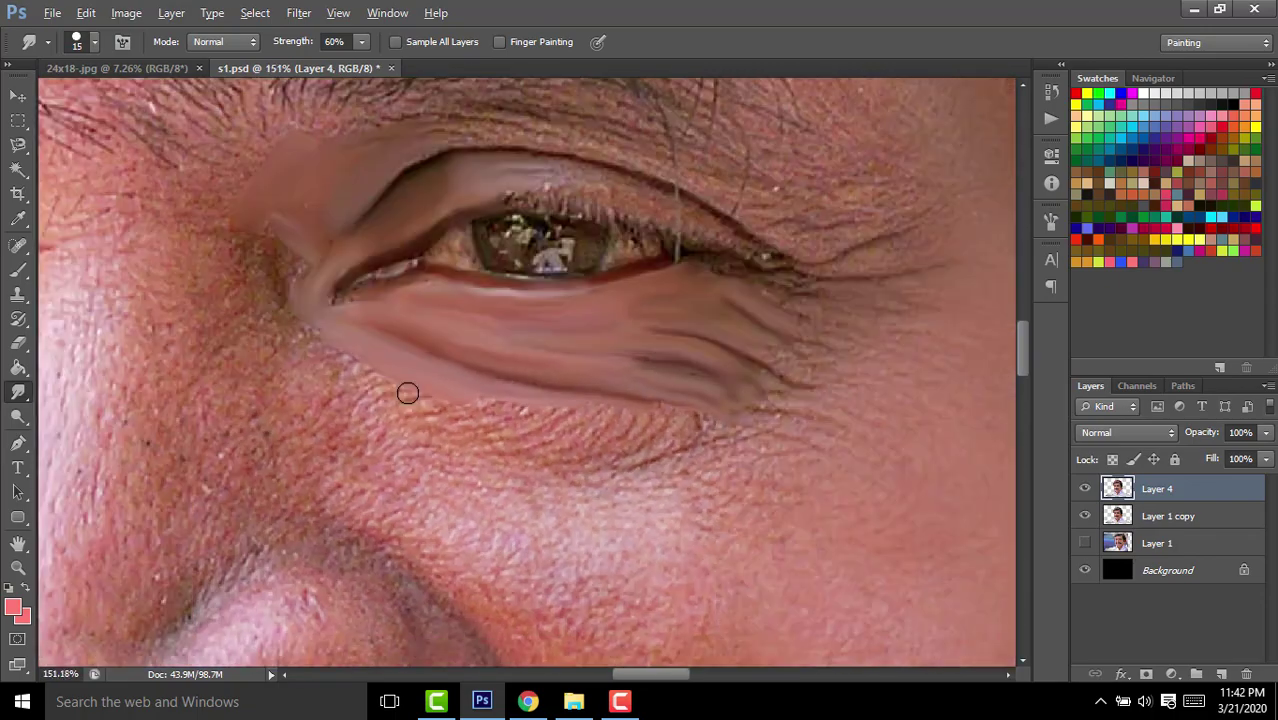
{"action": "scroll", "coordinate": [750, 274], "scroll_direction": "up", "scroll_amount": 3}
{"action": "scroll", "coordinate": [596, 388], "scroll_direction": "down", "scroll_amount": 3}
{"action": "scroll", "coordinate": [455, 411], "scroll_direction": "up", "scroll_amount": 1}
{"action": "scroll", "coordinate": [455, 411], "scroll_direction": "down", "scroll_amount": 2}
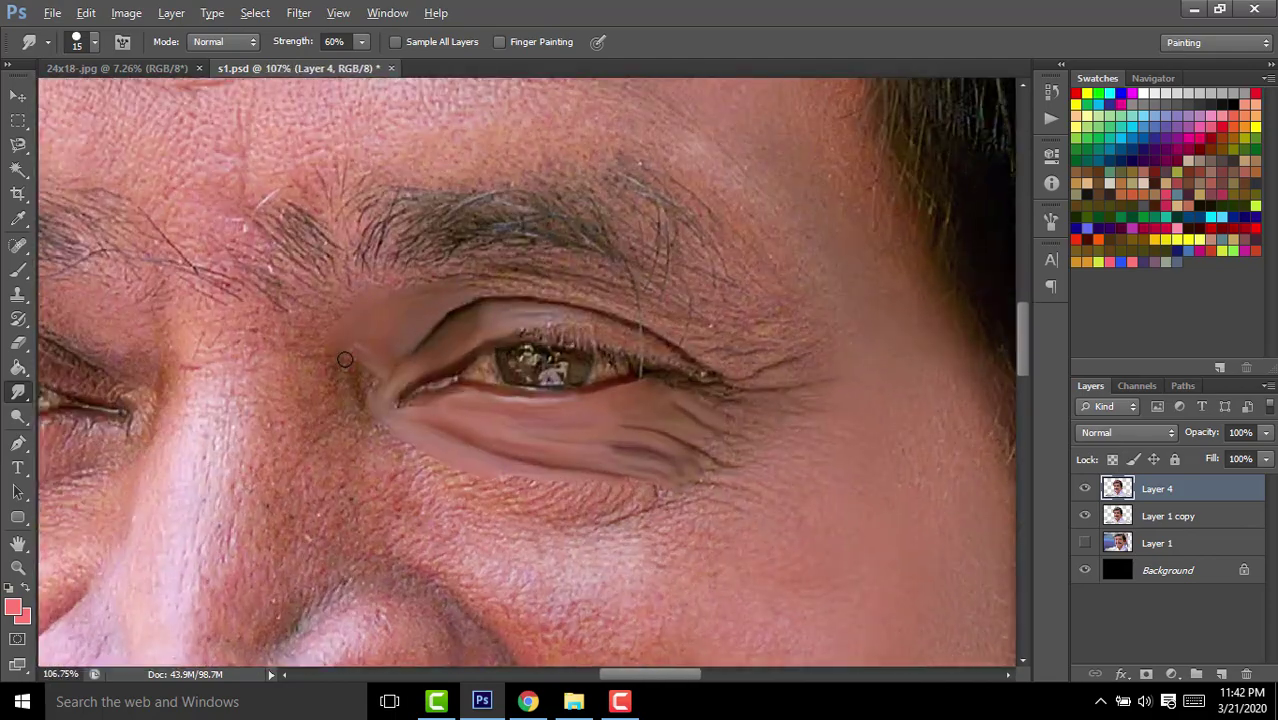
{"action": "scroll", "coordinate": [370, 373], "scroll_direction": "up", "scroll_amount": 4}
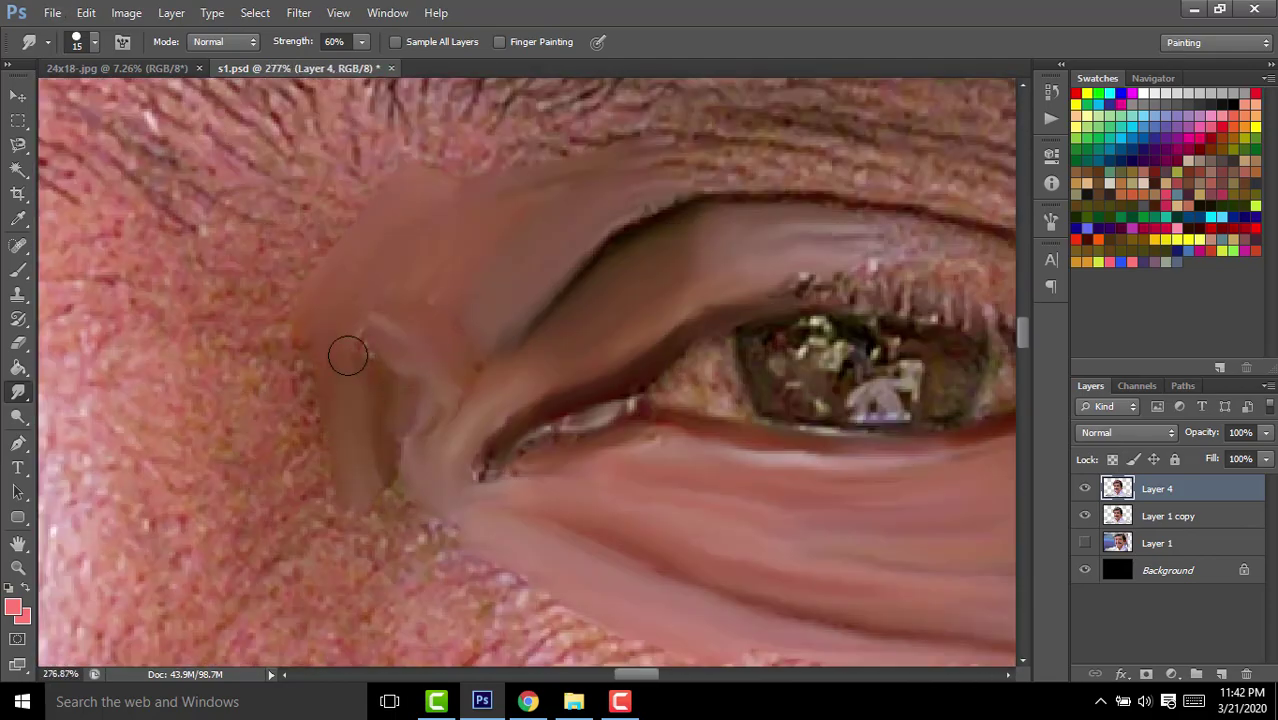
Enlarge the brush and work across the eye corner, lower lid and side of the nose.
{"action": "left_click_drag", "start_coordinate": [347, 355], "coordinate": [405, 330]}
{"action": "left_click_drag", "start_coordinate": [292, 358], "coordinate": [442, 318]}
{"action": "key", "text": "bracketright"}
{"action": "key", "text": "bracketright"}
{"action": "key", "text": "bracketright"}
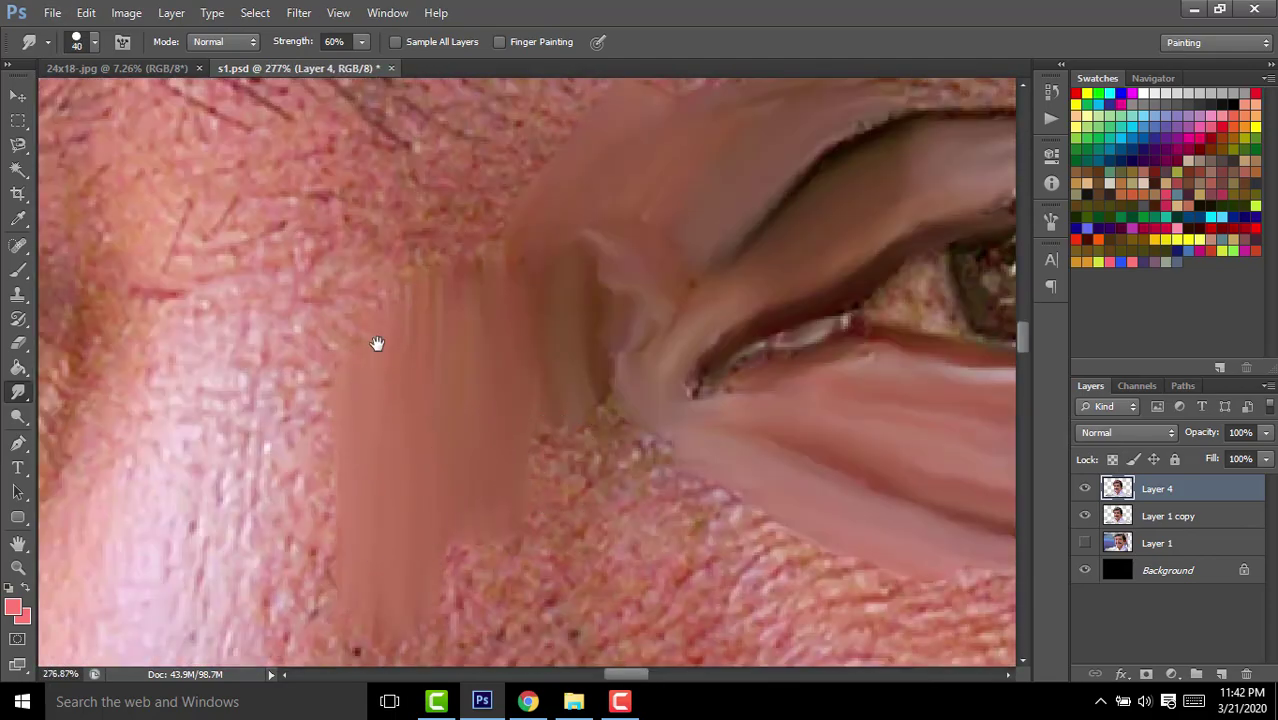
{"action": "left_click_drag", "start_coordinate": [377, 343], "coordinate": [290, 180]}
{"action": "left_click_drag", "start_coordinate": [376, 428], "coordinate": [288, 413]}
{"action": "mouse_move", "coordinate": [522, 416]}
{"action": "left_mouse_down"}
{"action": "mouse_move", "coordinate": [764, 315]}
{"action": "mouse_move", "coordinate": [556, 422]}
{"action": "mouse_move", "coordinate": [690, 300]}
{"action": "mouse_move", "coordinate": [351, 355]}
{"action": "left_mouse_up"}
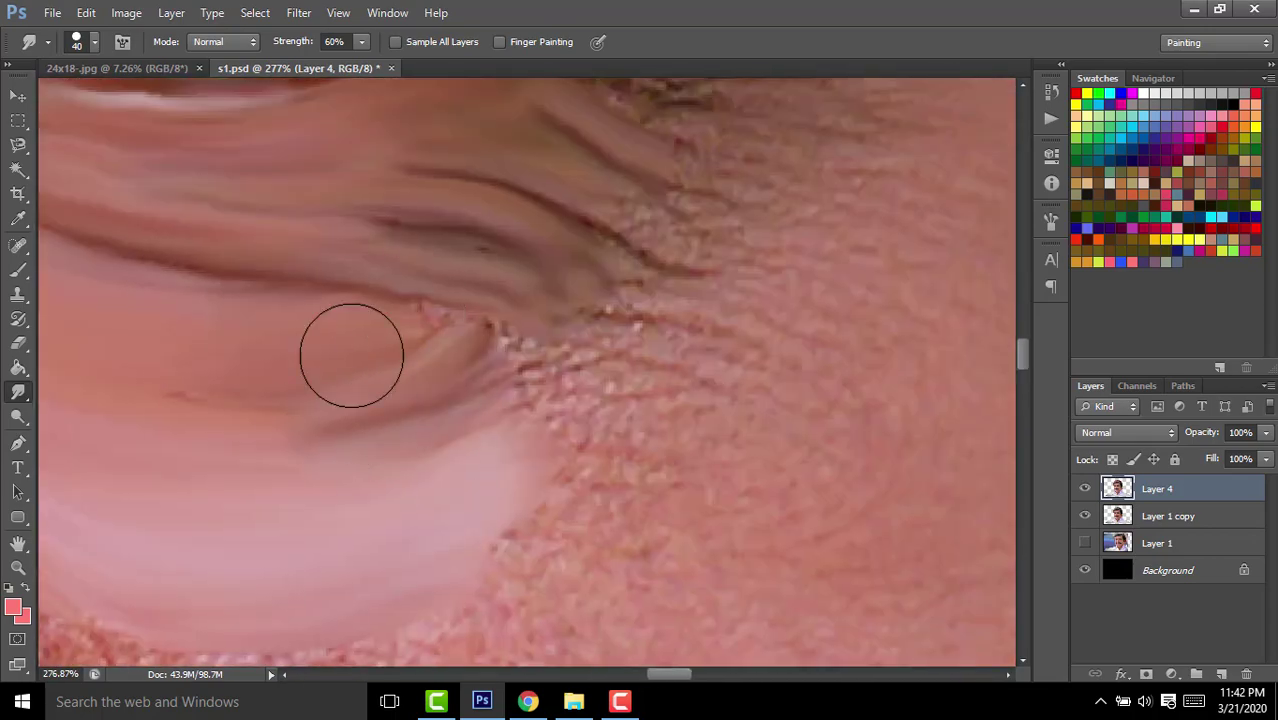
{"action": "scroll", "coordinate": [351, 355], "scroll_direction": "down", "scroll_amount": 2}
{"action": "mouse_move", "coordinate": [522, 451]}
{"action": "left_mouse_down"}
{"action": "mouse_move", "coordinate": [693, 354]}
{"action": "mouse_move", "coordinate": [491, 348]}
{"action": "mouse_move", "coordinate": [535, 404]}
{"action": "left_mouse_up"}
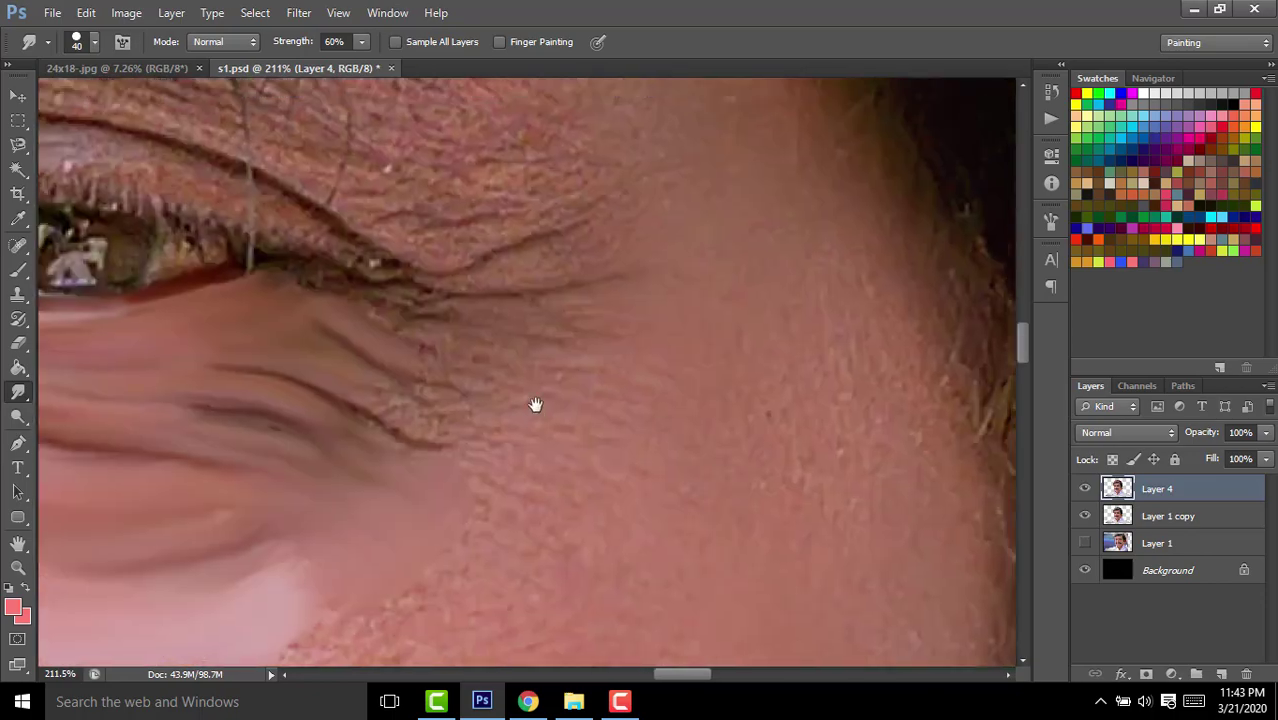
{"action": "mouse_move", "coordinate": [585, 456]}
{"action": "left_mouse_down"}
{"action": "mouse_move", "coordinate": [502, 308]}
{"action": "mouse_move", "coordinate": [604, 388]}
{"action": "left_mouse_up"}
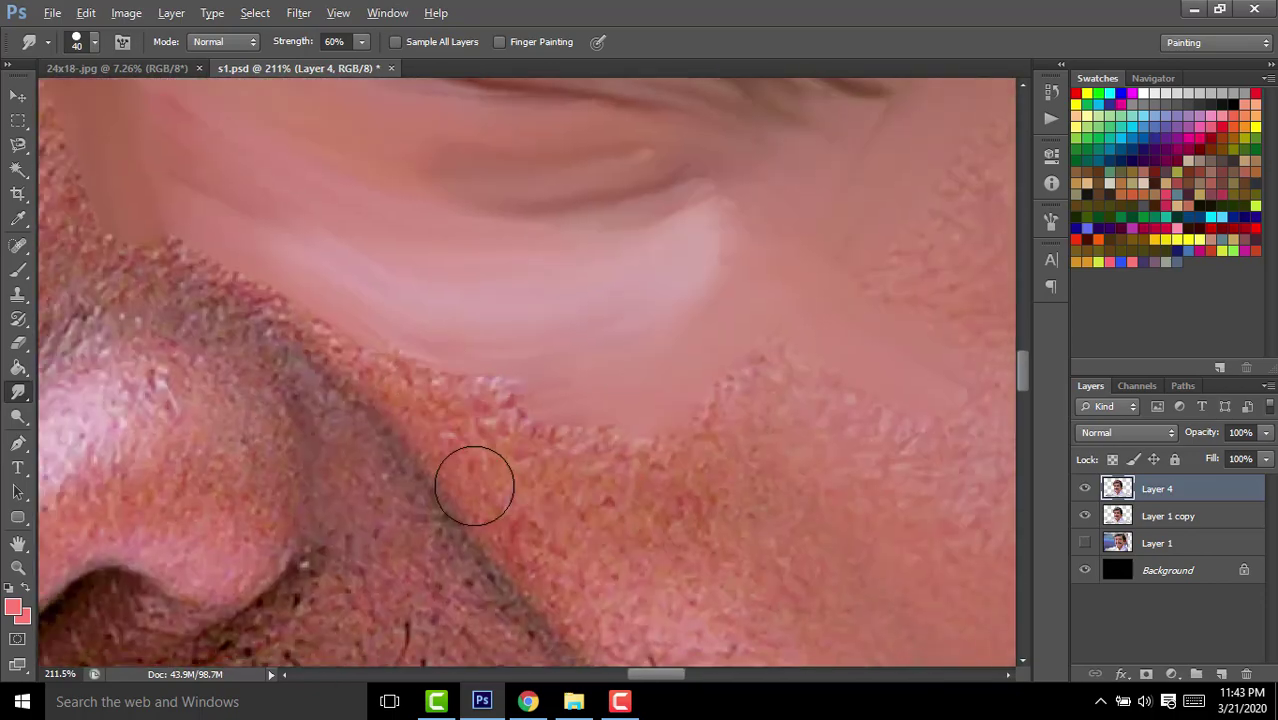
{"action": "scroll", "coordinate": [473, 484], "scroll_direction": "up", "scroll_amount": 2}
{"action": "left_click_drag", "start_coordinate": [616, 519], "coordinate": [325, 274]}
{"action": "mouse_move", "coordinate": [442, 291]}
{"action": "left_mouse_down"}
{"action": "mouse_move", "coordinate": [408, 274]}
{"action": "mouse_move", "coordinate": [346, 376]}
{"action": "left_mouse_up"}
Zoom and pan the view over the cheek down to the nose tip.
{"action": "scroll", "coordinate": [346, 376], "scroll_direction": "down", "scroll_amount": 9}
{"action": "scroll", "coordinate": [345, 234], "scroll_direction": "up", "scroll_amount": 4}
{"action": "scroll", "coordinate": [802, 382], "scroll_direction": "up", "scroll_amount": 3}
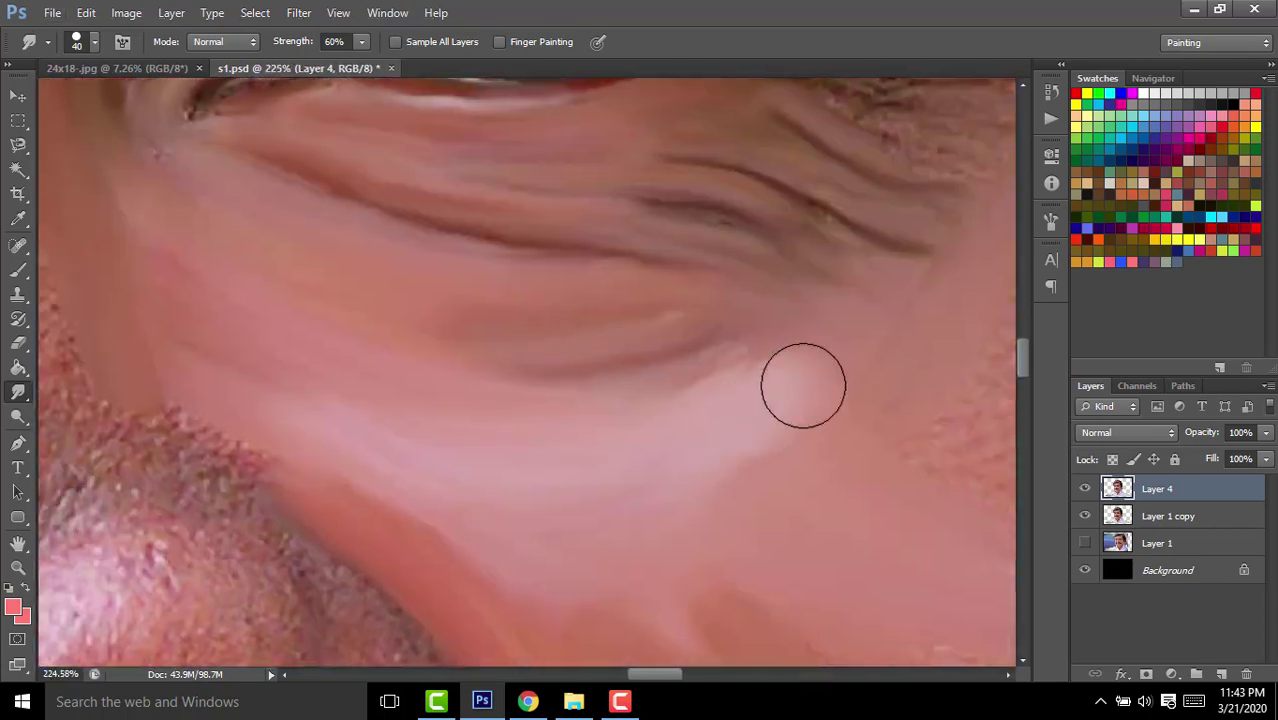
{"action": "scroll", "coordinate": [609, 196], "scroll_direction": "up", "scroll_amount": 1}
{"action": "scroll", "coordinate": [609, 196], "scroll_direction": "down", "scroll_amount": 3}
{"action": "scroll", "coordinate": [442, 297], "scroll_direction": "down", "scroll_amount": 3}
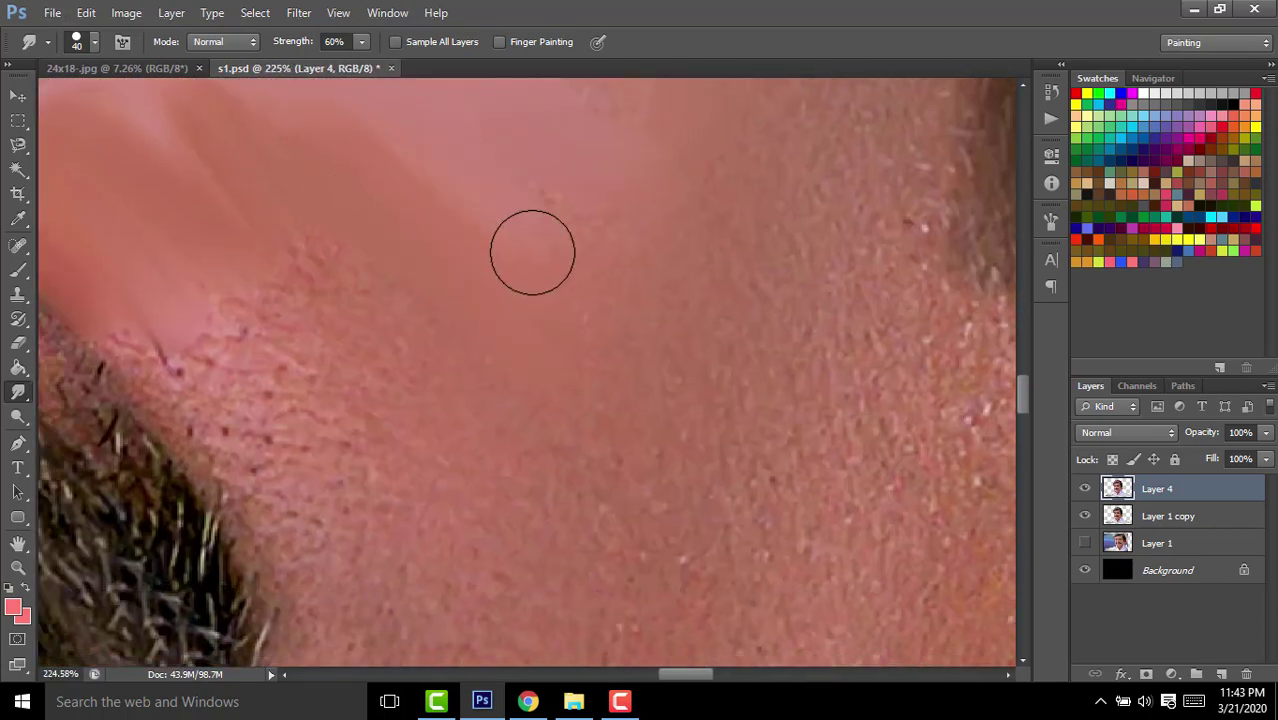
{"action": "scroll", "coordinate": [531, 251], "scroll_direction": "down", "scroll_amount": 2}
{"action": "scroll", "coordinate": [570, 330], "scroll_direction": "down", "scroll_amount": 3}
{"action": "scroll", "coordinate": [510, 305], "scroll_direction": "up", "scroll_amount": 2}
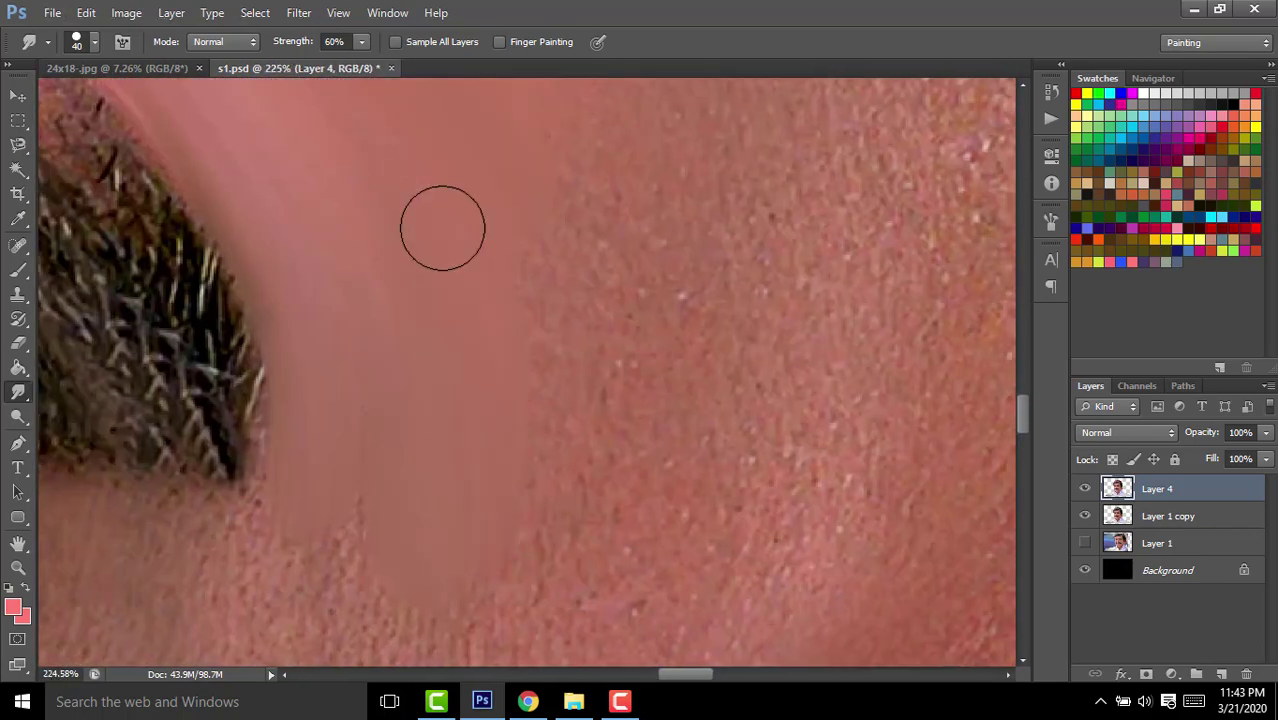
{"action": "scroll", "coordinate": [395, 208], "scroll_direction": "down", "scroll_amount": 3}
{"action": "scroll", "coordinate": [445, 292], "scroll_direction": "up", "scroll_amount": 4}
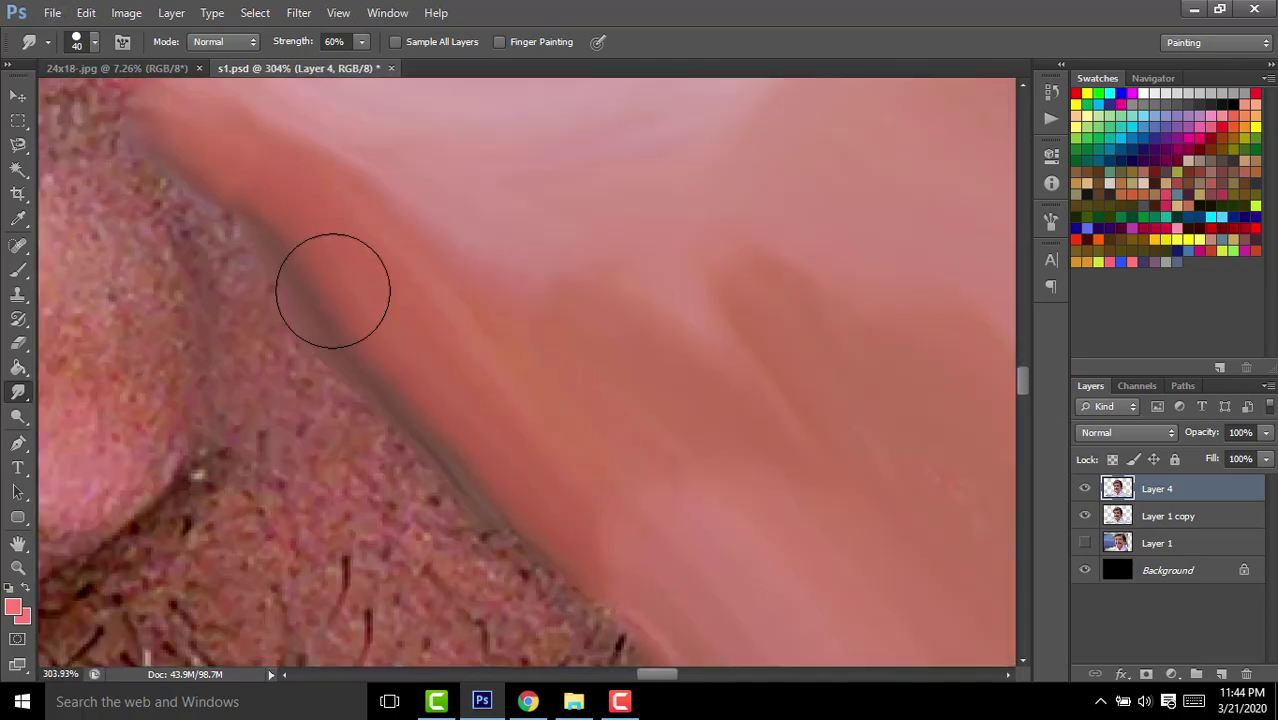
{"action": "scroll", "coordinate": [448, 321], "scroll_direction": "down", "scroll_amount": 2}
{"action": "scroll", "coordinate": [348, 486], "scroll_direction": "up", "scroll_amount": 2}
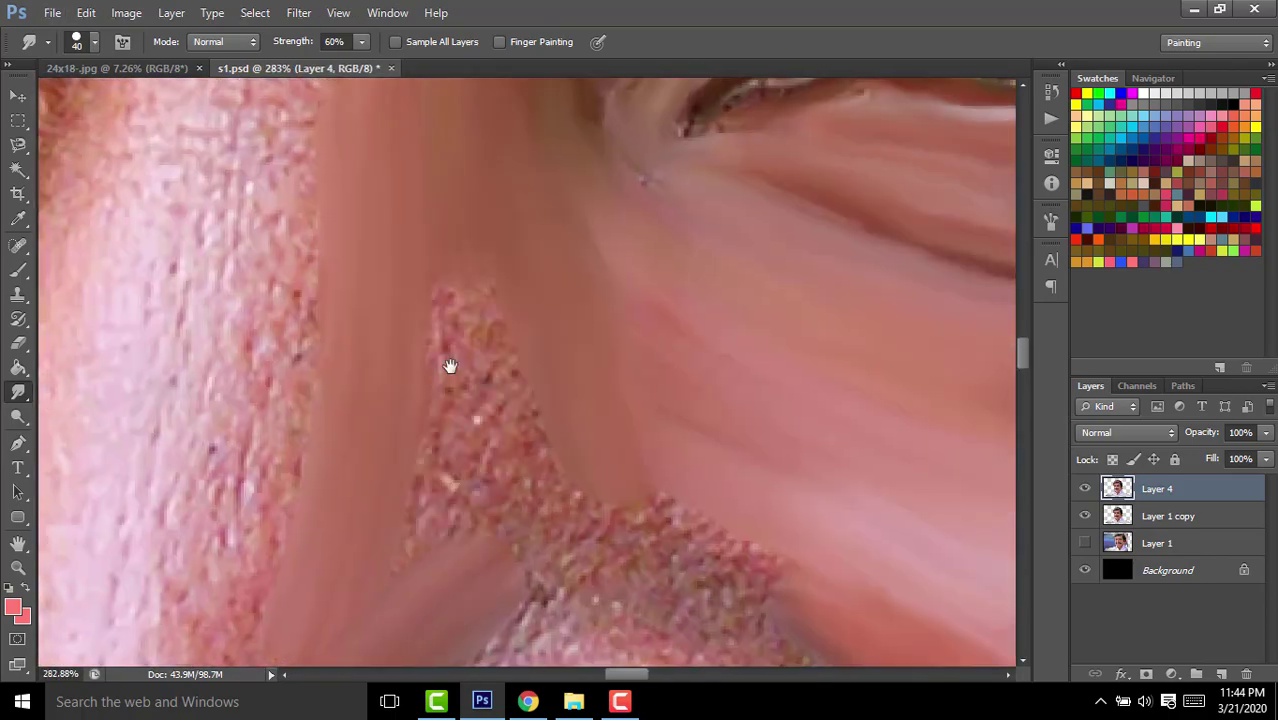
{"action": "left_click_drag", "start_coordinate": [448, 365], "coordinate": [385, 220]}
{"action": "scroll", "coordinate": [602, 345], "scroll_direction": "up", "scroll_amount": 2}
{"action": "scroll", "coordinate": [556, 134], "scroll_direction": "up", "scroll_amount": 2}
{"action": "scroll", "coordinate": [542, 519], "scroll_direction": "up", "scroll_amount": 2}
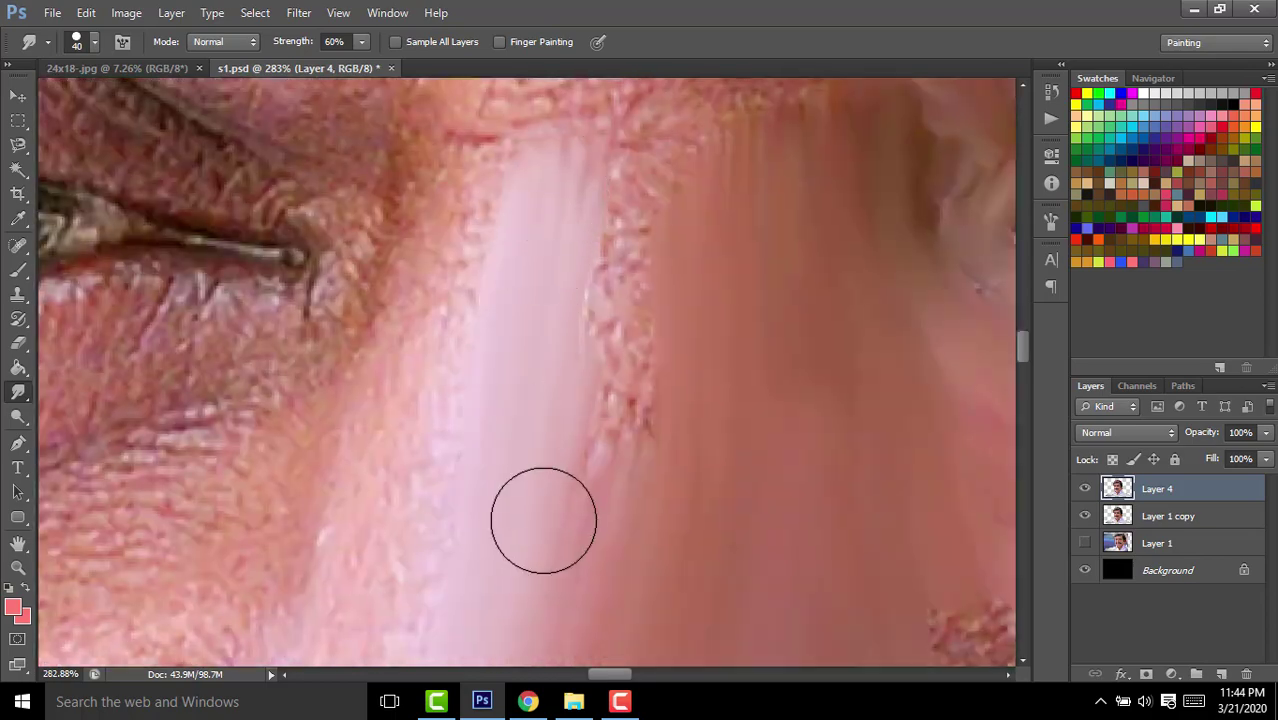
{"action": "scroll", "coordinate": [568, 479], "scroll_direction": "up", "scroll_amount": 2}
{"action": "scroll", "coordinate": [568, 479], "scroll_direction": "down", "scroll_amount": 3}
{"action": "scroll", "coordinate": [613, 177], "scroll_direction": "down", "scroll_amount": 3}
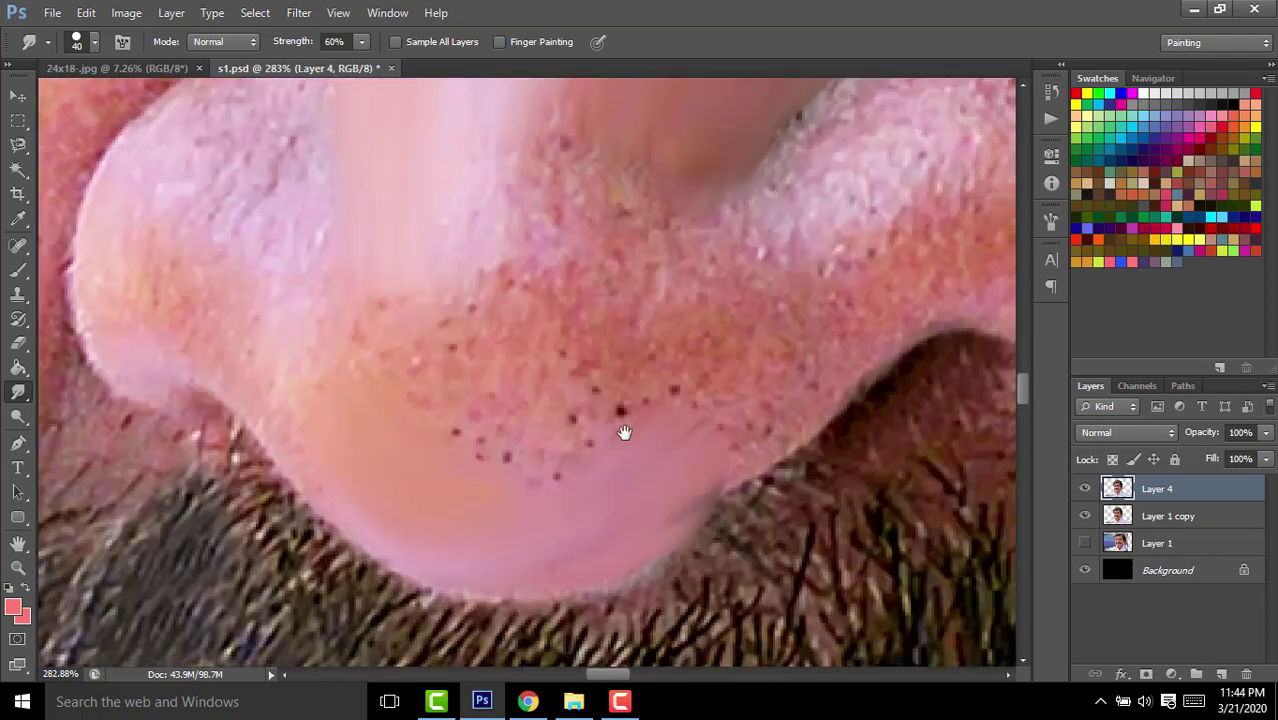
{"action": "scroll", "coordinate": [595, 507], "scroll_direction": "up", "scroll_amount": 3}
{"action": "scroll", "coordinate": [451, 431], "scroll_direction": "down", "scroll_amount": 2}
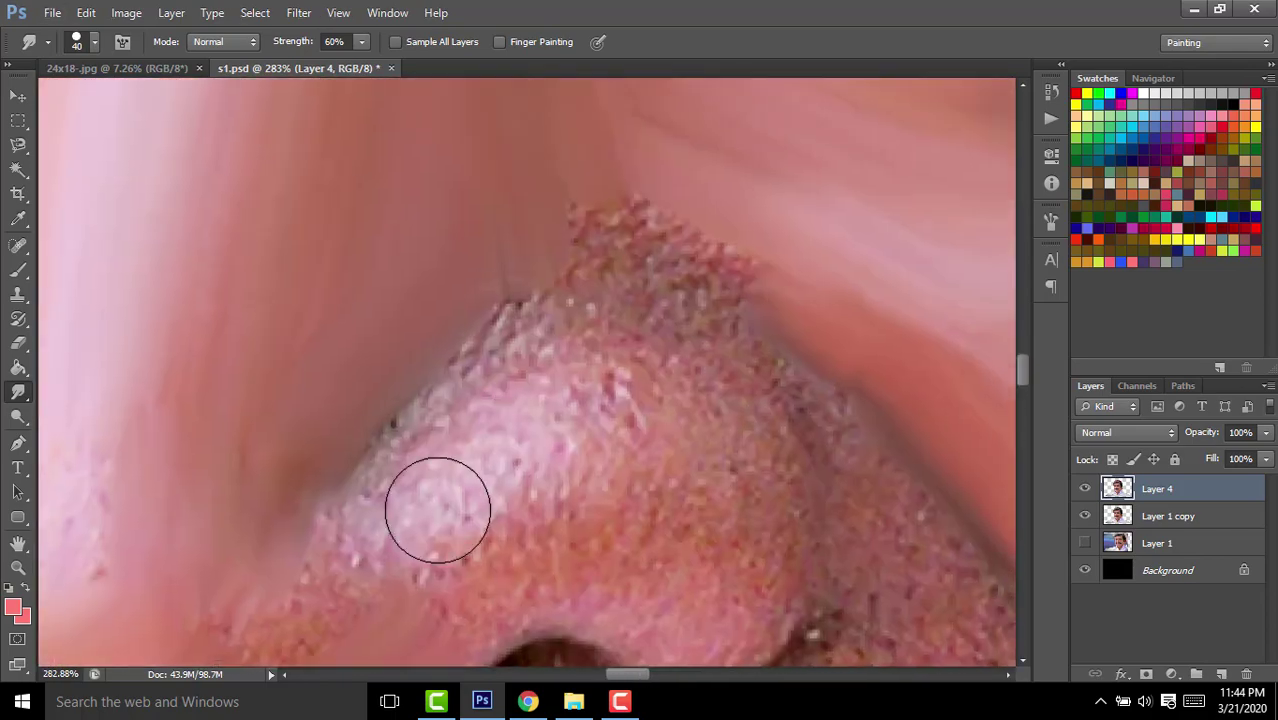
{"action": "scroll", "coordinate": [434, 509], "scroll_direction": "left", "scroll_amount": 2}
{"action": "scroll", "coordinate": [448, 420], "scroll_direction": "right", "scroll_amount": 3}
{"action": "scroll", "coordinate": [387, 410], "scroll_direction": "up", "scroll_amount": 3}
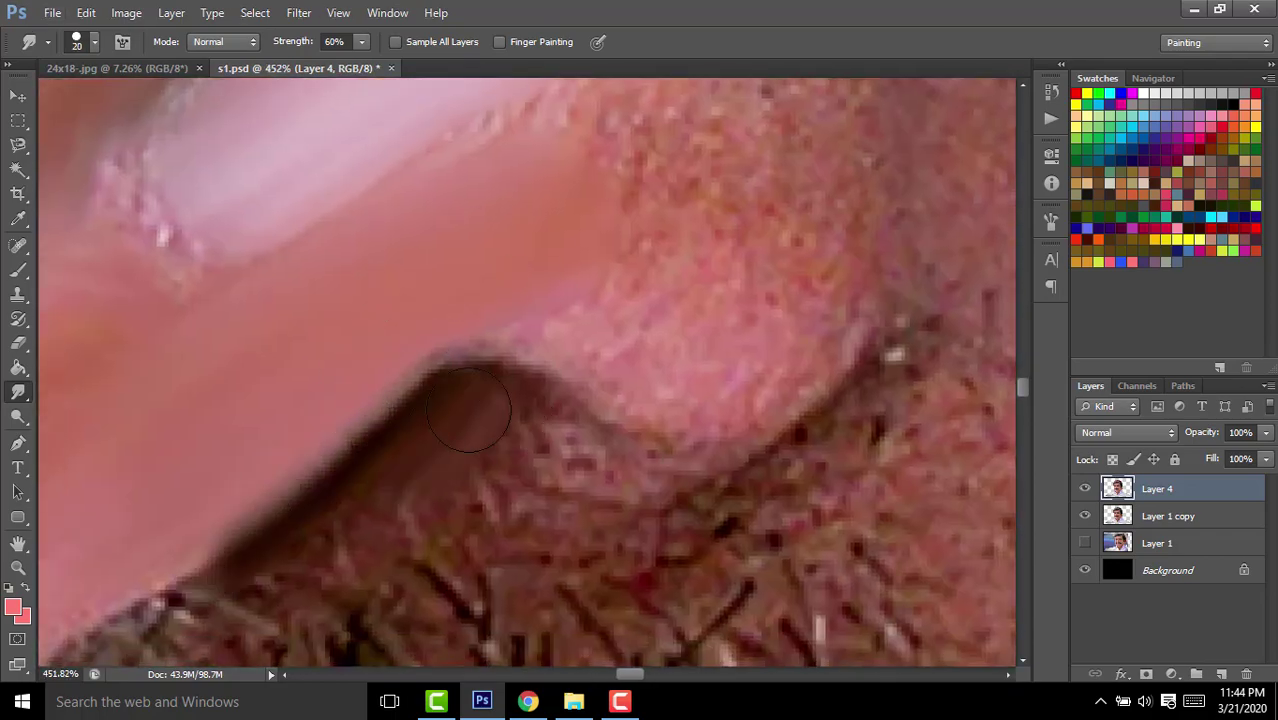
Halve the brush size and frame the nostril edge for fine smudging.
{"action": "key", "text": "["}
{"action": "key", "text": "["}
{"action": "scroll", "coordinate": [613, 265], "scroll_direction": "up", "scroll_amount": 2}
{"action": "scroll", "coordinate": [636, 457], "scroll_direction": "up", "scroll_amount": 3}
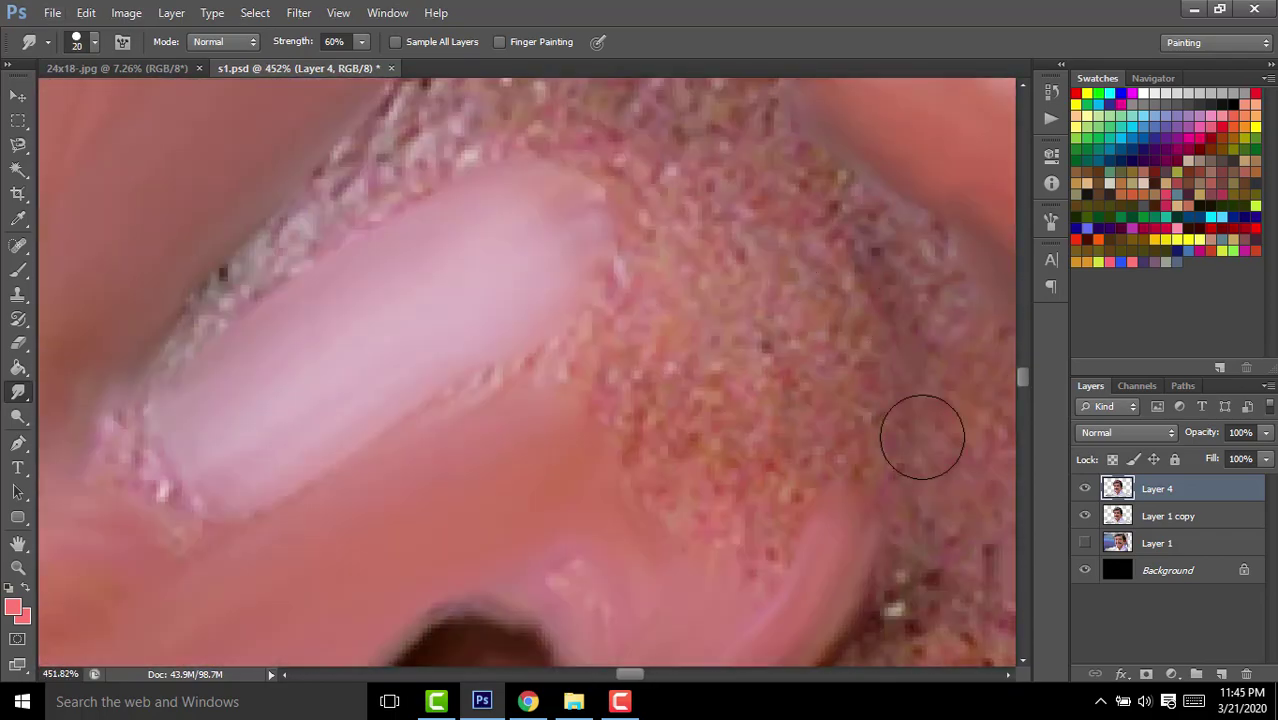
{"action": "scroll", "coordinate": [921, 433], "scroll_direction": "left", "scroll_amount": 3}
{"action": "scroll", "coordinate": [504, 296], "scroll_direction": "down", "scroll_amount": 5}
Smudge the skin under the other eye and blend the lower lash line into the lid.
{"action": "scroll", "coordinate": [504, 296], "scroll_direction": "up", "scroll_amount": 3}
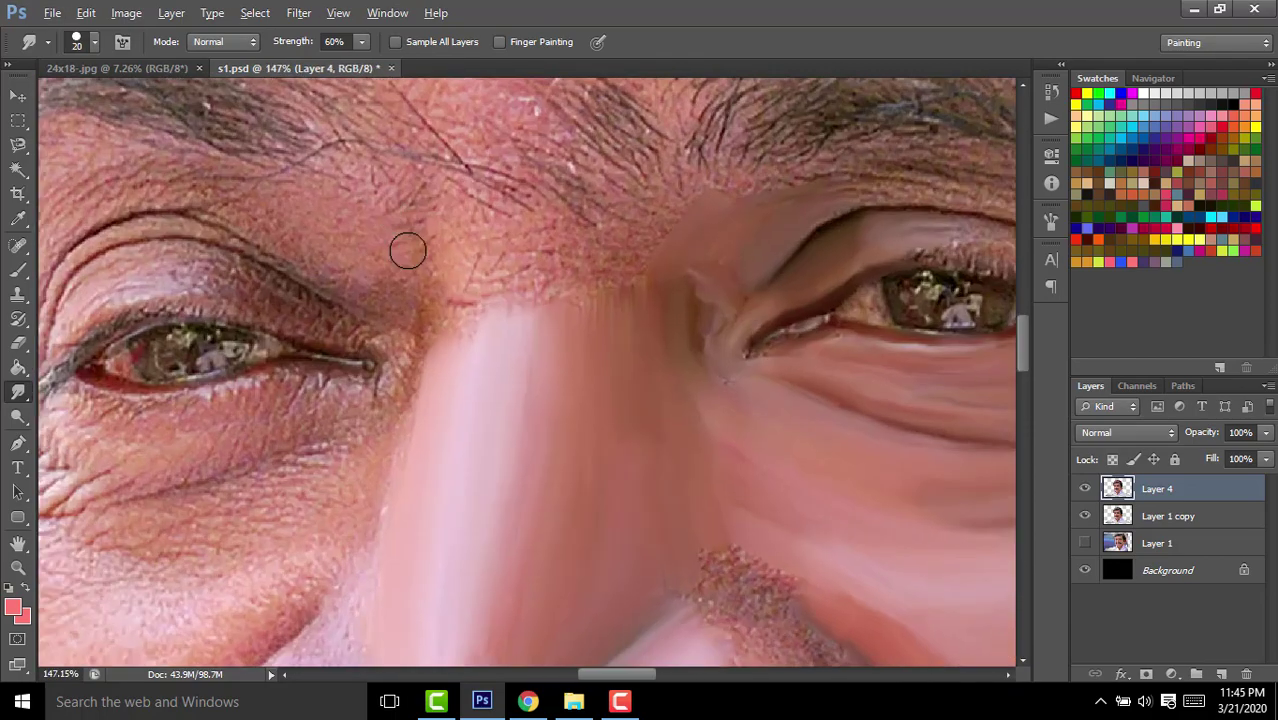
{"action": "scroll", "coordinate": [565, 271], "scroll_direction": "up", "scroll_amount": 3}
{"action": "scroll", "coordinate": [574, 205], "scroll_direction": "down", "scroll_amount": 2}
{"action": "scroll", "coordinate": [609, 341], "scroll_direction": "up", "scroll_amount": 2}
{"action": "scroll", "coordinate": [609, 341], "scroll_direction": "up", "scroll_amount": 1}
{"action": "left_click_drag", "start_coordinate": [340, 400], "coordinate": [371, 320]}
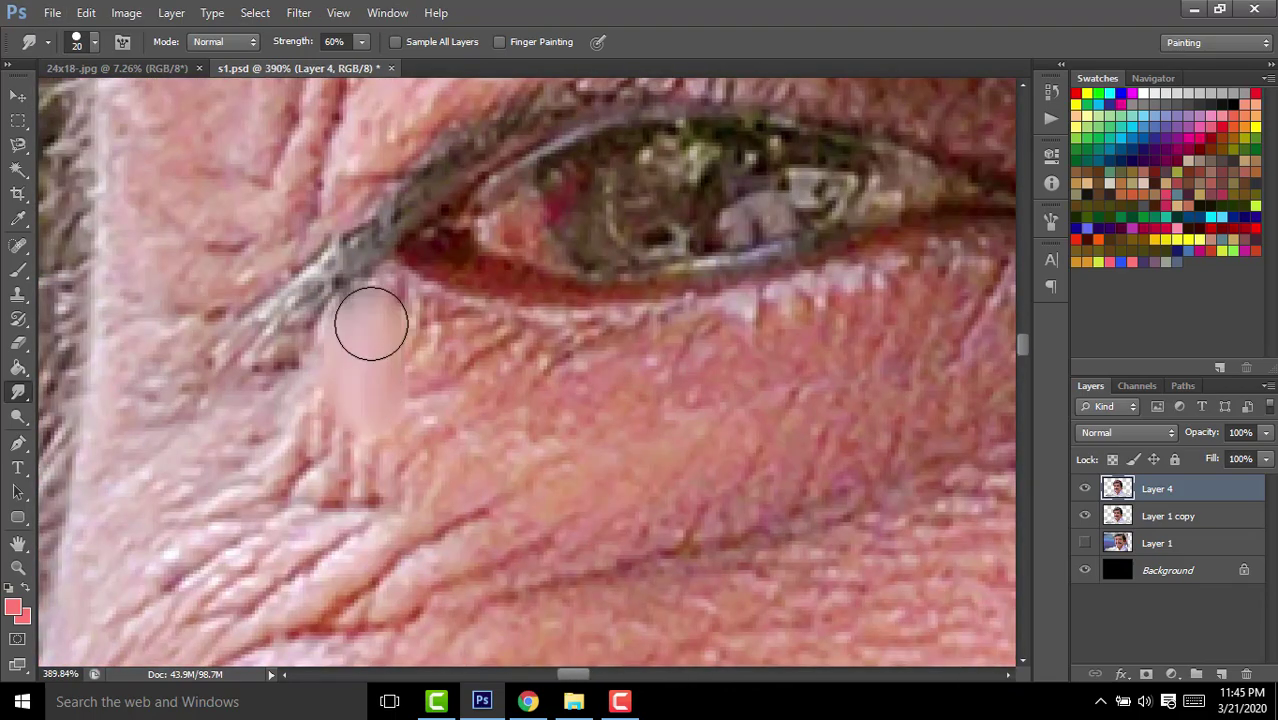
{"action": "left_click_drag", "start_coordinate": [380, 420], "coordinate": [474, 362]}
{"action": "scroll", "coordinate": [495, 506], "scroll_direction": "up", "scroll_amount": 2}
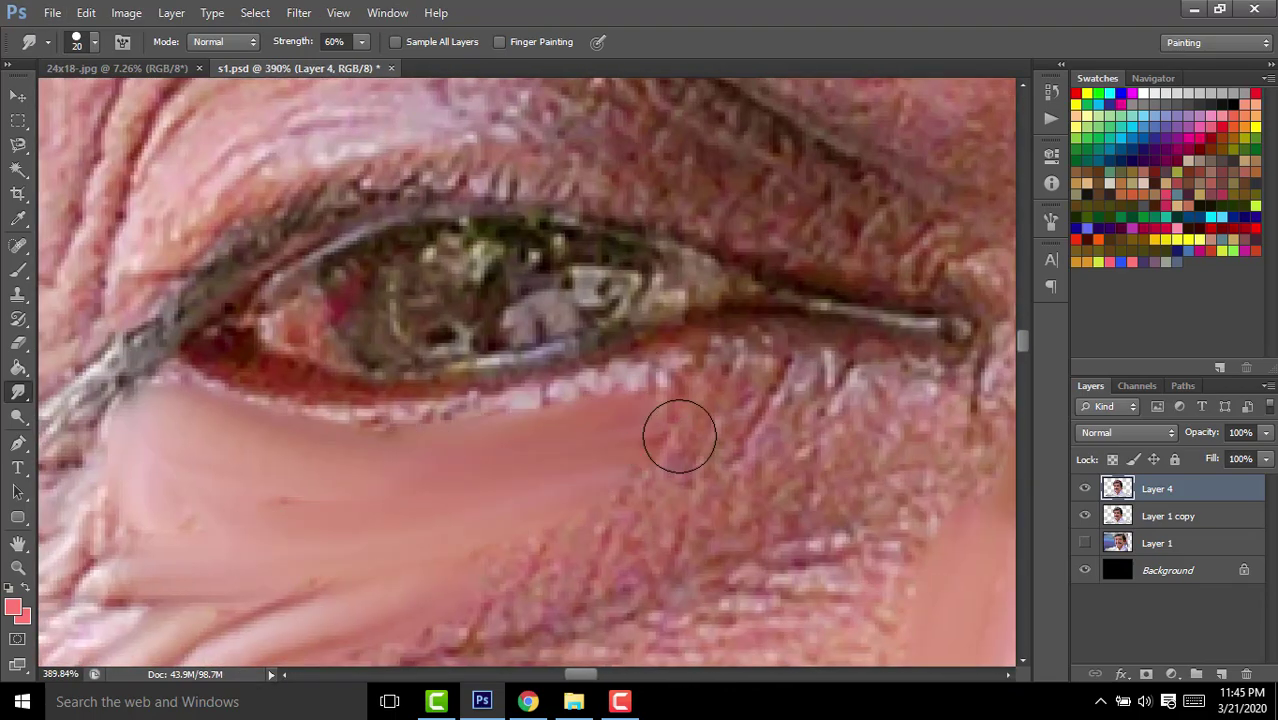
{"action": "scroll", "coordinate": [679, 435], "scroll_direction": "up", "scroll_amount": 2}
{"action": "key", "text": "bracketleft"}
{"action": "key", "text": "bracketleft"}
{"action": "scroll", "coordinate": [373, 448], "scroll_direction": "up", "scroll_amount": 1}
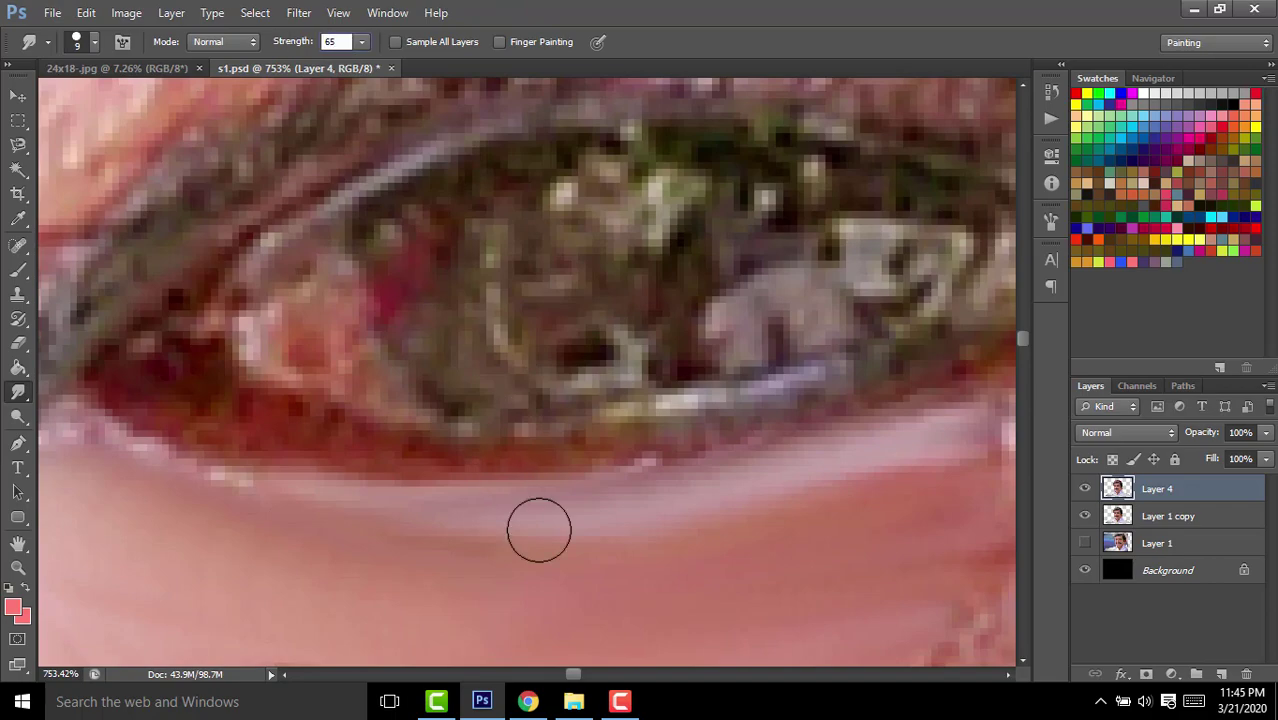
{"action": "scroll", "coordinate": [539, 530], "scroll_direction": "down", "scroll_amount": 3}
{"action": "scroll", "coordinate": [823, 463], "scroll_direction": "up", "scroll_amount": 2}
{"action": "key", "text": "bracketright"}
{"action": "key", "text": "bracketright"}
{"action": "key", "text": "bracketright"}
{"action": "key", "text": "bracketright"}
{"action": "mouse_move", "coordinate": [385, 505]}
{"action": "left_mouse_down"}
{"action": "mouse_move", "coordinate": [727, 277]}
{"action": "mouse_move", "coordinate": [616, 366]}
{"action": "mouse_move", "coordinate": [868, 360]}
{"action": "left_mouse_up"}
{"action": "key", "text": "bracketleft"}
{"action": "key", "text": "bracketleft"}
{"action": "left_click_drag", "start_coordinate": [708, 176], "coordinate": [540, 245]}
{"action": "left_click_drag", "start_coordinate": [180, 215], "coordinate": [559, 246]}
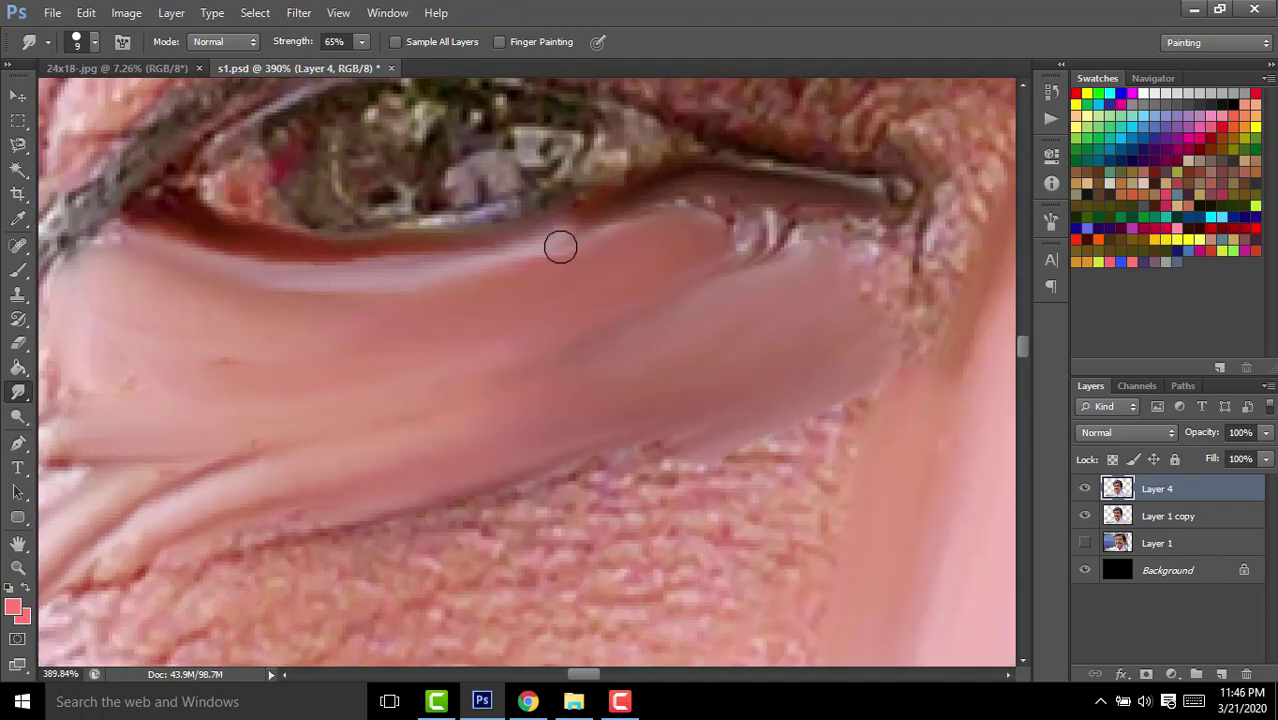
With a 25 px smudge brush, smooth the brow and upper eyelid skin texture.
{"action": "scroll", "coordinate": [450, 350], "scroll_direction": "up", "scroll_amount": 2}
{"action": "key", "text": "bracketright"}
{"action": "key", "text": "bracketright"}
{"action": "scroll", "coordinate": [568, 462], "scroll_direction": "up", "scroll_amount": 2}
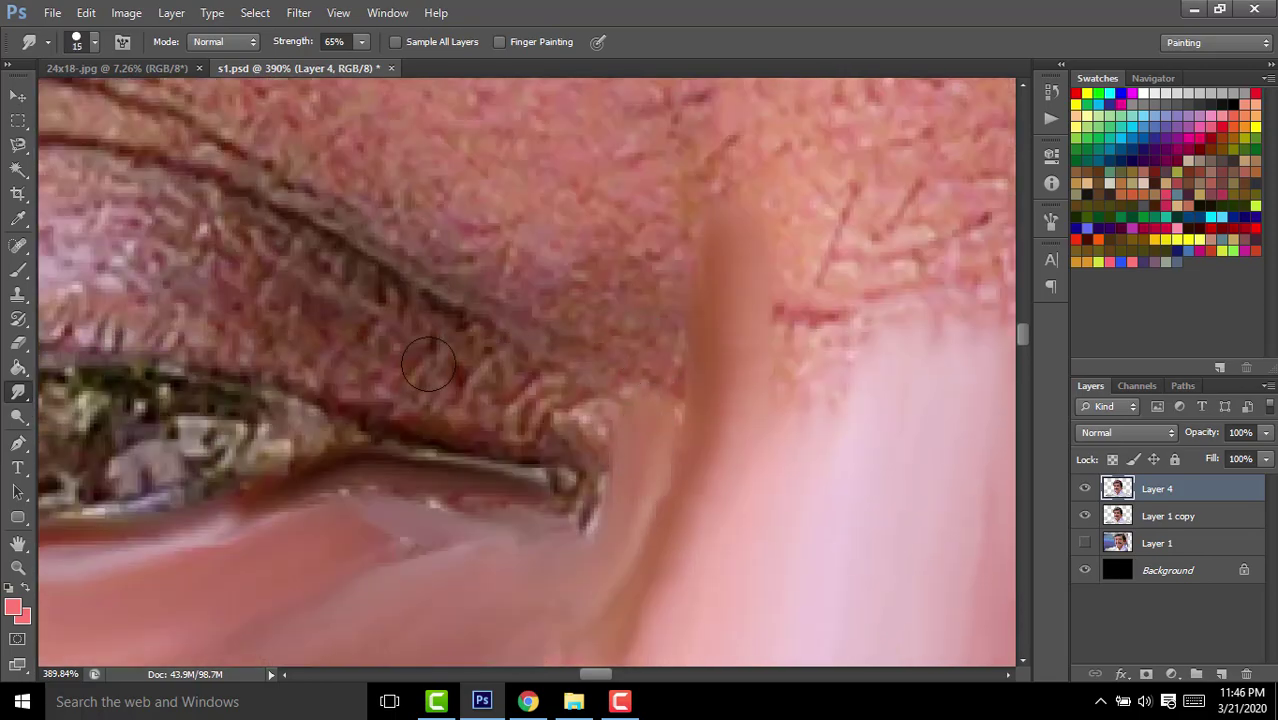
{"action": "scroll", "coordinate": [246, 404], "scroll_direction": "left", "scroll_amount": 5}
{"action": "scroll", "coordinate": [452, 342], "scroll_direction": "up", "scroll_amount": 5}
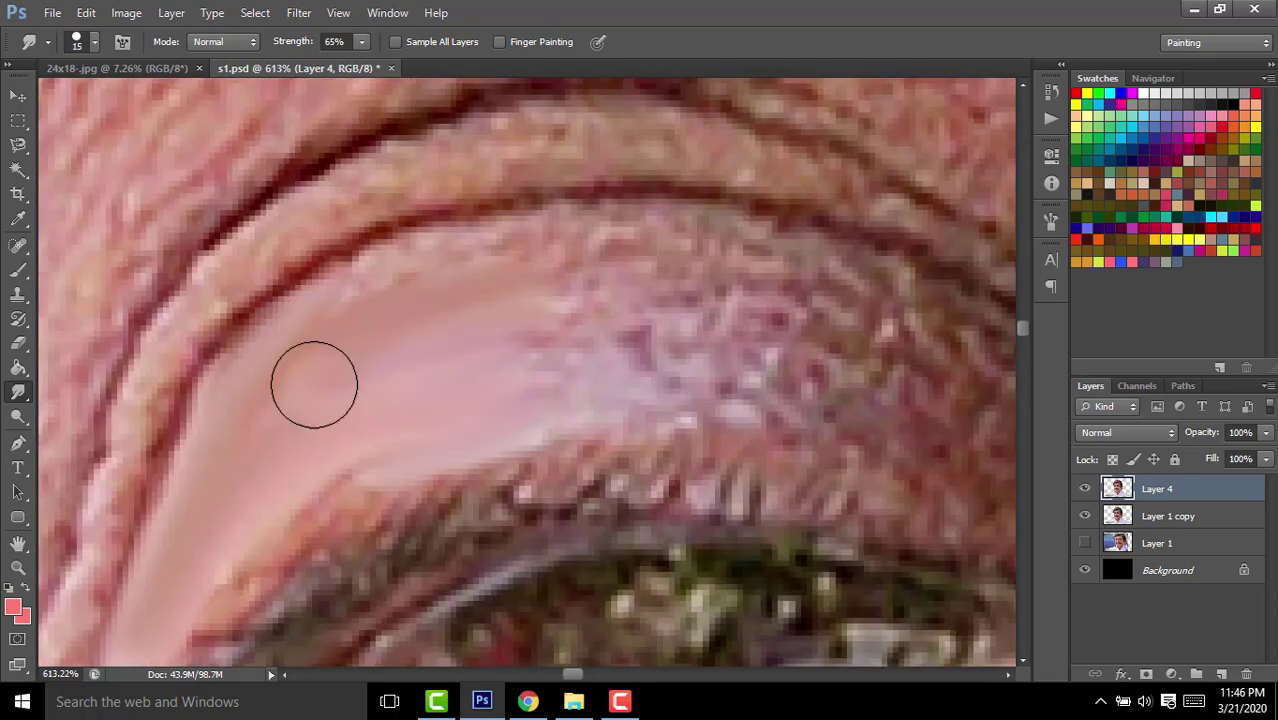
{"action": "scroll", "coordinate": [433, 277], "scroll_direction": "right", "scroll_amount": 3}
{"action": "scroll", "coordinate": [578, 400], "scroll_direction": "down", "scroll_amount": 3}
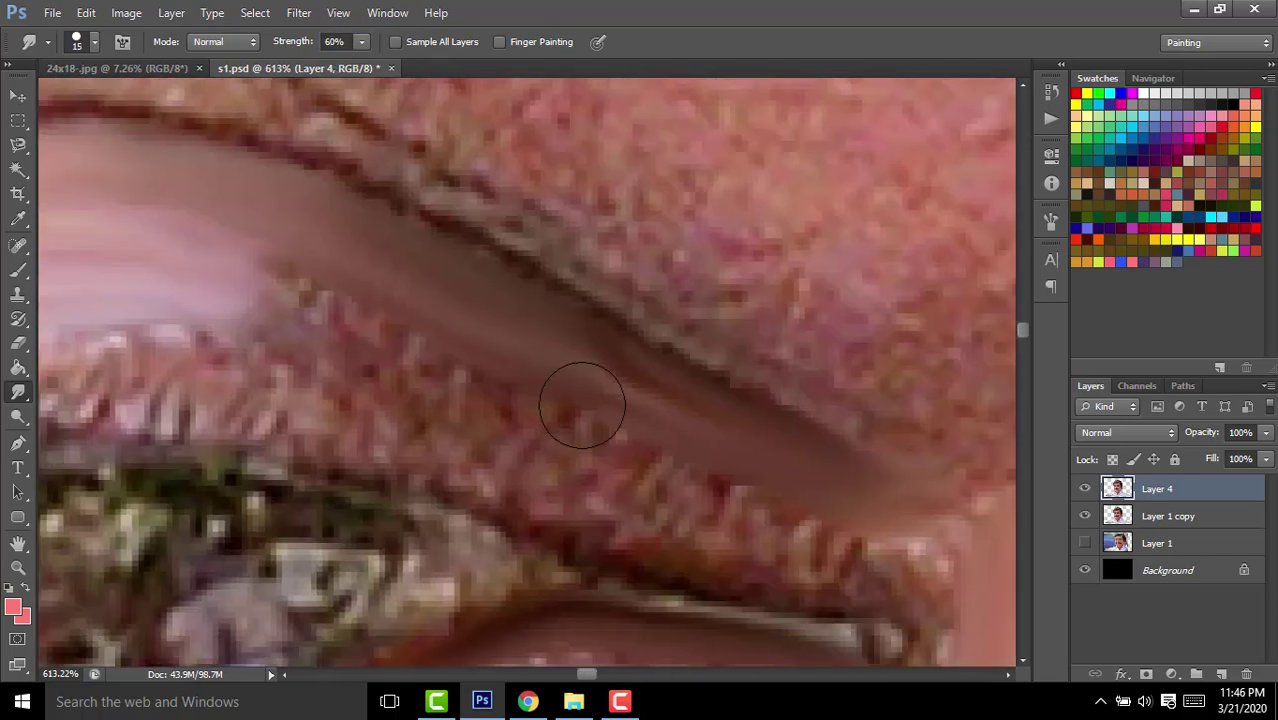
{"action": "scroll", "coordinate": [558, 333], "scroll_direction": "down", "scroll_amount": 3}
{"action": "scroll", "coordinate": [700, 418], "scroll_direction": "down", "scroll_amount": 2}
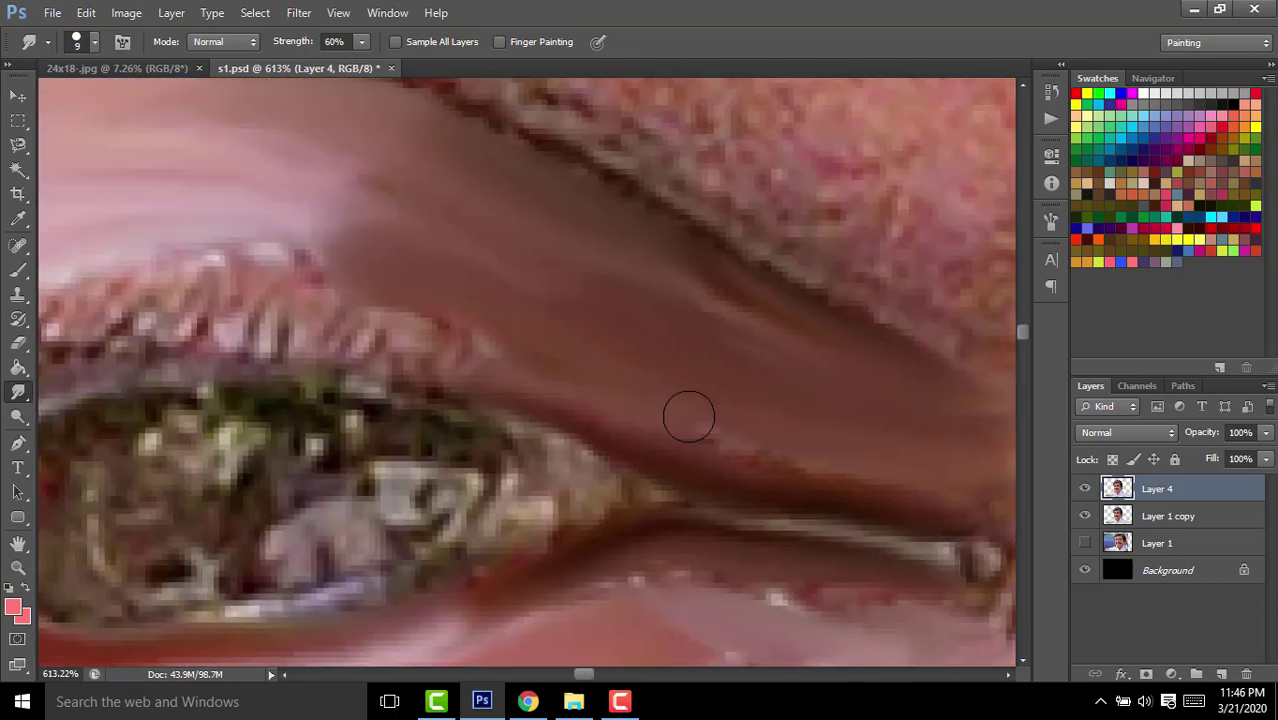
{"action": "scroll", "coordinate": [550, 370], "scroll_direction": "up", "scroll_amount": 2}
{"action": "scroll", "coordinate": [500, 340], "scroll_direction": "up", "scroll_amount": 3}
{"action": "key", "text": "bracketright"}
{"action": "key", "text": "bracketright"}
{"action": "key", "text": "bracketright"}
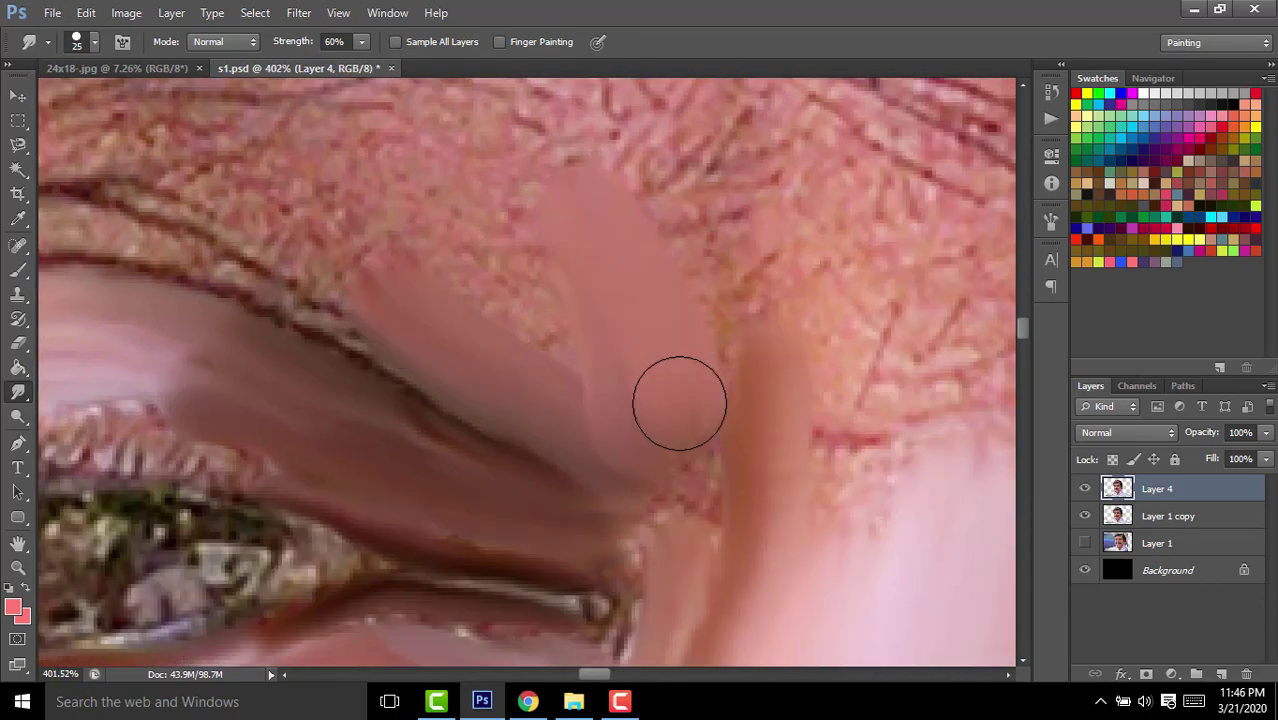
{"action": "scroll", "coordinate": [560, 300], "scroll_direction": "up", "scroll_amount": 3}
{"action": "scroll", "coordinate": [658, 400], "scroll_direction": "left", "scroll_amount": 3}
{"action": "scroll", "coordinate": [600, 440], "scroll_direction": "up", "scroll_amount": 2}
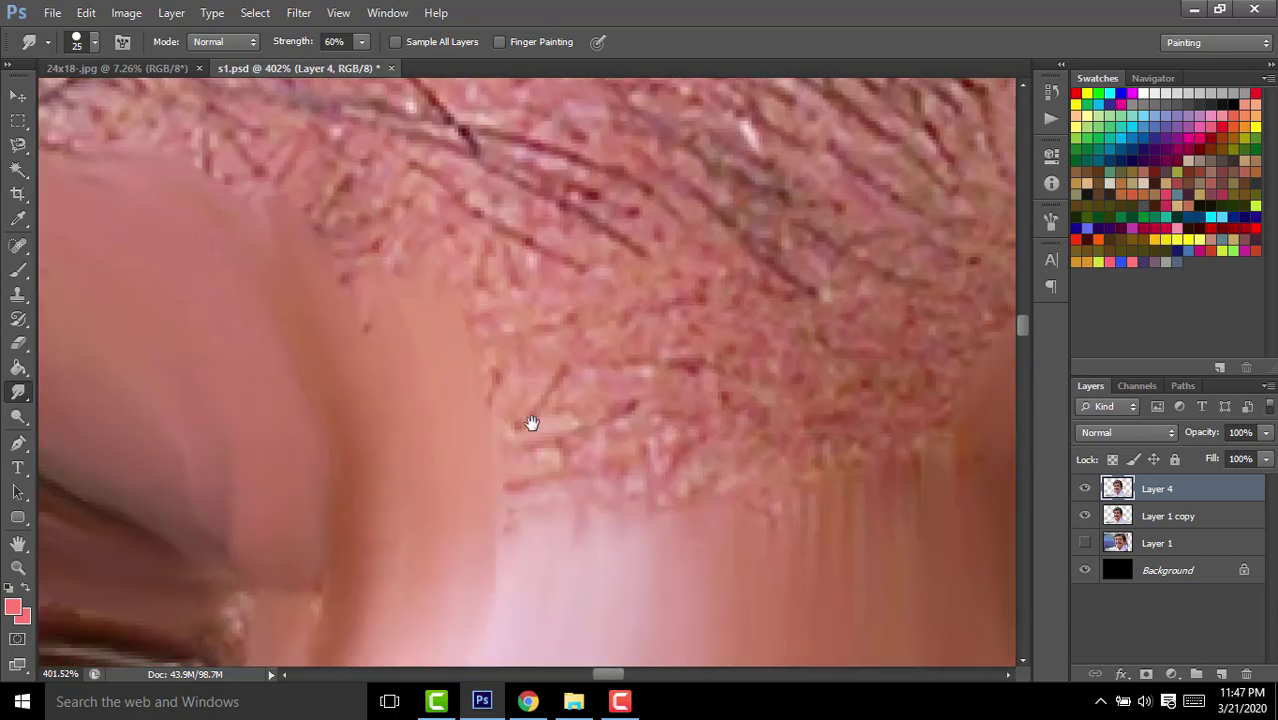
{"action": "scroll", "coordinate": [590, 330], "scroll_direction": "down", "scroll_amount": 3}
{"action": "left_click_drag", "start_coordinate": [643, 240], "coordinate": [619, 286]}
{"action": "scroll", "coordinate": [619, 286], "scroll_direction": "left", "scroll_amount": 3}
{"action": "left_click_drag", "start_coordinate": [342, 500], "coordinate": [593, 243]}
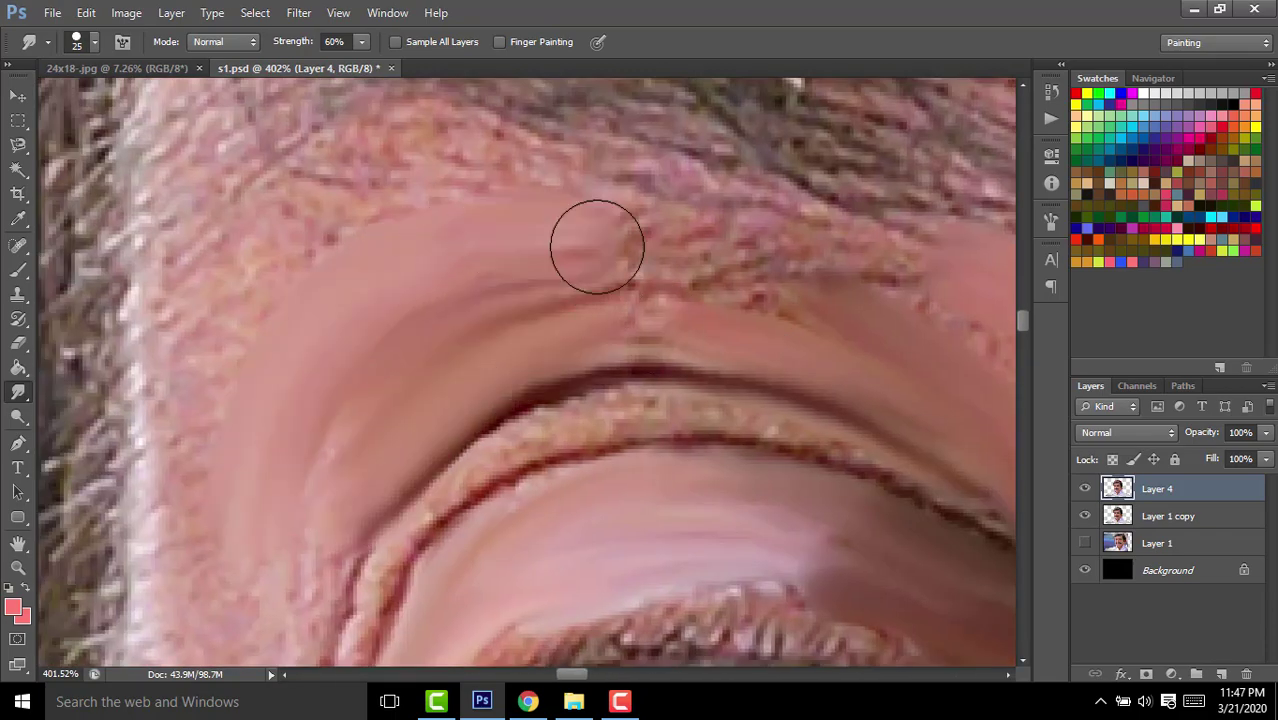
{"action": "scroll", "coordinate": [650, 240], "scroll_direction": "left", "scroll_amount": 3}
{"action": "scroll", "coordinate": [580, 530], "scroll_direction": "down", "scroll_amount": 3}
{"action": "scroll", "coordinate": [564, 468], "scroll_direction": "right", "scroll_amount": 3}
Resize the smudge brush to 30 px and smooth the textured skin beside the nostril.
{"action": "key", "text": "bracketleft"}
{"action": "key", "text": "bracketleft"}
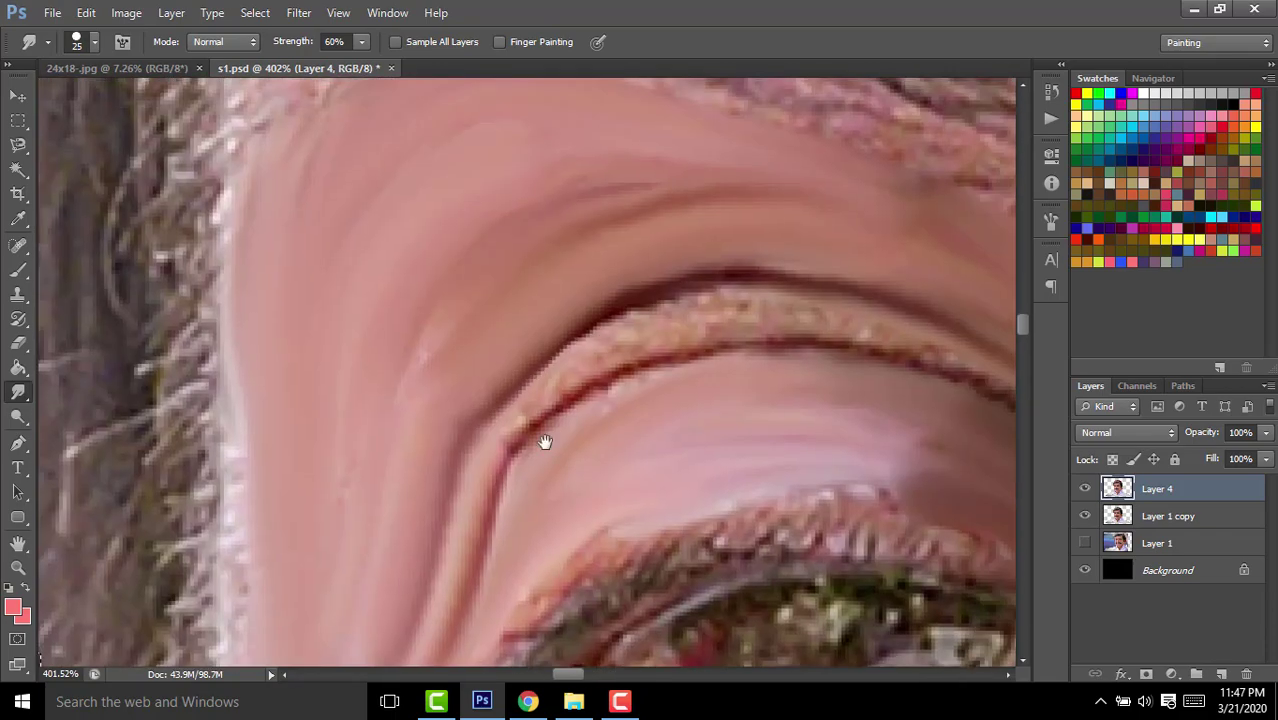
{"action": "scroll", "coordinate": [620, 335], "scroll_direction": "right", "scroll_amount": 3}
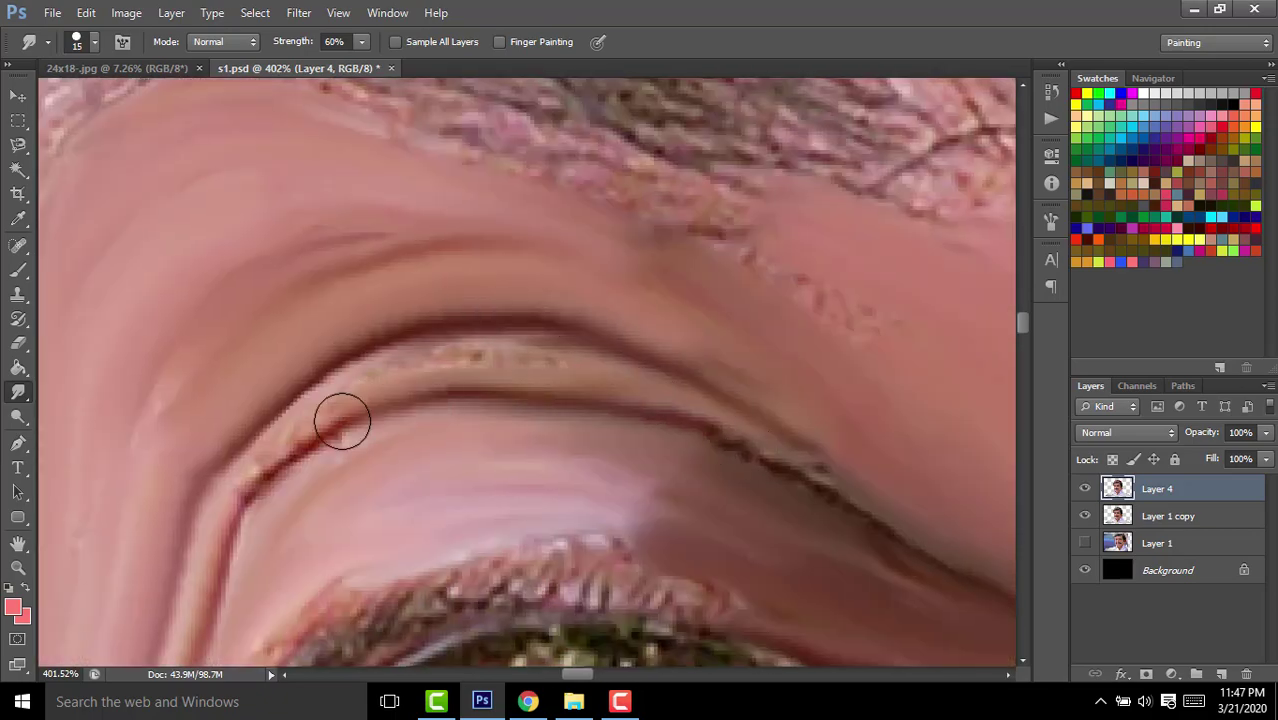
{"action": "scroll", "coordinate": [357, 348], "scroll_direction": "right", "scroll_amount": 3}
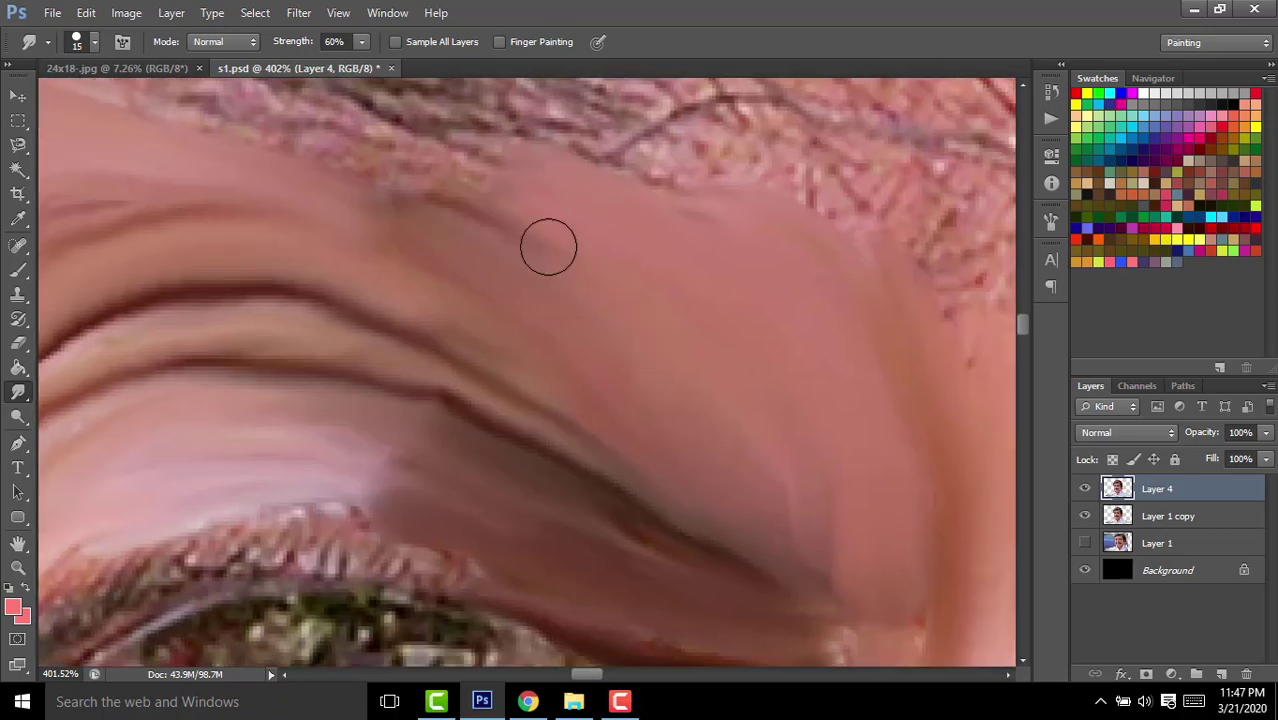
{"action": "scroll", "coordinate": [524, 348], "scroll_direction": "down", "scroll_amount": 3}
{"action": "scroll", "coordinate": [422, 447], "scroll_direction": "left", "scroll_amount": 2}
{"action": "scroll", "coordinate": [590, 333], "scroll_direction": "right", "scroll_amount": 3}
{"action": "scroll", "coordinate": [555, 283], "scroll_direction": "right", "scroll_amount": 1}
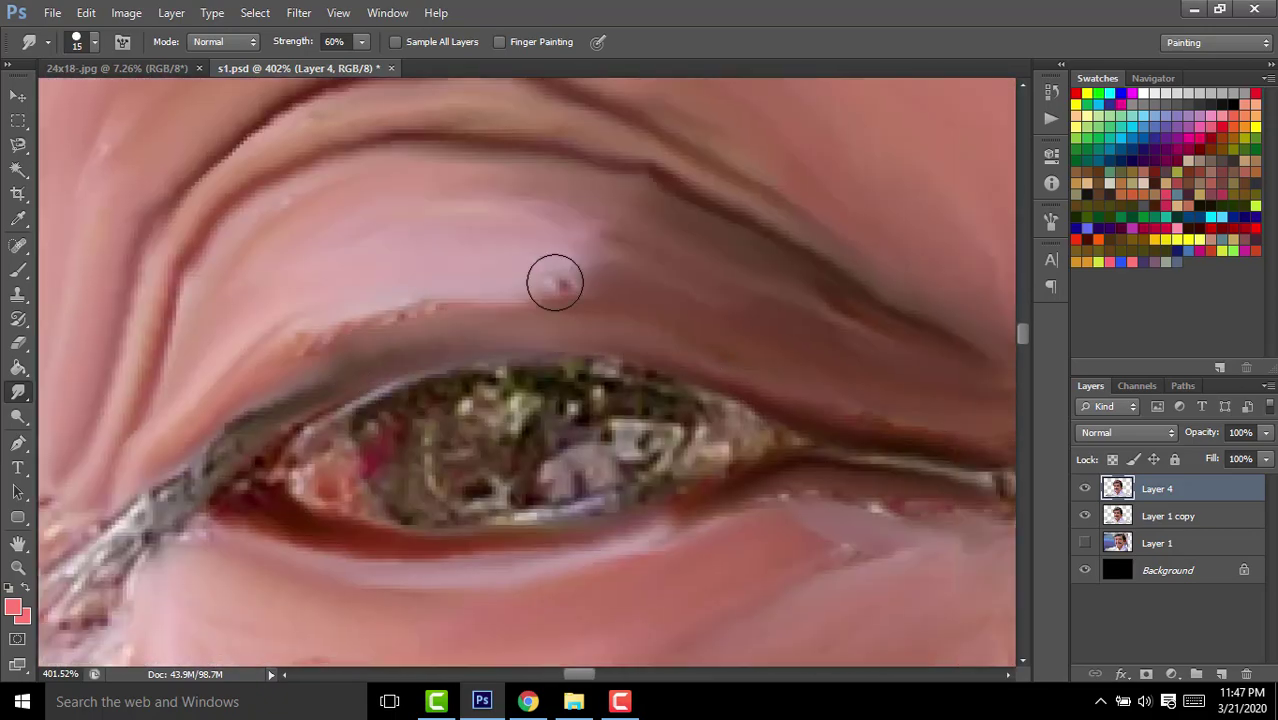
{"action": "scroll", "coordinate": [400, 400], "scroll_direction": "left", "scroll_amount": 3}
{"action": "scroll", "coordinate": [237, 514], "scroll_direction": "down", "scroll_amount": 1}
{"action": "scroll", "coordinate": [431, 491], "scroll_direction": "down", "scroll_amount": 2}
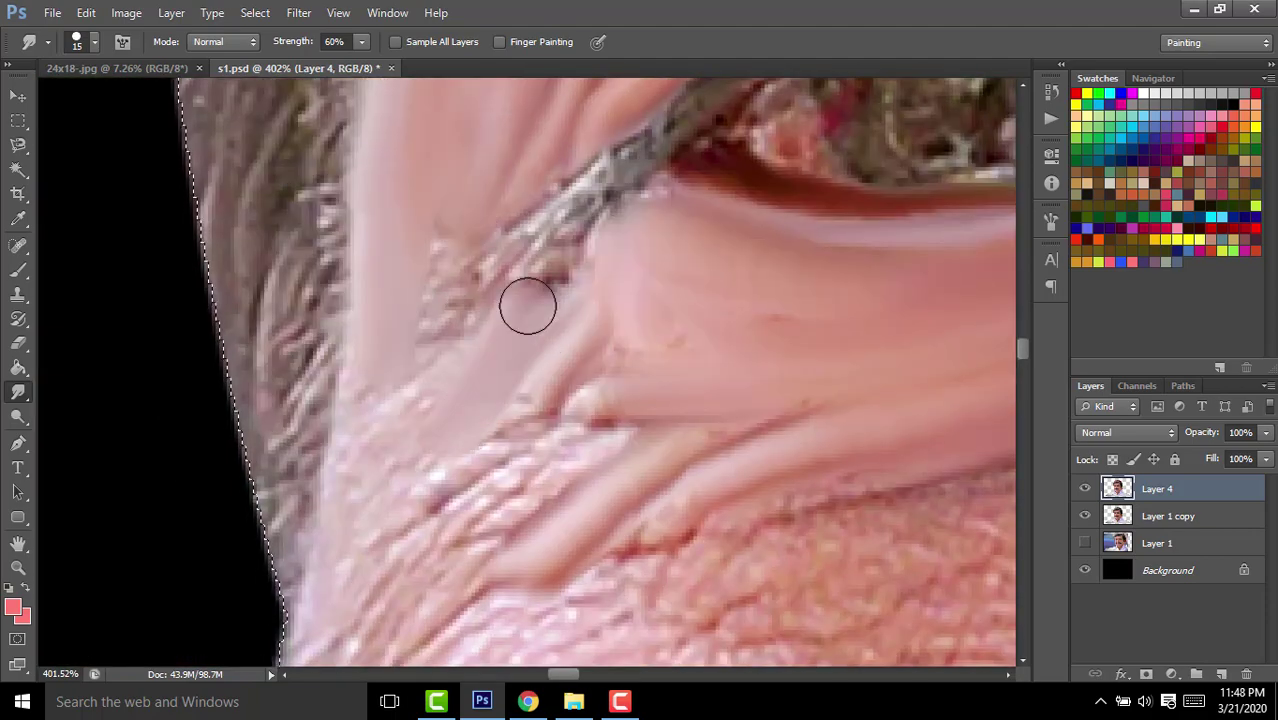
{"action": "scroll", "coordinate": [483, 431], "scroll_direction": "down", "scroll_amount": 3}
{"action": "scroll", "coordinate": [405, 370], "scroll_direction": "down", "scroll_amount": 3}
{"action": "scroll", "coordinate": [599, 282], "scroll_direction": "down", "scroll_amount": 3}
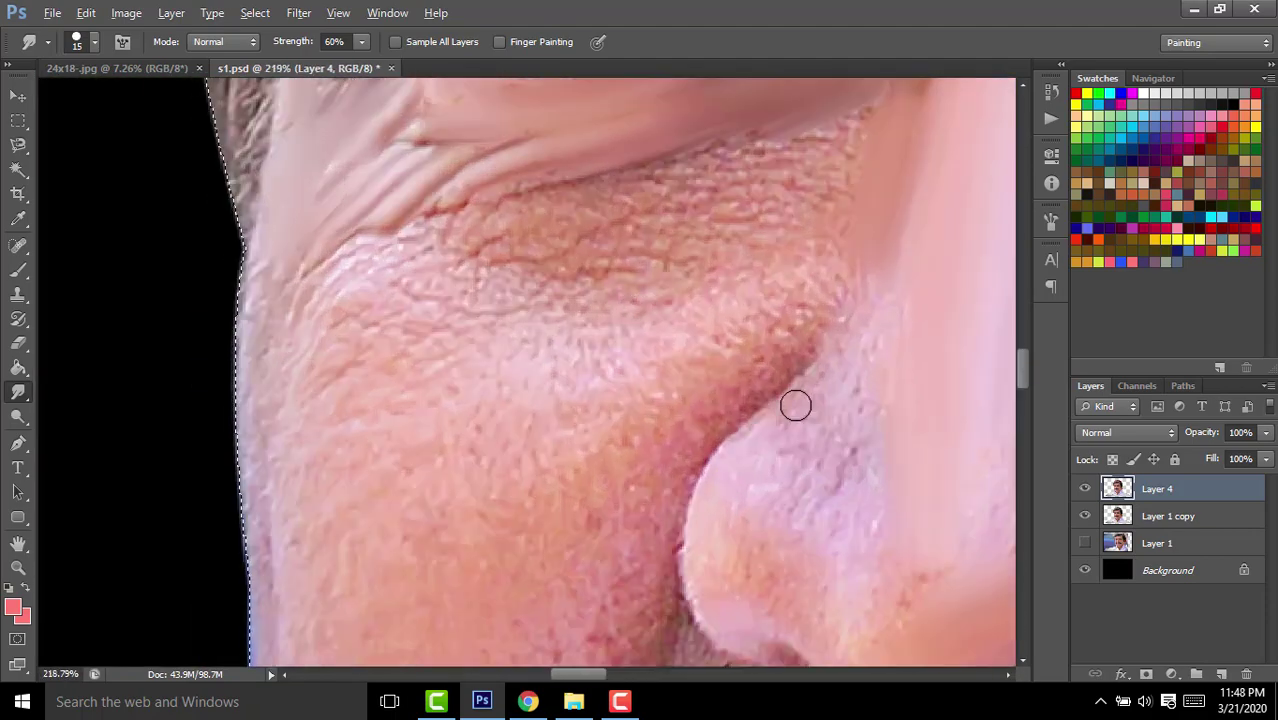
{"action": "scroll", "coordinate": [441, 374], "scroll_direction": "up", "scroll_amount": 2}
{"action": "scroll", "coordinate": [485, 244], "scroll_direction": "down", "scroll_amount": 3}
{"action": "key", "text": "bracketright"}
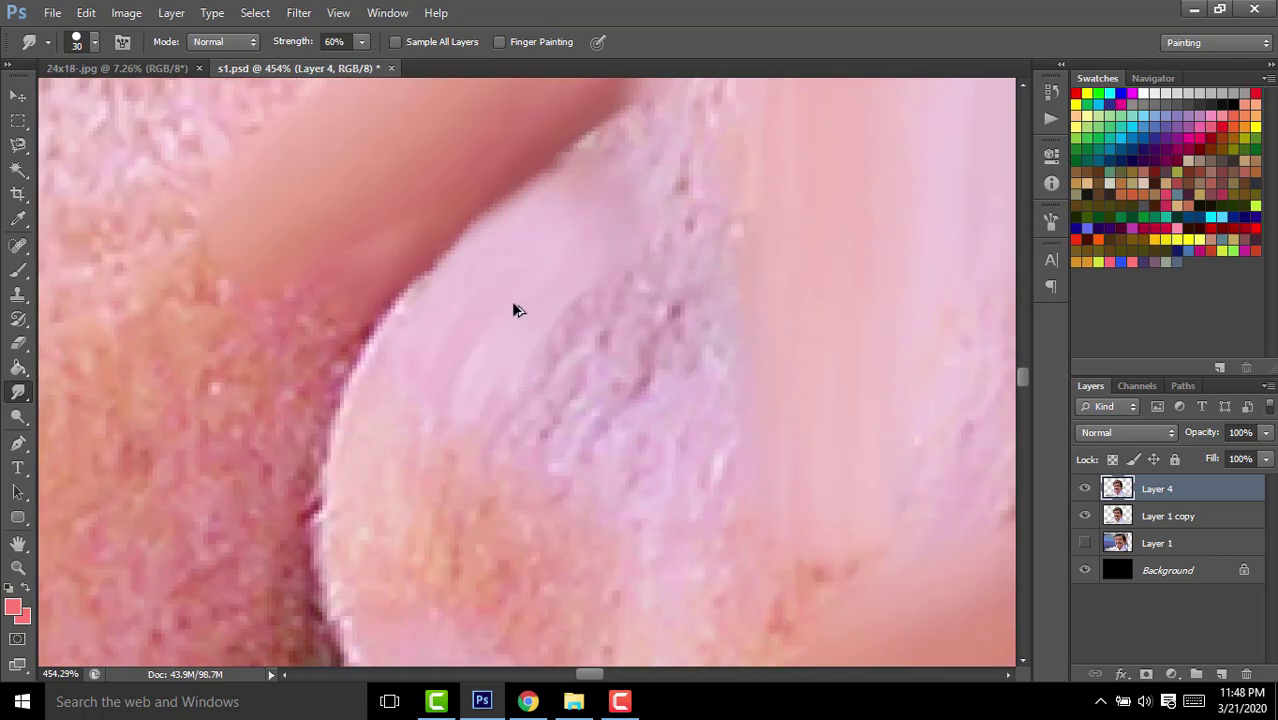
{"action": "scroll", "coordinate": [543, 228], "scroll_direction": "down", "scroll_amount": 2}
{"action": "scroll", "coordinate": [543, 251], "scroll_direction": "up", "scroll_amount": 2}
{"action": "scroll", "coordinate": [417, 309], "scroll_direction": "down", "scroll_amount": 3}
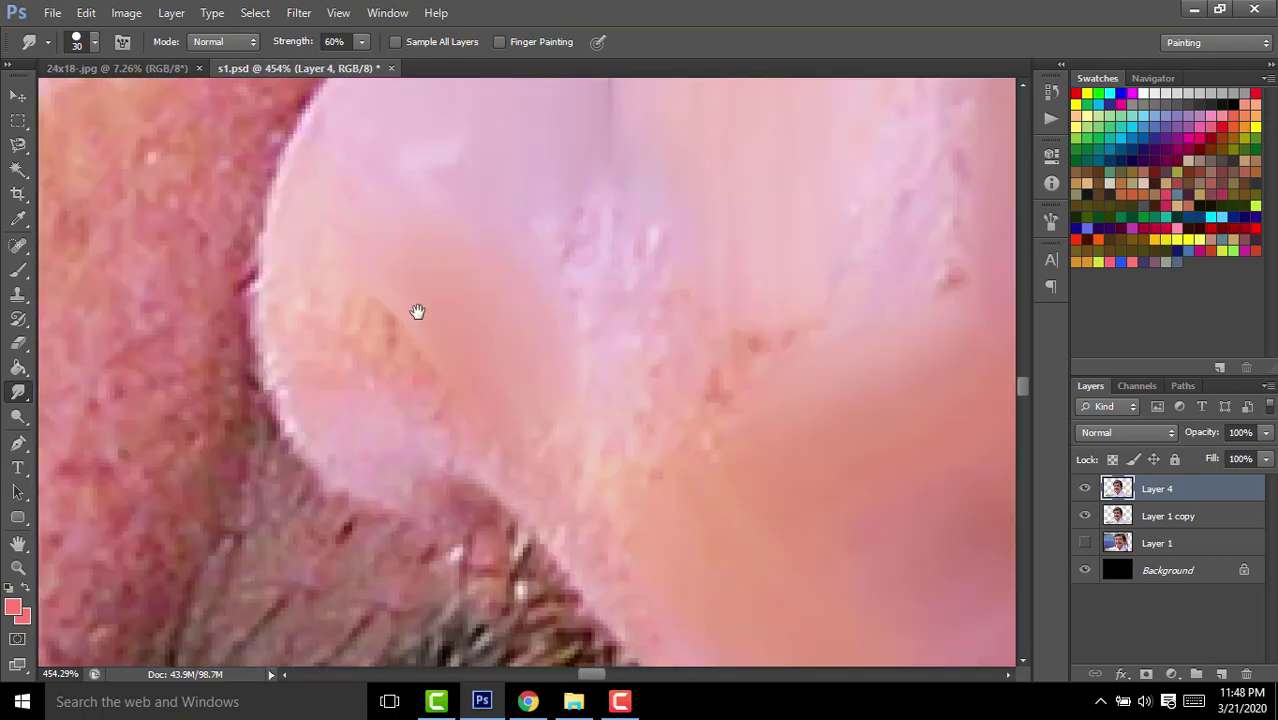
{"action": "scroll", "coordinate": [583, 240], "scroll_direction": "down", "scroll_amount": 2}
{"action": "scroll", "coordinate": [442, 280], "scroll_direction": "down", "scroll_amount": 2}
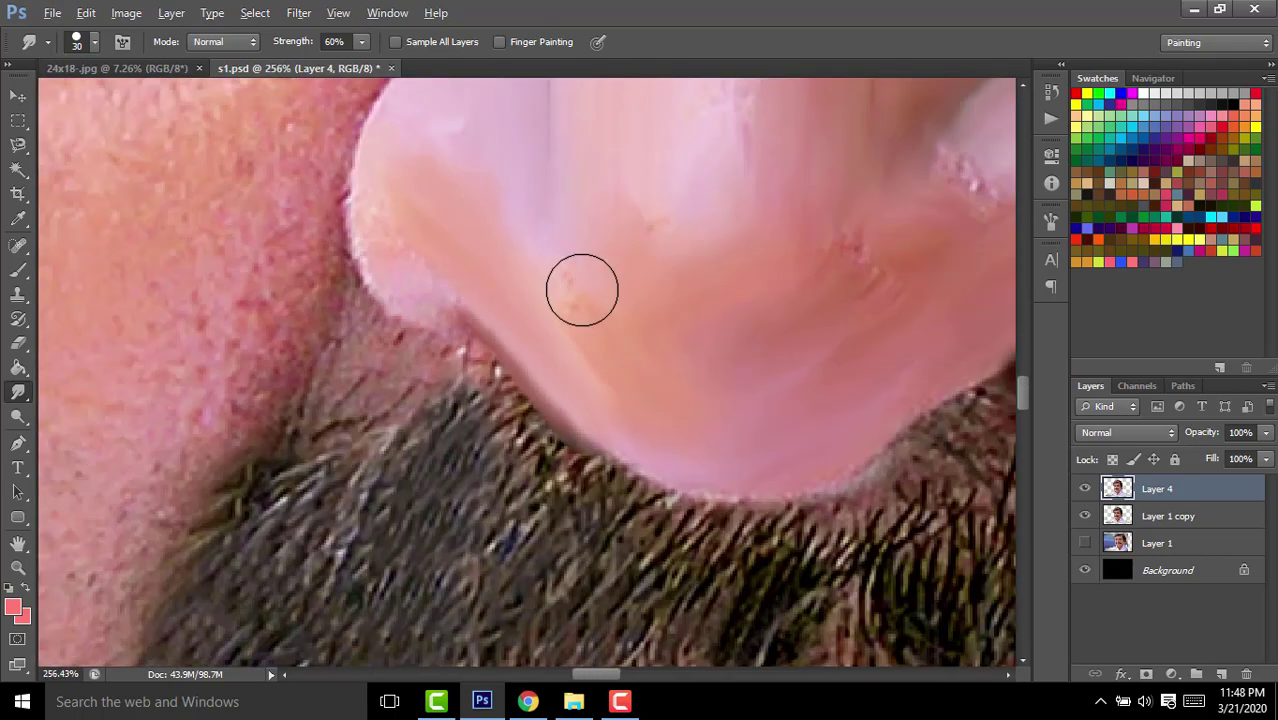
{"action": "scroll", "coordinate": [582, 288], "scroll_direction": "up", "scroll_amount": 1}
{"action": "scroll", "coordinate": [577, 441], "scroll_direction": "right", "scroll_amount": 3}
{"action": "scroll", "coordinate": [565, 414], "scroll_direction": "right", "scroll_amount": 3}
{"action": "scroll", "coordinate": [482, 402], "scroll_direction": "right", "scroll_amount": 3}
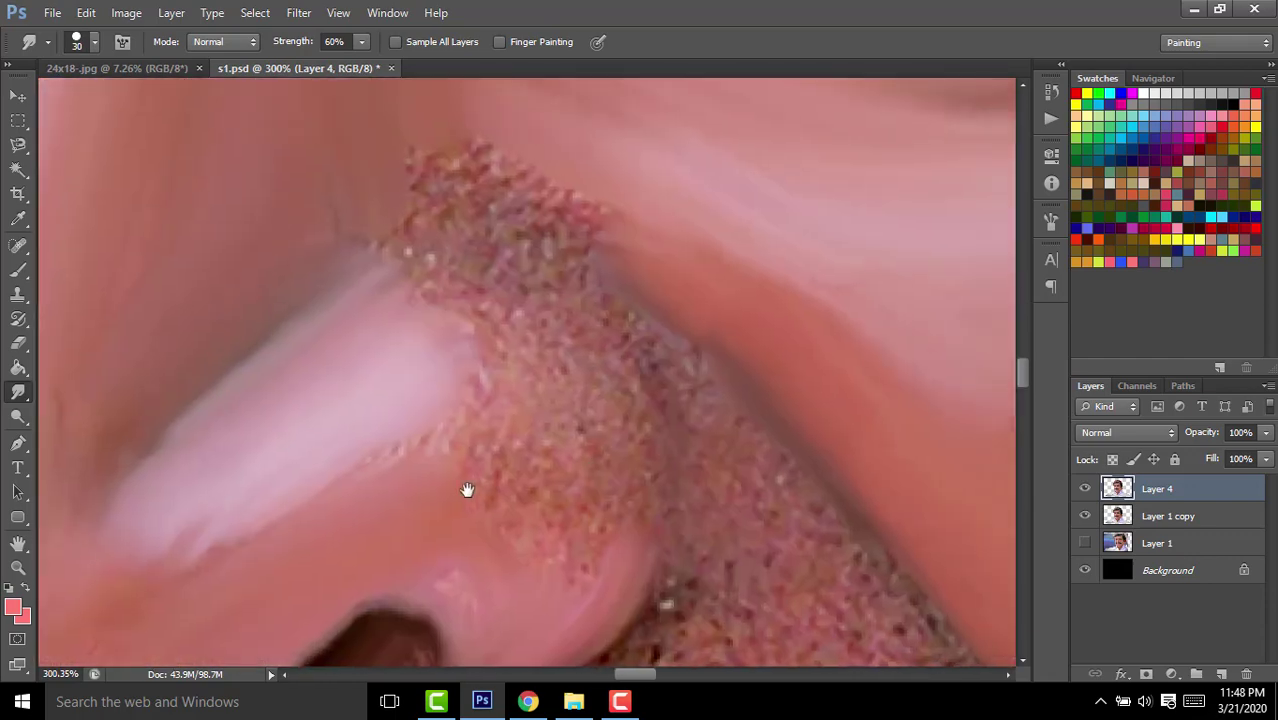
{"action": "left_click_drag", "start_coordinate": [536, 537], "coordinate": [512, 442]}
{"action": "scroll", "coordinate": [456, 444], "scroll_direction": "up", "scroll_amount": 3}
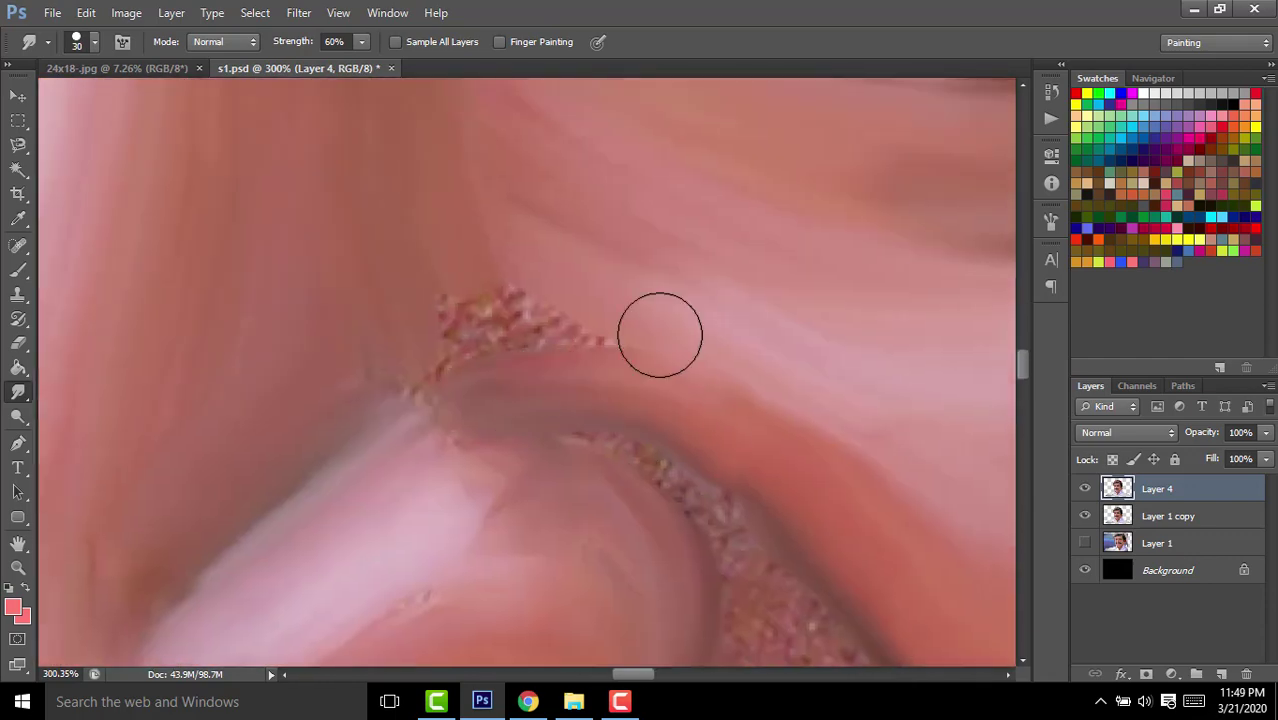
{"action": "scroll", "coordinate": [405, 420], "scroll_direction": "down", "scroll_amount": 3}
{"action": "left_click_drag", "start_coordinate": [271, 513], "coordinate": [562, 422]}
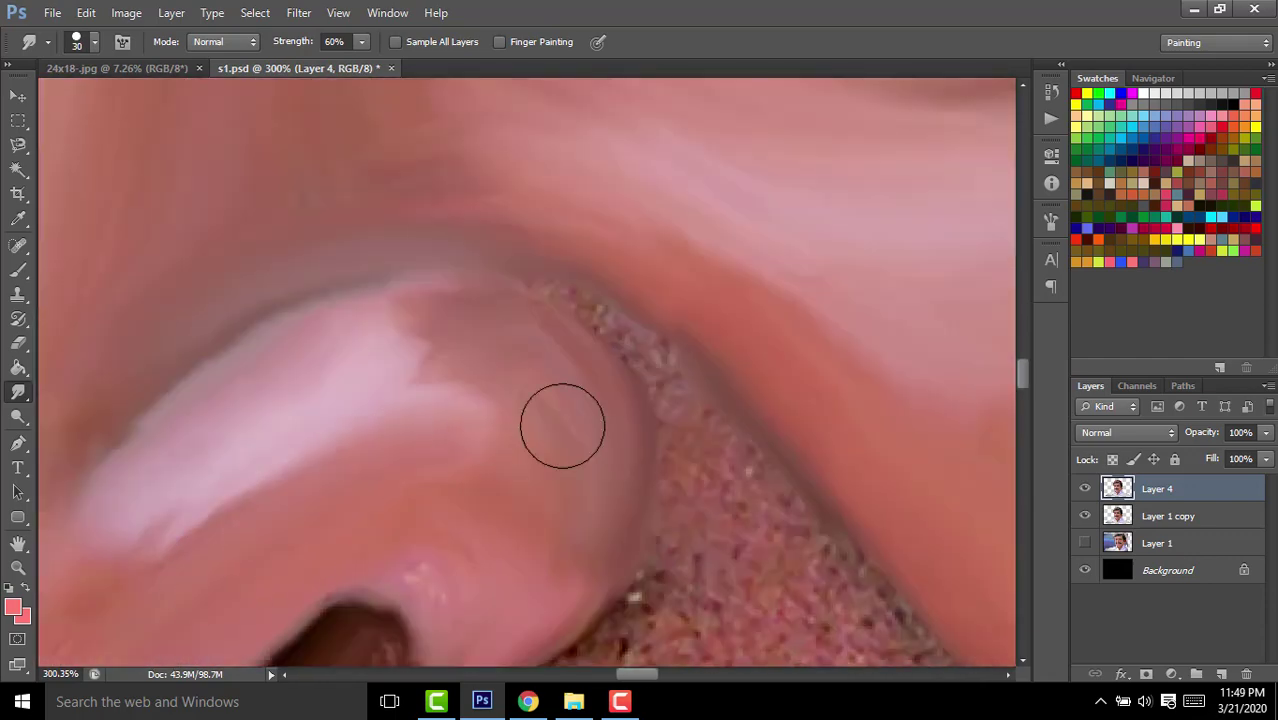
Smudge away the textured band along the lip edge.
{"action": "scroll", "coordinate": [562, 422], "scroll_direction": "down", "scroll_amount": 3}
{"action": "scroll", "coordinate": [422, 322], "scroll_direction": "right", "scroll_amount": 3}
{"action": "scroll", "coordinate": [449, 465], "scroll_direction": "up", "scroll_amount": 3}
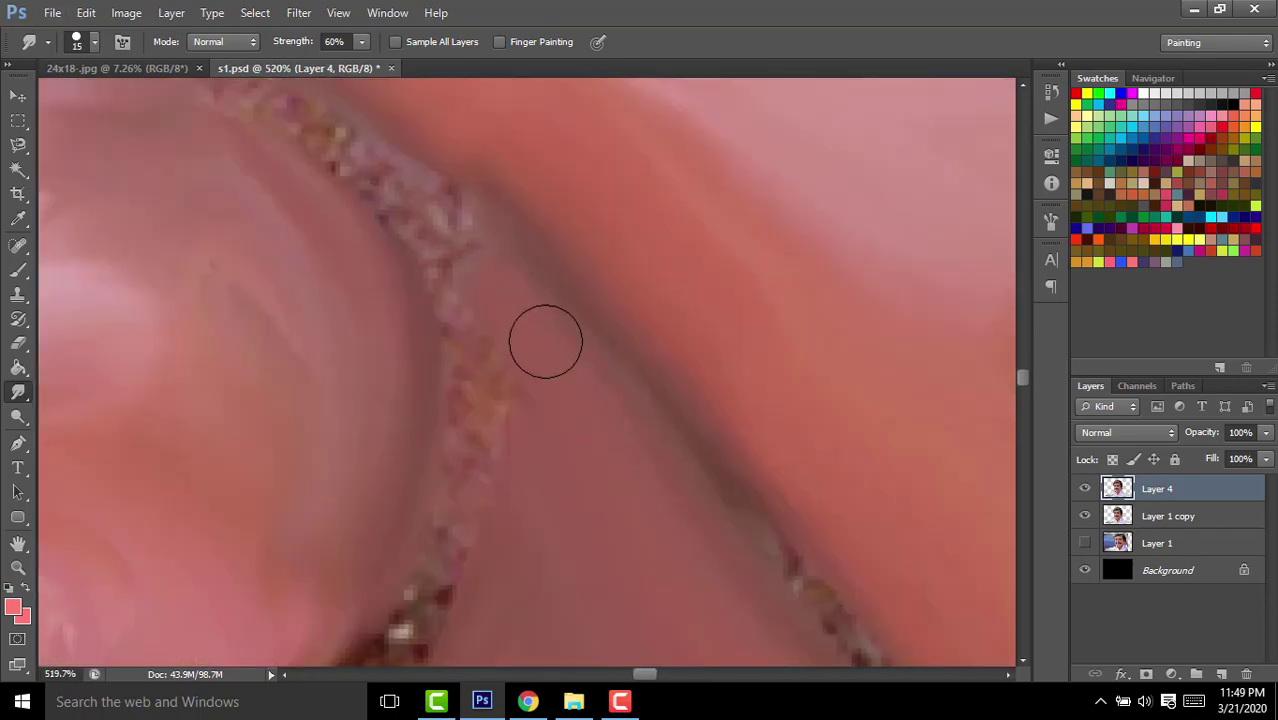
{"action": "left_click_drag", "start_coordinate": [545, 341], "coordinate": [462, 294]}
{"action": "left_click_drag", "start_coordinate": [619, 600], "coordinate": [511, 604]}
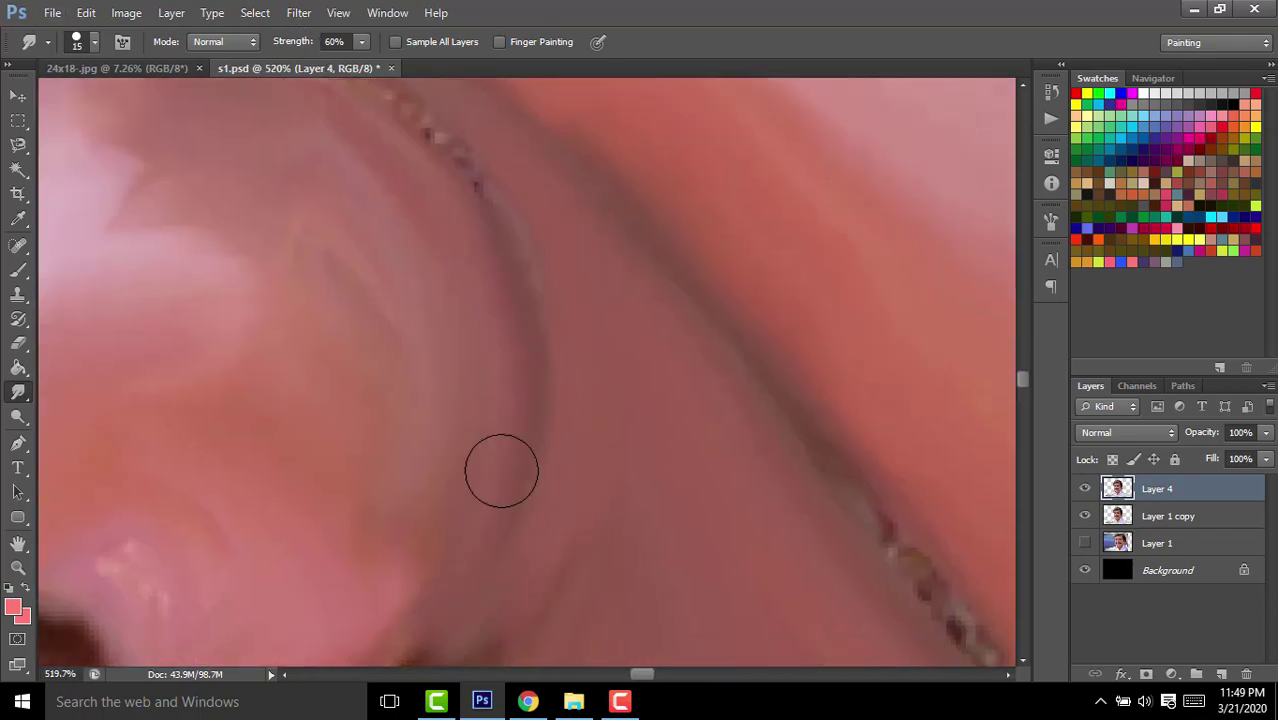
{"action": "scroll", "coordinate": [525, 319], "scroll_direction": "down", "scroll_amount": 2}
{"action": "scroll", "coordinate": [573, 570], "scroll_direction": "right", "scroll_amount": 3}
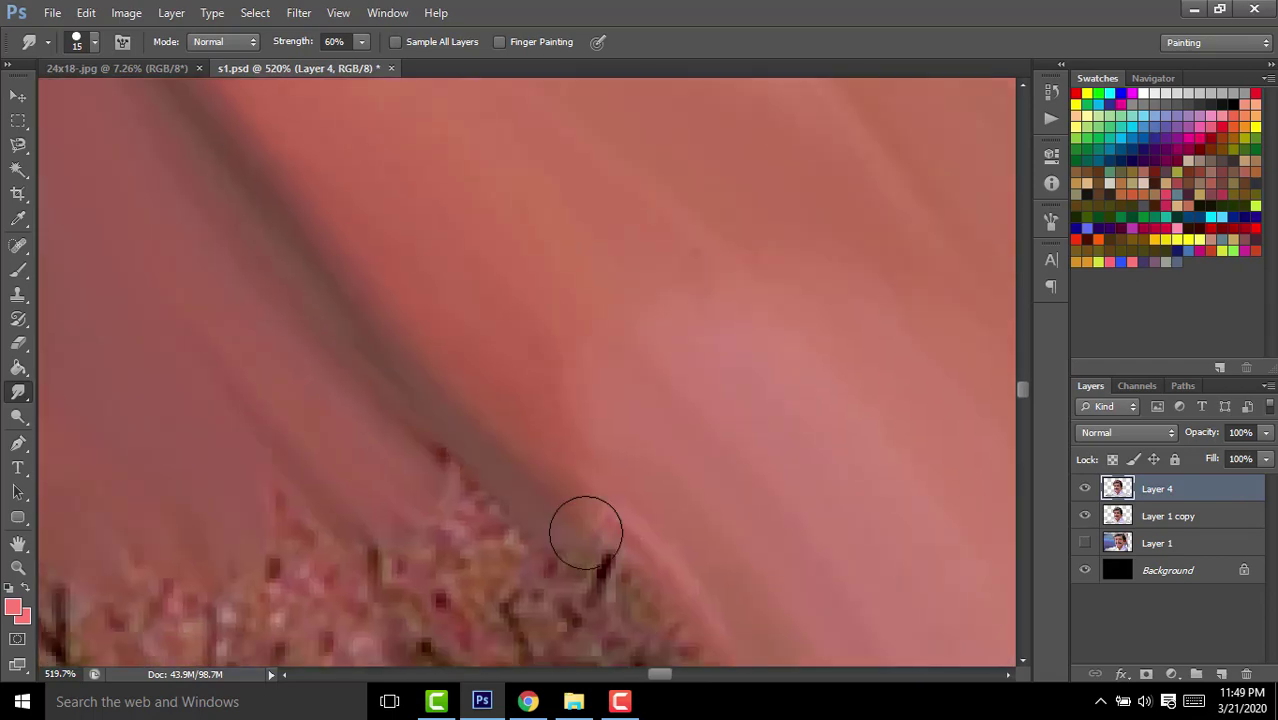
{"action": "left_click_drag", "start_coordinate": [585, 528], "coordinate": [590, 419]}
With a 45 px brush, smooth the nose bridge skin, then return the brush to 30 px.
{"action": "scroll", "coordinate": [604, 254], "scroll_direction": "up", "scroll_amount": 2}
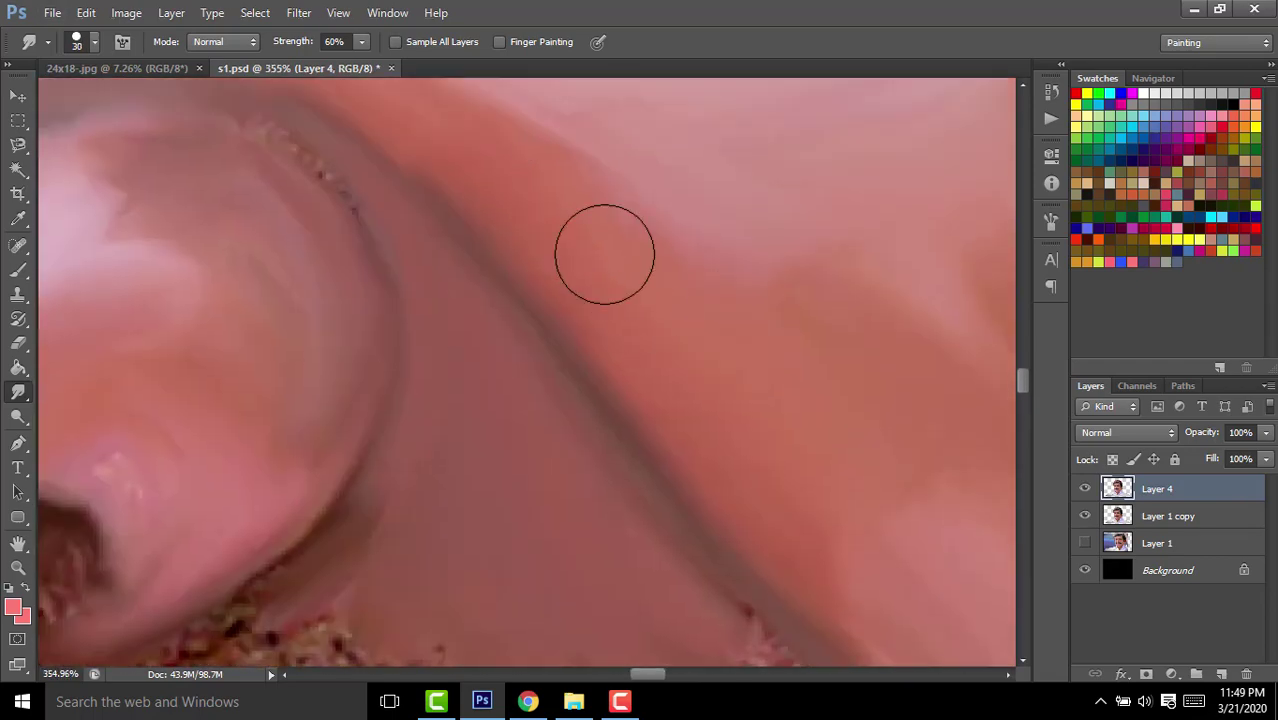
{"action": "scroll", "coordinate": [672, 492], "scroll_direction": "left", "scroll_amount": 2}
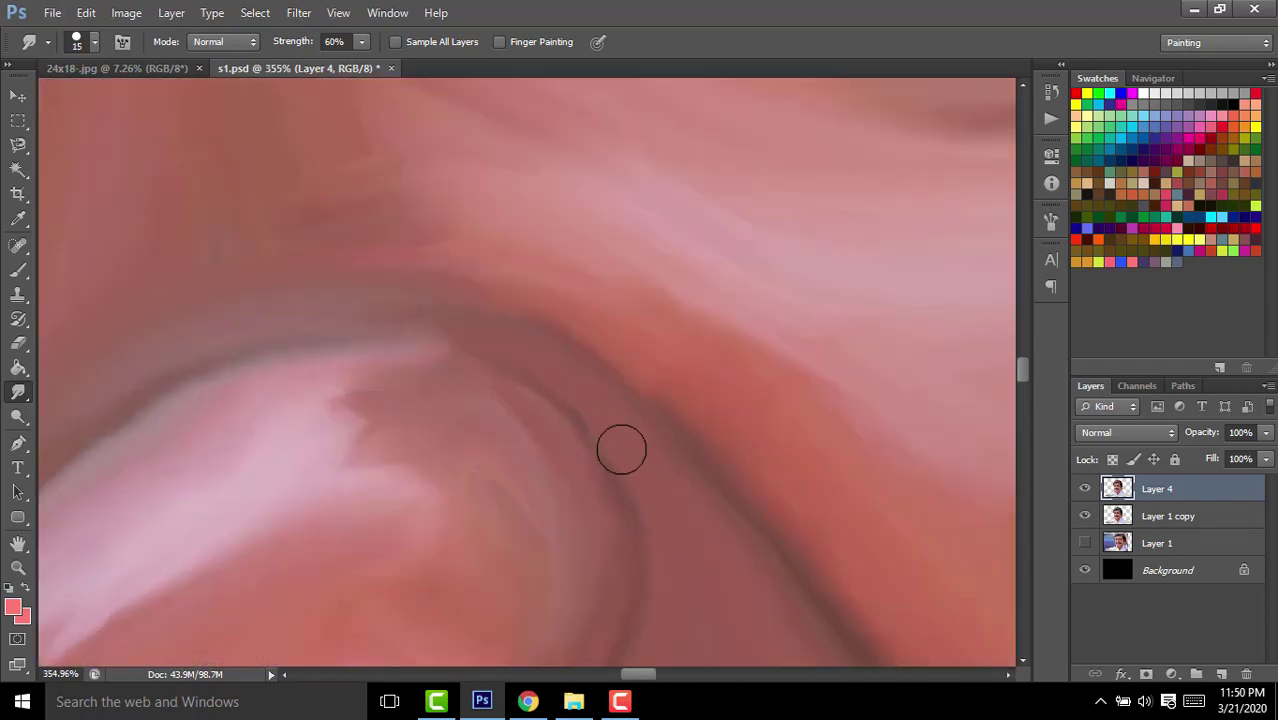
{"action": "scroll", "coordinate": [716, 385], "scroll_direction": "down", "scroll_amount": 3}
{"action": "scroll", "coordinate": [579, 400], "scroll_direction": "left", "scroll_amount": 2}
{"action": "key", "text": "bracketright"}
{"action": "key", "text": "bracketright"}
{"action": "key", "text": "bracketright"}
{"action": "scroll", "coordinate": [624, 284], "scroll_direction": "up", "scroll_amount": 2}
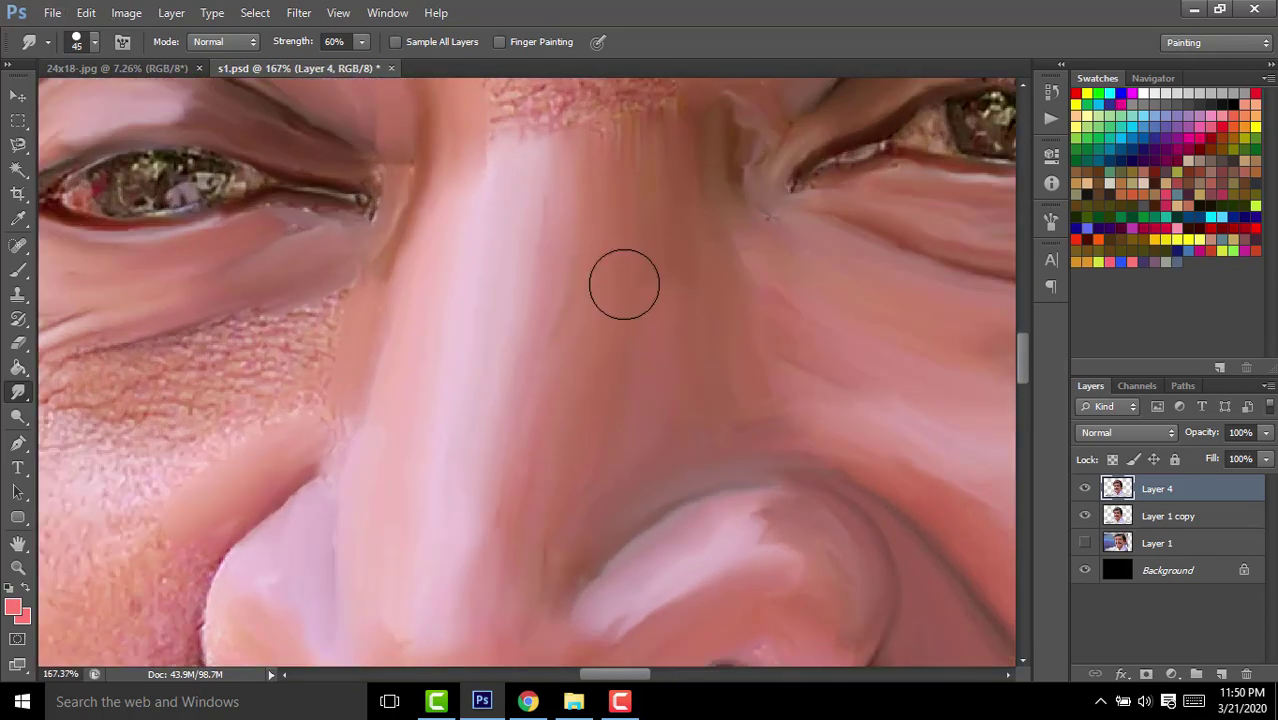
{"action": "left_click_drag", "start_coordinate": [589, 296], "coordinate": [606, 295]}
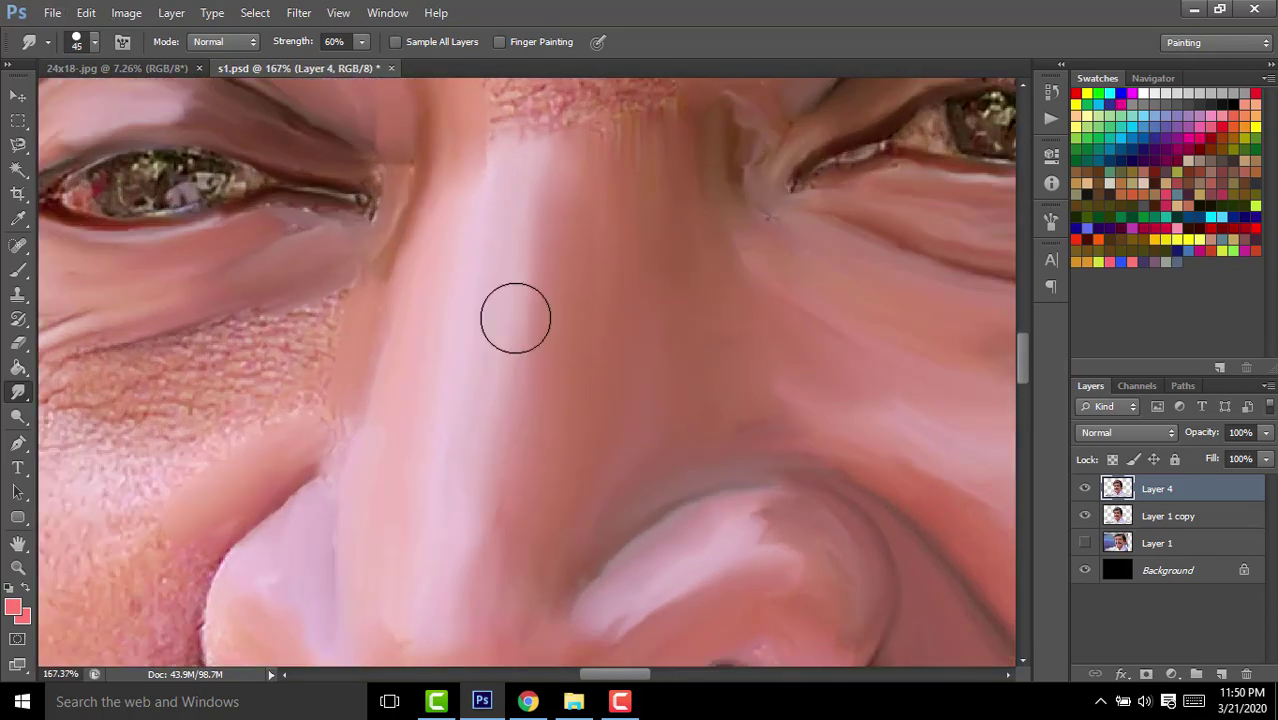
{"action": "scroll", "coordinate": [462, 337], "scroll_direction": "right", "scroll_amount": 3}
{"action": "scroll", "coordinate": [522, 360], "scroll_direction": "right", "scroll_amount": 3}
{"action": "key", "text": "bracketleft"}
{"action": "key", "text": "bracketleft"}
{"action": "key", "text": "bracketleft"}
{"action": "scroll", "coordinate": [508, 314], "scroll_direction": "up", "scroll_amount": 3}
{"action": "scroll", "coordinate": [456, 334], "scroll_direction": "up", "scroll_amount": 1}
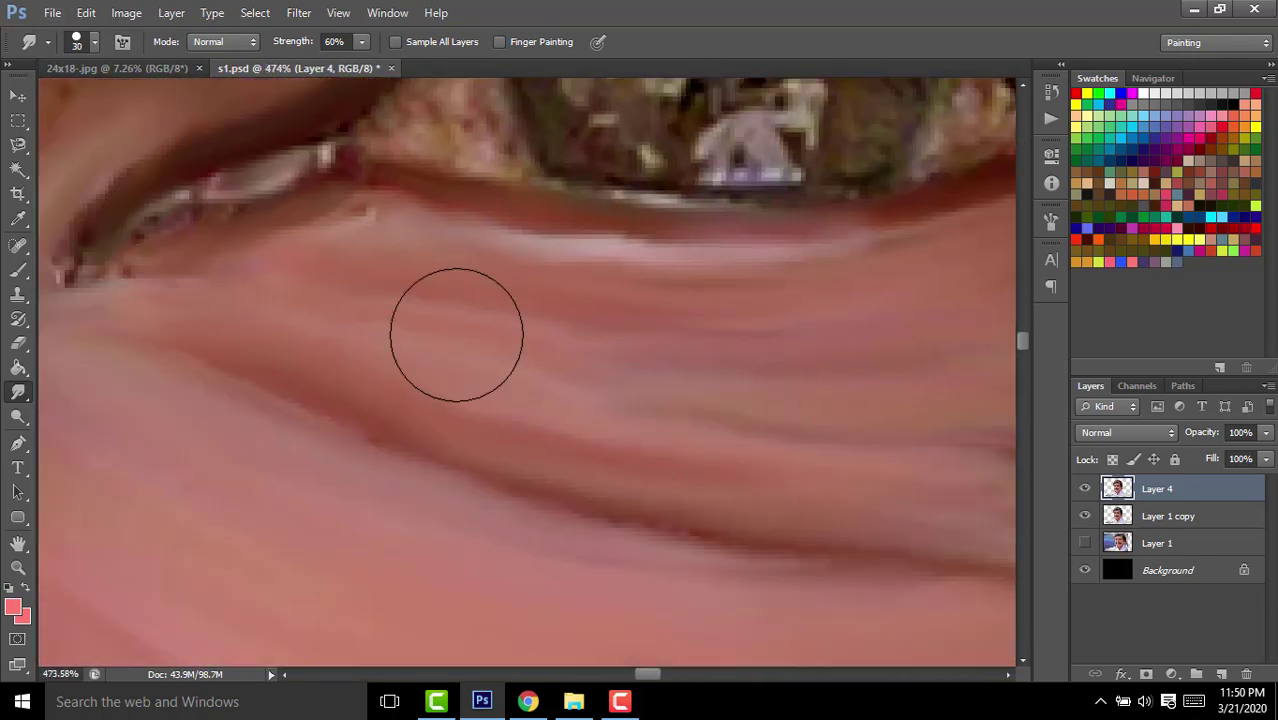
{"action": "scroll", "coordinate": [626, 286], "scroll_direction": "down", "scroll_amount": 2}
{"action": "scroll", "coordinate": [590, 362], "scroll_direction": "down", "scroll_amount": 2}
Set the smudge brush to 80 px and smooth the skin below the chin crease.
{"action": "scroll", "coordinate": [640, 380], "scroll_direction": "down", "scroll_amount": 1}
{"action": "scroll", "coordinate": [667, 398], "scroll_direction": "right", "scroll_amount": 2}
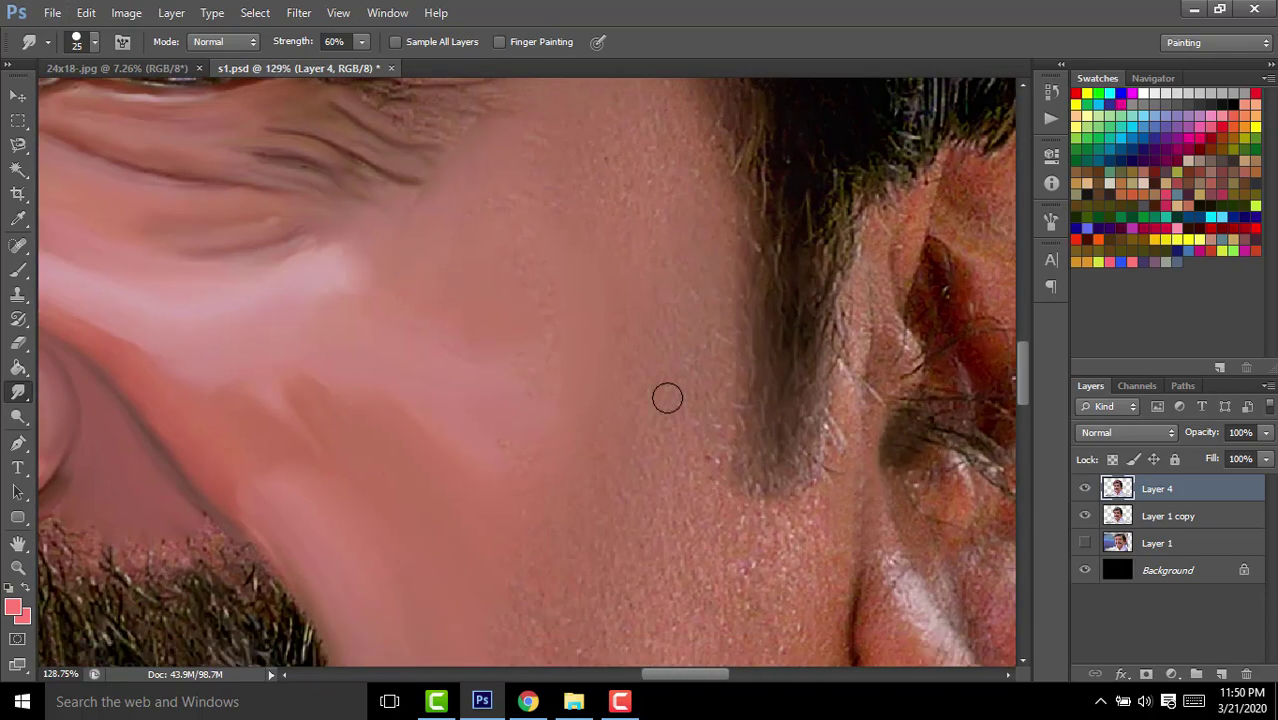
{"action": "scroll", "coordinate": [600, 293], "scroll_direction": "down", "scroll_amount": 3}
{"action": "scroll", "coordinate": [640, 470], "scroll_direction": "down", "scroll_amount": 1}
{"action": "scroll", "coordinate": [727, 377], "scroll_direction": "down", "scroll_amount": 2}
{"action": "key", "text": "bracketleft"}
{"action": "key", "text": "bracketleft"}
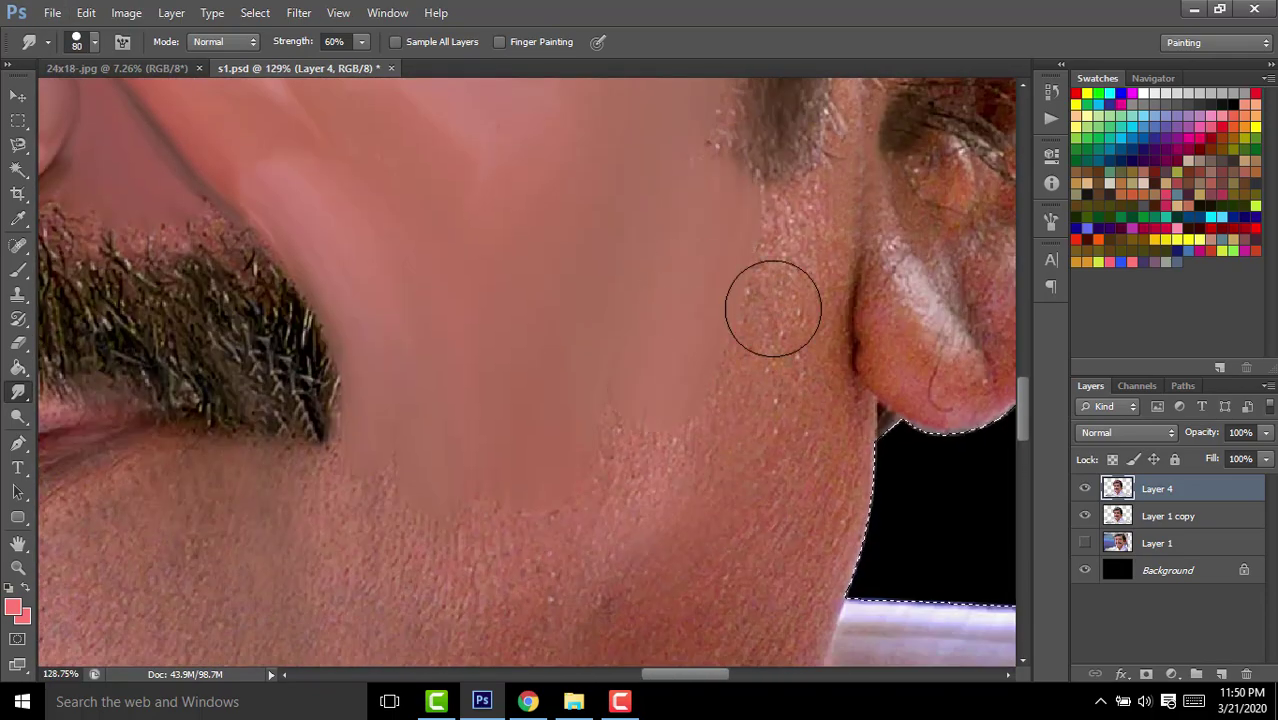
{"action": "scroll", "coordinate": [795, 481], "scroll_direction": "down", "scroll_amount": 3}
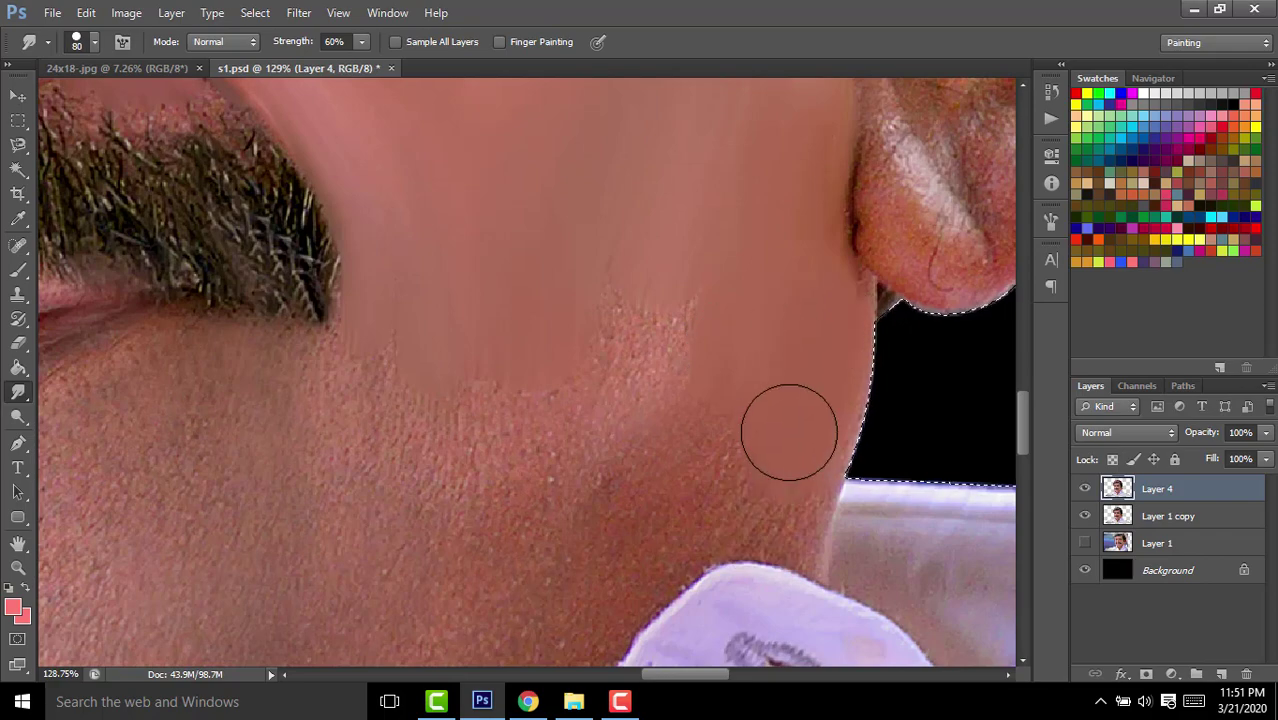
{"action": "left_click_drag", "start_coordinate": [541, 358], "coordinate": [762, 324]}
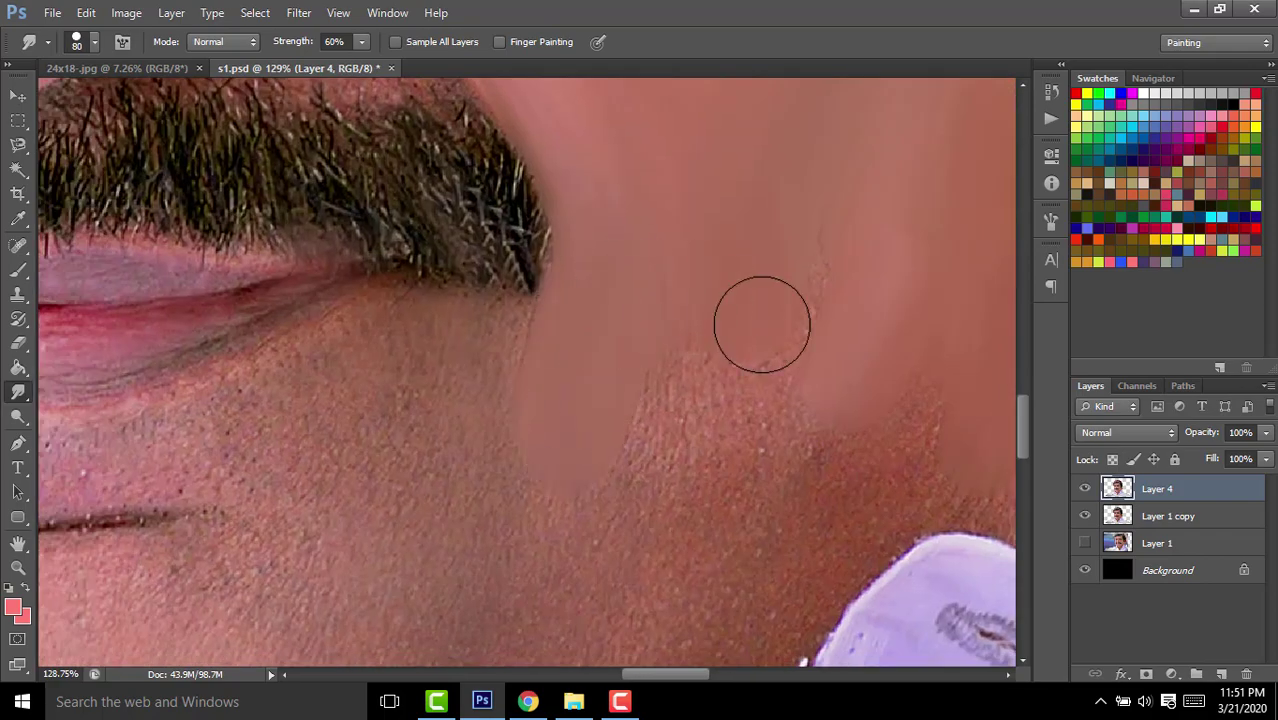
{"action": "scroll", "coordinate": [616, 294], "scroll_direction": "down", "scroll_amount": 4}
{"action": "scroll", "coordinate": [630, 271], "scroll_direction": "down", "scroll_amount": 1}
{"action": "scroll", "coordinate": [579, 373], "scroll_direction": "up", "scroll_amount": 6}
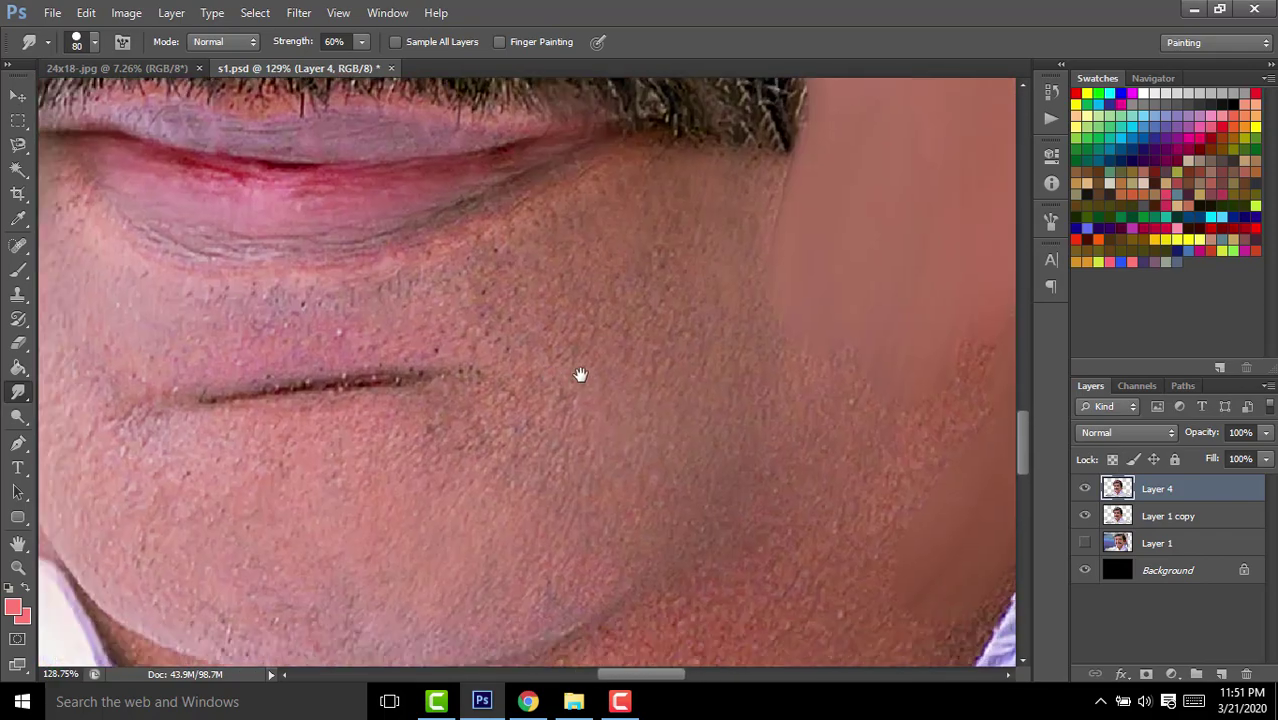
{"action": "left_click_drag", "start_coordinate": [360, 455], "coordinate": [437, 435]}
With a smaller brush, smooth the skin below the lower lip and extend the patch right.
{"action": "scroll", "coordinate": [437, 435], "scroll_direction": "down", "scroll_amount": 2}
{"action": "scroll", "coordinate": [157, 371], "scroll_direction": "up", "scroll_amount": 3}
{"action": "key", "text": "bracketleft"}
{"action": "key", "text": "bracketleft"}
{"action": "key", "text": "bracketleft"}
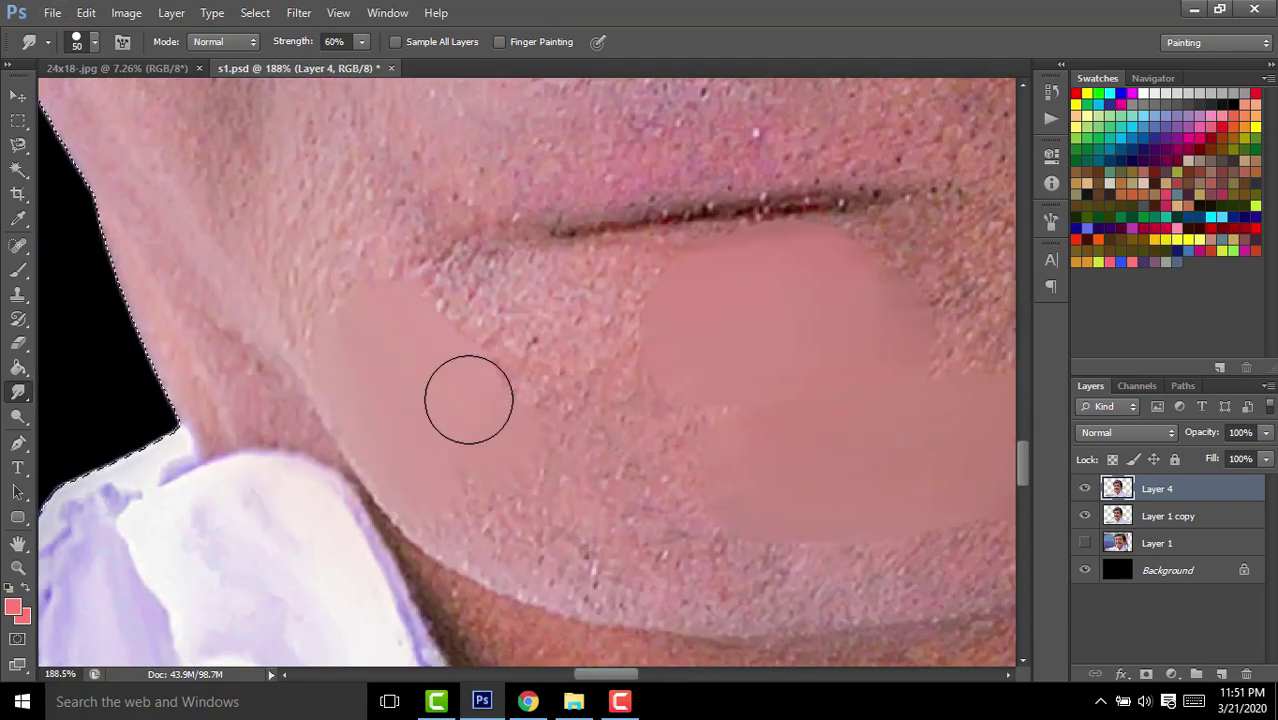
{"action": "left_click_drag", "start_coordinate": [507, 397], "coordinate": [171, 356]}
{"action": "scroll", "coordinate": [453, 416], "scroll_direction": "up", "scroll_amount": 2}
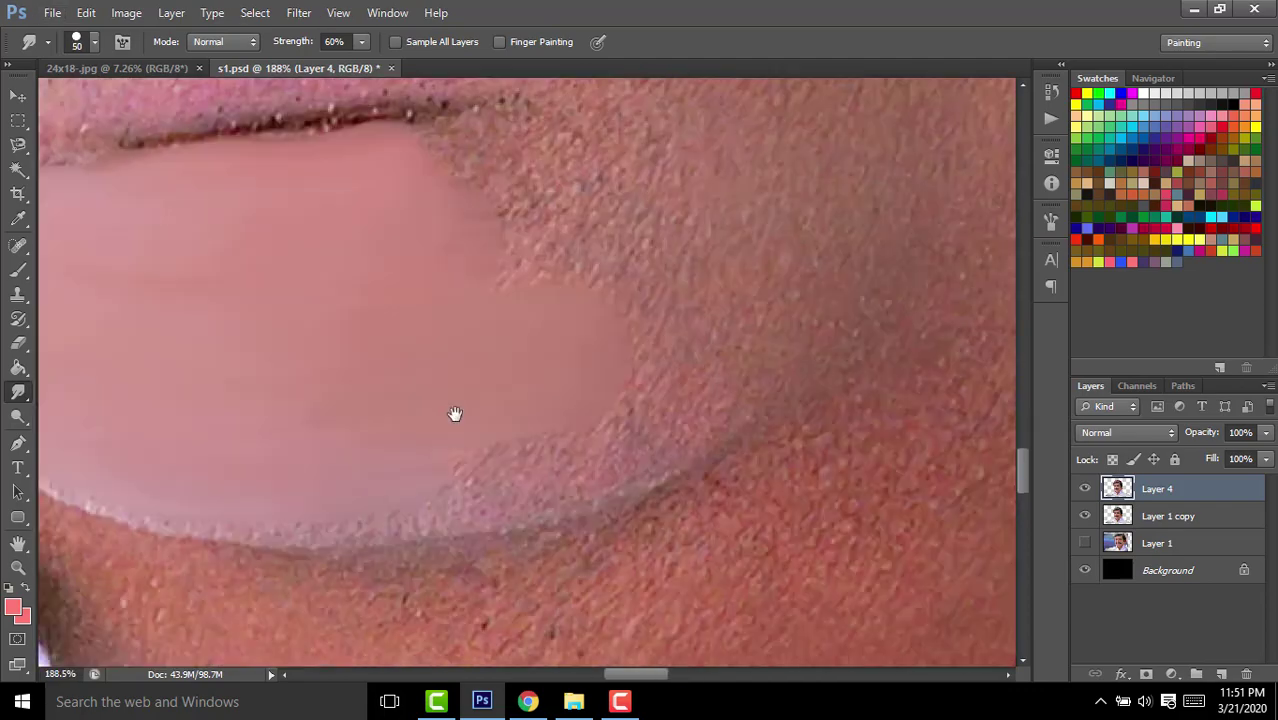
{"action": "left_click_drag", "start_coordinate": [520, 505], "coordinate": [396, 464]}
{"action": "scroll", "coordinate": [382, 287], "scroll_direction": "up", "scroll_amount": 2}
{"action": "left_click_drag", "start_coordinate": [366, 386], "coordinate": [745, 422]}
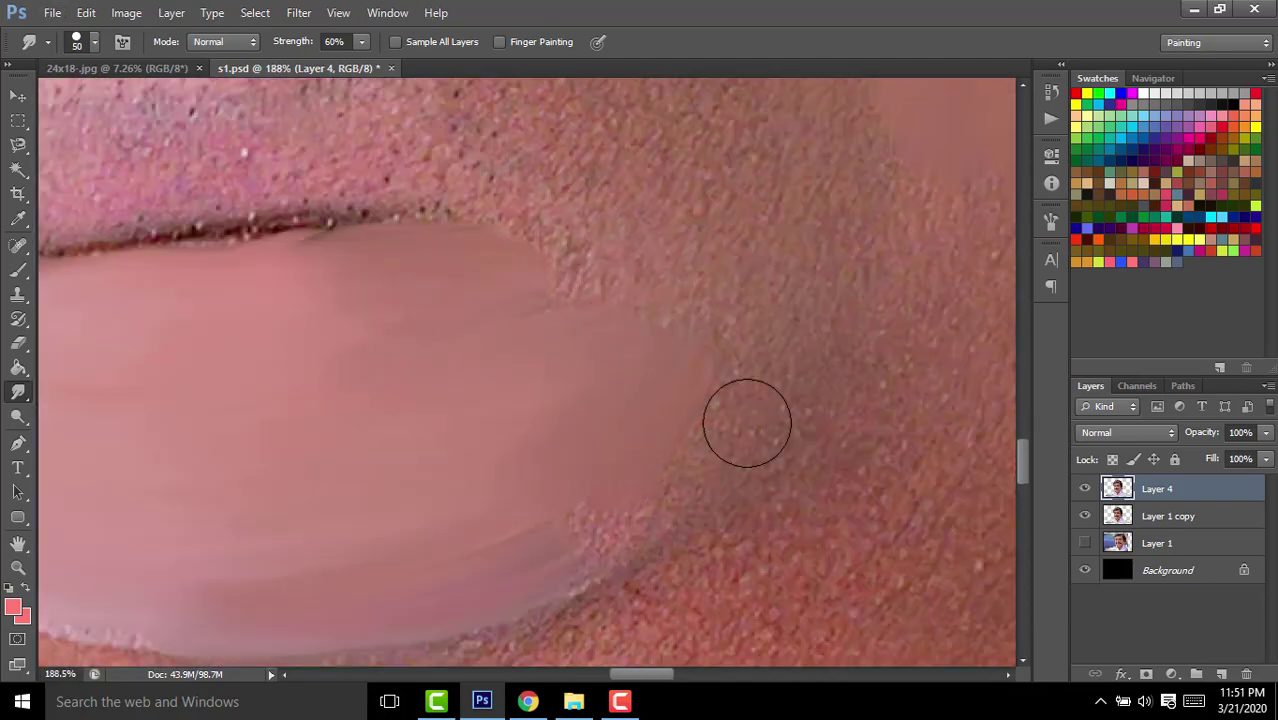
{"action": "scroll", "coordinate": [760, 248], "scroll_direction": "up", "scroll_amount": 2}
{"action": "scroll", "coordinate": [702, 531], "scroll_direction": "up", "scroll_amount": 2}
{"action": "scroll", "coordinate": [616, 519], "scroll_direction": "up", "scroll_amount": 2}
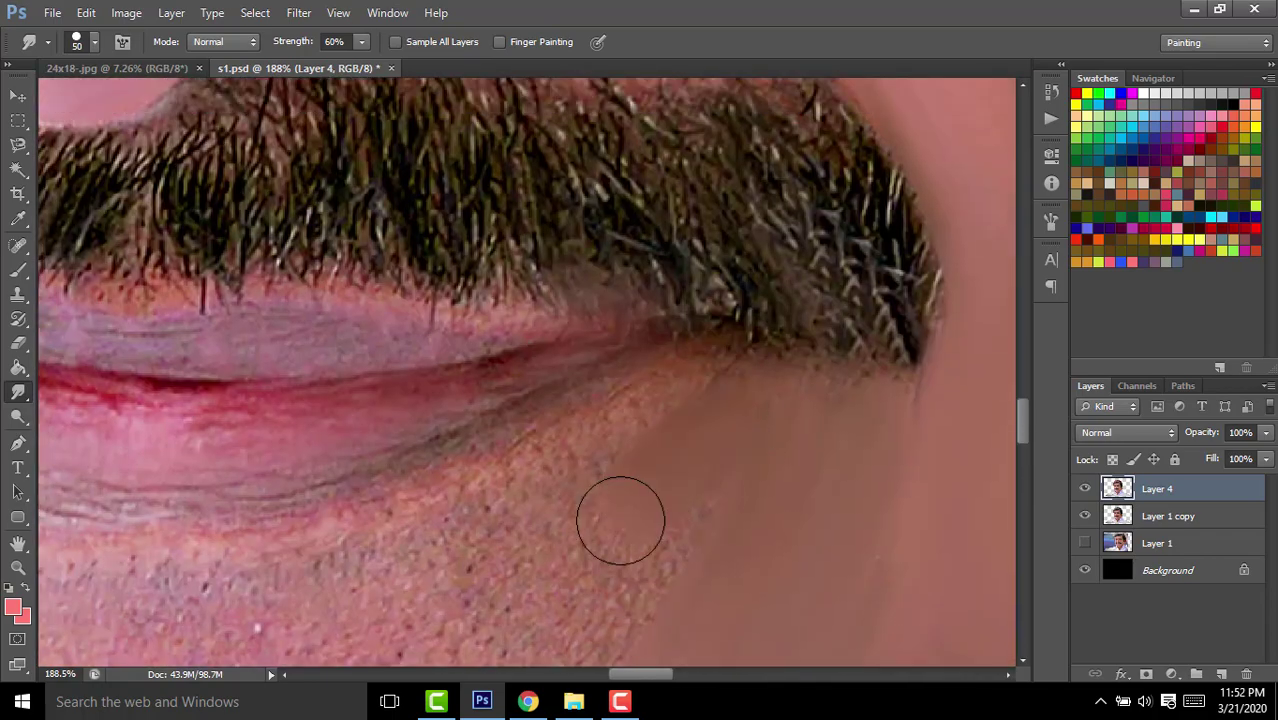
{"action": "scroll", "coordinate": [756, 556], "scroll_direction": "down", "scroll_amount": 1}
{"action": "mouse_move", "coordinate": [756, 556]}
{"action": "left_mouse_down"}
{"action": "mouse_move", "coordinate": [518, 414]}
{"action": "mouse_move", "coordinate": [785, 470]}
{"action": "left_mouse_up"}
{"action": "scroll", "coordinate": [640, 455], "scroll_direction": "down", "scroll_amount": 1}
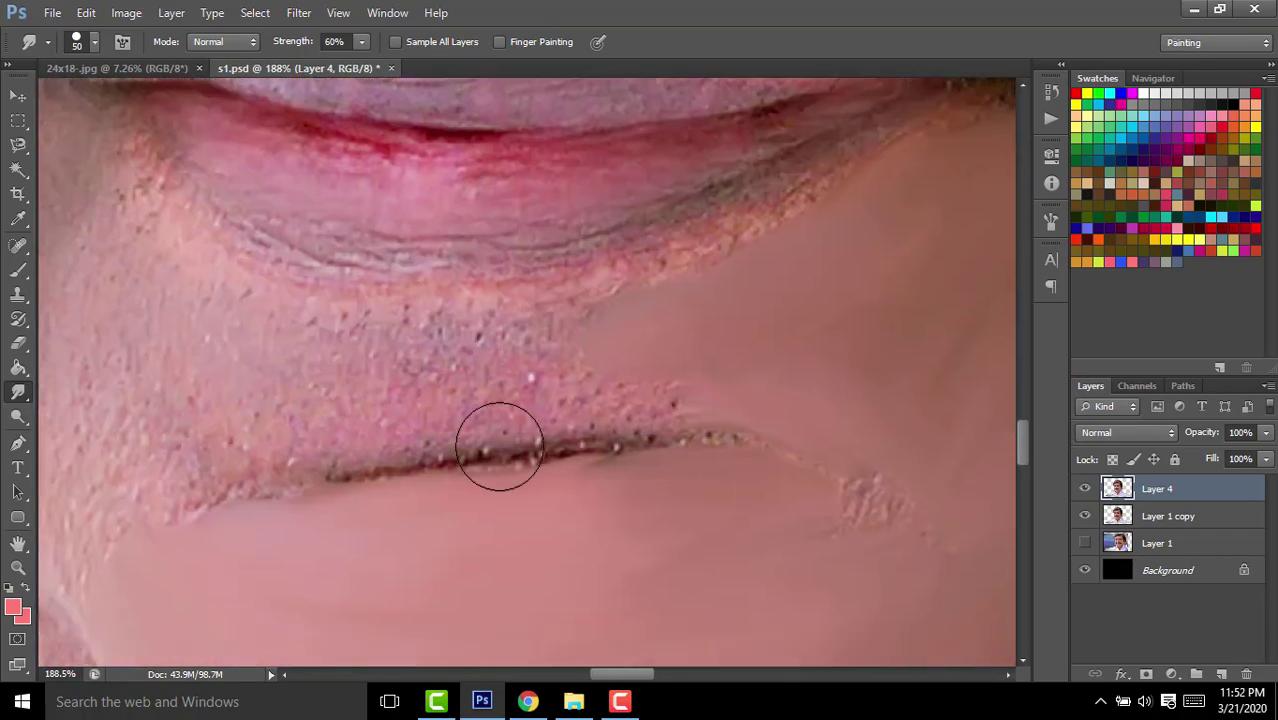
{"action": "scroll", "coordinate": [810, 498], "scroll_direction": "up", "scroll_amount": 2}
{"action": "scroll", "coordinate": [780, 510], "scroll_direction": "left", "scroll_amount": 2}
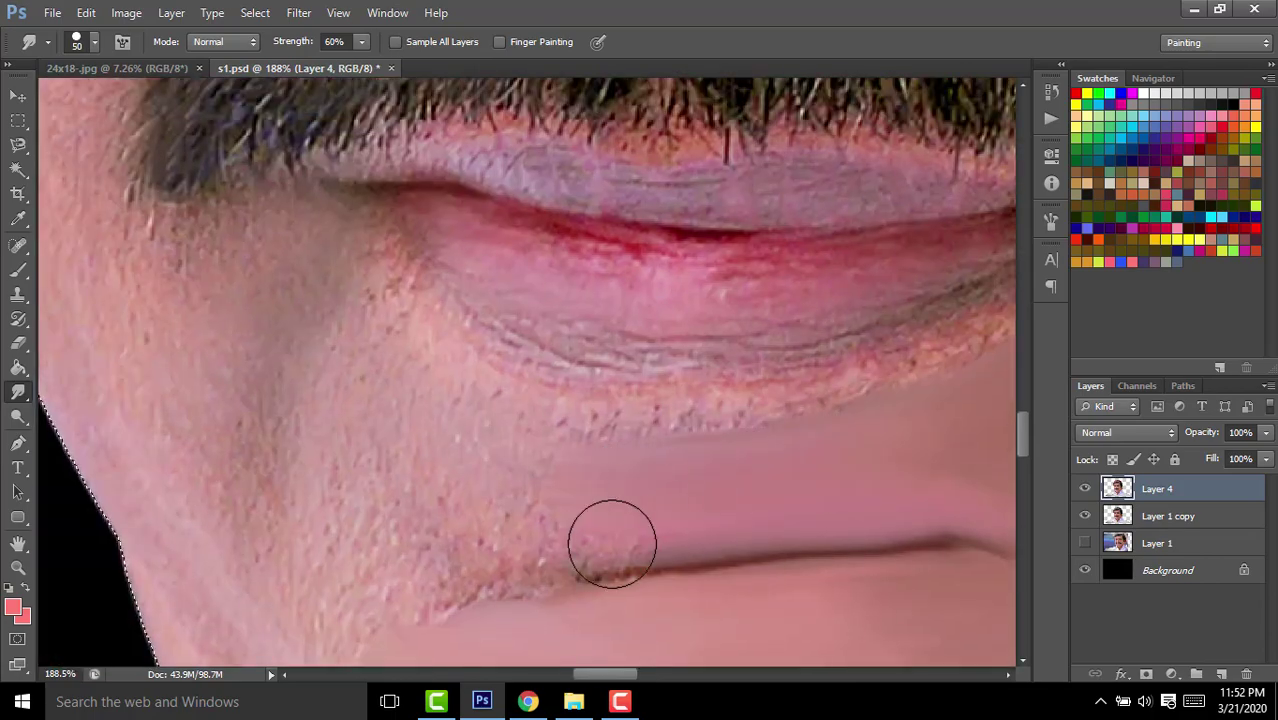
{"action": "scroll", "coordinate": [388, 363], "scroll_direction": "down", "scroll_amount": 2}
{"action": "scroll", "coordinate": [458, 470], "scroll_direction": "up", "scroll_amount": 3}
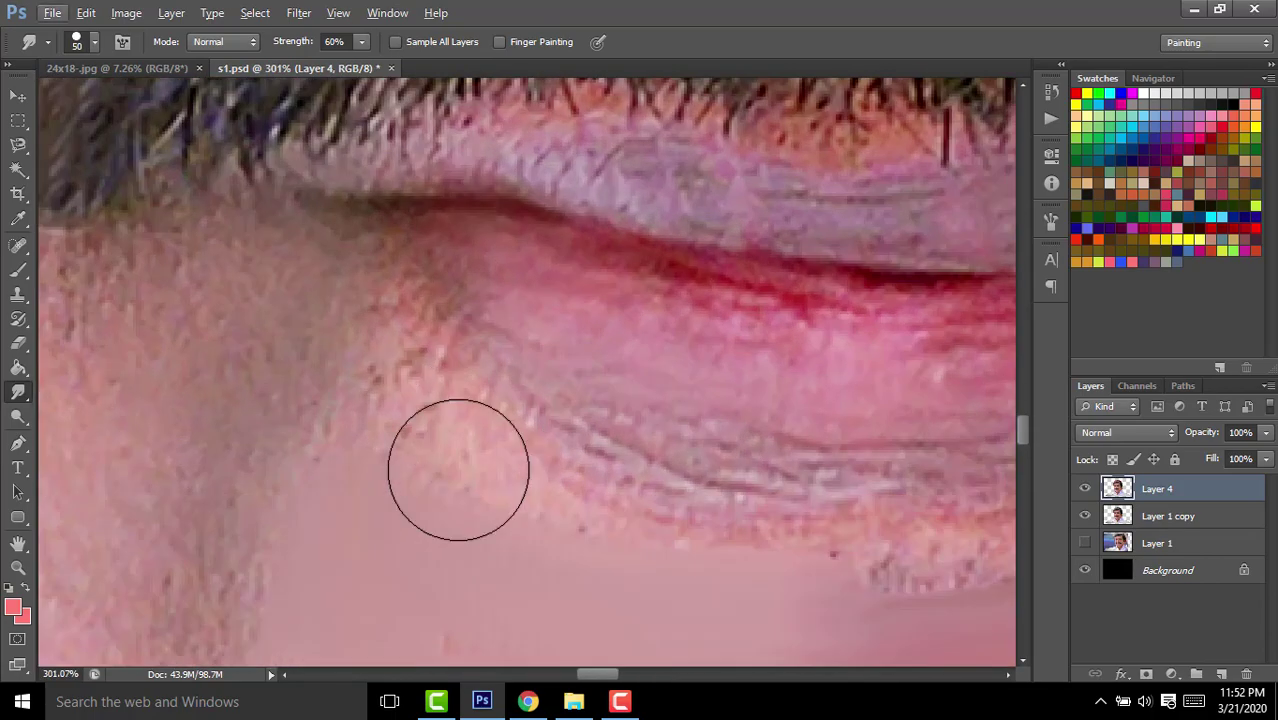
{"action": "scroll", "coordinate": [682, 535], "scroll_direction": "right", "scroll_amount": 2}
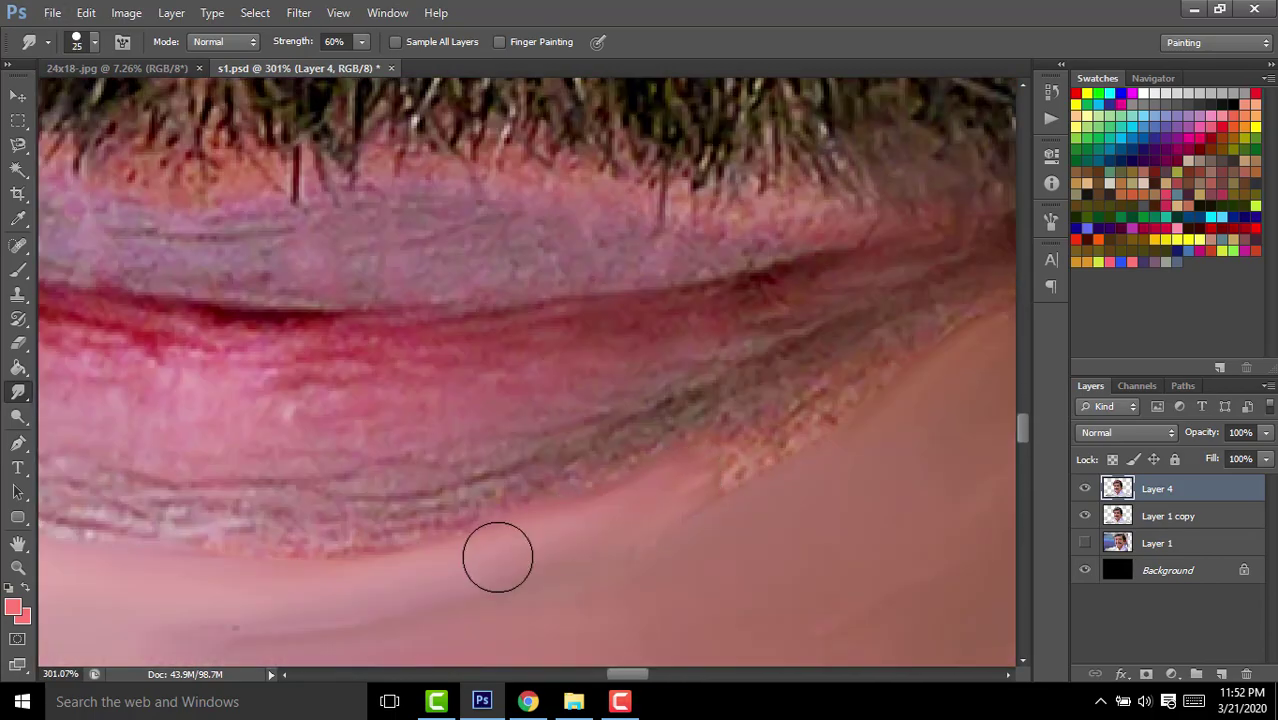
Zoom and pan around the eye area to bring the cheek beside the eye into view.
{"action": "scroll", "coordinate": [299, 261], "scroll_direction": "up", "scroll_amount": 2}
{"action": "scroll", "coordinate": [295, 248], "scroll_direction": "up", "scroll_amount": 2}
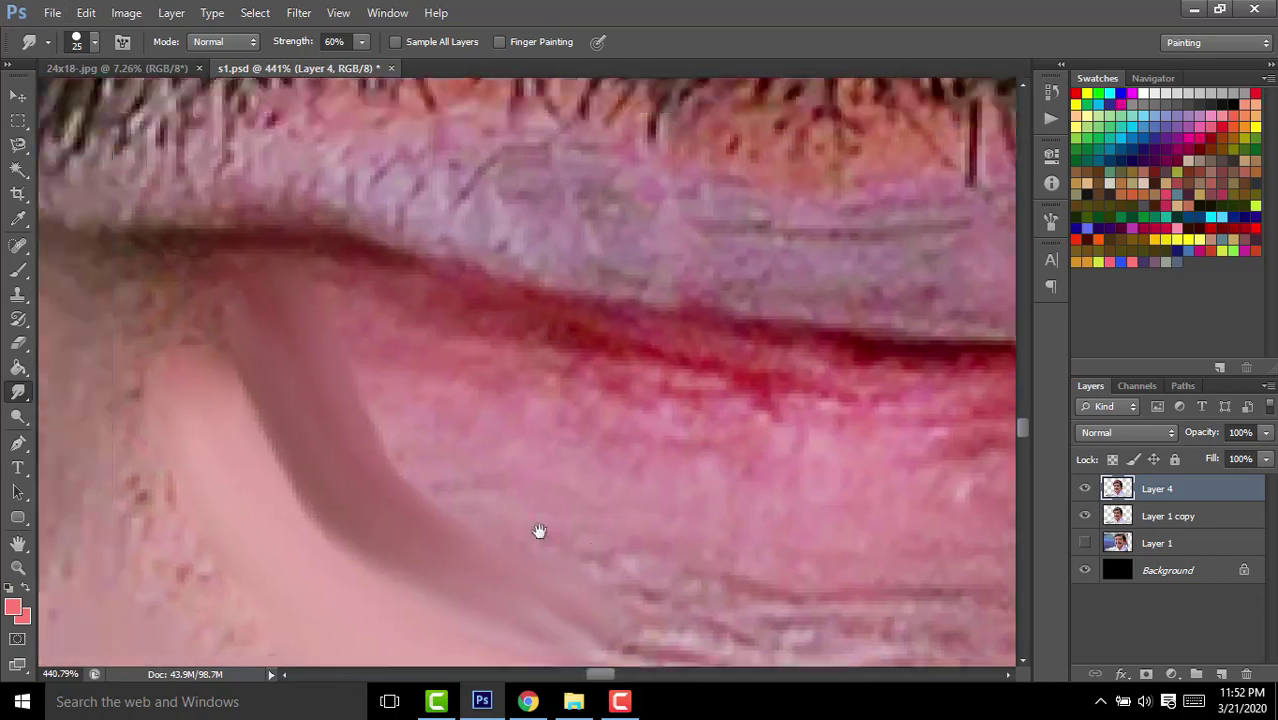
{"action": "scroll", "coordinate": [340, 430], "scroll_direction": "down", "scroll_amount": 2}
{"action": "scroll", "coordinate": [420, 495], "scroll_direction": "up", "scroll_amount": 2}
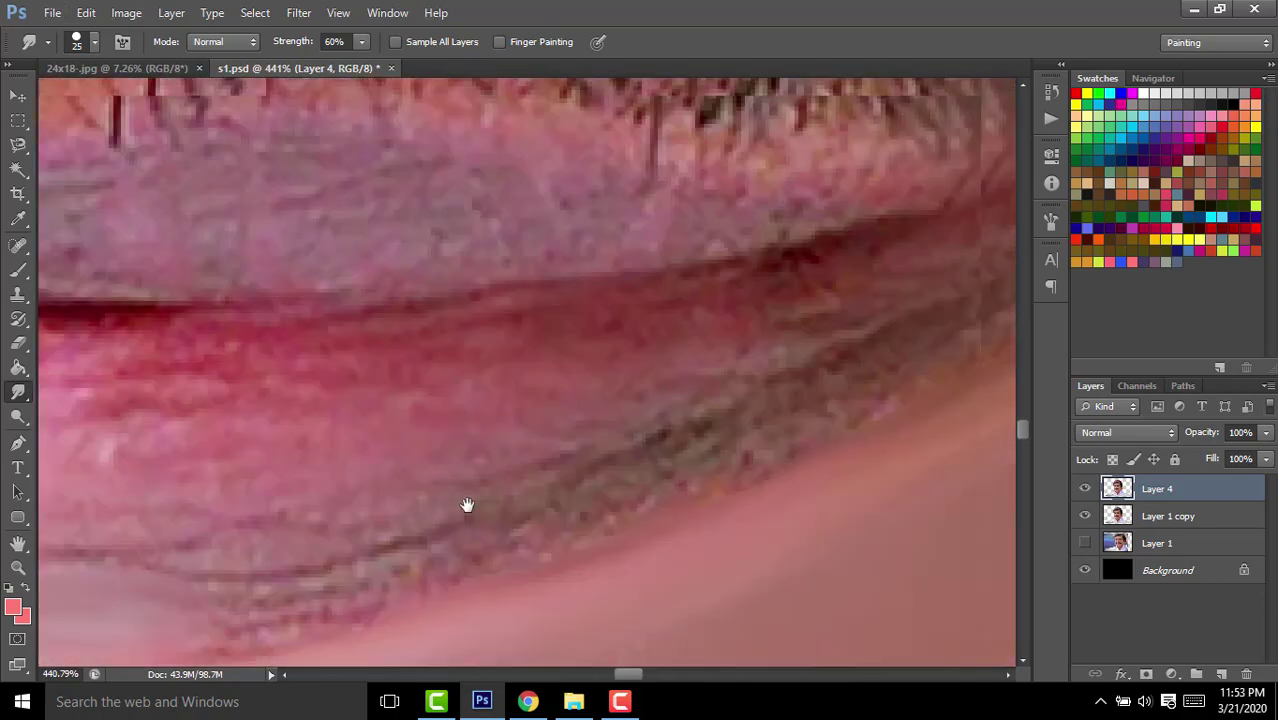
{"action": "scroll", "coordinate": [490, 490], "scroll_direction": "right", "scroll_amount": 2}
{"action": "scroll", "coordinate": [535, 460], "scroll_direction": "up", "scroll_amount": 1}
{"action": "scroll", "coordinate": [500, 470], "scroll_direction": "down", "scroll_amount": 2}
{"action": "scroll", "coordinate": [322, 494], "scroll_direction": "down", "scroll_amount": 2}
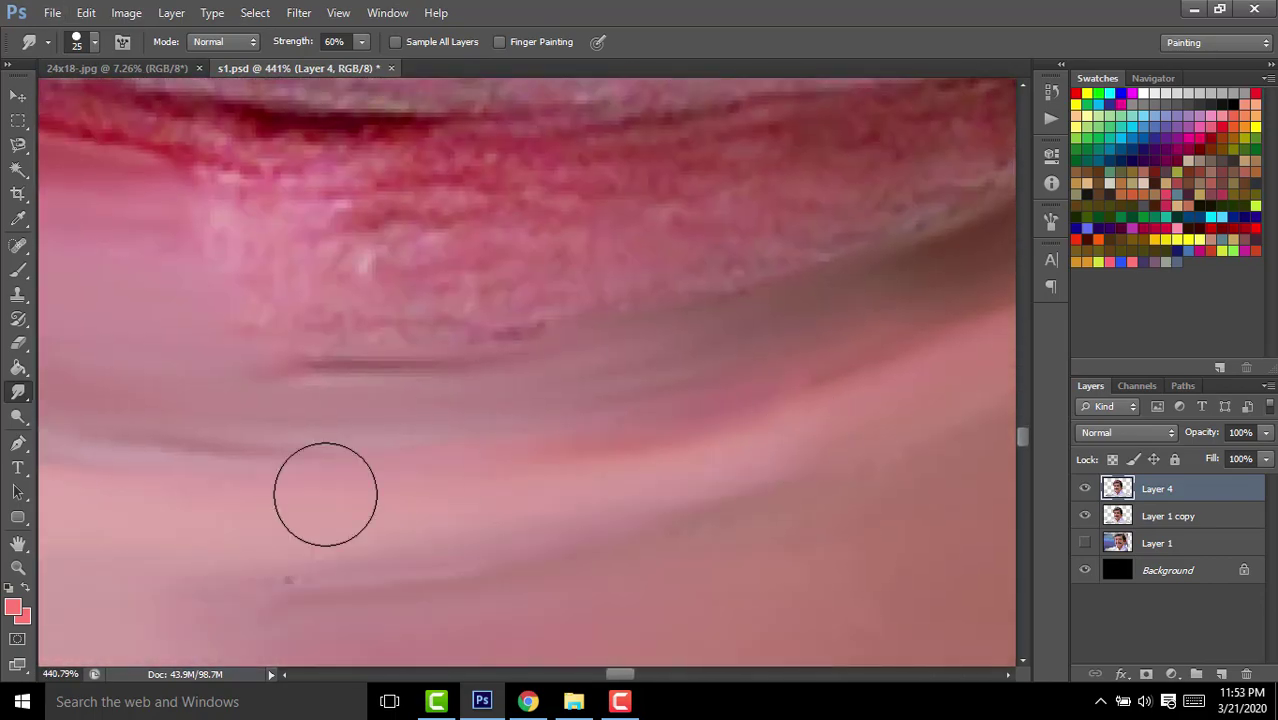
{"action": "scroll", "coordinate": [540, 510], "scroll_direction": "up", "scroll_amount": 1}
{"action": "scroll", "coordinate": [700, 510], "scroll_direction": "up", "scroll_amount": 3}
{"action": "scroll", "coordinate": [667, 488], "scroll_direction": "left", "scroll_amount": 1}
{"action": "scroll", "coordinate": [667, 488], "scroll_direction": "up", "scroll_amount": 2}
{"action": "scroll", "coordinate": [600, 475], "scroll_direction": "right", "scroll_amount": 2}
{"action": "scroll", "coordinate": [458, 507], "scroll_direction": "up", "scroll_amount": 1}
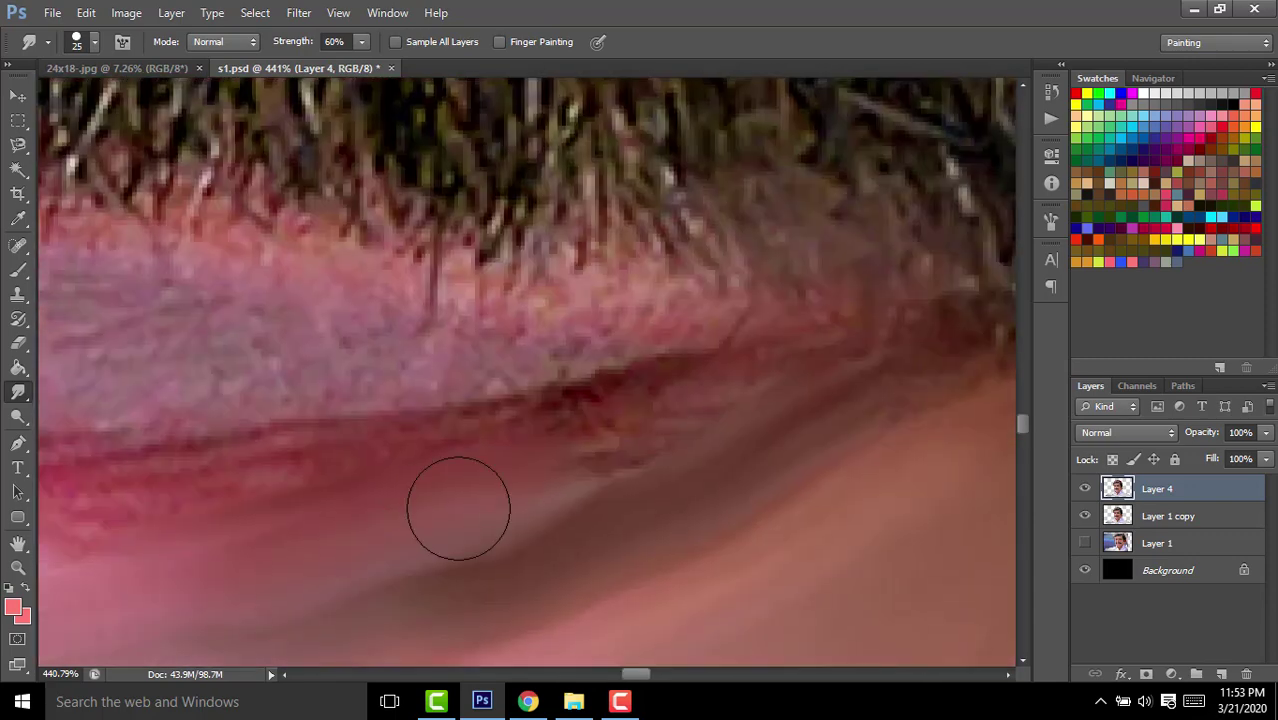
{"action": "scroll", "coordinate": [375, 466], "scroll_direction": "left", "scroll_amount": 2}
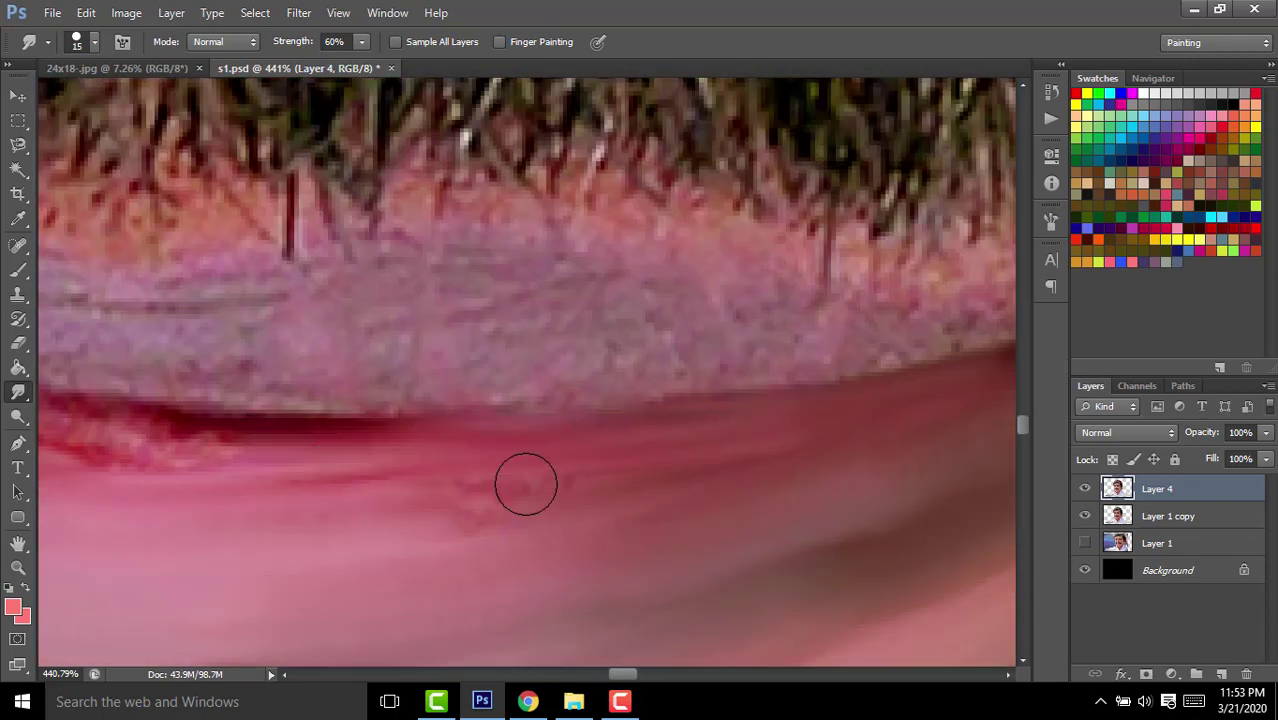
{"action": "scroll", "coordinate": [526, 484], "scroll_direction": "left", "scroll_amount": 3}
{"action": "scroll", "coordinate": [464, 473], "scroll_direction": "up", "scroll_amount": 1}
{"action": "scroll", "coordinate": [308, 451], "scroll_direction": "up", "scroll_amount": 1}
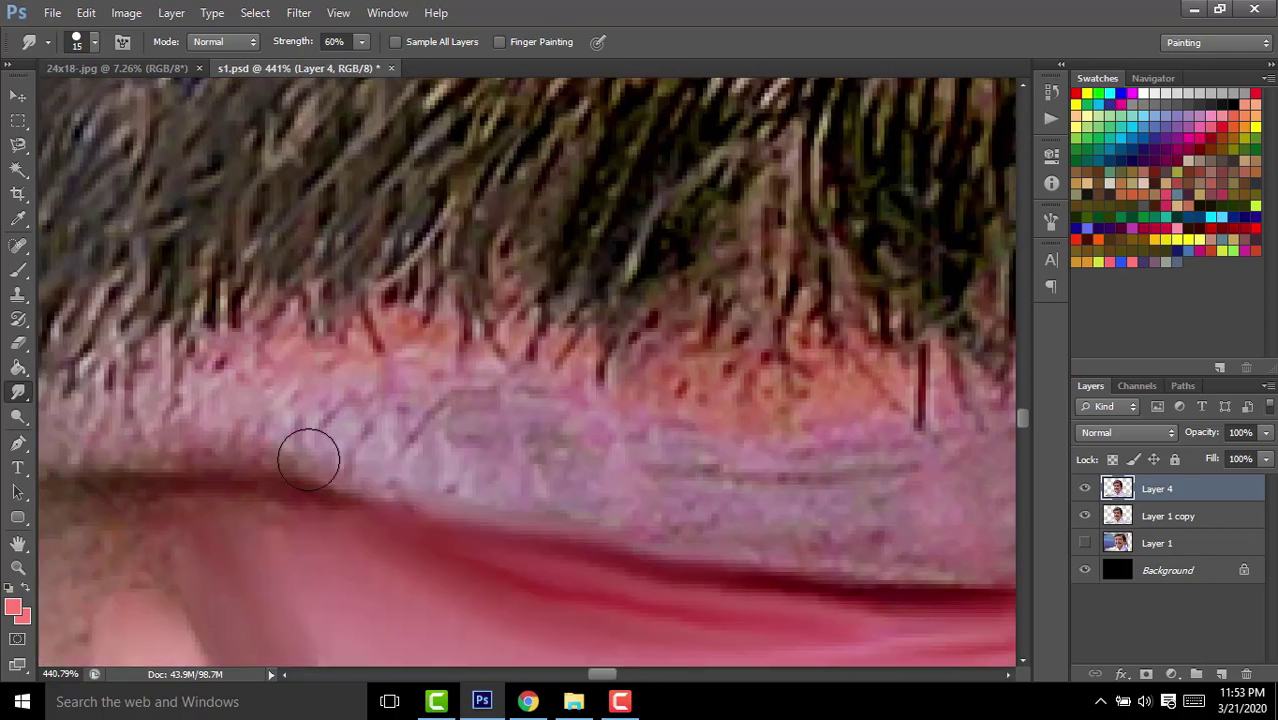
{"action": "scroll", "coordinate": [422, 536], "scroll_direction": "up", "scroll_amount": 2}
{"action": "scroll", "coordinate": [379, 536], "scroll_direction": "up", "scroll_amount": 1}
{"action": "scroll", "coordinate": [300, 490], "scroll_direction": "right", "scroll_amount": 1}
{"action": "scroll", "coordinate": [453, 556], "scroll_direction": "right", "scroll_amount": 4}
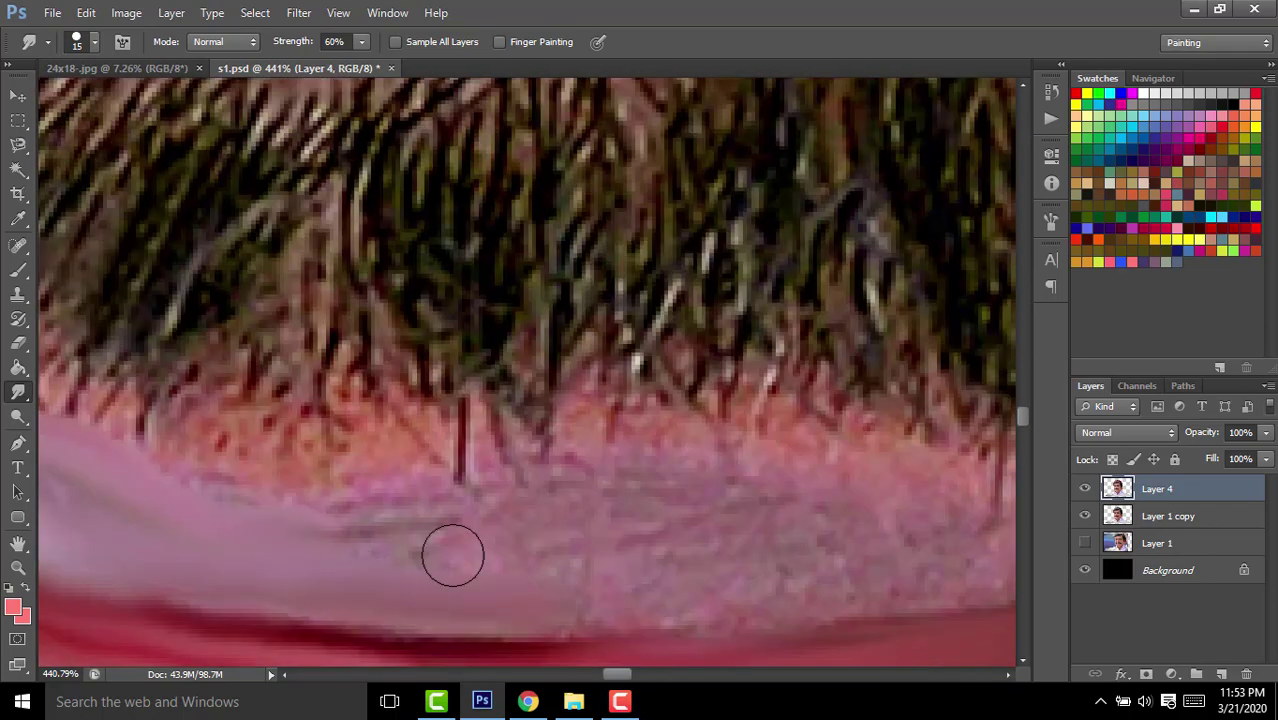
{"action": "scroll", "coordinate": [647, 543], "scroll_direction": "right", "scroll_amount": 3}
{"action": "scroll", "coordinate": [700, 530], "scroll_direction": "down", "scroll_amount": 1}
{"action": "scroll", "coordinate": [391, 503], "scroll_direction": "down", "scroll_amount": 1}
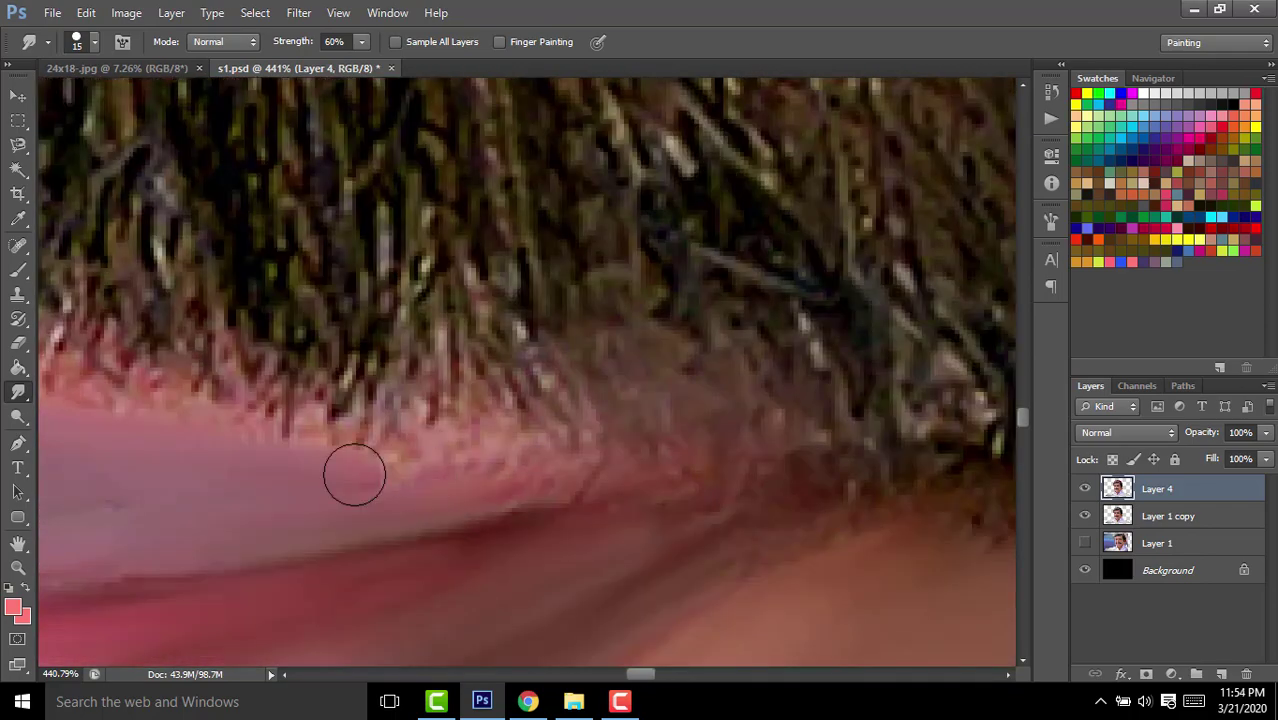
{"action": "scroll", "coordinate": [351, 471], "scroll_direction": "down", "scroll_amount": 4}
{"action": "scroll", "coordinate": [399, 476], "scroll_direction": "up", "scroll_amount": 3}
{"action": "scroll", "coordinate": [580, 450], "scroll_direction": "up", "scroll_amount": 1}
{"action": "scroll", "coordinate": [520, 436], "scroll_direction": "down", "scroll_amount": 2}
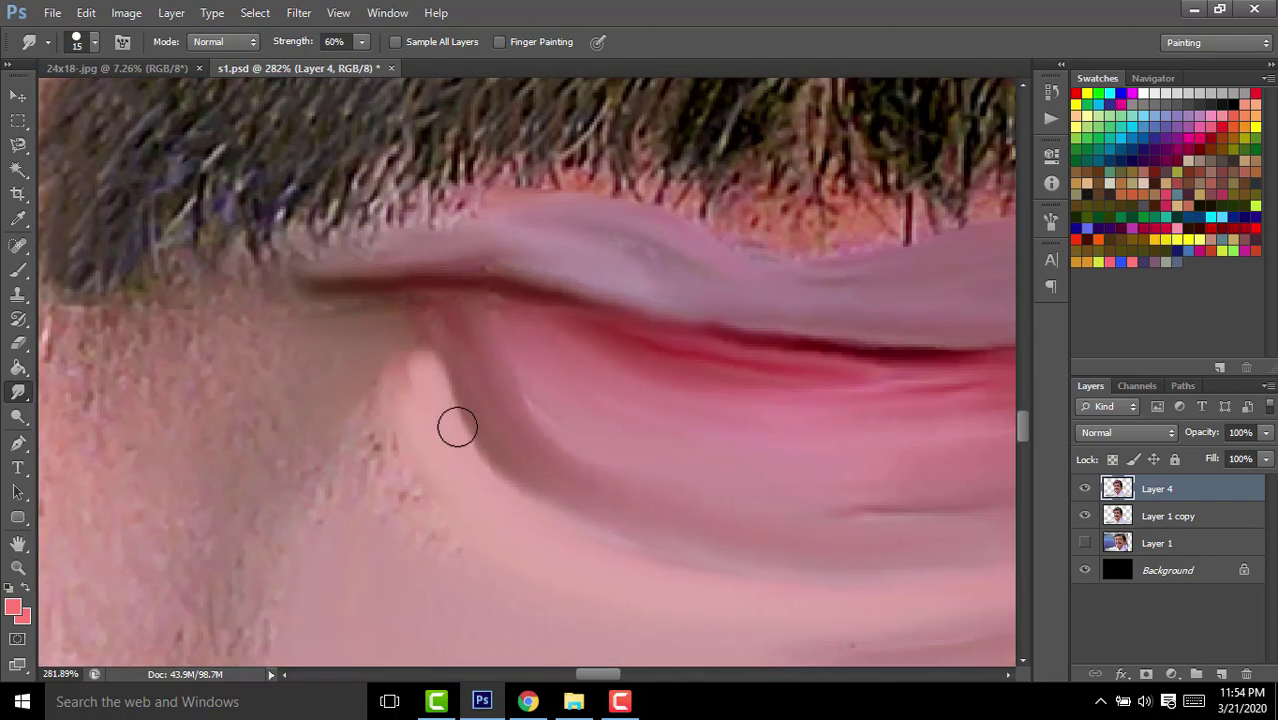
{"action": "scroll", "coordinate": [374, 431], "scroll_direction": "down", "scroll_amount": 1}
{"action": "scroll", "coordinate": [462, 536], "scroll_direction": "down", "scroll_amount": 1}
{"action": "scroll", "coordinate": [600, 520], "scroll_direction": "right", "scroll_amount": 1}
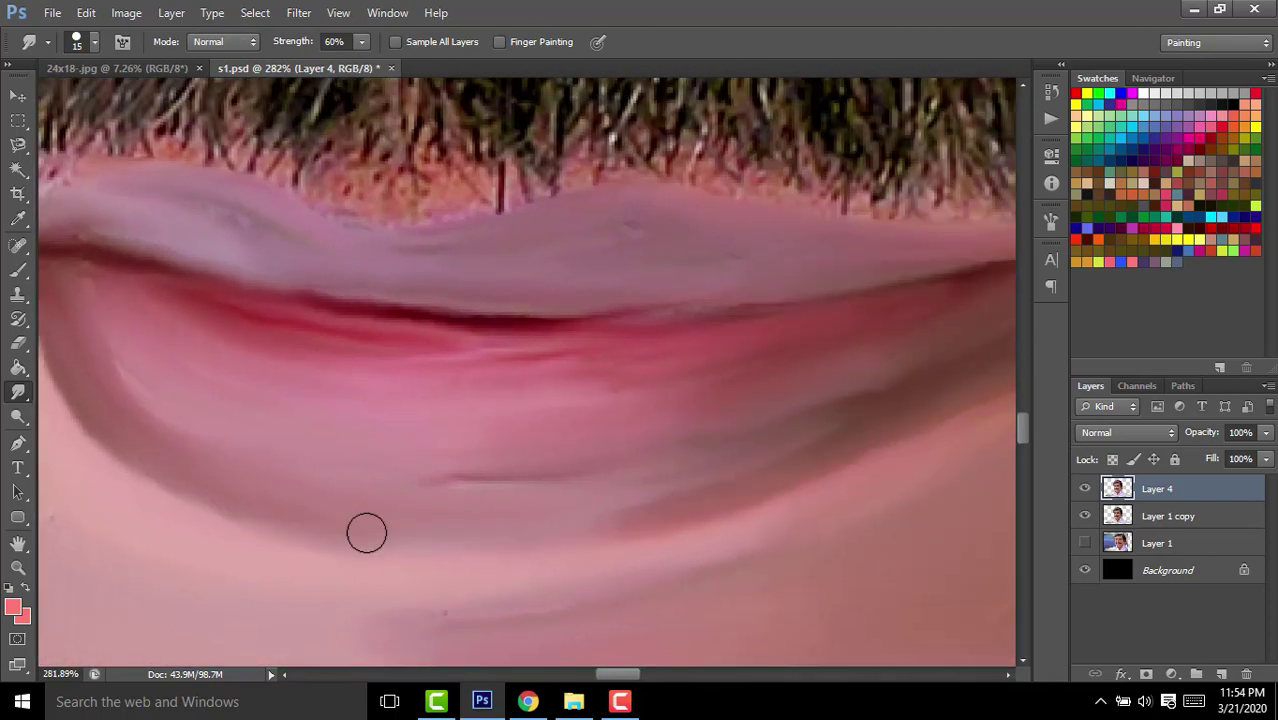
{"action": "scroll", "coordinate": [366, 533], "scroll_direction": "left", "scroll_amount": 3}
{"action": "left_click_drag", "start_coordinate": [450, 383], "coordinate": [645, 313]}
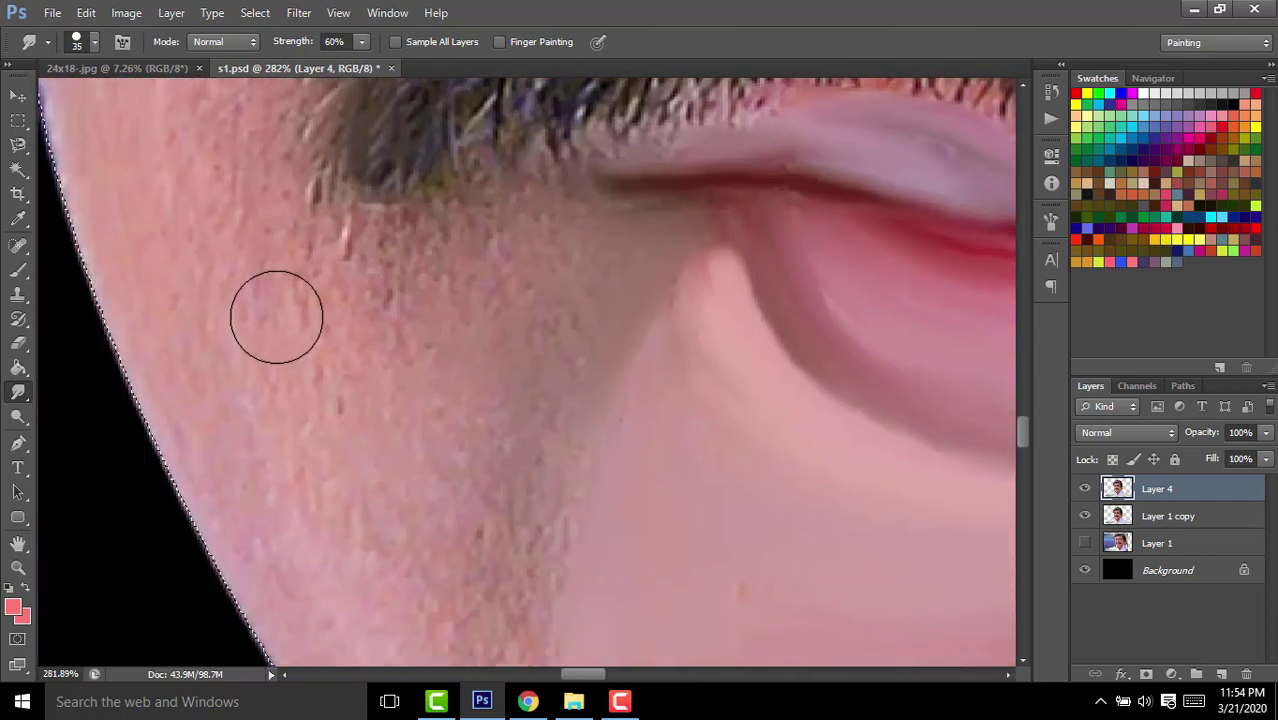
Enlarge the Smudge brush to 40 px and smooth the cheek skin along the face edge.
{"action": "key", "text": "bracketright"}
{"action": "left_click_drag", "start_coordinate": [276, 317], "coordinate": [585, 265]}
{"action": "scroll", "coordinate": [521, 436], "scroll_direction": "left", "scroll_amount": 3}
{"action": "scroll", "coordinate": [556, 251], "scroll_direction": "up", "scroll_amount": 3}
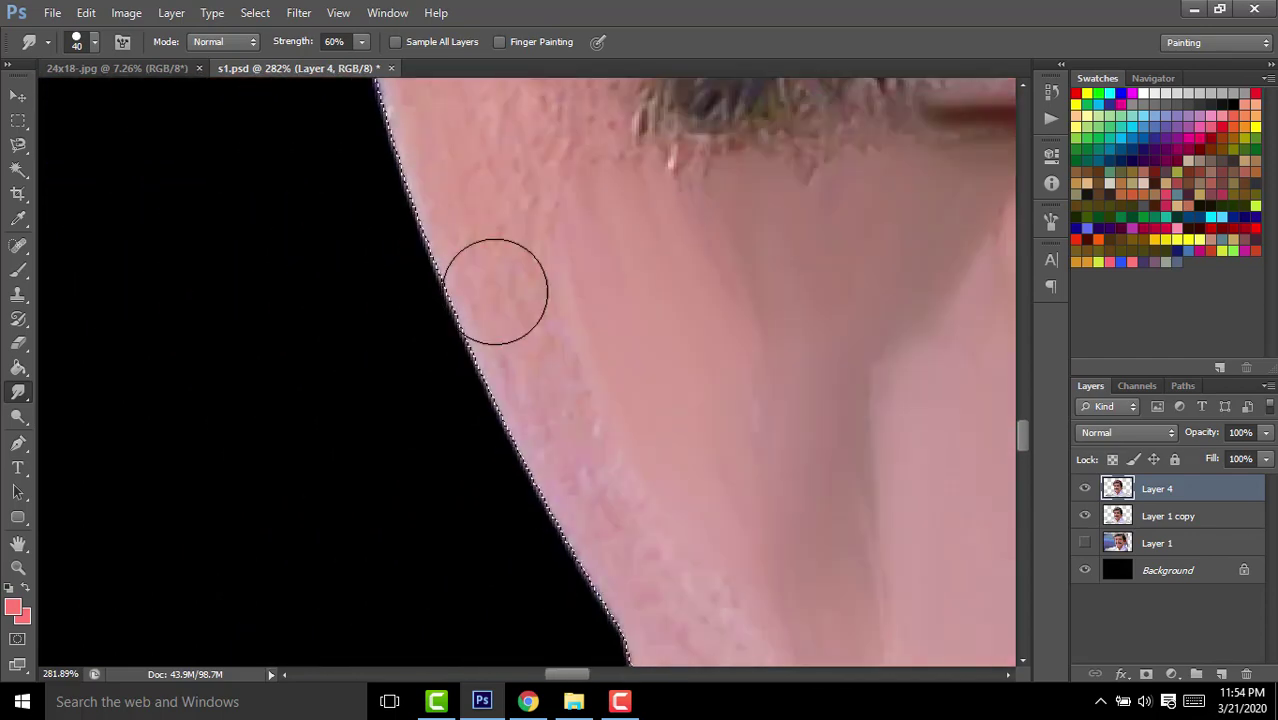
{"action": "scroll", "coordinate": [491, 291], "scroll_direction": "up", "scroll_amount": 2}
{"action": "scroll", "coordinate": [542, 462], "scroll_direction": "left", "scroll_amount": 3}
{"action": "scroll", "coordinate": [619, 557], "scroll_direction": "right", "scroll_amount": 2}
{"action": "scroll", "coordinate": [639, 422], "scroll_direction": "down", "scroll_amount": 1}
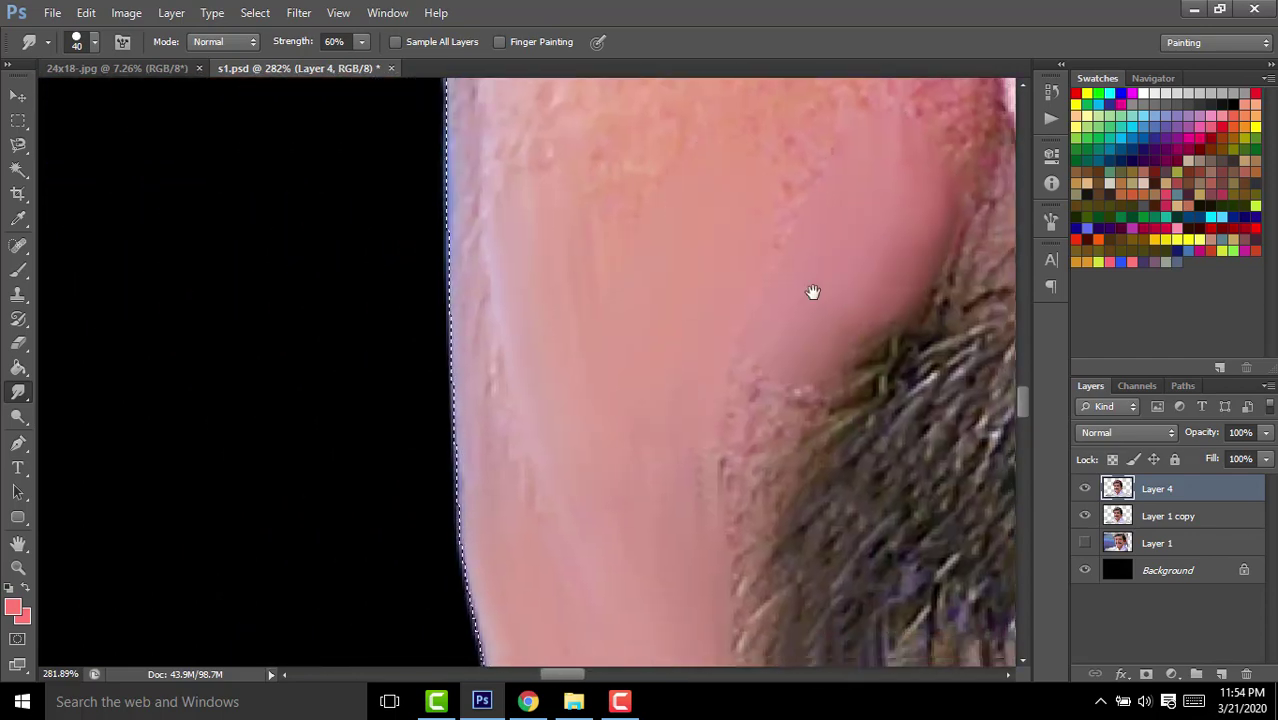
{"action": "scroll", "coordinate": [813, 294], "scroll_direction": "right", "scroll_amount": 3}
{"action": "scroll", "coordinate": [700, 350], "scroll_direction": "down", "scroll_amount": 2}
{"action": "scroll", "coordinate": [656, 214], "scroll_direction": "left", "scroll_amount": 2}
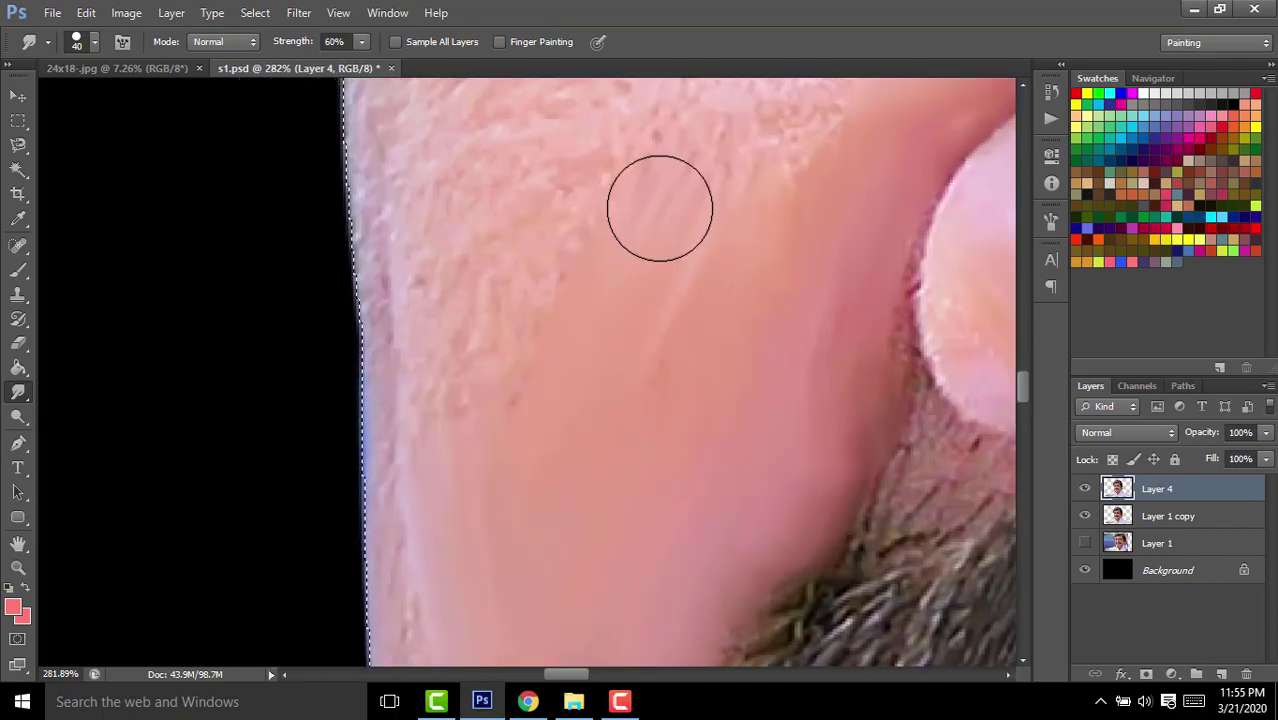
{"action": "scroll", "coordinate": [460, 500], "scroll_direction": "left", "scroll_amount": 2}
{"action": "scroll", "coordinate": [475, 400], "scroll_direction": "up", "scroll_amount": 3}
{"action": "scroll", "coordinate": [470, 300], "scroll_direction": "right", "scroll_amount": 3}
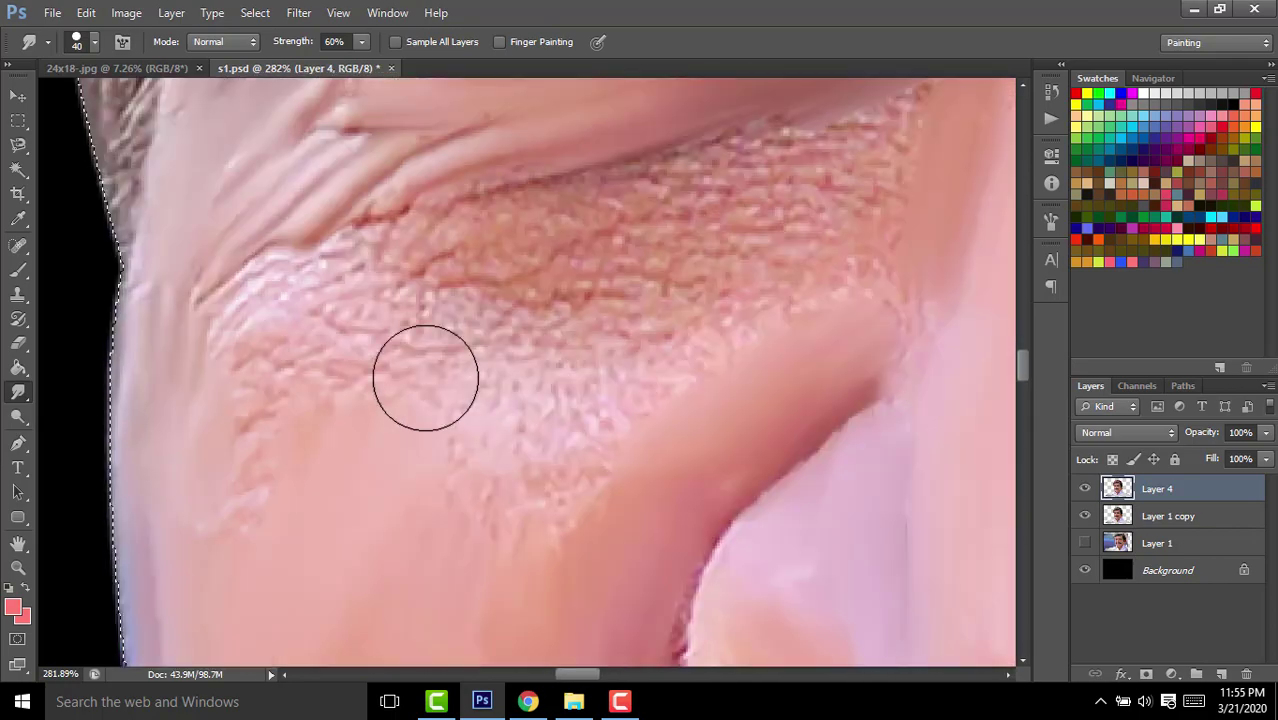
{"action": "left_click_drag", "start_coordinate": [300, 400], "coordinate": [251, 462]}
Smudge the wrinkled under-eye skin and its textured edge into smooth tones.
{"action": "scroll", "coordinate": [466, 283], "scroll_direction": "down", "scroll_amount": 5}
{"action": "scroll", "coordinate": [466, 283], "scroll_direction": "up", "scroll_amount": 5}
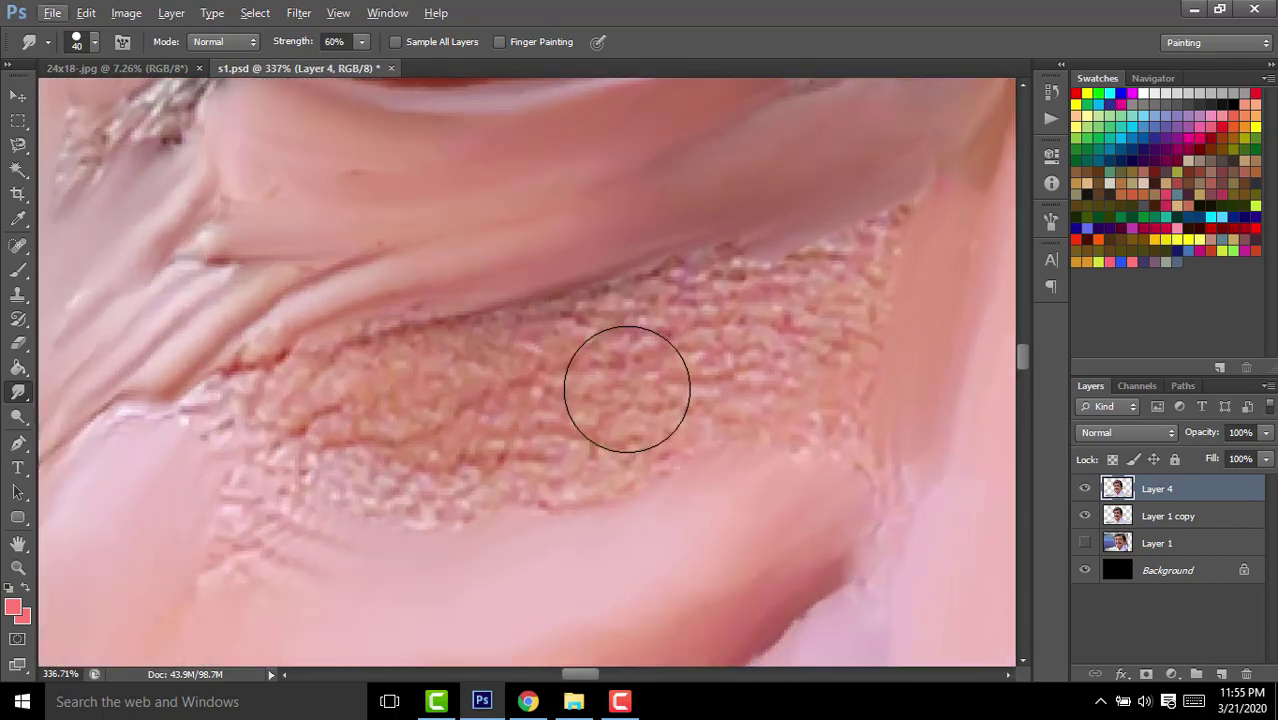
{"action": "mouse_move", "coordinate": [567, 325]}
{"action": "left_mouse_down"}
{"action": "mouse_move", "coordinate": [679, 354]}
{"action": "mouse_move", "coordinate": [499, 385]}
{"action": "mouse_move", "coordinate": [746, 267]}
{"action": "left_mouse_up"}
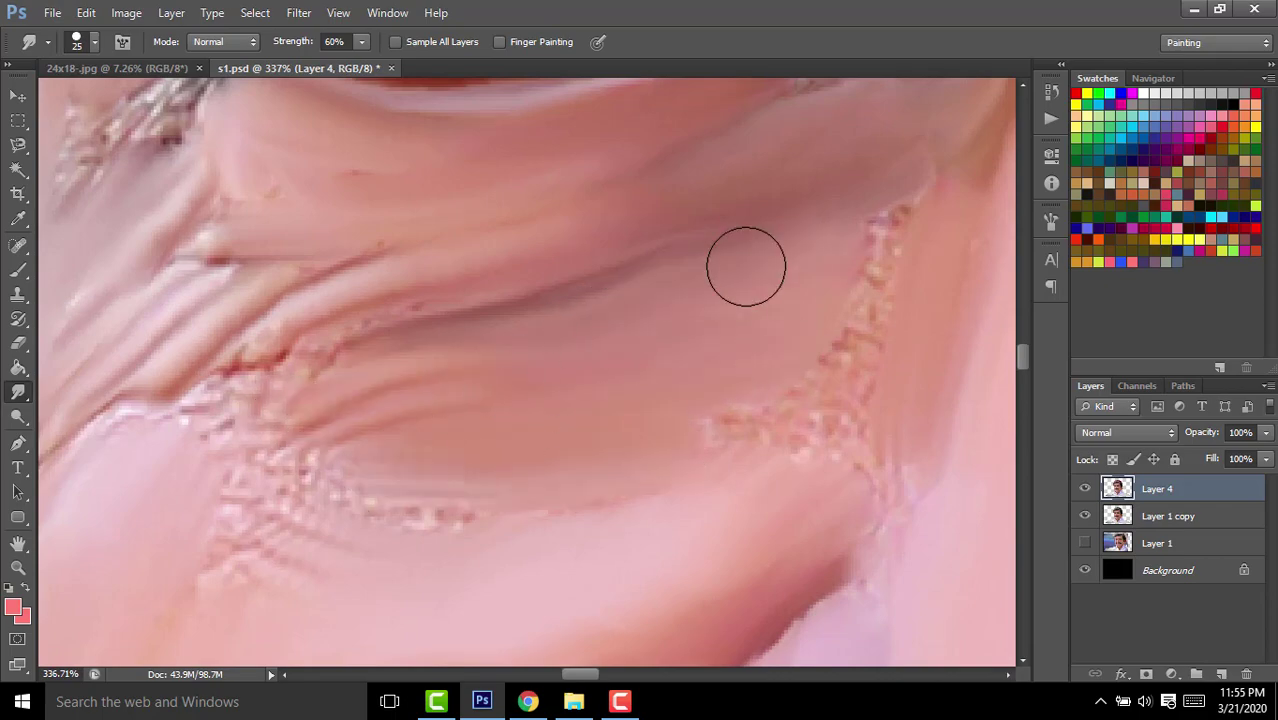
{"action": "left_click_drag", "start_coordinate": [870, 460], "coordinate": [905, 315]}
{"action": "left_click_drag", "start_coordinate": [597, 429], "coordinate": [727, 394]}
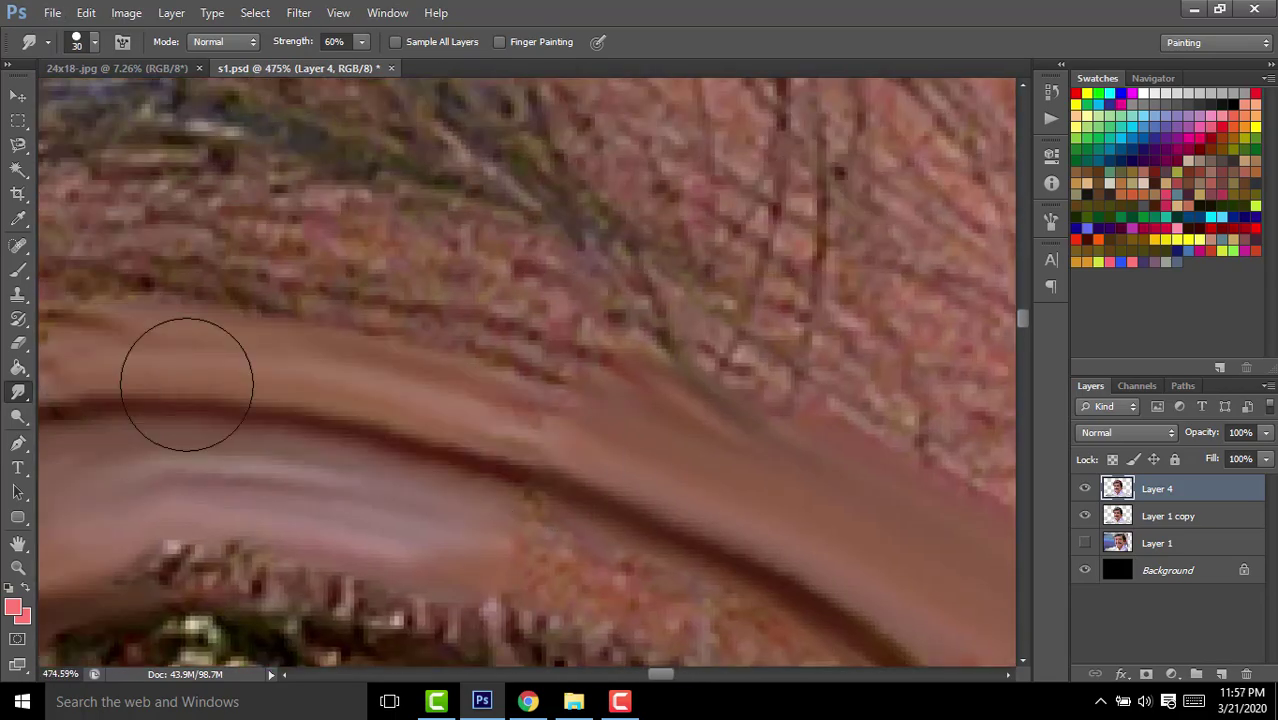
{"action": "scroll", "coordinate": [234, 403], "scroll_direction": "right", "scroll_amount": 5}
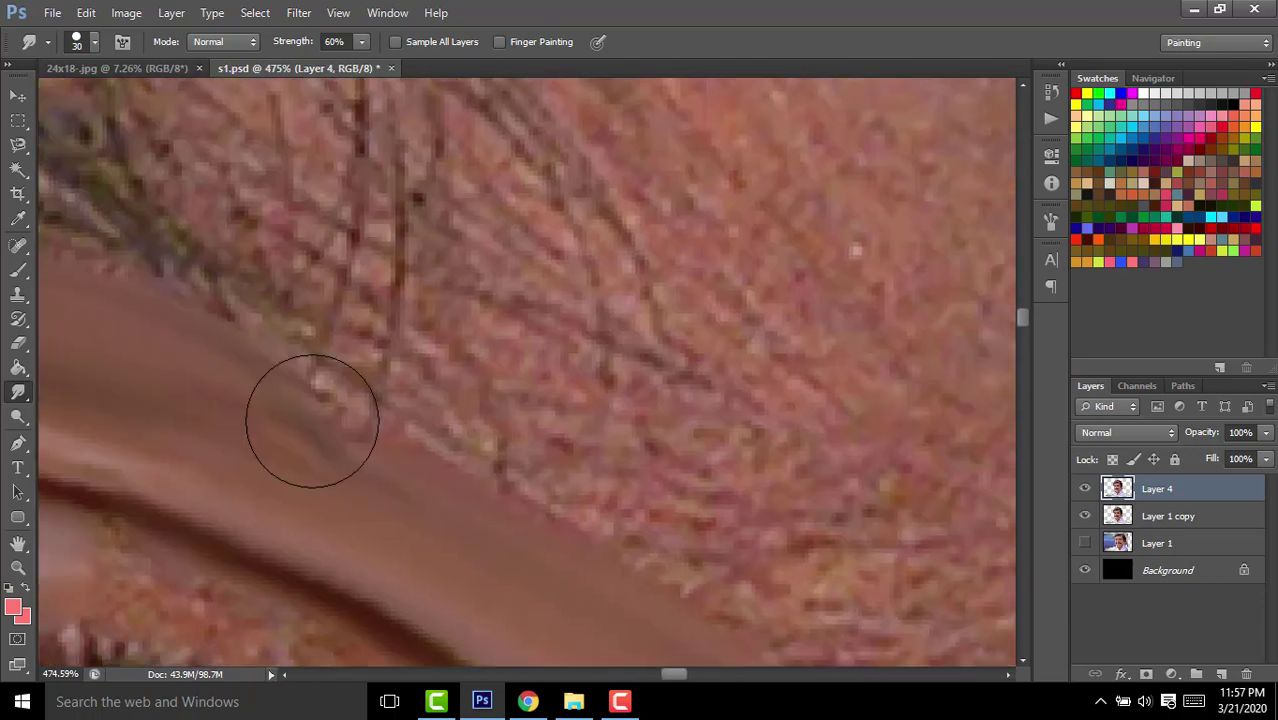
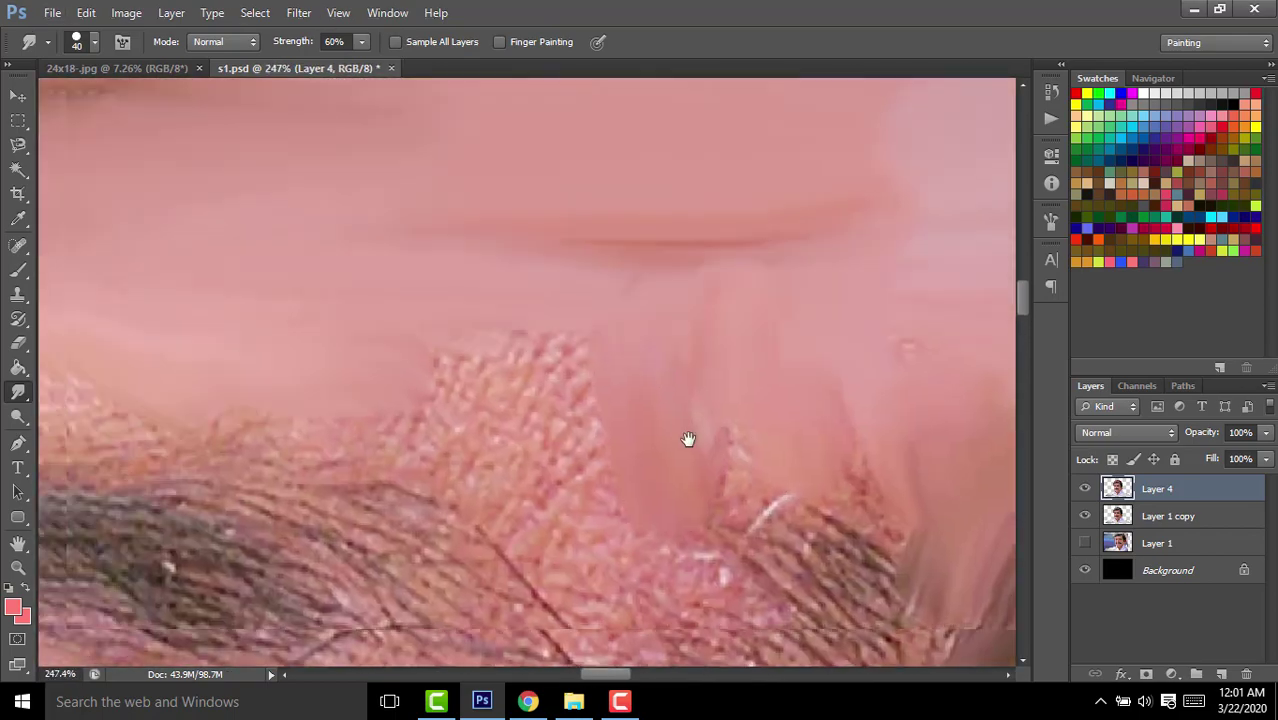
Smooth the speckled skin along the collar edge with a 20–30 px smudge brush.
{"action": "scroll", "coordinate": [810, 375], "scroll_direction": "down", "scroll_amount": 2}
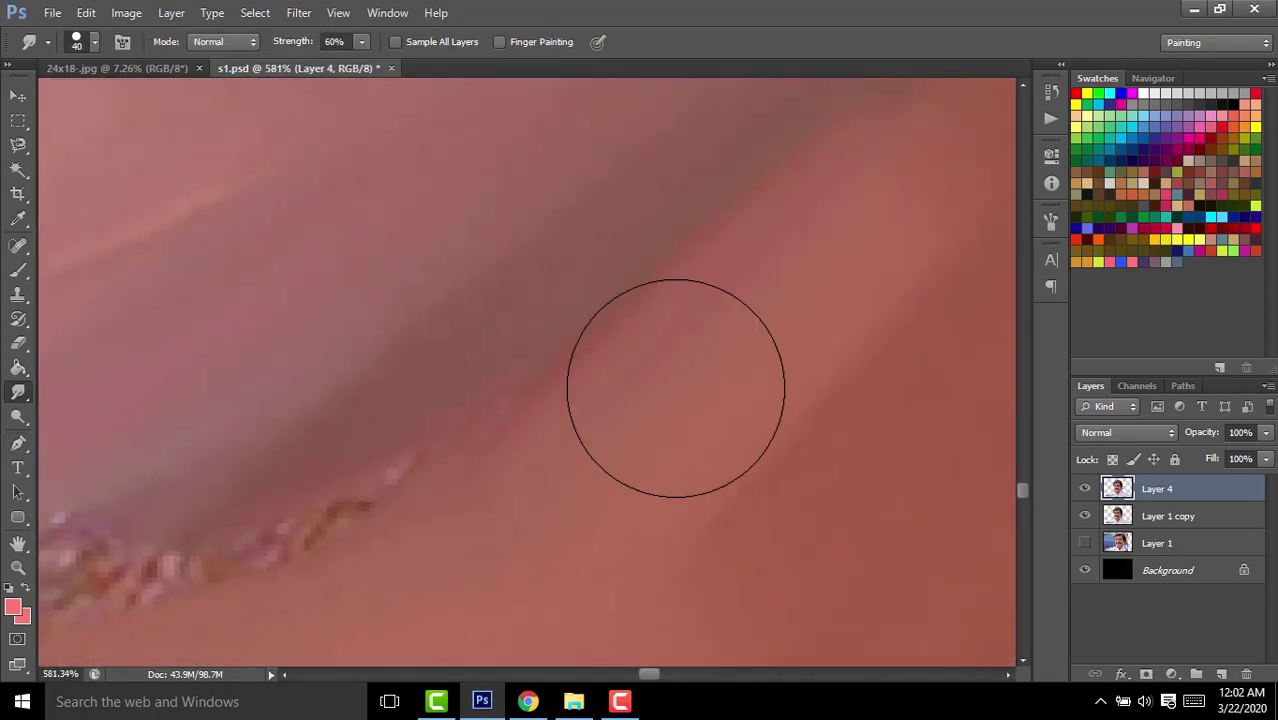
{"action": "scroll", "coordinate": [499, 334], "scroll_direction": "down", "scroll_amount": 2}
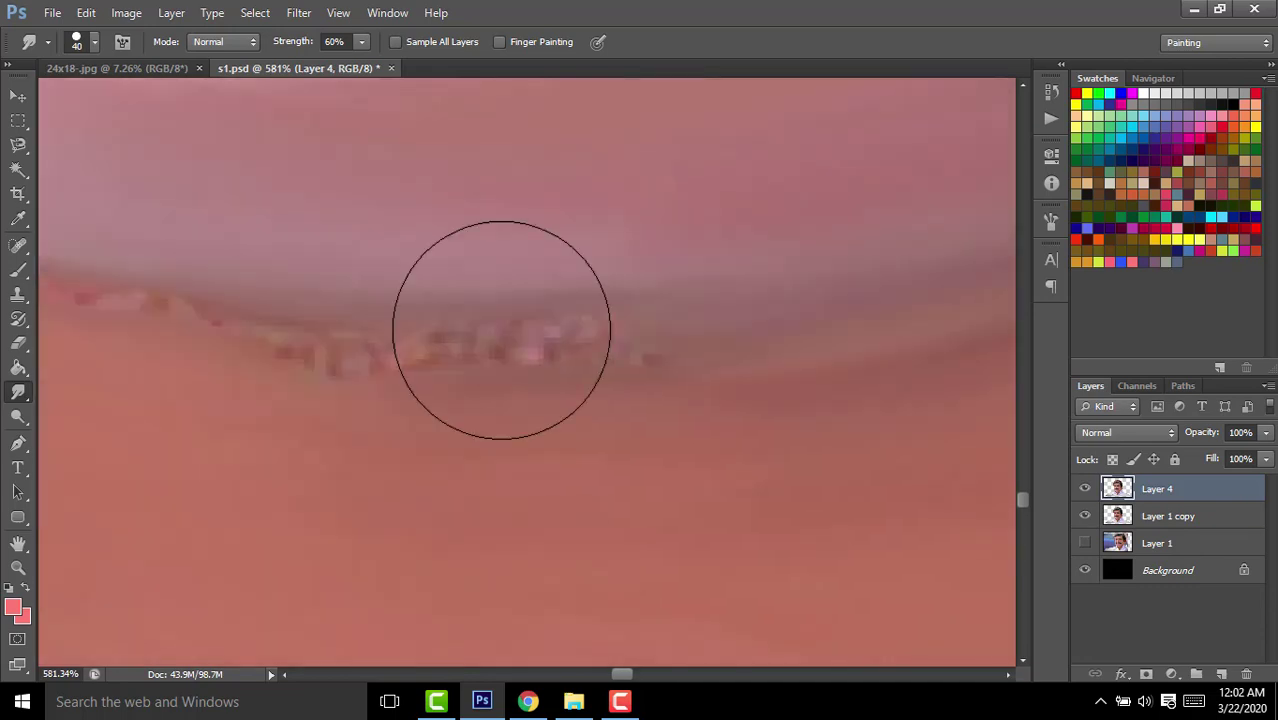
{"action": "scroll", "coordinate": [328, 365], "scroll_direction": "down", "scroll_amount": 2}
{"action": "key", "text": "bracketleft"}
{"action": "key", "text": "bracketleft"}
{"action": "scroll", "coordinate": [457, 446], "scroll_direction": "up", "scroll_amount": 2}
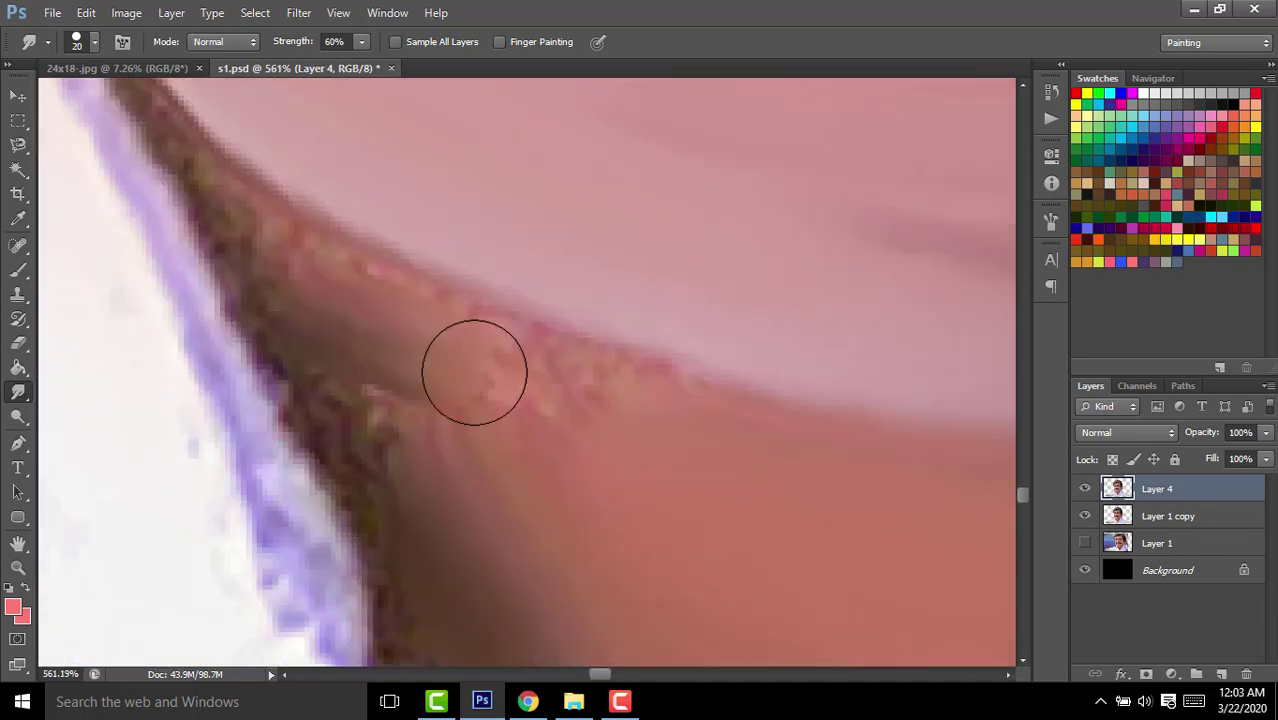
{"action": "mouse_move", "coordinate": [356, 357]}
{"action": "left_mouse_down"}
{"action": "mouse_move", "coordinate": [399, 514]}
{"action": "mouse_move", "coordinate": [233, 371]}
{"action": "mouse_move", "coordinate": [479, 422]}
{"action": "left_mouse_up"}
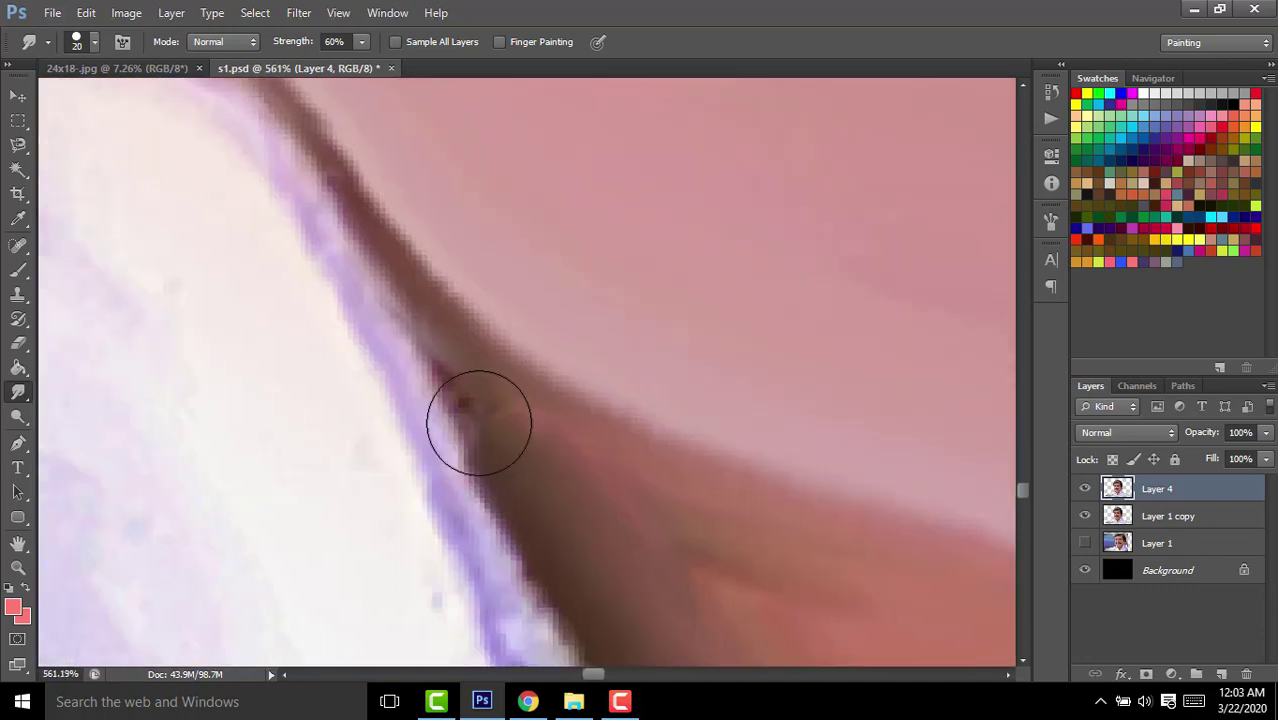
{"action": "scroll", "coordinate": [507, 433], "scroll_direction": "down", "scroll_amount": 5}
{"action": "scroll", "coordinate": [664, 464], "scroll_direction": "up", "scroll_amount": 4}
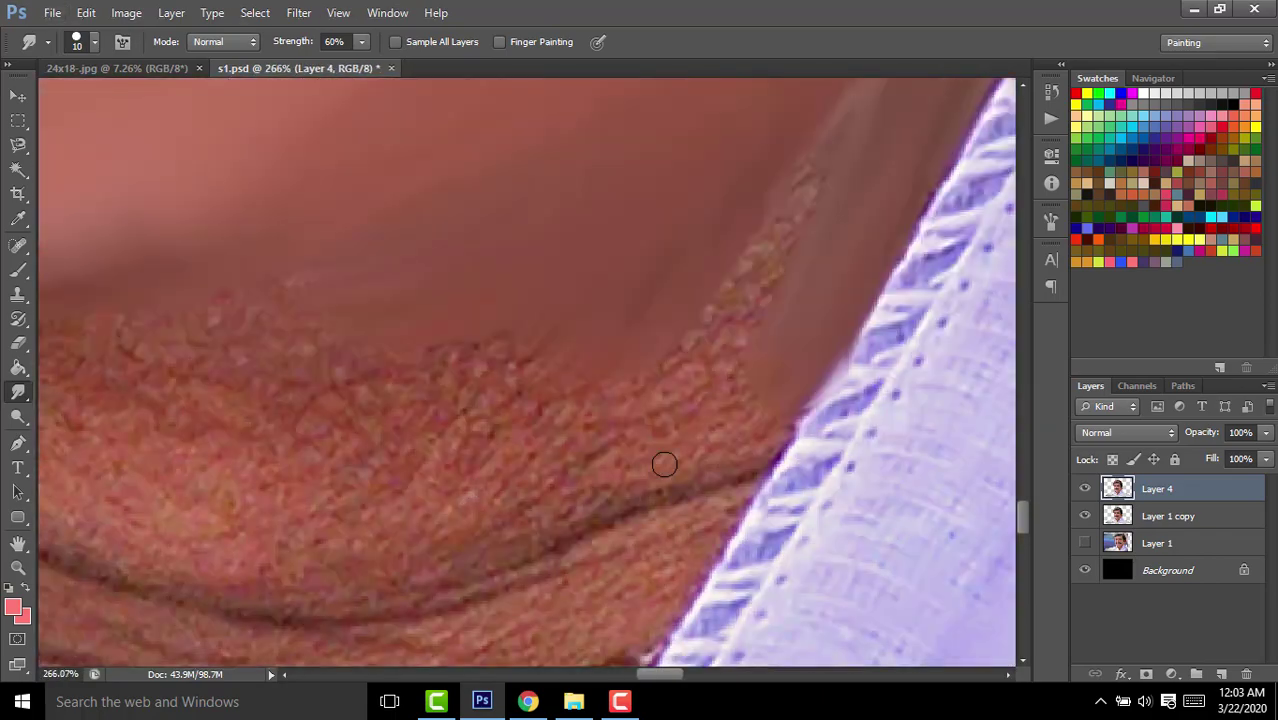
{"action": "key", "text": "bracketleft"}
{"action": "left_click_drag", "start_coordinate": [739, 331], "coordinate": [788, 201]}
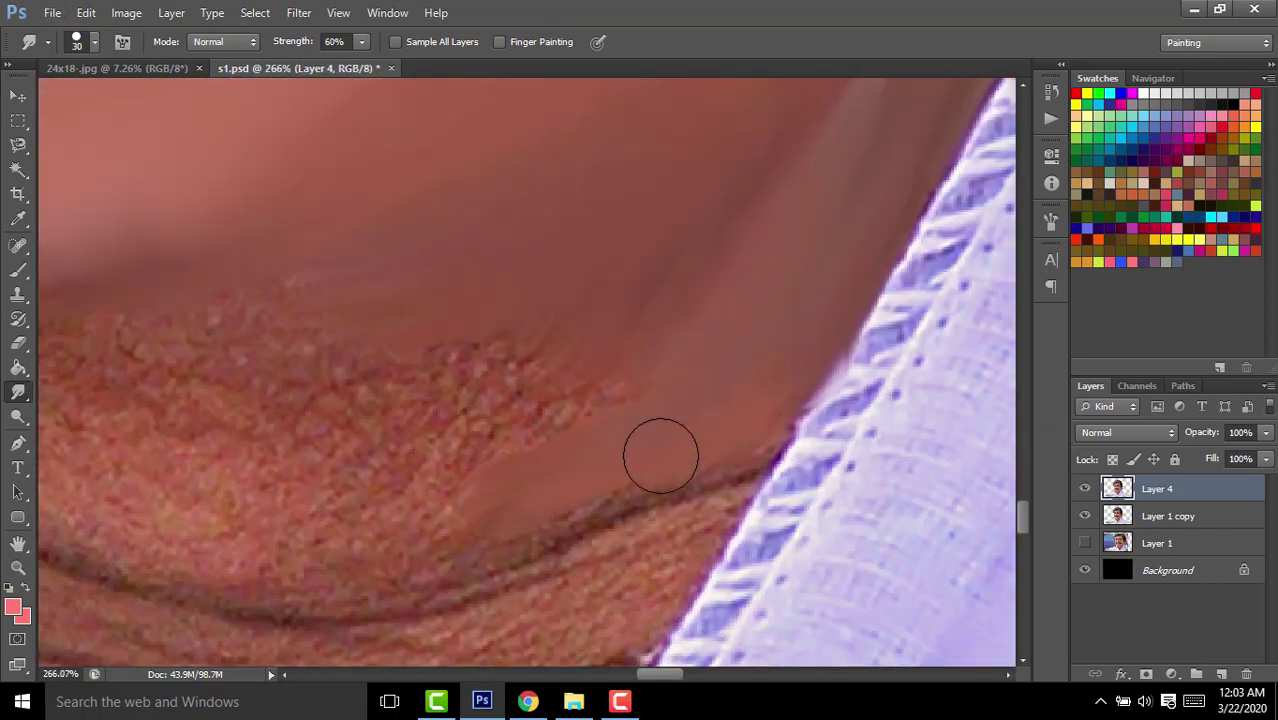
Smear the skin-fold texture under the chin into smooth skin.
{"action": "scroll", "coordinate": [633, 371], "scroll_direction": "up", "scroll_amount": 3}
{"action": "scroll", "coordinate": [325, 457], "scroll_direction": "right", "scroll_amount": 5}
{"action": "scroll", "coordinate": [602, 414], "scroll_direction": "up", "scroll_amount": 2}
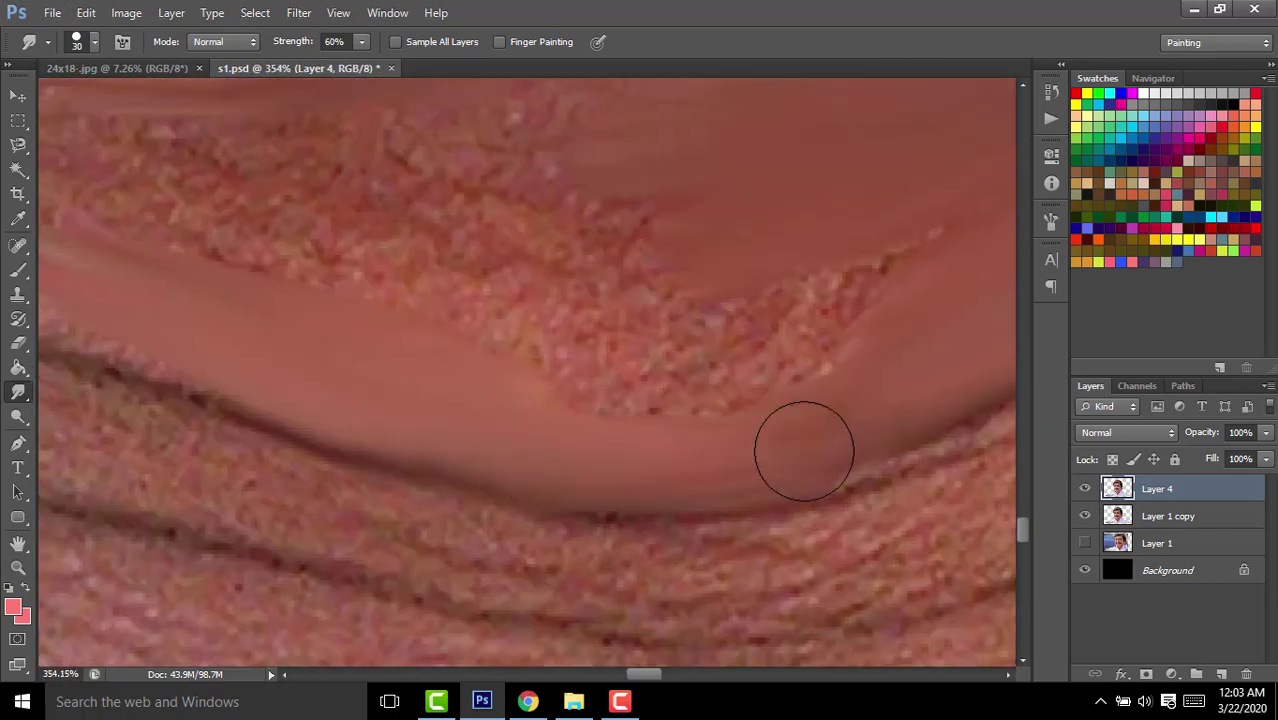
{"action": "mouse_move", "coordinate": [804, 451]}
{"action": "left_mouse_down"}
{"action": "mouse_move", "coordinate": [813, 371]}
{"action": "mouse_move", "coordinate": [602, 460]}
{"action": "mouse_move", "coordinate": [482, 480]}
{"action": "mouse_move", "coordinate": [780, 549]}
{"action": "left_mouse_up"}
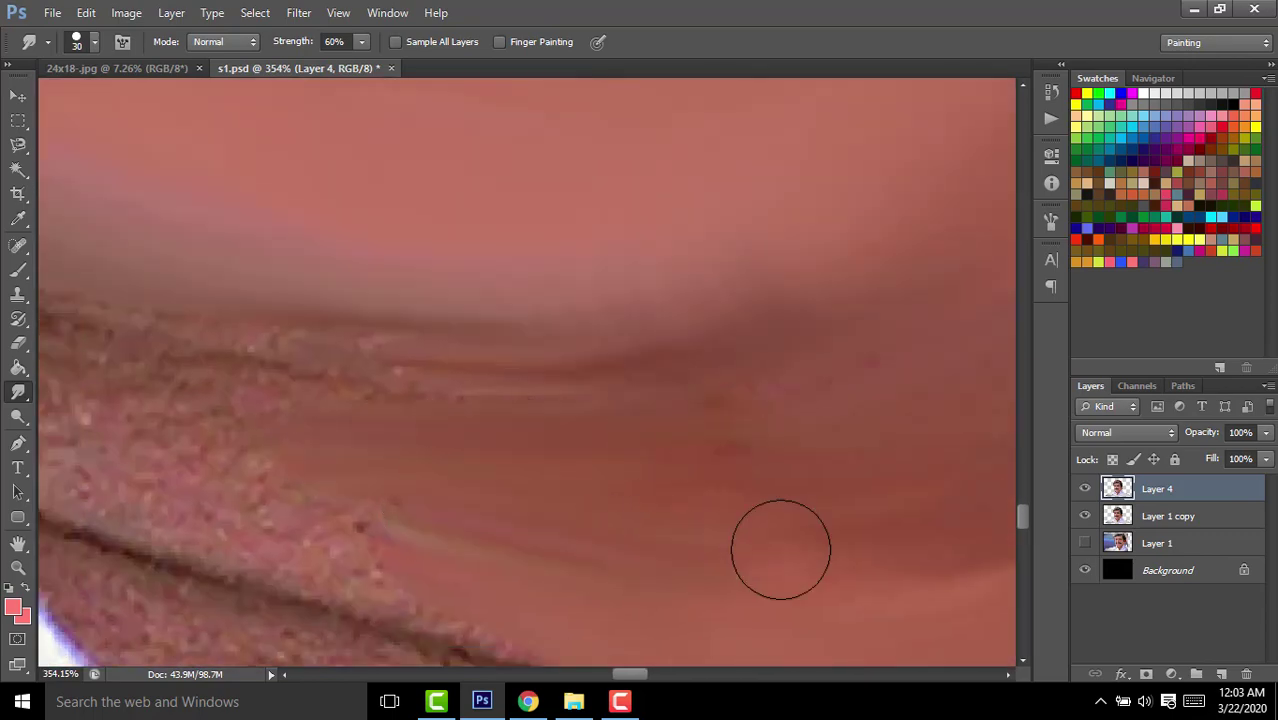
{"action": "scroll", "coordinate": [780, 549], "scroll_direction": "down", "scroll_amount": 3}
{"action": "left_click_drag", "start_coordinate": [551, 505], "coordinate": [200, 320]}
{"action": "left_click_drag", "start_coordinate": [328, 371], "coordinate": [498, 410]}
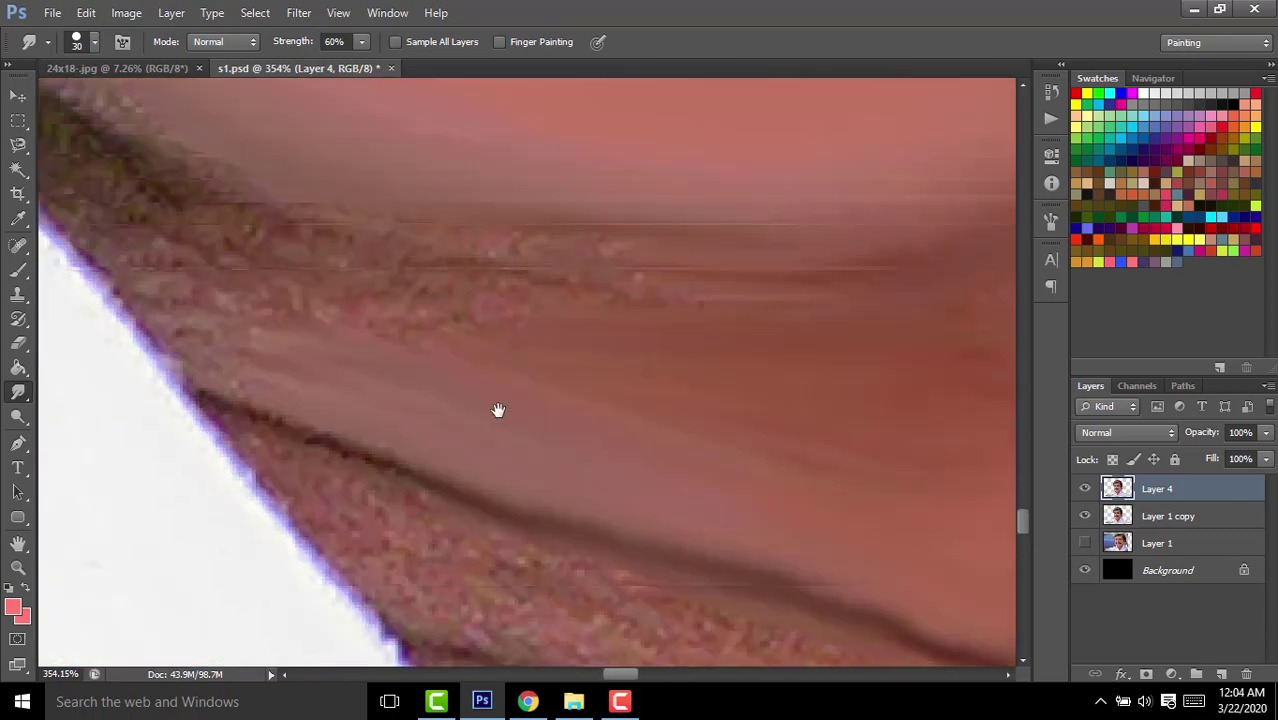
Blend the neck skin near and above the shirt edge.
{"action": "scroll", "coordinate": [422, 265], "scroll_direction": "left", "scroll_amount": 3}
{"action": "scroll", "coordinate": [323, 322], "scroll_direction": "up", "scroll_amount": 2}
{"action": "scroll", "coordinate": [527, 462], "scroll_direction": "up", "scroll_amount": 2}
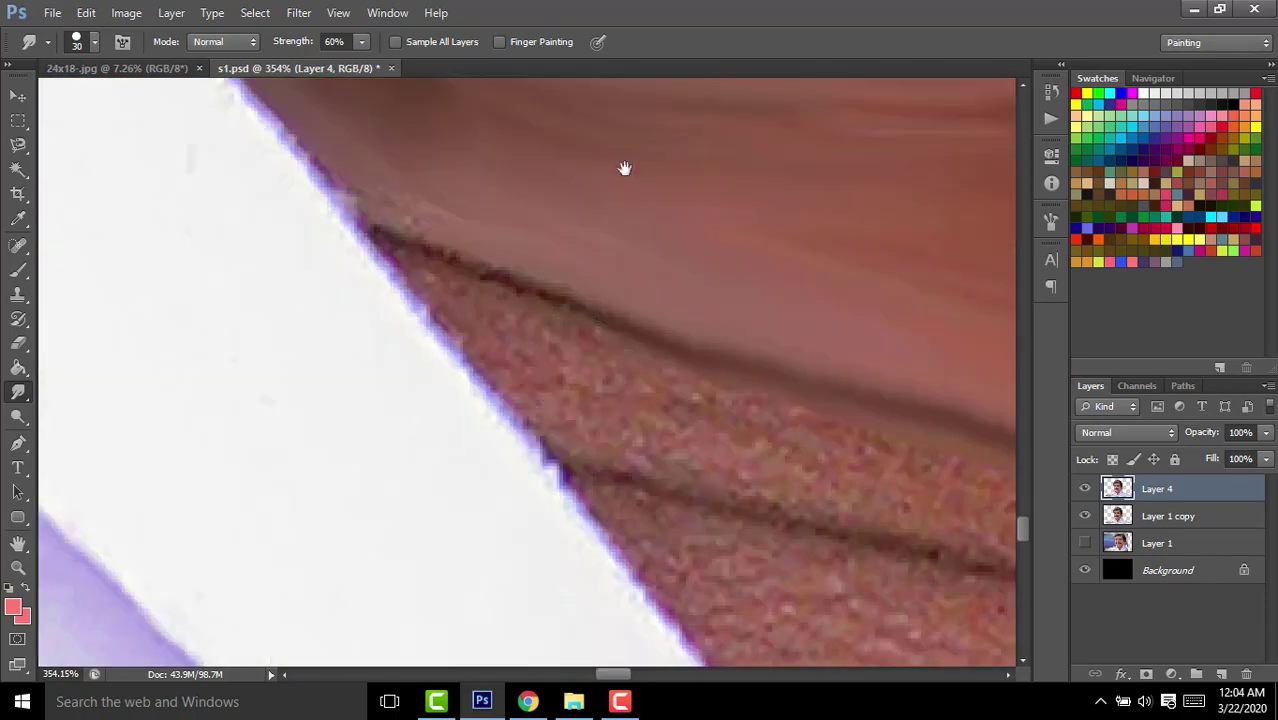
{"action": "scroll", "coordinate": [665, 325], "scroll_direction": "down", "scroll_amount": 10}
{"action": "scroll", "coordinate": [853, 272], "scroll_direction": "up", "scroll_amount": 10}
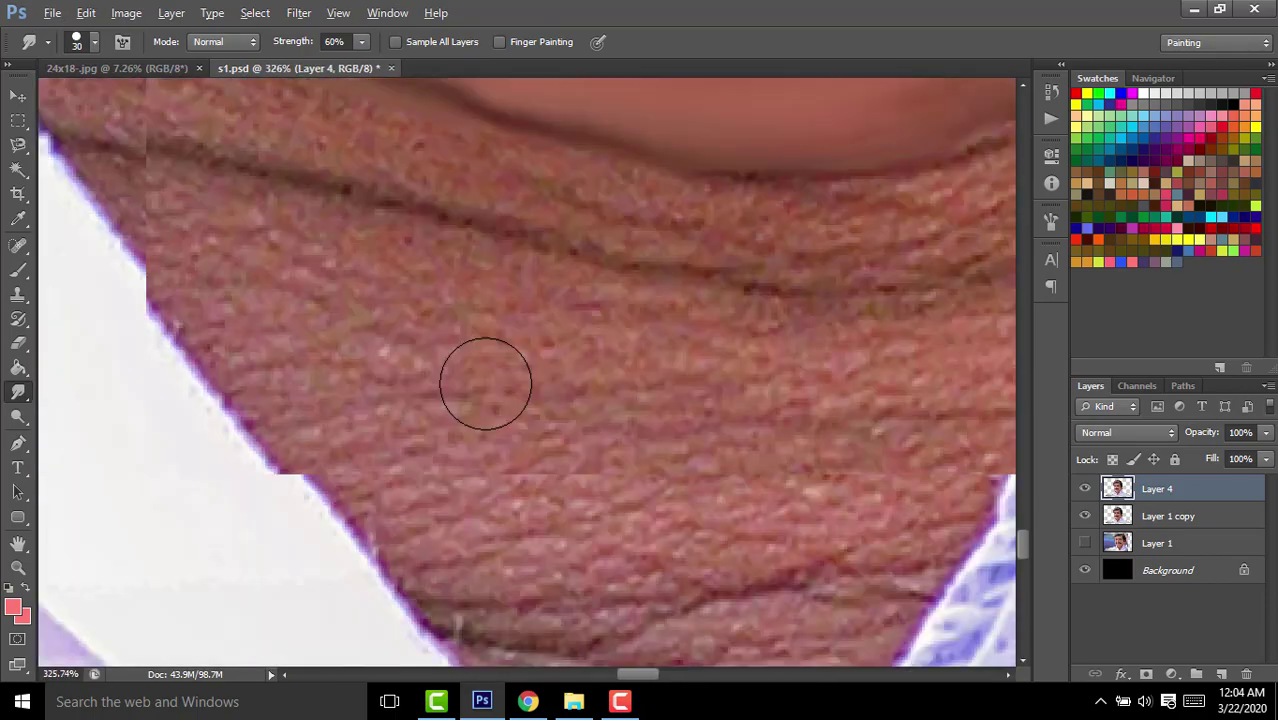
{"action": "left_click_drag", "start_coordinate": [228, 276], "coordinate": [182, 282]}
{"action": "scroll", "coordinate": [474, 401], "scroll_direction": "left", "scroll_amount": 3}
{"action": "left_click_drag", "start_coordinate": [474, 401], "coordinate": [659, 317]}
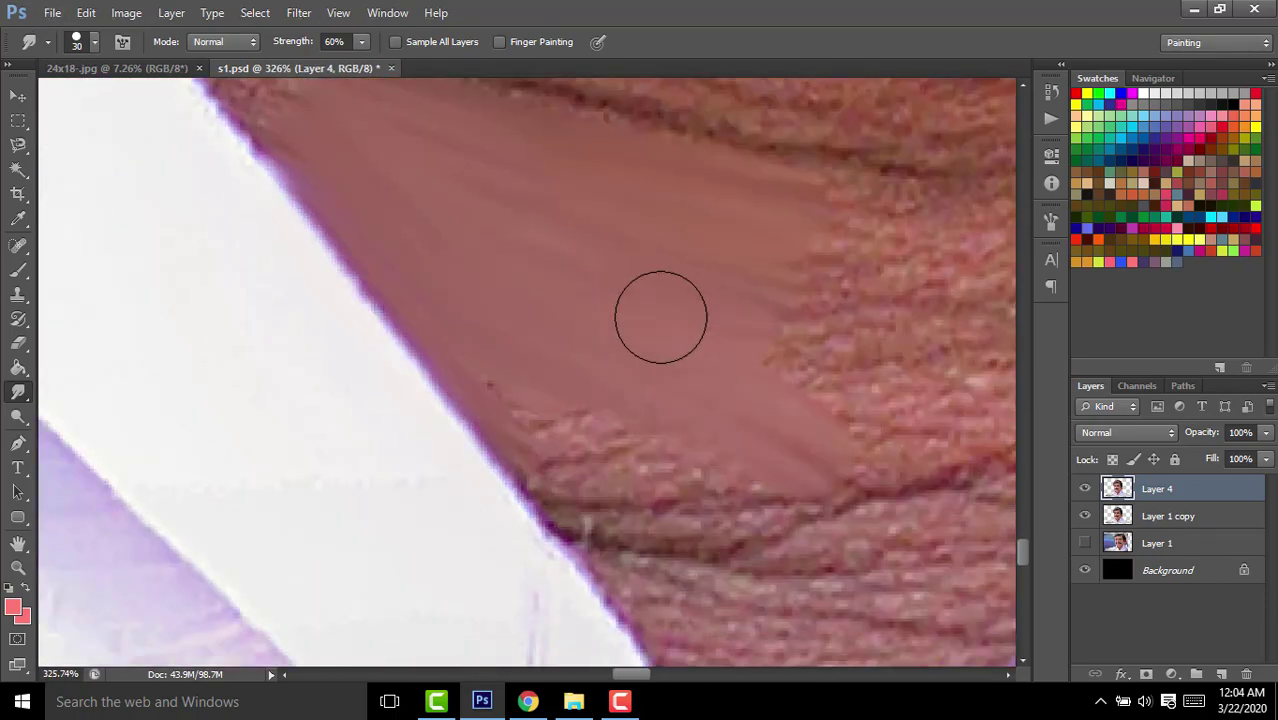
Continue smoothing the neck skin texture beside the shirt collar.
{"action": "scroll", "coordinate": [622, 369], "scroll_direction": "up", "scroll_amount": 3}
{"action": "scroll", "coordinate": [719, 391], "scroll_direction": "down", "scroll_amount": 3}
{"action": "left_click_drag", "start_coordinate": [719, 391], "coordinate": [466, 357]}
{"action": "scroll", "coordinate": [466, 357], "scroll_direction": "right", "scroll_amount": 3}
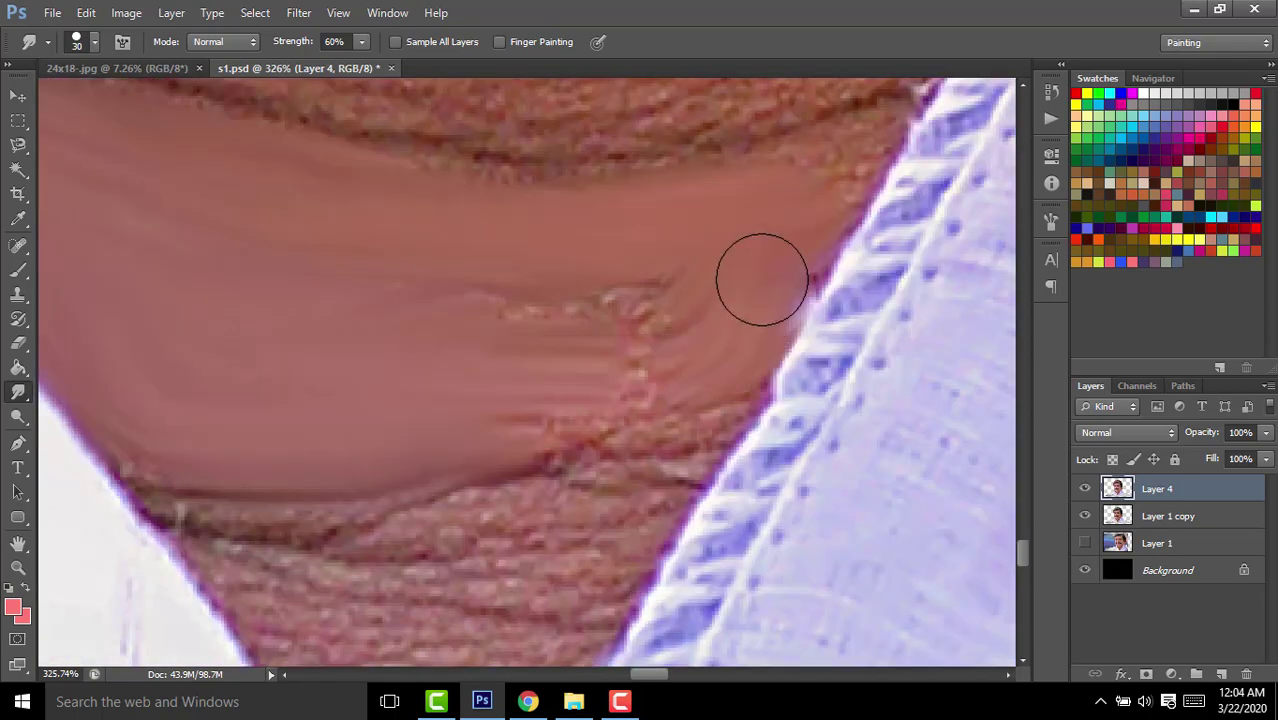
{"action": "left_click_drag", "start_coordinate": [764, 277], "coordinate": [798, 244]}
{"action": "scroll", "coordinate": [511, 357], "scroll_direction": "down", "scroll_amount": 5}
Smear the eyebrow rightward and smooth the skin and light streak across the ear.
{"action": "scroll", "coordinate": [511, 357], "scroll_direction": "down", "scroll_amount": 2}
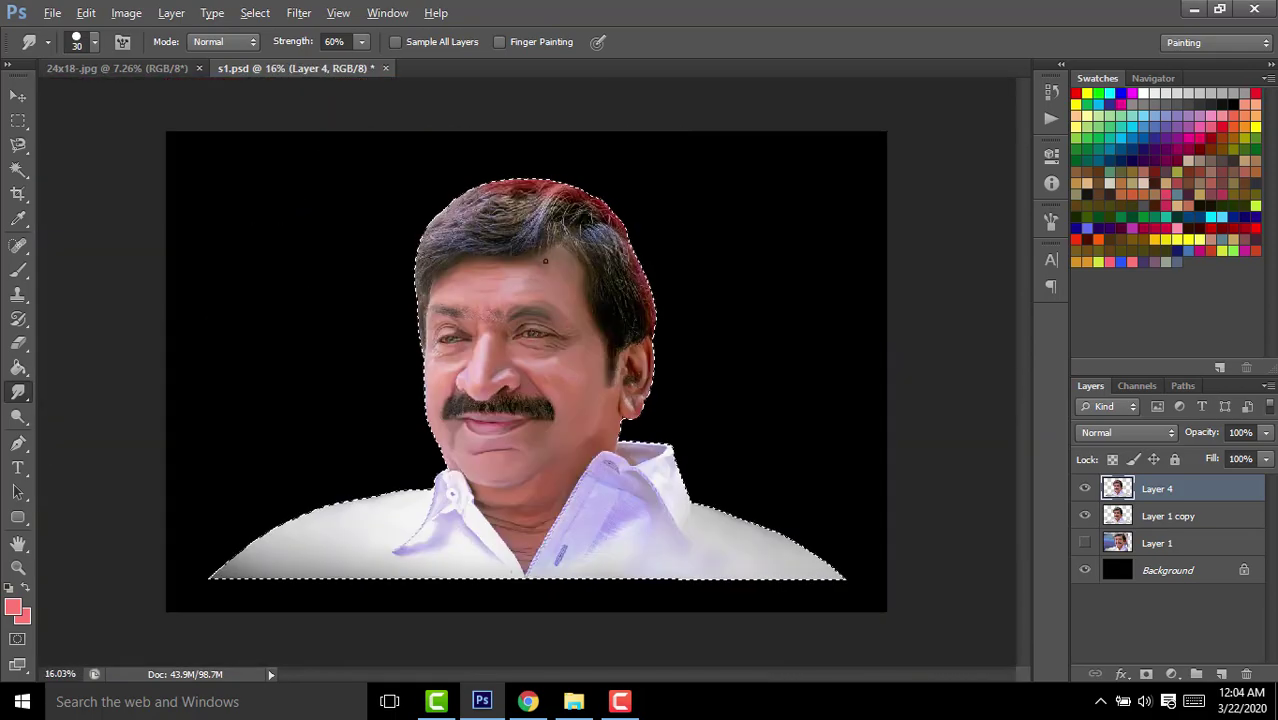
{"action": "scroll", "coordinate": [452, 360], "scroll_direction": "up", "scroll_amount": 3}
{"action": "scroll", "coordinate": [452, 360], "scroll_direction": "up", "scroll_amount": 3}
{"action": "left_click_drag", "start_coordinate": [452, 360], "coordinate": [721, 364]}
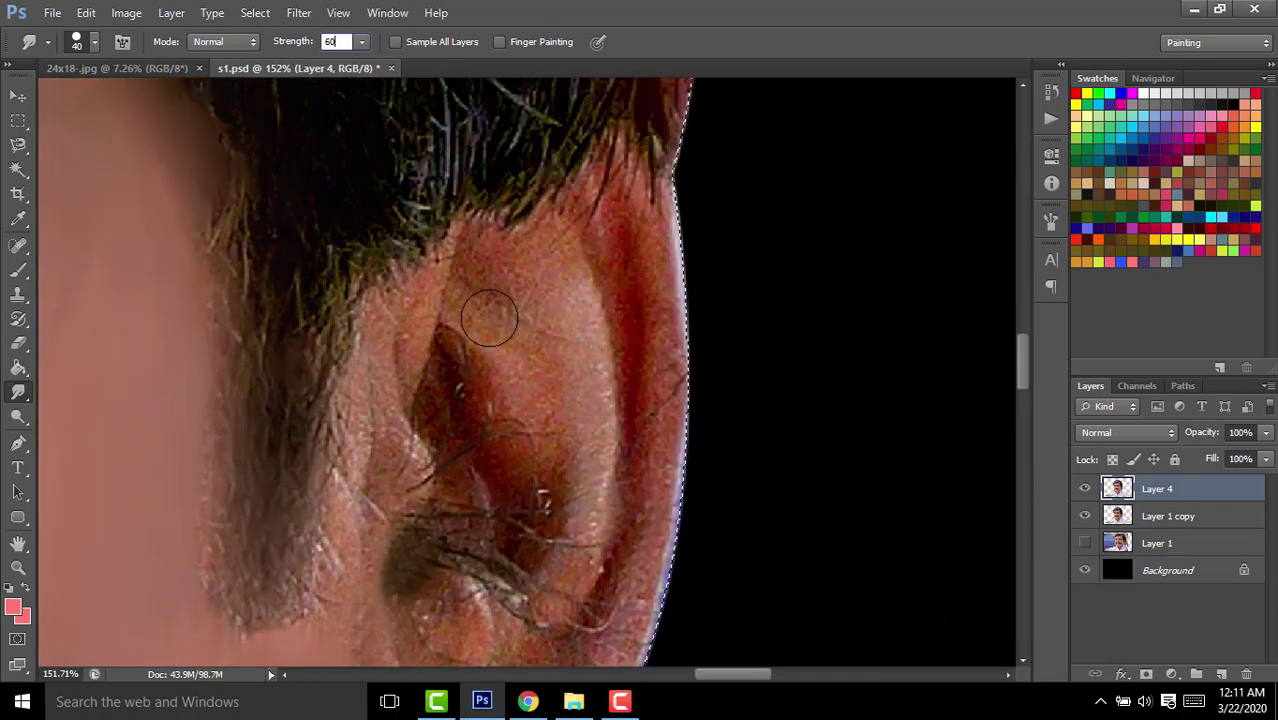
{"action": "scroll", "coordinate": [489, 318], "scroll_direction": "up", "scroll_amount": 3}
{"action": "left_click_drag", "start_coordinate": [528, 365], "coordinate": [562, 265]}
{"action": "scroll", "coordinate": [562, 265], "scroll_direction": "up", "scroll_amount": 1}
{"action": "left_click_drag", "start_coordinate": [434, 351], "coordinate": [457, 316]}
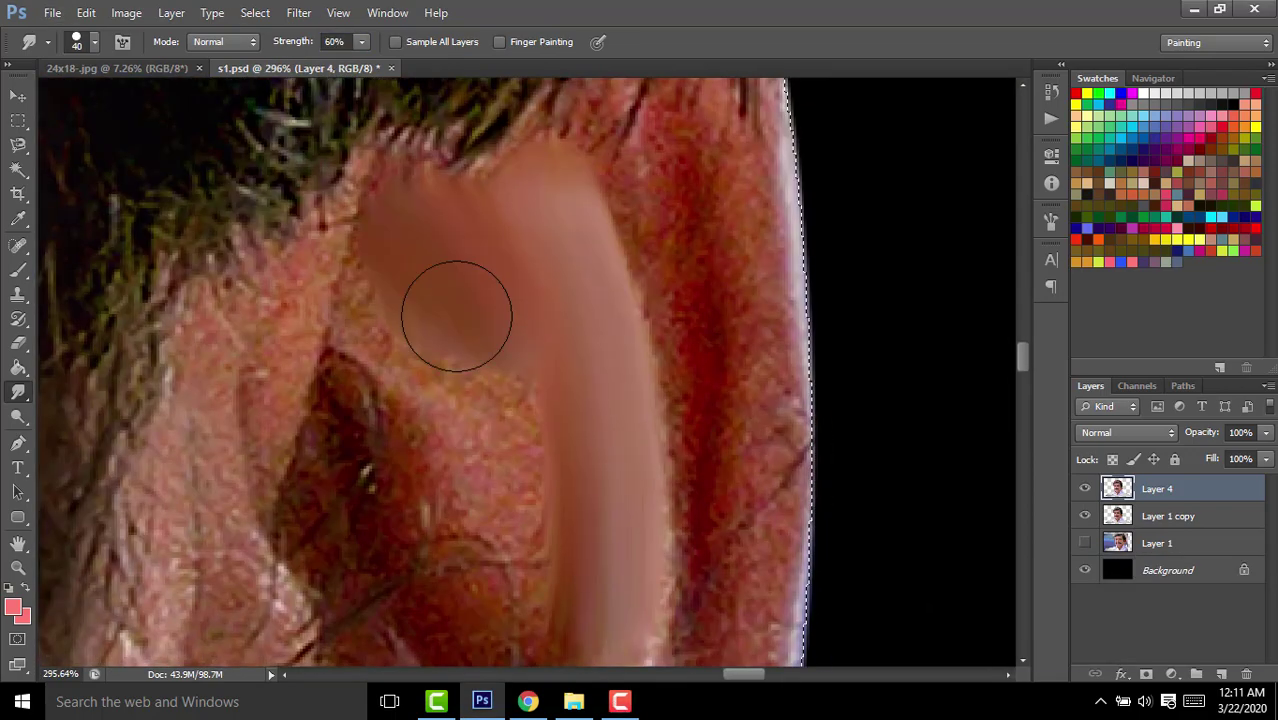
With a 25 px brush, blend the ear's dark fold smooth.
{"action": "scroll", "coordinate": [457, 316], "scroll_direction": "down", "scroll_amount": 3}
{"action": "key", "text": "bracketleft"}
{"action": "key", "text": "bracketleft"}
{"action": "key", "text": "bracketleft"}
{"action": "scroll", "coordinate": [471, 423], "scroll_direction": "down", "scroll_amount": 2}
{"action": "left_click_drag", "start_coordinate": [380, 240], "coordinate": [460, 480]}
{"action": "left_click_drag", "start_coordinate": [465, 271], "coordinate": [514, 115]}
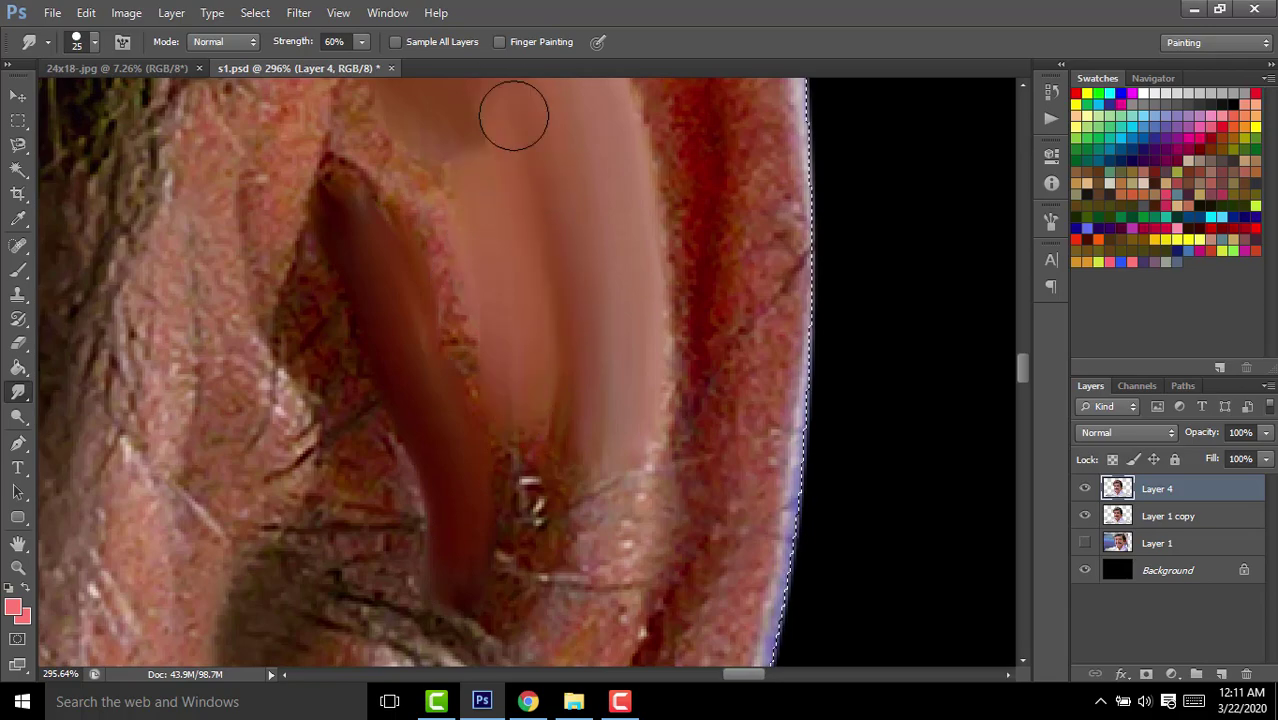
{"action": "scroll", "coordinate": [514, 115], "scroll_direction": "up", "scroll_amount": 1}
{"action": "mouse_move", "coordinate": [430, 280]}
{"action": "left_mouse_down"}
{"action": "mouse_move", "coordinate": [476, 503]}
{"action": "mouse_move", "coordinate": [499, 365]}
{"action": "mouse_move", "coordinate": [616, 419]}
{"action": "left_mouse_up"}
Soften a small ear patch and brighten and blend the ear fold.
{"action": "scroll", "coordinate": [476, 503], "scroll_direction": "down", "scroll_amount": 3}
{"action": "scroll", "coordinate": [628, 117], "scroll_direction": "up", "scroll_amount": 2}
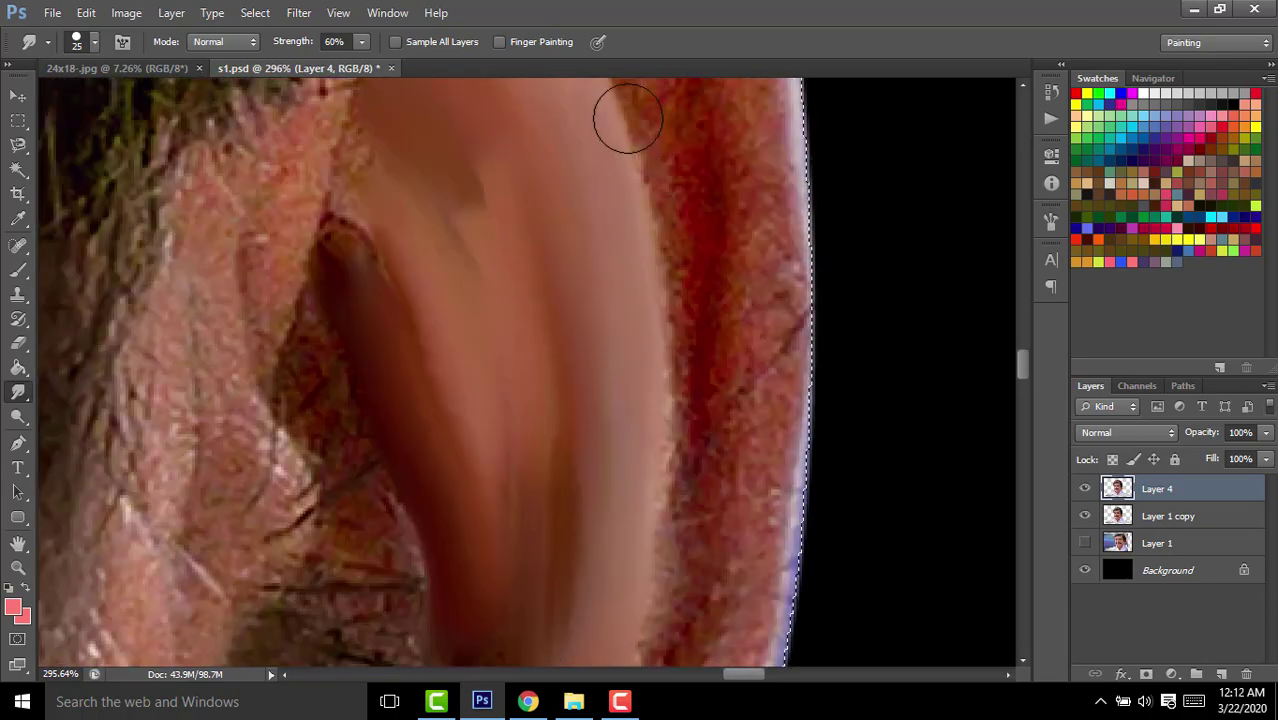
{"action": "scroll", "coordinate": [608, 632], "scroll_direction": "down", "scroll_amount": 5}
{"action": "scroll", "coordinate": [608, 632], "scroll_direction": "up", "scroll_amount": 1}
{"action": "scroll", "coordinate": [742, 280], "scroll_direction": "down", "scroll_amount": 1}
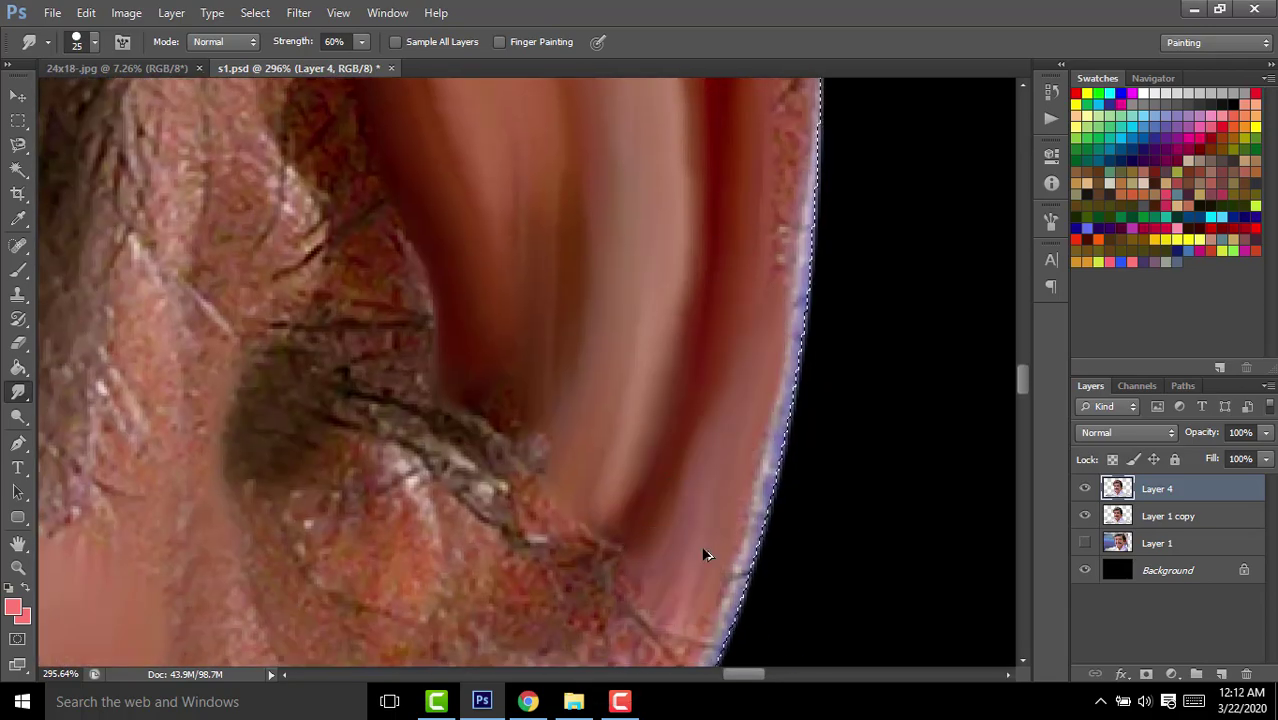
{"action": "scroll", "coordinate": [740, 330], "scroll_direction": "up", "scroll_amount": 2}
{"action": "scroll", "coordinate": [690, 211], "scroll_direction": "up", "scroll_amount": 2}
{"action": "left_click_drag", "start_coordinate": [685, 414], "coordinate": [579, 462]}
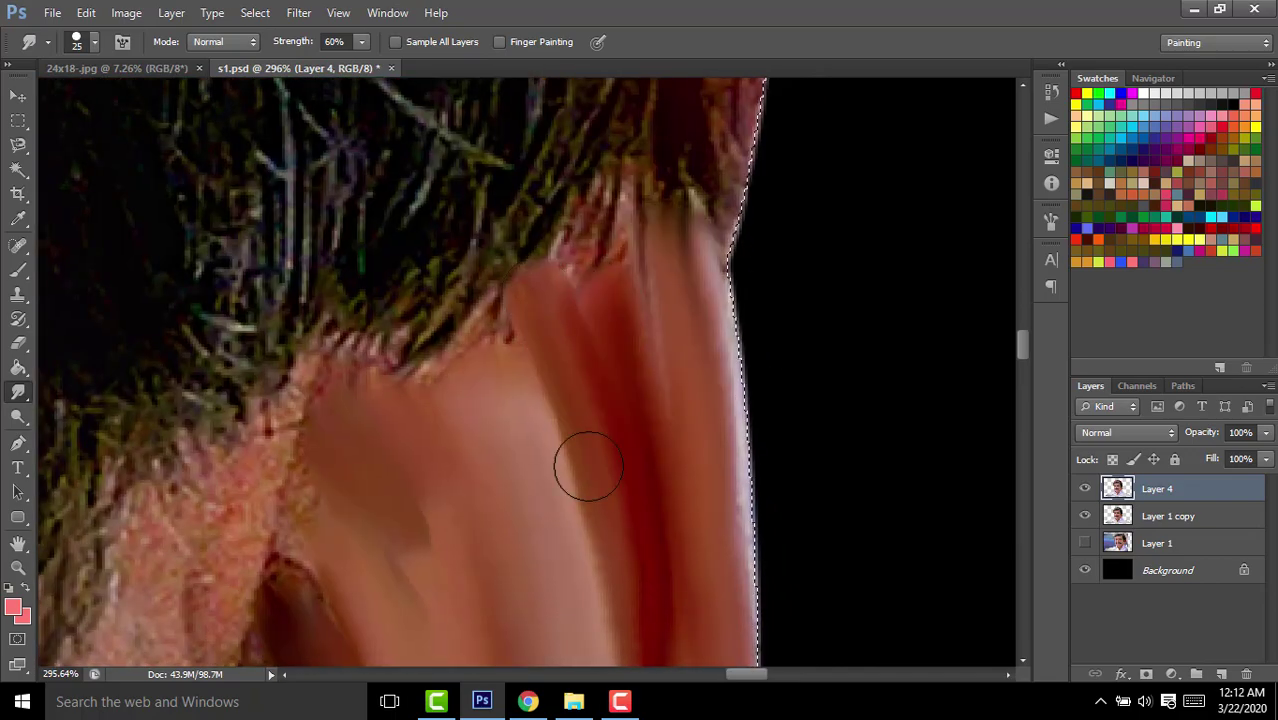
{"action": "scroll", "coordinate": [579, 462], "scroll_direction": "up", "scroll_amount": 2}
{"action": "scroll", "coordinate": [729, 332], "scroll_direction": "left", "scroll_amount": 2}
{"action": "mouse_move", "coordinate": [641, 358]}
{"action": "left_mouse_down"}
{"action": "mouse_move", "coordinate": [579, 449]}
{"action": "mouse_move", "coordinate": [908, 288]}
{"action": "left_mouse_up"}
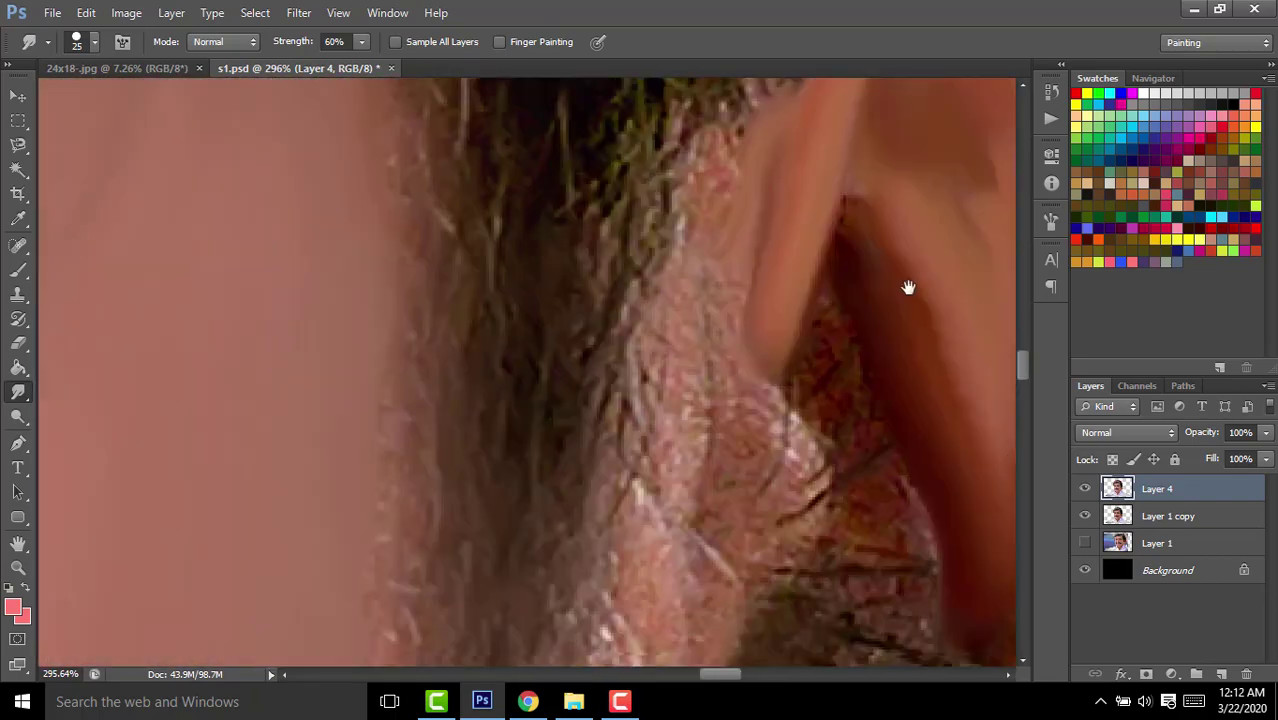
With a 15 px brush, smudge a pale arc along the ear fold.
{"action": "key", "text": "bracketleft"}
{"action": "scroll", "coordinate": [653, 305], "scroll_direction": "up", "scroll_amount": 2}
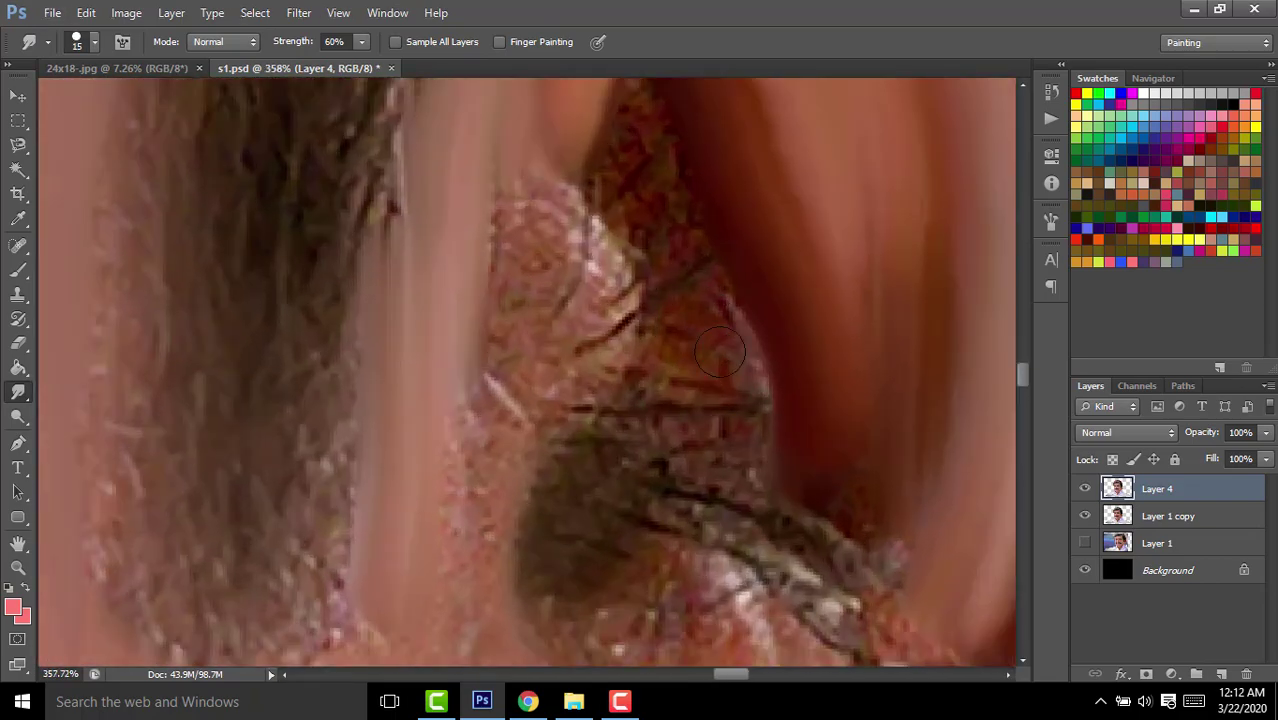
{"action": "scroll", "coordinate": [690, 357], "scroll_direction": "down", "scroll_amount": 2}
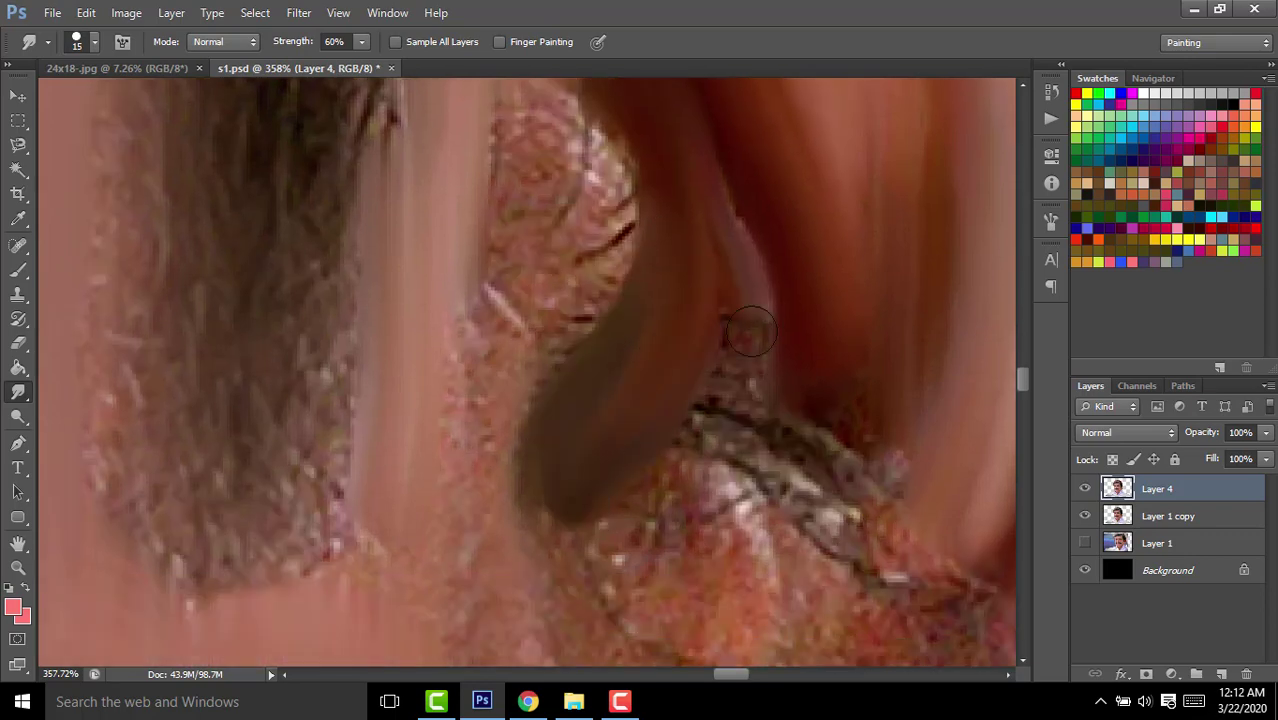
{"action": "scroll", "coordinate": [585, 234], "scroll_direction": "up", "scroll_amount": 1}
{"action": "mouse_move", "coordinate": [585, 234]}
{"action": "left_mouse_down"}
{"action": "mouse_move", "coordinate": [608, 463]}
{"action": "mouse_move", "coordinate": [548, 362]}
{"action": "left_mouse_up"}
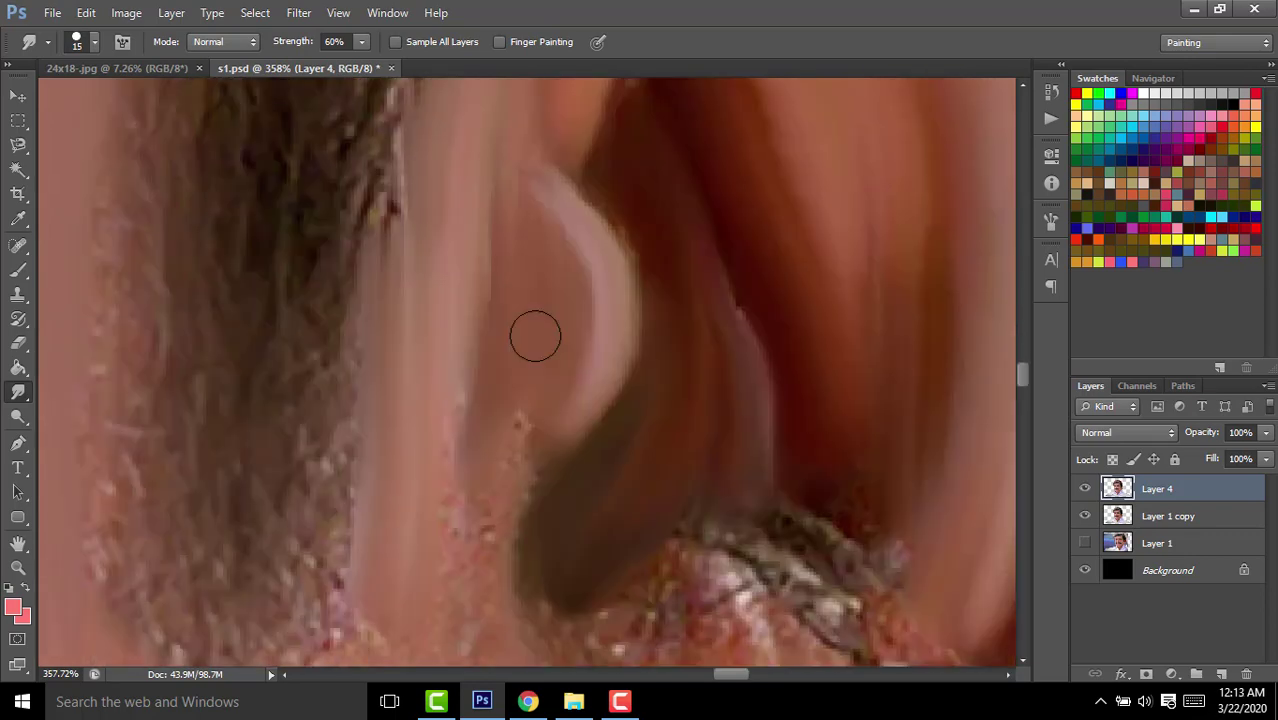
{"action": "scroll", "coordinate": [535, 335], "scroll_direction": "down", "scroll_amount": 1}
{"action": "scroll", "coordinate": [457, 300], "scroll_direction": "up", "scroll_amount": 3}
{"action": "scroll", "coordinate": [490, 408], "scroll_direction": "down", "scroll_amount": 3}
{"action": "scroll", "coordinate": [490, 408], "scroll_direction": "right", "scroll_amount": 2}
{"action": "scroll", "coordinate": [490, 408], "scroll_direction": "down", "scroll_amount": 3}
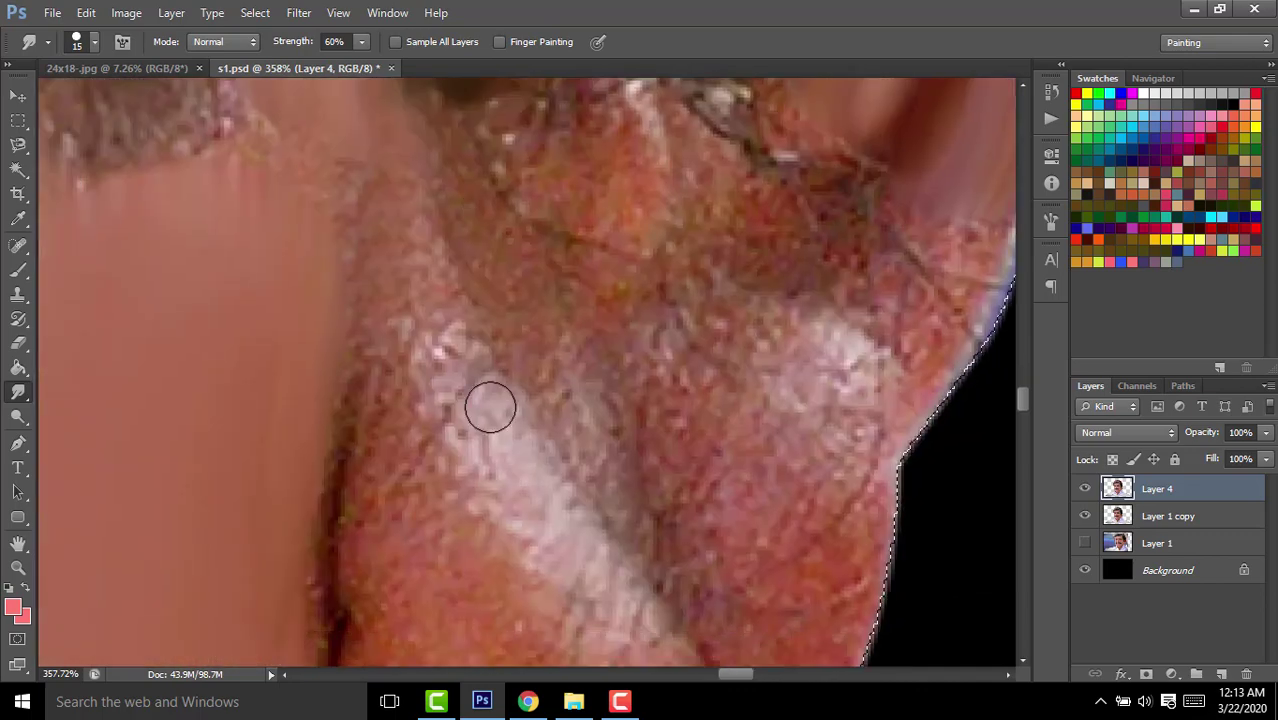
{"action": "scroll", "coordinate": [490, 408], "scroll_direction": "down", "scroll_amount": 3}
{"action": "scroll", "coordinate": [388, 220], "scroll_direction": "up", "scroll_amount": 1}
{"action": "scroll", "coordinate": [456, 228], "scroll_direction": "down", "scroll_amount": 4}
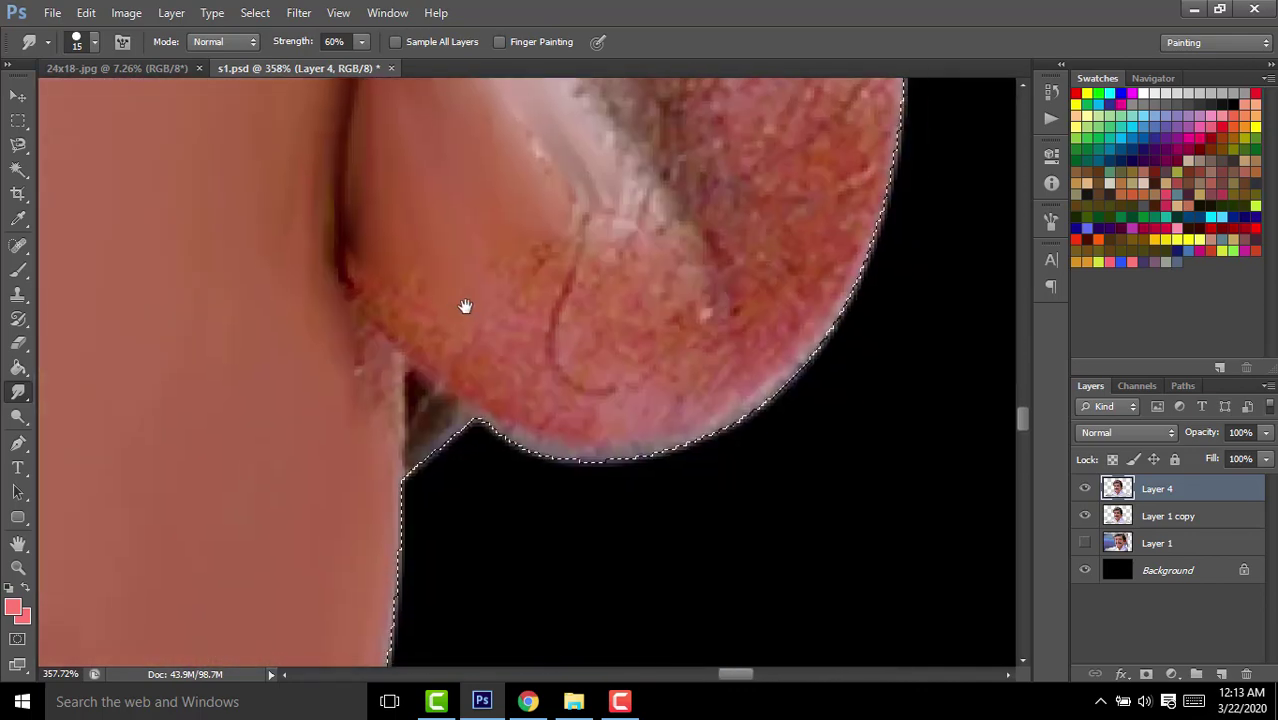
Push pale skin tone into the speckled ear area using 30 px then 20 px brushes.
{"action": "key", "text": "bracketright"}
{"action": "scroll", "coordinate": [513, 342], "scroll_direction": "up", "scroll_amount": 1}
{"action": "scroll", "coordinate": [540, 330], "scroll_direction": "up", "scroll_amount": 1}
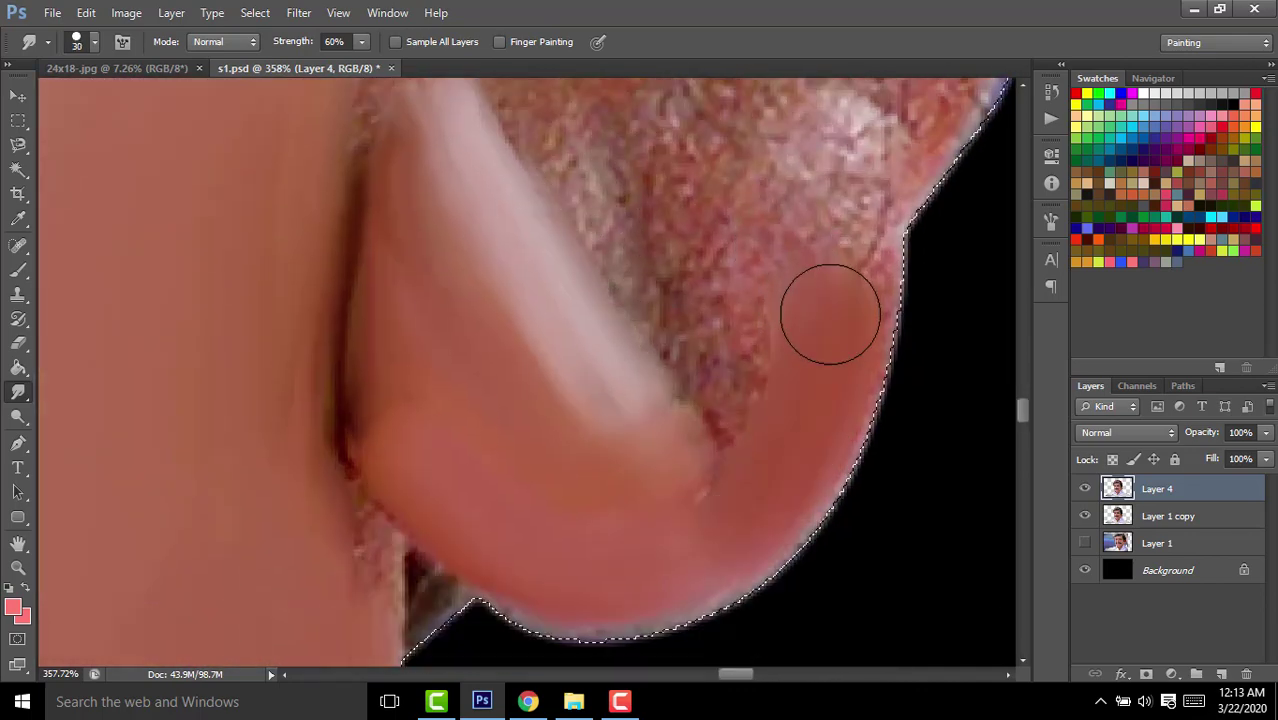
{"action": "scroll", "coordinate": [830, 314], "scroll_direction": "up", "scroll_amount": 2}
{"action": "scroll", "coordinate": [707, 577], "scroll_direction": "up", "scroll_amount": 2}
{"action": "scroll", "coordinate": [764, 342], "scroll_direction": "up", "scroll_amount": 2}
{"action": "left_click_drag", "start_coordinate": [799, 394], "coordinate": [872, 517]}
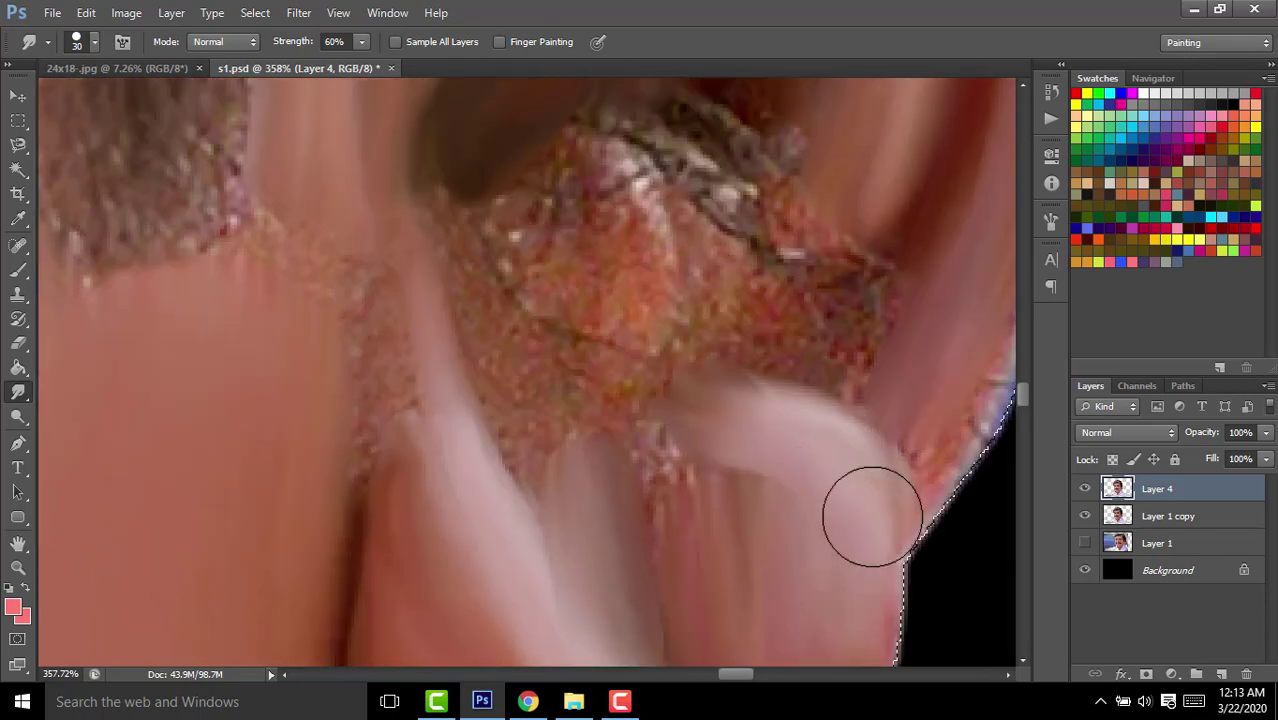
{"action": "key", "text": "bracketleft"}
{"action": "scroll", "coordinate": [556, 371], "scroll_direction": "up", "scroll_amount": 2}
{"action": "mouse_move", "coordinate": [556, 371]}
{"action": "left_mouse_down"}
{"action": "mouse_move", "coordinate": [562, 485]}
{"action": "mouse_move", "coordinate": [485, 314]}
{"action": "mouse_move", "coordinate": [393, 560]}
{"action": "left_mouse_up"}
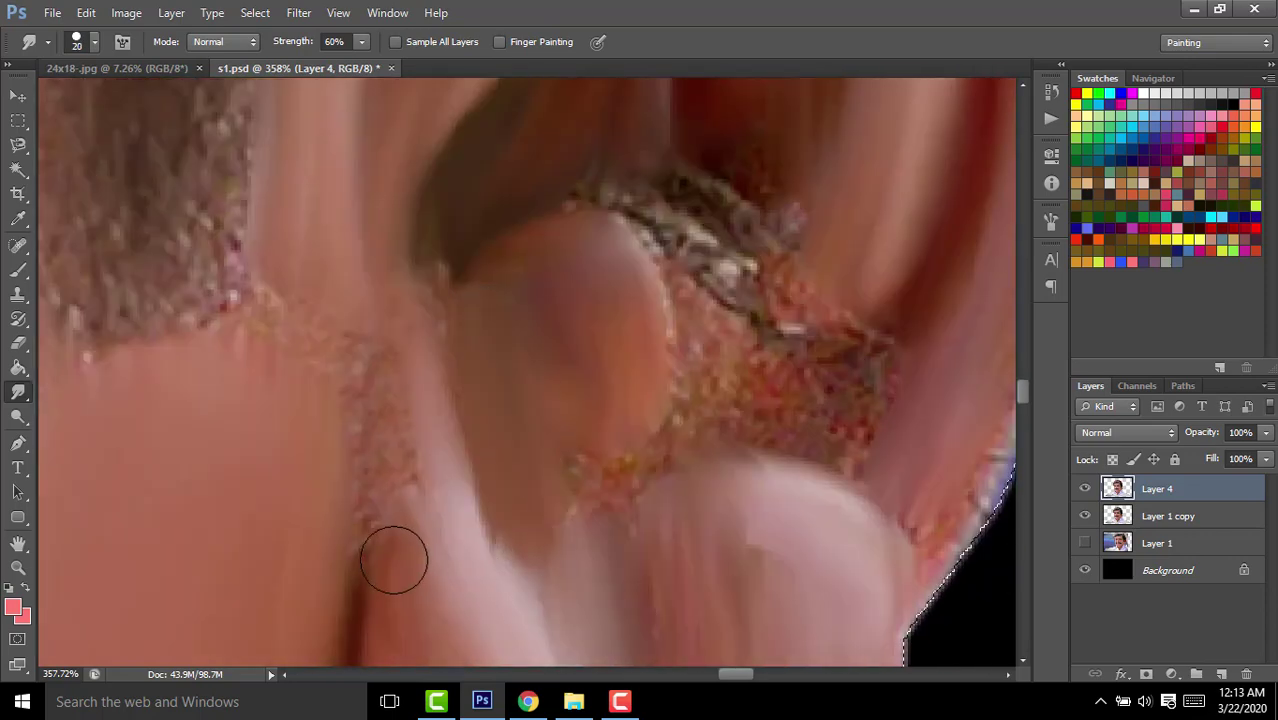
Blend the ear fold above the lobe smooth.
{"action": "scroll", "coordinate": [400, 415], "scroll_direction": "right", "scroll_amount": 3}
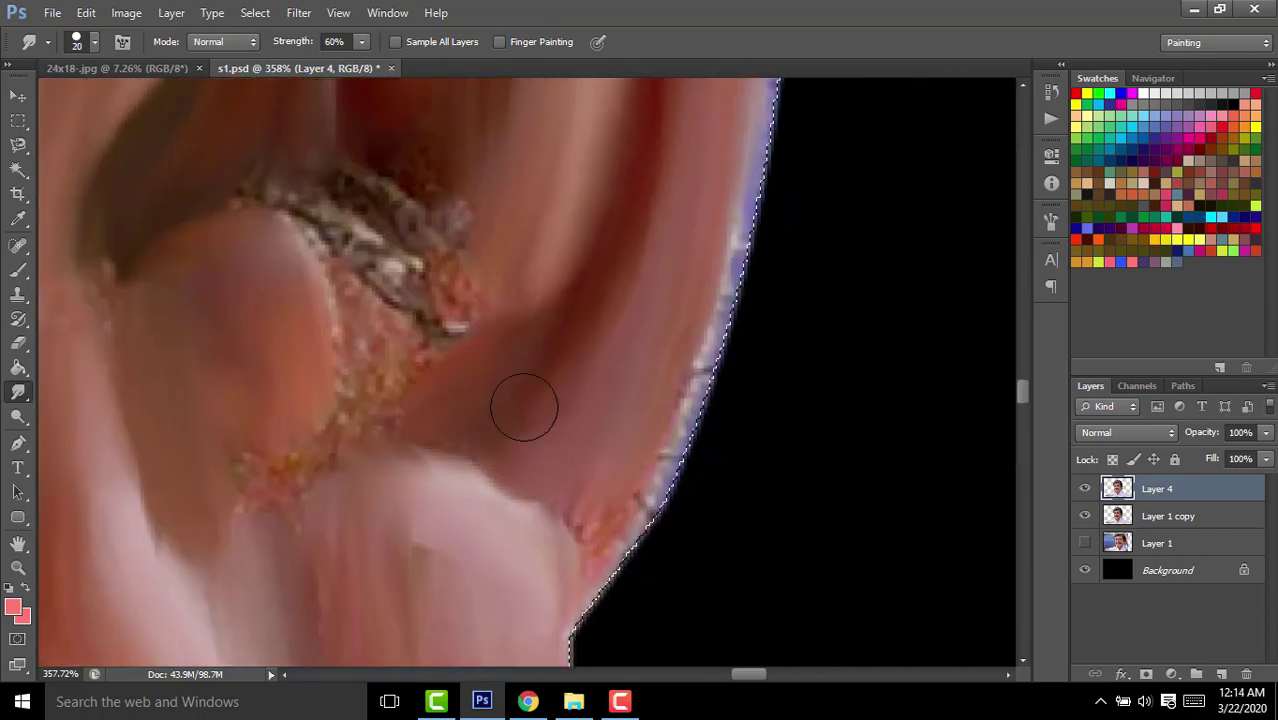
{"action": "left_click_drag", "start_coordinate": [524, 407], "coordinate": [608, 531]}
{"action": "scroll", "coordinate": [620, 490], "scroll_direction": "left", "scroll_amount": 2}
{"action": "scroll", "coordinate": [600, 500], "scroll_direction": "down", "scroll_amount": 2}
{"action": "scroll", "coordinate": [590, 420], "scroll_direction": "up", "scroll_amount": 2}
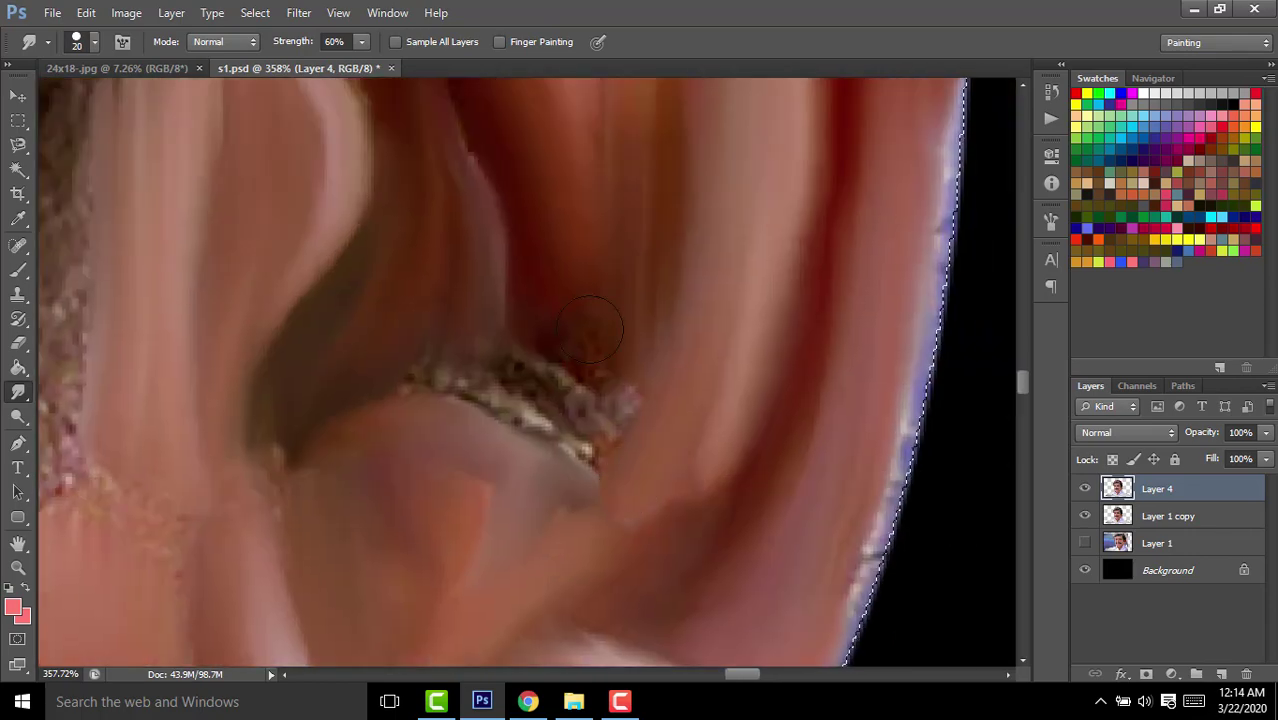
{"action": "scroll", "coordinate": [530, 407], "scroll_direction": "down", "scroll_amount": 4}
{"action": "scroll", "coordinate": [530, 407], "scroll_direction": "down", "scroll_amount": 1}
{"action": "scroll", "coordinate": [560, 245], "scroll_direction": "up", "scroll_amount": 4}
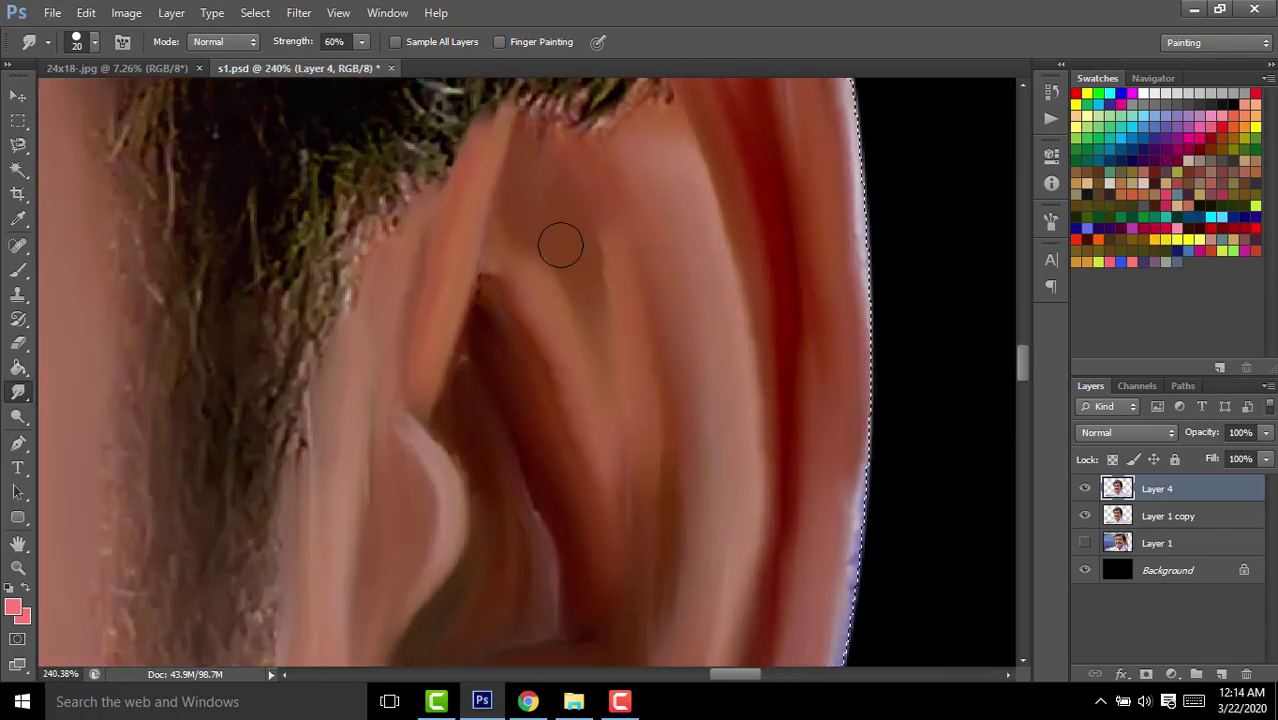
Smudge the hair and hair edge beside the ear smooth.
{"action": "left_click_drag", "start_coordinate": [330, 250], "coordinate": [277, 548]}
{"action": "scroll", "coordinate": [300, 560], "scroll_direction": "left", "scroll_amount": 2}
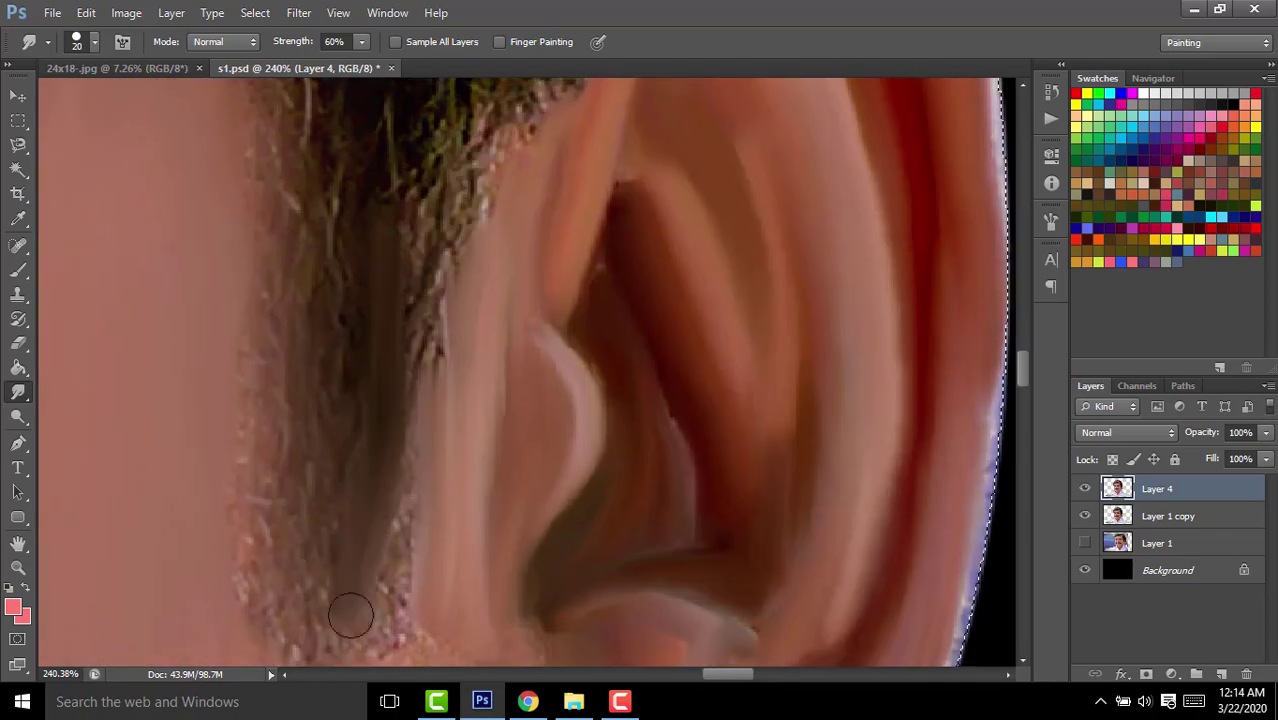
{"action": "left_click_drag", "start_coordinate": [348, 608], "coordinate": [288, 254]}
{"action": "scroll", "coordinate": [400, 300], "scroll_direction": "left", "scroll_amount": 1}
{"action": "left_click_drag", "start_coordinate": [443, 307], "coordinate": [448, 534]}
{"action": "scroll", "coordinate": [448, 534], "scroll_direction": "left", "scroll_amount": 1}
Zoom around the eye area and shrink the smudge brush to size 9.
{"action": "scroll", "coordinate": [448, 534], "scroll_direction": "down", "scroll_amount": 3}
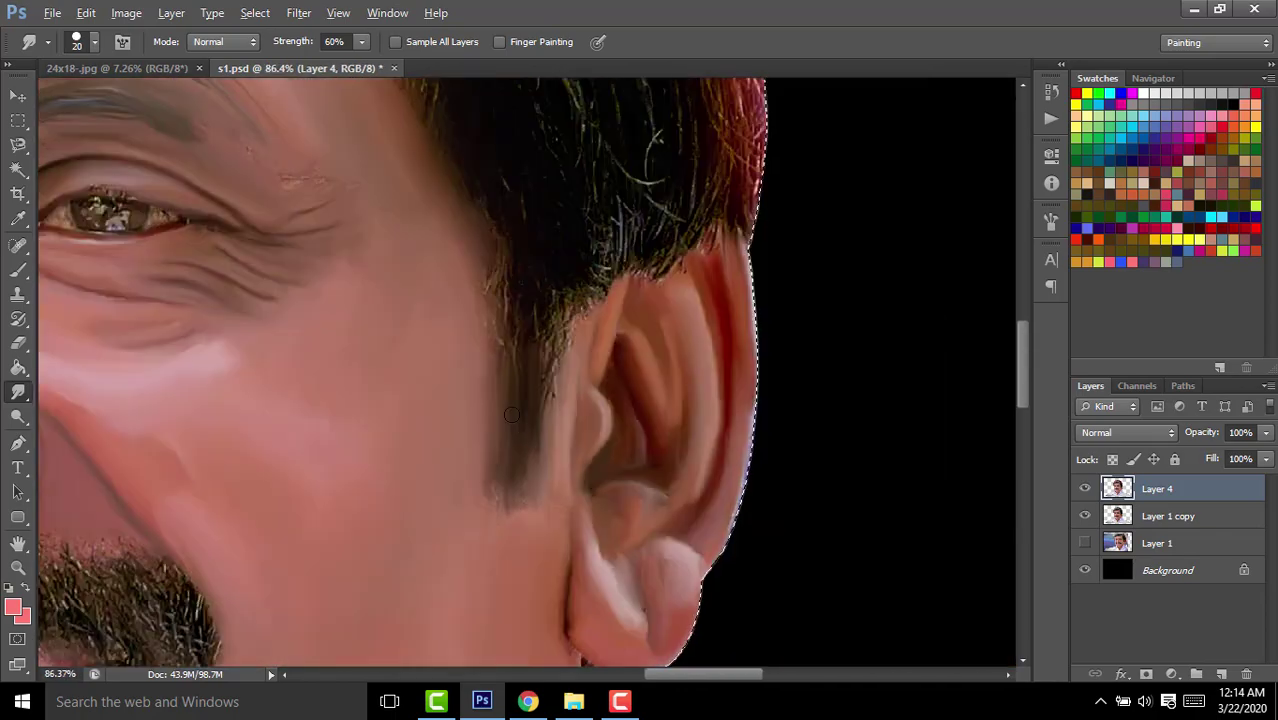
{"action": "scroll", "coordinate": [400, 450], "scroll_direction": "down", "scroll_amount": 2}
{"action": "scroll", "coordinate": [263, 386], "scroll_direction": "up", "scroll_amount": 4}
{"action": "scroll", "coordinate": [263, 386], "scroll_direction": "down", "scroll_amount": 3}
{"action": "scroll", "coordinate": [685, 323], "scroll_direction": "up", "scroll_amount": 1}
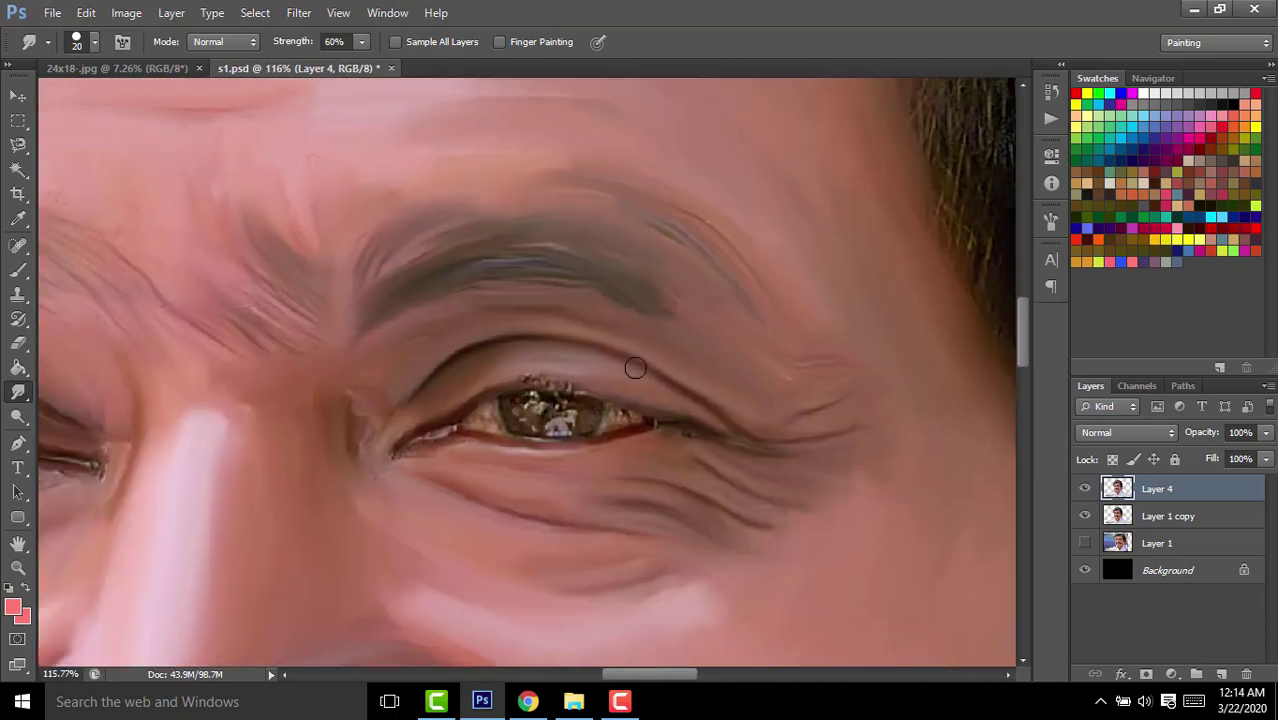
{"action": "scroll", "coordinate": [633, 366], "scroll_direction": "up", "scroll_amount": 3}
{"action": "scroll", "coordinate": [437, 374], "scroll_direction": "up", "scroll_amount": 1}
{"action": "key", "text": "bracketleft"}
{"action": "key", "text": "bracketleft"}
{"action": "scroll", "coordinate": [404, 341], "scroll_direction": "down", "scroll_amount": 1}
{"action": "scroll", "coordinate": [765, 348], "scroll_direction": "down", "scroll_amount": 2}
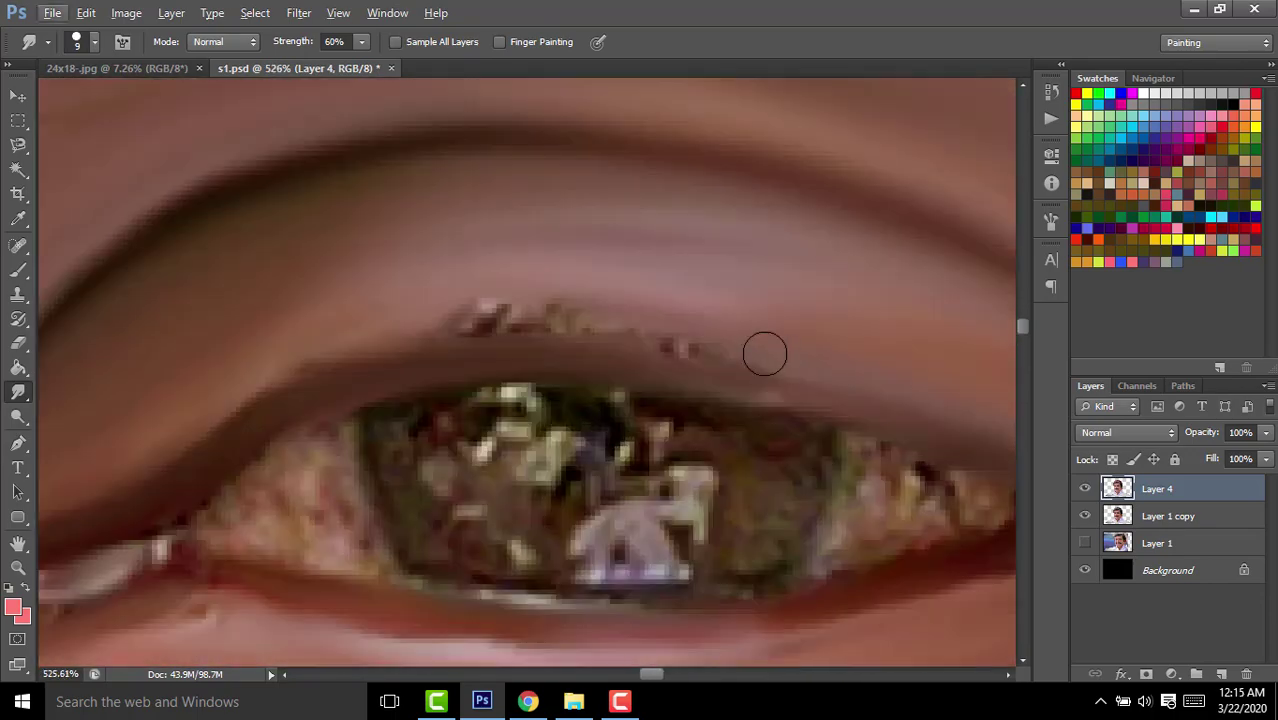
{"action": "scroll", "coordinate": [353, 330], "scroll_direction": "up", "scroll_amount": 2}
{"action": "scroll", "coordinate": [615, 325], "scroll_direction": "down", "scroll_amount": 3}
{"action": "scroll", "coordinate": [707, 314], "scroll_direction": "up", "scroll_amount": 3}
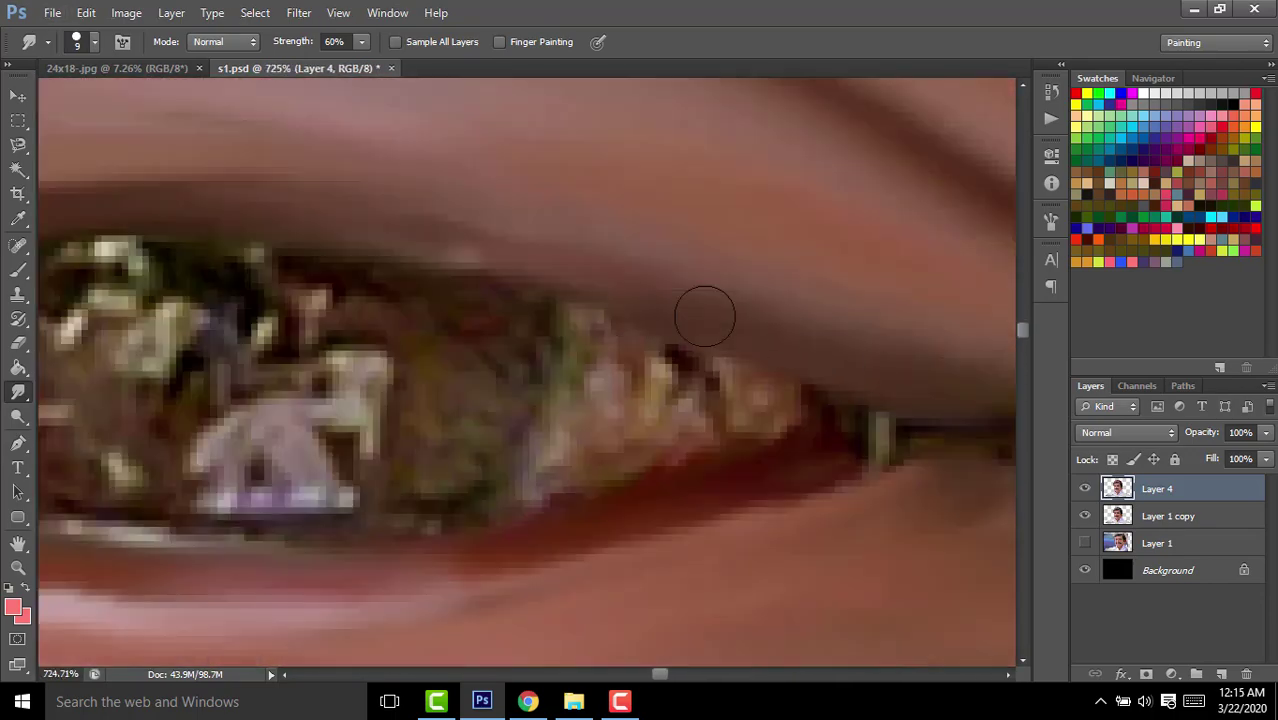
{"action": "scroll", "coordinate": [622, 350], "scroll_direction": "up", "scroll_amount": 1}
{"action": "scroll", "coordinate": [334, 316], "scroll_direction": "down", "scroll_amount": 3}
{"action": "scroll", "coordinate": [571, 308], "scroll_direction": "up", "scroll_amount": 3}
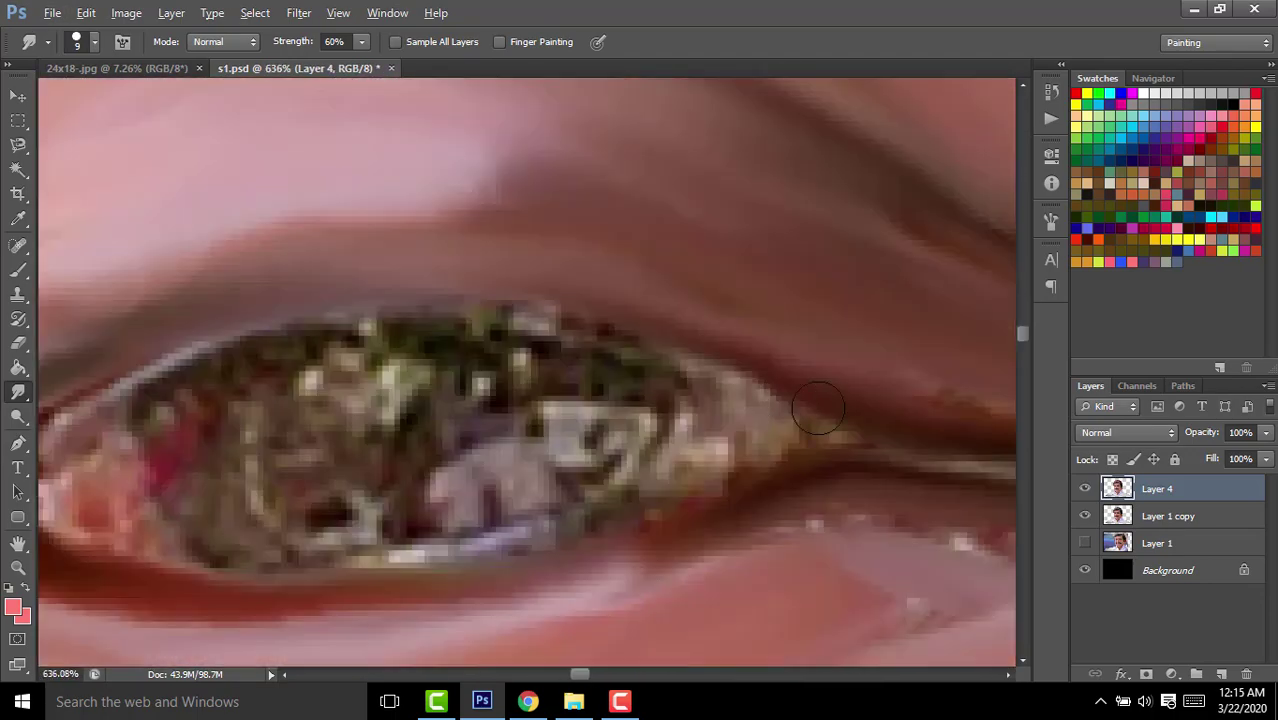
{"action": "scroll", "coordinate": [858, 415], "scroll_direction": "up", "scroll_amount": 1}
Set the smudge strength to 29% and the brush size to 60 px.
{"action": "key", "text": "bracketleft"}
{"action": "scroll", "coordinate": [405, 337], "scroll_direction": "down", "scroll_amount": 1}
{"action": "scroll", "coordinate": [782, 309], "scroll_direction": "down", "scroll_amount": 1}
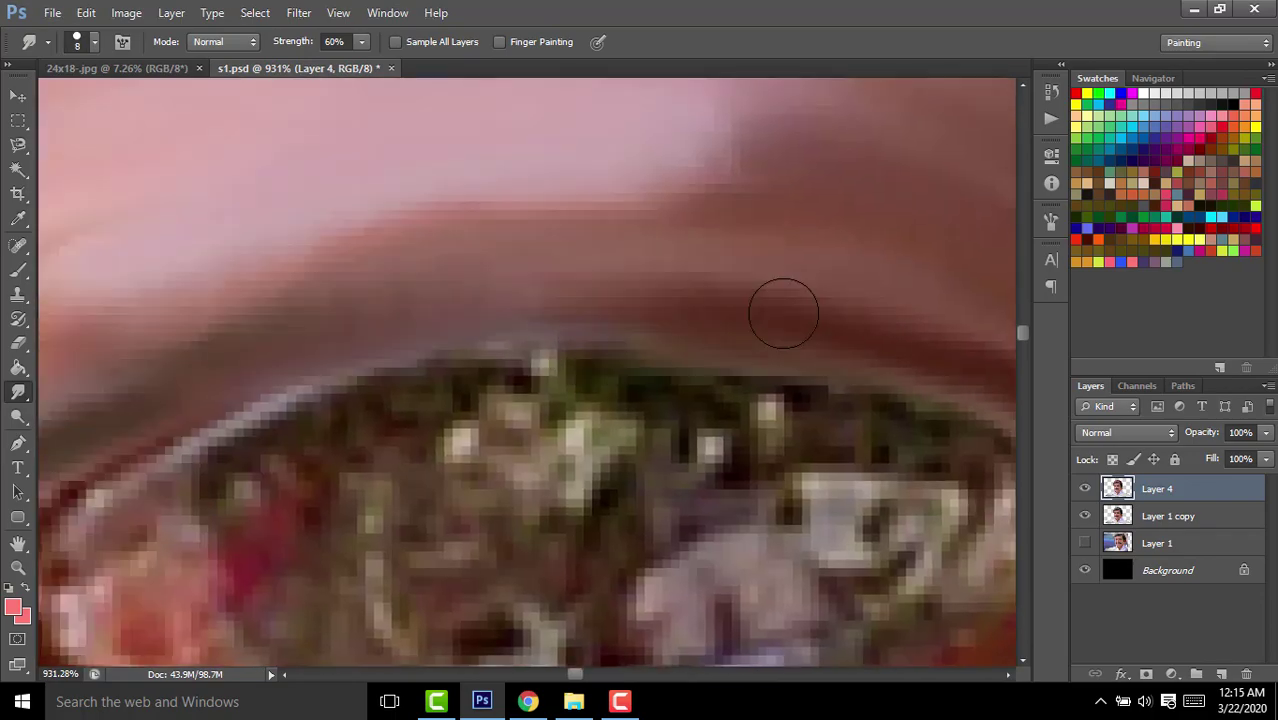
{"action": "scroll", "coordinate": [417, 360], "scroll_direction": "down", "scroll_amount": 1}
{"action": "scroll", "coordinate": [556, 370], "scroll_direction": "down", "scroll_amount": 2}
{"action": "scroll", "coordinate": [479, 348], "scroll_direction": "up", "scroll_amount": 3}
{"action": "scroll", "coordinate": [479, 364], "scroll_direction": "up", "scroll_amount": 3}
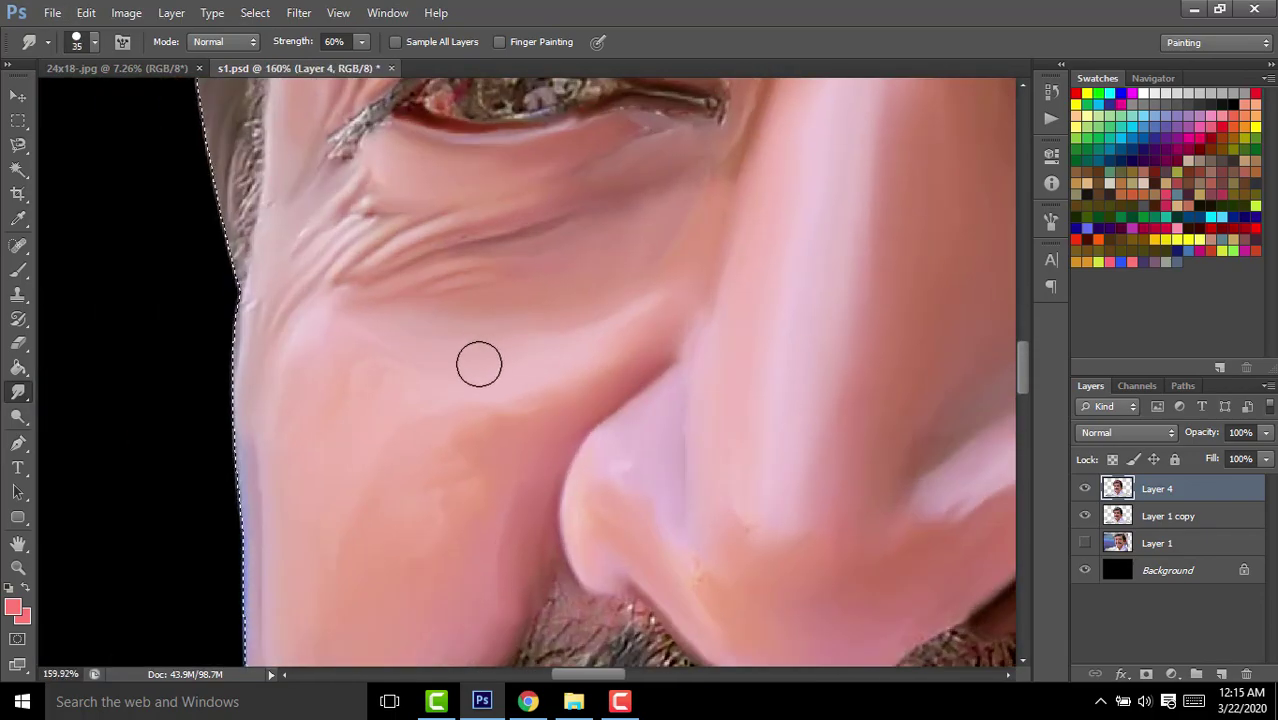
{"action": "scroll", "coordinate": [530, 357], "scroll_direction": "down", "scroll_amount": 3}
{"action": "key", "text": "2"}
{"action": "key", "text": "9"}
{"action": "scroll", "coordinate": [551, 286], "scroll_direction": "up", "scroll_amount": 2}
{"action": "scroll", "coordinate": [551, 286], "scroll_direction": "up", "scroll_amount": 2}
{"action": "key", "text": "bracketright"}
{"action": "key", "text": "bracketright"}
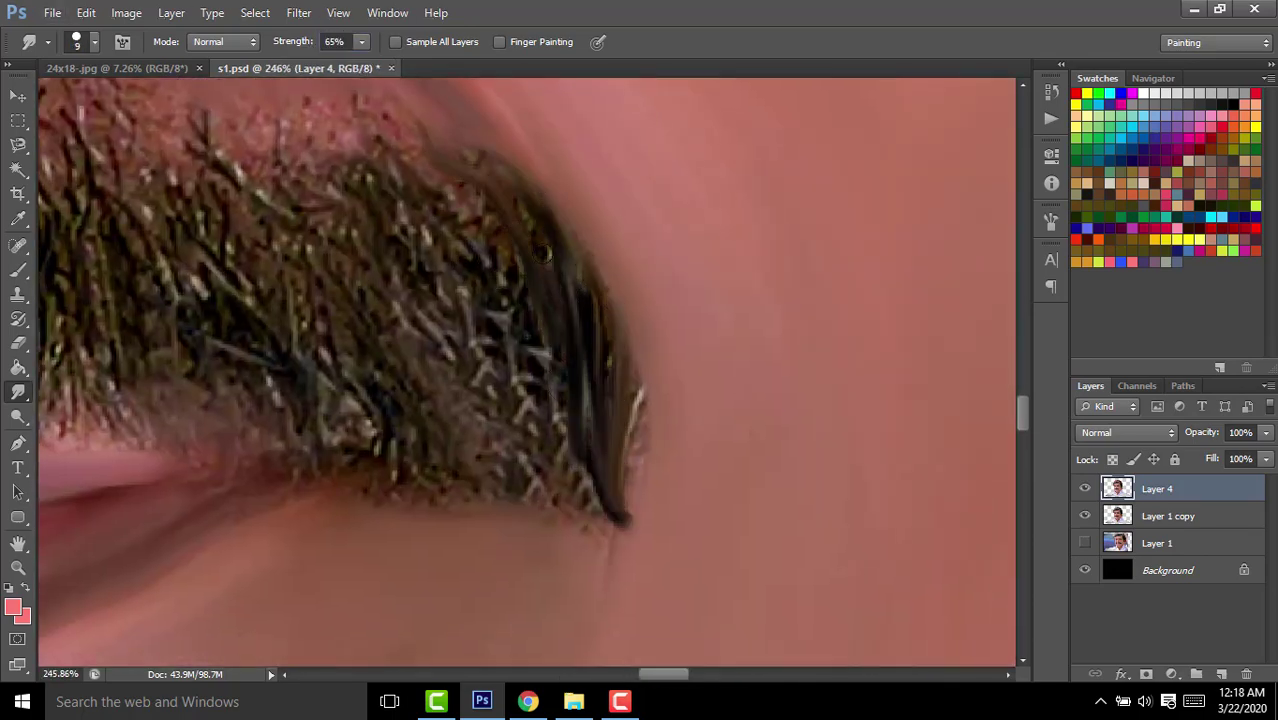
Smudge the first curved strokes through the mustache hairs on Layer 4.
{"action": "scroll", "coordinate": [567, 210], "scroll_direction": "up", "scroll_amount": 1}
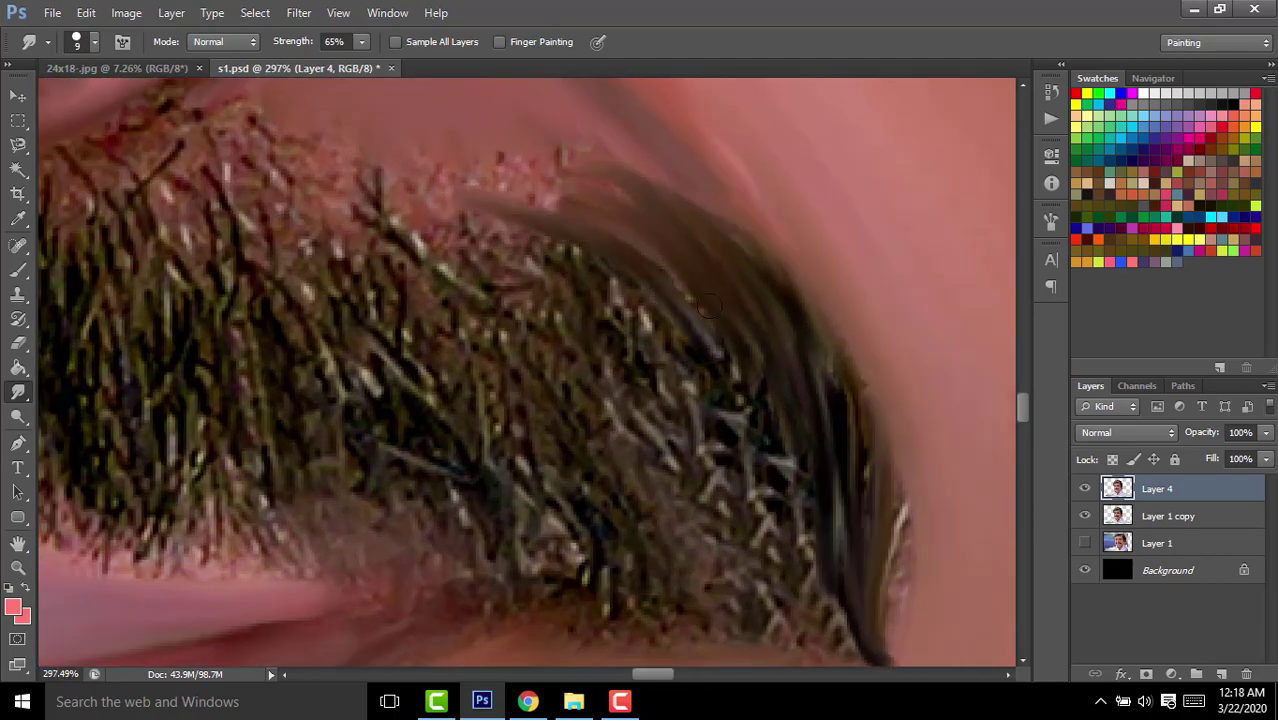
{"action": "scroll", "coordinate": [708, 305], "scroll_direction": "down", "scroll_amount": 3}
{"action": "scroll", "coordinate": [678, 385], "scroll_direction": "up", "scroll_amount": 3}
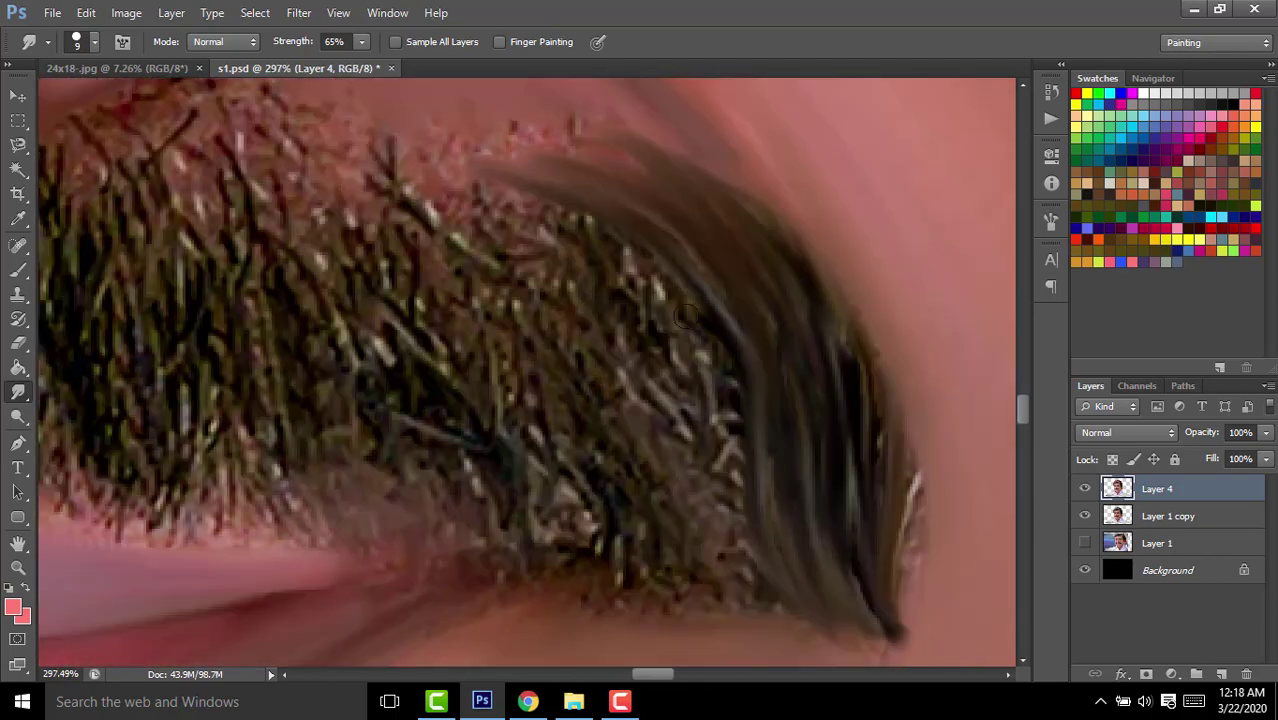
{"action": "left_click_drag", "start_coordinate": [474, 287], "coordinate": [800, 335]}
{"action": "left_click_drag", "start_coordinate": [490, 158], "coordinate": [412, 395]}
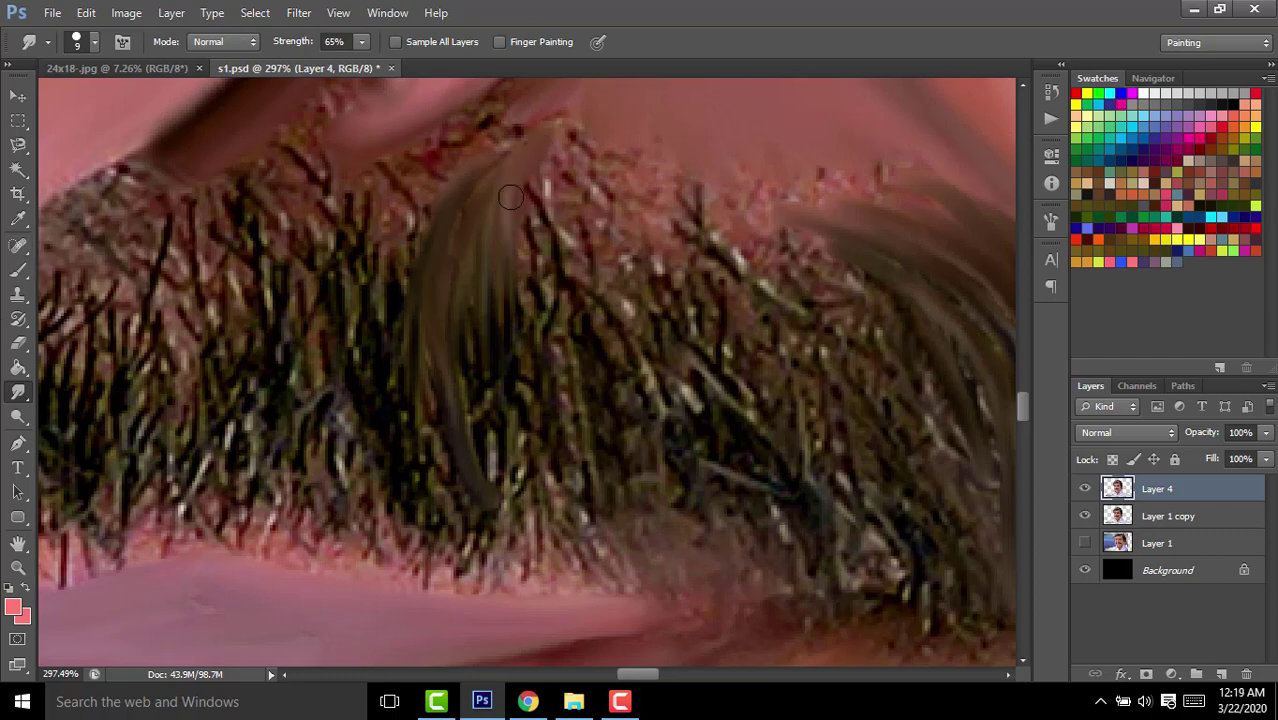
{"action": "left_click_drag", "start_coordinate": [426, 377], "coordinate": [246, 432]}
{"action": "left_click_drag", "start_coordinate": [345, 530], "coordinate": [350, 274]}
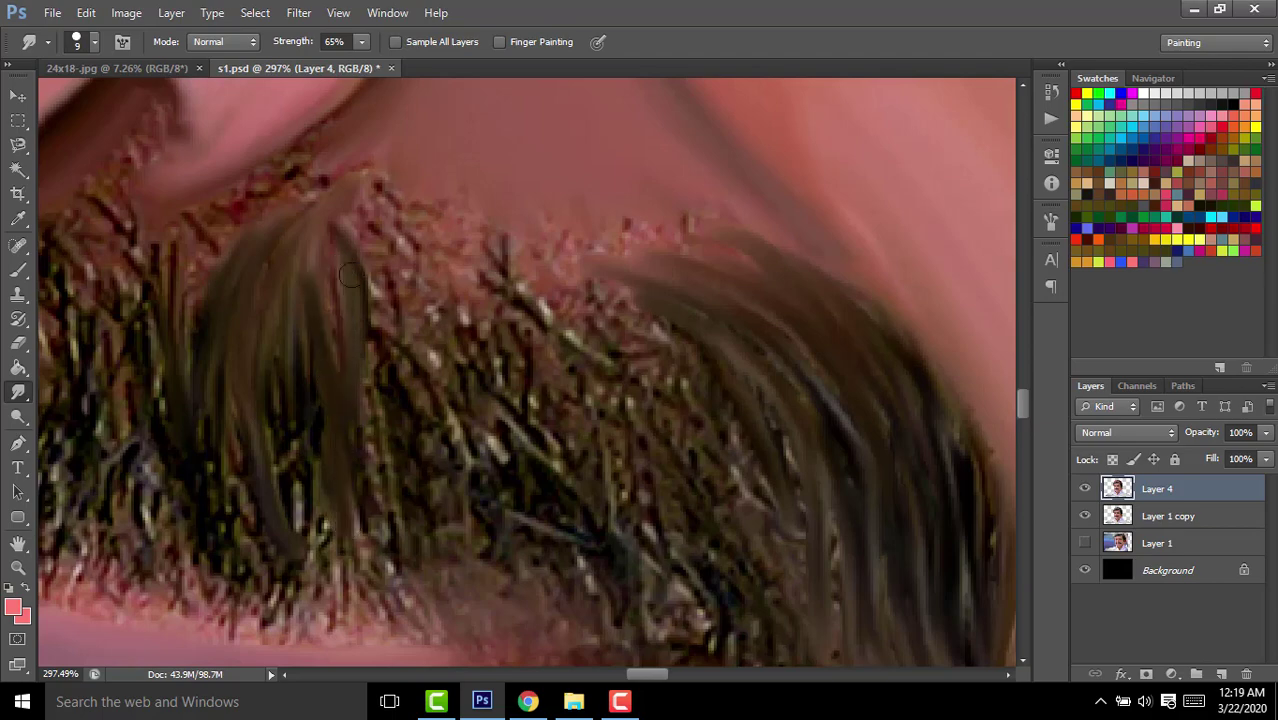
Smudge short smooth strands along the mustache's right tip.
{"action": "mouse_move", "coordinate": [781, 558]}
{"action": "left_mouse_down"}
{"action": "mouse_move", "coordinate": [501, 488]}
{"action": "mouse_move", "coordinate": [527, 326]}
{"action": "left_mouse_up"}
{"action": "mouse_move", "coordinate": [560, 395]}
{"action": "left_mouse_down"}
{"action": "mouse_move", "coordinate": [578, 255]}
{"action": "mouse_move", "coordinate": [528, 410]}
{"action": "left_mouse_up"}
{"action": "mouse_move", "coordinate": [700, 522]}
{"action": "left_mouse_down"}
{"action": "mouse_move", "coordinate": [690, 420]}
{"action": "mouse_move", "coordinate": [628, 322]}
{"action": "left_mouse_up"}
{"action": "left_click_drag", "start_coordinate": [628, 322], "coordinate": [850, 322]}
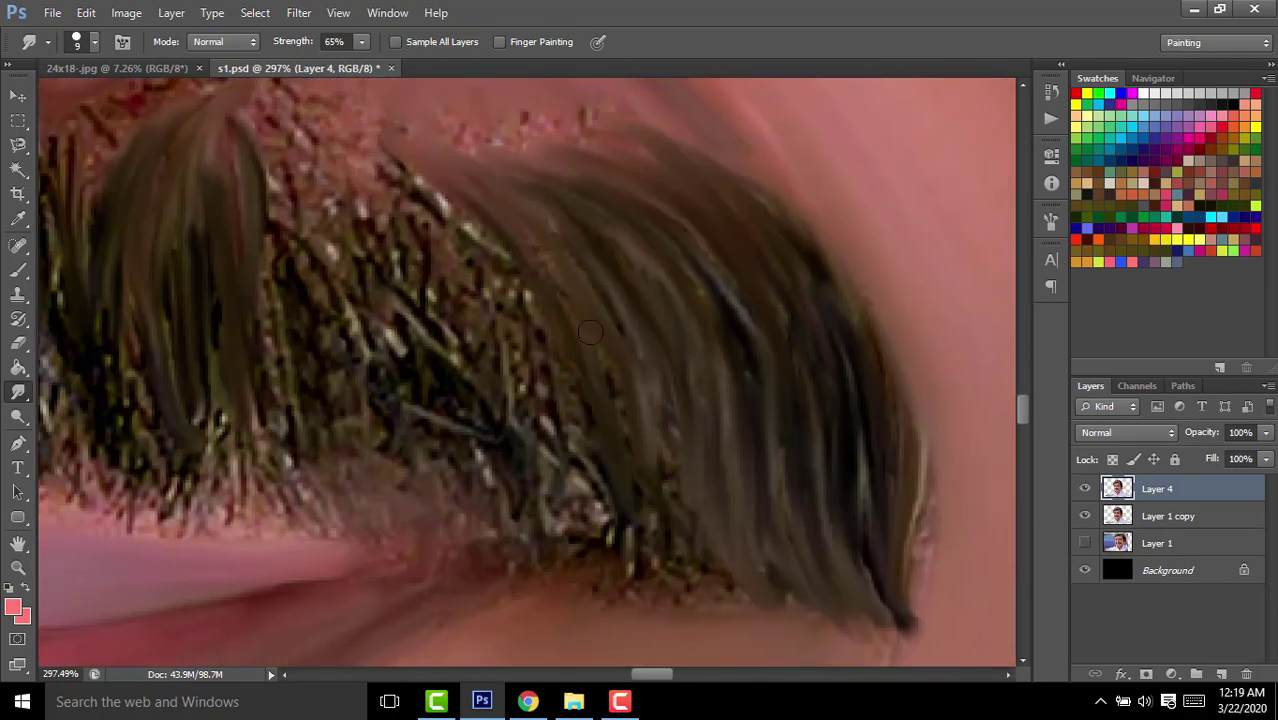
{"action": "left_click_drag", "start_coordinate": [612, 390], "coordinate": [510, 280]}
{"action": "left_click_drag", "start_coordinate": [594, 150], "coordinate": [664, 260]}
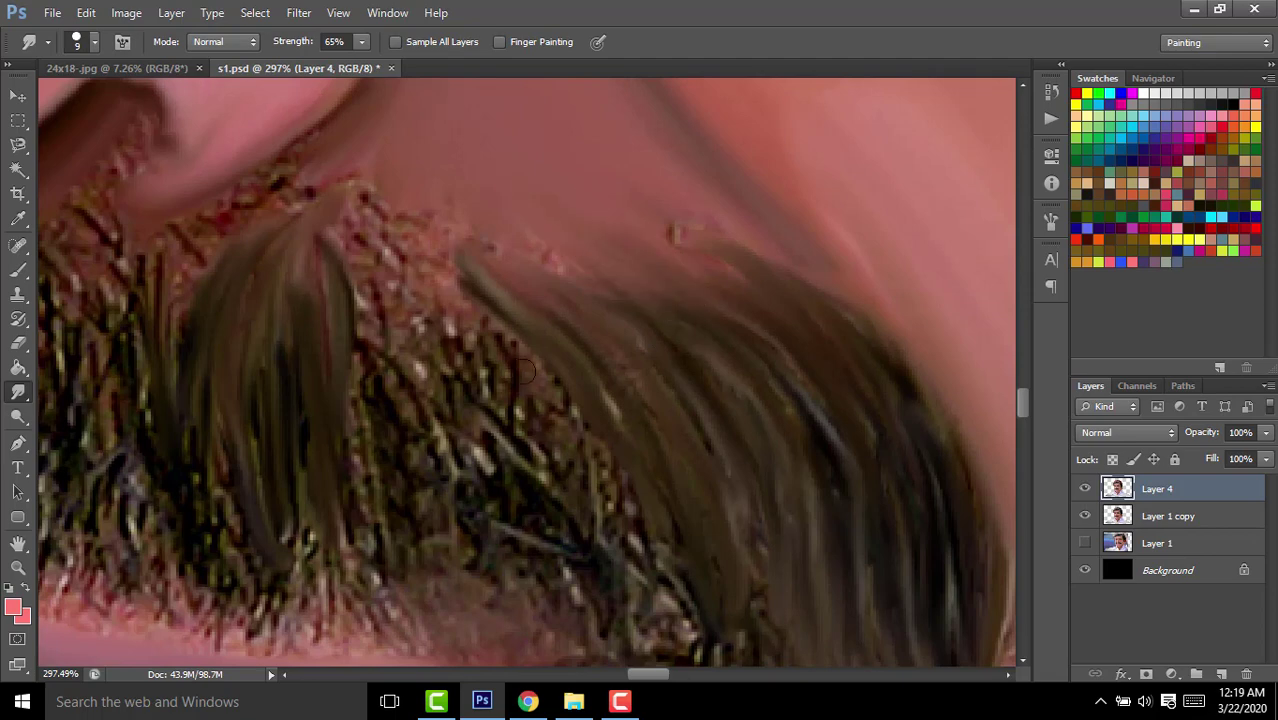
{"action": "left_click_drag", "start_coordinate": [522, 372], "coordinate": [612, 295]}
{"action": "left_click_drag", "start_coordinate": [540, 210], "coordinate": [625, 328]}
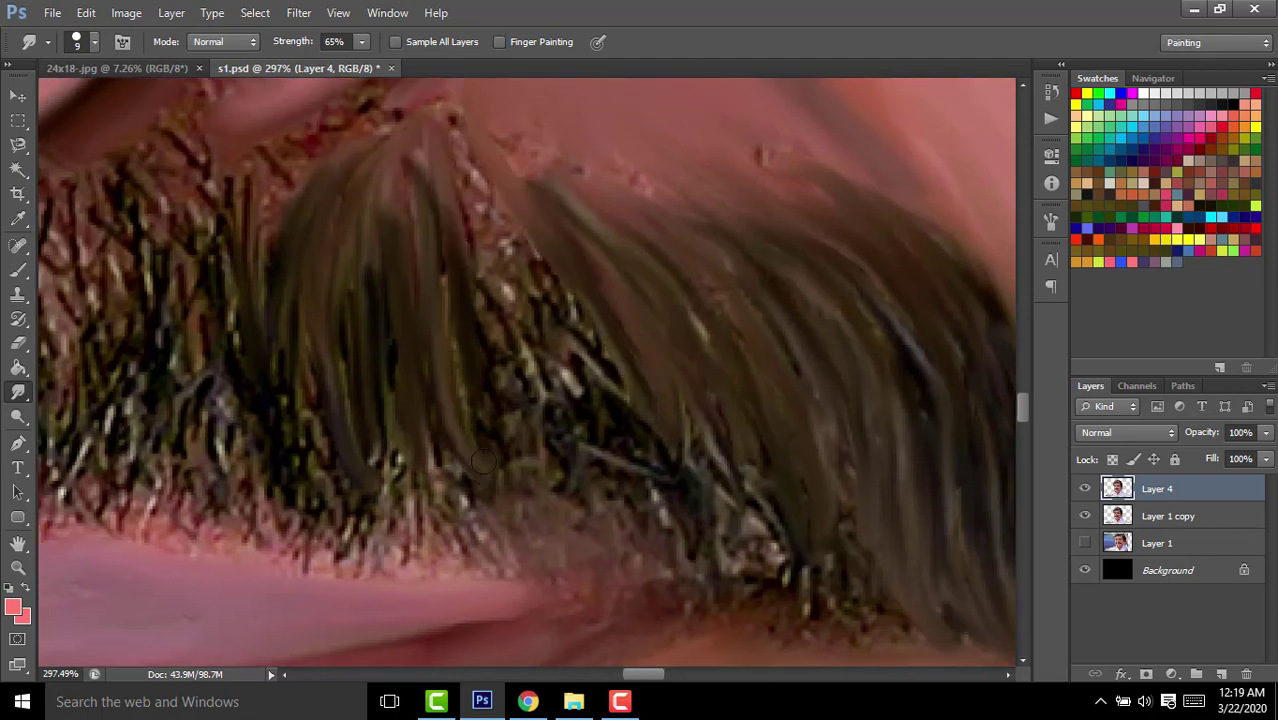
Add more smudge strokes to darken and smooth the mustache's right half.
{"action": "left_click_drag", "start_coordinate": [482, 460], "coordinate": [505, 225]}
{"action": "left_click_drag", "start_coordinate": [560, 460], "coordinate": [600, 300]}
{"action": "left_click_drag", "start_coordinate": [750, 560], "coordinate": [600, 460]}
{"action": "mouse_move", "coordinate": [600, 290]}
{"action": "left_mouse_down"}
{"action": "mouse_move", "coordinate": [697, 460]}
{"action": "mouse_move", "coordinate": [770, 425]}
{"action": "left_mouse_up"}
{"action": "left_click_drag", "start_coordinate": [540, 225], "coordinate": [690, 345]}
{"action": "left_click_drag", "start_coordinate": [598, 410], "coordinate": [766, 505]}
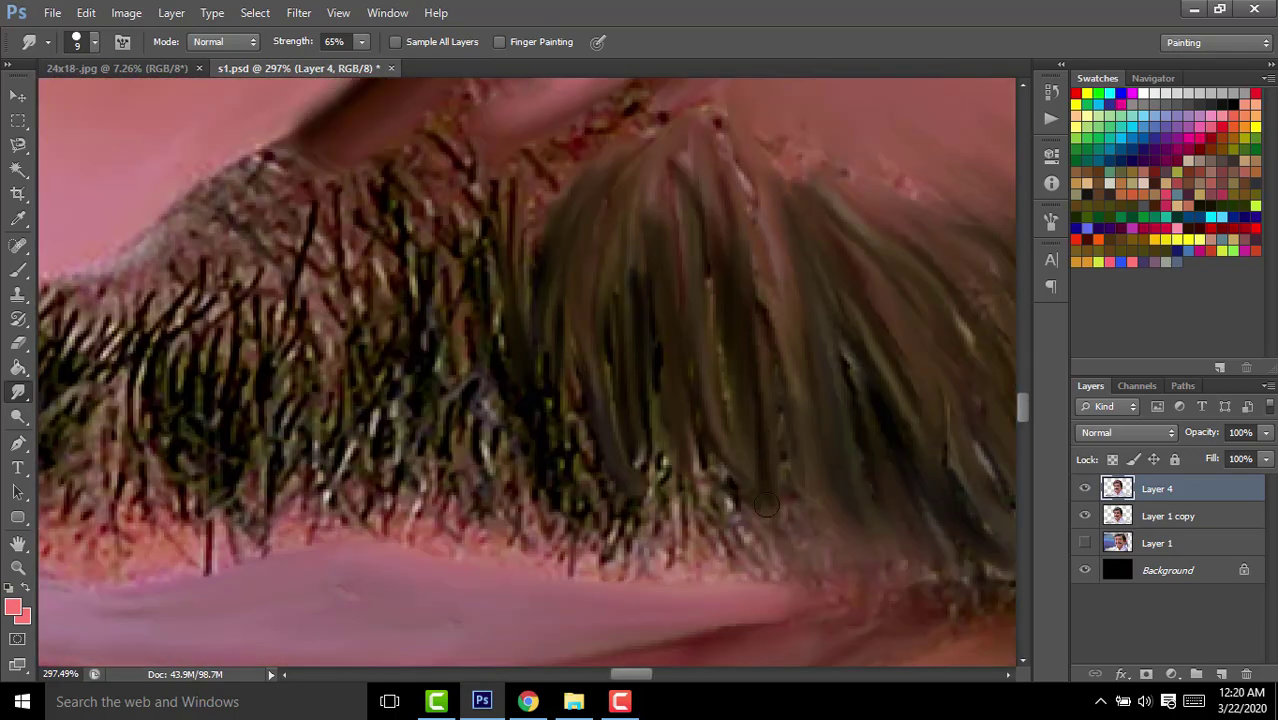
{"action": "left_click_drag", "start_coordinate": [736, 380], "coordinate": [806, 295]}
{"action": "scroll", "coordinate": [738, 338], "scroll_direction": "up", "scroll_amount": 2}
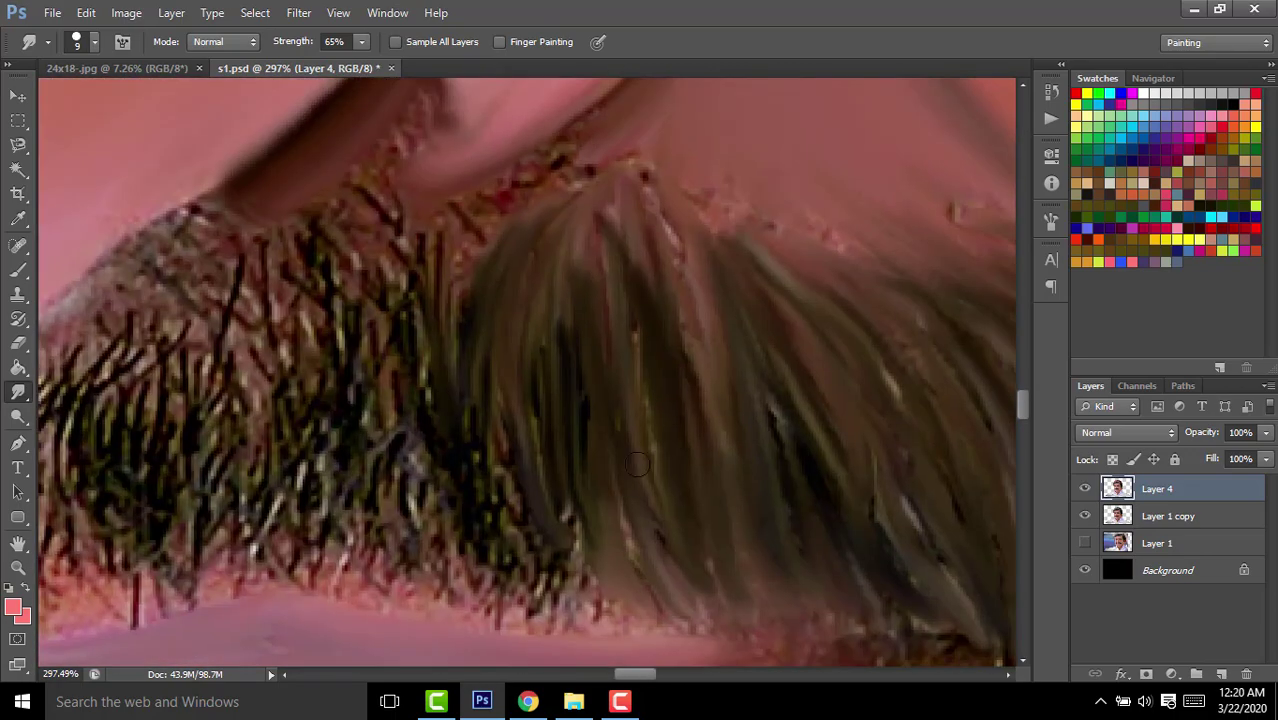
{"action": "scroll", "coordinate": [742, 305], "scroll_direction": "up", "scroll_amount": 2}
{"action": "scroll", "coordinate": [576, 371], "scroll_direction": "down", "scroll_amount": 2}
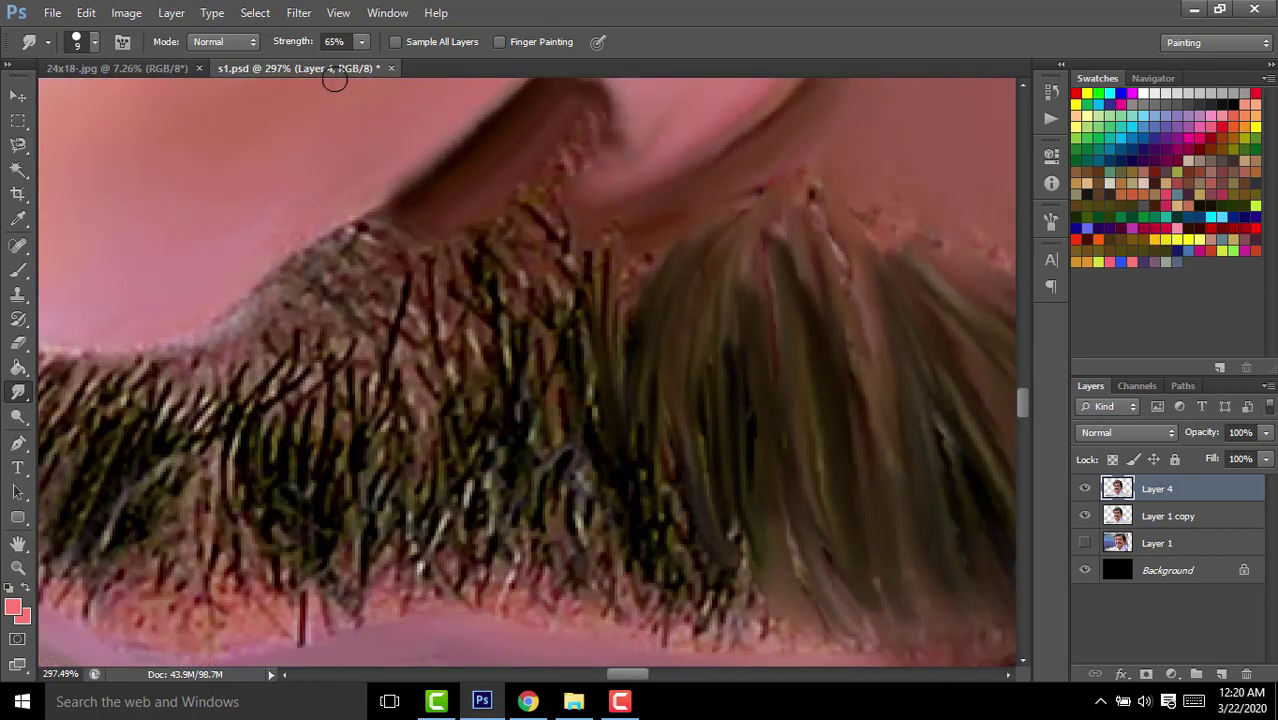
Darken the mustache edge and smudge grey streaks at its left end.
{"action": "left_click_drag", "start_coordinate": [583, 455], "coordinate": [610, 270]}
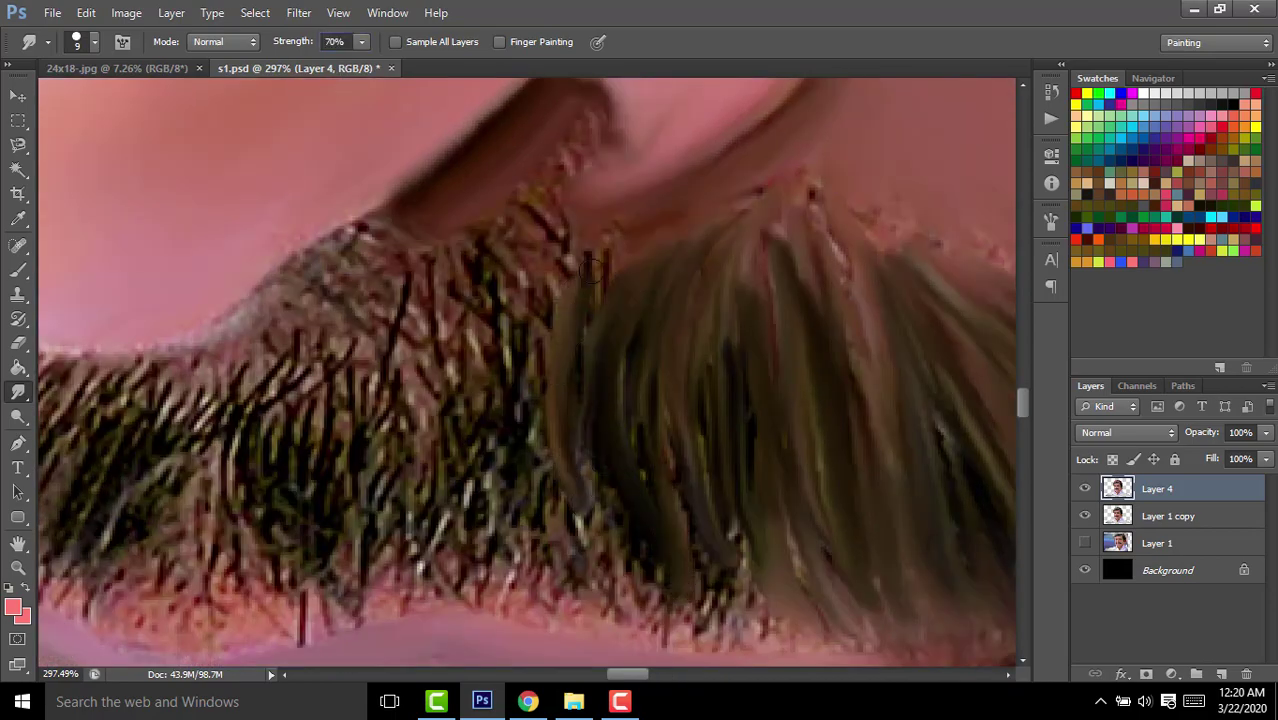
{"action": "left_click_drag", "start_coordinate": [560, 510], "coordinate": [600, 280]}
{"action": "scroll", "coordinate": [580, 400], "scroll_direction": "down", "scroll_amount": 1}
{"action": "scroll", "coordinate": [500, 400], "scroll_direction": "left", "scroll_amount": 5}
{"action": "left_click_drag", "start_coordinate": [440, 440], "coordinate": [445, 535]}
{"action": "left_click_drag", "start_coordinate": [480, 240], "coordinate": [418, 455]}
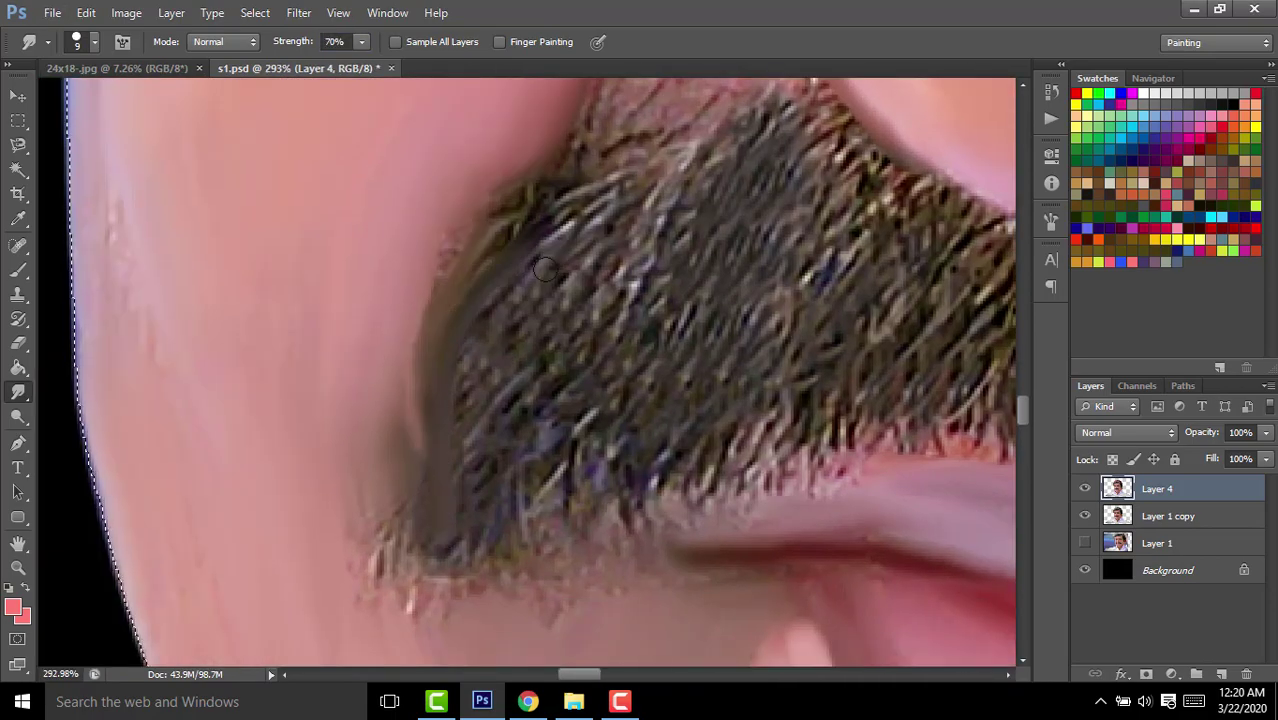
{"action": "mouse_move", "coordinate": [530, 262]}
{"action": "left_mouse_down"}
{"action": "mouse_move", "coordinate": [465, 510]}
{"action": "mouse_move", "coordinate": [425, 590]}
{"action": "mouse_move", "coordinate": [500, 524]}
{"action": "left_mouse_up"}
Smooth the hair along the mustache's lower-left edge with long smudge strokes.
{"action": "scroll", "coordinate": [500, 524], "scroll_direction": "up", "scroll_amount": 2}
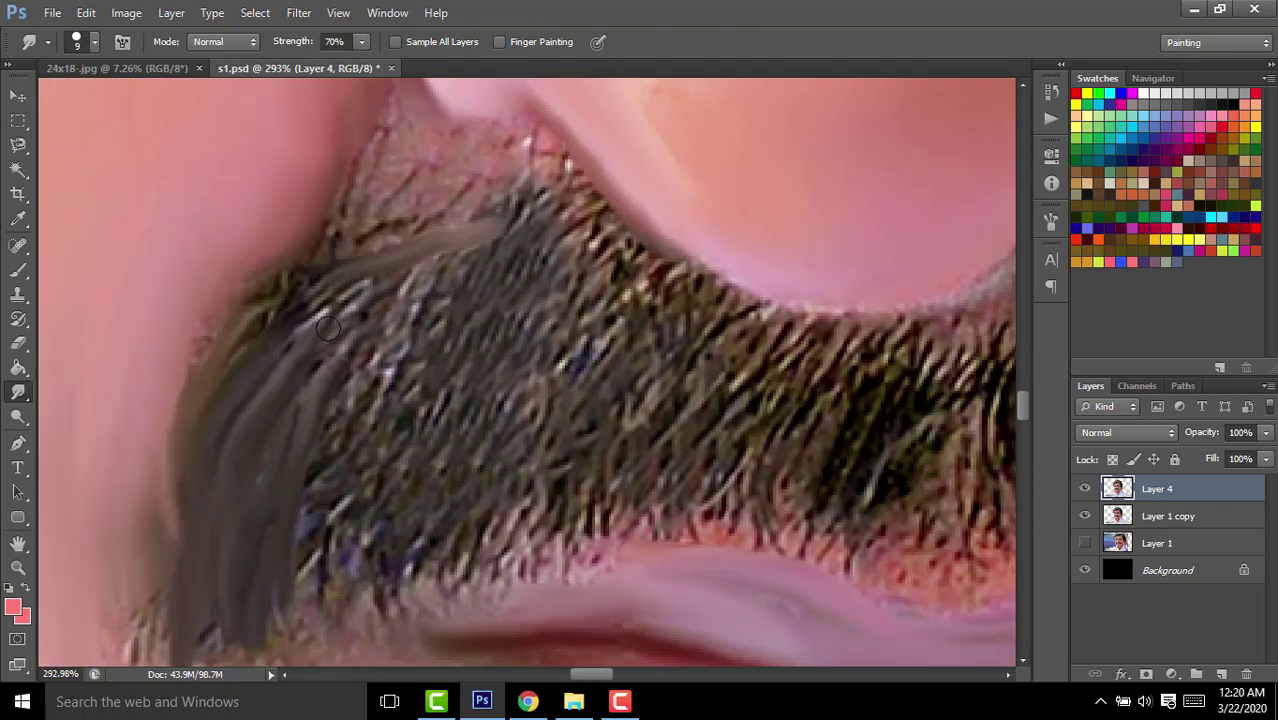
{"action": "scroll", "coordinate": [400, 350], "scroll_direction": "up", "scroll_amount": 1}
{"action": "scroll", "coordinate": [608, 128], "scroll_direction": "up", "scroll_amount": 2}
{"action": "scroll", "coordinate": [343, 397], "scroll_direction": "left", "scroll_amount": 2}
{"action": "left_click_drag", "start_coordinate": [343, 397], "coordinate": [450, 200]}
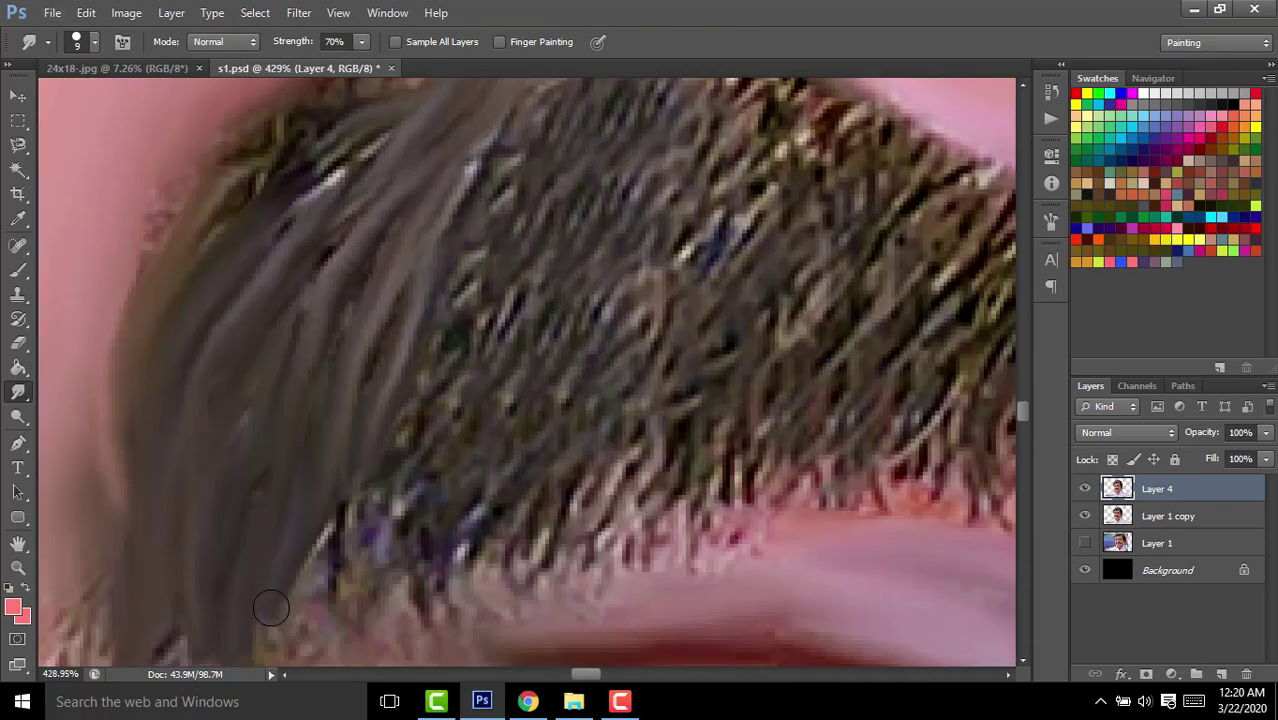
{"action": "scroll", "coordinate": [330, 450], "scroll_direction": "up", "scroll_amount": 2}
{"action": "left_click_drag", "start_coordinate": [360, 210], "coordinate": [240, 480]}
{"action": "left_click_drag", "start_coordinate": [330, 310], "coordinate": [200, 600]}
{"action": "scroll", "coordinate": [508, 122], "scroll_direction": "down", "scroll_amount": 2}
{"action": "left_click_drag", "start_coordinate": [470, 205], "coordinate": [260, 500]}
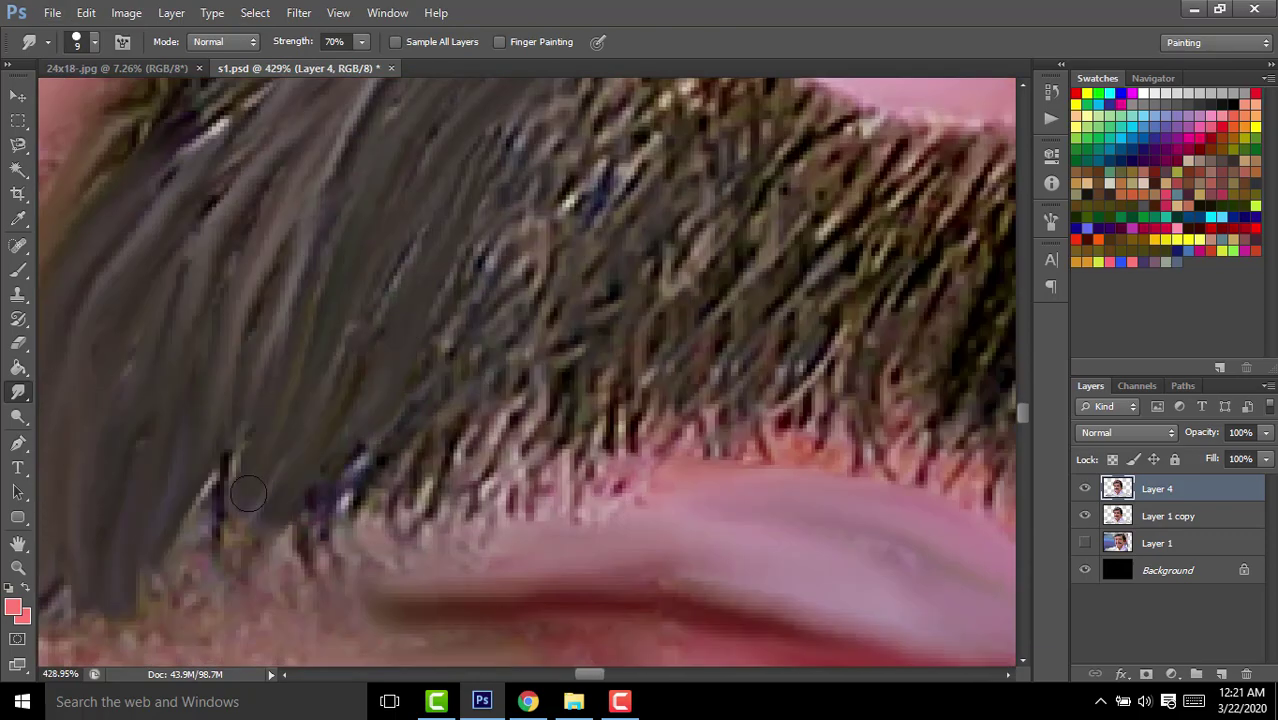
Zoom and pan around the mustache to inspect the smudged strands.
{"action": "scroll", "coordinate": [371, 551], "scroll_direction": "up", "scroll_amount": 3}
{"action": "scroll", "coordinate": [266, 425], "scroll_direction": "up", "scroll_amount": 1}
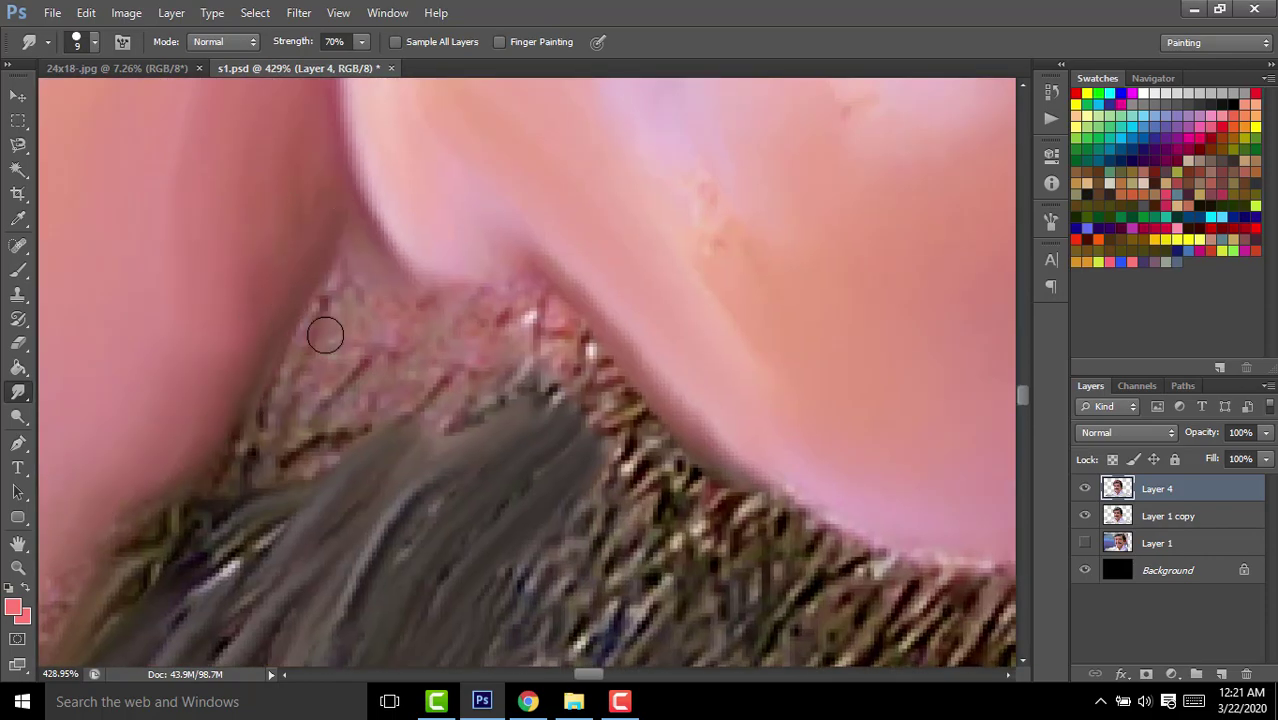
{"action": "scroll", "coordinate": [202, 412], "scroll_direction": "up", "scroll_amount": 1}
{"action": "scroll", "coordinate": [202, 412], "scroll_direction": "right", "scroll_amount": 2}
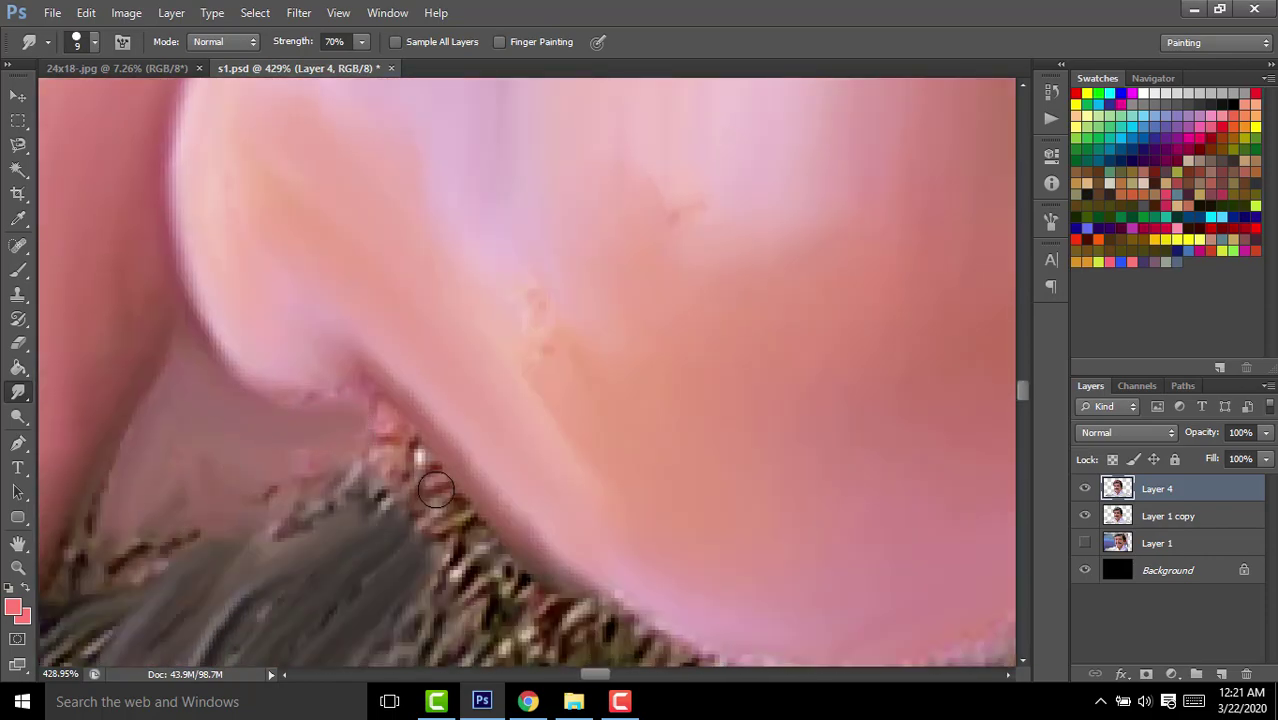
{"action": "scroll", "coordinate": [250, 380], "scroll_direction": "down", "scroll_amount": 2}
{"action": "scroll", "coordinate": [285, 320], "scroll_direction": "down", "scroll_amount": 2}
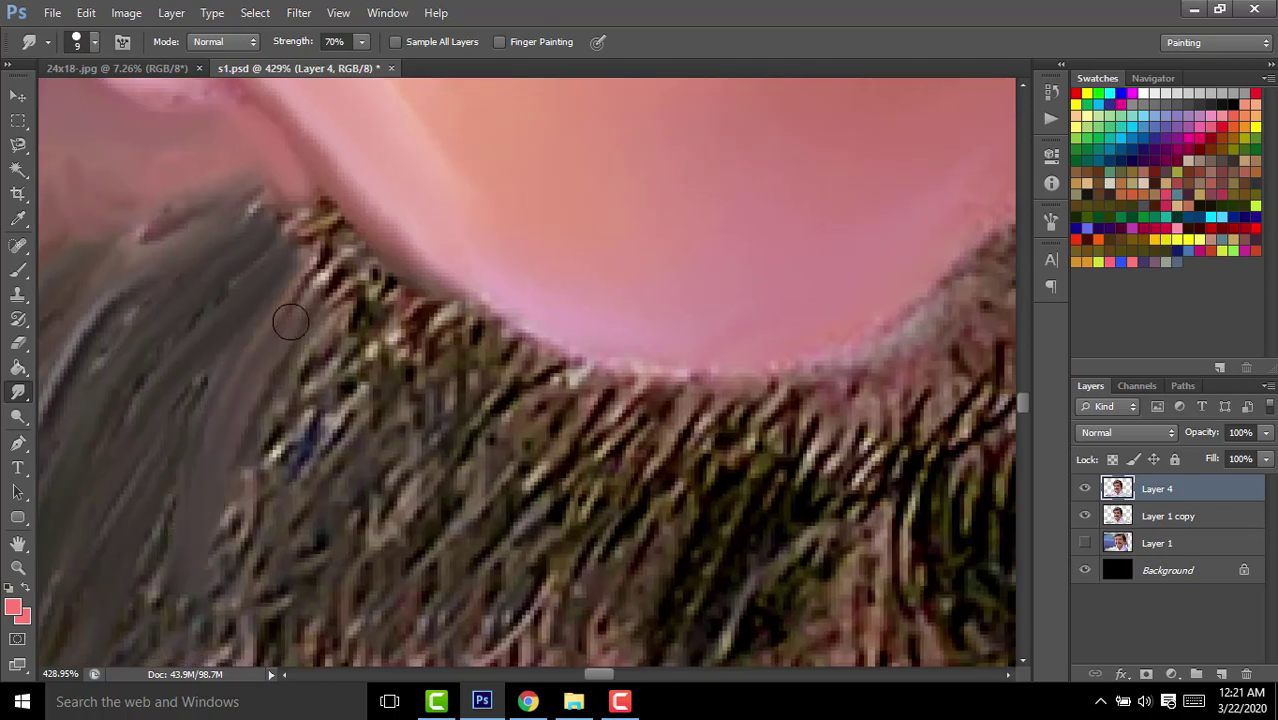
{"action": "scroll", "coordinate": [300, 320], "scroll_direction": "down", "scroll_amount": 2}
{"action": "scroll", "coordinate": [326, 321], "scroll_direction": "down", "scroll_amount": 2}
{"action": "scroll", "coordinate": [260, 390], "scroll_direction": "up", "scroll_amount": 2}
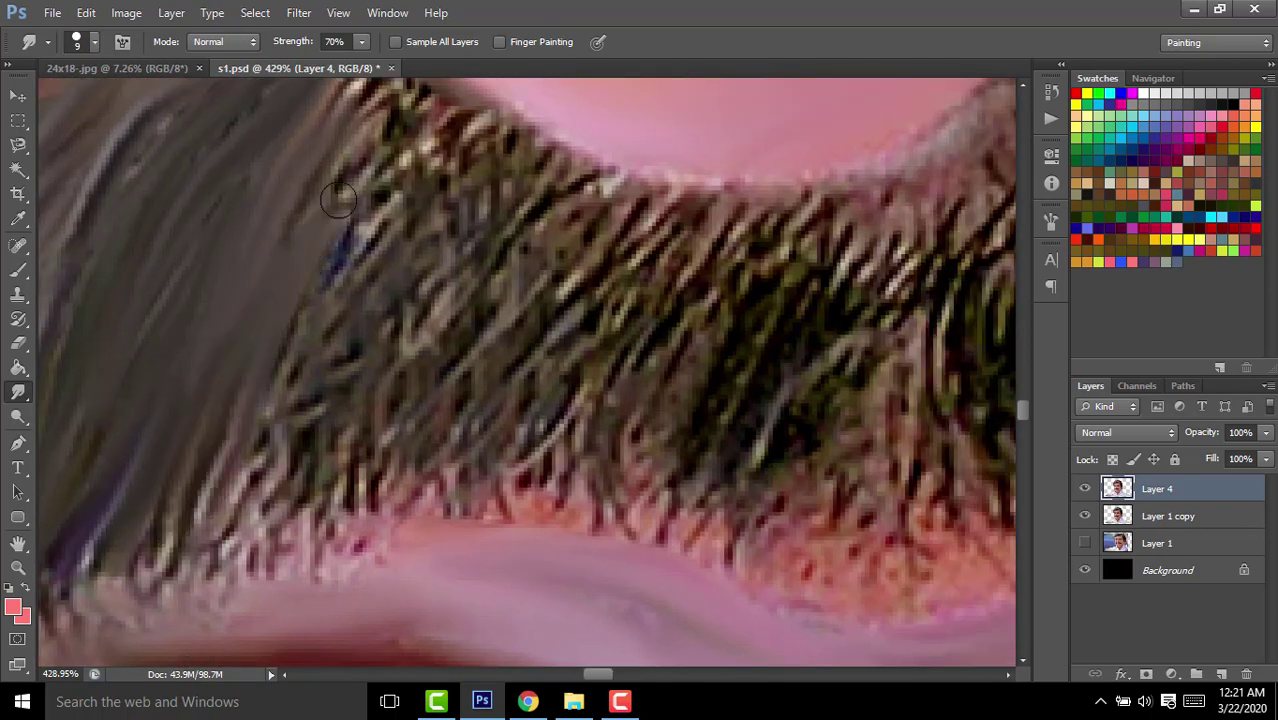
{"action": "scroll", "coordinate": [245, 375], "scroll_direction": "up", "scroll_amount": 2}
{"action": "scroll", "coordinate": [270, 540], "scroll_direction": "down", "scroll_amount": 2}
{"action": "scroll", "coordinate": [350, 400], "scroll_direction": "down", "scroll_amount": 1, "text": "alt"}
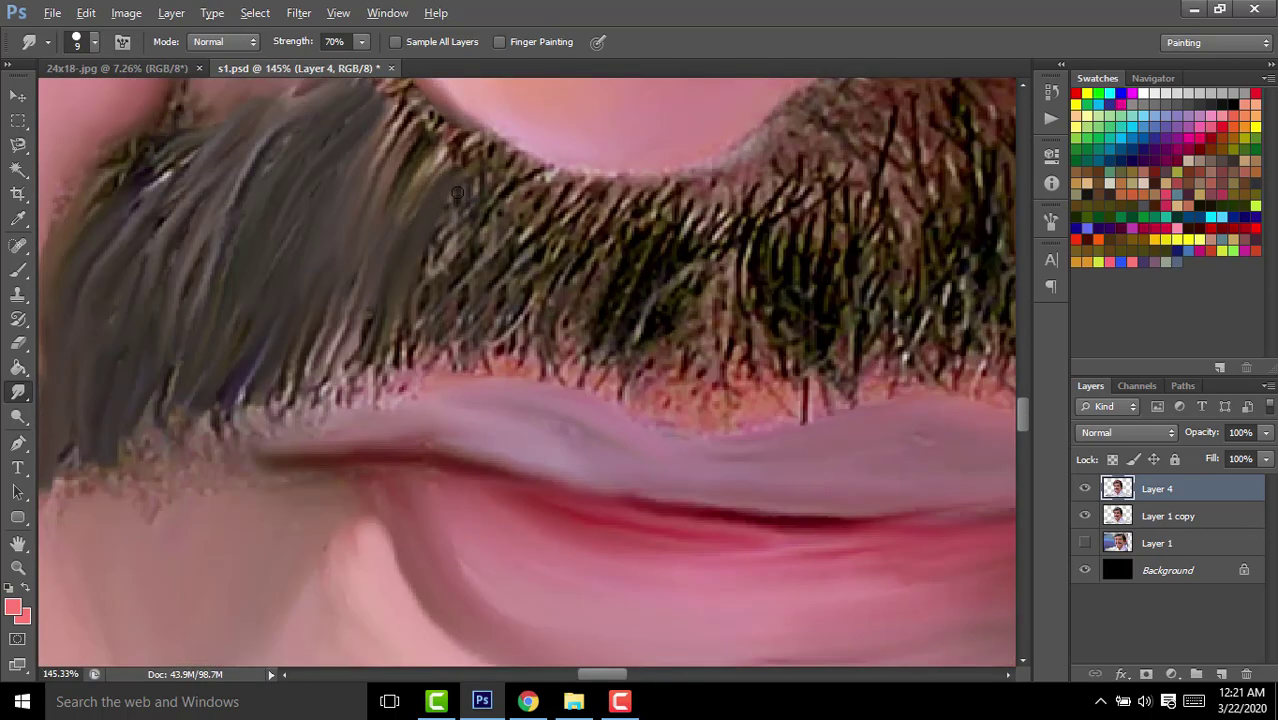
{"action": "scroll", "coordinate": [400, 300], "scroll_direction": "down", "scroll_amount": 2, "text": "alt"}
{"action": "scroll", "coordinate": [433, 190], "scroll_direction": "up", "scroll_amount": 3, "text": "alt"}
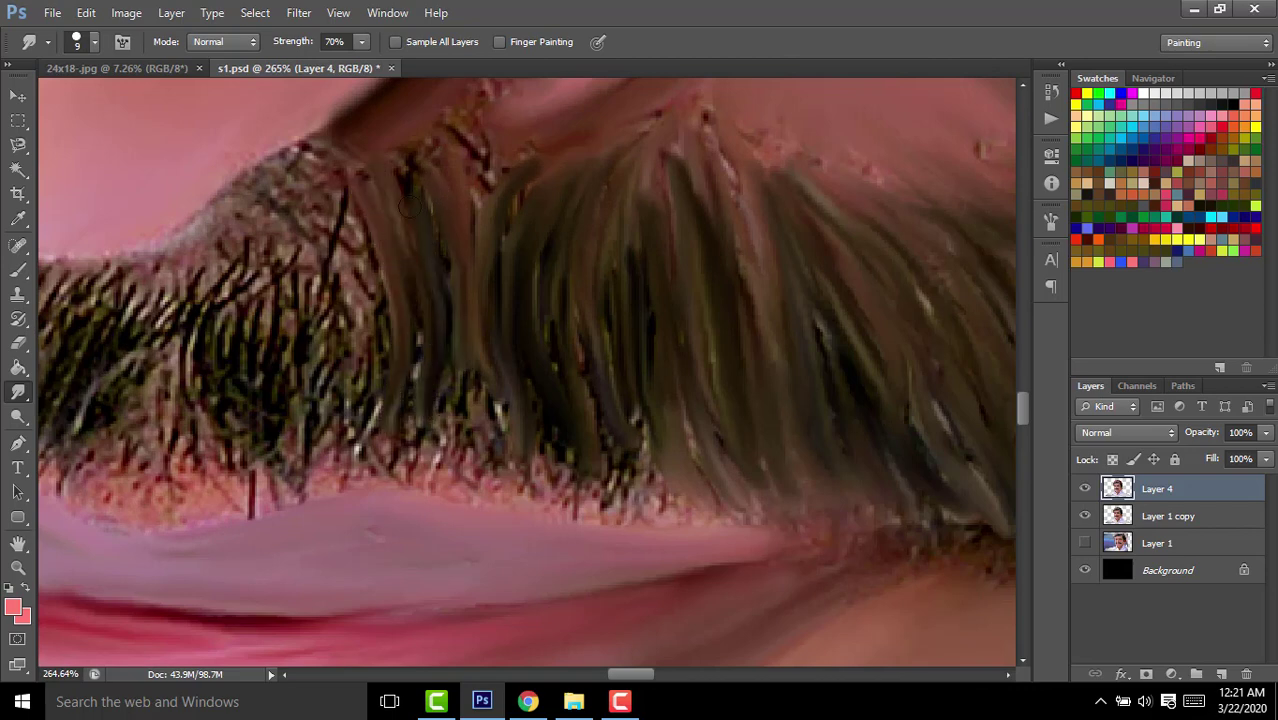
{"action": "scroll", "coordinate": [407, 318], "scroll_direction": "up", "scroll_amount": 2}
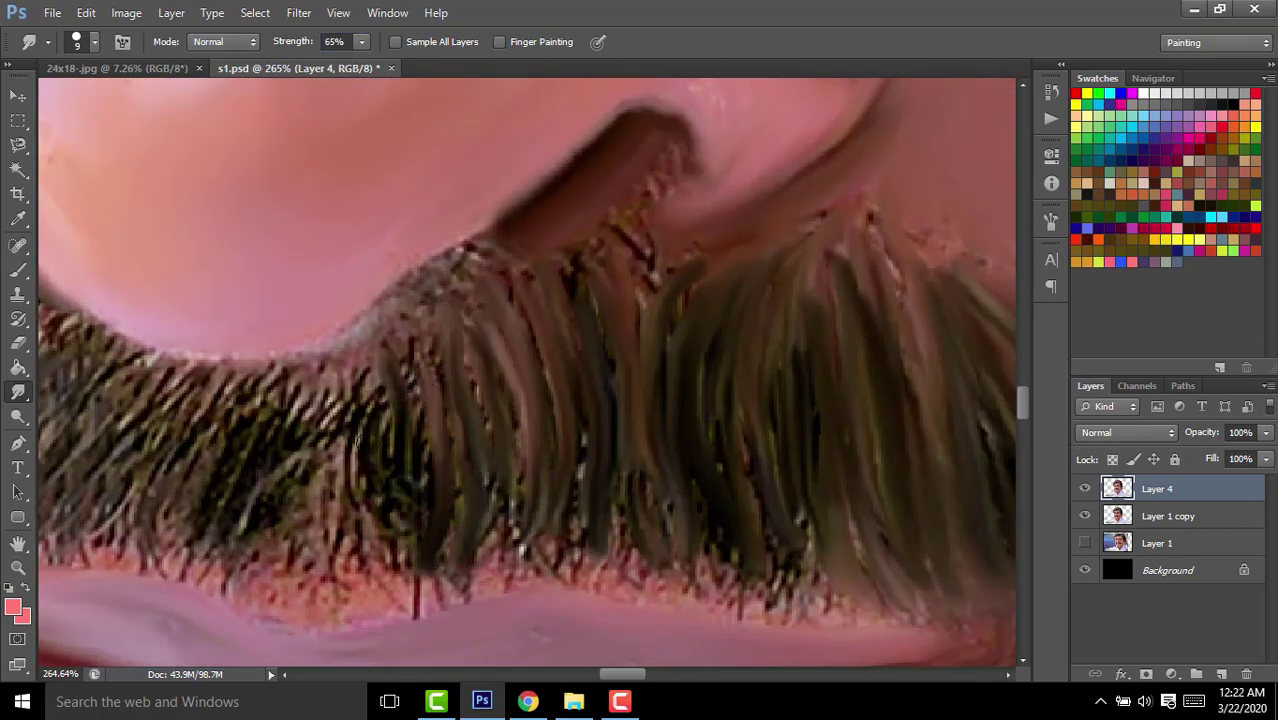
{"action": "scroll", "coordinate": [393, 328], "scroll_direction": "down", "scroll_amount": 3, "text": "alt"}
Zoom in and blend the mustache edge into the upper lip.
{"action": "scroll", "coordinate": [450, 300], "scroll_direction": "up", "scroll_amount": 2, "text": "alt"}
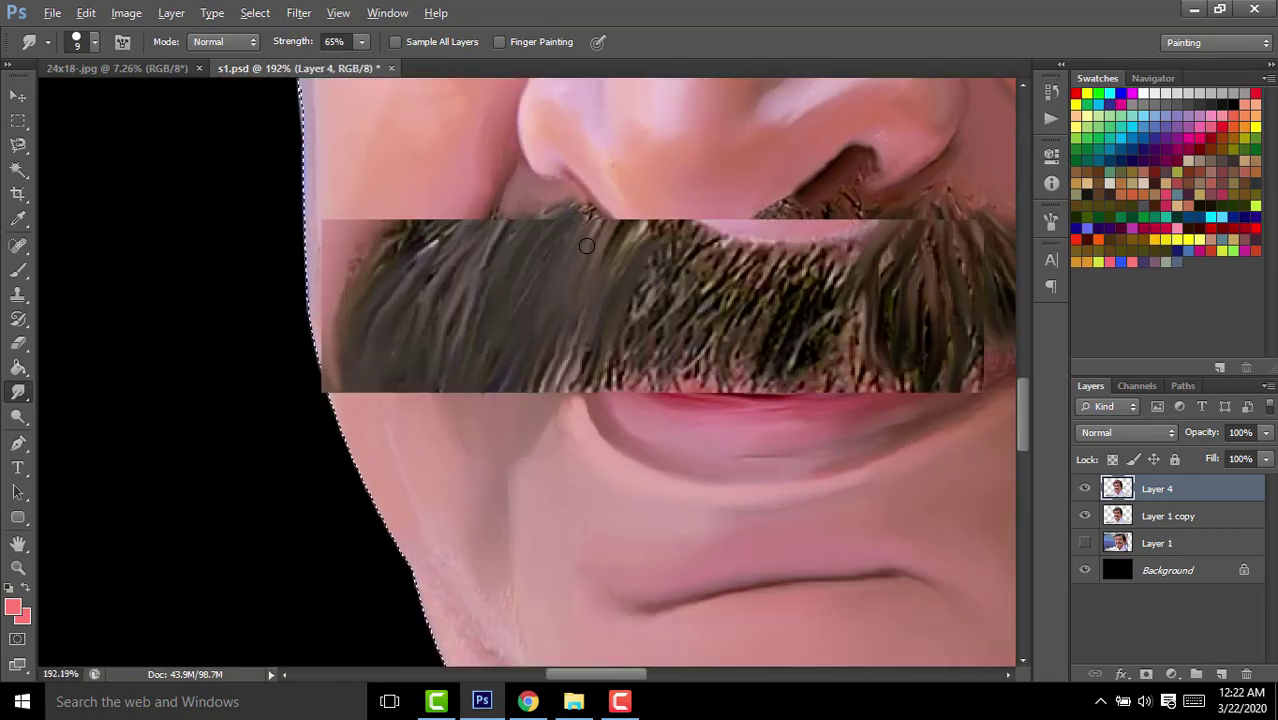
{"action": "scroll", "coordinate": [500, 260], "scroll_direction": "up", "scroll_amount": 1, "text": "alt"}
{"action": "scroll", "coordinate": [554, 226], "scroll_direction": "up", "scroll_amount": 1}
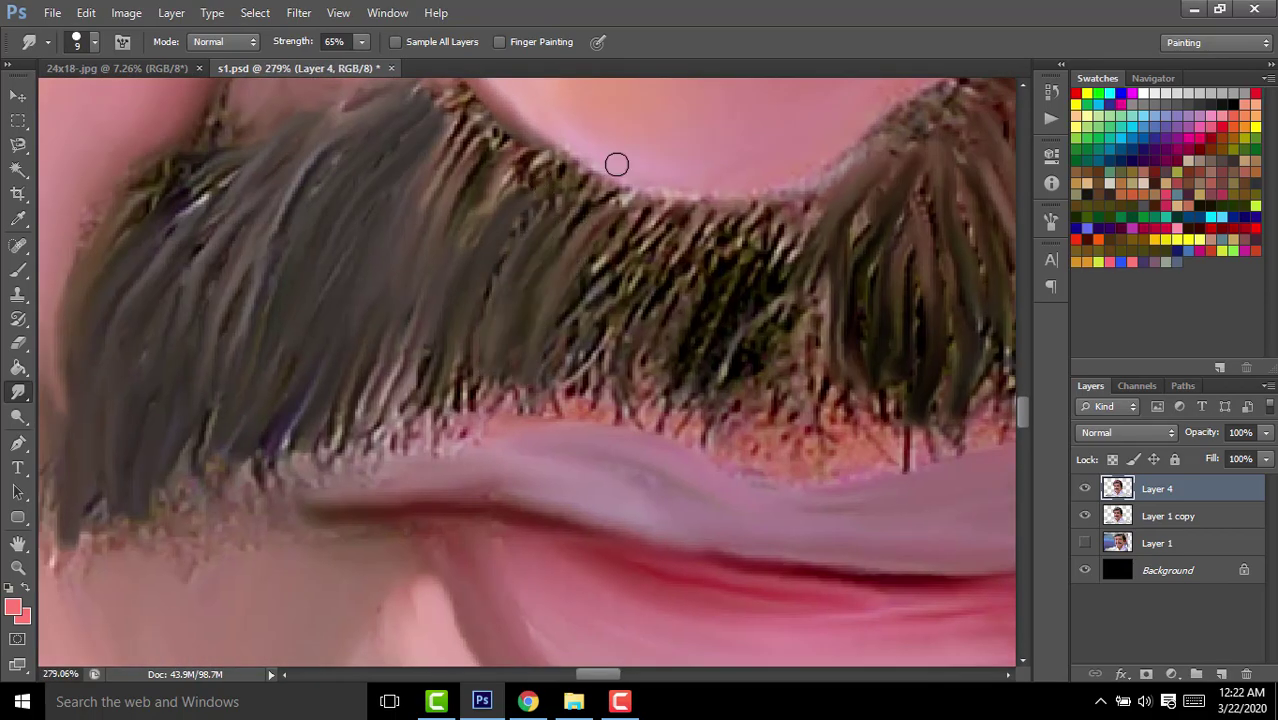
{"action": "scroll", "coordinate": [485, 285], "scroll_direction": "up", "scroll_amount": 1, "text": "alt"}
{"action": "scroll", "coordinate": [510, 422], "scroll_direction": "up", "scroll_amount": 1, "text": "alt"}
{"action": "scroll", "coordinate": [371, 420], "scroll_direction": "up", "scroll_amount": 1, "text": "alt"}
{"action": "scroll", "coordinate": [526, 455], "scroll_direction": "up", "scroll_amount": 1, "text": "alt"}
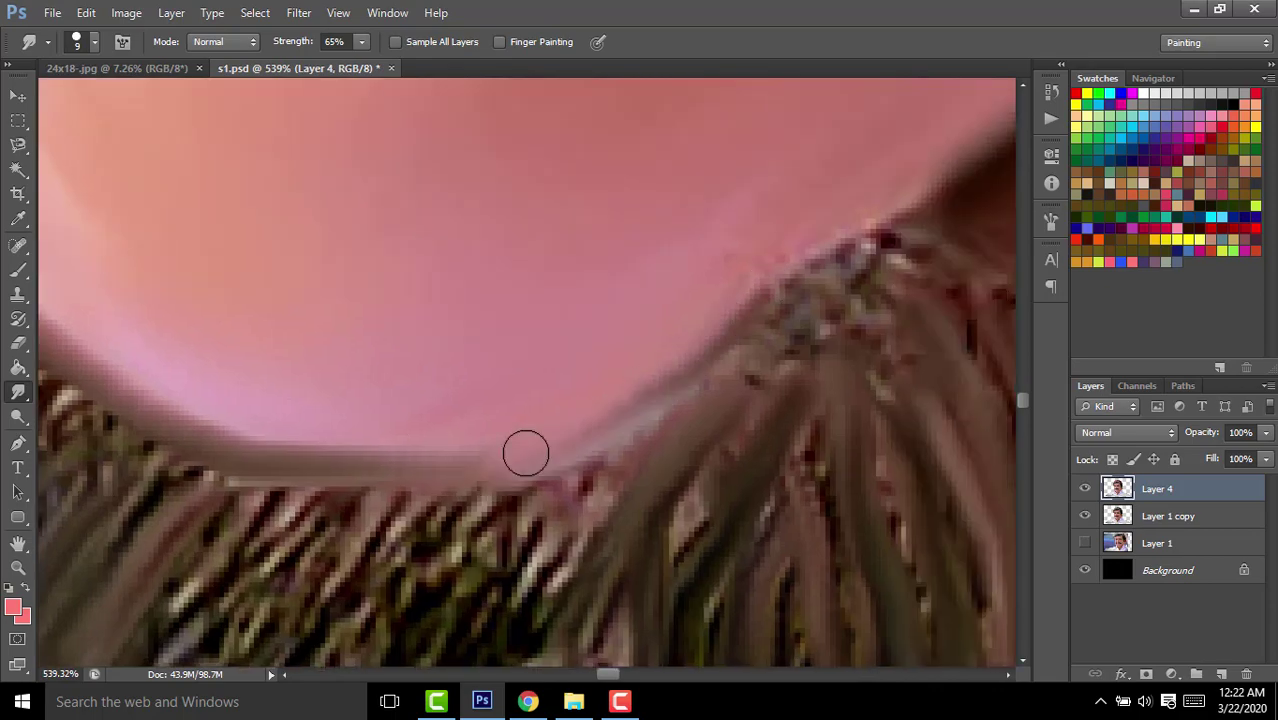
{"action": "left_click_drag", "start_coordinate": [526, 455], "coordinate": [765, 320]}
{"action": "scroll", "coordinate": [765, 320], "scroll_direction": "down", "scroll_amount": 1, "text": "alt"}
{"action": "left_click_drag", "start_coordinate": [673, 308], "coordinate": [565, 362]}
Smooth the upper-lip edge below the mustache with a horizontal smudge stroke.
{"action": "scroll", "coordinate": [514, 347], "scroll_direction": "down", "scroll_amount": 2, "text": "alt"}
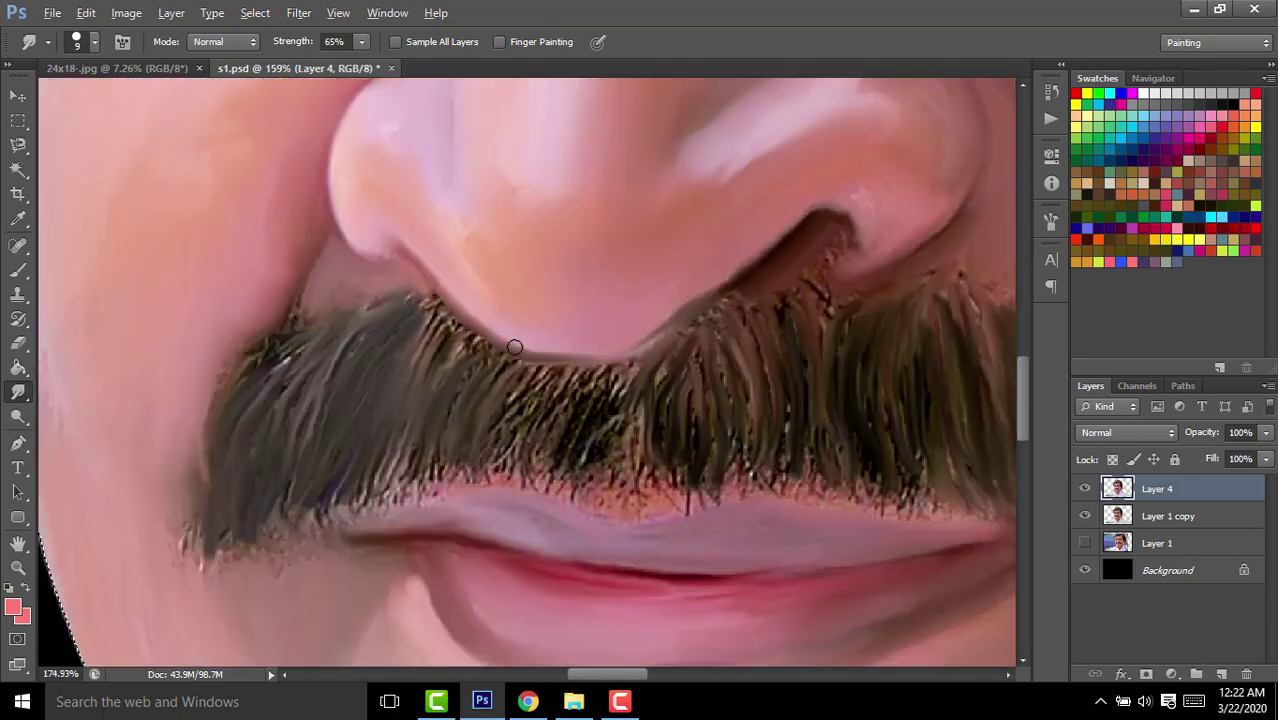
{"action": "scroll", "coordinate": [514, 347], "scroll_direction": "up", "scroll_amount": 3, "text": "alt"}
{"action": "scroll", "coordinate": [694, 444], "scroll_direction": "down", "scroll_amount": 5}
{"action": "scroll", "coordinate": [342, 385], "scroll_direction": "down", "scroll_amount": 3}
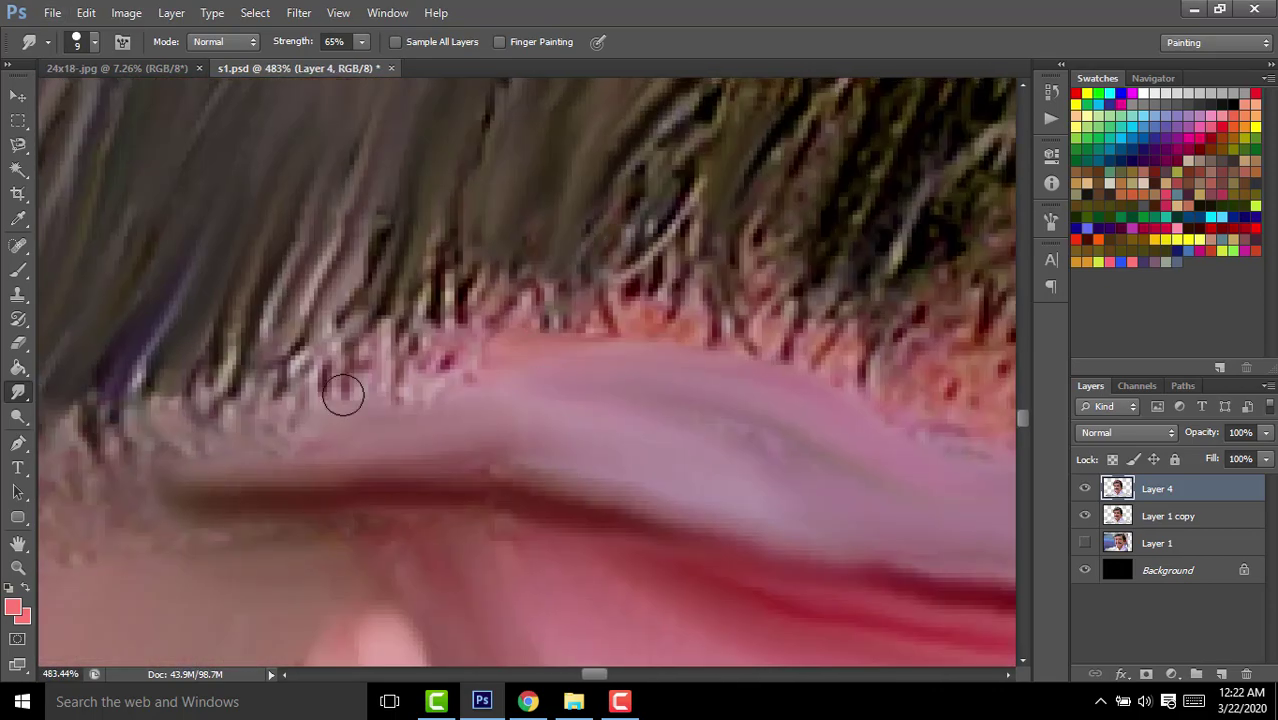
{"action": "mouse_move", "coordinate": [342, 385]}
{"action": "left_mouse_down"}
{"action": "mouse_move", "coordinate": [459, 351]}
{"action": "mouse_move", "coordinate": [585, 386]}
{"action": "left_mouse_up"}
{"action": "scroll", "coordinate": [590, 425], "scroll_direction": "down", "scroll_amount": 2}
{"action": "scroll", "coordinate": [425, 362], "scroll_direction": "down", "scroll_amount": 2}
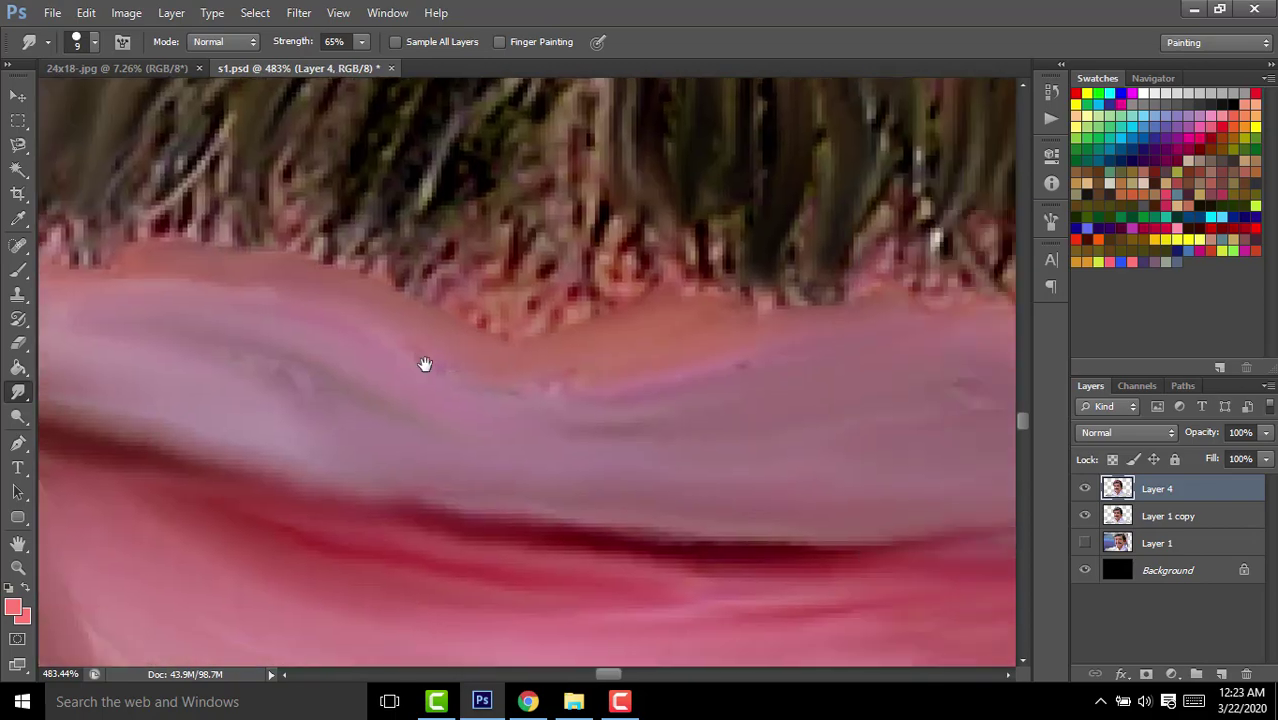
{"action": "scroll", "coordinate": [690, 362], "scroll_direction": "down", "scroll_amount": 2, "text": "alt"}
Zoom out and pan to review the softened mustache edges.
{"action": "scroll", "coordinate": [848, 436], "scroll_direction": "up", "scroll_amount": 4, "text": "alt"}
{"action": "scroll", "coordinate": [553, 425], "scroll_direction": "down", "scroll_amount": 2}
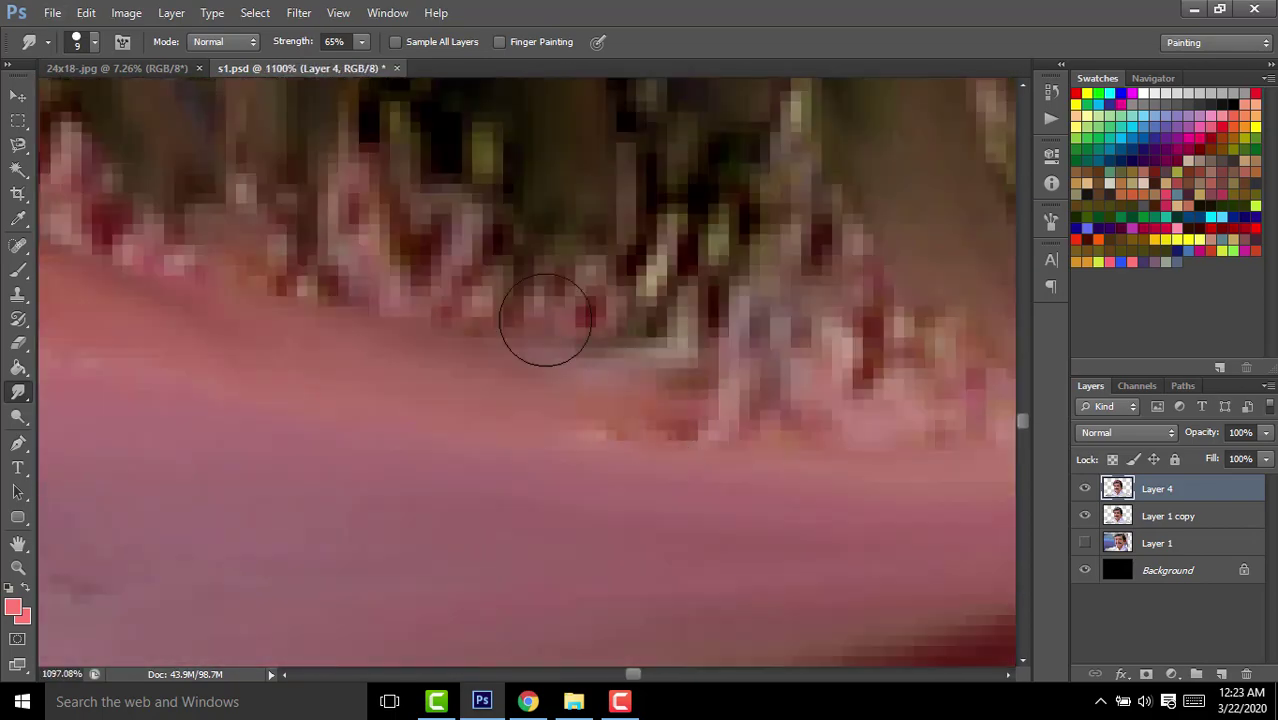
{"action": "scroll", "coordinate": [542, 320], "scroll_direction": "left", "scroll_amount": 2}
{"action": "scroll", "coordinate": [493, 320], "scroll_direction": "down", "scroll_amount": 6, "text": "alt"}
{"action": "scroll", "coordinate": [493, 320], "scroll_direction": "up", "scroll_amount": 3, "text": "alt"}
{"action": "scroll", "coordinate": [490, 330], "scroll_direction": "left", "scroll_amount": 2}
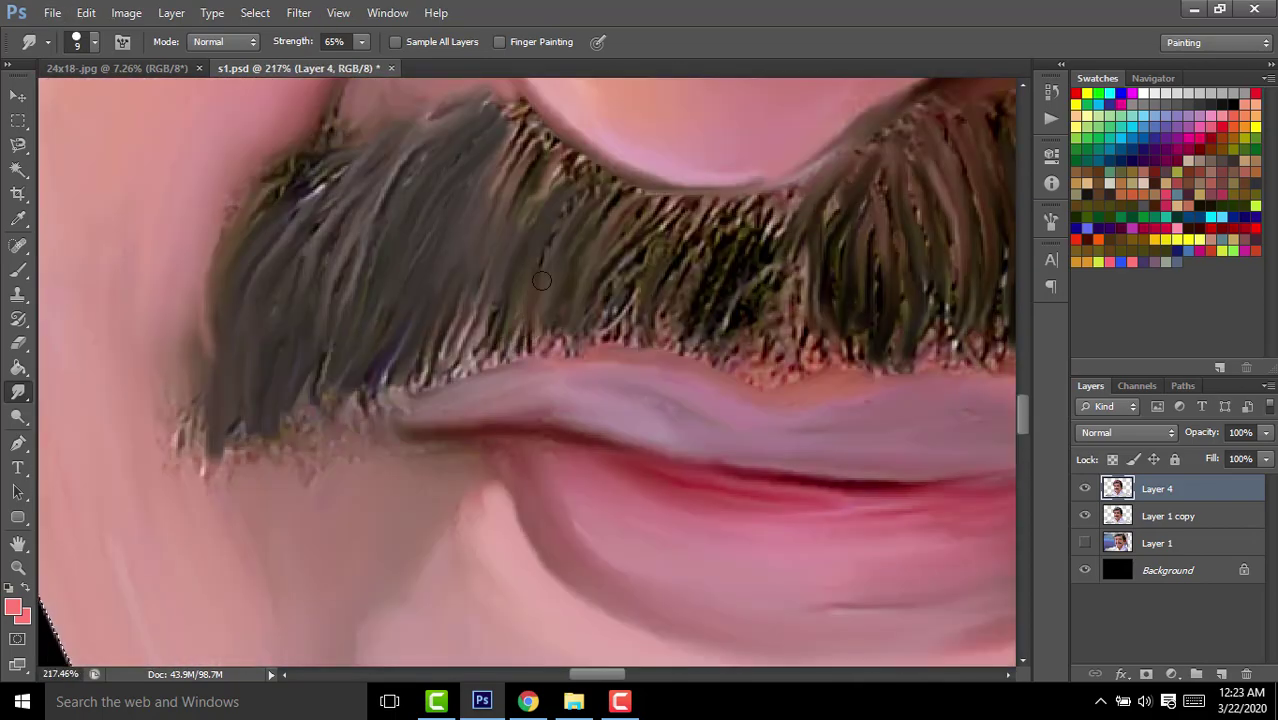
{"action": "scroll", "coordinate": [486, 338], "scroll_direction": "up", "scroll_amount": 3}
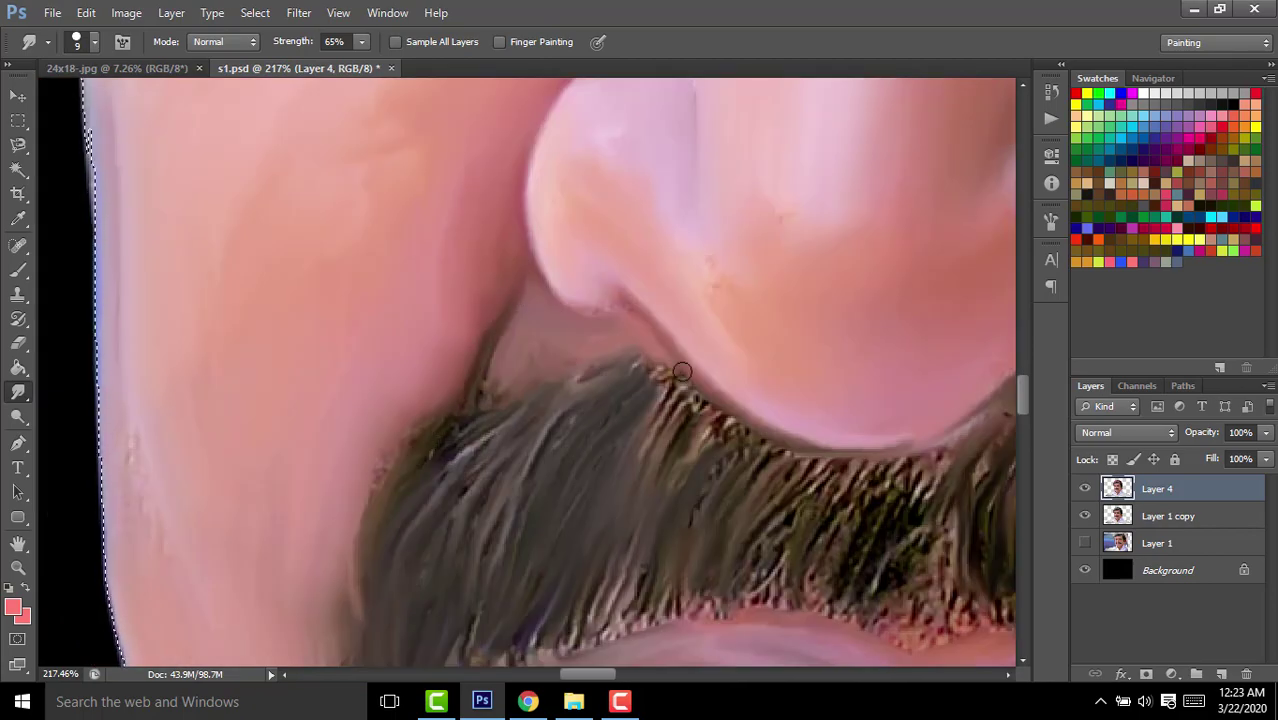
{"action": "scroll", "coordinate": [675, 420], "scroll_direction": "down", "scroll_amount": 2, "text": "alt"}
{"action": "scroll", "coordinate": [675, 420], "scroll_direction": "down", "scroll_amount": 3, "text": "alt"}
Blend the reddish hair edge beside the forehead into the dark hair.
{"action": "scroll", "coordinate": [600, 350], "scroll_direction": "right", "scroll_amount": 2}
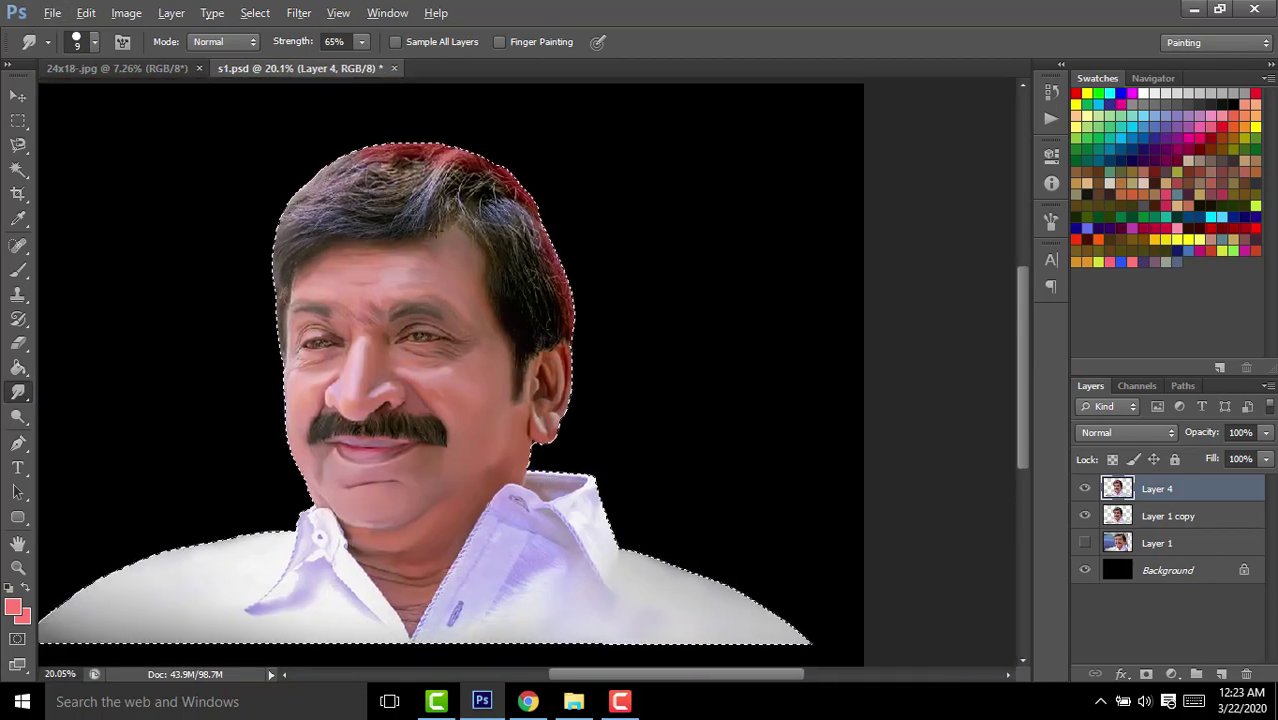
{"action": "scroll", "coordinate": [500, 240], "scroll_direction": "up", "scroll_amount": 3, "text": "alt"}
{"action": "scroll", "coordinate": [662, 357], "scroll_direction": "right", "scroll_amount": 2}
{"action": "scroll", "coordinate": [662, 357], "scroll_direction": "down", "scroll_amount": 1}
{"action": "scroll", "coordinate": [738, 524], "scroll_direction": "up", "scroll_amount": 2, "text": "alt"}
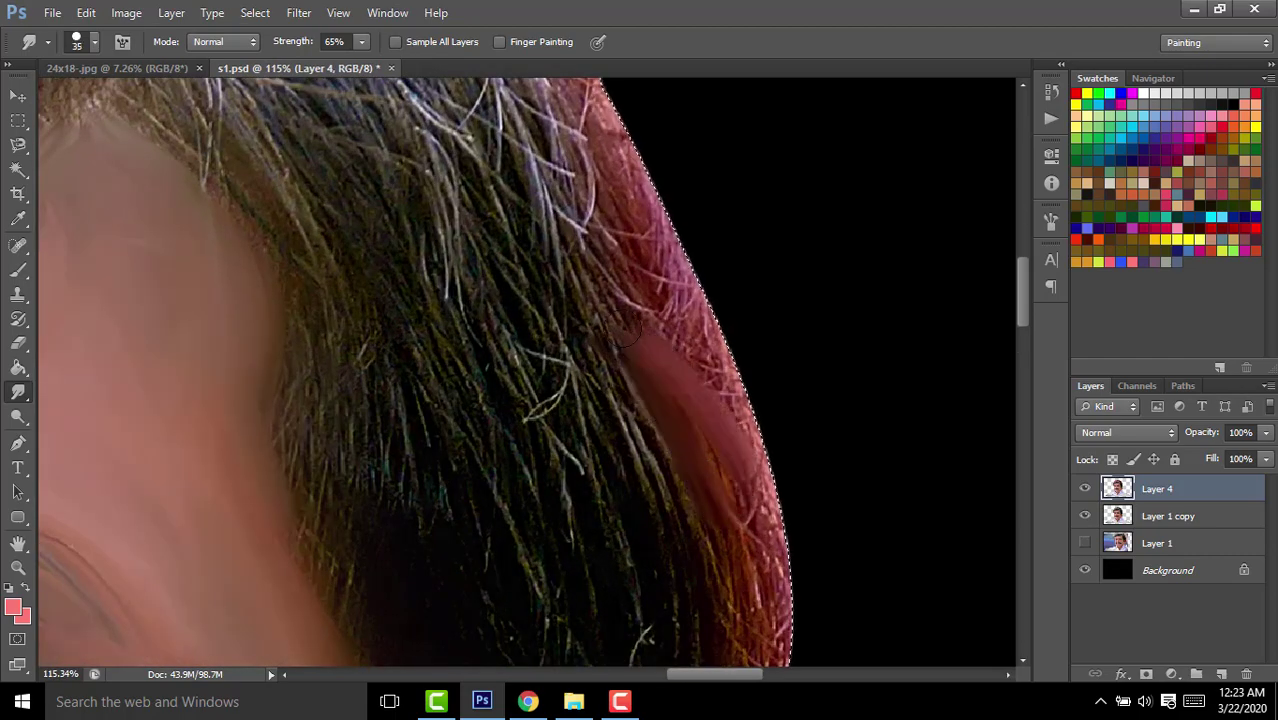
{"action": "left_click_drag", "start_coordinate": [628, 335], "coordinate": [530, 265]}
{"action": "left_click_drag", "start_coordinate": [650, 310], "coordinate": [515, 140]}
{"action": "mouse_move", "coordinate": [697, 494]}
{"action": "left_mouse_down"}
{"action": "mouse_move", "coordinate": [664, 394]}
{"action": "mouse_move", "coordinate": [585, 295]}
{"action": "left_mouse_up"}
{"action": "left_click_drag", "start_coordinate": [735, 432], "coordinate": [708, 390]}
Pan the view across the ear, upper hair edge and eye.
{"action": "left_click_drag", "start_coordinate": [670, 560], "coordinate": [650, 415]}
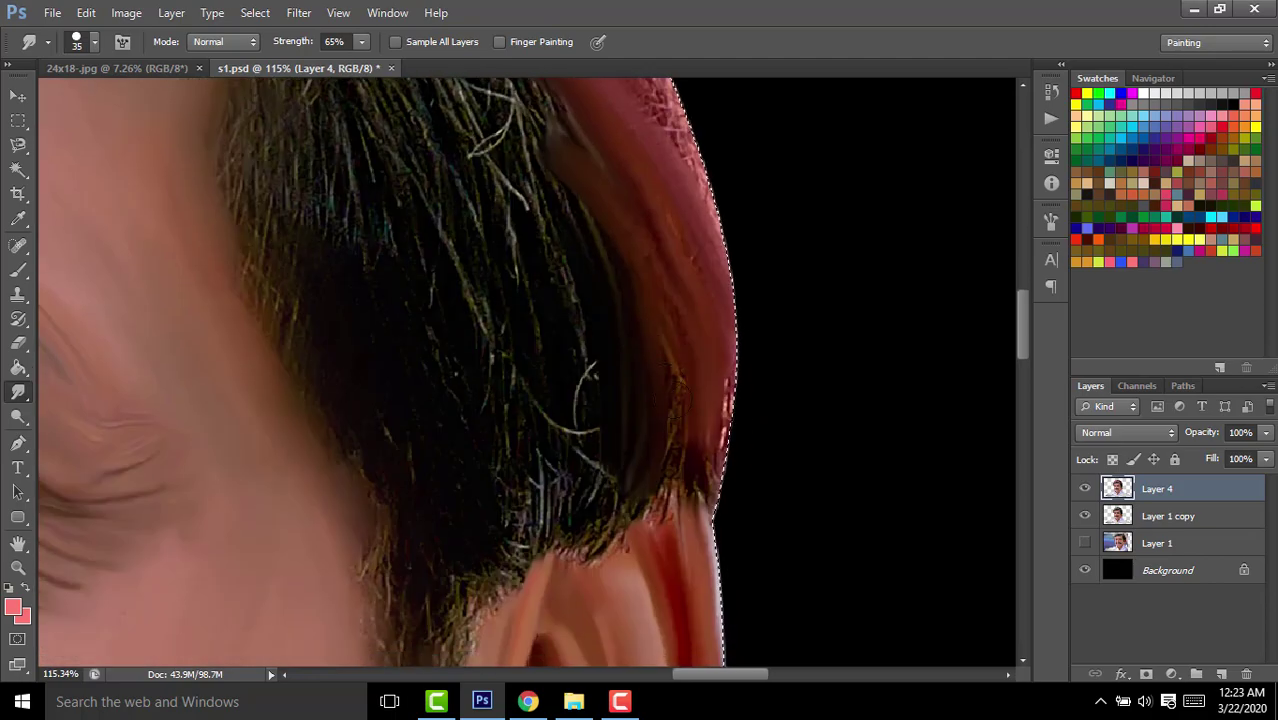
{"action": "scroll", "coordinate": [678, 478], "scroll_direction": "down", "scroll_amount": 3}
{"action": "scroll", "coordinate": [661, 271], "scroll_direction": "up", "scroll_amount": 2}
{"action": "left_click_drag", "start_coordinate": [661, 271], "coordinate": [673, 366]}
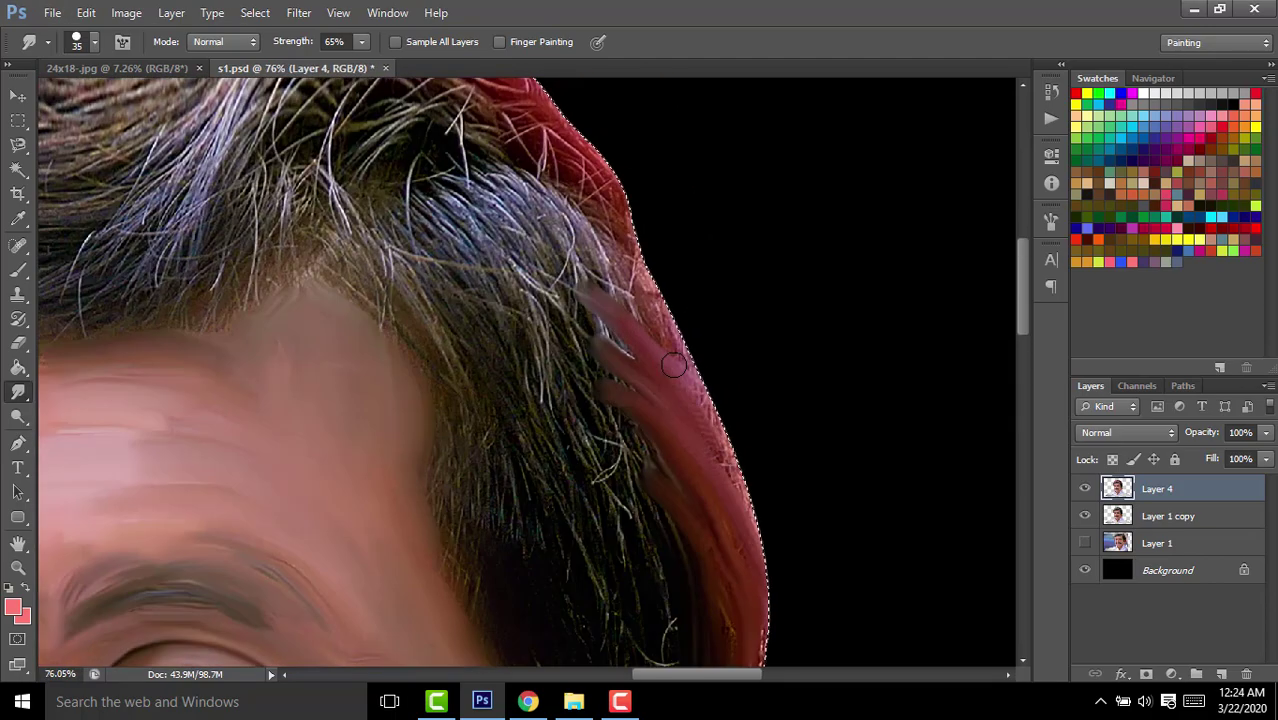
{"action": "left_click_drag", "start_coordinate": [607, 320], "coordinate": [587, 230]}
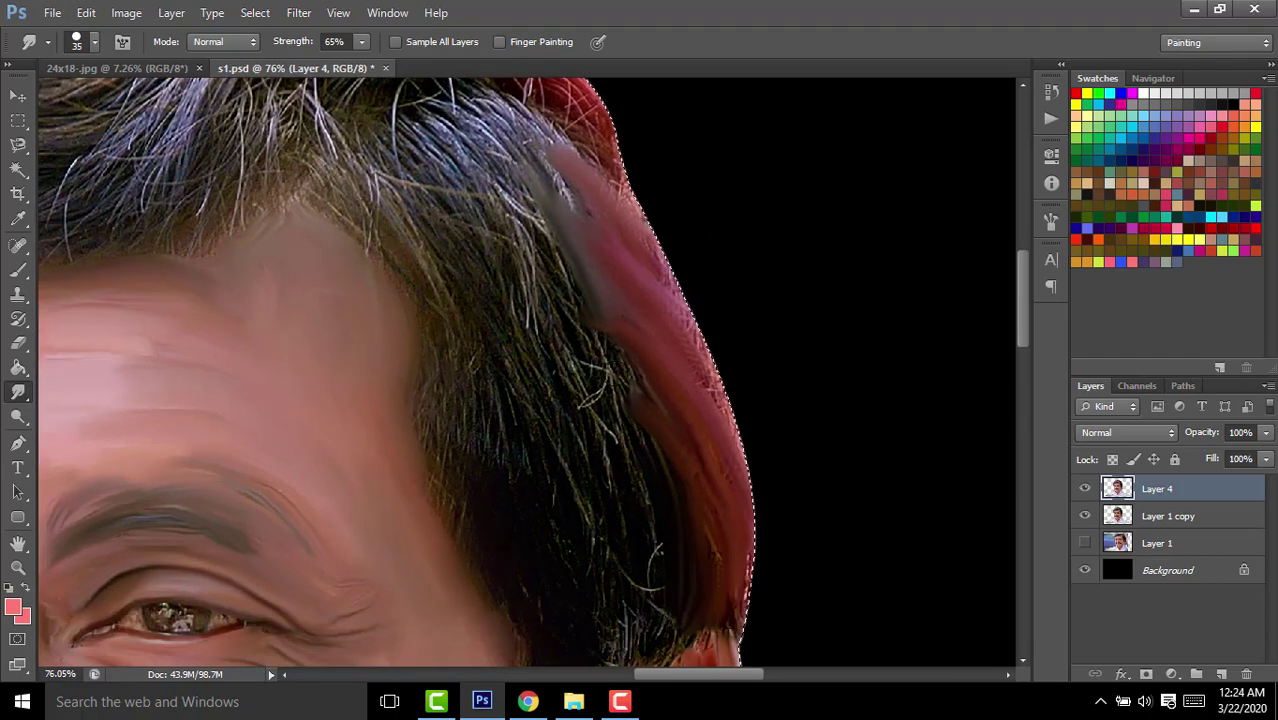
{"action": "left_click_drag", "start_coordinate": [443, 511], "coordinate": [415, 375]}
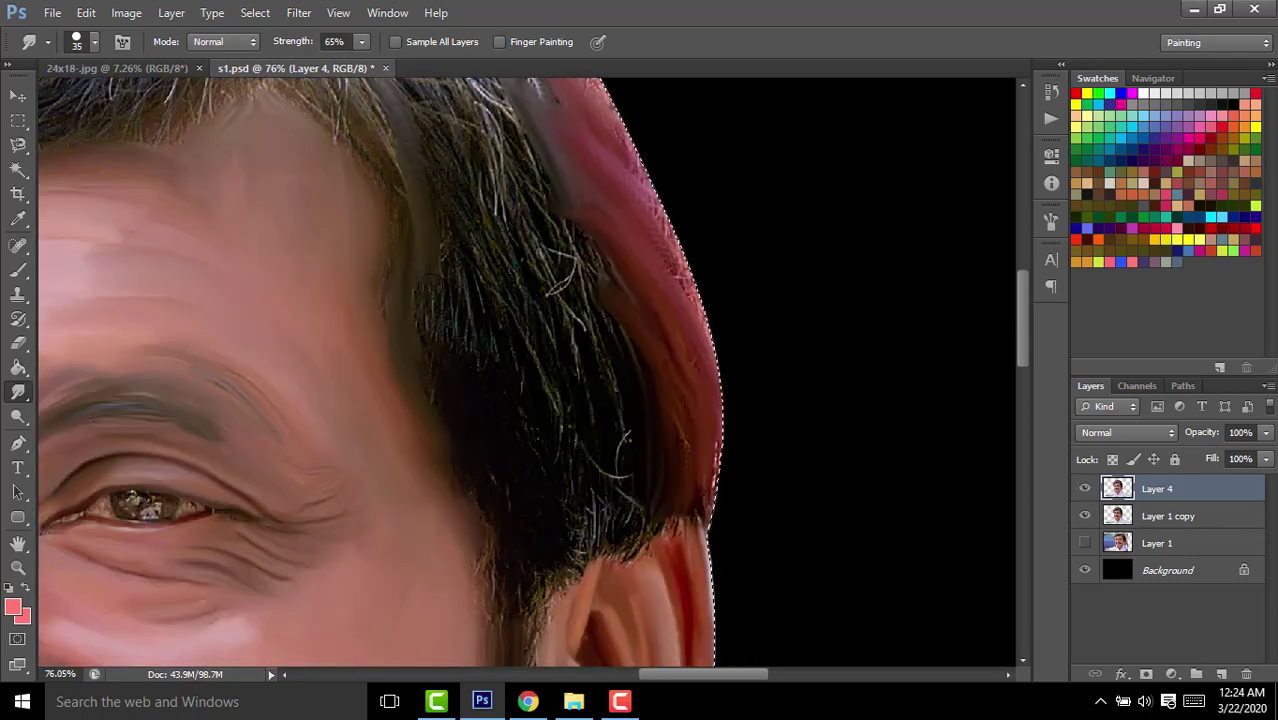
{"action": "scroll", "coordinate": [537, 323], "scroll_direction": "down", "scroll_amount": 5}
{"action": "scroll", "coordinate": [537, 323], "scroll_direction": "up", "scroll_amount": 1}
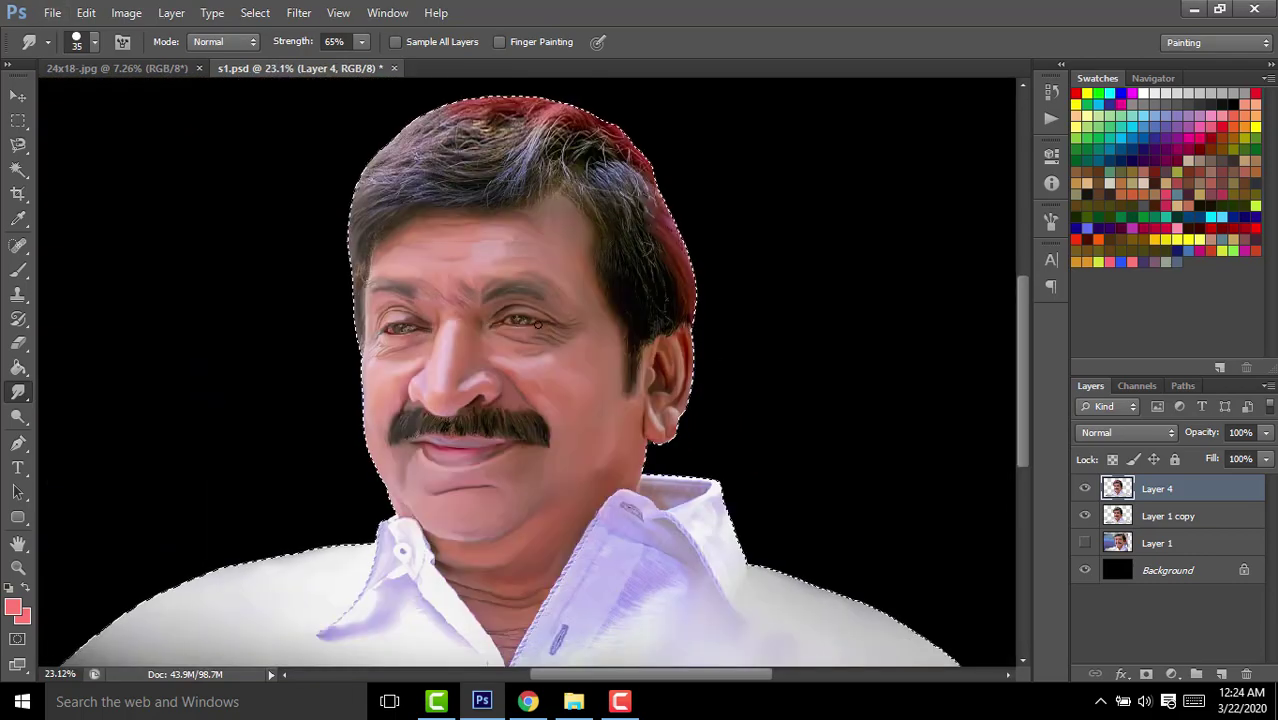
Switch the Smudge tool to an 80 px brush at 75% strength.
{"action": "left_click", "coordinate": [95, 41]}
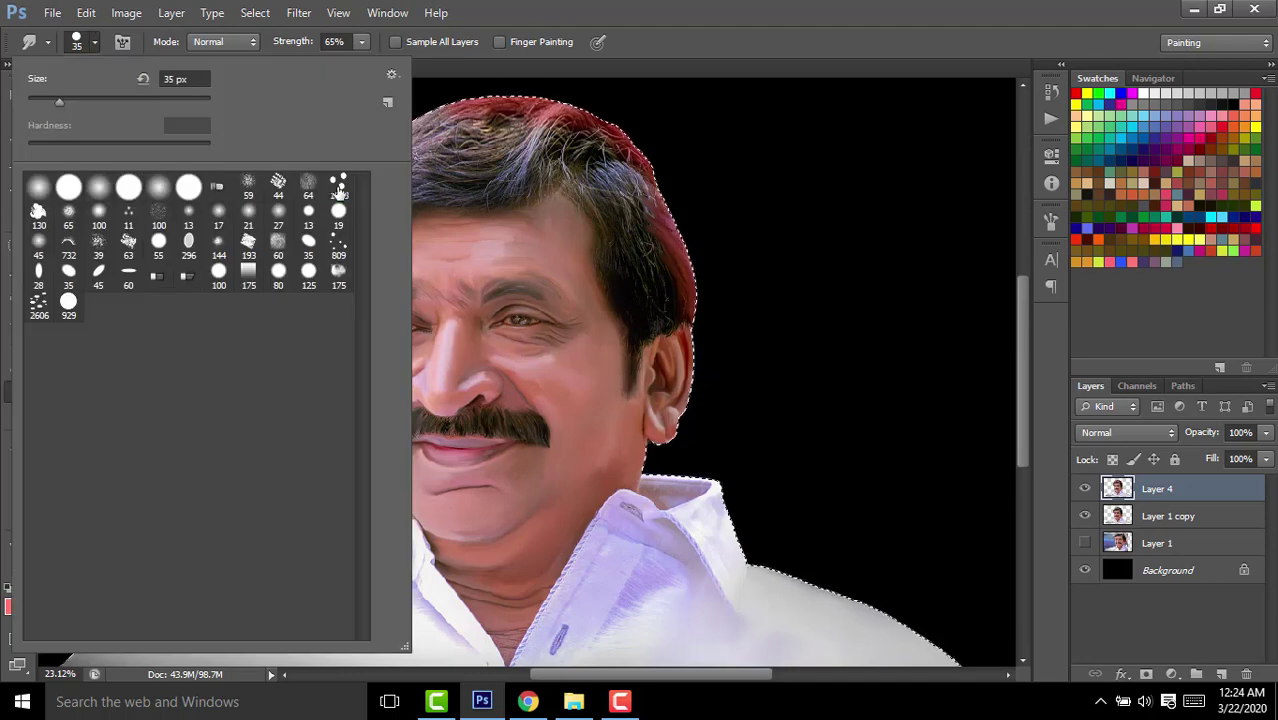
{"action": "double_click", "coordinate": [340, 190]}
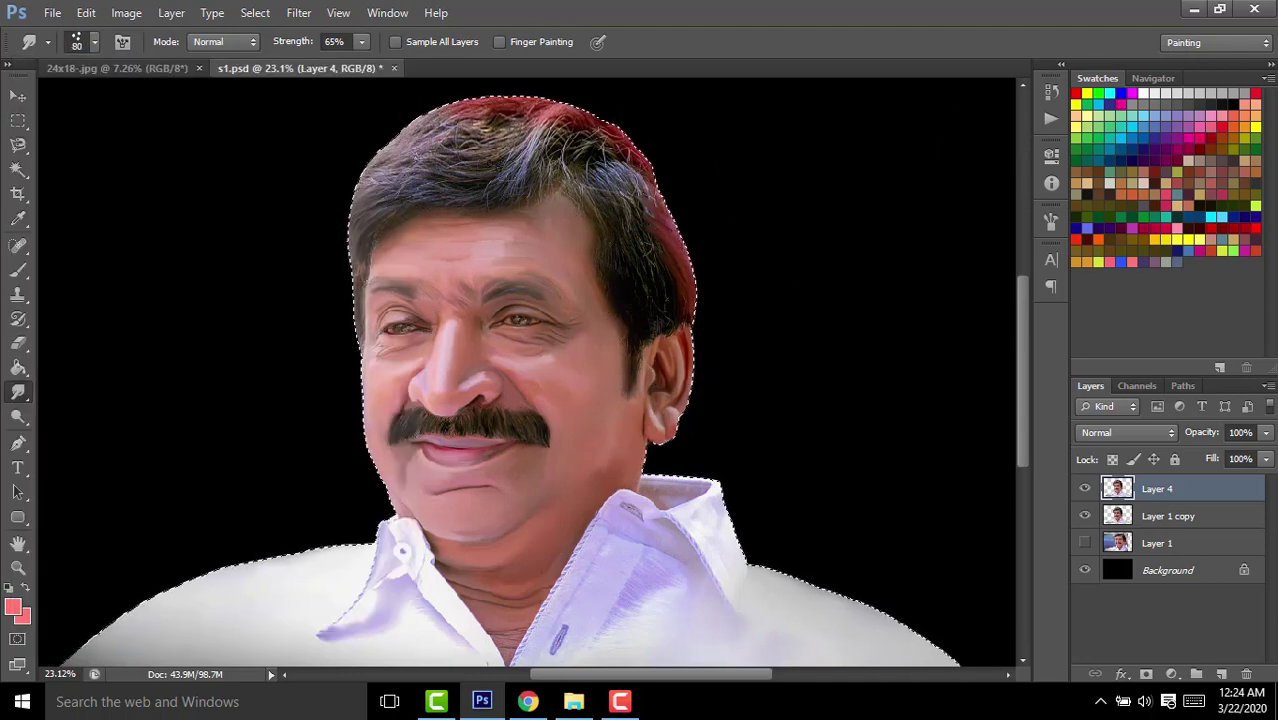
{"action": "left_click", "coordinate": [334, 42]}
{"action": "type", "text": "75"}
{"action": "key", "text": "Return"}
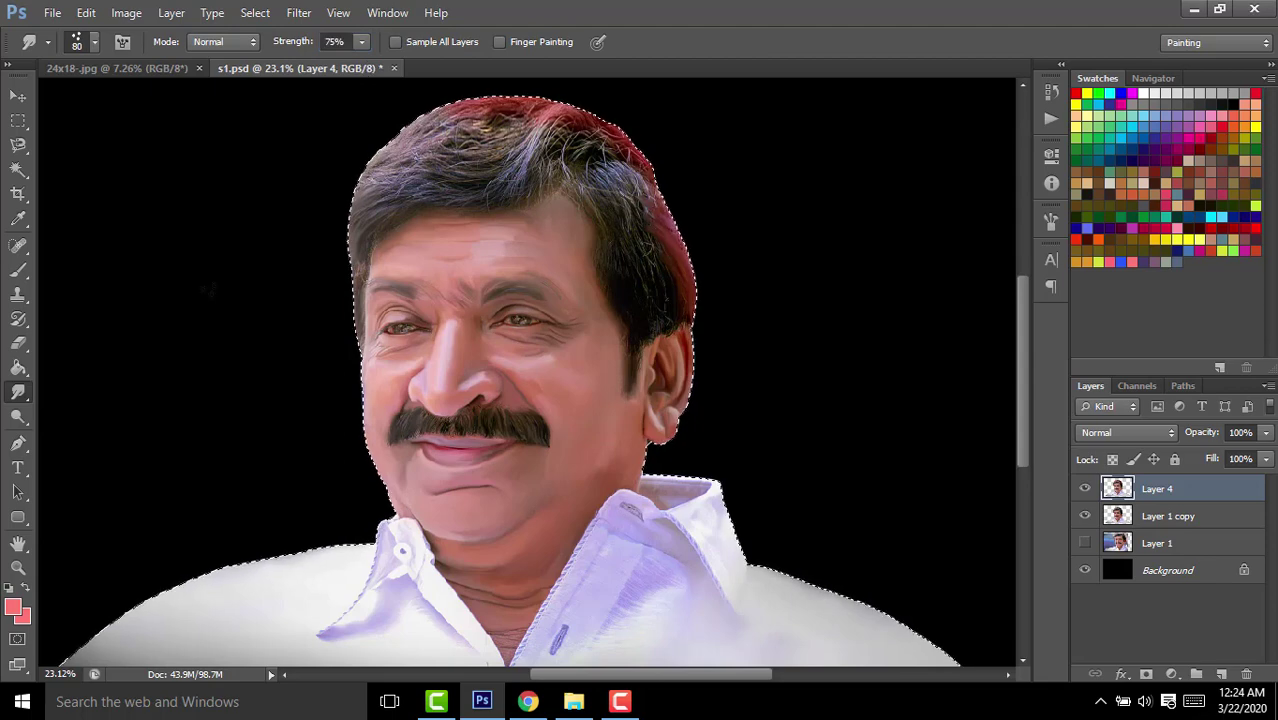
Smooth the upper-right hair into one flowing streak.
{"action": "scroll", "coordinate": [630, 223], "scroll_direction": "up", "scroll_amount": 4}
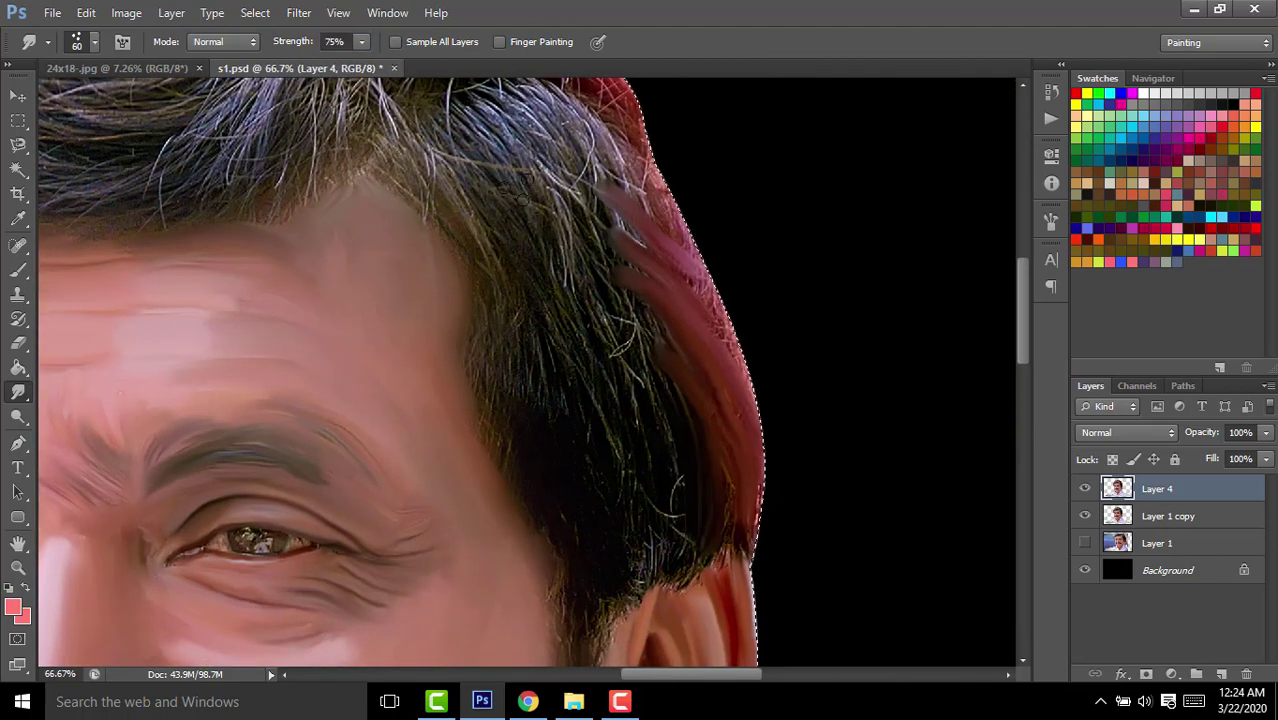
{"action": "mouse_move", "coordinate": [500, 150]}
{"action": "left_mouse_down"}
{"action": "mouse_move", "coordinate": [600, 395]}
{"action": "mouse_move", "coordinate": [610, 390]}
{"action": "left_mouse_up"}
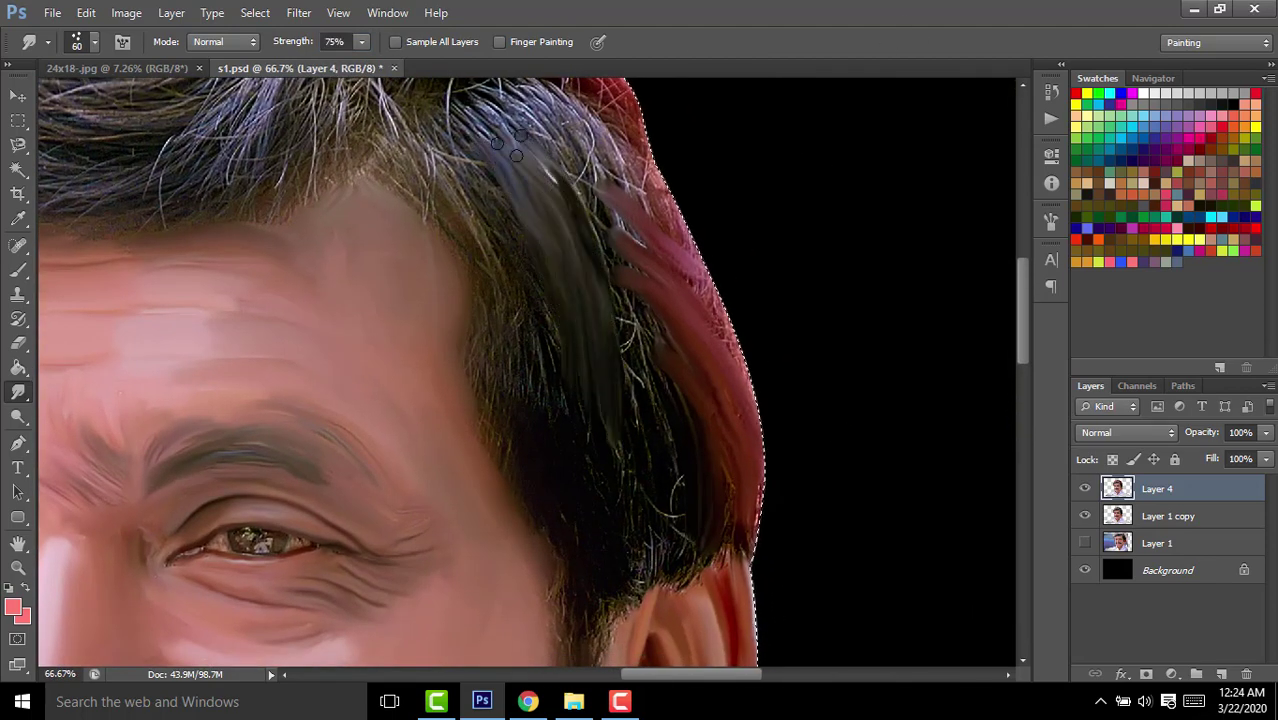
{"action": "scroll", "coordinate": [600, 230], "scroll_direction": "up", "scroll_amount": 2}
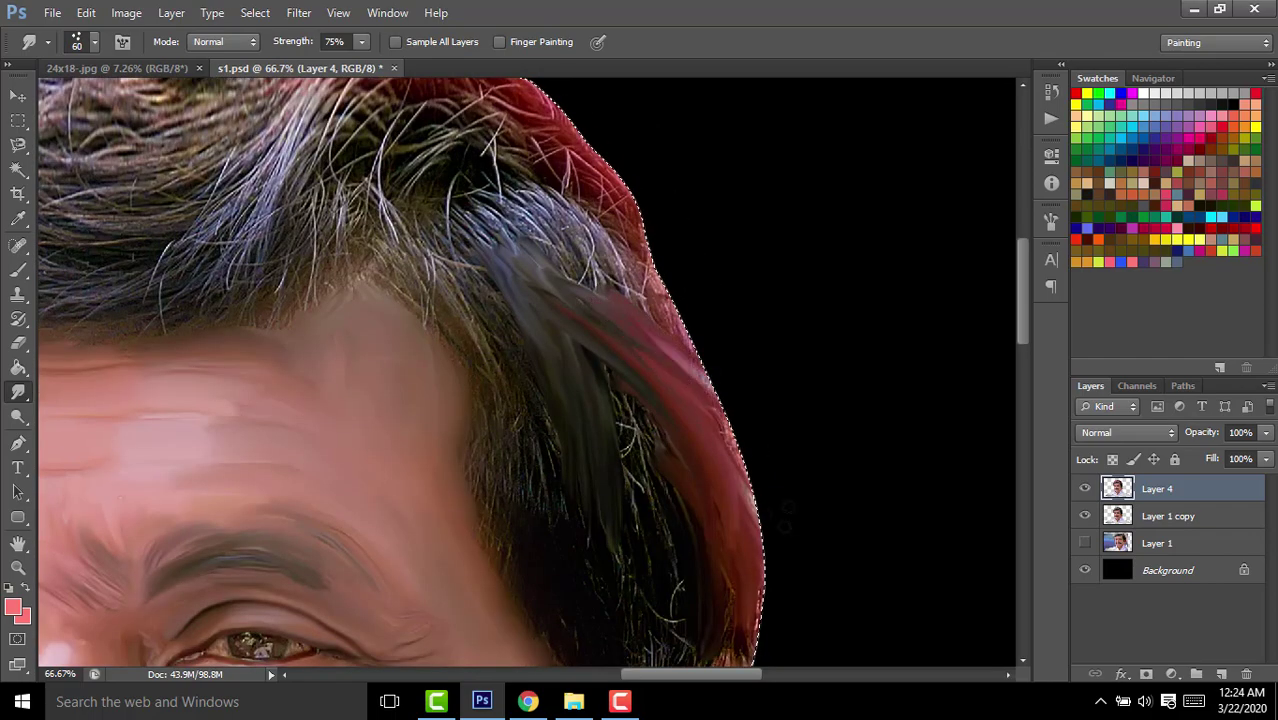
{"action": "scroll", "coordinate": [785, 515], "scroll_direction": "down", "scroll_amount": 3}
{"action": "scroll", "coordinate": [712, 402], "scroll_direction": "up", "scroll_amount": 2}
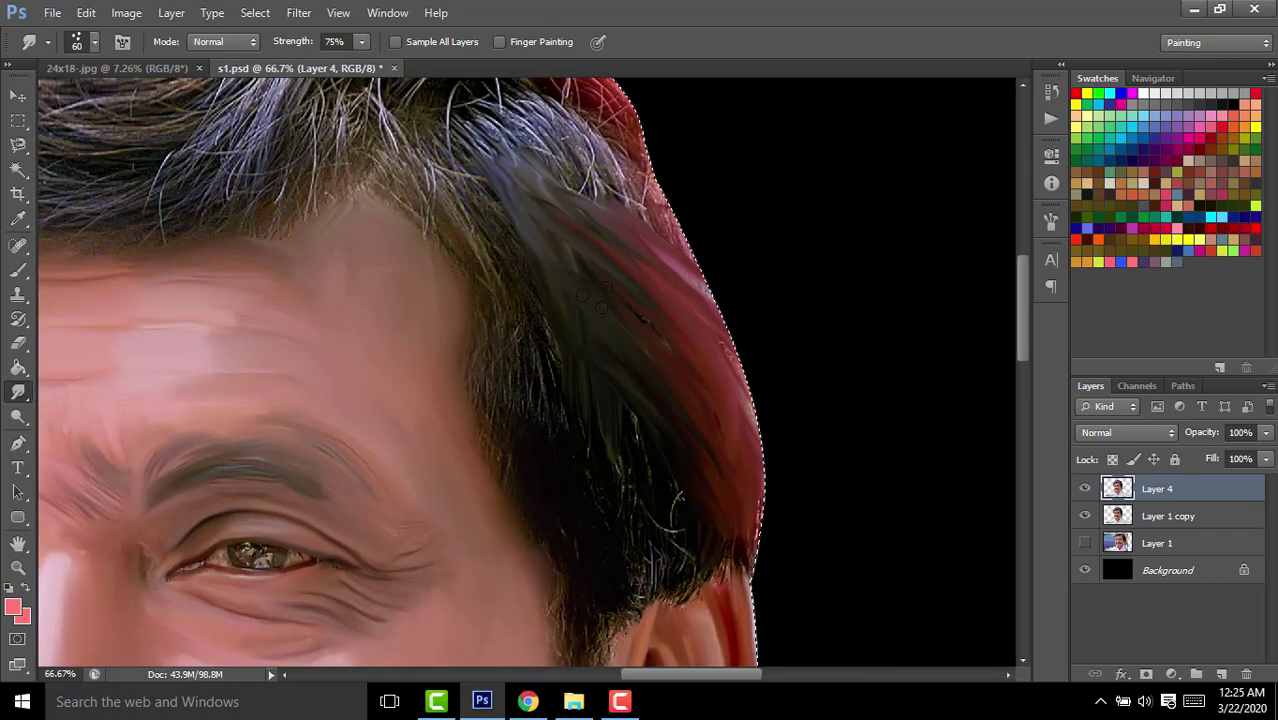
{"action": "scroll", "coordinate": [592, 296], "scroll_direction": "up", "scroll_amount": 4}
{"action": "scroll", "coordinate": [632, 350], "scroll_direction": "left", "scroll_amount": 2}
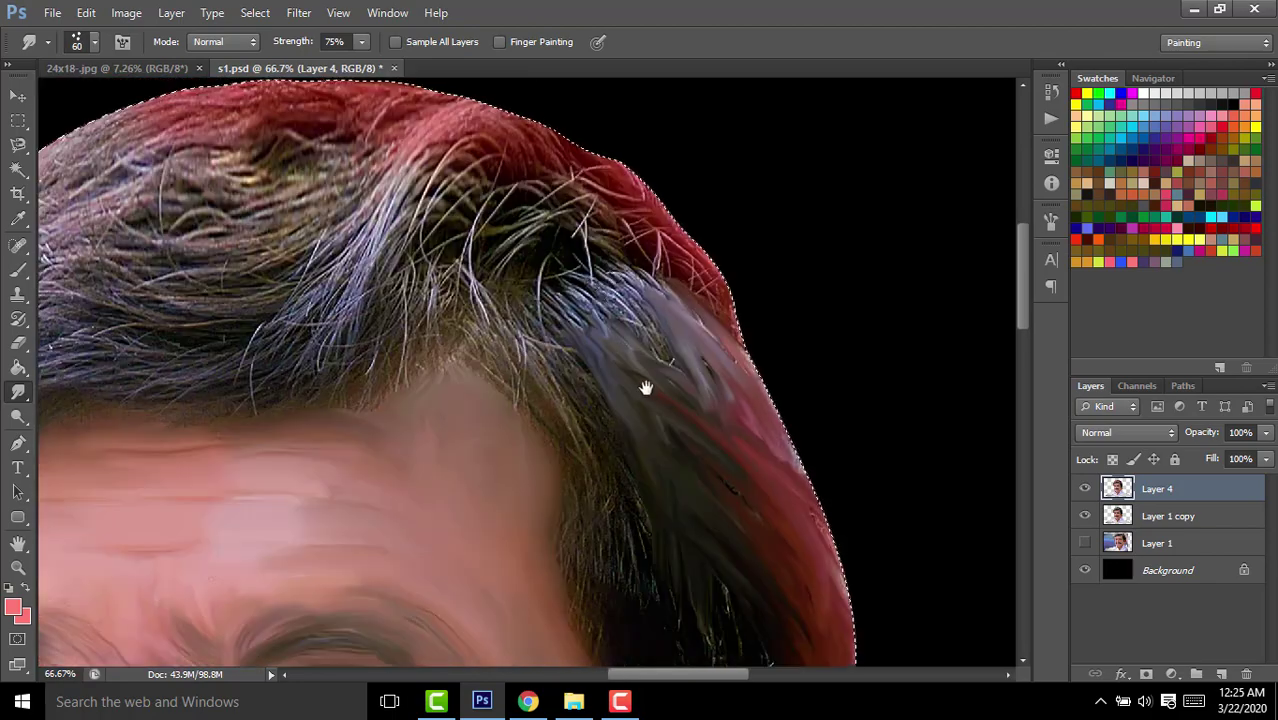
{"action": "scroll", "coordinate": [657, 378], "scroll_direction": "down", "scroll_amount": 4}
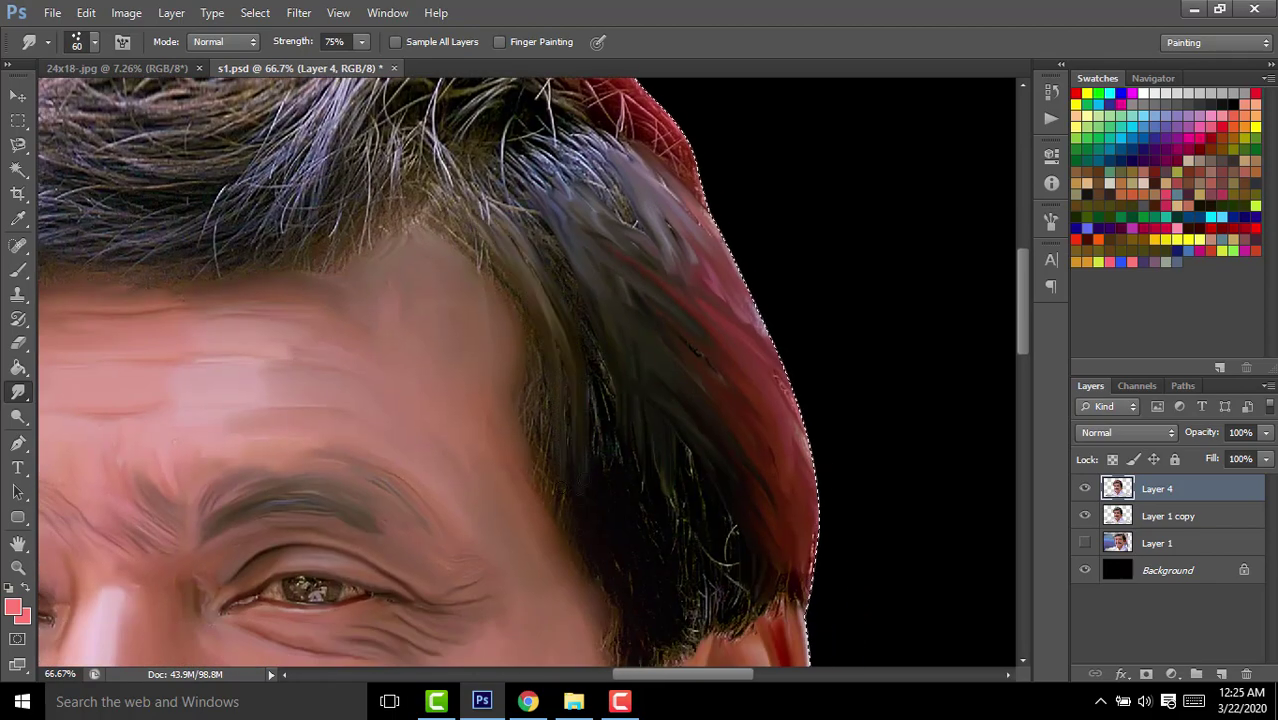
{"action": "left_click_drag", "start_coordinate": [596, 277], "coordinate": [587, 252]}
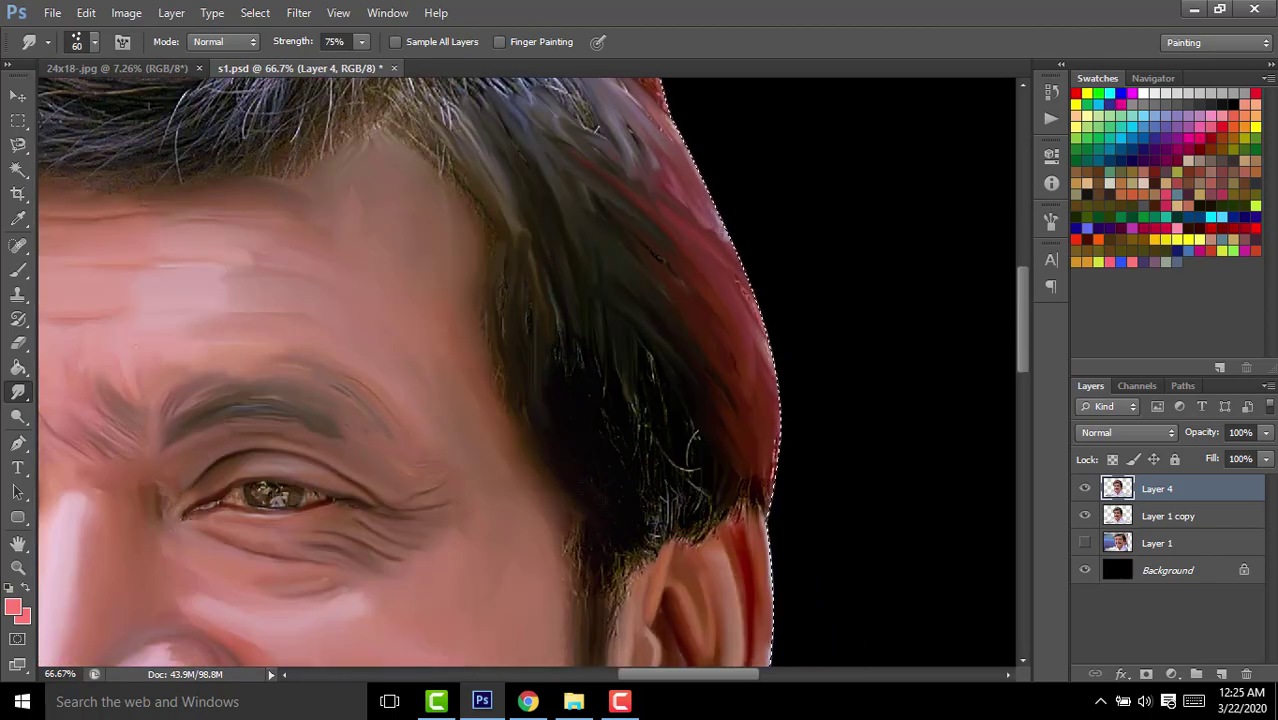
{"action": "scroll", "coordinate": [595, 233], "scroll_direction": "down", "scroll_amount": 5}
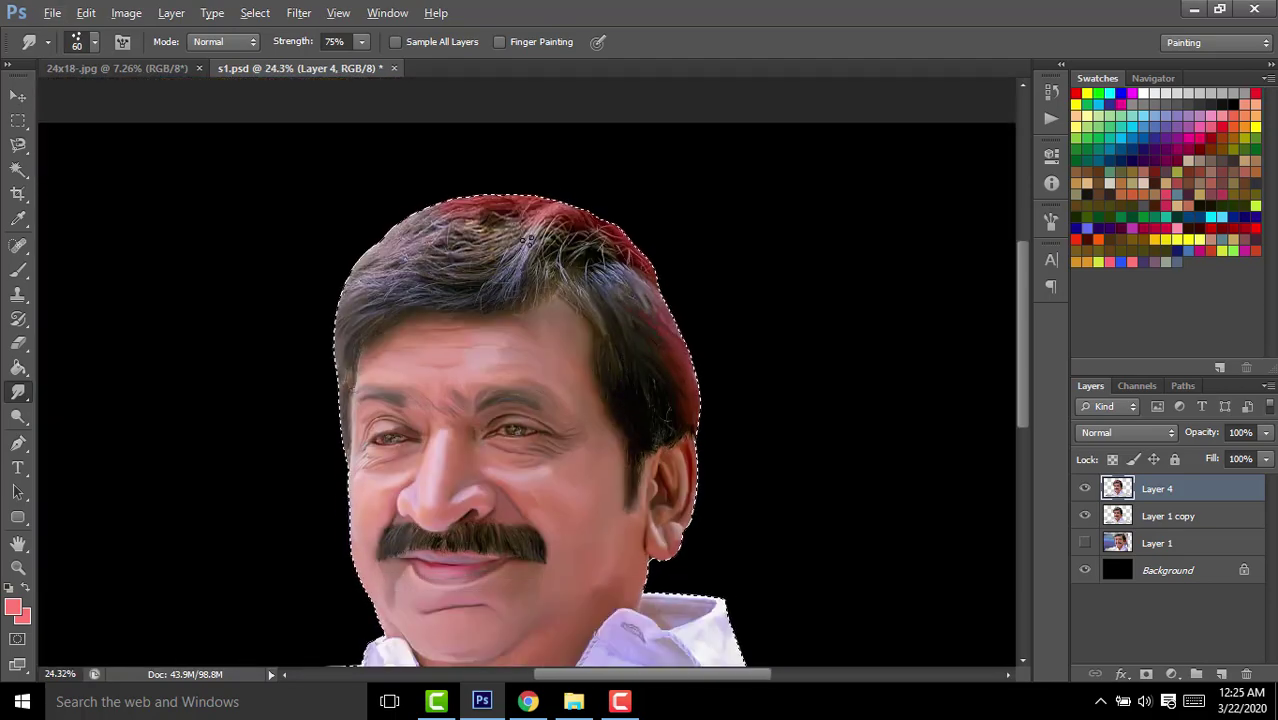
{"action": "scroll", "coordinate": [530, 240], "scroll_direction": "up", "scroll_amount": 5}
Smudge greyish strands across the top of the hair.
{"action": "left_click_drag", "start_coordinate": [560, 290], "coordinate": [350, 540]}
{"action": "mouse_move", "coordinate": [500, 400]}
{"action": "left_mouse_down"}
{"action": "mouse_move", "coordinate": [230, 610]}
{"action": "mouse_move", "coordinate": [622, 205]}
{"action": "left_mouse_up"}
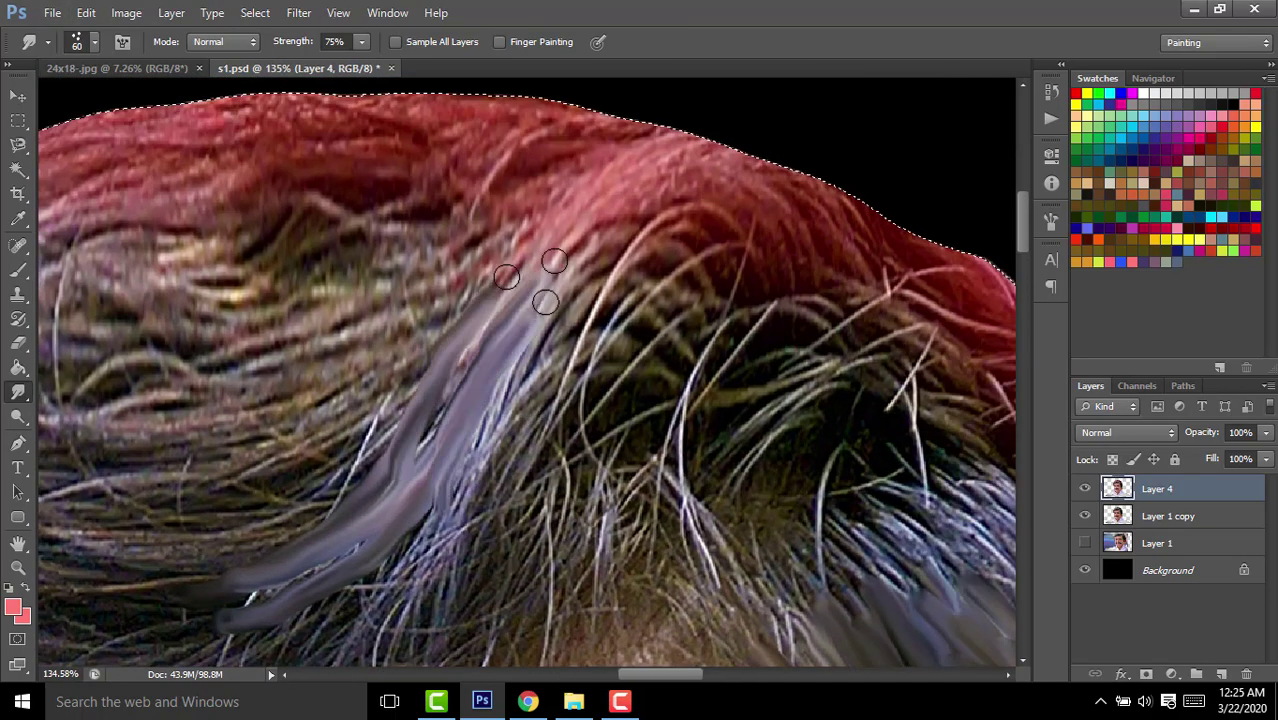
{"action": "scroll", "coordinate": [622, 205], "scroll_direction": "up", "scroll_amount": 3}
{"action": "left_click_drag", "start_coordinate": [430, 510], "coordinate": [150, 560]}
{"action": "scroll", "coordinate": [497, 425], "scroll_direction": "down", "scroll_amount": 4}
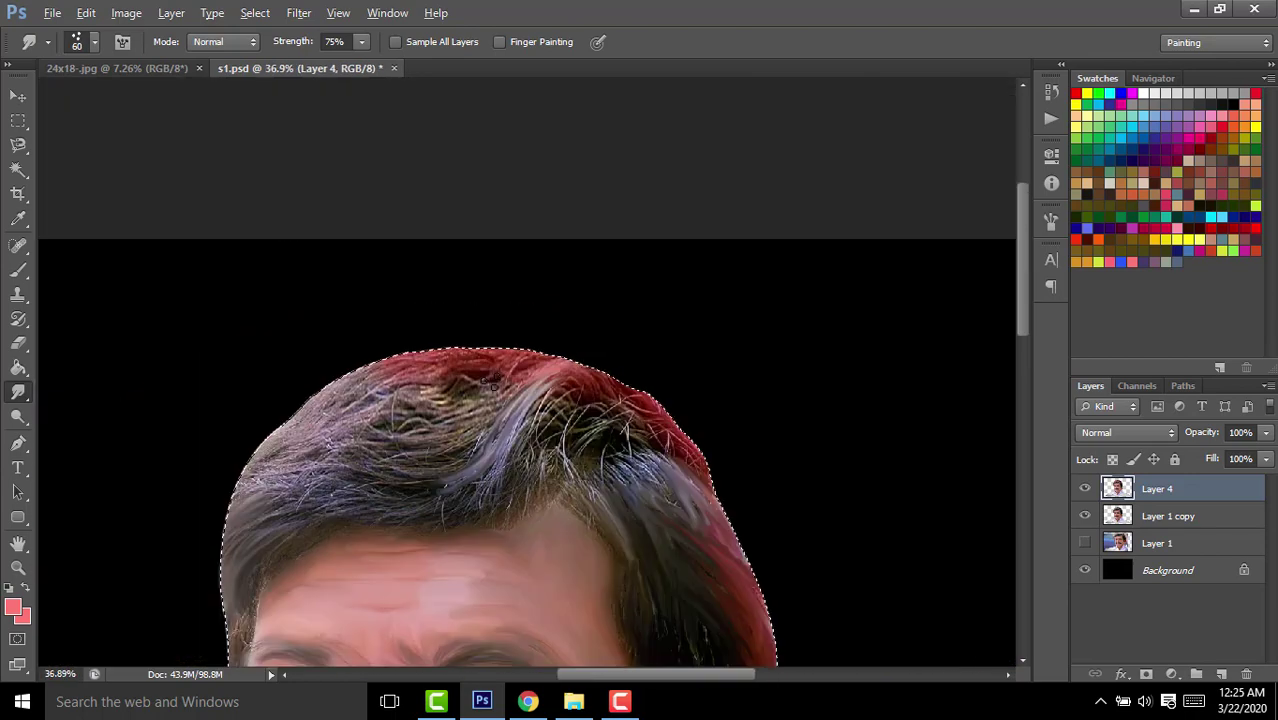
{"action": "scroll", "coordinate": [519, 439], "scroll_direction": "up", "scroll_amount": 1}
Smudge the grey hair above the forehead into long flowing streaks.
{"action": "left_click_drag", "start_coordinate": [400, 560], "coordinate": [550, 470]}
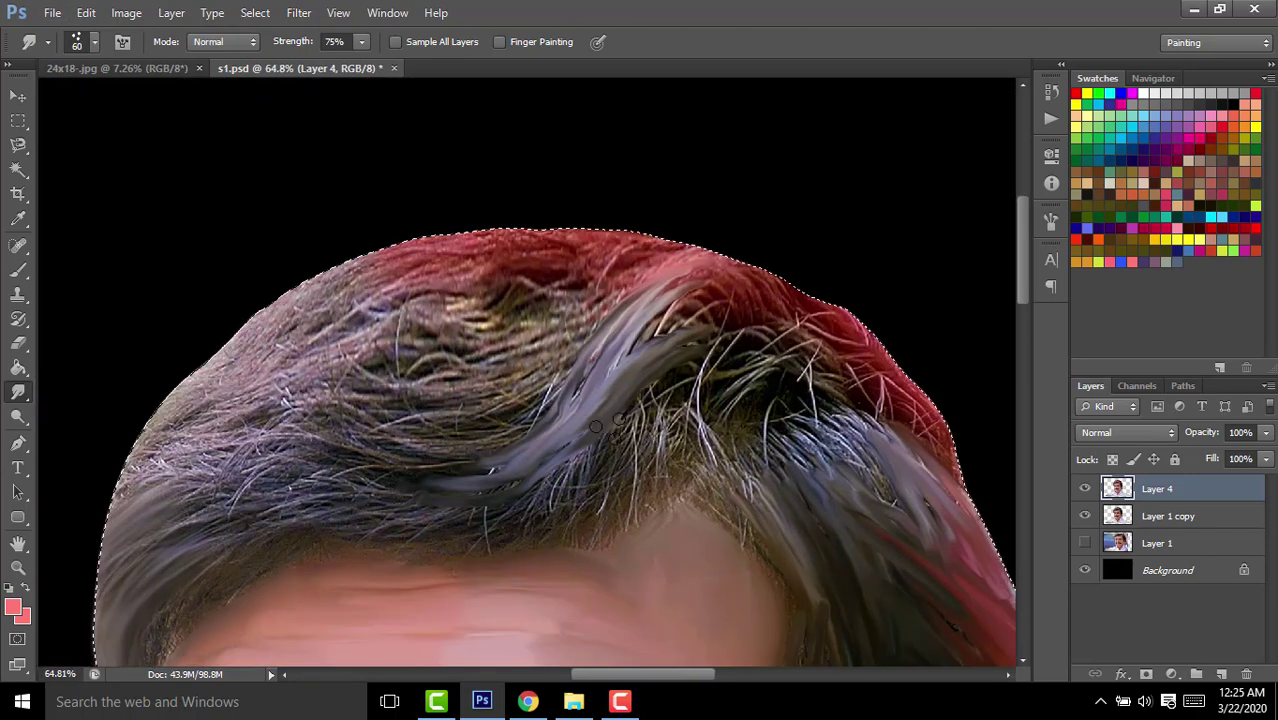
{"action": "mouse_move", "coordinate": [212, 623]}
{"action": "left_mouse_down"}
{"action": "mouse_move", "coordinate": [302, 548]}
{"action": "mouse_move", "coordinate": [398, 516]}
{"action": "left_mouse_up"}
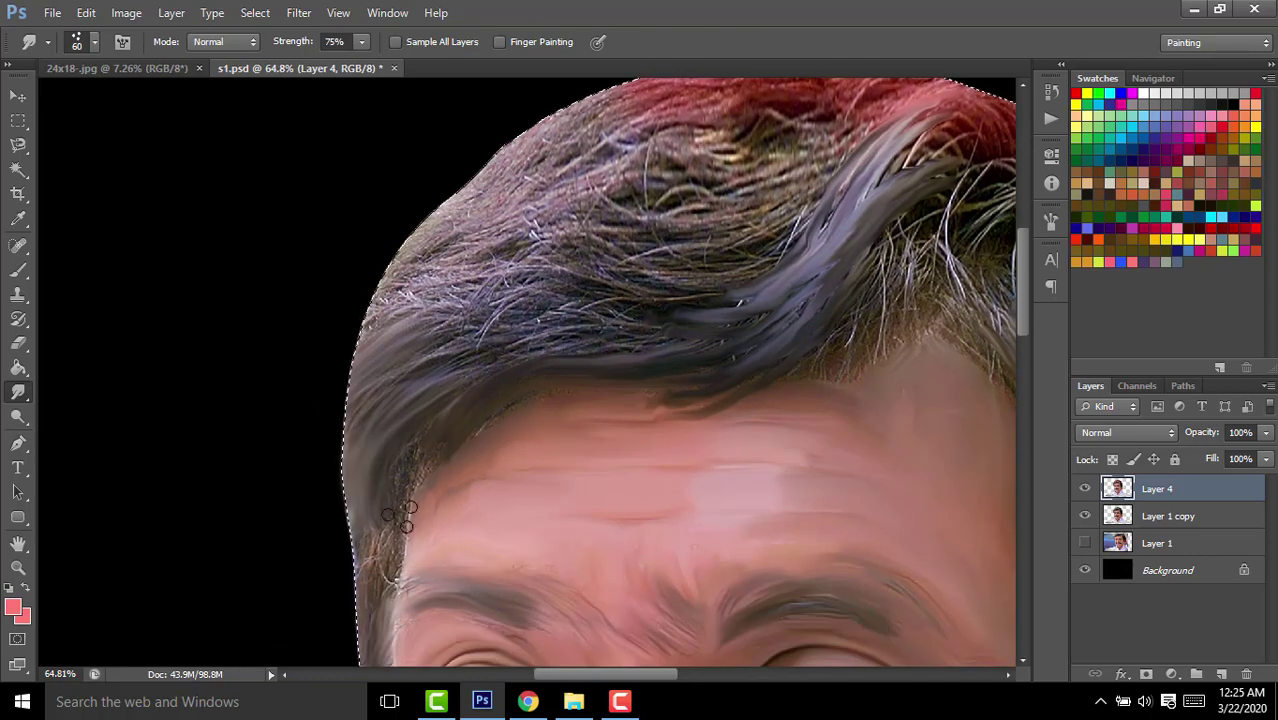
{"action": "left_click_drag", "start_coordinate": [507, 405], "coordinate": [495, 514]}
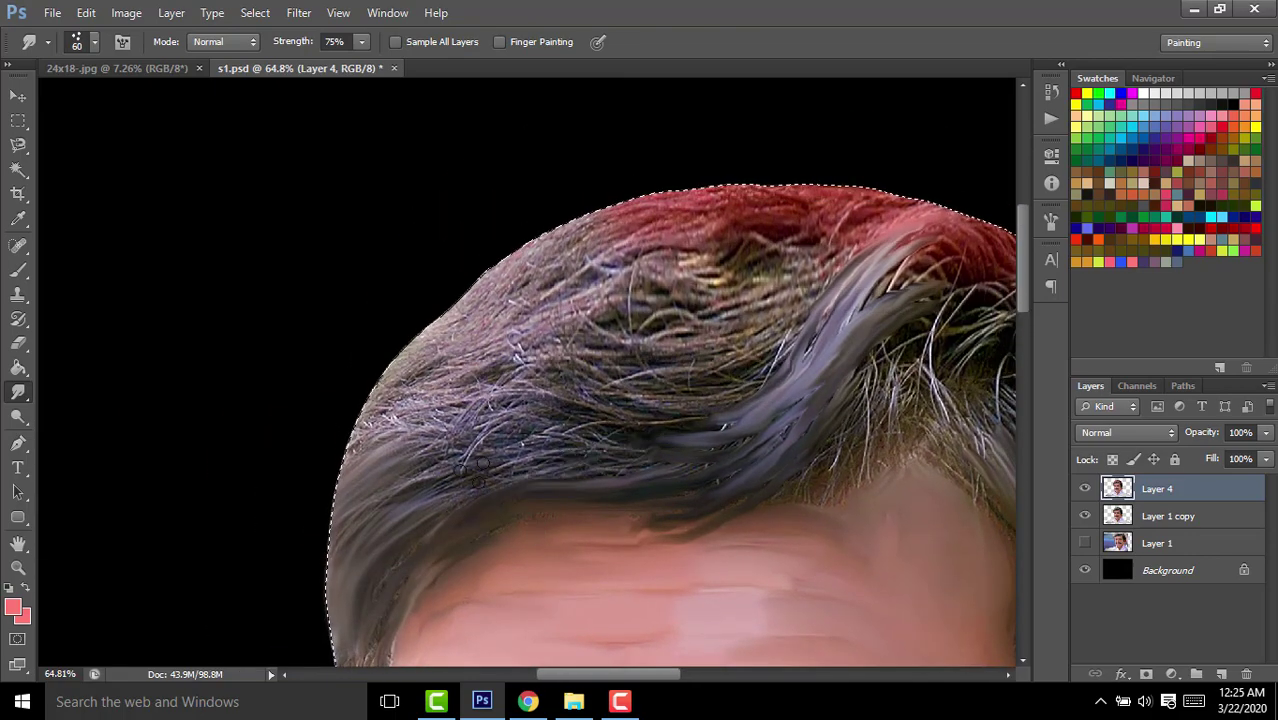
{"action": "scroll", "coordinate": [490, 462], "scroll_direction": "down", "scroll_amount": 3}
{"action": "scroll", "coordinate": [490, 462], "scroll_direction": "up", "scroll_amount": 4}
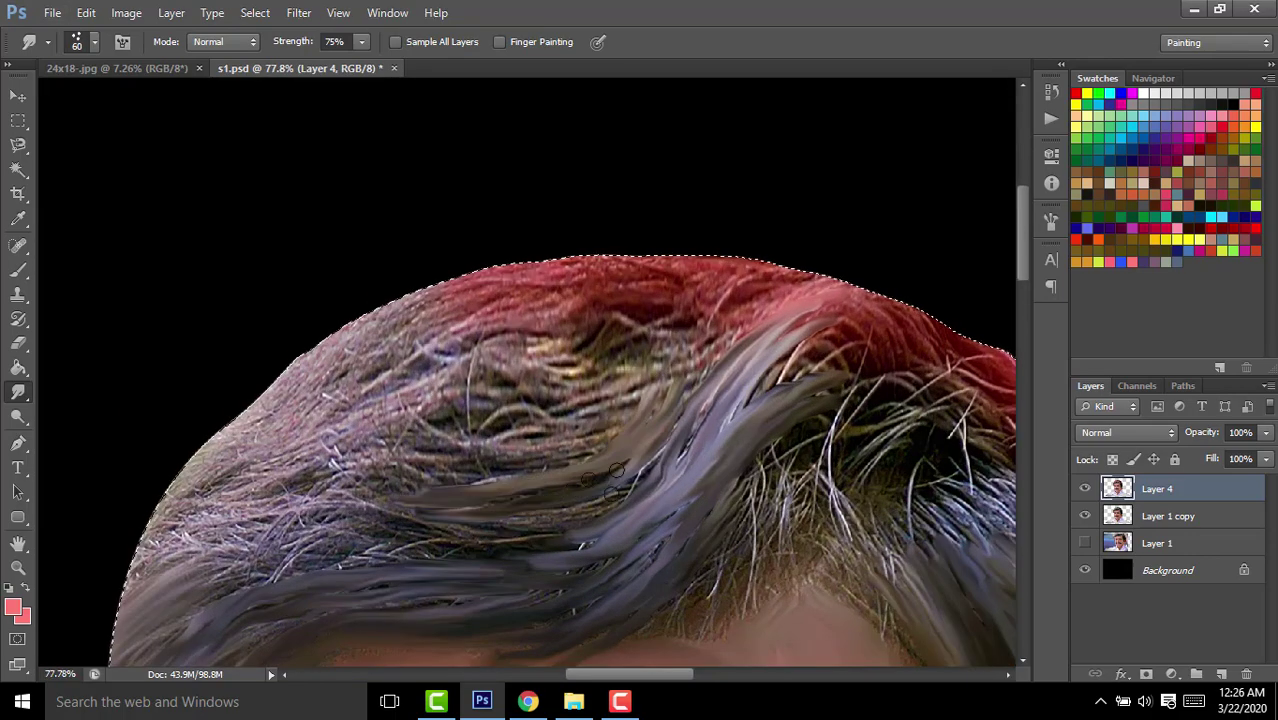
{"action": "left_click_drag", "start_coordinate": [290, 540], "coordinate": [560, 480]}
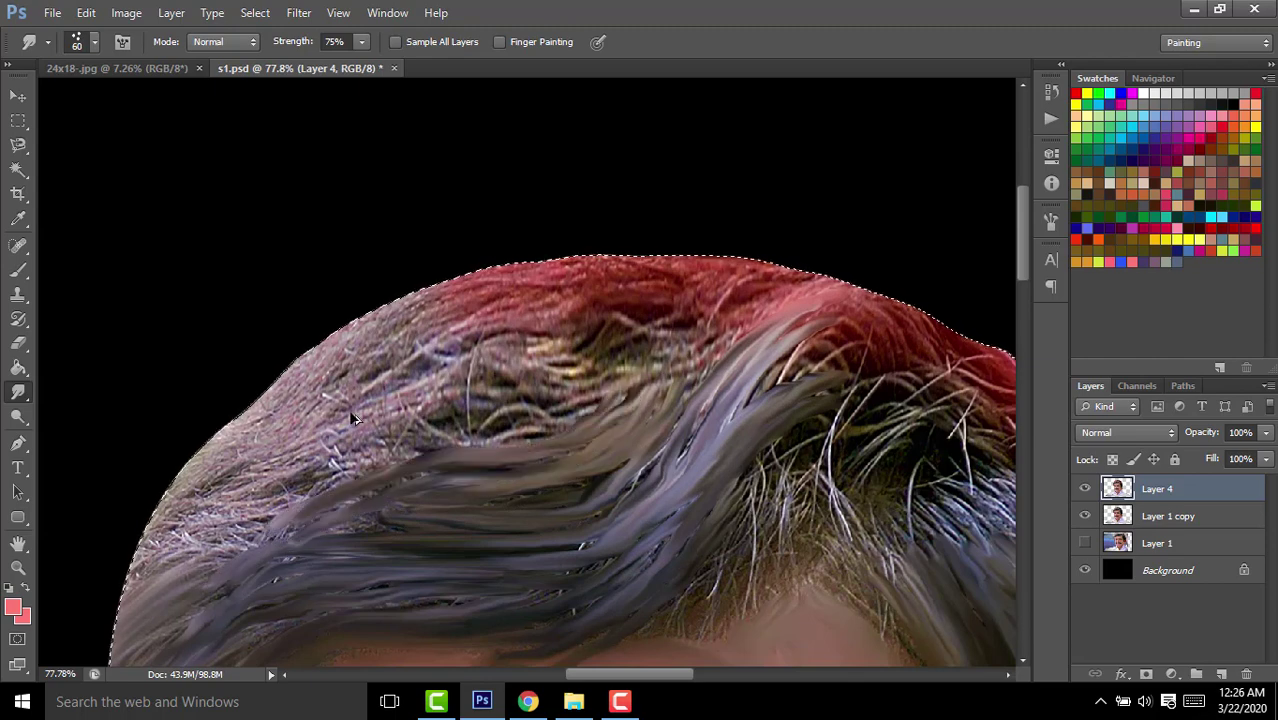
{"action": "left_click_drag", "start_coordinate": [280, 470], "coordinate": [530, 375]}
{"action": "scroll", "coordinate": [530, 375], "scroll_direction": "down", "scroll_amount": 3}
{"action": "scroll", "coordinate": [600, 350], "scroll_direction": "down", "scroll_amount": 3}
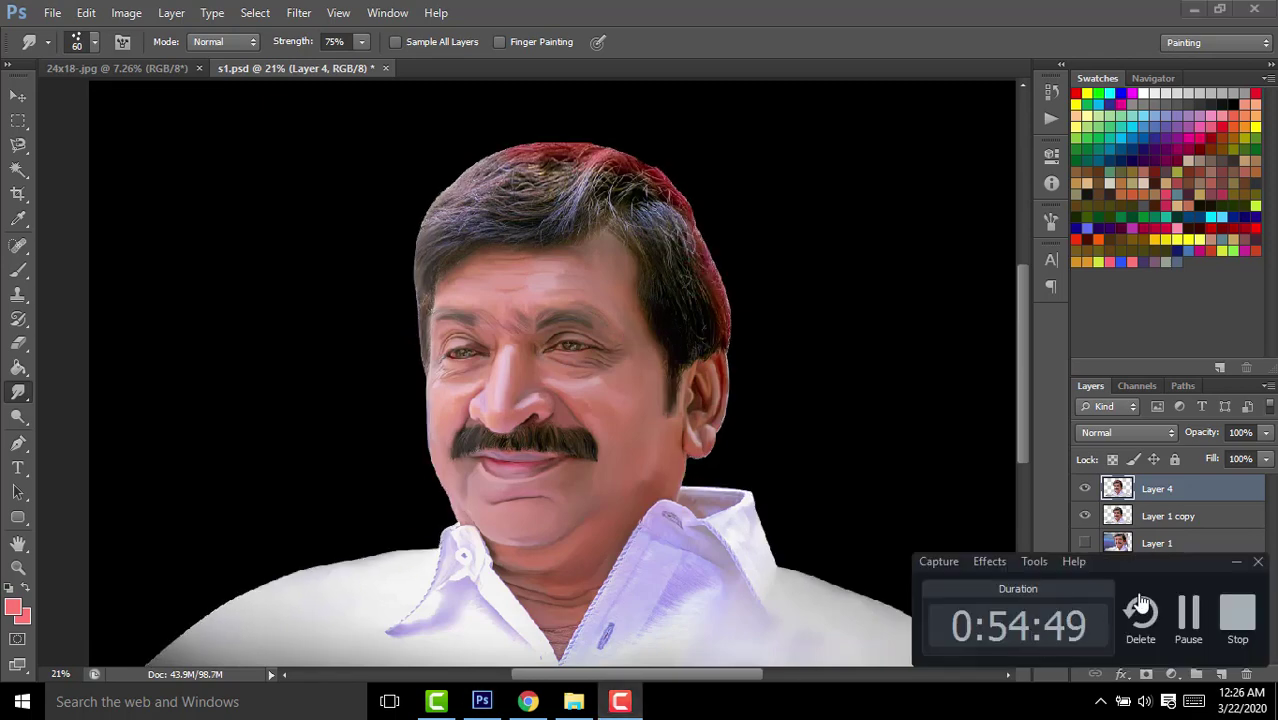
Apply Levels with black input 35 and white input 221 to deepen shadows and brighten highlights.
{"action": "key", "text": "v"}
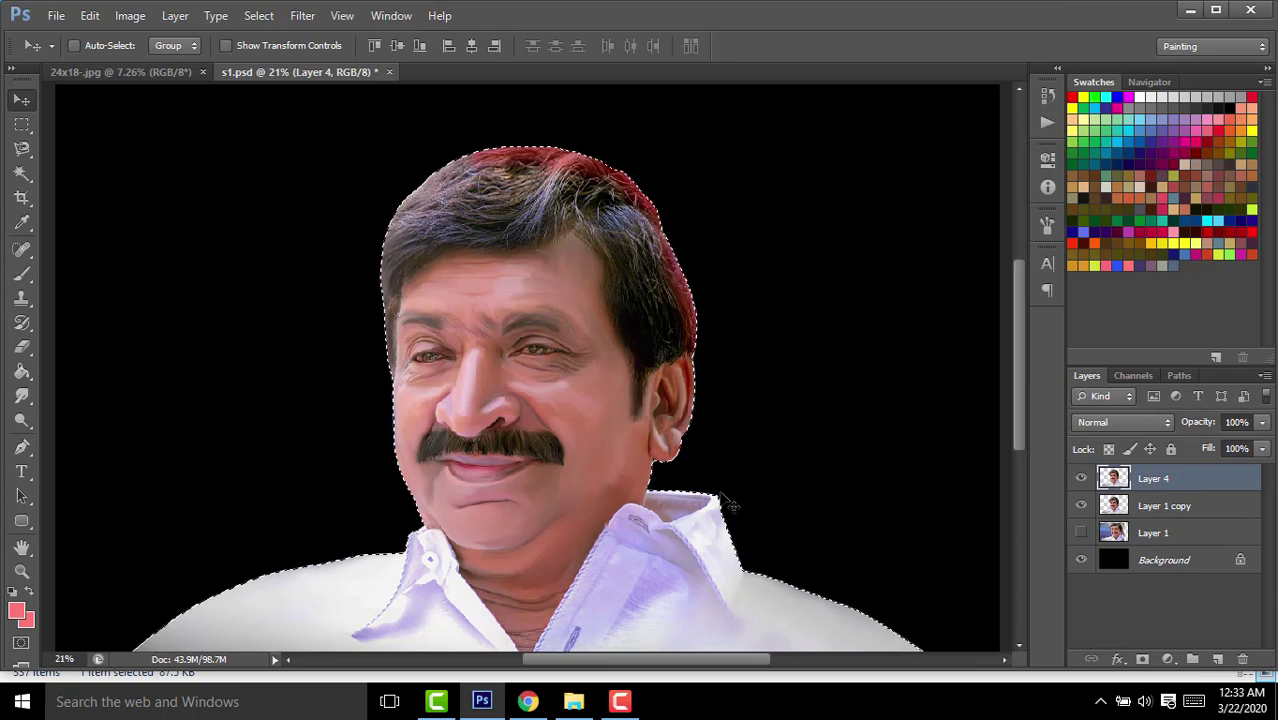
{"action": "key", "text": "ctrl+l"}
{"action": "left_click_drag", "start_coordinate": [857, 521], "coordinate": [885, 529]}
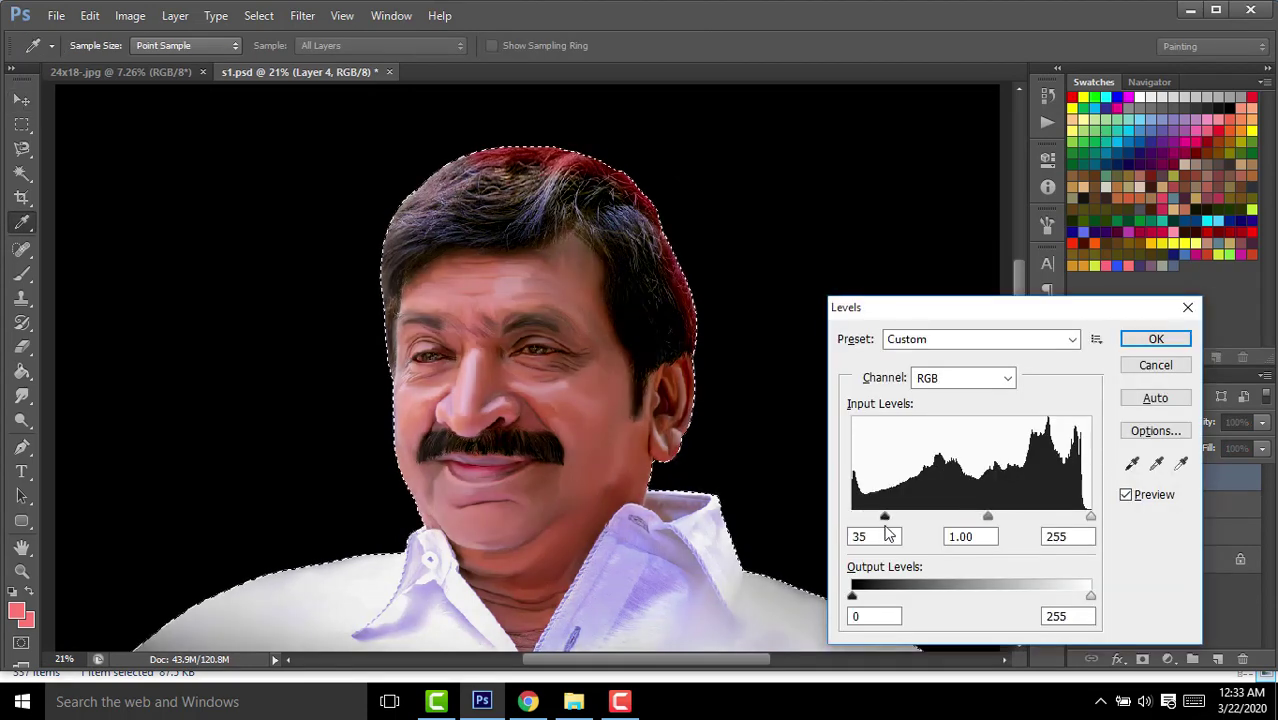
{"action": "left_click_drag", "start_coordinate": [1091, 518], "coordinate": [1059, 519]}
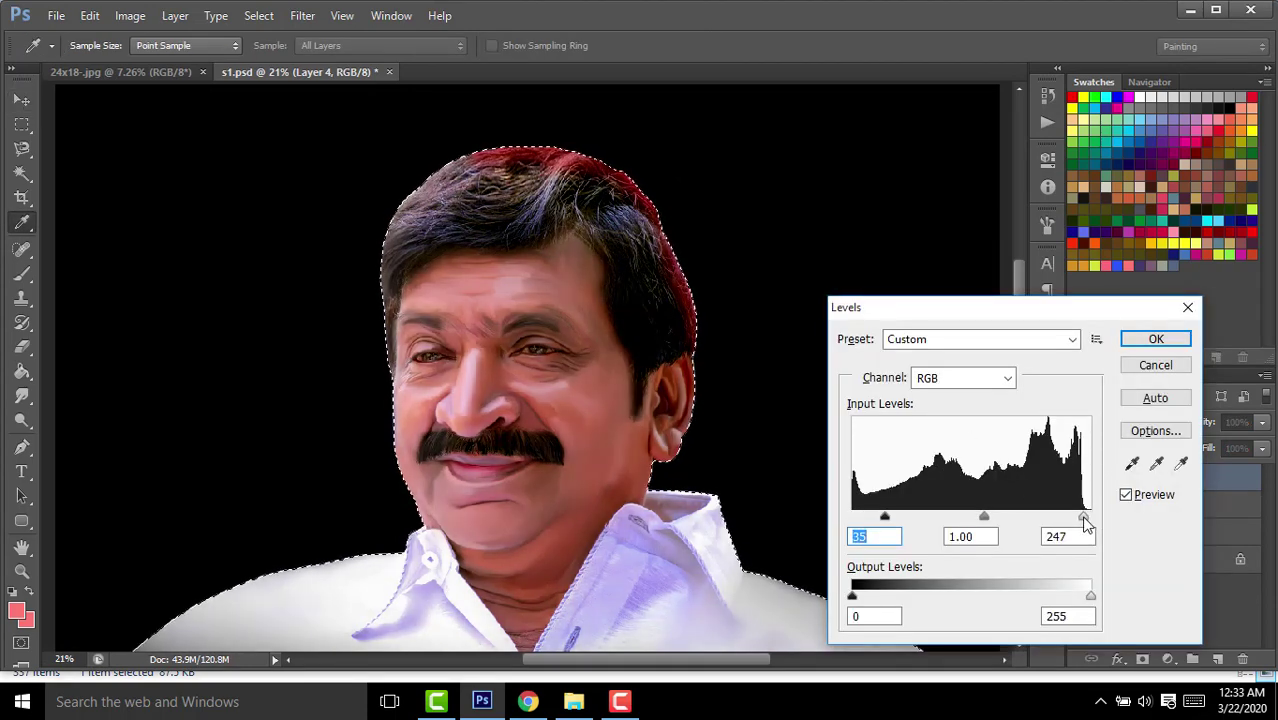
{"action": "left_click", "coordinate": [1057, 513]}
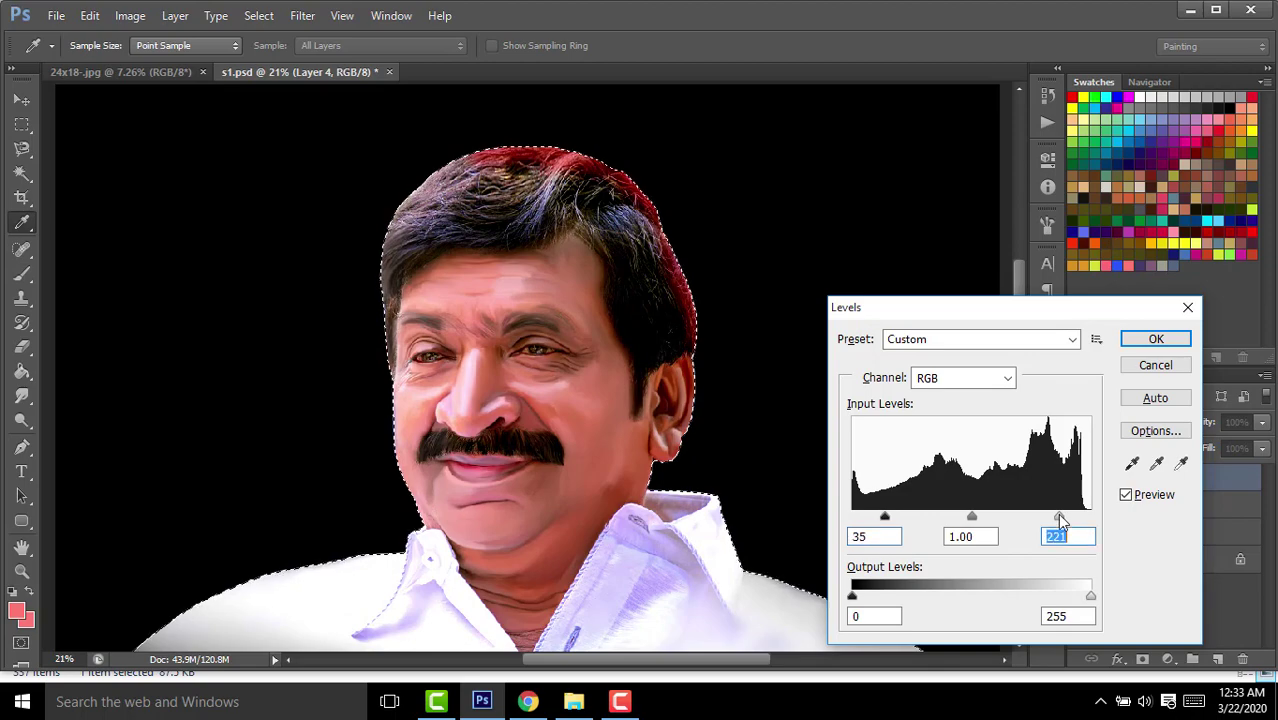
{"action": "key", "text": "Return"}
{"action": "key", "text": "b"}
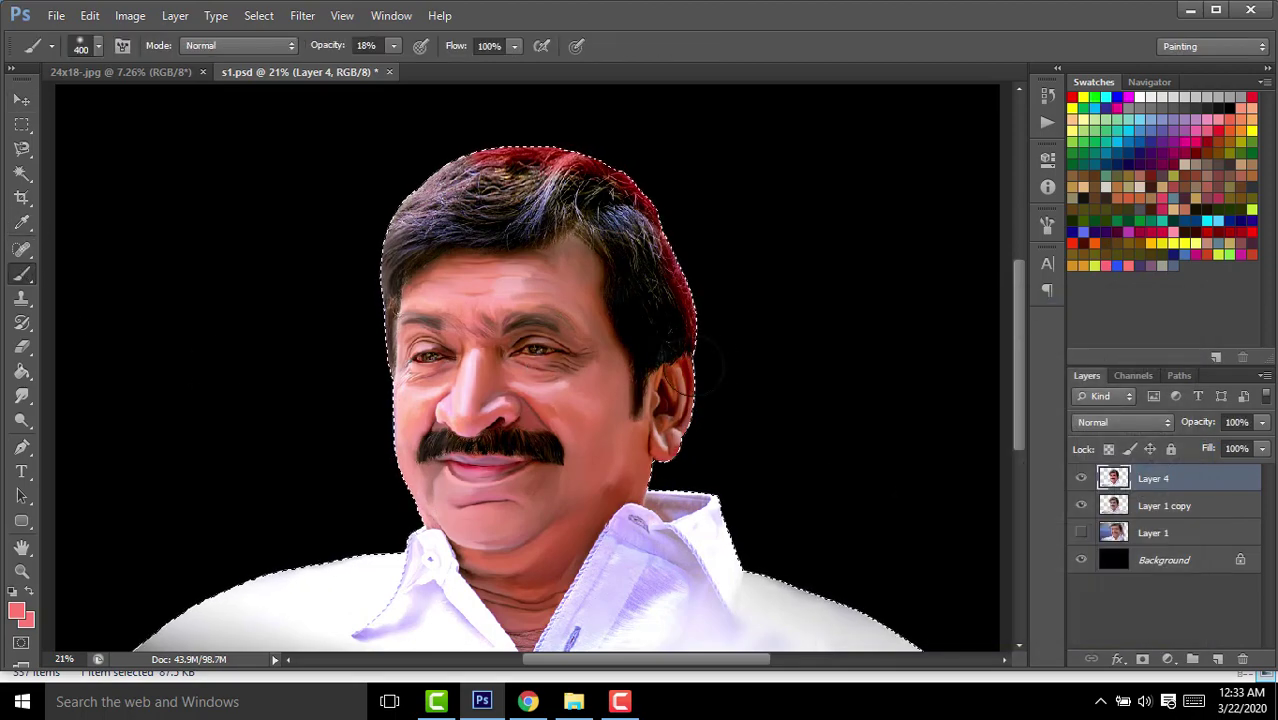
Apply a second Levels pass (inputs 7, 1.00, 247) for more contrast, then return to Smudge.
{"action": "scroll", "coordinate": [679, 346], "scroll_direction": "up", "scroll_amount": 3}
{"action": "left_click_drag", "start_coordinate": [679, 346], "coordinate": [519, 301]}
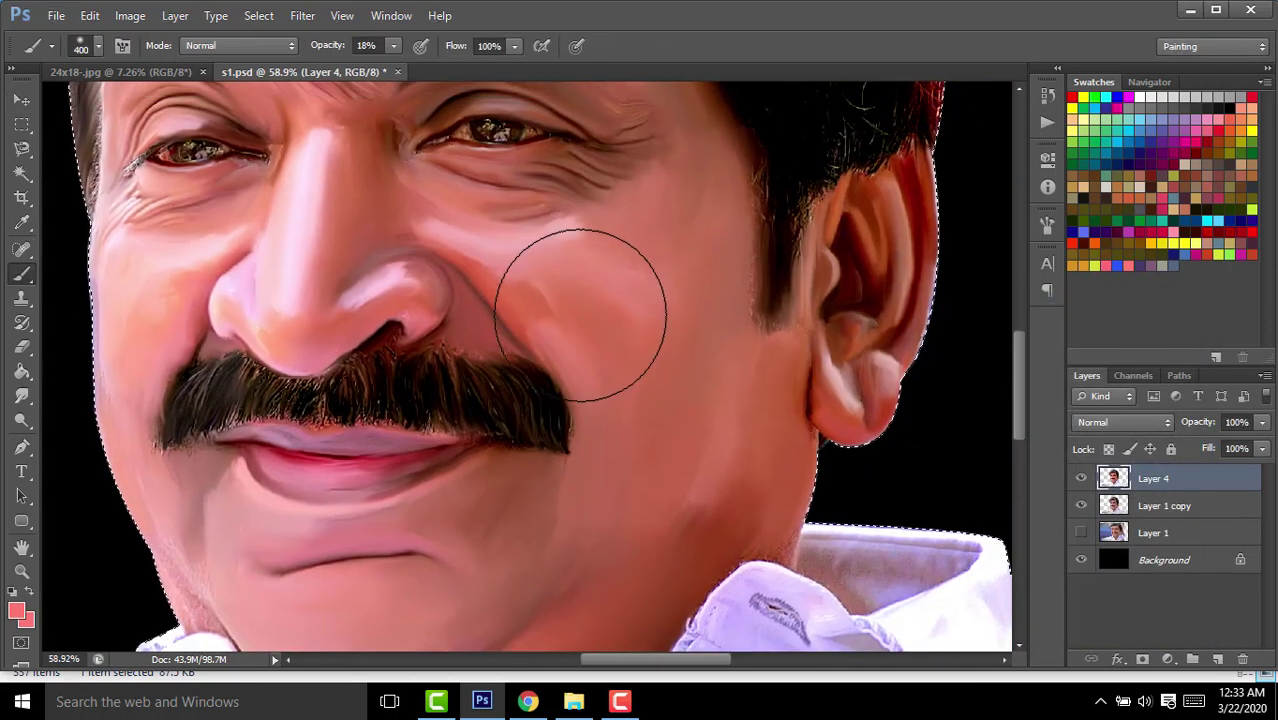
{"action": "key", "text": "ctrl+l"}
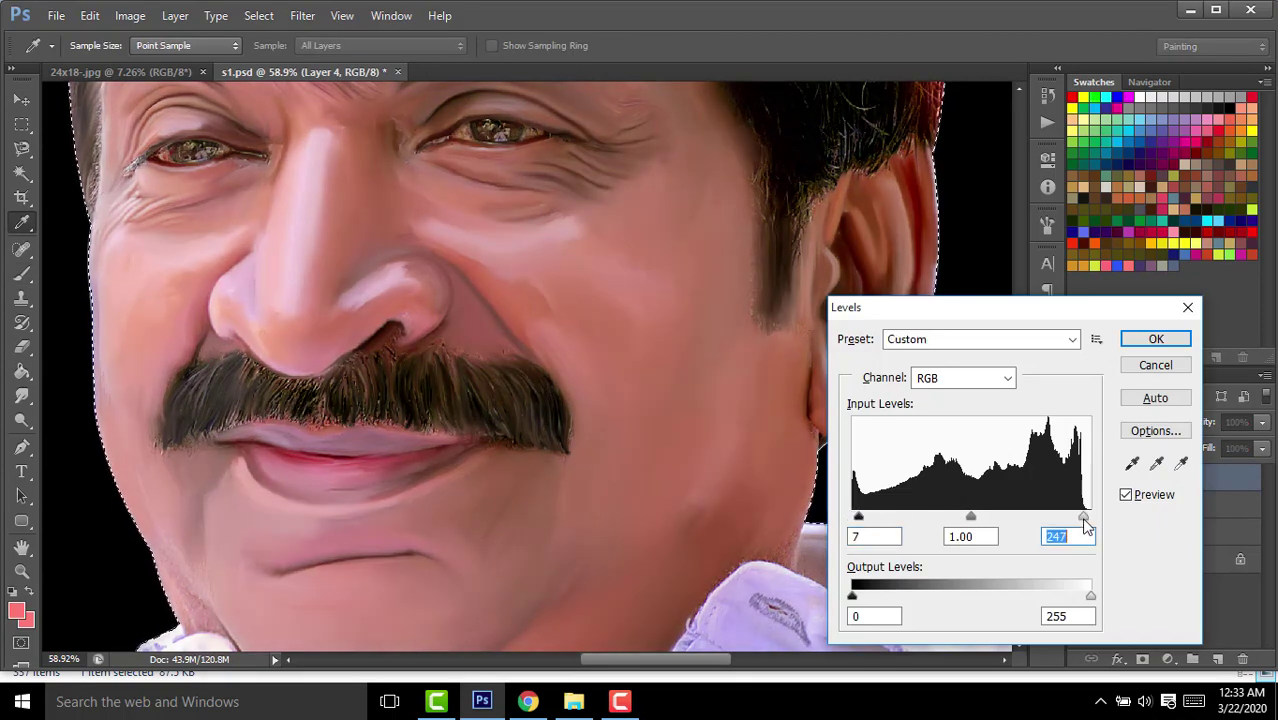
{"action": "left_click", "coordinate": [1156, 339]}
{"action": "scroll", "coordinate": [644, 509], "scroll_direction": "down", "scroll_amount": 1}
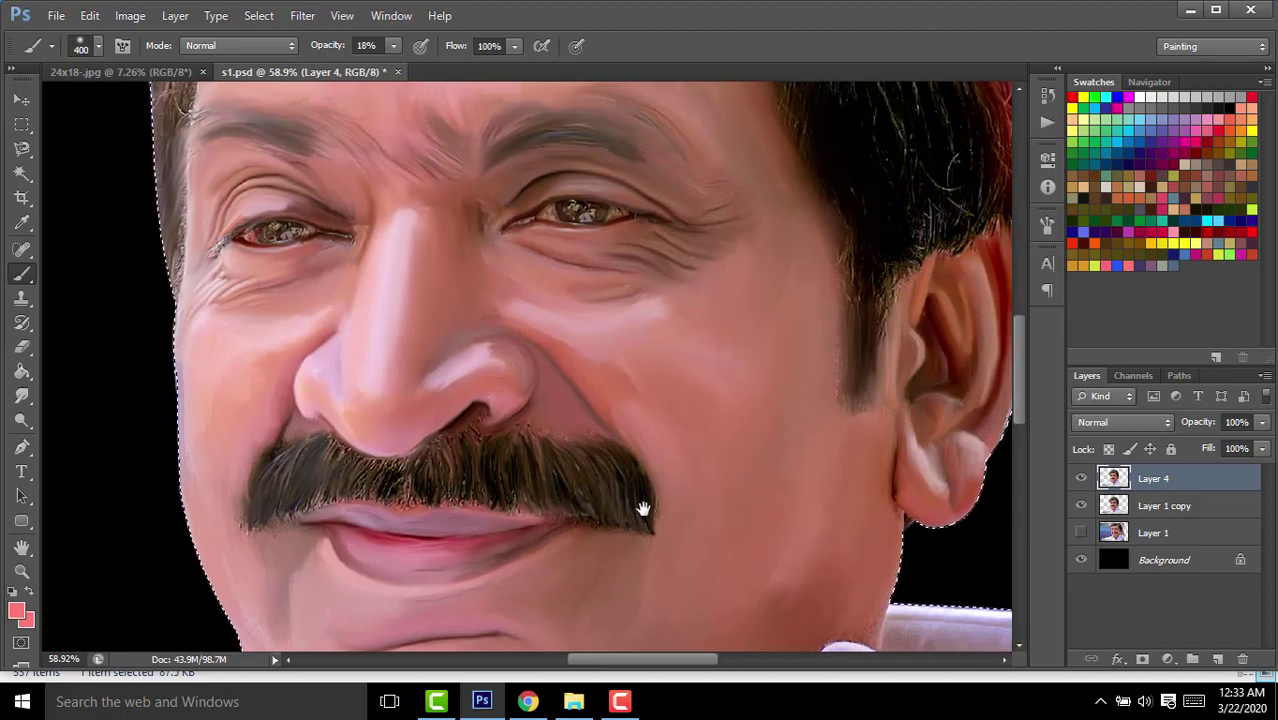
{"action": "scroll", "coordinate": [627, 356], "scroll_direction": "down", "scroll_amount": 3}
{"action": "scroll", "coordinate": [546, 148], "scroll_direction": "up", "scroll_amount": 3}
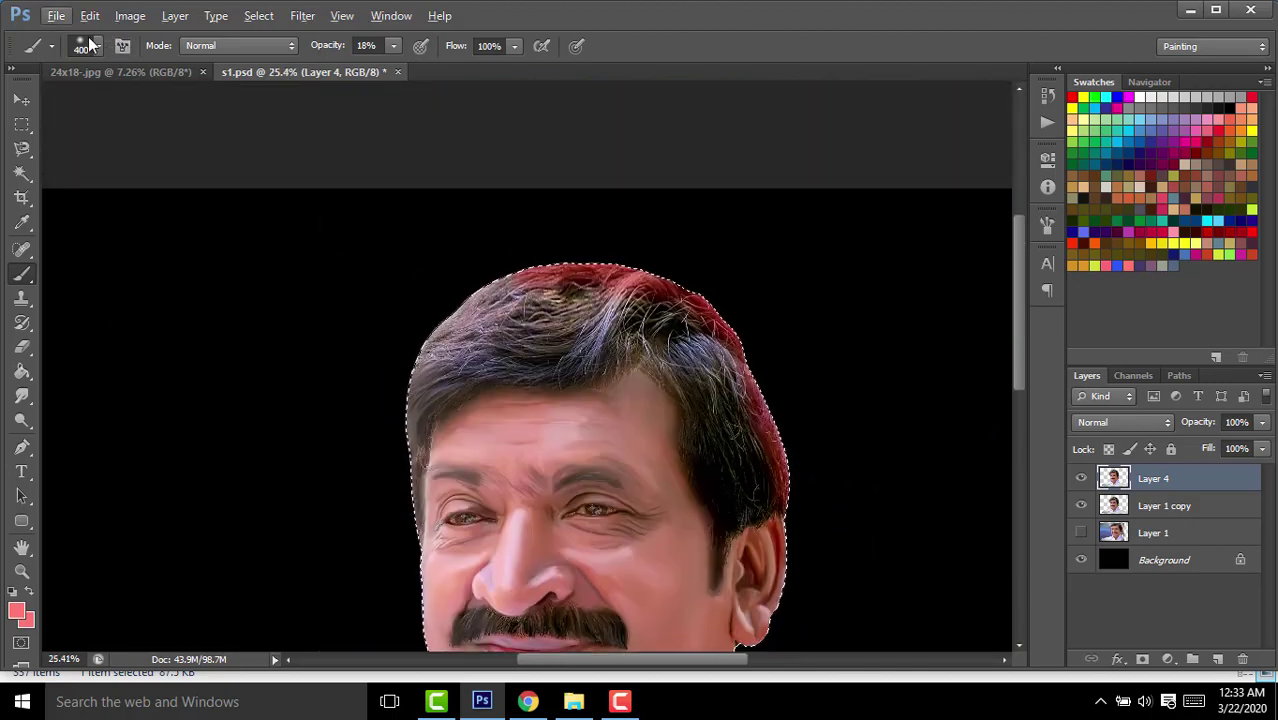
{"action": "left_click", "coordinate": [23, 395]}
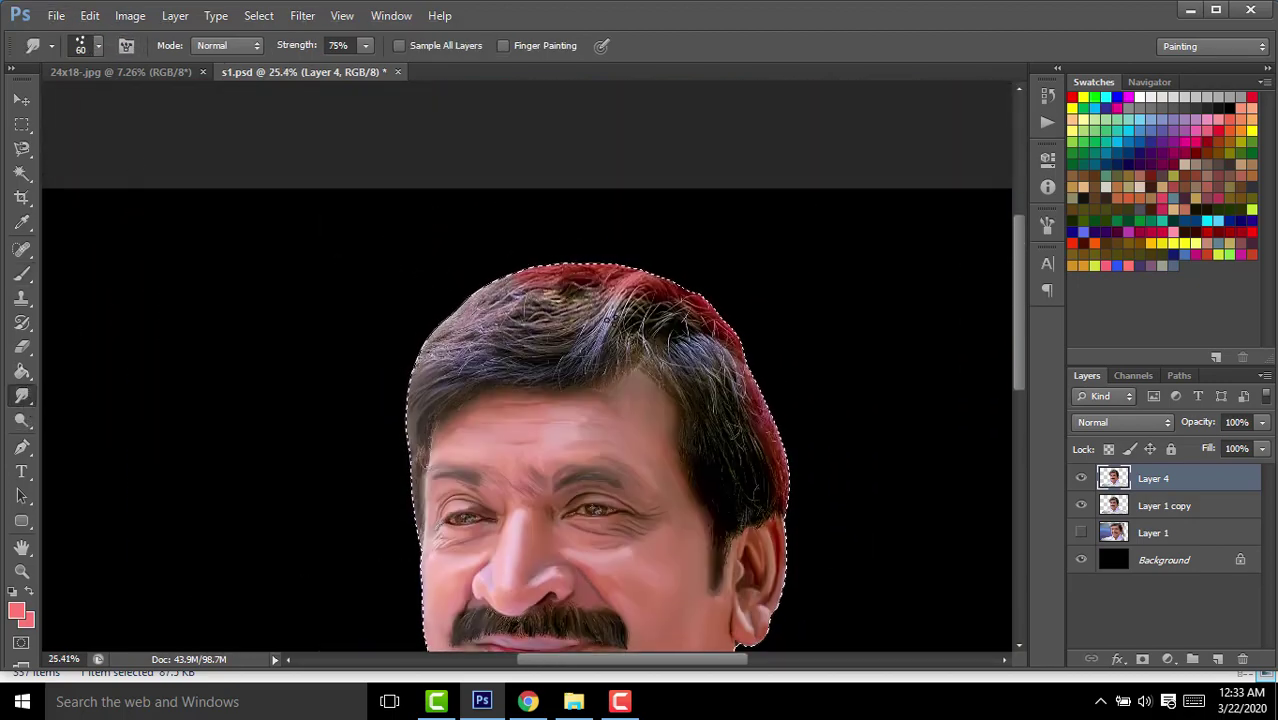
Smudge the pink side hair into grey-pink streaks, extending them leftward.
{"action": "scroll", "coordinate": [686, 304], "scroll_direction": "up", "scroll_amount": 2}
{"action": "scroll", "coordinate": [700, 305], "scroll_direction": "up", "scroll_amount": 5}
{"action": "mouse_move", "coordinate": [771, 198]}
{"action": "left_mouse_down"}
{"action": "mouse_move", "coordinate": [560, 540]}
{"action": "mouse_move", "coordinate": [688, 457]}
{"action": "left_mouse_up"}
{"action": "scroll", "coordinate": [688, 457], "scroll_direction": "down", "scroll_amount": 5}
{"action": "left_click_drag", "start_coordinate": [570, 570], "coordinate": [722, 214]}
{"action": "scroll", "coordinate": [505, 649], "scroll_direction": "down", "scroll_amount": 3}
{"action": "mouse_move", "coordinate": [505, 649]}
{"action": "left_mouse_down"}
{"action": "mouse_move", "coordinate": [640, 250]}
{"action": "mouse_move", "coordinate": [613, 285]}
{"action": "left_mouse_up"}
{"action": "scroll", "coordinate": [613, 285], "scroll_direction": "down", "scroll_amount": 4}
{"action": "left_click_drag", "start_coordinate": [600, 370], "coordinate": [694, 174]}
{"action": "left_click_drag", "start_coordinate": [605, 335], "coordinate": [330, 460]}
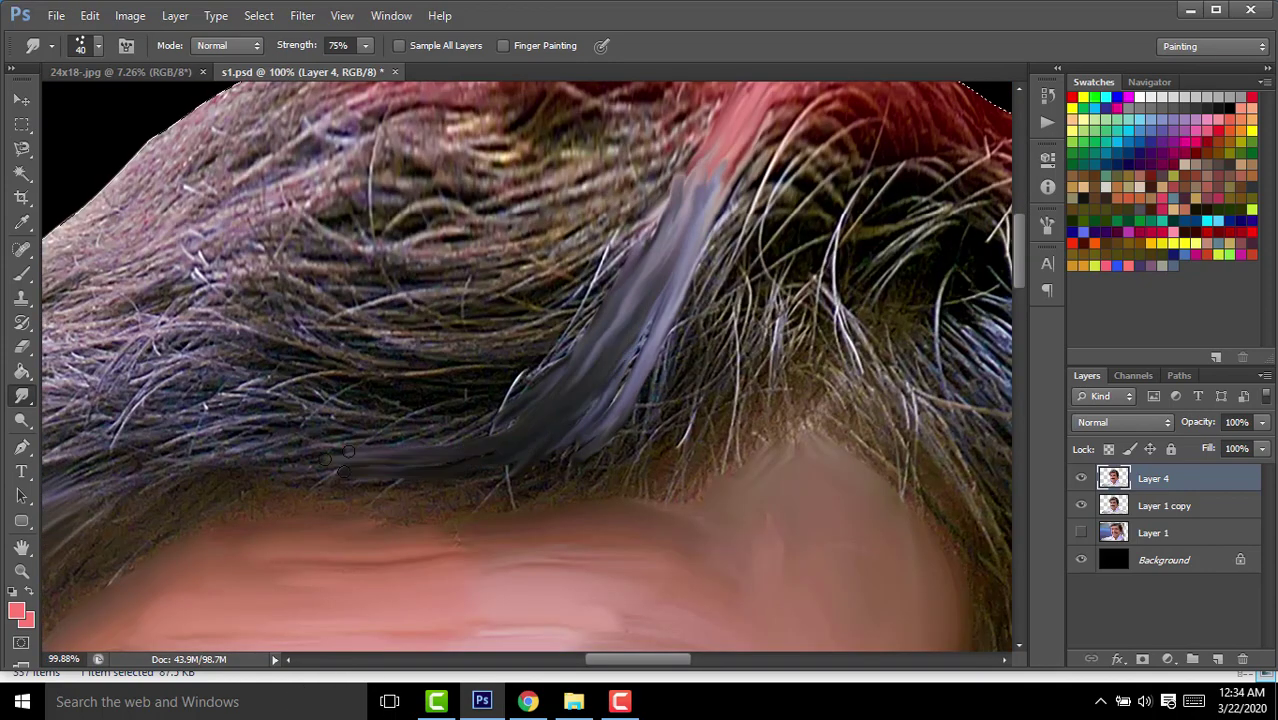
{"action": "scroll", "coordinate": [520, 460], "scroll_direction": "up", "scroll_amount": 3}
{"action": "mouse_move", "coordinate": [700, 310]}
{"action": "left_mouse_down"}
{"action": "mouse_move", "coordinate": [510, 555]}
{"action": "mouse_move", "coordinate": [700, 220]}
{"action": "mouse_move", "coordinate": [534, 428]}
{"action": "mouse_move", "coordinate": [531, 416]}
{"action": "left_mouse_up"}
{"action": "scroll", "coordinate": [440, 540], "scroll_direction": "up", "scroll_amount": 3}
{"action": "left_click_drag", "start_coordinate": [440, 540], "coordinate": [633, 448]}
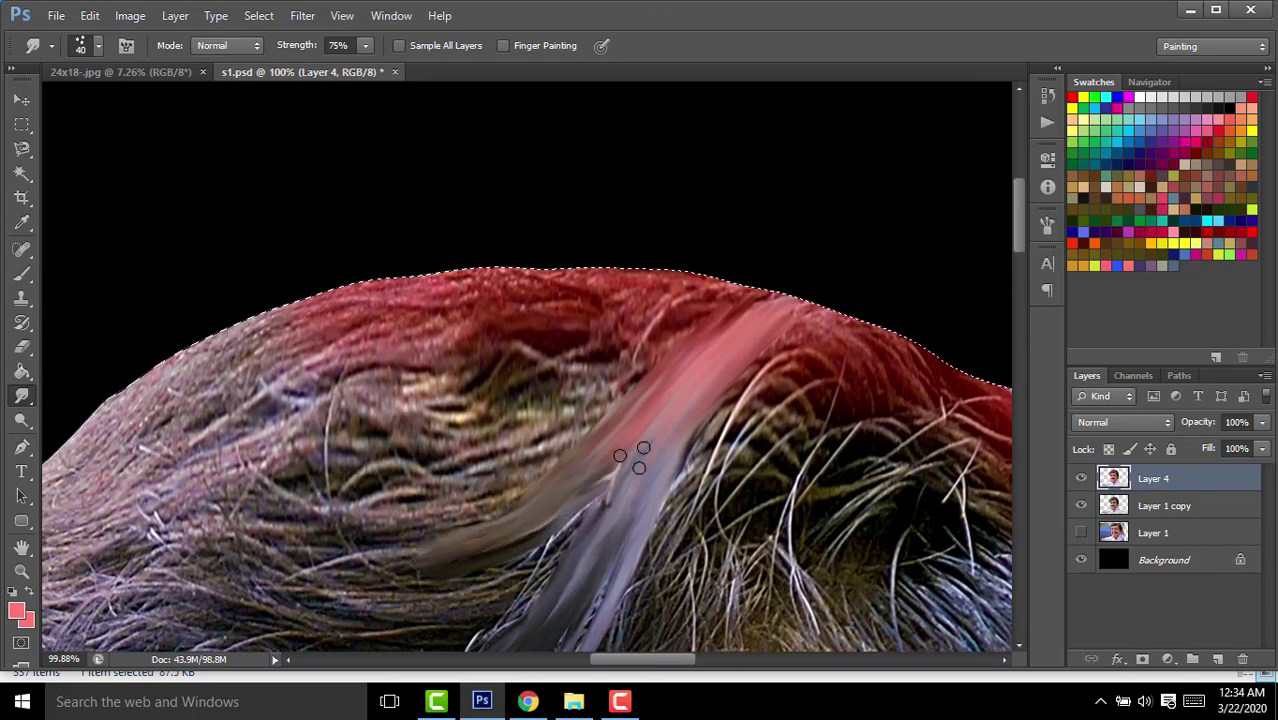
{"action": "scroll", "coordinate": [730, 405], "scroll_direction": "down", "scroll_amount": 3}
{"action": "mouse_move", "coordinate": [745, 385]}
{"action": "left_mouse_down"}
{"action": "mouse_move", "coordinate": [690, 420]}
{"action": "mouse_move", "coordinate": [395, 435]}
{"action": "mouse_move", "coordinate": [525, 395]}
{"action": "left_mouse_up"}
{"action": "left_click_drag", "start_coordinate": [470, 360], "coordinate": [350, 480]}
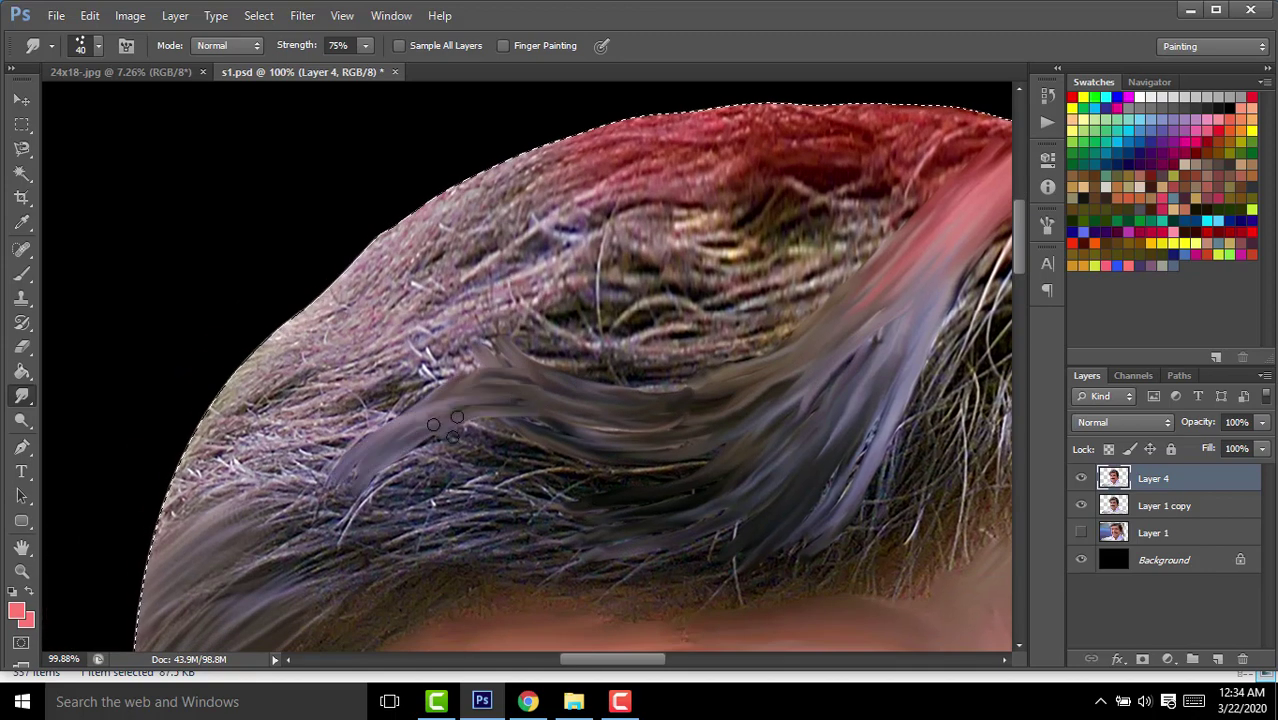
Push the grey streak down-left and smooth the temple strands near the brow.
{"action": "scroll", "coordinate": [450, 430], "scroll_direction": "down", "scroll_amount": 3}
{"action": "scroll", "coordinate": [770, 370], "scroll_direction": "up", "scroll_amount": 3}
{"action": "scroll", "coordinate": [770, 370], "scroll_direction": "right", "scroll_amount": 5}
{"action": "left_click_drag", "start_coordinate": [478, 357], "coordinate": [365, 545]}
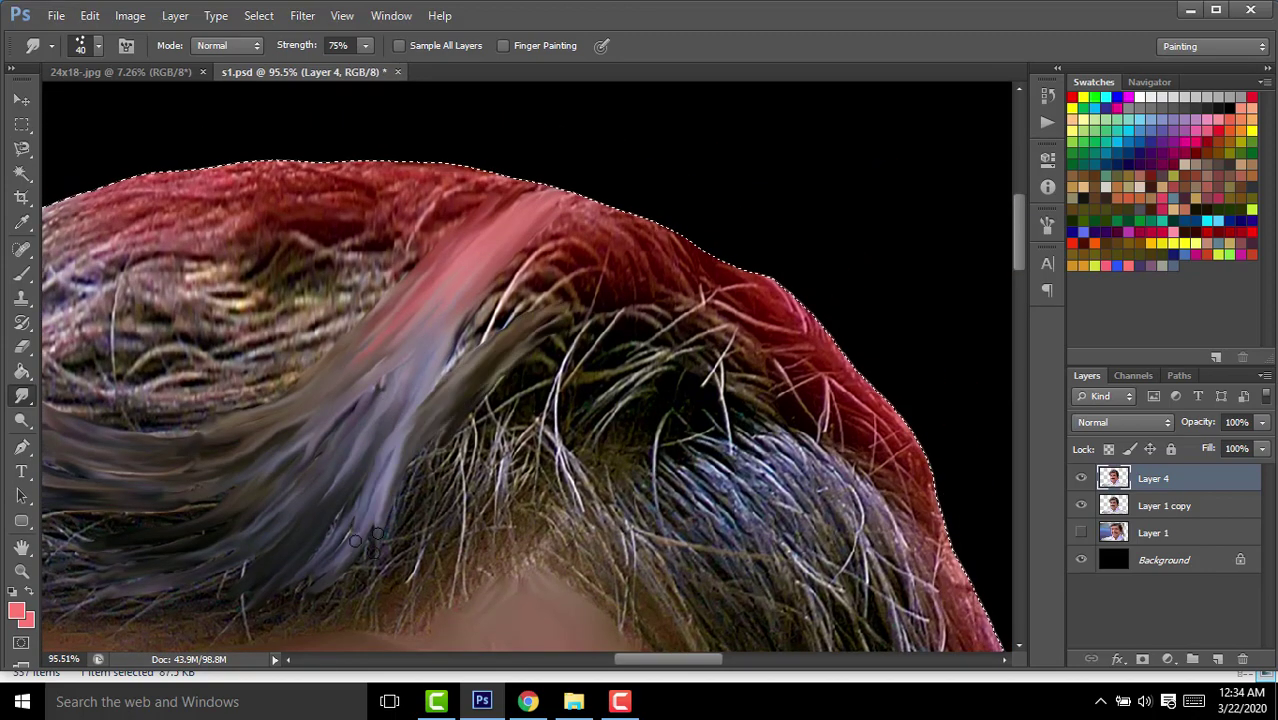
{"action": "left_click_drag", "start_coordinate": [480, 330], "coordinate": [391, 448]}
{"action": "scroll", "coordinate": [391, 448], "scroll_direction": "down", "scroll_amount": 2}
{"action": "scroll", "coordinate": [391, 448], "scroll_direction": "left", "scroll_amount": 2}
{"action": "left_click_drag", "start_coordinate": [560, 300], "coordinate": [425, 425]}
{"action": "scroll", "coordinate": [425, 428], "scroll_direction": "left", "scroll_amount": 3}
{"action": "scroll", "coordinate": [425, 428], "scroll_direction": "down", "scroll_amount": 1}
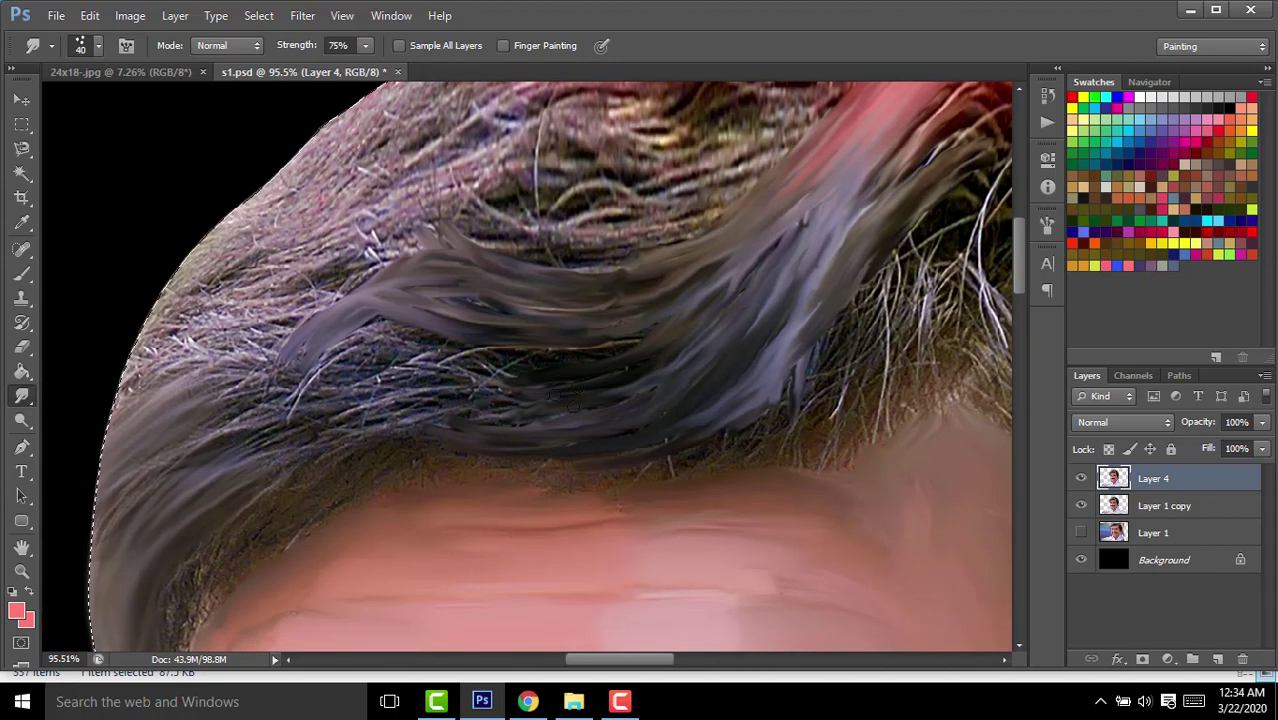
{"action": "scroll", "coordinate": [222, 558], "scroll_direction": "down", "scroll_amount": 3}
{"action": "scroll", "coordinate": [400, 400], "scroll_direction": "down", "scroll_amount": 3}
{"action": "scroll", "coordinate": [400, 400], "scroll_direction": "left", "scroll_amount": 2}
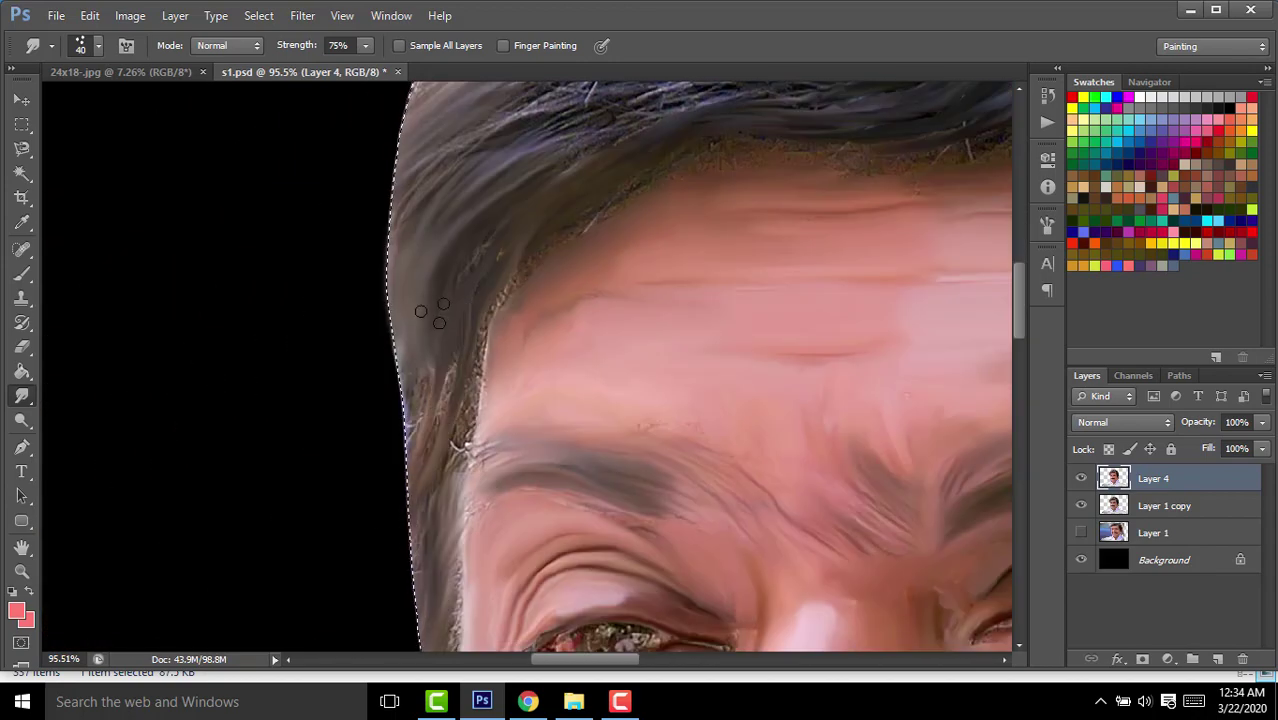
{"action": "left_click_drag", "start_coordinate": [470, 345], "coordinate": [447, 487]}
{"action": "left_click_drag", "start_coordinate": [452, 405], "coordinate": [424, 567]}
Smear the blue-grey strands downward along the right side of the hair.
{"action": "scroll", "coordinate": [519, 251], "scroll_direction": "up", "scroll_amount": 3}
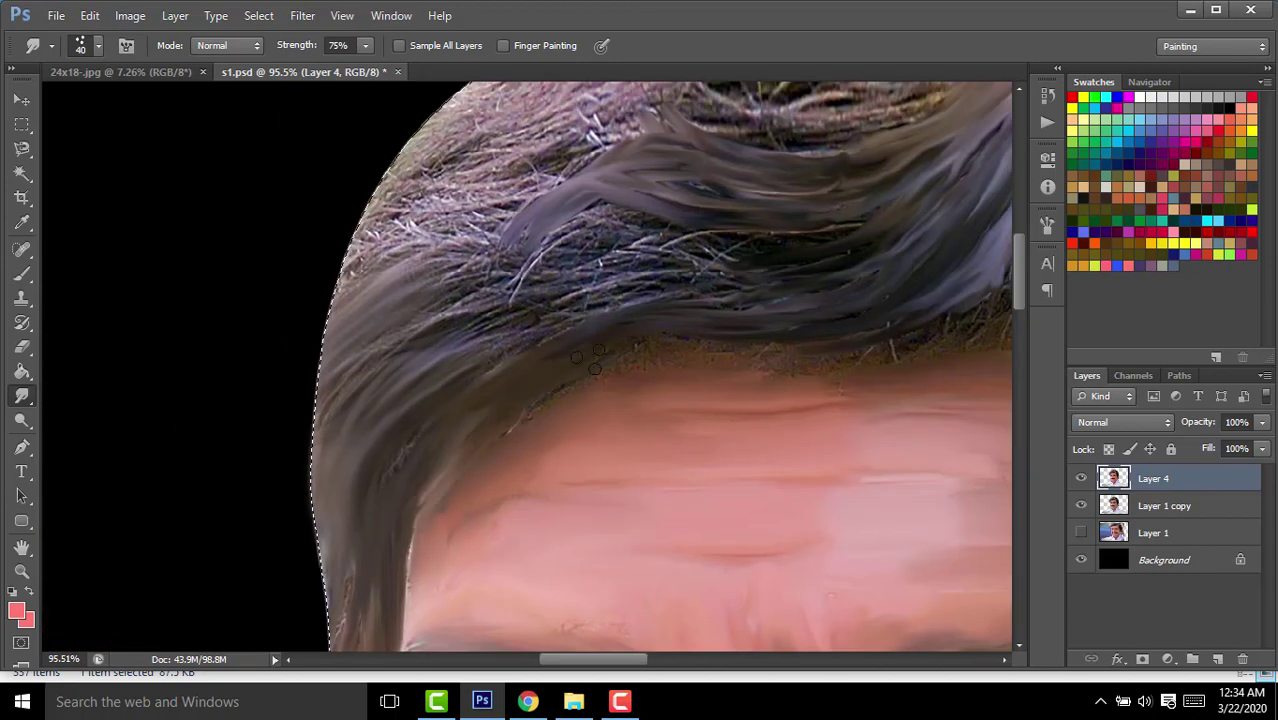
{"action": "scroll", "coordinate": [596, 425], "scroll_direction": "right", "scroll_amount": 1}
{"action": "scroll", "coordinate": [596, 425], "scroll_direction": "up", "scroll_amount": 3}
{"action": "scroll", "coordinate": [511, 521], "scroll_direction": "right", "scroll_amount": 2}
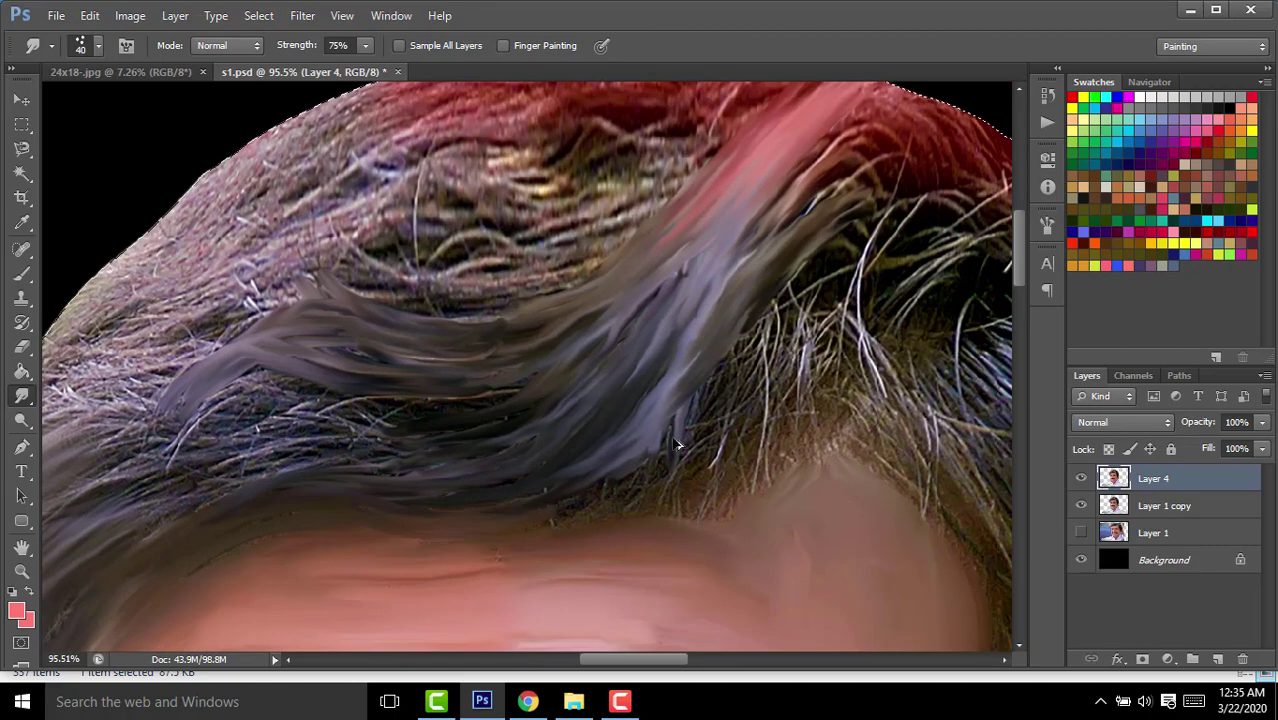
{"action": "scroll", "coordinate": [483, 515], "scroll_direction": "right", "scroll_amount": 2}
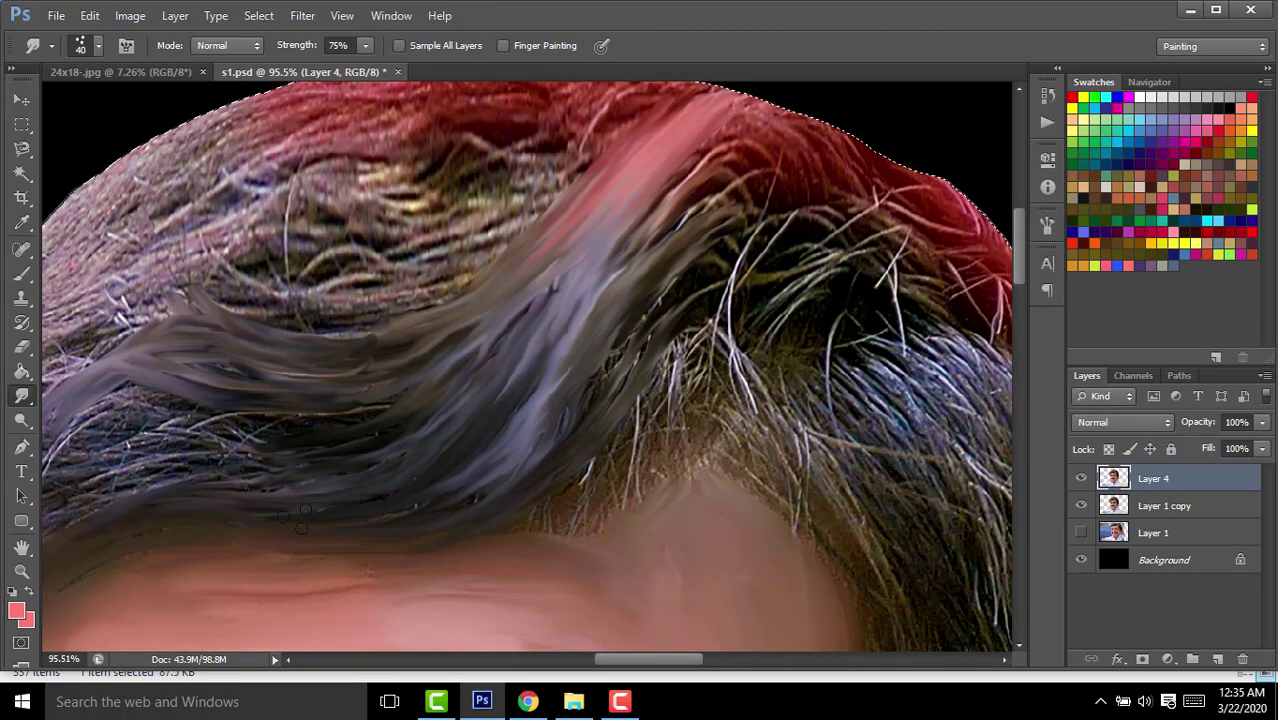
{"action": "scroll", "coordinate": [300, 515], "scroll_direction": "down", "scroll_amount": 3}
{"action": "scroll", "coordinate": [500, 400], "scroll_direction": "up", "scroll_amount": 3}
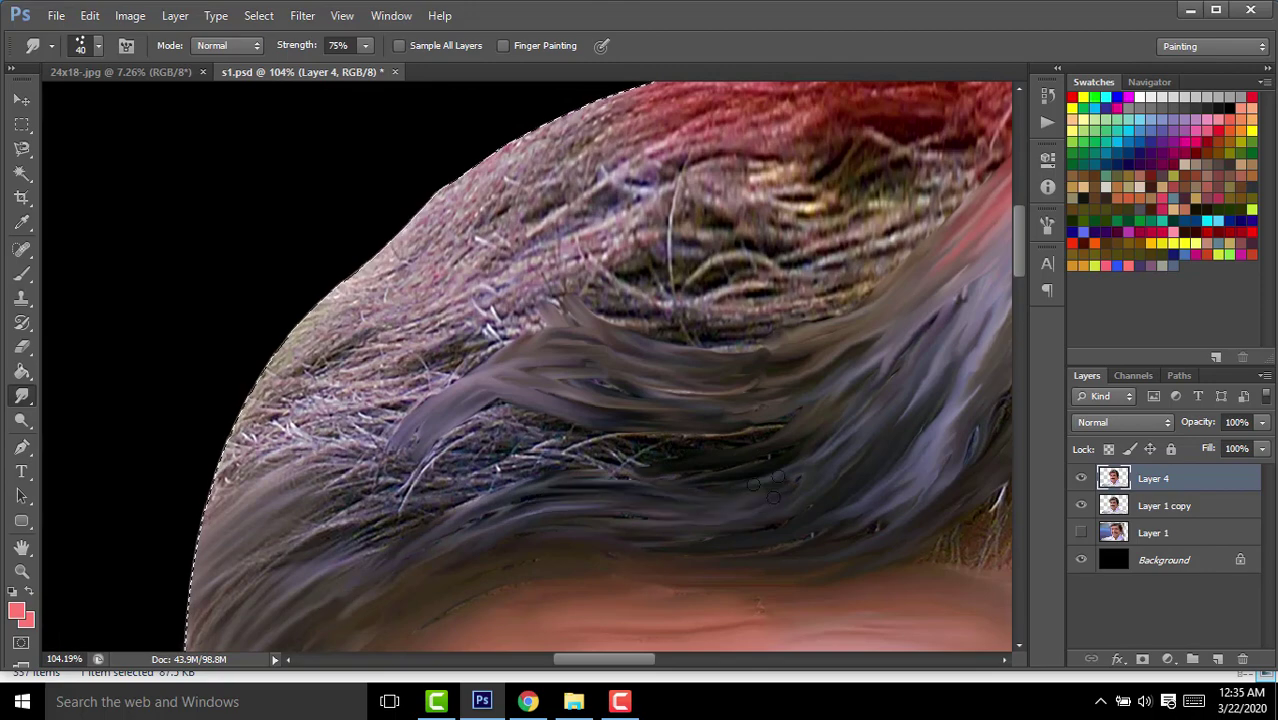
{"action": "scroll", "coordinate": [775, 485], "scroll_direction": "down", "scroll_amount": 1}
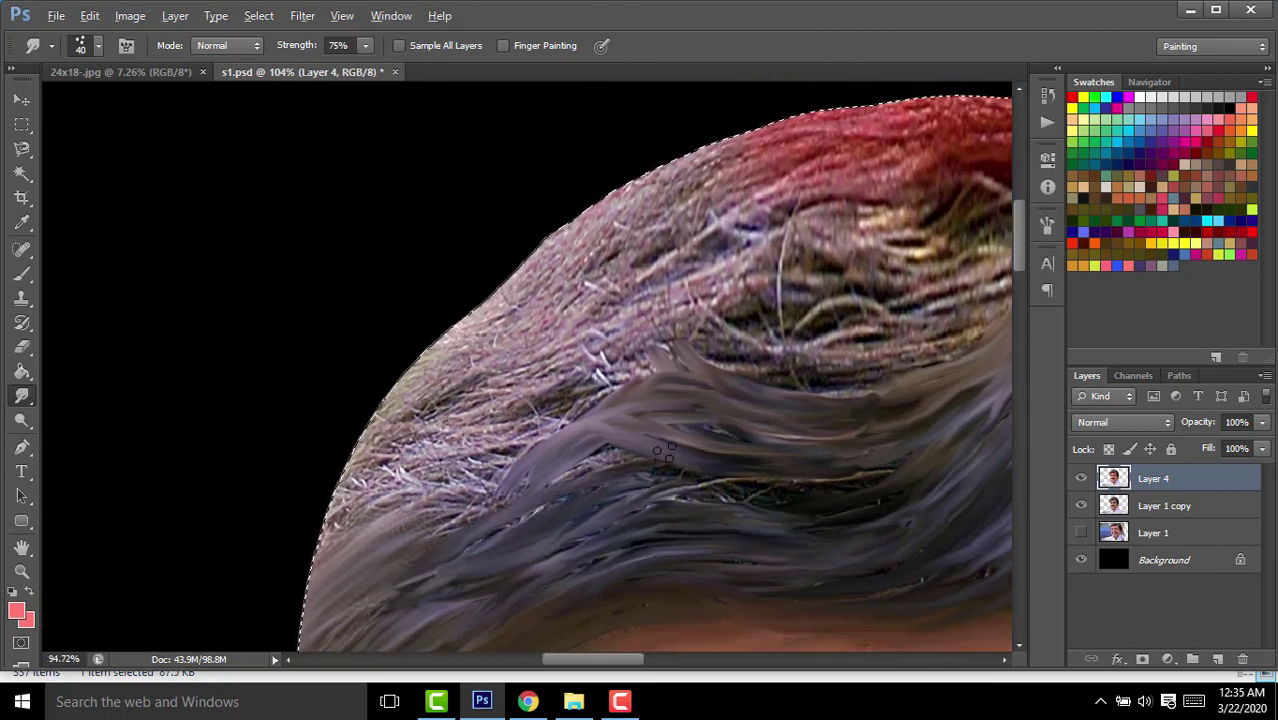
{"action": "scroll", "coordinate": [663, 453], "scroll_direction": "down", "scroll_amount": 3}
{"action": "scroll", "coordinate": [600, 414], "scroll_direction": "up", "scroll_amount": 3}
{"action": "scroll", "coordinate": [600, 414], "scroll_direction": "up", "scroll_amount": 1}
{"action": "left_click_drag", "start_coordinate": [673, 368], "coordinate": [403, 368]}
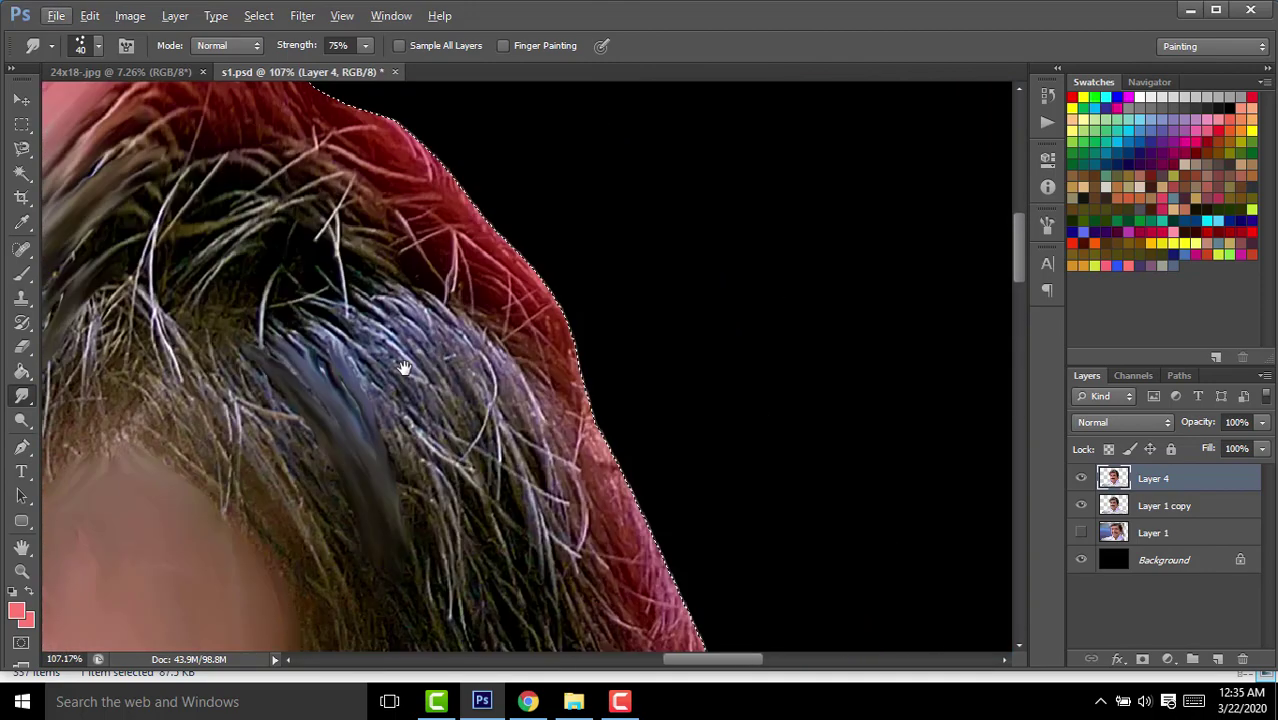
{"action": "left_click_drag", "start_coordinate": [330, 310], "coordinate": [420, 520]}
{"action": "left_click_drag", "start_coordinate": [380, 300], "coordinate": [460, 520]}
{"action": "left_click_drag", "start_coordinate": [420, 300], "coordinate": [510, 520]}
{"action": "mouse_move", "coordinate": [460, 300]}
{"action": "left_mouse_down"}
{"action": "mouse_move", "coordinate": [550, 515]}
{"action": "mouse_move", "coordinate": [670, 465]}
{"action": "left_mouse_up"}
Blend and darken the hair edge beside the ear.
{"action": "left_click_drag", "start_coordinate": [333, 456], "coordinate": [363, 336]}
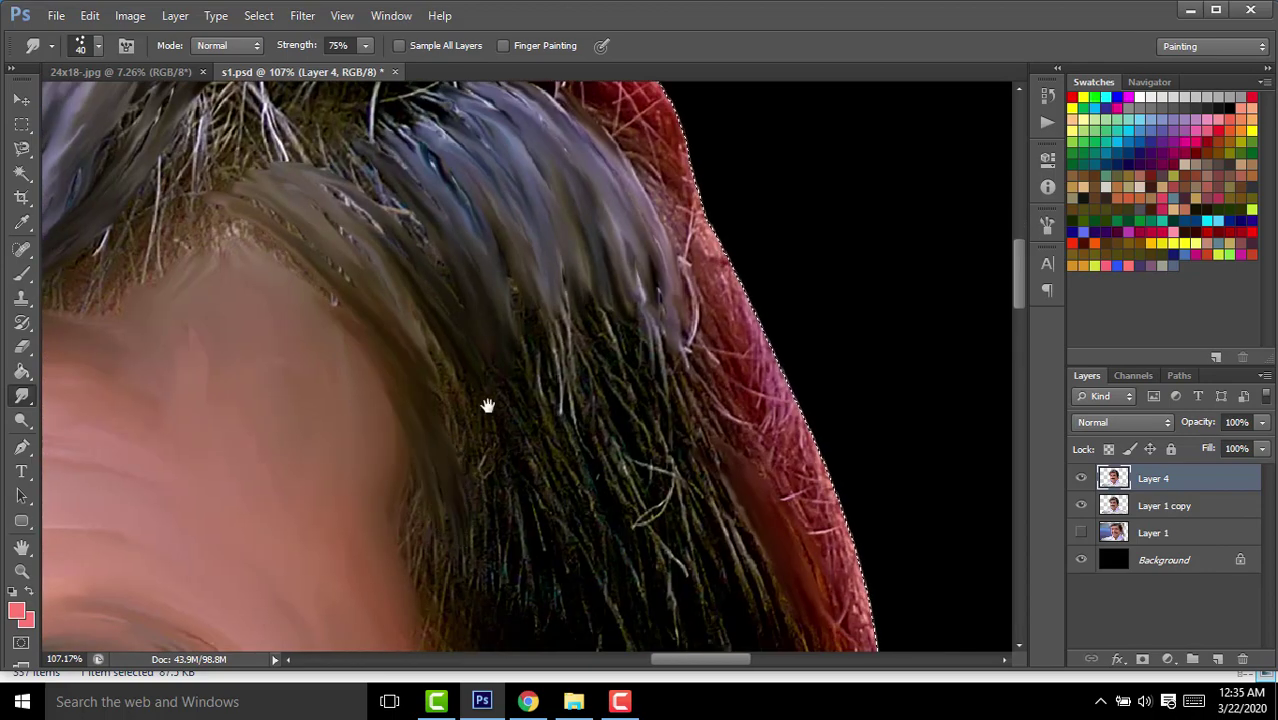
{"action": "left_click_drag", "start_coordinate": [487, 405], "coordinate": [497, 245]}
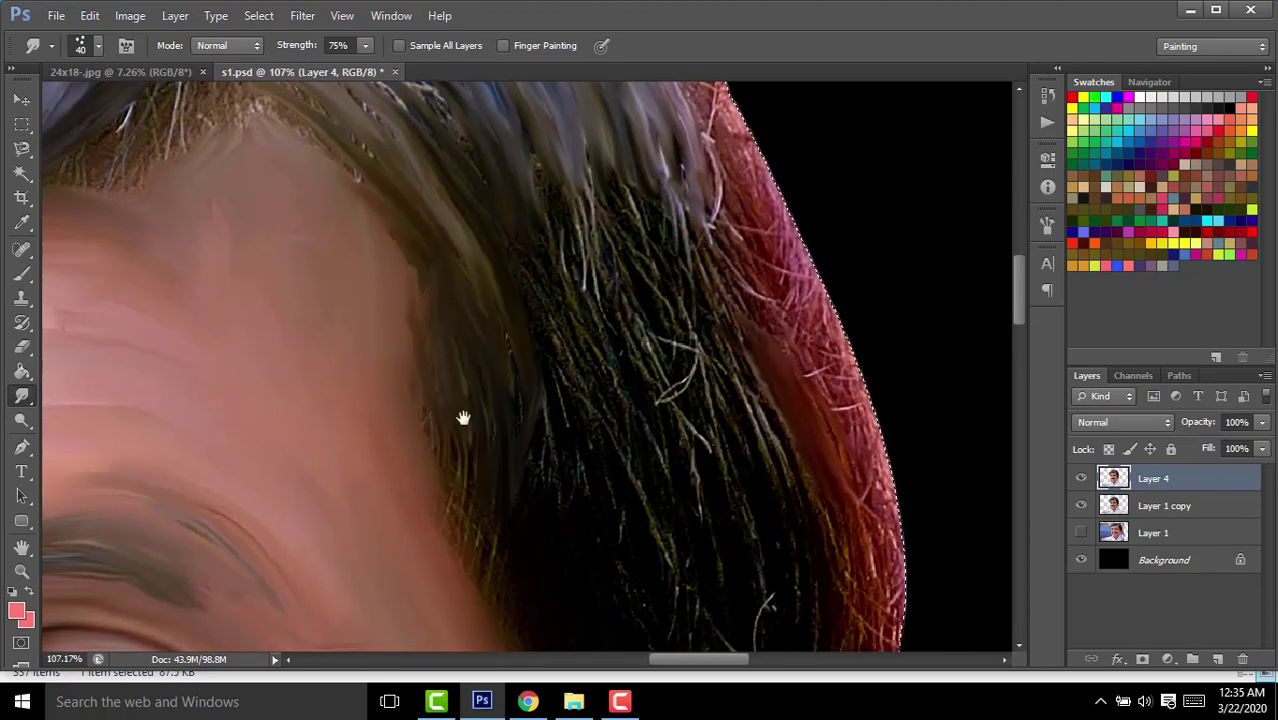
{"action": "mouse_move", "coordinate": [463, 418]}
{"action": "left_mouse_down"}
{"action": "mouse_move", "coordinate": [471, 342]}
{"action": "mouse_move", "coordinate": [400, 290]}
{"action": "left_mouse_up"}
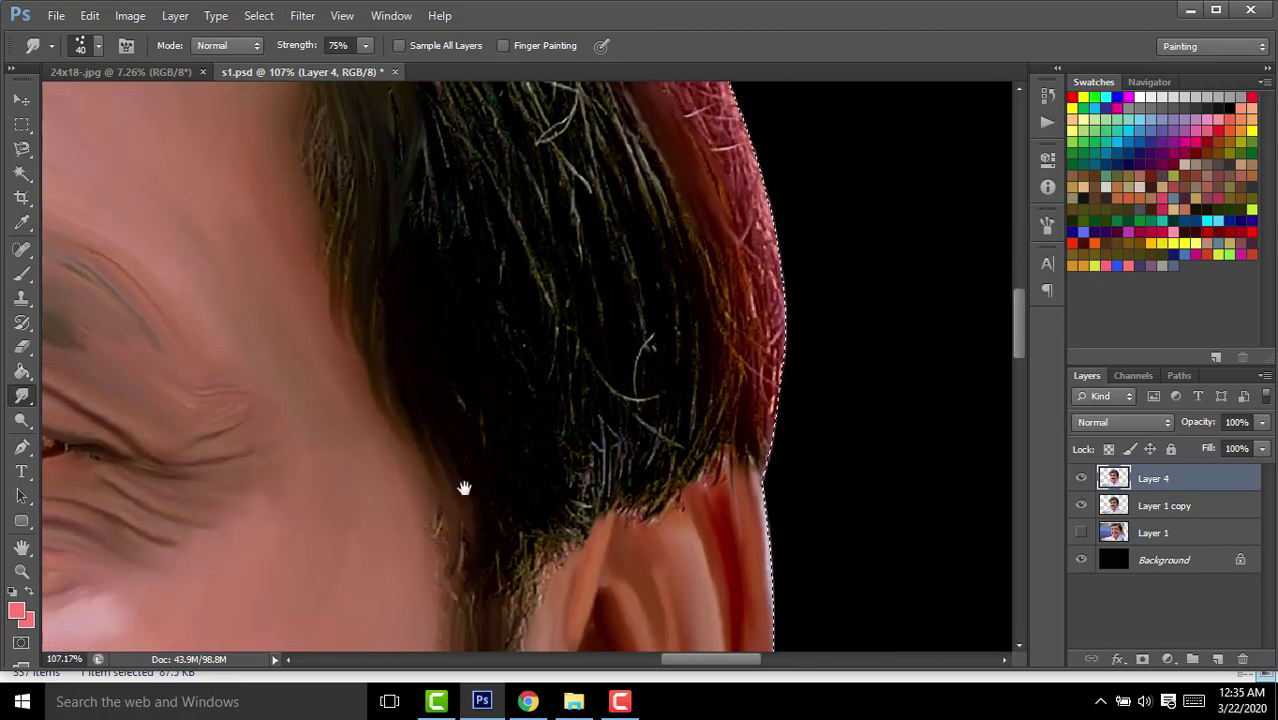
{"action": "left_click_drag", "start_coordinate": [463, 488], "coordinate": [473, 288]}
{"action": "left_click_drag", "start_coordinate": [525, 330], "coordinate": [430, 500]}
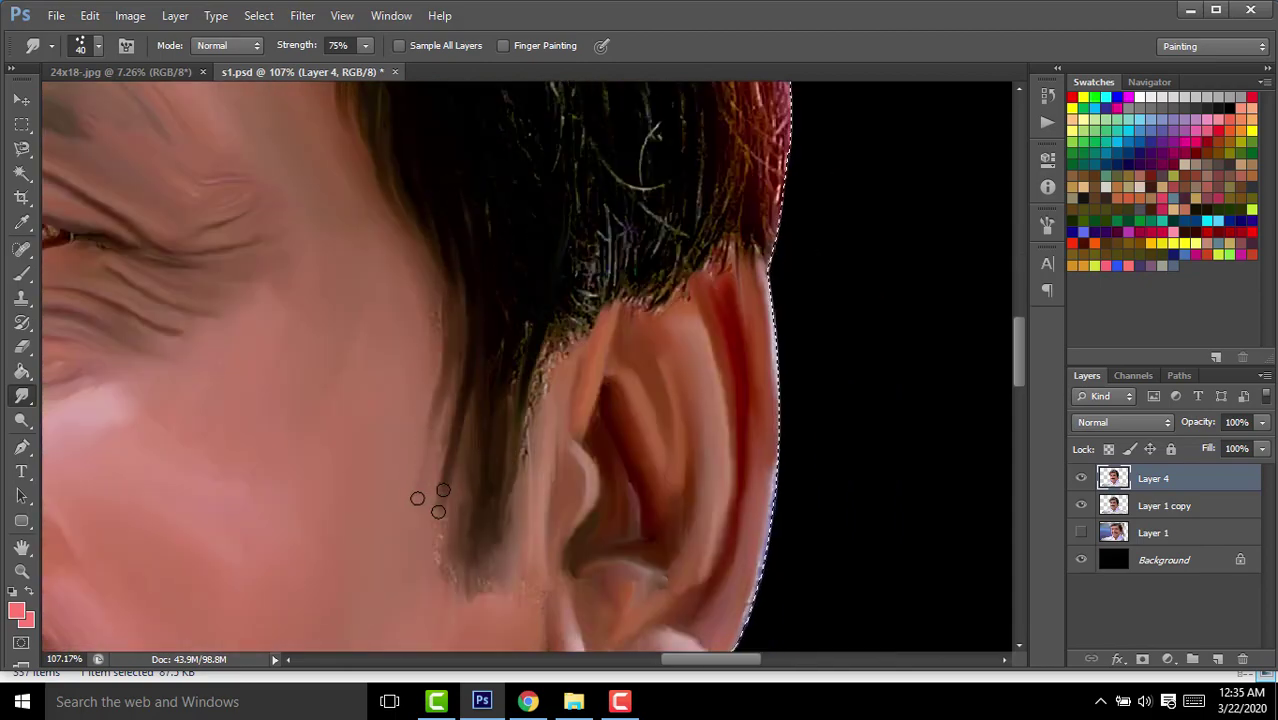
{"action": "scroll", "coordinate": [430, 500], "scroll_direction": "down", "scroll_amount": 5}
{"action": "scroll", "coordinate": [519, 352], "scroll_direction": "up", "scroll_amount": 4}
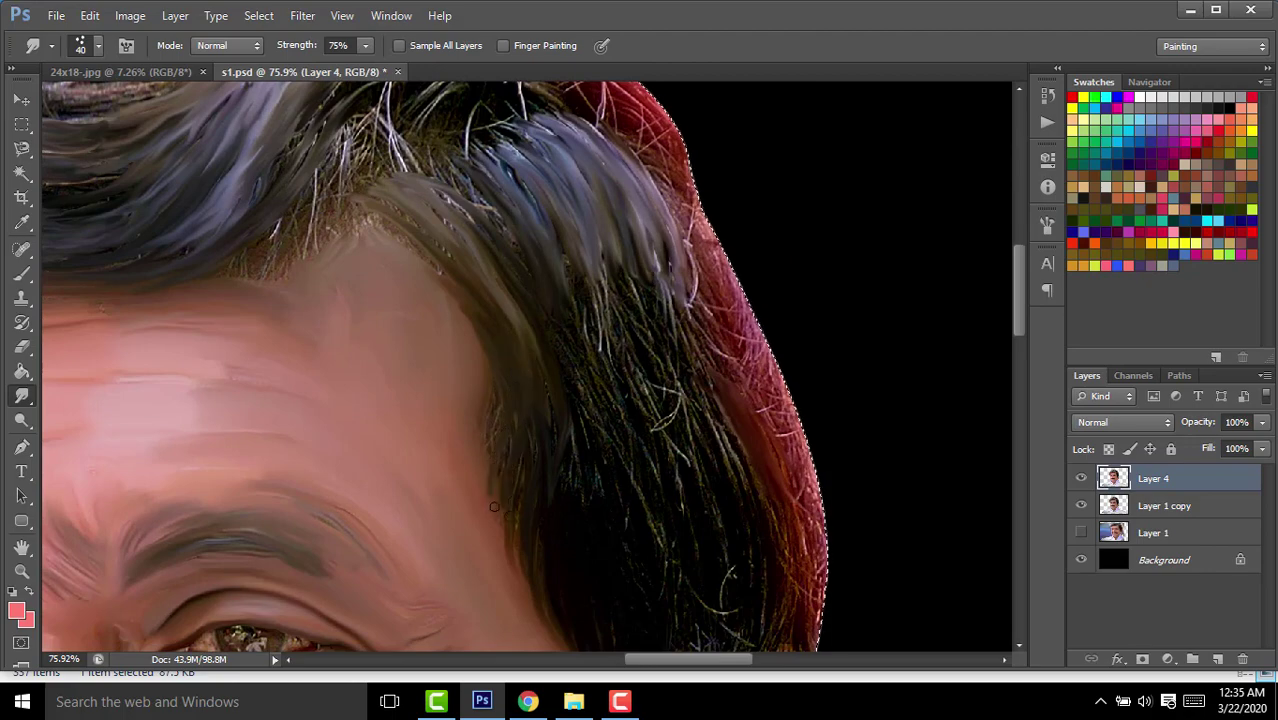
{"action": "scroll", "coordinate": [490, 481], "scroll_direction": "down", "scroll_amount": 5}
{"action": "scroll", "coordinate": [526, 398], "scroll_direction": "up", "scroll_amount": 2}
{"action": "scroll", "coordinate": [526, 398], "scroll_direction": "up", "scroll_amount": 3}
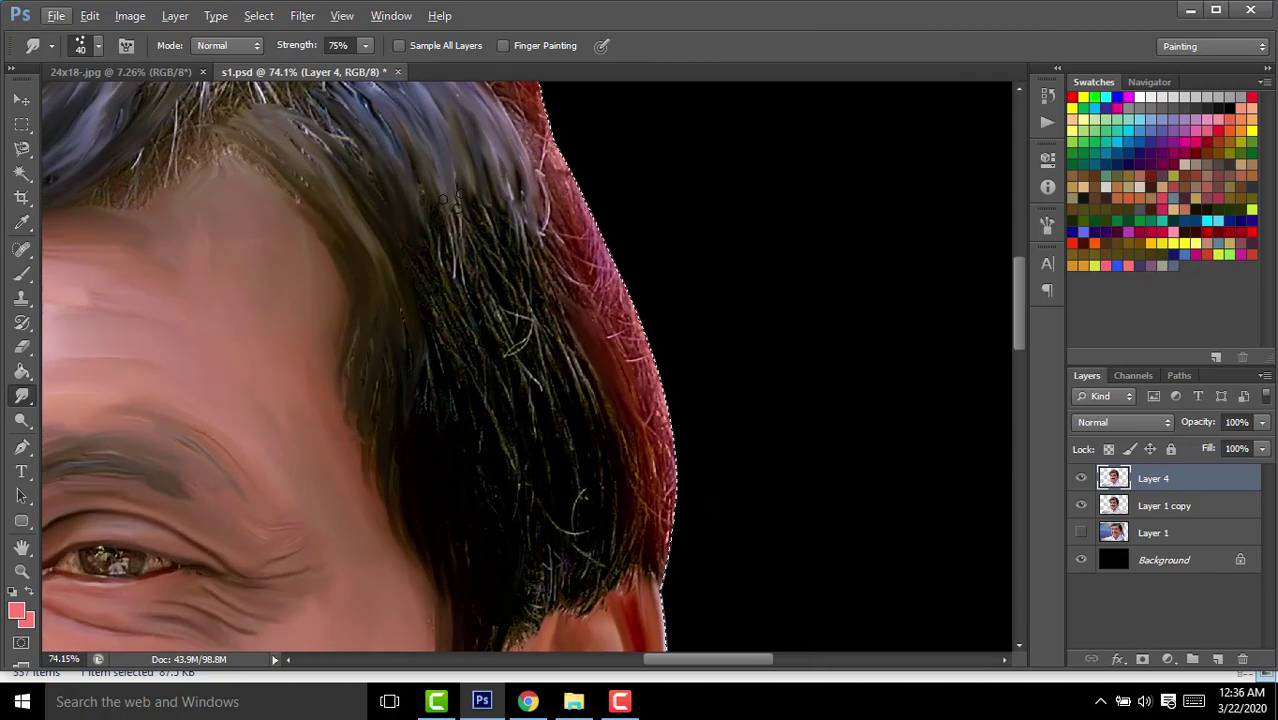
Smooth the hair strands along the right hair edge.
{"action": "left_click_drag", "start_coordinate": [495, 172], "coordinate": [545, 300]}
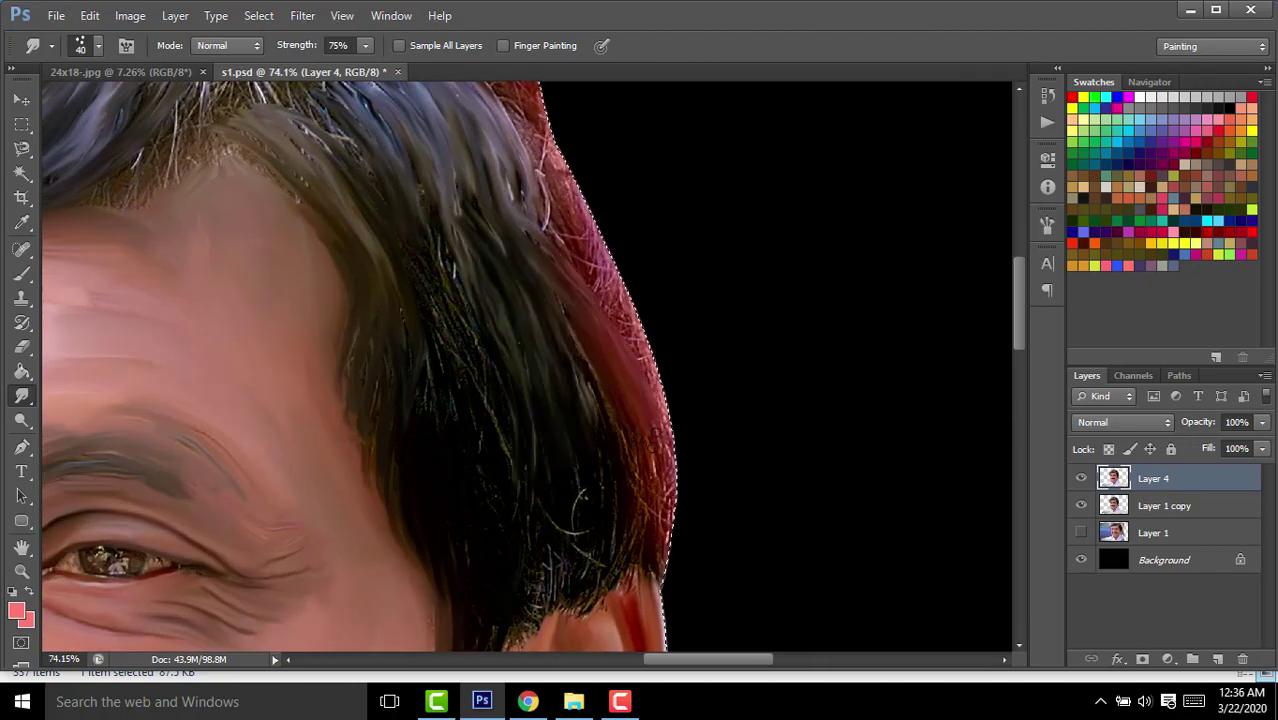
{"action": "mouse_move", "coordinate": [620, 370]}
{"action": "left_mouse_down"}
{"action": "mouse_move", "coordinate": [490, 155]}
{"action": "mouse_move", "coordinate": [520, 340]}
{"action": "left_mouse_up"}
{"action": "scroll", "coordinate": [465, 102], "scroll_direction": "right", "scroll_amount": 3}
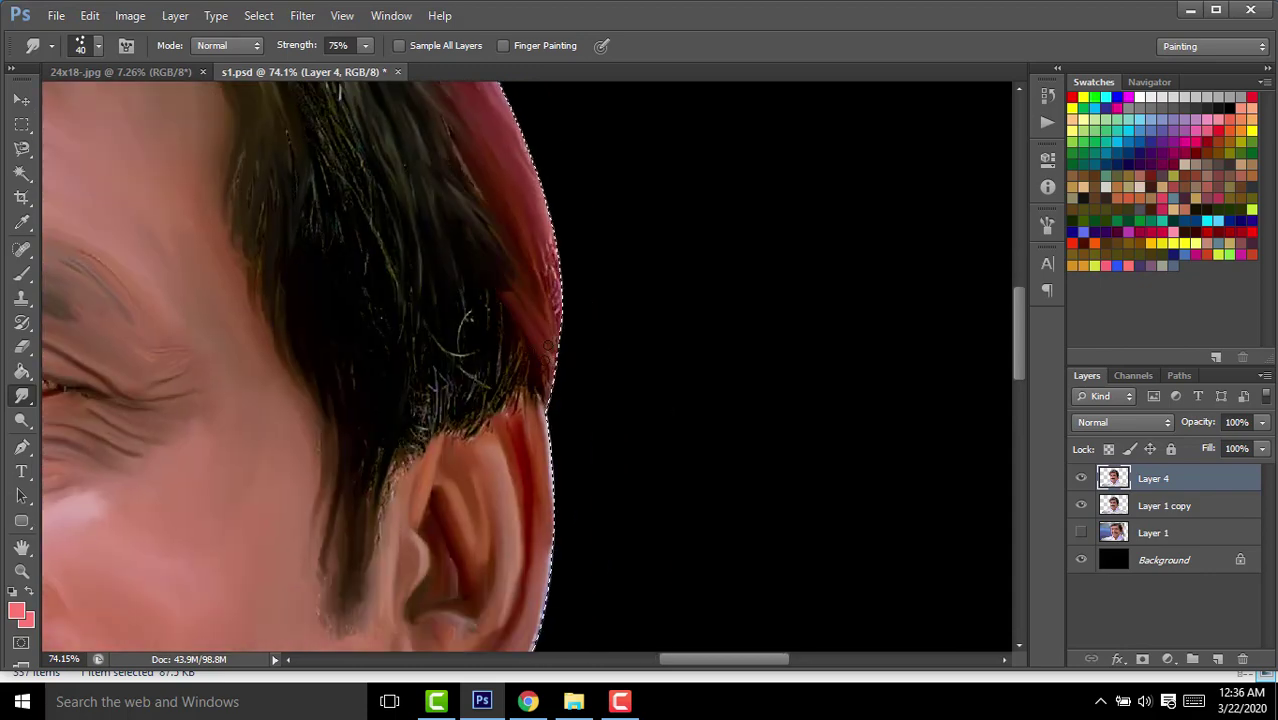
{"action": "scroll", "coordinate": [527, 366], "scroll_direction": "down", "scroll_amount": 3}
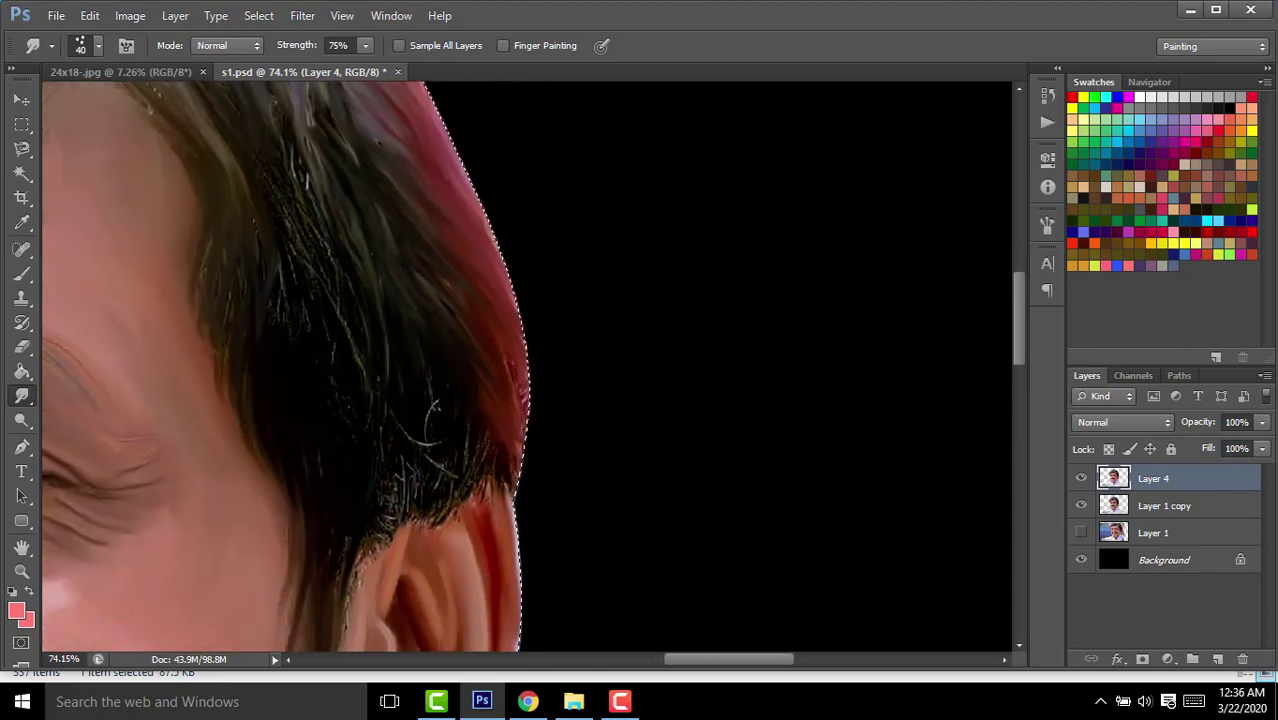
{"action": "scroll", "coordinate": [526, 398], "scroll_direction": "up", "scroll_amount": 3}
{"action": "scroll", "coordinate": [526, 398], "scroll_direction": "left", "scroll_amount": 5}
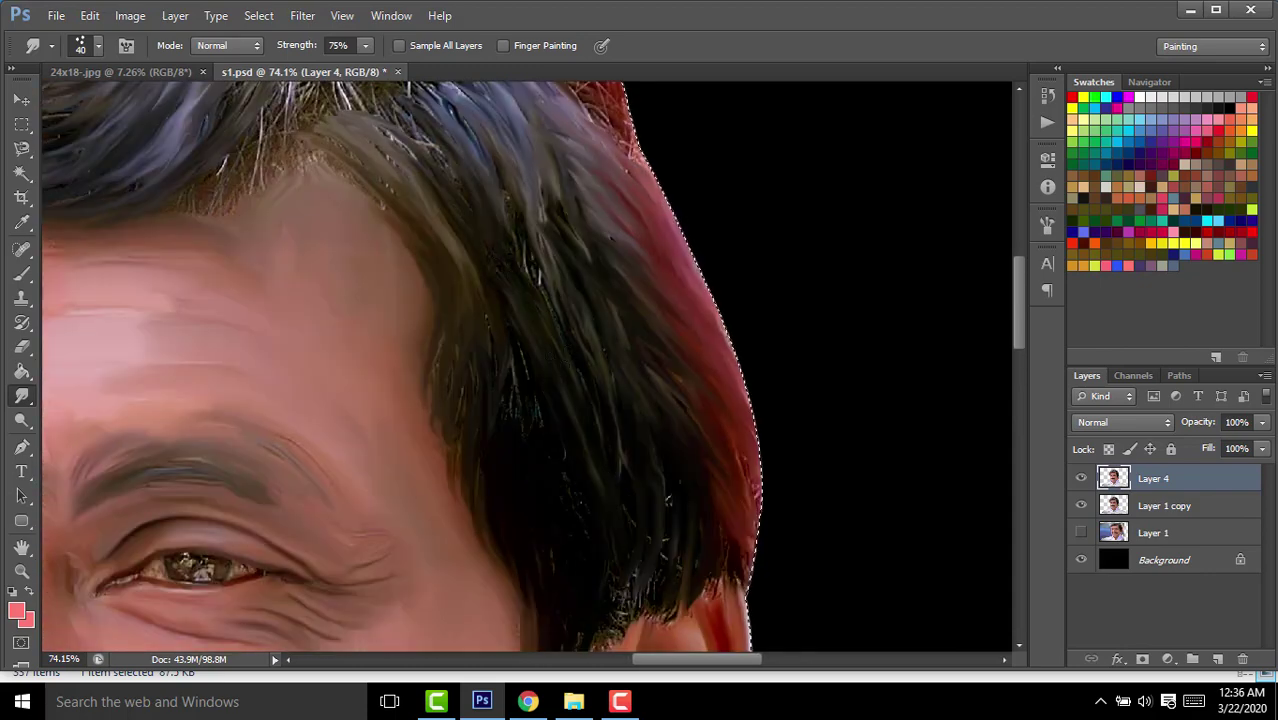
{"action": "scroll", "coordinate": [494, 272], "scroll_direction": "down", "scroll_amount": 5}
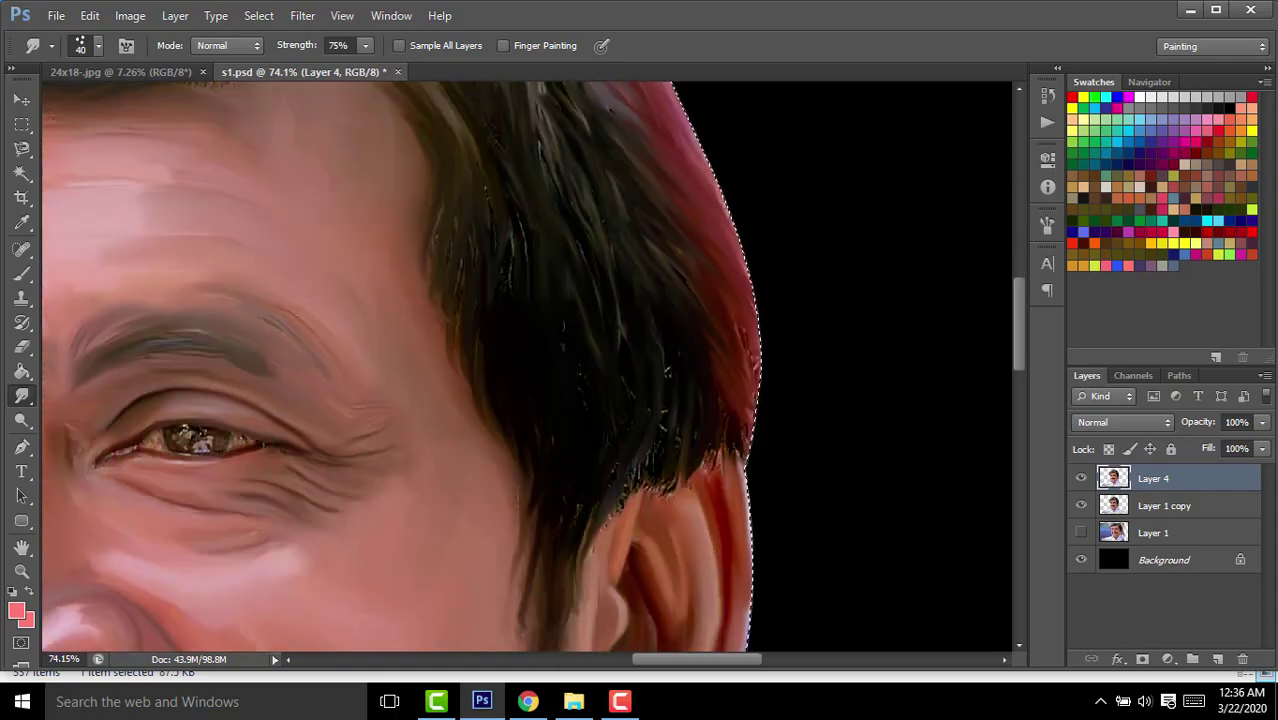
{"action": "scroll", "coordinate": [500, 360], "scroll_direction": "down", "scroll_amount": 5}
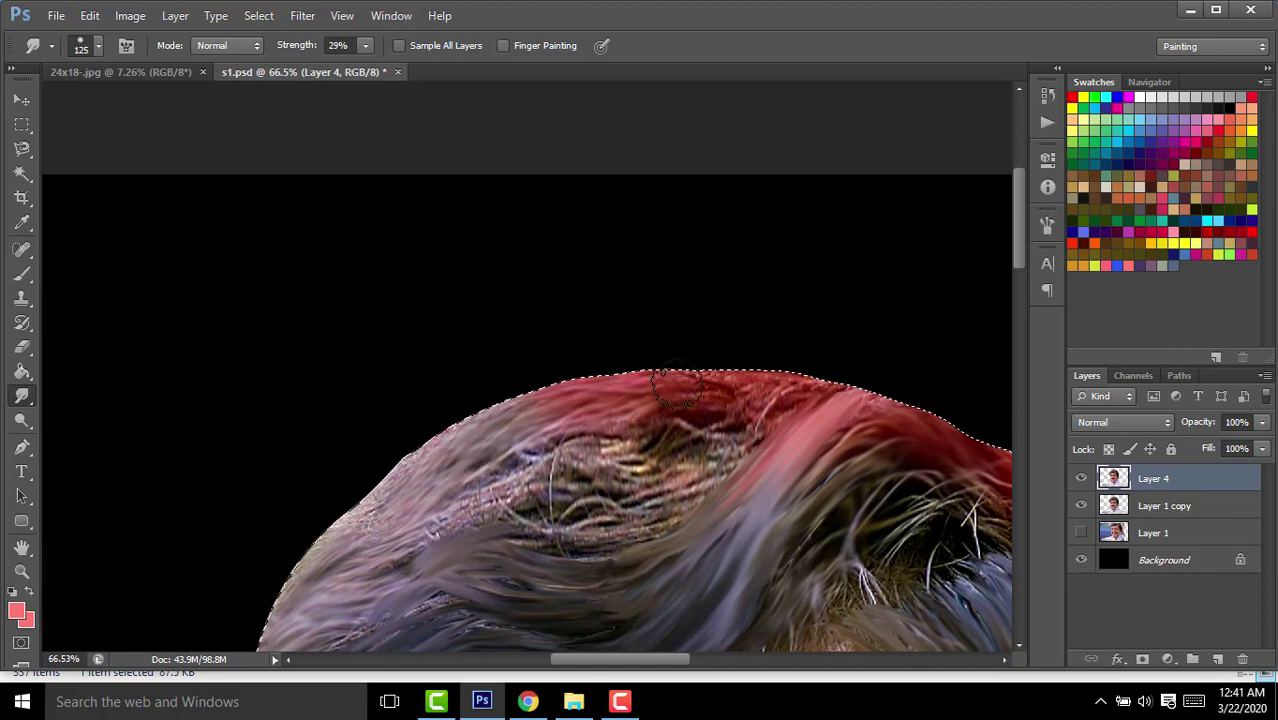
Smudge the crown hair, raising Smudge strength to 61% to blend the upper-left edge.
{"action": "mouse_move", "coordinate": [676, 386]}
{"action": "left_mouse_down"}
{"action": "mouse_move", "coordinate": [456, 522]}
{"action": "mouse_move", "coordinate": [360, 520]}
{"action": "mouse_move", "coordinate": [740, 420]}
{"action": "left_mouse_up"}
{"action": "left_click_drag", "start_coordinate": [580, 520], "coordinate": [717, 404]}
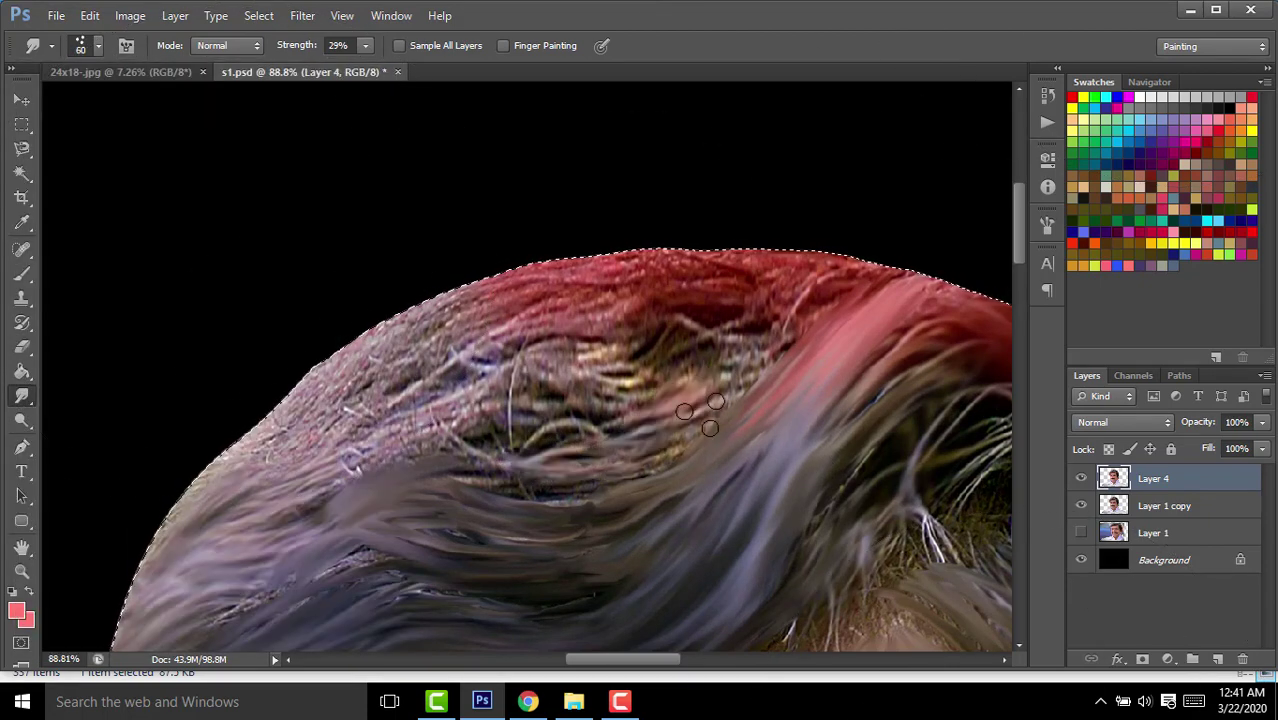
{"action": "left_click_drag", "start_coordinate": [307, 58], "coordinate": [318, 58]}
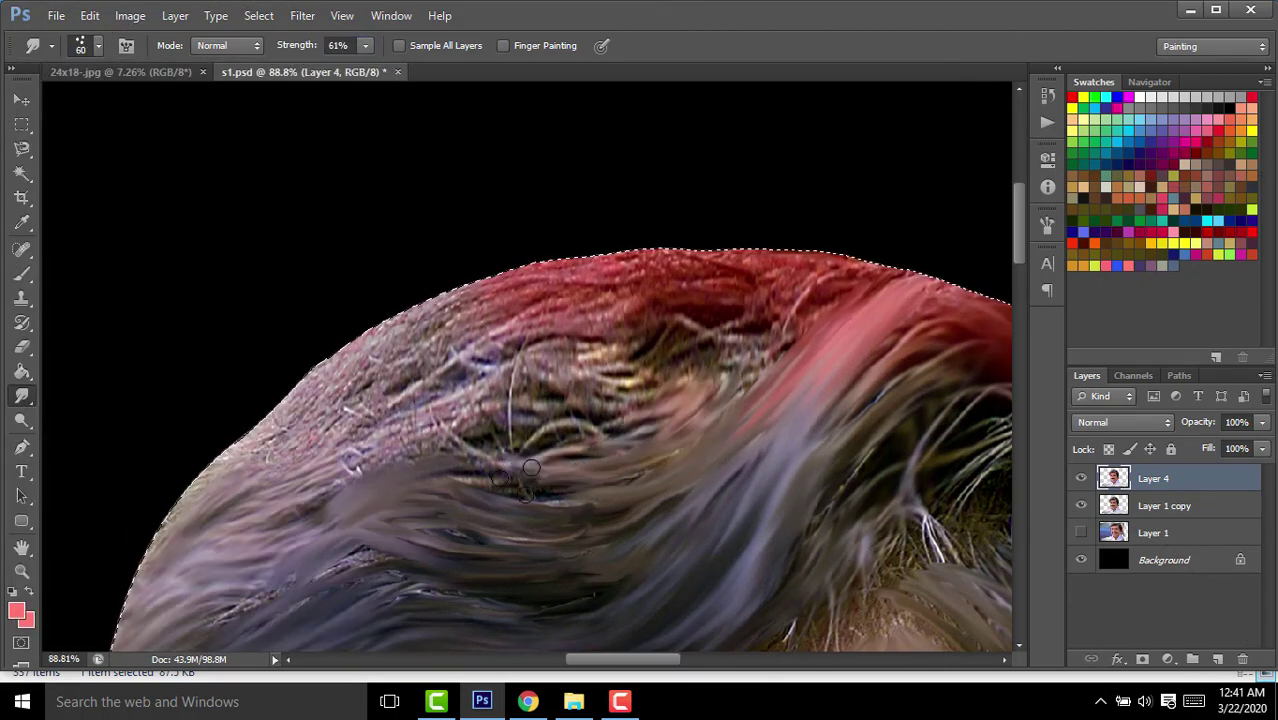
{"action": "mouse_move", "coordinate": [325, 478]}
{"action": "left_mouse_down"}
{"action": "mouse_move", "coordinate": [638, 283]}
{"action": "mouse_move", "coordinate": [465, 377]}
{"action": "mouse_move", "coordinate": [341, 392]}
{"action": "left_mouse_up"}
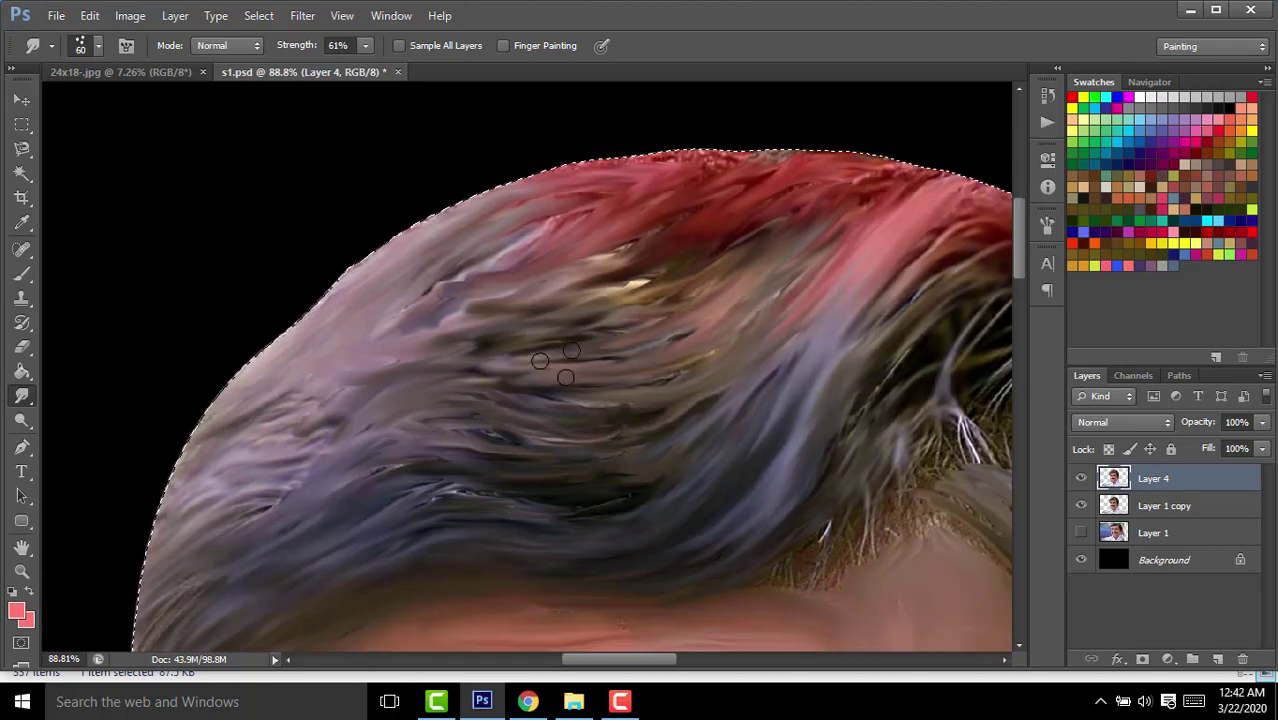
{"action": "left_click_drag", "start_coordinate": [338, 392], "coordinate": [652, 433]}
Reshape the central hair strands into long, flowing smudged streaks.
{"action": "scroll", "coordinate": [663, 440], "scroll_direction": "down", "scroll_amount": 3}
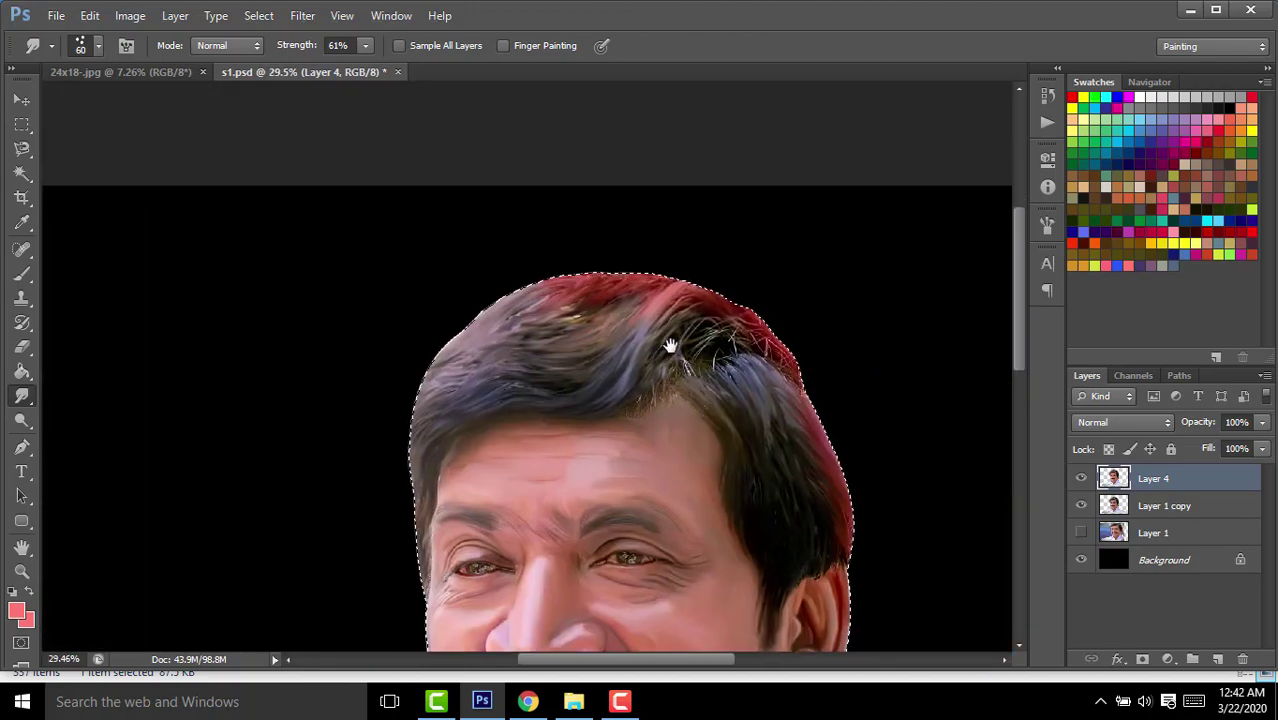
{"action": "scroll", "coordinate": [670, 343], "scroll_direction": "up", "scroll_amount": 3}
{"action": "scroll", "coordinate": [430, 380], "scroll_direction": "right", "scroll_amount": 3}
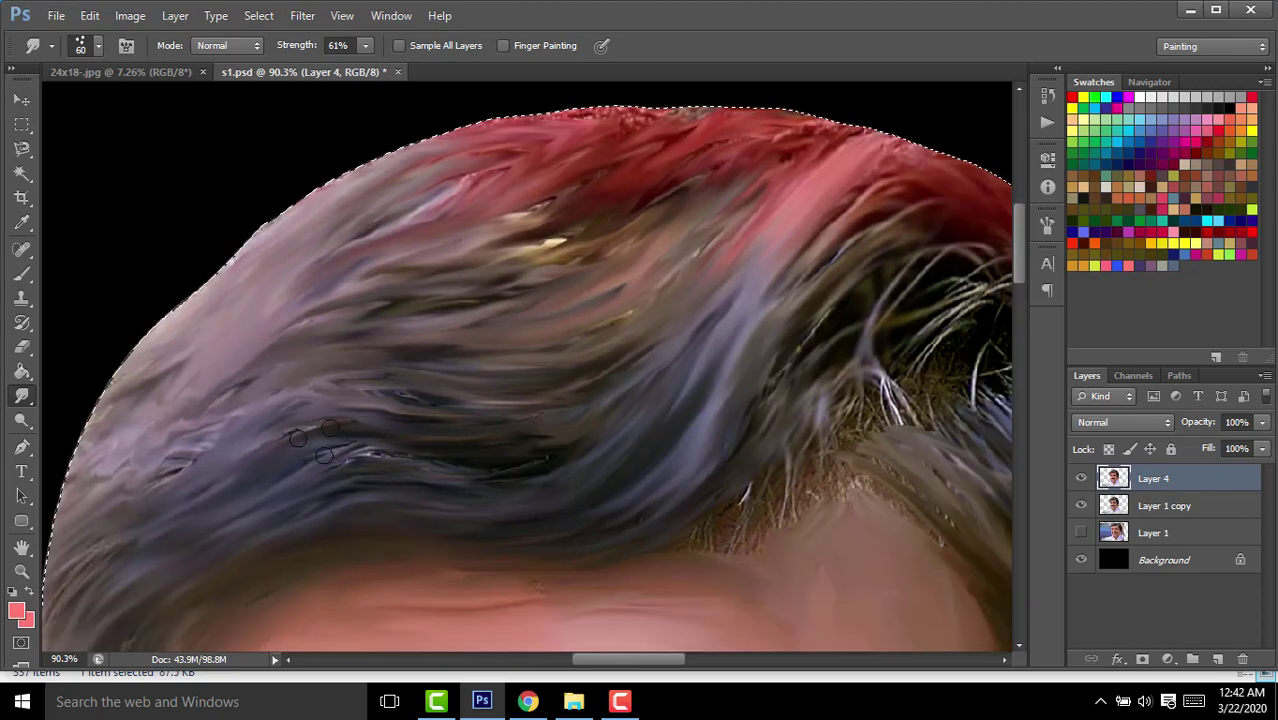
{"action": "scroll", "coordinate": [340, 395], "scroll_direction": "right", "scroll_amount": 3}
{"action": "scroll", "coordinate": [409, 451], "scroll_direction": "right", "scroll_amount": 2}
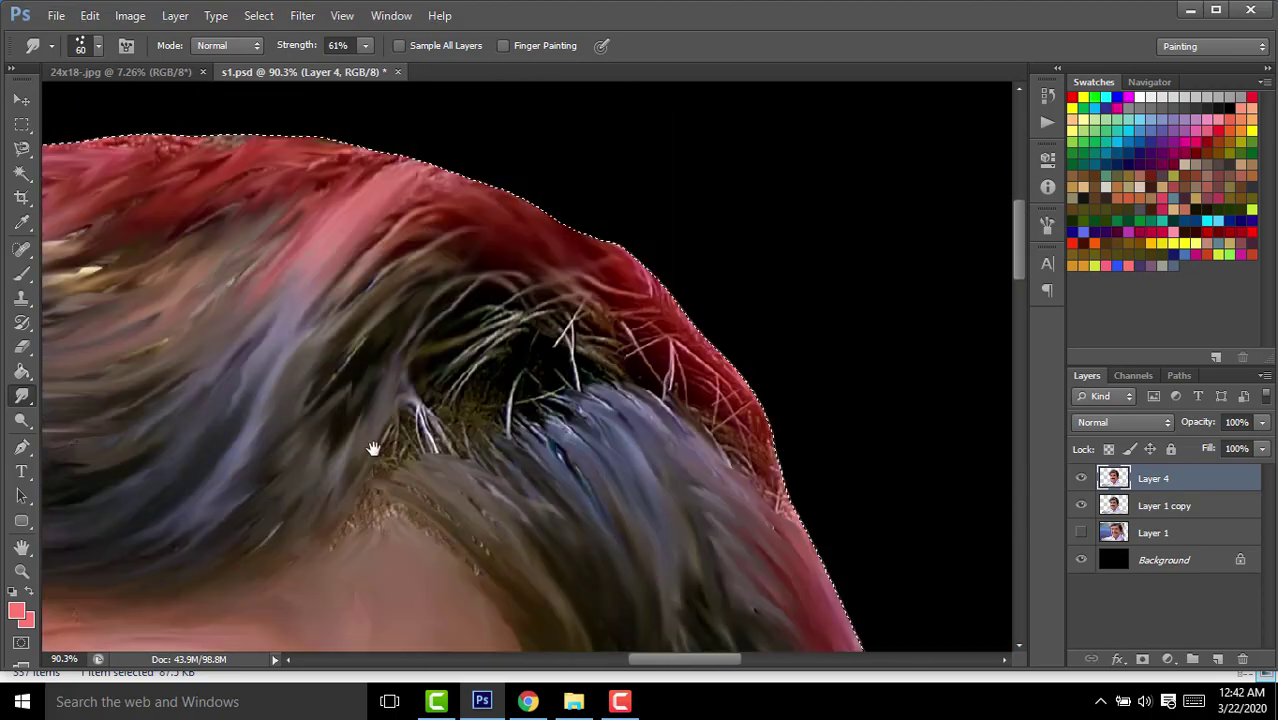
{"action": "scroll", "coordinate": [470, 420], "scroll_direction": "right", "scroll_amount": 2}
{"action": "left_click_drag", "start_coordinate": [520, 370], "coordinate": [464, 346]}
{"action": "left_click_drag", "start_coordinate": [540, 330], "coordinate": [460, 400]}
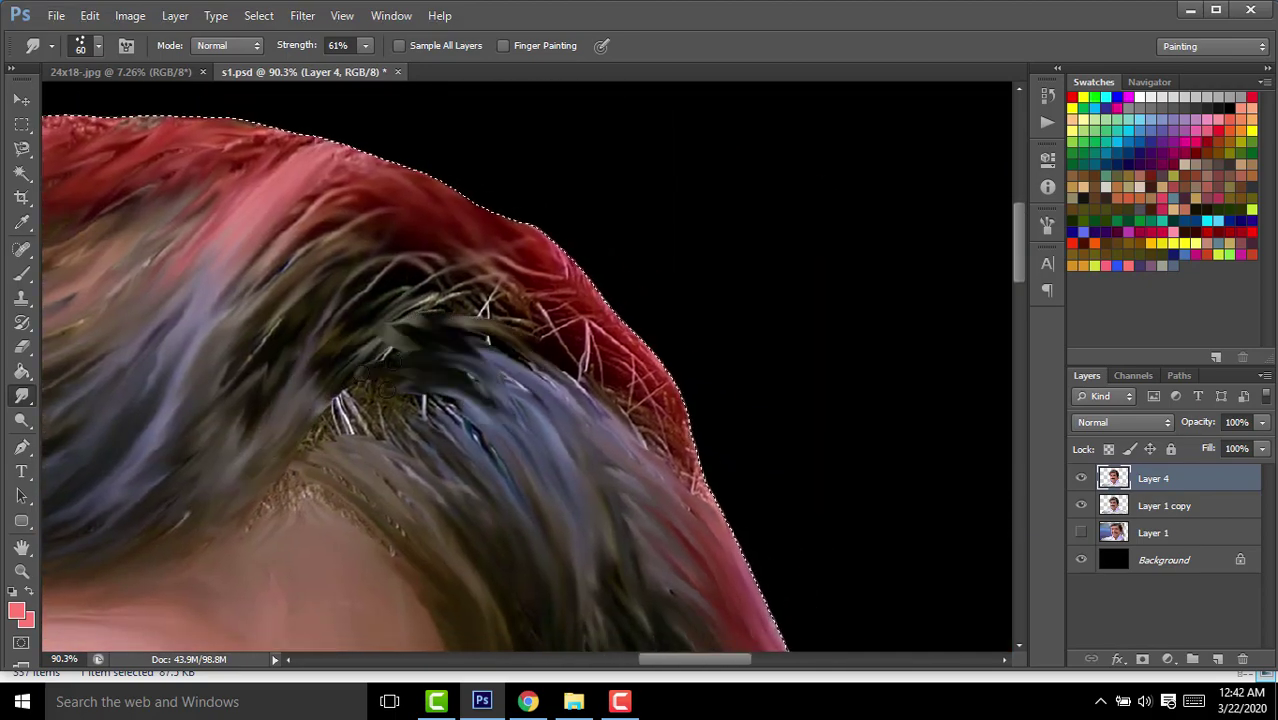
{"action": "left_click_drag", "start_coordinate": [640, 240], "coordinate": [500, 350]}
{"action": "mouse_move", "coordinate": [620, 300]}
{"action": "left_mouse_down"}
{"action": "mouse_move", "coordinate": [566, 276]}
{"action": "mouse_move", "coordinate": [297, 450]}
{"action": "left_mouse_up"}
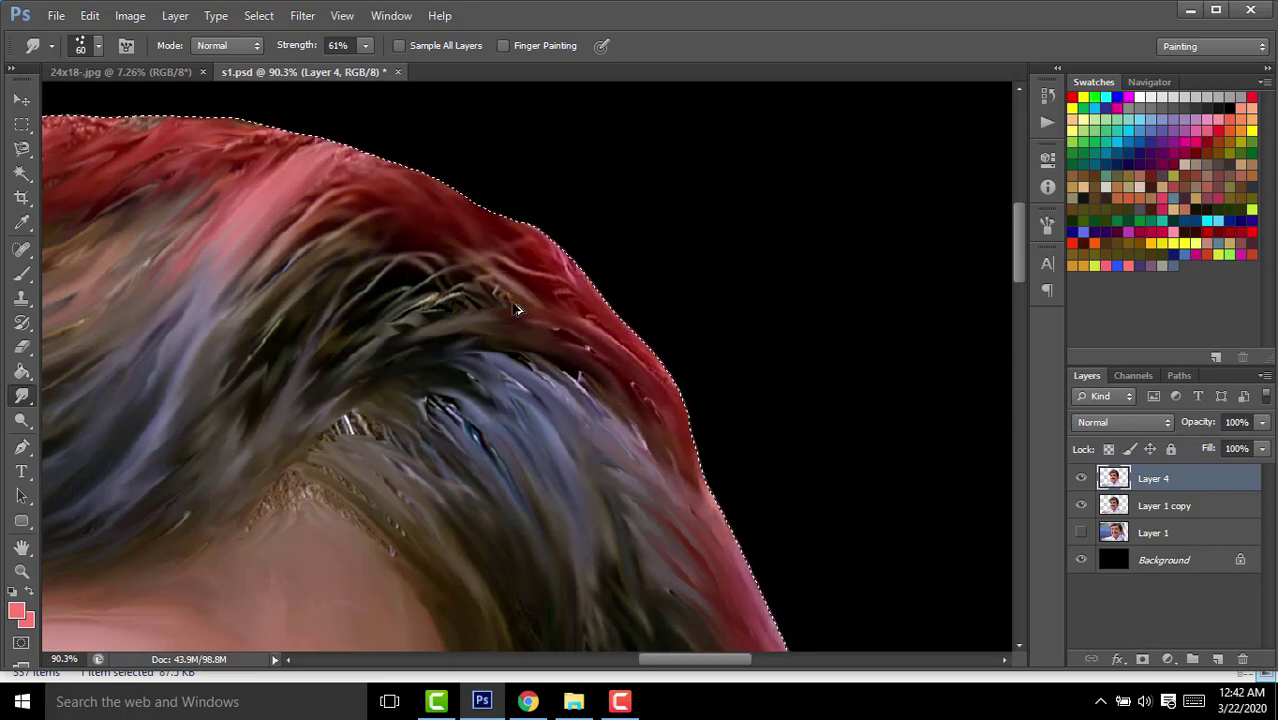
{"action": "left_click_drag", "start_coordinate": [516, 309], "coordinate": [330, 400]}
{"action": "scroll", "coordinate": [516, 309], "scroll_direction": "down", "scroll_amount": 5}
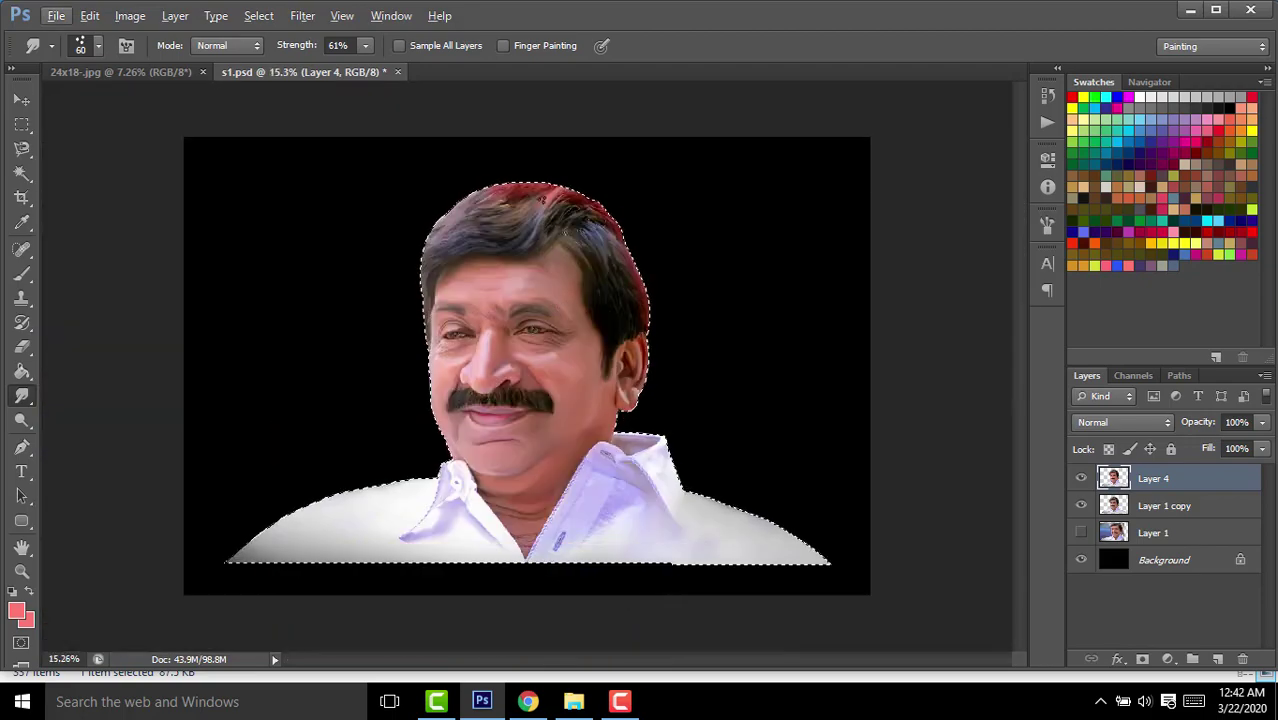
Add a new empty Layer 5 above Layer 4 and save the document.
{"action": "scroll", "coordinate": [540, 200], "scroll_direction": "up", "scroll_amount": 5}
{"action": "scroll", "coordinate": [500, 330], "scroll_direction": "down", "scroll_amount": 4}
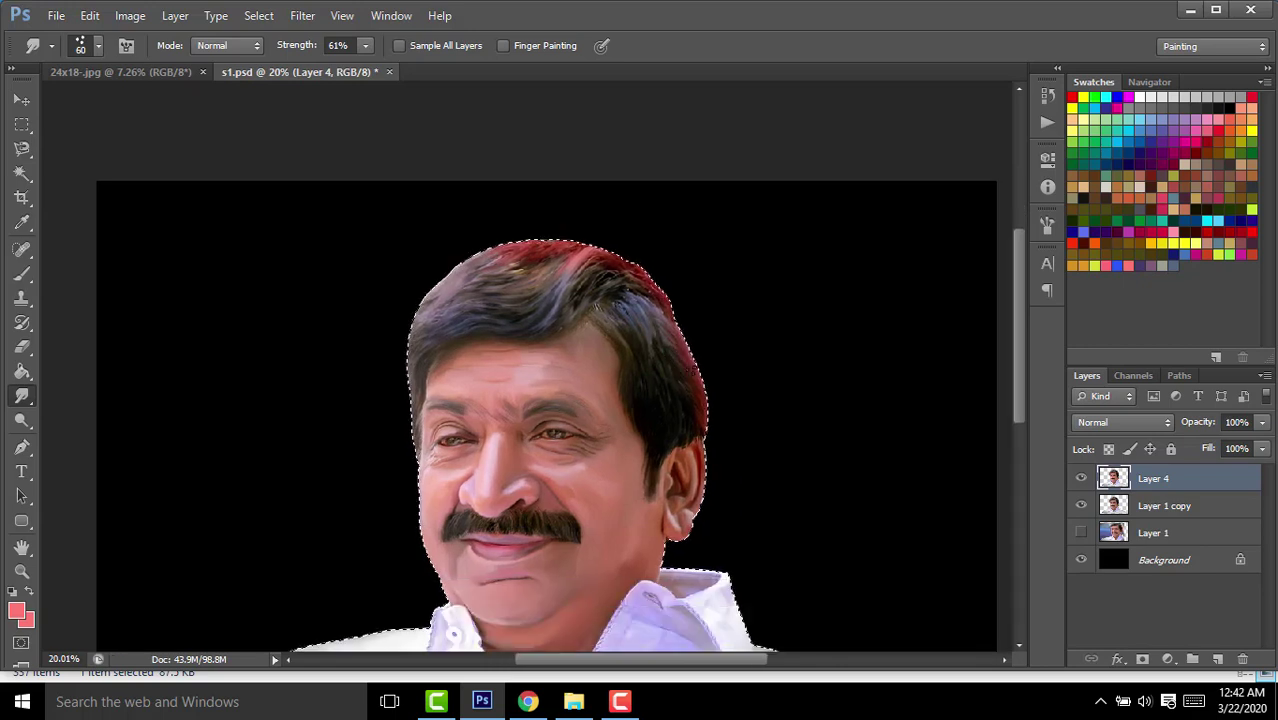
{"action": "scroll", "coordinate": [546, 370], "scroll_direction": "down", "scroll_amount": 2}
{"action": "left_click", "coordinate": [1217, 659]}
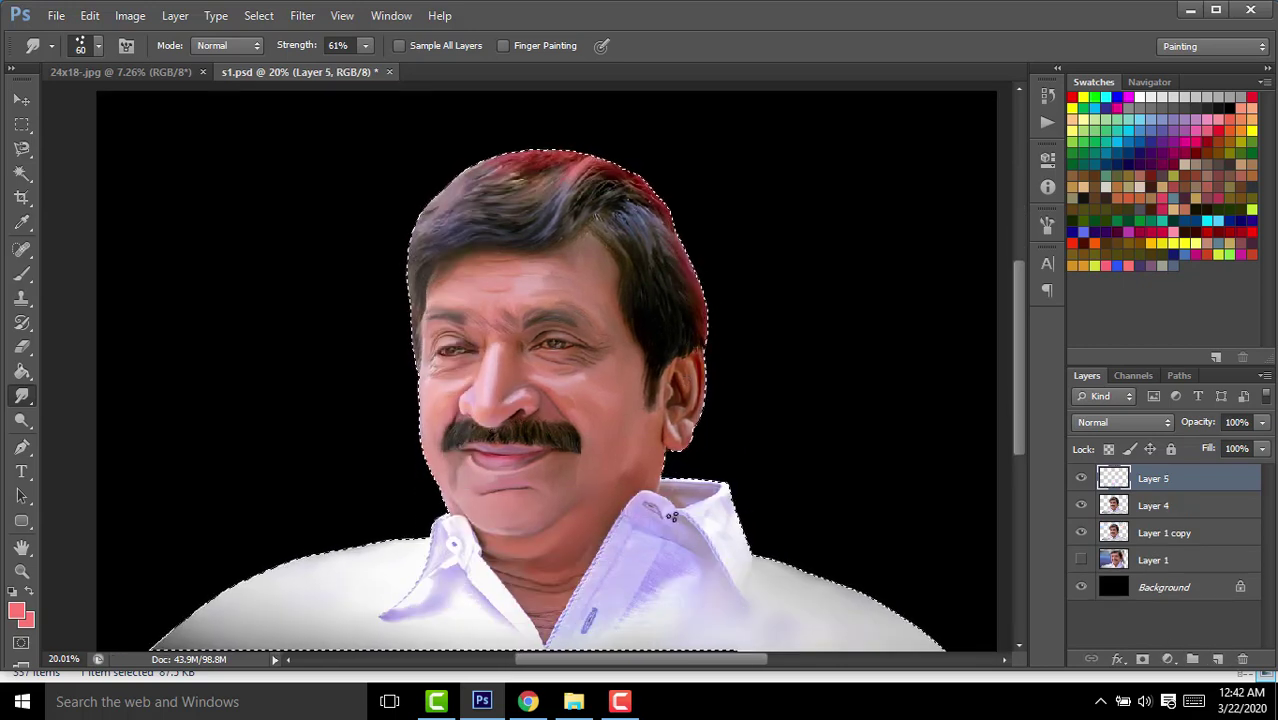
{"action": "key", "text": "ctrl+s"}
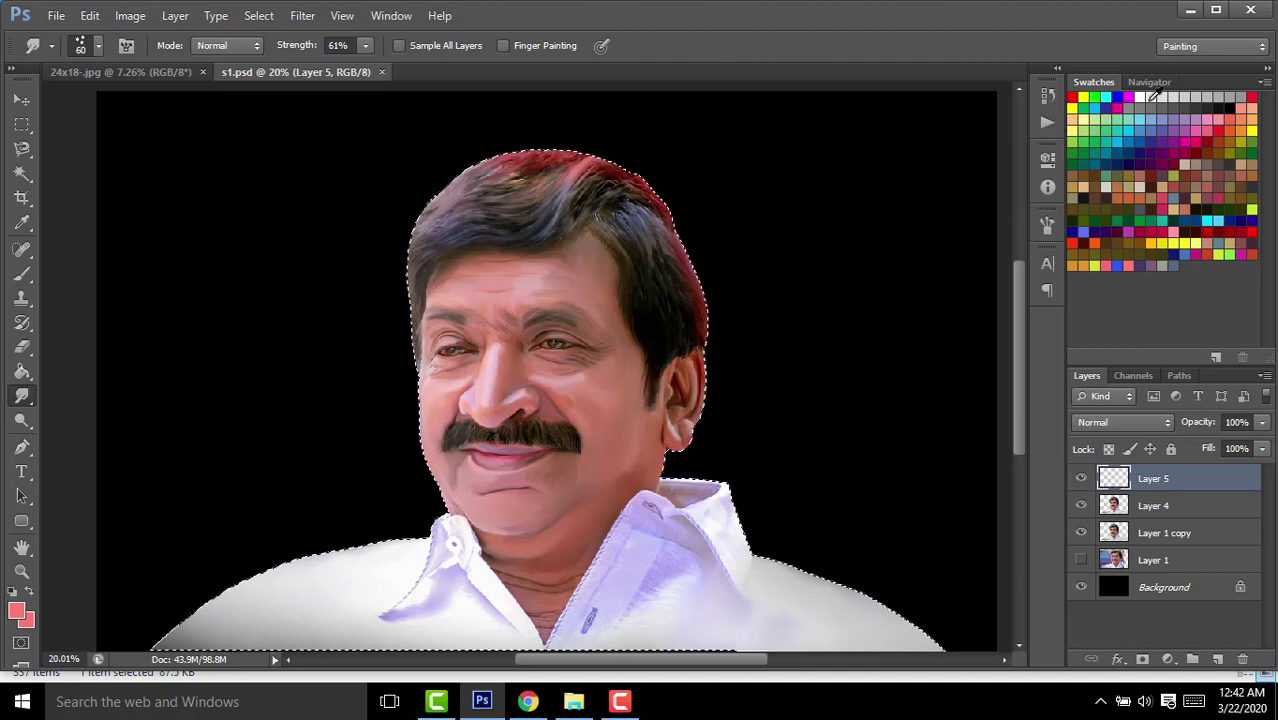
Choose a light blue swatch and paint highlight strands across the moustache on Layer 5.
{"action": "left_click", "coordinate": [1150, 96]}
{"action": "scroll", "coordinate": [589, 446], "scroll_direction": "up", "scroll_amount": 5}
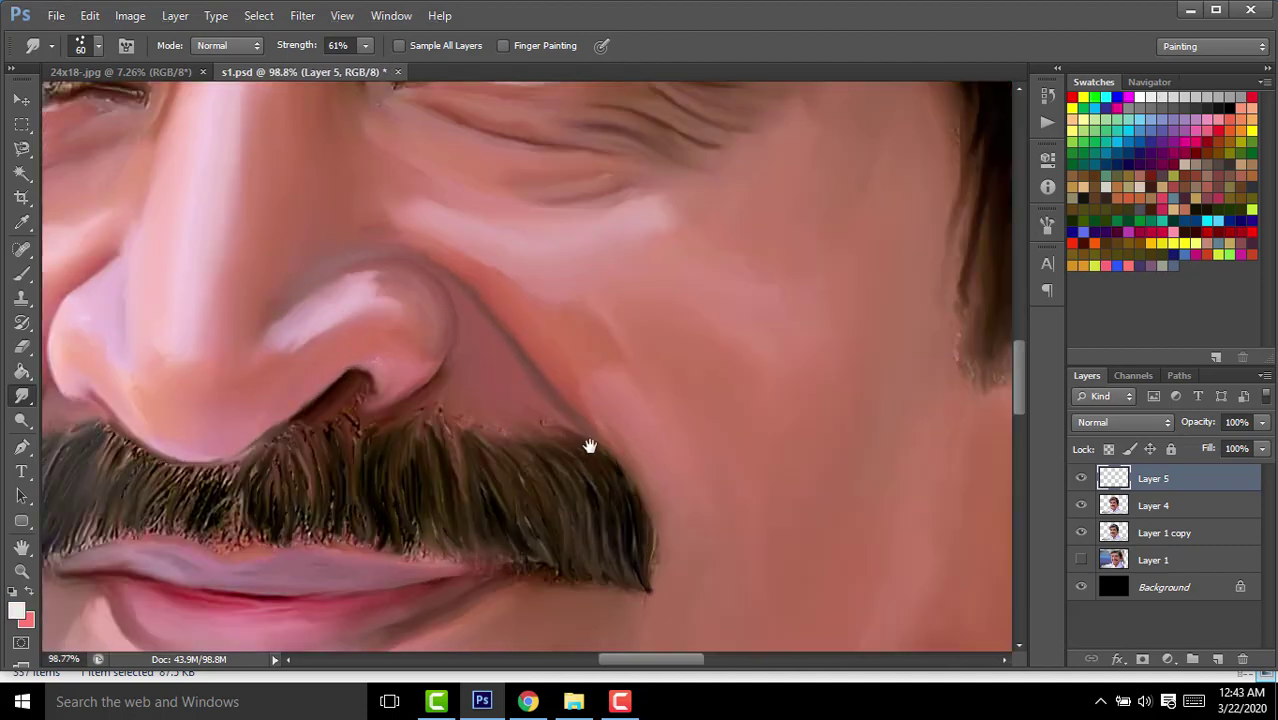
{"action": "left_click_drag", "start_coordinate": [589, 446], "coordinate": [659, 381]}
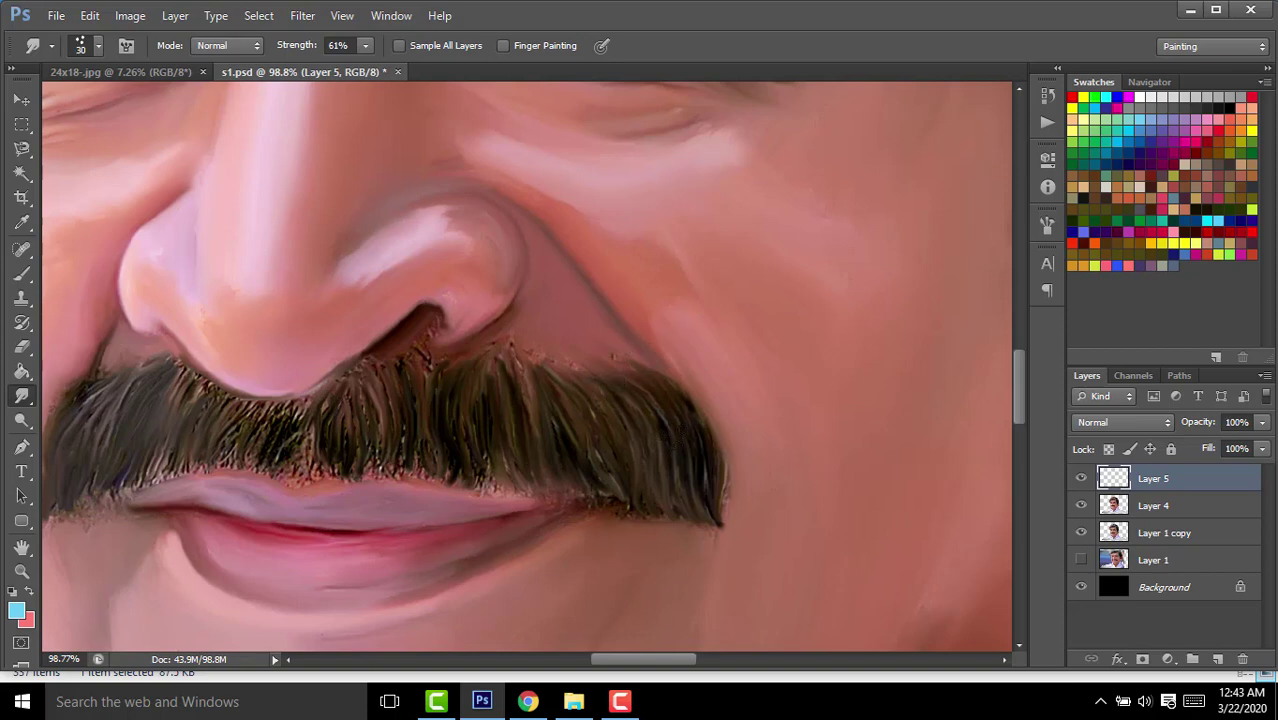
{"action": "scroll", "coordinate": [665, 430], "scroll_direction": "up", "scroll_amount": 3}
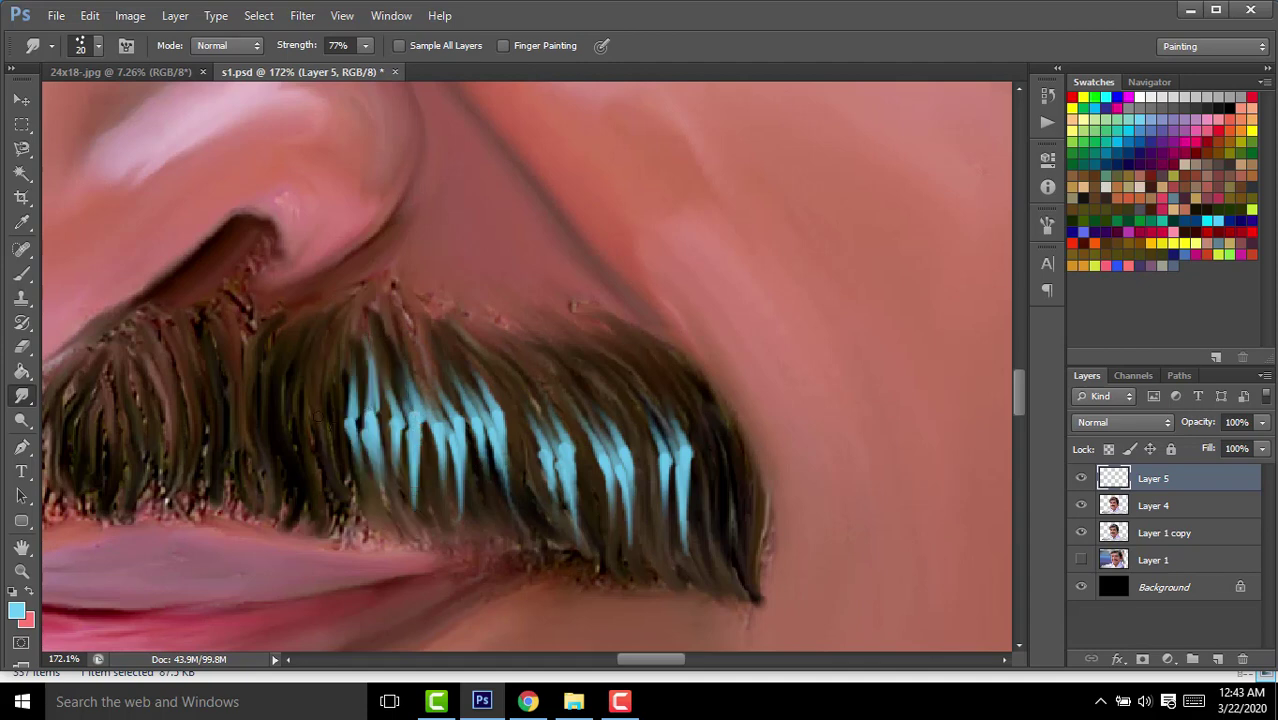
{"action": "scroll", "coordinate": [336, 535], "scroll_direction": "down", "scroll_amount": 3}
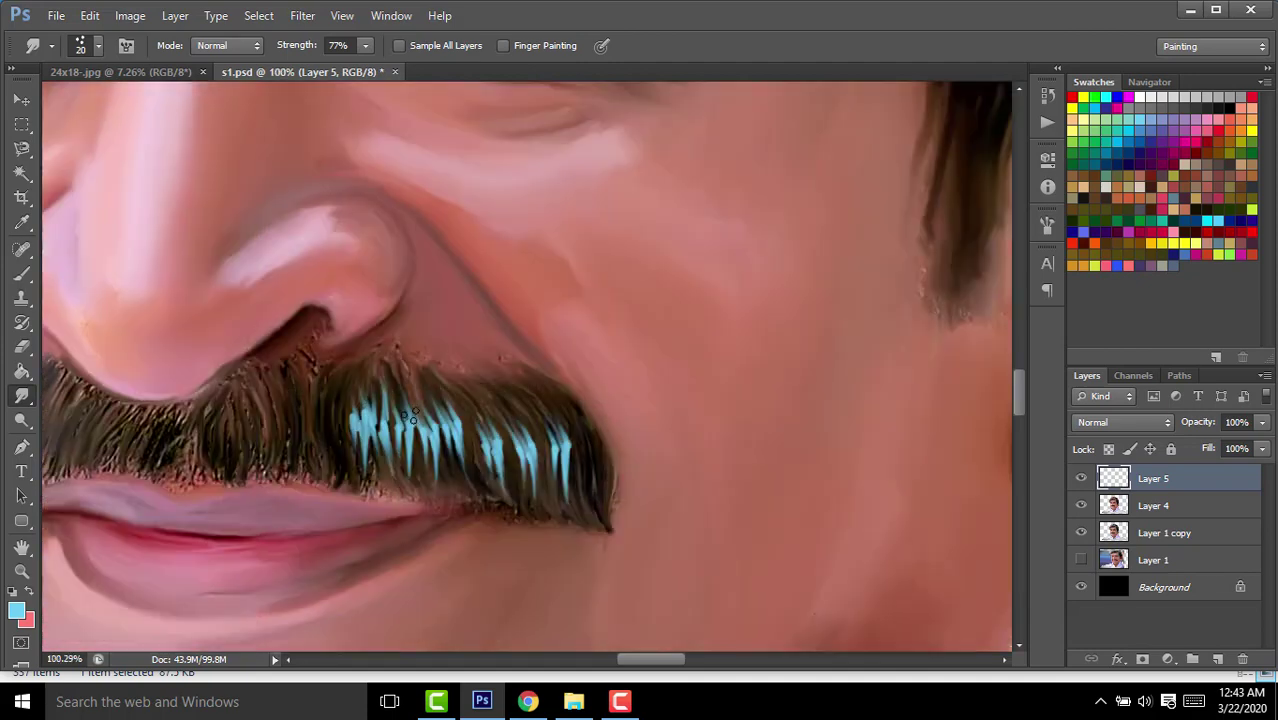
{"action": "scroll", "coordinate": [336, 535], "scroll_direction": "down", "scroll_amount": 3}
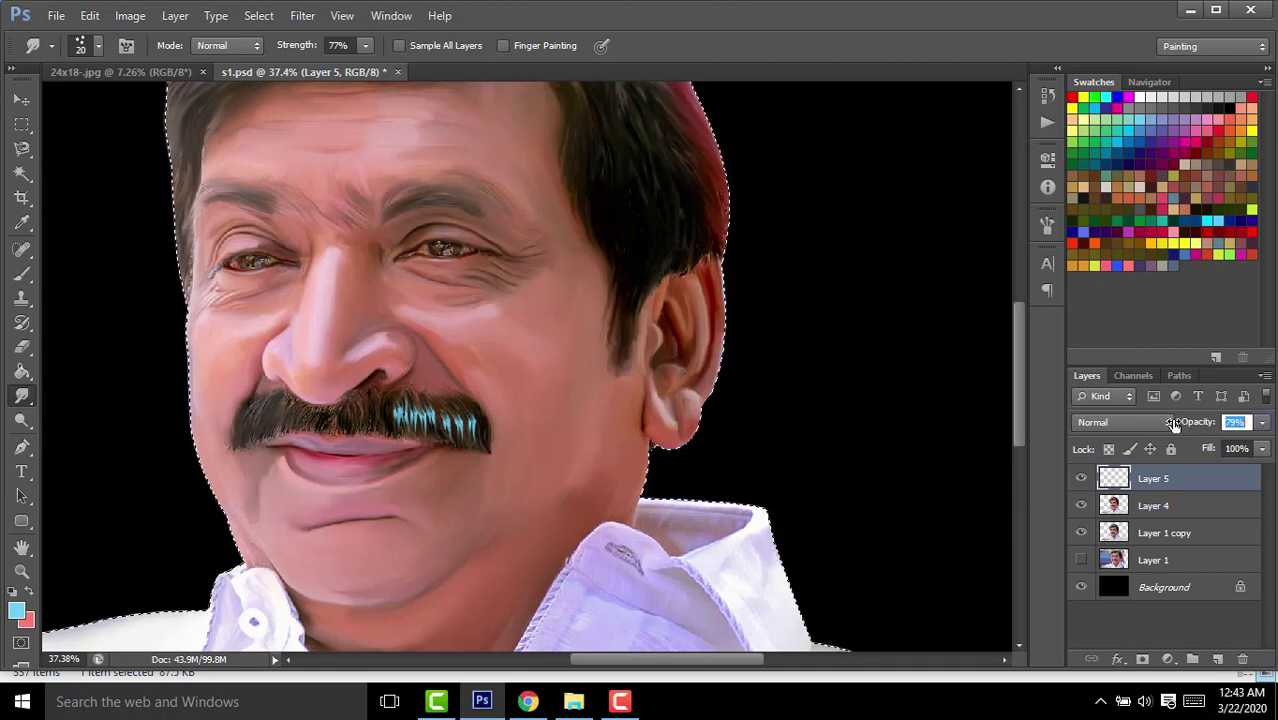
Extend the light blue moustache strands across its right half, then zoom out to check the portrait.
{"action": "scroll", "coordinate": [490, 400], "scroll_direction": "up", "scroll_amount": 2}
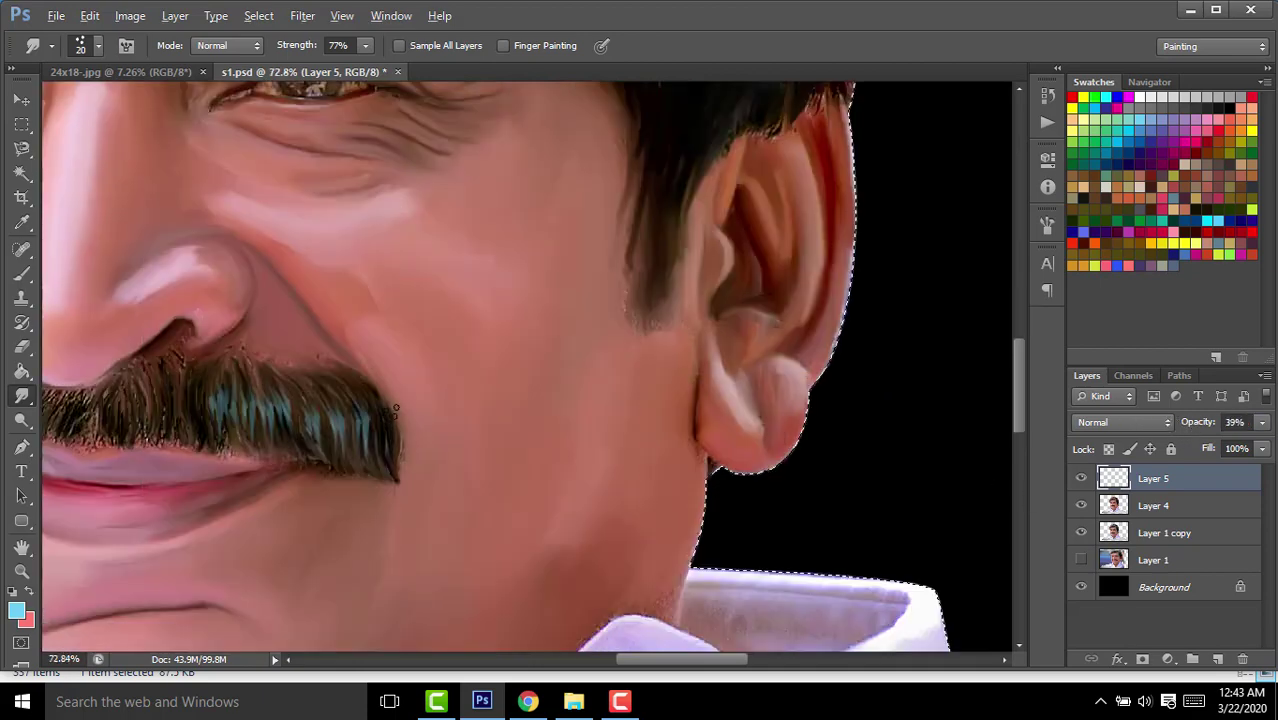
{"action": "scroll", "coordinate": [450, 420], "scroll_direction": "up", "scroll_amount": 2}
{"action": "scroll", "coordinate": [513, 435], "scroll_direction": "up", "scroll_amount": 2}
{"action": "scroll", "coordinate": [467, 310], "scroll_direction": "up", "scroll_amount": 1}
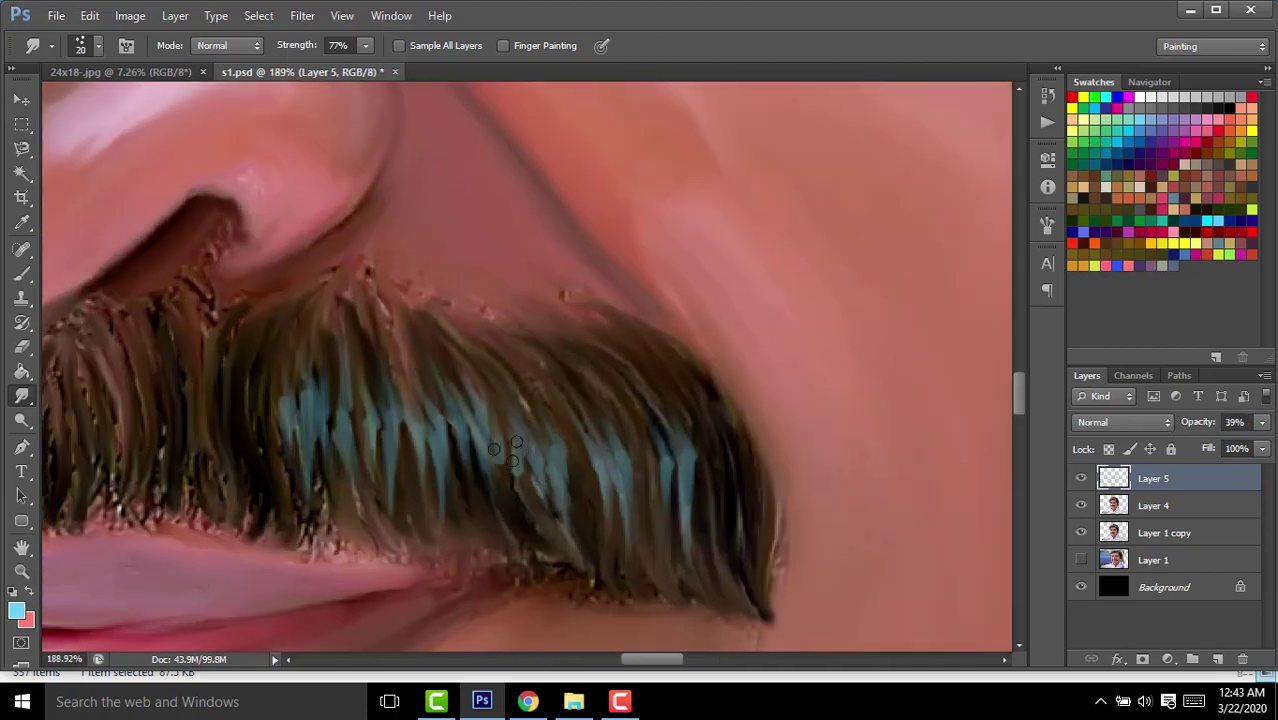
{"action": "left_click_drag", "start_coordinate": [310, 437], "coordinate": [510, 357]}
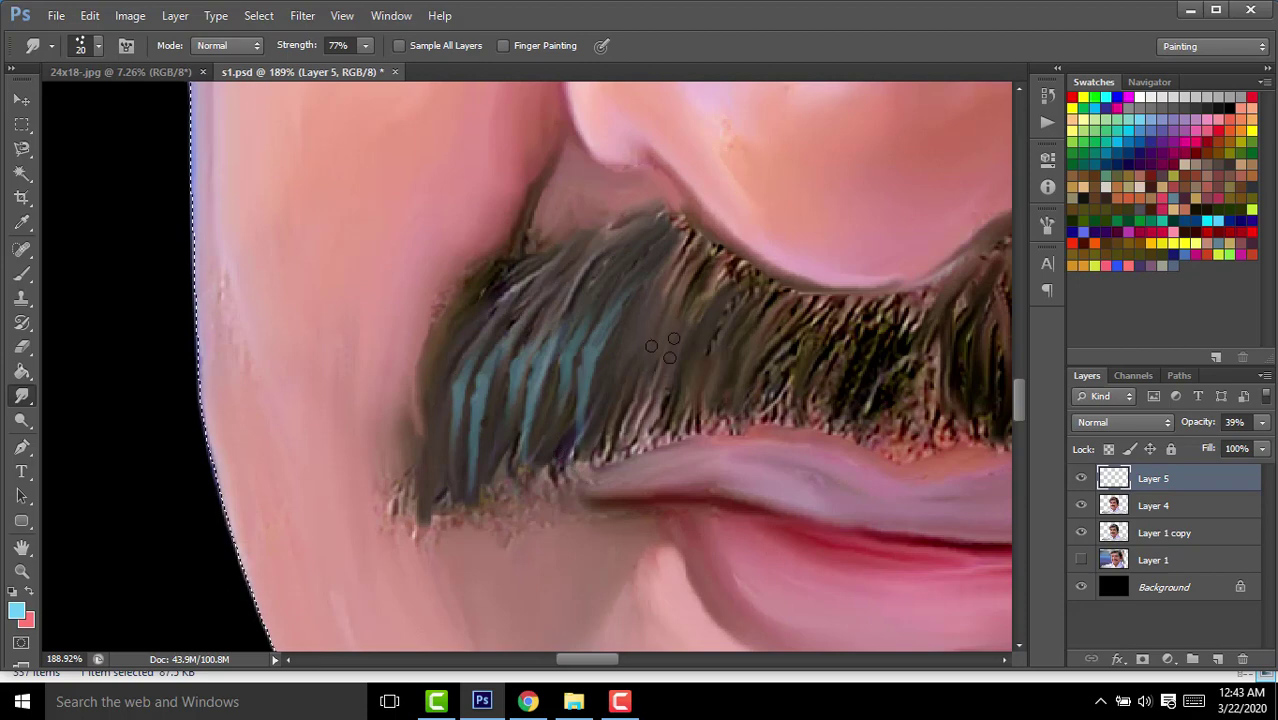
{"action": "left_click_drag", "start_coordinate": [662, 350], "coordinate": [495, 437]}
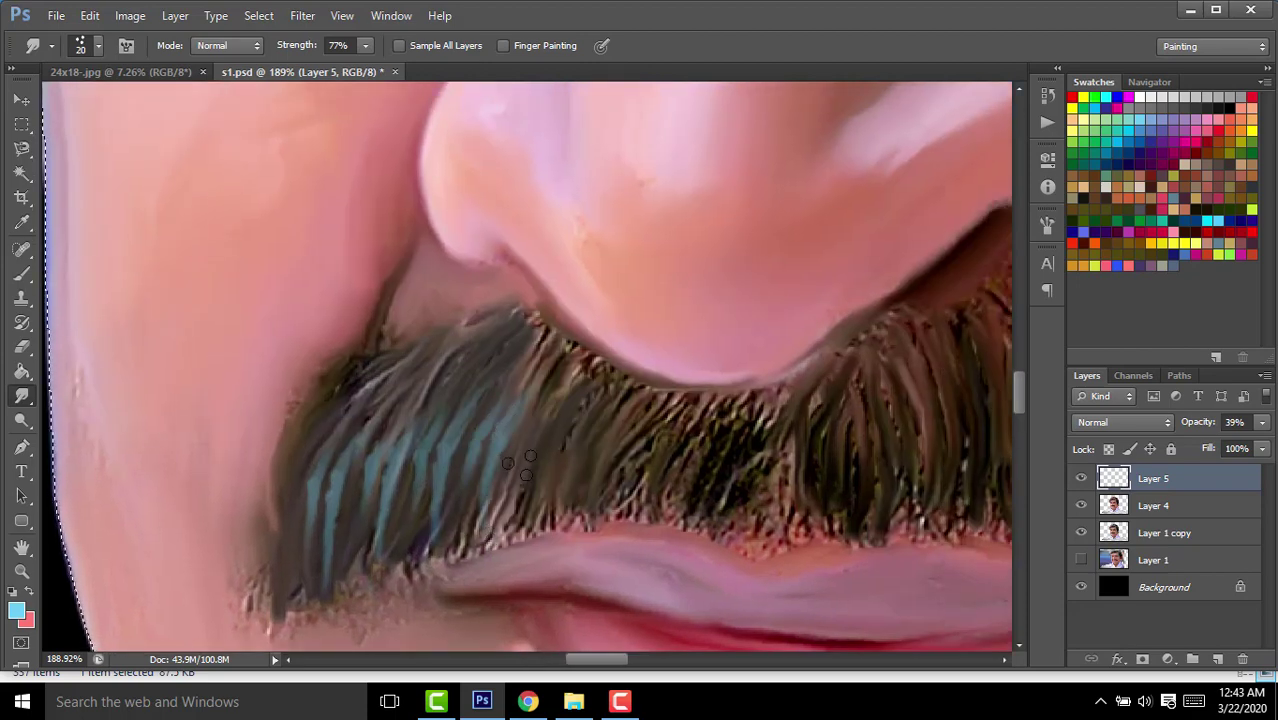
{"action": "left_click_drag", "start_coordinate": [552, 540], "coordinate": [395, 460]}
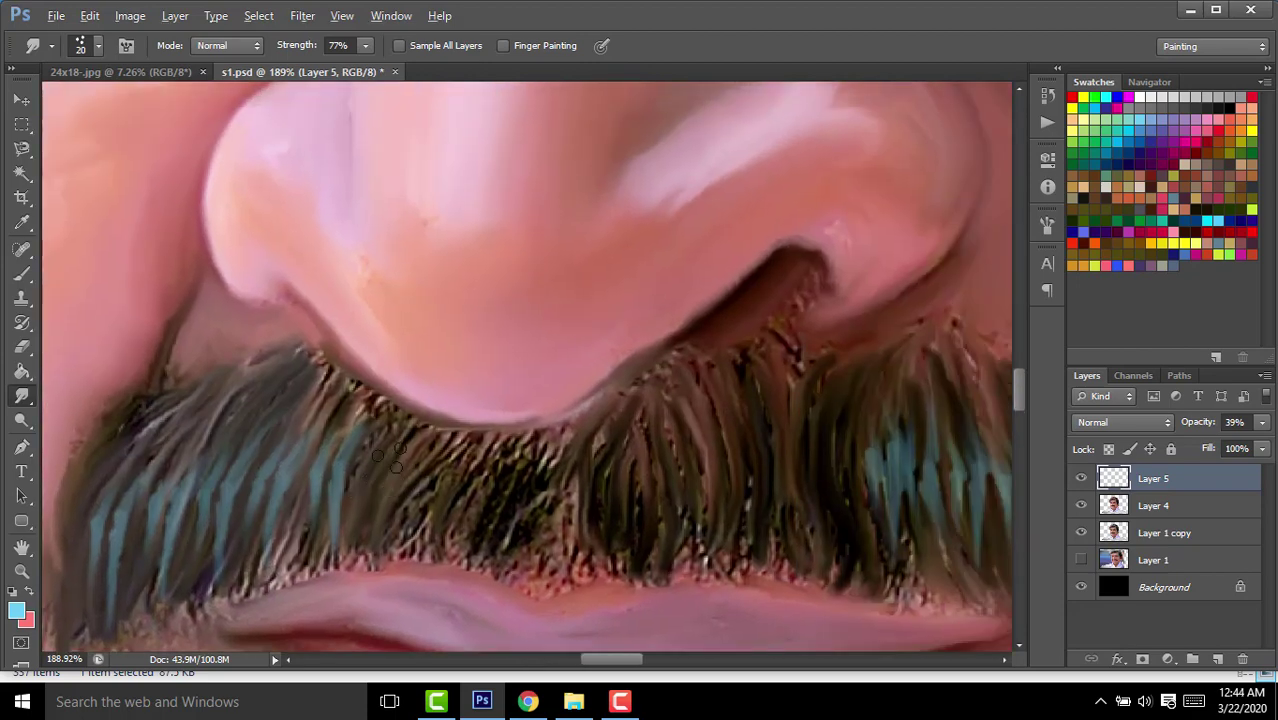
{"action": "left_click_drag", "start_coordinate": [700, 400], "coordinate": [510, 390]}
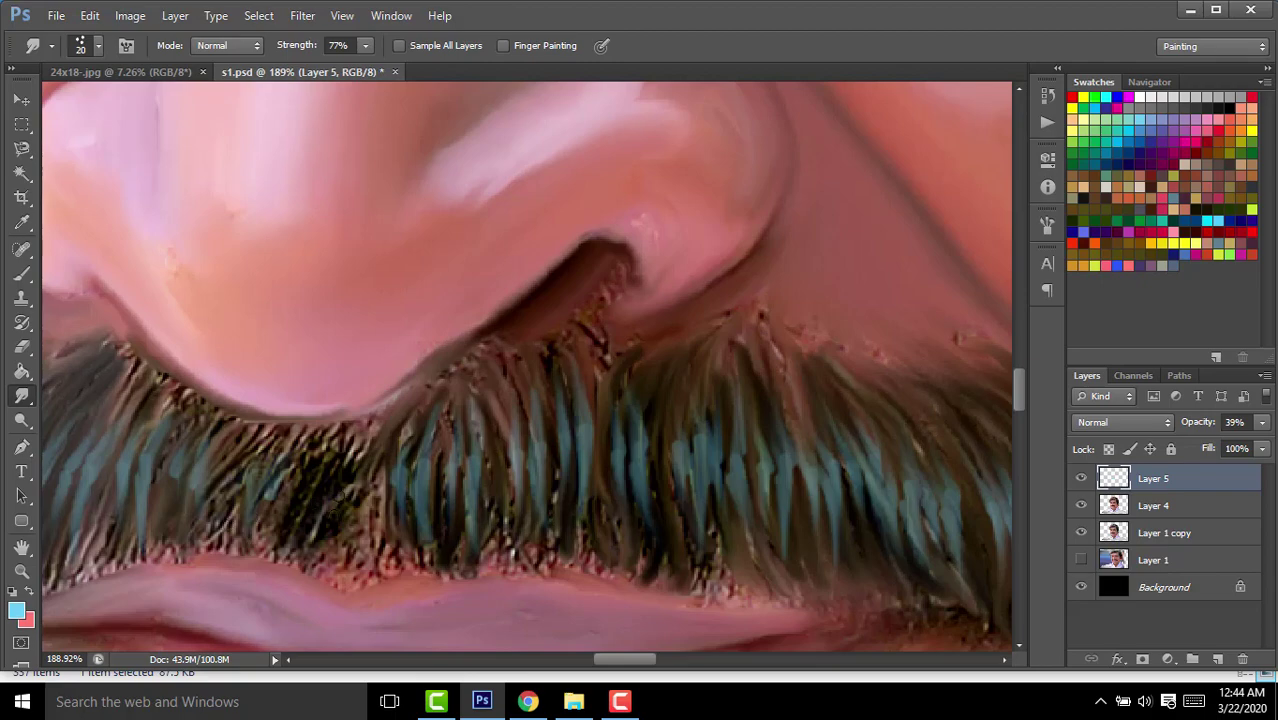
{"action": "scroll", "coordinate": [335, 478], "scroll_direction": "down", "scroll_amount": 3}
{"action": "scroll", "coordinate": [335, 478], "scroll_direction": "down", "scroll_amount": 3}
{"action": "scroll", "coordinate": [335, 478], "scroll_direction": "down", "scroll_amount": 2}
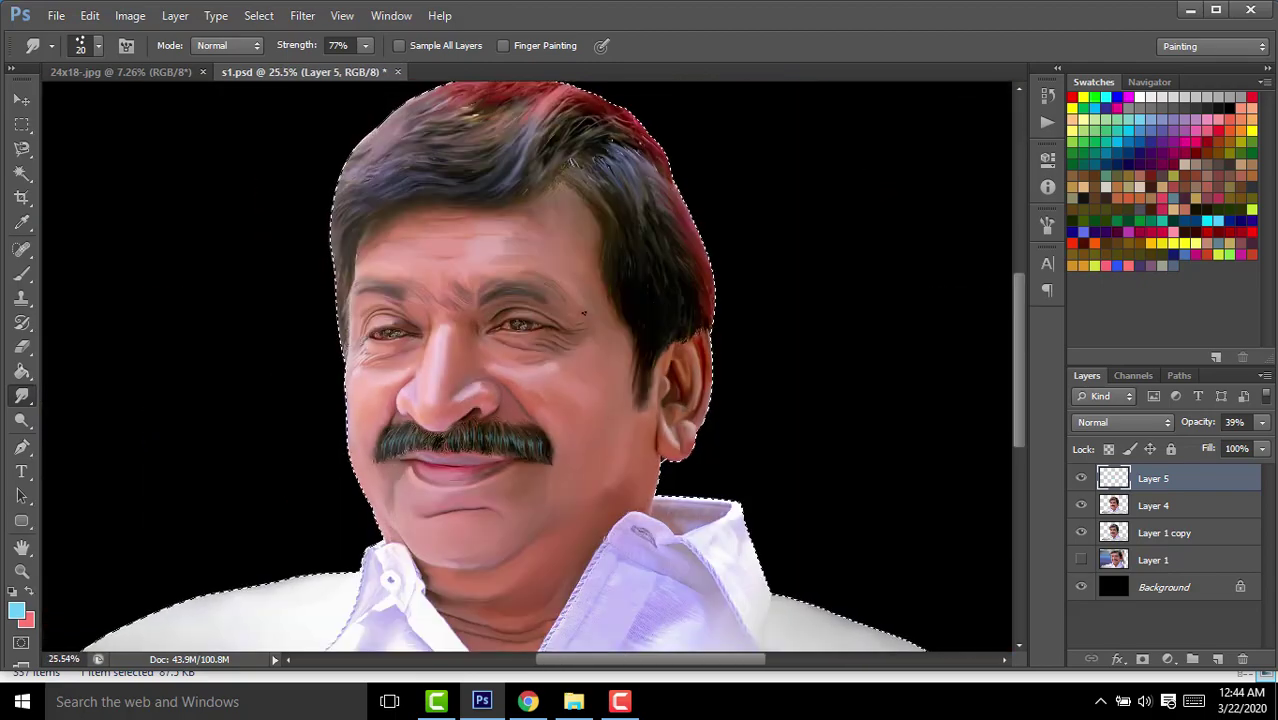
Zoom in on the moustache and make Layer 4 the active layer.
{"action": "scroll", "coordinate": [522, 352], "scroll_direction": "up", "scroll_amount": 3}
{"action": "left_click_drag", "start_coordinate": [650, 380], "coordinate": [522, 352]}
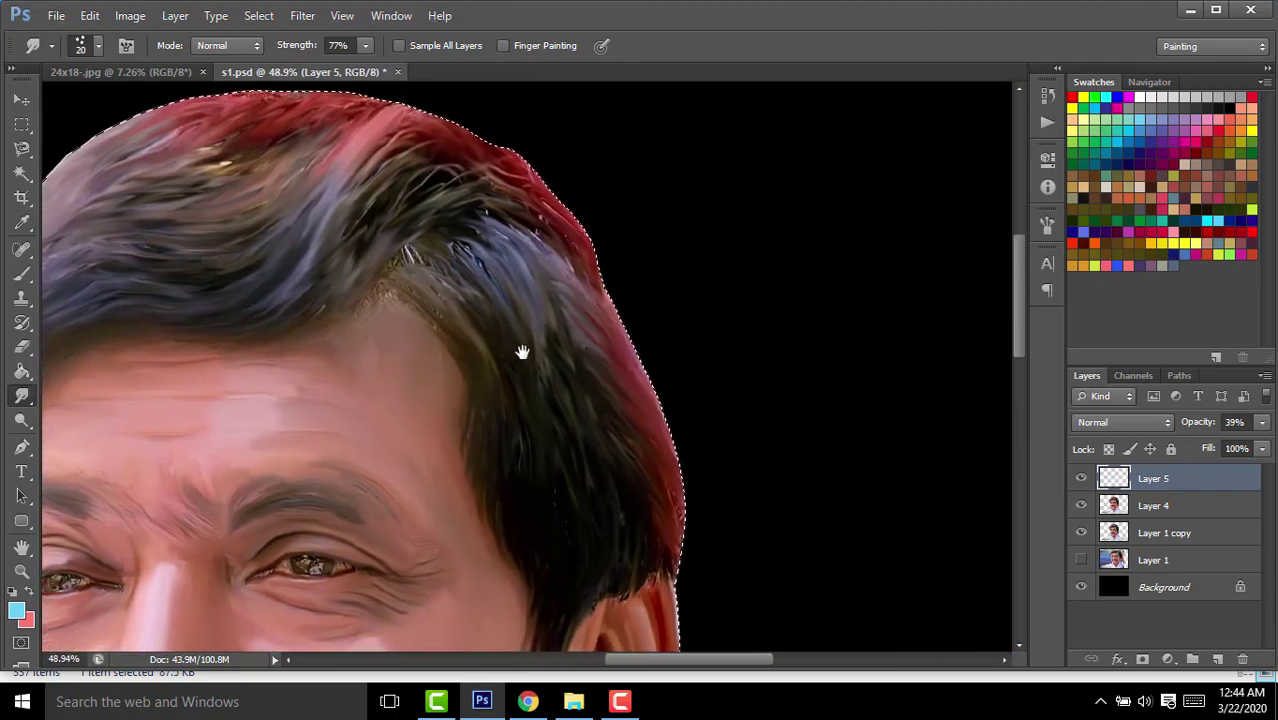
{"action": "scroll", "coordinate": [522, 352], "scroll_direction": "down", "scroll_amount": 2}
{"action": "scroll", "coordinate": [522, 352], "scroll_direction": "down", "scroll_amount": 2}
{"action": "scroll", "coordinate": [522, 352], "scroll_direction": "down", "scroll_amount": 1}
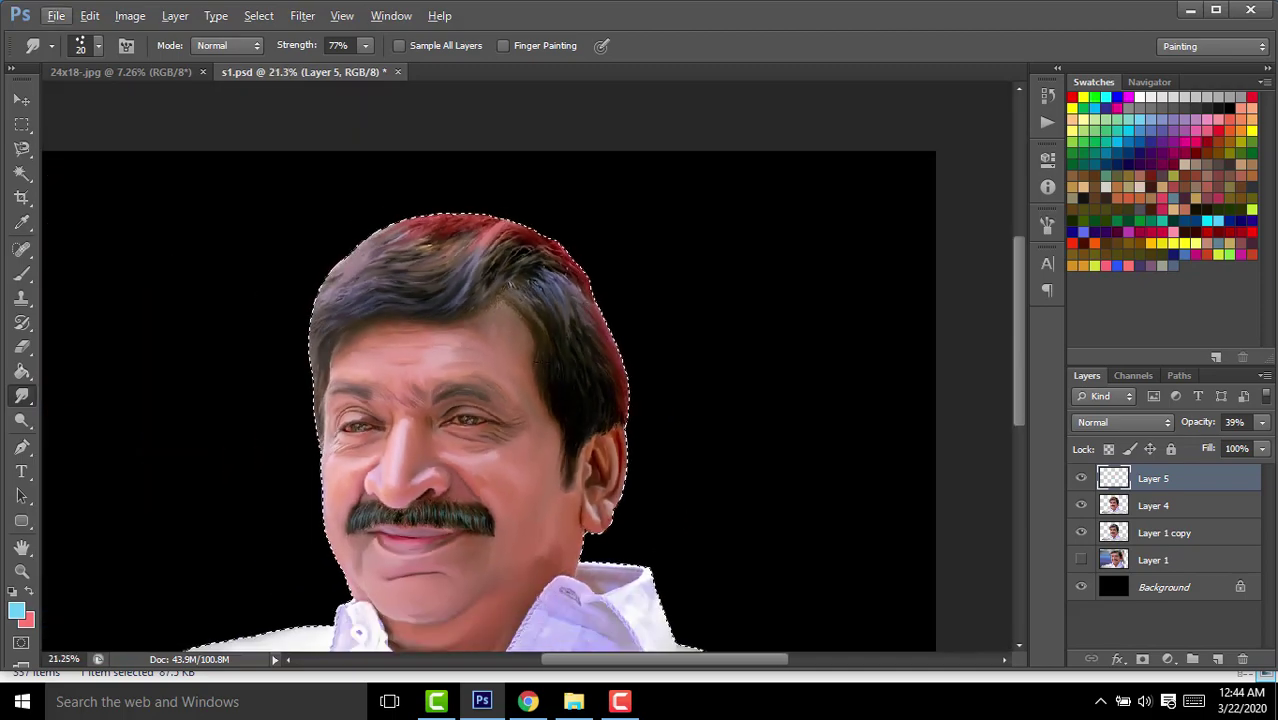
{"action": "scroll", "coordinate": [393, 454], "scroll_direction": "up", "scroll_amount": 3}
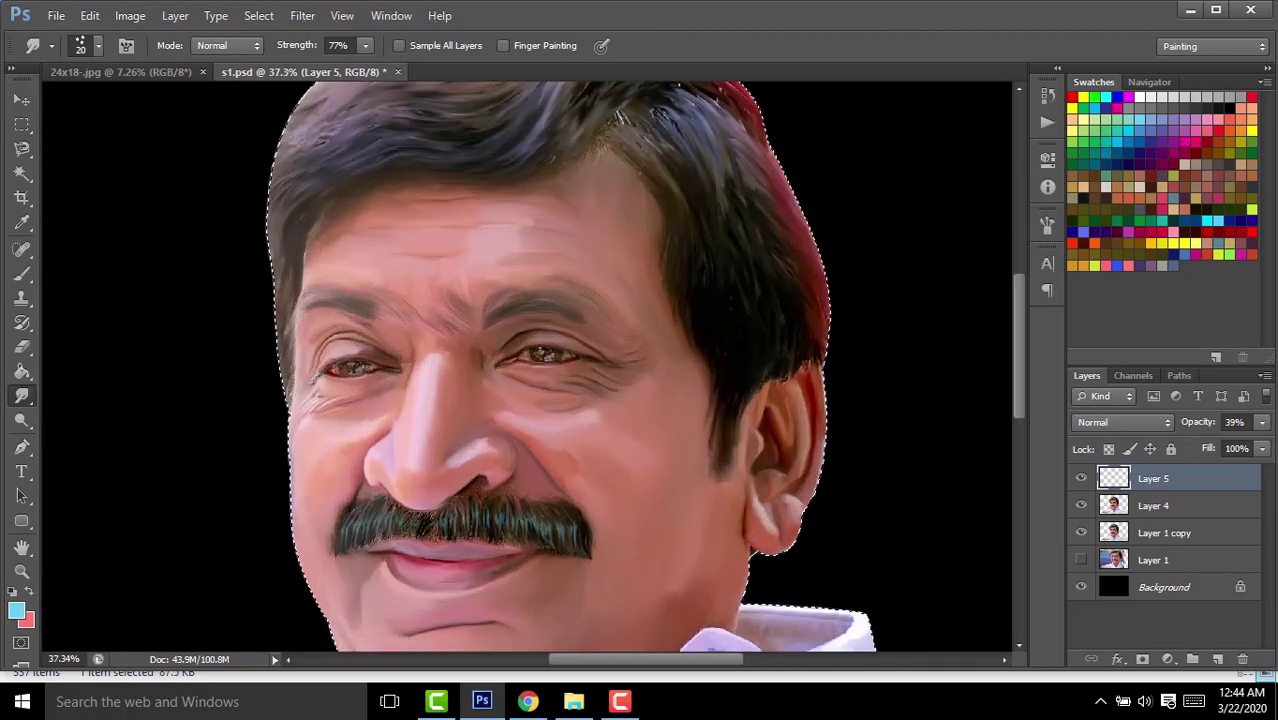
{"action": "scroll", "coordinate": [444, 478], "scroll_direction": "up", "scroll_amount": 3}
{"action": "scroll", "coordinate": [444, 478], "scroll_direction": "up", "scroll_amount": 3}
{"action": "key", "text": "alt+bracketleft"}
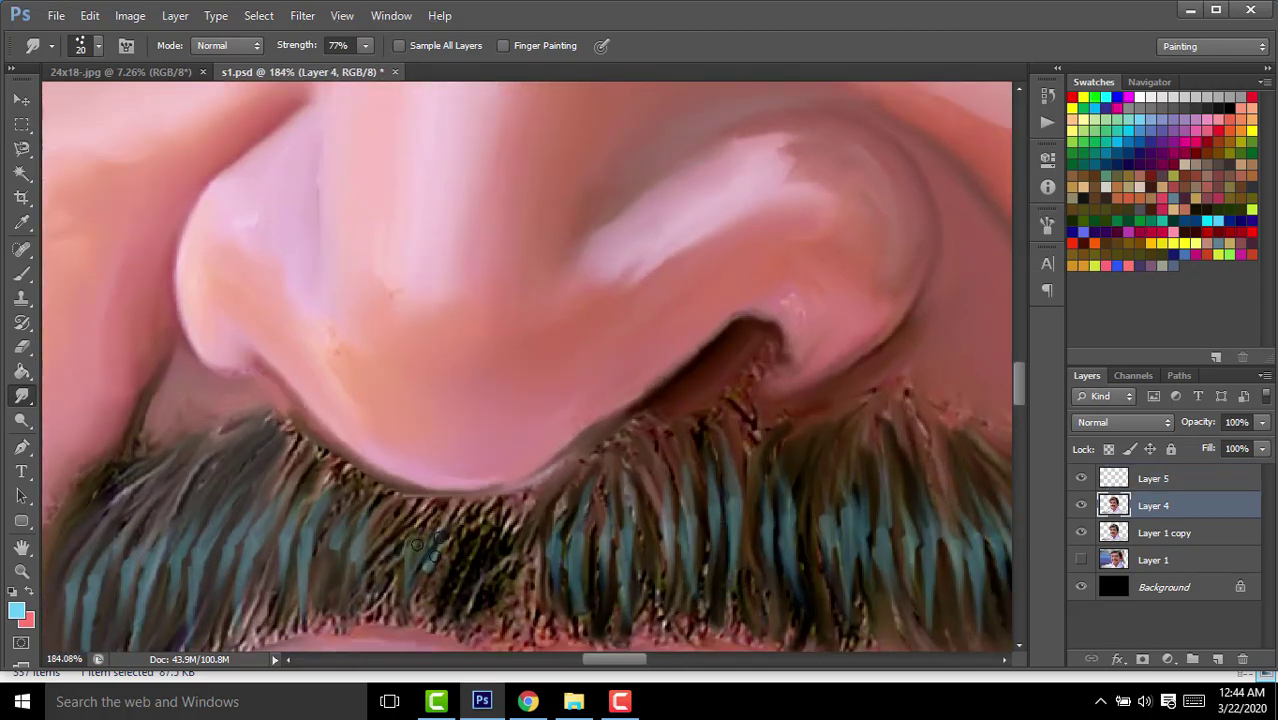
Smudge the moustache strands upward and along its lower edge at 77% strength.
{"action": "left_click_drag", "start_coordinate": [441, 578], "coordinate": [505, 508]}
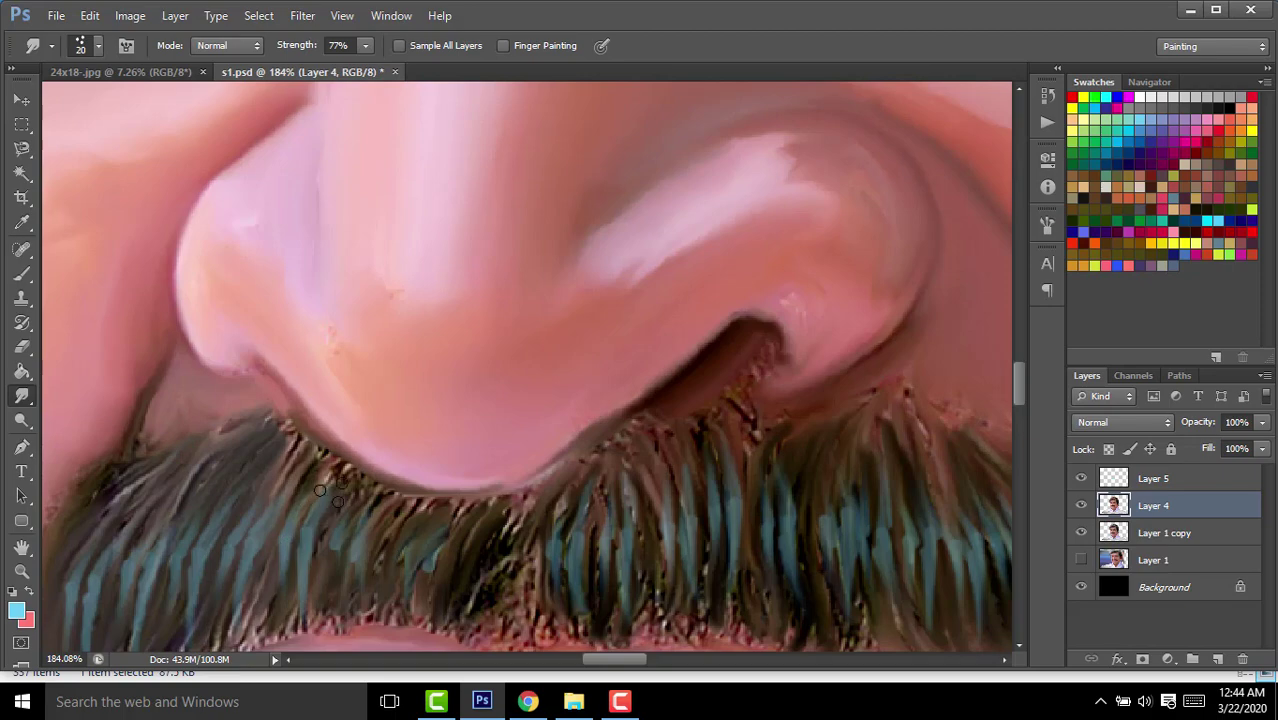
{"action": "left_click_drag", "start_coordinate": [500, 598], "coordinate": [490, 625]}
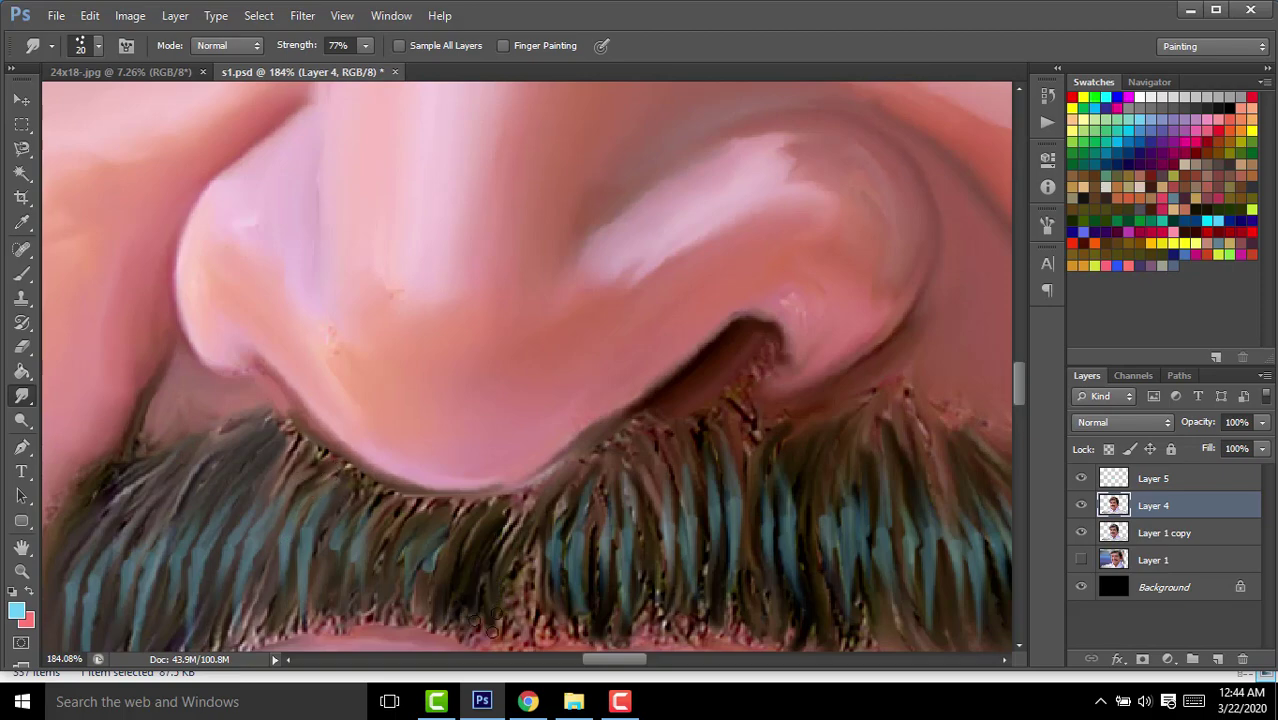
{"action": "scroll", "coordinate": [600, 520], "scroll_direction": "down", "scroll_amount": 3}
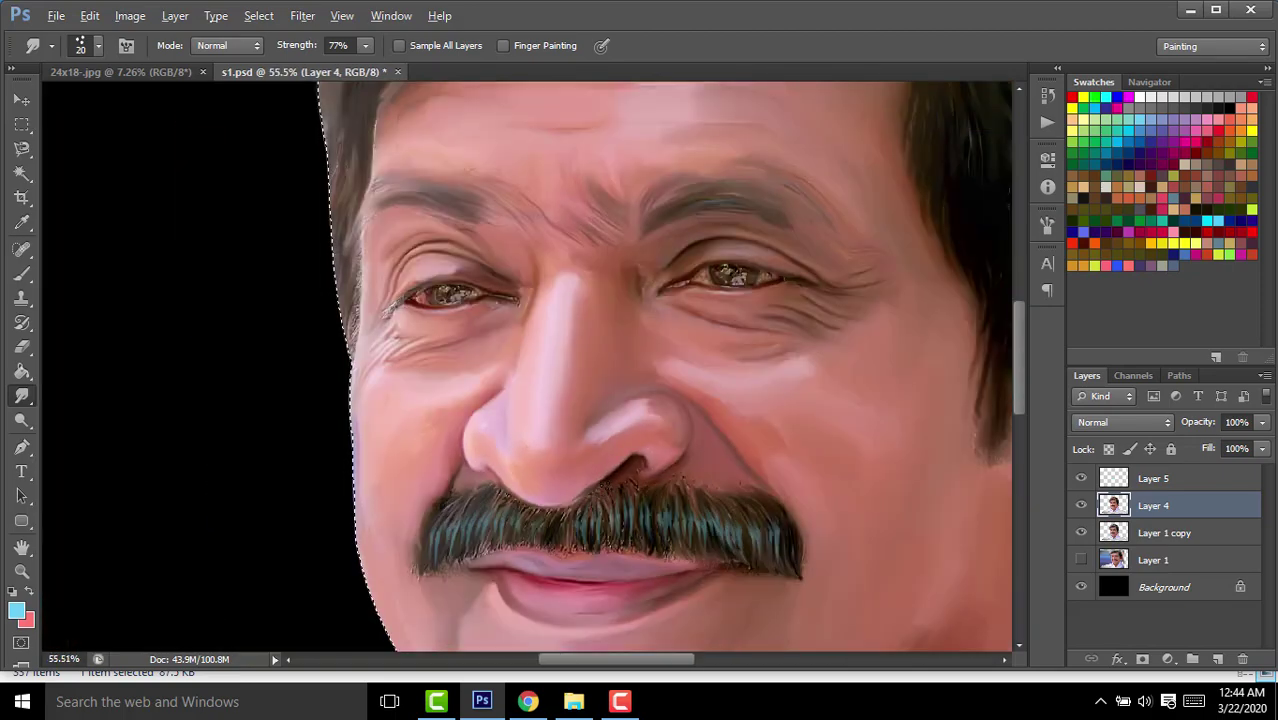
{"action": "scroll", "coordinate": [620, 540], "scroll_direction": "down", "scroll_amount": 2}
{"action": "scroll", "coordinate": [606, 548], "scroll_direction": "up", "scroll_amount": 5}
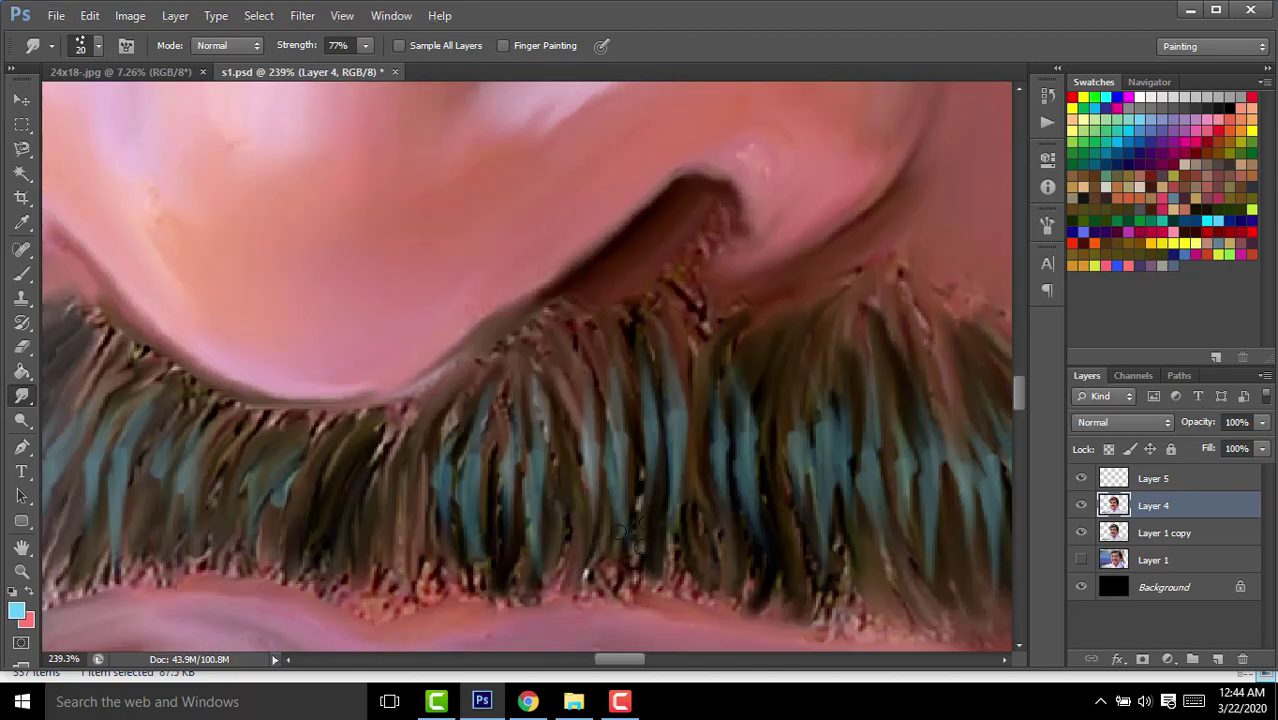
{"action": "left_click_drag", "start_coordinate": [316, 545], "coordinate": [556, 500]}
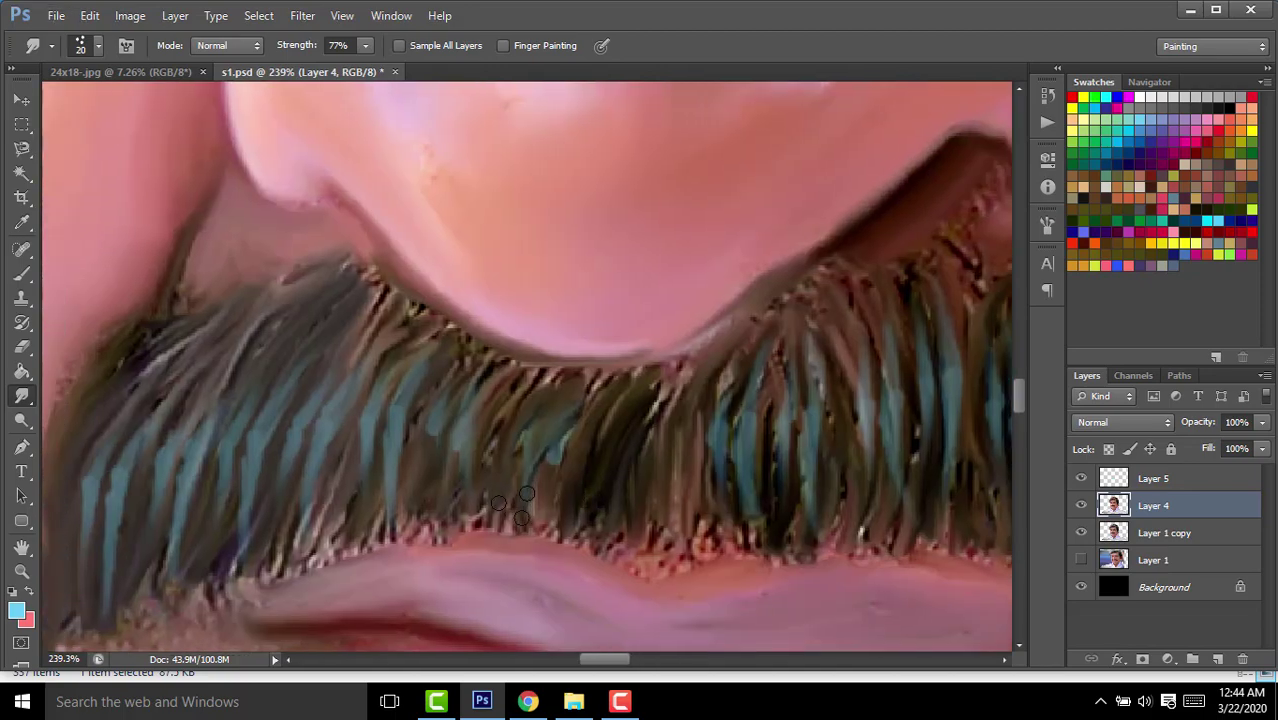
{"action": "scroll", "coordinate": [550, 490], "scroll_direction": "down", "scroll_amount": 6}
{"action": "scroll", "coordinate": [650, 285], "scroll_direction": "down", "scroll_amount": 3}
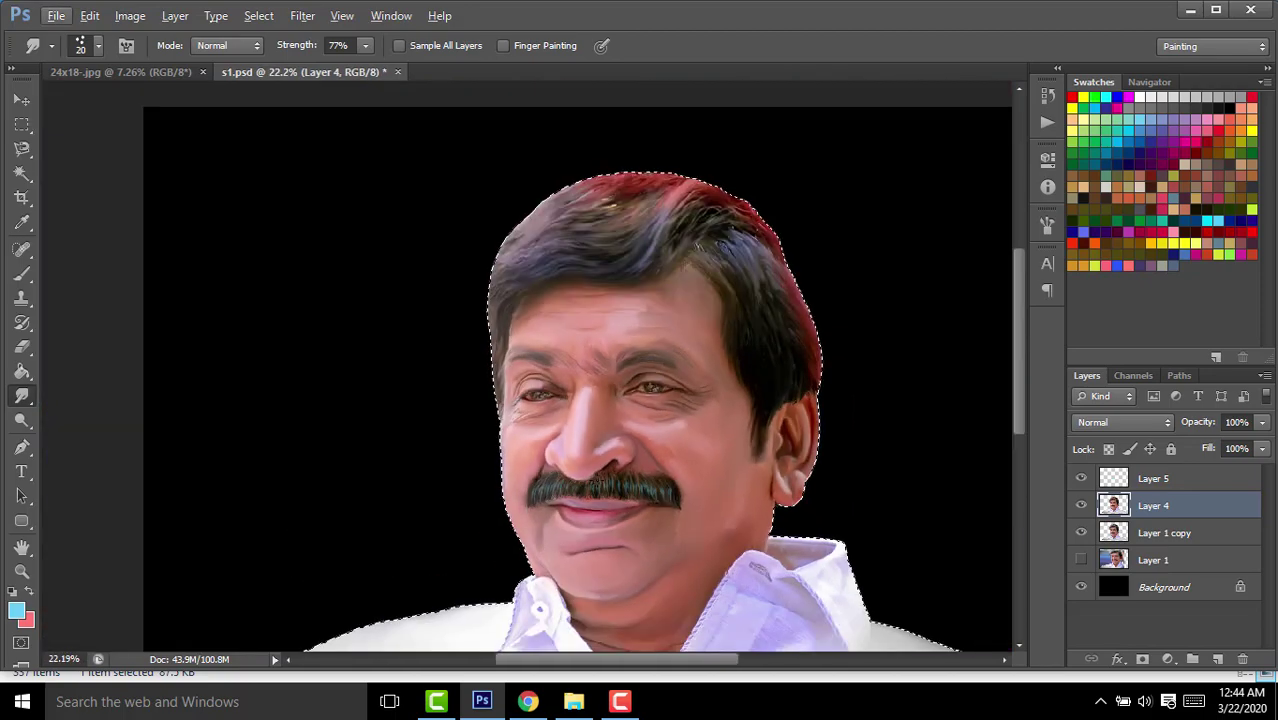
Zoom into the brow and smudge the eyebrow hairs upward into soft streaks on Layer 4.
{"action": "scroll", "coordinate": [650, 285], "scroll_direction": "up", "scroll_amount": 3}
{"action": "scroll", "coordinate": [450, 330], "scroll_direction": "up", "scroll_amount": 2}
{"action": "scroll", "coordinate": [242, 381], "scroll_direction": "up", "scroll_amount": 1}
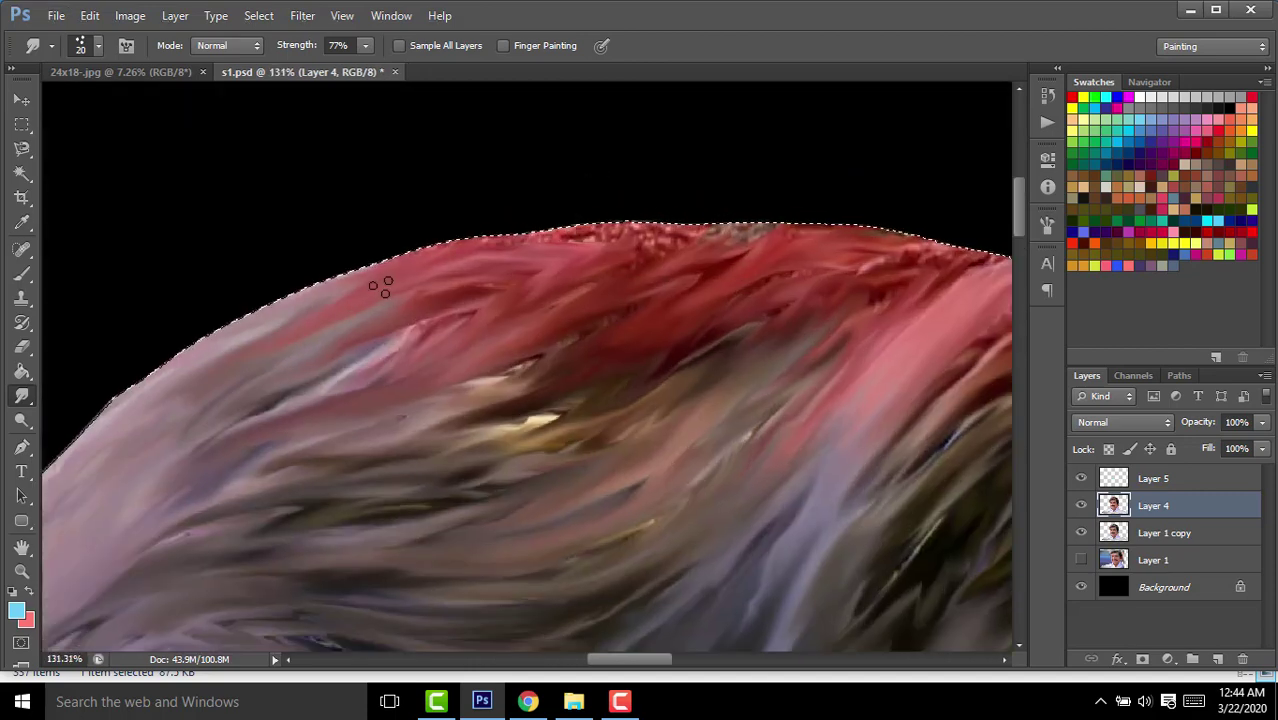
{"action": "scroll", "coordinate": [242, 381], "scroll_direction": "down", "scroll_amount": 3}
{"action": "scroll", "coordinate": [242, 381], "scroll_direction": "down", "scroll_amount": 2}
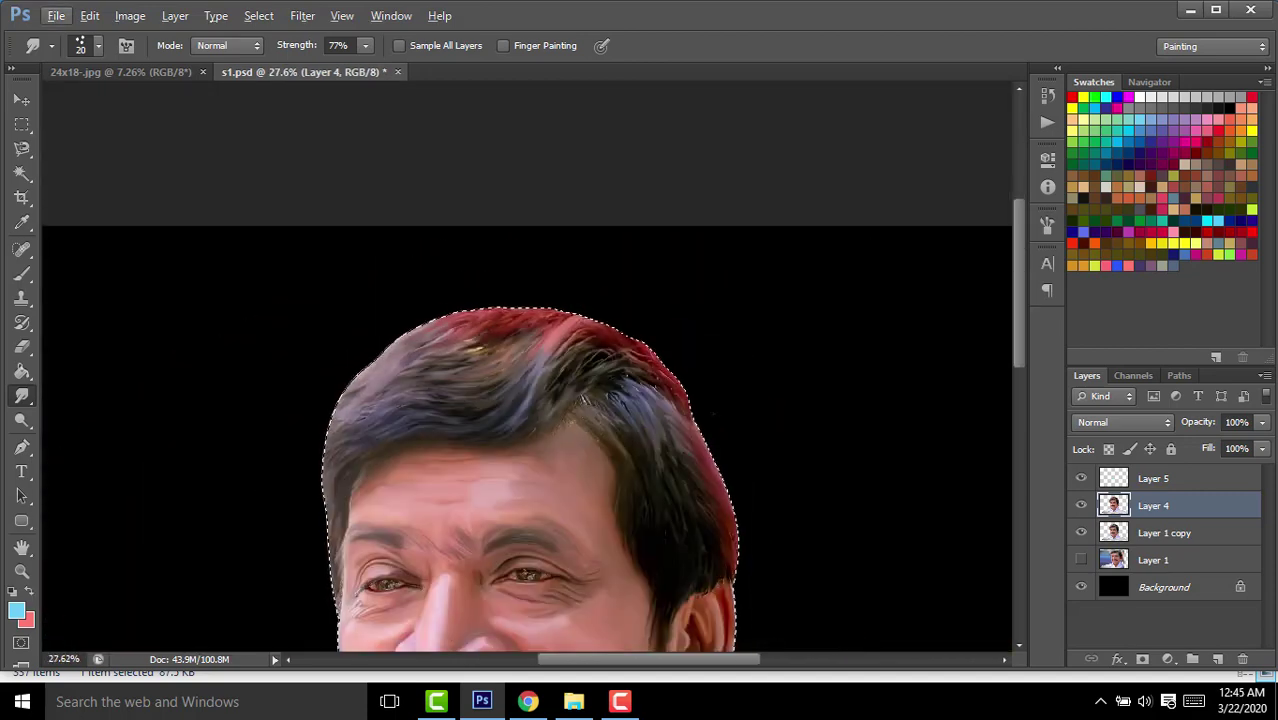
{"action": "scroll", "coordinate": [534, 392], "scroll_direction": "down", "scroll_amount": 3}
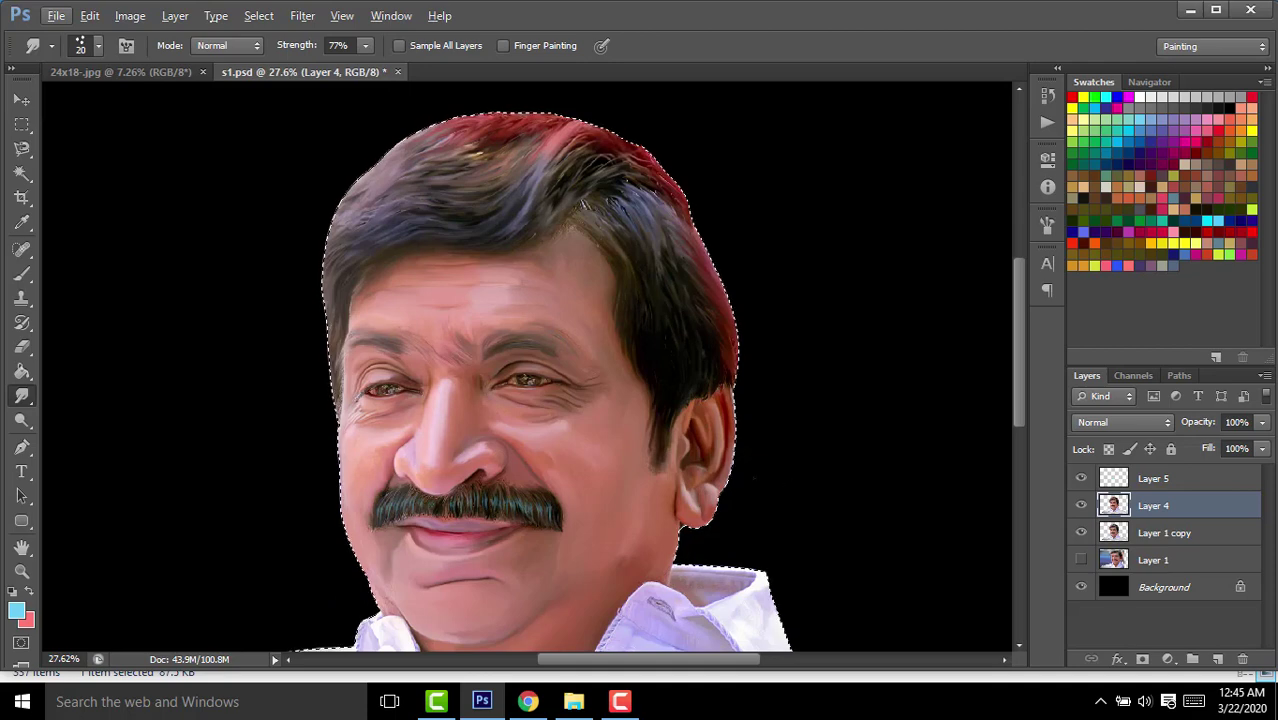
{"action": "scroll", "coordinate": [474, 351], "scroll_direction": "up", "scroll_amount": 4}
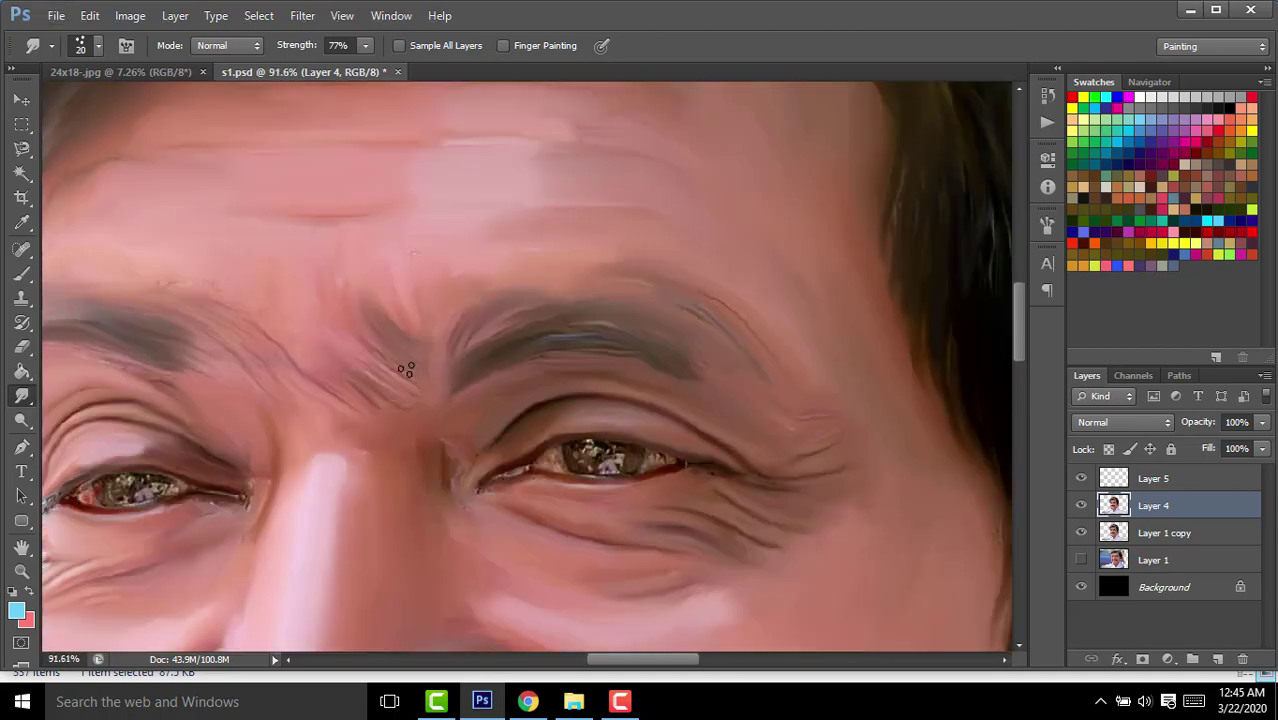
{"action": "scroll", "coordinate": [474, 351], "scroll_direction": "up", "scroll_amount": 2}
{"action": "mouse_move", "coordinate": [407, 325]}
{"action": "left_mouse_down"}
{"action": "mouse_move", "coordinate": [432, 248]}
{"action": "mouse_move", "coordinate": [388, 456]}
{"action": "left_mouse_up"}
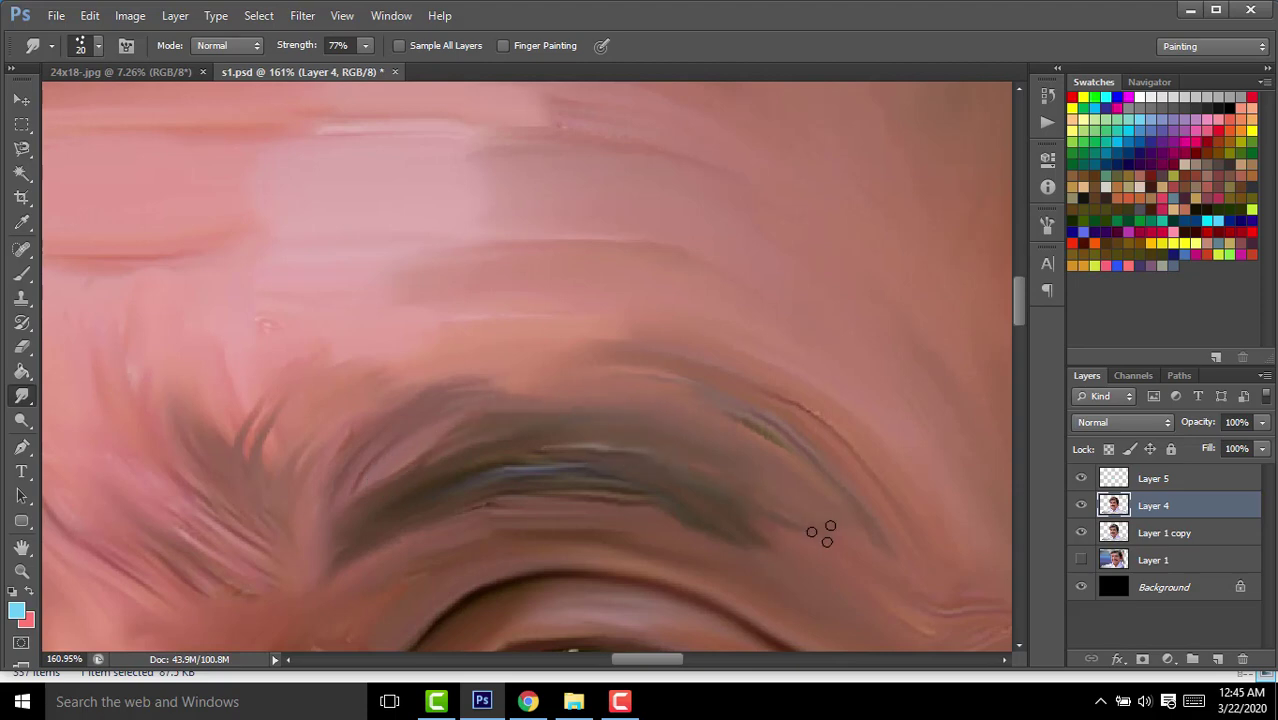
Pan around the eyebrows, temple and top of the hair to inspect the smudging.
{"action": "left_click_drag", "start_coordinate": [801, 509], "coordinate": [761, 565]}
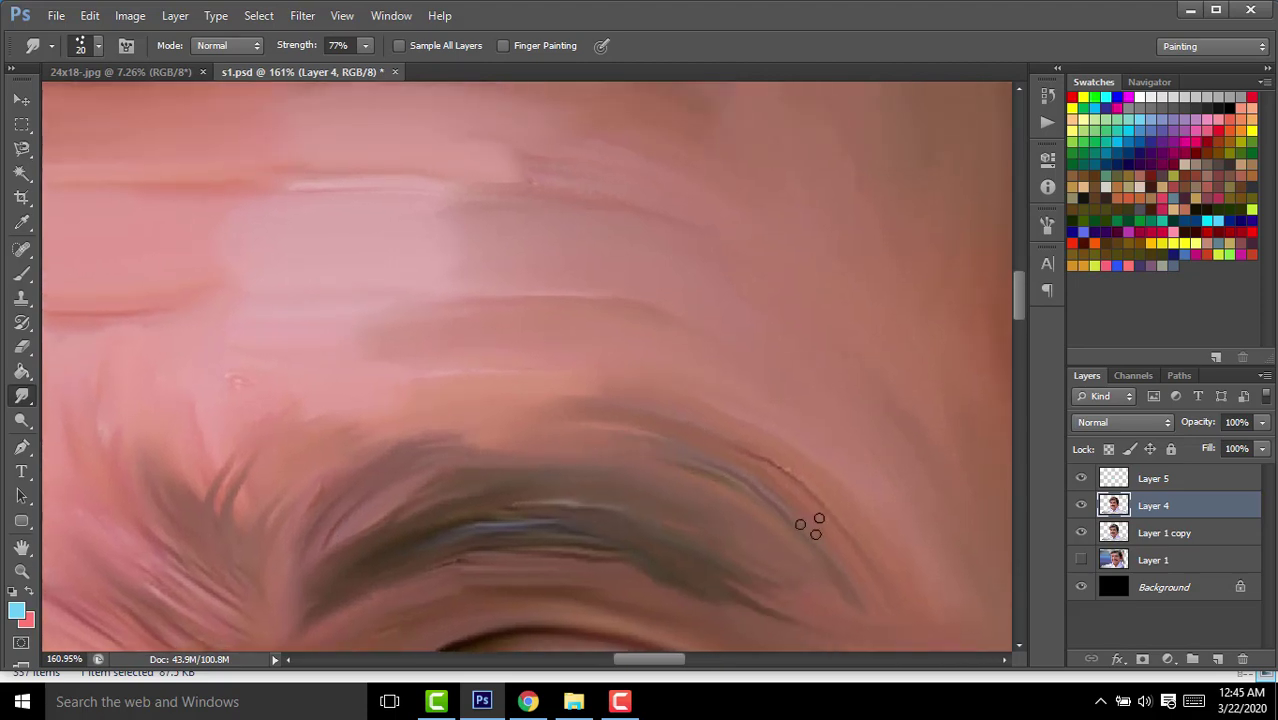
{"action": "mouse_move", "coordinate": [550, 413]}
{"action": "left_mouse_down"}
{"action": "mouse_move", "coordinate": [653, 442]}
{"action": "mouse_move", "coordinate": [371, 491]}
{"action": "mouse_move", "coordinate": [684, 541]}
{"action": "left_mouse_up"}
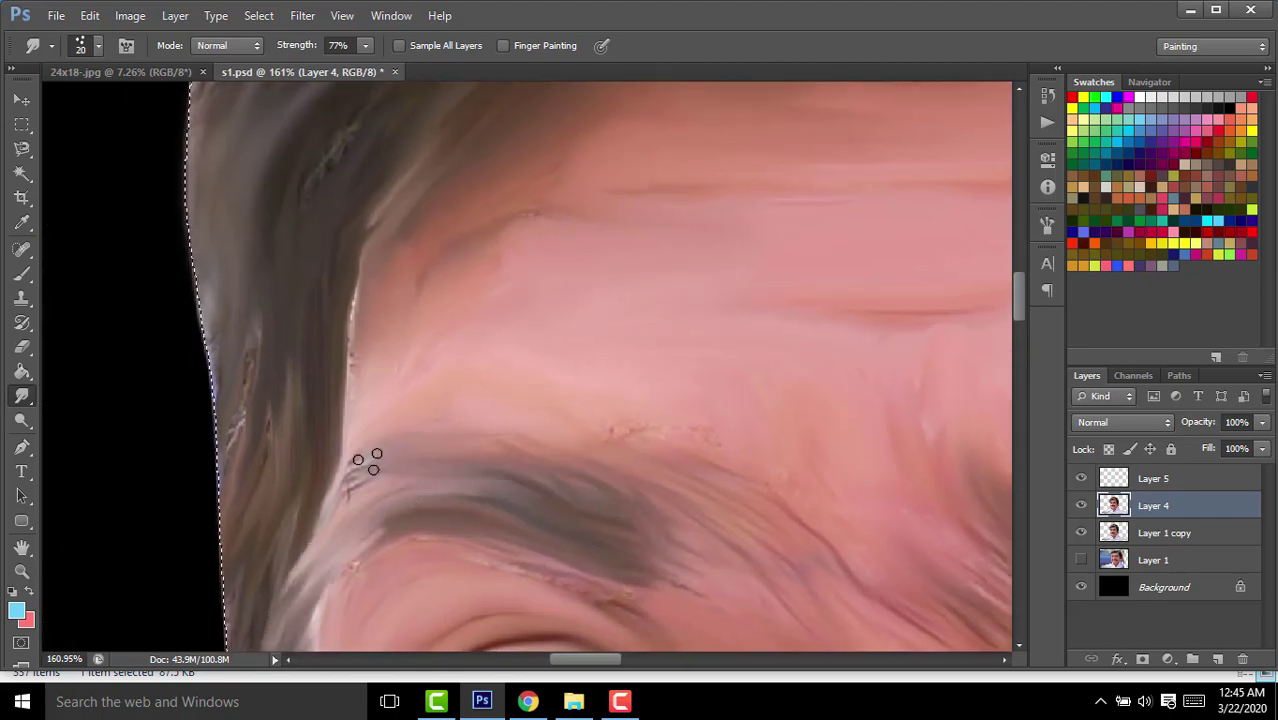
{"action": "mouse_move", "coordinate": [599, 448]}
{"action": "left_mouse_down"}
{"action": "mouse_move", "coordinate": [428, 507]}
{"action": "mouse_move", "coordinate": [480, 493]}
{"action": "left_mouse_up"}
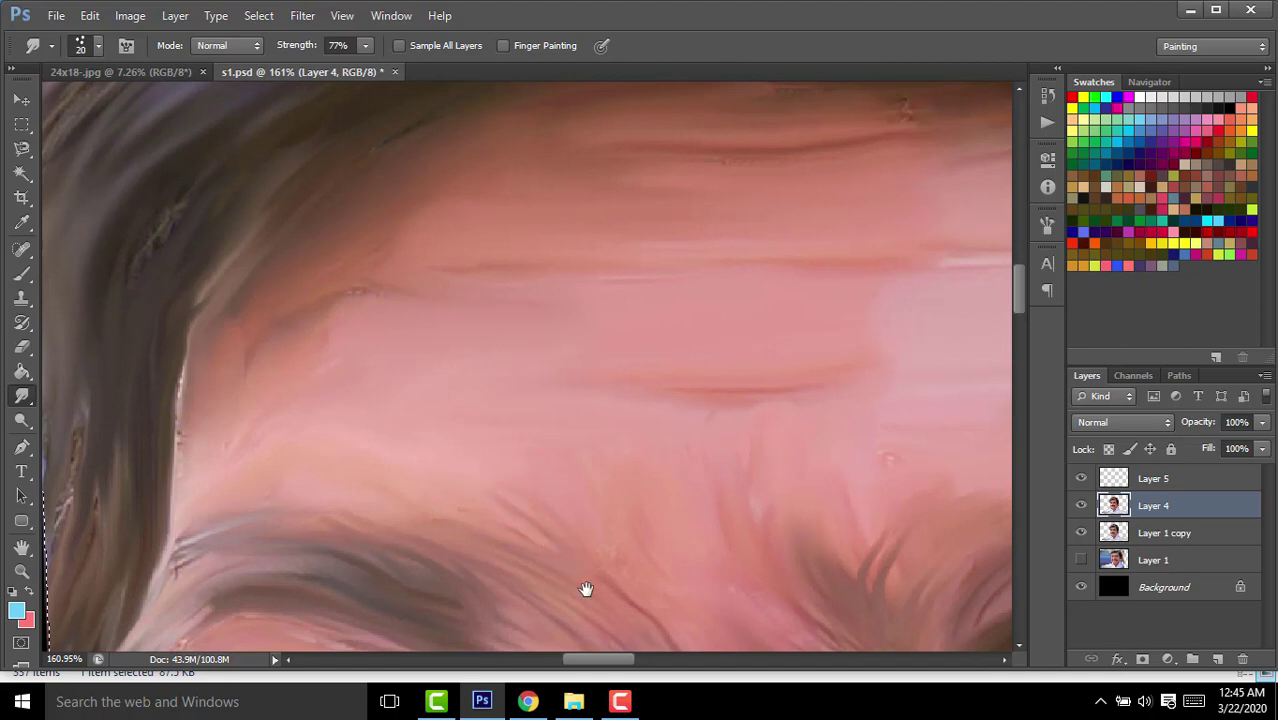
{"action": "left_click_drag", "start_coordinate": [586, 589], "coordinate": [448, 437]}
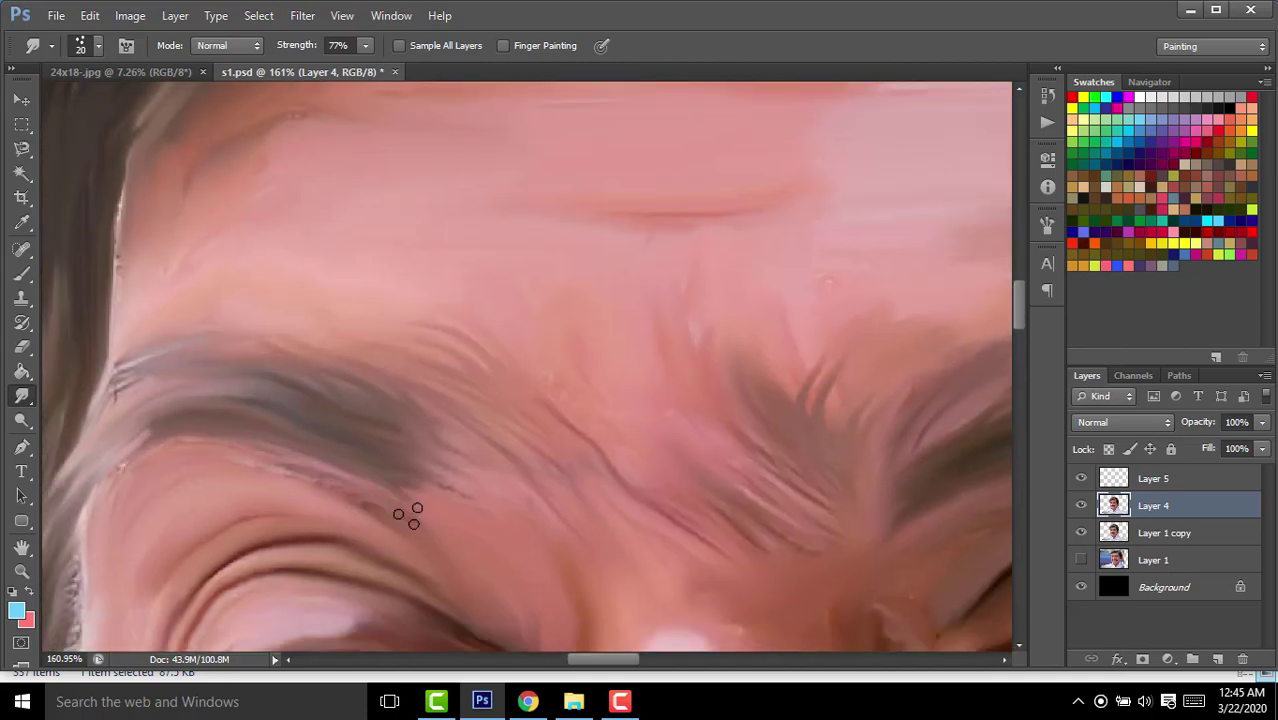
{"action": "left_click_drag", "start_coordinate": [257, 477], "coordinate": [657, 335]}
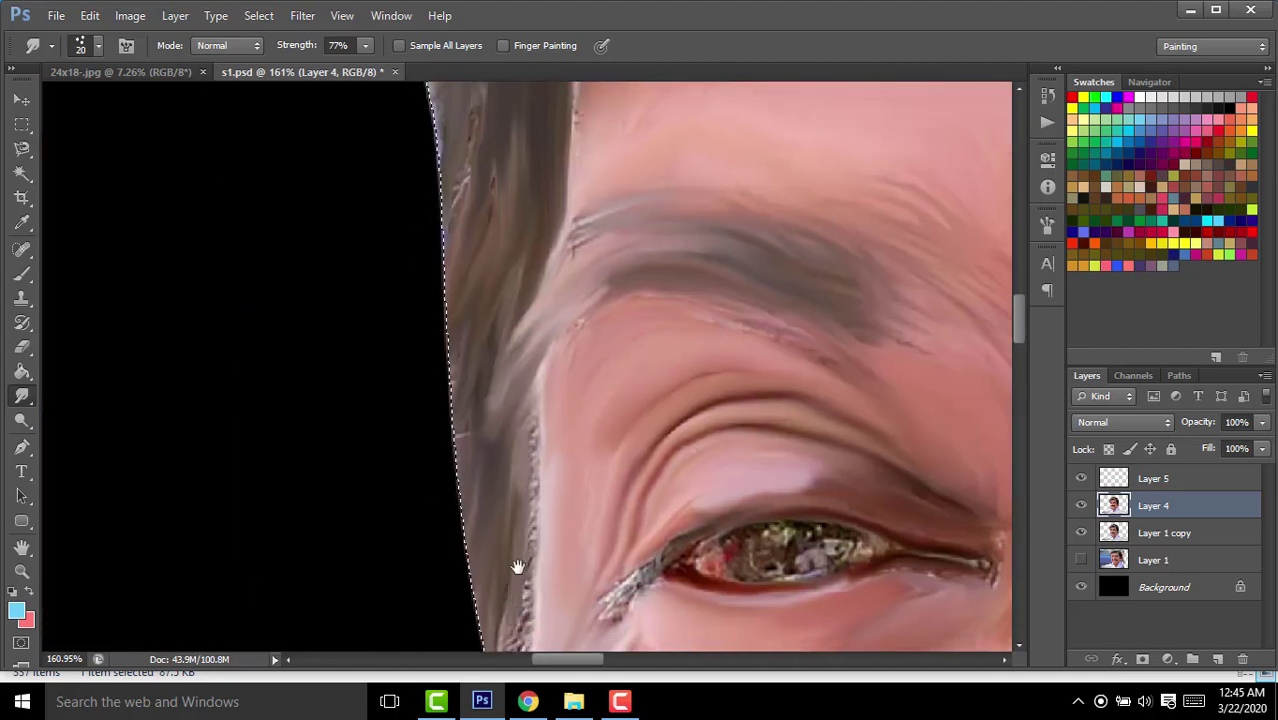
{"action": "left_click_drag", "start_coordinate": [518, 567], "coordinate": [545, 462]}
{"action": "left_click_drag", "start_coordinate": [570, 300], "coordinate": [567, 435]}
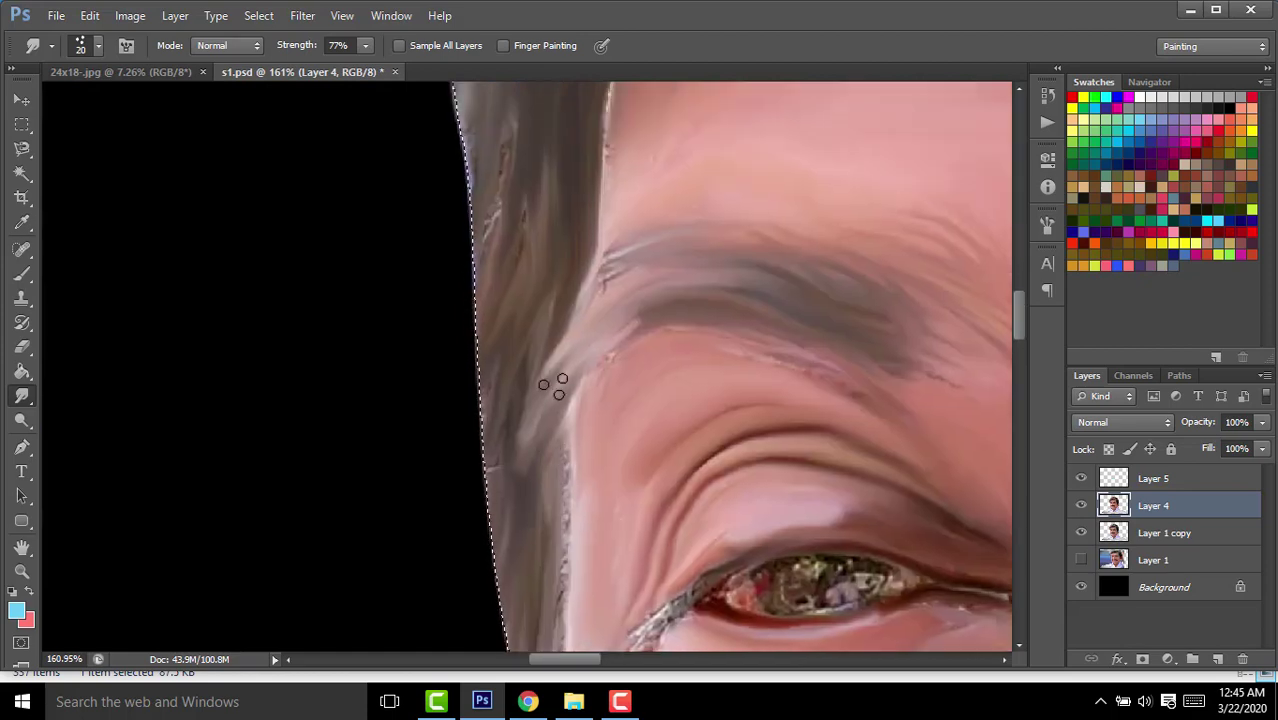
{"action": "scroll", "coordinate": [553, 386], "scroll_direction": "up", "scroll_amount": 3}
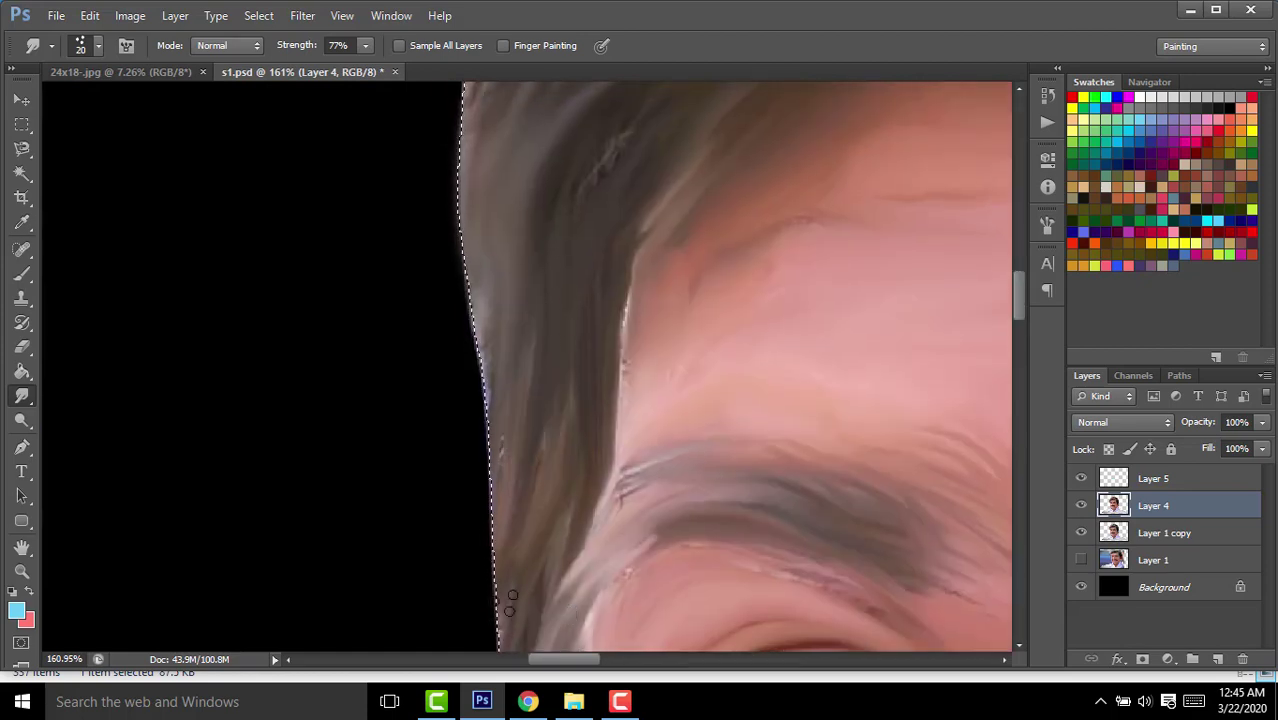
{"action": "left_click_drag", "start_coordinate": [636, 265], "coordinate": [599, 448]}
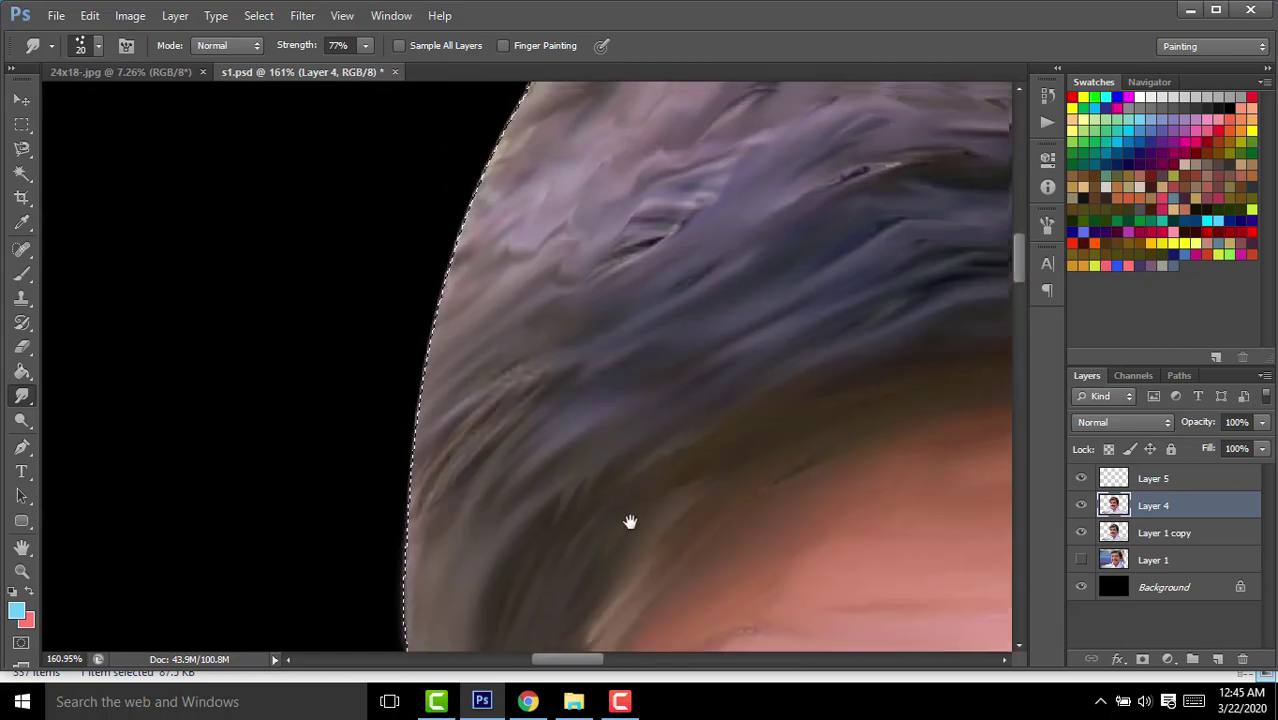
Move along the hair crown and smudge the light hair streaks across the middle.
{"action": "left_click_drag", "start_coordinate": [630, 521], "coordinate": [560, 591]}
{"action": "left_click_drag", "start_coordinate": [442, 431], "coordinate": [602, 308]}
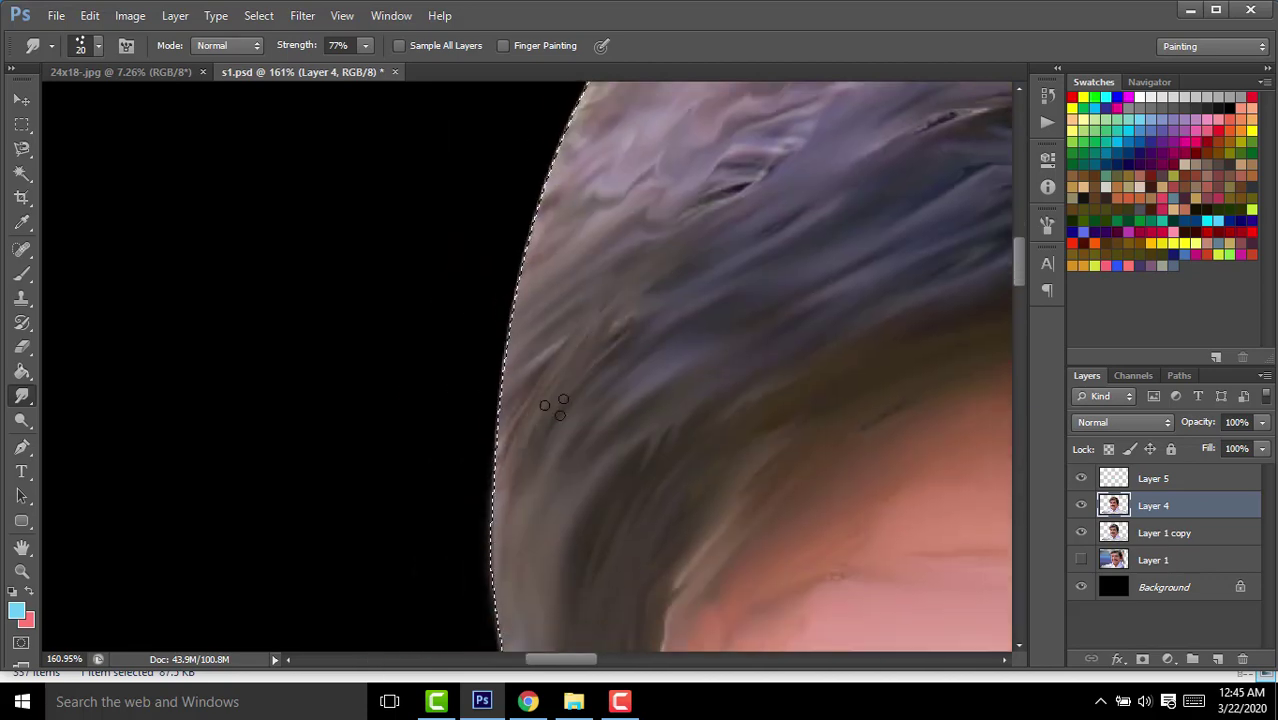
{"action": "mouse_move", "coordinate": [553, 408]}
{"action": "left_mouse_down"}
{"action": "mouse_move", "coordinate": [585, 480]}
{"action": "mouse_move", "coordinate": [569, 514]}
{"action": "left_mouse_up"}
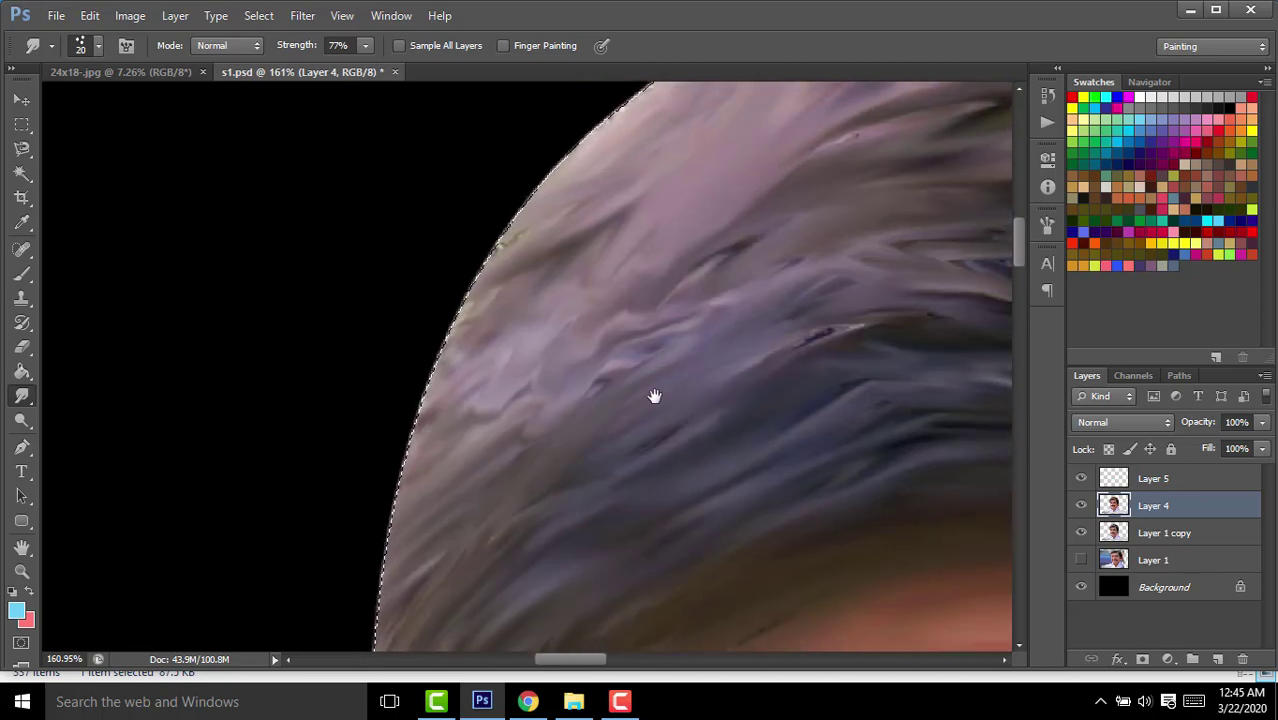
{"action": "left_click_drag", "start_coordinate": [654, 396], "coordinate": [747, 498]}
{"action": "left_click_drag", "start_coordinate": [756, 394], "coordinate": [773, 432]}
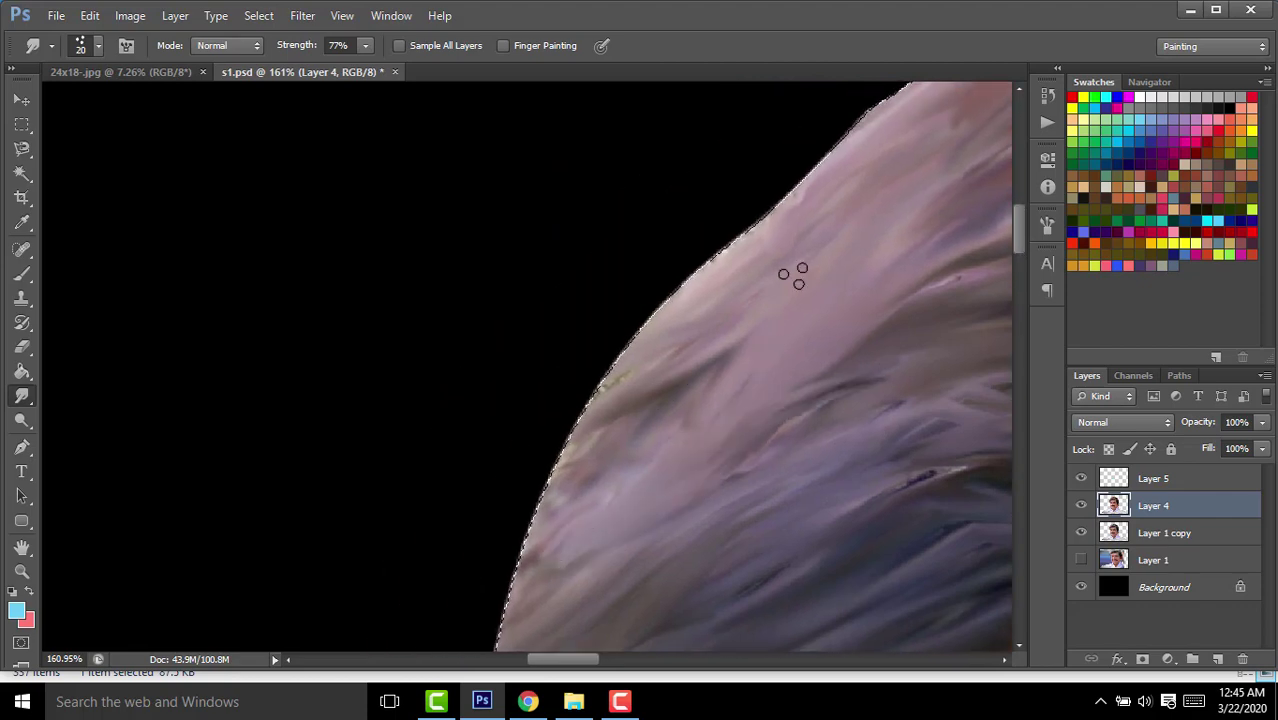
{"action": "scroll", "coordinate": [693, 433], "scroll_direction": "down", "scroll_amount": 8}
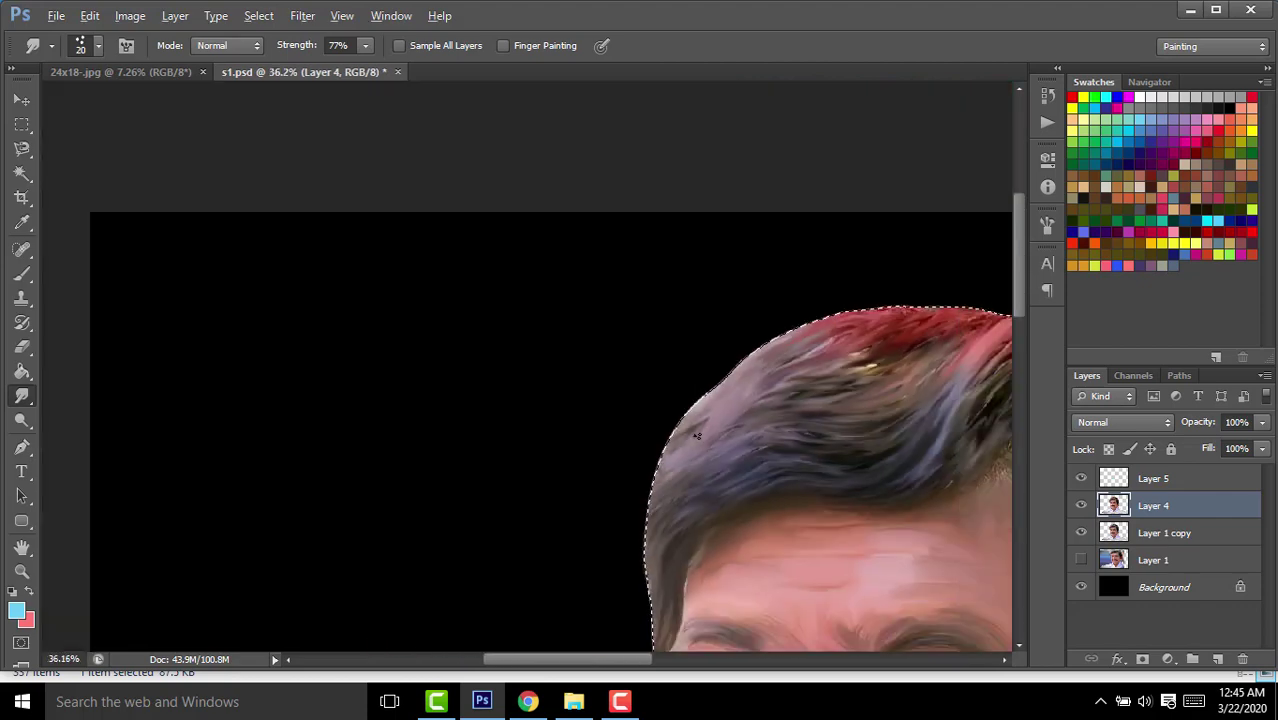
{"action": "scroll", "coordinate": [697, 435], "scroll_direction": "up", "scroll_amount": 3}
{"action": "scroll", "coordinate": [662, 448], "scroll_direction": "up", "scroll_amount": 5}
{"action": "left_click_drag", "start_coordinate": [508, 443], "coordinate": [398, 359]}
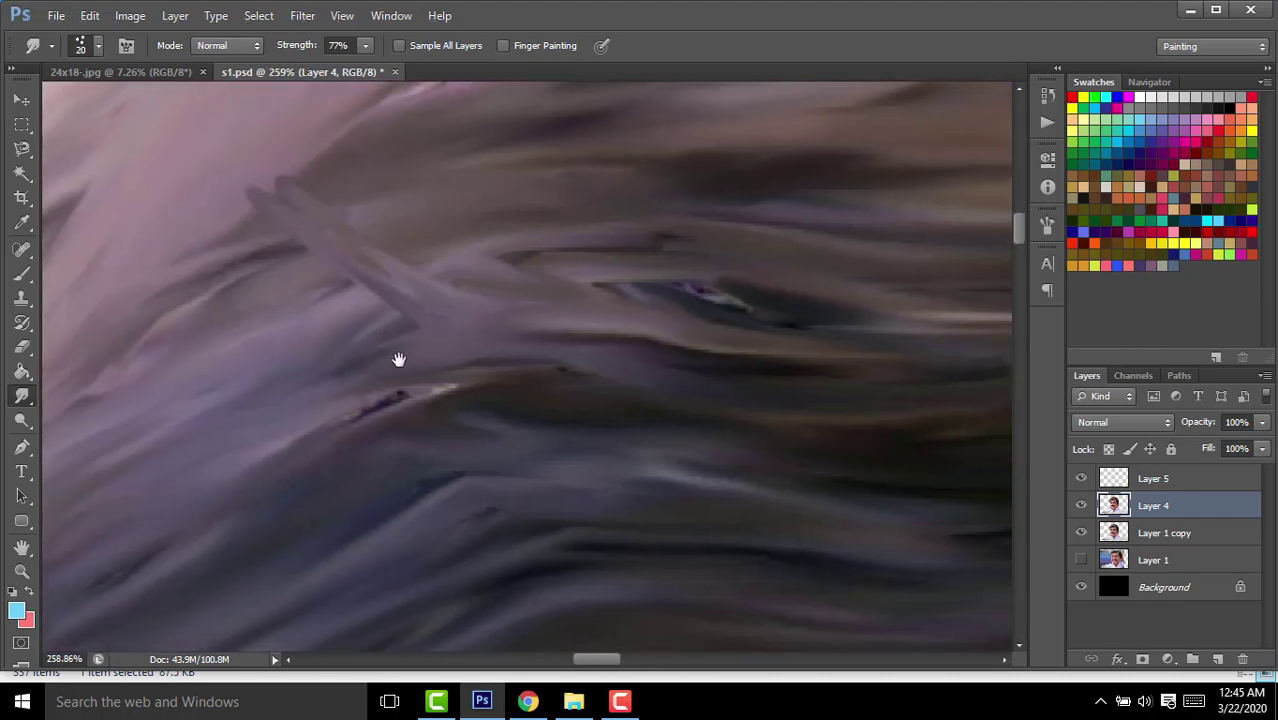
{"action": "left_click_drag", "start_coordinate": [300, 424], "coordinate": [700, 340]}
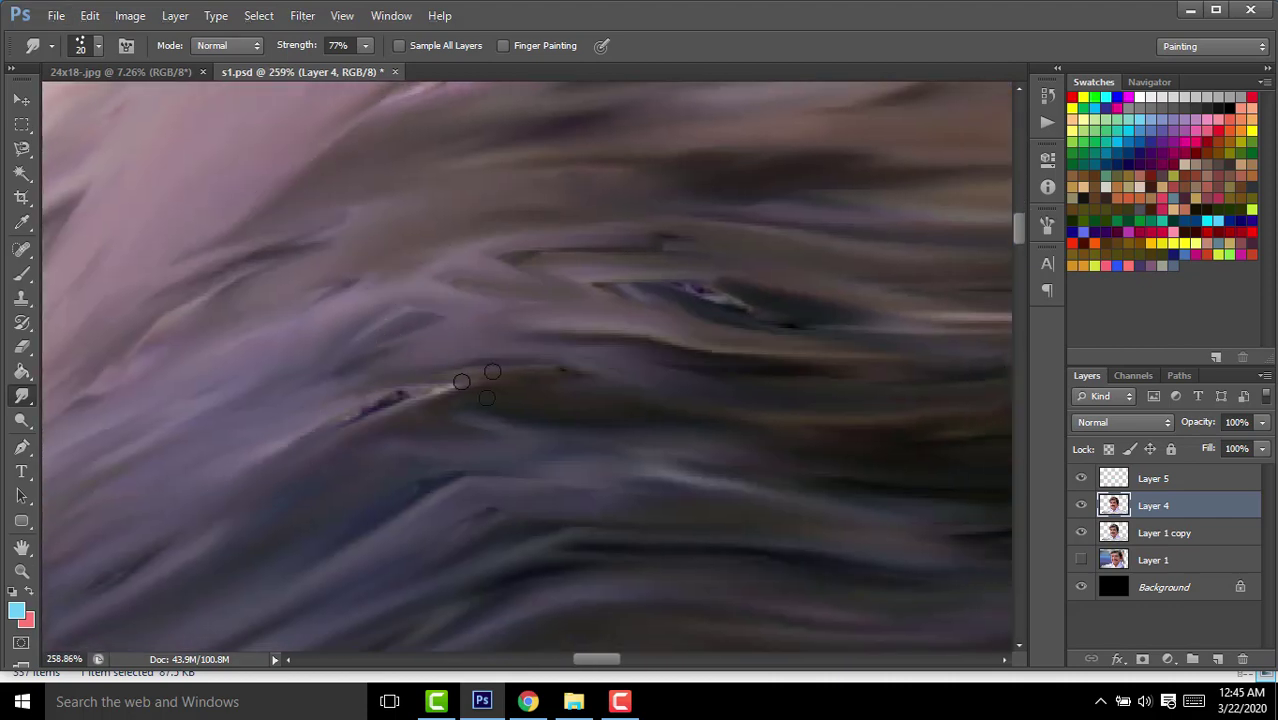
{"action": "mouse_move", "coordinate": [295, 391]}
{"action": "left_mouse_down"}
{"action": "mouse_move", "coordinate": [850, 375]}
{"action": "mouse_move", "coordinate": [533, 491]}
{"action": "left_mouse_up"}
Smear darker hair tones both ways and blend white highlight streaks into the blue hair.
{"action": "scroll", "coordinate": [808, 358], "scroll_direction": "down", "scroll_amount": 5}
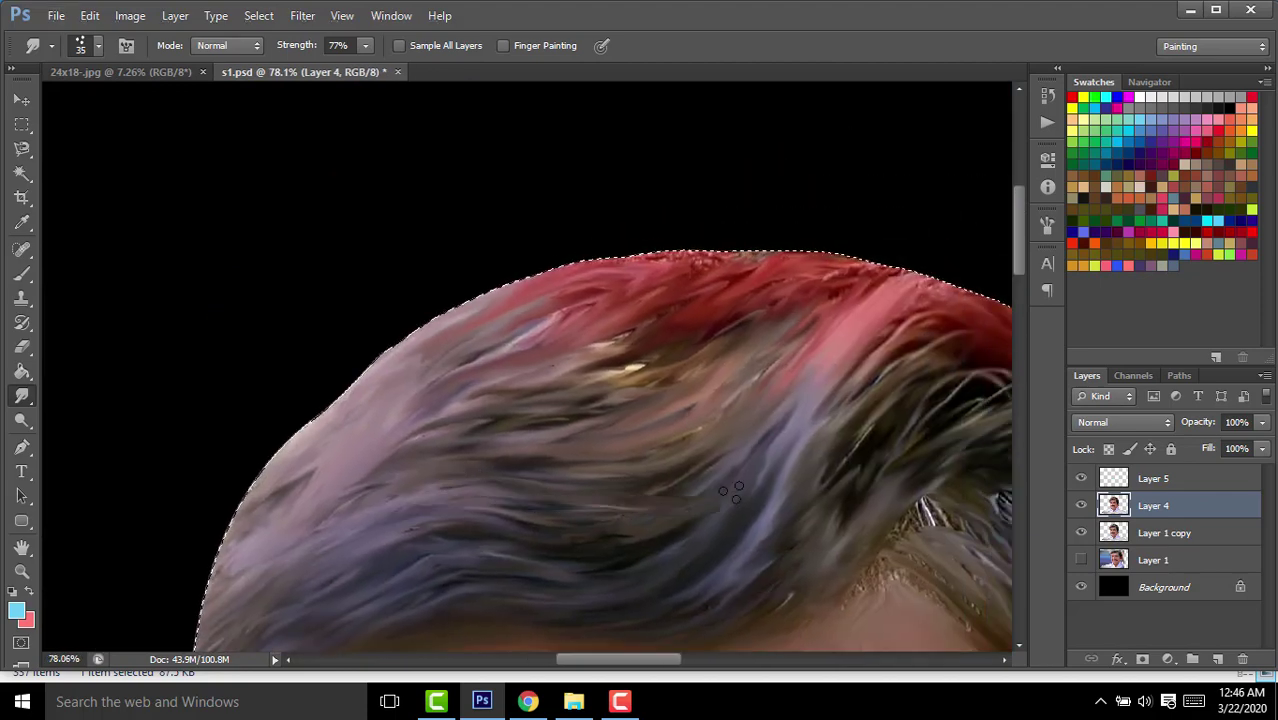
{"action": "scroll", "coordinate": [600, 485], "scroll_direction": "up", "scroll_amount": 1}
{"action": "scroll", "coordinate": [600, 470], "scroll_direction": "up", "scroll_amount": 2}
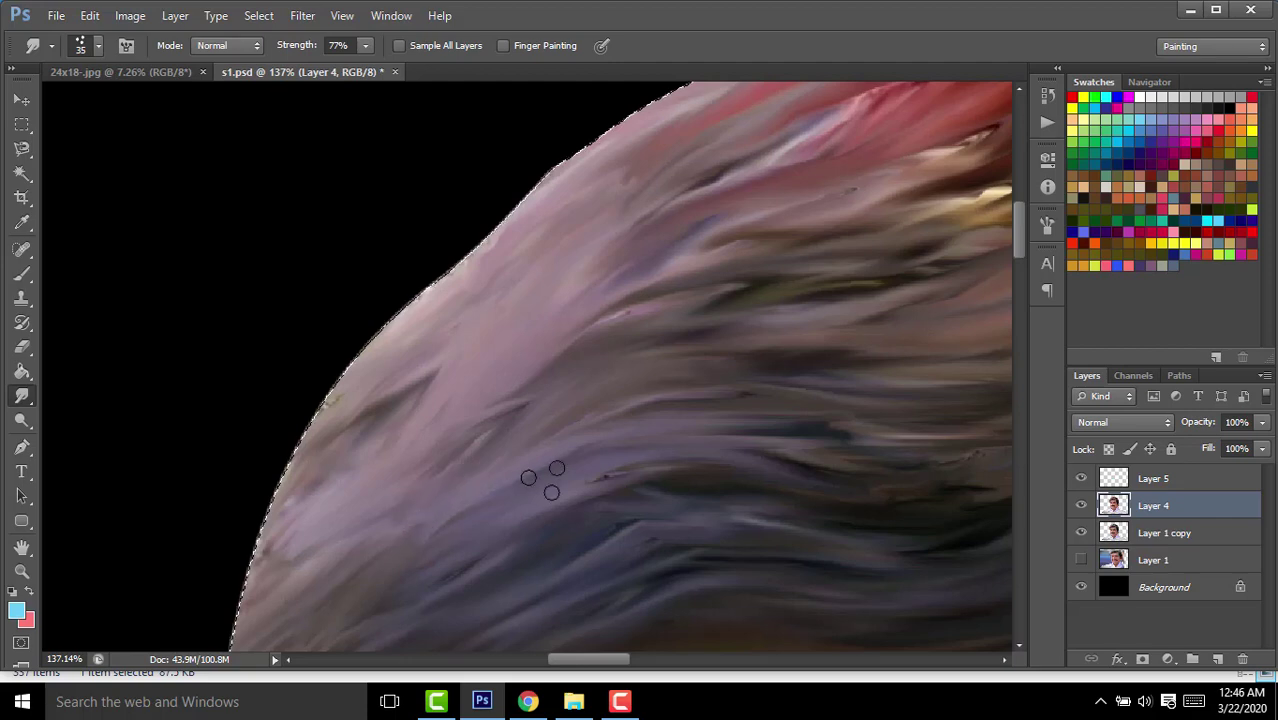
{"action": "left_click_drag", "start_coordinate": [542, 480], "coordinate": [440, 416]}
{"action": "scroll", "coordinate": [440, 416], "scroll_direction": "right", "scroll_amount": 3}
{"action": "left_click_drag", "start_coordinate": [220, 393], "coordinate": [716, 198]}
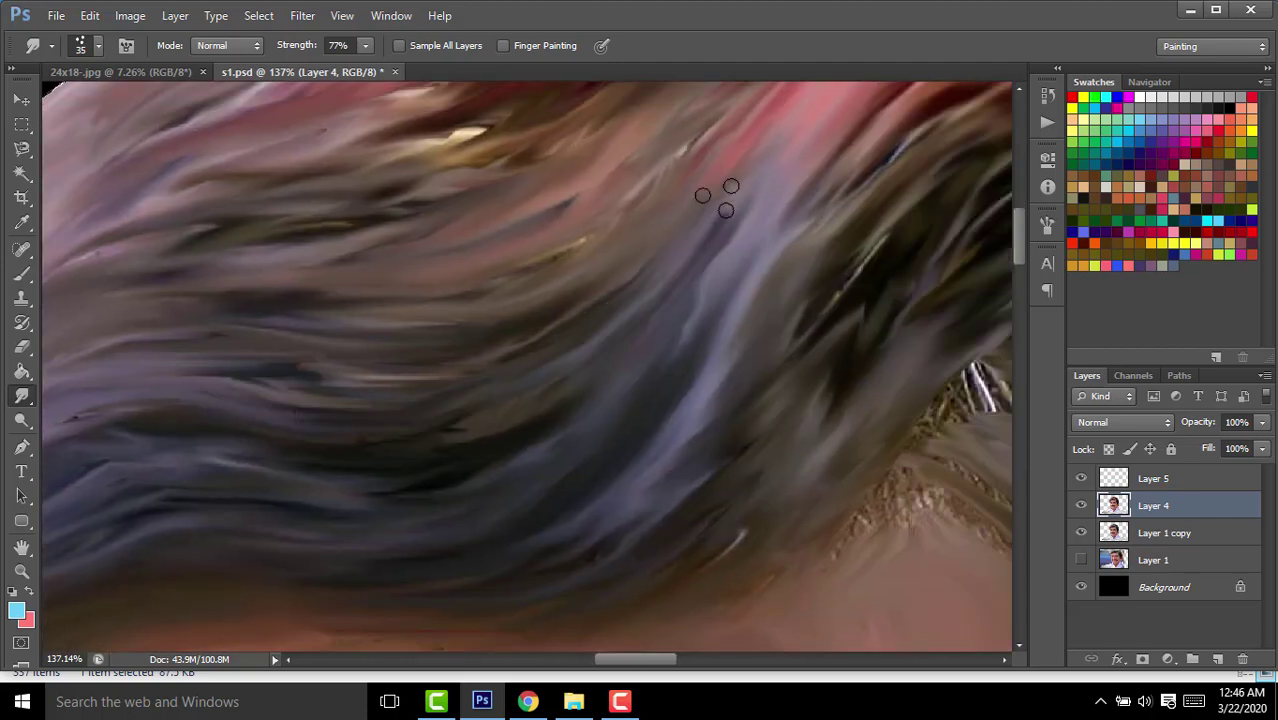
{"action": "left_click_drag", "start_coordinate": [576, 353], "coordinate": [238, 447]}
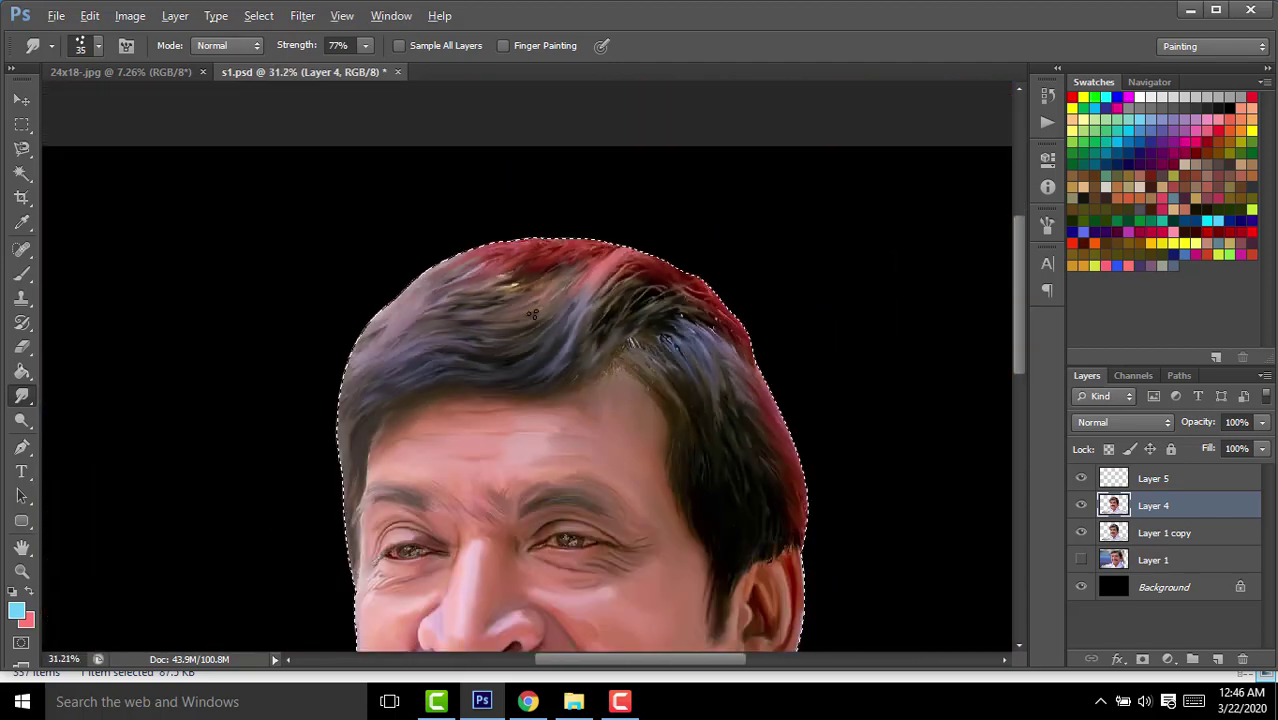
{"action": "scroll", "coordinate": [572, 360], "scroll_direction": "up", "scroll_amount": 3}
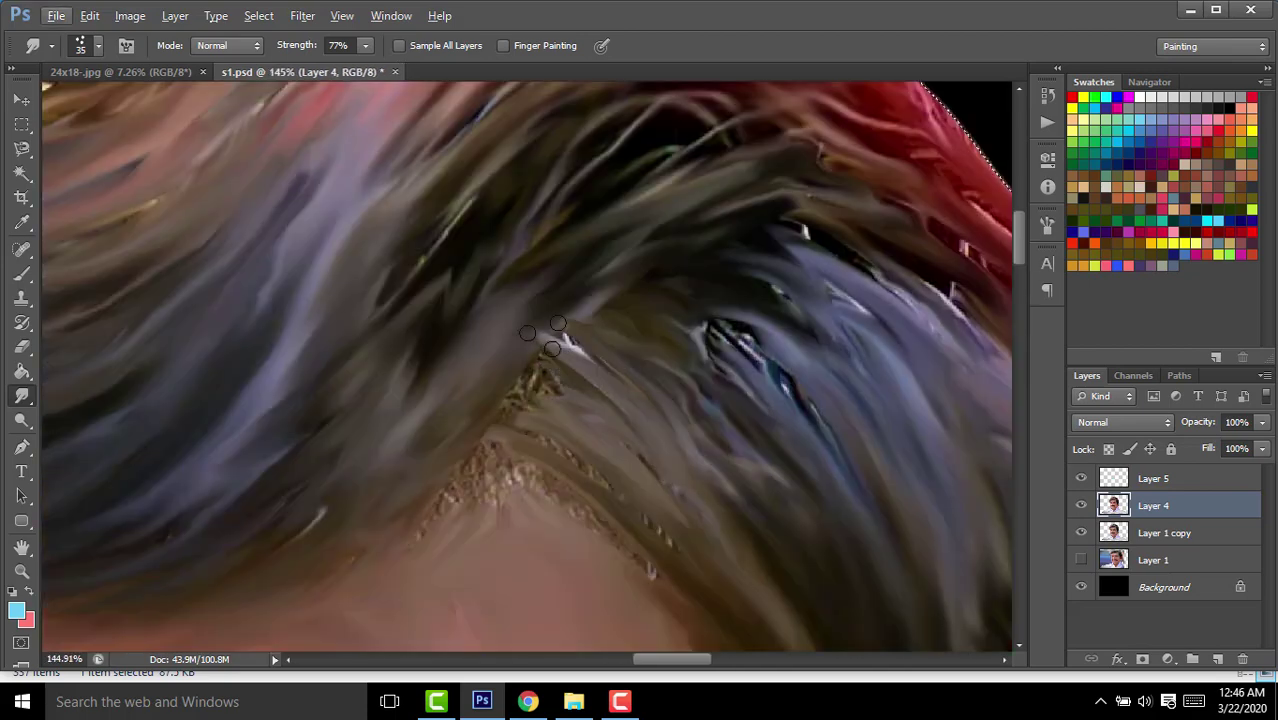
{"action": "mouse_move", "coordinate": [570, 362]}
{"action": "left_mouse_down"}
{"action": "mouse_move", "coordinate": [660, 400]}
{"action": "mouse_move", "coordinate": [580, 370]}
{"action": "mouse_move", "coordinate": [670, 440]}
{"action": "left_mouse_up"}
Pull the hairline strands up and to the right, then zoom out to the full portrait.
{"action": "scroll", "coordinate": [670, 440], "scroll_direction": "down", "scroll_amount": 3}
{"action": "left_click_drag", "start_coordinate": [600, 400], "coordinate": [459, 316]}
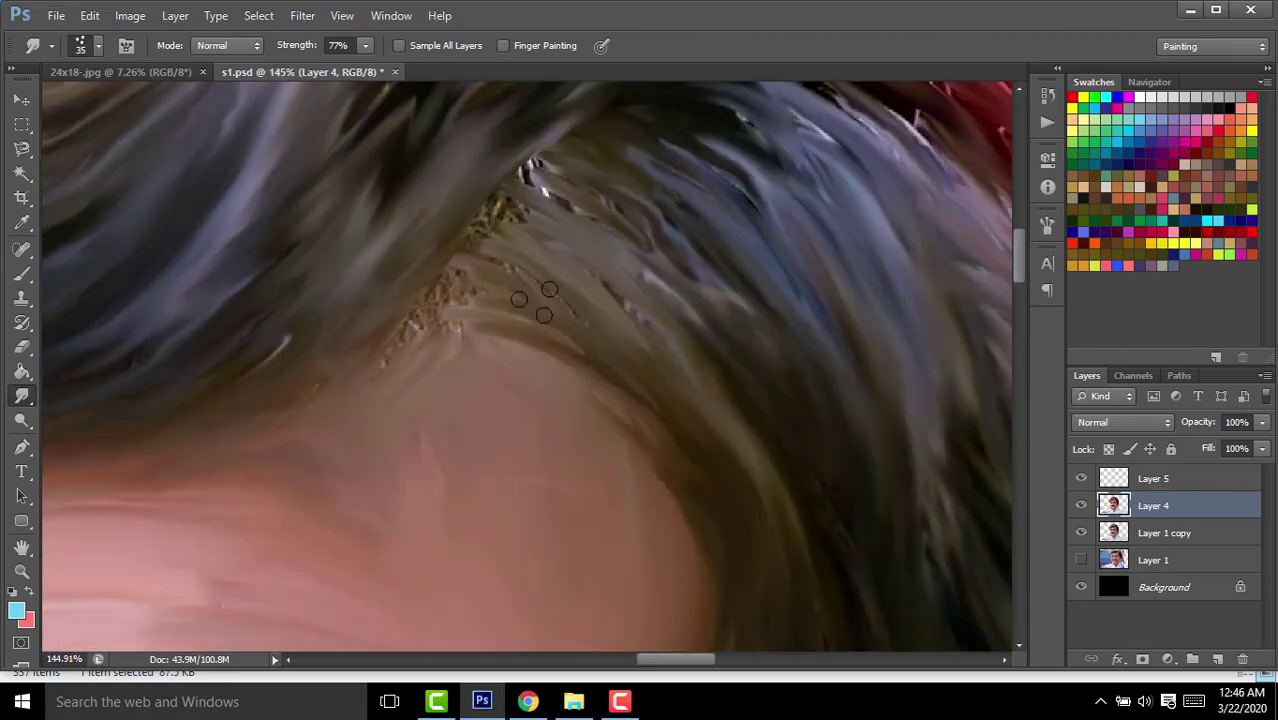
{"action": "left_click_drag", "start_coordinate": [537, 301], "coordinate": [578, 284]}
{"action": "key", "text": "ctrl+0"}
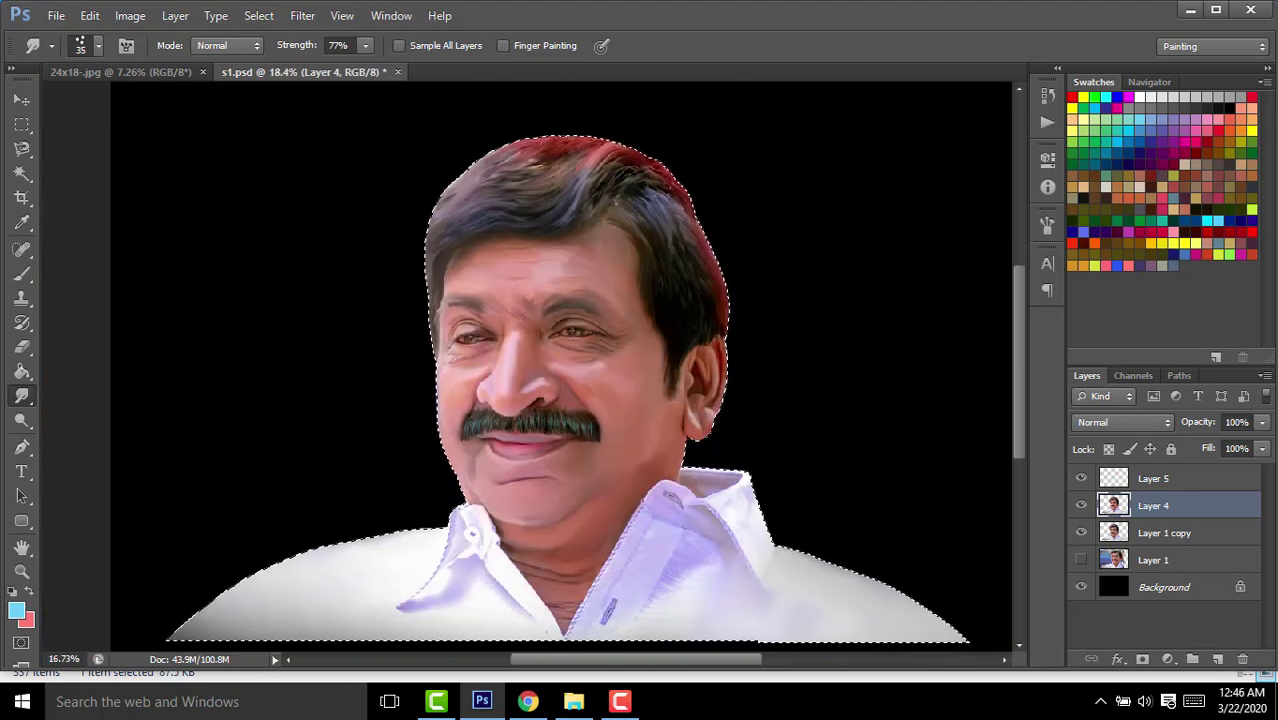
{"action": "key", "text": "ctrl+minus"}
{"action": "left_click", "coordinate": [610, 692]}
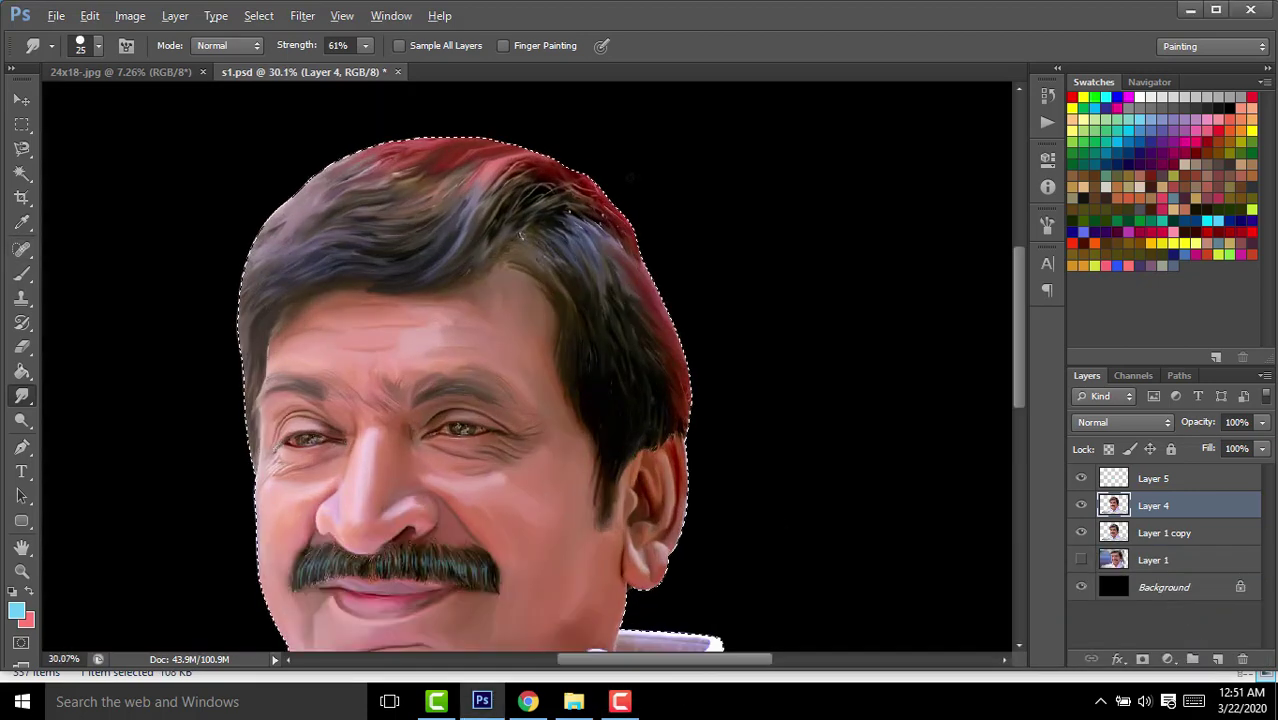
Dodge the crown of the hair with a 400 px Midtones brush at 22% exposure.
{"action": "scroll", "coordinate": [325, 333], "scroll_direction": "up", "scroll_amount": 5, "text": "alt"}
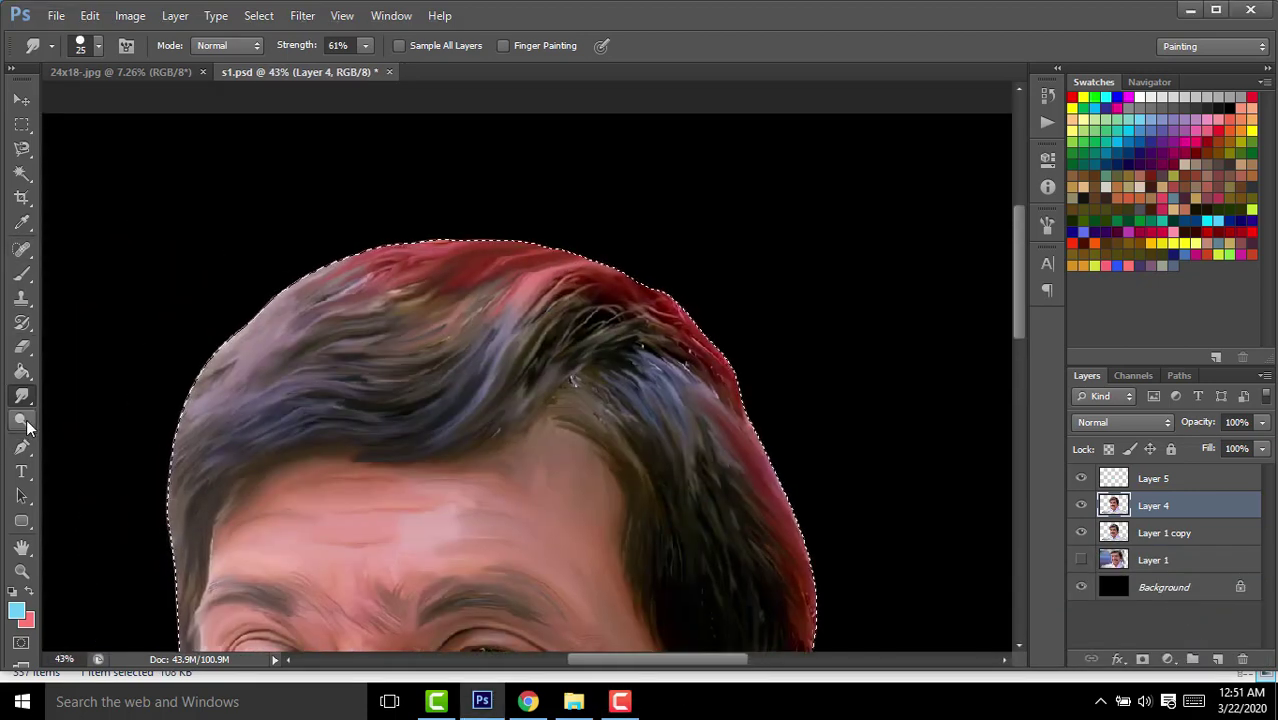
{"action": "left_click", "coordinate": [22, 420]}
{"action": "left_click", "coordinate": [92, 420]}
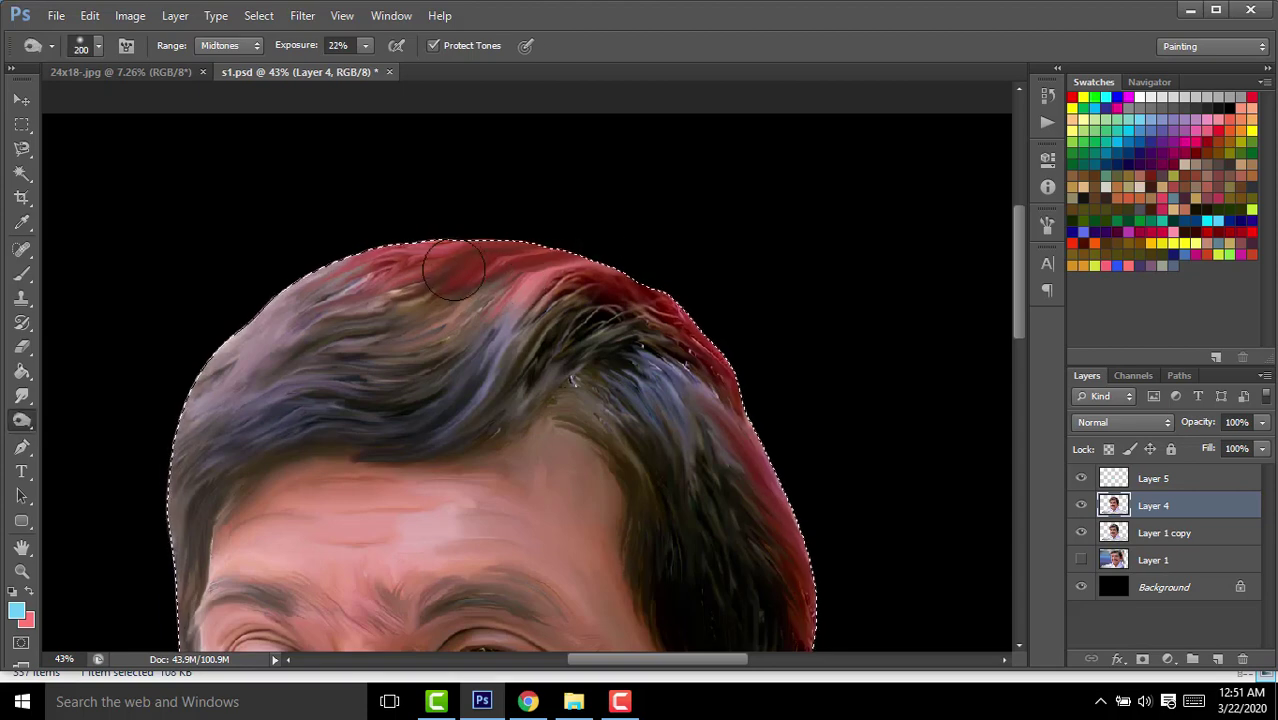
{"action": "key", "text": "bracketright"}
{"action": "key", "text": "bracketright"}
{"action": "key", "text": "bracketright"}
{"action": "left_click_drag", "start_coordinate": [715, 290], "coordinate": [640, 350]}
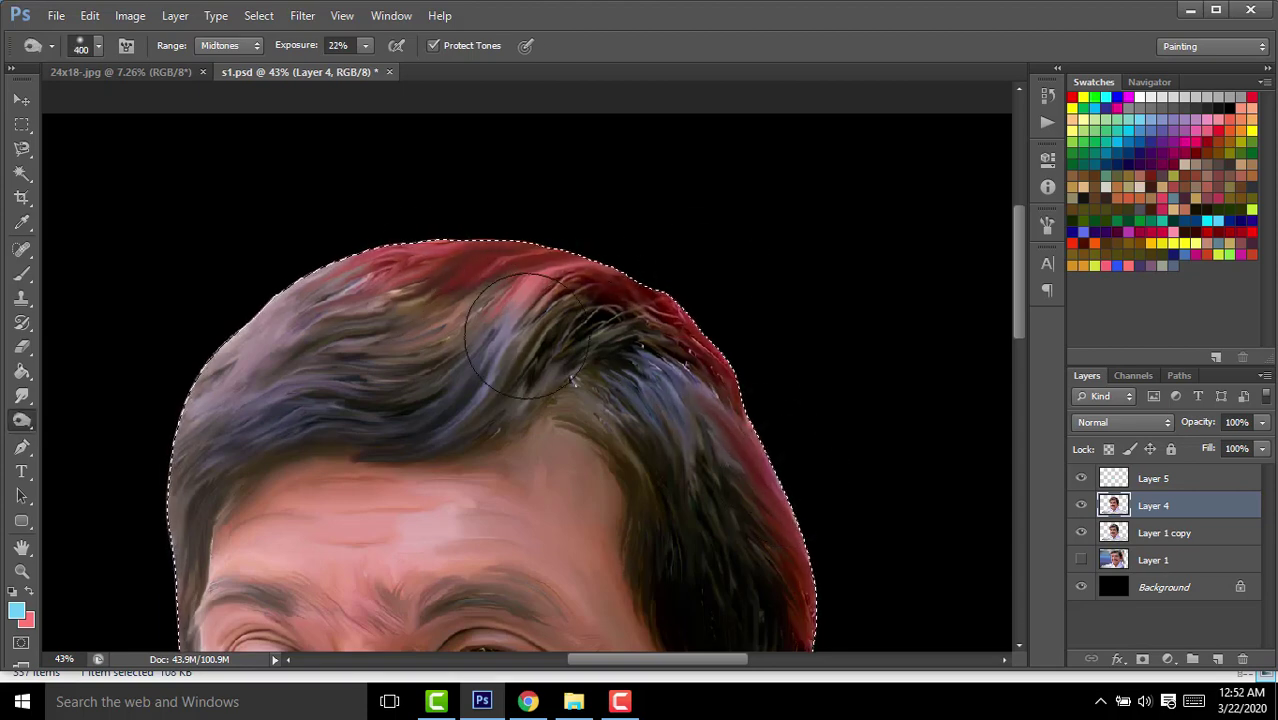
{"action": "scroll", "coordinate": [640, 350], "scroll_direction": "down", "scroll_amount": 1}
{"action": "scroll", "coordinate": [640, 350], "scroll_direction": "down", "scroll_amount": 3}
{"action": "scroll", "coordinate": [640, 350], "scroll_direction": "down", "scroll_amount": 2}
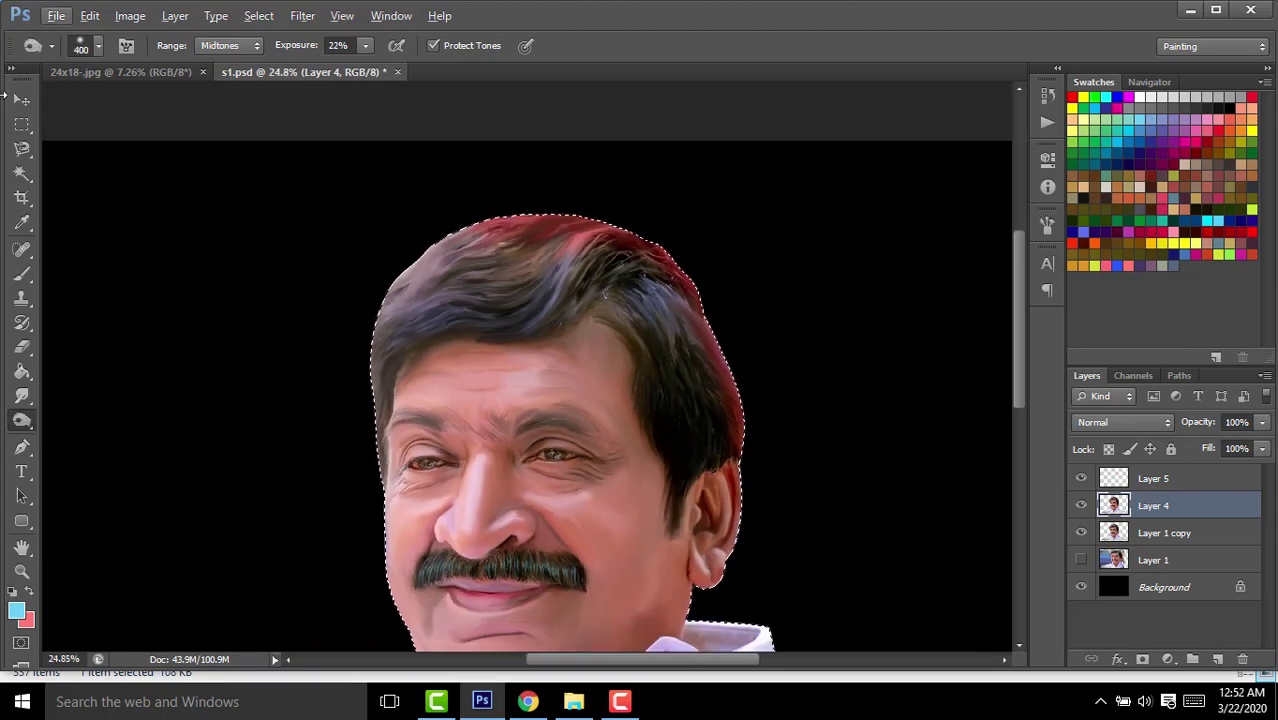
Save the painting and drop the selection around the head.
{"action": "key", "text": "v"}
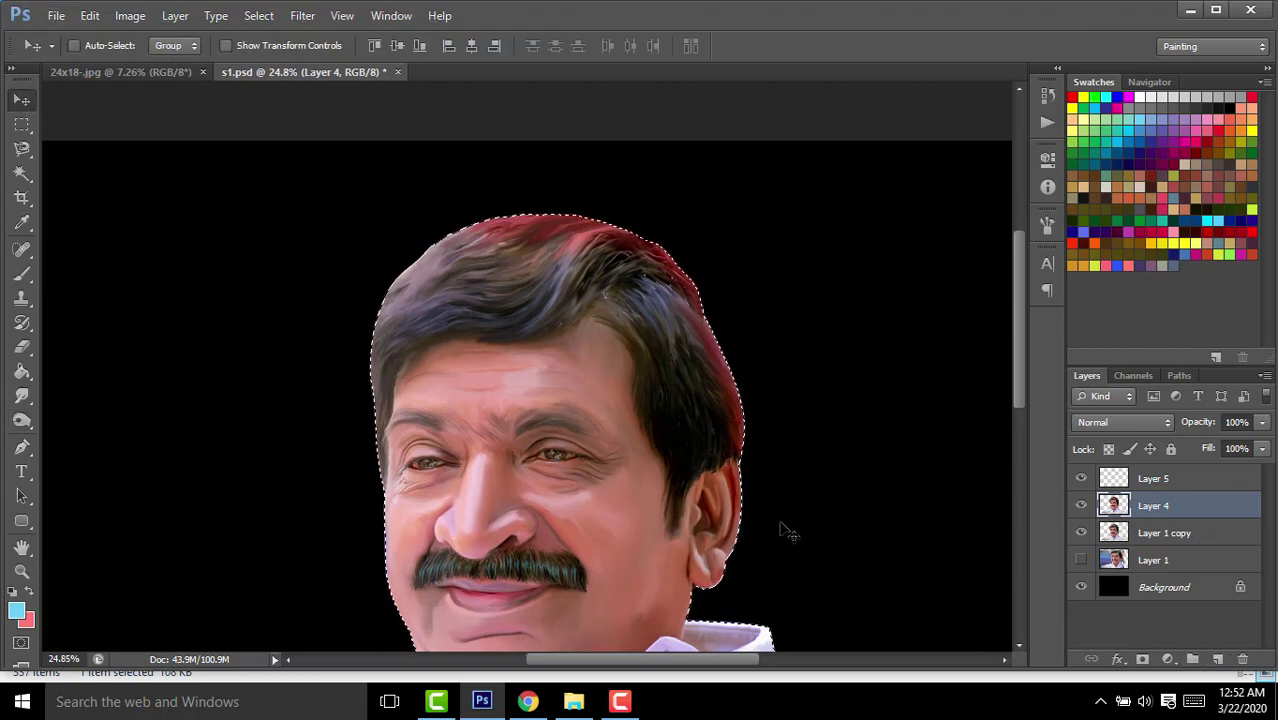
{"action": "key", "text": "ctrl+s"}
{"action": "left_click", "coordinate": [30, 452]}
{"action": "left_click", "coordinate": [268, 404]}
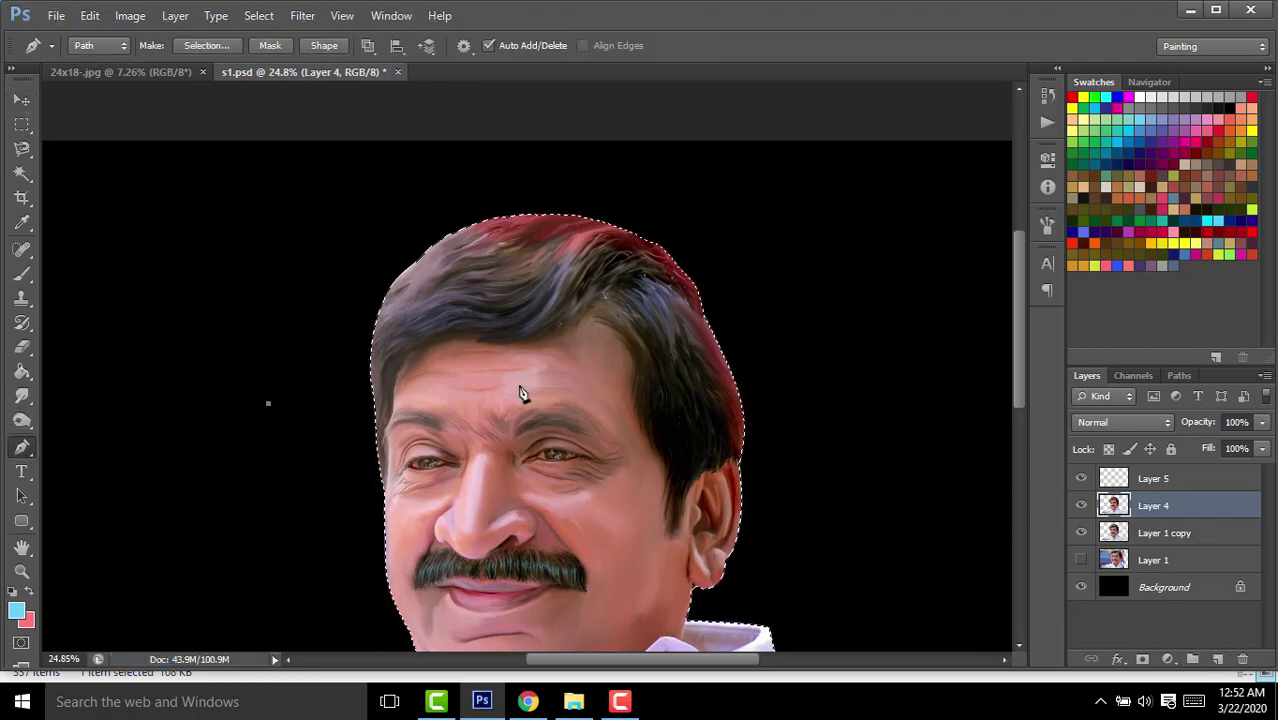
{"action": "key", "text": "ctrl+d"}
Stroke a curved test path in the black area with the brush, then save again.
{"action": "left_click", "coordinate": [269, 381]}
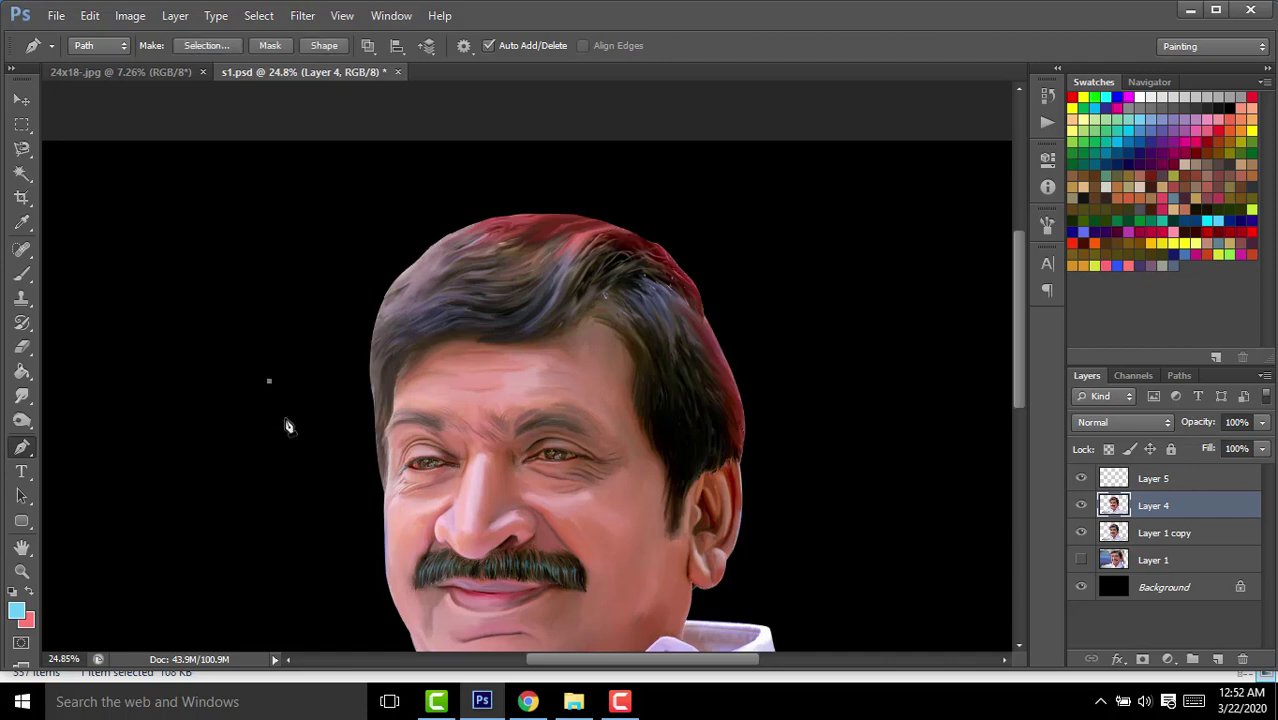
{"action": "right_click", "coordinate": [340, 456]}
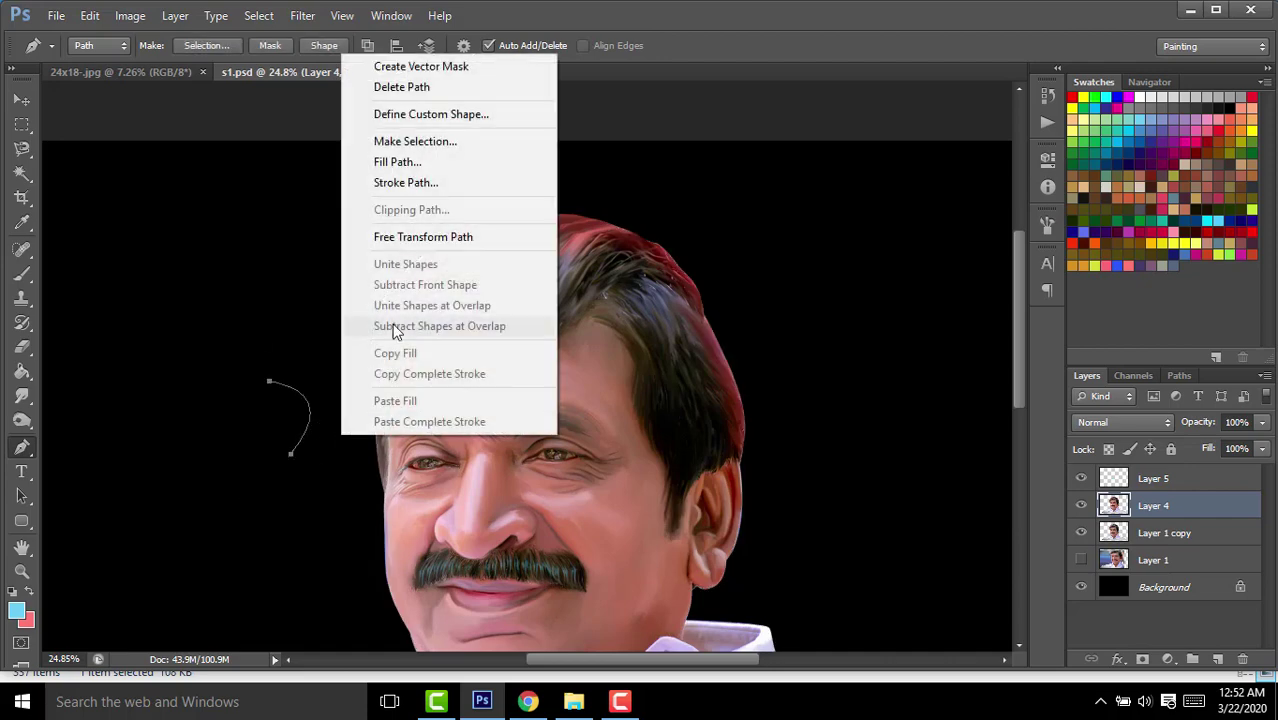
{"action": "left_click", "coordinate": [415, 183]}
{"action": "key", "text": "Return"}
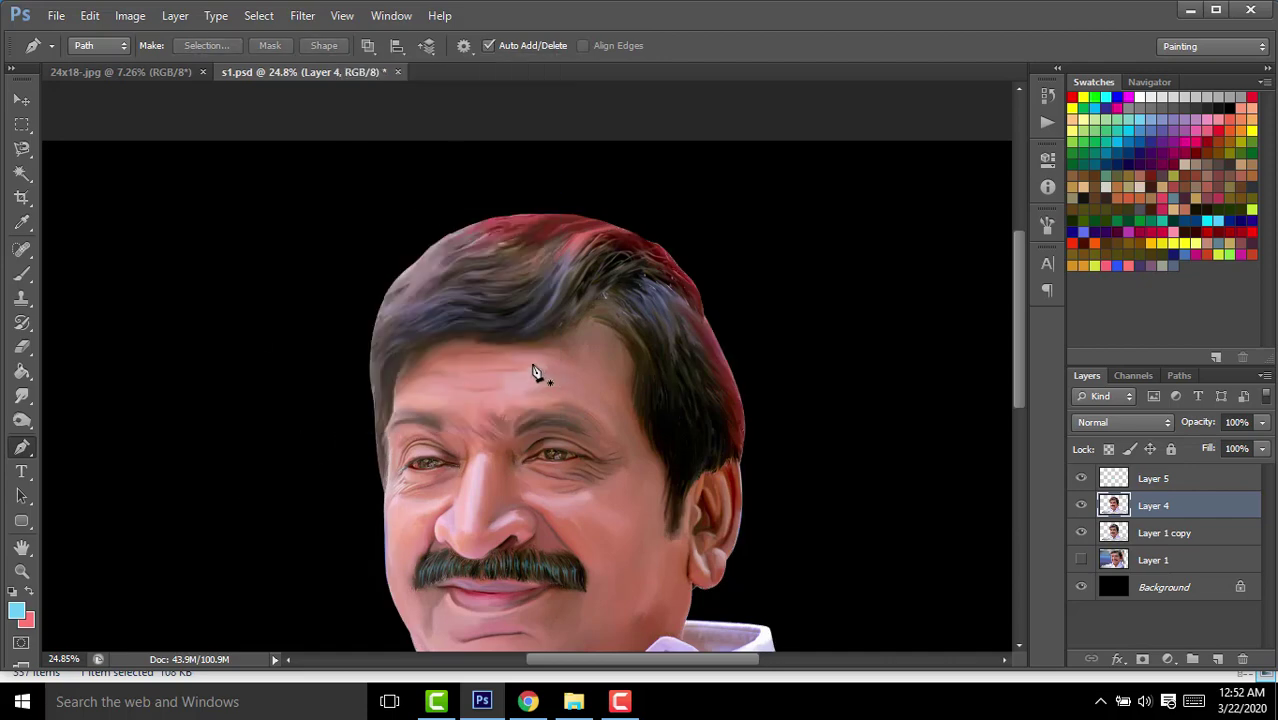
{"action": "key", "text": "ctrl+s"}
Return to the Move tool and bring up the Levels adjustment for Layer 4.
{"action": "left_click", "coordinate": [636, 704]}
{"action": "left_click", "coordinate": [1196, 605]}
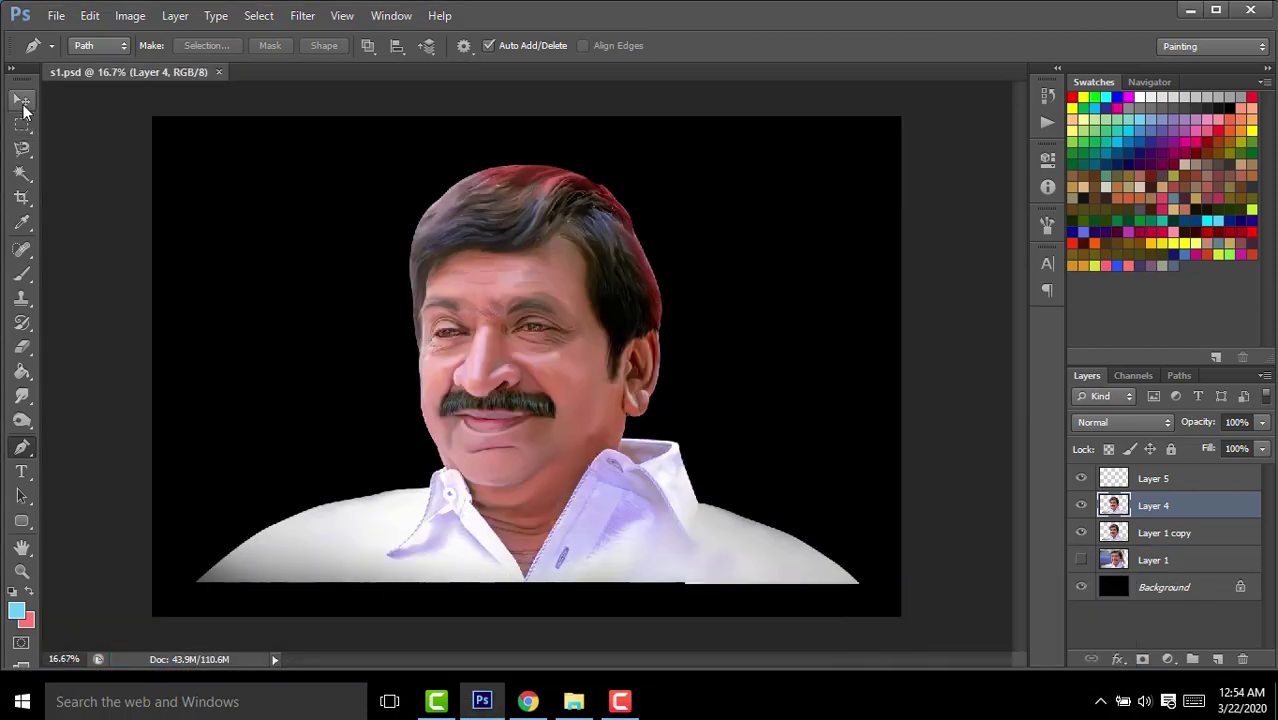
{"action": "left_click", "coordinate": [23, 104]}
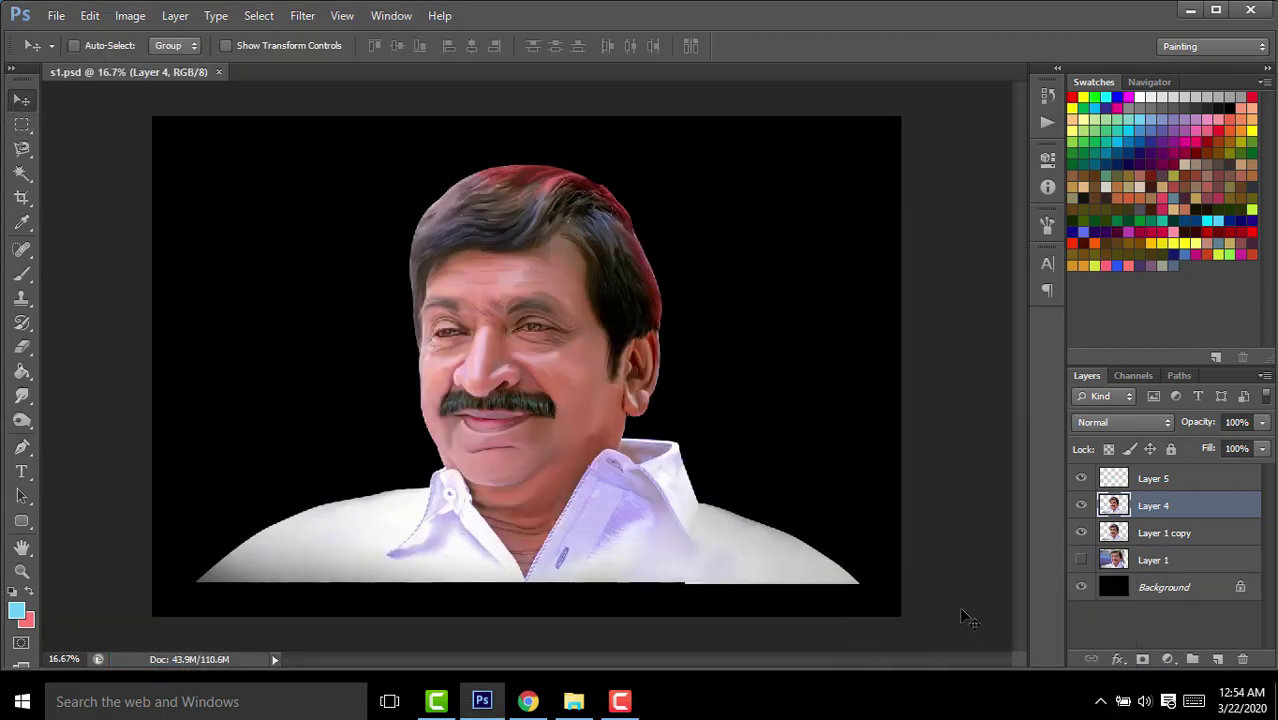
{"action": "key", "text": "ctrl+l"}
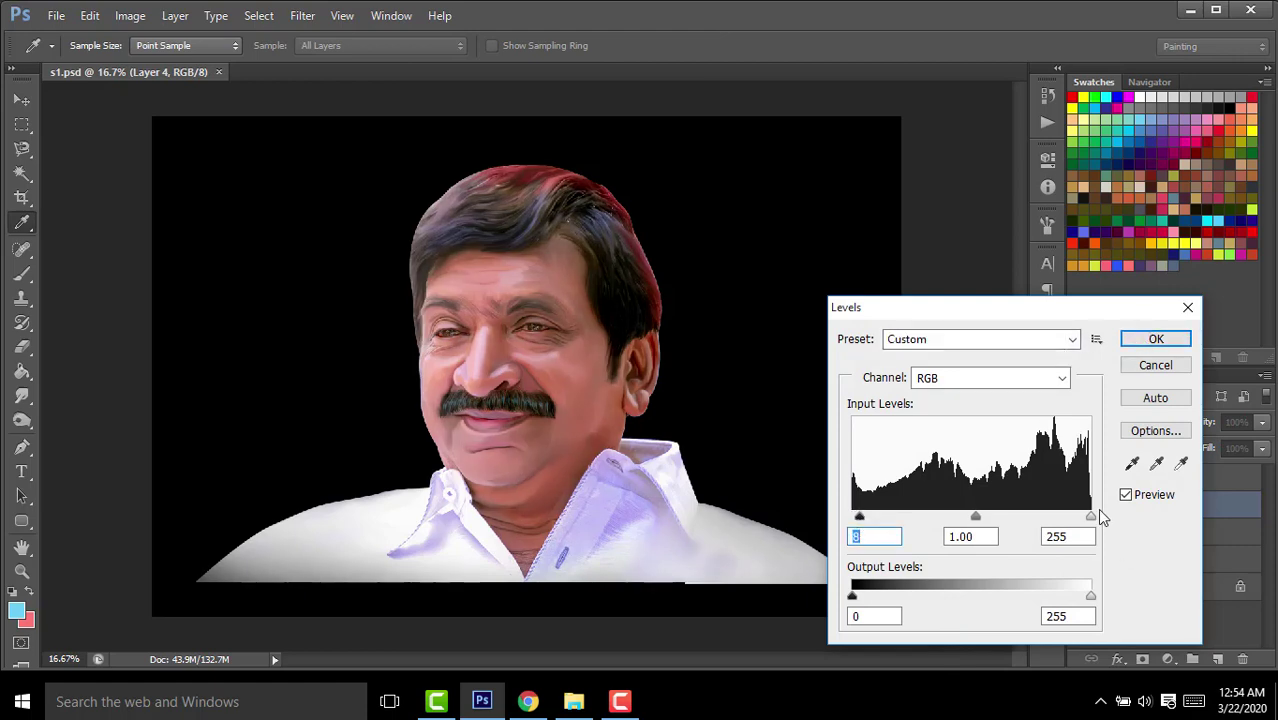
Apply the Levels adjustment and add a new empty layer above Layer 4.
{"action": "left_click", "coordinate": [1156, 339]}
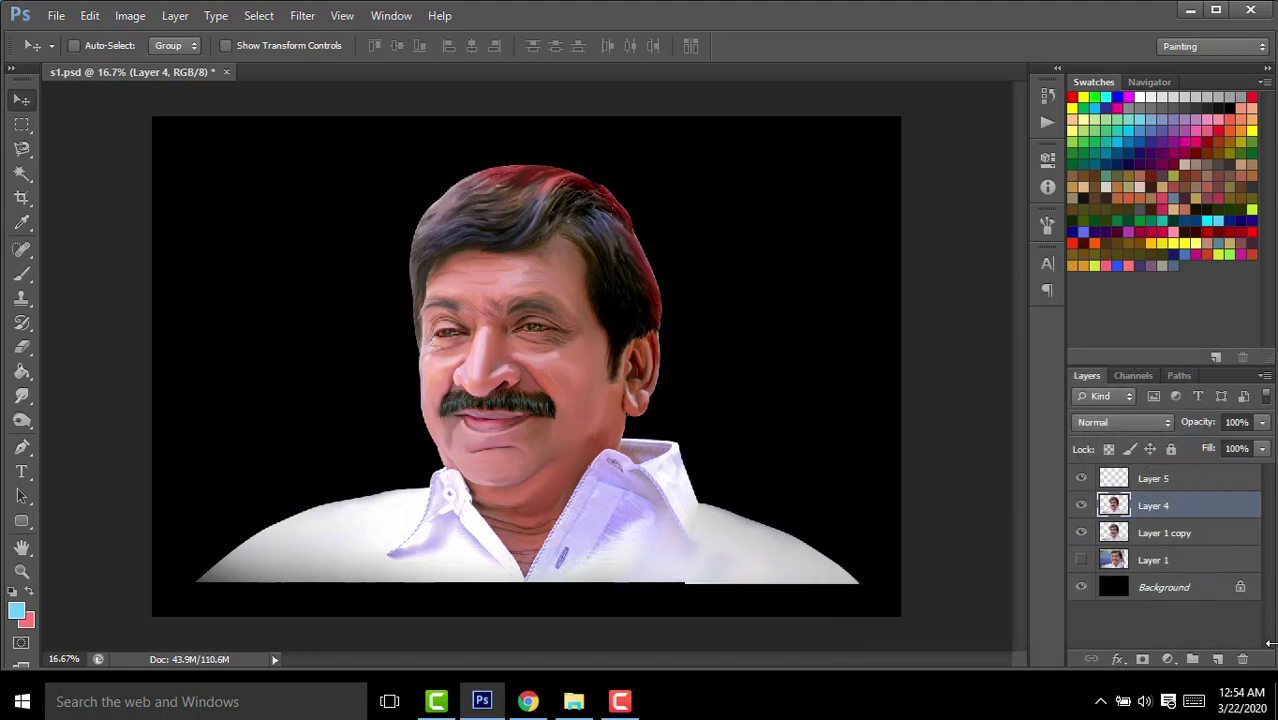
{"action": "left_click", "coordinate": [1218, 661]}
{"action": "scroll", "coordinate": [637, 188], "scroll_direction": "up", "scroll_amount": 3}
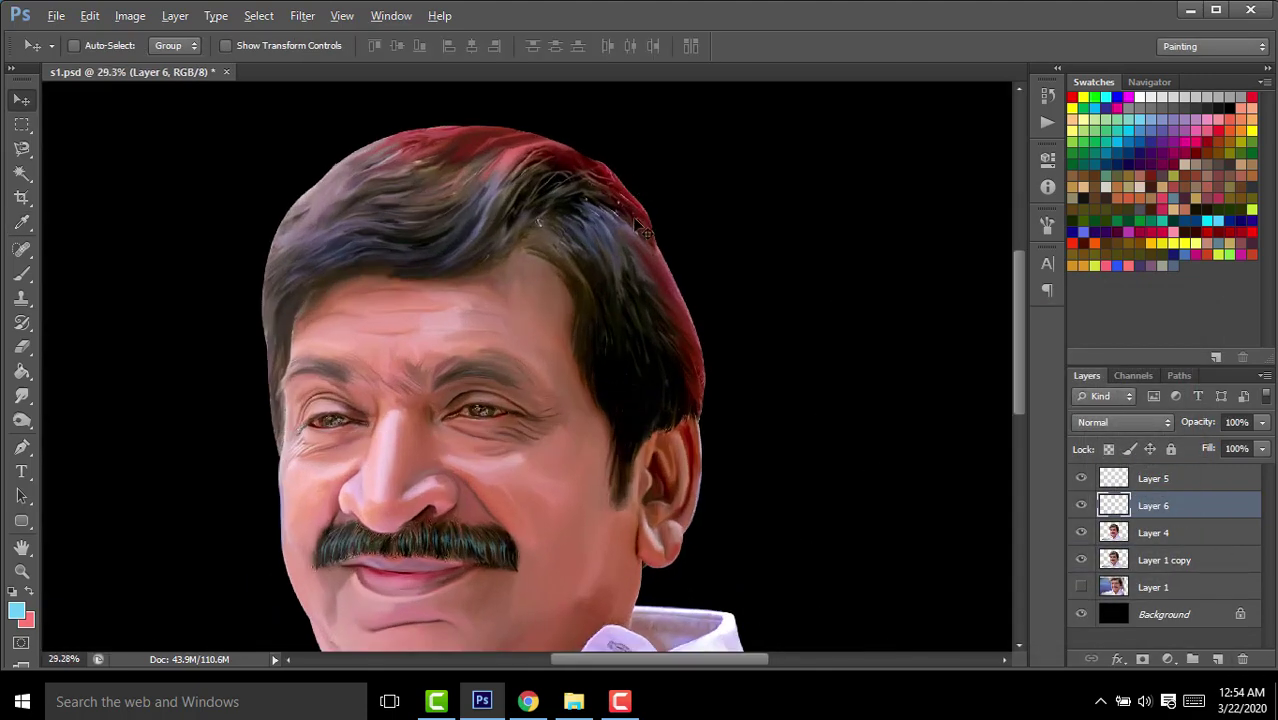
{"action": "left_click_drag", "start_coordinate": [640, 248], "coordinate": [668, 368]}
{"action": "left_click", "coordinate": [24, 448]}
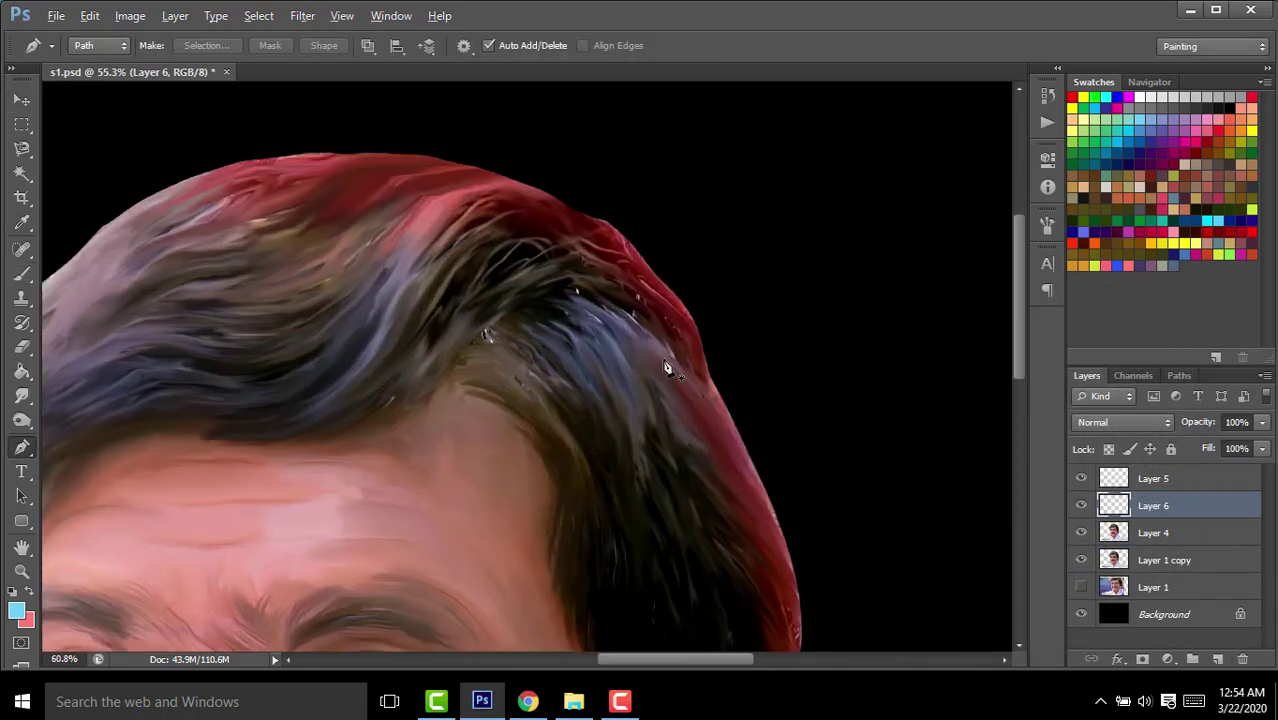
{"action": "scroll", "coordinate": [491, 300], "scroll_direction": "up", "scroll_amount": 2}
{"action": "scroll", "coordinate": [495, 205], "scroll_direction": "up", "scroll_amount": 1}
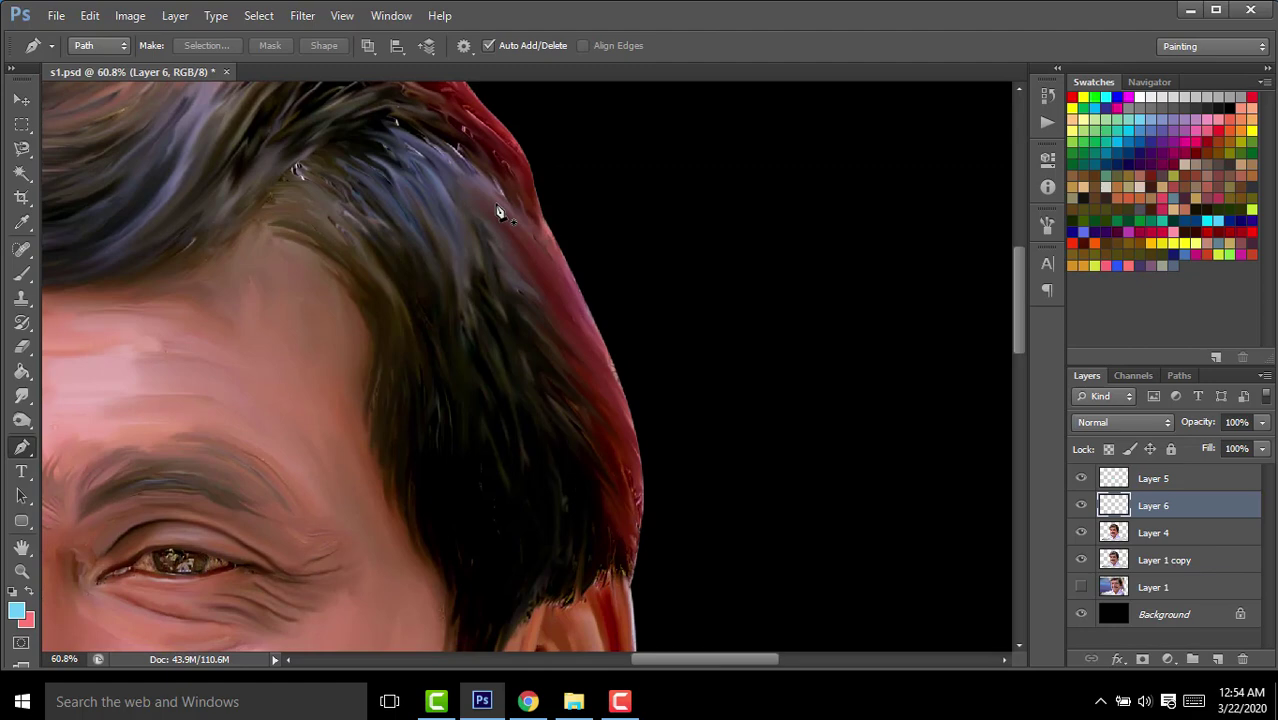
Draw curved Pen paths from the top of the hairline down along the hair edge.
{"action": "left_click", "coordinate": [455, 160]}
{"action": "left_click_drag", "start_coordinate": [609, 365], "coordinate": [647, 497]}
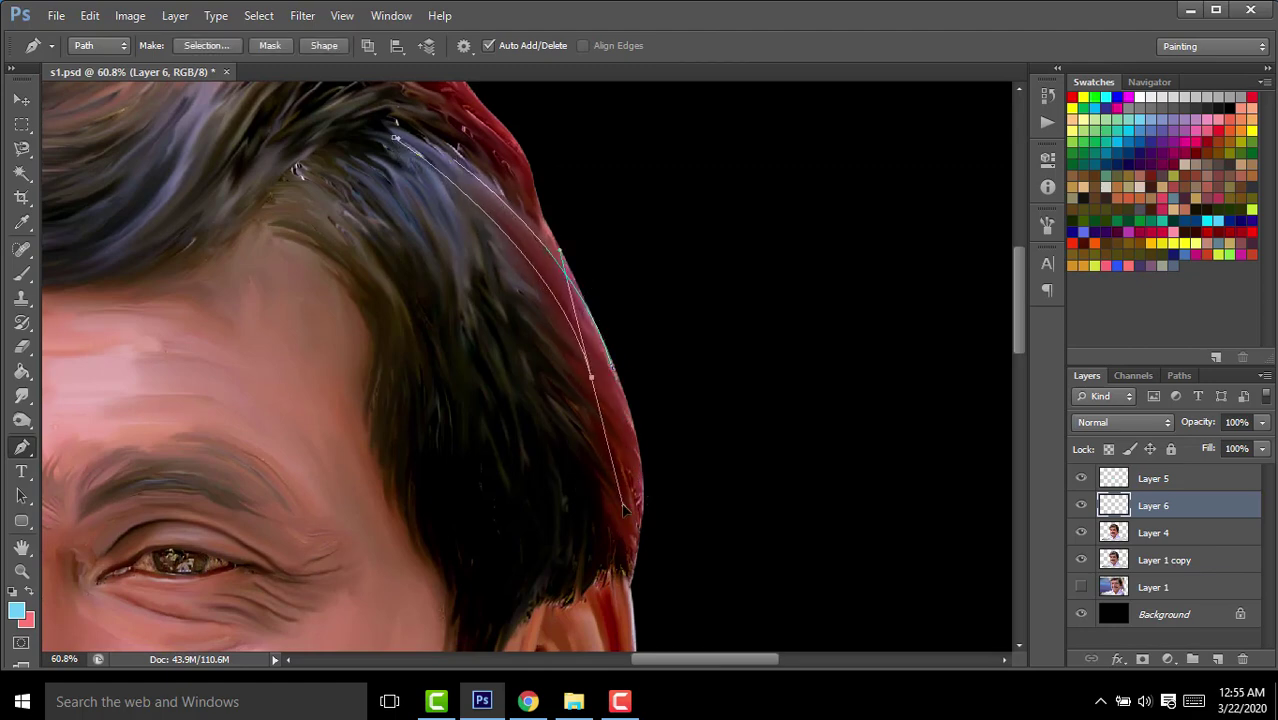
{"action": "left_click", "coordinate": [447, 165]}
{"action": "left_click_drag", "start_coordinate": [628, 432], "coordinate": [673, 594]}
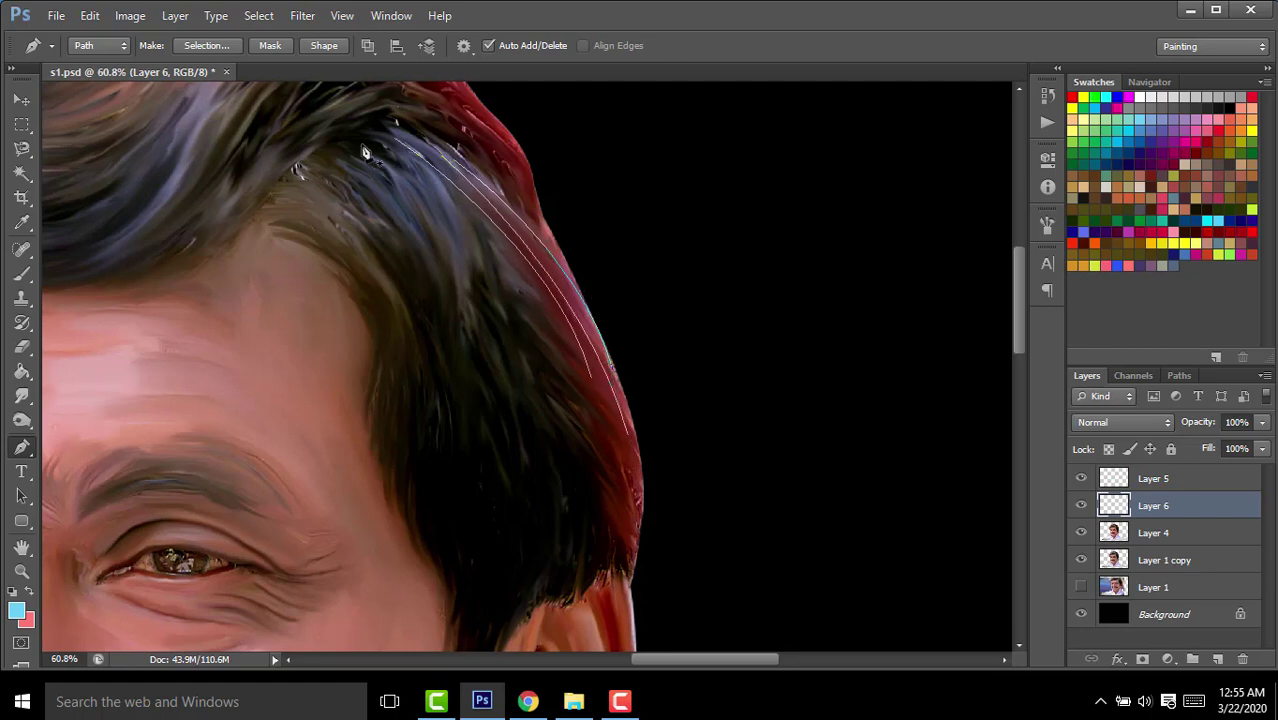
{"action": "scroll", "coordinate": [640, 310], "scroll_direction": "down", "scroll_amount": 5}
{"action": "scroll", "coordinate": [636, 250], "scroll_direction": "up", "scroll_amount": 3}
{"action": "scroll", "coordinate": [570, 370], "scroll_direction": "down", "scroll_amount": 3}
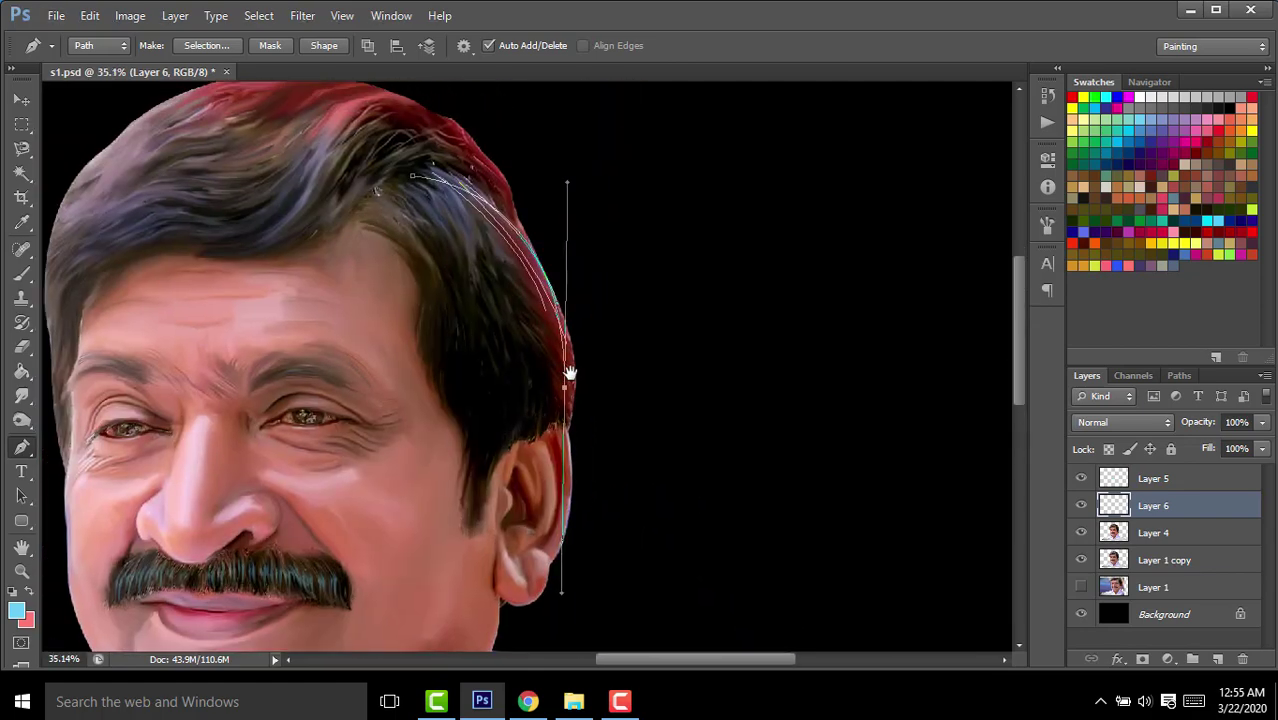
{"action": "left_click_drag", "start_coordinate": [558, 451], "coordinate": [572, 567]}
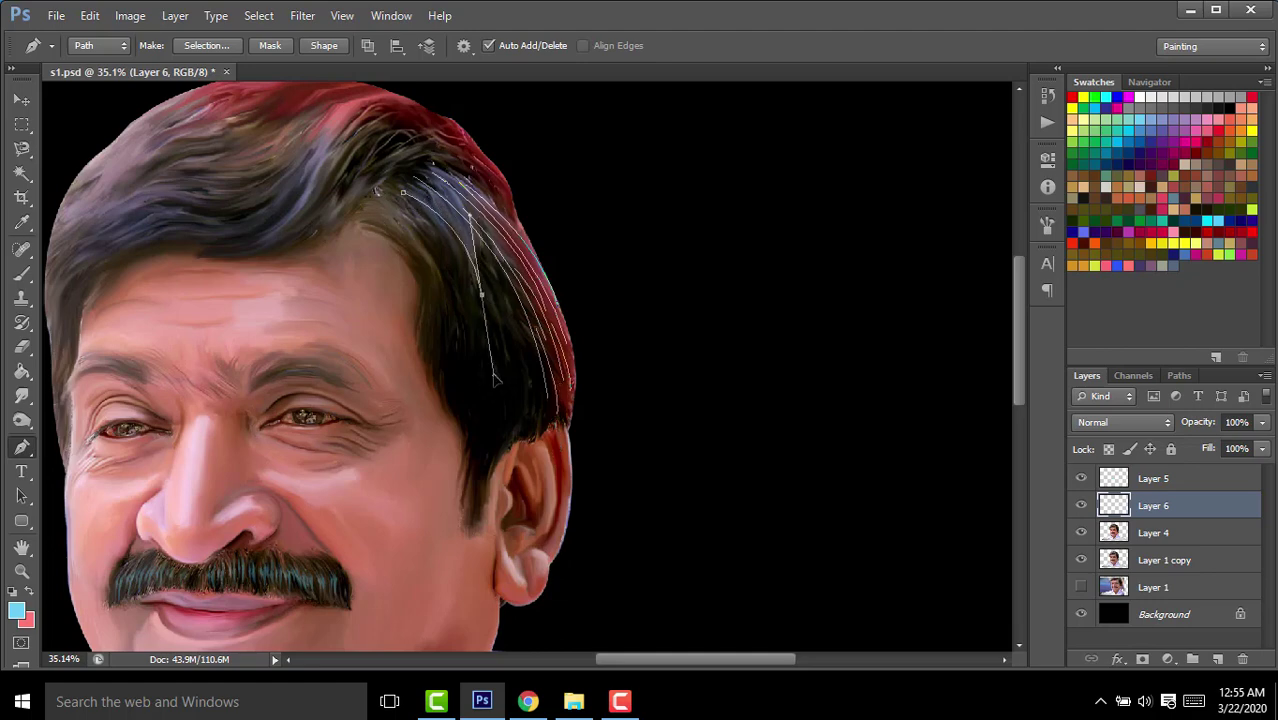
{"action": "left_click_drag", "start_coordinate": [494, 379], "coordinate": [420, 195]}
Add more strand paths down toward the ear, then marquee-select all the hair paths.
{"action": "left_click_drag", "start_coordinate": [529, 466], "coordinate": [478, 268]}
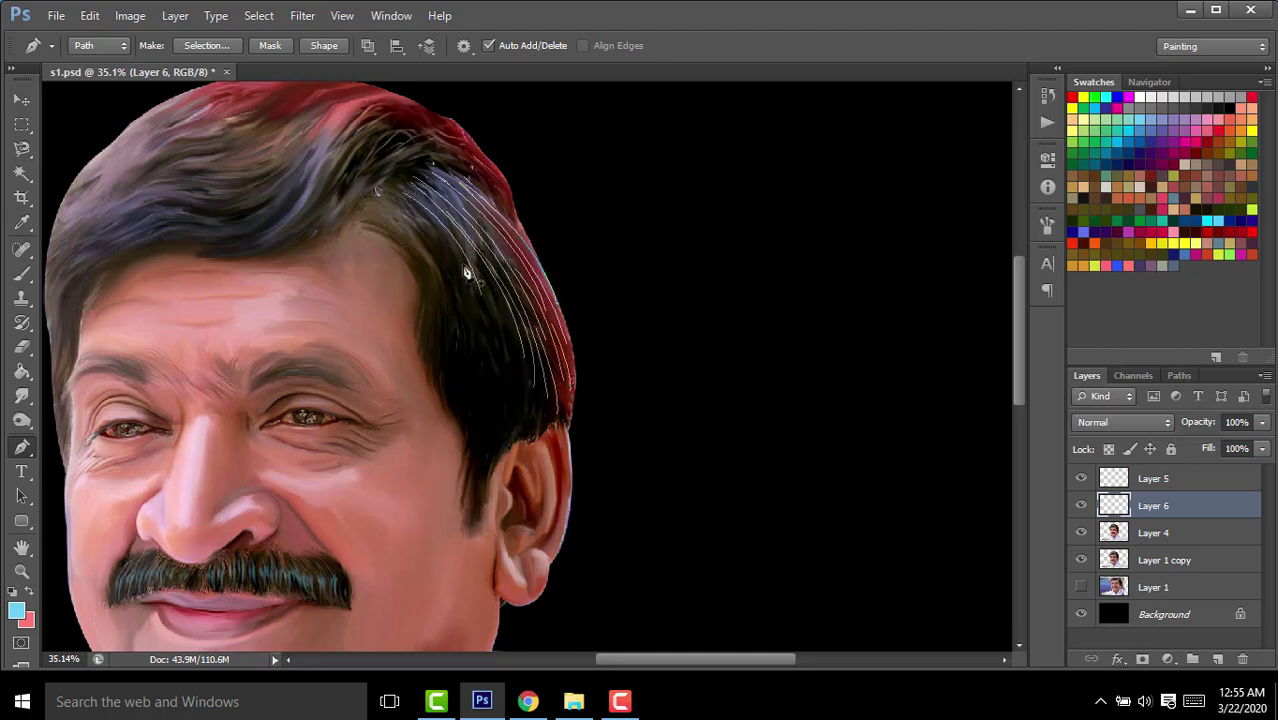
{"action": "left_click_drag", "start_coordinate": [515, 421], "coordinate": [503, 520]}
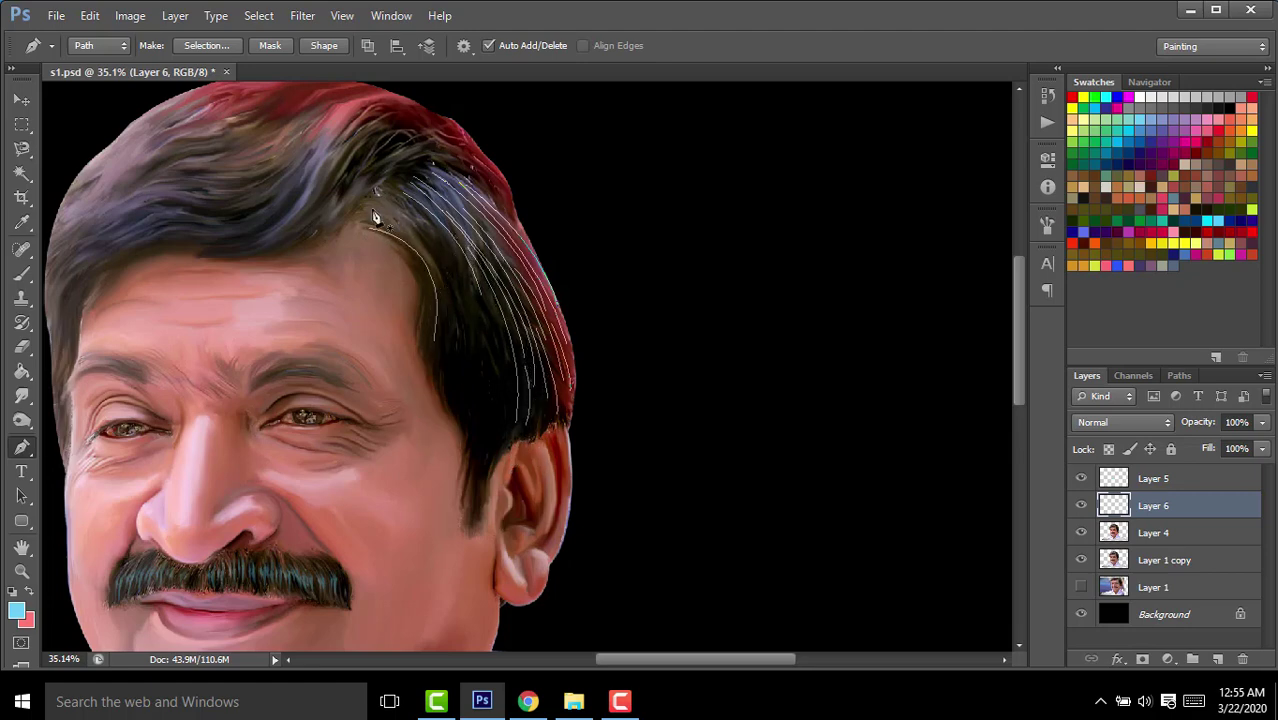
{"action": "left_click_drag", "start_coordinate": [398, 234], "coordinate": [422, 485]}
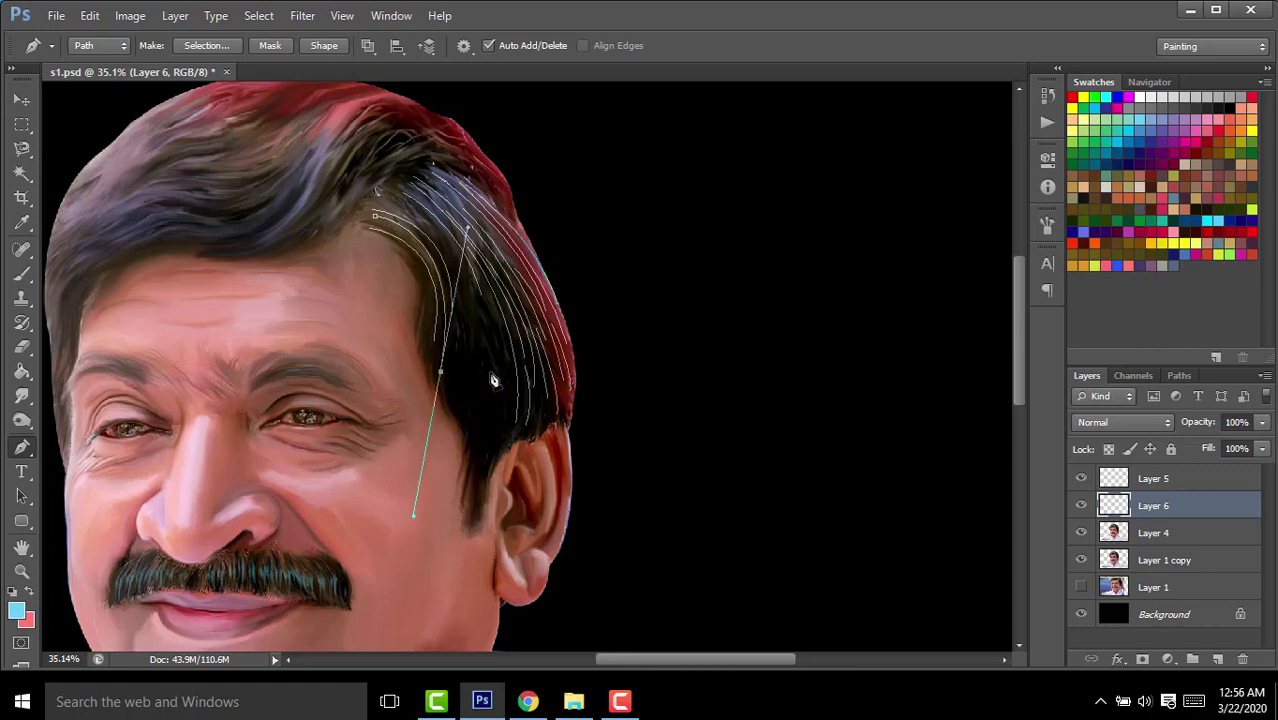
{"action": "key", "text": "ctrl+z"}
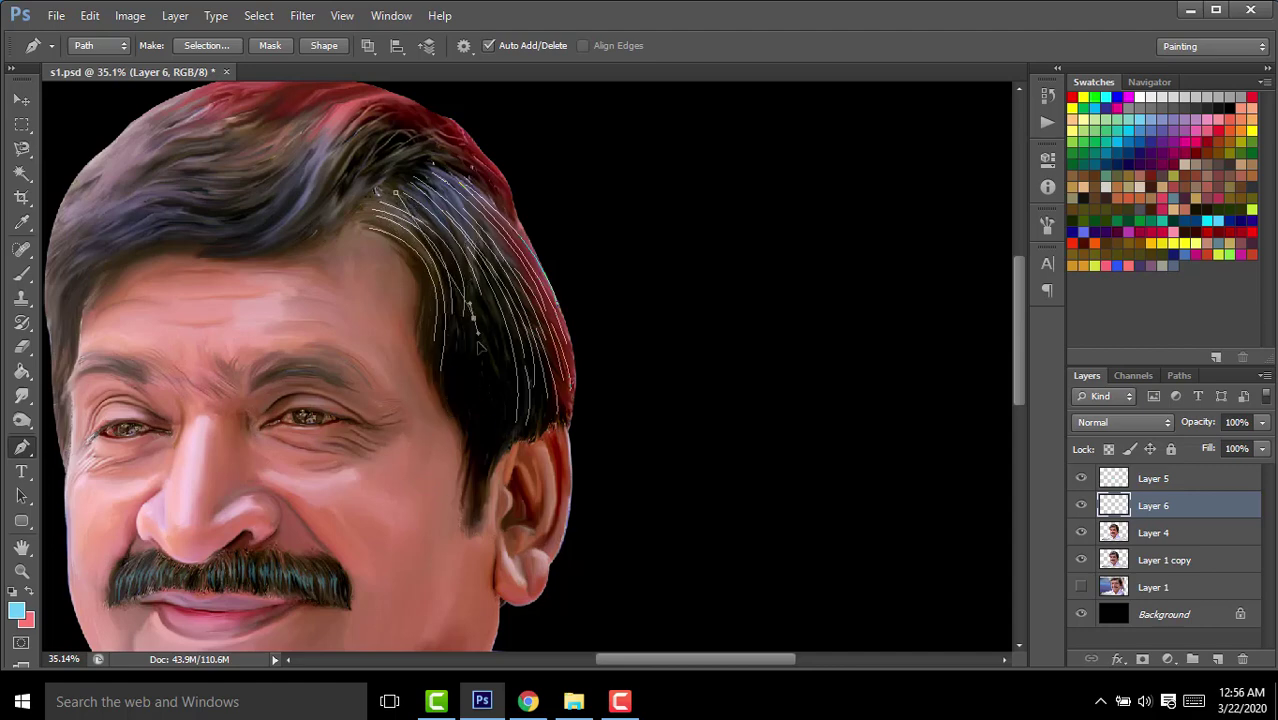
{"action": "left_click", "coordinate": [489, 360], "text": "ctrl"}
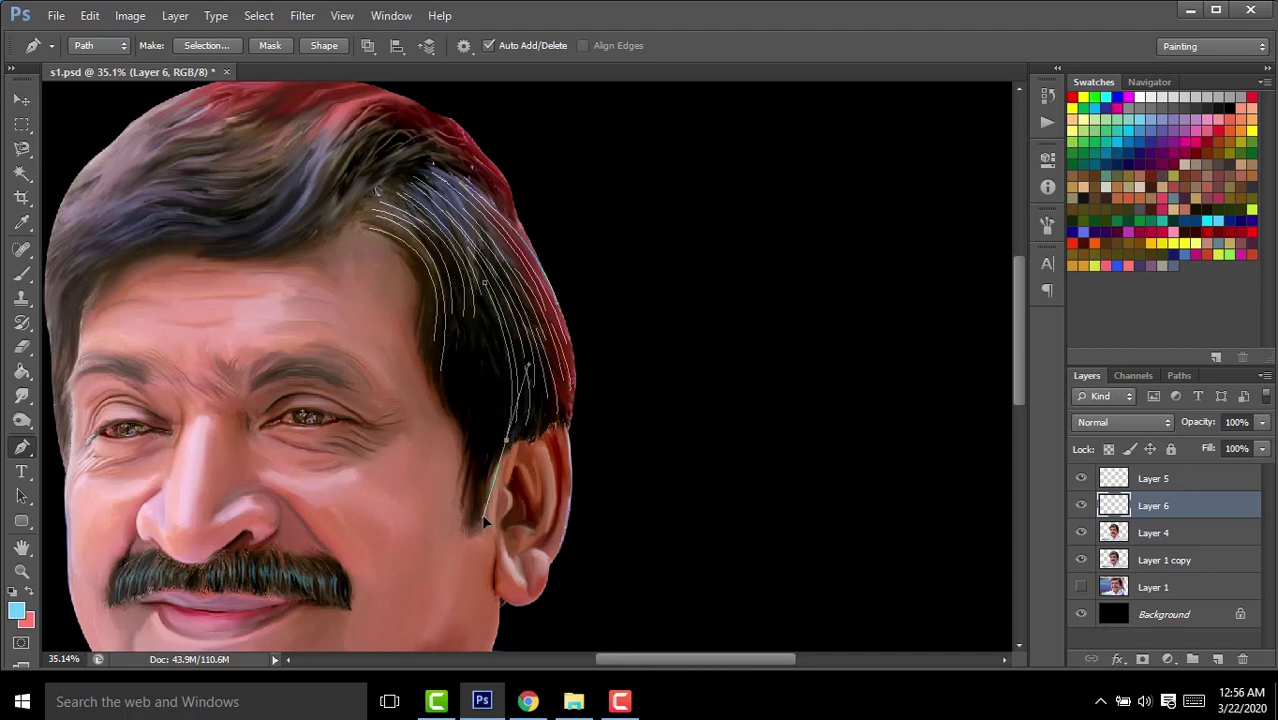
{"action": "left_click_drag", "start_coordinate": [495, 444], "coordinate": [472, 512]}
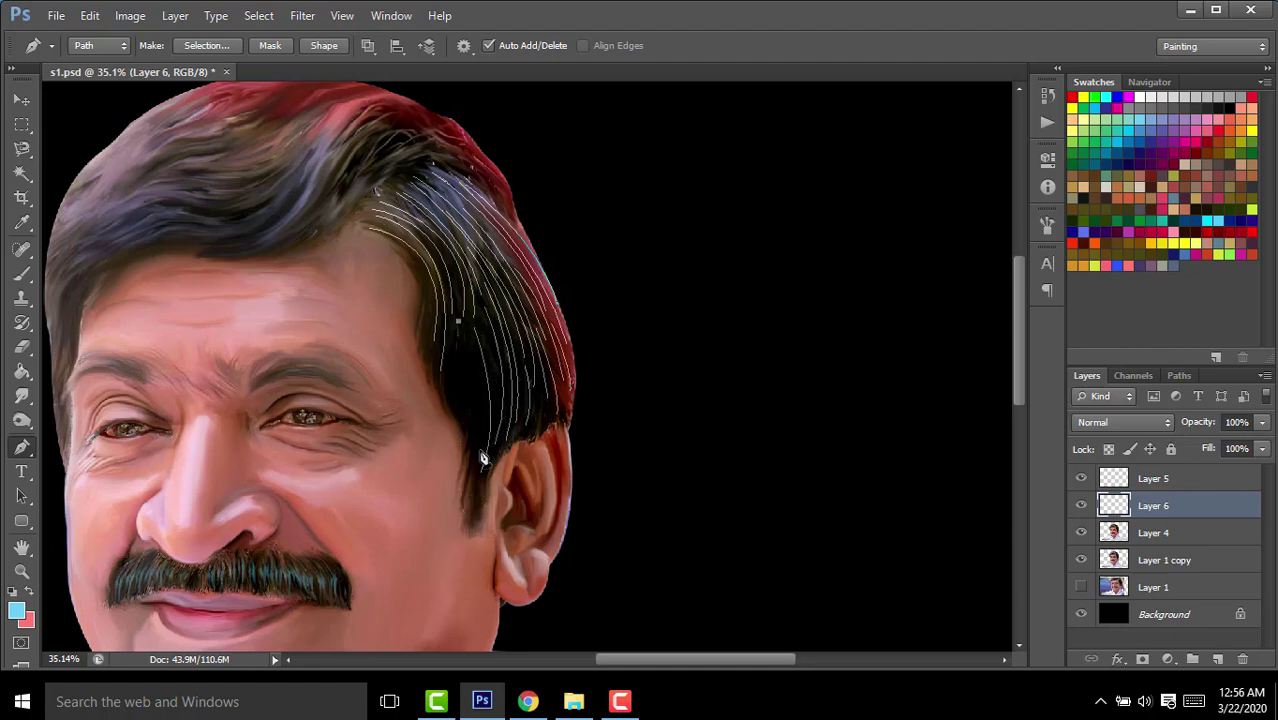
{"action": "left_click_drag", "start_coordinate": [479, 450], "coordinate": [473, 521]}
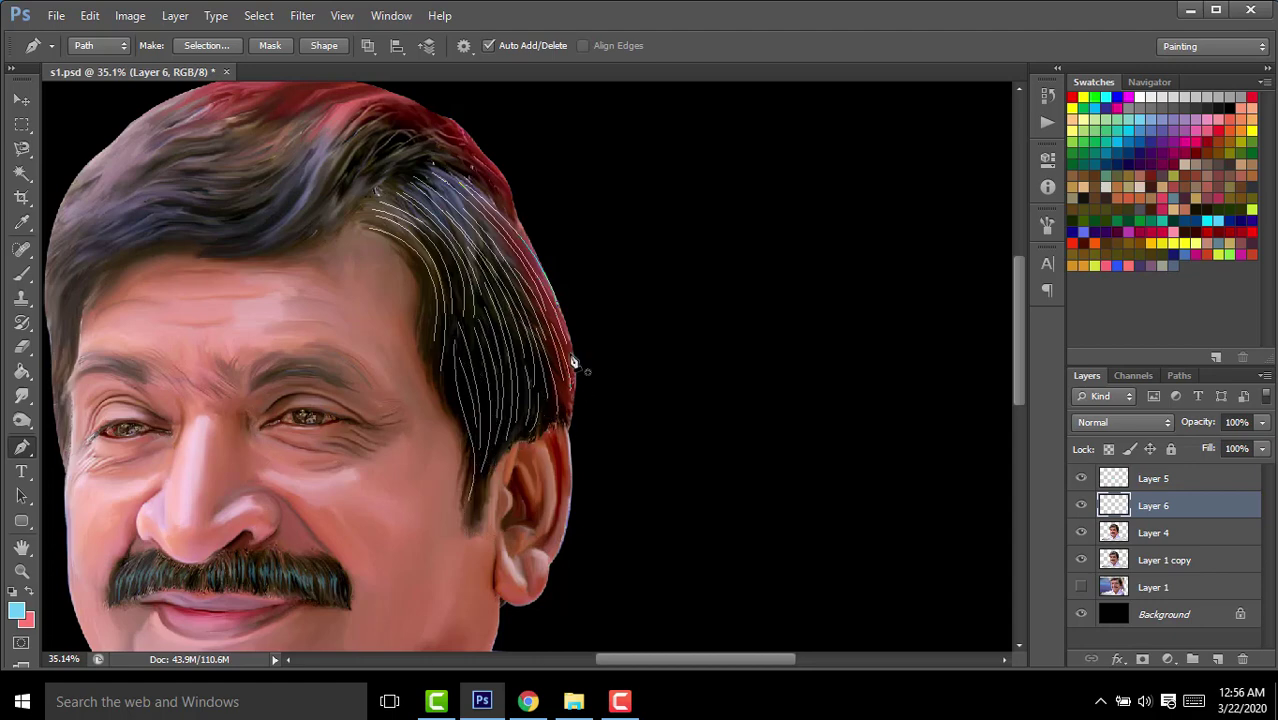
{"action": "left_click_drag", "start_coordinate": [272, 128], "coordinate": [650, 559]}
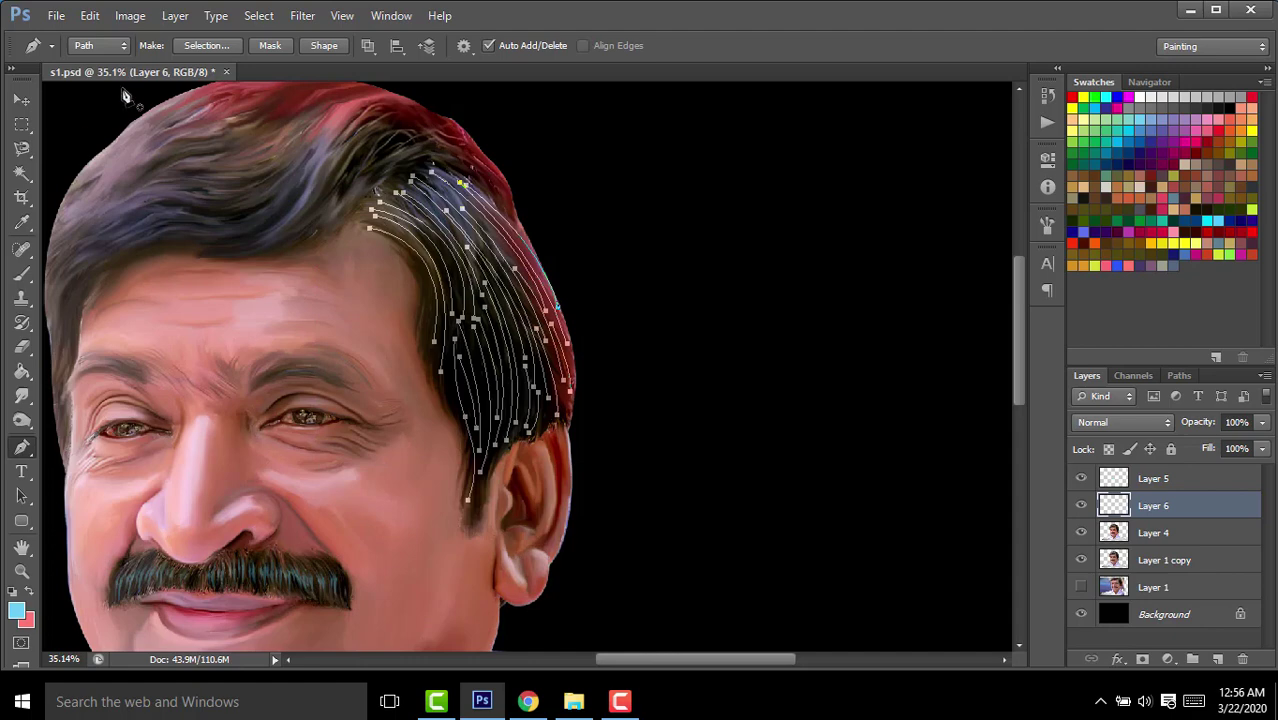
Set the brush size to 10 px.
{"action": "key", "text": "b"}
{"action": "left_click", "coordinate": [97, 46]}
{"action": "left_click_drag", "start_coordinate": [198, 106], "coordinate": [47, 104]}
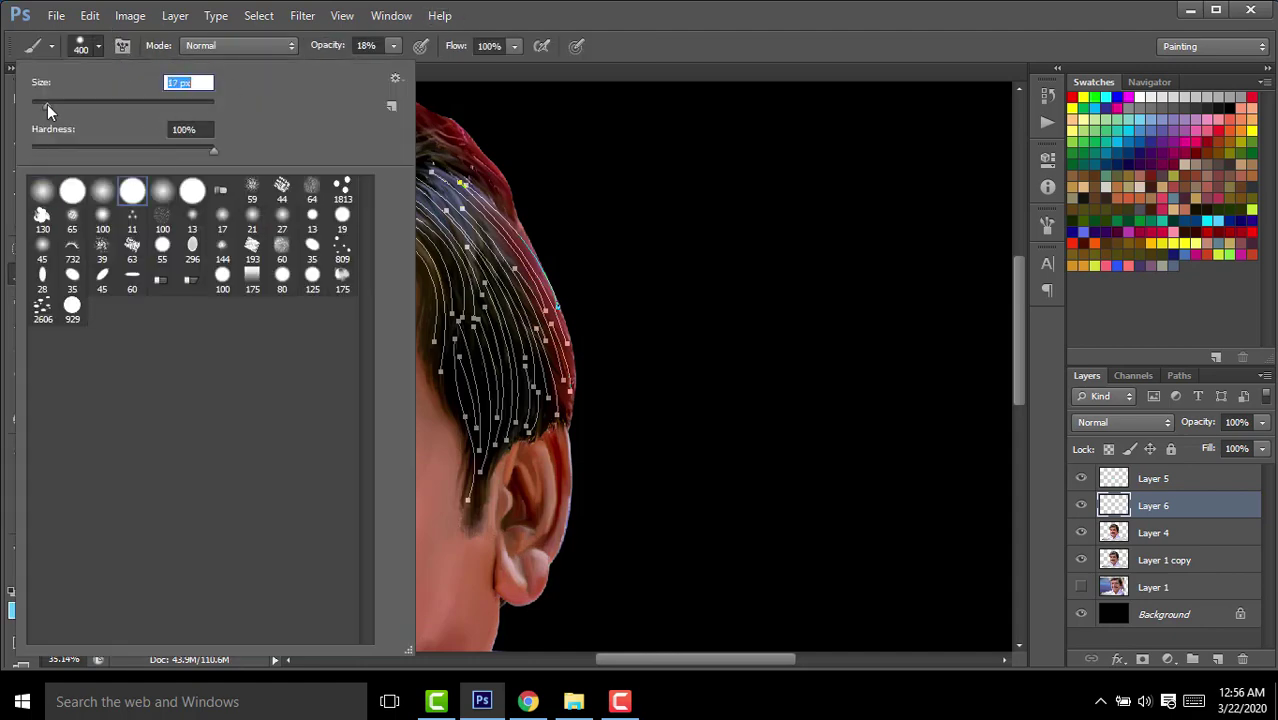
{"action": "type", "text": "10"}
{"action": "key", "text": "Return"}
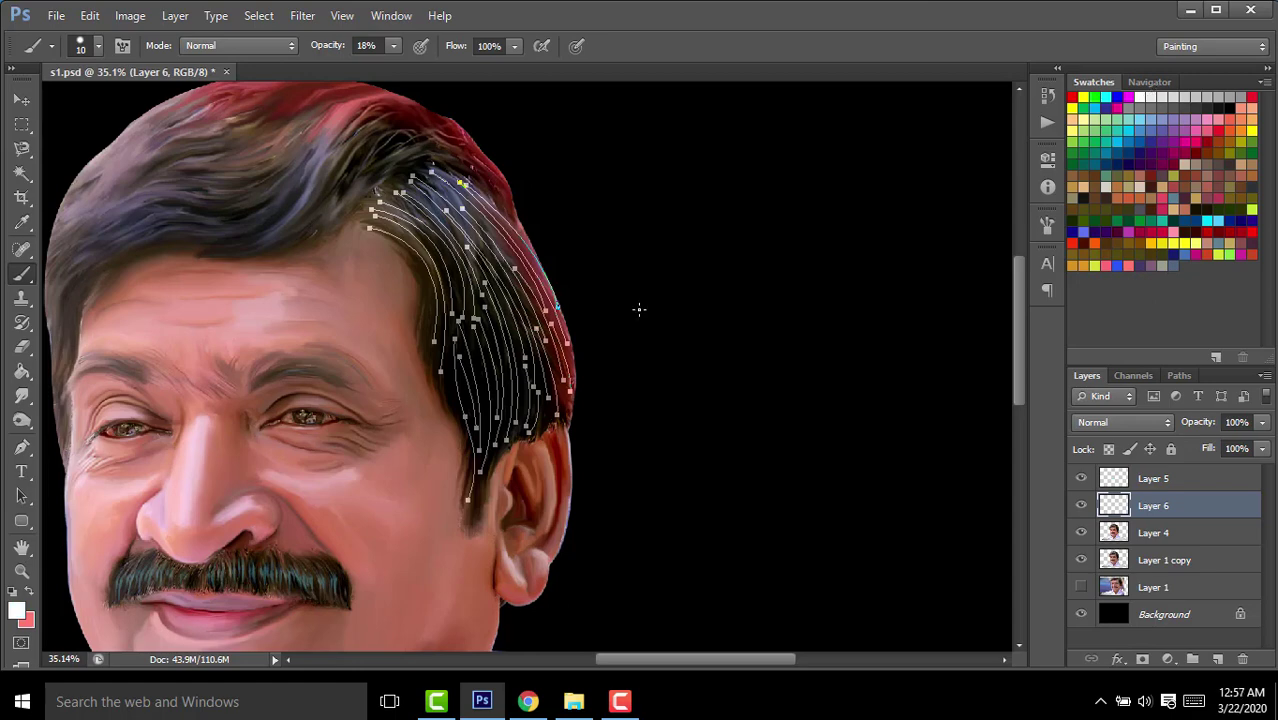
Try stroking the hair paths with the brush, then undo the attempt.
{"action": "left_click", "coordinate": [22, 447]}
{"action": "scroll", "coordinate": [690, 314], "scroll_direction": "down", "scroll_amount": 5}
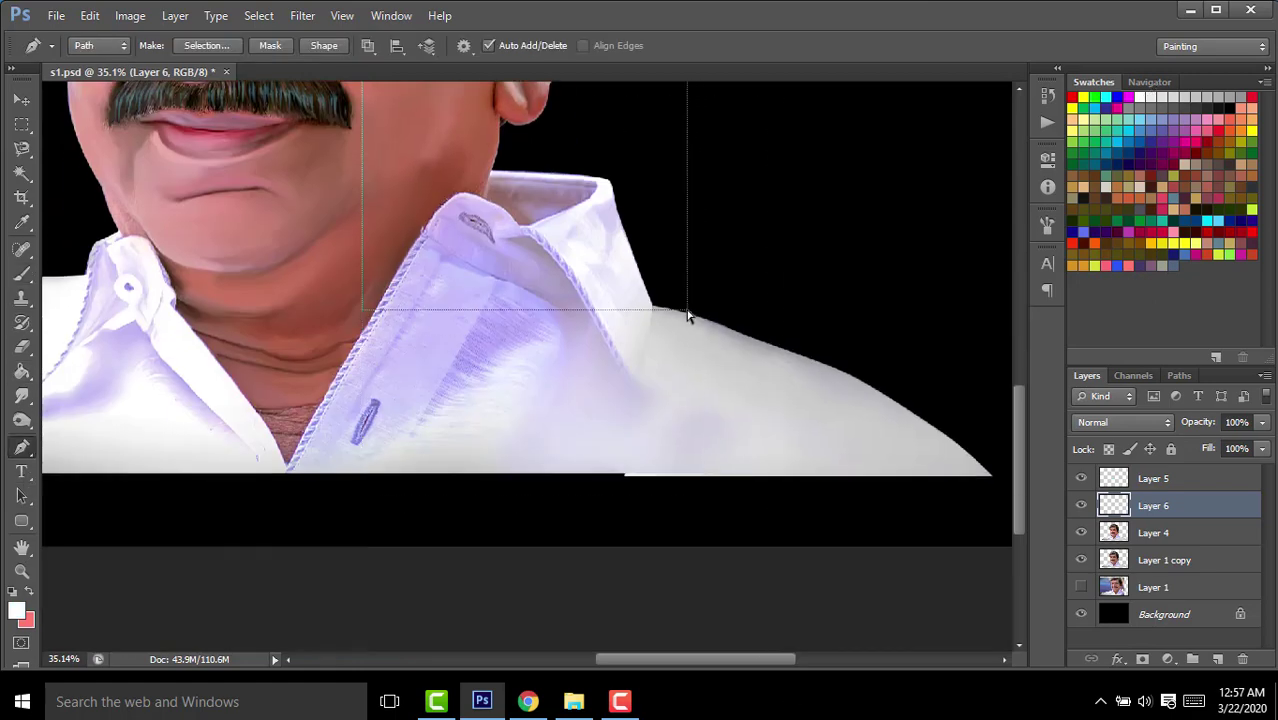
{"action": "scroll", "coordinate": [705, 225], "scroll_direction": "up", "scroll_amount": 4}
{"action": "scroll", "coordinate": [705, 225], "scroll_direction": "up", "scroll_amount": 1}
{"action": "right_click", "coordinate": [697, 224]}
{"action": "left_click", "coordinate": [822, 357]}
{"action": "left_click", "coordinate": [757, 235]}
{"action": "key", "text": "Escape"}
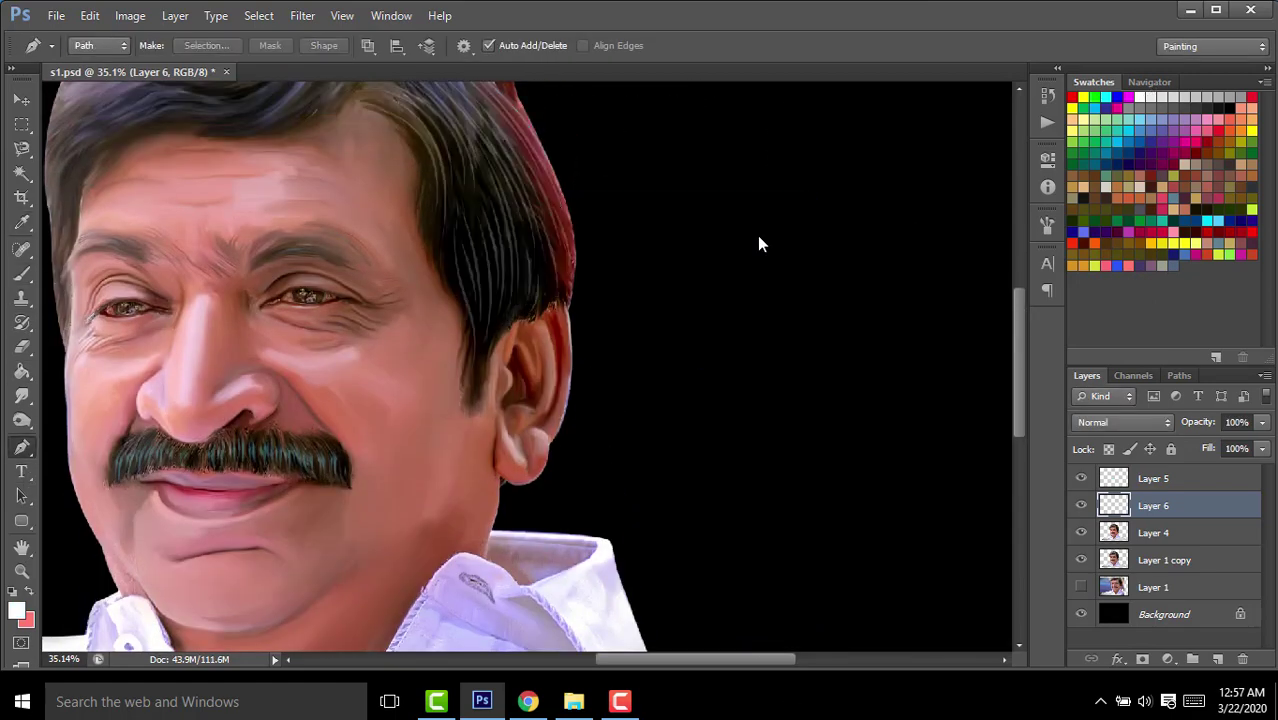
{"action": "key", "text": "ctrl+z"}
Stroke the hair paths with the brush using Simulate Pressure, producing thin white strands.
{"action": "key", "text": "b"}
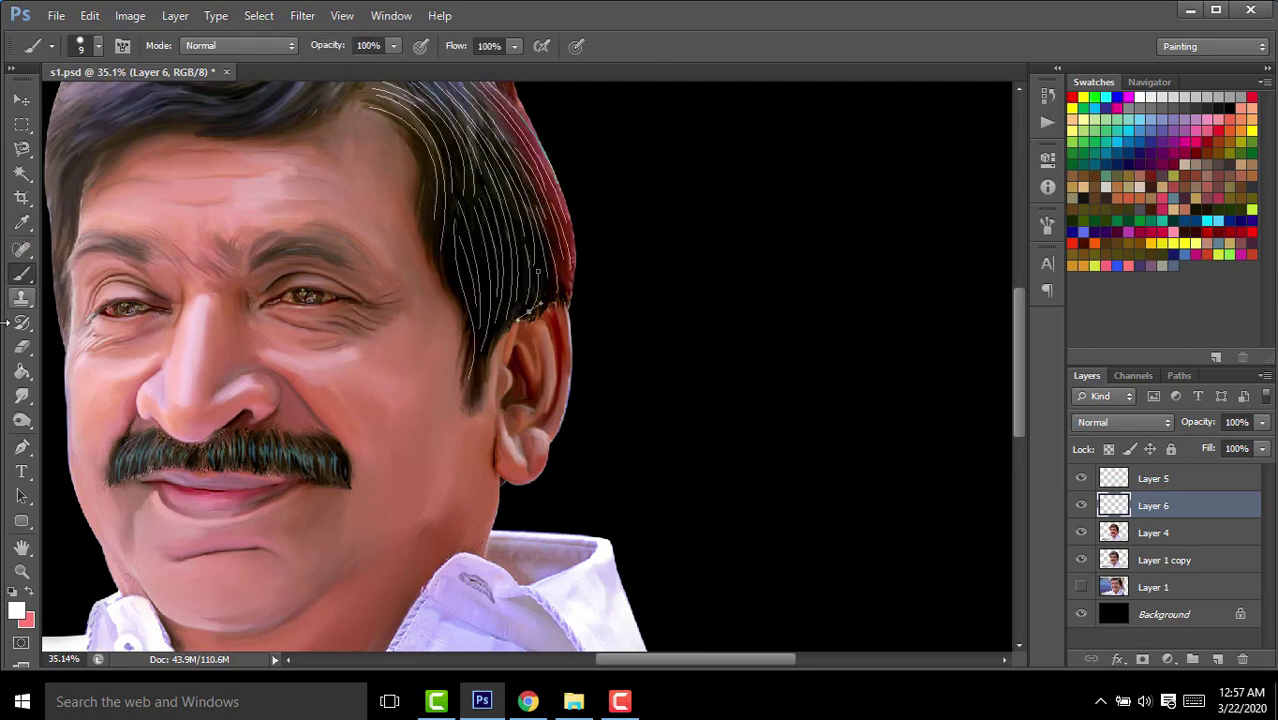
{"action": "left_click", "coordinate": [22, 447]}
{"action": "scroll", "coordinate": [735, 270], "scroll_direction": "down", "scroll_amount": 3}
{"action": "right_click", "coordinate": [678, 301]}
{"action": "left_click", "coordinate": [727, 428]}
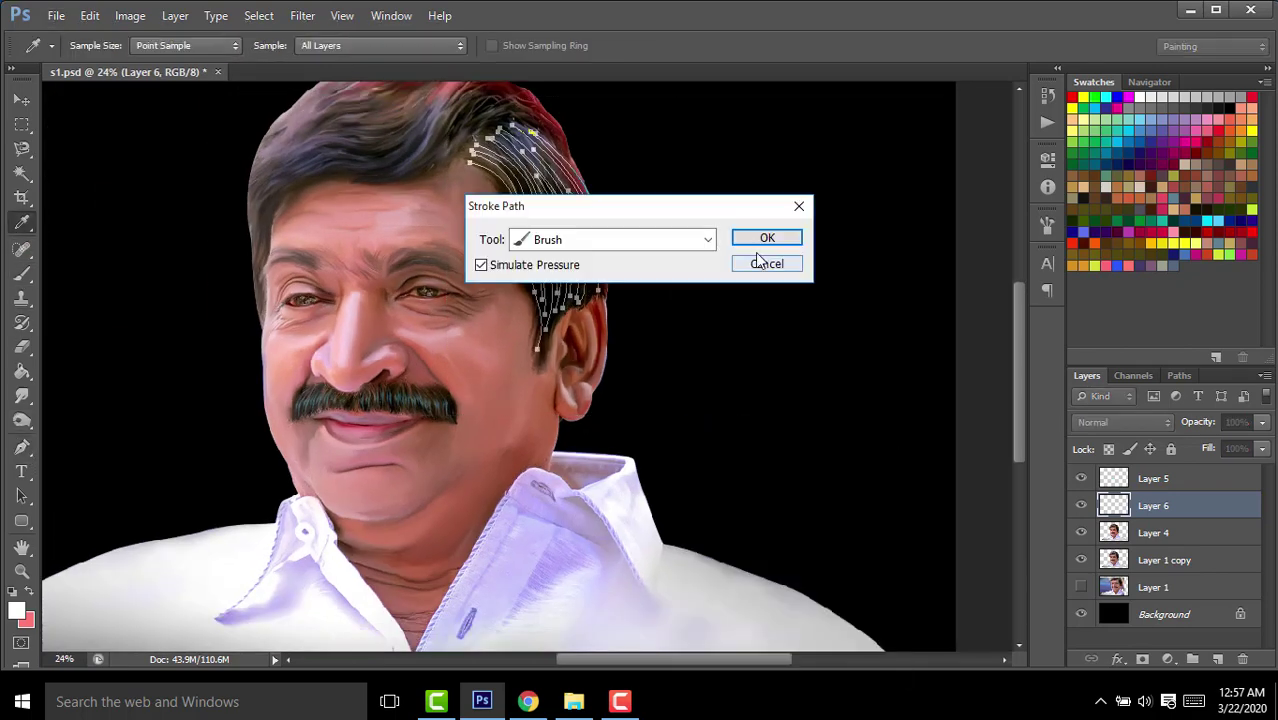
{"action": "left_click", "coordinate": [757, 241]}
{"action": "key", "text": "Escape"}
{"action": "scroll", "coordinate": [590, 323], "scroll_direction": "up", "scroll_amount": 3}
Draw a curved strand path across the front hair sweeping down toward the forehead.
{"action": "scroll", "coordinate": [898, 320], "scroll_direction": "up", "scroll_amount": 2}
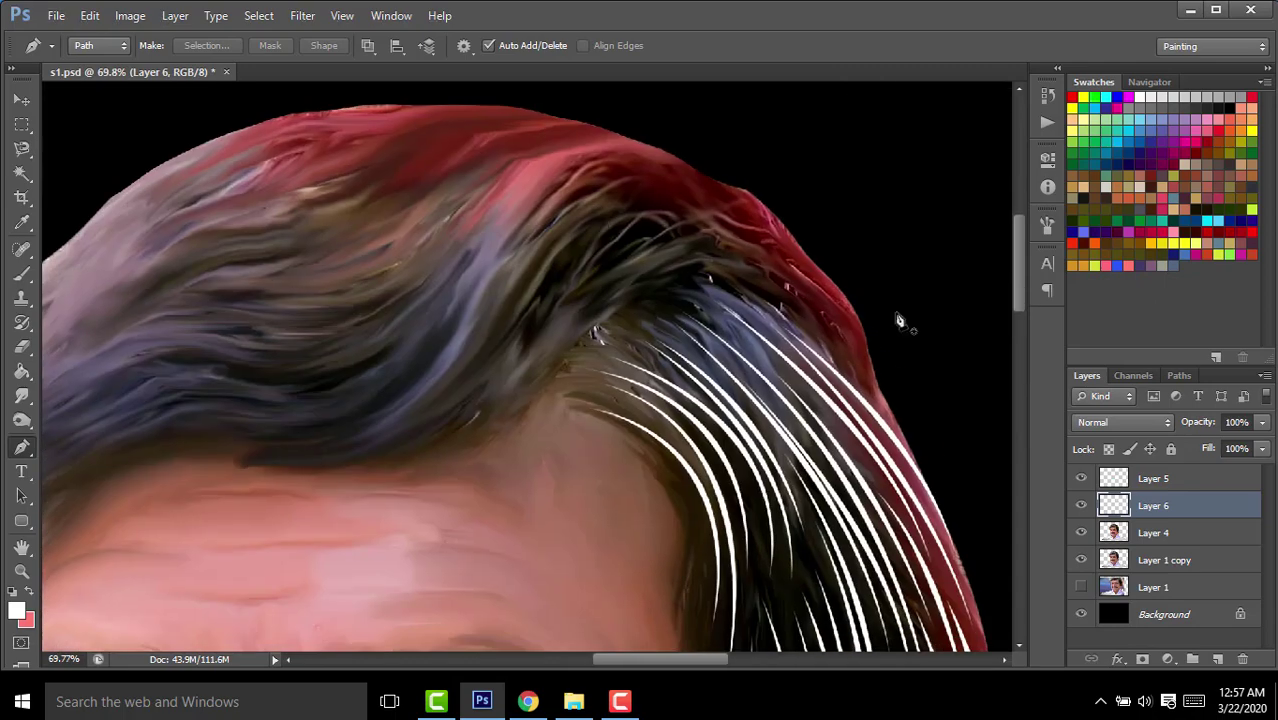
{"action": "left_click", "coordinate": [750, 264]}
{"action": "left_click_drag", "start_coordinate": [505, 420], "coordinate": [303, 630]}
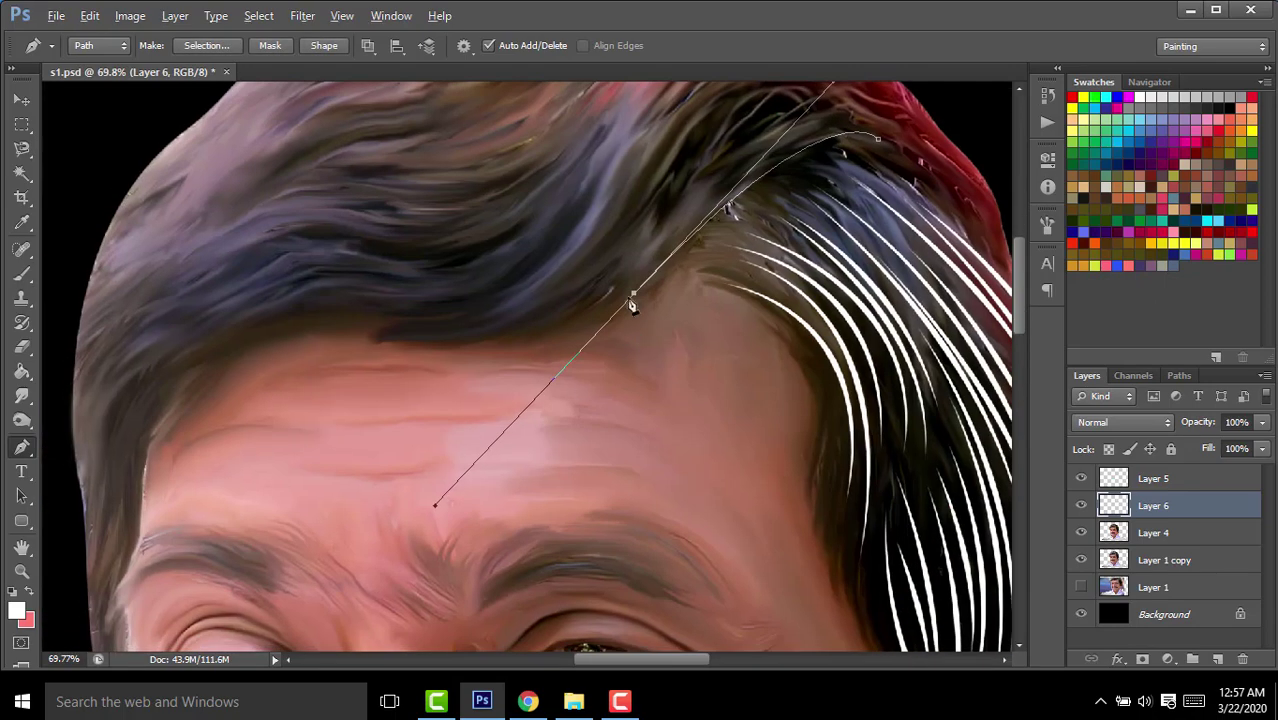
{"action": "left_click_drag", "start_coordinate": [408, 340], "coordinate": [312, 305]}
{"action": "scroll", "coordinate": [972, 272], "scroll_direction": "up", "scroll_amount": 3}
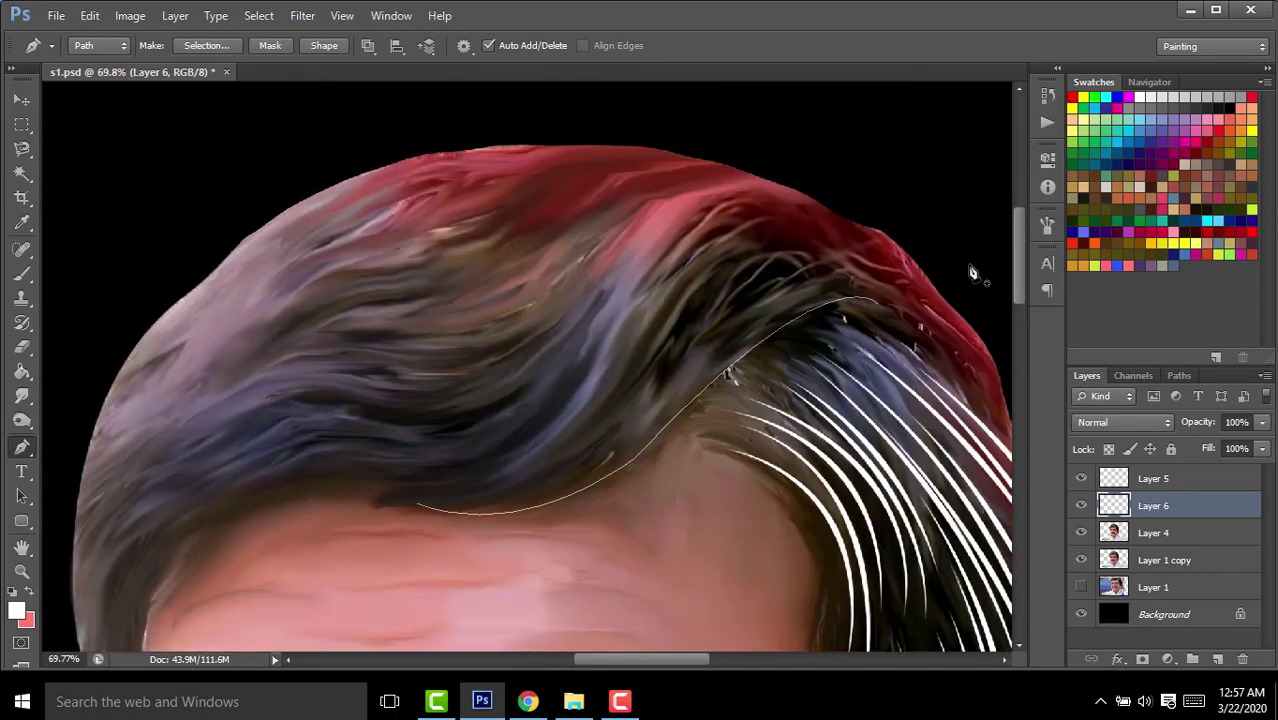
{"action": "left_click_drag", "start_coordinate": [634, 432], "coordinate": [385, 641]}
{"action": "scroll", "coordinate": [580, 482], "scroll_direction": "down", "scroll_amount": 2}
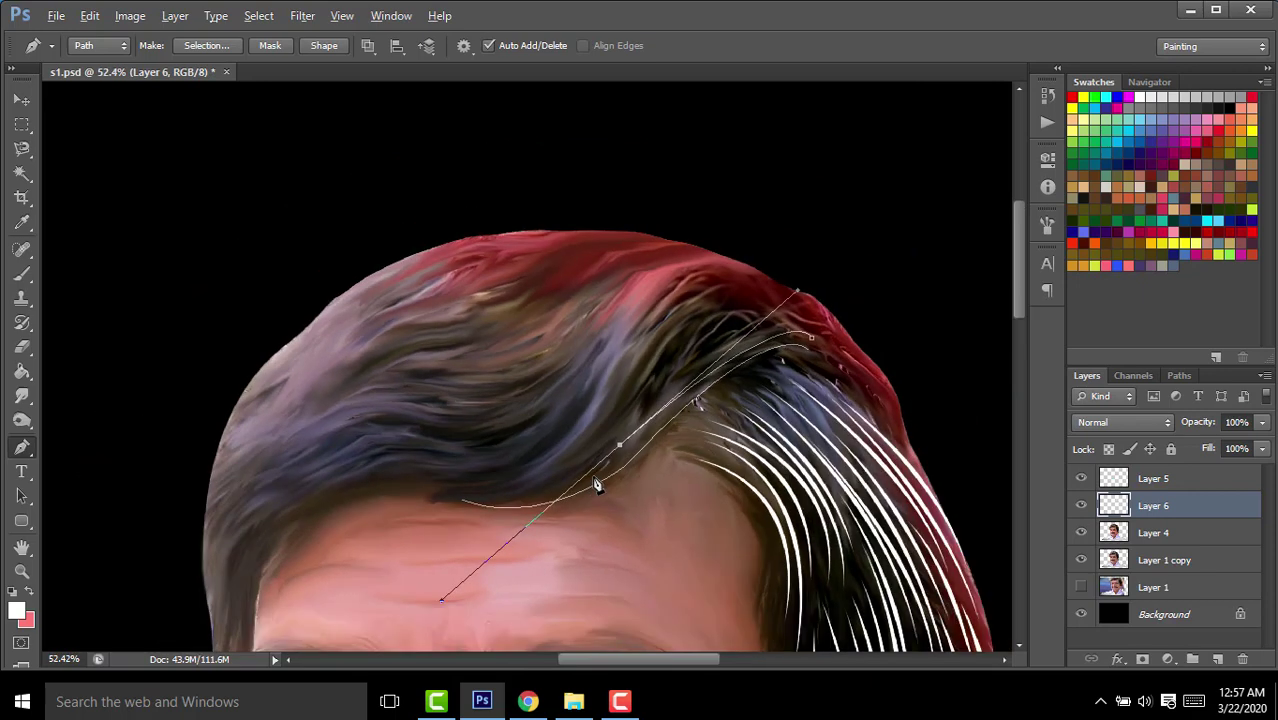
{"action": "left_click_drag", "start_coordinate": [490, 498], "coordinate": [449, 477]}
{"action": "left_click", "coordinate": [718, 311], "text": "ctrl"}
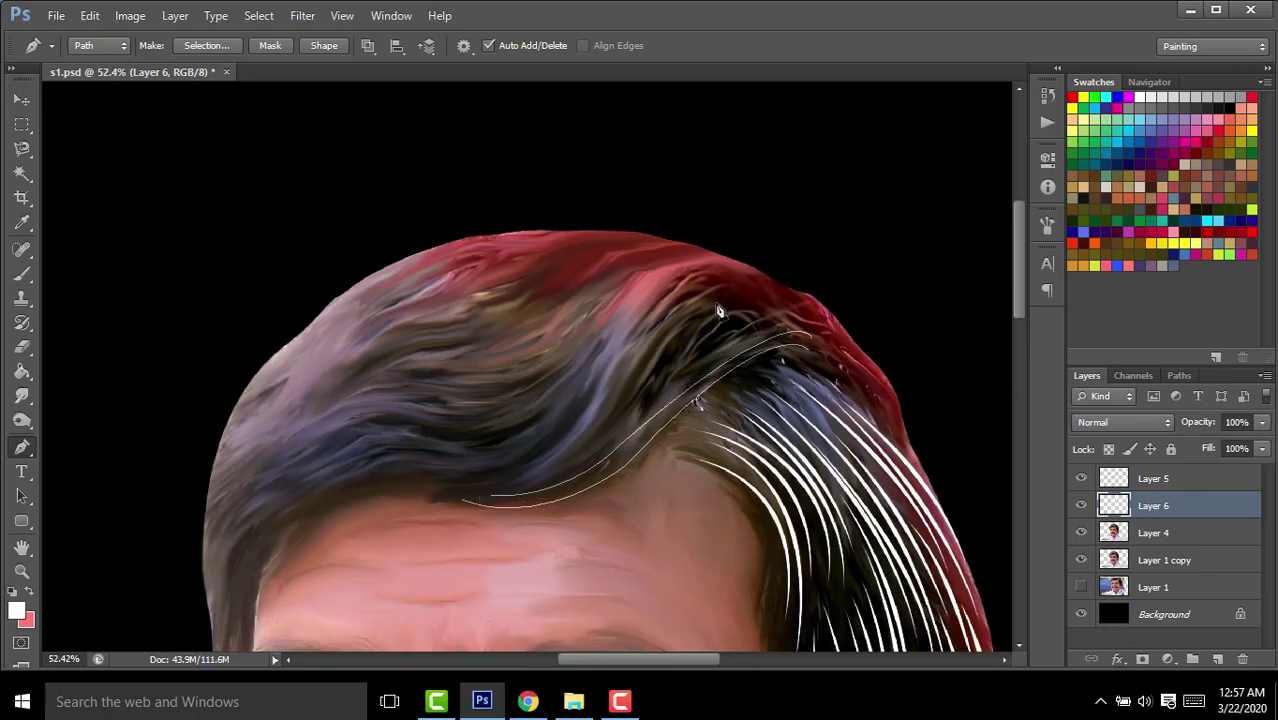
Add strand paths curving above the forehead, up toward the crown and near the parting.
{"action": "left_click_drag", "start_coordinate": [478, 471], "coordinate": [642, 492]}
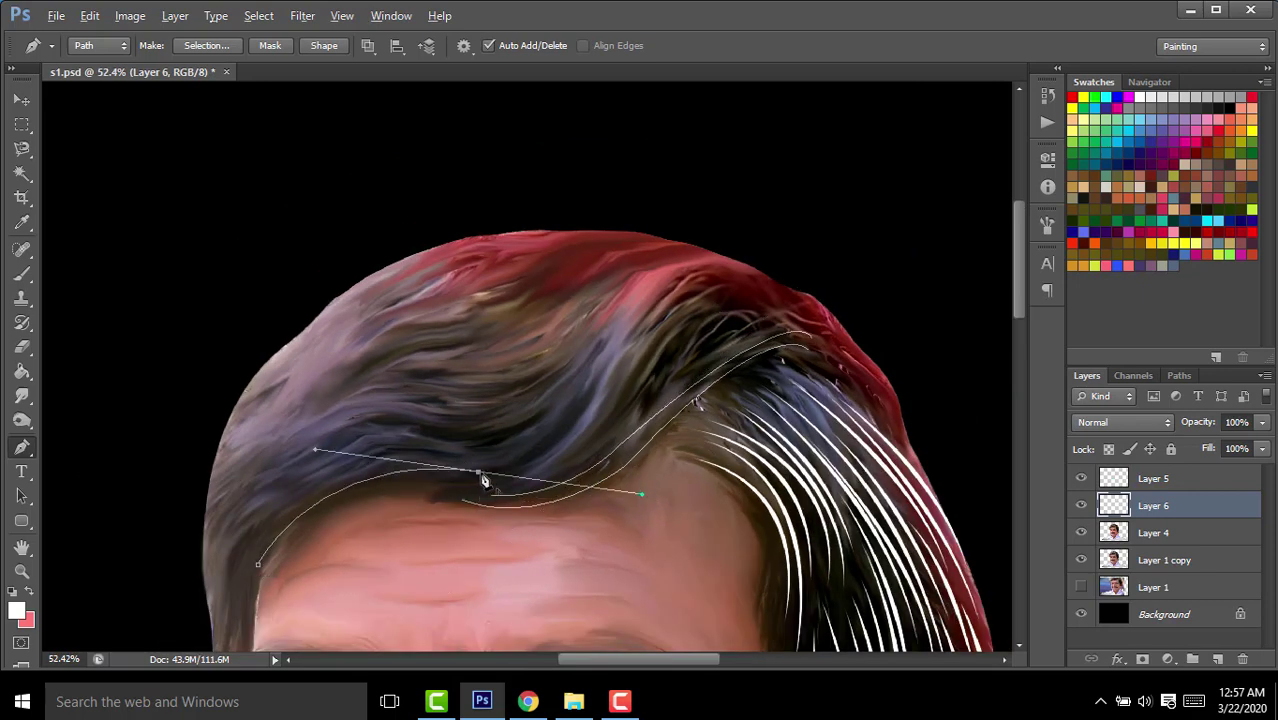
{"action": "left_click_drag", "start_coordinate": [600, 377], "coordinate": [627, 300]}
{"action": "left_click", "coordinate": [447, 502], "text": "ctrl"}
{"action": "left_click_drag", "start_coordinate": [795, 318], "coordinate": [858, 374]}
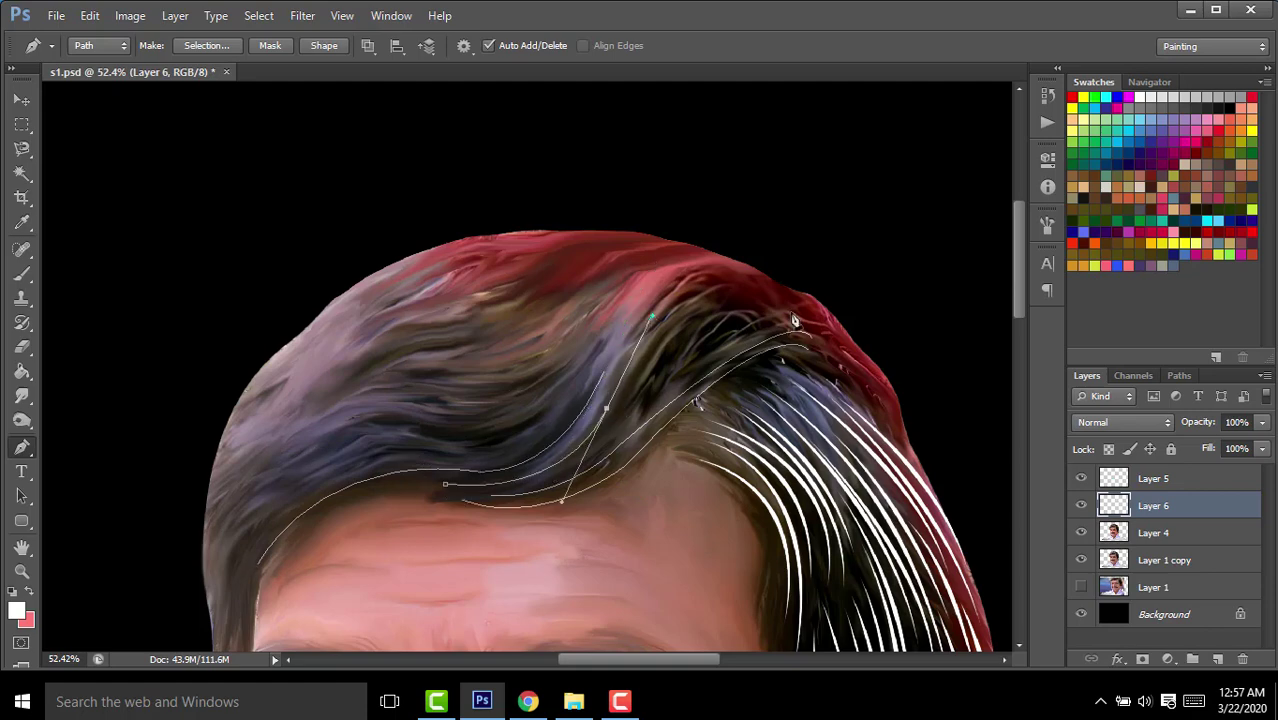
{"action": "left_click", "coordinate": [588, 454], "text": "ctrl"}
{"action": "left_click_drag", "start_coordinate": [676, 368], "coordinate": [678, 326]}
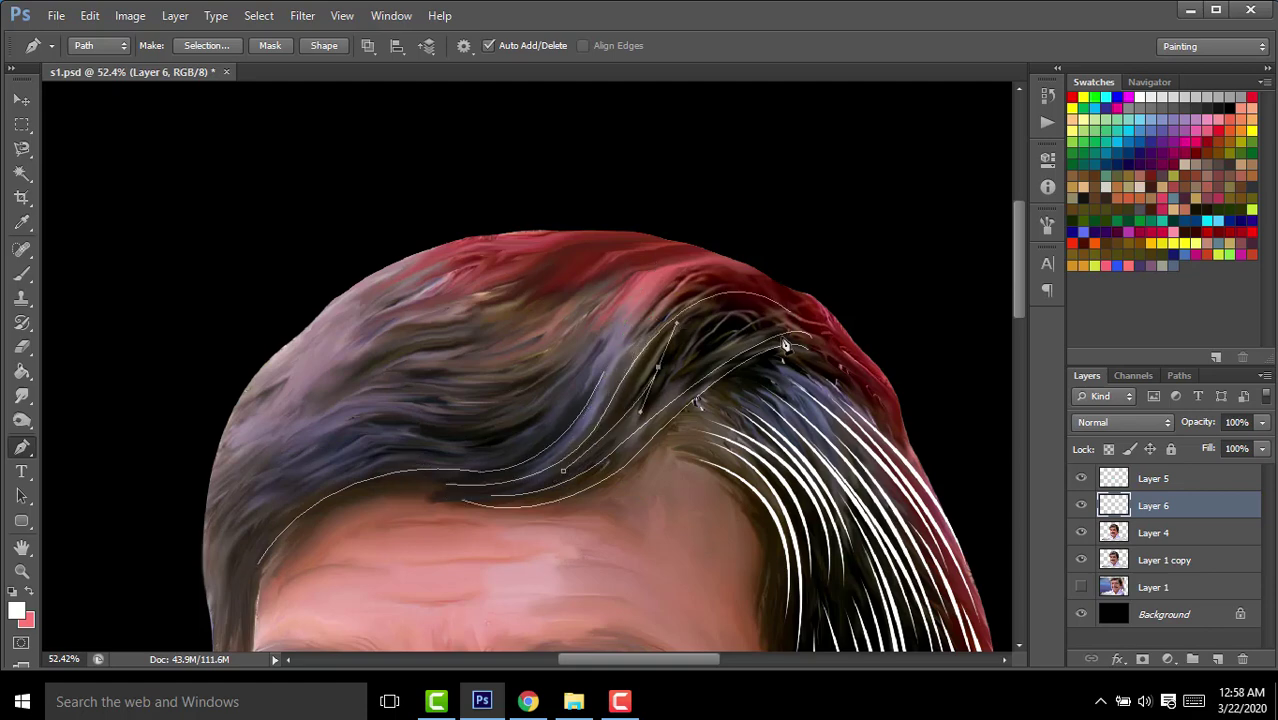
{"action": "left_click_drag", "start_coordinate": [330, 525], "coordinate": [435, 425]}
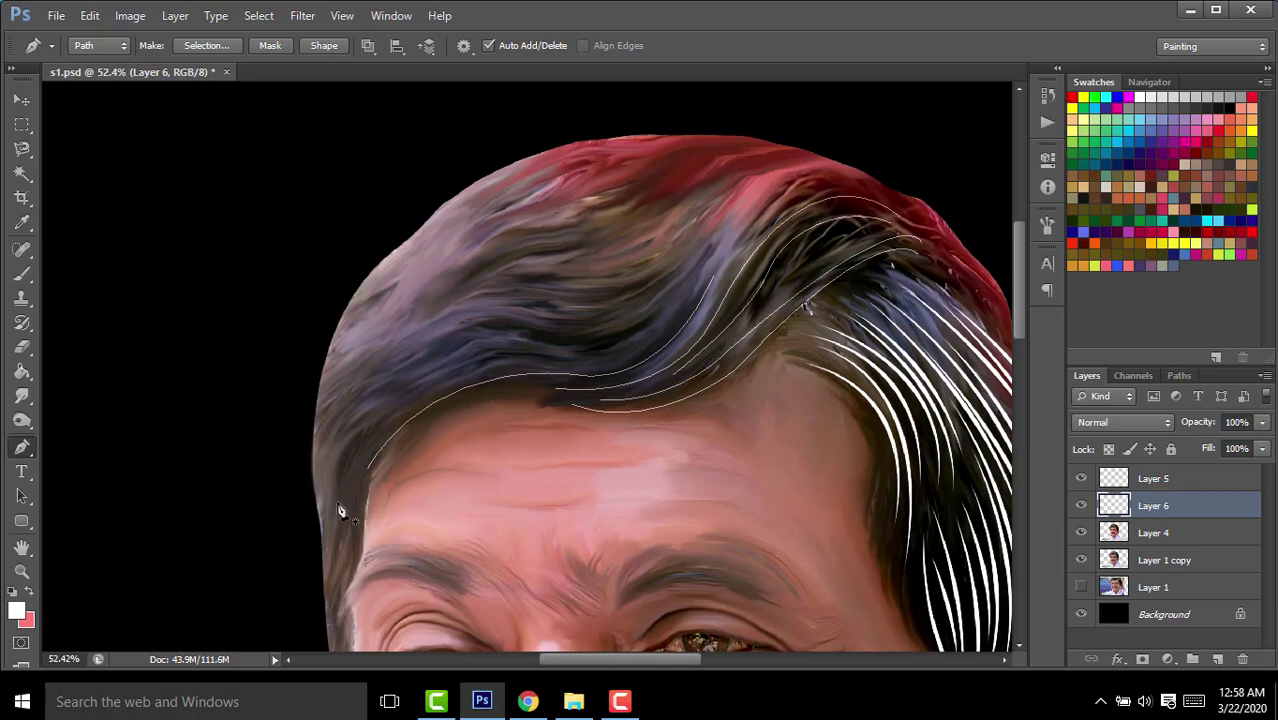
Trace a strand rising from the temple up to the crown and join it back.
{"action": "left_click_drag", "start_coordinate": [532, 357], "coordinate": [740, 368]}
{"action": "mouse_move", "coordinate": [532, 357]}
{"action": "left_mouse_down"}
{"action": "mouse_move", "coordinate": [634, 383]}
{"action": "mouse_move", "coordinate": [663, 372]}
{"action": "left_mouse_up"}
{"action": "left_click_drag", "start_coordinate": [703, 265], "coordinate": [744, 168]}
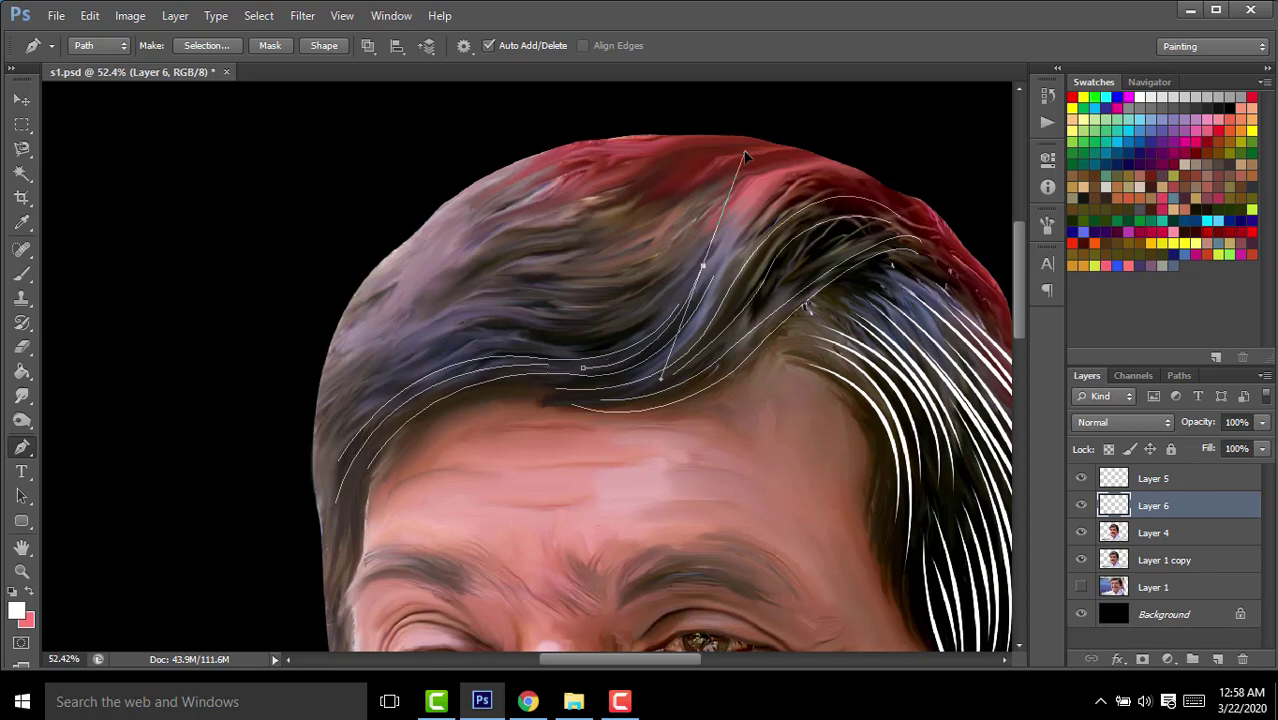
{"action": "left_click", "coordinate": [703, 266], "text": "alt"}
{"action": "mouse_move", "coordinate": [866, 183]}
{"action": "left_mouse_down"}
{"action": "mouse_move", "coordinate": [778, 234]}
{"action": "mouse_move", "coordinate": [700, 165]}
{"action": "left_mouse_up"}
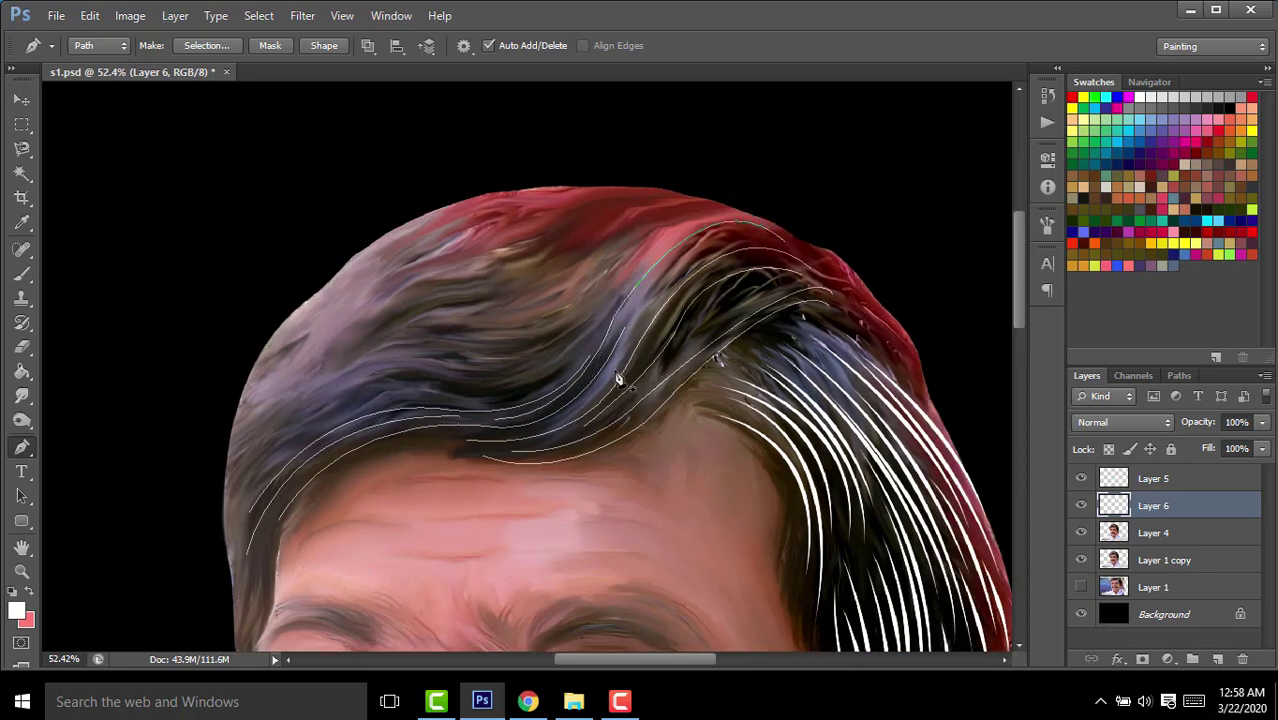
{"action": "left_click_drag", "start_coordinate": [610, 371], "coordinate": [641, 320]}
Add smooth-curved strand paths through the middle and top of the hair.
{"action": "left_click_drag", "start_coordinate": [338, 410], "coordinate": [435, 374]}
{"action": "left_click_drag", "start_coordinate": [520, 360], "coordinate": [680, 355]}
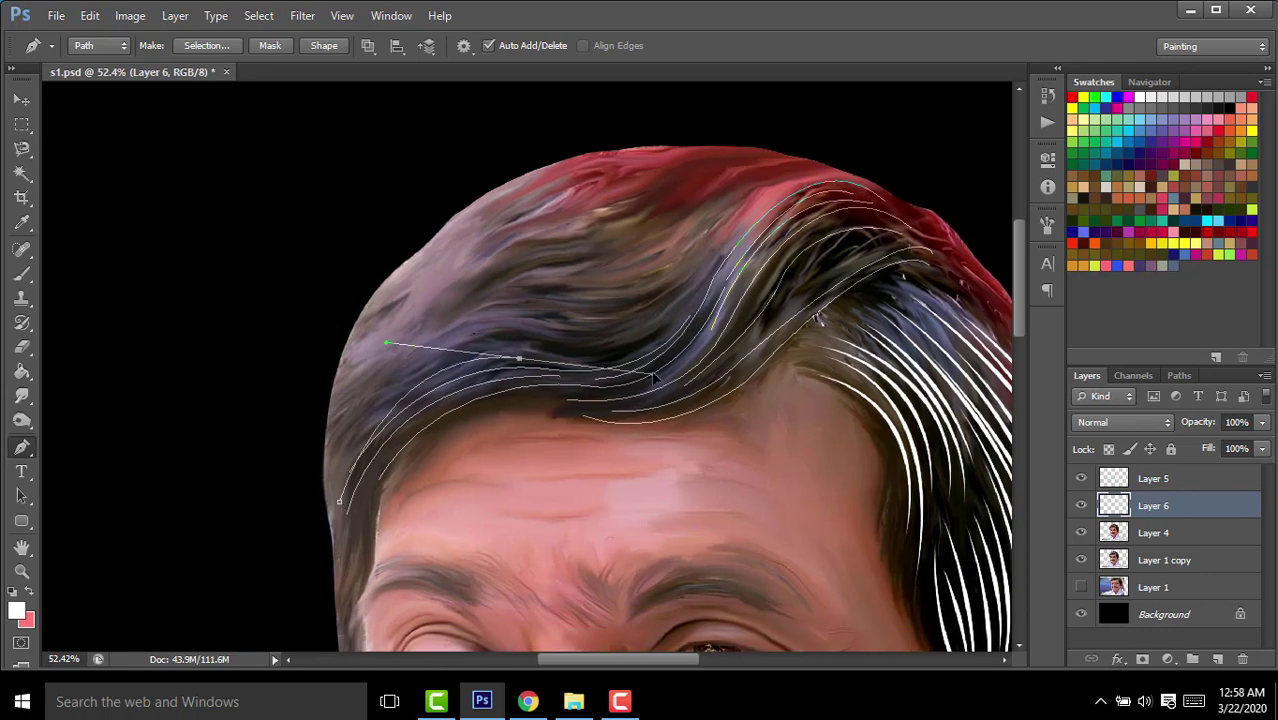
{"action": "left_click_drag", "start_coordinate": [815, 185], "coordinate": [703, 279]}
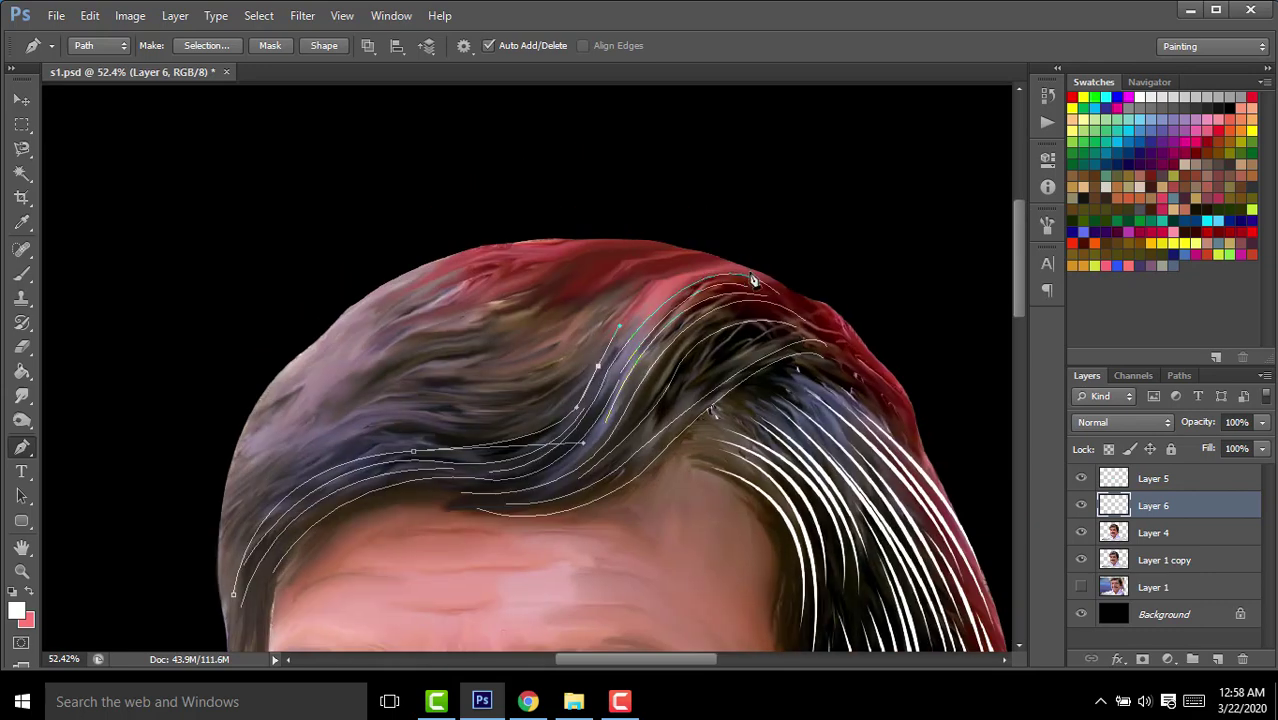
{"action": "left_click_drag", "start_coordinate": [764, 328], "coordinate": [844, 258]}
{"action": "left_click_drag", "start_coordinate": [538, 361], "coordinate": [733, 368]}
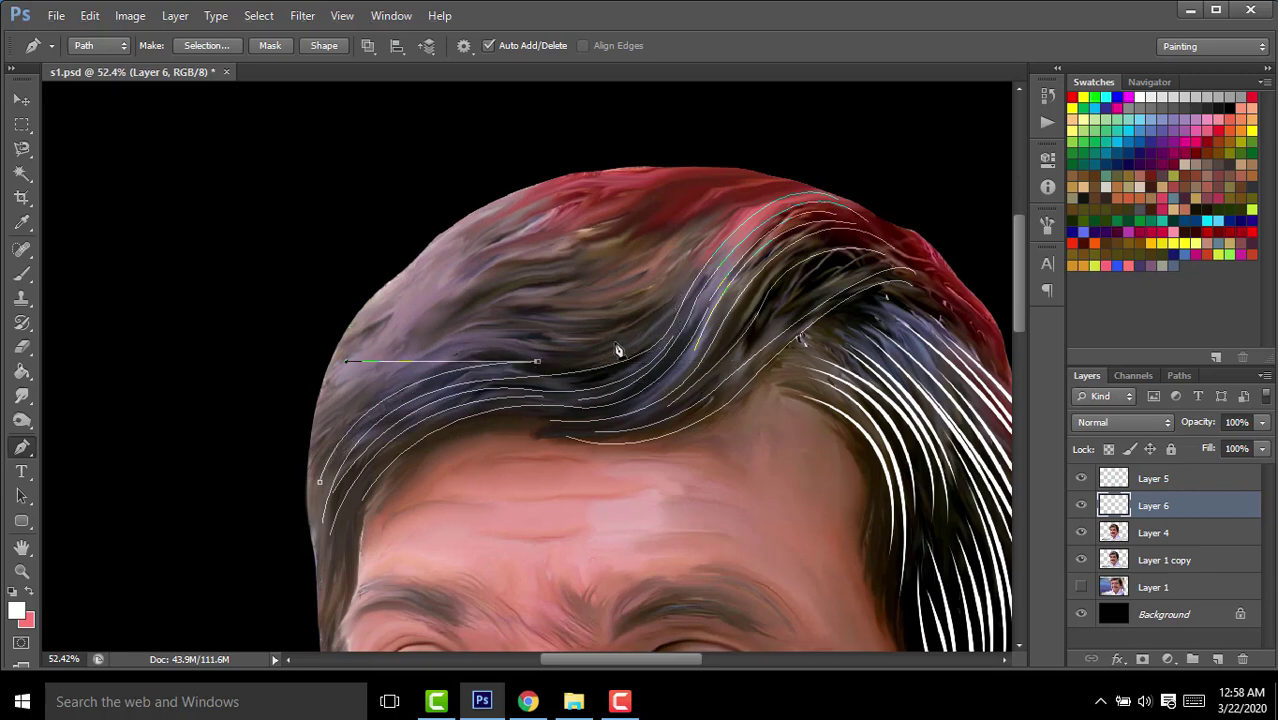
Finish the previous hair path and trace new curved strands toward the crown and across the left hair.
{"action": "left_click", "coordinate": [674, 318], "text": "ctrl"}
{"action": "left_click", "coordinate": [545, 353]}
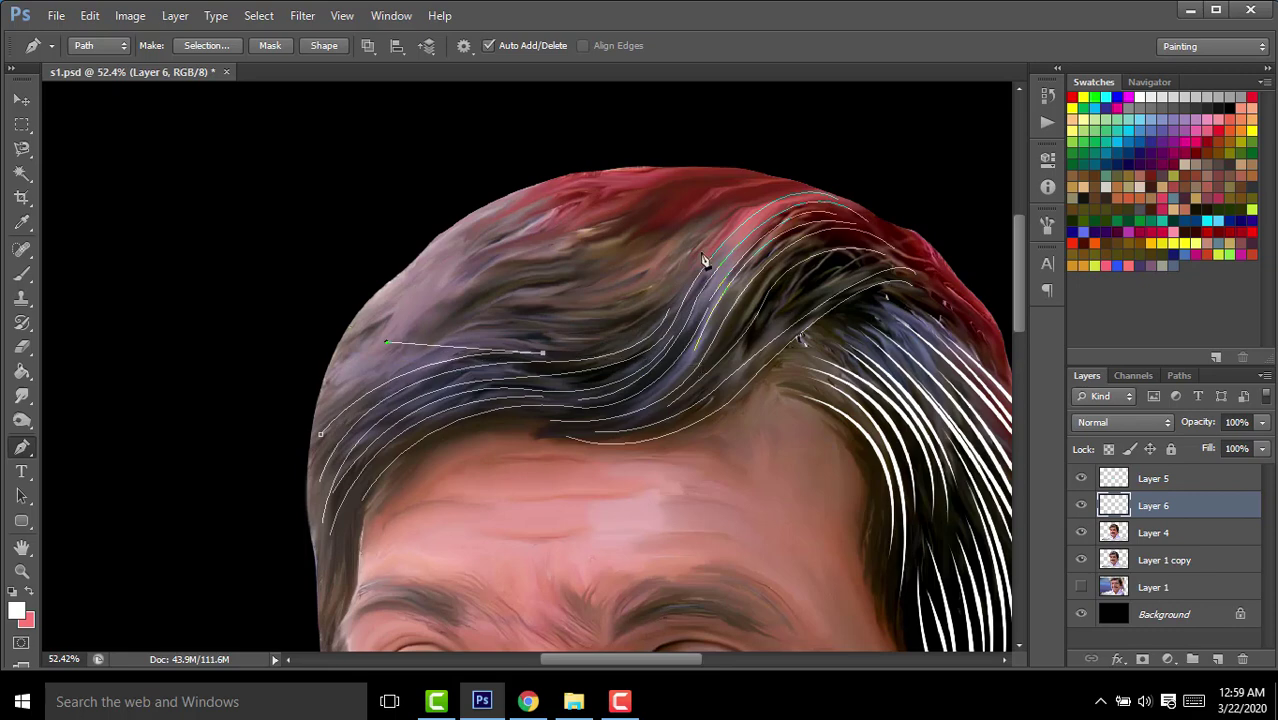
{"action": "left_click_drag", "start_coordinate": [700, 252], "coordinate": [760, 147]}
{"action": "left_click", "coordinate": [680, 290], "text": "ctrl"}
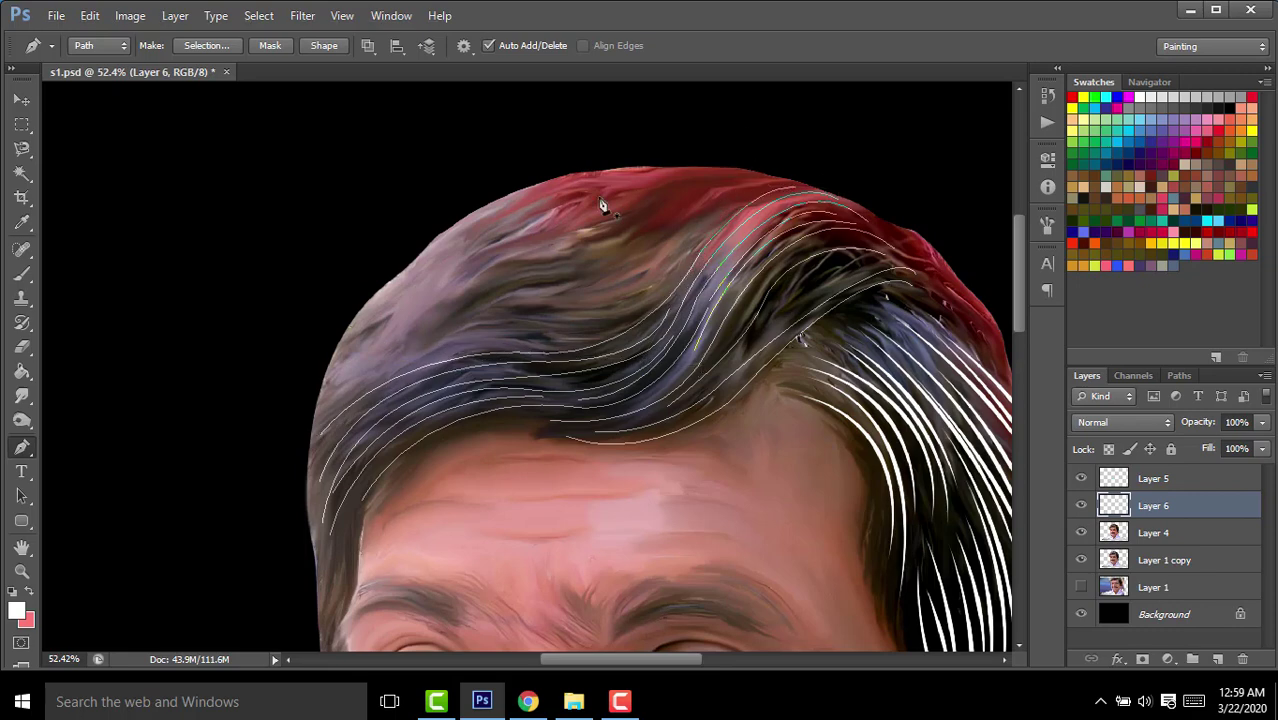
{"action": "scroll", "coordinate": [443, 355], "scroll_direction": "up", "scroll_amount": 3}
{"action": "left_click_drag", "start_coordinate": [572, 415], "coordinate": [398, 428]}
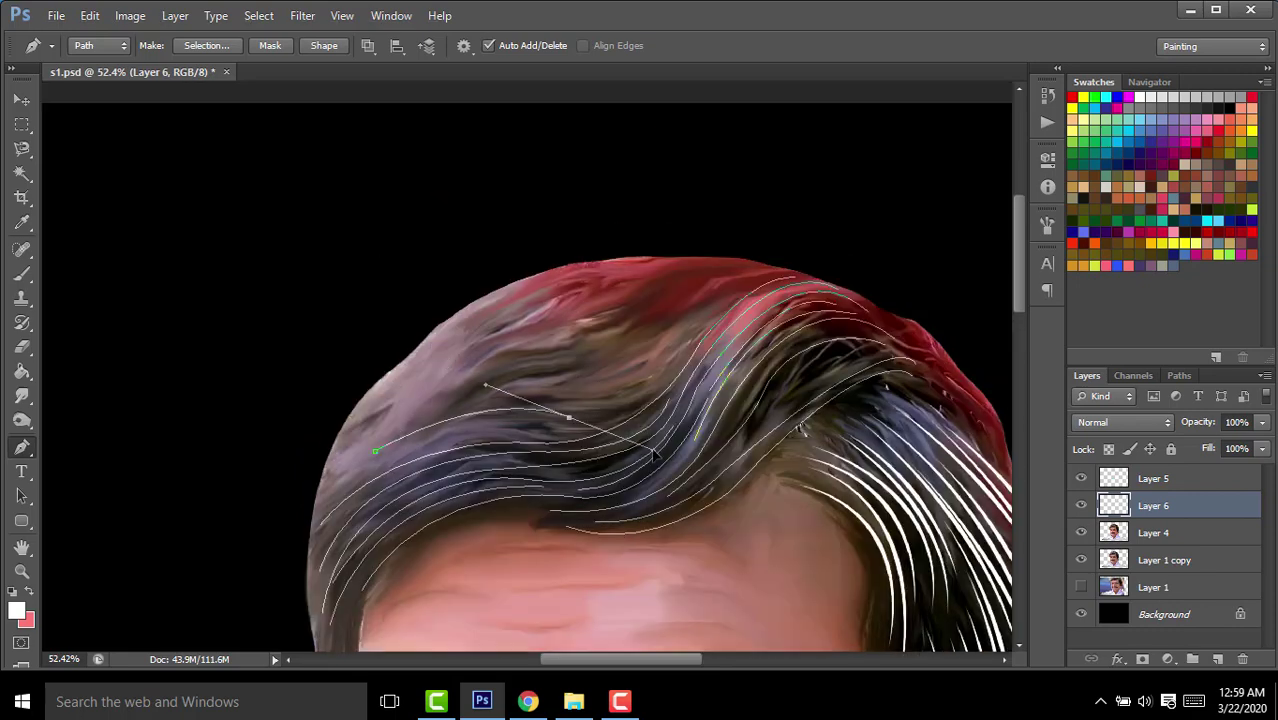
{"action": "left_click_drag", "start_coordinate": [758, 268], "coordinate": [570, 214]}
{"action": "left_click_drag", "start_coordinate": [374, 402], "coordinate": [391, 384]}
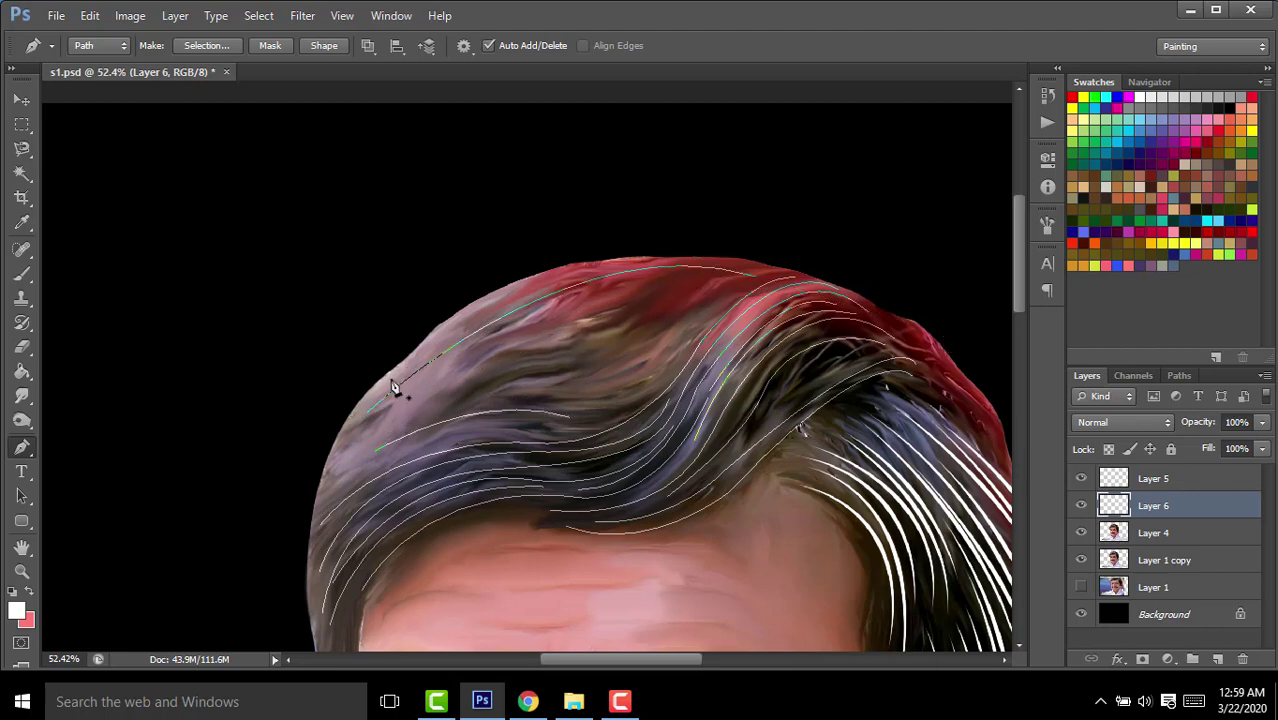
{"action": "left_click_drag", "start_coordinate": [655, 262], "coordinate": [805, 257]}
Draw curved strands running from the lower-left hairline up to the hair top.
{"action": "left_click", "coordinate": [337, 480]}
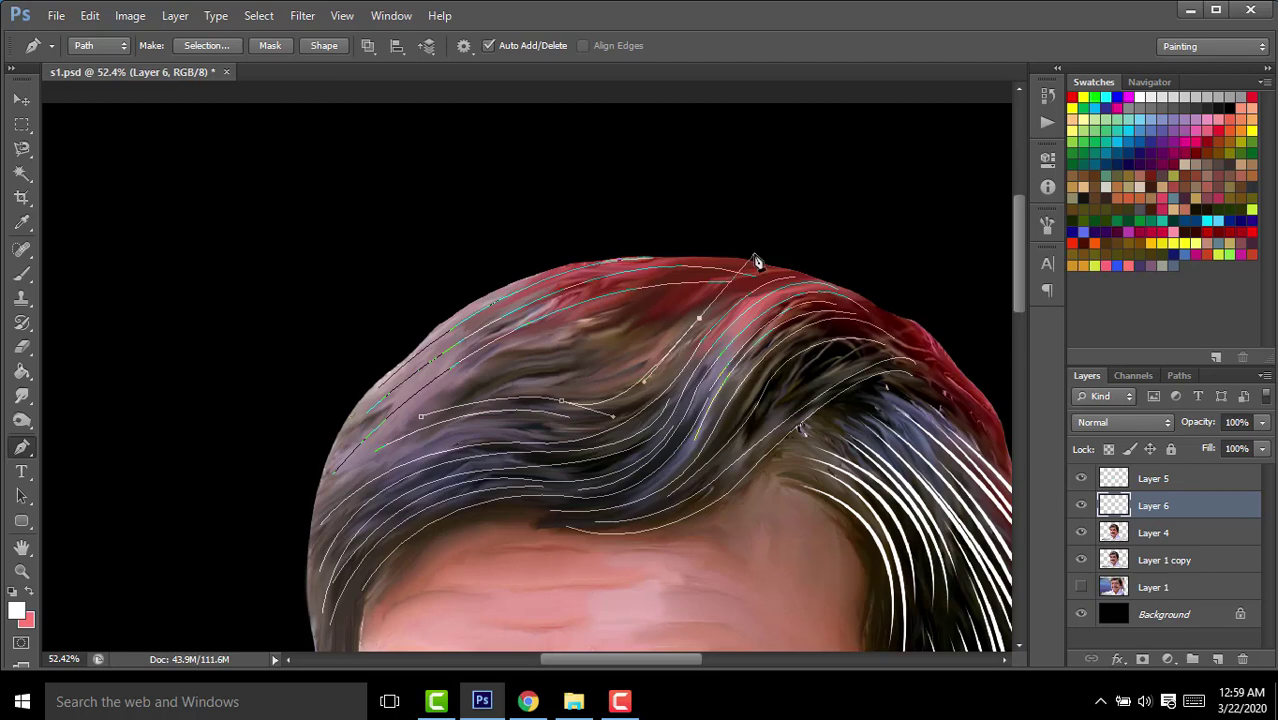
{"action": "left_click_drag", "start_coordinate": [756, 263], "coordinate": [785, 280]}
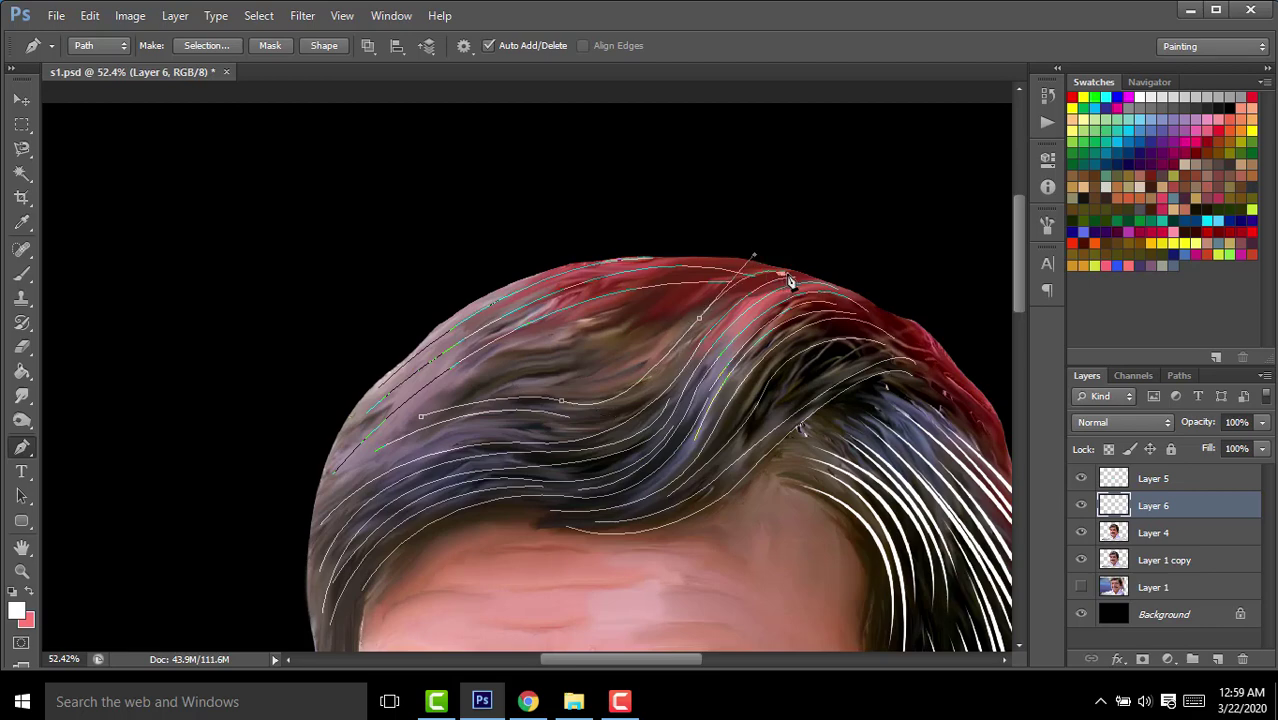
{"action": "left_click_drag", "start_coordinate": [458, 377], "coordinate": [538, 378]}
{"action": "left_click_drag", "start_coordinate": [662, 332], "coordinate": [714, 290]}
{"action": "left_click", "coordinate": [588, 332], "text": "ctrl"}
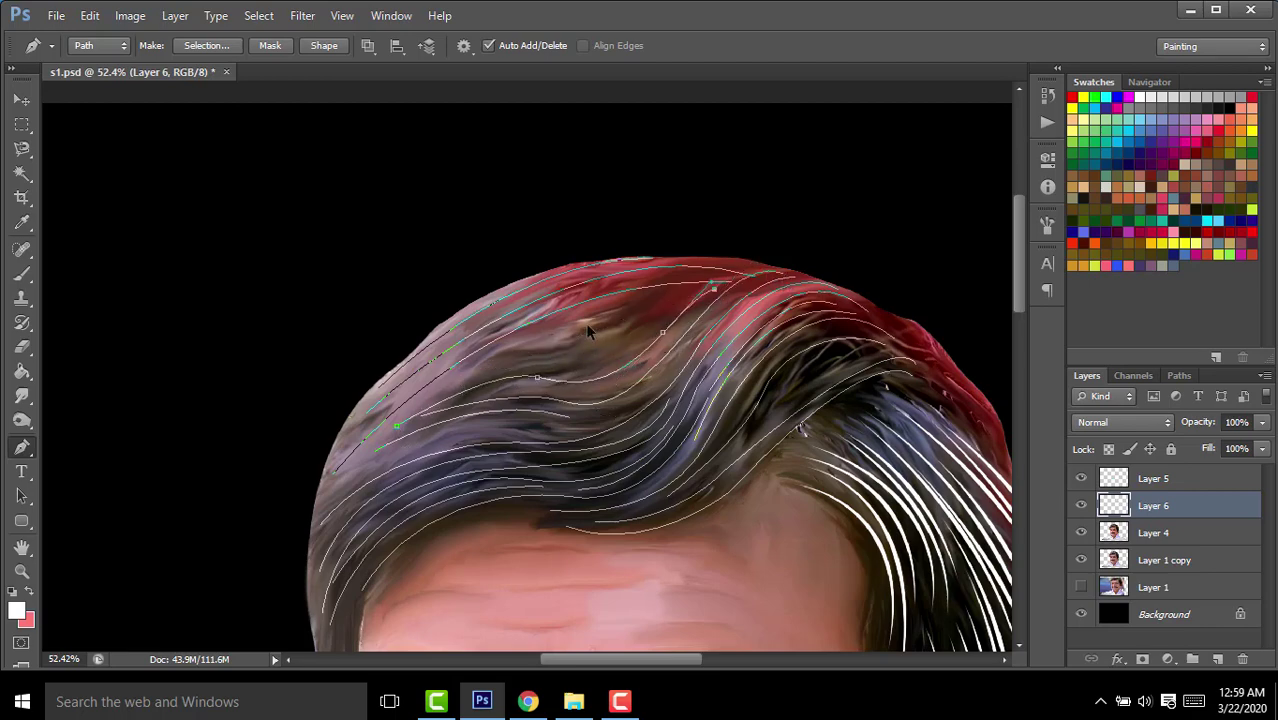
{"action": "left_click", "coordinate": [658, 340], "text": "ctrl"}
Add a few more short curved strands, then marquee-select all the new paths.
{"action": "left_click", "coordinate": [483, 351]}
{"action": "mouse_move", "coordinate": [681, 296]}
{"action": "left_mouse_down"}
{"action": "mouse_move", "coordinate": [715, 310]}
{"action": "mouse_move", "coordinate": [681, 299]}
{"action": "left_mouse_up"}
{"action": "left_click", "coordinate": [568, 333]}
{"action": "left_click_drag", "start_coordinate": [568, 367], "coordinate": [675, 328]}
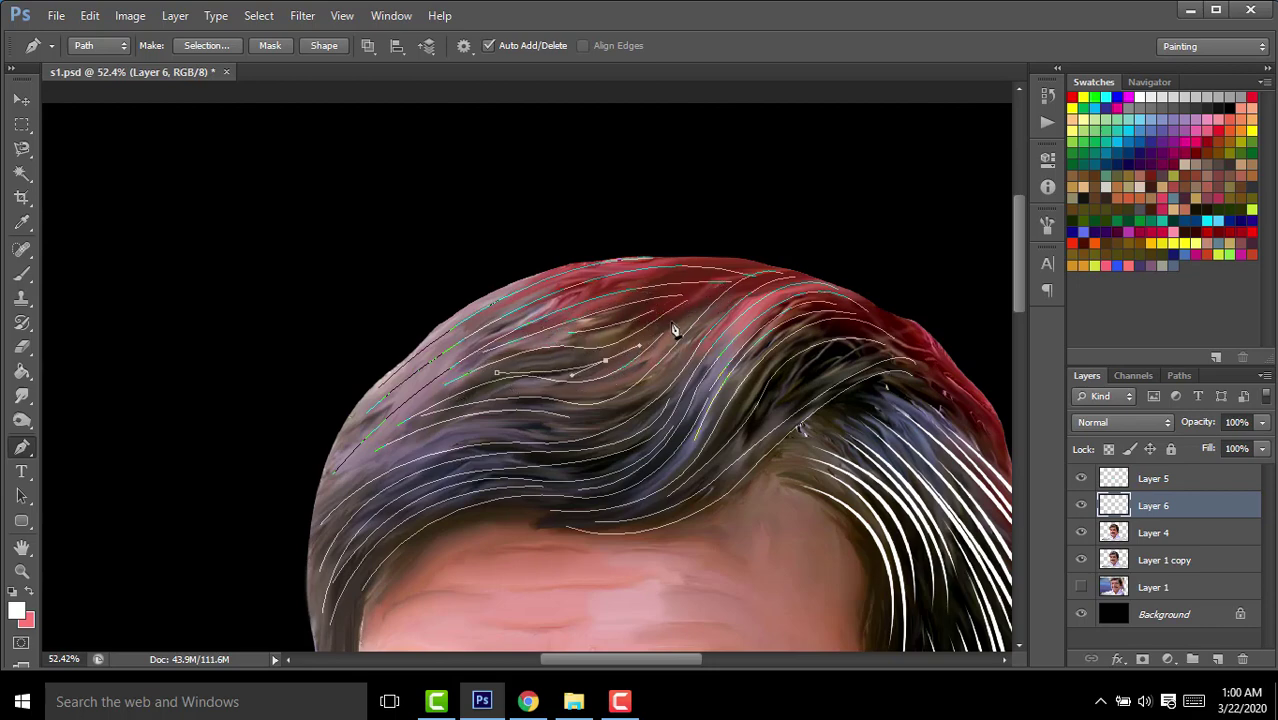
{"action": "left_click", "coordinate": [351, 483], "text": "ctrl"}
{"action": "left_click", "coordinate": [513, 437]}
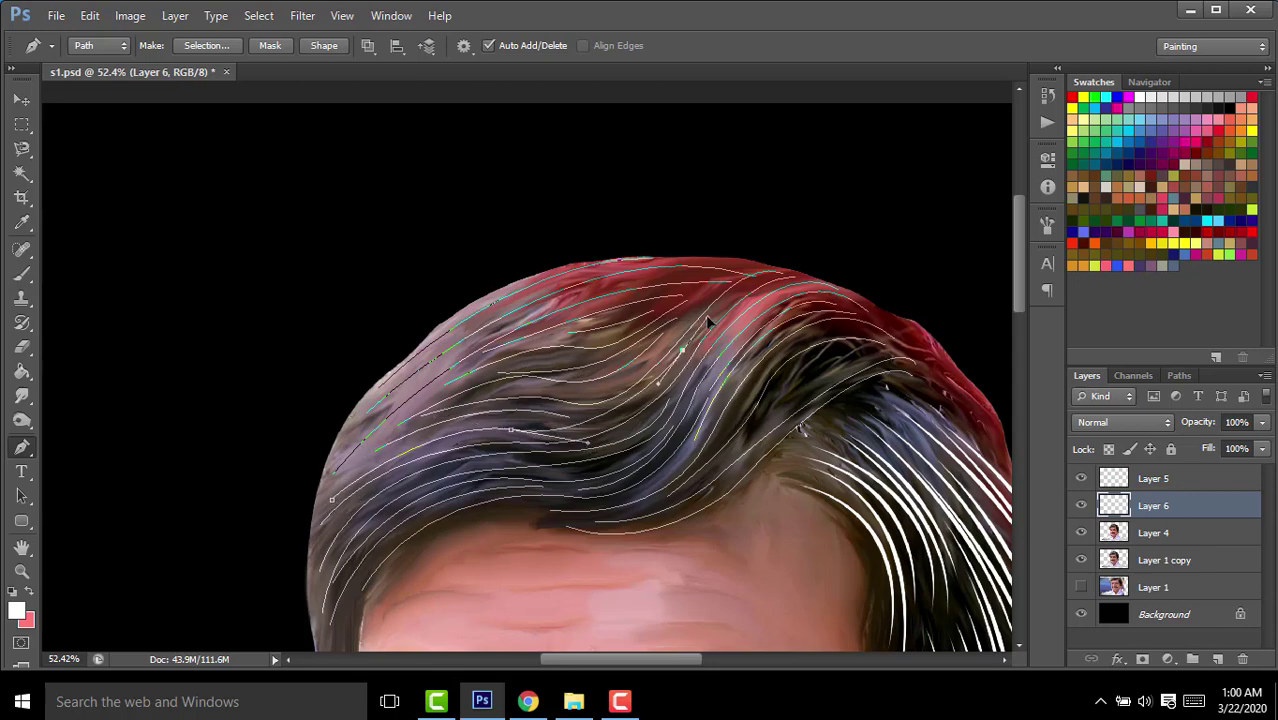
{"action": "scroll", "coordinate": [523, 515], "scroll_direction": "down", "scroll_amount": 3}
{"action": "left_click_drag", "start_coordinate": [343, 353], "coordinate": [878, 652]}
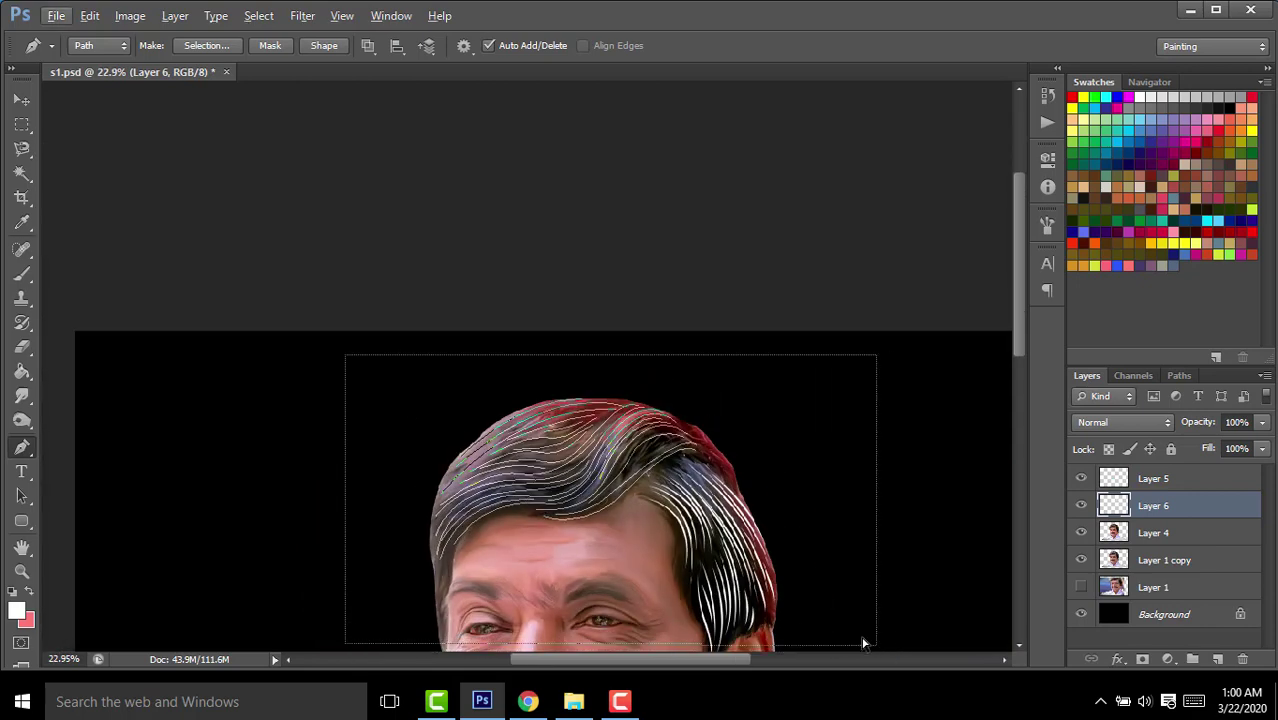
Stroke the selected hair paths with the white brush, then deselect them.
{"action": "right_click", "coordinate": [828, 487]}
{"action": "left_click", "coordinate": [893, 230]}
{"action": "key", "text": "Return"}
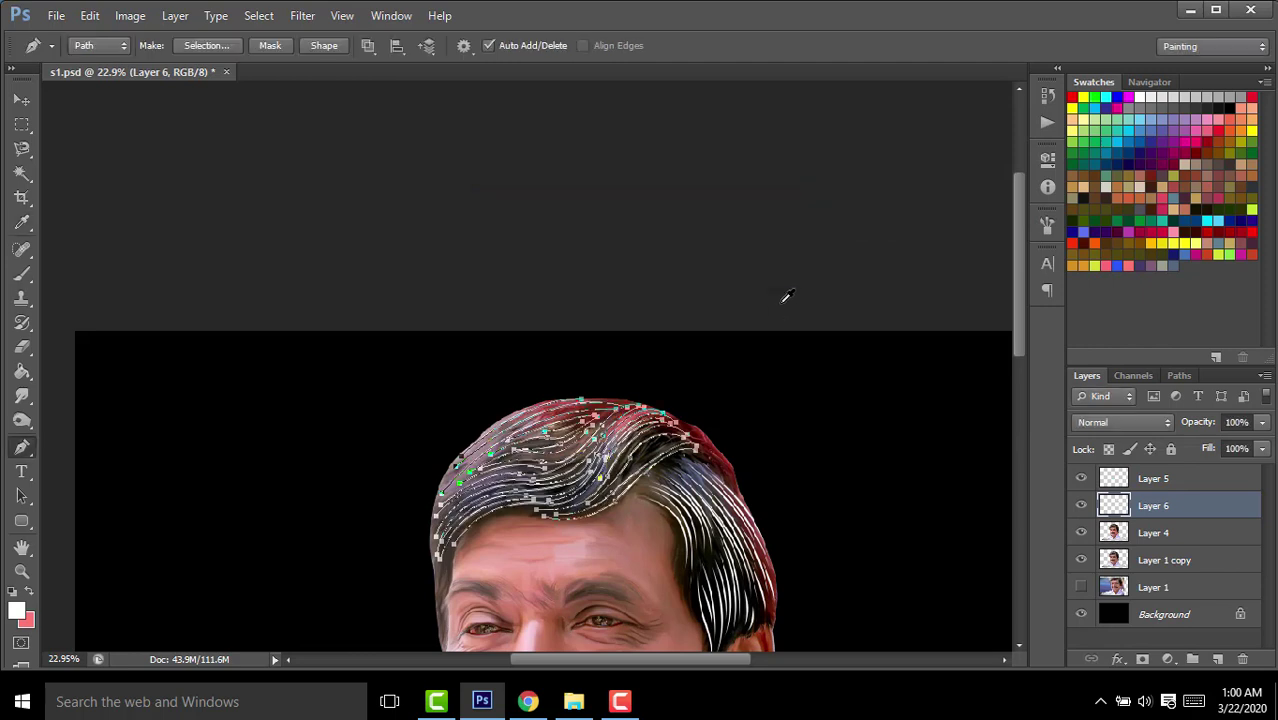
{"action": "left_click", "coordinate": [27, 103]}
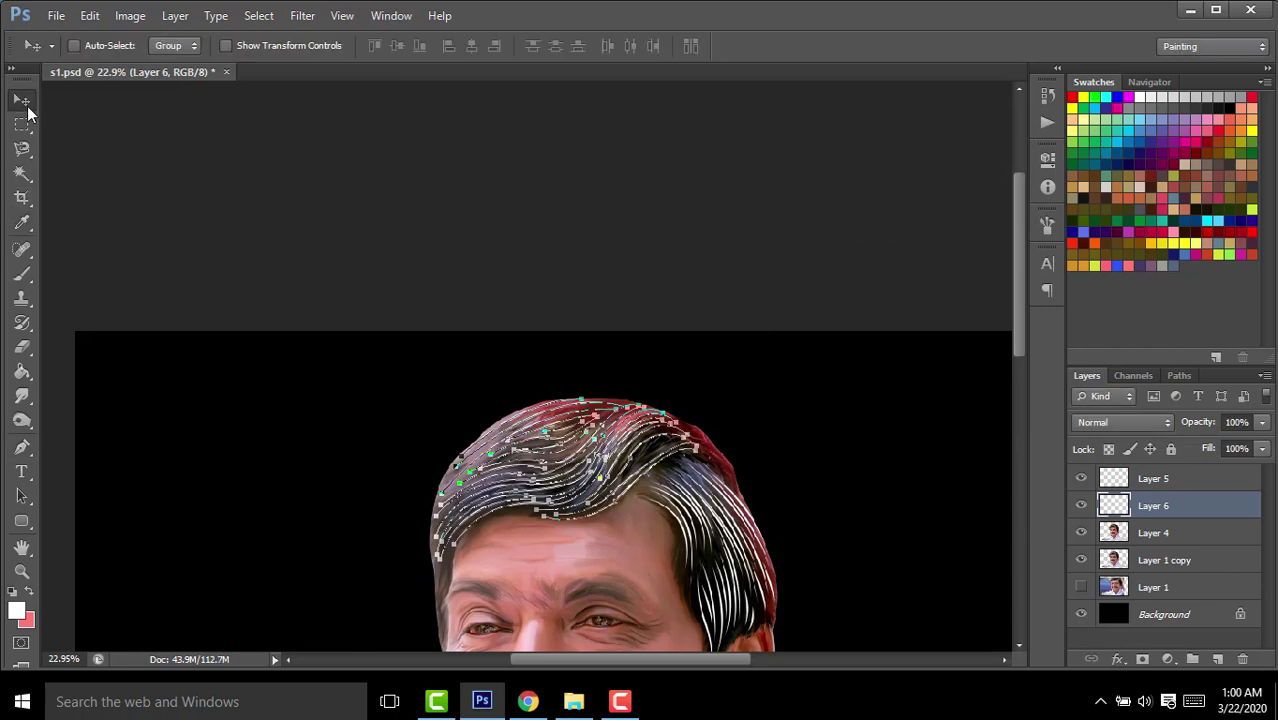
{"action": "left_click", "coordinate": [23, 125]}
{"action": "scroll", "coordinate": [695, 420], "scroll_direction": "up", "scroll_amount": 3, "text": "alt"}
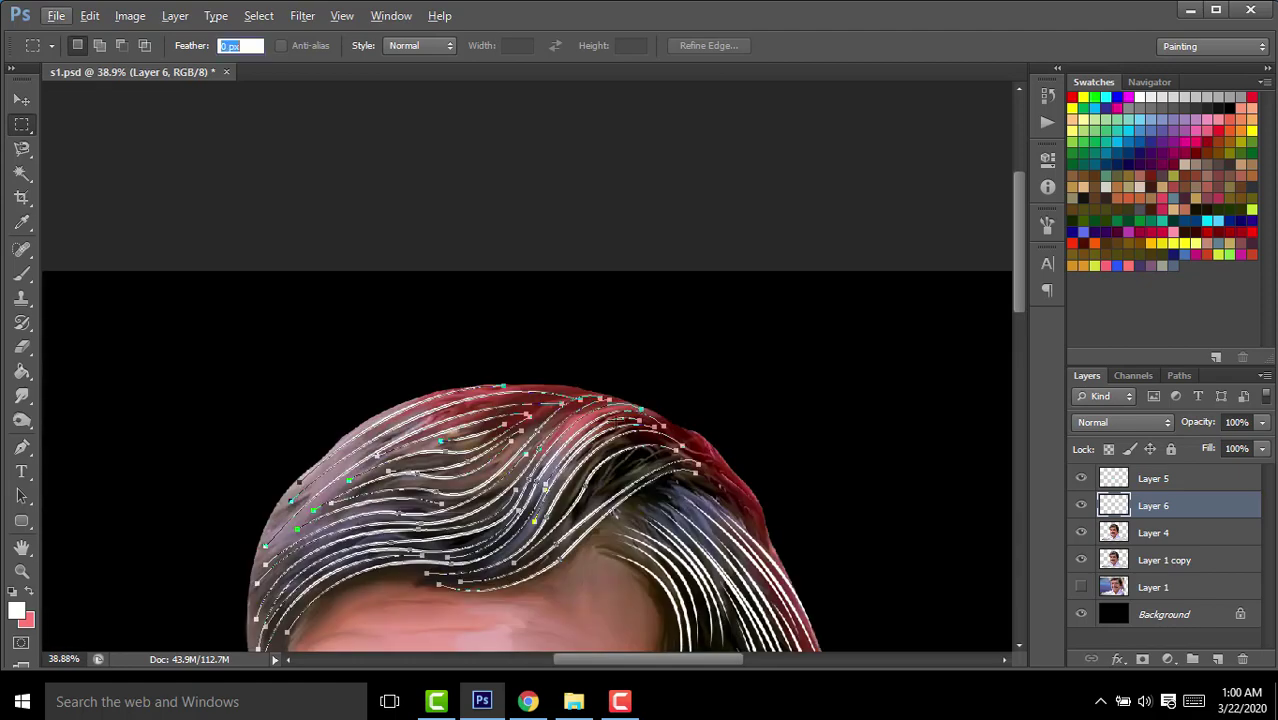
{"action": "left_click", "coordinate": [22, 447]}
{"action": "key", "text": "Escape"}
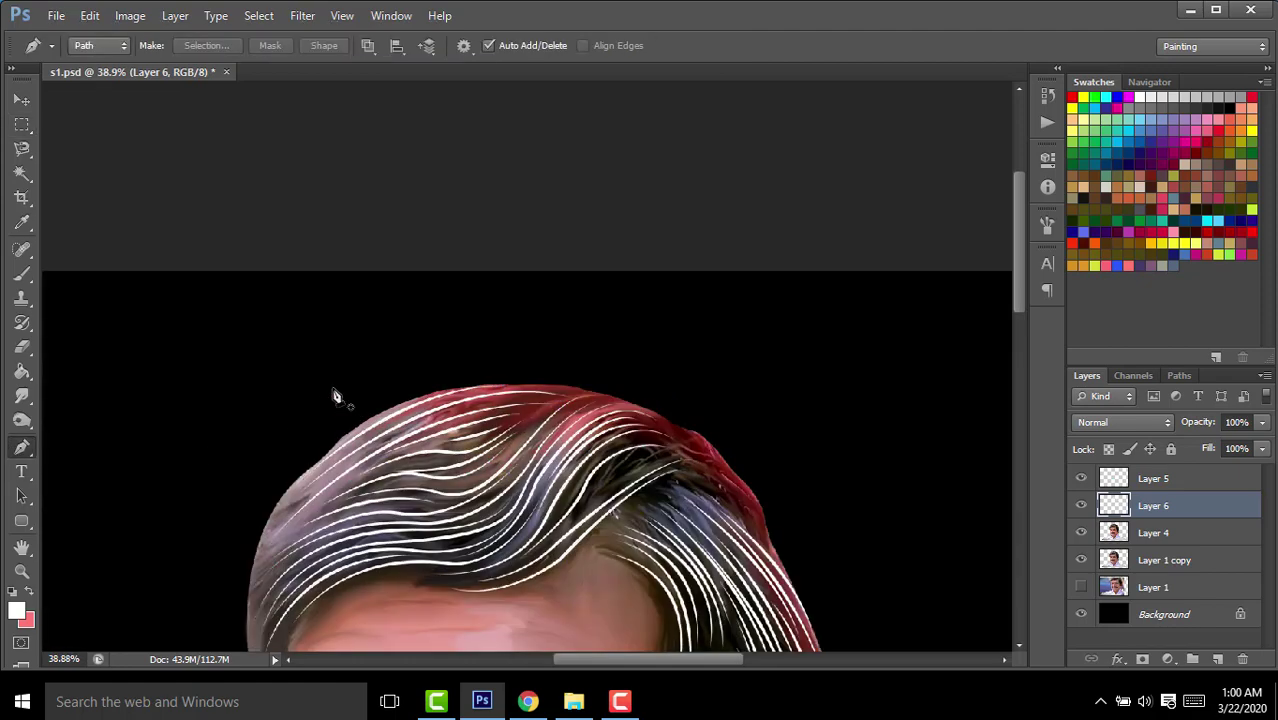
Draw a new curved strand path near the right of the crown.
{"action": "scroll", "coordinate": [333, 393], "scroll_direction": "down", "scroll_amount": 2}
{"action": "scroll", "coordinate": [608, 418], "scroll_direction": "down", "scroll_amount": 3, "text": "alt"}
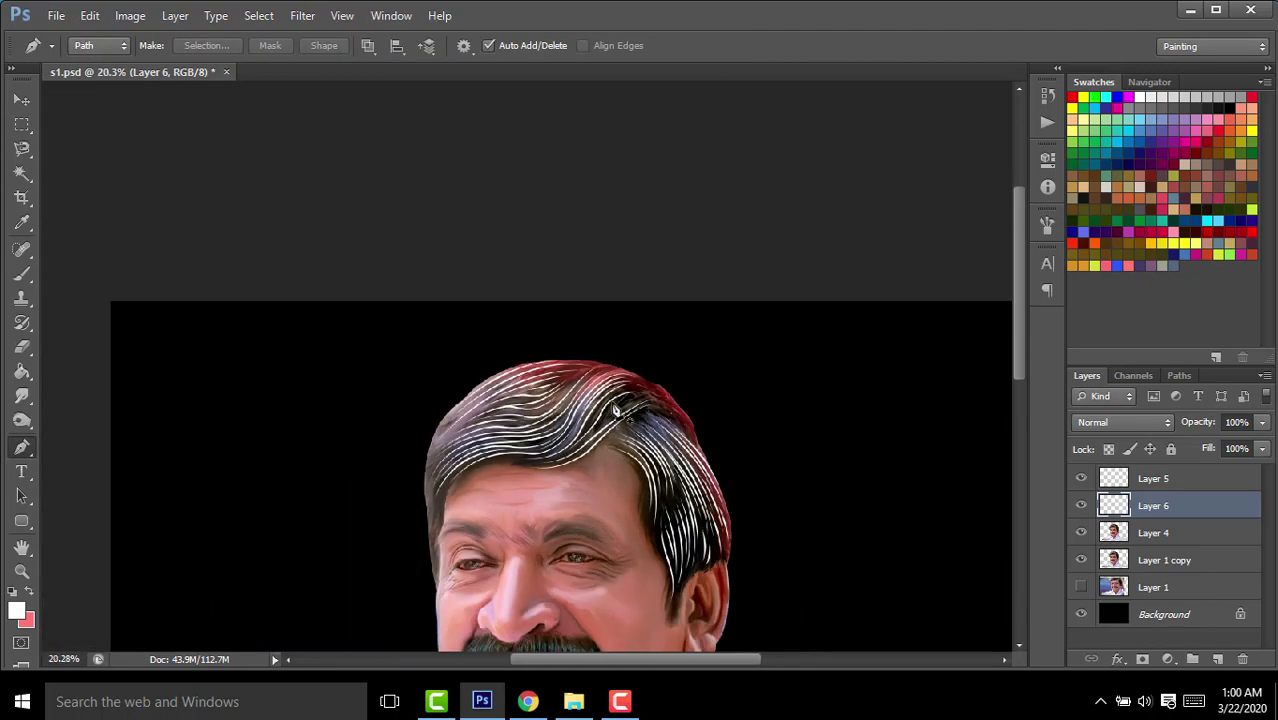
{"action": "scroll", "coordinate": [620, 460], "scroll_direction": "up", "scroll_amount": 3, "text": "alt"}
{"action": "scroll", "coordinate": [612, 390], "scroll_direction": "up", "scroll_amount": 2, "text": "alt"}
{"action": "scroll", "coordinate": [612, 390], "scroll_direction": "up", "scroll_amount": 1, "text": "alt"}
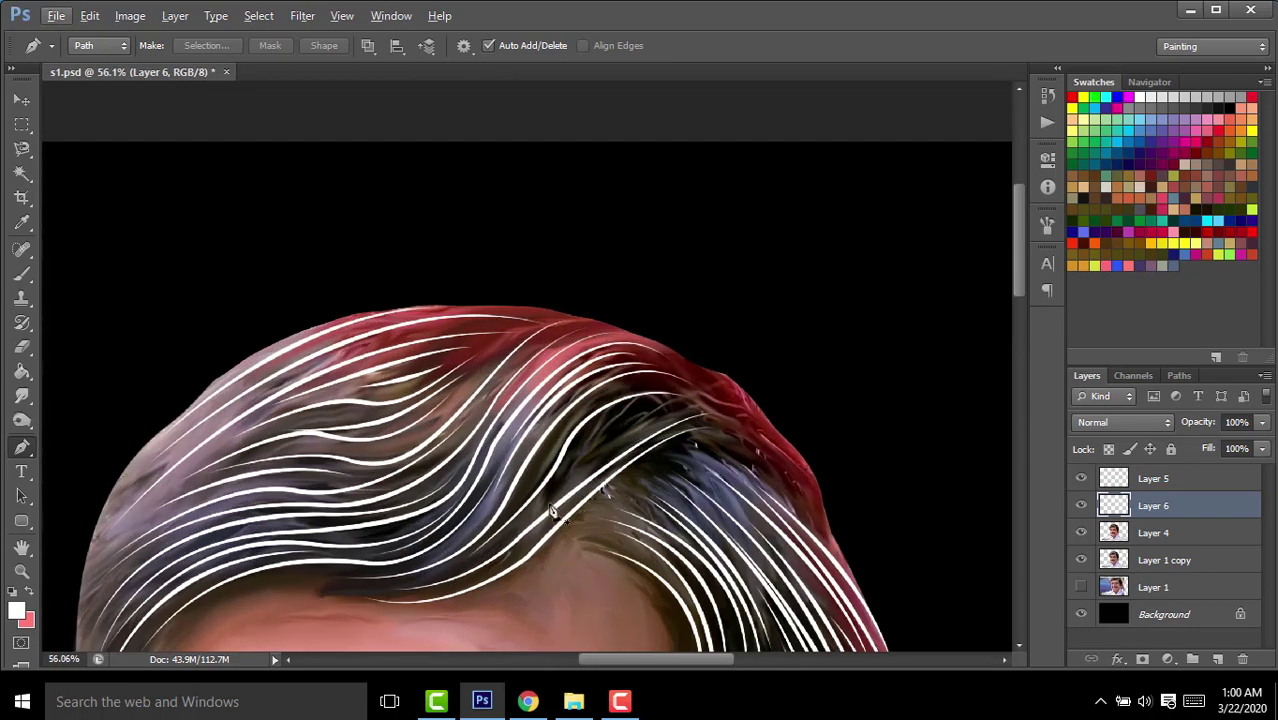
{"action": "left_click", "coordinate": [522, 516]}
{"action": "left_click_drag", "start_coordinate": [662, 410], "coordinate": [716, 406]}
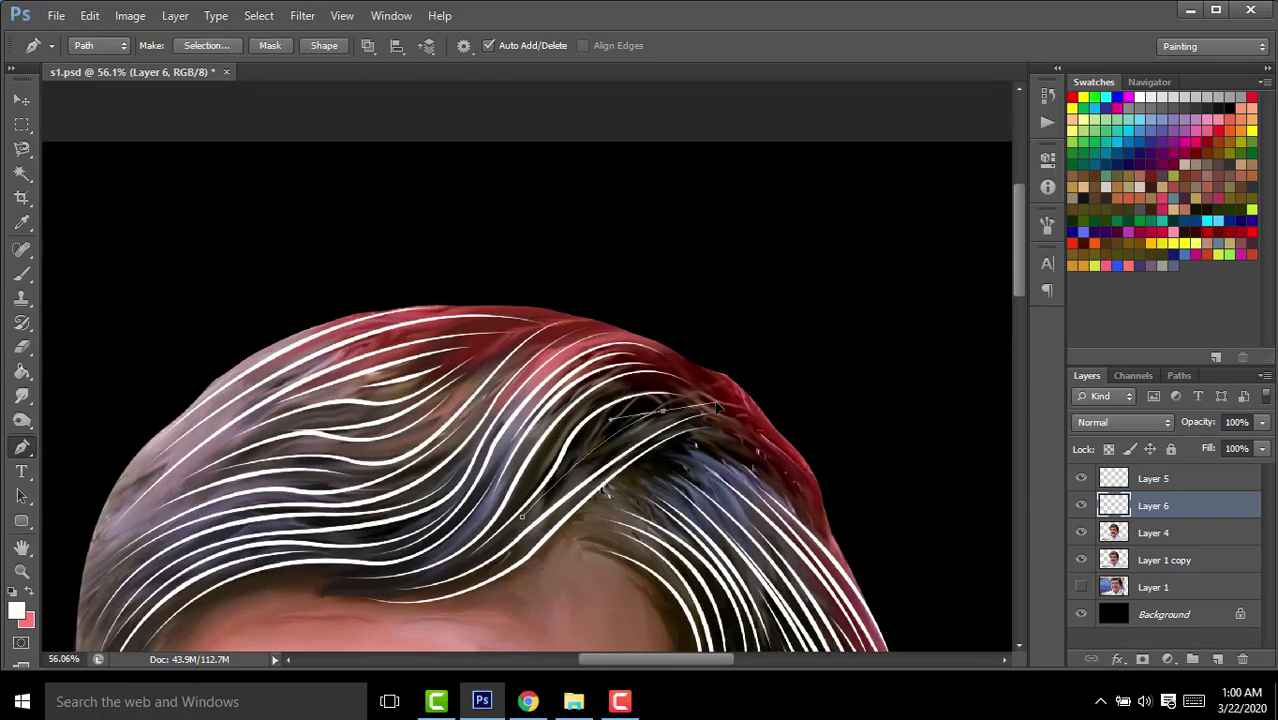
{"action": "left_click_drag", "start_coordinate": [779, 441], "coordinate": [806, 482]}
Stroke the new crown strand path with the brush.
{"action": "scroll", "coordinate": [758, 445], "scroll_direction": "down", "scroll_amount": 1, "text": "alt"}
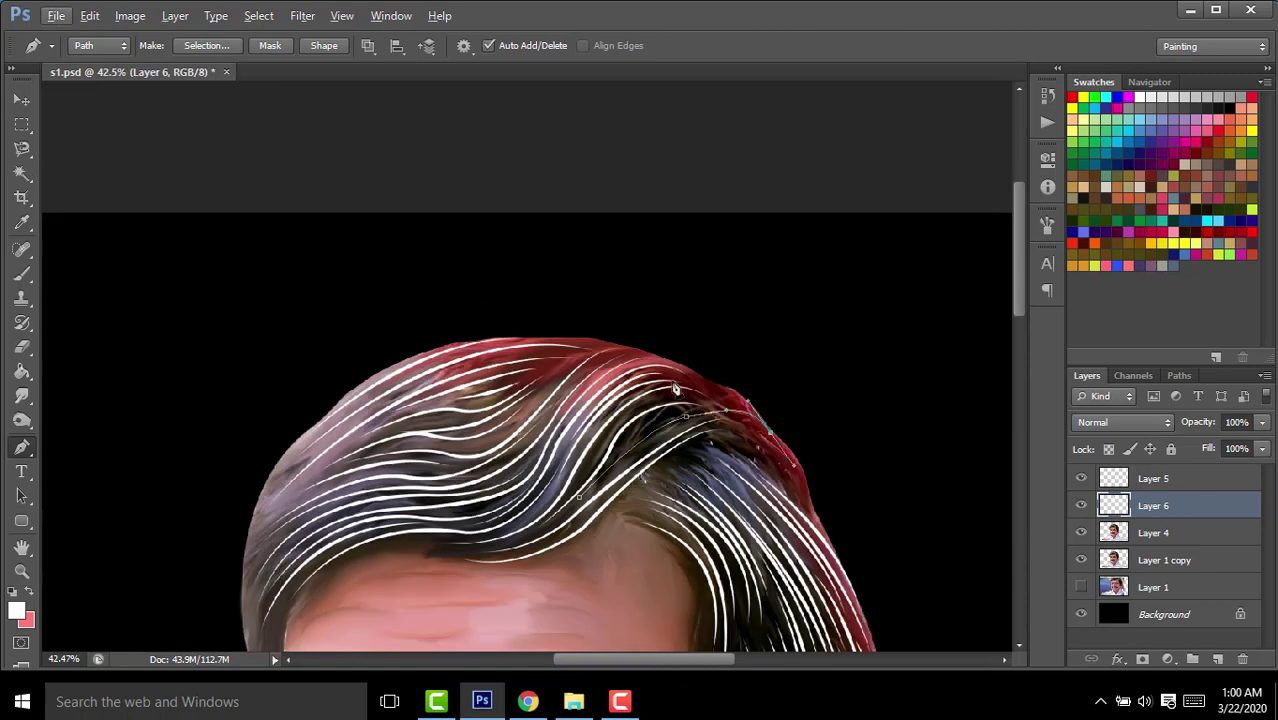
{"action": "right_click", "coordinate": [853, 471]}
{"action": "left_click", "coordinate": [957, 237]}
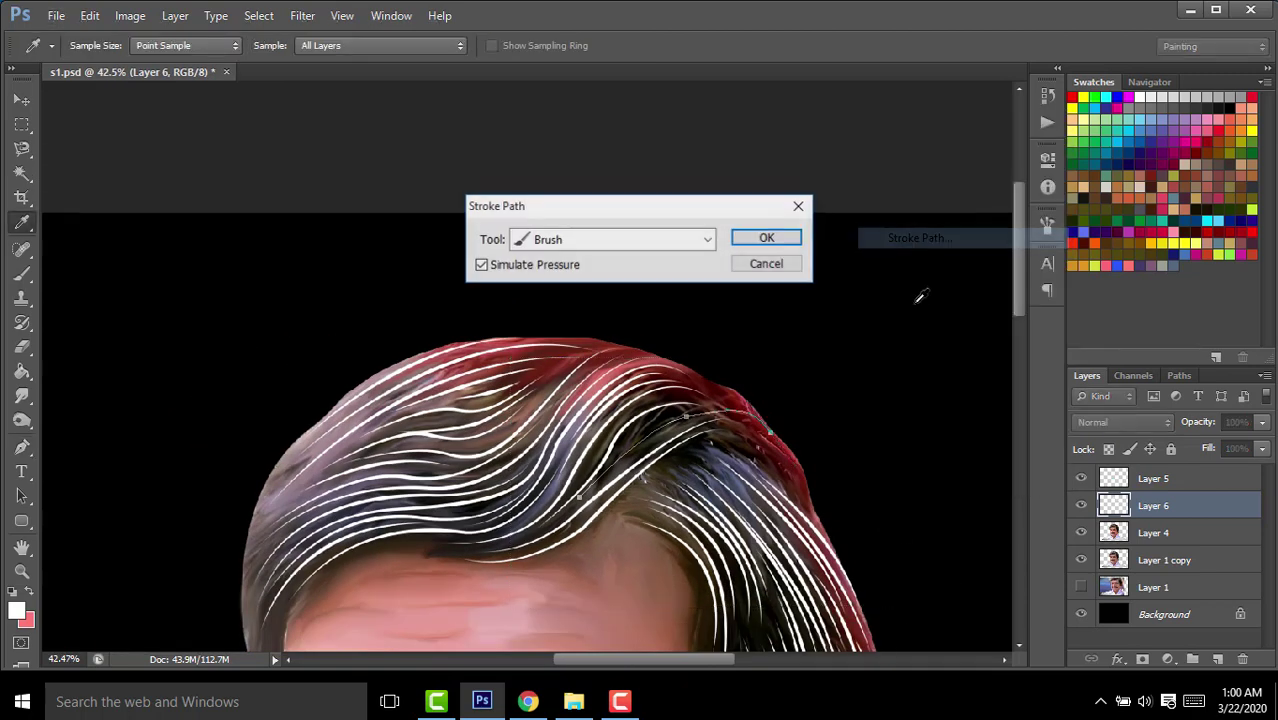
{"action": "key", "text": "Return"}
{"action": "scroll", "coordinate": [718, 410], "scroll_direction": "down", "scroll_amount": 2, "text": "alt"}
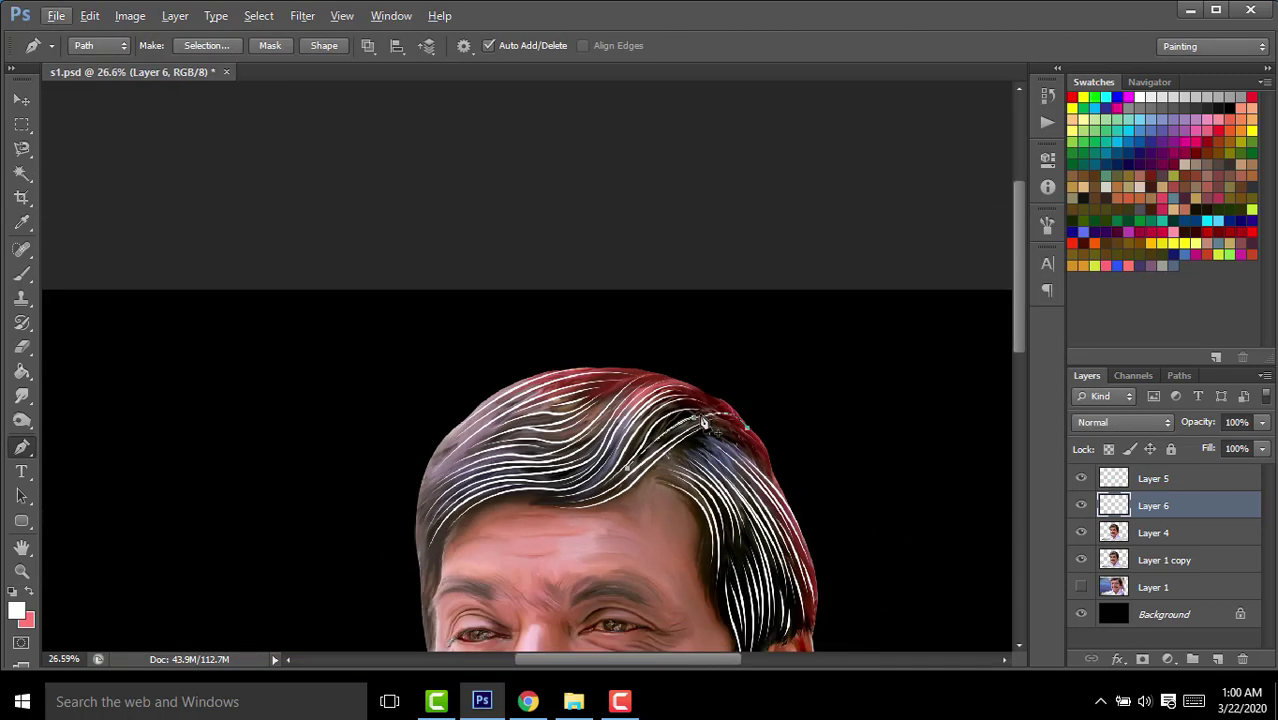
Draw new curved strand paths across the upper-left hair toward the crown.
{"action": "scroll", "coordinate": [681, 446], "scroll_direction": "down", "scroll_amount": 1, "text": "alt"}
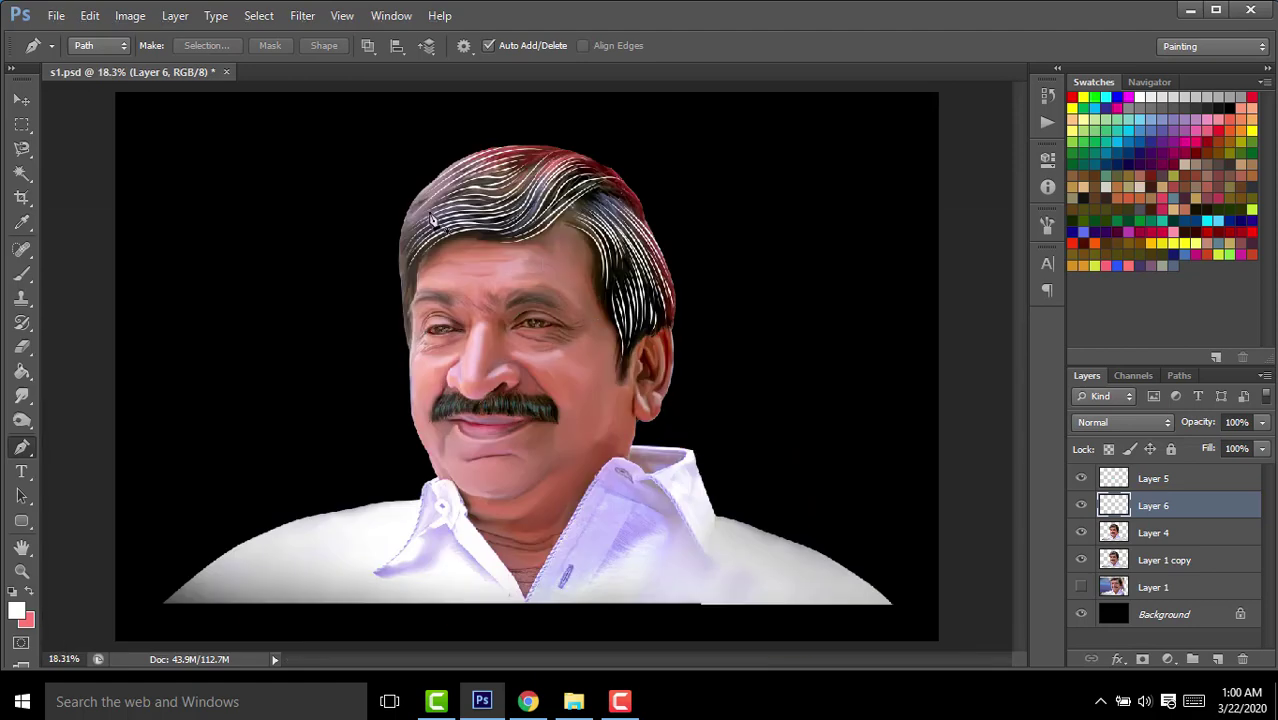
{"action": "scroll", "coordinate": [432, 218], "scroll_direction": "up", "scroll_amount": 3, "text": "alt"}
{"action": "scroll", "coordinate": [428, 243], "scroll_direction": "up", "scroll_amount": 2, "text": "alt"}
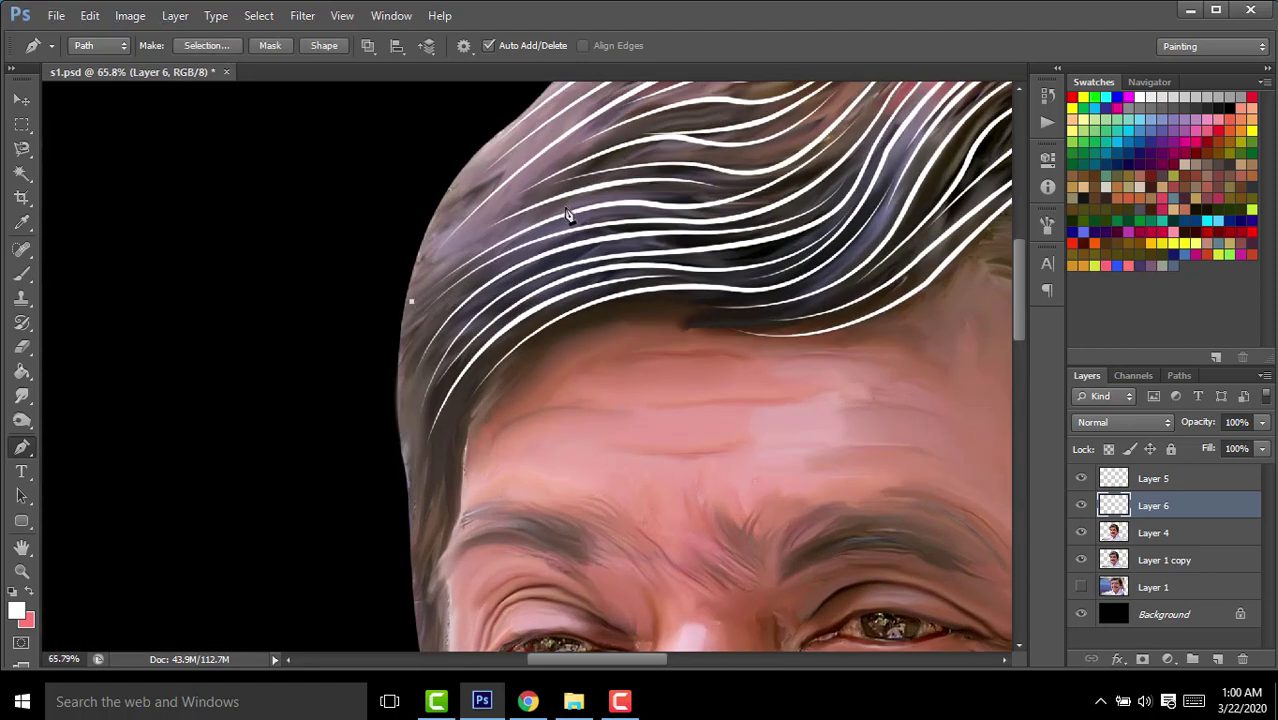
{"action": "left_click_drag", "start_coordinate": [565, 208], "coordinate": [668, 181]}
{"action": "scroll", "coordinate": [483, 337], "scroll_direction": "up", "scroll_amount": 2}
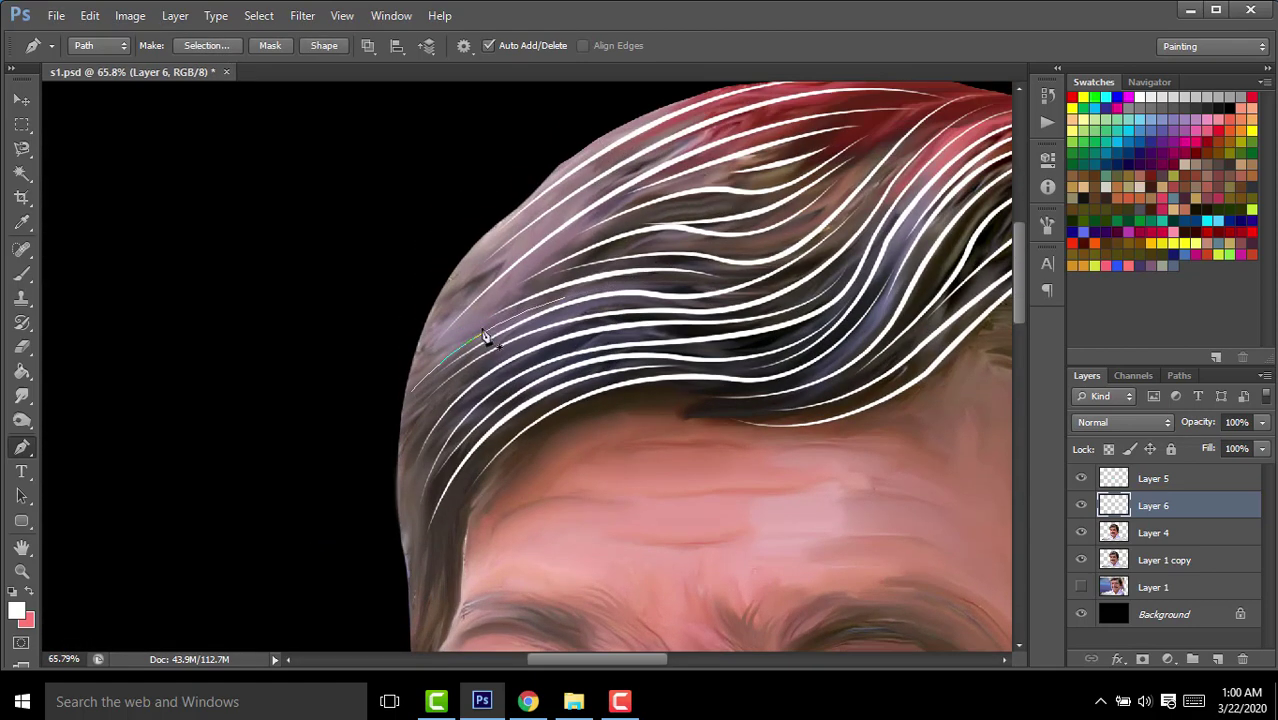
{"action": "left_click", "coordinate": [590, 236]}
{"action": "mouse_move", "coordinate": [735, 127]}
{"action": "left_mouse_down"}
{"action": "mouse_move", "coordinate": [712, 213]}
{"action": "mouse_move", "coordinate": [940, 200]}
{"action": "left_mouse_up"}
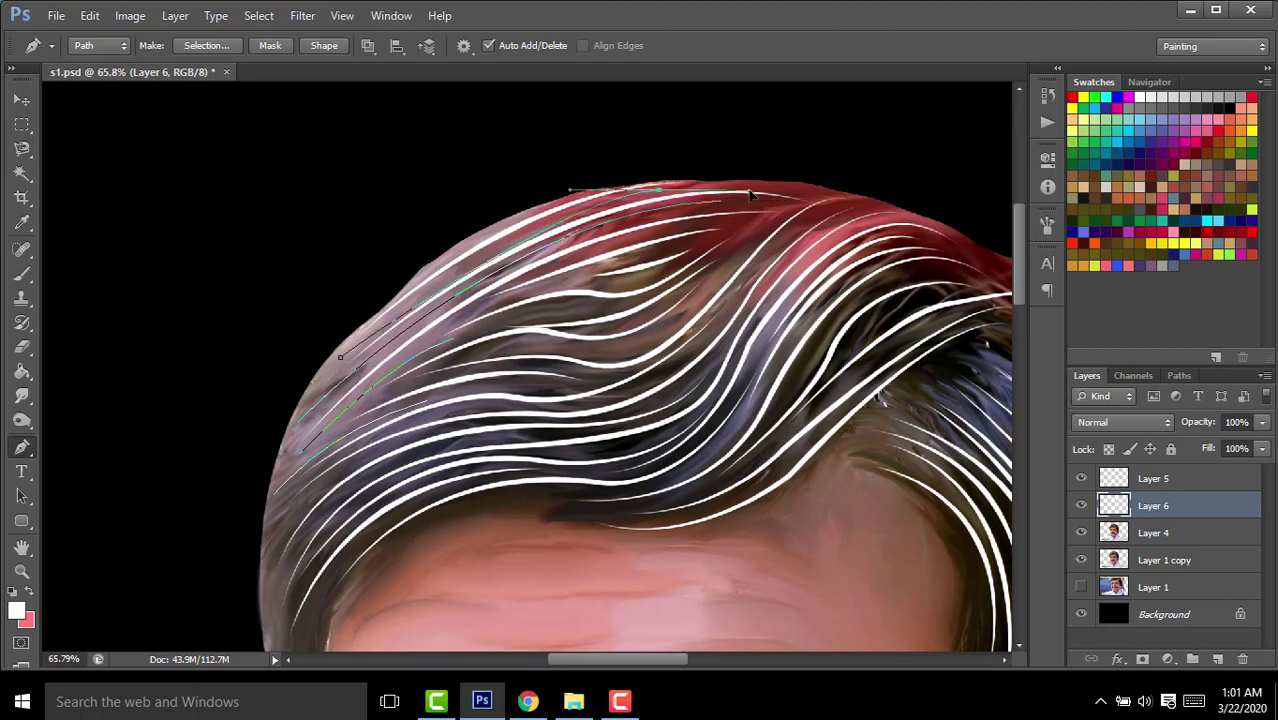
{"action": "left_click", "coordinate": [814, 186]}
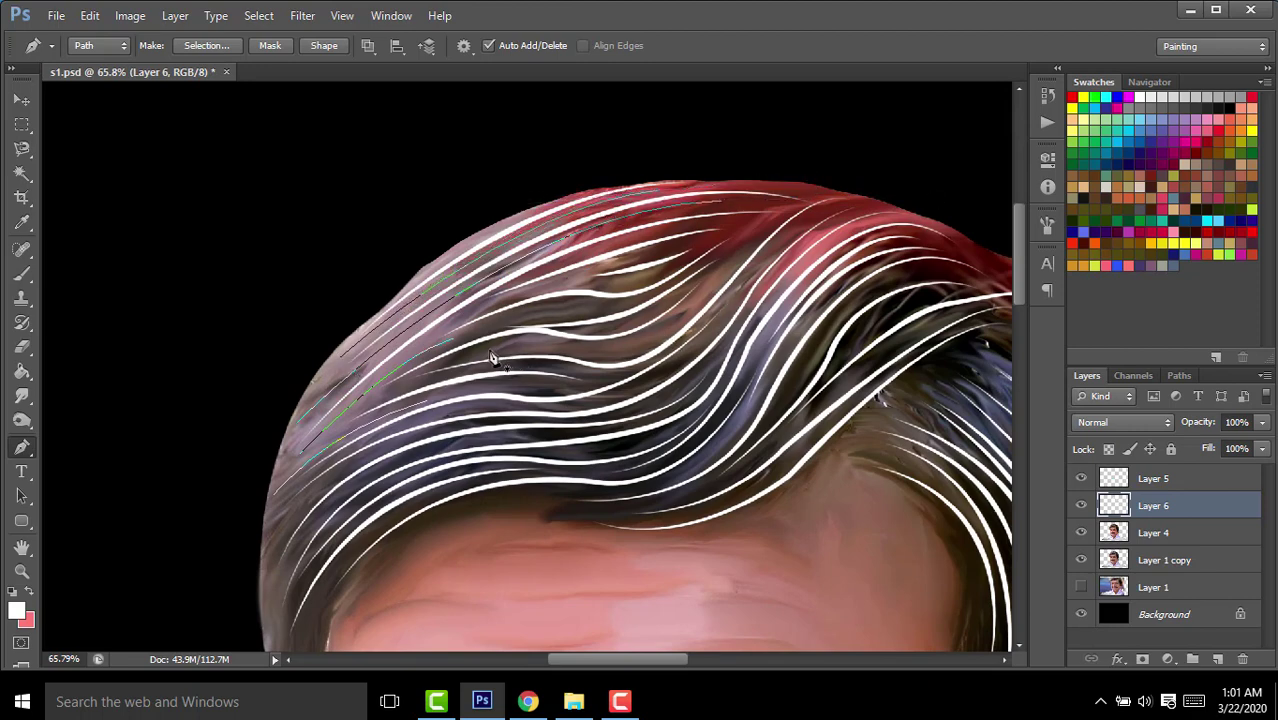
{"action": "left_click_drag", "start_coordinate": [594, 356], "coordinate": [621, 373]}
{"action": "left_click_drag", "start_coordinate": [686, 349], "coordinate": [752, 200]}
{"action": "scroll", "coordinate": [688, 268], "scroll_direction": "down", "scroll_amount": 3}
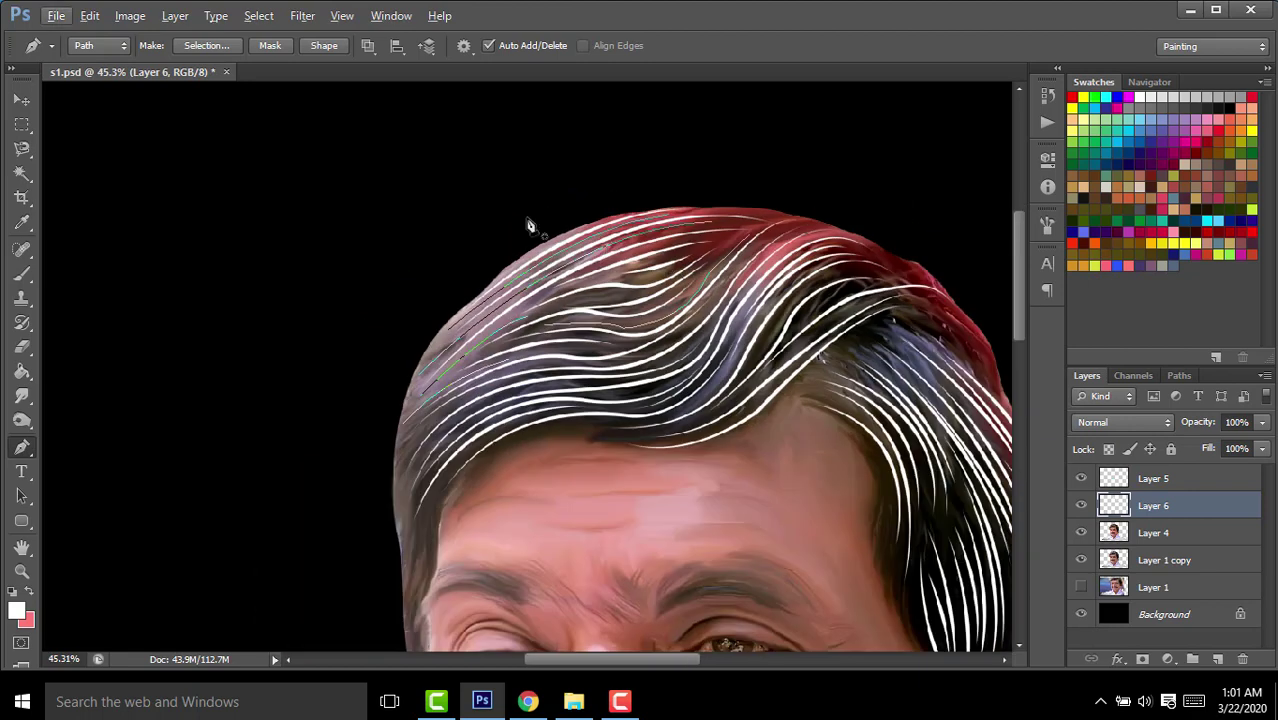
Marquee-select the new strand paths and stroke them with the brush.
{"action": "left_click_drag", "start_coordinate": [370, 170], "coordinate": [787, 543]}
{"action": "right_click", "coordinate": [800, 458]}
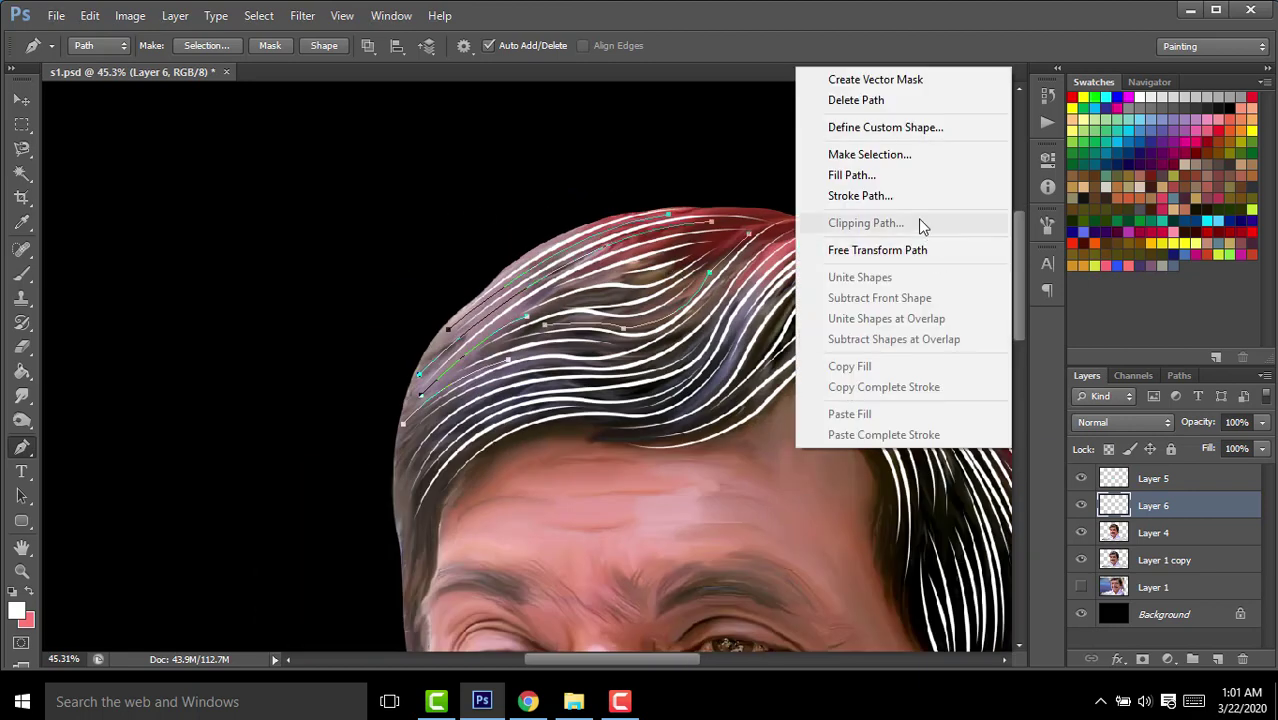
{"action": "left_click", "coordinate": [918, 196]}
{"action": "key", "text": "Return"}
{"action": "scroll", "coordinate": [827, 214], "scroll_direction": "down", "scroll_amount": 3}
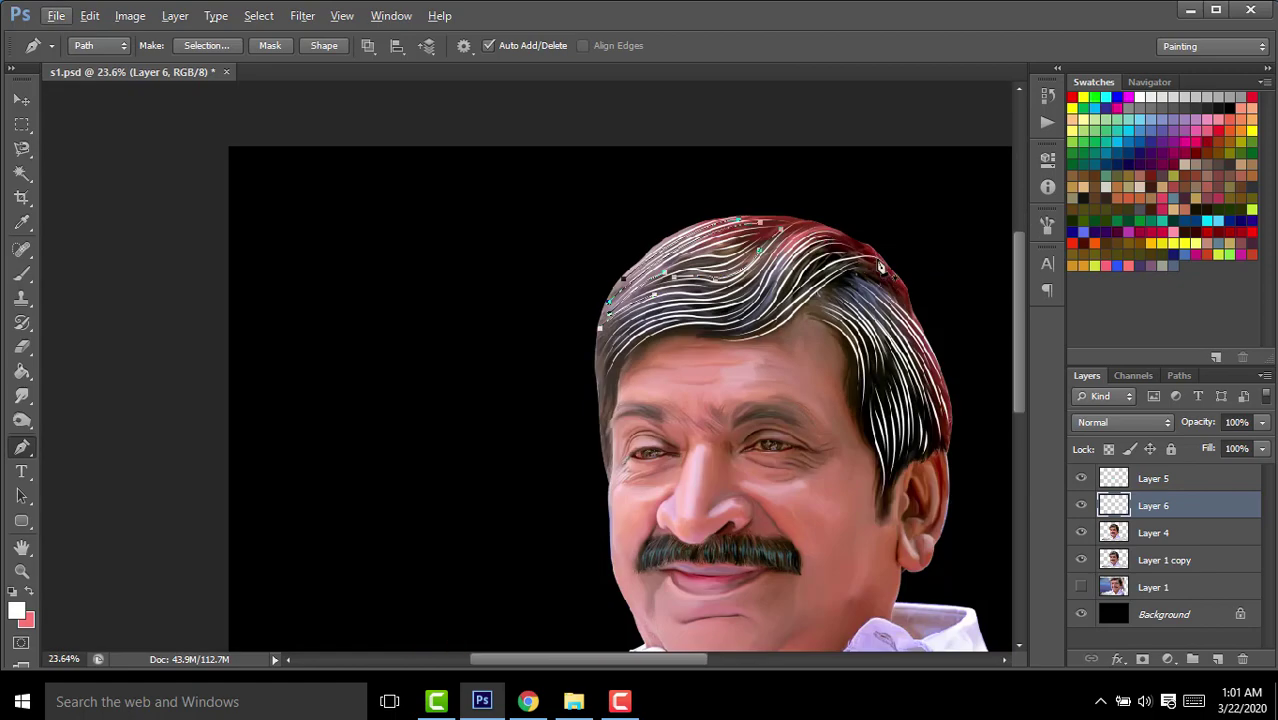
Try a Gaussian Blur on the hair strokes, then undo it.
{"action": "key", "text": "v"}
{"action": "scroll", "coordinate": [750, 325], "scroll_direction": "down", "scroll_amount": 2}
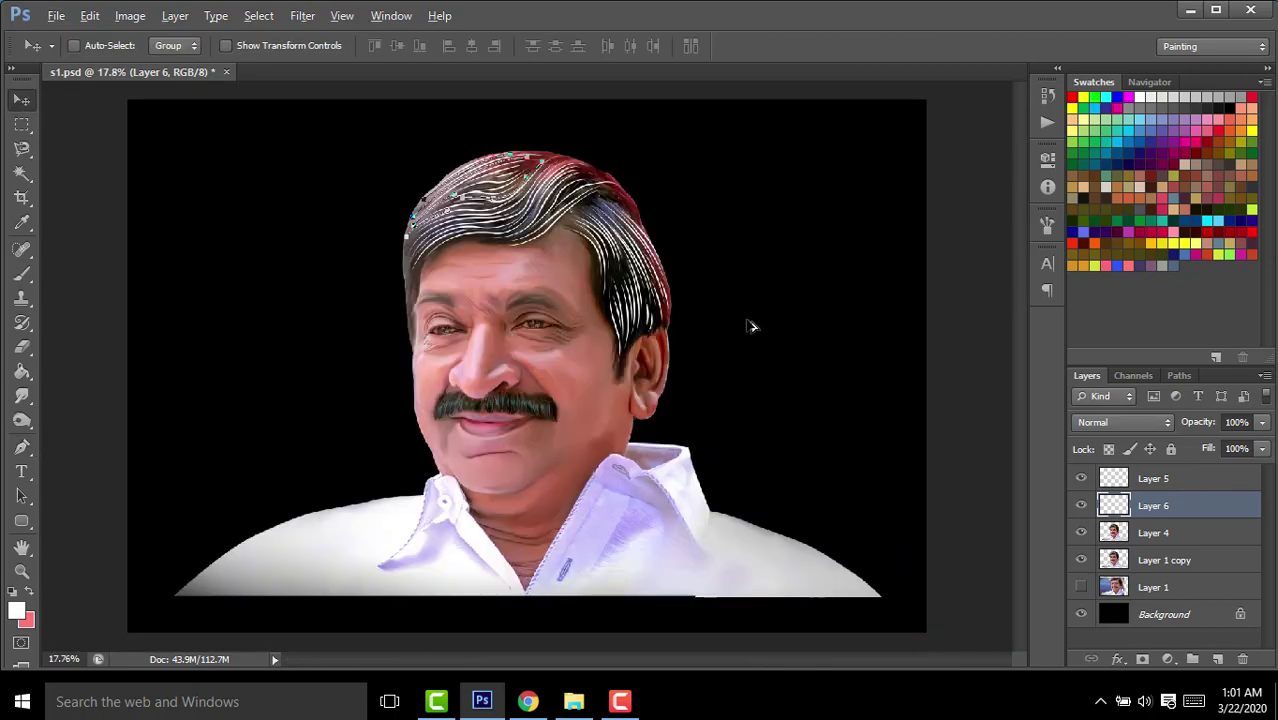
{"action": "scroll", "coordinate": [731, 317], "scroll_direction": "up", "scroll_amount": 3}
{"action": "left_click_drag", "start_coordinate": [712, 298], "coordinate": [860, 360]}
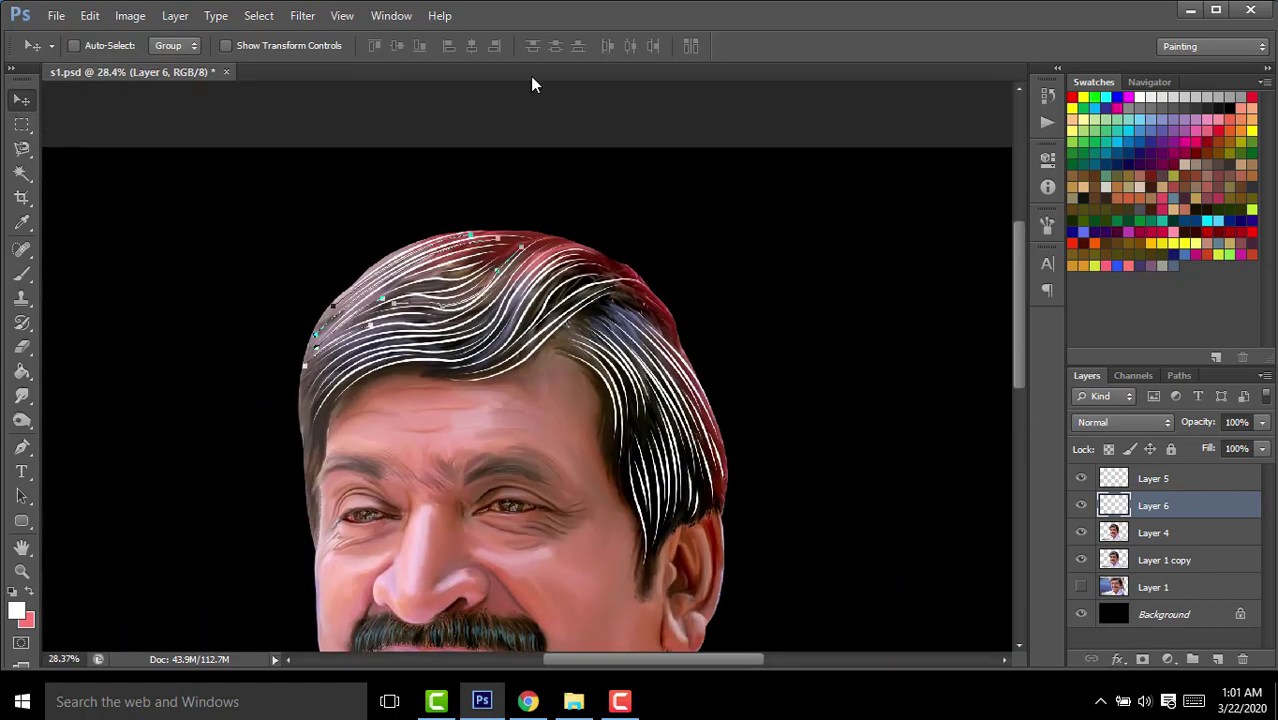
{"action": "left_click", "coordinate": [302, 15]}
{"action": "left_click", "coordinate": [590, 338]}
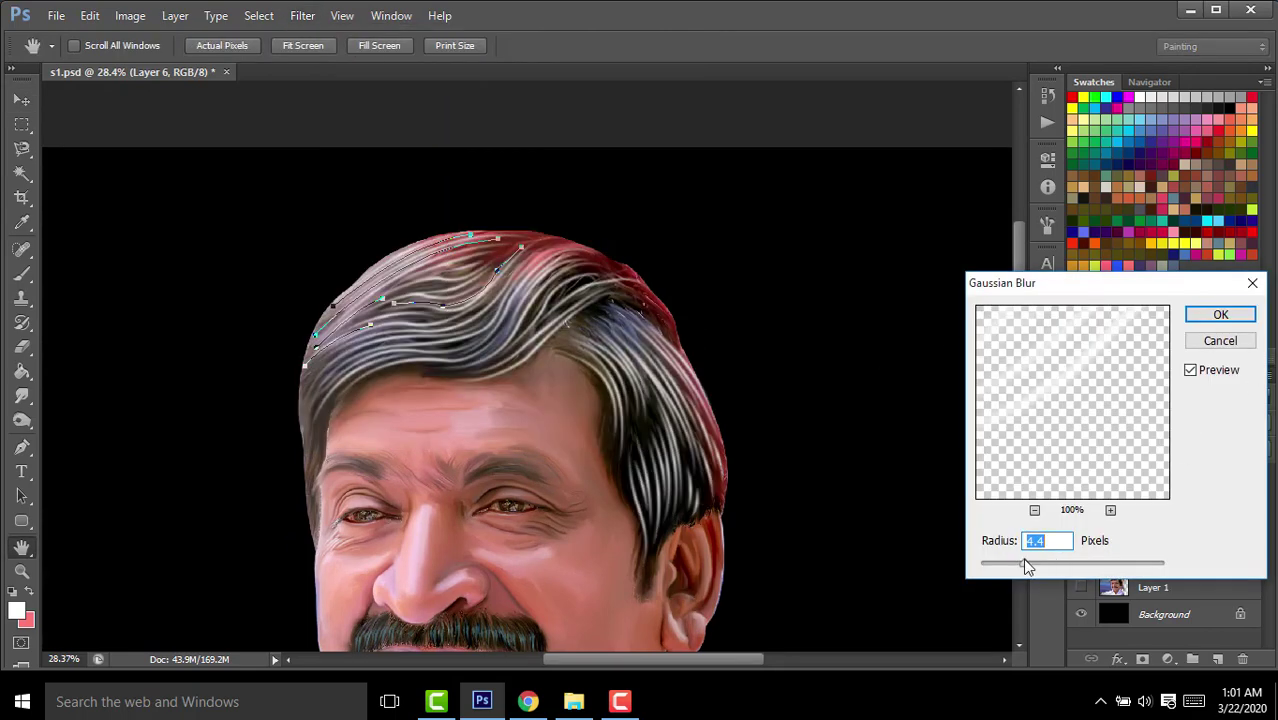
{"action": "key", "text": "Return"}
{"action": "key", "text": "ctrl+z"}
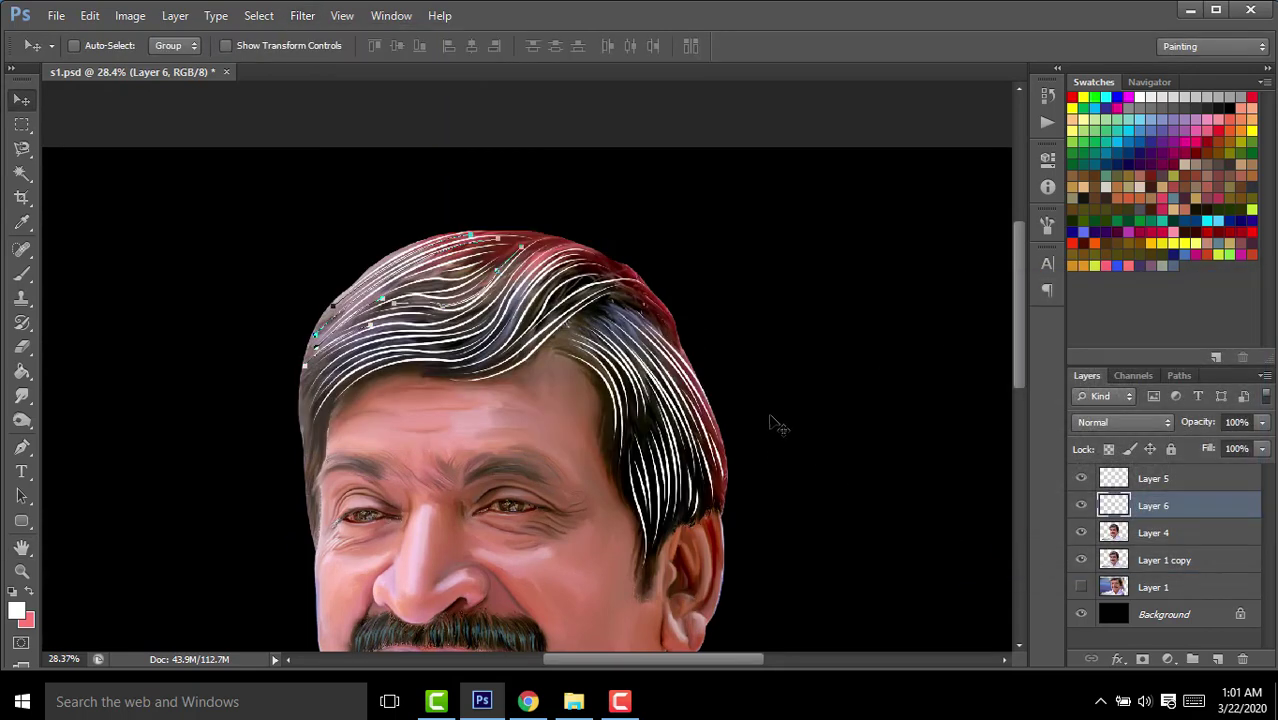
Apply a 1.9-pixel Gaussian Blur to Layer 6 and fade it to 30% opacity.
{"action": "left_click", "coordinate": [22, 447]}
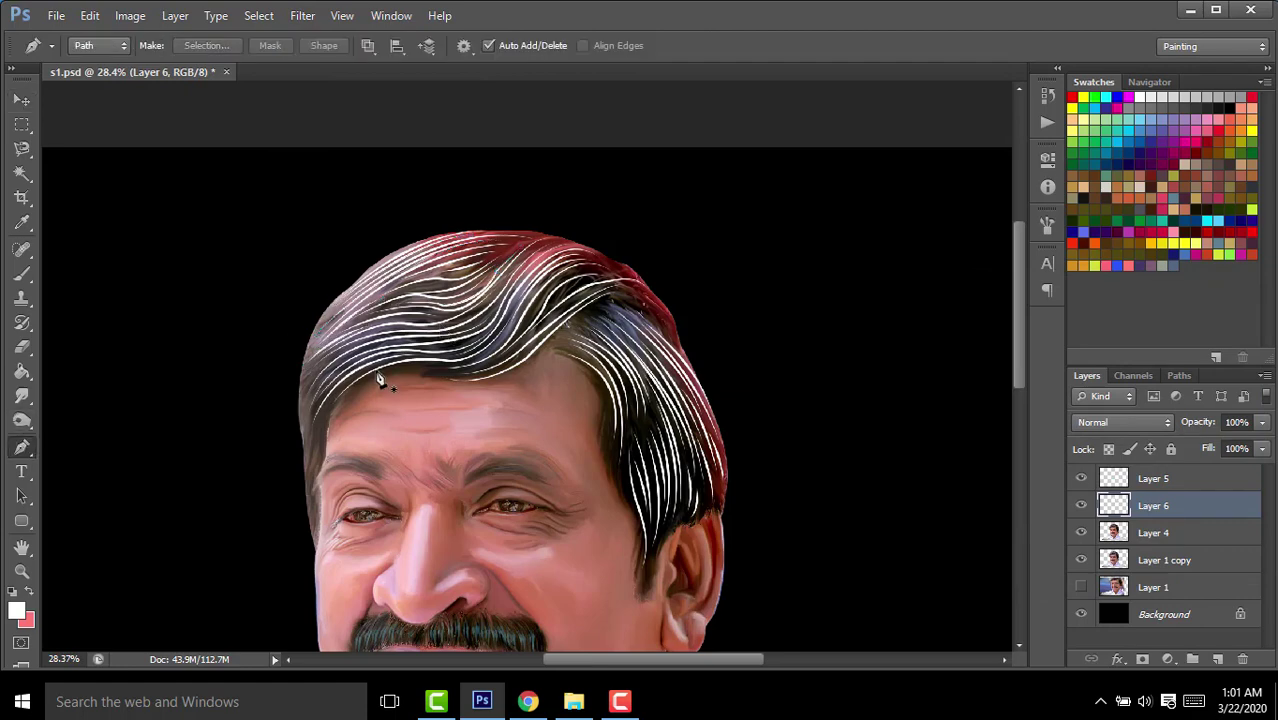
{"action": "left_click", "coordinate": [22, 99]}
{"action": "left_click", "coordinate": [302, 15]}
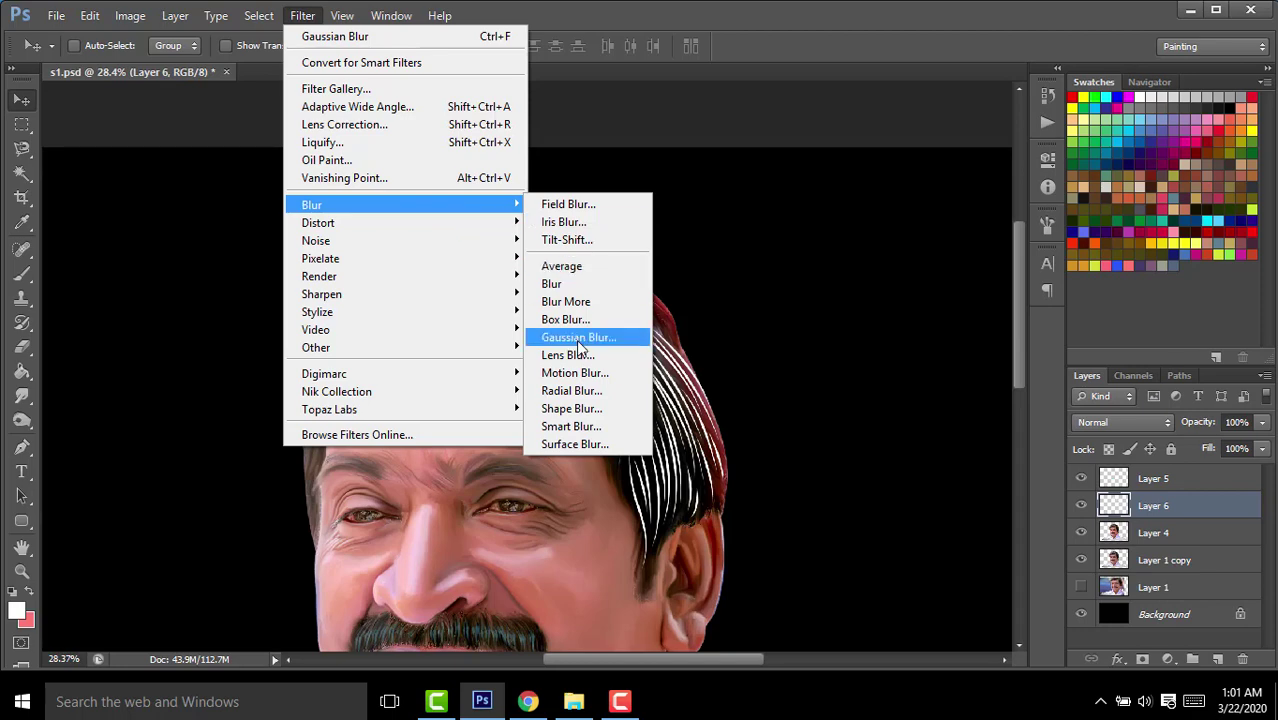
{"action": "left_click", "coordinate": [588, 342]}
{"action": "left_click_drag", "start_coordinate": [1022, 565], "coordinate": [1000, 565]}
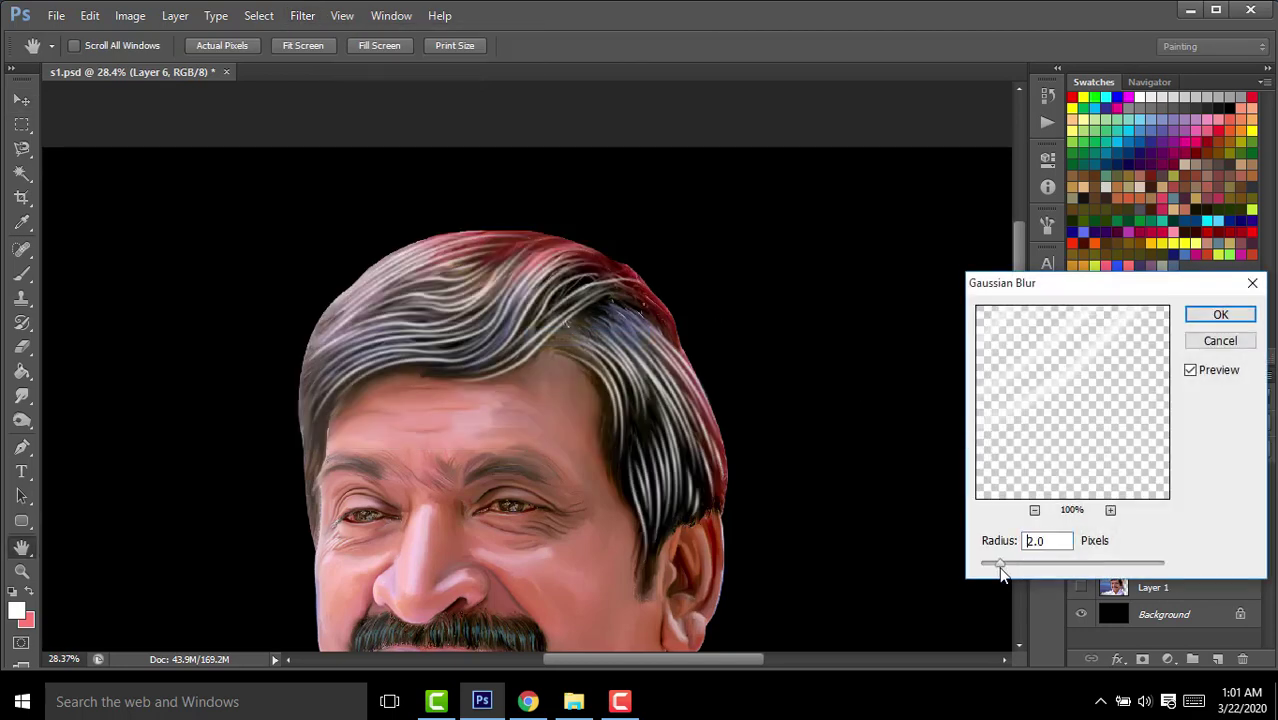
{"action": "left_click", "coordinate": [1221, 314]}
{"action": "left_click_drag", "start_coordinate": [1203, 422], "coordinate": [1140, 424]}
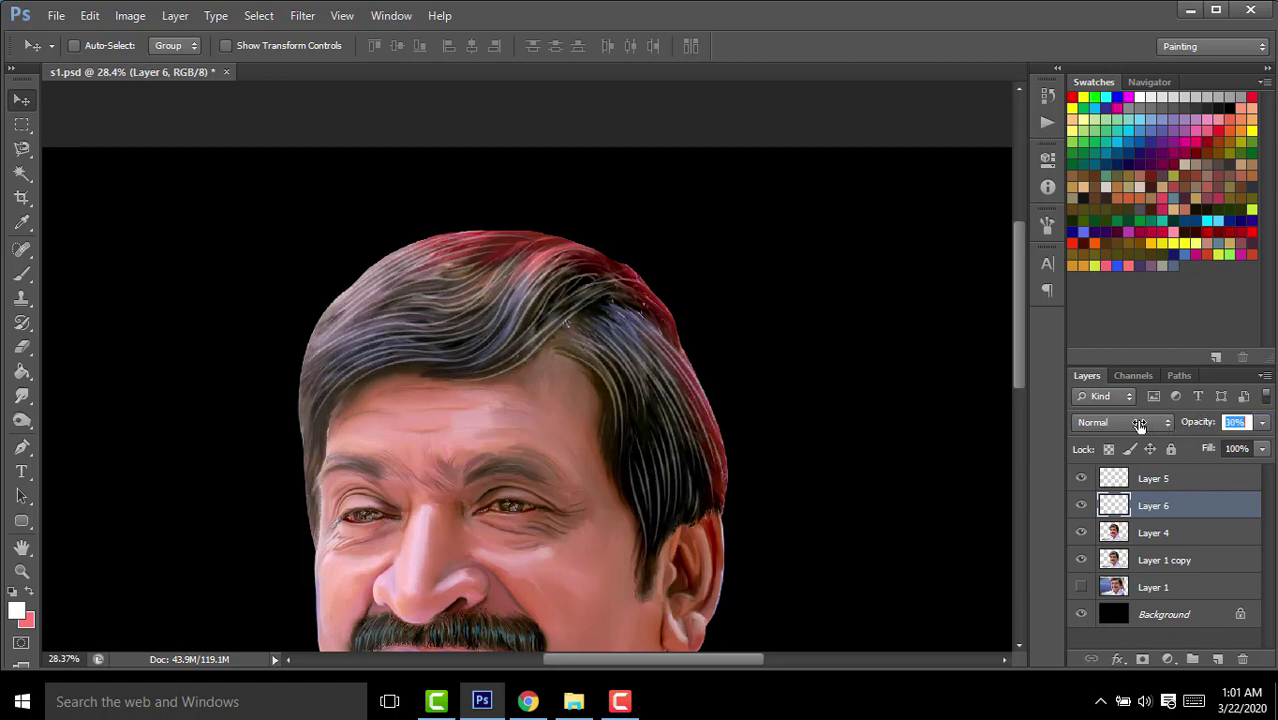
Duplicate Layer 6 with Ctrl+J, set the original to 18% opacity, and reselect the visible copy.
{"action": "scroll", "coordinate": [660, 250], "scroll_direction": "down", "scroll_amount": 2}
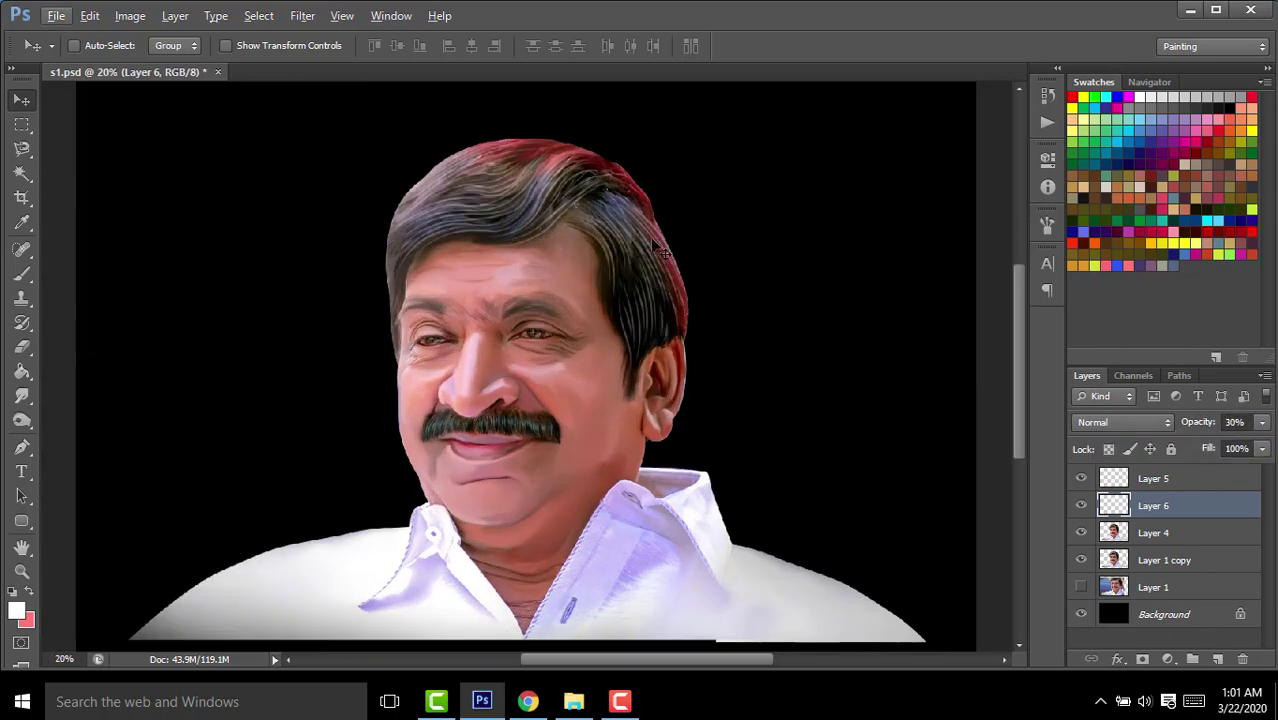
{"action": "scroll", "coordinate": [660, 250], "scroll_direction": "up", "scroll_amount": 3}
{"action": "key", "text": "ctrl+j"}
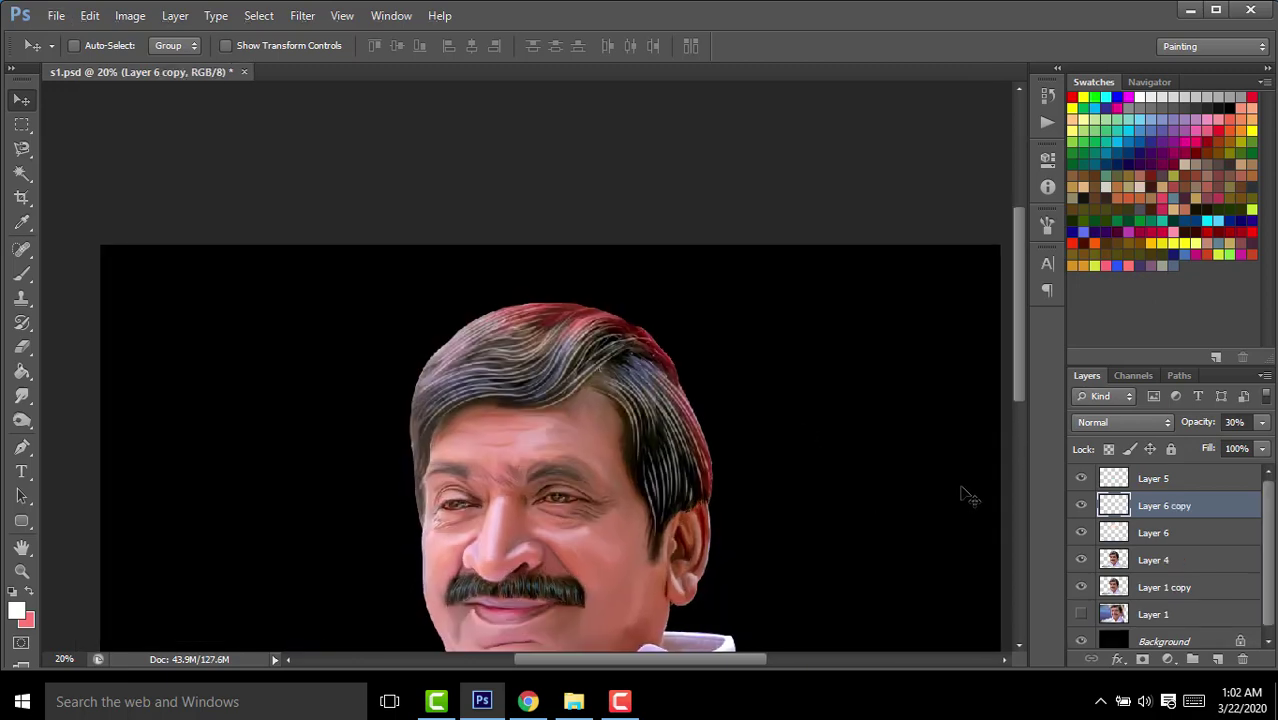
{"action": "left_click", "coordinate": [1080, 506]}
{"action": "left_click", "coordinate": [1094, 537]}
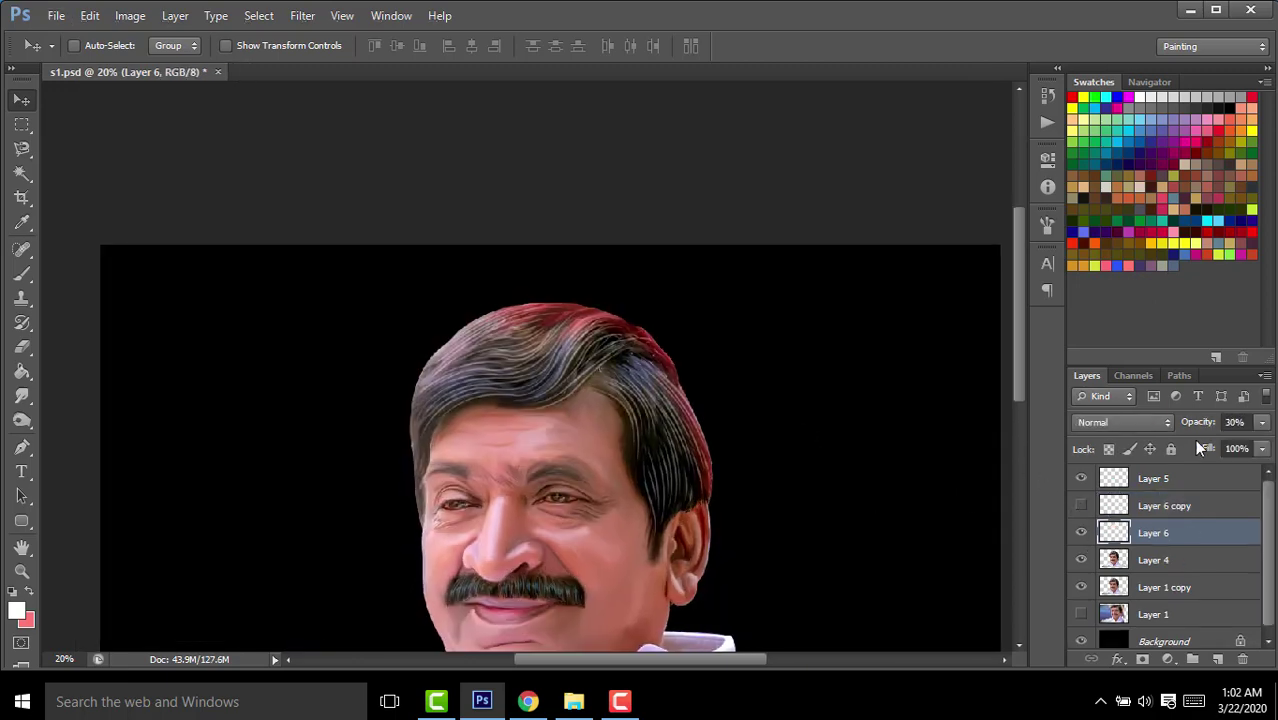
{"action": "left_click_drag", "start_coordinate": [1203, 425], "coordinate": [1189, 426]}
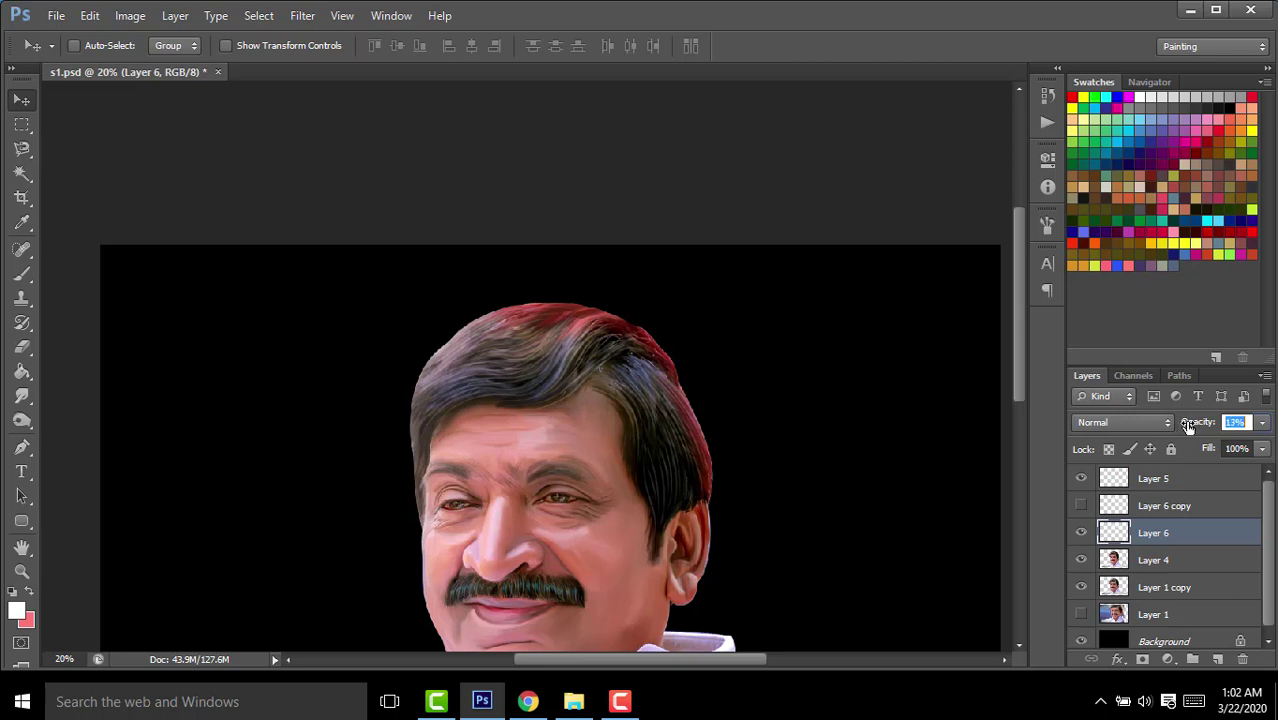
{"action": "left_click_drag", "start_coordinate": [1190, 426], "coordinate": [1202, 426]}
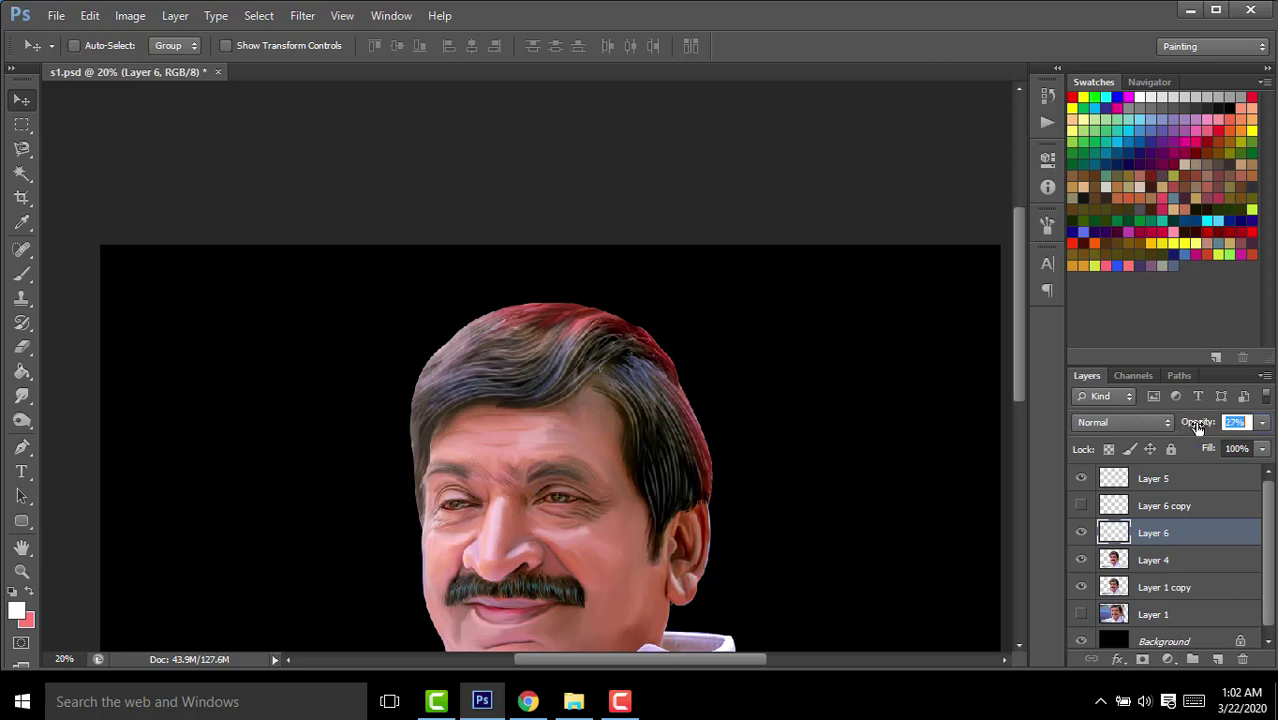
{"action": "left_click_drag", "start_coordinate": [1190, 426], "coordinate": [1189, 427]}
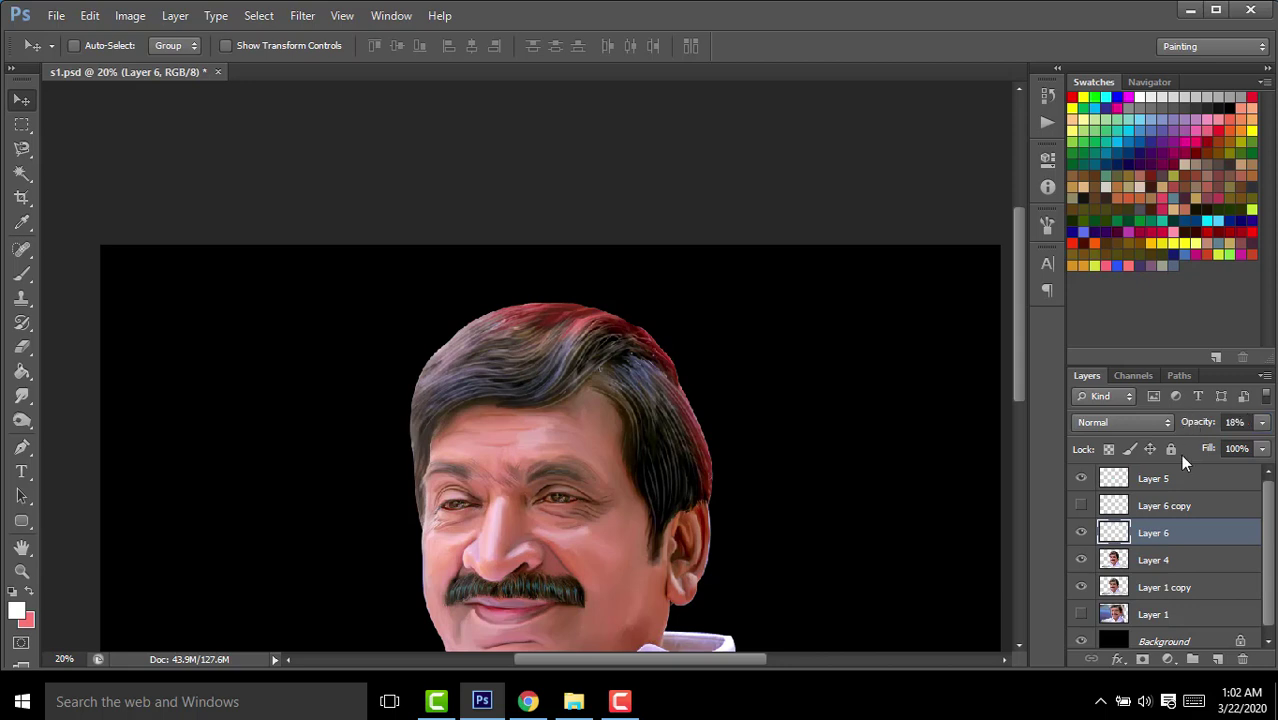
{"action": "left_click", "coordinate": [1080, 505]}
{"action": "left_click", "coordinate": [1155, 507]}
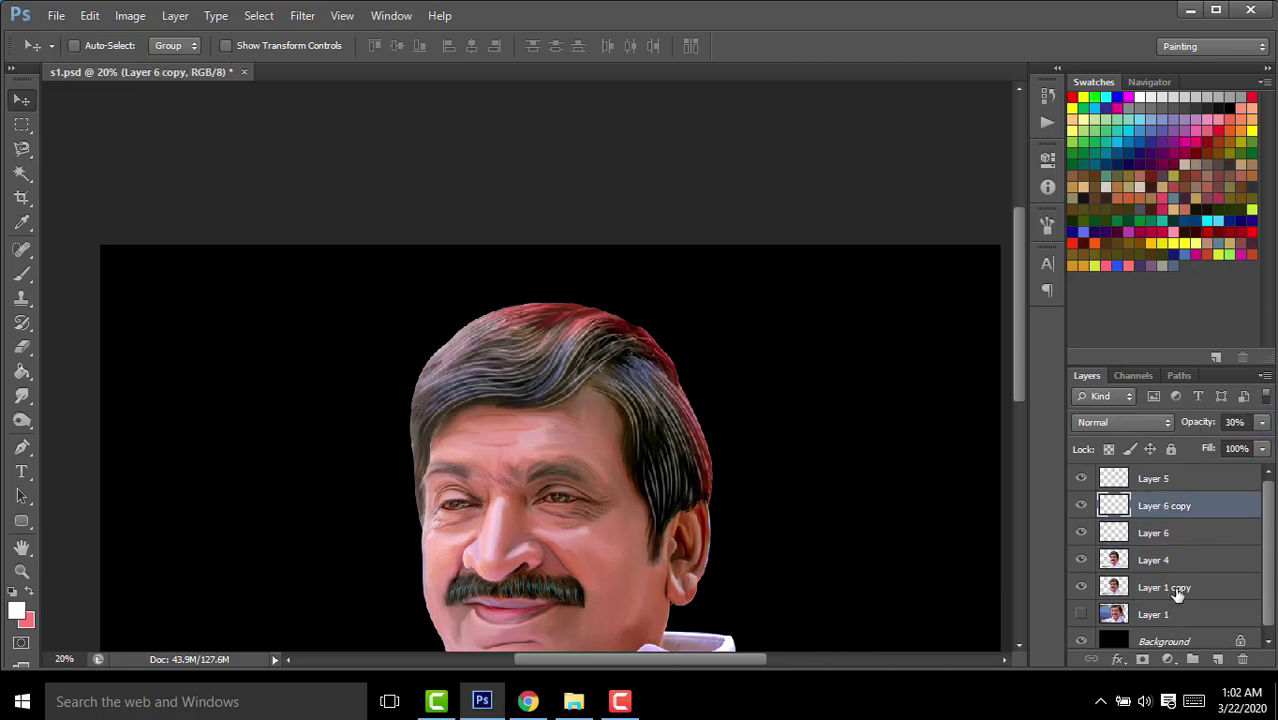
Add a black mask to Layer 6 copy and set up a large white brush.
{"action": "left_click", "coordinate": [1142, 659], "text": "alt"}
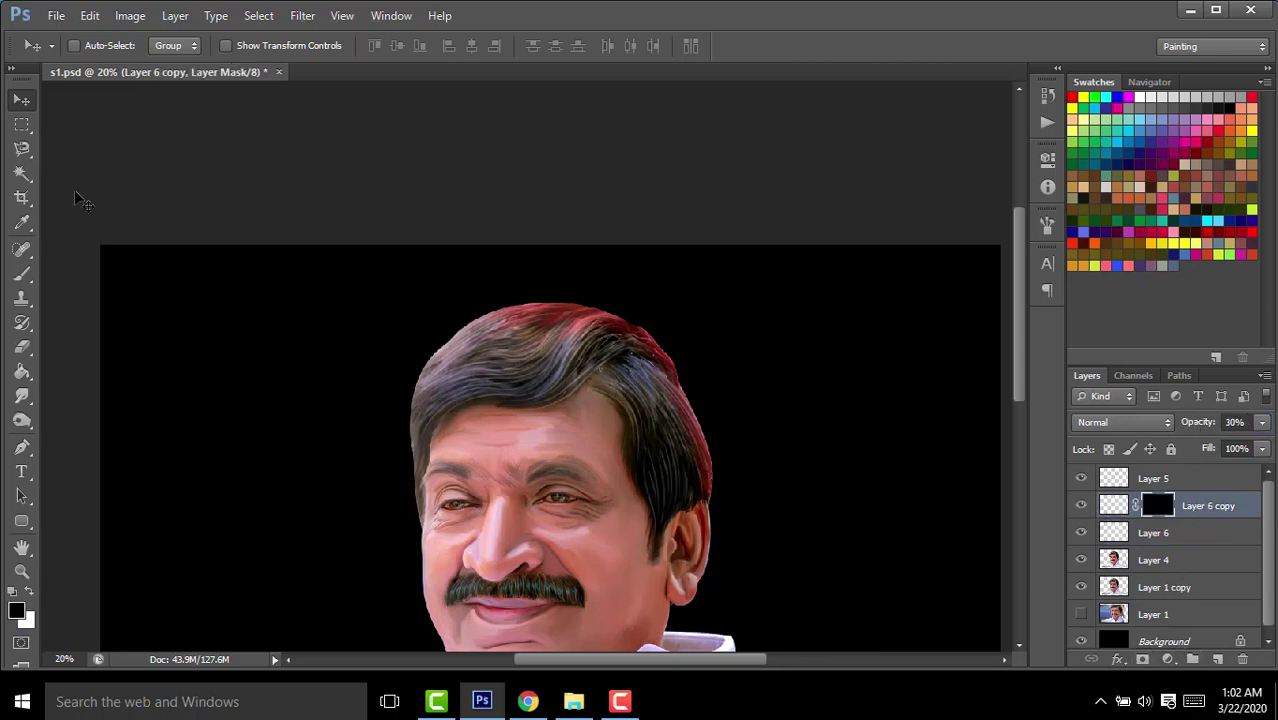
{"action": "left_click", "coordinate": [22, 273]}
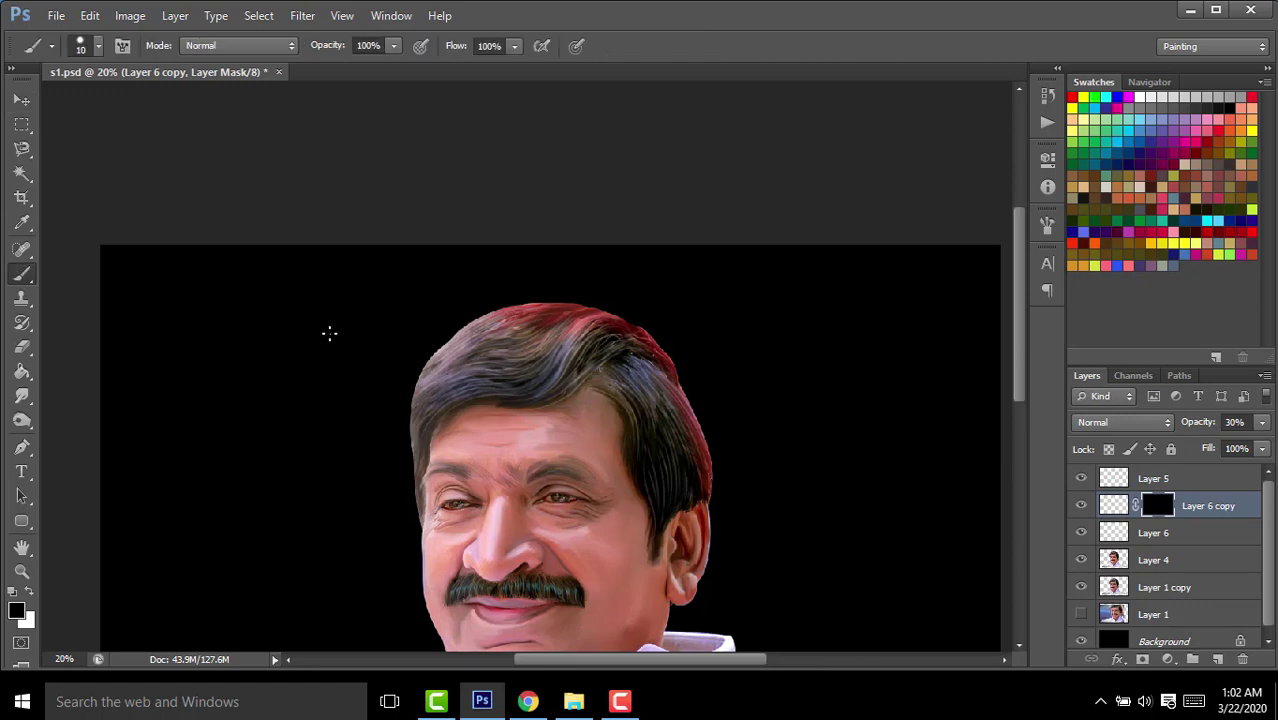
{"action": "left_click", "coordinate": [82, 48]}
{"action": "double_click", "coordinate": [44, 192]}
{"action": "key", "text": "x"}
{"action": "key", "text": "bracketright"}
{"action": "key", "text": "bracketright"}
{"action": "key", "text": "bracketright"}
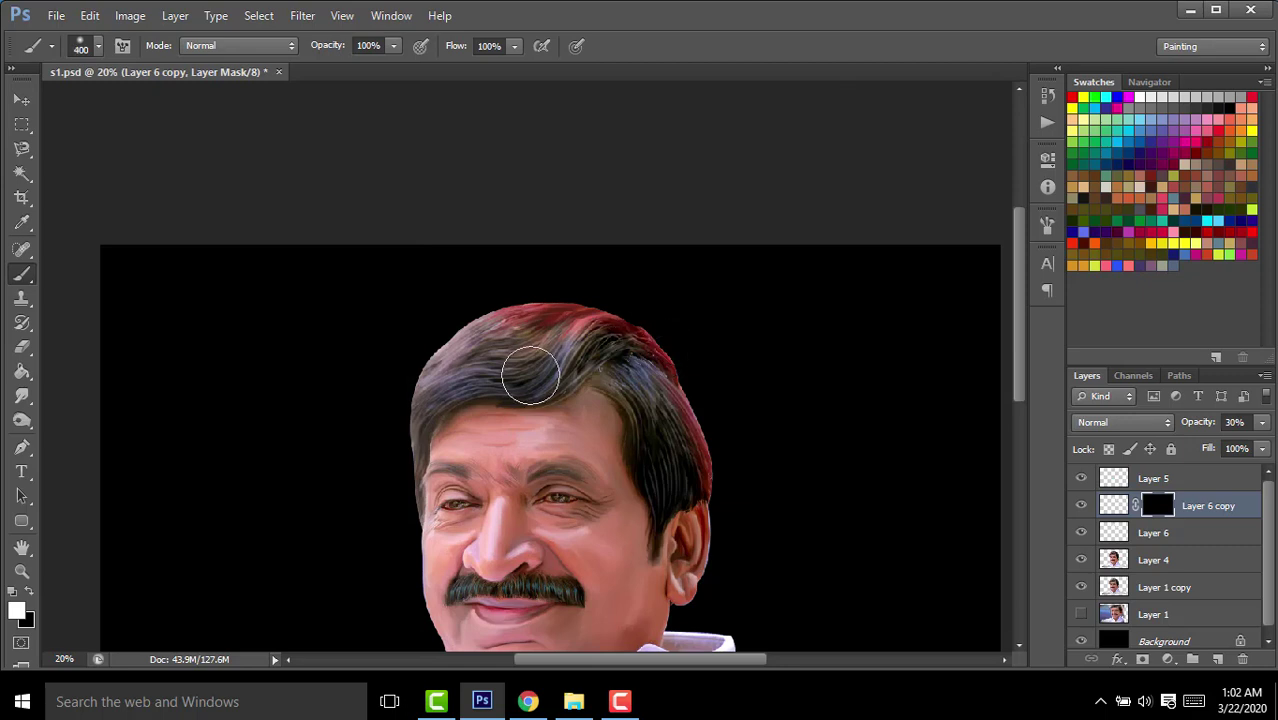
Paint white over the crown and right-side strands, and set the layer to 63% opacity.
{"action": "left_click_drag", "start_coordinate": [482, 362], "coordinate": [459, 381]}
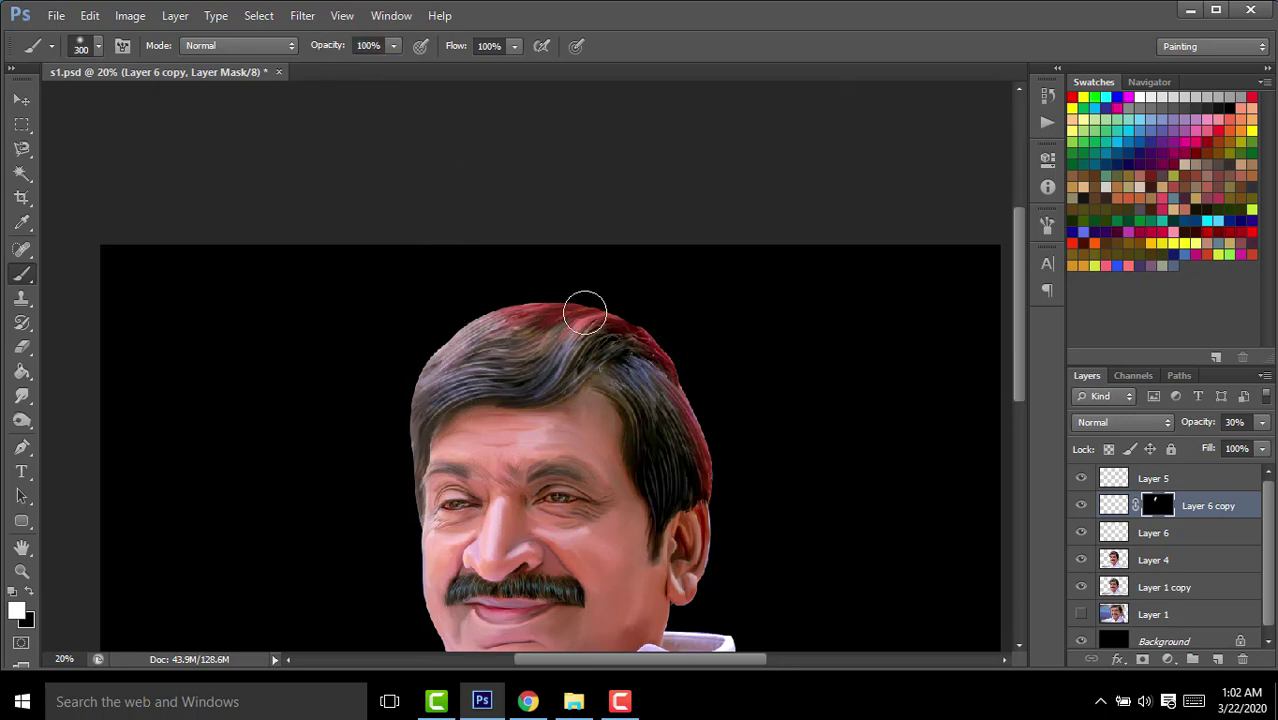
{"action": "left_click_drag", "start_coordinate": [584, 313], "coordinate": [555, 403]}
{"action": "key", "text": "bracketleft"}
{"action": "mouse_move", "coordinate": [665, 371]}
{"action": "left_mouse_down"}
{"action": "mouse_move", "coordinate": [622, 451]}
{"action": "mouse_move", "coordinate": [703, 436]}
{"action": "mouse_move", "coordinate": [656, 523]}
{"action": "left_mouse_up"}
{"action": "key", "text": "bracketleft"}
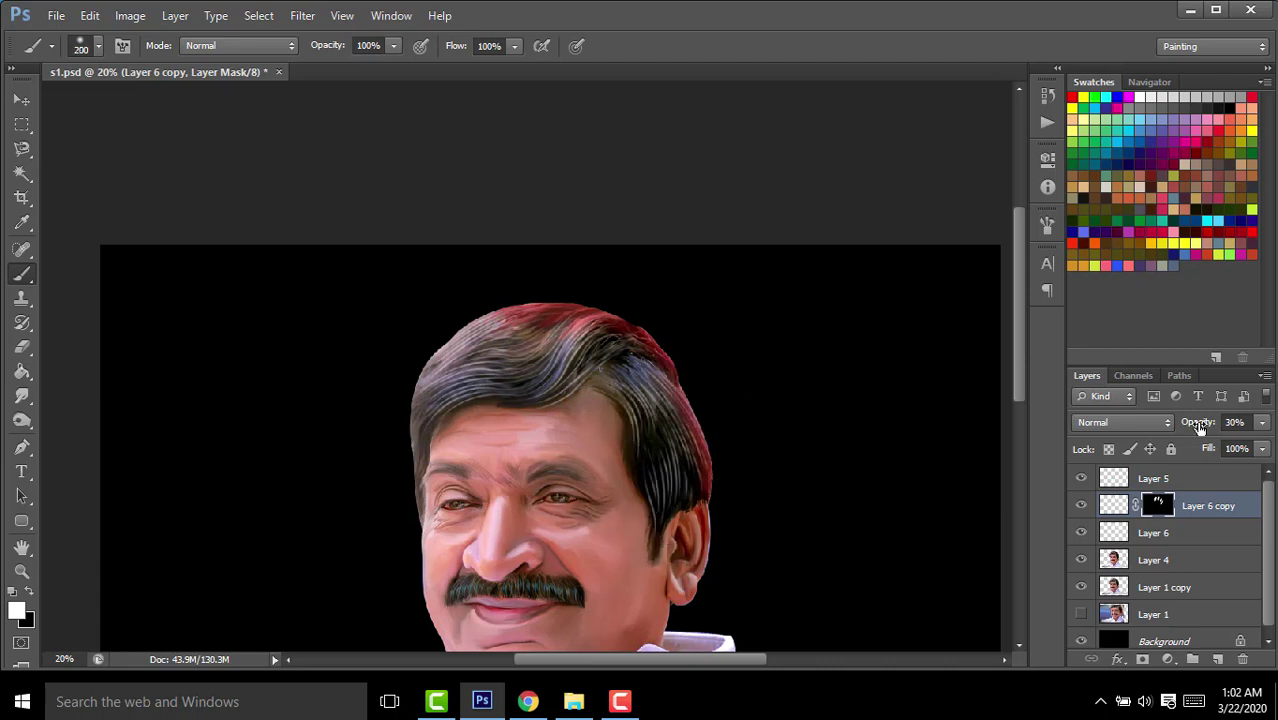
{"action": "left_click_drag", "start_coordinate": [1200, 427], "coordinate": [1247, 424]}
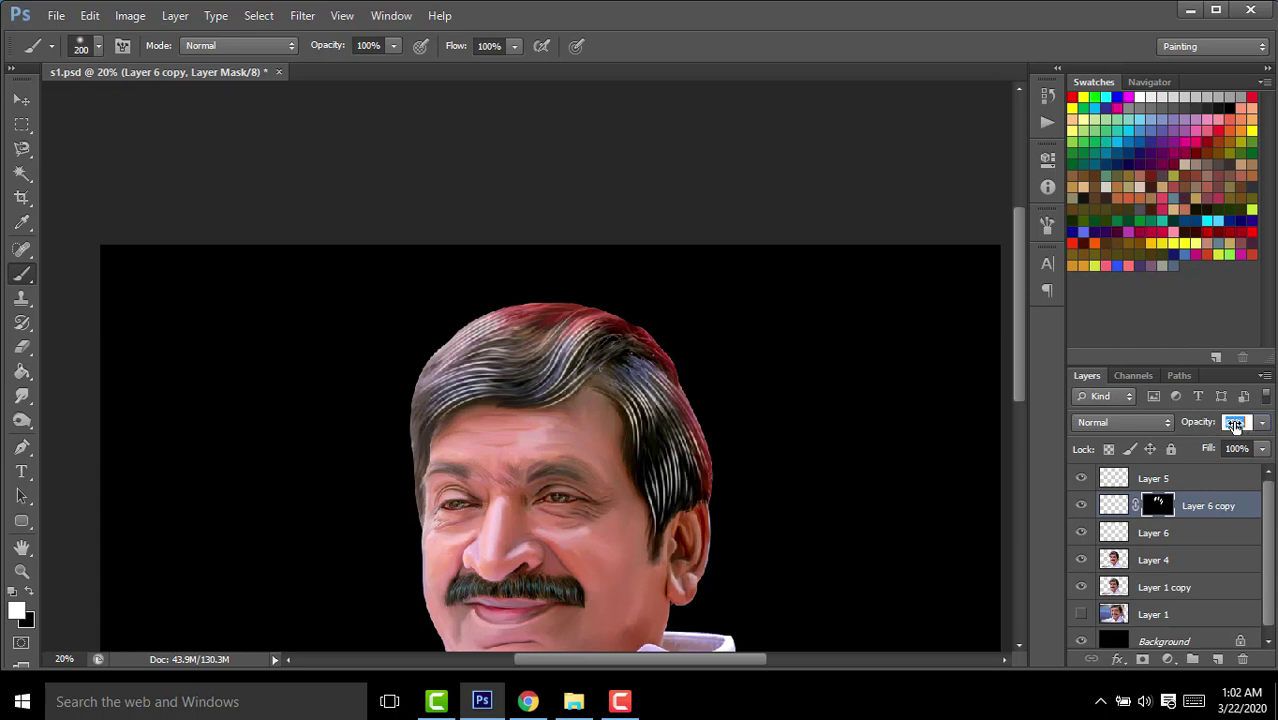
{"action": "key", "text": "Return"}
Touch up the mask on the right-side strands with black then white, and fit the view.
{"action": "key", "text": "x"}
{"action": "left_click_drag", "start_coordinate": [684, 465], "coordinate": [680, 440]}
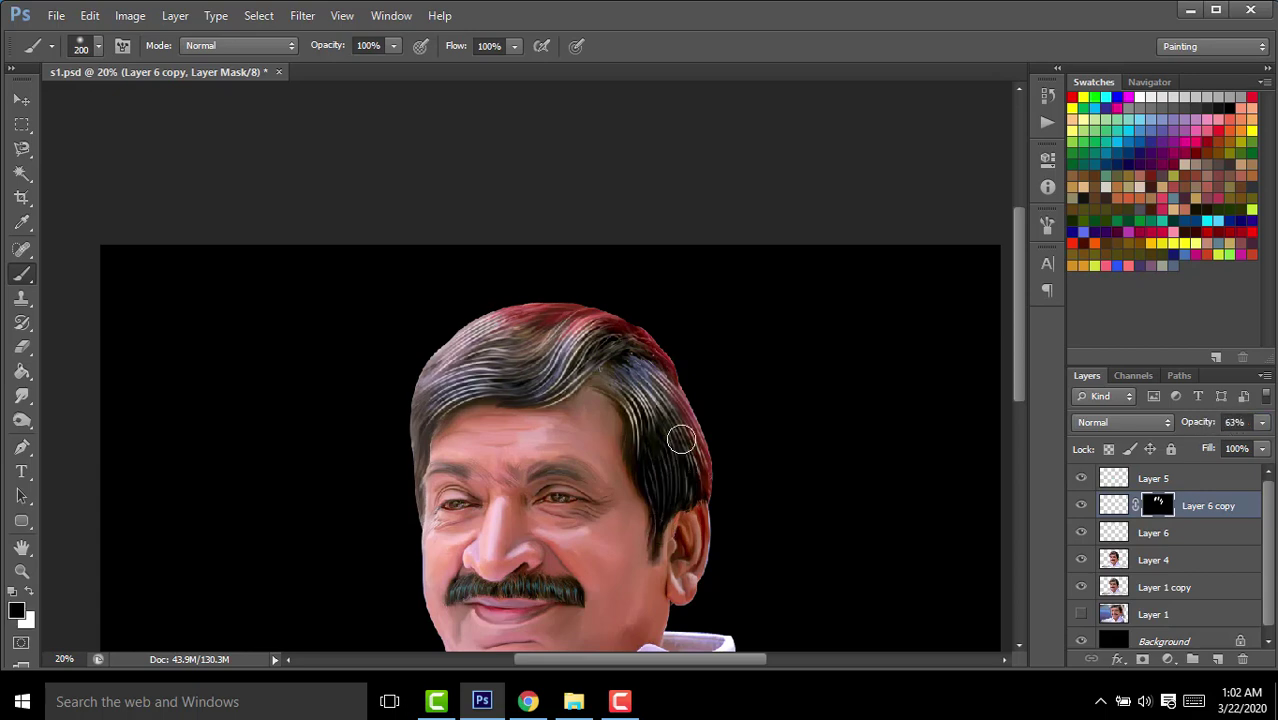
{"action": "key", "text": "x"}
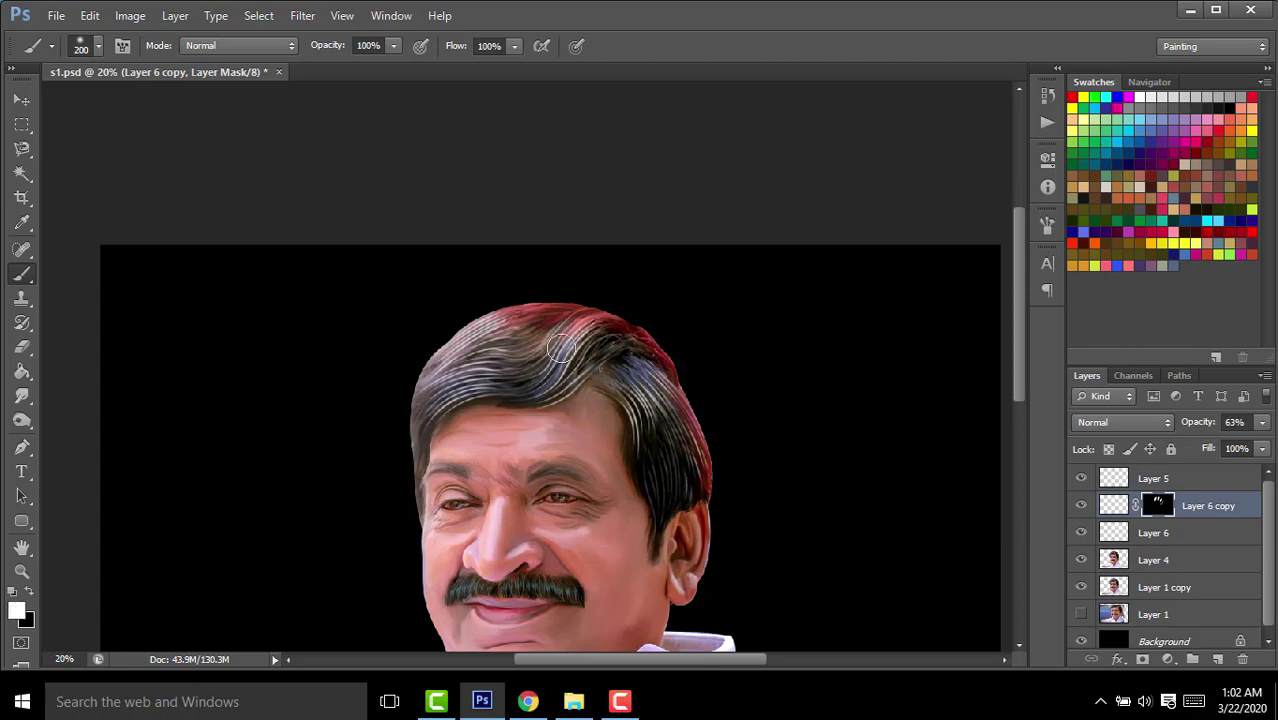
{"action": "mouse_move", "coordinate": [662, 382]}
{"action": "left_mouse_down"}
{"action": "mouse_move", "coordinate": [710, 448]}
{"action": "mouse_move", "coordinate": [708, 409]}
{"action": "left_mouse_up"}
{"action": "key", "text": "ctrl+0"}
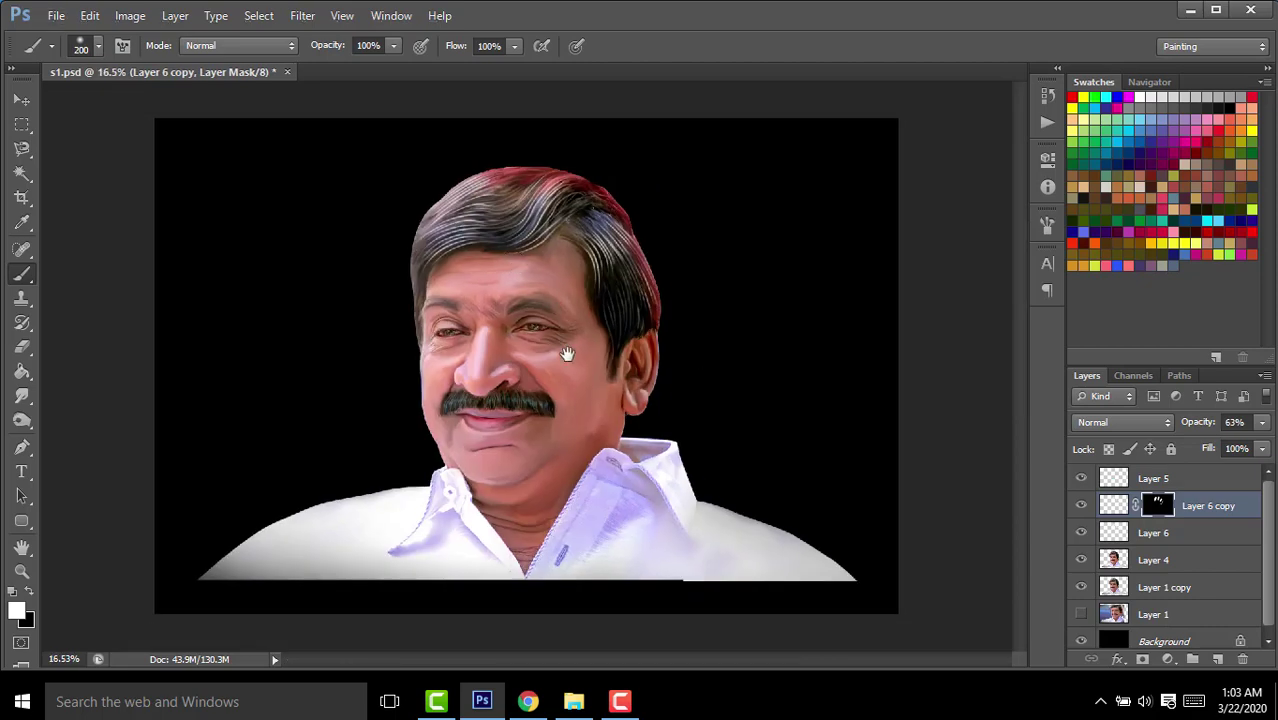
{"action": "key", "text": "v"}
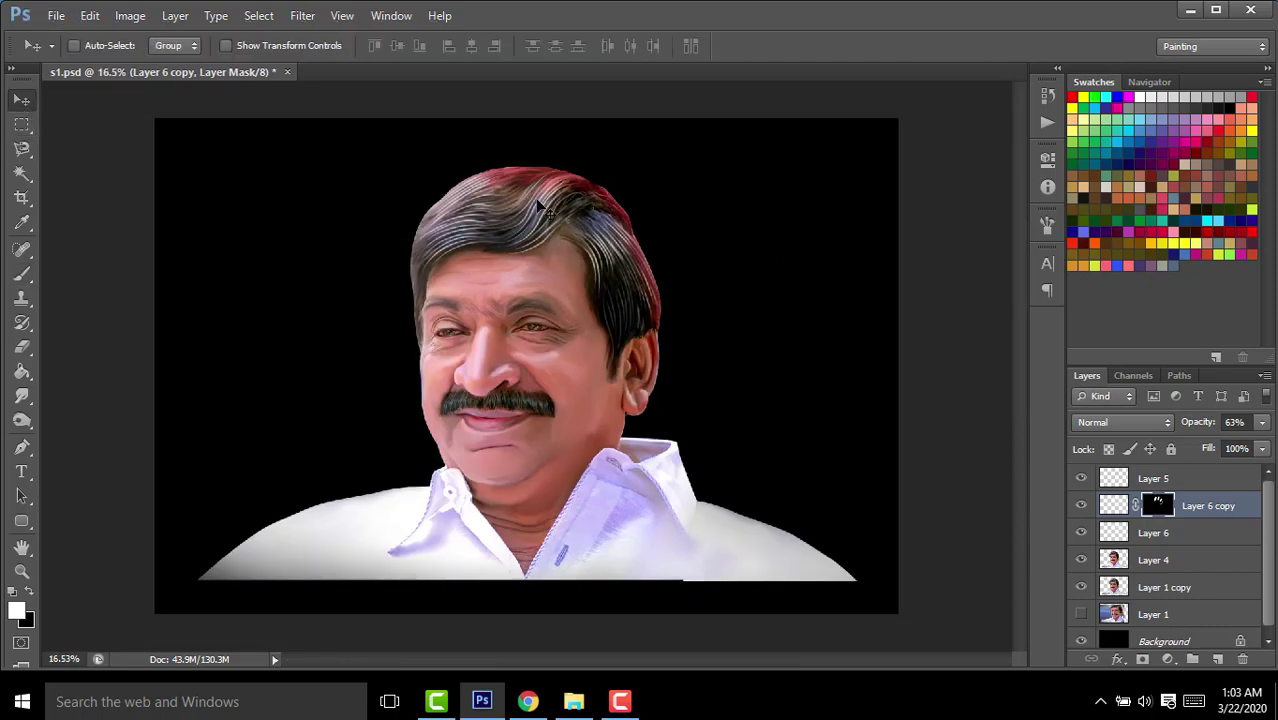
{"action": "scroll", "coordinate": [540, 207], "scroll_direction": "up", "scroll_amount": 5}
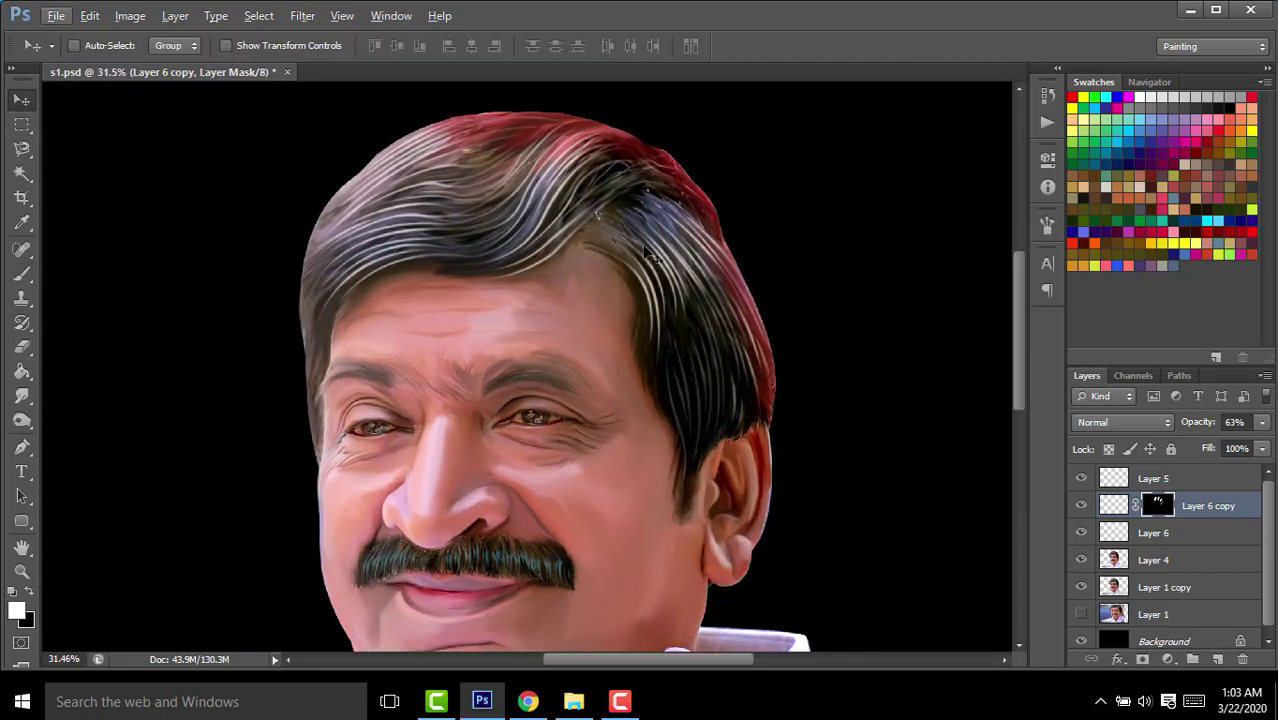
Load Layer 4's outline as a selection and set the brush opacity to 62%.
{"action": "left_click", "coordinate": [1185, 565]}
{"action": "left_click", "coordinate": [1120, 562], "text": "ctrl"}
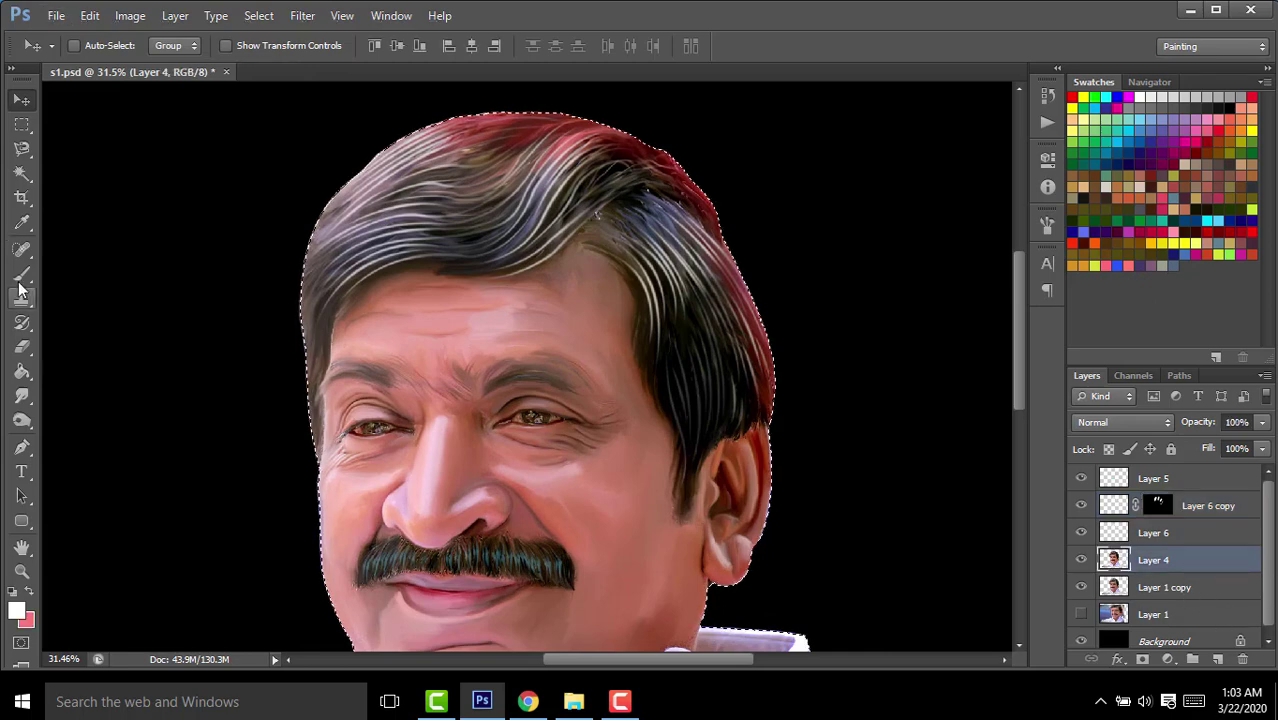
{"action": "key", "text": "b"}
{"action": "mouse_move", "coordinate": [694, 321]}
{"action": "left_mouse_down"}
{"action": "mouse_move", "coordinate": [765, 343]}
{"action": "mouse_move", "coordinate": [693, 188]}
{"action": "mouse_move", "coordinate": [440, 130]}
{"action": "left_mouse_up"}
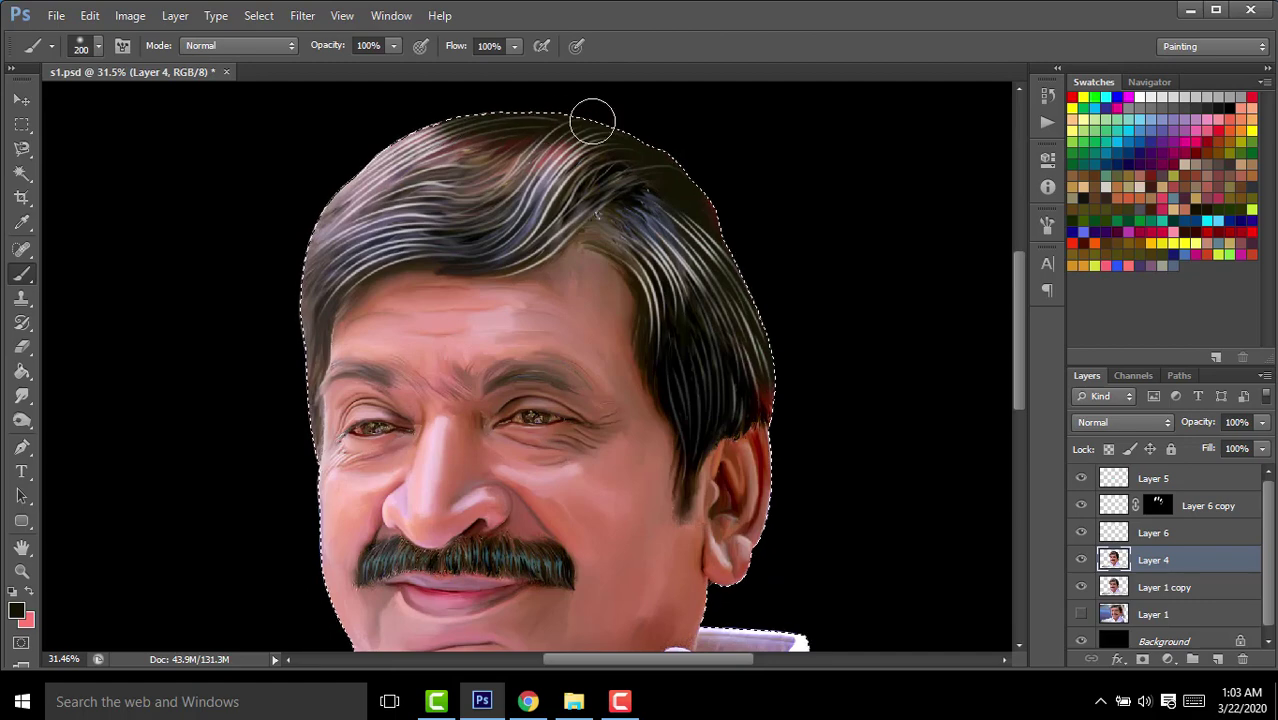
{"action": "key", "text": "ctrl+z"}
{"action": "left_click_drag", "start_coordinate": [332, 46], "coordinate": [300, 52]}
{"action": "type", "text": "62"}
{"action": "key", "text": "Return"}
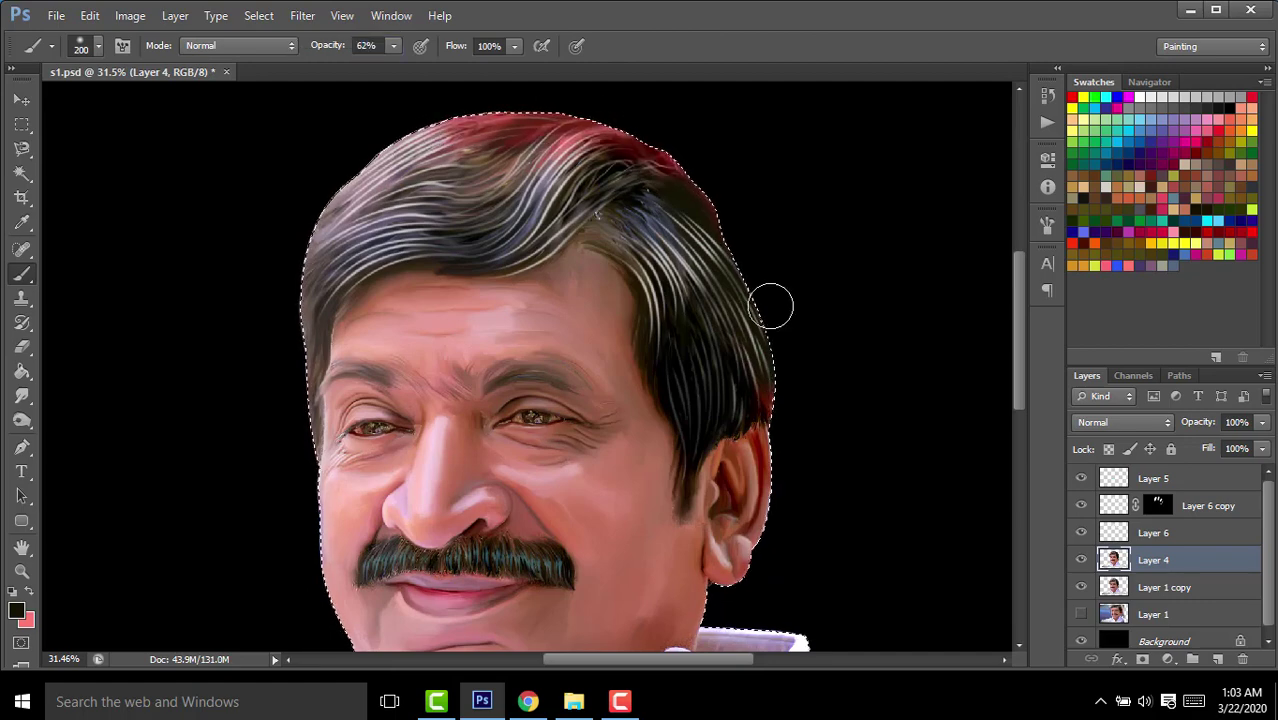
Darken the red tint on the crown and lighten the hair top with a sampled colour.
{"action": "scroll", "coordinate": [700, 200], "scroll_direction": "up", "scroll_amount": 2}
{"action": "key", "text": "bracketright"}
{"action": "key", "text": "bracketright"}
{"action": "key", "text": "bracketright"}
{"action": "left_click_drag", "start_coordinate": [462, 210], "coordinate": [700, 245]}
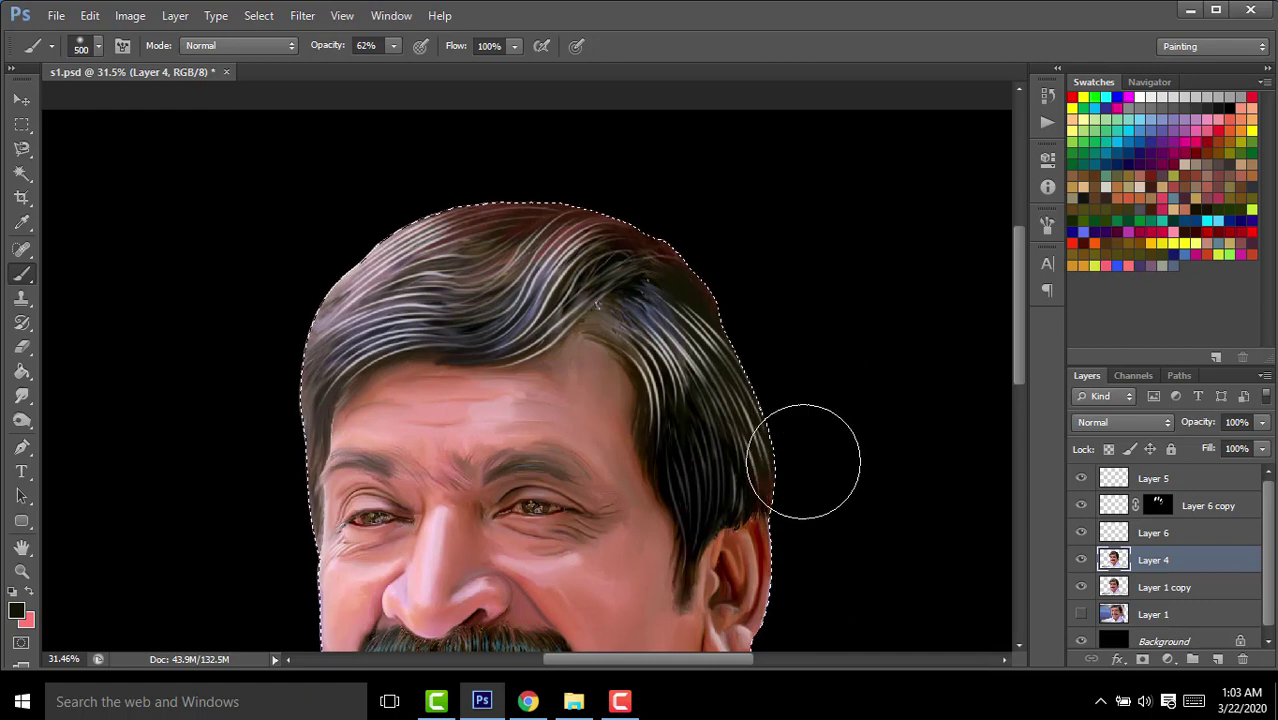
{"action": "scroll", "coordinate": [600, 215], "scroll_direction": "down", "scroll_amount": 2}
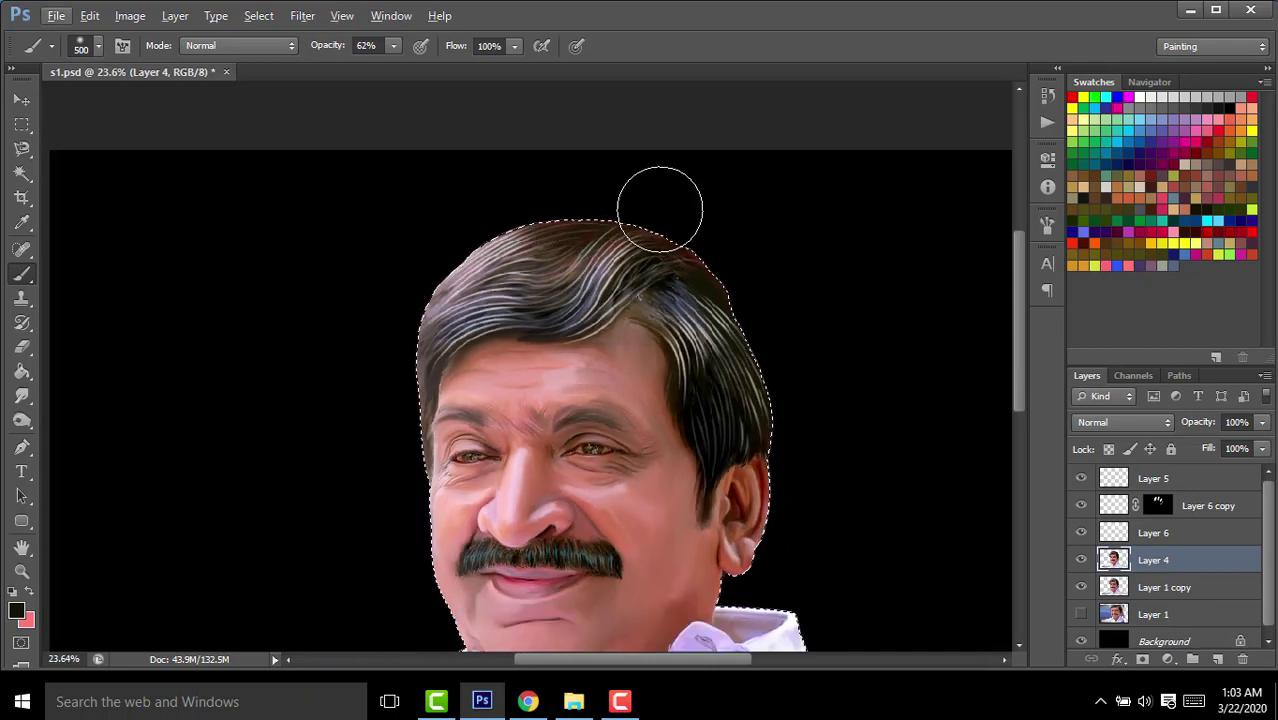
{"action": "left_click", "coordinate": [513, 232], "text": "alt"}
{"action": "mouse_move", "coordinate": [513, 232]}
{"action": "left_mouse_down"}
{"action": "mouse_move", "coordinate": [558, 208]}
{"action": "mouse_move", "coordinate": [688, 194]}
{"action": "left_mouse_up"}
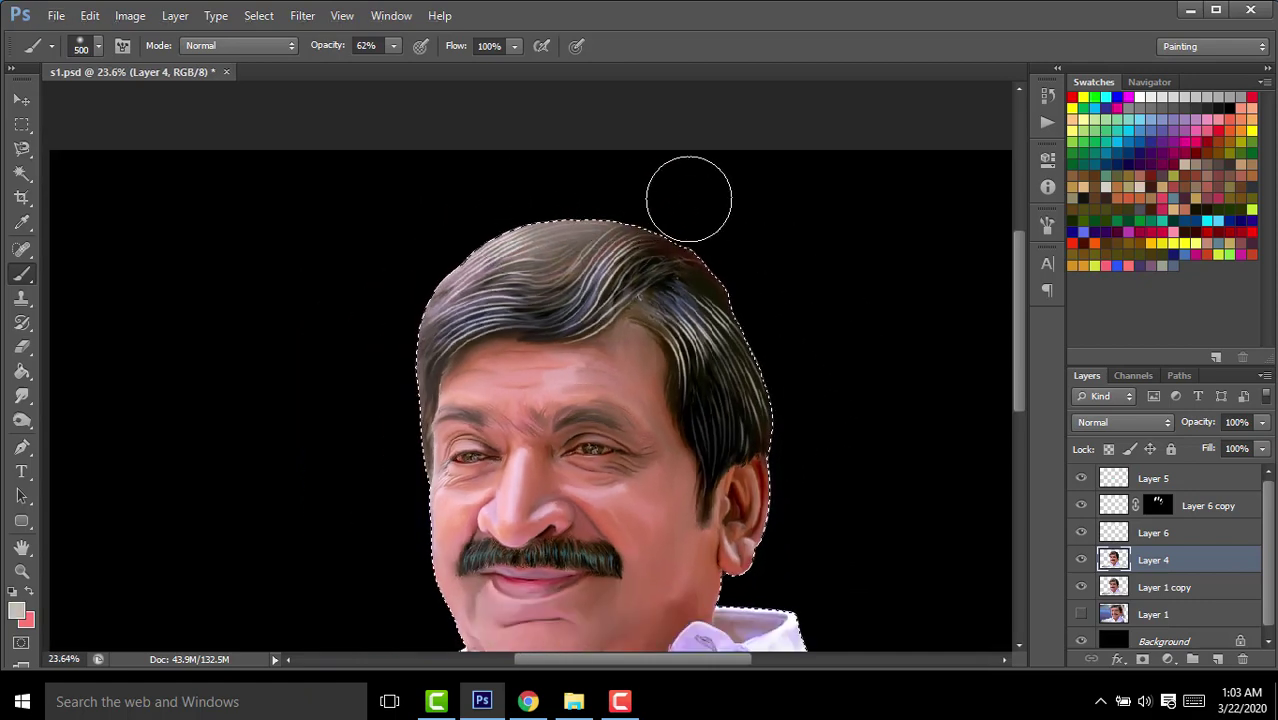
{"action": "left_click_drag", "start_coordinate": [325, 50], "coordinate": [300, 52]}
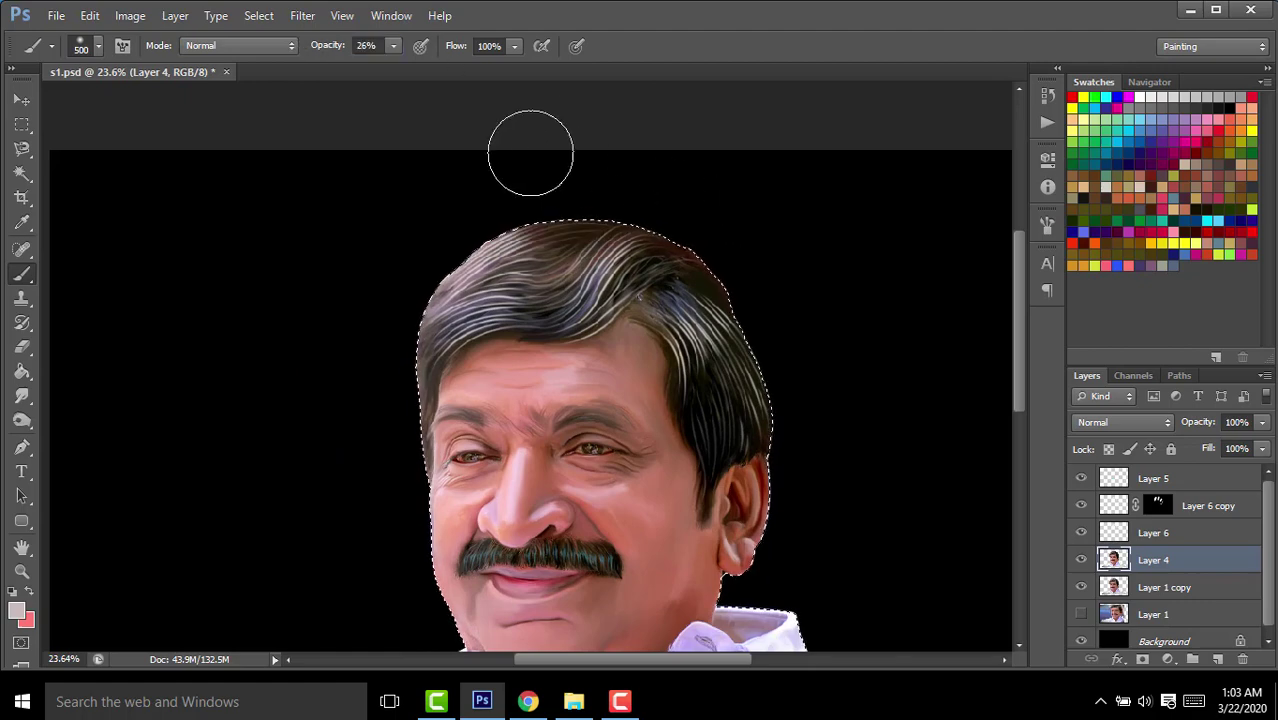
{"action": "key", "text": "ctrl+0"}
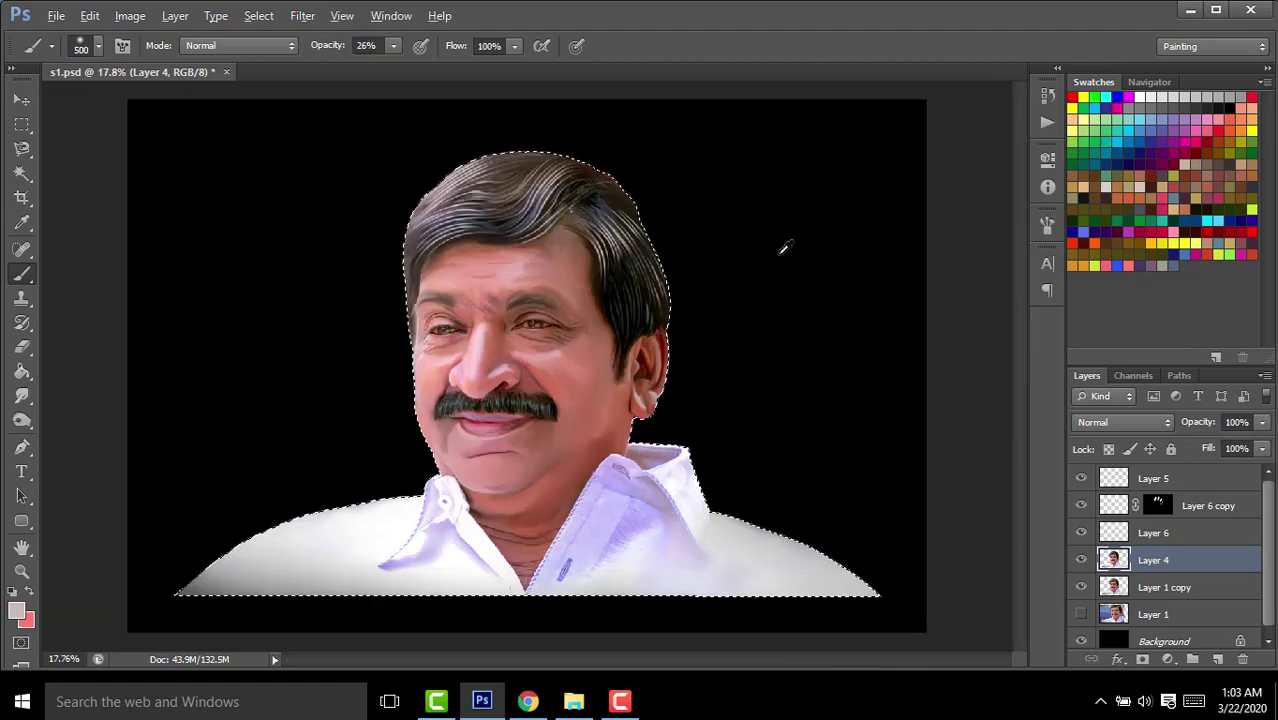
Set Layer 6 copy's opacity to 49%.
{"action": "left_click", "coordinate": [22, 100]}
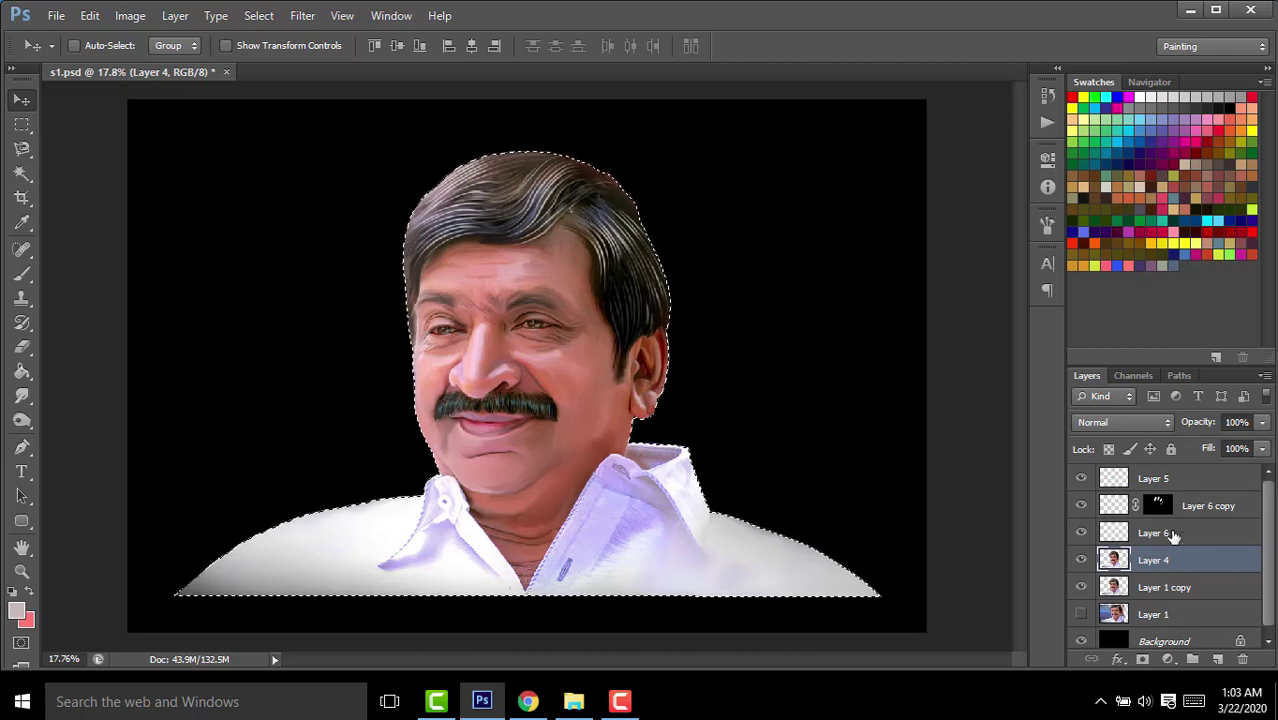
{"action": "left_click", "coordinate": [1160, 537]}
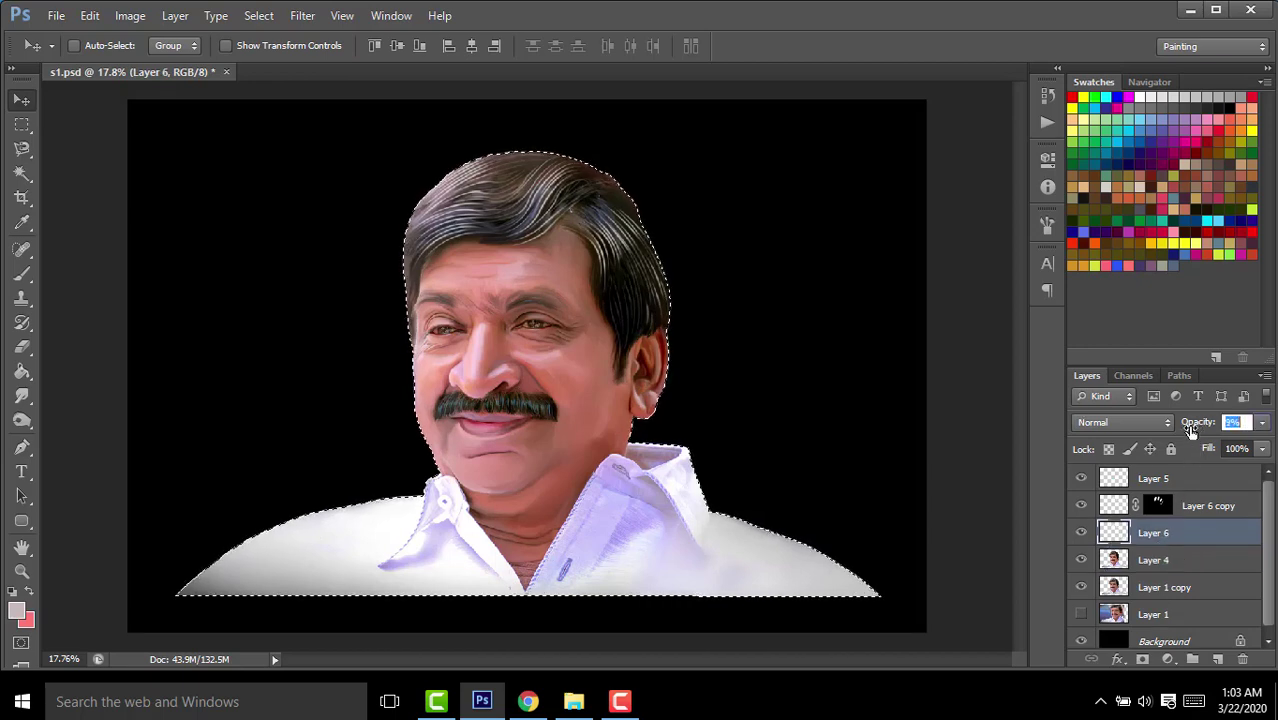
{"action": "key", "text": "alt+bracketright"}
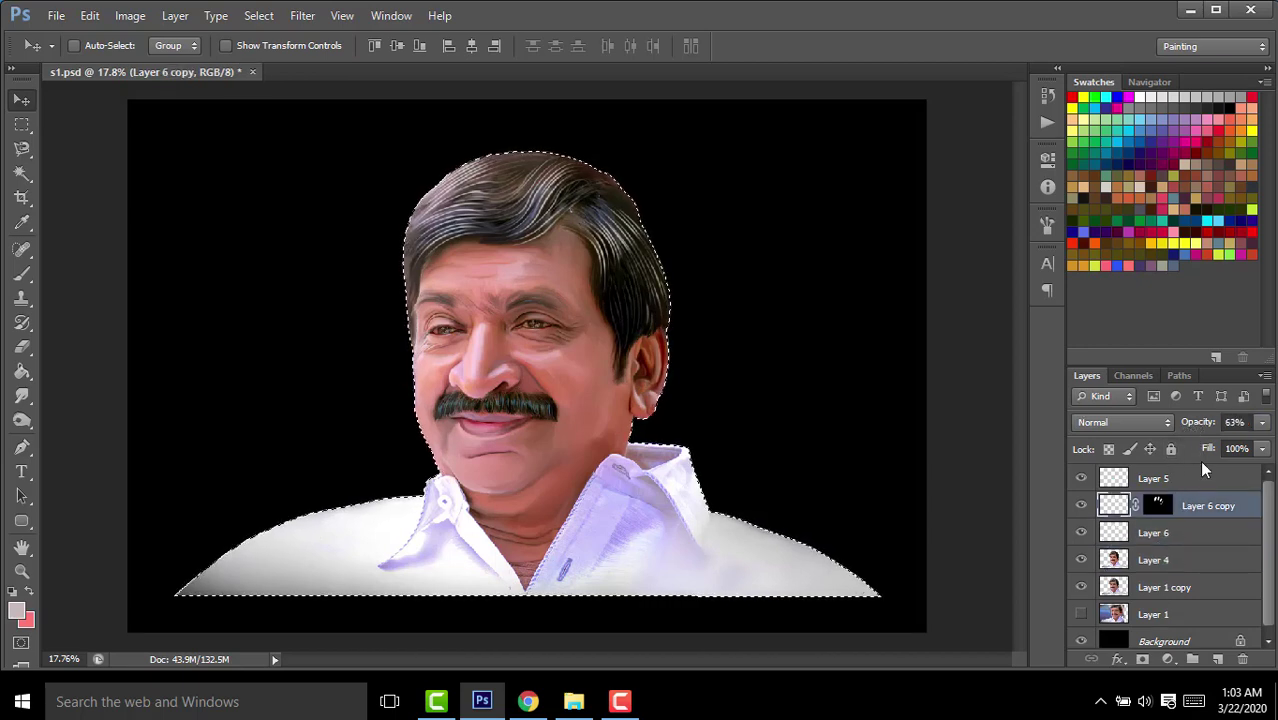
{"action": "left_click_drag", "start_coordinate": [1201, 426], "coordinate": [1187, 424]}
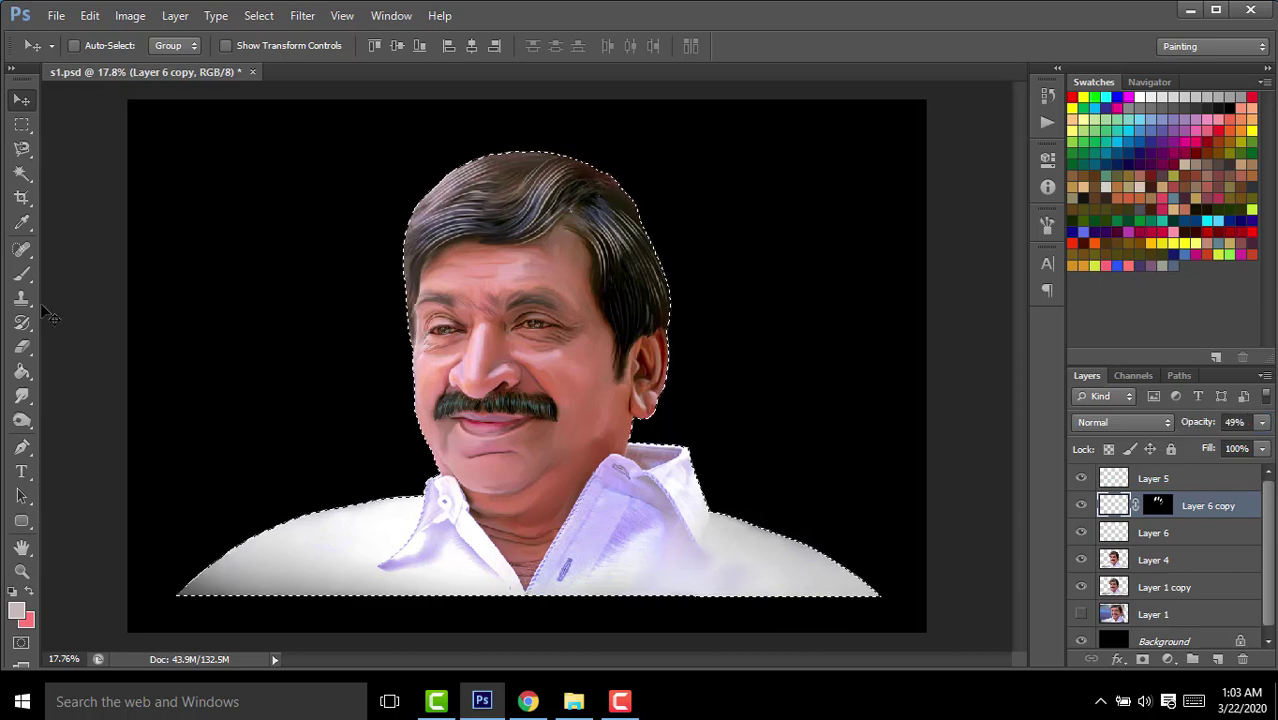
Make Layer 4 the active layer with the Move tool selected.
{"action": "key", "text": "b"}
{"action": "left_click", "coordinate": [176, 596], "text": "alt"}
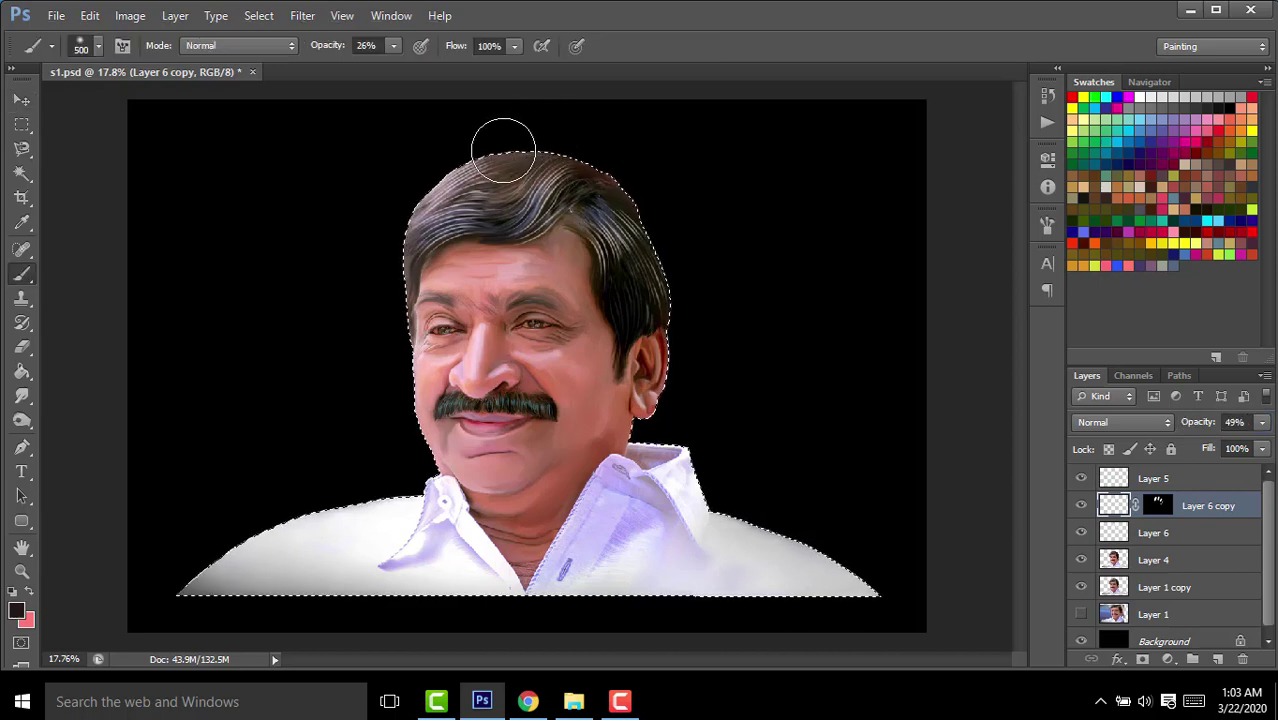
{"action": "key", "text": "alt+bracketleft"}
{"action": "key", "text": "alt+bracketleft"}
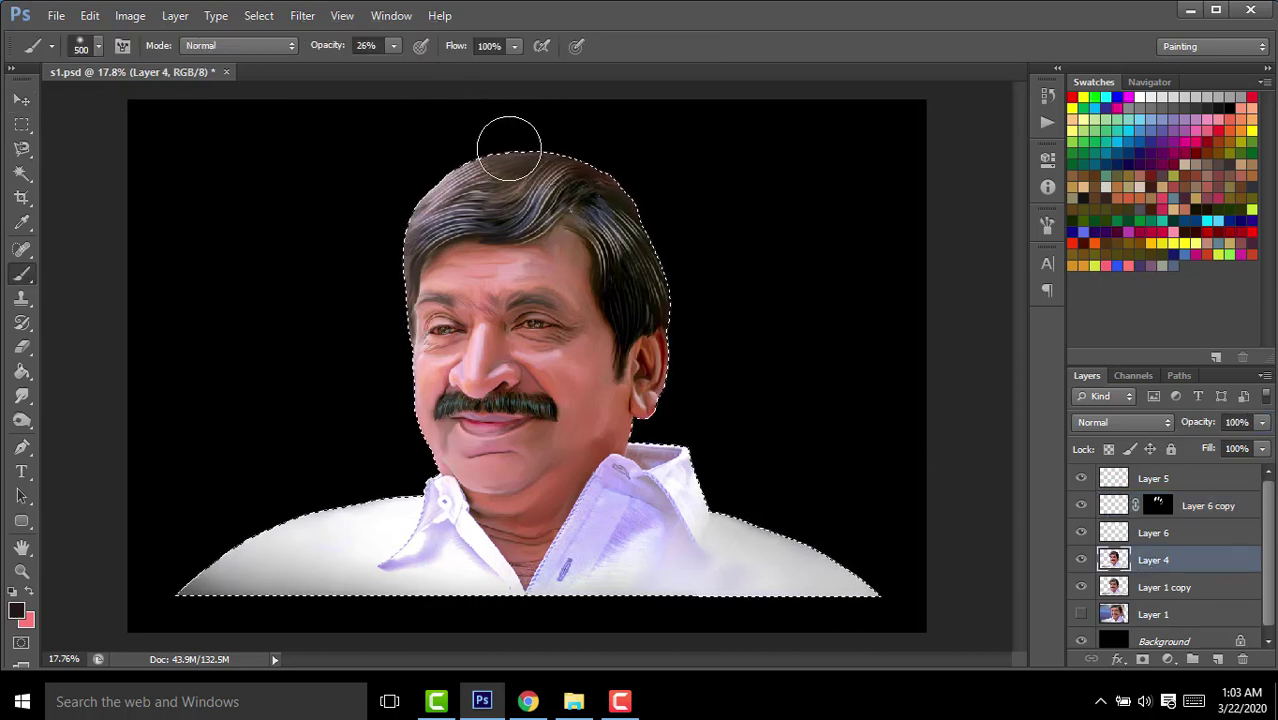
{"action": "scroll", "coordinate": [588, 100], "scroll_direction": "up", "scroll_amount": 1}
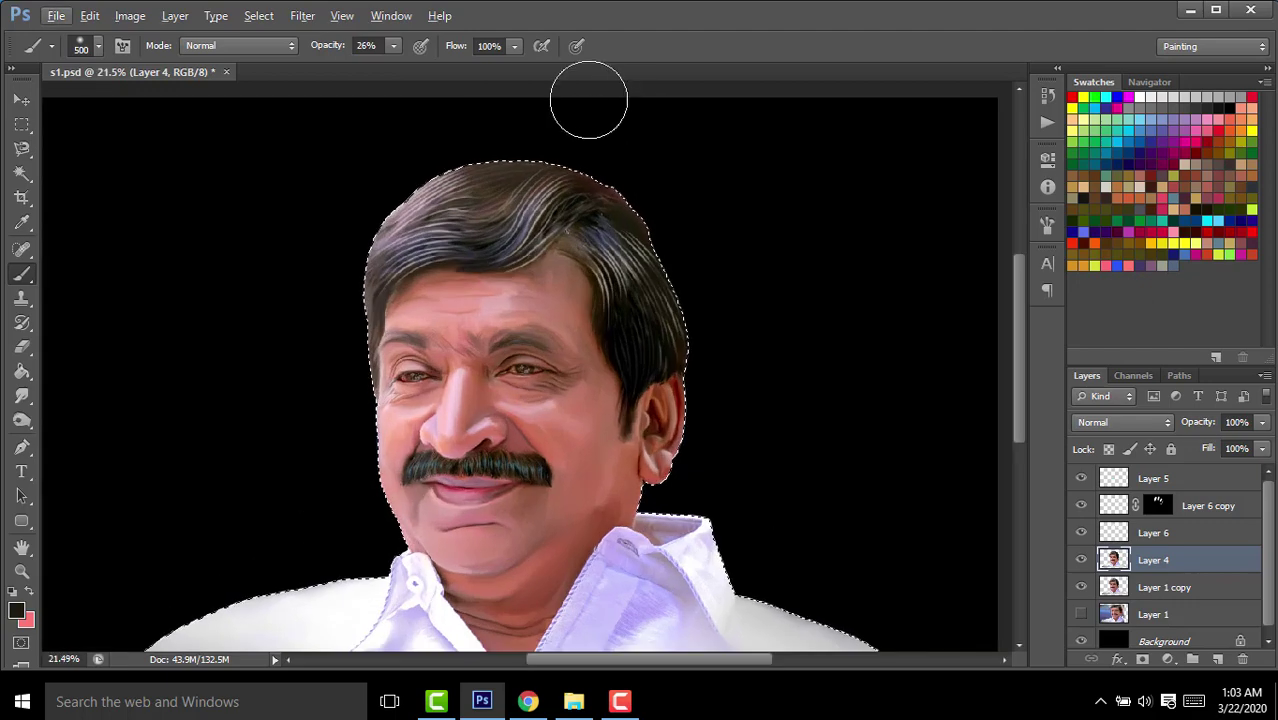
{"action": "scroll", "coordinate": [675, 230], "scroll_direction": "down", "scroll_amount": 1}
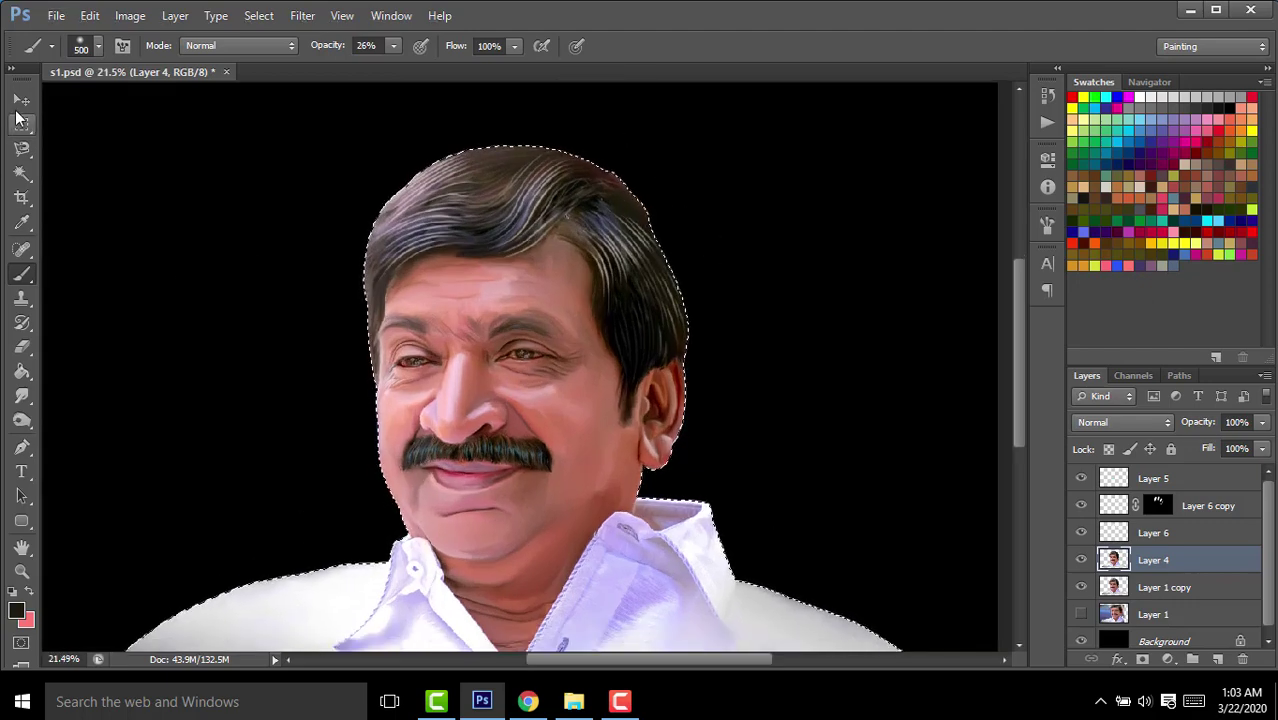
{"action": "left_click", "coordinate": [18, 112]}
{"action": "scroll", "coordinate": [713, 320], "scroll_direction": "down", "scroll_amount": 1}
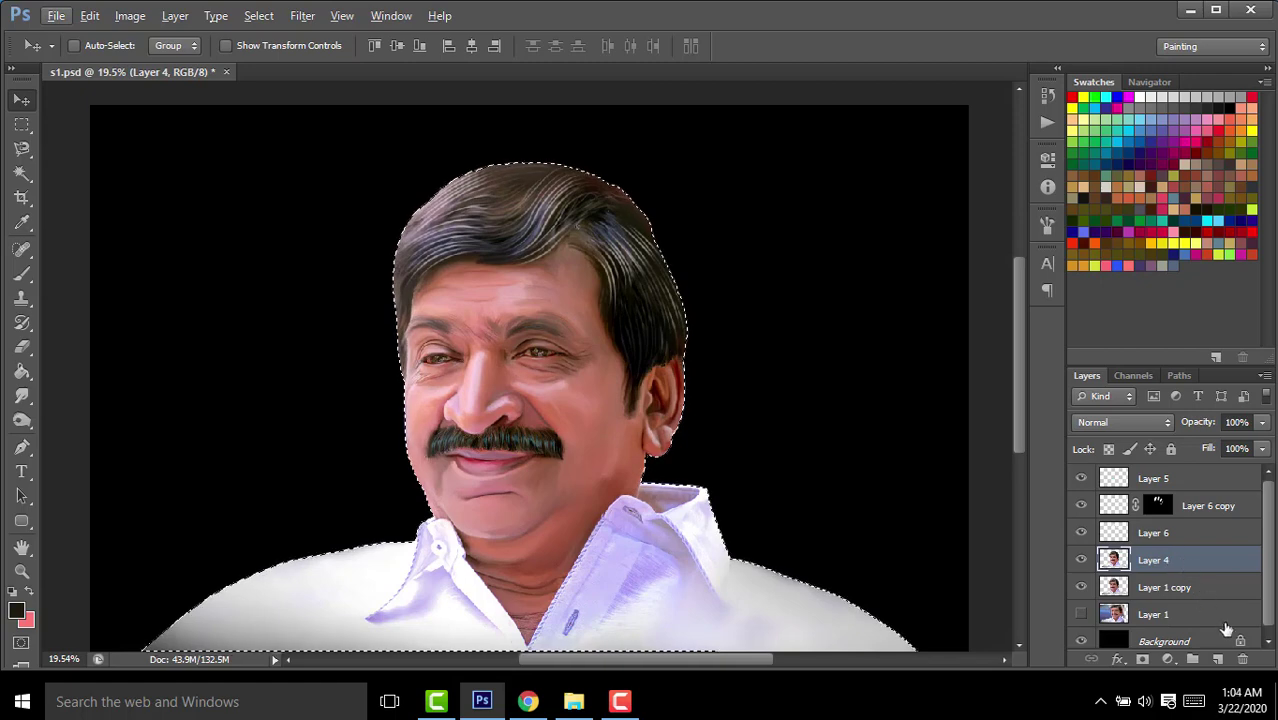
Add a new Layer 7 above Layer 4 and switch to the soft Brush.
{"action": "left_click", "coordinate": [1216, 659]}
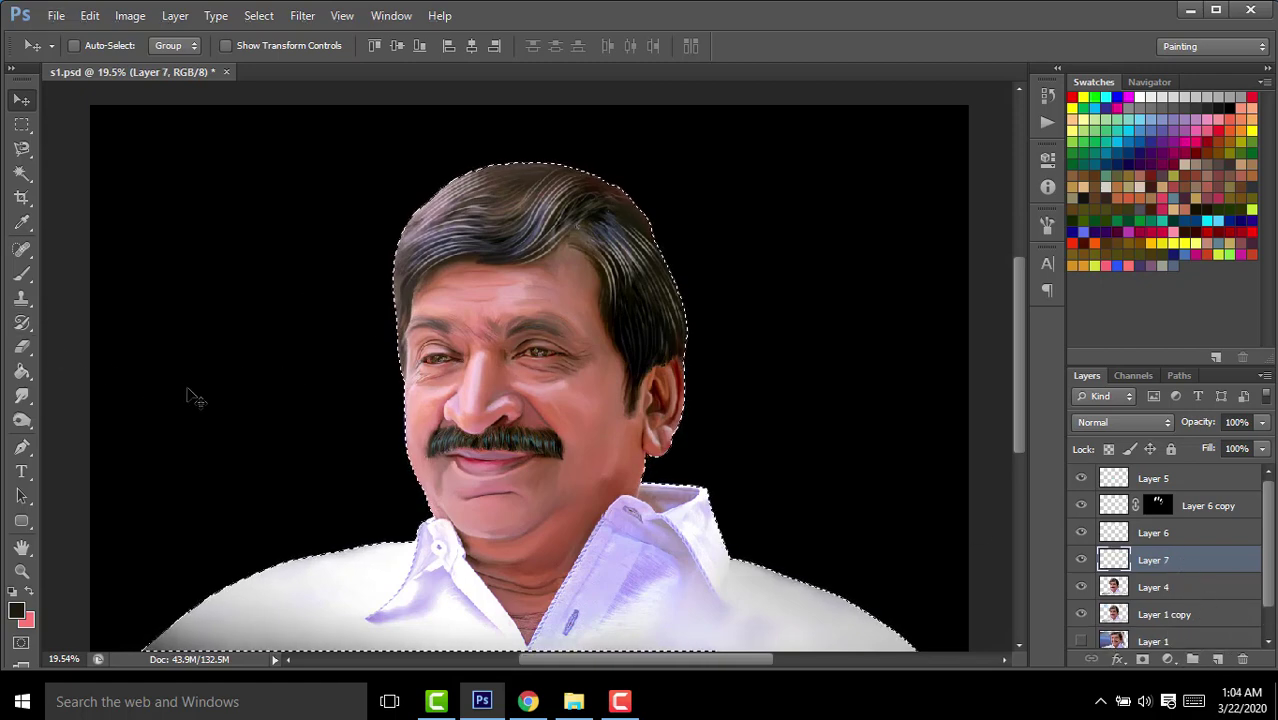
{"action": "left_click", "coordinate": [22, 272]}
{"action": "scroll", "coordinate": [597, 330], "scroll_direction": "up", "scroll_amount": 1}
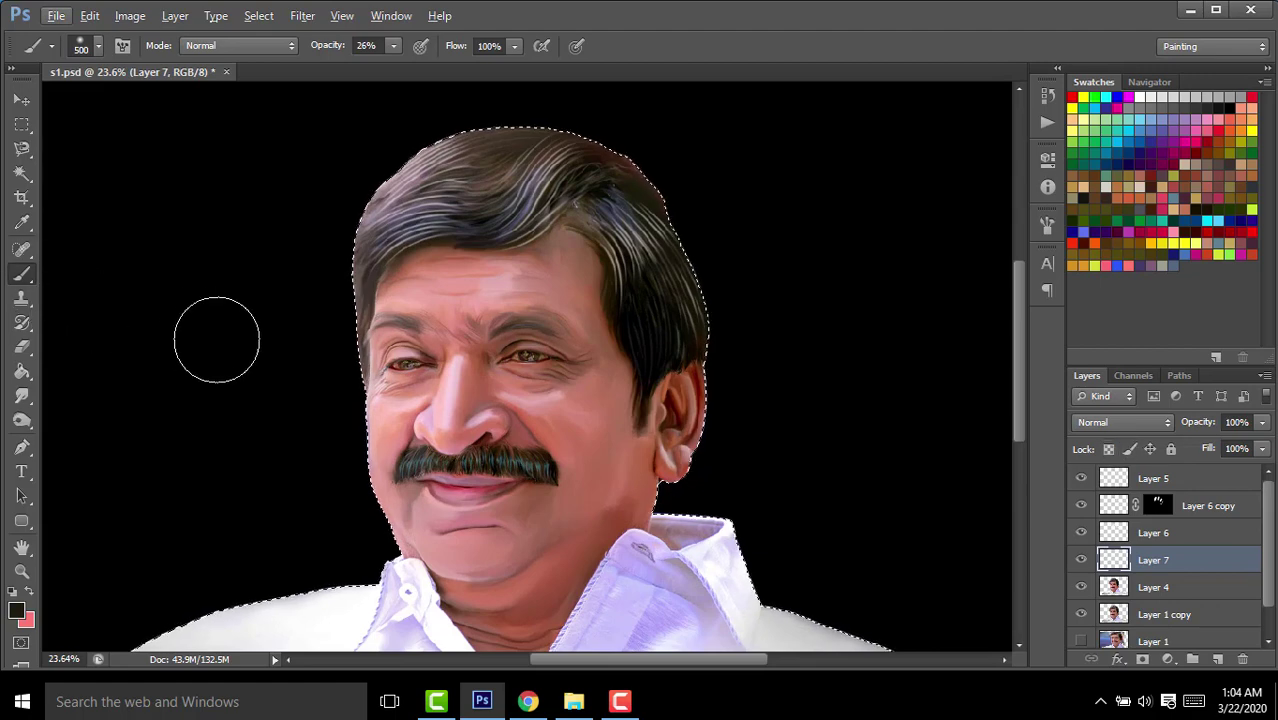
{"action": "scroll", "coordinate": [216, 340], "scroll_direction": "down", "scroll_amount": 1}
Set the foreground colour to a slightly brightened olive tone.
{"action": "key", "text": "i"}
{"action": "left_click", "coordinate": [15, 610]}
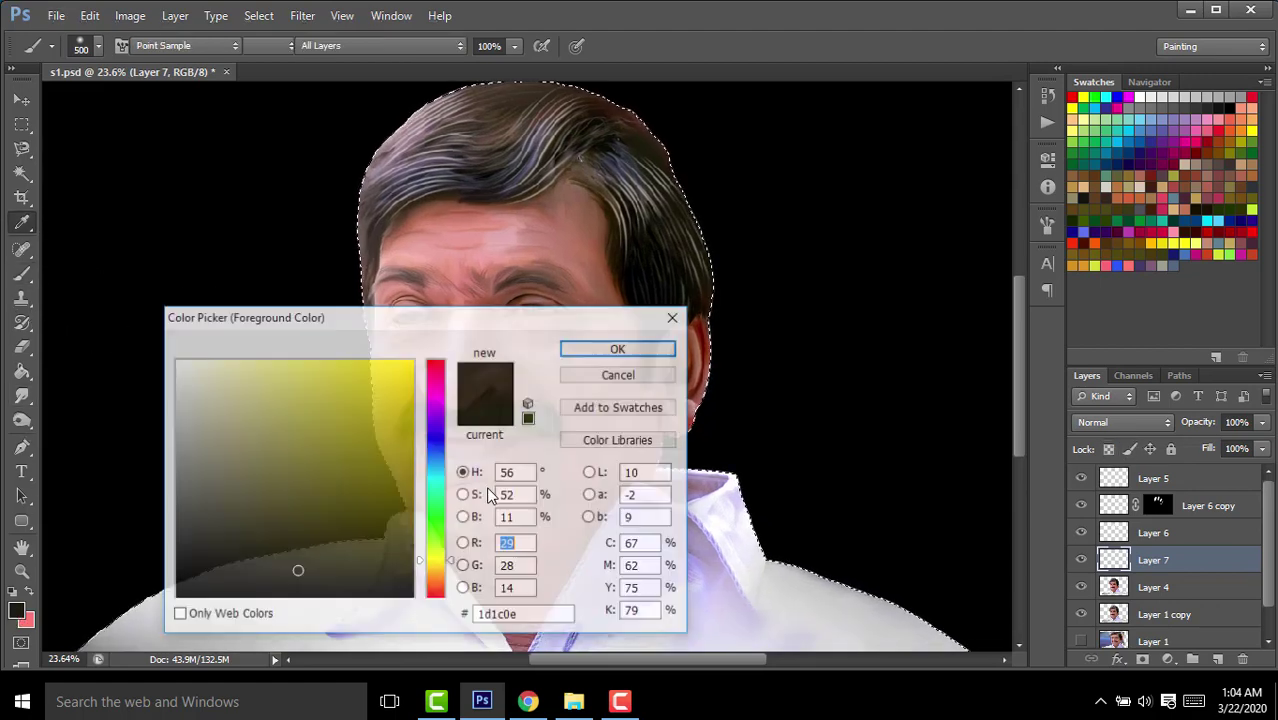
{"action": "left_click_drag", "start_coordinate": [499, 320], "coordinate": [919, 230]}
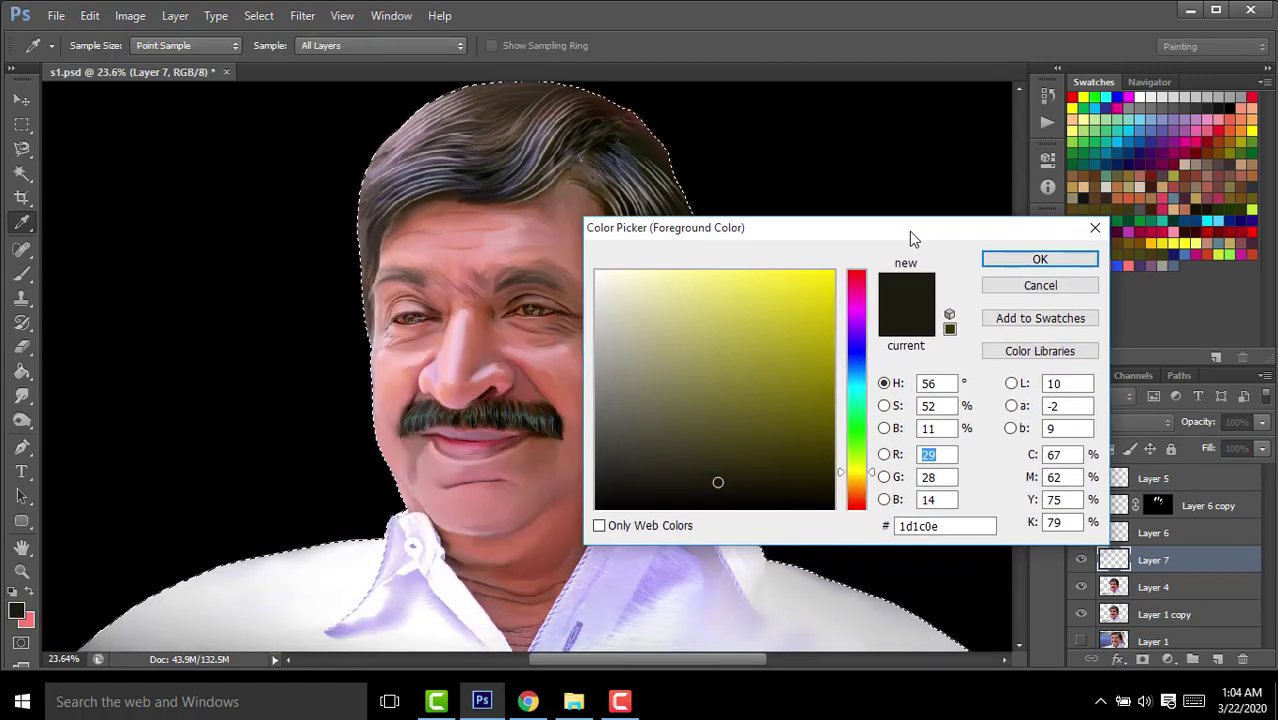
{"action": "left_click", "coordinate": [785, 373]}
{"action": "left_click", "coordinate": [884, 454]}
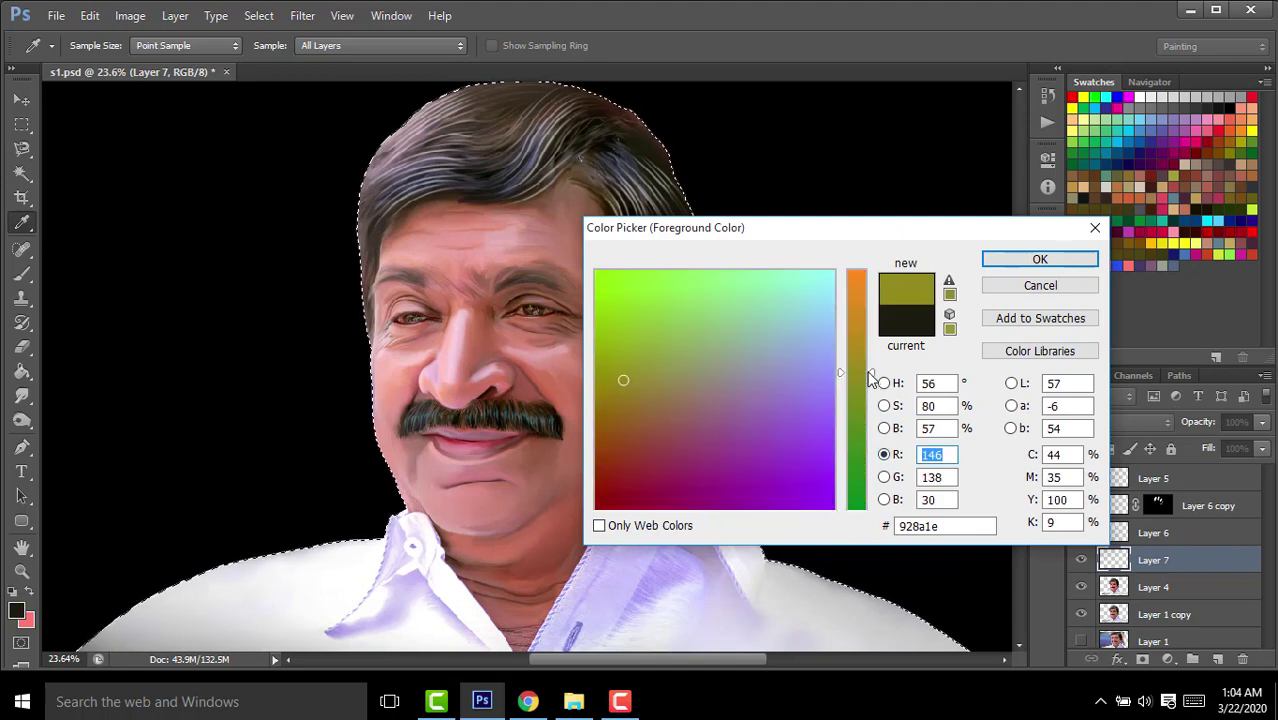
{"action": "left_click_drag", "start_coordinate": [870, 378], "coordinate": [870, 370]}
{"action": "left_click", "coordinate": [1040, 259]}
{"action": "key", "text": "b"}
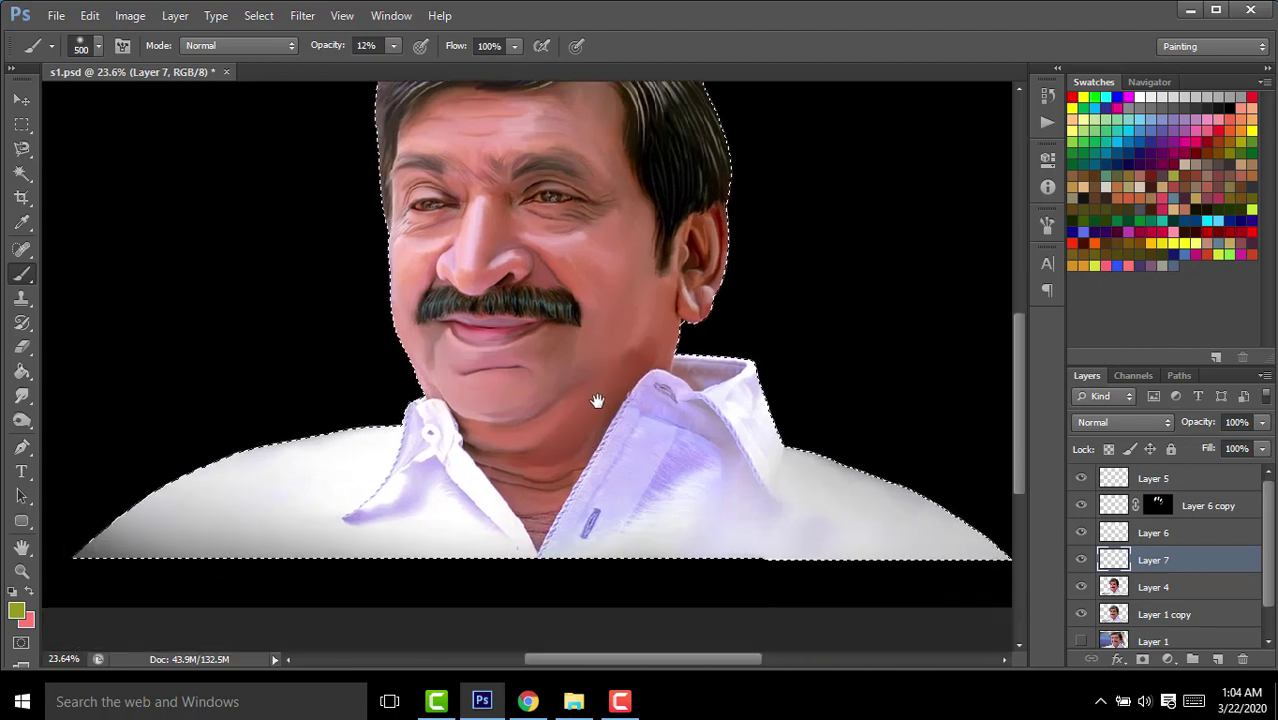
{"action": "left_click_drag", "start_coordinate": [593, 507], "coordinate": [610, 392]}
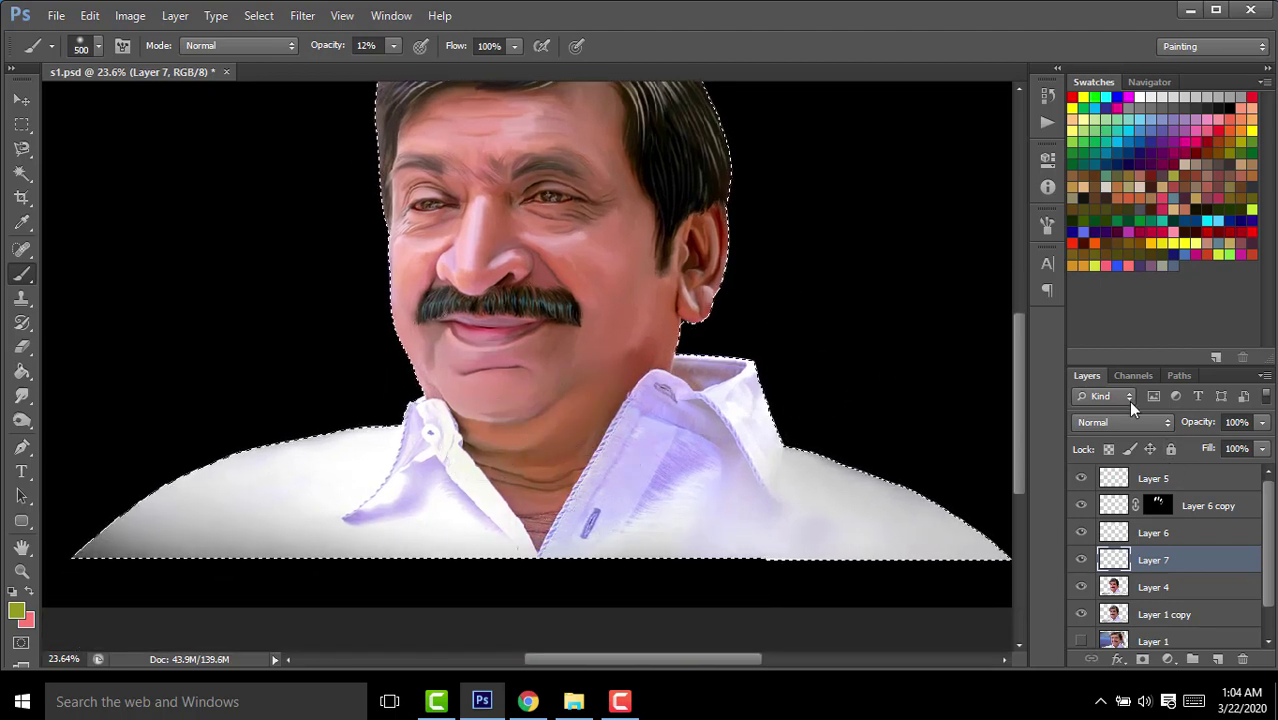
{"action": "left_click_drag", "start_coordinate": [439, 147], "coordinate": [453, 247]}
Switch to an orange-red colour and brush soft strokes over the face.
{"action": "left_click", "coordinate": [16, 611]}
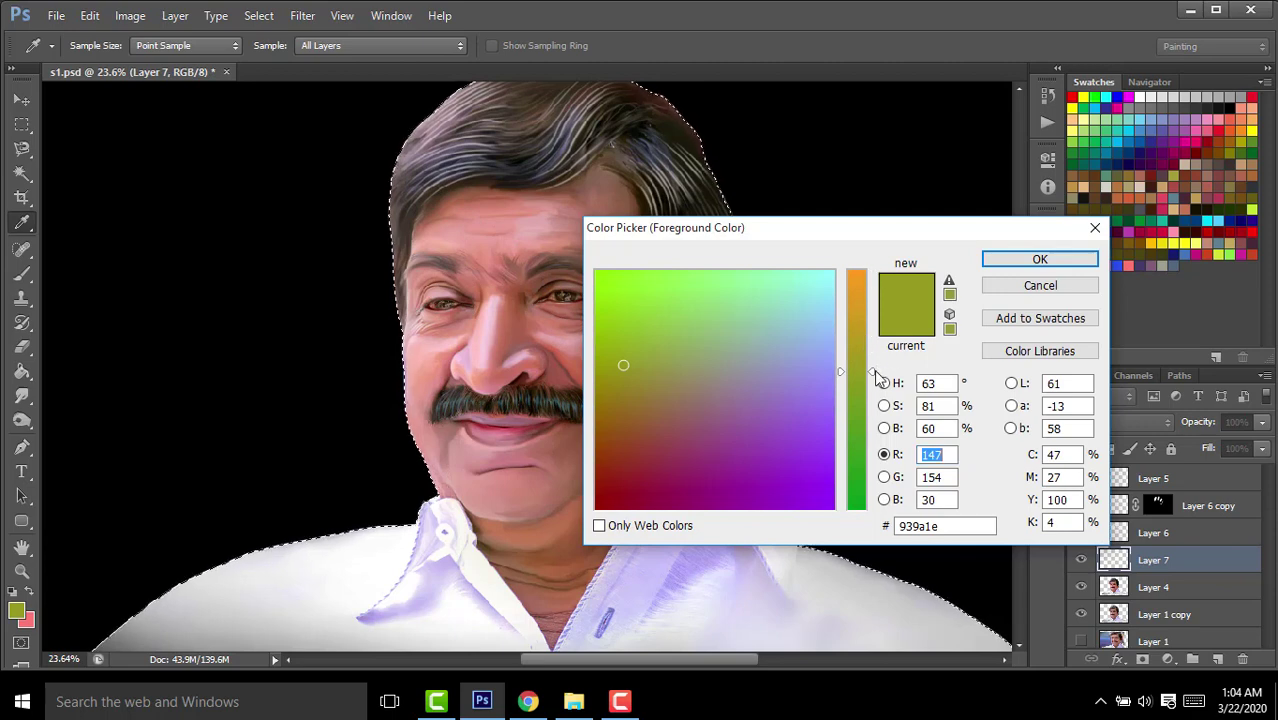
{"action": "left_click_drag", "start_coordinate": [871, 372], "coordinate": [871, 268]}
{"action": "left_click", "coordinate": [633, 419]}
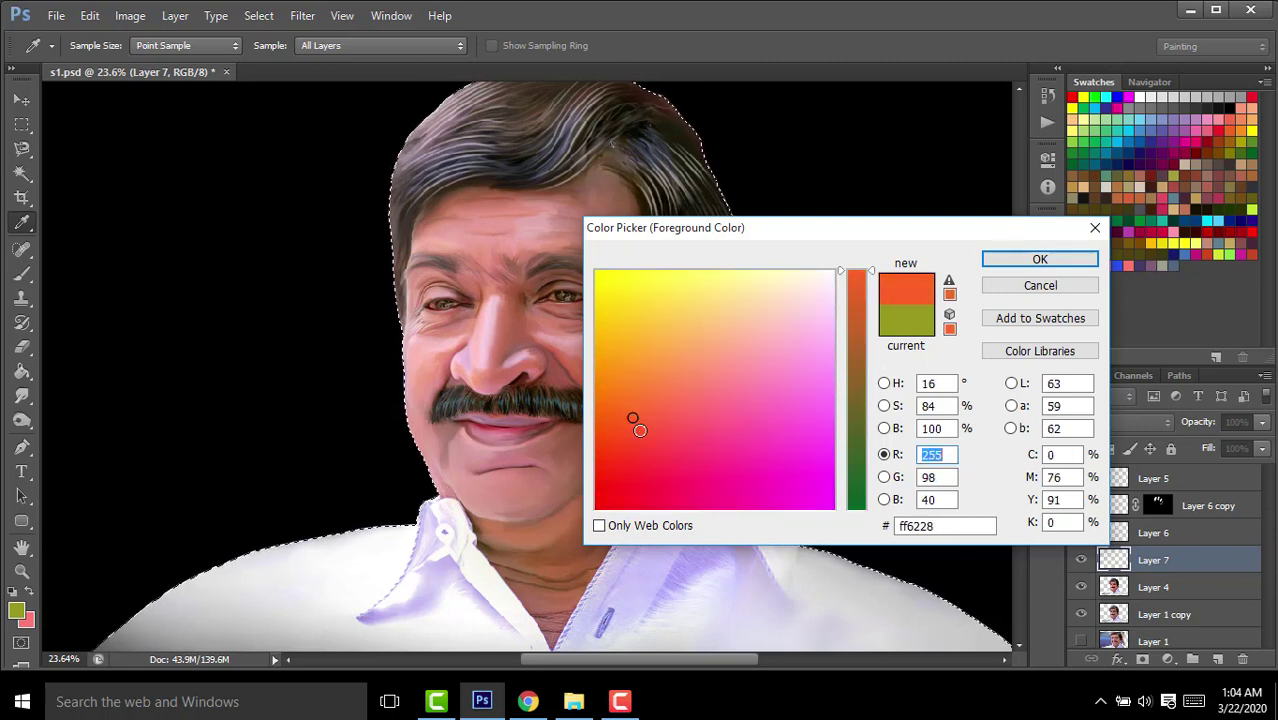
{"action": "left_click", "coordinate": [1040, 259]}
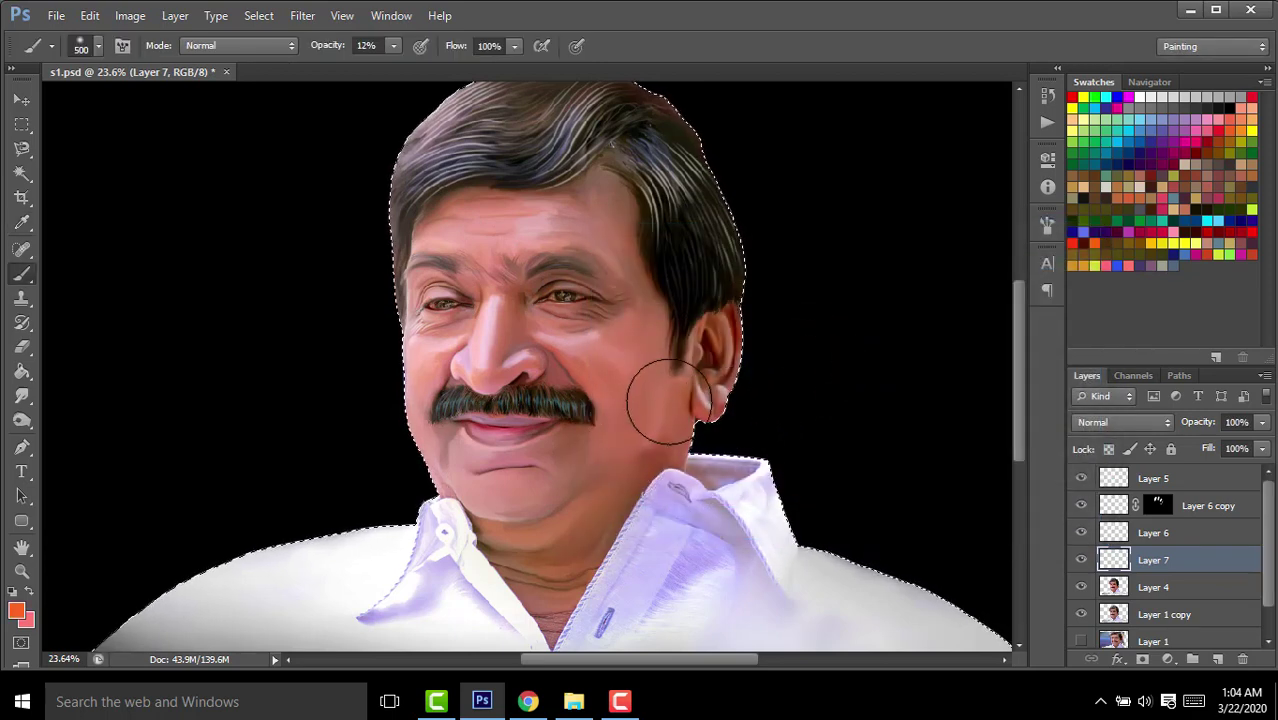
{"action": "left_click_drag", "start_coordinate": [633, 328], "coordinate": [668, 463]}
{"action": "left_click_drag", "start_coordinate": [513, 442], "coordinate": [598, 380]}
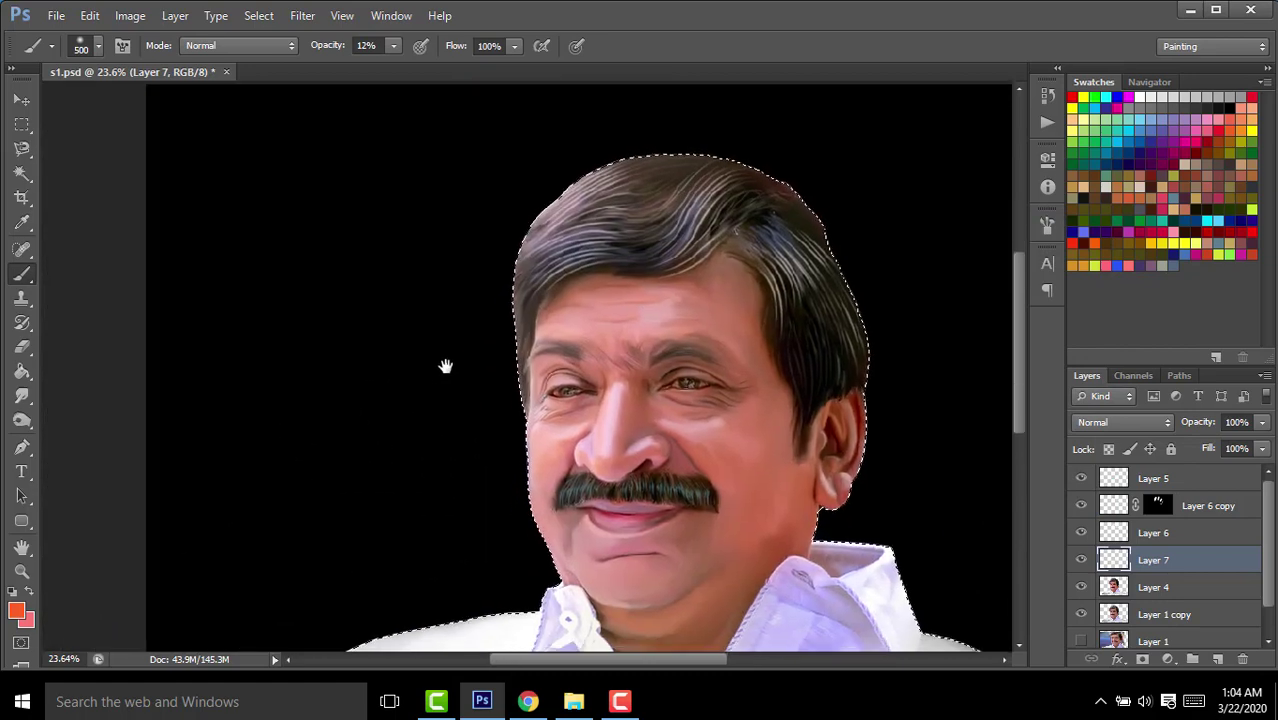
Paint a soft pink tint onto the cheek near the ear.
{"action": "left_click", "coordinate": [17, 613]}
{"action": "left_click", "coordinate": [866, 384]}
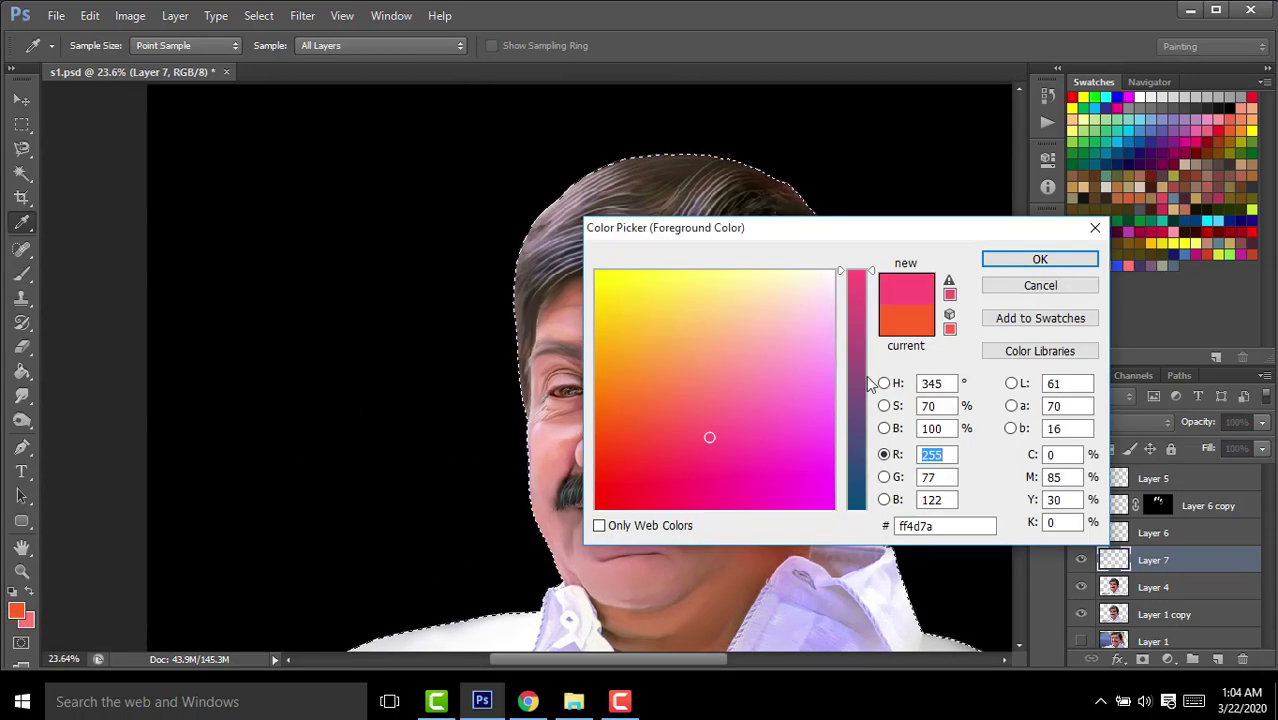
{"action": "left_click", "coordinate": [997, 257]}
{"action": "mouse_move", "coordinate": [773, 428]}
{"action": "left_mouse_down"}
{"action": "mouse_move", "coordinate": [733, 434]}
{"action": "mouse_move", "coordinate": [736, 446]}
{"action": "left_mouse_up"}
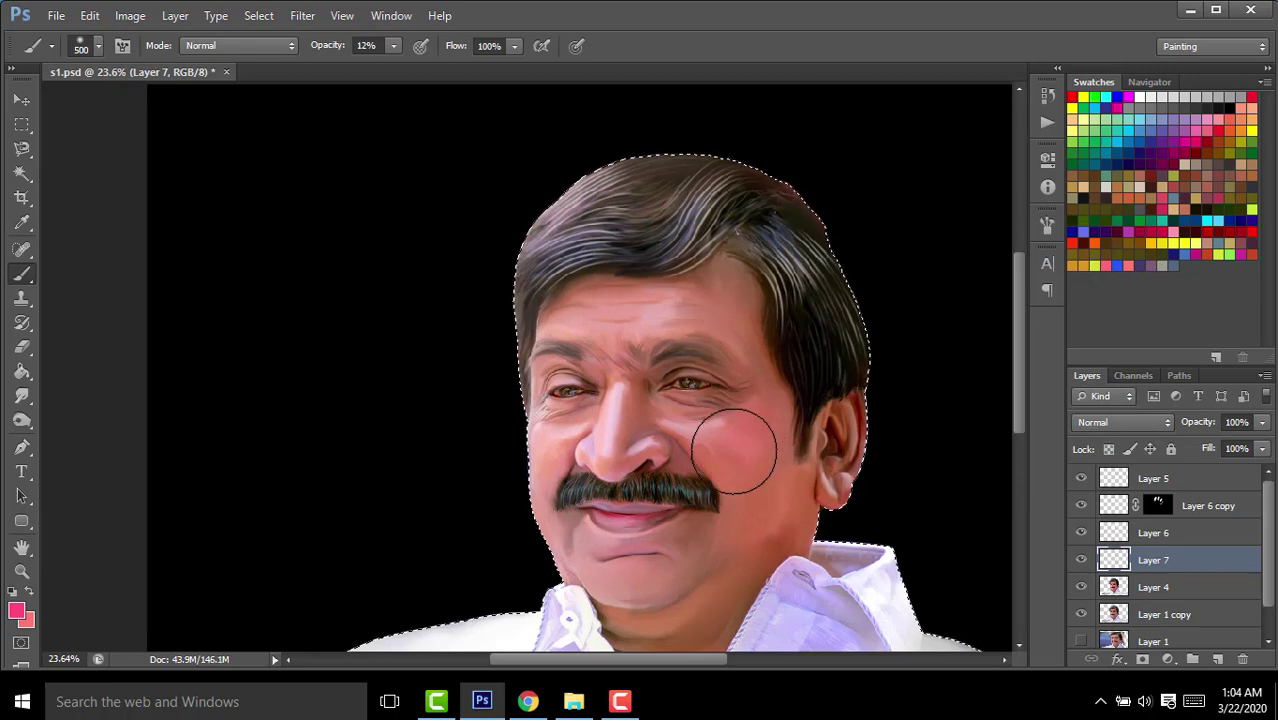
Tint the top and left of the hair pink.
{"action": "left_click", "coordinate": [17, 611]}
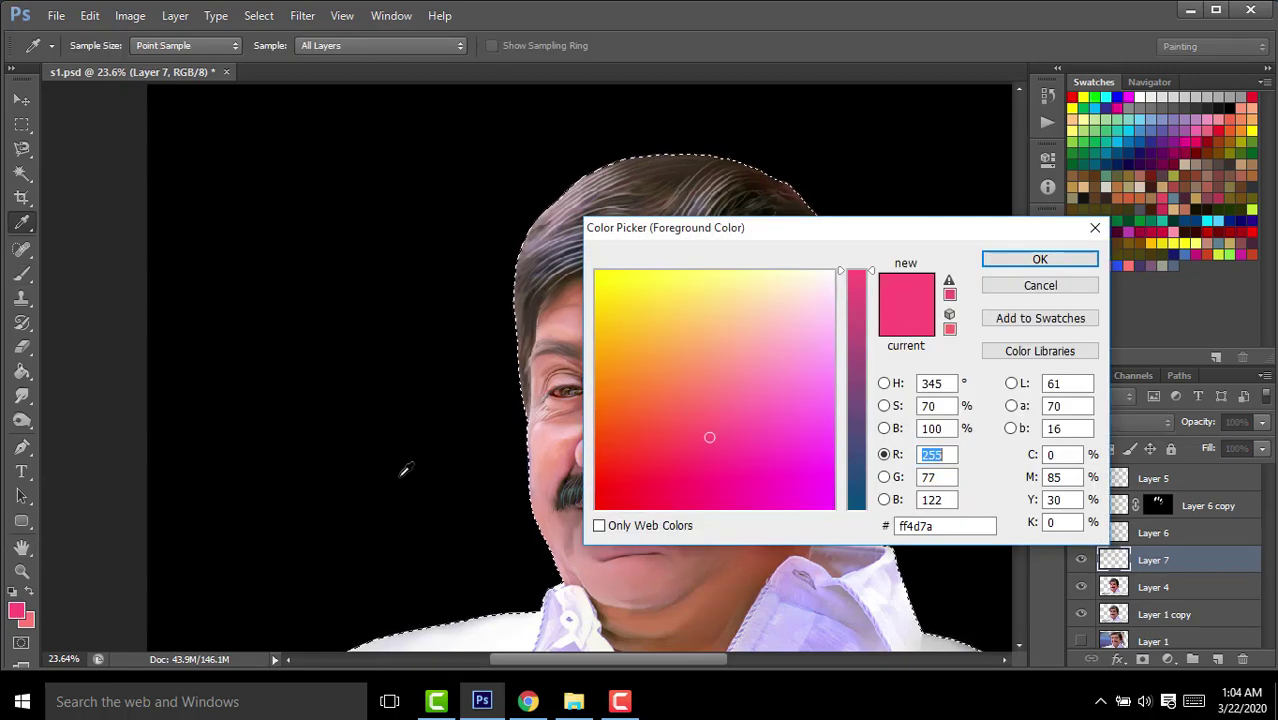
{"action": "left_click_drag", "start_coordinate": [618, 343], "coordinate": [596, 359]}
{"action": "left_click", "coordinate": [1040, 259]}
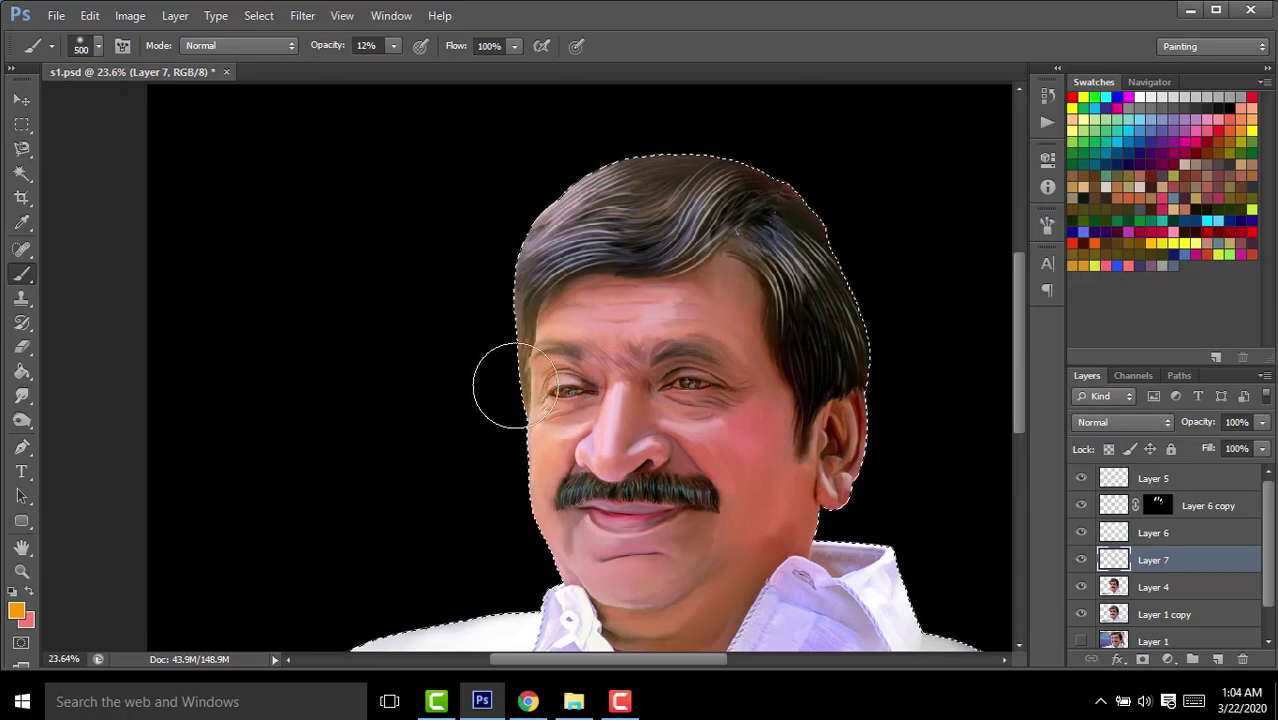
{"action": "left_click", "coordinate": [17, 611]}
{"action": "left_click", "coordinate": [1040, 259]}
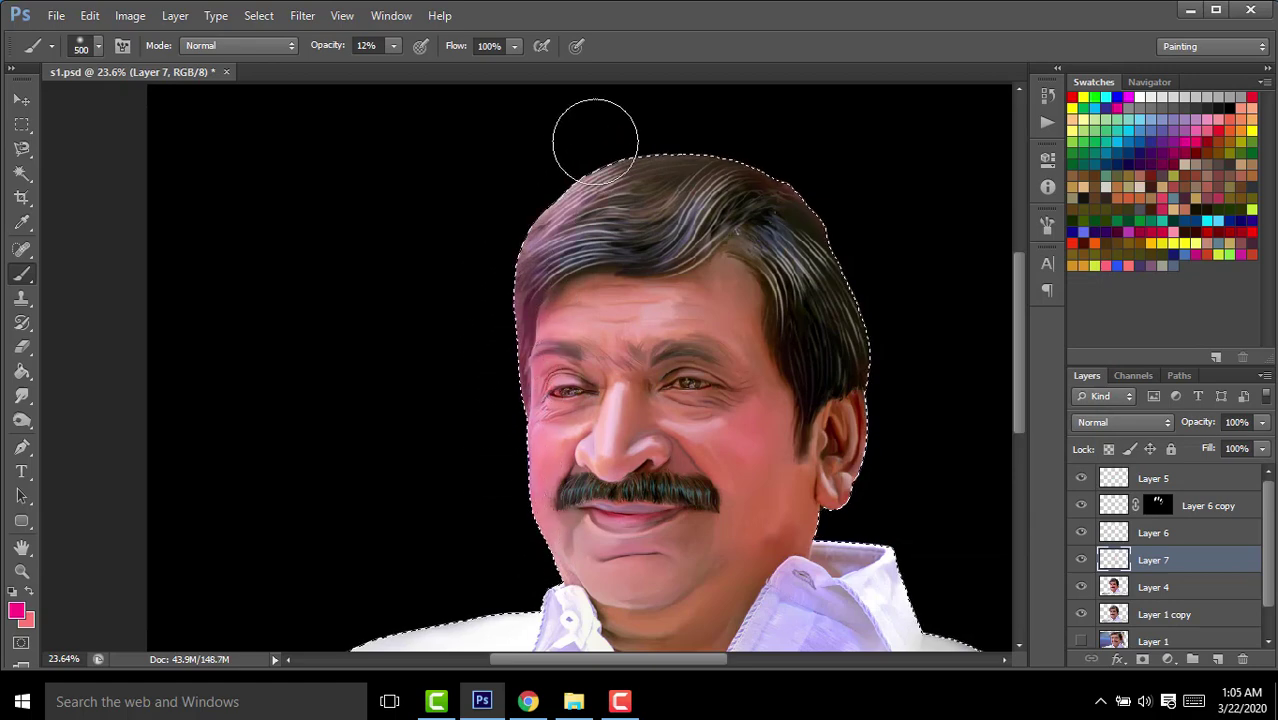
{"action": "mouse_move", "coordinate": [482, 300]}
{"action": "left_mouse_down"}
{"action": "mouse_move", "coordinate": [636, 128]}
{"action": "mouse_move", "coordinate": [718, 150]}
{"action": "mouse_move", "coordinate": [599, 220]}
{"action": "left_mouse_up"}
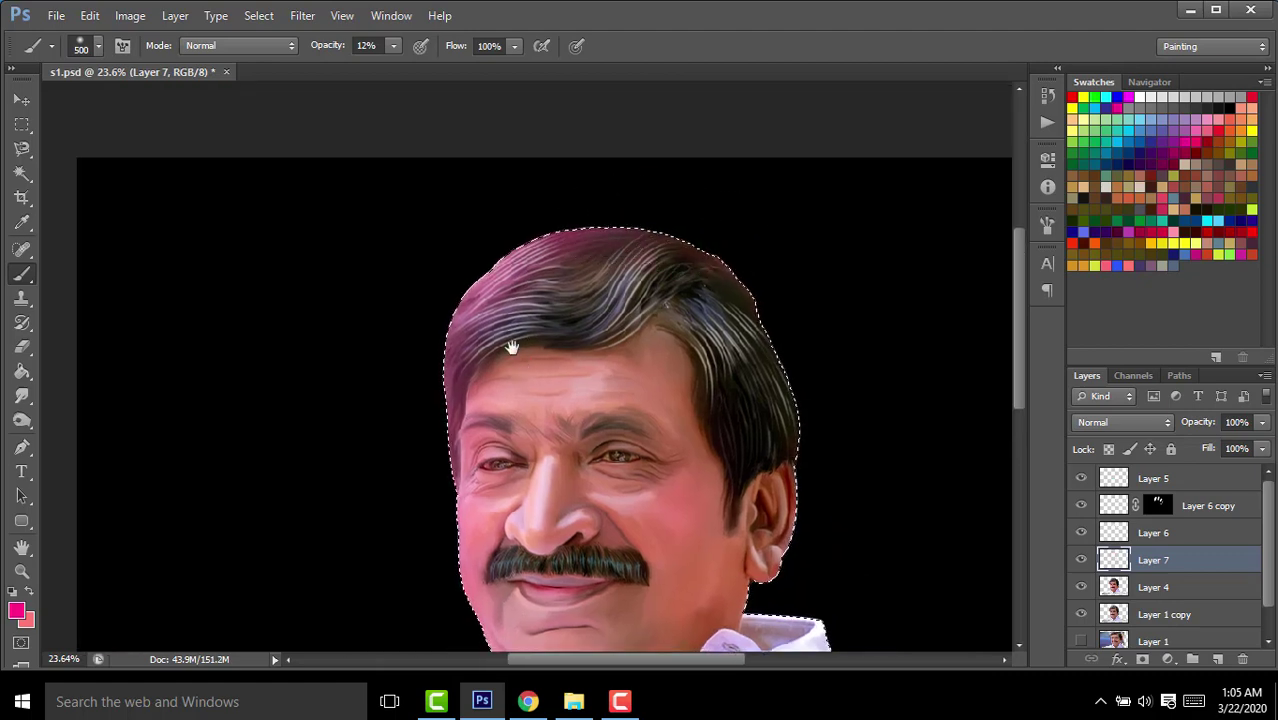
{"action": "left_click_drag", "start_coordinate": [508, 343], "coordinate": [373, 263]}
Add a deep magenta tint to the upper-right hair.
{"action": "left_click", "coordinate": [20, 615]}
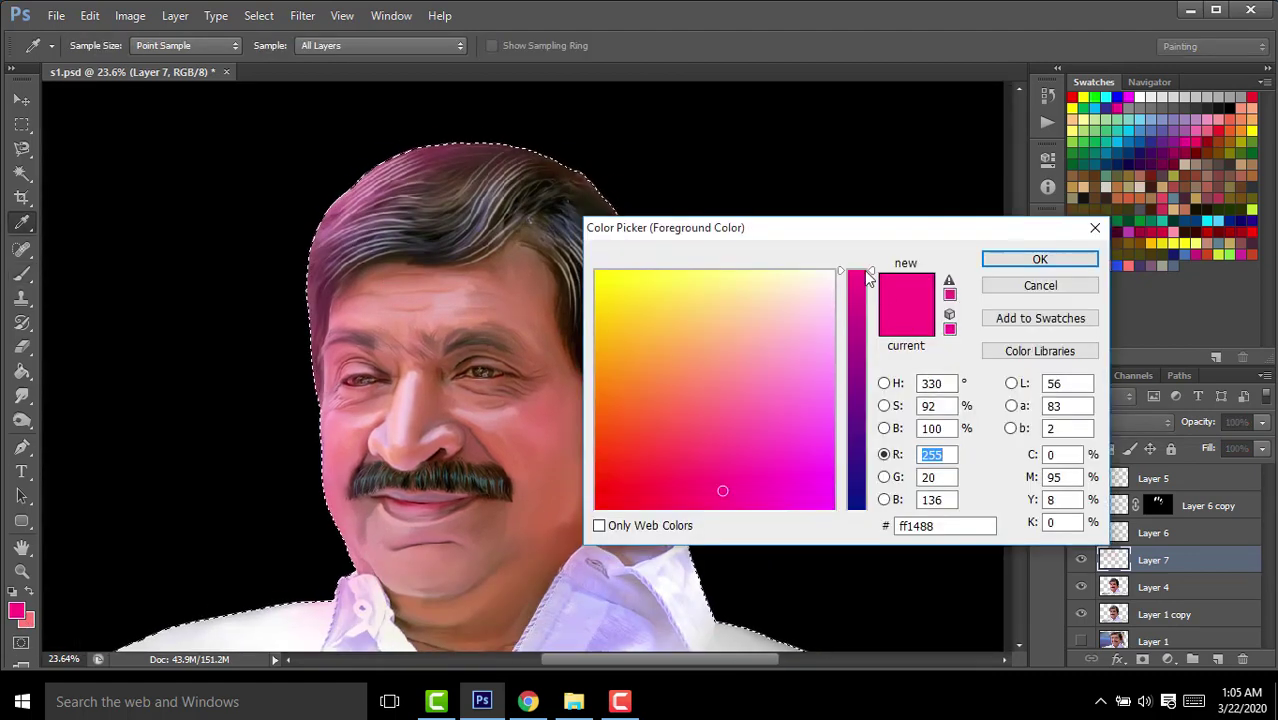
{"action": "left_click_drag", "start_coordinate": [872, 278], "coordinate": [864, 360]}
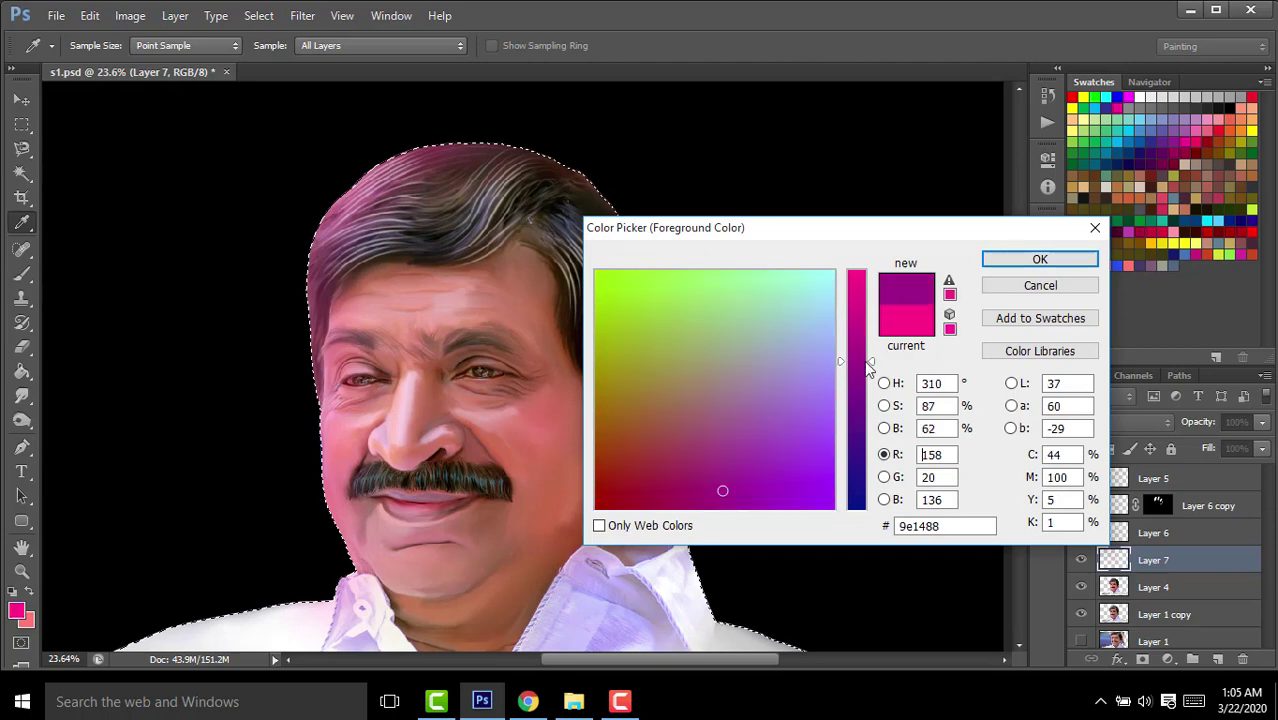
{"action": "left_click", "coordinate": [1040, 259]}
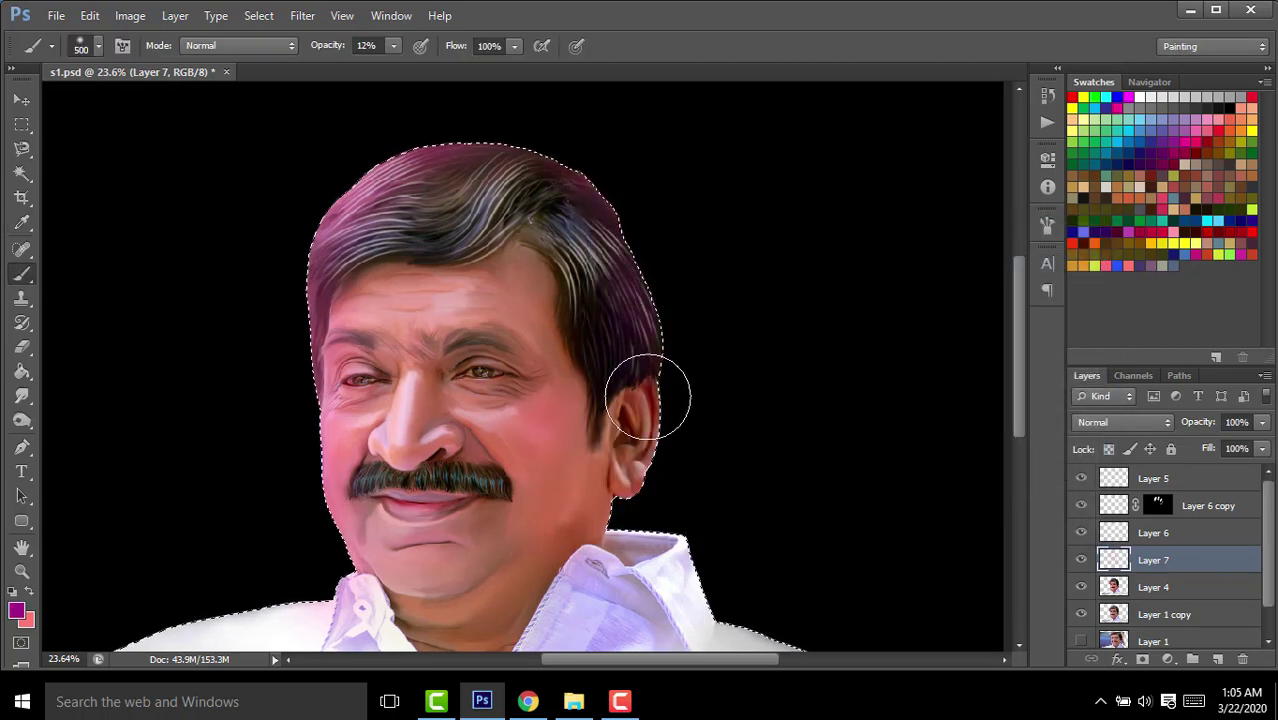
{"action": "left_click_drag", "start_coordinate": [585, 194], "coordinate": [495, 190]}
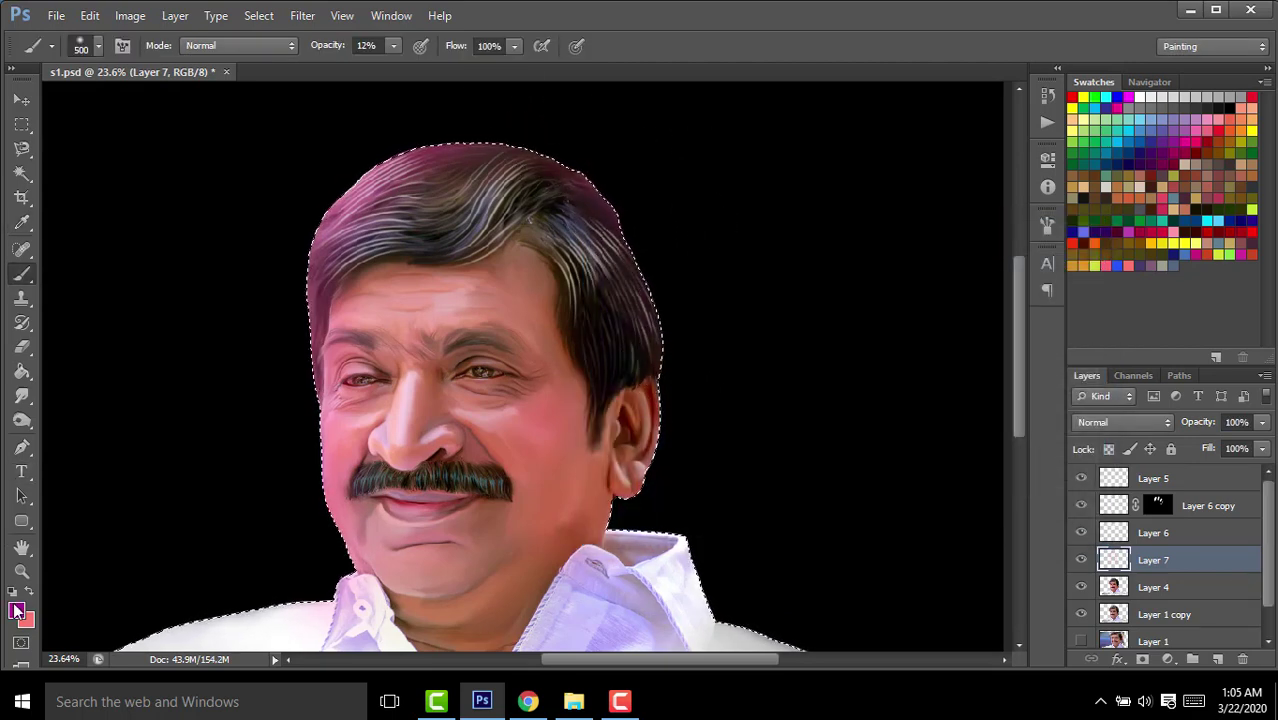
{"action": "left_click", "coordinate": [14, 608]}
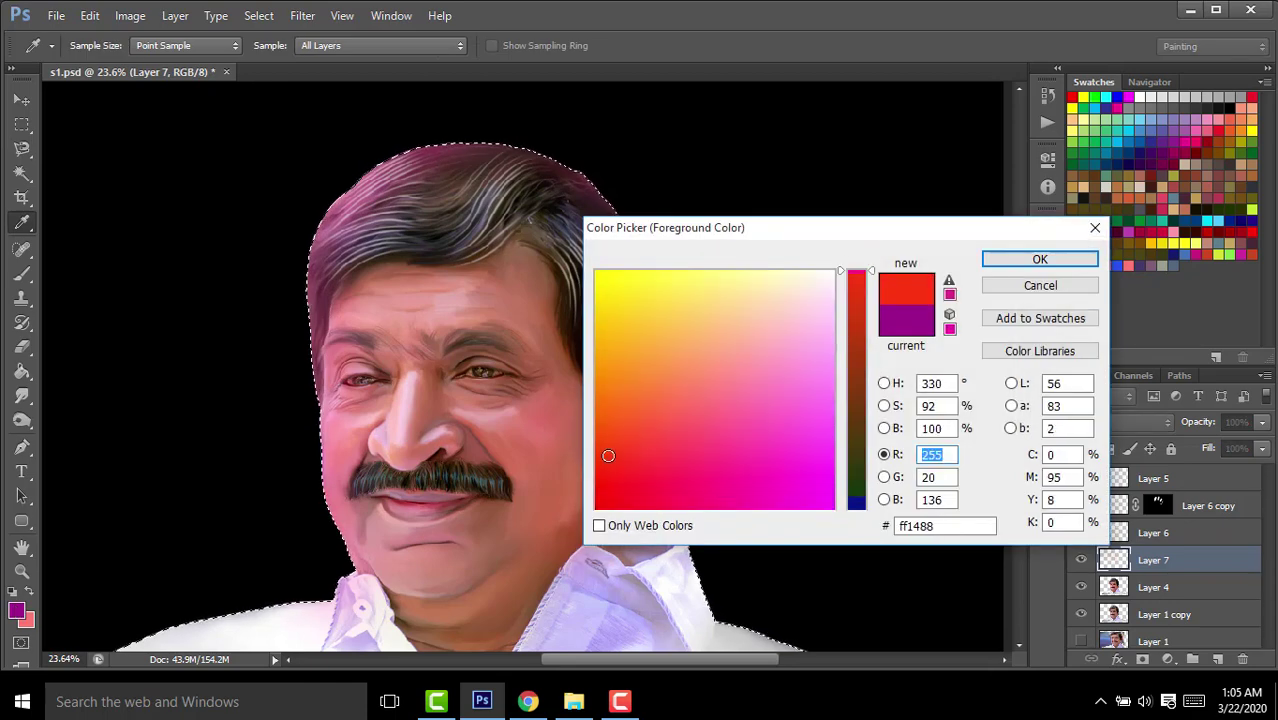
{"action": "left_click", "coordinate": [1040, 259]}
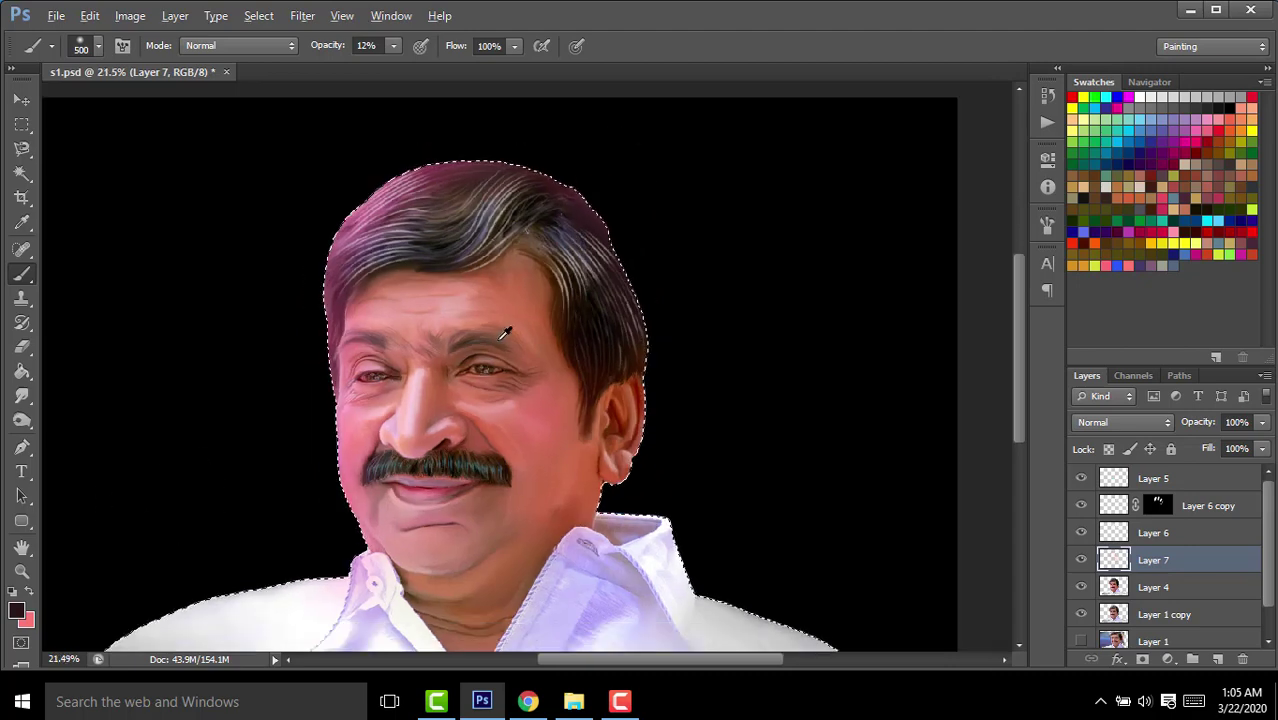
Step Layer 7's blend mode from Color through the list to Overlay, comparing the tint on and off.
{"action": "scroll", "coordinate": [515, 336], "scroll_direction": "down", "scroll_amount": 1}
{"action": "left_click", "coordinate": [1170, 422]}
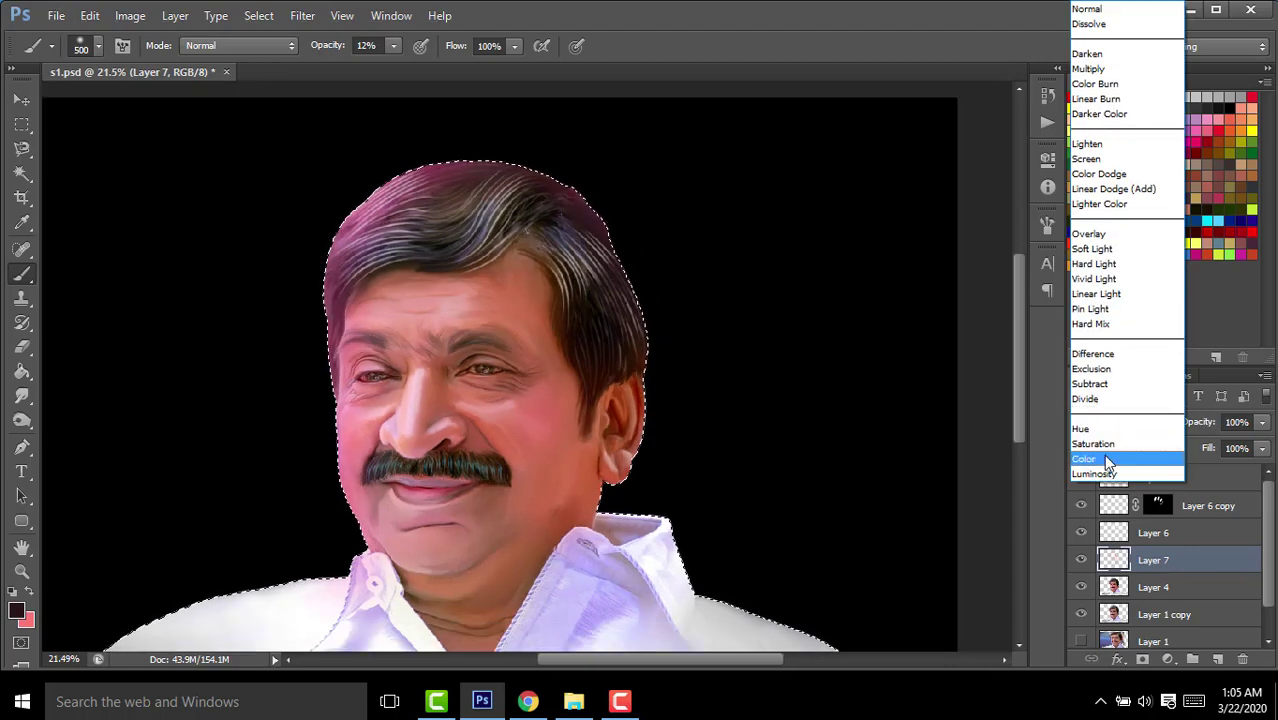
{"action": "left_click", "coordinate": [1102, 454]}
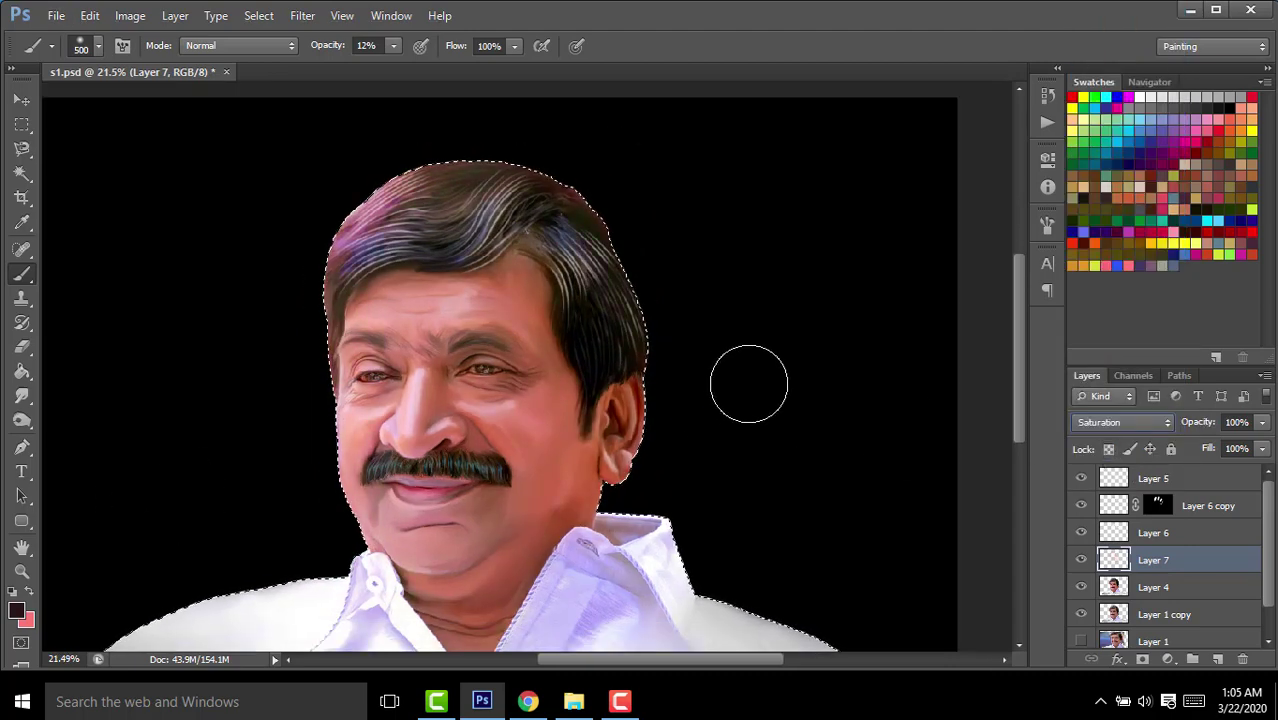
{"action": "key", "text": "Up"}
{"action": "key", "text": "Up"}
{"action": "key", "text": "Up"}
{"action": "key", "text": "Up"}
{"action": "key", "text": "Up"}
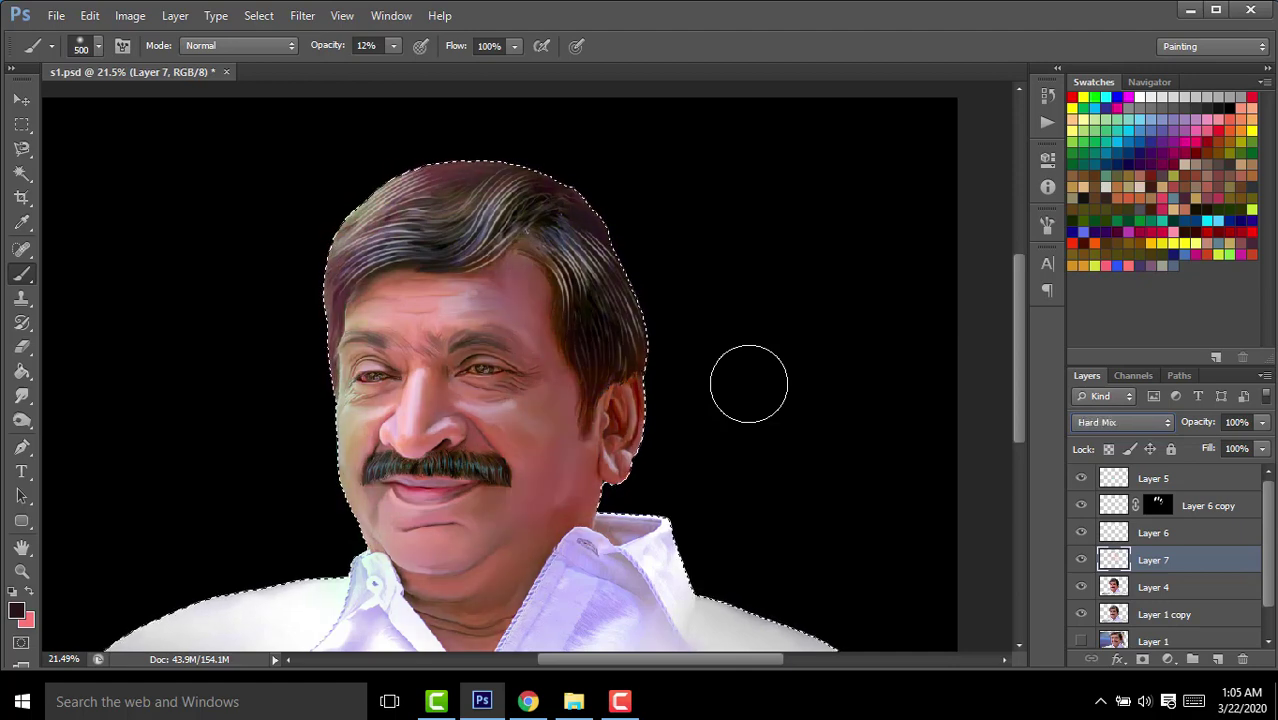
{"action": "key", "text": "Up"}
{"action": "key", "text": "Up"}
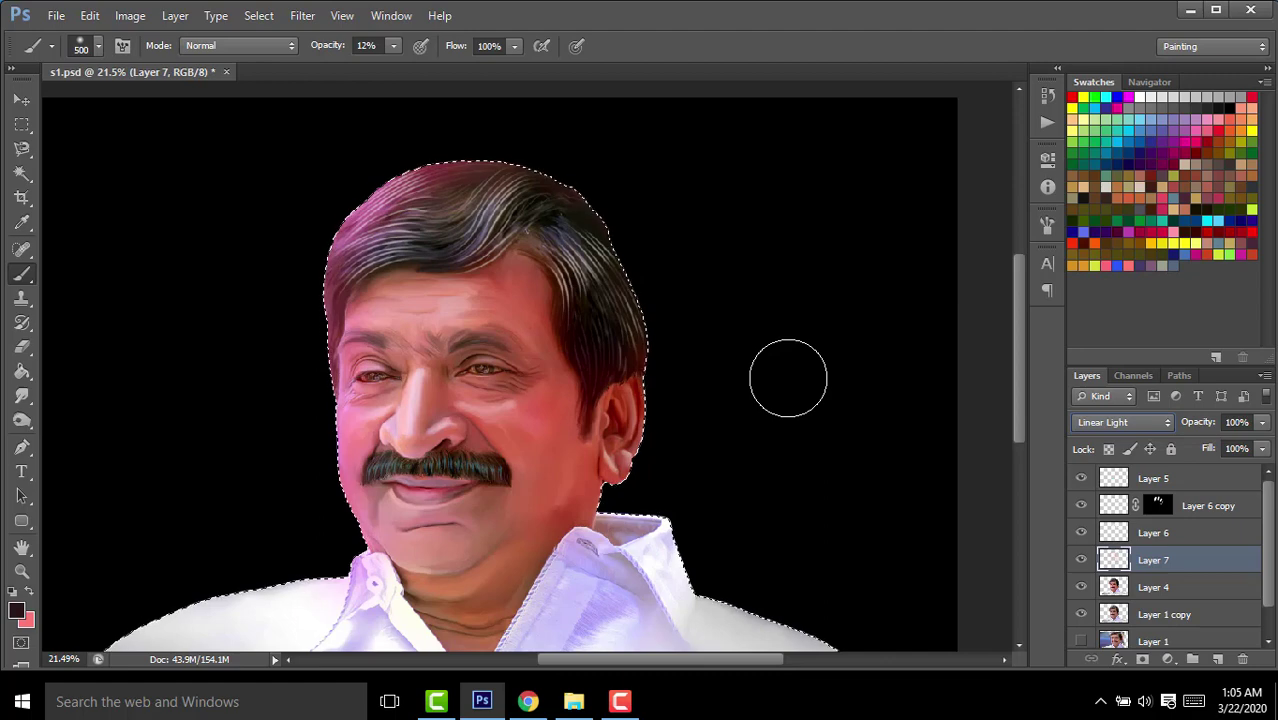
{"action": "key", "text": "Up"}
{"action": "key", "text": "Down"}
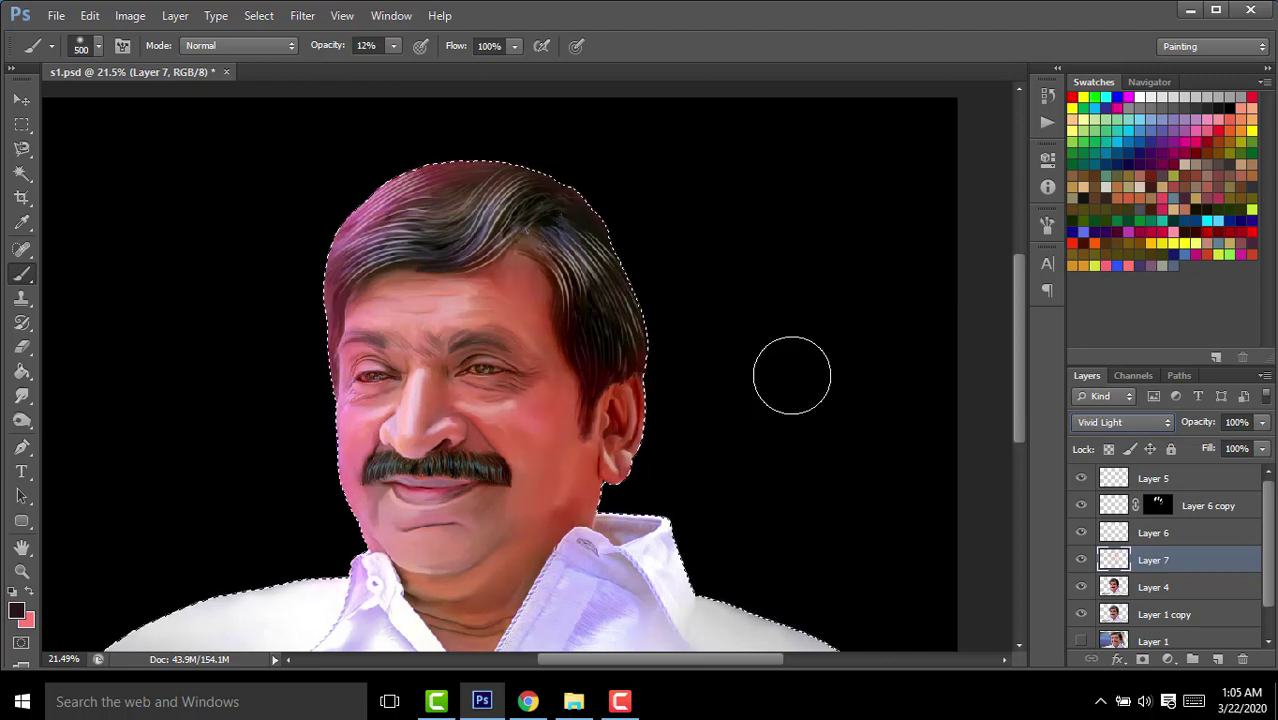
{"action": "key", "text": "Up"}
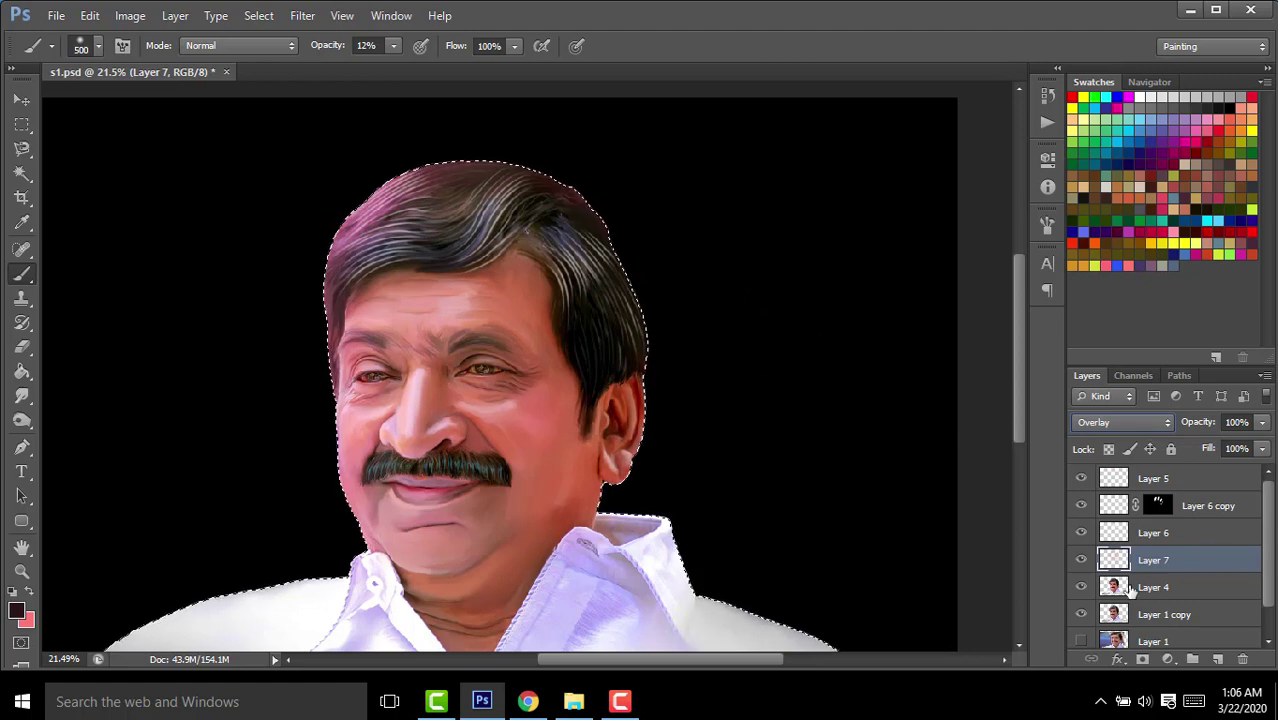
{"action": "left_click", "coordinate": [1082, 562]}
{"action": "scroll", "coordinate": [500, 380], "scroll_direction": "down", "scroll_amount": 2, "text": "alt"}
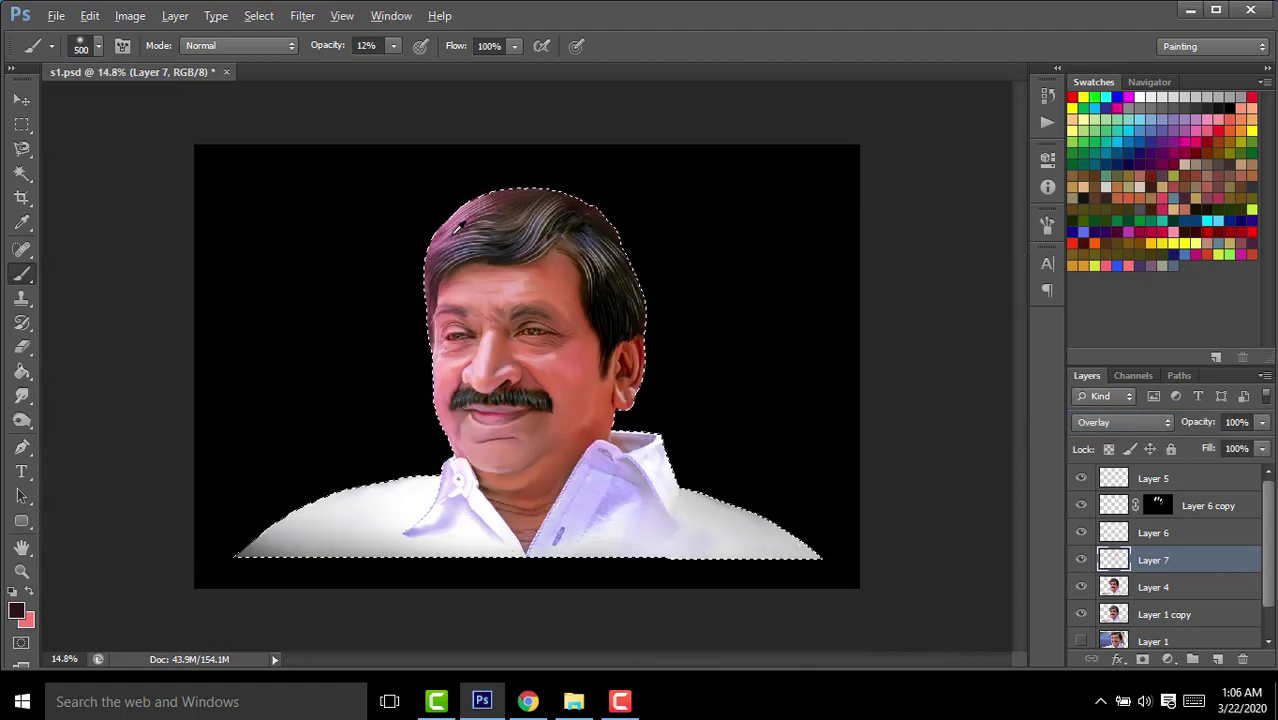
{"action": "scroll", "coordinate": [500, 380], "scroll_direction": "up", "scroll_amount": 3, "text": "alt"}
{"action": "left_click", "coordinate": [24, 101]}
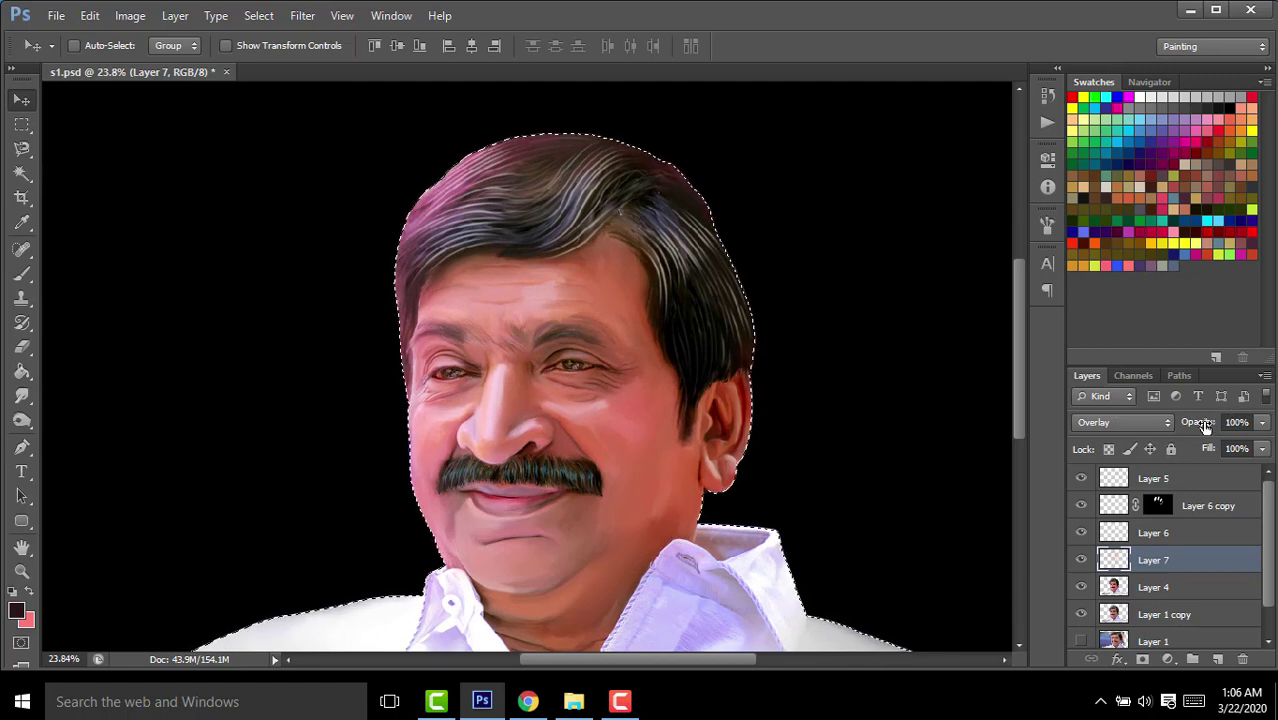
Drop the figure selection, add trial Layer 8, compare it, and merge it into Layer 7.
{"action": "key", "text": "ctrl+d"}
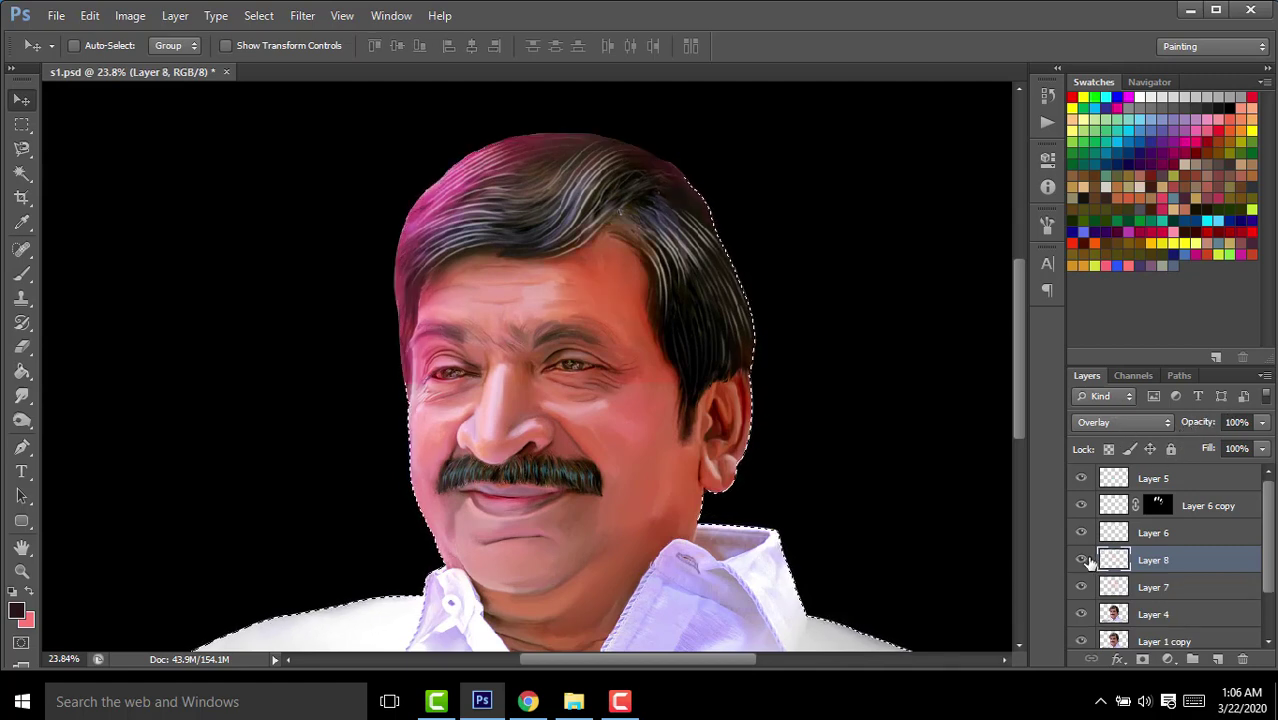
{"action": "key", "text": "ctrl+shift+alt+n"}
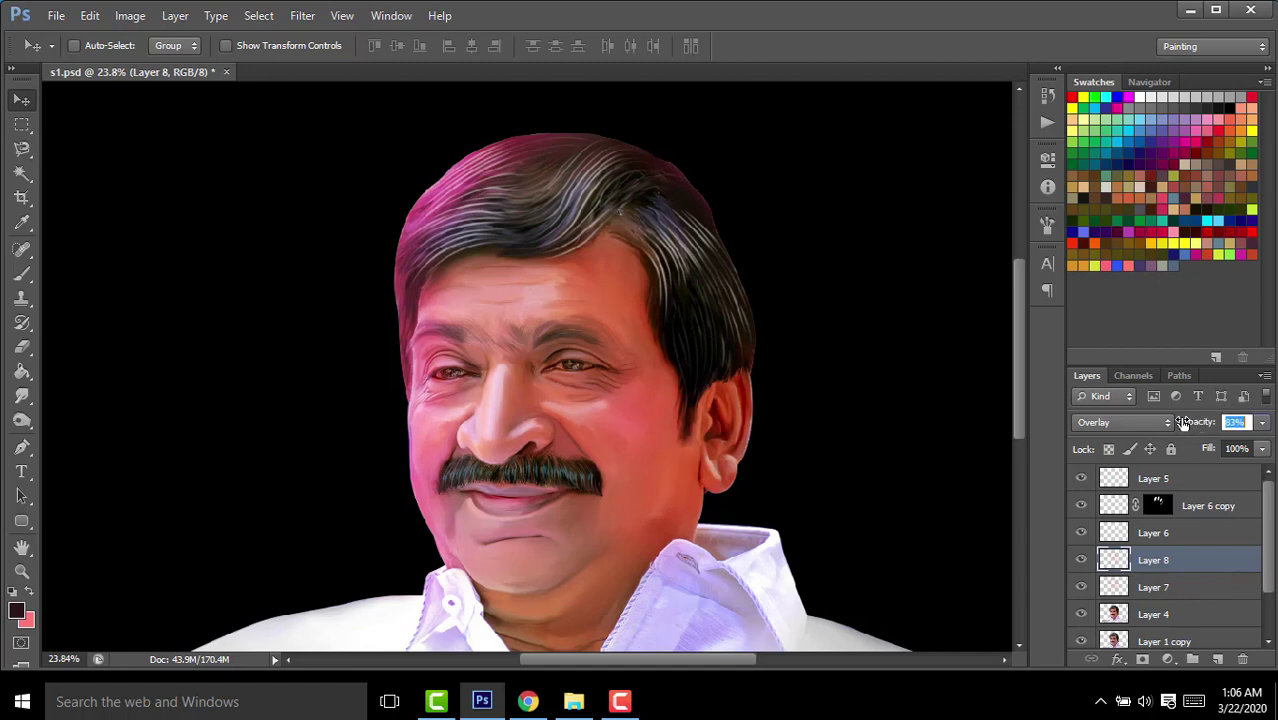
{"action": "scroll", "coordinate": [797, 333], "scroll_direction": "down", "scroll_amount": 1}
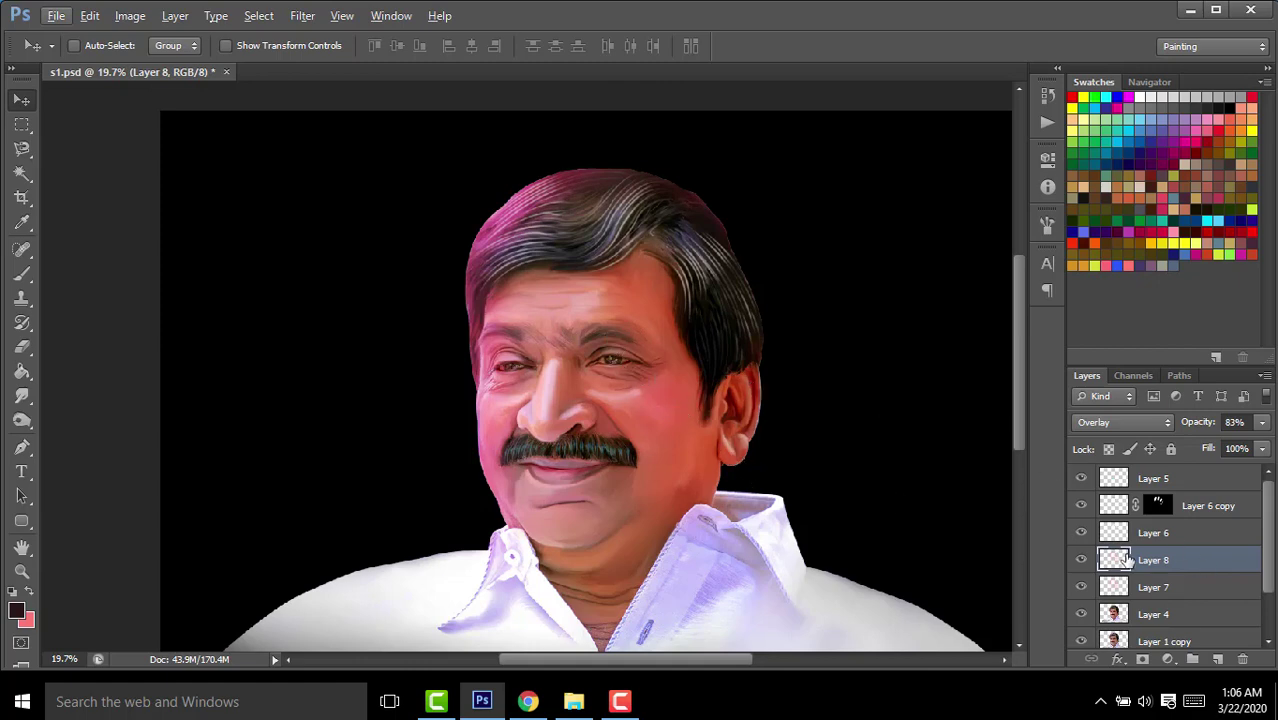
{"action": "left_click", "coordinate": [1080, 560]}
{"action": "key", "text": "ctrl+e"}
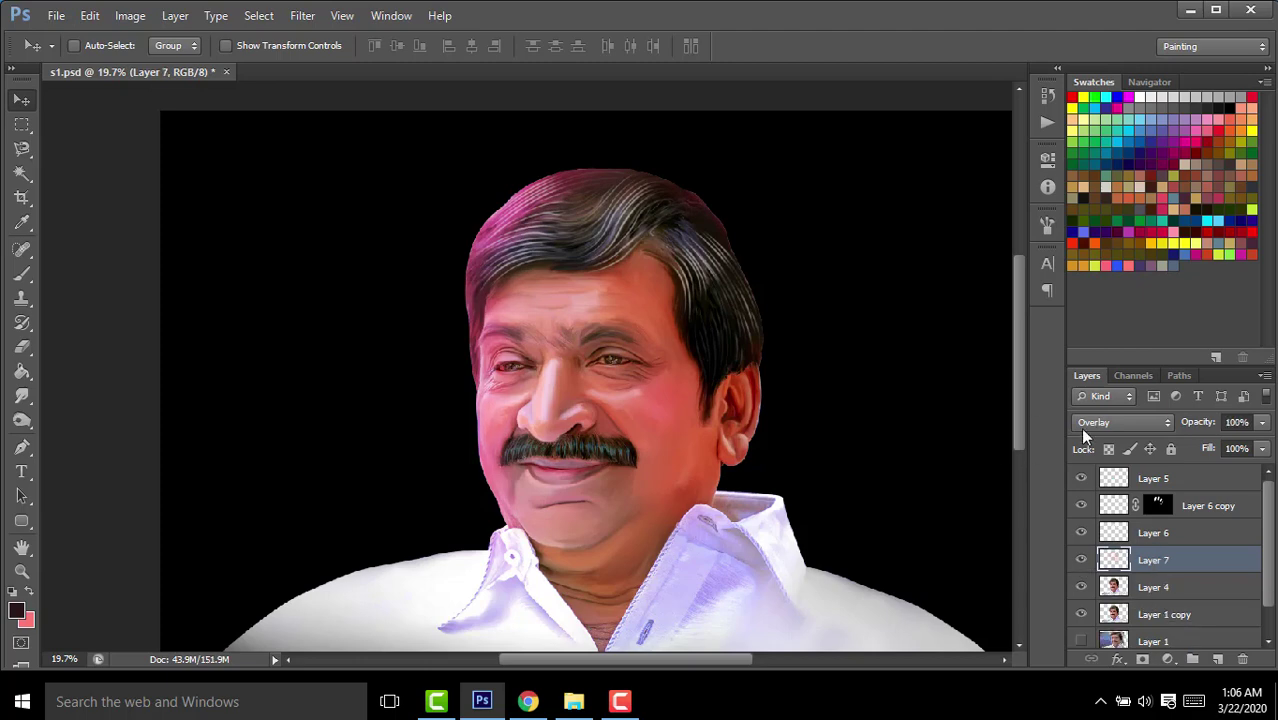
{"action": "right_click", "coordinate": [25, 150]}
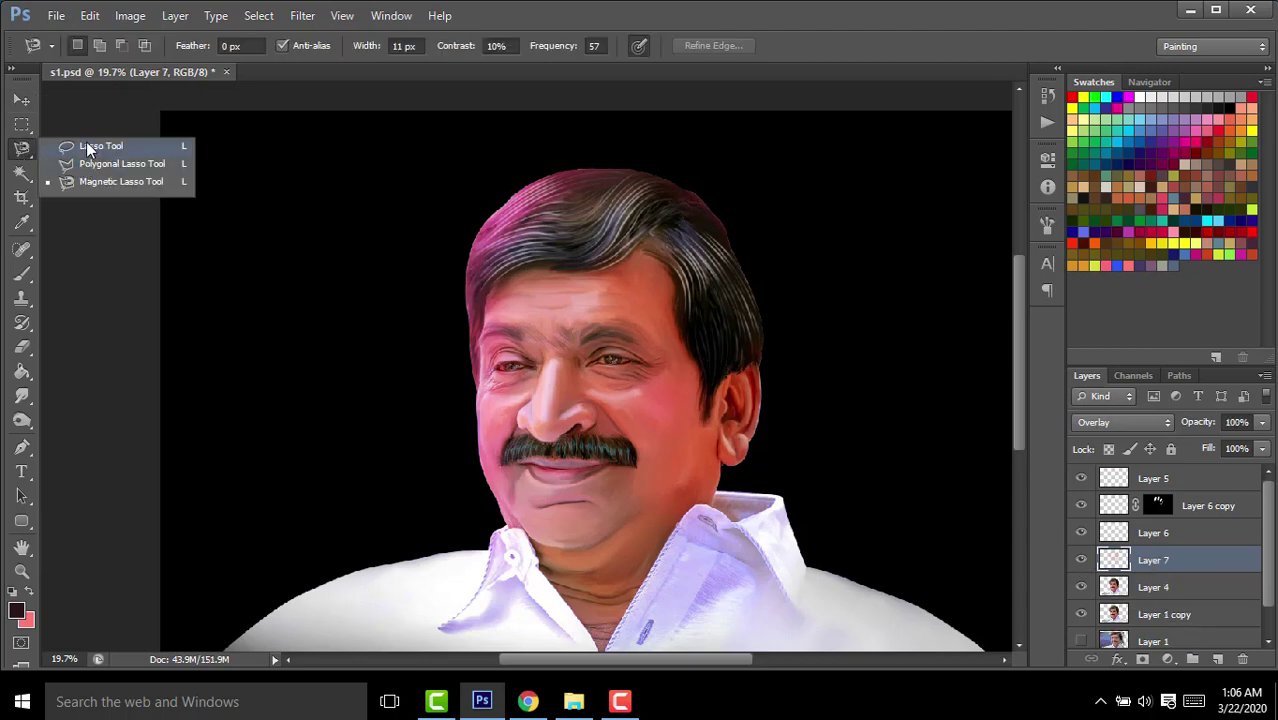
{"action": "left_click", "coordinate": [88, 150]}
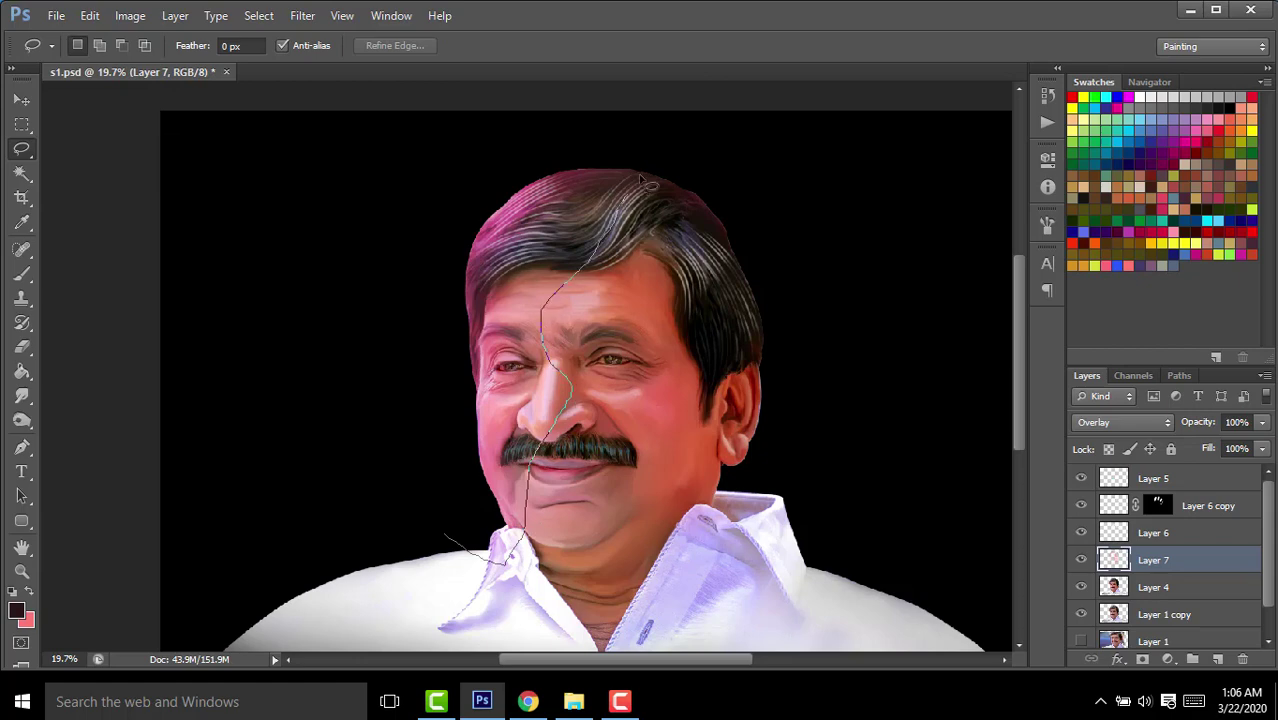
{"action": "left_click_drag", "start_coordinate": [445, 525], "coordinate": [443, 522]}
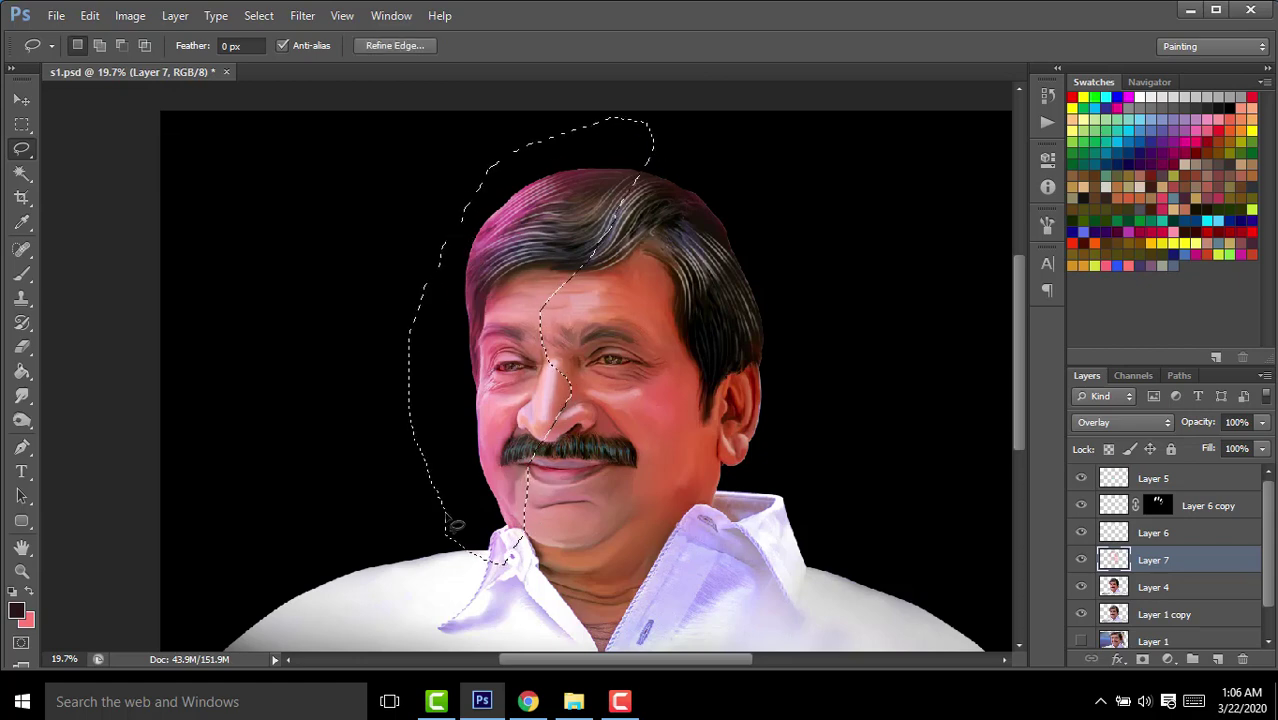
{"action": "key", "text": "ctrl+u"}
{"action": "mouse_move", "coordinate": [888, 391]}
{"action": "left_mouse_down"}
{"action": "mouse_move", "coordinate": [836, 397]}
{"action": "mouse_move", "coordinate": [923, 398]}
{"action": "mouse_move", "coordinate": [870, 400]}
{"action": "left_mouse_up"}
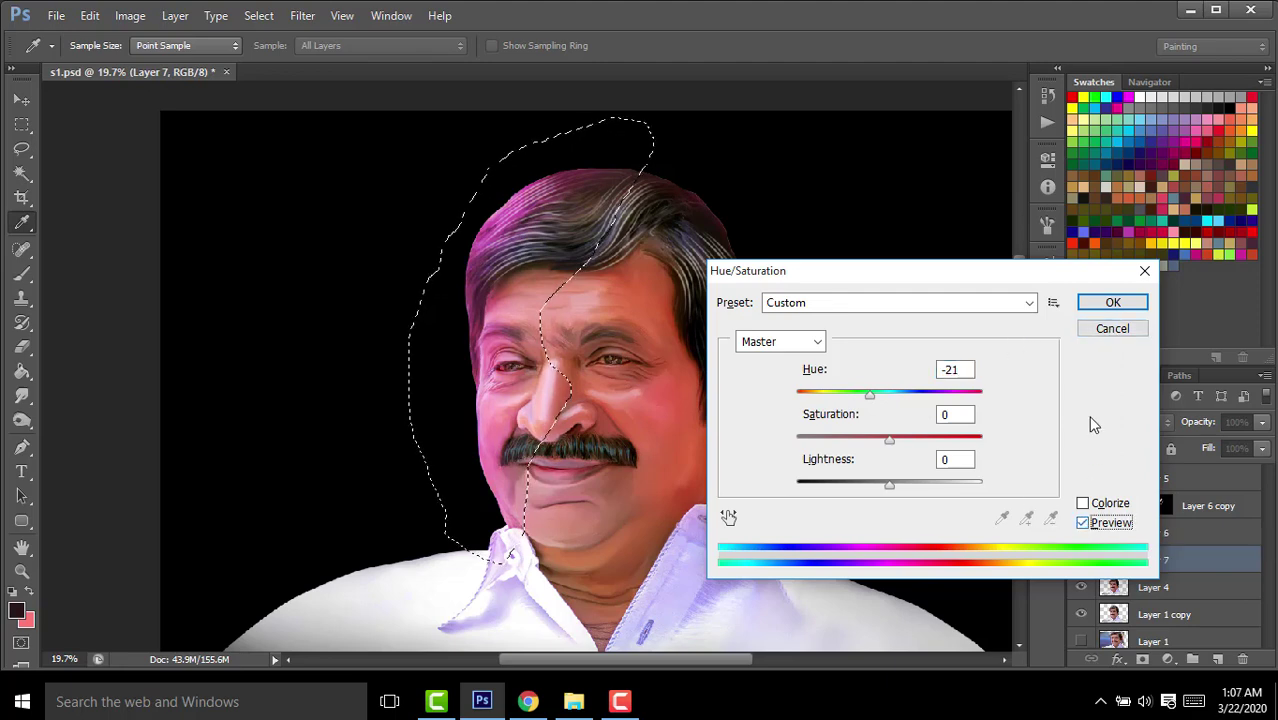
{"action": "left_click", "coordinate": [1112, 328]}
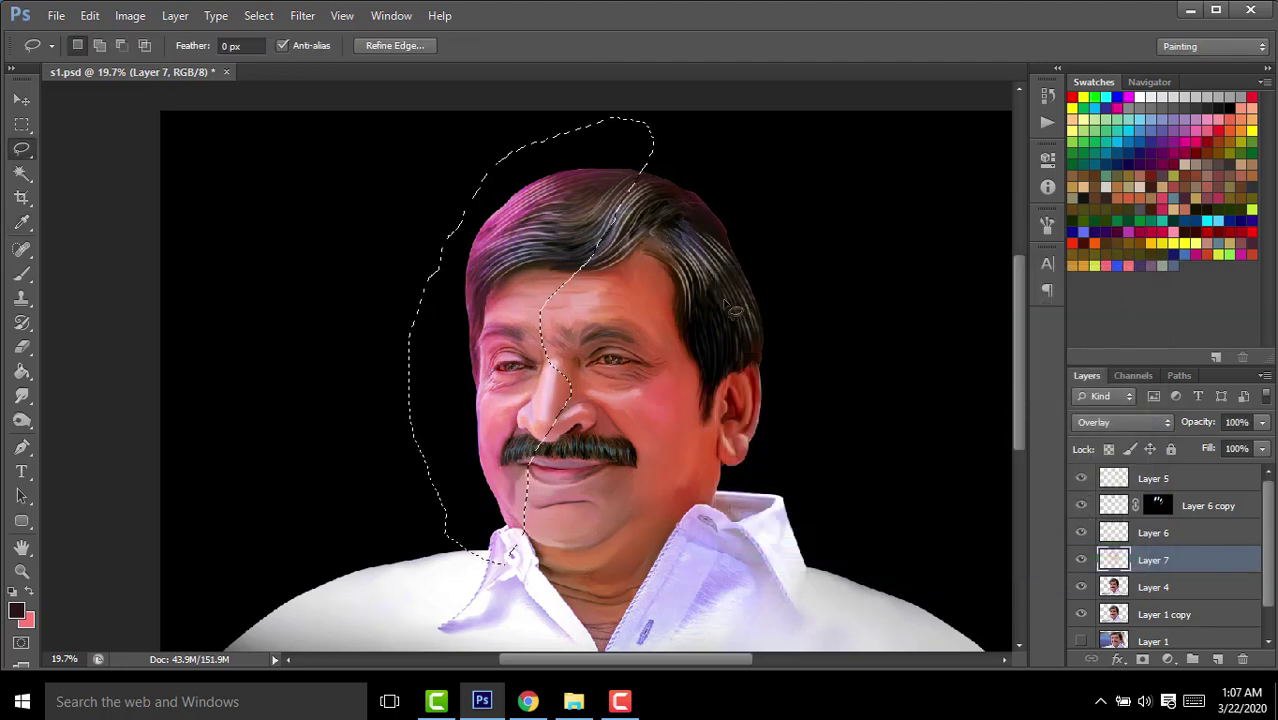
{"action": "key", "text": "ctrl+d"}
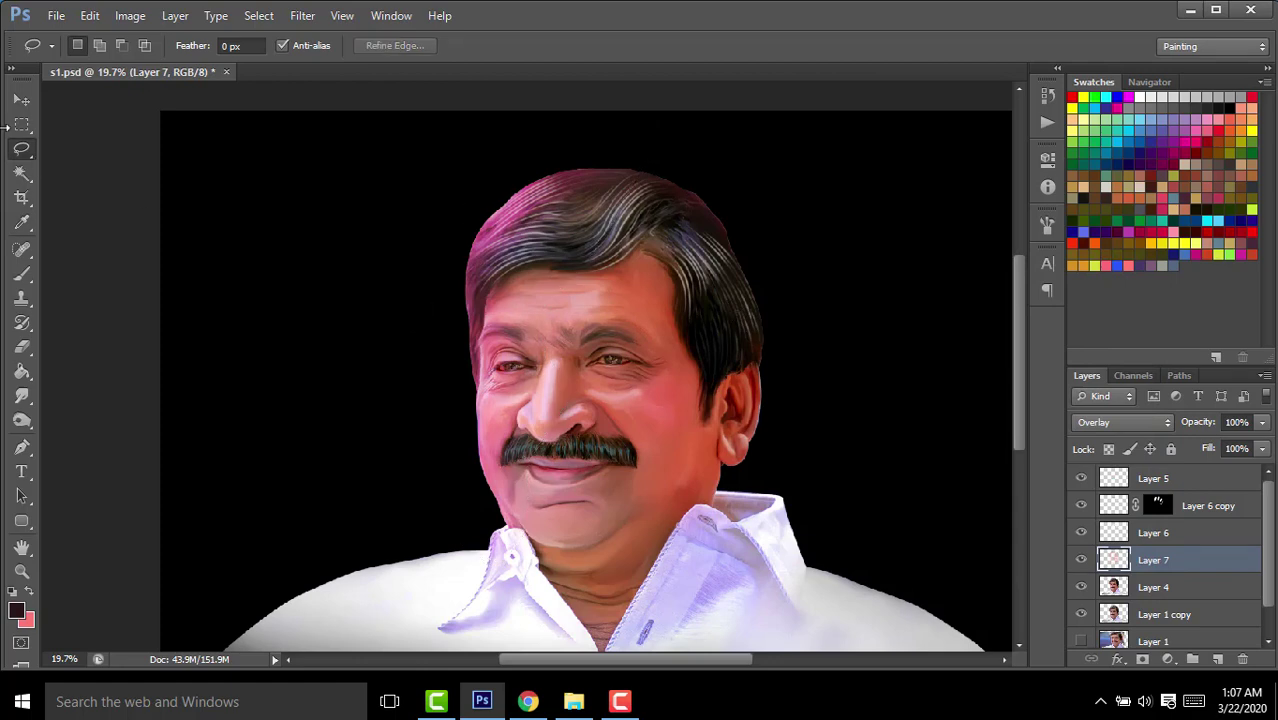
{"action": "left_click", "coordinate": [21, 100]}
{"action": "scroll", "coordinate": [816, 371], "scroll_direction": "down", "scroll_amount": 2}
{"action": "scroll", "coordinate": [768, 364], "scroll_direction": "up", "scroll_amount": 1}
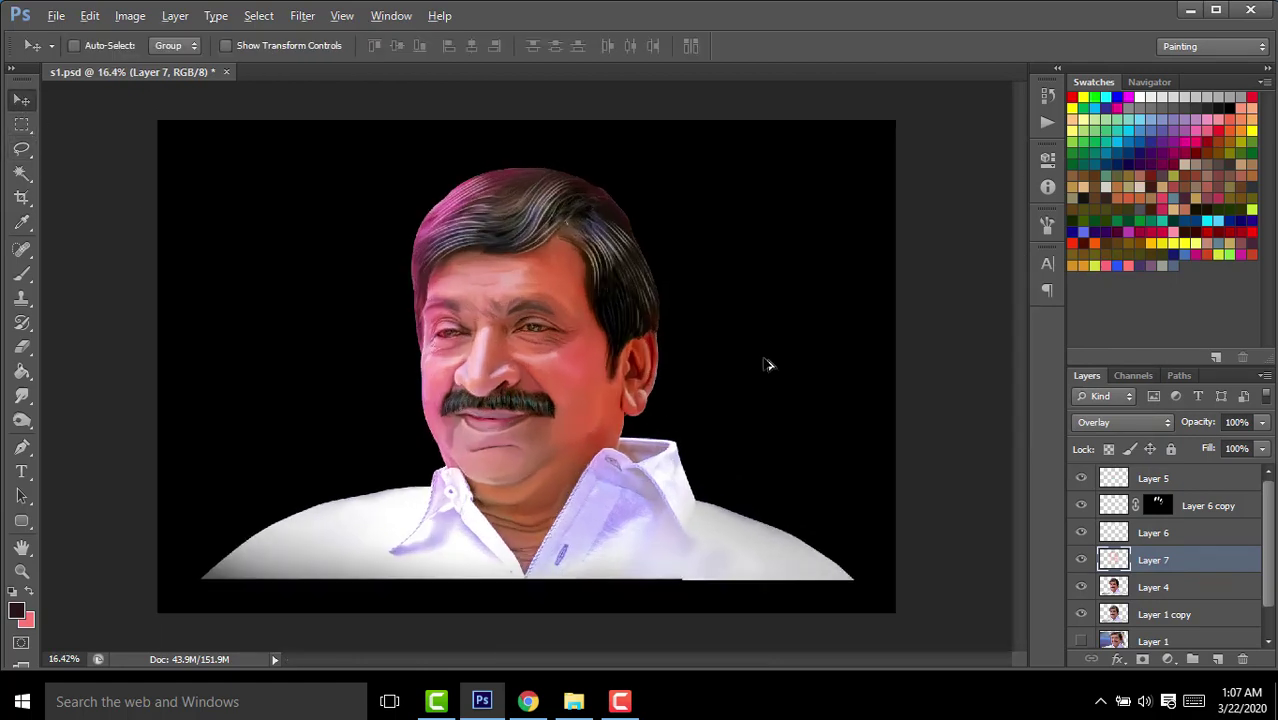
Set the brush foreground colour to light coral #f97e76.
{"action": "left_click", "coordinate": [23, 350]}
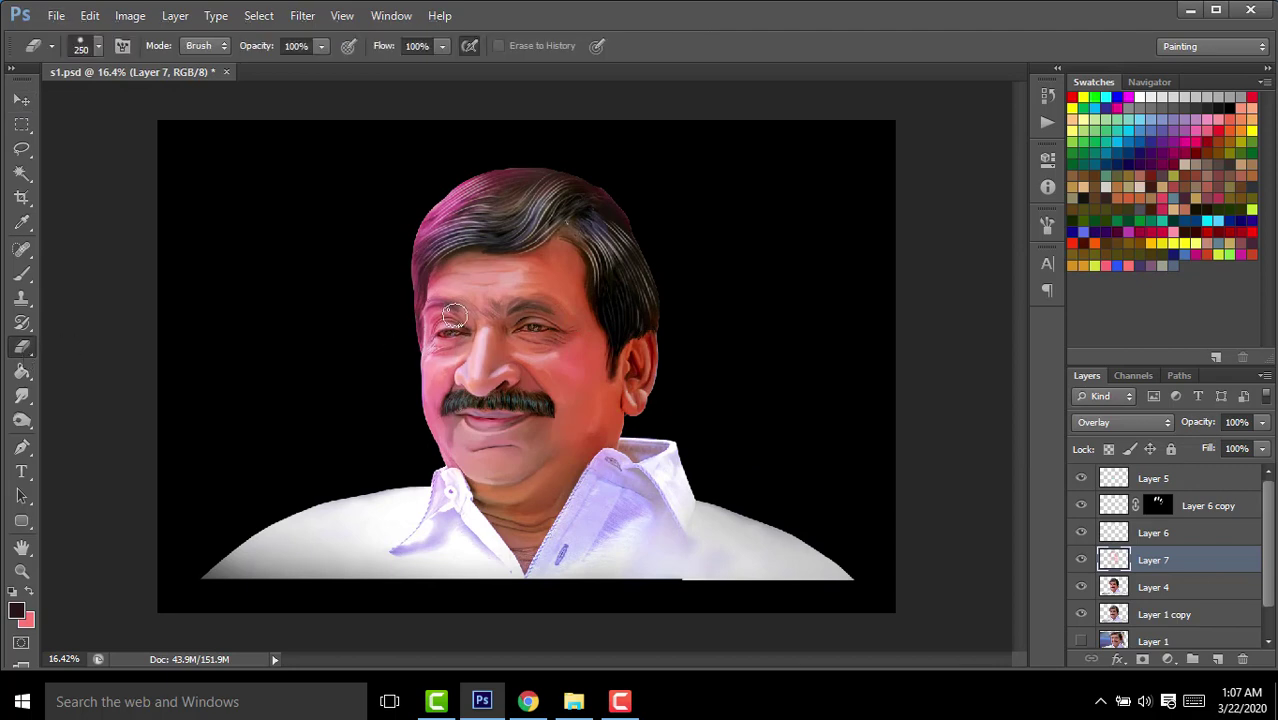
{"action": "left_click", "coordinate": [23, 273]}
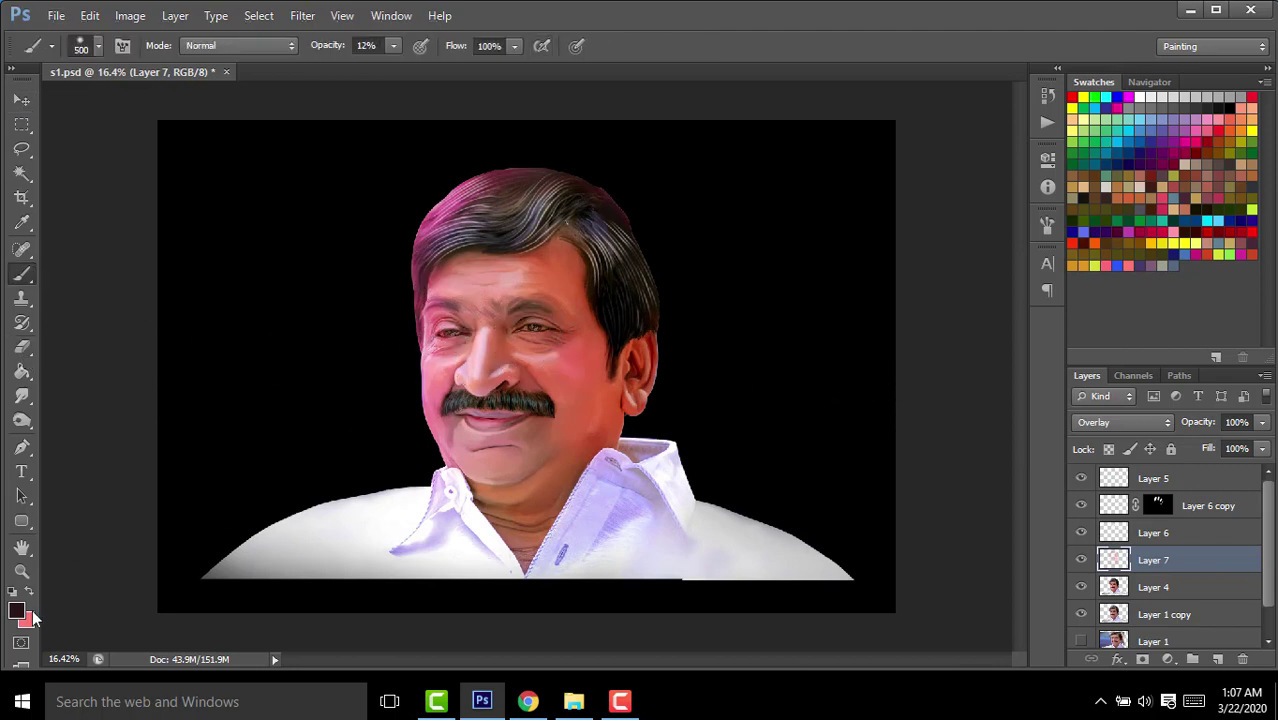
{"action": "left_click", "coordinate": [22, 611]}
{"action": "left_click_drag", "start_coordinate": [876, 481], "coordinate": [858, 290]}
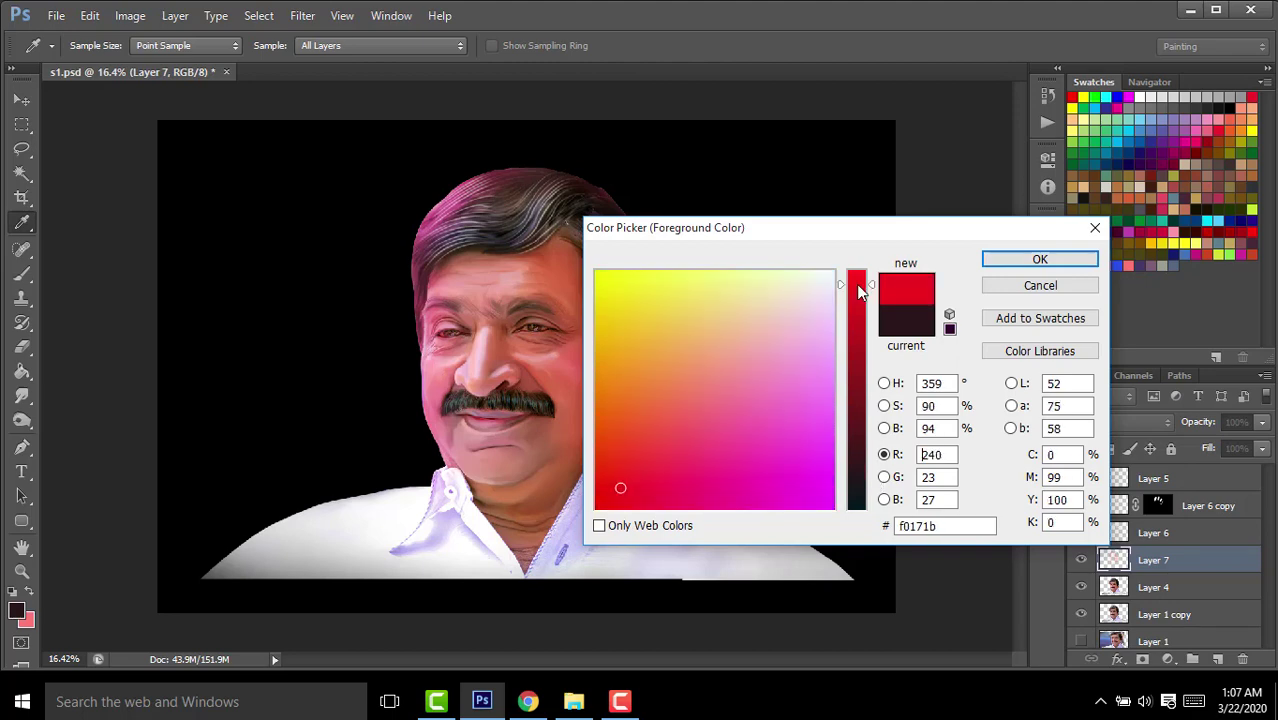
{"action": "left_click", "coordinate": [655, 389]}
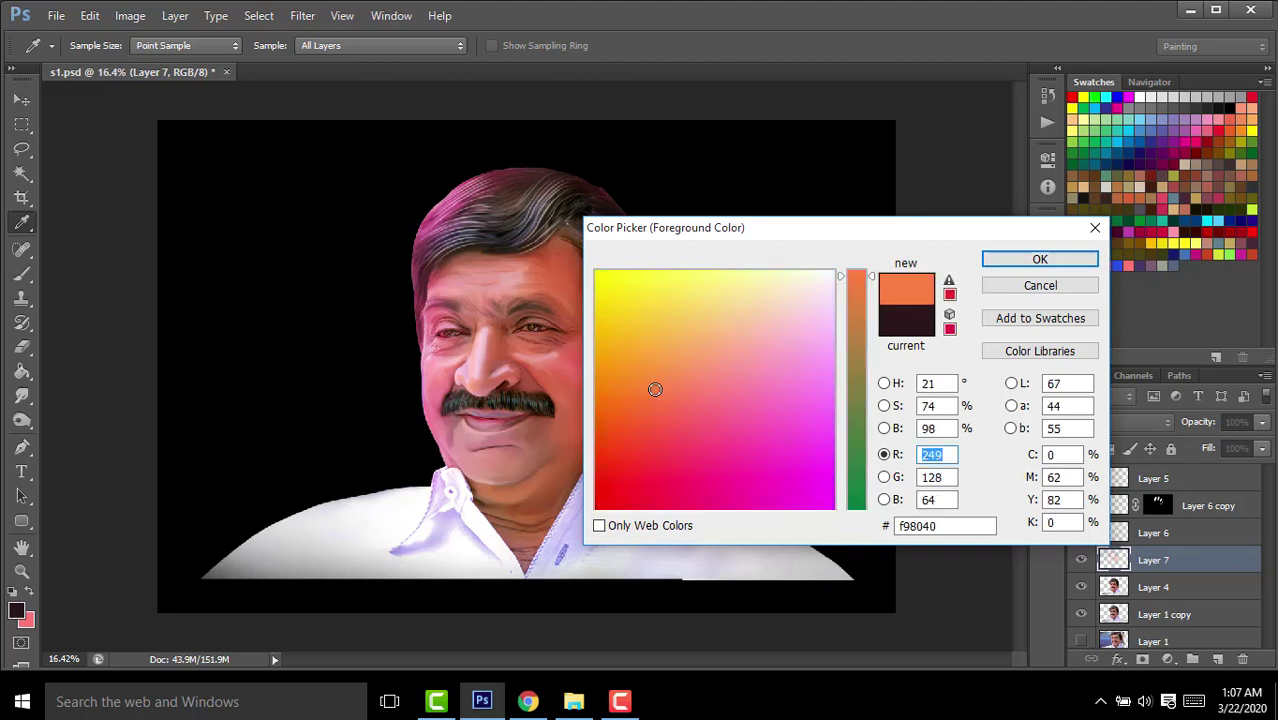
{"action": "left_click", "coordinate": [1030, 260]}
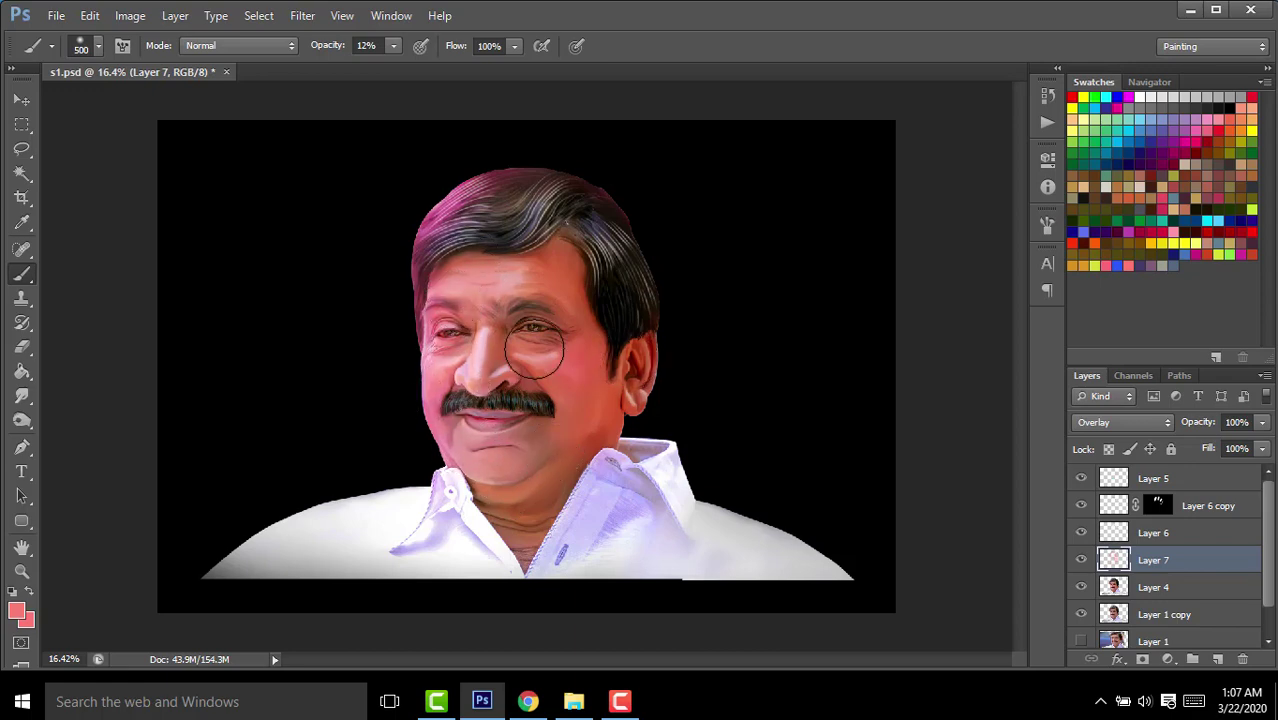
Erase some of the pink tint around the nose with the Eraser at 55% opacity.
{"action": "scroll", "coordinate": [497, 327], "scroll_direction": "up", "scroll_amount": 2}
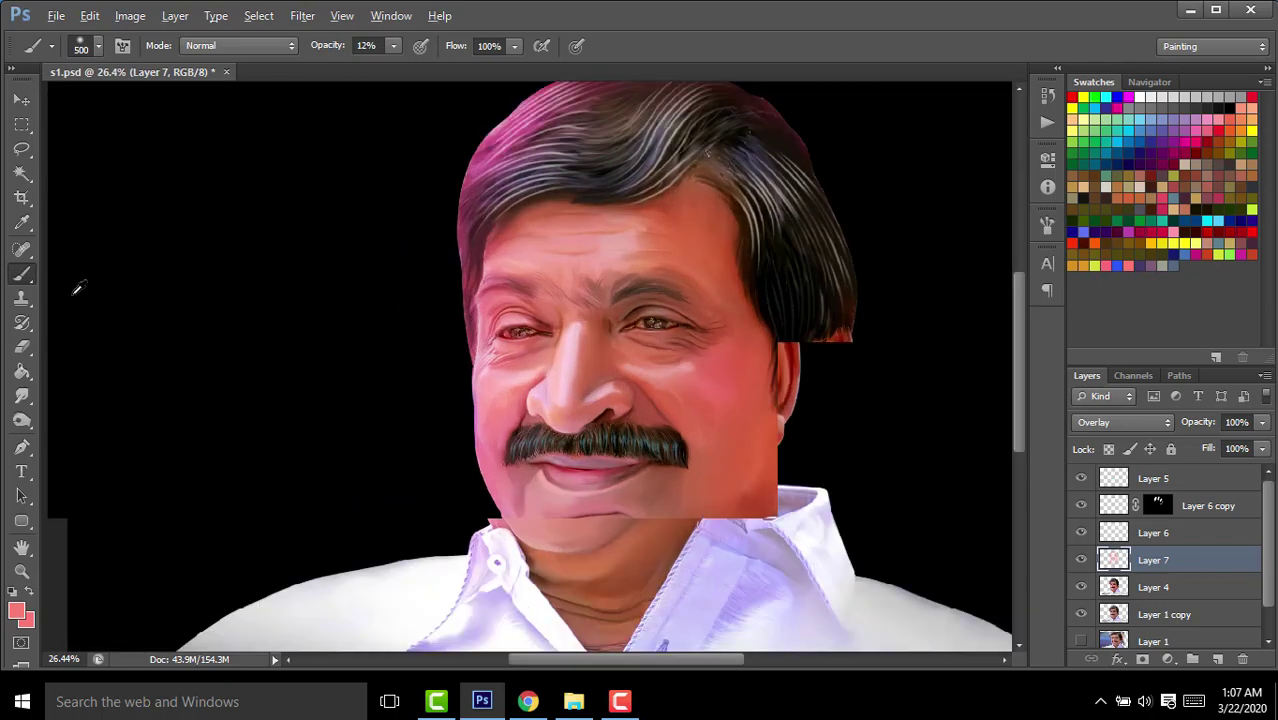
{"action": "left_click", "coordinate": [22, 346]}
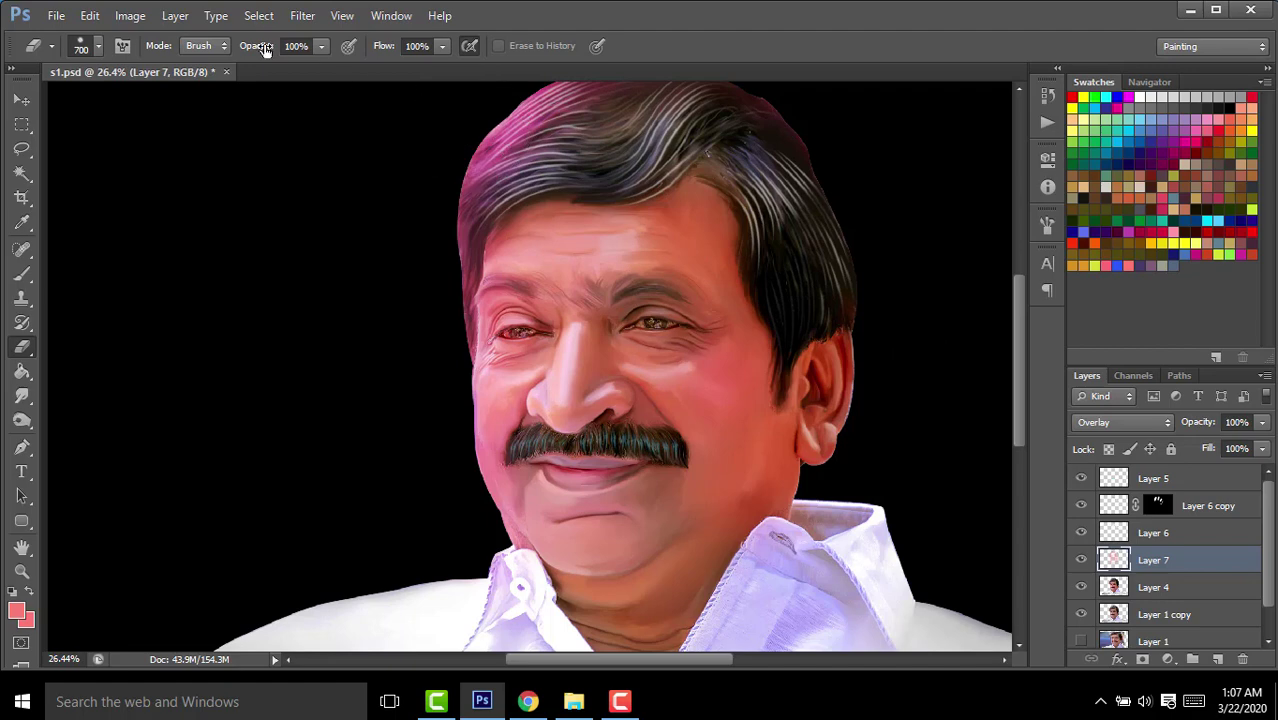
{"action": "mouse_move", "coordinate": [542, 385]}
{"action": "left_mouse_down"}
{"action": "mouse_move", "coordinate": [572, 350]}
{"action": "mouse_move", "coordinate": [519, 434]}
{"action": "mouse_move", "coordinate": [528, 422]}
{"action": "mouse_move", "coordinate": [585, 456]}
{"action": "mouse_move", "coordinate": [638, 362]}
{"action": "left_mouse_up"}
{"action": "scroll", "coordinate": [637, 362], "scroll_direction": "down", "scroll_amount": 2}
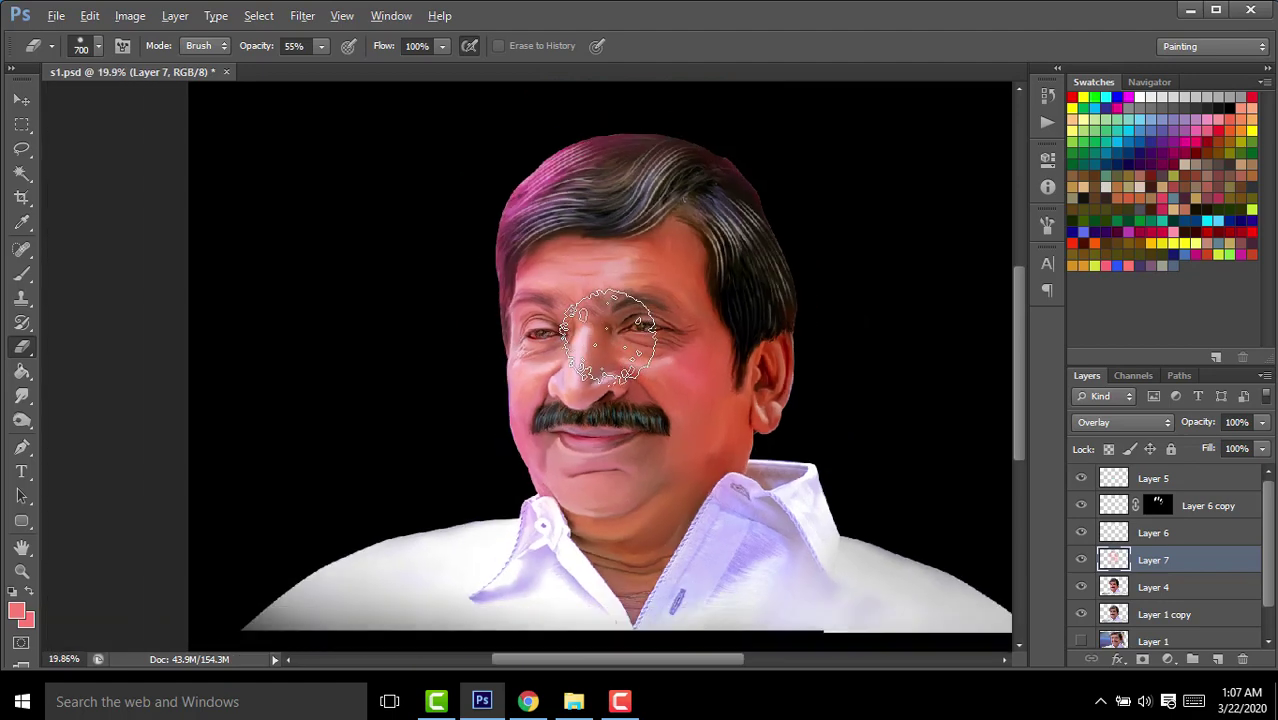
{"action": "scroll", "coordinate": [615, 350], "scroll_direction": "up", "scroll_amount": 1}
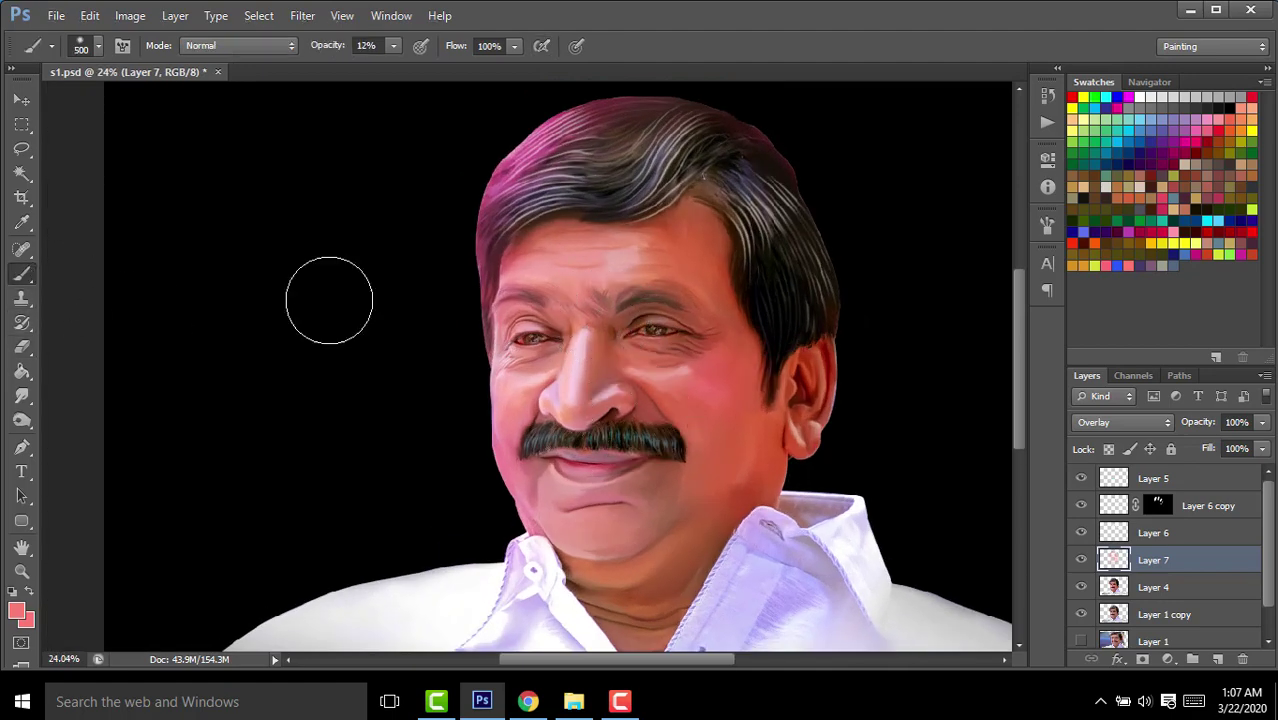
{"action": "key", "text": "b"}
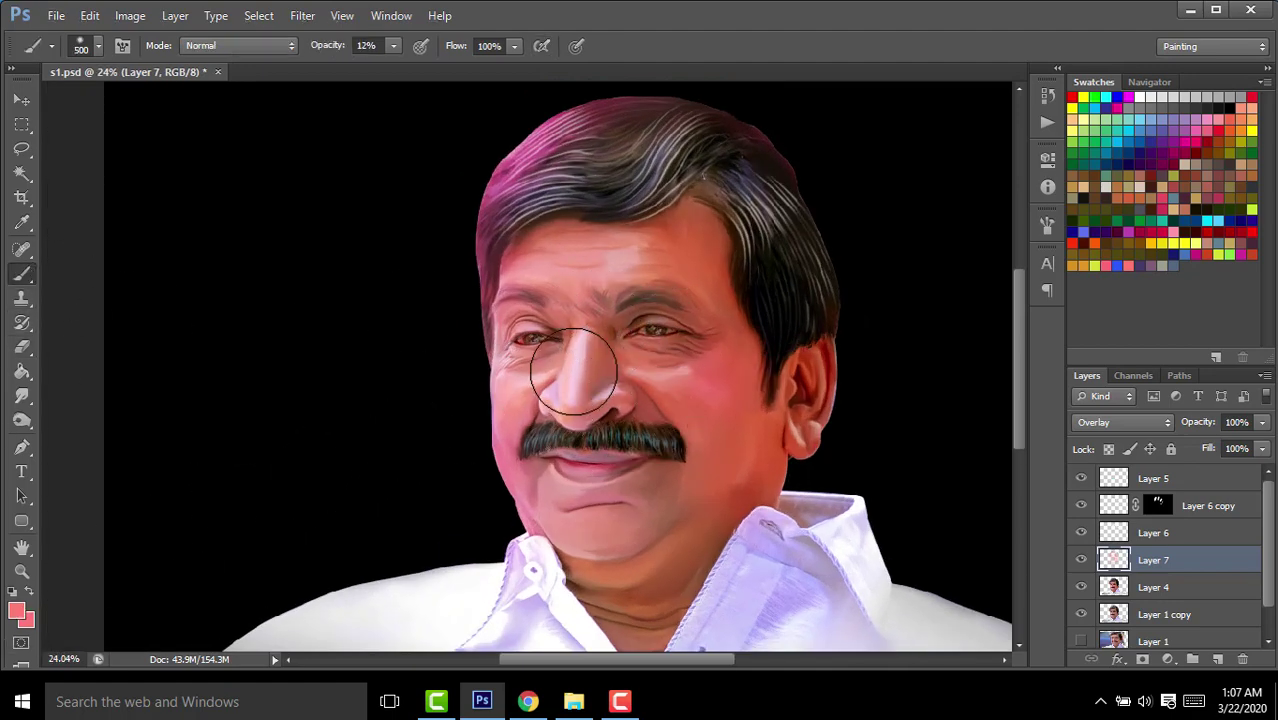
{"action": "scroll", "coordinate": [680, 480], "scroll_direction": "down", "scroll_amount": 1}
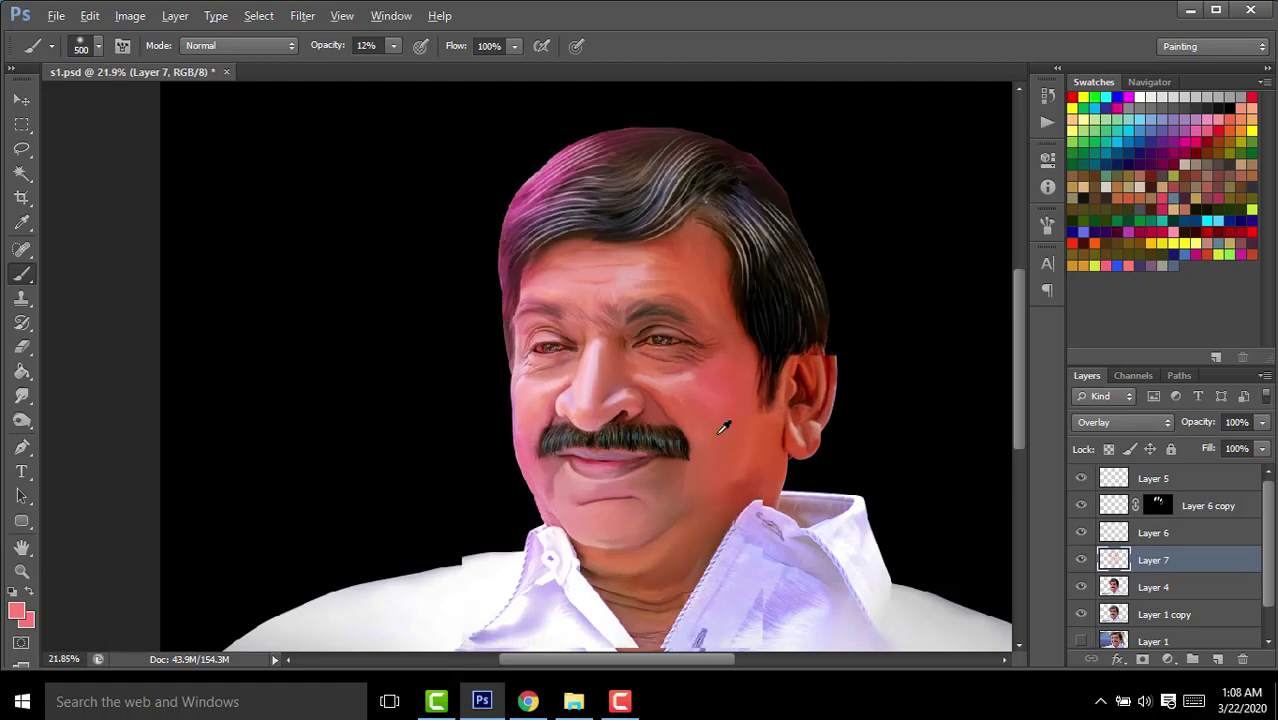
{"action": "scroll", "coordinate": [713, 420], "scroll_direction": "down", "scroll_amount": 1}
{"action": "scroll", "coordinate": [680, 320], "scroll_direction": "up", "scroll_amount": 1}
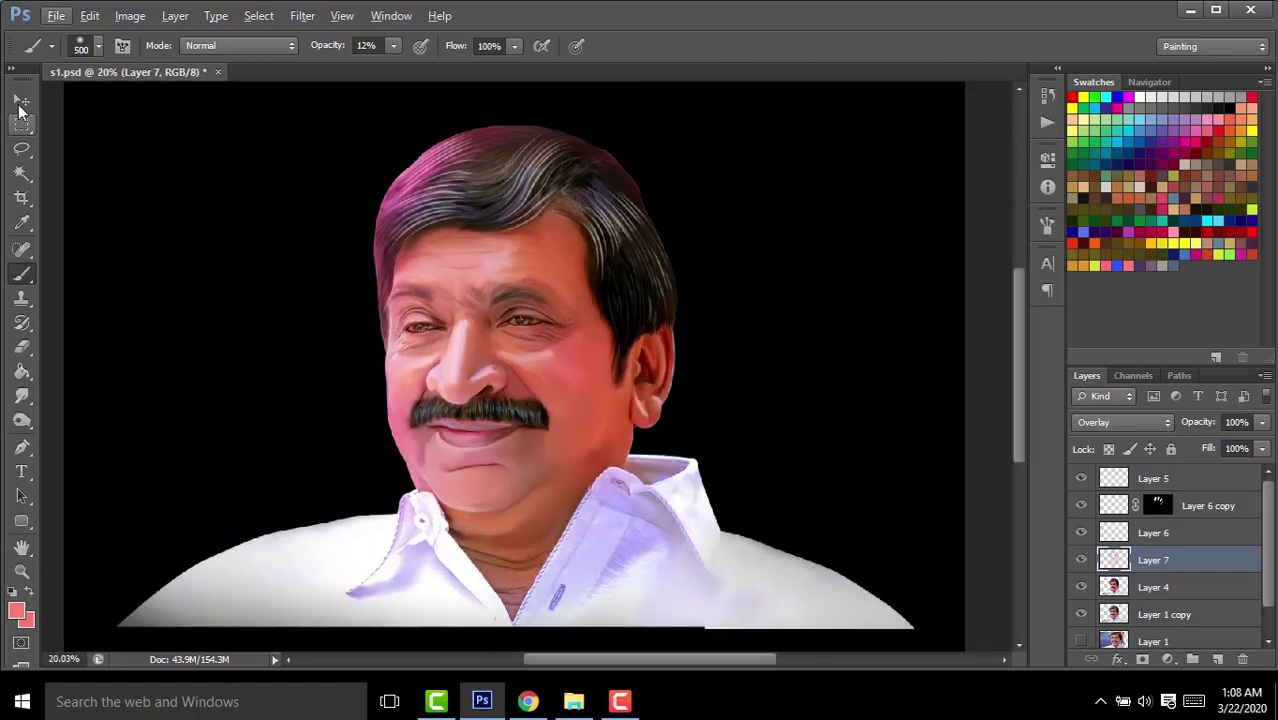
{"action": "left_click", "coordinate": [20, 103]}
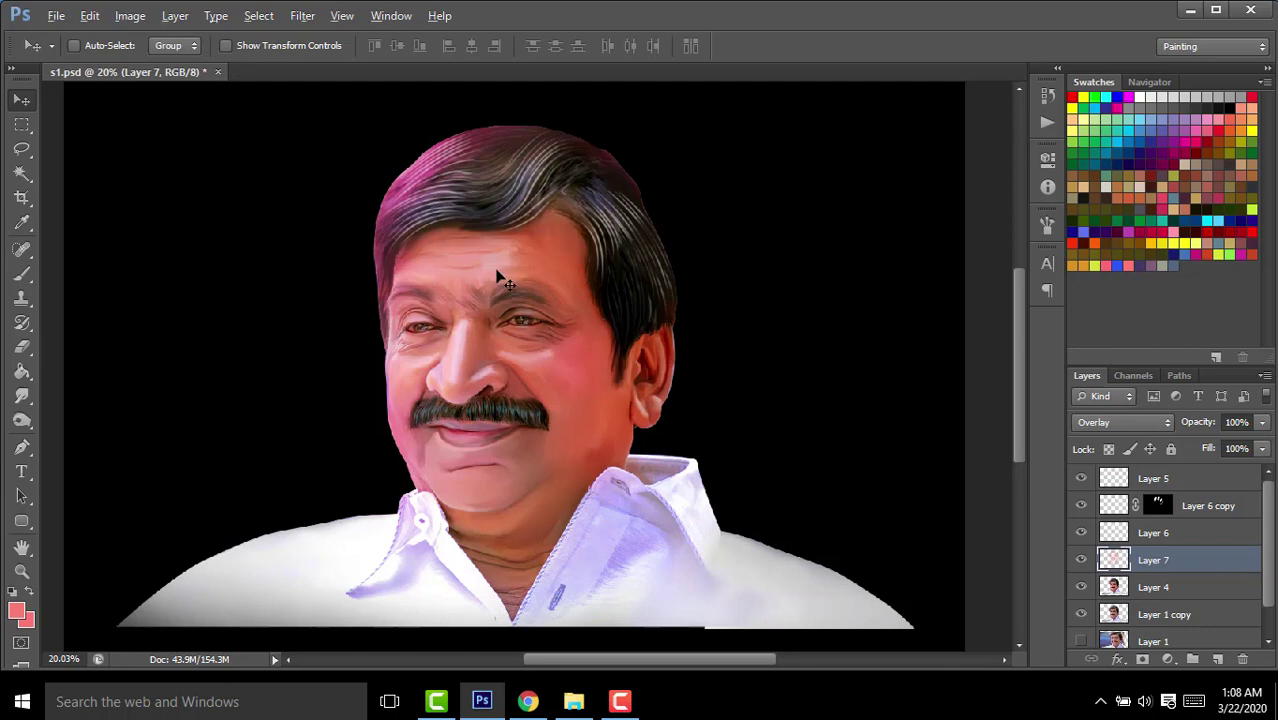
{"action": "scroll", "coordinate": [499, 275], "scroll_direction": "down", "scroll_amount": 1}
{"action": "scroll", "coordinate": [560, 310], "scroll_direction": "down", "scroll_amount": 1}
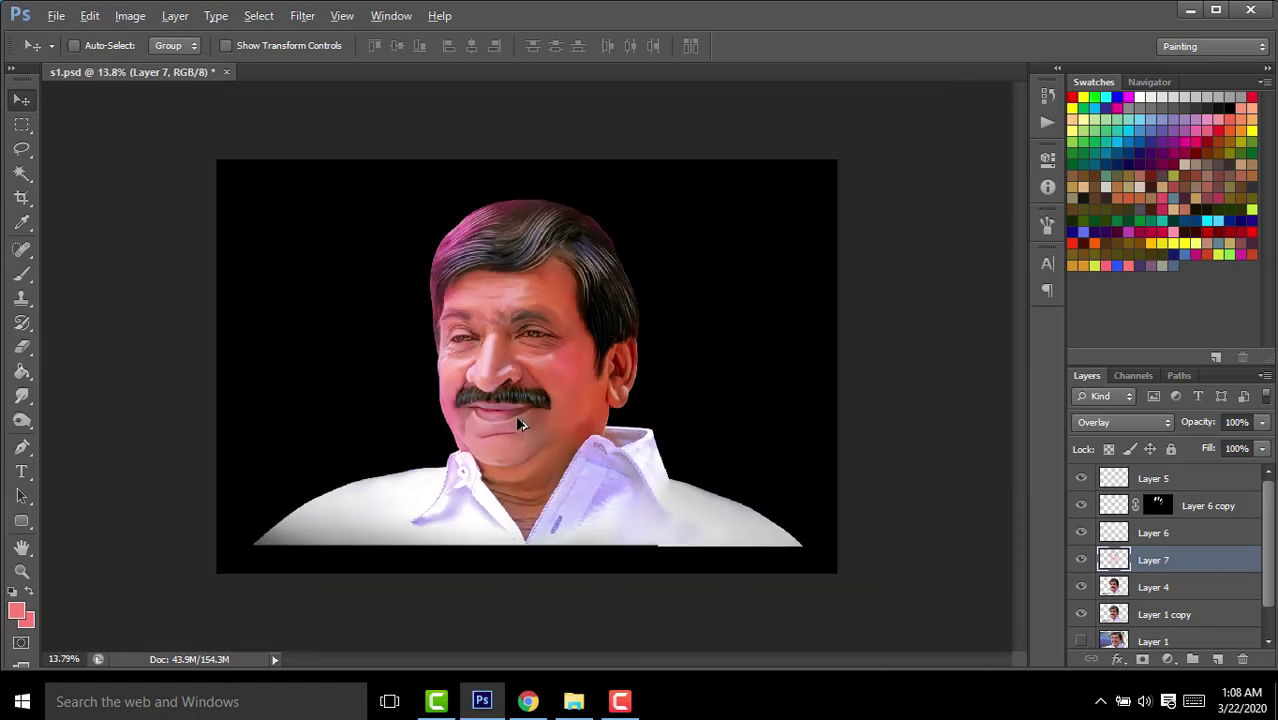
{"action": "scroll", "coordinate": [518, 424], "scroll_direction": "up", "scroll_amount": 1}
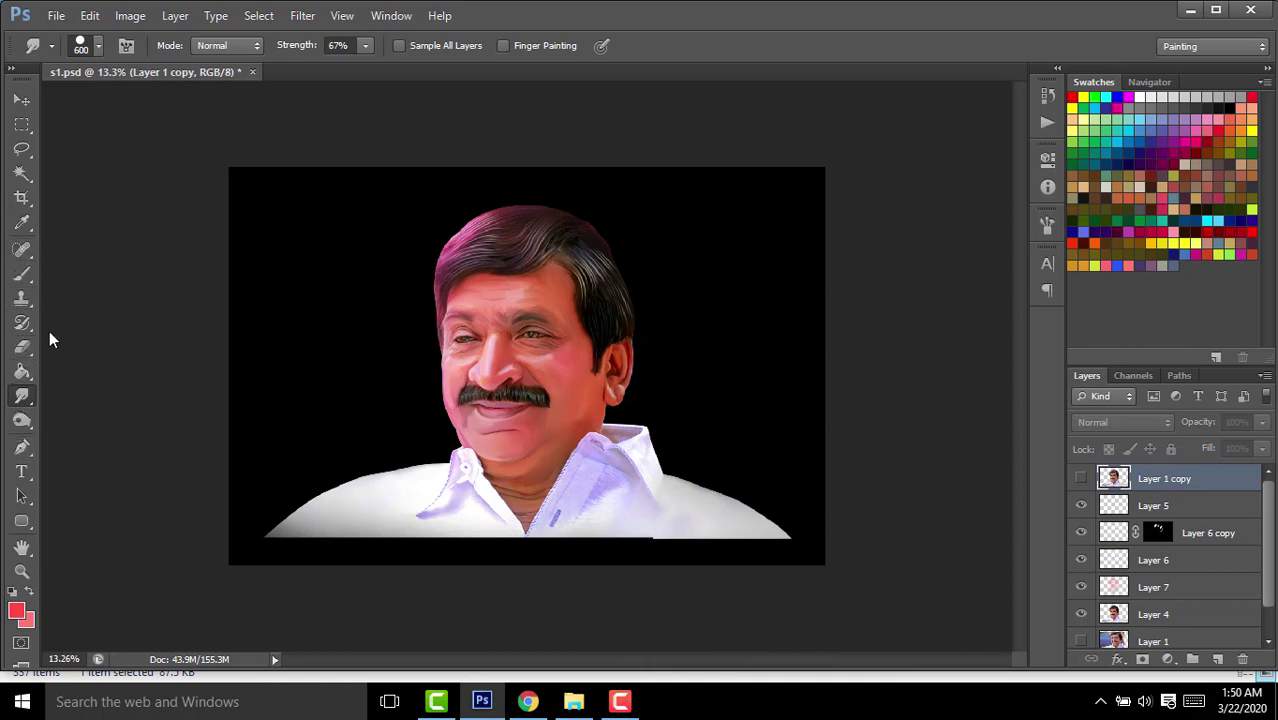
Make Layer 6 copy the active layer.
{"action": "left_click", "coordinate": [97, 45]}
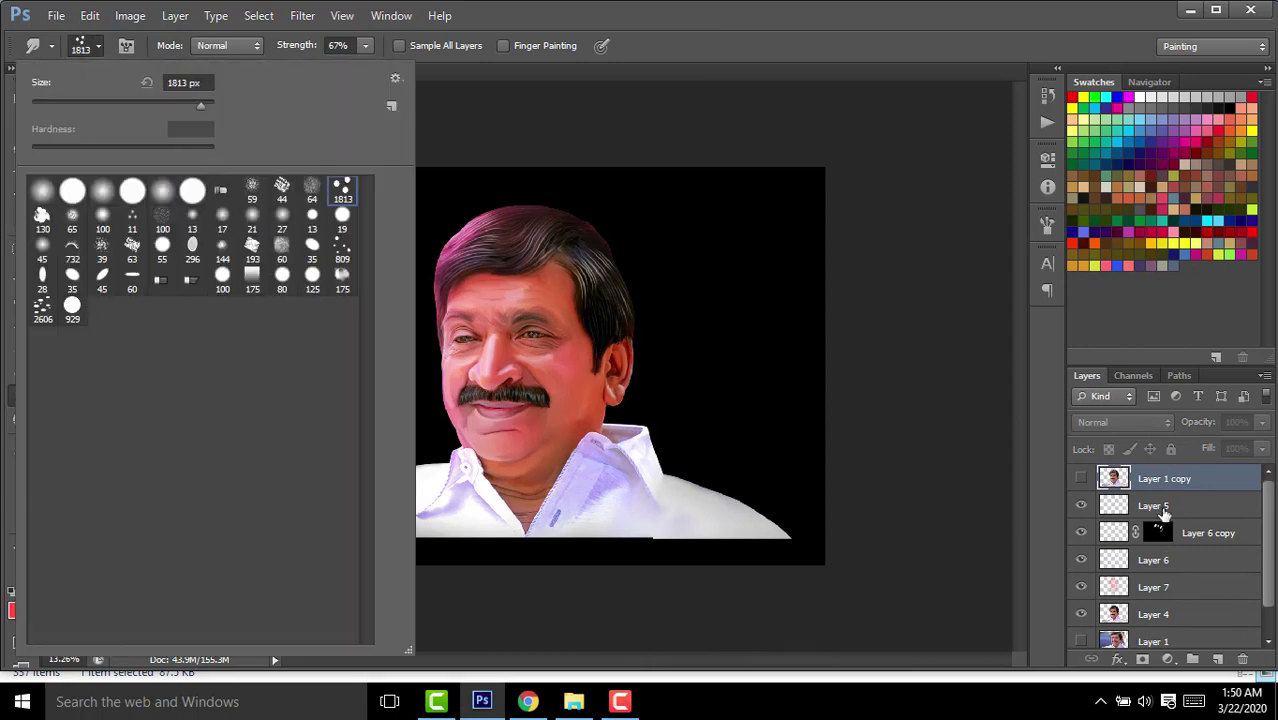
{"action": "left_click", "coordinate": [1160, 587]}
{"action": "key", "text": "v"}
{"action": "scroll", "coordinate": [628, 228], "scroll_direction": "up", "scroll_amount": 2}
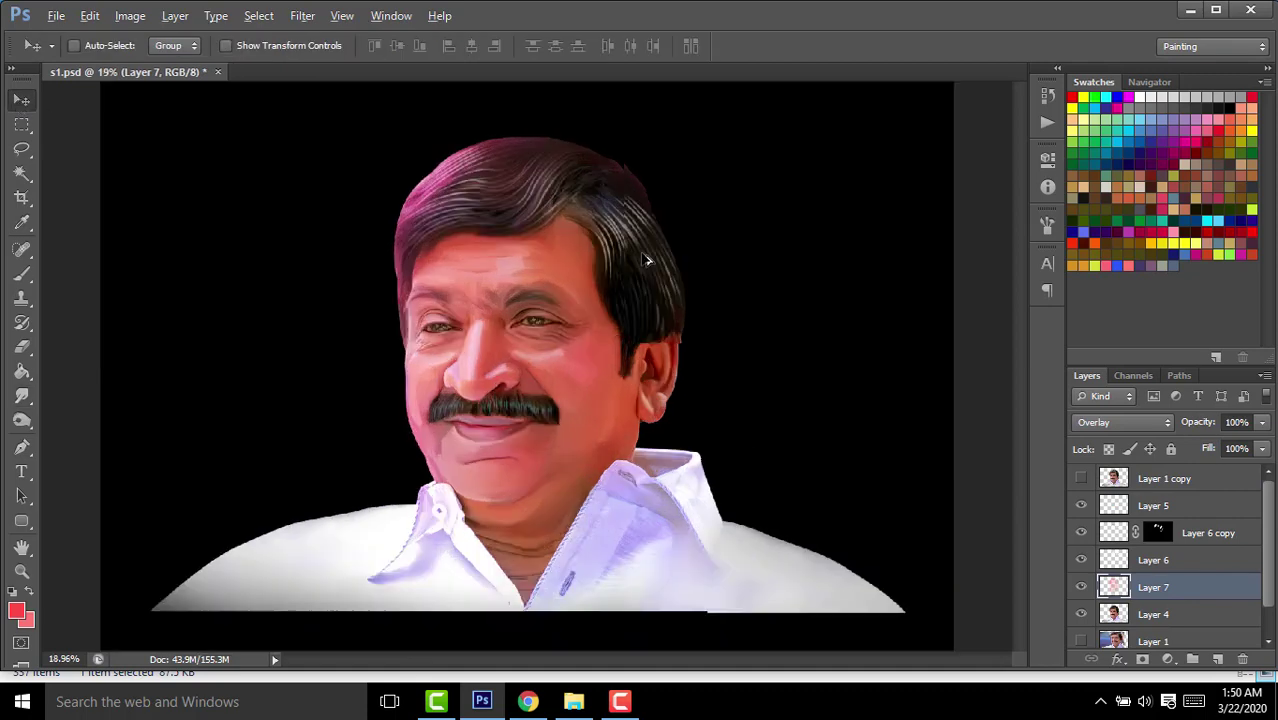
{"action": "scroll", "coordinate": [628, 228], "scroll_direction": "up", "scroll_amount": 2}
{"action": "left_click", "coordinate": [628, 238], "text": "ctrl"}
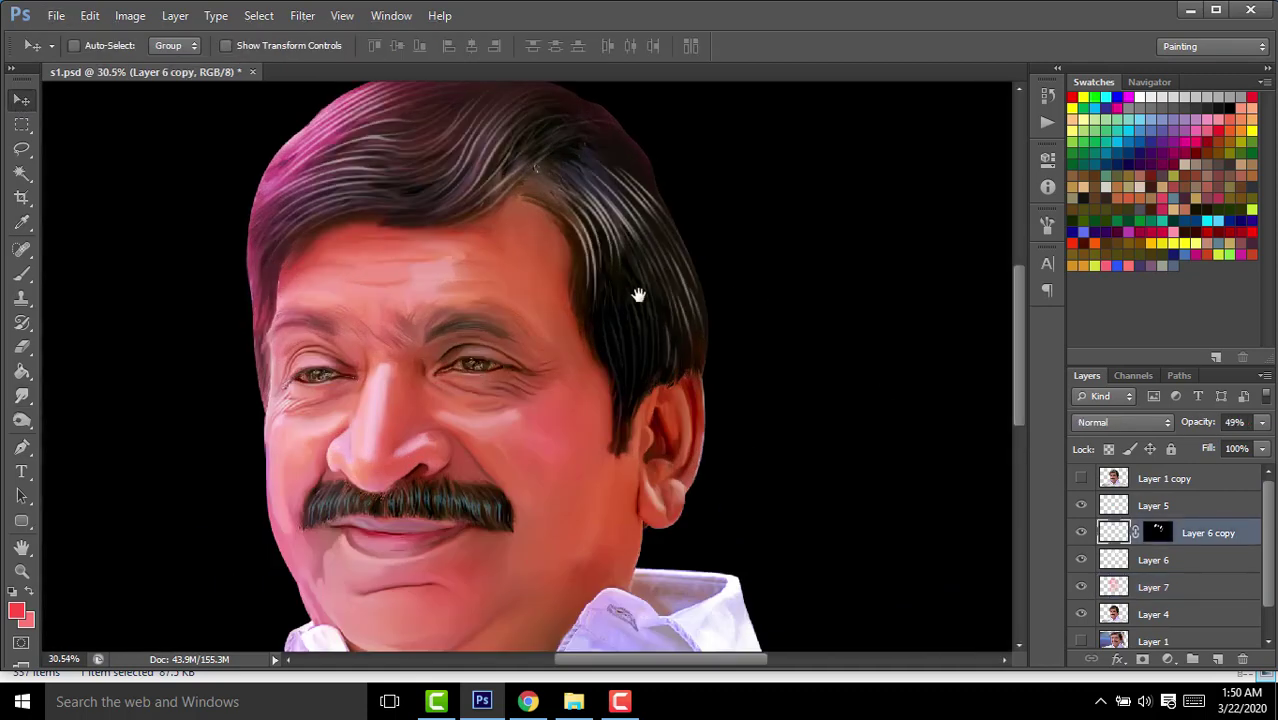
{"action": "left_click_drag", "start_coordinate": [638, 295], "coordinate": [645, 365]}
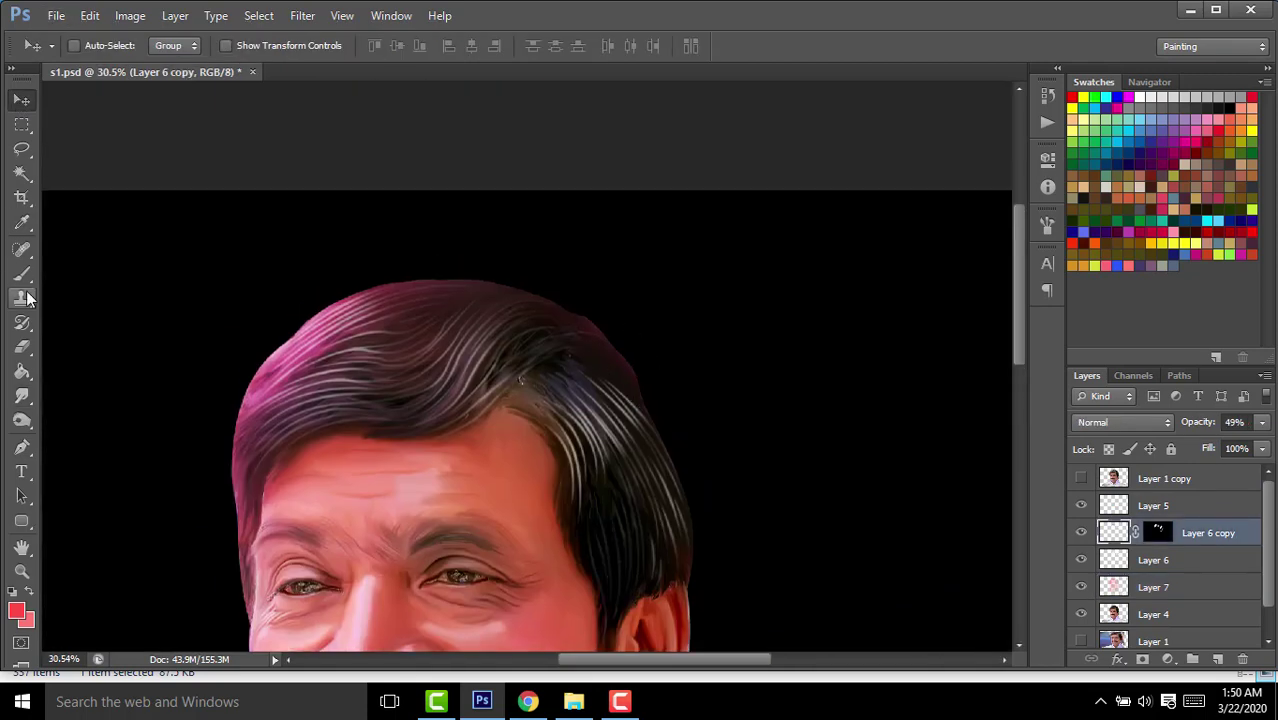
Smudge the white strands at the crown's right edge into the darker hair.
{"action": "left_click", "coordinate": [16, 400]}
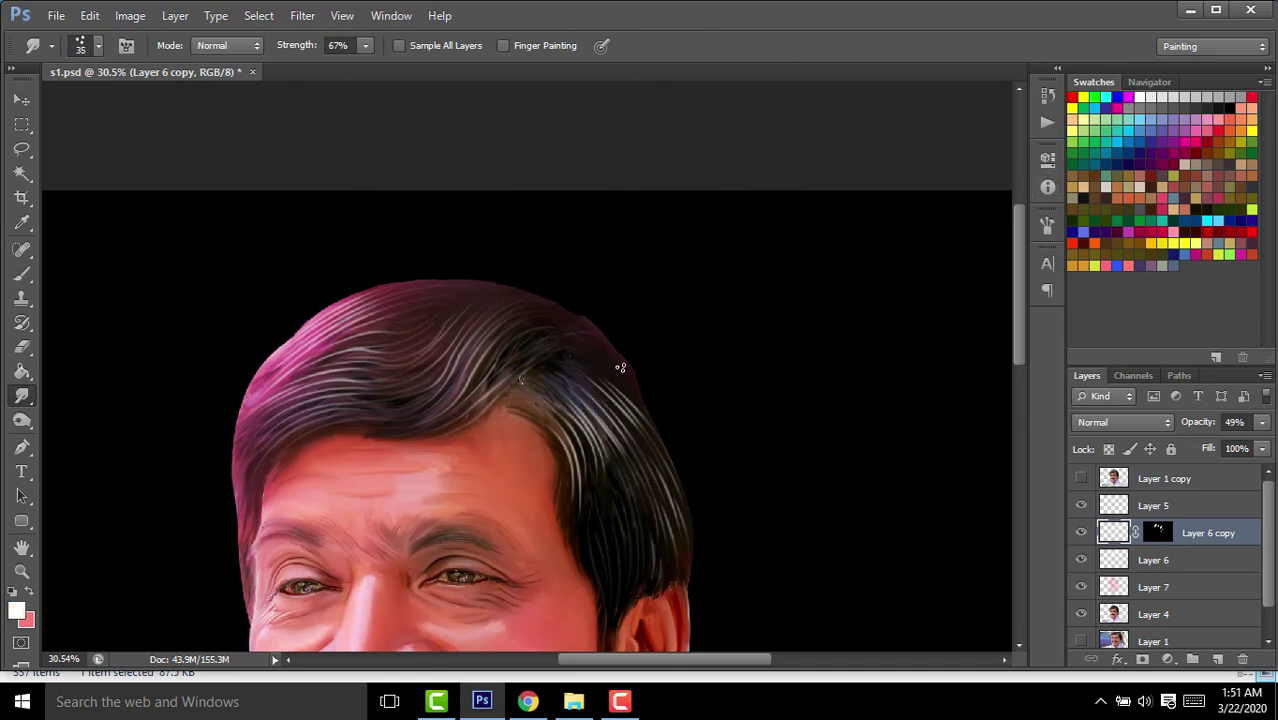
{"action": "scroll", "coordinate": [620, 368], "scroll_direction": "up", "scroll_amount": 5}
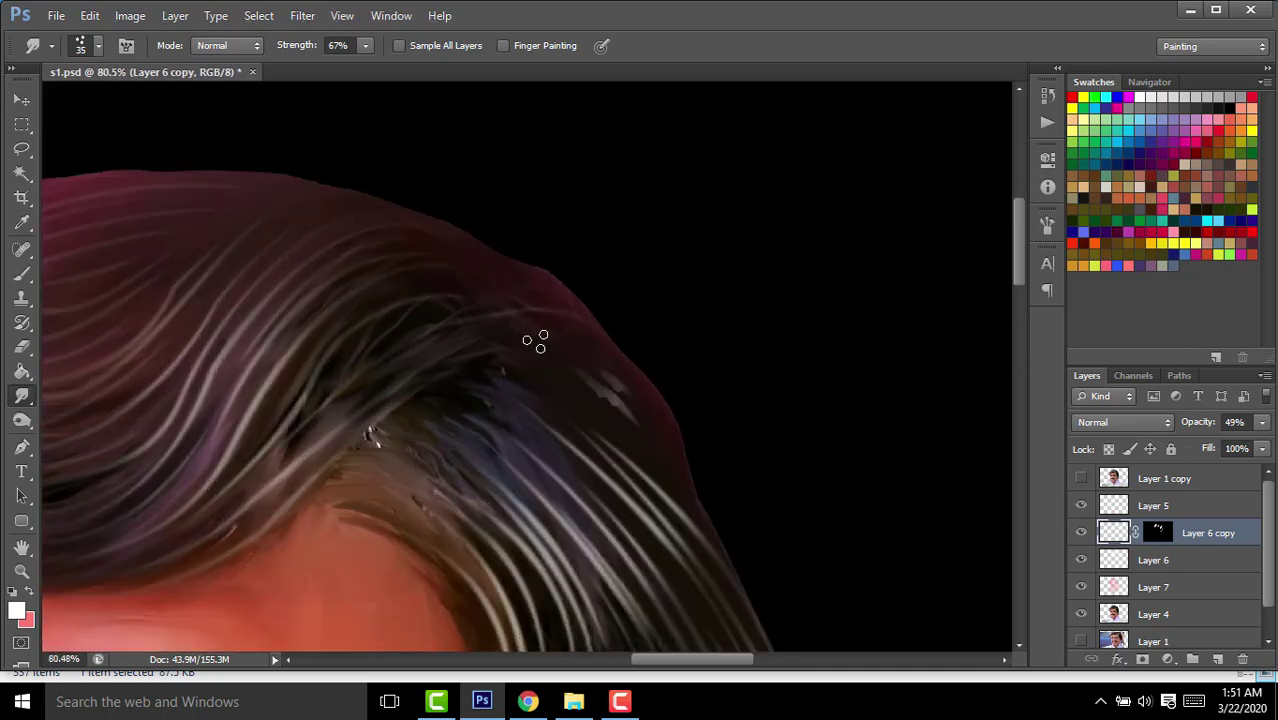
{"action": "left_click_drag", "start_coordinate": [667, 480], "coordinate": [522, 345]}
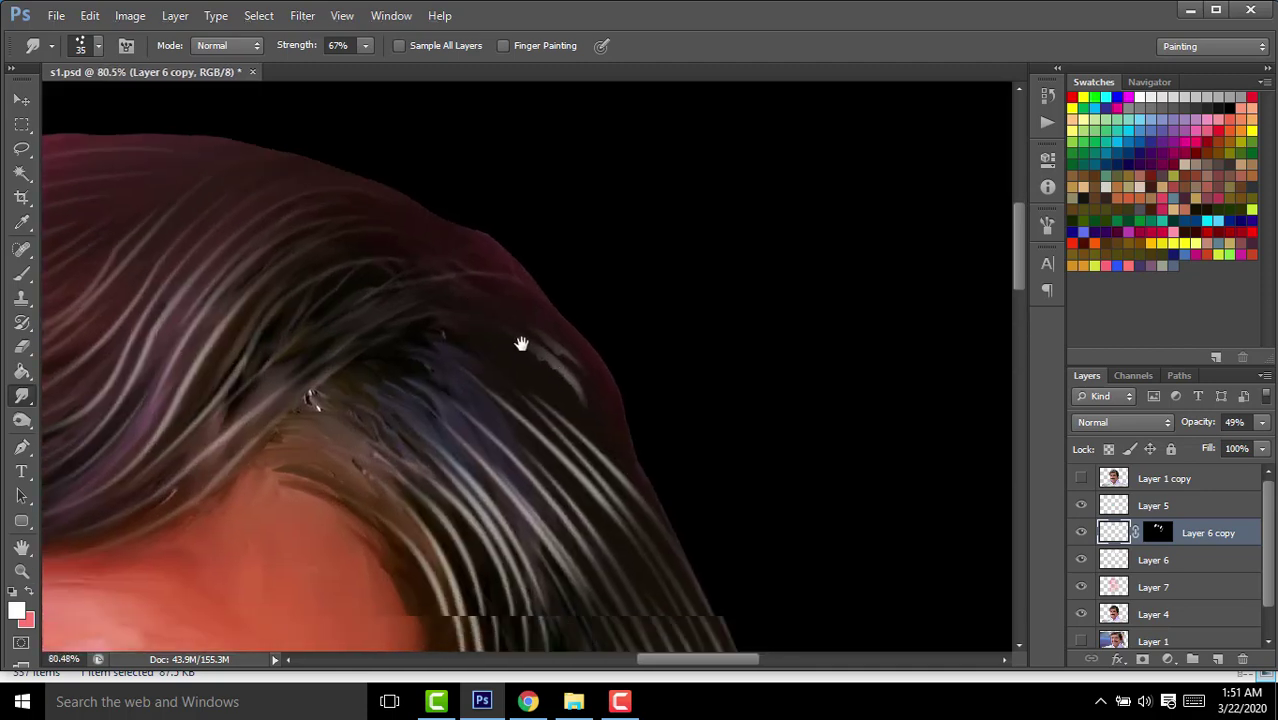
{"action": "scroll", "coordinate": [606, 289], "scroll_direction": "down", "scroll_amount": 4}
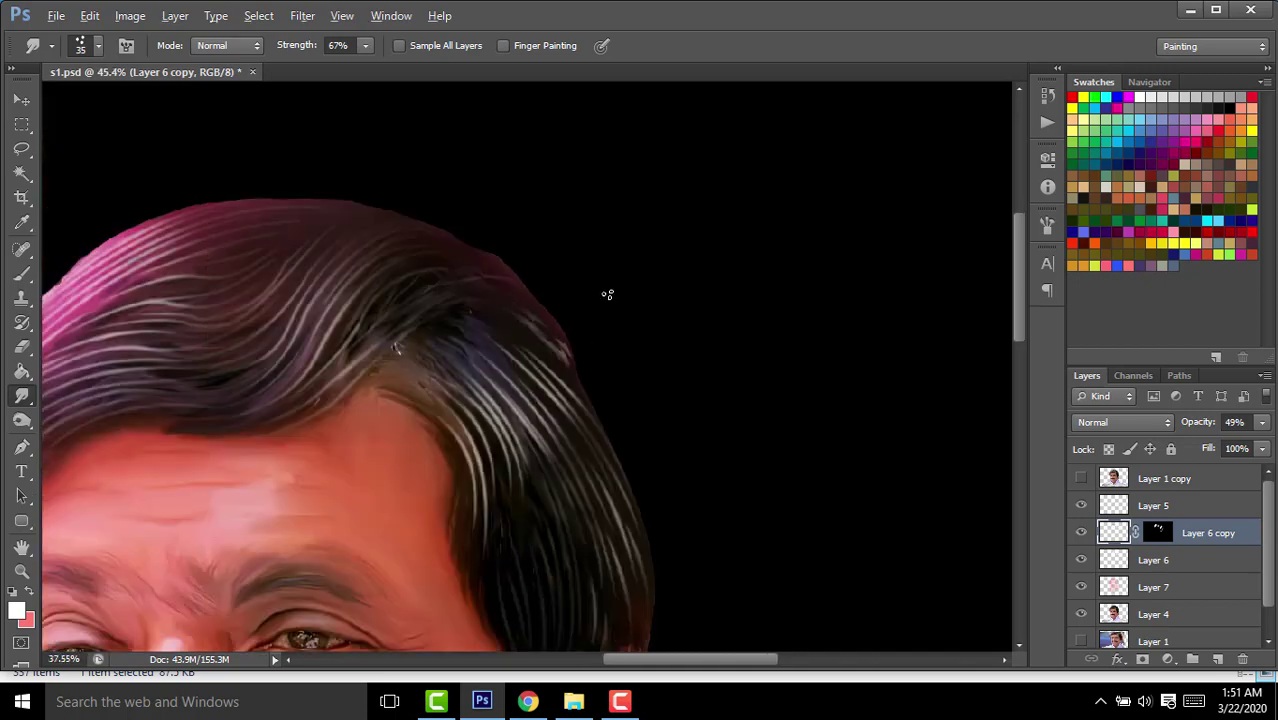
{"action": "scroll", "coordinate": [605, 289], "scroll_direction": "down", "scroll_amount": 5}
{"action": "scroll", "coordinate": [648, 238], "scroll_direction": "up", "scroll_amount": 3}
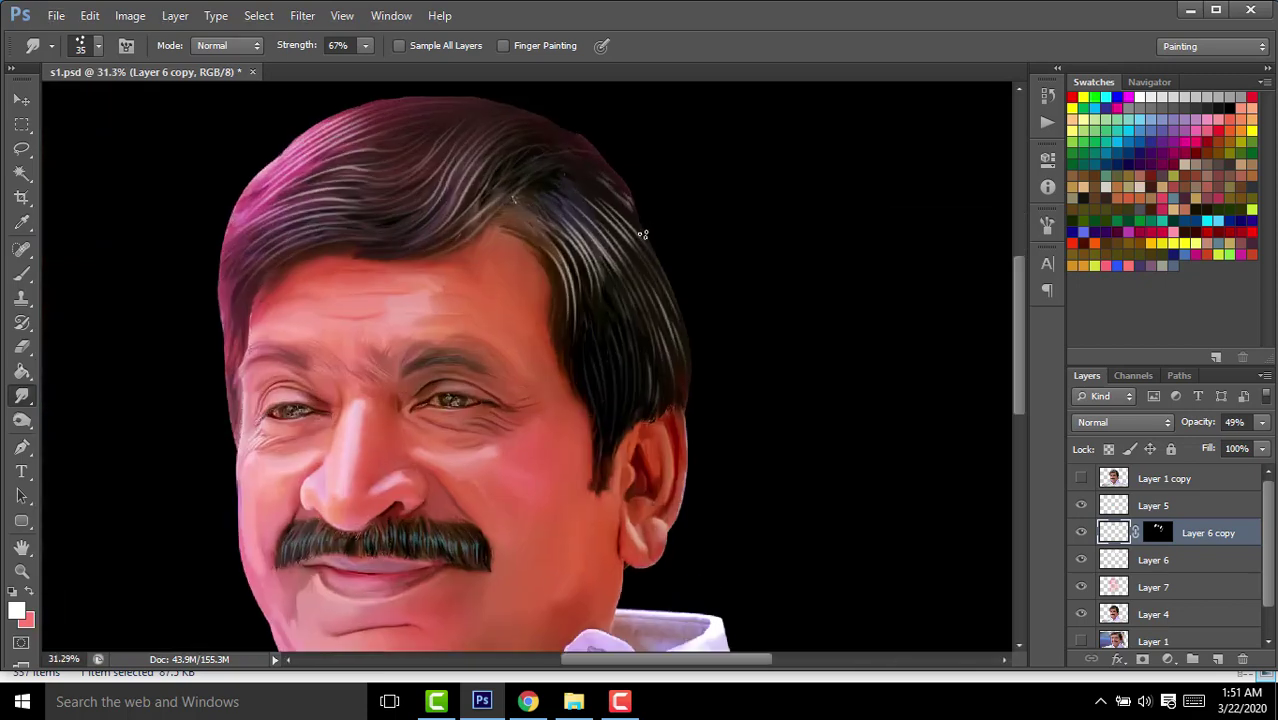
{"action": "scroll", "coordinate": [650, 240], "scroll_direction": "up", "scroll_amount": 3}
{"action": "scroll", "coordinate": [612, 170], "scroll_direction": "up", "scroll_amount": 1}
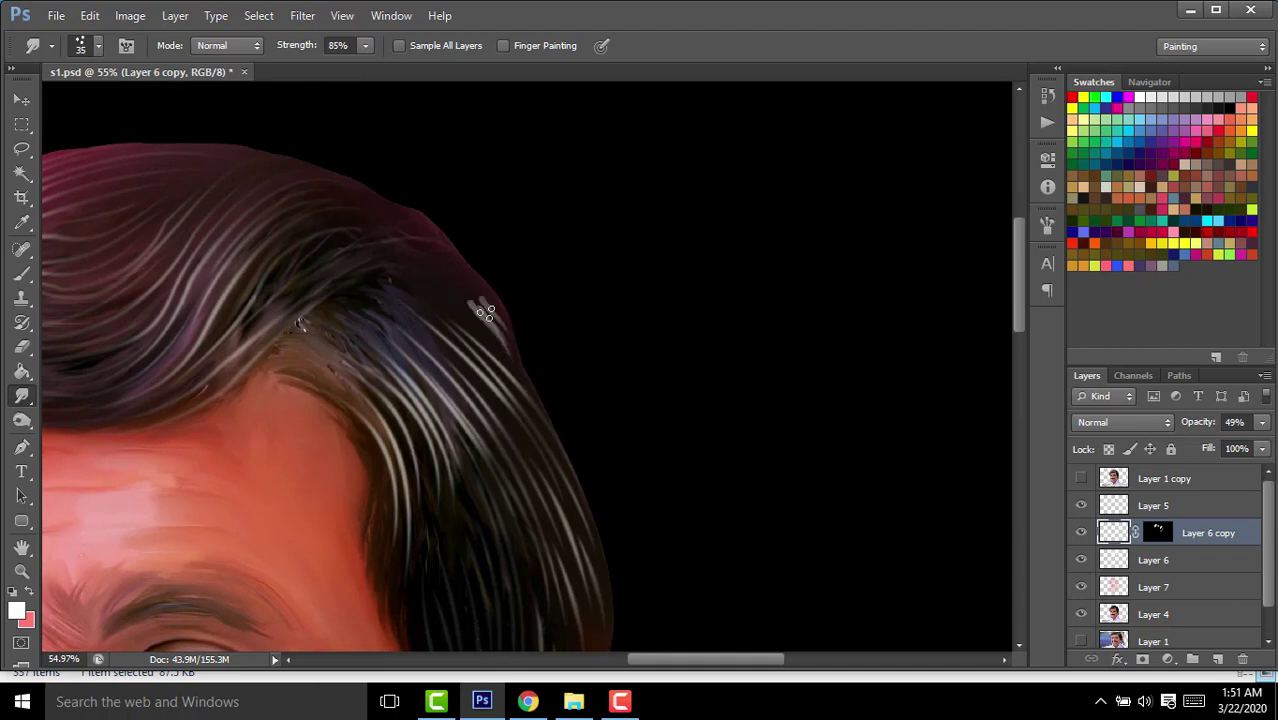
Pan across the hair and zoom to review the smudged strands.
{"action": "left_click_drag", "start_coordinate": [510, 318], "coordinate": [765, 278]}
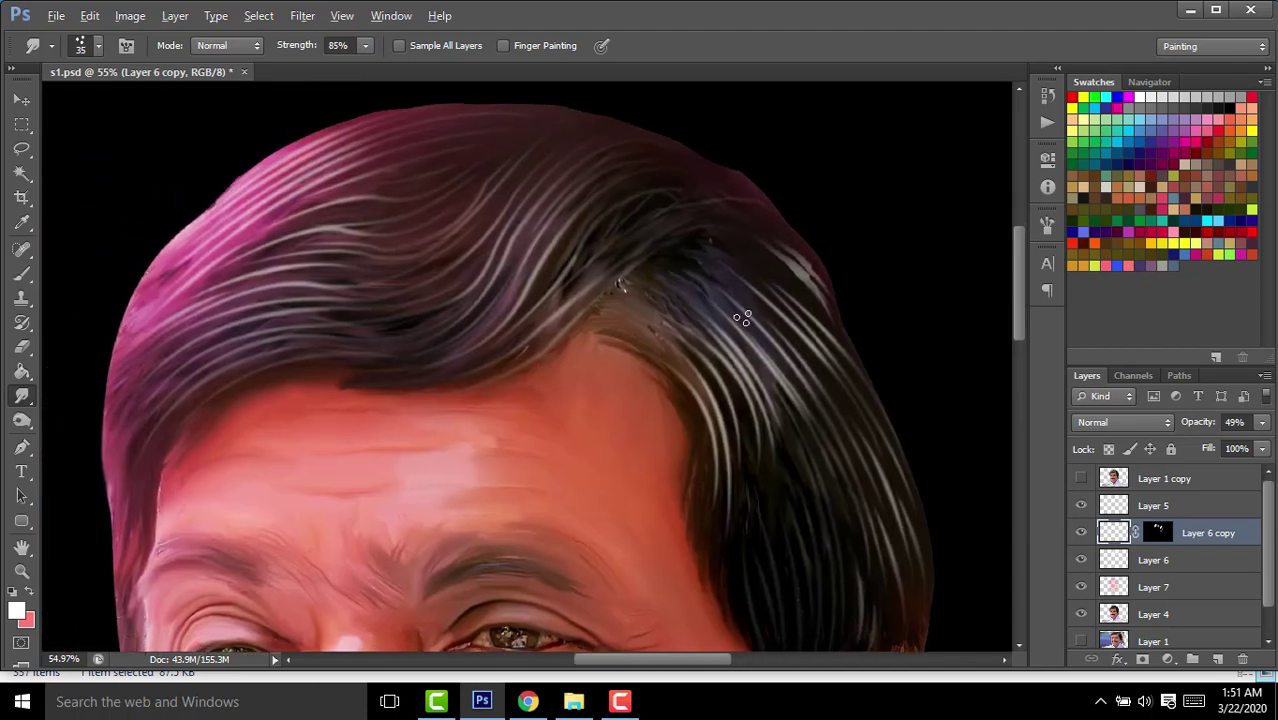
{"action": "scroll", "coordinate": [750, 428], "scroll_direction": "down", "scroll_amount": 2}
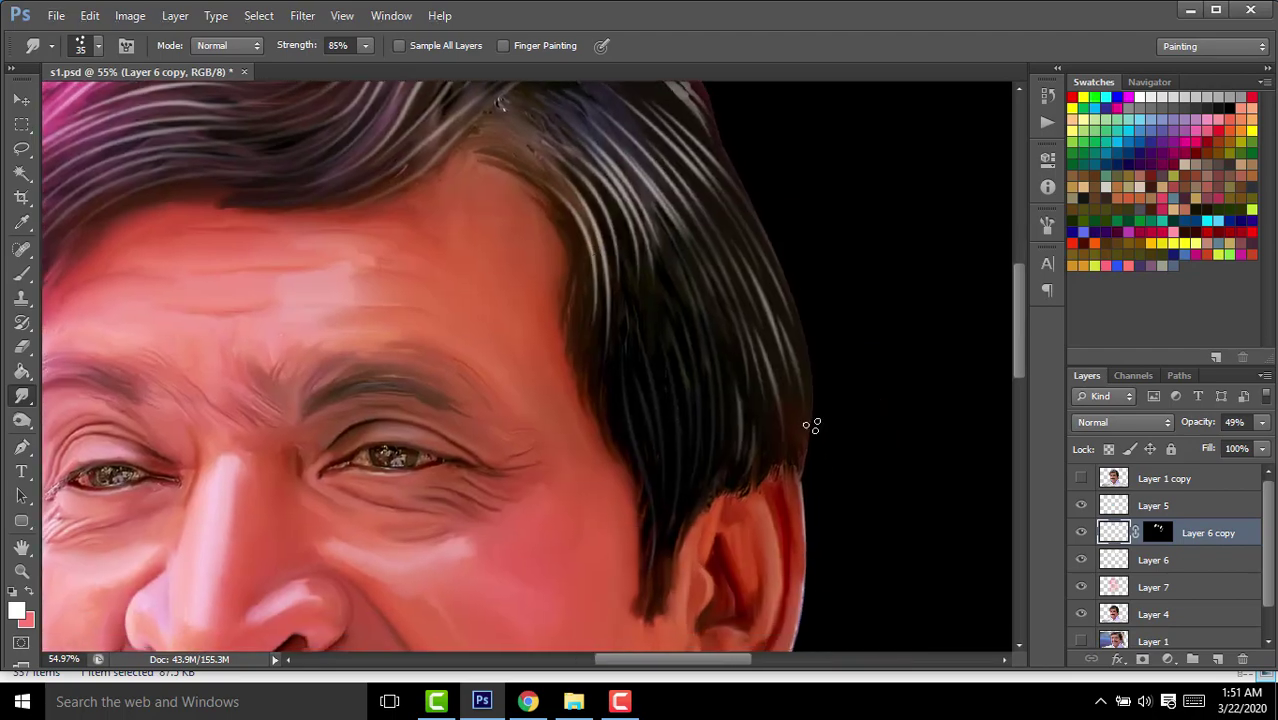
{"action": "scroll", "coordinate": [780, 380], "scroll_direction": "down", "scroll_amount": 2}
{"action": "scroll", "coordinate": [730, 345], "scroll_direction": "down", "scroll_amount": 3}
{"action": "left_click", "coordinate": [22, 101]}
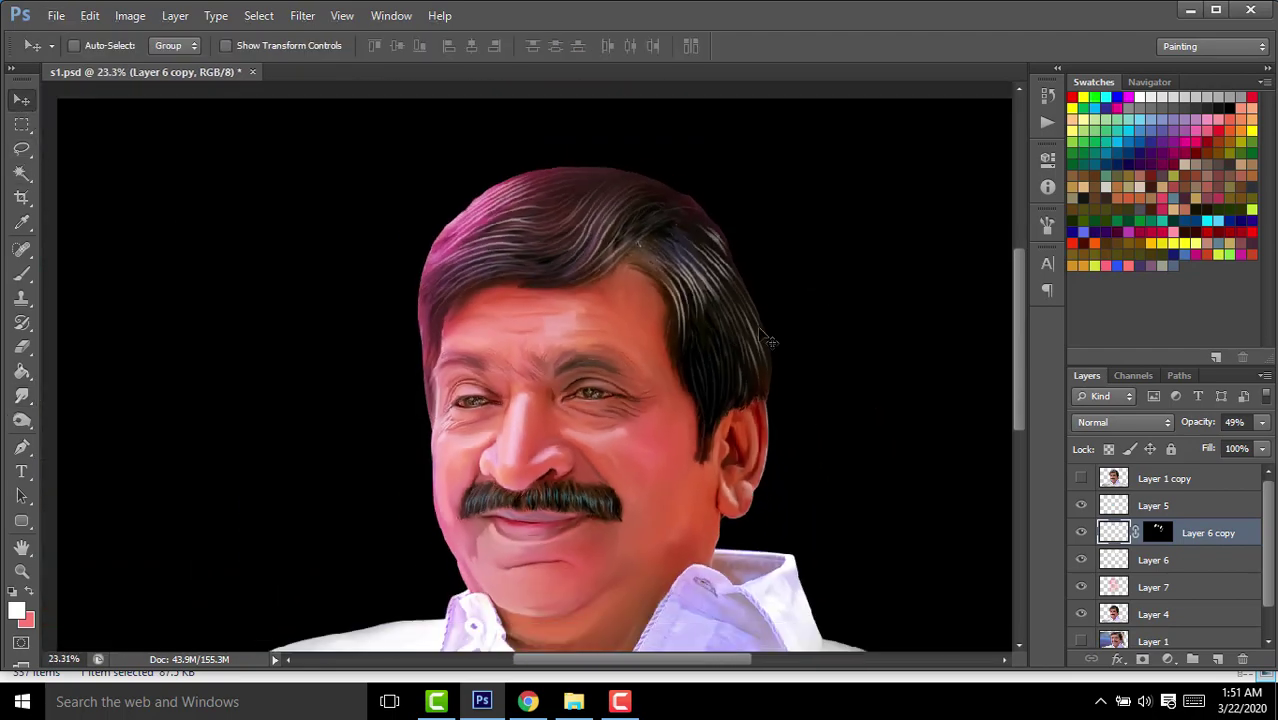
{"action": "scroll", "coordinate": [632, 342], "scroll_direction": "up", "scroll_amount": 1}
{"action": "scroll", "coordinate": [639, 402], "scroll_direction": "up", "scroll_amount": 1}
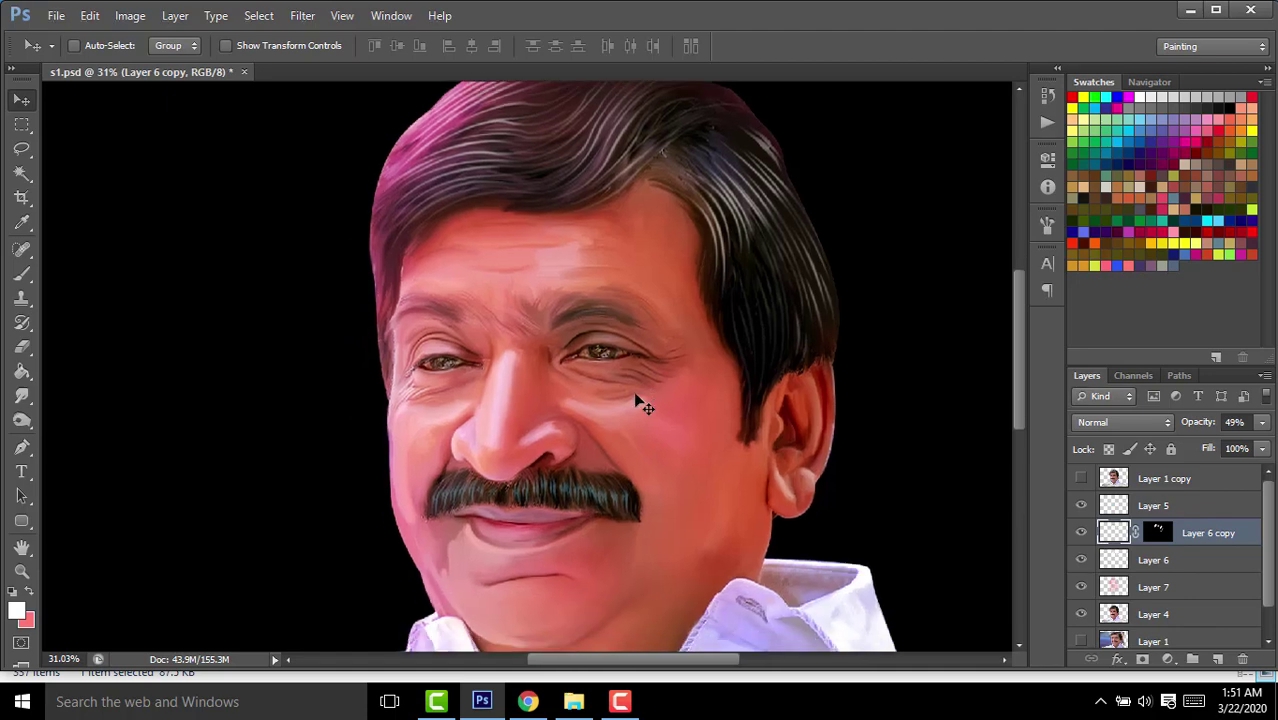
{"action": "scroll", "coordinate": [639, 402], "scroll_direction": "up", "scroll_amount": 3}
{"action": "scroll", "coordinate": [639, 402], "scroll_direction": "up", "scroll_amount": 2}
{"action": "left_click", "coordinate": [22, 397]}
Make Layer 4 active and dodge-brighten the iris of the eye.
{"action": "left_click", "coordinate": [22, 420]}
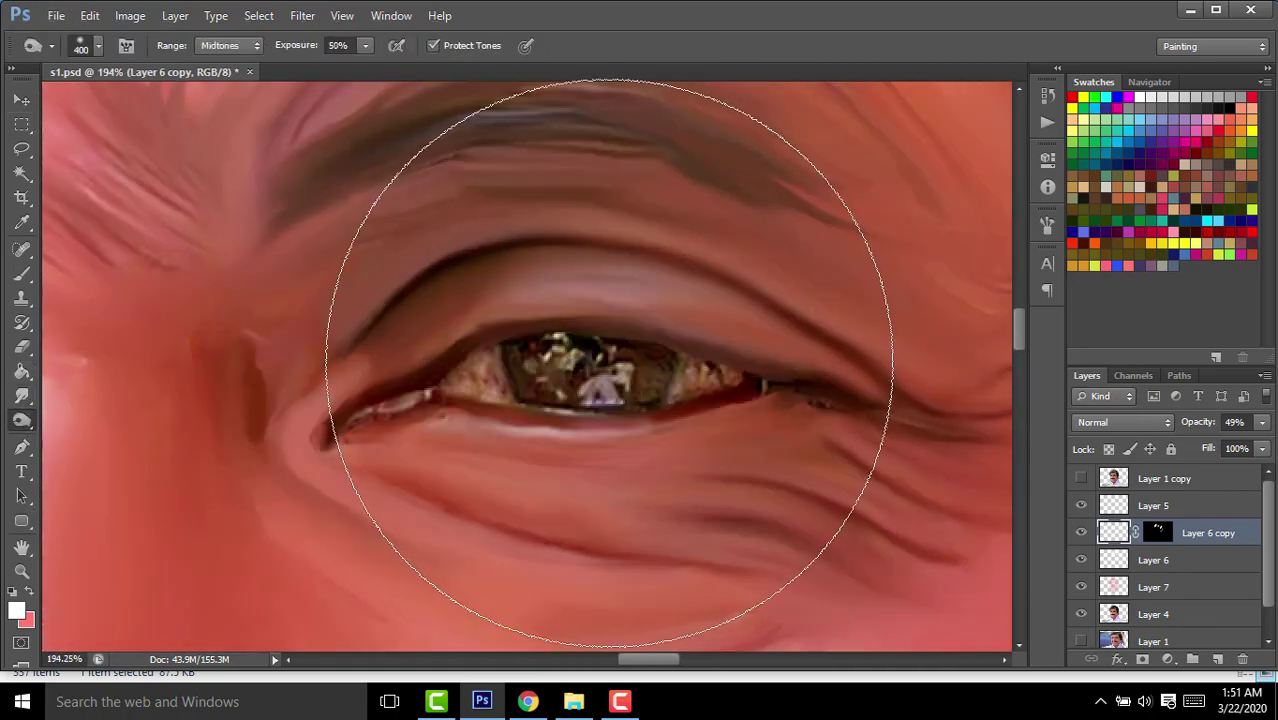
{"action": "left_click", "coordinate": [1104, 615]}
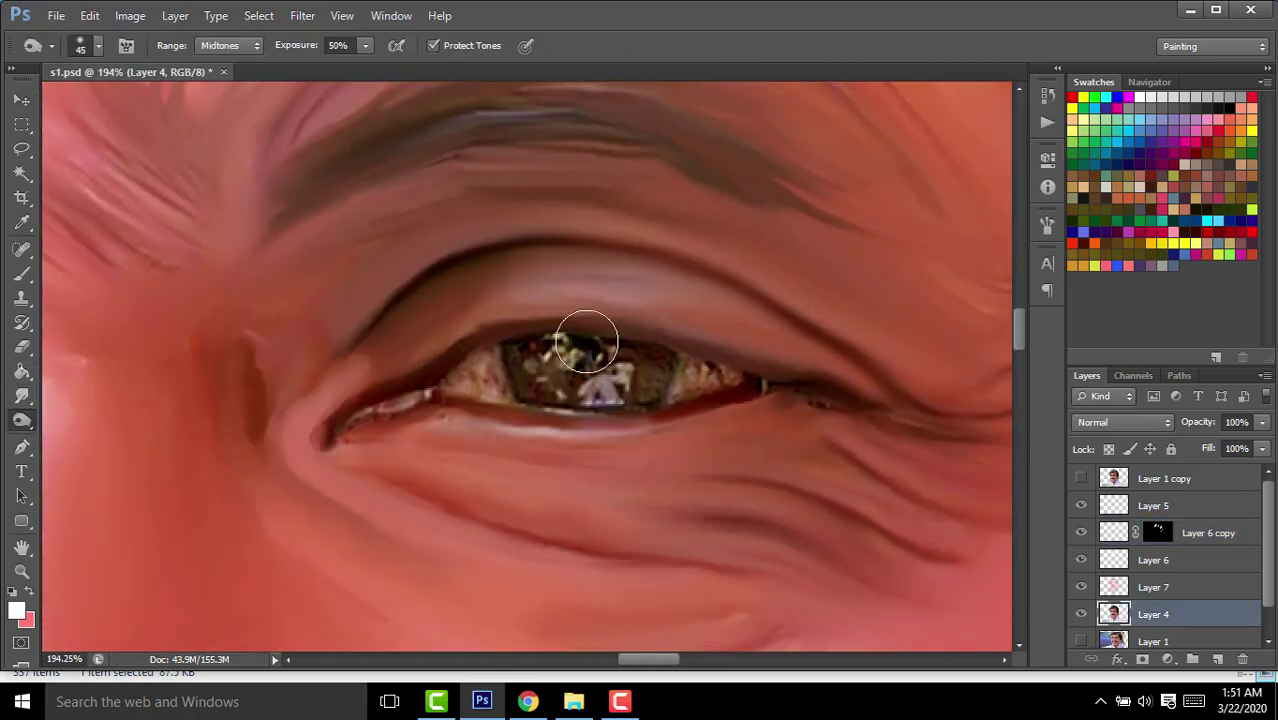
{"action": "mouse_move", "coordinate": [641, 371]}
{"action": "left_mouse_down"}
{"action": "mouse_move", "coordinate": [485, 365]}
{"action": "mouse_move", "coordinate": [645, 346]}
{"action": "left_mouse_up"}
{"action": "scroll", "coordinate": [351, 365], "scroll_direction": "left", "scroll_amount": 3}
{"action": "scroll", "coordinate": [351, 365], "scroll_direction": "left", "scroll_amount": 3}
{"action": "scroll", "coordinate": [634, 352], "scroll_direction": "down", "scroll_amount": 5}
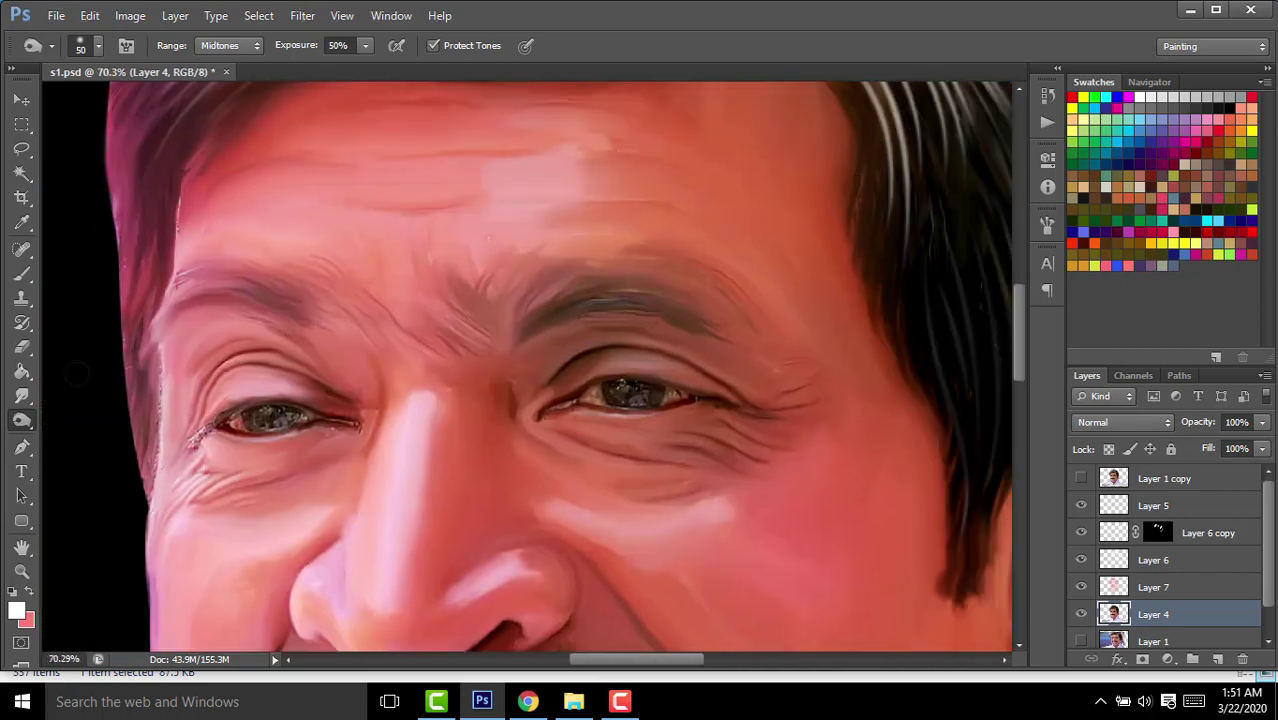
Set up the Smudge tool with the 929 px preset, shrunk tiny, zoomed on the eye.
{"action": "left_click", "coordinate": [24, 398]}
{"action": "left_click", "coordinate": [100, 46]}
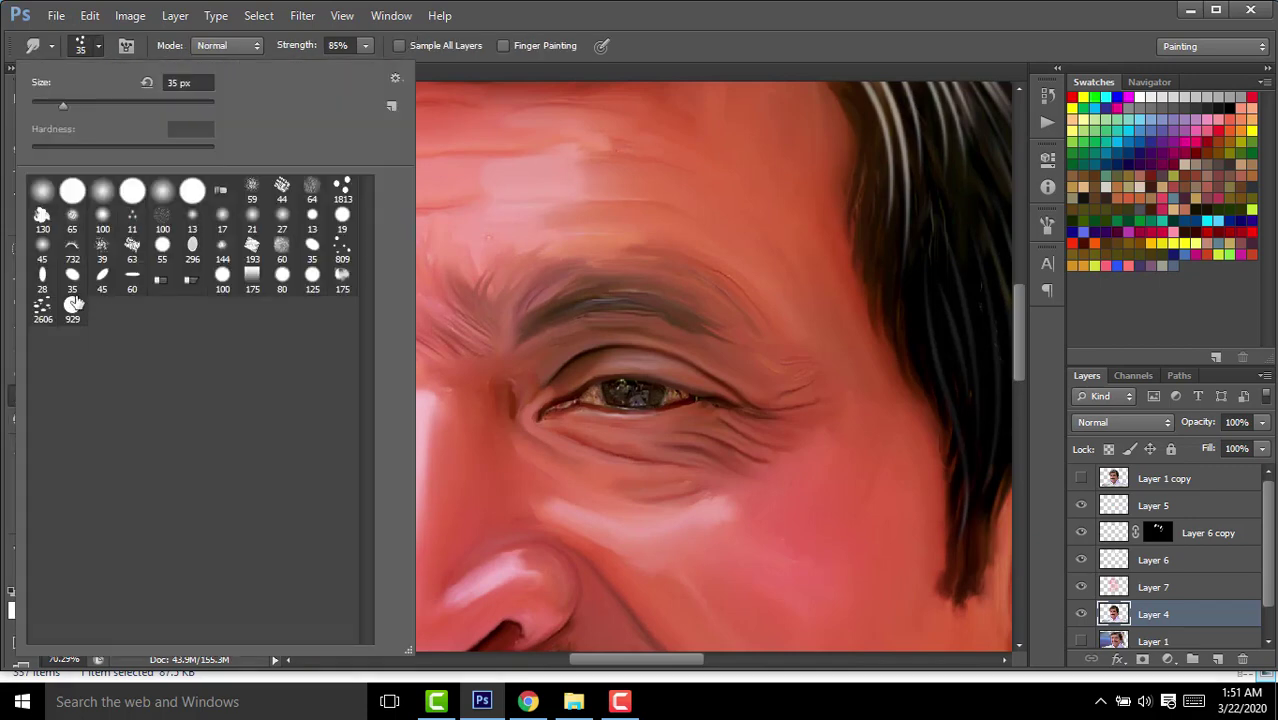
{"action": "double_click", "coordinate": [72, 310]}
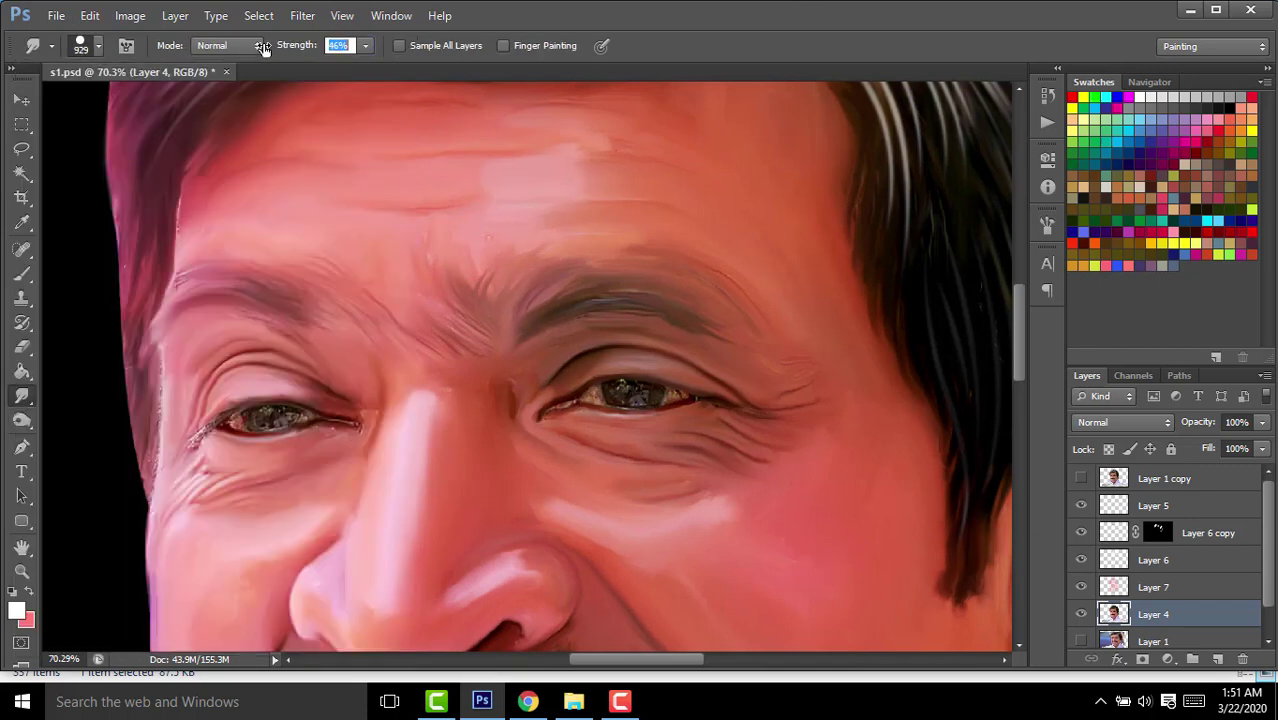
{"action": "scroll", "coordinate": [605, 320], "scroll_direction": "up", "scroll_amount": 4}
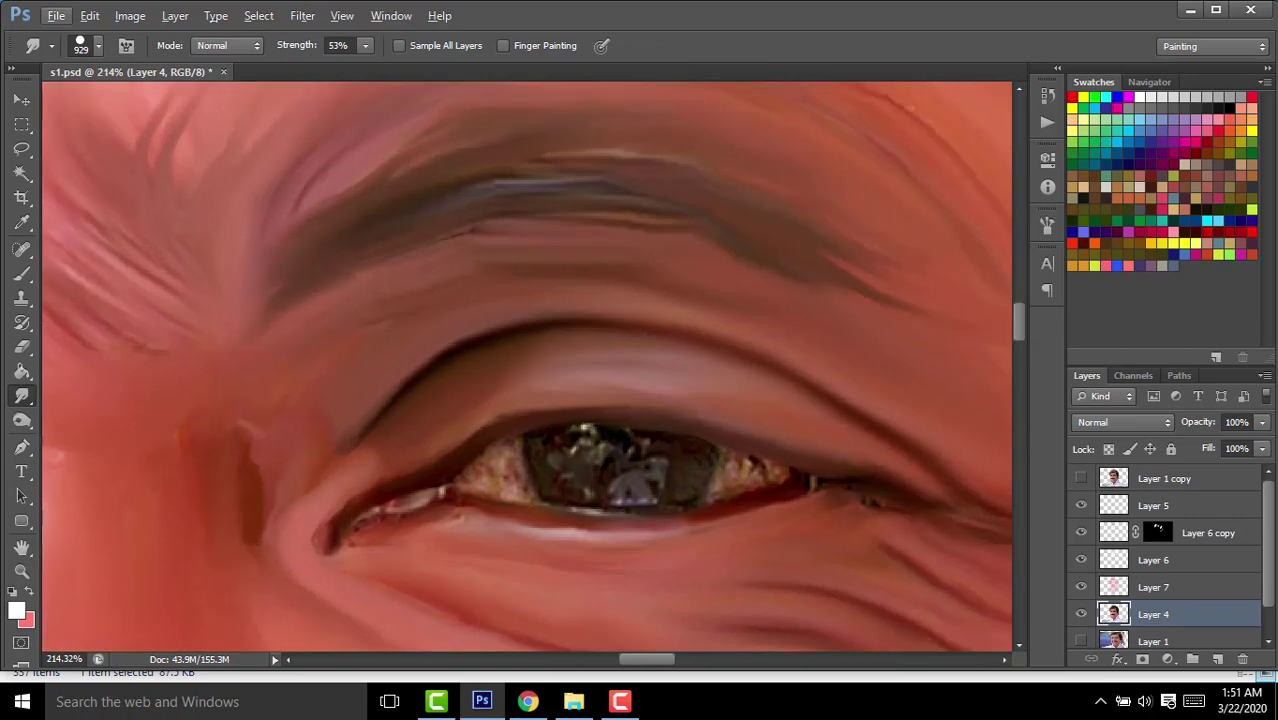
{"action": "scroll", "coordinate": [593, 296], "scroll_direction": "up", "scroll_amount": 1}
{"action": "left_click_drag", "start_coordinate": [593, 296], "coordinate": [336, 138]}
{"action": "scroll", "coordinate": [336, 138], "scroll_direction": "up", "scroll_amount": 2}
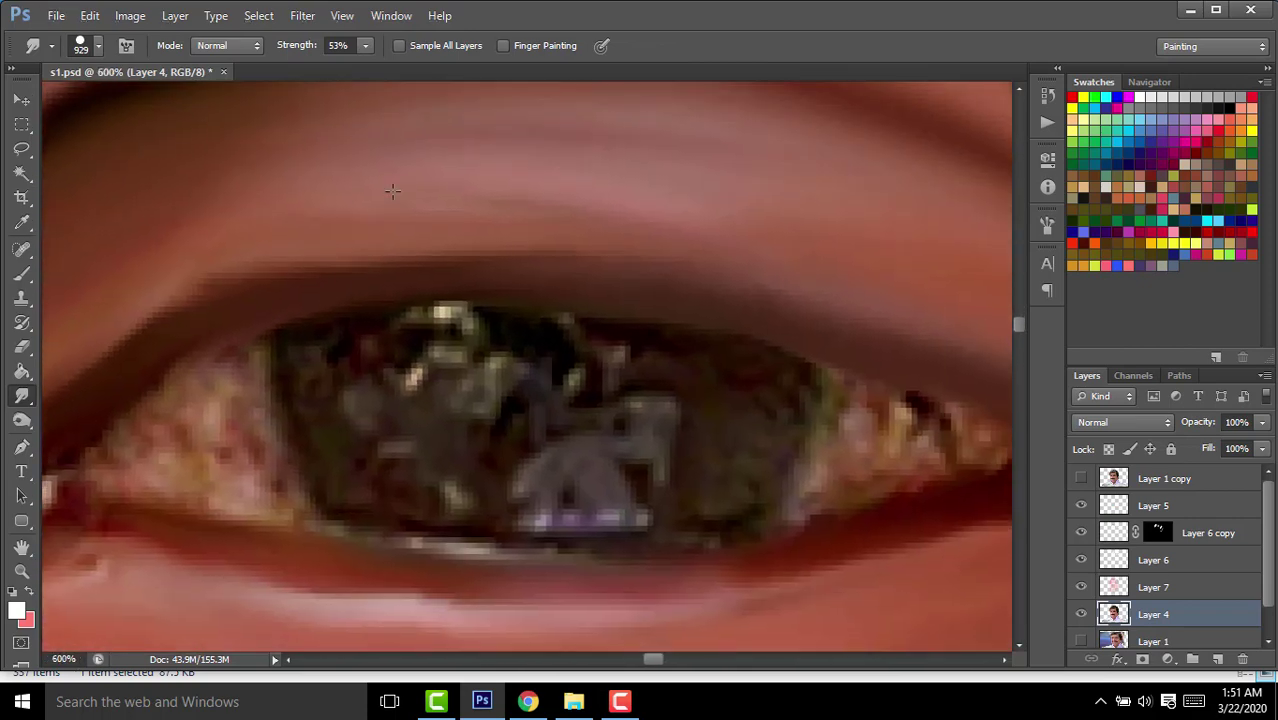
{"action": "key", "text": "bracketleft"}
{"action": "key", "text": "bracketleft"}
{"action": "key", "text": "bracketleft"}
{"action": "key", "text": "bracketleft"}
{"action": "key", "text": "bracketleft"}
{"action": "key", "text": "bracketleft"}
{"action": "key", "text": "bracketleft"}
{"action": "key", "text": "bracketleft"}
{"action": "key", "text": "bracketleft"}
Smear the upper-left iris highlight and the lower grey shape diagonally up-right.
{"action": "scroll", "coordinate": [310, 358], "scroll_direction": "up", "scroll_amount": 2}
{"action": "scroll", "coordinate": [339, 365], "scroll_direction": "up", "scroll_amount": 1}
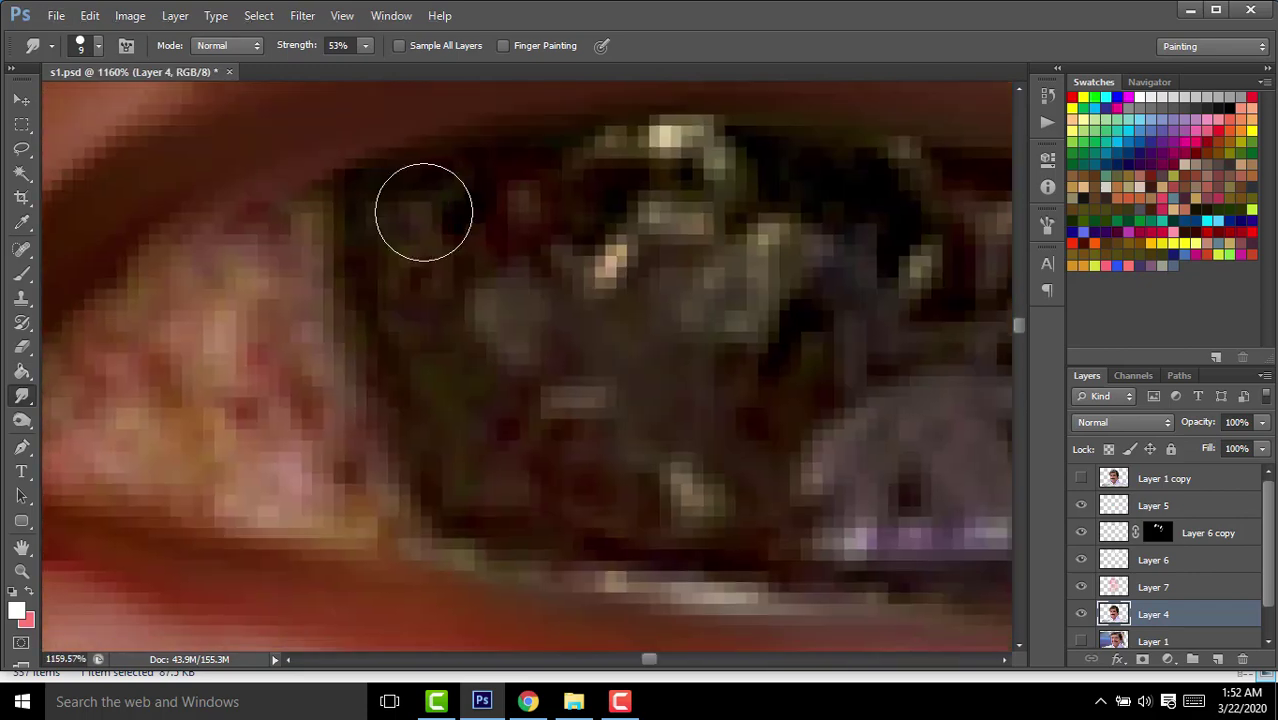
{"action": "left_click_drag", "start_coordinate": [458, 450], "coordinate": [265, 463]}
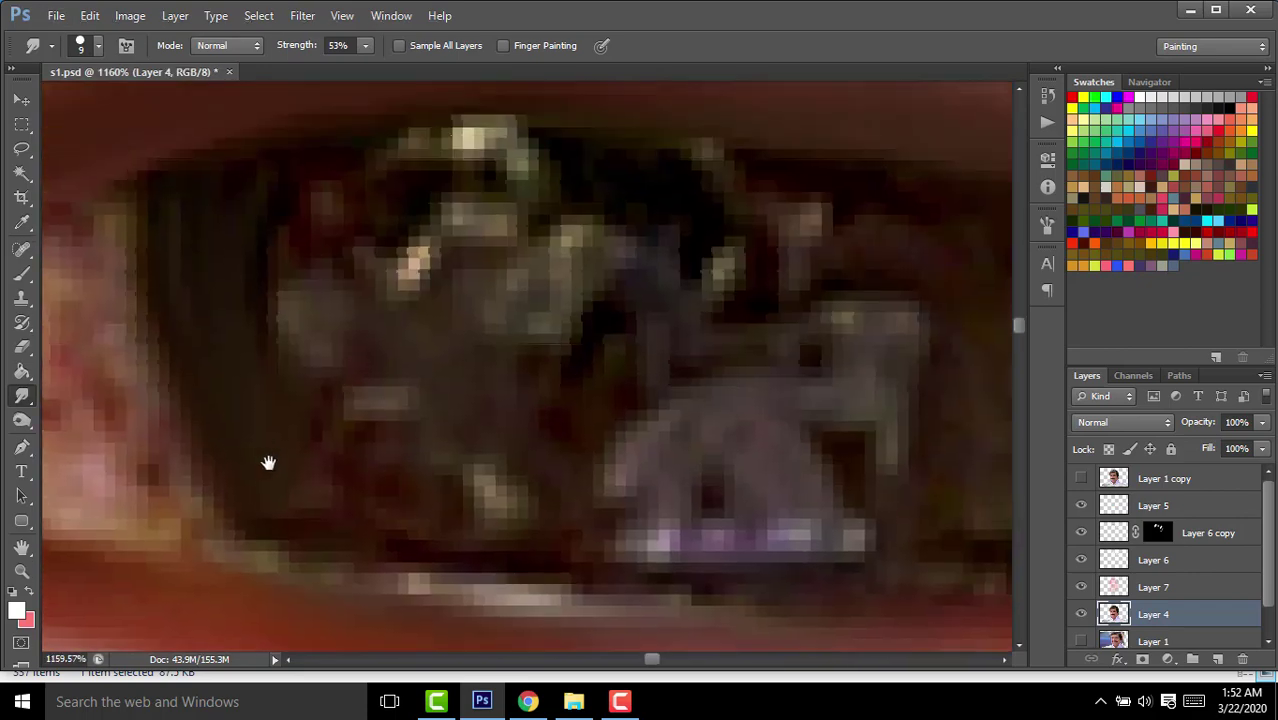
{"action": "left_click_drag", "start_coordinate": [352, 393], "coordinate": [424, 465]}
{"action": "left_click_drag", "start_coordinate": [484, 437], "coordinate": [90, 380]}
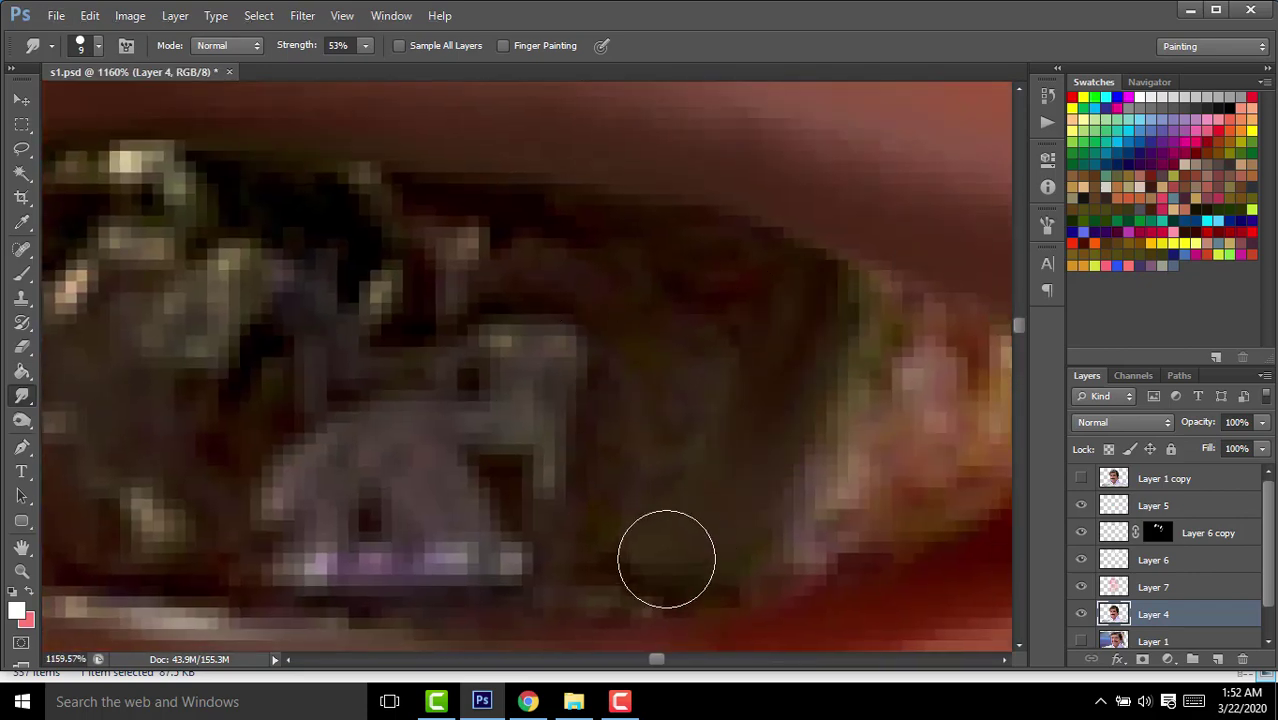
{"action": "left_click_drag", "start_coordinate": [565, 245], "coordinate": [795, 273]}
{"action": "left_click_drag", "start_coordinate": [304, 286], "coordinate": [250, 215]}
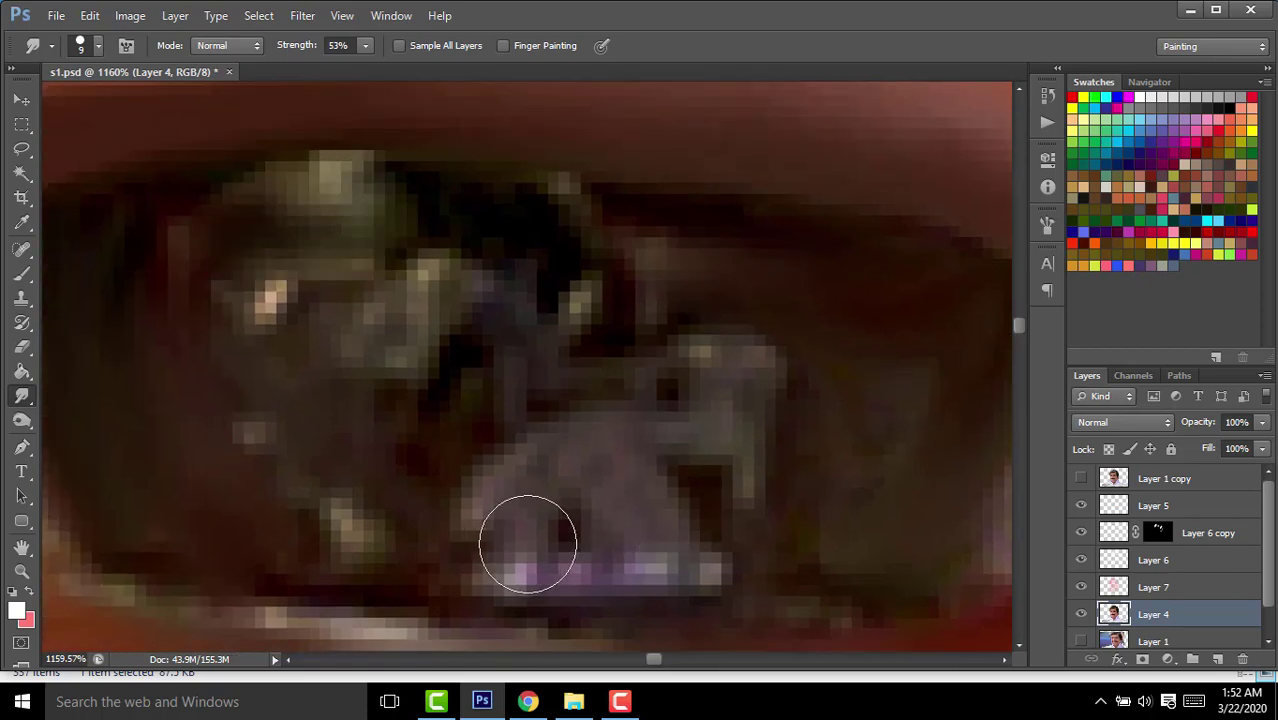
{"action": "mouse_move", "coordinate": [528, 543]}
{"action": "left_mouse_down"}
{"action": "mouse_move", "coordinate": [676, 457]}
{"action": "mouse_move", "coordinate": [623, 545]}
{"action": "mouse_move", "coordinate": [742, 434]}
{"action": "left_mouse_up"}
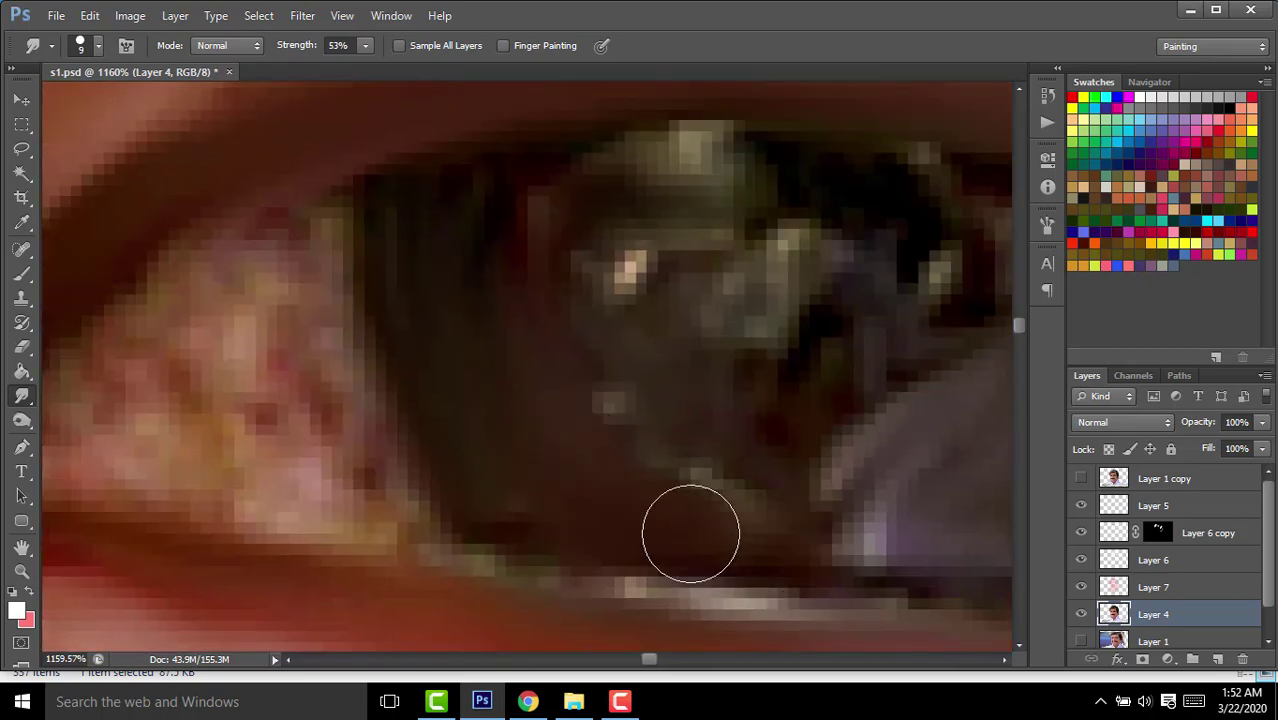
Smooth the eye-corner highlights and pull colour upward along the lower lid.
{"action": "left_click_drag", "start_coordinate": [481, 423], "coordinate": [847, 408]}
{"action": "mouse_move", "coordinate": [706, 334]}
{"action": "left_mouse_down"}
{"action": "mouse_move", "coordinate": [773, 362]}
{"action": "mouse_move", "coordinate": [565, 479]}
{"action": "mouse_move", "coordinate": [673, 394]}
{"action": "left_mouse_up"}
{"action": "left_click_drag", "start_coordinate": [829, 380], "coordinate": [639, 515]}
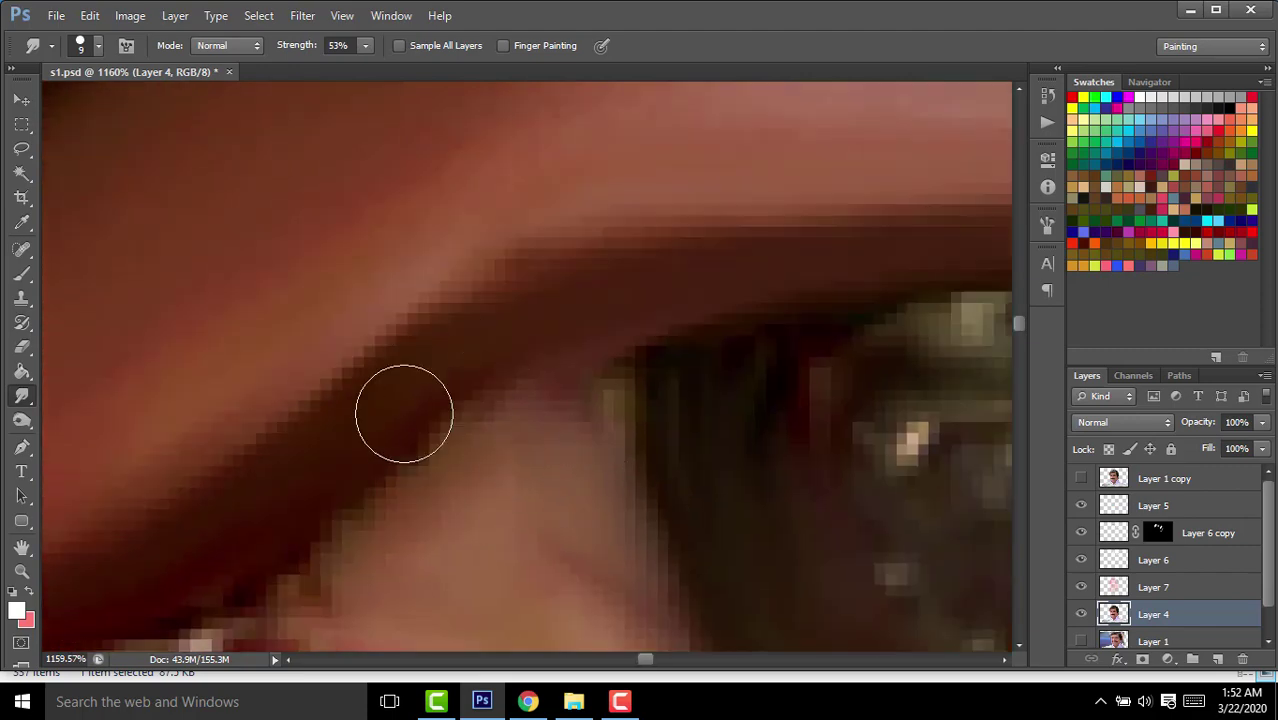
{"action": "left_click_drag", "start_coordinate": [745, 437], "coordinate": [503, 292]}
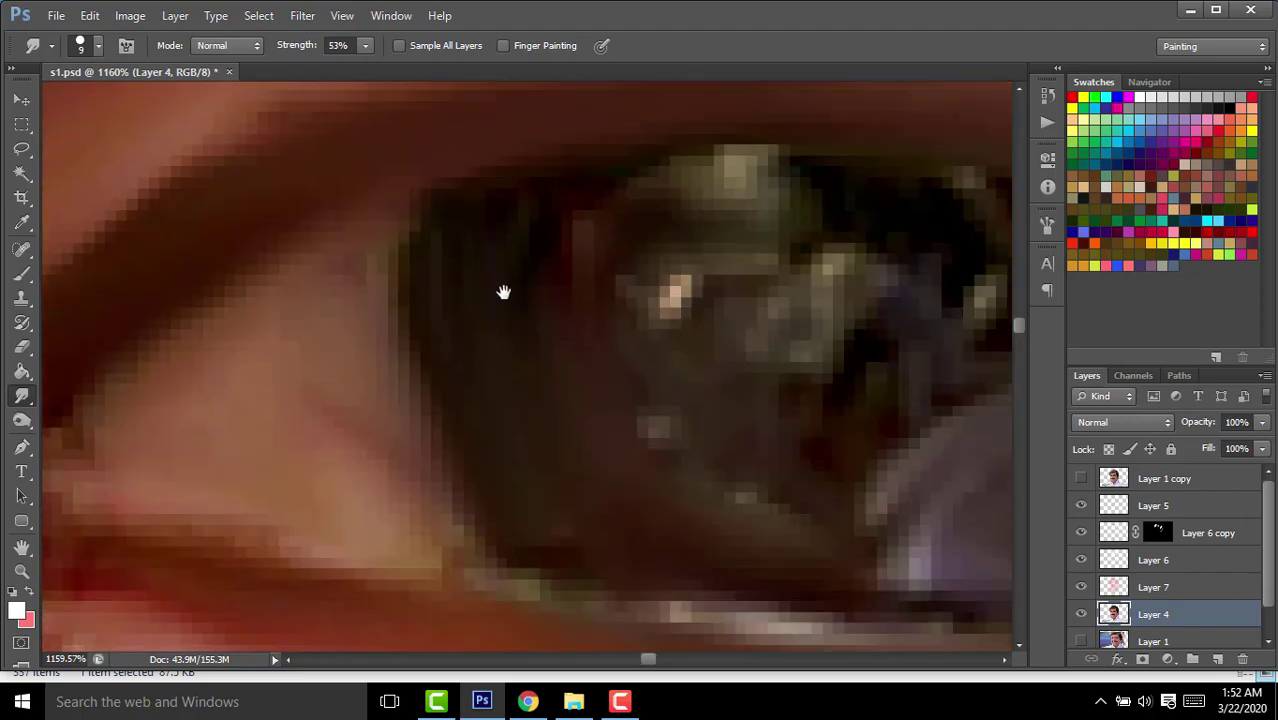
{"action": "mouse_move", "coordinate": [456, 499]}
{"action": "left_mouse_down"}
{"action": "mouse_move", "coordinate": [522, 348]}
{"action": "mouse_move", "coordinate": [522, 309]}
{"action": "mouse_move", "coordinate": [448, 513]}
{"action": "mouse_move", "coordinate": [402, 385]}
{"action": "mouse_move", "coordinate": [360, 546]}
{"action": "mouse_move", "coordinate": [767, 331]}
{"action": "mouse_move", "coordinate": [793, 217]}
{"action": "left_mouse_up"}
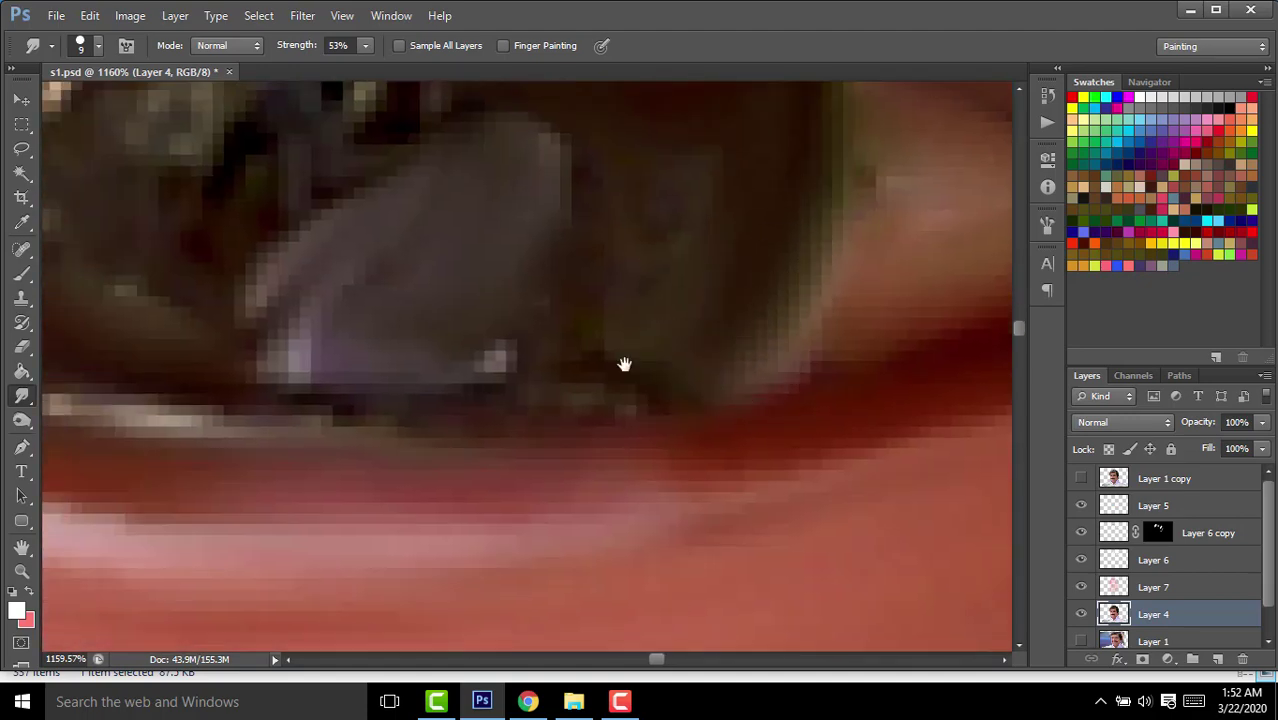
{"action": "left_click_drag", "start_coordinate": [622, 362], "coordinate": [797, 360]}
Smooth the upper iris texture and smear the lower iris and inner eye corner.
{"action": "scroll", "coordinate": [416, 395], "scroll_direction": "down", "scroll_amount": 5}
{"action": "scroll", "coordinate": [600, 300], "scroll_direction": "down", "scroll_amount": 3}
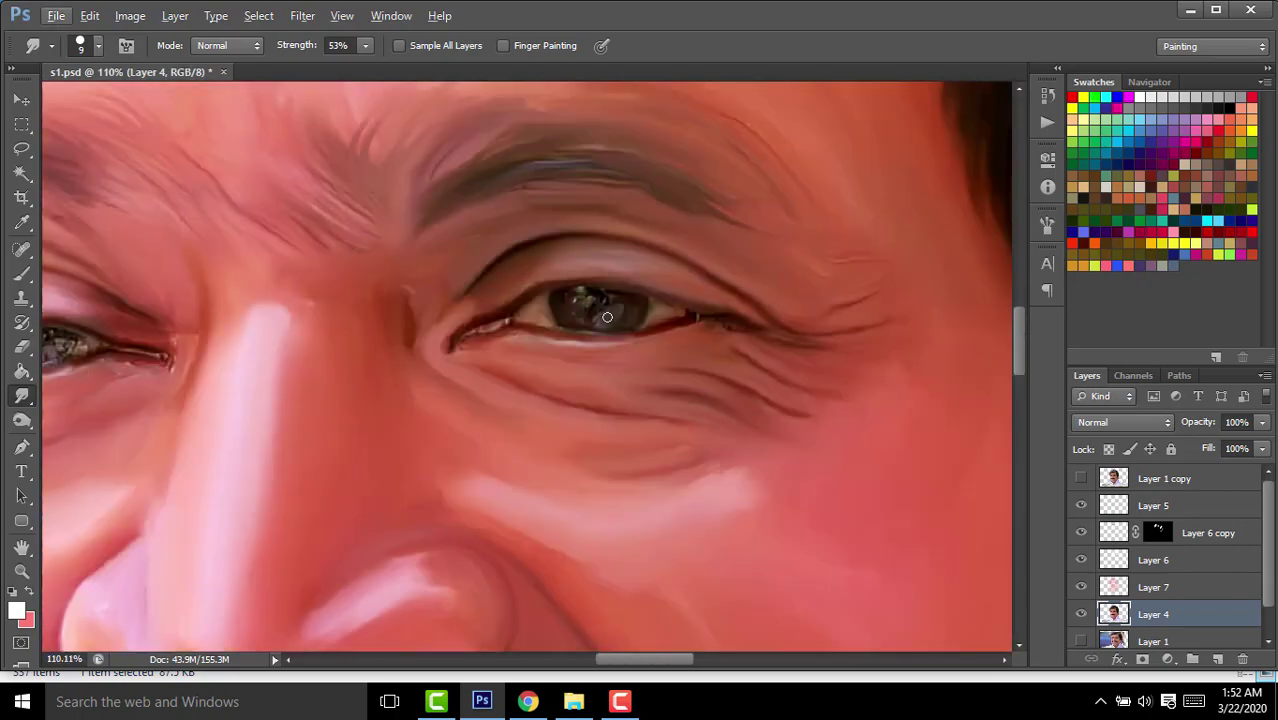
{"action": "scroll", "coordinate": [308, 376], "scroll_direction": "up", "scroll_amount": 5}
{"action": "scroll", "coordinate": [308, 376], "scroll_direction": "up", "scroll_amount": 5}
{"action": "scroll", "coordinate": [405, 371], "scroll_direction": "down", "scroll_amount": 2}
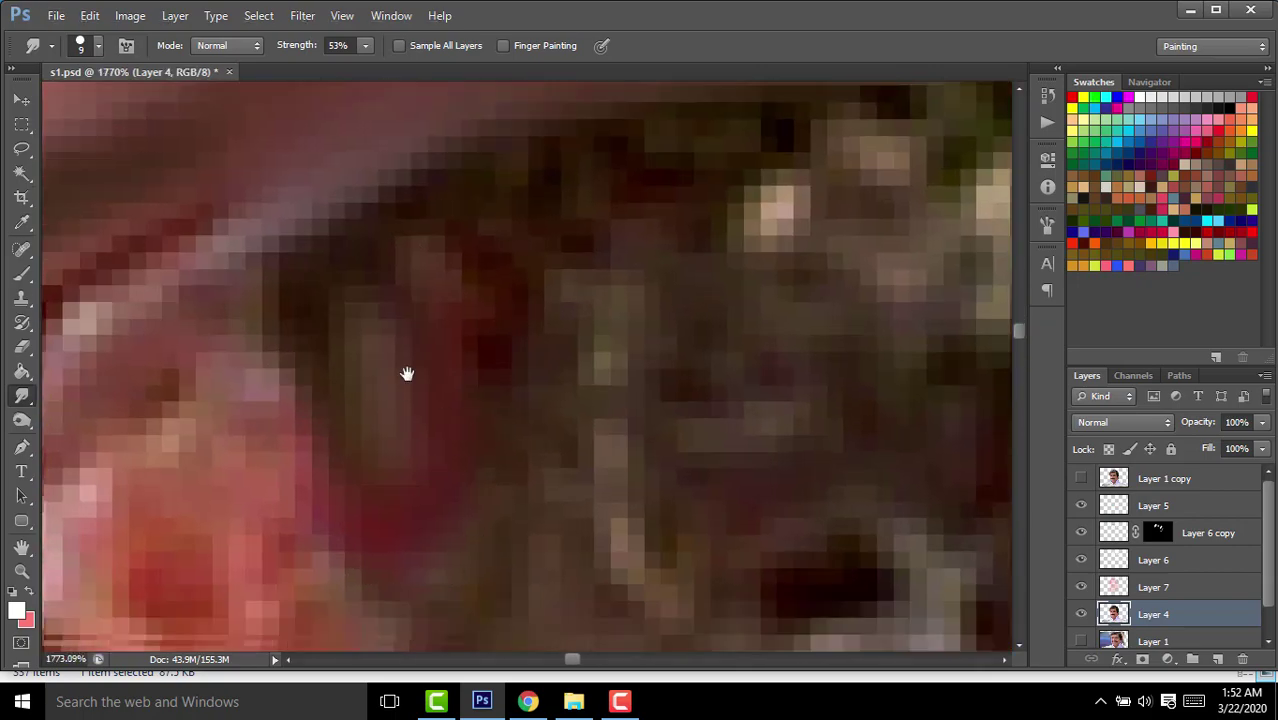
{"action": "scroll", "coordinate": [248, 363], "scroll_direction": "down", "scroll_amount": 1}
{"action": "scroll", "coordinate": [645, 294], "scroll_direction": "down", "scroll_amount": 1}
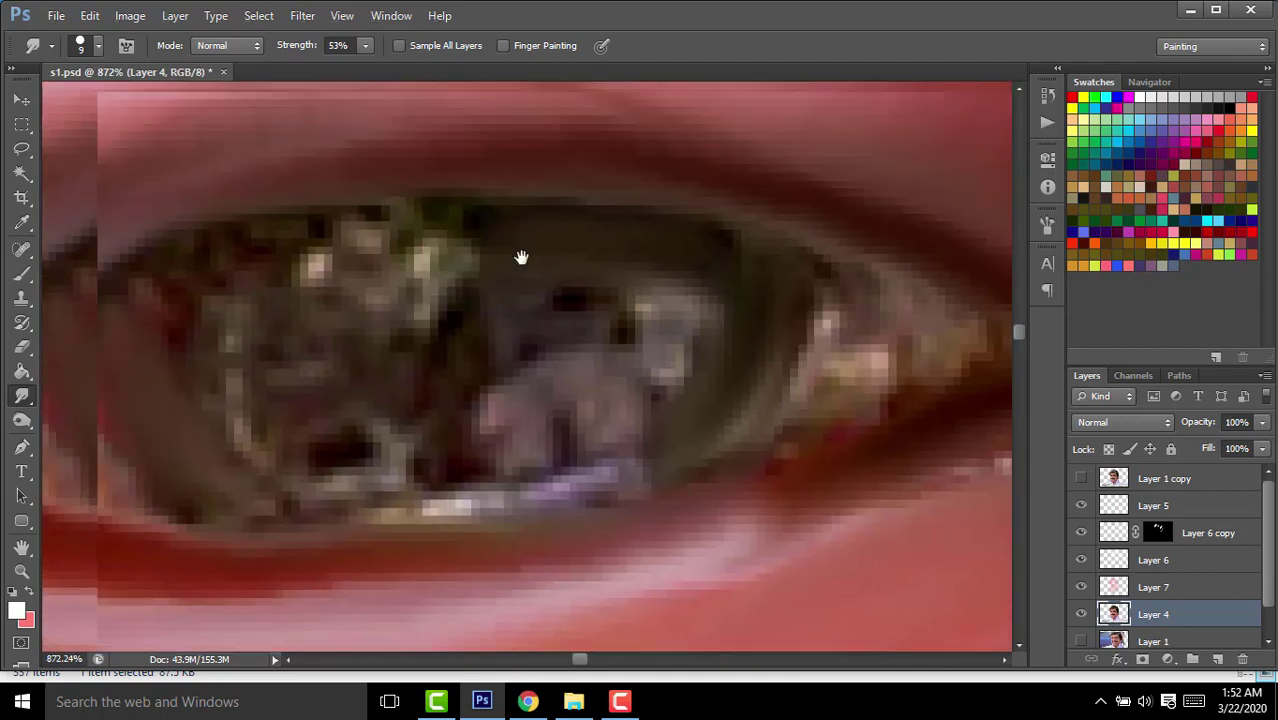
{"action": "left_click_drag", "start_coordinate": [522, 257], "coordinate": [672, 317]}
{"action": "mouse_move", "coordinate": [444, 354]}
{"action": "left_mouse_down"}
{"action": "mouse_move", "coordinate": [787, 331]}
{"action": "mouse_move", "coordinate": [602, 379]}
{"action": "mouse_move", "coordinate": [622, 448]}
{"action": "mouse_move", "coordinate": [611, 474]}
{"action": "left_mouse_up"}
{"action": "scroll", "coordinate": [611, 474], "scroll_direction": "right", "scroll_amount": 2}
{"action": "mouse_move", "coordinate": [698, 379]}
{"action": "left_mouse_down"}
{"action": "mouse_move", "coordinate": [636, 499]}
{"action": "mouse_move", "coordinate": [455, 494]}
{"action": "mouse_move", "coordinate": [320, 456]}
{"action": "mouse_move", "coordinate": [665, 308]}
{"action": "left_mouse_up"}
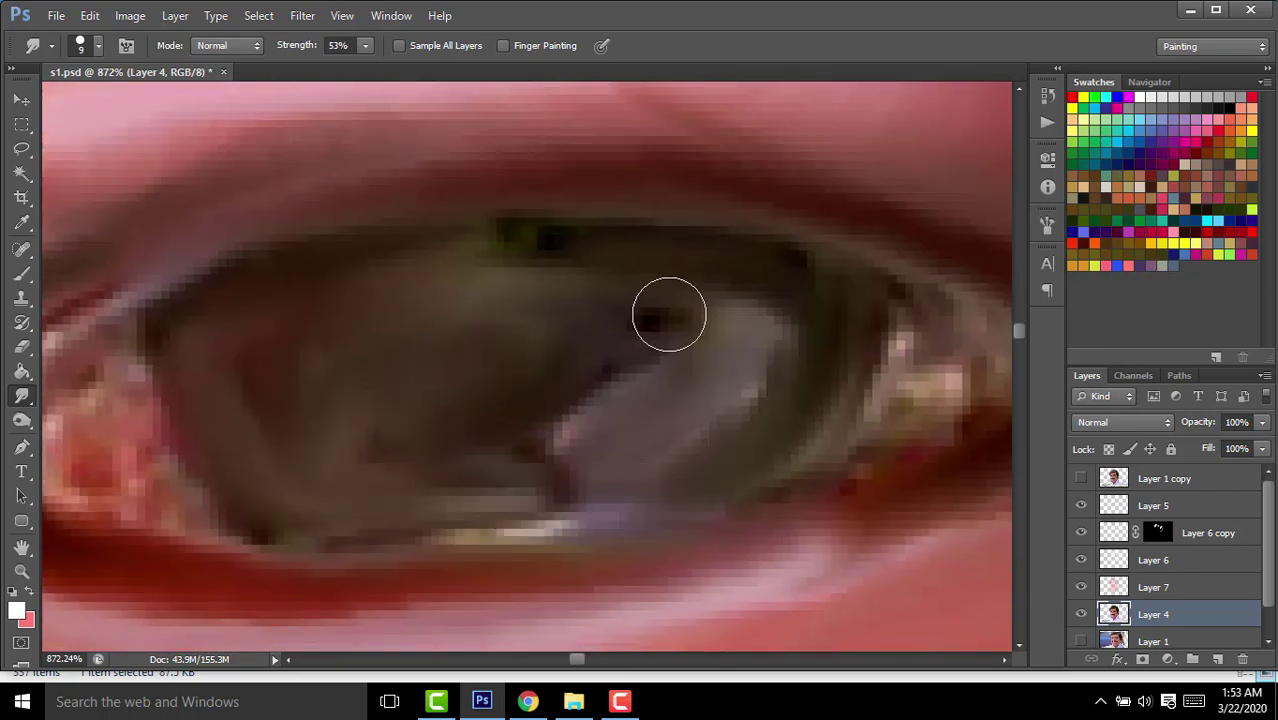
{"action": "scroll", "coordinate": [640, 370], "scroll_direction": "left", "scroll_amount": 5}
{"action": "mouse_move", "coordinate": [613, 434]}
{"action": "left_mouse_down"}
{"action": "mouse_move", "coordinate": [591, 405]}
{"action": "mouse_move", "coordinate": [531, 443]}
{"action": "mouse_move", "coordinate": [650, 494]}
{"action": "left_mouse_up"}
{"action": "scroll", "coordinate": [693, 403], "scroll_direction": "down", "scroll_amount": 3}
{"action": "scroll", "coordinate": [693, 403], "scroll_direction": "down", "scroll_amount": 10}
{"action": "scroll", "coordinate": [579, 419], "scroll_direction": "down", "scroll_amount": 3}
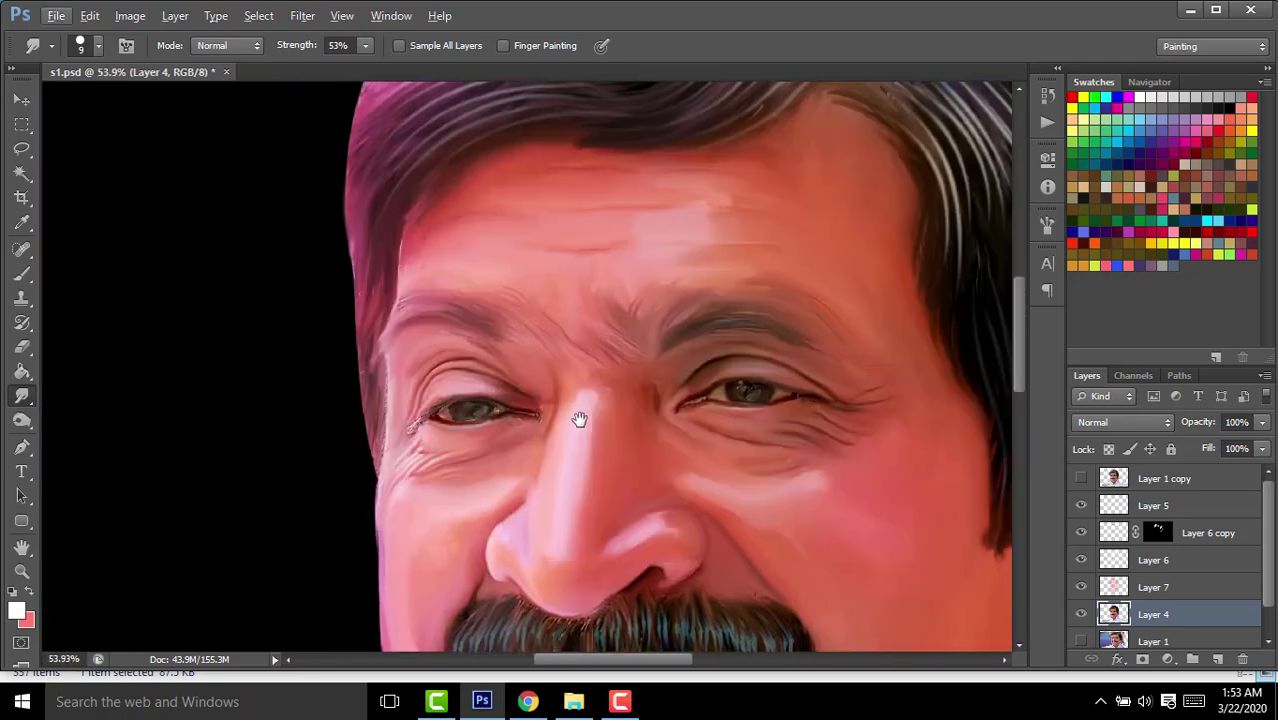
{"action": "scroll", "coordinate": [653, 415], "scroll_direction": "down", "scroll_amount": 2}
{"action": "scroll", "coordinate": [598, 540], "scroll_direction": "down", "scroll_amount": 3}
{"action": "scroll", "coordinate": [562, 285], "scroll_direction": "right", "scroll_amount": 4}
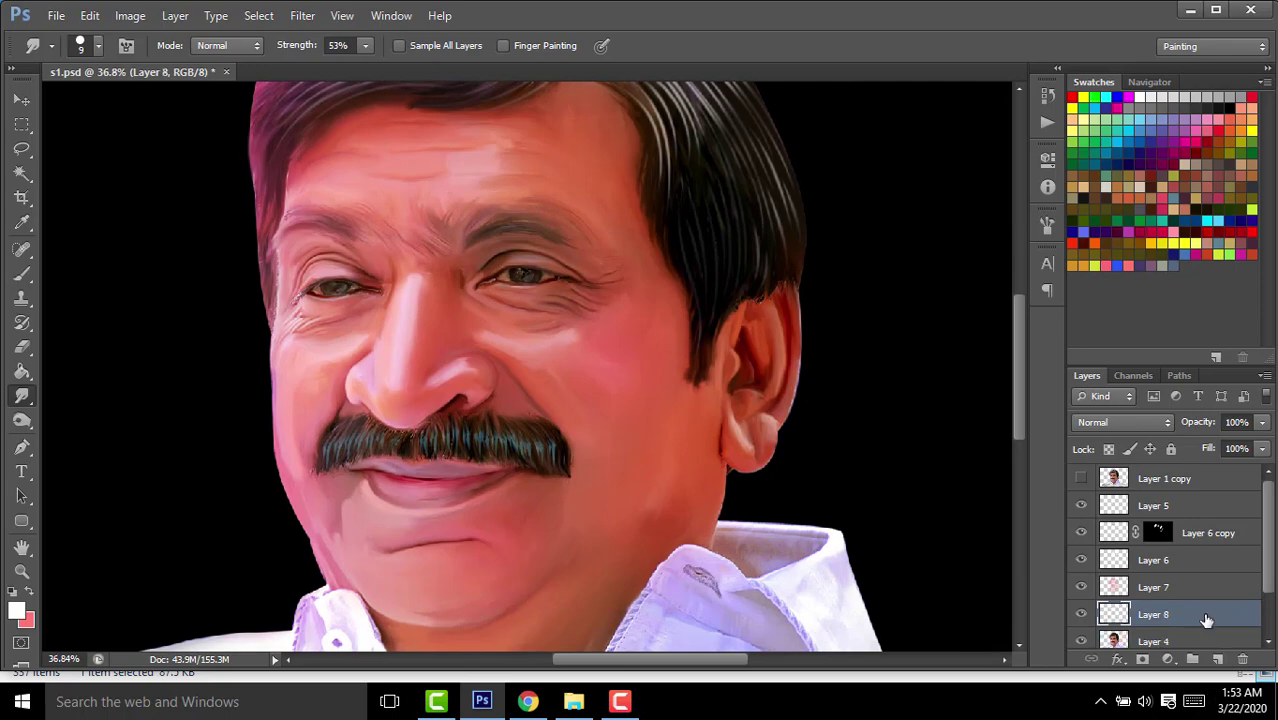
Fill Layer 8 with 50% Gray and set its blend mode to Overlay.
{"action": "left_click", "coordinate": [89, 15]}
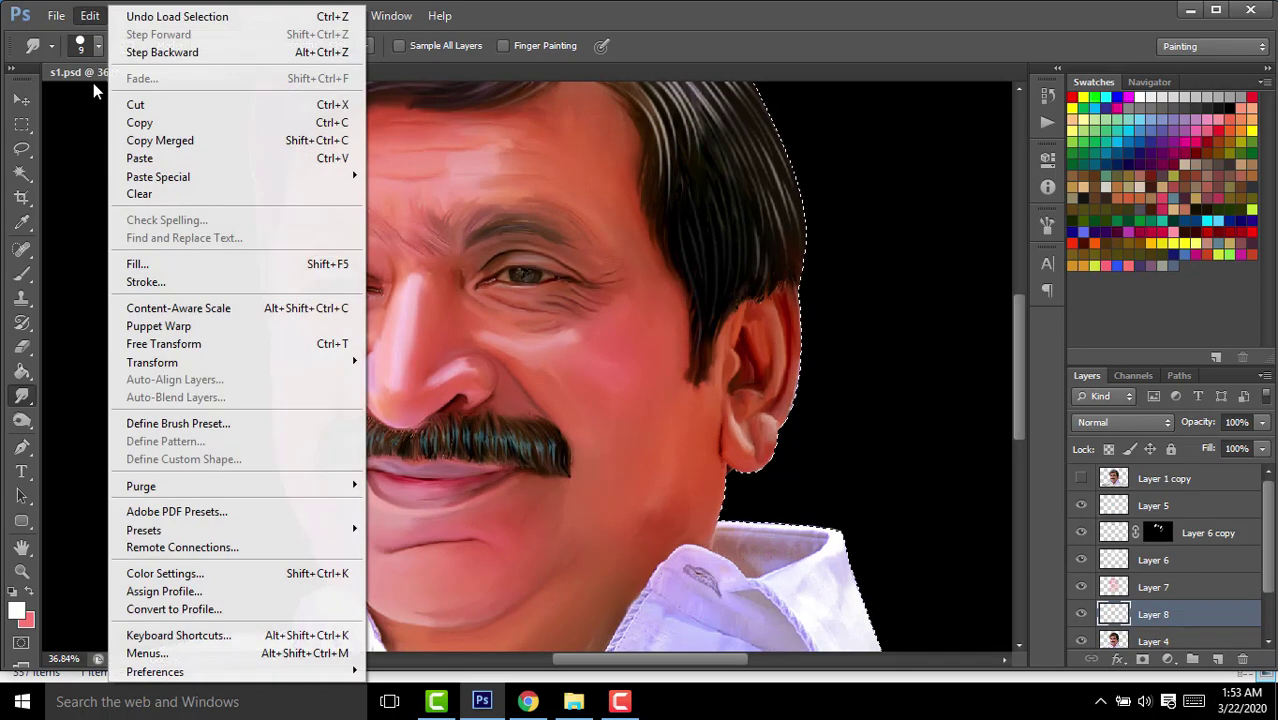
{"action": "left_click", "coordinate": [165, 260]}
{"action": "left_click", "coordinate": [620, 208]}
{"action": "left_click", "coordinate": [585, 362]}
{"action": "left_click", "coordinate": [747, 192]}
{"action": "key", "text": "r"}
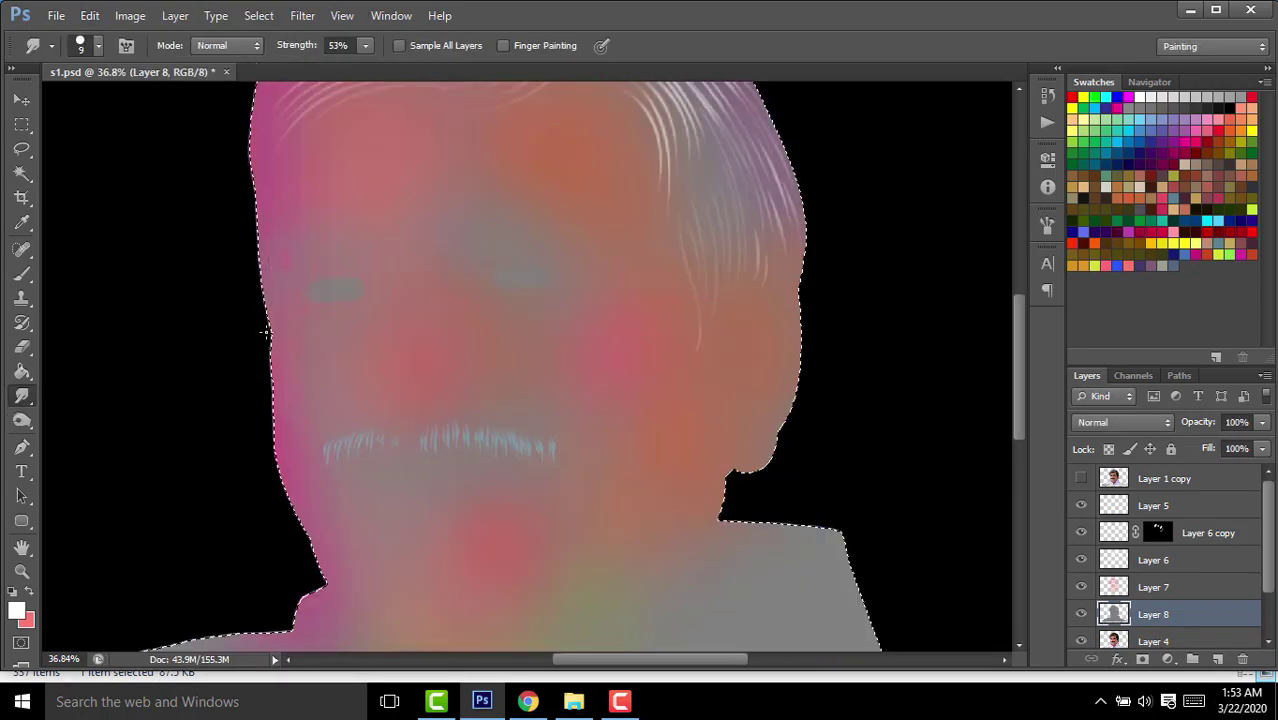
{"action": "left_click", "coordinate": [1133, 428]}
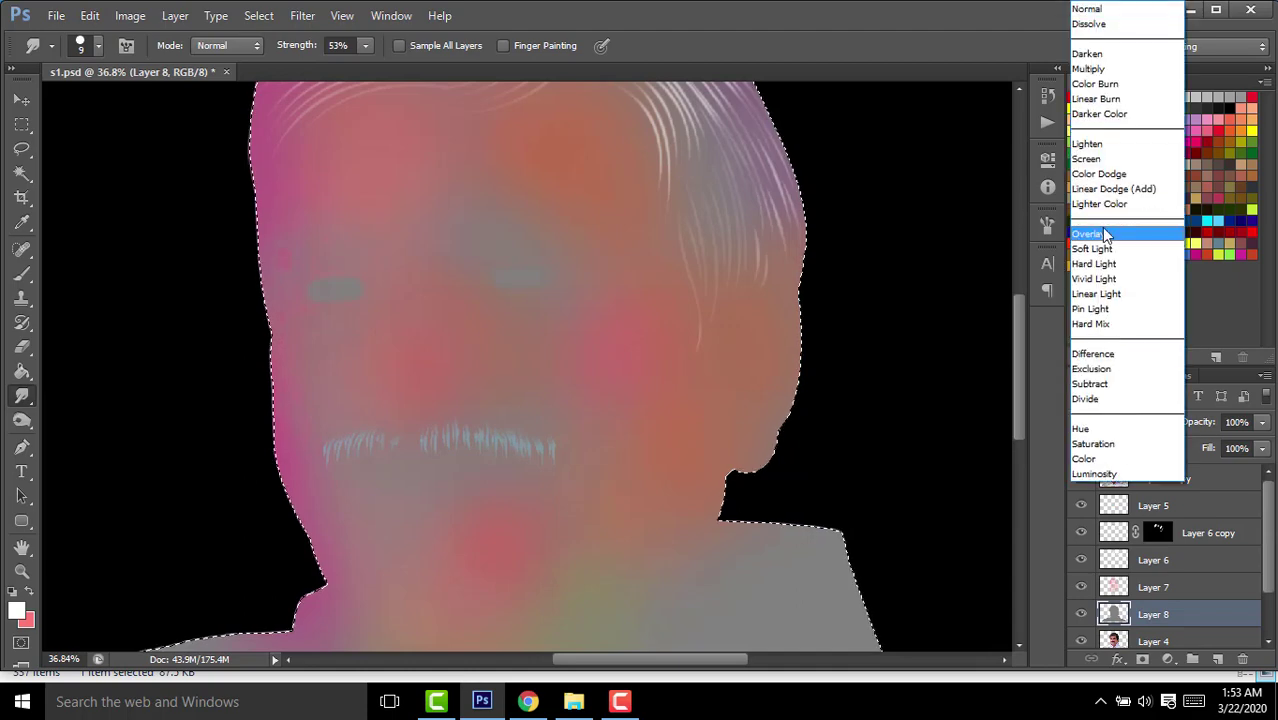
{"action": "left_click", "coordinate": [1100, 234]}
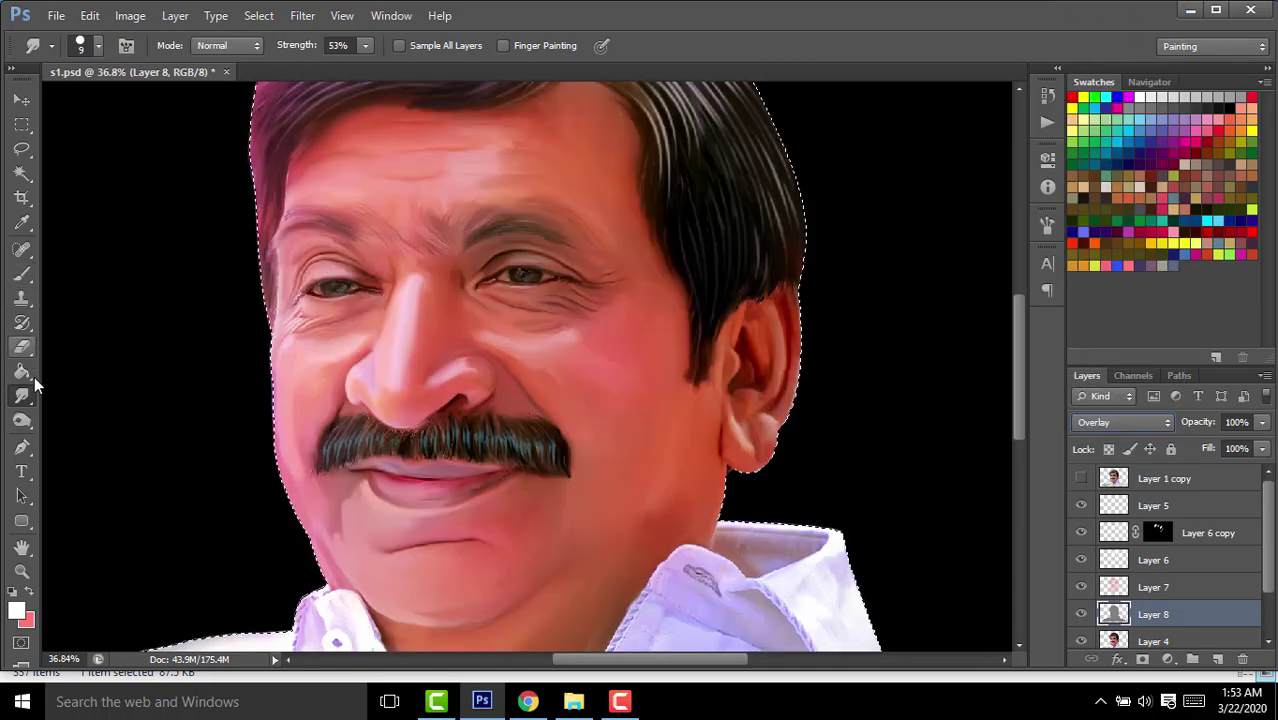
Paint a brush highlight along the nose bridge on the Overlay layer.
{"action": "left_click", "coordinate": [22, 422]}
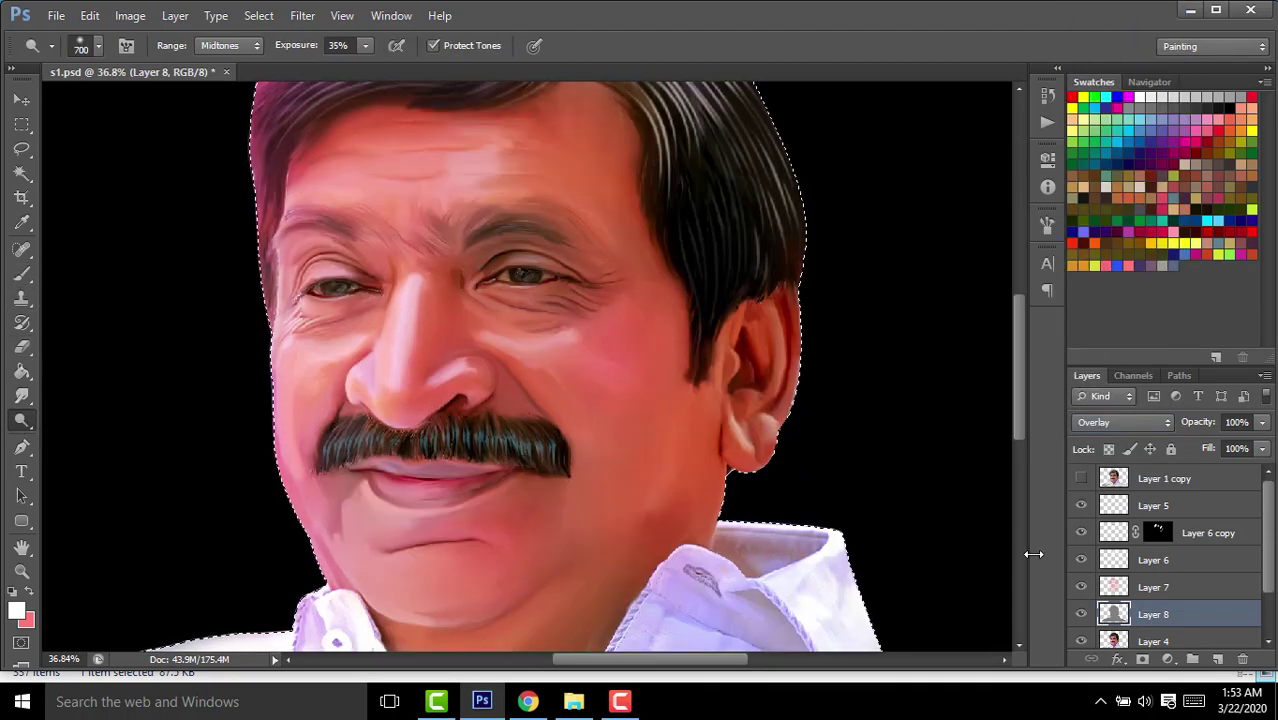
{"action": "key", "text": "bracketleft"}
{"action": "key", "text": "bracketleft"}
{"action": "key", "text": "bracketleft"}
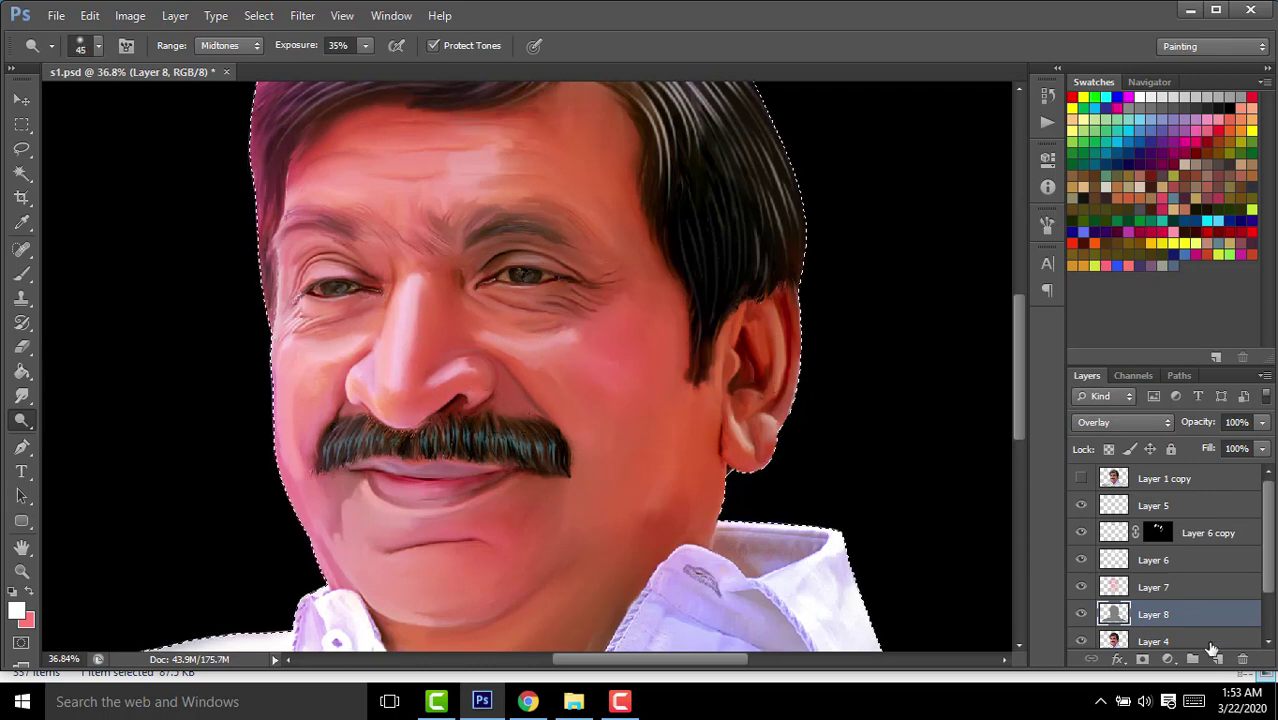
{"action": "left_click", "coordinate": [24, 277]}
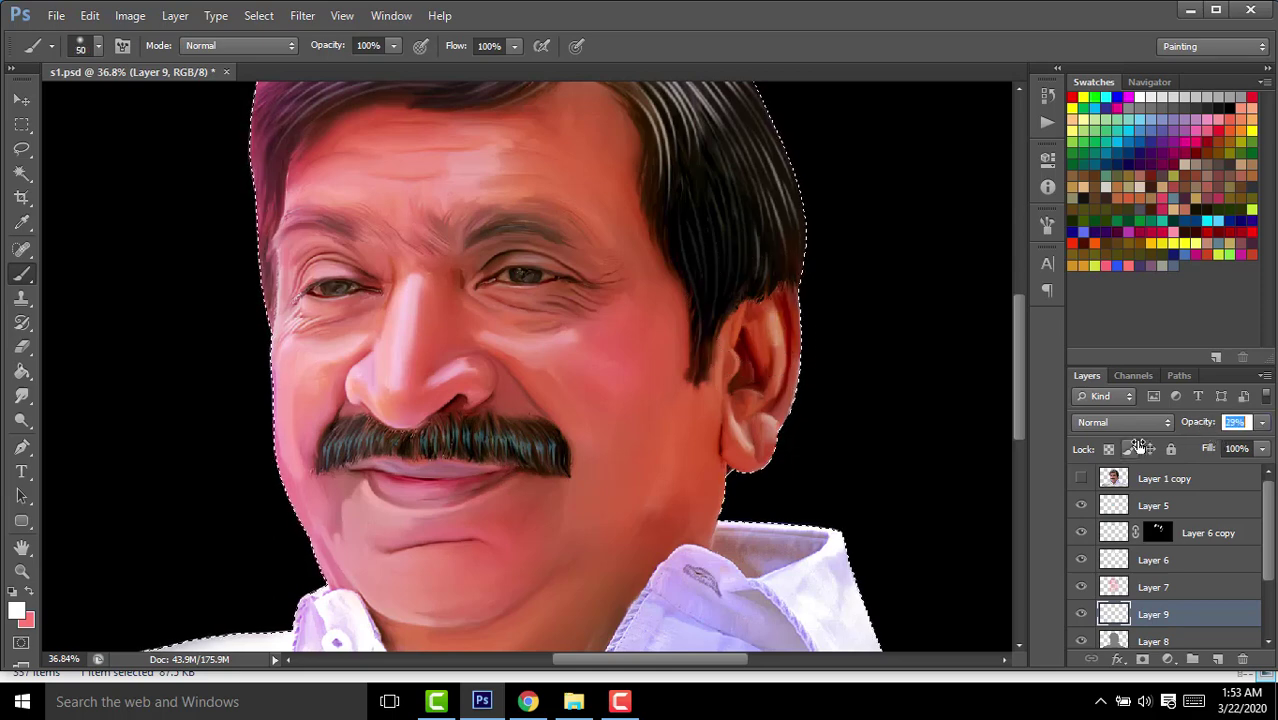
{"action": "key", "text": "ctrl+e"}
{"action": "scroll", "coordinate": [447, 339], "scroll_direction": "up", "scroll_amount": 2}
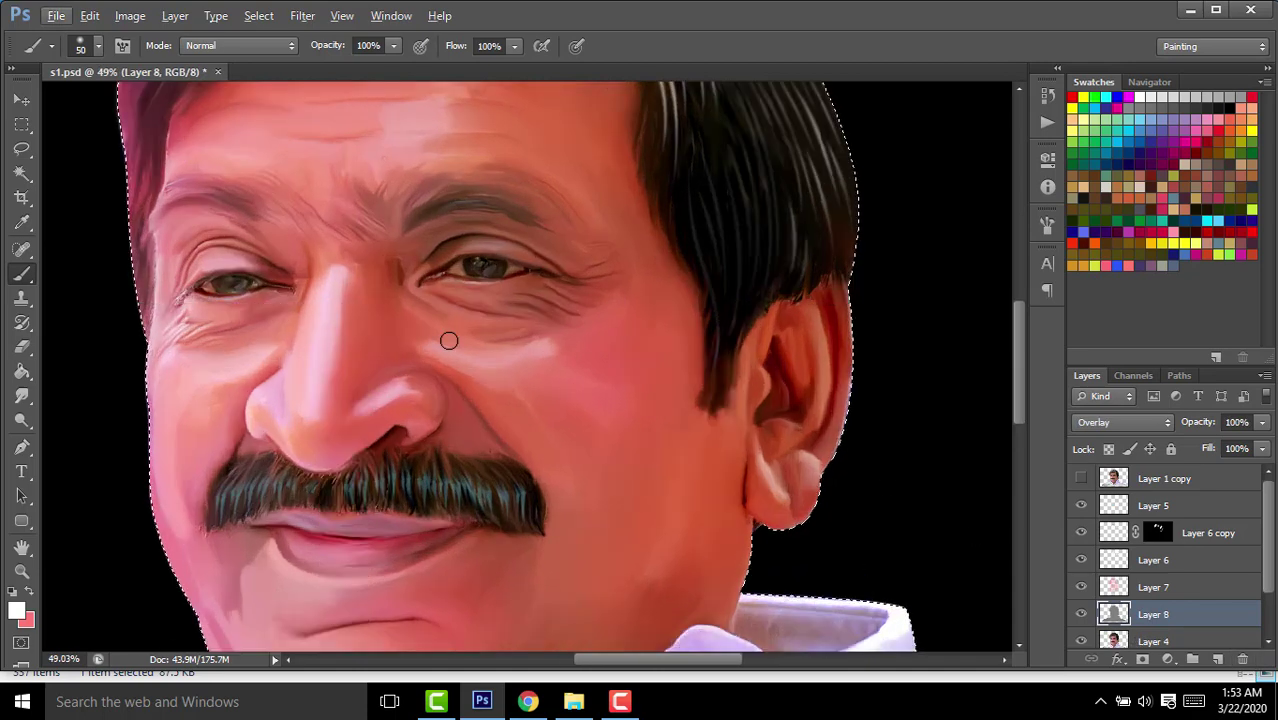
{"action": "left_click_drag", "start_coordinate": [562, 347], "coordinate": [567, 305]}
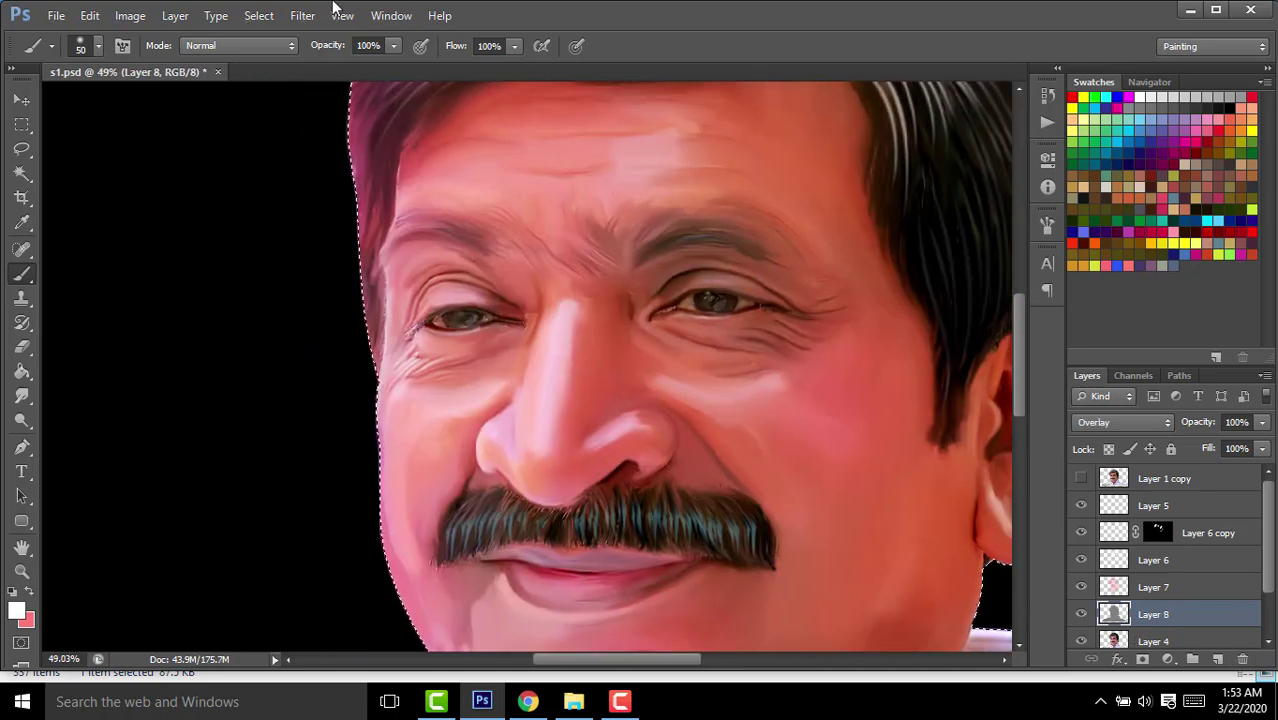
{"action": "type", "text": "85"}
{"action": "key", "text": "Return"}
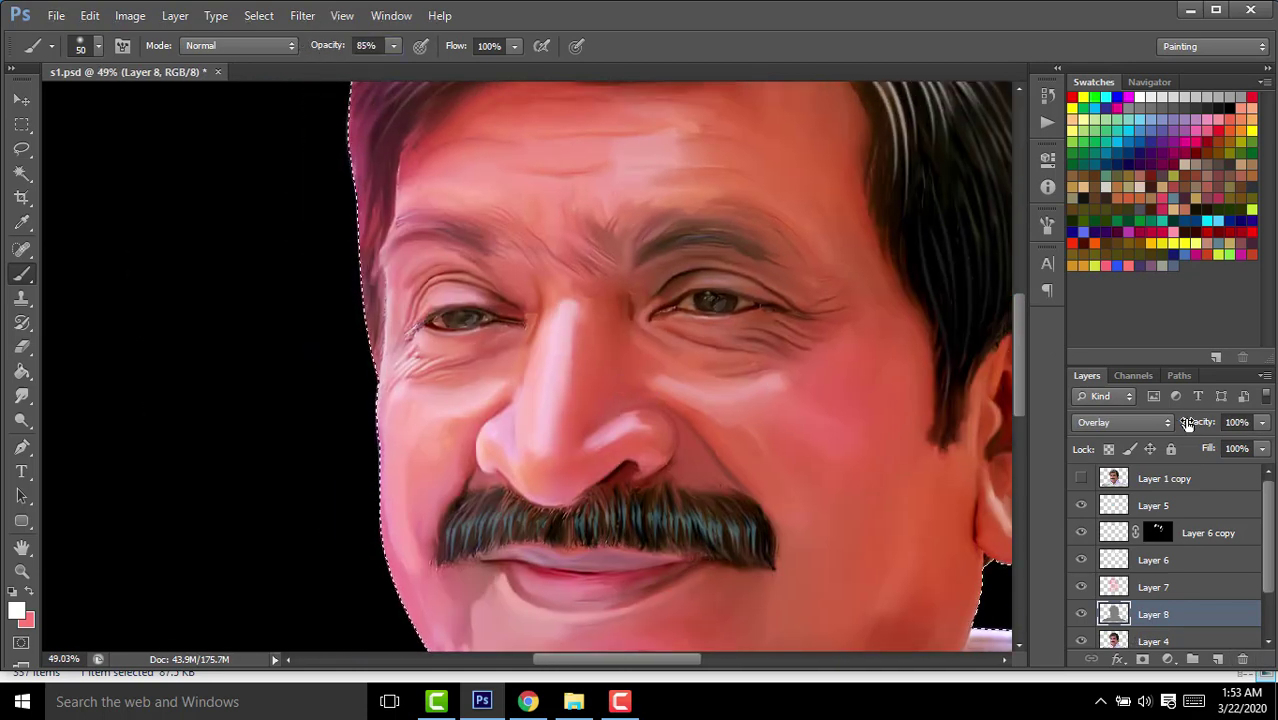
{"action": "scroll", "coordinate": [584, 499], "scroll_direction": "up", "scroll_amount": 5}
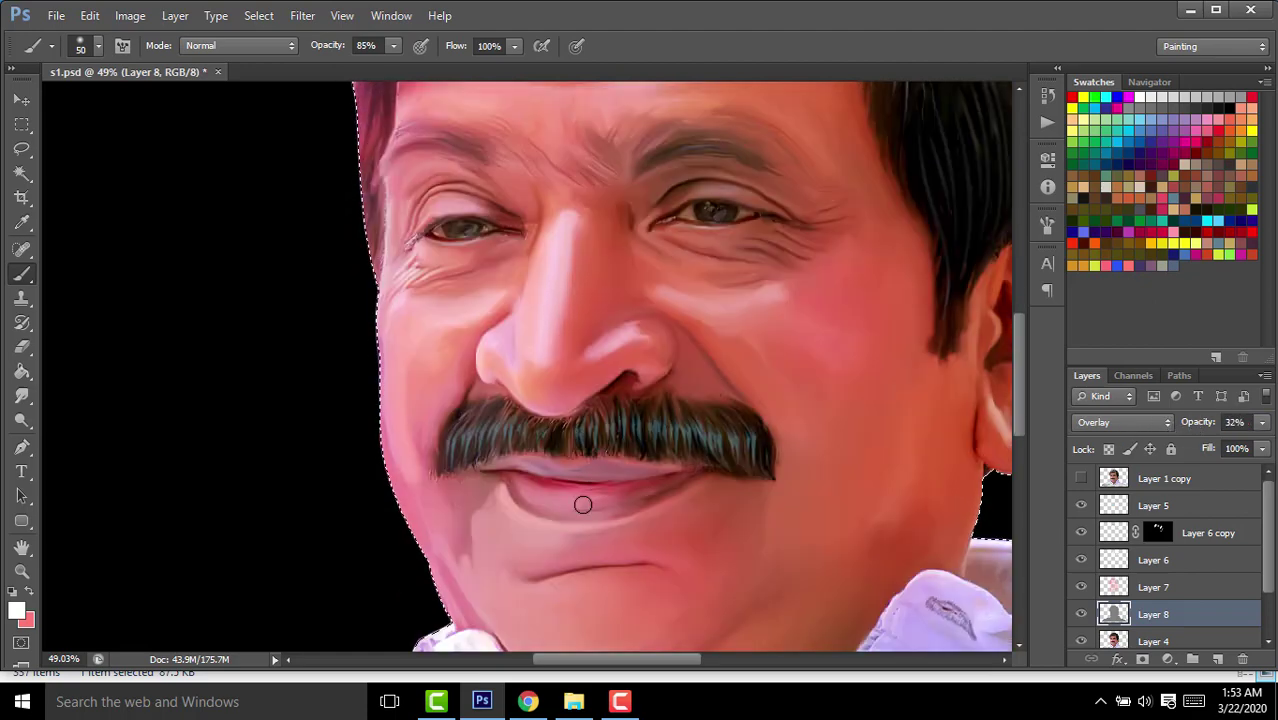
{"action": "scroll", "coordinate": [576, 479], "scroll_direction": "up", "scroll_amount": 6}
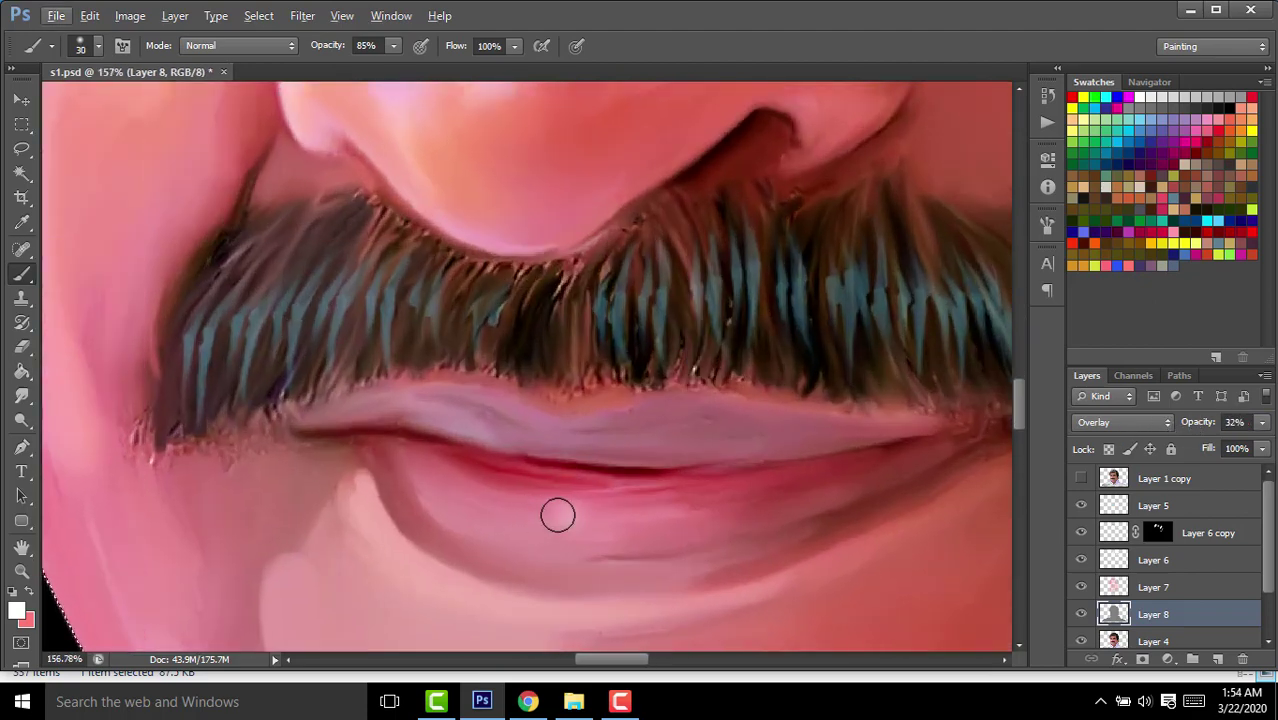
{"action": "scroll", "coordinate": [465, 486], "scroll_direction": "down", "scroll_amount": 4}
{"action": "scroll", "coordinate": [700, 466], "scroll_direction": "down", "scroll_amount": 3}
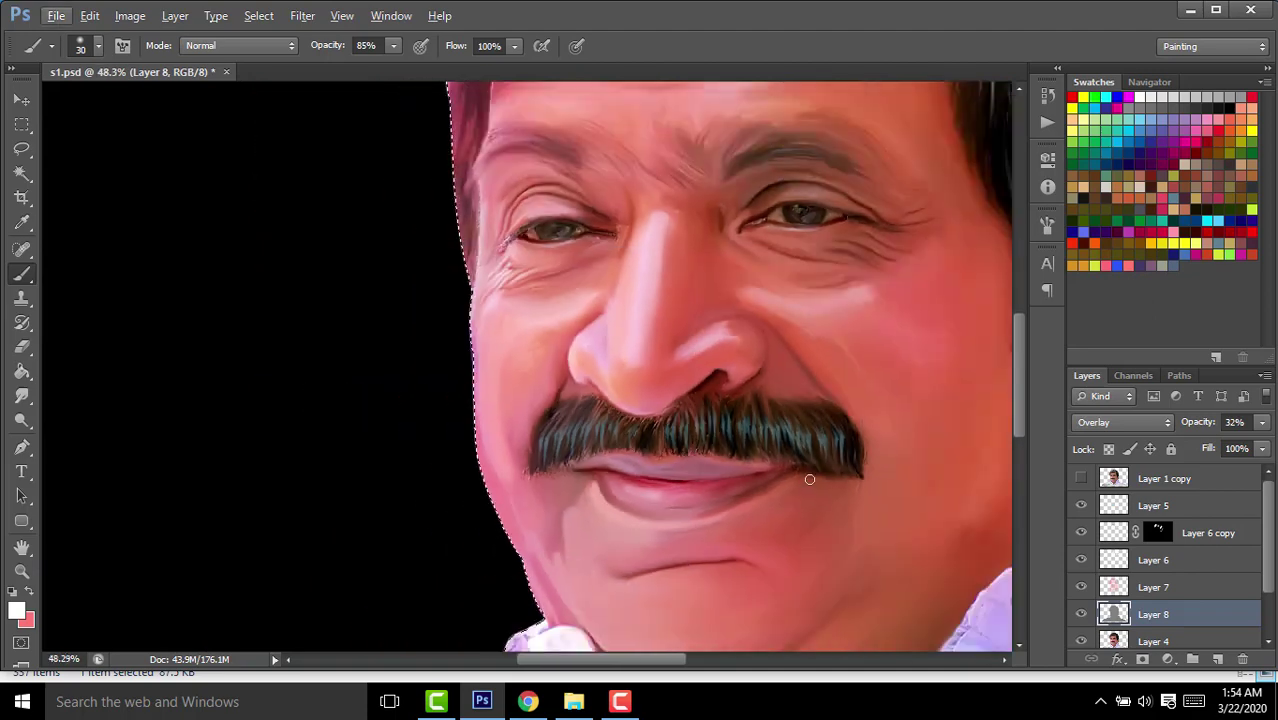
{"action": "left_click_drag", "start_coordinate": [715, 510], "coordinate": [687, 506]}
{"action": "scroll", "coordinate": [505, 360], "scroll_direction": "up", "scroll_amount": 3}
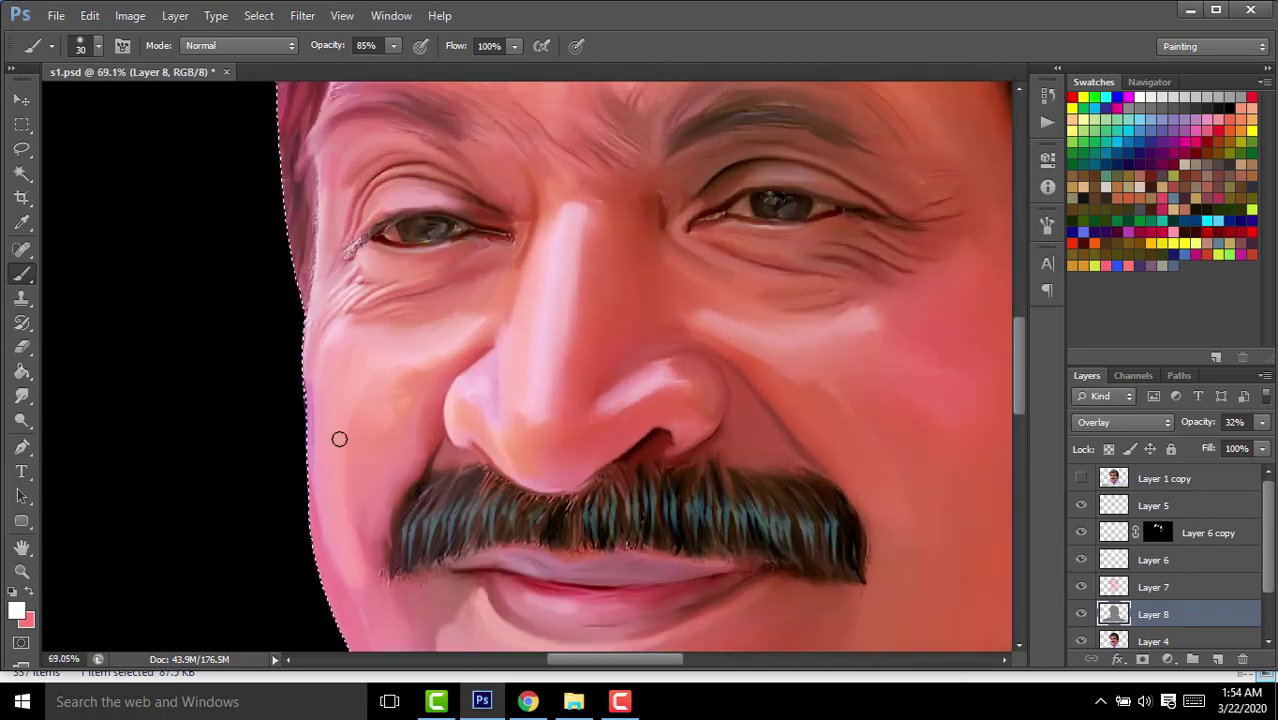
Merge the overlay layer down into Layer 4 and smudge the lower-lip highlight across.
{"action": "left_click", "coordinate": [19, 399]}
{"action": "key", "text": "ctrl+e"}
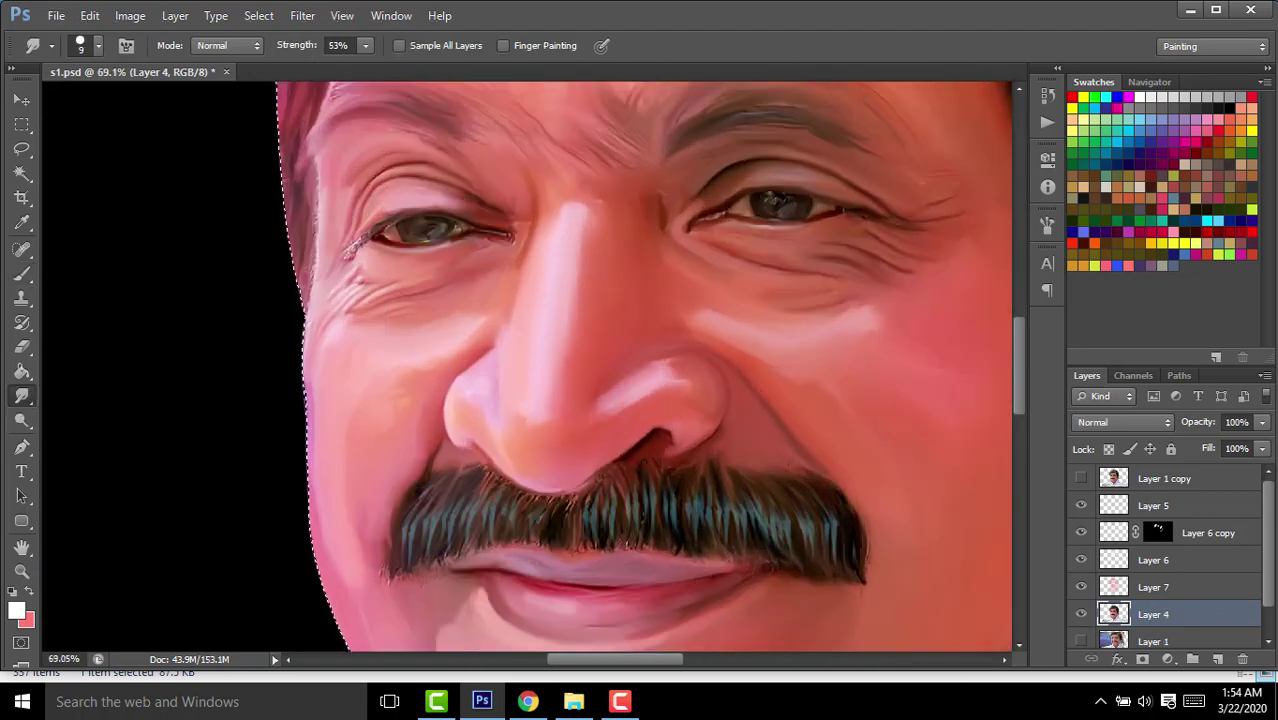
{"action": "scroll", "coordinate": [593, 420], "scroll_direction": "down", "scroll_amount": 1}
{"action": "scroll", "coordinate": [345, 405], "scroll_direction": "up", "scroll_amount": 4}
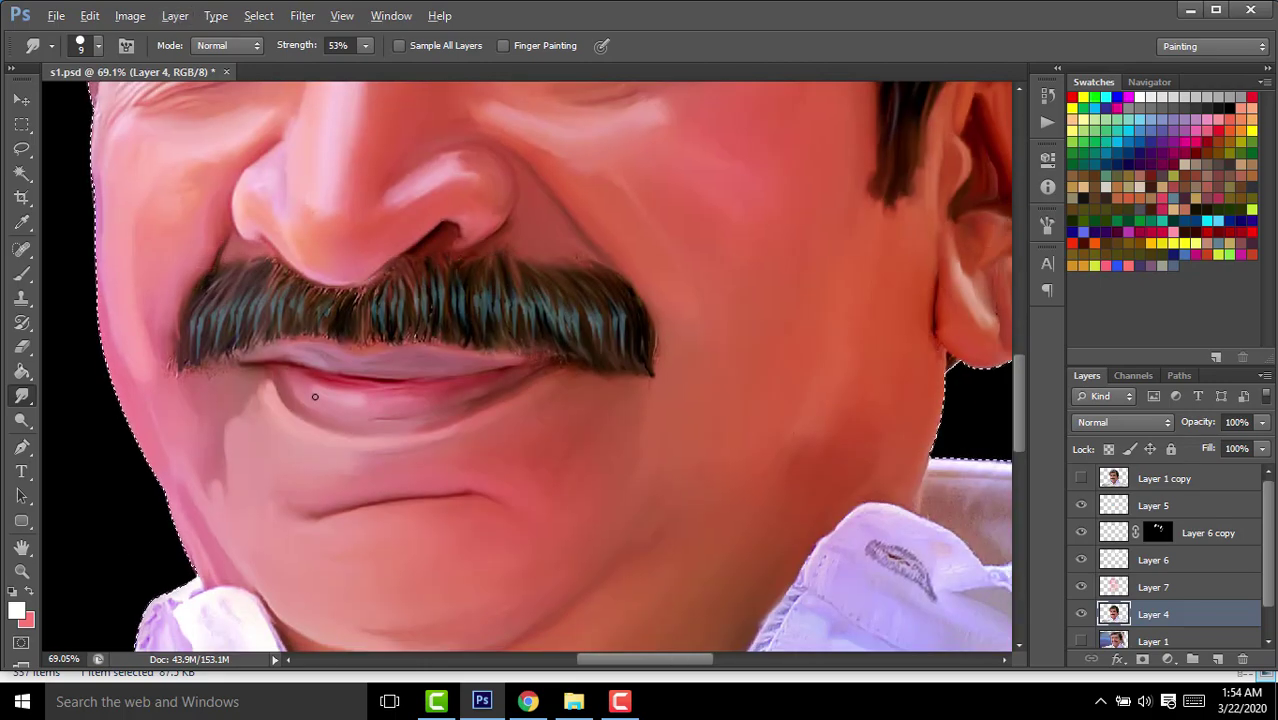
{"action": "scroll", "coordinate": [422, 404], "scroll_direction": "up", "scroll_amount": 7}
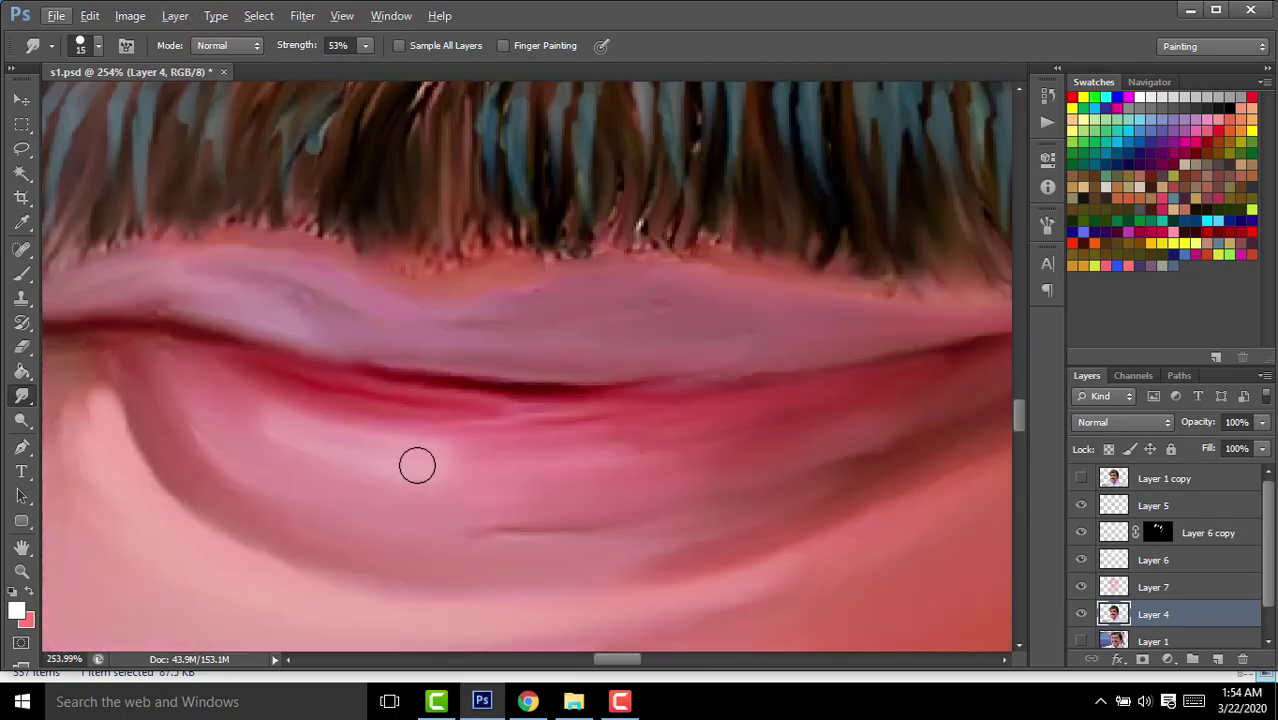
{"action": "mouse_move", "coordinate": [410, 461]}
{"action": "left_mouse_down"}
{"action": "mouse_move", "coordinate": [272, 425]}
{"action": "mouse_move", "coordinate": [510, 462]}
{"action": "mouse_move", "coordinate": [579, 449]}
{"action": "left_mouse_up"}
Smooth and reshape the dark lower-lip edge with the Smudge tool.
{"action": "scroll", "coordinate": [615, 390], "scroll_direction": "down", "scroll_amount": 2}
{"action": "scroll", "coordinate": [615, 390], "scroll_direction": "left", "scroll_amount": 3}
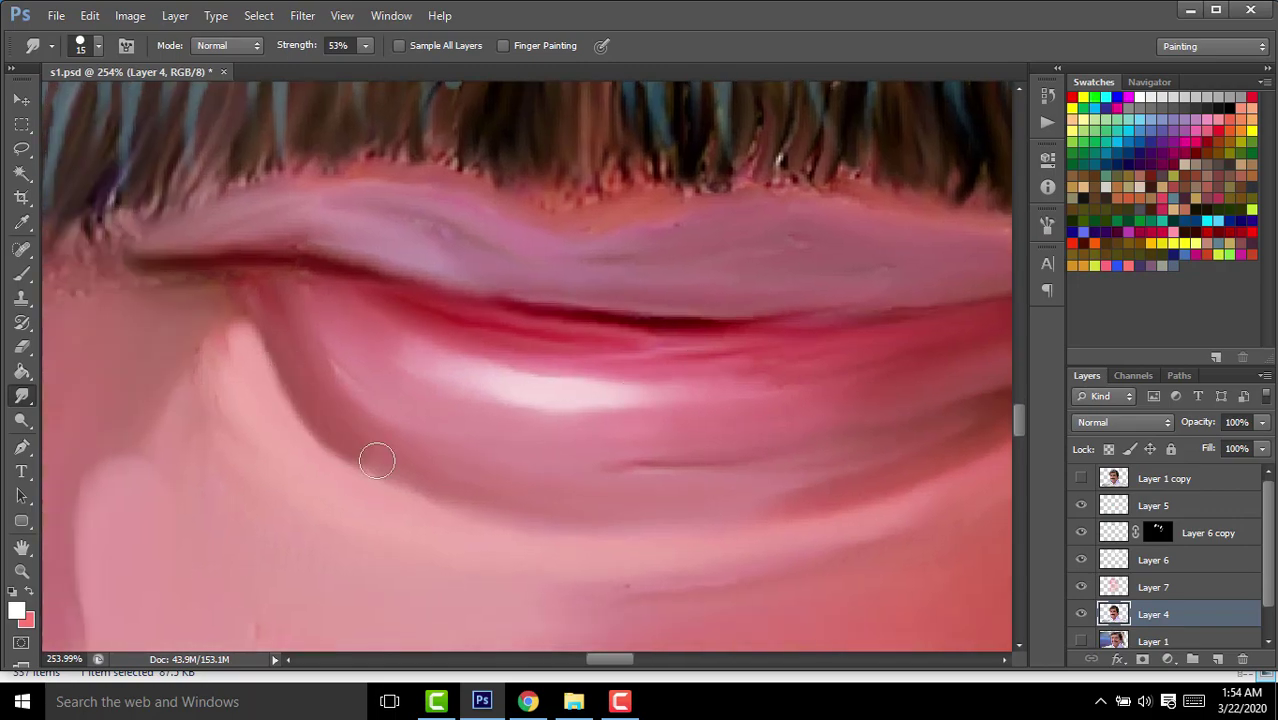
{"action": "scroll", "coordinate": [379, 390], "scroll_direction": "down", "scroll_amount": 2}
{"action": "scroll", "coordinate": [379, 390], "scroll_direction": "right", "scroll_amount": 1}
{"action": "scroll", "coordinate": [214, 300], "scroll_direction": "up", "scroll_amount": 5}
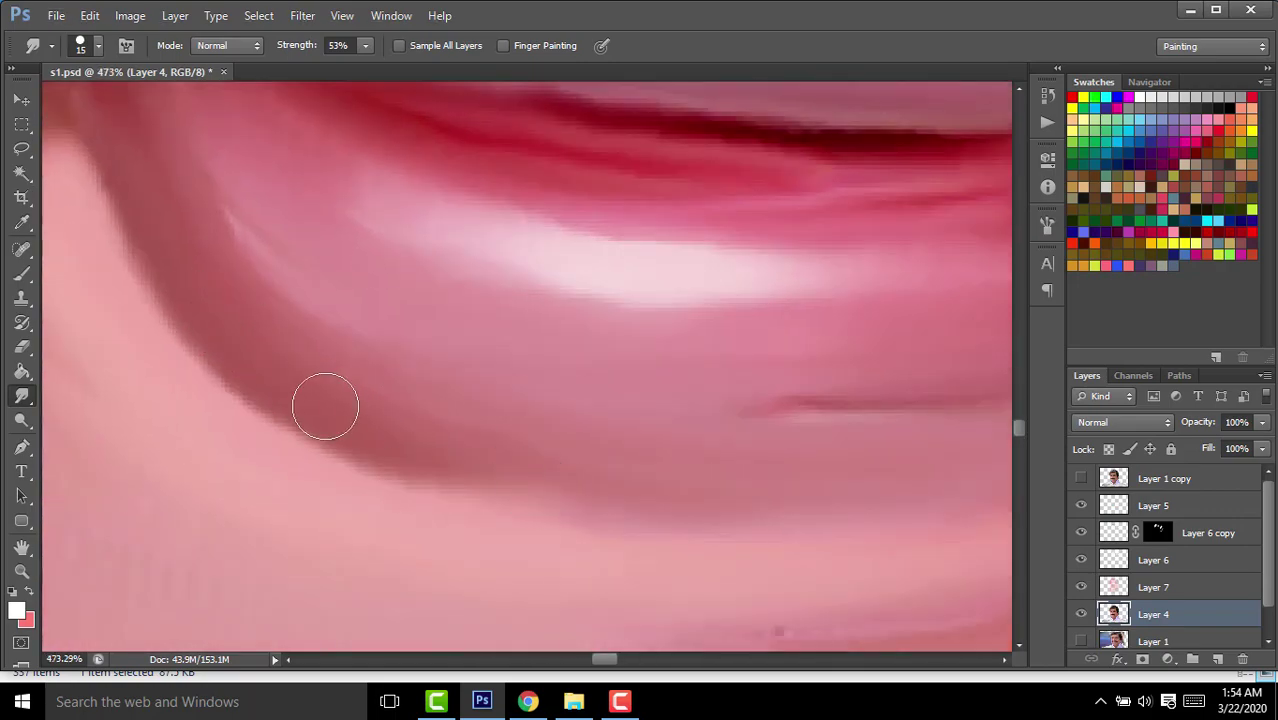
{"action": "scroll", "coordinate": [610, 470], "scroll_direction": "down", "scroll_amount": 9}
{"action": "scroll", "coordinate": [596, 434], "scroll_direction": "down", "scroll_amount": 8}
{"action": "scroll", "coordinate": [677, 499], "scroll_direction": "up", "scroll_amount": 5}
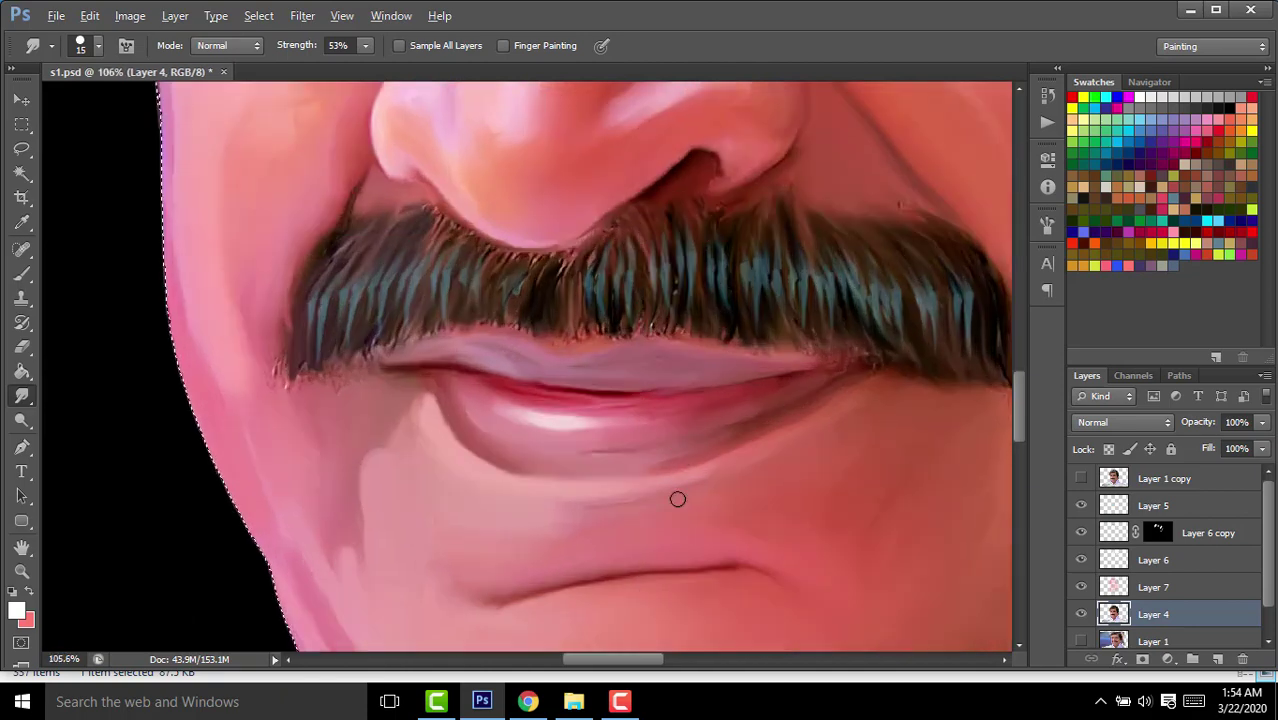
{"action": "scroll", "coordinate": [677, 499], "scroll_direction": "up", "scroll_amount": 5}
{"action": "scroll", "coordinate": [573, 502], "scroll_direction": "down", "scroll_amount": 1}
{"action": "scroll", "coordinate": [573, 502], "scroll_direction": "left", "scroll_amount": 2}
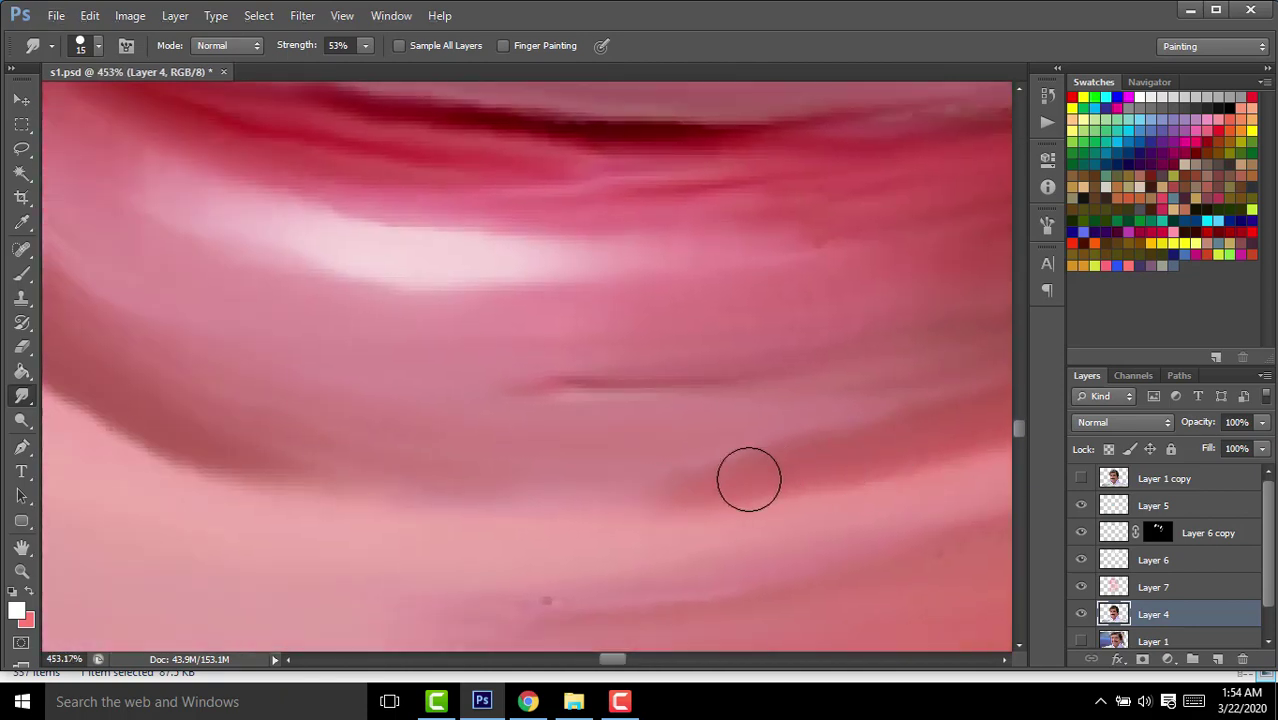
{"action": "mouse_move", "coordinate": [749, 479]}
{"action": "left_mouse_down"}
{"action": "mouse_move", "coordinate": [328, 451]}
{"action": "mouse_move", "coordinate": [291, 474]}
{"action": "mouse_move", "coordinate": [377, 464]}
{"action": "mouse_move", "coordinate": [699, 476]}
{"action": "mouse_move", "coordinate": [651, 484]}
{"action": "left_mouse_up"}
{"action": "mouse_move", "coordinate": [530, 477]}
{"action": "left_mouse_down"}
{"action": "mouse_move", "coordinate": [716, 485]}
{"action": "mouse_move", "coordinate": [376, 518]}
{"action": "mouse_move", "coordinate": [573, 439]}
{"action": "left_mouse_up"}
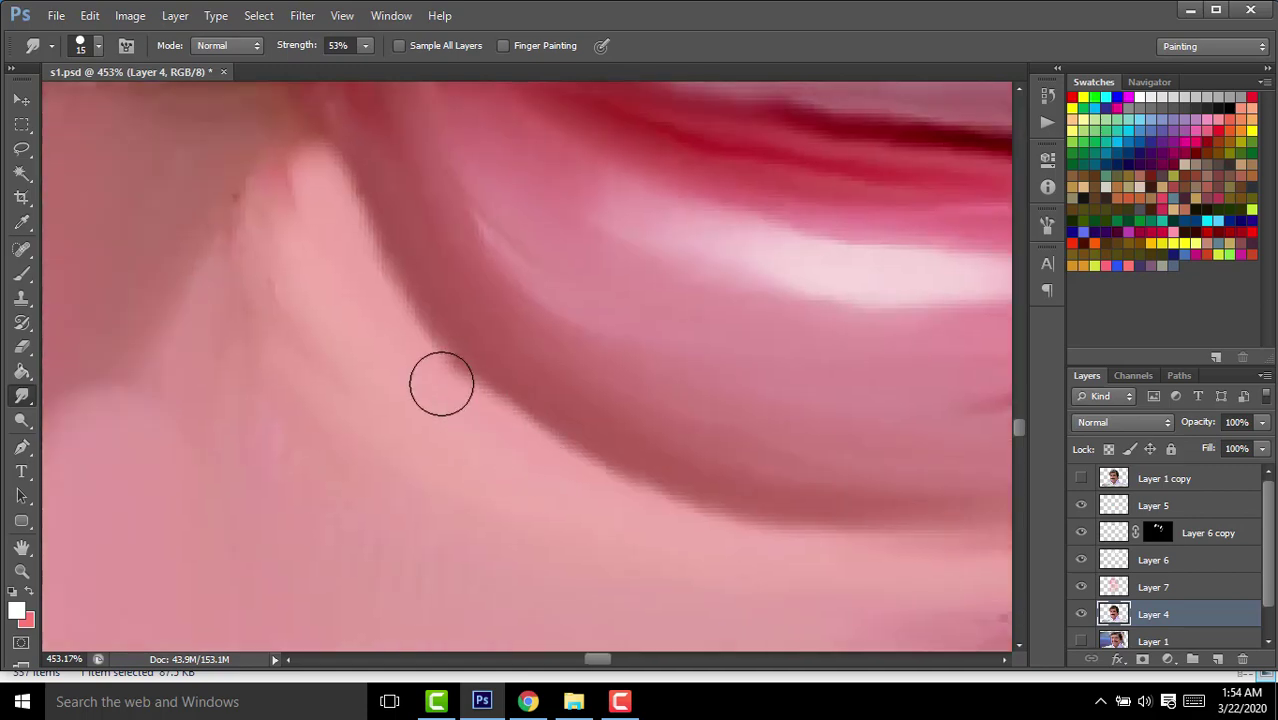
Smudge the skin around the mouth corner and below the mustache, then undo those strokes.
{"action": "left_click_drag", "start_coordinate": [496, 436], "coordinate": [560, 503]}
{"action": "mouse_move", "coordinate": [492, 365]}
{"action": "left_mouse_down"}
{"action": "mouse_move", "coordinate": [488, 331]}
{"action": "mouse_move", "coordinate": [562, 365]}
{"action": "mouse_move", "coordinate": [593, 465]}
{"action": "left_mouse_up"}
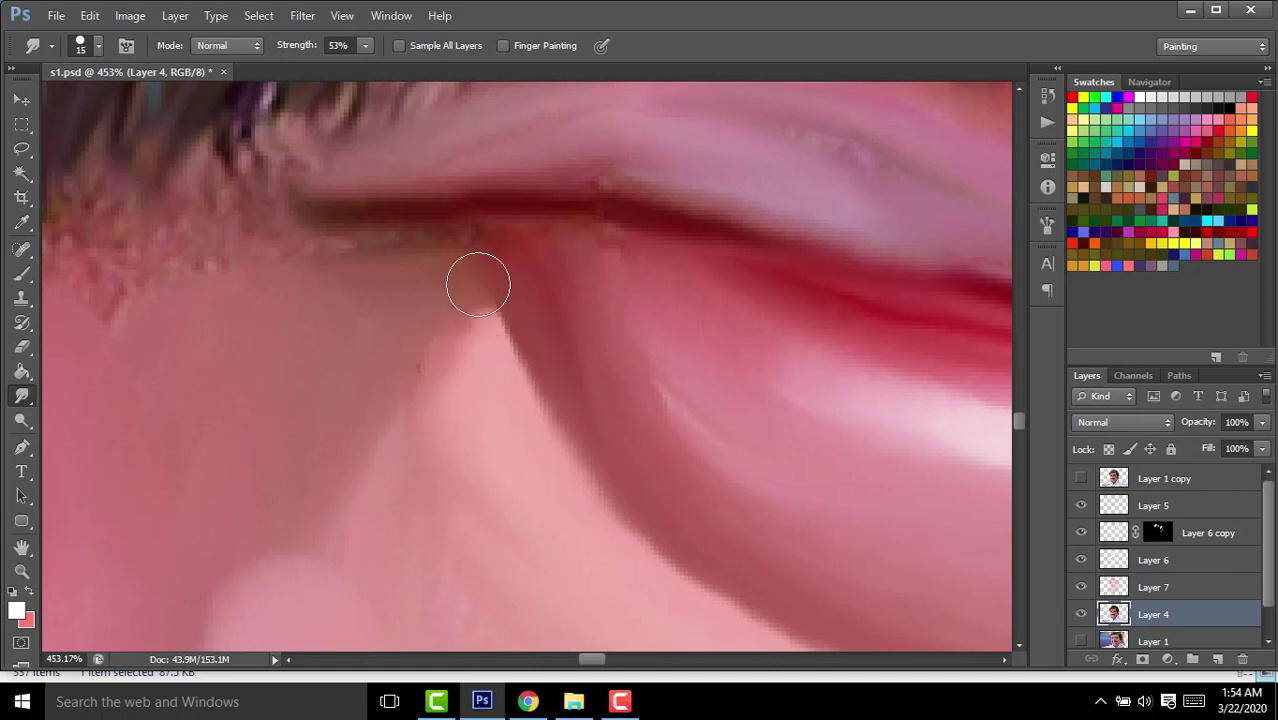
{"action": "left_click_drag", "start_coordinate": [478, 285], "coordinate": [688, 430]}
{"action": "left_click_drag", "start_coordinate": [393, 415], "coordinate": [313, 415]}
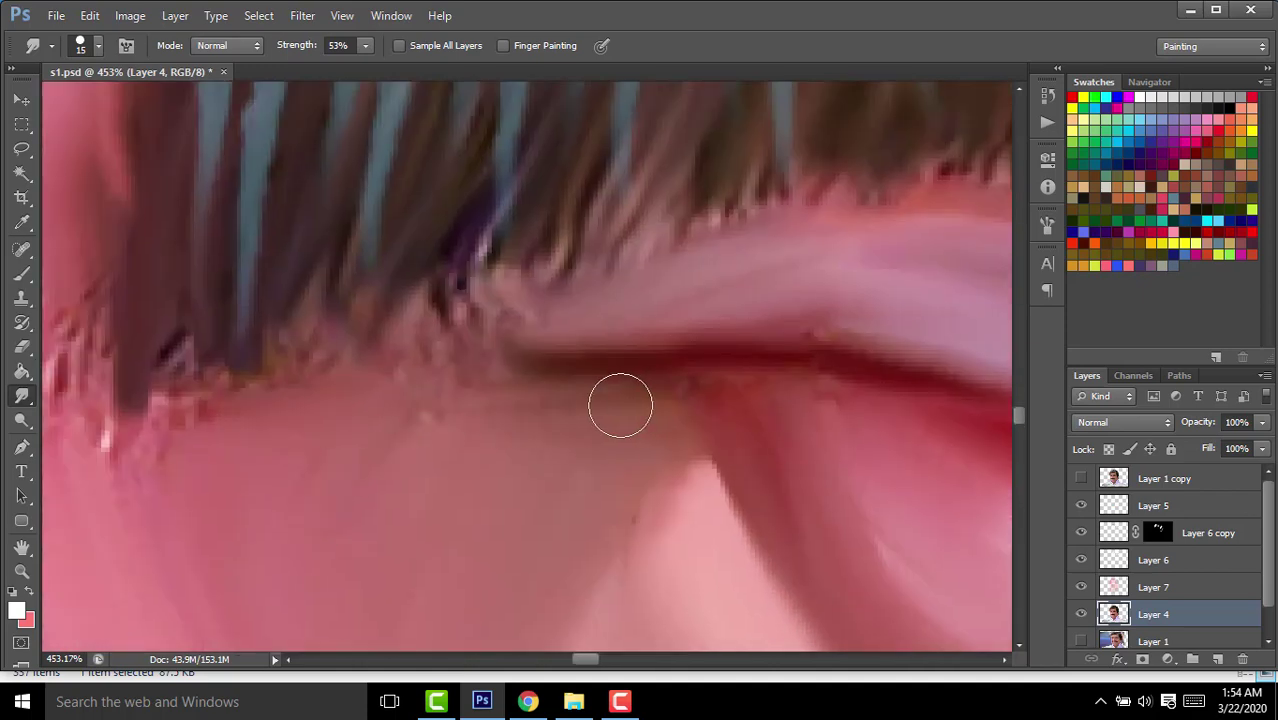
{"action": "scroll", "coordinate": [620, 405], "scroll_direction": "left", "scroll_amount": 5}
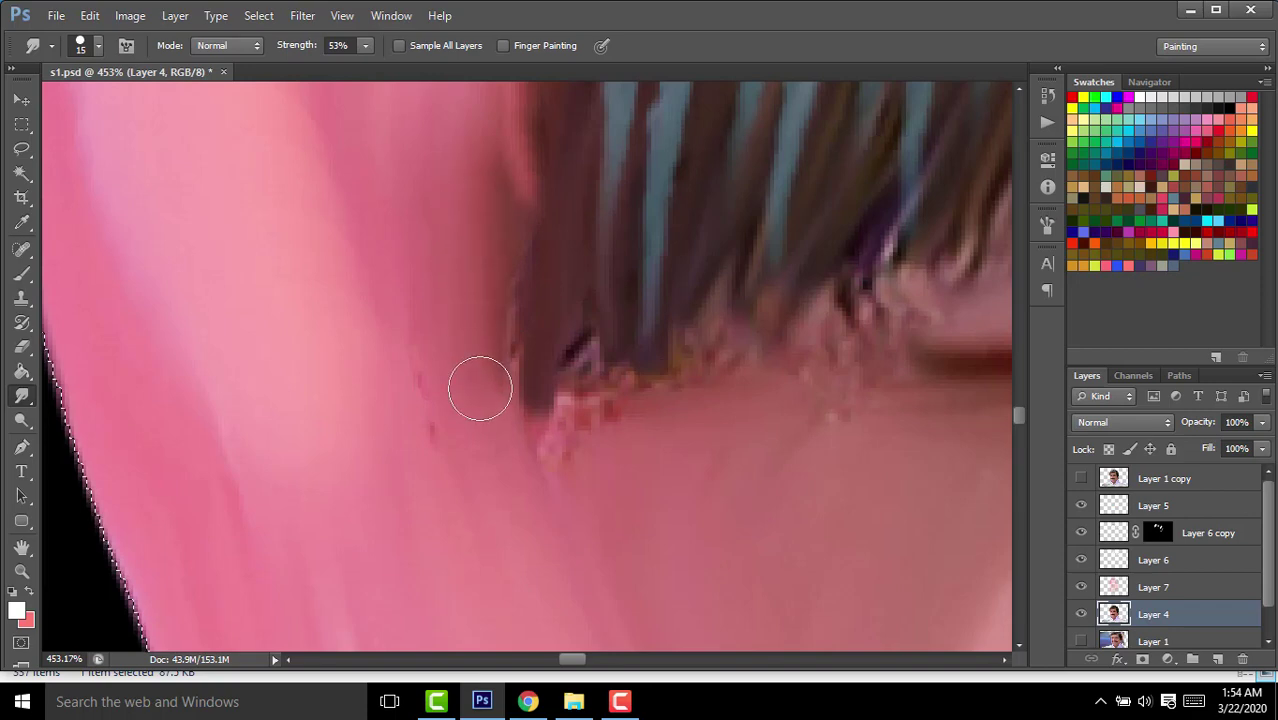
{"action": "key", "text": "ctrl+alt+z"}
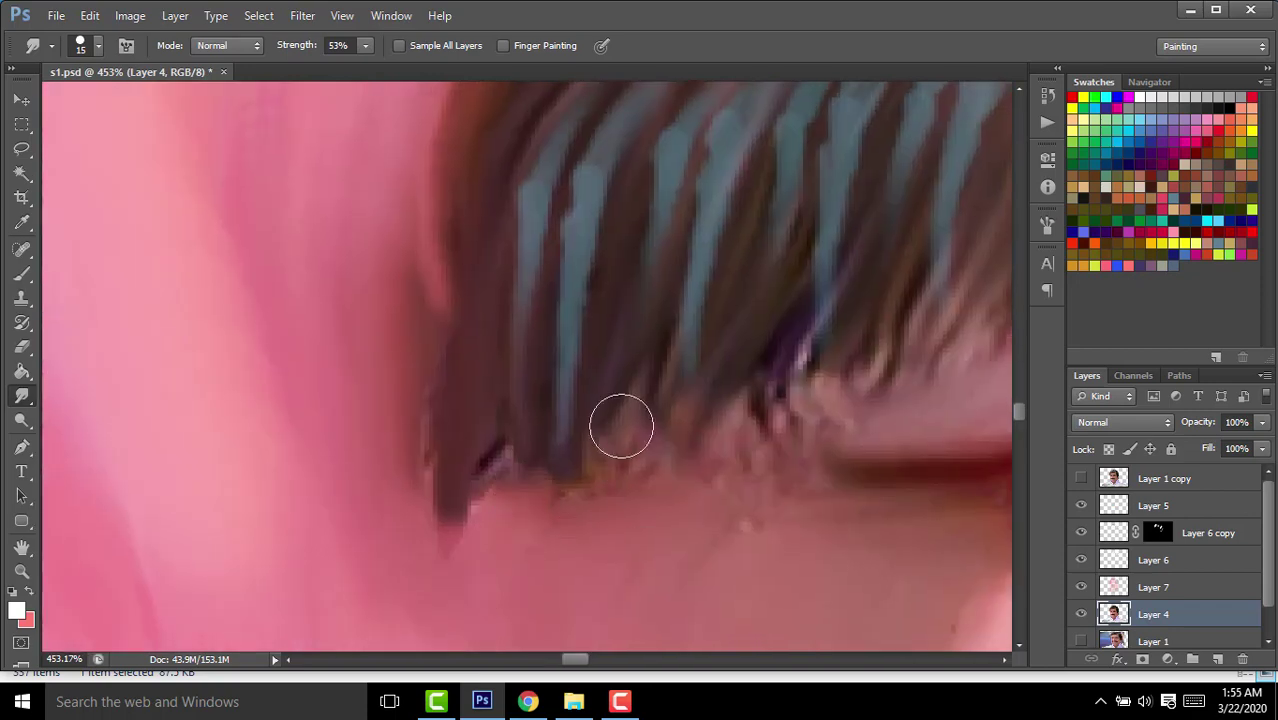
Enlarge the smudge brush and bring the cheek edge beside the nose into view.
{"action": "left_click_drag", "start_coordinate": [499, 423], "coordinate": [699, 423]}
{"action": "key", "text": "bracketright"}
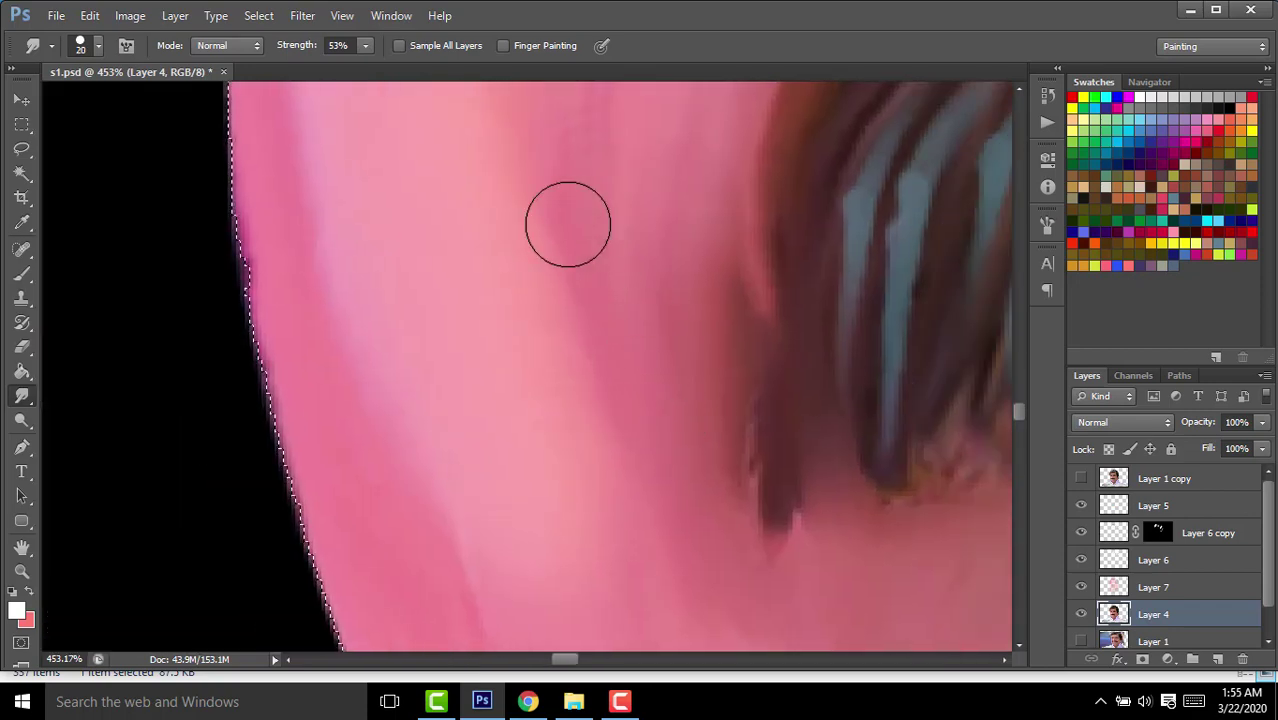
{"action": "key", "text": "bracketright"}
{"action": "scroll", "coordinate": [630, 265], "scroll_direction": "down", "scroll_amount": 3}
{"action": "scroll", "coordinate": [545, 280], "scroll_direction": "down", "scroll_amount": 2}
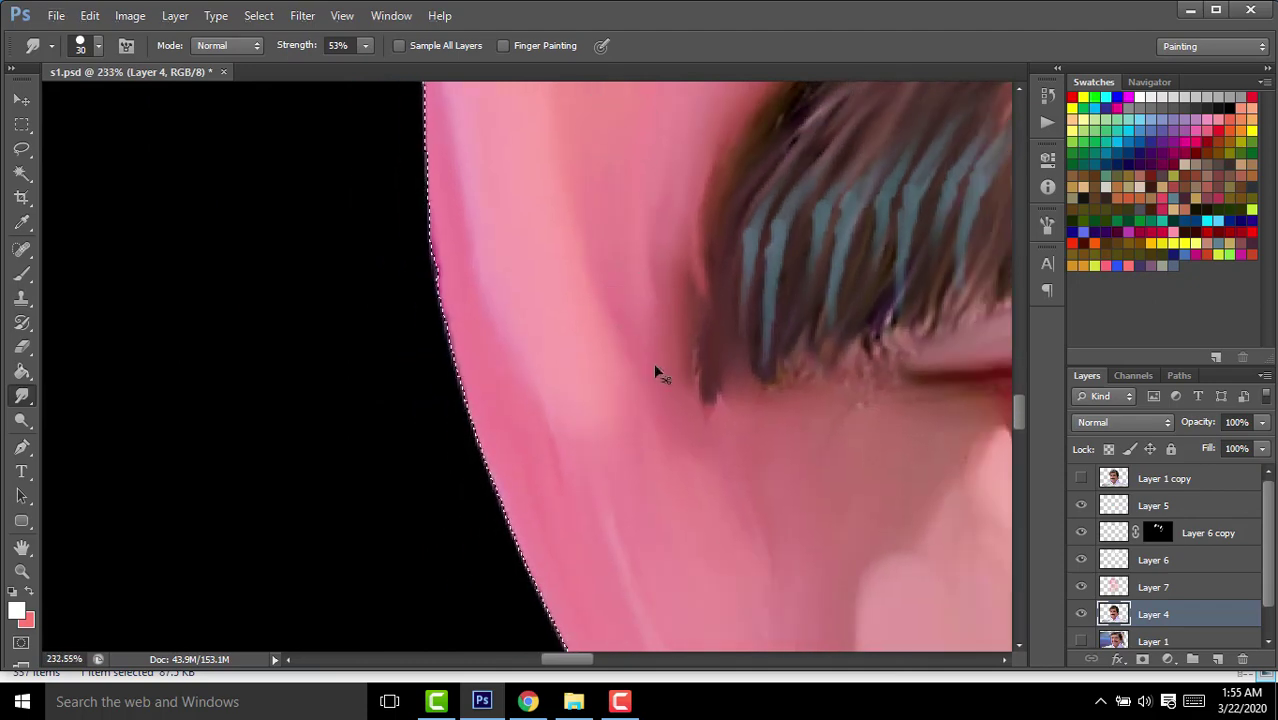
{"action": "scroll", "coordinate": [660, 345], "scroll_direction": "up", "scroll_amount": 4}
{"action": "scroll", "coordinate": [640, 330], "scroll_direction": "up", "scroll_amount": 1}
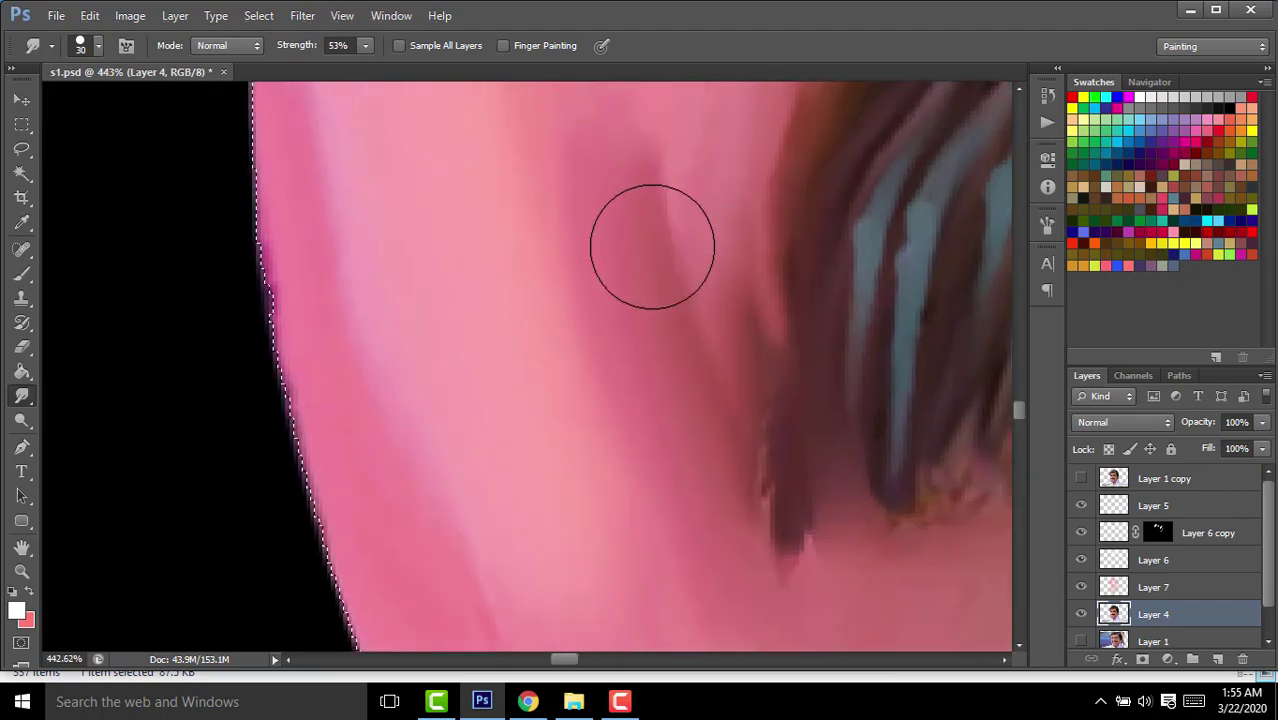
{"action": "scroll", "coordinate": [652, 247], "scroll_direction": "down", "scroll_amount": 3}
{"action": "scroll", "coordinate": [693, 240], "scroll_direction": "down", "scroll_amount": 4}
{"action": "scroll", "coordinate": [627, 371], "scroll_direction": "up", "scroll_amount": 1}
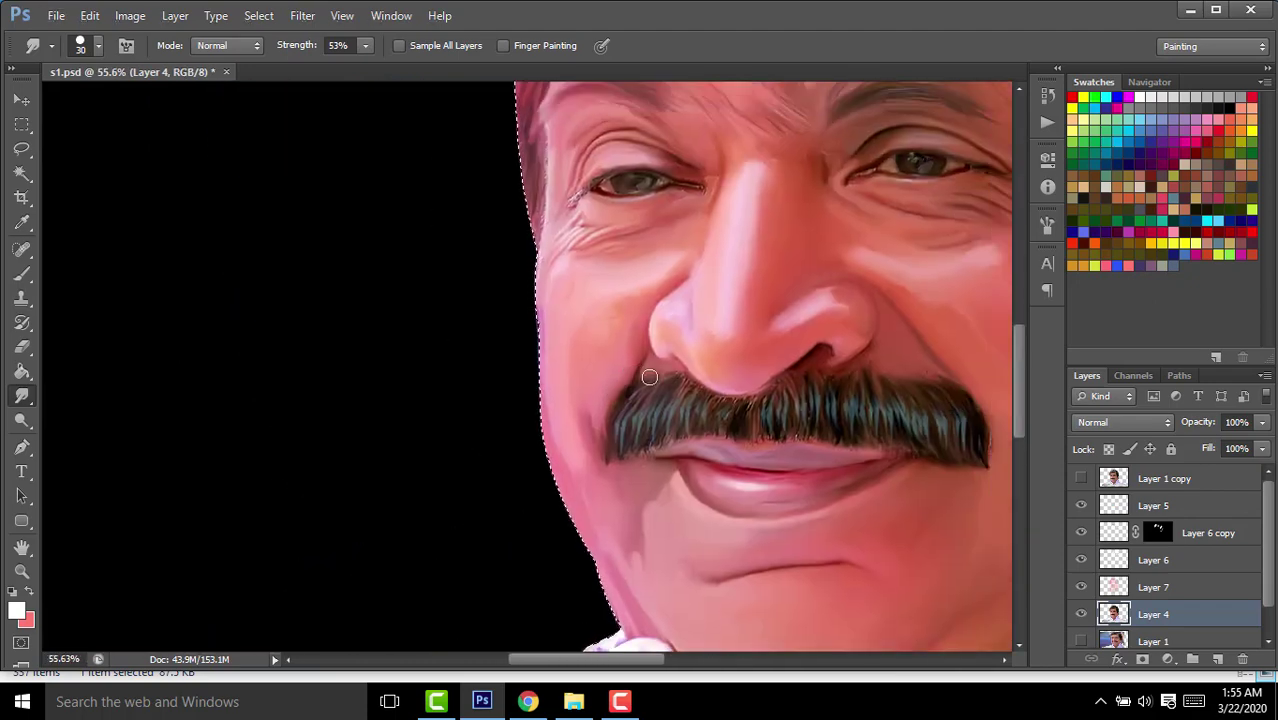
{"action": "scroll", "coordinate": [640, 370], "scroll_direction": "up", "scroll_amount": 1}
{"action": "scroll", "coordinate": [615, 345], "scroll_direction": "up", "scroll_amount": 4}
{"action": "scroll", "coordinate": [600, 250], "scroll_direction": "up", "scroll_amount": 1}
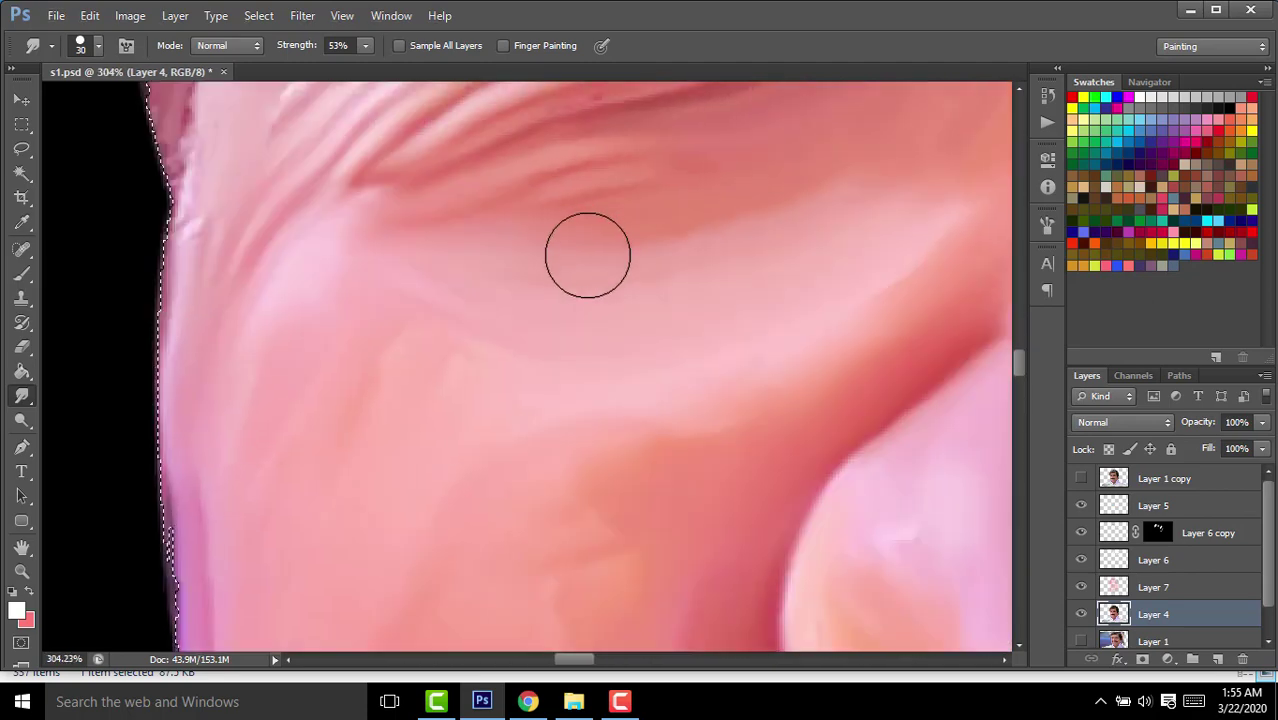
{"action": "scroll", "coordinate": [750, 230], "scroll_direction": "left", "scroll_amount": 3}
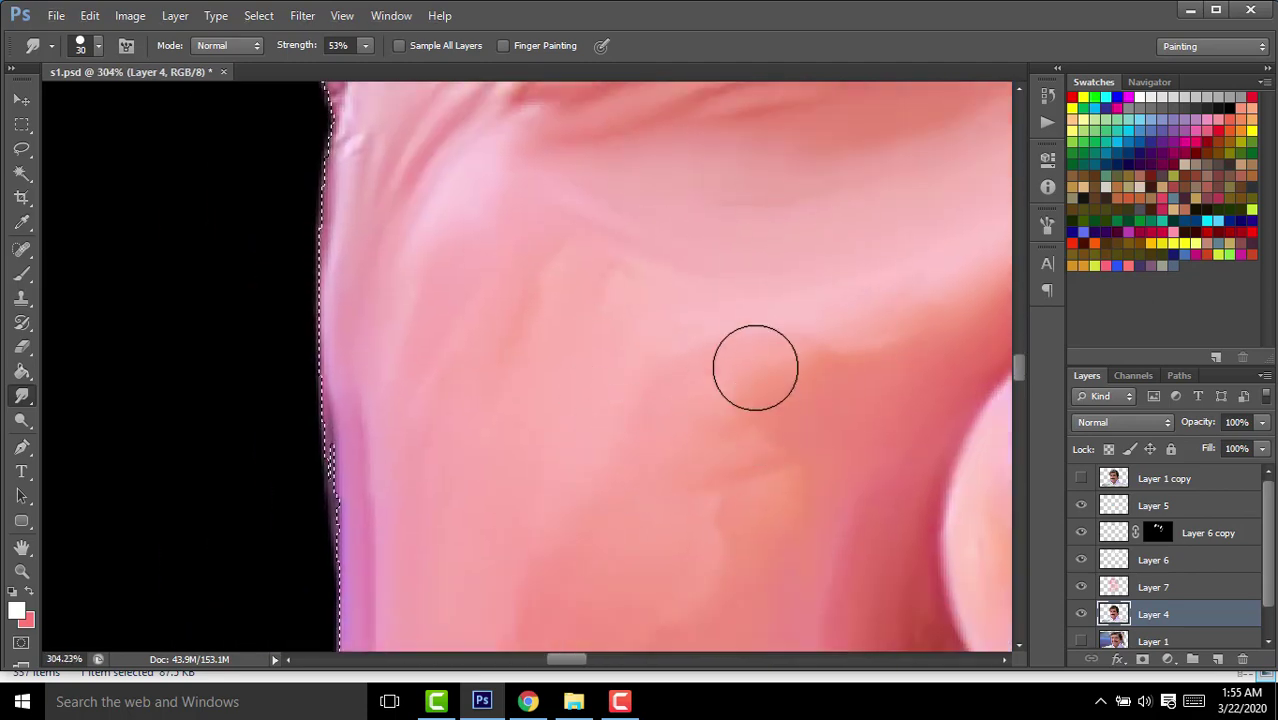
{"action": "scroll", "coordinate": [755, 367], "scroll_direction": "down", "scroll_amount": 2}
{"action": "scroll", "coordinate": [660, 425], "scroll_direction": "right", "scroll_amount": 5}
{"action": "scroll", "coordinate": [565, 425], "scroll_direction": "up", "scroll_amount": 2}
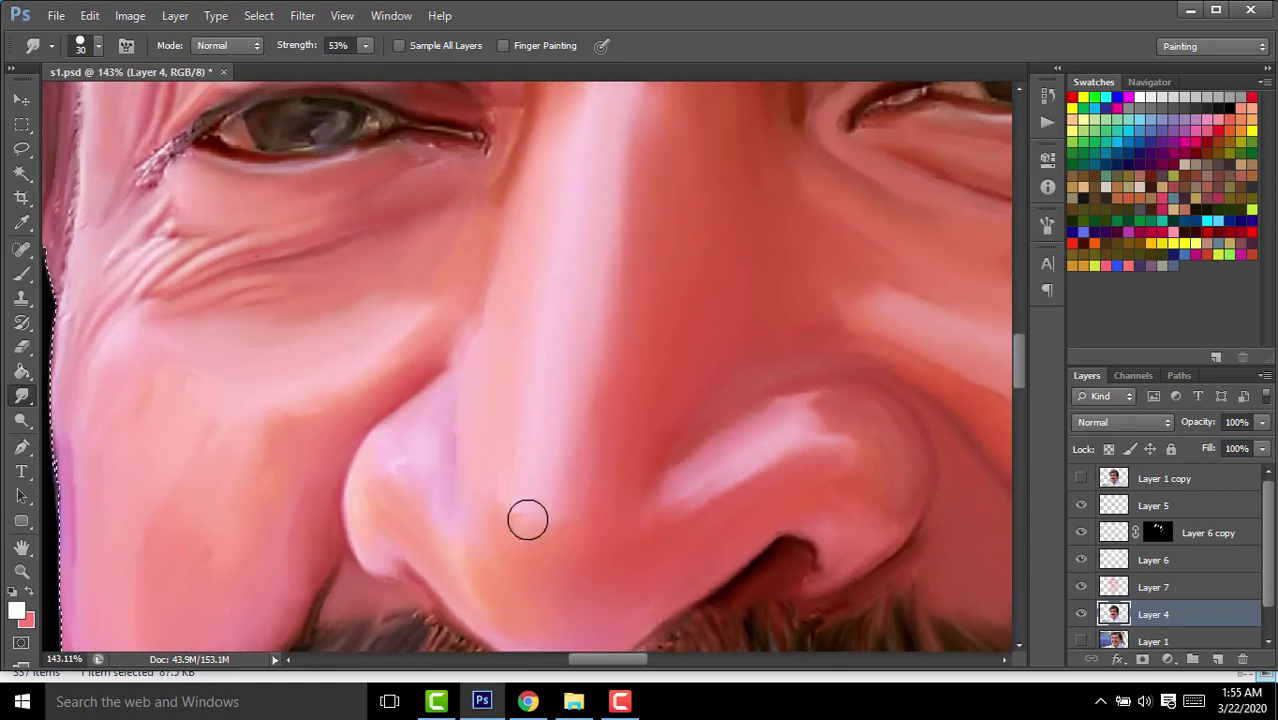
{"action": "left_click_drag", "start_coordinate": [549, 511], "coordinate": [553, 513]}
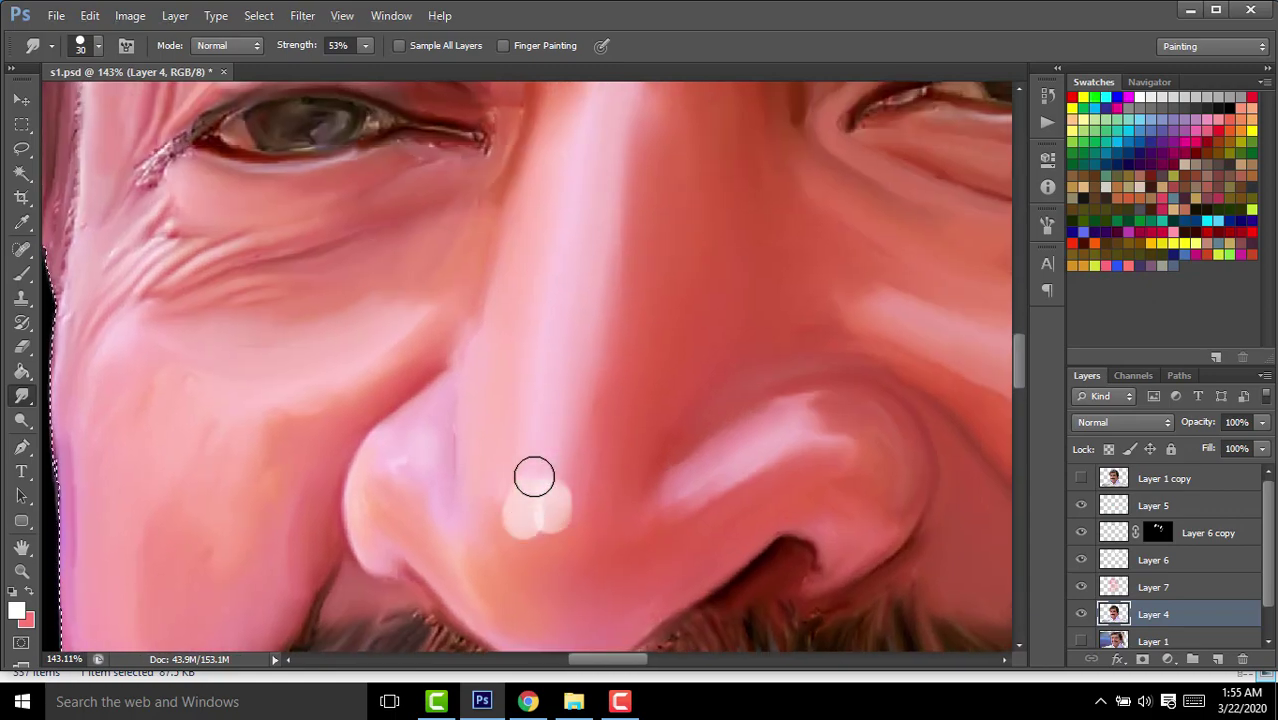
{"action": "scroll", "coordinate": [560, 460], "scroll_direction": "down", "scroll_amount": 2}
{"action": "scroll", "coordinate": [585, 440], "scroll_direction": "down", "scroll_amount": 2}
{"action": "scroll", "coordinate": [590, 425], "scroll_direction": "up", "scroll_amount": 2}
{"action": "scroll", "coordinate": [585, 455], "scroll_direction": "up", "scroll_amount": 3}
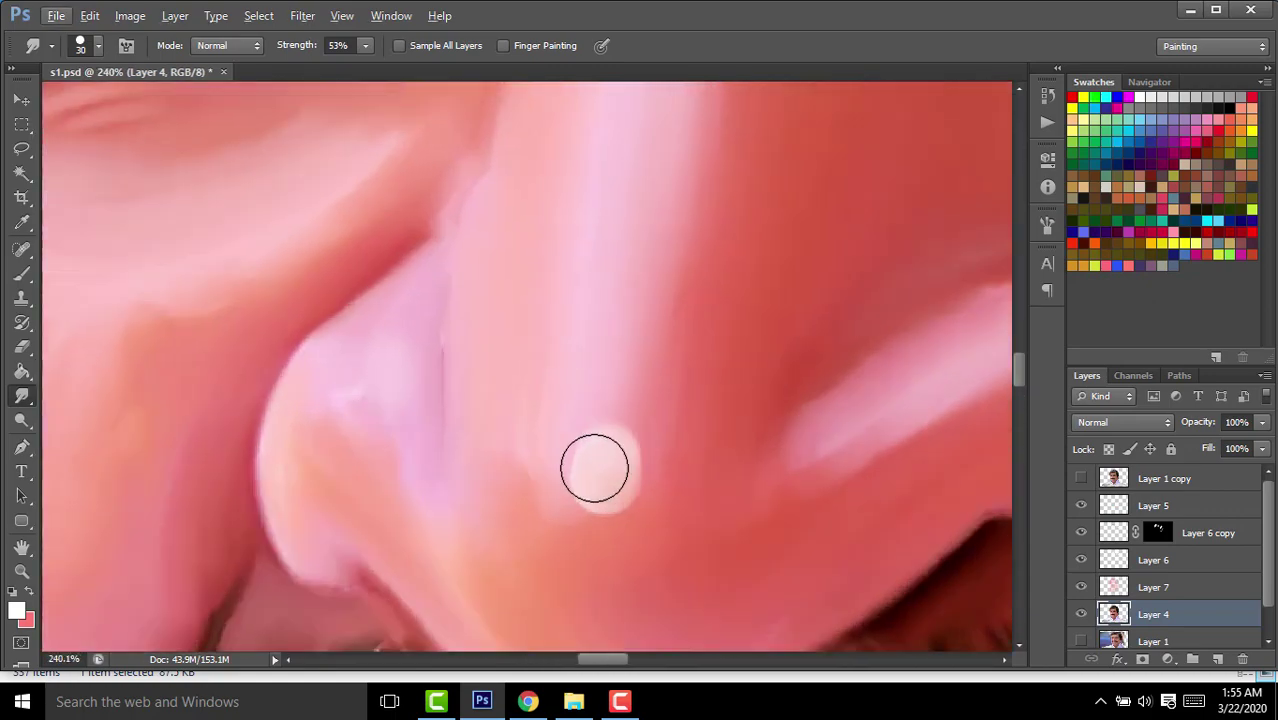
{"action": "scroll", "coordinate": [660, 300], "scroll_direction": "down", "scroll_amount": 2}
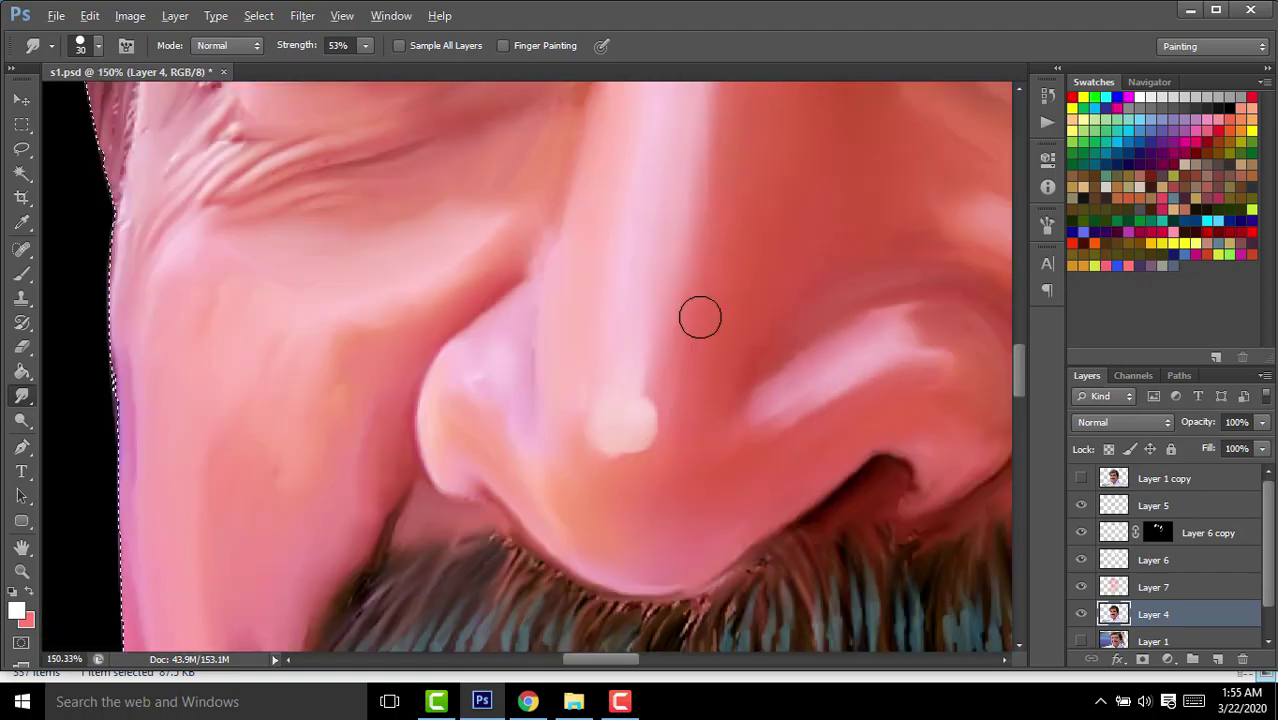
{"action": "scroll", "coordinate": [620, 340], "scroll_direction": "down", "scroll_amount": 2}
{"action": "scroll", "coordinate": [385, 450], "scroll_direction": "up", "scroll_amount": 3}
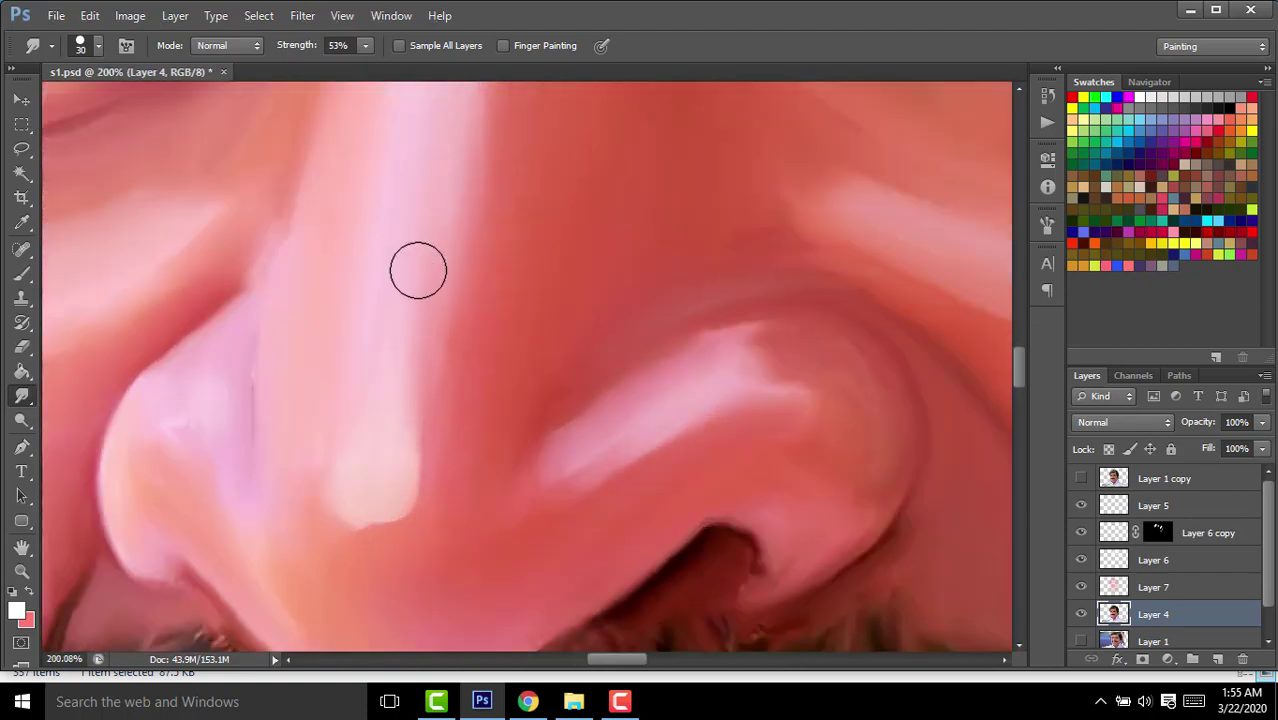
{"action": "scroll", "coordinate": [490, 400], "scroll_direction": "down", "scroll_amount": 2}
{"action": "scroll", "coordinate": [515, 300], "scroll_direction": "down", "scroll_amount": 2}
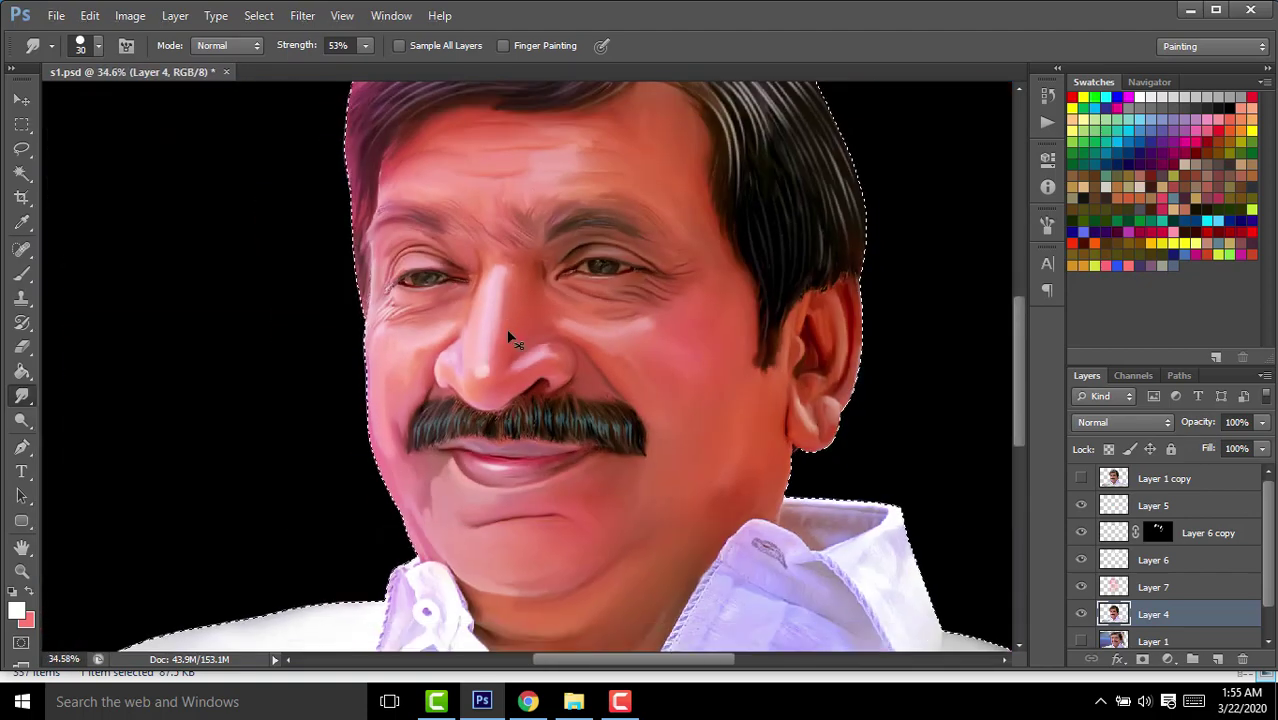
{"action": "scroll", "coordinate": [533, 317], "scroll_direction": "up", "scroll_amount": 1}
{"action": "scroll", "coordinate": [448, 374], "scroll_direction": "up", "scroll_amount": 1}
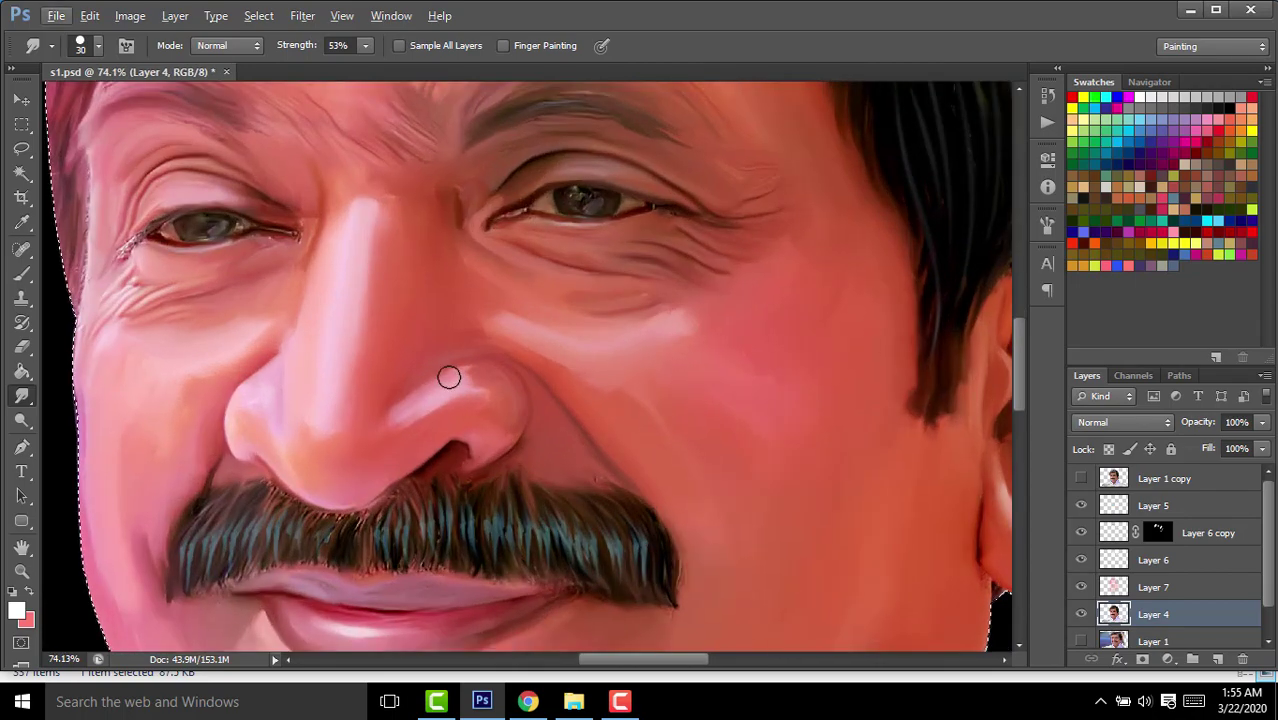
{"action": "scroll", "coordinate": [465, 389], "scroll_direction": "up", "scroll_amount": 2}
{"action": "left_click_drag", "start_coordinate": [502, 373], "coordinate": [354, 460]}
{"action": "scroll", "coordinate": [632, 279], "scroll_direction": "down", "scroll_amount": 2}
{"action": "scroll", "coordinate": [631, 279], "scroll_direction": "up", "scroll_amount": 4}
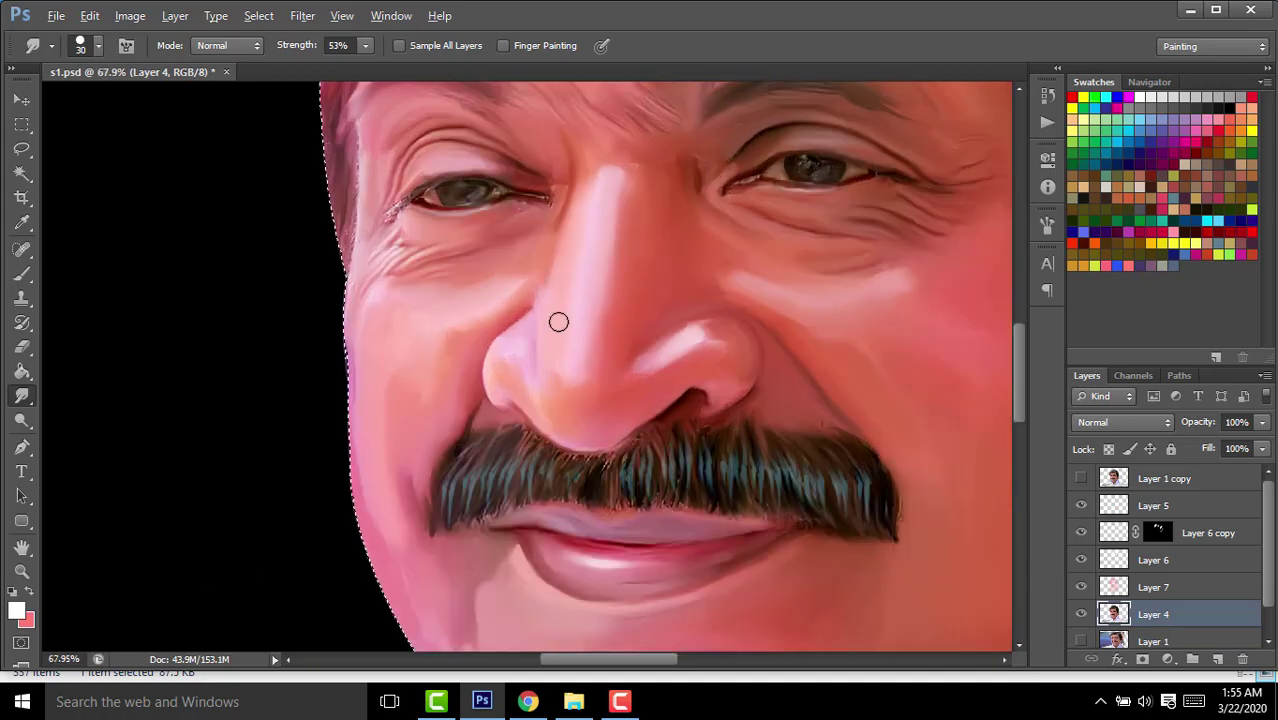
{"action": "scroll", "coordinate": [559, 320], "scroll_direction": "up", "scroll_amount": 4}
{"action": "left_click_drag", "start_coordinate": [582, 408], "coordinate": [608, 279]}
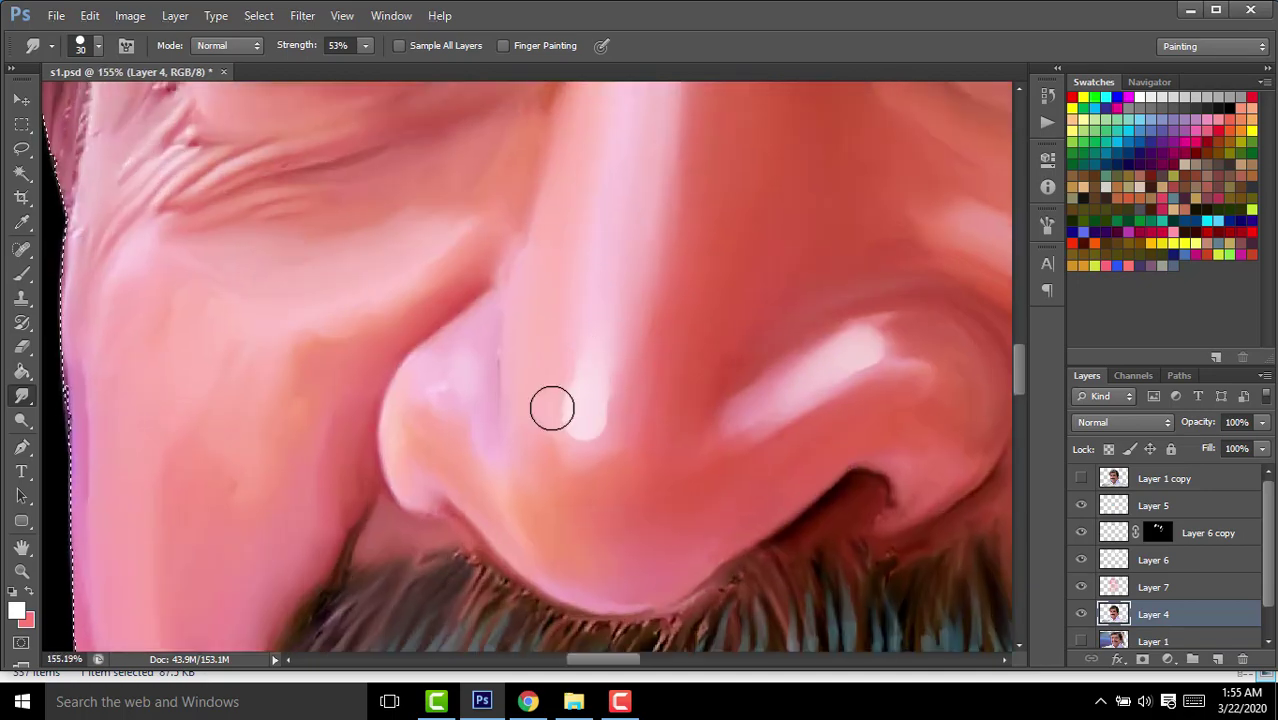
{"action": "scroll", "coordinate": [690, 320], "scroll_direction": "down", "scroll_amount": 3}
{"action": "scroll", "coordinate": [616, 354], "scroll_direction": "up", "scroll_amount": 3}
{"action": "scroll", "coordinate": [616, 354], "scroll_direction": "up", "scroll_amount": 1}
{"action": "key", "text": "bracketleft"}
{"action": "key", "text": "bracketleft"}
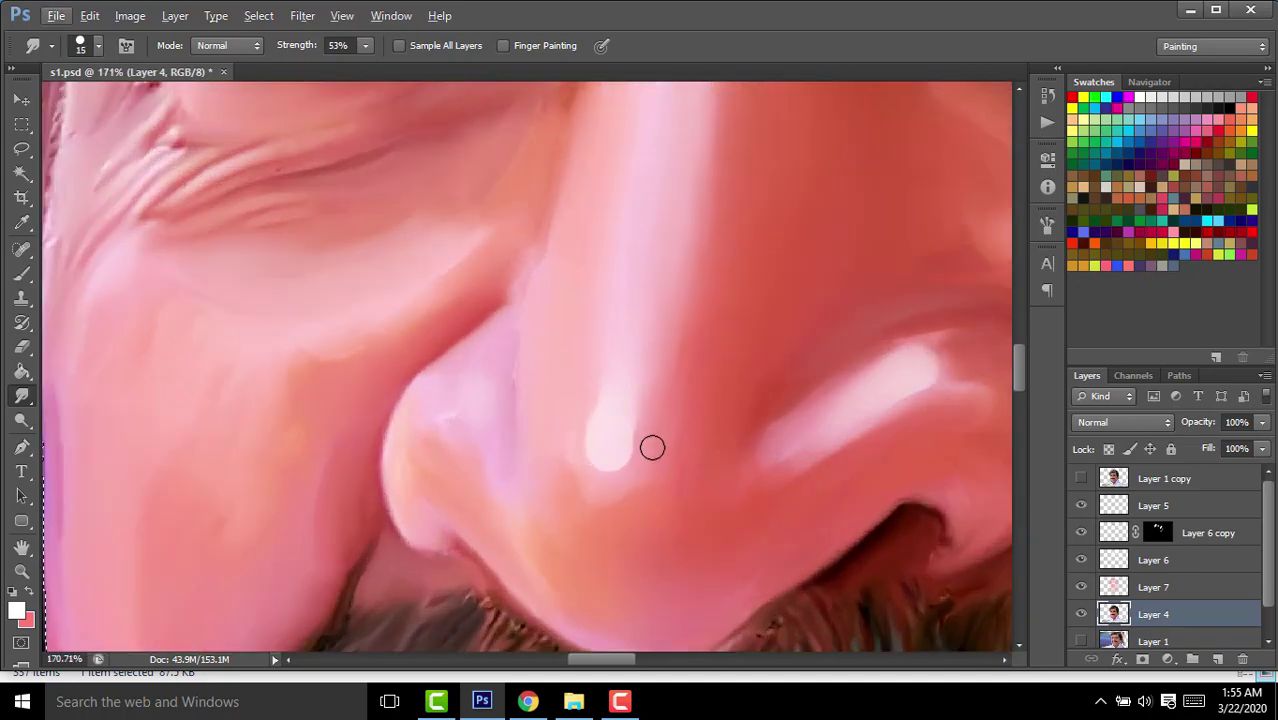
{"action": "left_click_drag", "start_coordinate": [648, 452], "coordinate": [673, 382]}
{"action": "scroll", "coordinate": [691, 374], "scroll_direction": "down", "scroll_amount": 4}
{"action": "scroll", "coordinate": [691, 374], "scroll_direction": "down", "scroll_amount": 3}
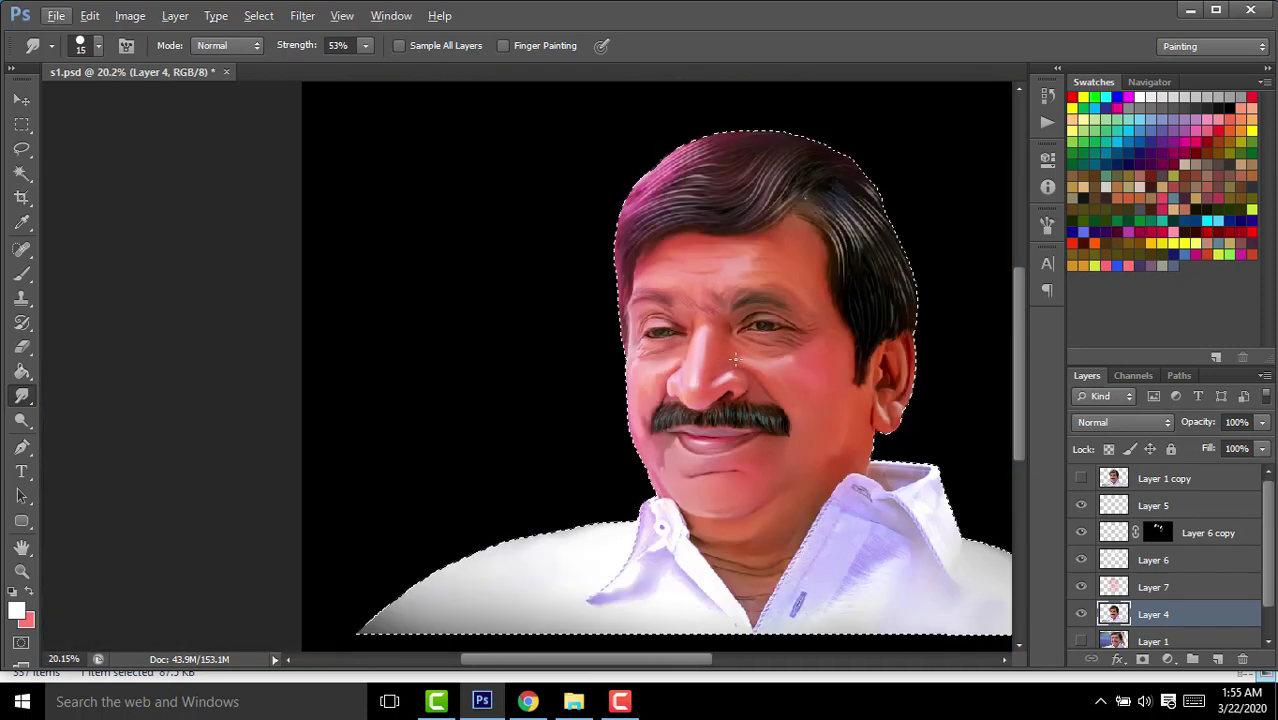
{"action": "scroll", "coordinate": [701, 411], "scroll_direction": "up", "scroll_amount": 3}
{"action": "scroll", "coordinate": [701, 411], "scroll_direction": "up", "scroll_amount": 2}
{"action": "key", "text": "bracketright"}
{"action": "key", "text": "bracketright"}
{"action": "key", "text": "bracketright"}
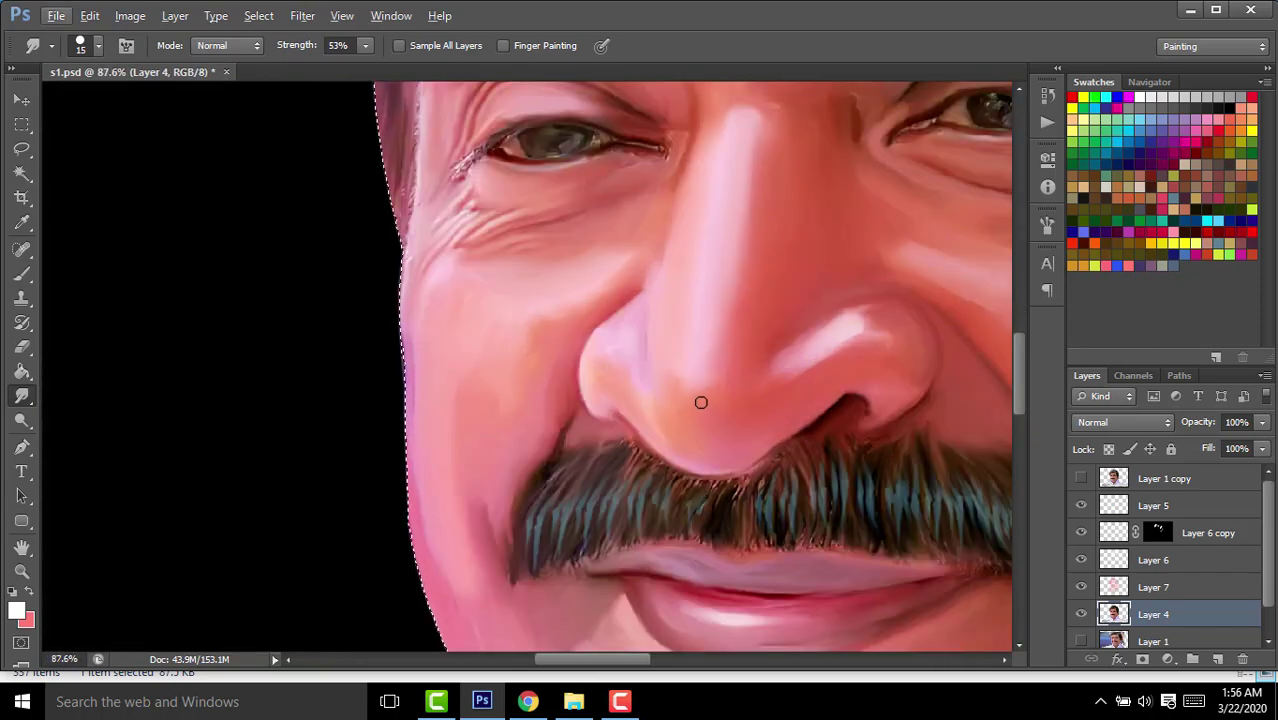
{"action": "left_click_drag", "start_coordinate": [677, 404], "coordinate": [714, 380]}
{"action": "key", "text": "bracketleft"}
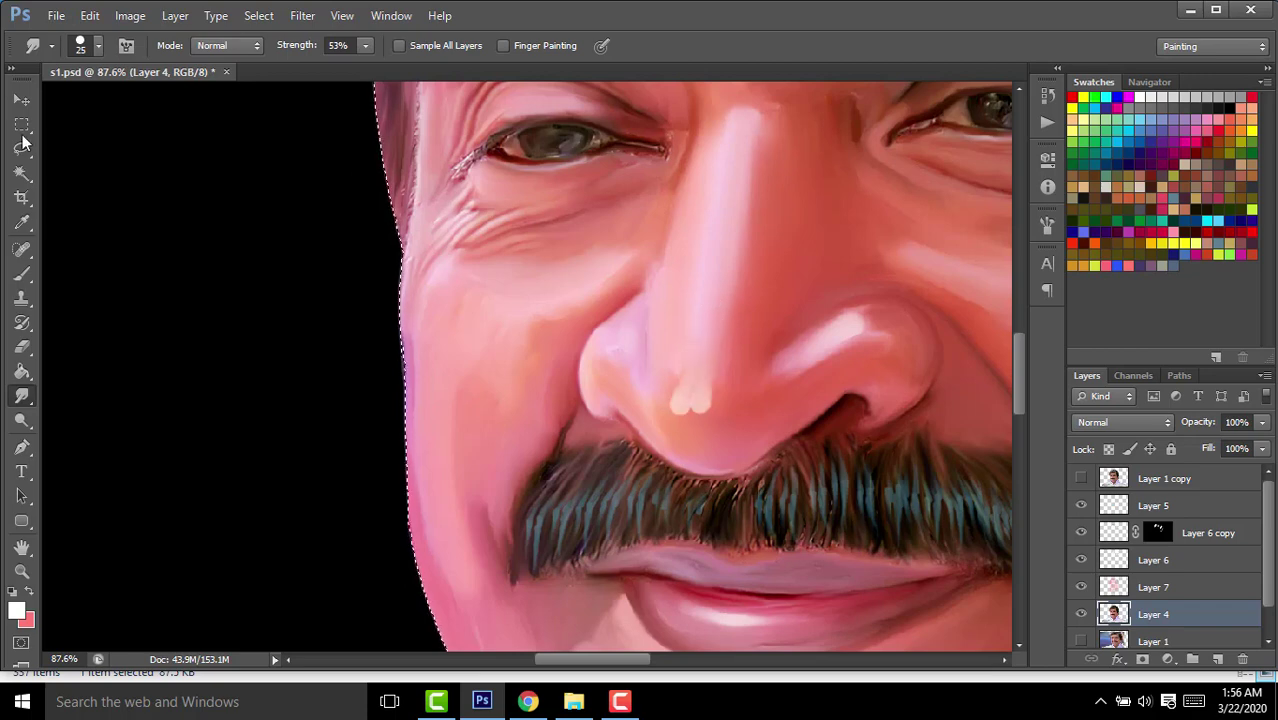
{"action": "key", "text": "m"}
{"action": "key", "text": "ctrl+alt+z"}
{"action": "key", "text": "ctrl+alt+z"}
{"action": "left_click", "coordinate": [1218, 659]}
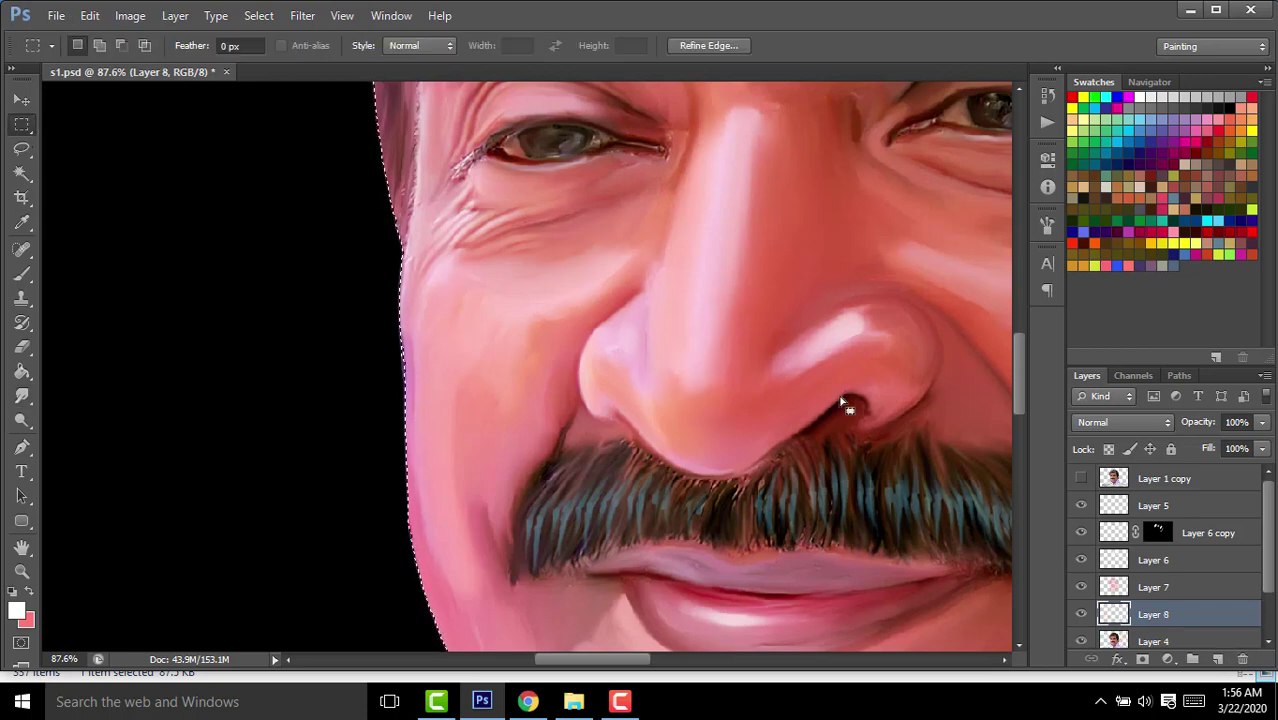
{"action": "scroll", "coordinate": [614, 452], "scroll_direction": "up", "scroll_amount": 3}
{"action": "left_click", "coordinate": [23, 398]}
{"action": "left_click_drag", "start_coordinate": [602, 471], "coordinate": [613, 394]}
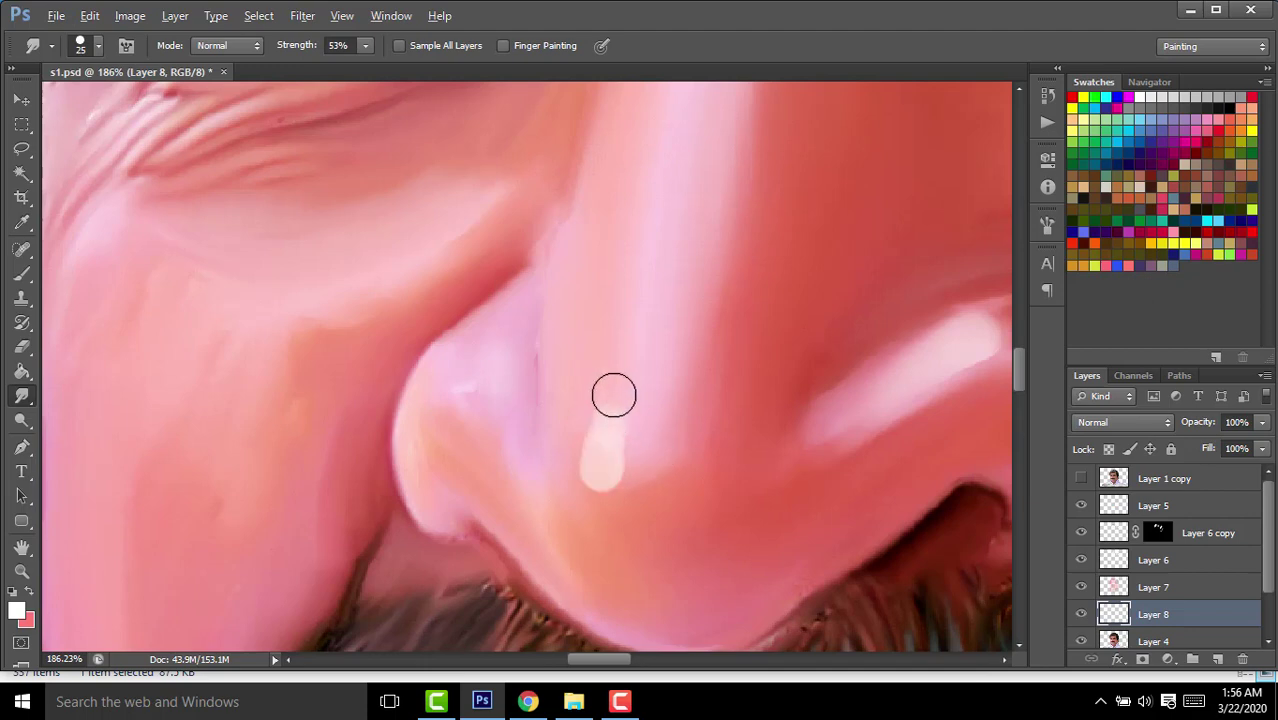
{"action": "left_click_drag", "start_coordinate": [646, 466], "coordinate": [650, 423]}
{"action": "key", "text": "v"}
{"action": "scroll", "coordinate": [709, 301], "scroll_direction": "down", "scroll_amount": 4}
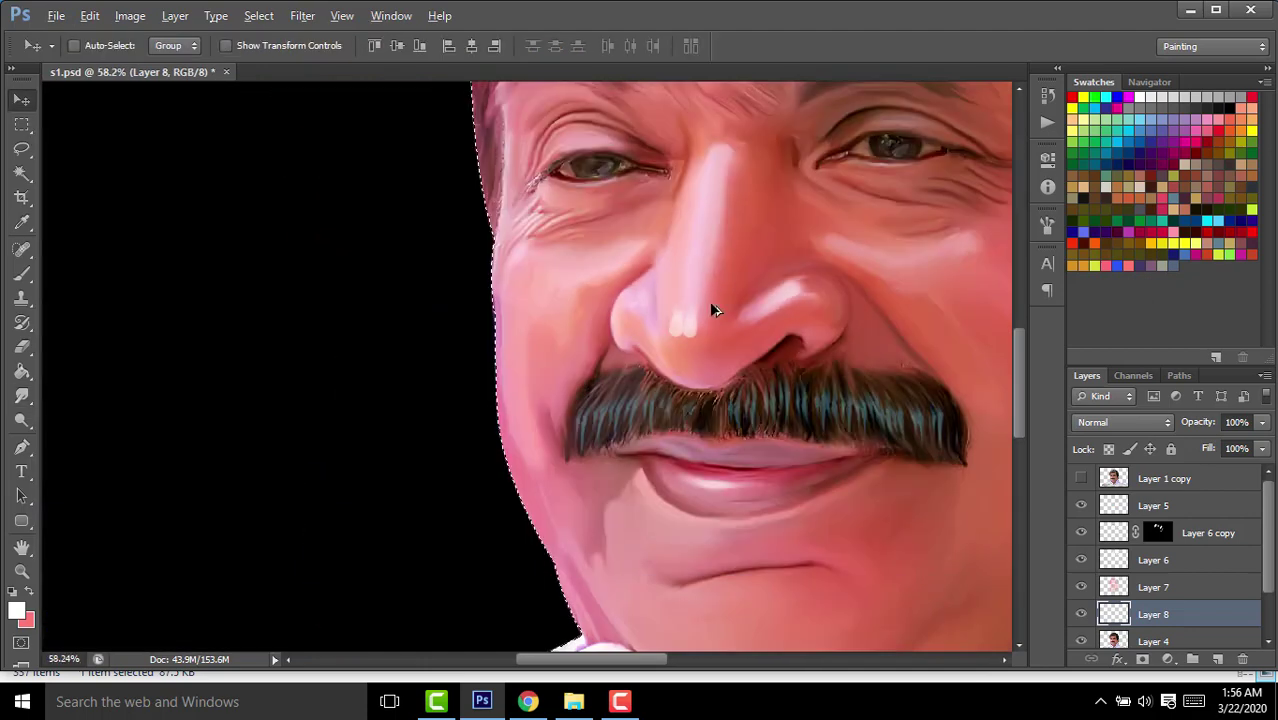
{"action": "left_click_drag", "start_coordinate": [713, 333], "coordinate": [713, 316]}
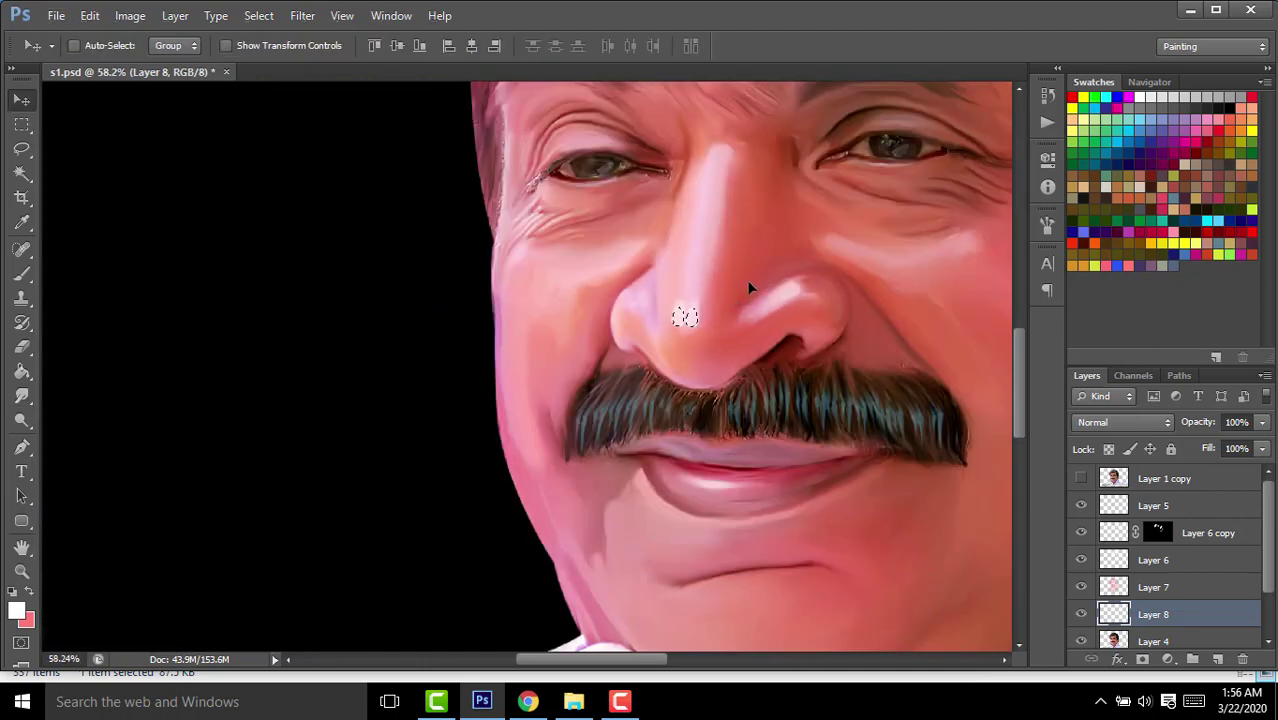
{"action": "scroll", "coordinate": [744, 258], "scroll_direction": "down", "scroll_amount": 3}
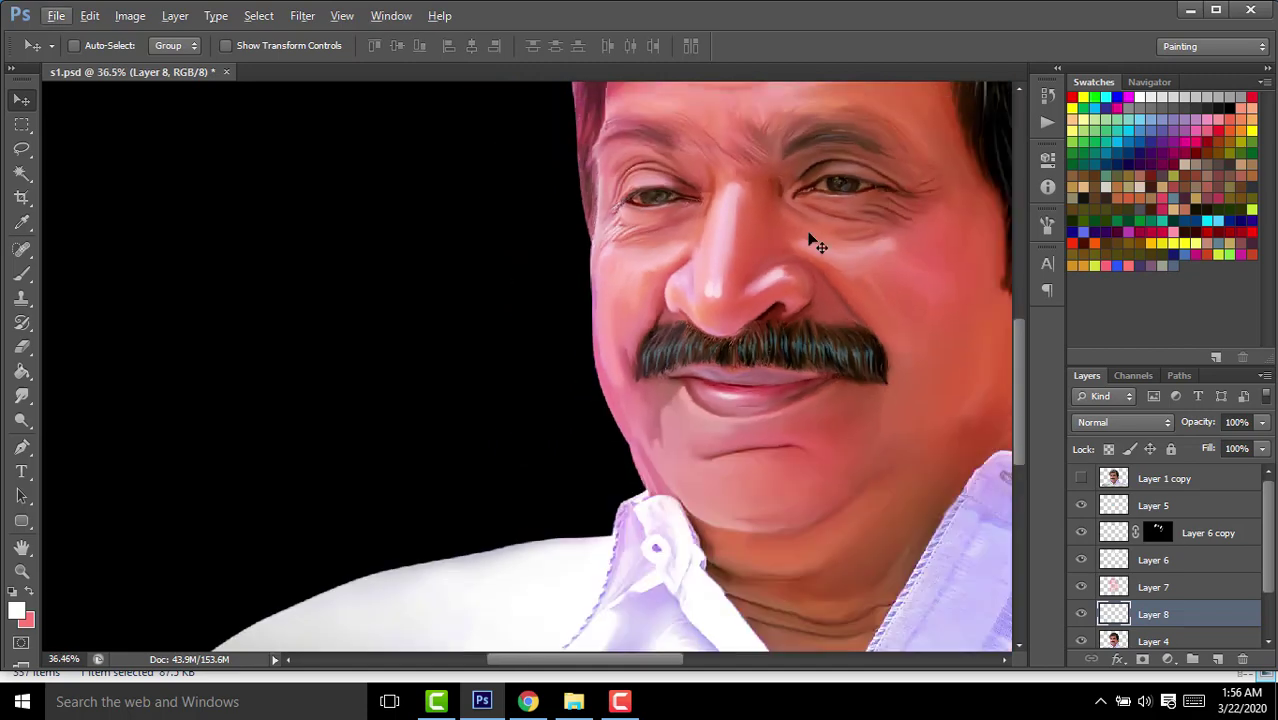
{"action": "left_click_drag", "start_coordinate": [1203, 424], "coordinate": [1182, 424]}
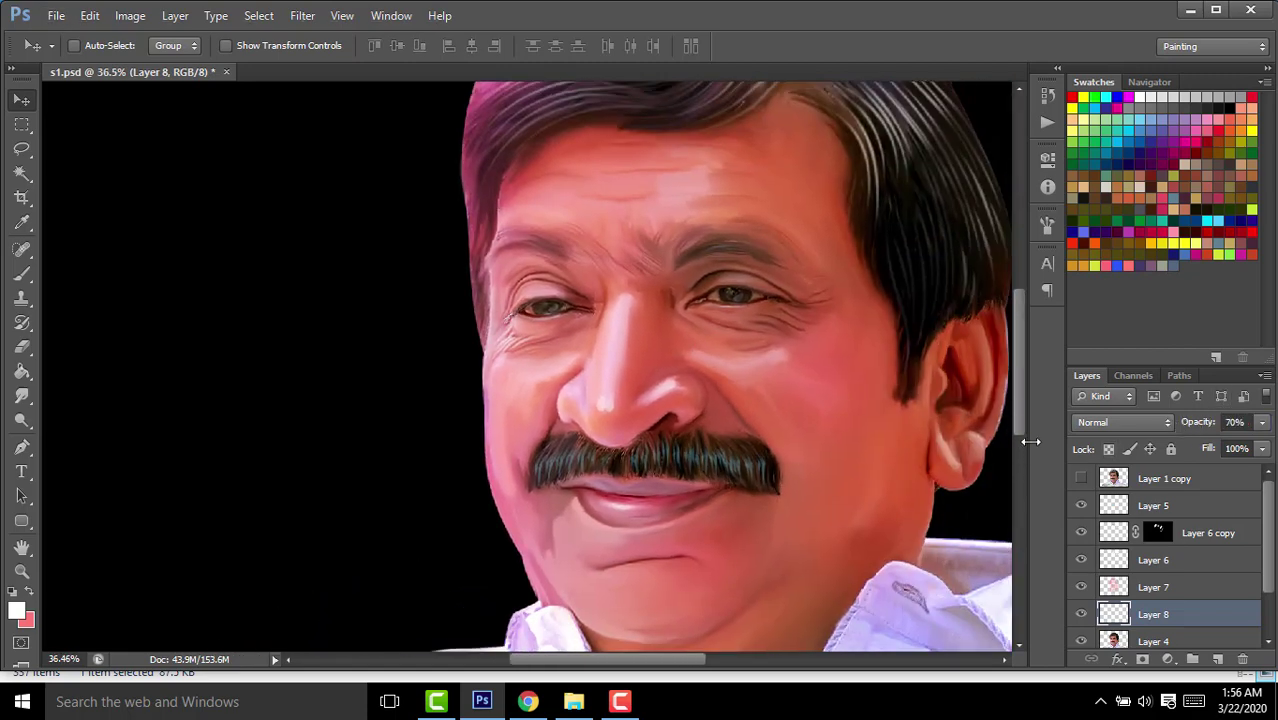
{"action": "left_click_drag", "start_coordinate": [1237, 663], "coordinate": [1240, 660]}
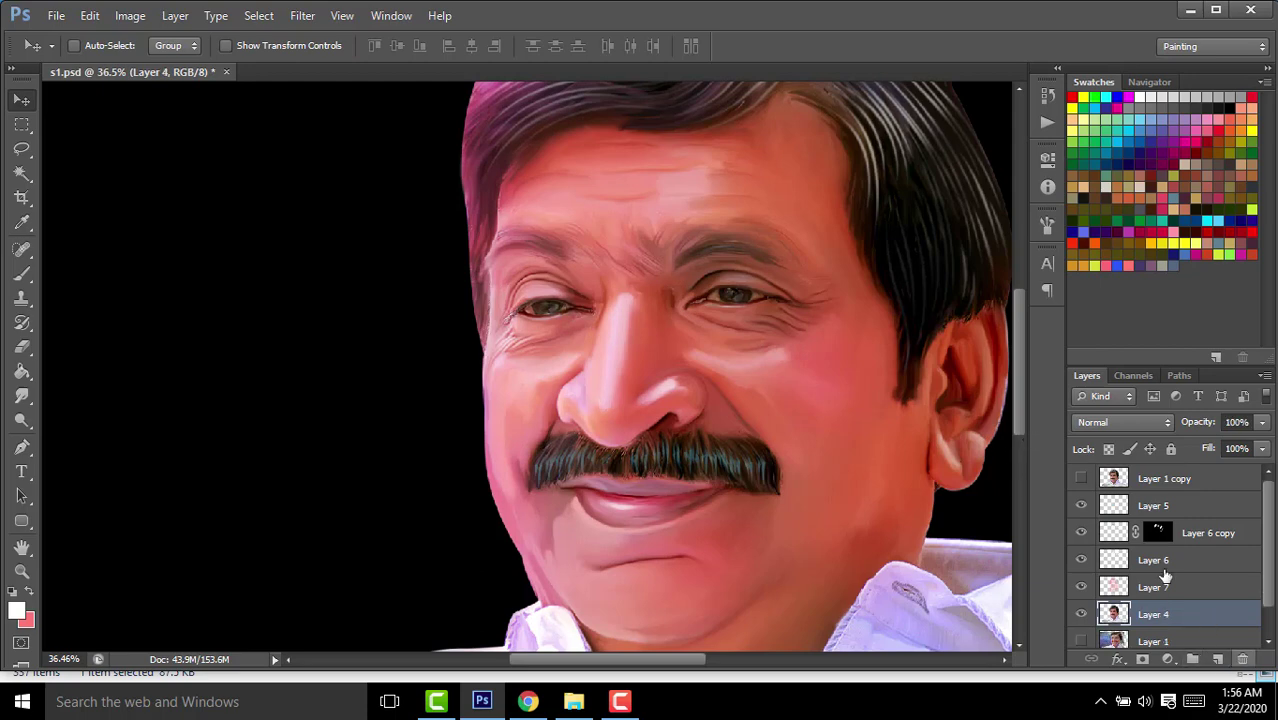
{"action": "scroll", "coordinate": [749, 333], "scroll_direction": "right", "scroll_amount": 3}
Return to the Smudge tool and add a new layer for the ear highlights.
{"action": "left_click", "coordinate": [22, 396]}
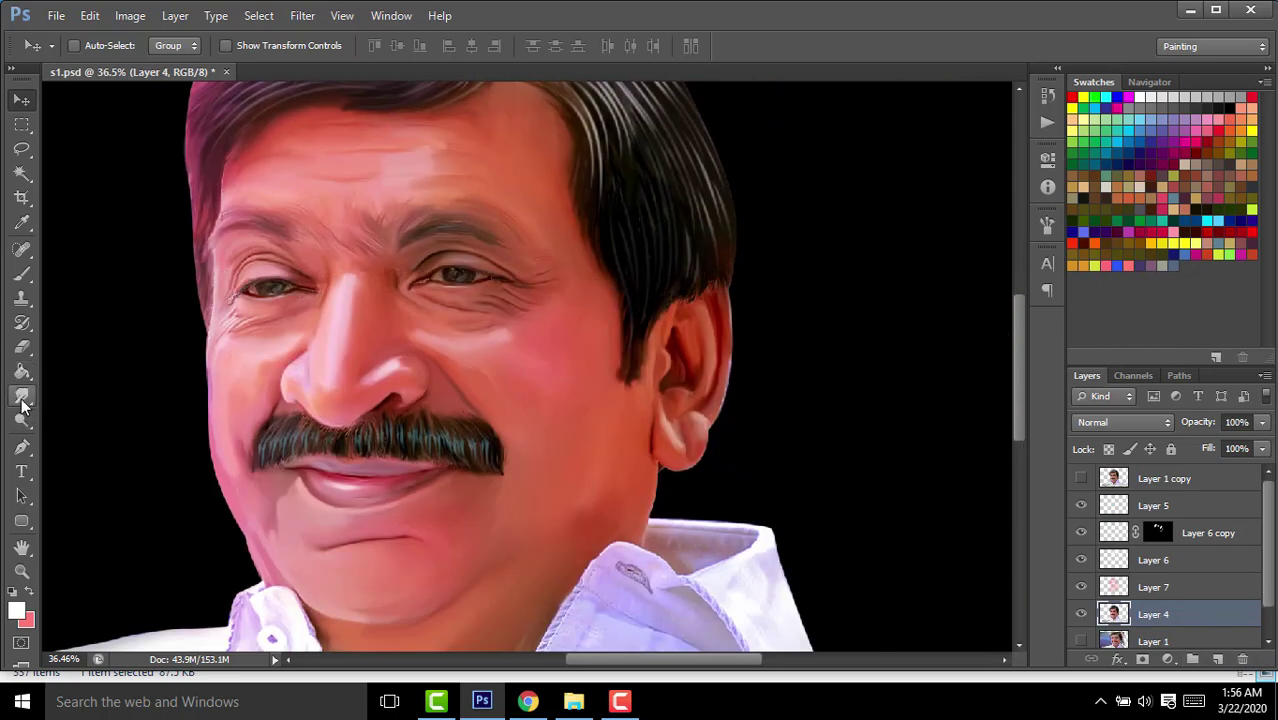
{"action": "scroll", "coordinate": [741, 328], "scroll_direction": "up", "scroll_amount": 2}
{"action": "scroll", "coordinate": [741, 328], "scroll_direction": "up", "scroll_amount": 1}
{"action": "key", "text": "shift+ctrl+alt+n"}
{"action": "scroll", "coordinate": [719, 357], "scroll_direction": "up", "scroll_amount": 3}
{"action": "left_click_drag", "start_coordinate": [700, 400], "coordinate": [693, 367]}
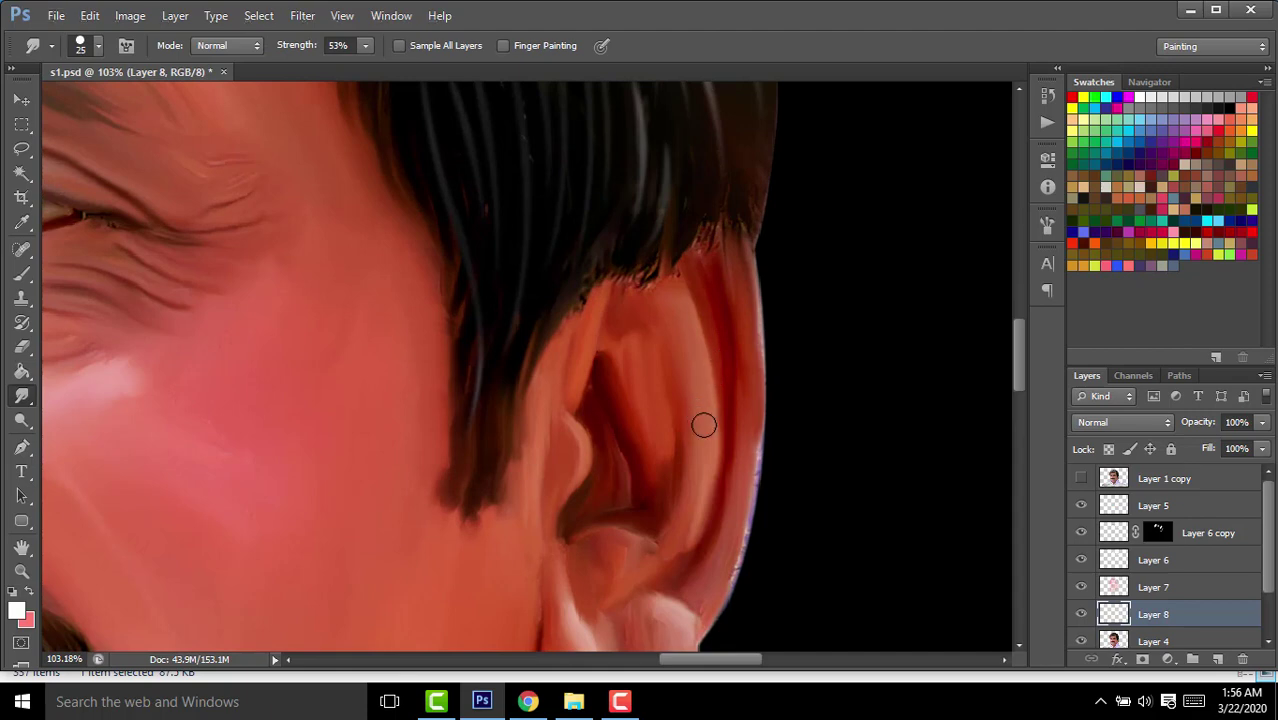
{"action": "key", "text": "ctrl+z"}
Set smudge strength to 84%, streak white up the ear rim, and lower Layer 8 to 40% opacity.
{"action": "left_click", "coordinate": [290, 46]}
{"action": "mouse_move", "coordinate": [707, 416]}
{"action": "left_mouse_down"}
{"action": "mouse_move", "coordinate": [683, 300]}
{"action": "mouse_move", "coordinate": [690, 540]}
{"action": "left_mouse_up"}
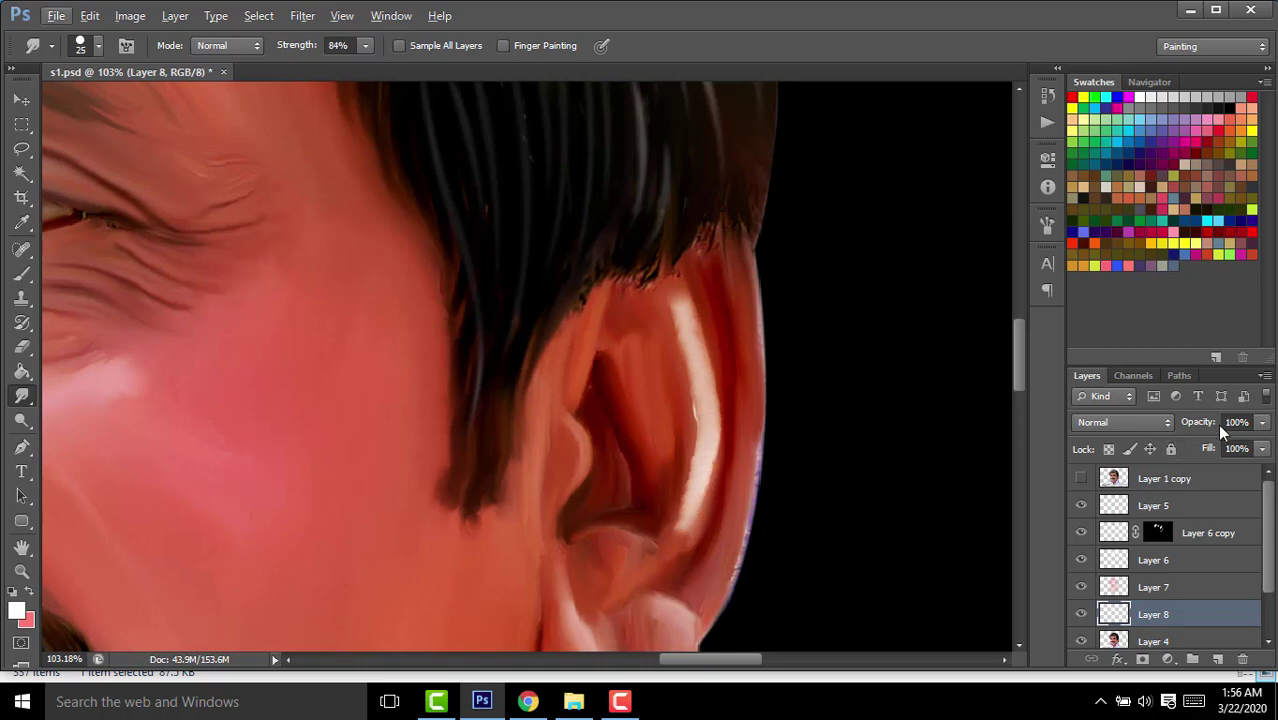
{"action": "left_click_drag", "start_coordinate": [1217, 424], "coordinate": [1145, 426]}
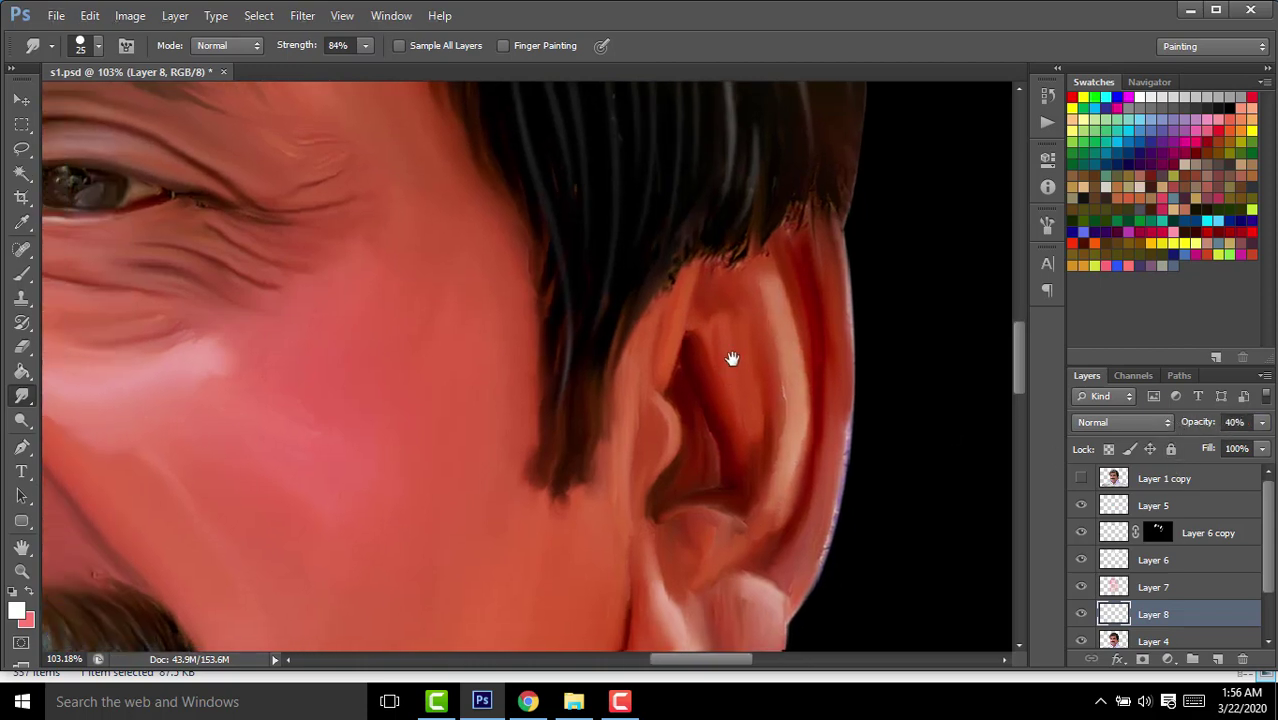
{"action": "left_click_drag", "start_coordinate": [640, 380], "coordinate": [740, 355]}
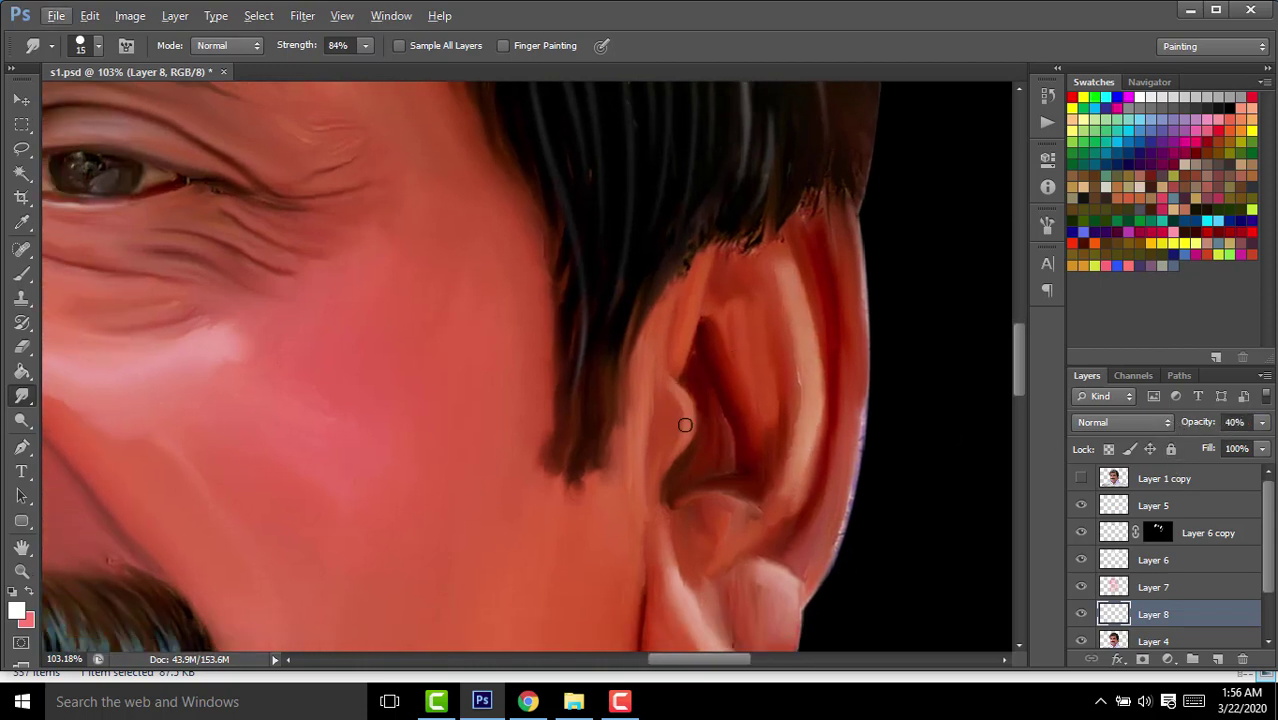
{"action": "scroll", "coordinate": [685, 425], "scroll_direction": "up", "scroll_amount": 3}
{"action": "scroll", "coordinate": [705, 432], "scroll_direction": "up", "scroll_amount": 3}
Shrink the brush to 10 pixels and reshape the inner-ear highlight smaller and higher.
{"action": "mouse_move", "coordinate": [648, 403]}
{"action": "left_mouse_down"}
{"action": "mouse_move", "coordinate": [613, 314]}
{"action": "mouse_move", "coordinate": [565, 531]}
{"action": "left_mouse_up"}
{"action": "key", "text": "ctrl+z"}
{"action": "key", "text": "bracketleft"}
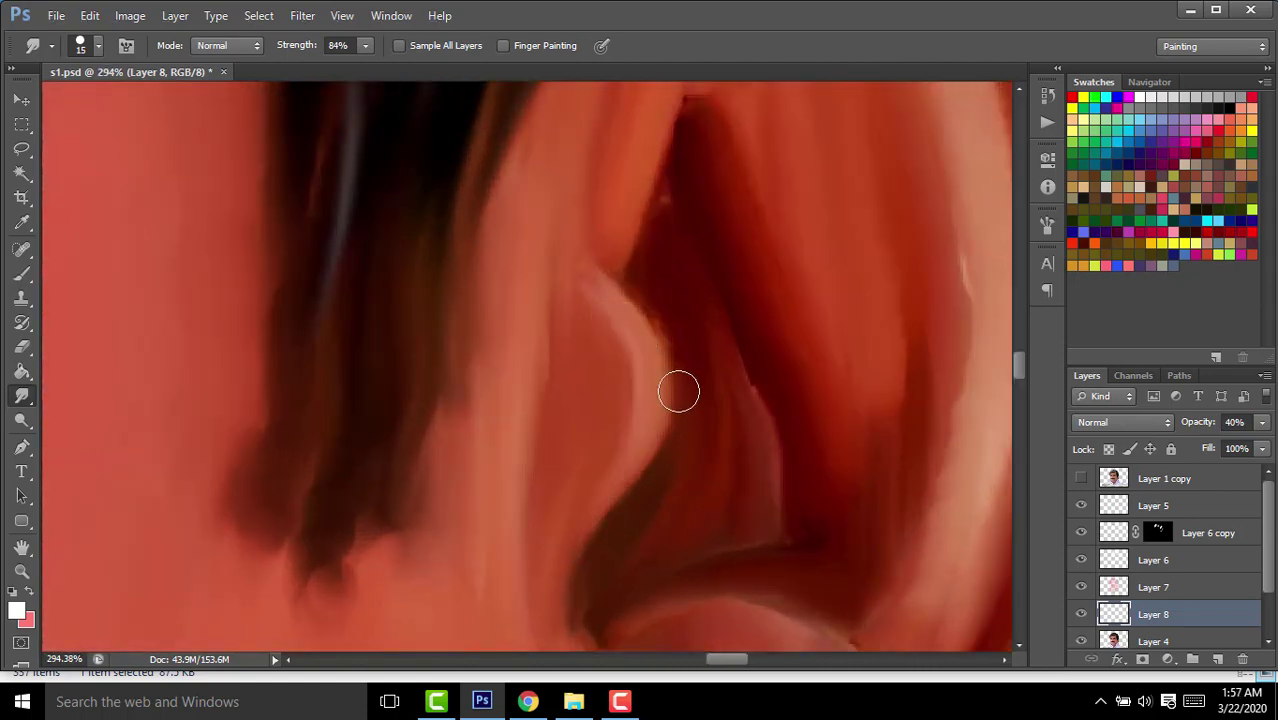
{"action": "mouse_move", "coordinate": [648, 368]}
{"action": "left_mouse_down"}
{"action": "mouse_move", "coordinate": [585, 528]}
{"action": "mouse_move", "coordinate": [579, 602]}
{"action": "left_mouse_up"}
{"action": "scroll", "coordinate": [699, 385], "scroll_direction": "down", "scroll_amount": 5}
{"action": "scroll", "coordinate": [764, 480], "scroll_direction": "up", "scroll_amount": 3}
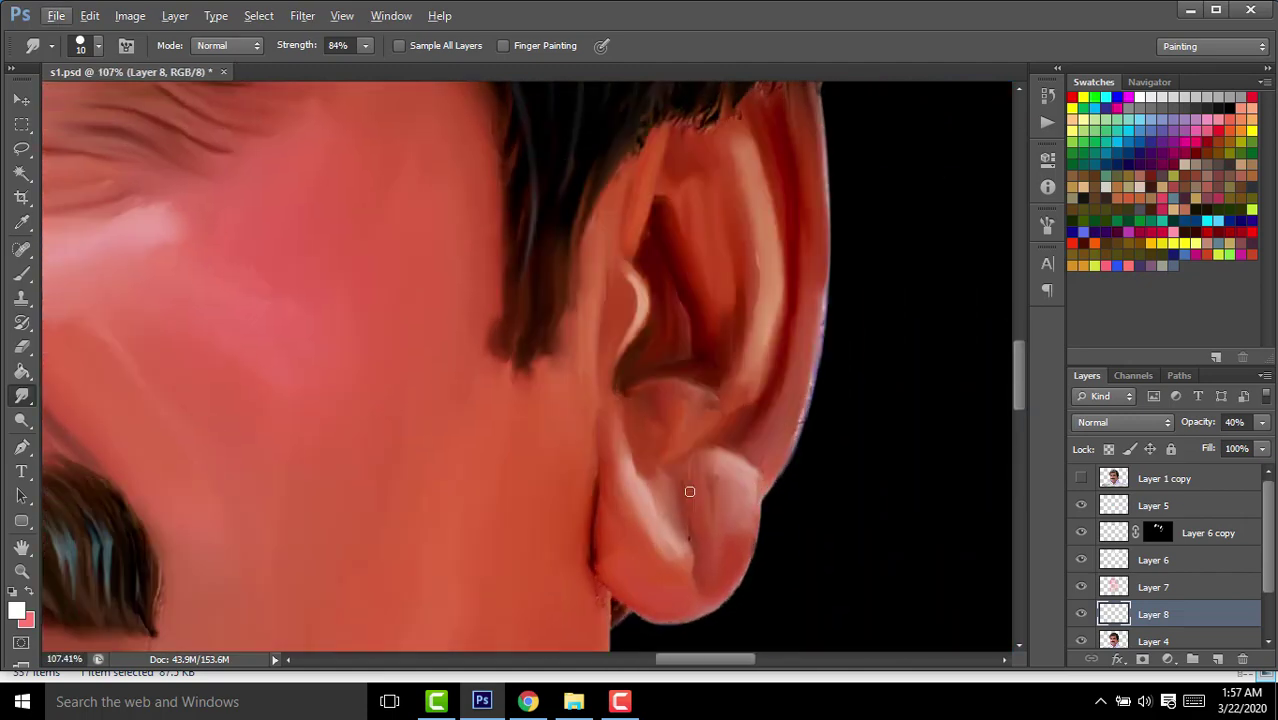
{"action": "scroll", "coordinate": [688, 491], "scroll_direction": "up", "scroll_amount": 2}
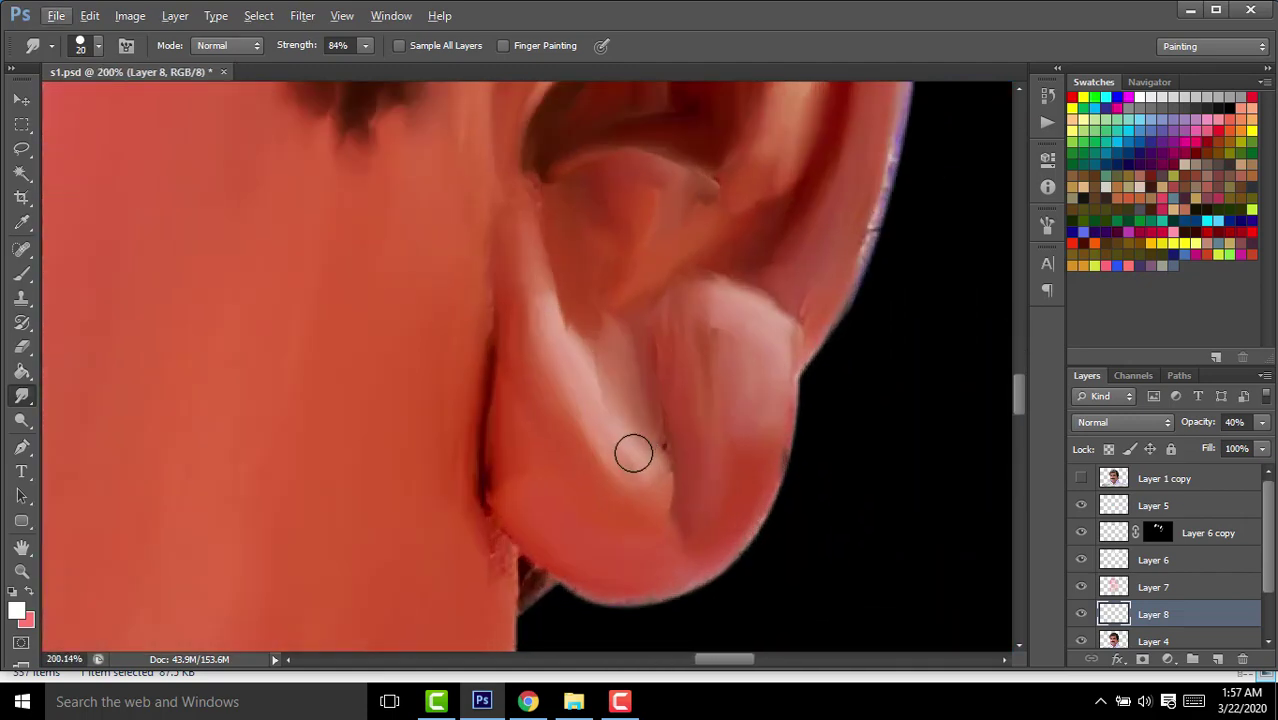
Lengthen the inner-ear streak and blend light streaks down the earlobe and along the outer rim.
{"action": "mouse_move", "coordinate": [633, 453]}
{"action": "left_mouse_down"}
{"action": "mouse_move", "coordinate": [576, 399]}
{"action": "mouse_move", "coordinate": [625, 456]}
{"action": "mouse_move", "coordinate": [543, 304]}
{"action": "left_mouse_up"}
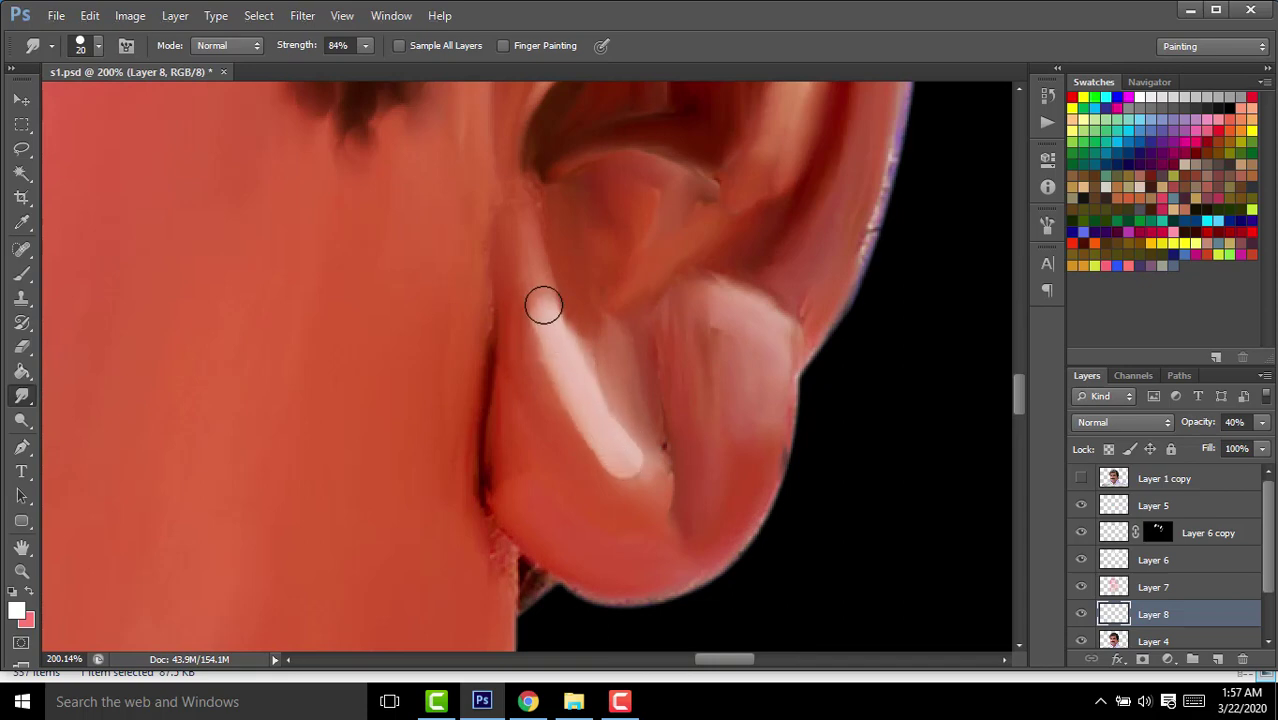
{"action": "mouse_move", "coordinate": [739, 320]}
{"action": "left_mouse_down"}
{"action": "mouse_move", "coordinate": [770, 337]}
{"action": "mouse_move", "coordinate": [736, 343]}
{"action": "mouse_move", "coordinate": [745, 334]}
{"action": "mouse_move", "coordinate": [750, 391]}
{"action": "left_mouse_up"}
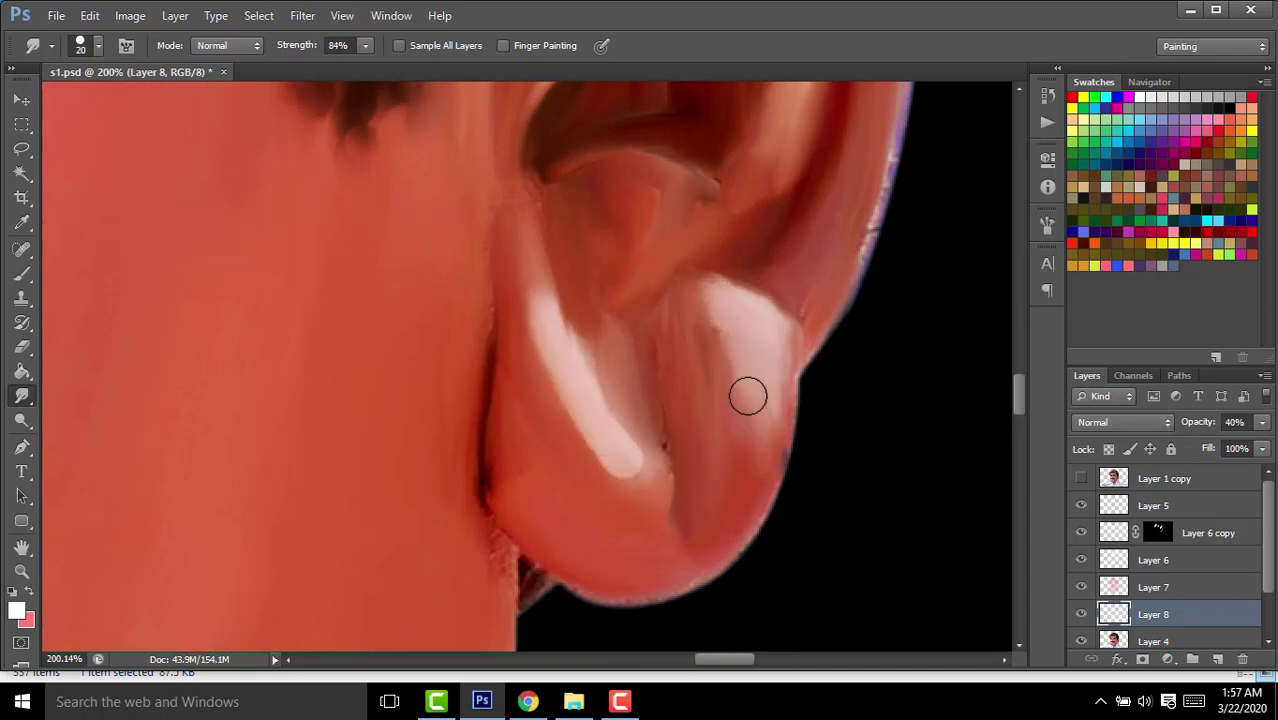
{"action": "scroll", "coordinate": [796, 330], "scroll_direction": "down", "scroll_amount": 3}
{"action": "scroll", "coordinate": [796, 313], "scroll_direction": "down", "scroll_amount": 3}
{"action": "scroll", "coordinate": [812, 294], "scroll_direction": "up", "scroll_amount": 3}
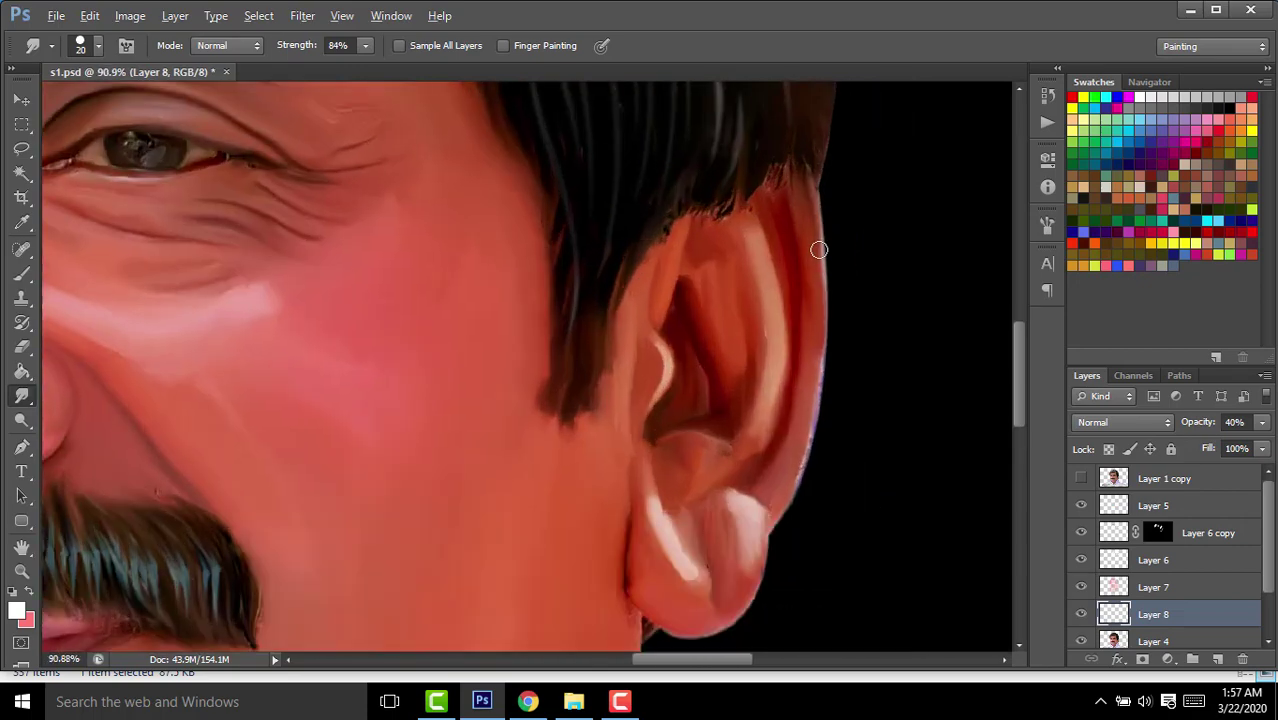
{"action": "left_click_drag", "start_coordinate": [814, 354], "coordinate": [817, 390]}
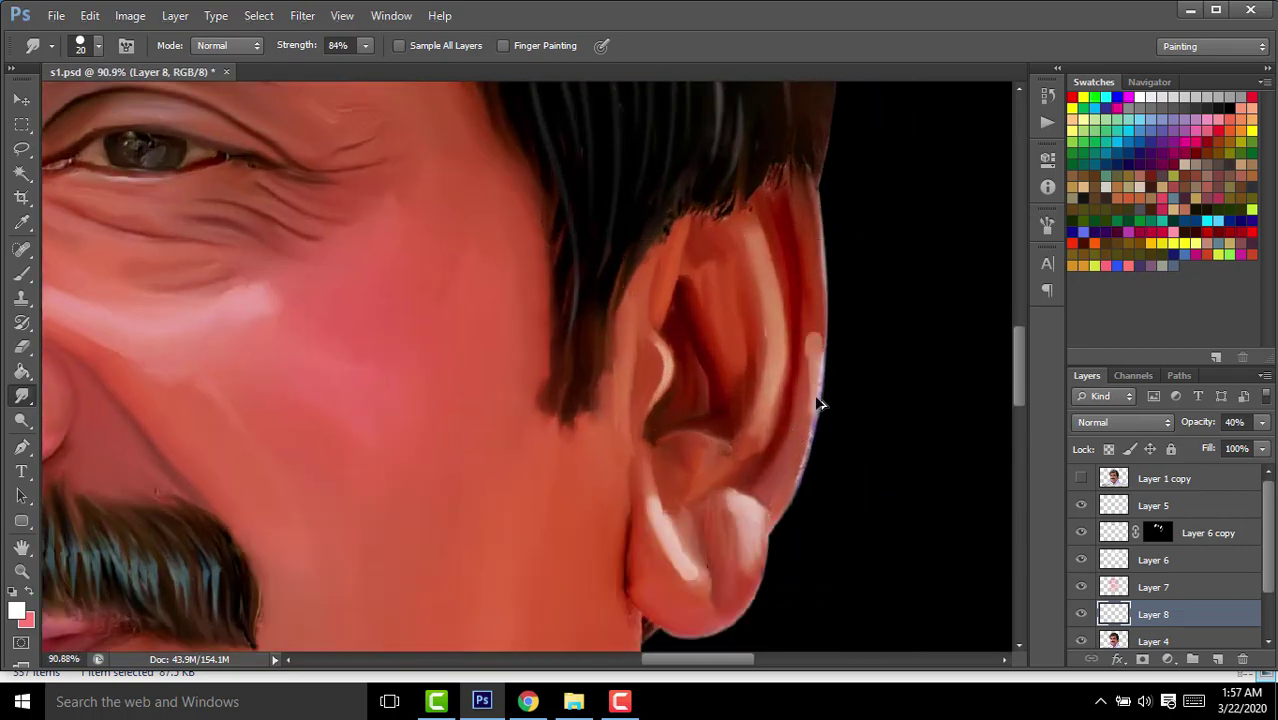
{"action": "scroll", "coordinate": [818, 403], "scroll_direction": "up", "scroll_amount": 2}
{"action": "mouse_move", "coordinate": [787, 346]}
{"action": "left_mouse_down"}
{"action": "mouse_move", "coordinate": [764, 386]}
{"action": "mouse_move", "coordinate": [767, 176]}
{"action": "left_mouse_up"}
{"action": "scroll", "coordinate": [796, 251], "scroll_direction": "down", "scroll_amount": 2}
{"action": "scroll", "coordinate": [784, 252], "scroll_direction": "down", "scroll_amount": 2}
{"action": "scroll", "coordinate": [784, 252], "scroll_direction": "down", "scroll_amount": 1}
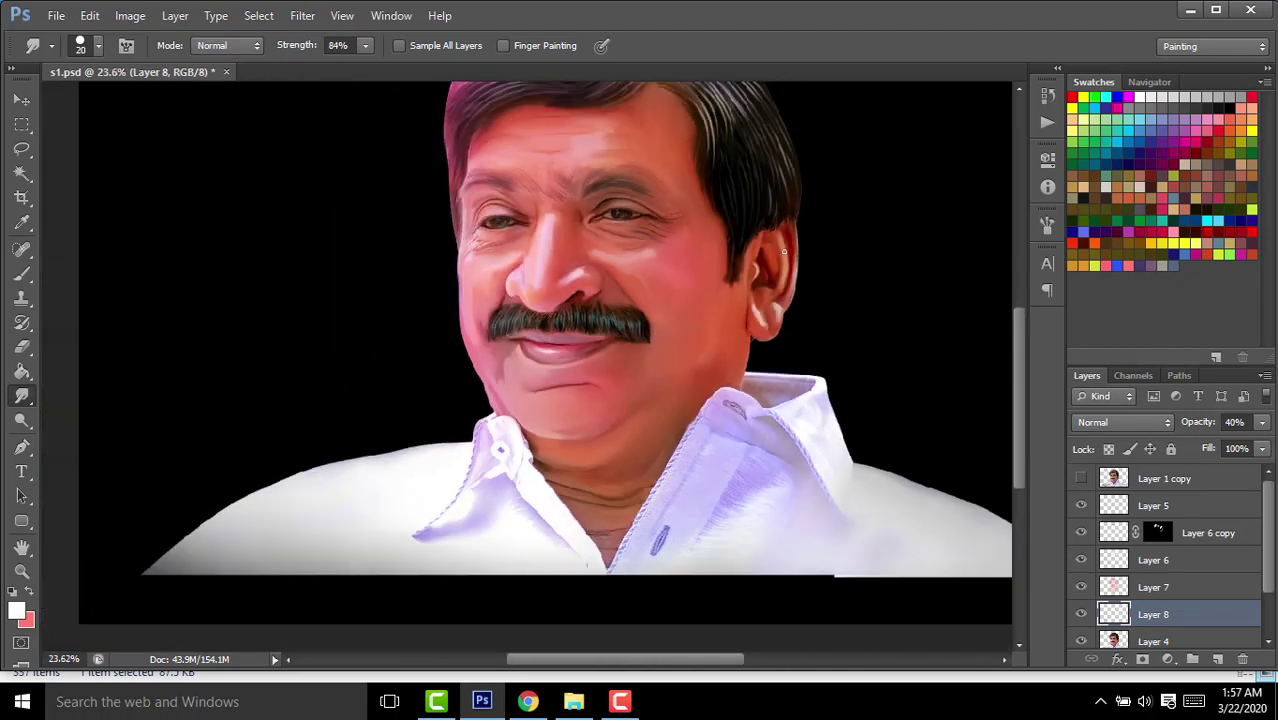
{"action": "scroll", "coordinate": [578, 262], "scroll_direction": "up", "scroll_amount": 3}
{"action": "scroll", "coordinate": [578, 262], "scroll_direction": "up", "scroll_amount": 2}
Smudge a highlight along the bridge of the nose and shrink the brush for eye detail.
{"action": "mouse_move", "coordinate": [508, 291]}
{"action": "left_mouse_down"}
{"action": "mouse_move", "coordinate": [519, 308]}
{"action": "mouse_move", "coordinate": [504, 315]}
{"action": "mouse_move", "coordinate": [562, 317]}
{"action": "left_mouse_up"}
{"action": "scroll", "coordinate": [585, 254], "scroll_direction": "down", "scroll_amount": 4}
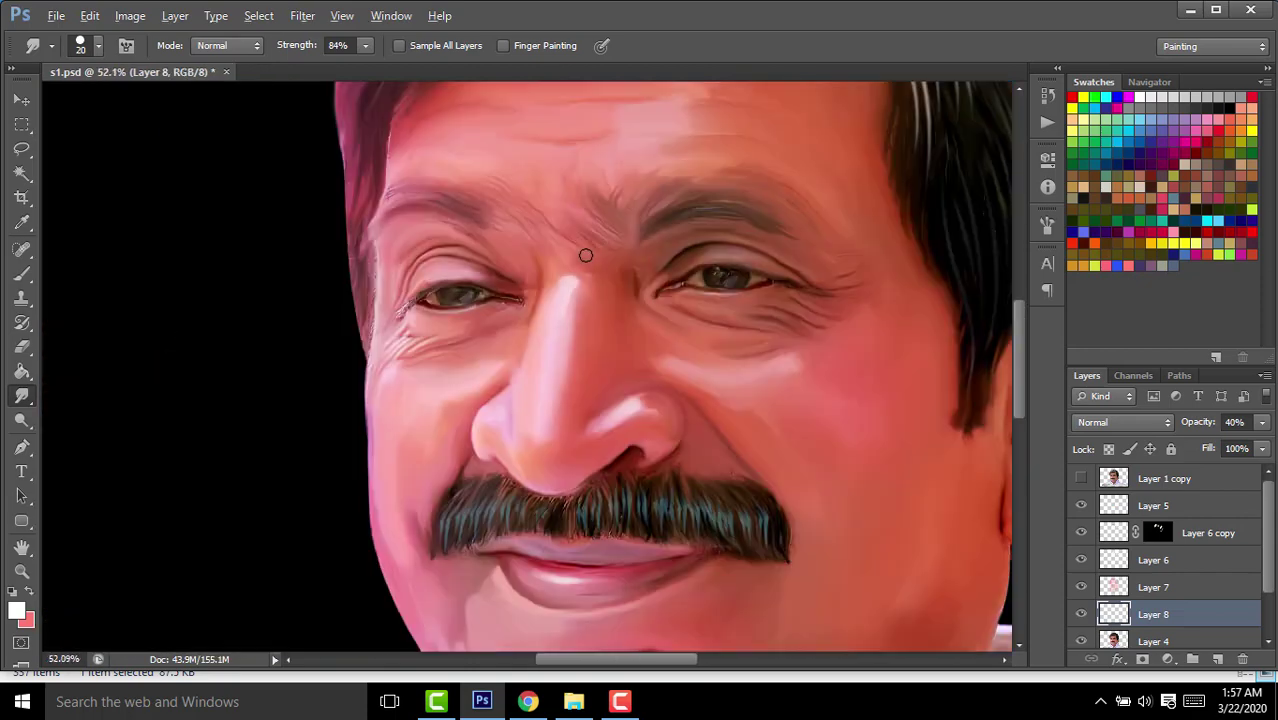
{"action": "scroll", "coordinate": [698, 277], "scroll_direction": "up", "scroll_amount": 2}
{"action": "scroll", "coordinate": [712, 322], "scroll_direction": "up", "scroll_amount": 2}
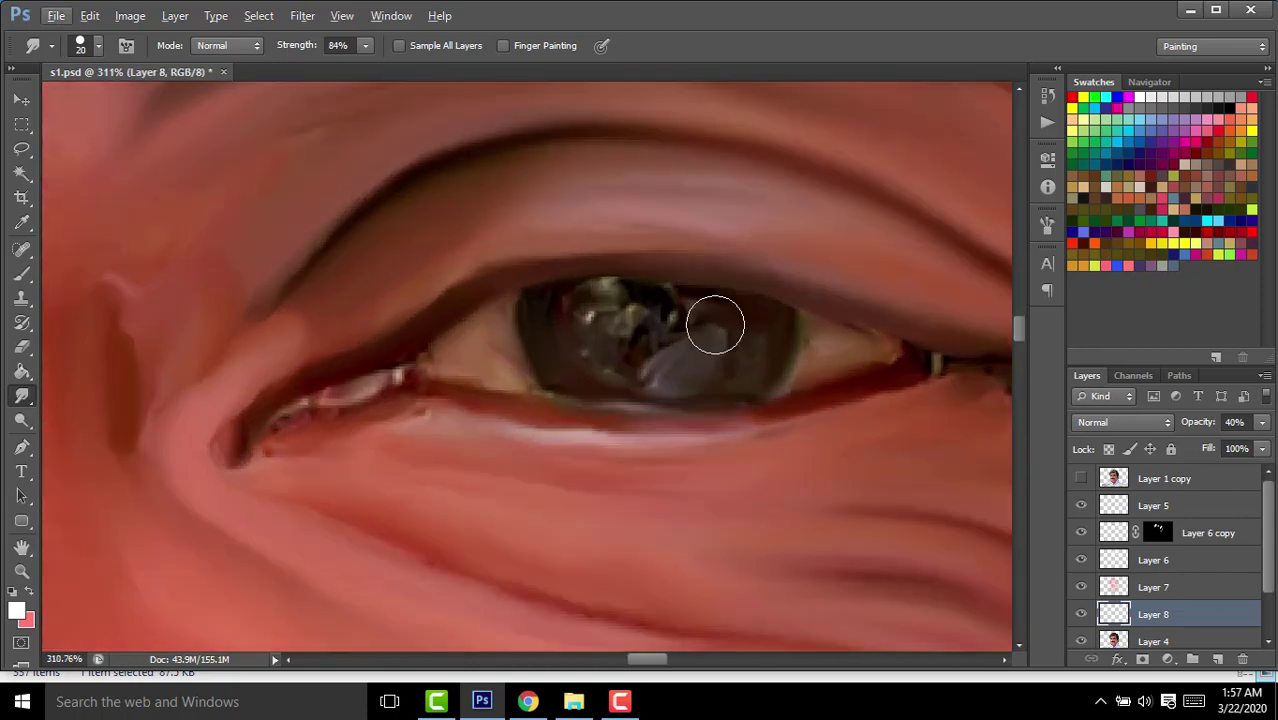
{"action": "key", "text": "bracketleft"}
{"action": "left_click_drag", "start_coordinate": [708, 344], "coordinate": [720, 335]}
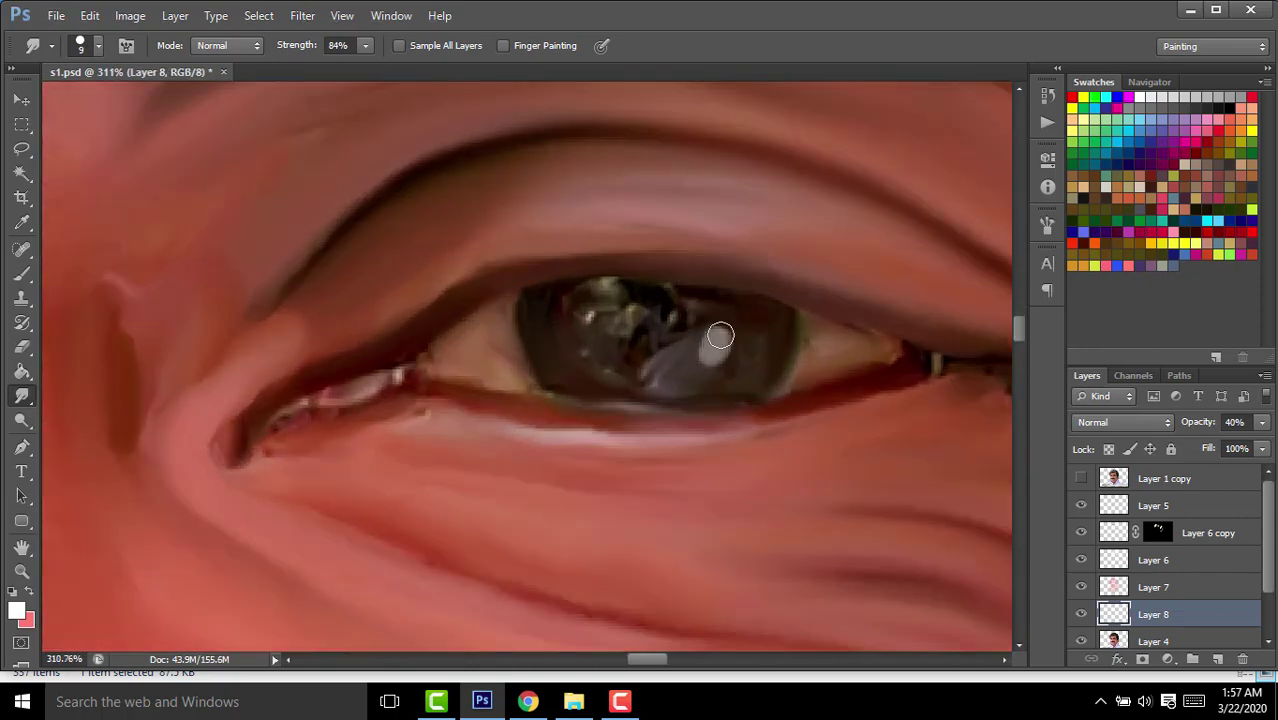
{"action": "key", "text": "ctrl+z"}
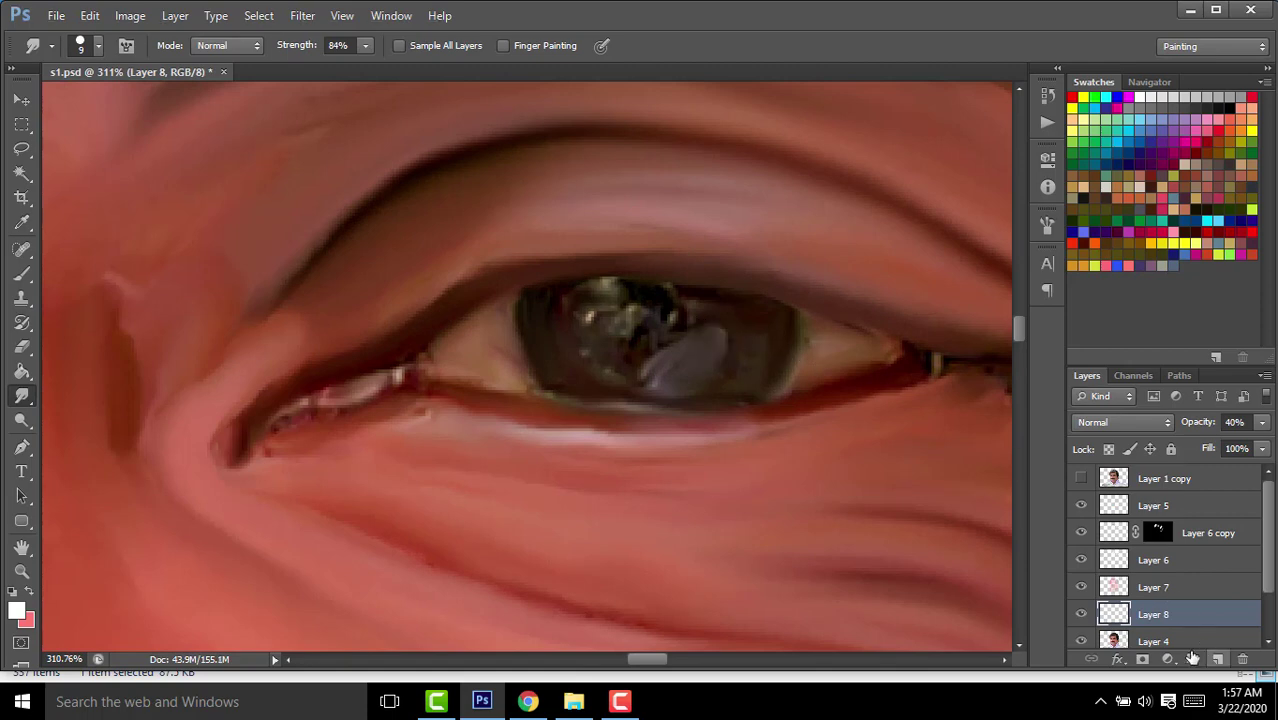
Make Layer 4 the active layer and dab a first white catchlight into the iris.
{"action": "left_click", "coordinate": [1153, 641]}
{"action": "scroll", "coordinate": [494, 163], "scroll_direction": "down", "scroll_amount": 2}
{"action": "left_click", "coordinate": [706, 287]}
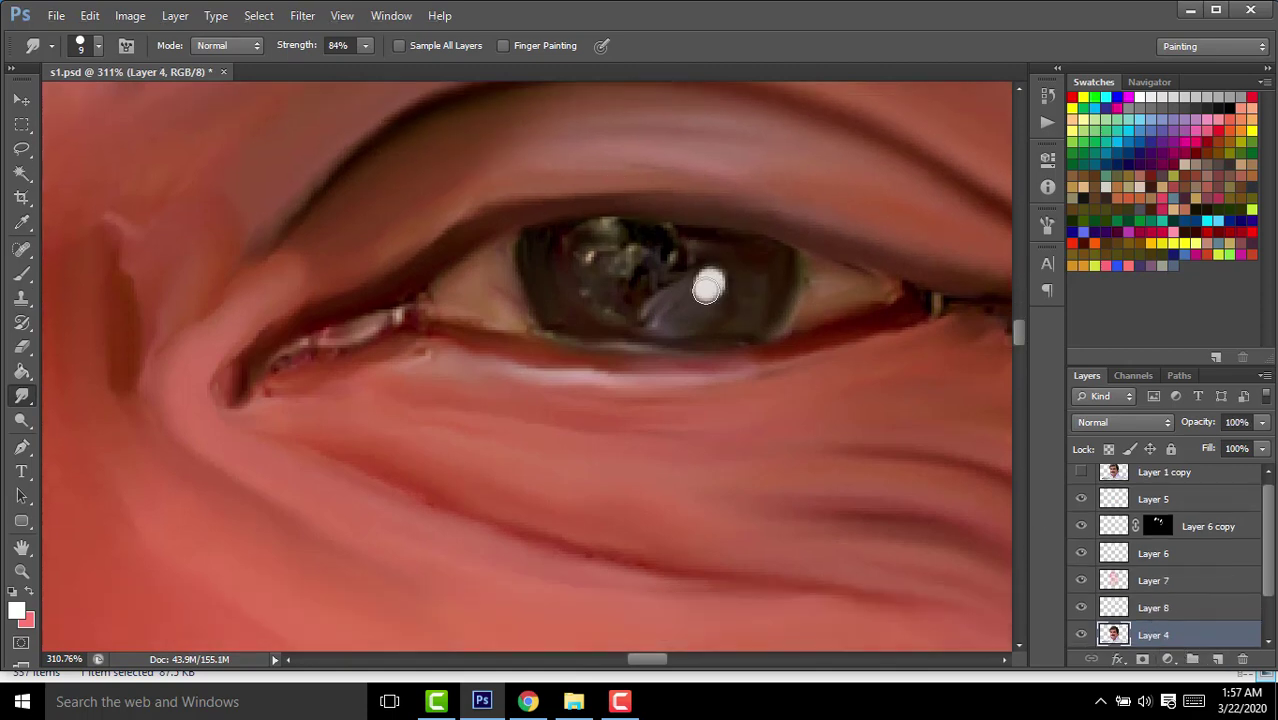
{"action": "scroll", "coordinate": [650, 260], "scroll_direction": "left", "scroll_amount": 3}
{"action": "scroll", "coordinate": [676, 277], "scroll_direction": "left", "scroll_amount": 1}
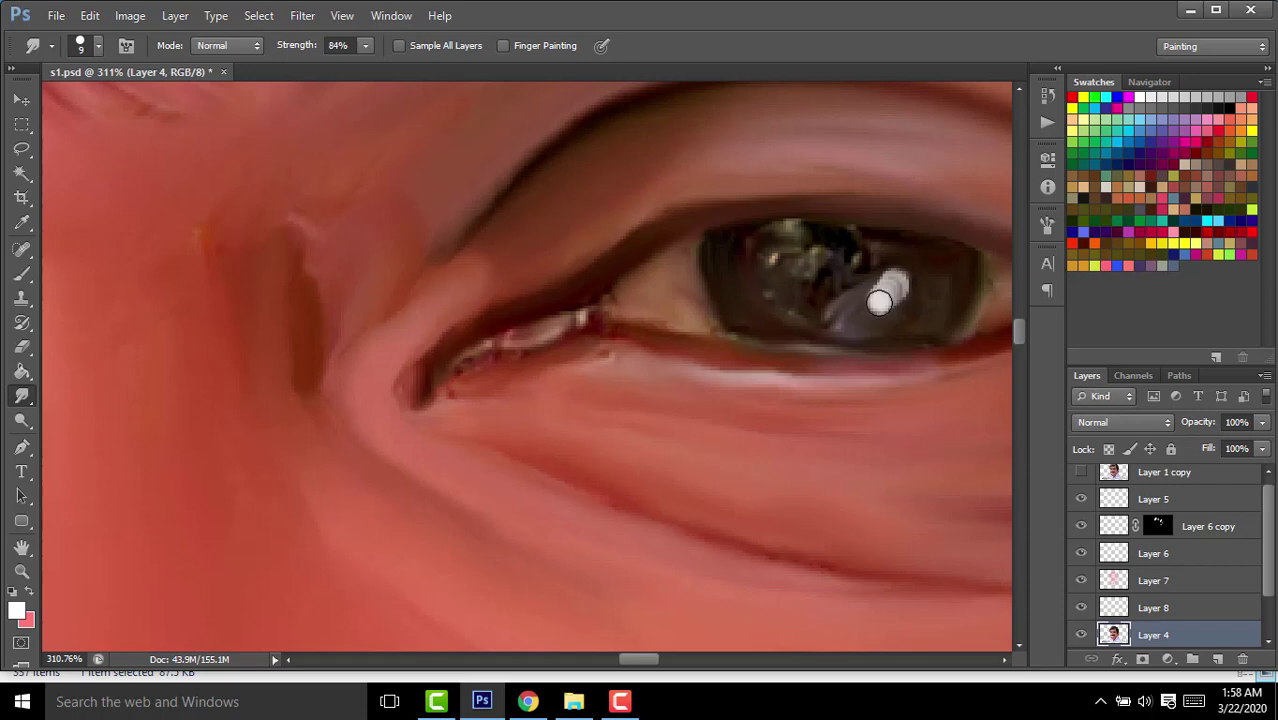
{"action": "scroll", "coordinate": [700, 275], "scroll_direction": "down", "scroll_amount": 5}
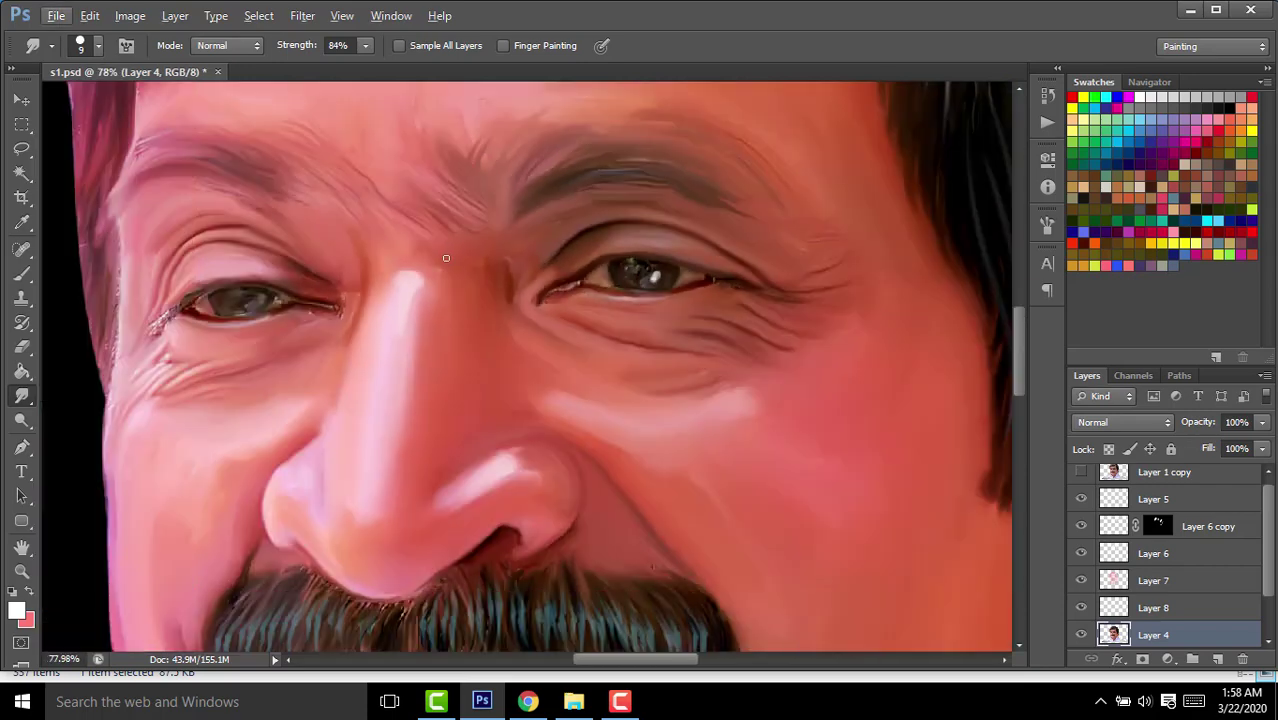
{"action": "key", "text": "ctrl+z"}
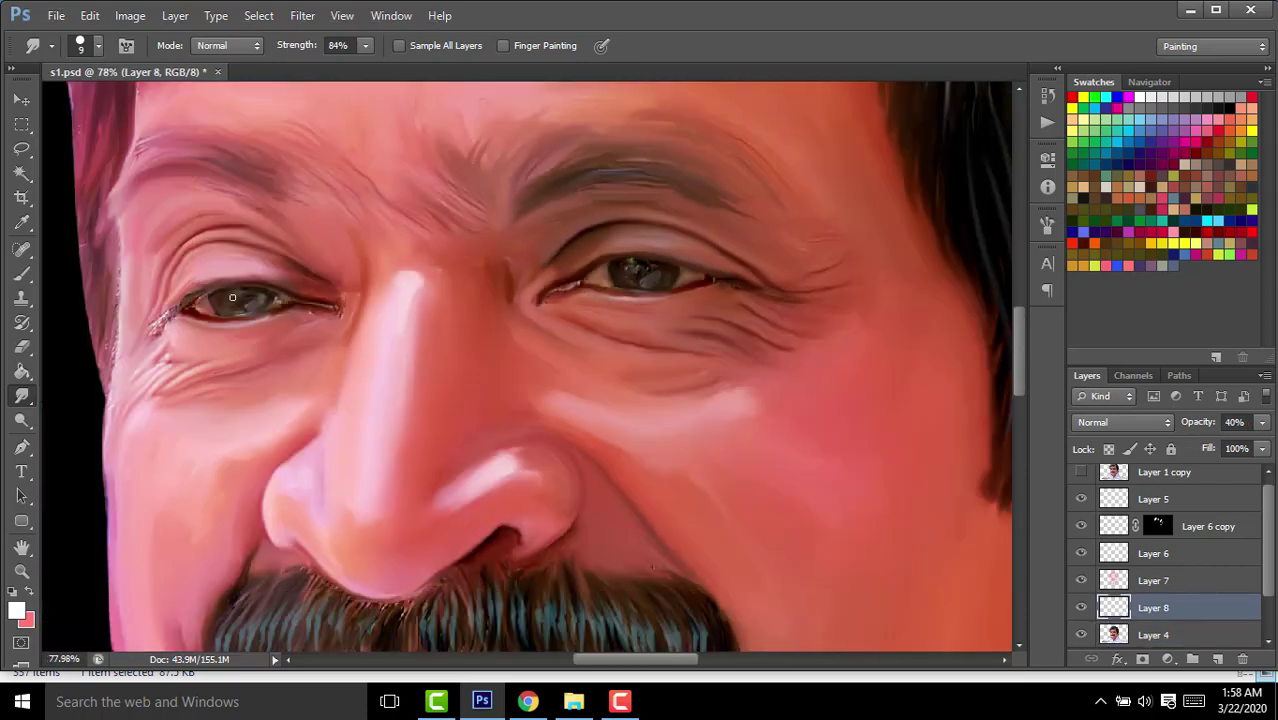
{"action": "left_click", "coordinate": [1198, 636]}
{"action": "scroll", "coordinate": [342, 277], "scroll_direction": "up", "scroll_amount": 2}
{"action": "scroll", "coordinate": [596, 351], "scroll_direction": "up", "scroll_amount": 4}
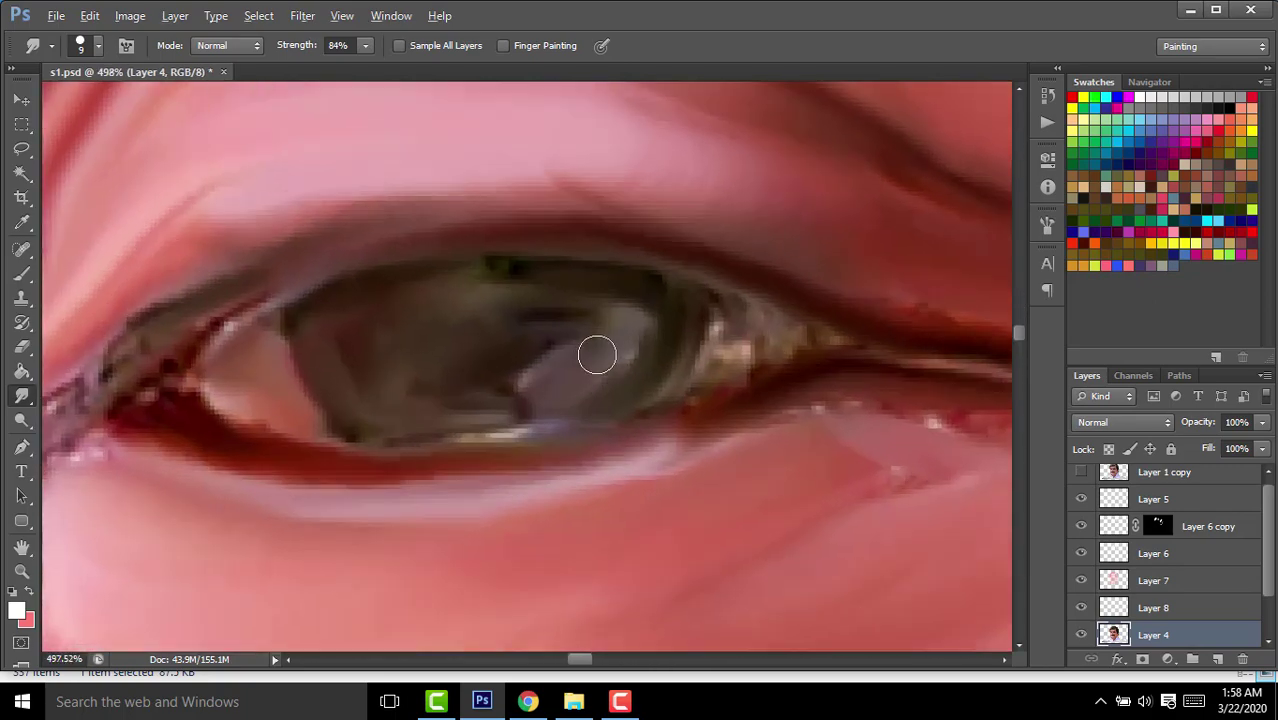
Paint white catchlight strokes into the iris on Layer 4.
{"action": "left_click_drag", "start_coordinate": [596, 351], "coordinate": [566, 369]}
{"action": "scroll", "coordinate": [560, 330], "scroll_direction": "right", "scroll_amount": 5}
{"action": "scroll", "coordinate": [584, 302], "scroll_direction": "right", "scroll_amount": 5}
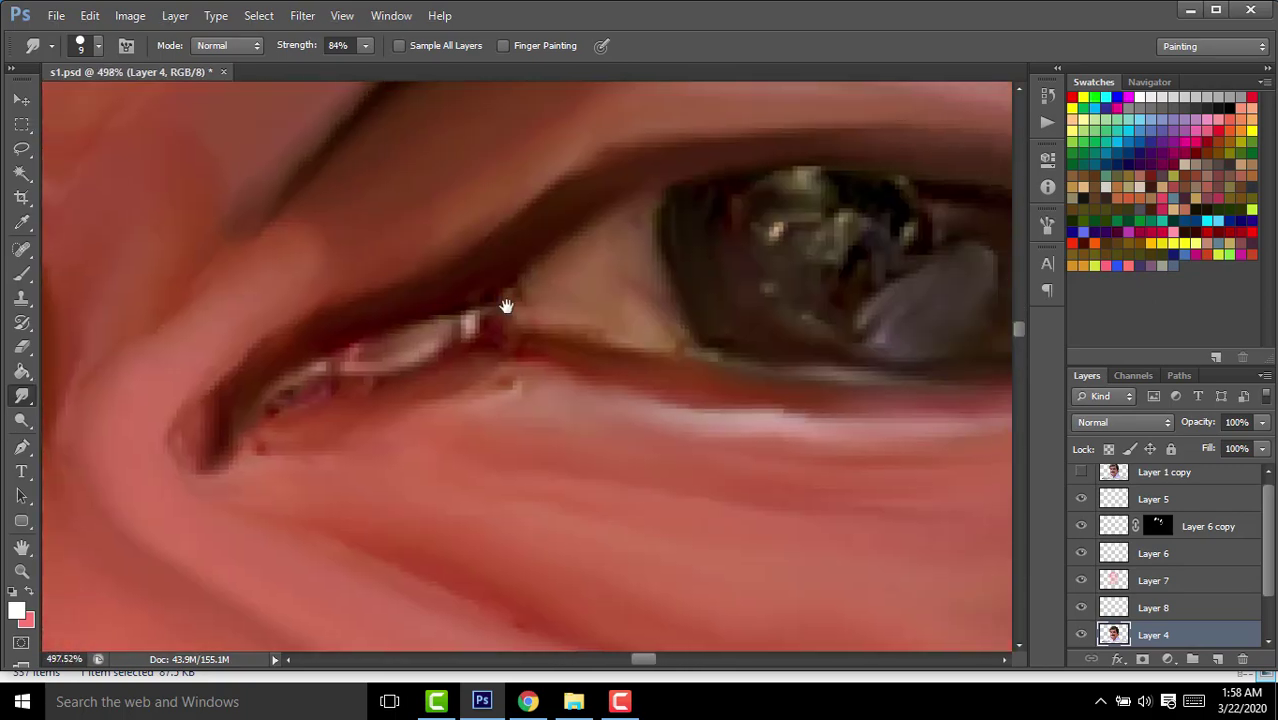
{"action": "scroll", "coordinate": [507, 320], "scroll_direction": "right", "scroll_amount": 5}
{"action": "left_click_drag", "start_coordinate": [502, 344], "coordinate": [499, 365]}
{"action": "scroll", "coordinate": [559, 282], "scroll_direction": "down", "scroll_amount": 5}
{"action": "scroll", "coordinate": [559, 282], "scroll_direction": "down", "scroll_amount": 3}
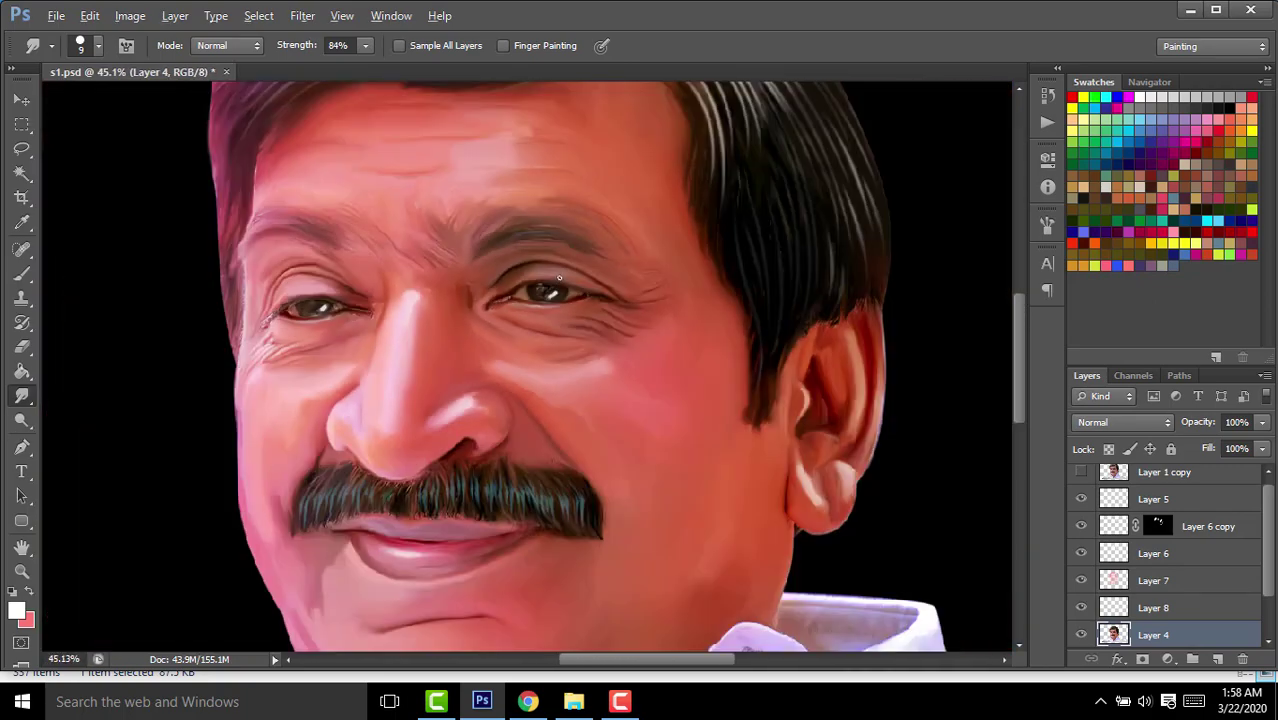
{"action": "scroll", "coordinate": [558, 280], "scroll_direction": "down", "scroll_amount": 1}
Reselect Layer 4 and dab bright white catchlights into the iris.
{"action": "key", "text": "alt+bracketright"}
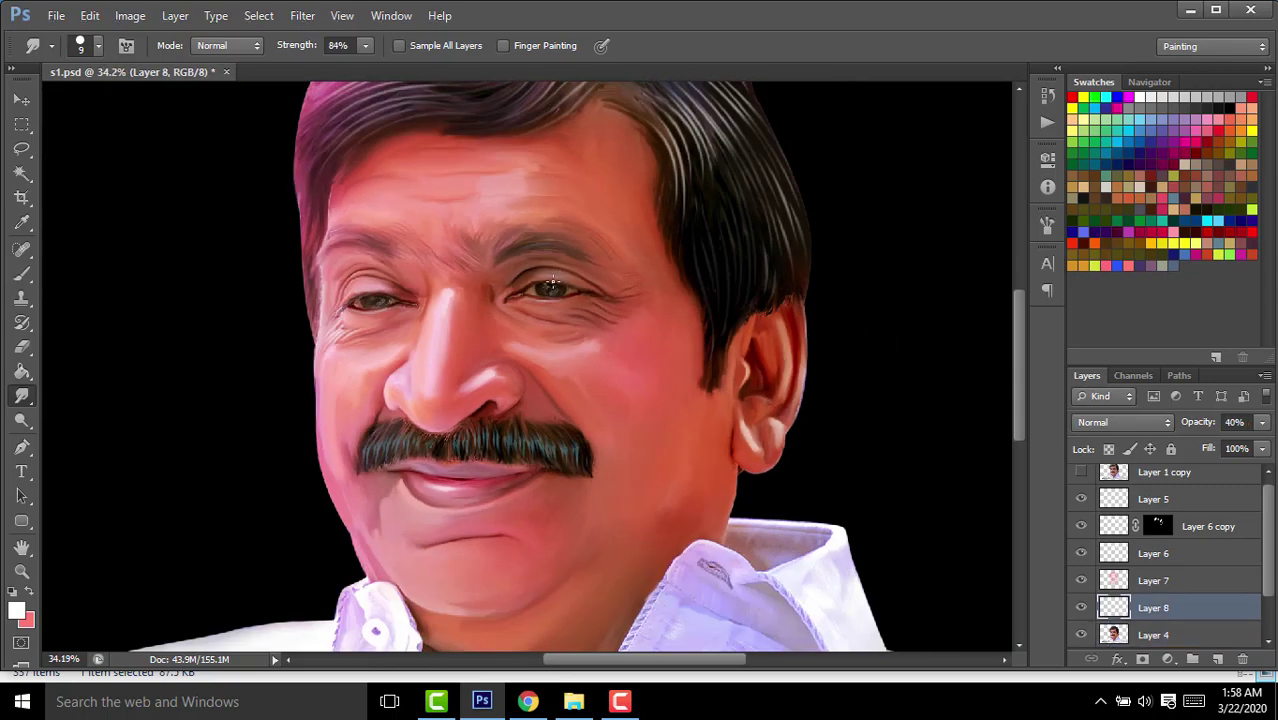
{"action": "left_click", "coordinate": [1185, 636]}
{"action": "scroll", "coordinate": [542, 237], "scroll_direction": "up", "scroll_amount": 4}
{"action": "scroll", "coordinate": [522, 351], "scroll_direction": "up", "scroll_amount": 4}
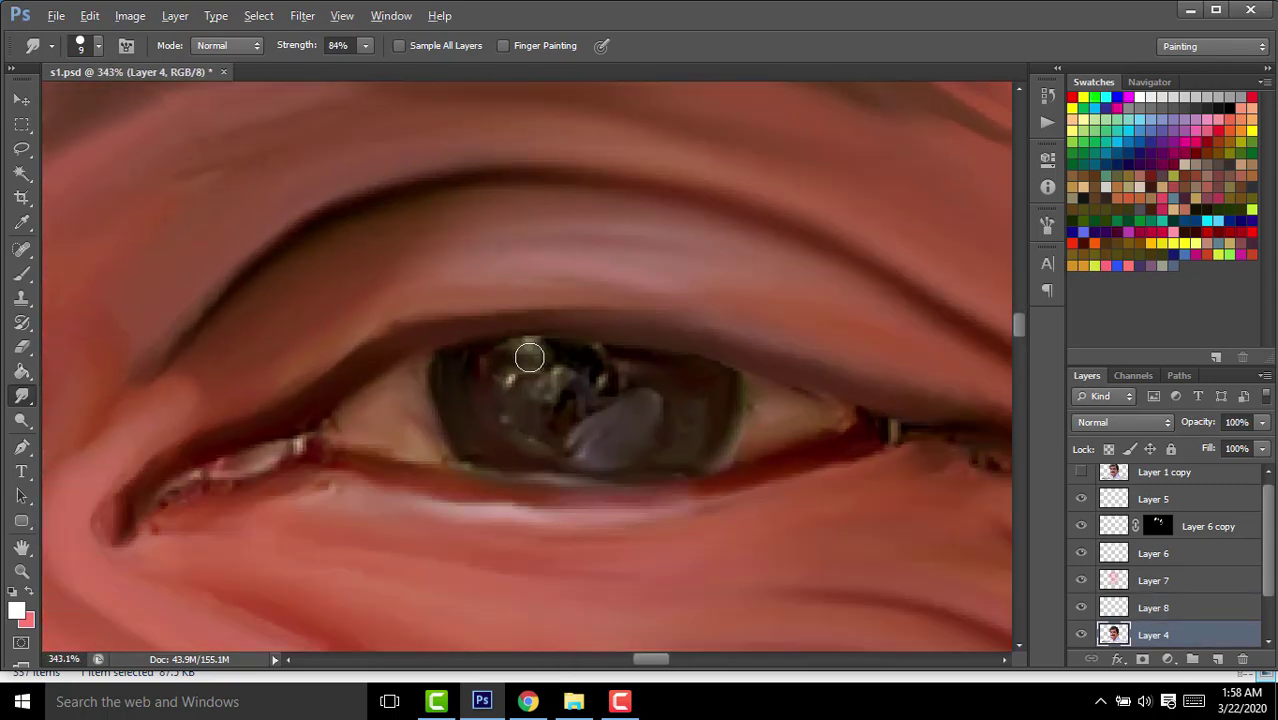
{"action": "mouse_move", "coordinate": [522, 366]}
{"action": "left_mouse_down"}
{"action": "mouse_move", "coordinate": [678, 402]}
{"action": "mouse_move", "coordinate": [476, 305]}
{"action": "mouse_move", "coordinate": [630, 330]}
{"action": "mouse_move", "coordinate": [468, 400]}
{"action": "left_mouse_up"}
{"action": "left_click", "coordinate": [480, 386]}
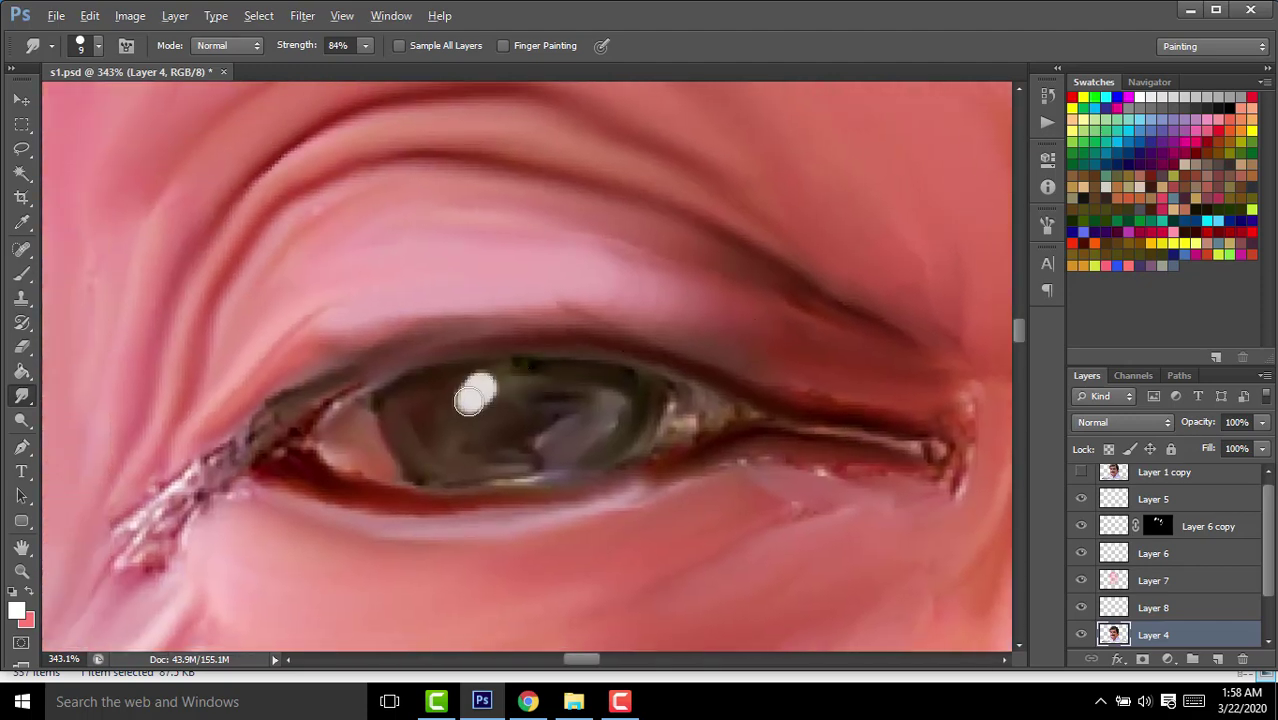
{"action": "left_click", "coordinate": [586, 423]}
Add a matching white catchlight to the other eye's iris.
{"action": "mouse_move", "coordinate": [751, 408]}
{"action": "left_mouse_down"}
{"action": "mouse_move", "coordinate": [262, 342]}
{"action": "mouse_move", "coordinate": [725, 308]}
{"action": "left_mouse_up"}
{"action": "left_click", "coordinate": [710, 312]}
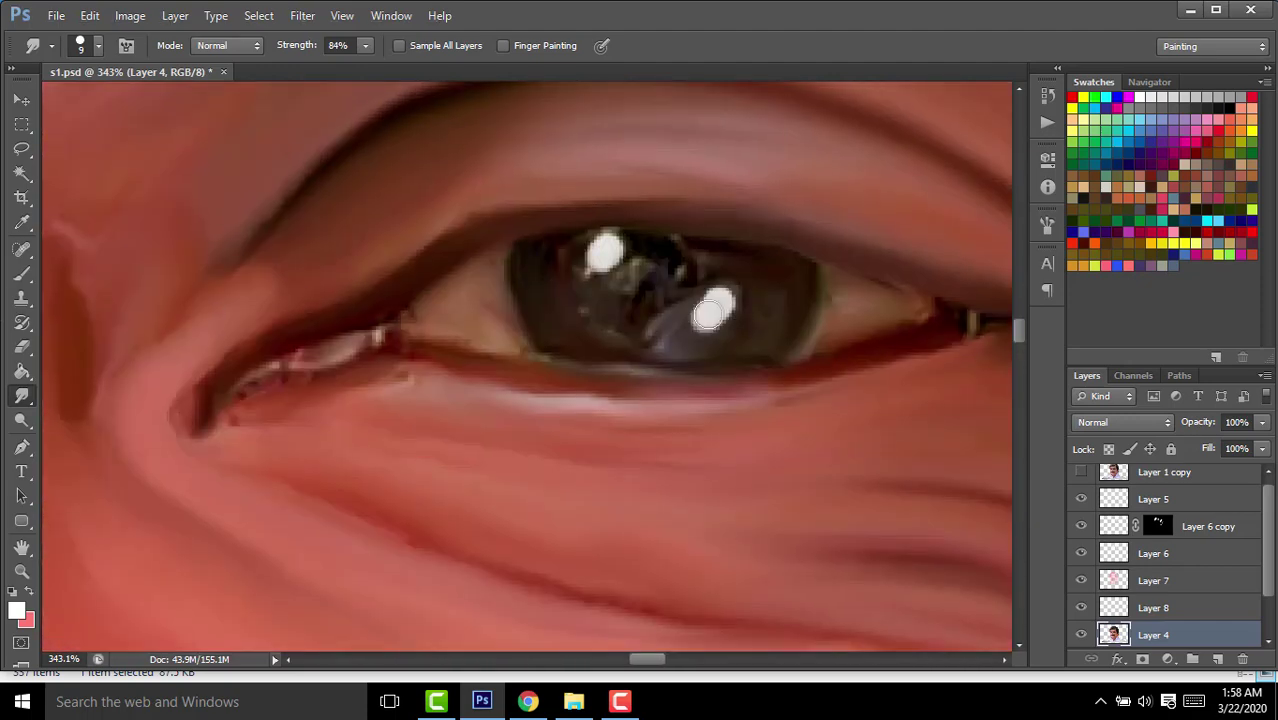
{"action": "scroll", "coordinate": [598, 254], "scroll_direction": "down", "scroll_amount": 3}
{"action": "scroll", "coordinate": [620, 240], "scroll_direction": "down", "scroll_amount": 3}
{"action": "scroll", "coordinate": [658, 222], "scroll_direction": "down", "scroll_amount": 2}
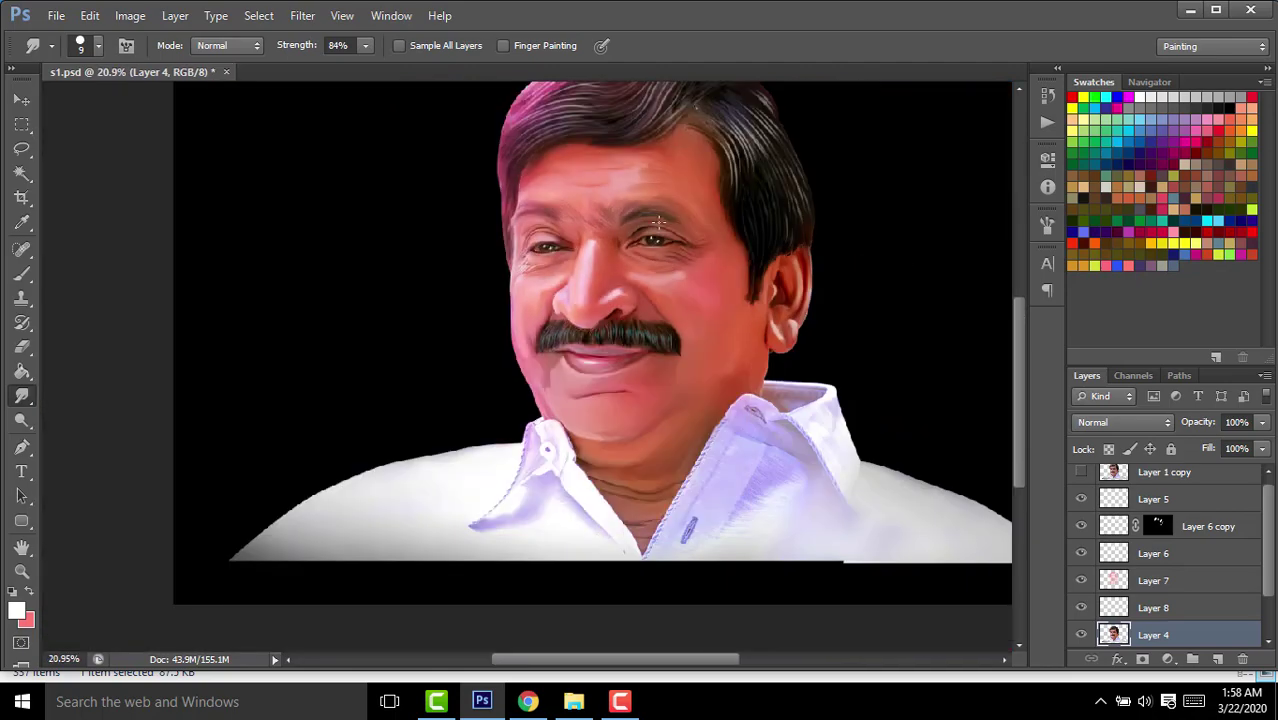
{"action": "scroll", "coordinate": [700, 250], "scroll_direction": "up", "scroll_amount": 3}
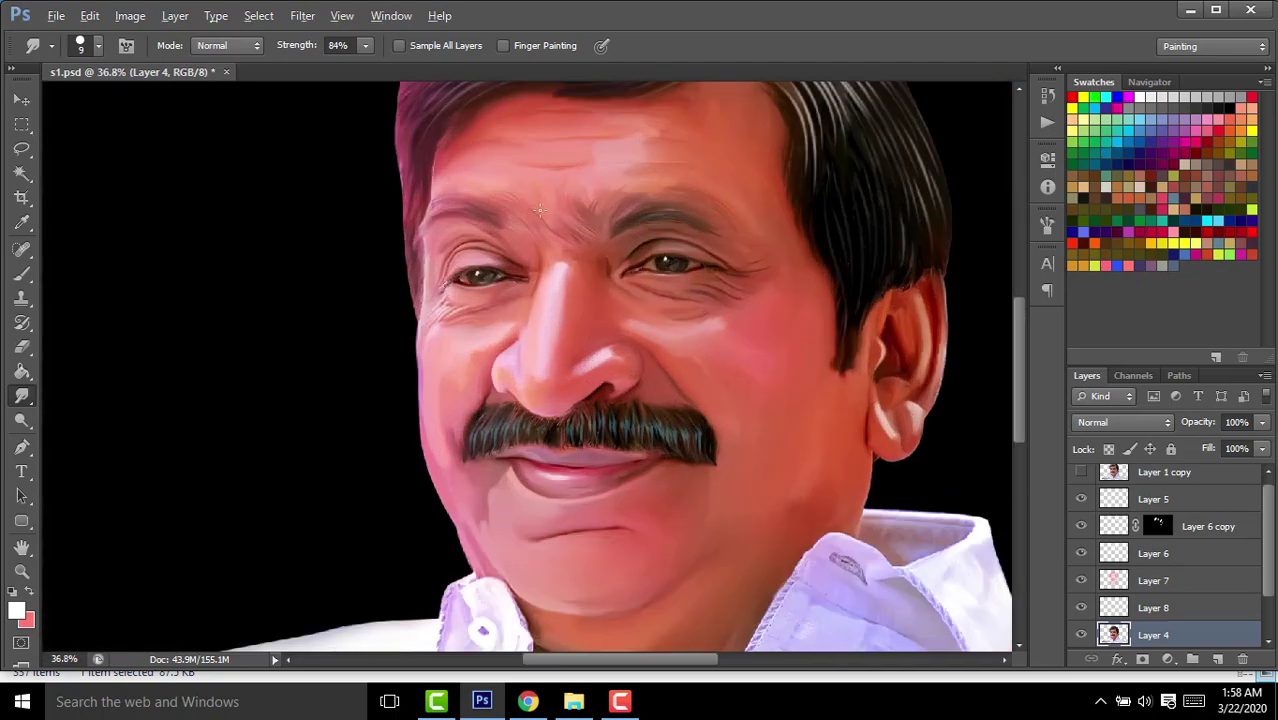
{"action": "scroll", "coordinate": [368, 402], "scroll_direction": "up", "scroll_amount": 3}
{"action": "scroll", "coordinate": [245, 491], "scroll_direction": "up", "scroll_amount": 2}
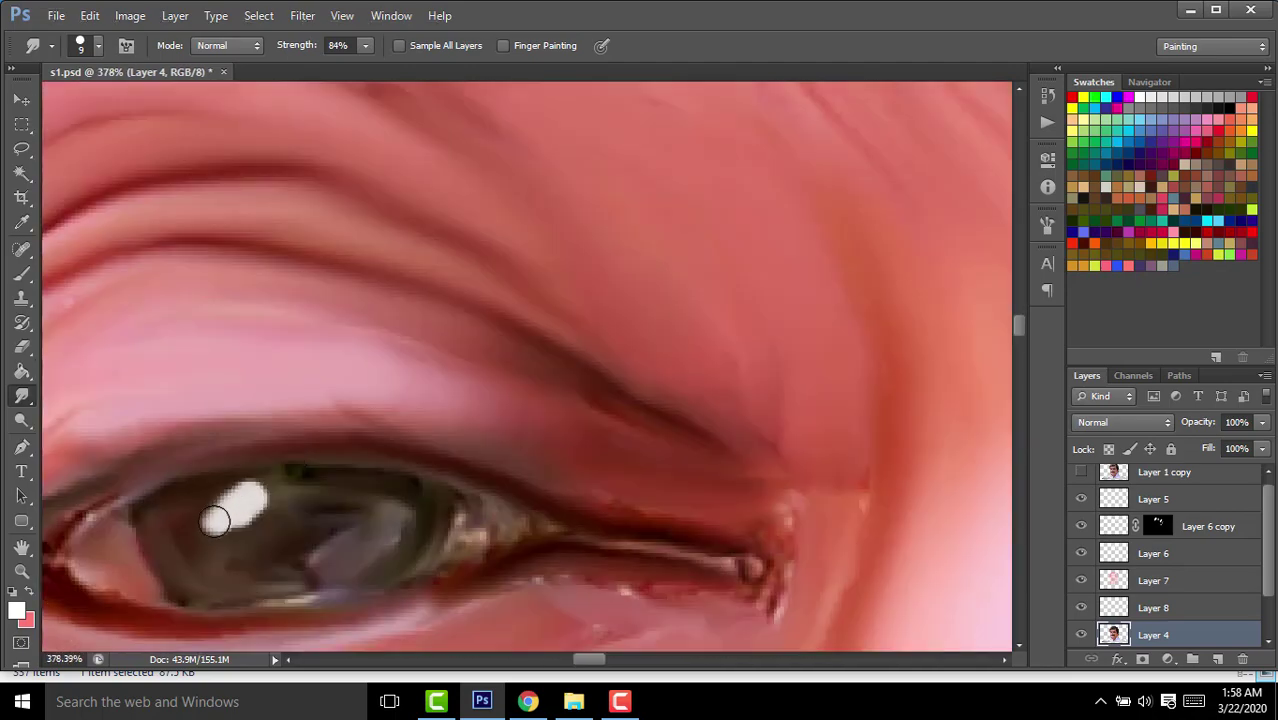
{"action": "scroll", "coordinate": [660, 398], "scroll_direction": "down", "scroll_amount": 3}
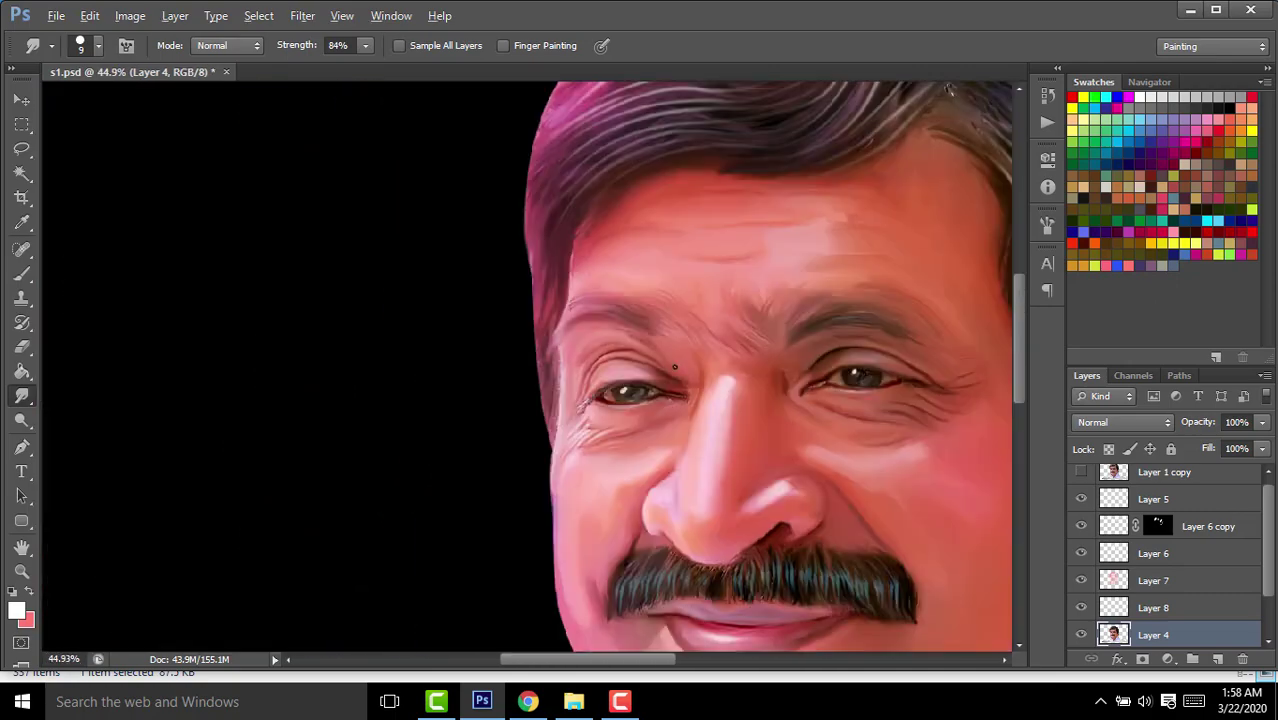
{"action": "scroll", "coordinate": [787, 379], "scroll_direction": "down", "scroll_amount": 3}
{"action": "scroll", "coordinate": [787, 379], "scroll_direction": "up", "scroll_amount": 5}
{"action": "scroll", "coordinate": [685, 400], "scroll_direction": "up", "scroll_amount": 2}
Stretch the eye's white highlight downward and reframe the view over the whole portrait.
{"action": "left_click_drag", "start_coordinate": [676, 418], "coordinate": [658, 432]}
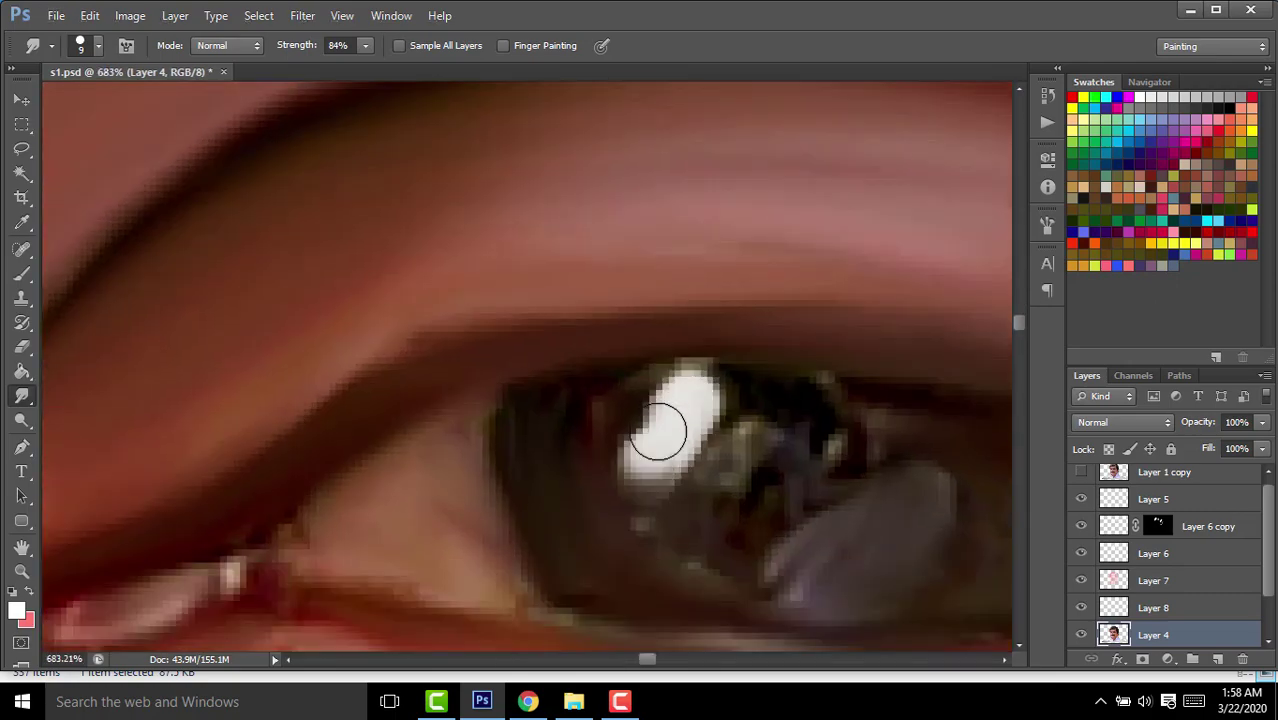
{"action": "scroll", "coordinate": [652, 430], "scroll_direction": "down", "scroll_amount": 3}
{"action": "scroll", "coordinate": [652, 430], "scroll_direction": "down", "scroll_amount": 3}
{"action": "scroll", "coordinate": [680, 400], "scroll_direction": "down", "scroll_amount": 2}
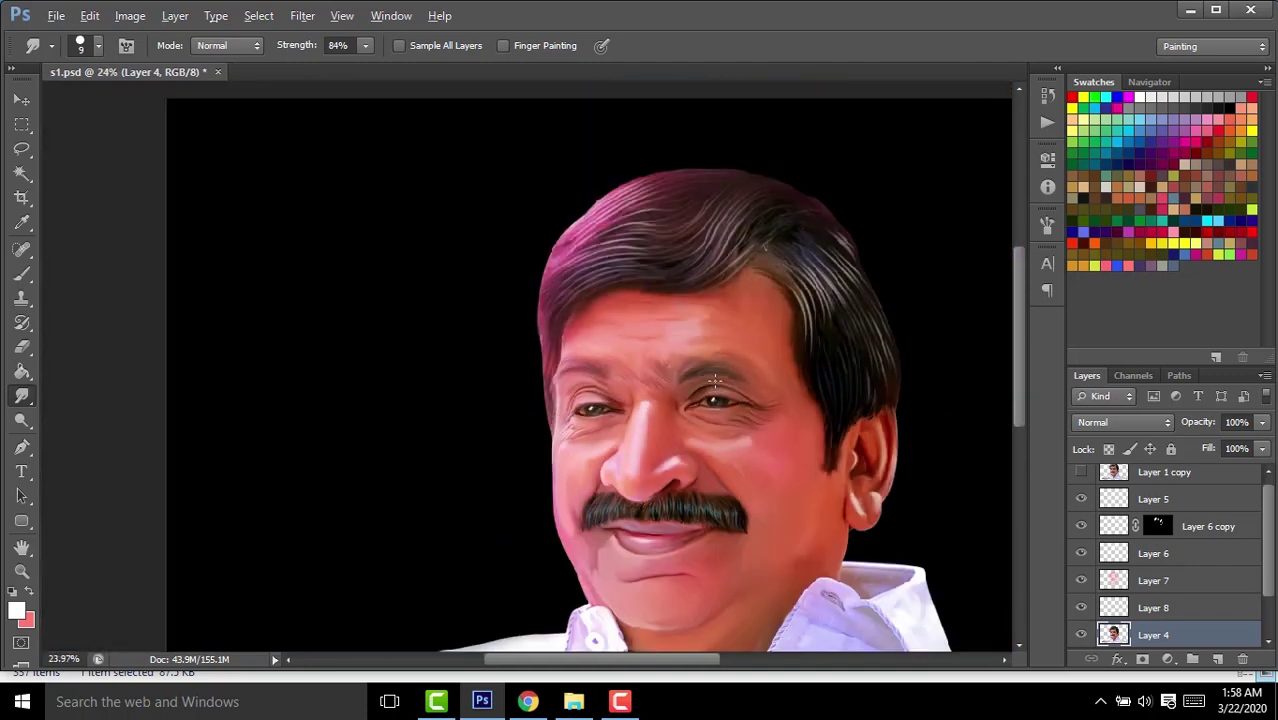
{"action": "left_click_drag", "start_coordinate": [708, 365], "coordinate": [603, 307]}
{"action": "scroll", "coordinate": [767, 365], "scroll_direction": "down", "scroll_amount": 2}
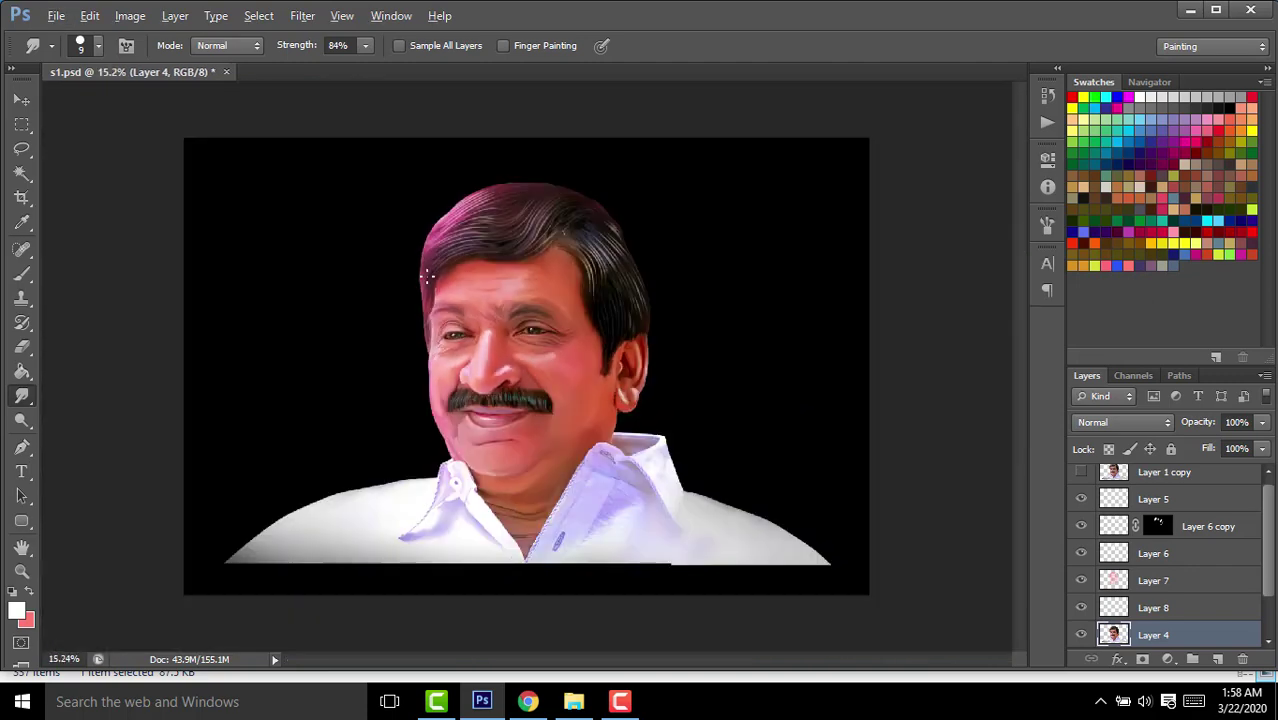
{"action": "scroll", "coordinate": [488, 457], "scroll_direction": "up", "scroll_amount": 3}
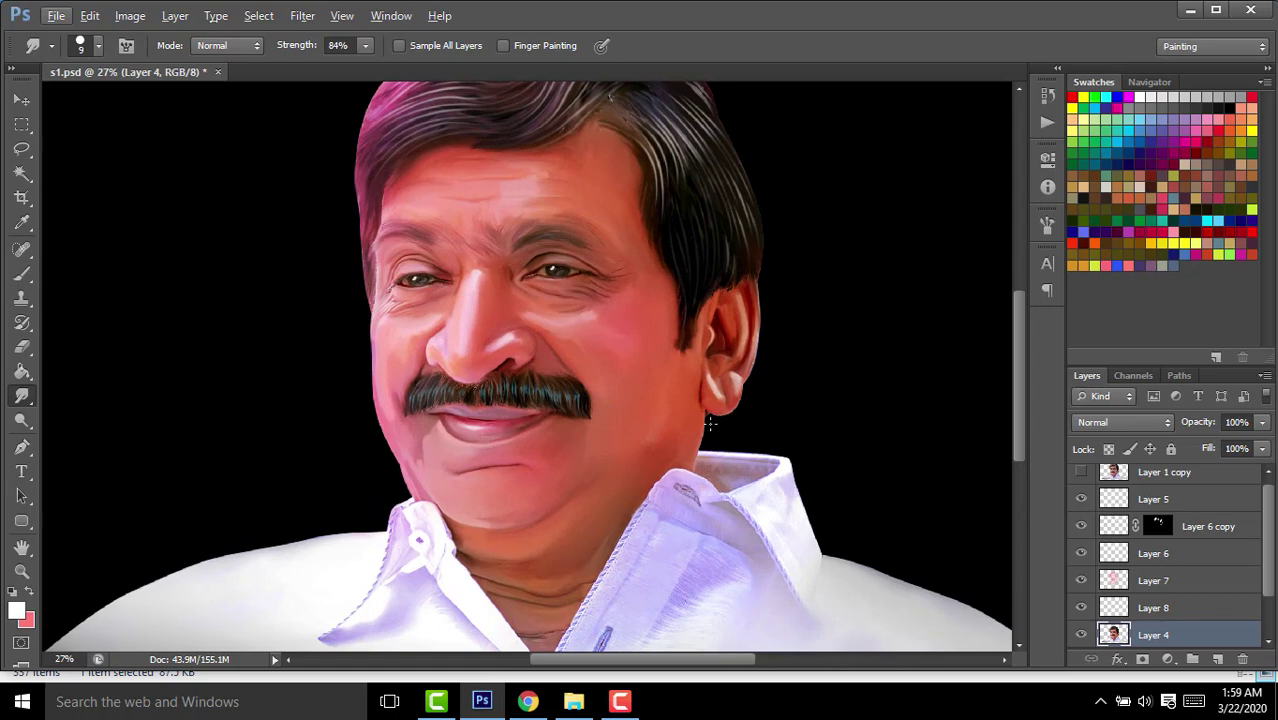
Lasso a feathered patch of cheek beside the mustache's right corner.
{"action": "scroll", "coordinate": [612, 424], "scroll_direction": "up", "scroll_amount": 2}
{"action": "left_click", "coordinate": [31, 147]}
{"action": "scroll", "coordinate": [485, 442], "scroll_direction": "up", "scroll_amount": 2}
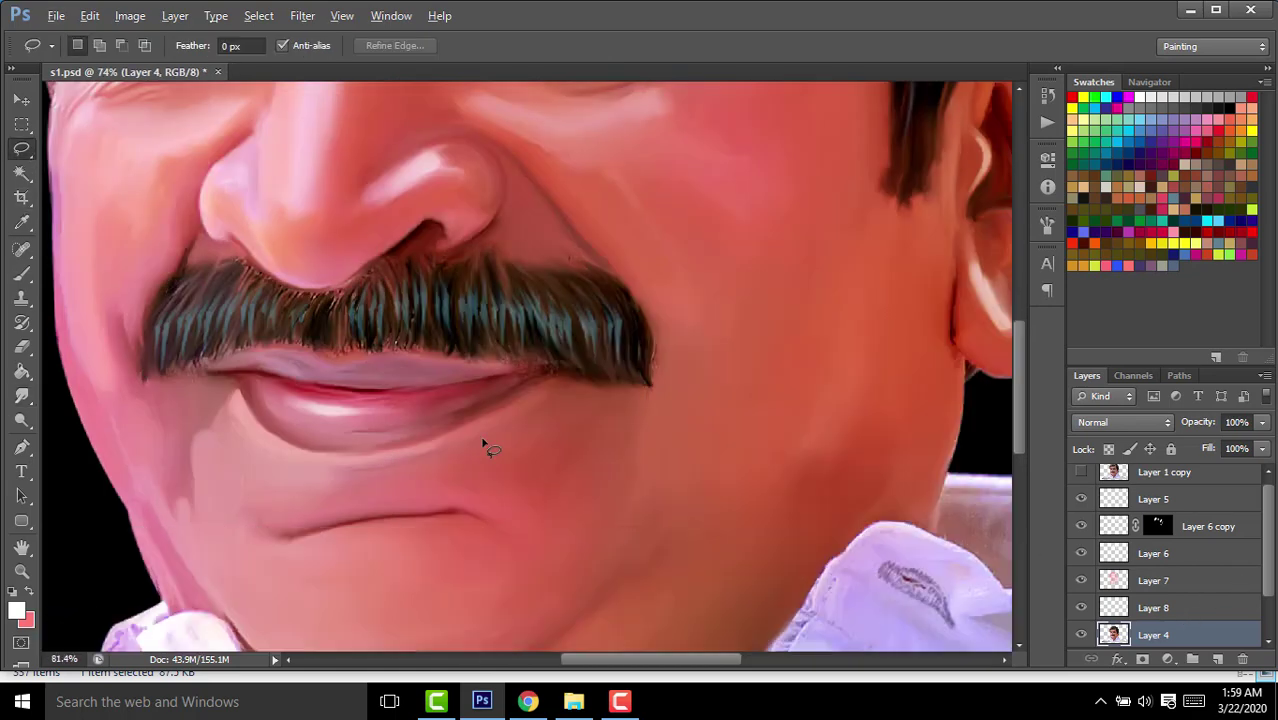
{"action": "scroll", "coordinate": [585, 407], "scroll_direction": "up", "scroll_amount": 1}
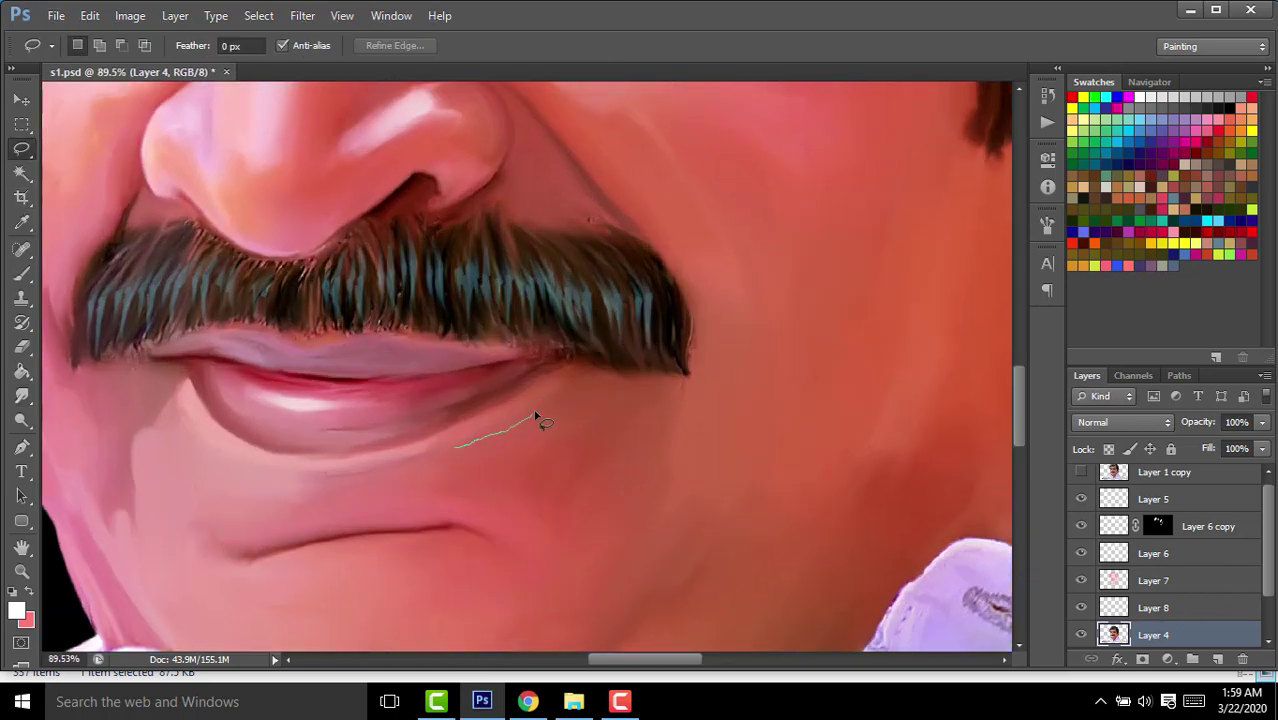
{"action": "left_click_drag", "start_coordinate": [522, 496], "coordinate": [457, 455]}
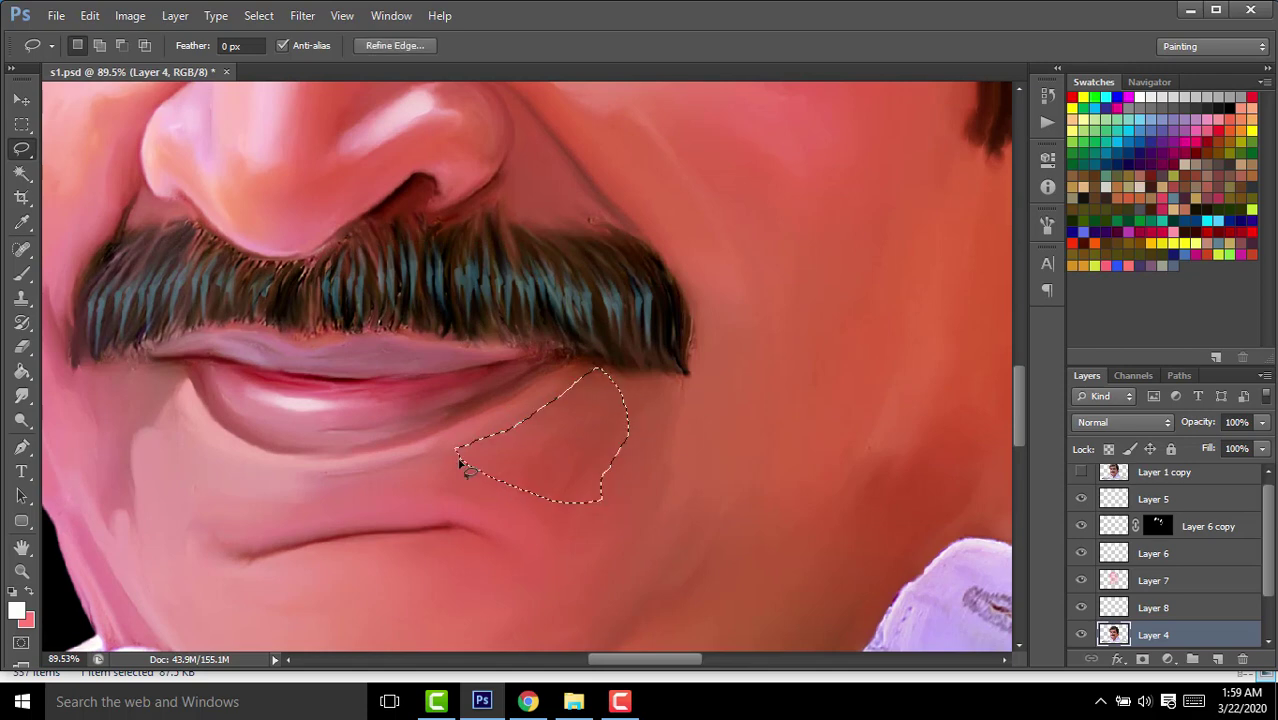
{"action": "right_click", "coordinate": [551, 452]}
{"action": "left_click", "coordinate": [600, 146]}
{"action": "left_click", "coordinate": [716, 242]}
Pick the Dodge Tool, enlarge its brush to 90, and undo an accidental new layer.
{"action": "left_click", "coordinate": [22, 421]}
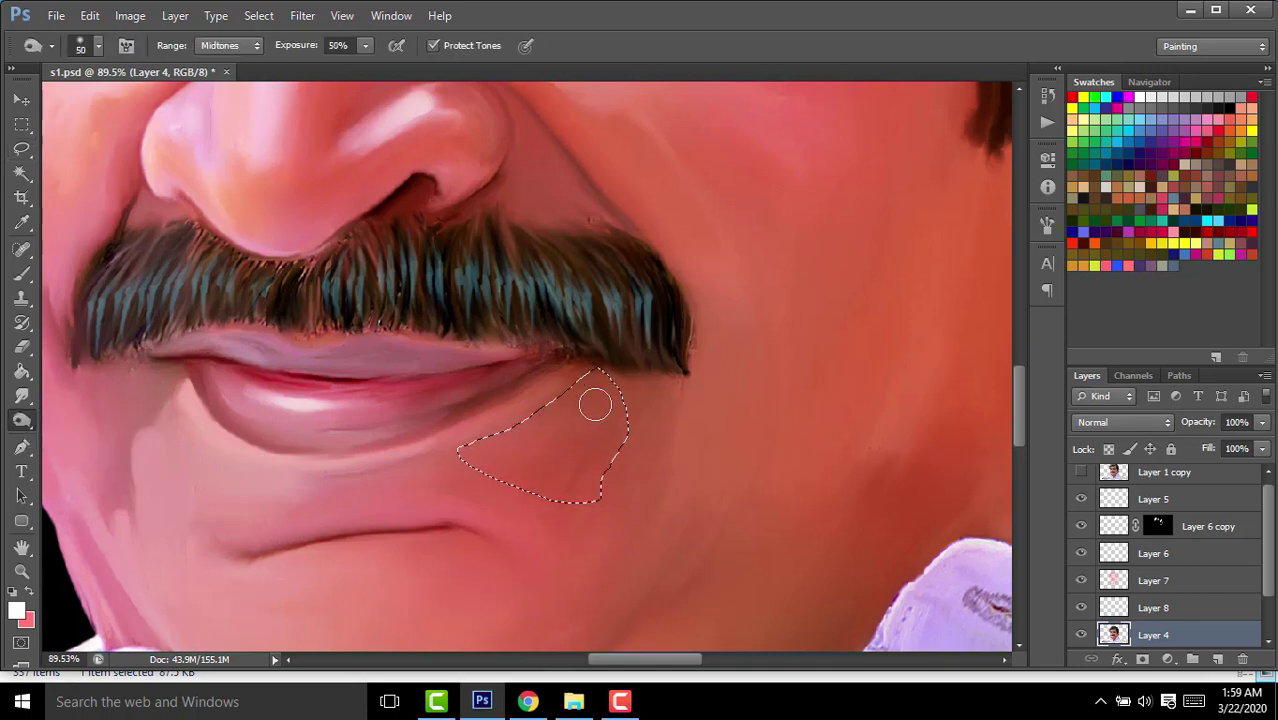
{"action": "key", "text": "bracketright"}
{"action": "key", "text": "bracketright"}
{"action": "key", "text": "bracketright"}
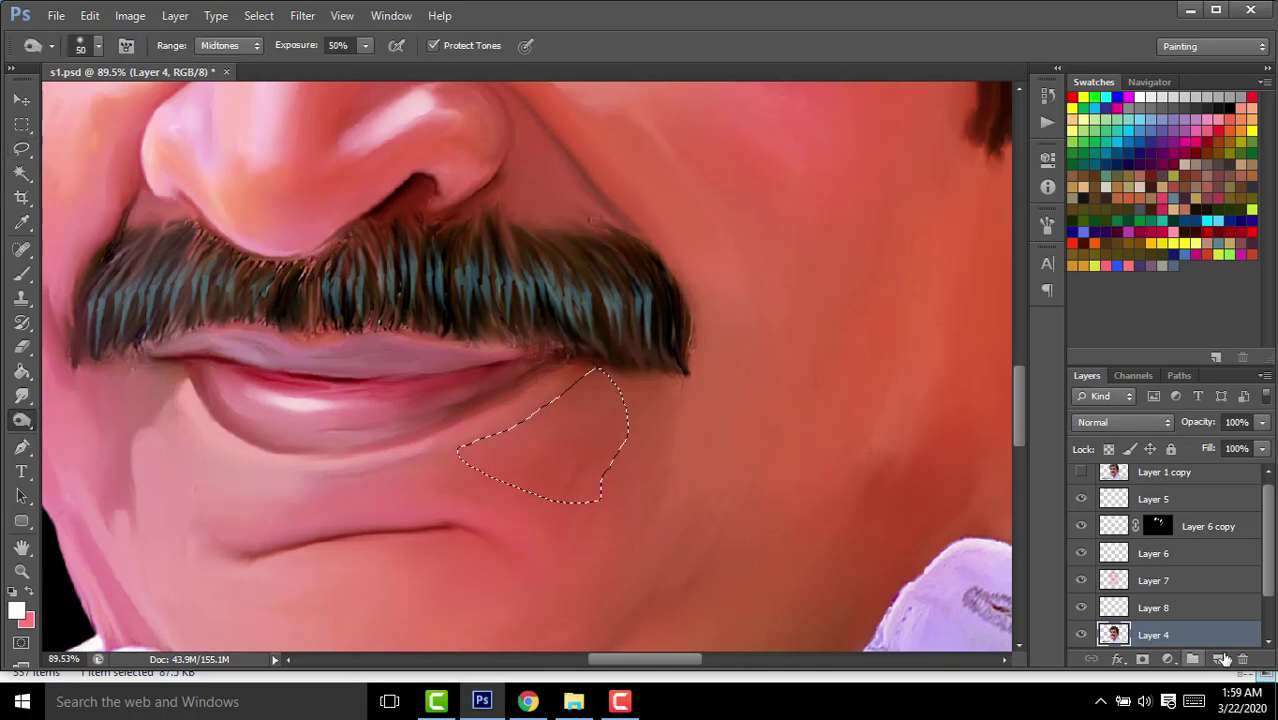
{"action": "key", "text": "bracketright"}
{"action": "key", "text": "ctrl+j"}
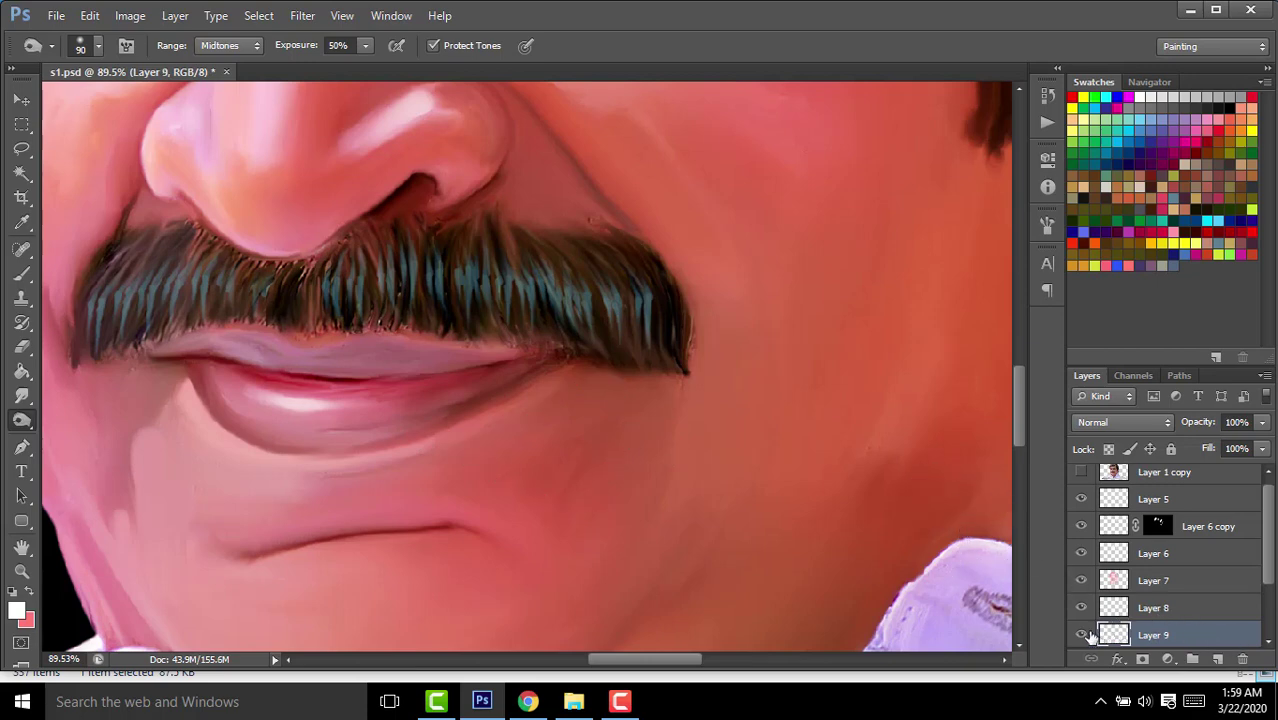
{"action": "key", "text": "ctrl+z"}
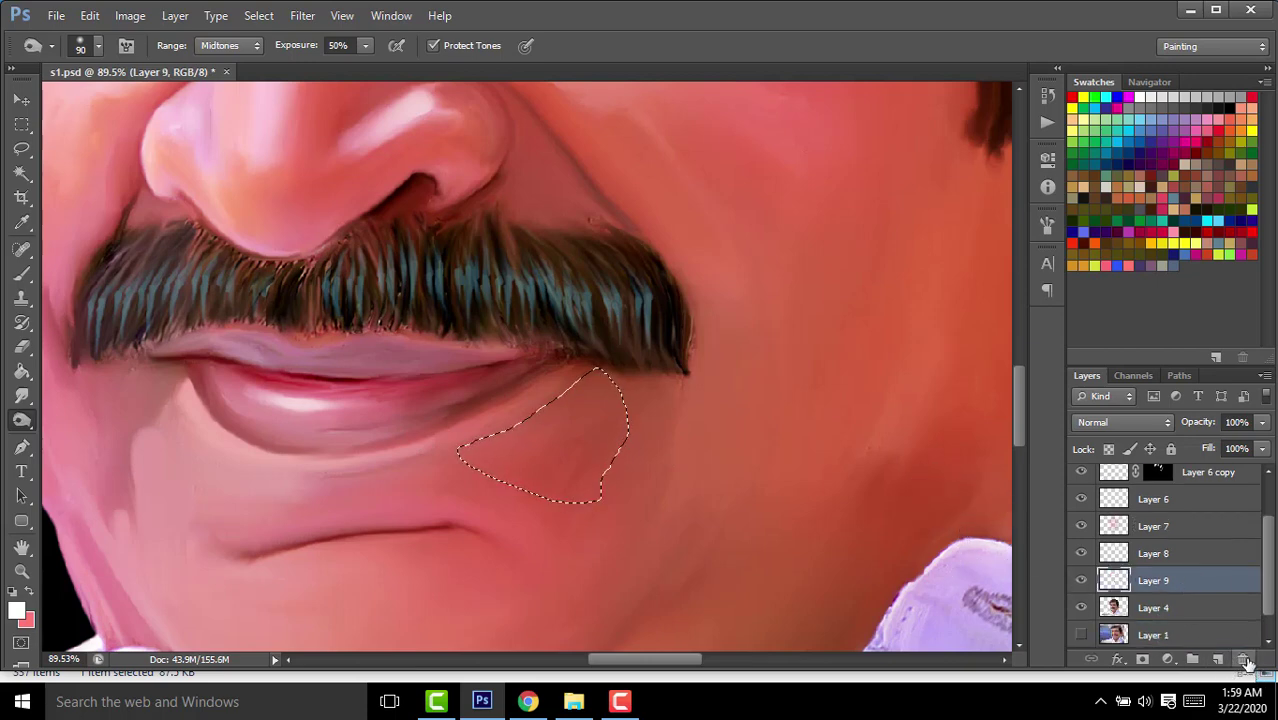
Duplicate Layer 4, dodge the cheek near the lip corner on the copy, and deselect.
{"action": "left_click_drag", "start_coordinate": [1193, 585], "coordinate": [1216, 659]}
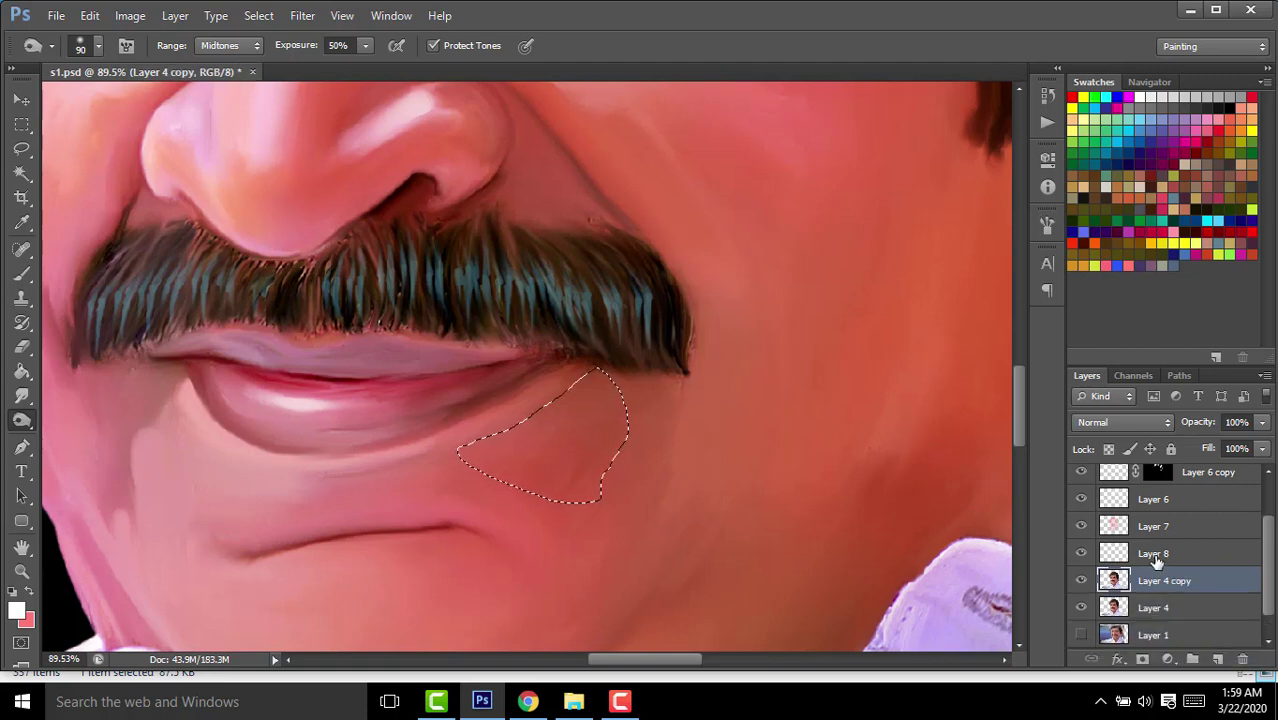
{"action": "scroll", "coordinate": [500, 371], "scroll_direction": "up", "scroll_amount": 1}
{"action": "scroll", "coordinate": [585, 414], "scroll_direction": "up", "scroll_amount": 1}
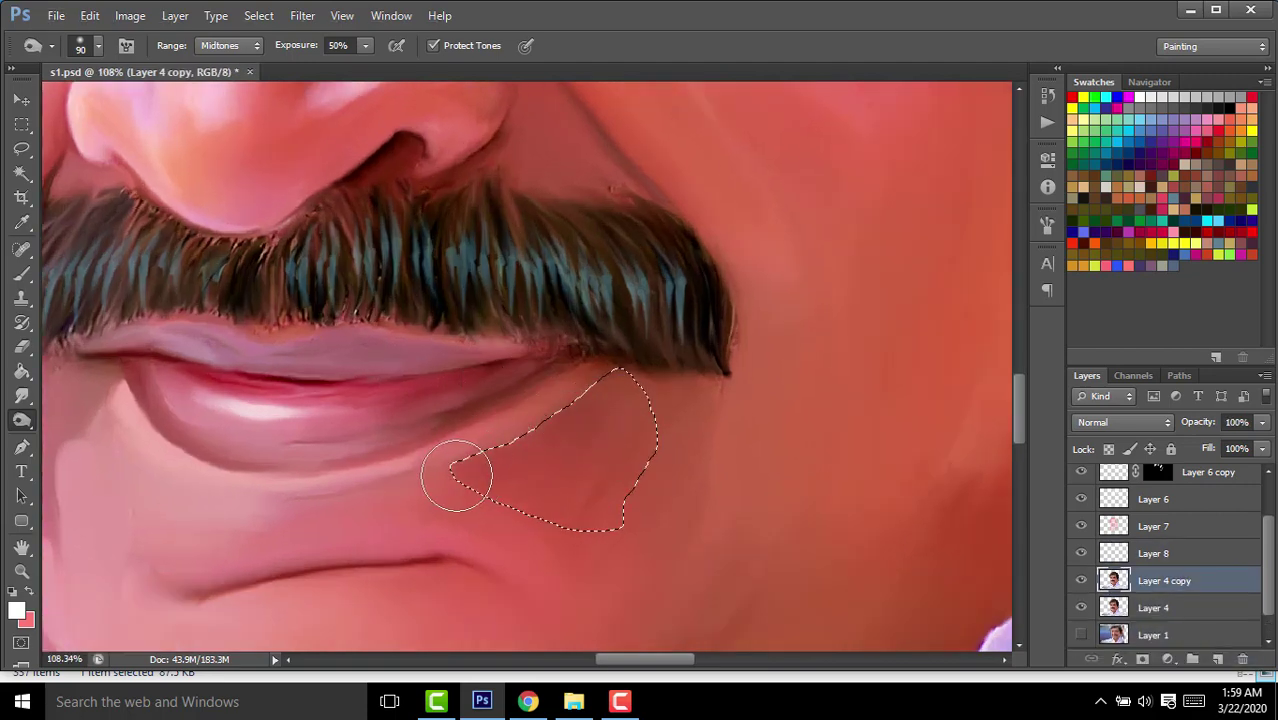
{"action": "left_click_drag", "start_coordinate": [581, 418], "coordinate": [547, 414]}
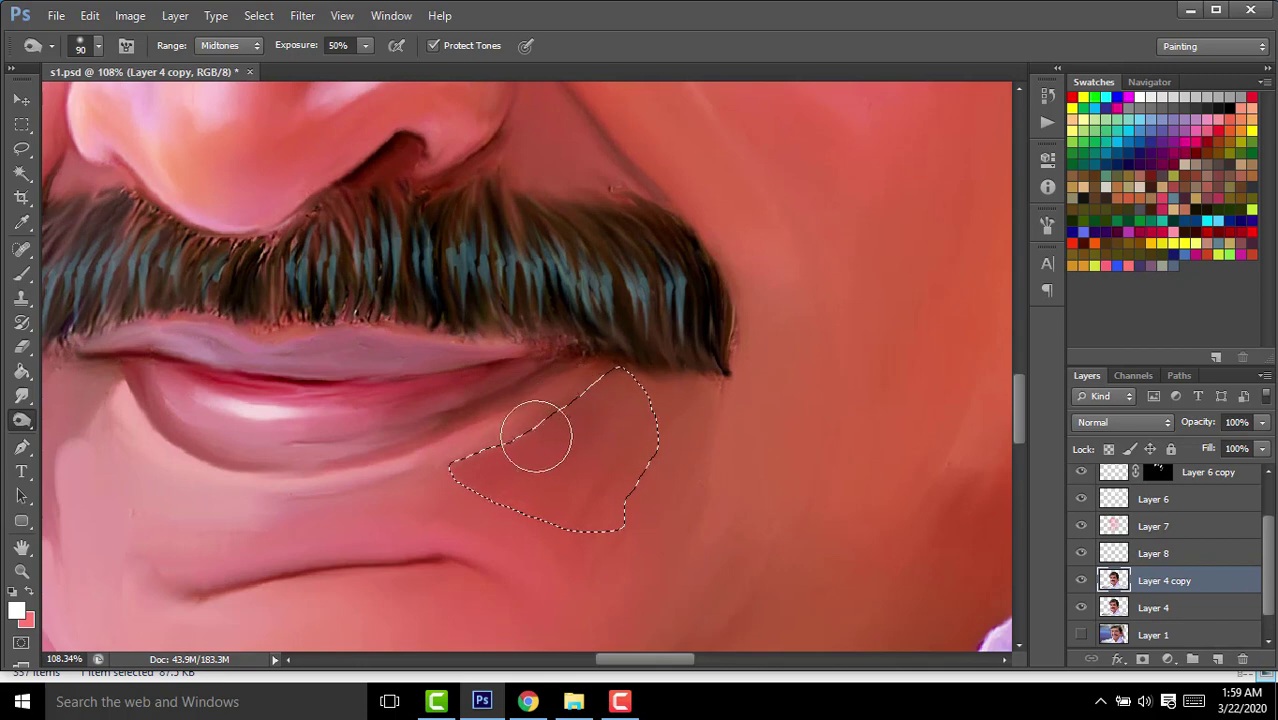
{"action": "key", "text": "ctrl+d"}
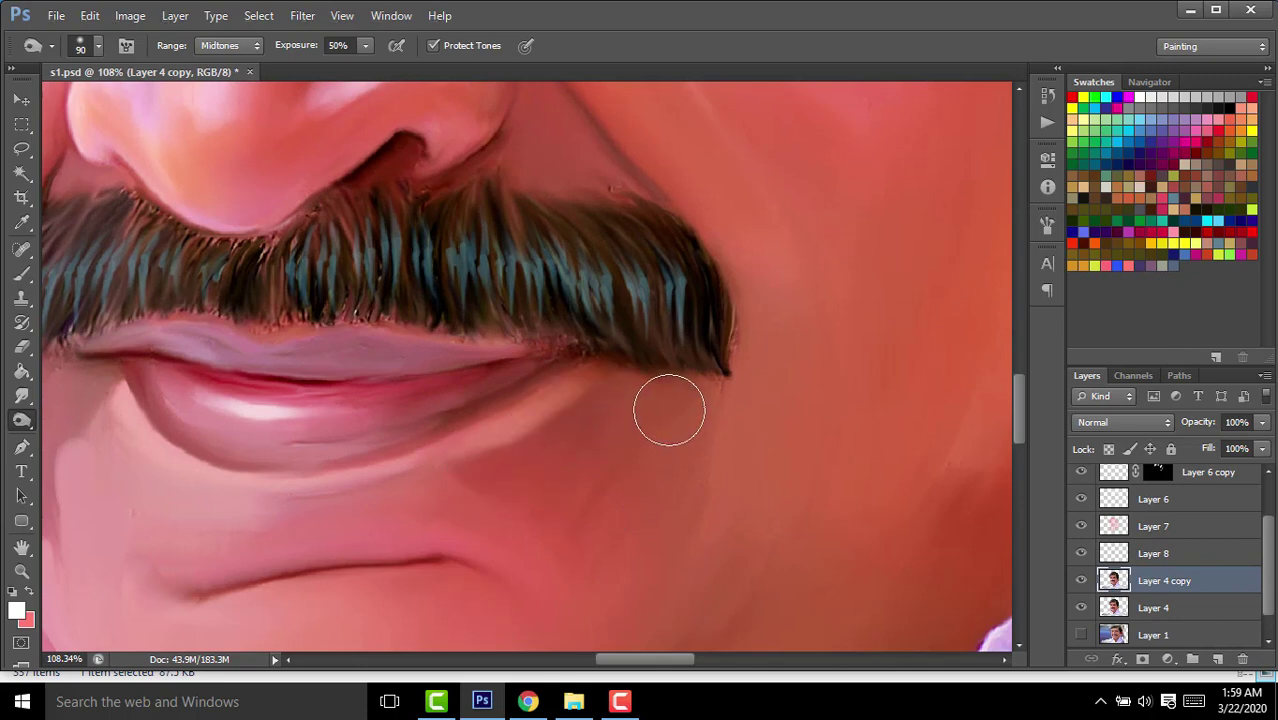
Compare the cheek before and after lightening, then save the document.
{"action": "scroll", "coordinate": [665, 408], "scroll_direction": "down", "scroll_amount": 10}
{"action": "key", "text": "alt"}
{"action": "key", "text": "ctrl+z"}
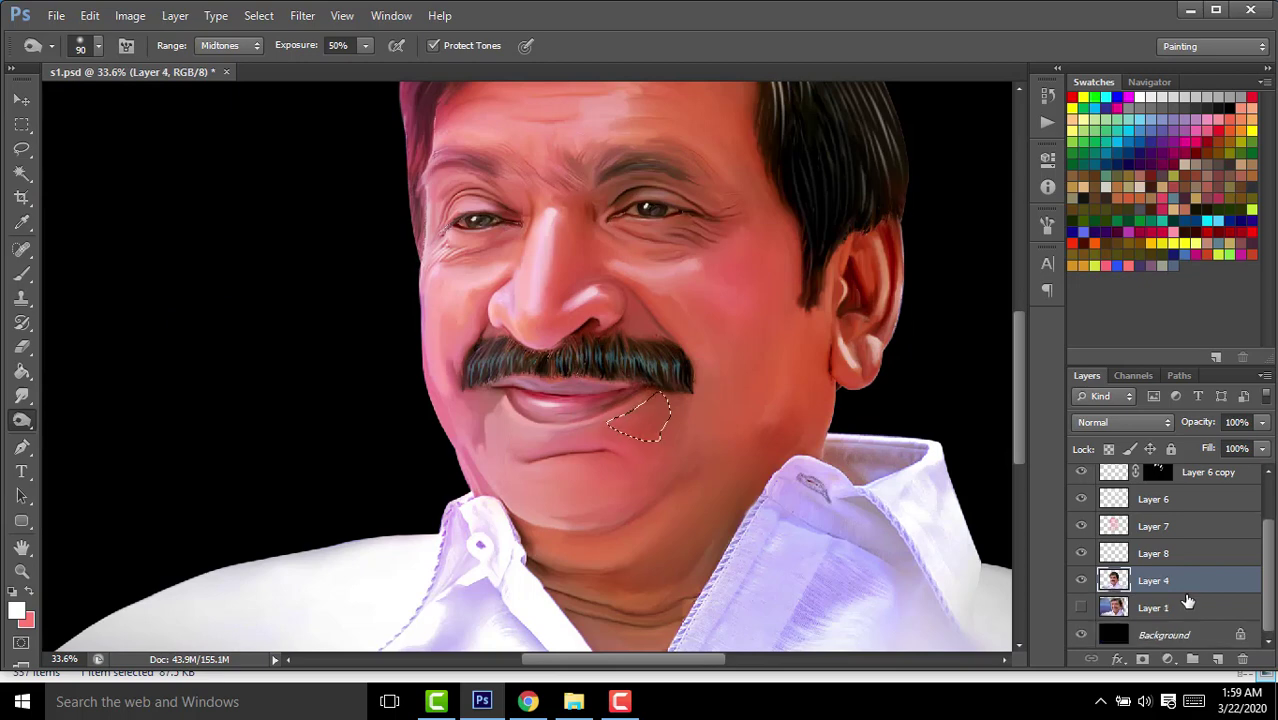
{"action": "key", "text": "ctrl+j"}
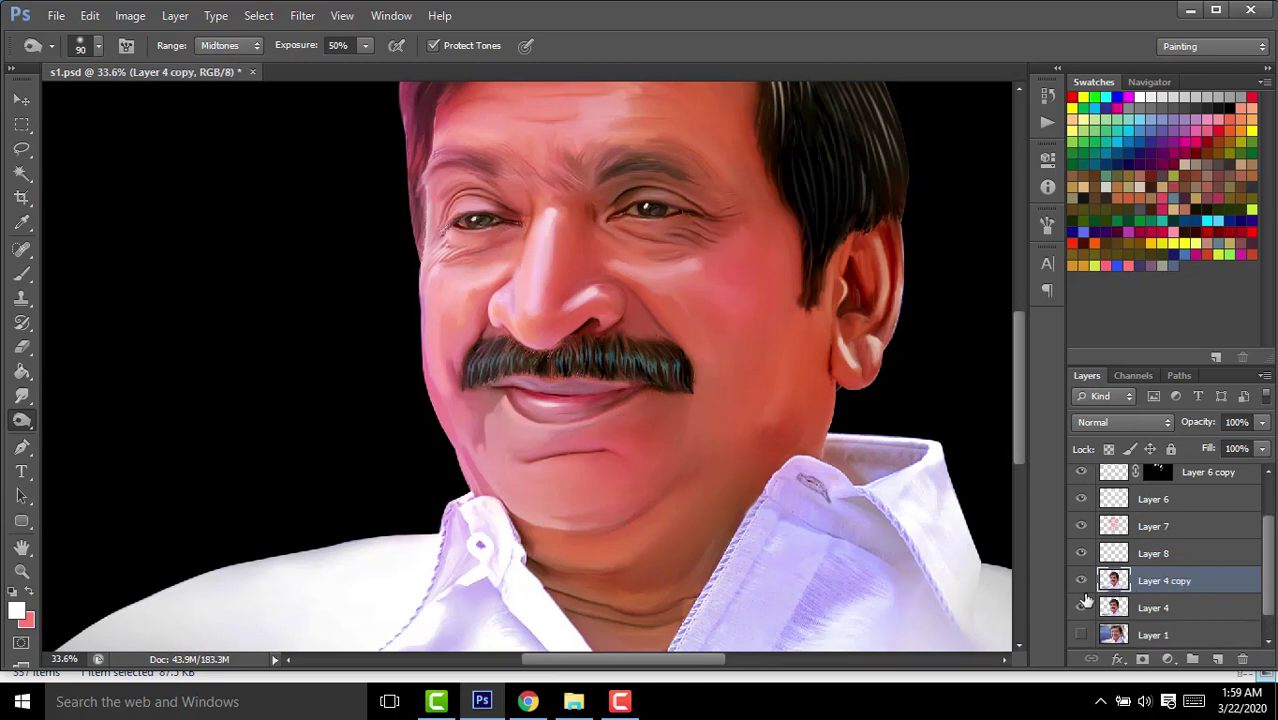
{"action": "key", "text": "ctrl+s"}
Hide the original Layer 4 so the copy carries the visible portrait.
{"action": "scroll", "coordinate": [596, 350], "scroll_direction": "down", "scroll_amount": 3}
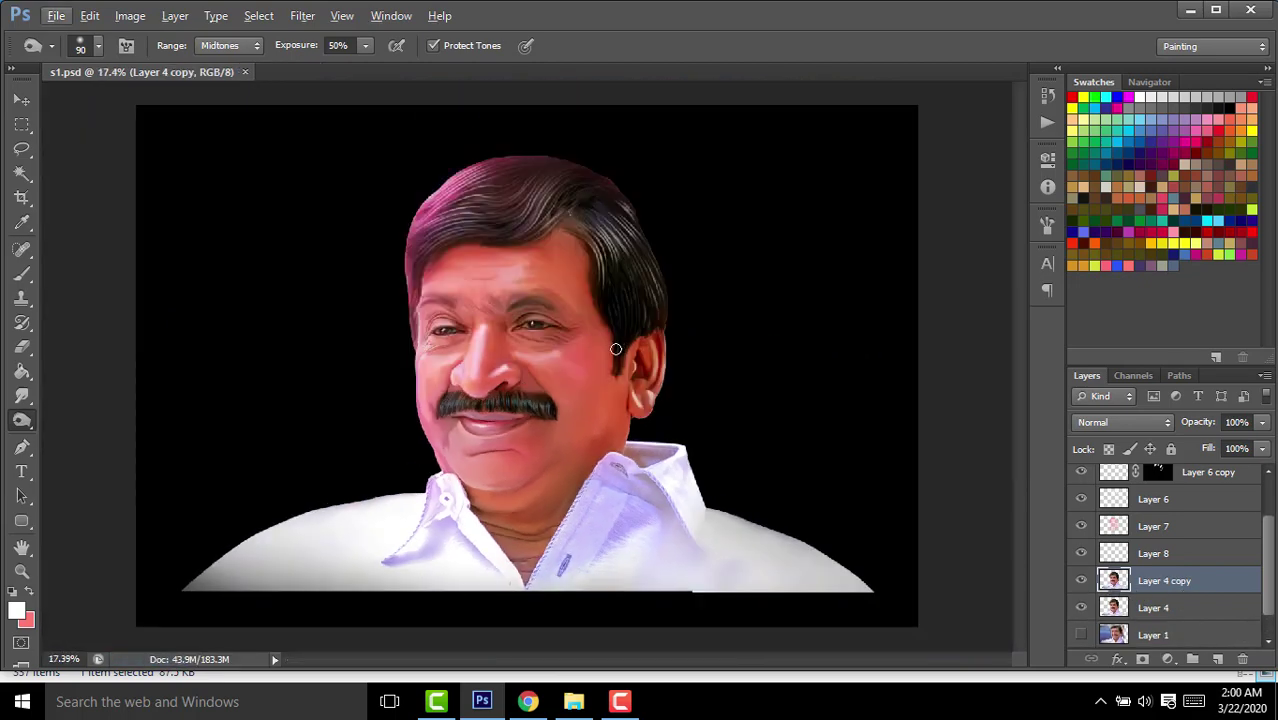
{"action": "left_click", "coordinate": [1081, 607]}
{"action": "scroll", "coordinate": [1175, 622], "scroll_direction": "down", "scroll_amount": 1}
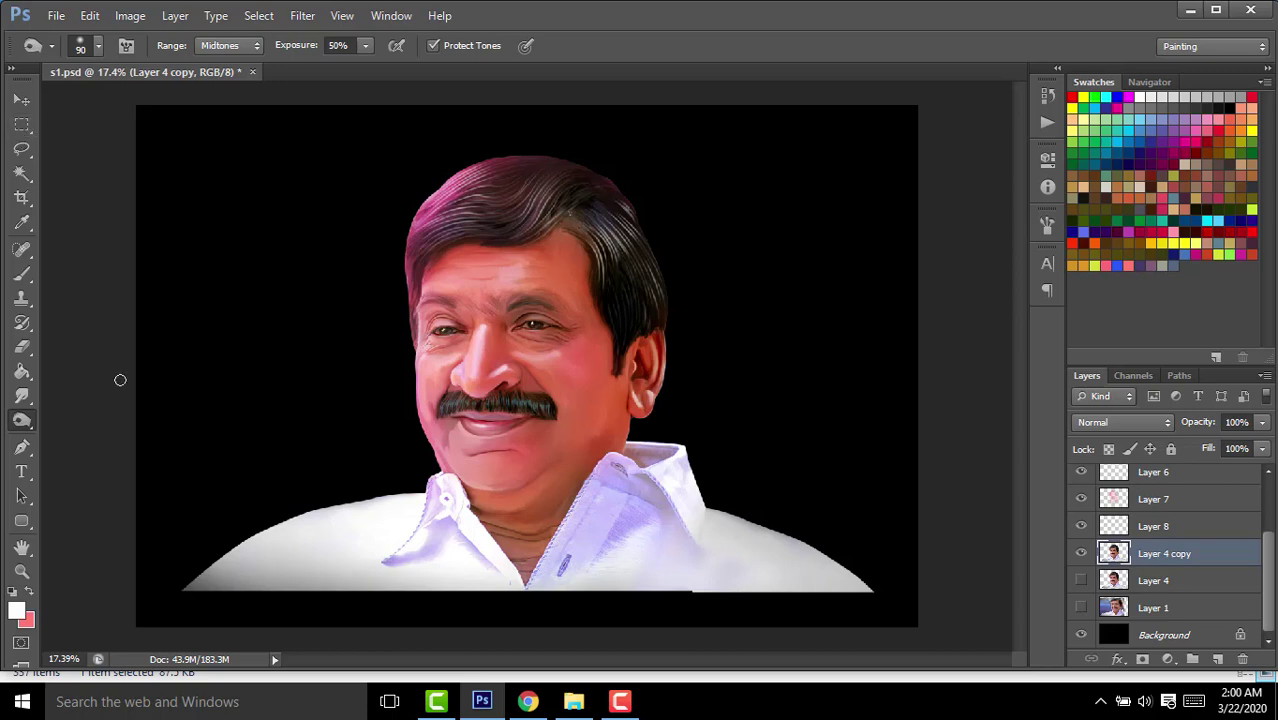
{"action": "scroll", "coordinate": [591, 380], "scroll_direction": "up", "scroll_amount": 3}
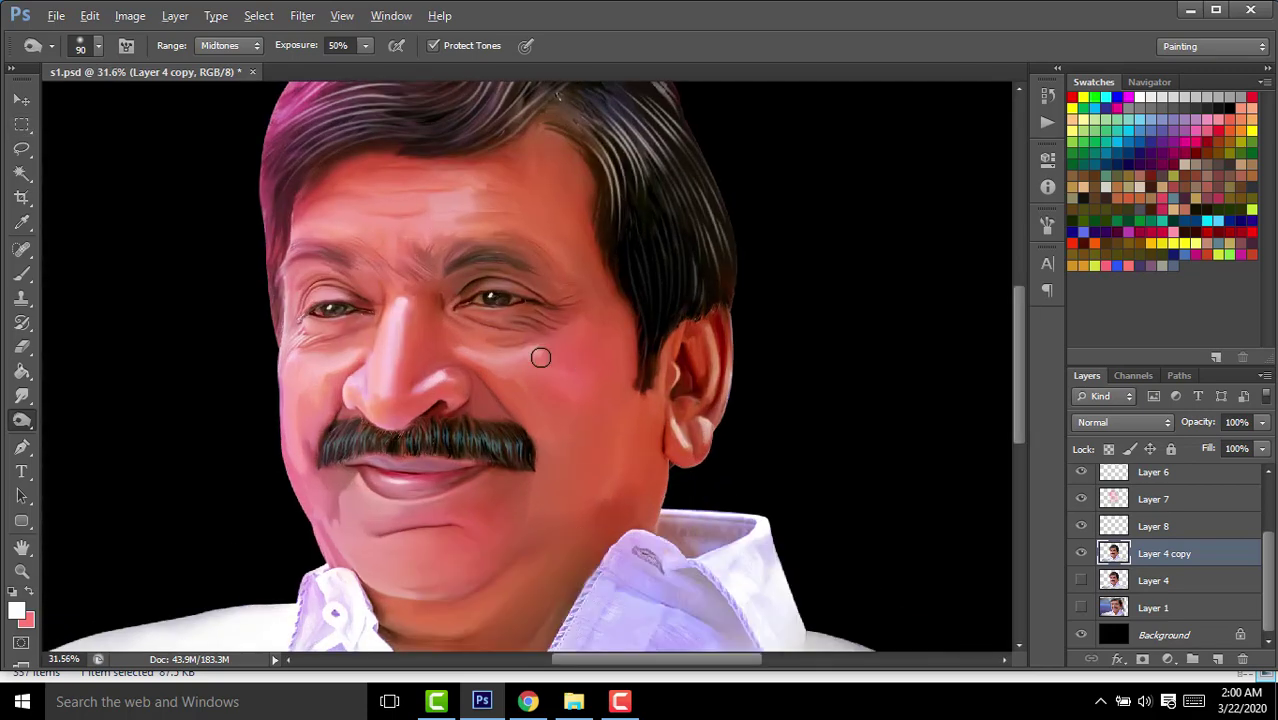
{"action": "scroll", "coordinate": [381, 274], "scroll_direction": "down", "scroll_amount": 2}
{"action": "scroll", "coordinate": [381, 274], "scroll_direction": "down", "scroll_amount": 2}
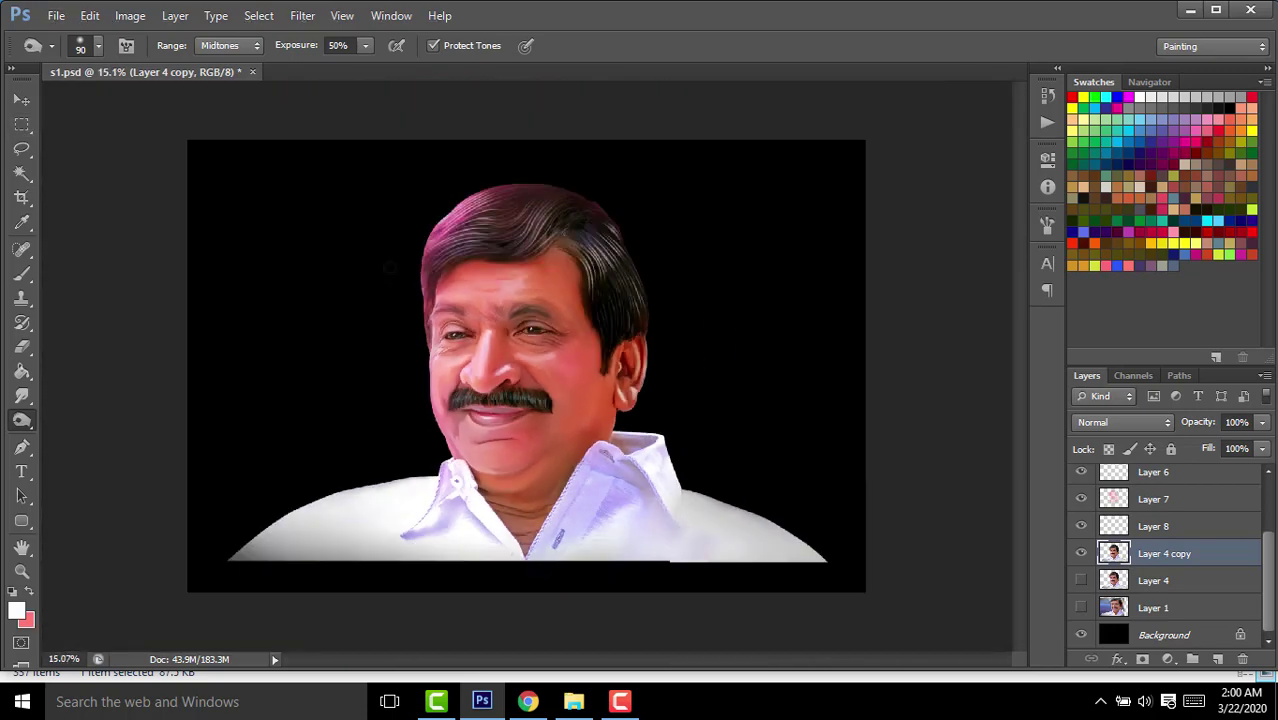
{"action": "scroll", "coordinate": [351, 348], "scroll_direction": "up", "scroll_amount": 2}
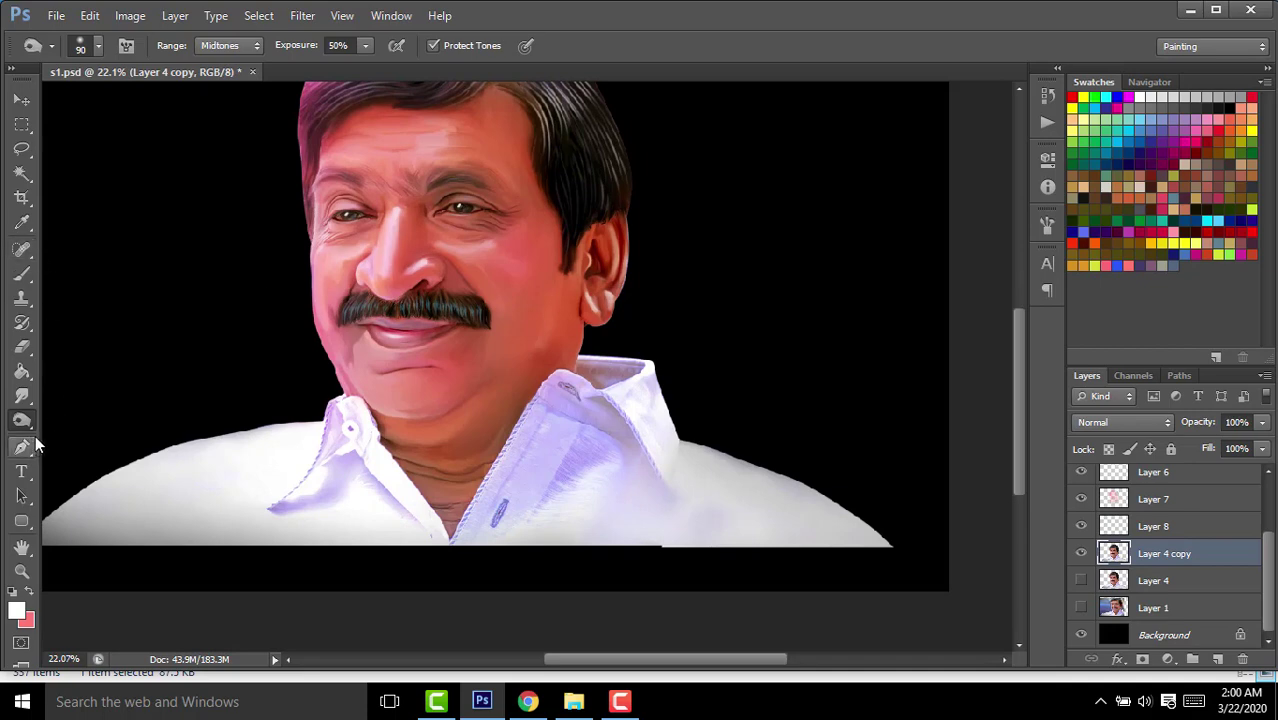
On a new layer, draw a curved pen path from the nostril past the mustache's right end.
{"action": "left_click", "coordinate": [22, 446]}
{"action": "left_click", "coordinate": [1218, 659]}
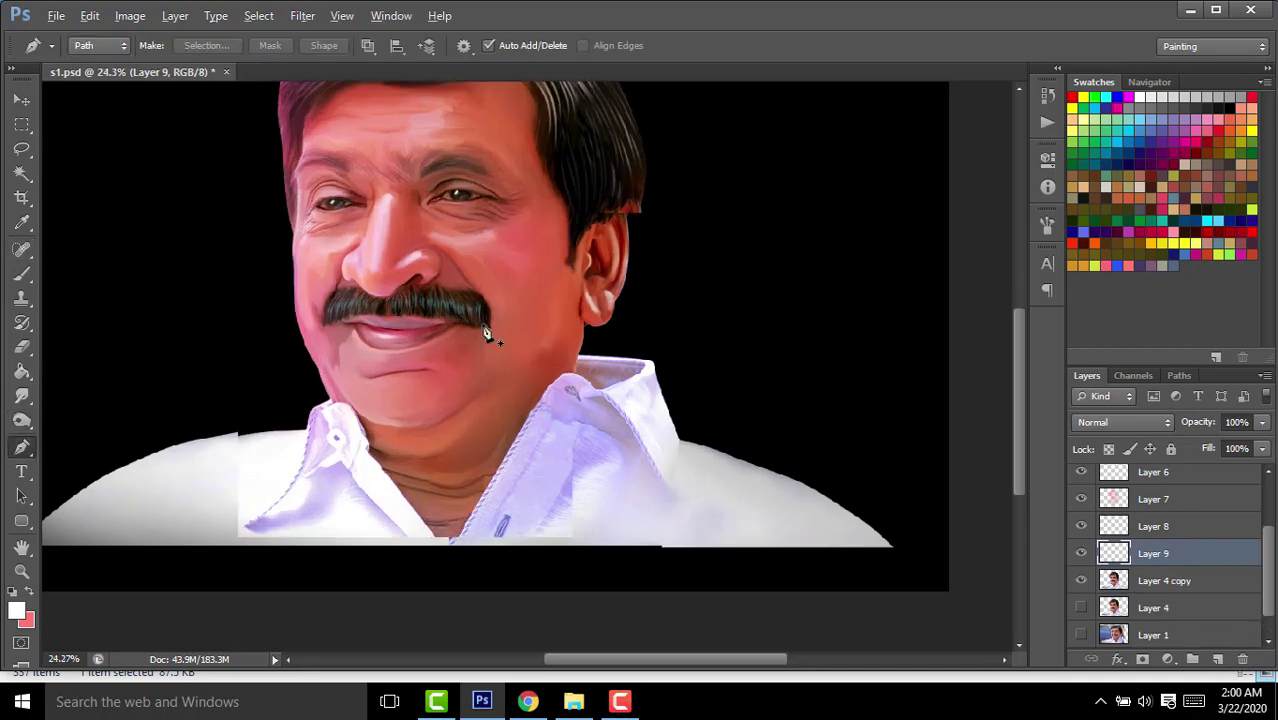
{"action": "scroll", "coordinate": [491, 329], "scroll_direction": "up", "scroll_amount": 4}
{"action": "scroll", "coordinate": [399, 194], "scroll_direction": "up", "scroll_amount": 2}
{"action": "left_click_drag", "start_coordinate": [593, 386], "coordinate": [739, 618]}
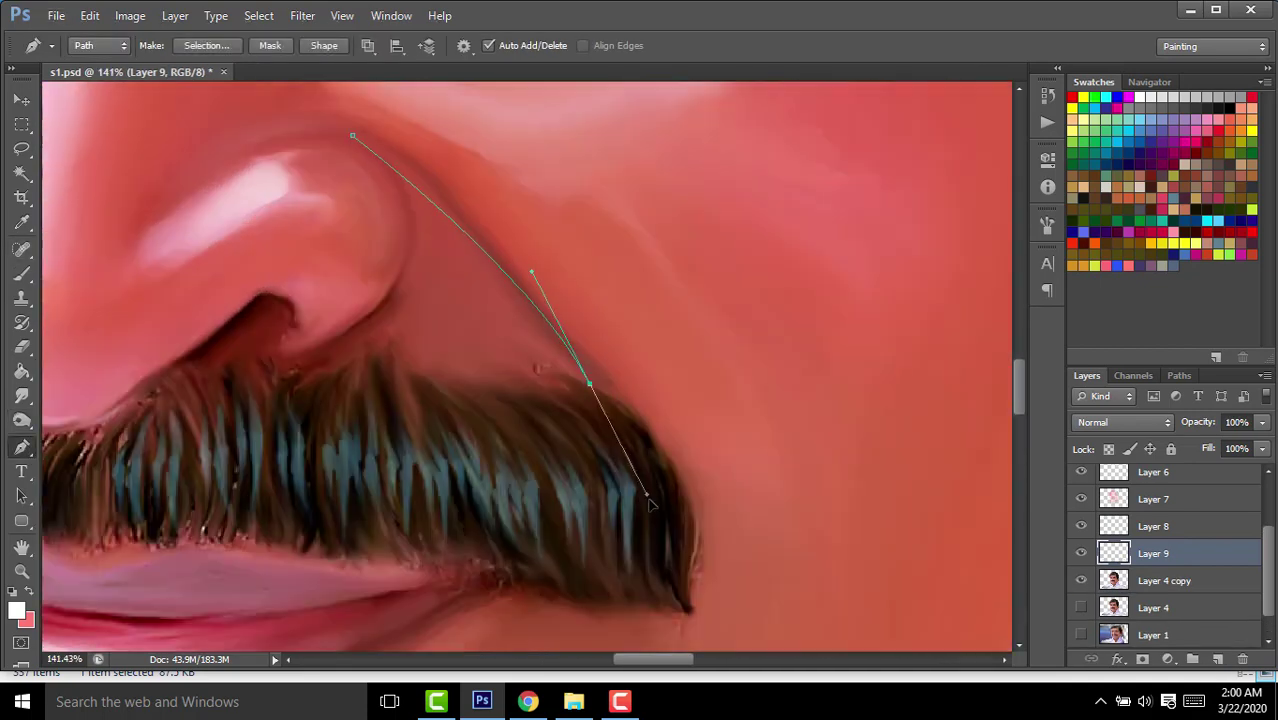
{"action": "scroll", "coordinate": [683, 357], "scroll_direction": "down", "scroll_amount": 2}
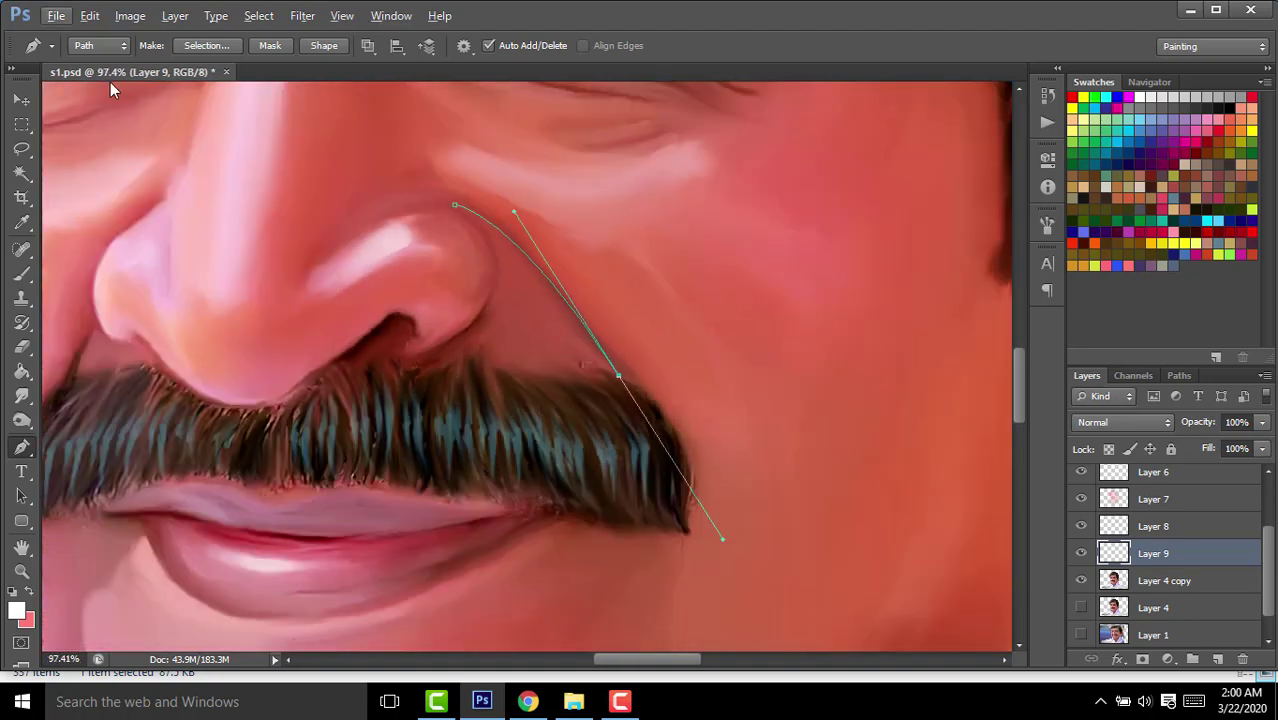
Set the brush size to 10 and the foreground colour to dark red #790000.
{"action": "key", "text": "b"}
{"action": "left_click", "coordinate": [90, 45]}
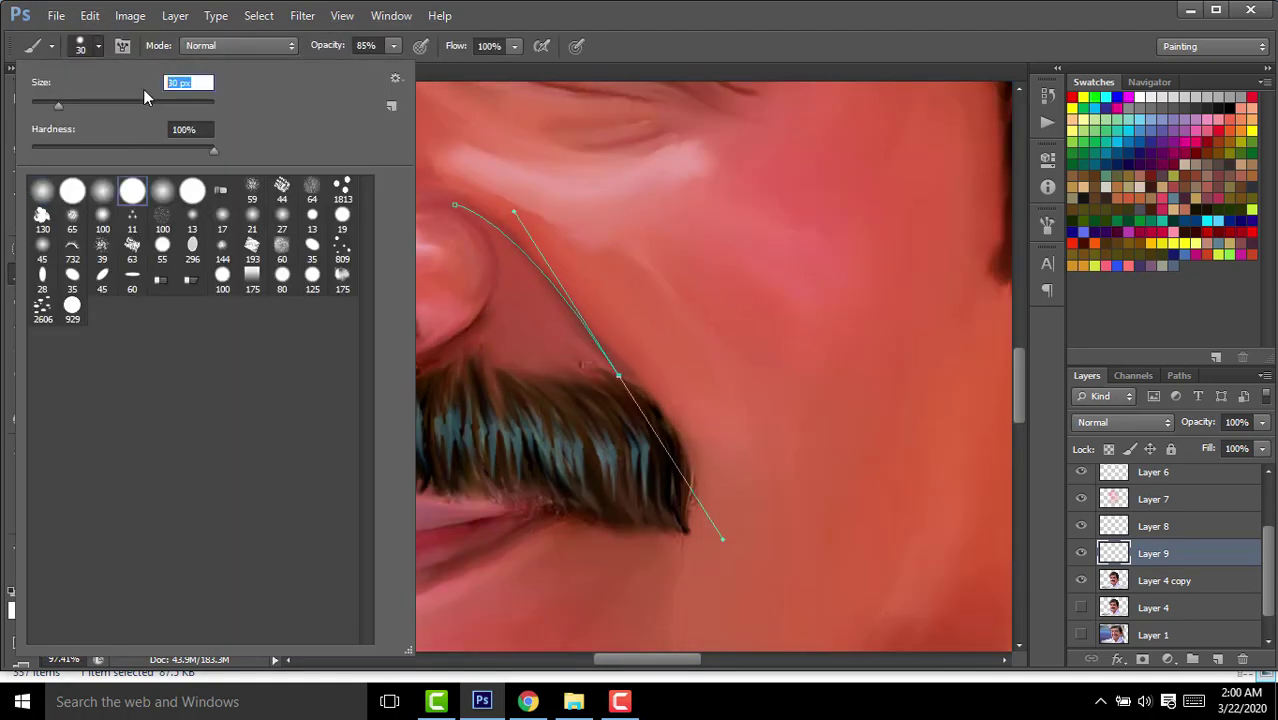
{"action": "key", "text": "Return"}
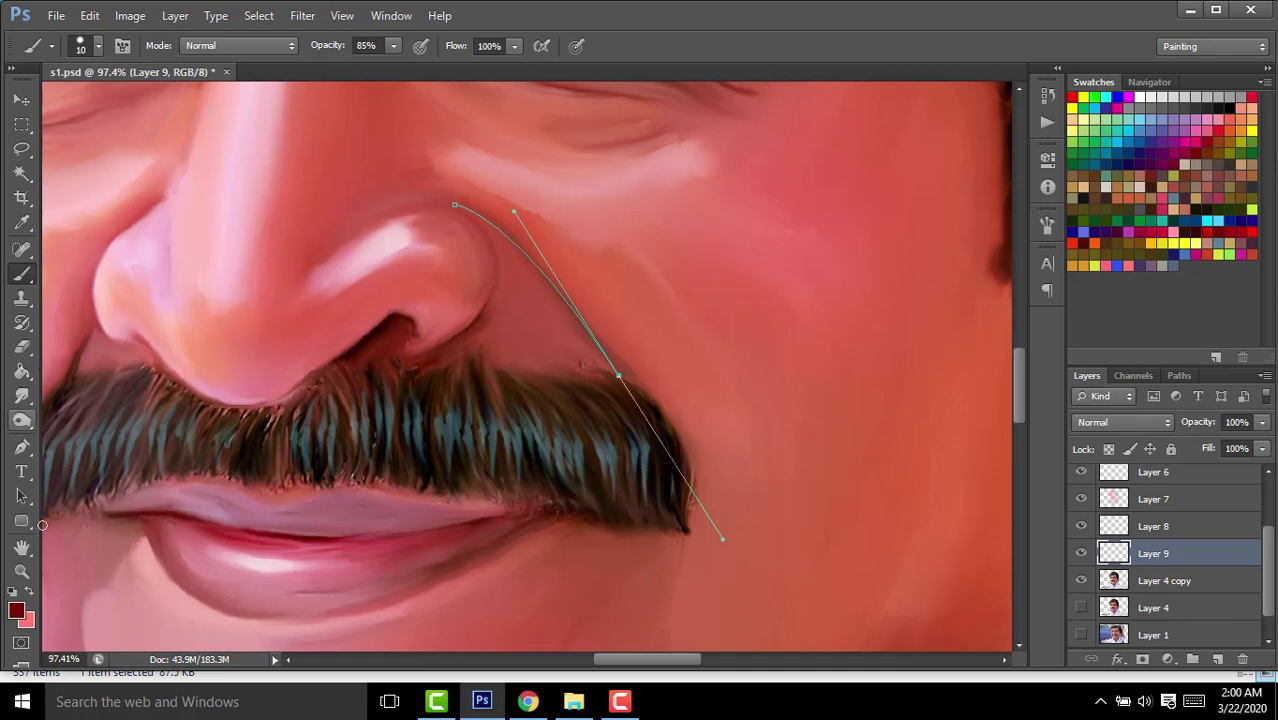
{"action": "left_click", "coordinate": [18, 612]}
{"action": "left_click", "coordinate": [884, 383]}
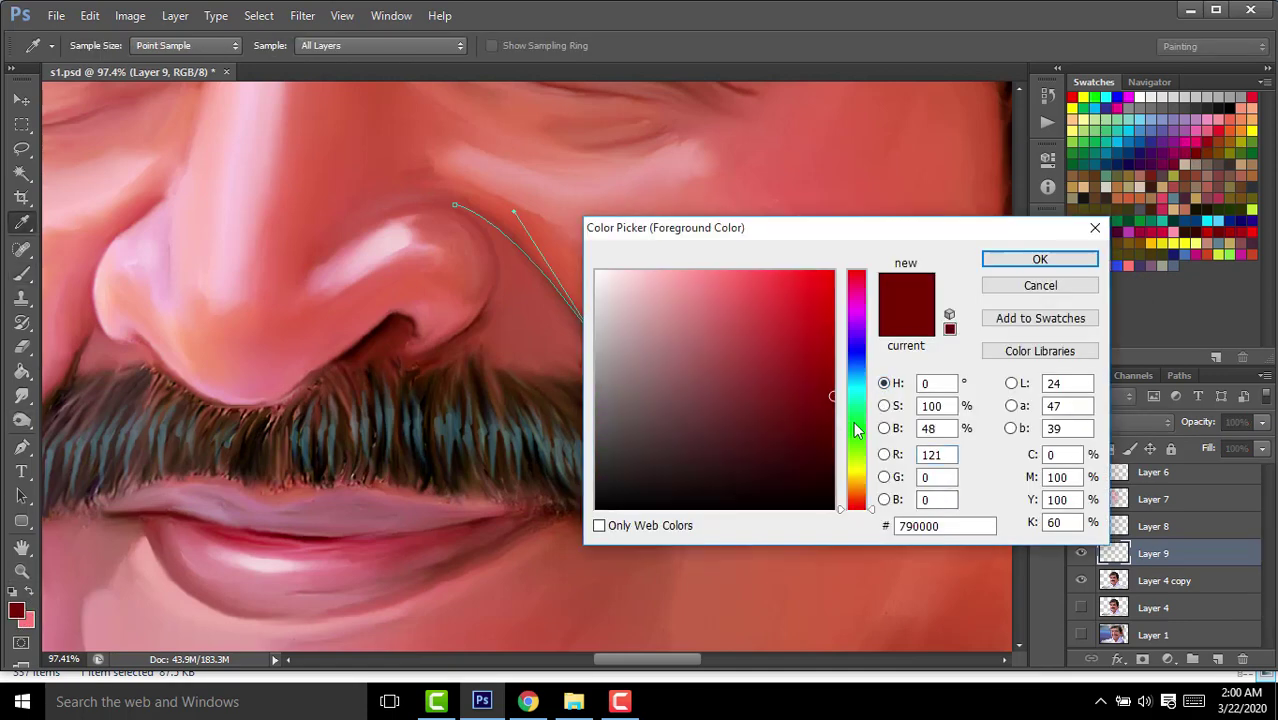
{"action": "left_click", "coordinate": [834, 436]}
{"action": "left_click", "coordinate": [1030, 262]}
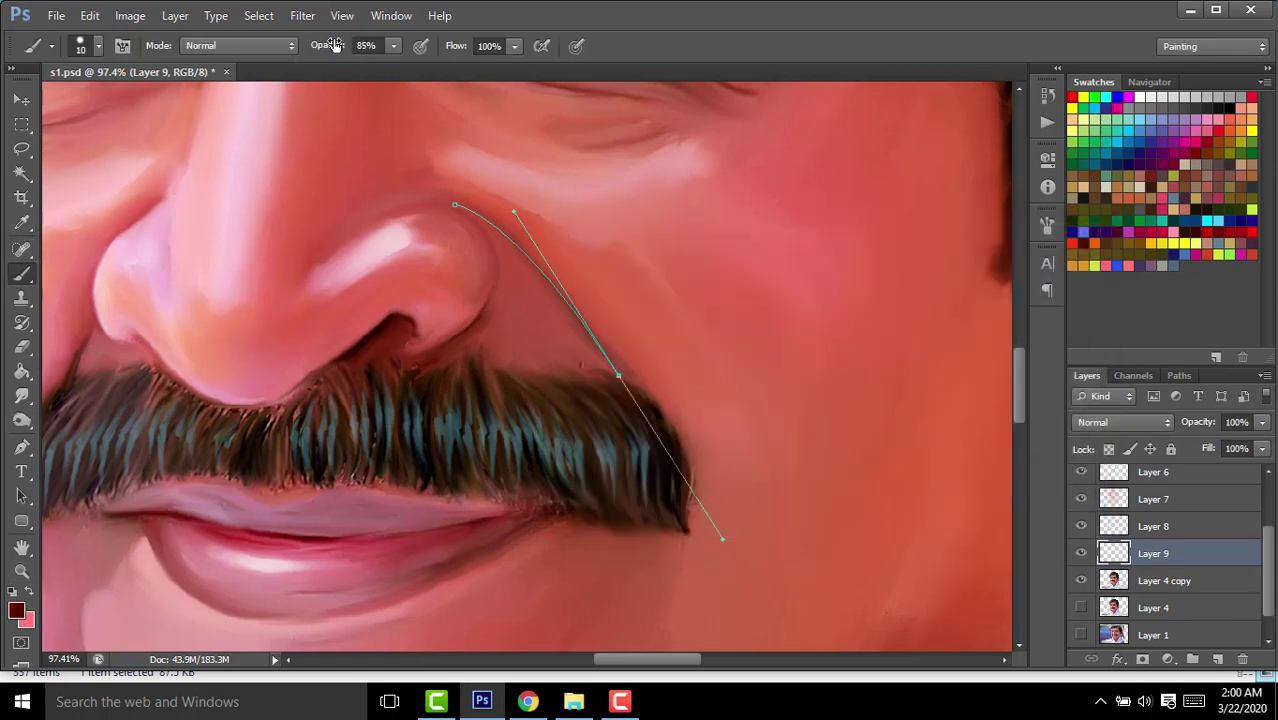
Stroke the curved path with the brush to create the dark red crease line.
{"action": "left_click", "coordinate": [22, 447]}
{"action": "scroll", "coordinate": [572, 300], "scroll_direction": "down", "scroll_amount": 3}
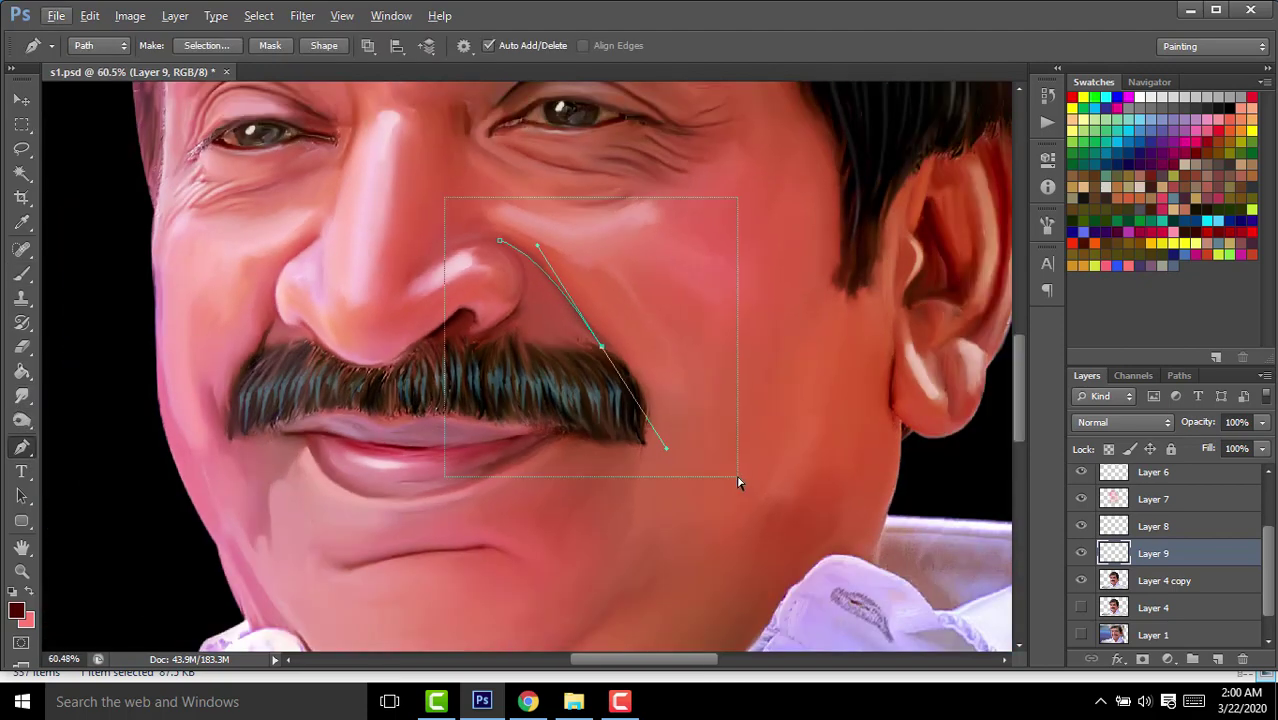
{"action": "right_click", "coordinate": [741, 470]}
{"action": "left_click", "coordinate": [756, 430]}
{"action": "key", "text": "Return"}
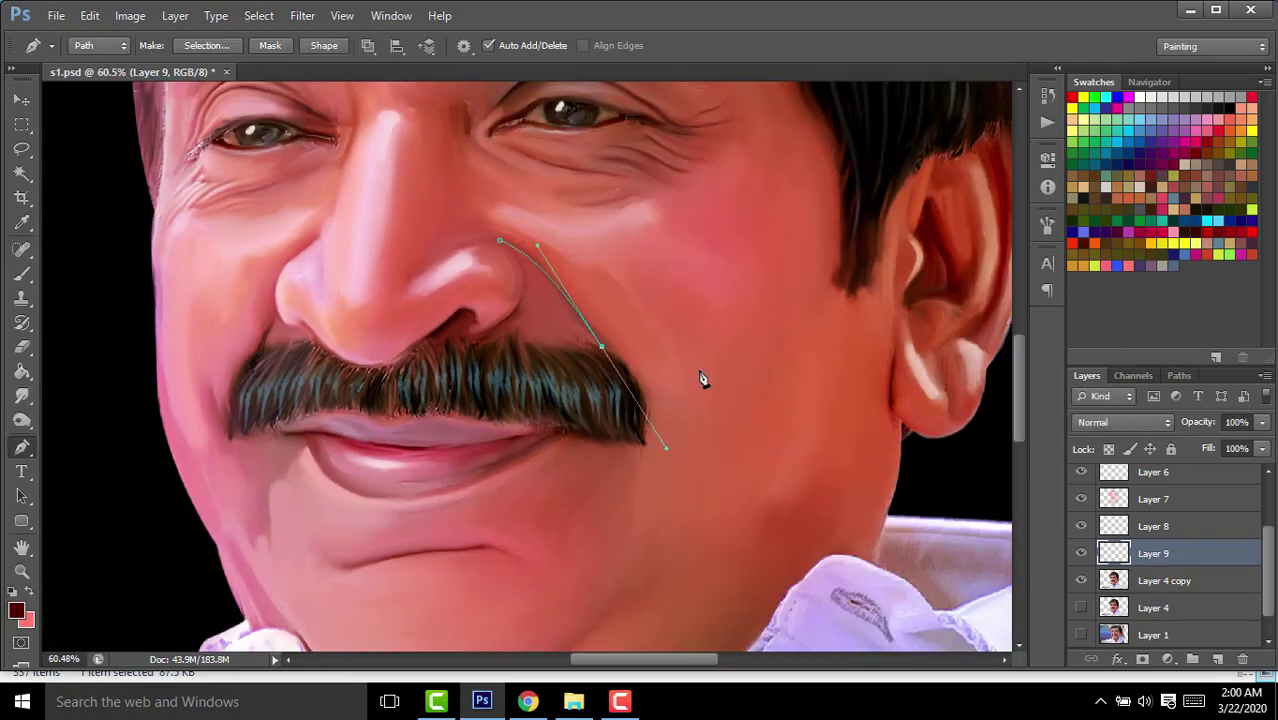
{"action": "left_click", "coordinate": [22, 273]}
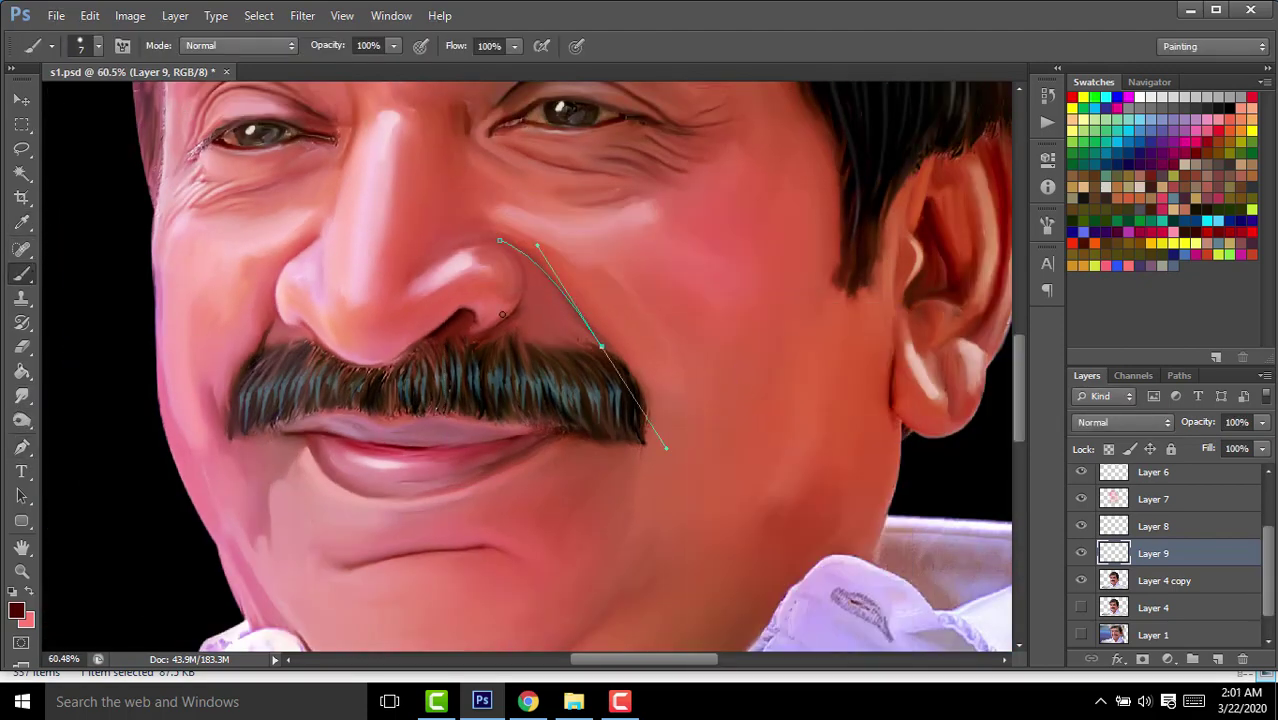
{"action": "left_click", "coordinate": [24, 450]}
{"action": "right_click", "coordinate": [760, 460]}
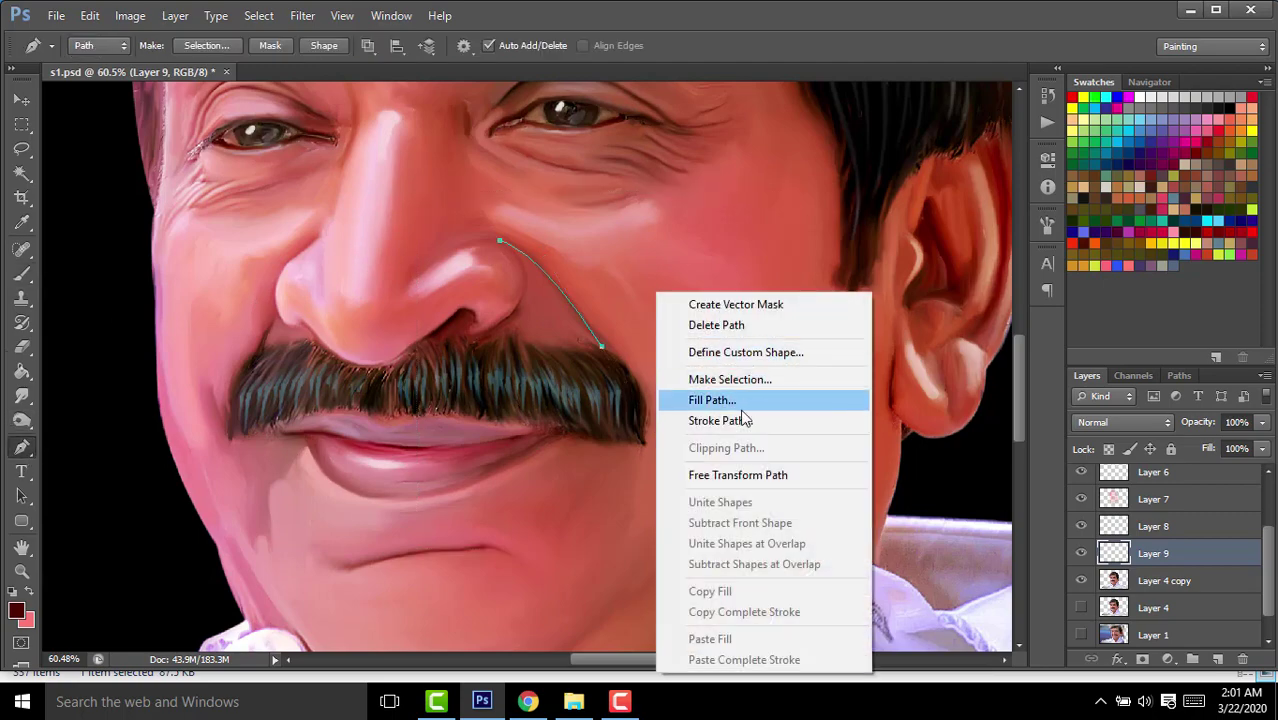
{"action": "left_click", "coordinate": [720, 419]}
{"action": "key", "text": "Return"}
{"action": "key", "text": "Return"}
Undo the previous stroke and stroke the smile-crease path with the brush.
{"action": "scroll", "coordinate": [690, 360], "scroll_direction": "down", "scroll_amount": 3}
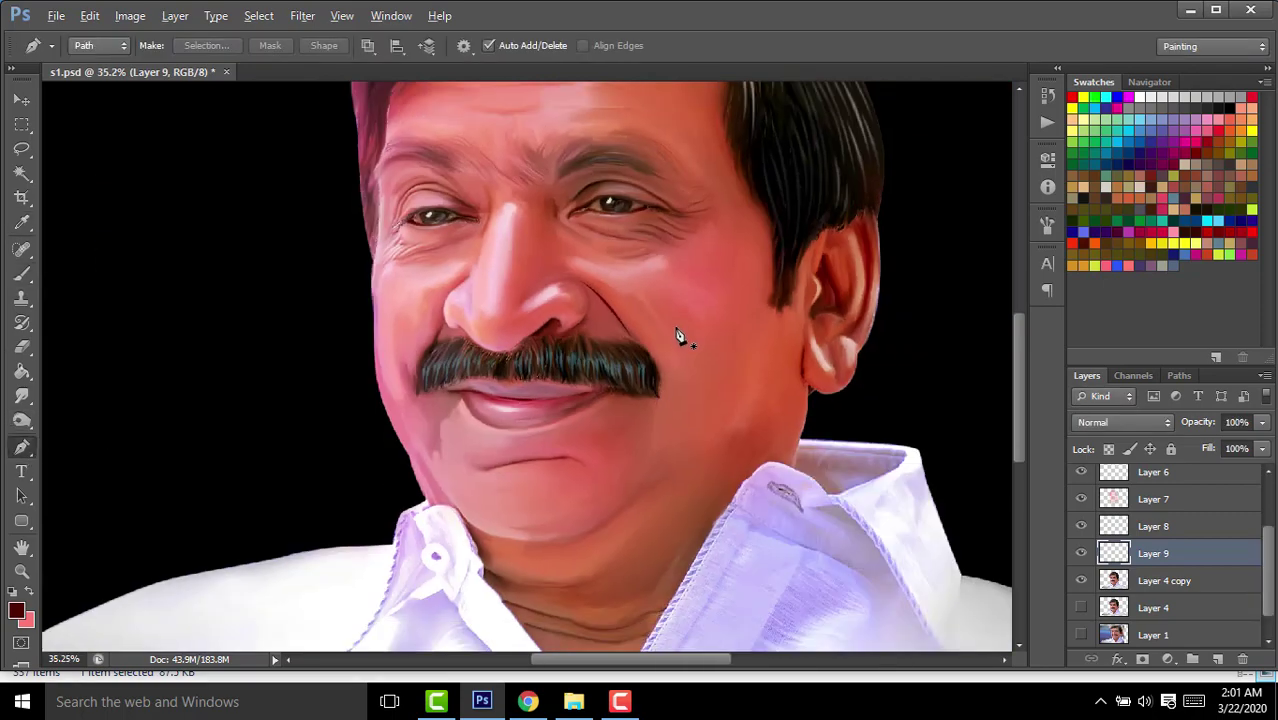
{"action": "scroll", "coordinate": [676, 334], "scroll_direction": "up", "scroll_amount": 3}
{"action": "key", "text": "ctrl+z"}
{"action": "left_click", "coordinate": [20, 275]}
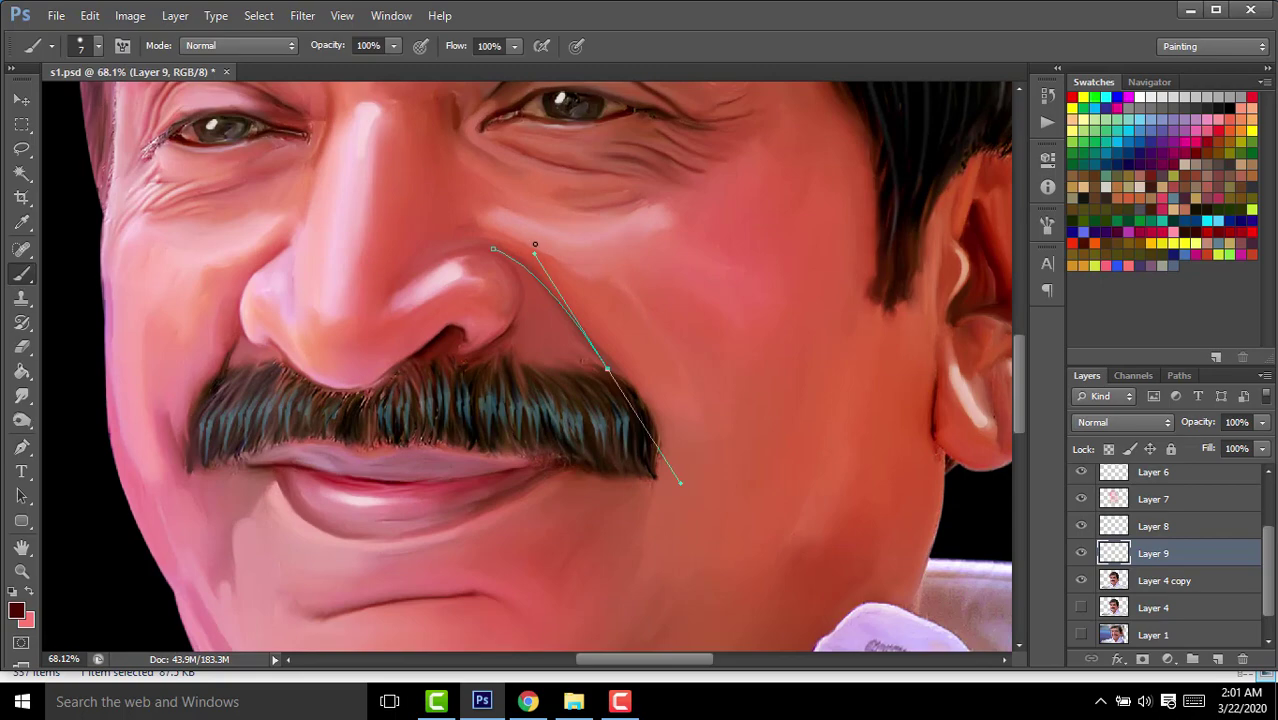
{"action": "left_click", "coordinate": [22, 450]}
{"action": "right_click", "coordinate": [712, 394]}
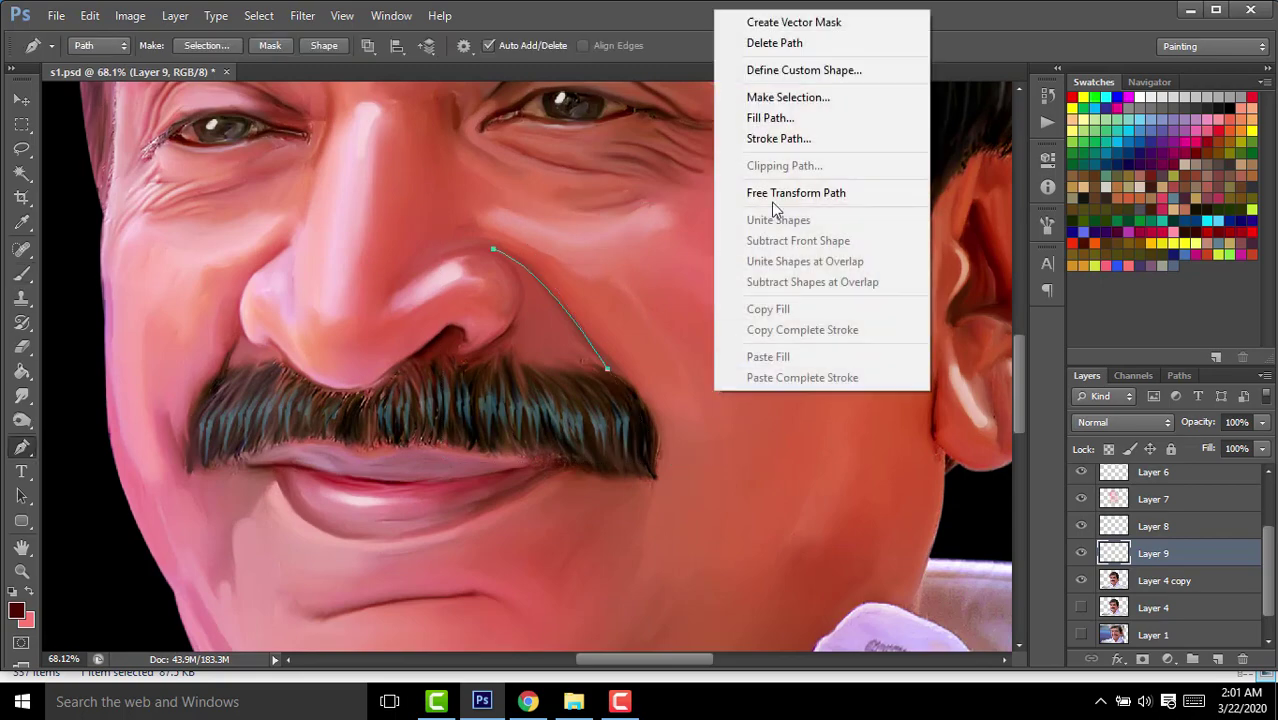
{"action": "left_click", "coordinate": [776, 136]}
{"action": "key", "text": "Return"}
Remove the end anchor's outgoing handle and stroke the crease line again.
{"action": "scroll", "coordinate": [485, 237], "scroll_direction": "up", "scroll_amount": 1}
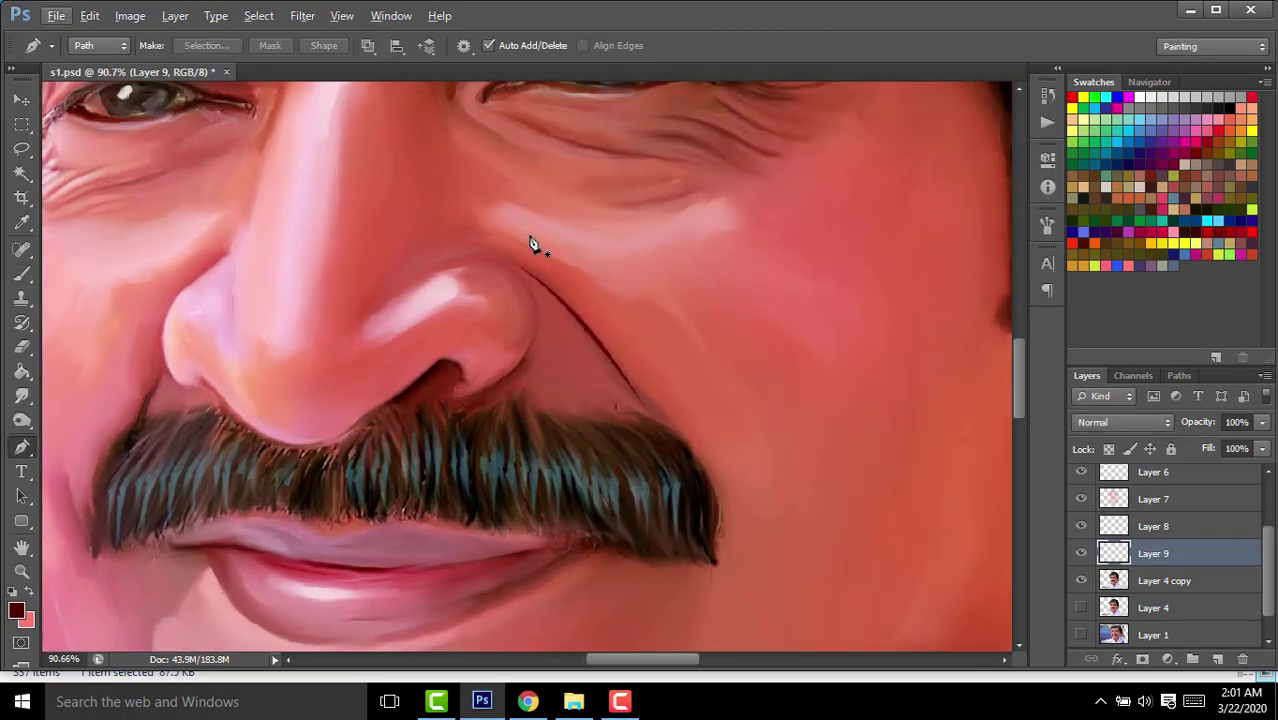
{"action": "scroll", "coordinate": [540, 245], "scroll_direction": "down", "scroll_amount": 2}
{"action": "scroll", "coordinate": [556, 251], "scroll_direction": "down", "scroll_amount": 2}
{"action": "scroll", "coordinate": [553, 250], "scroll_direction": "up", "scroll_amount": 2}
{"action": "scroll", "coordinate": [522, 251], "scroll_direction": "up", "scroll_amount": 2}
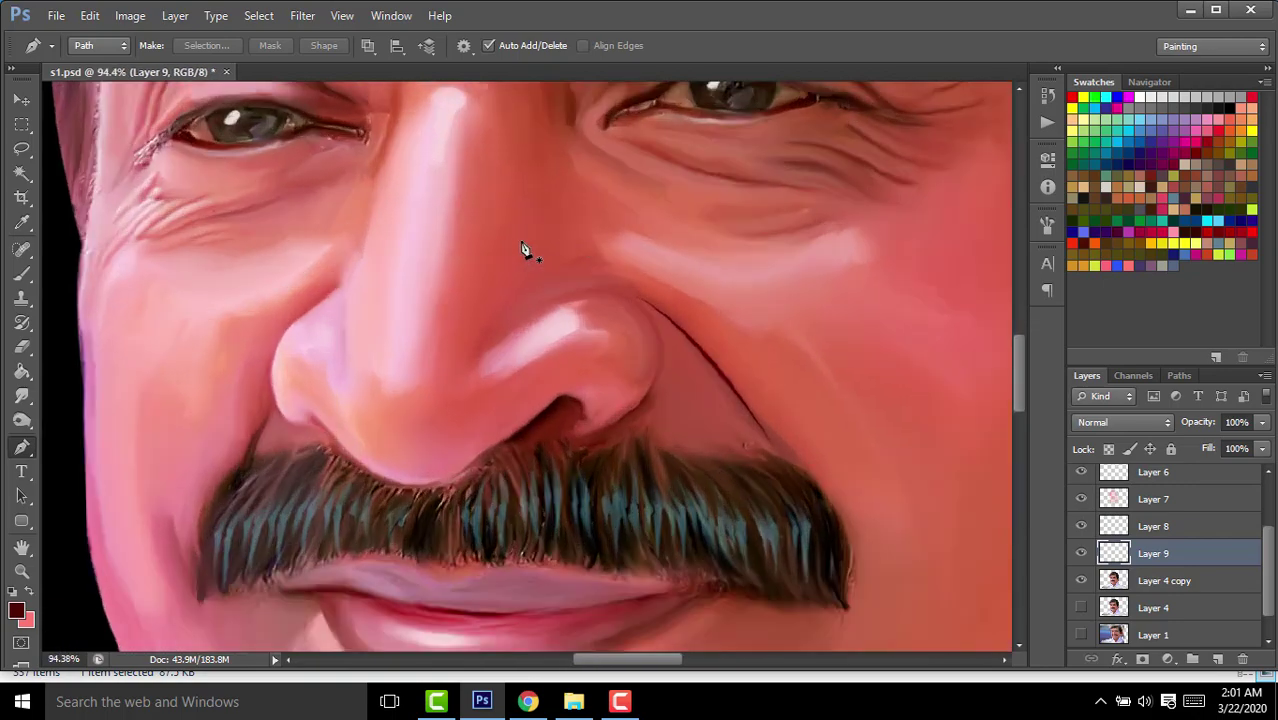
{"action": "key", "text": "b"}
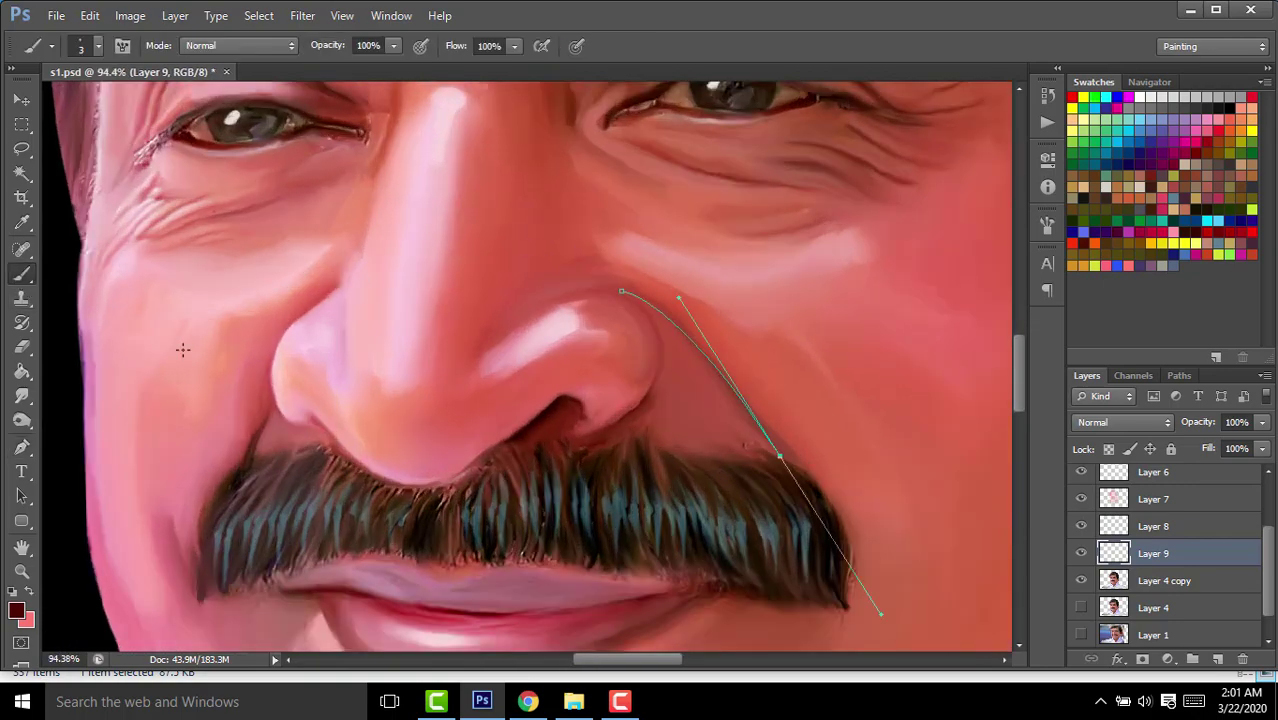
{"action": "left_click", "coordinate": [22, 447]}
{"action": "left_click", "coordinate": [779, 456], "text": "alt"}
{"action": "right_click", "coordinate": [800, 408]}
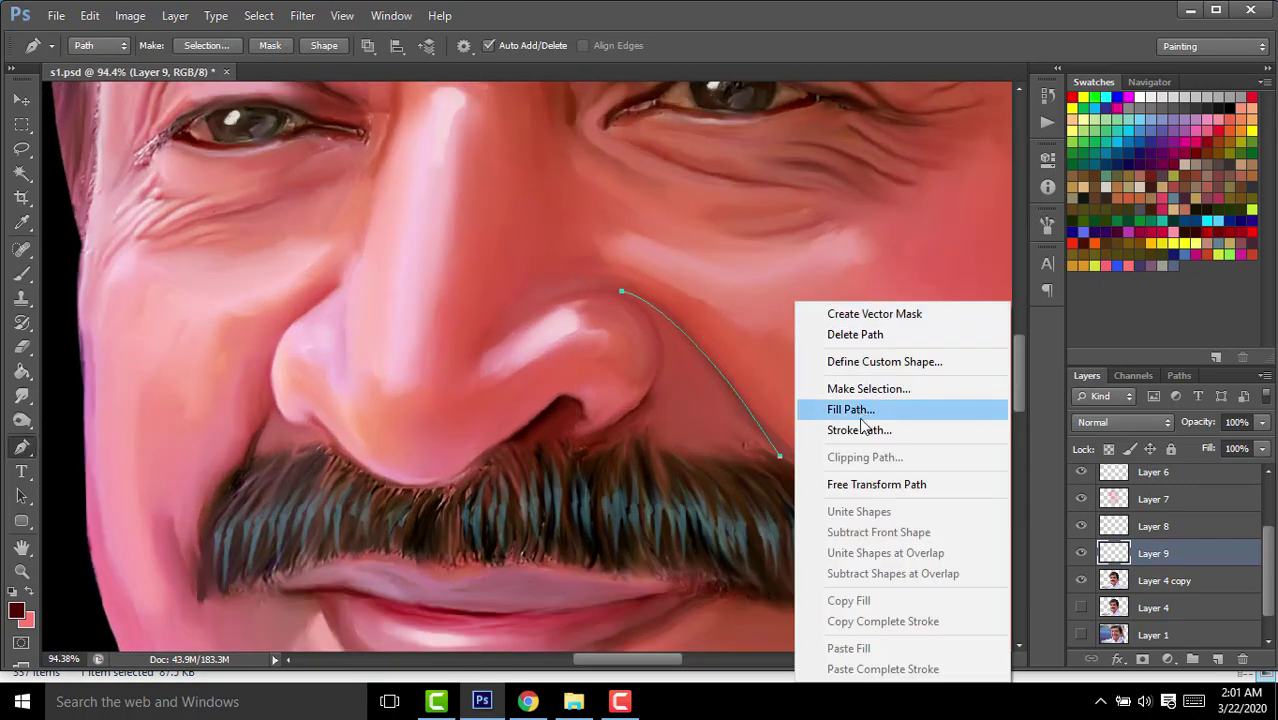
{"action": "left_click", "coordinate": [858, 430]}
{"action": "key", "text": "Return"}
{"action": "key", "text": "Return"}
Readjust the brush and apply a final dark stroke along the crease.
{"action": "scroll", "coordinate": [635, 313], "scroll_direction": "up", "scroll_amount": 2}
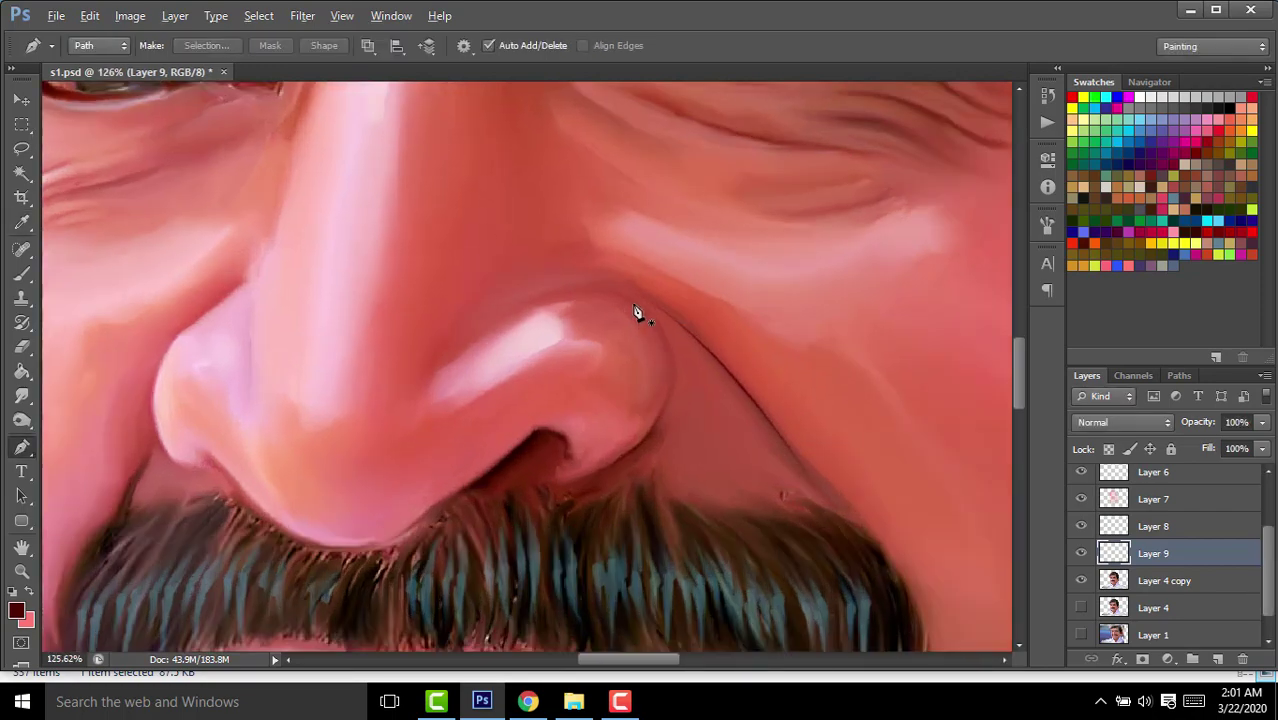
{"action": "scroll", "coordinate": [640, 311], "scroll_direction": "down", "scroll_amount": 3}
{"action": "scroll", "coordinate": [645, 309], "scroll_direction": "down", "scroll_amount": 2}
{"action": "key", "text": "b"}
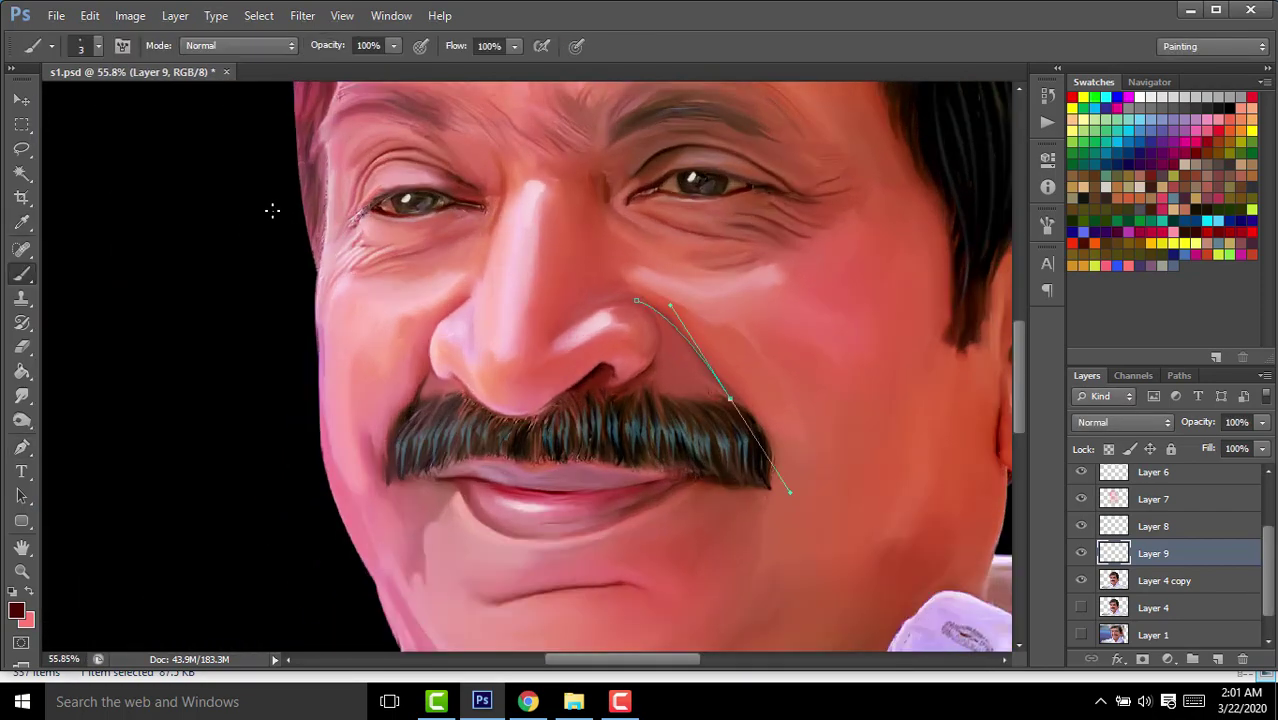
{"action": "key", "text": "p"}
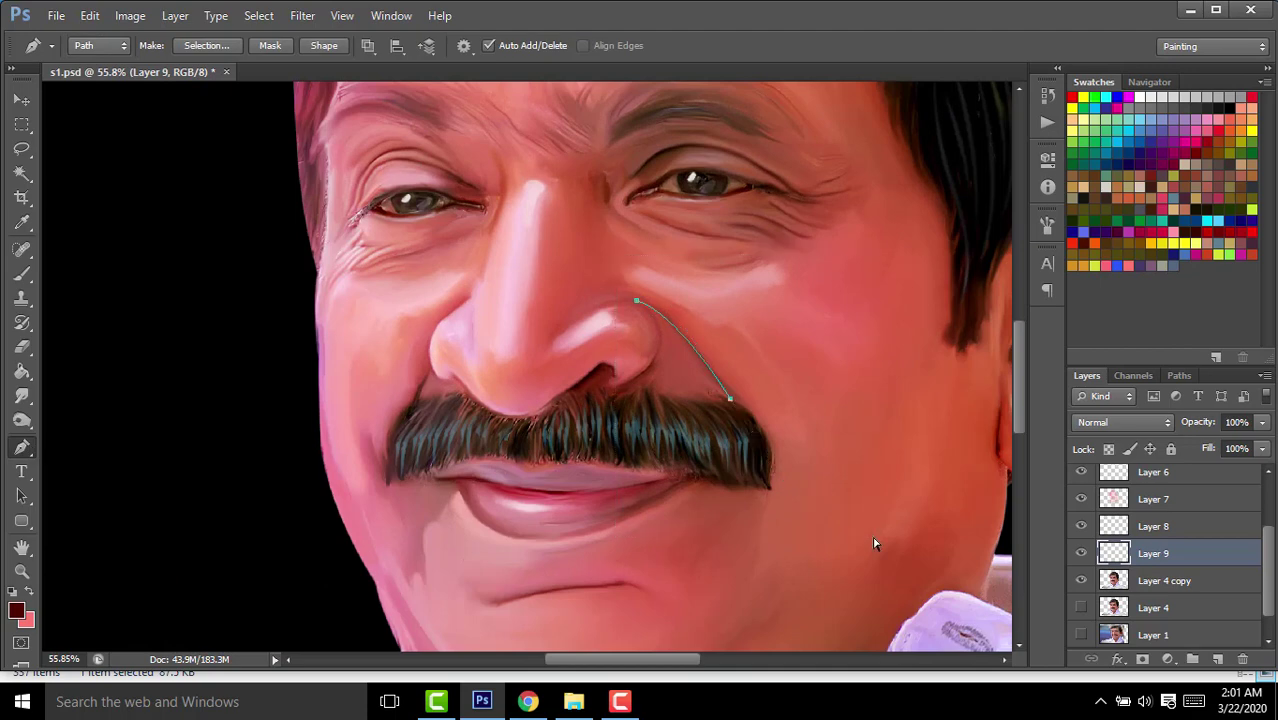
{"action": "right_click", "coordinate": [842, 474]}
{"action": "left_click", "coordinate": [913, 226]}
{"action": "key", "text": "Return"}
{"action": "scroll", "coordinate": [650, 310], "scroll_direction": "up", "scroll_amount": 4}
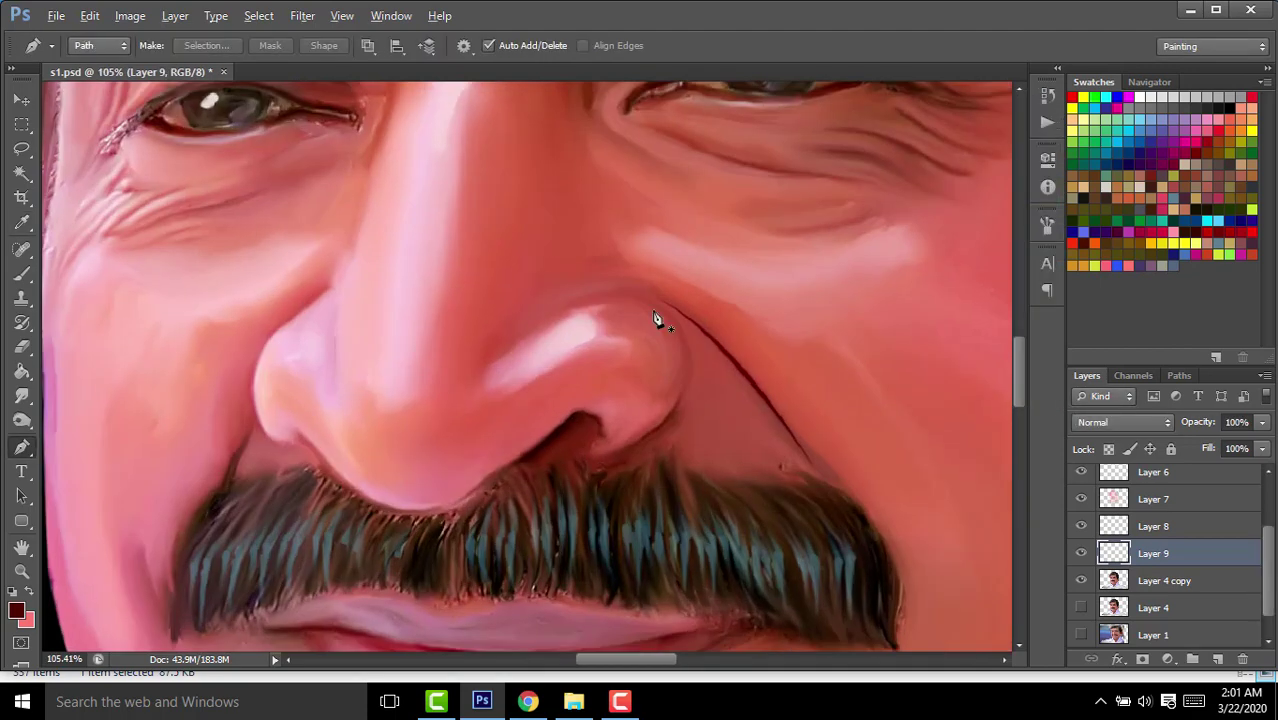
Draw a curved pen path around the right nose wing.
{"action": "left_click_drag", "start_coordinate": [628, 447], "coordinate": [500, 500]}
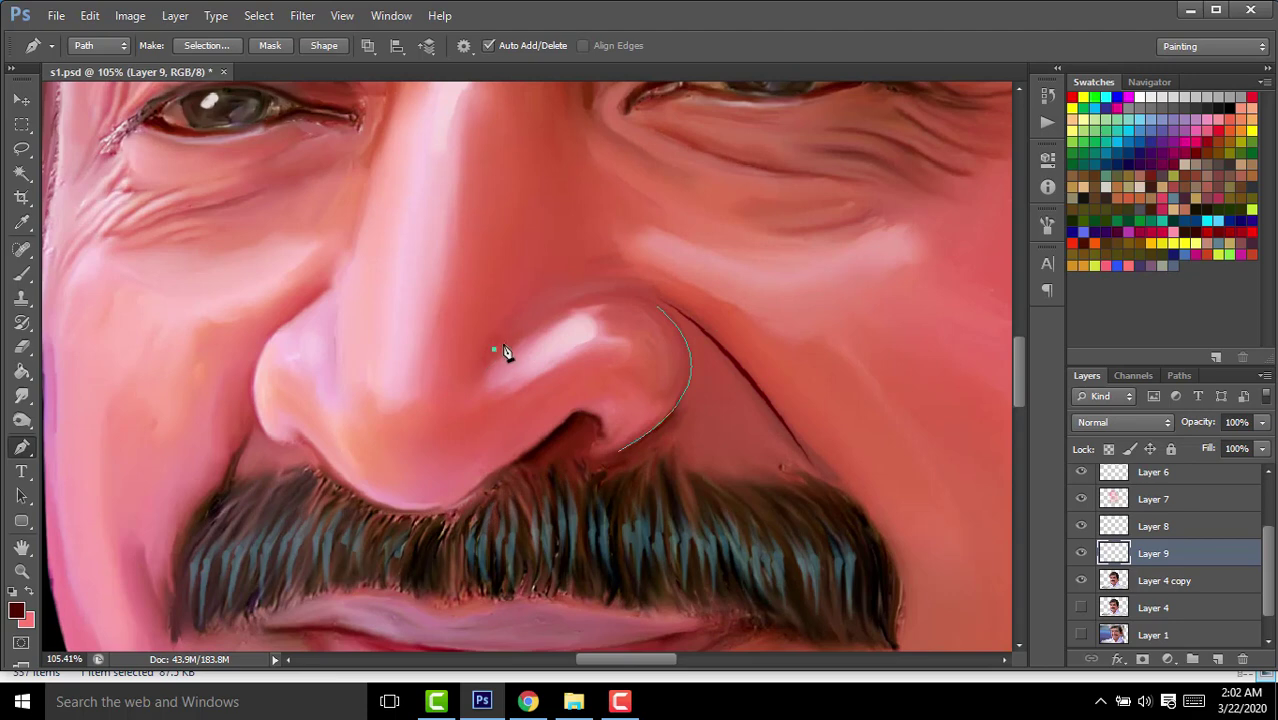
{"action": "left_click_drag", "start_coordinate": [658, 302], "coordinate": [728, 348]}
{"action": "key", "text": "ctrl+z"}
{"action": "left_click_drag", "start_coordinate": [655, 304], "coordinate": [698, 349]}
{"action": "scroll", "coordinate": [257, 320], "scroll_direction": "up", "scroll_amount": 3}
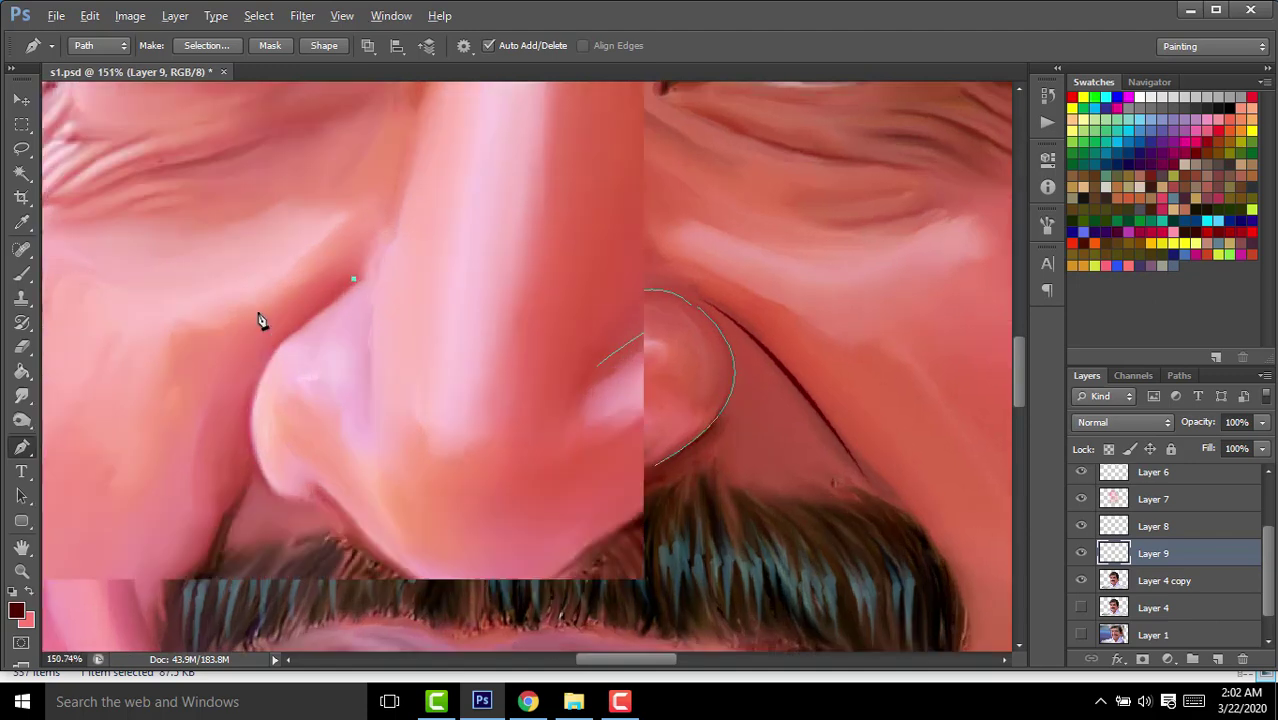
Trace a pen path along the left nose wing and down the left nostril.
{"action": "left_click_drag", "start_coordinate": [281, 357], "coordinate": [268, 366]}
{"action": "left_click", "coordinate": [372, 282]}
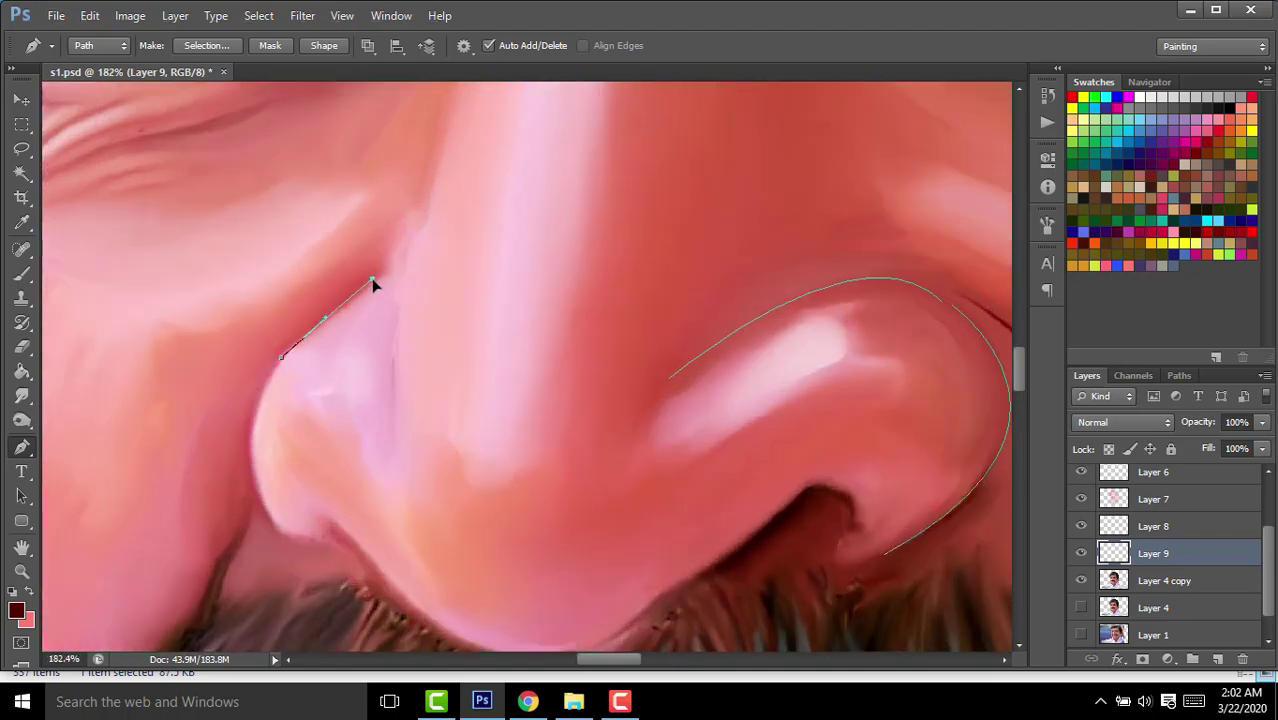
{"action": "left_click_drag", "start_coordinate": [277, 498], "coordinate": [265, 405]}
{"action": "left_click_drag", "start_coordinate": [286, 458], "coordinate": [308, 479]}
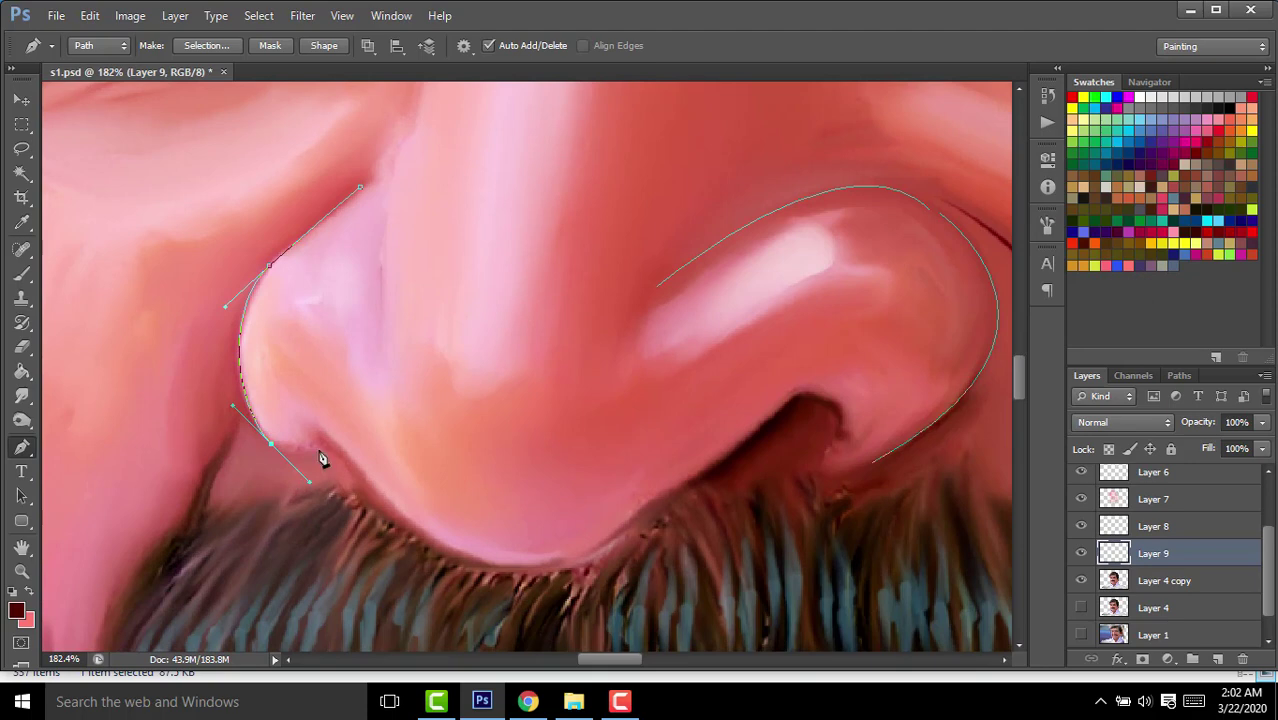
{"action": "left_click", "coordinate": [270, 442], "text": "alt"}
{"action": "scroll", "coordinate": [360, 447], "scroll_direction": "down", "scroll_amount": 3}
Extend the path under the nose tip into the right nostril and stroke the nose outline.
{"action": "left_click_drag", "start_coordinate": [582, 455], "coordinate": [661, 376]}
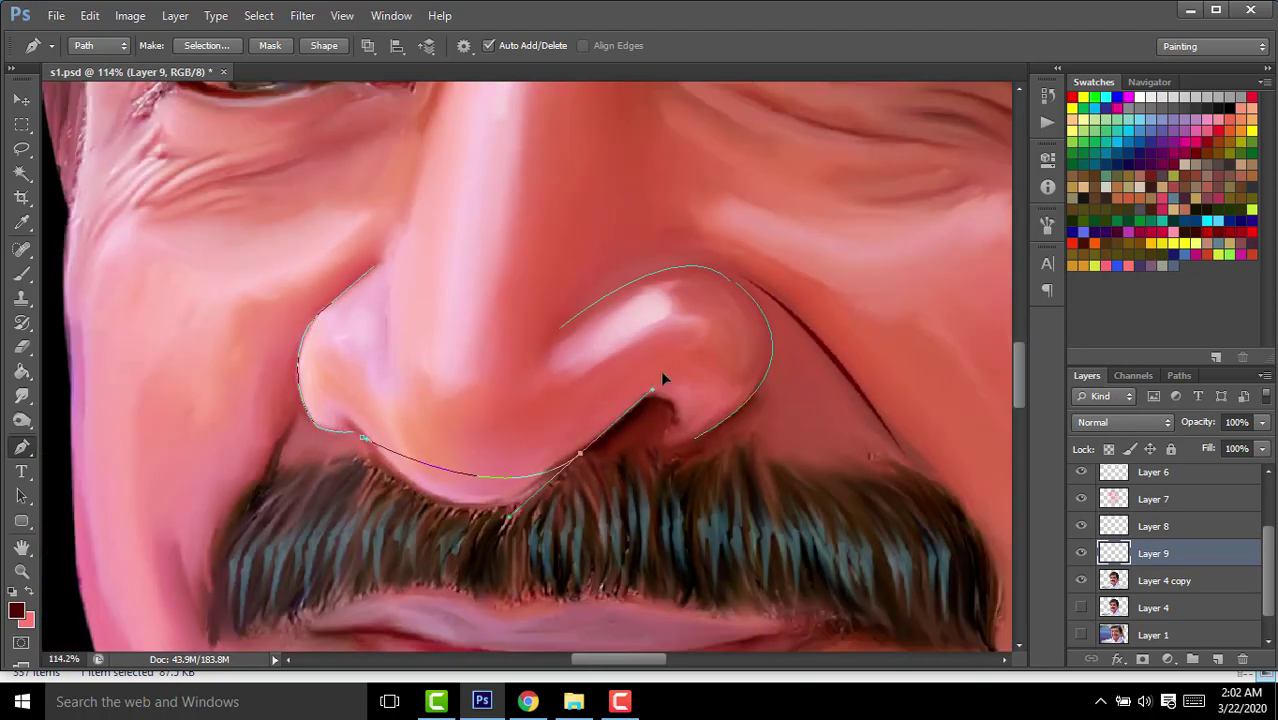
{"action": "key", "text": "ctrl+z"}
{"action": "left_click_drag", "start_coordinate": [496, 508], "coordinate": [593, 511]}
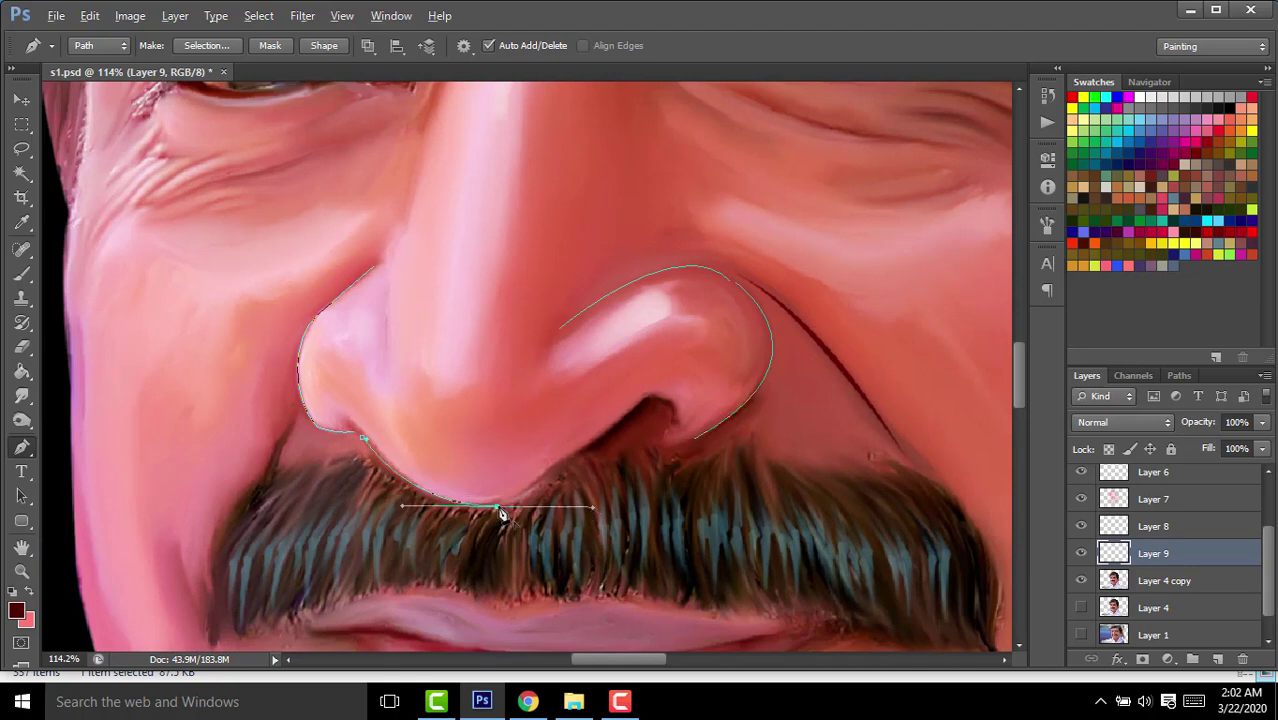
{"action": "left_click", "coordinate": [497, 508], "text": "alt"}
{"action": "left_click", "coordinate": [569, 461]}
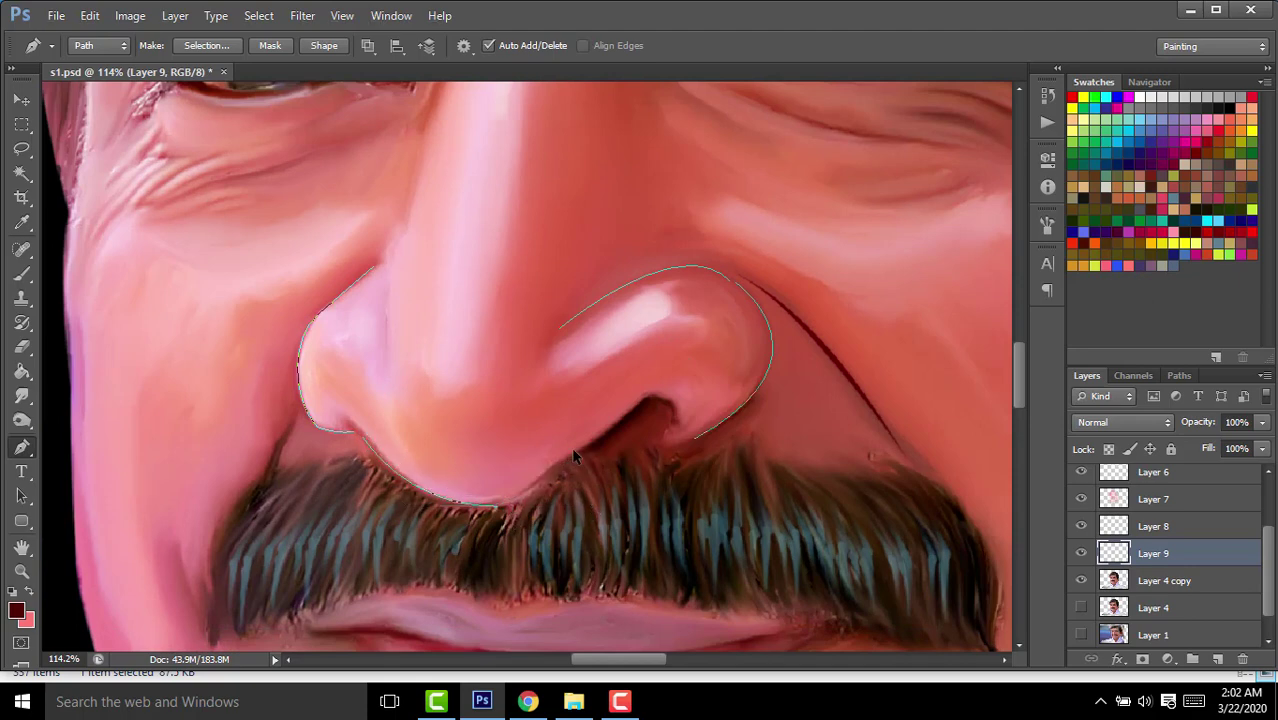
{"action": "mouse_move", "coordinate": [648, 394]}
{"action": "left_mouse_down"}
{"action": "mouse_move", "coordinate": [667, 401]}
{"action": "mouse_move", "coordinate": [643, 459]}
{"action": "left_mouse_up"}
{"action": "scroll", "coordinate": [447, 433], "scroll_direction": "down", "scroll_amount": 1}
{"action": "scroll", "coordinate": [485, 408], "scroll_direction": "down", "scroll_amount": 3}
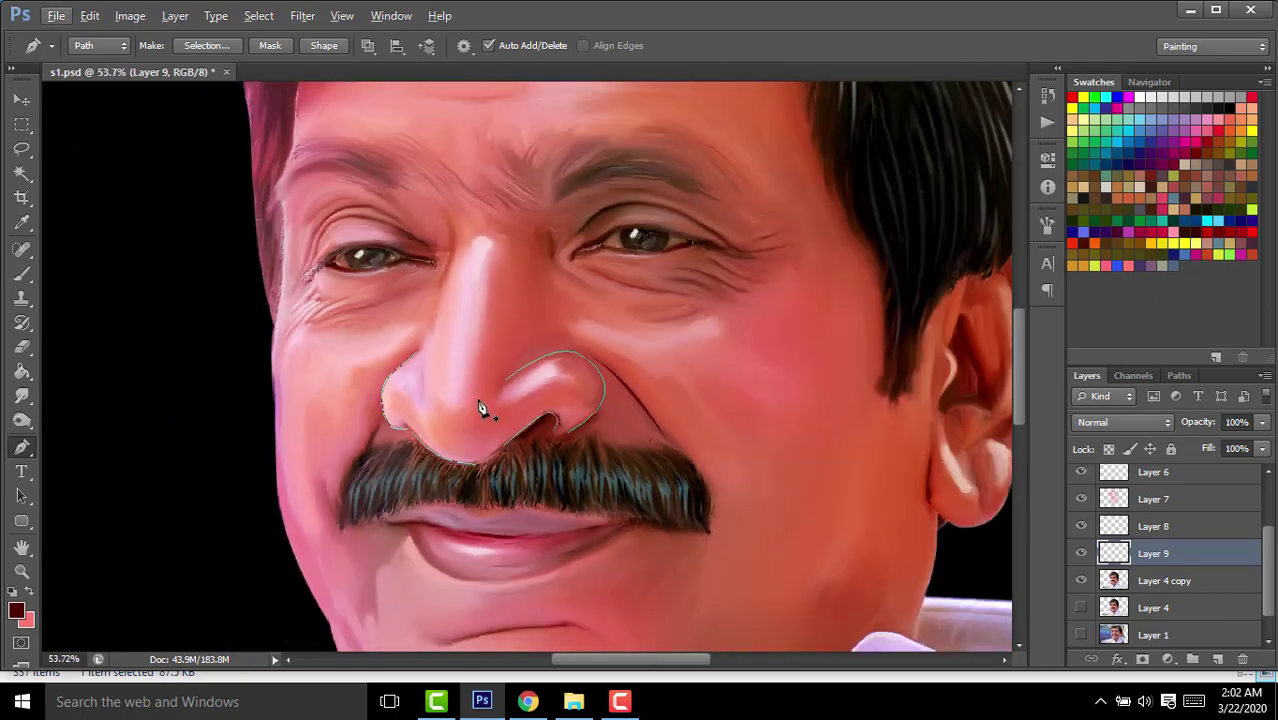
{"action": "scroll", "coordinate": [480, 406], "scroll_direction": "up", "scroll_amount": 1}
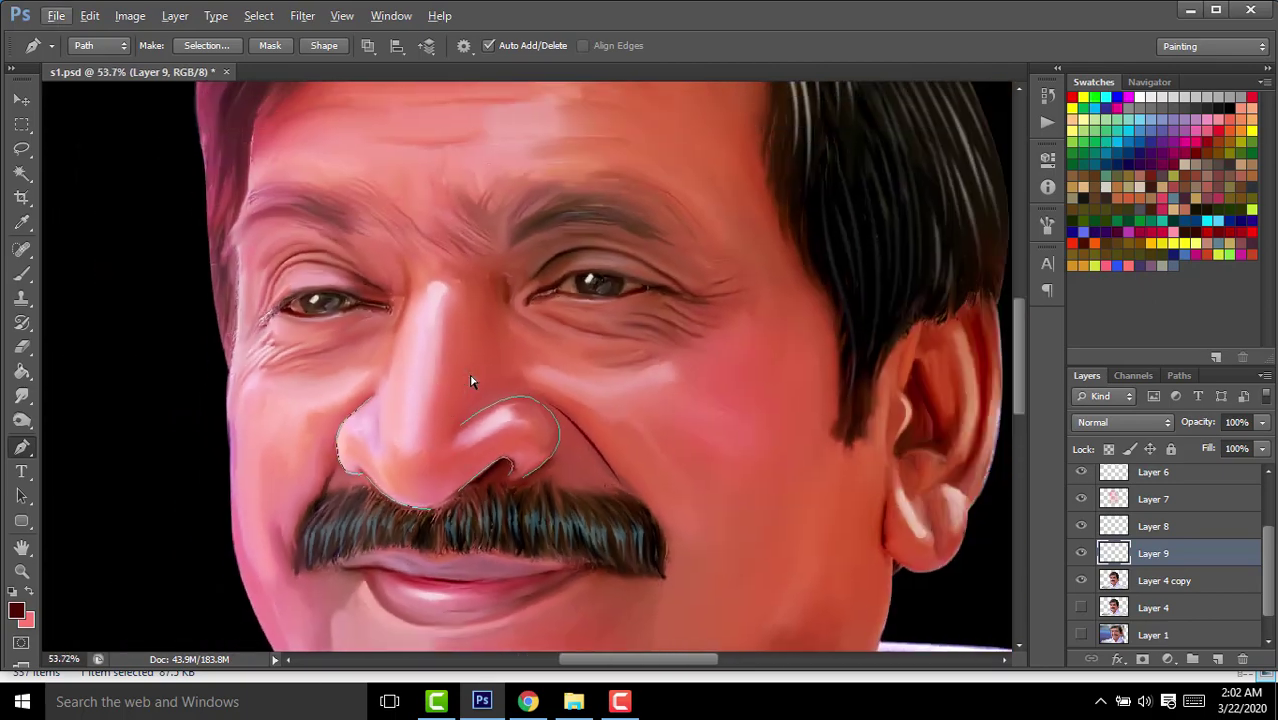
{"action": "scroll", "coordinate": [471, 400], "scroll_direction": "down", "scroll_amount": 2}
{"action": "right_click", "coordinate": [585, 500]}
{"action": "left_click", "coordinate": [678, 257]}
{"action": "key", "text": "Return"}
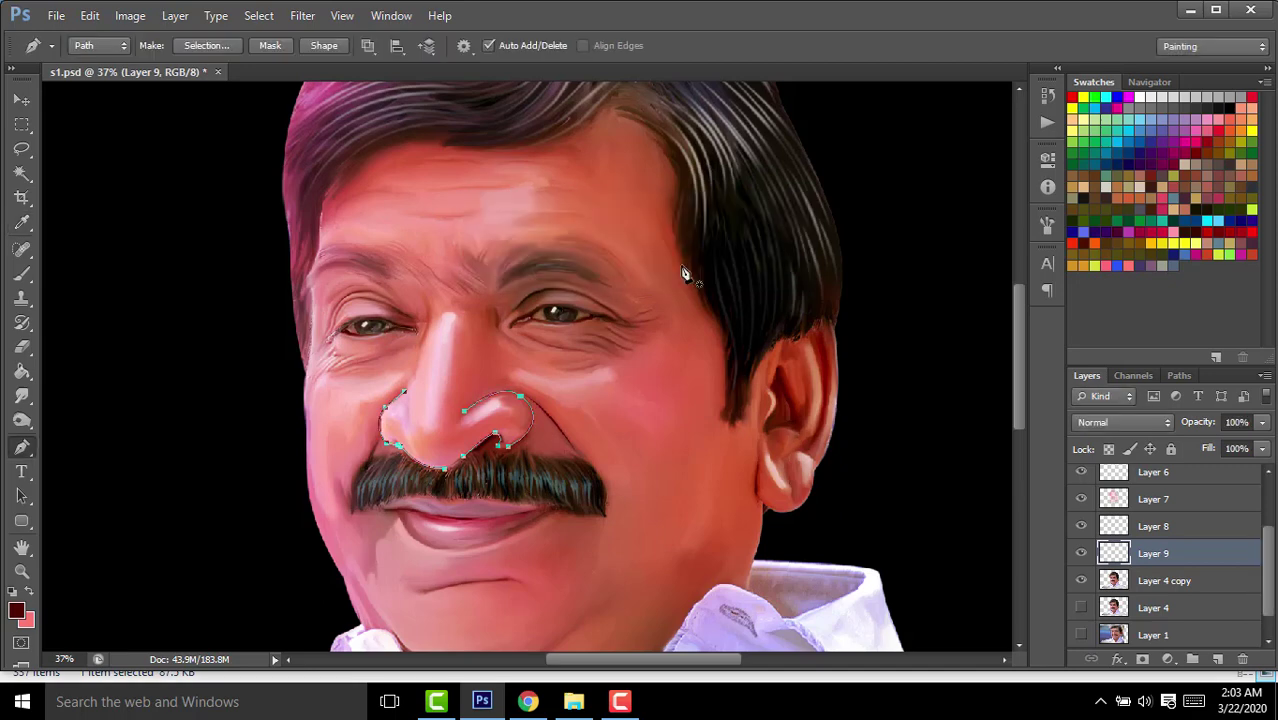
Draw and reshape a curved pen path along the underside of the chin.
{"action": "scroll", "coordinate": [636, 357], "scroll_direction": "up", "scroll_amount": 1}
{"action": "scroll", "coordinate": [416, 456], "scroll_direction": "up", "scroll_amount": 2}
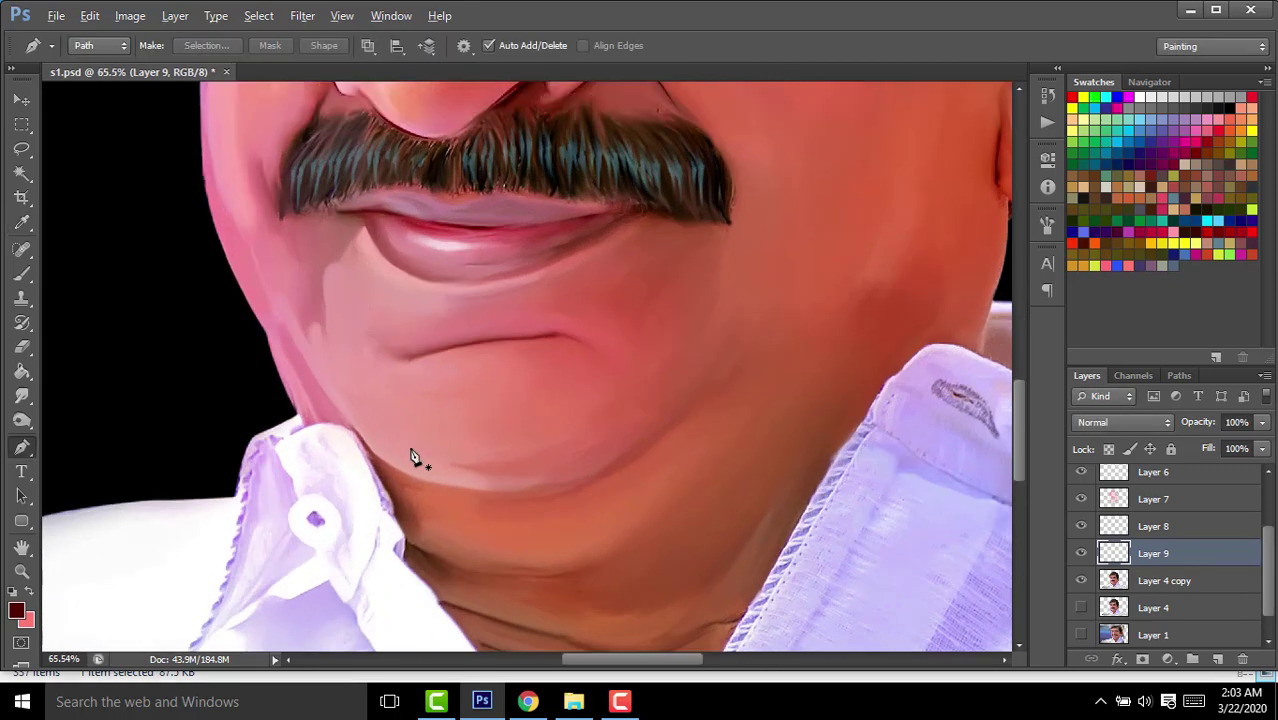
{"action": "left_click", "coordinate": [363, 443]}
{"action": "mouse_move", "coordinate": [686, 410]}
{"action": "left_mouse_down"}
{"action": "mouse_move", "coordinate": [781, 297]}
{"action": "mouse_move", "coordinate": [893, 245]}
{"action": "left_mouse_up"}
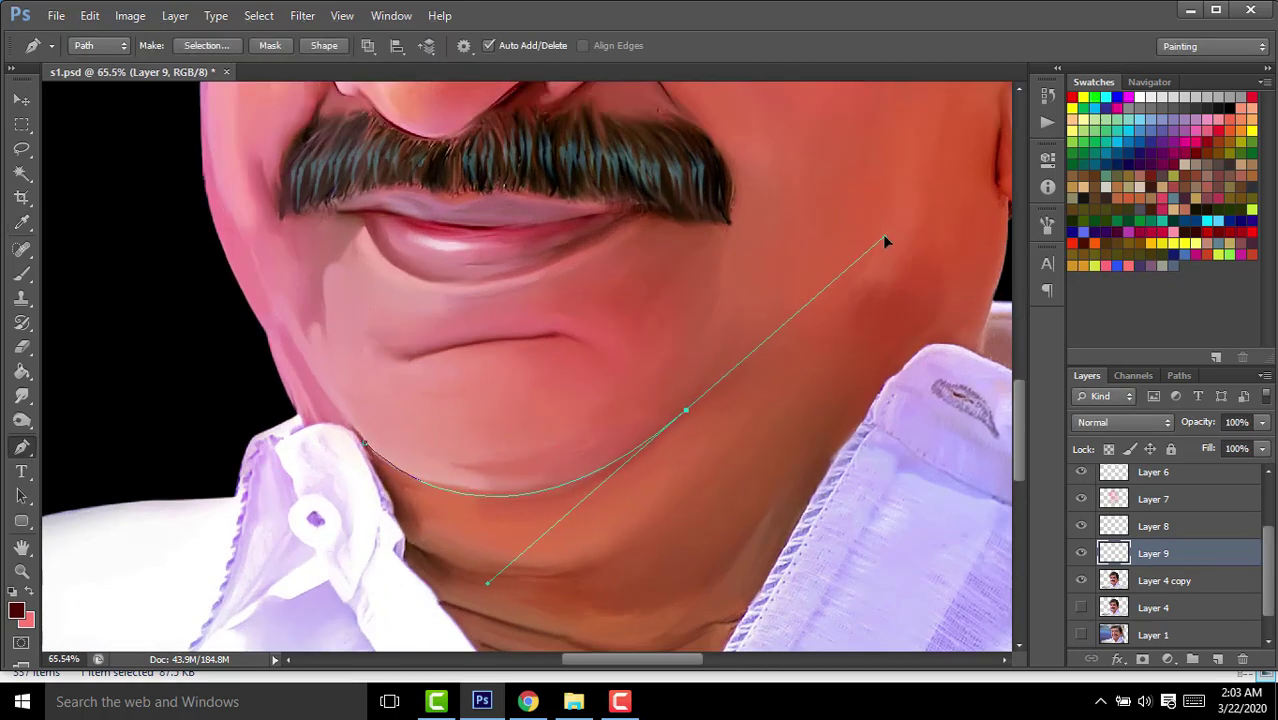
{"action": "key", "text": "Escape"}
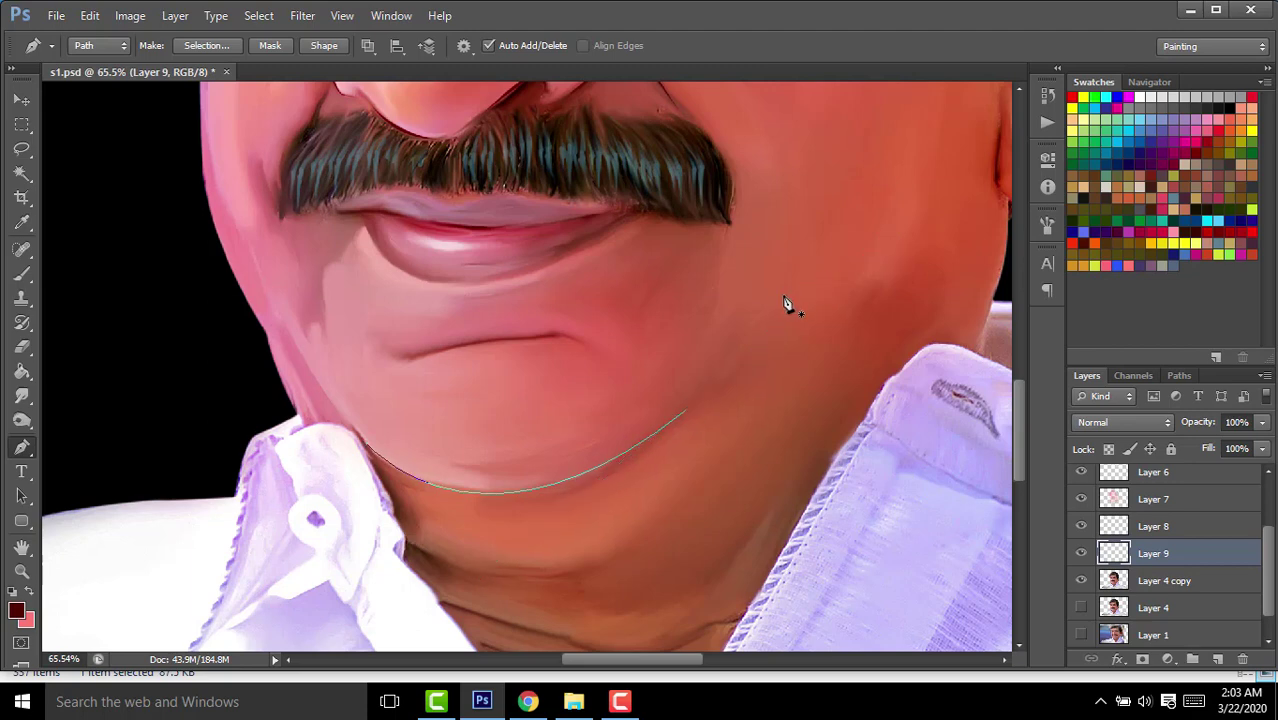
{"action": "left_click", "coordinate": [686, 417], "text": "ctrl"}
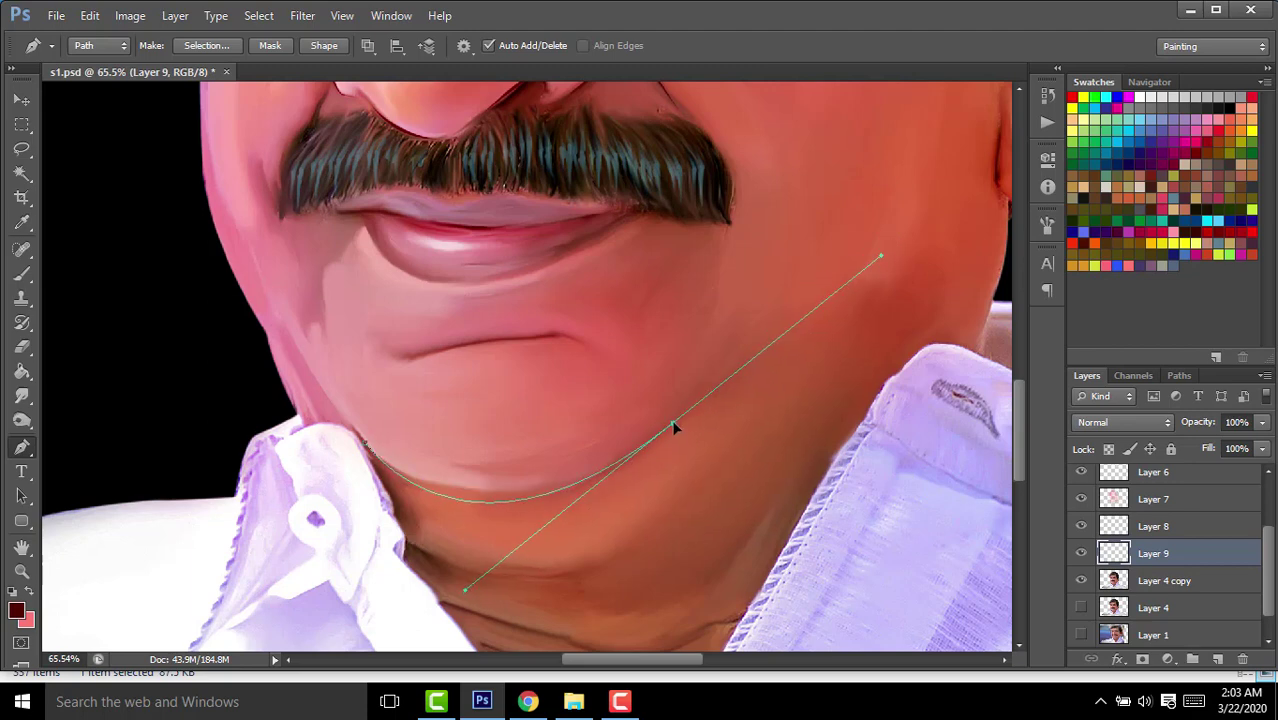
{"action": "left_click_drag", "start_coordinate": [476, 590], "coordinate": [499, 584]}
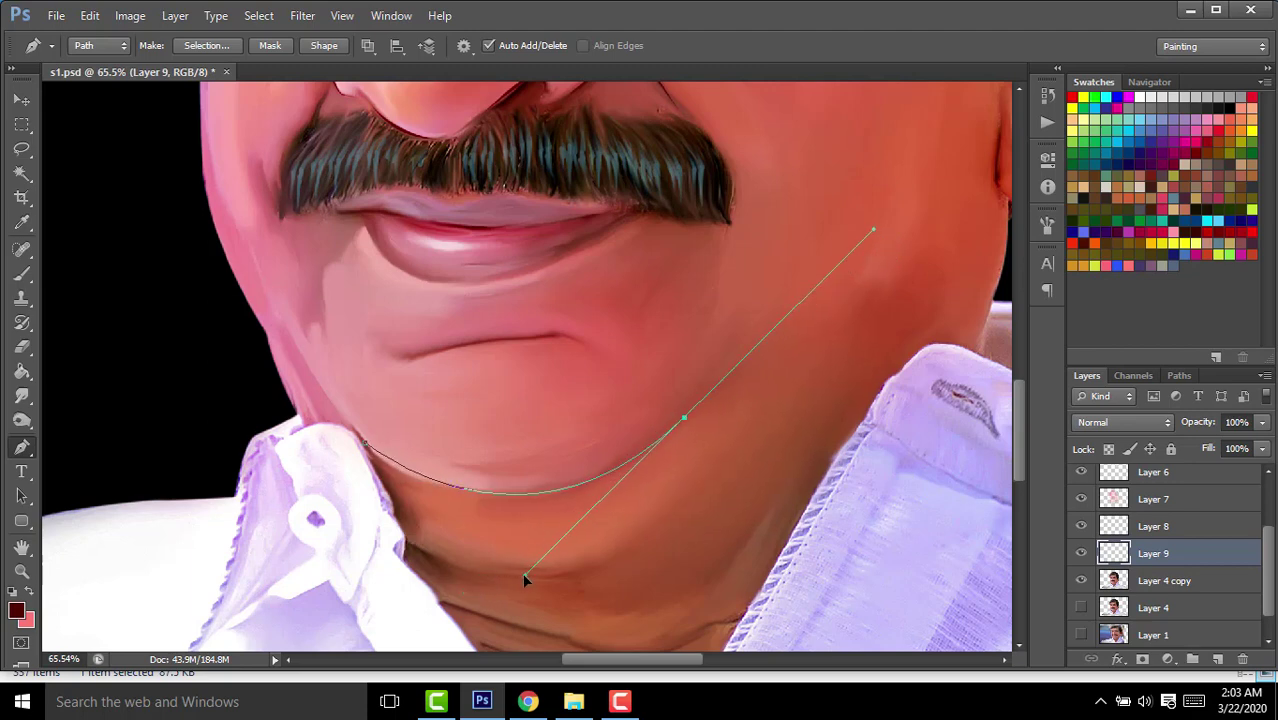
{"action": "key", "text": "Escape"}
Draw a second curved pen path along the neck fold.
{"action": "scroll", "coordinate": [576, 550], "scroll_direction": "down", "scroll_amount": 3}
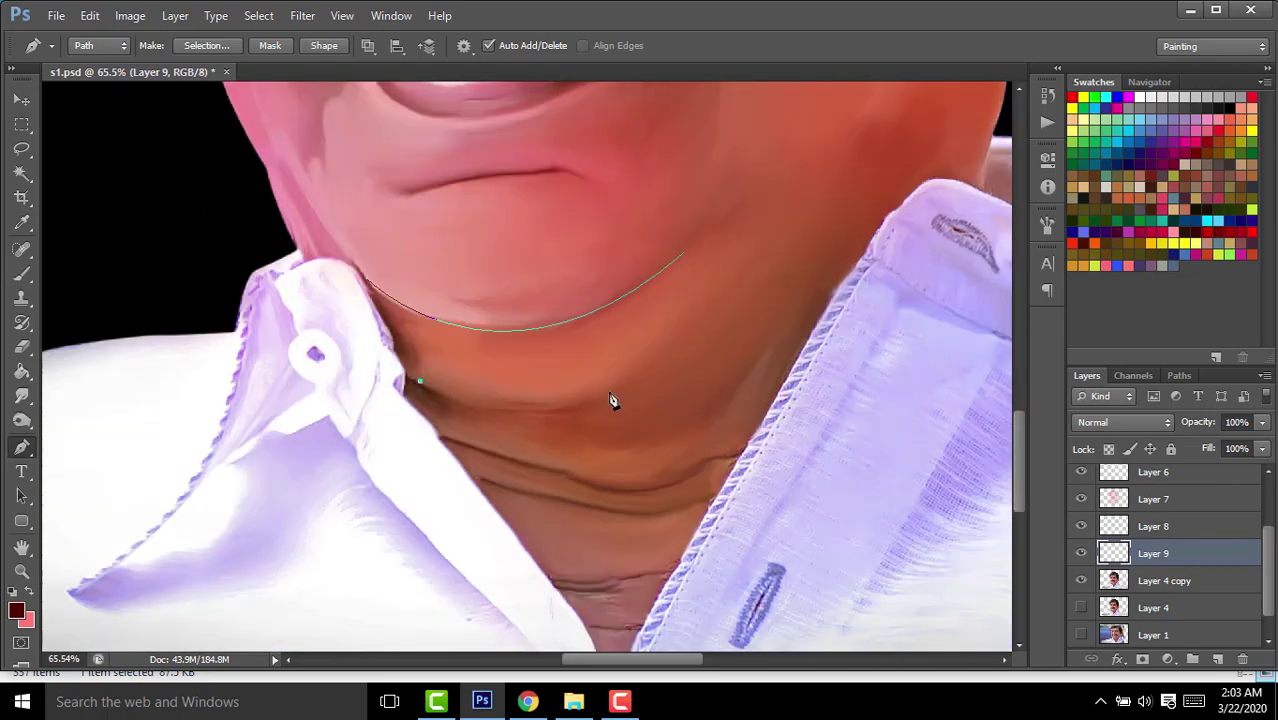
{"action": "left_click_drag", "start_coordinate": [611, 397], "coordinate": [694, 354]}
{"action": "scroll", "coordinate": [705, 365], "scroll_direction": "down", "scroll_amount": 1}
{"action": "key", "text": "Escape"}
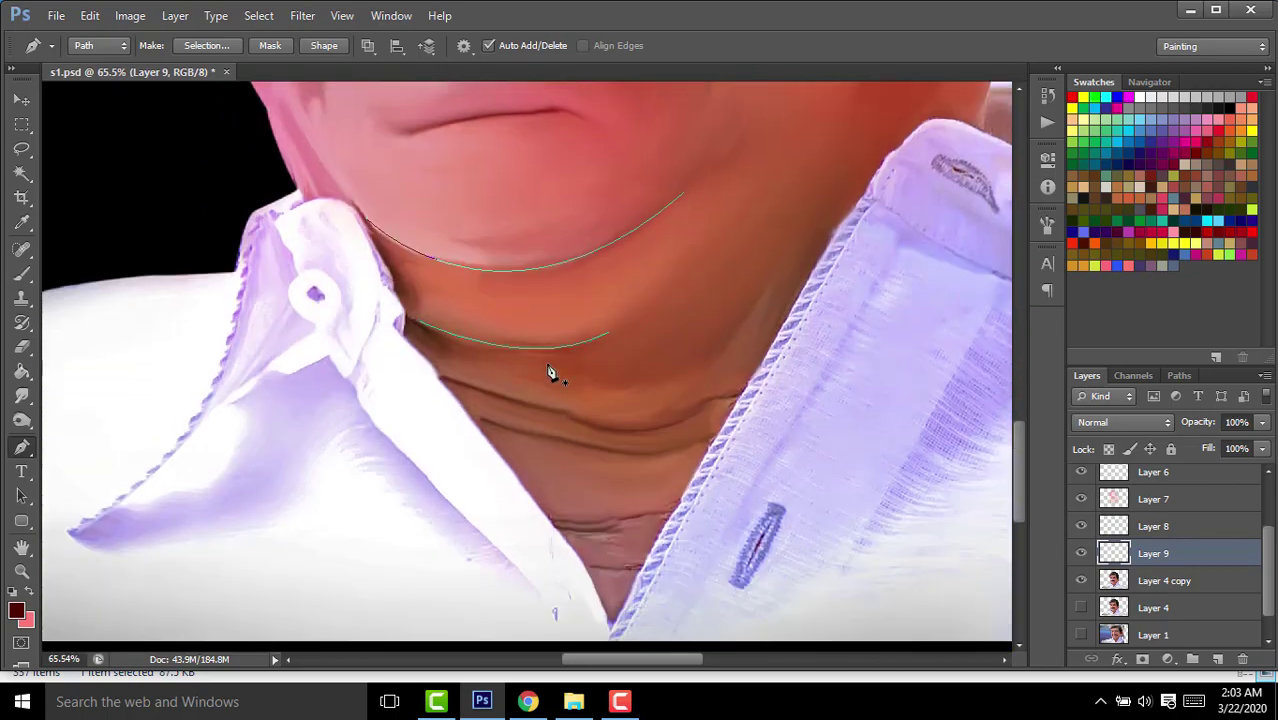
{"action": "scroll", "coordinate": [549, 372], "scroll_direction": "down", "scroll_amount": 5}
{"action": "scroll", "coordinate": [549, 372], "scroll_direction": "up", "scroll_amount": 3}
Stroke the chin and neck paths with dark lines and deselect them.
{"action": "left_click_drag", "start_coordinate": [400, 290], "coordinate": [683, 566]}
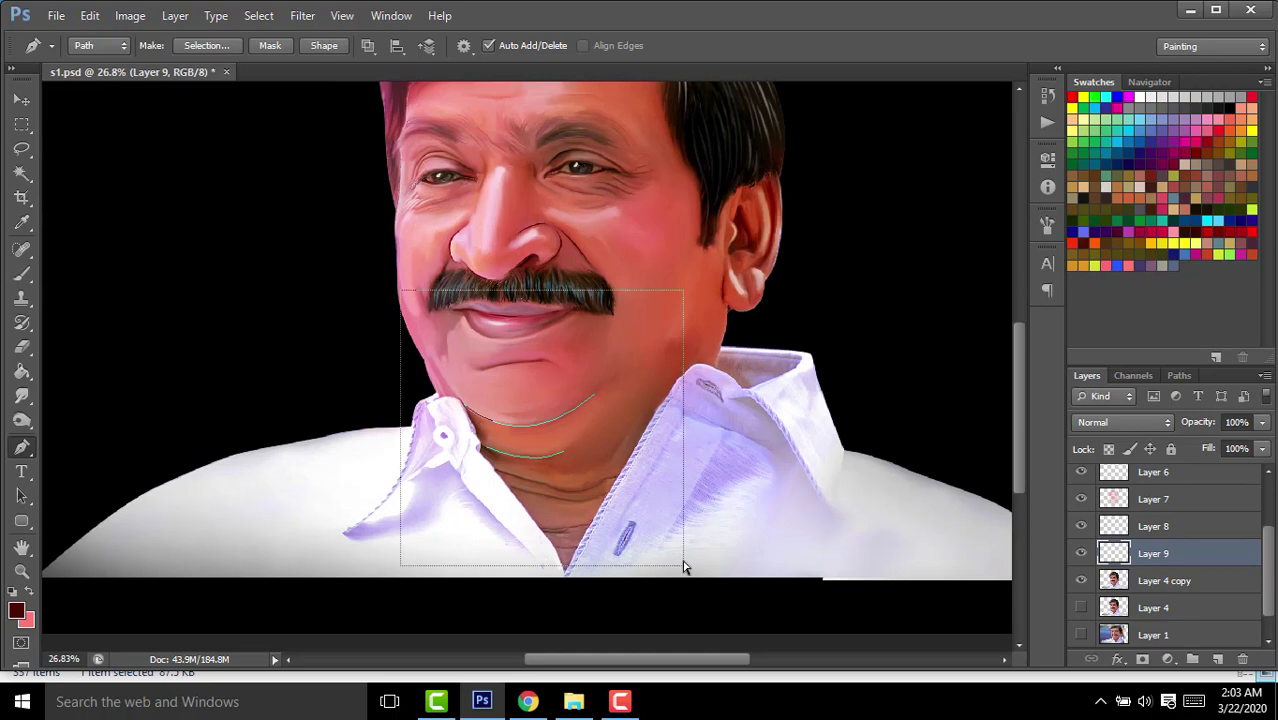
{"action": "right_click", "coordinate": [650, 445]}
{"action": "left_click", "coordinate": [713, 196]}
{"action": "left_click", "coordinate": [762, 237]}
{"action": "key", "text": "Escape"}
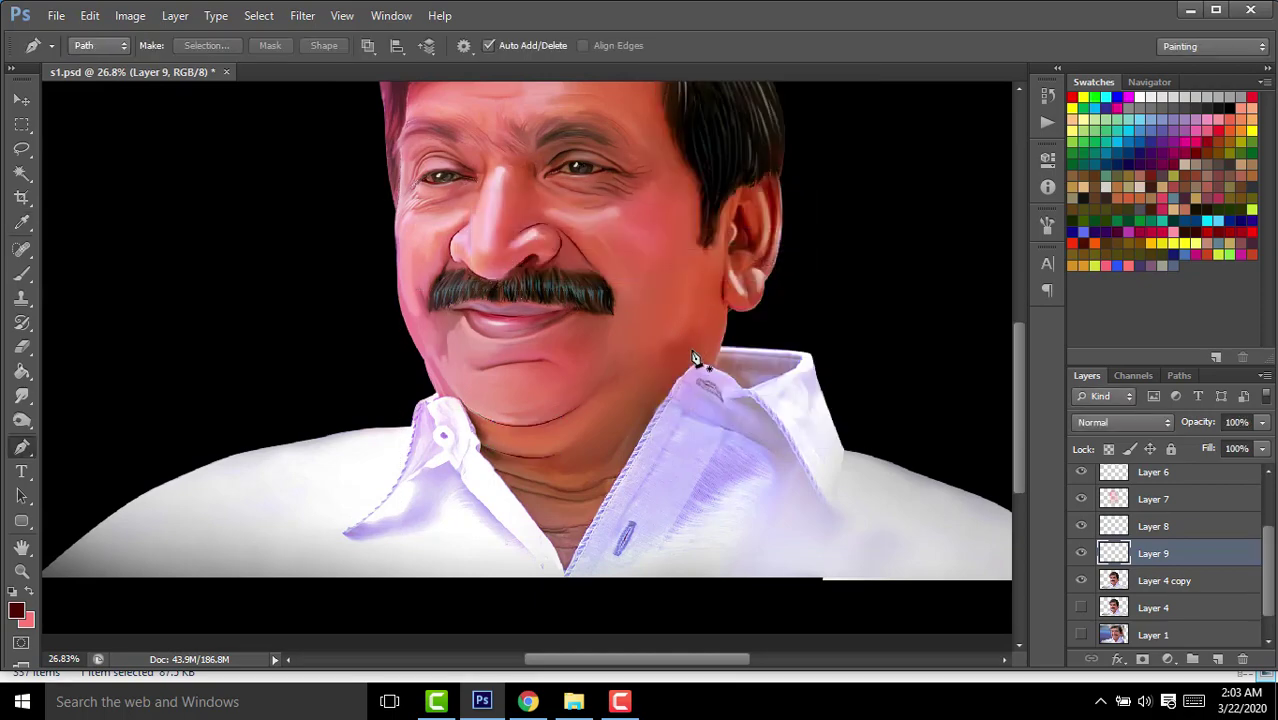
Draw a curved pen path along the left upper eyelid crease.
{"action": "scroll", "coordinate": [619, 322], "scroll_direction": "up", "scroll_amount": 5}
{"action": "left_click", "coordinate": [489, 280]}
{"action": "left_click", "coordinate": [769, 289]}
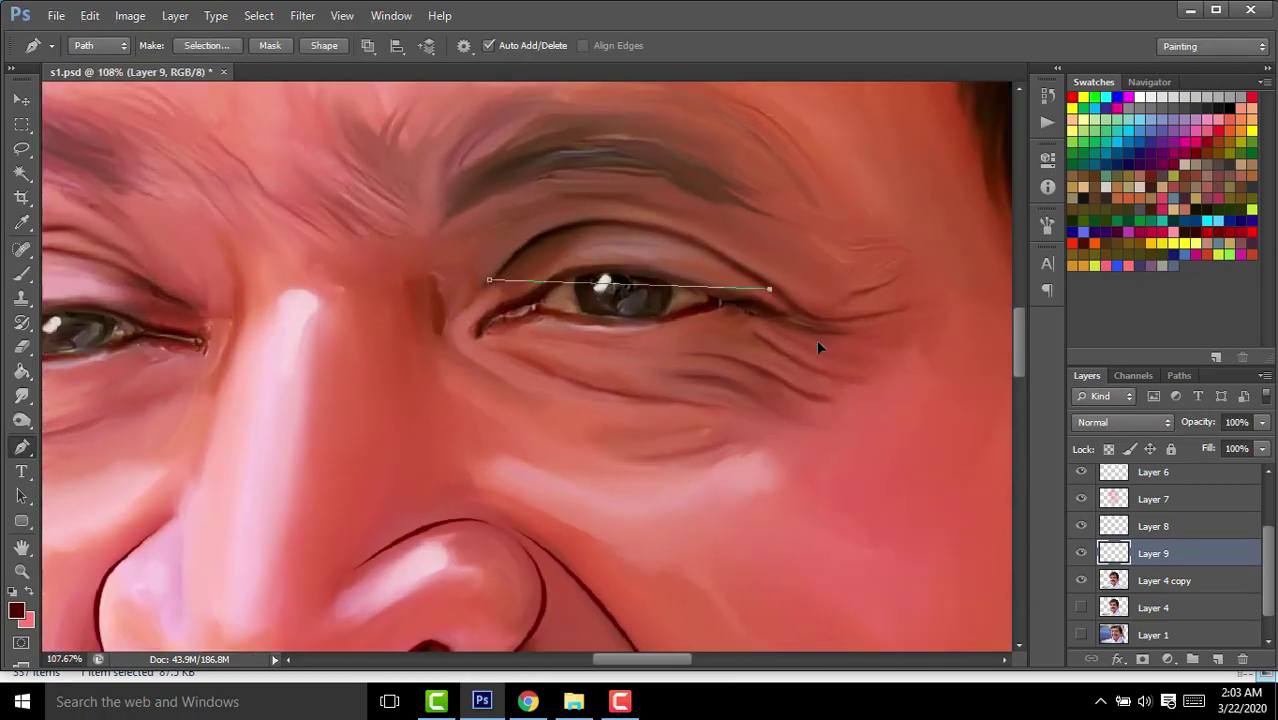
{"action": "left_click_drag", "start_coordinate": [816, 339], "coordinate": [956, 428]}
{"action": "scroll", "coordinate": [340, 385], "scroll_direction": "left", "scroll_amount": 5}
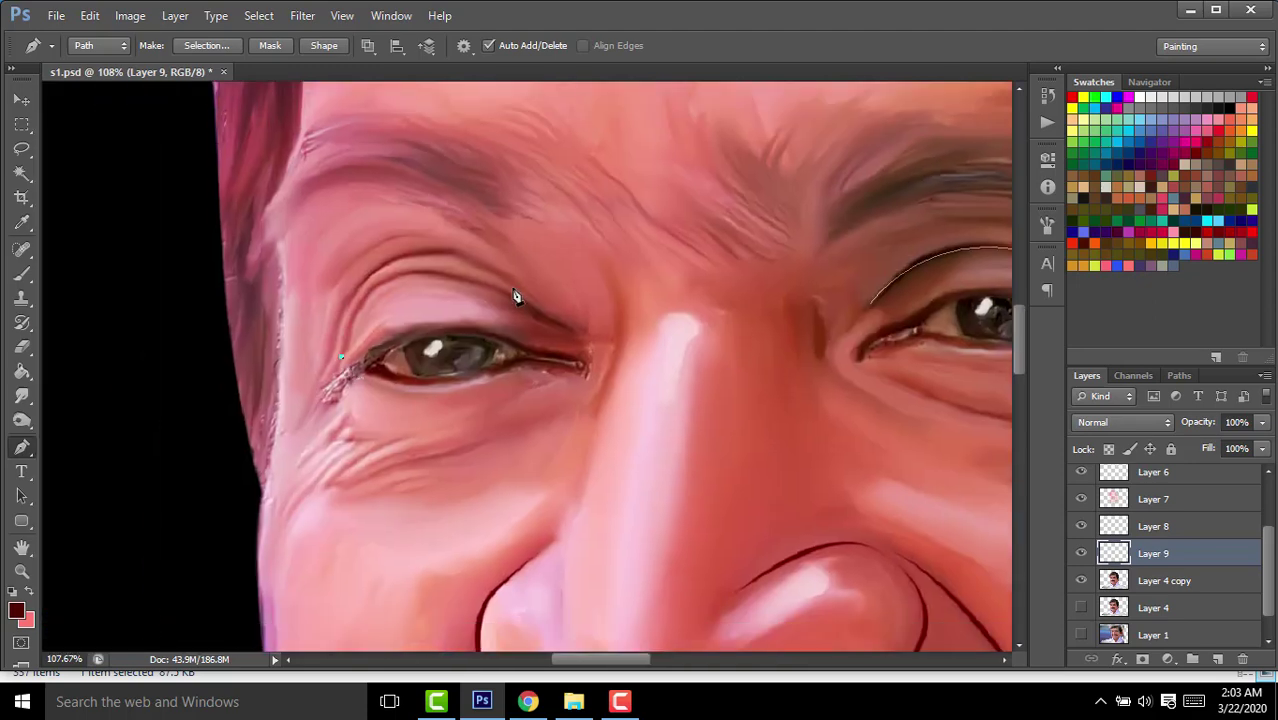
{"action": "mouse_move", "coordinate": [500, 291]}
{"action": "left_mouse_down"}
{"action": "mouse_move", "coordinate": [633, 362]}
{"action": "mouse_move", "coordinate": [676, 357]}
{"action": "mouse_move", "coordinate": [650, 360]}
{"action": "left_mouse_up"}
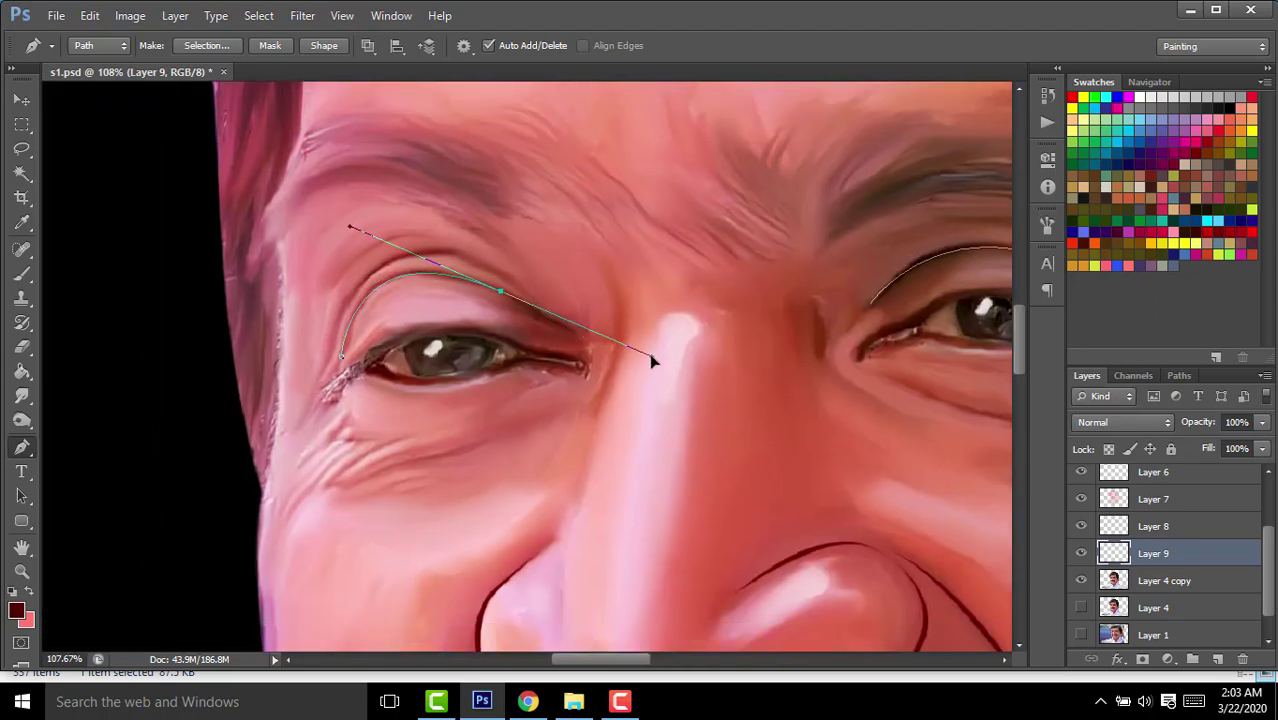
{"action": "left_click_drag", "start_coordinate": [476, 266], "coordinate": [600, 320]}
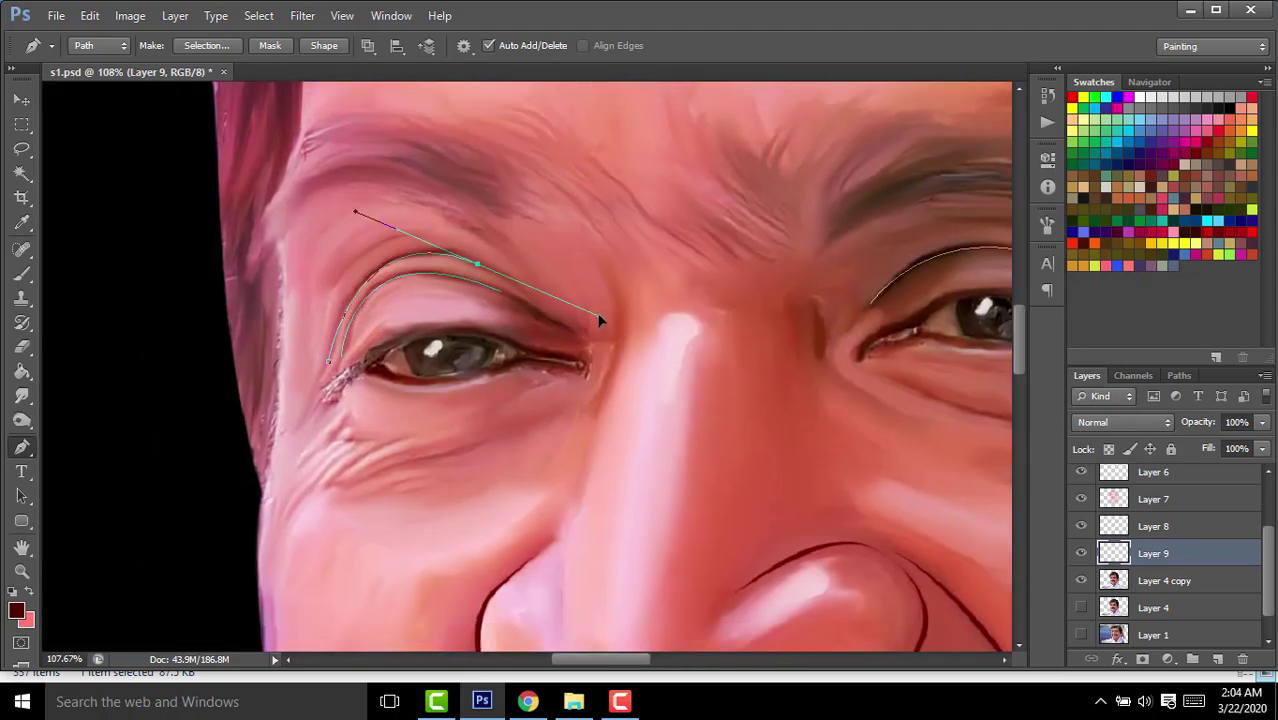
{"action": "left_click", "coordinate": [535, 304]}
Add curved paths along the right eyelid crease and beneath the right eye.
{"action": "left_click_drag", "start_coordinate": [573, 288], "coordinate": [277, 285]}
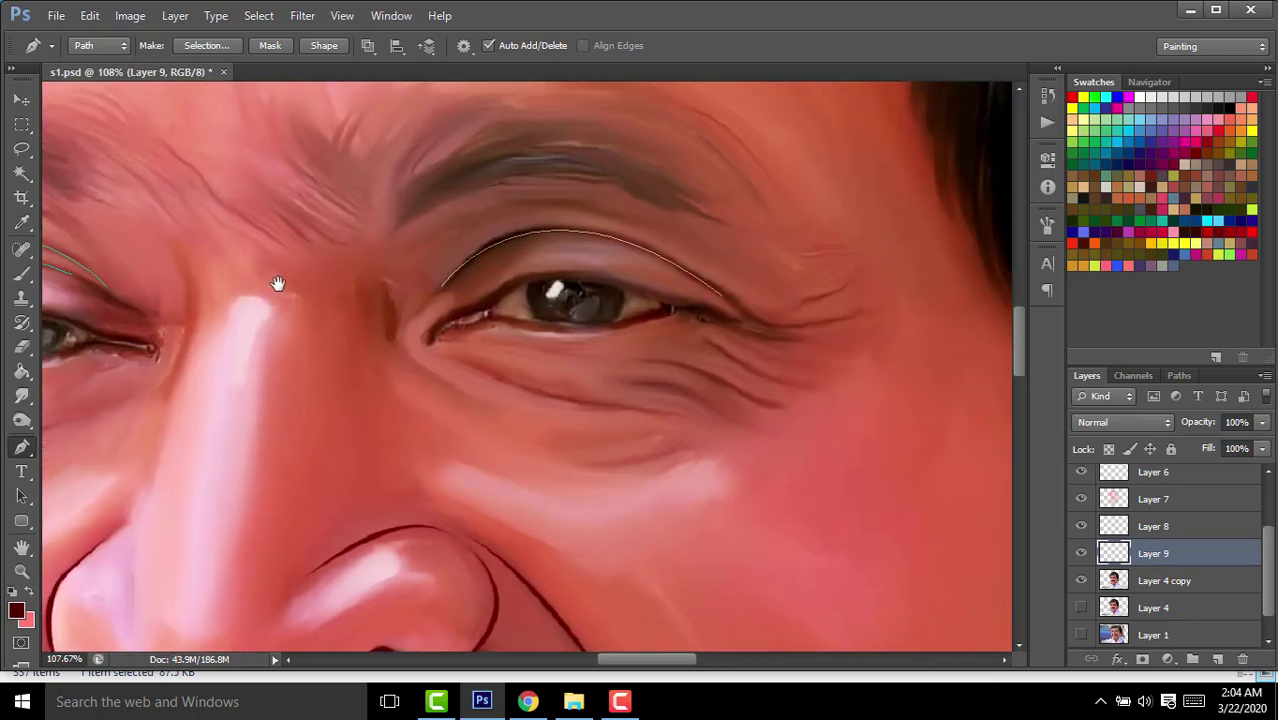
{"action": "left_click", "coordinate": [447, 223]}
{"action": "left_click_drag", "start_coordinate": [716, 260], "coordinate": [775, 308]}
{"action": "scroll", "coordinate": [515, 303], "scroll_direction": "right", "scroll_amount": 5}
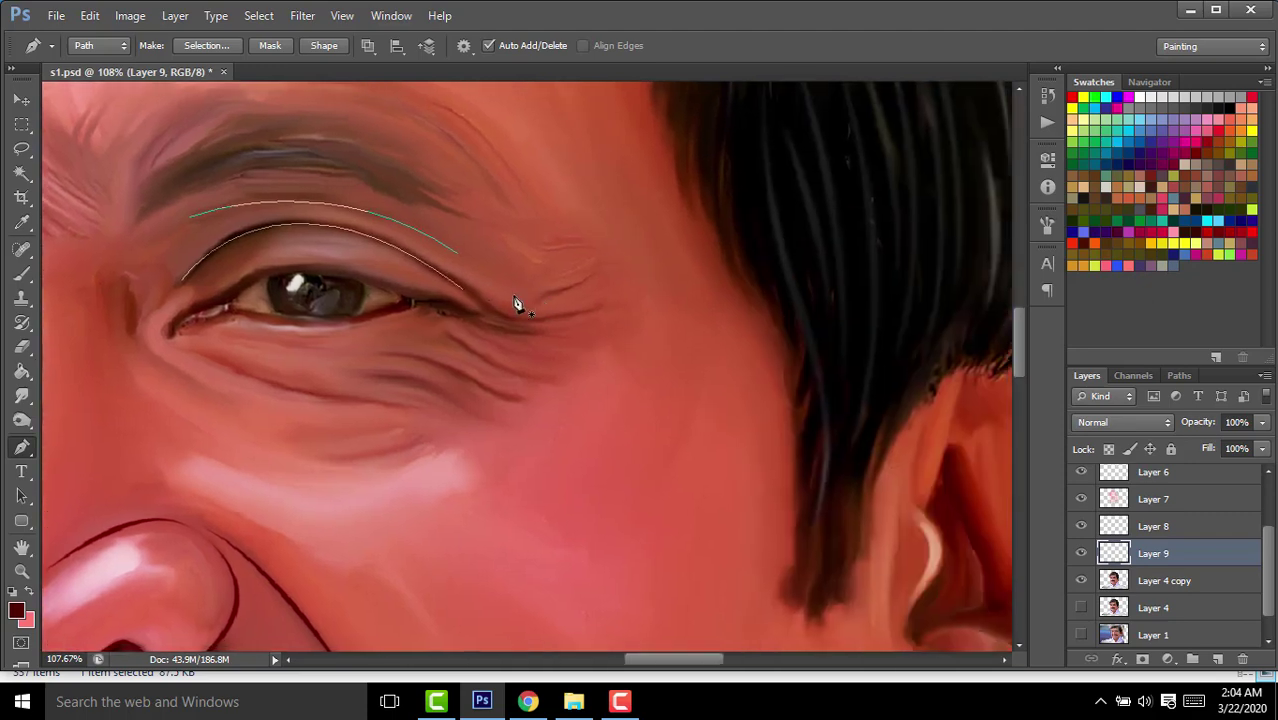
{"action": "left_click_drag", "start_coordinate": [596, 309], "coordinate": [678, 274]}
{"action": "left_click_drag", "start_coordinate": [403, 405], "coordinate": [525, 405]}
{"action": "scroll", "coordinate": [490, 378], "scroll_direction": "down", "scroll_amount": 3}
{"action": "scroll", "coordinate": [490, 378], "scroll_direction": "down", "scroll_amount": 3}
Stroke the crease paths with the brush on Layer 9, then select the Move tool.
{"action": "right_click", "coordinate": [568, 304]}
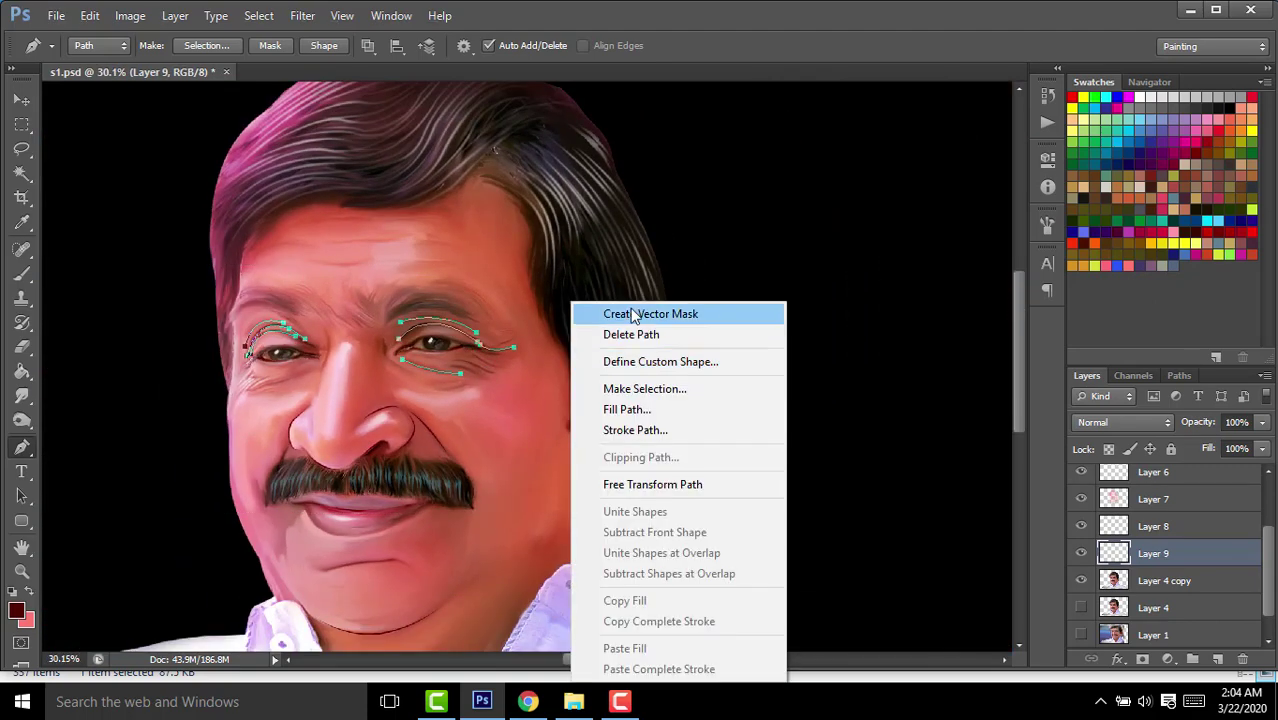
{"action": "left_click", "coordinate": [620, 409]}
{"action": "key", "text": "Return"}
{"action": "key", "text": "Return"}
{"action": "left_click", "coordinate": [24, 101]}
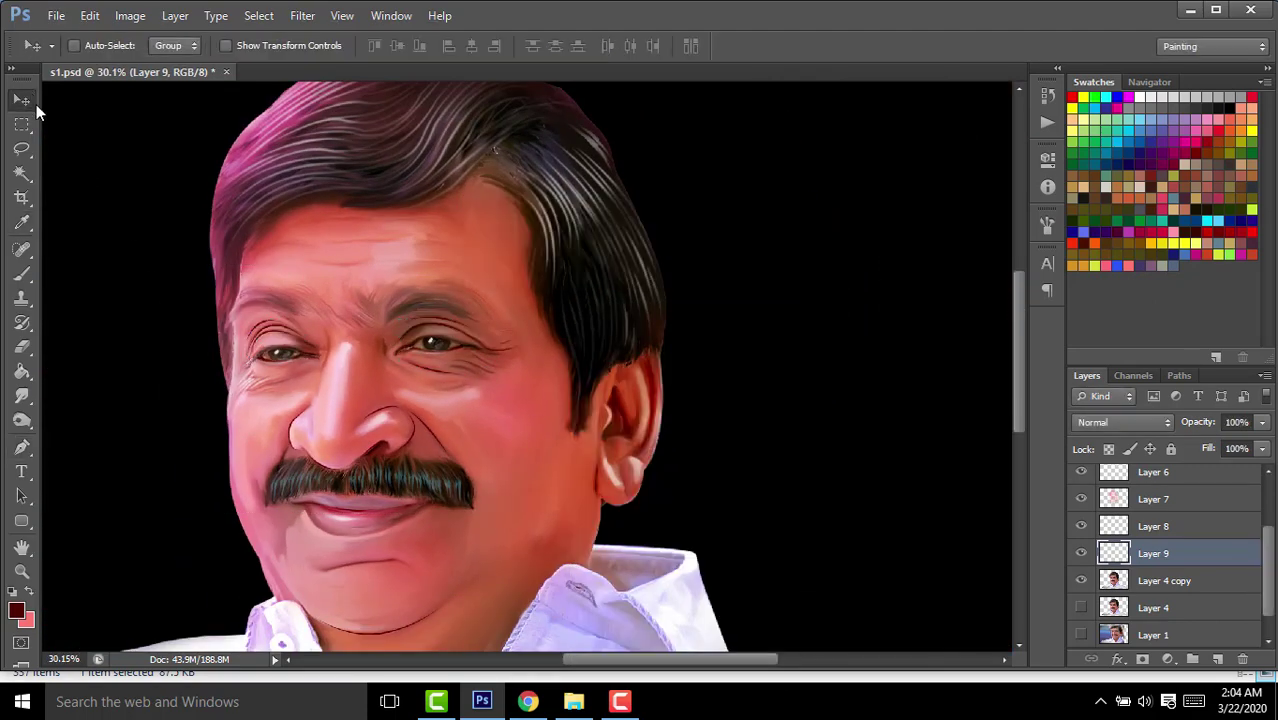
{"action": "scroll", "coordinate": [547, 431], "scroll_direction": "up", "scroll_amount": 1}
Draw a first lip-line path across the mouth, then discard the unsatisfactory attempt.
{"action": "scroll", "coordinate": [348, 463], "scroll_direction": "up", "scroll_amount": 2}
{"action": "scroll", "coordinate": [510, 371], "scroll_direction": "up", "scroll_amount": 2}
{"action": "scroll", "coordinate": [509, 367], "scroll_direction": "up", "scroll_amount": 2}
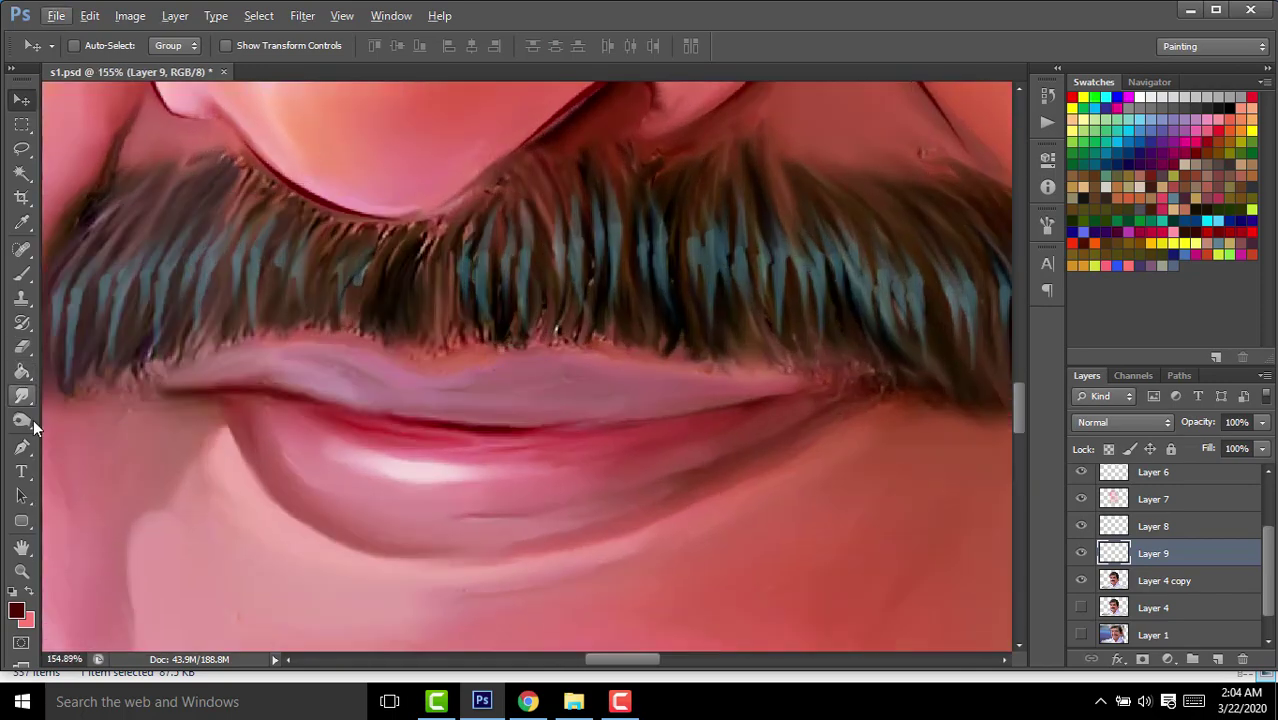
{"action": "key", "text": "p"}
{"action": "left_click", "coordinate": [273, 387]}
{"action": "left_click_drag", "start_coordinate": [442, 428], "coordinate": [505, 441]}
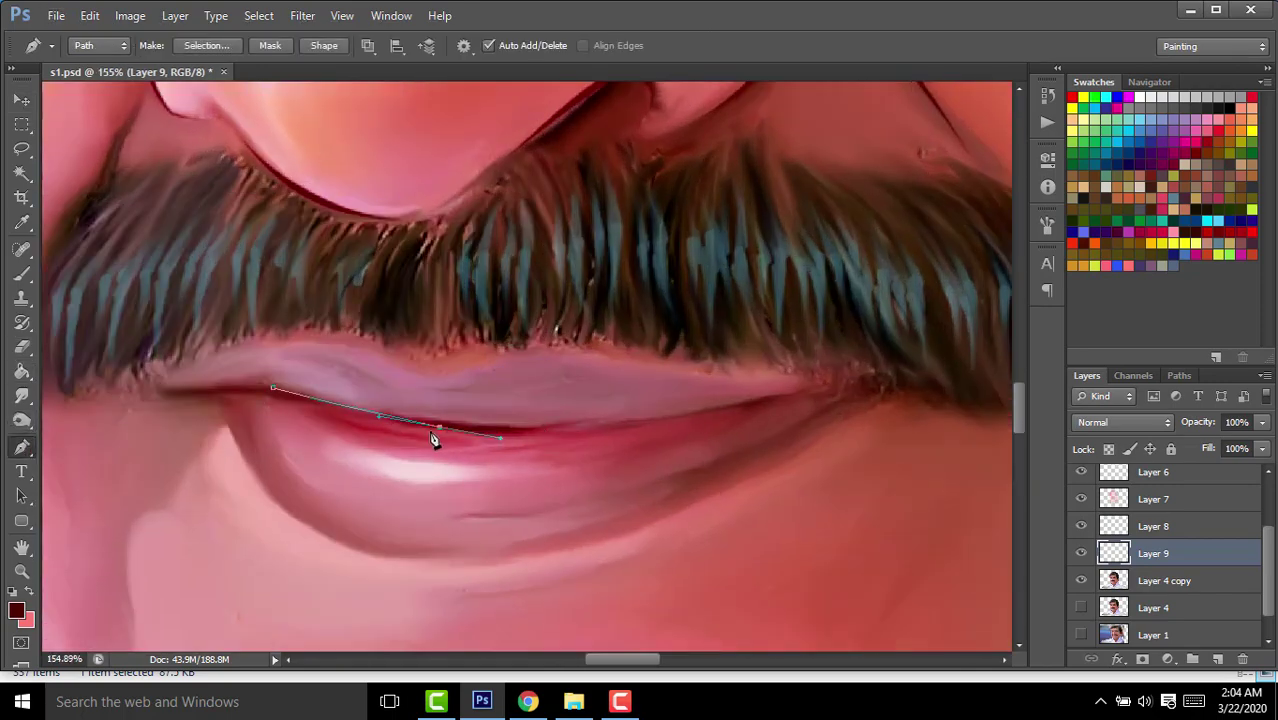
{"action": "left_click_drag", "start_coordinate": [412, 421], "coordinate": [439, 423]}
{"action": "left_click_drag", "start_coordinate": [778, 398], "coordinate": [908, 358]}
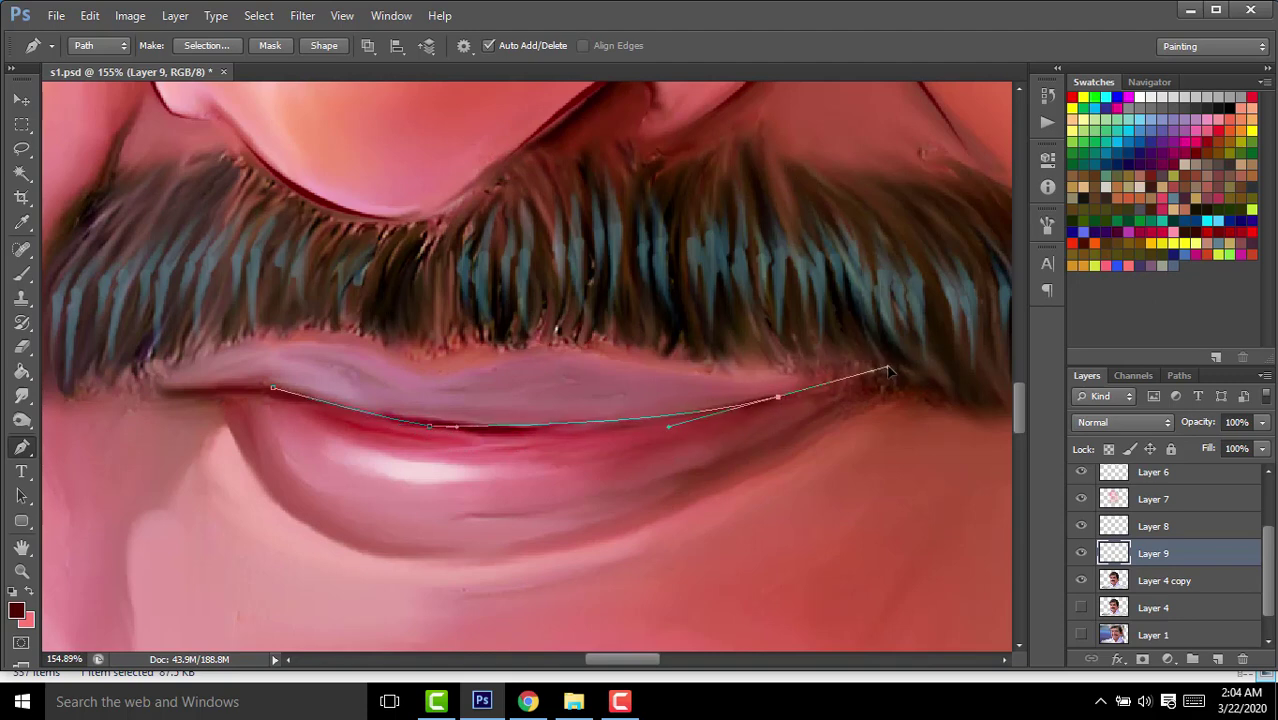
{"action": "key", "text": "Return"}
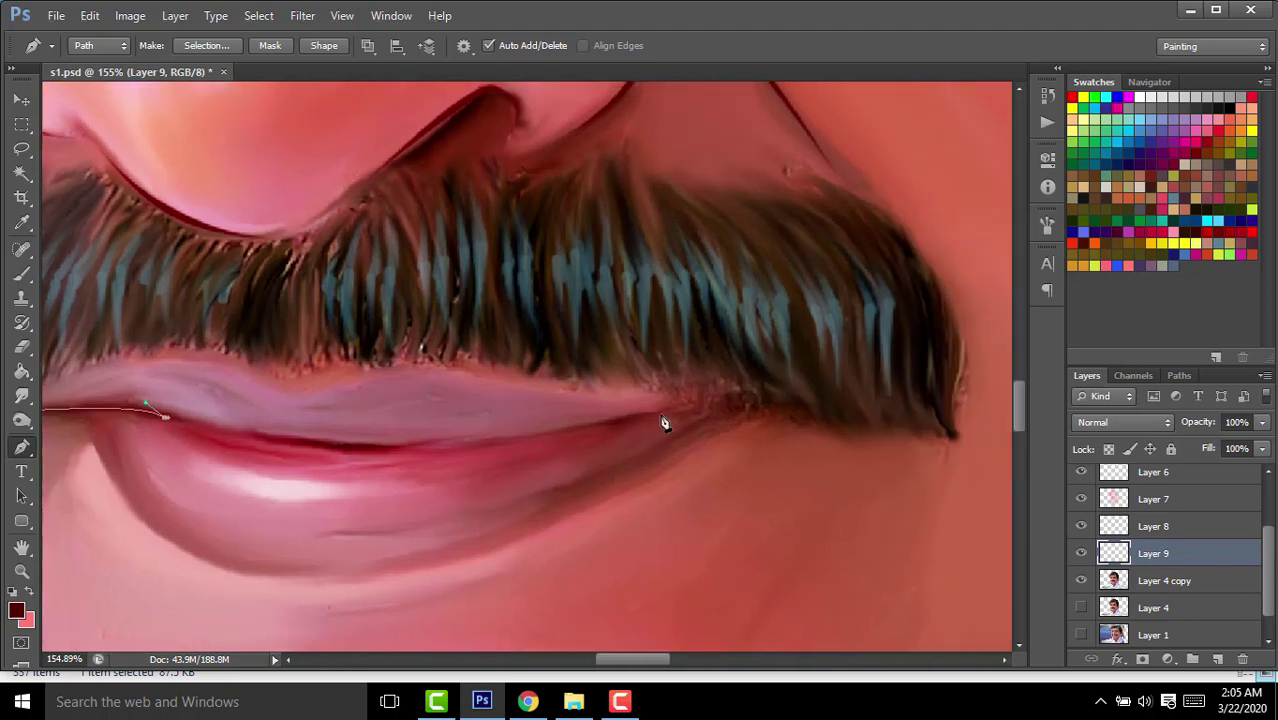
Redraw the curved lip-seam path, stroke it with the brush, and hide the path.
{"action": "left_click_drag", "start_coordinate": [659, 413], "coordinate": [943, 343]}
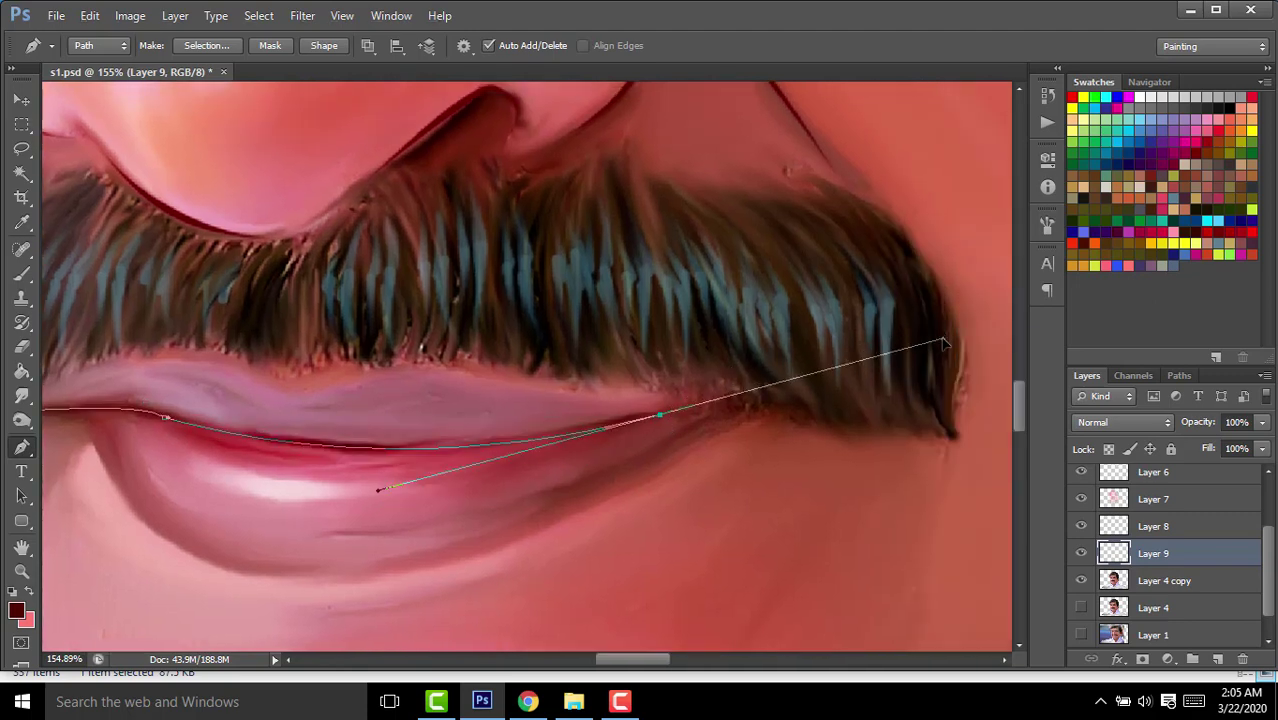
{"action": "left_click_drag", "start_coordinate": [390, 505], "coordinate": [282, 496]}
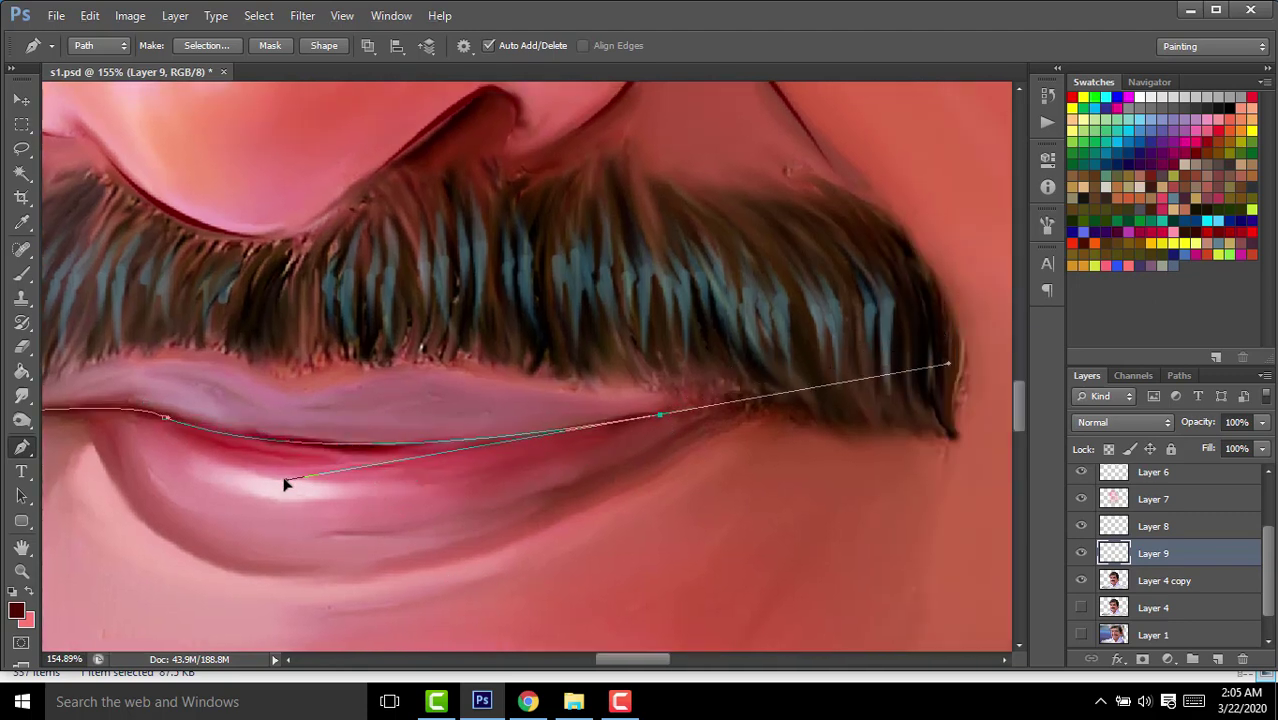
{"action": "scroll", "coordinate": [625, 427], "scroll_direction": "down", "scroll_amount": 5}
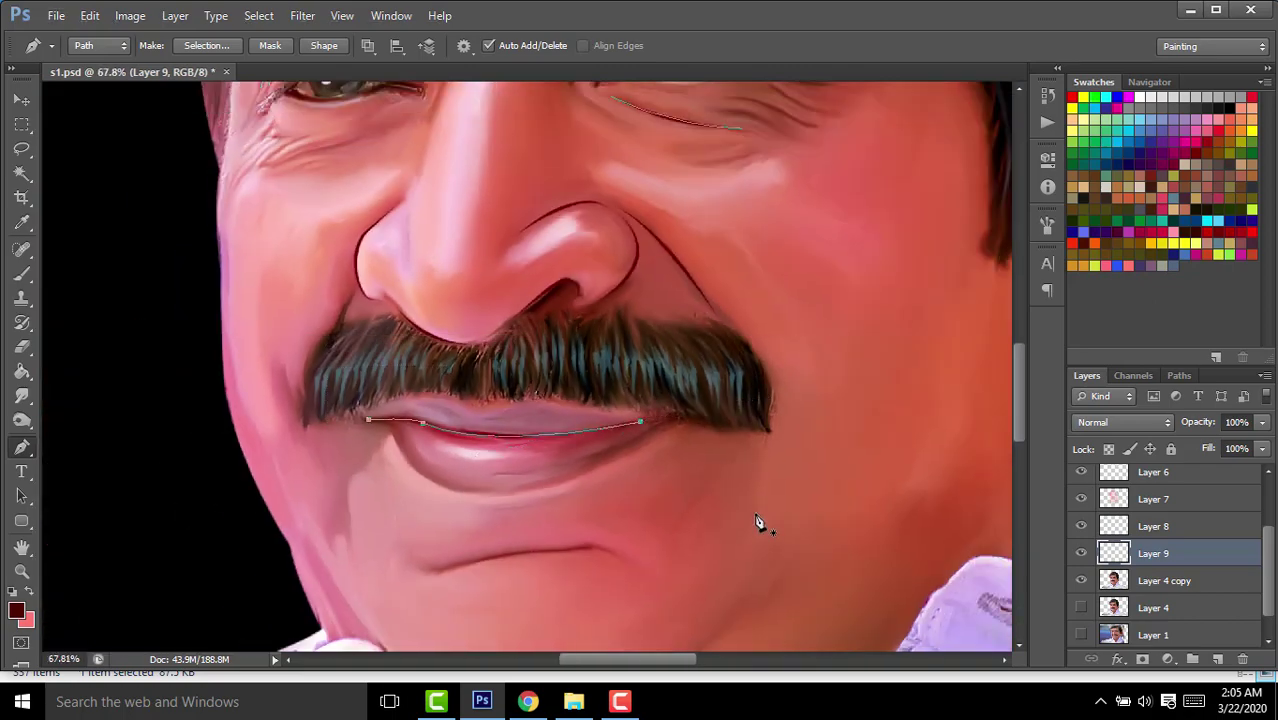
{"action": "right_click", "coordinate": [757, 512]}
{"action": "left_click", "coordinate": [830, 254]}
{"action": "key", "text": "Return"}
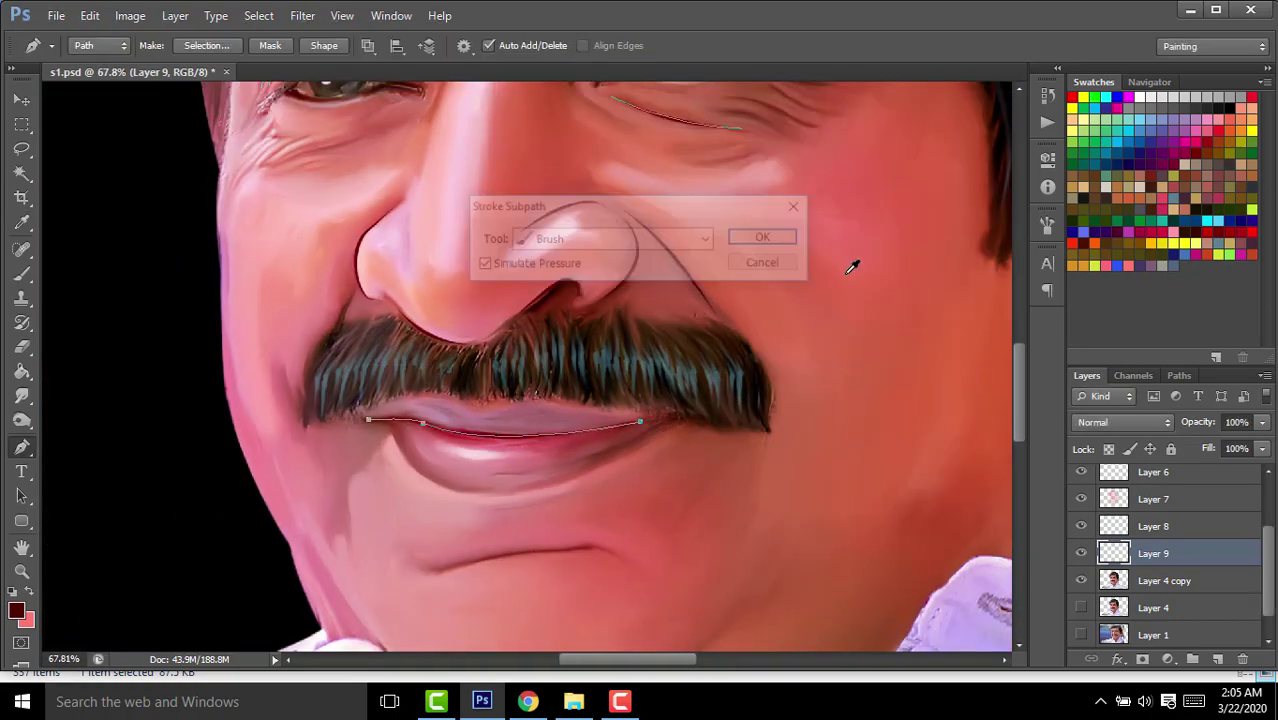
{"action": "key", "text": "Return"}
{"action": "scroll", "coordinate": [785, 330], "scroll_direction": "down", "scroll_amount": 2}
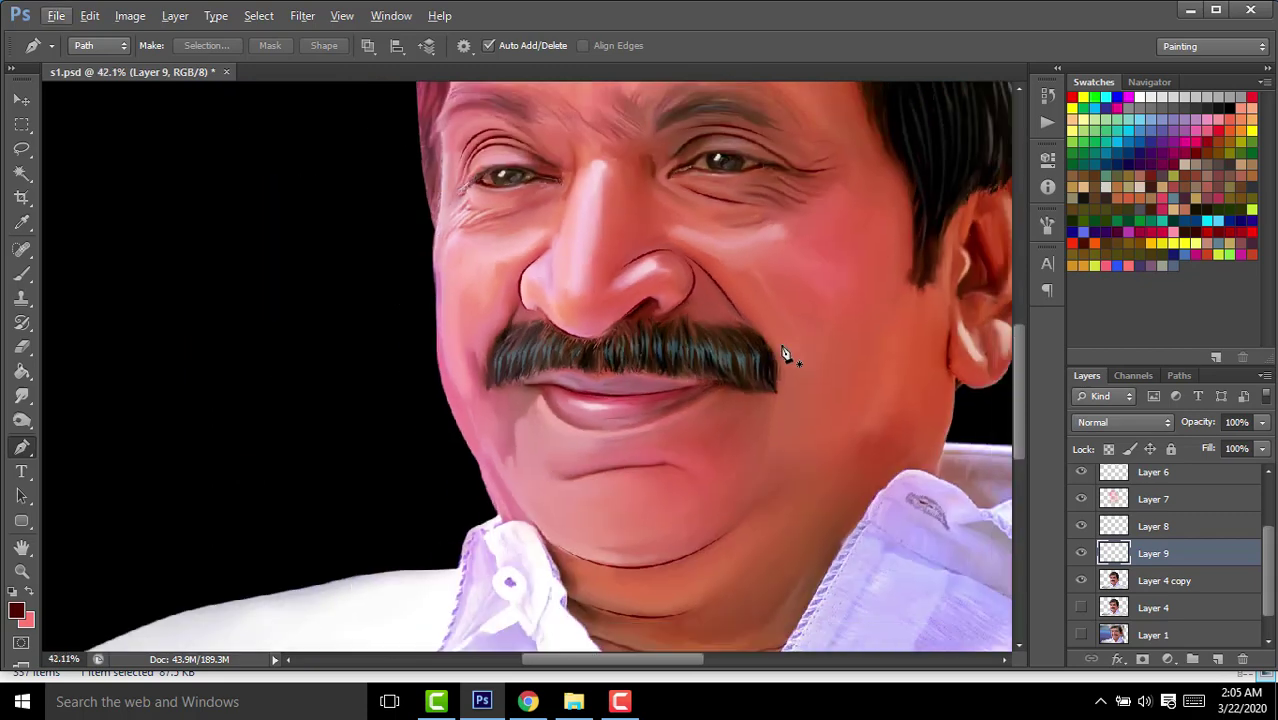
{"action": "scroll", "coordinate": [665, 434], "scroll_direction": "down", "scroll_amount": 2}
{"action": "scroll", "coordinate": [621, 420], "scroll_direction": "down", "scroll_amount": 2}
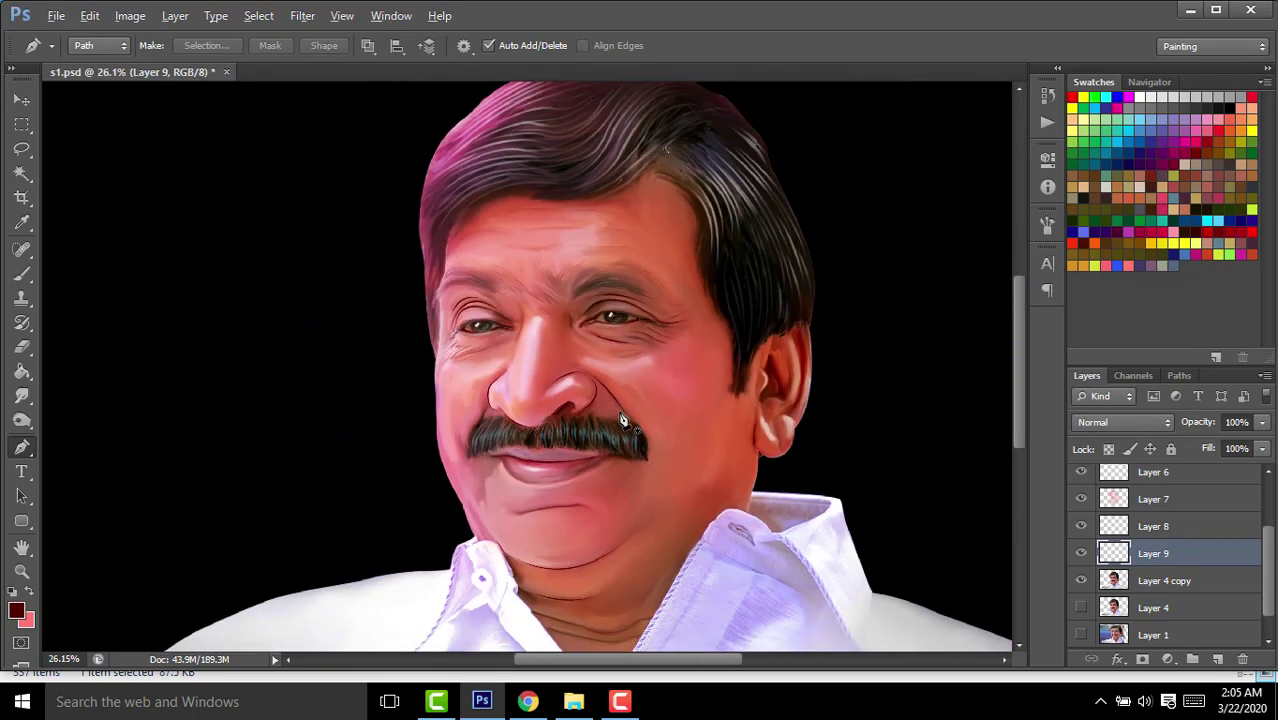
Apply a 3.1-pixel Gaussian Blur to the crease lines on Layer 9.
{"action": "left_click", "coordinate": [300, 16]}
{"action": "mouse_move", "coordinate": [312, 205]}
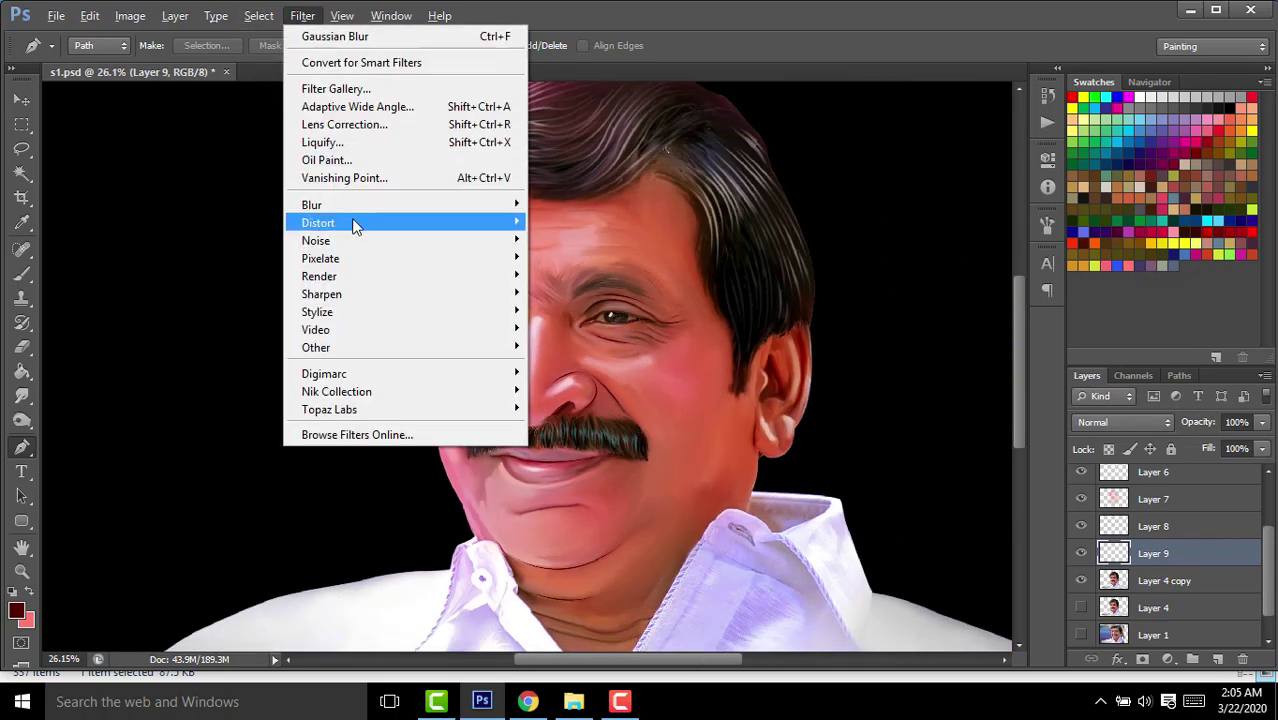
{"action": "left_click", "coordinate": [578, 338]}
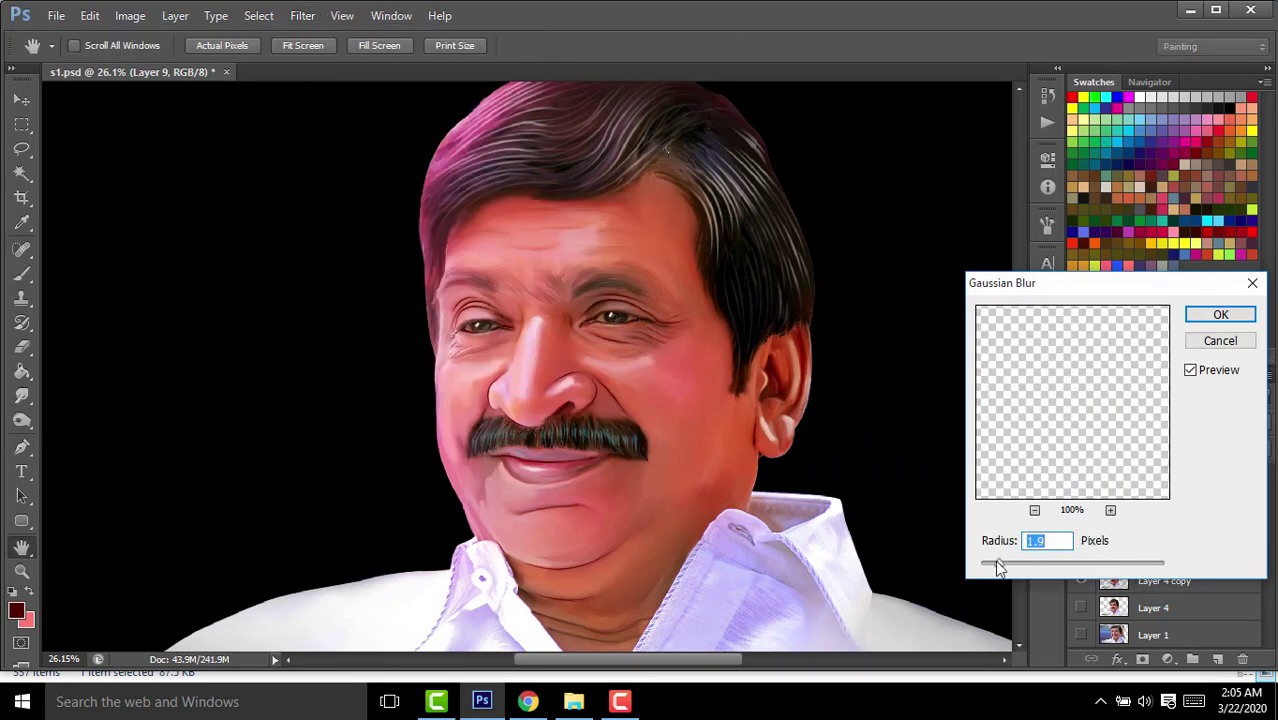
{"action": "left_click_drag", "start_coordinate": [998, 566], "coordinate": [1012, 568]}
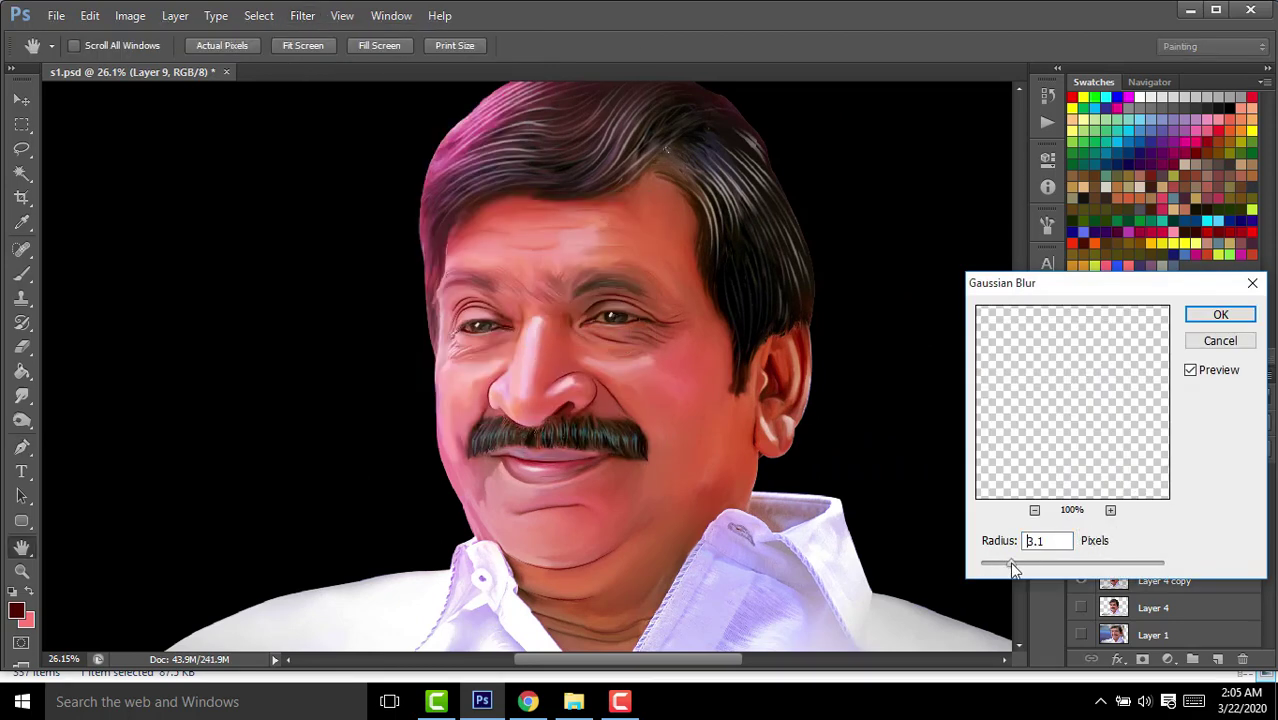
{"action": "left_click", "coordinate": [1220, 315]}
Compare Layer 9 at 0% and full opacity, settle on 91%, and hide the path outlines.
{"action": "left_click_drag", "start_coordinate": [1205, 423], "coordinate": [1186, 424]}
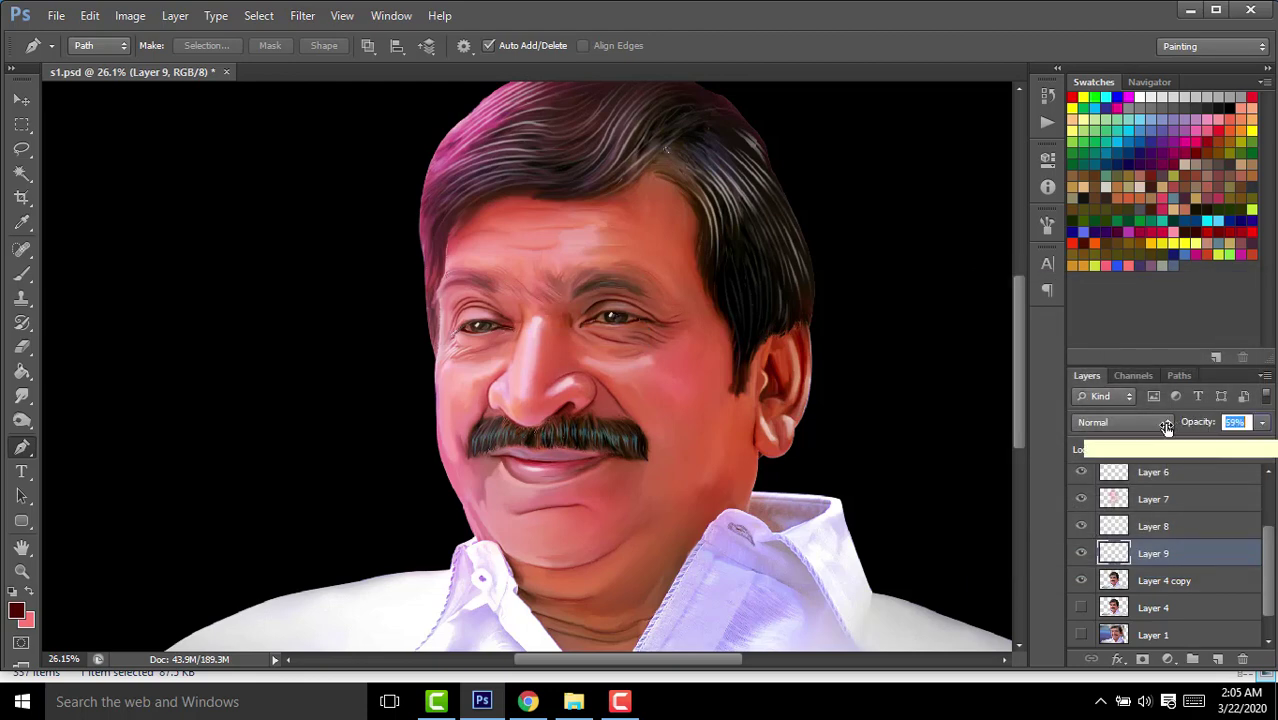
{"action": "left_click_drag", "start_coordinate": [1165, 428], "coordinate": [1005, 456]}
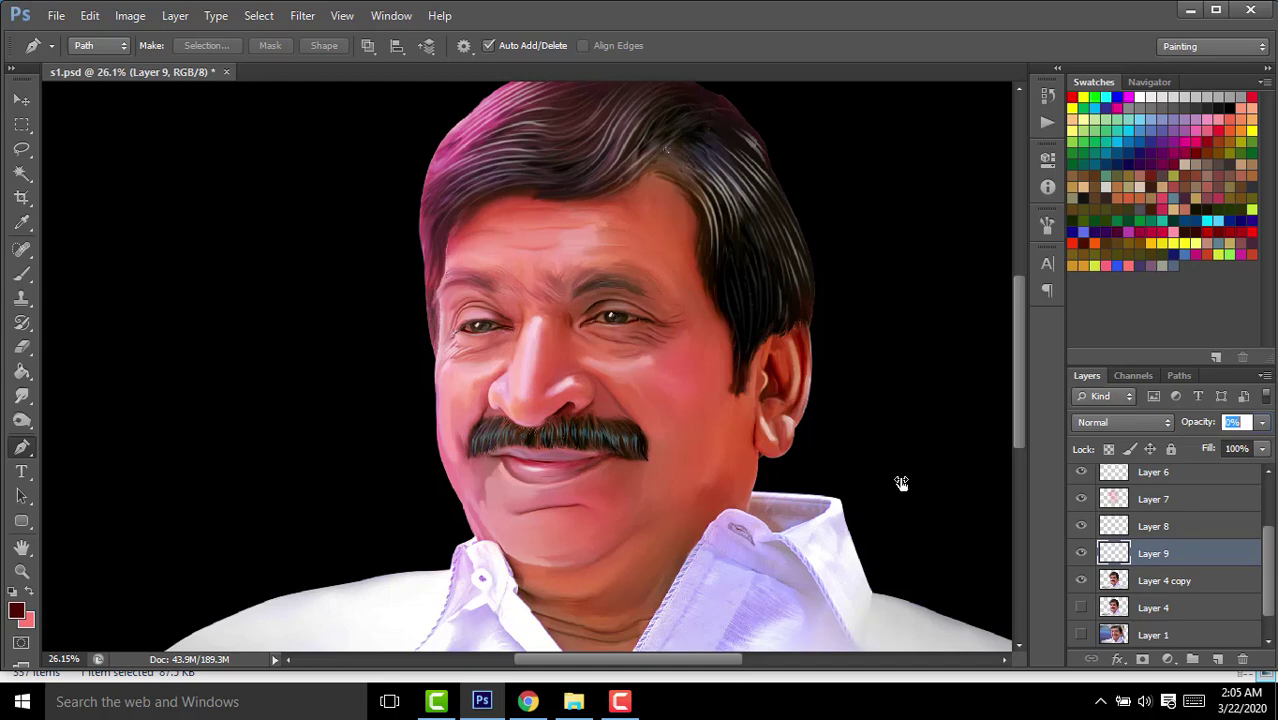
{"action": "left_click_drag", "start_coordinate": [810, 507], "coordinate": [1193, 474]}
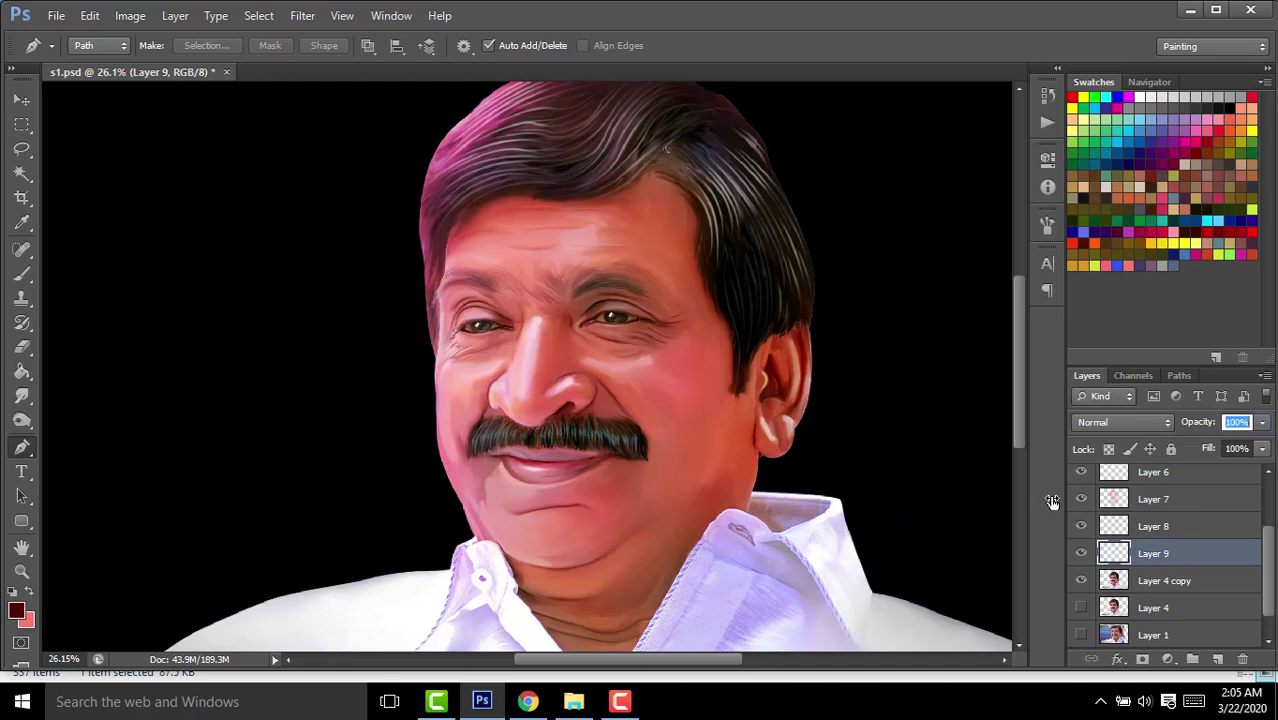
{"action": "left_click", "coordinate": [1198, 424]}
{"action": "type", "text": "91"}
{"action": "key", "text": "Return"}
{"action": "scroll", "coordinate": [716, 362], "scroll_direction": "up", "scroll_amount": 2}
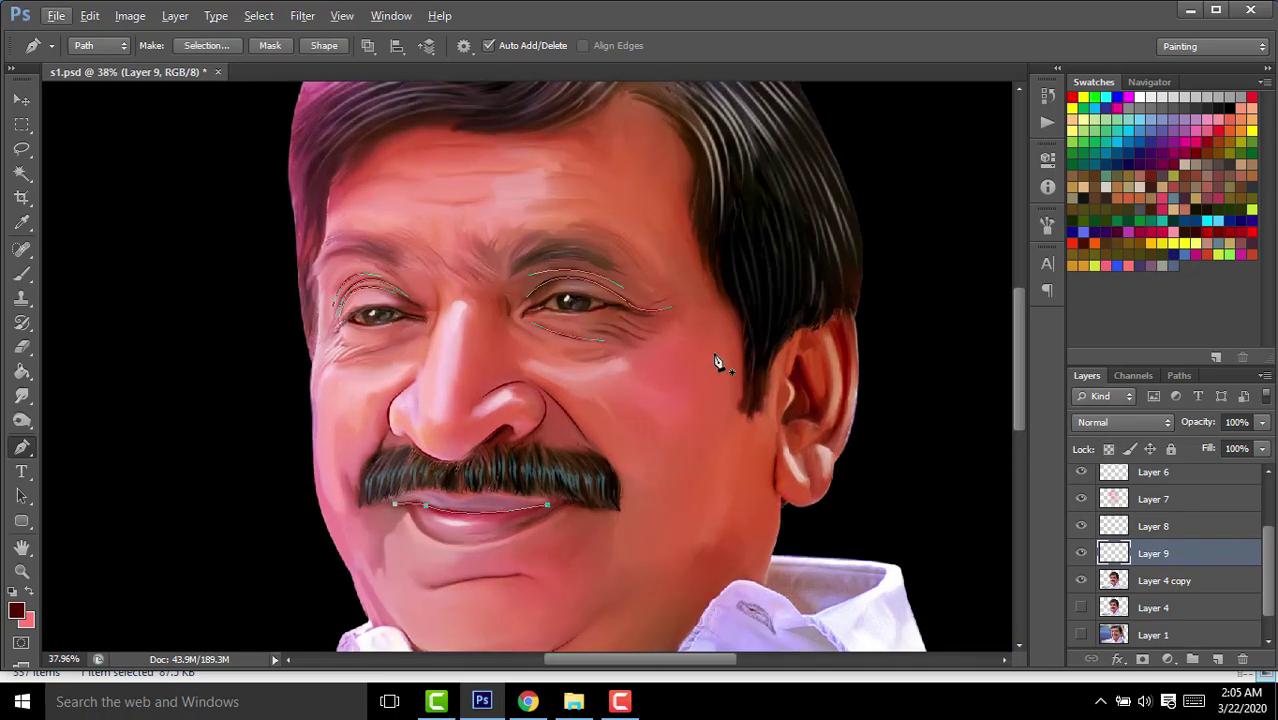
{"action": "key", "text": "Return"}
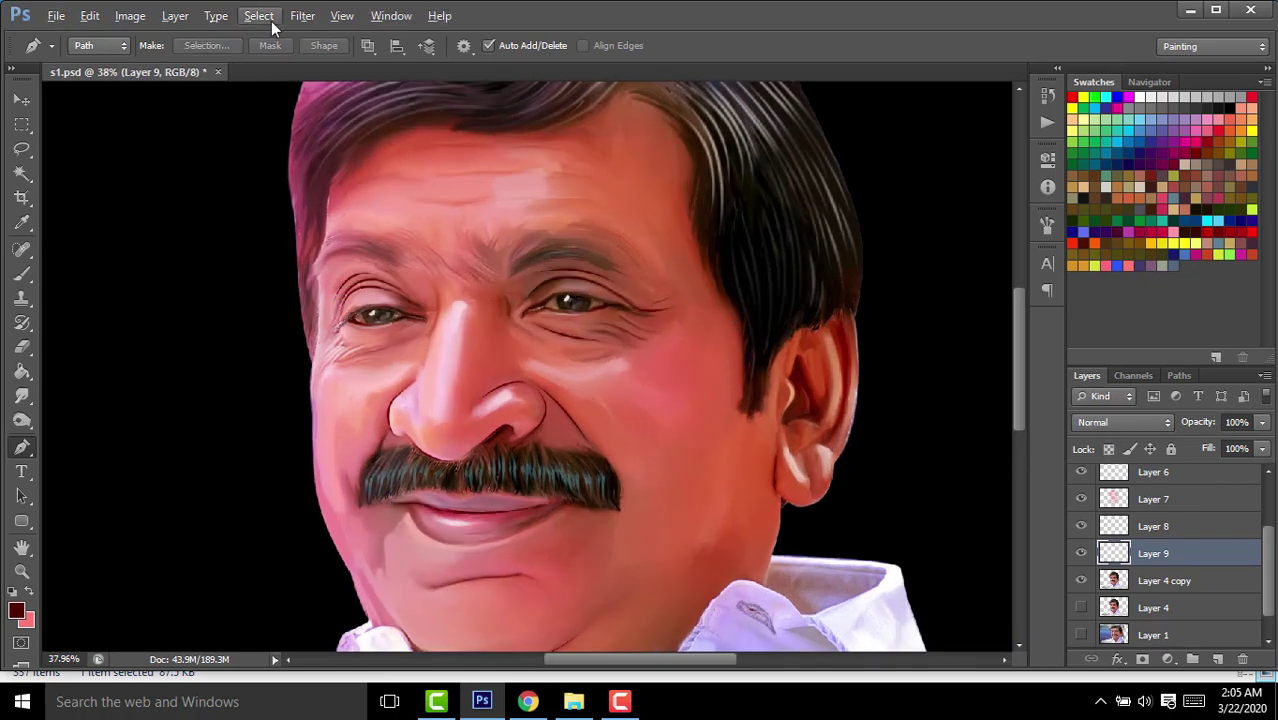
Apply a lighter 1.6-pixel Gaussian Blur and lower Layer 9 opacity to about 58%.
{"action": "left_click", "coordinate": [302, 15]}
{"action": "mouse_move", "coordinate": [312, 204]}
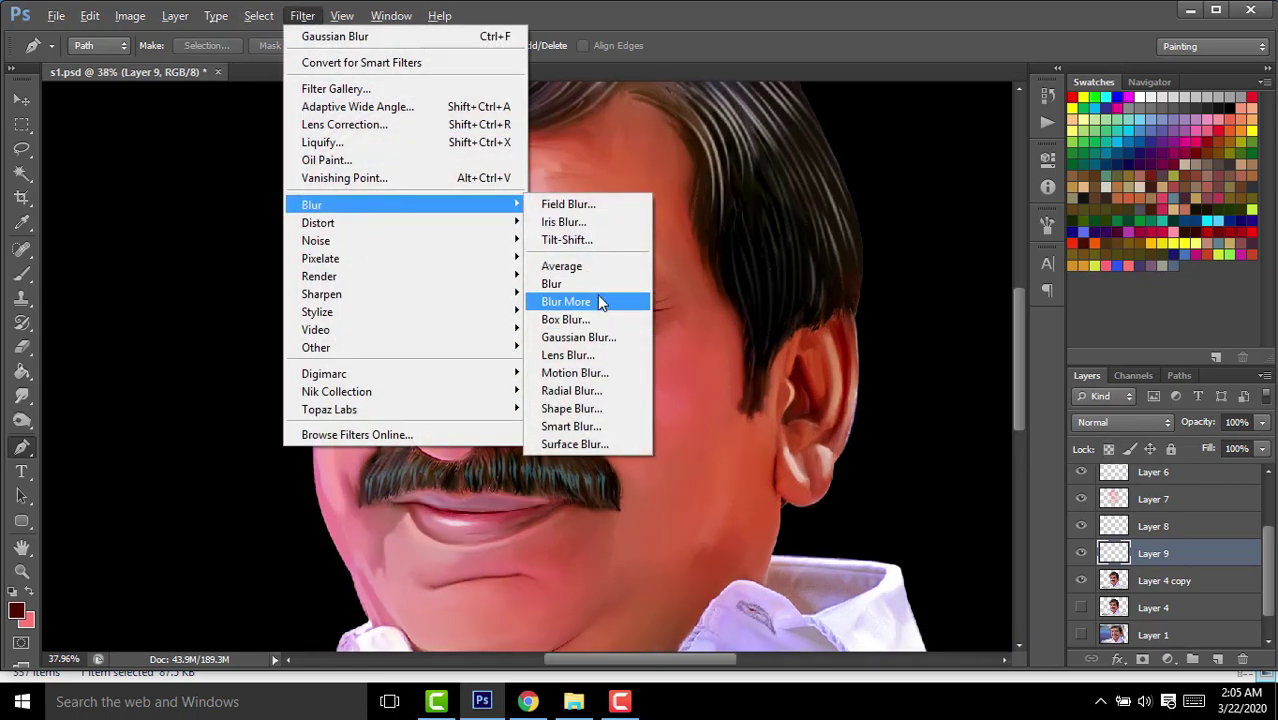
{"action": "left_click", "coordinate": [599, 339]}
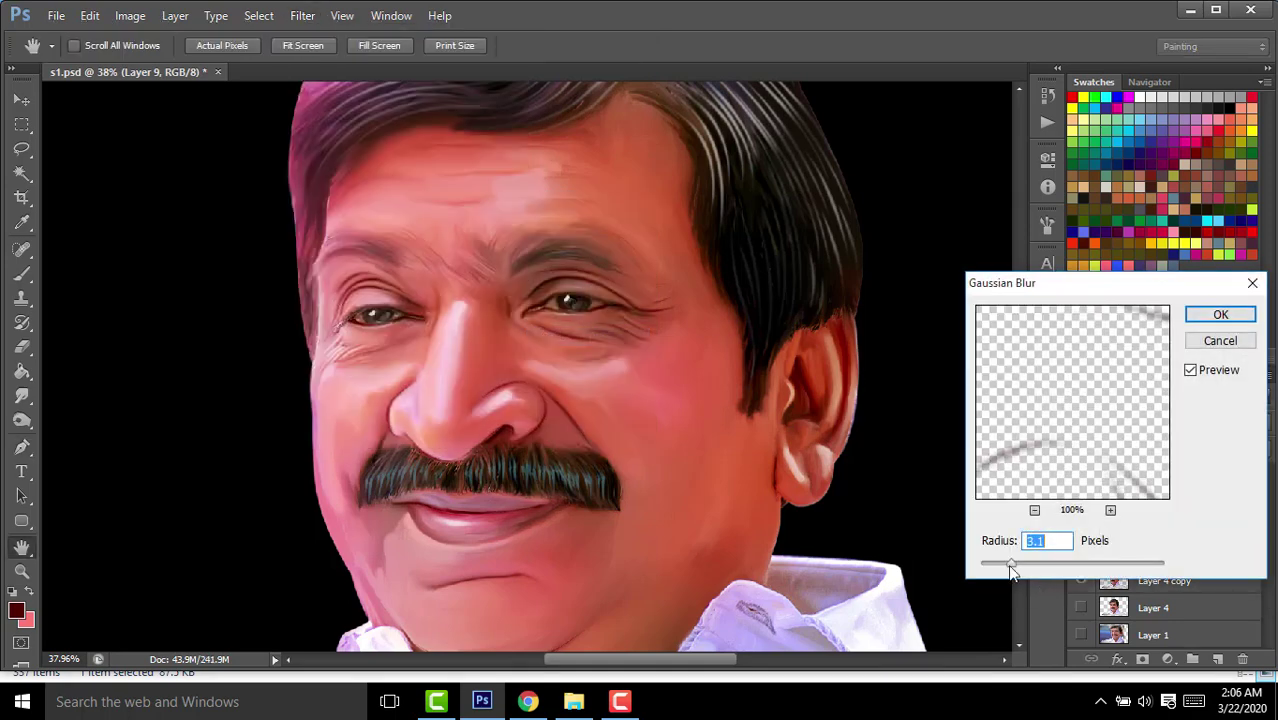
{"action": "left_click_drag", "start_coordinate": [1011, 568], "coordinate": [996, 570]}
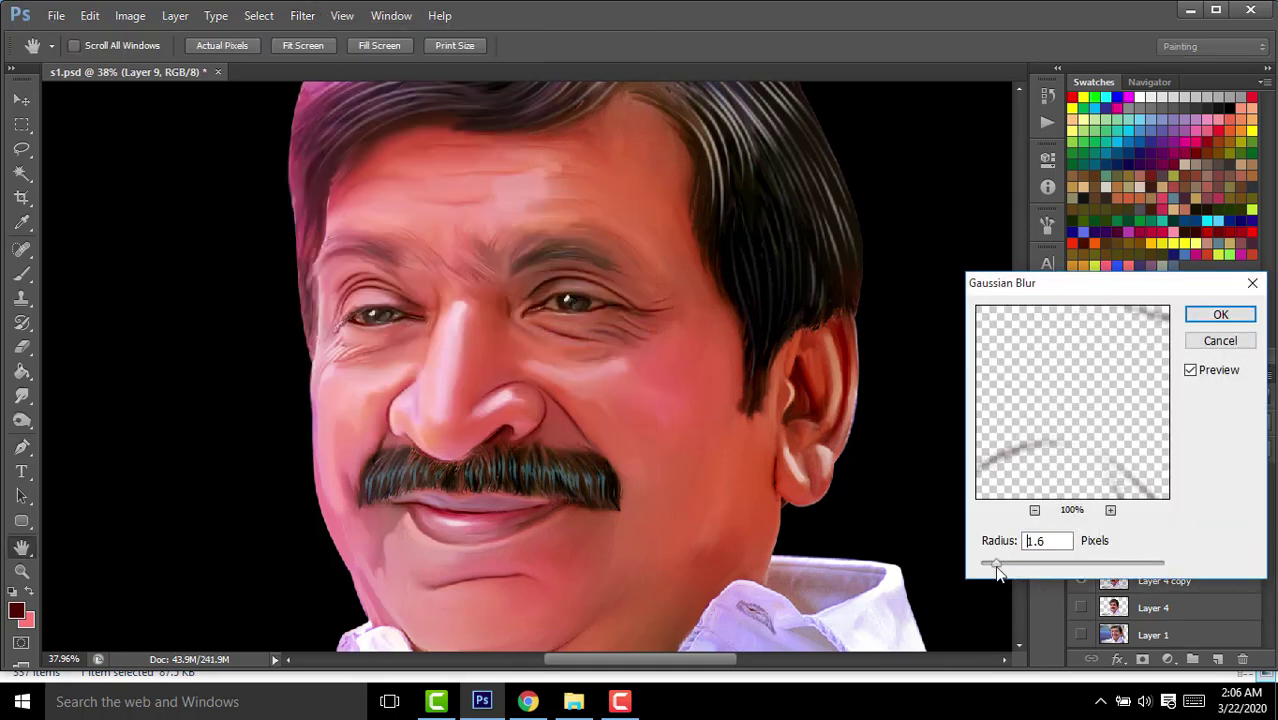
{"action": "left_click", "coordinate": [1216, 316]}
{"action": "left_click_drag", "start_coordinate": [1205, 427], "coordinate": [1171, 426]}
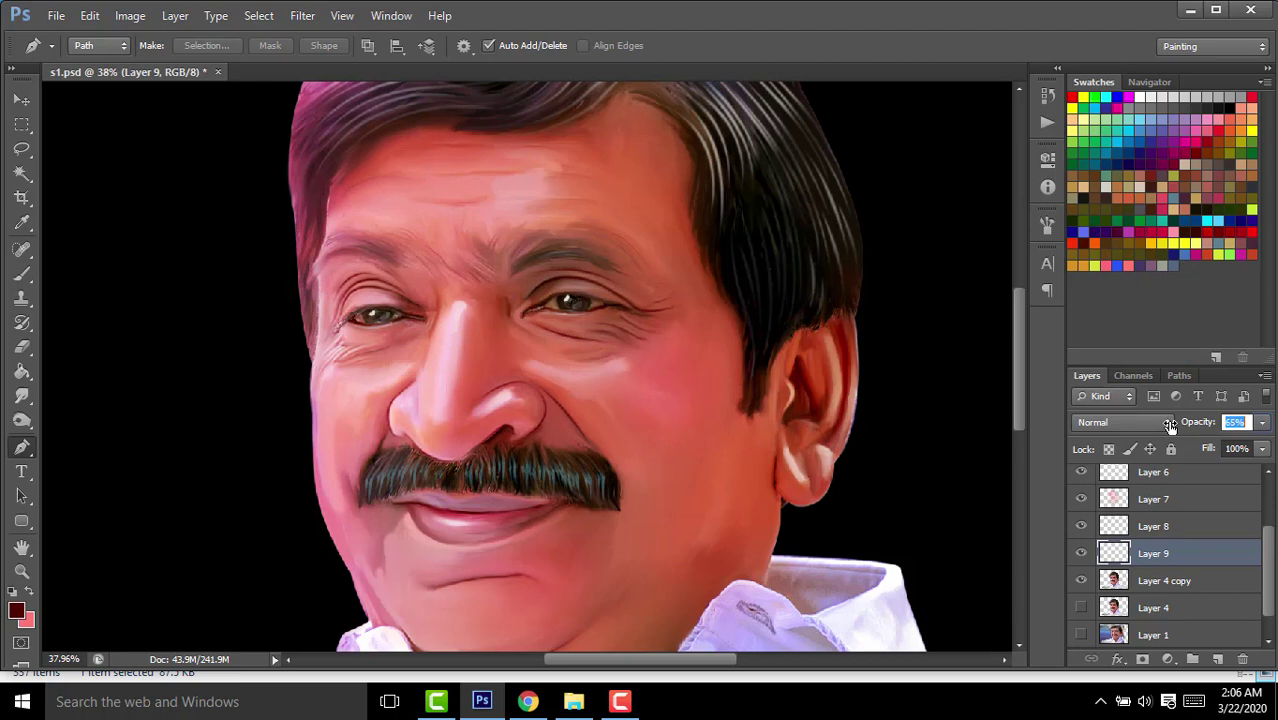
{"action": "scroll", "coordinate": [736, 434], "scroll_direction": "down", "scroll_amount": 1}
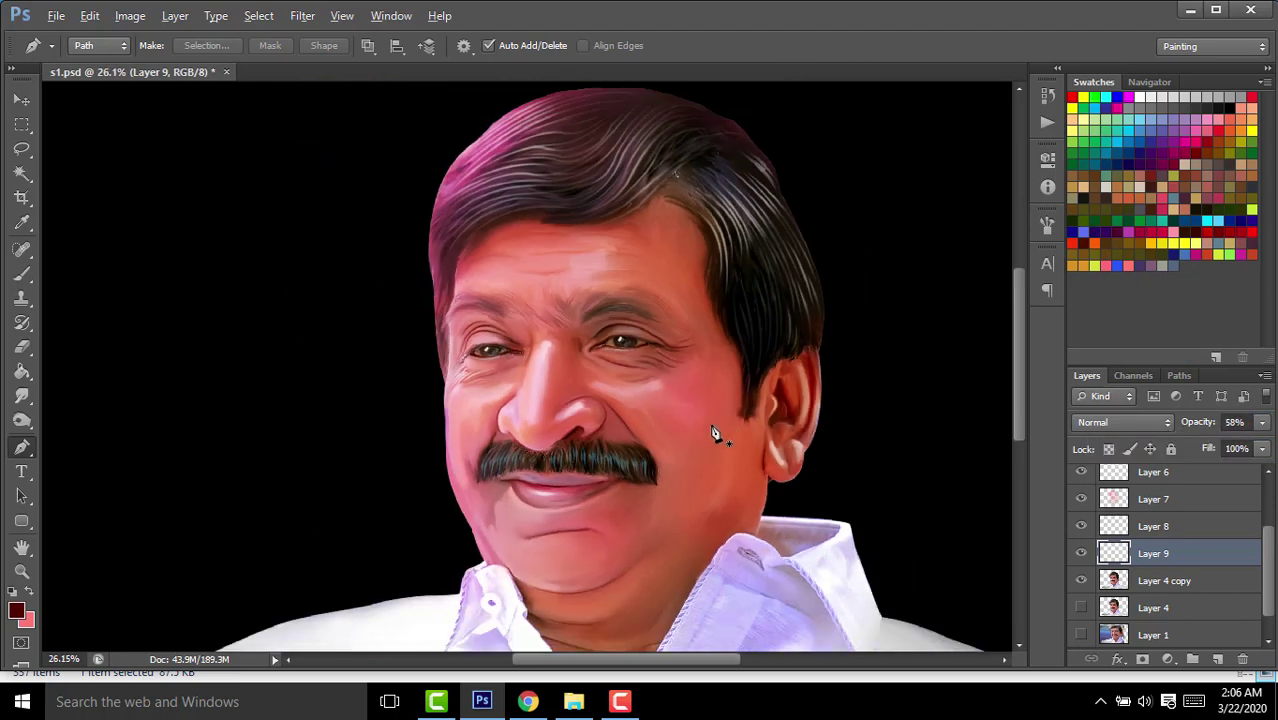
{"action": "scroll", "coordinate": [719, 434], "scroll_direction": "down", "scroll_amount": 1}
Apply Levels to Layer 4 copy with input black 12 and midtone 1.08.
{"action": "left_click", "coordinate": [1170, 583]}
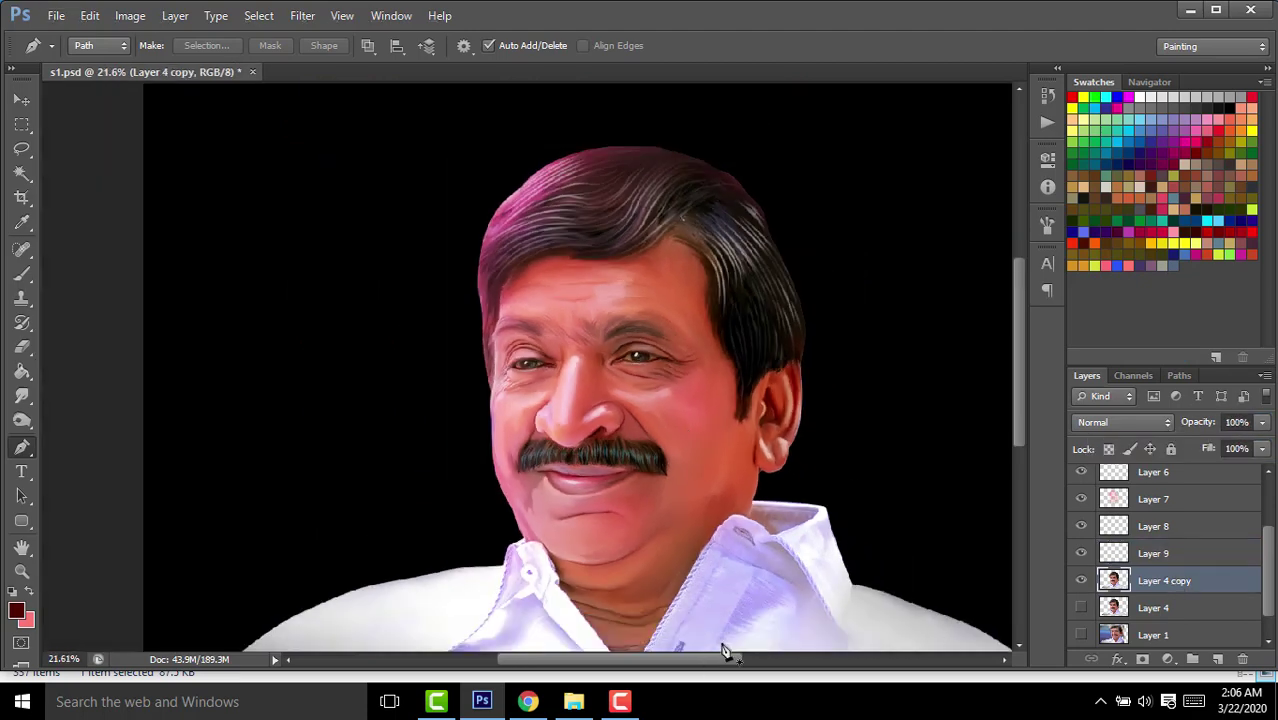
{"action": "key", "text": "ctrl+l"}
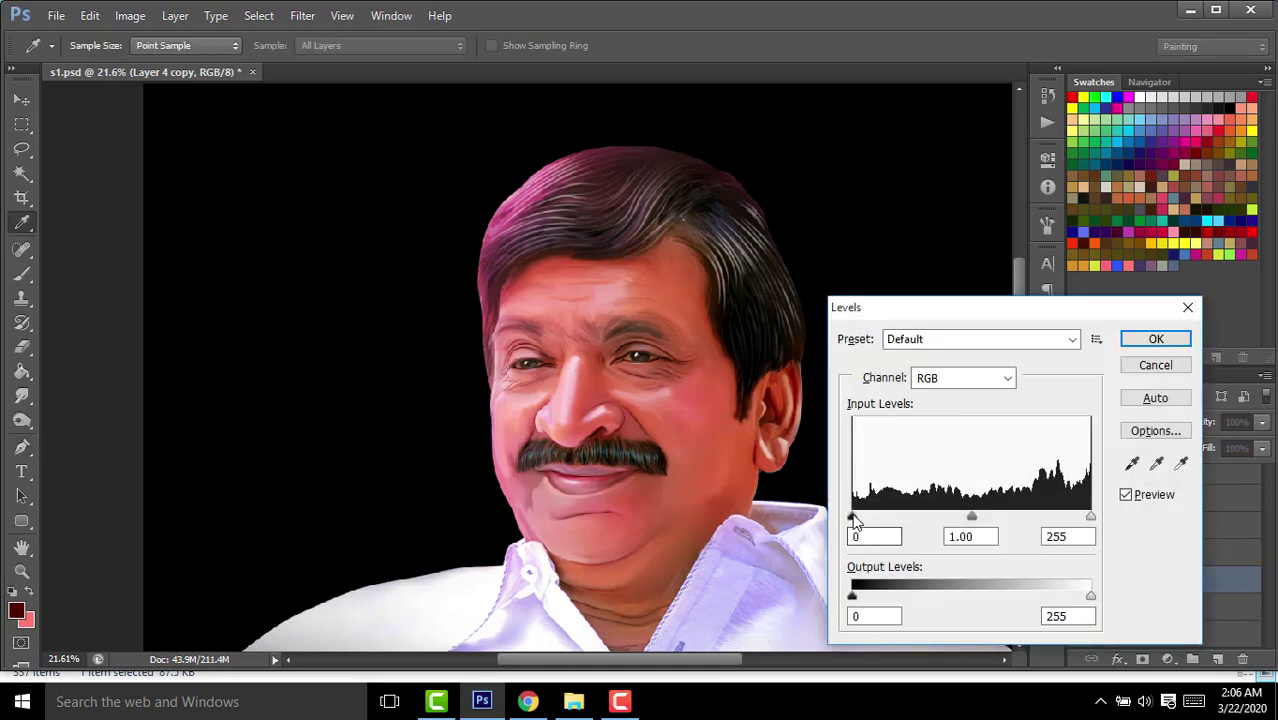
{"action": "left_click_drag", "start_coordinate": [852, 517], "coordinate": [867, 522]}
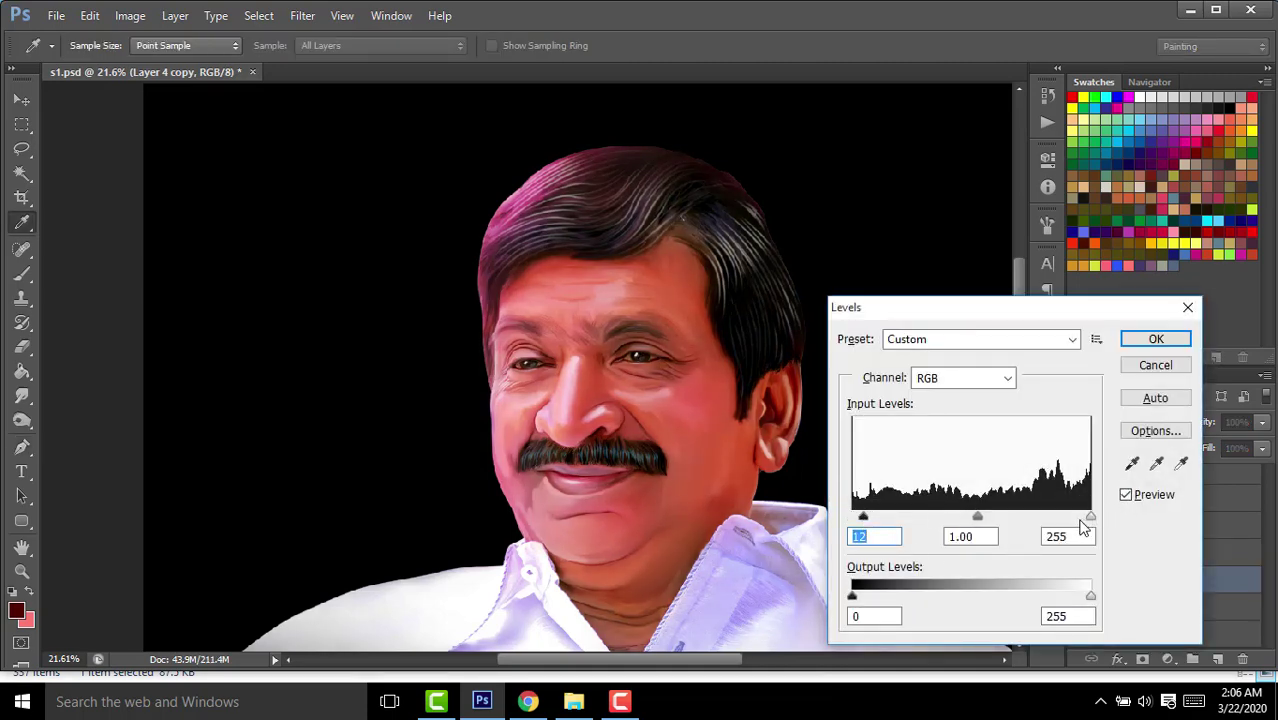
{"action": "mouse_move", "coordinate": [978, 521]}
{"action": "left_mouse_down"}
{"action": "mouse_move", "coordinate": [996, 520]}
{"action": "mouse_move", "coordinate": [975, 522]}
{"action": "left_mouse_up"}
{"action": "left_click", "coordinate": [1155, 339]}
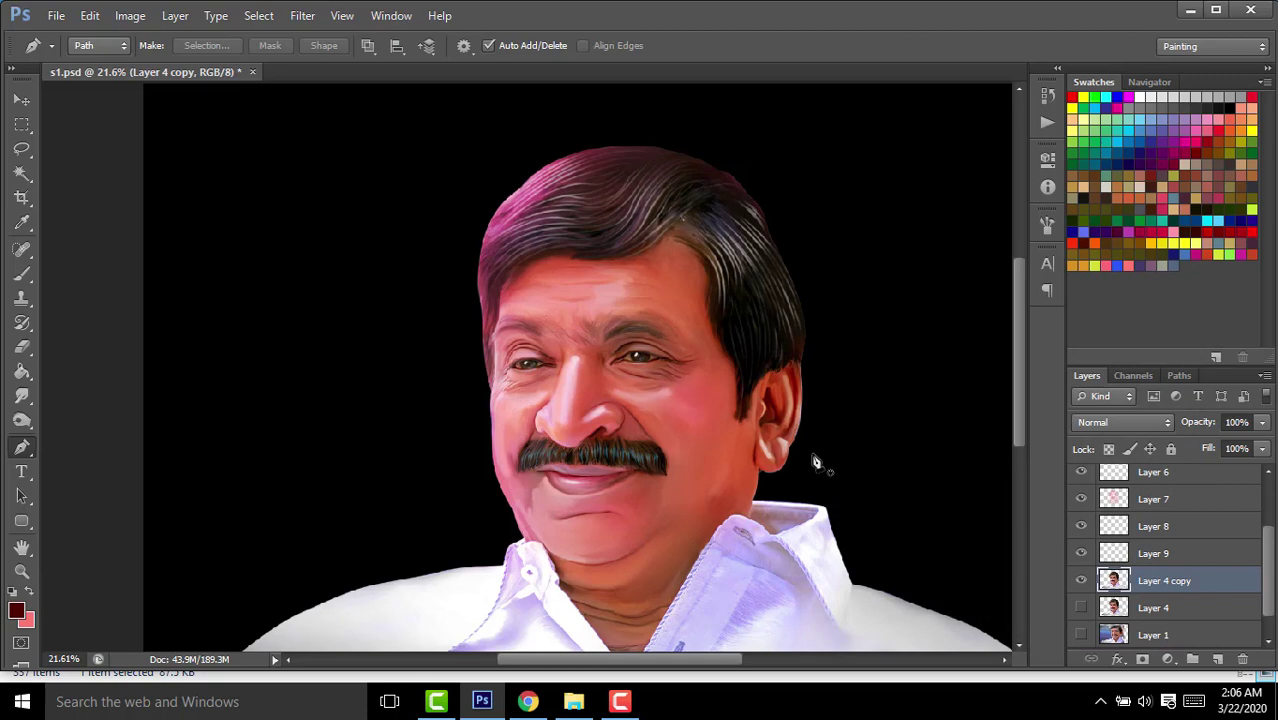
Zoom out and toggle the original photo layer on and off to compare.
{"action": "scroll", "coordinate": [720, 420], "scroll_direction": "down", "scroll_amount": 2}
{"action": "left_click", "coordinate": [22, 100]}
{"action": "scroll", "coordinate": [571, 356], "scroll_direction": "up", "scroll_amount": 2}
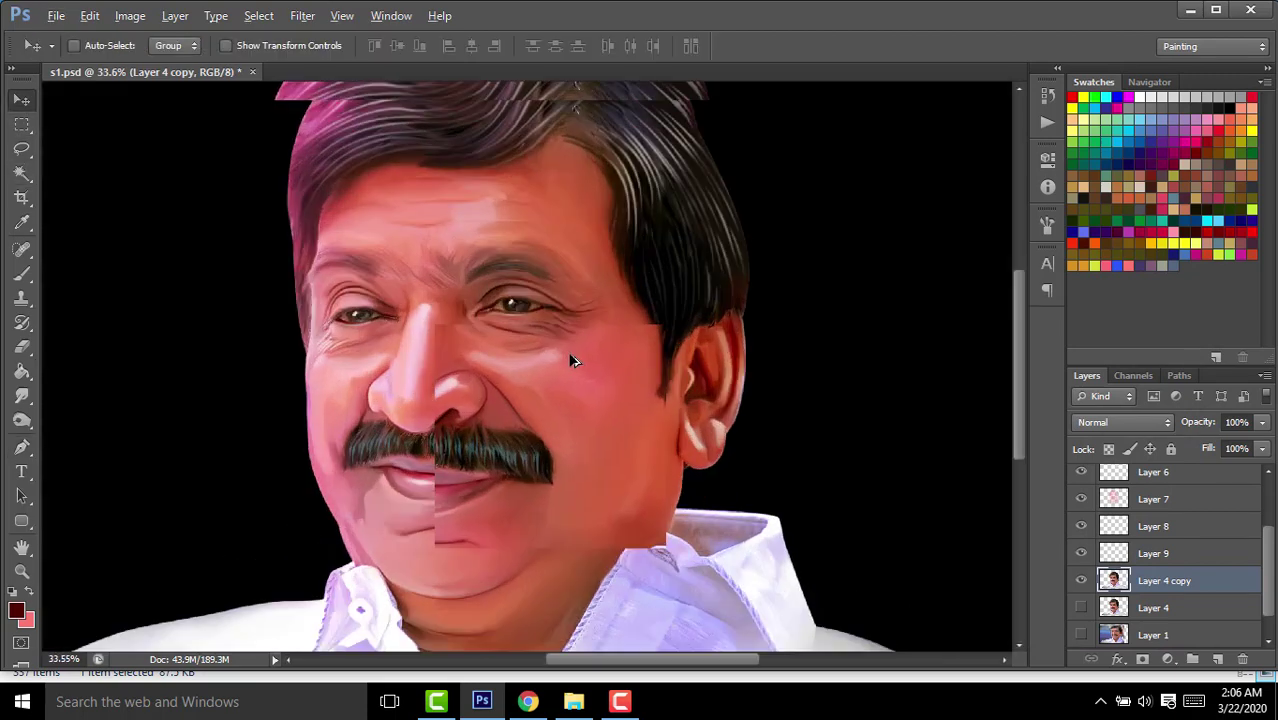
{"action": "scroll", "coordinate": [625, 374], "scroll_direction": "up", "scroll_amount": 2}
{"action": "scroll", "coordinate": [1232, 560], "scroll_direction": "up", "scroll_amount": 2}
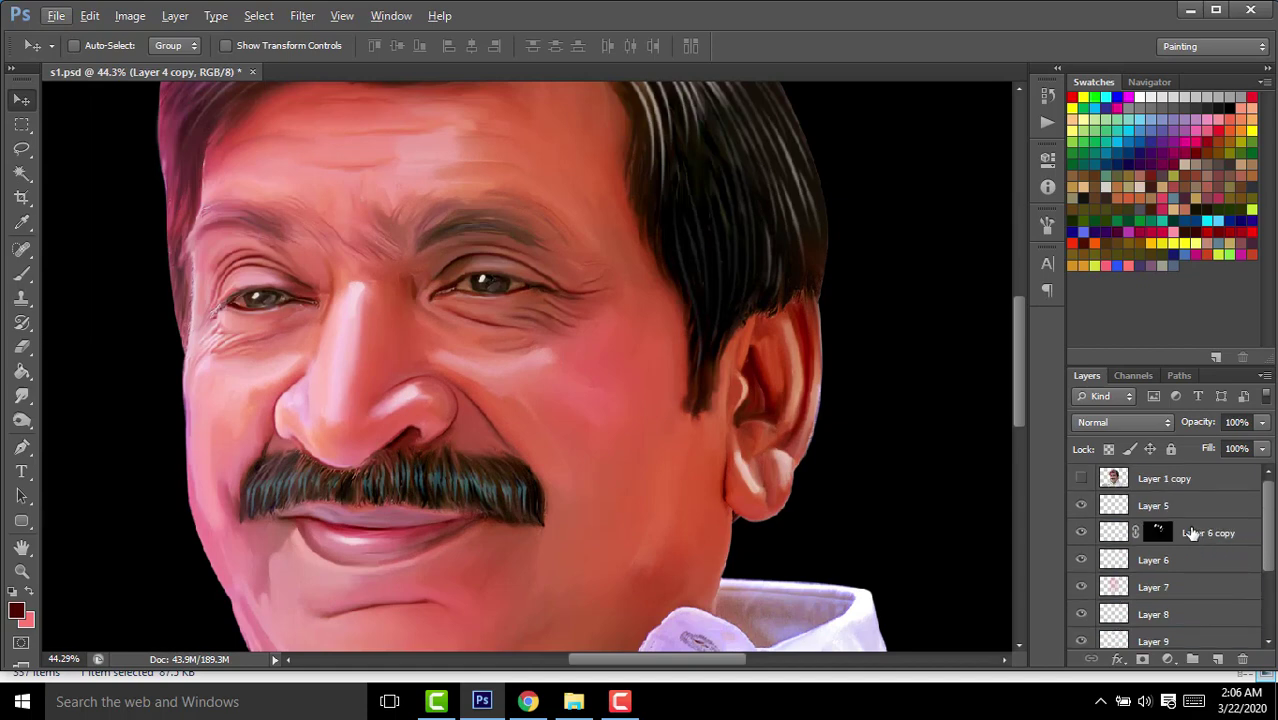
{"action": "left_click", "coordinate": [1081, 478]}
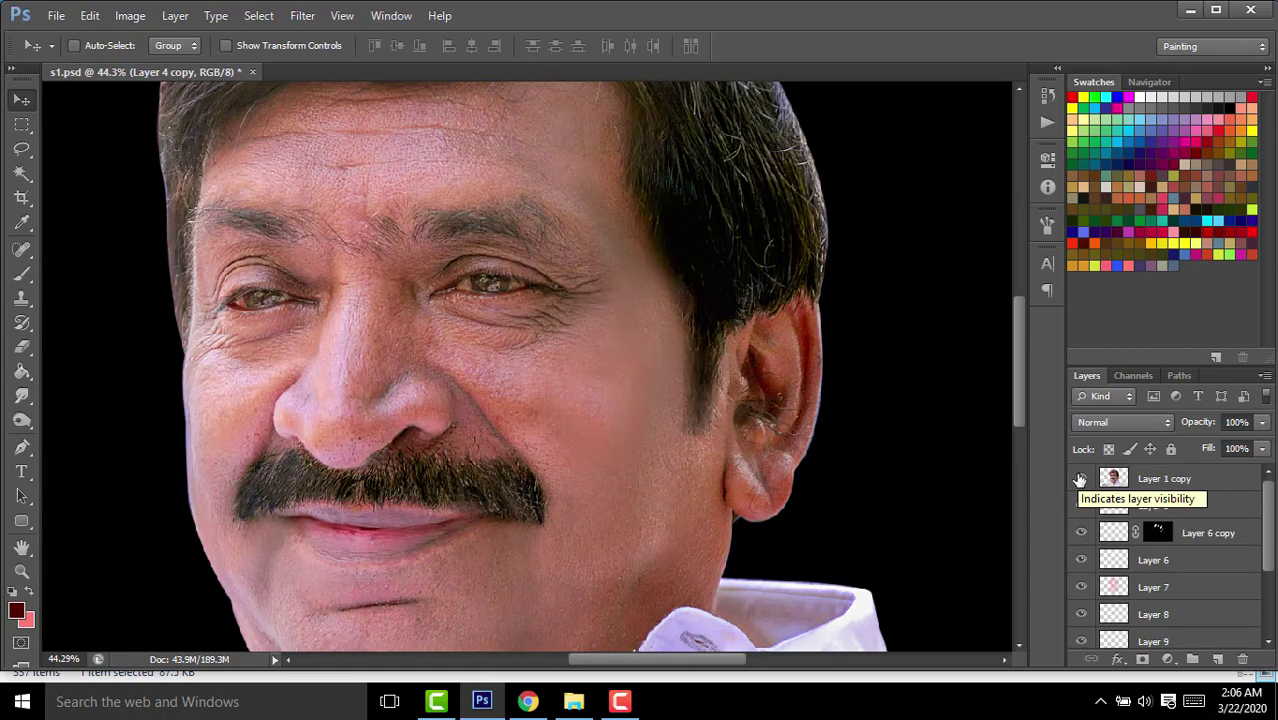
{"action": "left_click", "coordinate": [1080, 479]}
Lasso a patch of the lower cheek near the ear and feather the selection.
{"action": "key", "text": "l"}
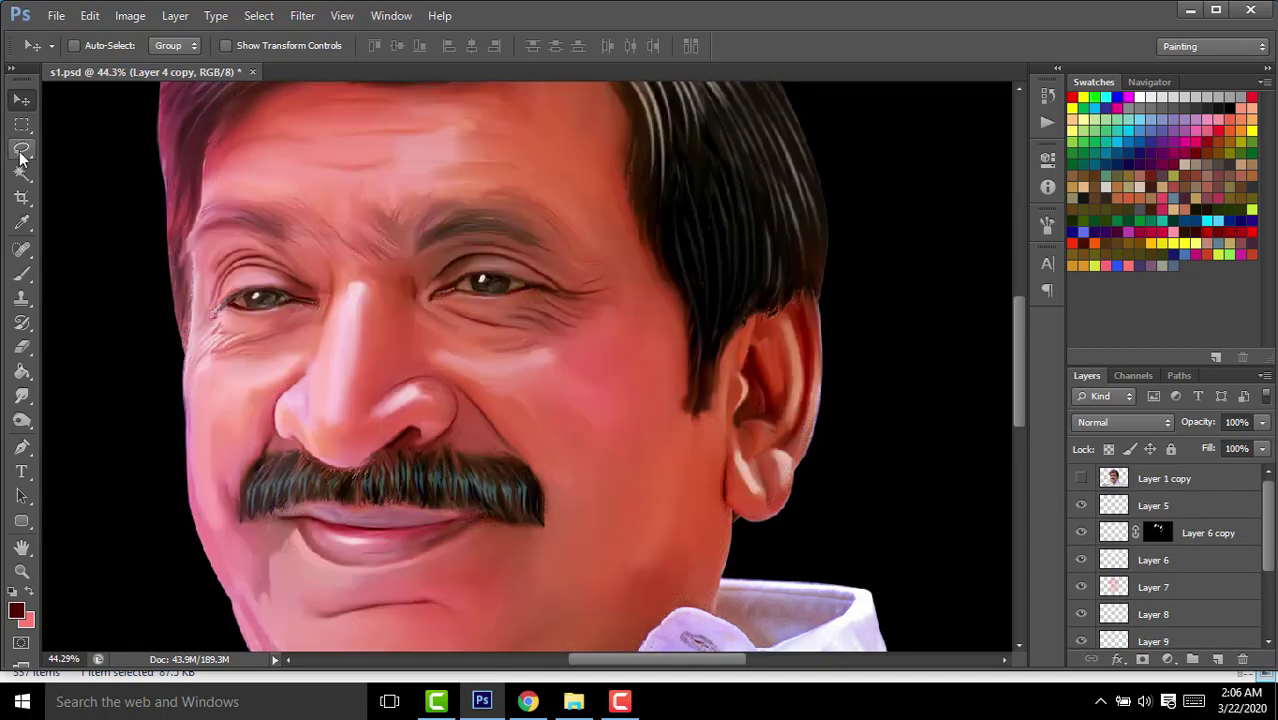
{"action": "scroll", "coordinate": [1137, 575], "scroll_direction": "down", "scroll_amount": 2}
{"action": "scroll", "coordinate": [585, 408], "scroll_direction": "up", "scroll_amount": 3}
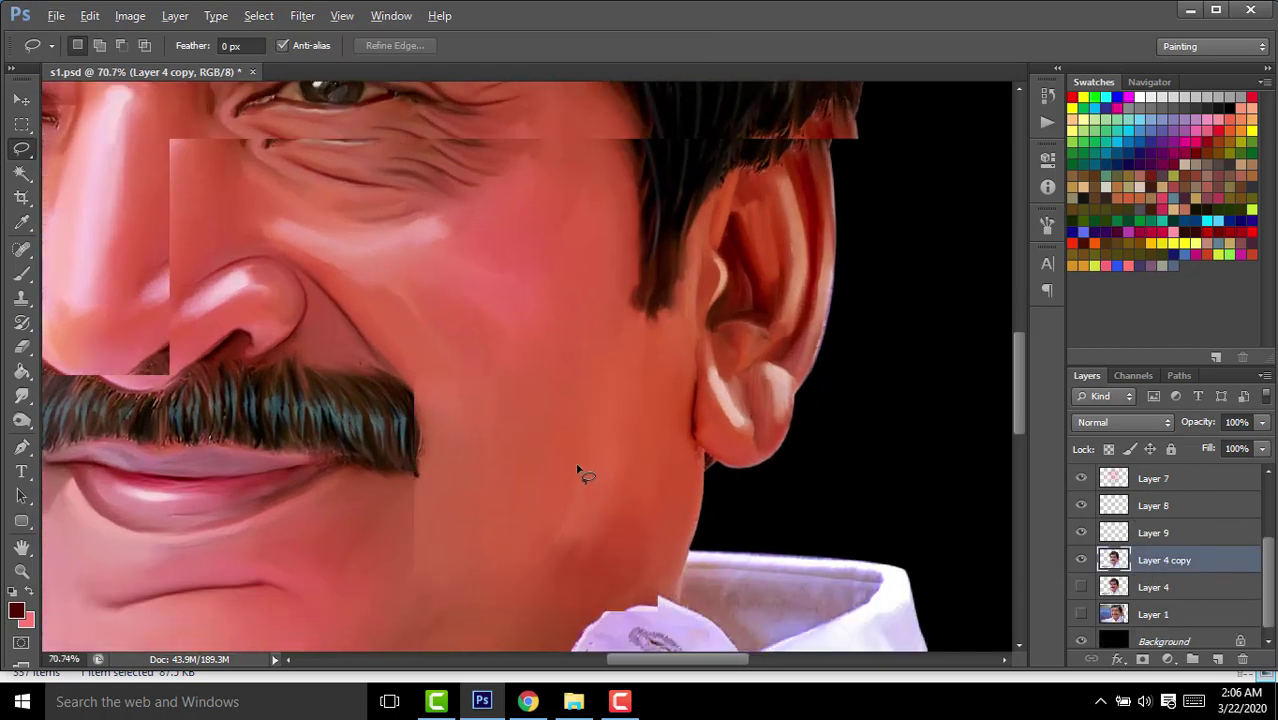
{"action": "scroll", "coordinate": [585, 471], "scroll_direction": "up", "scroll_amount": 2}
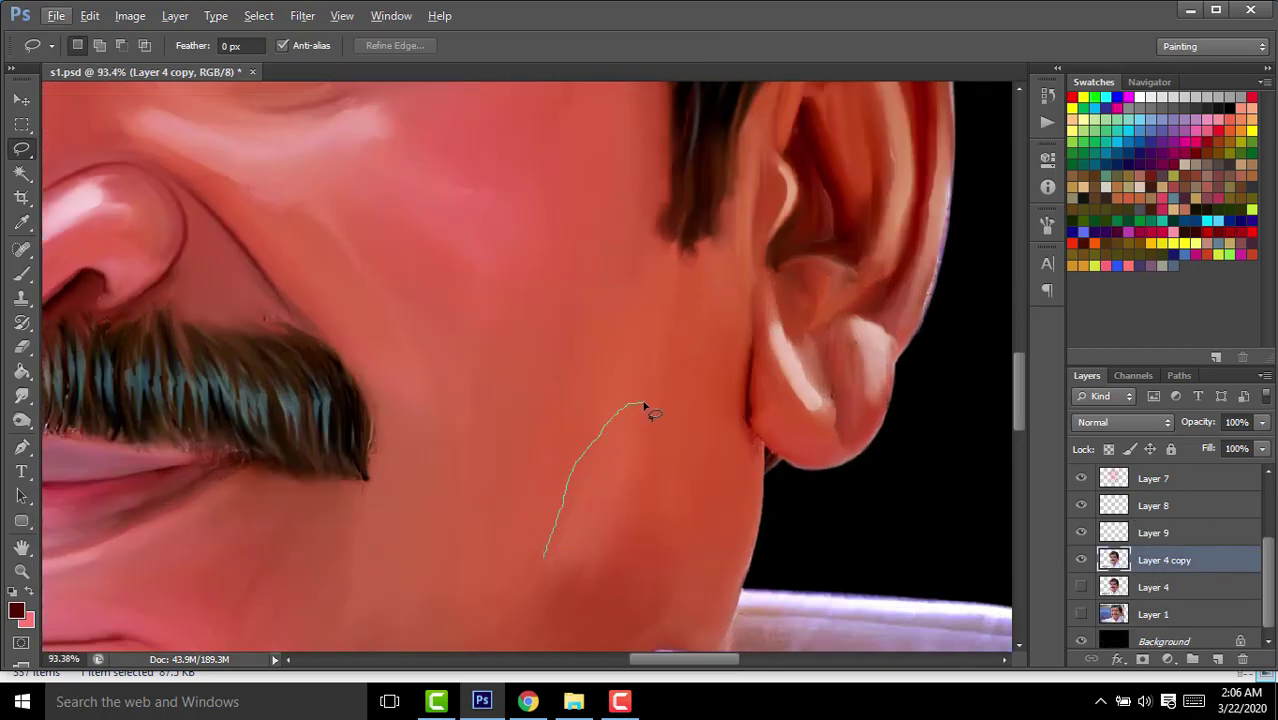
{"action": "left_click_drag", "start_coordinate": [603, 599], "coordinate": [548, 558]}
{"action": "right_click", "coordinate": [609, 523]}
{"action": "left_click", "coordinate": [700, 210]}
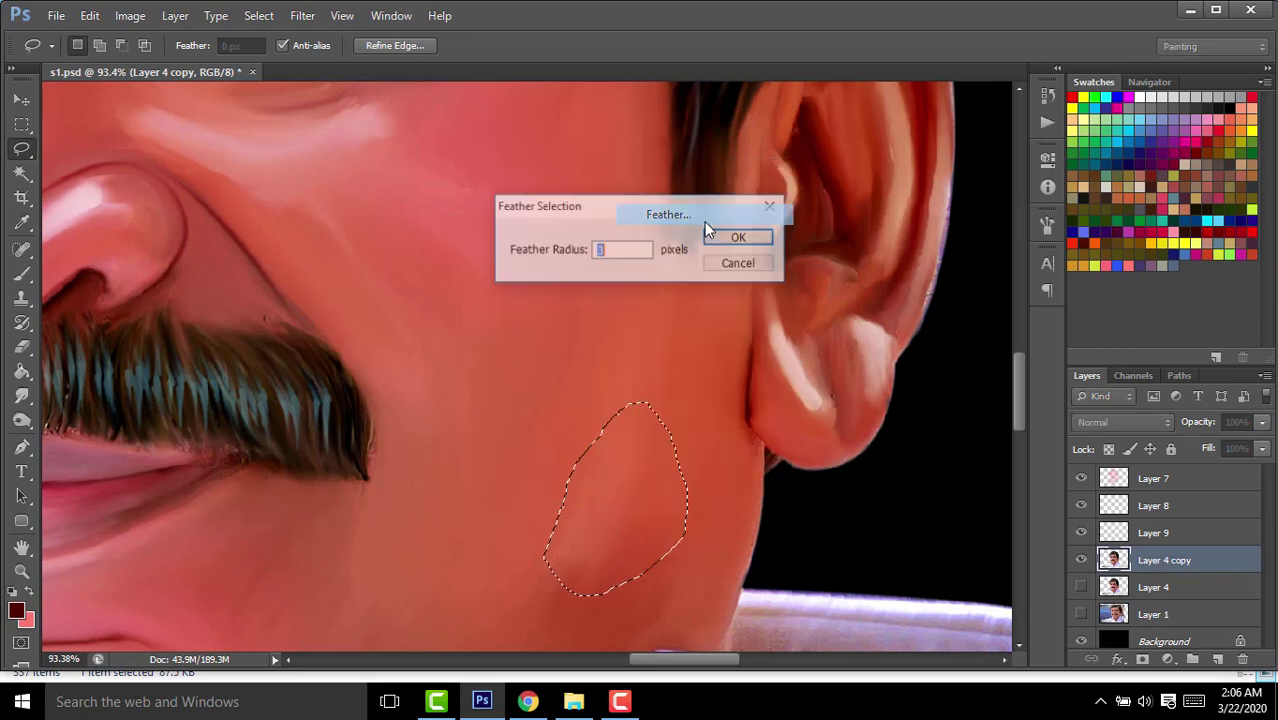
{"action": "left_click", "coordinate": [716, 244]}
Lighten the feathered cheek patch with the Dodge tool, then deselect.
{"action": "left_click", "coordinate": [22, 420]}
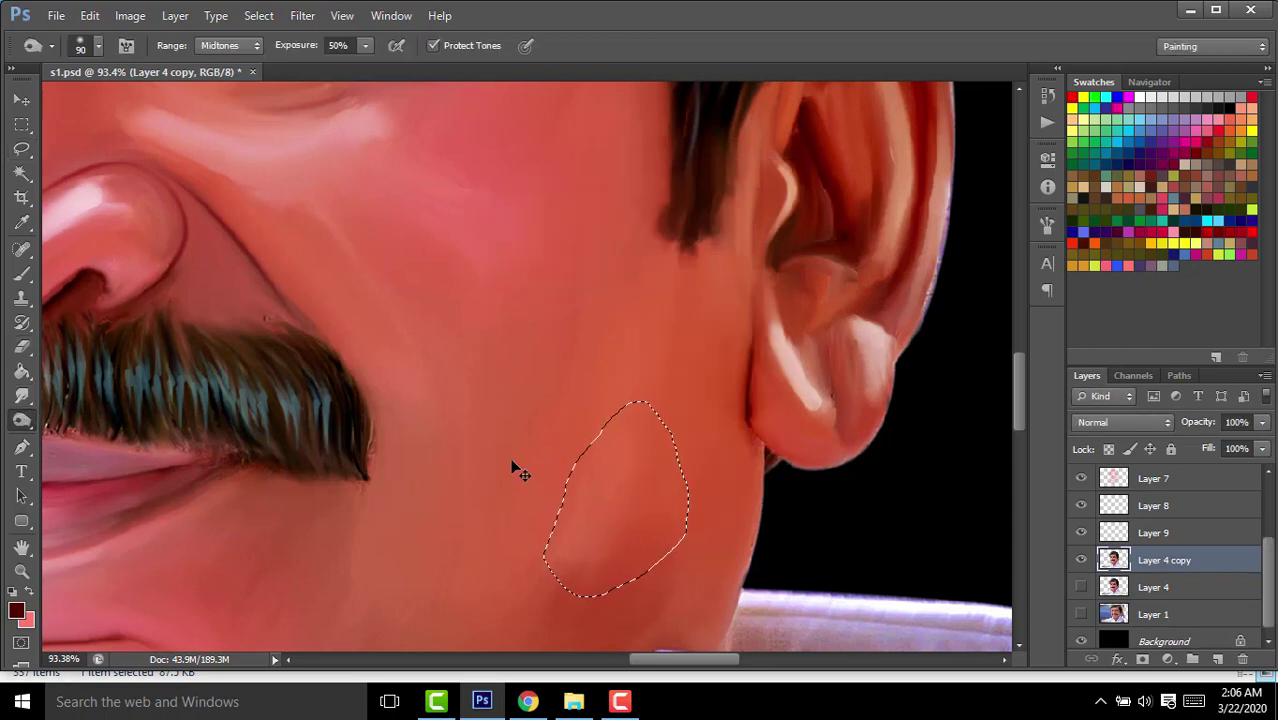
{"action": "mouse_move", "coordinate": [569, 493]}
{"action": "left_mouse_down"}
{"action": "mouse_move", "coordinate": [553, 508]}
{"action": "mouse_move", "coordinate": [571, 465]}
{"action": "mouse_move", "coordinate": [598, 506]}
{"action": "left_mouse_up"}
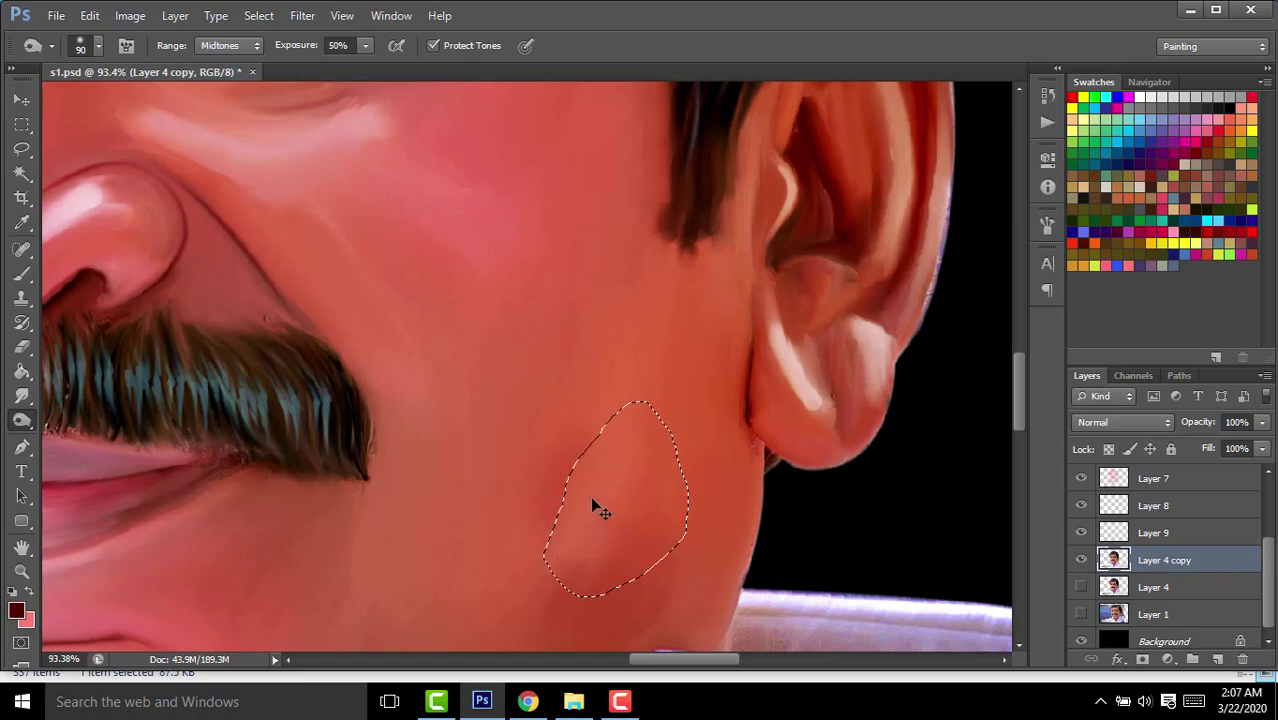
{"action": "mouse_move", "coordinate": [579, 499]}
{"action": "left_mouse_down"}
{"action": "mouse_move", "coordinate": [590, 451]}
{"action": "mouse_move", "coordinate": [598, 481]}
{"action": "left_mouse_up"}
{"action": "key", "text": "ctrl+d"}
Select the Smudge tool and enlarge its brush to 90.
{"action": "scroll", "coordinate": [685, 459], "scroll_direction": "down", "scroll_amount": 3, "text": "alt"}
{"action": "scroll", "coordinate": [690, 451], "scroll_direction": "down", "scroll_amount": 3, "text": "alt"}
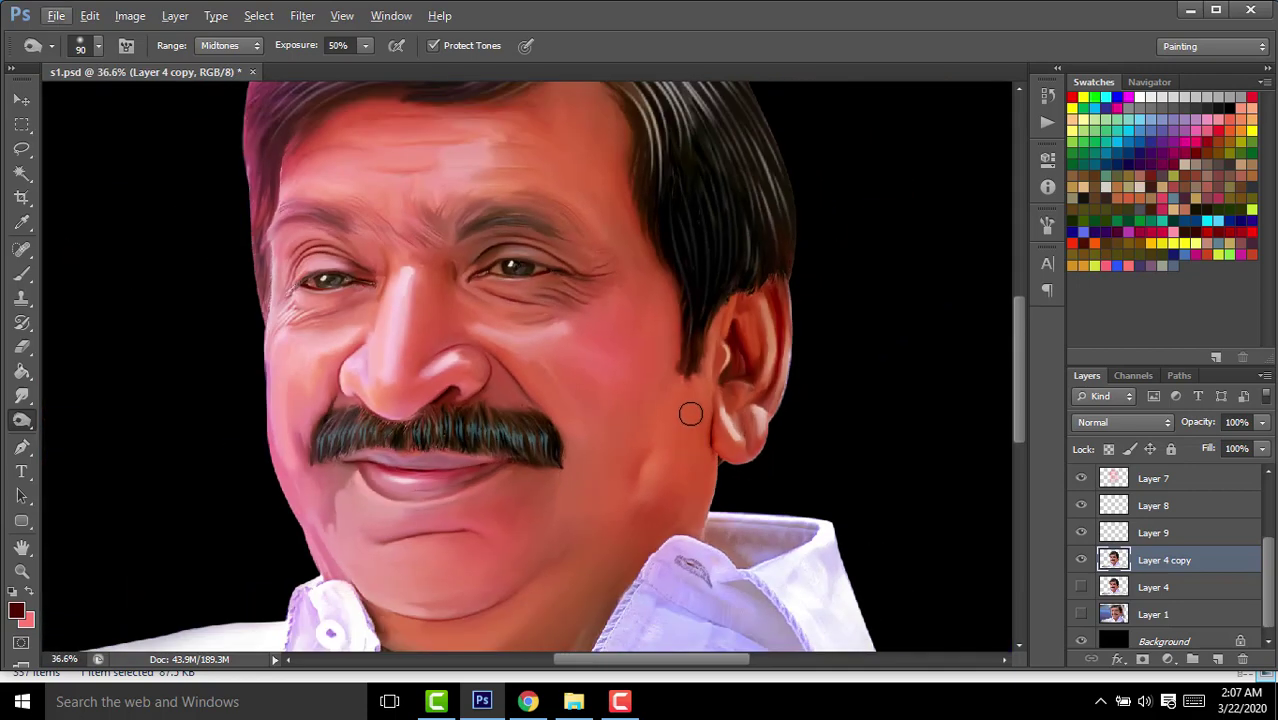
{"action": "scroll", "coordinate": [598, 350], "scroll_direction": "up", "scroll_amount": 2, "text": "alt"}
{"action": "scroll", "coordinate": [593, 331], "scroll_direction": "up", "scroll_amount": 1, "text": "alt"}
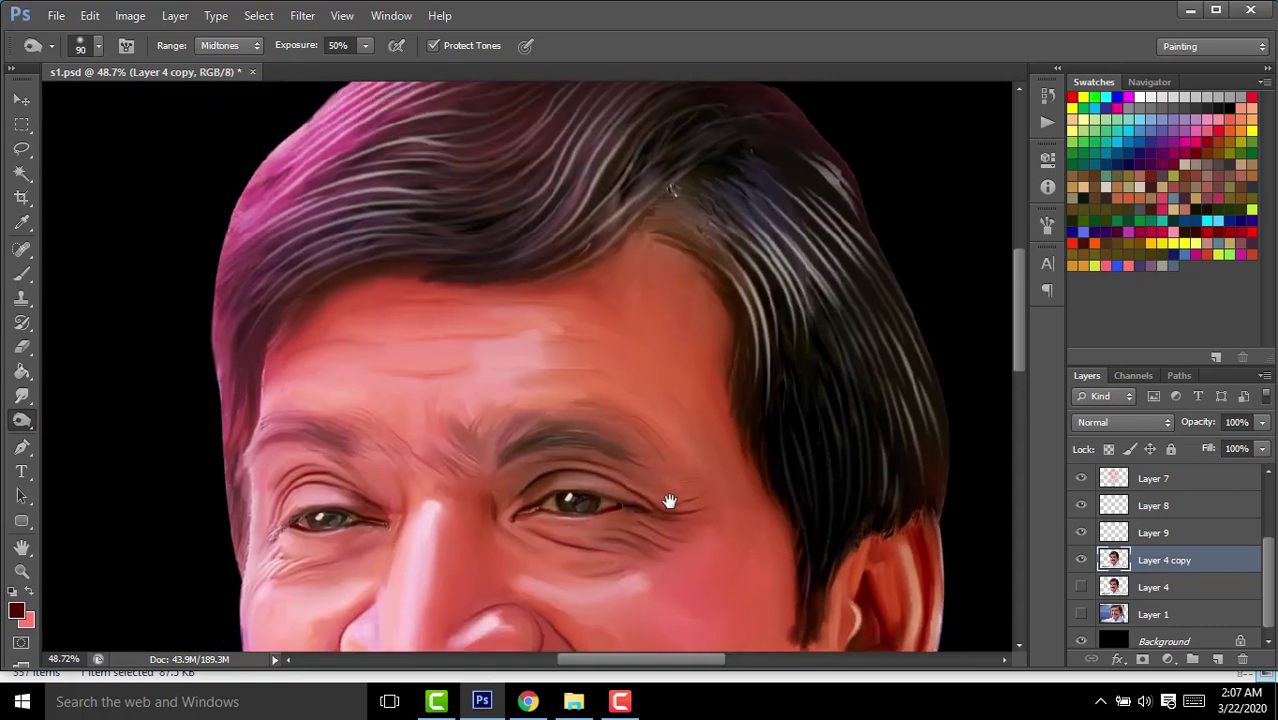
{"action": "scroll", "coordinate": [593, 257], "scroll_direction": "up", "scroll_amount": 3}
{"action": "scroll", "coordinate": [632, 344], "scroll_direction": "down", "scroll_amount": 4}
{"action": "scroll", "coordinate": [505, 421], "scroll_direction": "down", "scroll_amount": 1}
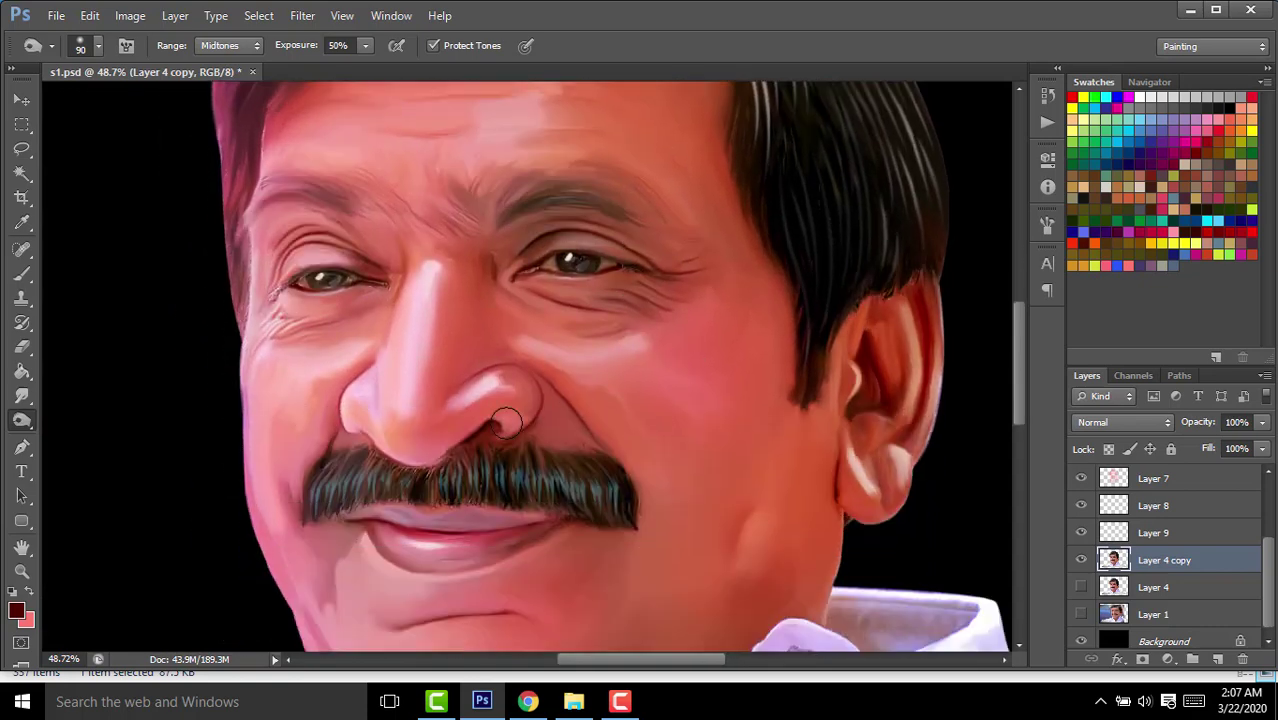
{"action": "left_click", "coordinate": [23, 398]}
{"action": "key", "text": "bracketright"}
{"action": "key", "text": "bracketright"}
{"action": "key", "text": "bracketright"}
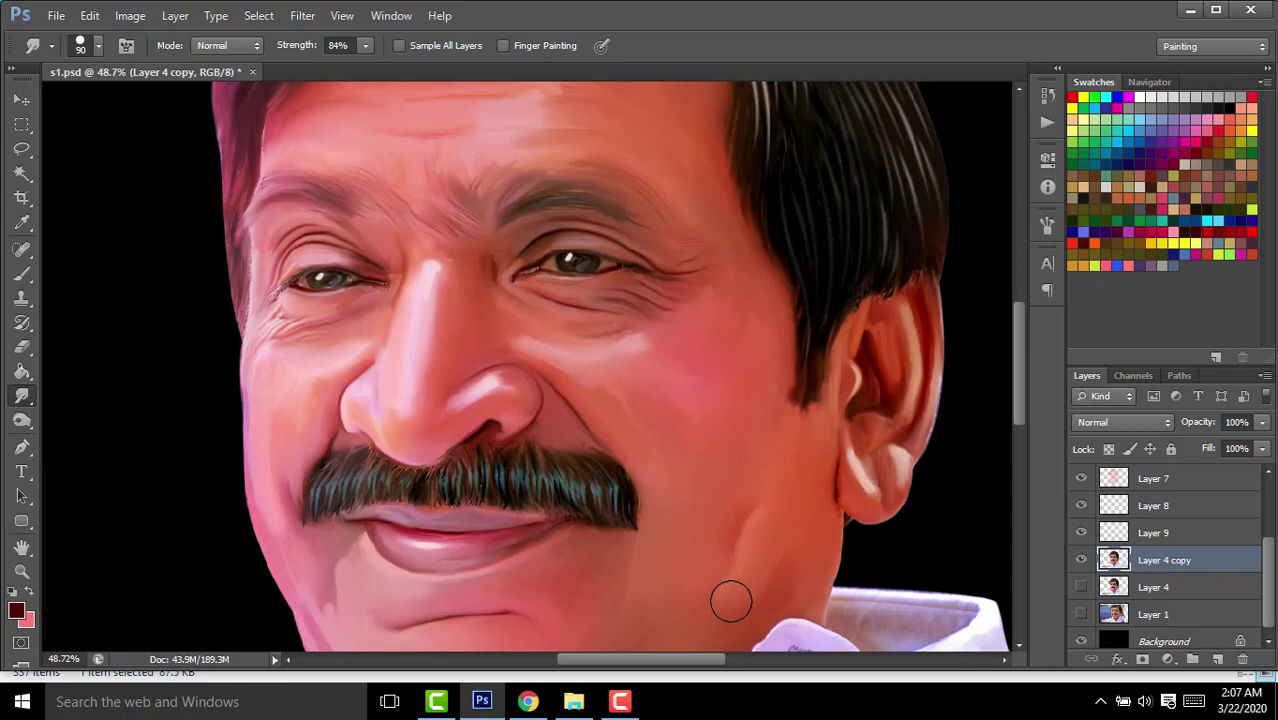
{"action": "scroll", "coordinate": [835, 465], "scroll_direction": "down", "scroll_amount": 5}
{"action": "scroll", "coordinate": [585, 382], "scroll_direction": "up", "scroll_amount": 2}
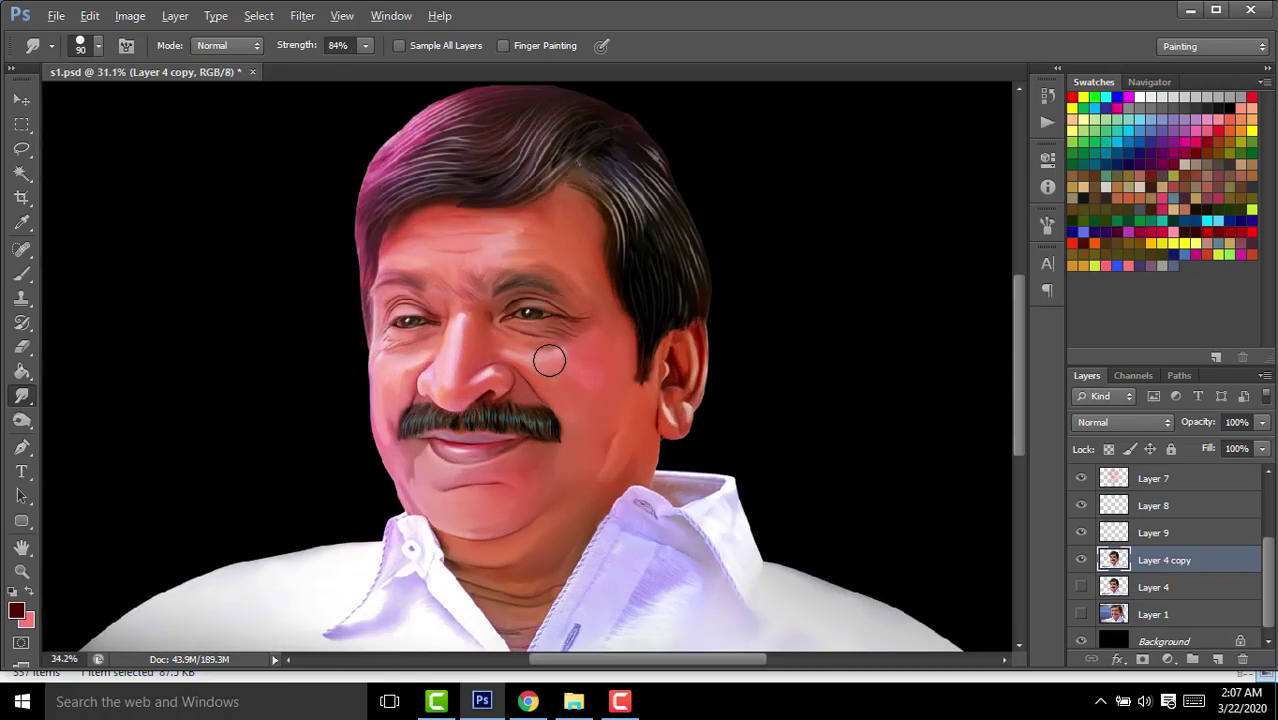
{"action": "scroll", "coordinate": [551, 357], "scroll_direction": "up", "scroll_amount": 3}
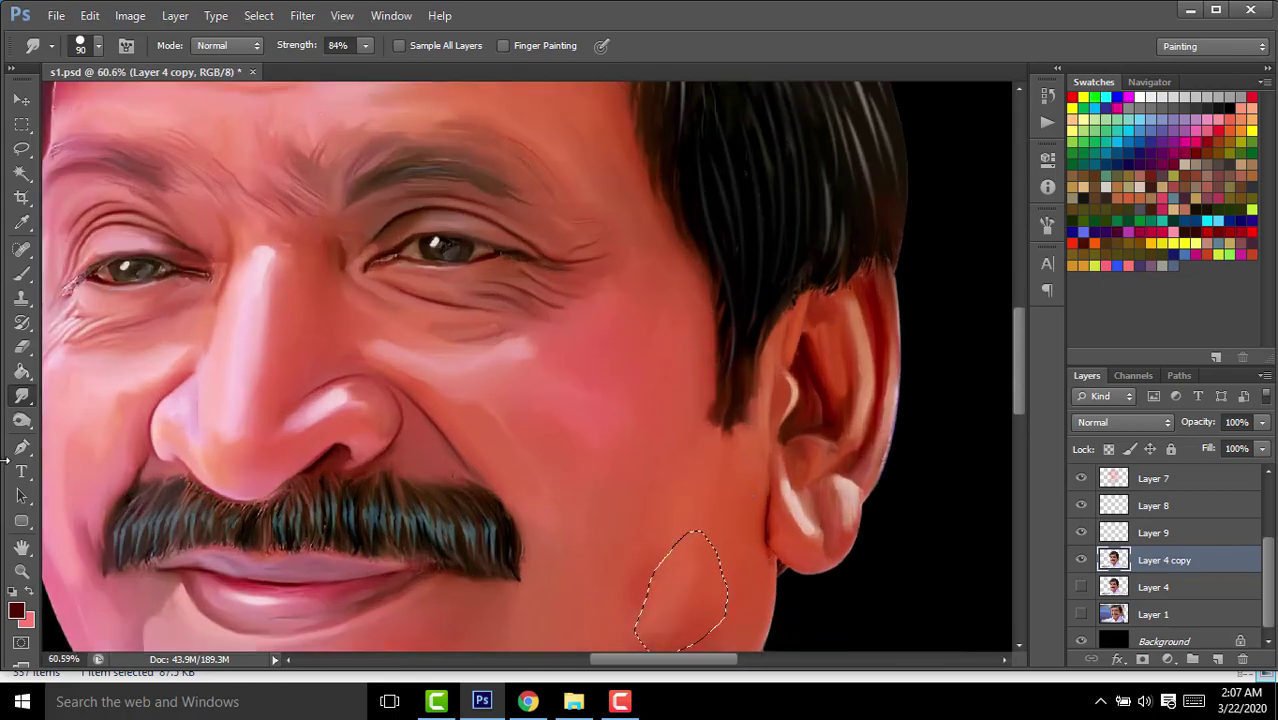
Dodge the cheek area again at 37% exposure, then pan toward the other side of the face.
{"action": "left_click", "coordinate": [21, 420]}
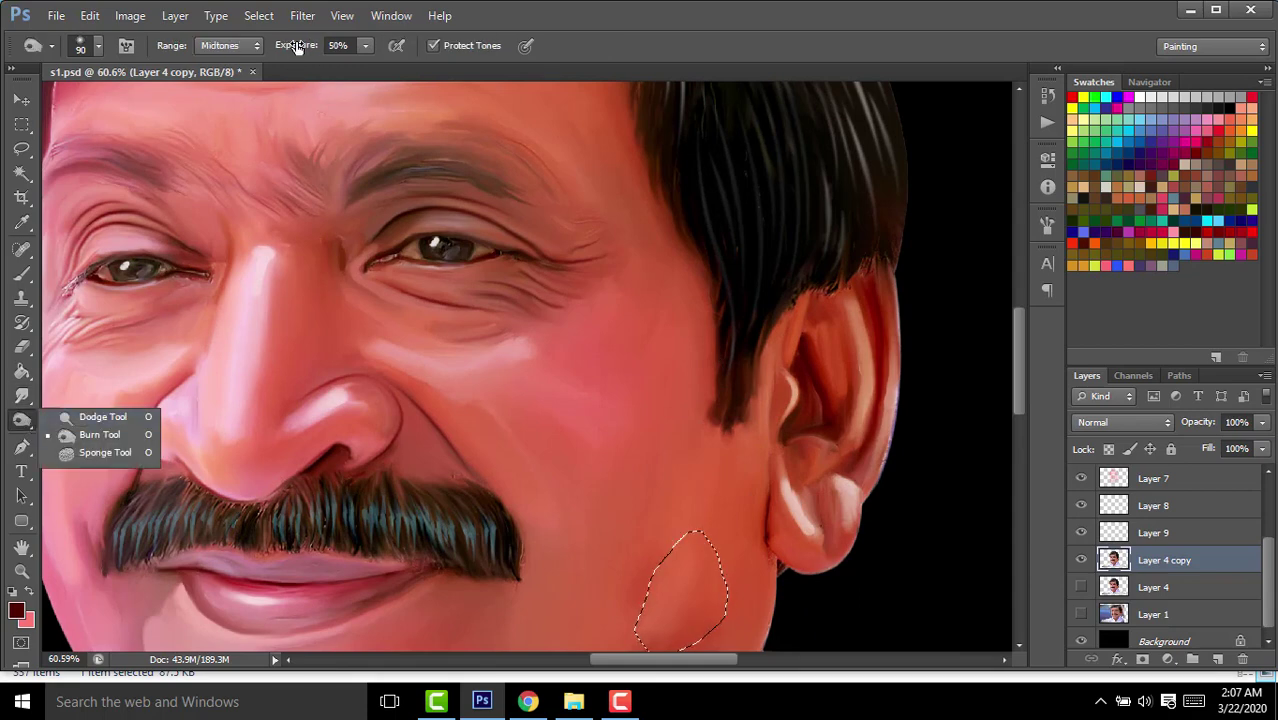
{"action": "left_click_drag", "start_coordinate": [296, 45], "coordinate": [283, 45]}
{"action": "mouse_move", "coordinate": [667, 595]}
{"action": "left_mouse_down"}
{"action": "mouse_move", "coordinate": [656, 564]}
{"action": "mouse_move", "coordinate": [683, 602]}
{"action": "left_mouse_up"}
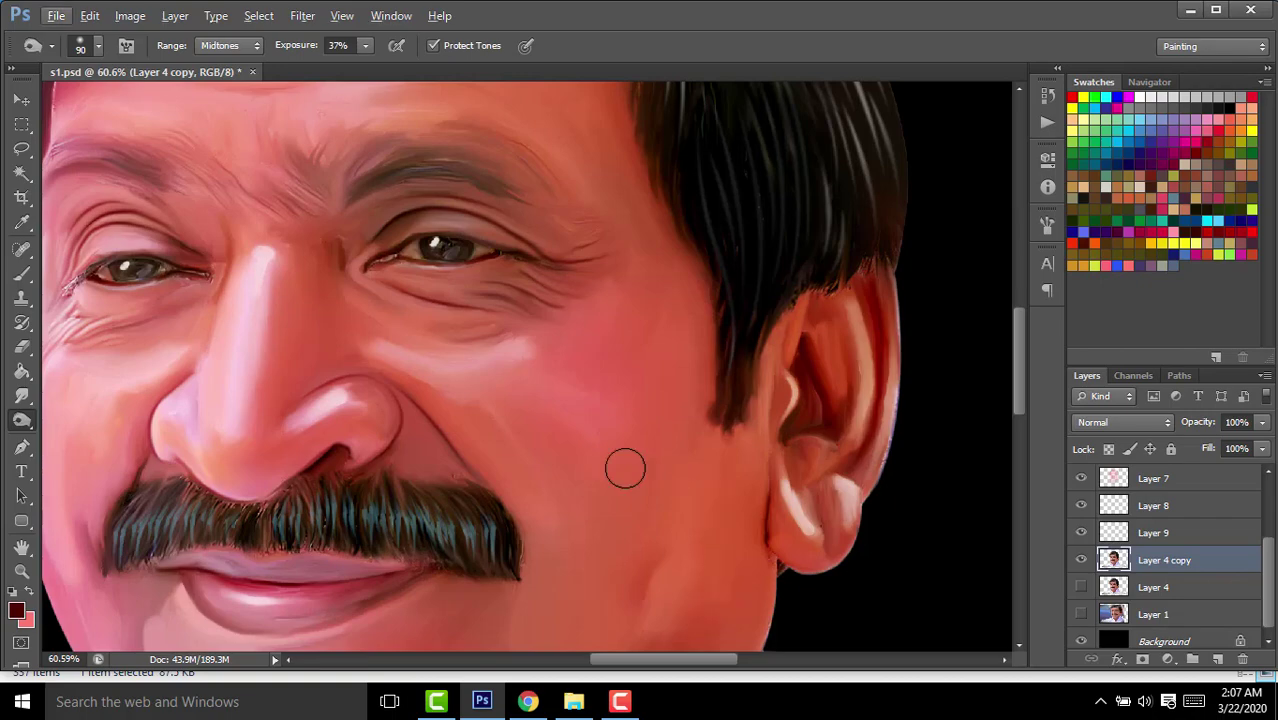
{"action": "left_click_drag", "start_coordinate": [625, 462], "coordinate": [715, 454]}
{"action": "scroll", "coordinate": [397, 361], "scroll_direction": "down", "scroll_amount": 2}
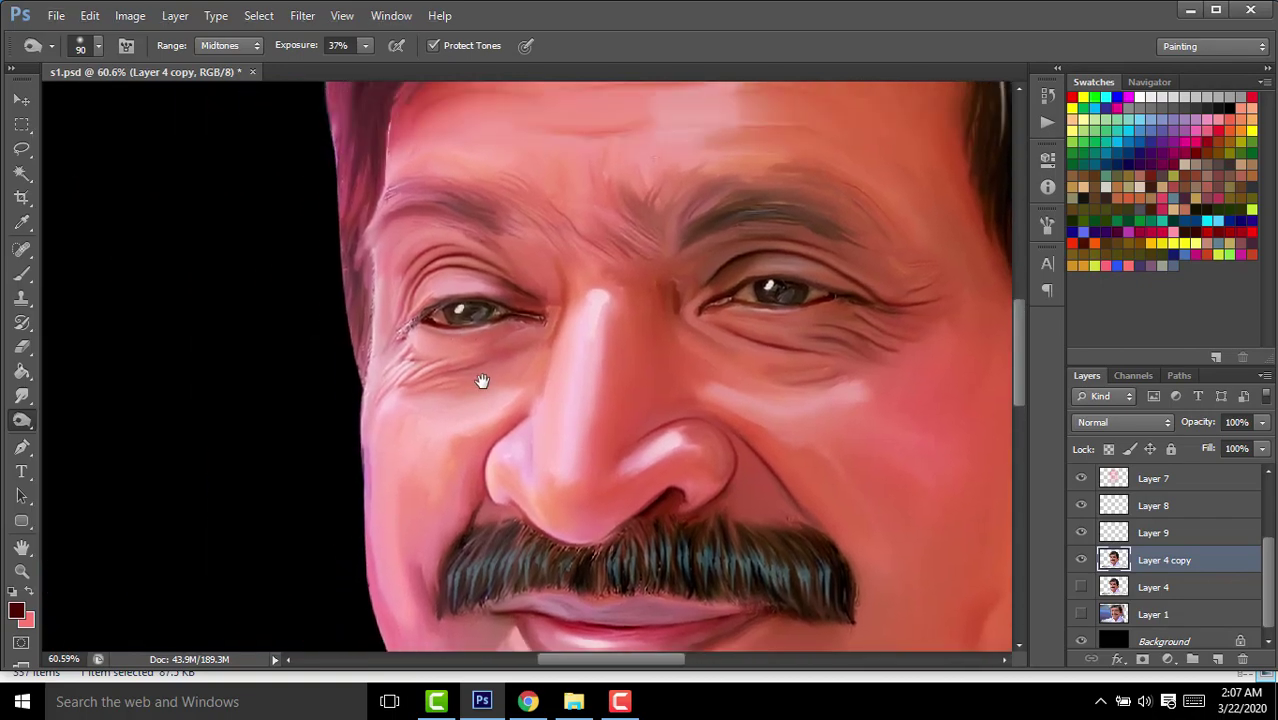
{"action": "scroll", "coordinate": [485, 380], "scroll_direction": "down", "scroll_amount": 2}
{"action": "scroll", "coordinate": [495, 420], "scroll_direction": "down", "scroll_amount": 2}
{"action": "scroll", "coordinate": [527, 495], "scroll_direction": "down", "scroll_amount": 2}
{"action": "scroll", "coordinate": [527, 495], "scroll_direction": "up", "scroll_amount": 3}
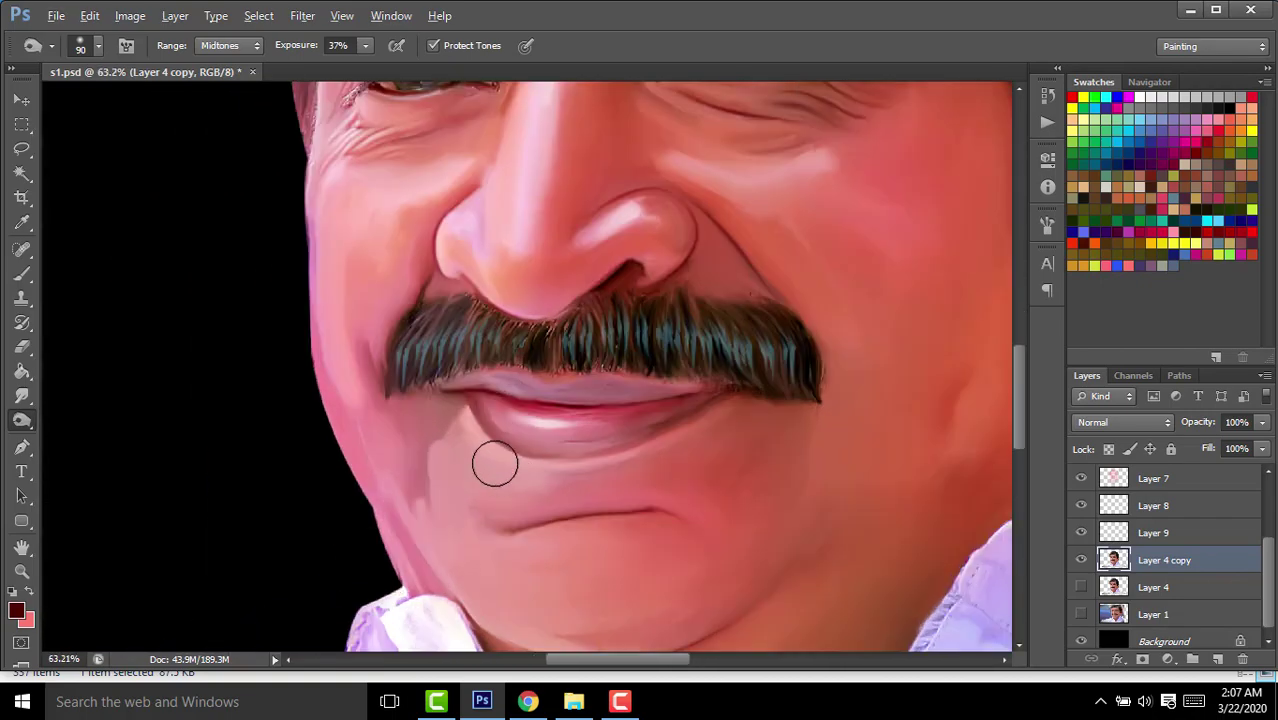
{"action": "scroll", "coordinate": [493, 459], "scroll_direction": "up", "scroll_amount": 3}
{"action": "left_click", "coordinate": [22, 150]}
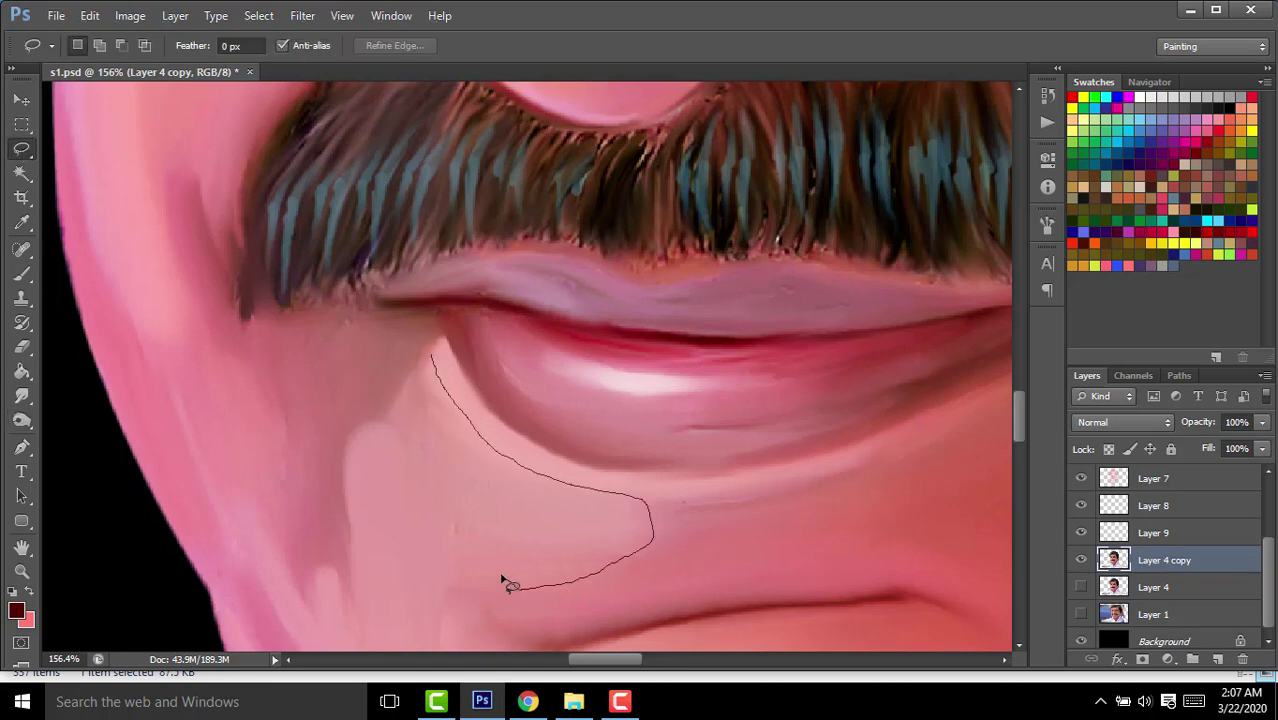
Lasso the skin beside the mouth corner, feather it 3 px, dodge it, and deselect.
{"action": "left_click_drag", "start_coordinate": [503, 580], "coordinate": [408, 408]}
{"action": "right_click", "coordinate": [437, 118]}
{"action": "left_click", "coordinate": [530, 171]}
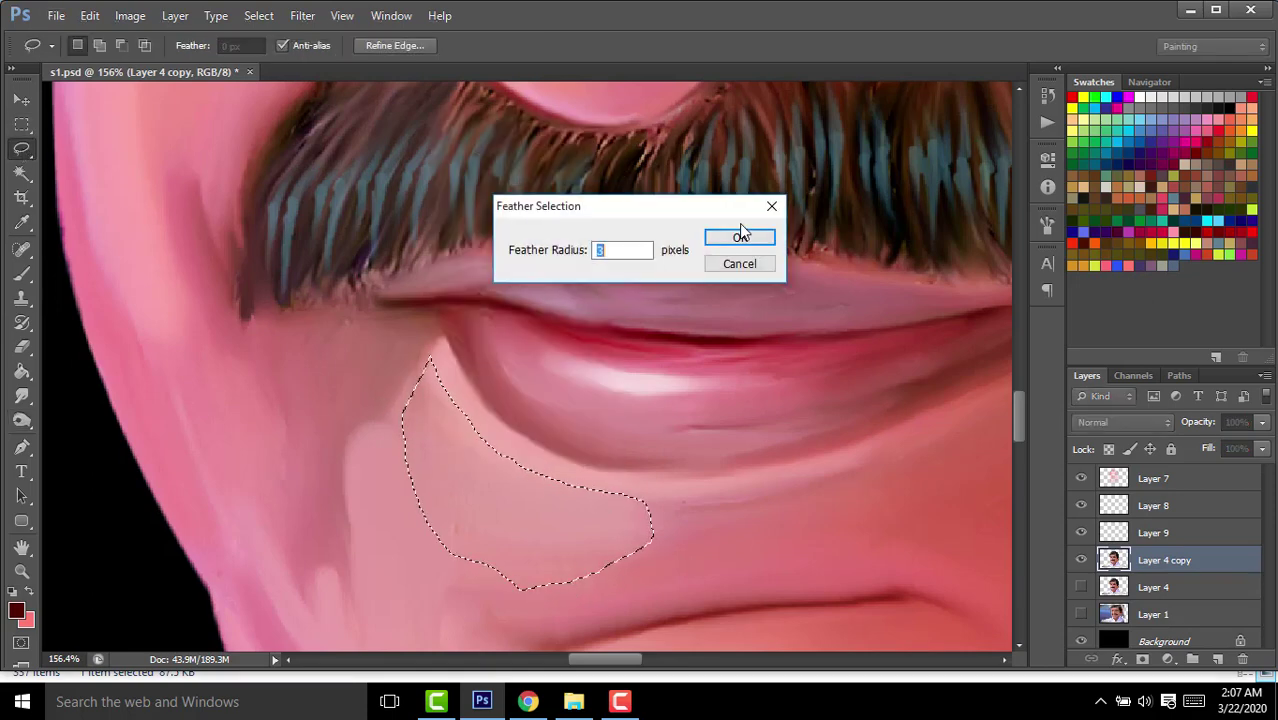
{"action": "left_click", "coordinate": [740, 236]}
{"action": "left_click", "coordinate": [22, 420]}
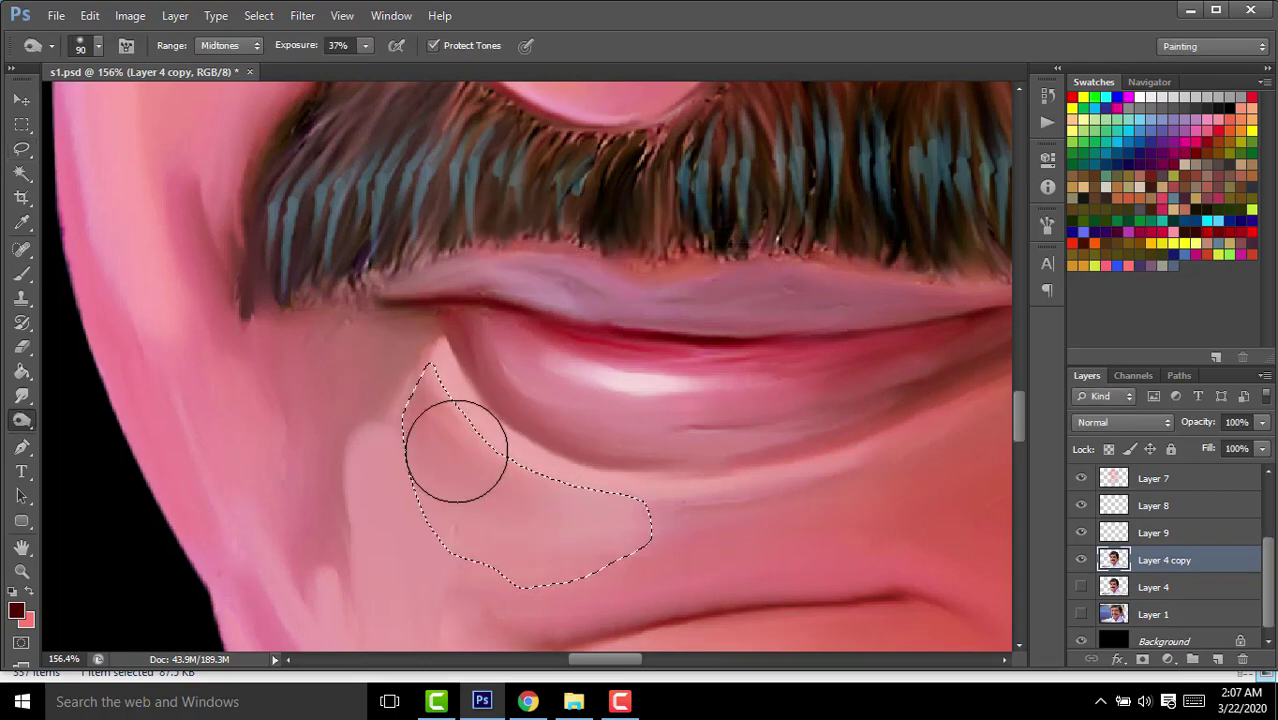
{"action": "left_click_drag", "start_coordinate": [456, 451], "coordinate": [502, 491]}
{"action": "key", "text": "ctrl+d"}
Recentre the face, then start and cancel a freehand selection on the forehead.
{"action": "scroll", "coordinate": [513, 485], "scroll_direction": "down", "scroll_amount": 3}
{"action": "scroll", "coordinate": [577, 468], "scroll_direction": "down", "scroll_amount": 1}
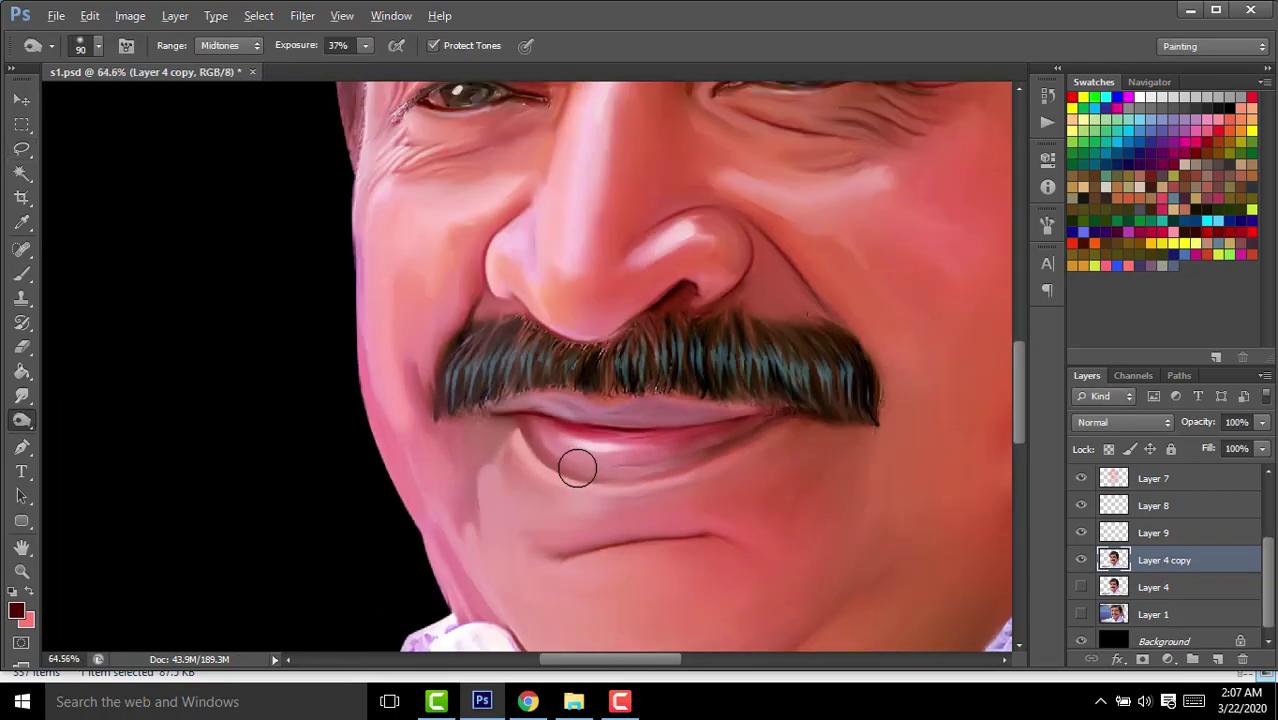
{"action": "scroll", "coordinate": [577, 468], "scroll_direction": "down", "scroll_amount": 2}
{"action": "scroll", "coordinate": [717, 457], "scroll_direction": "down", "scroll_amount": 2}
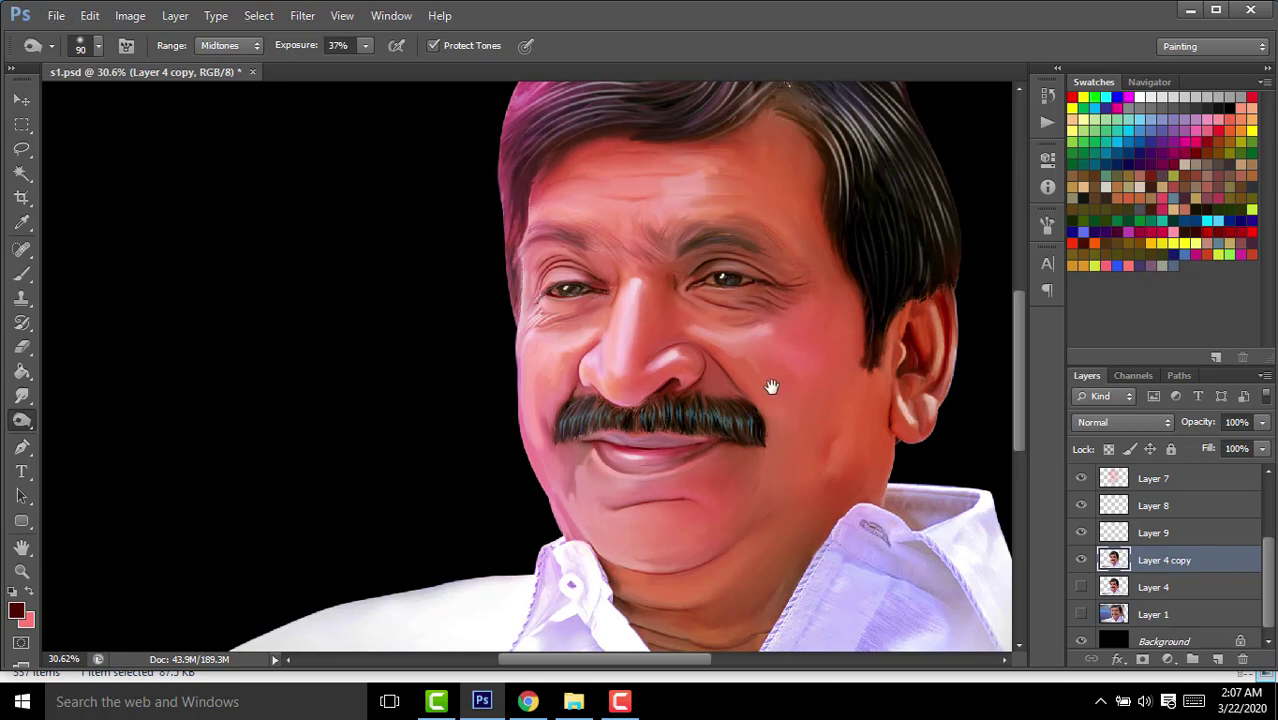
{"action": "left_click_drag", "start_coordinate": [771, 386], "coordinate": [656, 414]}
{"action": "scroll", "coordinate": [577, 166], "scroll_direction": "up", "scroll_amount": 5}
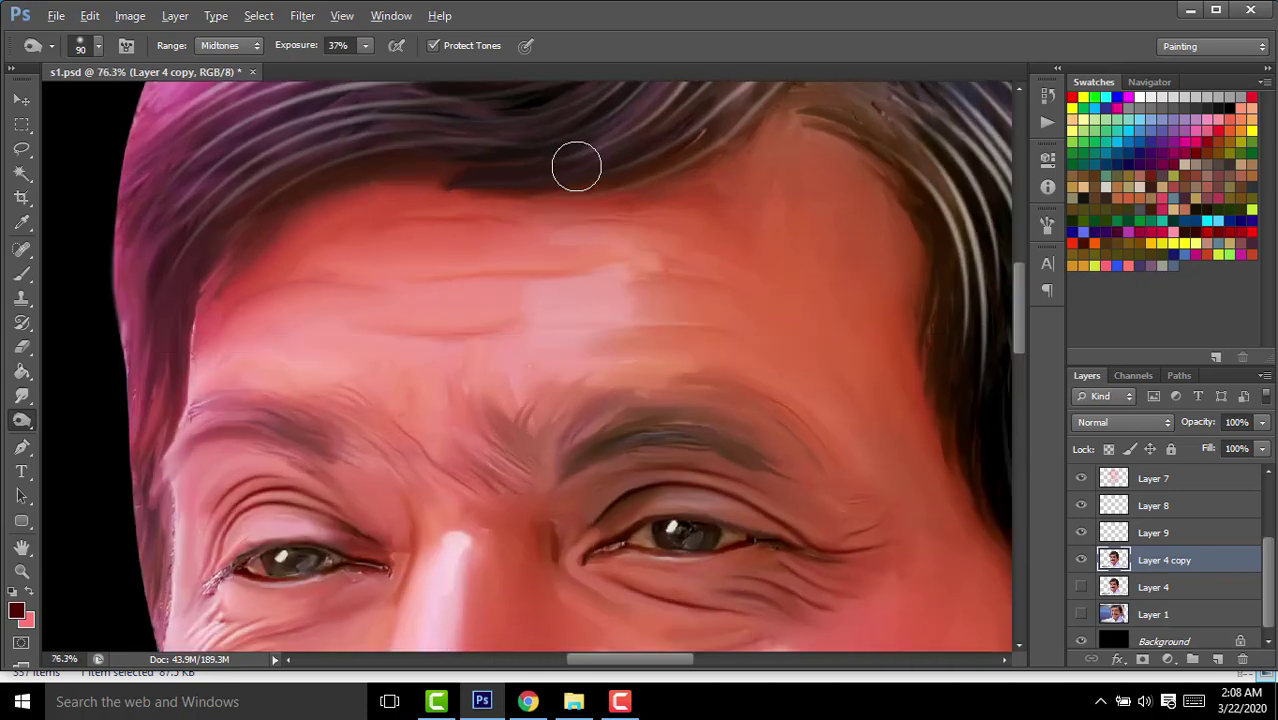
{"action": "scroll", "coordinate": [557, 200], "scroll_direction": "up", "scroll_amount": 3}
{"action": "left_click", "coordinate": [21, 147]}
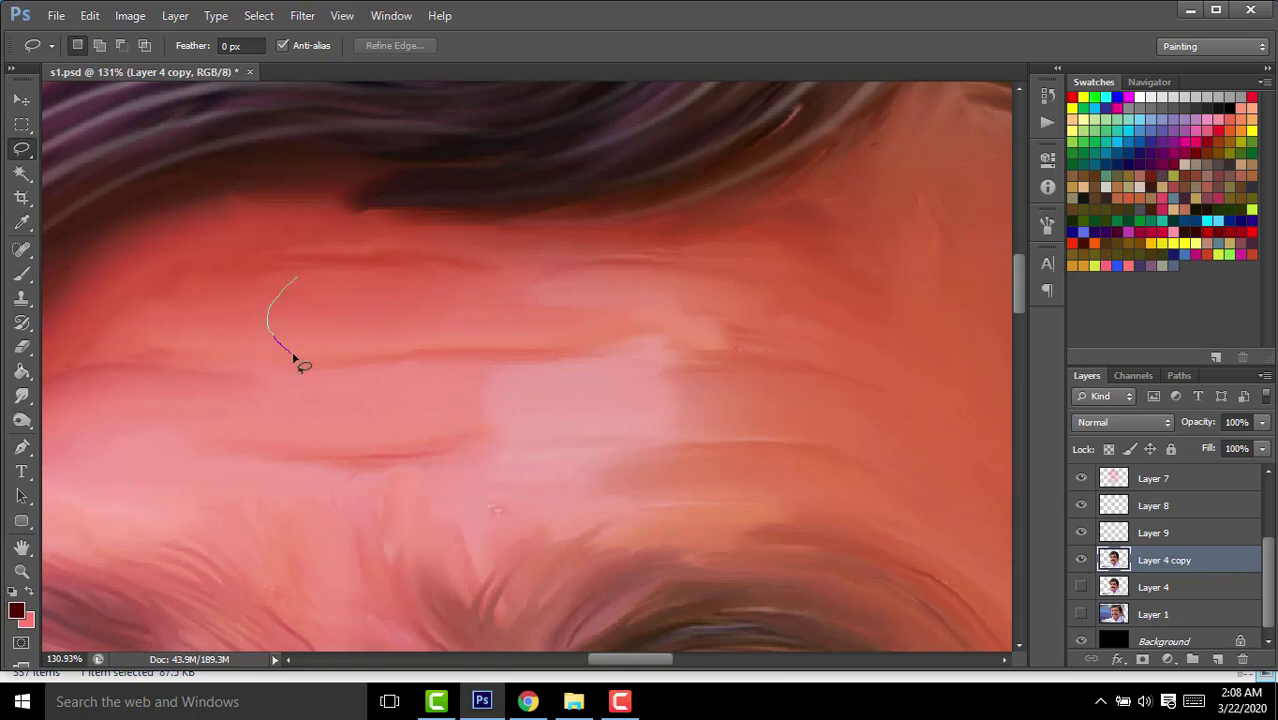
{"action": "key", "text": "Escape"}
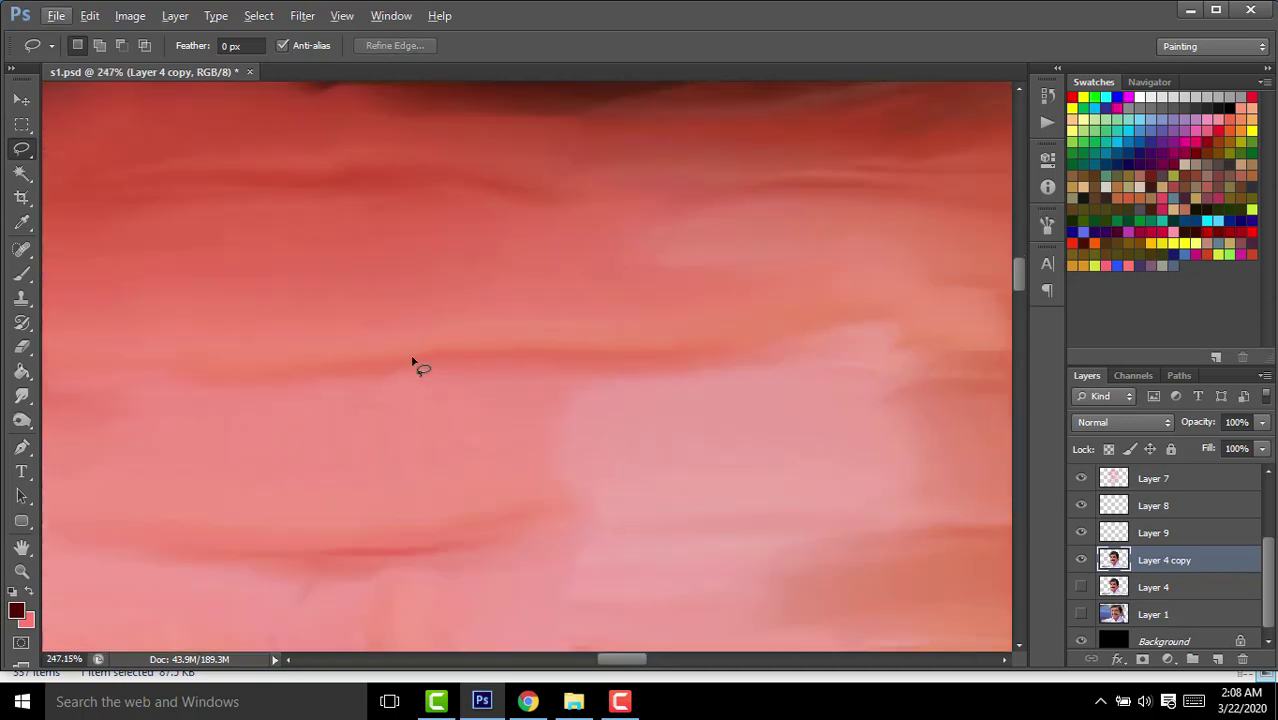
{"action": "scroll", "coordinate": [428, 355], "scroll_direction": "down", "scroll_amount": 4}
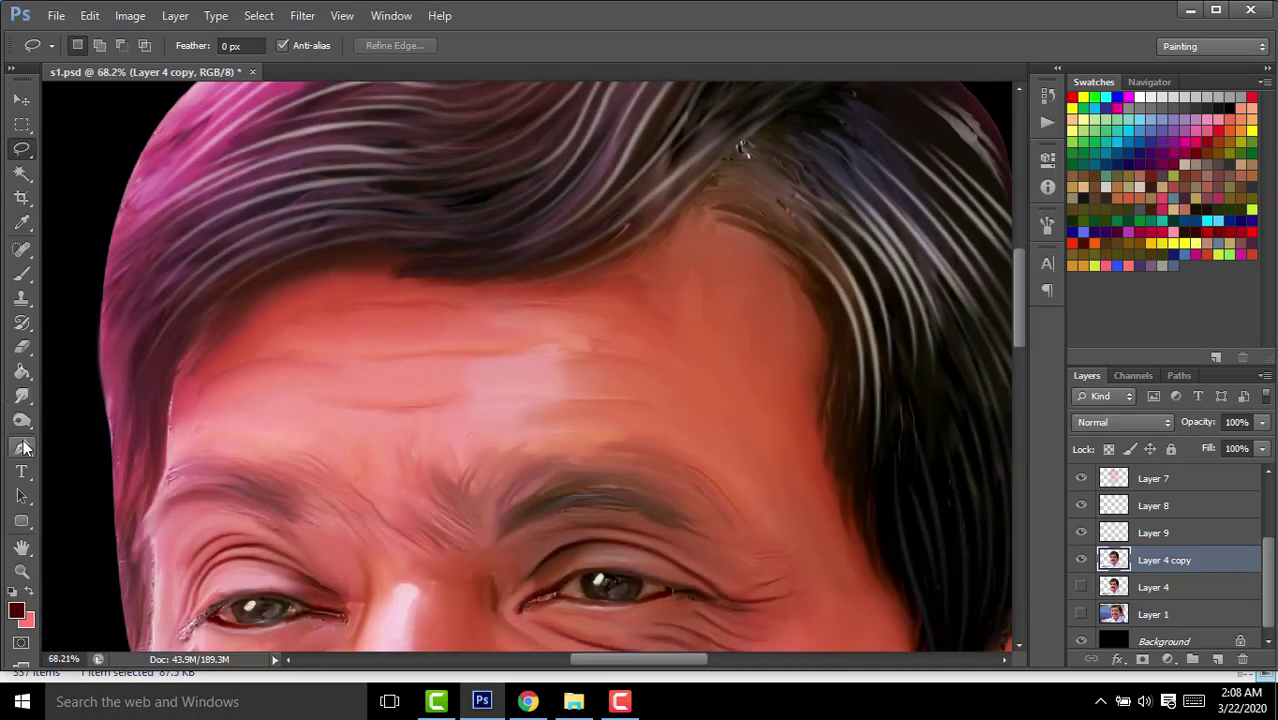
{"action": "left_click", "coordinate": [22, 447]}
Draw a short path along a forehead wrinkle, then delete it.
{"action": "left_click", "coordinate": [302, 356]}
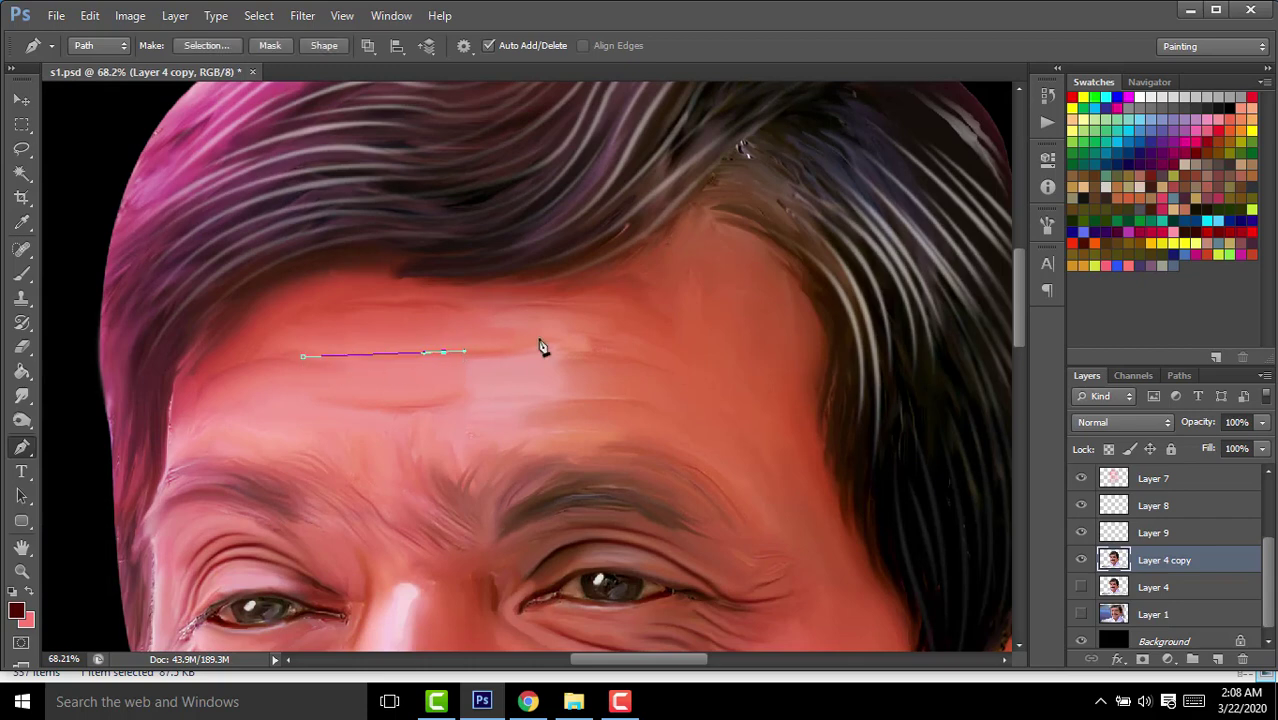
{"action": "left_click_drag", "start_coordinate": [620, 370], "coordinate": [628, 342]}
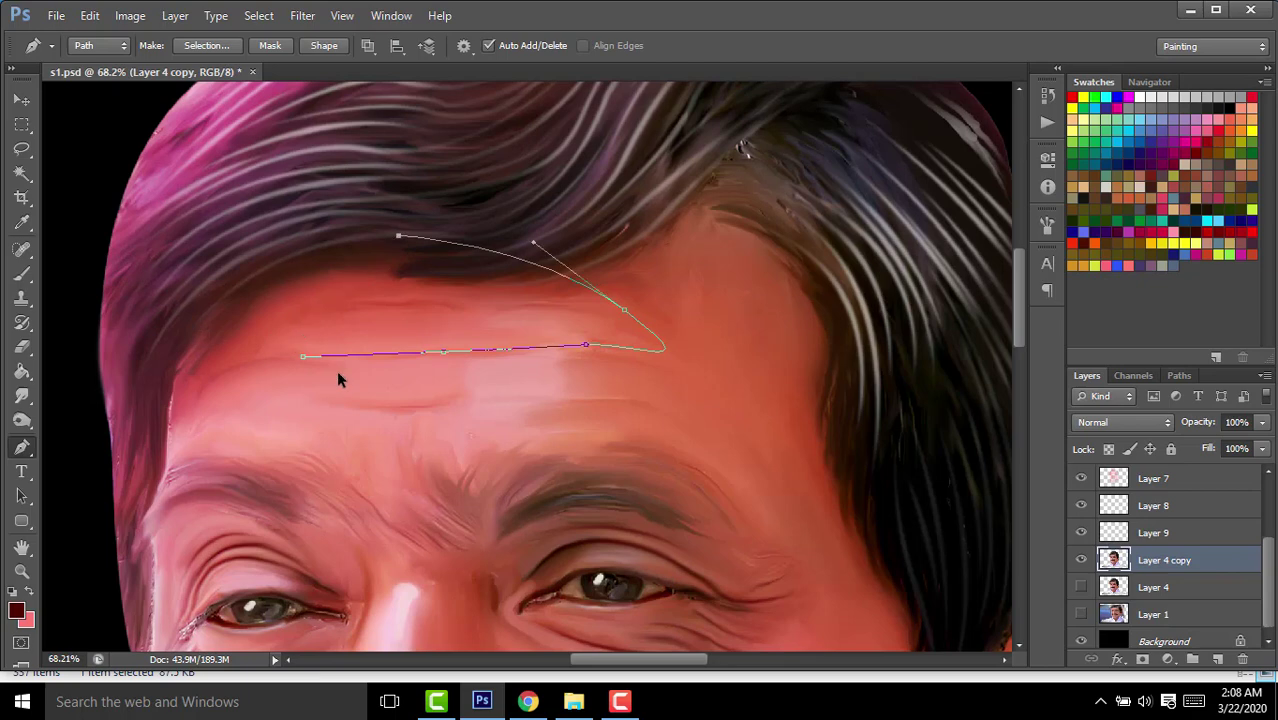
{"action": "key", "text": "ctrl+alt+z"}
{"action": "key", "text": "ctrl+alt+z"}
{"action": "key", "text": "ctrl+alt+z"}
{"action": "scroll", "coordinate": [280, 368], "scroll_direction": "up", "scroll_amount": 3}
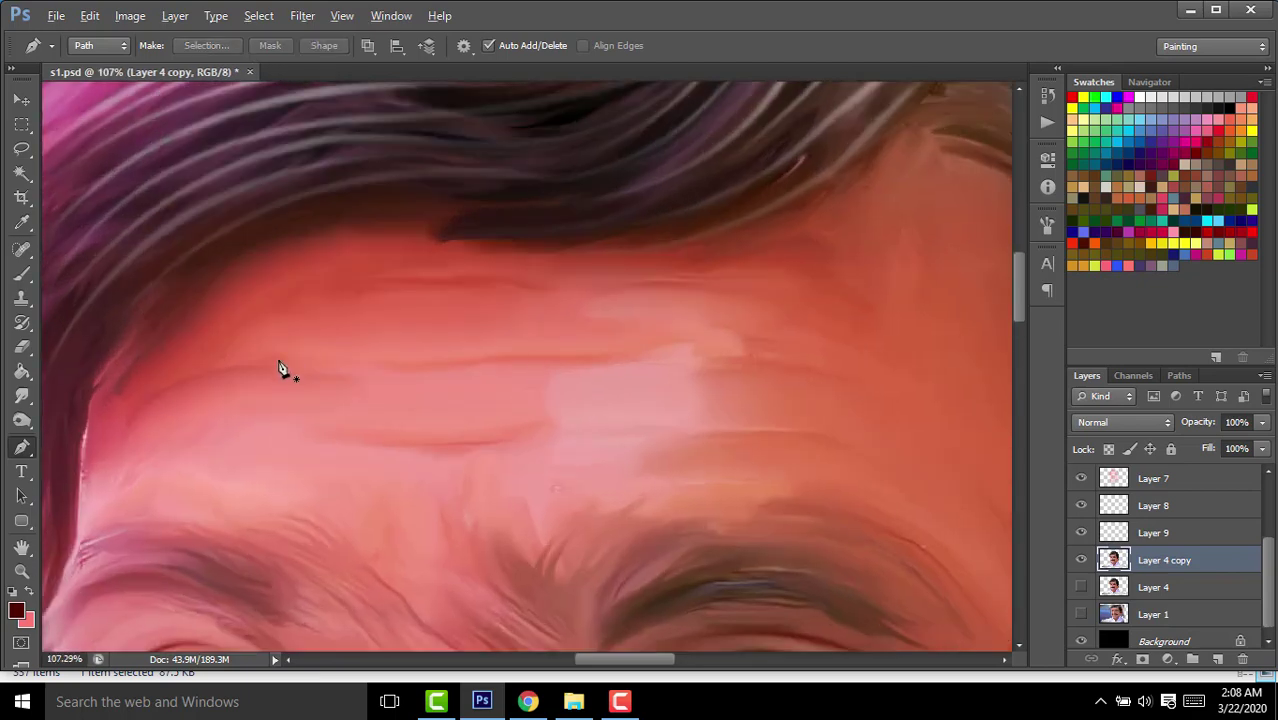
Draw a closed curved path around the forehead and convert it to a selection.
{"action": "left_click", "coordinate": [124, 446]}
{"action": "left_click_drag", "start_coordinate": [301, 376], "coordinate": [458, 402]}
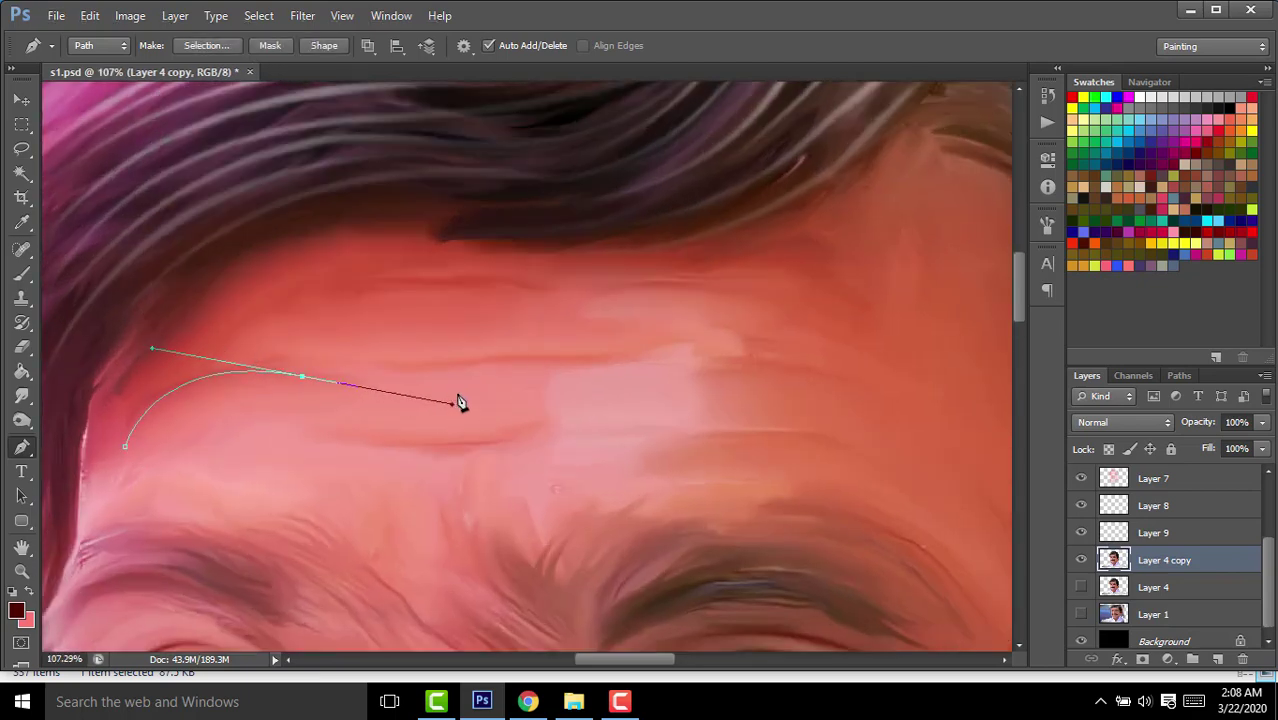
{"action": "left_click_drag", "start_coordinate": [302, 378], "coordinate": [302, 368]}
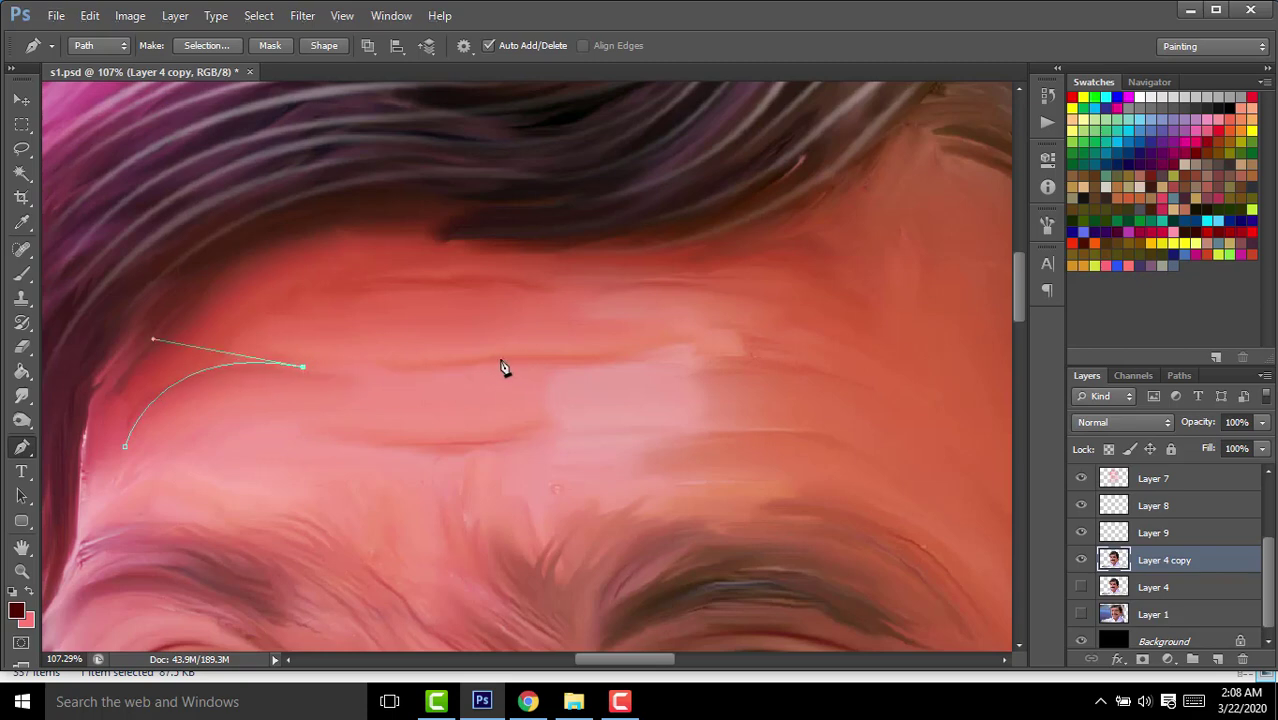
{"action": "mouse_move", "coordinate": [511, 352]}
{"action": "left_mouse_down"}
{"action": "mouse_move", "coordinate": [560, 331]}
{"action": "mouse_move", "coordinate": [521, 362]}
{"action": "left_mouse_up"}
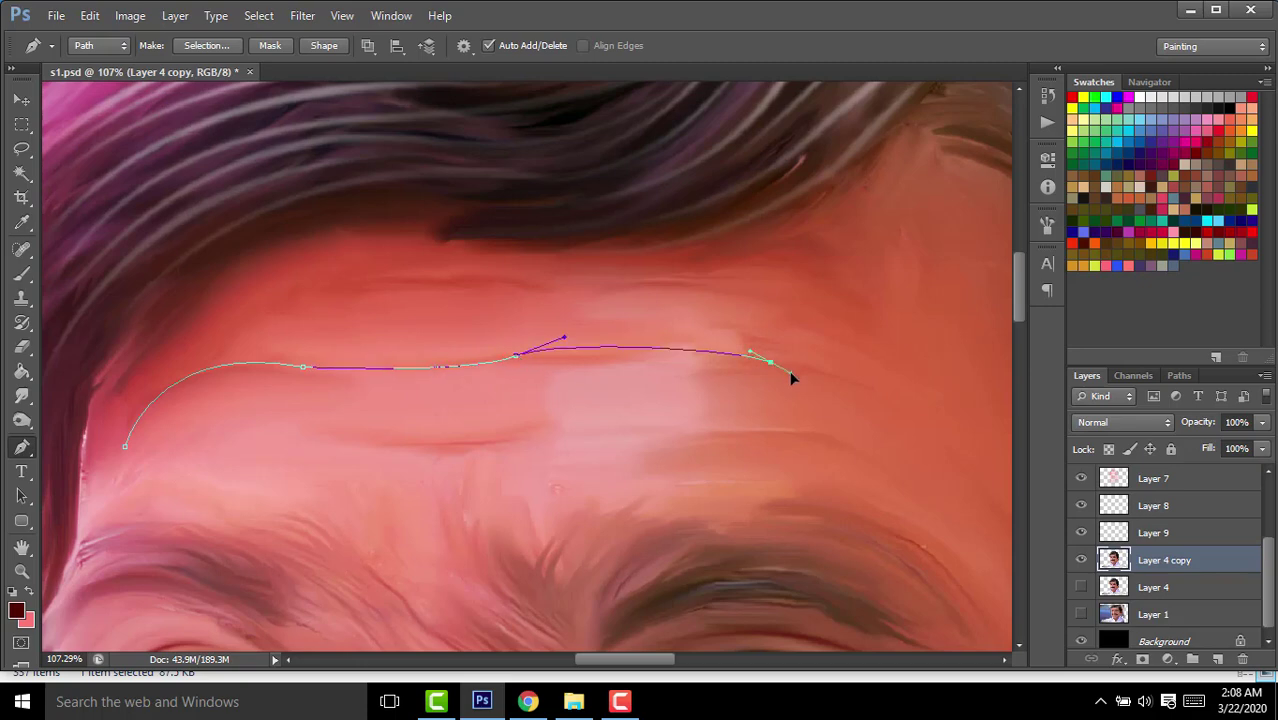
{"action": "left_click_drag", "start_coordinate": [860, 403], "coordinate": [858, 456]}
{"action": "left_click_drag", "start_coordinate": [398, 535], "coordinate": [325, 535]}
{"action": "left_click_drag", "start_coordinate": [190, 508], "coordinate": [165, 487]}
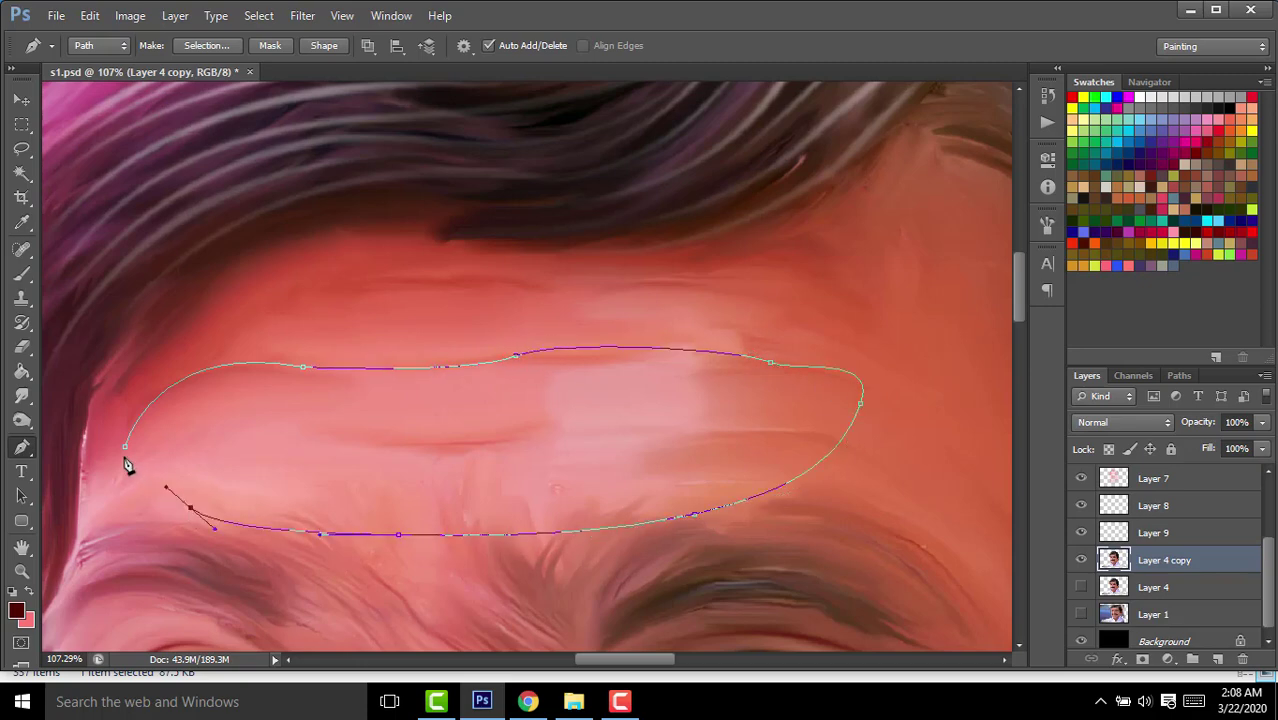
{"action": "key", "text": "ctrl+Return"}
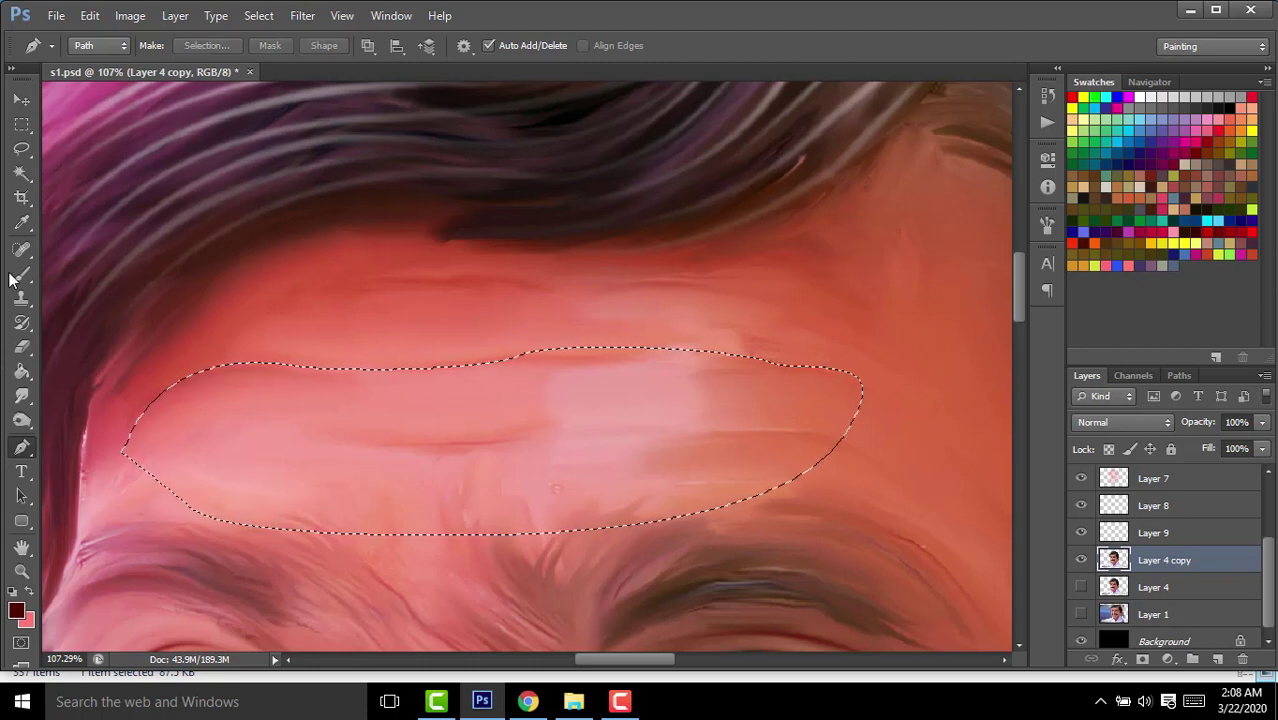
Feather the edge of the forehead selection.
{"action": "left_click", "coordinate": [22, 420]}
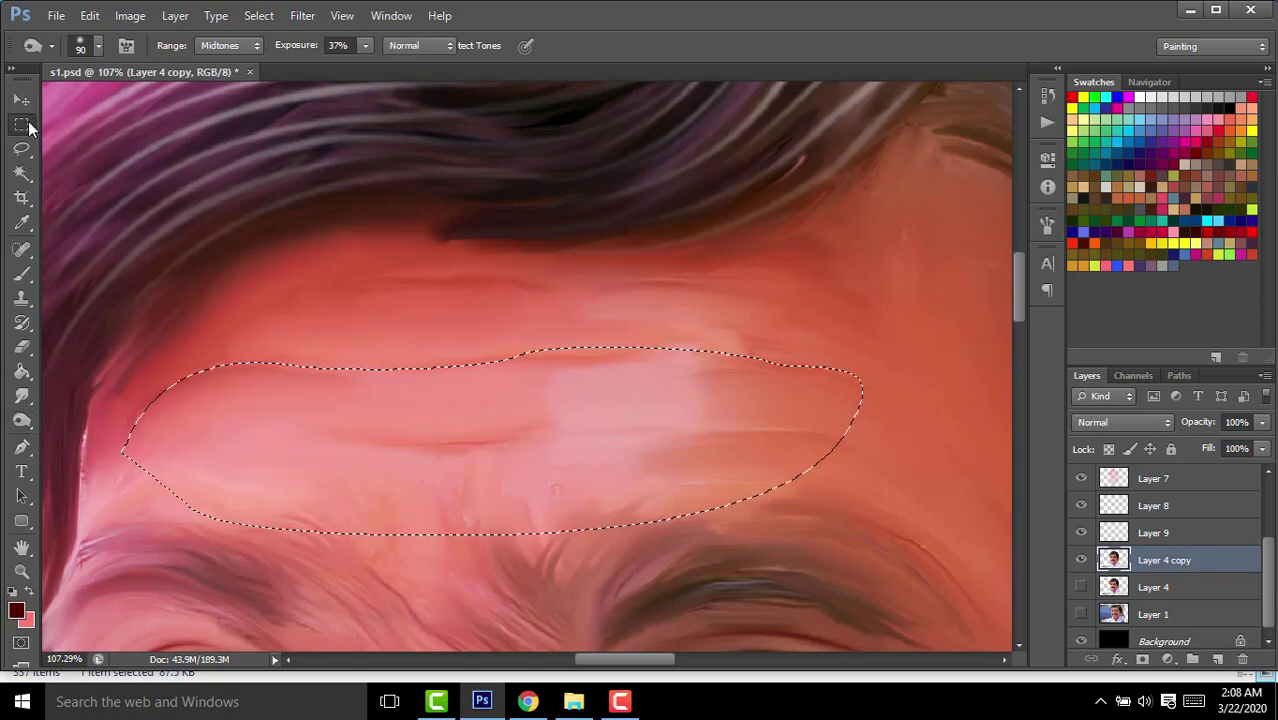
{"action": "left_click", "coordinate": [22, 124]}
{"action": "right_click", "coordinate": [361, 80]}
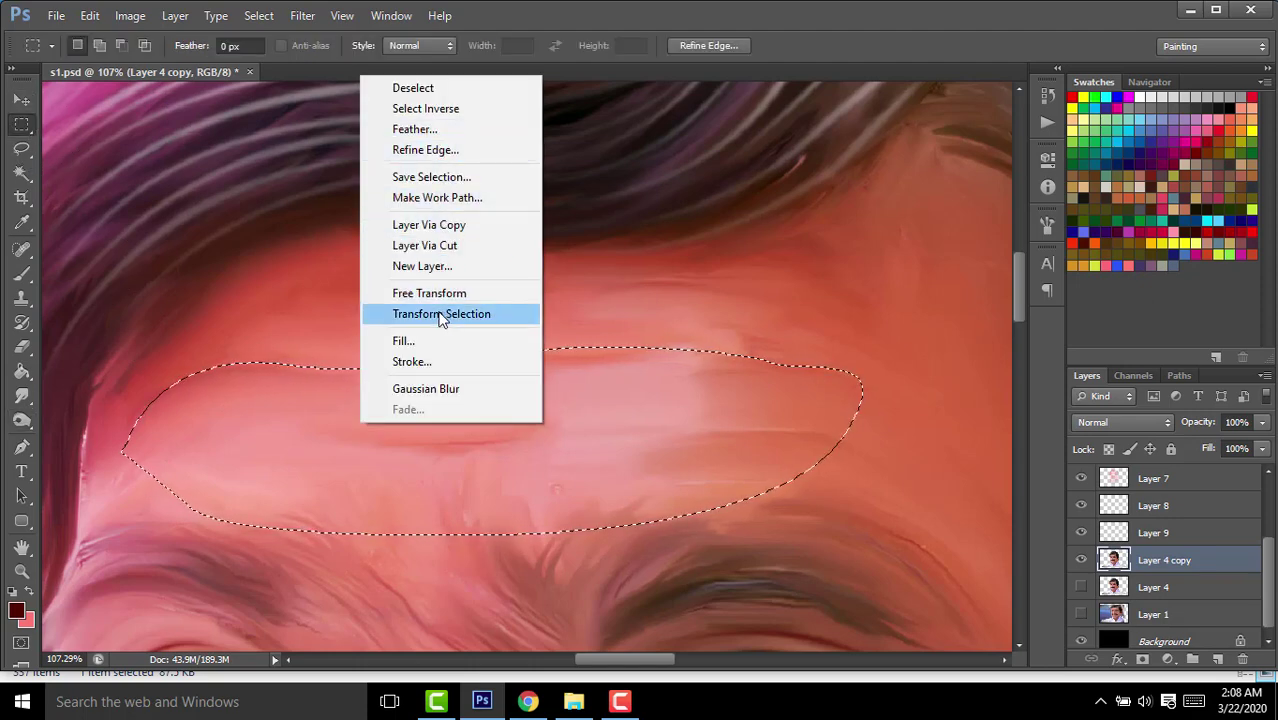
{"action": "left_click", "coordinate": [471, 129]}
{"action": "key", "text": "Return"}
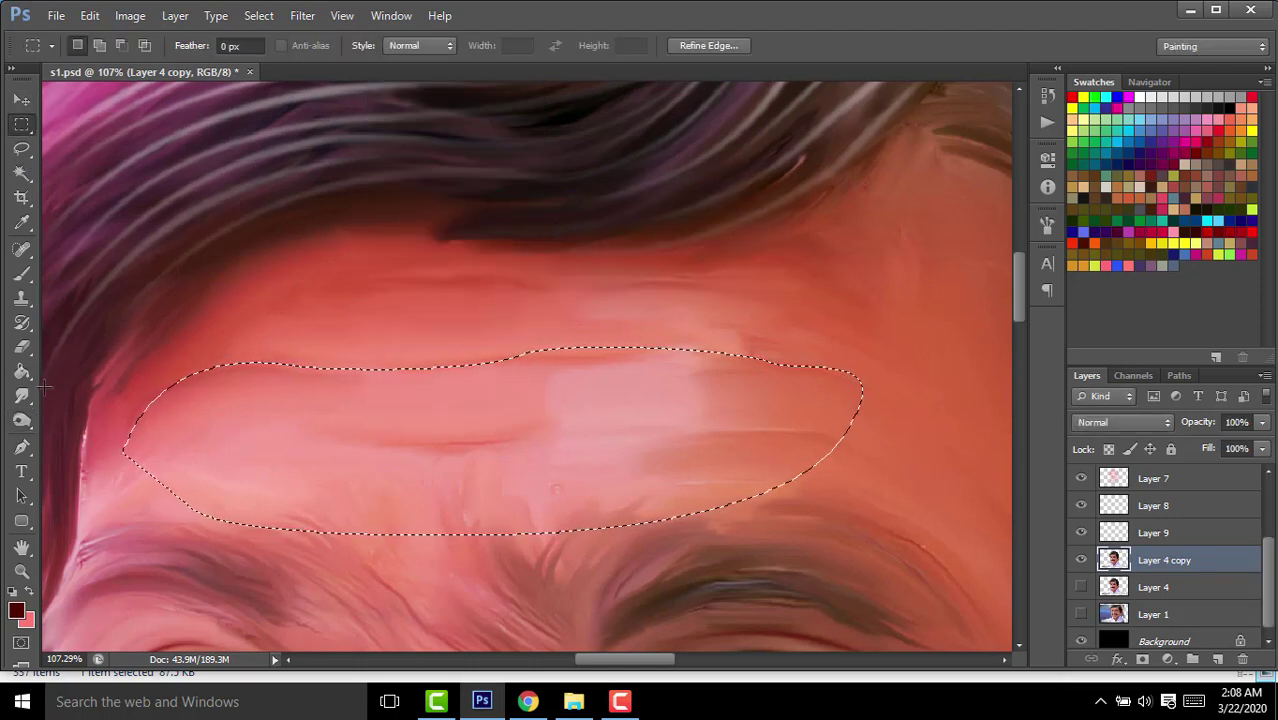
Dodge the skin along the top edge of the forehead selection.
{"action": "left_click", "coordinate": [22, 420]}
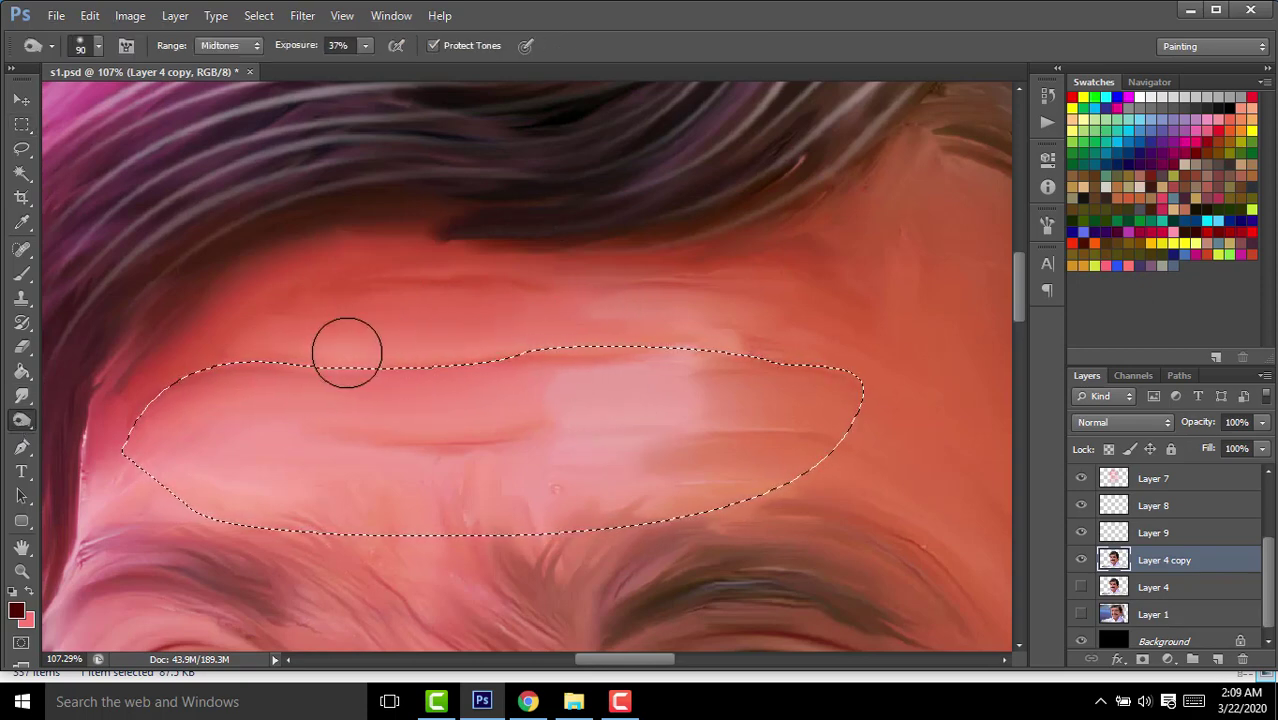
{"action": "left_click_drag", "start_coordinate": [345, 349], "coordinate": [516, 334]}
{"action": "scroll", "coordinate": [583, 353], "scroll_direction": "down", "scroll_amount": 5}
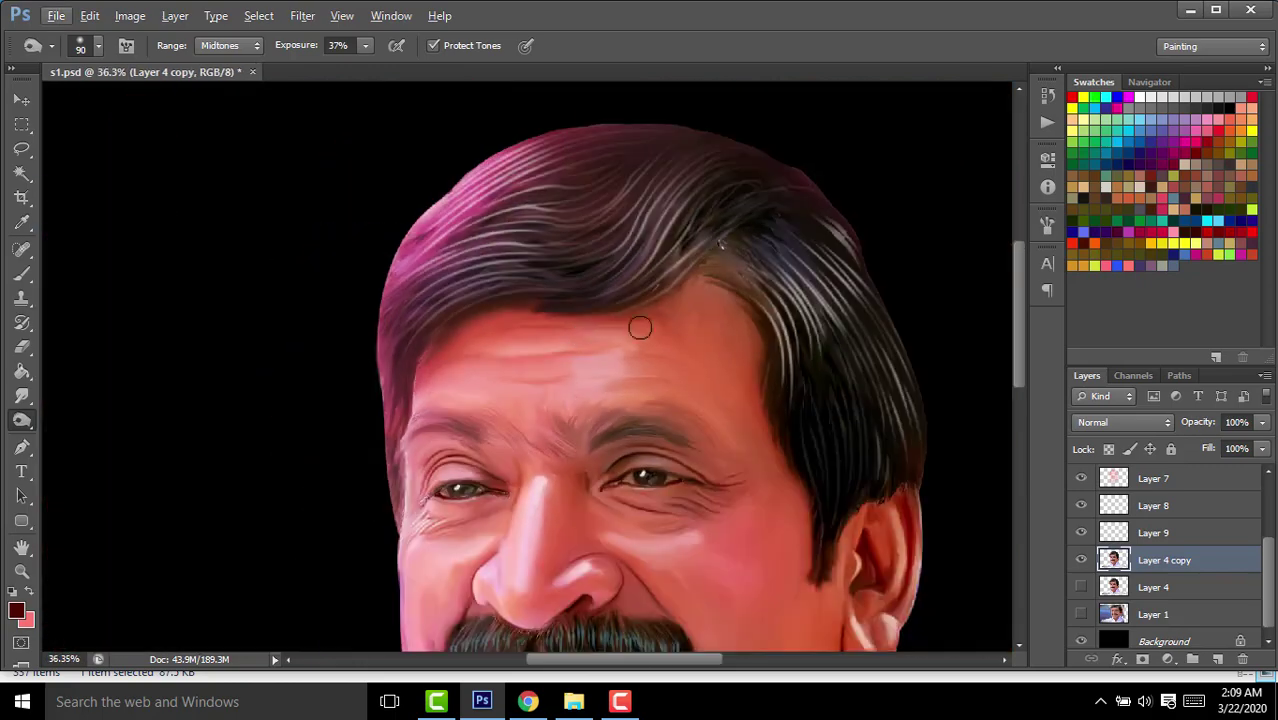
{"action": "left_click_drag", "start_coordinate": [639, 328], "coordinate": [451, 234]}
{"action": "scroll", "coordinate": [305, 182], "scroll_direction": "up", "scroll_amount": 2}
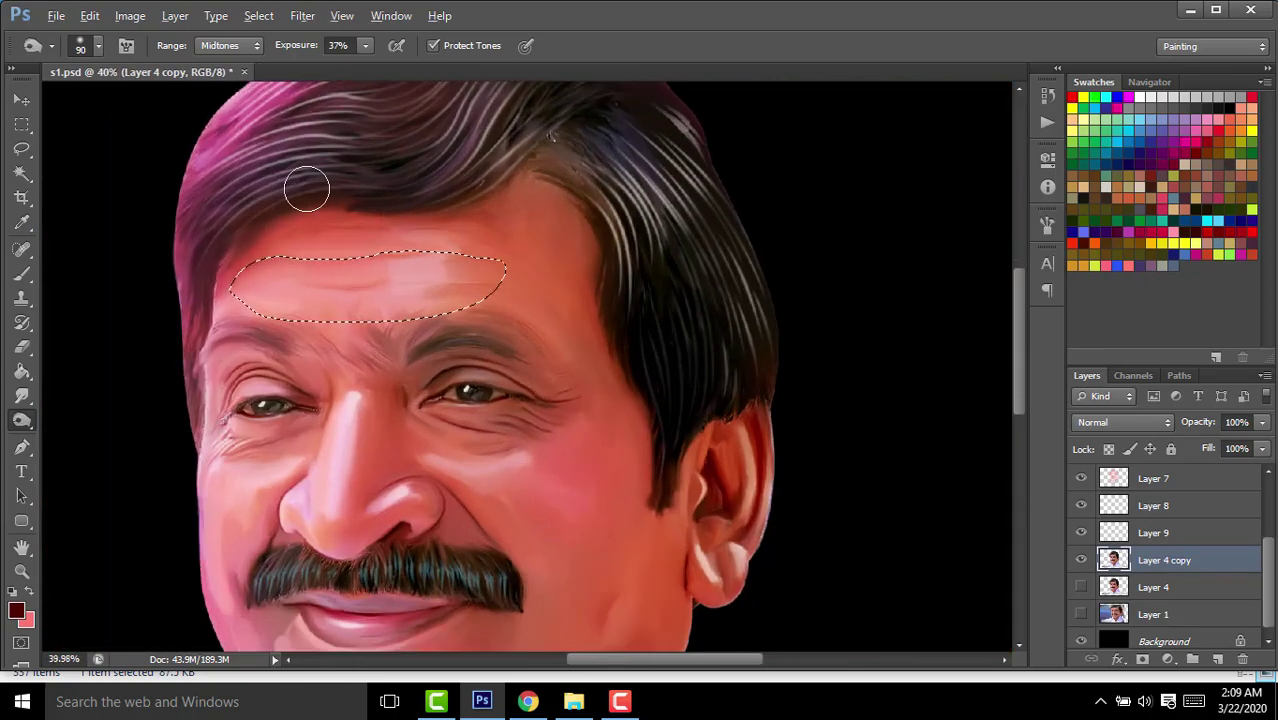
{"action": "scroll", "coordinate": [305, 182], "scroll_direction": "up", "scroll_amount": 5}
Set the toning tool's exposure to 27%.
{"action": "right_click", "coordinate": [22, 420]}
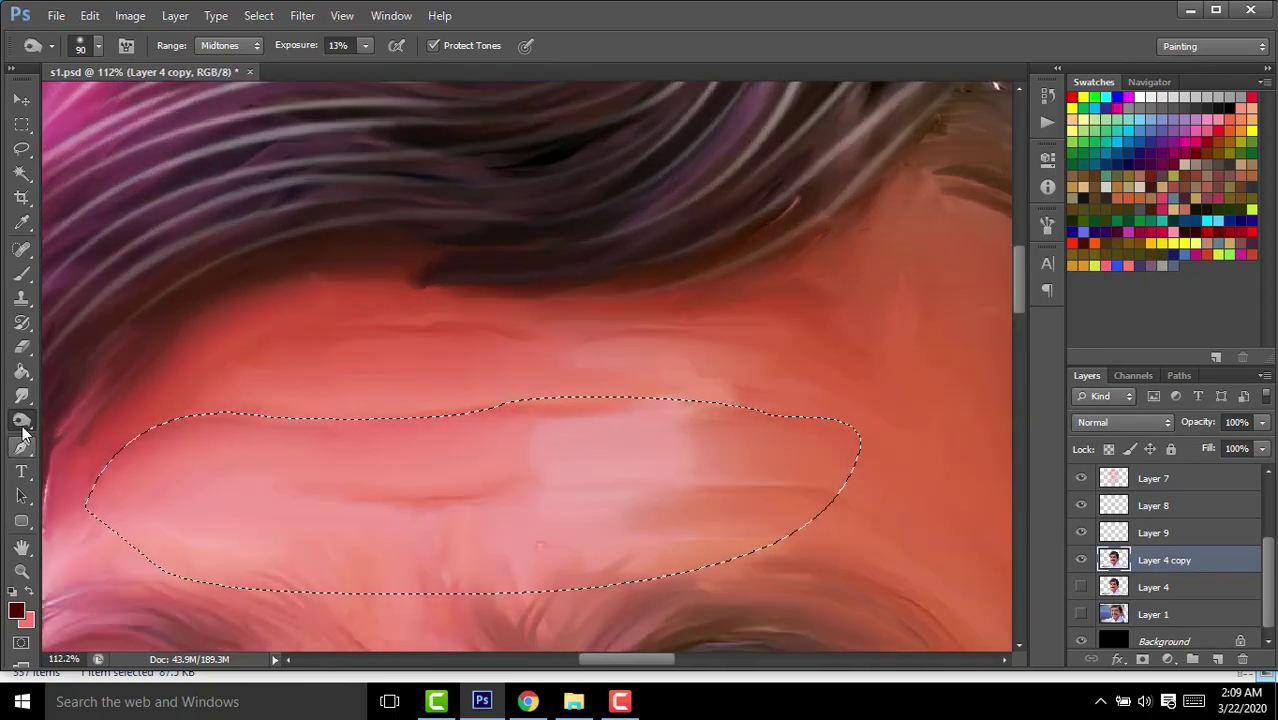
{"action": "left_click", "coordinate": [89, 419]}
{"action": "left_click_drag", "start_coordinate": [288, 45], "coordinate": [279, 47]}
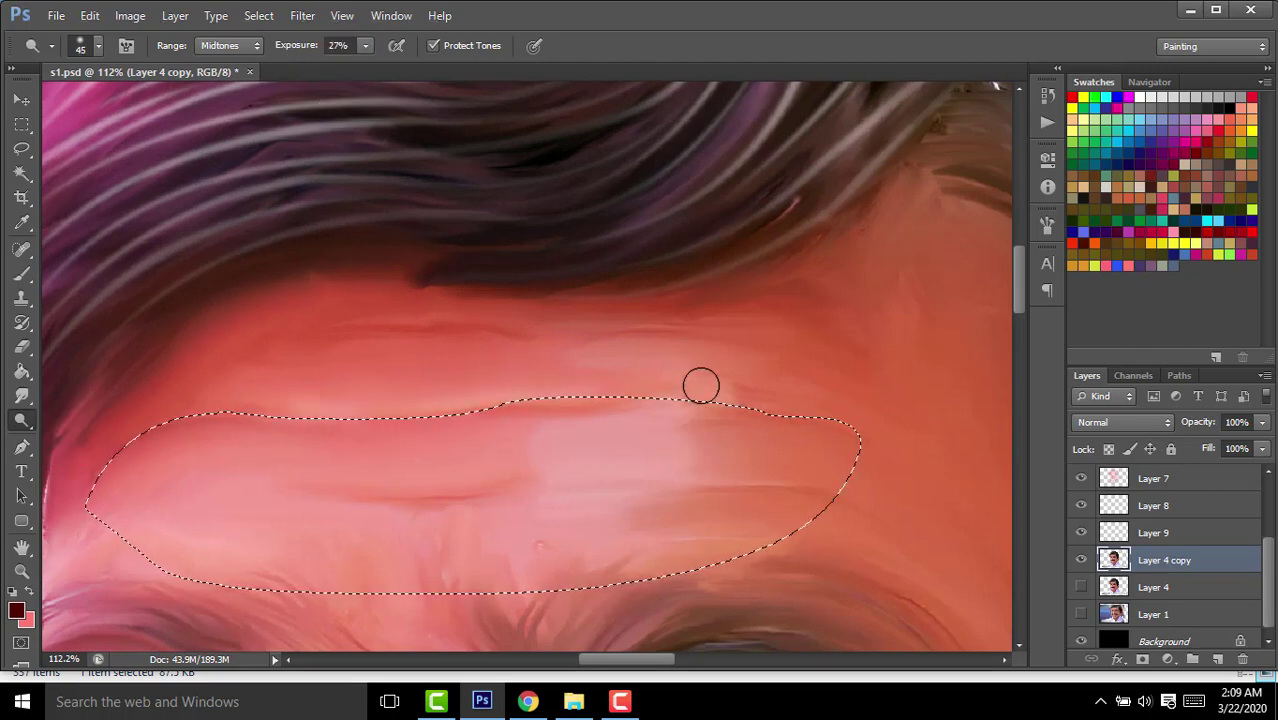
Move the forehead selection lower over the brows.
{"action": "left_click_drag", "start_coordinate": [540, 518], "coordinate": [486, 456]}
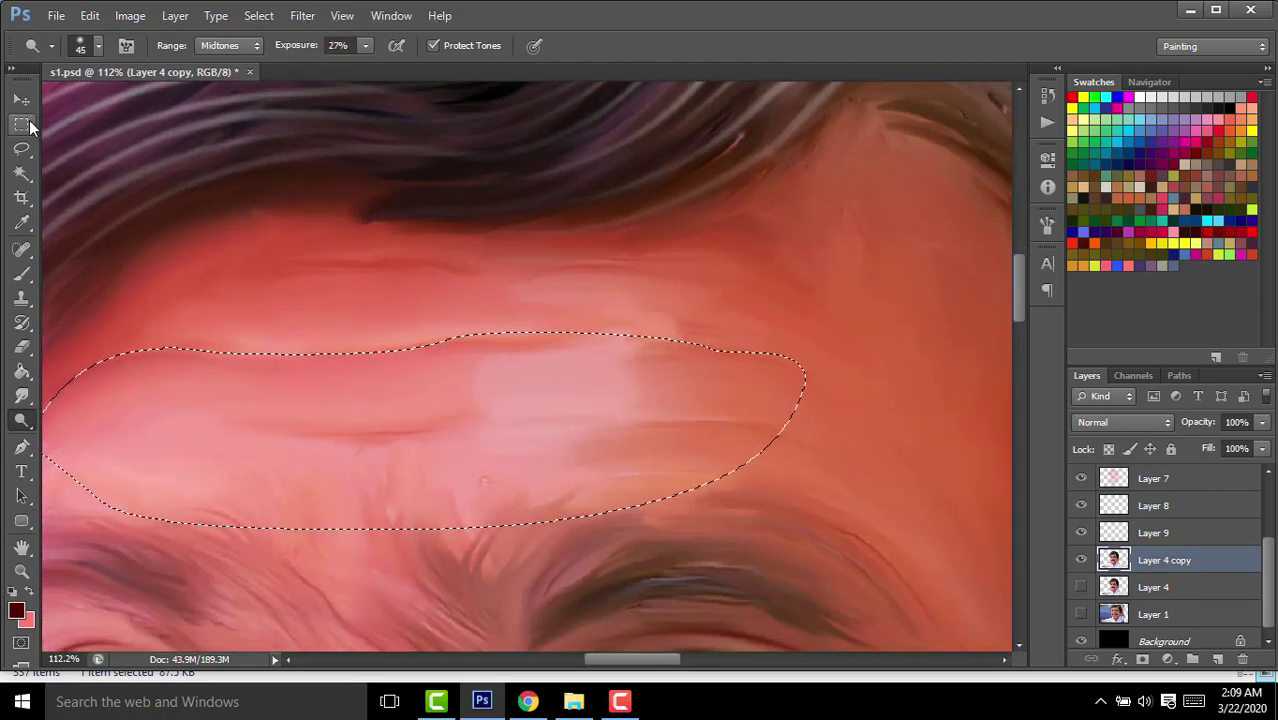
{"action": "key", "text": "m"}
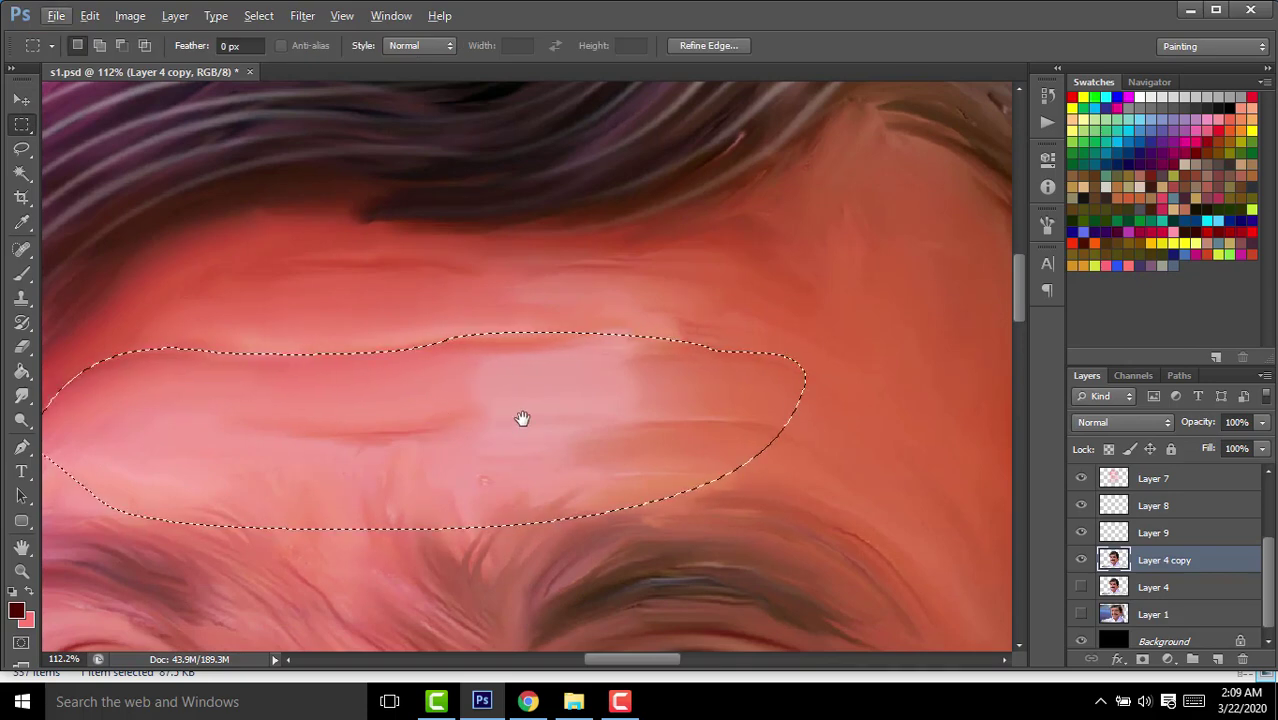
{"action": "scroll", "coordinate": [620, 358], "scroll_direction": "down", "scroll_amount": 5}
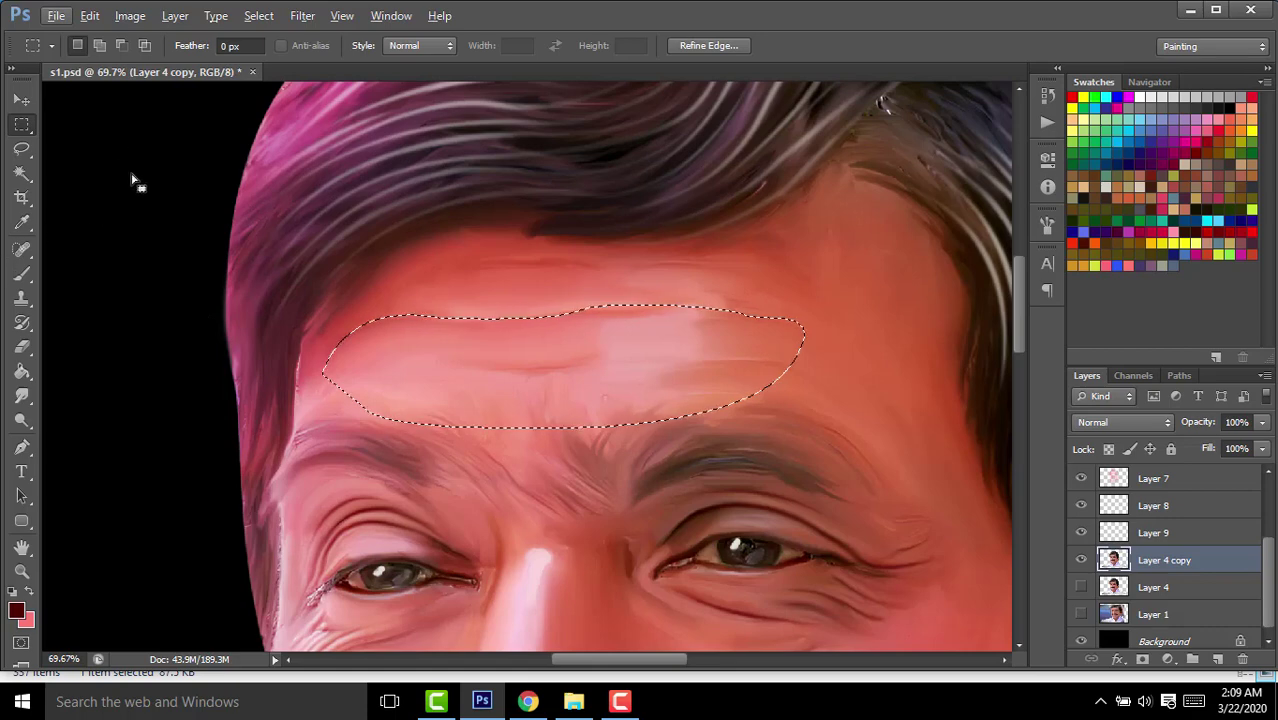
{"action": "left_click_drag", "start_coordinate": [370, 492], "coordinate": [386, 534]}
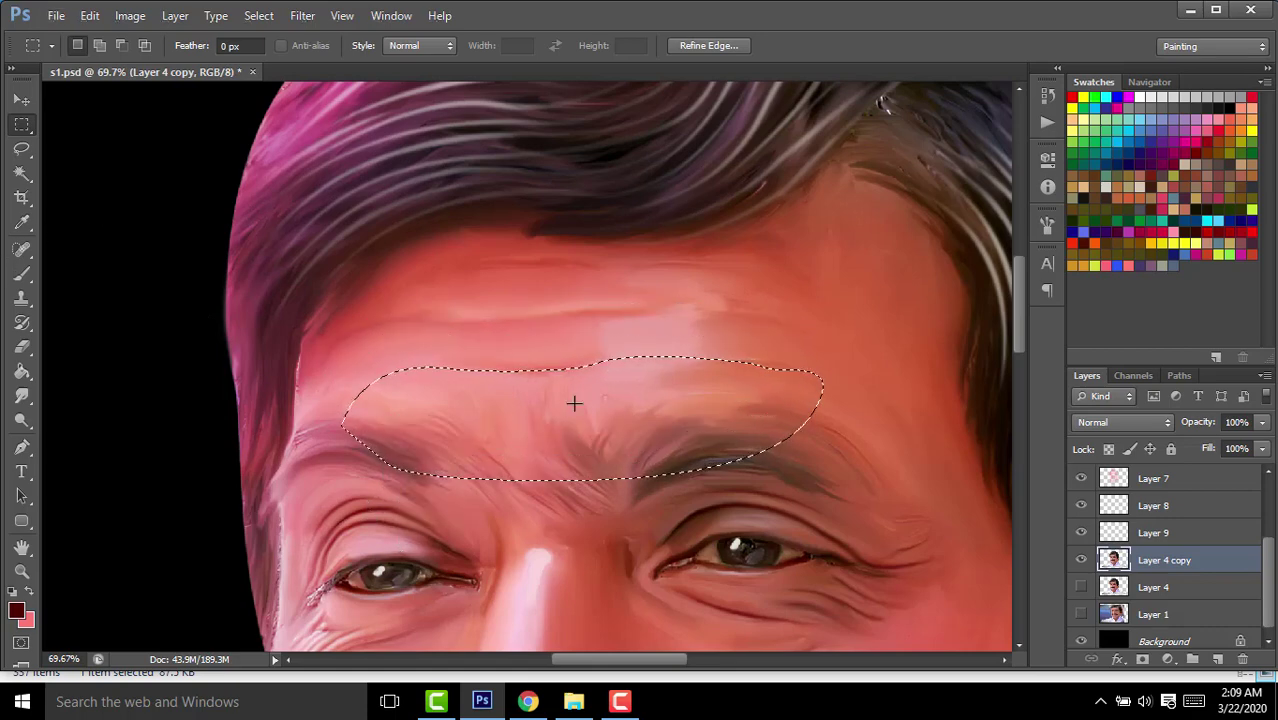
Dodge the forehead skin inside the moved selection, then deselect.
{"action": "left_click", "coordinate": [22, 420]}
{"action": "scroll", "coordinate": [505, 365], "scroll_direction": "up", "scroll_amount": 3}
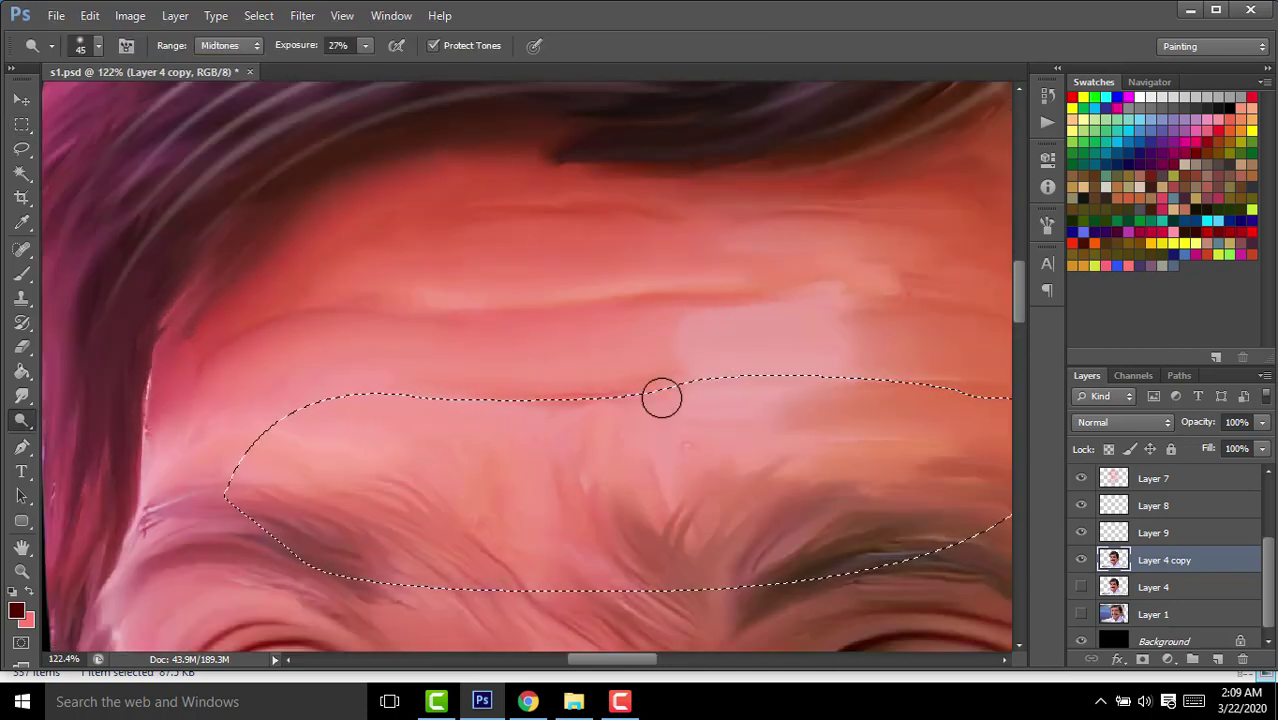
{"action": "mouse_move", "coordinate": [656, 383]}
{"action": "left_mouse_down"}
{"action": "mouse_move", "coordinate": [435, 390]}
{"action": "mouse_move", "coordinate": [720, 380]}
{"action": "left_mouse_up"}
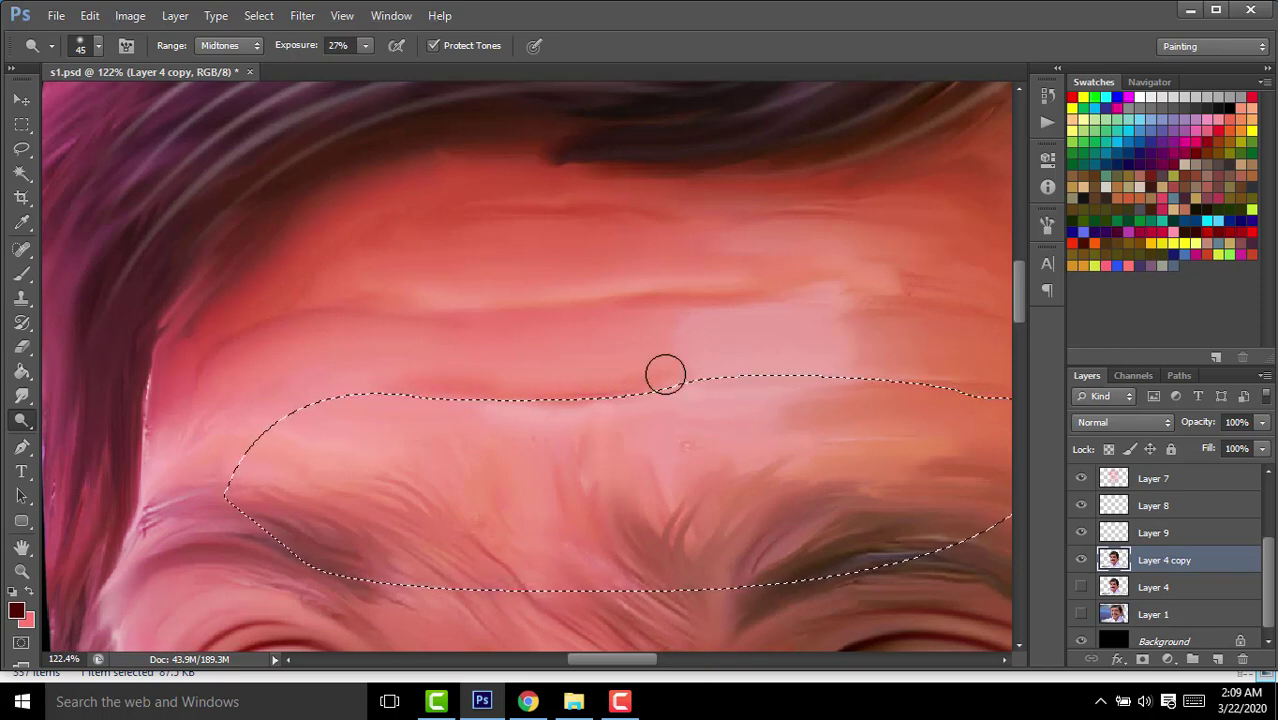
{"action": "key", "text": "ctrl+d"}
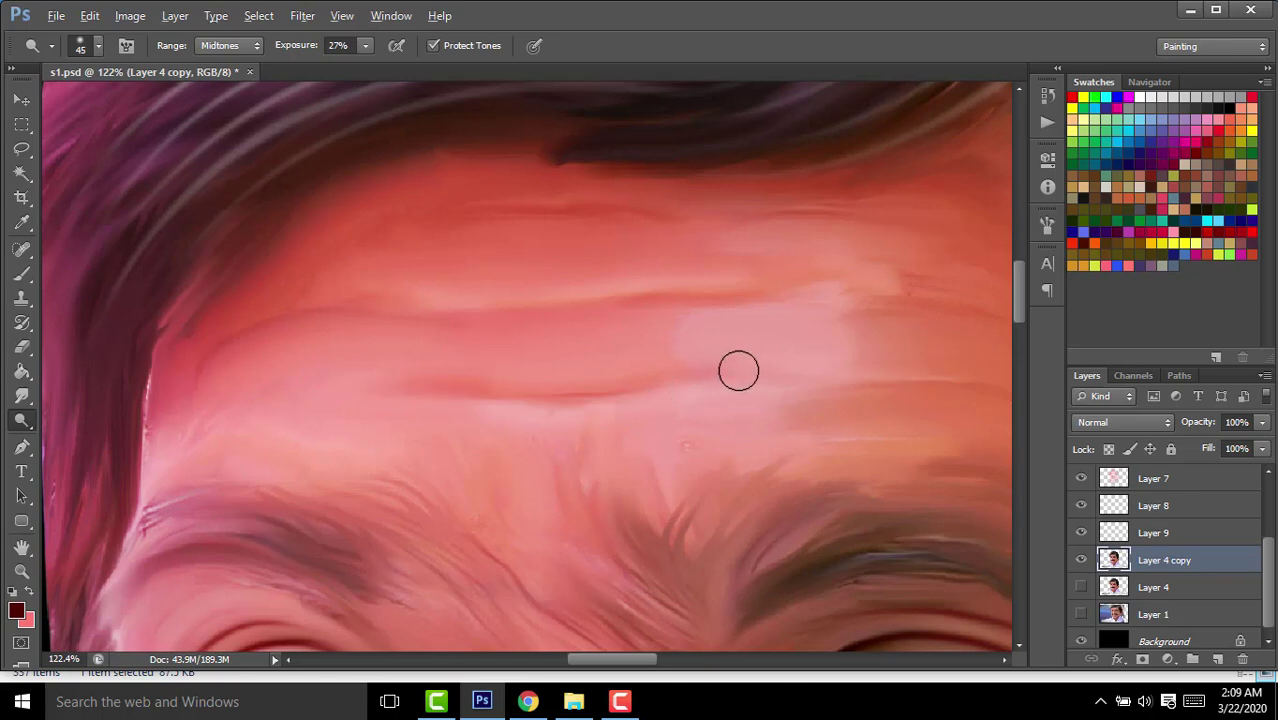
{"action": "scroll", "coordinate": [736, 371], "scroll_direction": "down", "scroll_amount": 10}
{"action": "left_click_drag", "start_coordinate": [791, 409], "coordinate": [617, 360]}
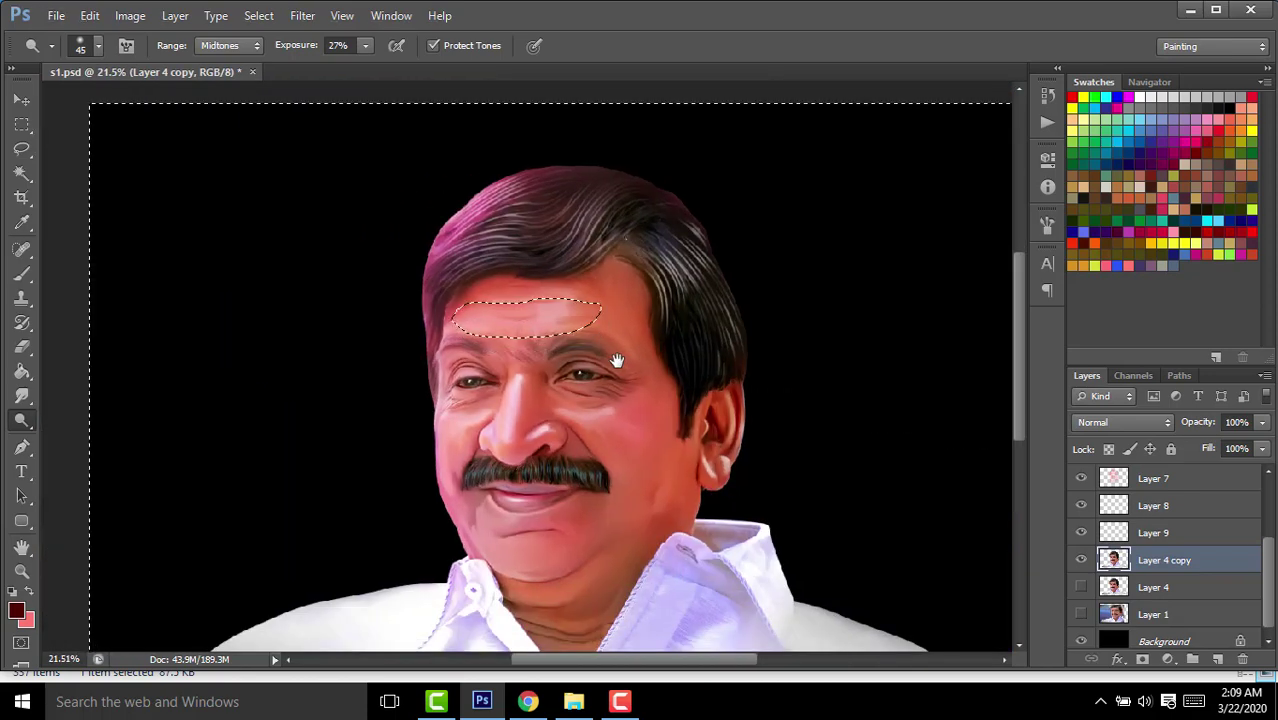
Clear the selection and zoom into the left eye with the Brush ready.
{"action": "key", "text": "ctrl+d"}
{"action": "scroll", "coordinate": [669, 367], "scroll_direction": "down", "scroll_amount": 2}
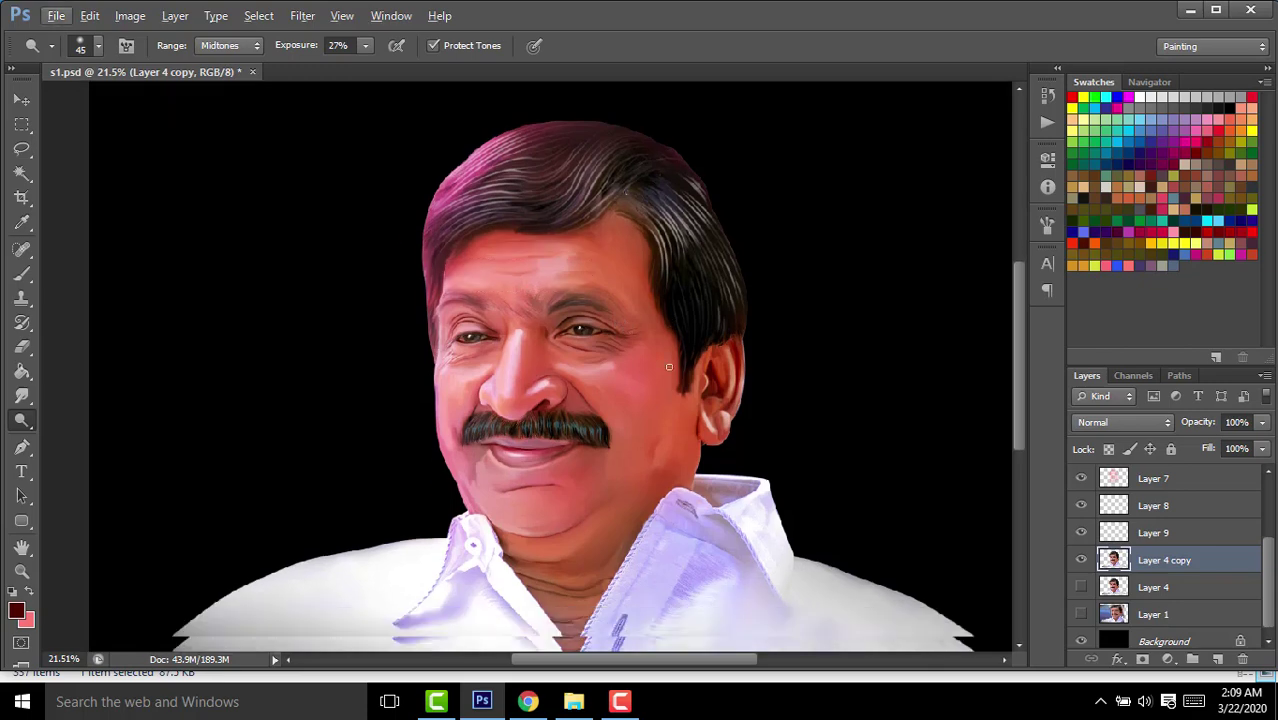
{"action": "scroll", "coordinate": [669, 367], "scroll_direction": "down", "scroll_amount": 1}
{"action": "scroll", "coordinate": [661, 295], "scroll_direction": "up", "scroll_amount": 5, "text": "alt"}
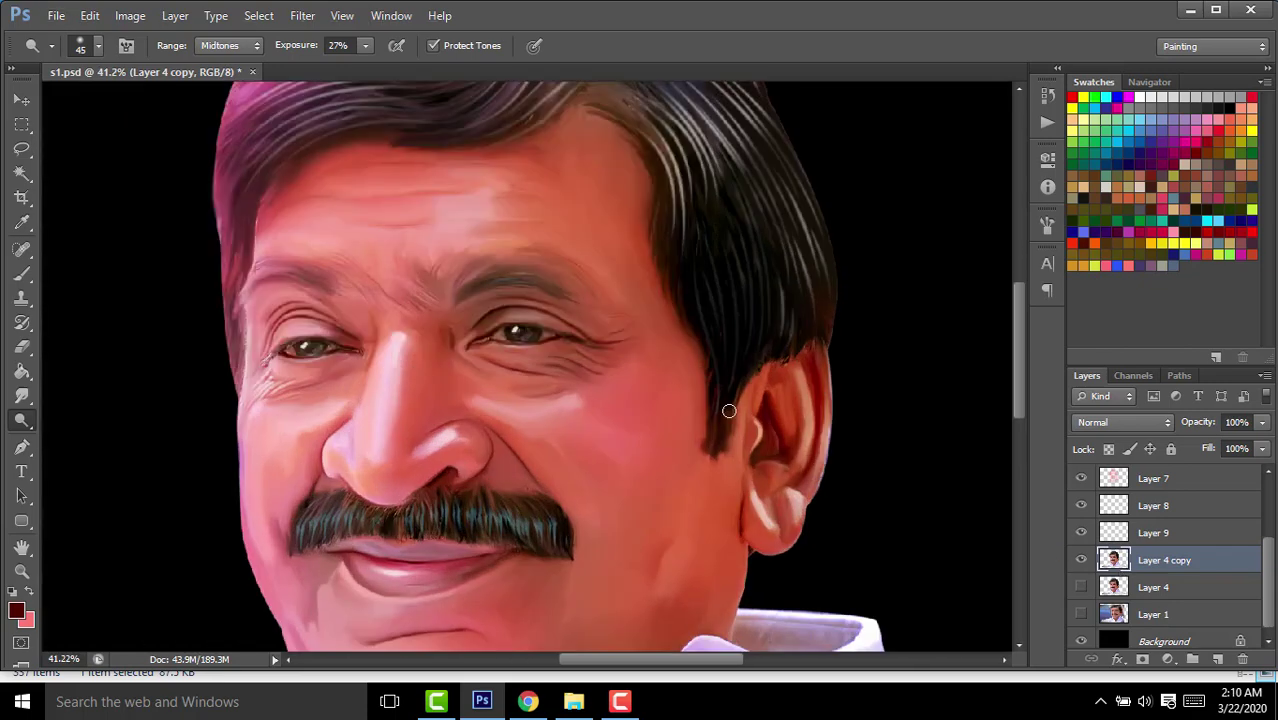
{"action": "scroll", "coordinate": [527, 320], "scroll_direction": "up", "scroll_amount": 5, "text": "alt"}
{"action": "scroll", "coordinate": [527, 320], "scroll_direction": "up", "scroll_amount": 5, "text": "alt"}
{"action": "scroll", "coordinate": [496, 323], "scroll_direction": "up", "scroll_amount": 2, "text": "alt"}
{"action": "scroll", "coordinate": [496, 323], "scroll_direction": "up", "scroll_amount": 2, "text": "alt"}
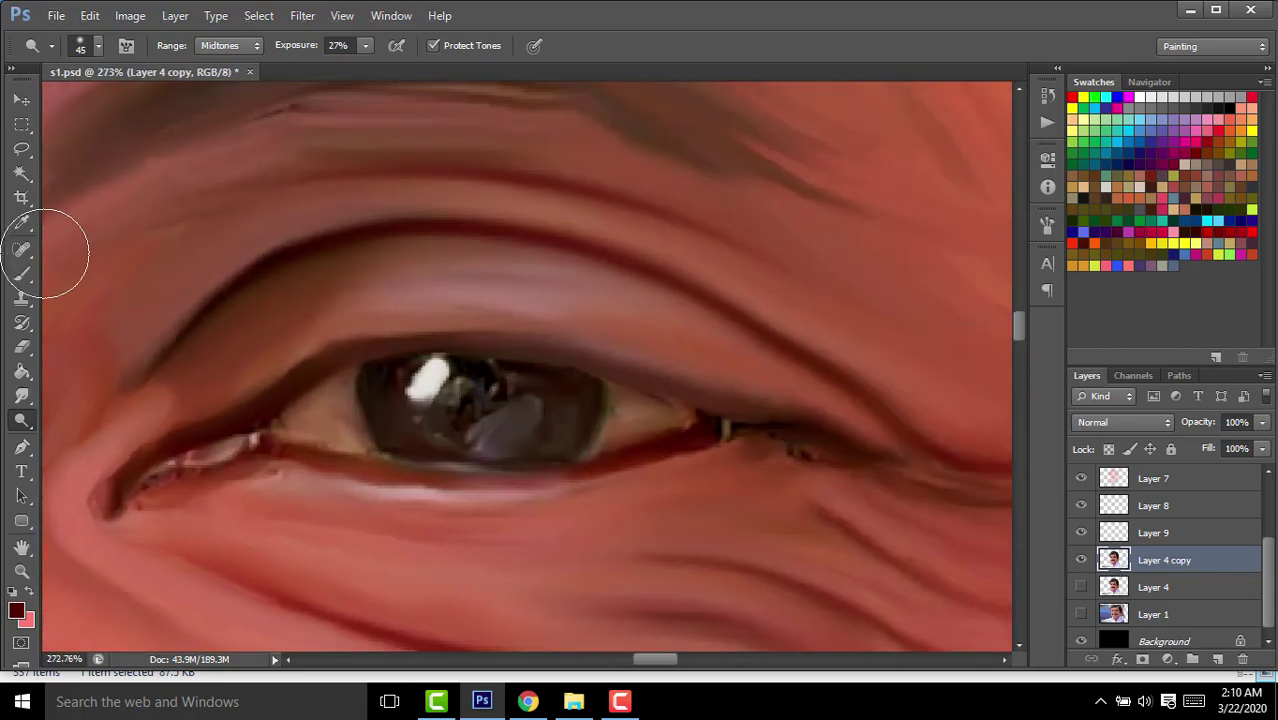
{"action": "key", "text": "b"}
{"action": "scroll", "coordinate": [284, 395], "scroll_direction": "up", "scroll_amount": 4, "text": "alt"}
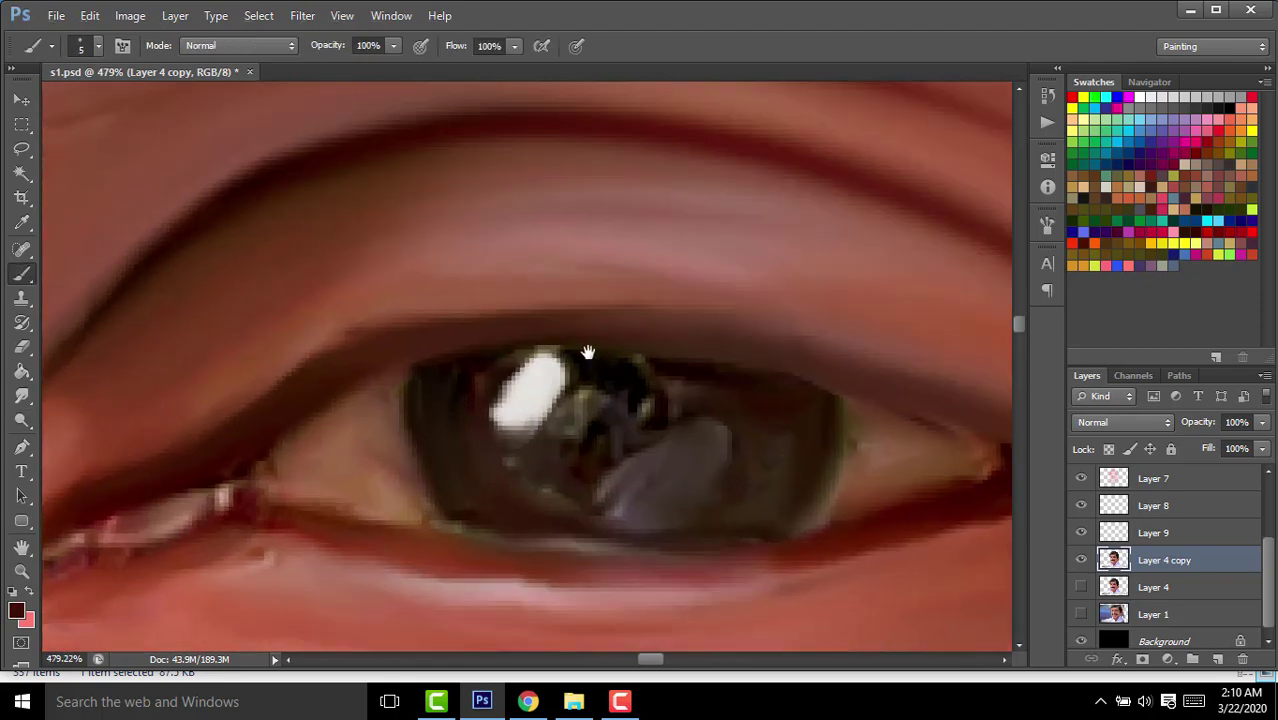
{"action": "left_click_drag", "start_coordinate": [588, 352], "coordinate": [488, 369]}
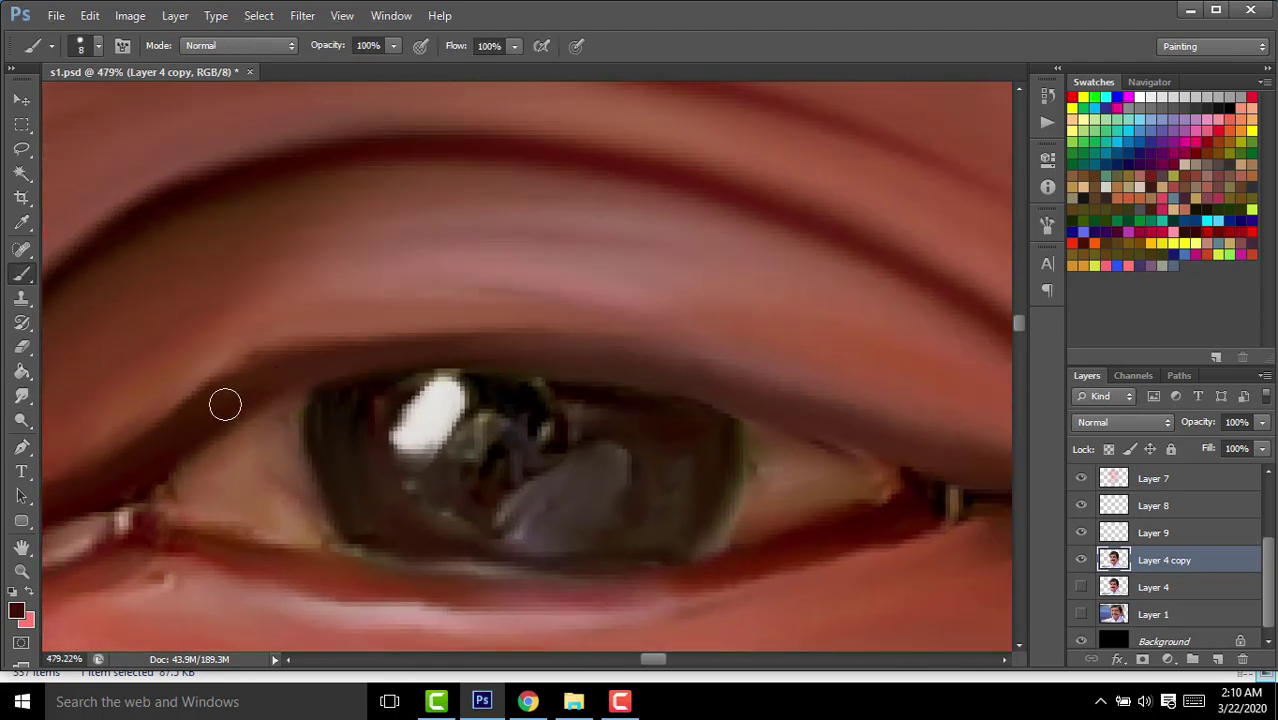
{"action": "left_click_drag", "start_coordinate": [333, 373], "coordinate": [247, 393]}
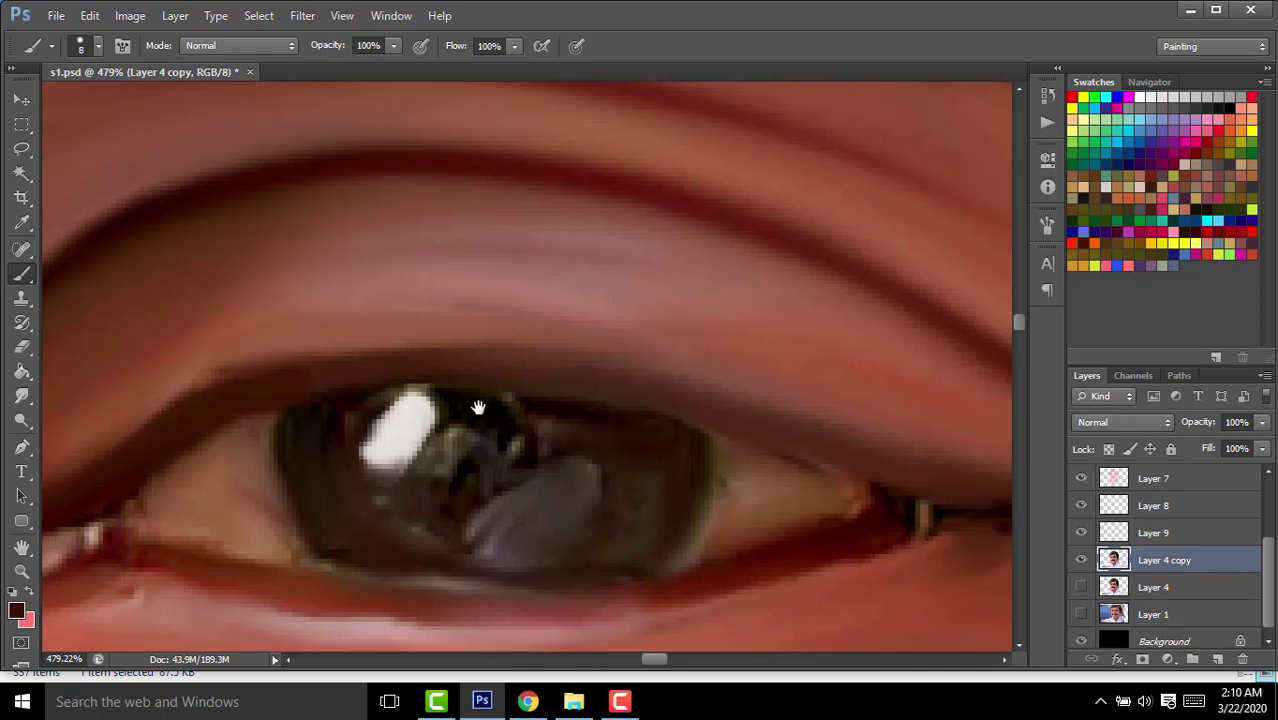
{"action": "scroll", "coordinate": [278, 398], "scroll_direction": "down", "scroll_amount": 1}
{"action": "scroll", "coordinate": [413, 334], "scroll_direction": "up", "scroll_amount": 2, "text": "alt"}
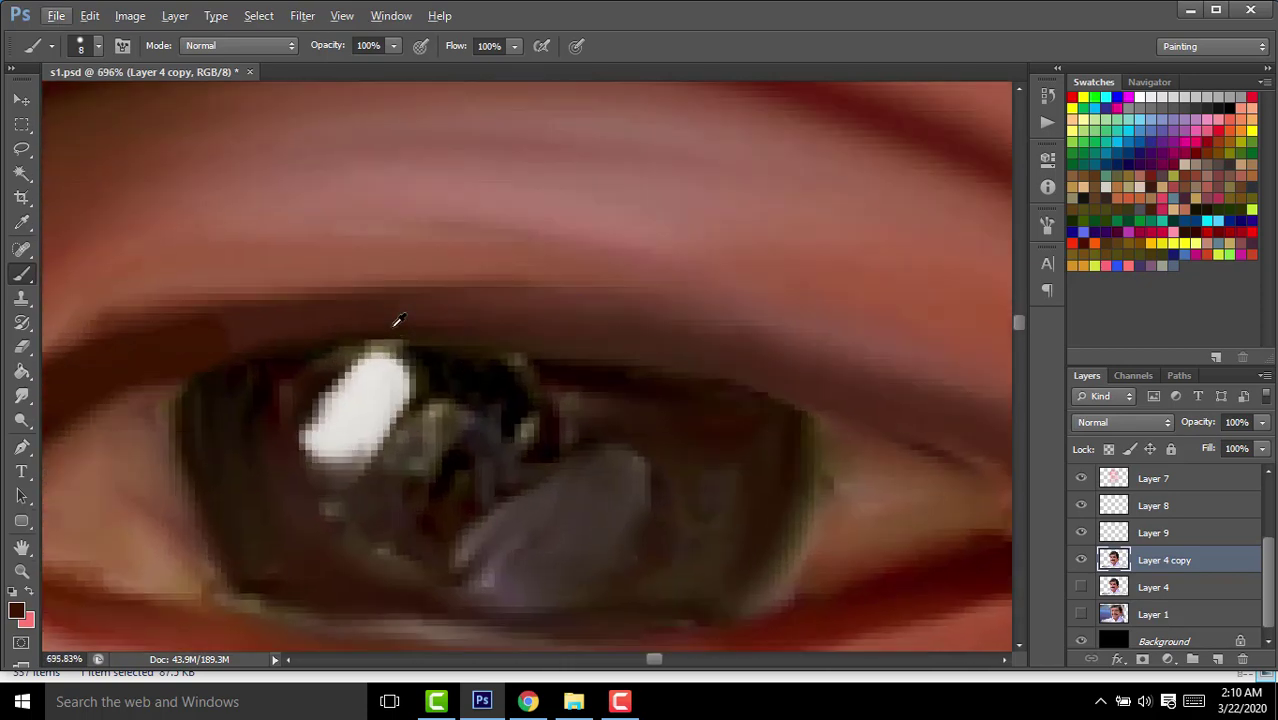
Paint a dark stroke along the upper eyelid toward the corner.
{"action": "mouse_move", "coordinate": [383, 304]}
{"action": "left_mouse_down"}
{"action": "mouse_move", "coordinate": [630, 297]}
{"action": "mouse_move", "coordinate": [262, 277]}
{"action": "mouse_move", "coordinate": [434, 305]}
{"action": "mouse_move", "coordinate": [933, 462]}
{"action": "left_mouse_up"}
{"action": "scroll", "coordinate": [608, 334], "scroll_direction": "down", "scroll_amount": 3, "text": "alt"}
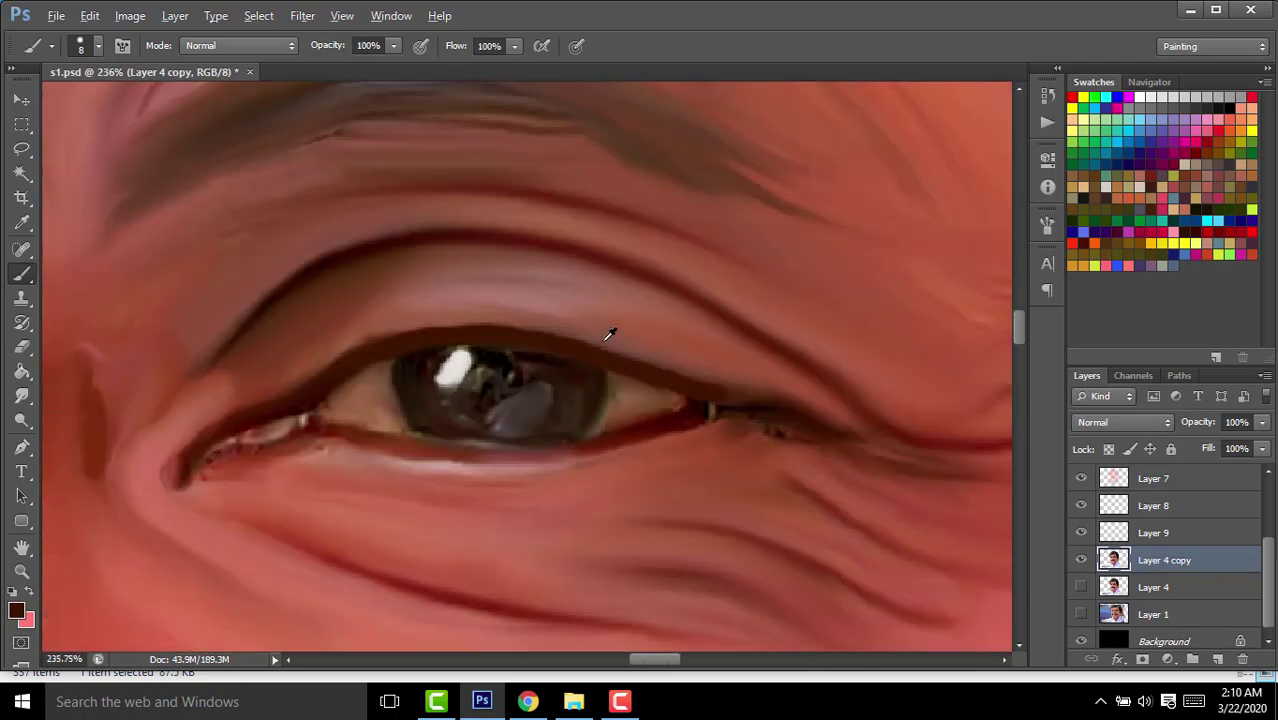
{"action": "scroll", "coordinate": [609, 335], "scroll_direction": "down", "scroll_amount": 2, "text": "alt"}
{"action": "scroll", "coordinate": [267, 364], "scroll_direction": "up", "scroll_amount": 6, "text": "alt"}
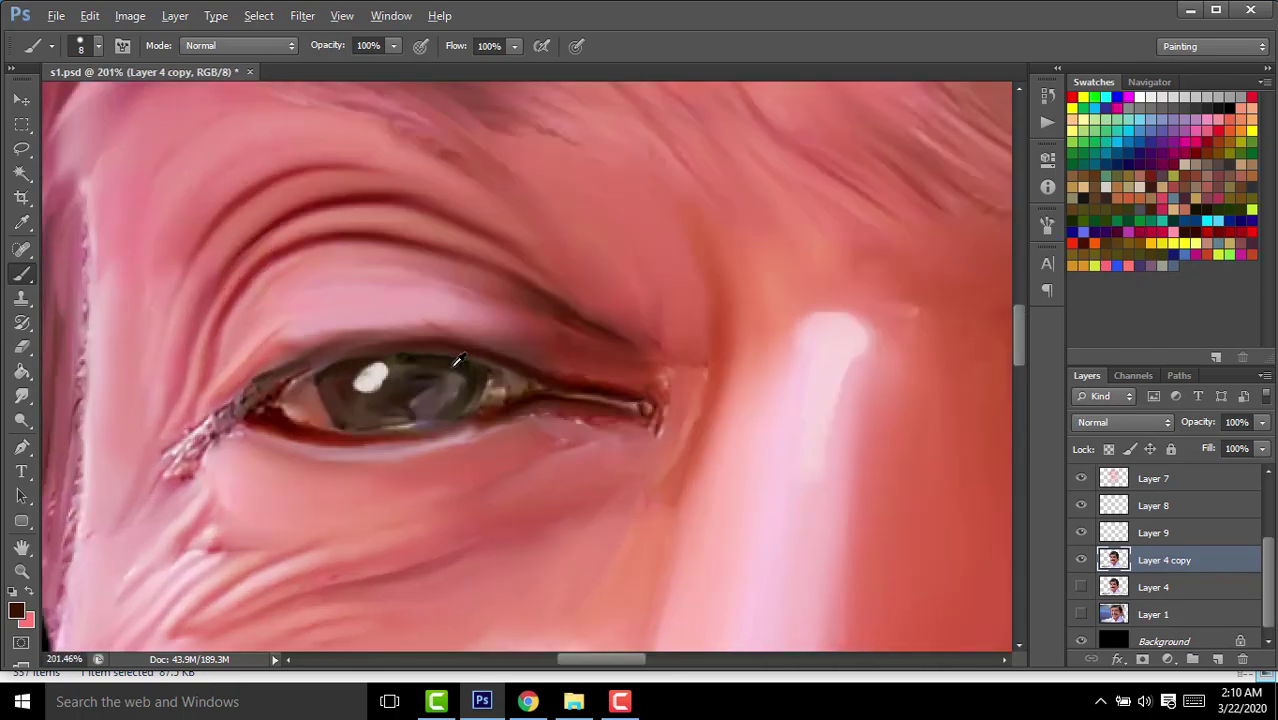
{"action": "scroll", "coordinate": [547, 331], "scroll_direction": "up", "scroll_amount": 5, "text": "alt"}
{"action": "scroll", "coordinate": [547, 331], "scroll_direction": "up", "scroll_amount": 4, "text": "alt"}
Build the dark upper-lid band with repeated strokes, undoing stray ones.
{"action": "mouse_move", "coordinate": [526, 421]}
{"action": "left_mouse_down"}
{"action": "mouse_move", "coordinate": [248, 340]}
{"action": "mouse_move", "coordinate": [603, 345]}
{"action": "mouse_move", "coordinate": [263, 373]}
{"action": "left_mouse_up"}
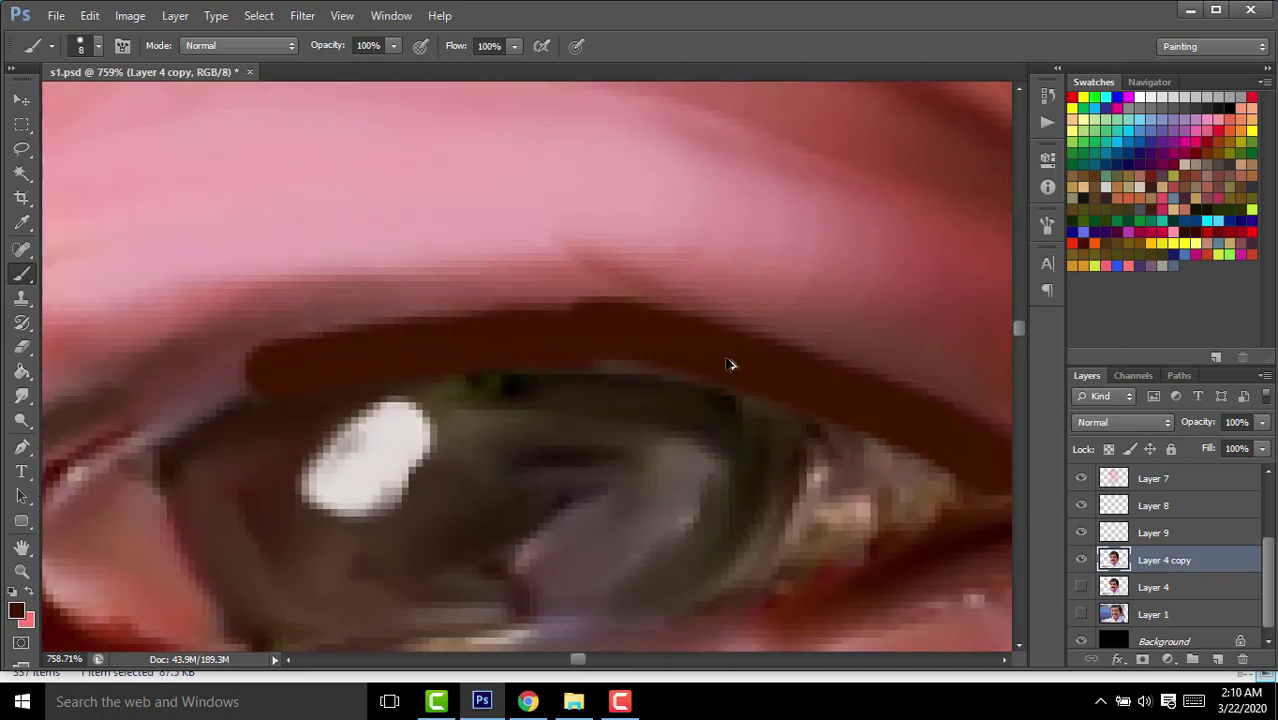
{"action": "key", "text": "ctrl+z"}
{"action": "mouse_move", "coordinate": [622, 342]}
{"action": "left_mouse_down"}
{"action": "mouse_move", "coordinate": [270, 372]}
{"action": "mouse_move", "coordinate": [528, 304]}
{"action": "mouse_move", "coordinate": [397, 362]}
{"action": "left_mouse_up"}
{"action": "key", "text": "ctrl+z"}
{"action": "left_click_drag", "start_coordinate": [590, 274], "coordinate": [385, 372]}
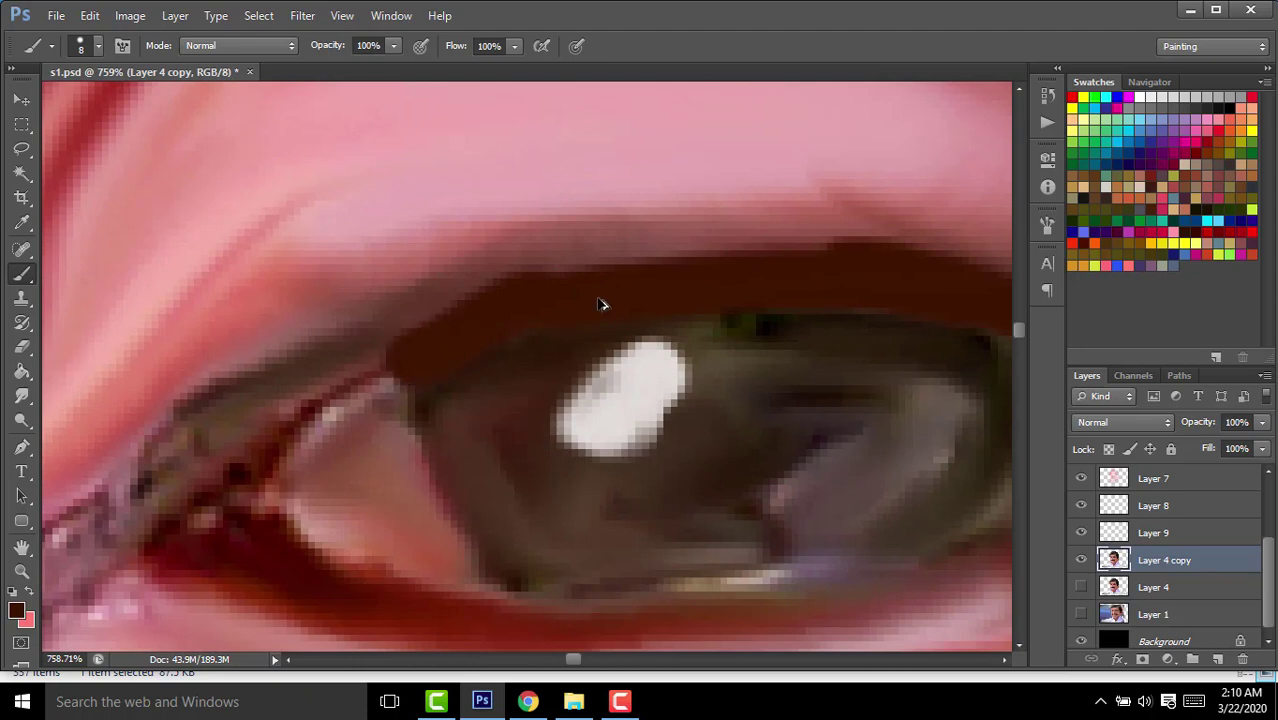
{"action": "scroll", "coordinate": [600, 304], "scroll_direction": "down", "scroll_amount": 3}
{"action": "left_click_drag", "start_coordinate": [570, 285], "coordinate": [125, 513]}
{"action": "key", "text": "ctrl+z"}
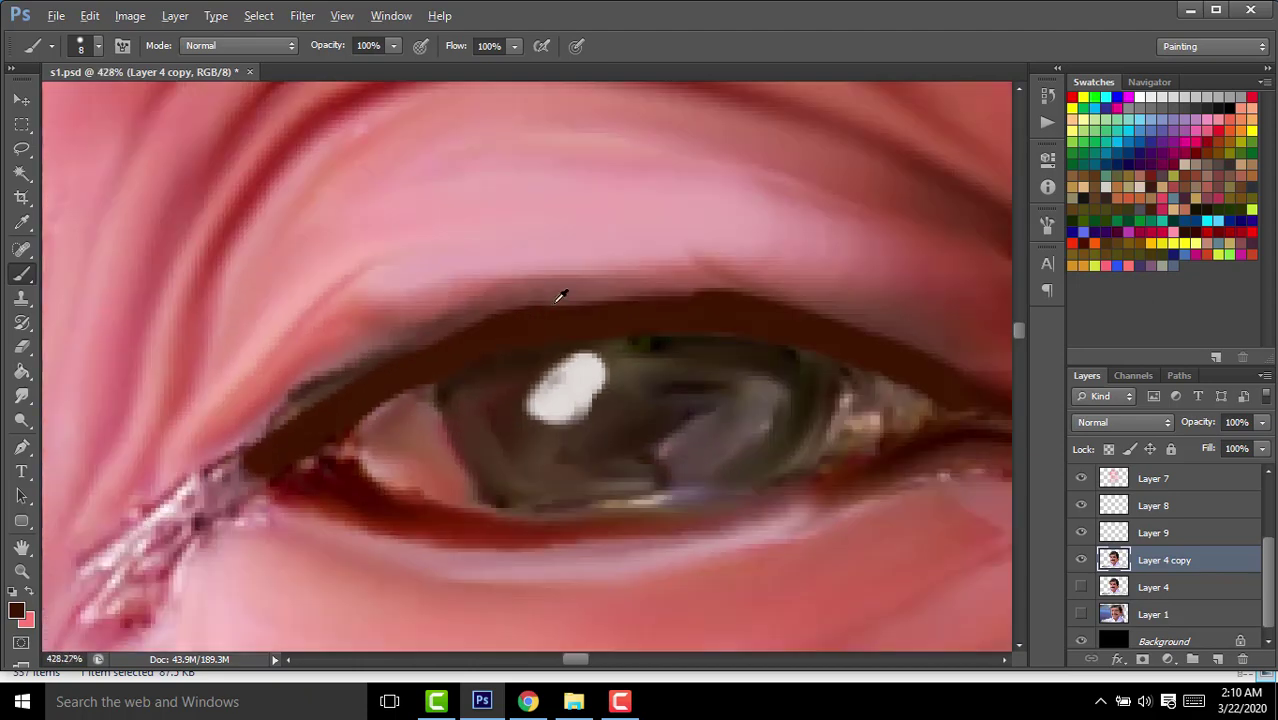
{"action": "scroll", "coordinate": [561, 295], "scroll_direction": "down", "scroll_amount": 5}
{"action": "scroll", "coordinate": [562, 287], "scroll_direction": "down", "scroll_amount": 2}
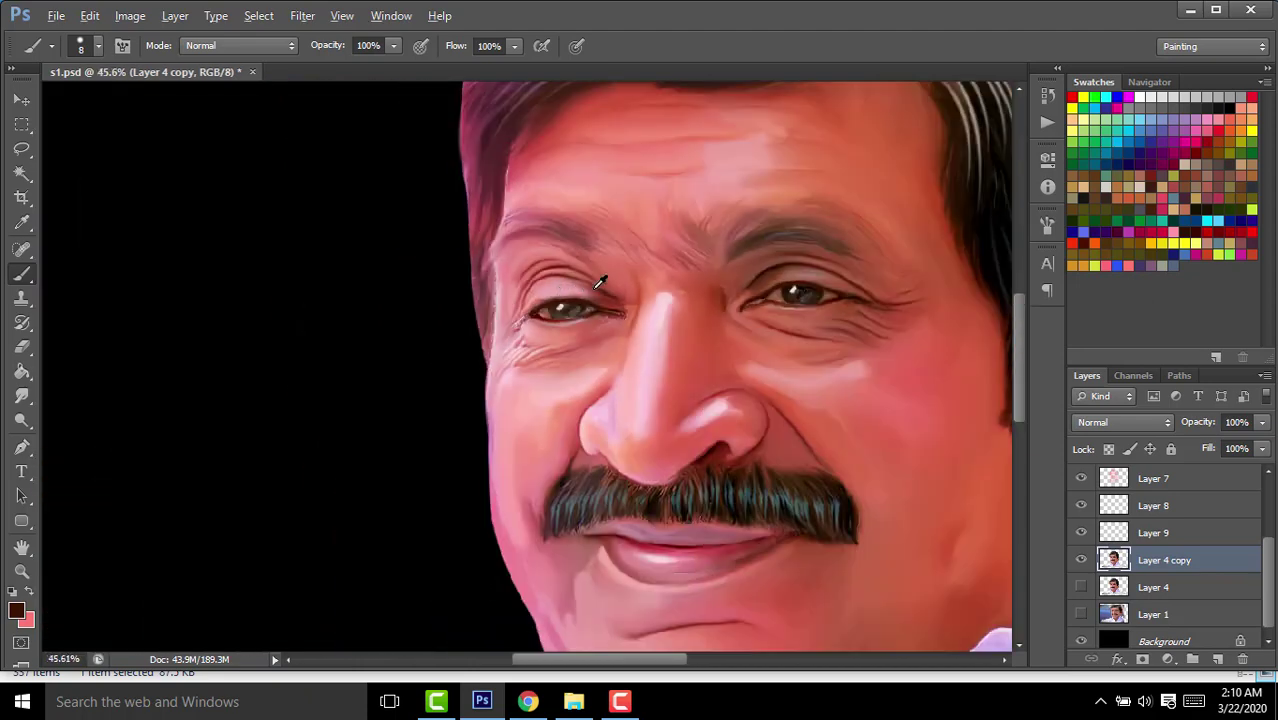
{"action": "scroll", "coordinate": [745, 450], "scroll_direction": "up", "scroll_amount": 4}
{"action": "scroll", "coordinate": [679, 451], "scroll_direction": "up", "scroll_amount": 3}
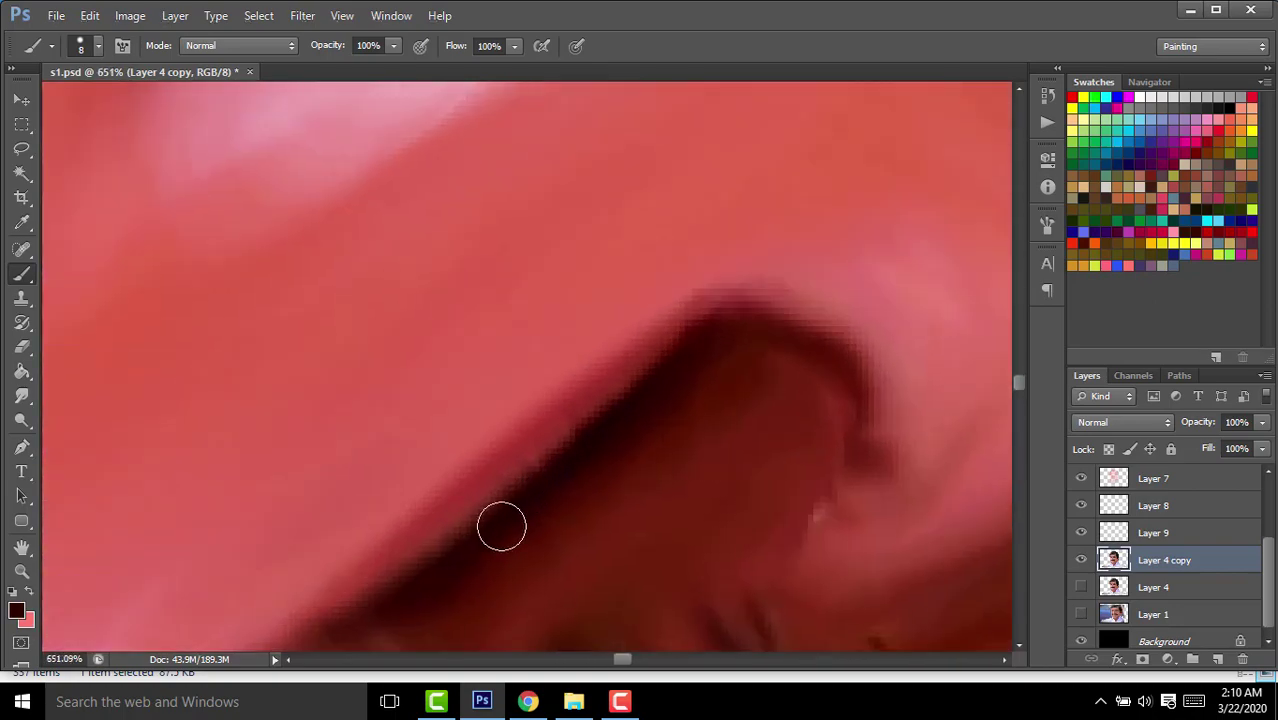
Darken the edge of the nostril with a brush stroke.
{"action": "mouse_move", "coordinate": [422, 587]}
{"action": "left_mouse_down"}
{"action": "mouse_move", "coordinate": [531, 514]}
{"action": "mouse_move", "coordinate": [671, 372]}
{"action": "mouse_move", "coordinate": [839, 386]}
{"action": "mouse_move", "coordinate": [833, 423]}
{"action": "mouse_move", "coordinate": [747, 432]}
{"action": "mouse_move", "coordinate": [690, 473]}
{"action": "left_mouse_up"}
{"action": "scroll", "coordinate": [833, 420], "scroll_direction": "down", "scroll_amount": 4}
{"action": "scroll", "coordinate": [838, 405], "scroll_direction": "down", "scroll_amount": 3}
{"action": "scroll", "coordinate": [838, 405], "scroll_direction": "down", "scroll_amount": 2}
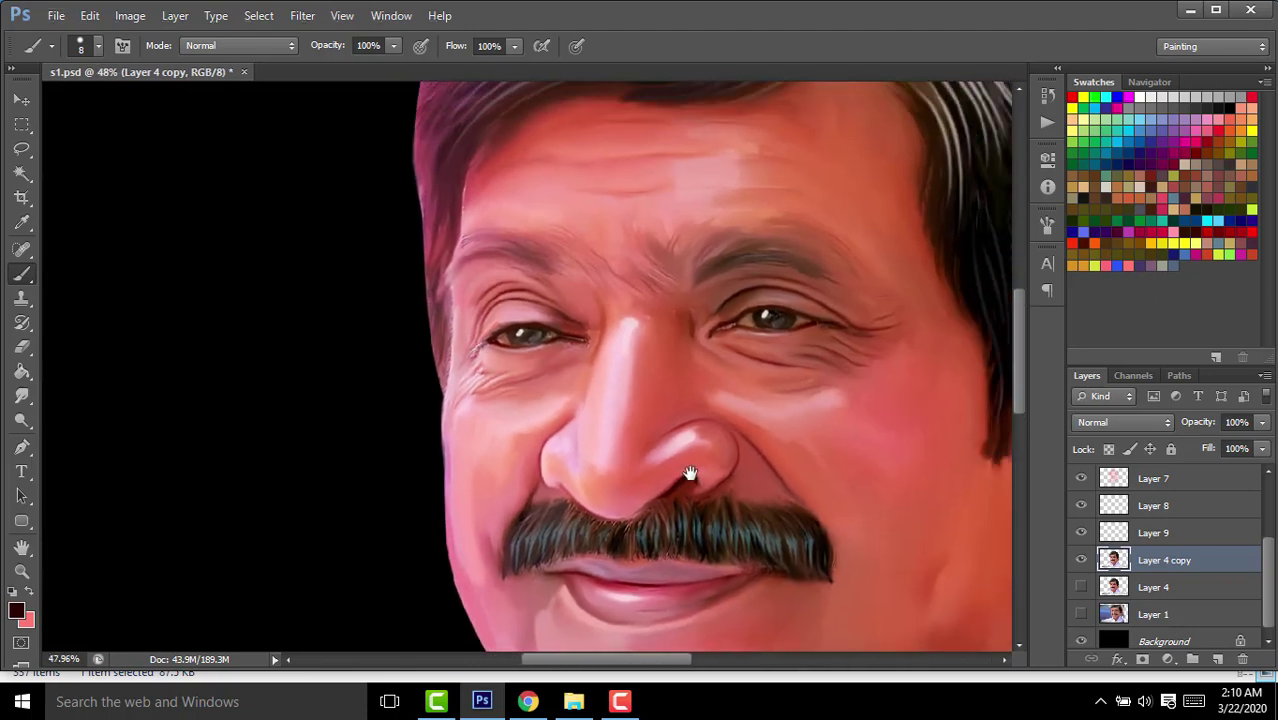
{"action": "scroll", "coordinate": [769, 376], "scroll_direction": "down", "scroll_amount": 1}
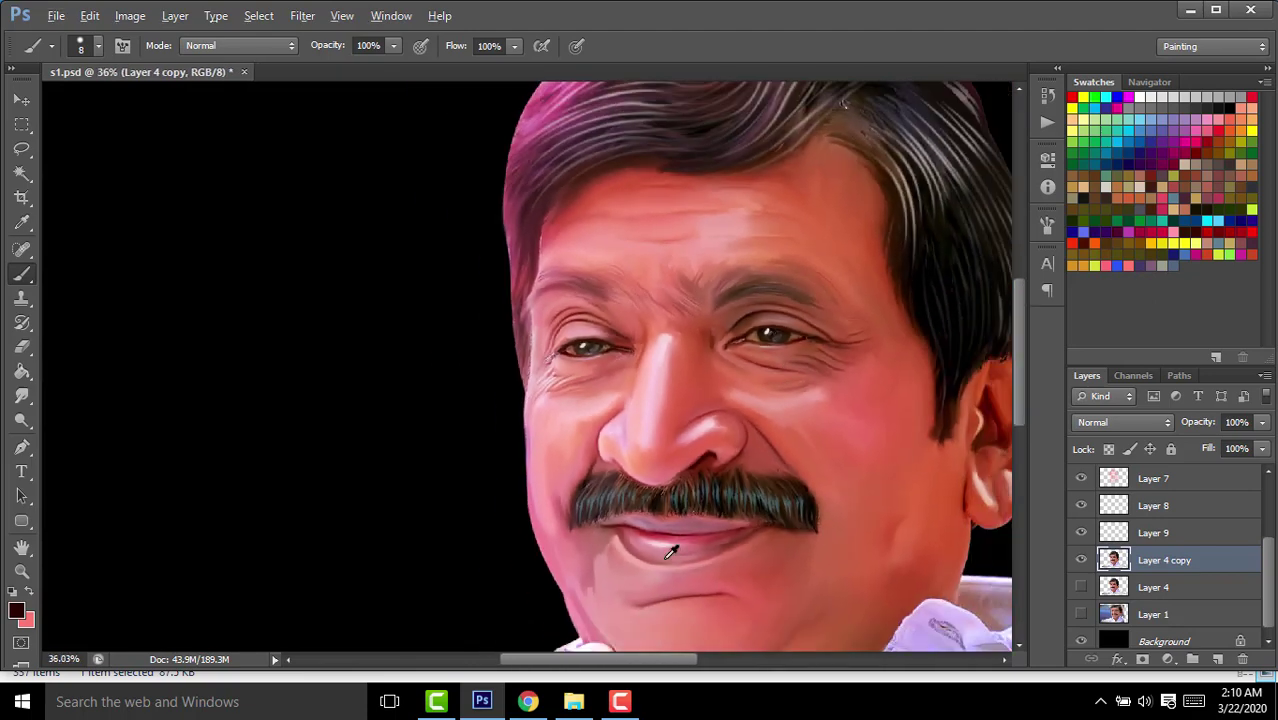
{"action": "left_click_drag", "start_coordinate": [672, 508], "coordinate": [539, 496]}
{"action": "scroll", "coordinate": [522, 494], "scroll_direction": "up", "scroll_amount": 3}
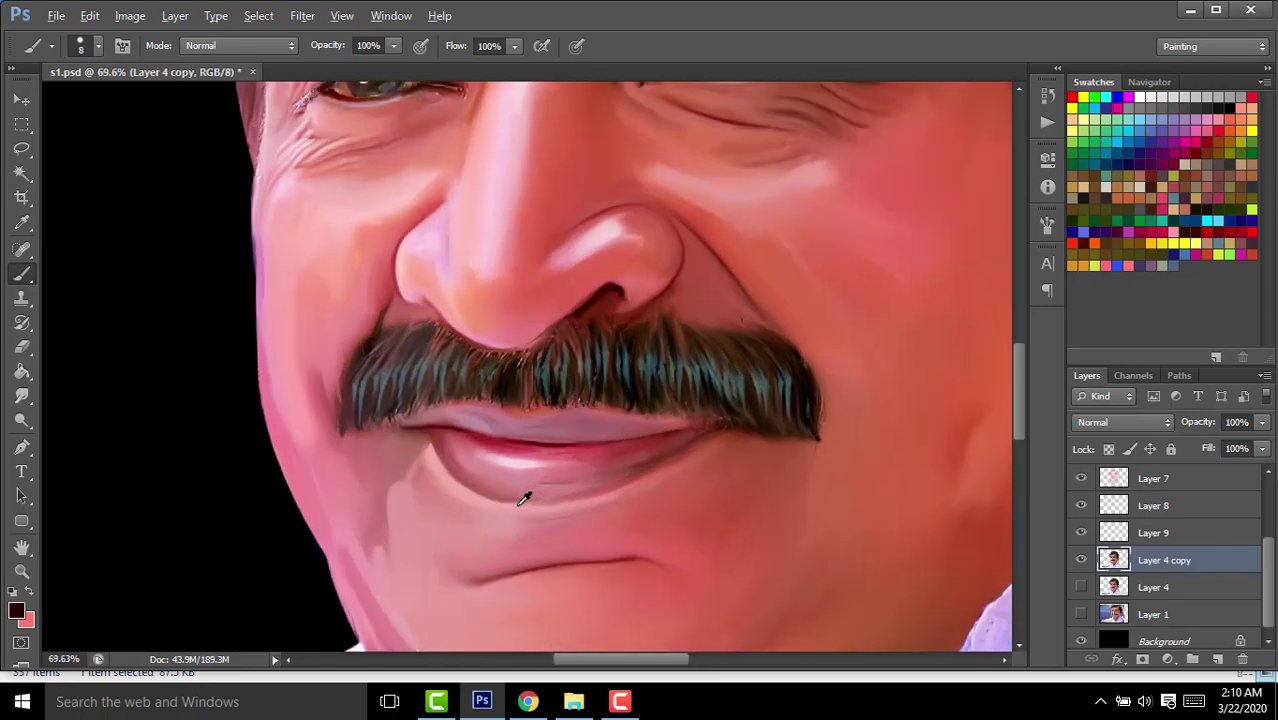
{"action": "scroll", "coordinate": [525, 494], "scroll_direction": "up", "scroll_amount": 3}
{"action": "scroll", "coordinate": [488, 495], "scroll_direction": "up", "scroll_amount": 2}
Paint a soft shading line under the lower lip, discarding a reddish lip-edge stroke.
{"action": "mouse_move", "coordinate": [511, 507]}
{"action": "left_mouse_down"}
{"action": "mouse_move", "coordinate": [745, 505]}
{"action": "mouse_move", "coordinate": [619, 505]}
{"action": "mouse_move", "coordinate": [736, 497]}
{"action": "left_mouse_up"}
{"action": "key", "text": "ctrl+z"}
{"action": "key", "text": "ctrl+alt+z"}
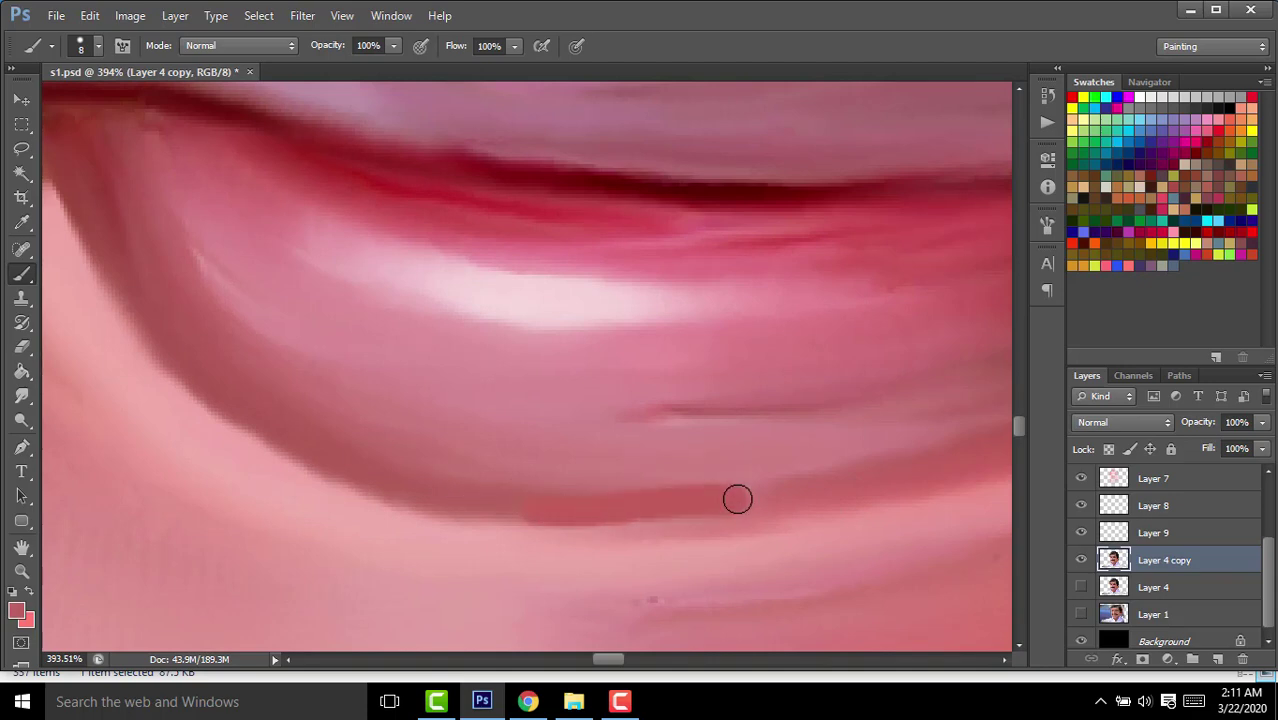
{"action": "scroll", "coordinate": [736, 497], "scroll_direction": "down", "scroll_amount": 4}
{"action": "scroll", "coordinate": [776, 437], "scroll_direction": "down", "scroll_amount": 2}
{"action": "mouse_move", "coordinate": [776, 434]}
{"action": "left_mouse_down"}
{"action": "mouse_move", "coordinate": [729, 380]}
{"action": "mouse_move", "coordinate": [634, 380]}
{"action": "left_mouse_up"}
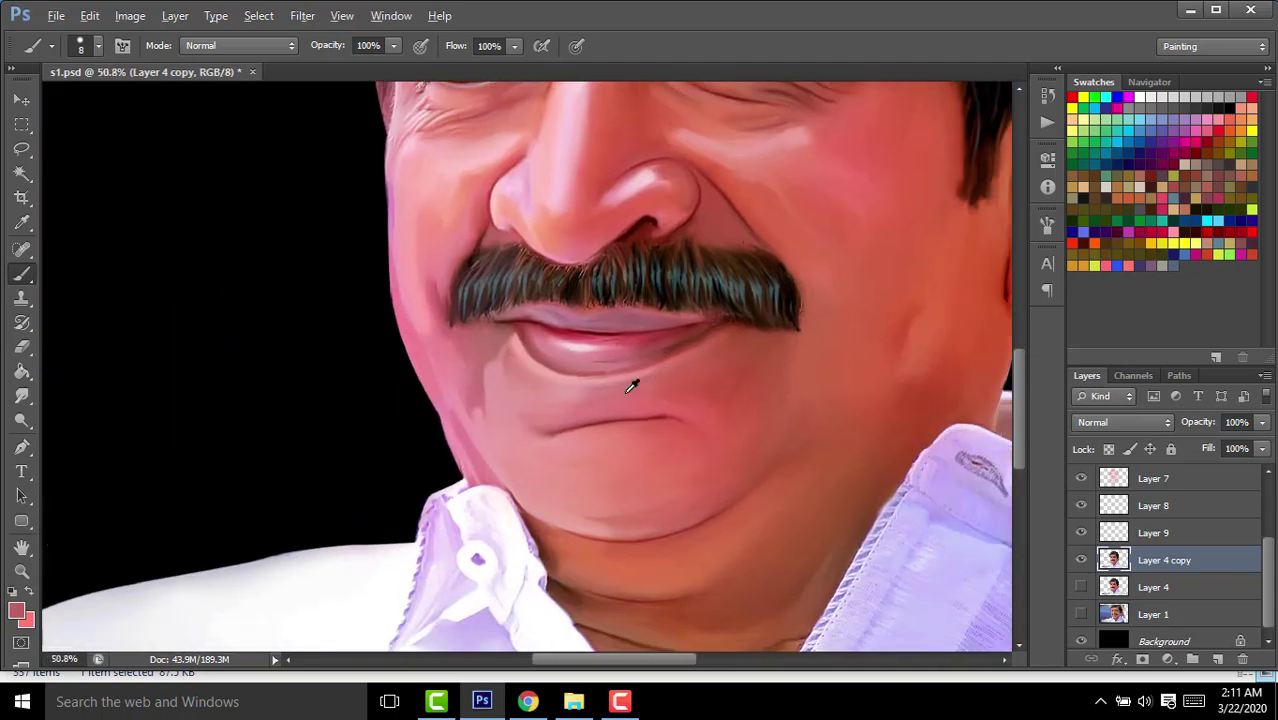
{"action": "scroll", "coordinate": [548, 400], "scroll_direction": "up", "scroll_amount": 3}
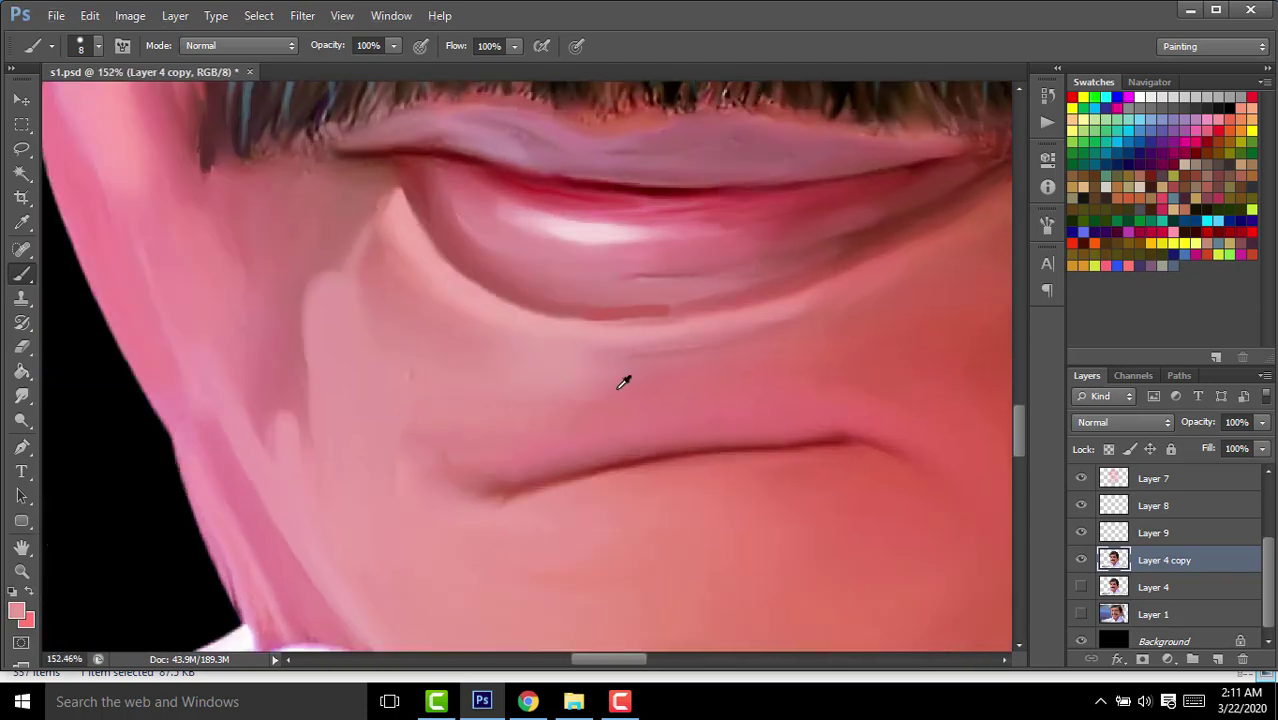
{"action": "scroll", "coordinate": [622, 382], "scroll_direction": "down", "scroll_amount": 3}
{"action": "scroll", "coordinate": [625, 371], "scroll_direction": "down", "scroll_amount": 3}
{"action": "scroll", "coordinate": [776, 328], "scroll_direction": "down", "scroll_amount": 3}
{"action": "scroll", "coordinate": [759, 348], "scroll_direction": "down", "scroll_amount": 2}
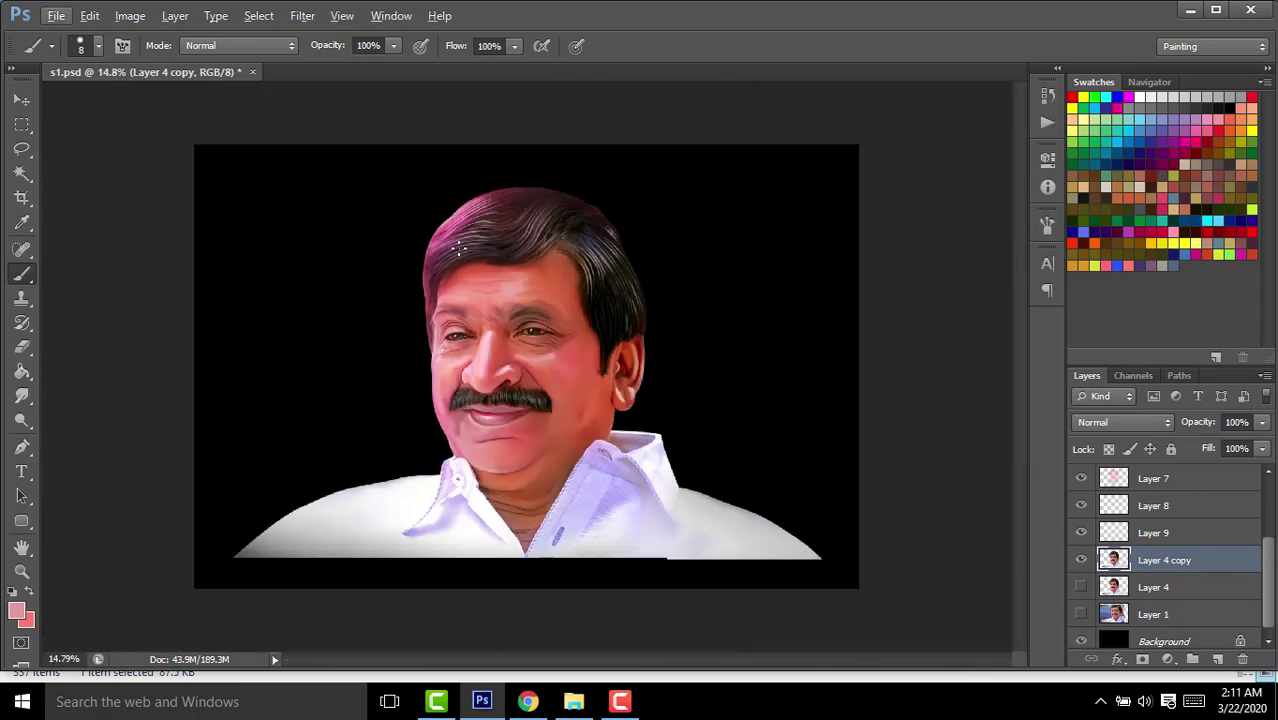
Try the Sponge tool at 100% on both irises, then undo both patches.
{"action": "left_click", "coordinate": [29, 99]}
{"action": "scroll", "coordinate": [541, 313], "scroll_direction": "up", "scroll_amount": 2}
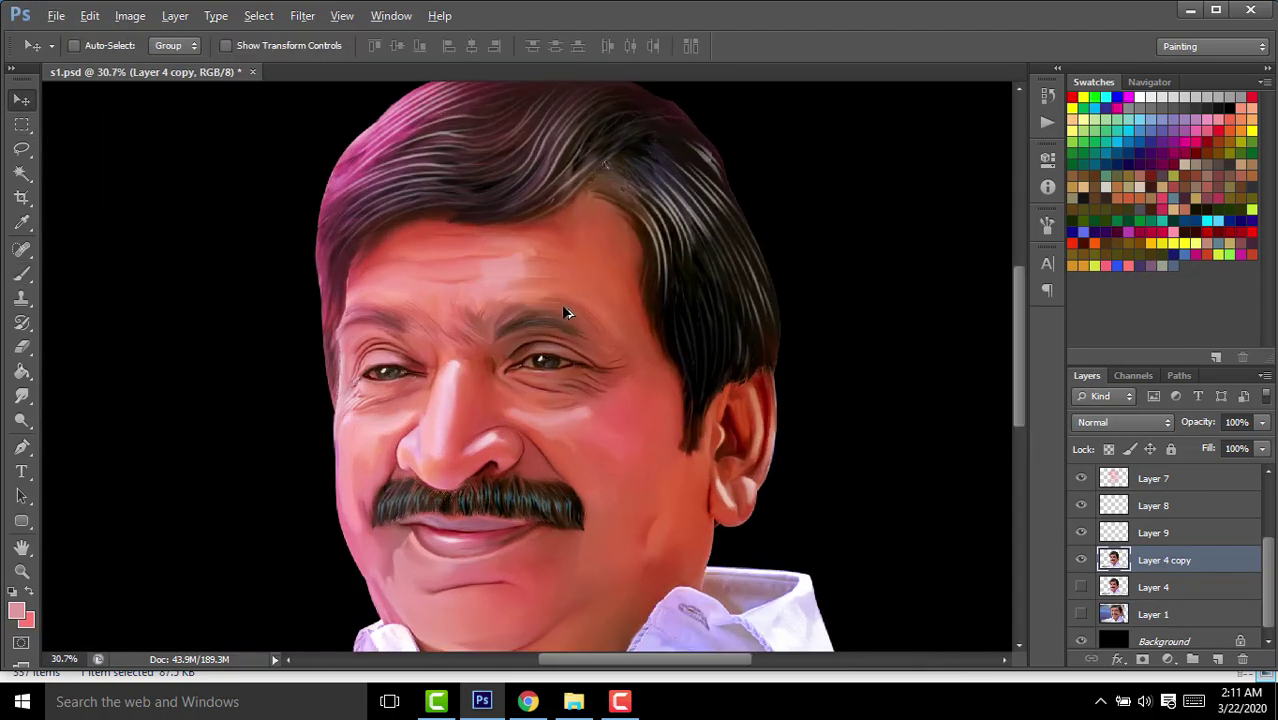
{"action": "scroll", "coordinate": [568, 300], "scroll_direction": "down", "scroll_amount": 1}
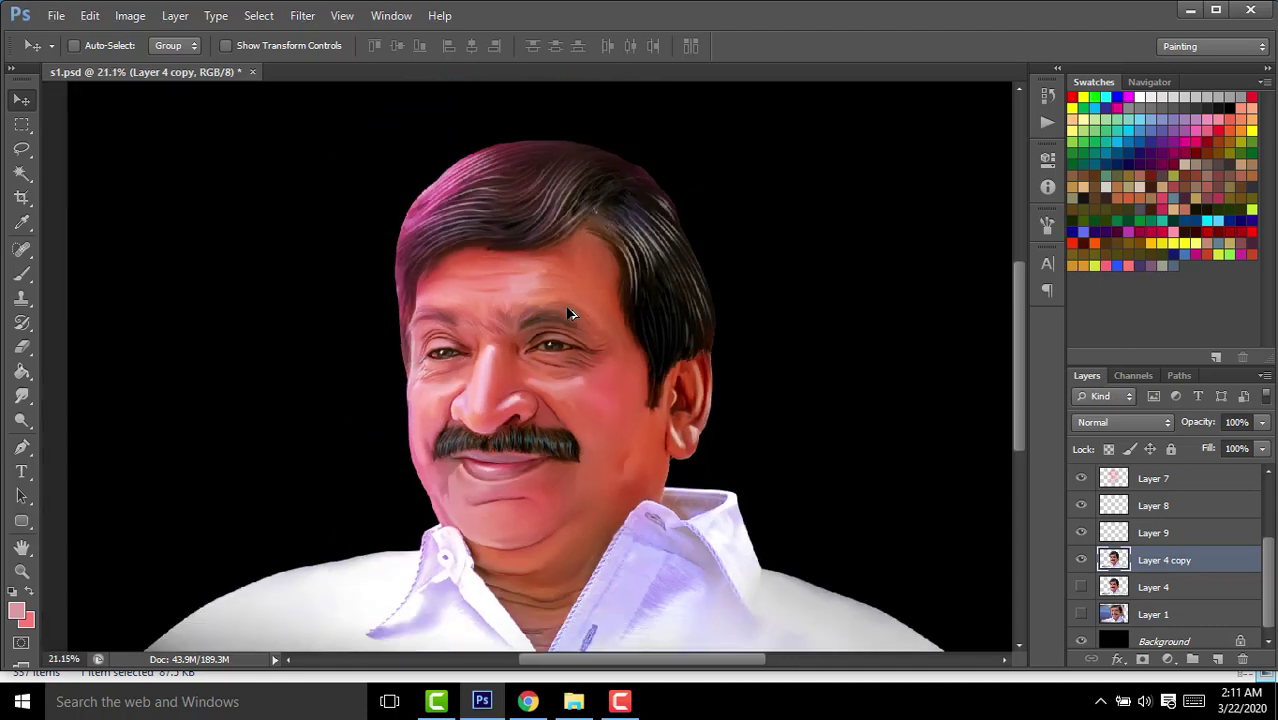
{"action": "scroll", "coordinate": [570, 290], "scroll_direction": "up", "scroll_amount": 2}
{"action": "scroll", "coordinate": [570, 290], "scroll_direction": "up", "scroll_amount": 3}
{"action": "left_click", "coordinate": [22, 421]}
{"action": "right_click", "coordinate": [27, 426]}
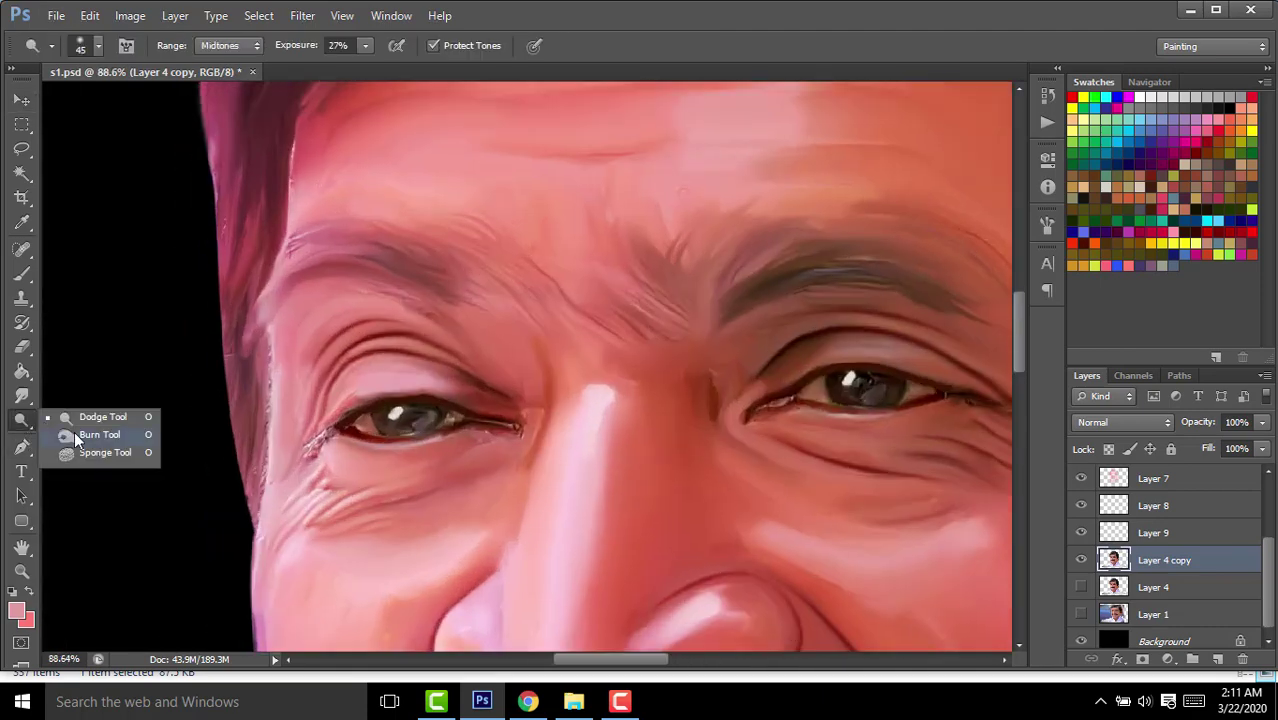
{"action": "left_click", "coordinate": [80, 437]}
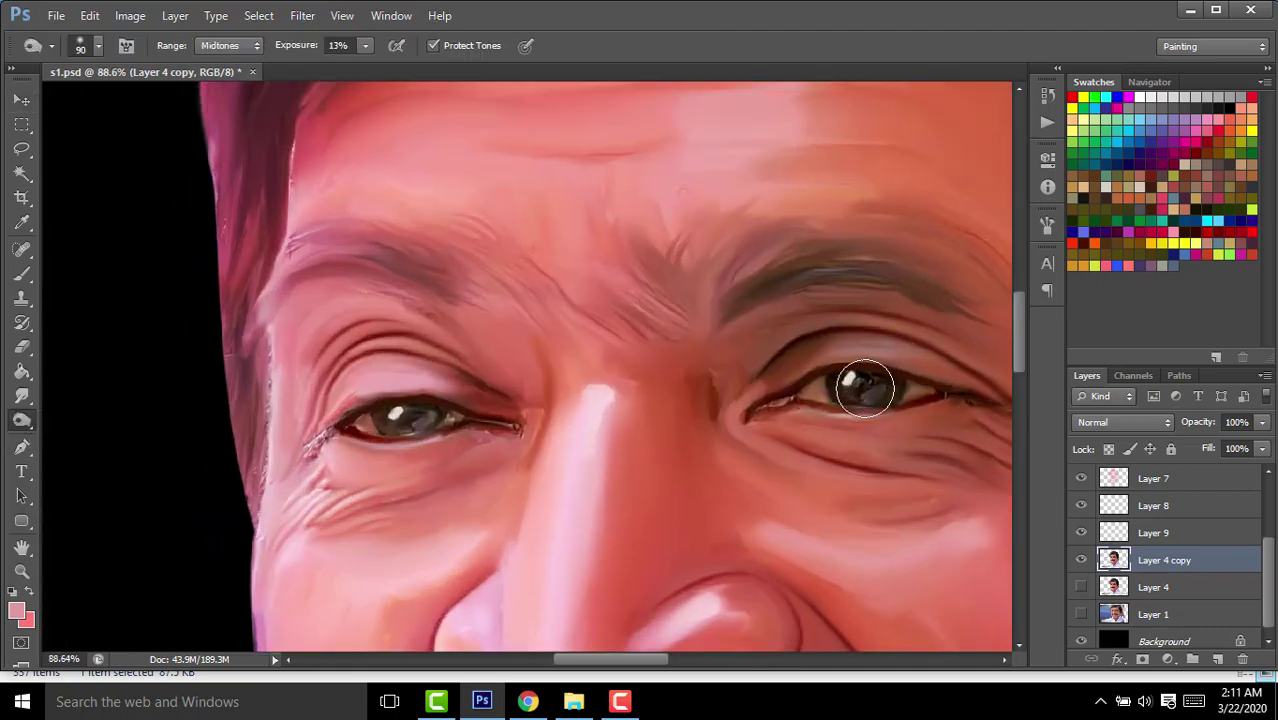
{"action": "left_click_drag", "start_coordinate": [292, 49], "coordinate": [780, 335]}
{"action": "key", "text": "ctrl+z"}
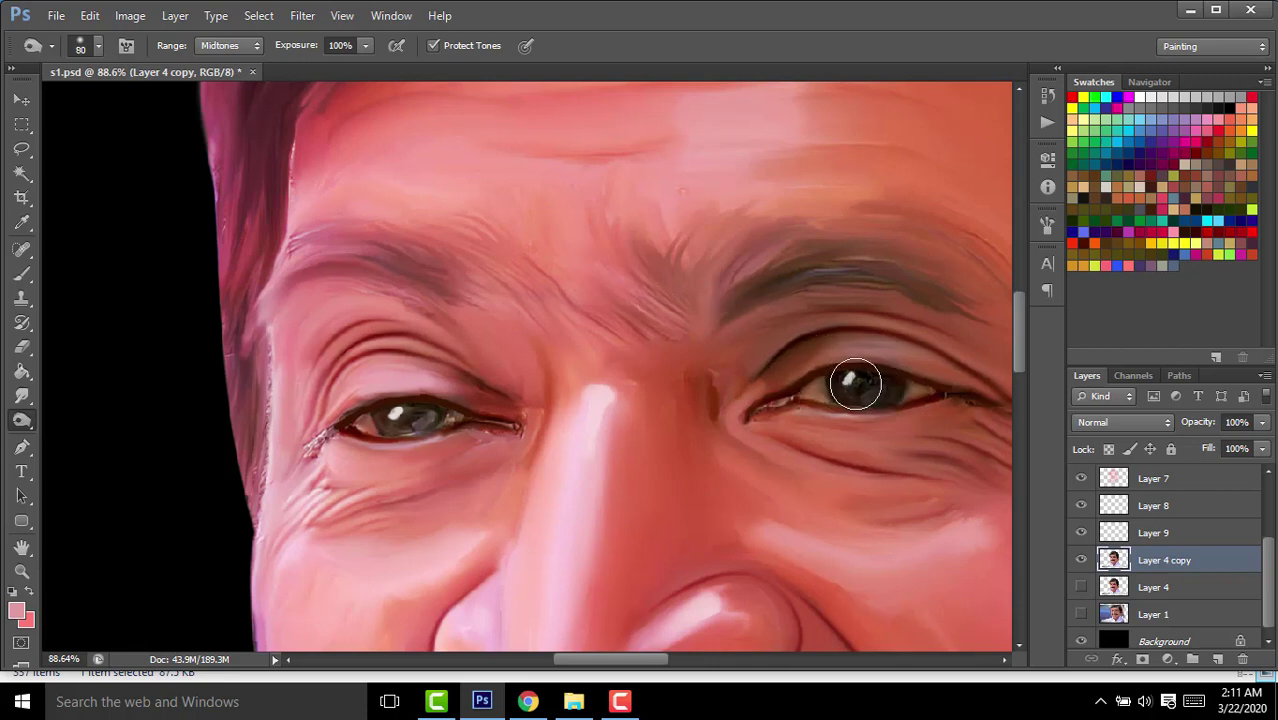
{"action": "key", "text": "ctrl+z"}
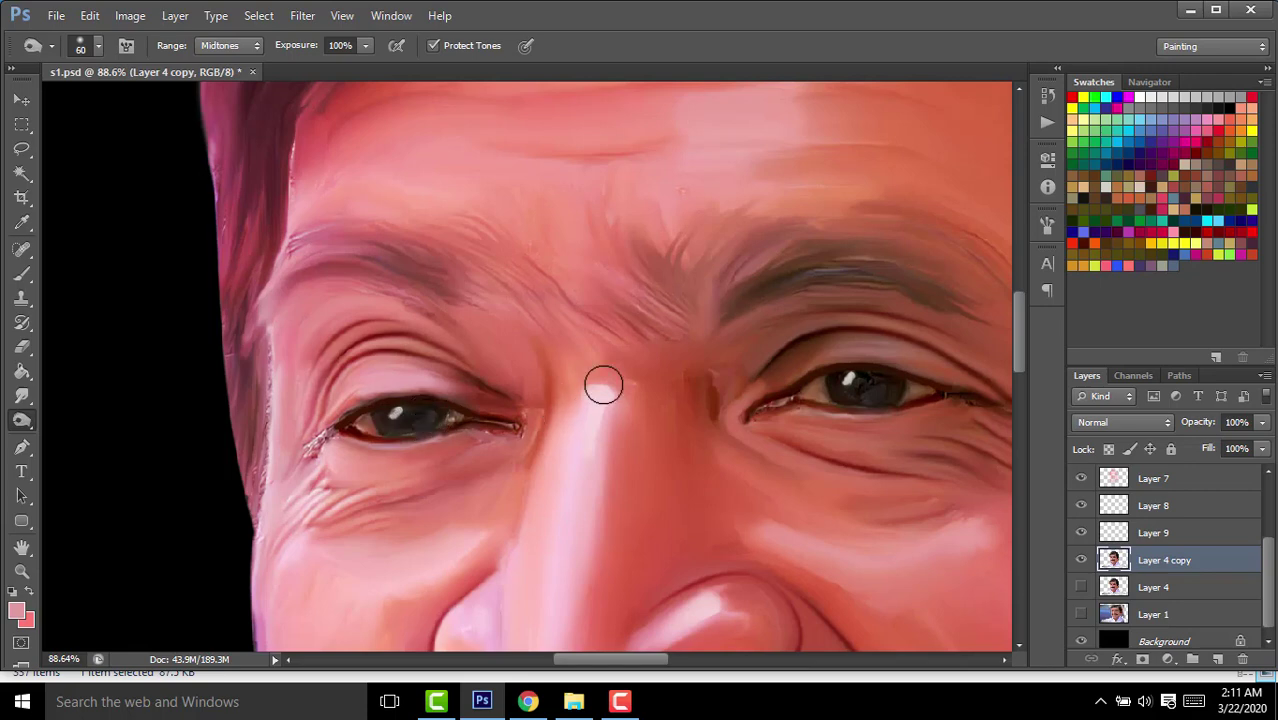
{"action": "scroll", "coordinate": [604, 385], "scroll_direction": "down", "scroll_amount": 5}
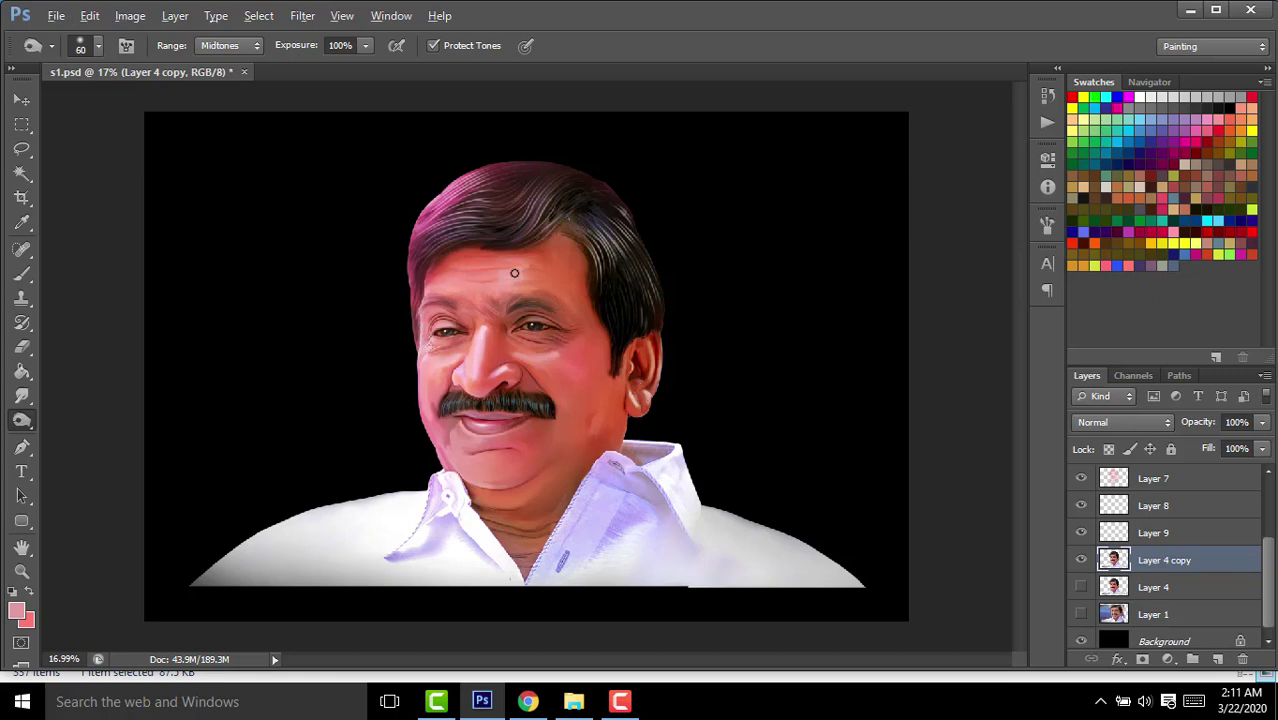
{"action": "scroll", "coordinate": [514, 273], "scroll_direction": "up", "scroll_amount": 3}
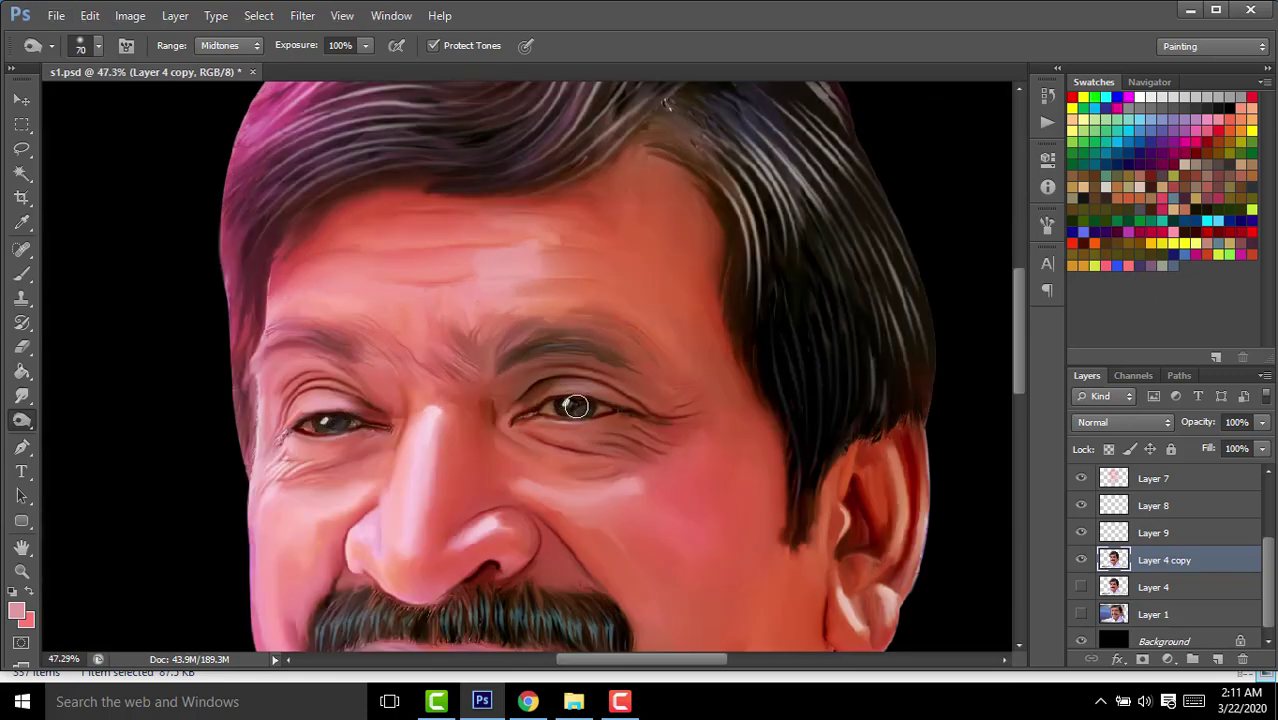
{"action": "scroll", "coordinate": [628, 383], "scroll_direction": "down", "scroll_amount": 3}
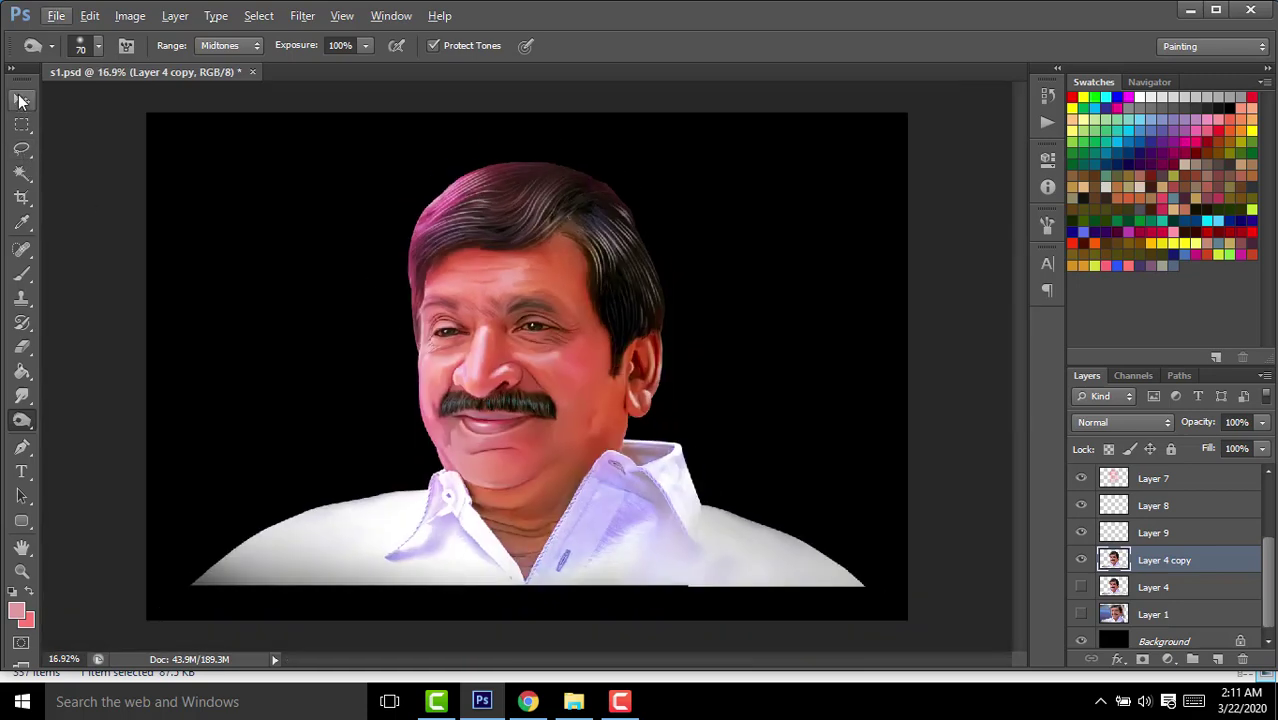
Toggle Layer 7's visibility to compare the highlights.
{"action": "left_click", "coordinate": [22, 100]}
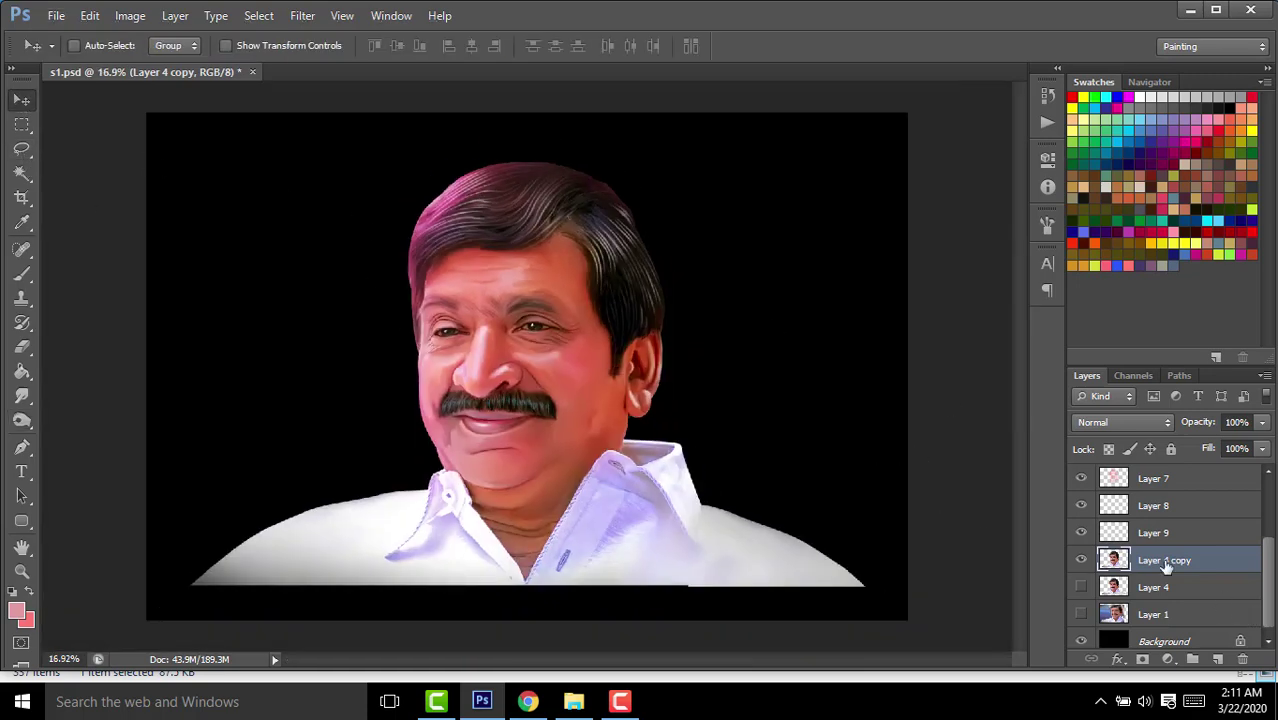
{"action": "scroll", "coordinate": [1199, 542], "scroll_direction": "up", "scroll_amount": 2}
{"action": "left_click", "coordinate": [1083, 532]}
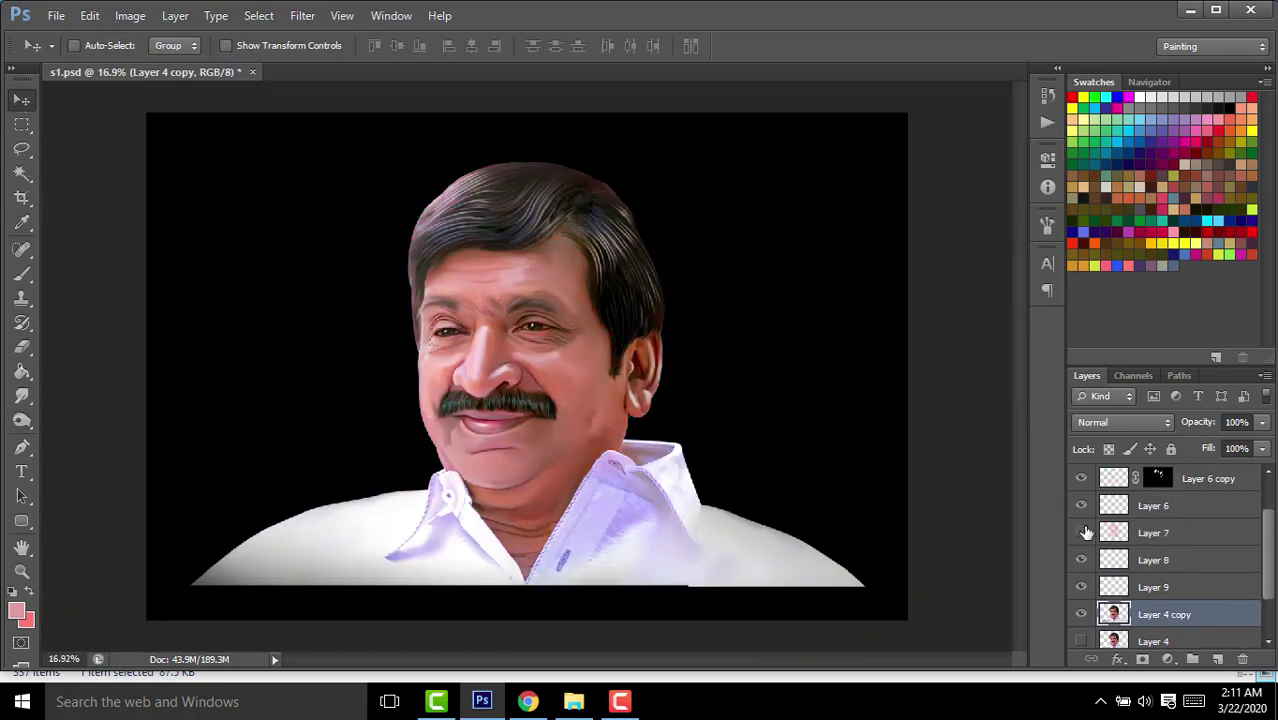
{"action": "left_click", "coordinate": [1083, 532]}
{"action": "left_click", "coordinate": [1083, 532]}
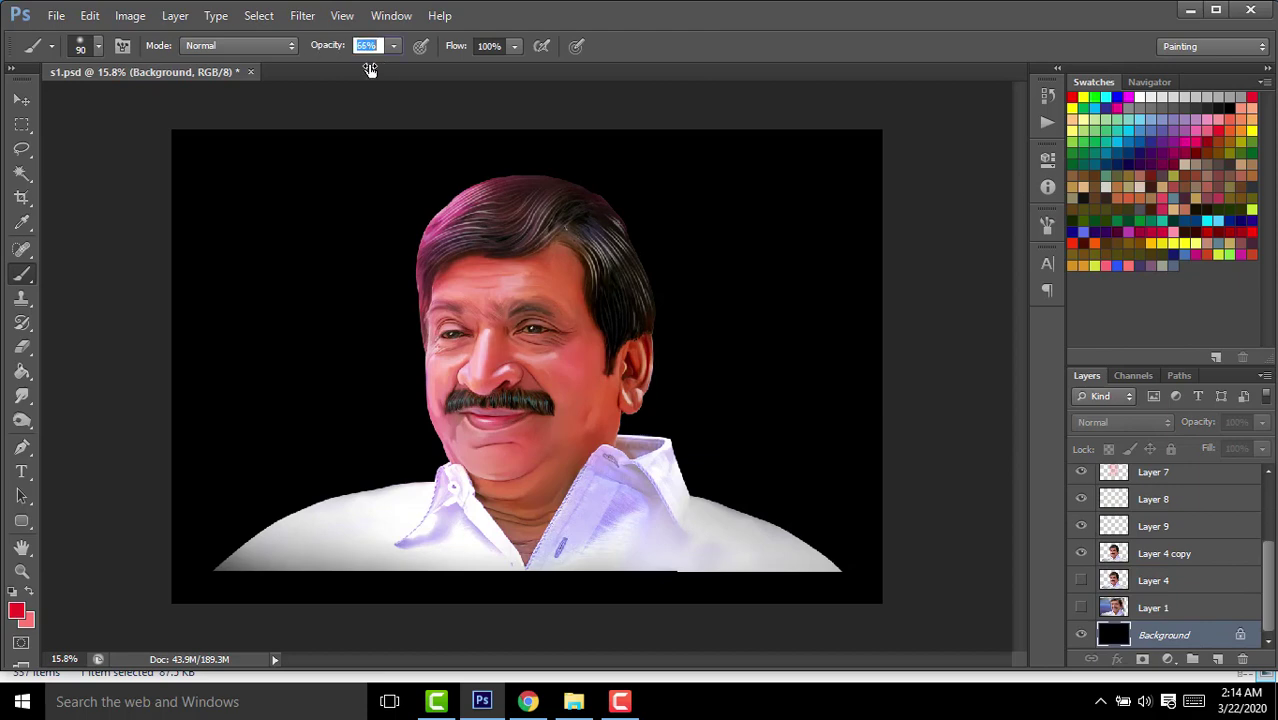
Enlarge the brush to about 1800 px, discarding a trial blue glow.
{"action": "left_click", "coordinate": [97, 46]}
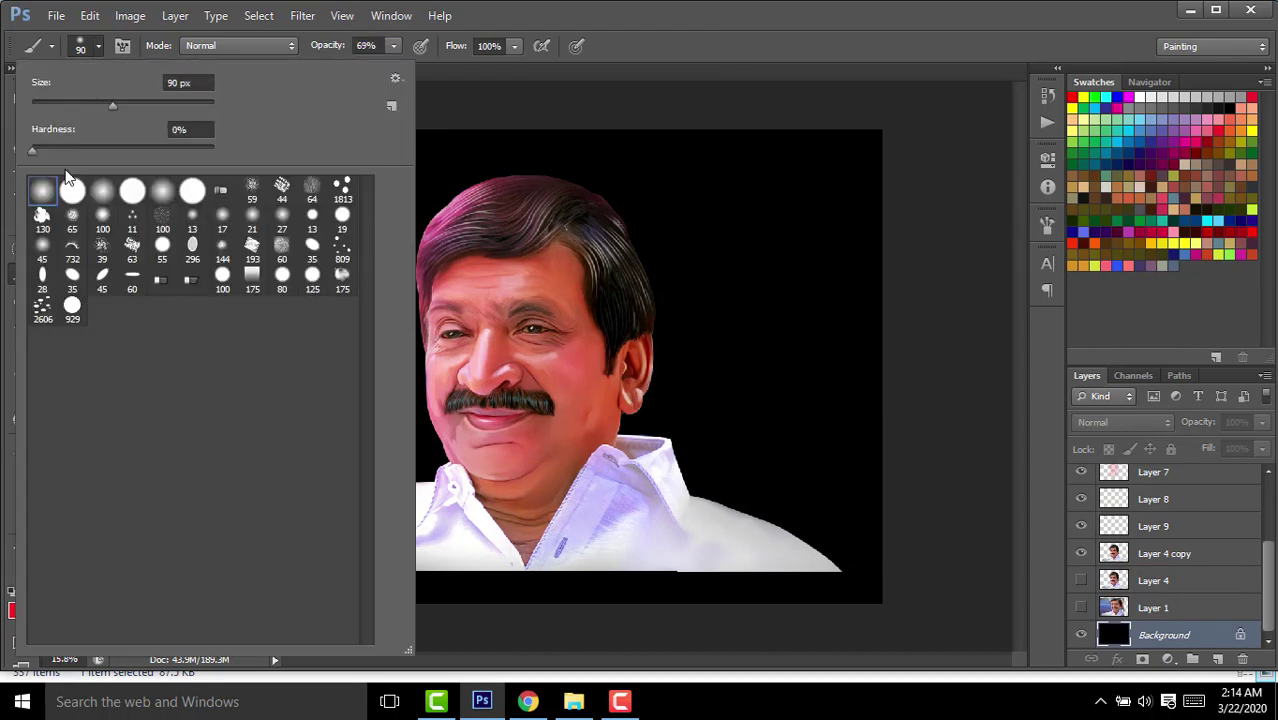
{"action": "left_click", "coordinate": [617, 8]}
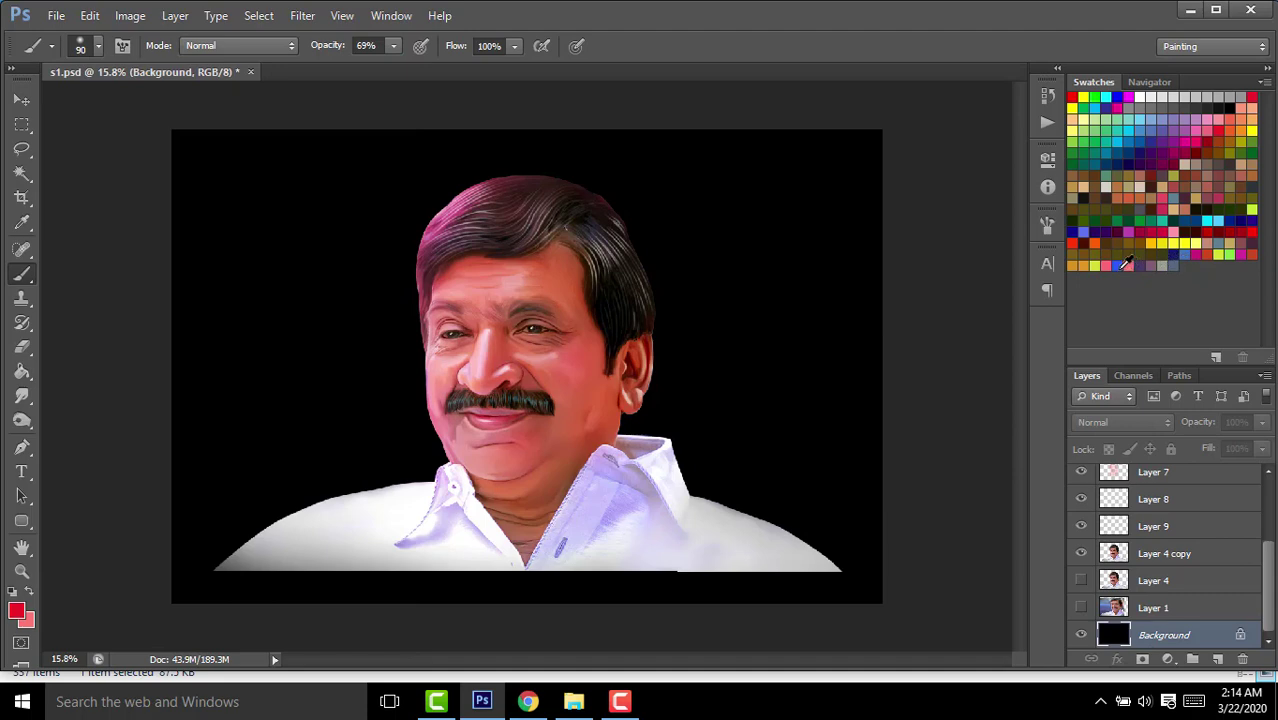
{"action": "key", "text": "bracketright"}
{"action": "key", "text": "bracketright"}
{"action": "key", "text": "bracketright"}
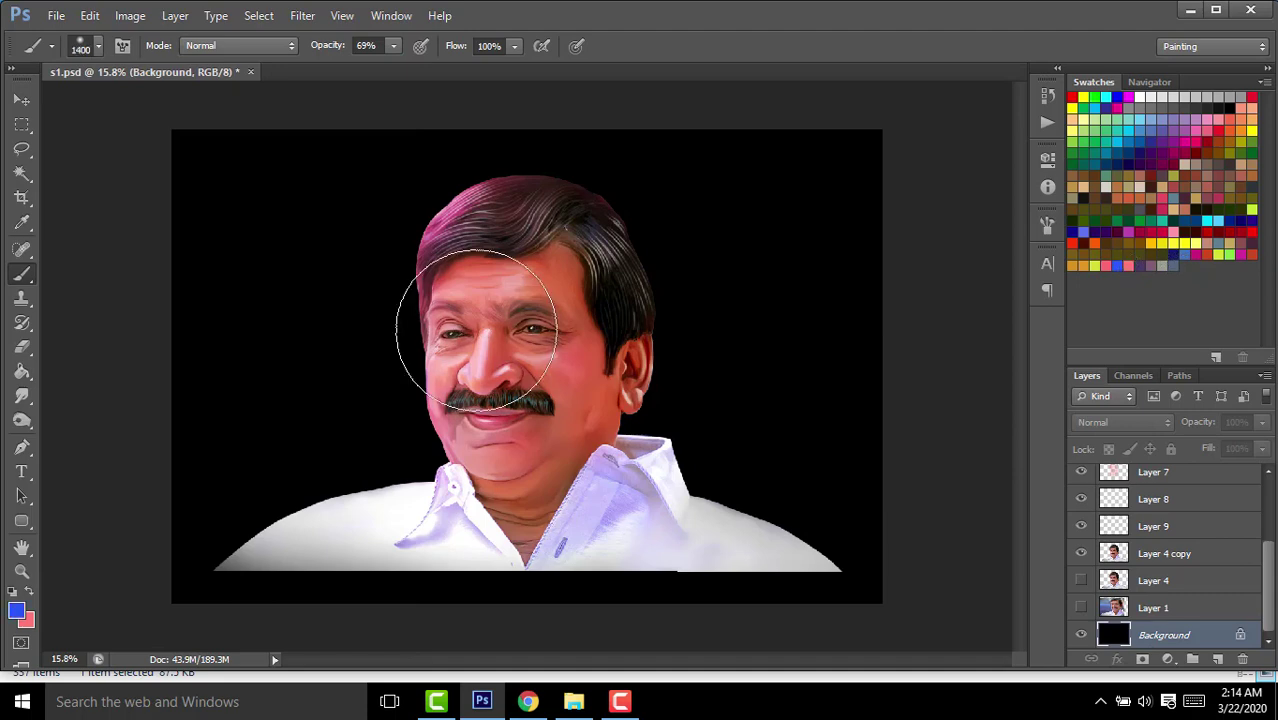
{"action": "key", "text": "bracketright"}
{"action": "key", "text": "bracketright"}
{"action": "key", "text": "bracketright"}
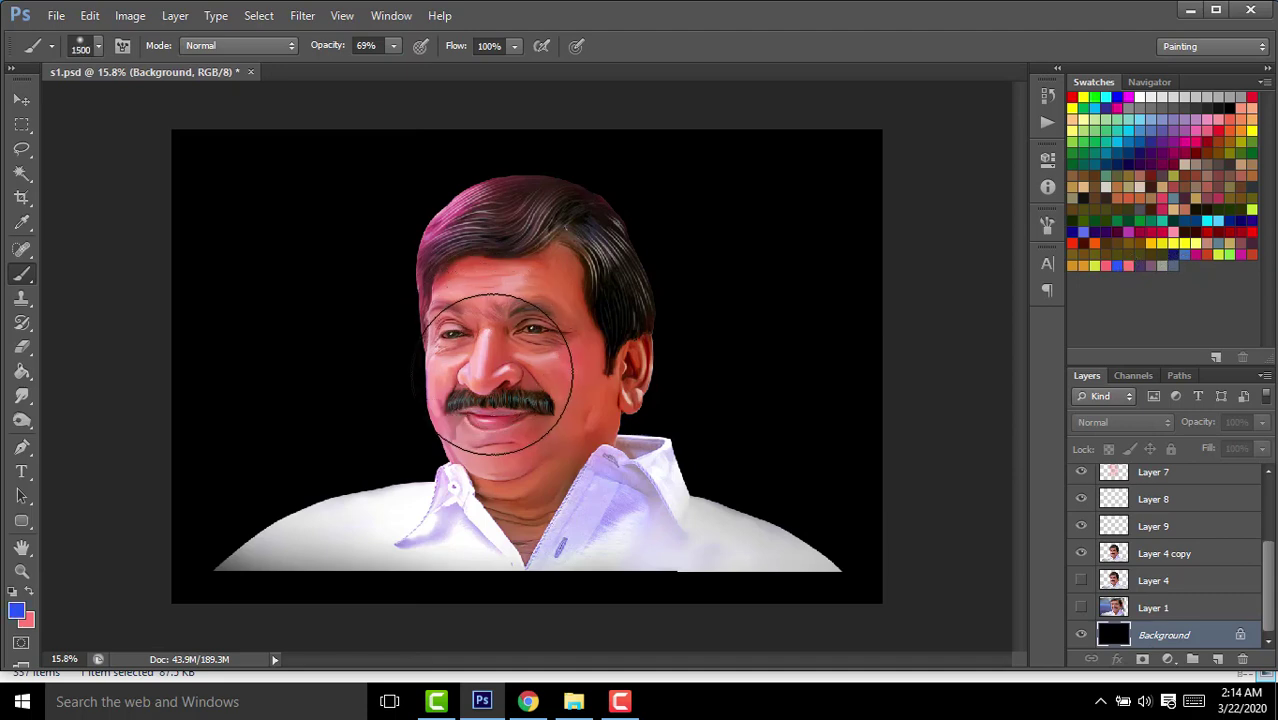
{"action": "mouse_move", "coordinate": [439, 425]}
{"action": "left_mouse_down"}
{"action": "mouse_move", "coordinate": [428, 328]}
{"action": "mouse_move", "coordinate": [400, 328]}
{"action": "left_mouse_up"}
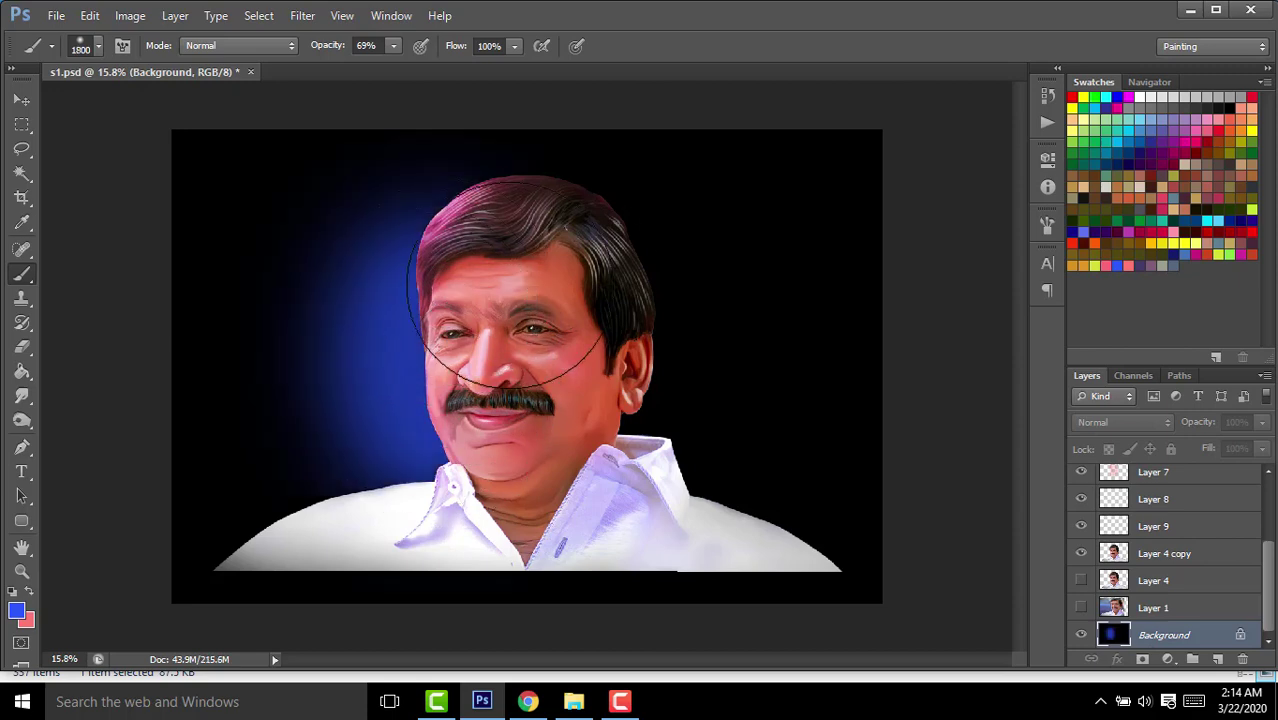
{"action": "key", "text": "bracketright"}
{"action": "key", "text": "ctrl+z"}
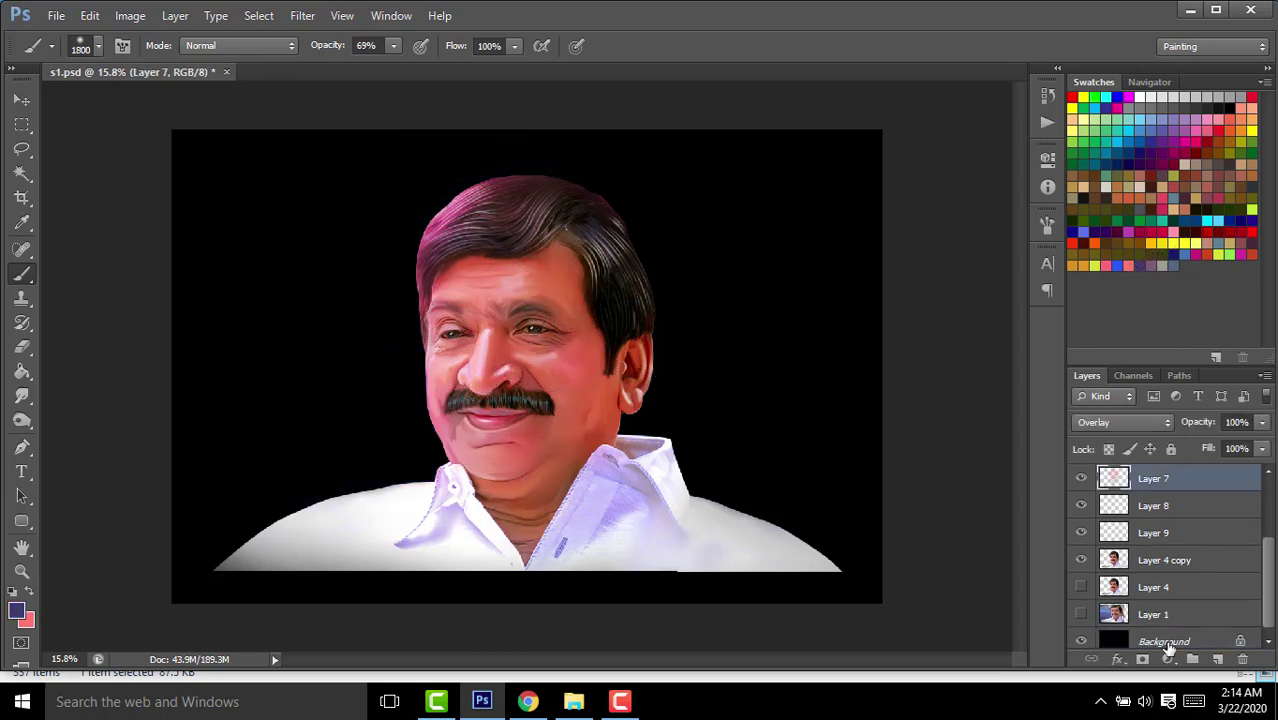
On the Background layer, paint purple glows beside the face and grey on the right.
{"action": "left_click", "coordinate": [1165, 641]}
{"action": "mouse_move", "coordinate": [428, 414]}
{"action": "left_mouse_down"}
{"action": "mouse_move", "coordinate": [400, 428]}
{"action": "mouse_move", "coordinate": [453, 260]}
{"action": "left_mouse_up"}
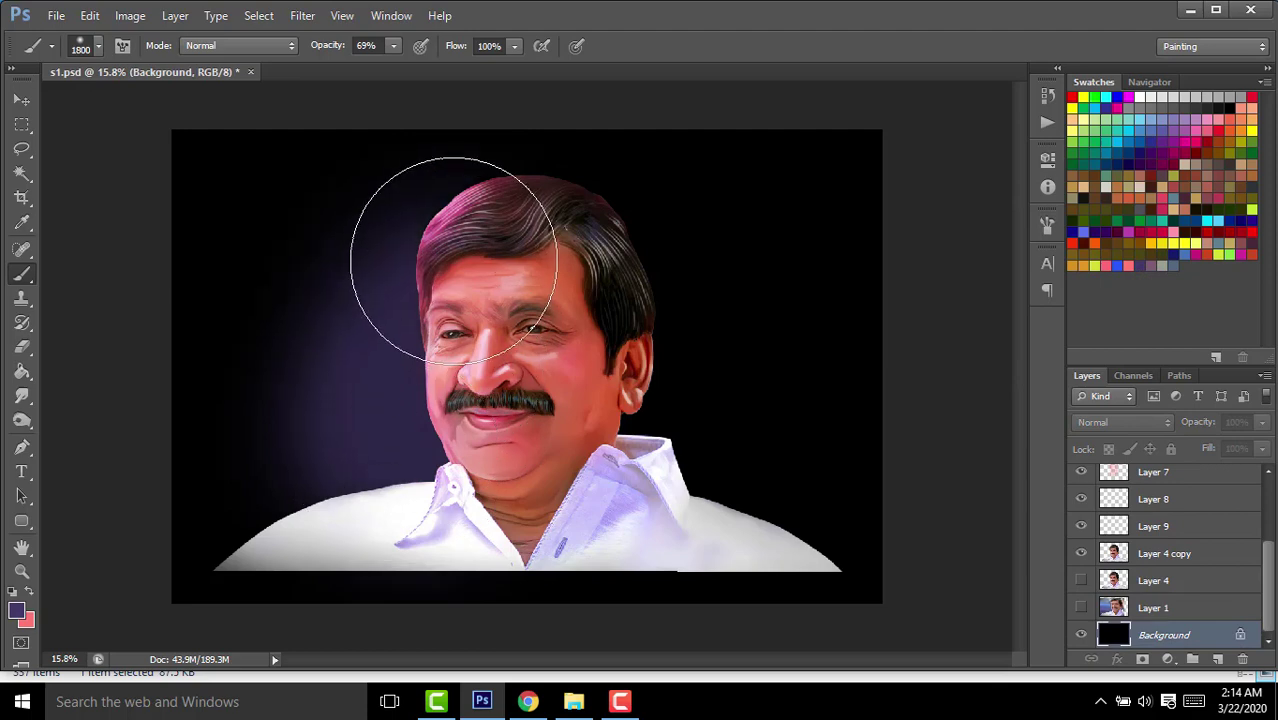
{"action": "left_click_drag", "start_coordinate": [456, 456], "coordinate": [642, 337]}
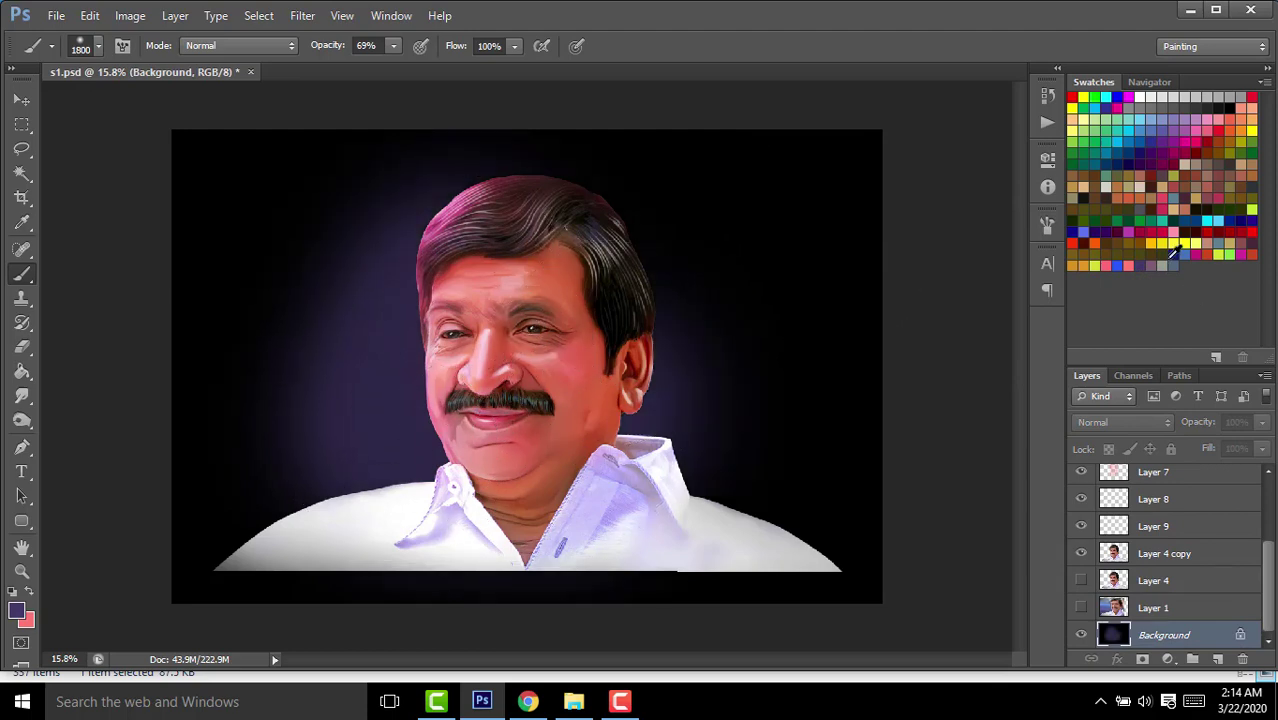
{"action": "mouse_move", "coordinate": [833, 177]}
{"action": "left_mouse_down"}
{"action": "mouse_move", "coordinate": [776, 463]}
{"action": "mouse_move", "coordinate": [827, 506]}
{"action": "mouse_move", "coordinate": [790, 185]}
{"action": "mouse_move", "coordinate": [770, 128]}
{"action": "left_mouse_up"}
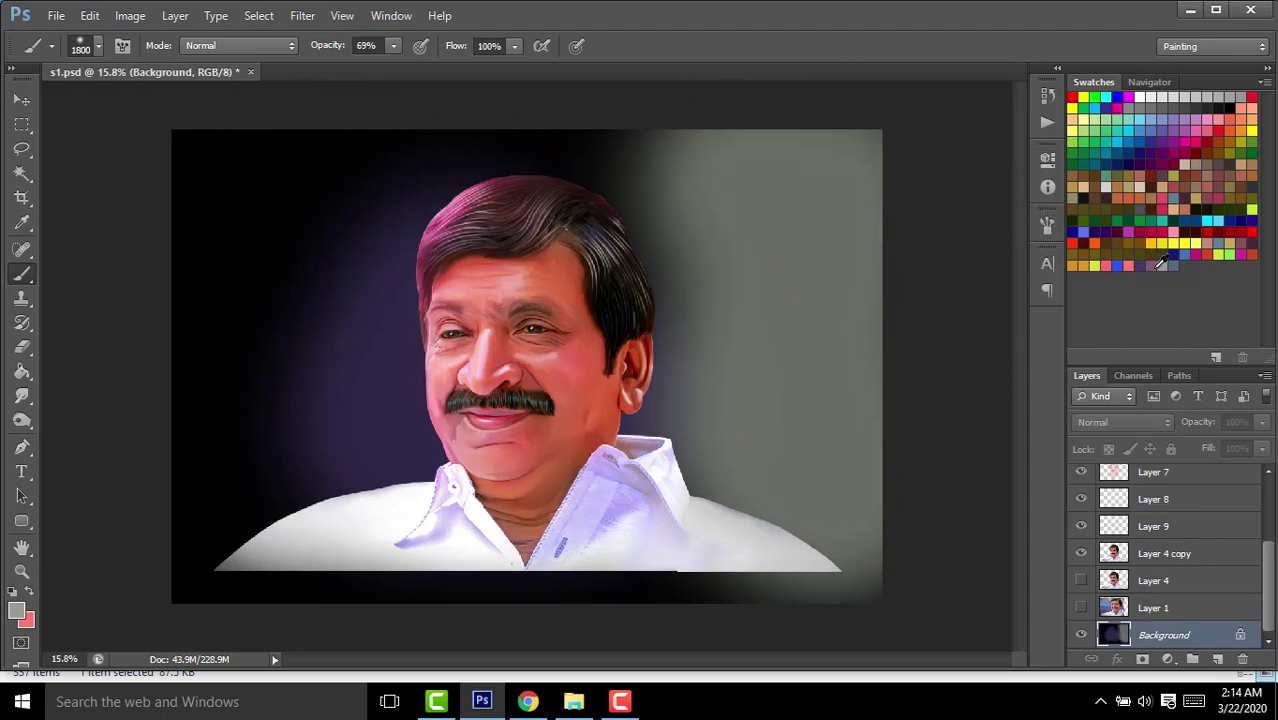
Paint purple and reddish washes across the upper background, undoing yellow and magenta tries.
{"action": "left_click", "coordinate": [1160, 262]}
{"action": "mouse_move", "coordinate": [713, 251]}
{"action": "left_mouse_down"}
{"action": "mouse_move", "coordinate": [665, 214]}
{"action": "mouse_move", "coordinate": [762, 177]}
{"action": "left_mouse_up"}
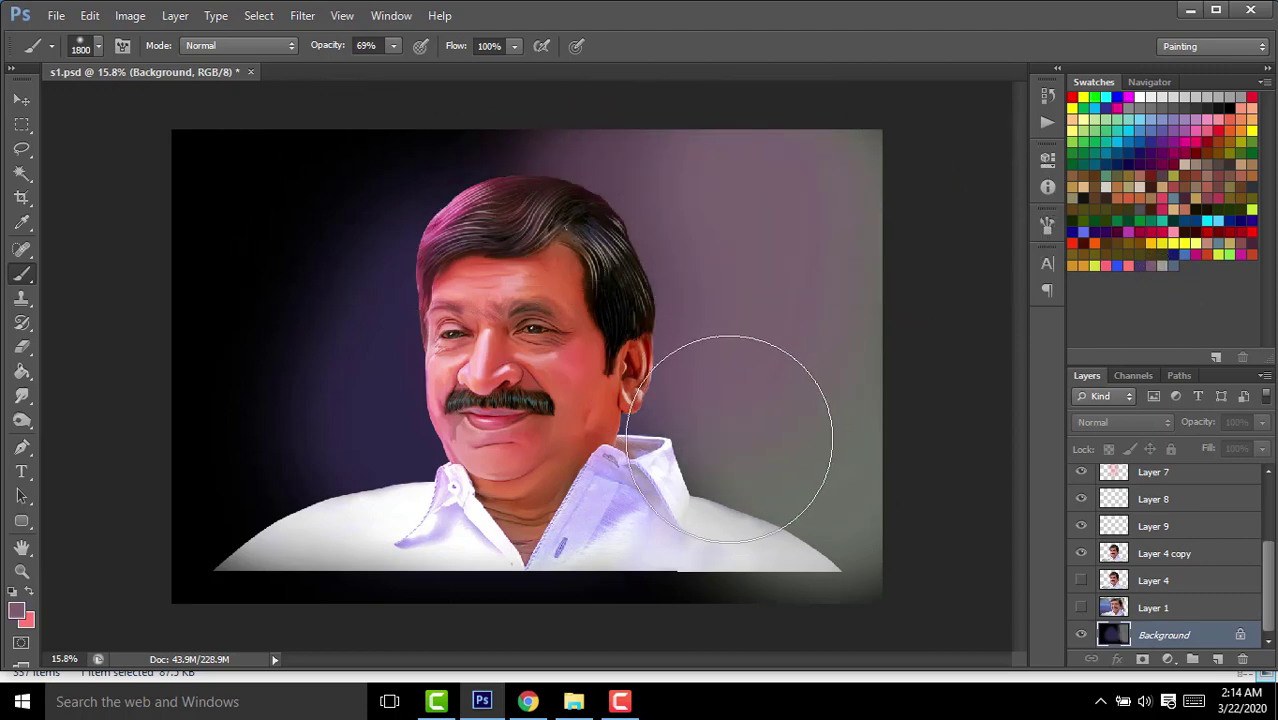
{"action": "left_click_drag", "start_coordinate": [245, 177], "coordinate": [546, 106]}
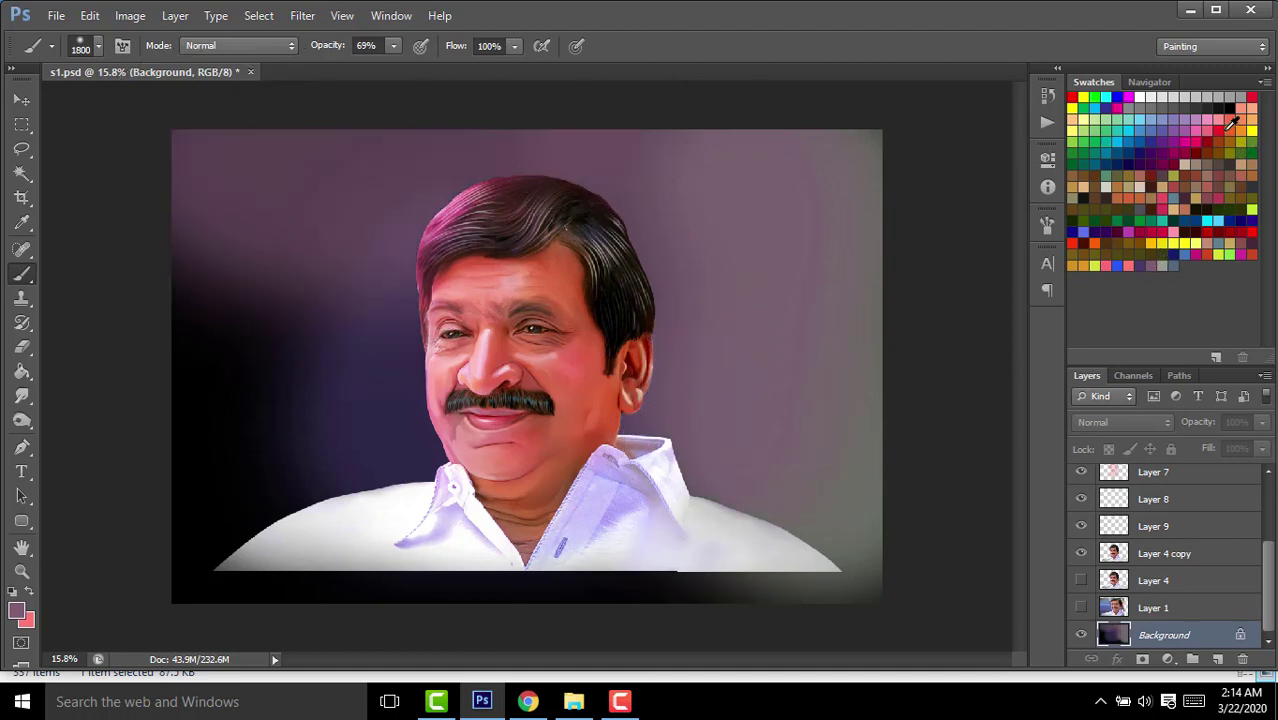
{"action": "mouse_move", "coordinate": [208, 163]}
{"action": "left_mouse_down"}
{"action": "mouse_move", "coordinate": [203, 289]}
{"action": "mouse_move", "coordinate": [337, 191]}
{"action": "left_mouse_up"}
{"action": "key", "text": "ctrl+z"}
{"action": "left_click_drag", "start_coordinate": [214, 128], "coordinate": [487, 85]}
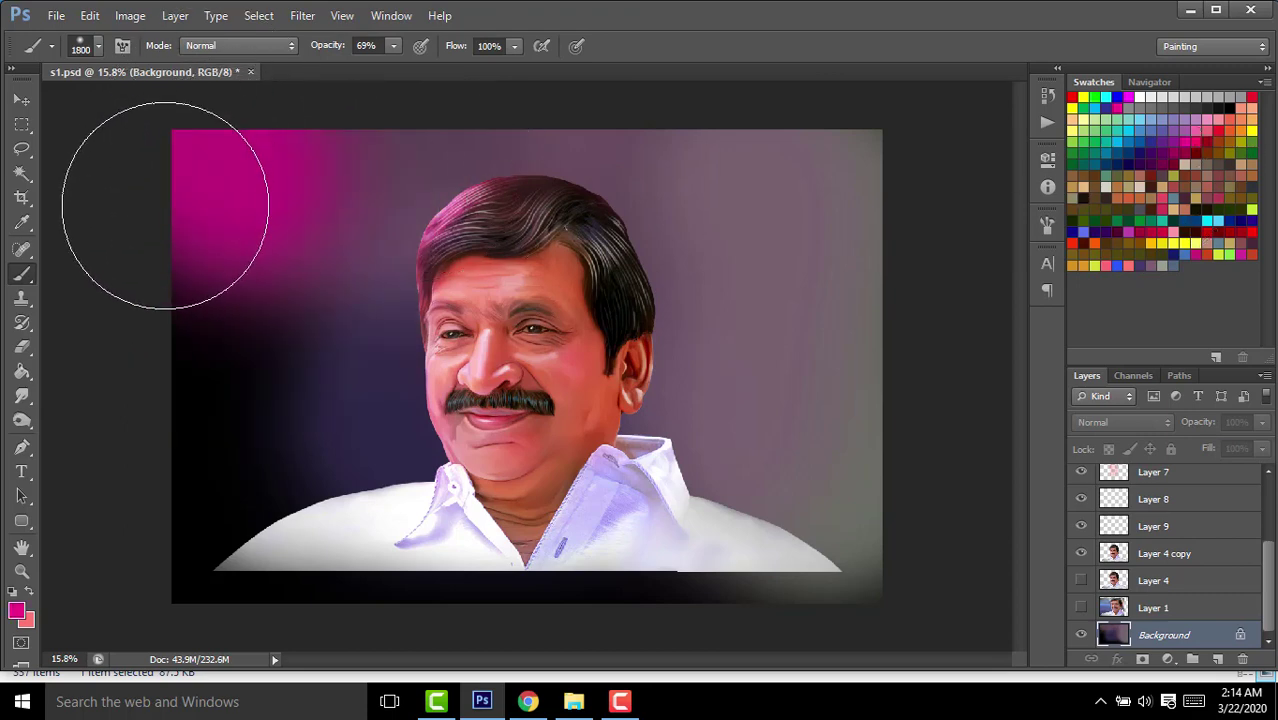
{"action": "key", "text": "ctrl+z"}
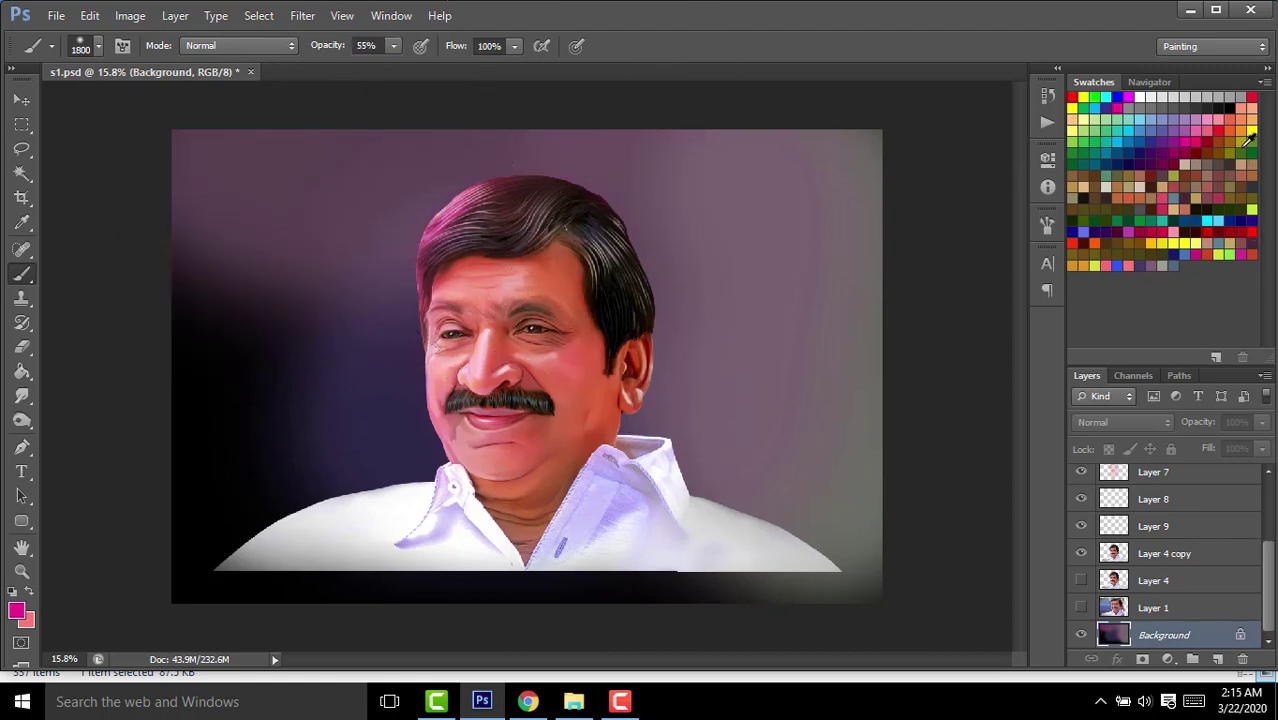
{"action": "left_click_drag", "start_coordinate": [245, 170], "coordinate": [519, 106]}
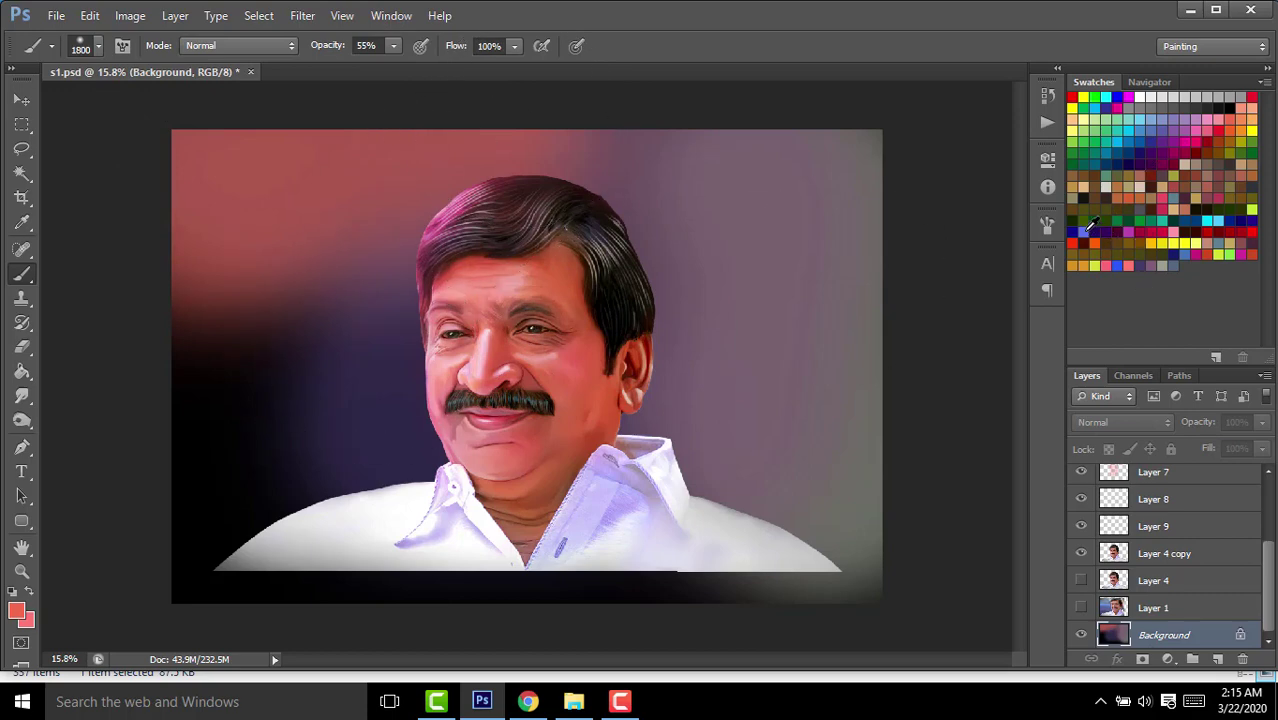
Add blue left of the face, pink in the top-left corner and green above-right.
{"action": "left_click", "coordinate": [1085, 228]}
{"action": "left_click_drag", "start_coordinate": [371, 428], "coordinate": [428, 285]}
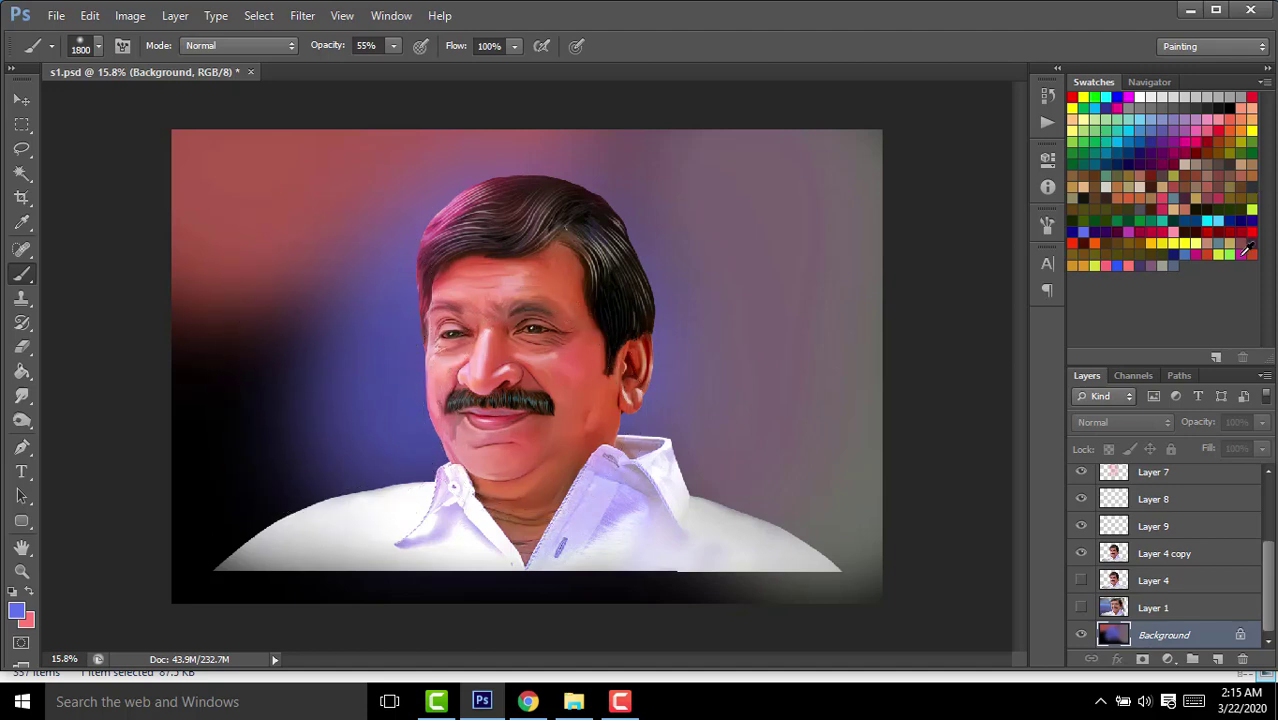
{"action": "left_click", "coordinate": [1207, 135]}
{"action": "left_click", "coordinate": [183, 170]}
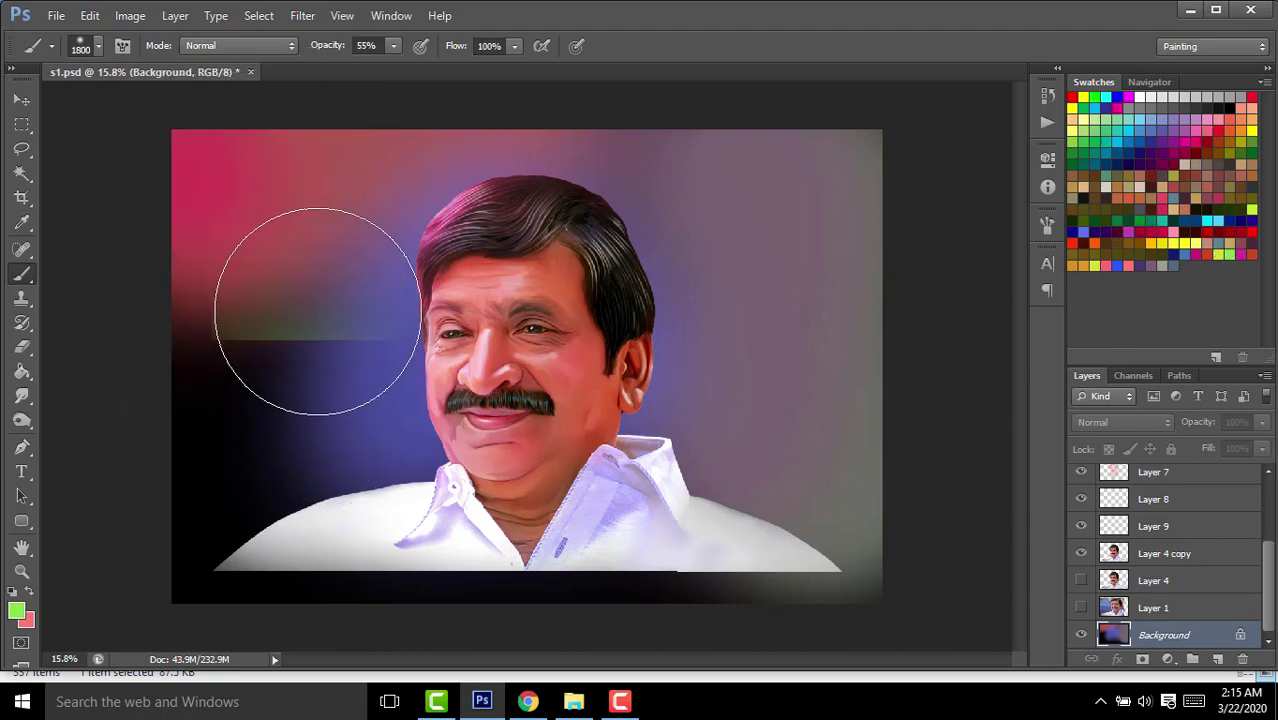
{"action": "left_click", "coordinate": [314, 385]}
{"action": "key", "text": "ctrl+z"}
{"action": "mouse_move", "coordinate": [713, 242]}
{"action": "left_mouse_down"}
{"action": "mouse_move", "coordinate": [608, 165]}
{"action": "mouse_move", "coordinate": [870, 105]}
{"action": "left_mouse_up"}
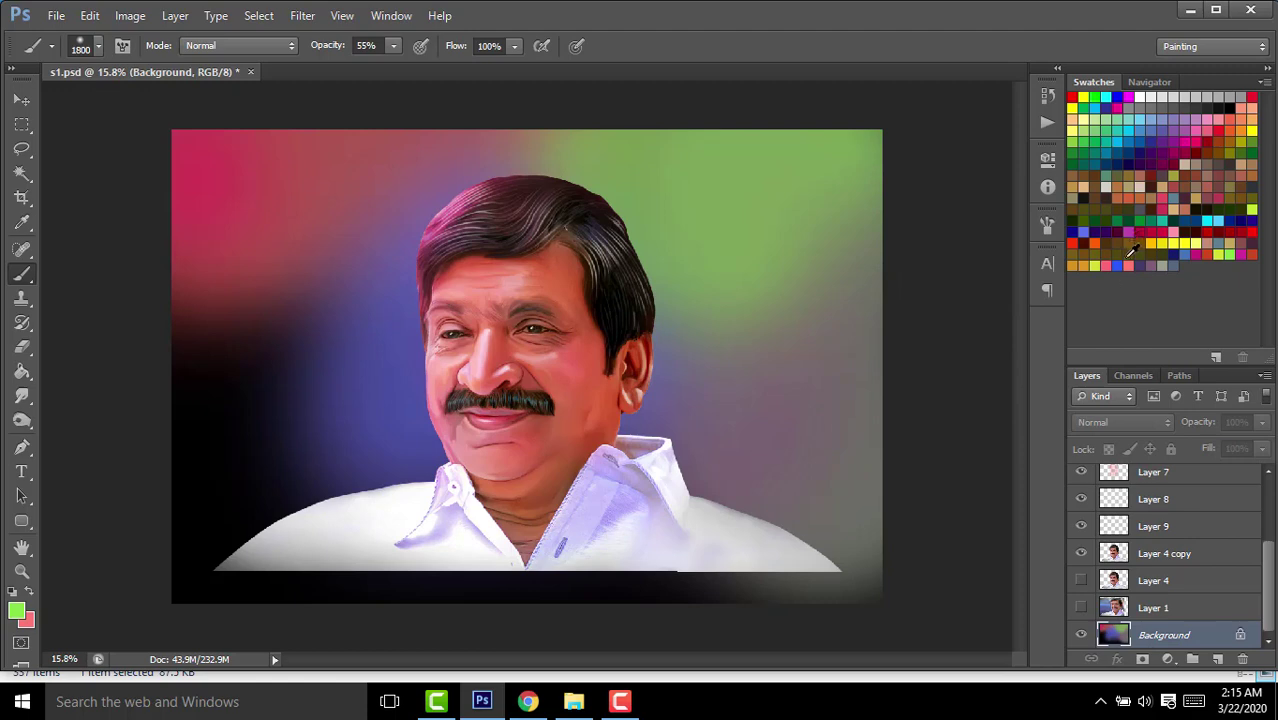
Paint olive-brown behind the right shoulder and mute the upper-right green area.
{"action": "mouse_move", "coordinate": [741, 475]}
{"action": "left_mouse_down"}
{"action": "mouse_move", "coordinate": [842, 542]}
{"action": "mouse_move", "coordinate": [941, 371]}
{"action": "mouse_move", "coordinate": [864, 385]}
{"action": "mouse_move", "coordinate": [818, 565]}
{"action": "left_mouse_up"}
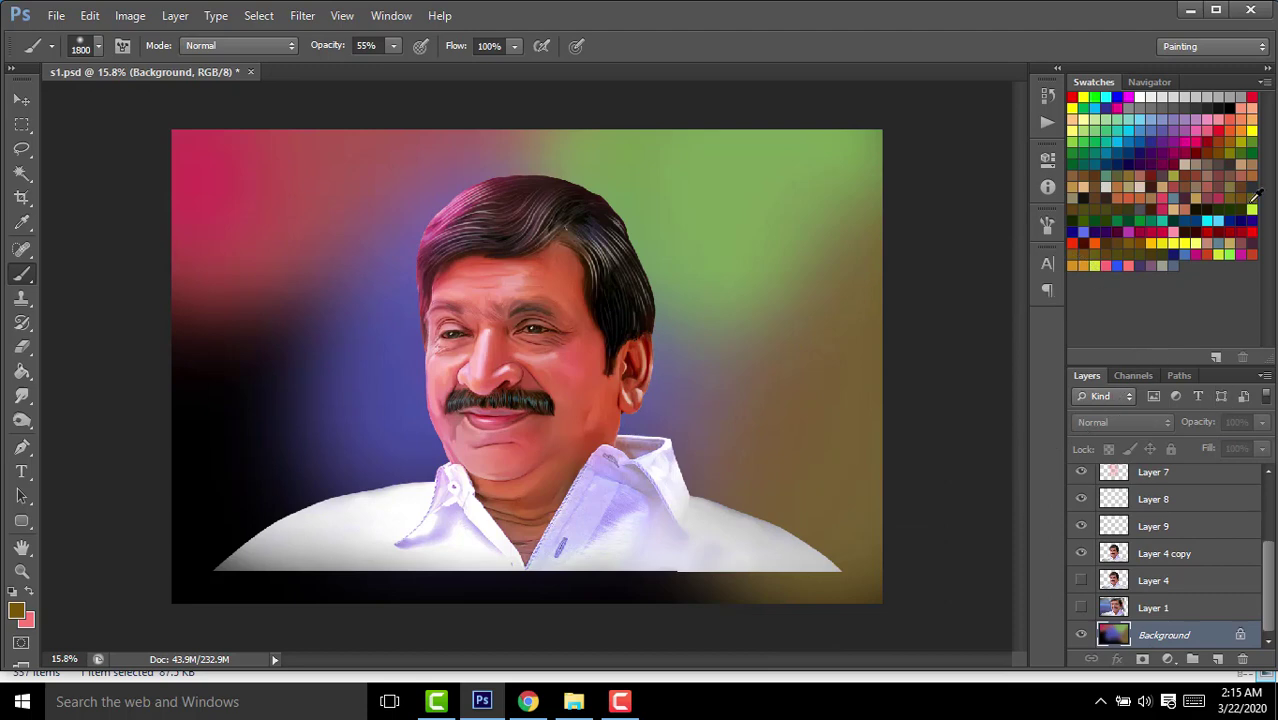
{"action": "mouse_move", "coordinate": [715, 563]}
{"action": "left_mouse_down"}
{"action": "mouse_move", "coordinate": [913, 486]}
{"action": "mouse_move", "coordinate": [821, 527]}
{"action": "left_mouse_up"}
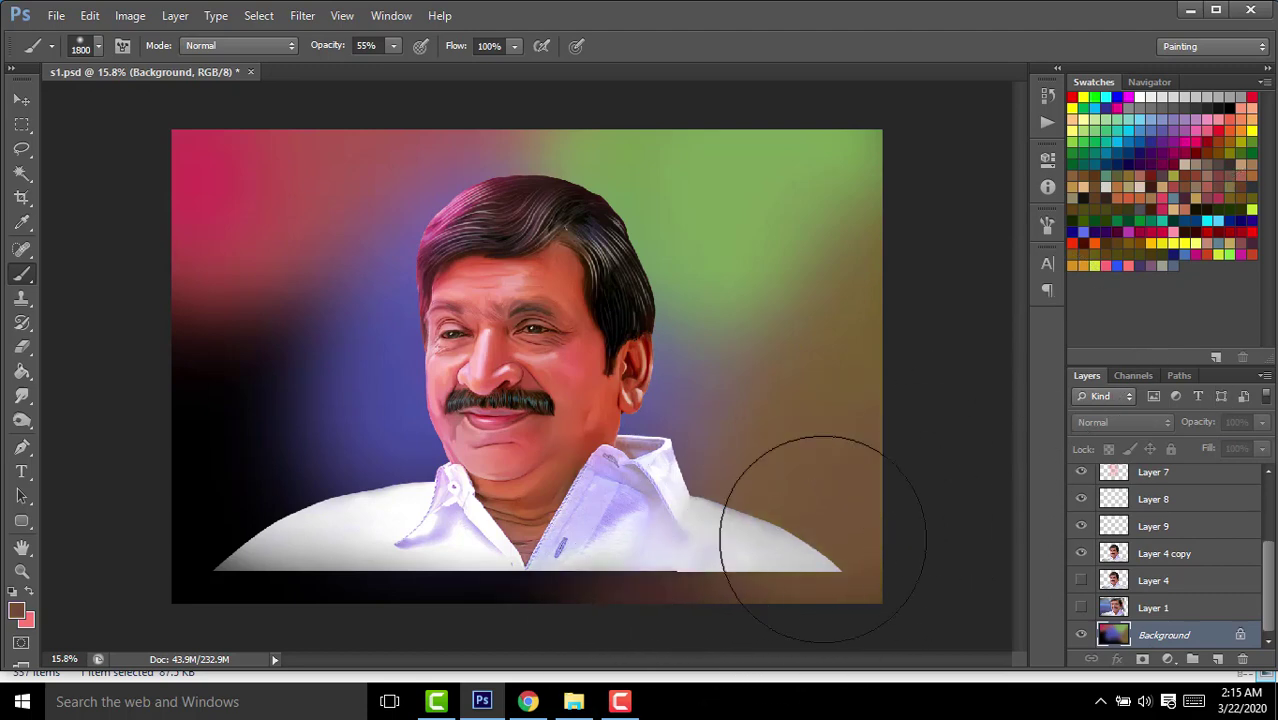
{"action": "left_click_drag", "start_coordinate": [813, 100], "coordinate": [970, 228]}
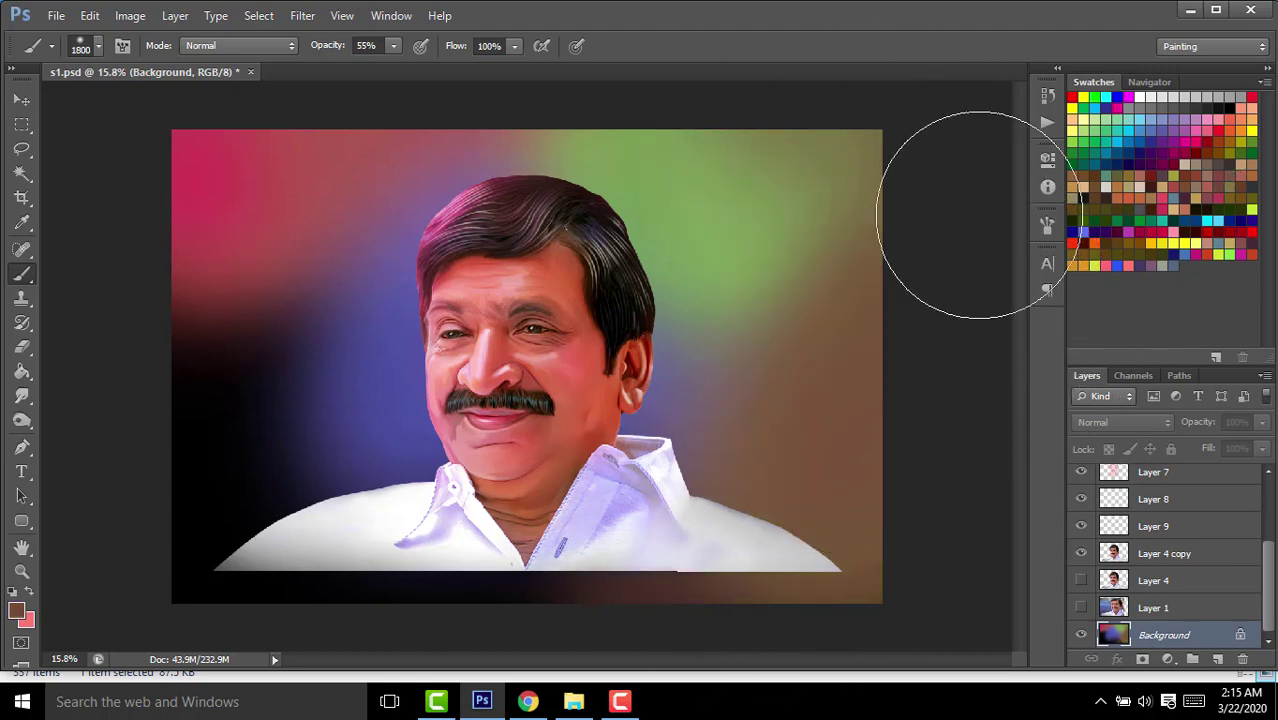
{"action": "key", "text": "ctrl+z"}
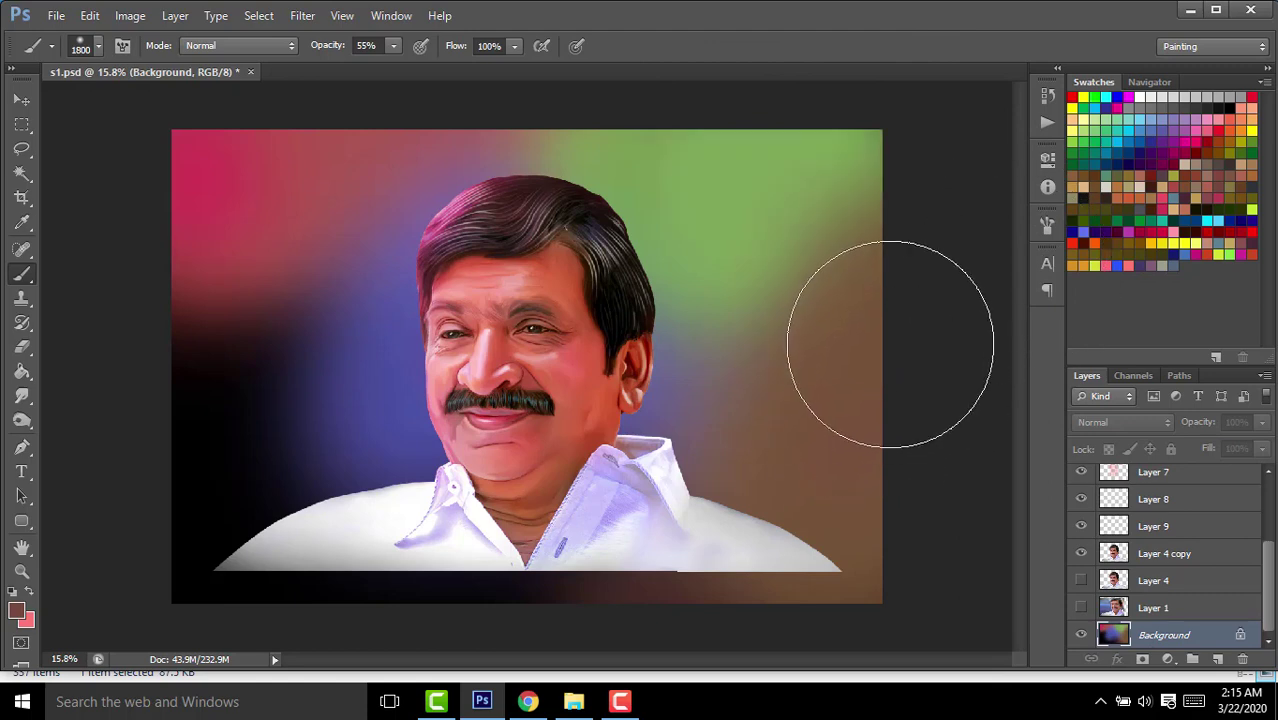
{"action": "left_click_drag", "start_coordinate": [723, 100], "coordinate": [785, 143]}
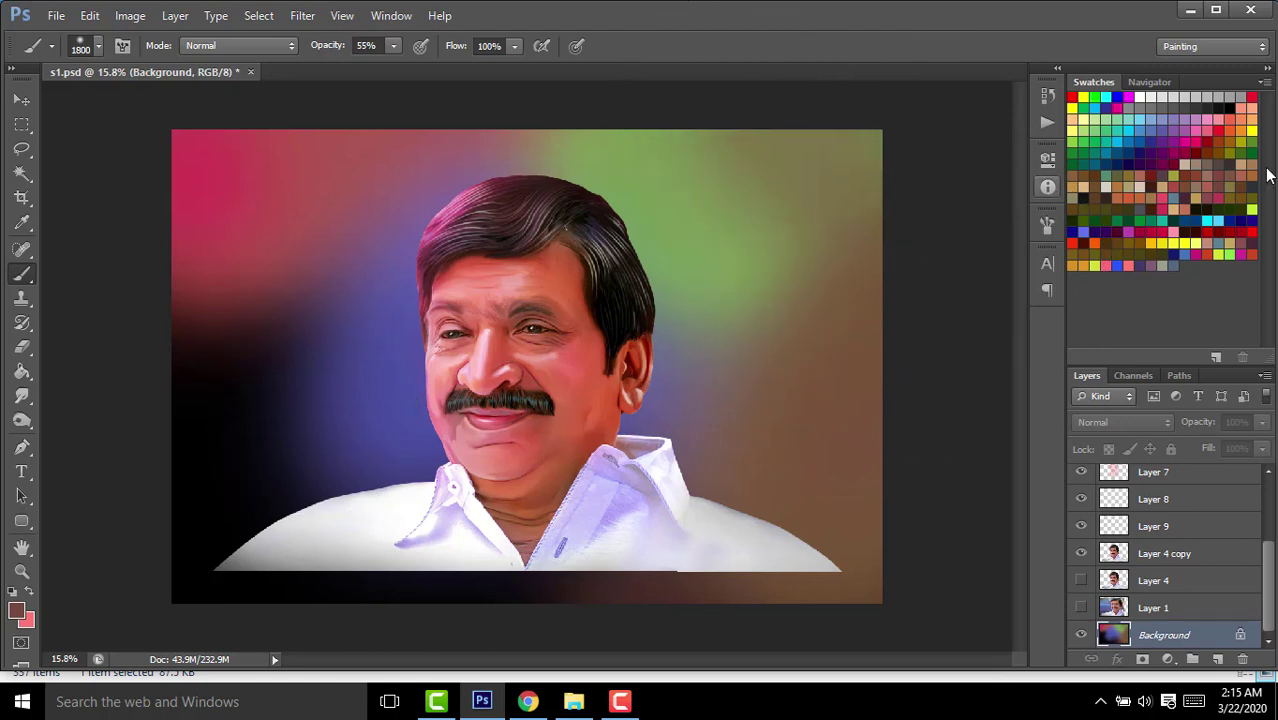
{"action": "left_click", "coordinate": [1248, 160]}
Paint brown along the bottom and smudge brown and tan into bokeh blobs on both sides.
{"action": "mouse_move", "coordinate": [228, 529]}
{"action": "left_mouse_down"}
{"action": "mouse_move", "coordinate": [157, 343]}
{"action": "mouse_move", "coordinate": [216, 523]}
{"action": "mouse_move", "coordinate": [428, 585]}
{"action": "mouse_move", "coordinate": [670, 557]}
{"action": "mouse_move", "coordinate": [222, 585]}
{"action": "mouse_move", "coordinate": [143, 542]}
{"action": "mouse_move", "coordinate": [485, 579]}
{"action": "mouse_move", "coordinate": [897, 548]}
{"action": "left_mouse_up"}
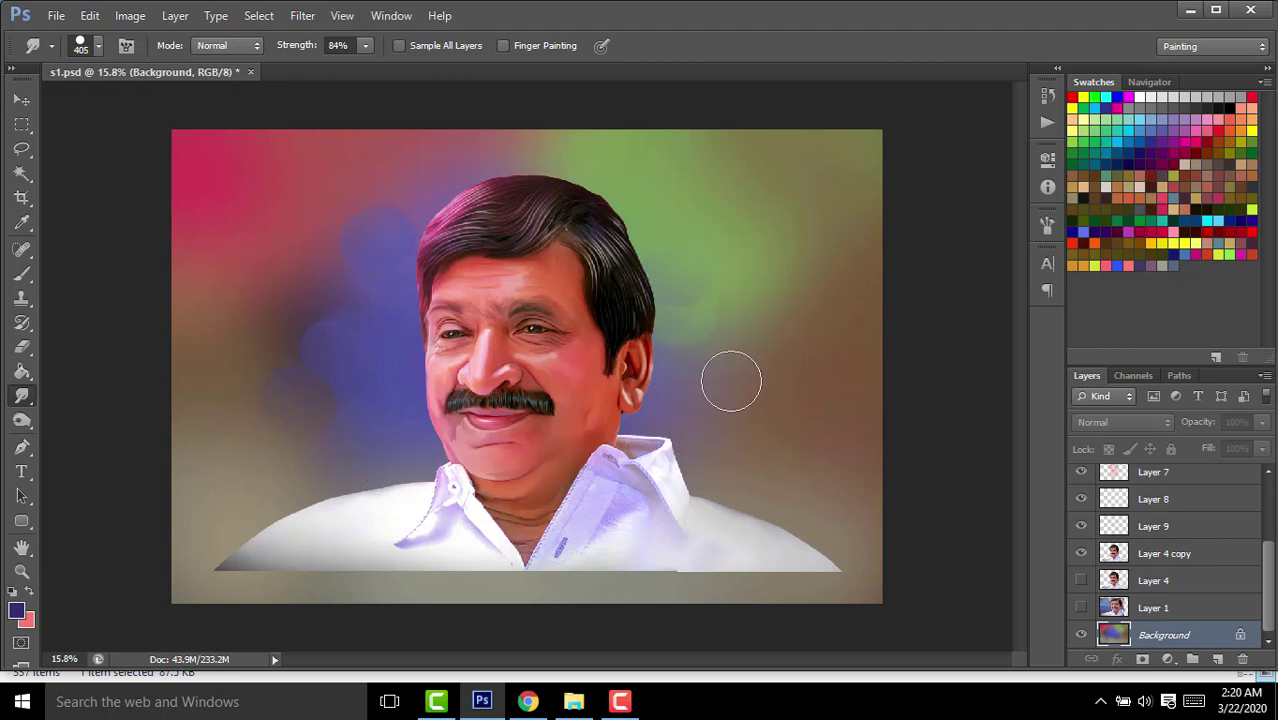
{"action": "left_click_drag", "start_coordinate": [806, 308], "coordinate": [799, 262]}
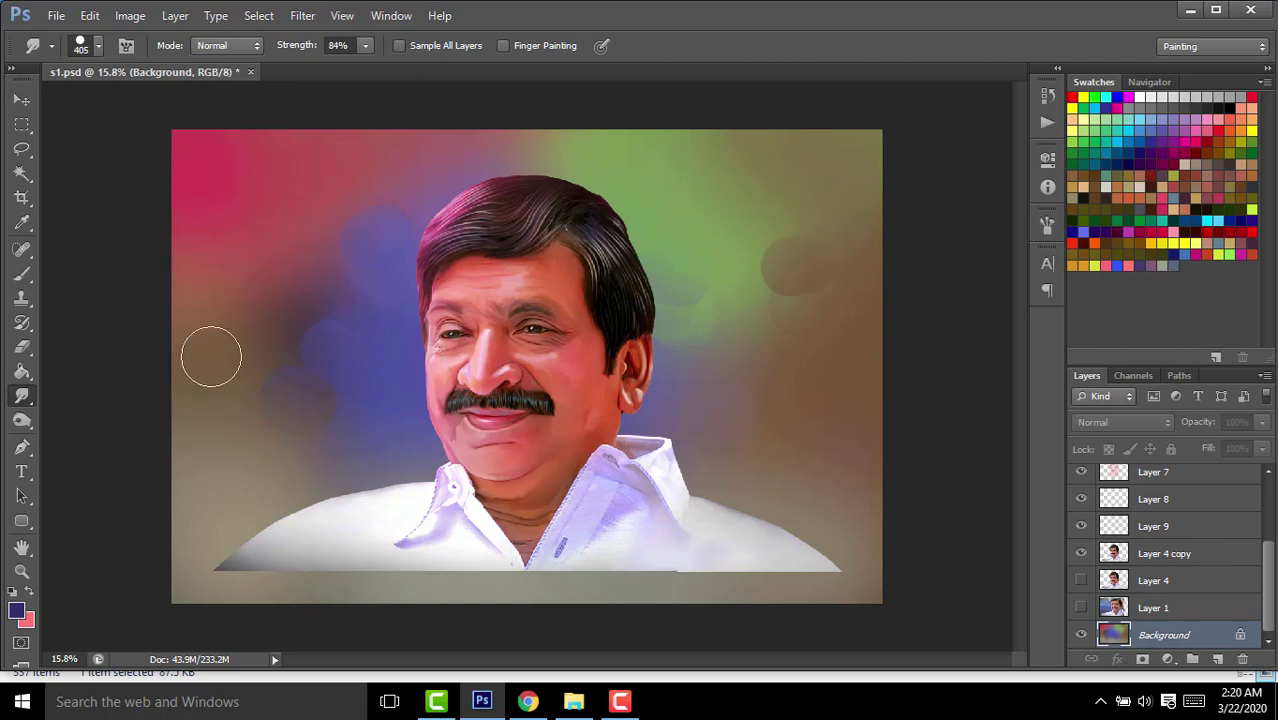
{"action": "mouse_move", "coordinate": [211, 356]}
{"action": "left_mouse_down"}
{"action": "mouse_move", "coordinate": [247, 274]}
{"action": "mouse_move", "coordinate": [234, 309]}
{"action": "mouse_move", "coordinate": [239, 283]}
{"action": "left_mouse_up"}
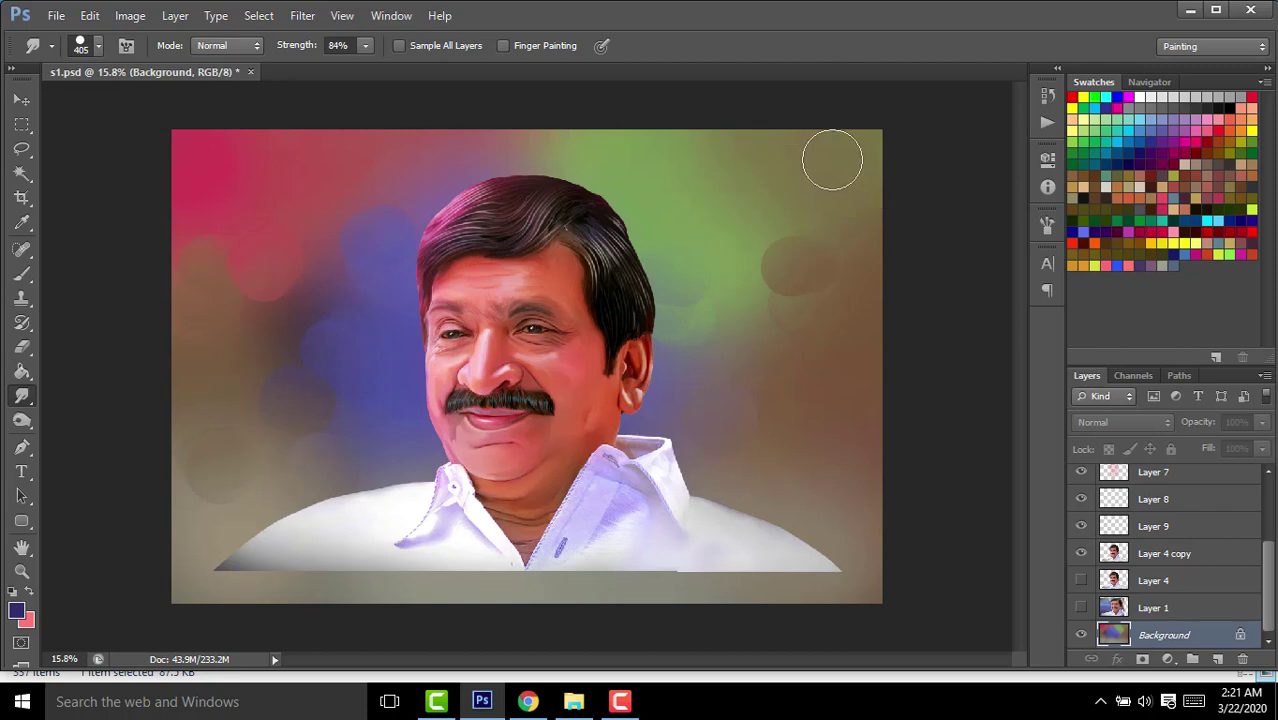
{"action": "left_click_drag", "start_coordinate": [832, 160], "coordinate": [736, 154]}
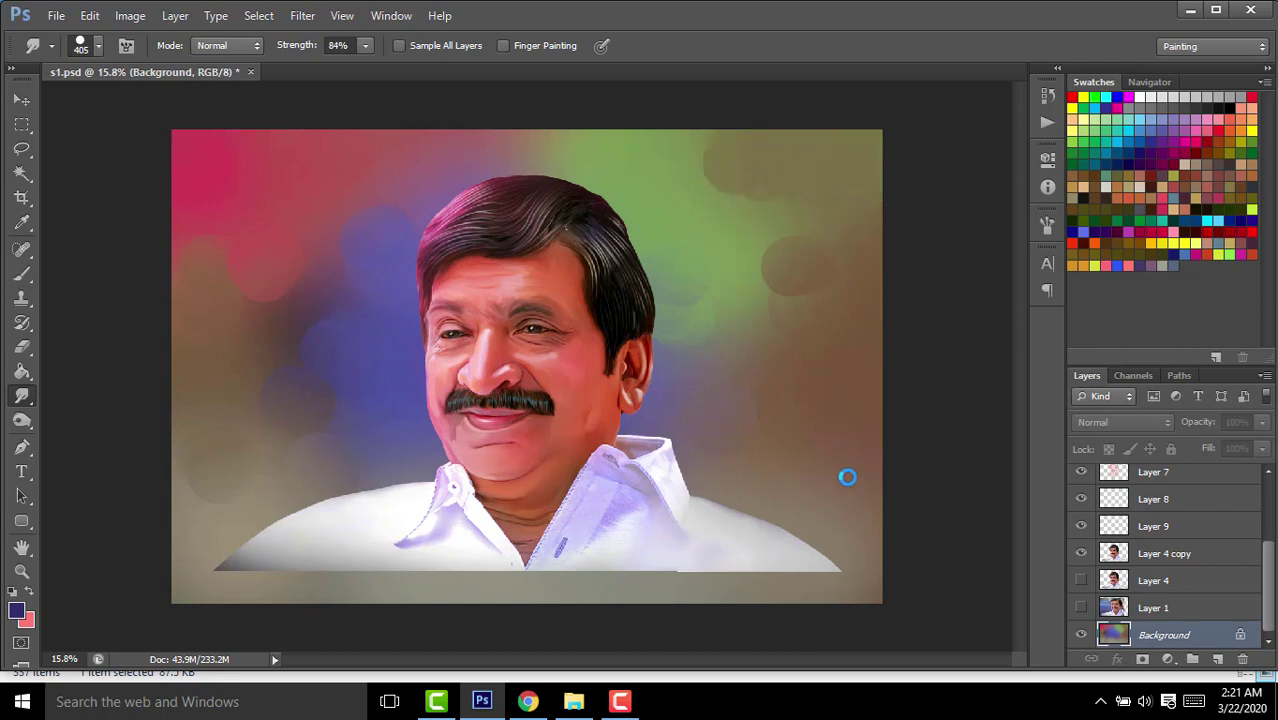
{"action": "left_click", "coordinate": [1165, 555]}
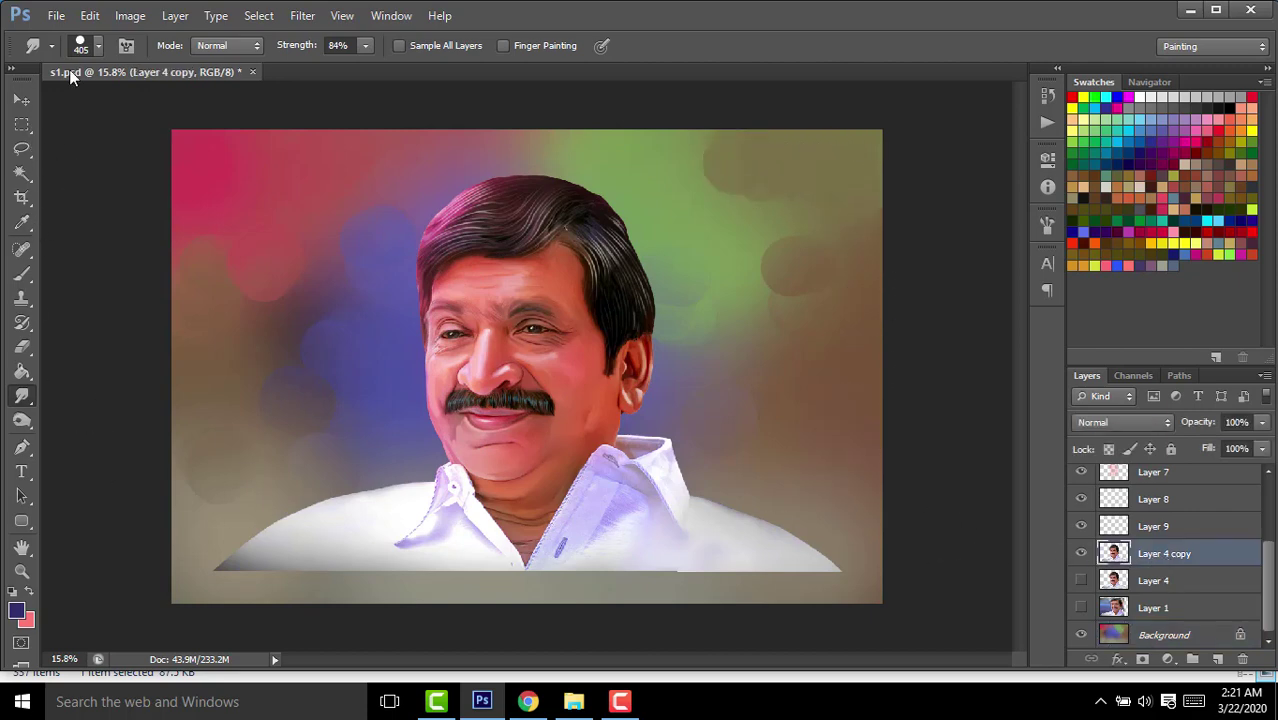
Smudge the shirt's lower-left edge into the background with a 1000–1300 px brush.
{"action": "left_click", "coordinate": [95, 45]}
{"action": "left_click", "coordinate": [933, 437]}
{"action": "key", "text": "bracketright"}
{"action": "key", "text": "bracketright"}
{"action": "key", "text": "bracketright"}
{"action": "mouse_move", "coordinate": [294, 522]}
{"action": "left_mouse_down"}
{"action": "mouse_move", "coordinate": [300, 542]}
{"action": "mouse_move", "coordinate": [294, 514]}
{"action": "mouse_move", "coordinate": [235, 575]}
{"action": "left_mouse_up"}
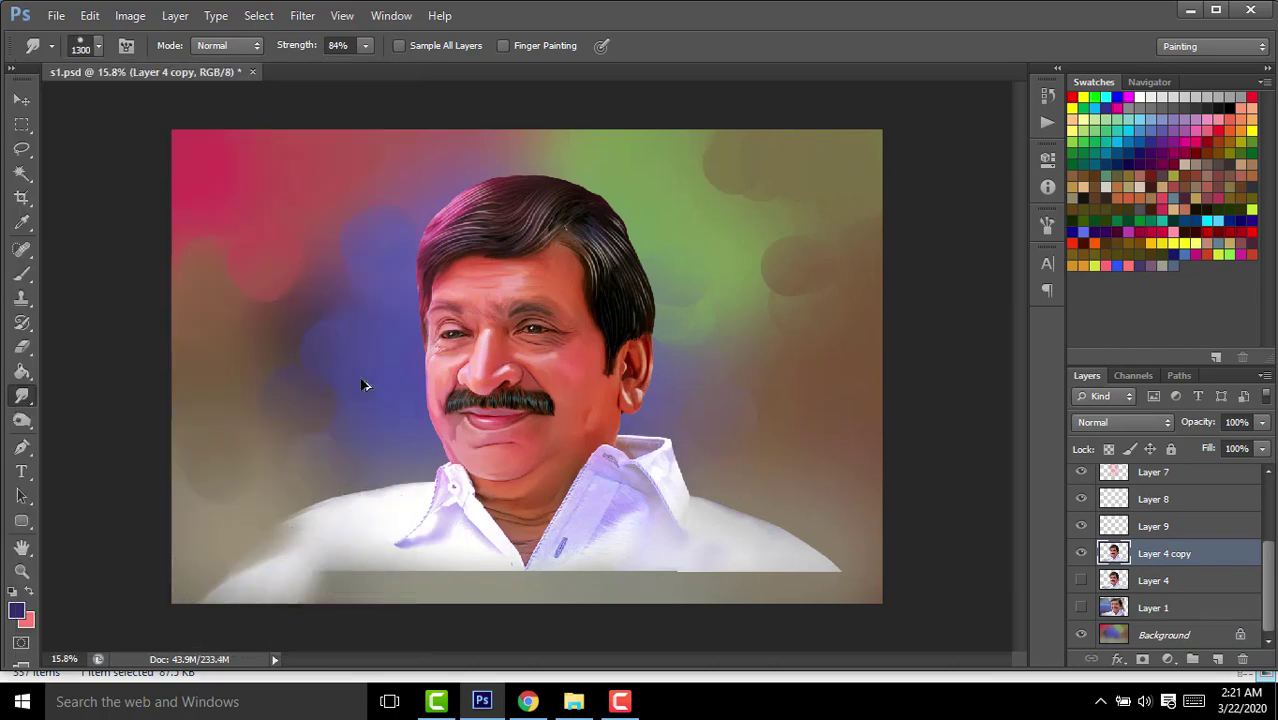
{"action": "left_click_drag", "start_coordinate": [214, 528], "coordinate": [214, 570]}
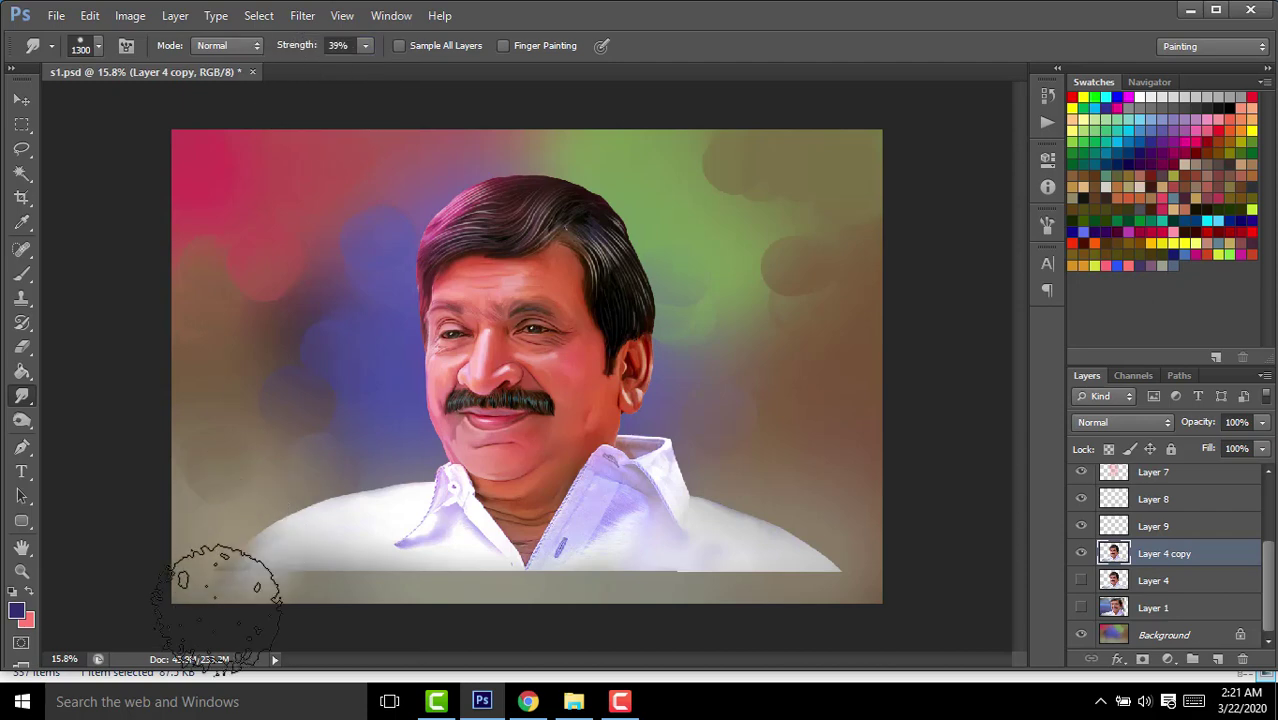
{"action": "key", "text": "bracketleft"}
{"action": "key", "text": "bracketleft"}
{"action": "left_click_drag", "start_coordinate": [300, 543], "coordinate": [317, 570]}
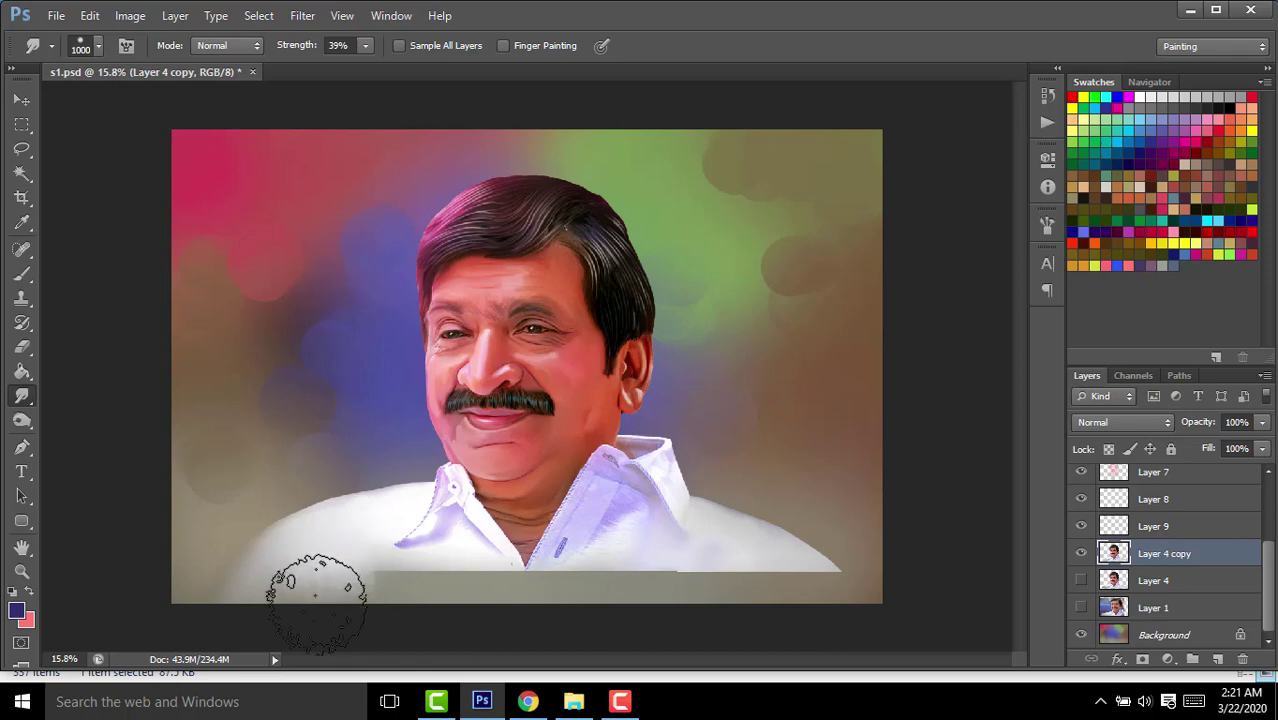
{"action": "left_click_drag", "start_coordinate": [277, 542], "coordinate": [220, 585]}
{"action": "key", "text": "bracketleft"}
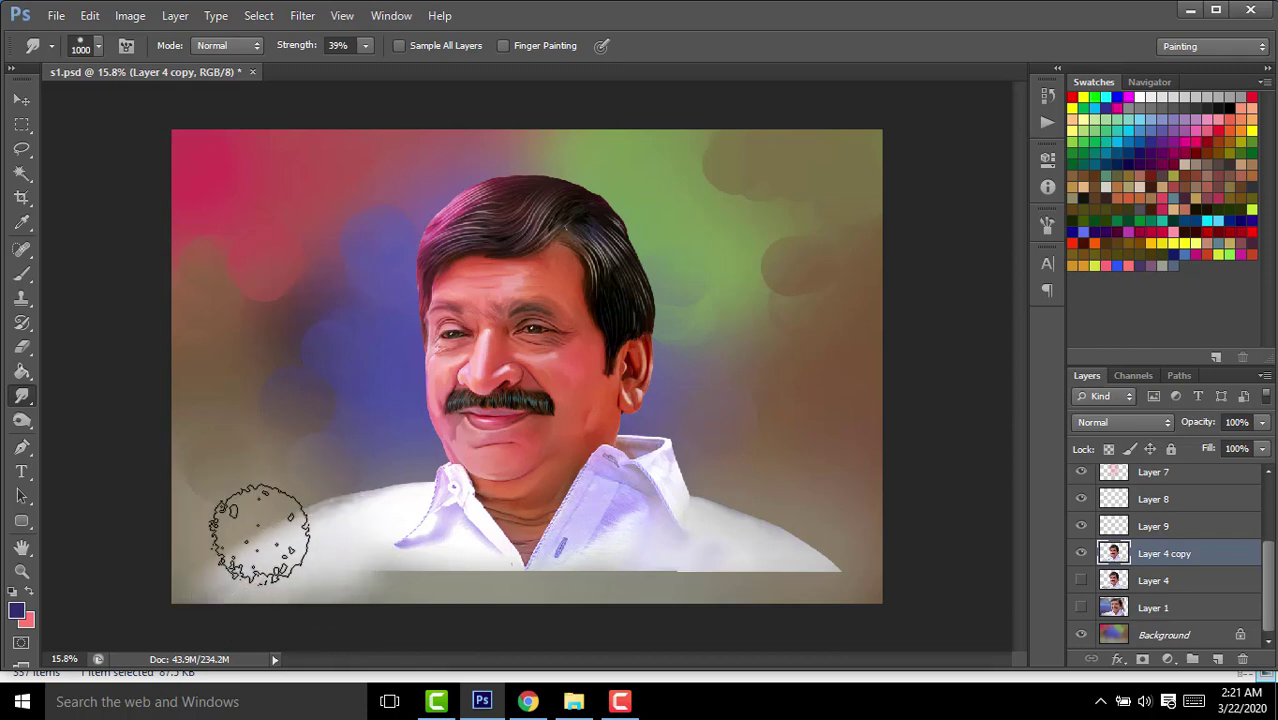
Check the Smudge brush's tip shape settings in the Brush Settings panel.
{"action": "left_click", "coordinate": [1047, 225]}
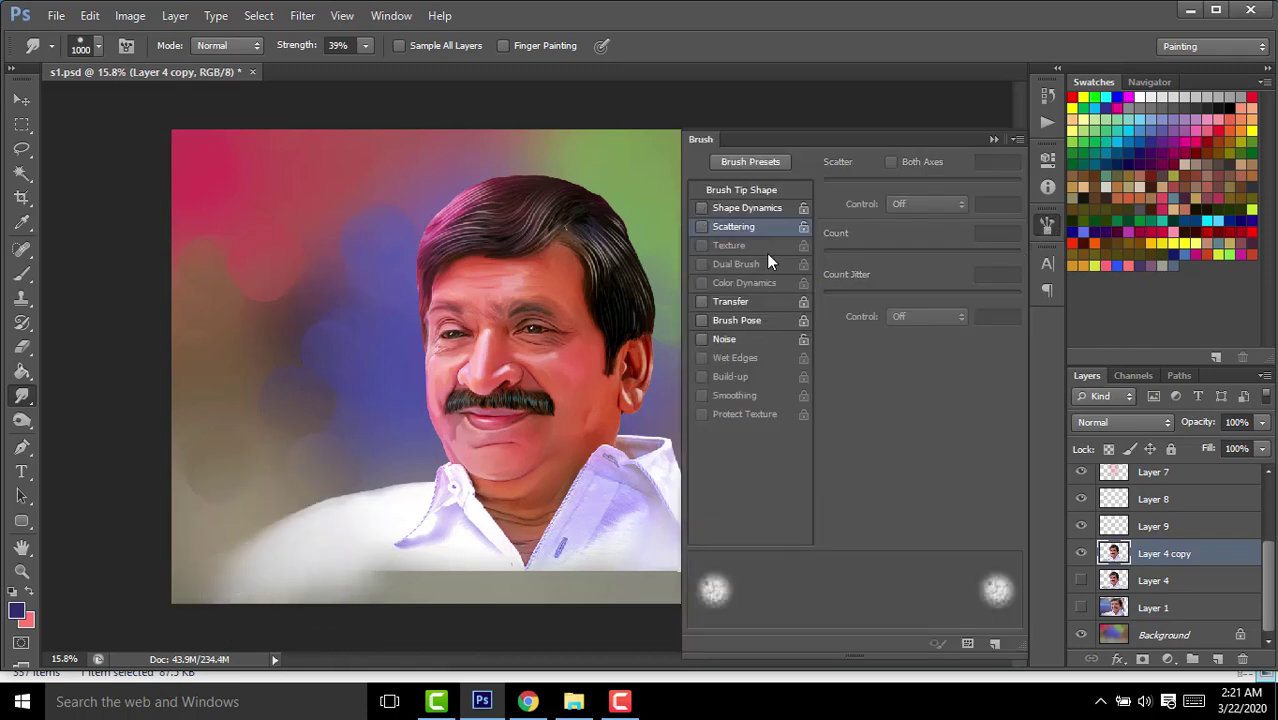
{"action": "left_click", "coordinate": [767, 190]}
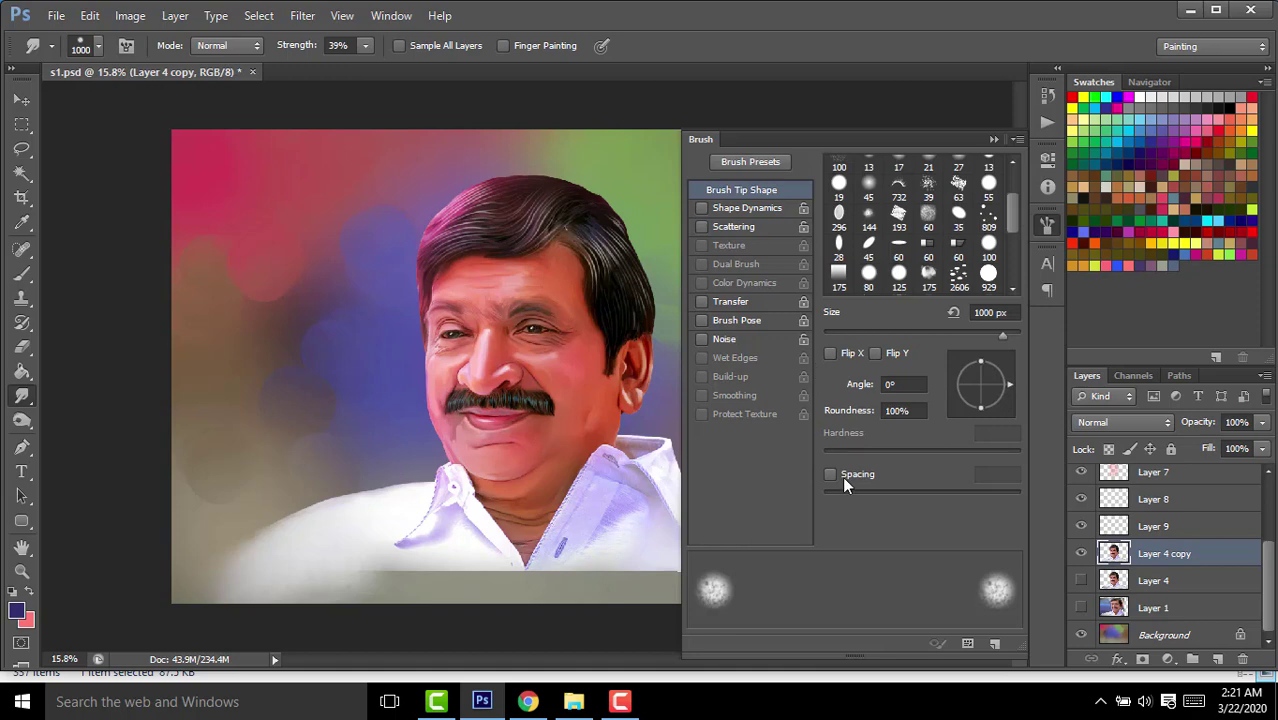
{"action": "left_click", "coordinate": [993, 139]}
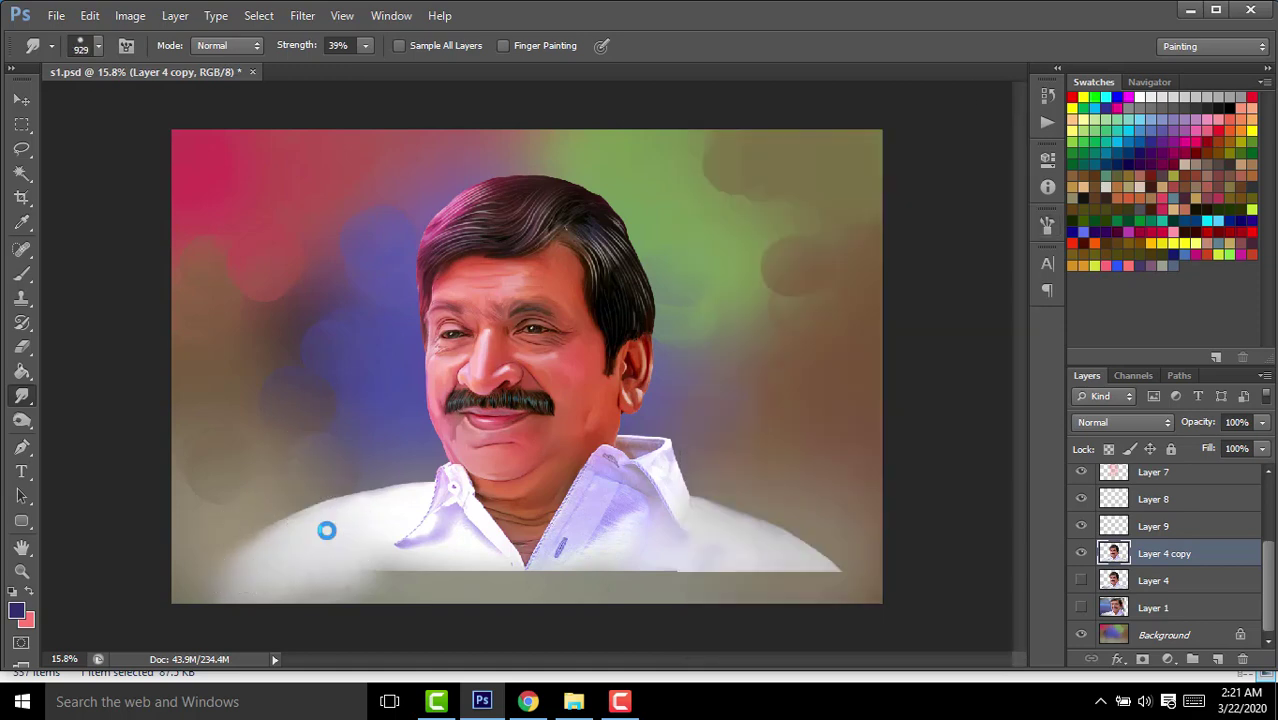
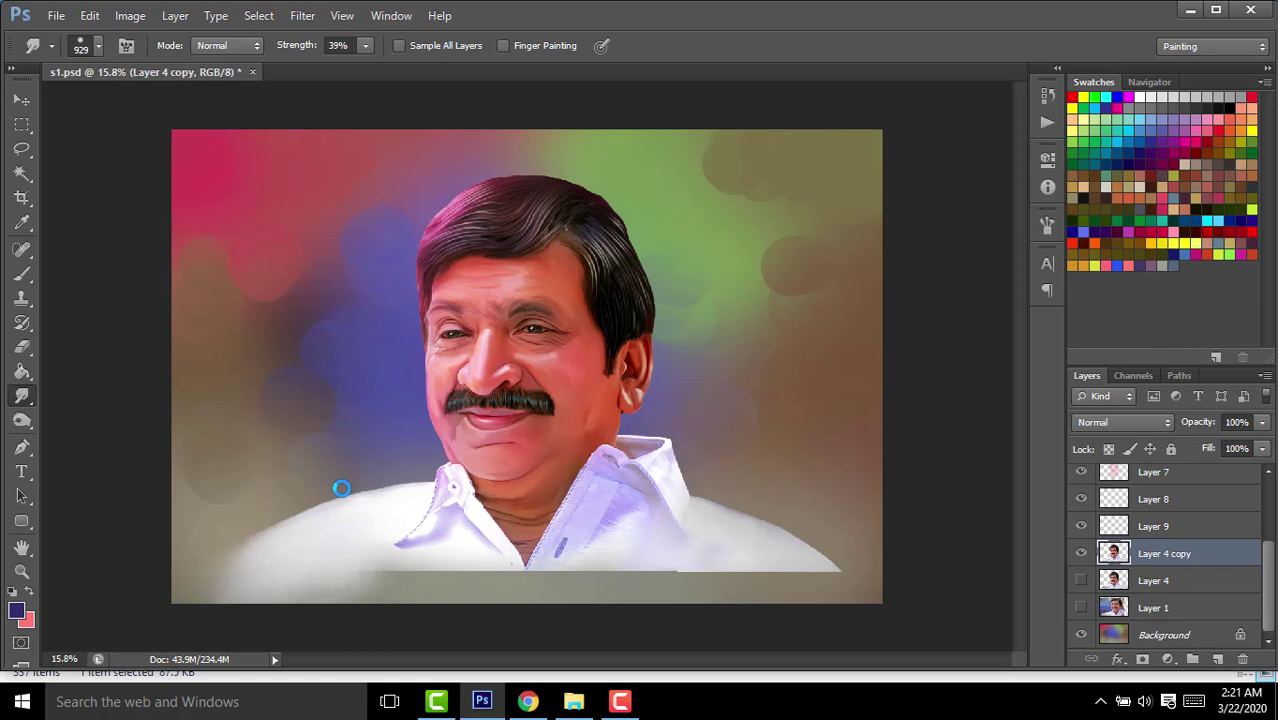
Toggle the Spacing option for the Smudge brush in the Brush panel.
{"action": "scroll", "coordinate": [364, 517], "scroll_direction": "up", "scroll_amount": 1}
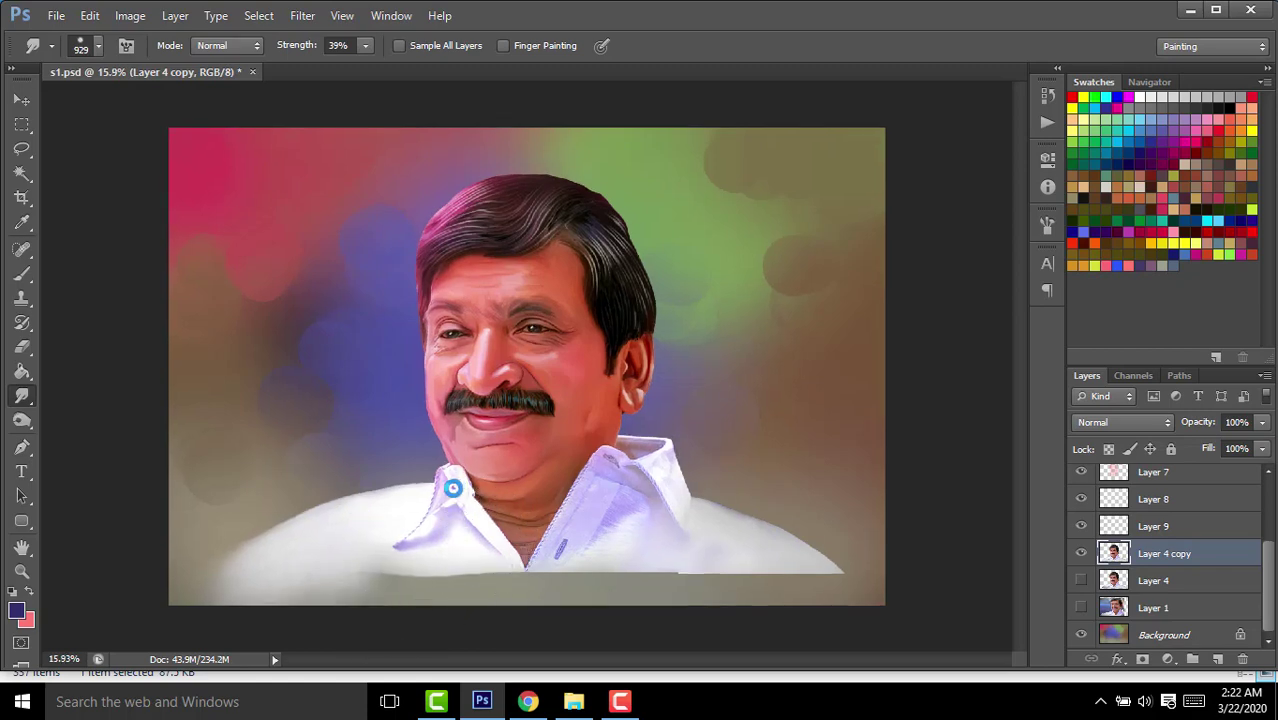
{"action": "key", "text": "F5"}
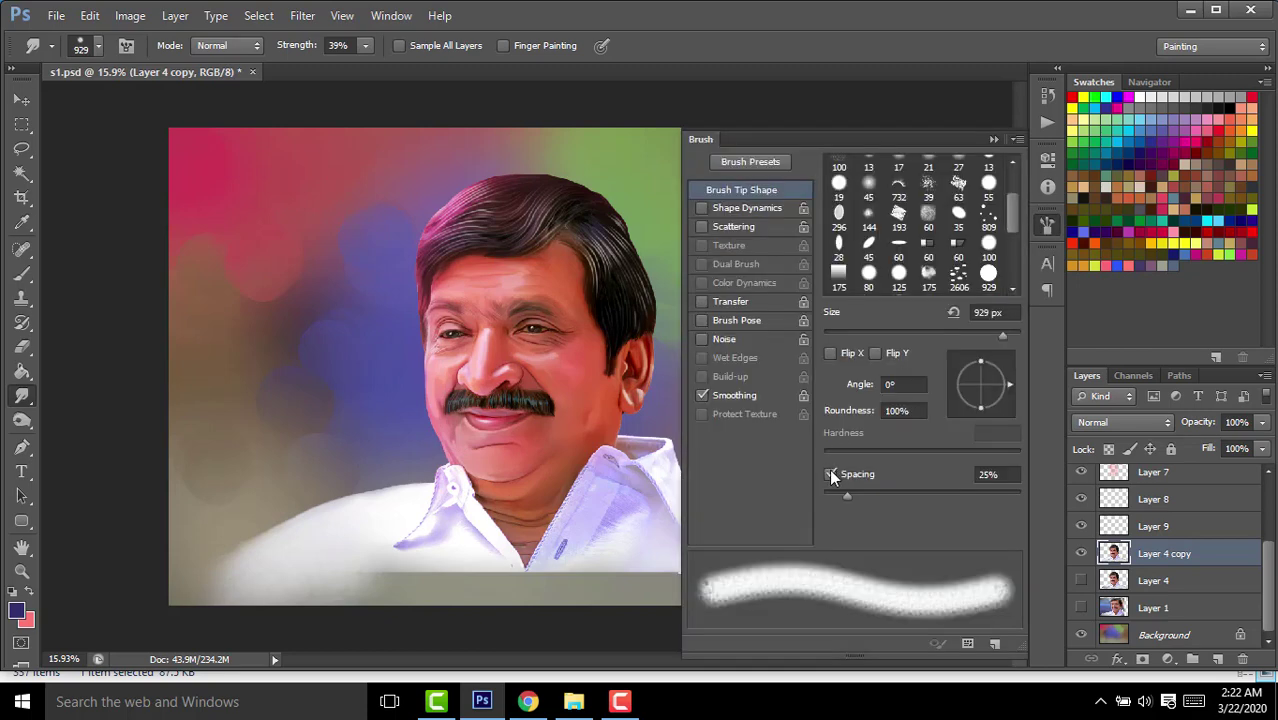
{"action": "left_click", "coordinate": [829, 474]}
{"action": "left_click", "coordinate": [994, 139]}
Smudge the shirt's bottom edge into the grey band, with a smaller brush at the lower left.
{"action": "scroll", "coordinate": [756, 457], "scroll_direction": "up", "scroll_amount": 1}
{"action": "scroll", "coordinate": [740, 440], "scroll_direction": "up", "scroll_amount": 1}
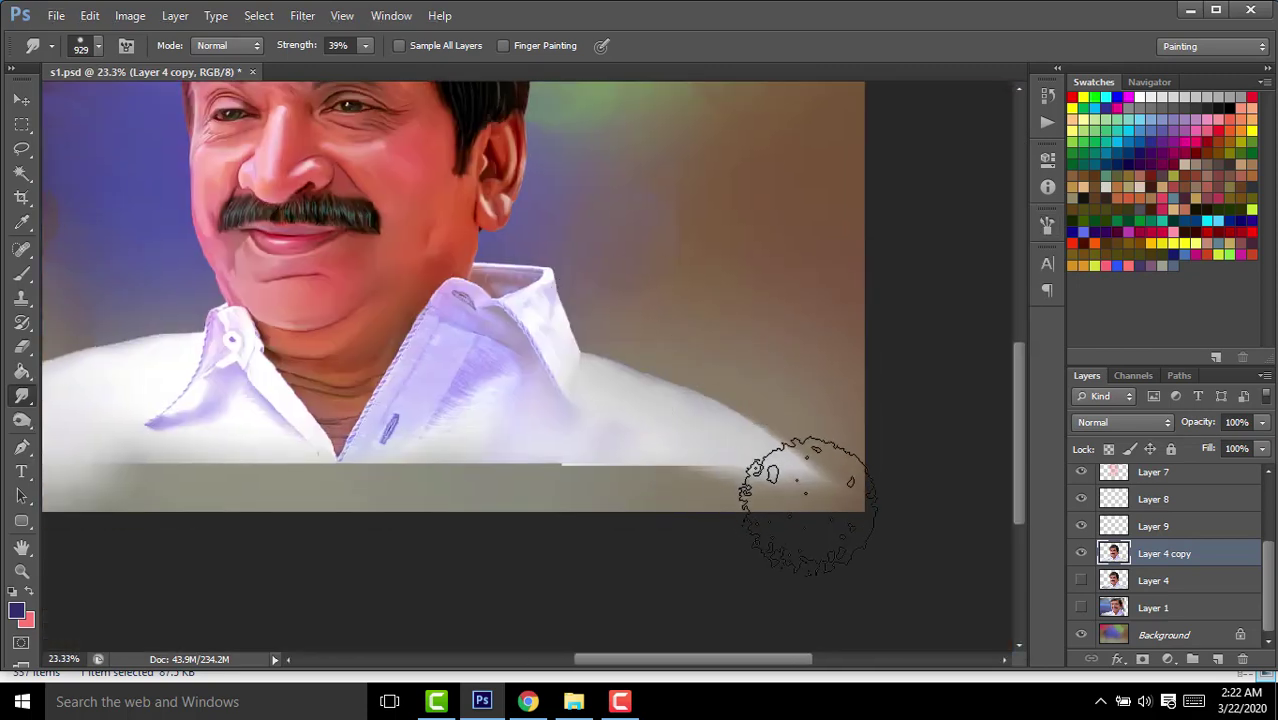
{"action": "left_click_drag", "start_coordinate": [808, 505], "coordinate": [494, 485]}
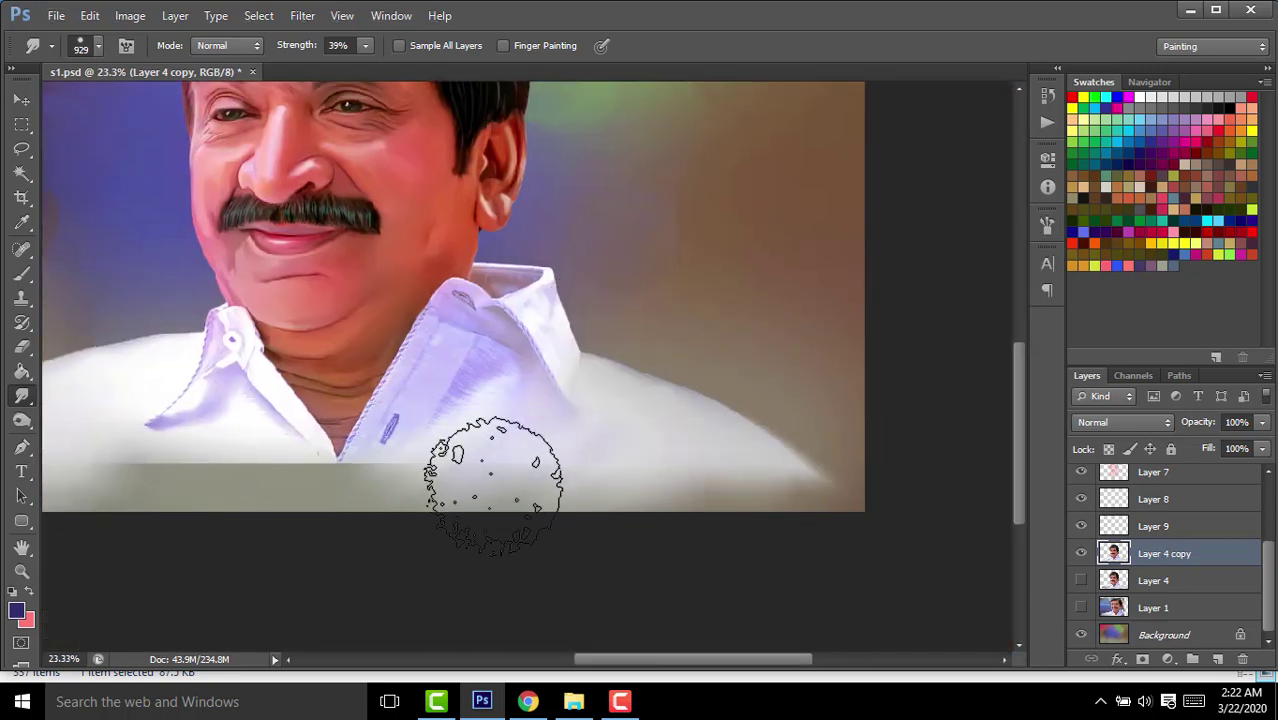
{"action": "left_click_drag", "start_coordinate": [433, 449], "coordinate": [557, 449]}
{"action": "key", "text": "bracketleft"}
{"action": "key", "text": "bracketleft"}
{"action": "key", "text": "bracketleft"}
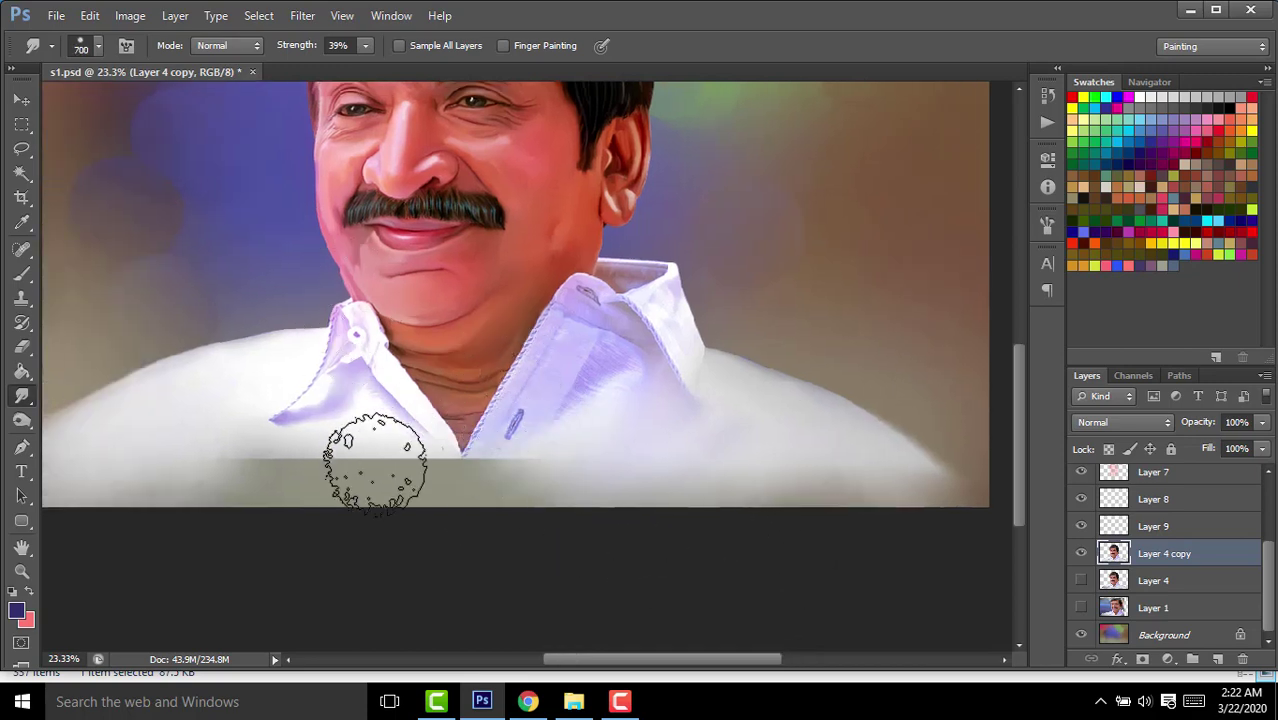
{"action": "key", "text": "bracketleft"}
{"action": "mouse_move", "coordinate": [399, 485]}
{"action": "left_mouse_down"}
{"action": "mouse_move", "coordinate": [322, 456]}
{"action": "mouse_move", "coordinate": [140, 450]}
{"action": "left_mouse_up"}
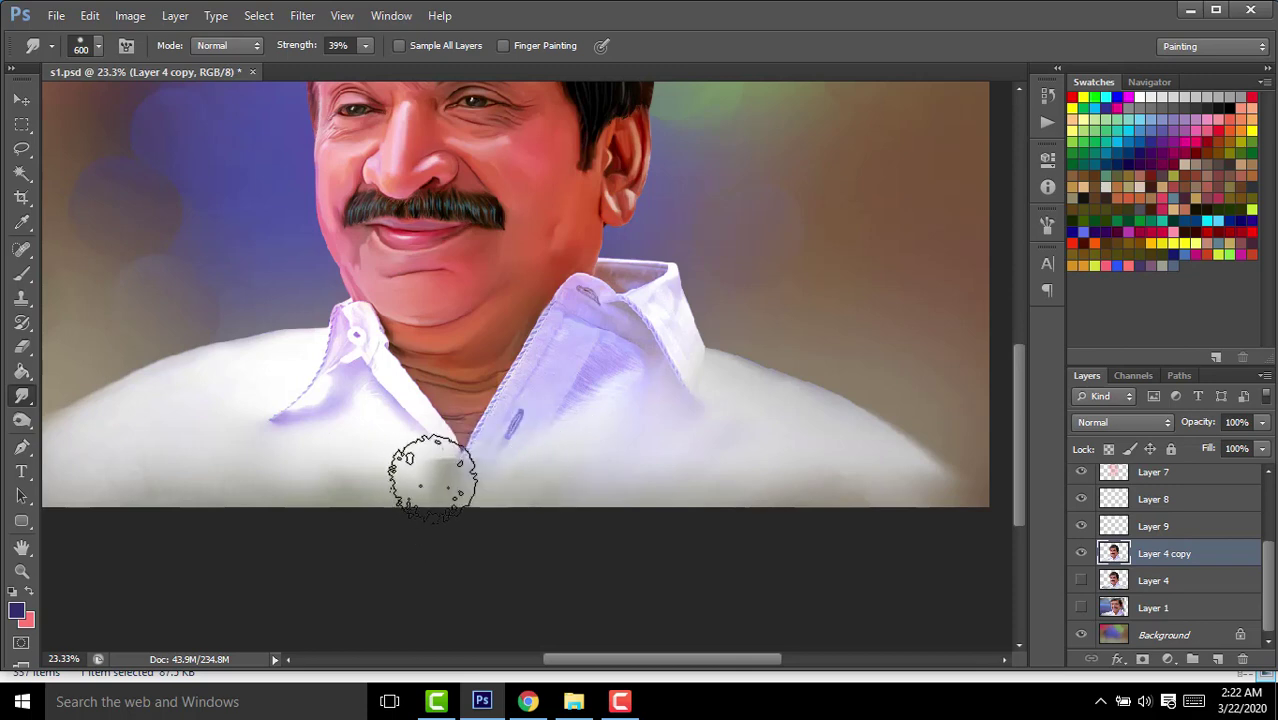
{"action": "scroll", "coordinate": [480, 460], "scroll_direction": "down", "scroll_amount": 2}
{"action": "scroll", "coordinate": [540, 445], "scroll_direction": "down", "scroll_amount": 2}
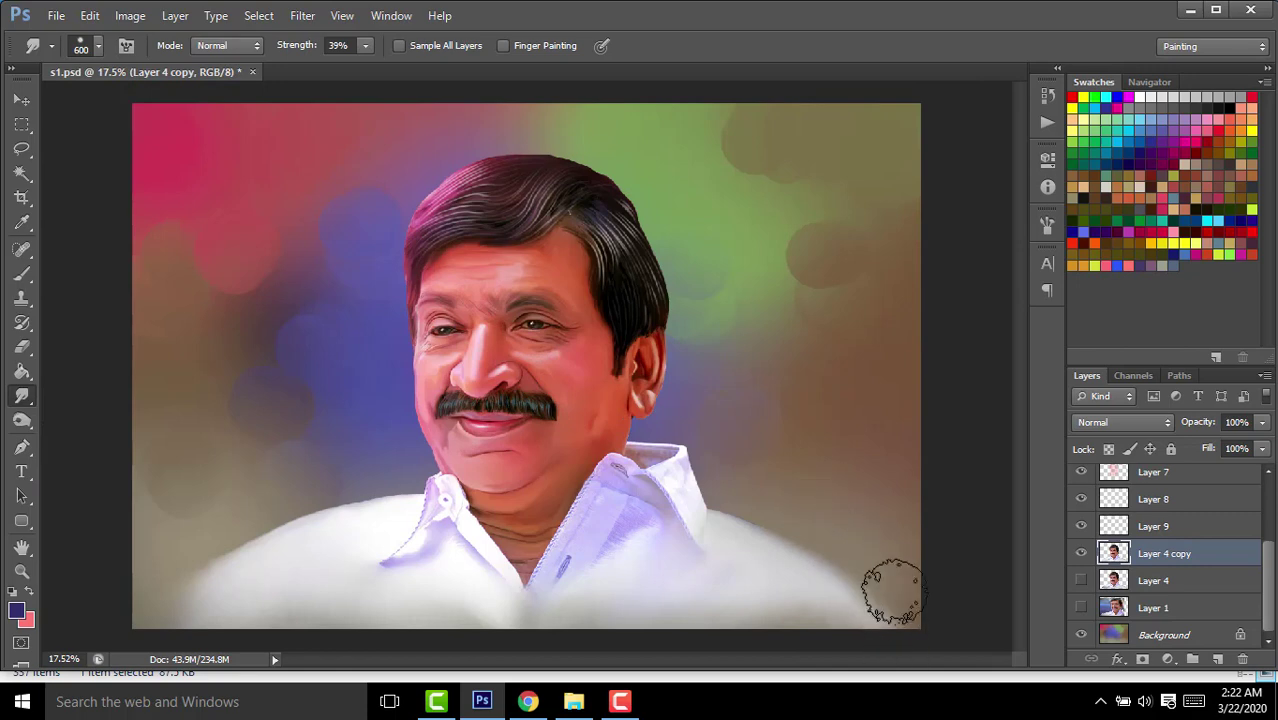
{"action": "scroll", "coordinate": [361, 408], "scroll_direction": "down", "scroll_amount": 2}
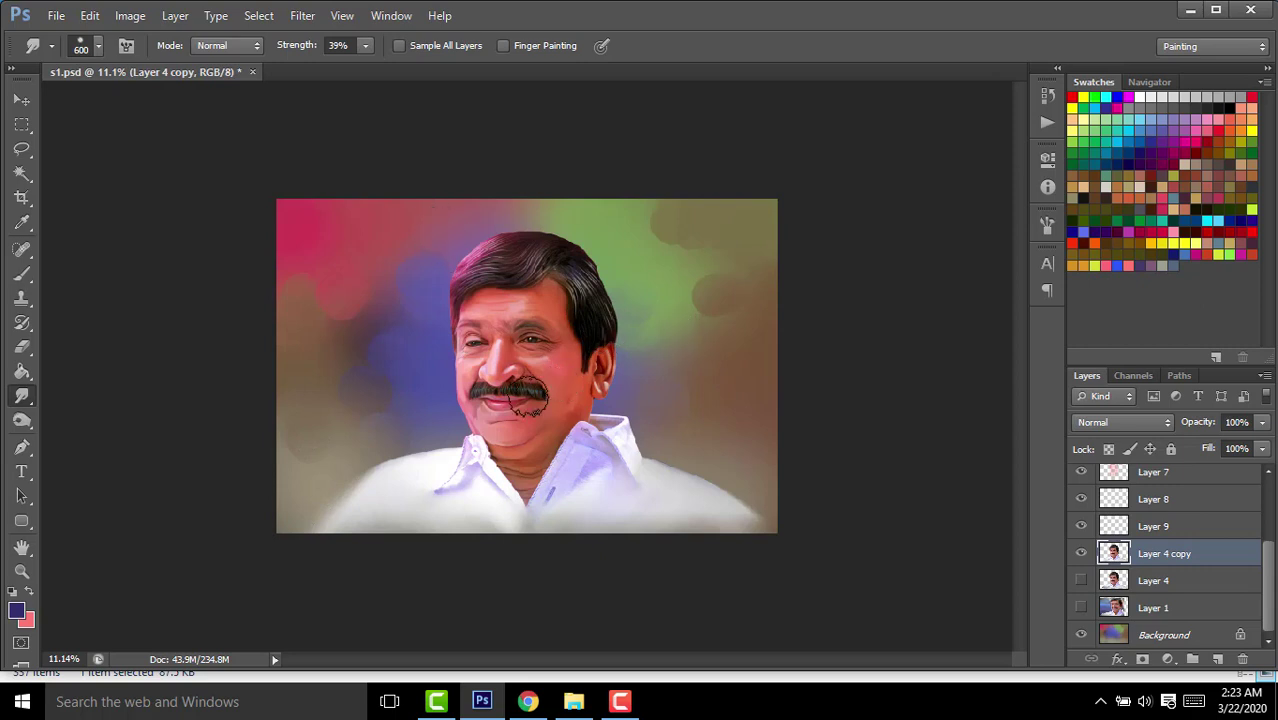
Shrink the Smudge brush, zoom in, and smear the top hair edge into the background.
{"action": "scroll", "coordinate": [531, 318], "scroll_direction": "up", "scroll_amount": 2}
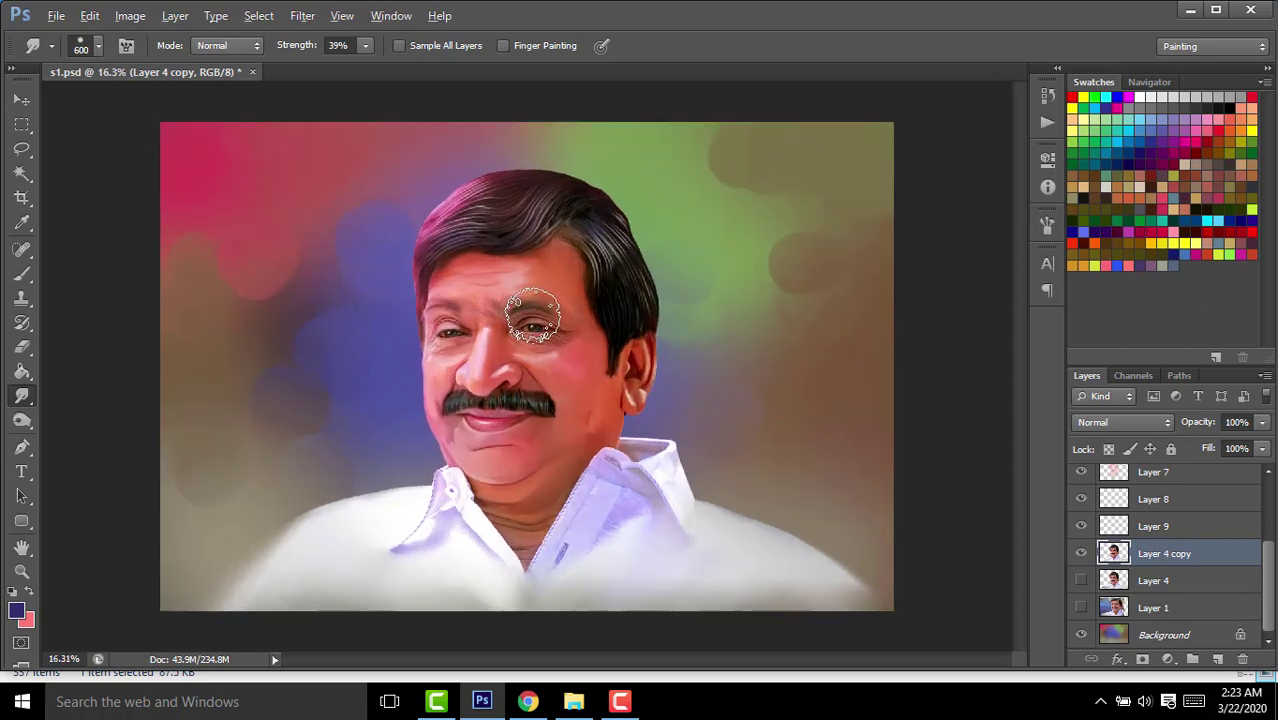
{"action": "scroll", "coordinate": [620, 310], "scroll_direction": "up", "scroll_amount": 3}
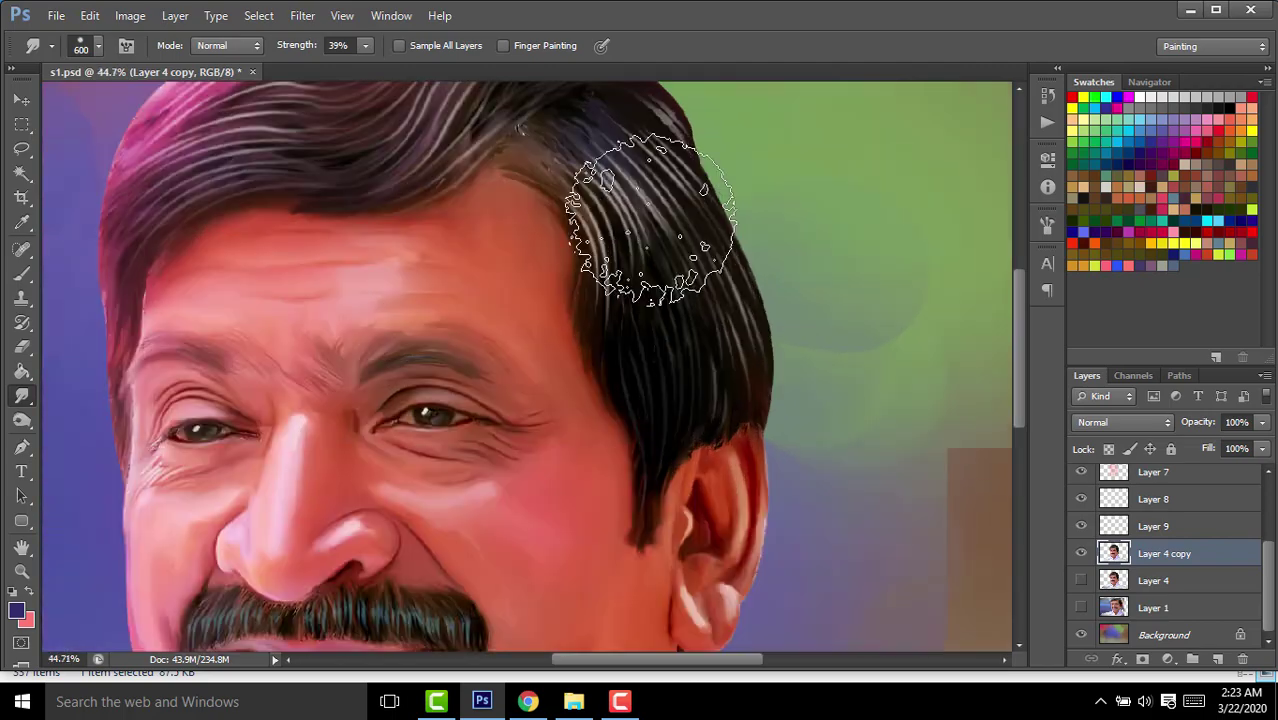
{"action": "scroll", "coordinate": [628, 242], "scroll_direction": "up", "scroll_amount": 2}
{"action": "key", "text": "bracketleft"}
{"action": "key", "text": "bracketleft"}
{"action": "key", "text": "bracketleft"}
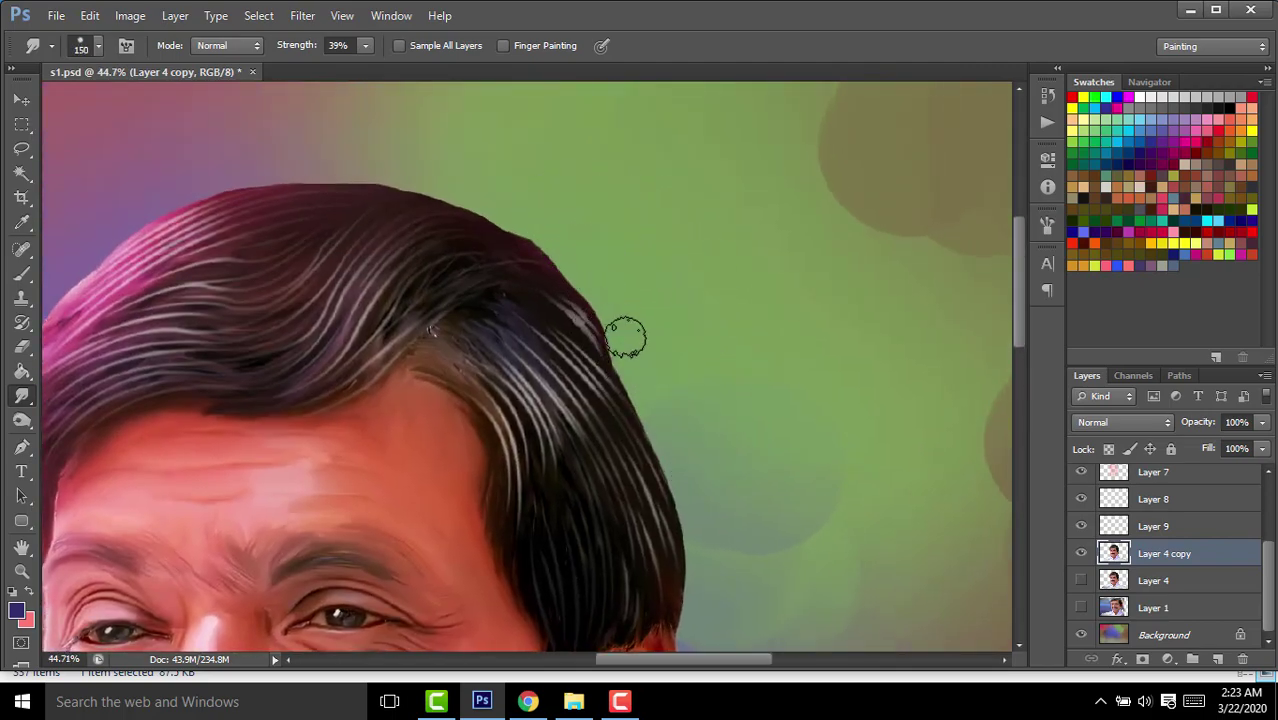
{"action": "scroll", "coordinate": [661, 405], "scroll_direction": "up", "scroll_amount": 2}
{"action": "scroll", "coordinate": [622, 351], "scroll_direction": "up", "scroll_amount": 1}
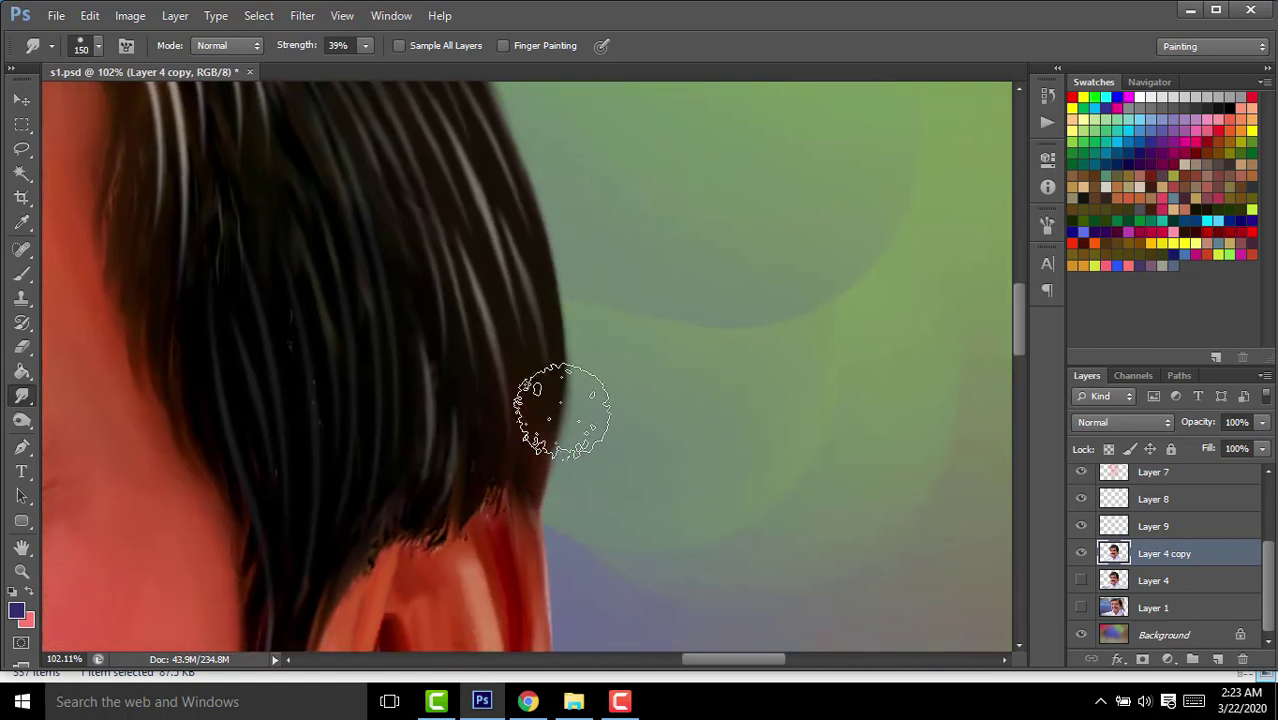
{"action": "left_click_drag", "start_coordinate": [556, 400], "coordinate": [554, 393]}
{"action": "scroll", "coordinate": [554, 393], "scroll_direction": "up", "scroll_amount": 3}
{"action": "scroll", "coordinate": [664, 593], "scroll_direction": "up", "scroll_amount": 2}
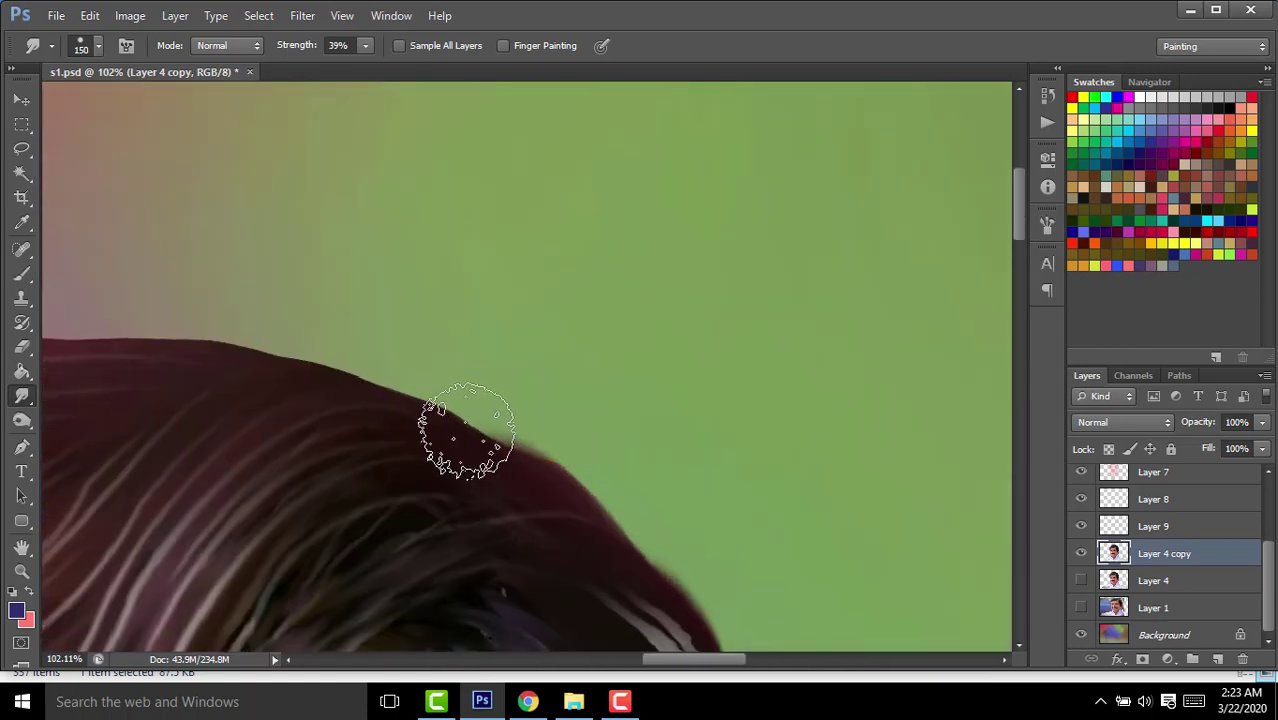
{"action": "scroll", "coordinate": [462, 433], "scroll_direction": "up", "scroll_amount": 2}
{"action": "left_click_drag", "start_coordinate": [491, 479], "coordinate": [747, 476]}
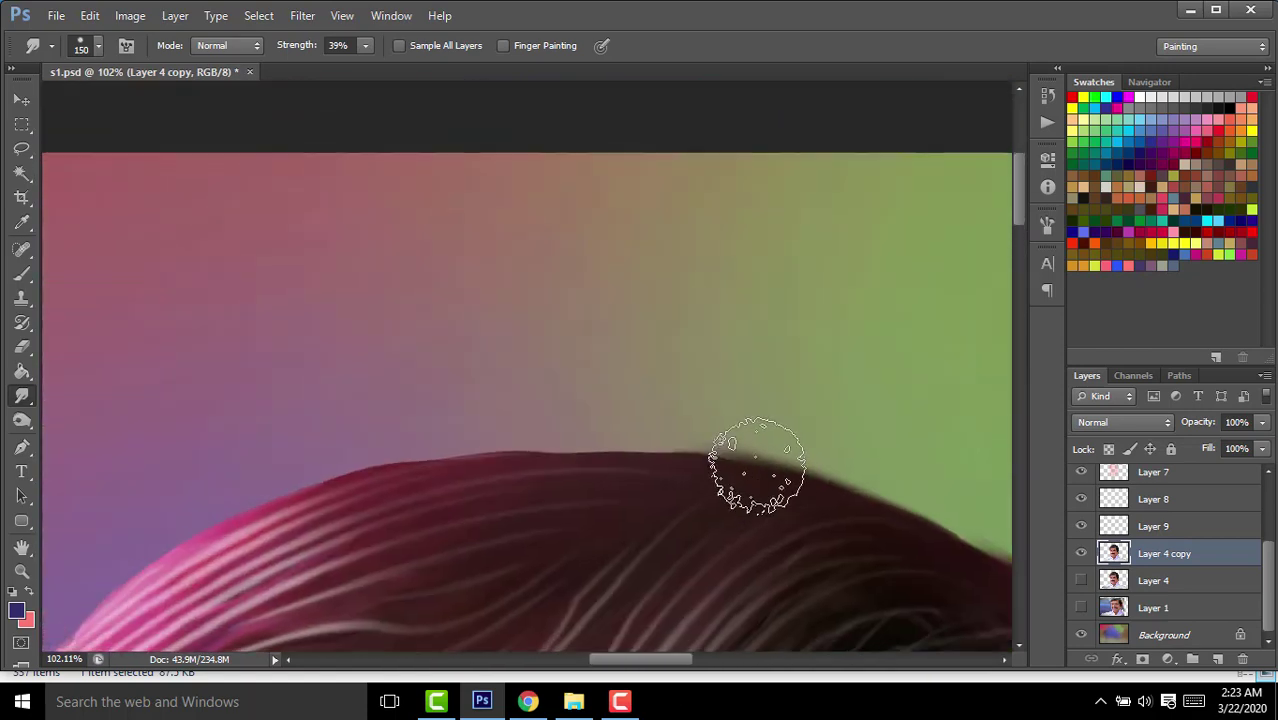
Smudge the hair outline along the left side and beside the forehead into the bokeh.
{"action": "scroll", "coordinate": [631, 449], "scroll_direction": "down", "scroll_amount": 1}
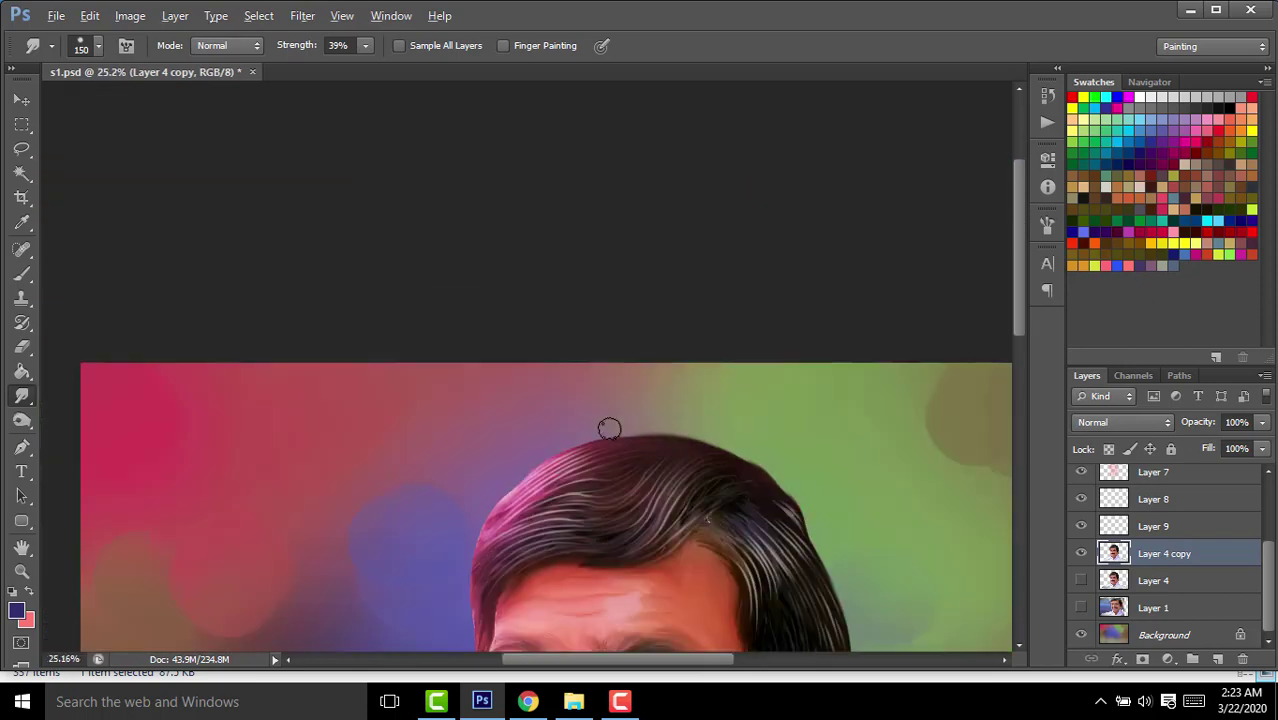
{"action": "scroll", "coordinate": [571, 485], "scroll_direction": "up", "scroll_amount": 1}
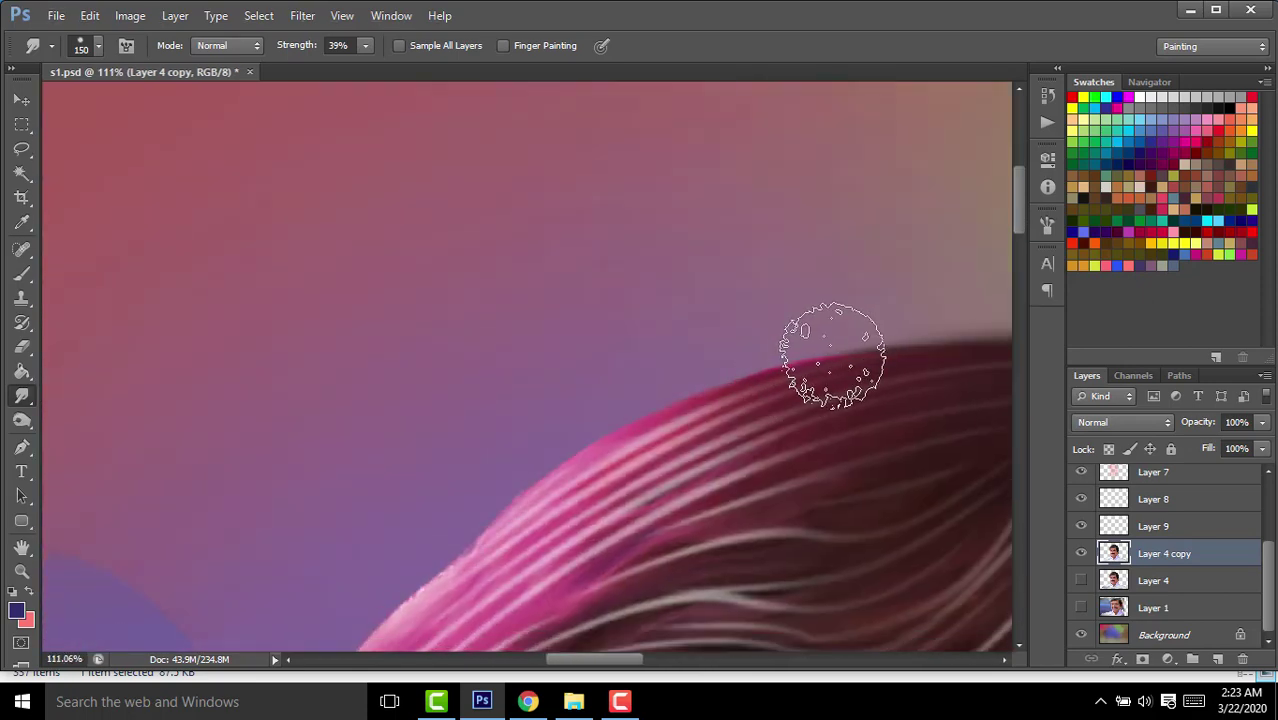
{"action": "left_click_drag", "start_coordinate": [428, 585], "coordinate": [770, 328]}
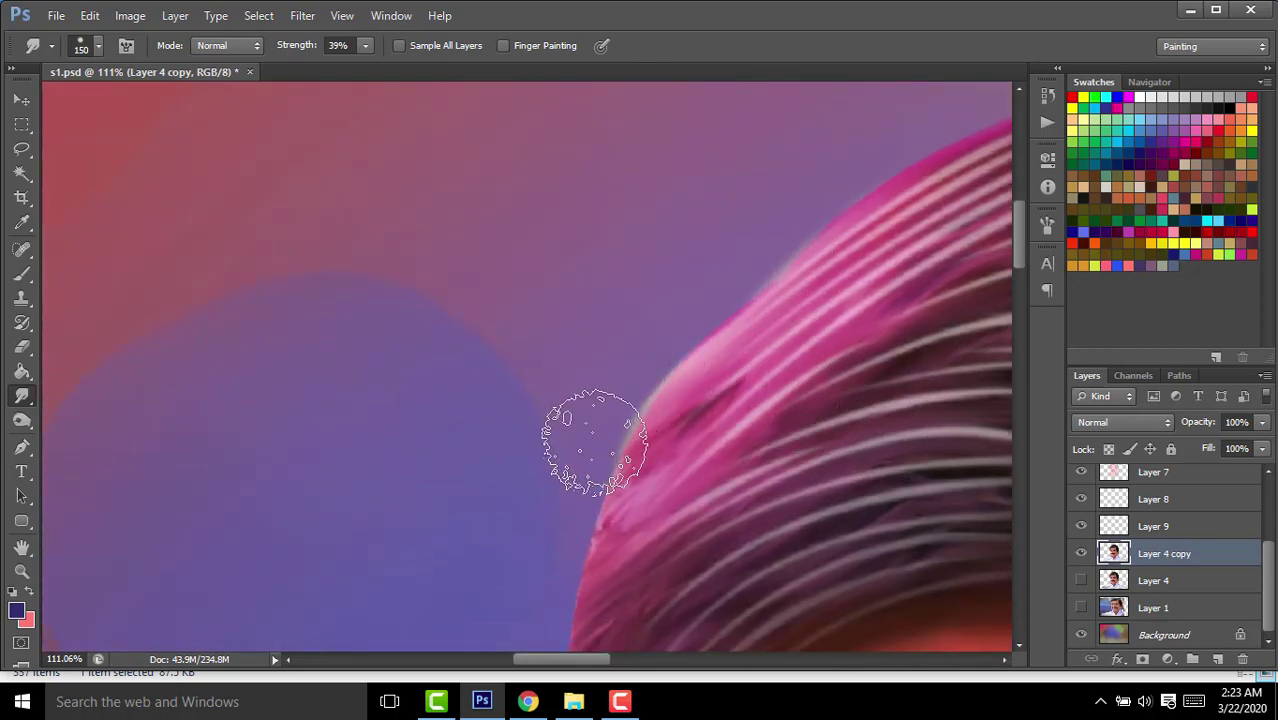
{"action": "left_click_drag", "start_coordinate": [593, 442], "coordinate": [664, 372]}
{"action": "left_click_drag", "start_coordinate": [565, 563], "coordinate": [690, 251]}
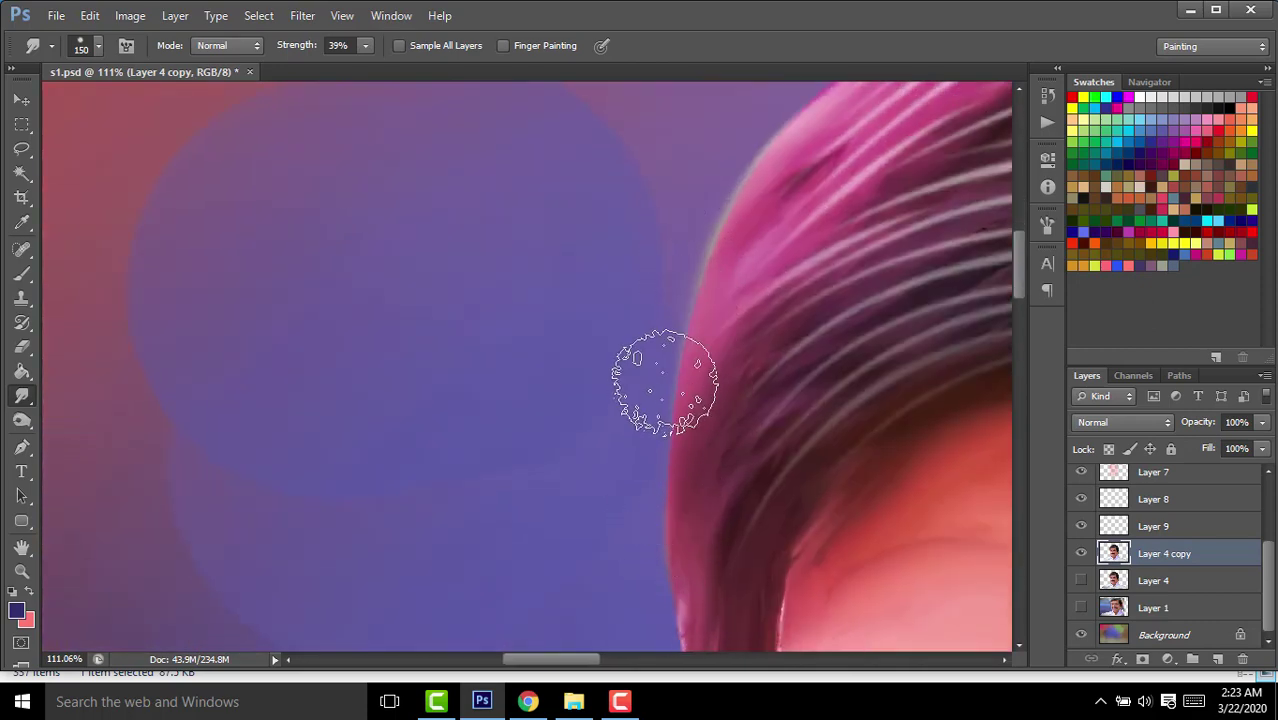
{"action": "left_click_drag", "start_coordinate": [678, 471], "coordinate": [640, 300]}
{"action": "left_click_drag", "start_coordinate": [622, 400], "coordinate": [645, 542]}
{"action": "scroll", "coordinate": [685, 451], "scroll_direction": "down", "scroll_amount": 3}
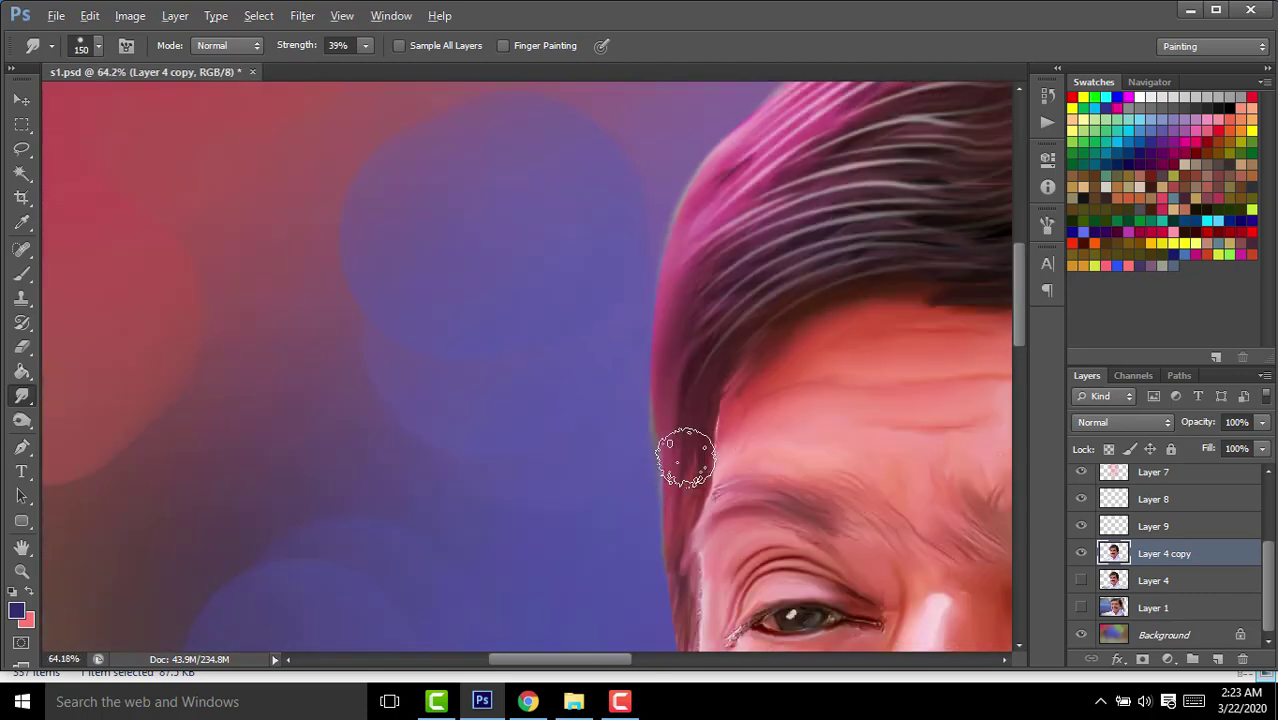
{"action": "scroll", "coordinate": [684, 452], "scroll_direction": "down", "scroll_amount": 5}
{"action": "scroll", "coordinate": [684, 452], "scroll_direction": "up", "scroll_amount": 3}
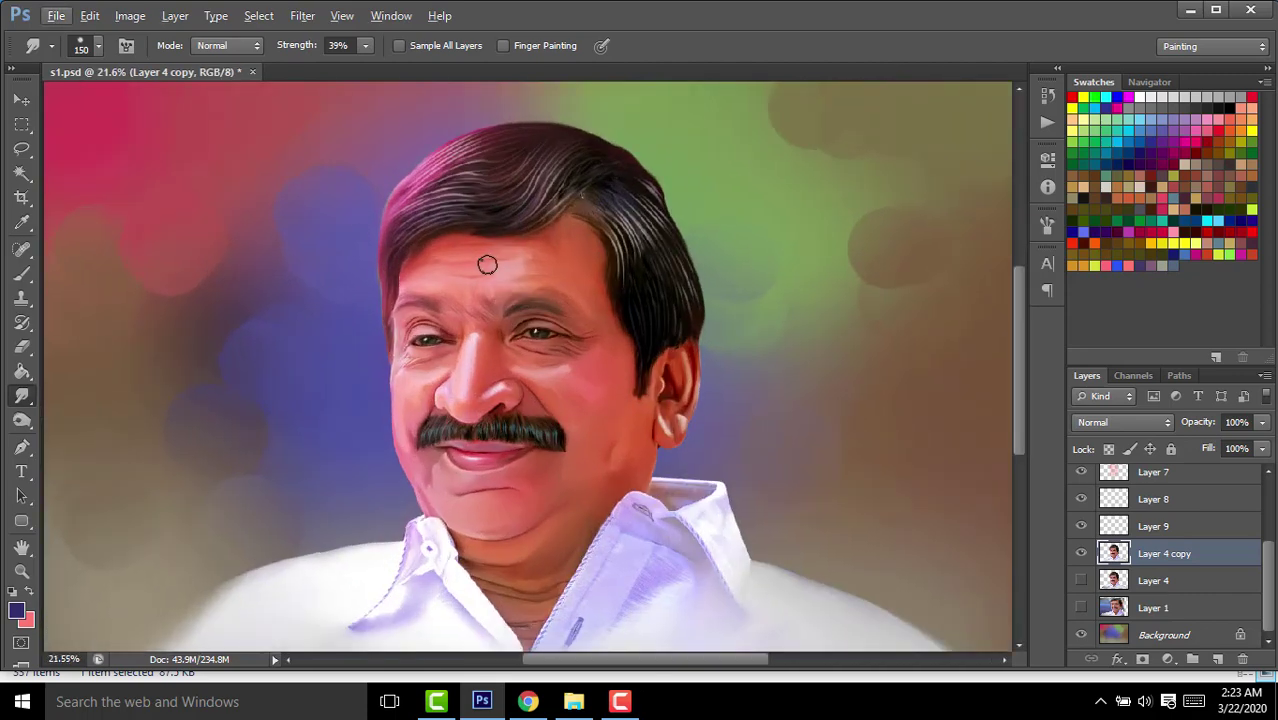
Add a new layer above Layer 4 and start a curved Pen path across the hair top.
{"action": "left_click", "coordinate": [1153, 580]}
{"action": "left_click", "coordinate": [1217, 659]}
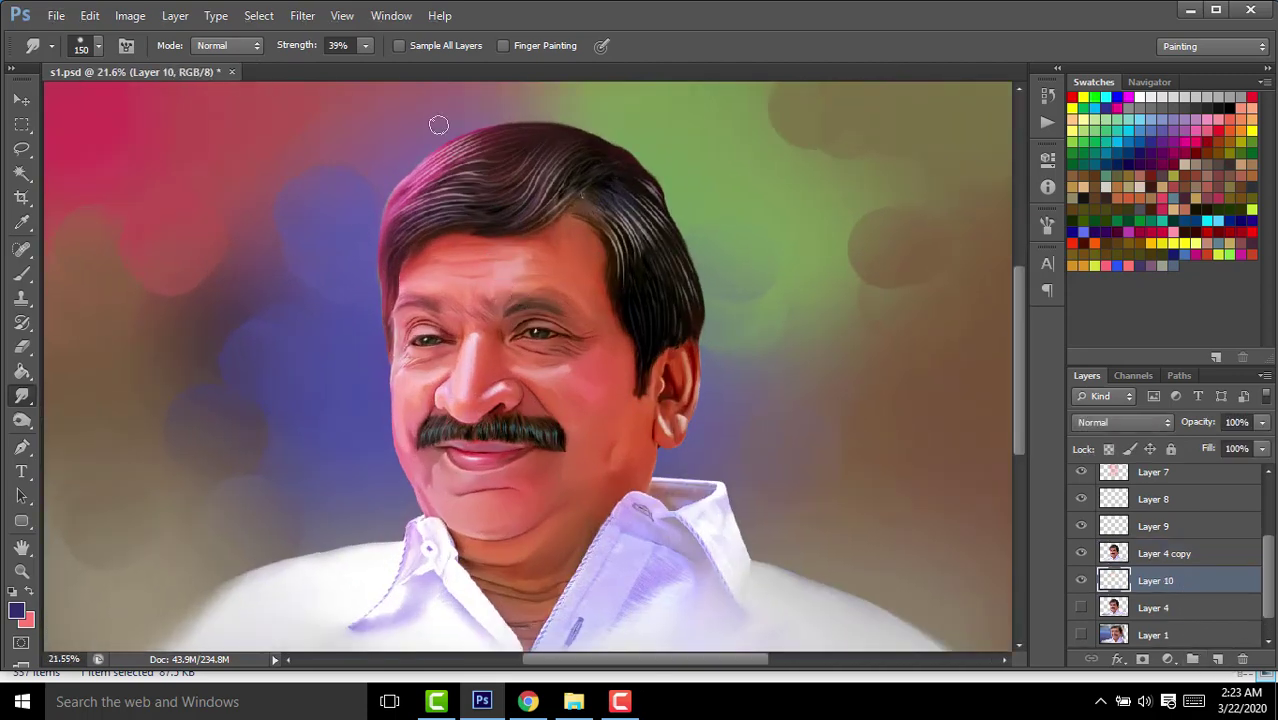
{"action": "left_click_drag", "start_coordinate": [436, 123], "coordinate": [544, 338]}
{"action": "key", "text": "p"}
{"action": "scroll", "coordinate": [398, 397], "scroll_direction": "up", "scroll_amount": 3}
{"action": "scroll", "coordinate": [525, 362], "scroll_direction": "up", "scroll_amount": 2}
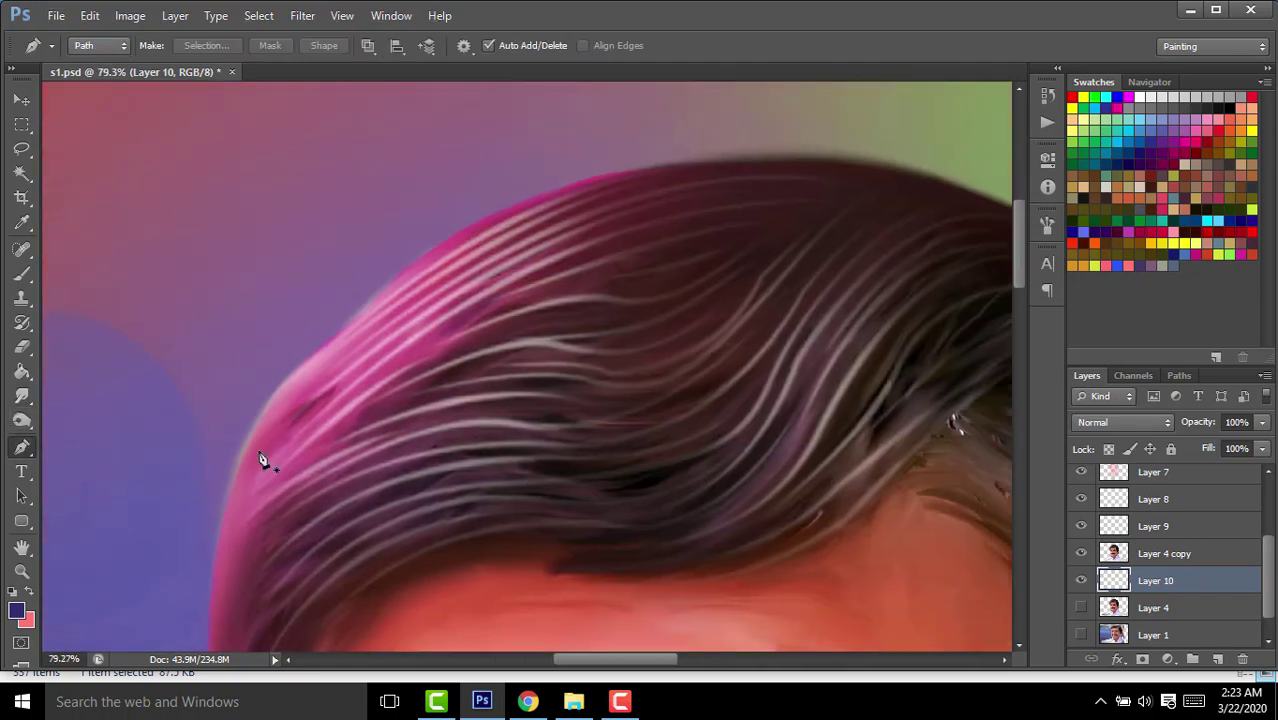
{"action": "left_click_drag", "start_coordinate": [256, 466], "coordinate": [272, 437]}
{"action": "left_click_drag", "start_coordinate": [670, 233], "coordinate": [687, 193]}
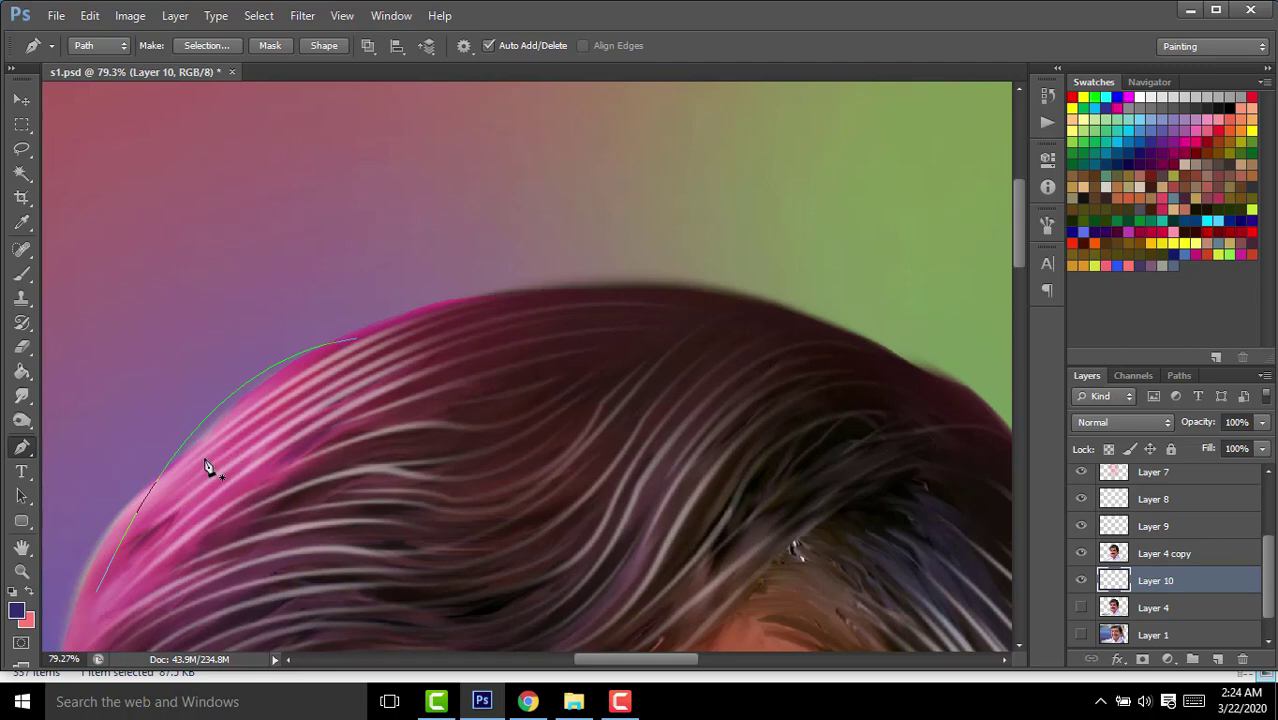
{"action": "left_click_drag", "start_coordinate": [555, 300], "coordinate": [736, 371]}
{"action": "left_click_drag", "start_coordinate": [806, 318], "coordinate": [913, 425]}
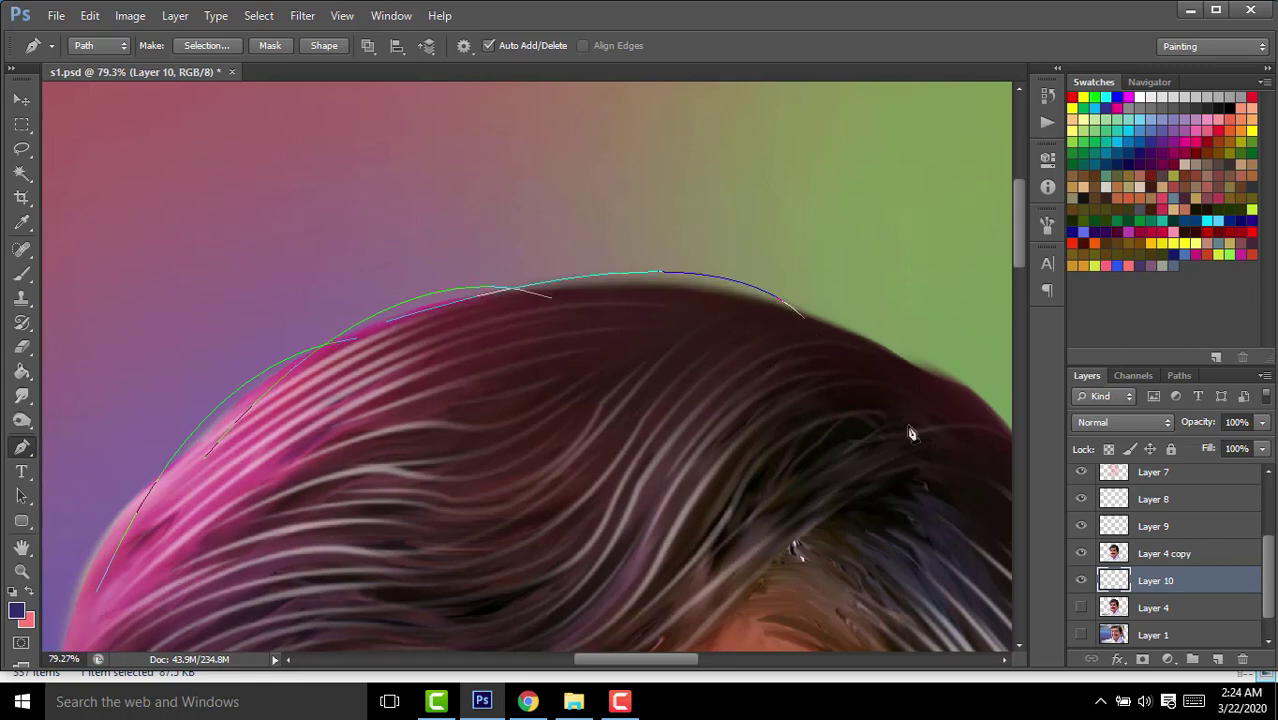
Continue the path down the hair's side to the forehead hairline and finish it.
{"action": "mouse_move", "coordinate": [278, 452]}
{"action": "left_mouse_down"}
{"action": "mouse_move", "coordinate": [491, 267]}
{"action": "mouse_move", "coordinate": [519, 172]}
{"action": "left_mouse_up"}
{"action": "left_click_drag", "start_coordinate": [393, 383], "coordinate": [427, 552]}
{"action": "left_click_drag", "start_coordinate": [456, 328], "coordinate": [453, 118]}
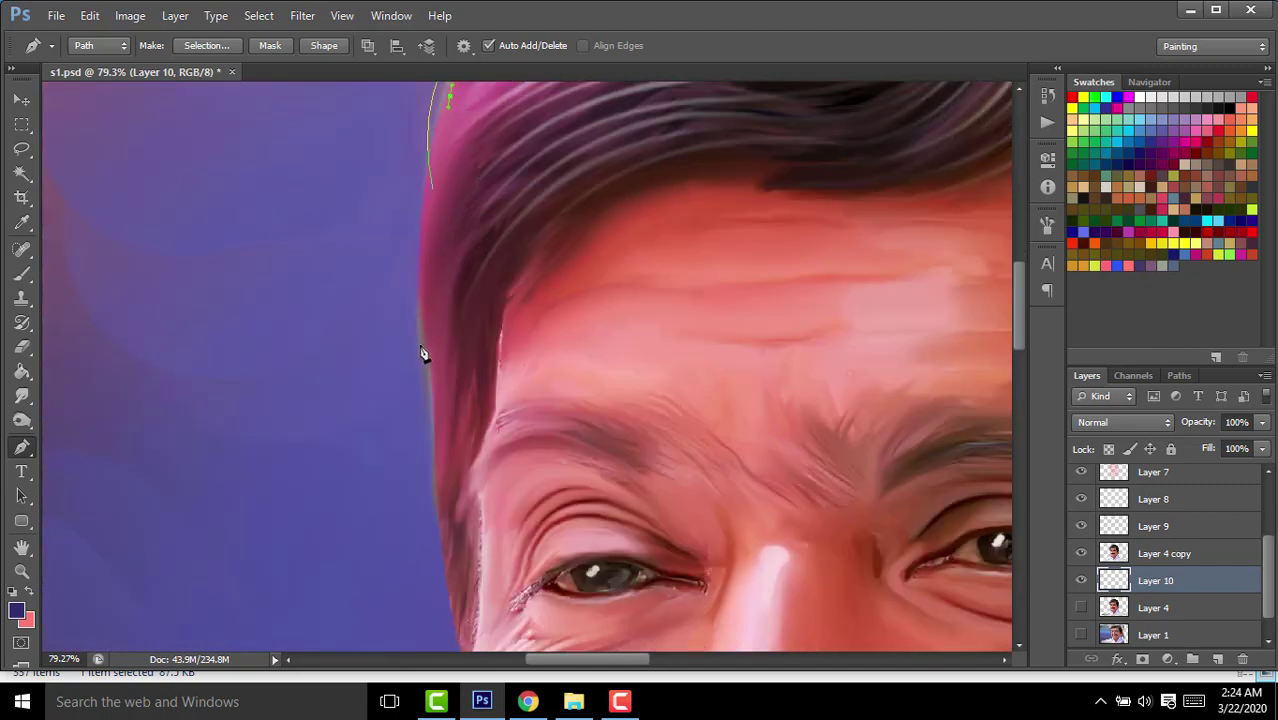
{"action": "left_click_drag", "start_coordinate": [428, 381], "coordinate": [483, 538]}
{"action": "left_click_drag", "start_coordinate": [439, 500], "coordinate": [456, 590]}
{"action": "left_click", "coordinate": [484, 453], "text": "ctrl"}
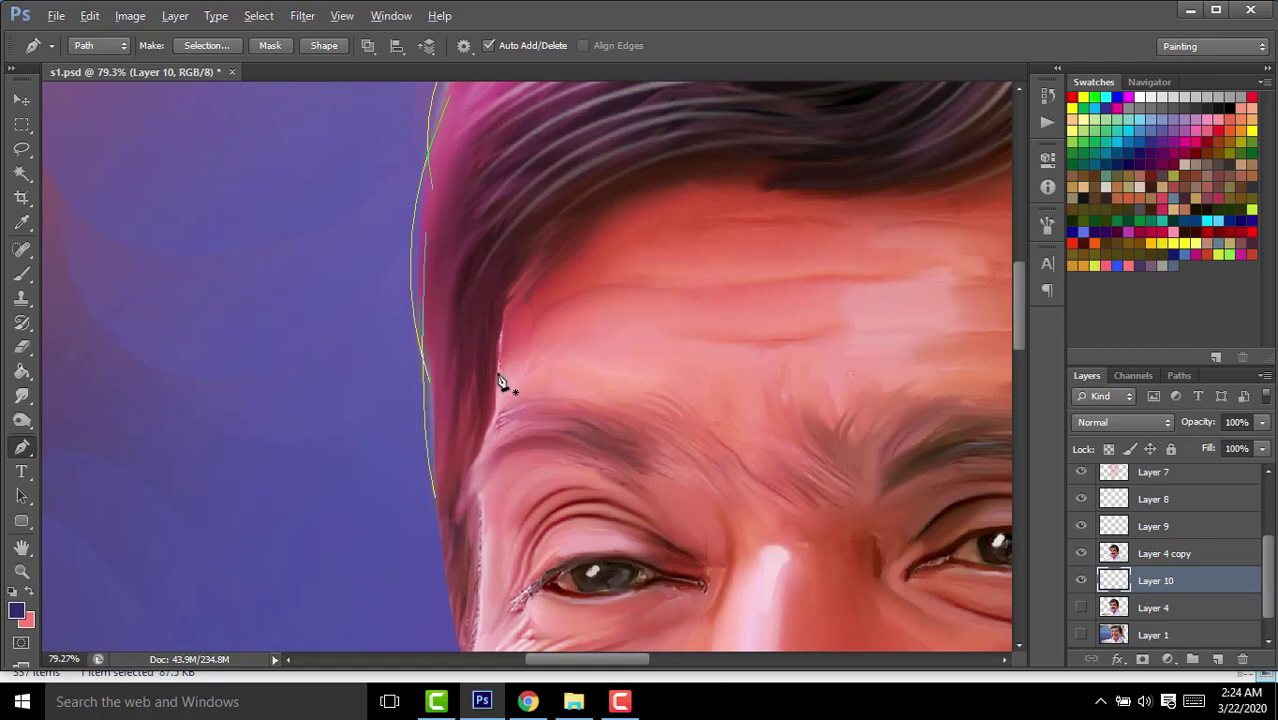
Trace a second path along the hair edge and marquee-select all its anchors.
{"action": "scroll", "coordinate": [500, 383], "scroll_direction": "down", "scroll_amount": 5}
{"action": "scroll", "coordinate": [650, 258], "scroll_direction": "up", "scroll_amount": 1}
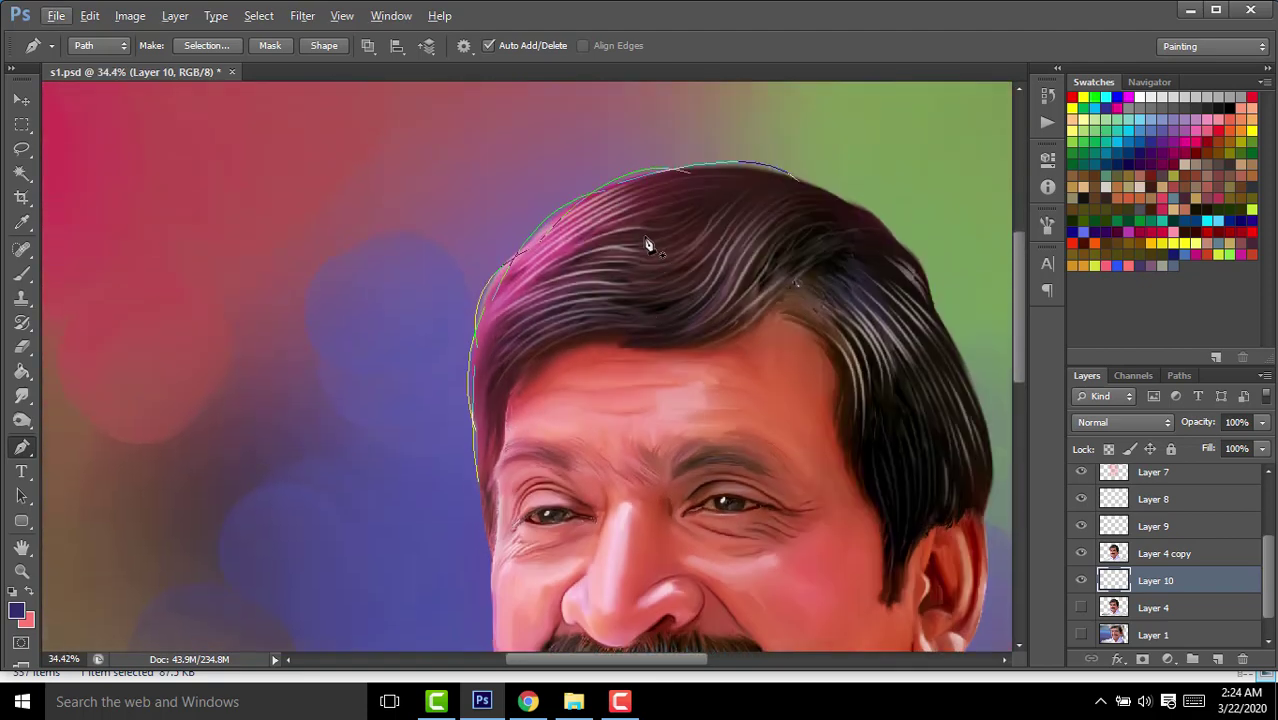
{"action": "scroll", "coordinate": [813, 237], "scroll_direction": "up", "scroll_amount": 2}
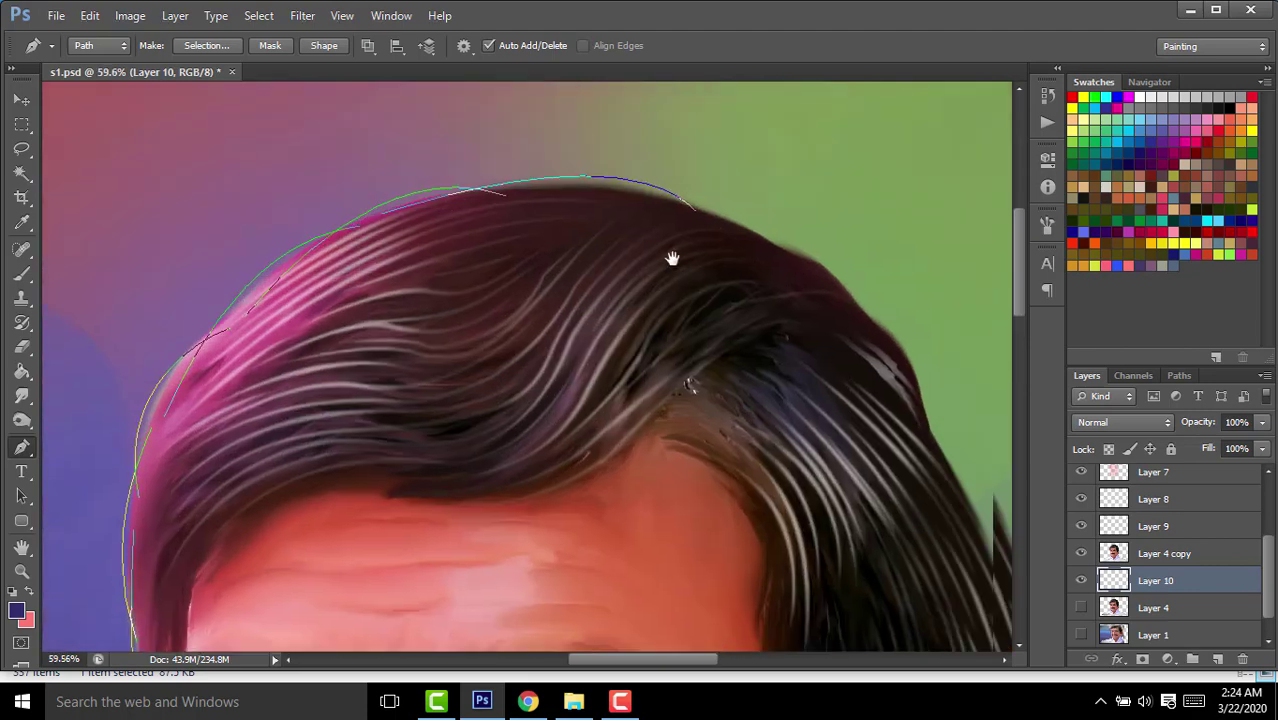
{"action": "scroll", "coordinate": [673, 257], "scroll_direction": "up", "scroll_amount": 1}
{"action": "left_click", "coordinate": [449, 314]}
{"action": "left_click_drag", "start_coordinate": [660, 381], "coordinate": [745, 548]}
{"action": "key", "text": "ctrl+z"}
{"action": "left_click", "coordinate": [607, 350]}
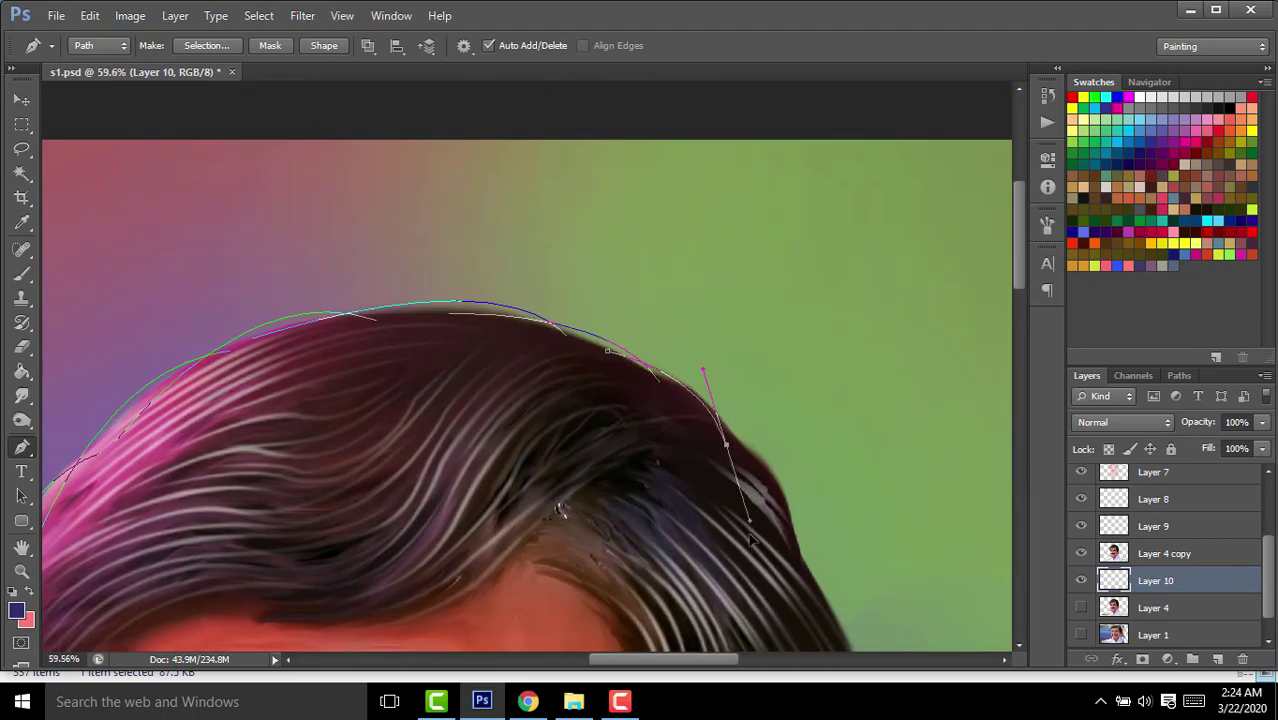
{"action": "scroll", "coordinate": [685, 485], "scroll_direction": "down", "scroll_amount": 2}
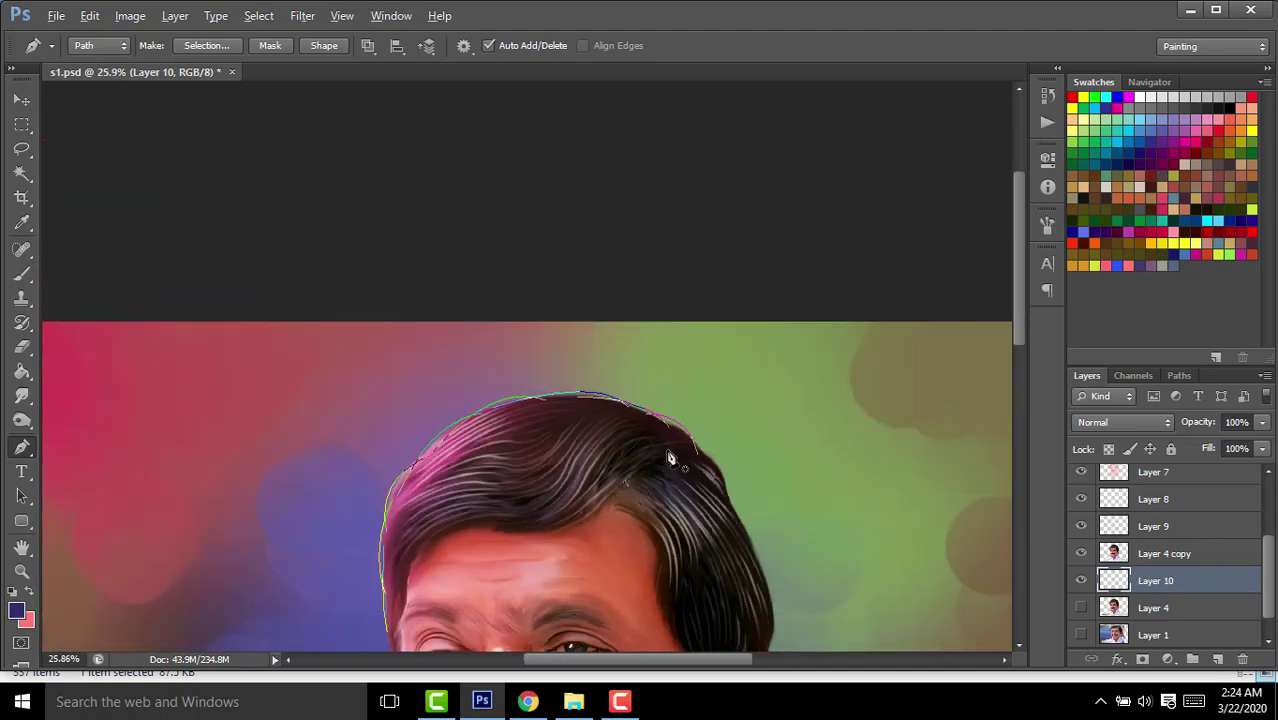
{"action": "scroll", "coordinate": [665, 451], "scroll_direction": "down", "scroll_amount": 2}
{"action": "left_click_drag", "start_coordinate": [378, 128], "coordinate": [722, 491]}
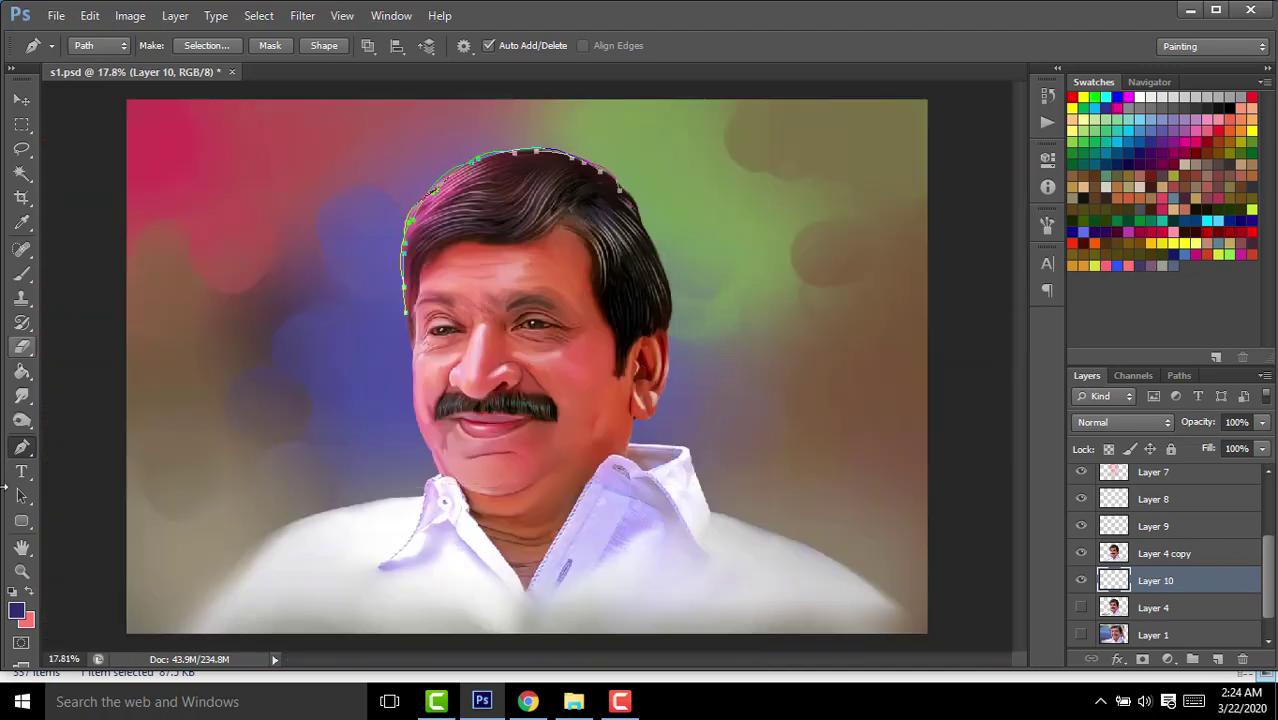
Set the foreground to white and the Brush to 8 px at 100% opacity.
{"action": "left_click", "coordinate": [1141, 97]}
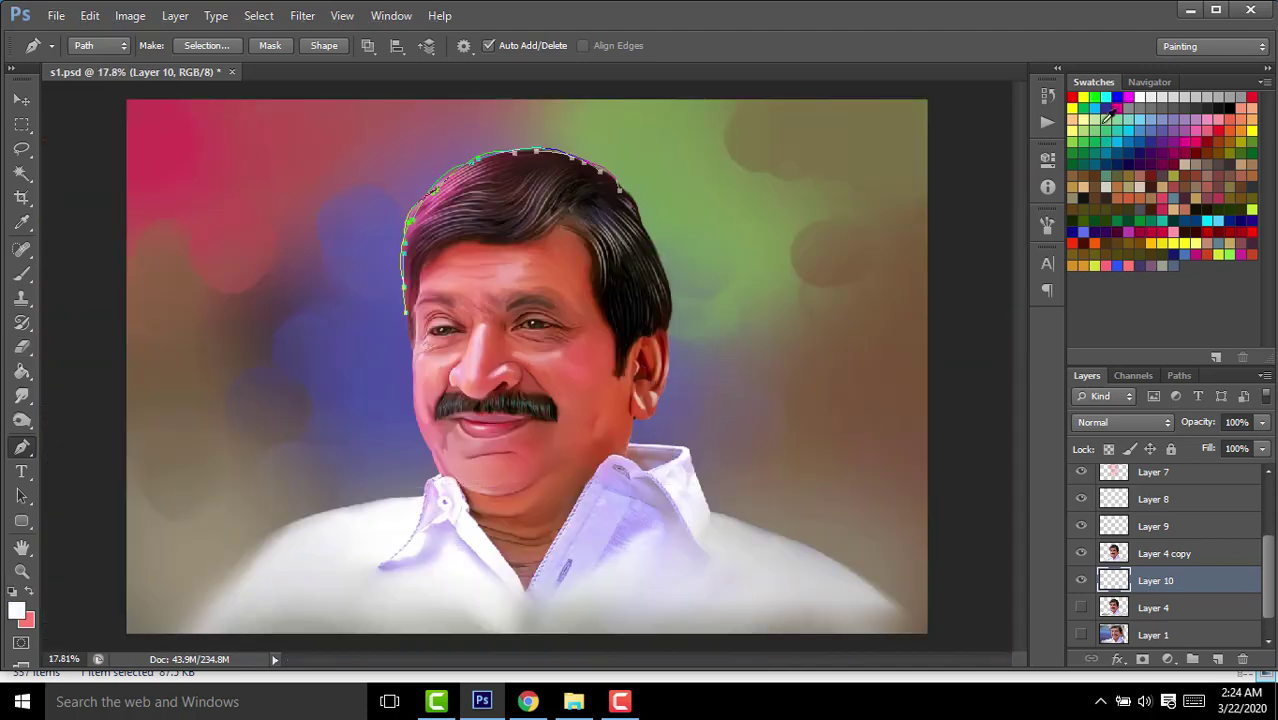
{"action": "left_click", "coordinate": [22, 272]}
{"action": "left_click", "coordinate": [97, 46]}
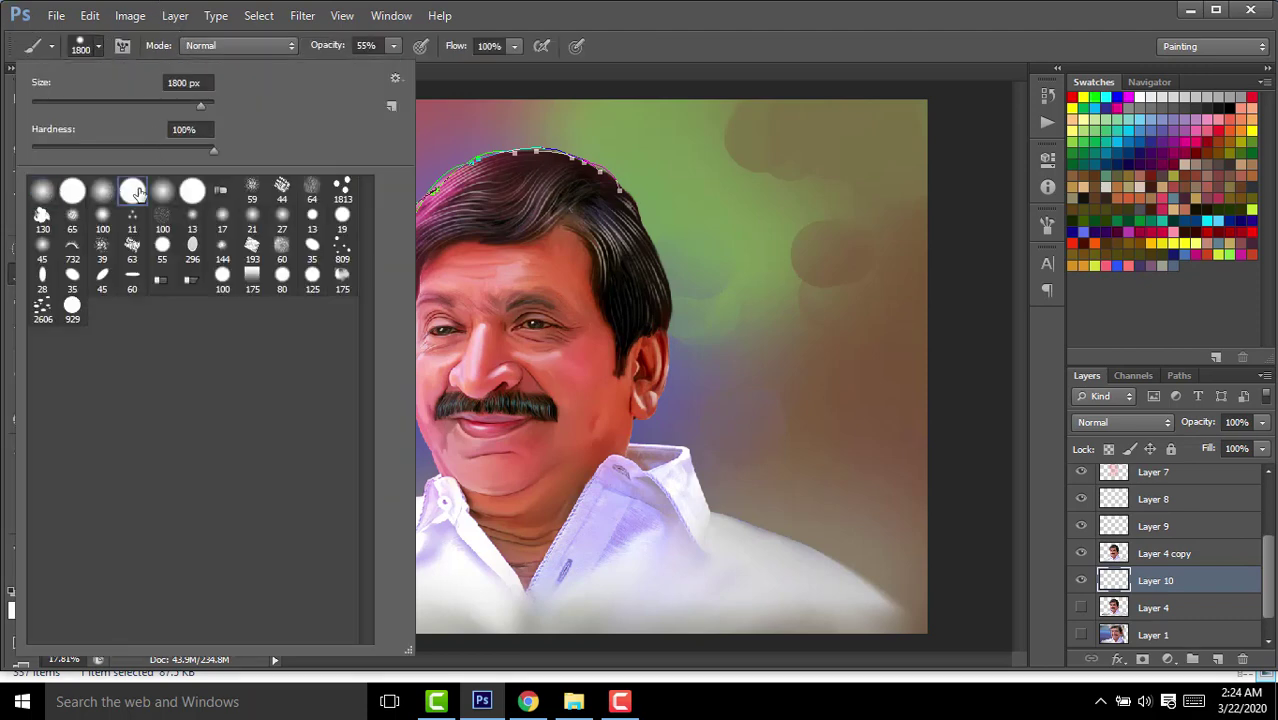
{"action": "left_click_drag", "start_coordinate": [313, 55], "coordinate": [562, 77]}
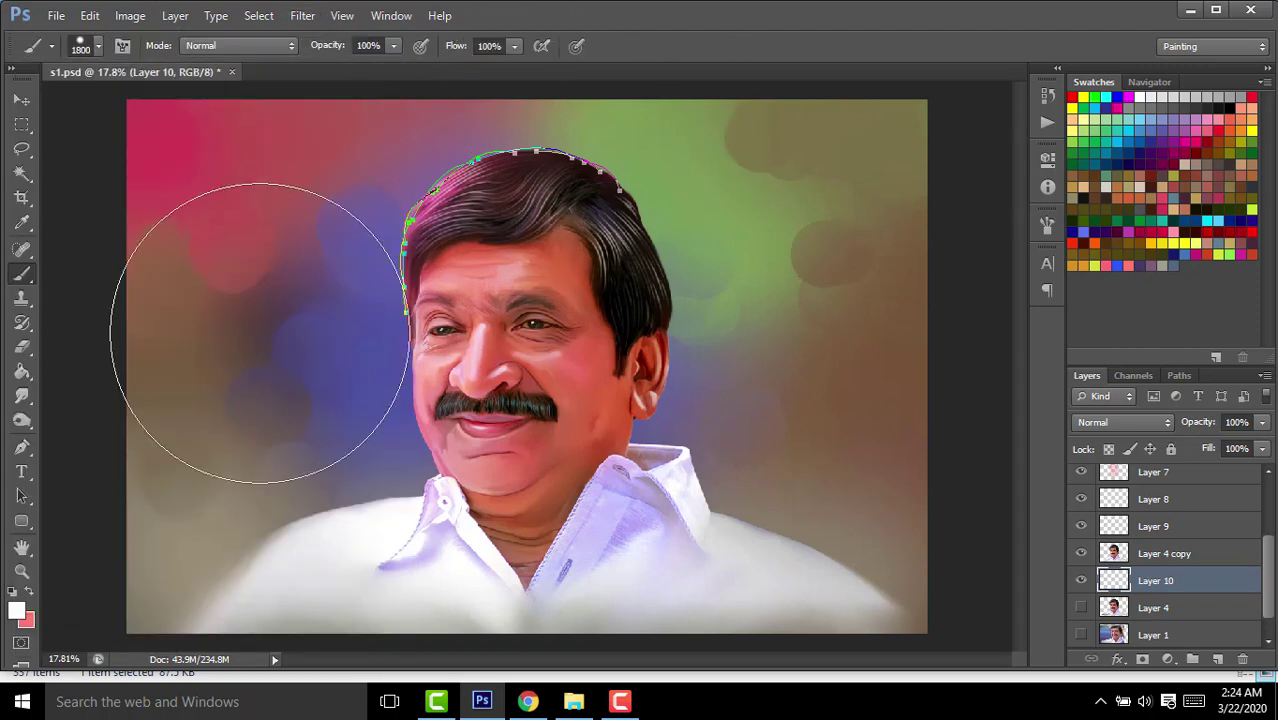
{"action": "left_click", "coordinate": [97, 46]}
{"action": "left_click_drag", "start_coordinate": [198, 104], "coordinate": [38, 104]}
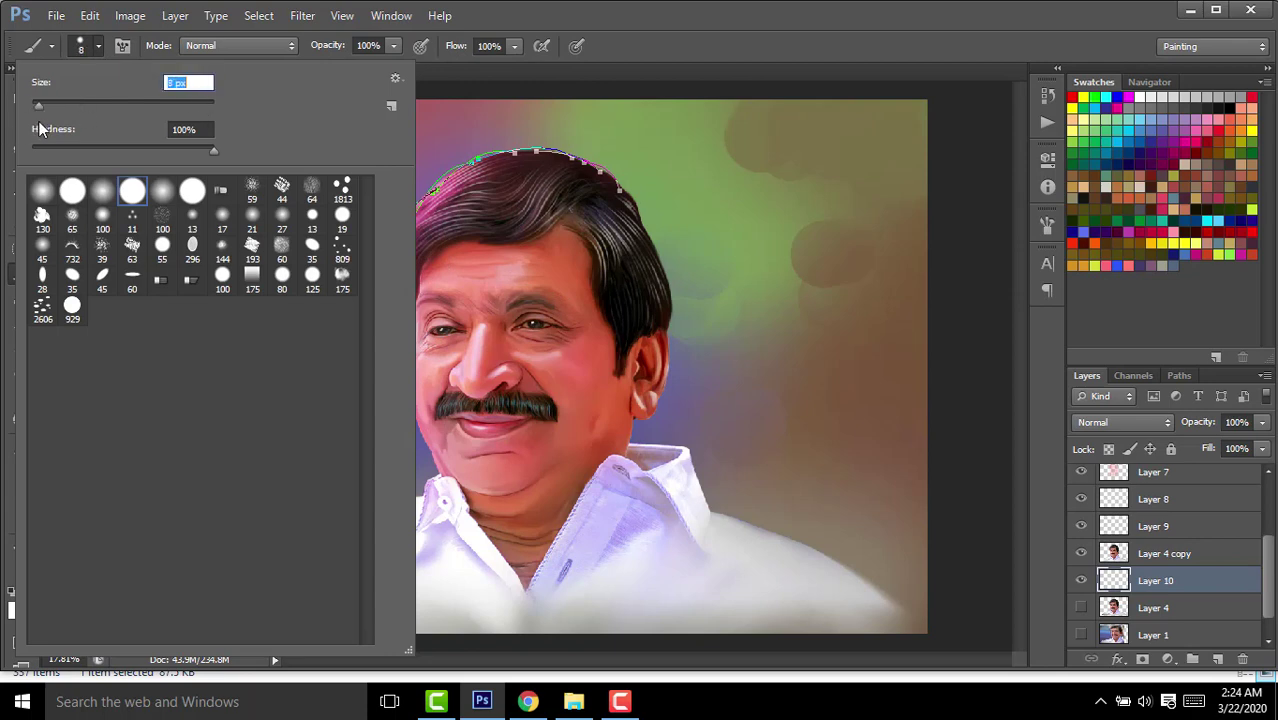
{"action": "left_click", "coordinate": [583, 93]}
Stroke the hair path with the white brush via Stroke Path.
{"action": "left_click", "coordinate": [18, 452]}
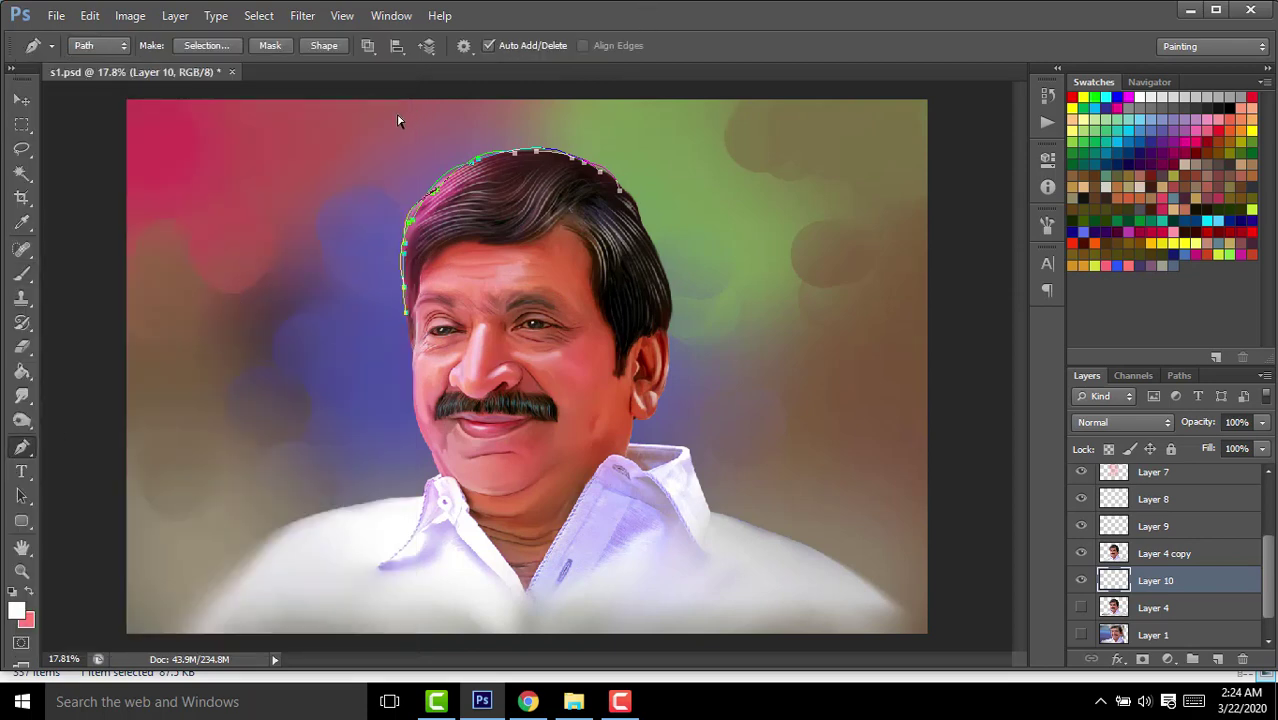
{"action": "right_click", "coordinate": [681, 302]}
{"action": "left_click", "coordinate": [735, 429]}
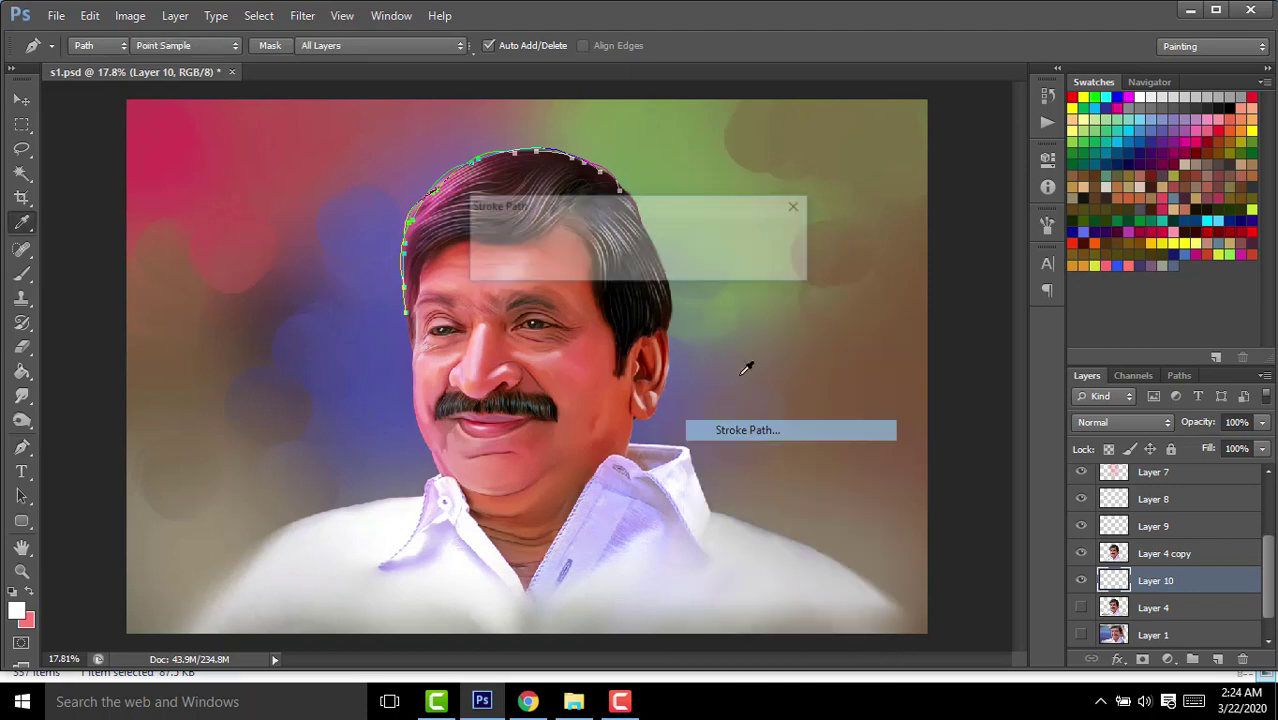
{"action": "key", "text": "Return"}
{"action": "key", "text": "Return"}
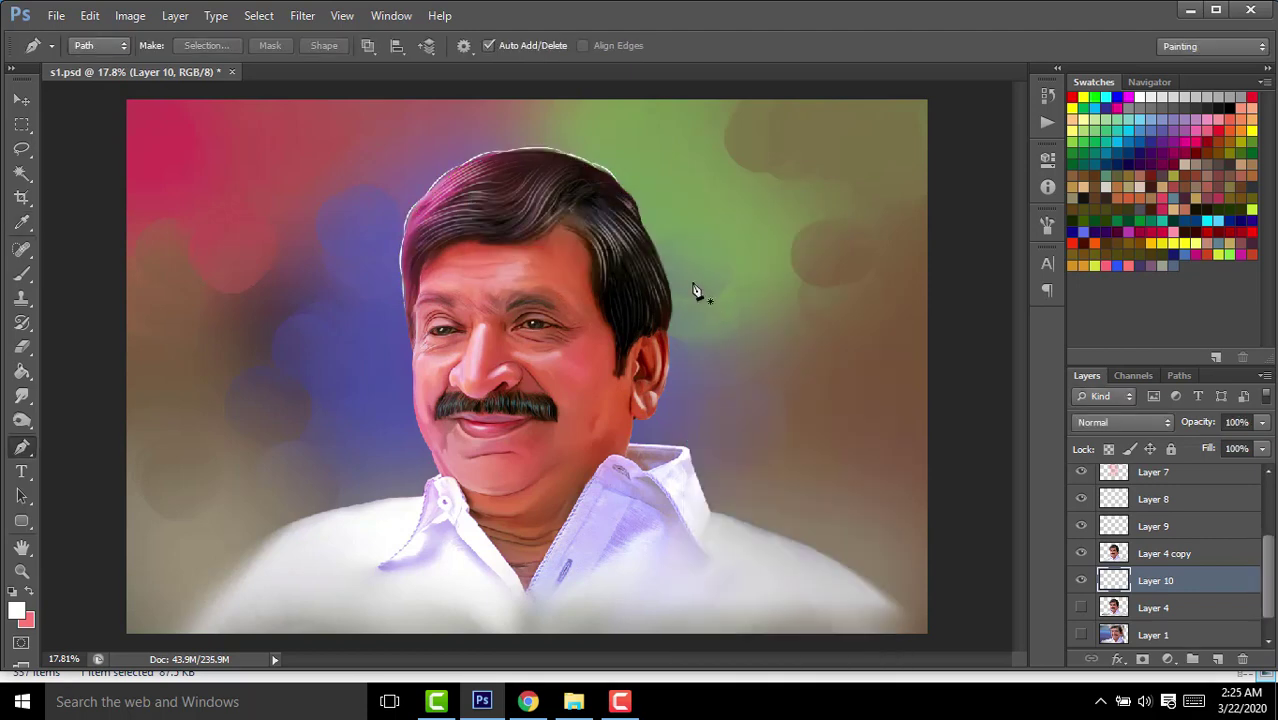
{"action": "scroll", "coordinate": [456, 153], "scroll_direction": "up", "scroll_amount": 3}
{"action": "scroll", "coordinate": [465, 163], "scroll_direction": "up", "scroll_amount": 1}
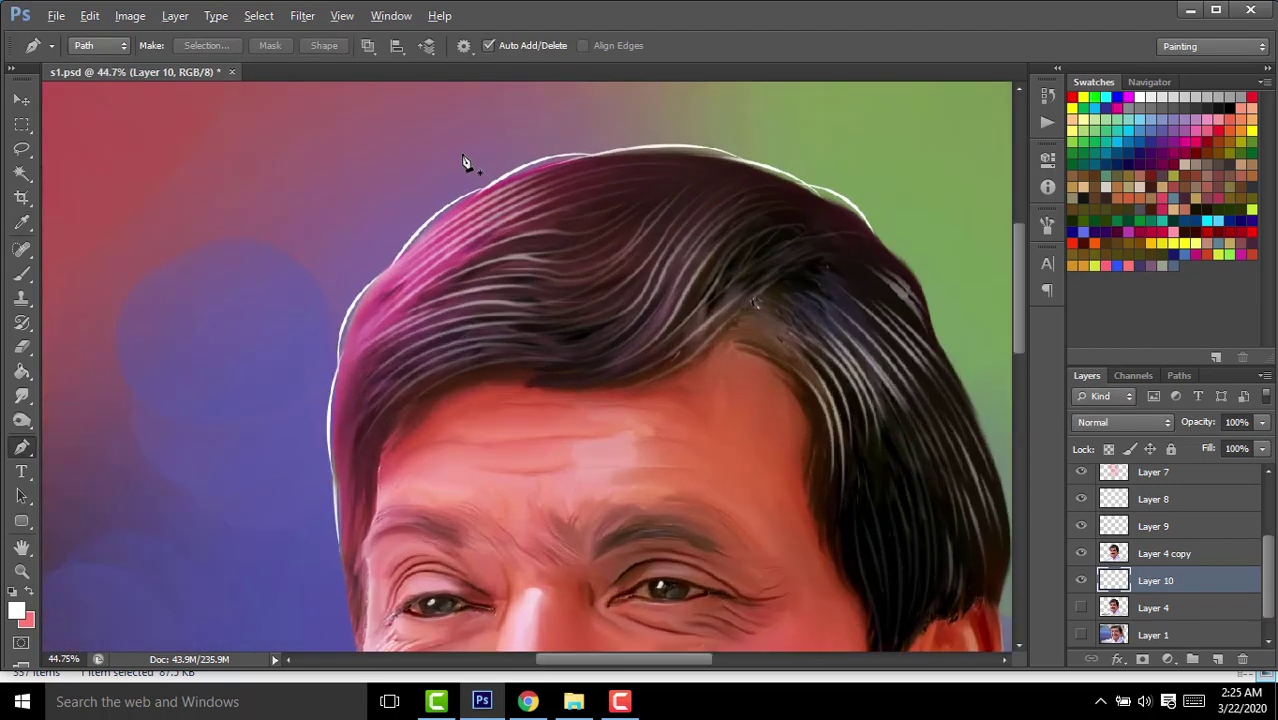
{"action": "scroll", "coordinate": [437, 253], "scroll_direction": "down", "scroll_amount": 2}
{"action": "scroll", "coordinate": [440, 252], "scroll_direction": "down", "scroll_amount": 3}
Reactivate the hair outline path, reselect its anchors, and stroke it again with the brush.
{"action": "key", "text": "alt"}
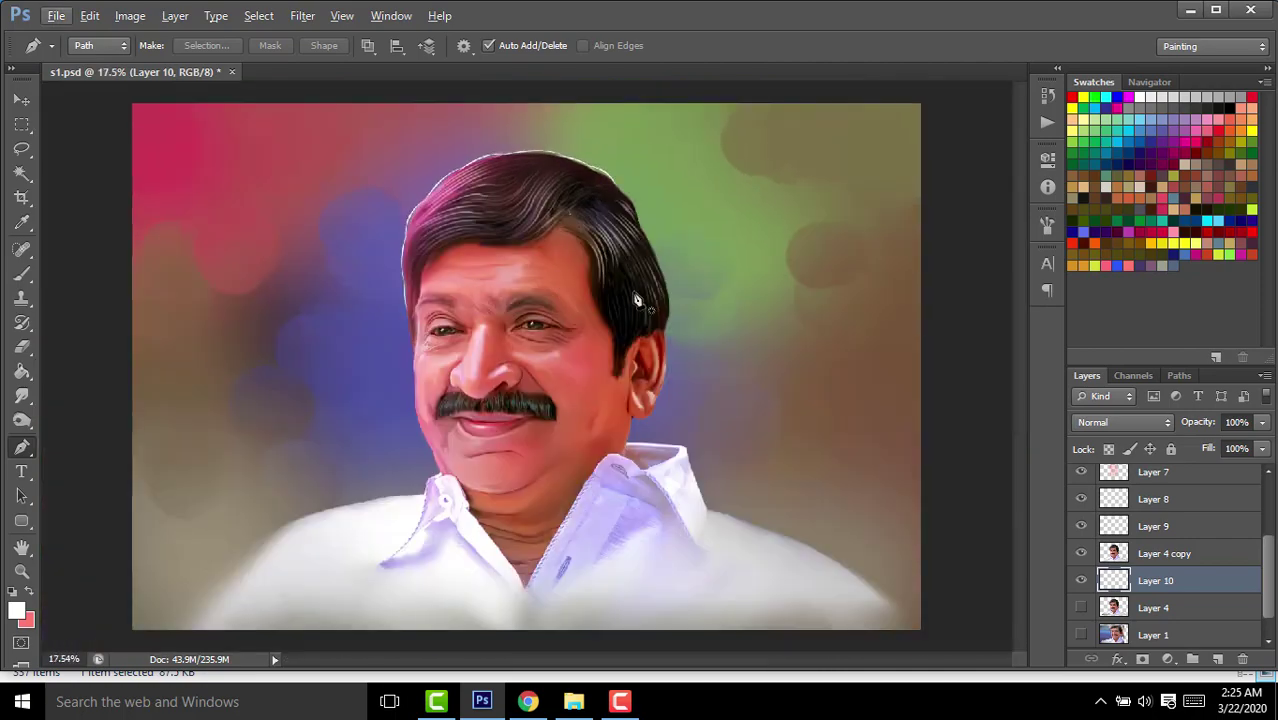
{"action": "key", "text": "ctrl+alt+z"}
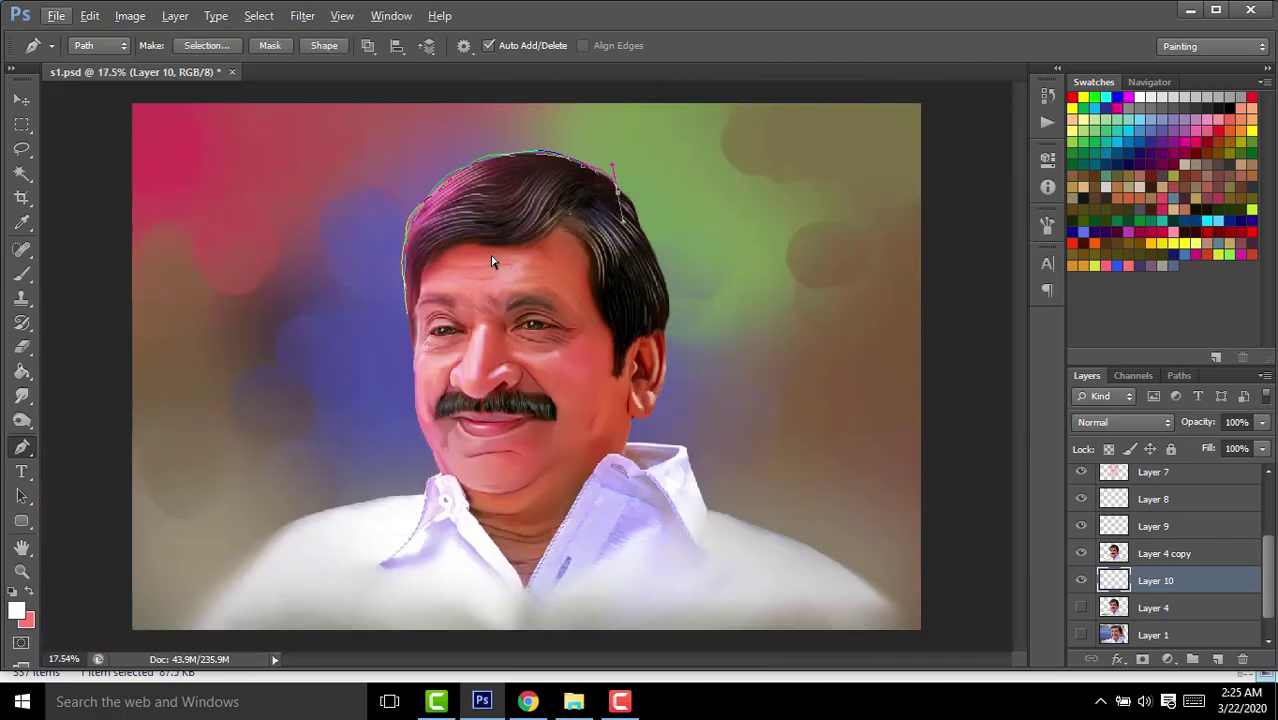
{"action": "left_click", "coordinate": [22, 100]}
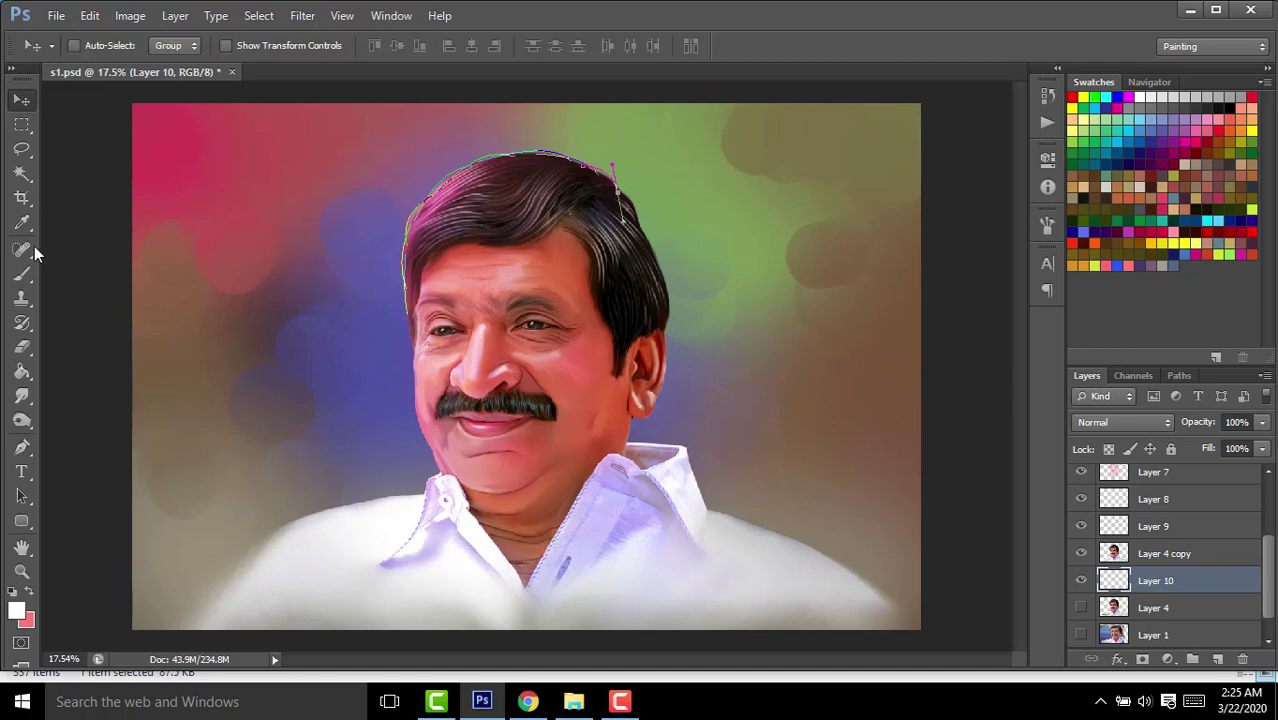
{"action": "left_click", "coordinate": [22, 272]}
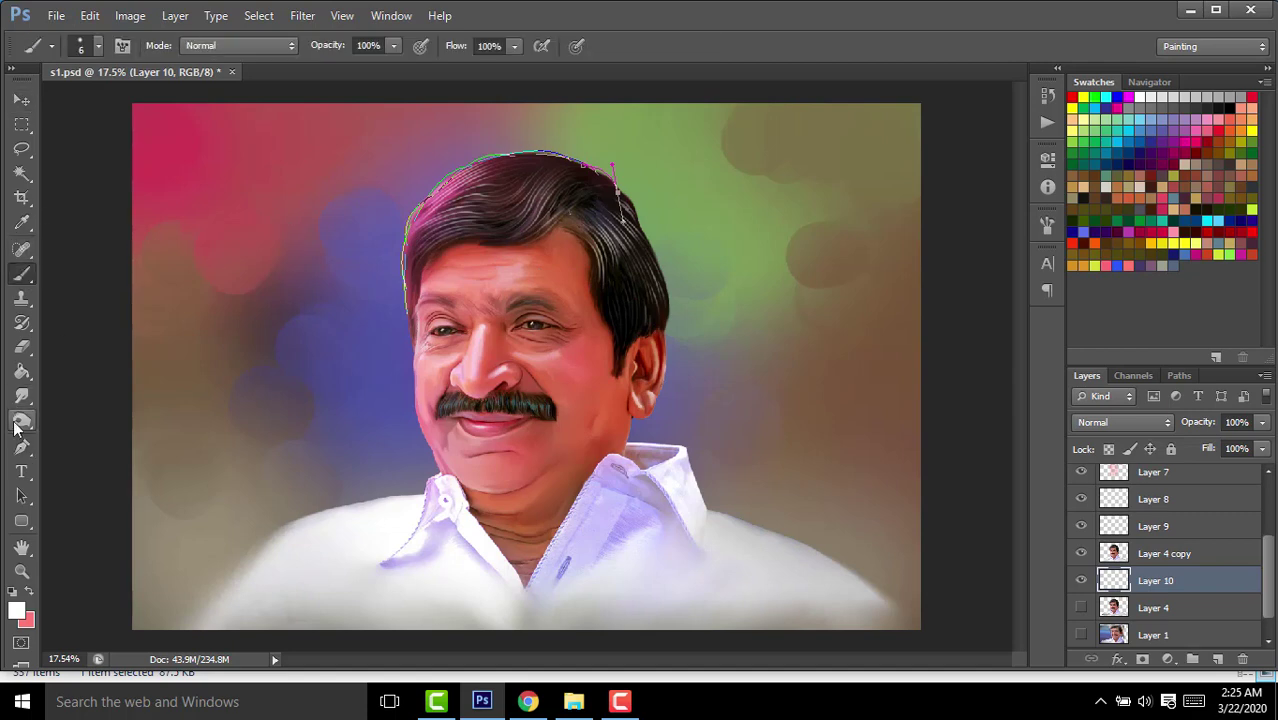
{"action": "left_click", "coordinate": [22, 447]}
{"action": "left_click_drag", "start_coordinate": [352, 126], "coordinate": [779, 414]}
{"action": "right_click", "coordinate": [740, 320]}
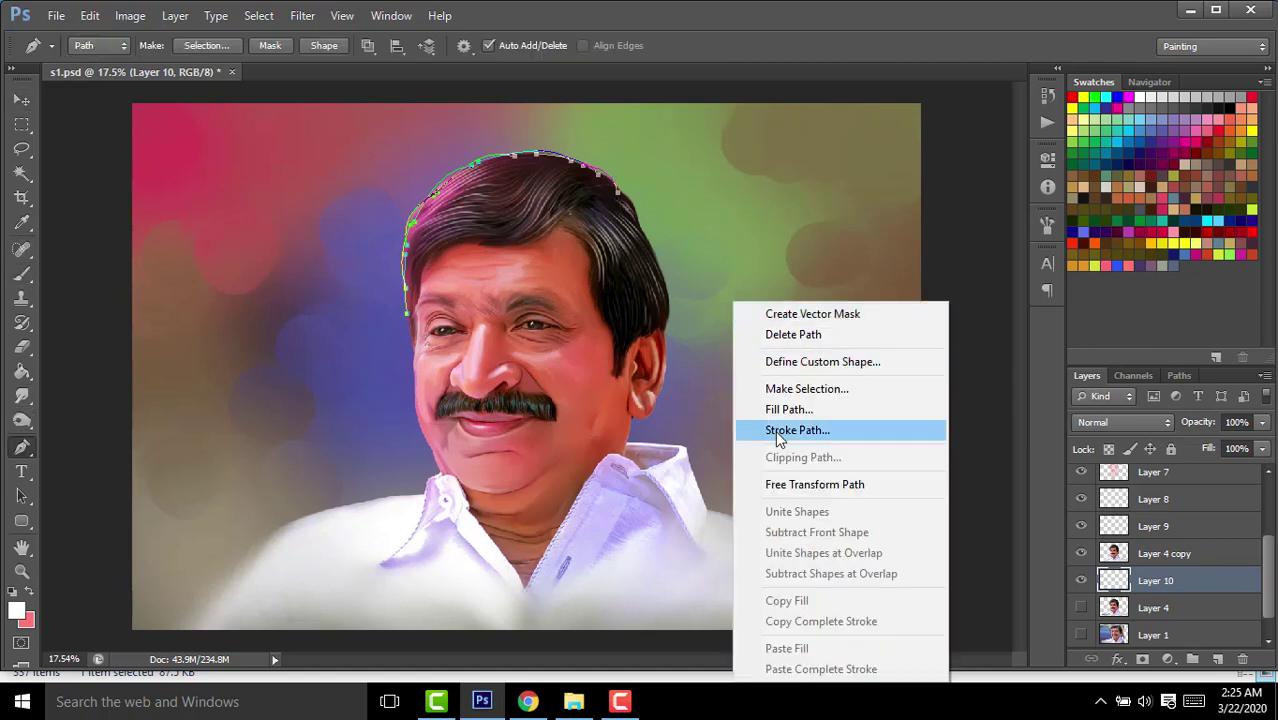
{"action": "left_click", "coordinate": [790, 430]}
{"action": "key", "text": "Return"}
{"action": "key", "text": "Return"}
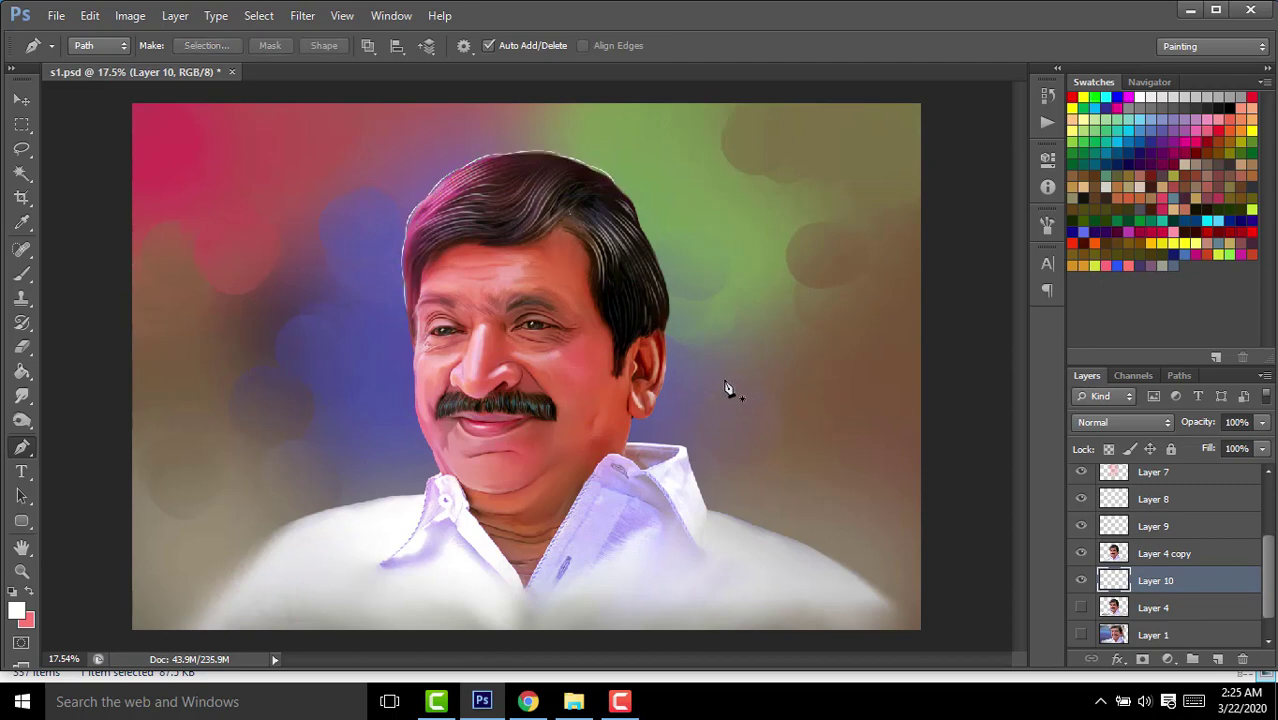
Soften the white hair line with a 1.6 px Gaussian Blur.
{"action": "scroll", "coordinate": [660, 198], "scroll_direction": "up", "scroll_amount": 1}
{"action": "scroll", "coordinate": [660, 198], "scroll_direction": "up", "scroll_amount": 3}
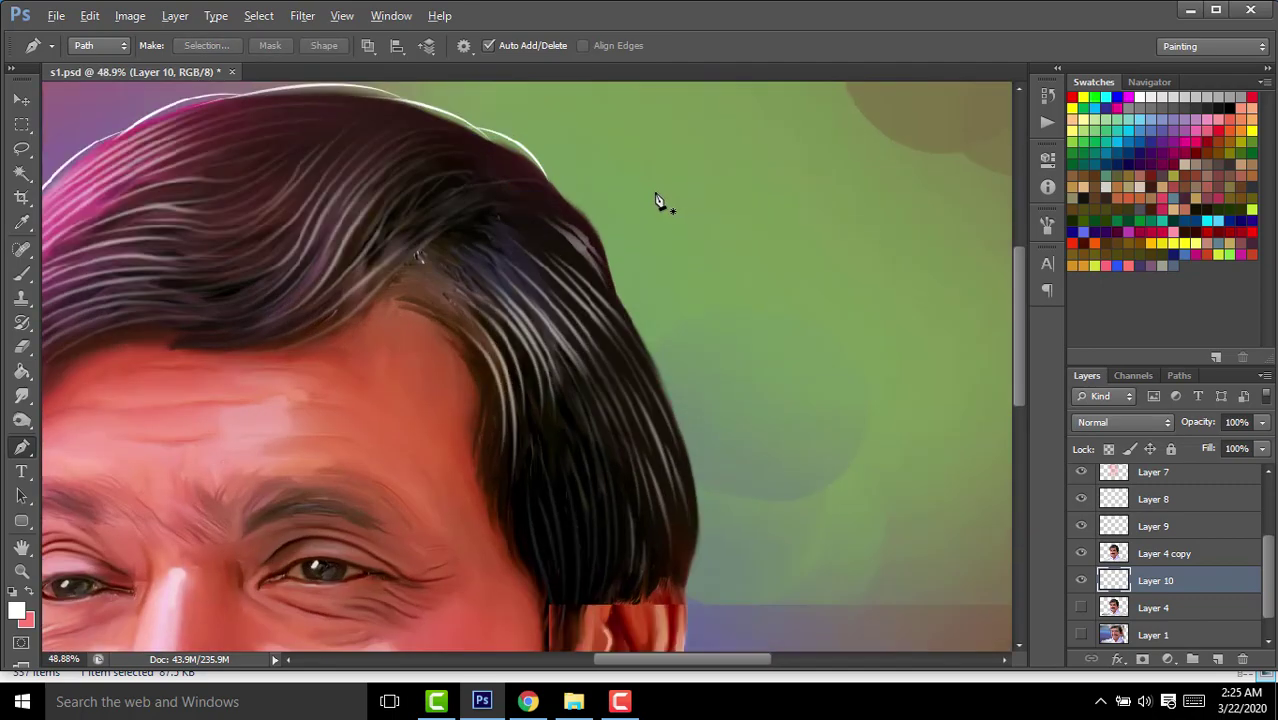
{"action": "scroll", "coordinate": [394, 251], "scroll_direction": "down", "scroll_amount": 1}
{"action": "left_click", "coordinate": [300, 16]}
{"action": "mouse_move", "coordinate": [312, 205]}
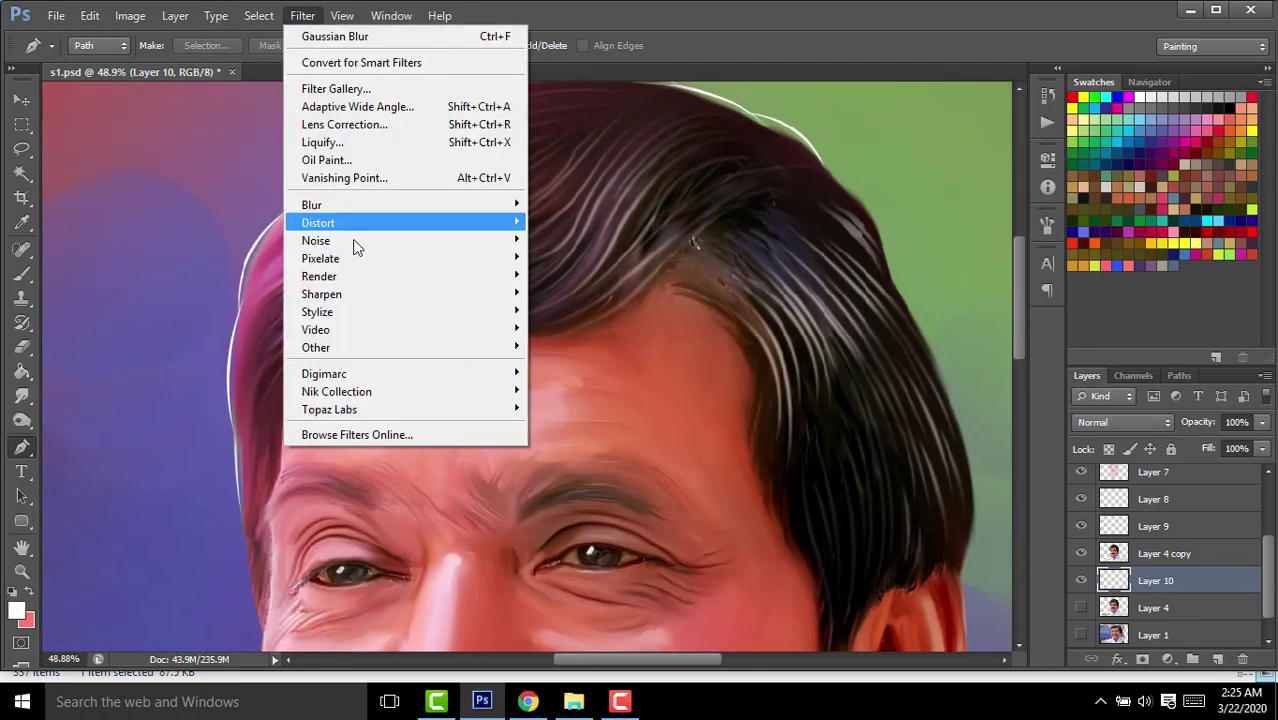
{"action": "left_click", "coordinate": [590, 337]}
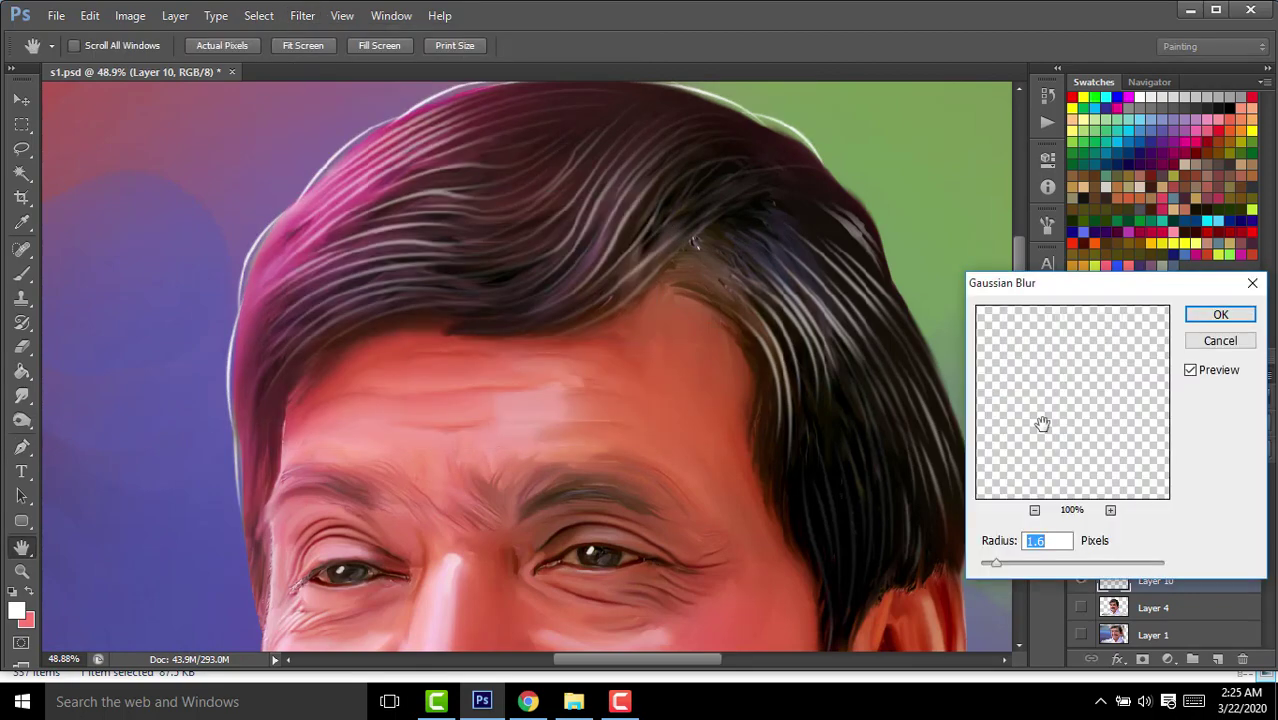
{"action": "left_click", "coordinate": [1220, 316]}
{"action": "scroll", "coordinate": [571, 330], "scroll_direction": "down", "scroll_amount": 3}
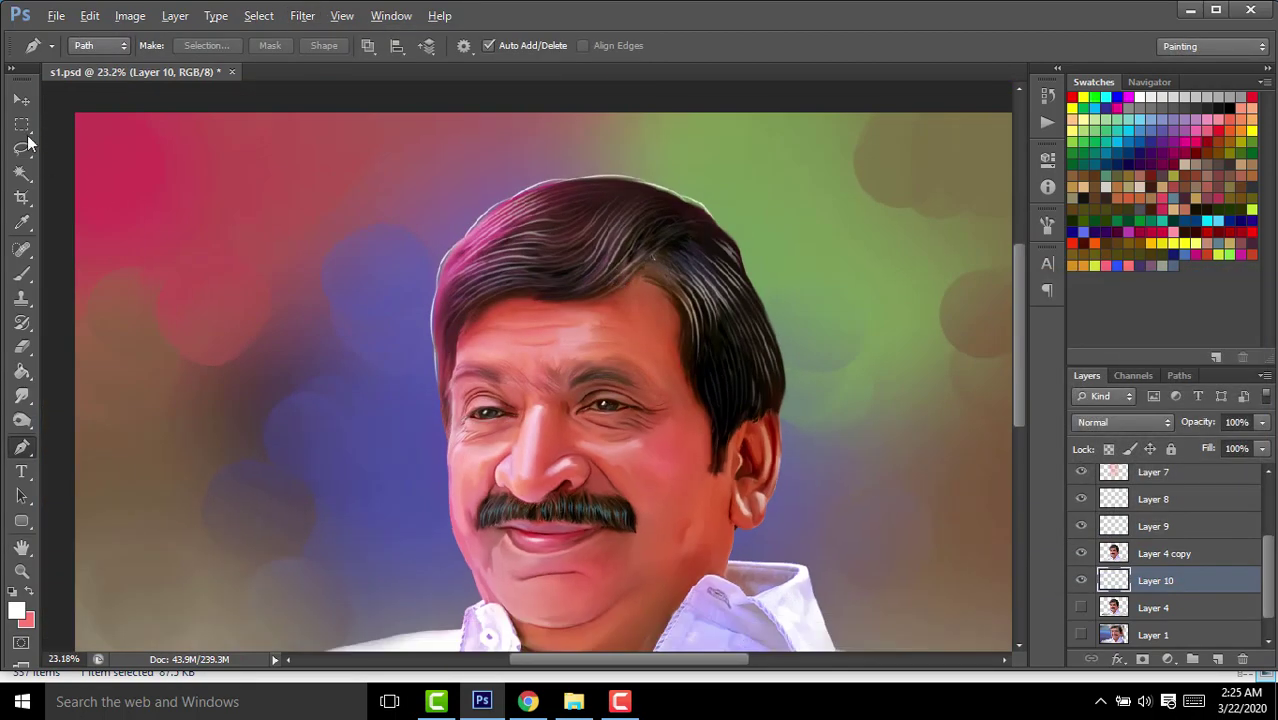
{"action": "key", "text": "v"}
{"action": "scroll", "coordinate": [498, 218], "scroll_direction": "up", "scroll_amount": 3}
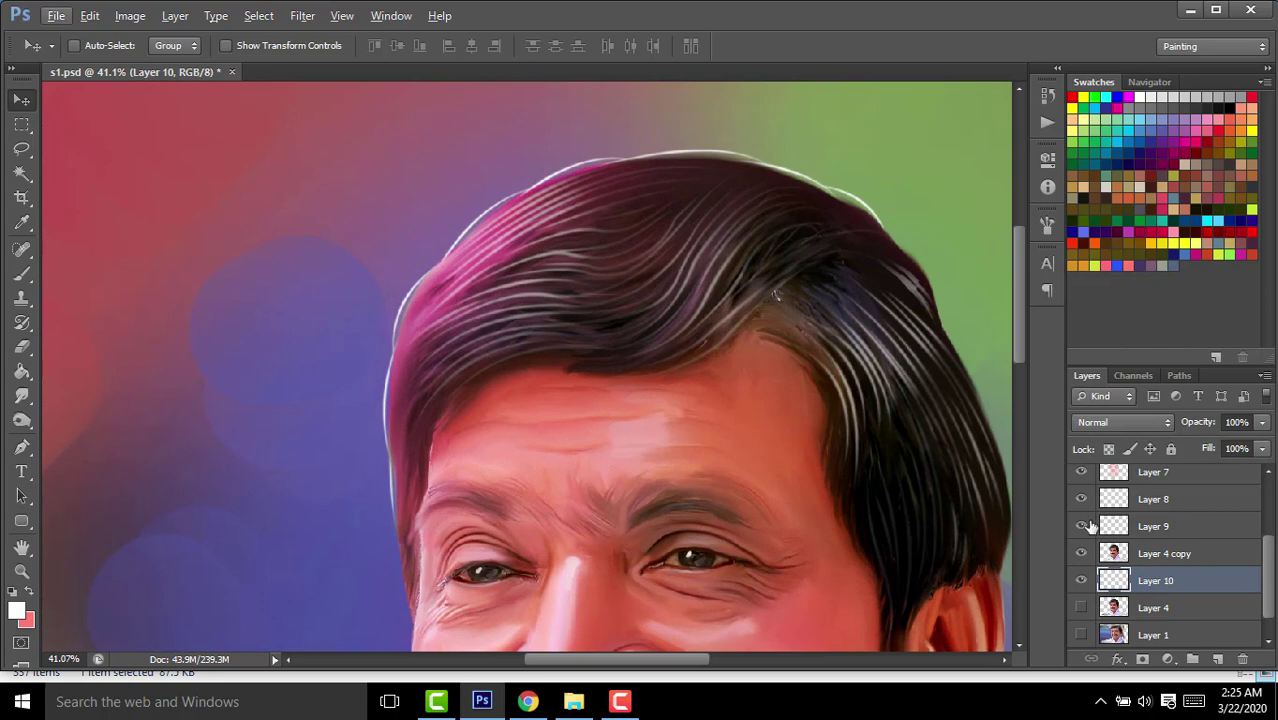
Make Layer 4 copy active and trace a curved Pen path along the hair crown.
{"action": "left_click", "coordinate": [1175, 556]}
{"action": "left_click", "coordinate": [22, 447]}
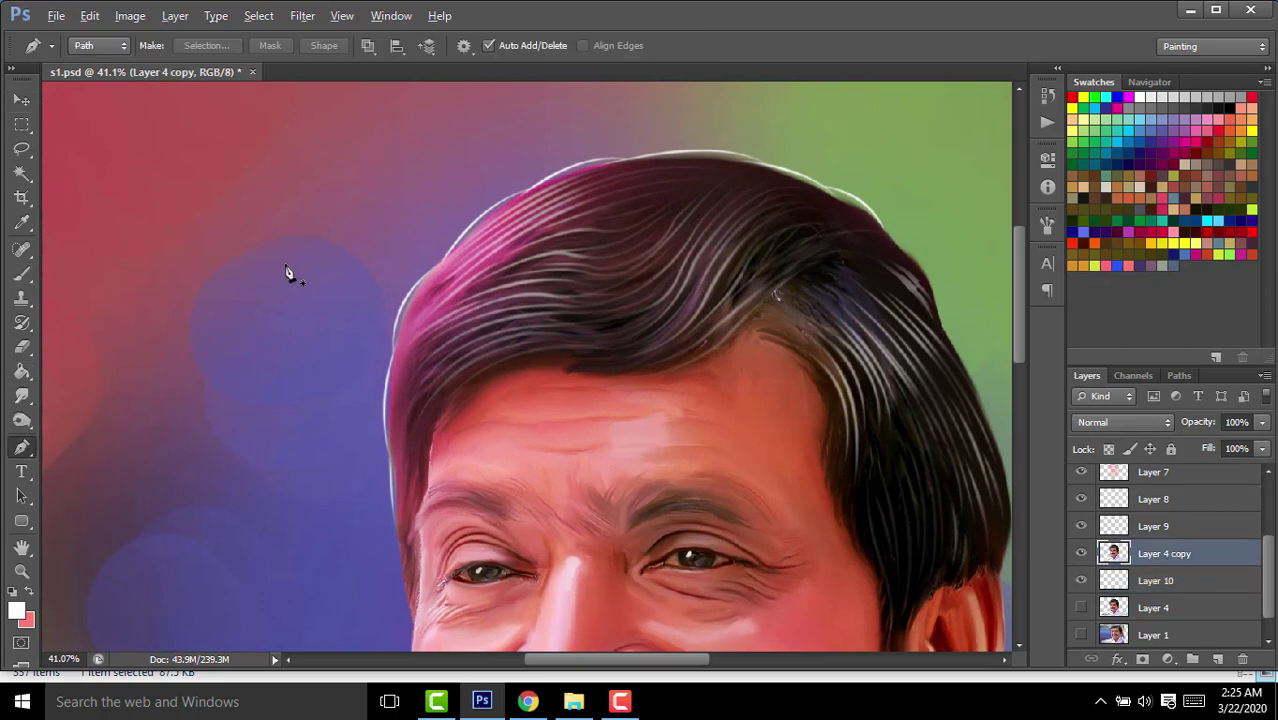
{"action": "scroll", "coordinate": [431, 246], "scroll_direction": "up", "scroll_amount": 2}
{"action": "scroll", "coordinate": [490, 425], "scroll_direction": "up", "scroll_amount": 2}
{"action": "left_click", "coordinate": [478, 420]}
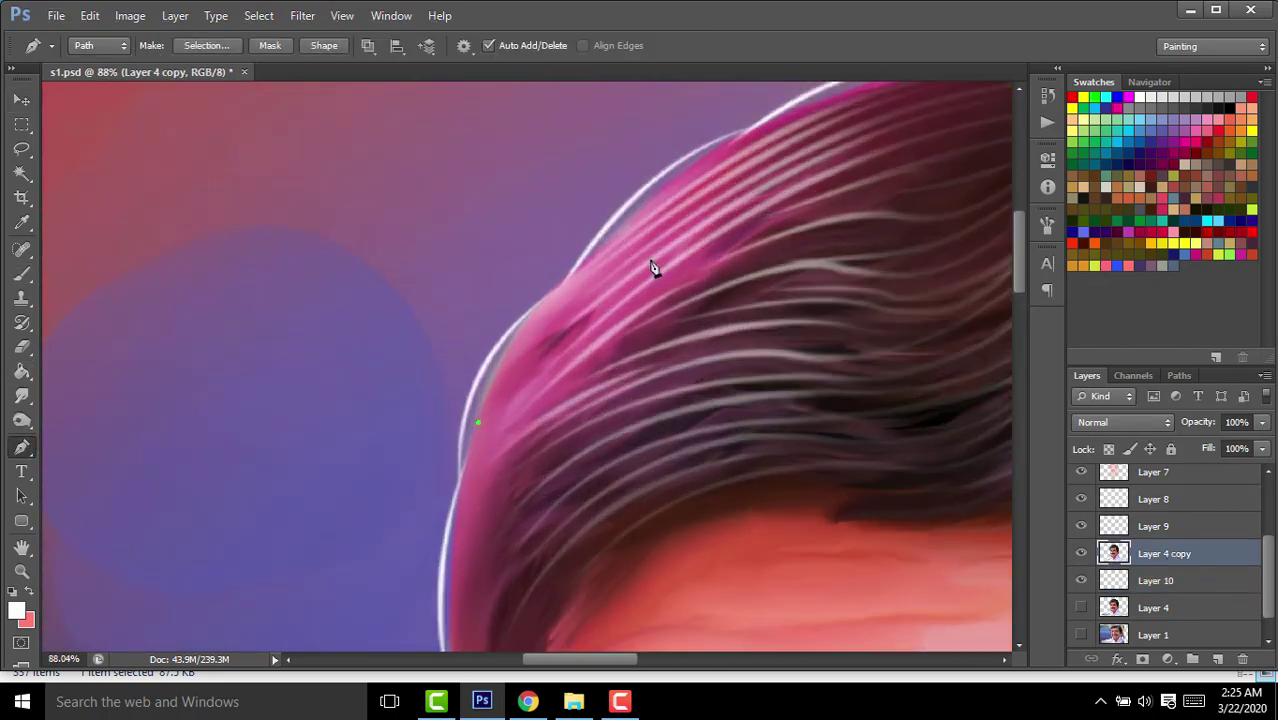
{"action": "left_click_drag", "start_coordinate": [661, 254], "coordinate": [841, 280]}
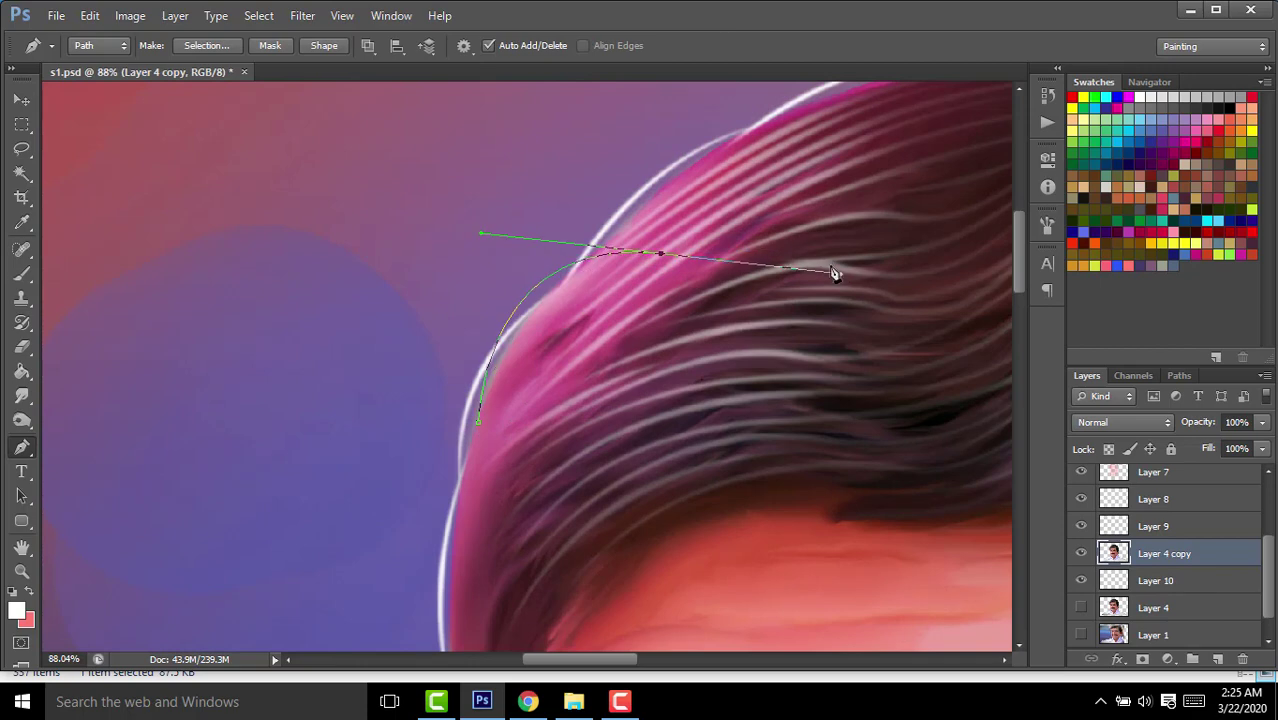
{"action": "left_click_drag", "start_coordinate": [680, 212], "coordinate": [510, 400]}
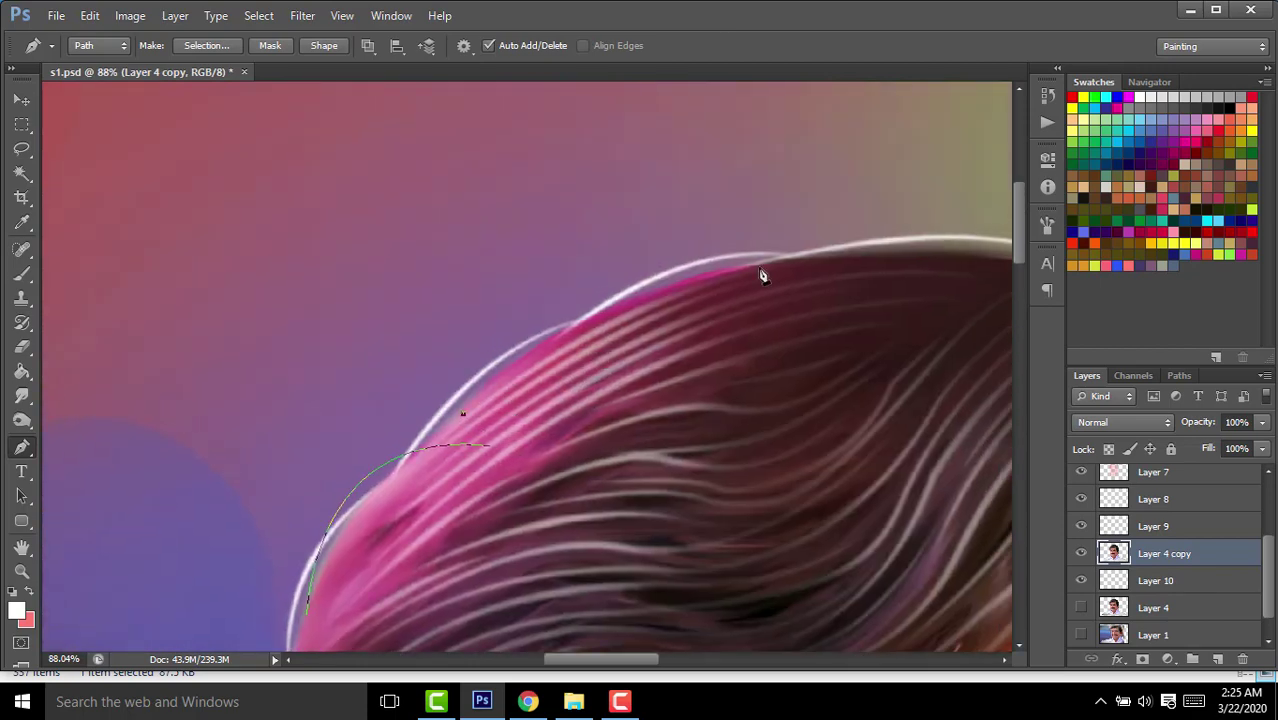
{"action": "mouse_move", "coordinate": [759, 272]}
{"action": "left_mouse_down"}
{"action": "mouse_move", "coordinate": [690, 241]}
{"action": "mouse_move", "coordinate": [785, 342]}
{"action": "left_mouse_up"}
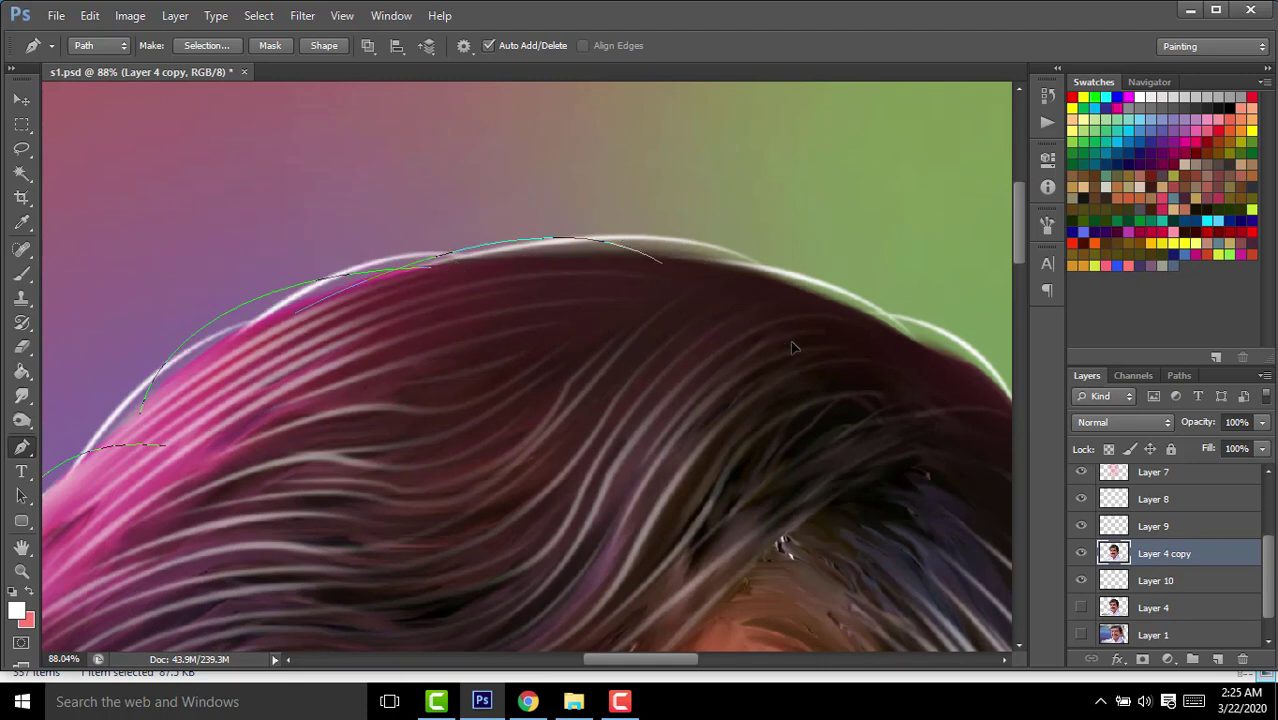
Select all the new path's anchors and choose Stroke Path with the Brush tool.
{"action": "scroll", "coordinate": [762, 300], "scroll_direction": "down", "scroll_amount": 4}
{"action": "left_click_drag", "start_coordinate": [343, 243], "coordinate": [870, 528]}
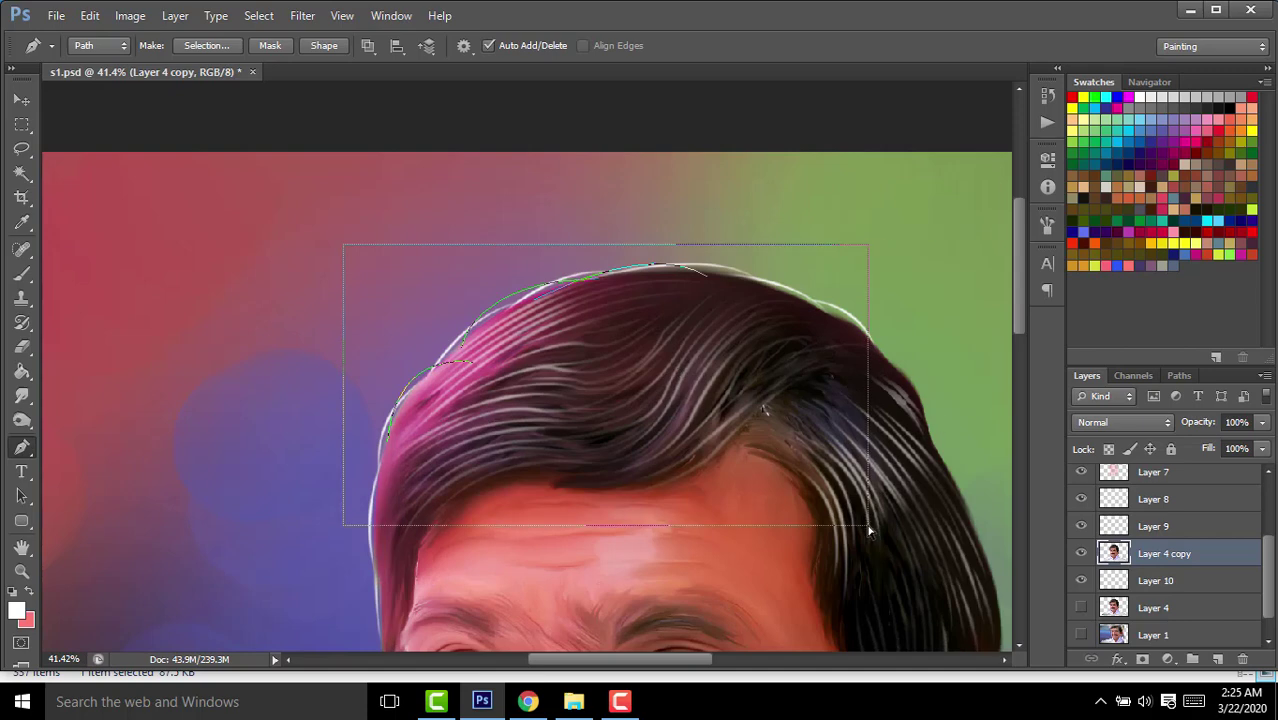
{"action": "right_click", "coordinate": [770, 386]}
{"action": "left_click", "coordinate": [860, 131]}
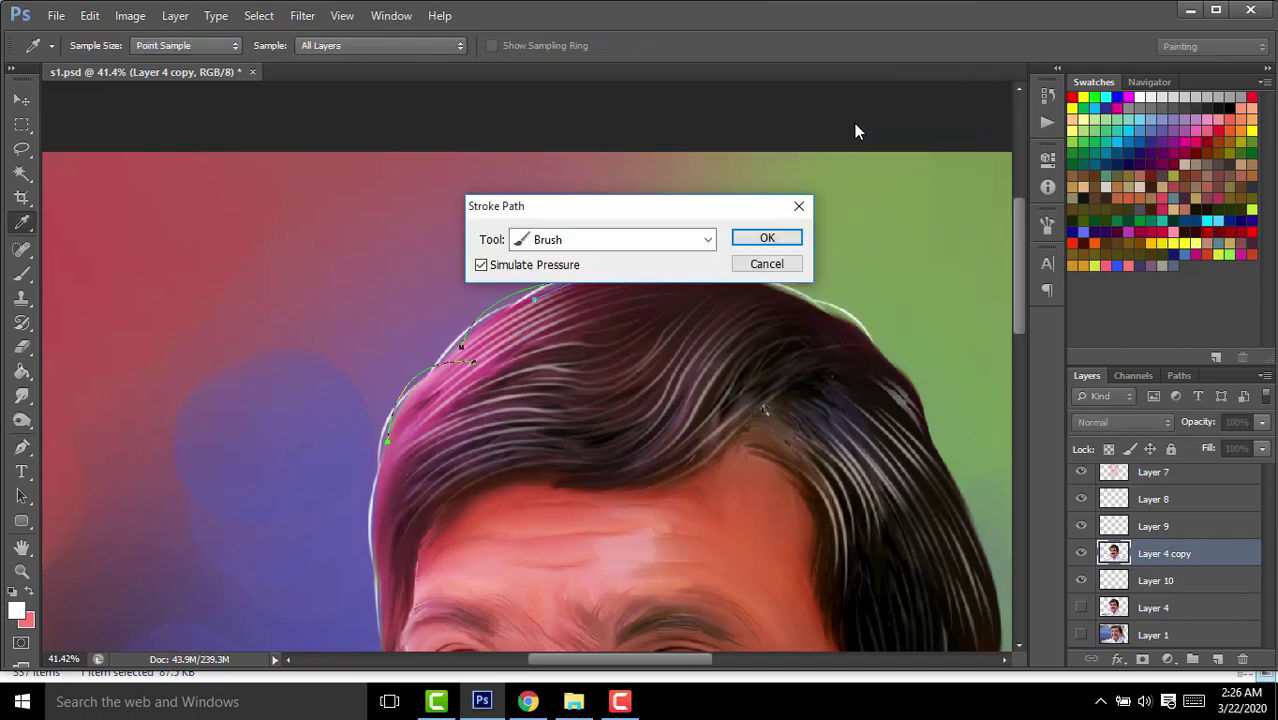
{"action": "key", "text": "Return"}
{"action": "key", "text": "Return"}
Add a new layer and trace a curved path along the top-left hair edge.
{"action": "scroll", "coordinate": [583, 272], "scroll_direction": "down", "scroll_amount": 2}
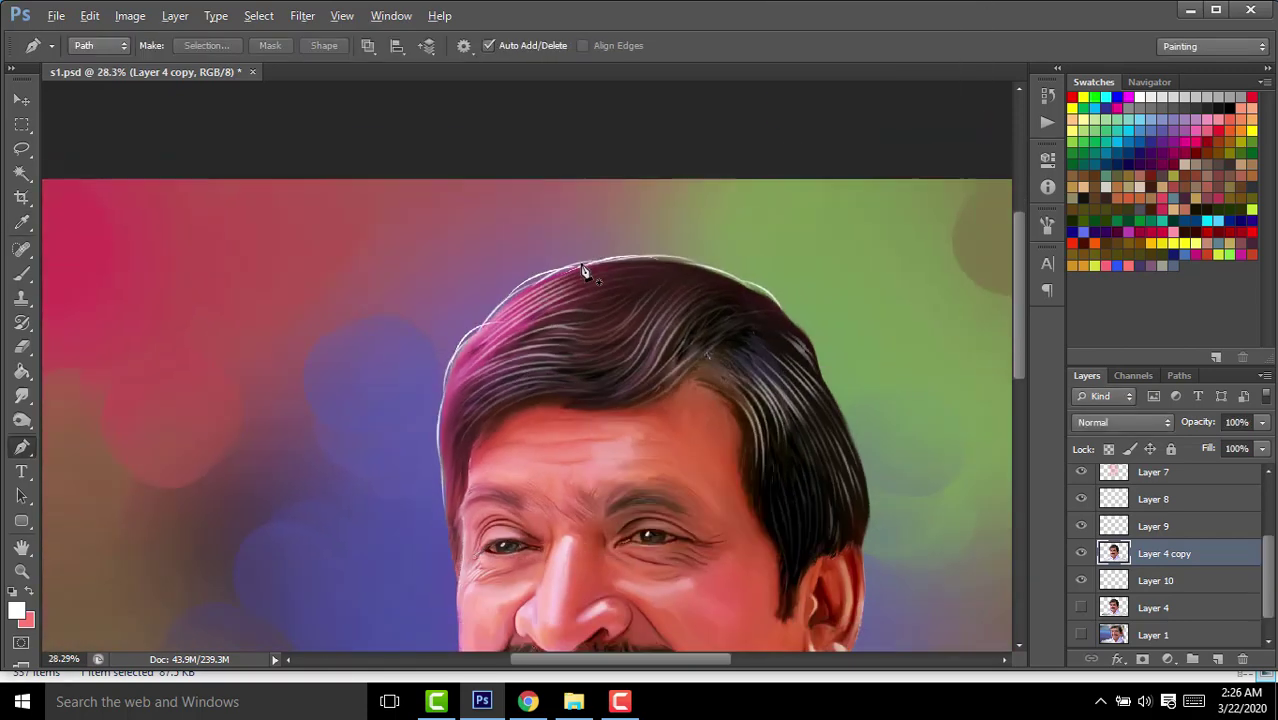
{"action": "scroll", "coordinate": [513, 293], "scroll_direction": "down", "scroll_amount": 1}
{"action": "scroll", "coordinate": [455, 357], "scroll_direction": "up", "scroll_amount": 3}
{"action": "scroll", "coordinate": [455, 357], "scroll_direction": "up", "scroll_amount": 1}
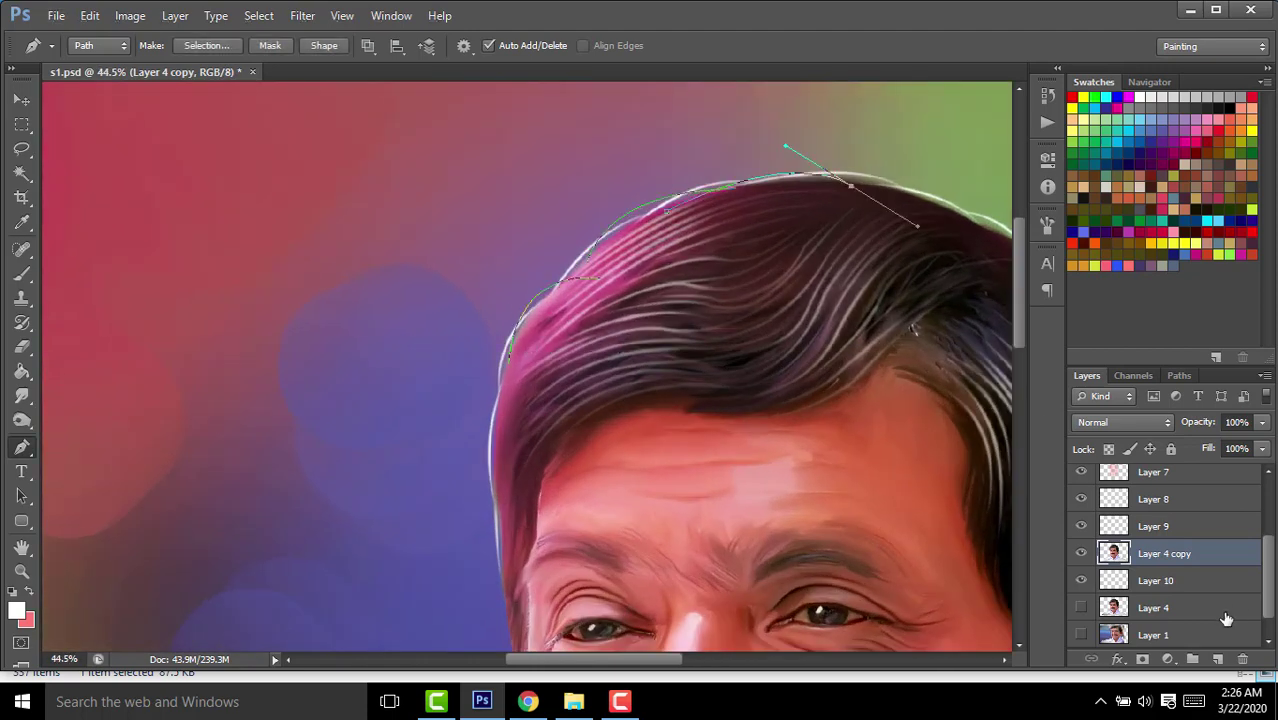
{"action": "left_click", "coordinate": [1217, 659]}
{"action": "scroll", "coordinate": [535, 375], "scroll_direction": "up", "scroll_amount": 10}
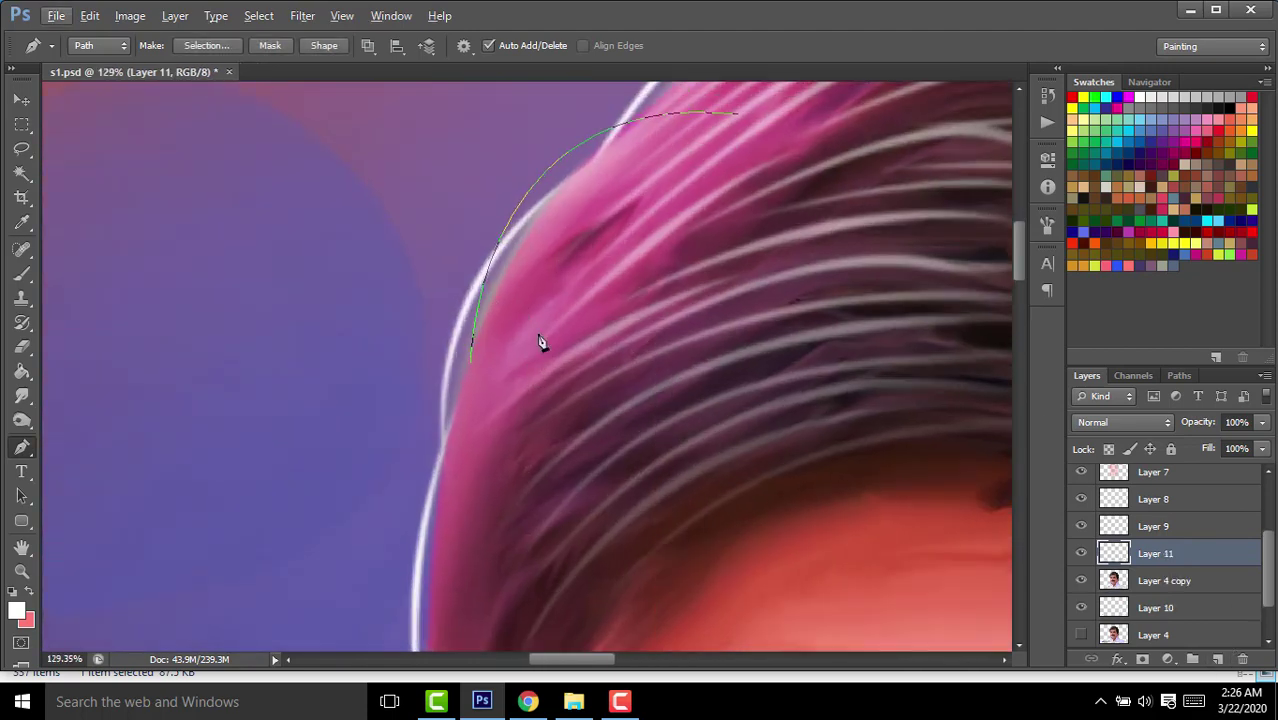
{"action": "scroll", "coordinate": [560, 351], "scroll_direction": "down", "scroll_amount": 4}
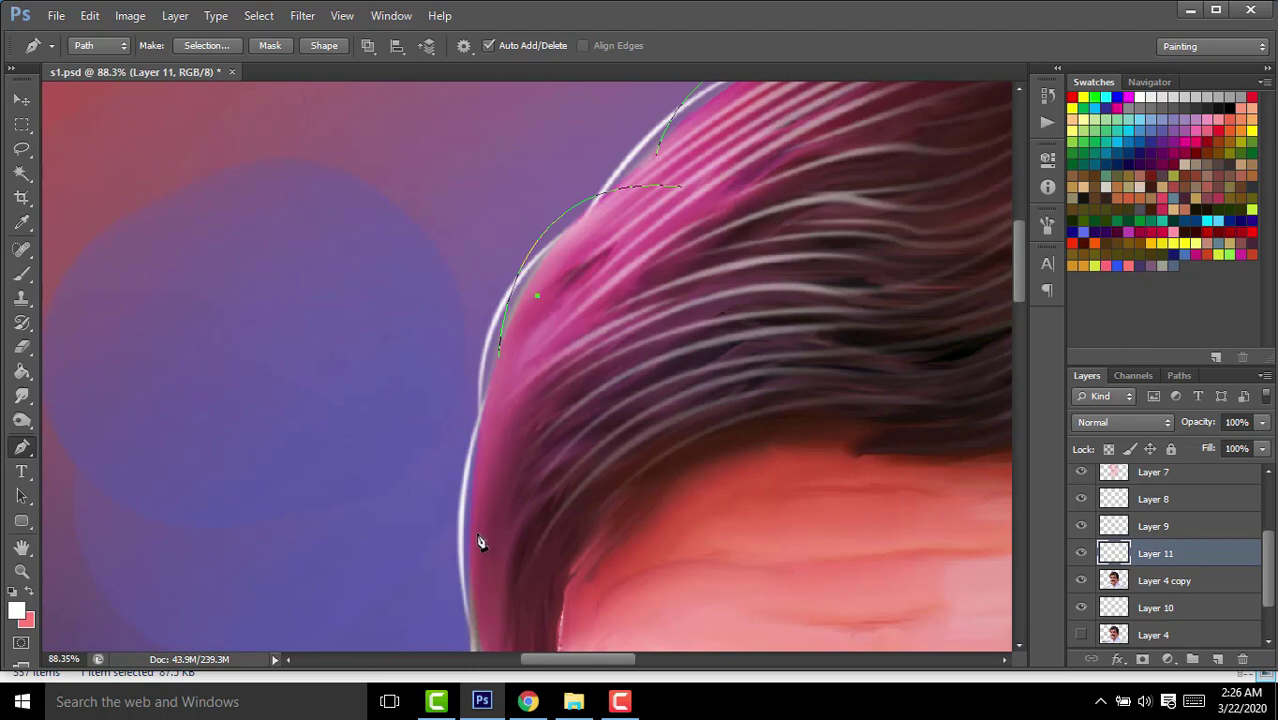
{"action": "left_click_drag", "start_coordinate": [478, 541], "coordinate": [443, 443]}
{"action": "scroll", "coordinate": [470, 450], "scroll_direction": "down", "scroll_amount": 5}
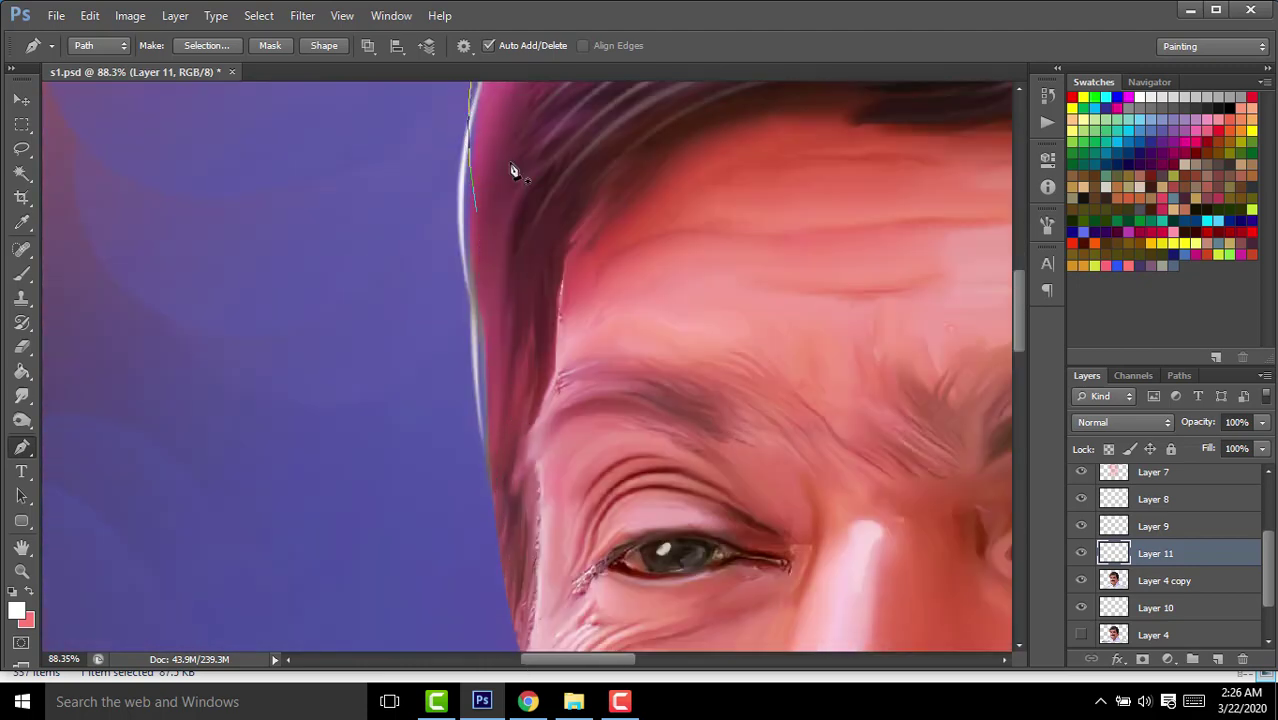
{"action": "left_click_drag", "start_coordinate": [502, 460], "coordinate": [560, 622]}
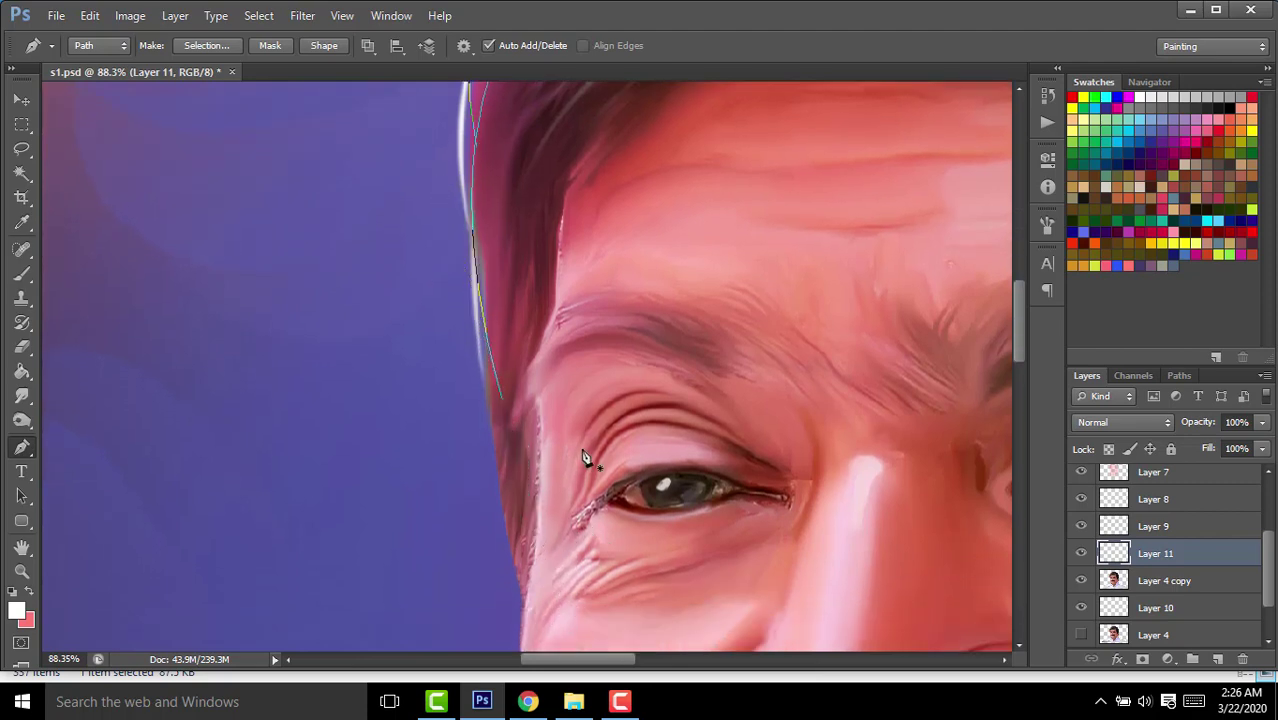
{"action": "scroll", "coordinate": [600, 420], "scroll_direction": "down", "scroll_amount": 3}
{"action": "scroll", "coordinate": [615, 360], "scroll_direction": "down", "scroll_amount": 3}
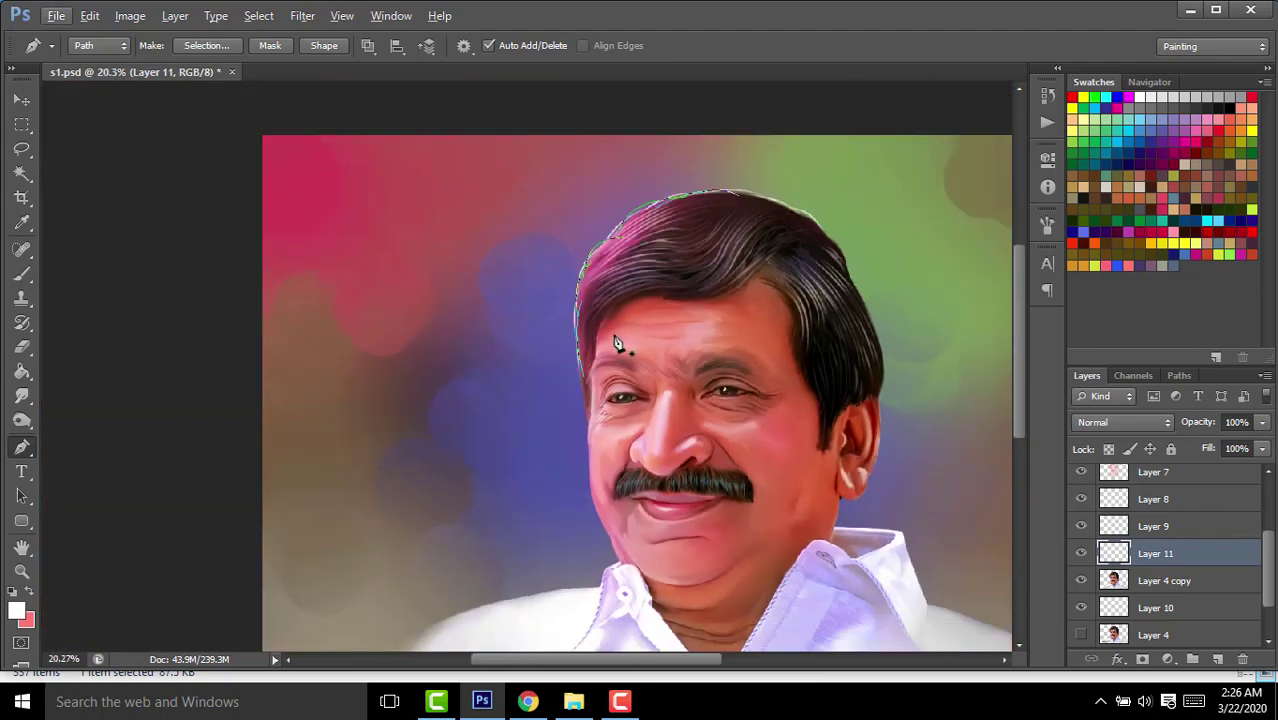
Stroke the path with the white brush and deselect the path.
{"action": "right_click", "coordinate": [812, 405]}
{"action": "left_click", "coordinate": [862, 146]}
{"action": "left_click", "coordinate": [766, 237]}
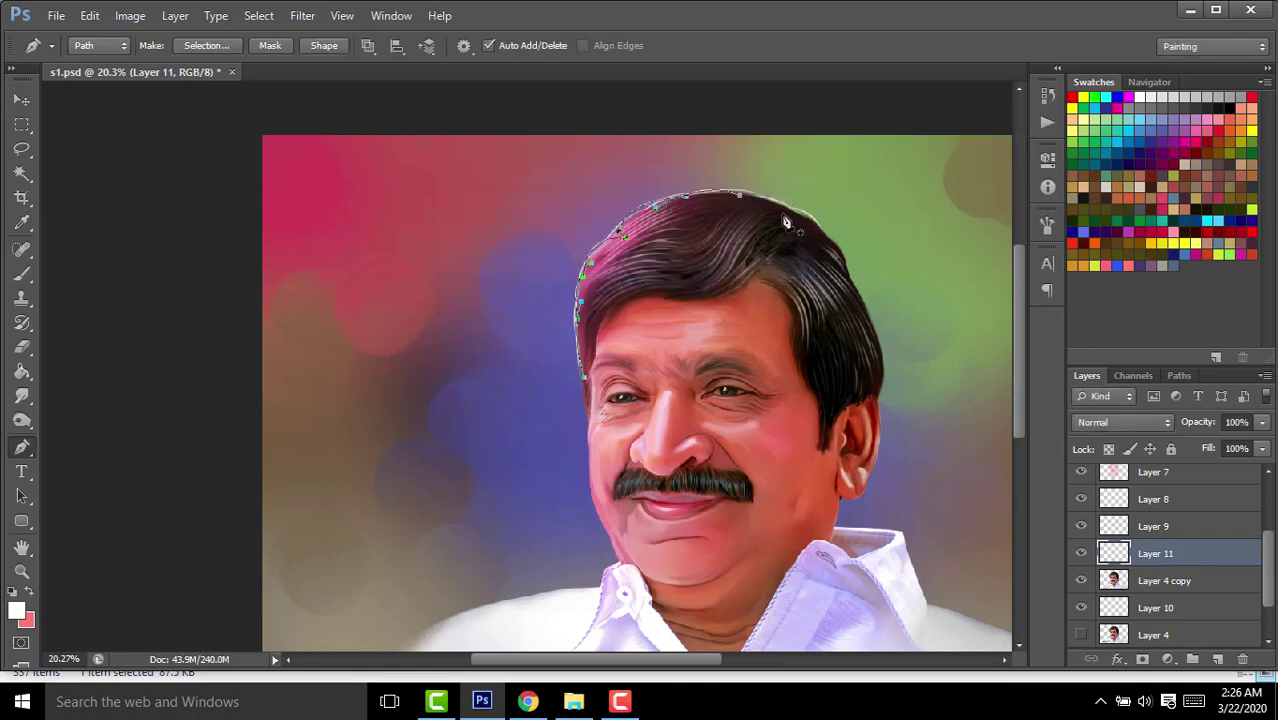
{"action": "key", "text": "Return"}
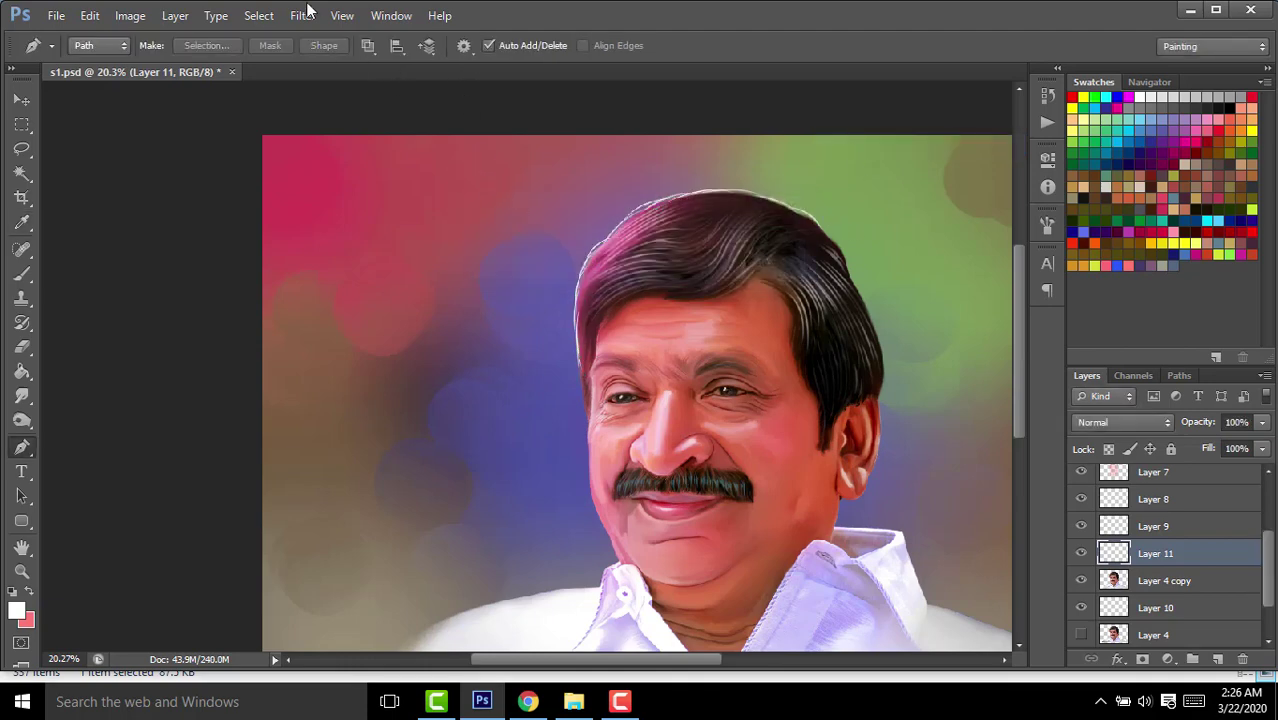
Soften the new highlight stroke with a Gaussian Blur.
{"action": "left_click", "coordinate": [302, 15]}
{"action": "left_click", "coordinate": [590, 333]}
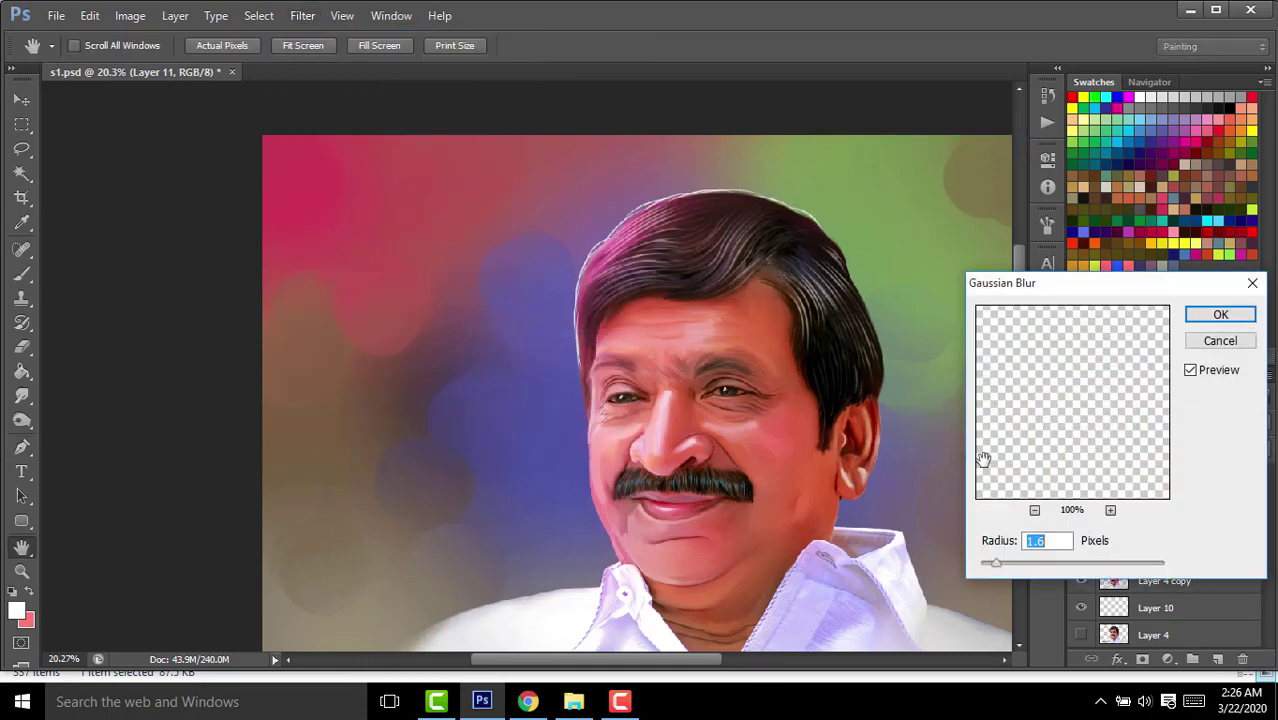
{"action": "left_click", "coordinate": [1218, 315]}
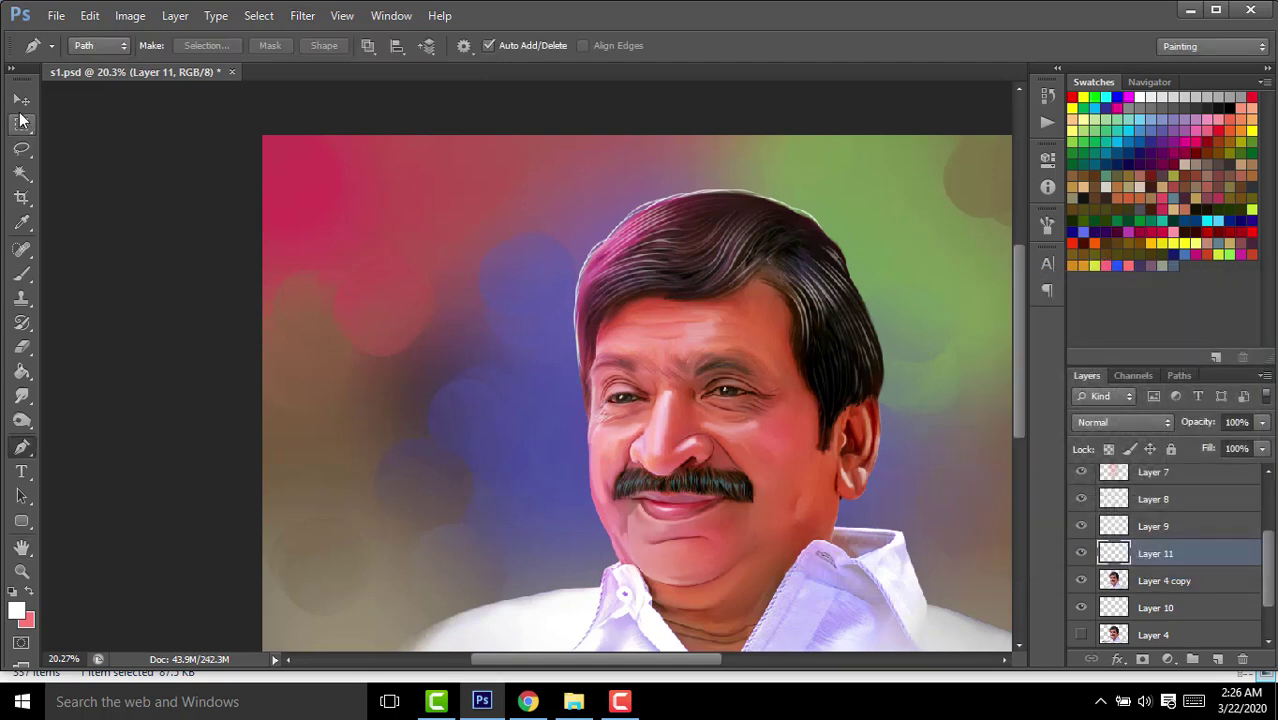
{"action": "left_click", "coordinate": [22, 100]}
{"action": "scroll", "coordinate": [750, 430], "scroll_direction": "down", "scroll_amount": 1}
{"action": "scroll", "coordinate": [622, 420], "scroll_direction": "down", "scroll_amount": 1}
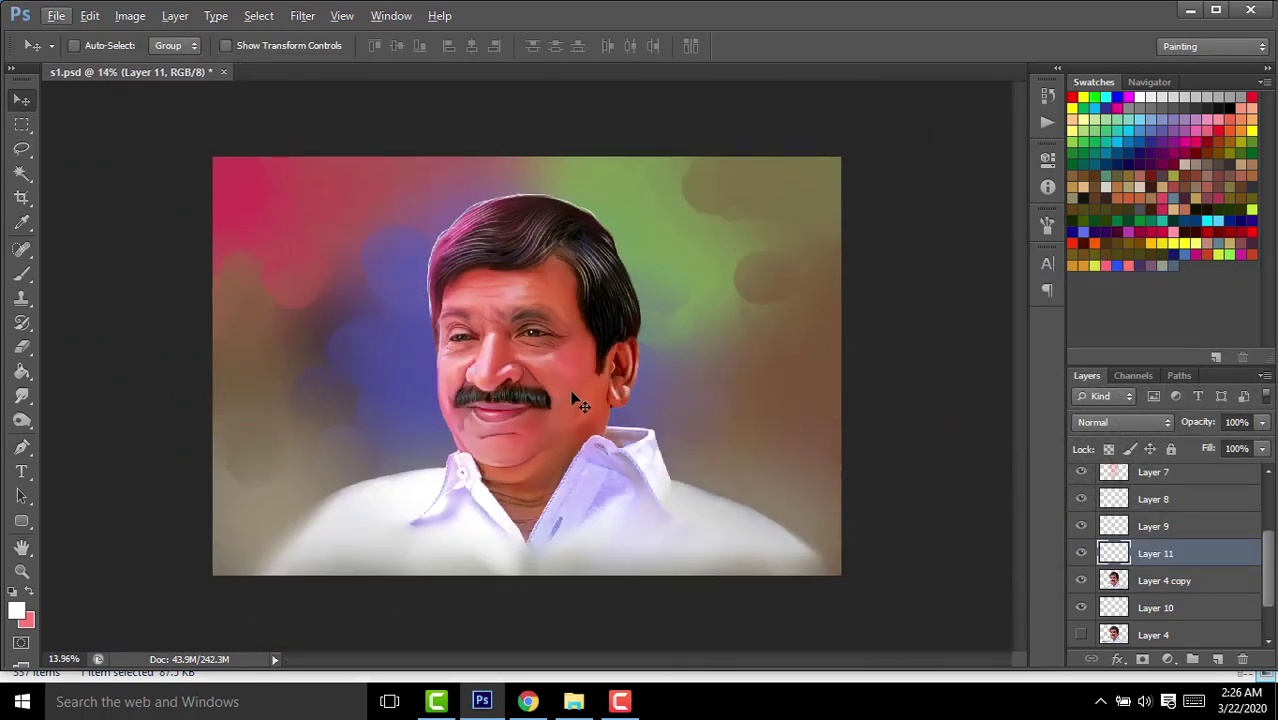
{"action": "scroll", "coordinate": [497, 343], "scroll_direction": "up", "scroll_amount": 2}
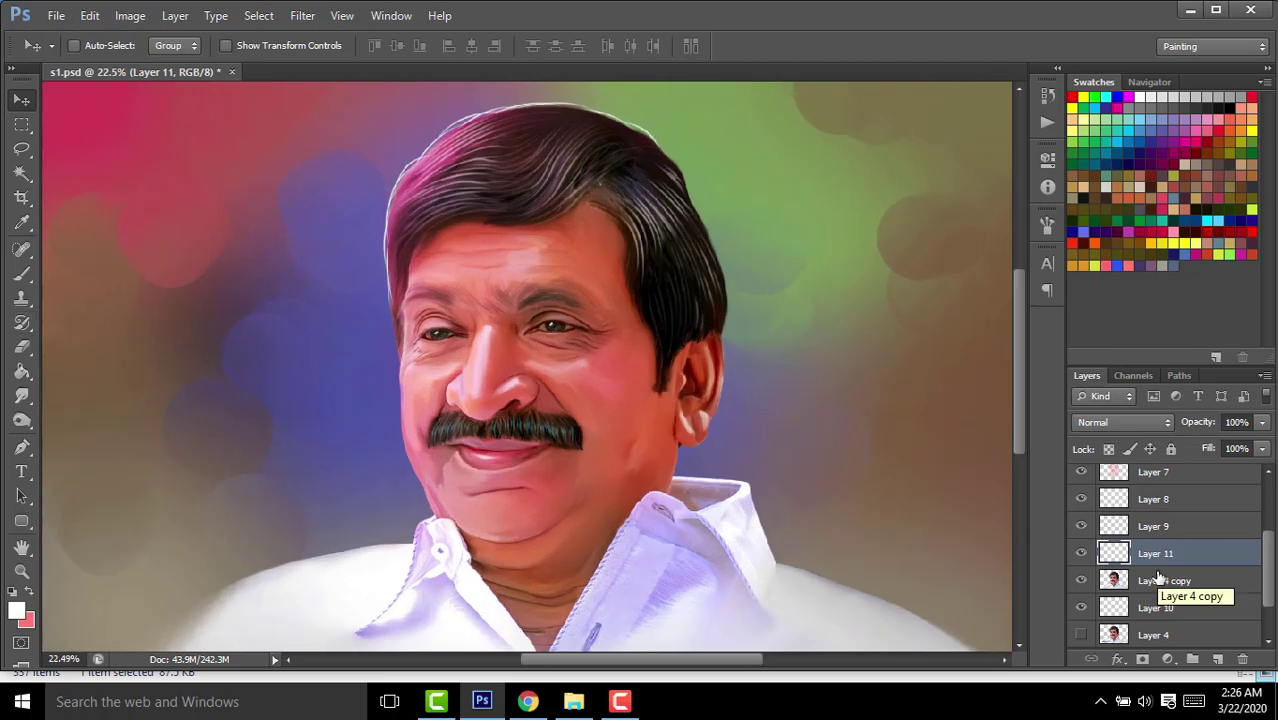
Scrub Layer 11's opacity to 31% and Layer 10's to 44%, ending on Layer 4 copy.
{"action": "mouse_move", "coordinate": [1190, 422]}
{"action": "left_mouse_down"}
{"action": "mouse_move", "coordinate": [1124, 423]}
{"action": "mouse_move", "coordinate": [1138, 428]}
{"action": "left_mouse_up"}
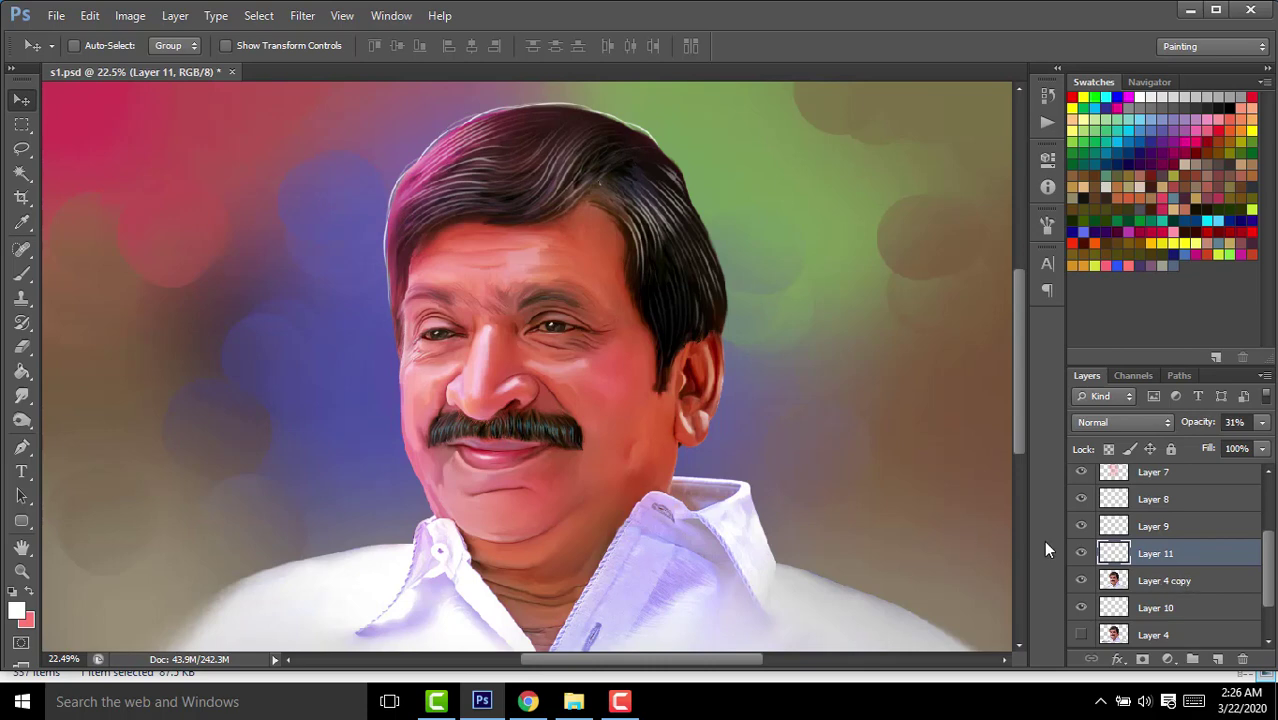
{"action": "left_click", "coordinate": [1145, 586]}
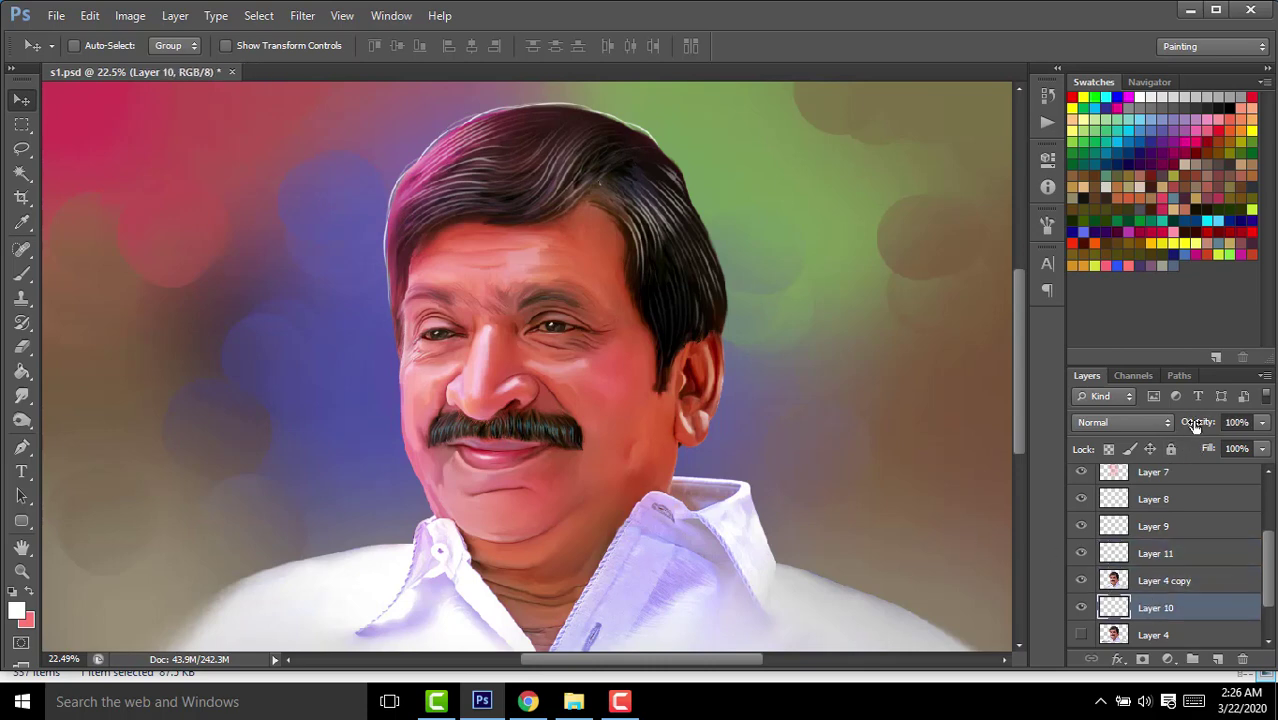
{"action": "mouse_move", "coordinate": [1195, 425]}
{"action": "left_mouse_down"}
{"action": "mouse_move", "coordinate": [1130, 437]}
{"action": "mouse_move", "coordinate": [1144, 440]}
{"action": "left_mouse_up"}
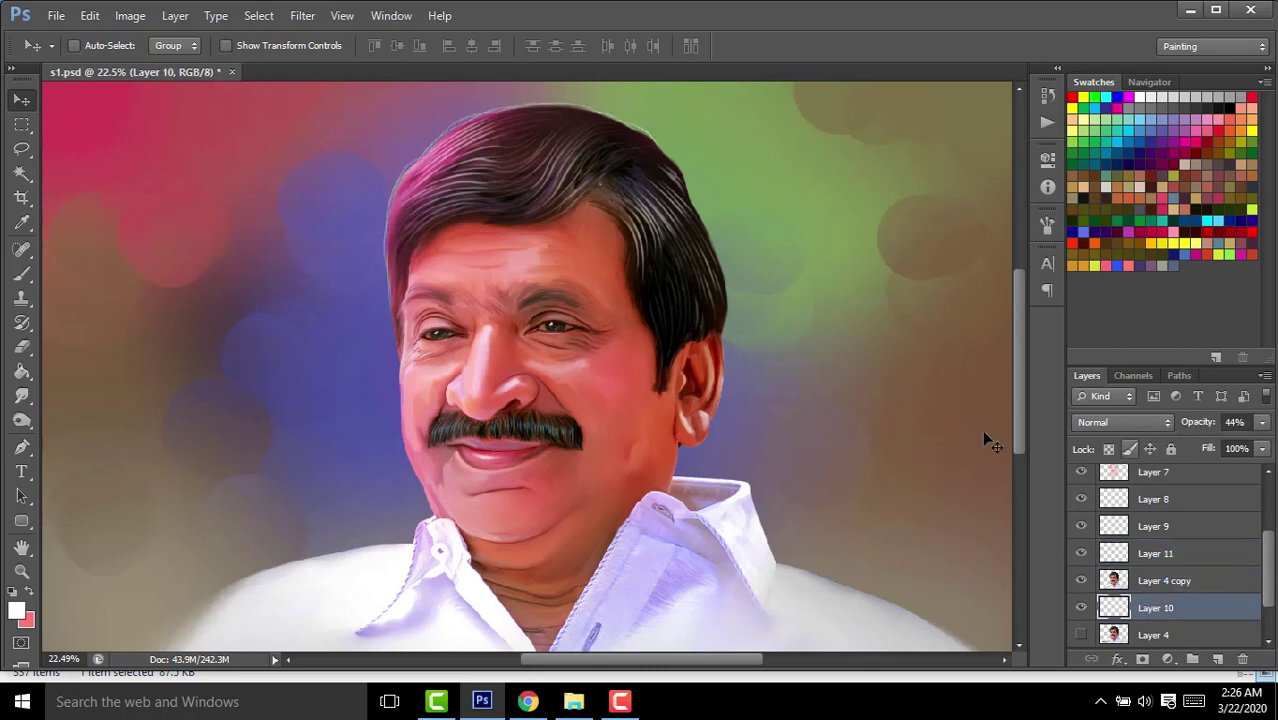
{"action": "scroll", "coordinate": [545, 298], "scroll_direction": "down", "scroll_amount": 1}
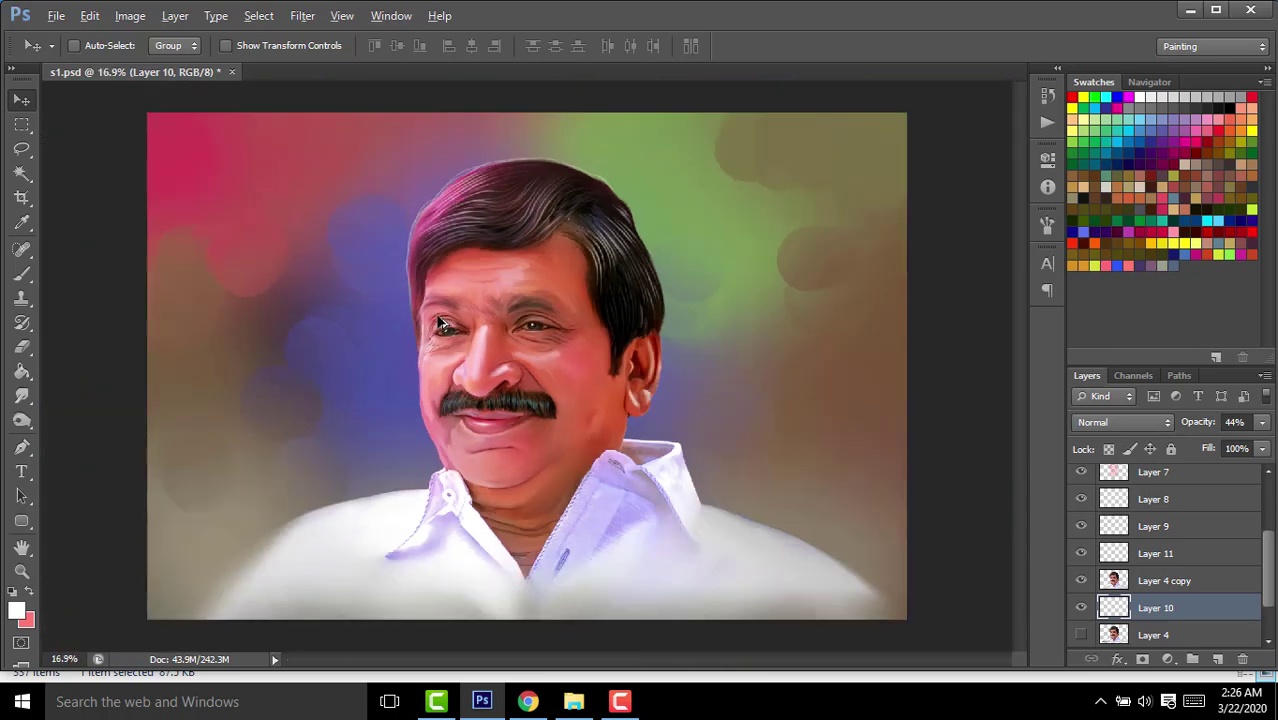
{"action": "scroll", "coordinate": [440, 322], "scroll_direction": "up", "scroll_amount": 1}
{"action": "scroll", "coordinate": [513, 298], "scroll_direction": "up", "scroll_amount": 10}
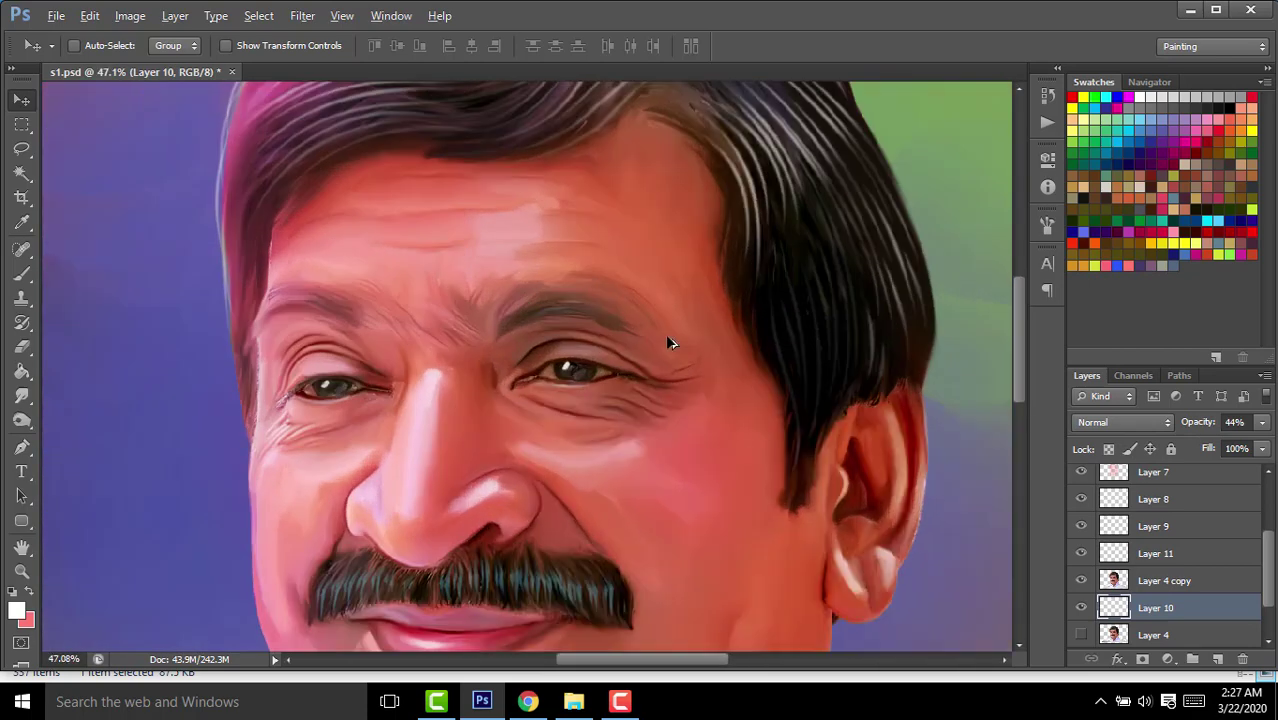
{"action": "left_click", "coordinate": [1145, 578]}
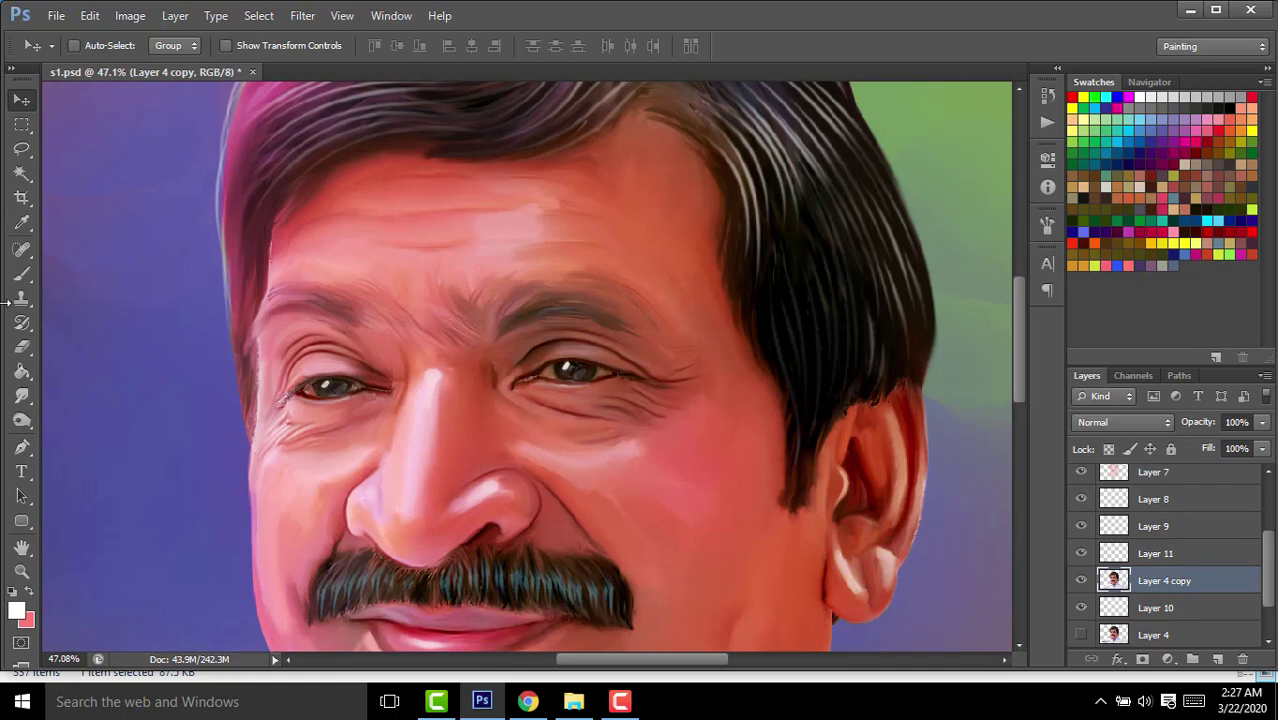
Set up the Smudge tool with a brush preset, a smaller size and 40% strength.
{"action": "left_click", "coordinate": [22, 396]}
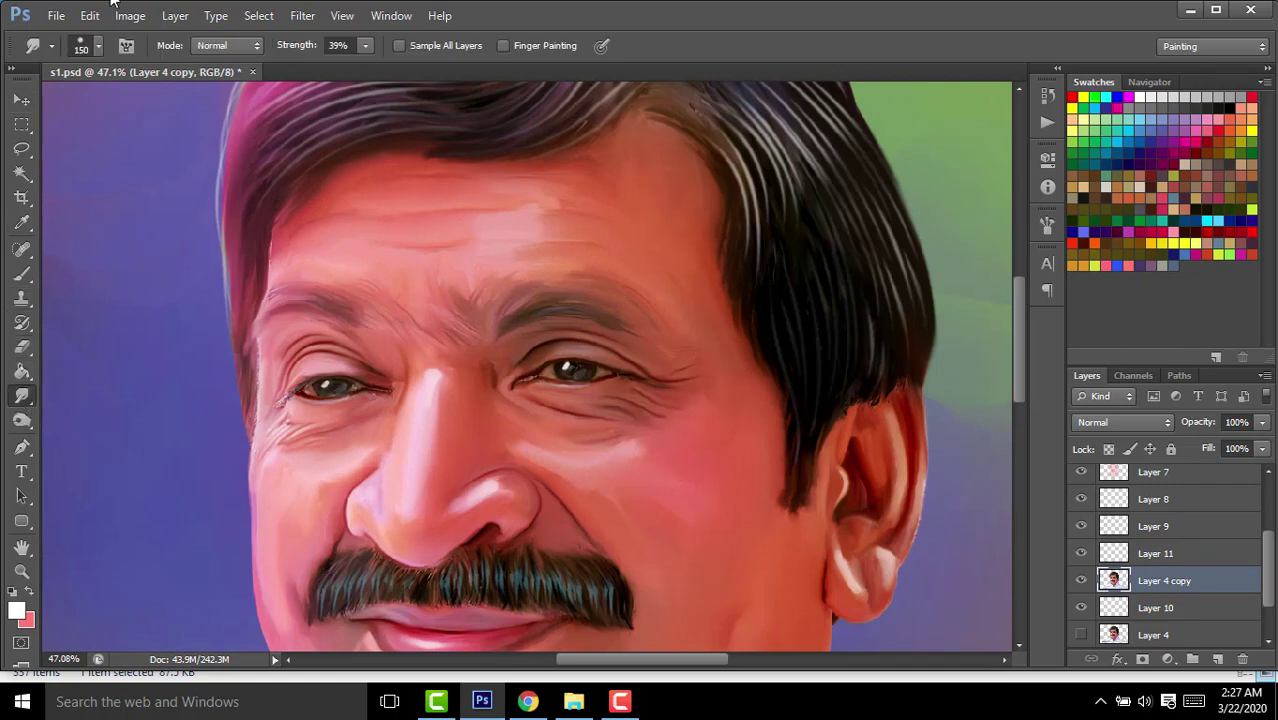
{"action": "left_click", "coordinate": [97, 47]}
{"action": "left_click", "coordinate": [341, 193]}
{"action": "key", "text": "Return"}
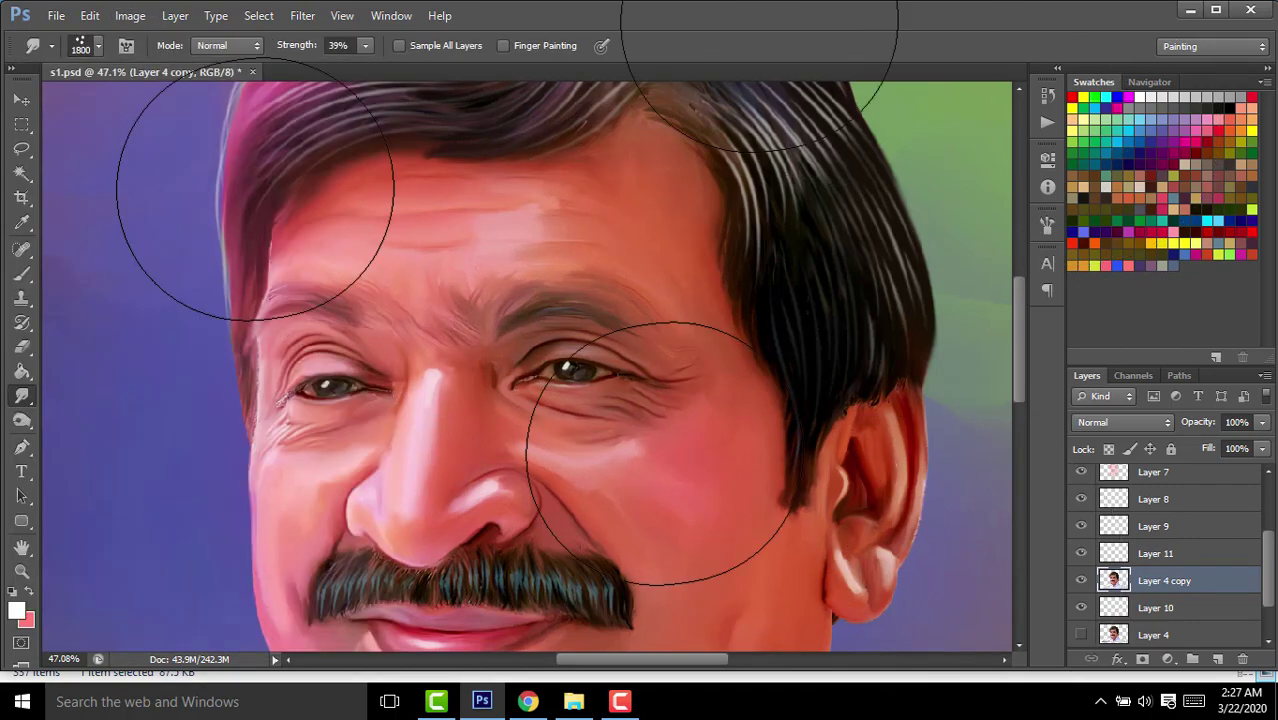
{"action": "key", "text": "bracketleft"}
{"action": "key", "text": "bracketleft"}
{"action": "key", "text": "bracketleft"}
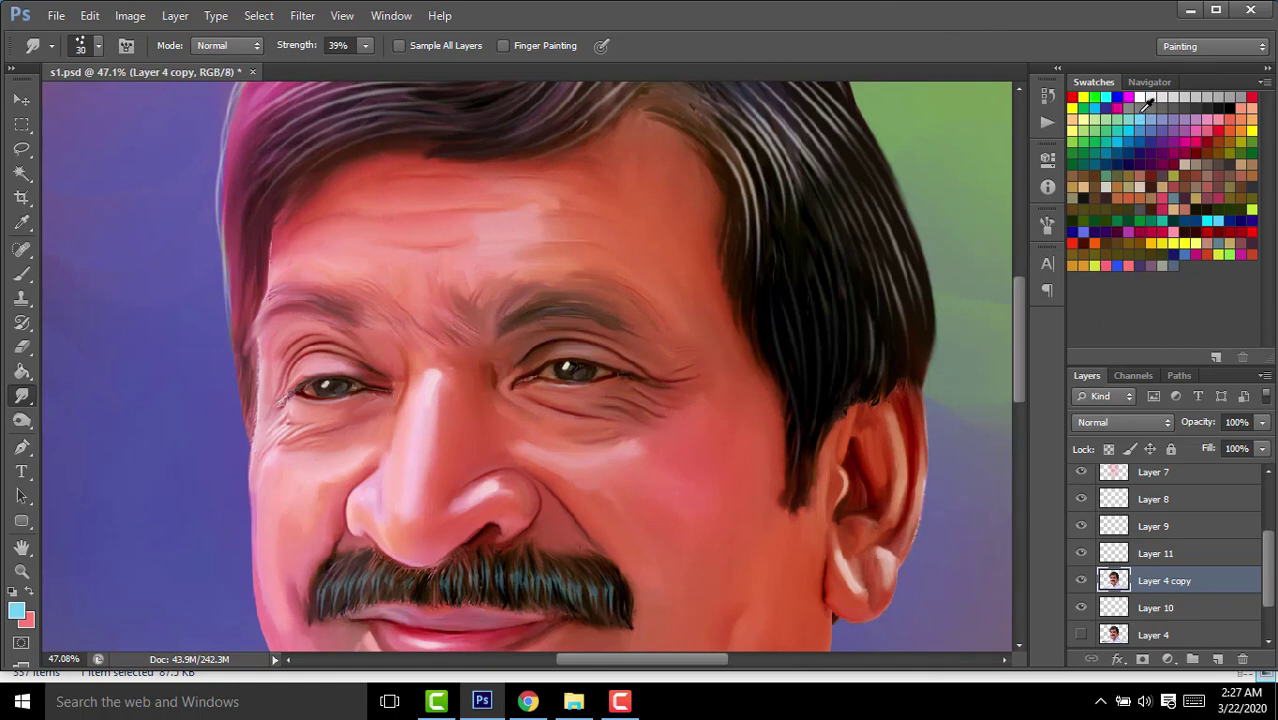
{"action": "left_click_drag", "start_coordinate": [293, 47], "coordinate": [240, 62]}
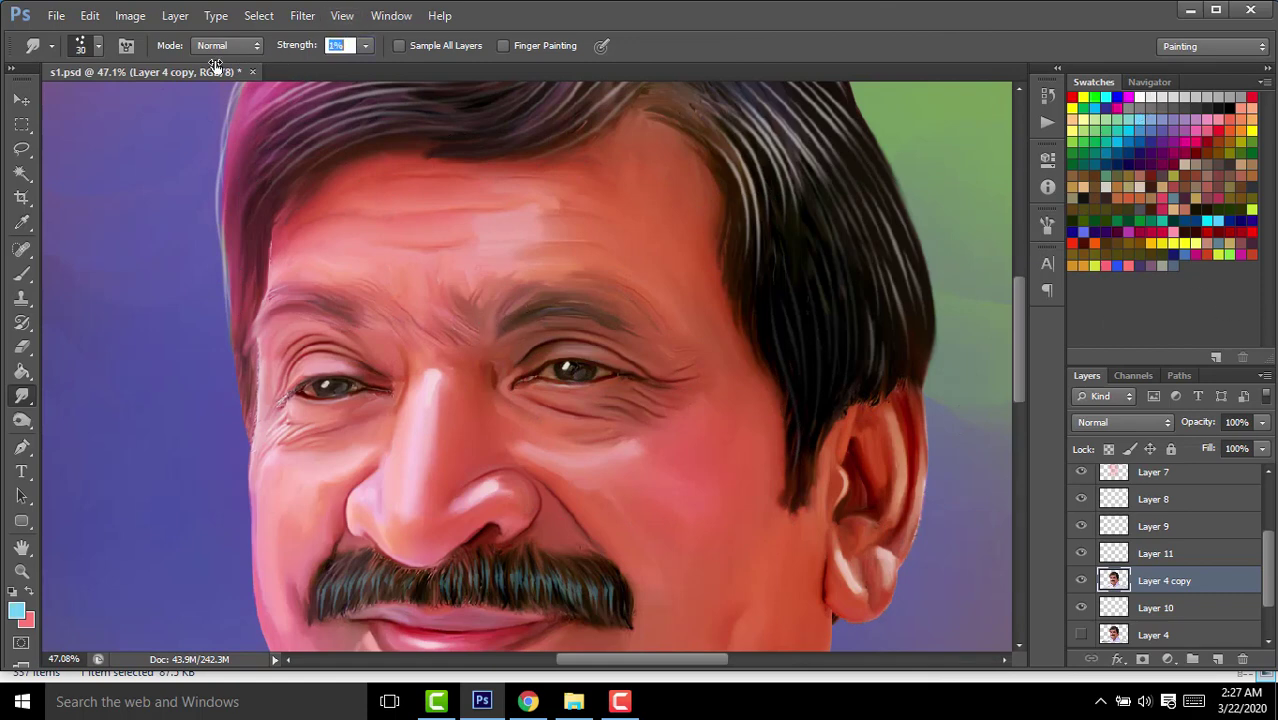
{"action": "scroll", "coordinate": [533, 347], "scroll_direction": "up", "scroll_amount": 2}
{"action": "scroll", "coordinate": [533, 347], "scroll_direction": "up", "scroll_amount": 3}
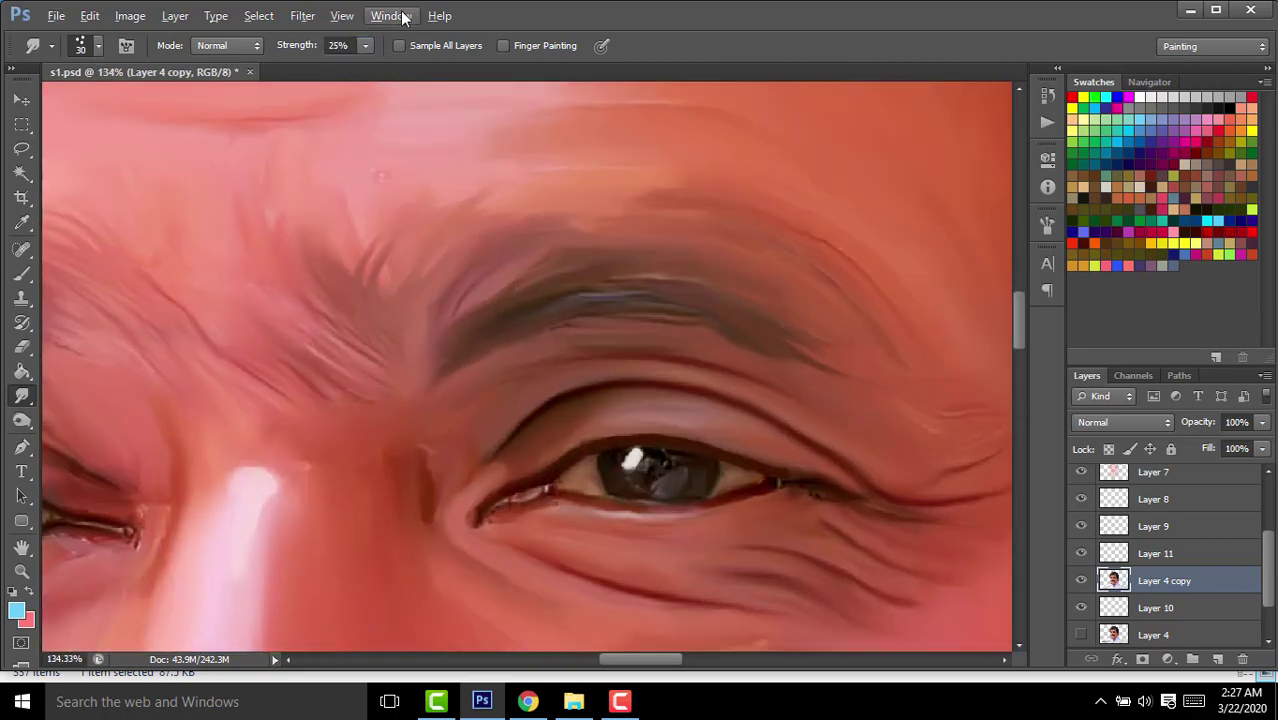
{"action": "left_click_drag", "start_coordinate": [293, 47], "coordinate": [322, 55]}
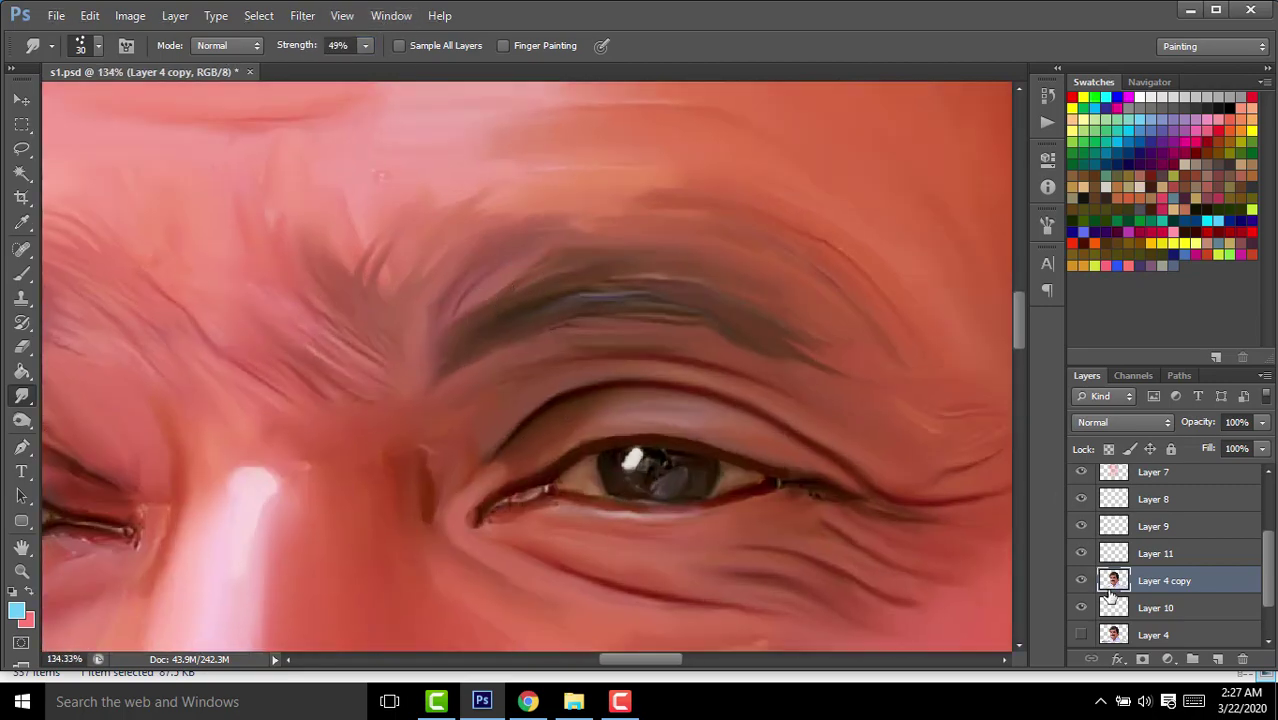
On a new layer, paint light-blue highlight strokes over the eyebrow with a size-10 brush.
{"action": "left_click", "coordinate": [1217, 659]}
{"action": "scroll", "coordinate": [655, 330], "scroll_direction": "up", "scroll_amount": 2}
{"action": "key", "text": "bracketleft"}
{"action": "key", "text": "bracketleft"}
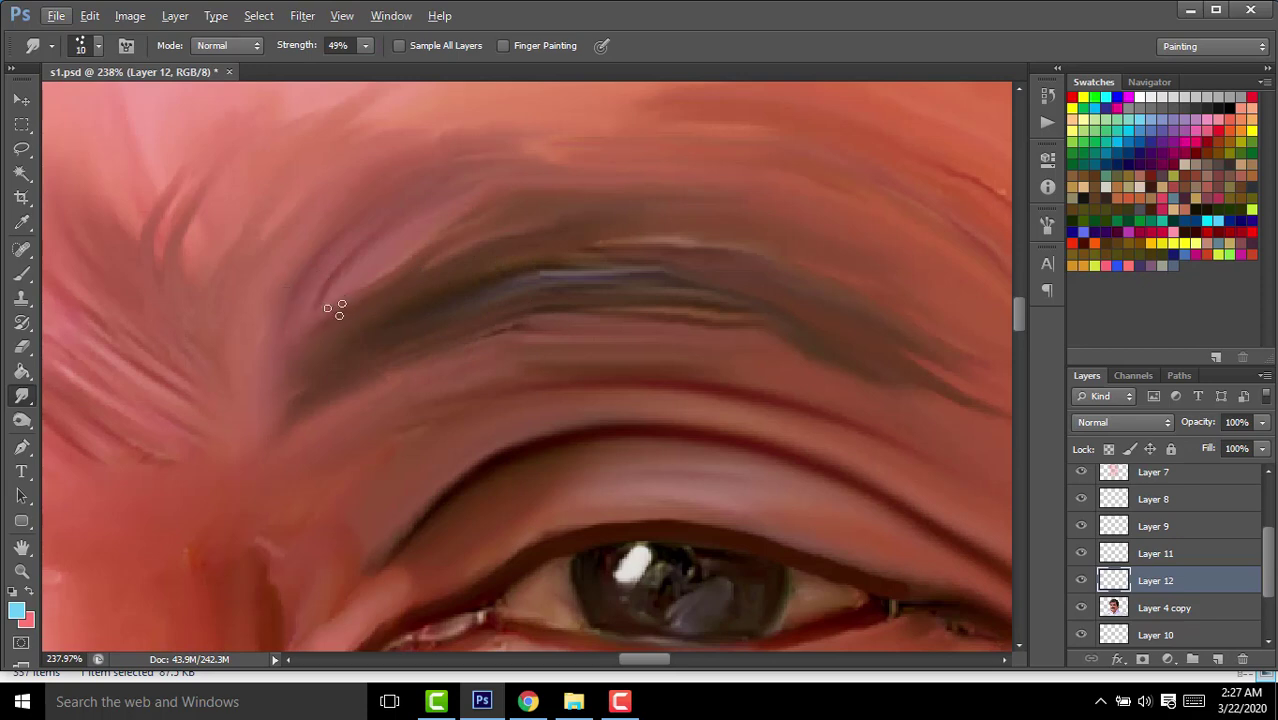
{"action": "left_click_drag", "start_coordinate": [299, 51], "coordinate": [337, 55]}
{"action": "mouse_move", "coordinate": [365, 284]}
{"action": "left_mouse_down"}
{"action": "mouse_move", "coordinate": [408, 275]}
{"action": "mouse_move", "coordinate": [348, 305]}
{"action": "left_mouse_up"}
{"action": "left_click_drag", "start_coordinate": [575, 242], "coordinate": [462, 290]}
{"action": "left_click_drag", "start_coordinate": [565, 210], "coordinate": [445, 240]}
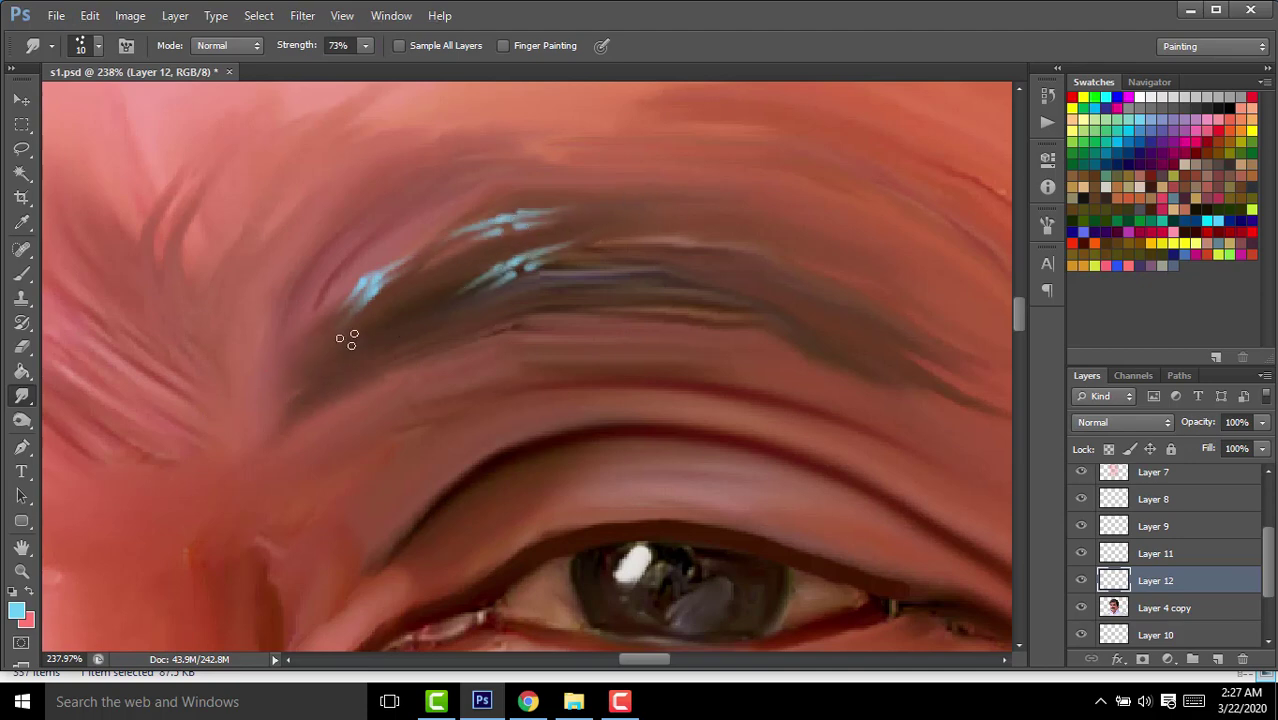
{"action": "scroll", "coordinate": [477, 292], "scroll_direction": "down", "scroll_amount": 5}
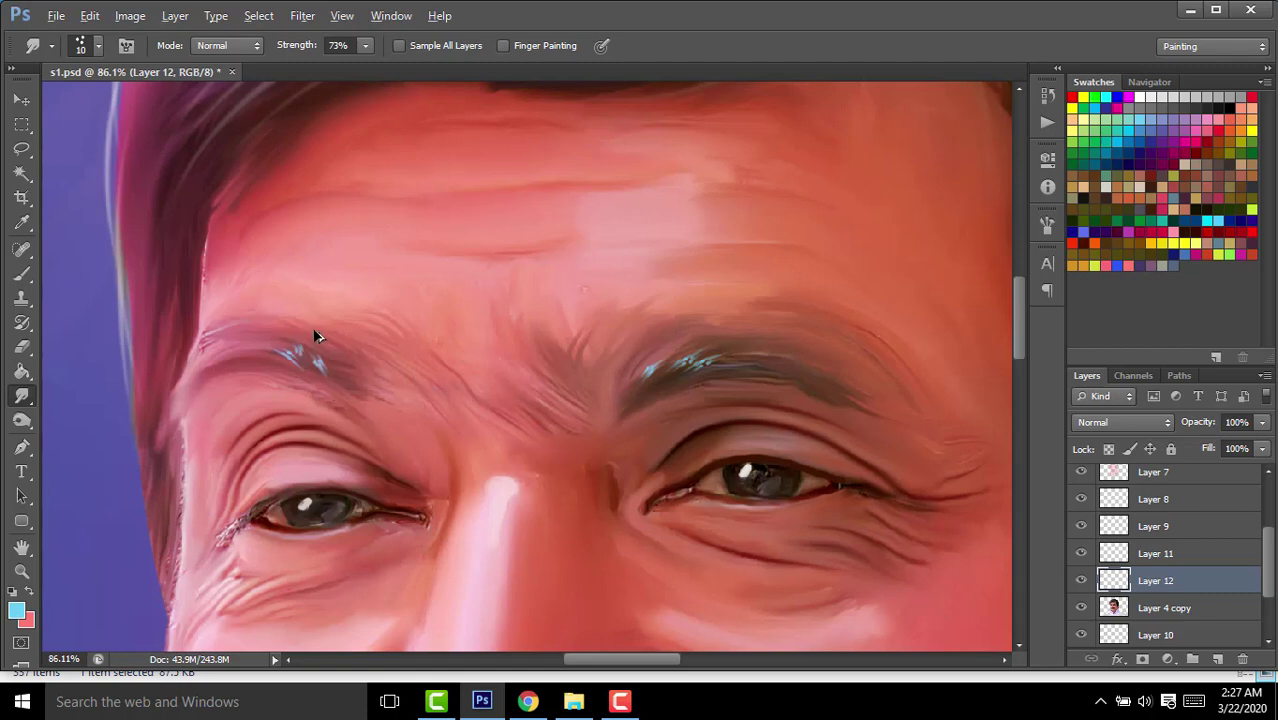
Set the eyebrow layer's opacity to 47% and inspect the brow hairs.
{"action": "left_click", "coordinate": [1236, 422]}
{"action": "type", "text": "47"}
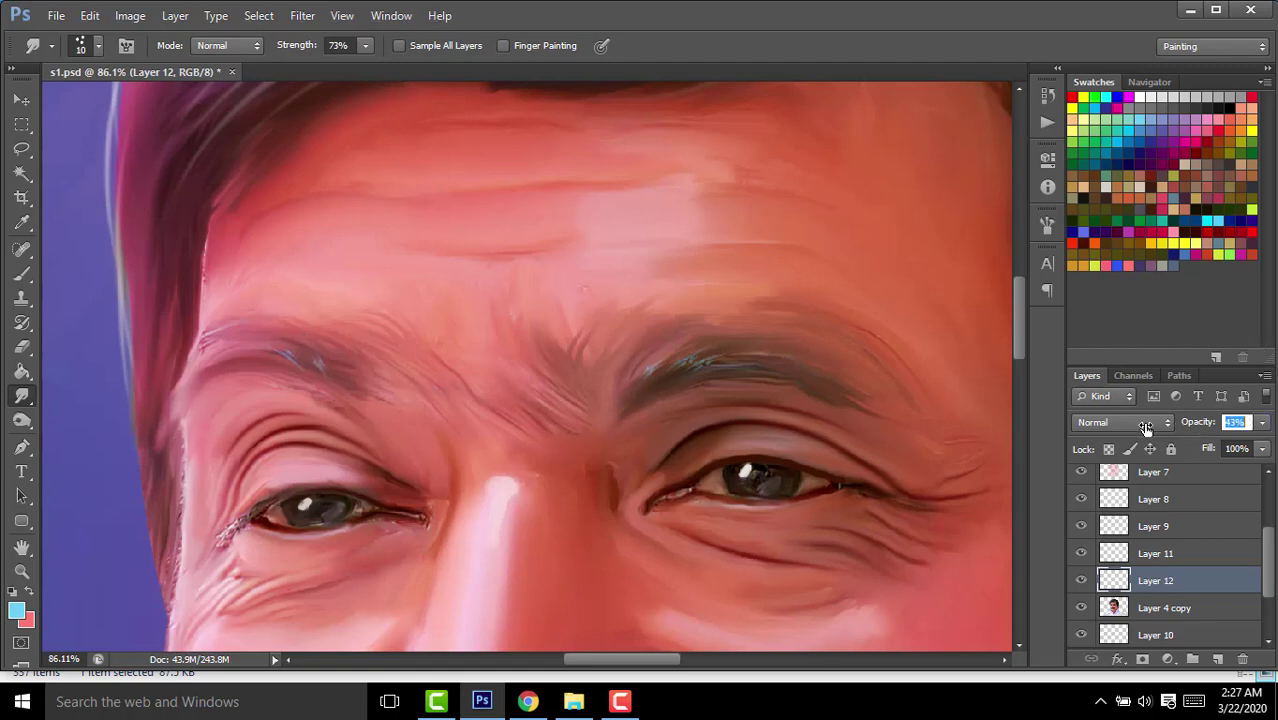
{"action": "key", "text": "Return"}
{"action": "scroll", "coordinate": [422, 350], "scroll_direction": "up", "scroll_amount": 5}
{"action": "mouse_move", "coordinate": [233, 404]}
{"action": "left_mouse_down"}
{"action": "mouse_move", "coordinate": [668, 422]}
{"action": "mouse_move", "coordinate": [585, 378]}
{"action": "left_mouse_up"}
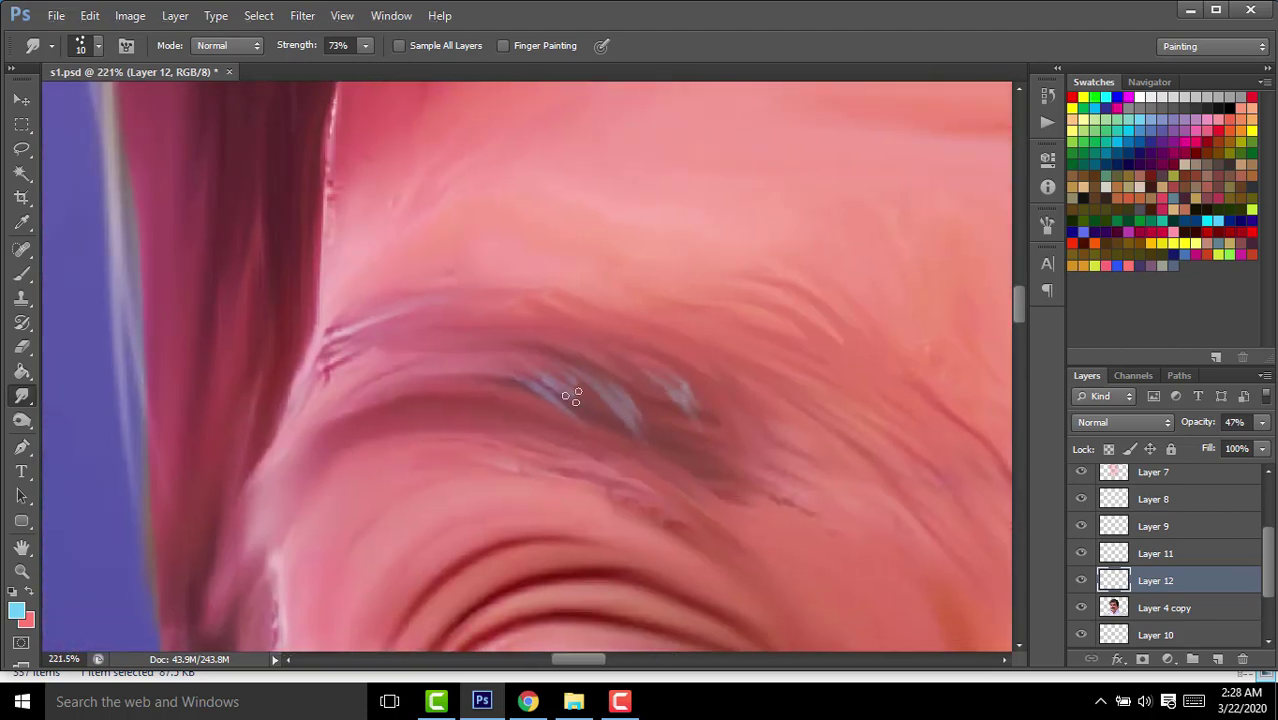
{"action": "mouse_move", "coordinate": [641, 456]}
{"action": "left_mouse_down"}
{"action": "mouse_move", "coordinate": [128, 314]}
{"action": "mouse_move", "coordinate": [374, 354]}
{"action": "mouse_move", "coordinate": [412, 346]}
{"action": "mouse_move", "coordinate": [342, 419]}
{"action": "mouse_move", "coordinate": [365, 362]}
{"action": "mouse_move", "coordinate": [395, 338]}
{"action": "left_mouse_up"}
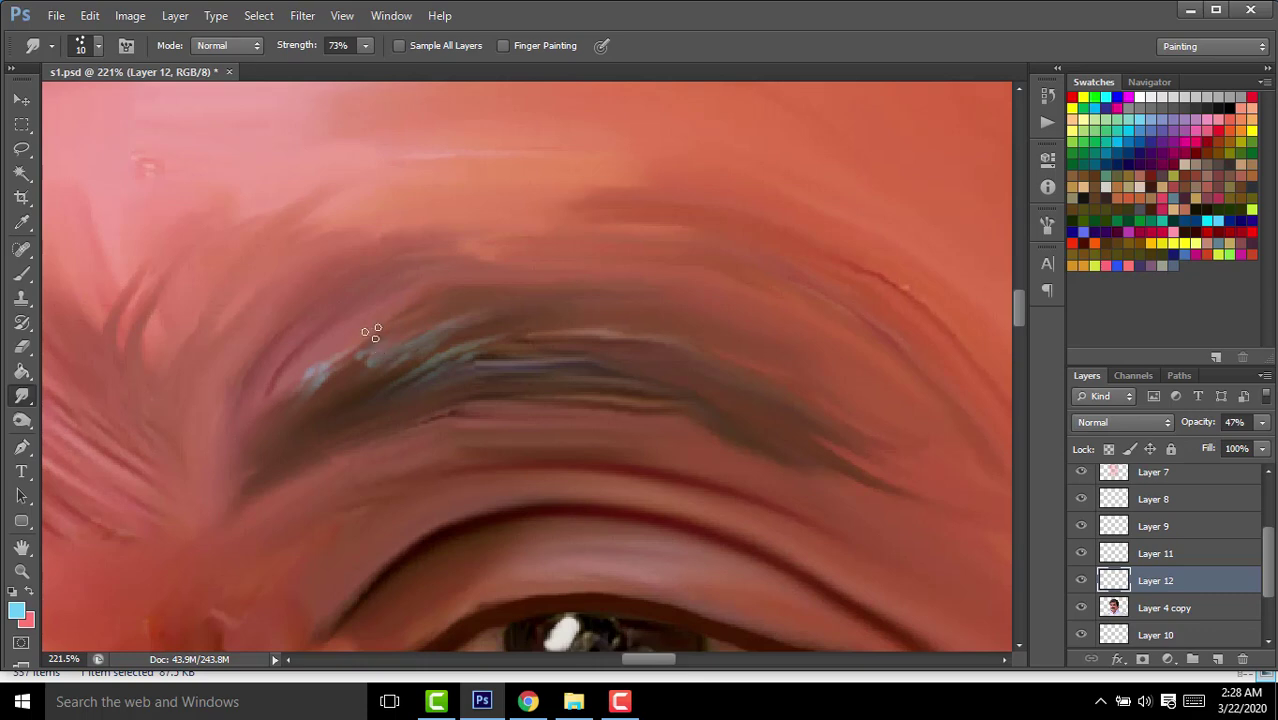
{"action": "scroll", "coordinate": [400, 347], "scroll_direction": "down", "scroll_amount": 3}
{"action": "scroll", "coordinate": [416, 311], "scroll_direction": "down", "scroll_amount": 3}
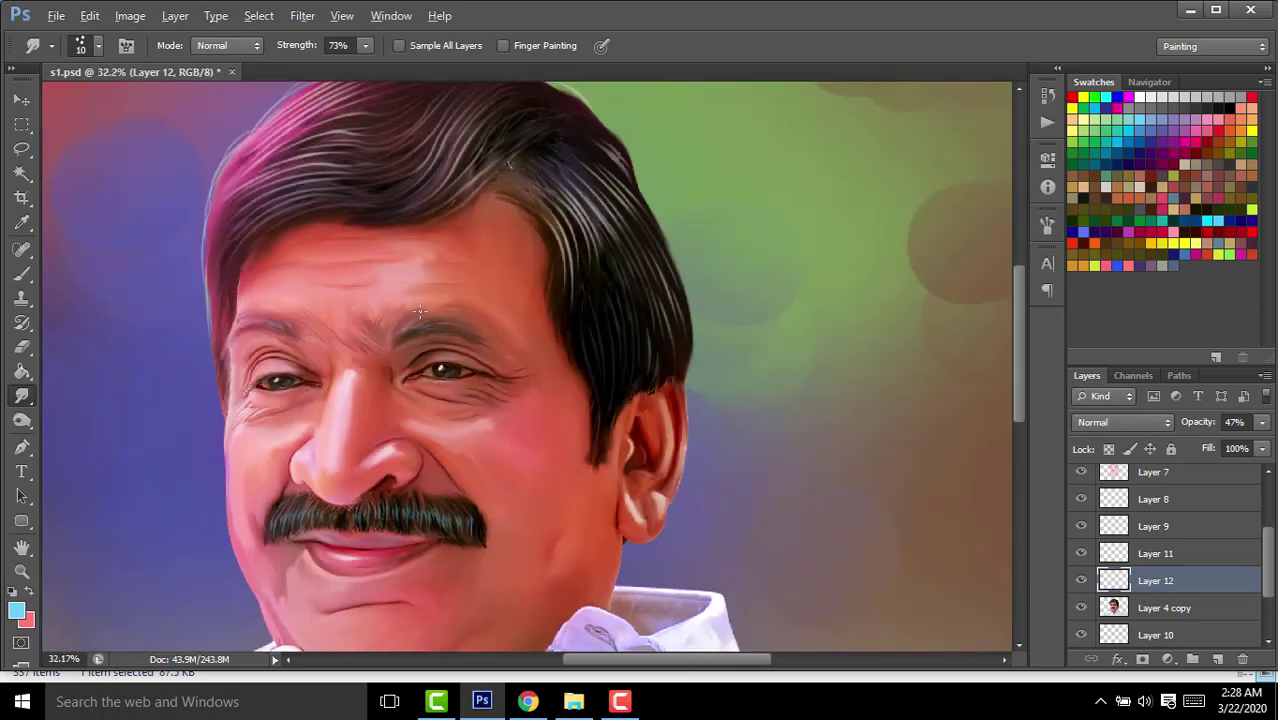
{"action": "scroll", "coordinate": [480, 320], "scroll_direction": "down", "scroll_amount": 2}
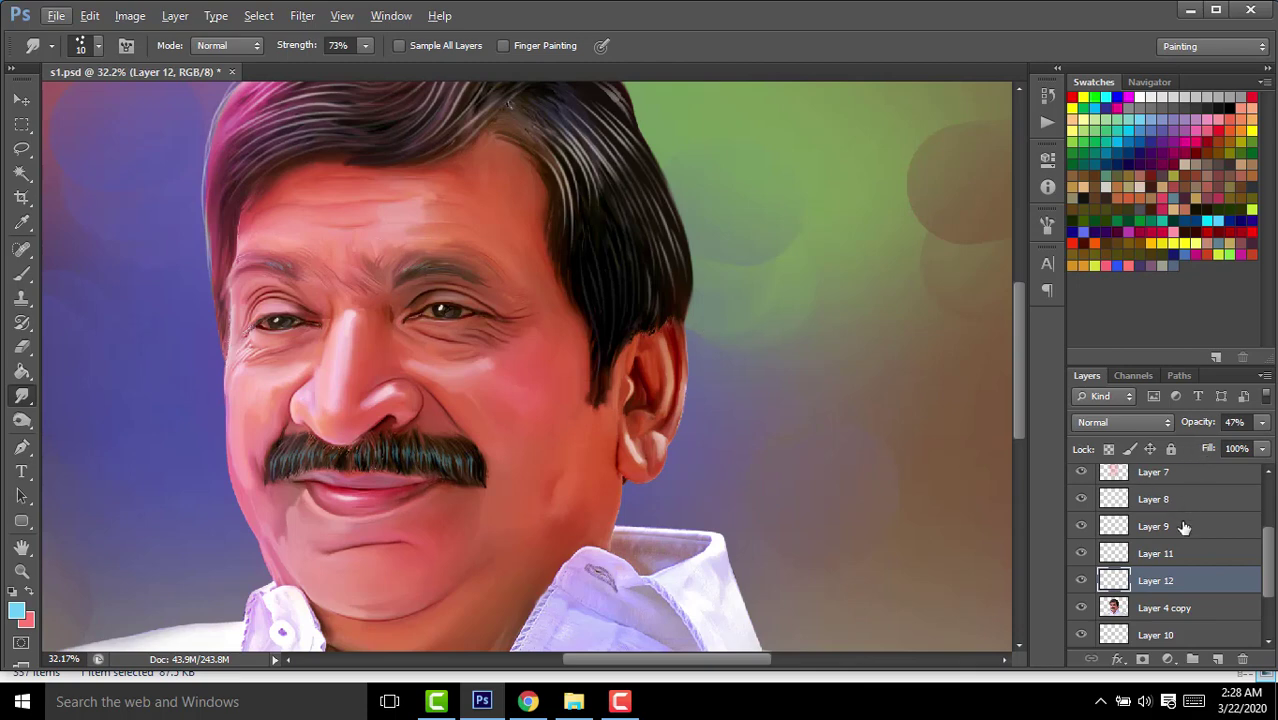
Merge Layer 12 down into Layer 4 copy.
{"action": "key", "text": "ctrl+e"}
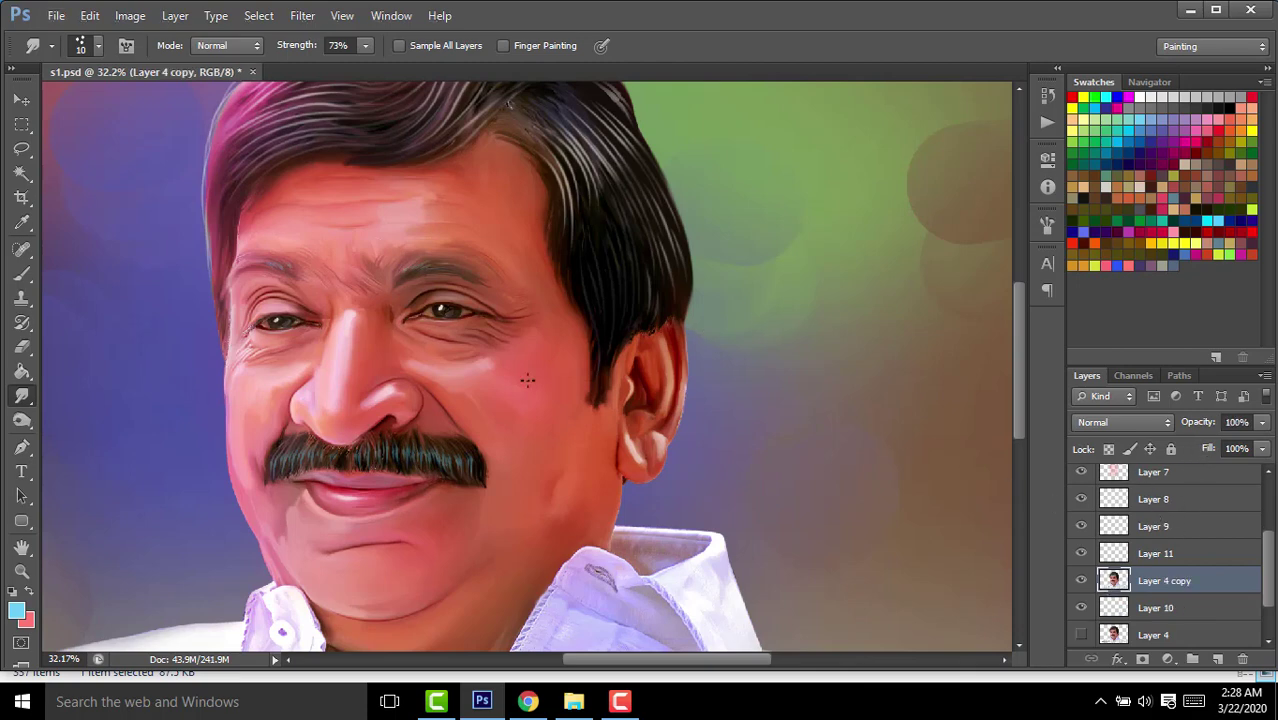
{"action": "scroll", "coordinate": [526, 380], "scroll_direction": "up", "scroll_amount": 2}
{"action": "scroll", "coordinate": [520, 470], "scroll_direction": "up", "scroll_amount": 3}
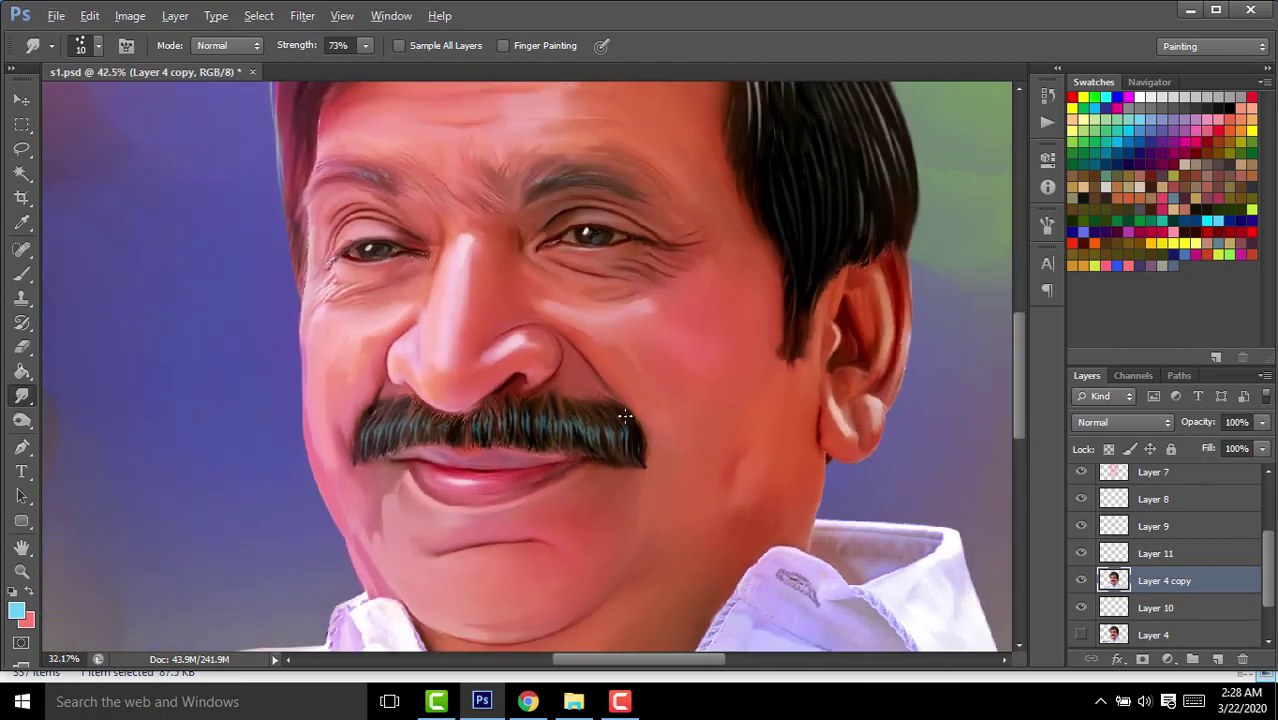
{"action": "scroll", "coordinate": [543, 491], "scroll_direction": "down", "scroll_amount": 2}
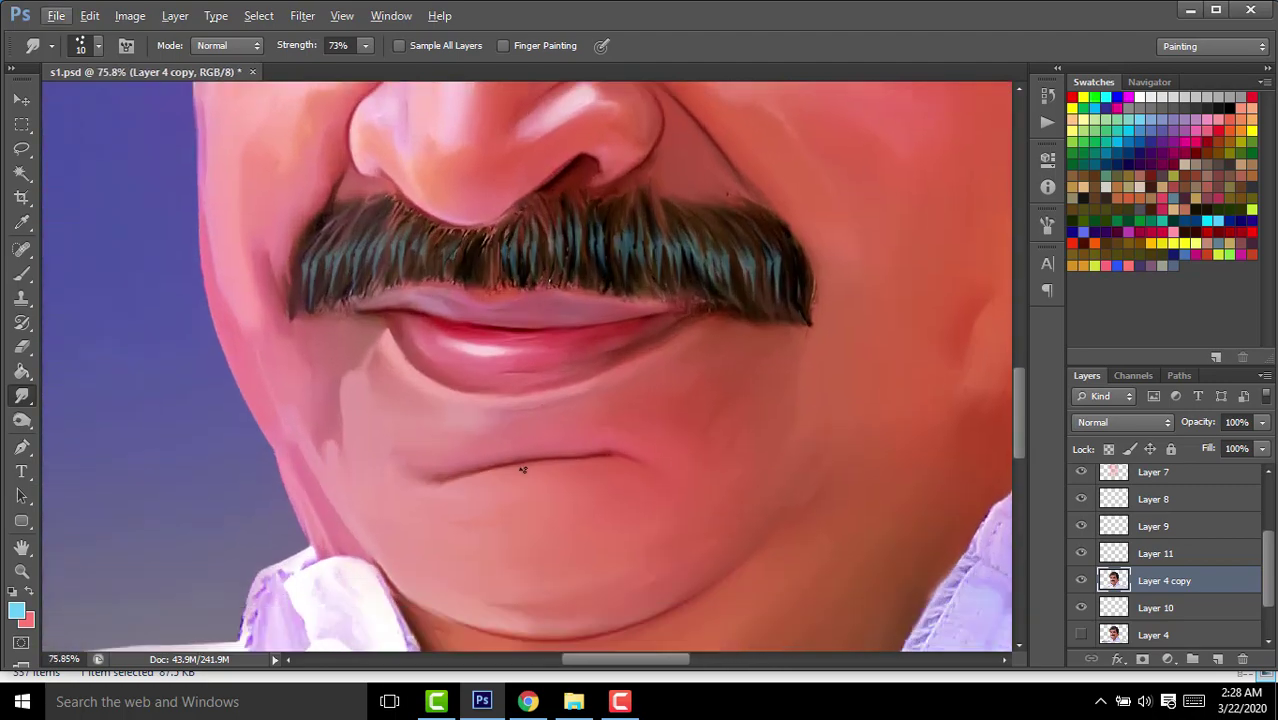
{"action": "scroll", "coordinate": [535, 503], "scroll_direction": "down", "scroll_amount": 4}
{"action": "scroll", "coordinate": [535, 503], "scroll_direction": "down", "scroll_amount": 3}
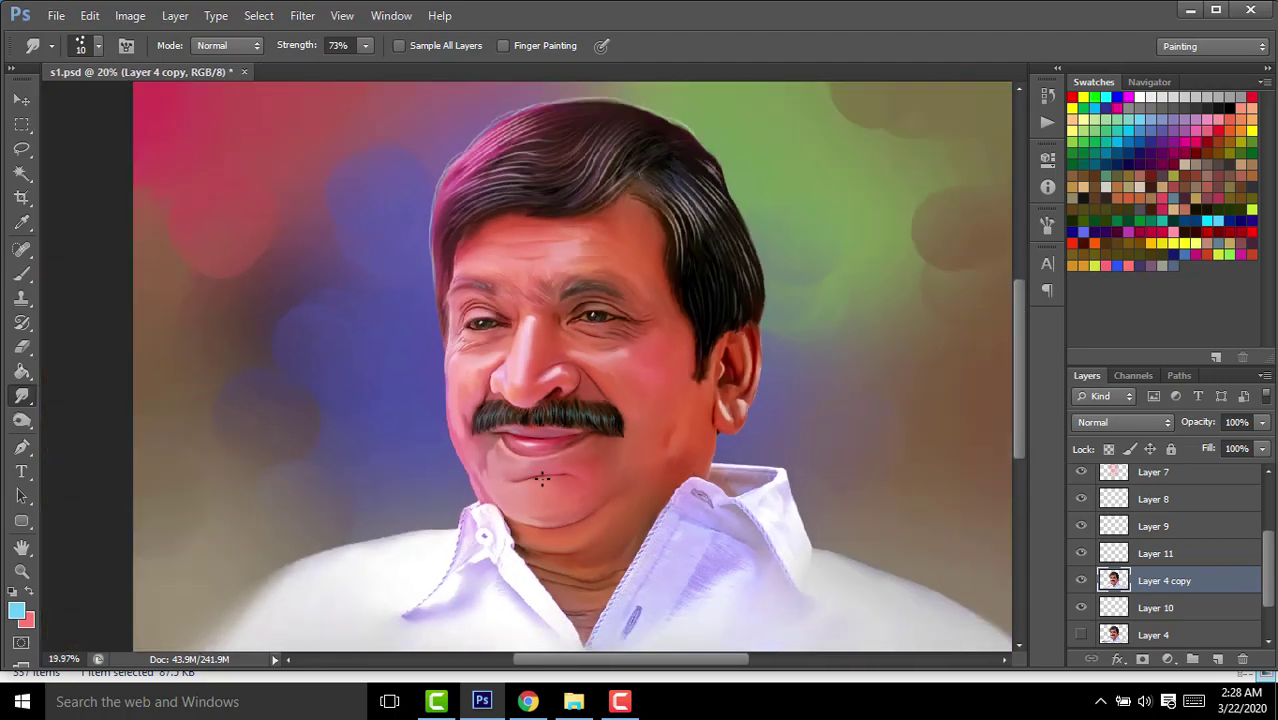
{"action": "scroll", "coordinate": [535, 503], "scroll_direction": "down", "scroll_amount": 2}
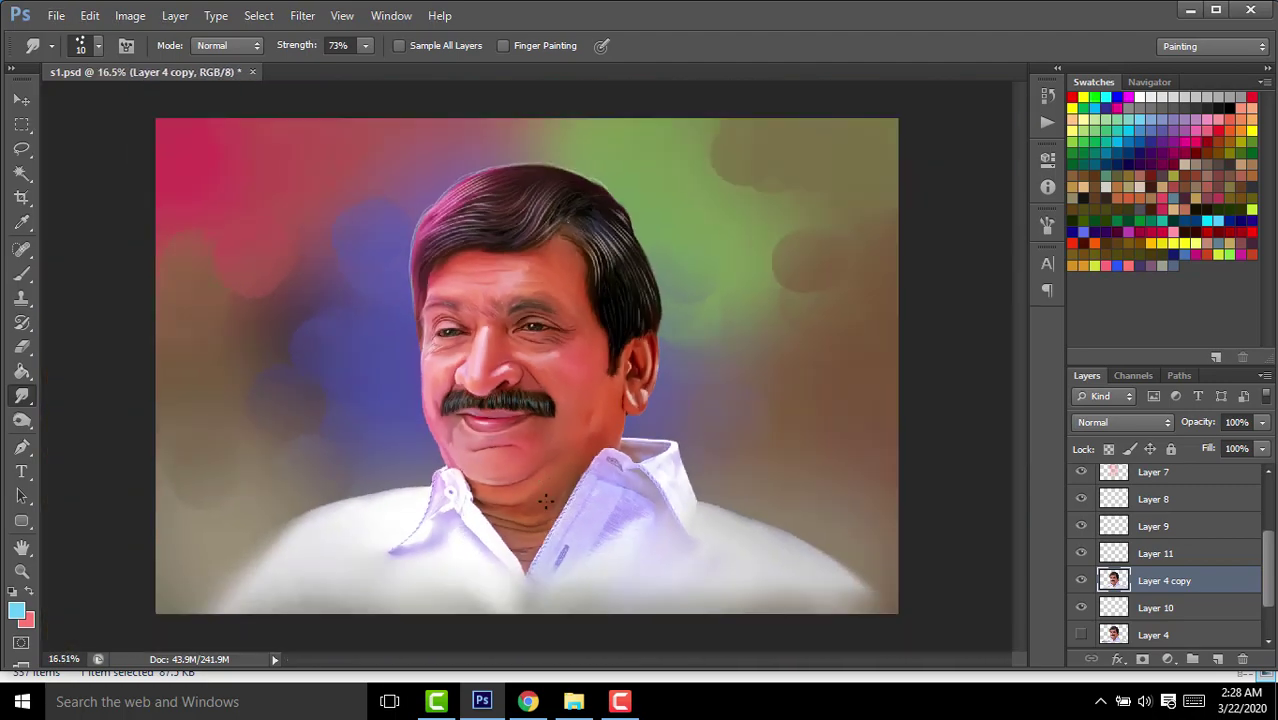
With a soft size-100 brush, smudge the shirt's shoulder and lower-left edges into the background.
{"action": "left_click", "coordinate": [97, 45]}
{"action": "left_click", "coordinate": [72, 305]}
{"action": "left_click", "coordinate": [795, 419]}
{"action": "scroll", "coordinate": [723, 425], "scroll_direction": "up", "scroll_amount": 3}
{"action": "scroll", "coordinate": [699, 385], "scroll_direction": "up", "scroll_amount": 2}
{"action": "key", "text": "bracketleft"}
{"action": "key", "text": "bracketleft"}
{"action": "key", "text": "bracketleft"}
{"action": "mouse_move", "coordinate": [519, 345]}
{"action": "left_mouse_down"}
{"action": "mouse_move", "coordinate": [662, 385]}
{"action": "mouse_move", "coordinate": [636, 385]}
{"action": "mouse_move", "coordinate": [879, 548]}
{"action": "mouse_move", "coordinate": [868, 519]}
{"action": "left_mouse_up"}
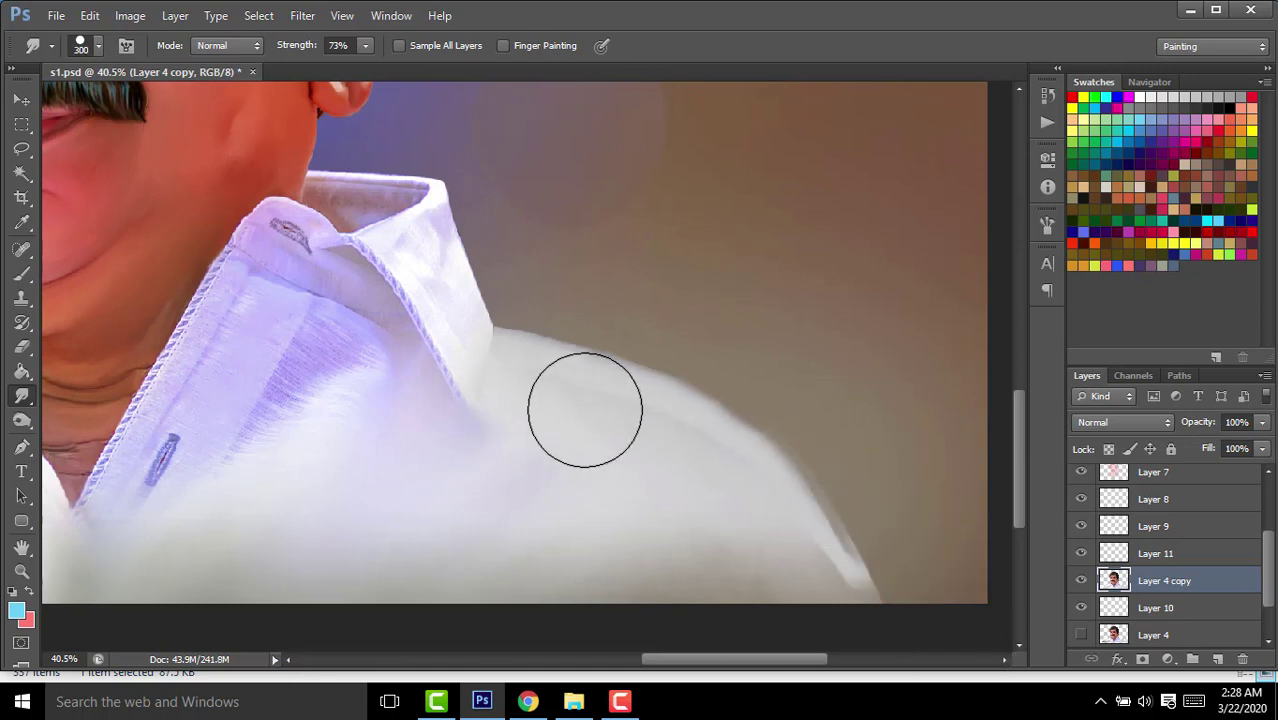
{"action": "mouse_move", "coordinate": [585, 406]}
{"action": "left_mouse_down"}
{"action": "mouse_move", "coordinate": [765, 497]}
{"action": "mouse_move", "coordinate": [870, 628]}
{"action": "left_mouse_up"}
{"action": "scroll", "coordinate": [803, 537], "scroll_direction": "down", "scroll_amount": 3}
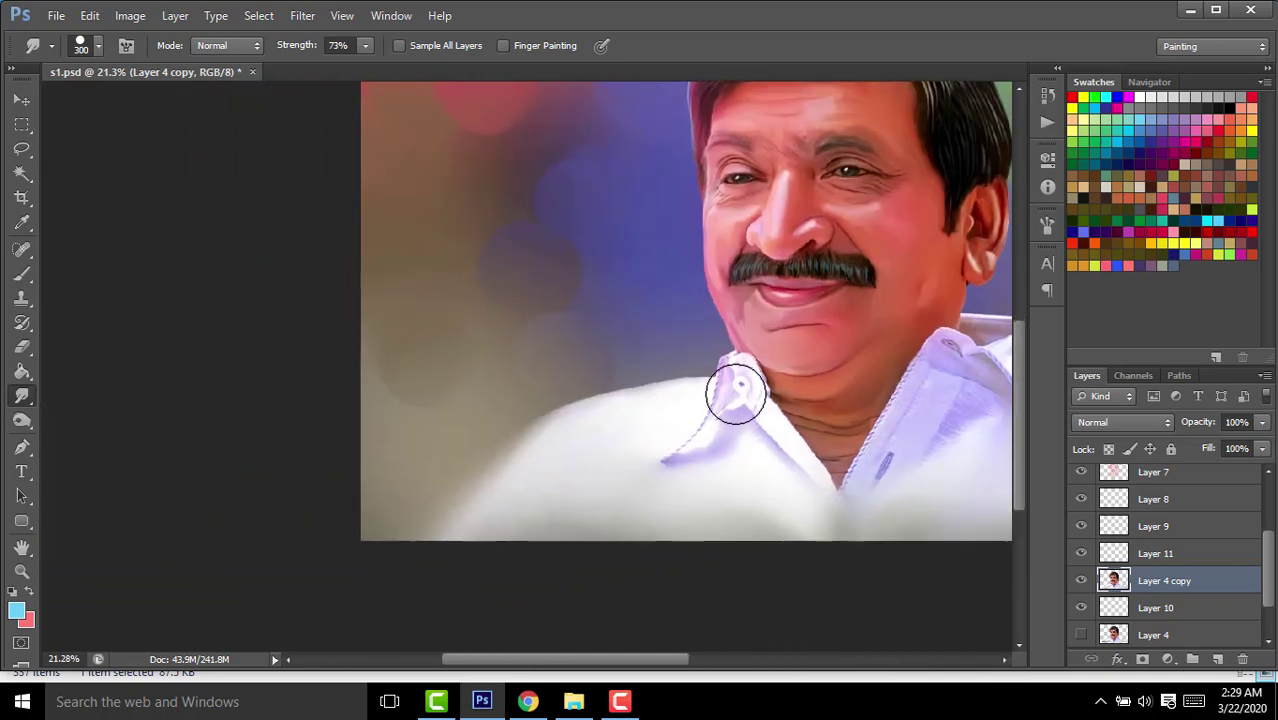
{"action": "left_click_drag", "start_coordinate": [371, 415], "coordinate": [791, 383]}
{"action": "mouse_move", "coordinate": [612, 420]}
{"action": "left_mouse_down"}
{"action": "mouse_move", "coordinate": [471, 516]}
{"action": "mouse_move", "coordinate": [576, 502]}
{"action": "left_mouse_up"}
At brush size 150, smooth the shirt's upper shoulder, lower and left edges.
{"action": "scroll", "coordinate": [675, 326], "scroll_direction": "down", "scroll_amount": 3}
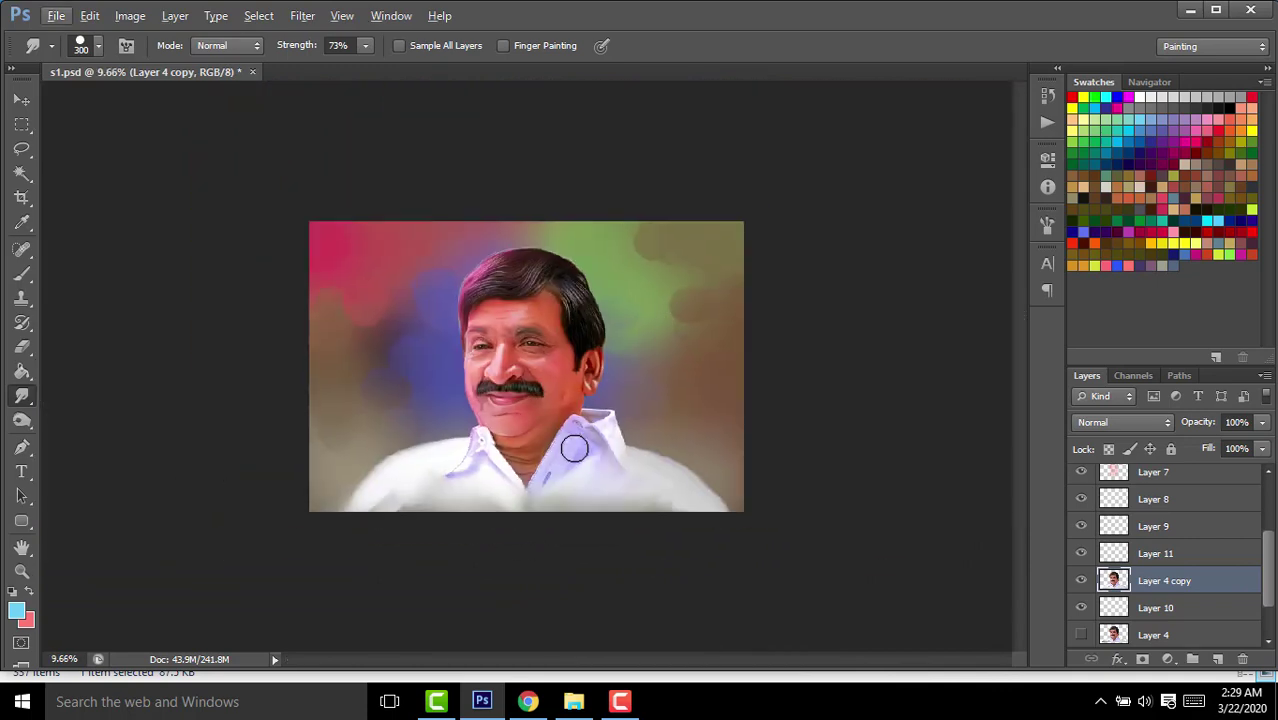
{"action": "scroll", "coordinate": [469, 454], "scroll_direction": "up", "scroll_amount": 3}
{"action": "scroll", "coordinate": [584, 171], "scroll_direction": "up", "scroll_amount": 3}
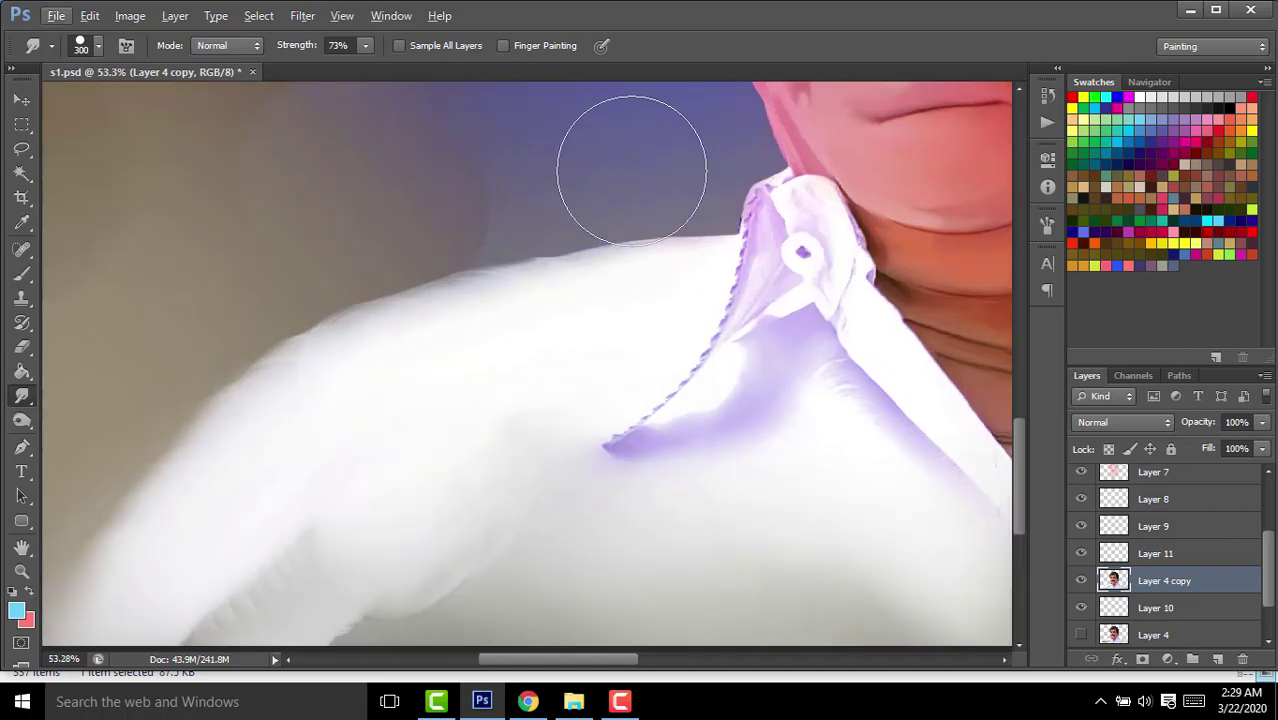
{"action": "key", "text": "bracketleft"}
{"action": "key", "text": "bracketleft"}
{"action": "key", "text": "bracketleft"}
{"action": "left_click_drag", "start_coordinate": [414, 265], "coordinate": [565, 285]}
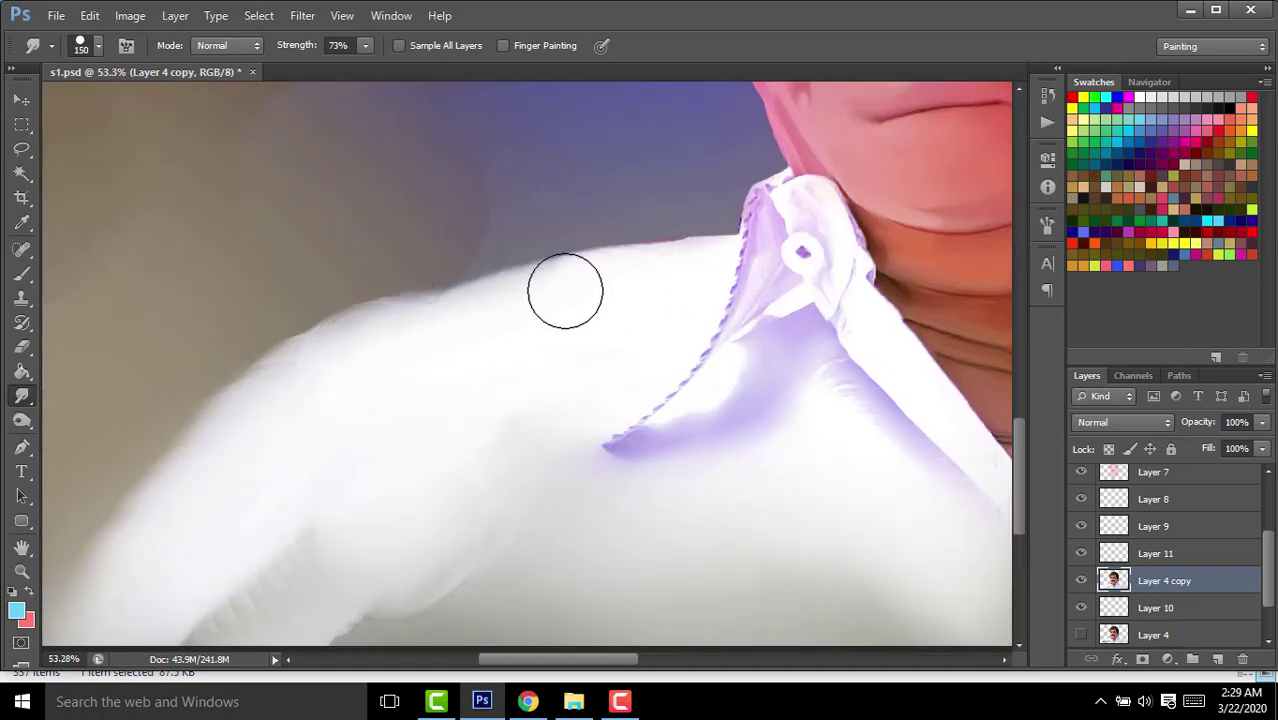
{"action": "scroll", "coordinate": [628, 289], "scroll_direction": "down", "scroll_amount": 3}
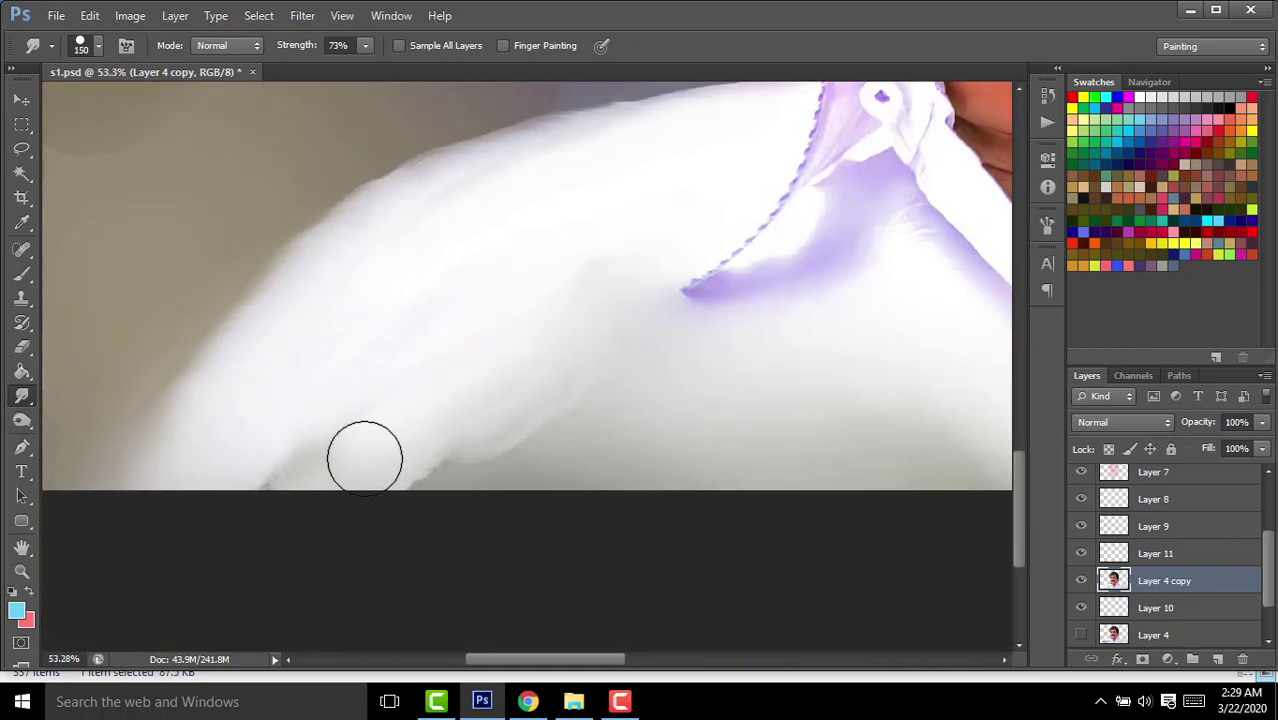
{"action": "mouse_move", "coordinate": [365, 457]}
{"action": "left_mouse_down"}
{"action": "mouse_move", "coordinate": [373, 422]}
{"action": "mouse_move", "coordinate": [456, 423]}
{"action": "left_mouse_up"}
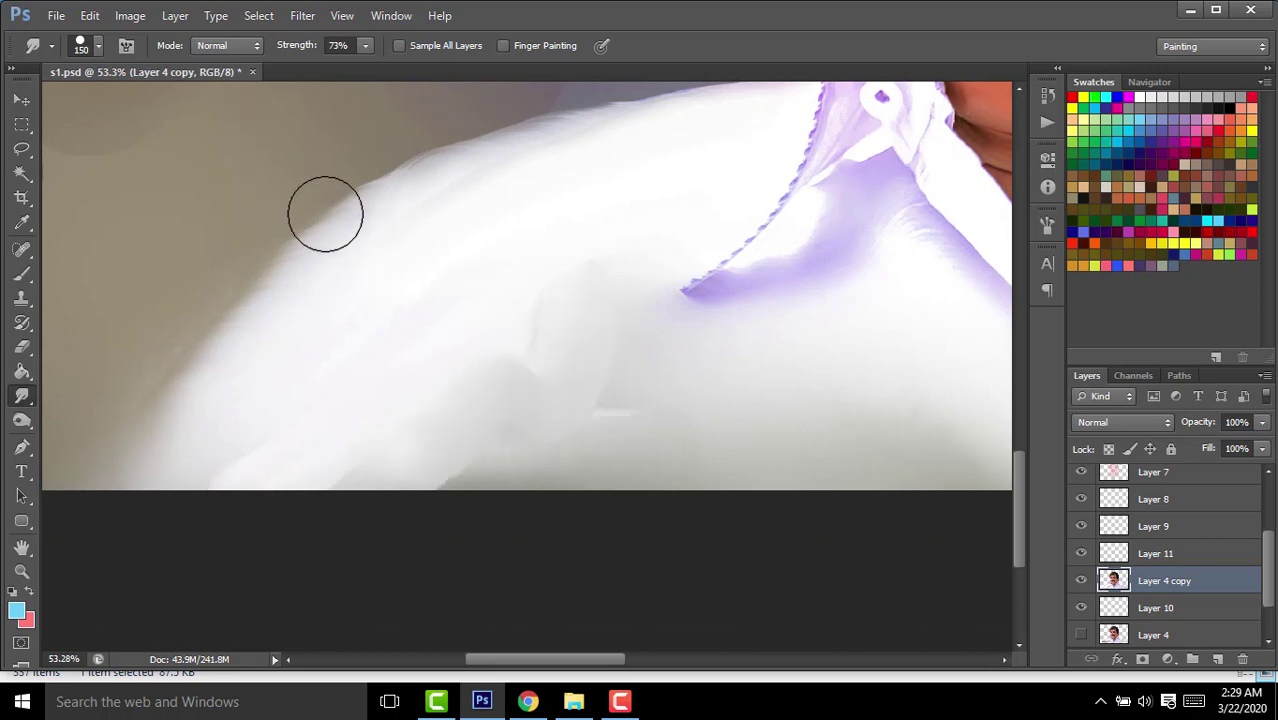
{"action": "left_click_drag", "start_coordinate": [322, 208], "coordinate": [167, 441]}
{"action": "scroll", "coordinate": [167, 441], "scroll_direction": "down", "scroll_amount": 5}
{"action": "scroll", "coordinate": [394, 460], "scroll_direction": "up", "scroll_amount": 2}
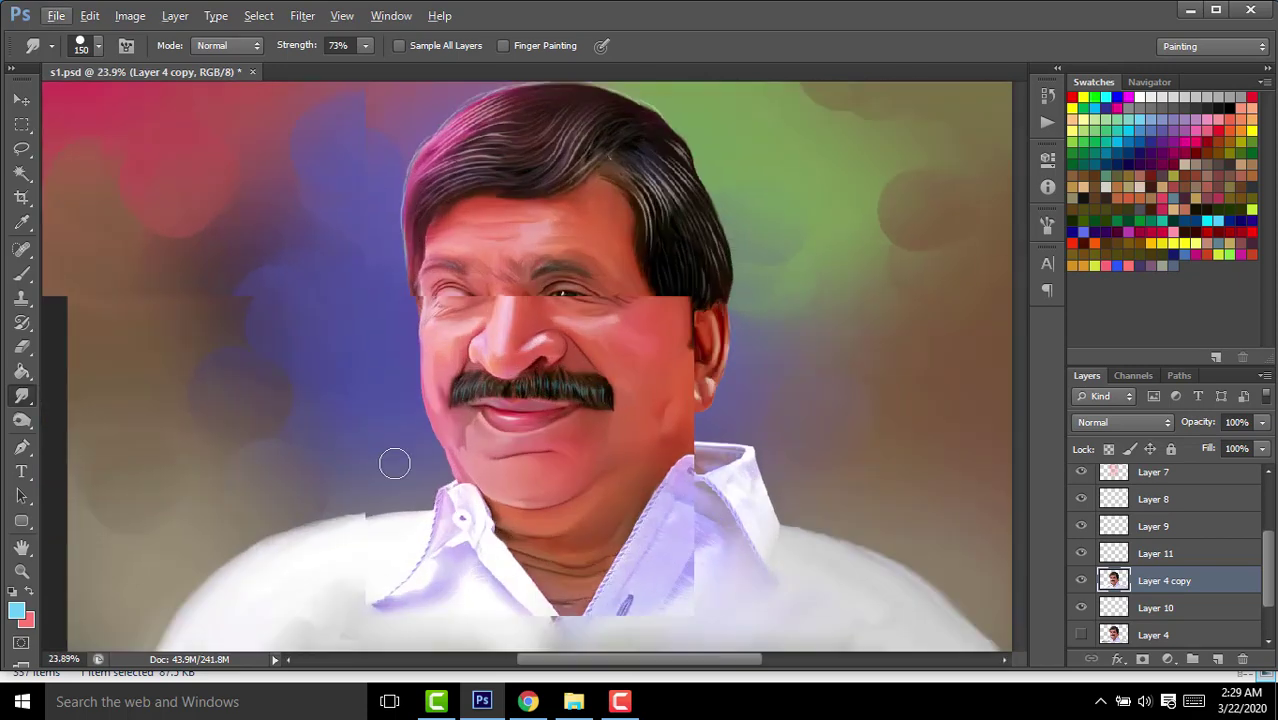
{"action": "scroll", "coordinate": [394, 460], "scroll_direction": "up", "scroll_amount": 2}
Trace a pen path around the shoulder and left background and load it as a selection.
{"action": "left_click", "coordinate": [22, 448]}
{"action": "left_click", "coordinate": [571, 241]}
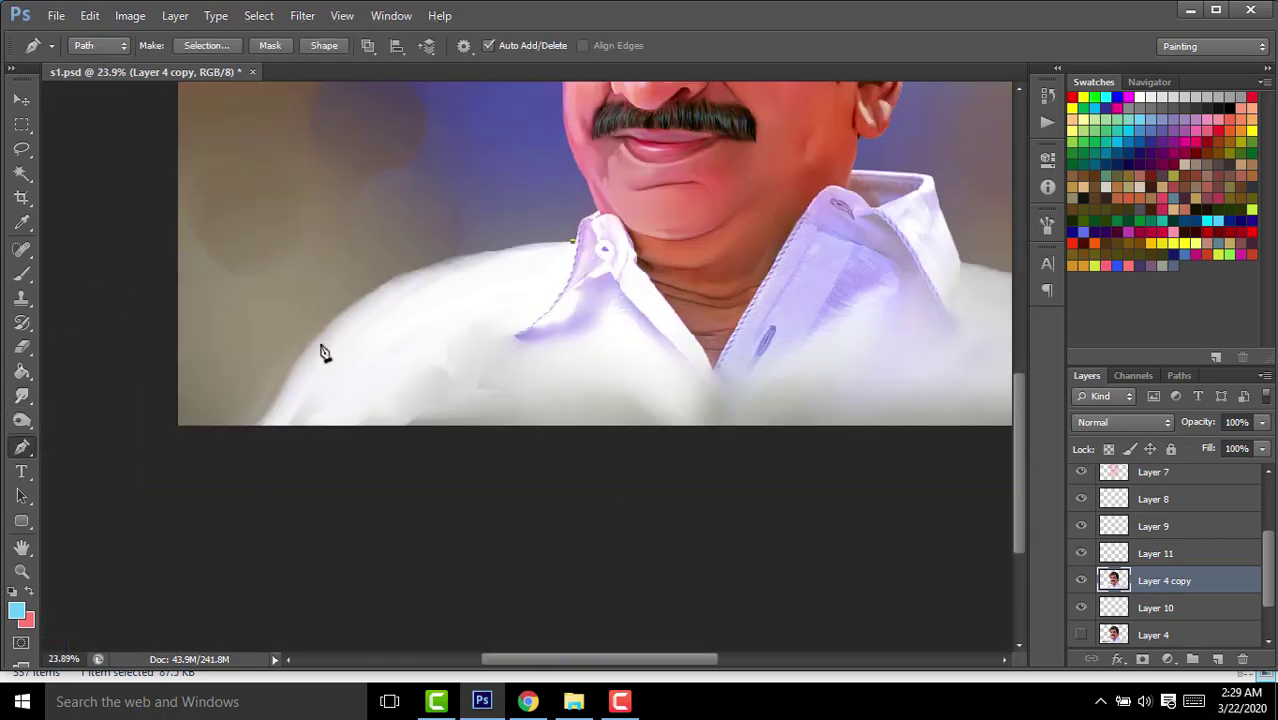
{"action": "mouse_move", "coordinate": [321, 333]}
{"action": "left_mouse_down"}
{"action": "mouse_move", "coordinate": [285, 407]}
{"action": "mouse_move", "coordinate": [342, 328]}
{"action": "left_mouse_up"}
{"action": "left_click", "coordinate": [280, 422]}
{"action": "left_click_drag", "start_coordinate": [187, 438], "coordinate": [190, 330]}
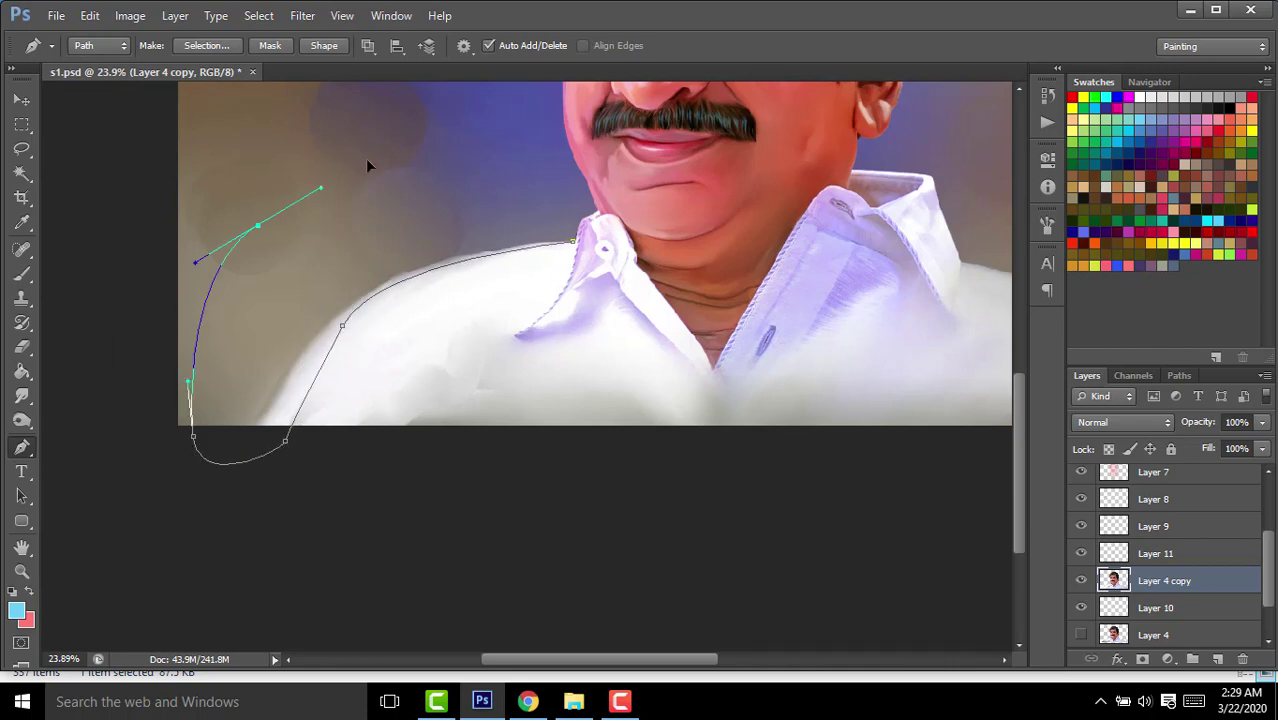
{"action": "left_click_drag", "start_coordinate": [385, 148], "coordinate": [490, 194]}
{"action": "left_click", "coordinate": [571, 241]}
{"action": "key", "text": "ctrl+Return"}
{"action": "key", "text": "m"}
{"action": "right_click", "coordinate": [437, 216]}
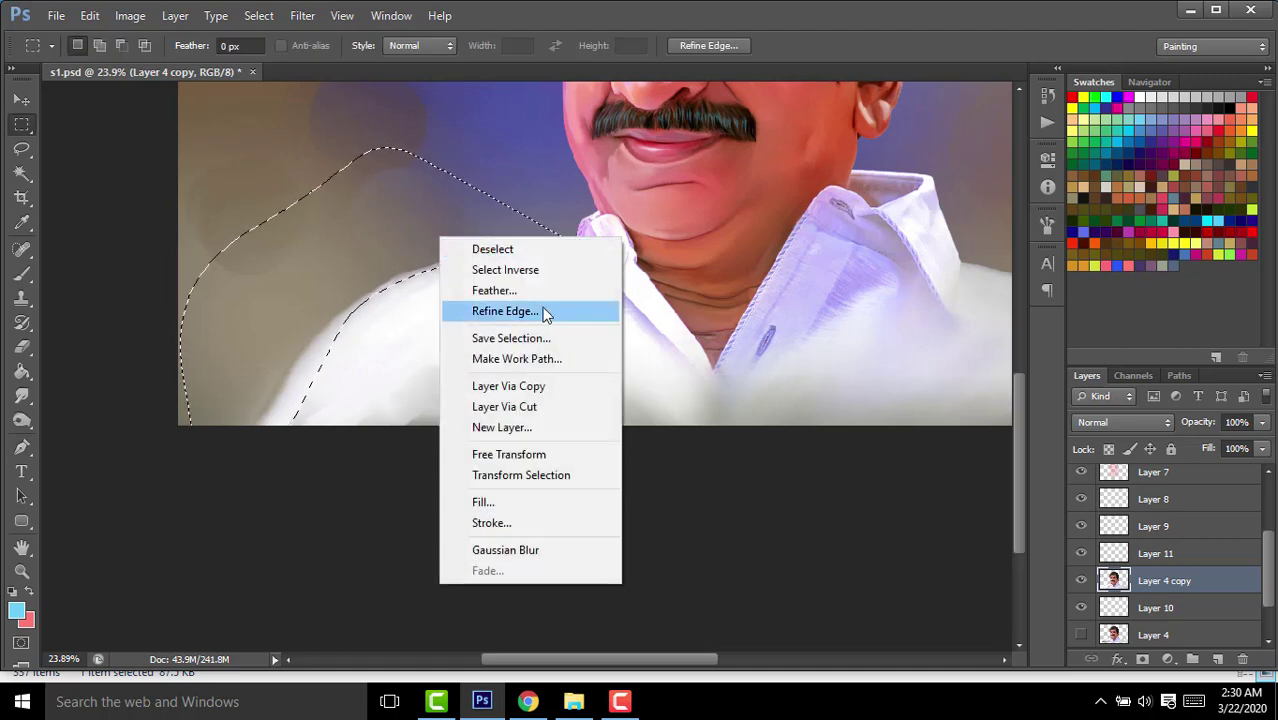
{"action": "key", "text": "Escape"}
{"action": "left_click", "coordinate": [532, 298]}
{"action": "scroll", "coordinate": [532, 298], "scroll_direction": "down", "scroll_amount": 3}
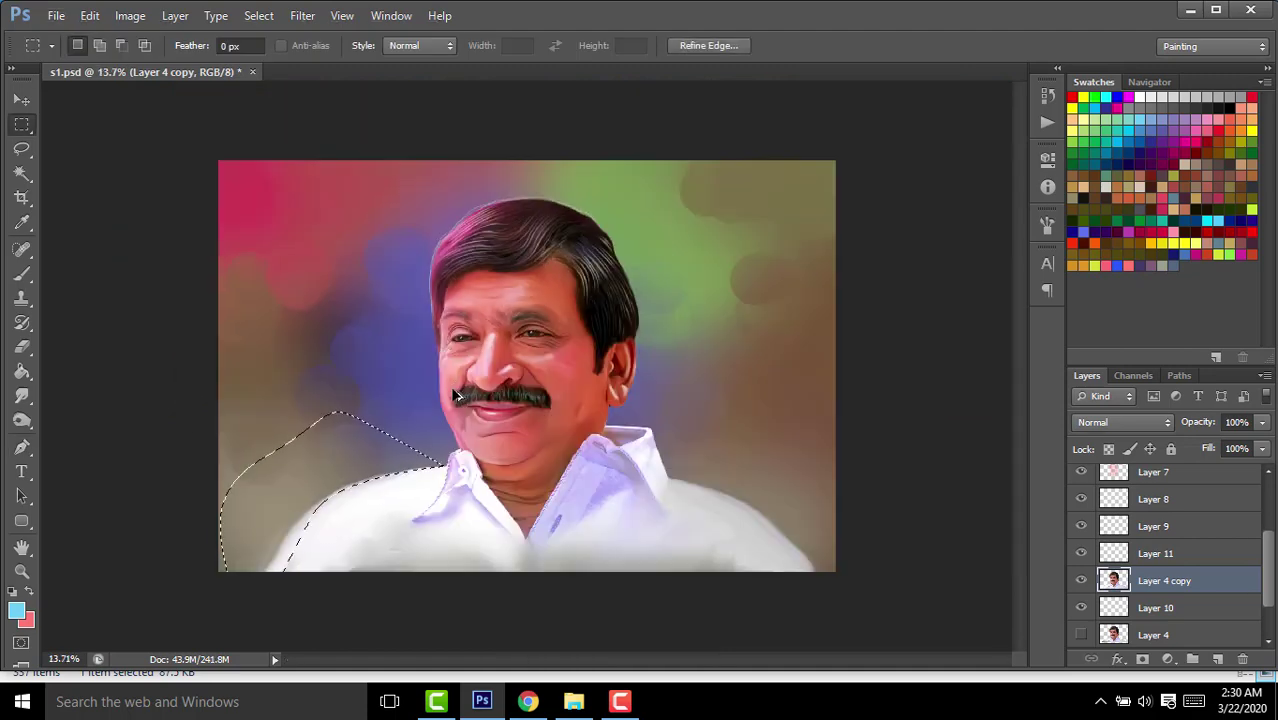
Smudge the shoulder edge from collar to lower right, then the bottom edge with a 300 brush.
{"action": "left_click", "coordinate": [22, 396]}
{"action": "scroll", "coordinate": [357, 514], "scroll_direction": "up", "scroll_amount": 3}
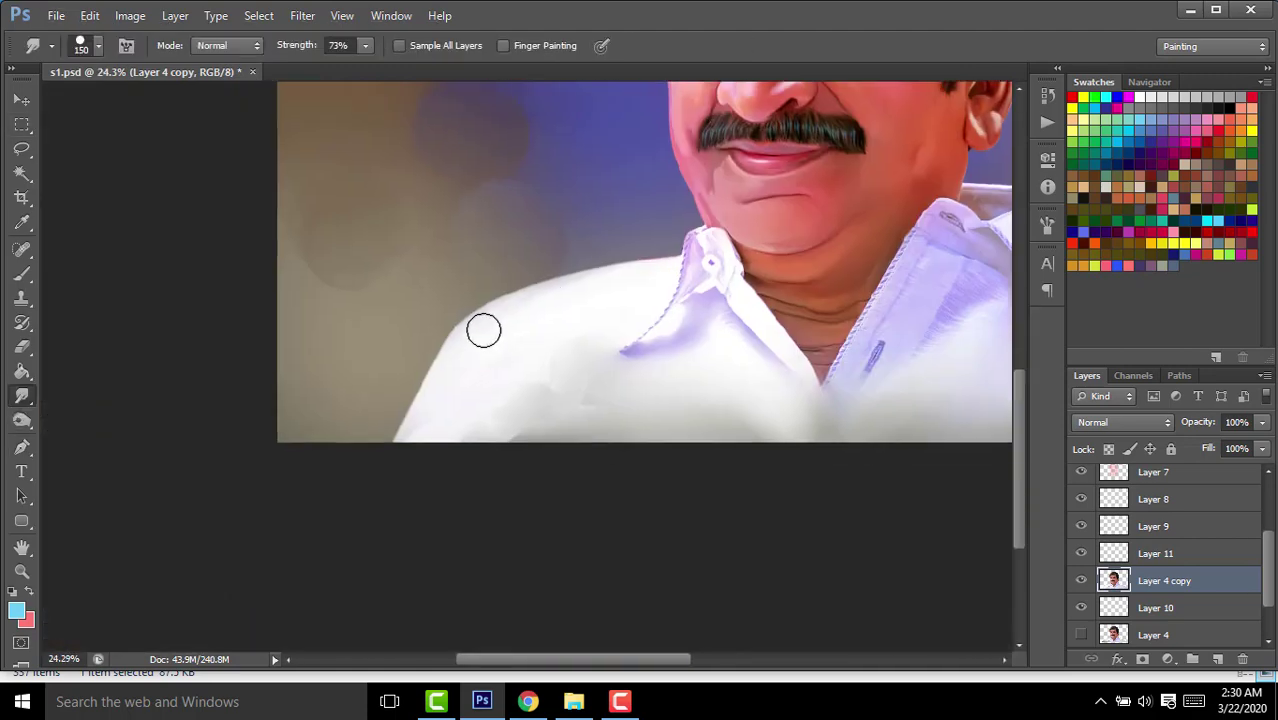
{"action": "scroll", "coordinate": [700, 330], "scroll_direction": "down", "scroll_amount": 3}
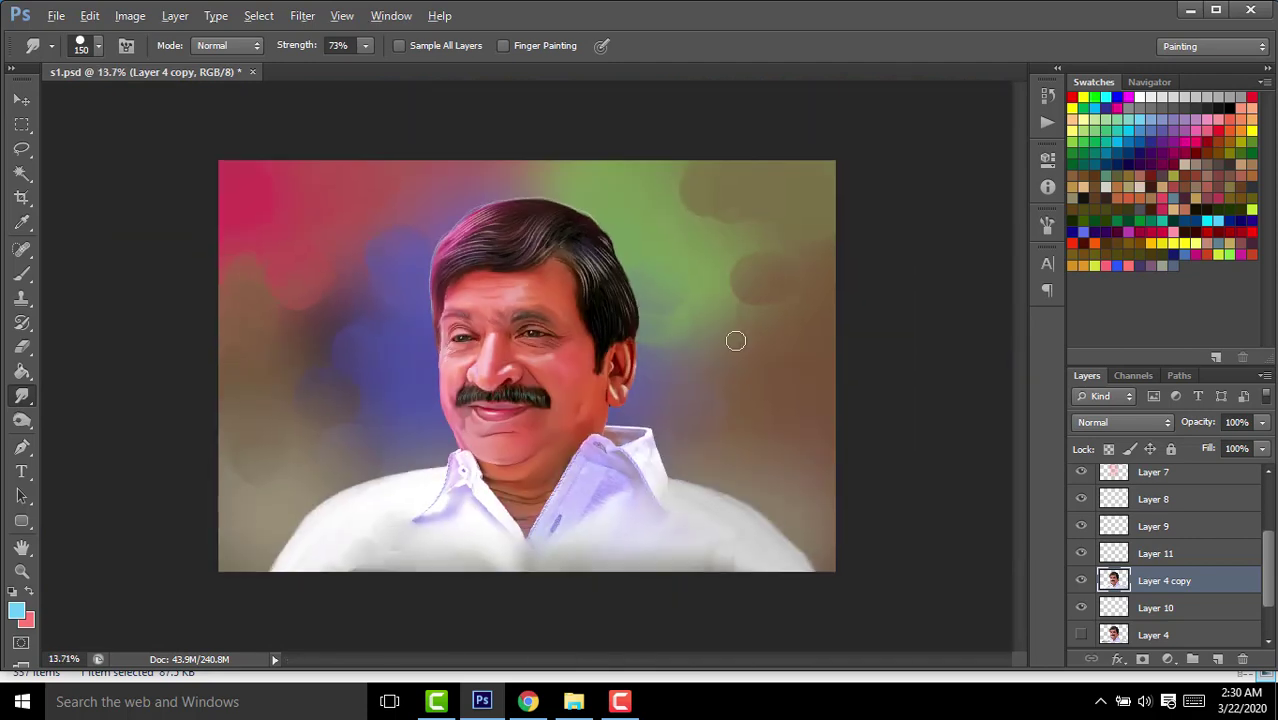
{"action": "scroll", "coordinate": [760, 450], "scroll_direction": "up", "scroll_amount": 4}
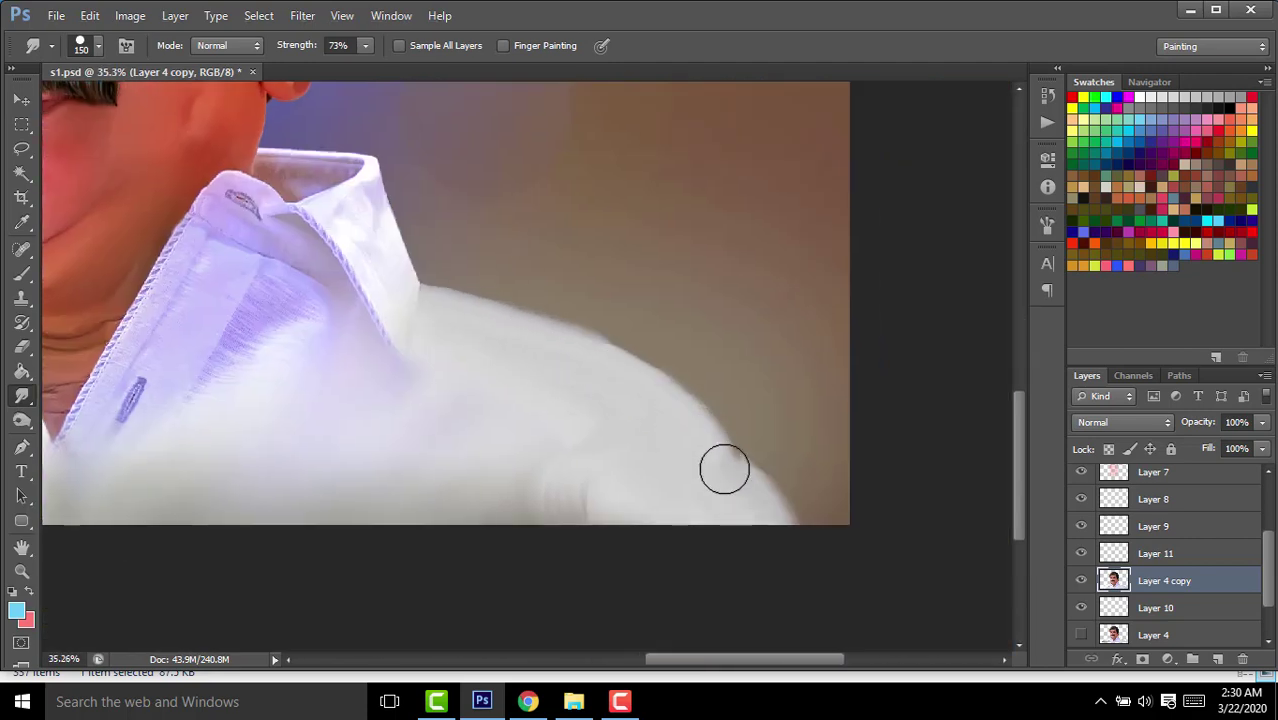
{"action": "left_click_drag", "start_coordinate": [517, 332], "coordinate": [800, 525]}
{"action": "key", "text": "bracketright"}
{"action": "key", "text": "bracketright"}
{"action": "key", "text": "bracketright"}
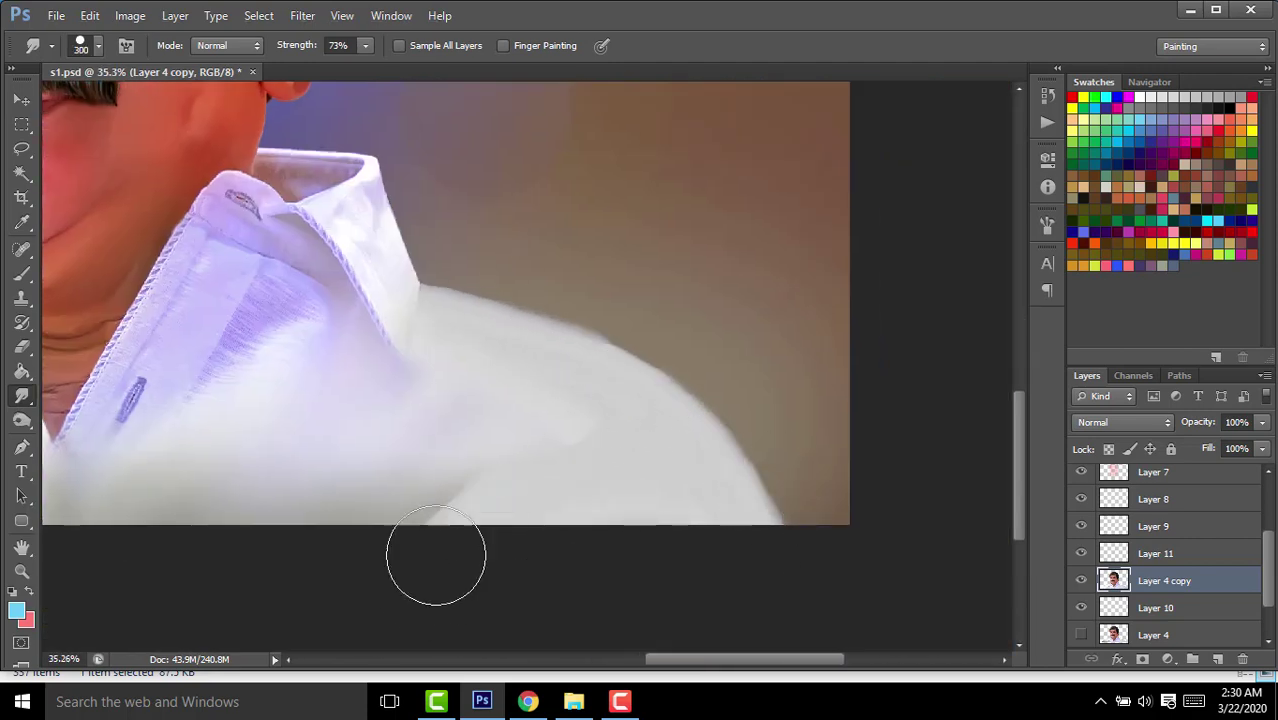
{"action": "left_click_drag", "start_coordinate": [465, 485], "coordinate": [337, 537]}
{"action": "scroll", "coordinate": [573, 413], "scroll_direction": "down", "scroll_amount": 3}
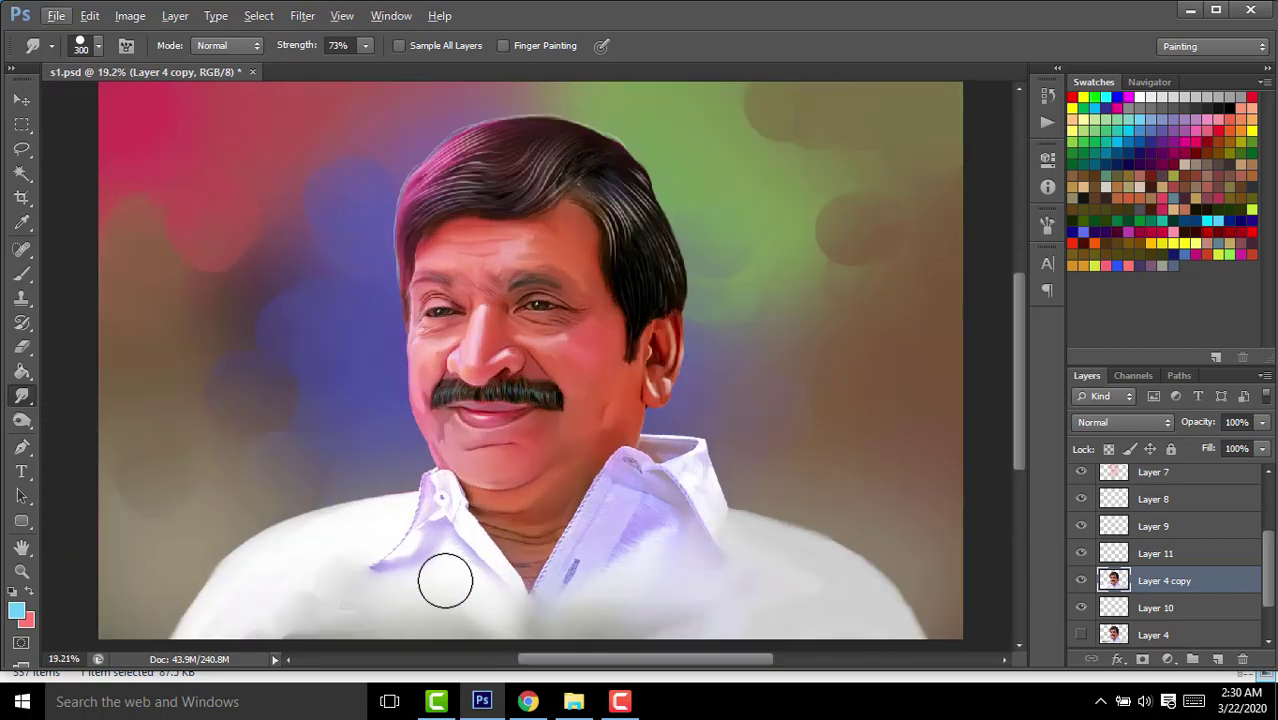
{"action": "scroll", "coordinate": [445, 578], "scroll_direction": "up", "scroll_amount": 2}
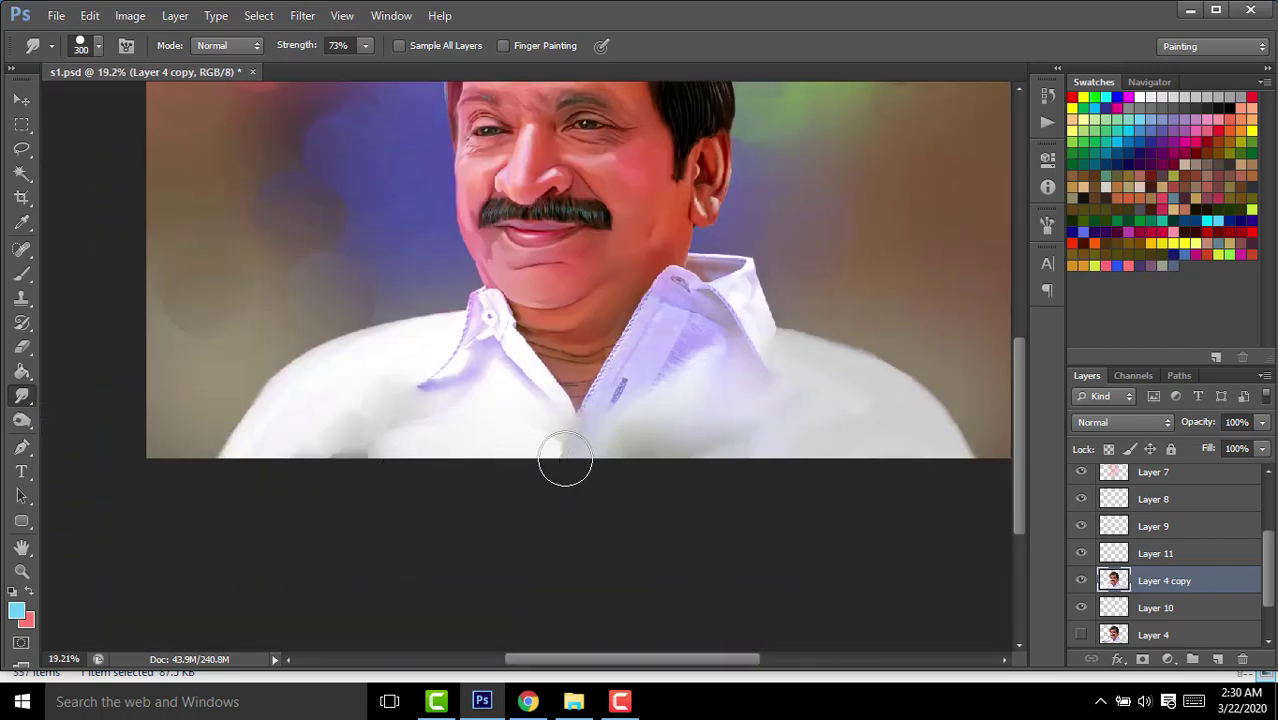
{"action": "scroll", "coordinate": [564, 457], "scroll_direction": "down", "scroll_amount": 2}
Save the document as s1.psd.
{"action": "left_click", "coordinate": [22, 103]}
{"action": "scroll", "coordinate": [480, 340], "scroll_direction": "up", "scroll_amount": 2}
{"action": "scroll", "coordinate": [479, 342], "scroll_direction": "up", "scroll_amount": 5}
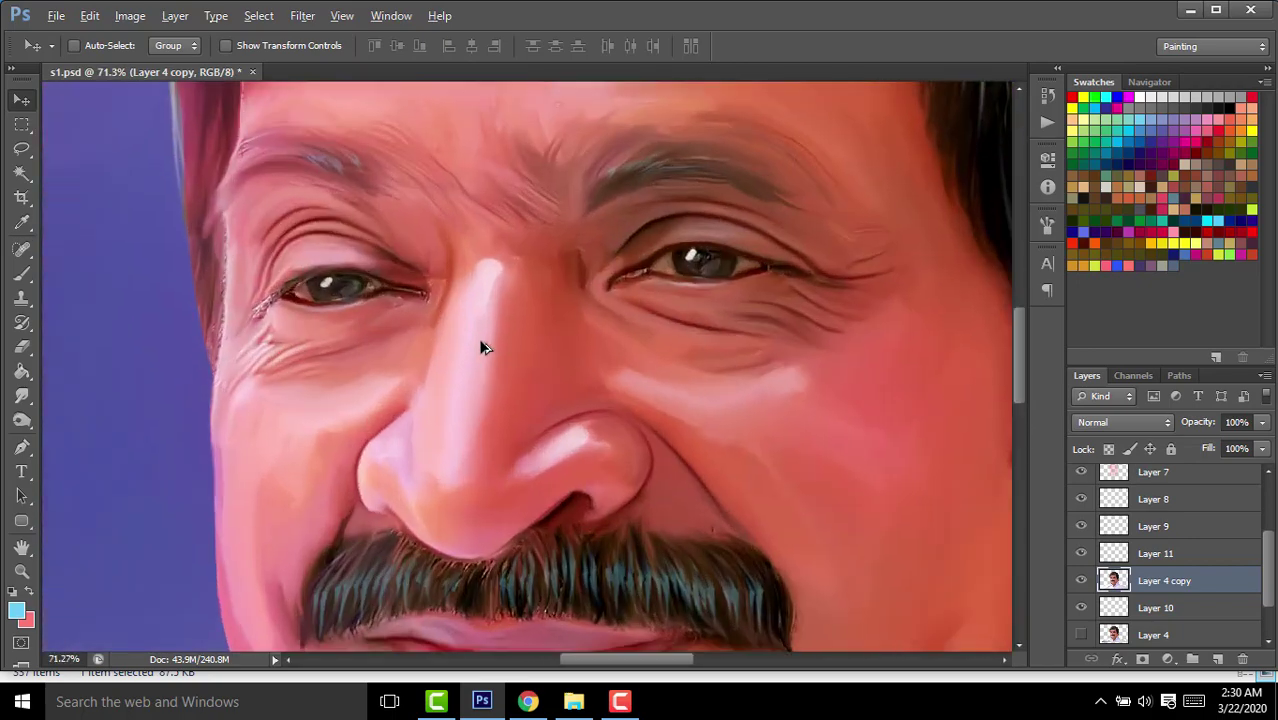
{"action": "scroll", "coordinate": [510, 340], "scroll_direction": "down", "scroll_amount": 6}
{"action": "scroll", "coordinate": [512, 273], "scroll_direction": "up", "scroll_amount": 1}
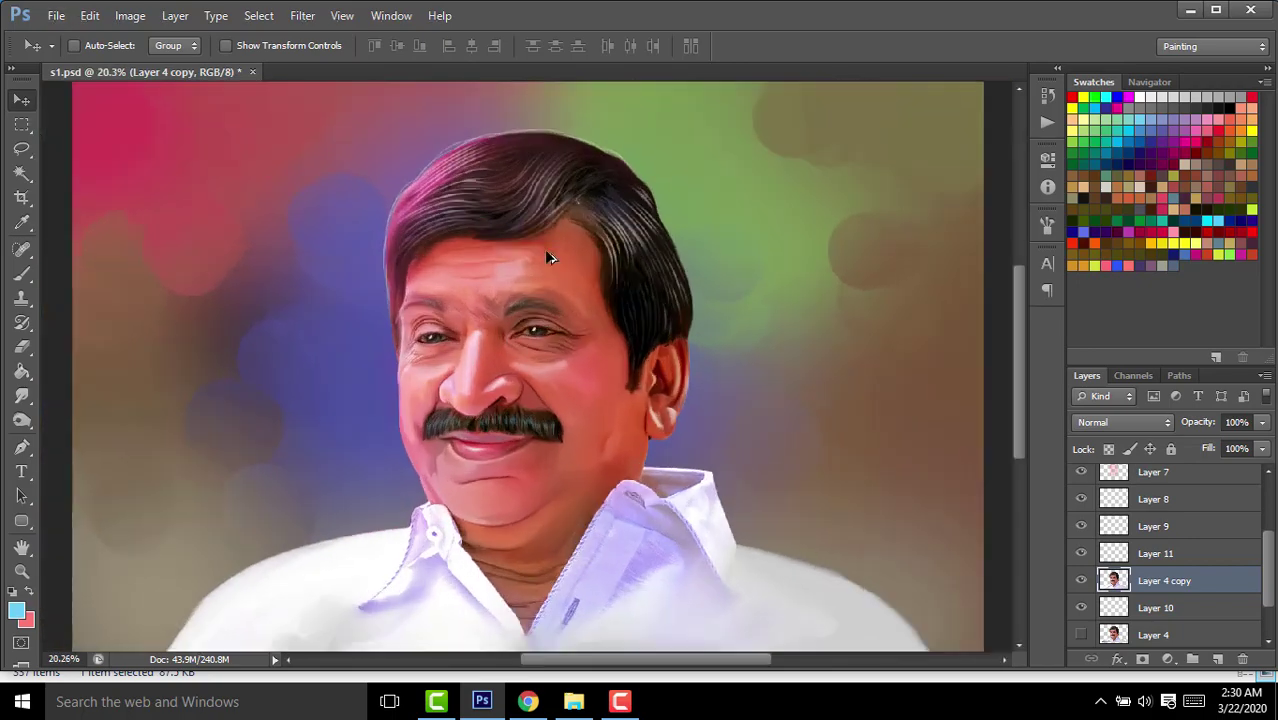
{"action": "scroll", "coordinate": [576, 378], "scroll_direction": "down", "scroll_amount": 2}
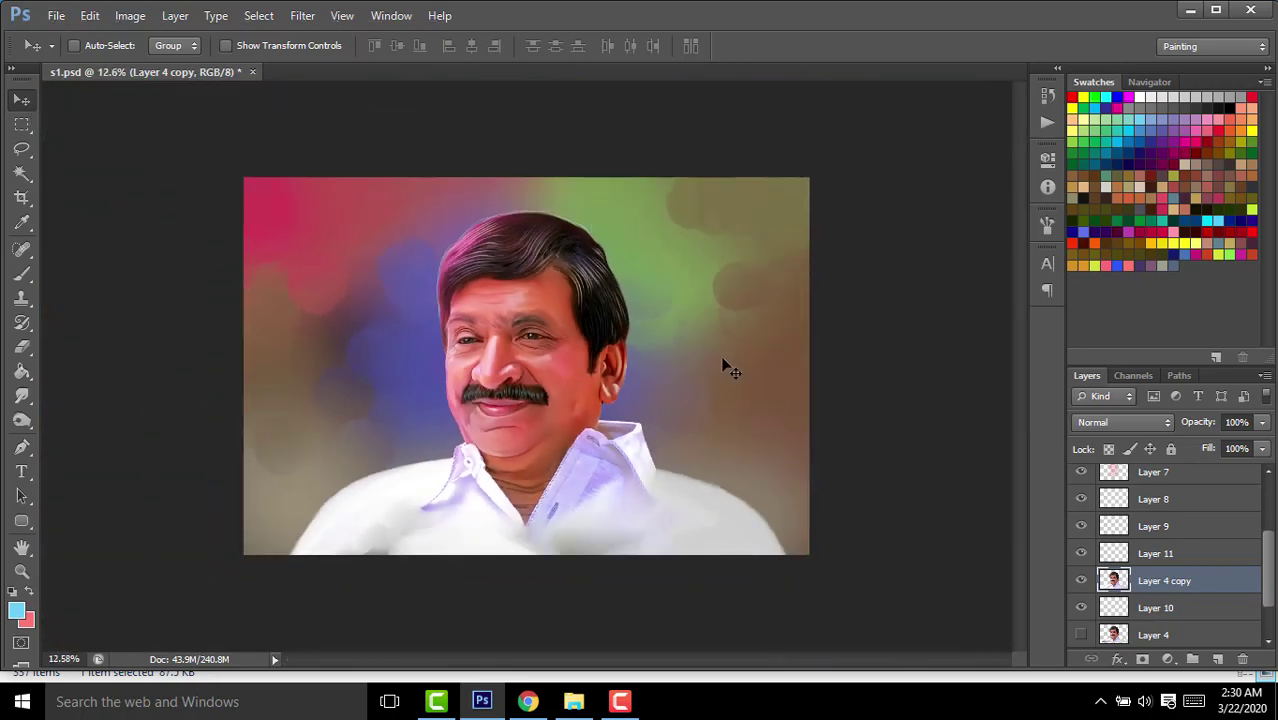
{"action": "scroll", "coordinate": [568, 444], "scroll_direction": "up", "scroll_amount": 1}
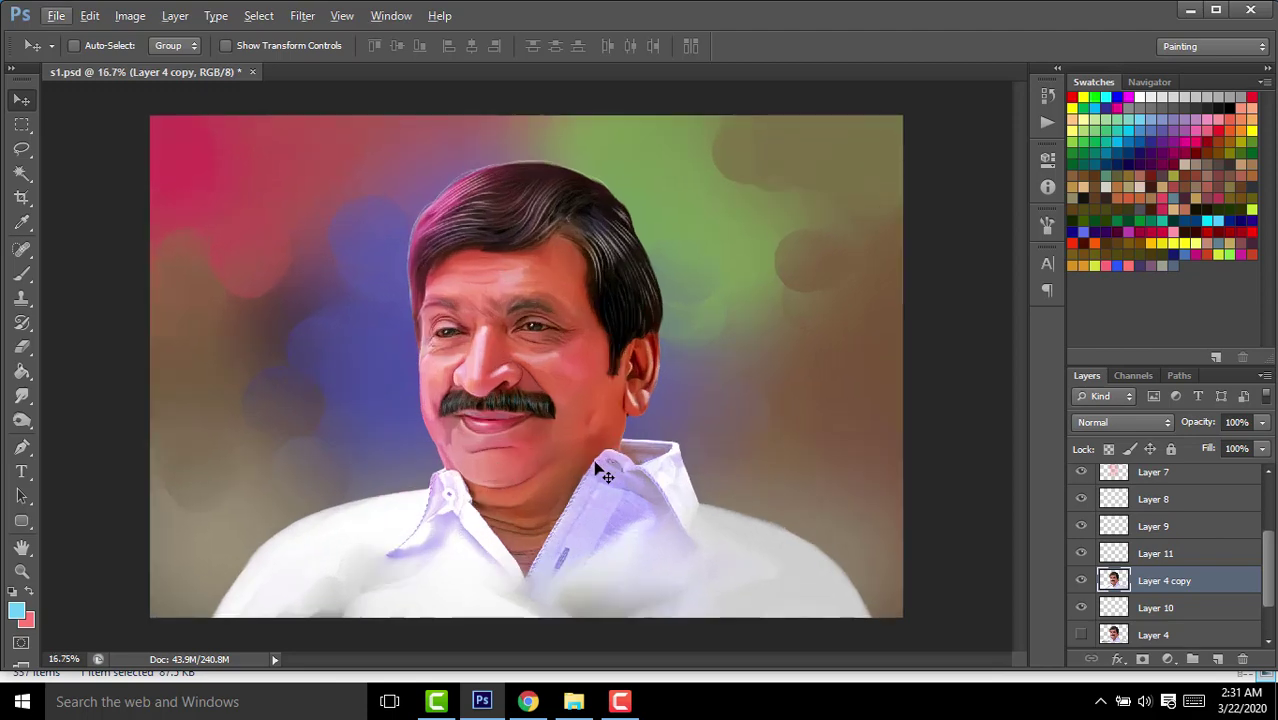
{"action": "key", "text": "ctrl+s"}
On a new layer, trace a pen path down the left side of the face to the jawline.
{"action": "left_click", "coordinate": [620, 701]}
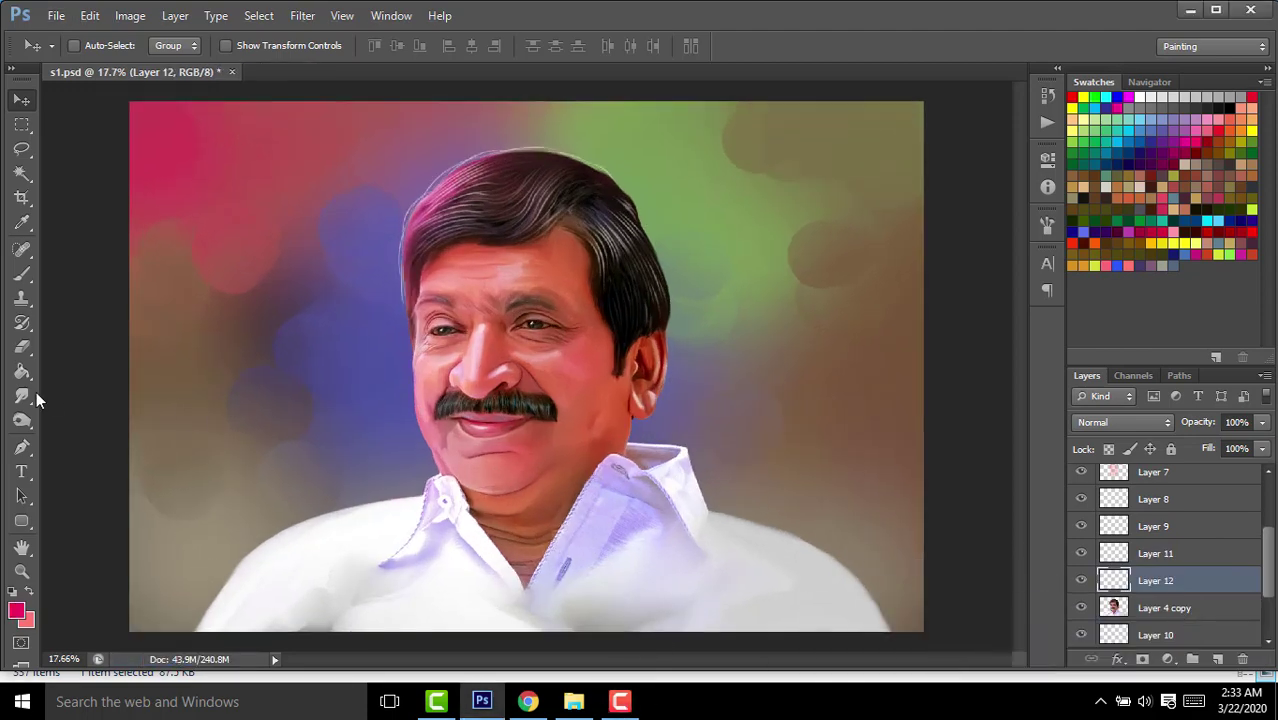
{"action": "left_click", "coordinate": [22, 450]}
{"action": "scroll", "coordinate": [460, 280], "scroll_direction": "up", "scroll_amount": 5}
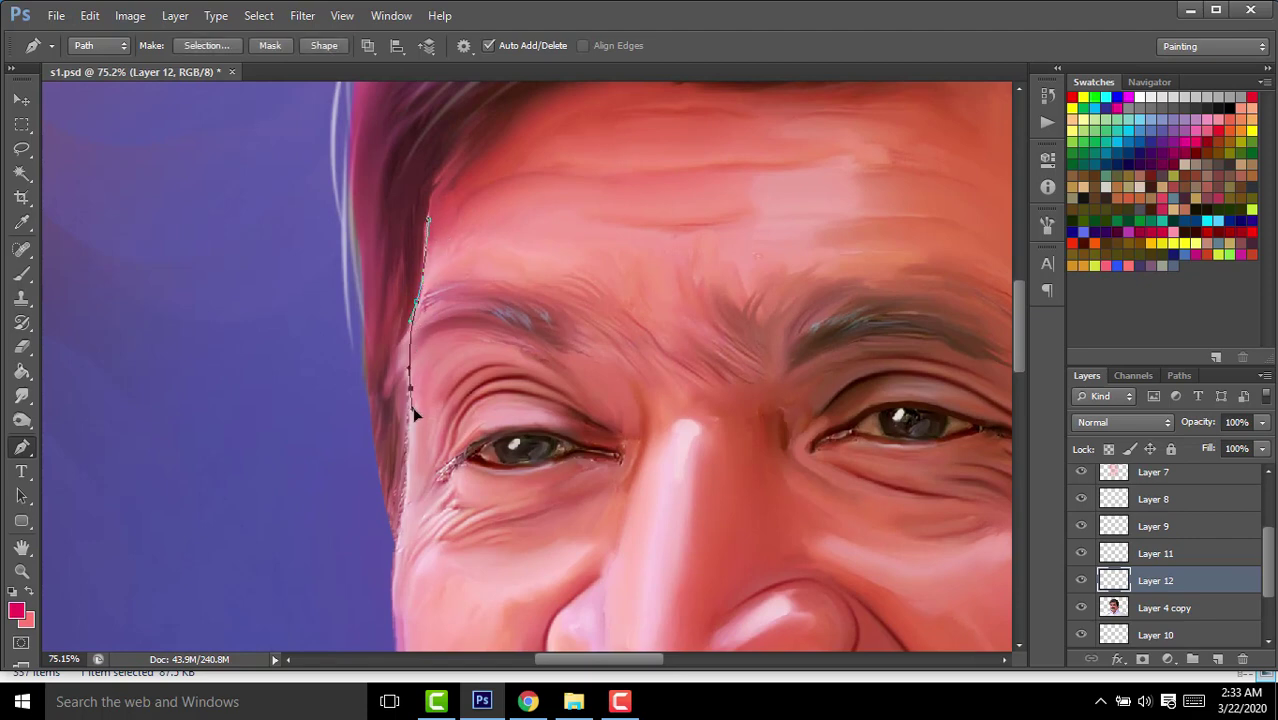
{"action": "scroll", "coordinate": [412, 413], "scroll_direction": "down", "scroll_amount": 3}
{"action": "scroll", "coordinate": [412, 413], "scroll_direction": "left", "scroll_amount": 2}
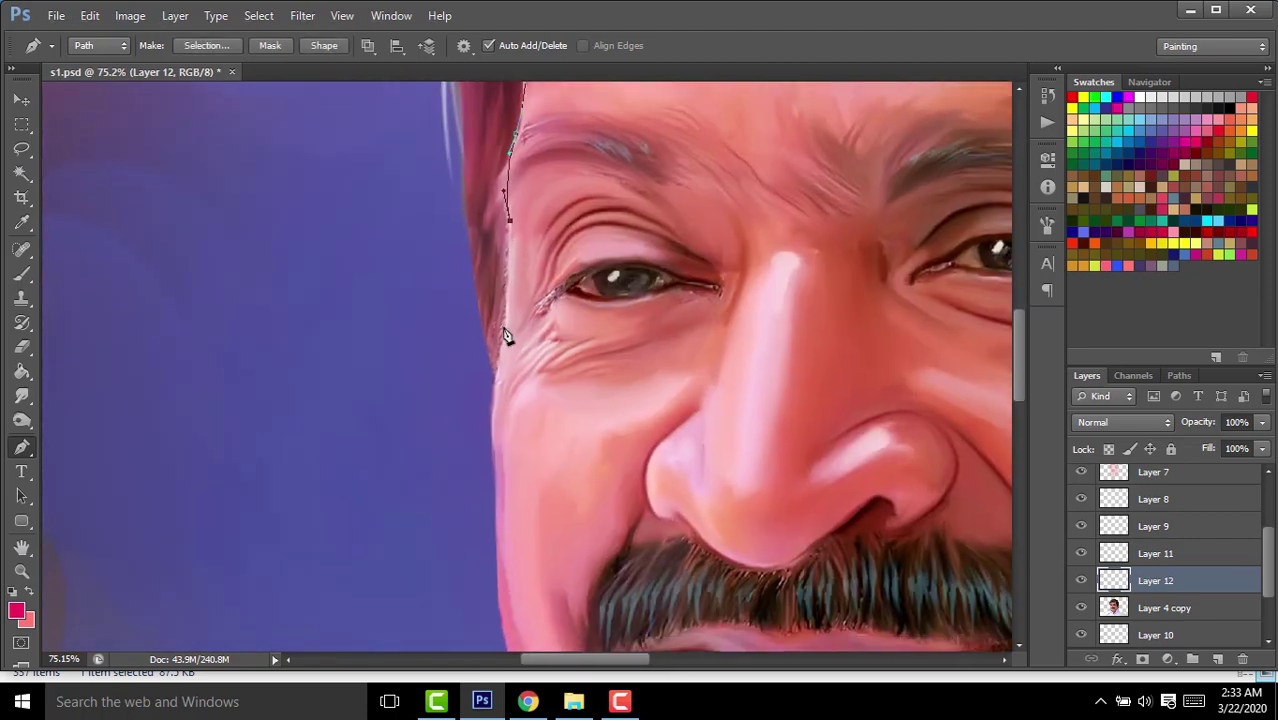
{"action": "left_click_drag", "start_coordinate": [496, 364], "coordinate": [490, 393]}
{"action": "scroll", "coordinate": [500, 372], "scroll_direction": "down", "scroll_amount": 3}
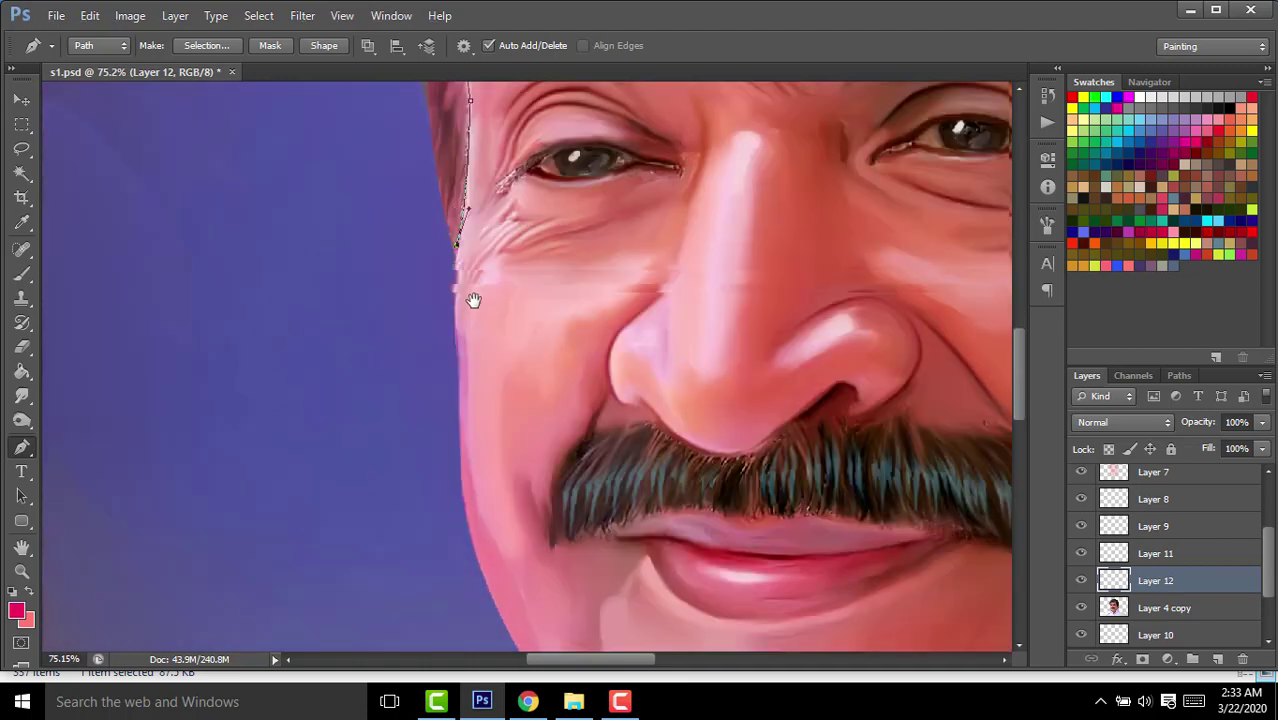
{"action": "scroll", "coordinate": [473, 297], "scroll_direction": "right", "scroll_amount": 2}
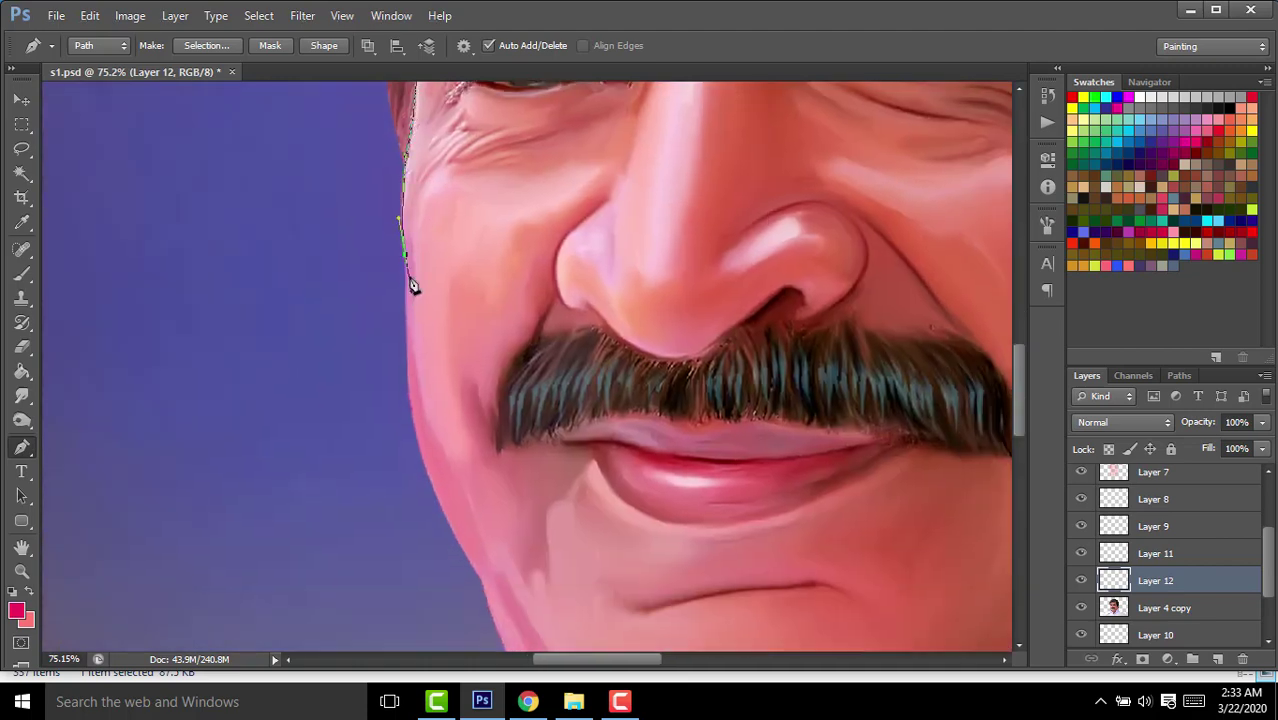
{"action": "left_click_drag", "start_coordinate": [432, 342], "coordinate": [358, 250]}
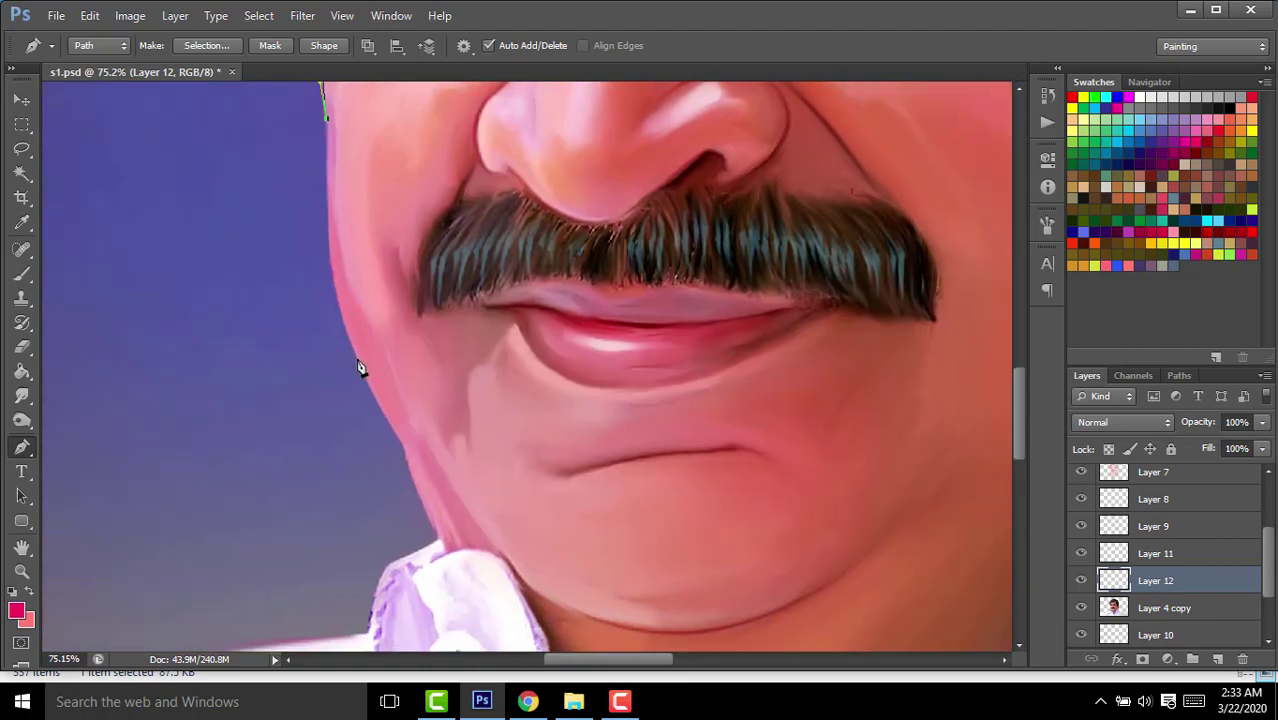
{"action": "mouse_move", "coordinate": [357, 358]}
{"action": "left_mouse_down"}
{"action": "mouse_move", "coordinate": [396, 426]}
{"action": "mouse_move", "coordinate": [268, 313]}
{"action": "left_mouse_up"}
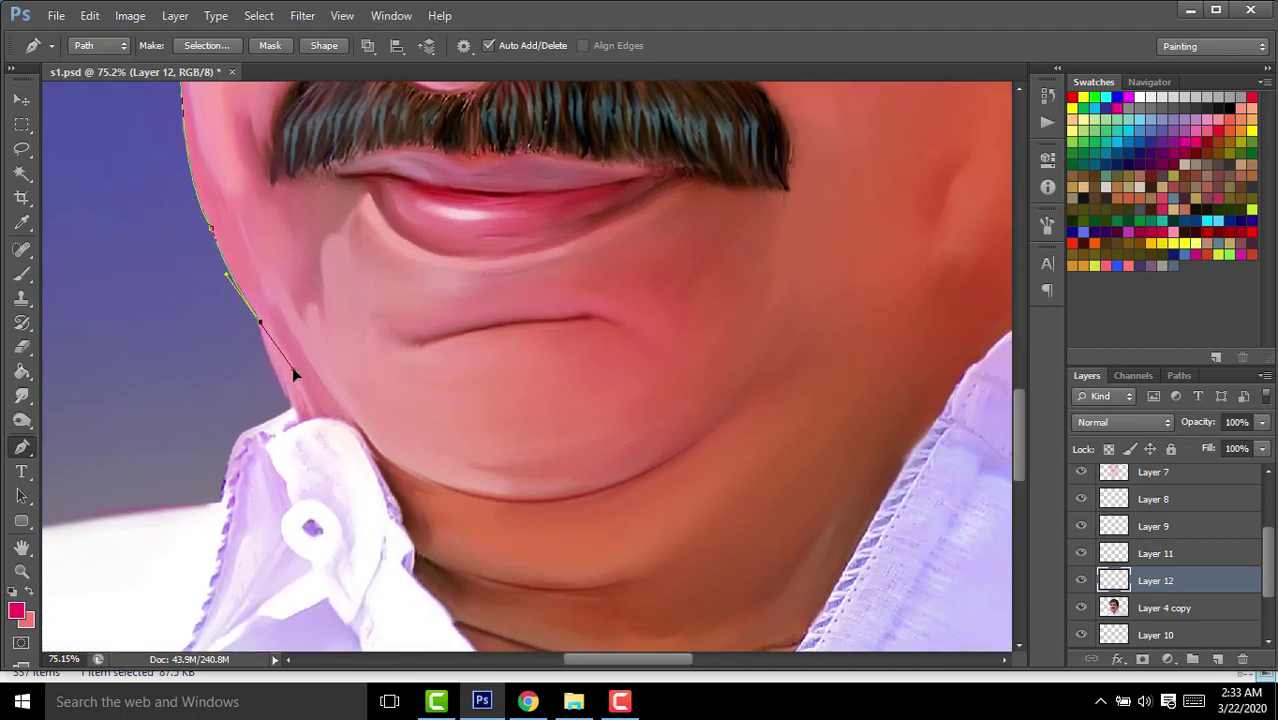
{"action": "left_click", "coordinate": [259, 322], "text": "alt"}
{"action": "scroll", "coordinate": [330, 380], "scroll_direction": "down", "scroll_amount": 3}
{"action": "scroll", "coordinate": [352, 345], "scroll_direction": "down", "scroll_amount": 2}
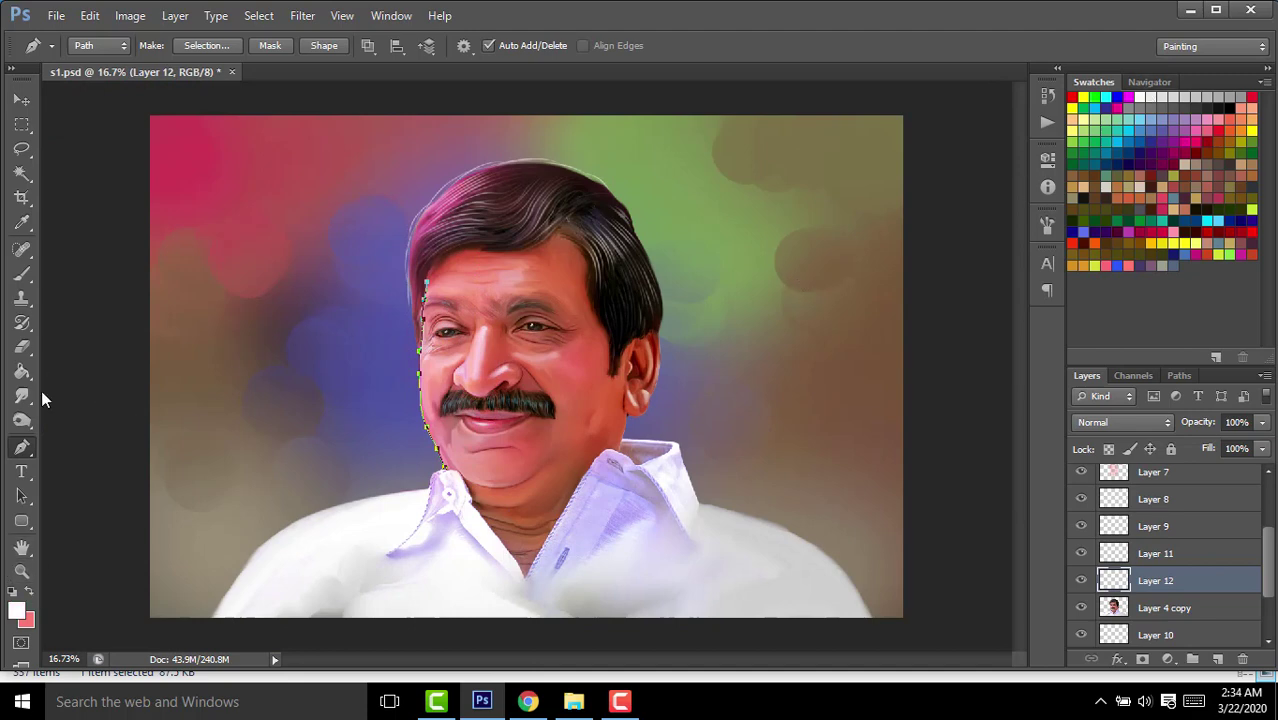
Stroke the face-edge path with the brush to draw the white rim line.
{"action": "right_click", "coordinate": [552, 444]}
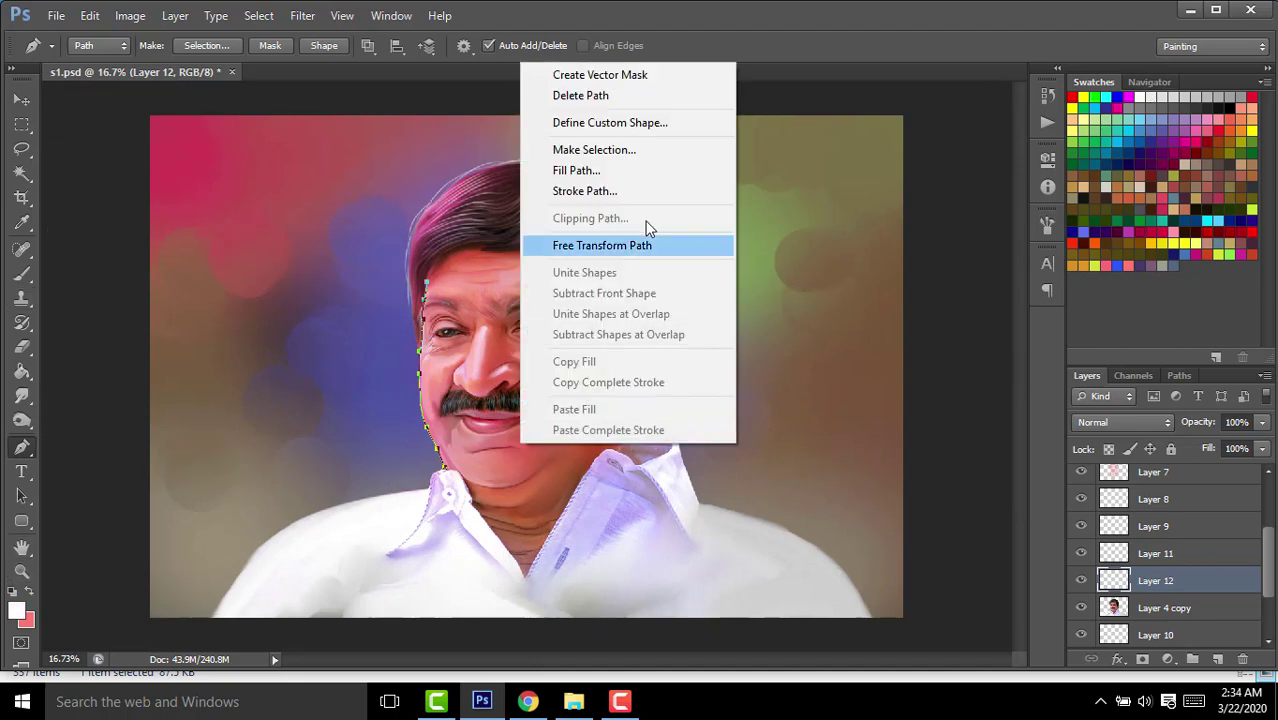
{"action": "left_click", "coordinate": [627, 194]}
{"action": "key", "text": "Return"}
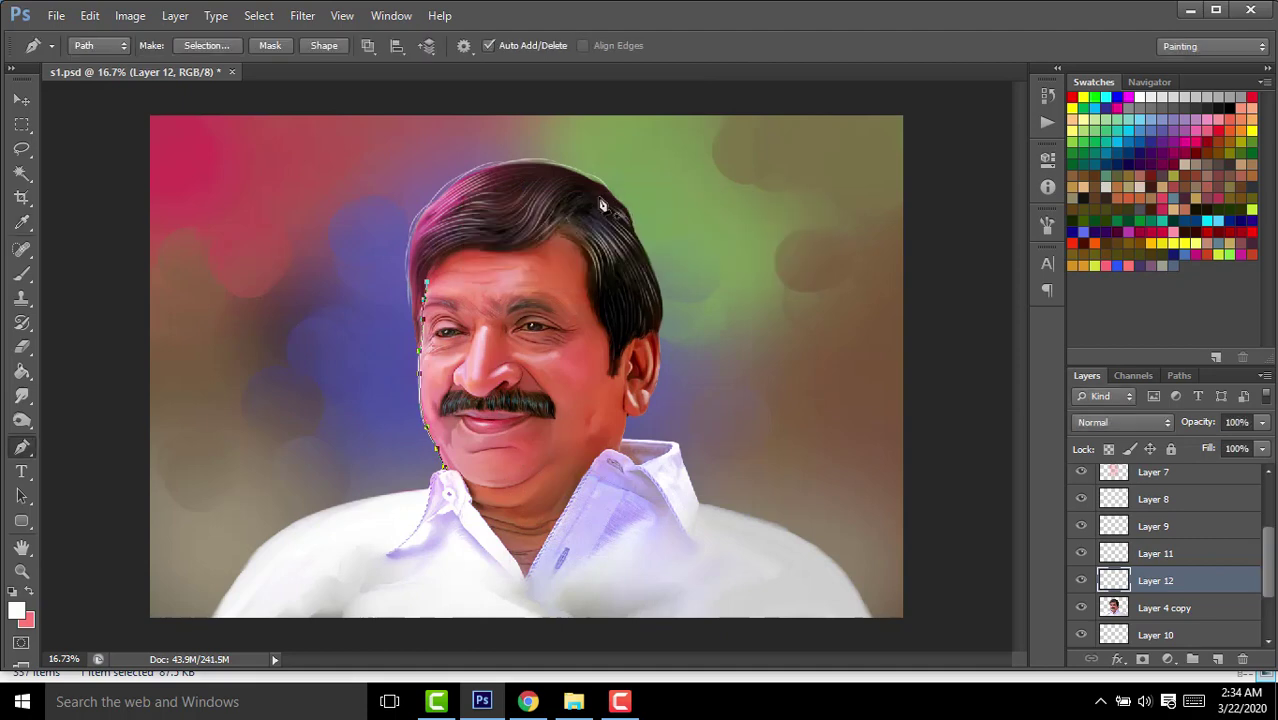
{"action": "scroll", "coordinate": [483, 330], "scroll_direction": "up", "scroll_amount": 1}
{"action": "scroll", "coordinate": [463, 300], "scroll_direction": "up", "scroll_amount": 1}
{"action": "scroll", "coordinate": [455, 280], "scroll_direction": "up", "scroll_amount": 1}
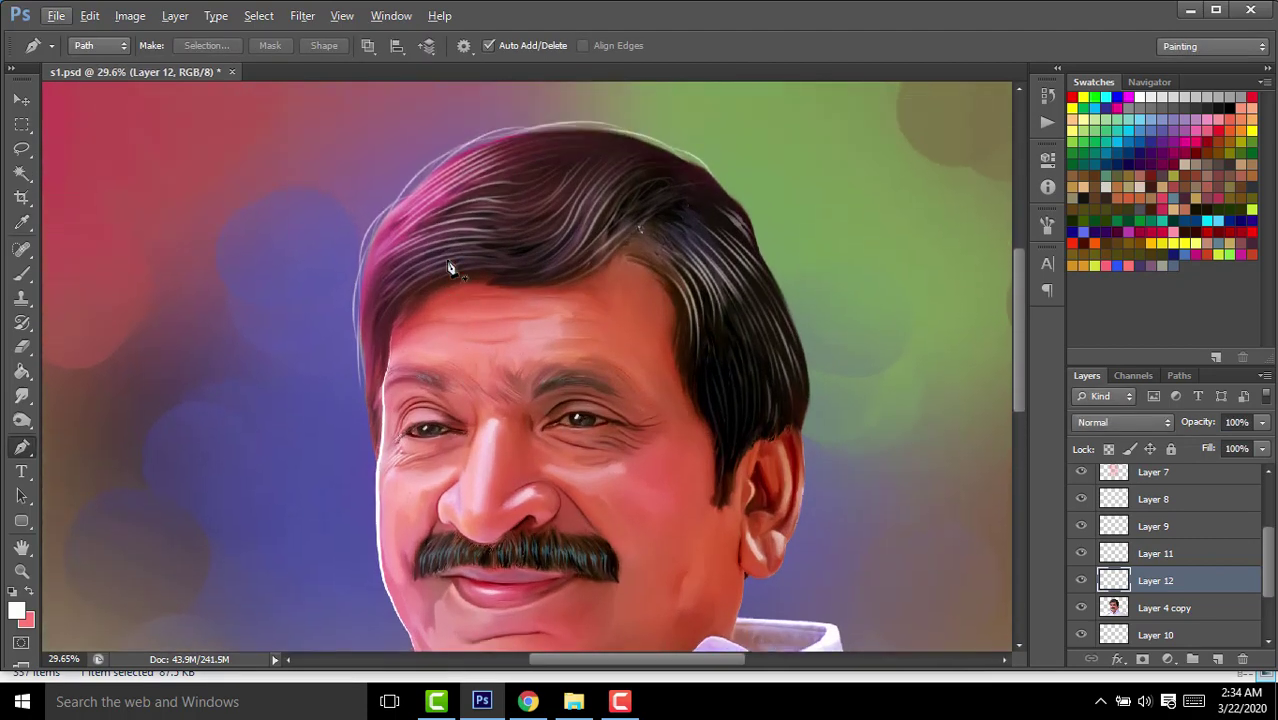
{"action": "scroll", "coordinate": [591, 358], "scroll_direction": "down", "scroll_amount": 1}
{"action": "scroll", "coordinate": [591, 357], "scroll_direction": "down", "scroll_amount": 1}
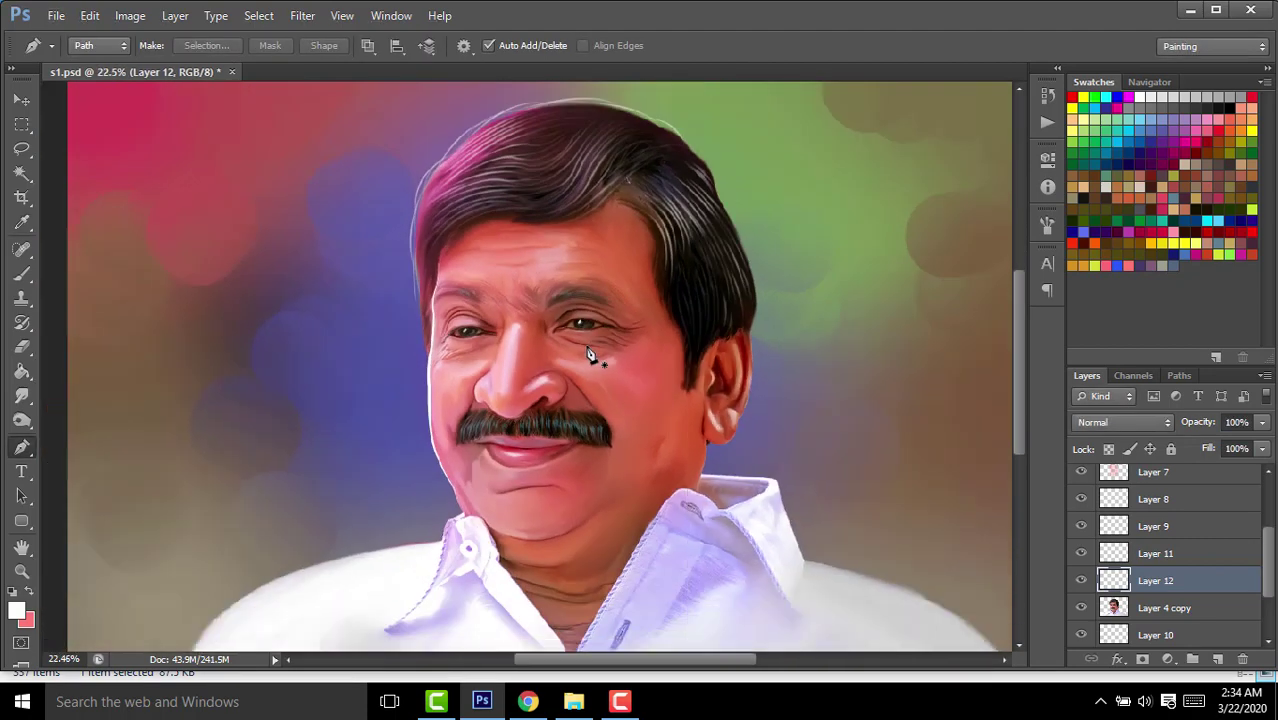
Soften the rim line with a 1.9-pixel Gaussian Blur.
{"action": "left_click", "coordinate": [302, 15]}
{"action": "mouse_move", "coordinate": [311, 204]}
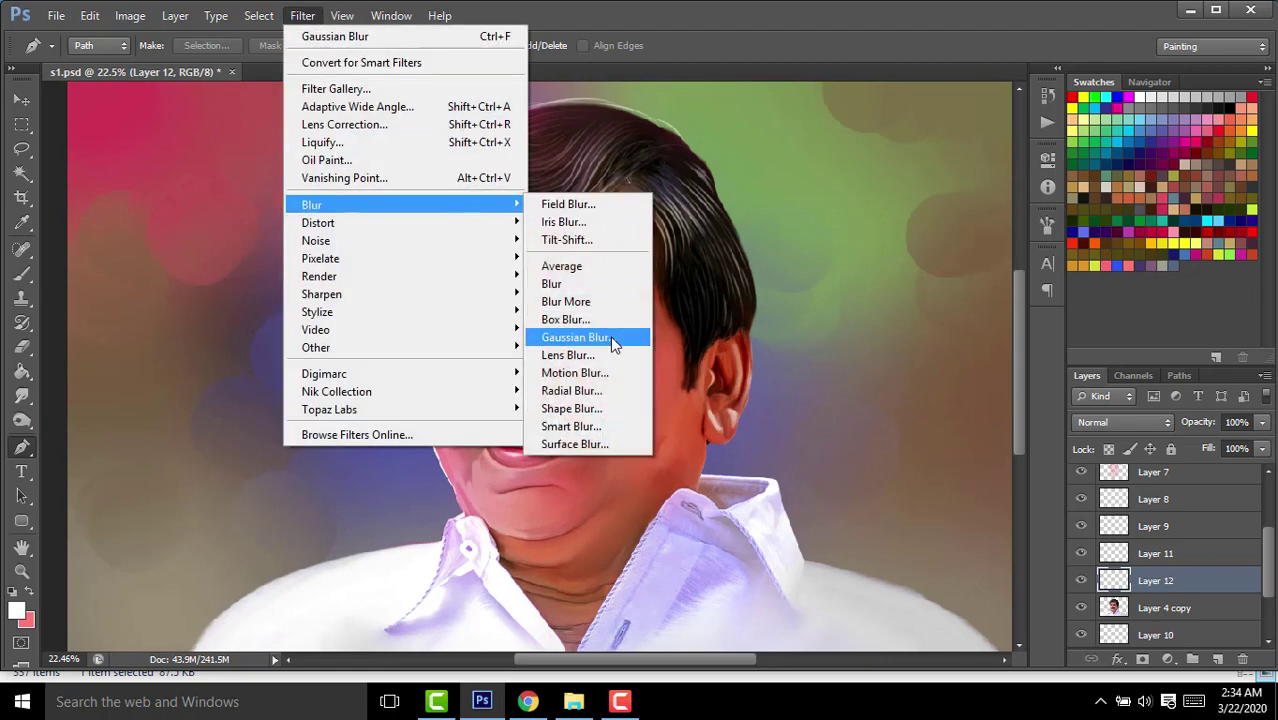
{"action": "left_click", "coordinate": [613, 340]}
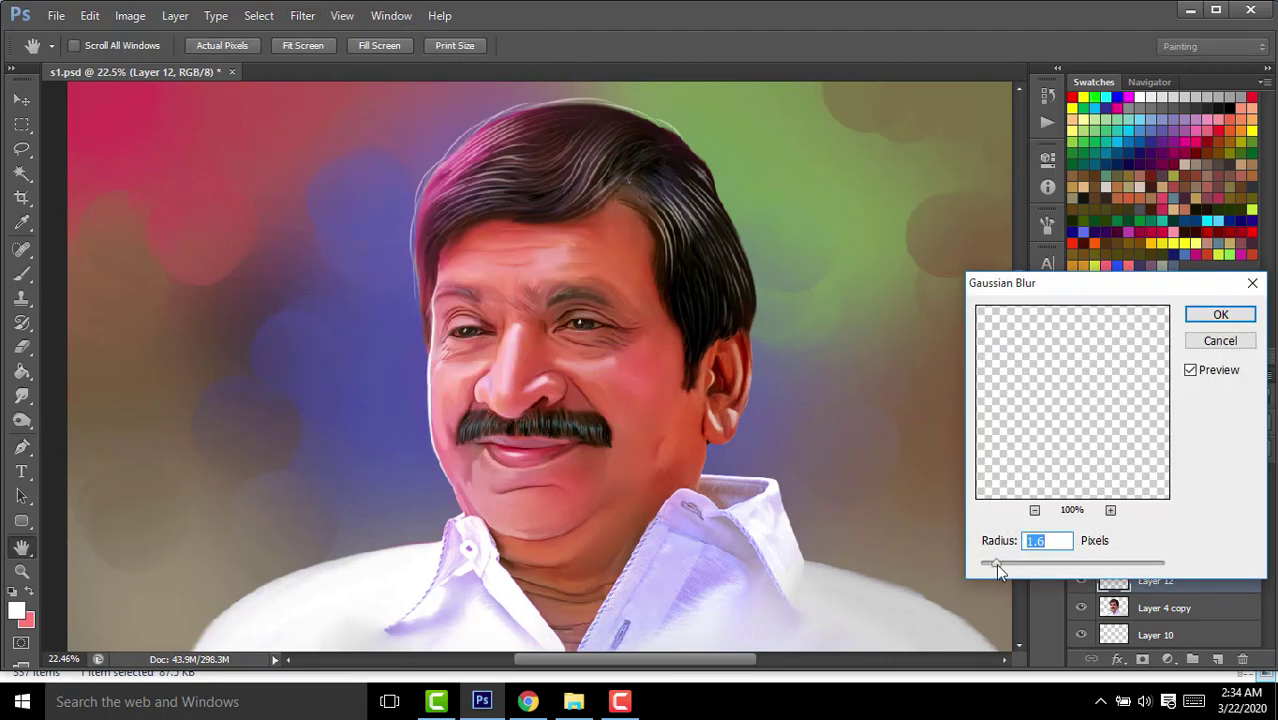
{"action": "left_click_drag", "start_coordinate": [995, 563], "coordinate": [997, 566]}
{"action": "left_click", "coordinate": [1215, 316]}
{"action": "key", "text": "p"}
{"action": "left_click", "coordinate": [22, 100]}
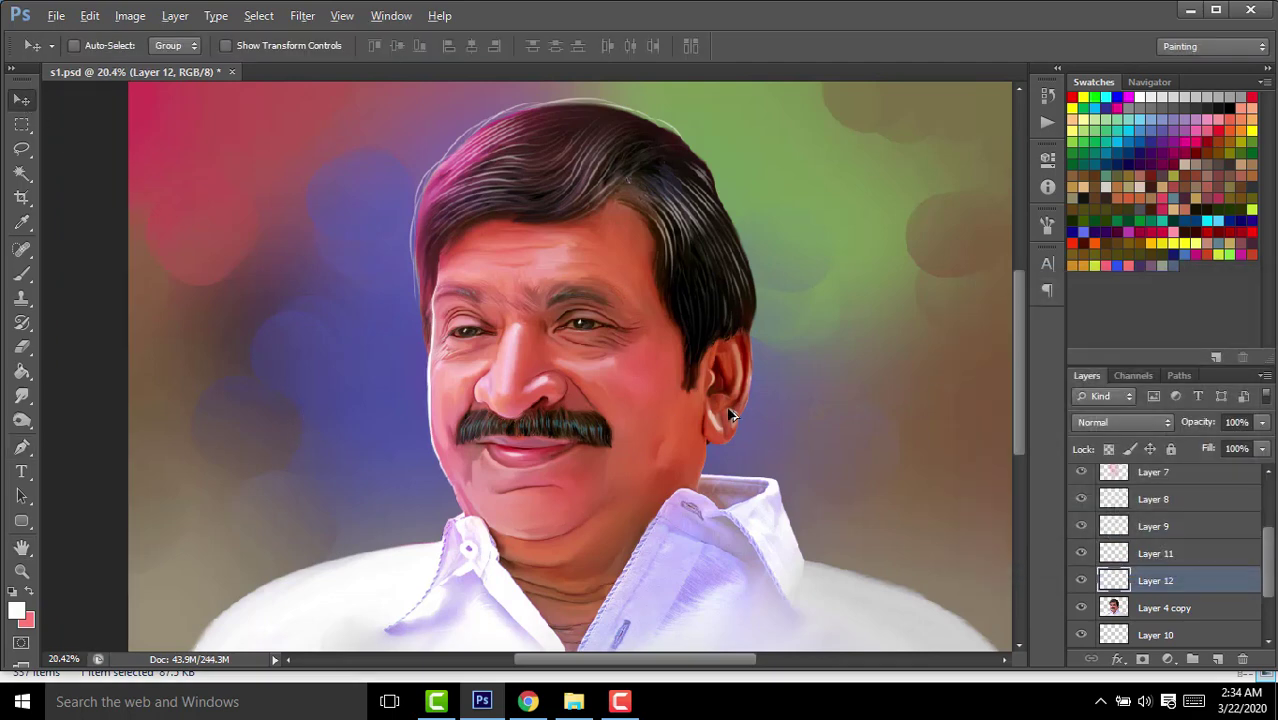
{"action": "scroll", "coordinate": [565, 381], "scroll_direction": "down", "scroll_amount": 2}
{"action": "scroll", "coordinate": [590, 318], "scroll_direction": "up", "scroll_amount": 2}
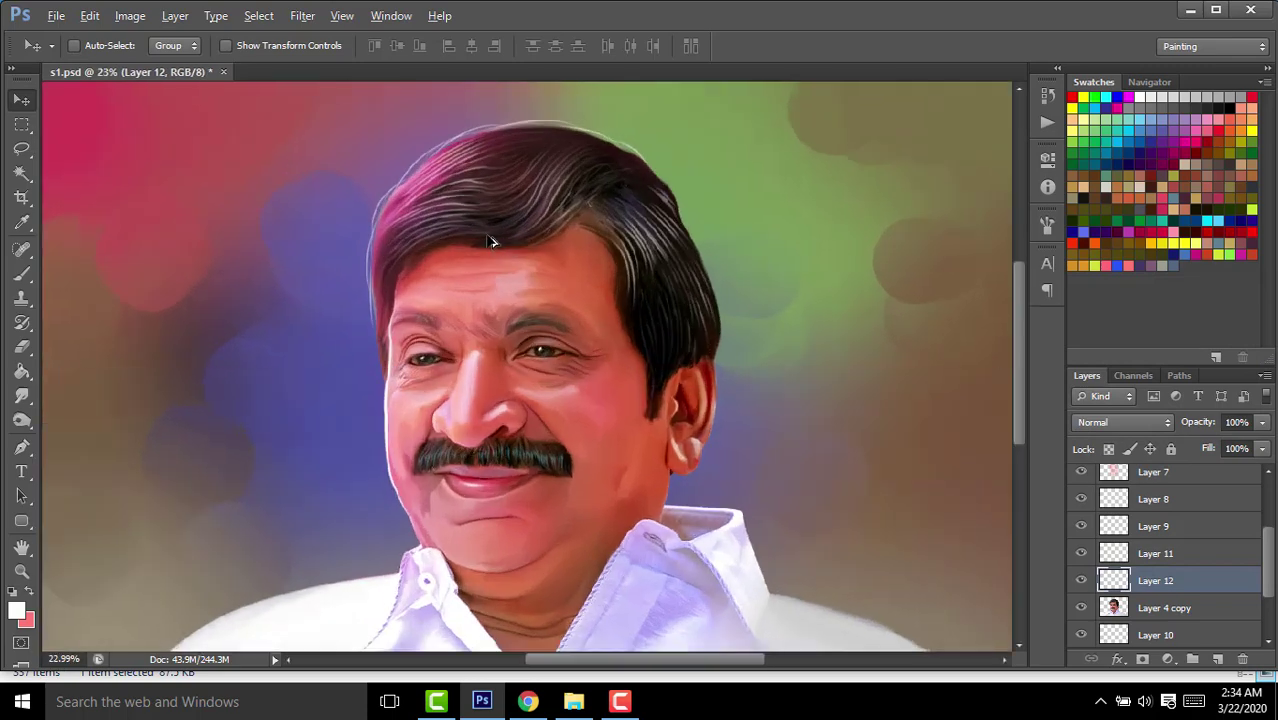
{"action": "scroll", "coordinate": [438, 217], "scroll_direction": "up", "scroll_amount": 2}
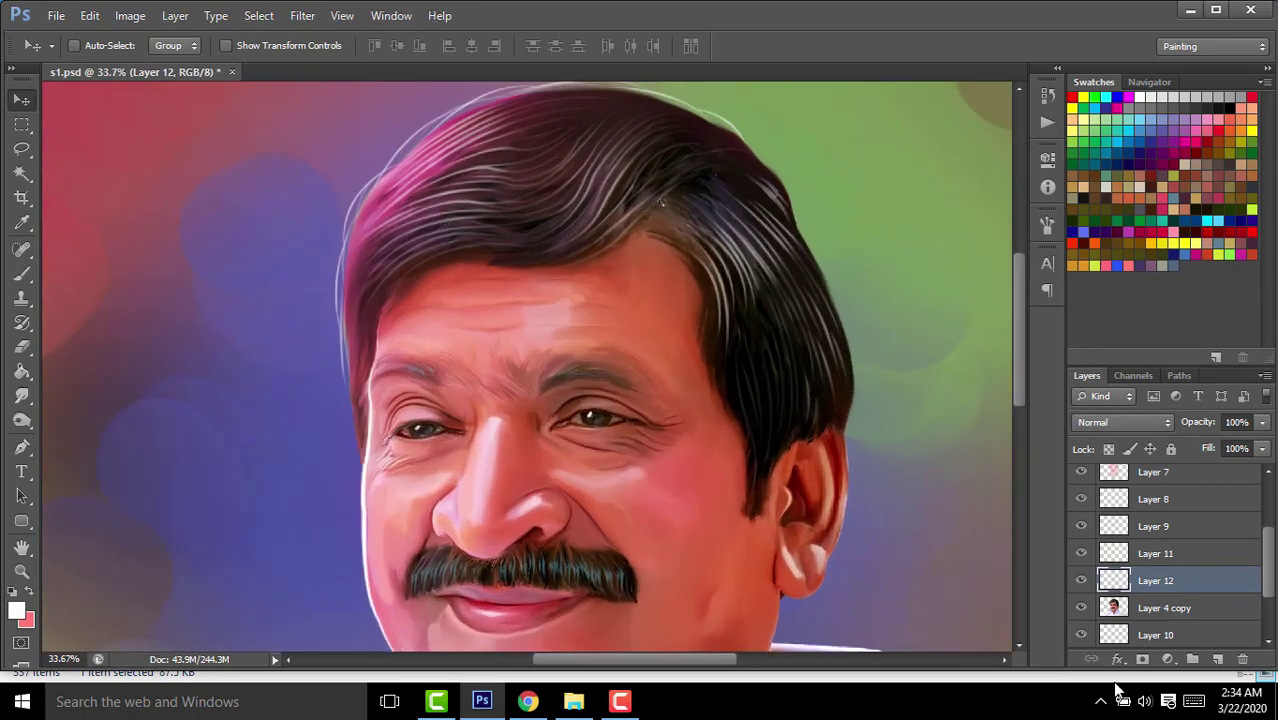
Add a new layer and start a pen path along the hair's left edge.
{"action": "left_click", "coordinate": [1221, 658]}
{"action": "left_click", "coordinate": [22, 449]}
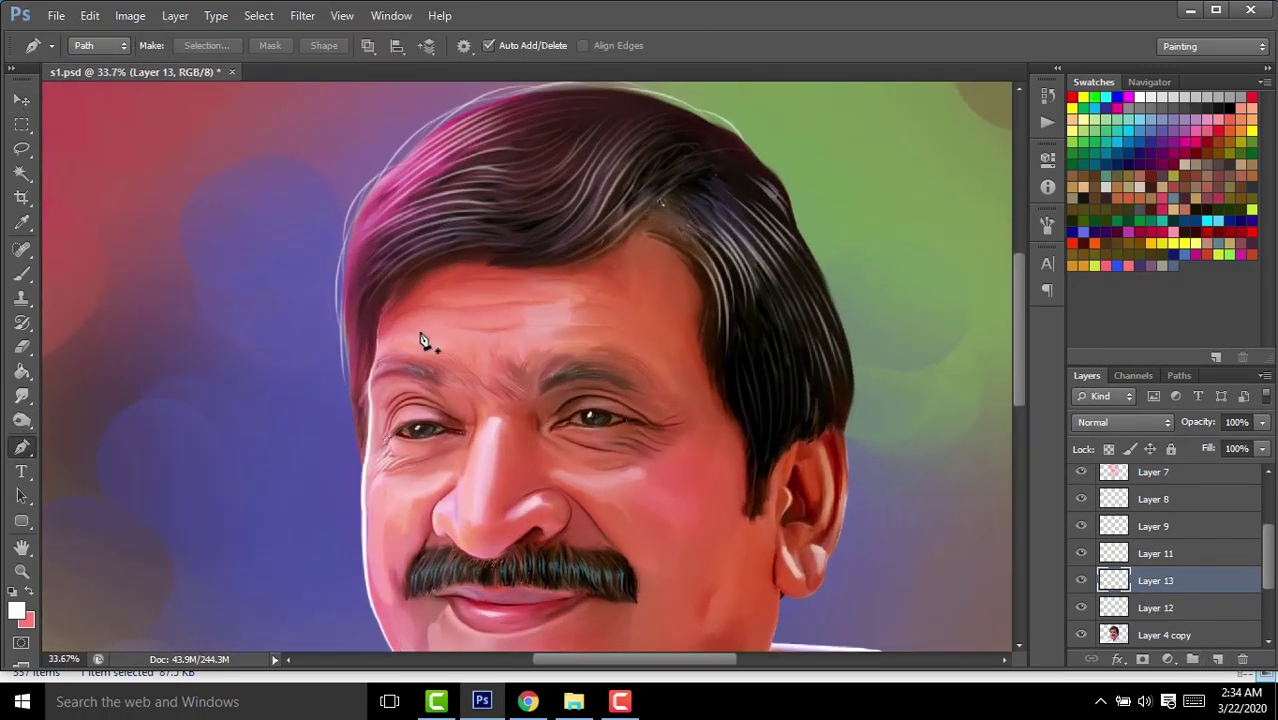
{"action": "scroll", "coordinate": [420, 338], "scroll_direction": "up", "scroll_amount": 2}
{"action": "left_click", "coordinate": [347, 497]}
{"action": "scroll", "coordinate": [356, 285], "scroll_direction": "up", "scroll_amount": 2}
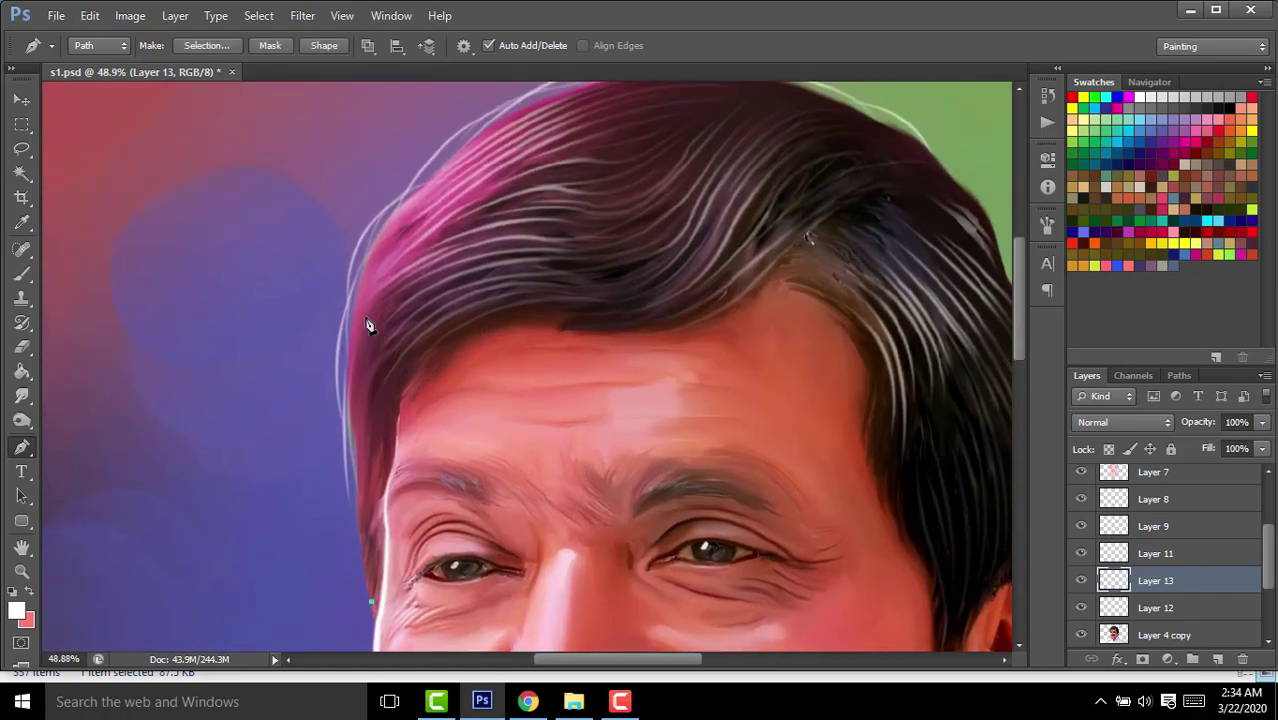
{"action": "left_click_drag", "start_coordinate": [371, 258], "coordinate": [396, 200]}
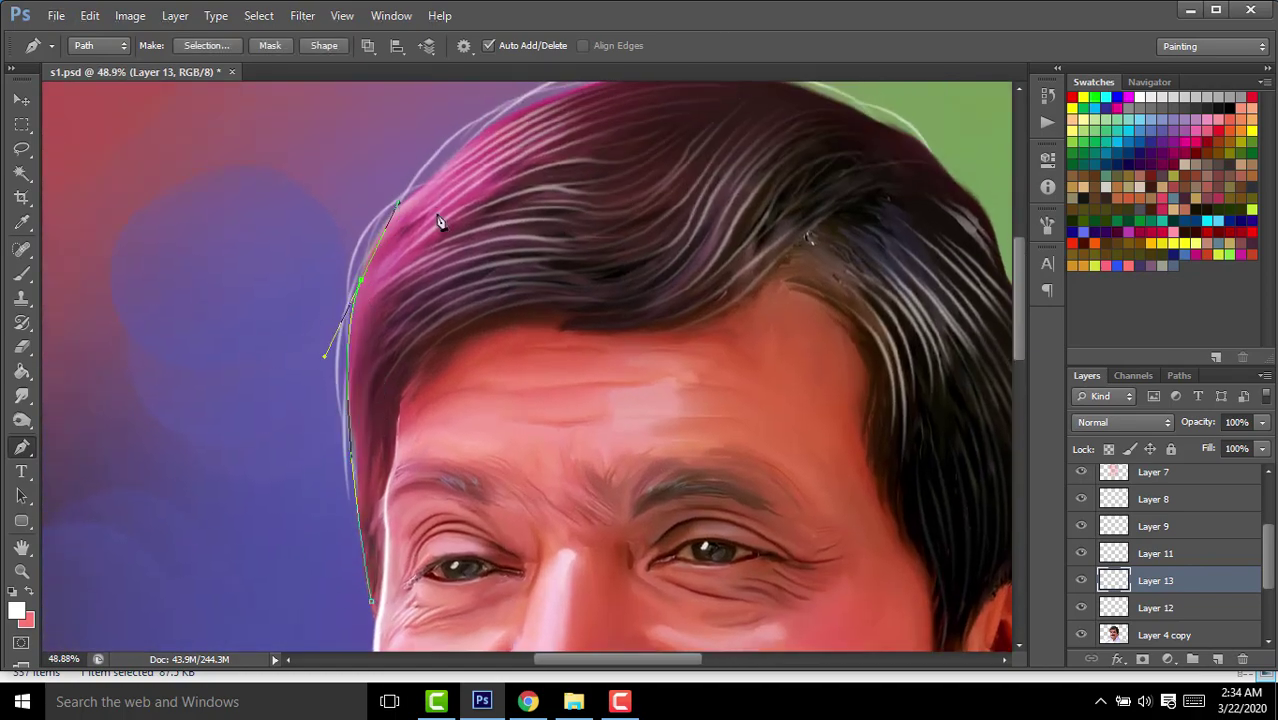
Extend the path in a curve across the top of the hair.
{"action": "scroll", "coordinate": [297, 430], "scroll_direction": "up", "scroll_amount": 3}
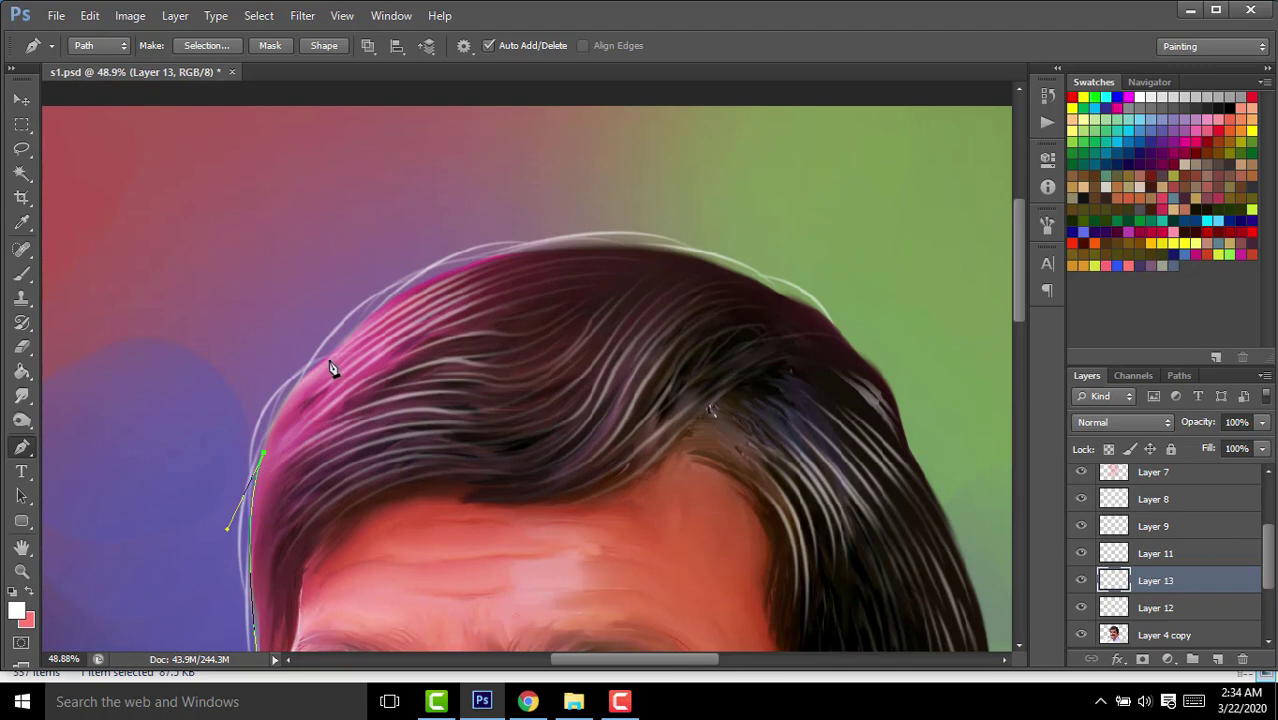
{"action": "scroll", "coordinate": [431, 321], "scroll_direction": "up", "scroll_amount": 1}
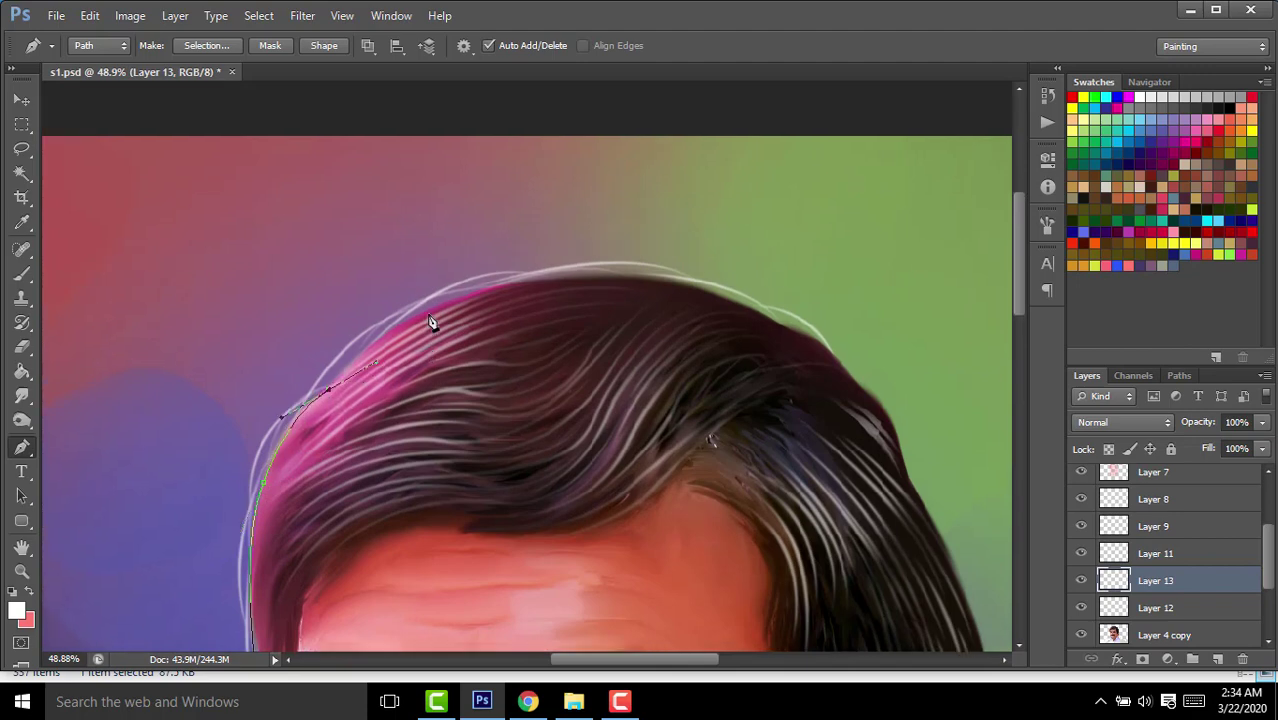
{"action": "scroll", "coordinate": [333, 456], "scroll_direction": "down", "scroll_amount": 2}
{"action": "scroll", "coordinate": [322, 428], "scroll_direction": "down", "scroll_amount": 2}
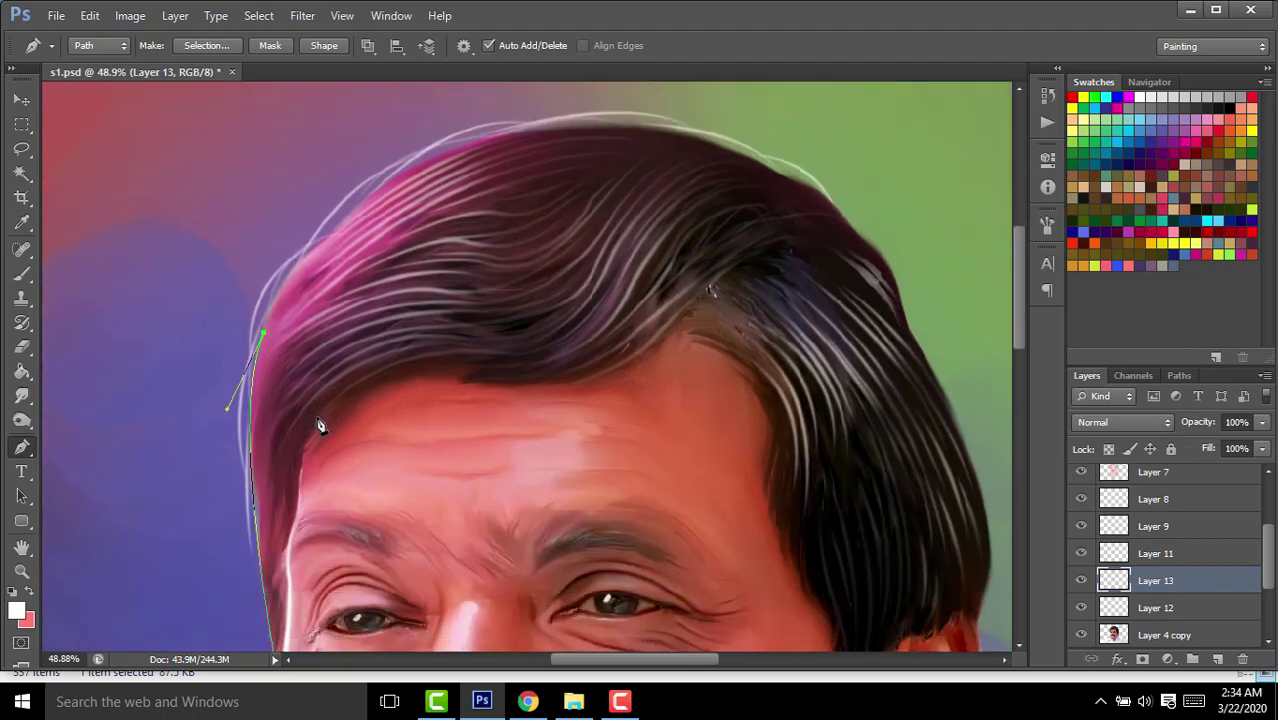
{"action": "scroll", "coordinate": [322, 422], "scroll_direction": "down", "scroll_amount": 1}
{"action": "scroll", "coordinate": [329, 361], "scroll_direction": "up", "scroll_amount": 2}
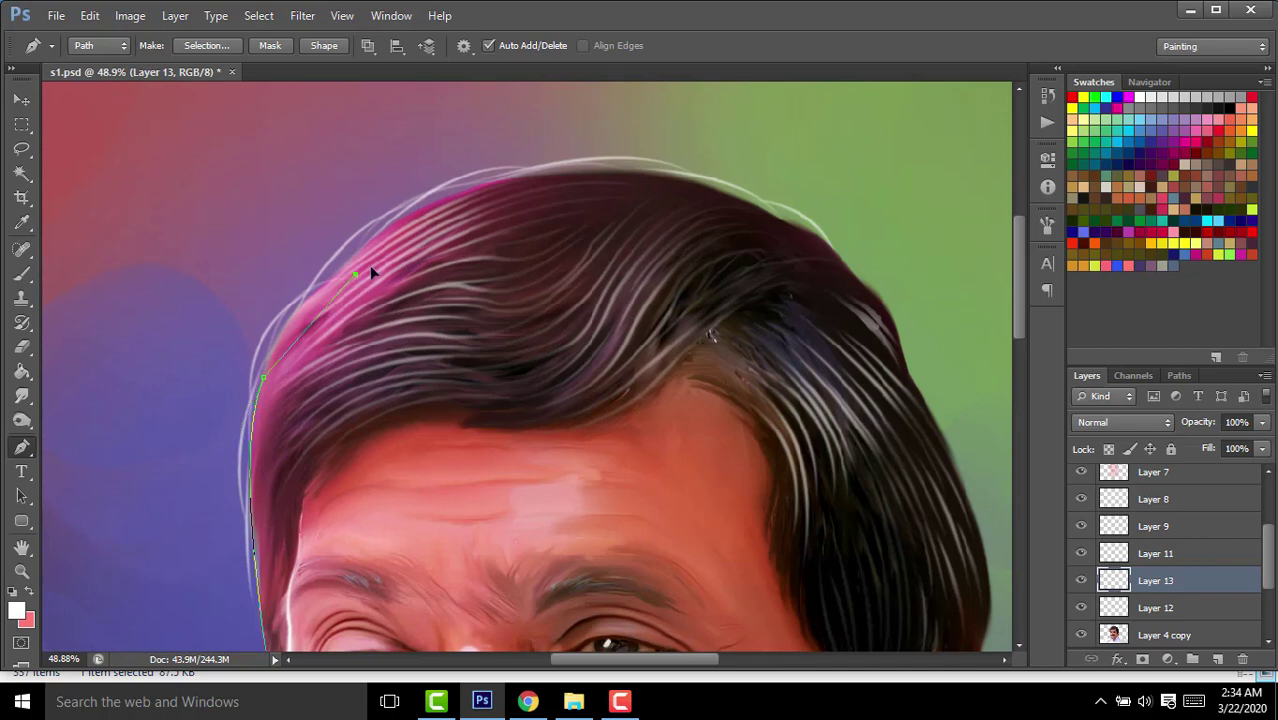
{"action": "left_click_drag", "start_coordinate": [424, 254], "coordinate": [433, 254]}
{"action": "scroll", "coordinate": [399, 237], "scroll_direction": "up", "scroll_amount": 3}
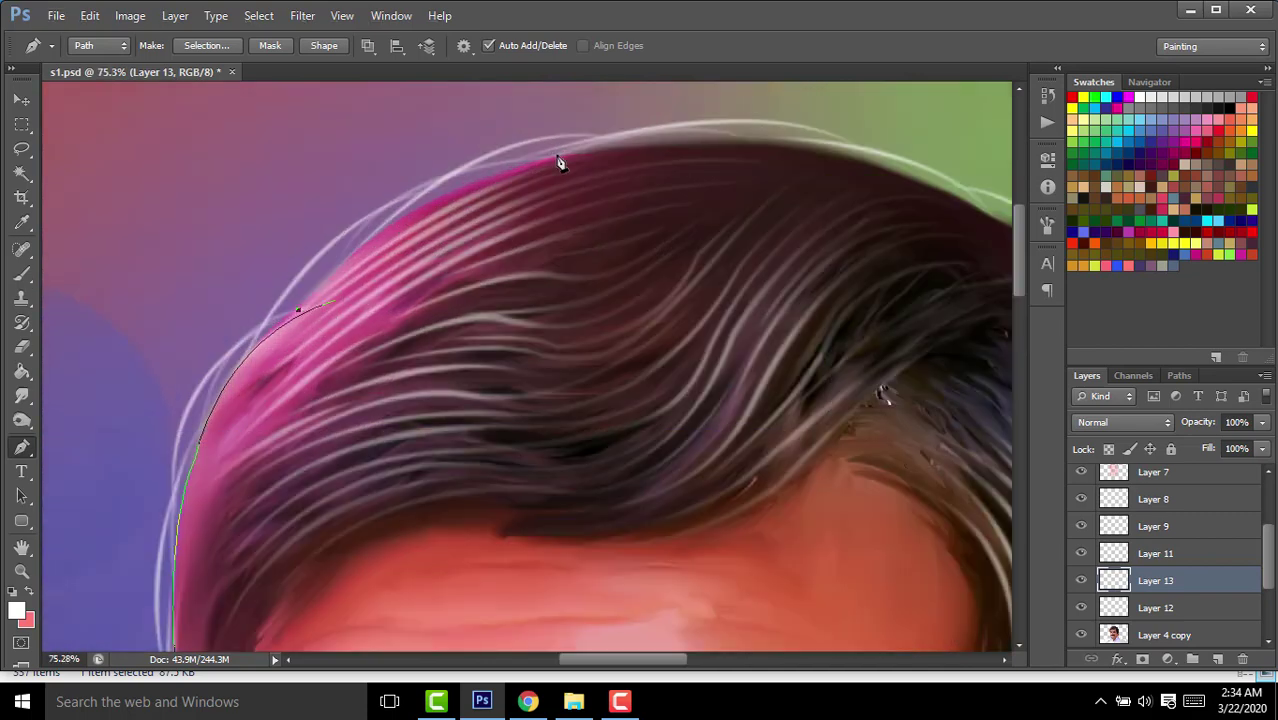
{"action": "mouse_move", "coordinate": [560, 165]}
{"action": "left_mouse_down"}
{"action": "mouse_move", "coordinate": [506, 199]}
{"action": "mouse_move", "coordinate": [657, 182]}
{"action": "left_mouse_up"}
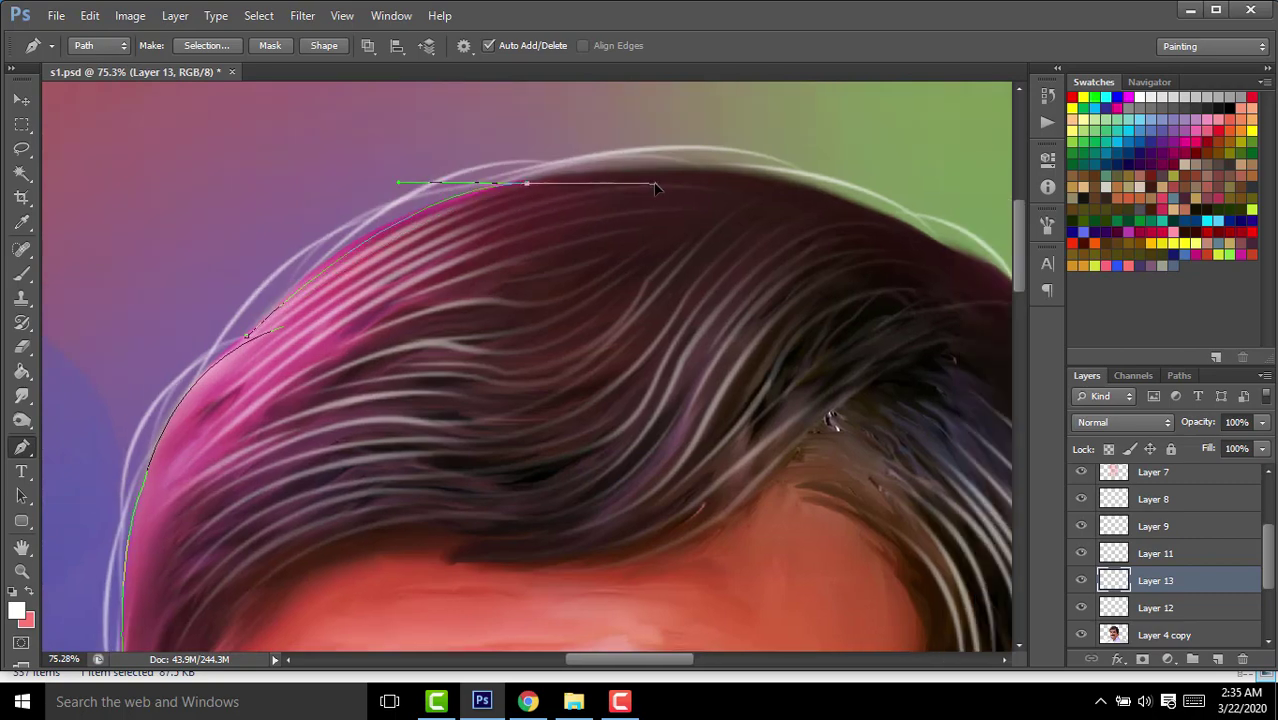
{"action": "scroll", "coordinate": [657, 182], "scroll_direction": "down", "scroll_amount": 5}
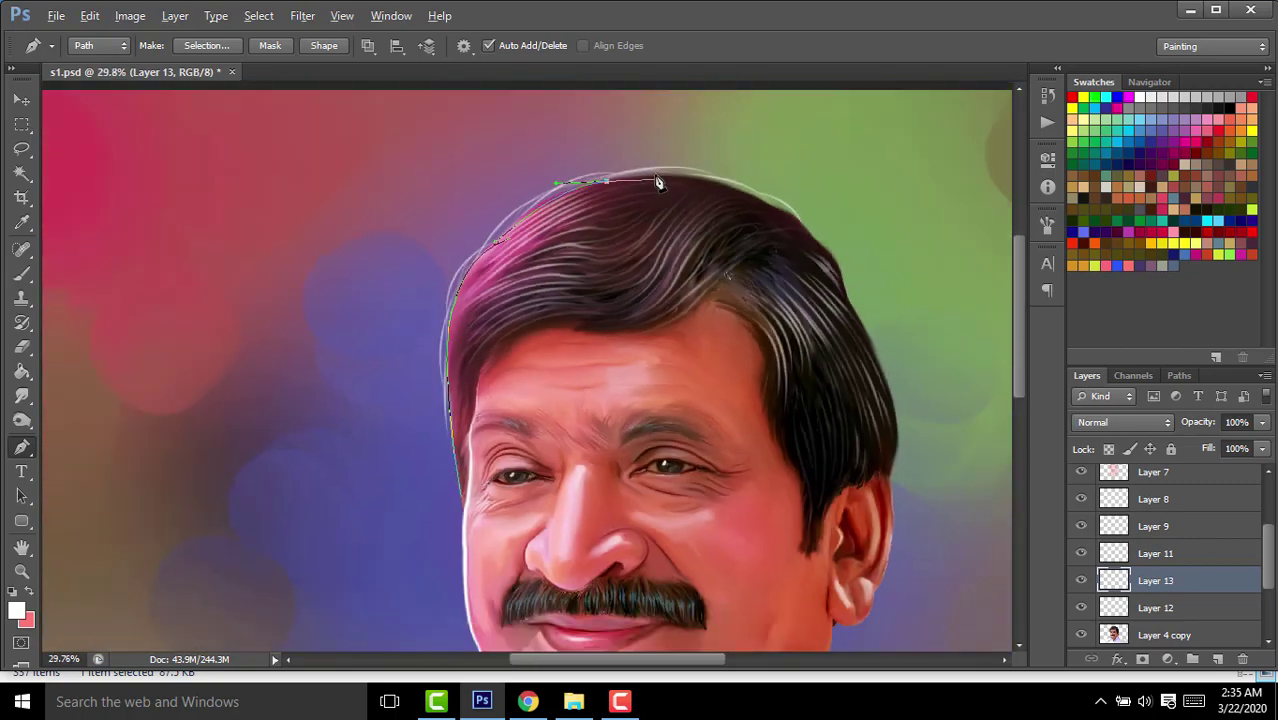
{"action": "scroll", "coordinate": [657, 182], "scroll_direction": "down", "scroll_amount": 2}
Stroke the hair path with the brush and hide the path outline.
{"action": "left_click_drag", "start_coordinate": [445, 128], "coordinate": [708, 538], "text": "ctrl"}
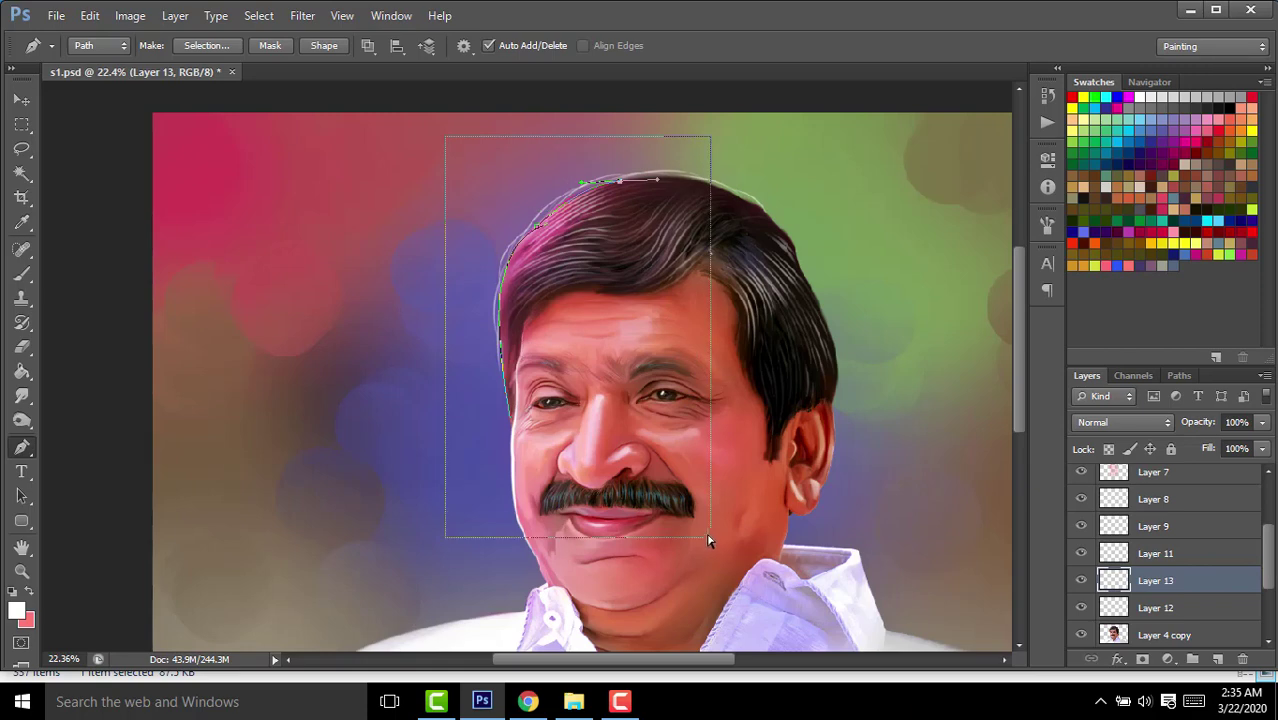
{"action": "right_click", "coordinate": [694, 431]}
{"action": "left_click", "coordinate": [758, 178]}
{"action": "key", "text": "Return"}
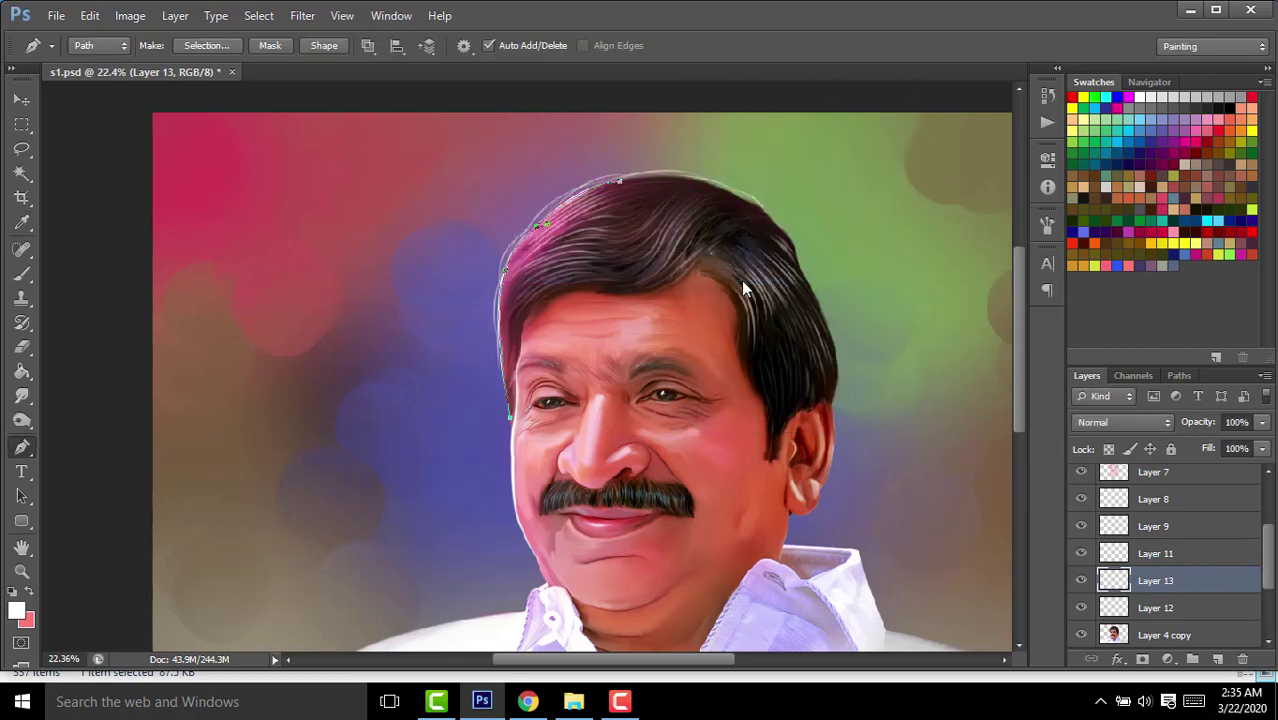
{"action": "key", "text": "Return"}
{"action": "scroll", "coordinate": [741, 285], "scroll_direction": "down", "scroll_amount": 2}
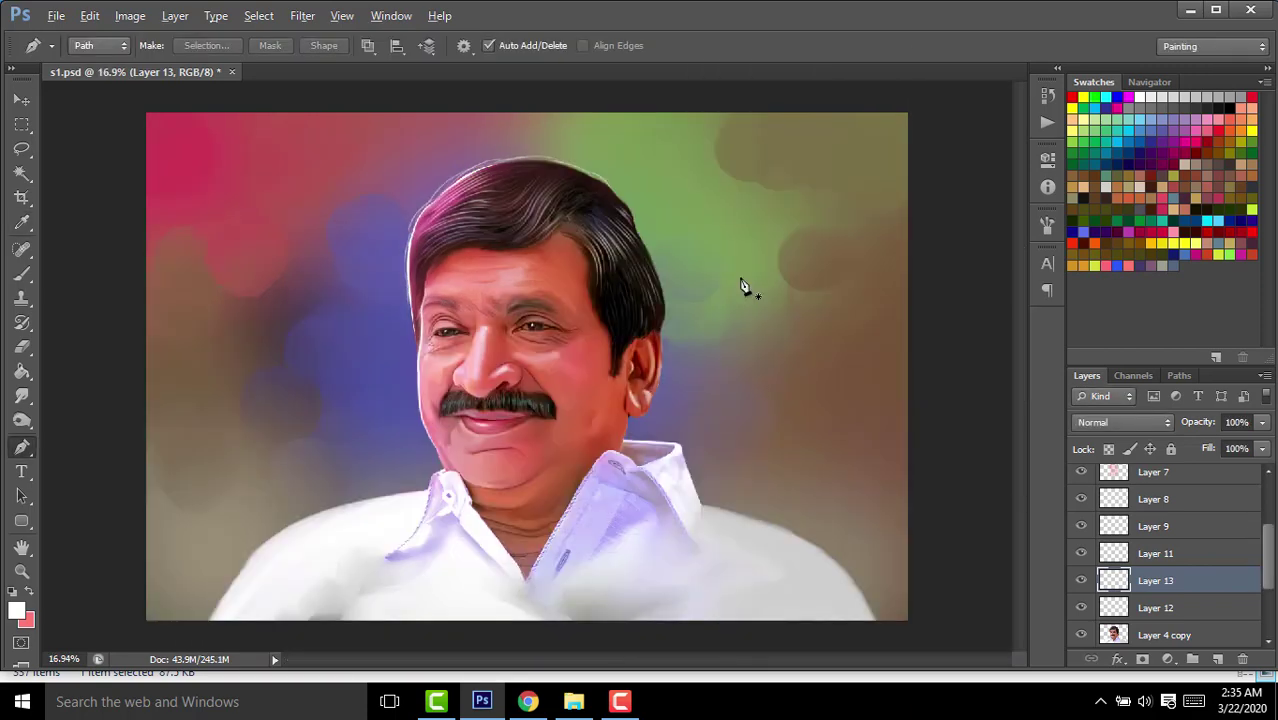
{"action": "scroll", "coordinate": [692, 276], "scroll_direction": "up", "scroll_amount": 2}
Apply a 1.9 px Gaussian Blur to the hair rim stroke on Layer 13.
{"action": "left_click", "coordinate": [302, 15]}
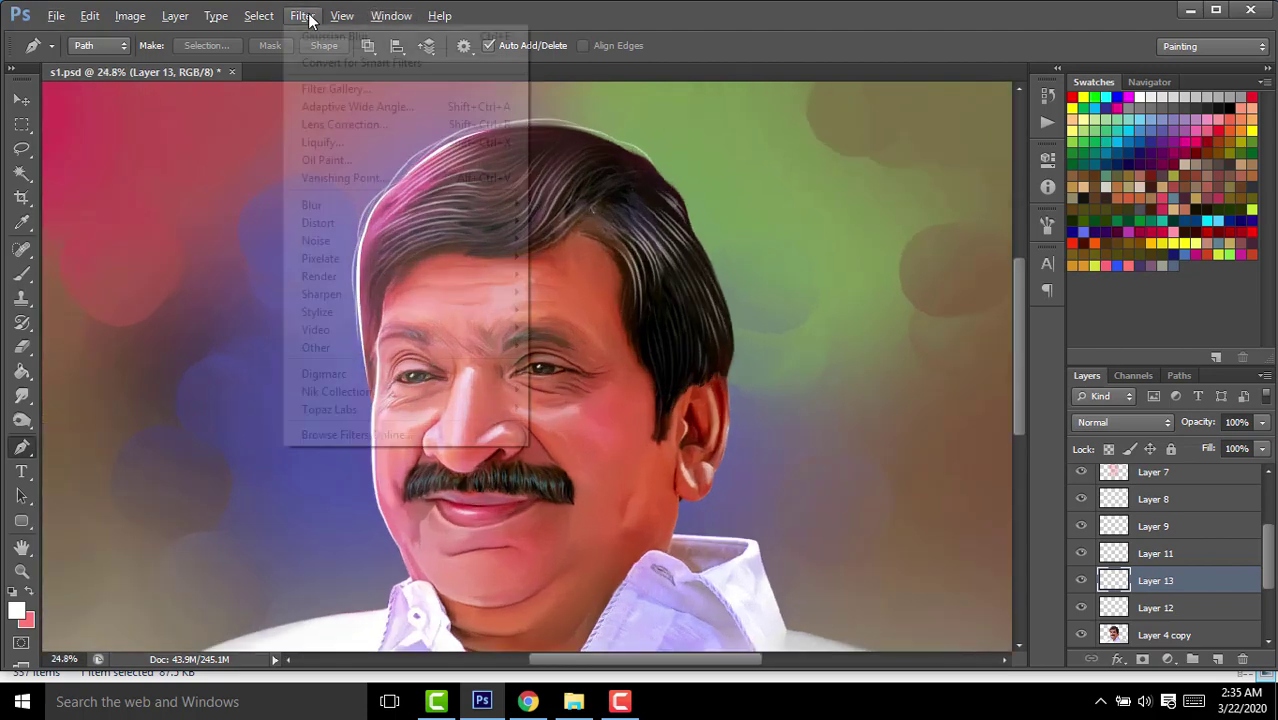
{"action": "mouse_move", "coordinate": [312, 205]}
{"action": "left_click", "coordinate": [578, 337]}
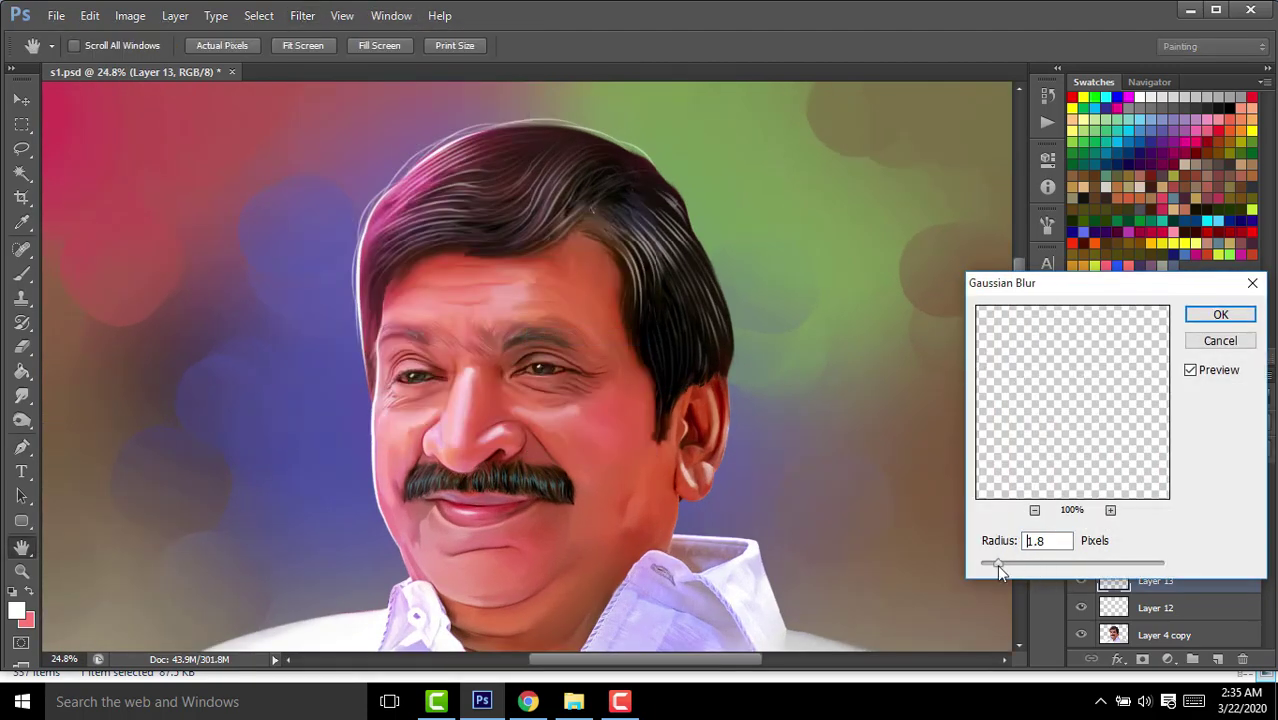
{"action": "left_click_drag", "start_coordinate": [996, 564], "coordinate": [1033, 565]}
{"action": "left_click", "coordinate": [1205, 338]}
Fade Layer 13 to 65% opacity and look over the face.
{"action": "left_click", "coordinate": [16, 99]}
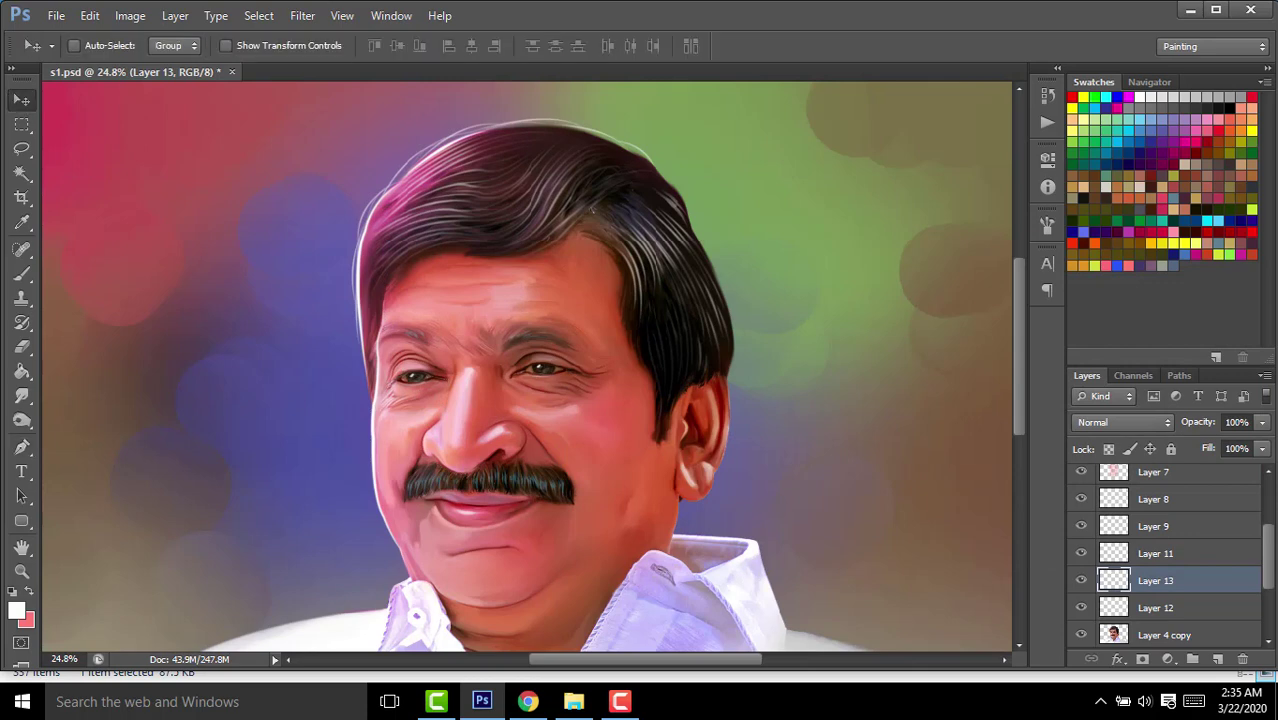
{"action": "left_click_drag", "start_coordinate": [1199, 424], "coordinate": [1160, 424]}
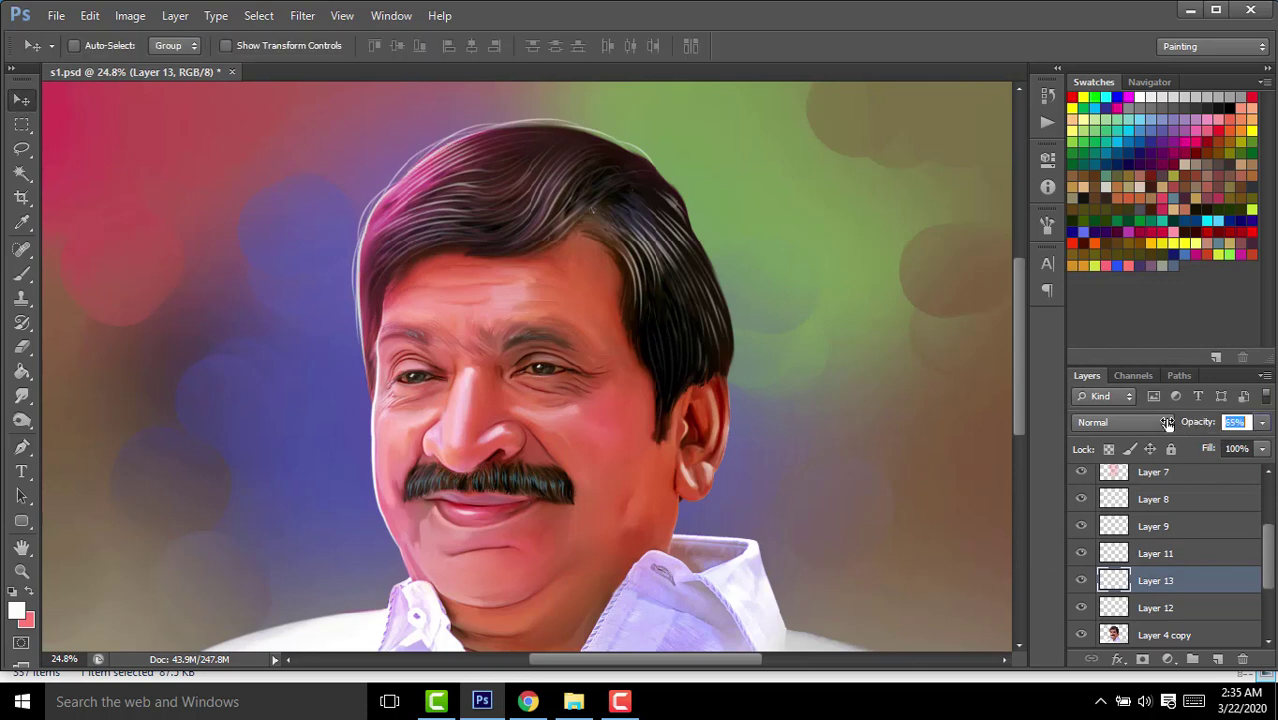
{"action": "scroll", "coordinate": [712, 444], "scroll_direction": "down", "scroll_amount": 2}
{"action": "scroll", "coordinate": [351, 413], "scroll_direction": "up", "scroll_amount": 2}
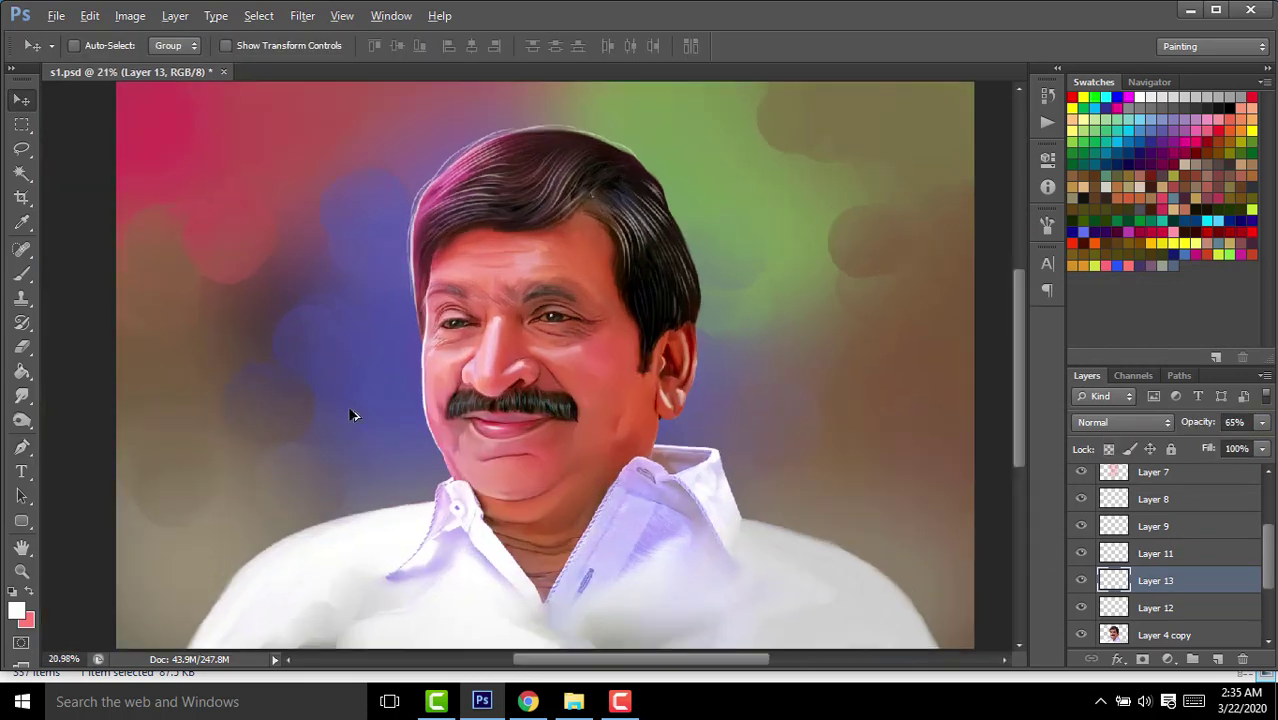
{"action": "scroll", "coordinate": [351, 413], "scroll_direction": "up", "scroll_amount": 2}
{"action": "scroll", "coordinate": [510, 390], "scroll_direction": "up", "scroll_amount": 2}
{"action": "scroll", "coordinate": [590, 415], "scroll_direction": "down", "scroll_amount": 1}
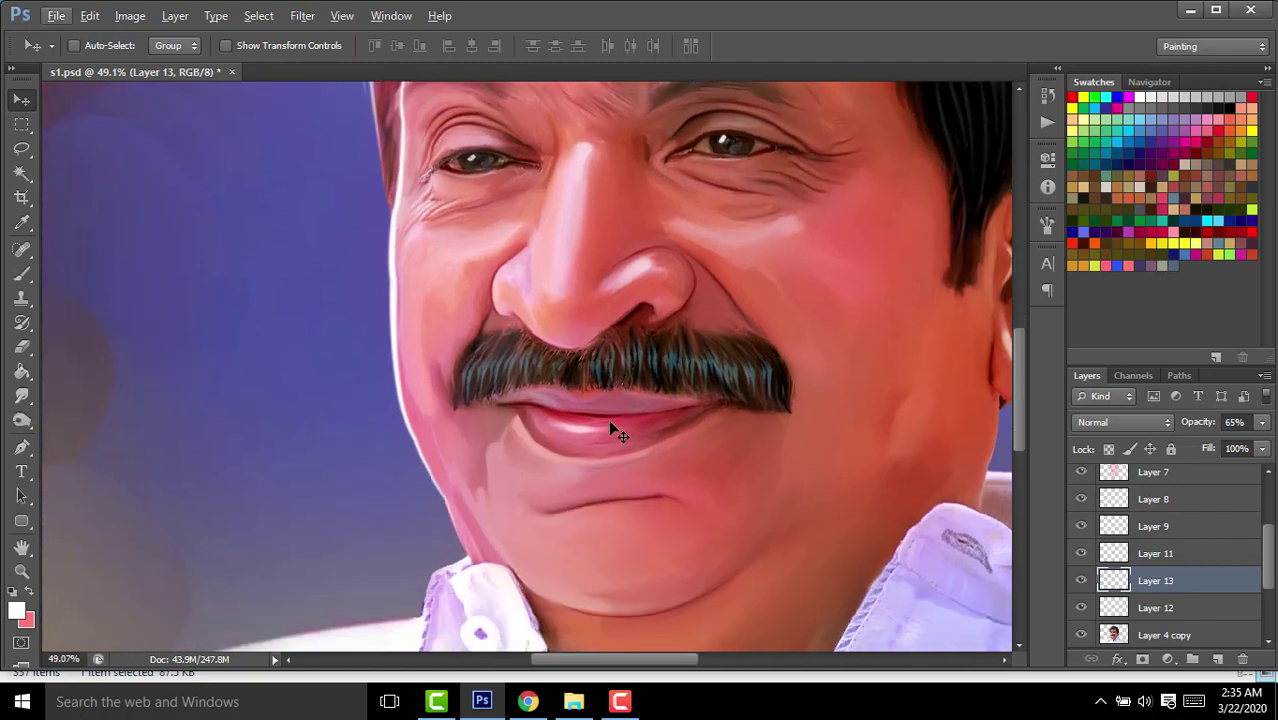
{"action": "scroll", "coordinate": [608, 419], "scroll_direction": "down", "scroll_amount": 1}
{"action": "scroll", "coordinate": [615, 460], "scroll_direction": "down", "scroll_amount": 1}
{"action": "scroll", "coordinate": [625, 505], "scroll_direction": "down", "scroll_amount": 1}
{"action": "left_click_drag", "start_coordinate": [625, 505], "coordinate": [605, 533]}
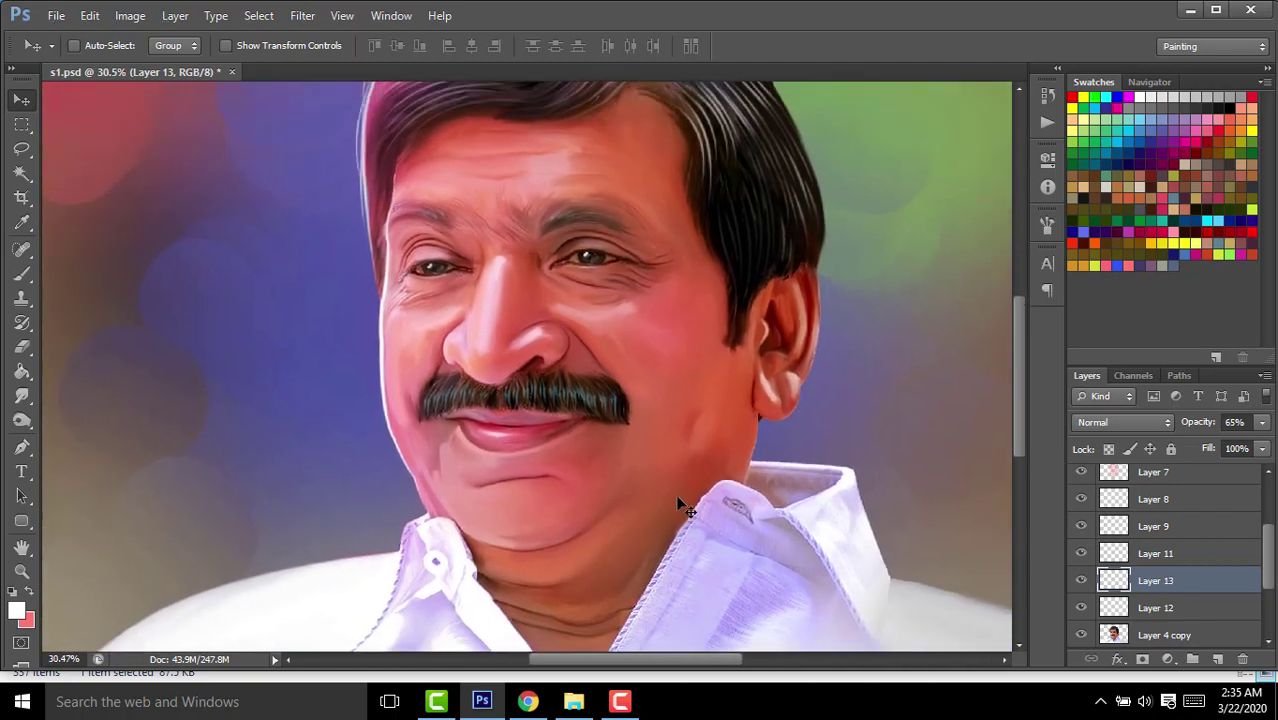
{"action": "scroll", "coordinate": [660, 395], "scroll_direction": "up", "scroll_amount": 4}
On Layer 4 copy, lasso a cheek patch below the mustache corner and feather it 3 px.
{"action": "left_click", "coordinate": [1160, 635]}
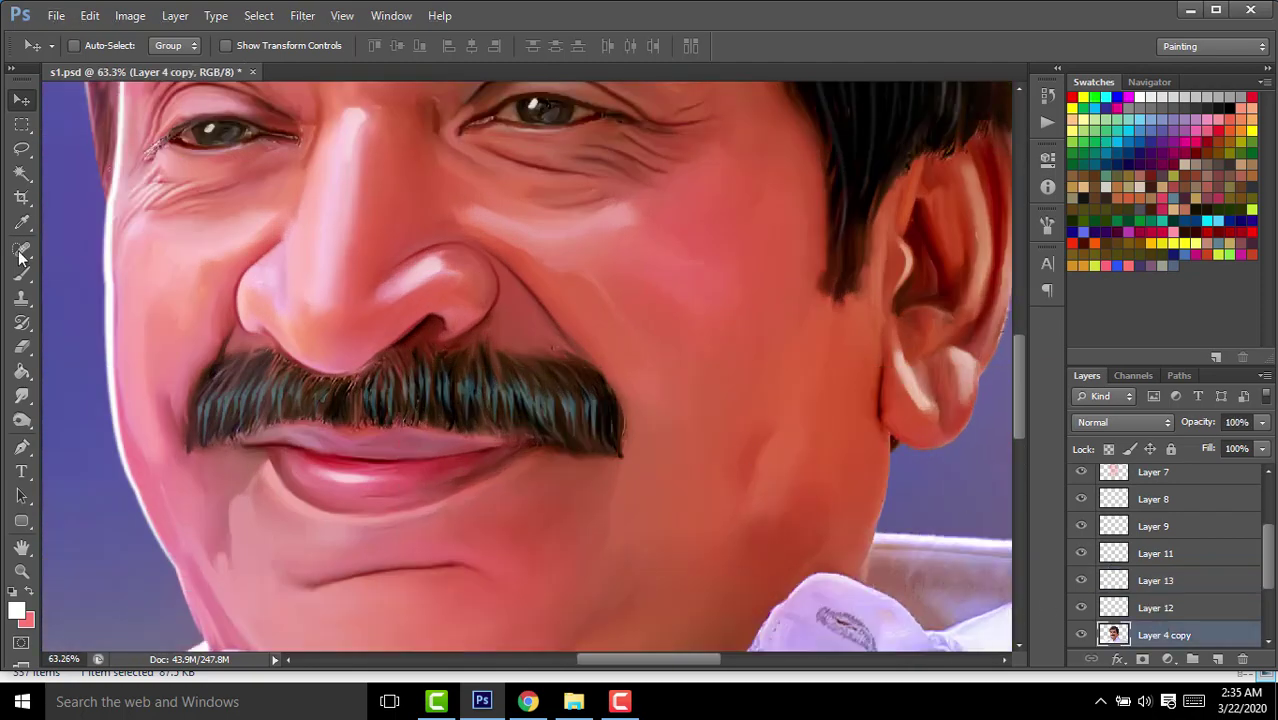
{"action": "left_click", "coordinate": [22, 148]}
{"action": "scroll", "coordinate": [633, 451], "scroll_direction": "down", "scroll_amount": 1}
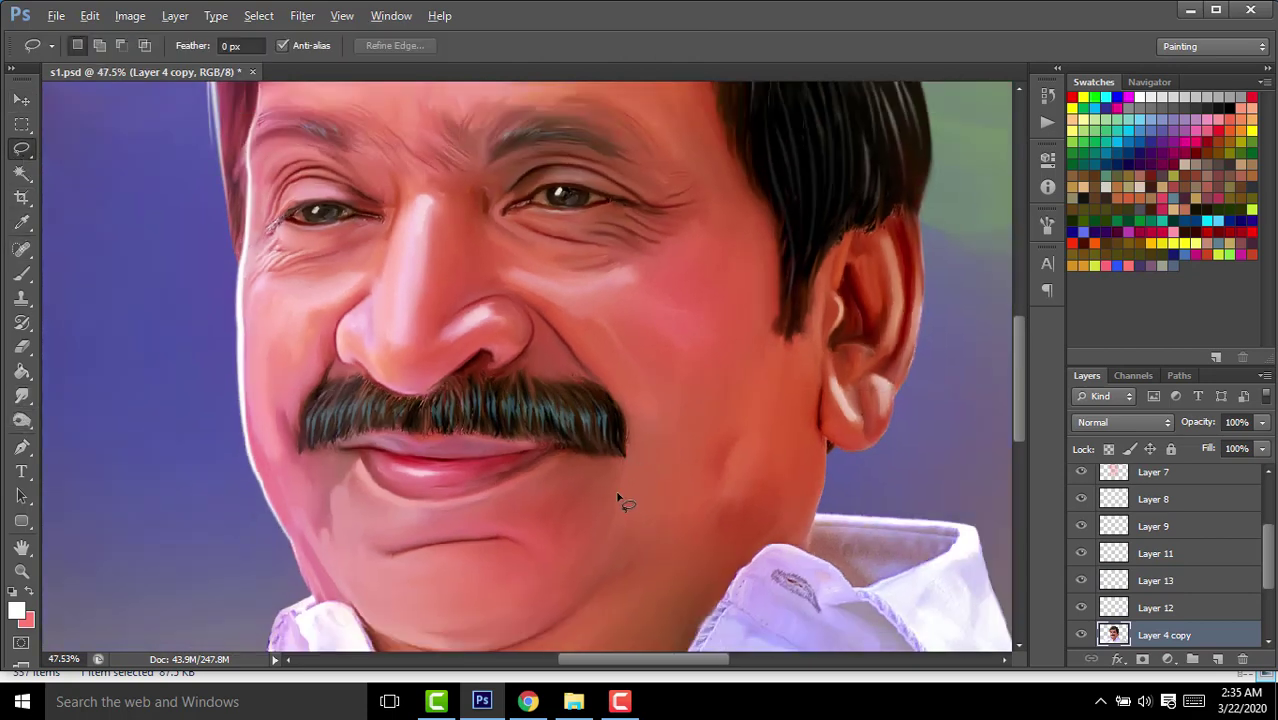
{"action": "scroll", "coordinate": [622, 500], "scroll_direction": "up", "scroll_amount": 4}
{"action": "left_click_drag", "start_coordinate": [624, 487], "coordinate": [549, 385]}
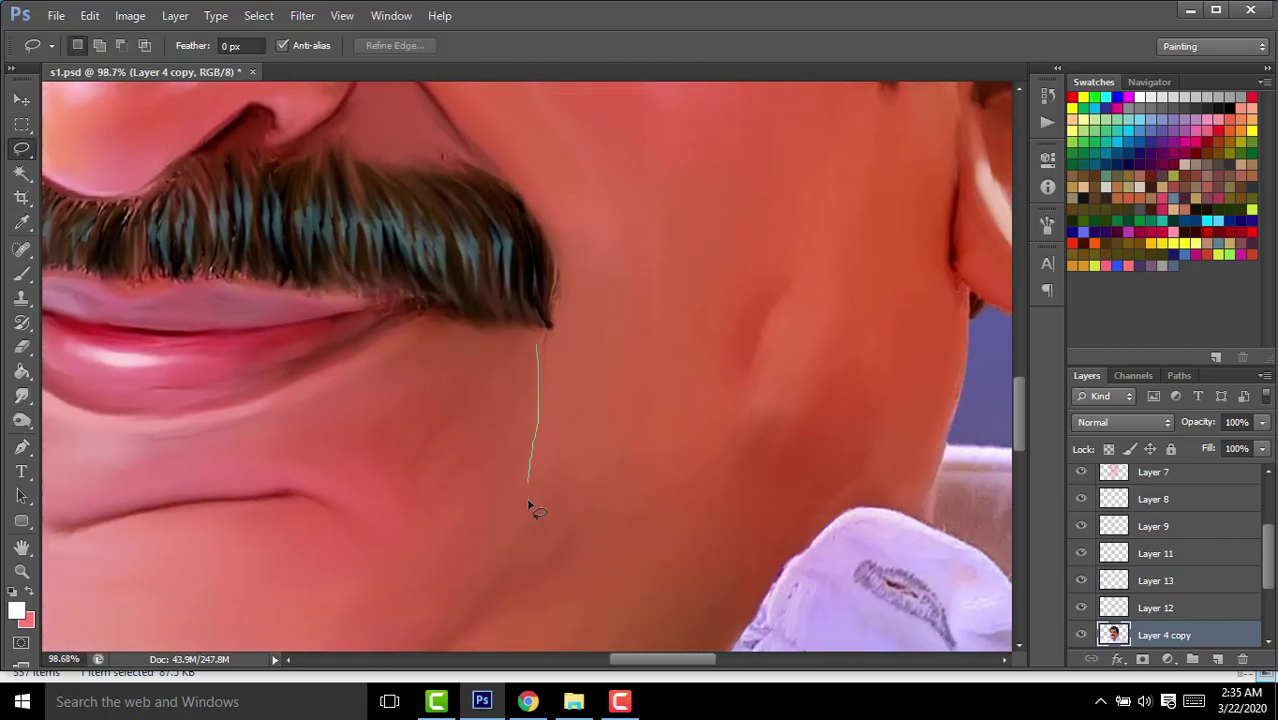
{"action": "left_click_drag", "start_coordinate": [645, 322], "coordinate": [585, 362]}
{"action": "left_click", "coordinate": [556, 348]}
{"action": "left_click_drag", "start_coordinate": [628, 343], "coordinate": [545, 340]}
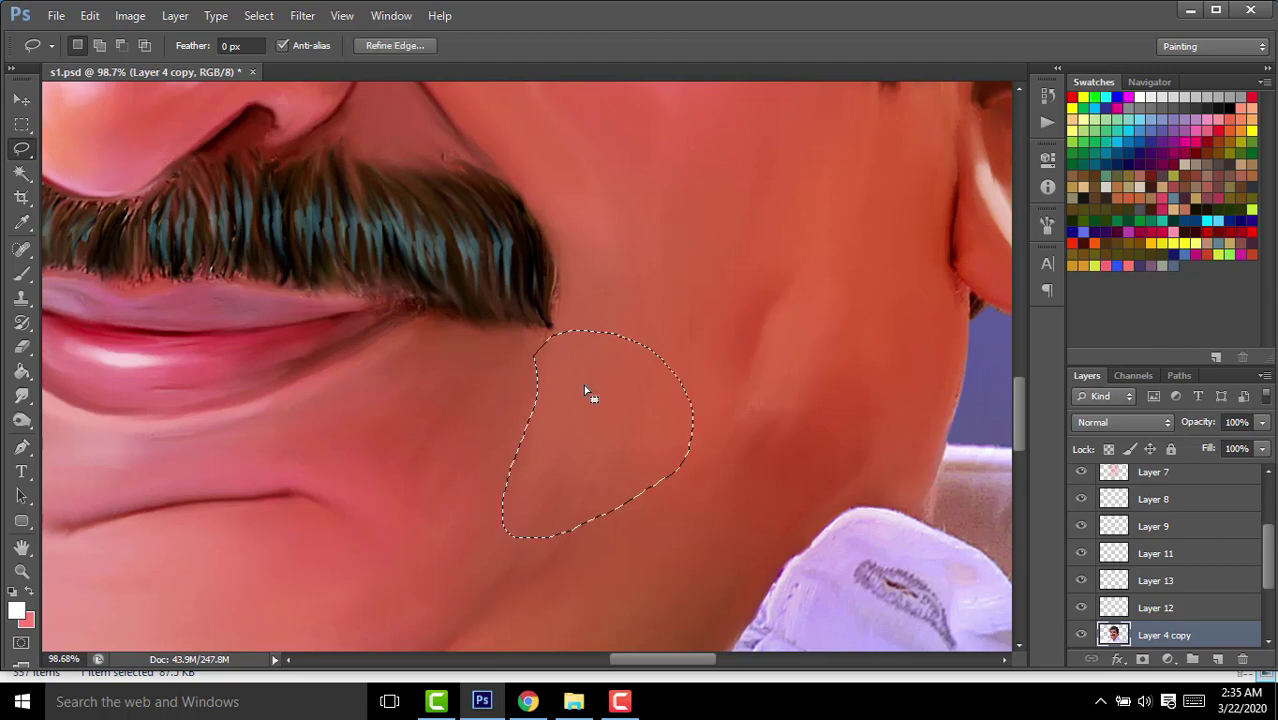
{"action": "right_click", "coordinate": [583, 400]}
{"action": "left_click", "coordinate": [670, 92]}
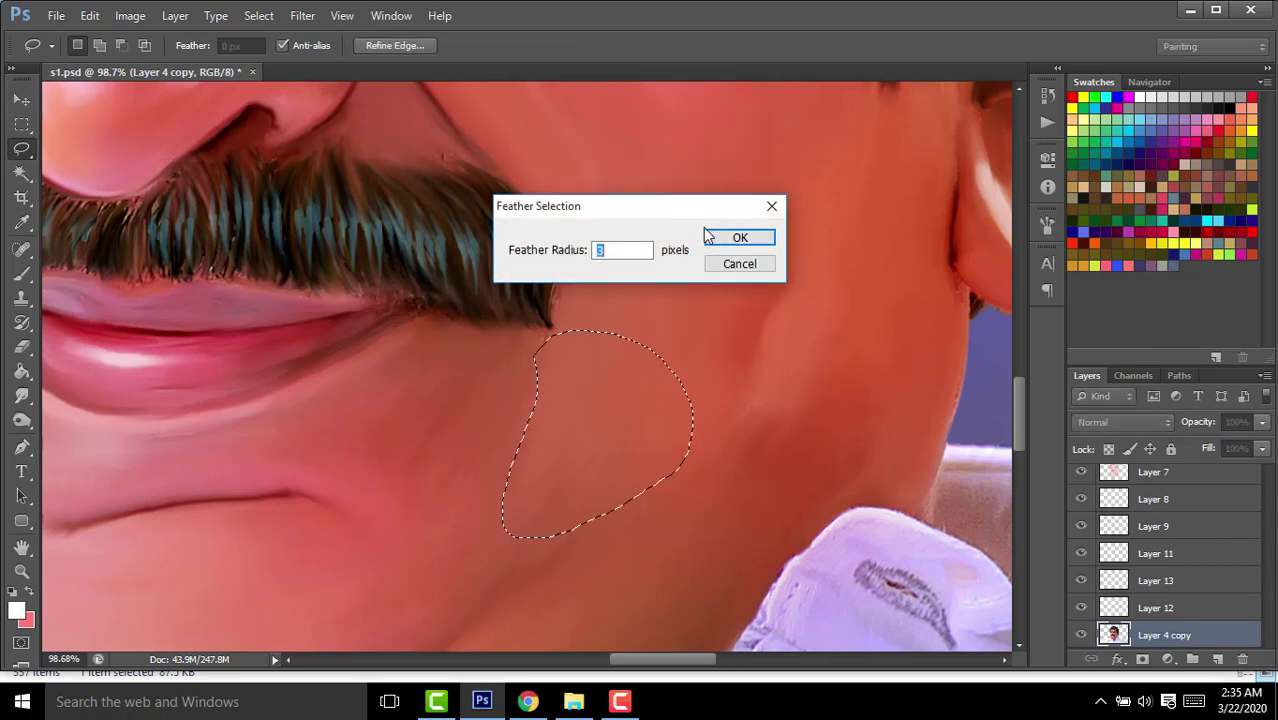
{"action": "left_click", "coordinate": [738, 238]}
Dodge the cheek patch with a 60-size Midtones brush at 27%, then deselect and fit the view.
{"action": "left_click", "coordinate": [21, 420]}
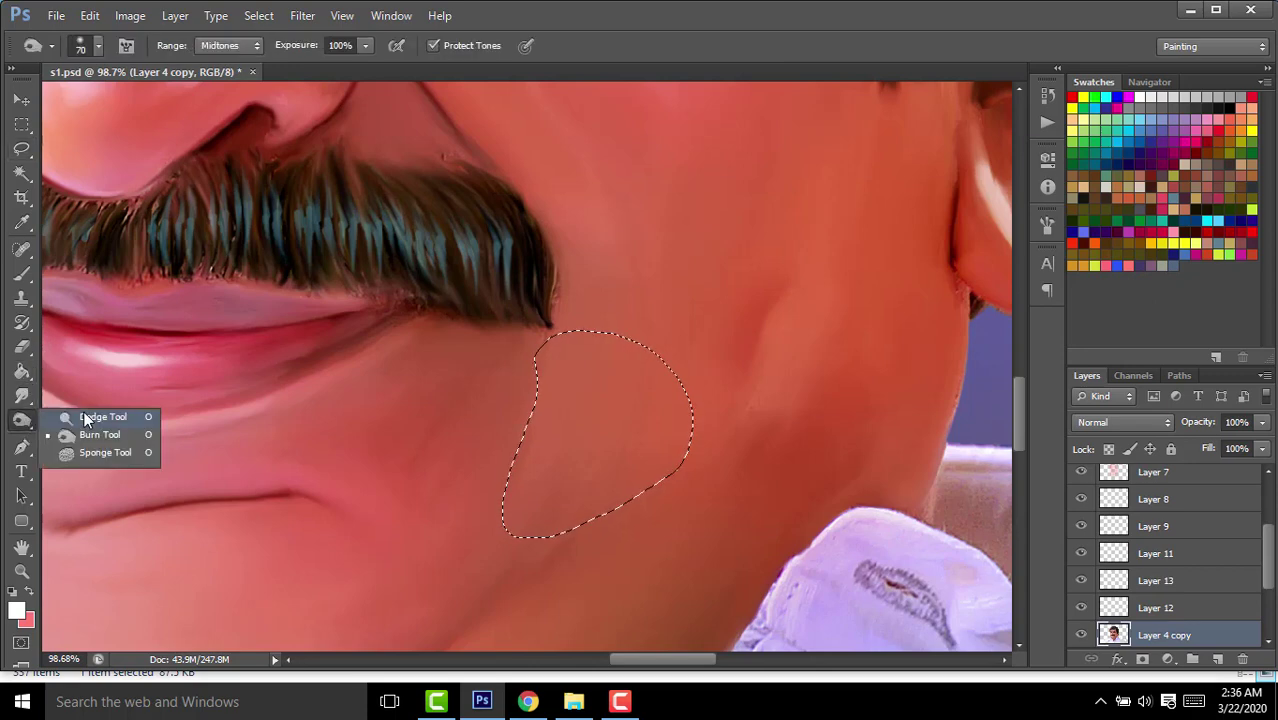
{"action": "left_click", "coordinate": [84, 411]}
{"action": "key", "text": "bracketright"}
{"action": "key", "text": "bracketright"}
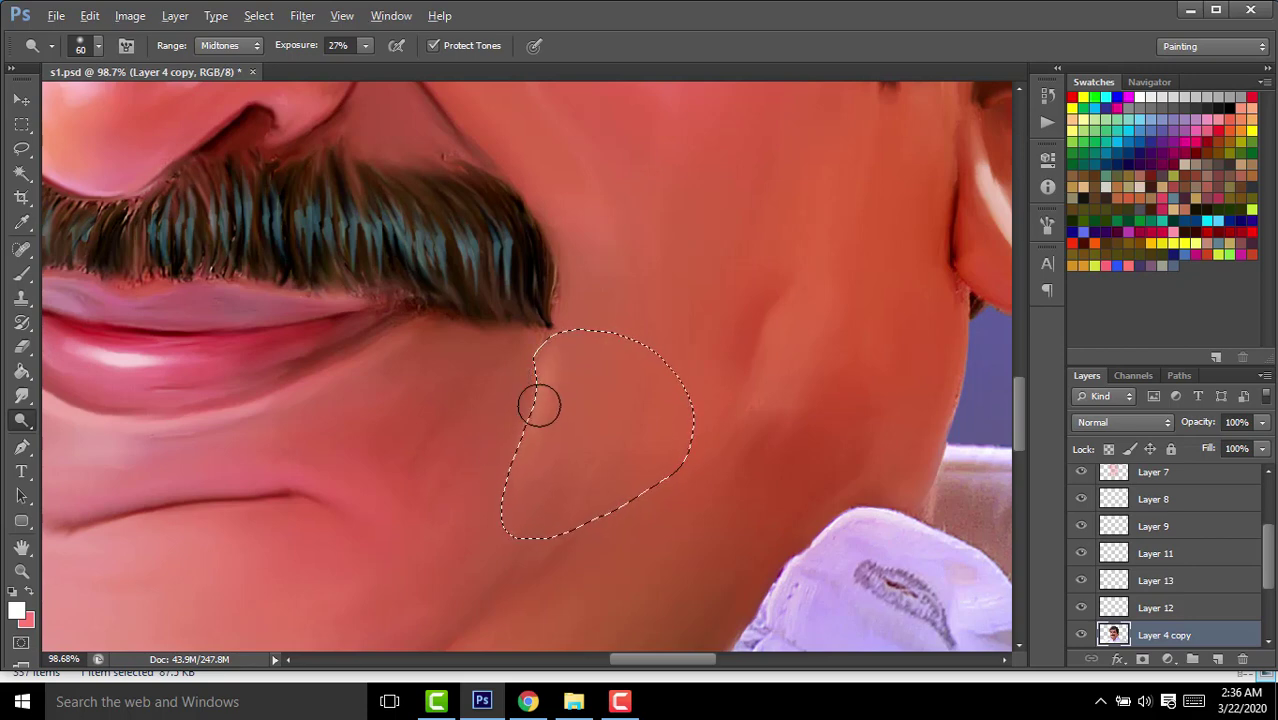
{"action": "key", "text": "ctrl+d"}
{"action": "key", "text": "ctrl+0"}
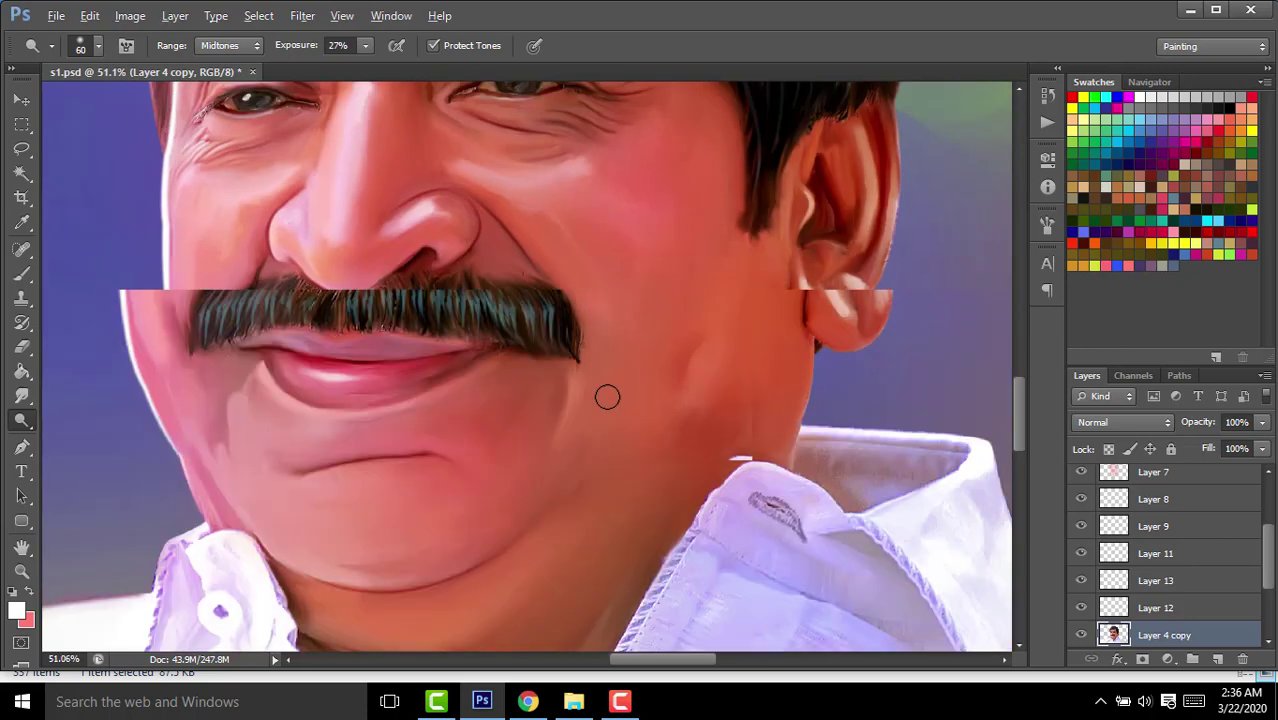
{"action": "scroll", "coordinate": [632, 281], "scroll_direction": "up", "scroll_amount": 3}
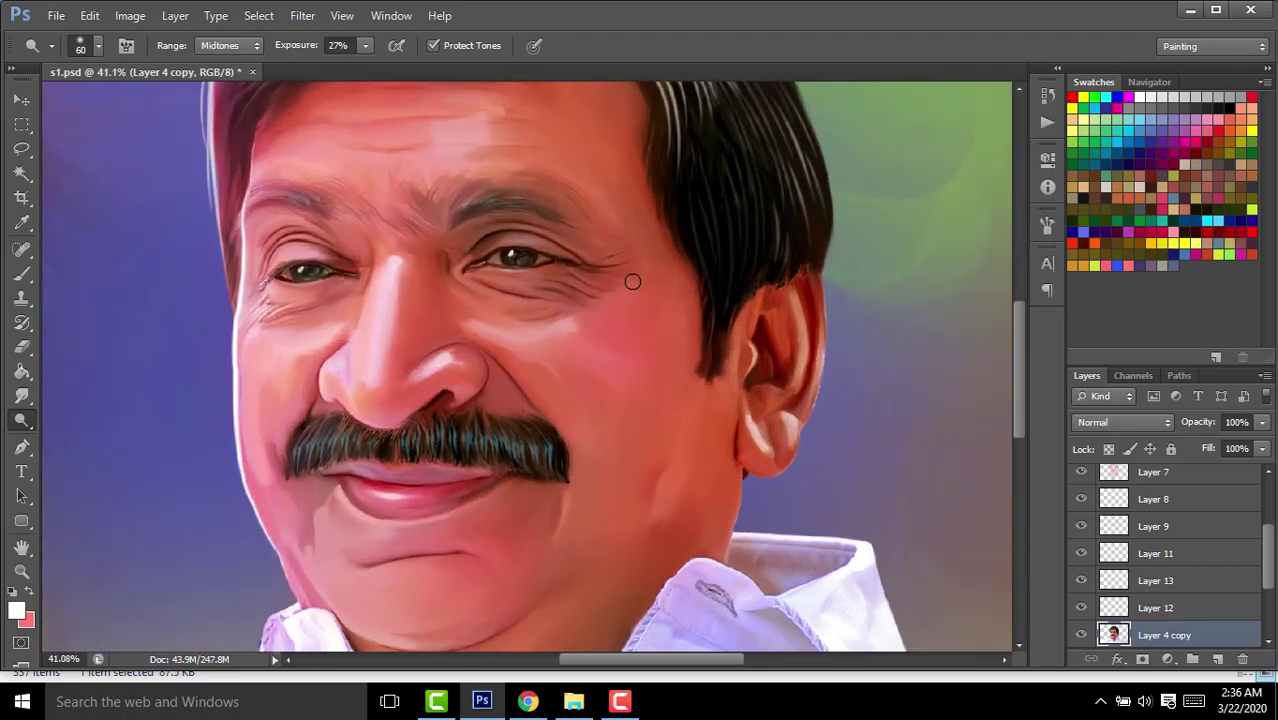
{"action": "scroll", "coordinate": [665, 283], "scroll_direction": "up", "scroll_amount": 2}
{"action": "scroll", "coordinate": [670, 285], "scroll_direction": "up", "scroll_amount": 1}
Lasso a feathered cheek patch beside the eye on the face's far side.
{"action": "left_click", "coordinate": [24, 149]}
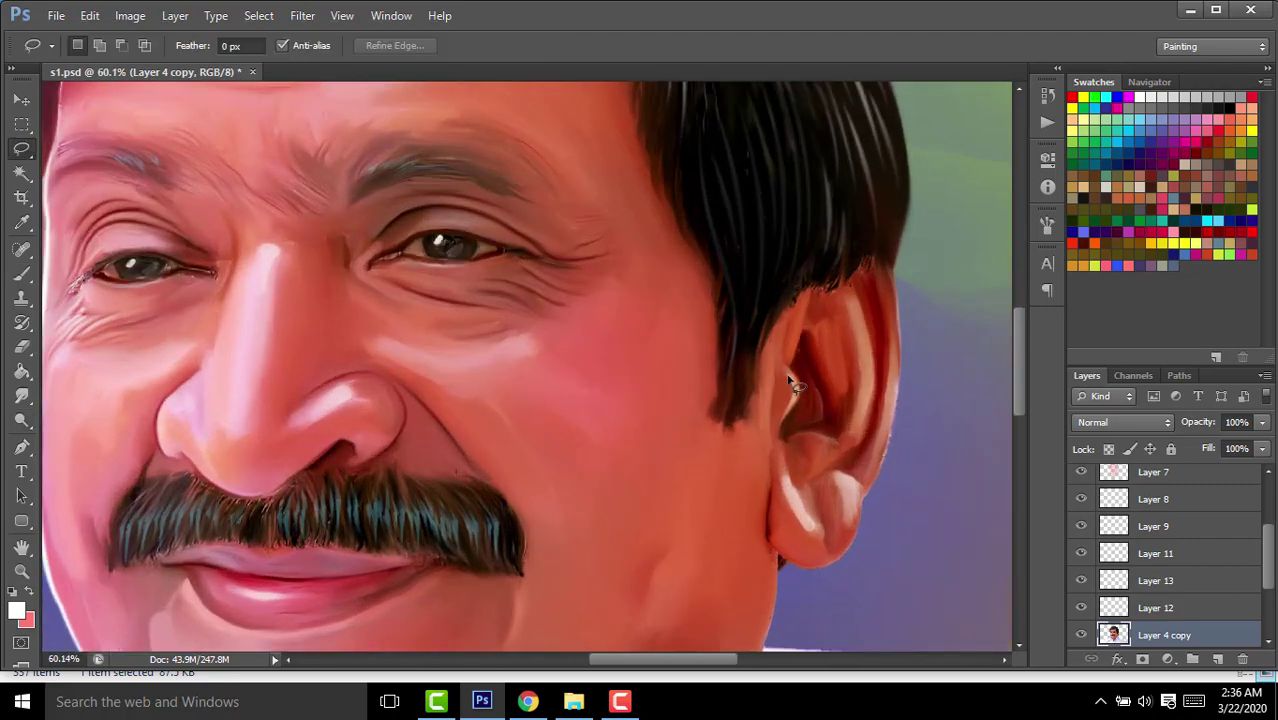
{"action": "scroll", "coordinate": [670, 262], "scroll_direction": "up", "scroll_amount": 1}
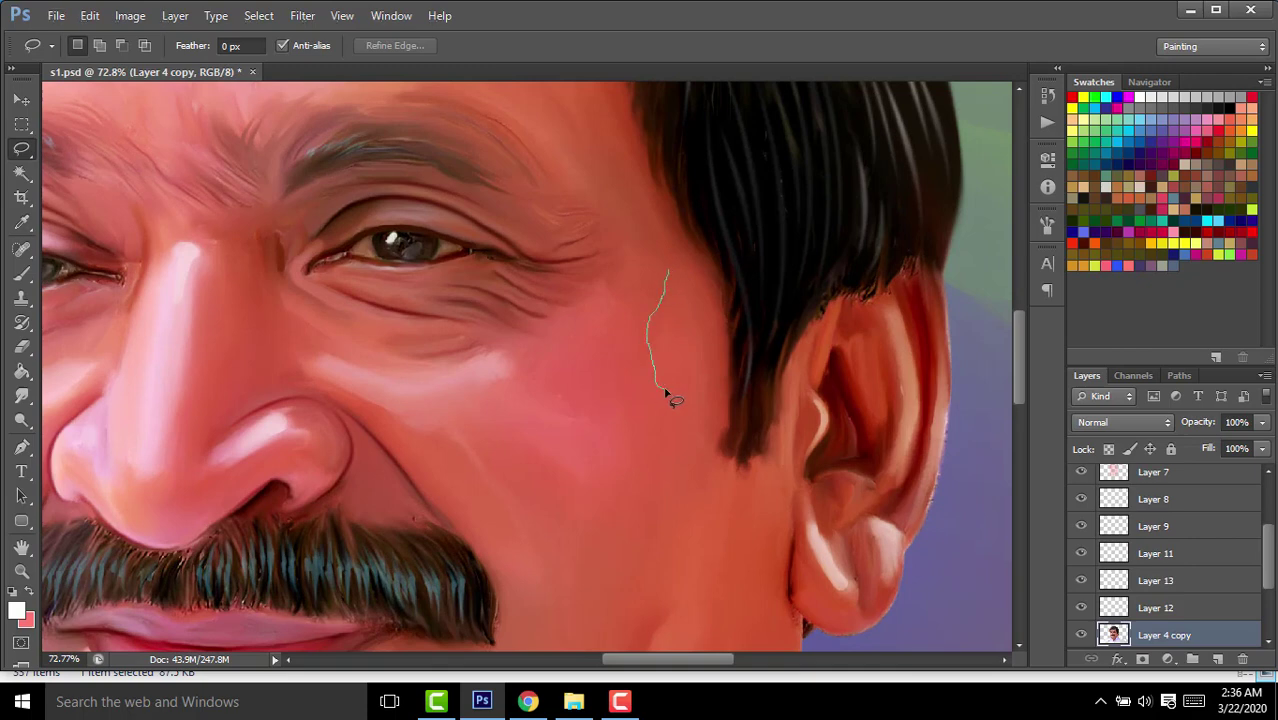
{"action": "left_click_drag", "start_coordinate": [665, 393], "coordinate": [697, 283]}
{"action": "right_click", "coordinate": [681, 305]}
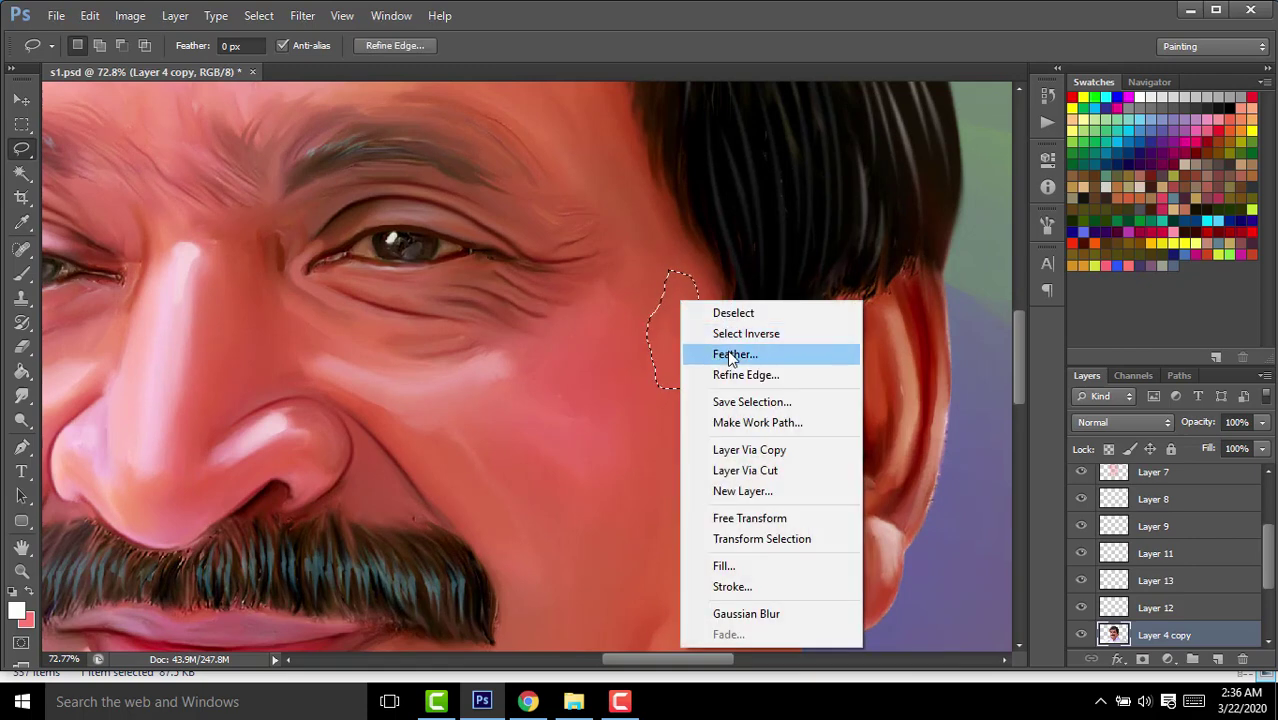
{"action": "left_click", "coordinate": [730, 354]}
{"action": "left_click", "coordinate": [737, 238]}
Dodge the selected far-side cheek patch lighter, then deselect.
{"action": "key", "text": "o"}
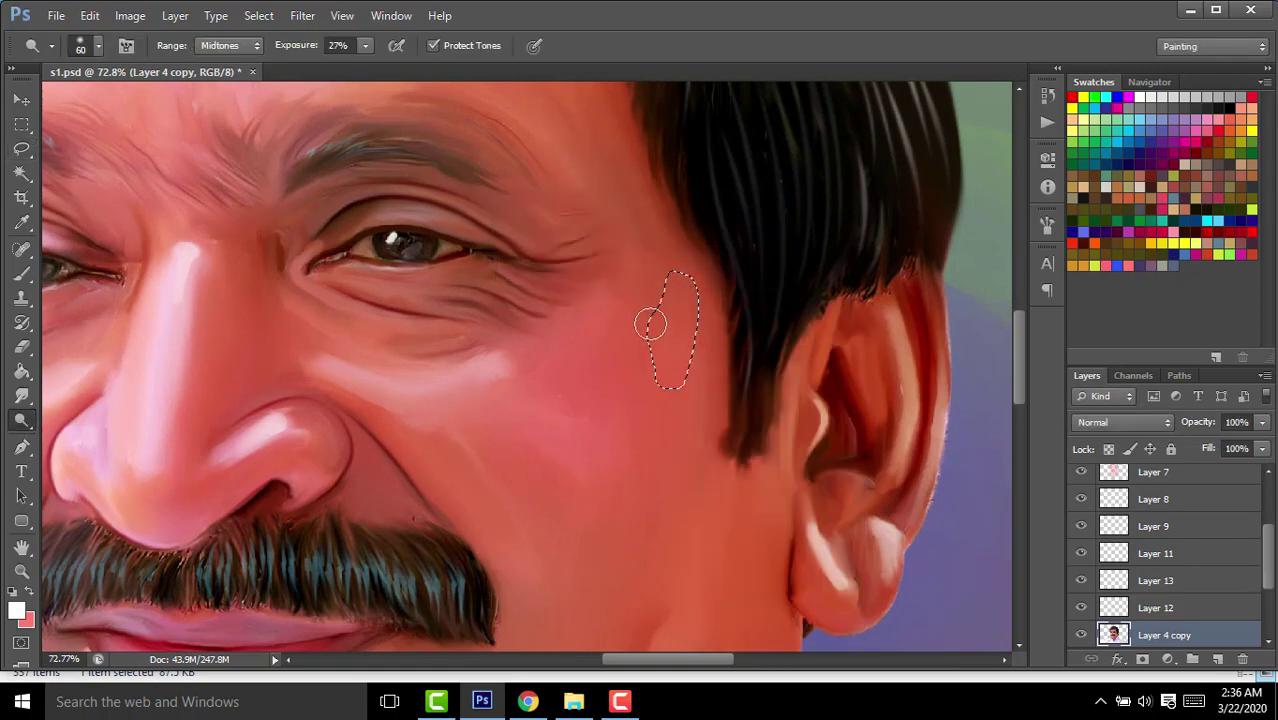
{"action": "mouse_move", "coordinate": [656, 285]}
{"action": "left_mouse_down"}
{"action": "mouse_move", "coordinate": [650, 339]}
{"action": "mouse_move", "coordinate": [685, 334]}
{"action": "mouse_move", "coordinate": [648, 362]}
{"action": "left_mouse_up"}
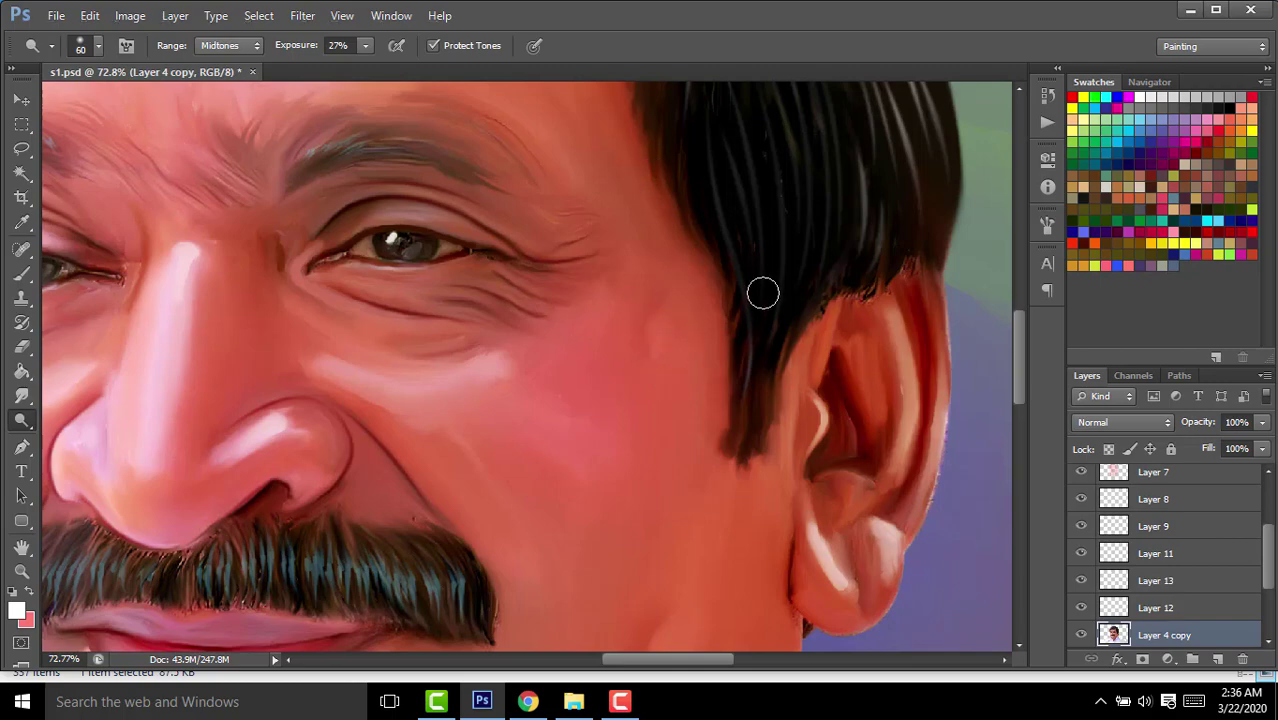
{"action": "scroll", "coordinate": [763, 292], "scroll_direction": "down", "scroll_amount": 4}
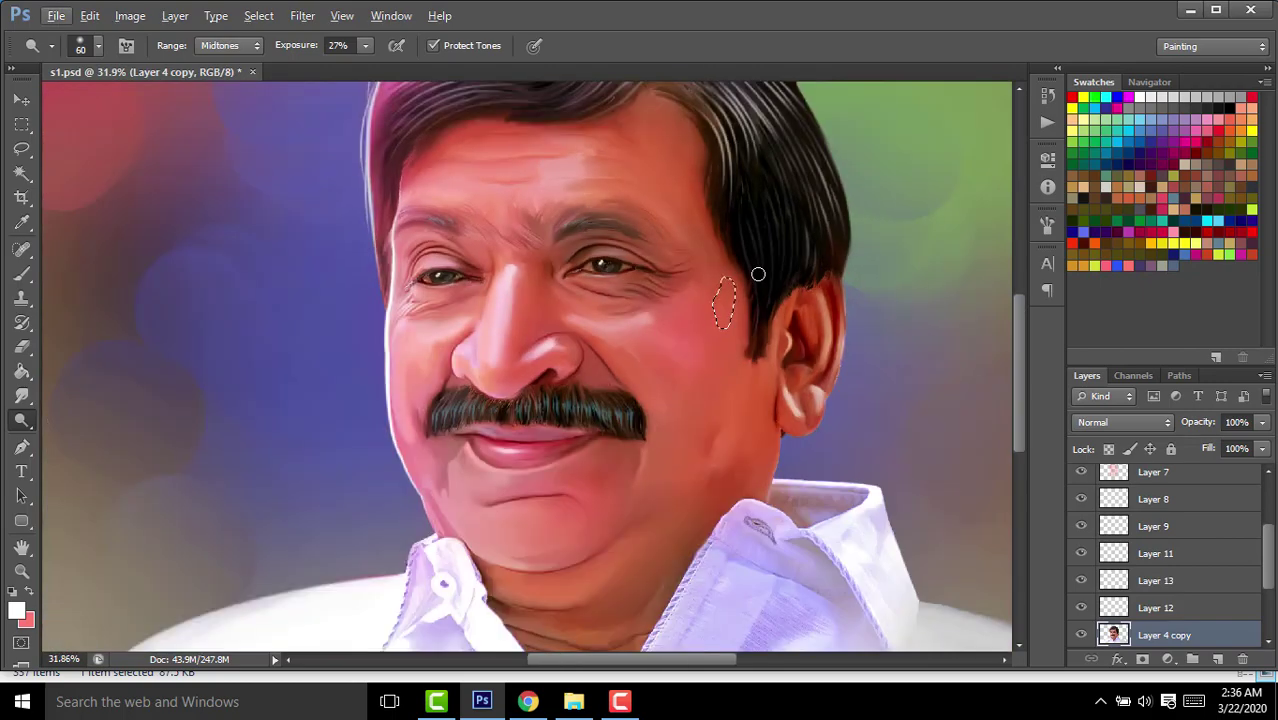
{"action": "scroll", "coordinate": [740, 278], "scroll_direction": "up", "scroll_amount": 2}
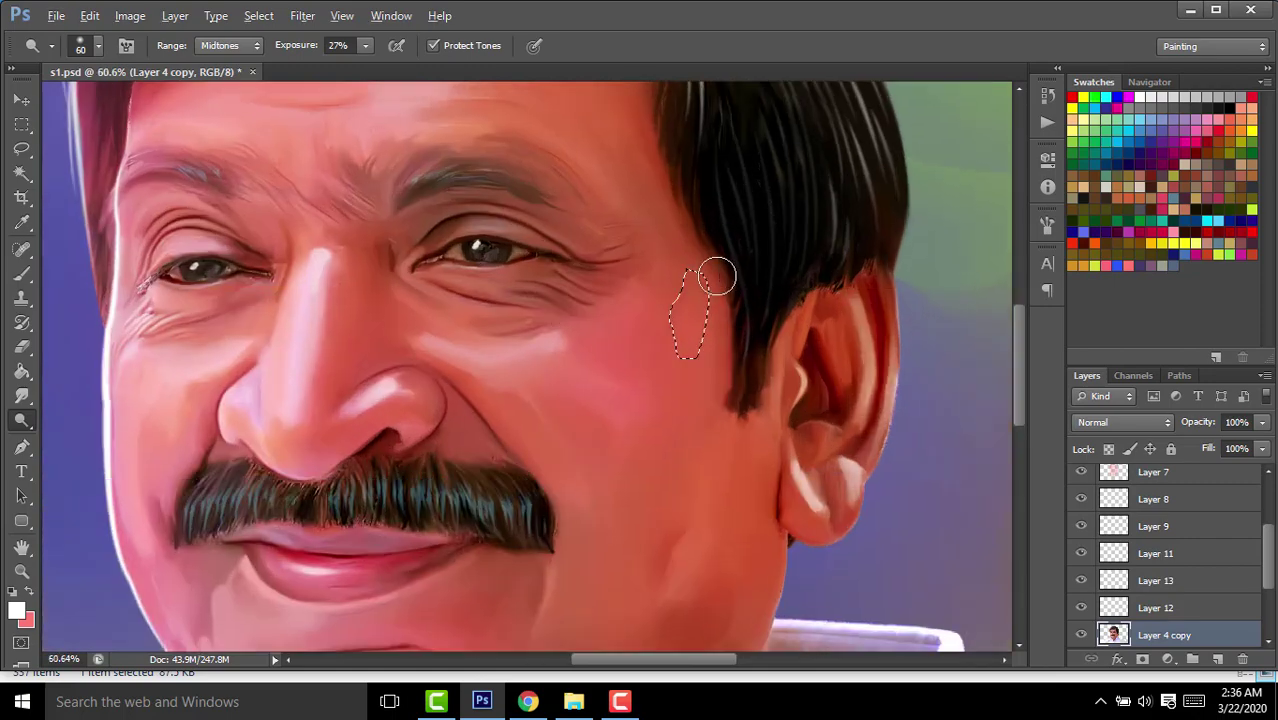
{"action": "scroll", "coordinate": [700, 275], "scroll_direction": "up", "scroll_amount": 2}
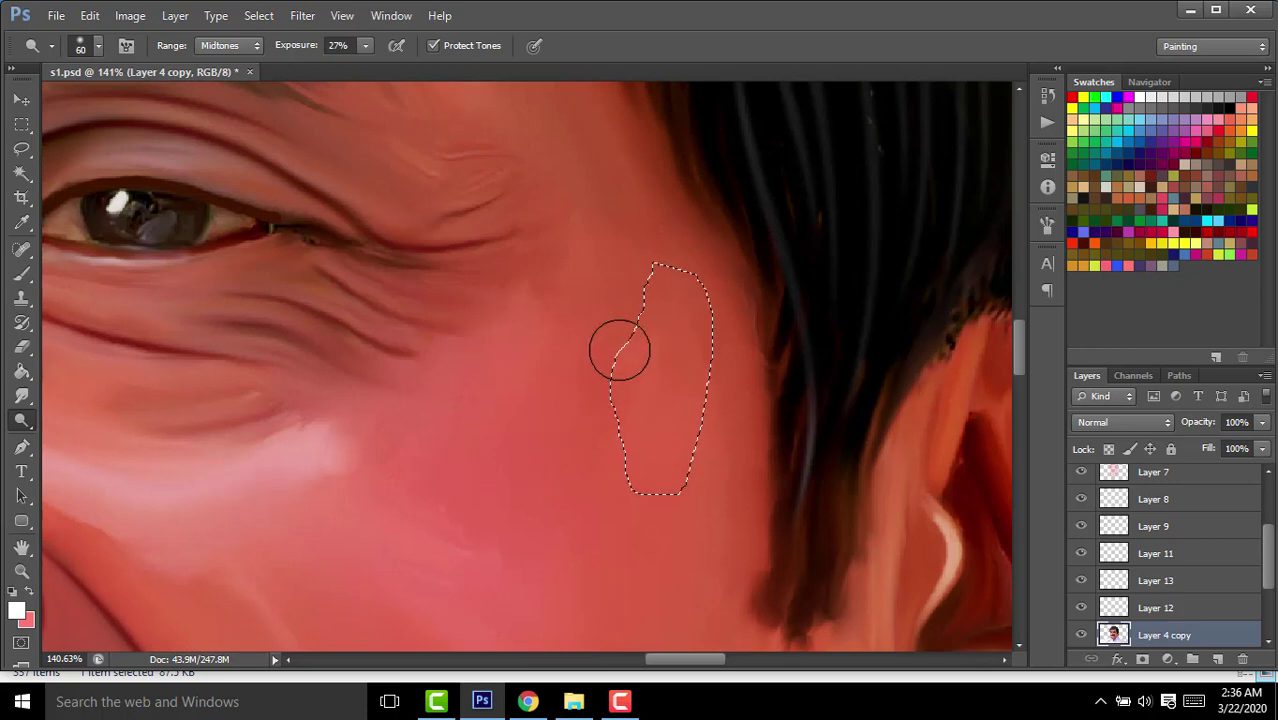
{"action": "key", "text": "ctrl+d"}
Switch to the Move tool and zoom in close on the face and hair.
{"action": "scroll", "coordinate": [685, 374], "scroll_direction": "down", "scroll_amount": 5}
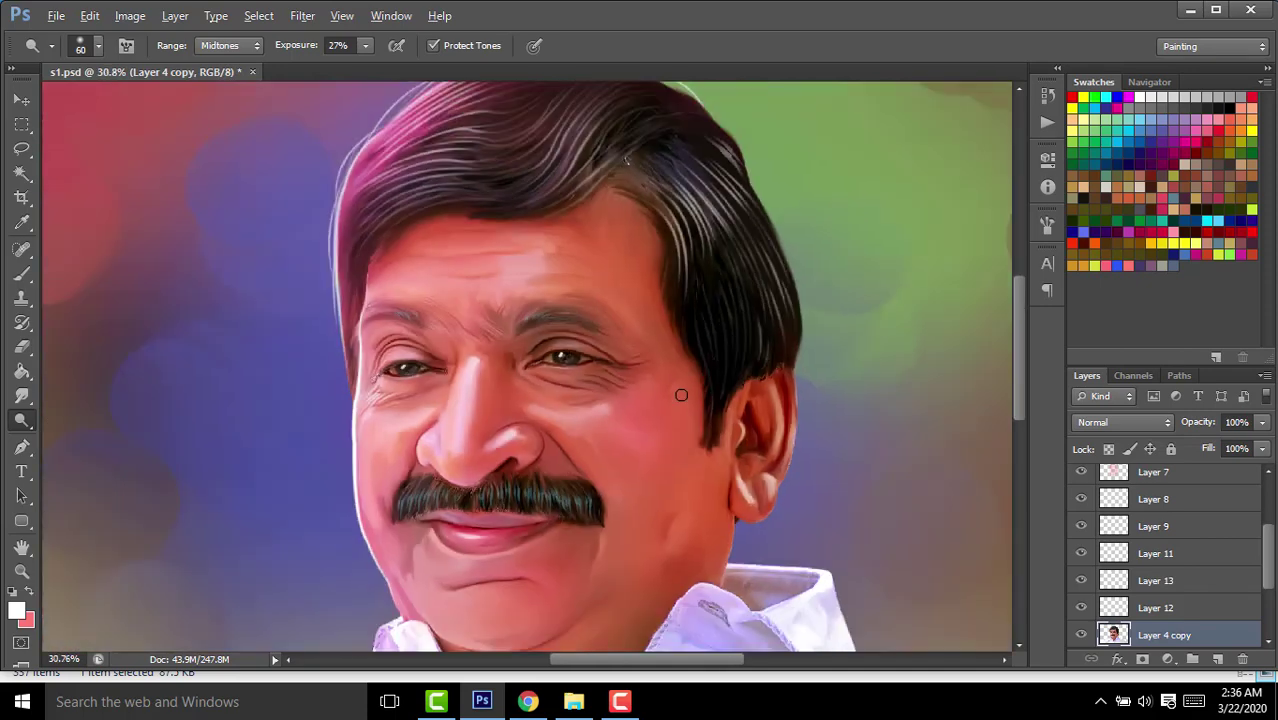
{"action": "scroll", "coordinate": [781, 372], "scroll_direction": "down", "scroll_amount": 2}
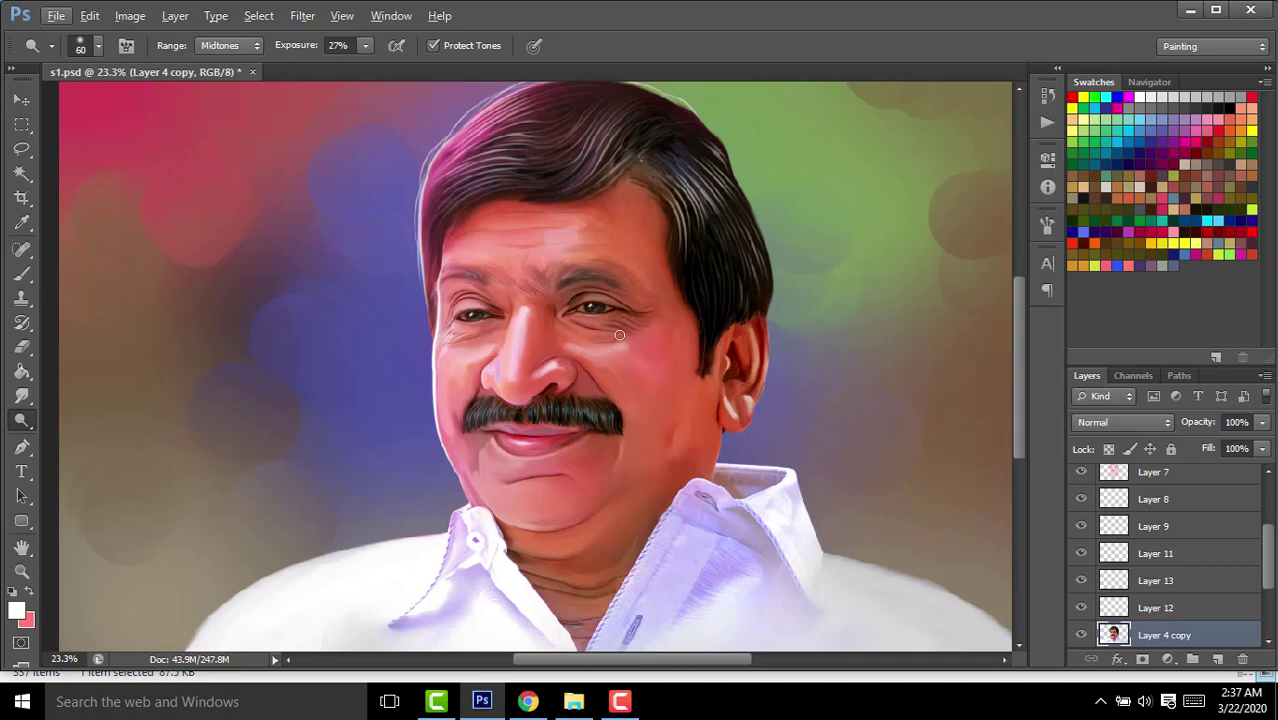
{"action": "scroll", "coordinate": [479, 451], "scroll_direction": "up", "scroll_amount": 2}
{"action": "scroll", "coordinate": [470, 454], "scroll_direction": "up", "scroll_amount": 1}
{"action": "scroll", "coordinate": [502, 343], "scroll_direction": "up", "scroll_amount": 1}
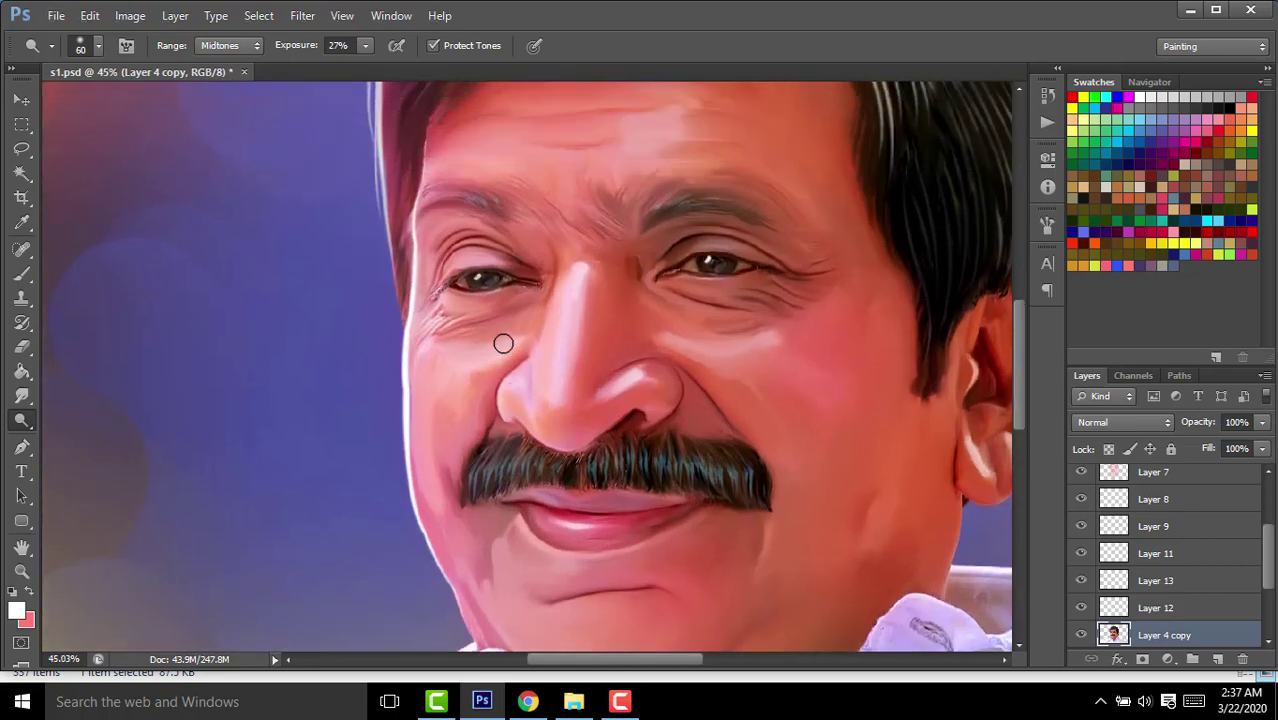
{"action": "scroll", "coordinate": [503, 343], "scroll_direction": "down", "scroll_amount": 4}
{"action": "left_click", "coordinate": [22, 101]}
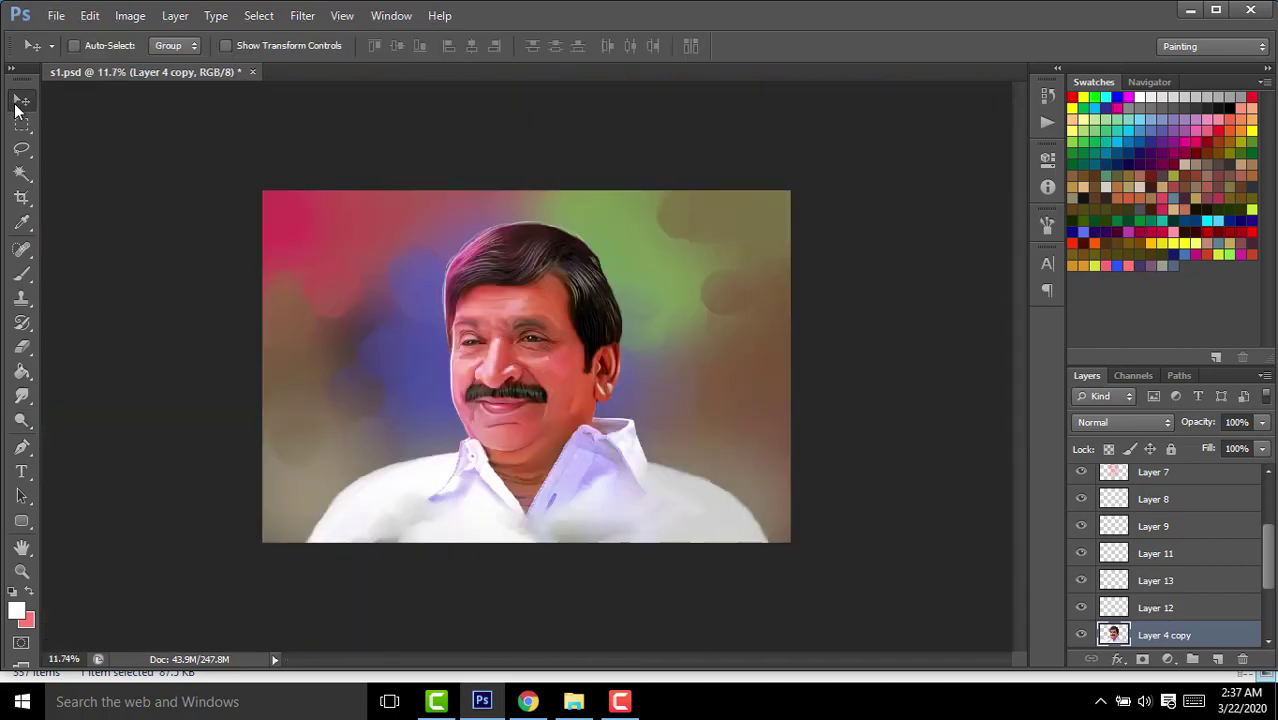
{"action": "scroll", "coordinate": [628, 246], "scroll_direction": "up", "scroll_amount": 2}
On a new layer above Layer 10, trace the hair's right edge with a Pen path.
{"action": "scroll", "coordinate": [1117, 579], "scroll_direction": "down", "scroll_amount": 1}
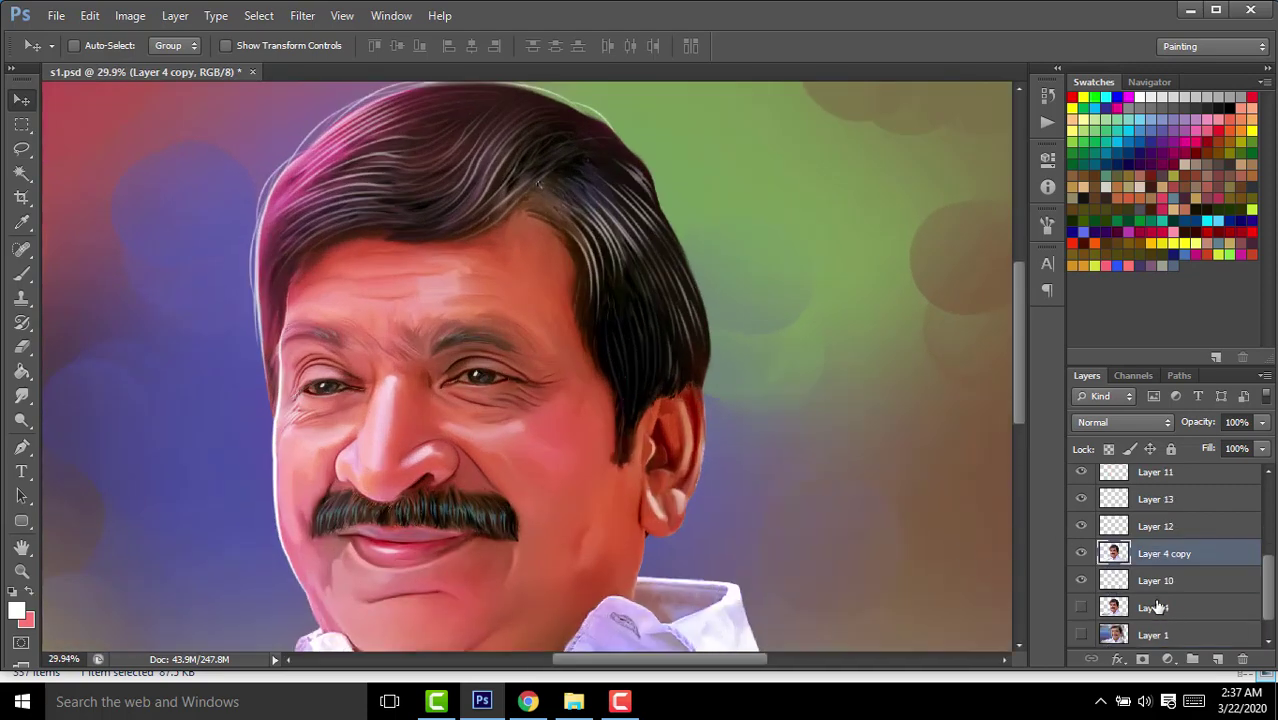
{"action": "left_click", "coordinate": [1152, 581]}
{"action": "left_click_drag", "start_coordinate": [742, 297], "coordinate": [667, 391]}
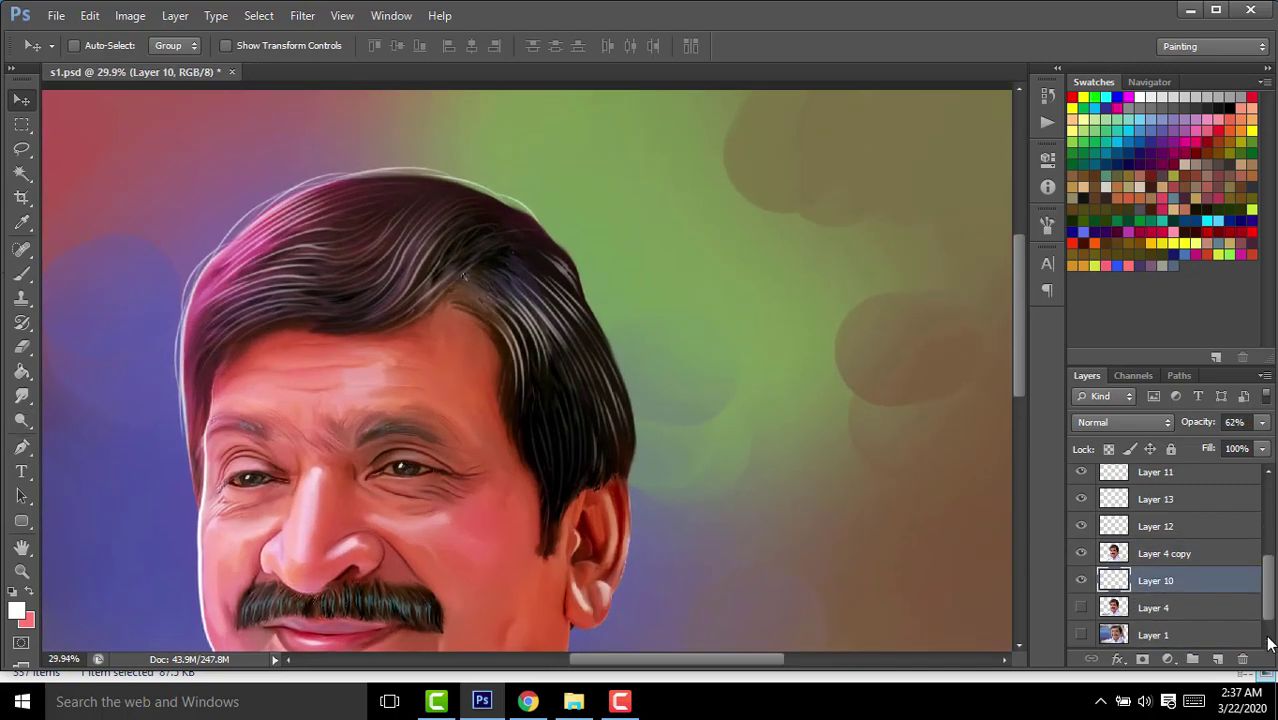
{"action": "left_click", "coordinate": [1218, 659]}
{"action": "left_click", "coordinate": [23, 449]}
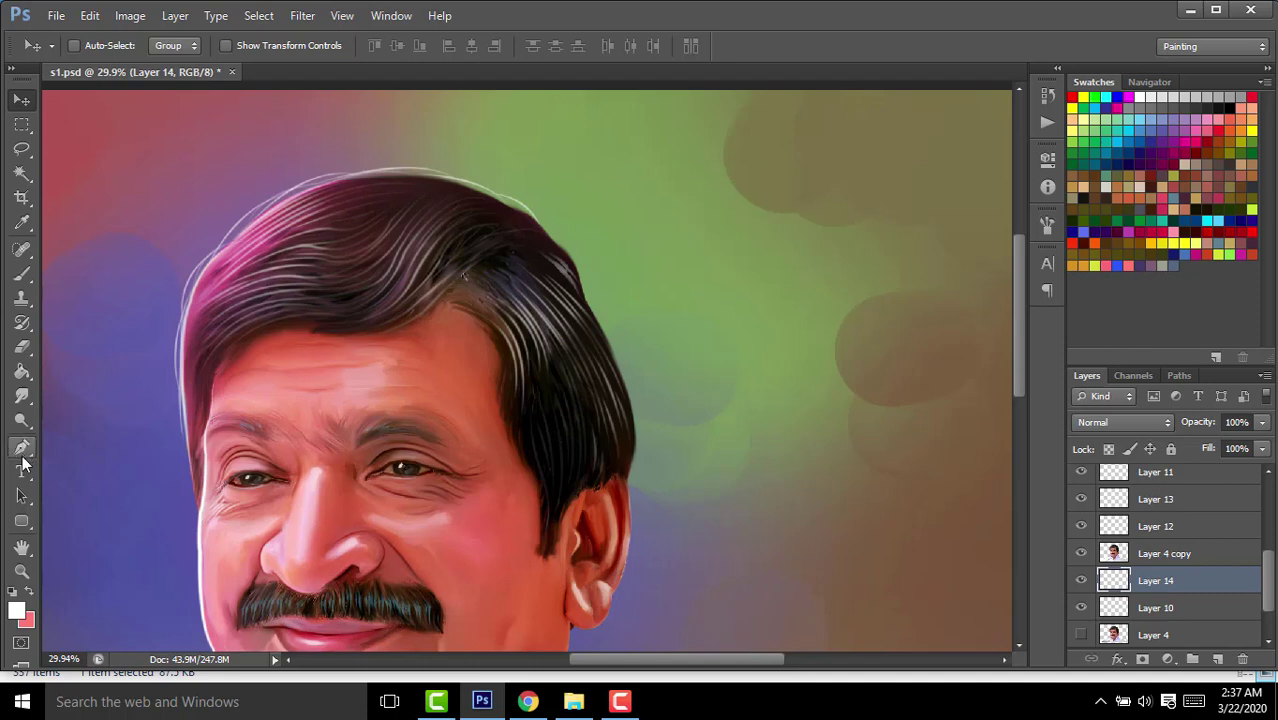
{"action": "left_click", "coordinate": [539, 224]}
{"action": "left_click_drag", "start_coordinate": [588, 305], "coordinate": [583, 373]}
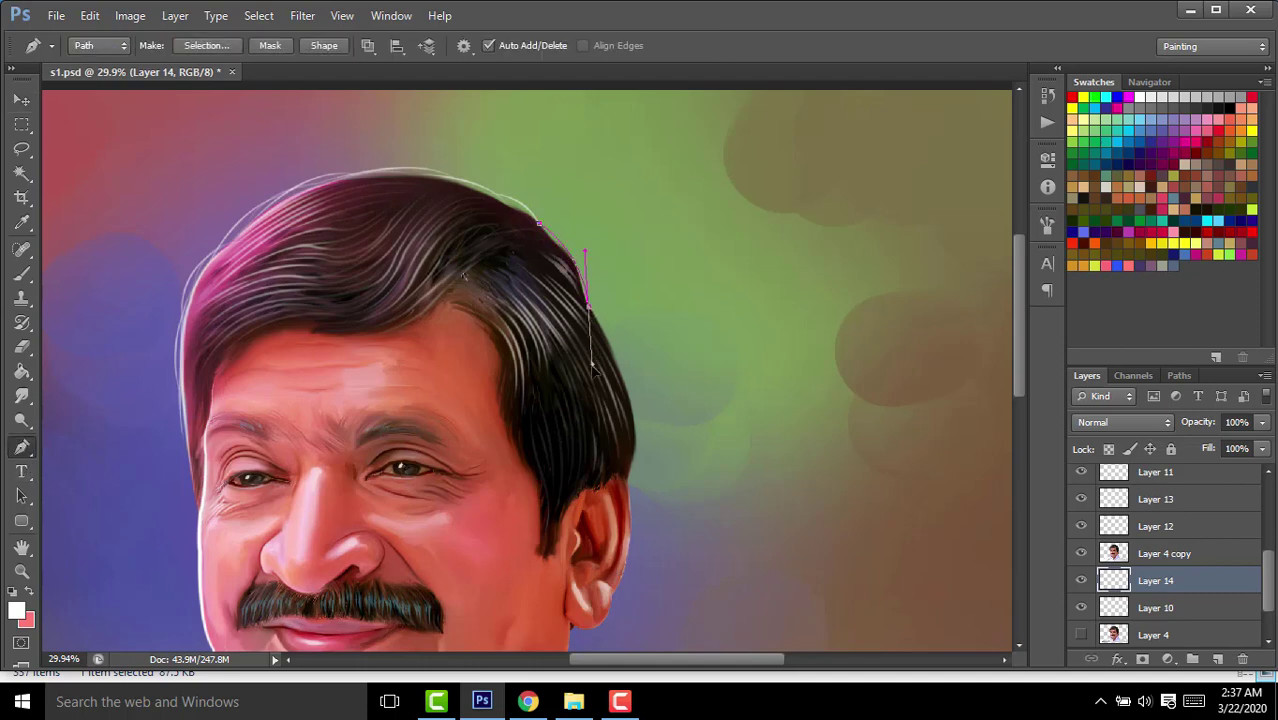
{"action": "left_click", "coordinate": [564, 271]}
{"action": "left_click", "coordinate": [612, 366]}
{"action": "left_click_drag", "start_coordinate": [612, 368], "coordinate": [630, 392]}
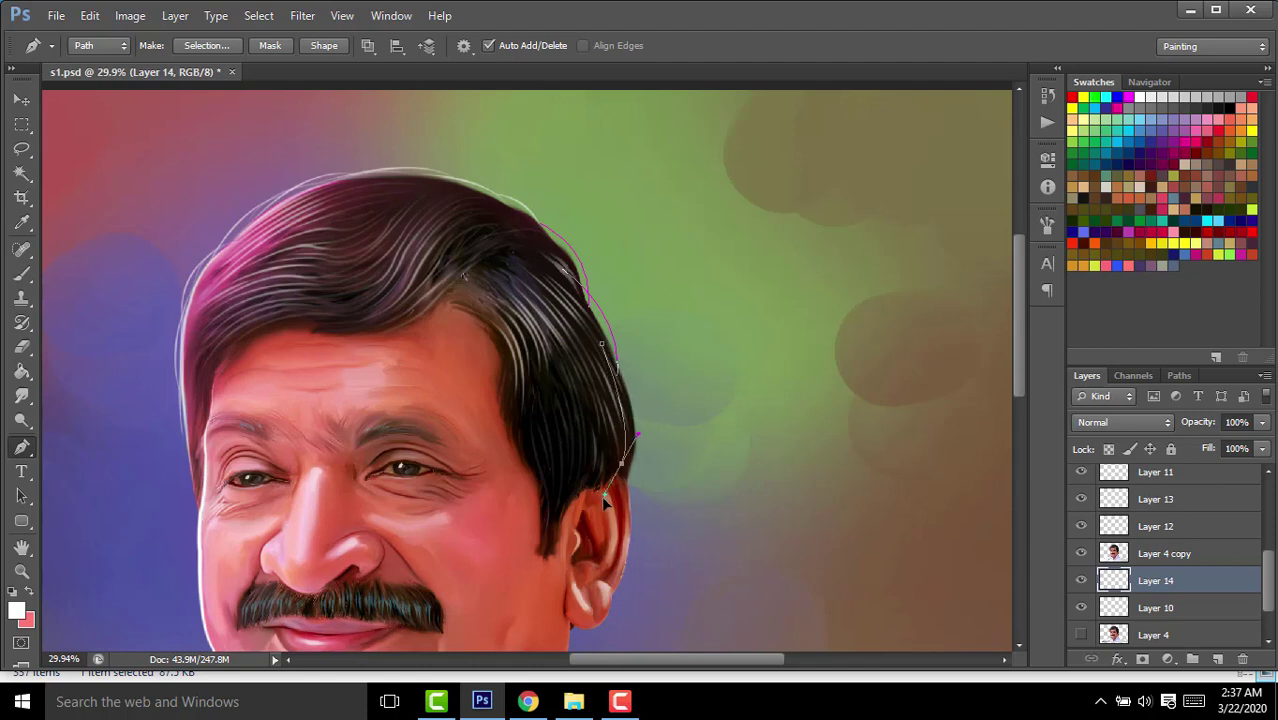
{"action": "scroll", "coordinate": [622, 228], "scroll_direction": "down", "scroll_amount": 2, "text": "alt"}
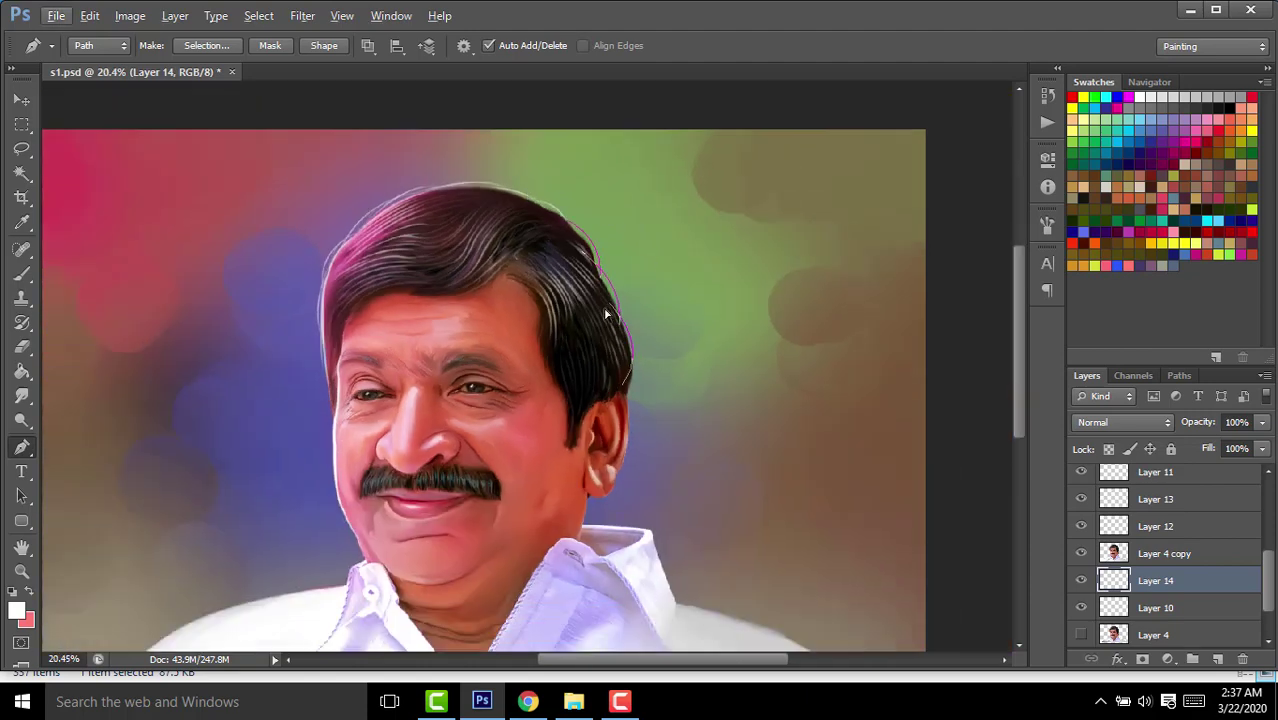
Stroke the hair path with a 7 px brush and hide the path.
{"action": "key", "text": "b"}
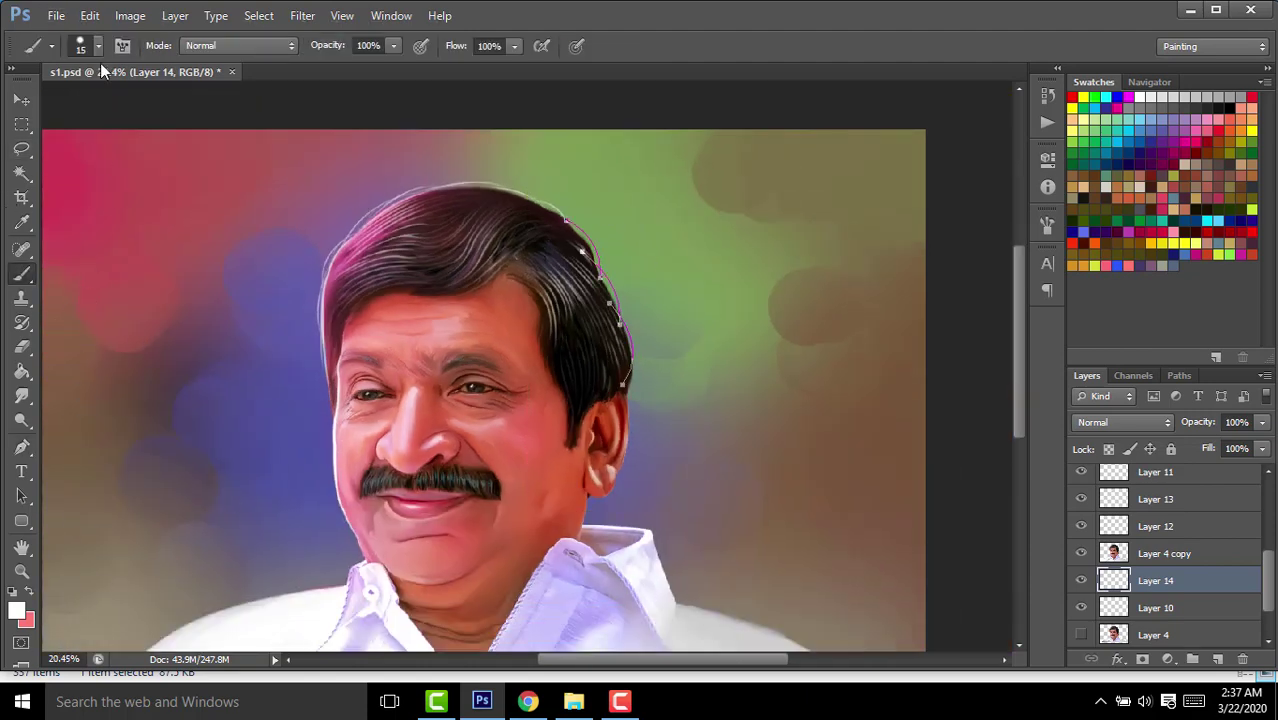
{"action": "left_click", "coordinate": [92, 46]}
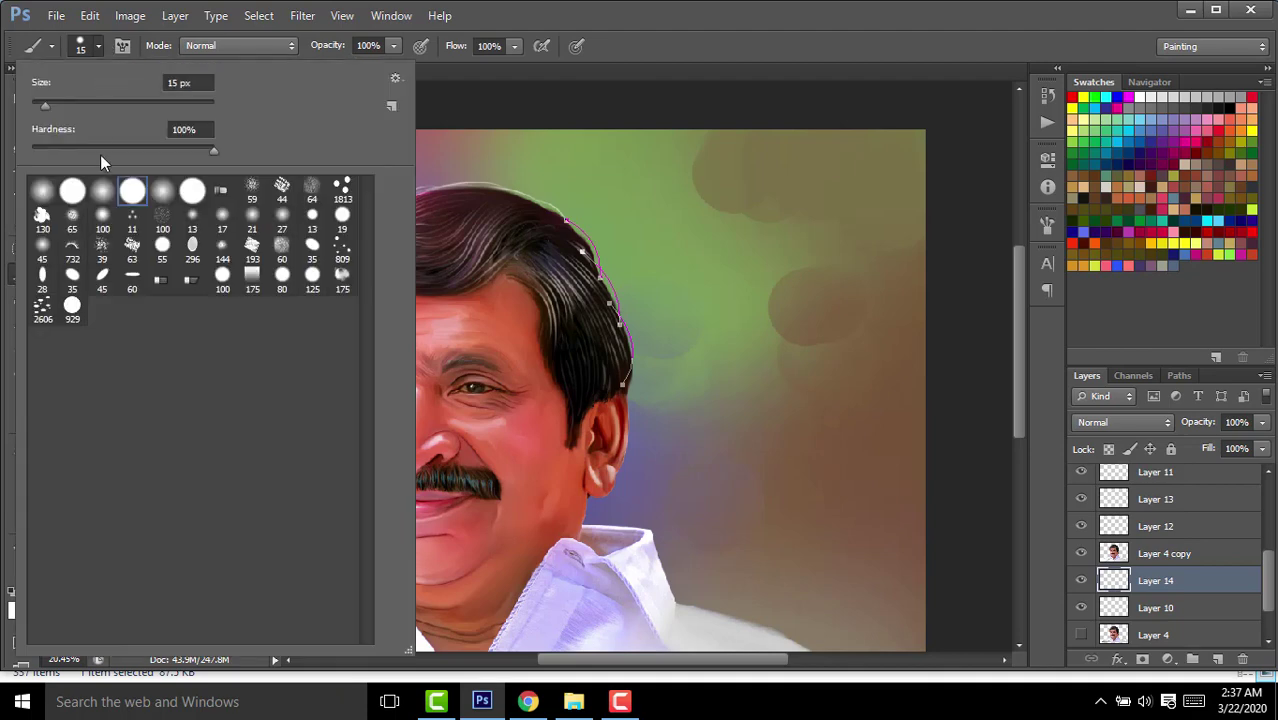
{"action": "double_click", "coordinate": [177, 84]}
{"action": "type", "text": "7"}
{"action": "key", "text": "Return"}
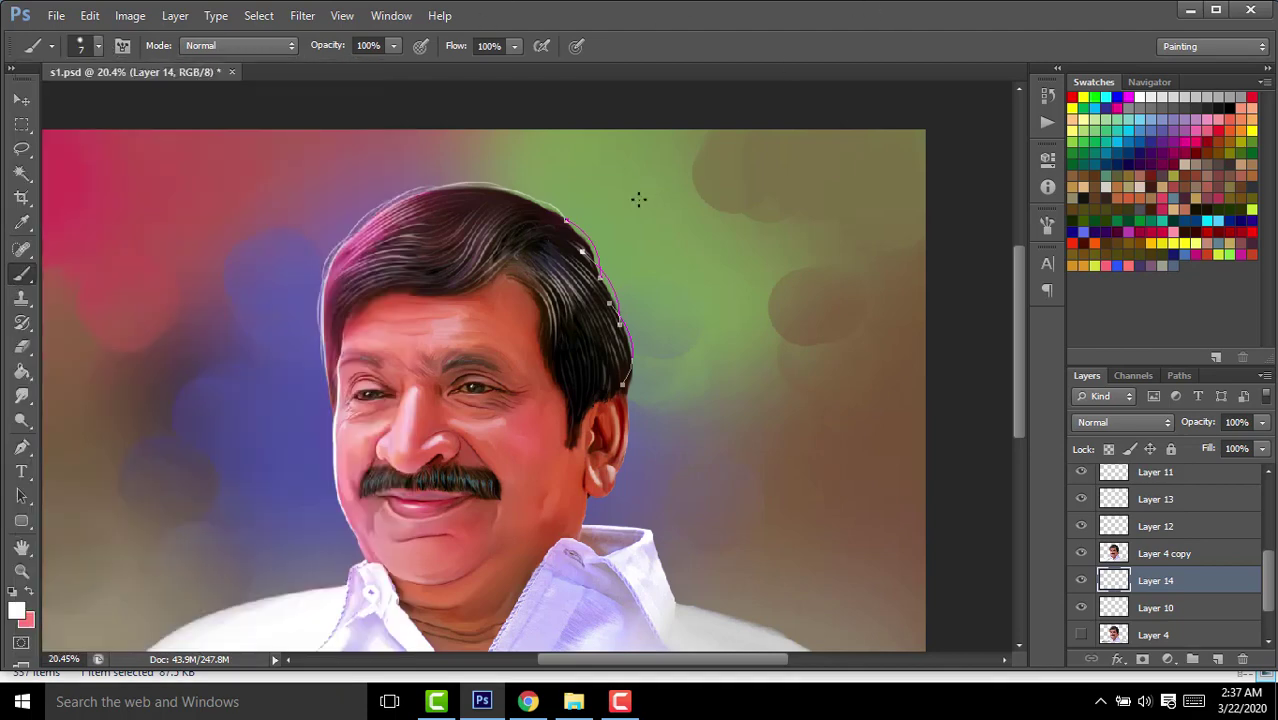
{"action": "left_click", "coordinate": [21, 447]}
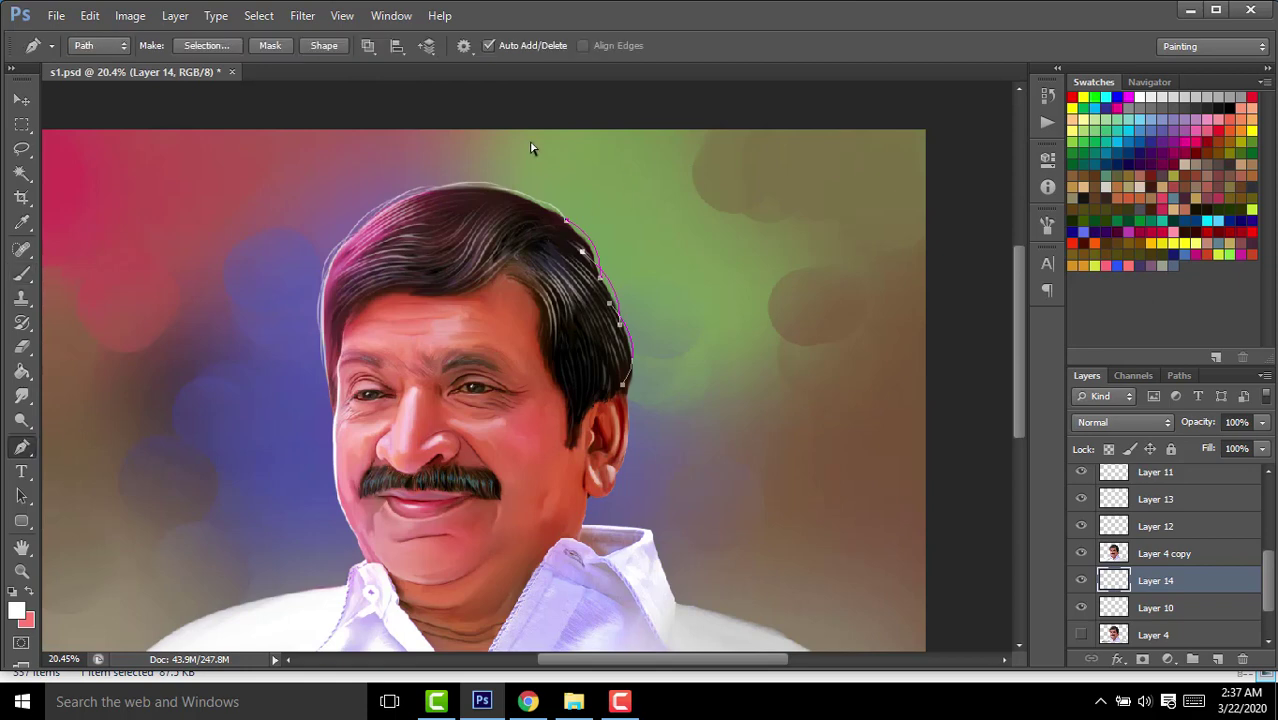
{"action": "right_click", "coordinate": [716, 436]}
{"action": "left_click", "coordinate": [791, 165]}
{"action": "key", "text": "Return"}
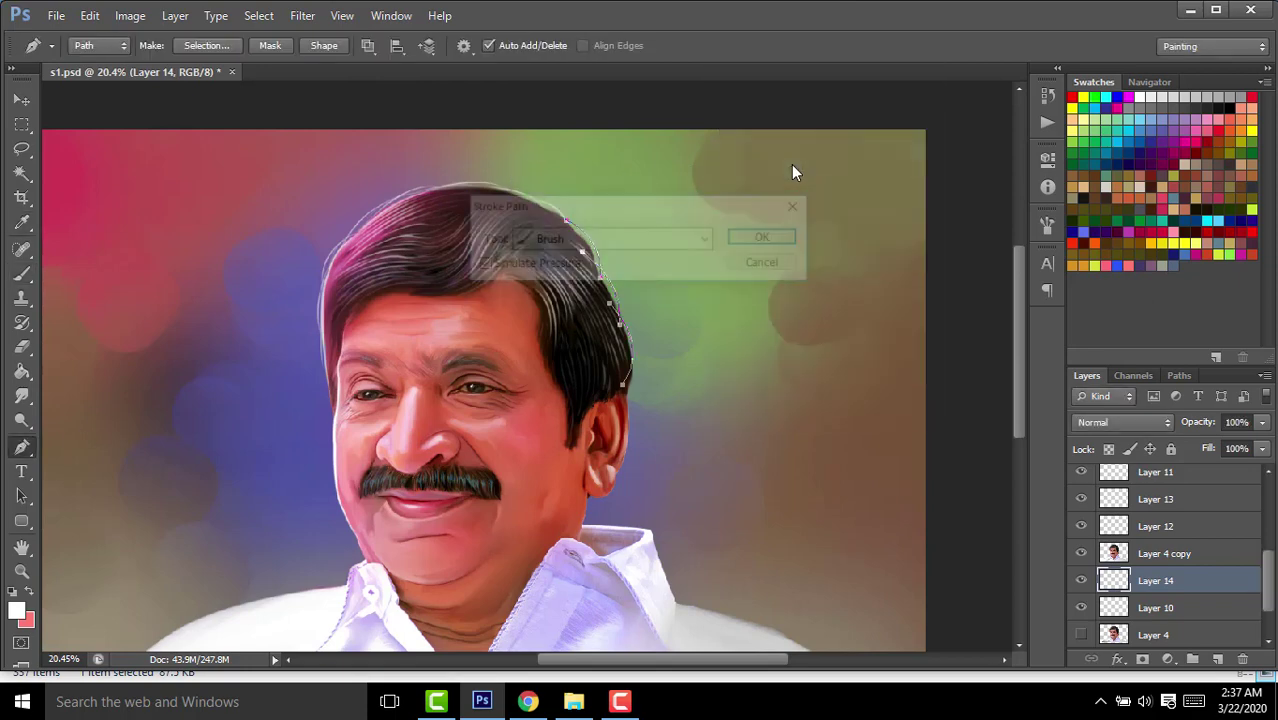
{"action": "key", "text": "Return"}
Gaussian-blur the stroked rim line and fade Layer 14 to 34% opacity.
{"action": "left_click", "coordinate": [302, 16]}
{"action": "mouse_move", "coordinate": [312, 205]}
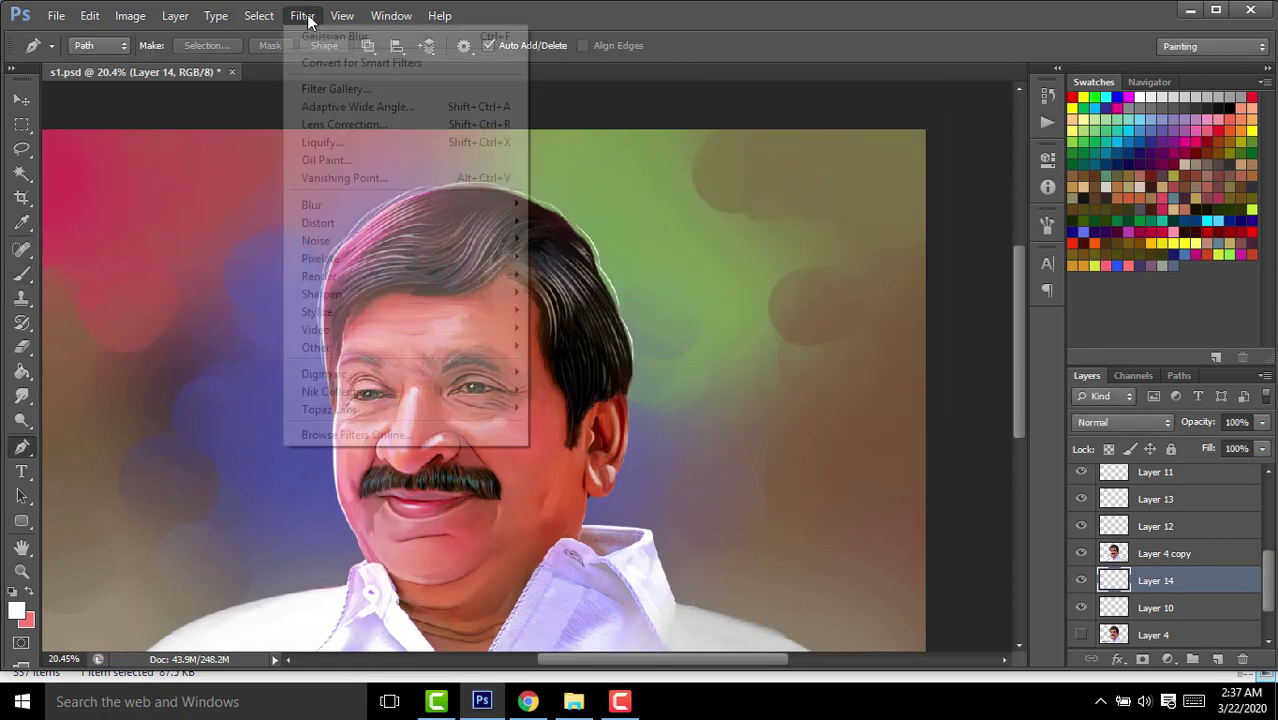
{"action": "left_click", "coordinate": [575, 337]}
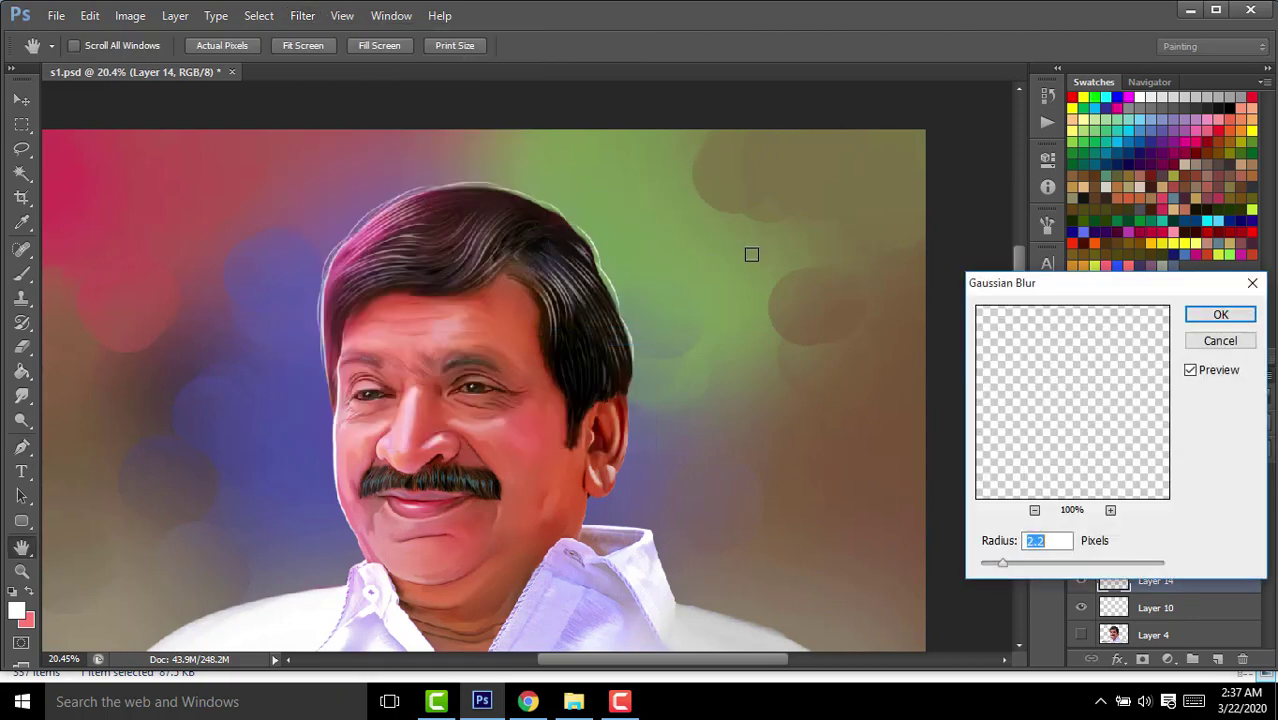
{"action": "left_click", "coordinate": [1220, 316]}
{"action": "left_click_drag", "start_coordinate": [1203, 427], "coordinate": [1131, 433]}
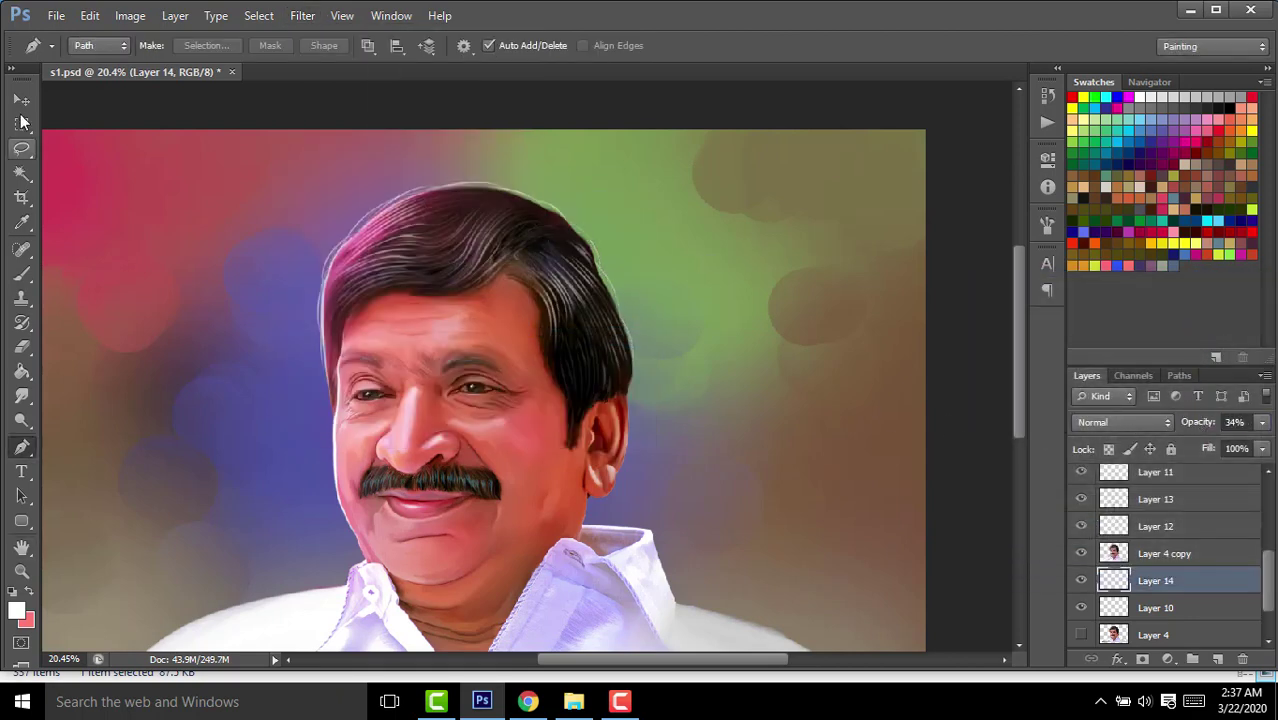
{"action": "key", "text": "v"}
{"action": "scroll", "coordinate": [488, 237], "scroll_direction": "down", "scroll_amount": 1}
{"action": "scroll", "coordinate": [487, 236], "scroll_direction": "down", "scroll_amount": 1}
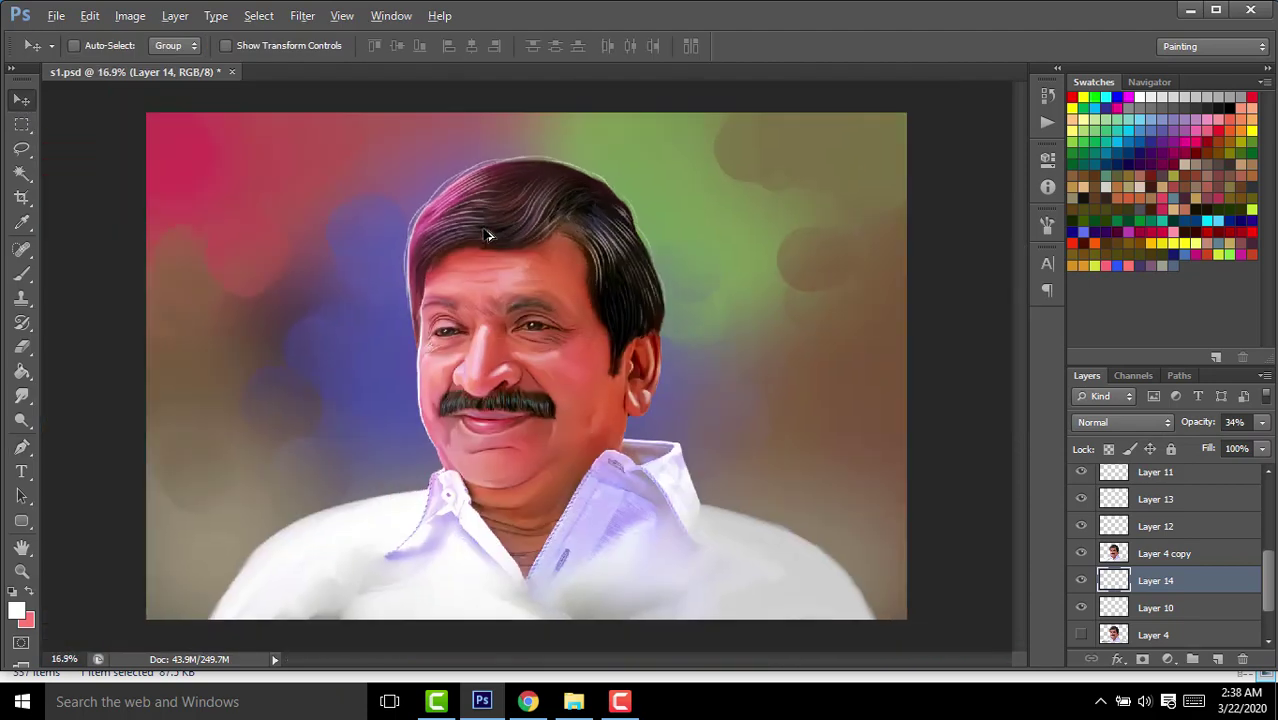
{"action": "scroll", "coordinate": [487, 238], "scroll_direction": "down", "scroll_amount": 1}
{"action": "scroll", "coordinate": [476, 275], "scroll_direction": "up", "scroll_amount": 2}
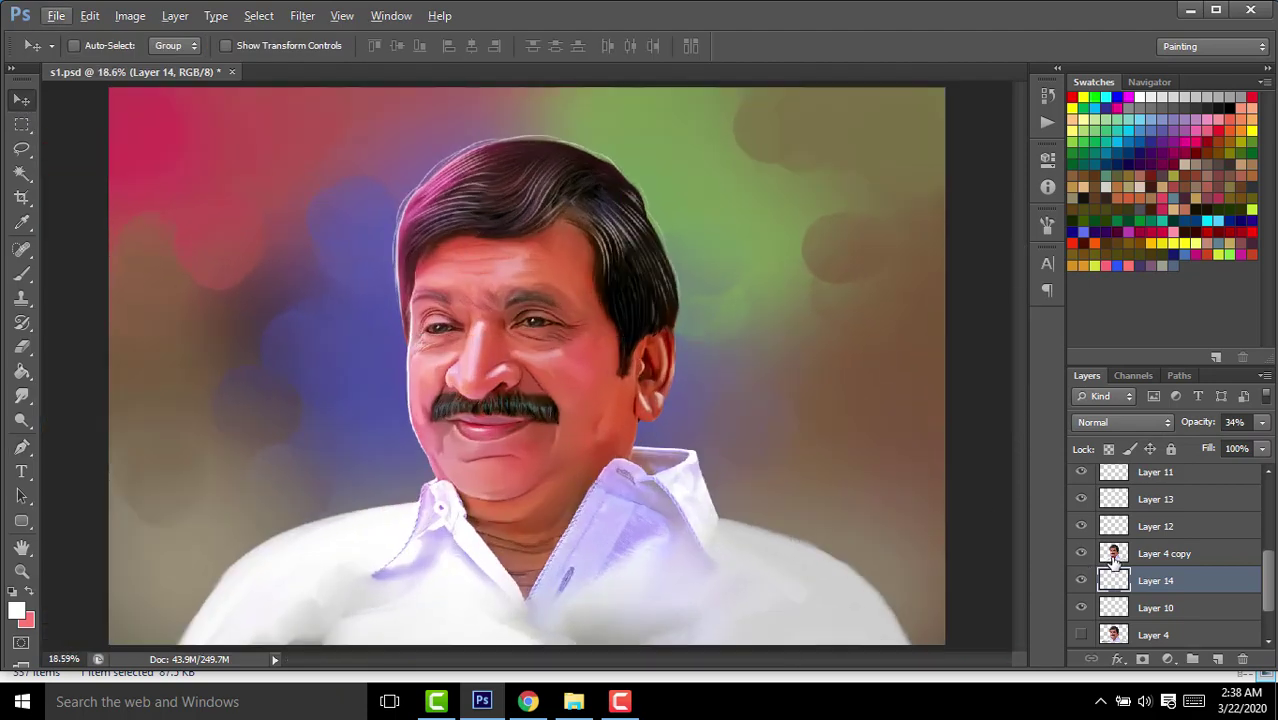
Merge the hair glow layer down into Layer 10.
{"action": "key", "text": "Delete"}
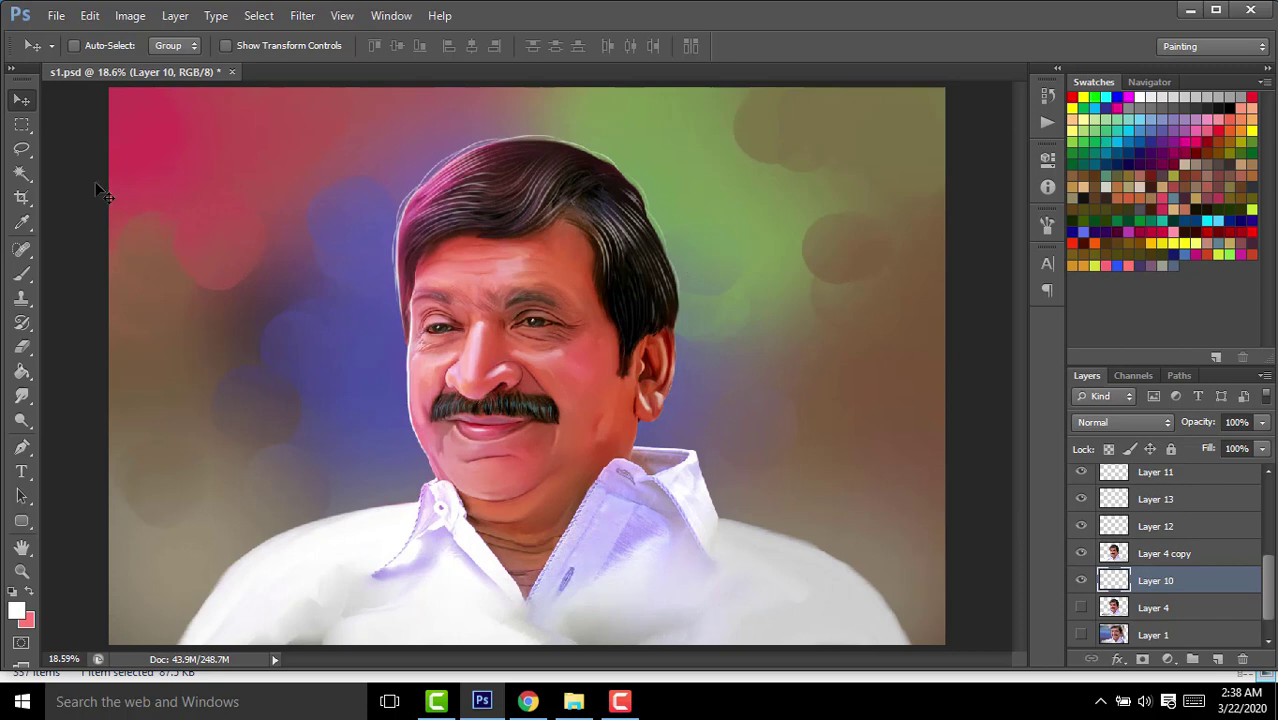
{"action": "left_click_drag", "start_coordinate": [22, 420], "coordinate": [66, 436]}
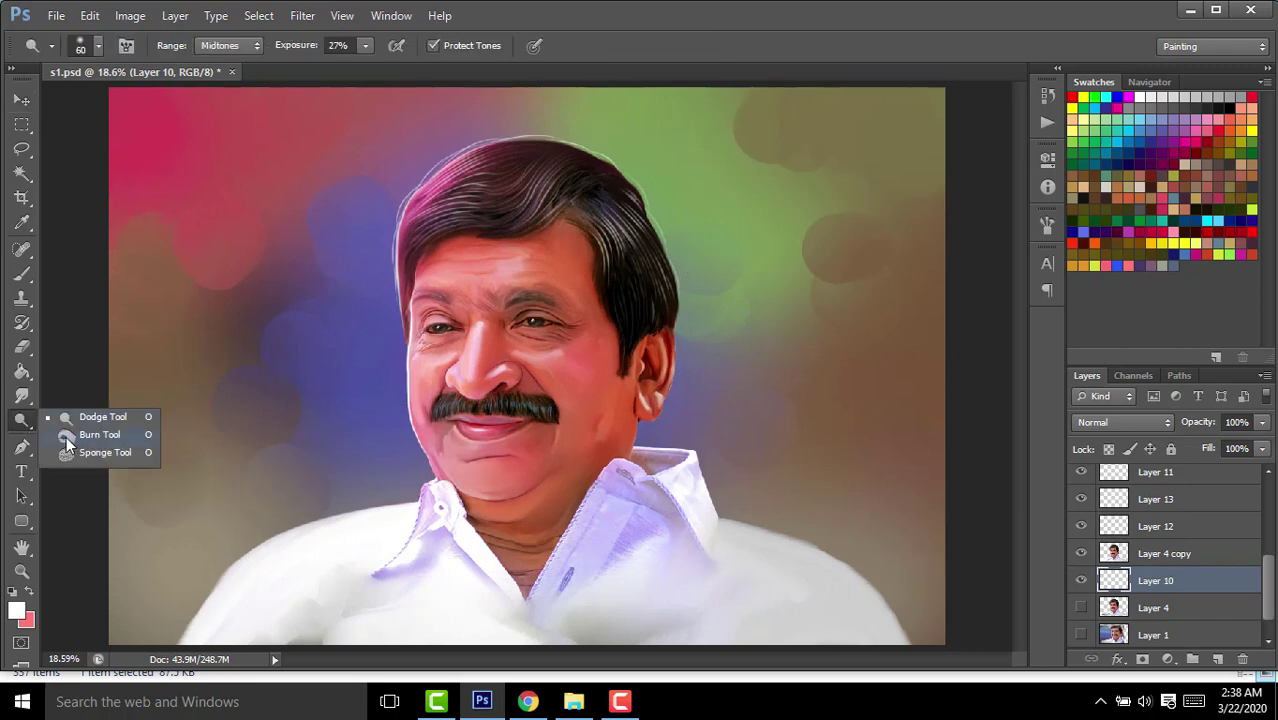
{"action": "left_click", "coordinate": [66, 436]}
{"action": "scroll", "coordinate": [462, 278], "scroll_direction": "up", "scroll_amount": 2}
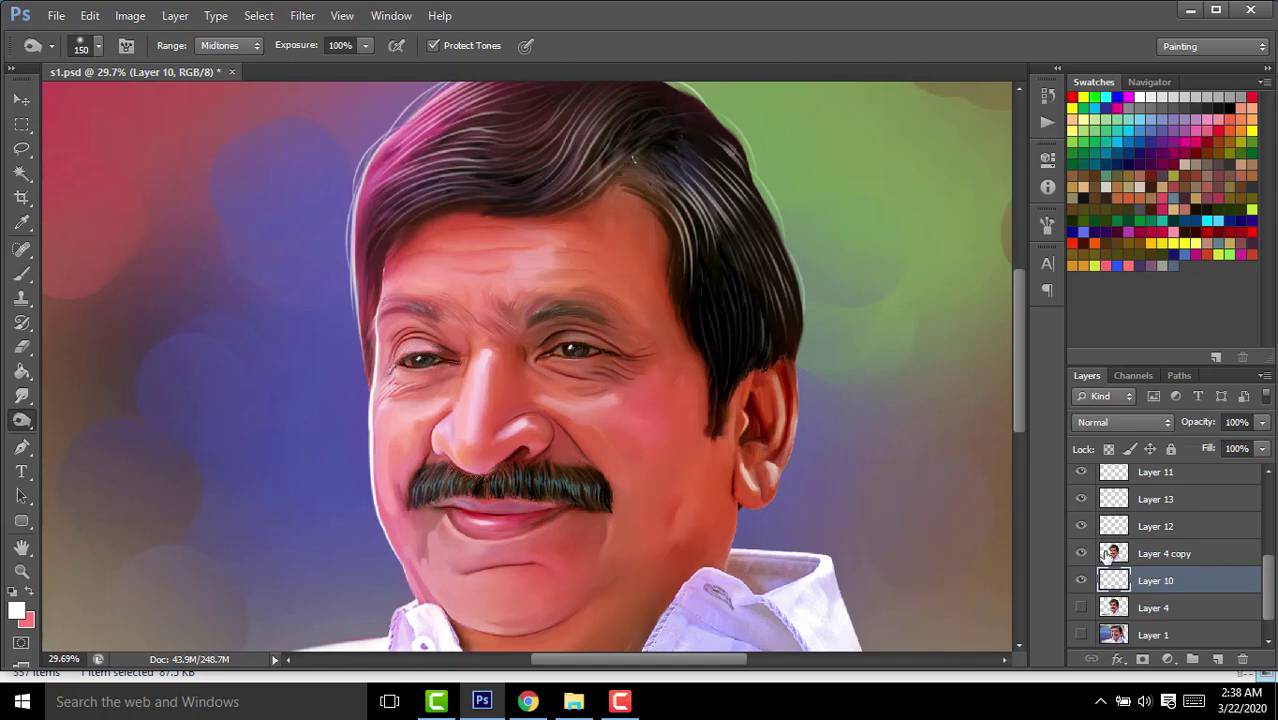
Burn in the brow shading on Layer 4 copy at 42% exposure, then fit the image on screen.
{"action": "left_click", "coordinate": [1110, 555]}
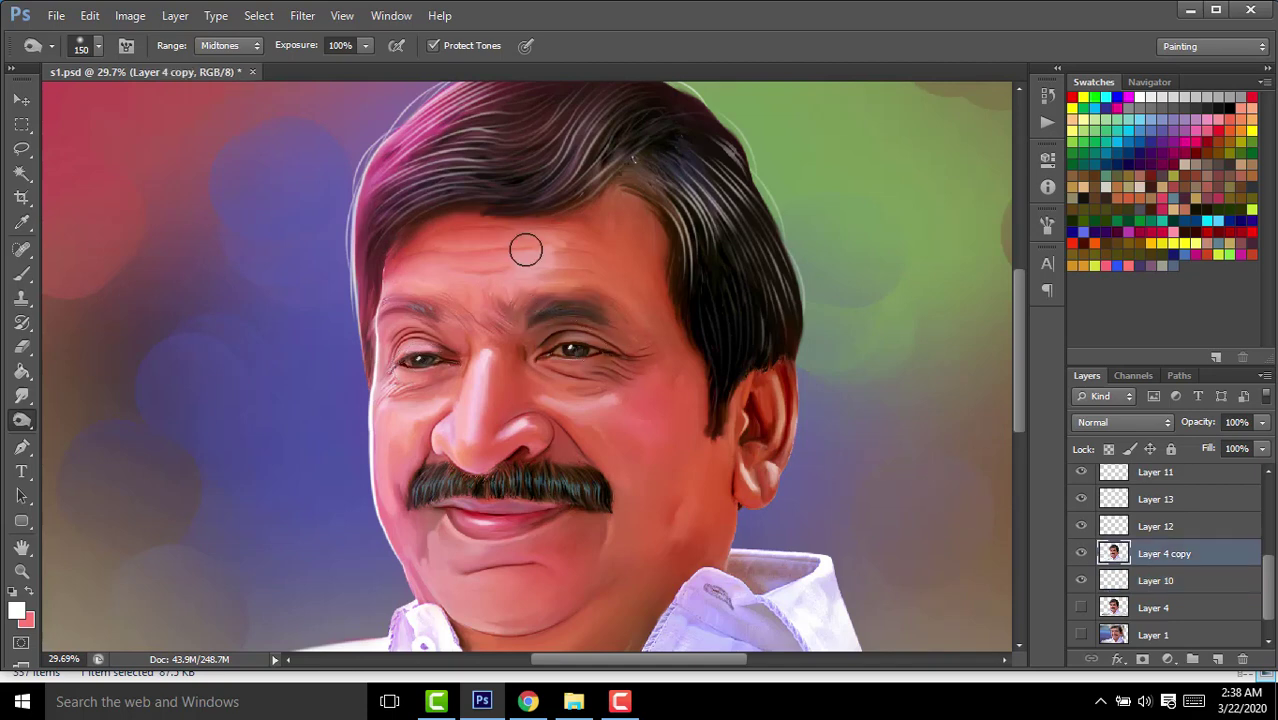
{"action": "key", "text": "alt+bracketleft"}
{"action": "key", "text": "alt+bracketright"}
{"action": "left_click_drag", "start_coordinate": [305, 49], "coordinate": [251, 55]}
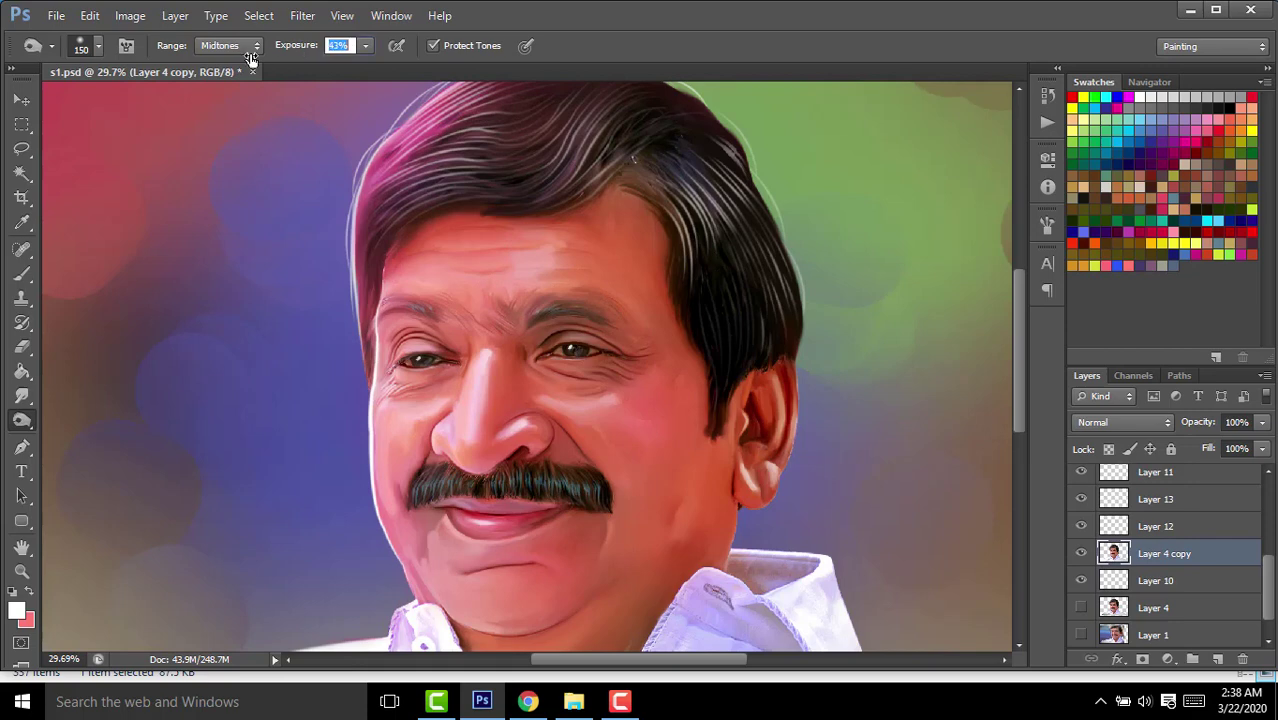
{"action": "mouse_move", "coordinate": [497, 284]}
{"action": "left_mouse_down"}
{"action": "mouse_move", "coordinate": [594, 316]}
{"action": "mouse_move", "coordinate": [392, 307]}
{"action": "left_mouse_up"}
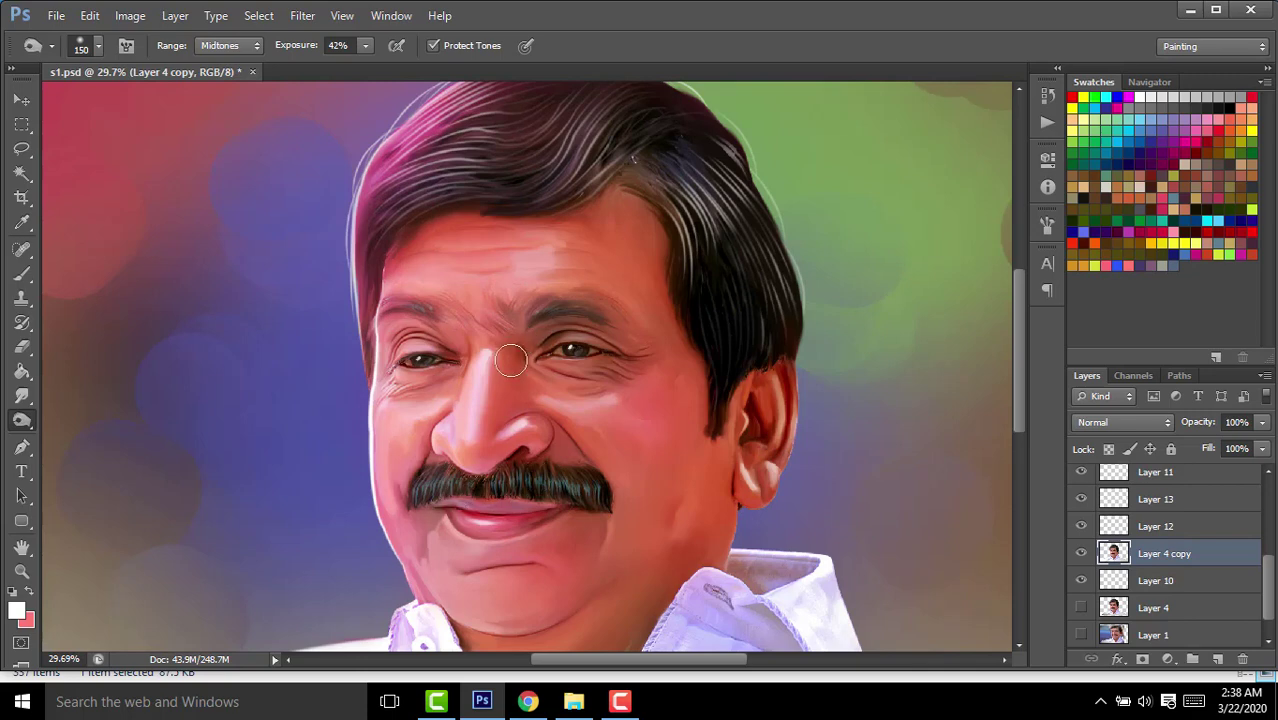
{"action": "key", "text": "bracketleft"}
{"action": "key", "text": "ctrl+0"}
Select Layer 6 copy and briefly toggle its visibility.
{"action": "key", "text": "v"}
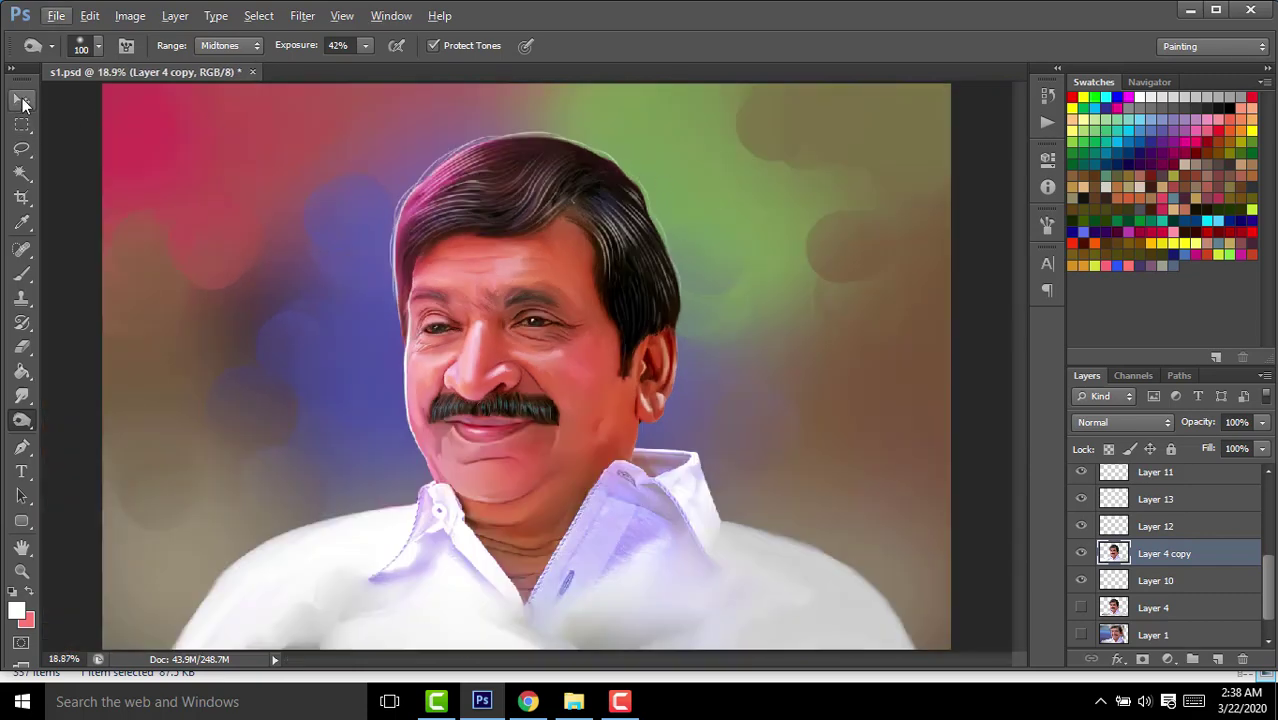
{"action": "scroll", "coordinate": [1165, 505], "scroll_direction": "up", "scroll_amount": 4}
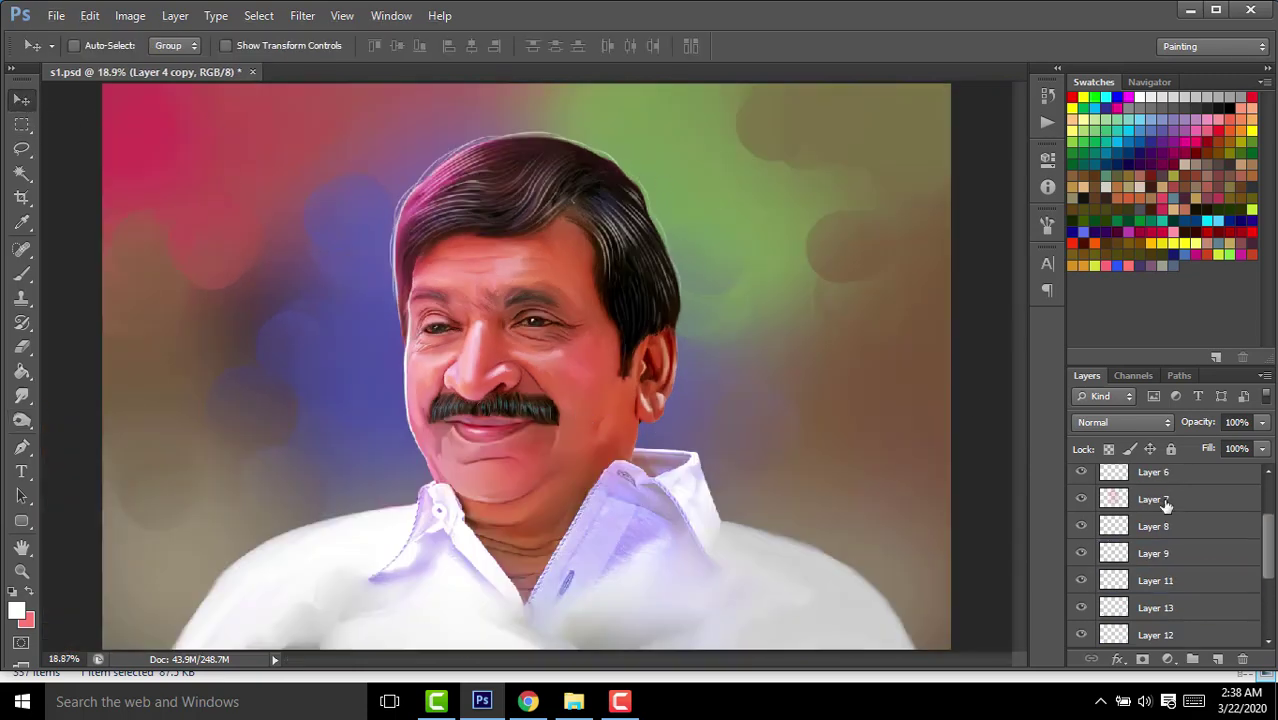
{"action": "scroll", "coordinate": [1160, 527], "scroll_direction": "up", "scroll_amount": 1}
{"action": "left_click", "coordinate": [1115, 535]}
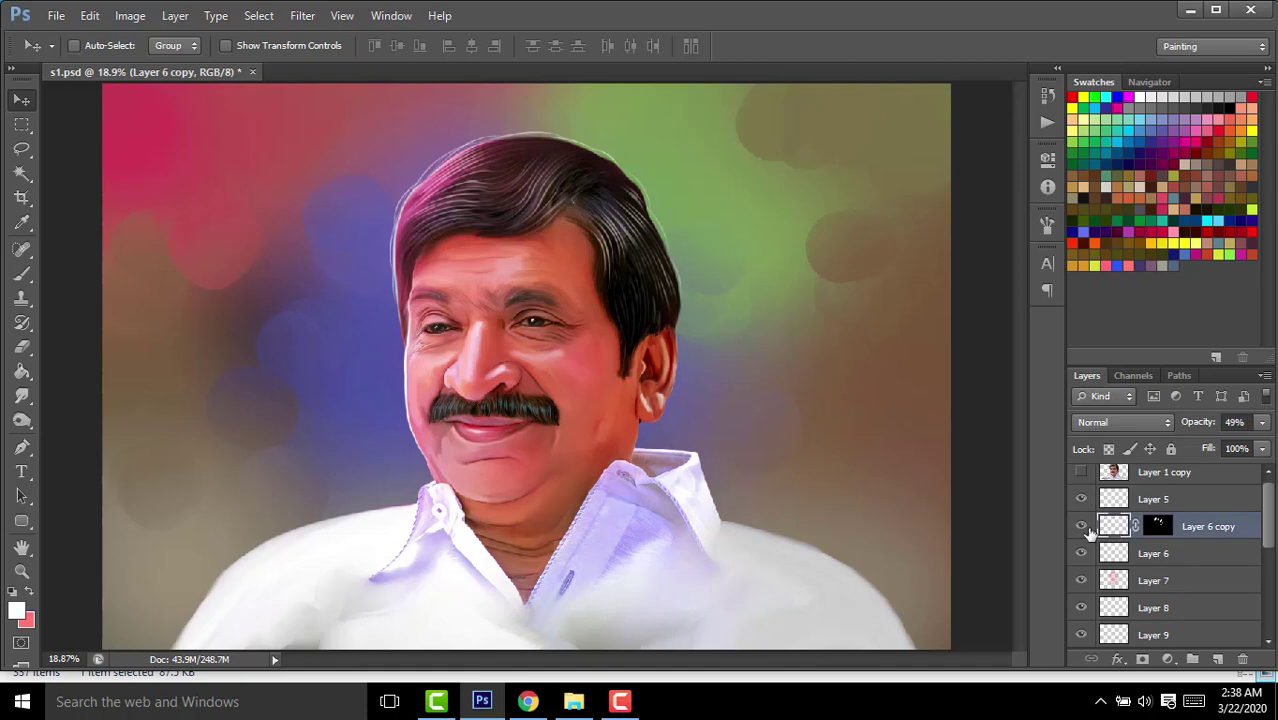
{"action": "left_click", "coordinate": [1080, 527]}
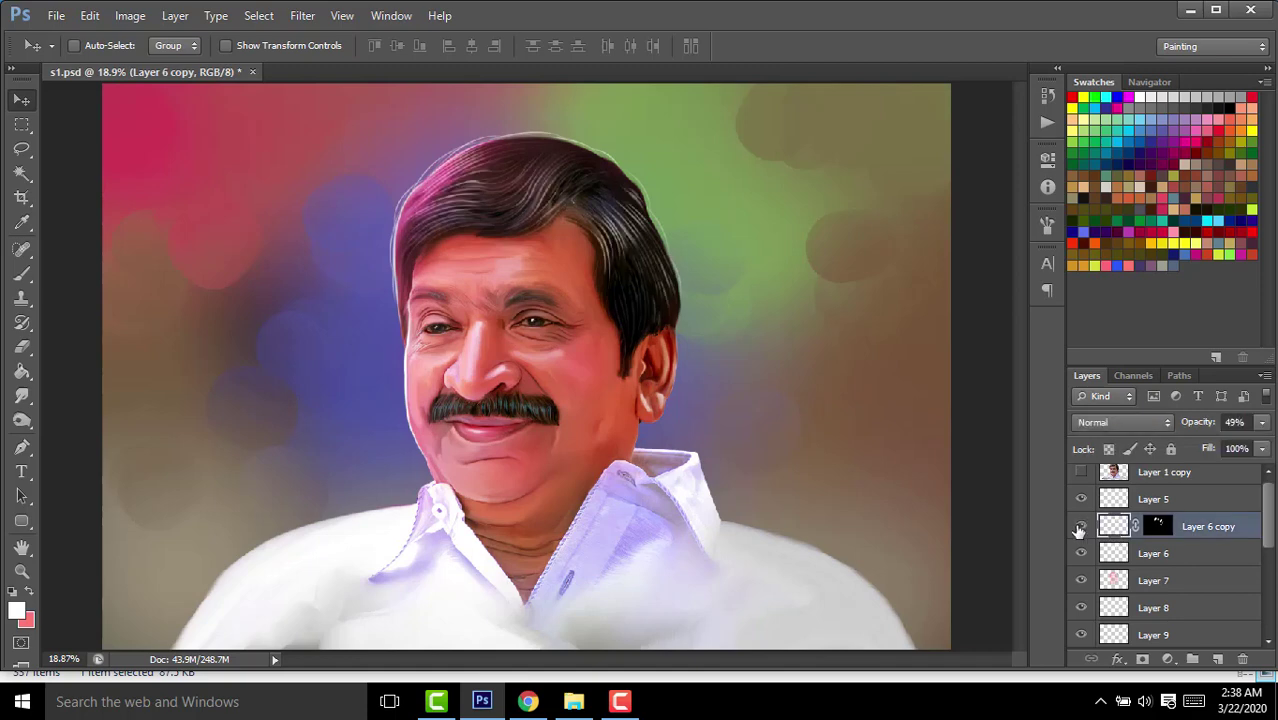
Give Layer 6 copy a light pink #ff7878 Color Overlay style.
{"action": "double_click", "coordinate": [1250, 532]}
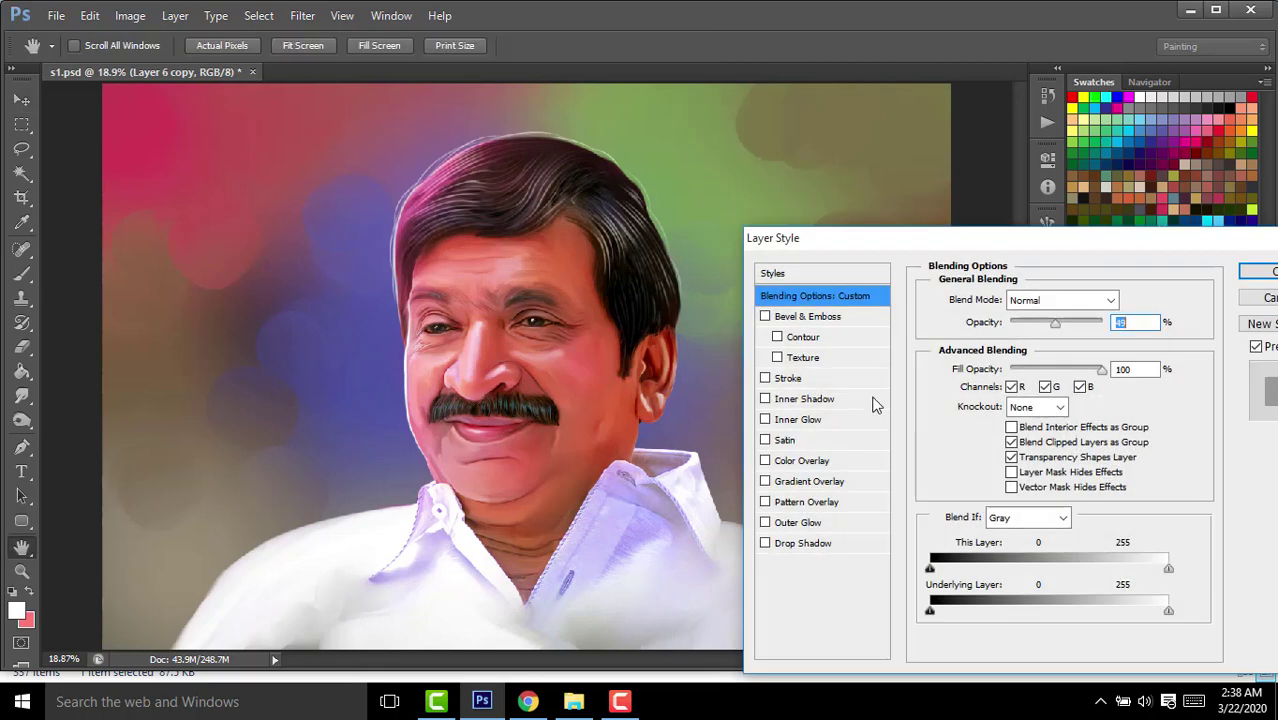
{"action": "left_click", "coordinate": [830, 481]}
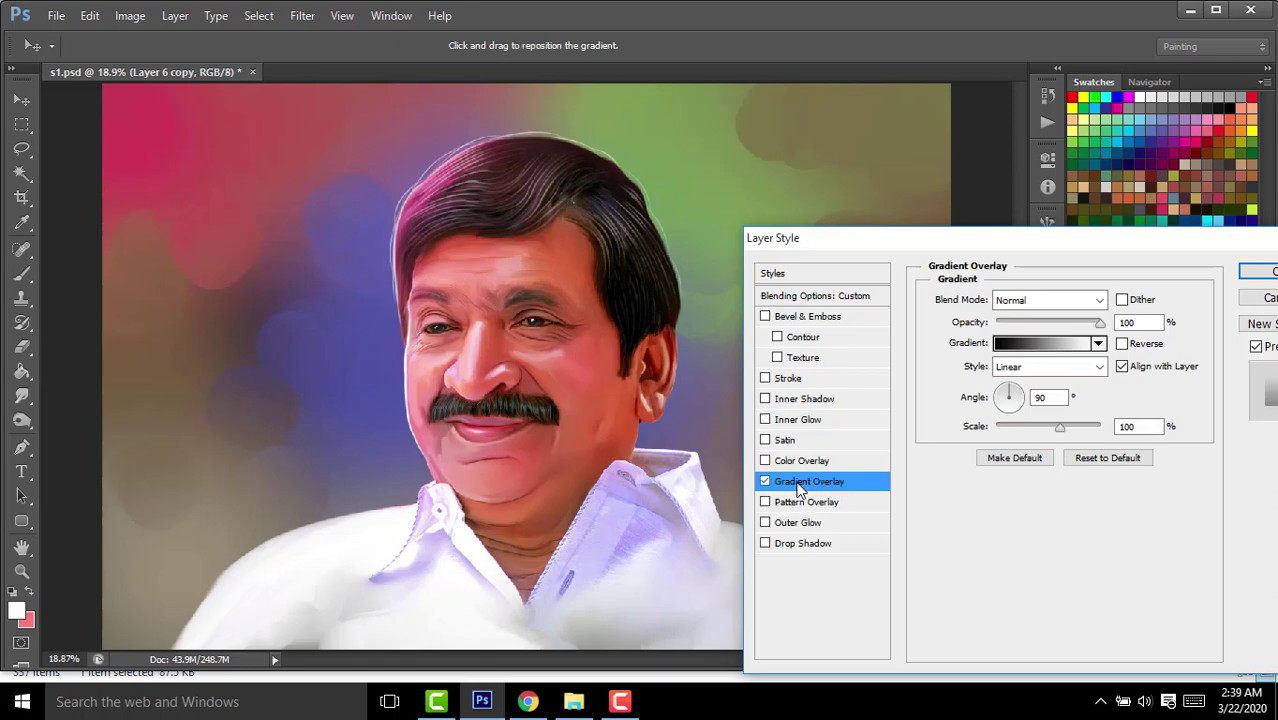
{"action": "left_click", "coordinate": [800, 460]}
{"action": "left_click", "coordinate": [765, 481]}
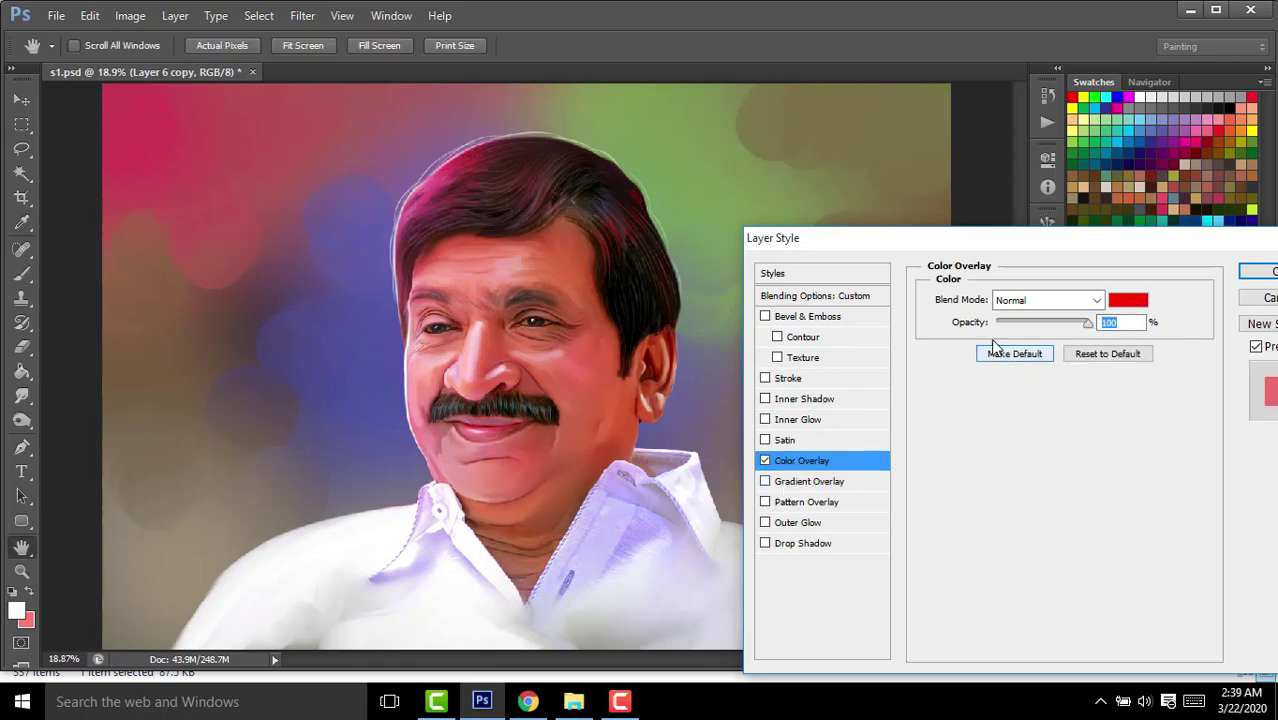
{"action": "left_click", "coordinate": [1130, 301]}
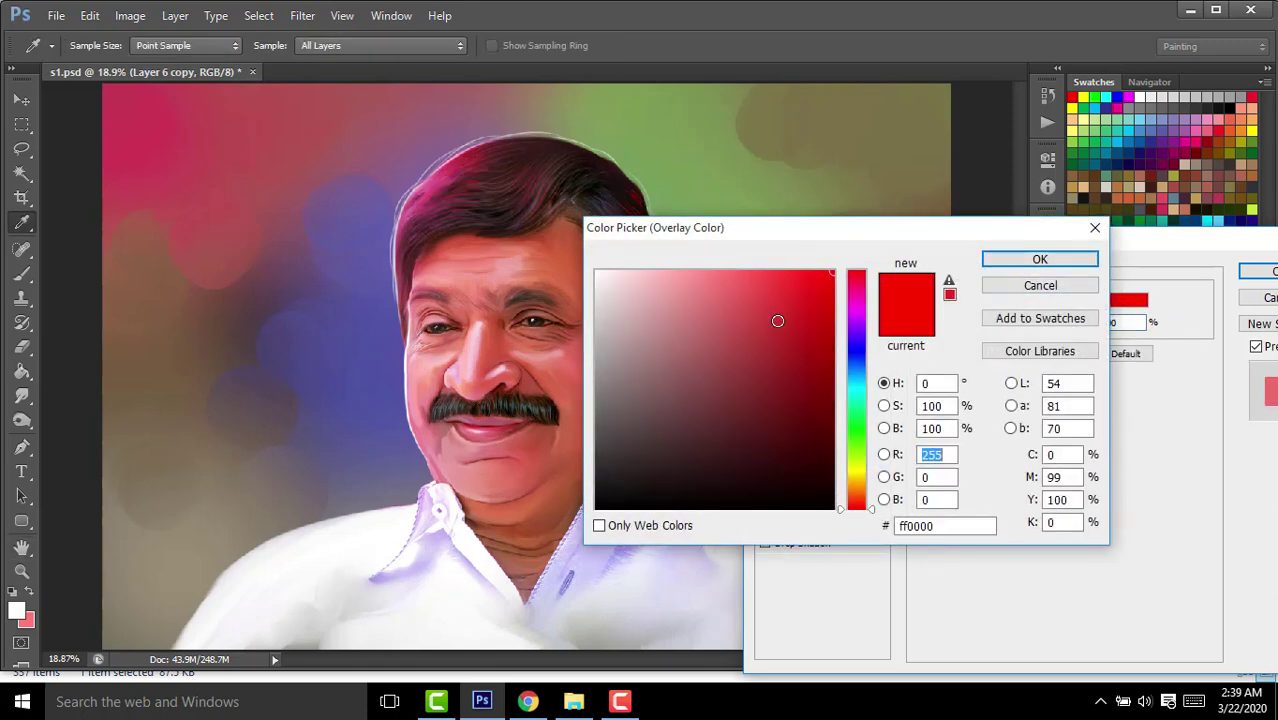
{"action": "left_click_drag", "start_coordinate": [765, 305], "coordinate": [742, 270]}
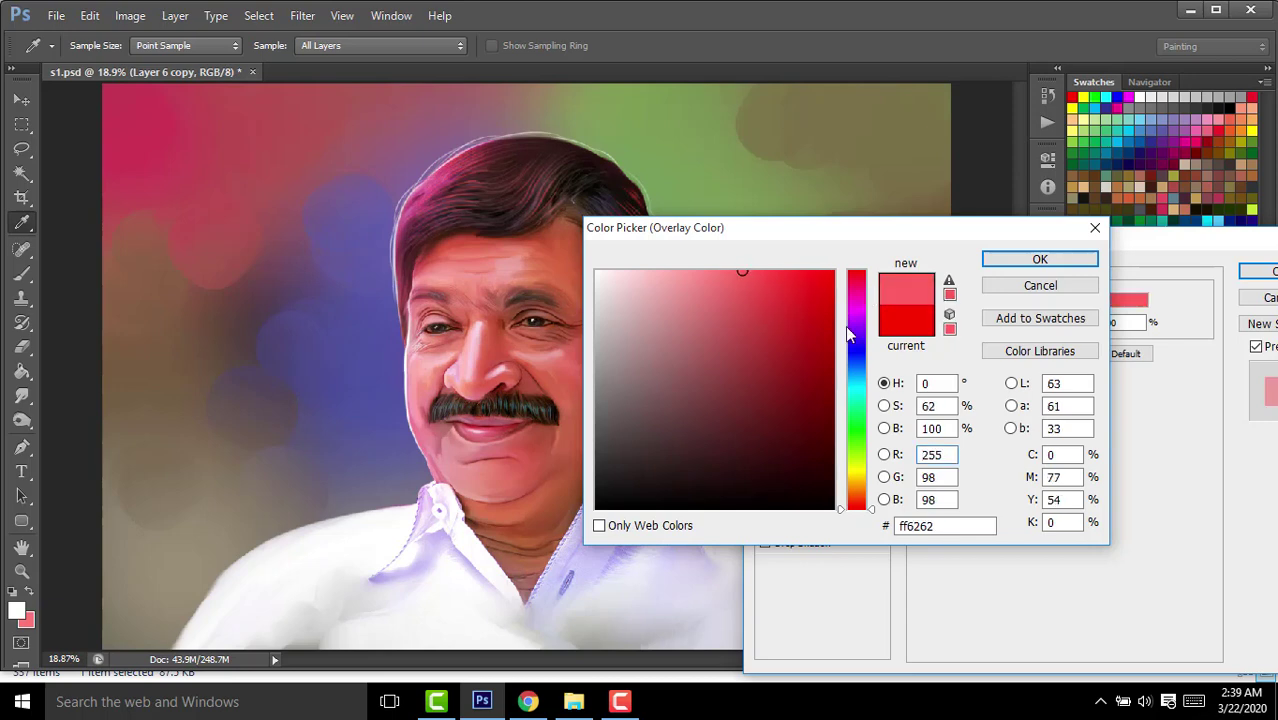
{"action": "mouse_move", "coordinate": [707, 286]}
{"action": "left_mouse_down"}
{"action": "mouse_move", "coordinate": [664, 270]}
{"action": "mouse_move", "coordinate": [722, 262]}
{"action": "left_mouse_up"}
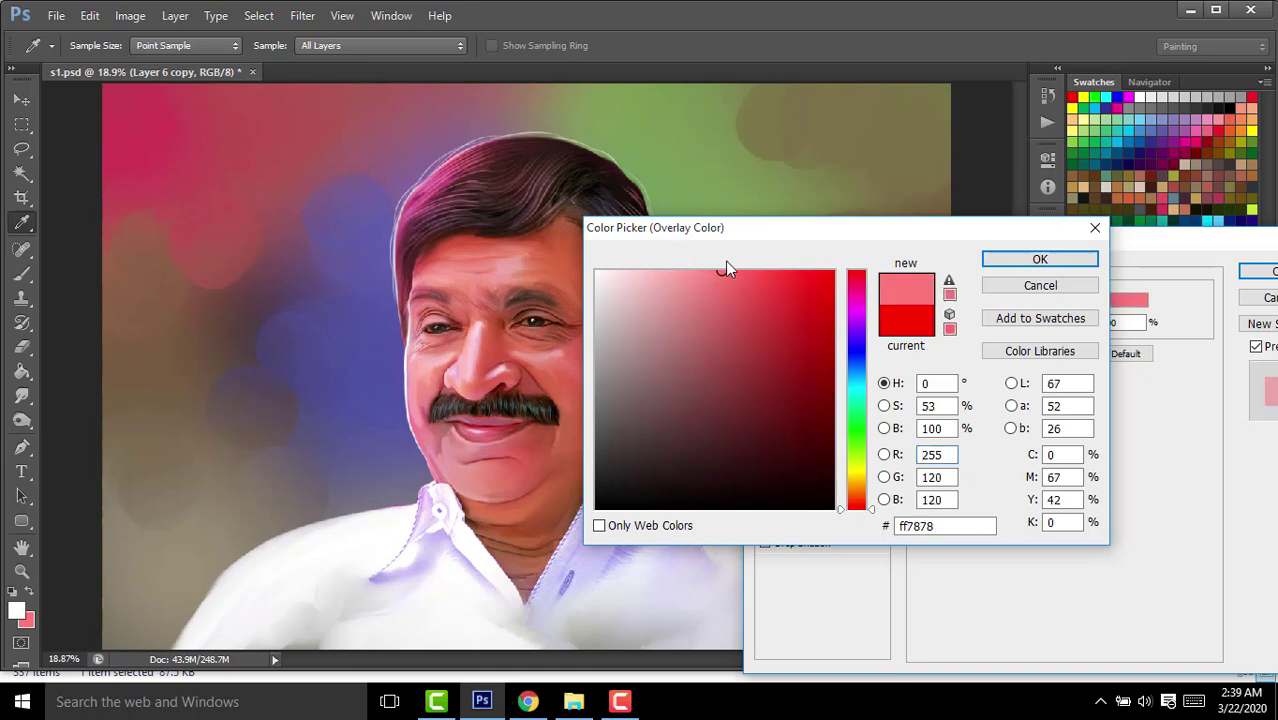
{"action": "left_click", "coordinate": [1085, 260]}
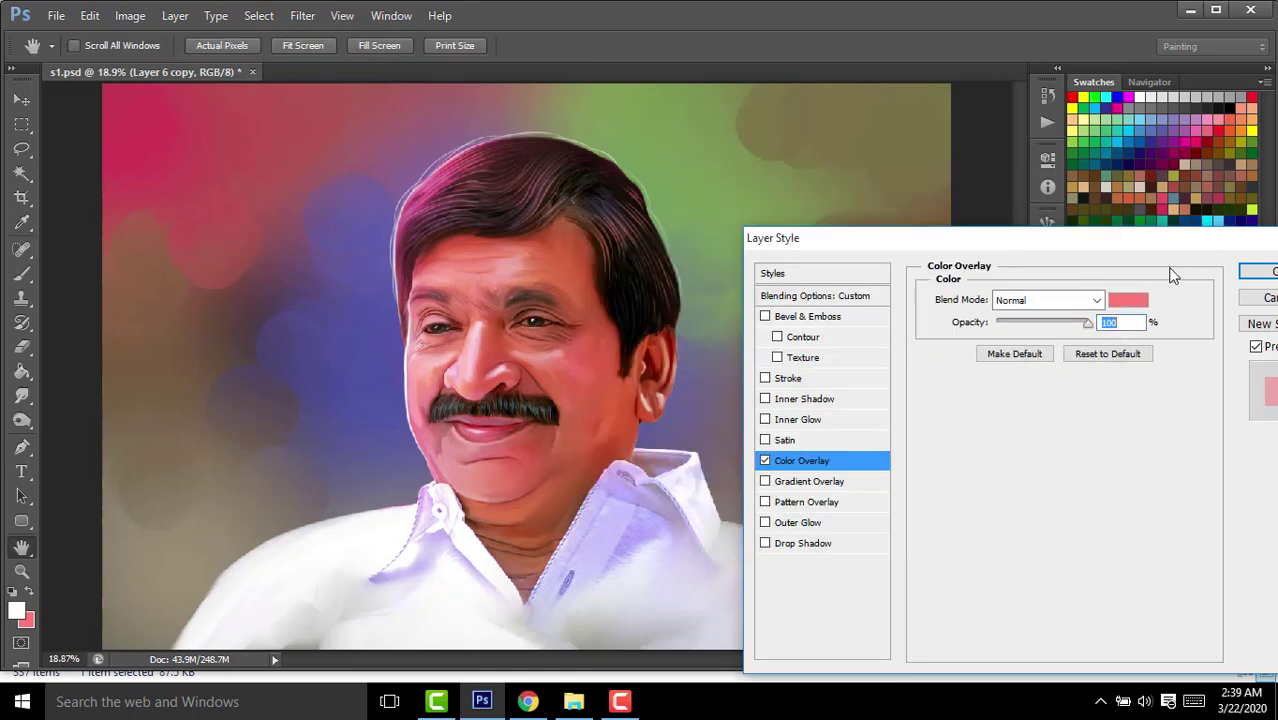
{"action": "left_click", "coordinate": [1258, 273]}
{"action": "left_click", "coordinate": [1230, 423]}
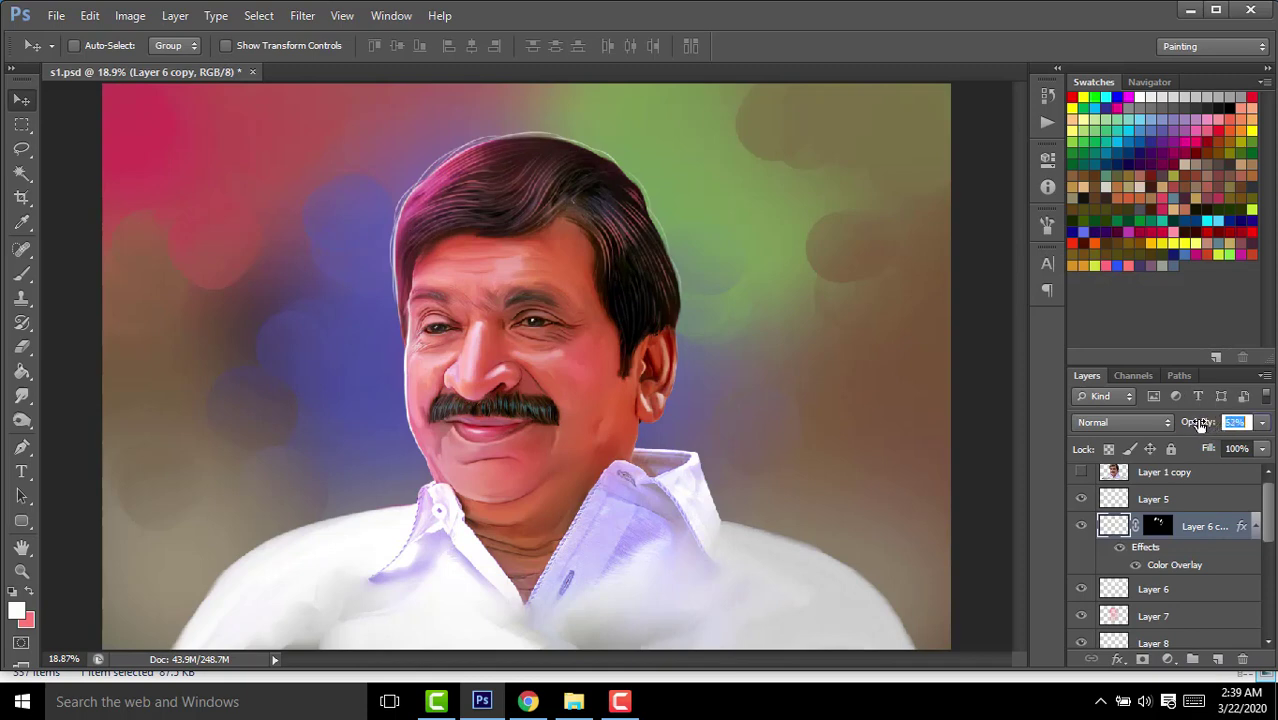
Try Layer 6 copy at 48% and 72% opacity, settling on 50%.
{"action": "type", "text": "48"}
{"action": "key", "text": "Return"}
{"action": "left_click_drag", "start_coordinate": [1201, 426], "coordinate": [1219, 432]}
{"action": "left_click_drag", "start_coordinate": [1196, 426], "coordinate": [1177, 425]}
Set Layer 6 copy to 29% opacity and Layer 6 to 20%.
{"action": "left_click", "coordinate": [1147, 591]}
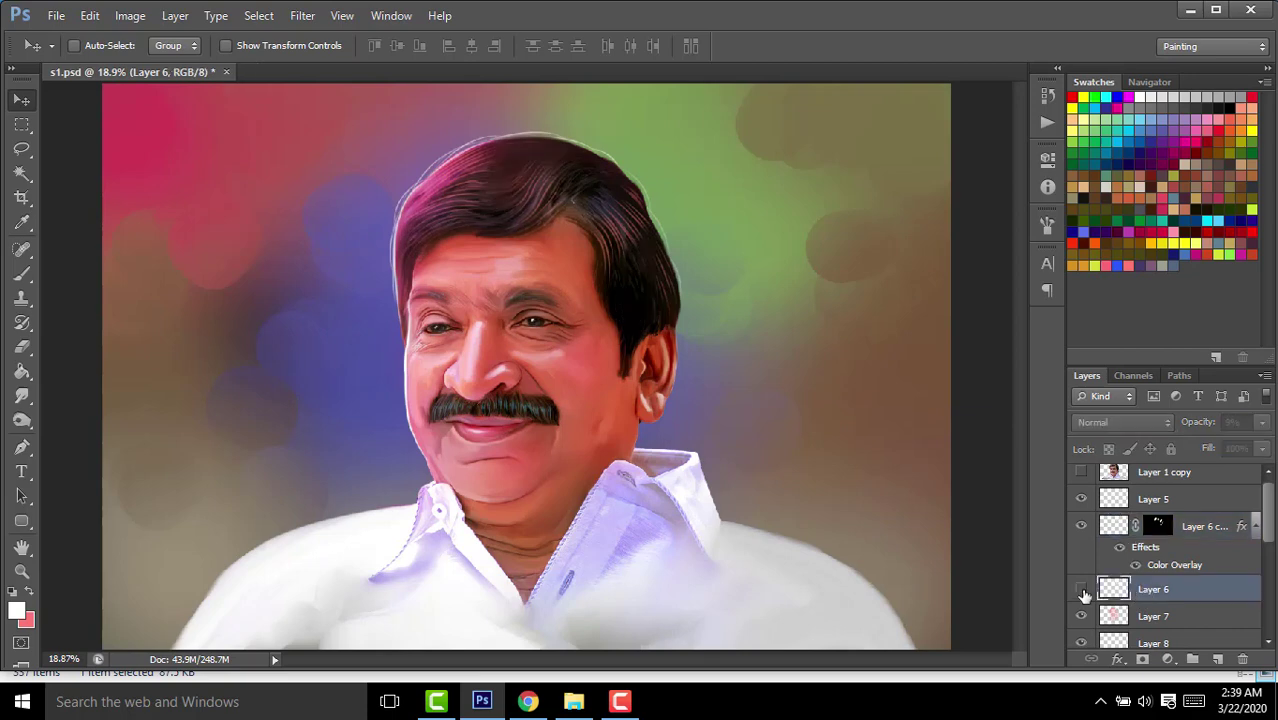
{"action": "left_click_drag", "start_coordinate": [1192, 428], "coordinate": [1201, 427]}
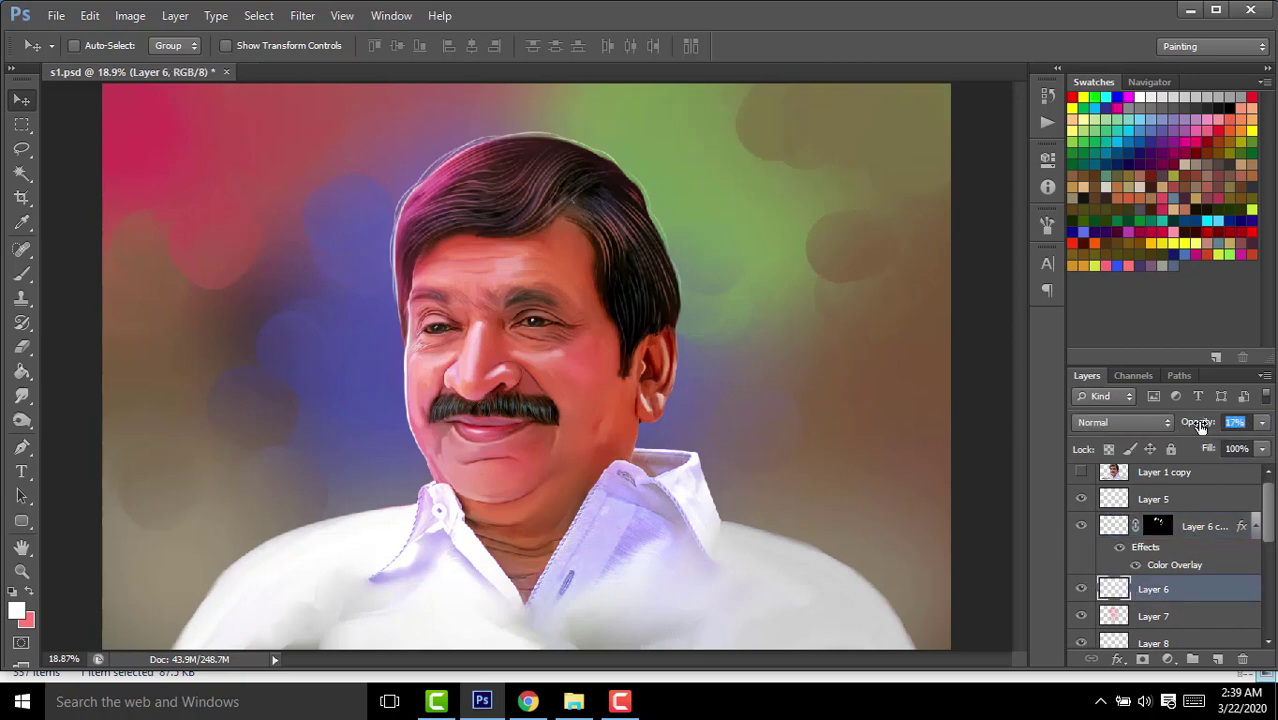
{"action": "scroll", "coordinate": [645, 398], "scroll_direction": "down", "scroll_amount": 3}
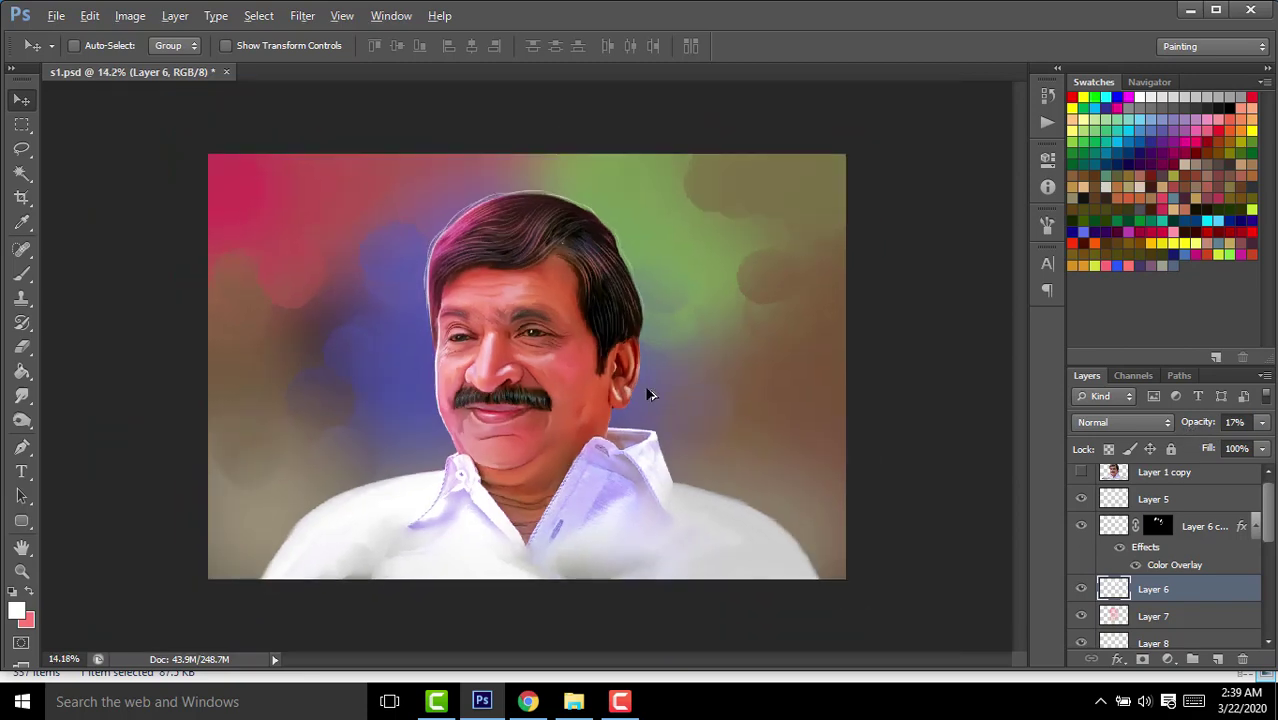
{"action": "left_click", "coordinate": [1195, 527]}
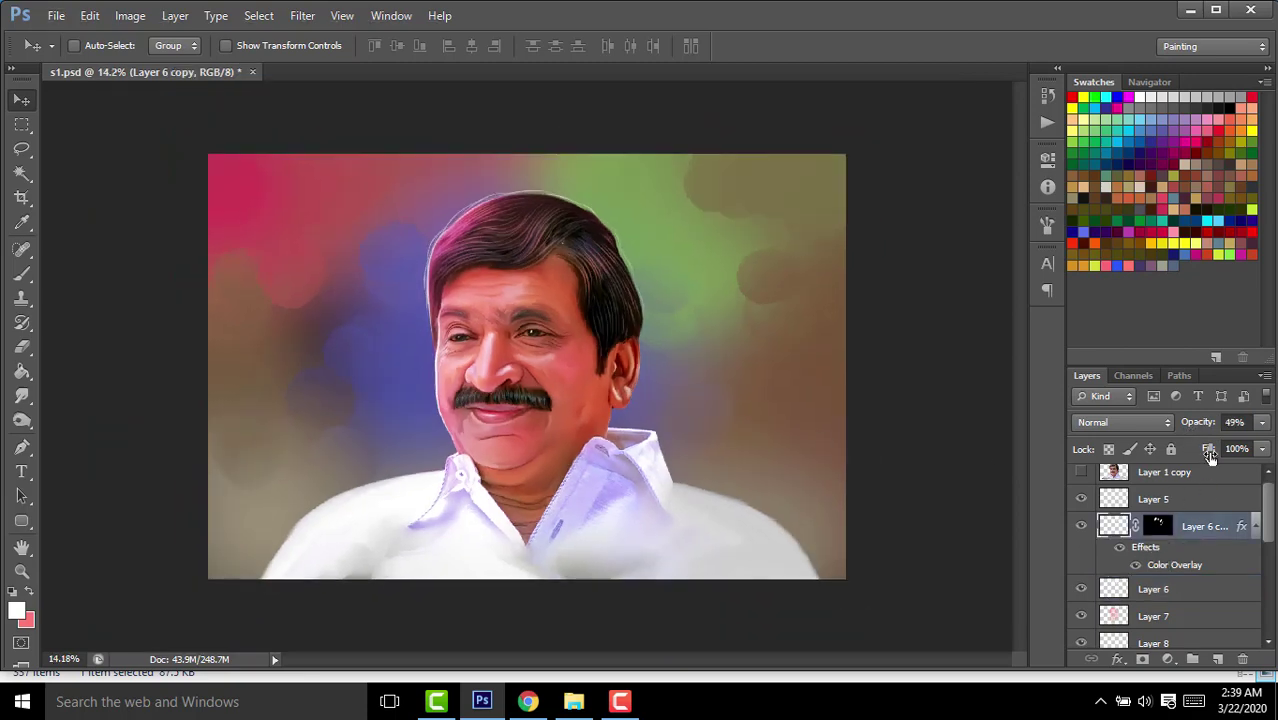
{"action": "left_click_drag", "start_coordinate": [1203, 425], "coordinate": [1185, 427]}
{"action": "left_click", "coordinate": [1160, 589]}
{"action": "left_click_drag", "start_coordinate": [1203, 425], "coordinate": [1198, 426]}
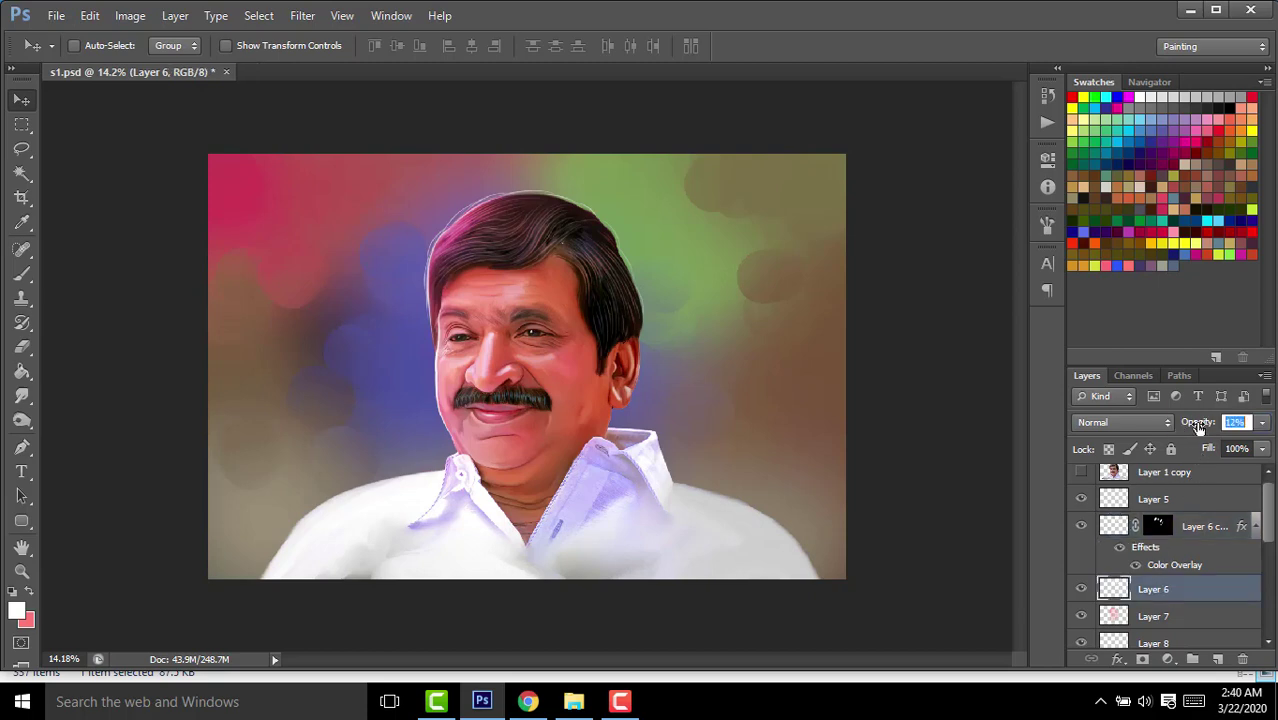
{"action": "key", "text": "Up"}
{"action": "key", "text": "Up"}
{"action": "key", "text": "Up"}
{"action": "key", "text": "Return"}
Make Layer 4 copy the working layer again for retouching.
{"action": "scroll", "coordinate": [556, 246], "scroll_direction": "down", "scroll_amount": 2}
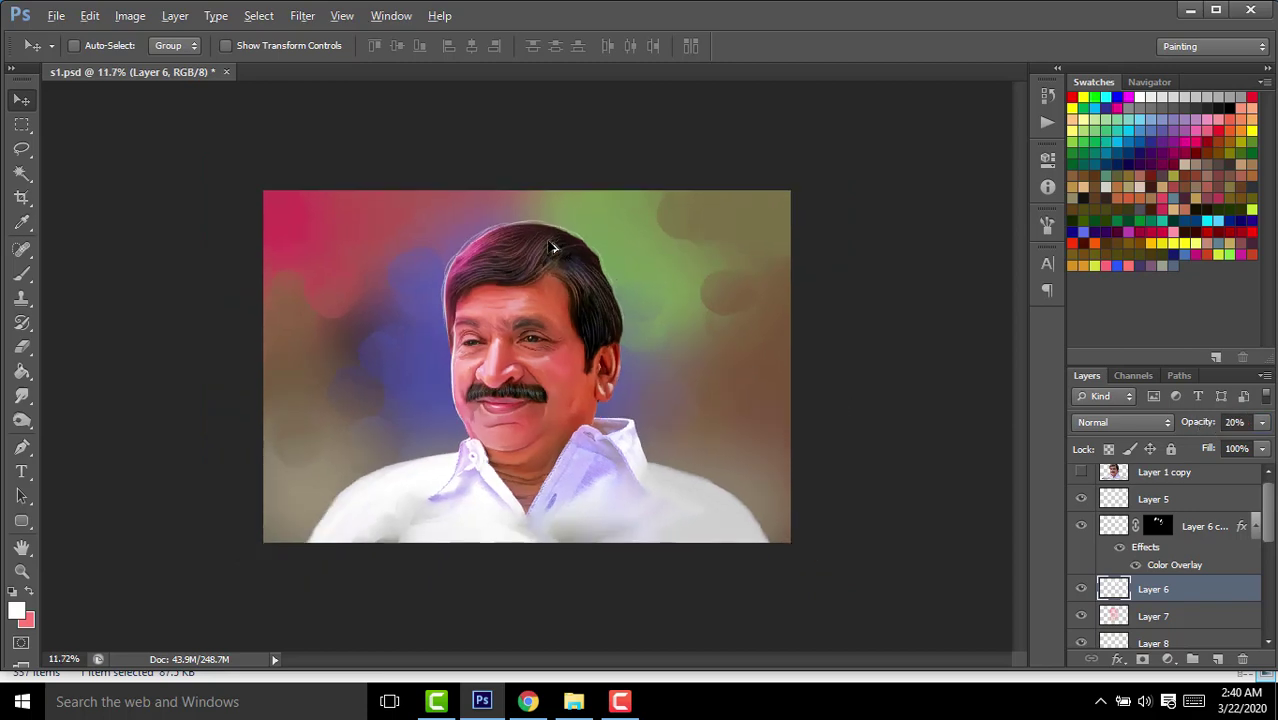
{"action": "scroll", "coordinate": [400, 200], "scroll_direction": "up", "scroll_amount": 1}
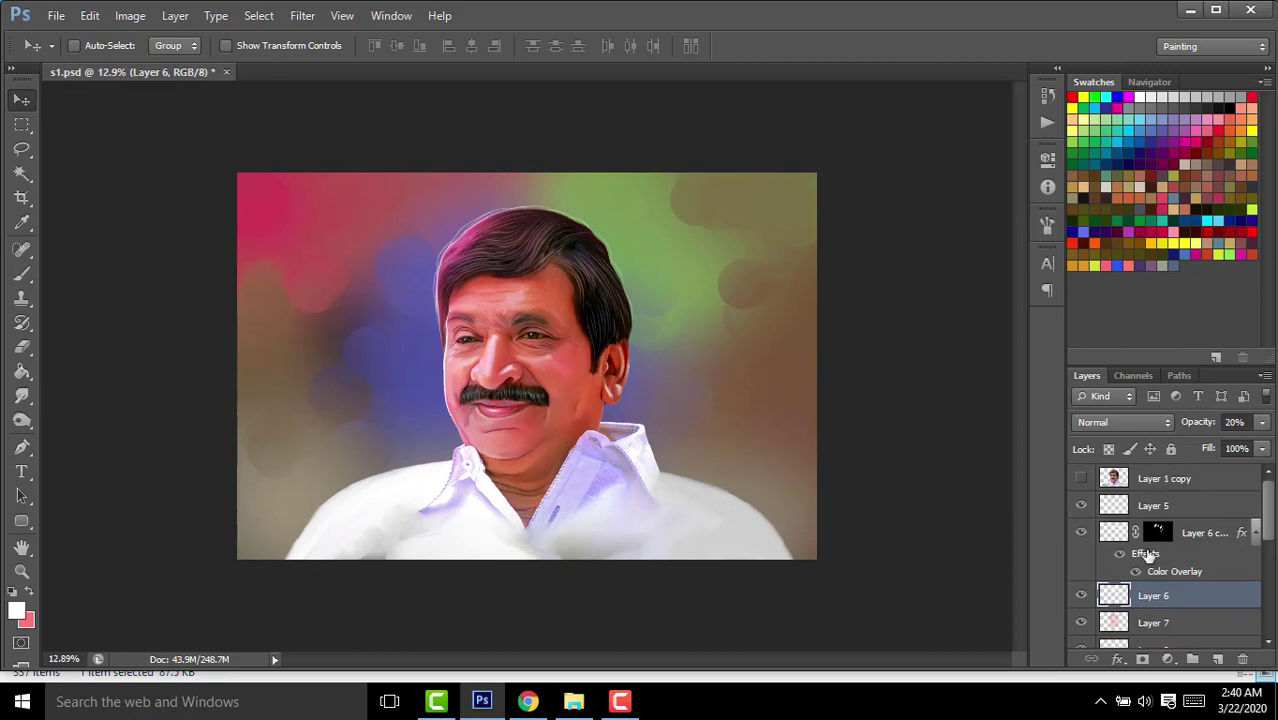
{"action": "scroll", "coordinate": [1150, 570], "scroll_direction": "down", "scroll_amount": 3}
{"action": "scroll", "coordinate": [1155, 600], "scroll_direction": "down", "scroll_amount": 3}
{"action": "left_click", "coordinate": [1116, 620]}
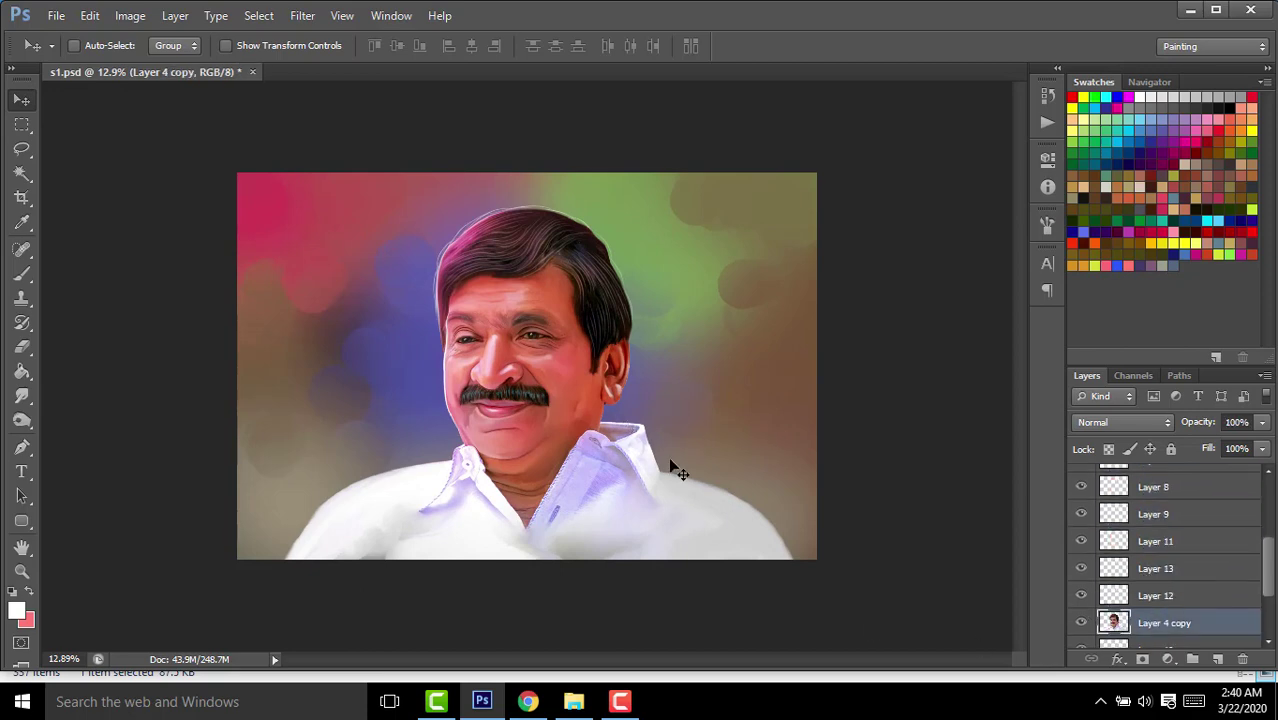
Switch to the Smudge tool with the 65 px soft round brush preset.
{"action": "scroll", "coordinate": [678, 470], "scroll_direction": "up", "scroll_amount": 5}
{"action": "scroll", "coordinate": [650, 430], "scroll_direction": "up", "scroll_amount": 5}
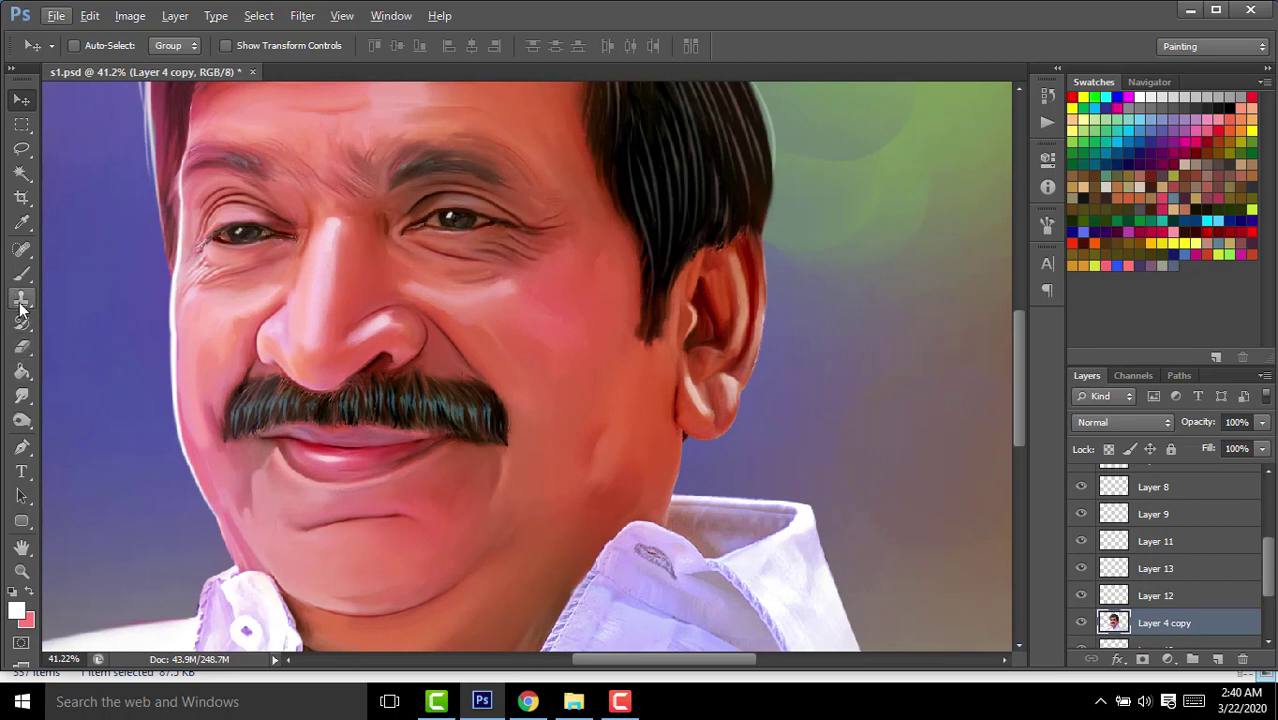
{"action": "left_click", "coordinate": [22, 396]}
{"action": "left_click", "coordinate": [96, 47]}
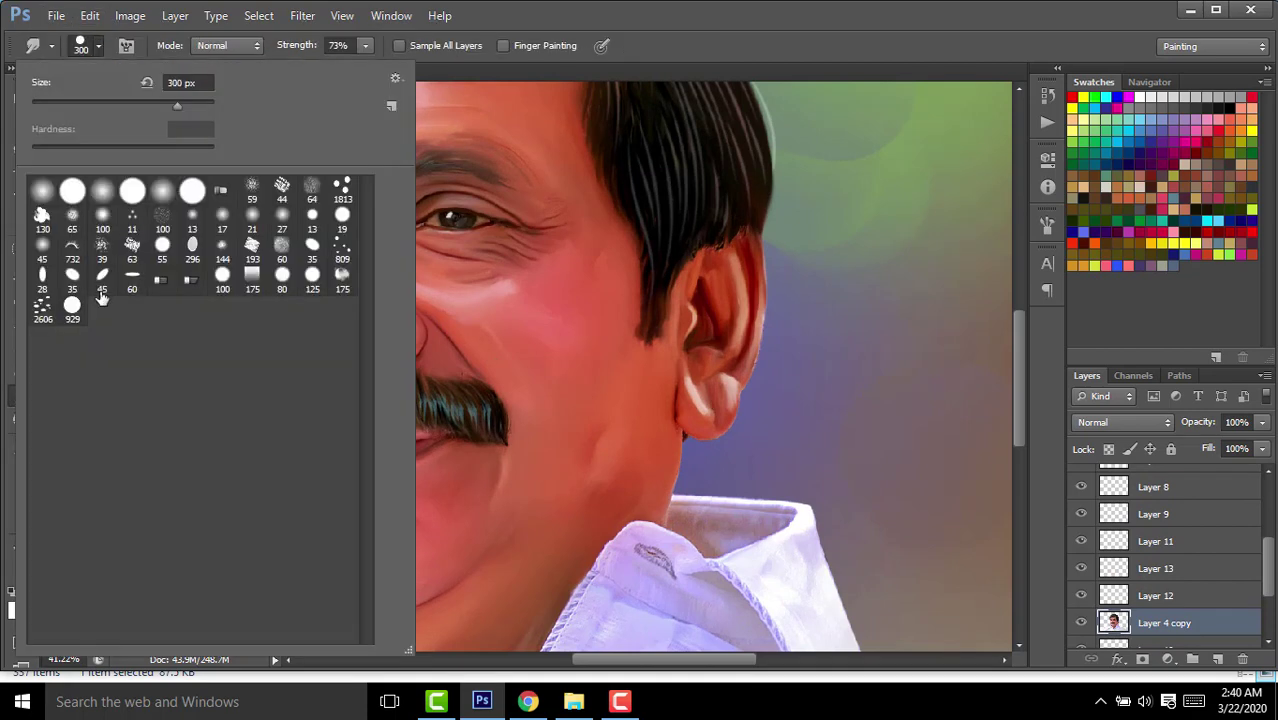
{"action": "double_click", "coordinate": [72, 220]}
Set smudge strength to 30% and enlarge the brush to 150 px.
{"action": "left_click_drag", "start_coordinate": [302, 45], "coordinate": [247, 45]}
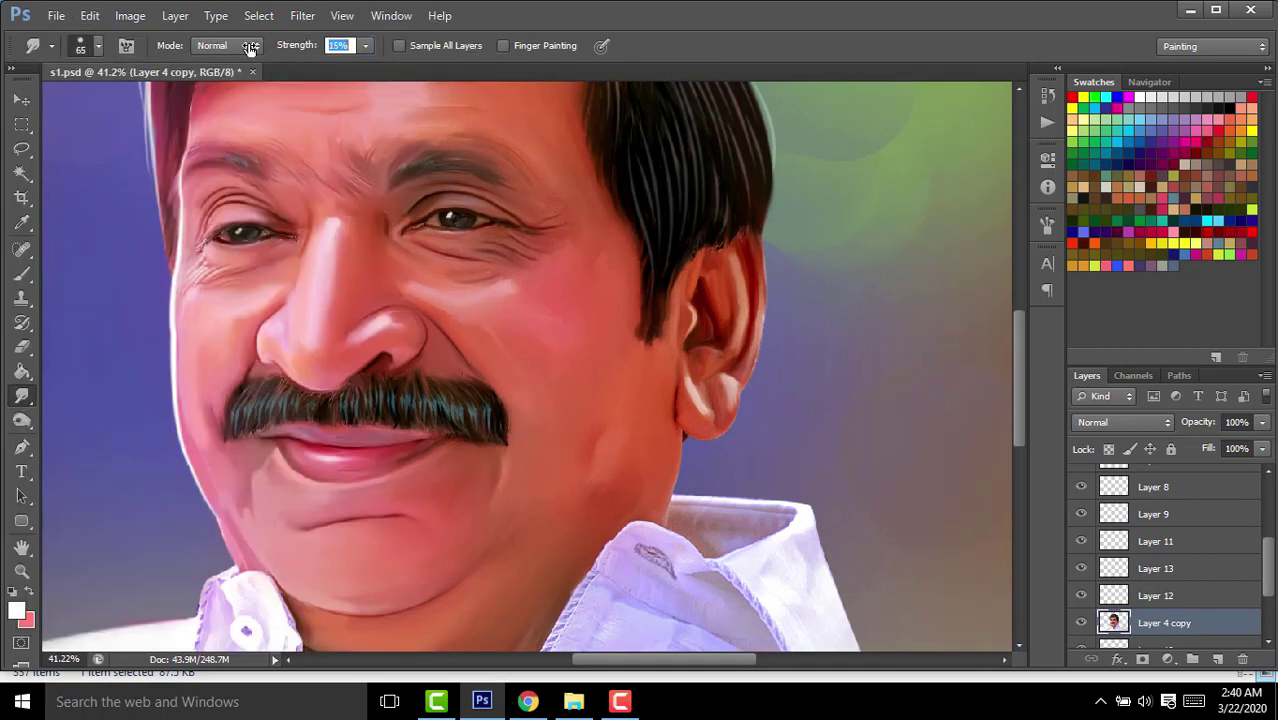
{"action": "scroll", "coordinate": [581, 537], "scroll_direction": "up", "scroll_amount": 3}
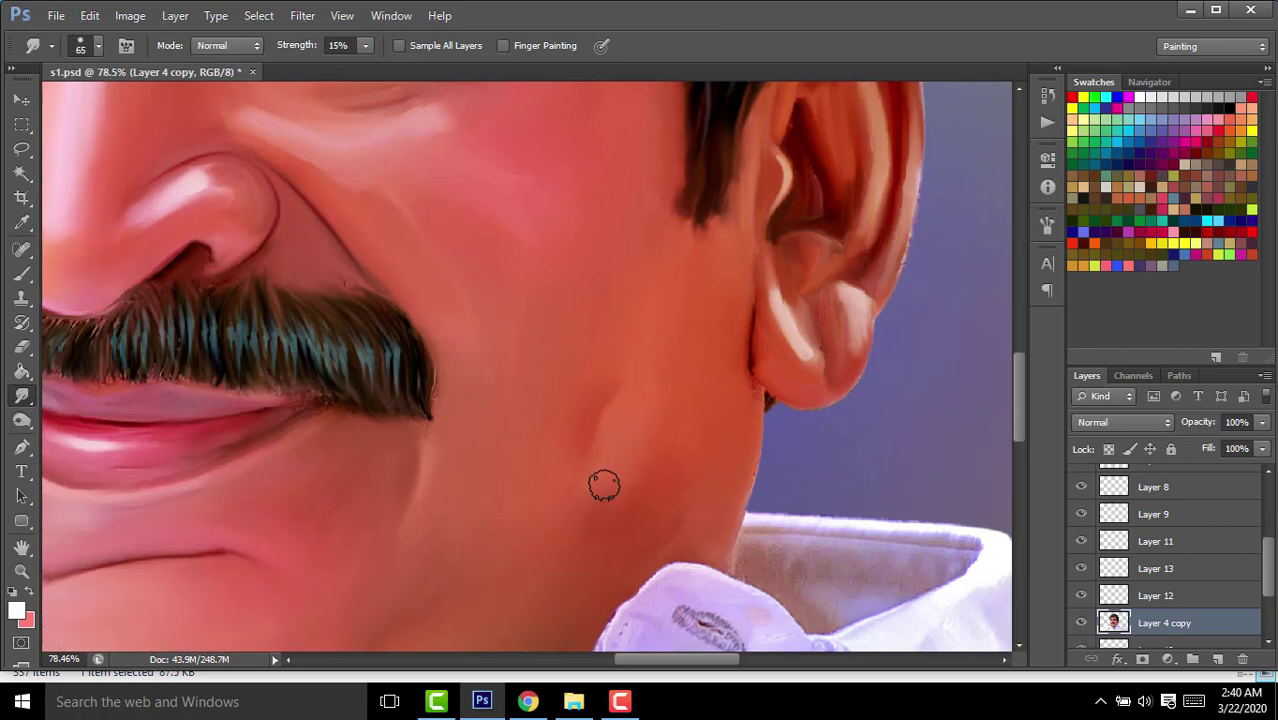
{"action": "key", "text": "bracketright"}
{"action": "key", "text": "bracketright"}
{"action": "key", "text": "bracketright"}
{"action": "key", "text": "bracketright"}
{"action": "left_click_drag", "start_coordinate": [284, 47], "coordinate": [302, 47]}
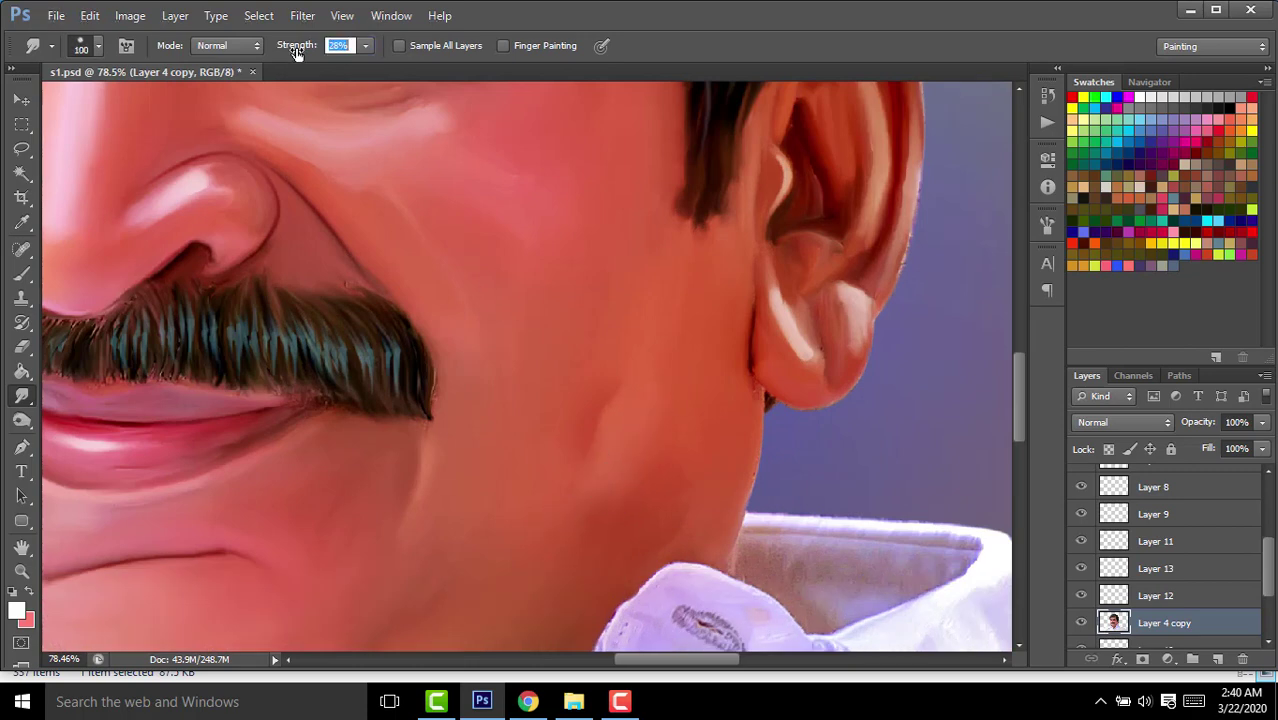
{"action": "key", "text": "bracketright"}
{"action": "key", "text": "bracketright"}
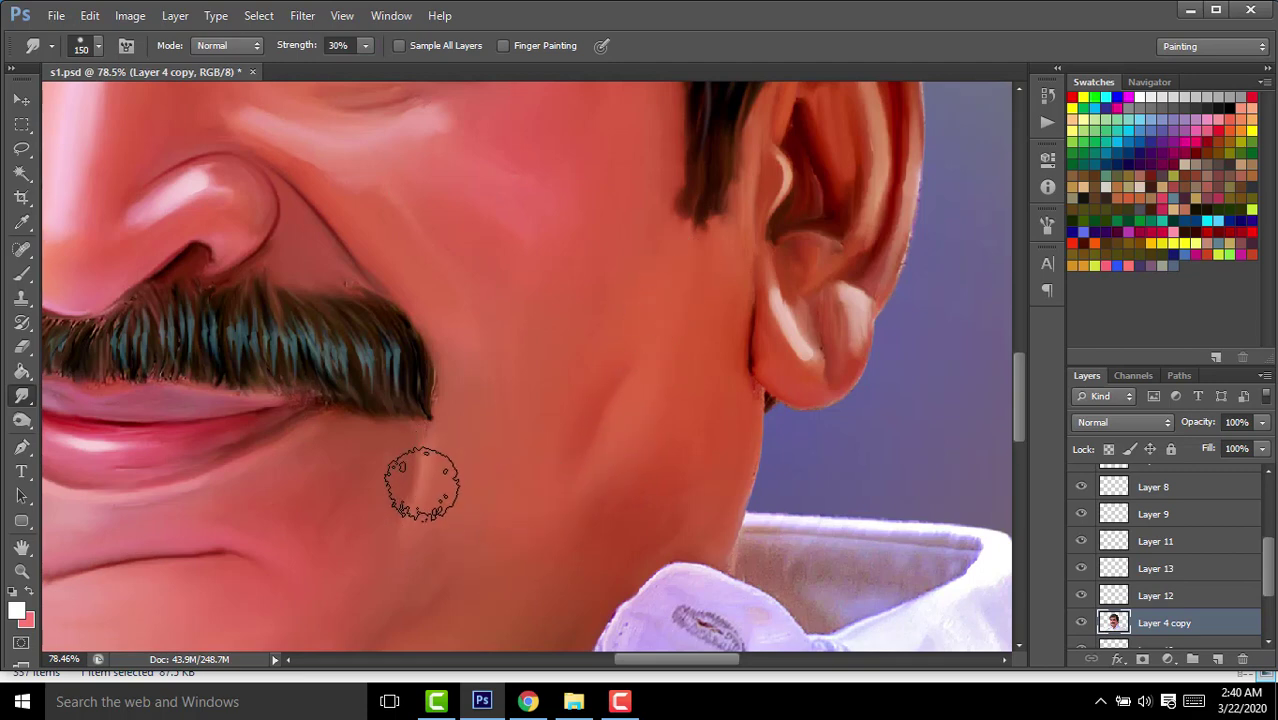
{"action": "scroll", "coordinate": [590, 240], "scroll_direction": "up", "scroll_amount": 3}
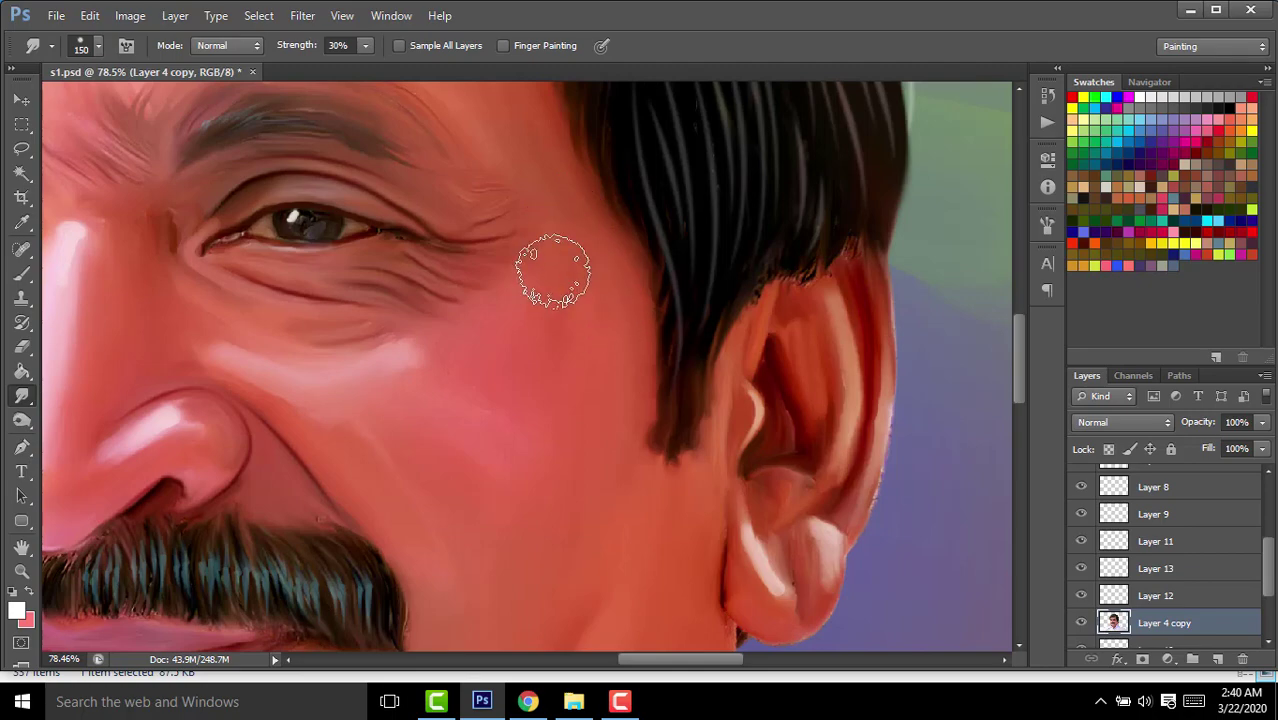
{"action": "scroll", "coordinate": [567, 247], "scroll_direction": "down", "scroll_amount": 3}
{"action": "scroll", "coordinate": [442, 177], "scroll_direction": "down", "scroll_amount": 1}
{"action": "scroll", "coordinate": [342, 143], "scroll_direction": "up", "scroll_amount": 3}
{"action": "scroll", "coordinate": [599, 271], "scroll_direction": "up", "scroll_amount": 1}
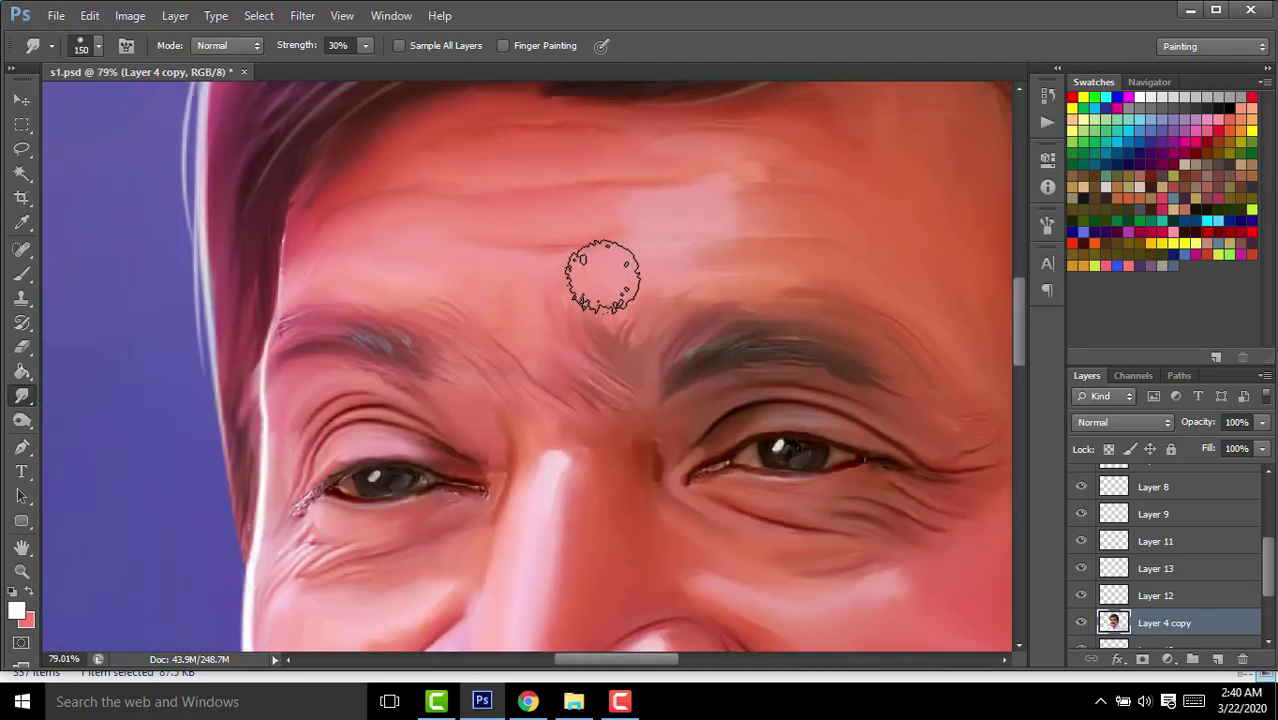
{"action": "scroll", "coordinate": [638, 270], "scroll_direction": "down", "scroll_amount": 2}
{"action": "scroll", "coordinate": [632, 264], "scroll_direction": "down", "scroll_amount": 3}
{"action": "scroll", "coordinate": [632, 263], "scroll_direction": "down", "scroll_amount": 2}
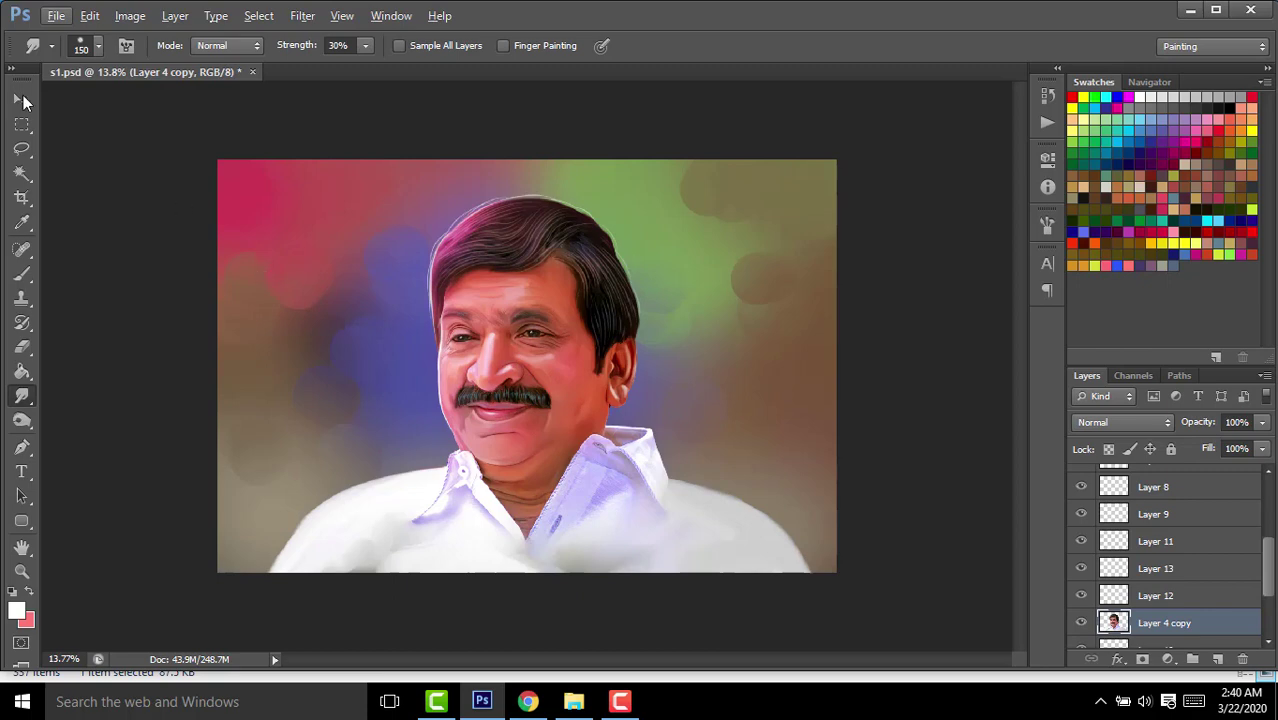
Add a new Layer 14 above Layer 5 and set it to Color blend mode.
{"action": "left_click", "coordinate": [22, 100]}
{"action": "scroll", "coordinate": [1160, 540], "scroll_direction": "up", "scroll_amount": 3}
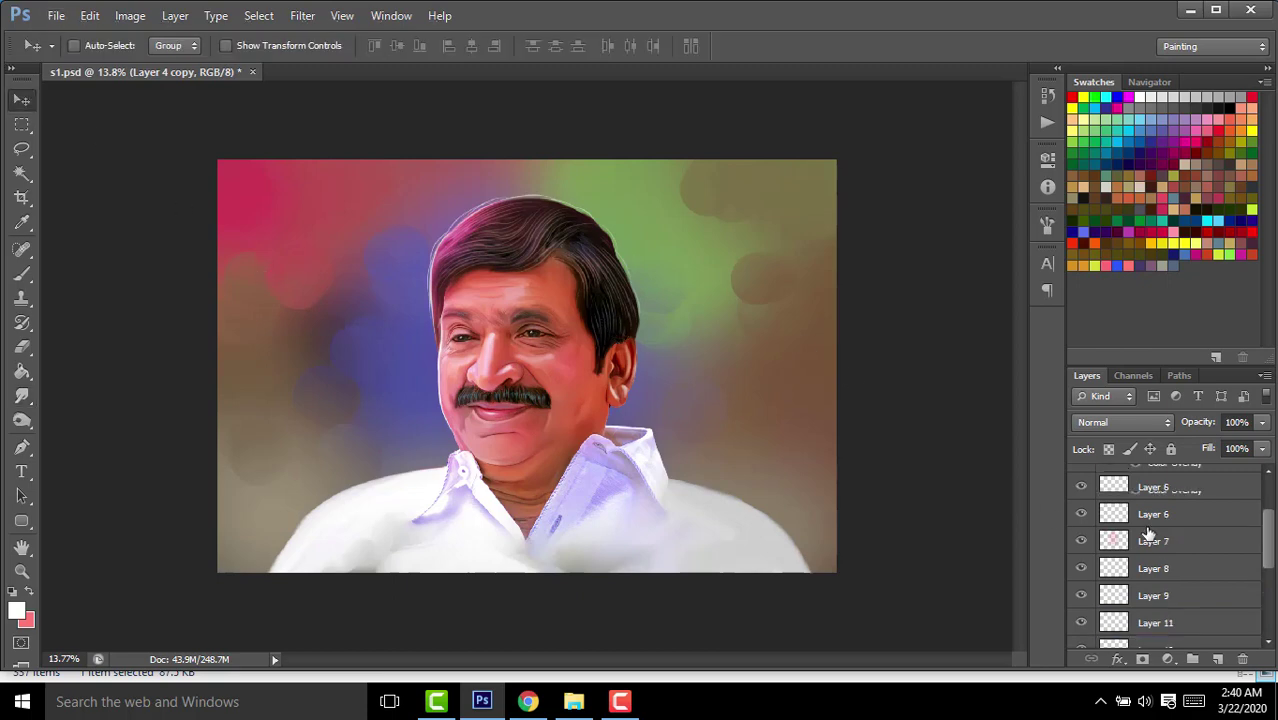
{"action": "scroll", "coordinate": [1160, 540], "scroll_direction": "up", "scroll_amount": 3}
{"action": "left_click", "coordinate": [1190, 507]}
{"action": "left_click", "coordinate": [1218, 663]}
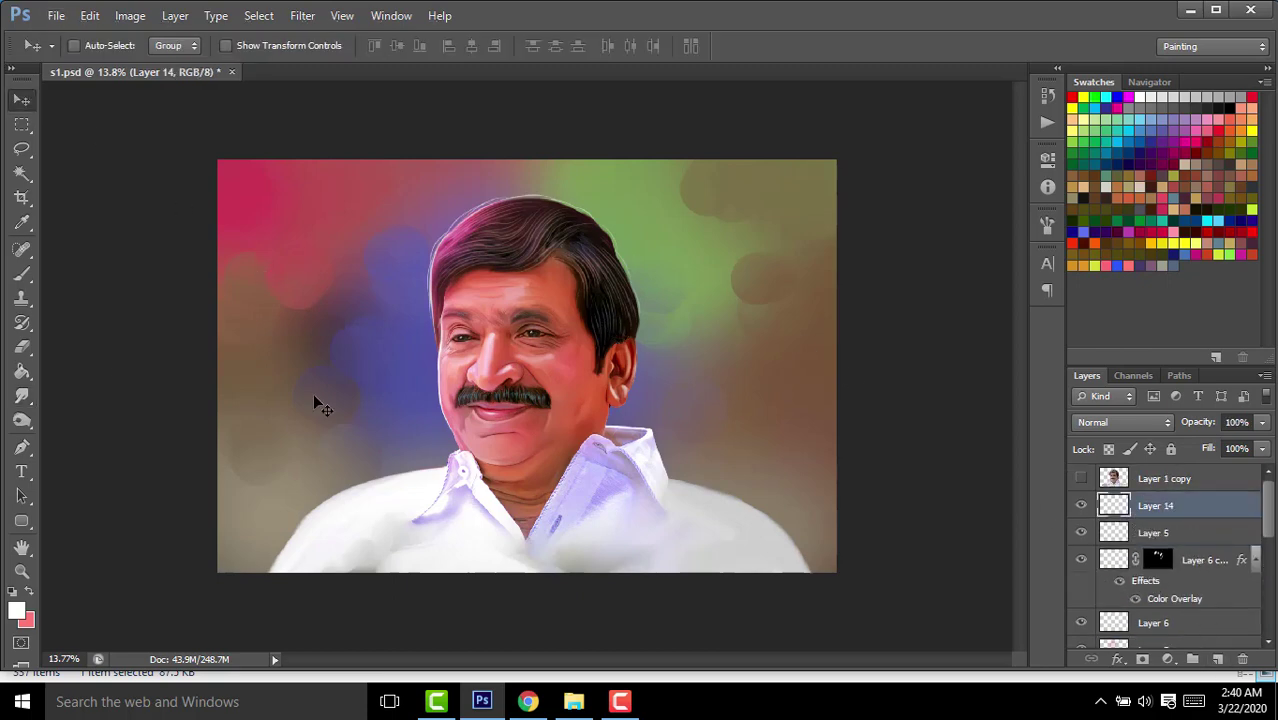
{"action": "left_click", "coordinate": [22, 274]}
{"action": "left_click", "coordinate": [1134, 425]}
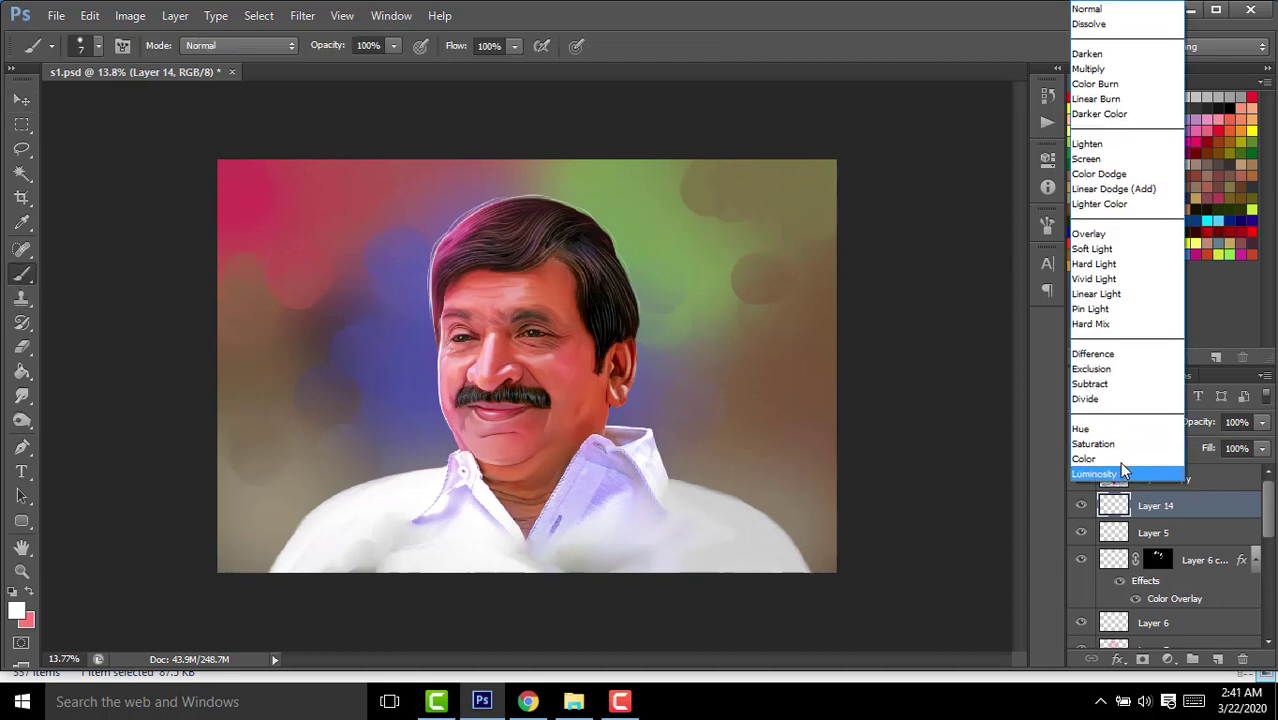
{"action": "left_click", "coordinate": [1120, 463]}
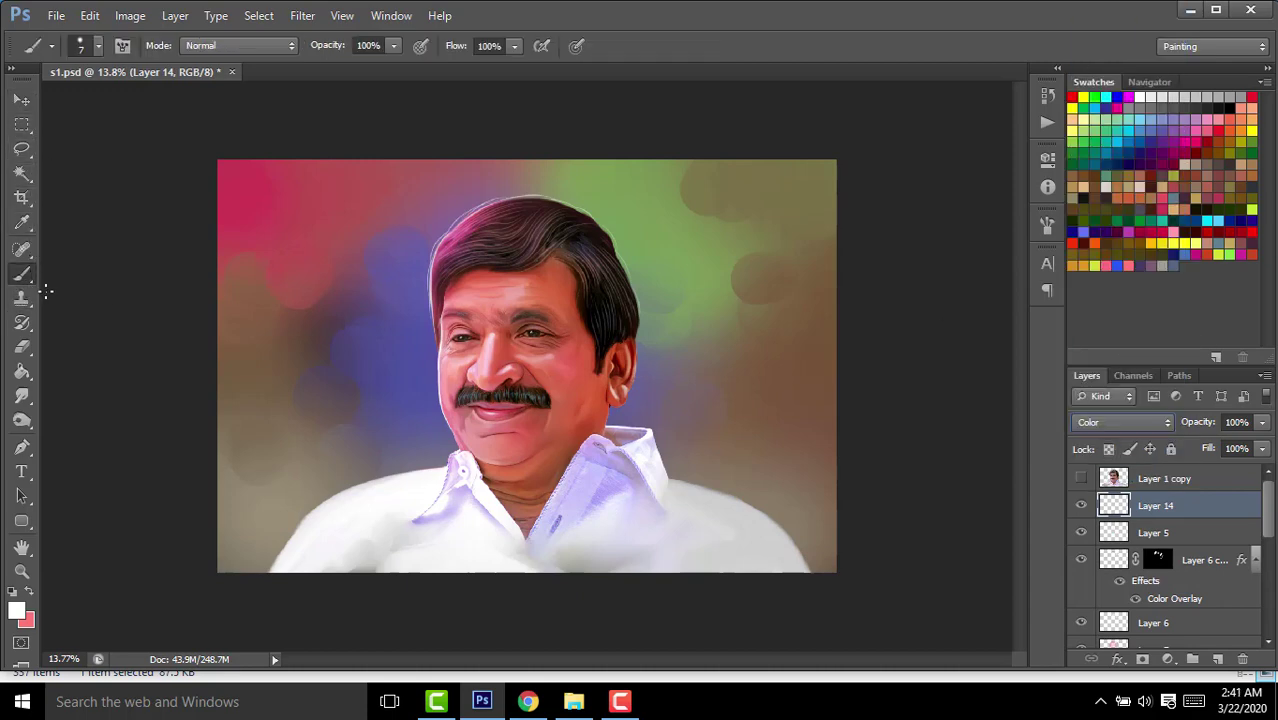
Give the Brush tool a very large soft round brush.
{"action": "left_click", "coordinate": [97, 45]}
{"action": "left_click", "coordinate": [48, 188]}
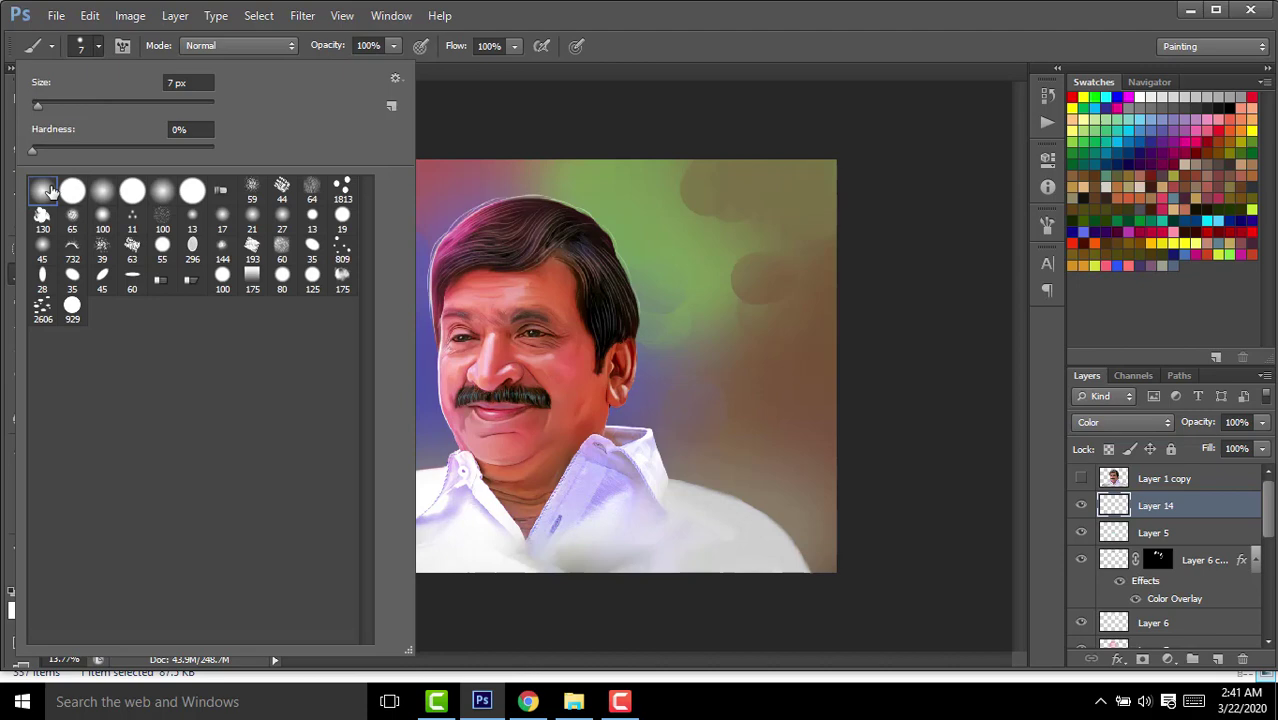
{"action": "left_click", "coordinate": [755, 9]}
{"action": "key", "text": "bracketright"}
{"action": "key", "text": "bracketright"}
{"action": "key", "text": "bracketright"}
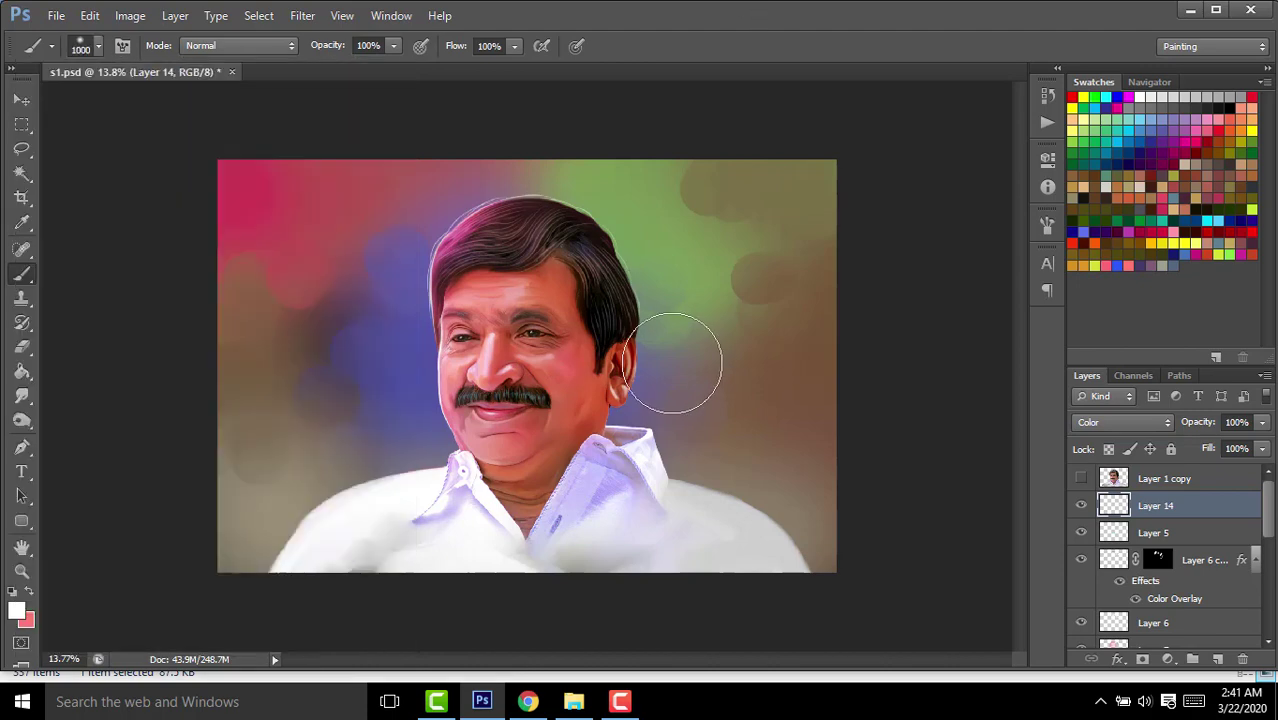
{"action": "scroll", "coordinate": [636, 283], "scroll_direction": "up", "scroll_amount": 3}
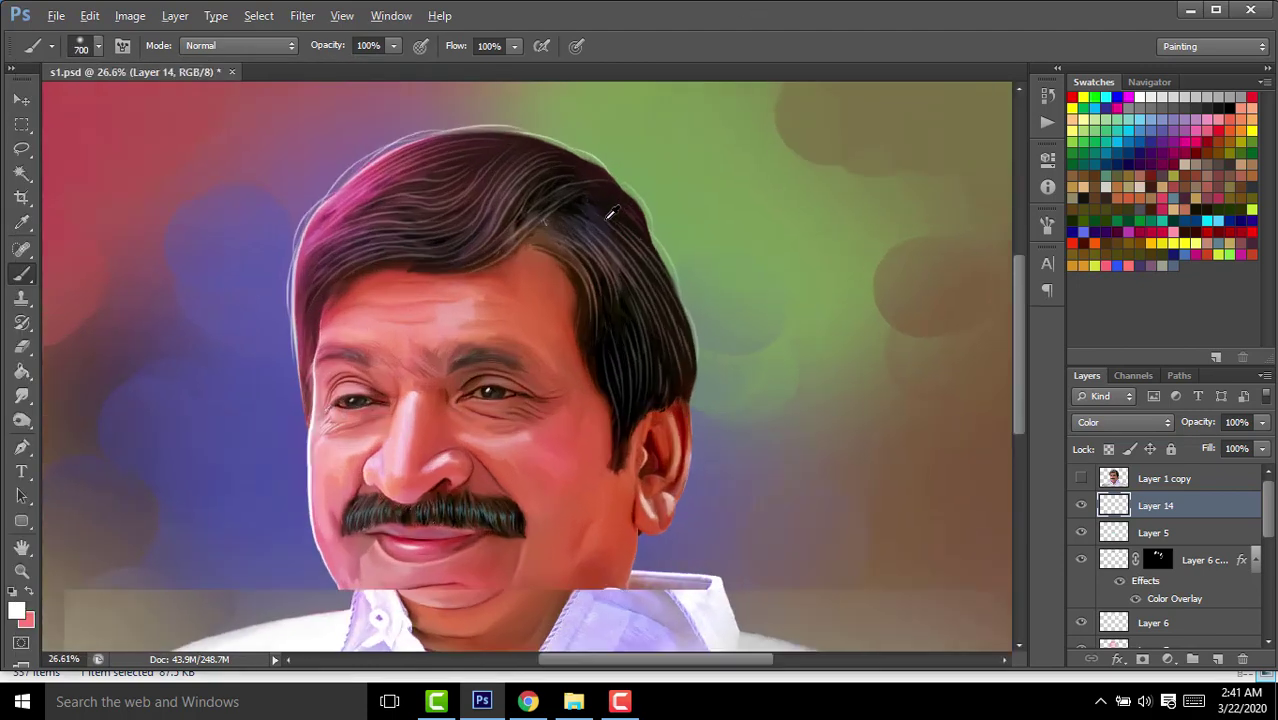
{"action": "scroll", "coordinate": [636, 283], "scroll_direction": "up", "scroll_amount": 2}
{"action": "scroll", "coordinate": [1160, 595], "scroll_direction": "down", "scroll_amount": 2}
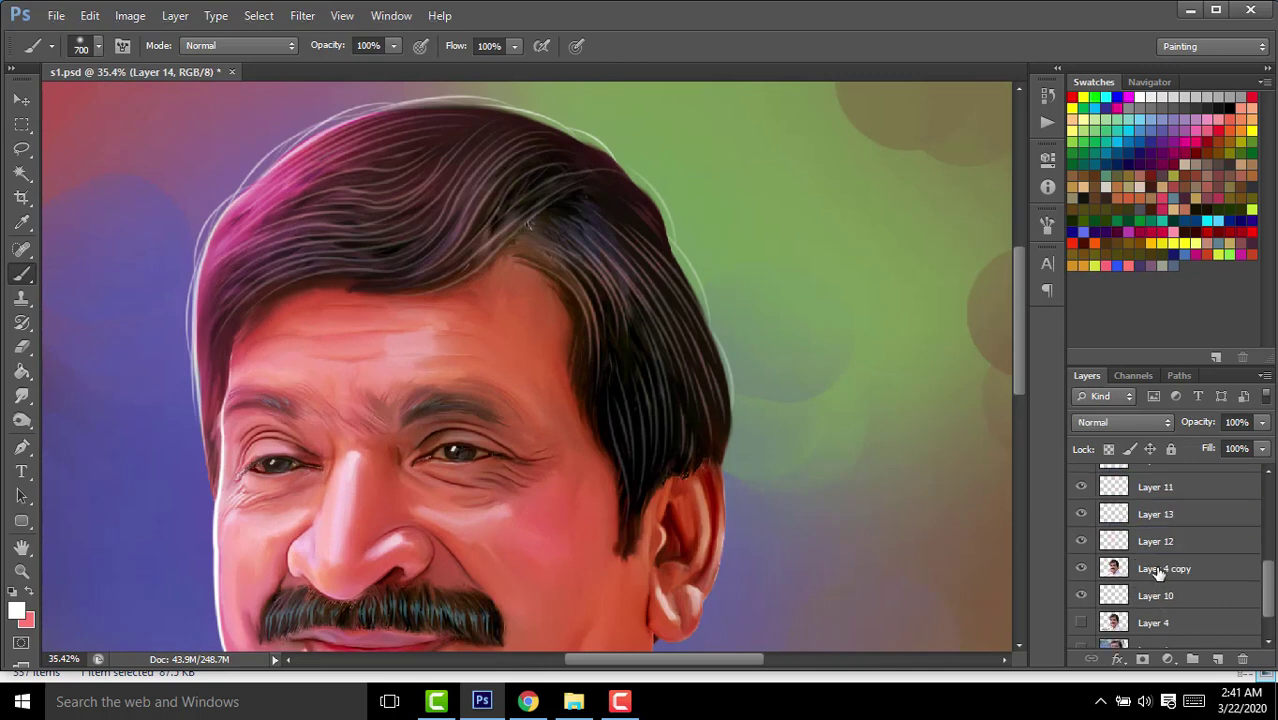
Make Layer 4 copy the working layer with the Lasso tool active.
{"action": "left_click", "coordinate": [1160, 568]}
{"action": "left_click", "coordinate": [21, 148]}
{"action": "scroll", "coordinate": [505, 297], "scroll_direction": "up", "scroll_amount": 2}
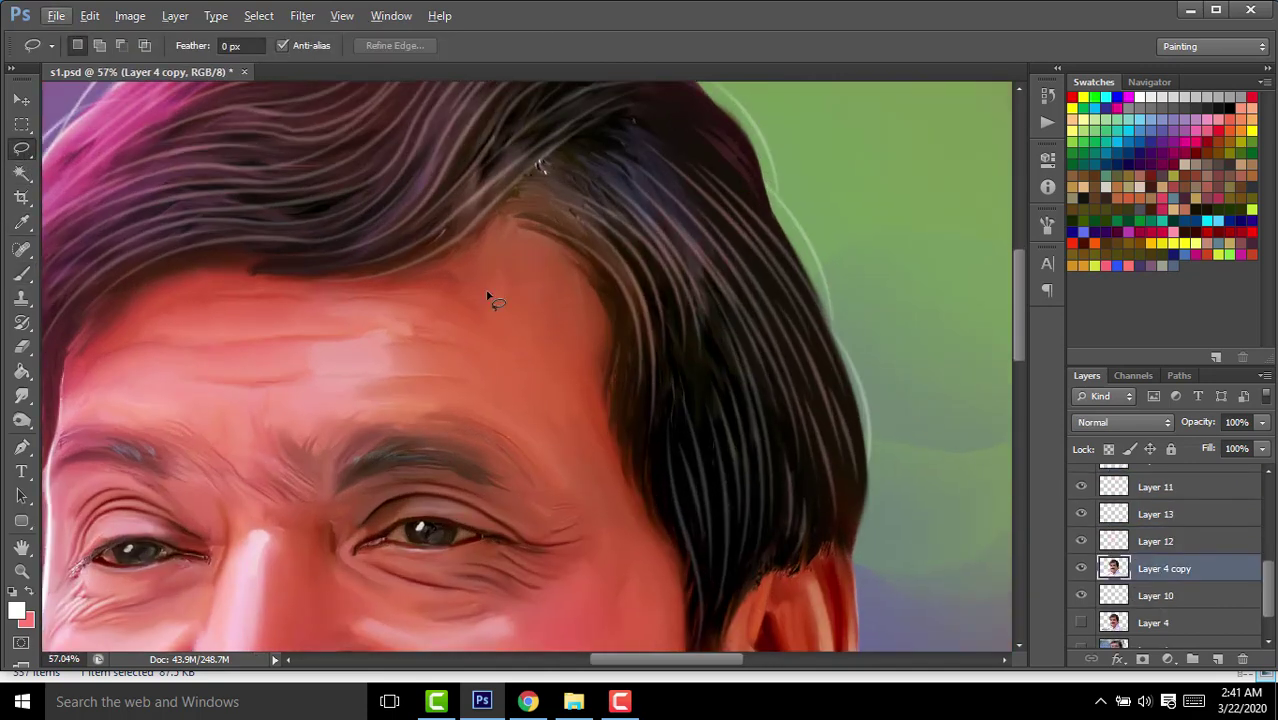
Lasso a forehead patch beside the right hairline and feather its edge.
{"action": "mouse_move", "coordinate": [487, 292]}
{"action": "left_mouse_down"}
{"action": "mouse_move", "coordinate": [533, 371]}
{"action": "mouse_move", "coordinate": [551, 354]}
{"action": "mouse_move", "coordinate": [531, 274]}
{"action": "left_mouse_up"}
{"action": "key", "text": "ctrl+d"}
{"action": "right_click", "coordinate": [552, 220]}
{"action": "left_click", "coordinate": [579, 350]}
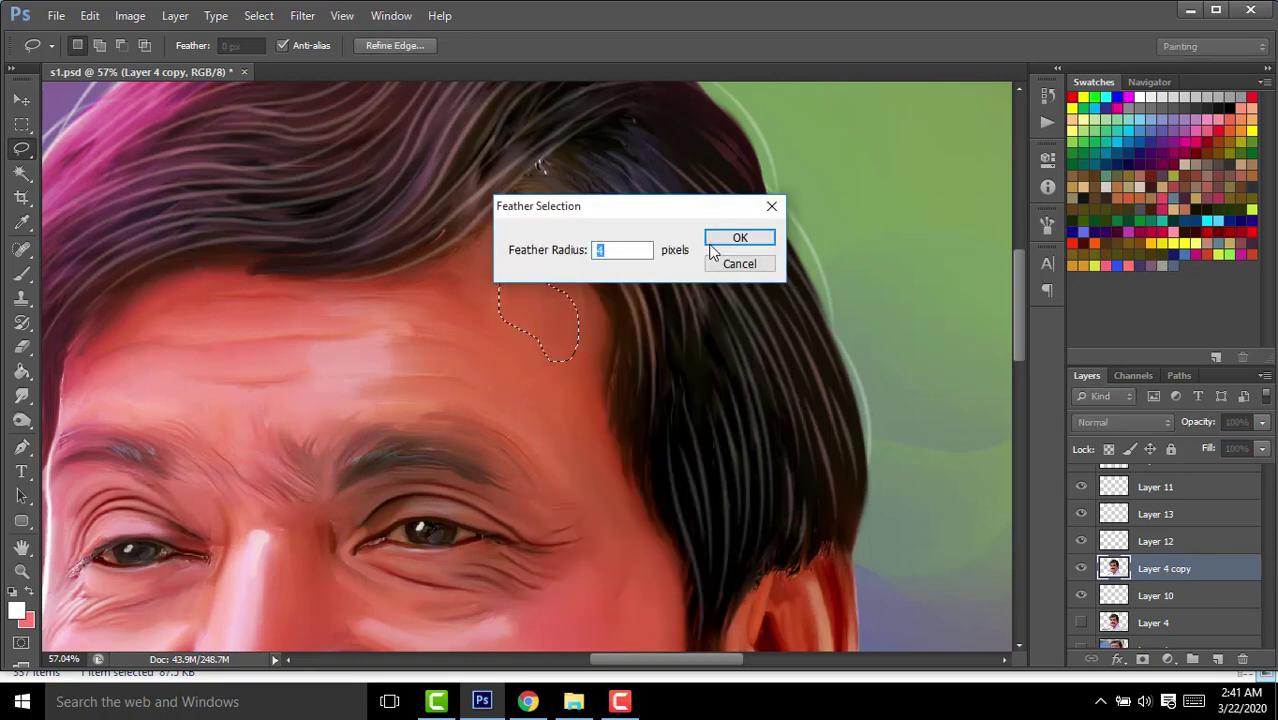
{"action": "left_click", "coordinate": [736, 240]}
Dodge the forehead skin lighter inside the selection (Midtones, 27%).
{"action": "left_click", "coordinate": [22, 420]}
{"action": "left_click", "coordinate": [85, 418]}
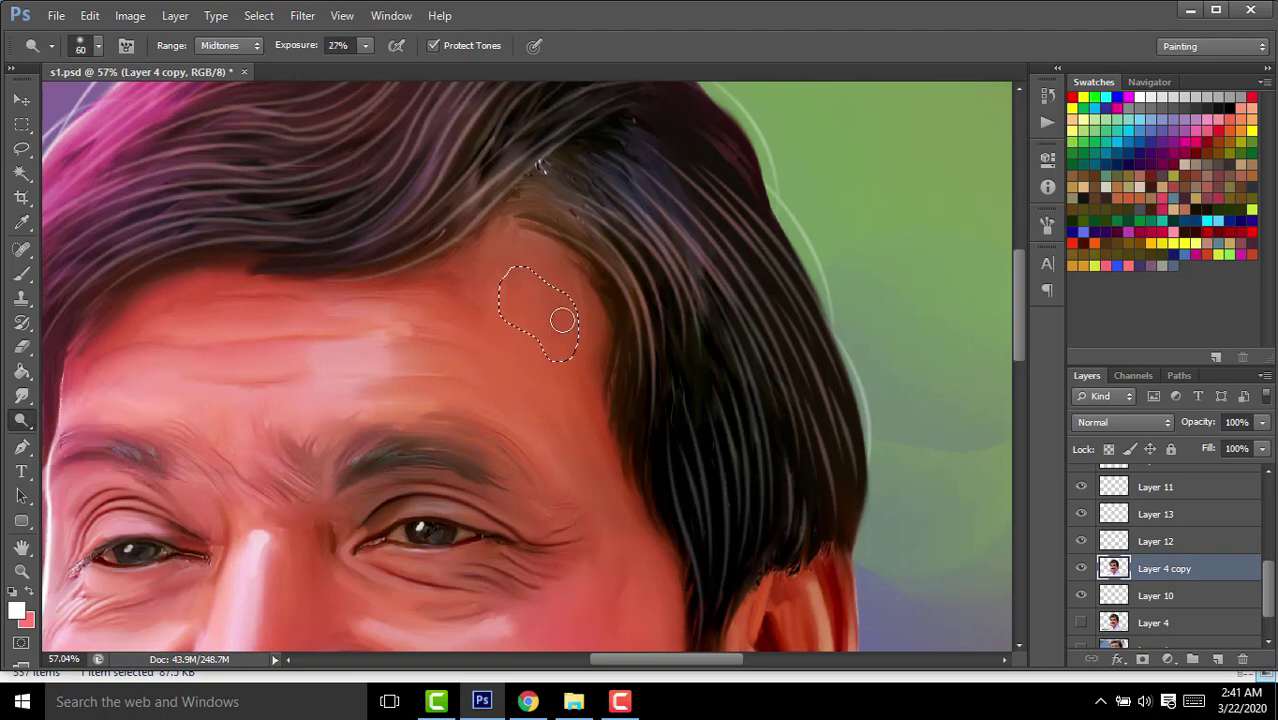
{"action": "mouse_move", "coordinate": [513, 290]}
{"action": "left_mouse_down"}
{"action": "mouse_move", "coordinate": [513, 320]}
{"action": "mouse_move", "coordinate": [545, 345]}
{"action": "mouse_move", "coordinate": [491, 277]}
{"action": "mouse_move", "coordinate": [530, 362]}
{"action": "left_mouse_up"}
{"action": "key", "text": "ctrl+d"}
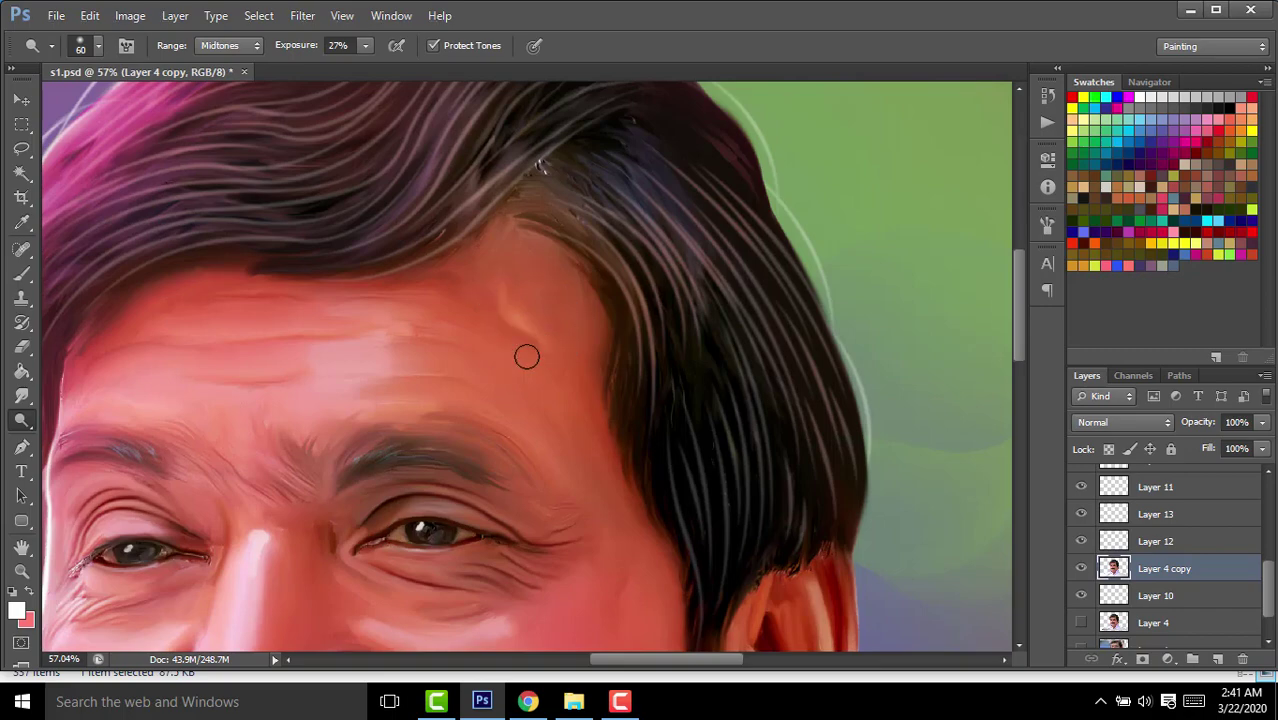
{"action": "scroll", "coordinate": [590, 330], "scroll_direction": "down", "scroll_amount": 2, "text": "alt"}
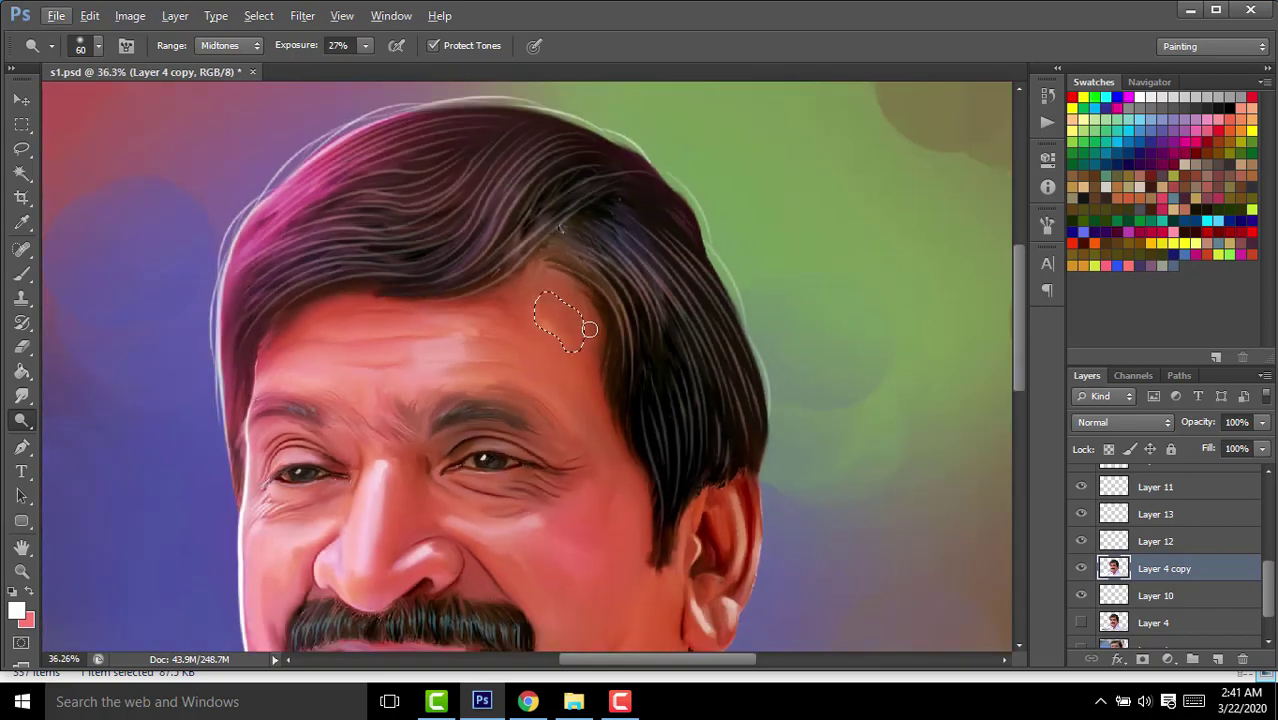
{"action": "scroll", "coordinate": [590, 330], "scroll_direction": "up", "scroll_amount": 5}
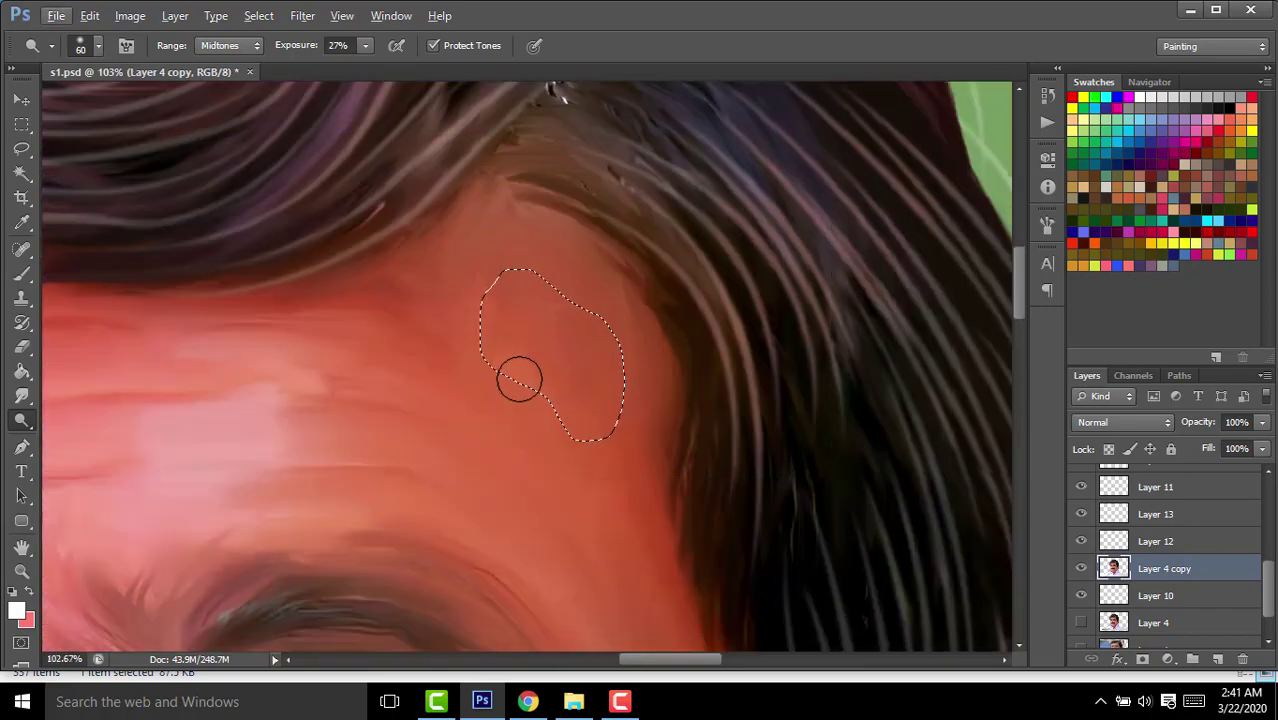
{"action": "left_click_drag", "start_coordinate": [491, 346], "coordinate": [548, 402]}
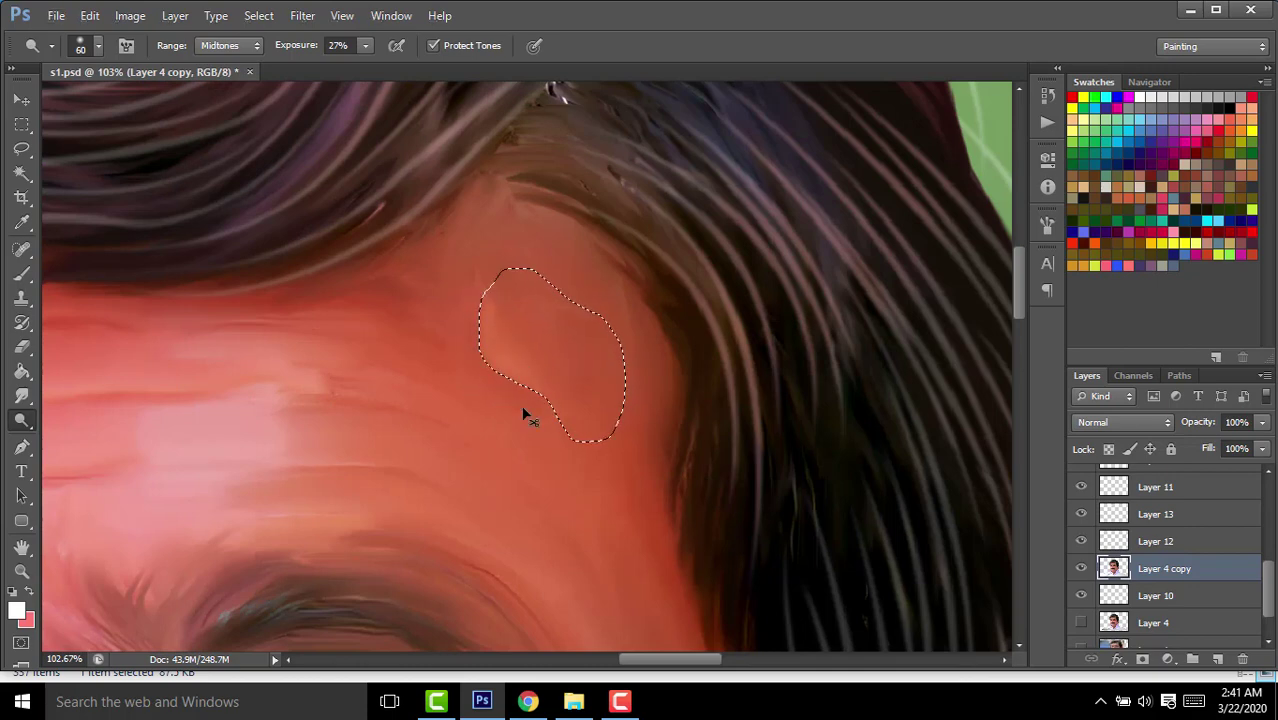
{"action": "key", "text": "ctrl+d"}
{"action": "scroll", "coordinate": [575, 410], "scroll_direction": "down", "scroll_amount": 3}
{"action": "scroll", "coordinate": [576, 388], "scroll_direction": "up", "scroll_amount": 2}
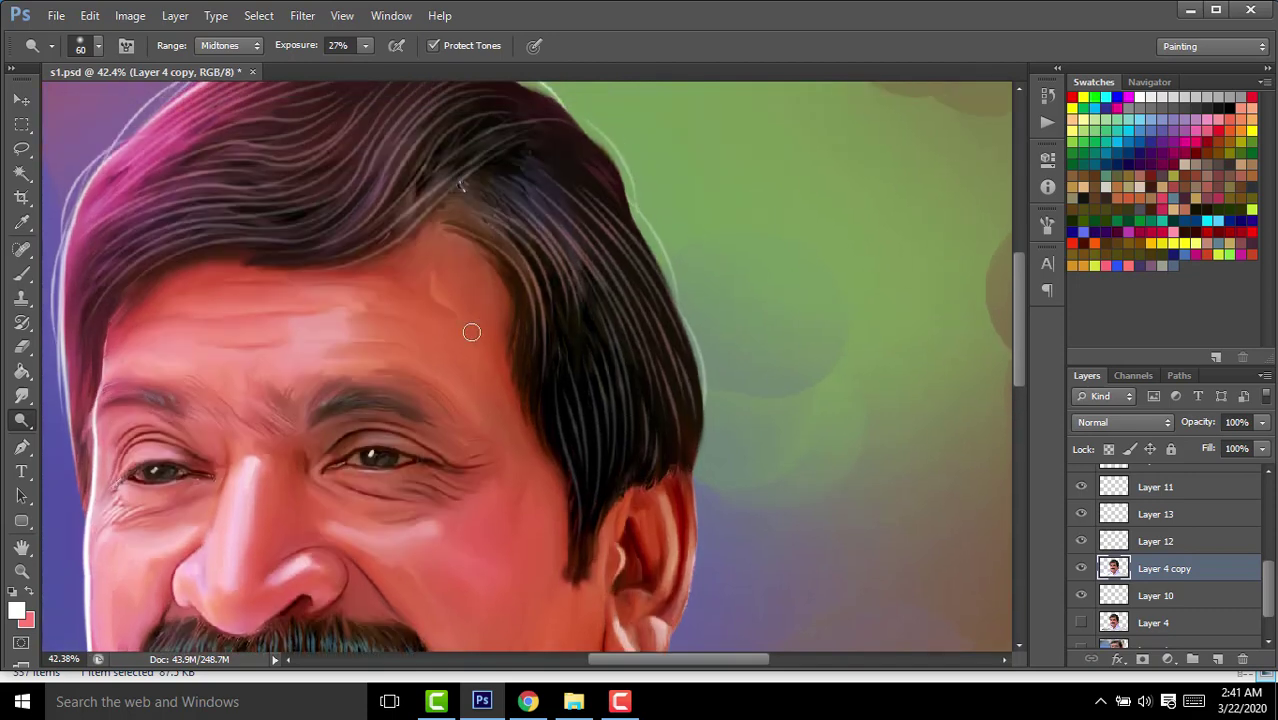
{"action": "scroll", "coordinate": [471, 331], "scroll_direction": "up", "scroll_amount": 1}
Smudge the lightened forehead skin smooth and deselect.
{"action": "left_click", "coordinate": [22, 395]}
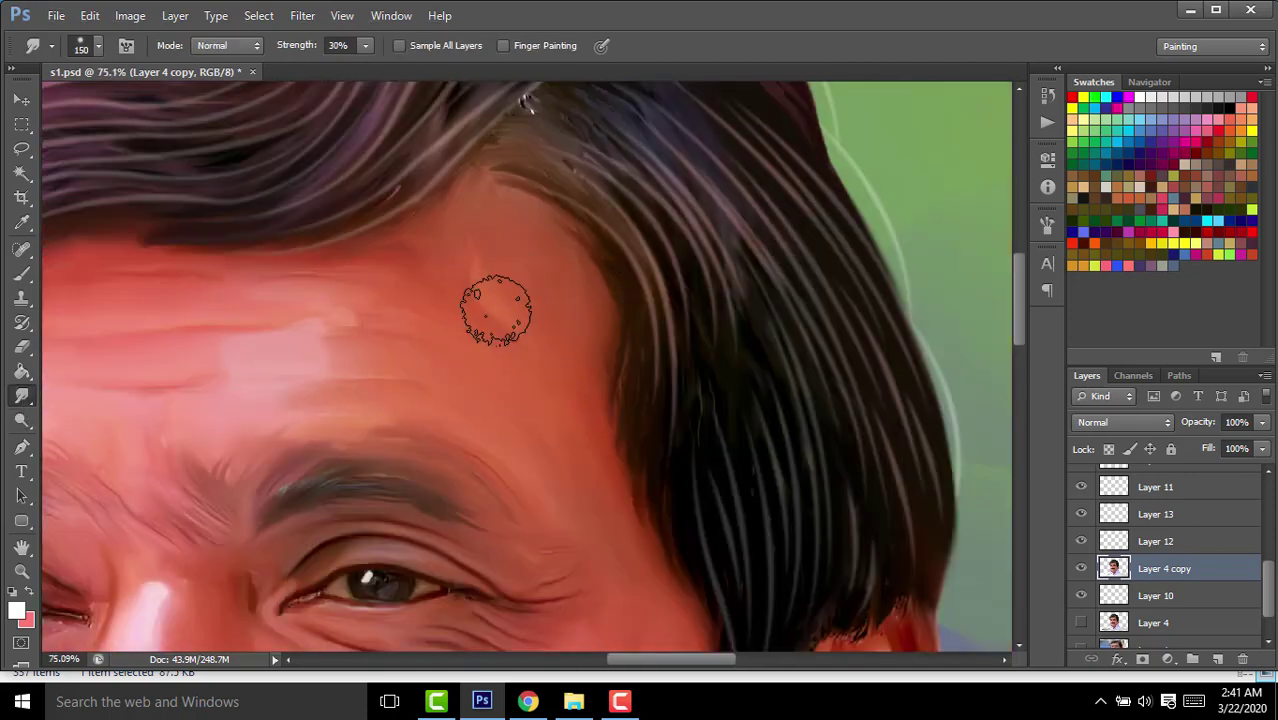
{"action": "mouse_move", "coordinate": [455, 231]}
{"action": "left_mouse_down"}
{"action": "mouse_move", "coordinate": [536, 345]}
{"action": "mouse_move", "coordinate": [355, 310]}
{"action": "left_mouse_up"}
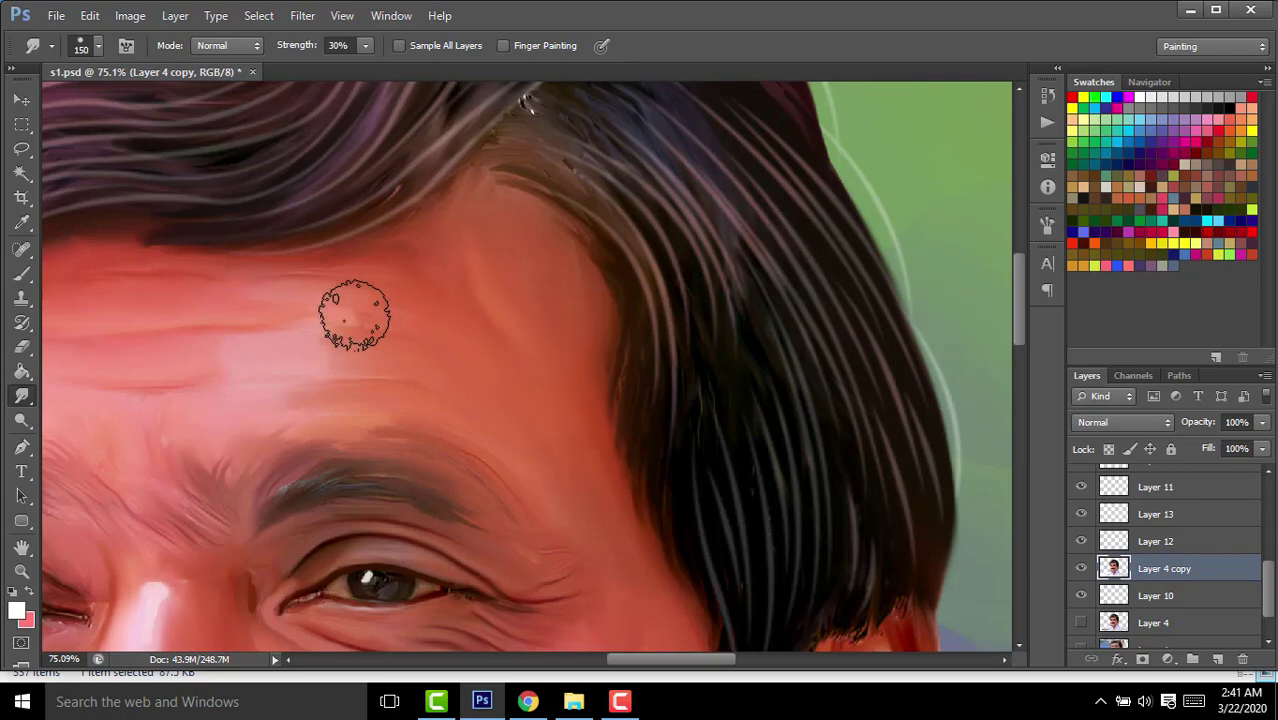
{"action": "scroll", "coordinate": [571, 351], "scroll_direction": "down", "scroll_amount": 1}
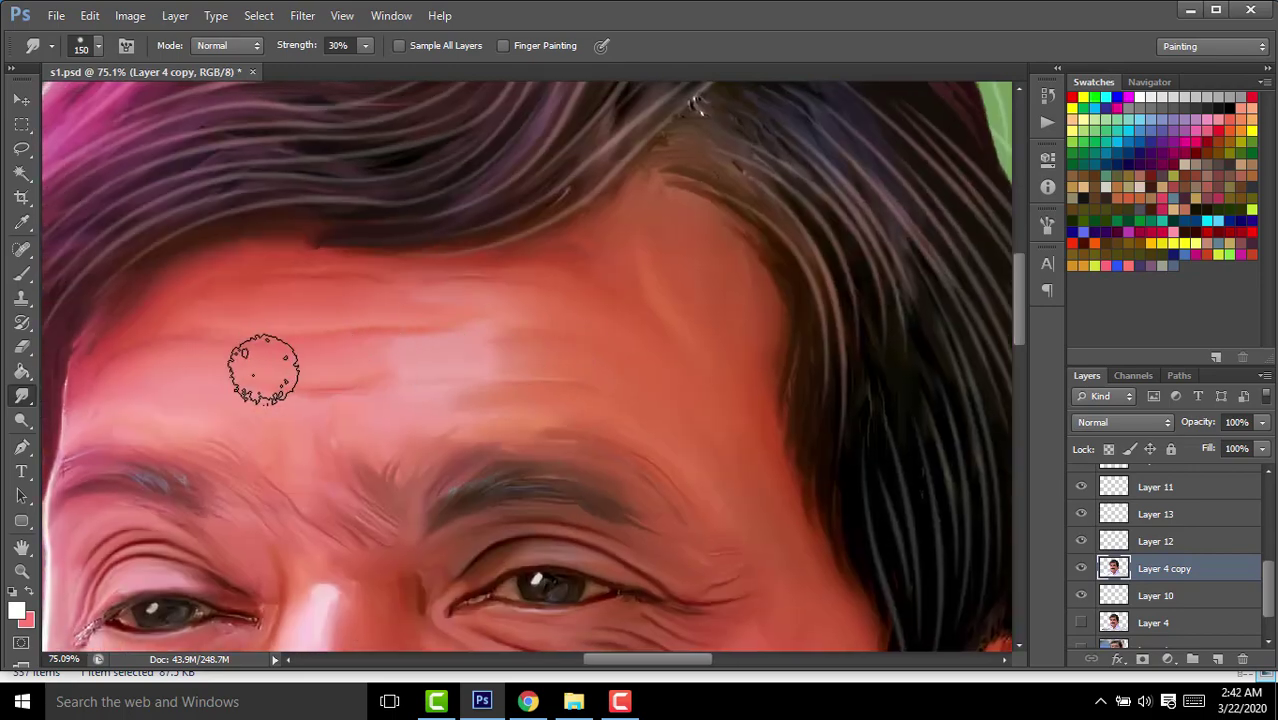
{"action": "scroll", "coordinate": [452, 322], "scroll_direction": "down", "scroll_amount": 1}
{"action": "scroll", "coordinate": [579, 308], "scroll_direction": "down", "scroll_amount": 1}
{"action": "scroll", "coordinate": [588, 307], "scroll_direction": "down", "scroll_amount": 1}
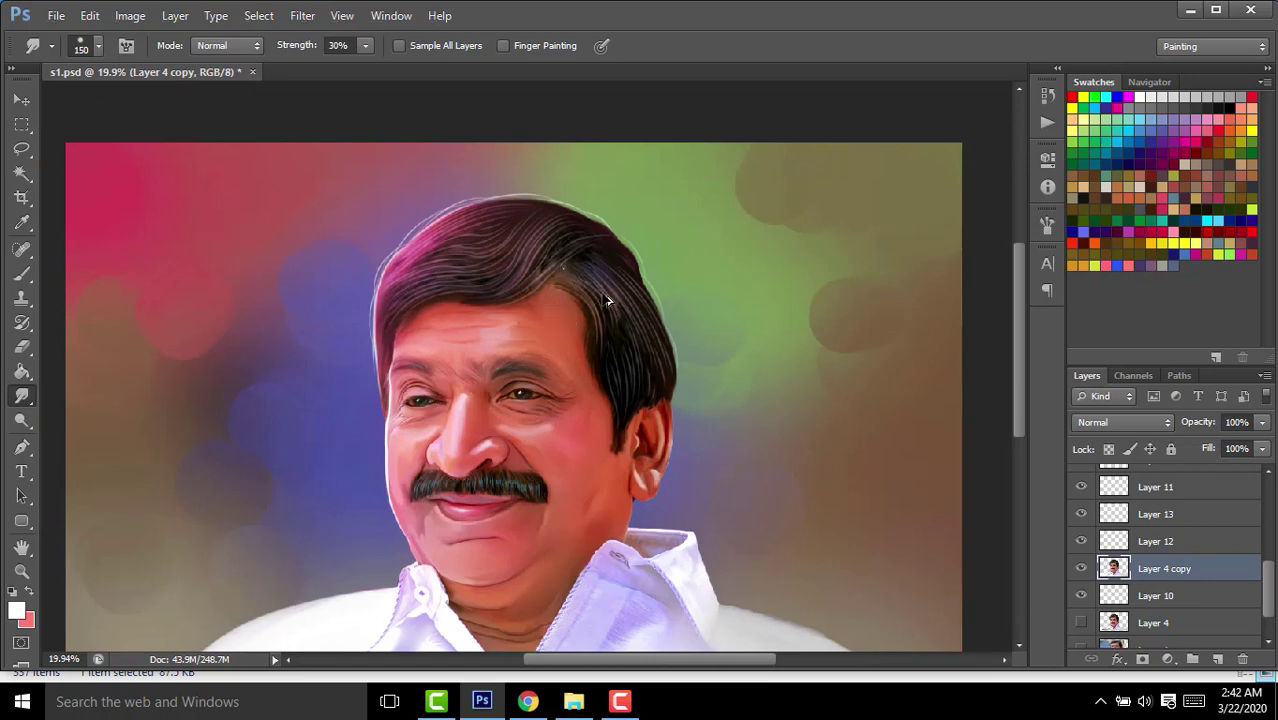
{"action": "scroll", "coordinate": [602, 293], "scroll_direction": "up", "scroll_amount": 3}
{"action": "scroll", "coordinate": [585, 294], "scroll_direction": "up", "scroll_amount": 2}
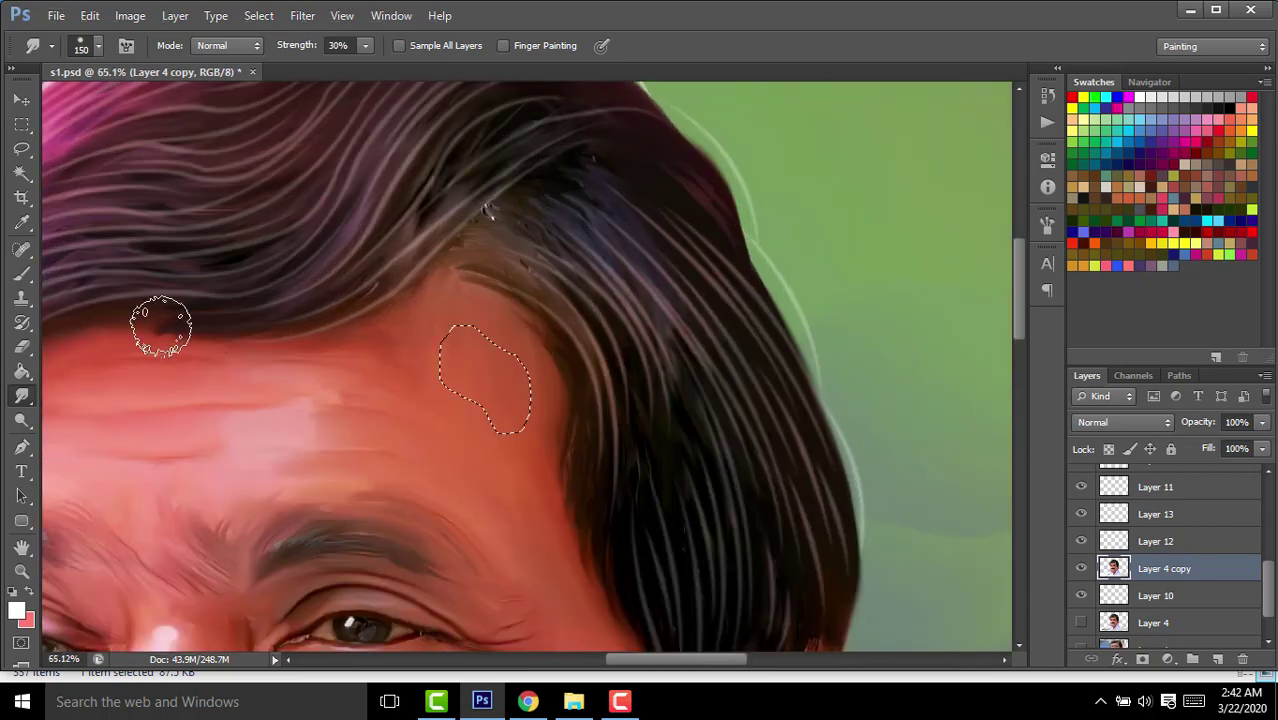
{"action": "left_click", "coordinate": [22, 421]}
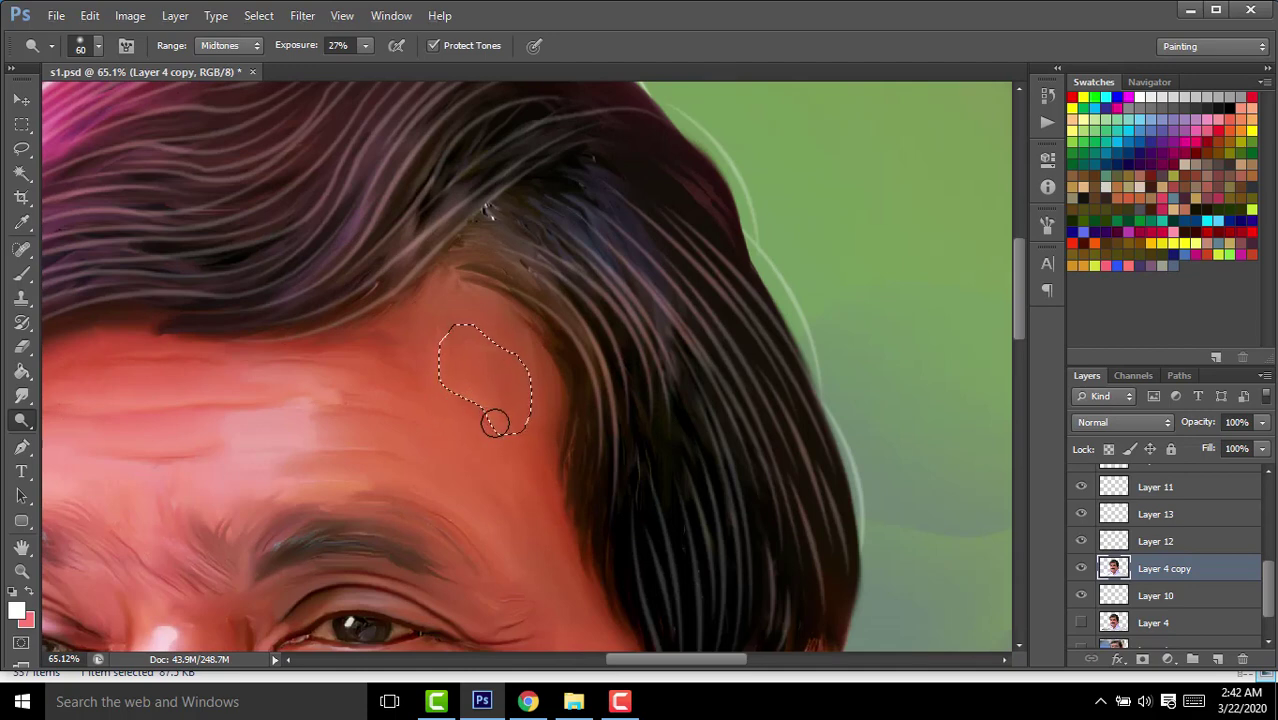
{"action": "key", "text": "ctrl+d"}
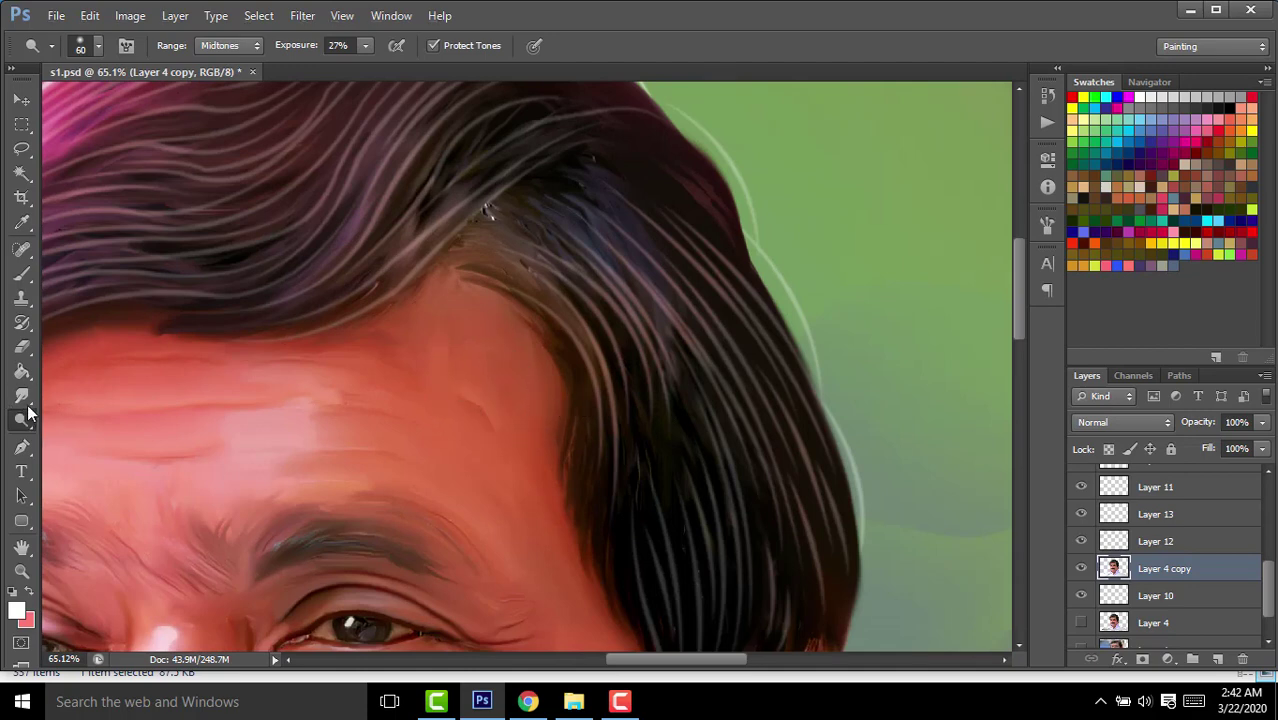
{"action": "left_click", "coordinate": [22, 397]}
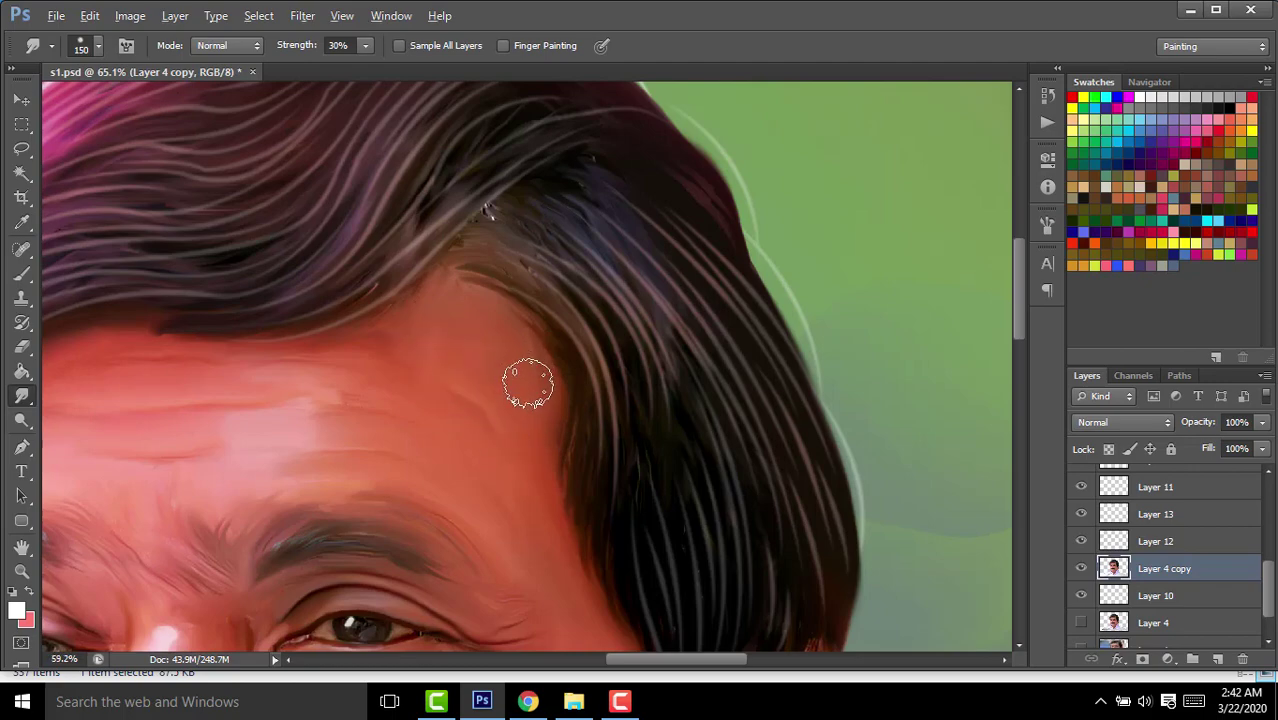
{"action": "scroll", "coordinate": [528, 383], "scroll_direction": "down", "scroll_amount": 5}
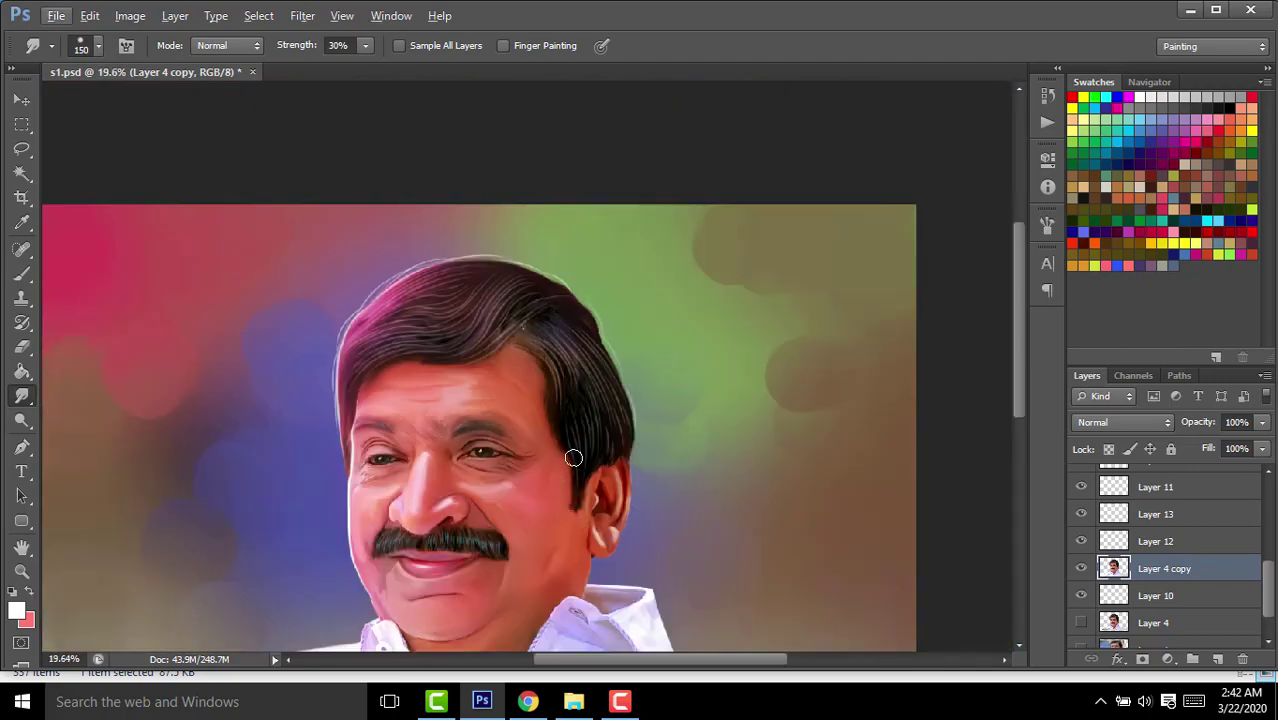
{"action": "scroll", "coordinate": [578, 436], "scroll_direction": "down", "scroll_amount": 1}
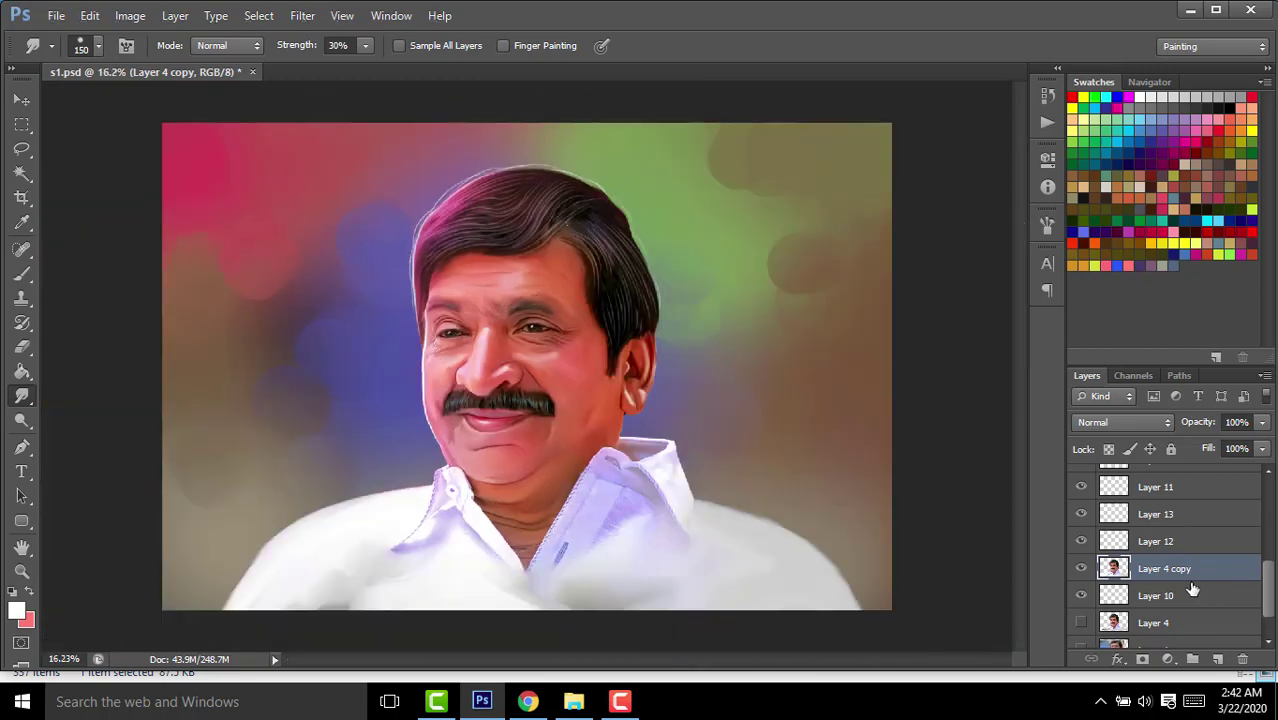
Load the figure selection, paint pink over the hair on Layer 14, opacity 32%.
{"action": "left_click", "coordinate": [1114, 568], "text": "ctrl"}
{"action": "scroll", "coordinate": [1150, 540], "scroll_direction": "down", "scroll_amount": 2}
{"action": "left_click", "coordinate": [1160, 513]}
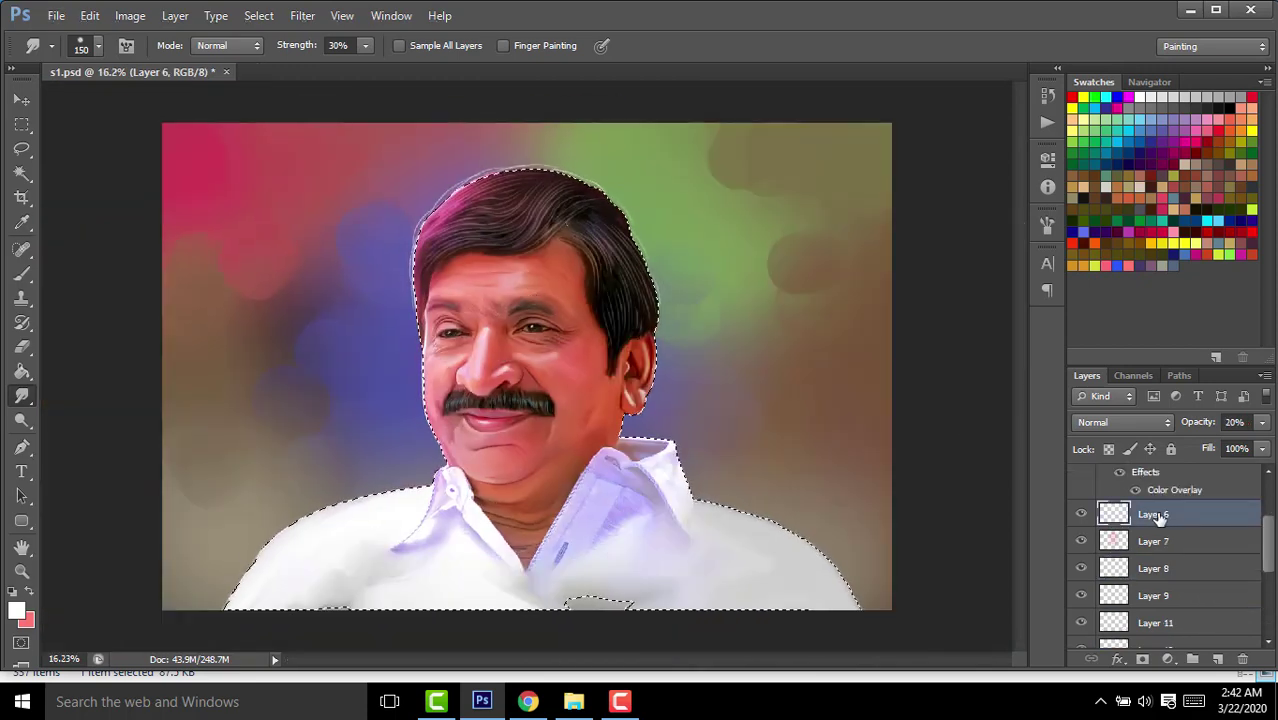
{"action": "scroll", "coordinate": [1163, 512], "scroll_direction": "up", "scroll_amount": 2}
{"action": "left_click", "coordinate": [1160, 506]}
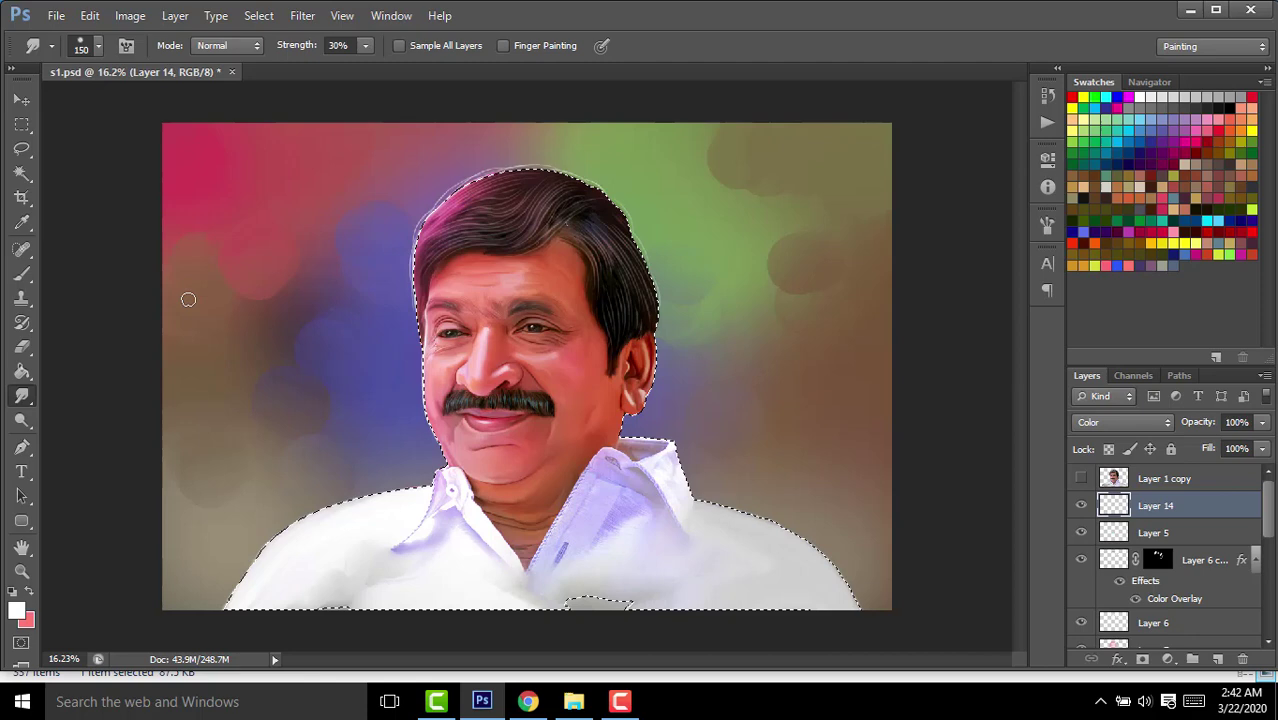
{"action": "left_click", "coordinate": [23, 273]}
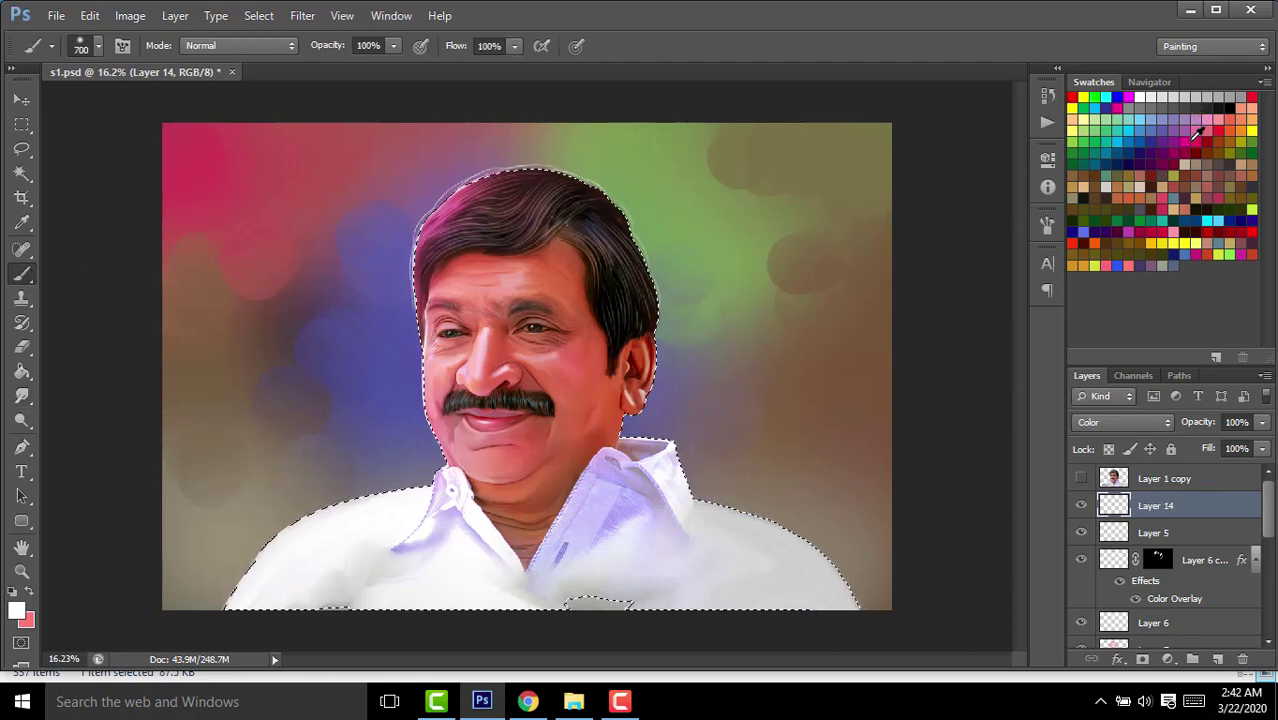
{"action": "mouse_move", "coordinate": [620, 185]}
{"action": "left_mouse_down"}
{"action": "mouse_move", "coordinate": [365, 363]}
{"action": "mouse_move", "coordinate": [389, 428]}
{"action": "left_mouse_up"}
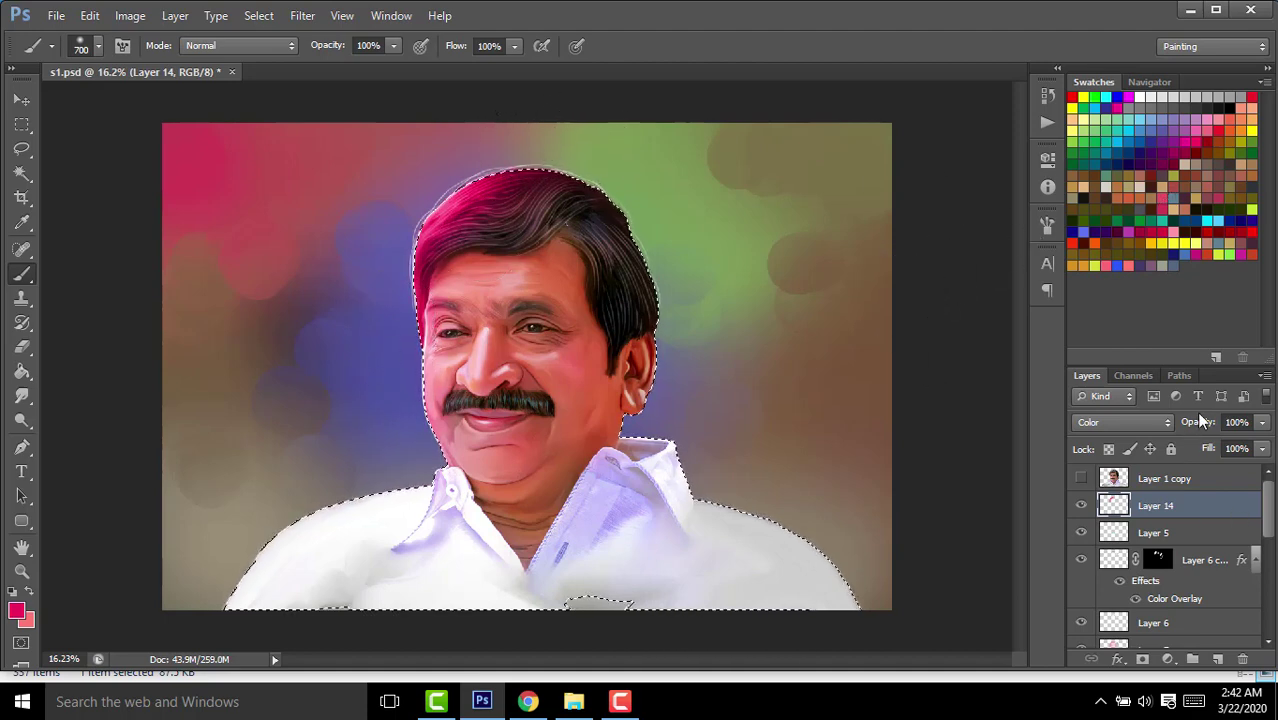
{"action": "left_click_drag", "start_coordinate": [1189, 421], "coordinate": [1172, 421]}
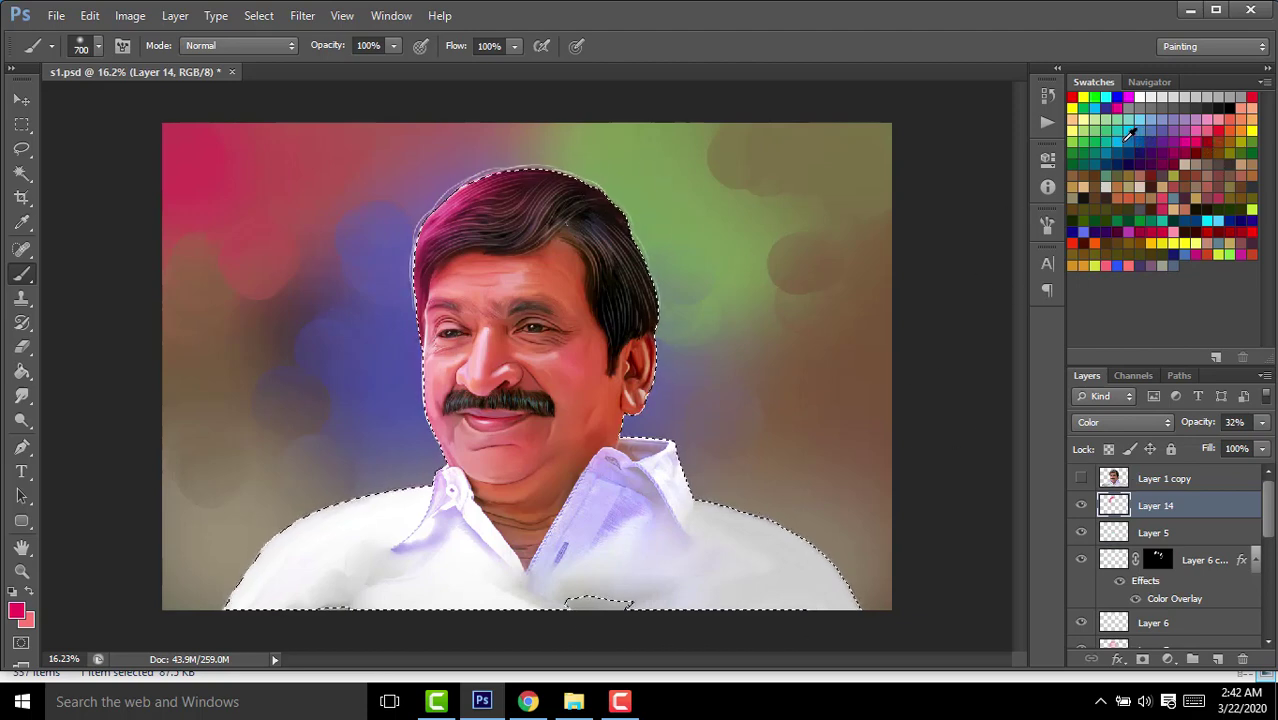
Paint cyan along the head's right edge and red just beside it.
{"action": "left_click", "coordinate": [1125, 141]}
{"action": "mouse_move", "coordinate": [755, 171]}
{"action": "left_mouse_down"}
{"action": "mouse_move", "coordinate": [685, 325]}
{"action": "mouse_move", "coordinate": [710, 271]}
{"action": "left_mouse_up"}
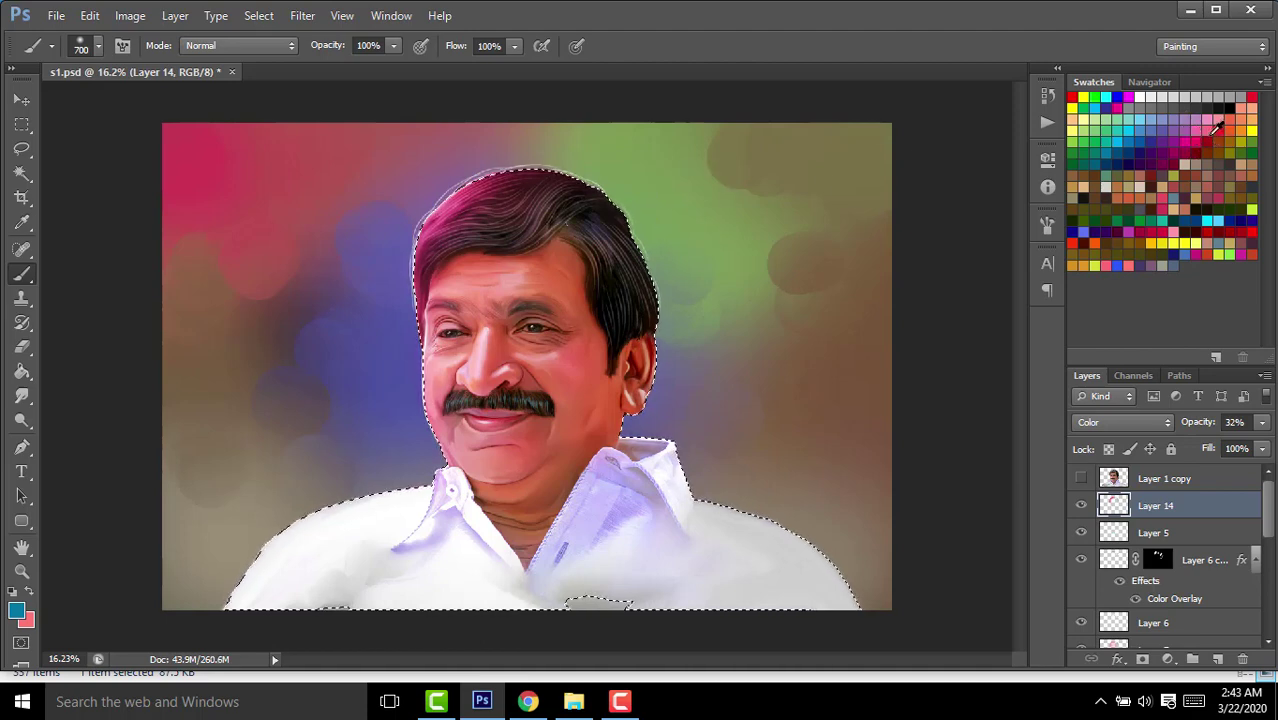
{"action": "left_click", "coordinate": [1222, 122]}
{"action": "mouse_move", "coordinate": [662, 228]}
{"action": "left_mouse_down"}
{"action": "mouse_move", "coordinate": [683, 312]}
{"action": "mouse_move", "coordinate": [716, 228]}
{"action": "left_mouse_up"}
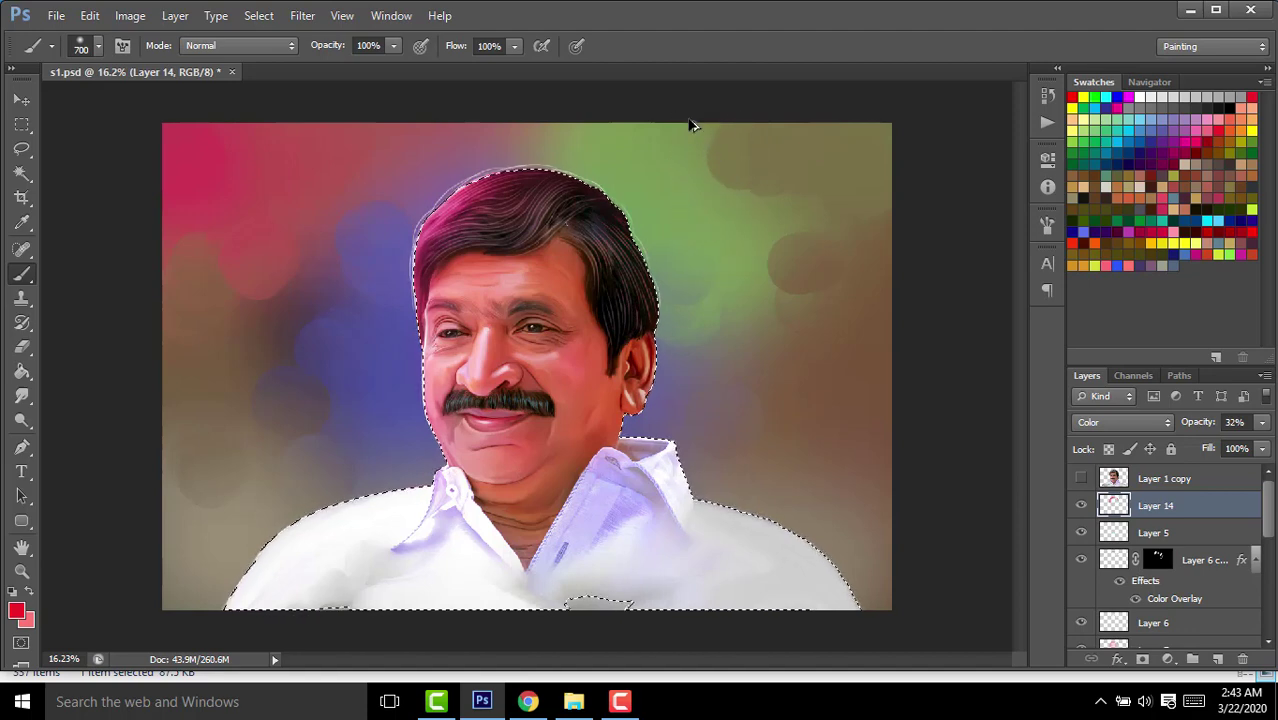
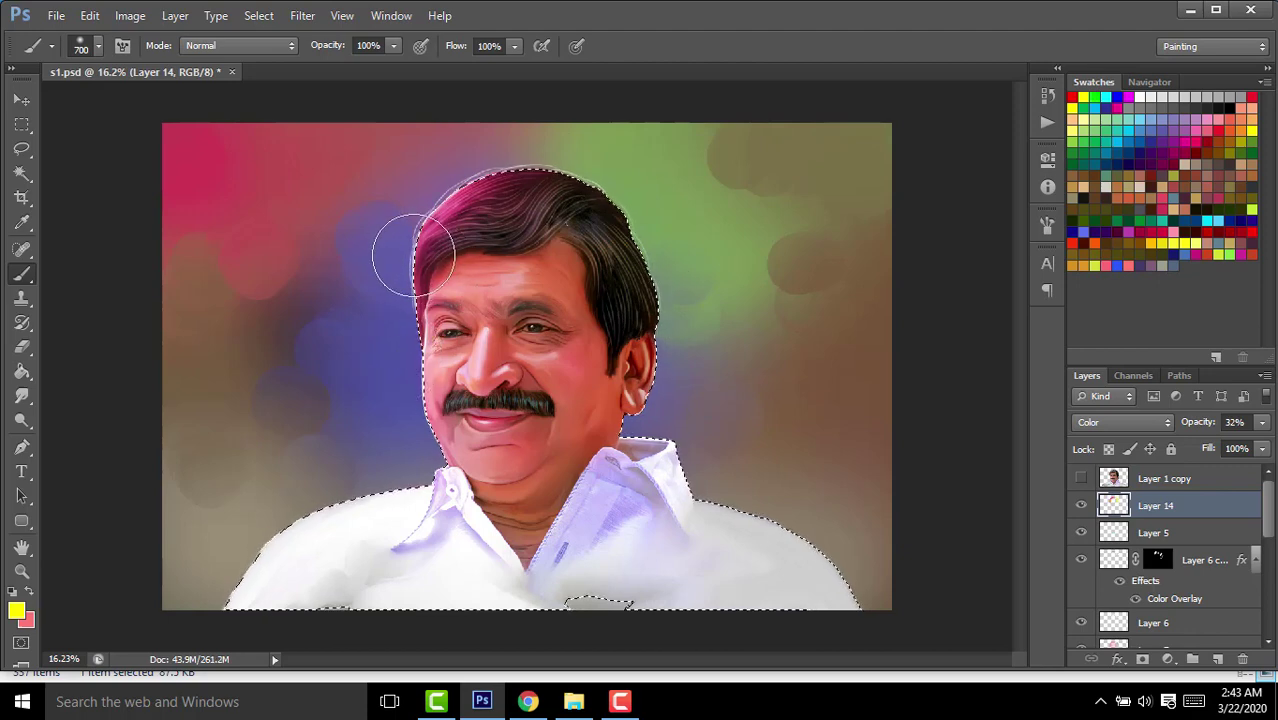
Paint colour strokes toward the chin and beside the cheek, undoing the last dab.
{"action": "left_click_drag", "start_coordinate": [386, 411], "coordinate": [411, 461]}
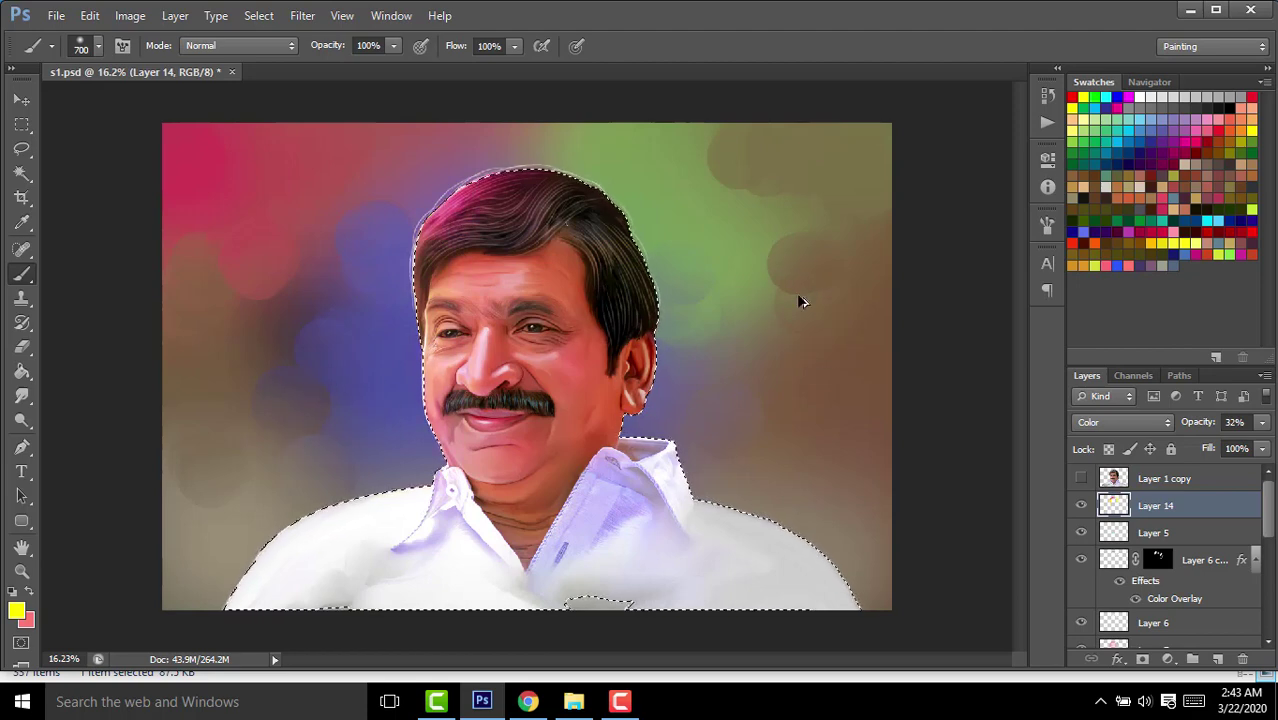
{"action": "left_click", "coordinate": [475, 340]}
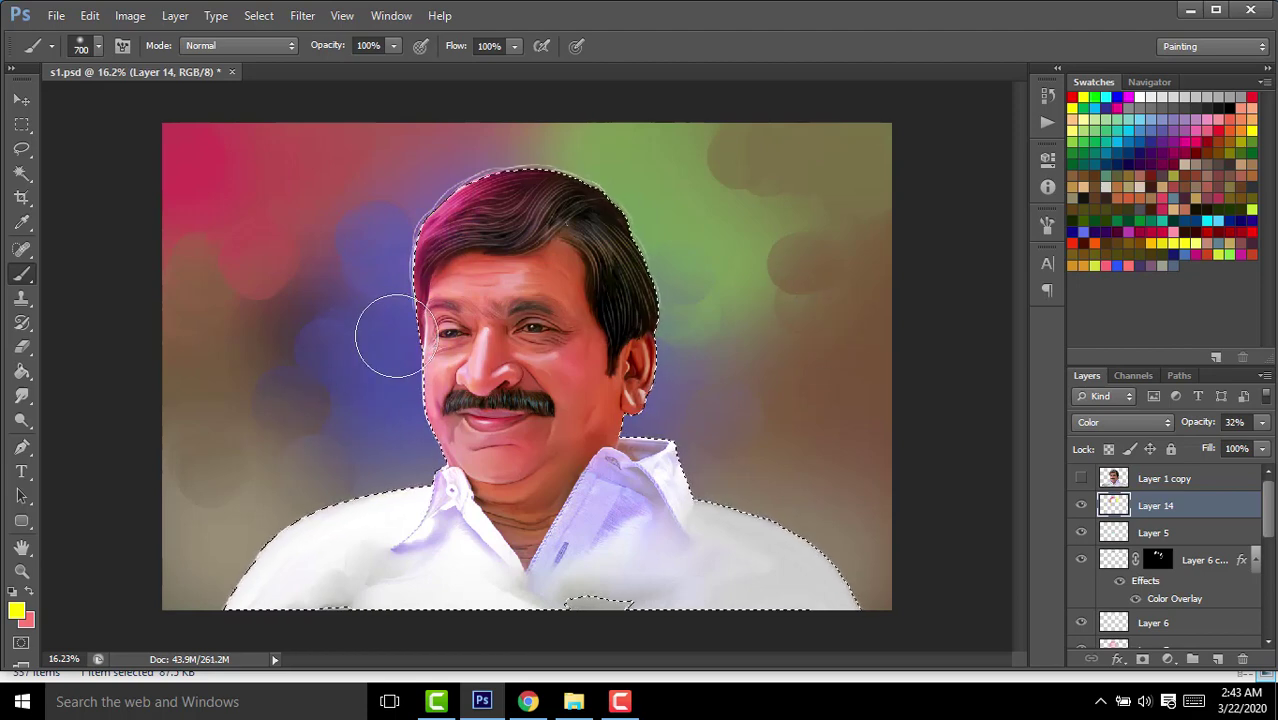
{"action": "left_click", "coordinate": [416, 452]}
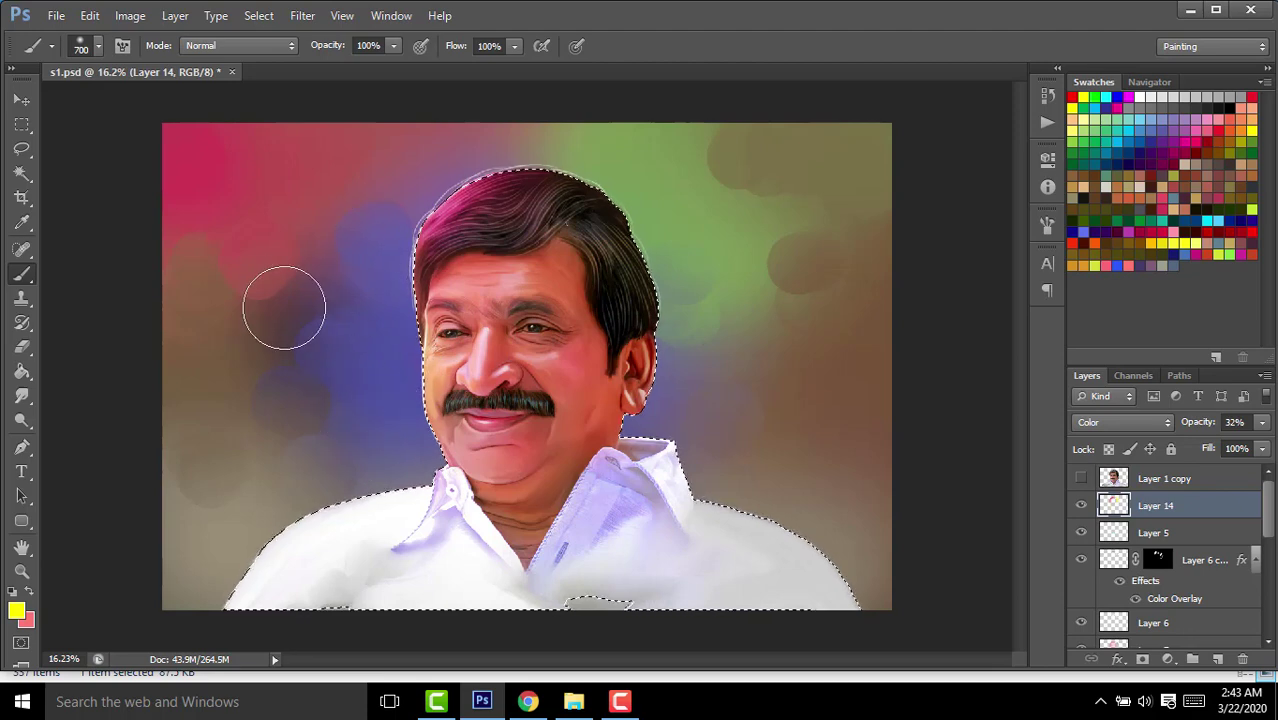
{"action": "key", "text": "ctrl+z"}
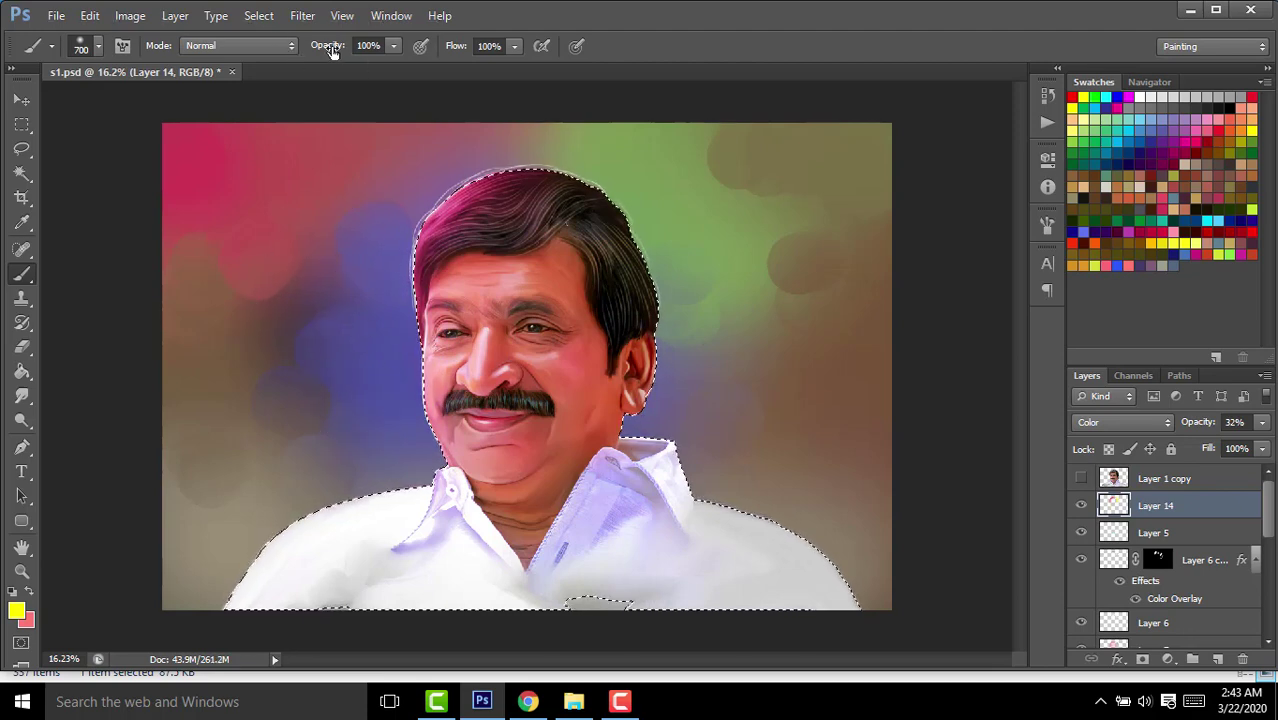
At 86% brush opacity, paint colour into the background beside the face, undoing the hair stroke.
{"action": "left_click_drag", "start_coordinate": [323, 50], "coordinate": [318, 50]}
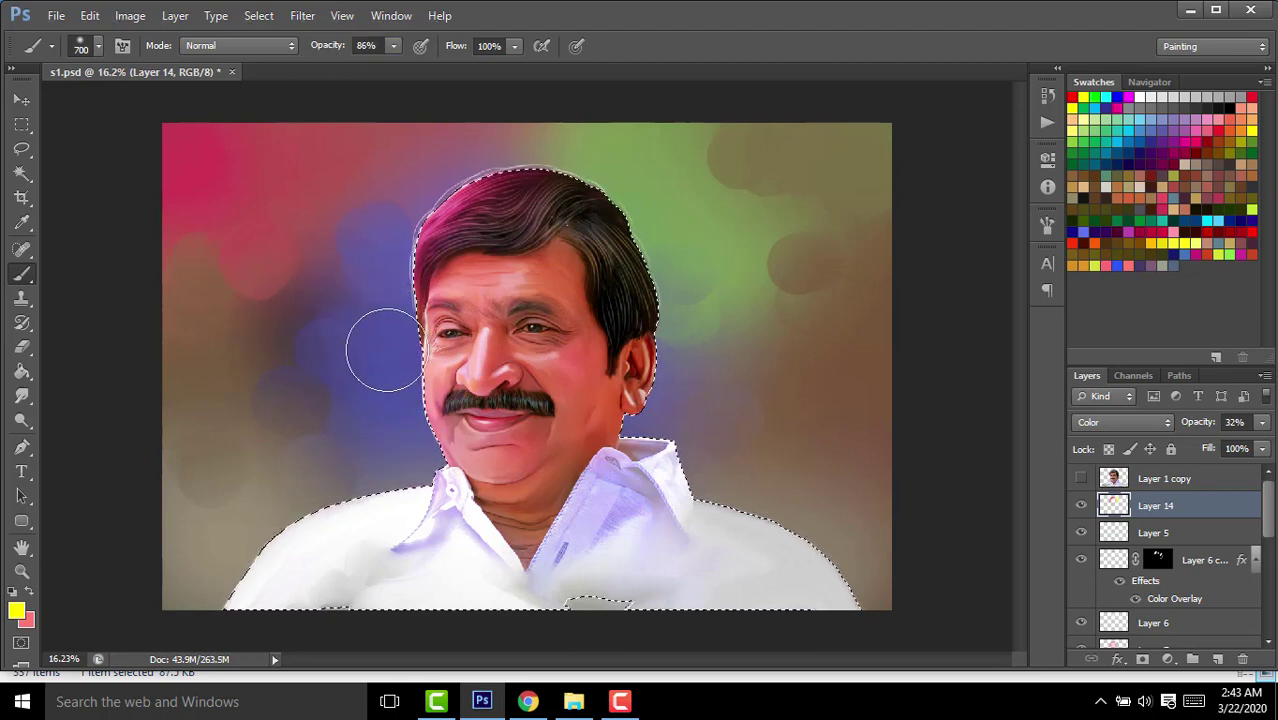
{"action": "mouse_move", "coordinate": [376, 417]}
{"action": "left_mouse_down"}
{"action": "mouse_move", "coordinate": [414, 442]}
{"action": "mouse_move", "coordinate": [408, 408]}
{"action": "left_mouse_up"}
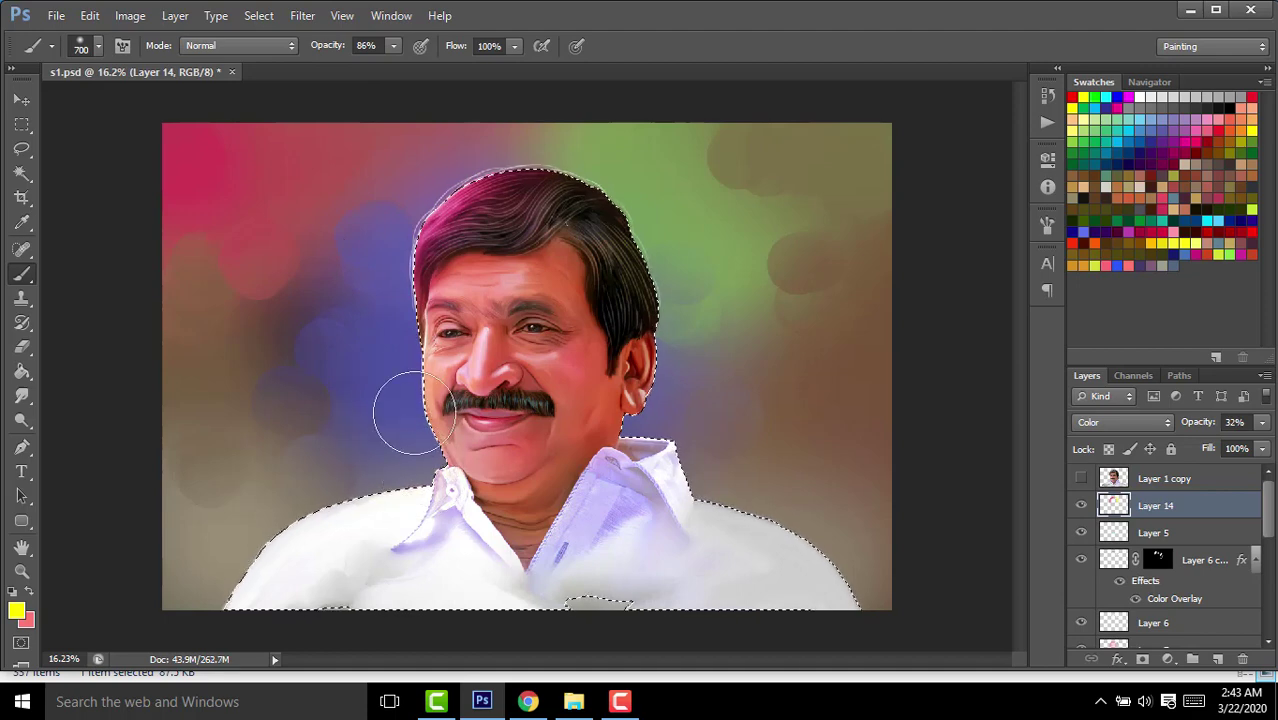
{"action": "mouse_move", "coordinate": [397, 184]}
{"action": "left_mouse_down"}
{"action": "mouse_move", "coordinate": [377, 360]}
{"action": "mouse_move", "coordinate": [505, 222]}
{"action": "mouse_move", "coordinate": [585, 200]}
{"action": "mouse_move", "coordinate": [608, 228]}
{"action": "left_mouse_up"}
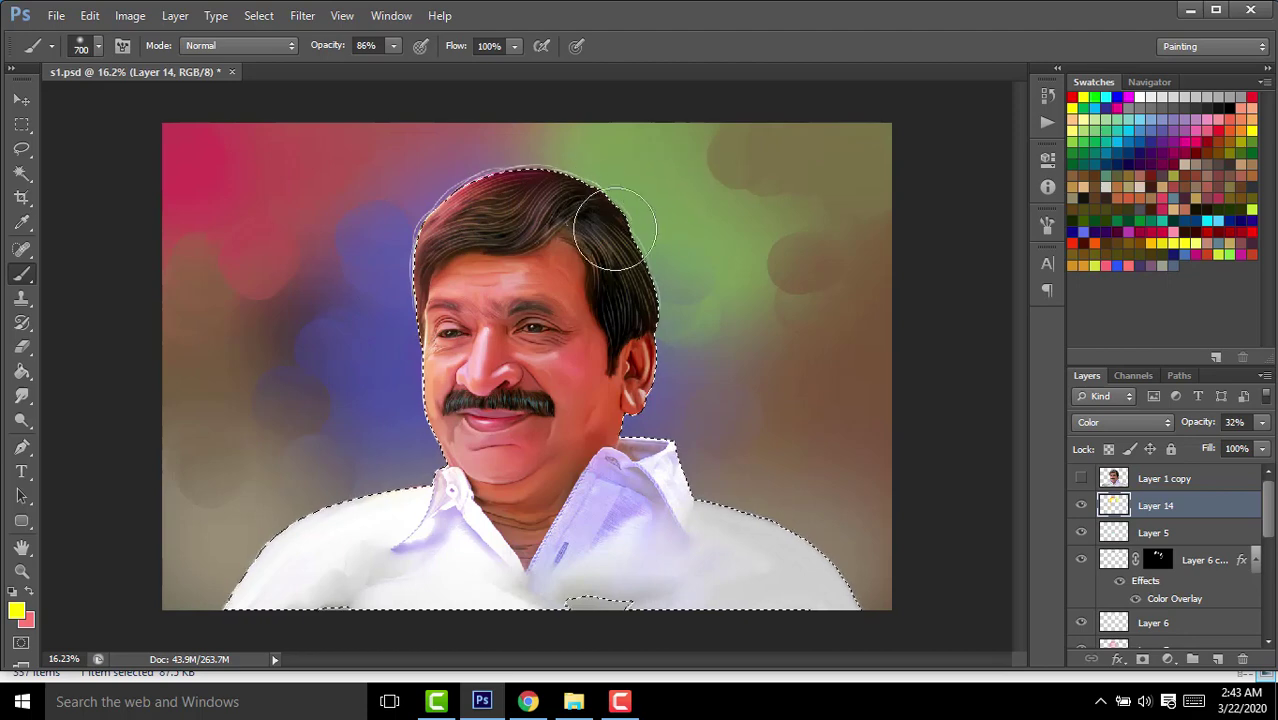
{"action": "key", "text": "ctrl+z"}
{"action": "scroll", "coordinate": [460, 375], "scroll_direction": "up", "scroll_amount": 3}
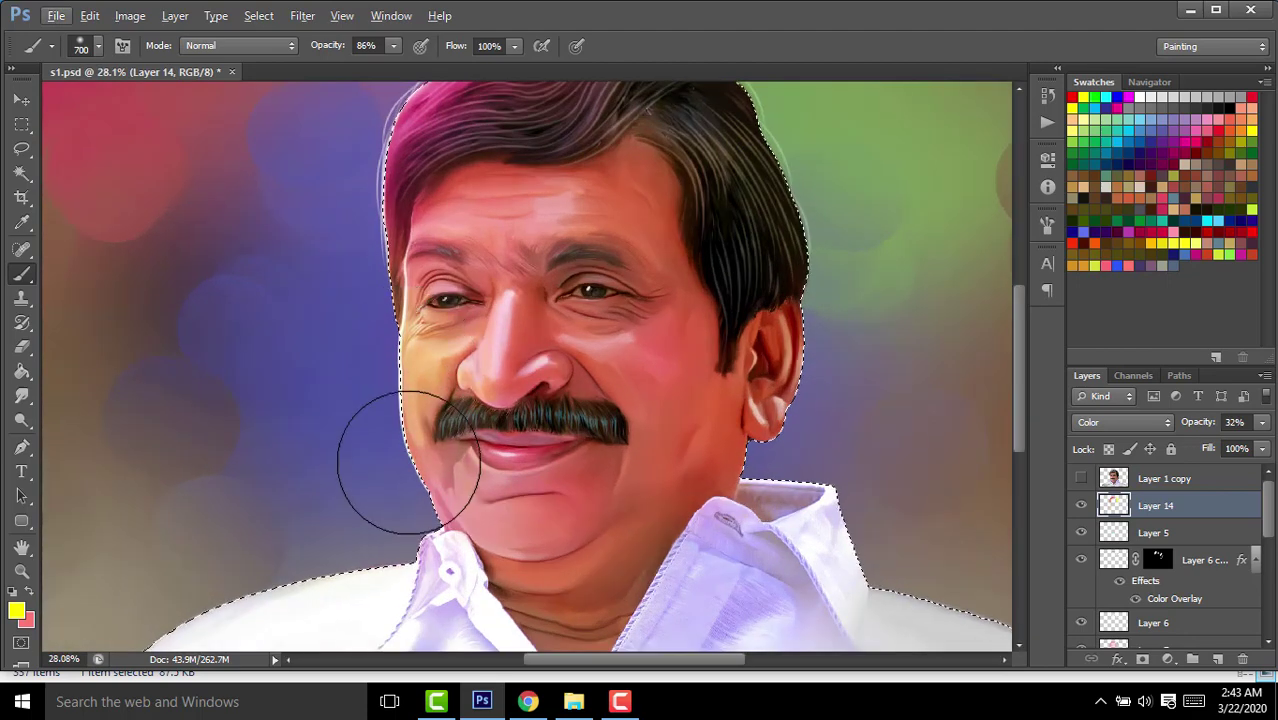
{"action": "scroll", "coordinate": [418, 315], "scroll_direction": "down", "scroll_amount": 3}
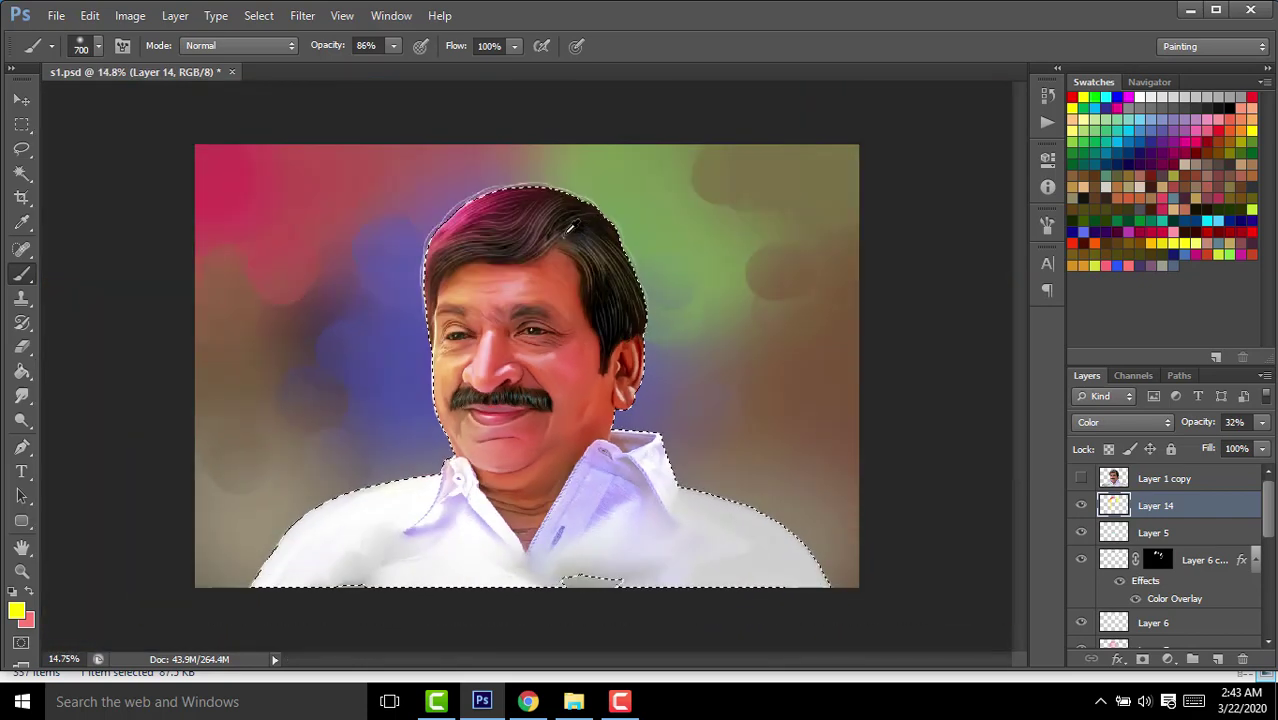
Set the colour layer's opacity to 32% and paint a faint stroke across the background.
{"action": "left_click_drag", "start_coordinate": [1199, 424], "coordinate": [1184, 425]}
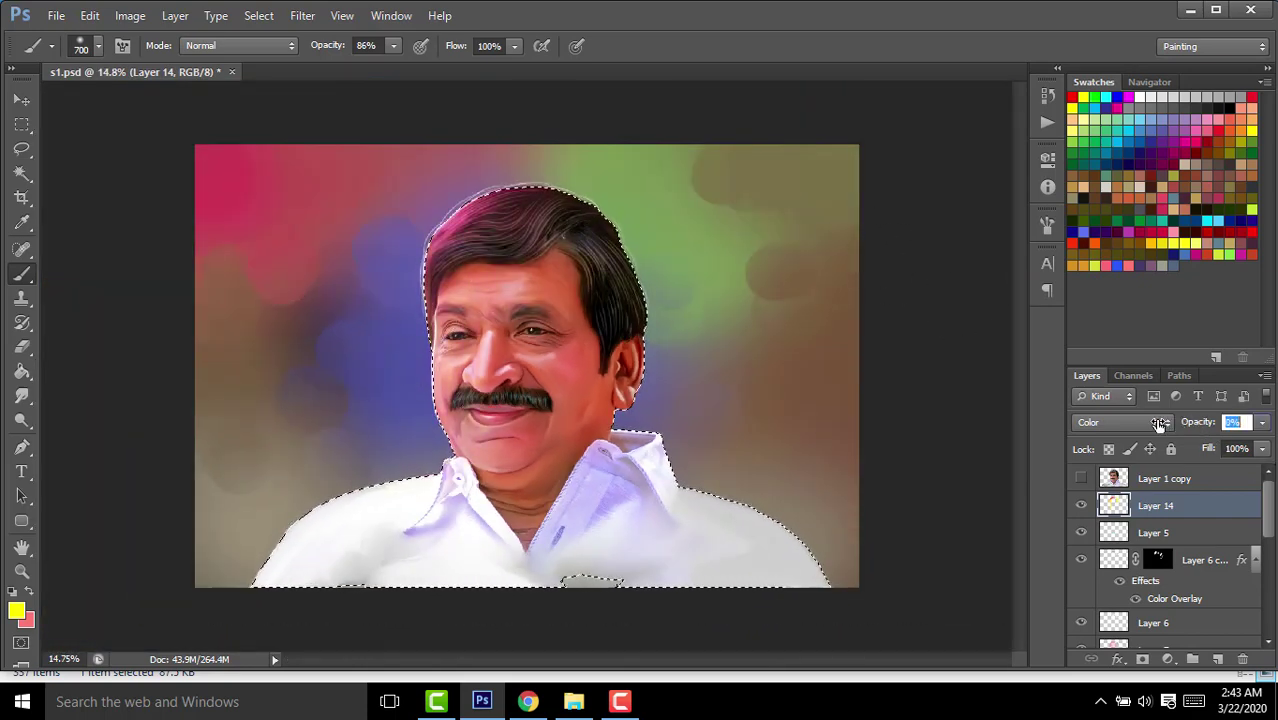
{"action": "type", "text": "32"}
{"action": "key", "text": "Return"}
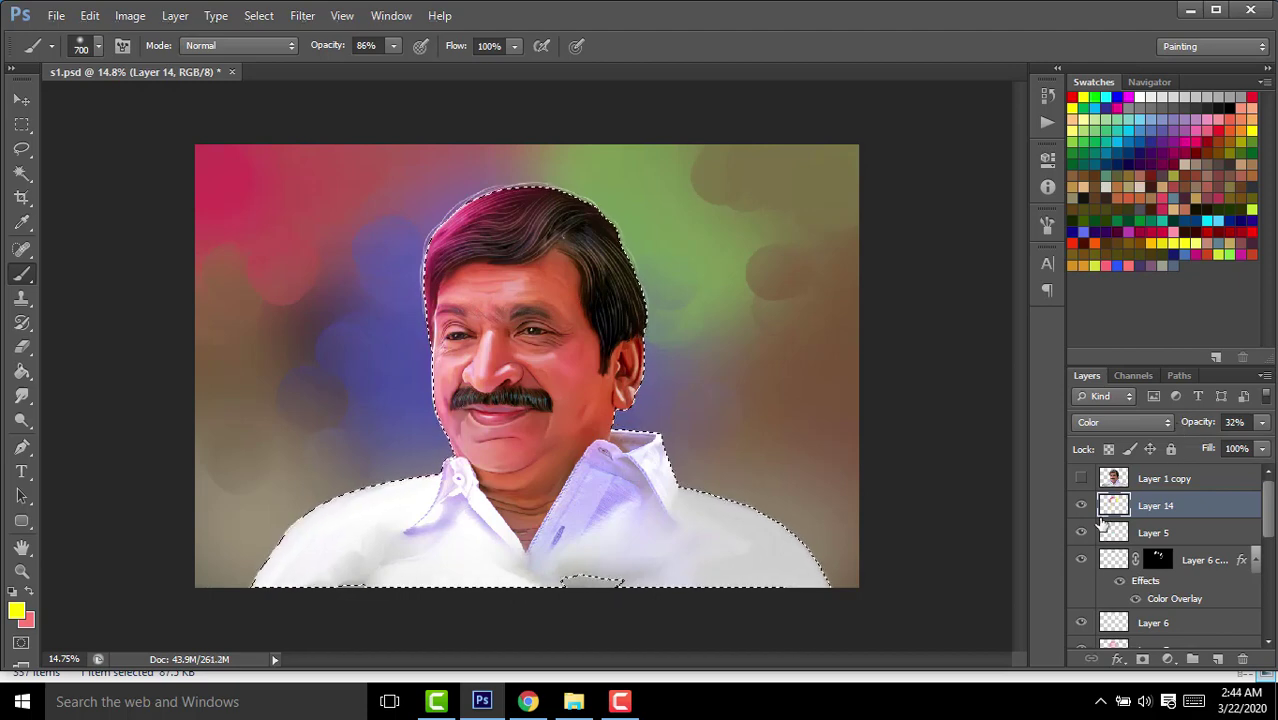
{"action": "left_click_drag", "start_coordinate": [399, 337], "coordinate": [419, 470]}
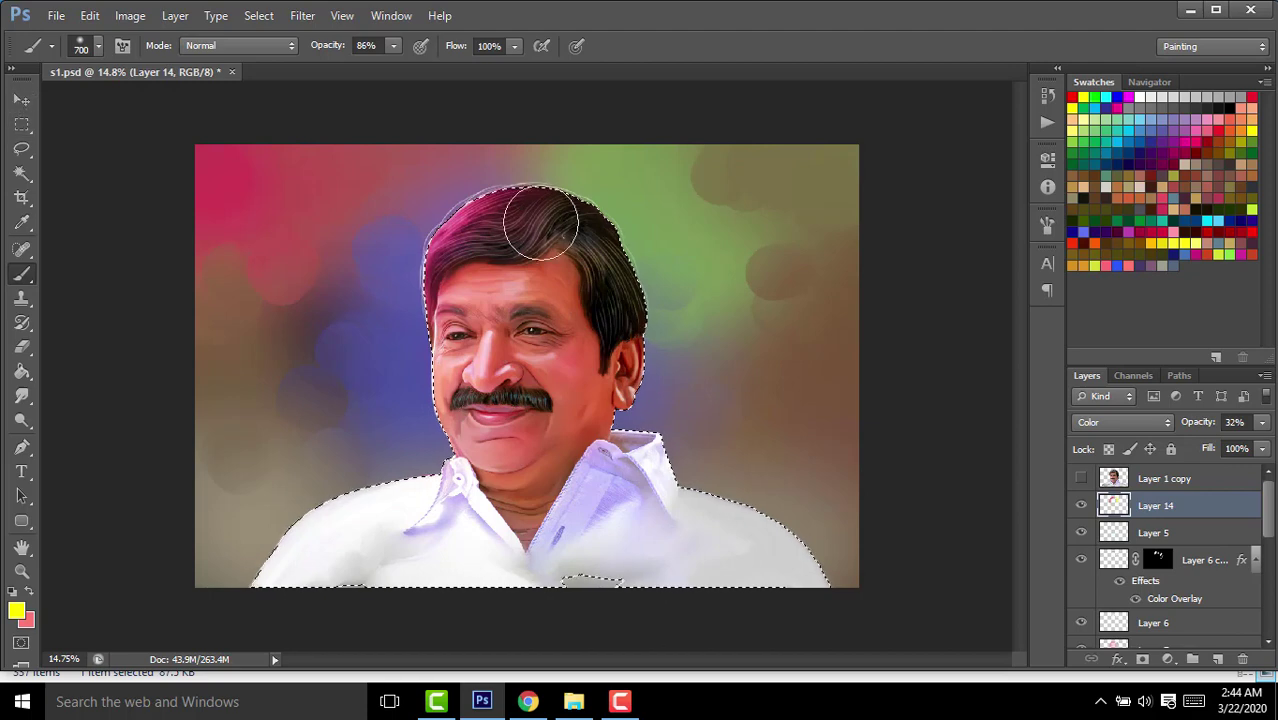
Switch the paint colour to red, shrink the brush, and deselect around the figure.
{"action": "left_click", "coordinate": [1251, 231]}
{"action": "key", "text": "bracketleft"}
{"action": "key", "text": "bracketleft"}
{"action": "key", "text": "bracketleft"}
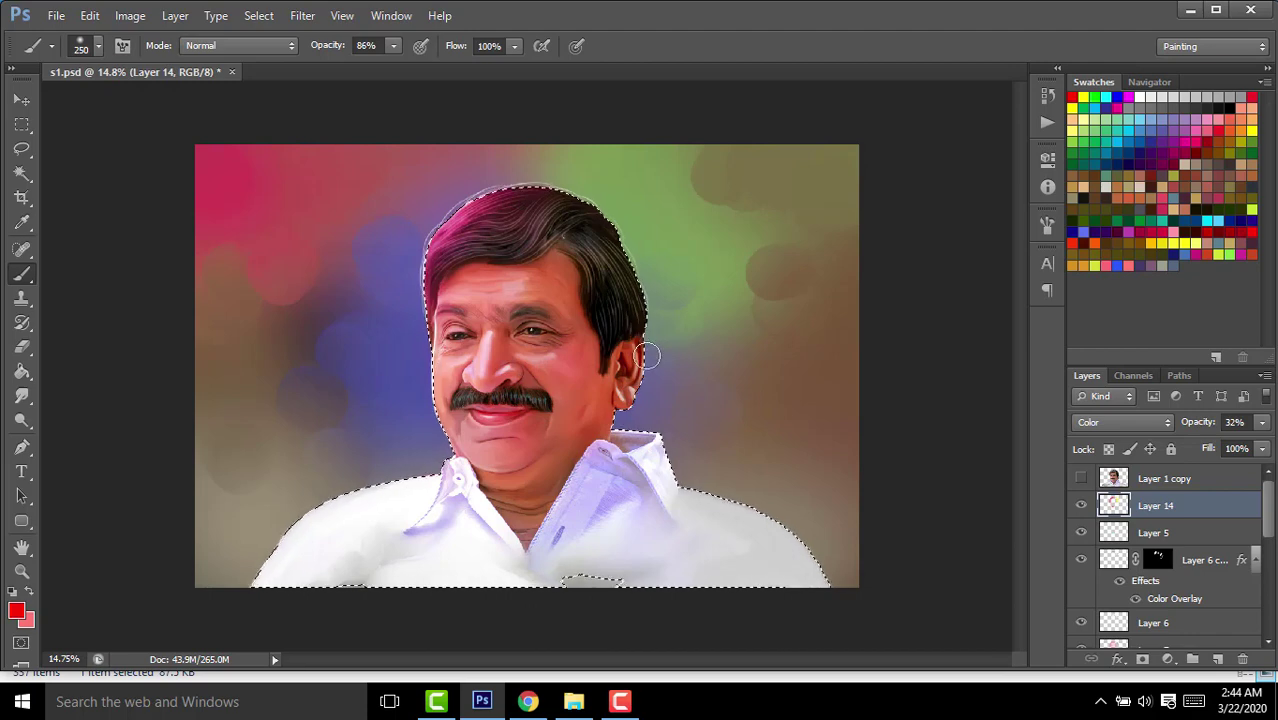
{"action": "scroll", "coordinate": [606, 345], "scroll_direction": "up", "scroll_amount": 5}
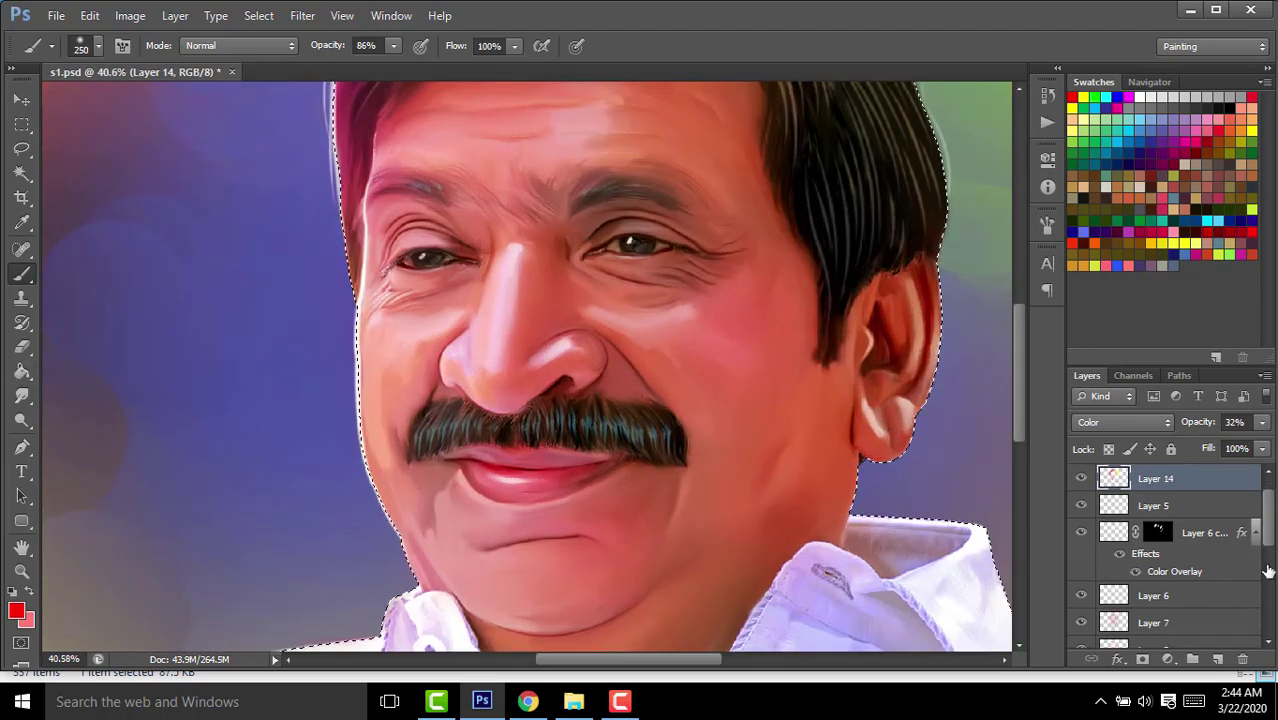
{"action": "scroll", "coordinate": [670, 425], "scroll_direction": "down", "scroll_amount": 3}
{"action": "scroll", "coordinate": [670, 425], "scroll_direction": "down", "scroll_amount": 1}
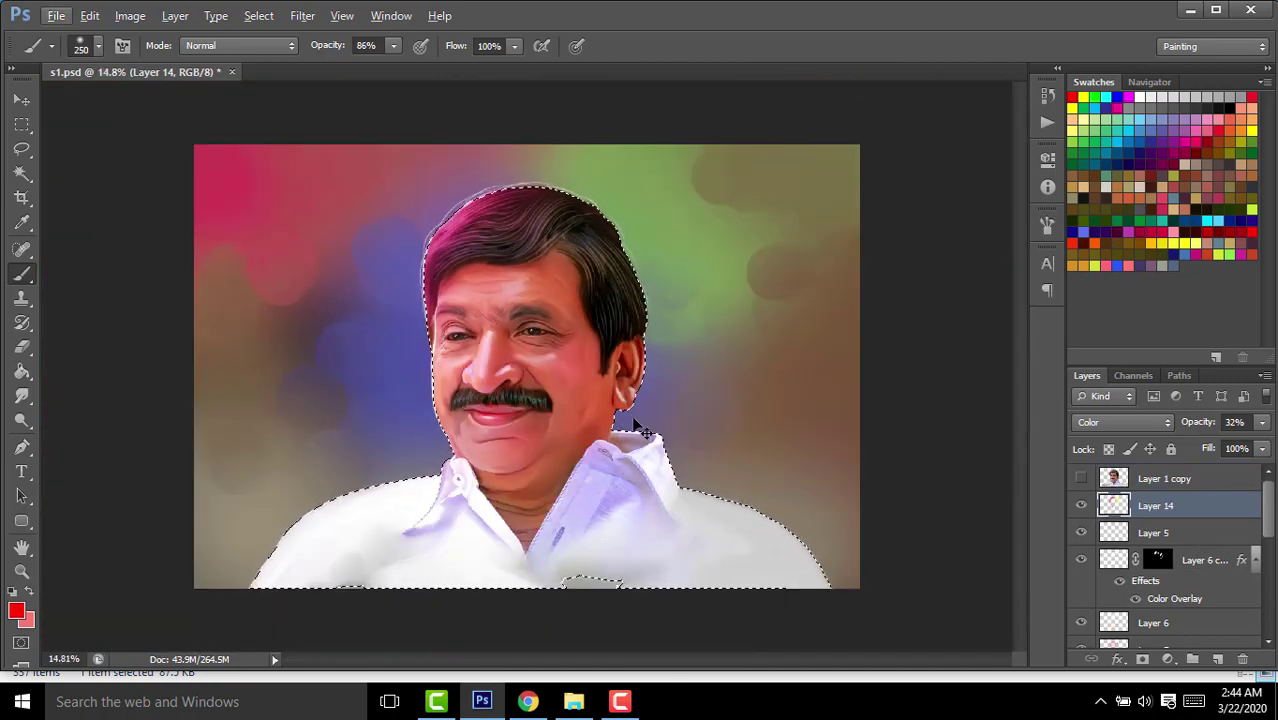
{"action": "key", "text": "ctrl+d"}
{"action": "key", "text": "v"}
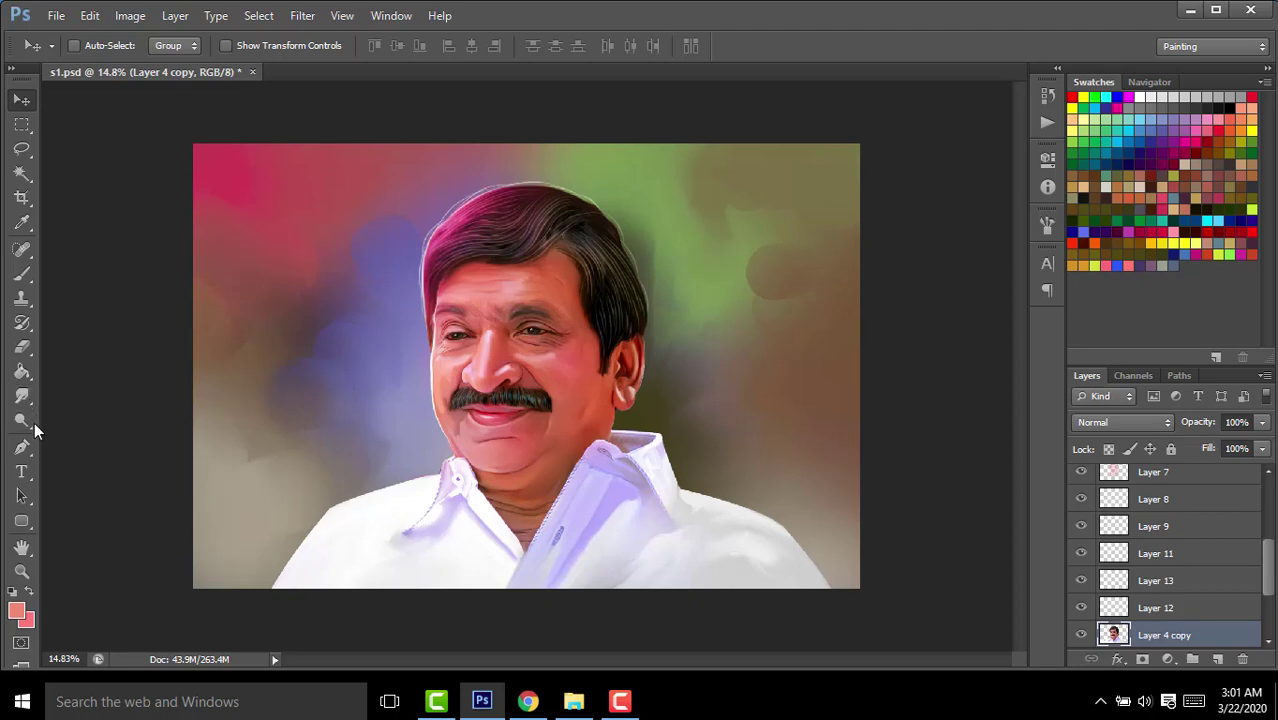
Smudge the shirt's lower-right shoulder edge smooth and enlarge the smudge brush to 300.
{"action": "left_click", "coordinate": [22, 396]}
{"action": "scroll", "coordinate": [700, 400], "scroll_direction": "up", "scroll_amount": 1}
{"action": "scroll", "coordinate": [537, 320], "scroll_direction": "up", "scroll_amount": 1}
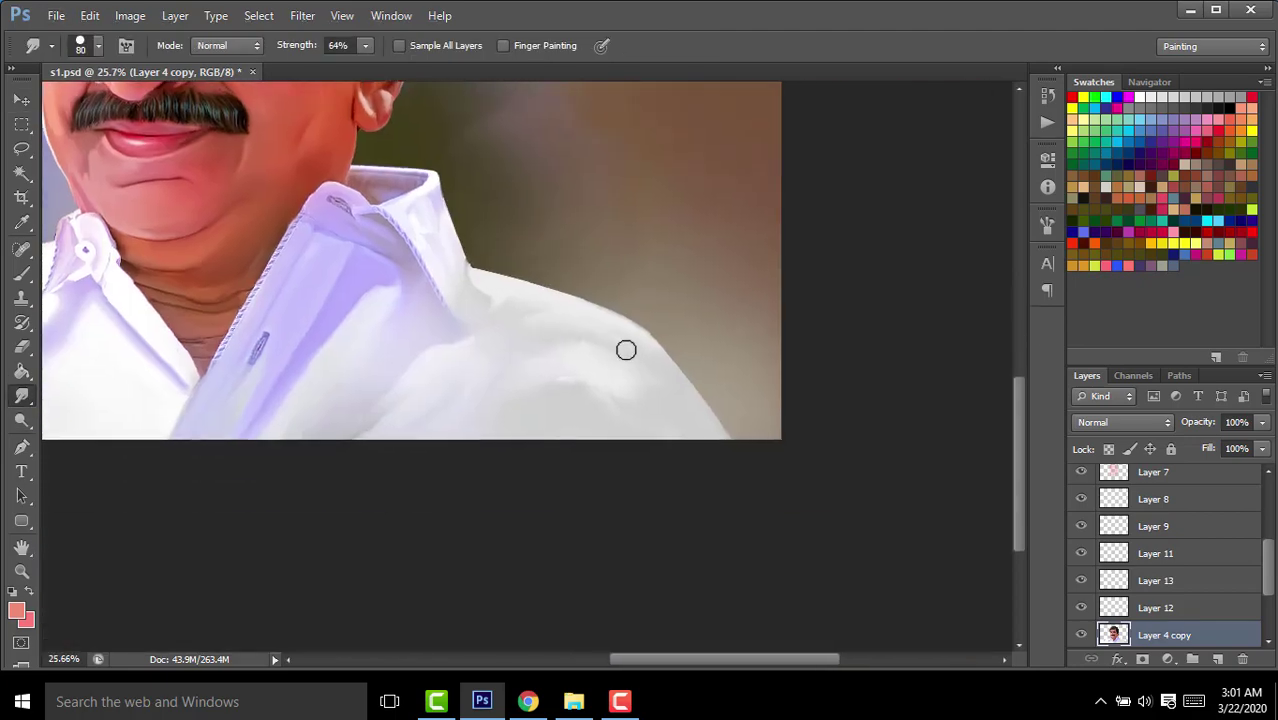
{"action": "left_click_drag", "start_coordinate": [647, 364], "coordinate": [716, 422]}
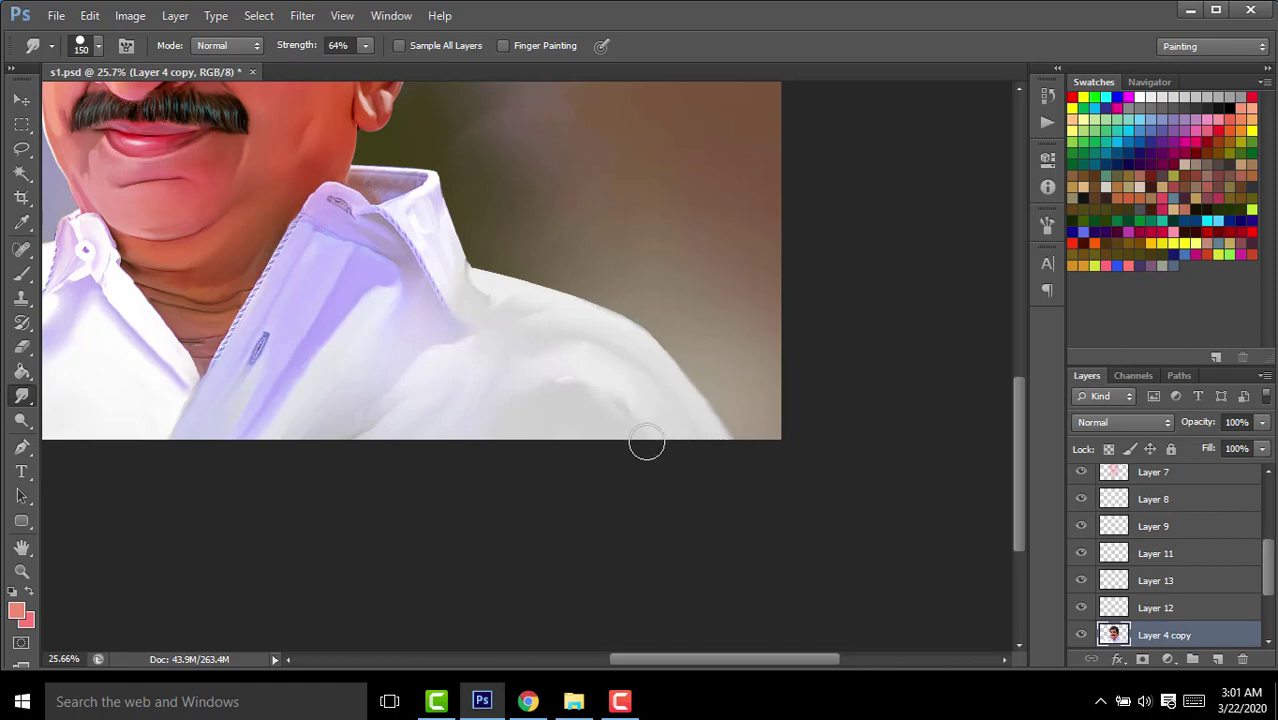
{"action": "key", "text": "bracketright"}
{"action": "key", "text": "bracketright"}
{"action": "key", "text": "bracketright"}
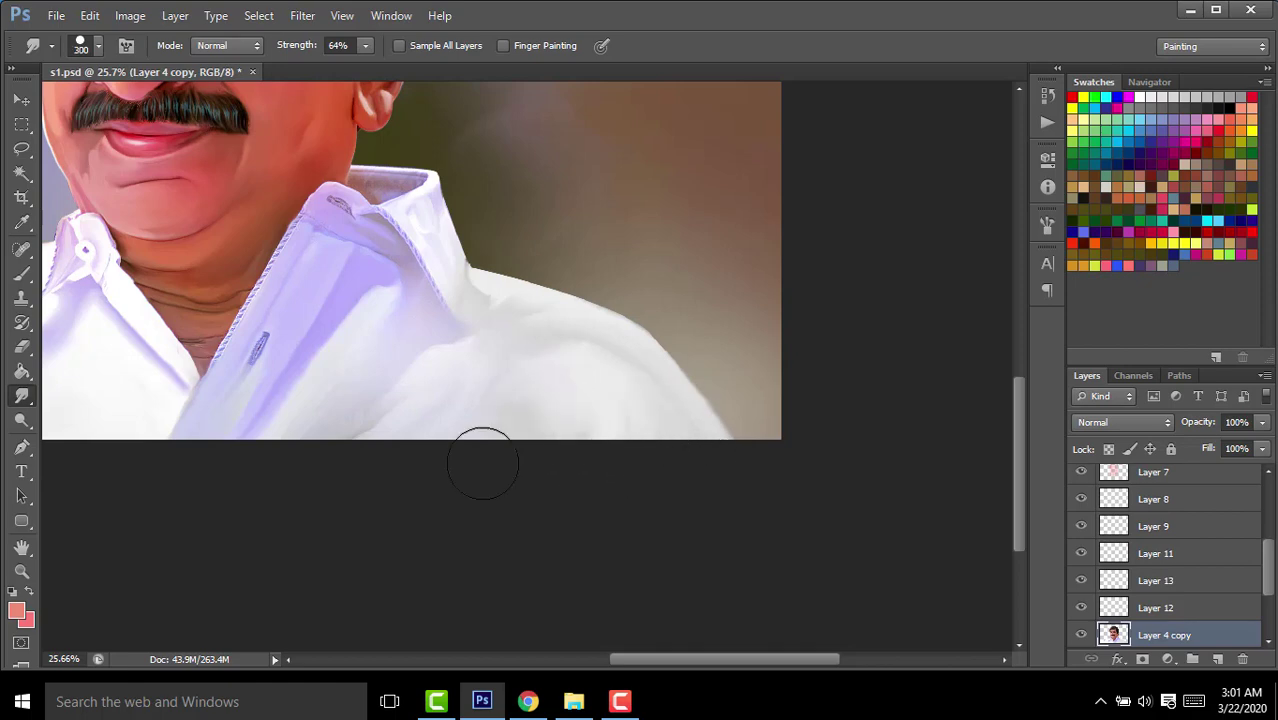
On the Background layer, smudge the lavender area left of the face and along the left edge.
{"action": "scroll", "coordinate": [439, 396], "scroll_direction": "down", "scroll_amount": 2}
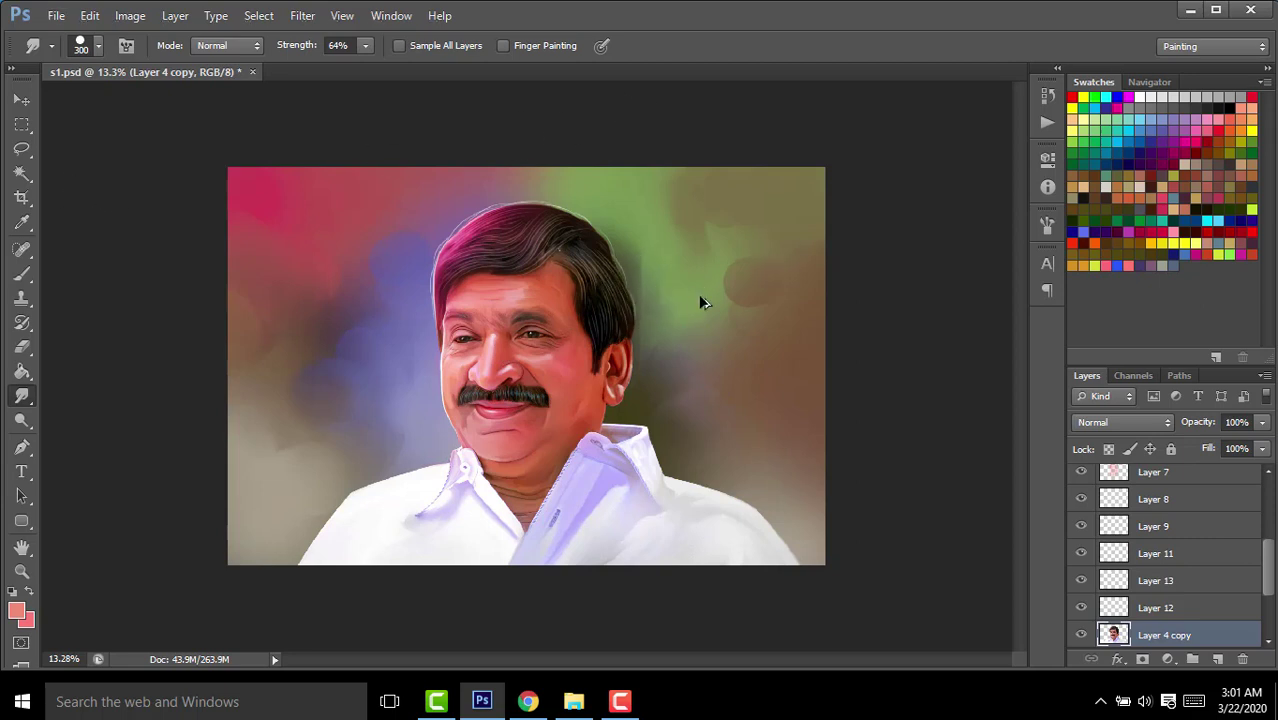
{"action": "scroll", "coordinate": [1180, 587], "scroll_direction": "down", "scroll_amount": 2}
{"action": "left_click", "coordinate": [1164, 636]}
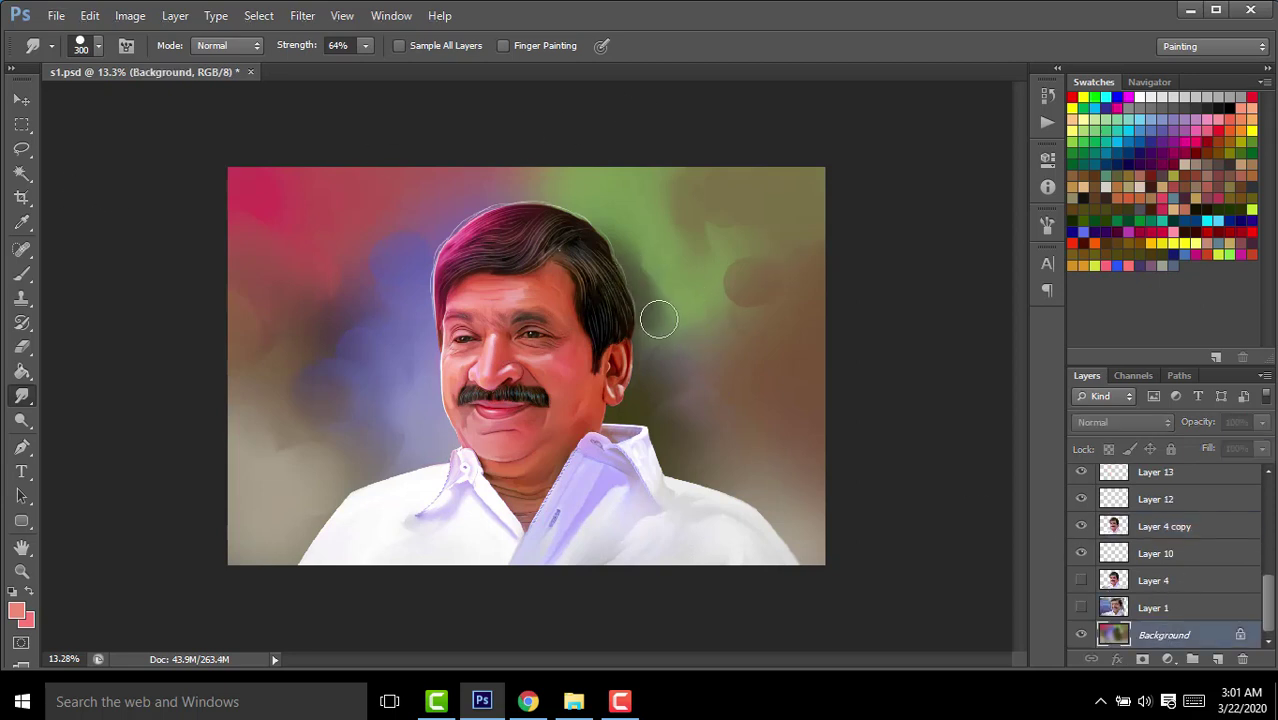
{"action": "mouse_move", "coordinate": [418, 439]}
{"action": "left_mouse_down"}
{"action": "mouse_move", "coordinate": [379, 416]}
{"action": "mouse_move", "coordinate": [355, 422]}
{"action": "left_mouse_up"}
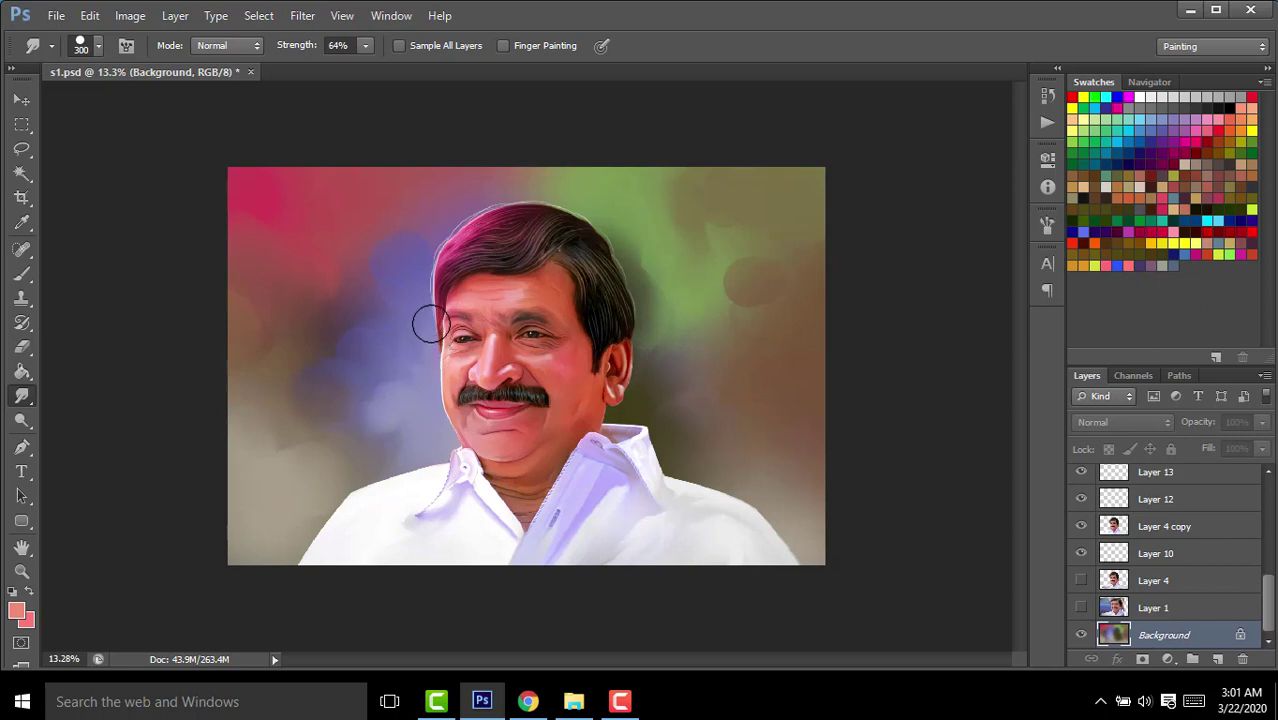
{"action": "mouse_move", "coordinate": [370, 466]}
{"action": "left_mouse_down"}
{"action": "mouse_move", "coordinate": [285, 516]}
{"action": "mouse_move", "coordinate": [291, 474]}
{"action": "mouse_move", "coordinate": [358, 456]}
{"action": "left_mouse_up"}
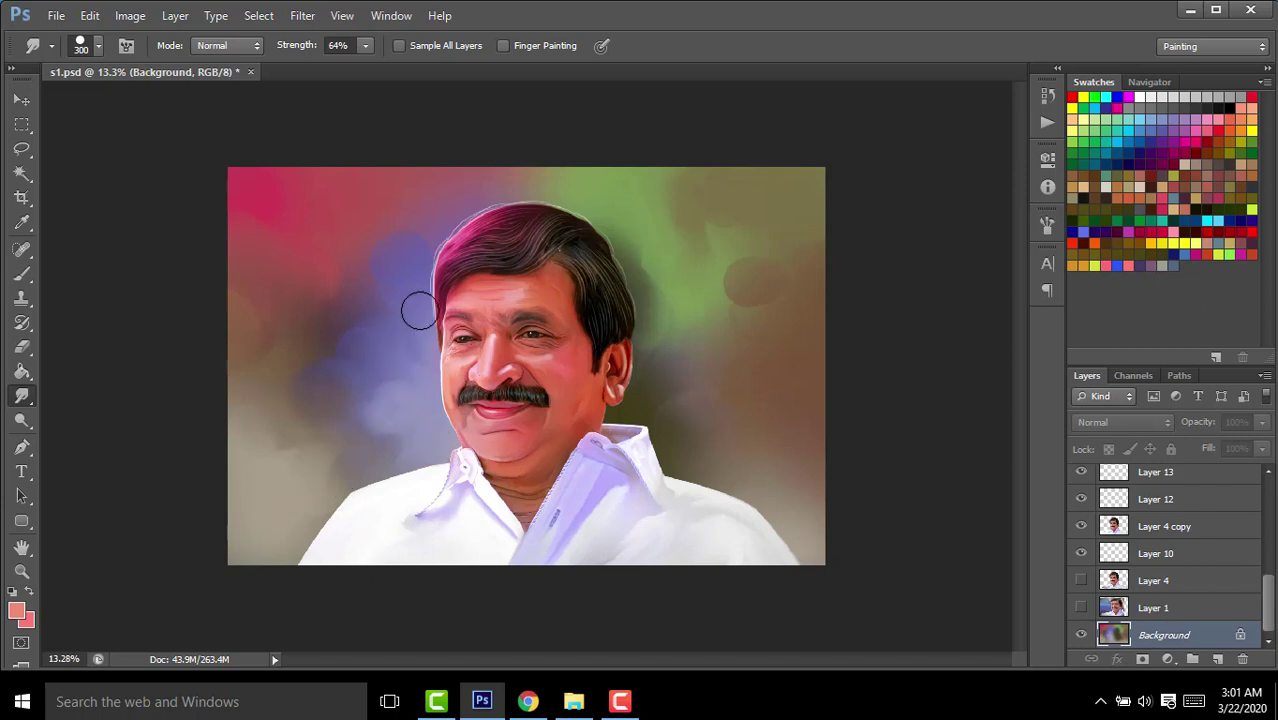
{"action": "mouse_move", "coordinate": [317, 259]}
{"action": "left_mouse_down"}
{"action": "mouse_move", "coordinate": [248, 380]}
{"action": "mouse_move", "coordinate": [234, 448]}
{"action": "mouse_move", "coordinate": [248, 459]}
{"action": "mouse_move", "coordinate": [204, 483]}
{"action": "left_mouse_up"}
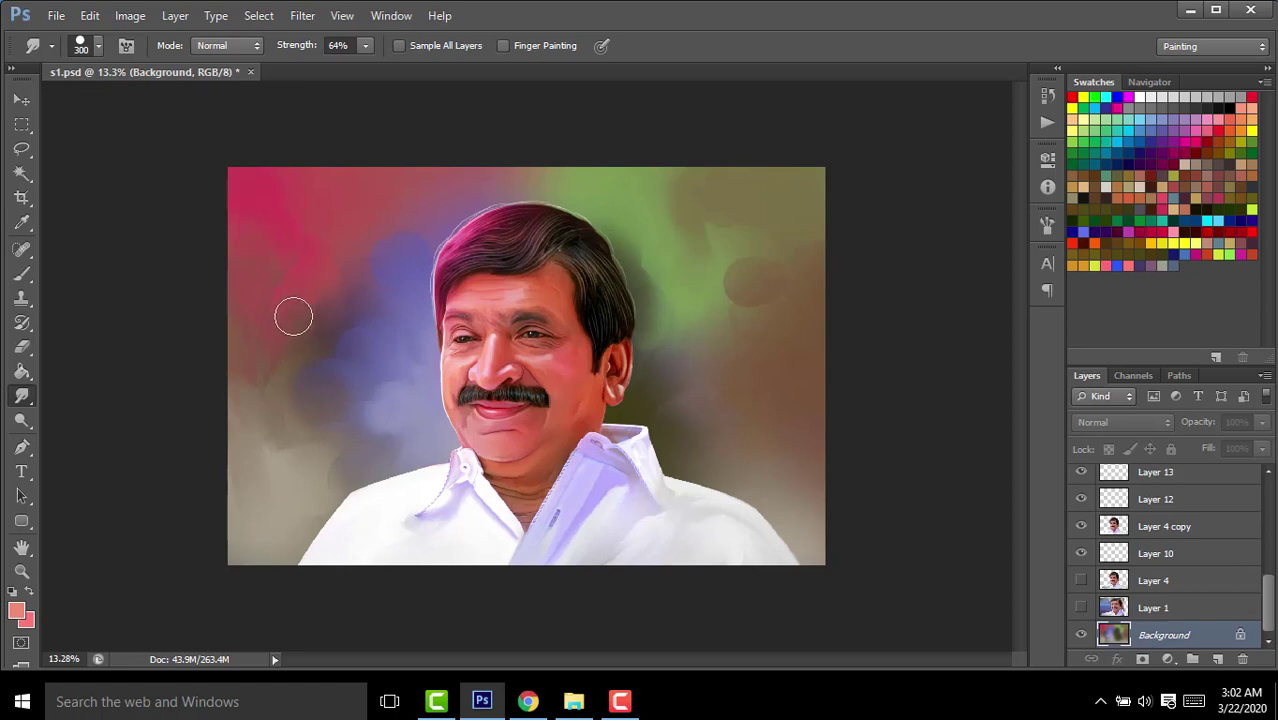
Pick a soft smudge brush preset and blend the background above the head's right side.
{"action": "left_click", "coordinate": [90, 51]}
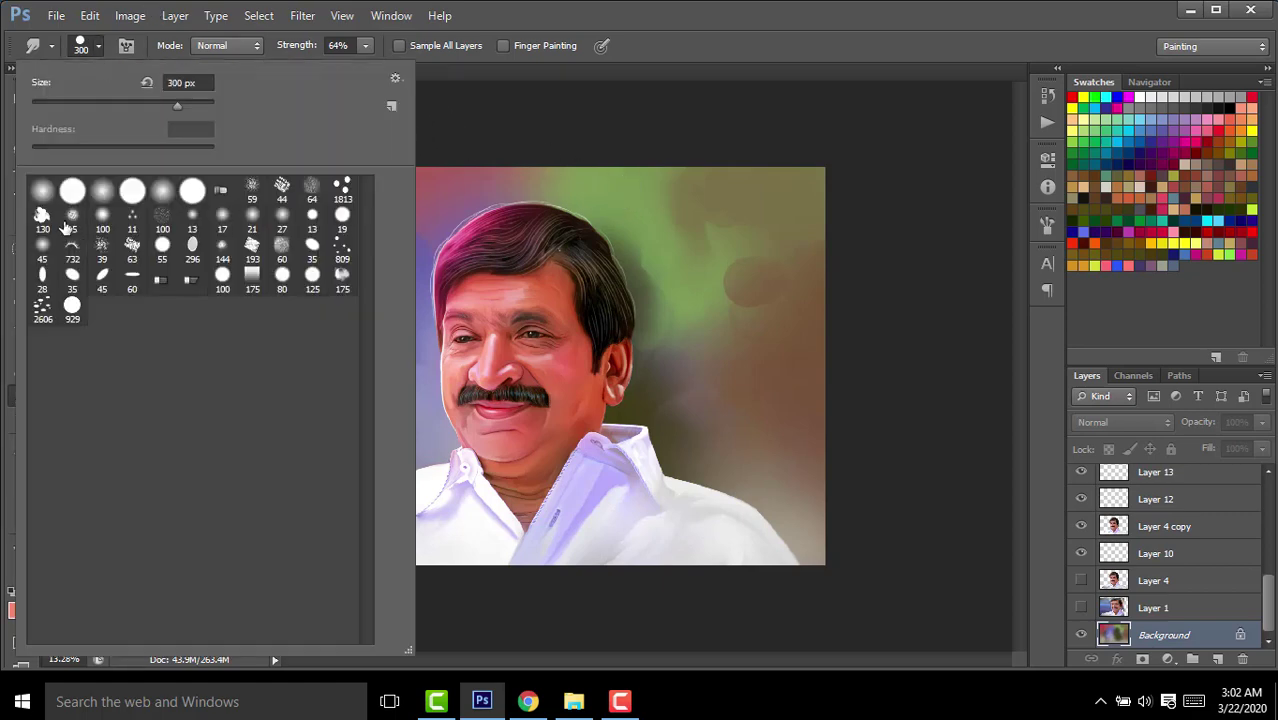
{"action": "double_click", "coordinate": [72, 221]}
{"action": "key", "text": "bracketright"}
{"action": "key", "text": "bracketright"}
{"action": "key", "text": "bracketright"}
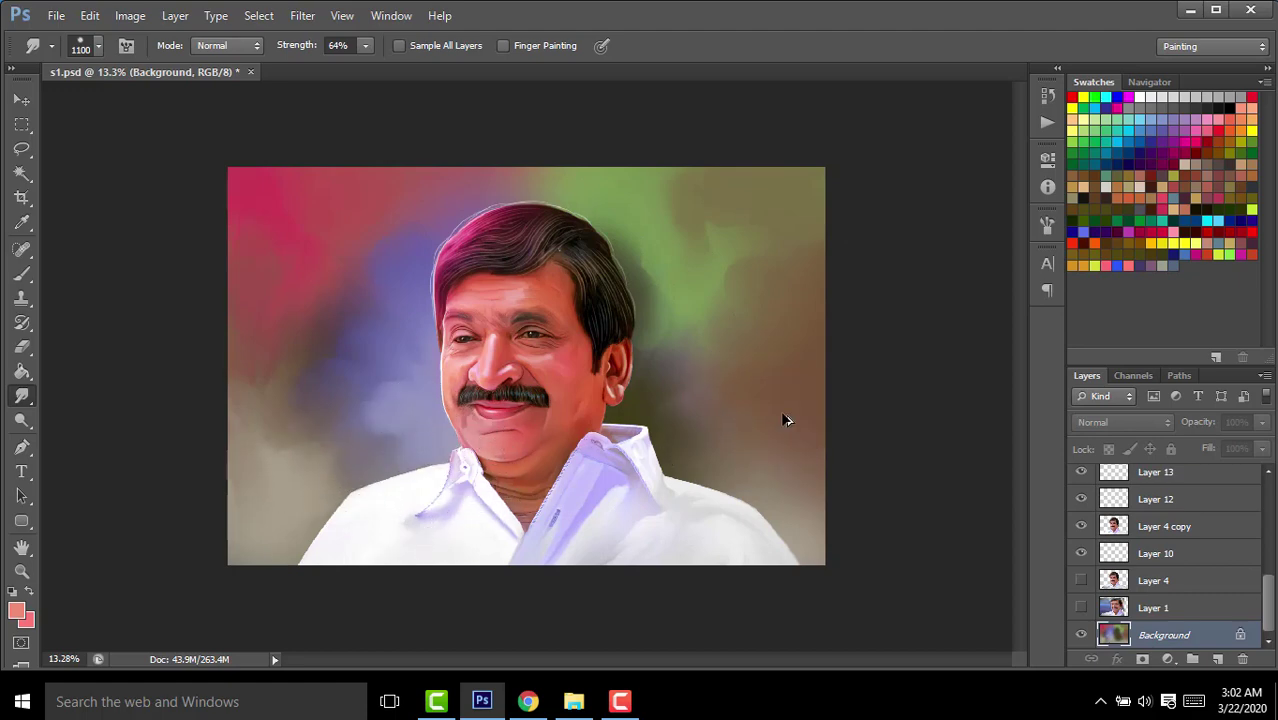
{"action": "left_click", "coordinate": [97, 45]}
{"action": "left_click", "coordinate": [72, 305]}
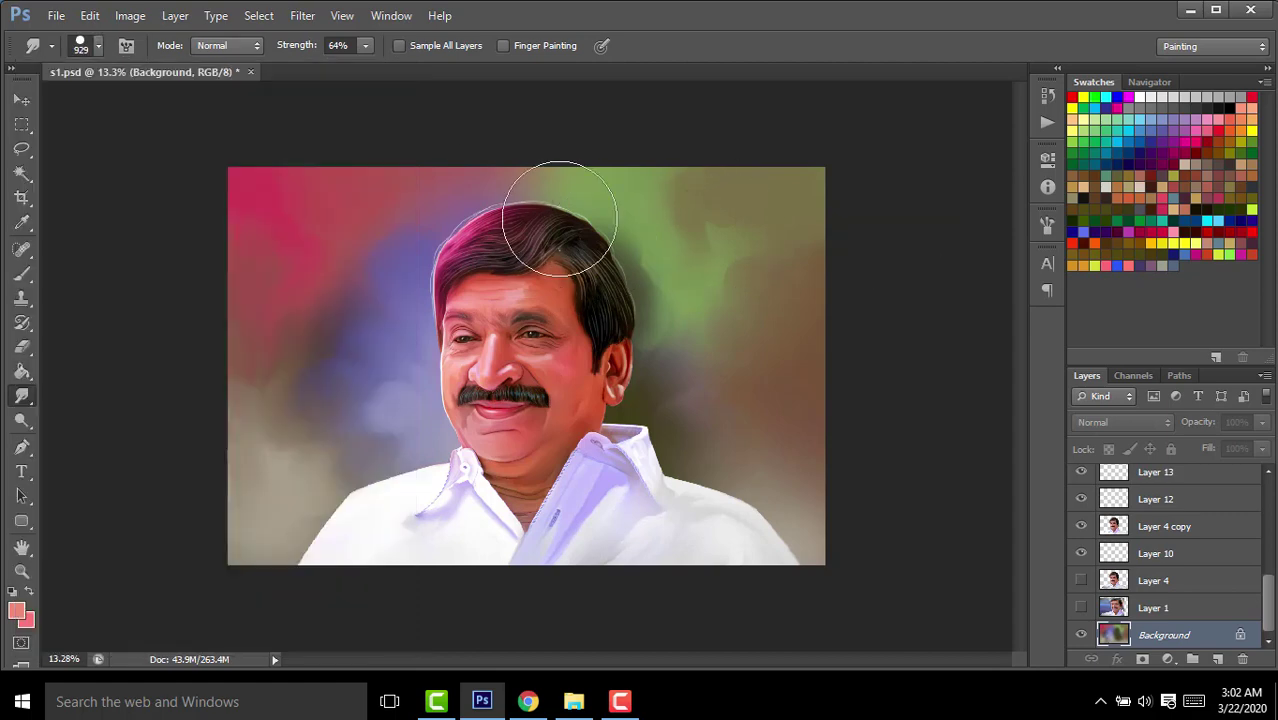
{"action": "key", "text": "bracketleft"}
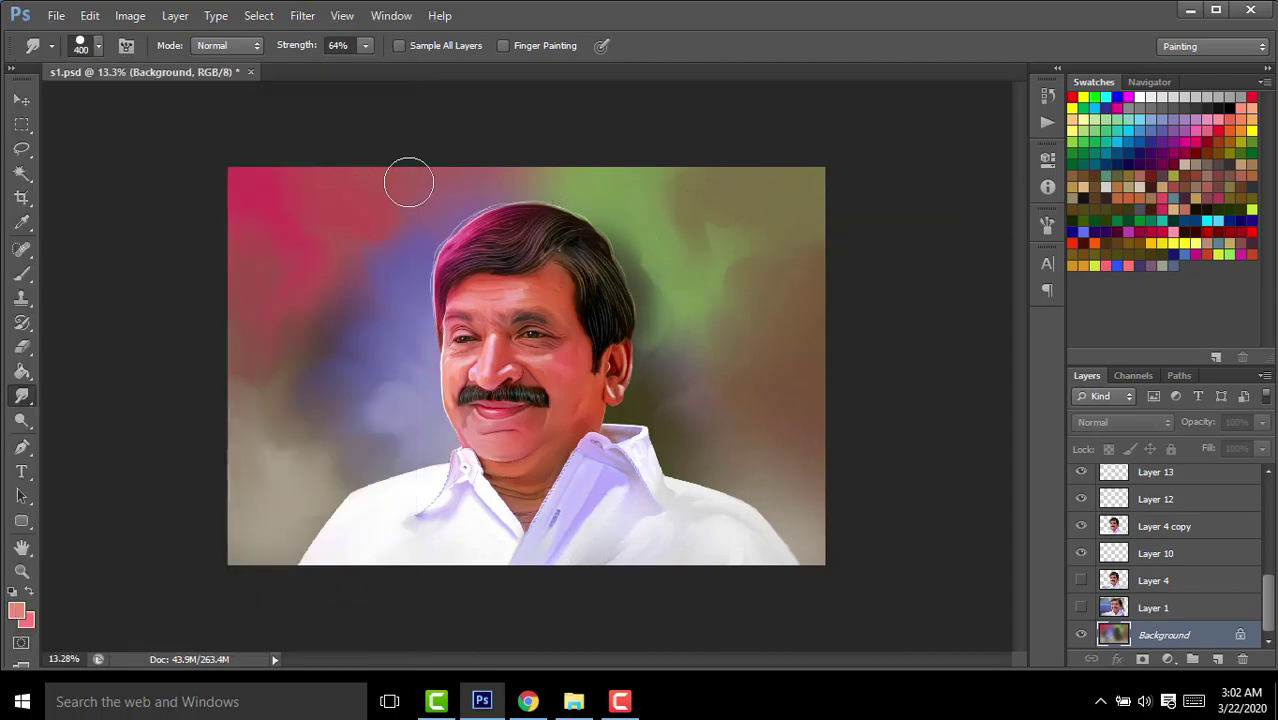
{"action": "mouse_move", "coordinate": [716, 207]}
{"action": "left_mouse_down"}
{"action": "mouse_move", "coordinate": [656, 182]}
{"action": "mouse_move", "coordinate": [633, 188]}
{"action": "left_mouse_up"}
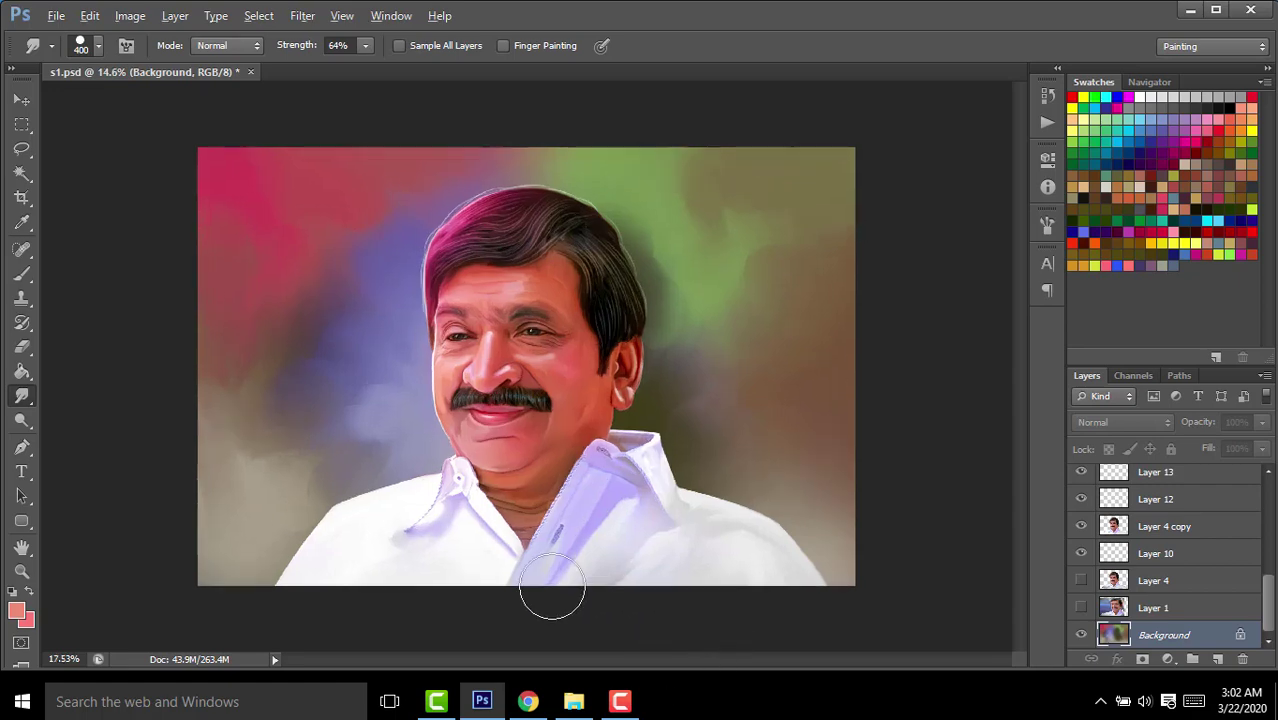
Select Layer 6 and lower its opacity to about 0% to fade the pink hair tint.
{"action": "scroll", "coordinate": [551, 591], "scroll_direction": "up", "scroll_amount": 3}
{"action": "left_click_drag", "start_coordinate": [1021, 390], "coordinate": [1019, 334]}
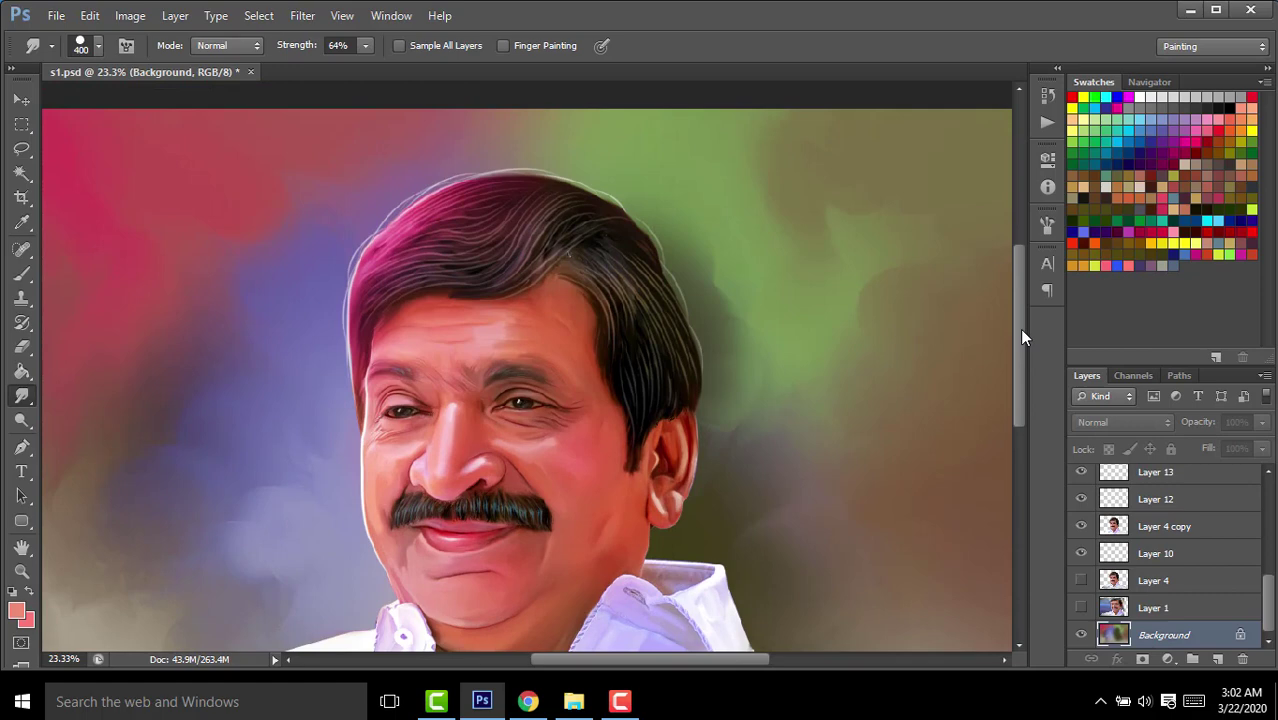
{"action": "scroll", "coordinate": [1193, 541], "scroll_direction": "up", "scroll_amount": 5}
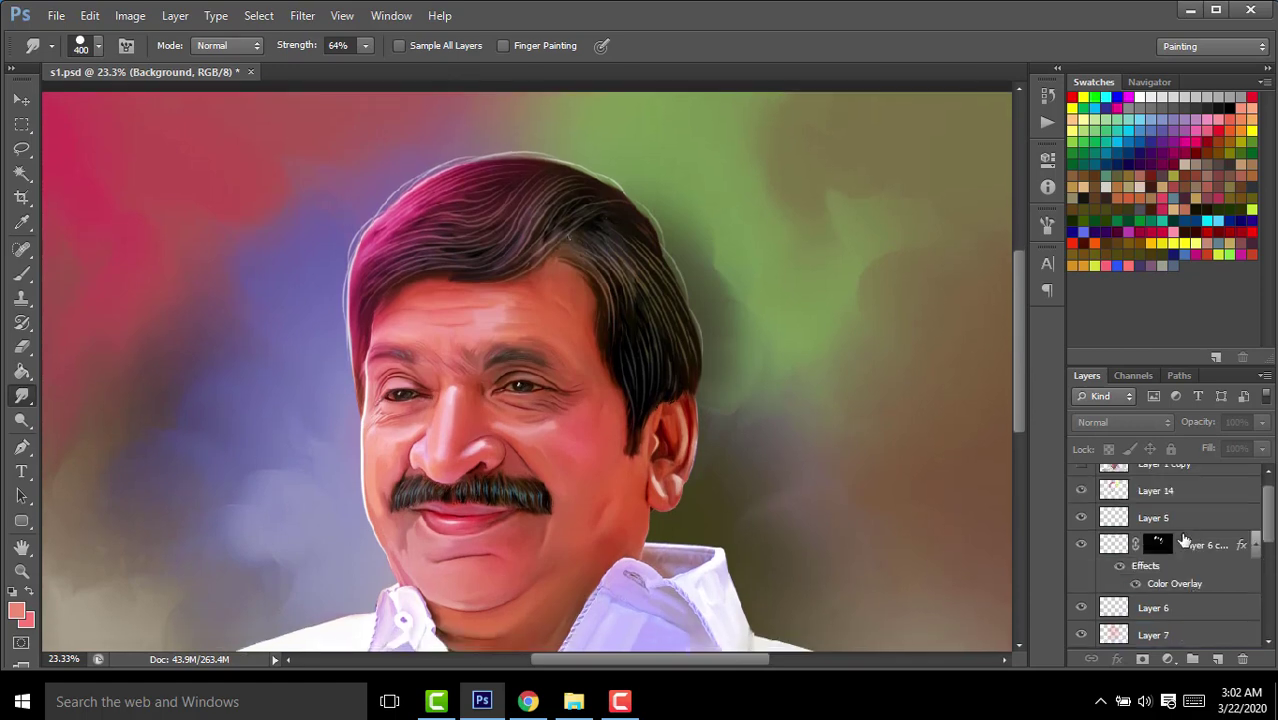
{"action": "left_click", "coordinate": [1160, 544]}
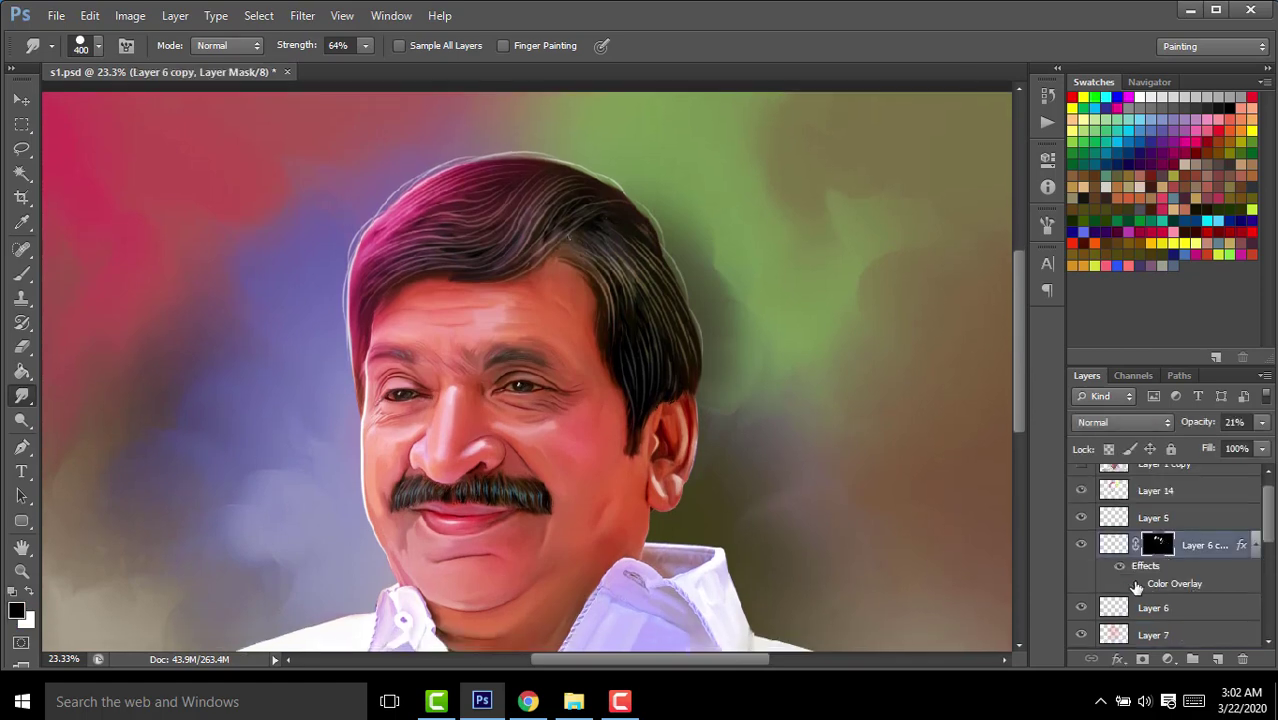
{"action": "left_click", "coordinate": [1231, 424]}
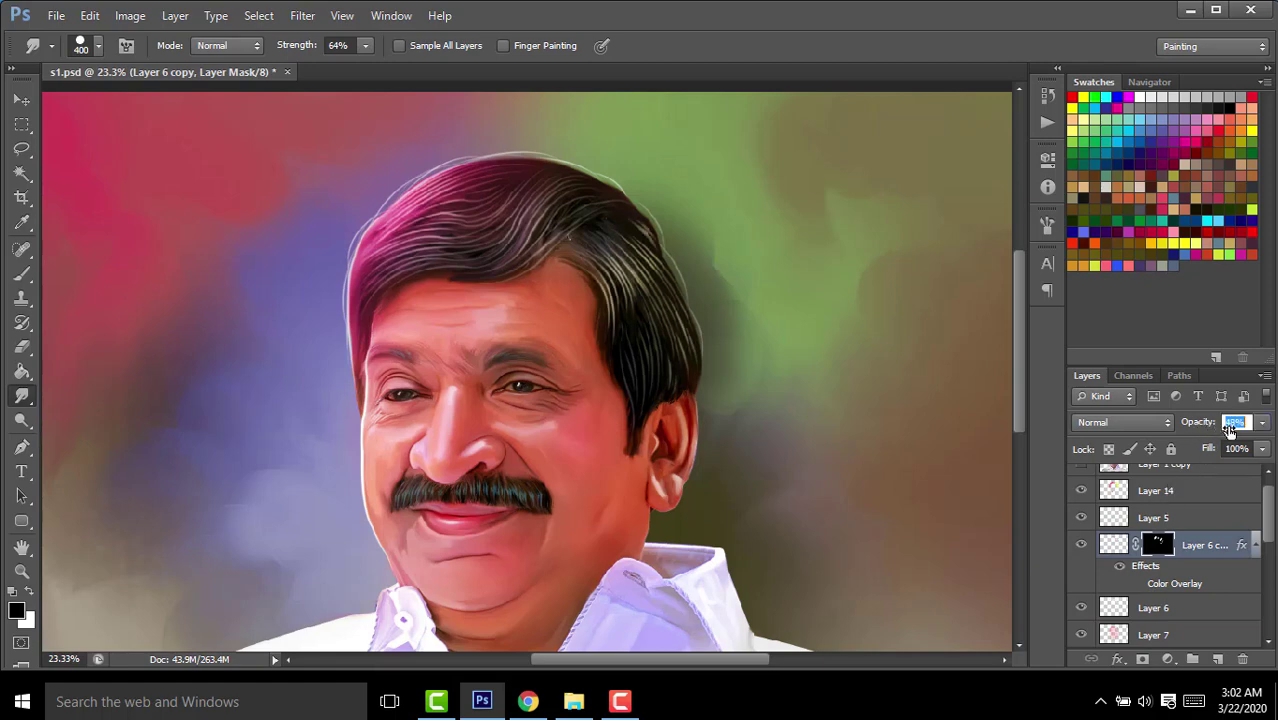
{"action": "type", "text": "48"}
{"action": "left_click", "coordinate": [1155, 607]}
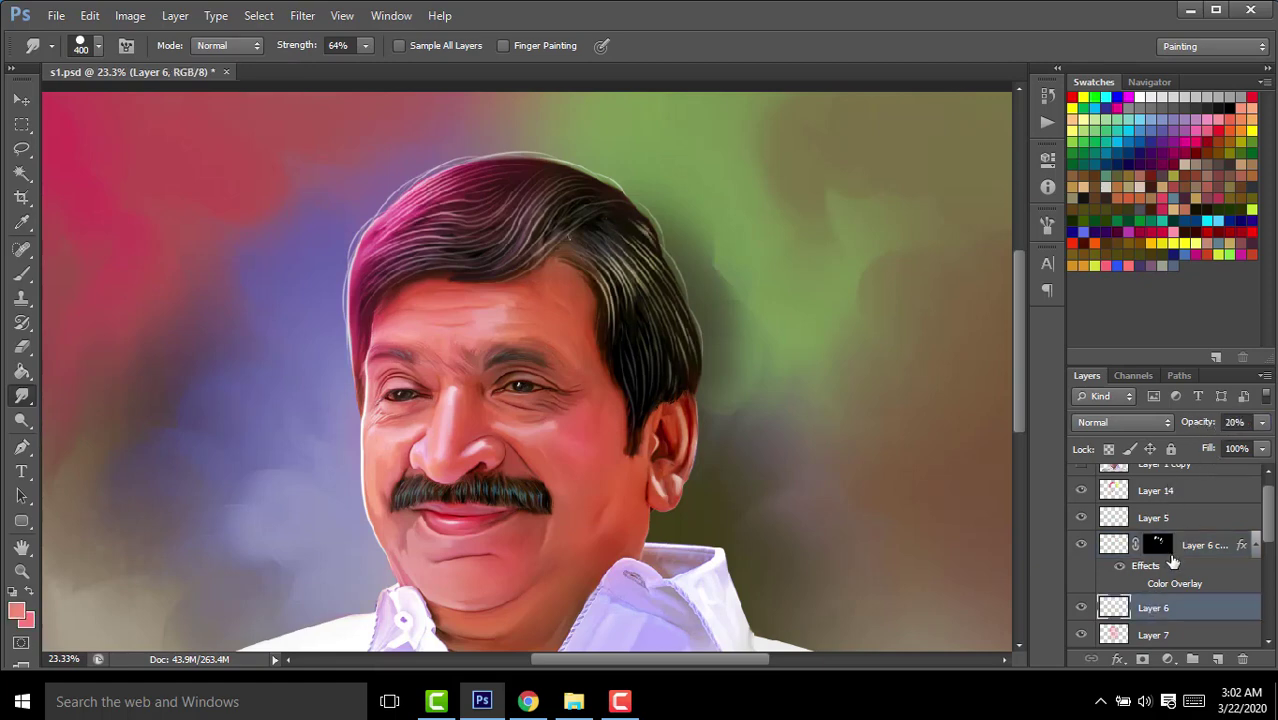
{"action": "left_click_drag", "start_coordinate": [1203, 427], "coordinate": [1180, 428]}
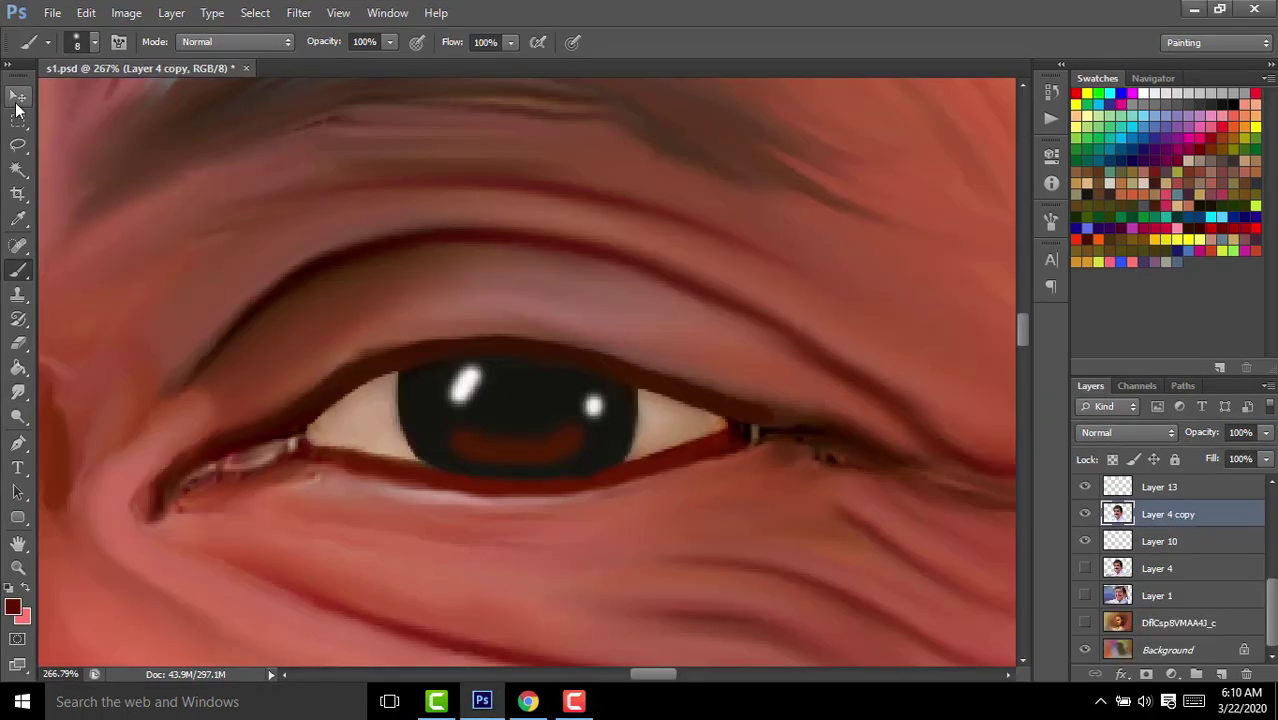
Smudge the lower eyelid line smooth and enlarge the smudge brush.
{"action": "key", "text": "r"}
{"action": "scroll", "coordinate": [465, 400], "scroll_direction": "up", "scroll_amount": 3}
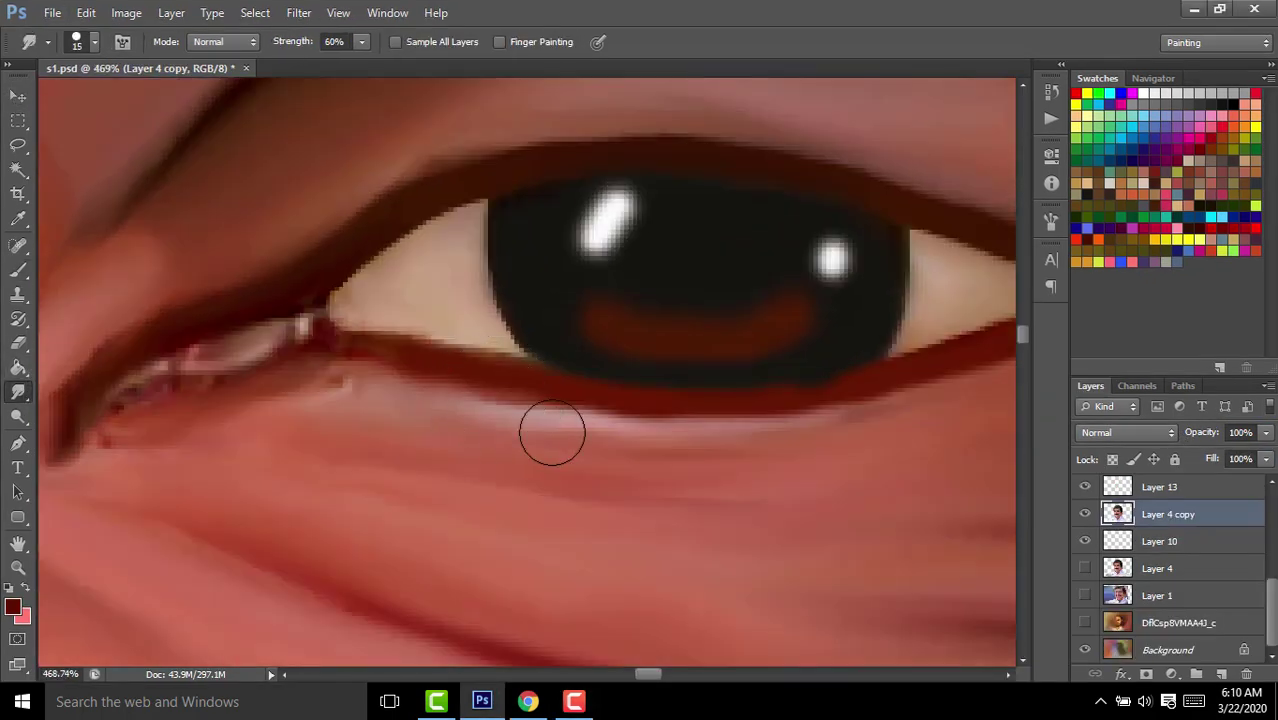
{"action": "left_click_drag", "start_coordinate": [533, 415], "coordinate": [497, 383]}
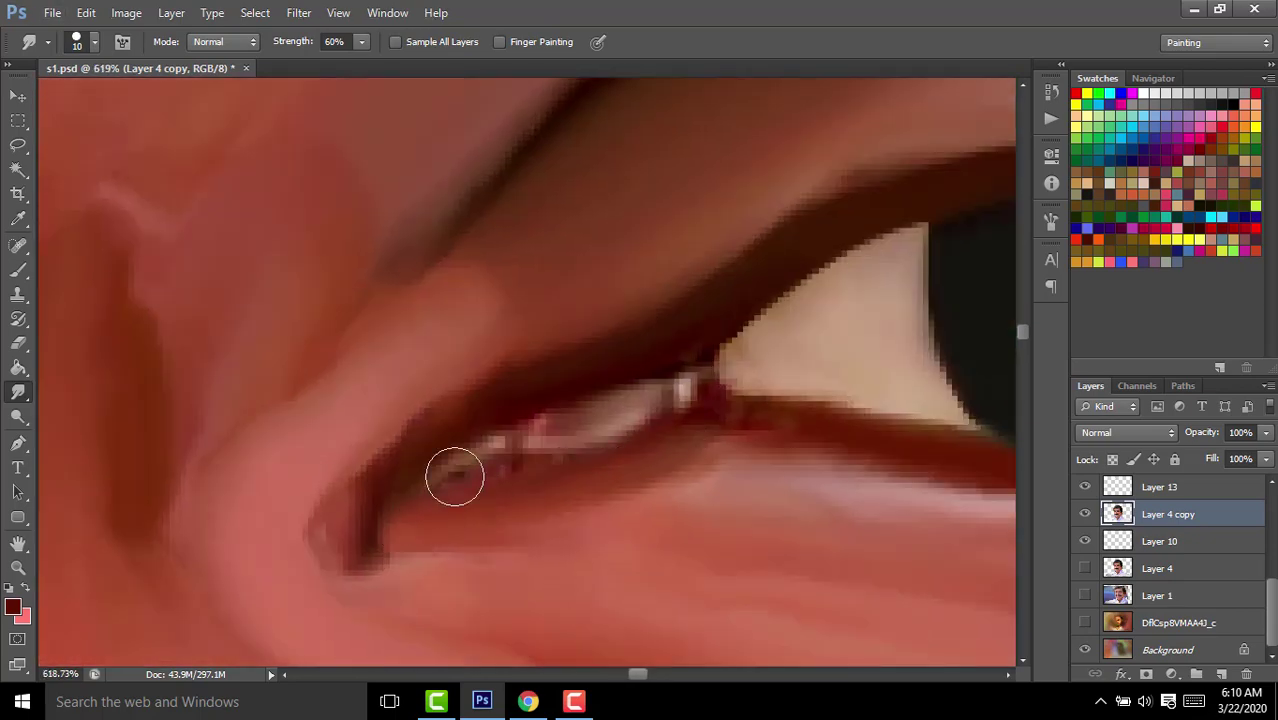
{"action": "key", "text": "bracketright"}
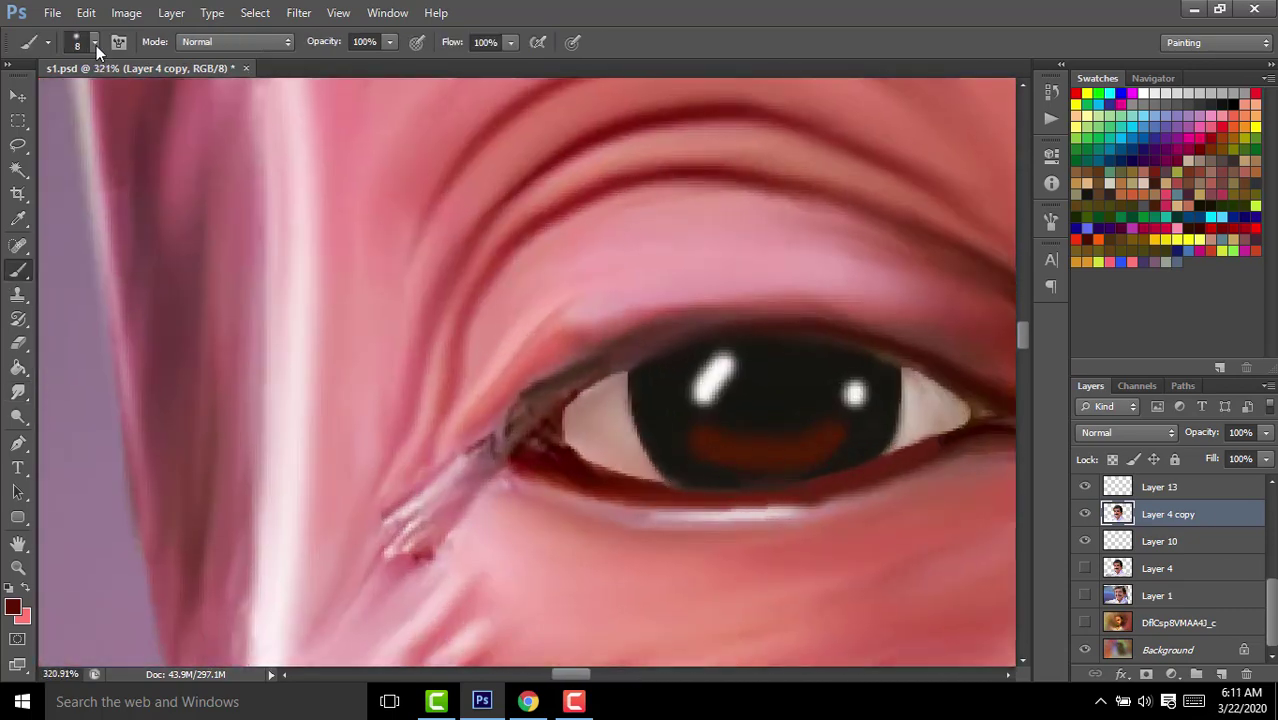
Set the foreground colour to pinkish red #ed145b.
{"action": "left_click", "coordinate": [96, 46]}
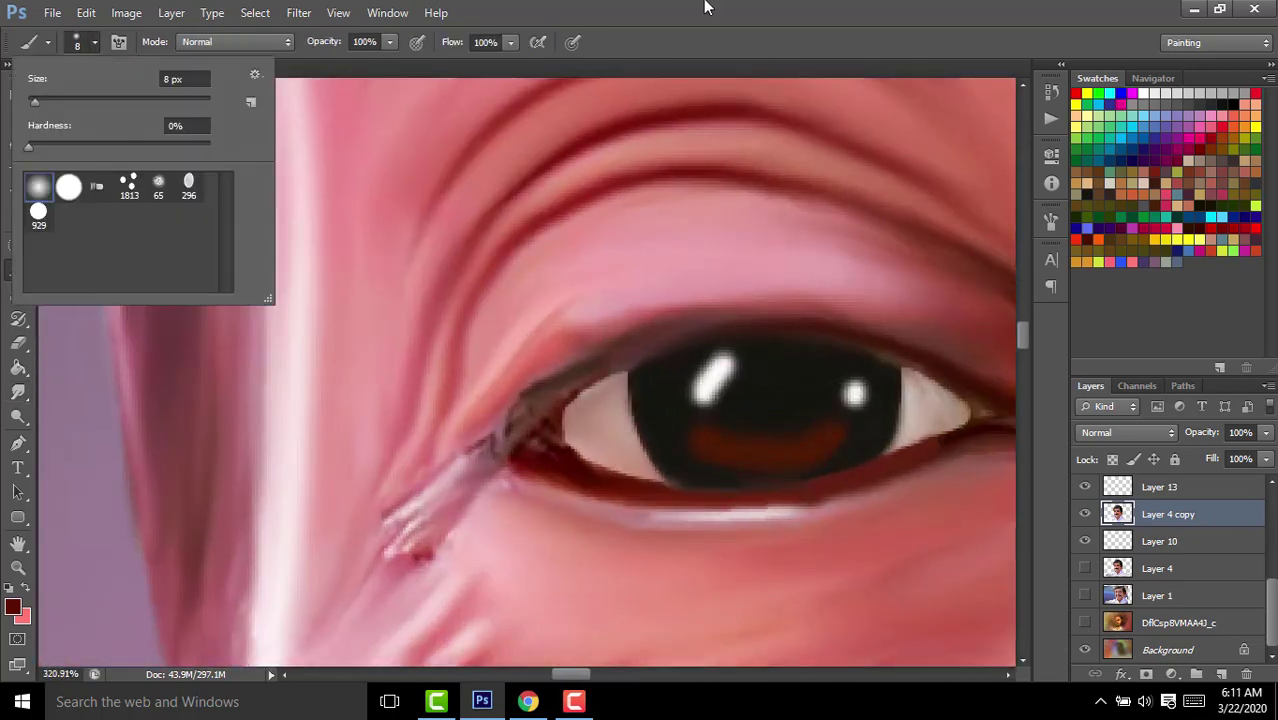
{"action": "left_click", "coordinate": [14, 606]}
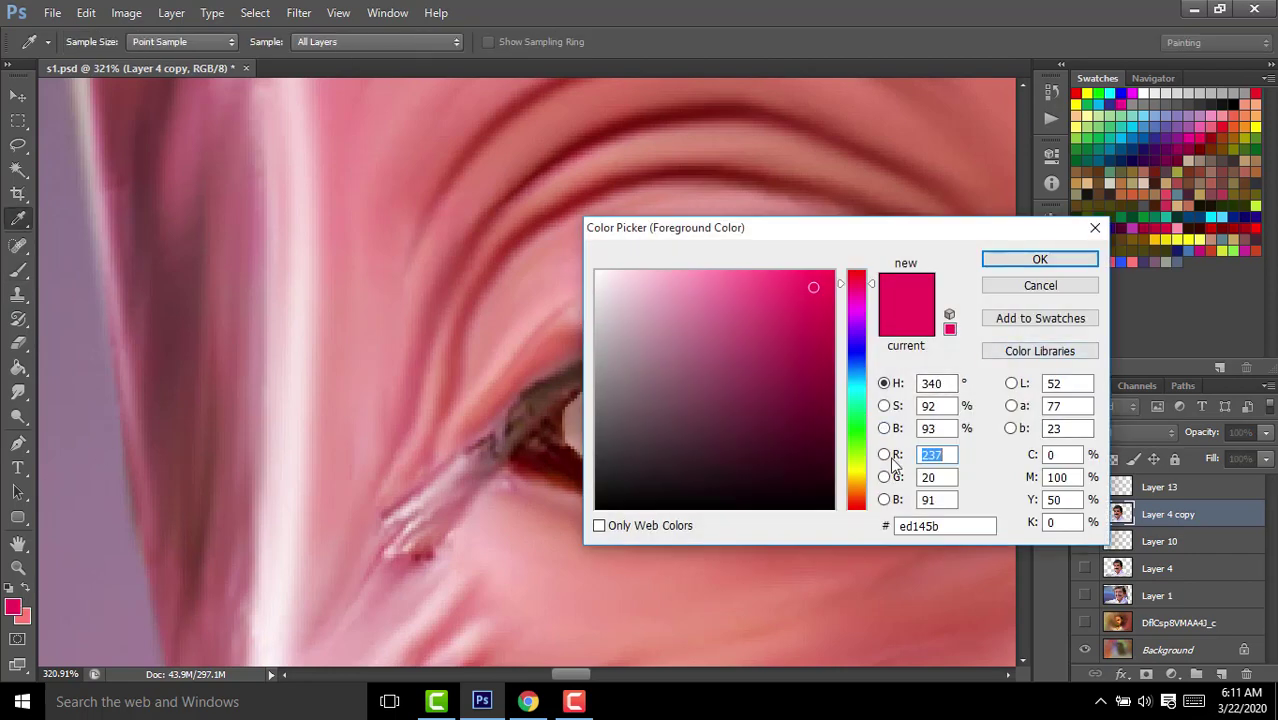
{"action": "left_click", "coordinate": [884, 454]}
{"action": "left_click", "coordinate": [1030, 288]}
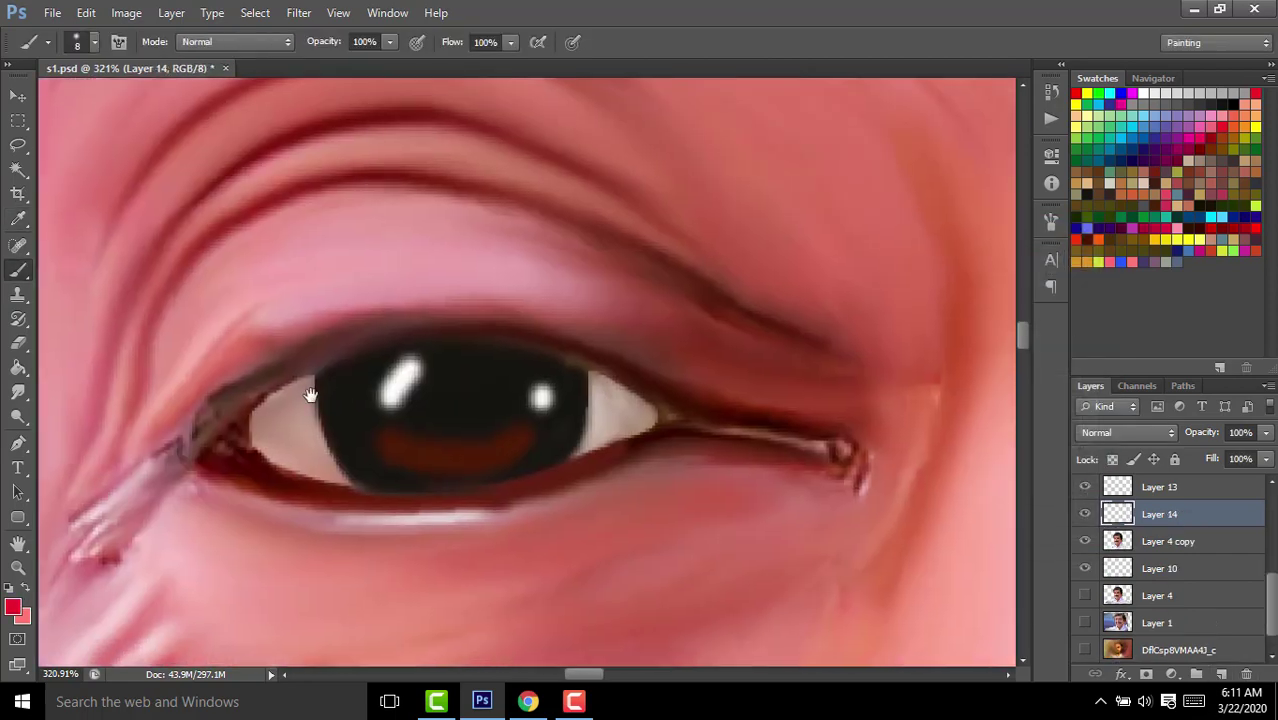
Brighten the eye white right of the iris with Dodge, then return to the Brush.
{"action": "key", "text": "o"}
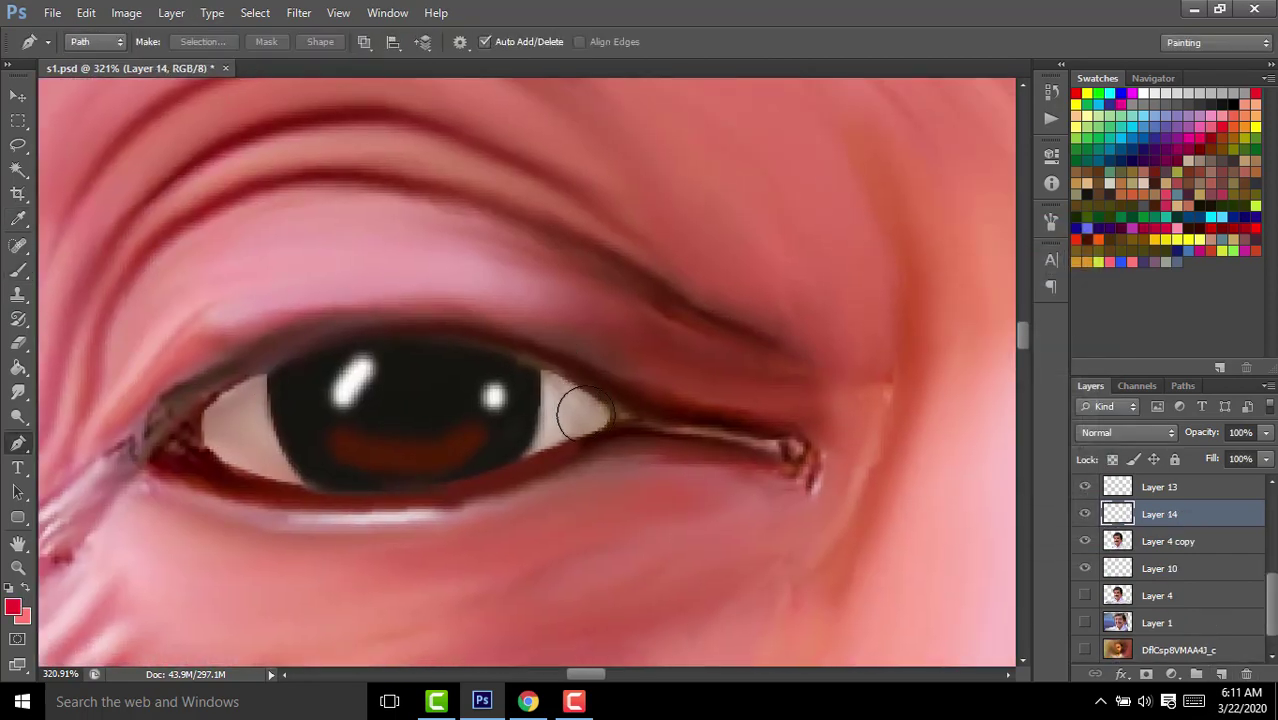
{"action": "left_click", "coordinate": [573, 410]}
{"action": "key", "text": "b"}
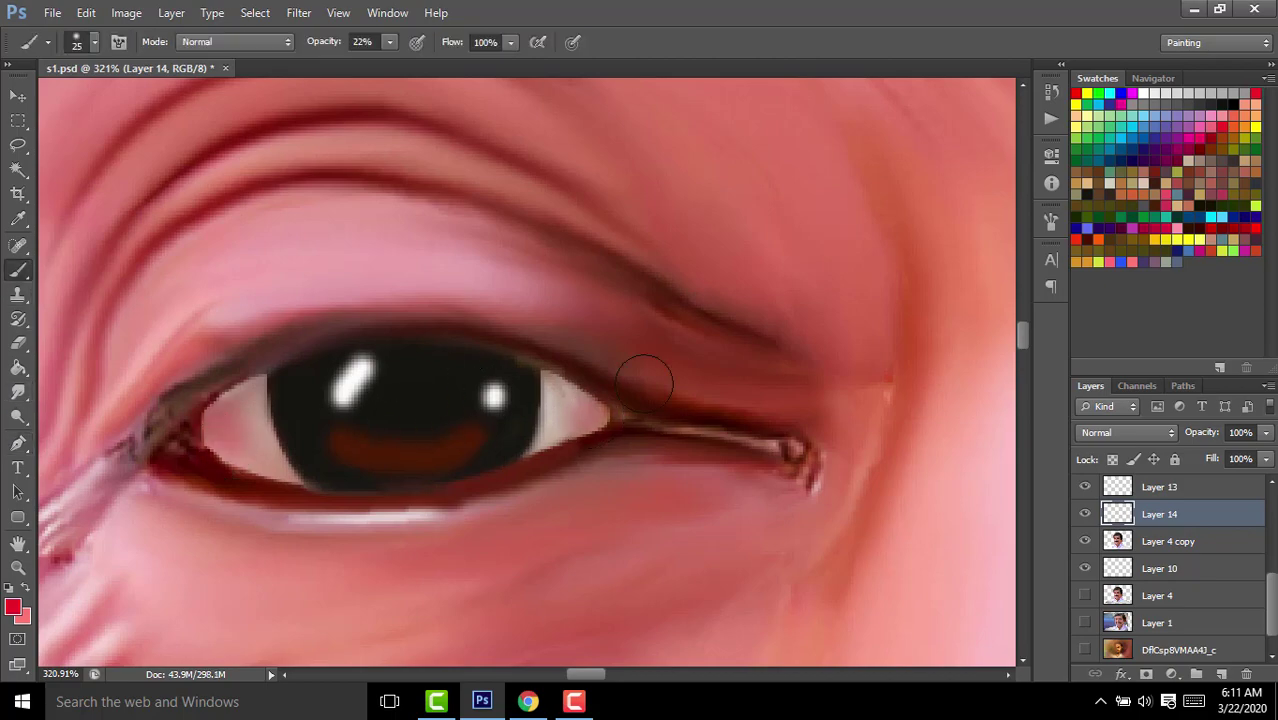
{"action": "scroll", "coordinate": [644, 383], "scroll_direction": "right", "scroll_amount": 10}
{"action": "scroll", "coordinate": [784, 335], "scroll_direction": "right", "scroll_amount": 8}
{"action": "scroll", "coordinate": [554, 349], "scroll_direction": "down", "scroll_amount": 4}
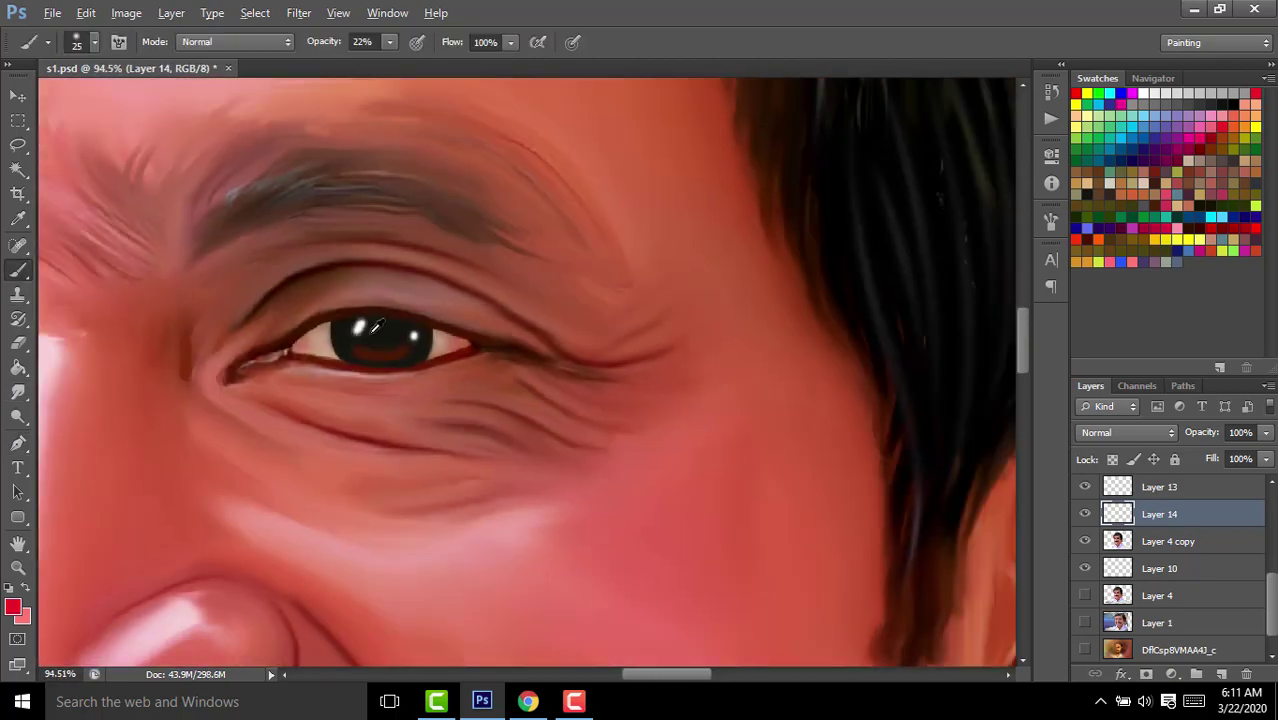
{"action": "scroll", "coordinate": [554, 349], "scroll_direction": "down", "scroll_amount": 2}
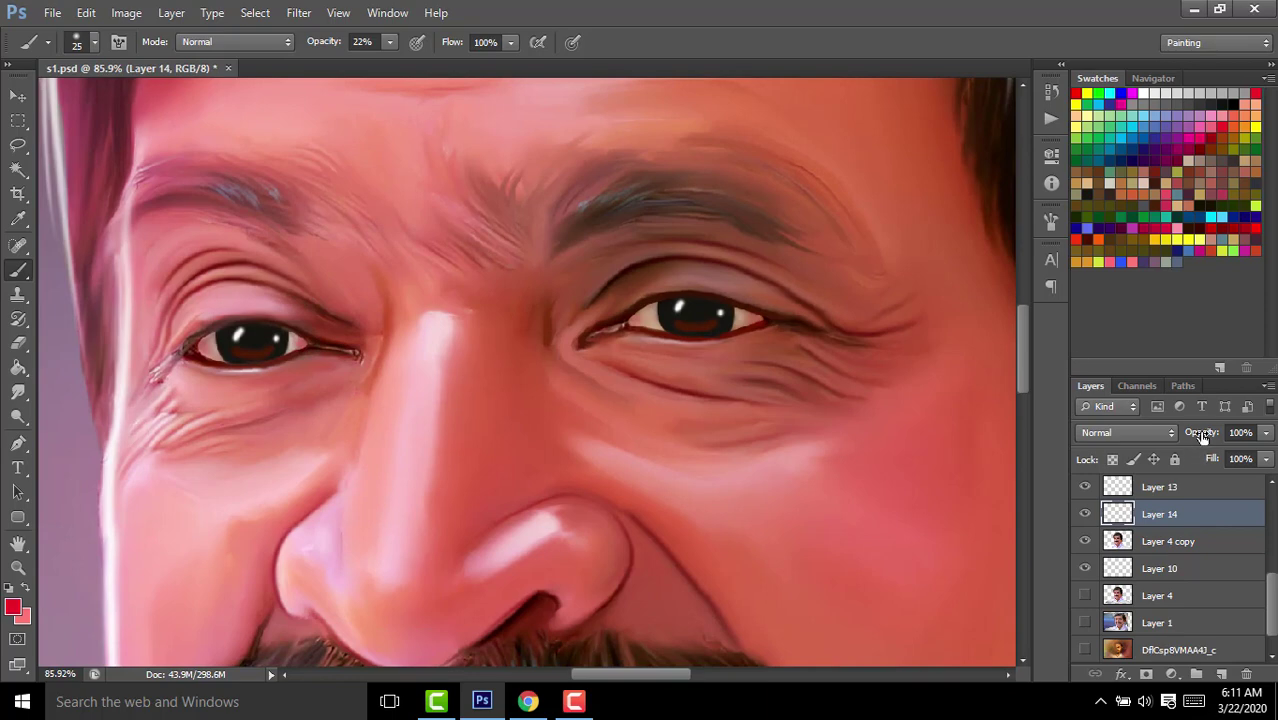
{"action": "scroll", "coordinate": [455, 370], "scroll_direction": "down", "scroll_amount": 3}
Switch to Smudge and merge Layer 14 down into Layer 4 copy.
{"action": "scroll", "coordinate": [465, 408], "scroll_direction": "up", "scroll_amount": 3}
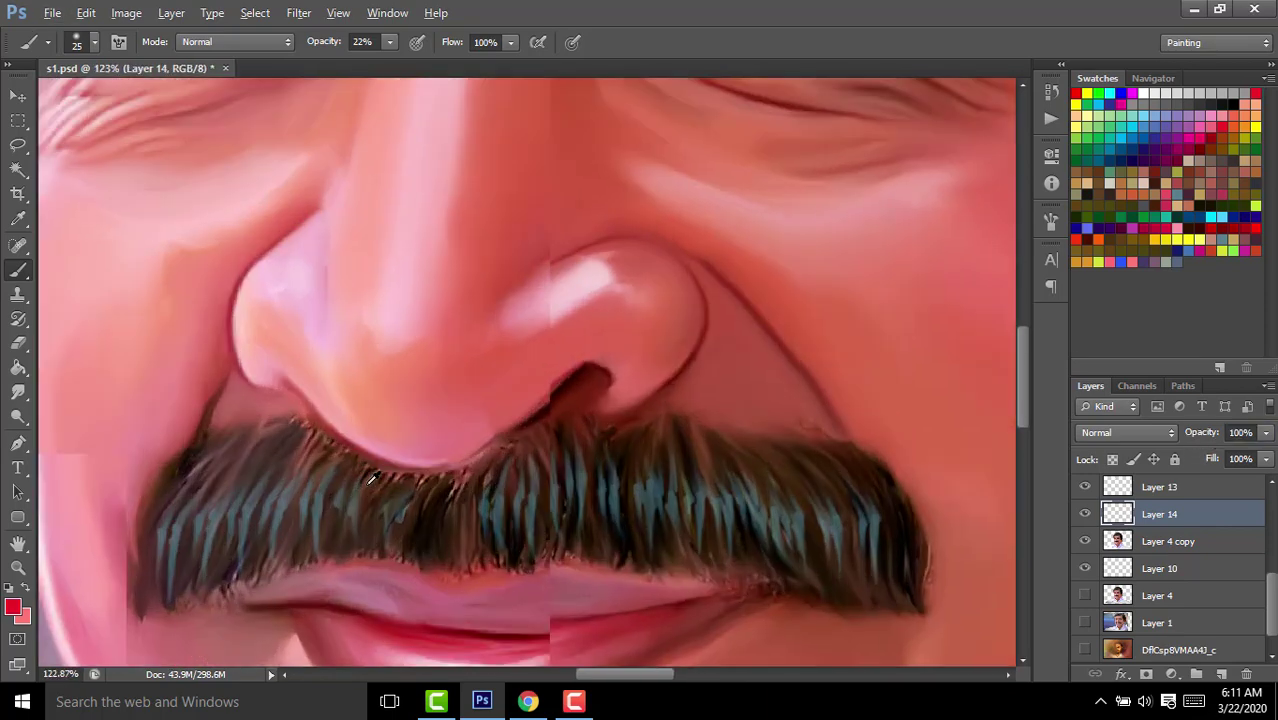
{"action": "scroll", "coordinate": [400, 430], "scroll_direction": "up", "scroll_amount": 2}
{"action": "key", "text": "r"}
{"action": "key", "text": "ctrl+e"}
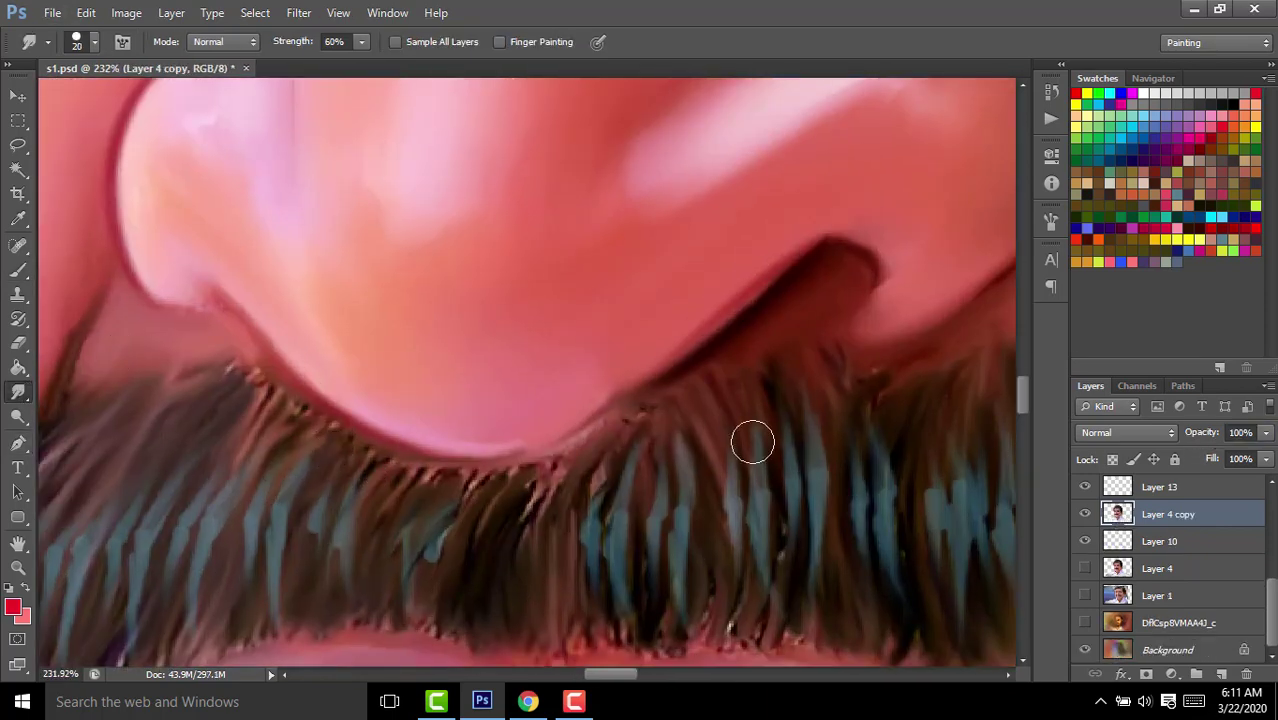
{"action": "scroll", "coordinate": [315, 463], "scroll_direction": "up", "scroll_amount": 1}
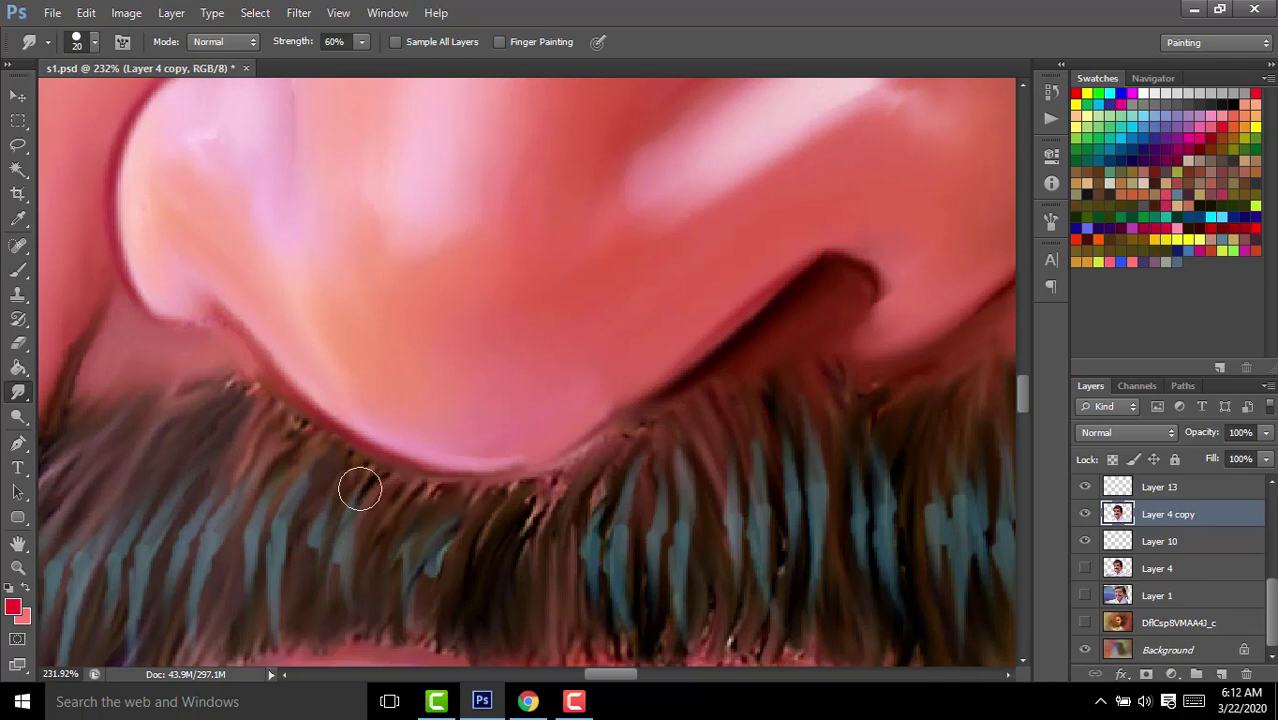
{"action": "scroll", "coordinate": [456, 194], "scroll_direction": "down", "scroll_amount": 3}
{"action": "scroll", "coordinate": [474, 228], "scroll_direction": "up", "scroll_amount": 3}
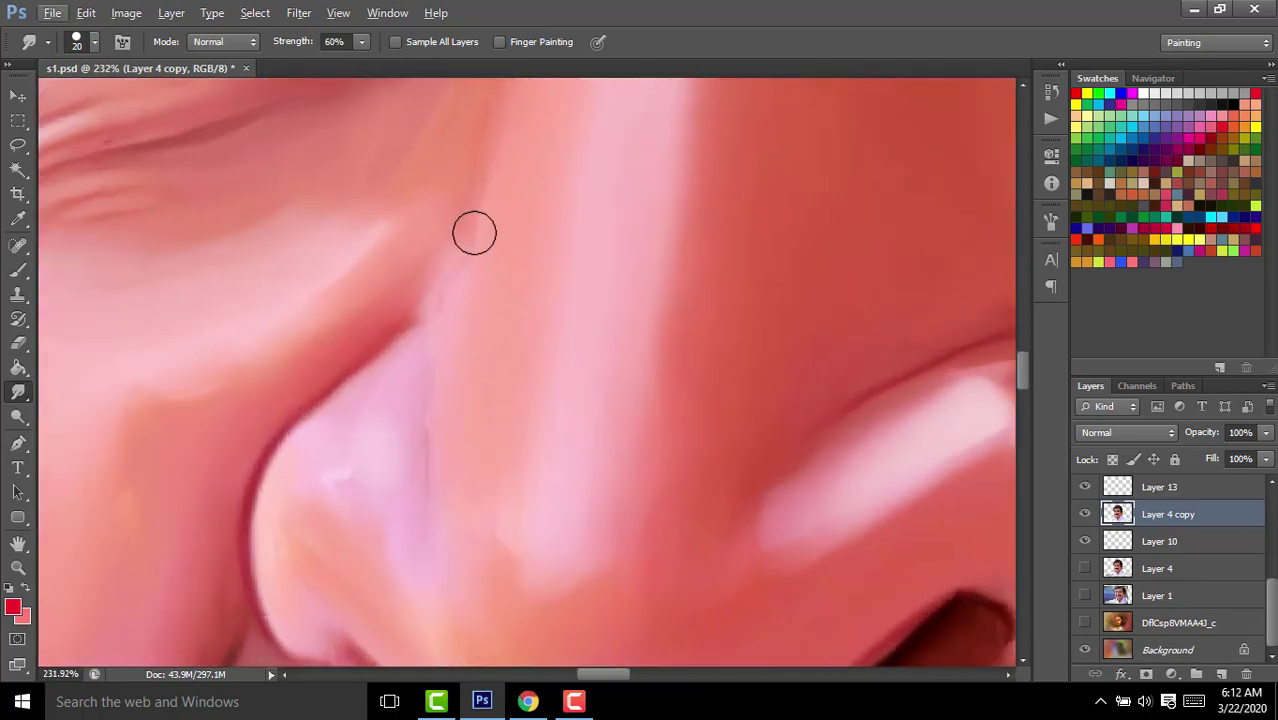
{"action": "scroll", "coordinate": [535, 310], "scroll_direction": "down", "scroll_amount": 3}
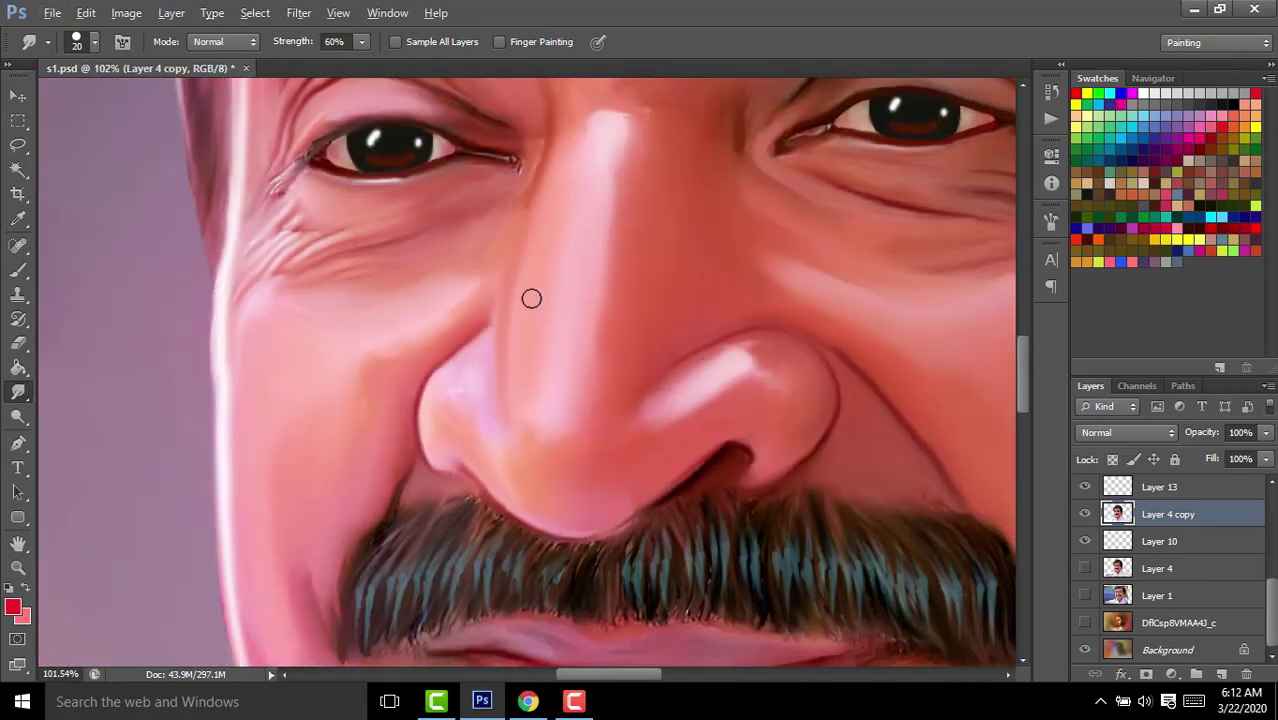
{"action": "scroll", "coordinate": [417, 408], "scroll_direction": "up", "scroll_amount": 3}
Smudge the nostril edge into a smoother, reshaped contour.
{"action": "left_click_drag", "start_coordinate": [417, 408], "coordinate": [494, 582]}
{"action": "scroll", "coordinate": [494, 560], "scroll_direction": "up", "scroll_amount": 1}
{"action": "left_click_drag", "start_coordinate": [468, 215], "coordinate": [511, 405]}
{"action": "scroll", "coordinate": [511, 405], "scroll_direction": "up", "scroll_amount": 2}
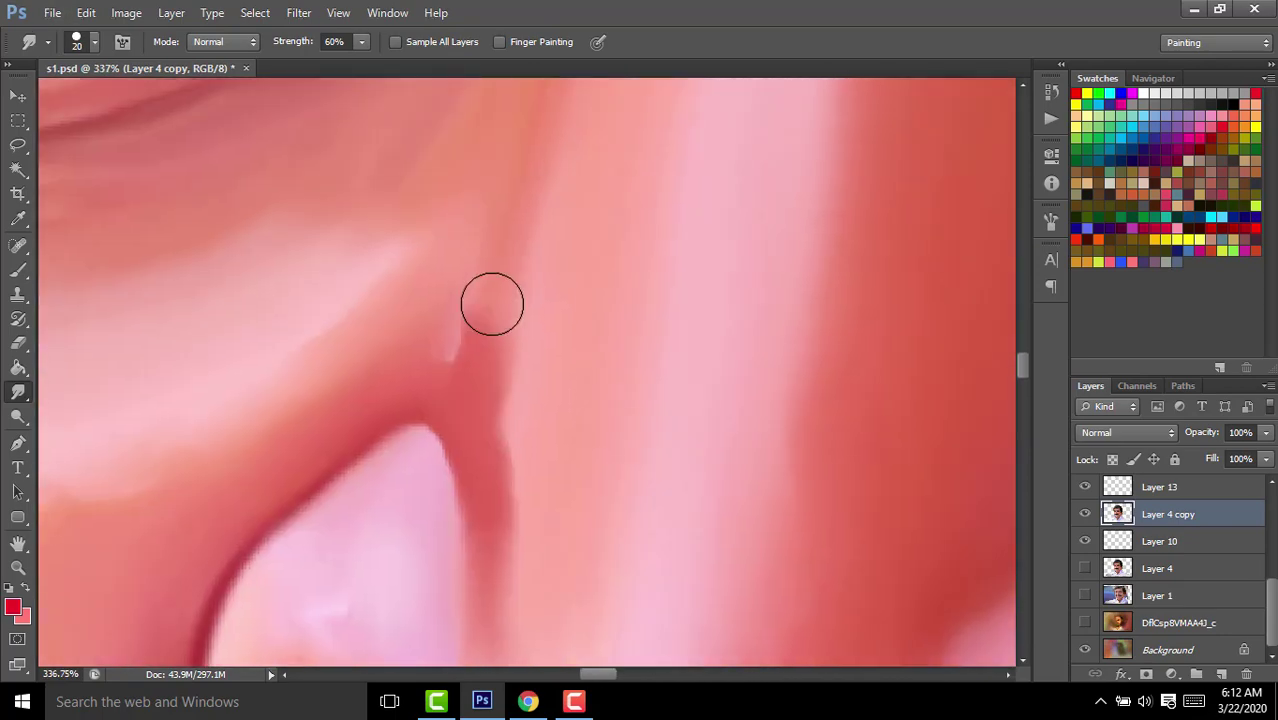
{"action": "left_click_drag", "start_coordinate": [491, 300], "coordinate": [466, 374]}
{"action": "left_click_drag", "start_coordinate": [487, 441], "coordinate": [480, 330]}
{"action": "scroll", "coordinate": [617, 224], "scroll_direction": "down", "scroll_amount": 3}
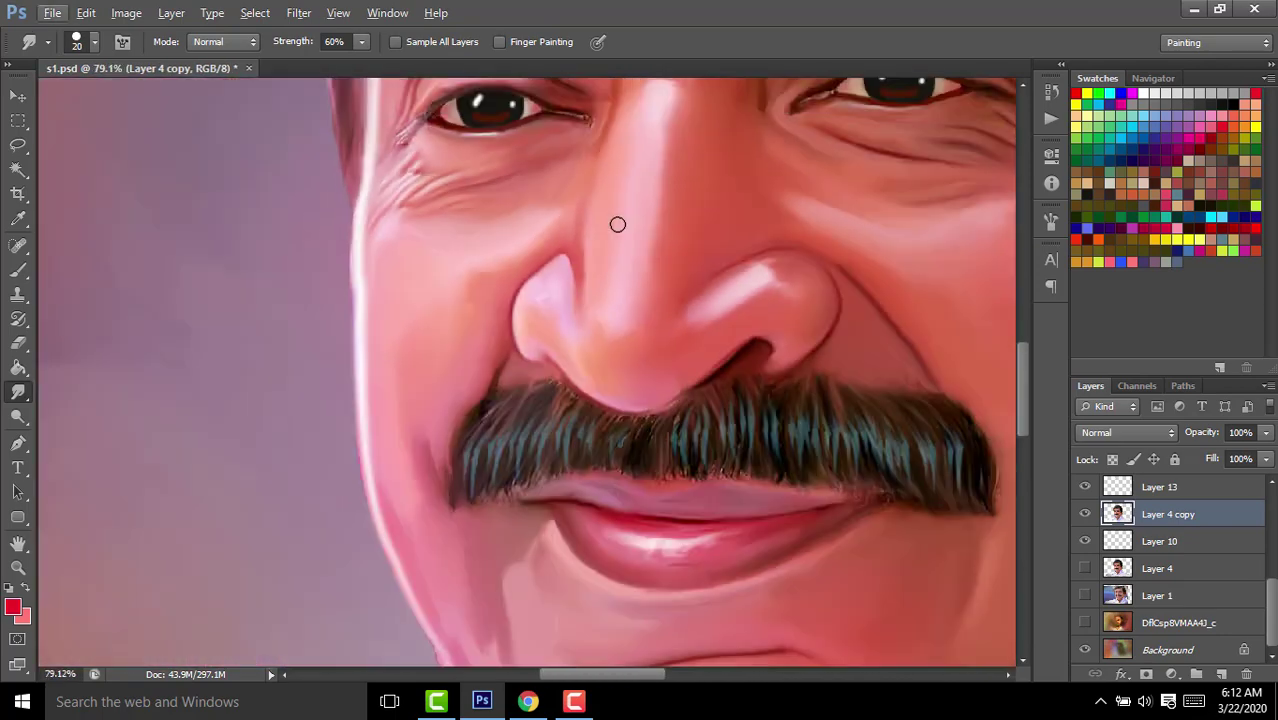
{"action": "scroll", "coordinate": [780, 271], "scroll_direction": "up", "scroll_amount": 5}
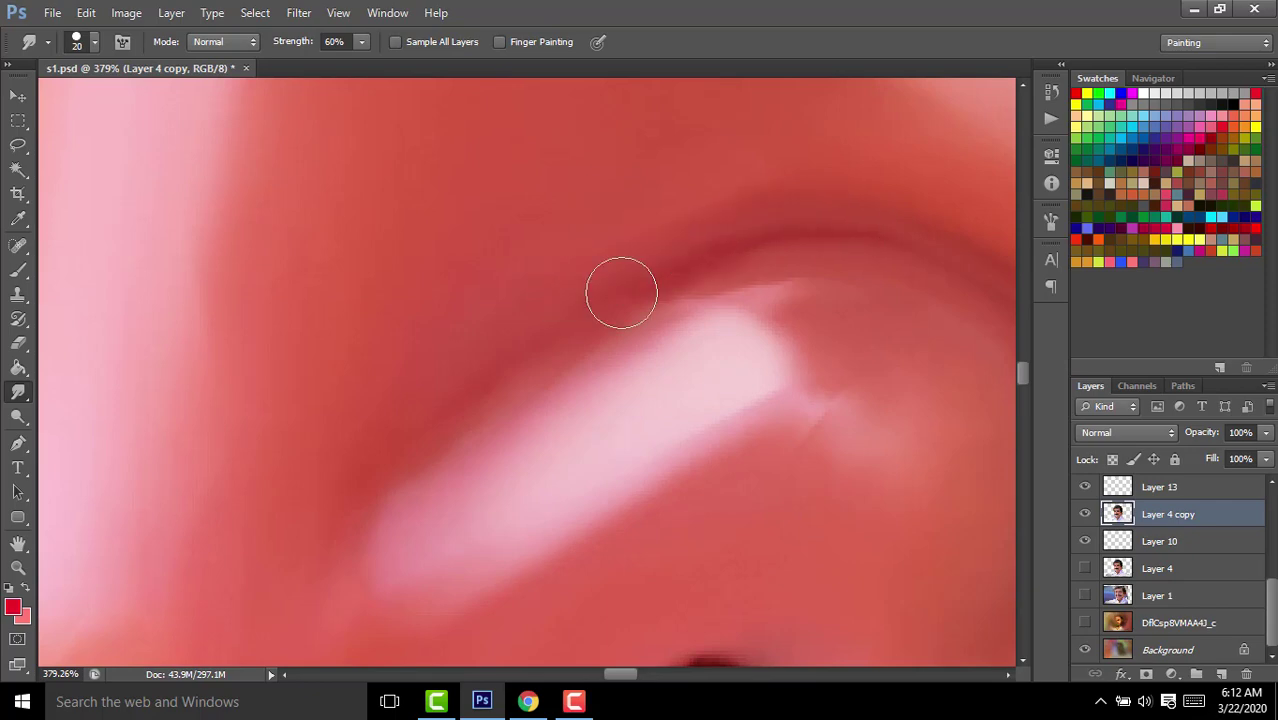
Smear the pink nose highlight up and to the right.
{"action": "mouse_move", "coordinate": [621, 288]}
{"action": "left_mouse_down"}
{"action": "mouse_move", "coordinate": [339, 351]}
{"action": "mouse_move", "coordinate": [181, 361]}
{"action": "left_mouse_up"}
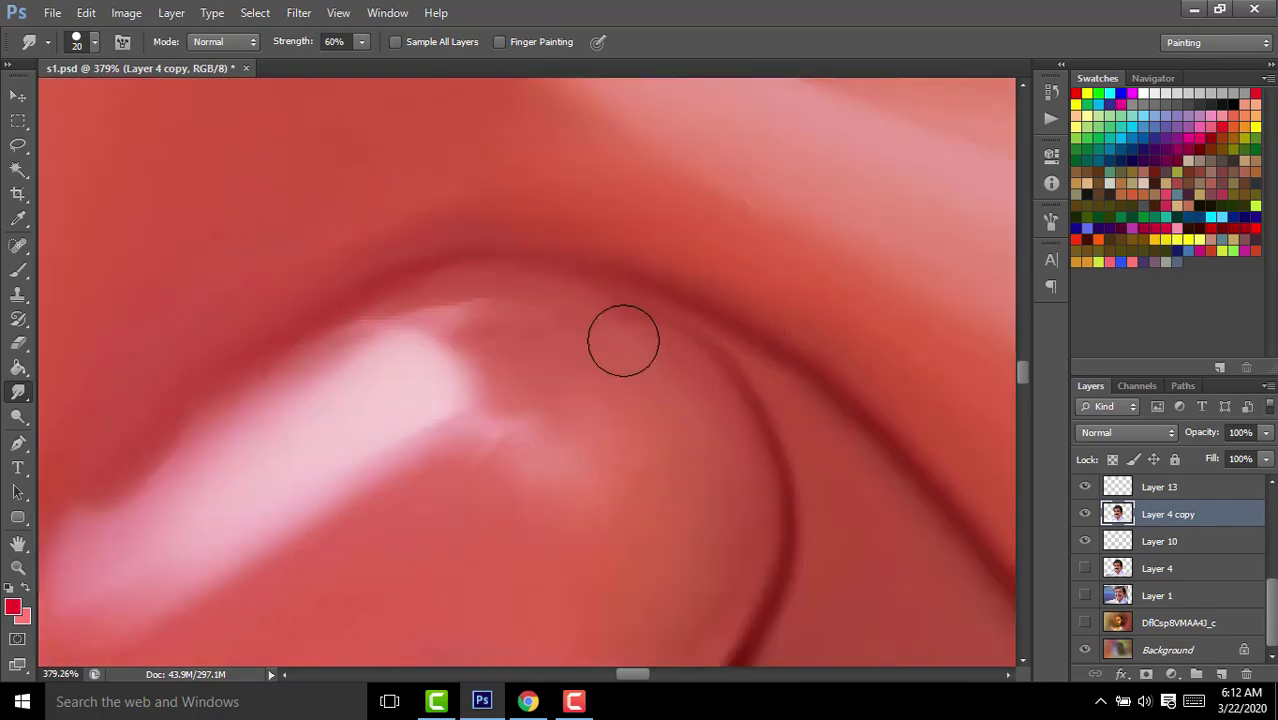
{"action": "left_click_drag", "start_coordinate": [565, 408], "coordinate": [705, 338]}
{"action": "mouse_move", "coordinate": [471, 320]}
{"action": "left_mouse_down"}
{"action": "mouse_move", "coordinate": [539, 322]}
{"action": "mouse_move", "coordinate": [685, 262]}
{"action": "mouse_move", "coordinate": [577, 265]}
{"action": "mouse_move", "coordinate": [539, 245]}
{"action": "mouse_move", "coordinate": [340, 377]}
{"action": "mouse_move", "coordinate": [263, 407]}
{"action": "left_mouse_up"}
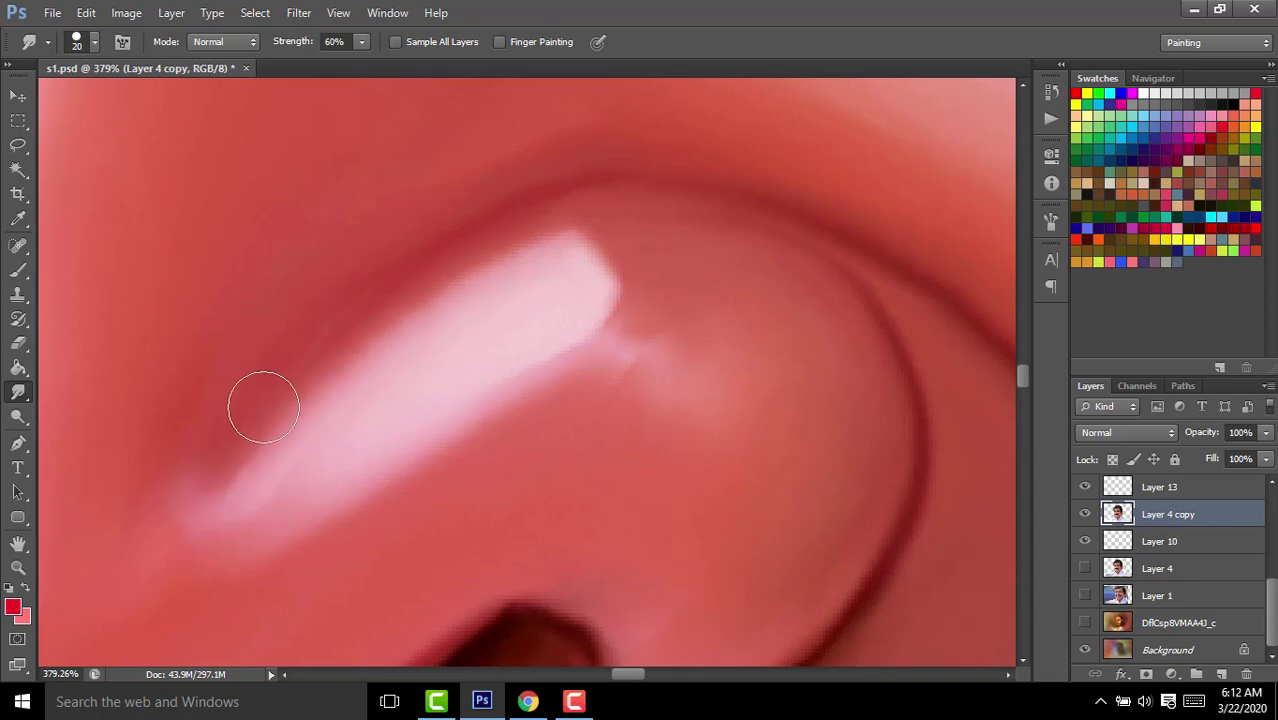
{"action": "scroll", "coordinate": [676, 391], "scroll_direction": "down", "scroll_amount": 5}
{"action": "scroll", "coordinate": [544, 332], "scroll_direction": "up", "scroll_amount": 4}
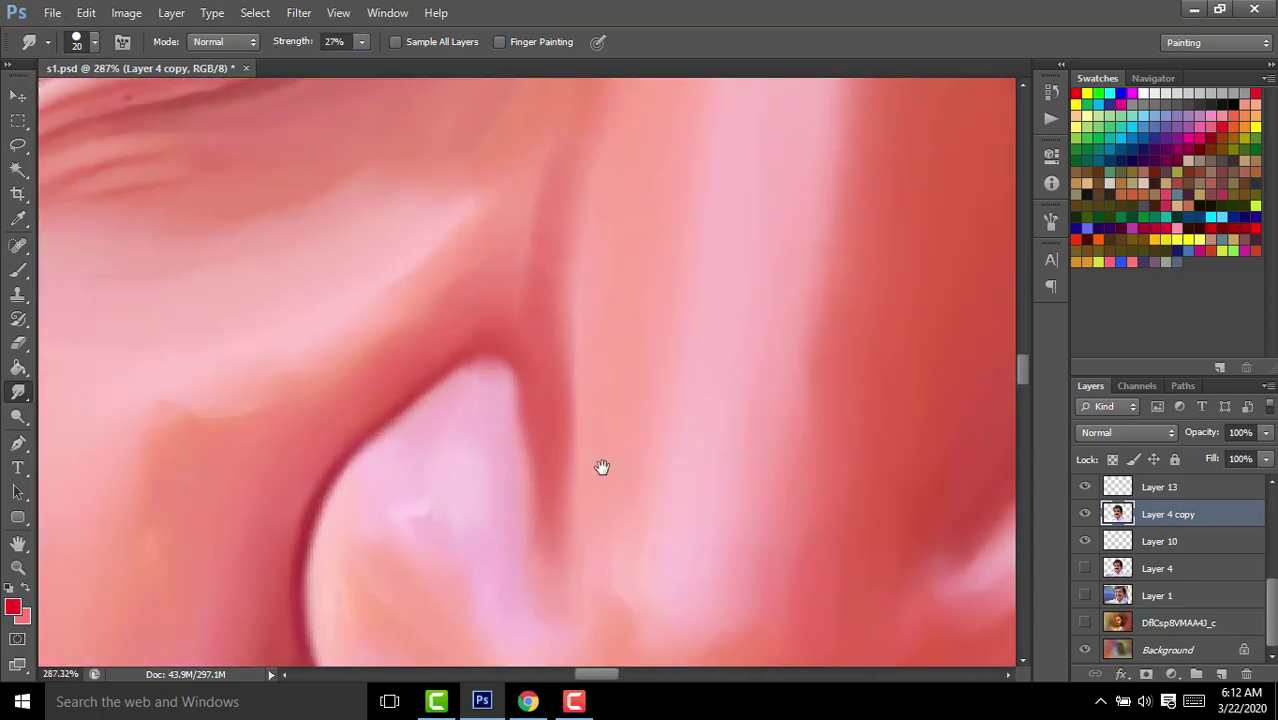
Lower smudge strength to 41% and soften the skin under the eye.
{"action": "left_click_drag", "start_coordinate": [601, 467], "coordinate": [390, 285]}
{"action": "scroll", "coordinate": [490, 530], "scroll_direction": "down", "scroll_amount": 1}
{"action": "scroll", "coordinate": [436, 353], "scroll_direction": "down", "scroll_amount": 3}
{"action": "scroll", "coordinate": [552, 248], "scroll_direction": "up", "scroll_amount": 2}
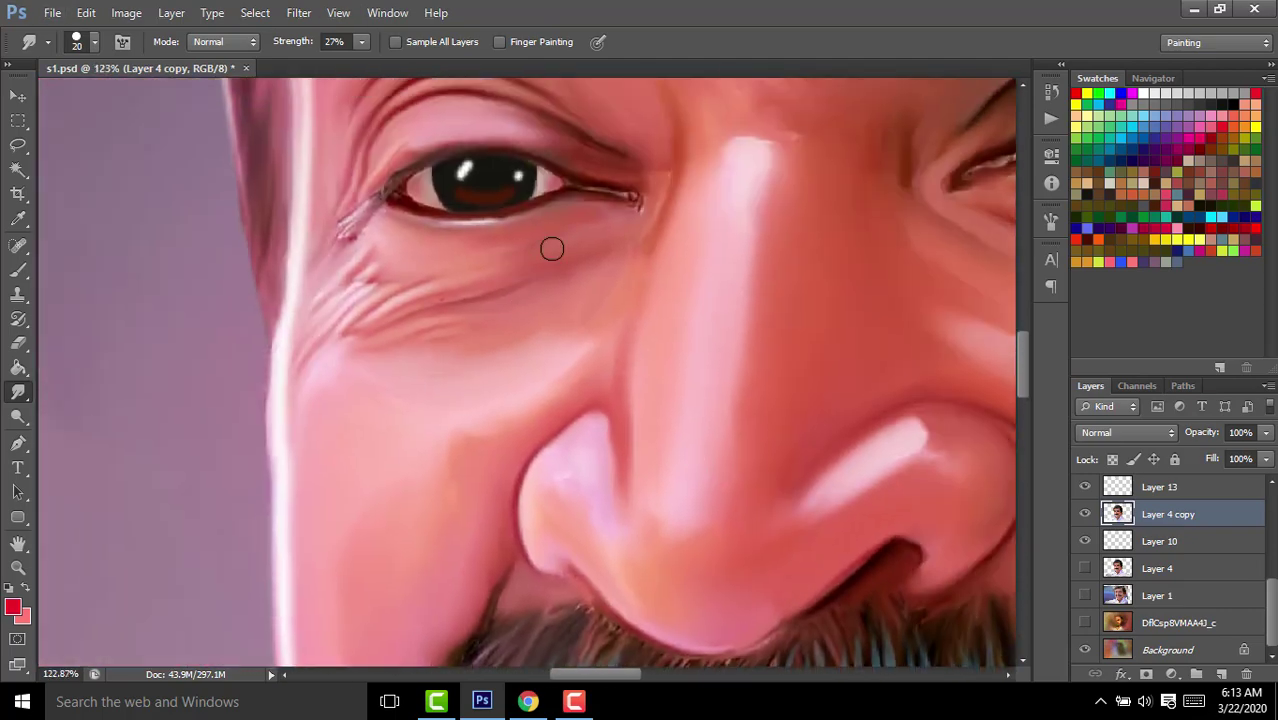
{"action": "scroll", "coordinate": [552, 248], "scroll_direction": "up", "scroll_amount": 2}
{"action": "left_click_drag", "start_coordinate": [533, 246], "coordinate": [682, 346]}
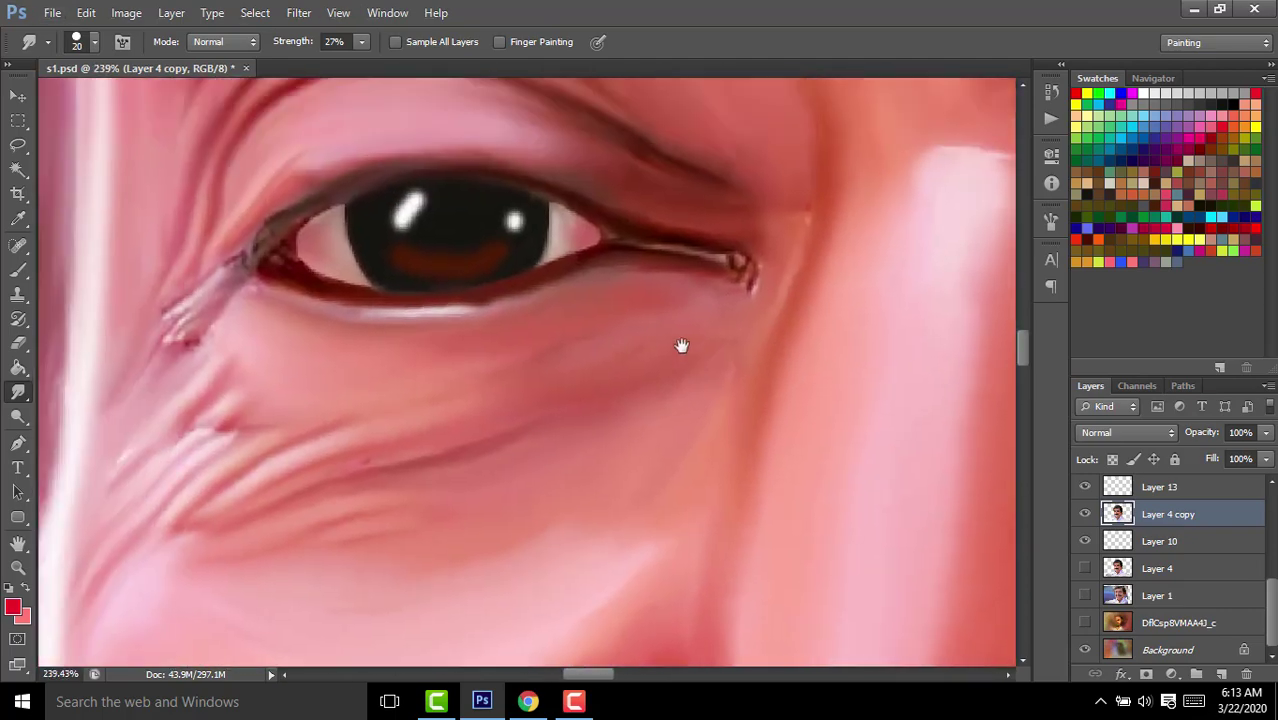
{"action": "type", "text": "41"}
{"action": "scroll", "coordinate": [555, 348], "scroll_direction": "down", "scroll_amount": 2}
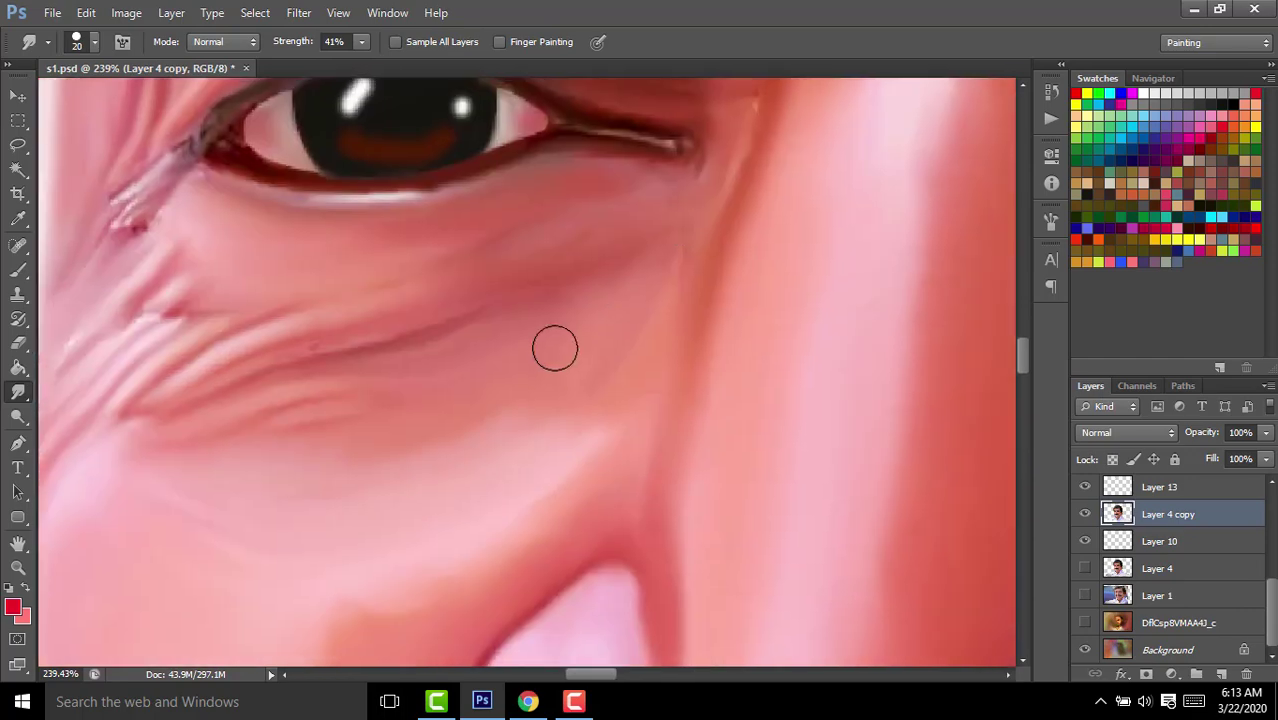
{"action": "scroll", "coordinate": [450, 408], "scroll_direction": "down", "scroll_amount": 2}
{"action": "scroll", "coordinate": [520, 380], "scroll_direction": "left", "scroll_amount": 1}
{"action": "scroll", "coordinate": [576, 342], "scroll_direction": "up", "scroll_amount": 1}
{"action": "scroll", "coordinate": [520, 390], "scroll_direction": "right", "scroll_amount": 2}
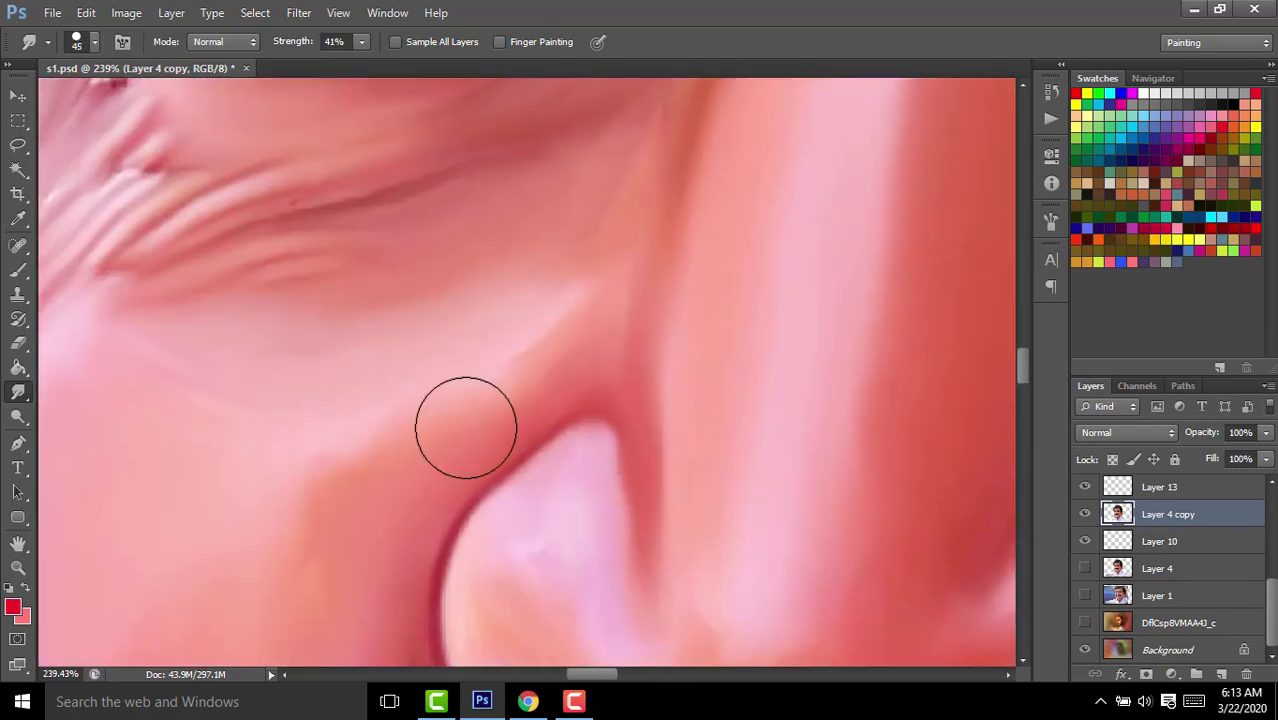
{"action": "scroll", "coordinate": [465, 399], "scroll_direction": "left", "scroll_amount": 3}
{"action": "scroll", "coordinate": [435, 300], "scroll_direction": "down", "scroll_amount": 1}
{"action": "scroll", "coordinate": [541, 493], "scroll_direction": "down", "scroll_amount": 3}
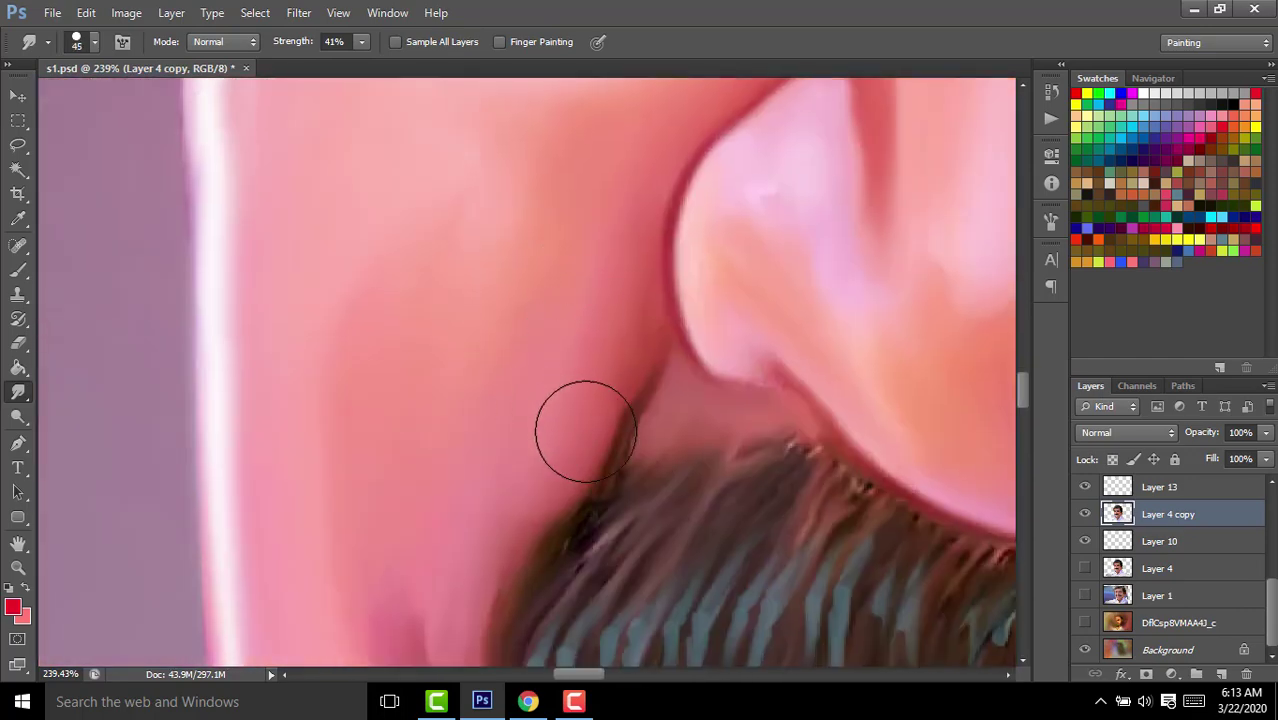
{"action": "scroll", "coordinate": [576, 427], "scroll_direction": "right", "scroll_amount": 3}
Trace a Pen path around the shadow between nose wing and mustache and make it a selection.
{"action": "scroll", "coordinate": [299, 294], "scroll_direction": "up", "scroll_amount": 1}
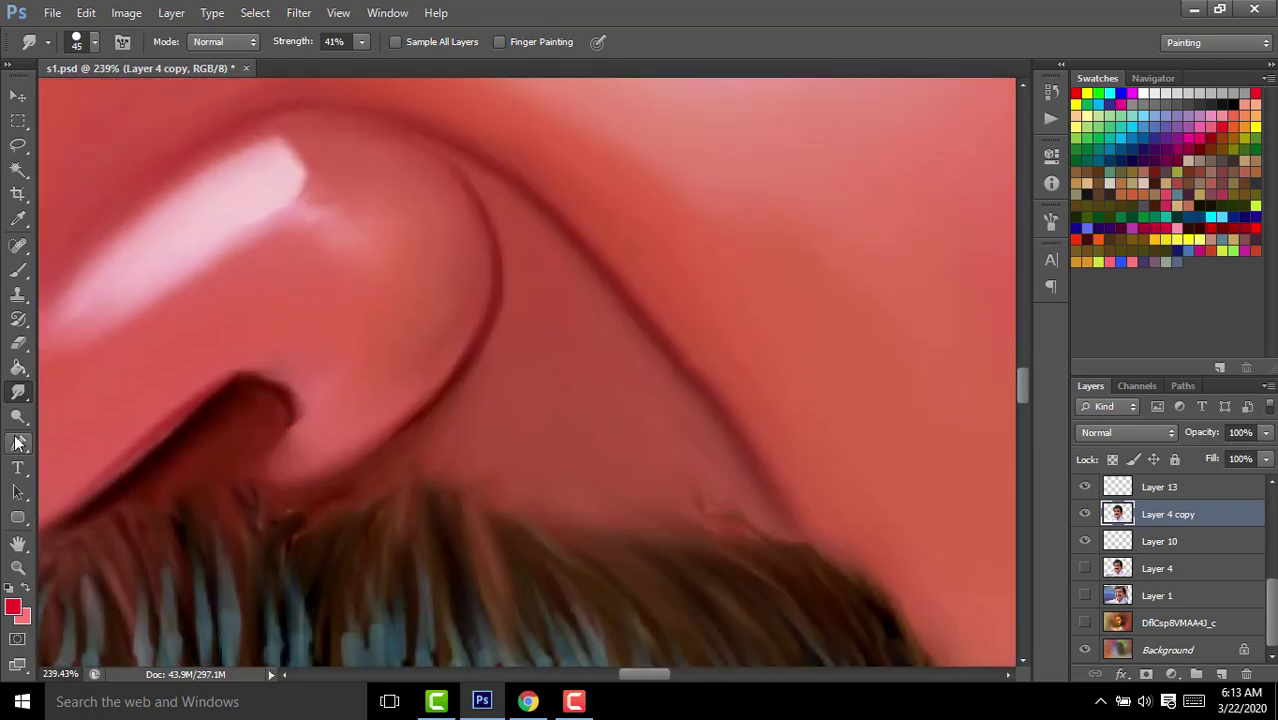
{"action": "key", "text": "p"}
{"action": "left_click_drag", "start_coordinate": [838, 625], "coordinate": [872, 577]}
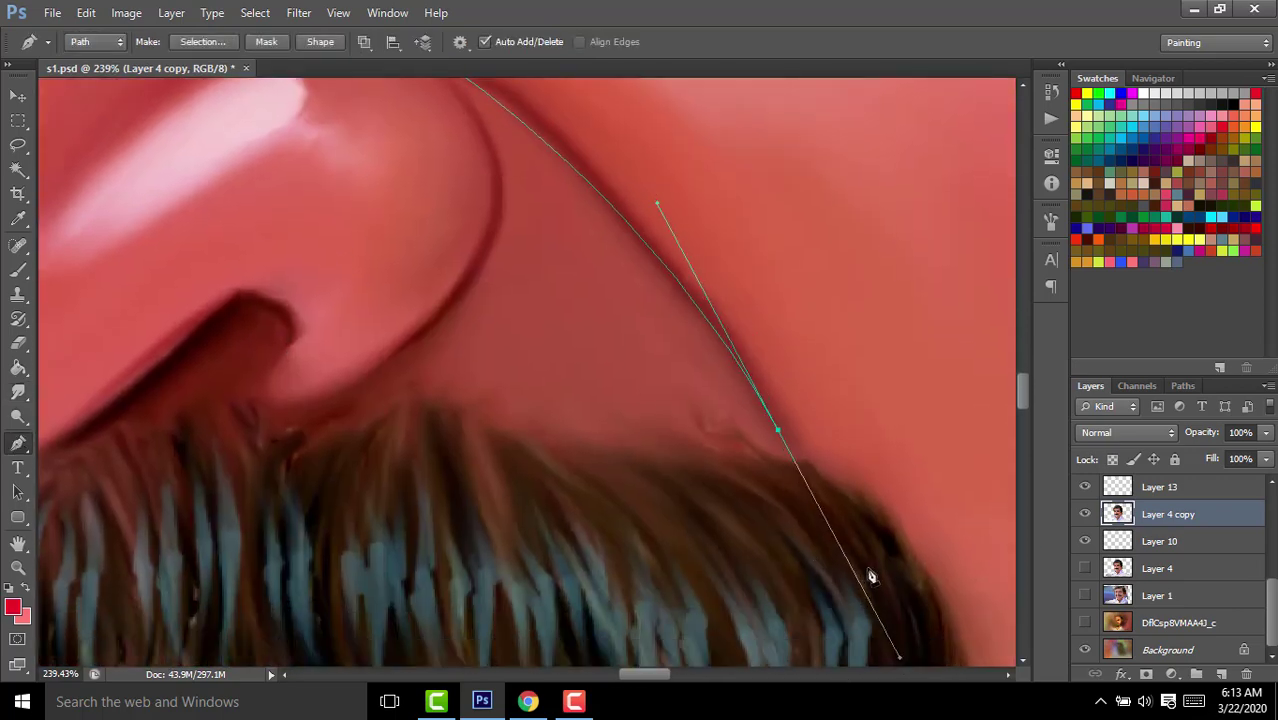
{"action": "left_click", "coordinate": [689, 500]}
{"action": "left_click_drag", "start_coordinate": [322, 440], "coordinate": [367, 381]}
{"action": "left_click_drag", "start_coordinate": [499, 218], "coordinate": [464, 350]}
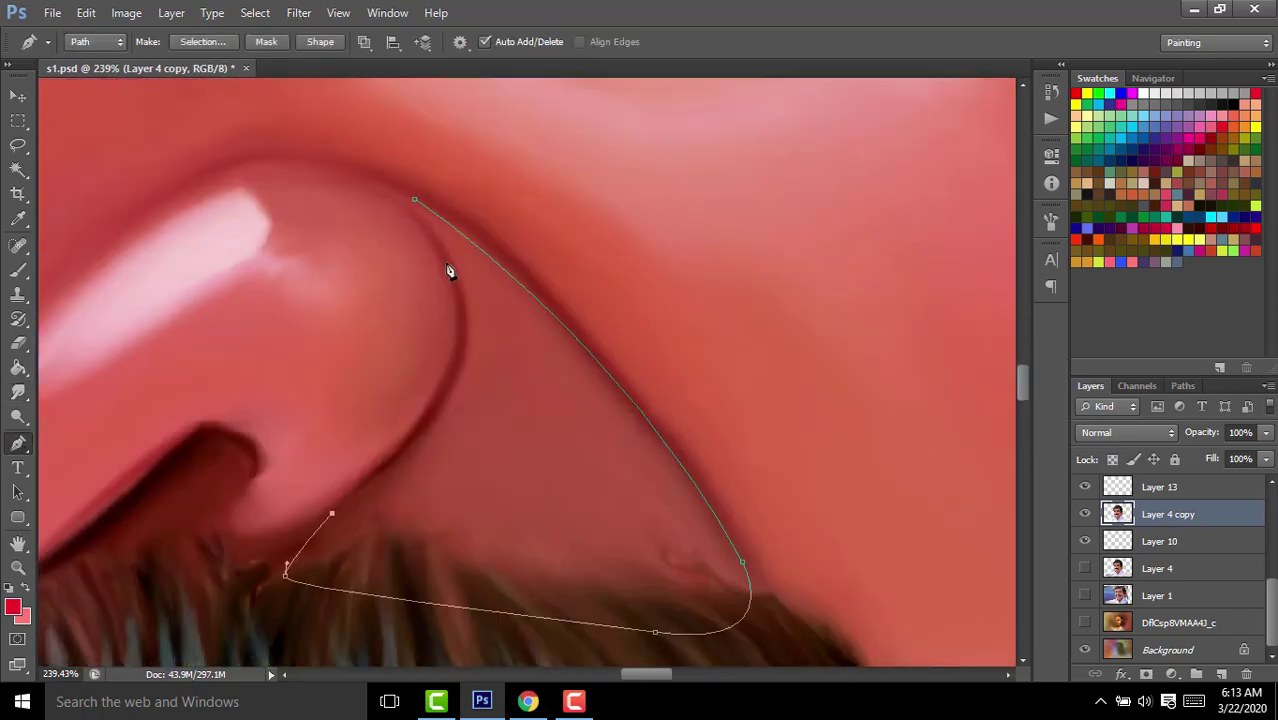
{"action": "left_click_drag", "start_coordinate": [378, 158], "coordinate": [371, 143]}
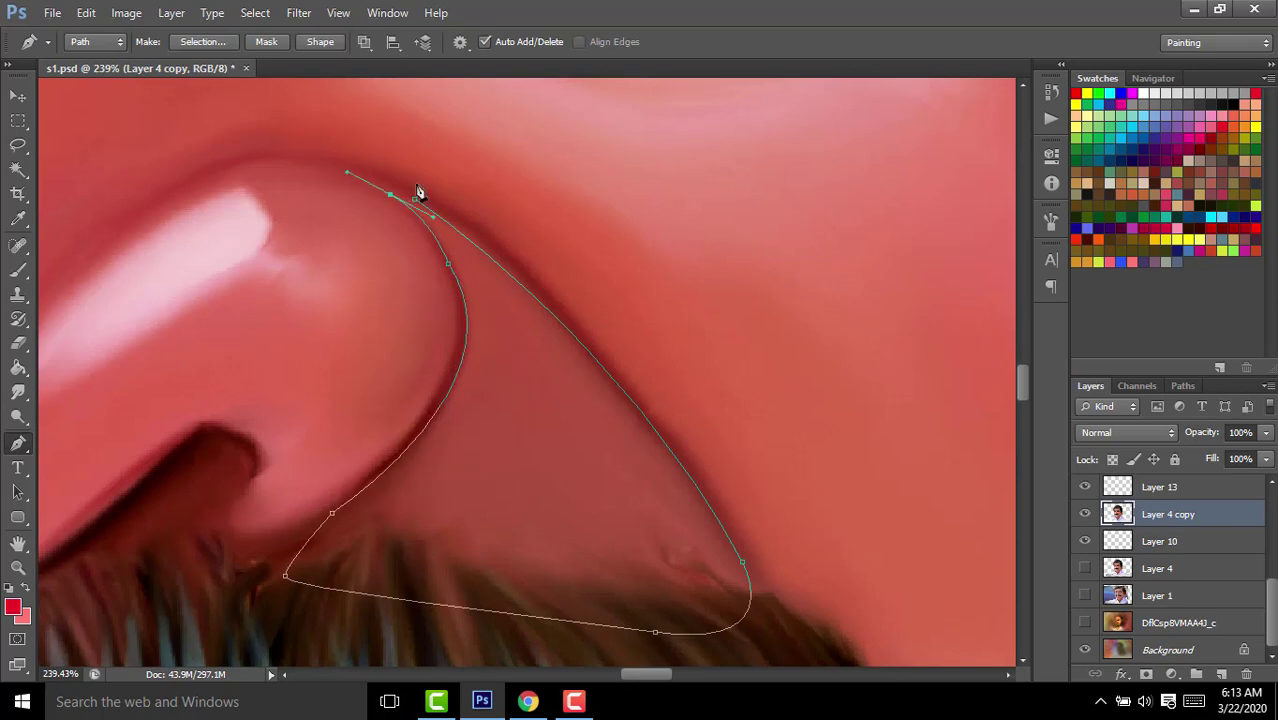
{"action": "key", "text": "ctrl+Return"}
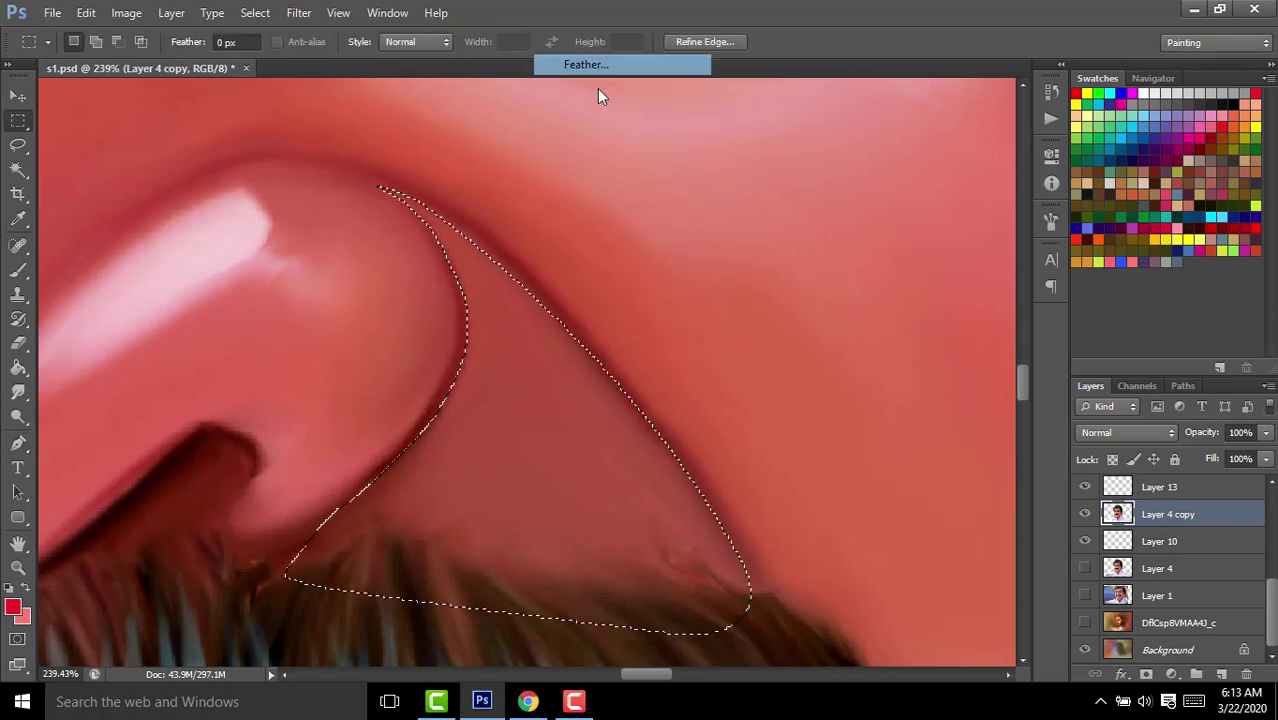
Lighten the shadow inside the selection with a 90 px Dodge brush, then deselect.
{"action": "key", "text": "o"}
{"action": "key", "text": "bracketright"}
{"action": "key", "text": "bracketright"}
{"action": "key", "text": "bracketright"}
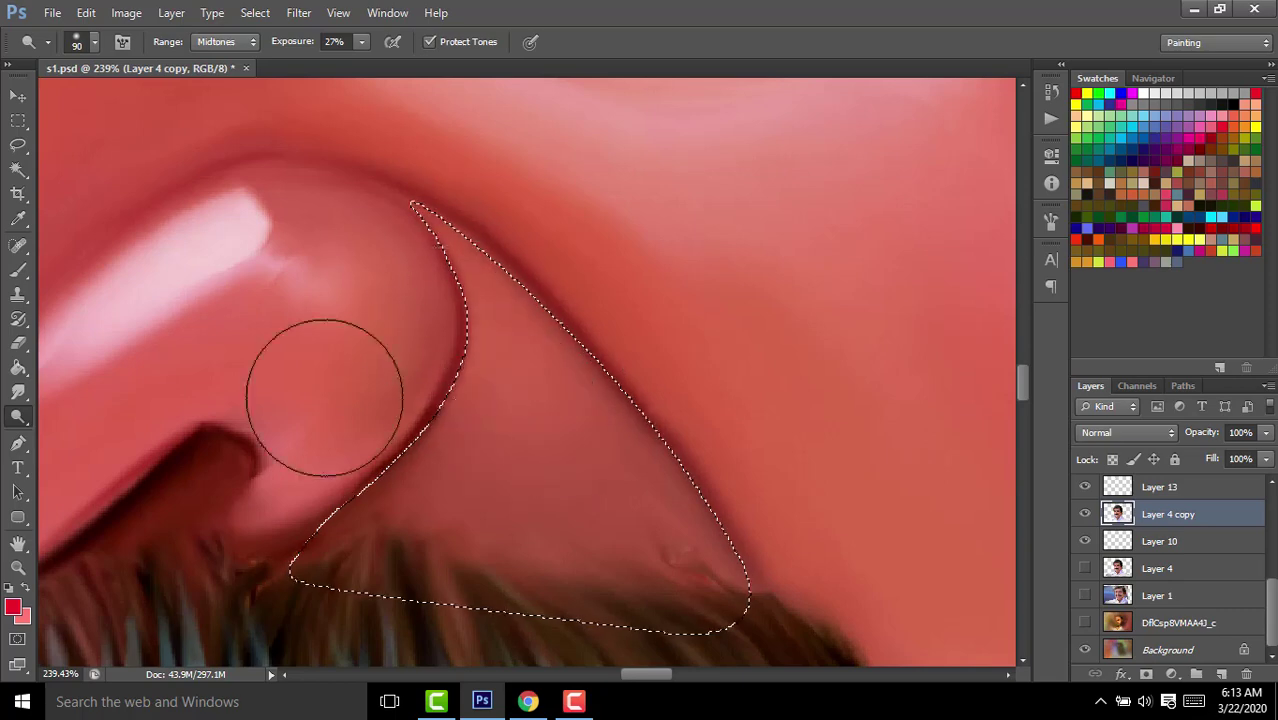
{"action": "left_click_drag", "start_coordinate": [314, 400], "coordinate": [665, 500]}
{"action": "key", "text": "ctrl+d"}
{"action": "scroll", "coordinate": [615, 405], "scroll_direction": "down", "scroll_amount": 5}
{"action": "scroll", "coordinate": [434, 274], "scroll_direction": "up", "scroll_amount": 5}
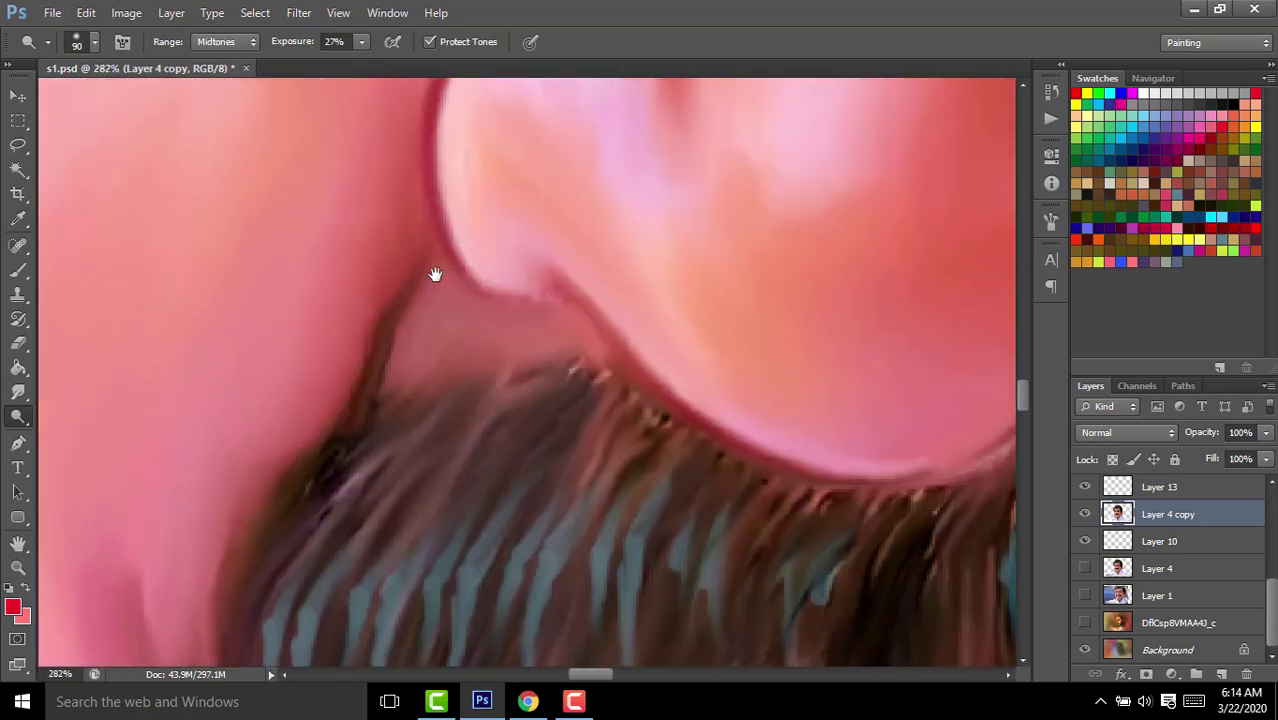
Turn a new path into a selection feathered 3 px and switch back to Dodge.
{"action": "key", "text": "p"}
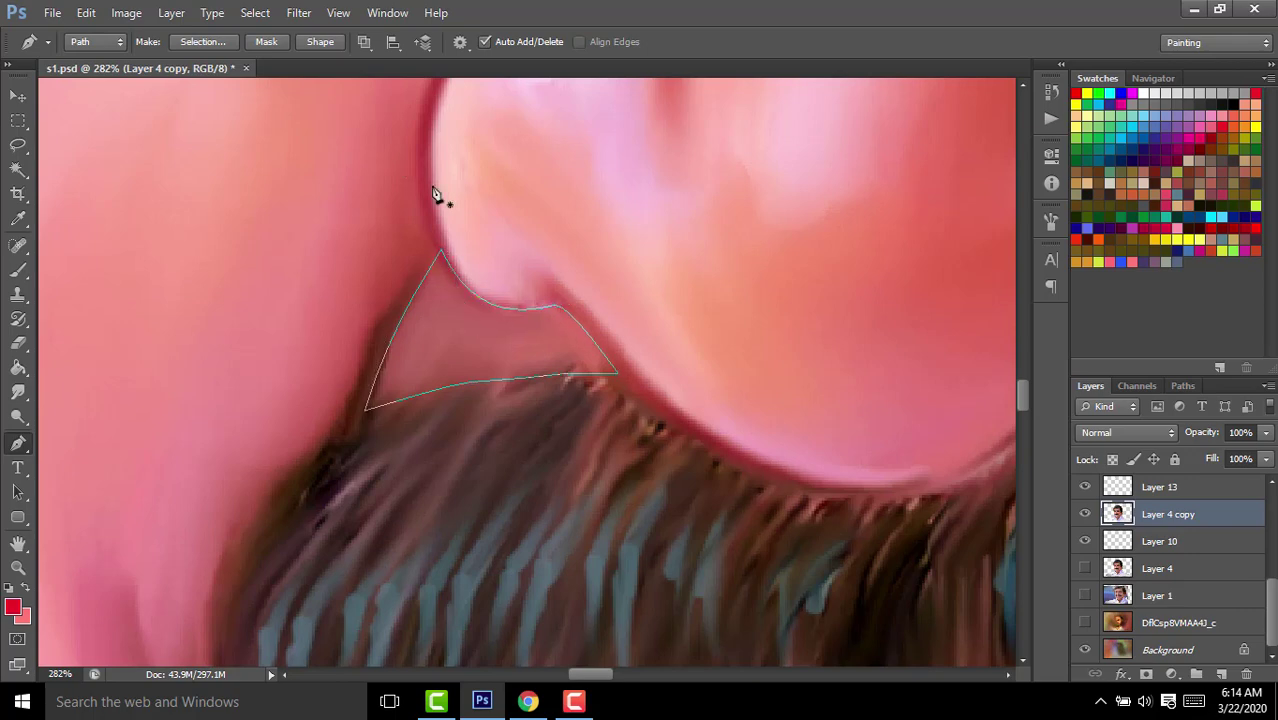
{"action": "key", "text": "ctrl+Return"}
{"action": "key", "text": "m"}
{"action": "right_click", "coordinate": [495, 305]}
{"action": "left_click", "coordinate": [558, 363]}
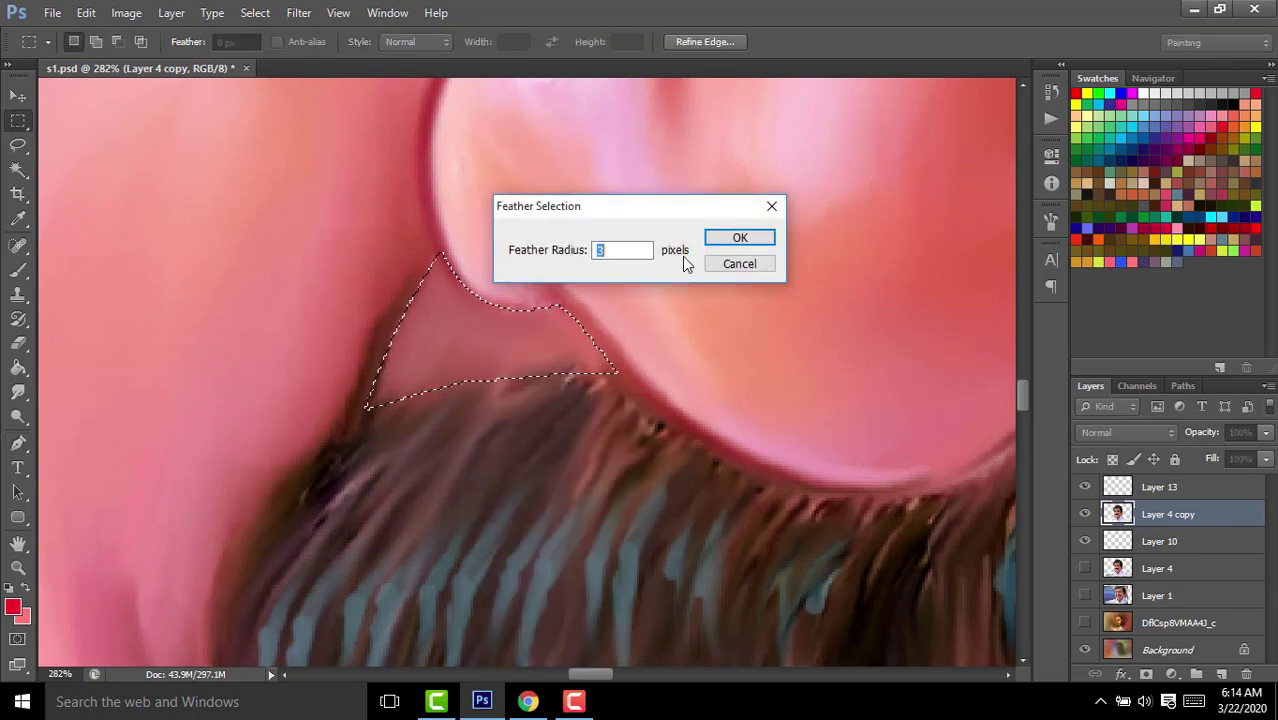
{"action": "left_click", "coordinate": [740, 237]}
{"action": "key", "text": "o"}
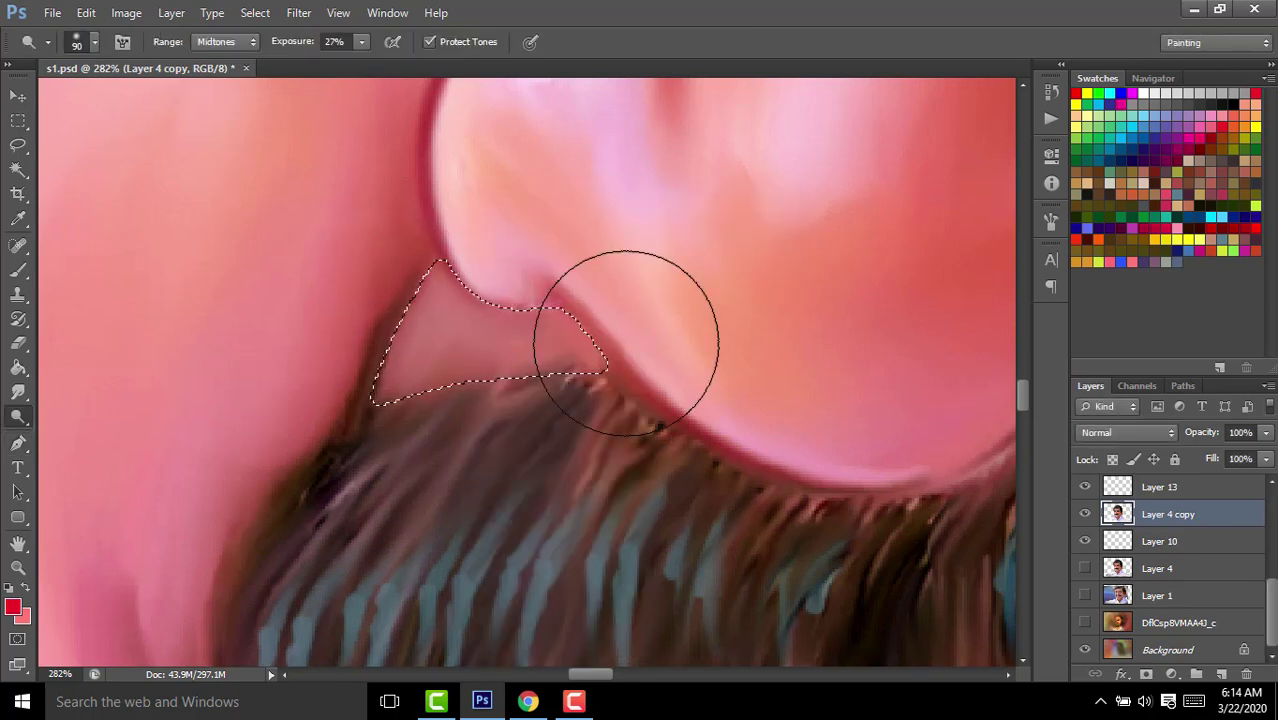
{"action": "scroll", "coordinate": [615, 338], "scroll_direction": "down", "scroll_amount": 4}
{"action": "scroll", "coordinate": [700, 300], "scroll_direction": "down", "scroll_amount": 2}
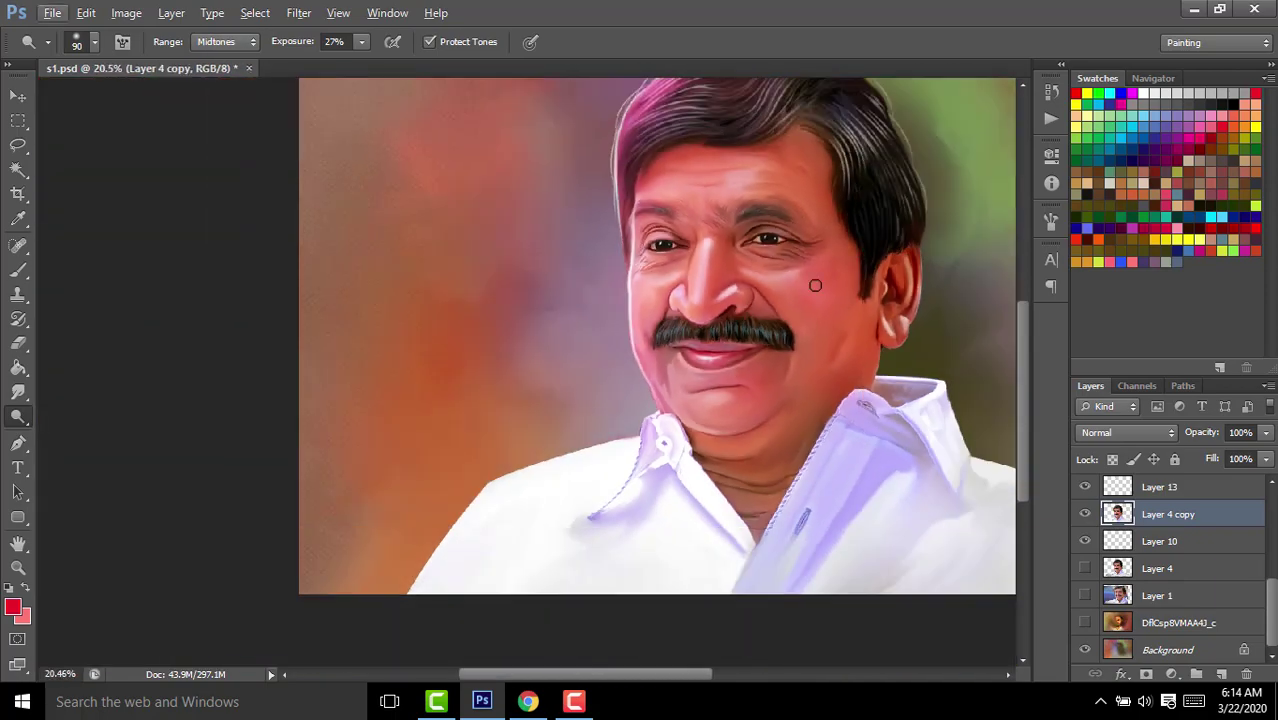
{"action": "key", "text": "v"}
{"action": "scroll", "coordinate": [752, 292], "scroll_direction": "down", "scroll_amount": 1}
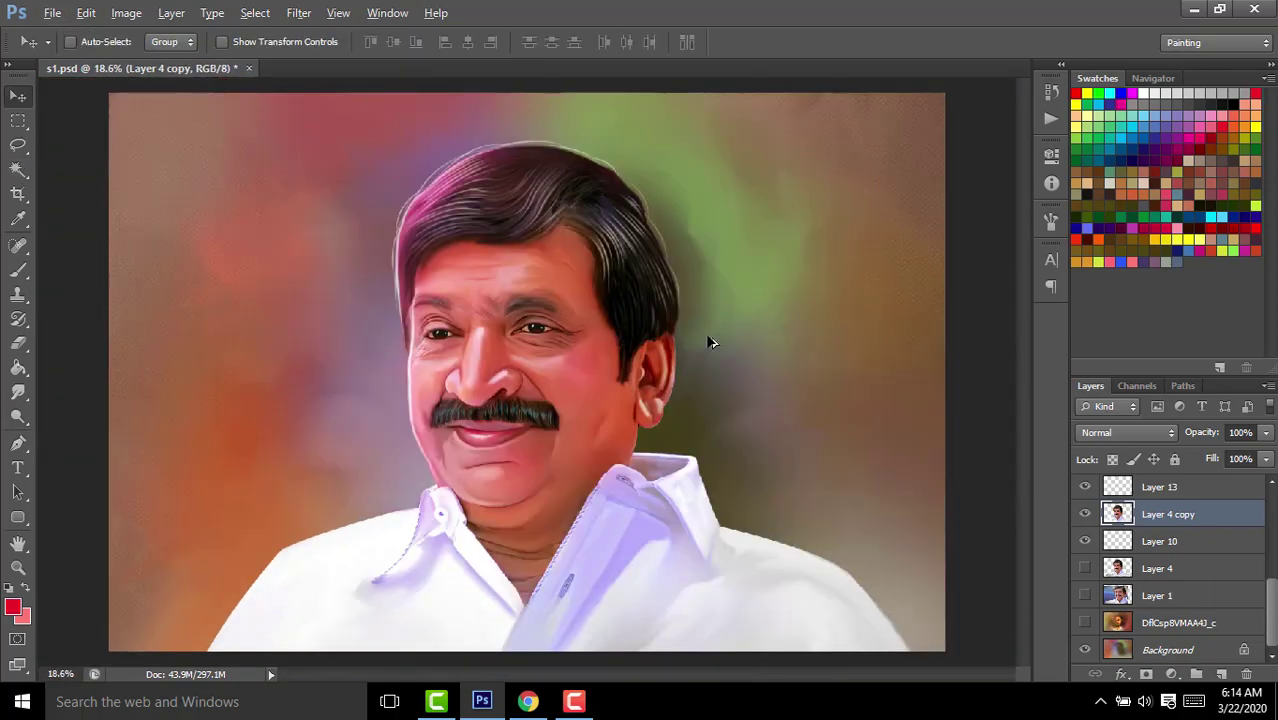
{"action": "scroll", "coordinate": [708, 338], "scroll_direction": "up", "scroll_amount": 1}
{"action": "mouse_move", "coordinate": [1017, 354]}
{"action": "left_mouse_down"}
{"action": "mouse_move", "coordinate": [1017, 373]}
{"action": "mouse_move", "coordinate": [1030, 322]}
{"action": "mouse_move", "coordinate": [1031, 440]}
{"action": "mouse_move", "coordinate": [1024, 338]}
{"action": "left_mouse_up"}
{"action": "scroll", "coordinate": [724, 328], "scroll_direction": "up", "scroll_amount": 2}
{"action": "scroll", "coordinate": [829, 462], "scroll_direction": "up", "scroll_amount": 1}
{"action": "scroll", "coordinate": [833, 414], "scroll_direction": "down", "scroll_amount": 3}
{"action": "scroll", "coordinate": [815, 425], "scroll_direction": "down", "scroll_amount": 1}
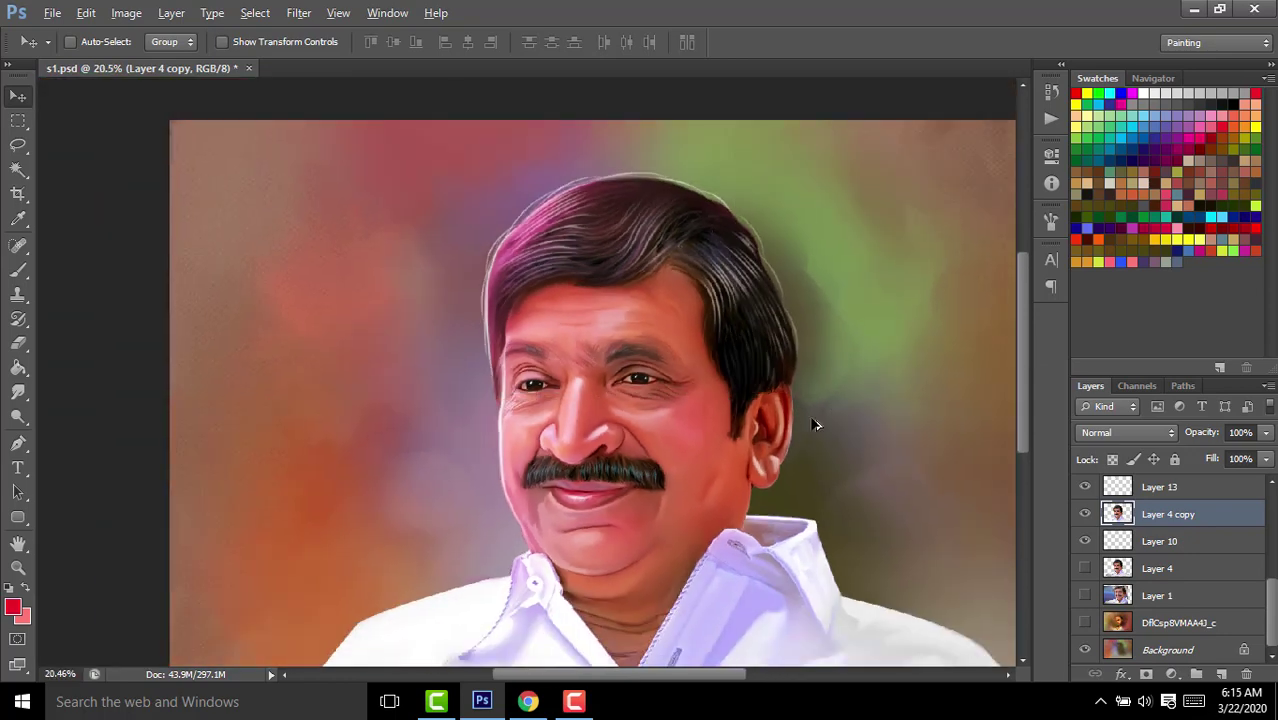
{"action": "scroll", "coordinate": [532, 414], "scroll_direction": "down", "scroll_amount": 1}
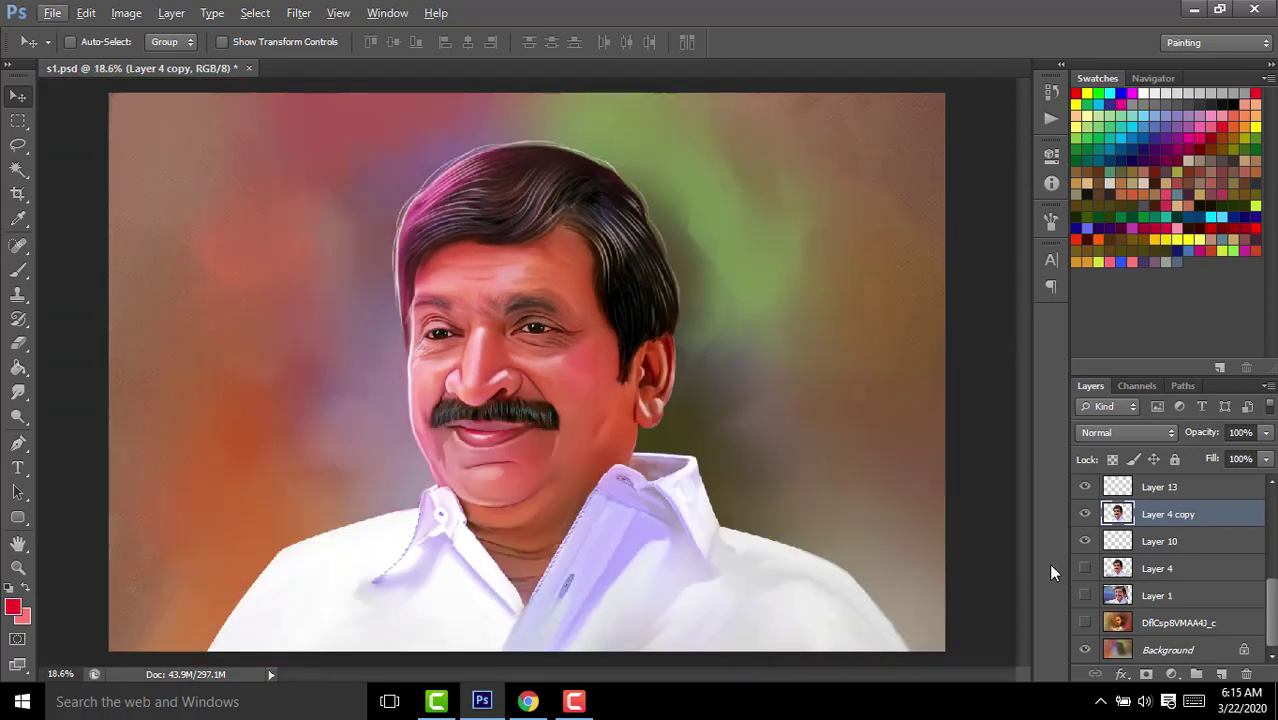